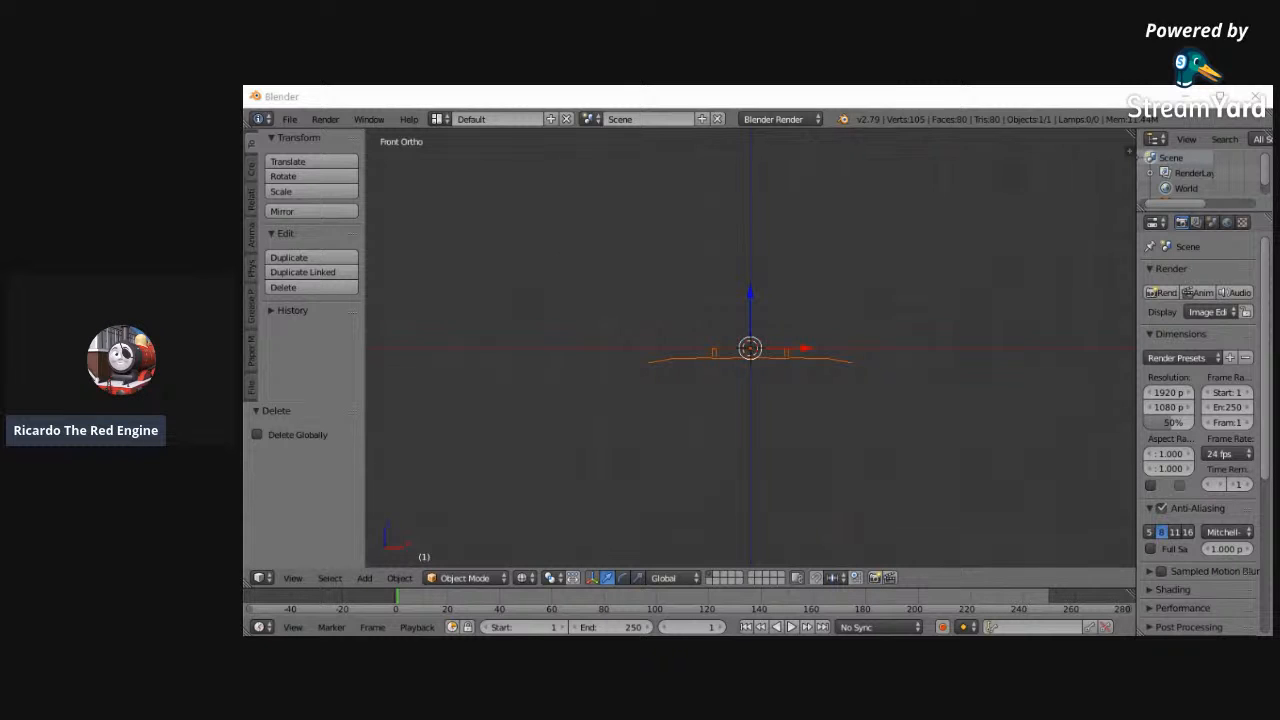
- Enable background images for the 3D viewport and add an empty background image slot
scroll(841, 174, "up", 4, "shift")
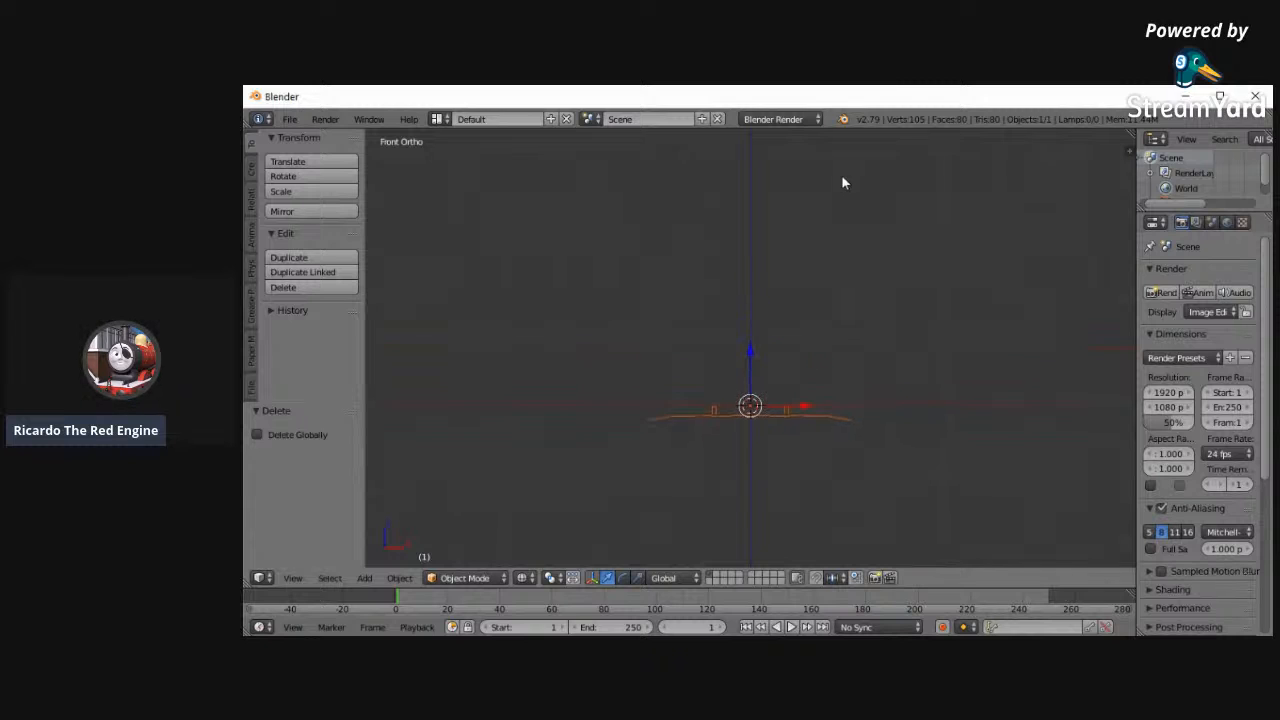
left_click(289, 119)
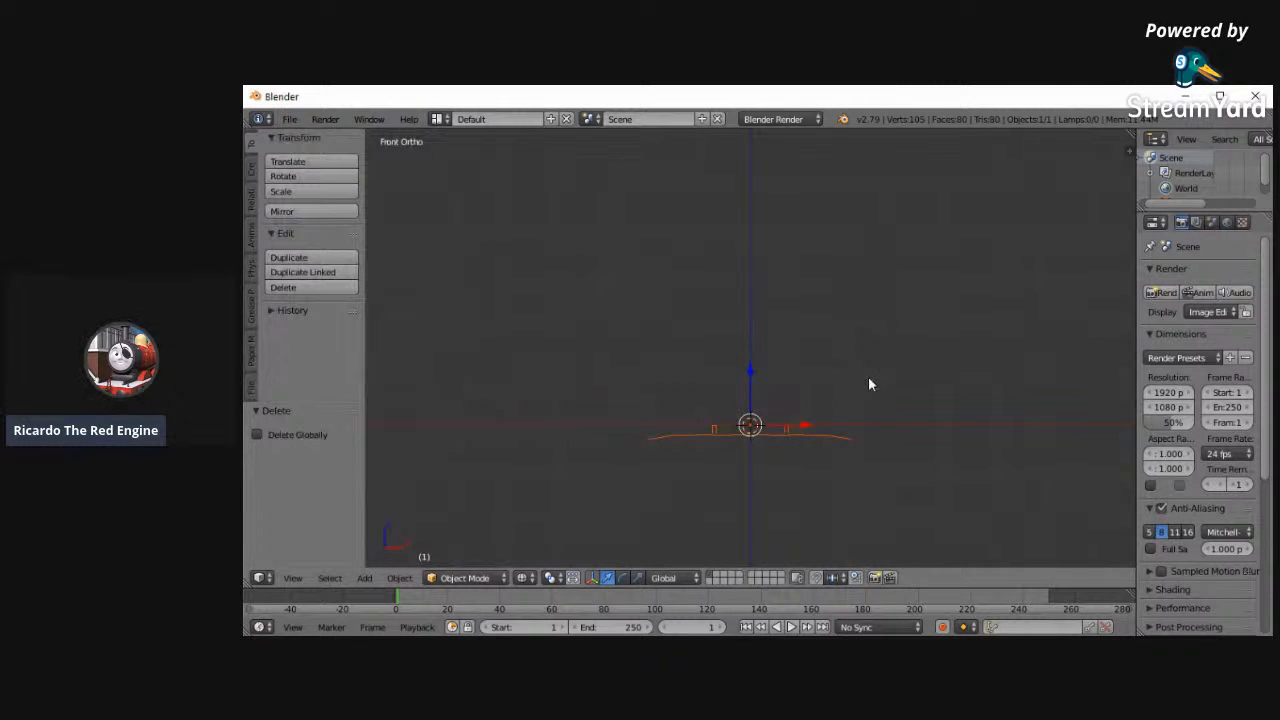
key("n")
scroll(1031, 518, "down", 3)
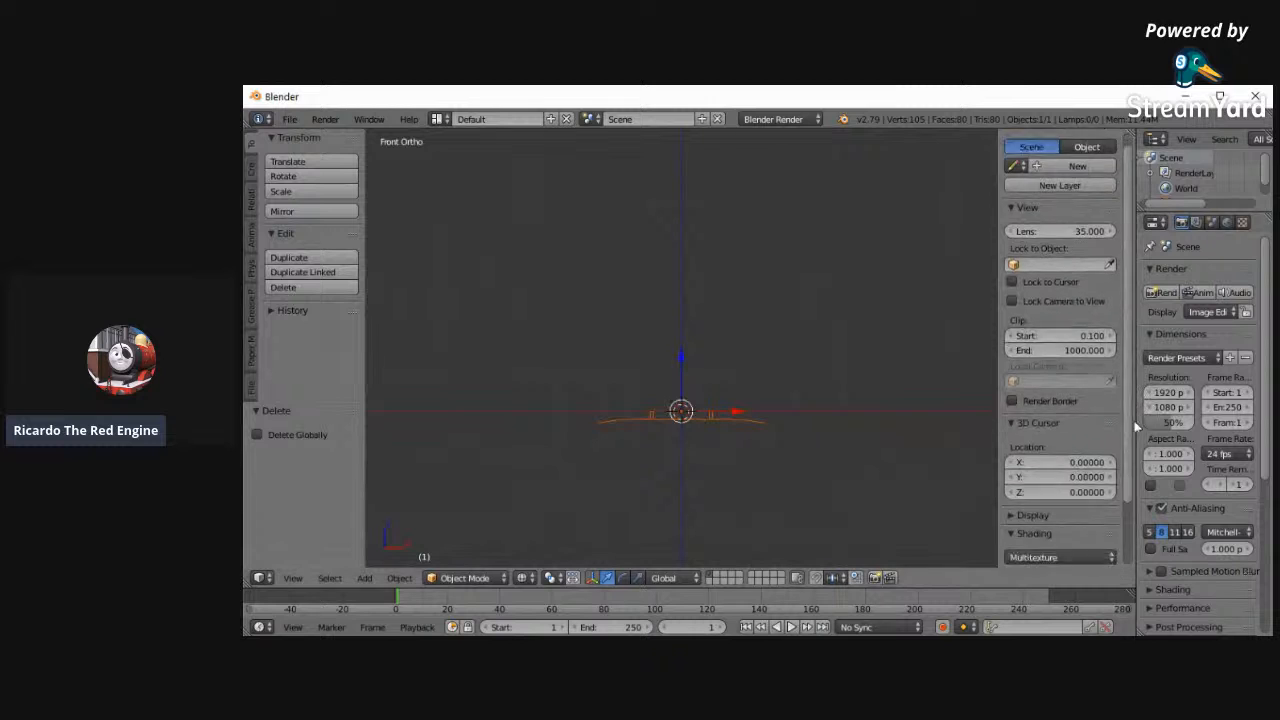
left_click(1022, 541)
left_click(1011, 541)
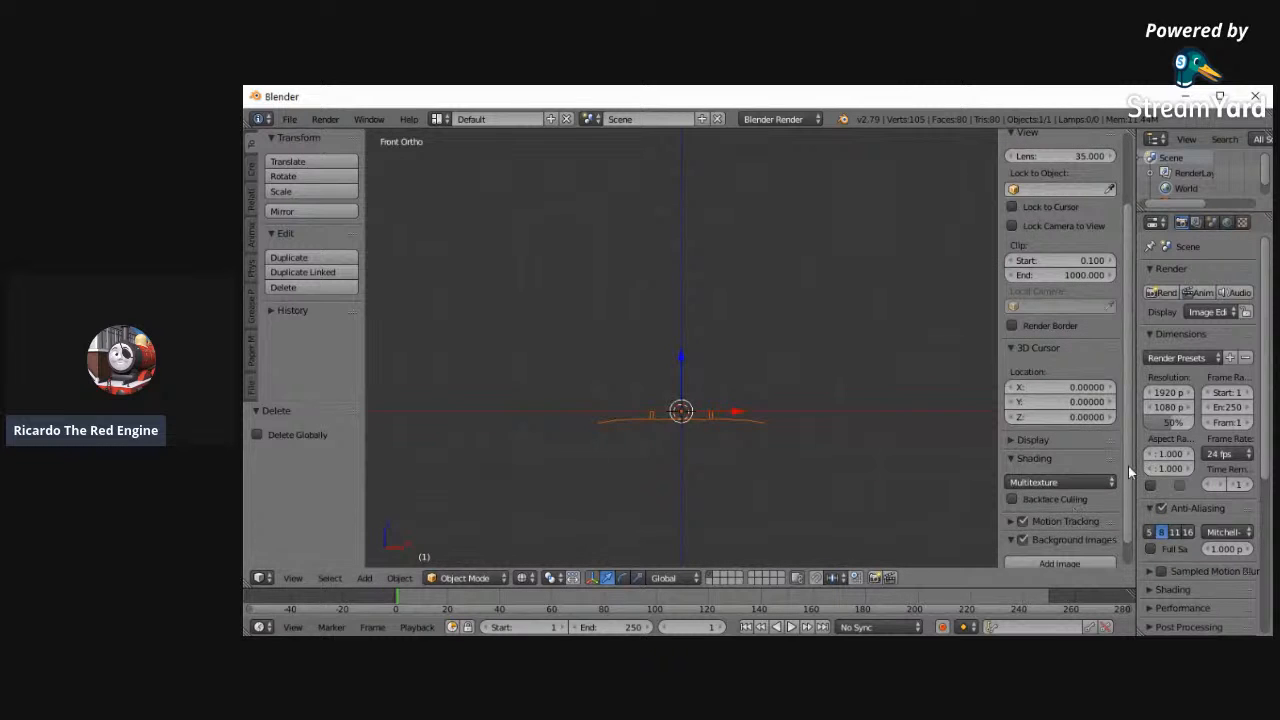
left_click_drag(1128, 466, 1129, 542)
left_click(1074, 542)
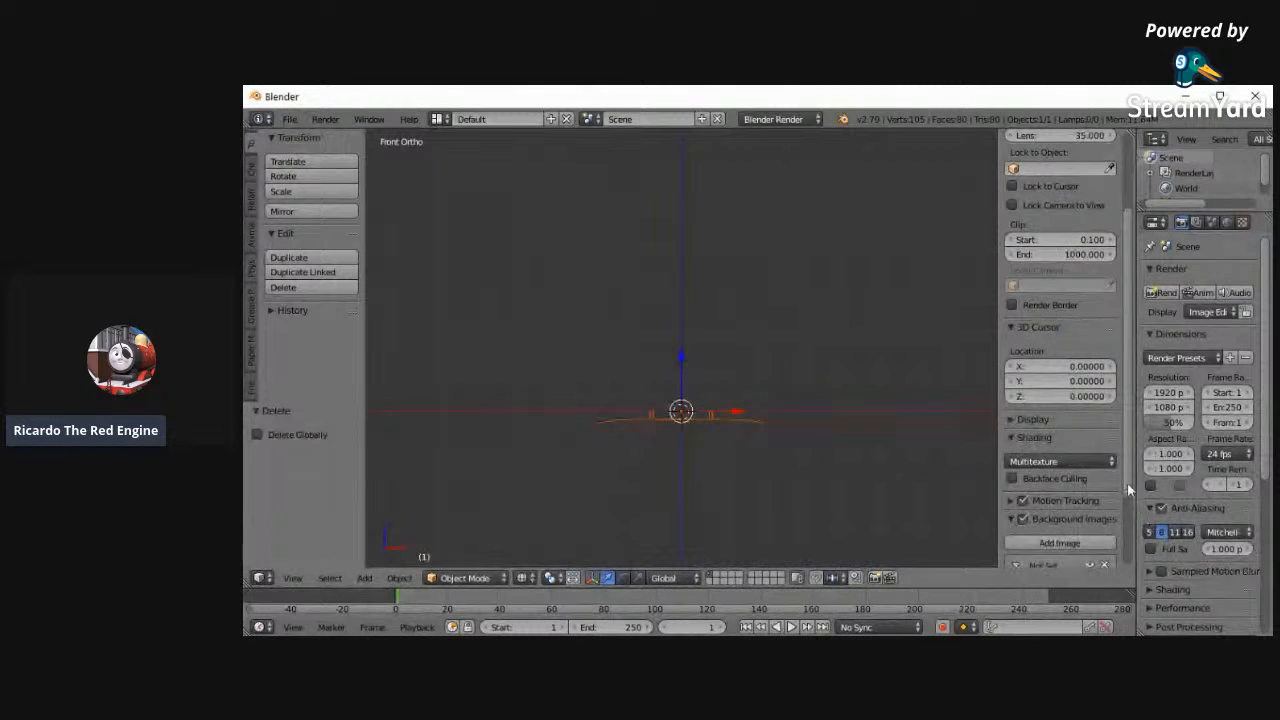
left_click_drag(1127, 484, 1117, 535)
- Load latest.png from the Documents folder into the new background image slot
left_click(1080, 532)
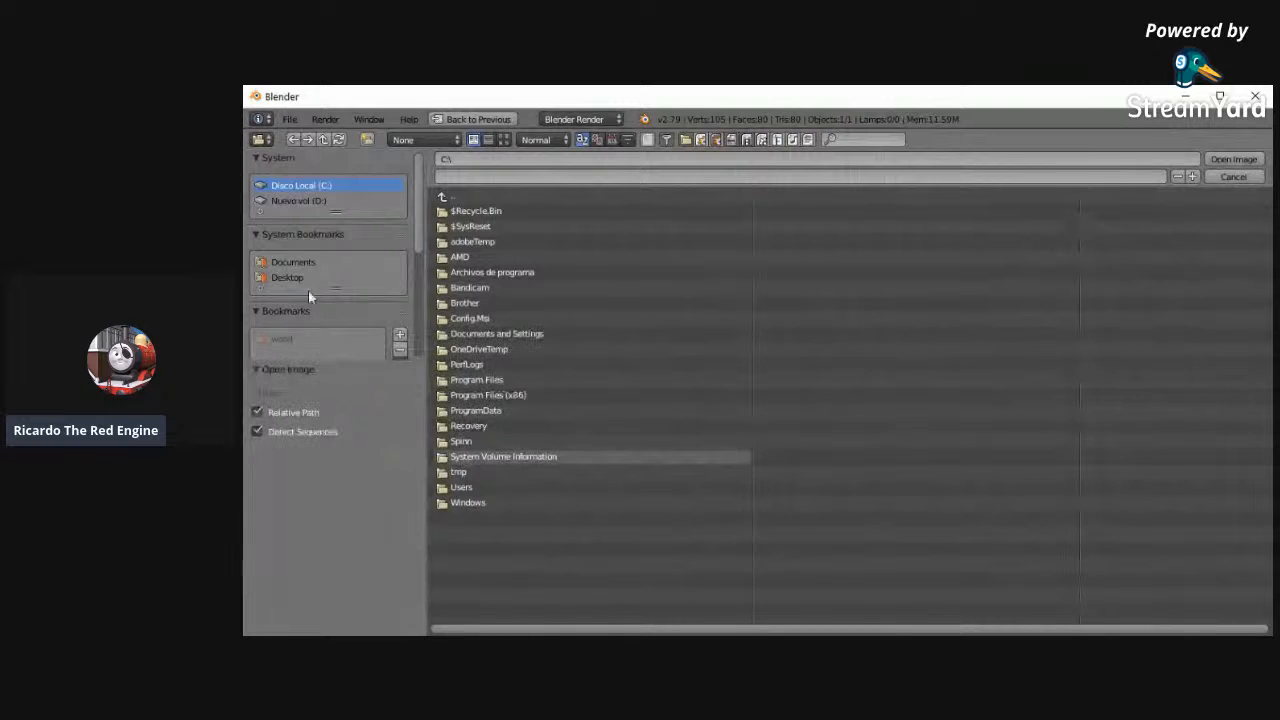
left_click(293, 260)
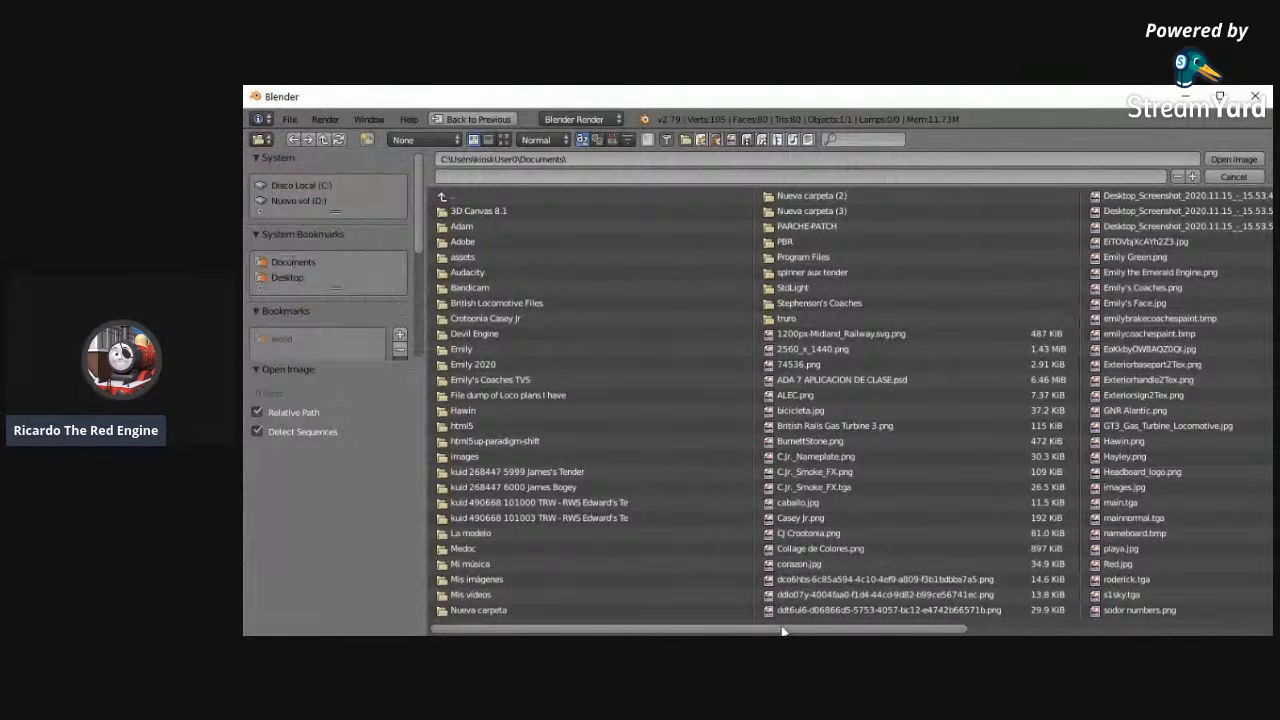
left_click_drag(785, 631, 978, 633)
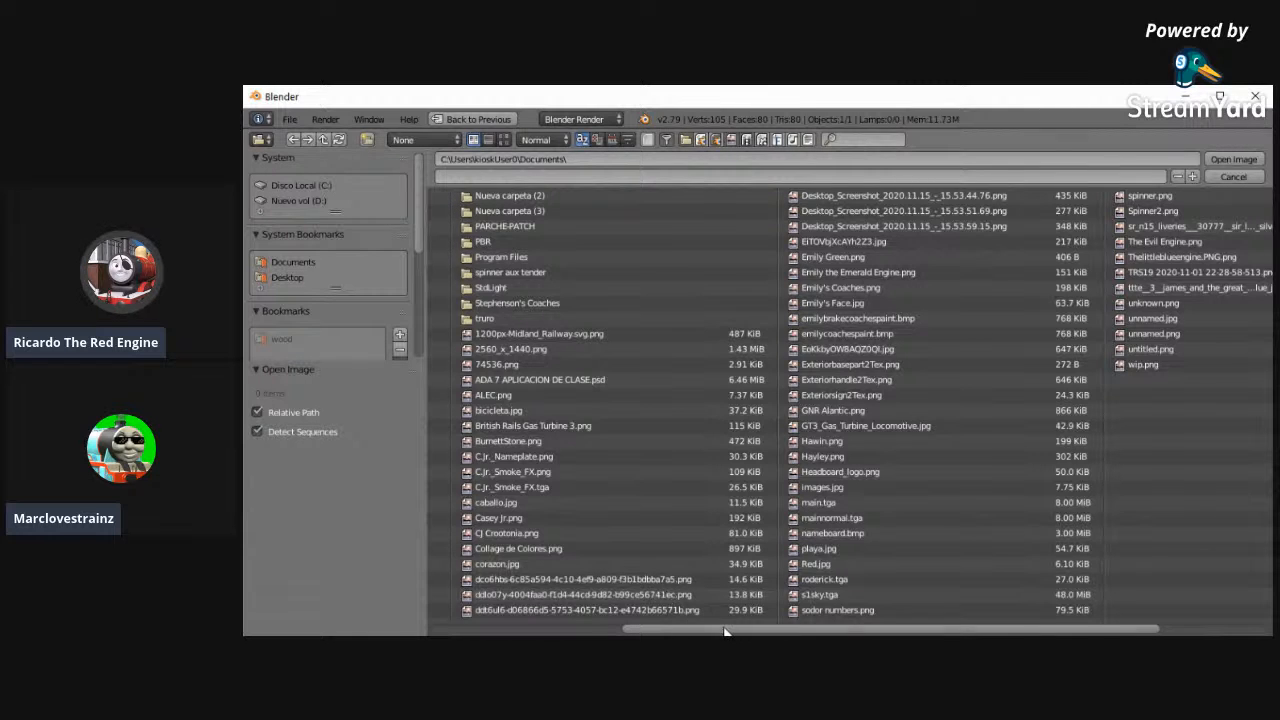
scroll(437, 452, "up", 2)
left_click(465, 196)
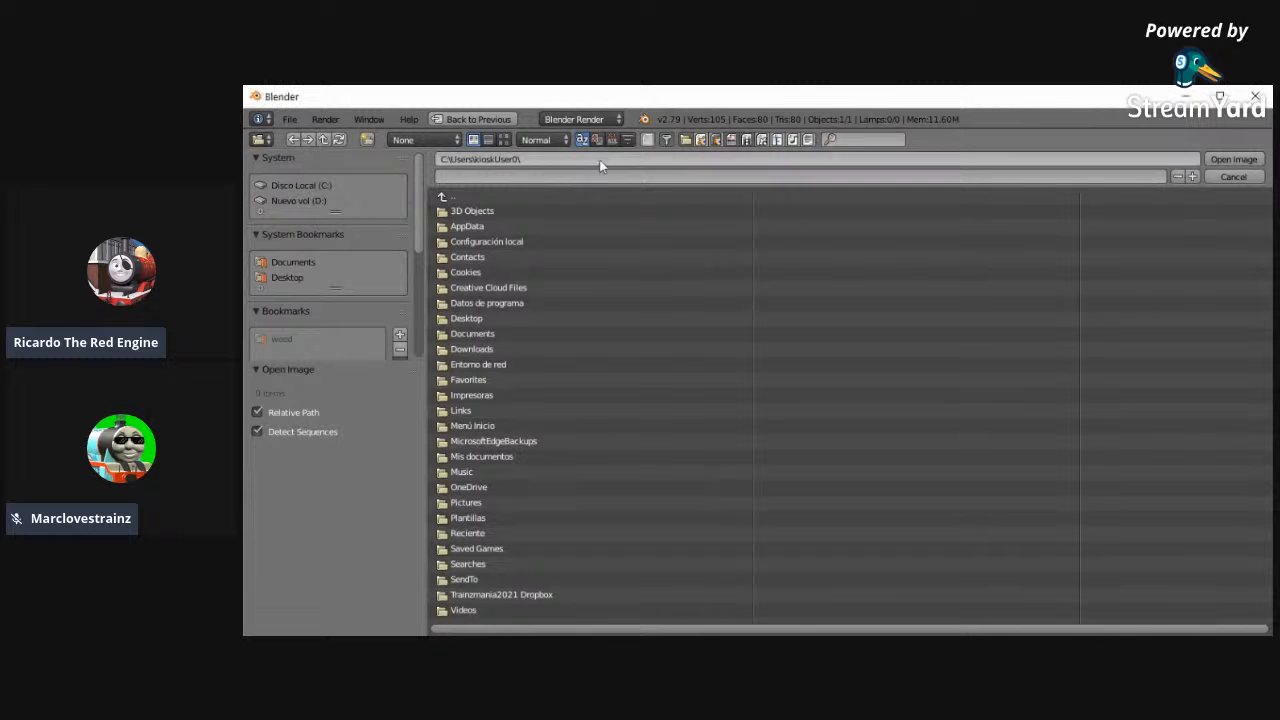
left_click(325, 265)
scroll(945, 540, "down", 5)
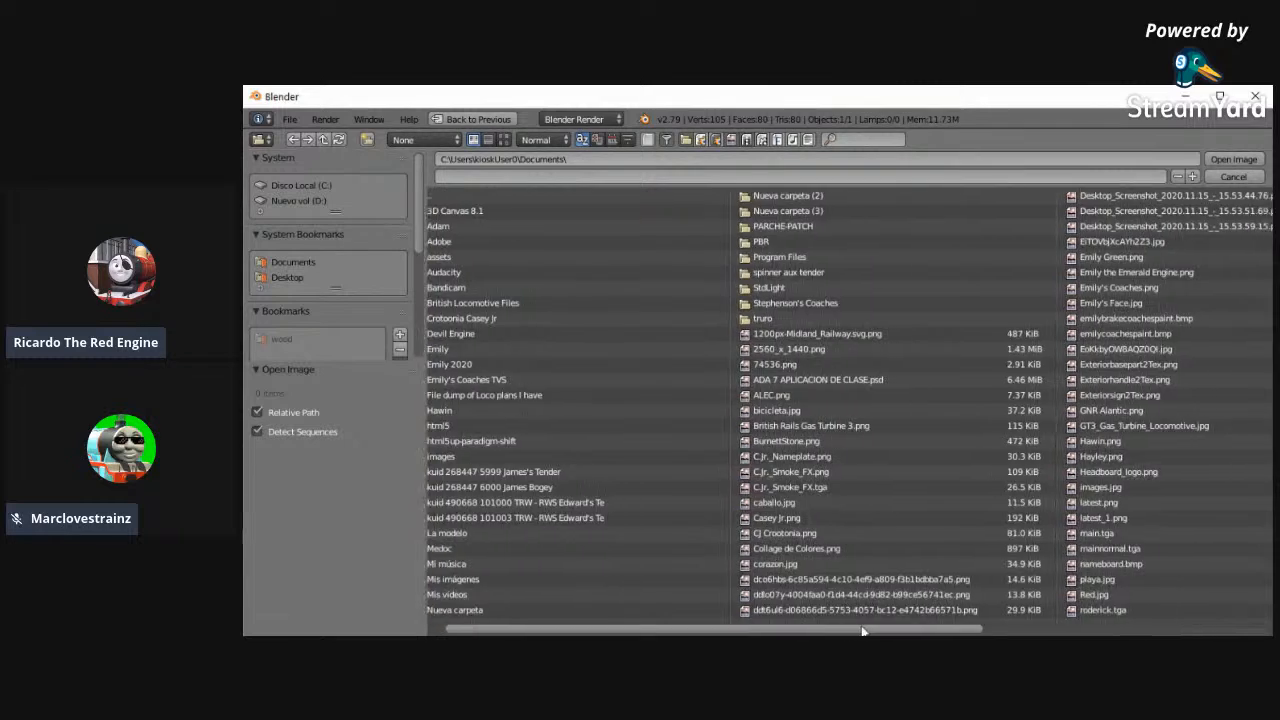
double_click(944, 500)
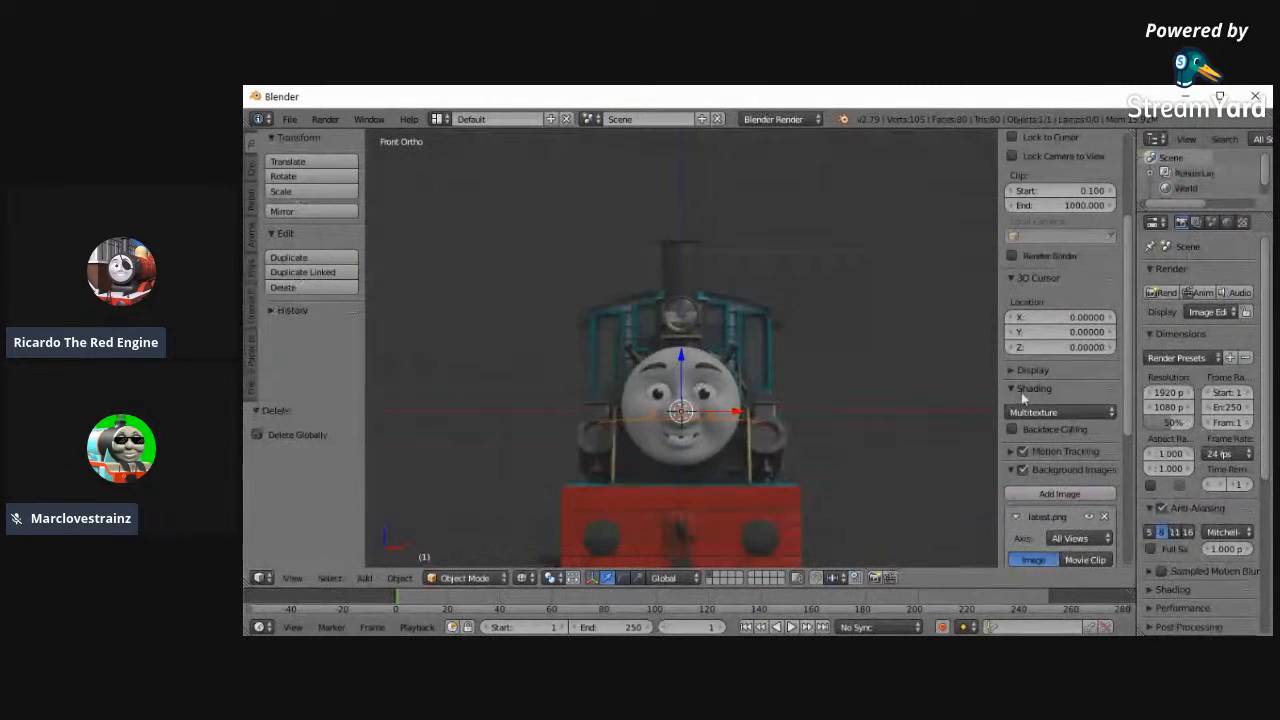
- Add a second background image and load latest_1.png from the Documents folder
scroll(1123, 375, "down", 6)
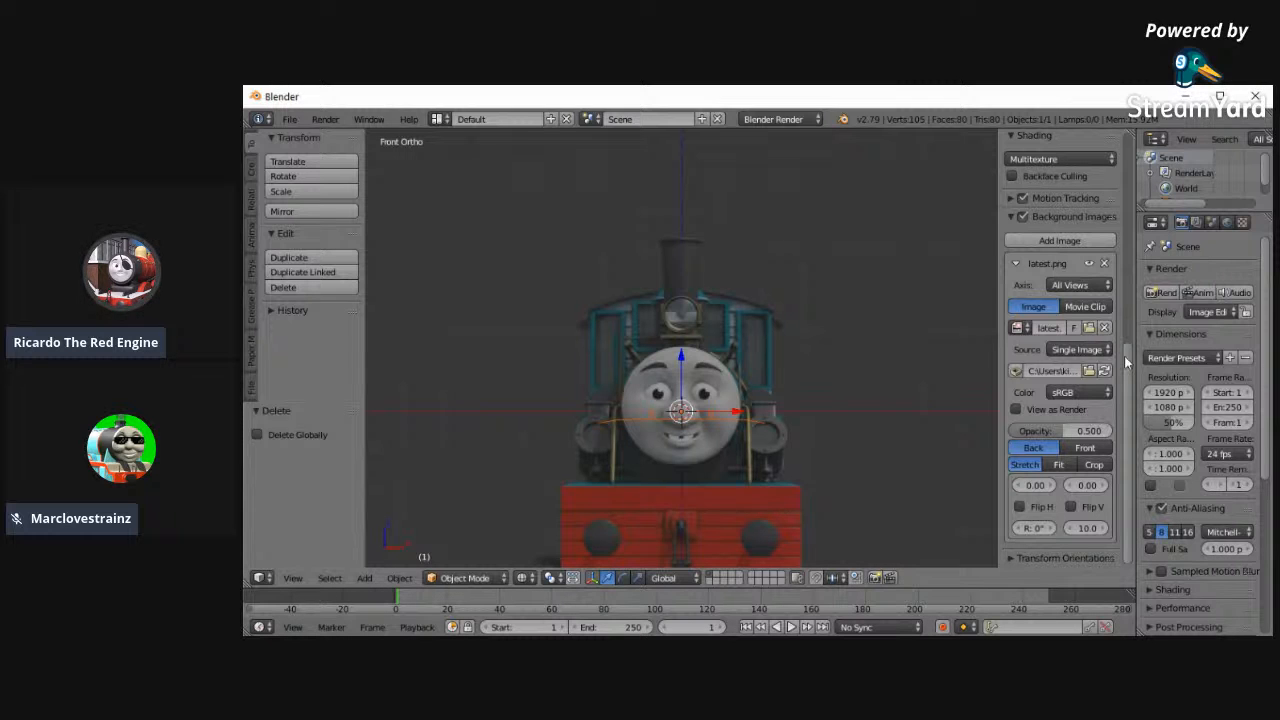
left_click(1083, 240)
scroll(1132, 400, "down", 3)
left_click(1077, 536)
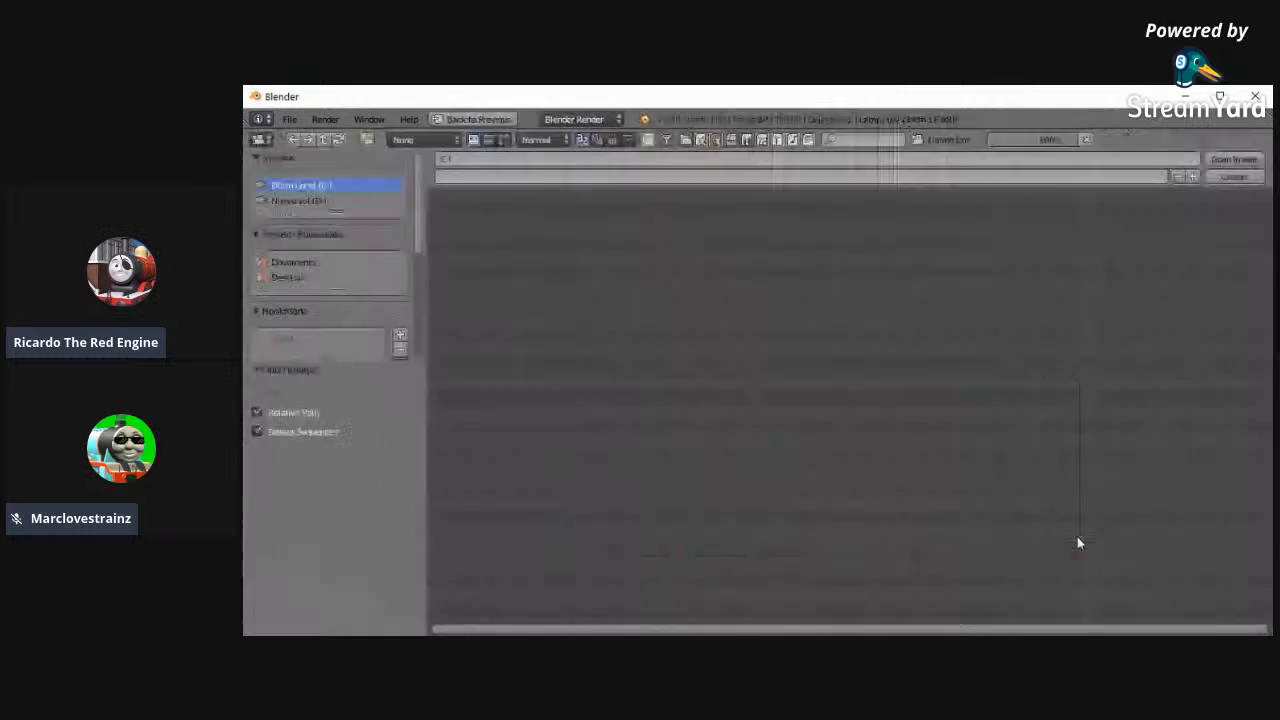
left_click(289, 260)
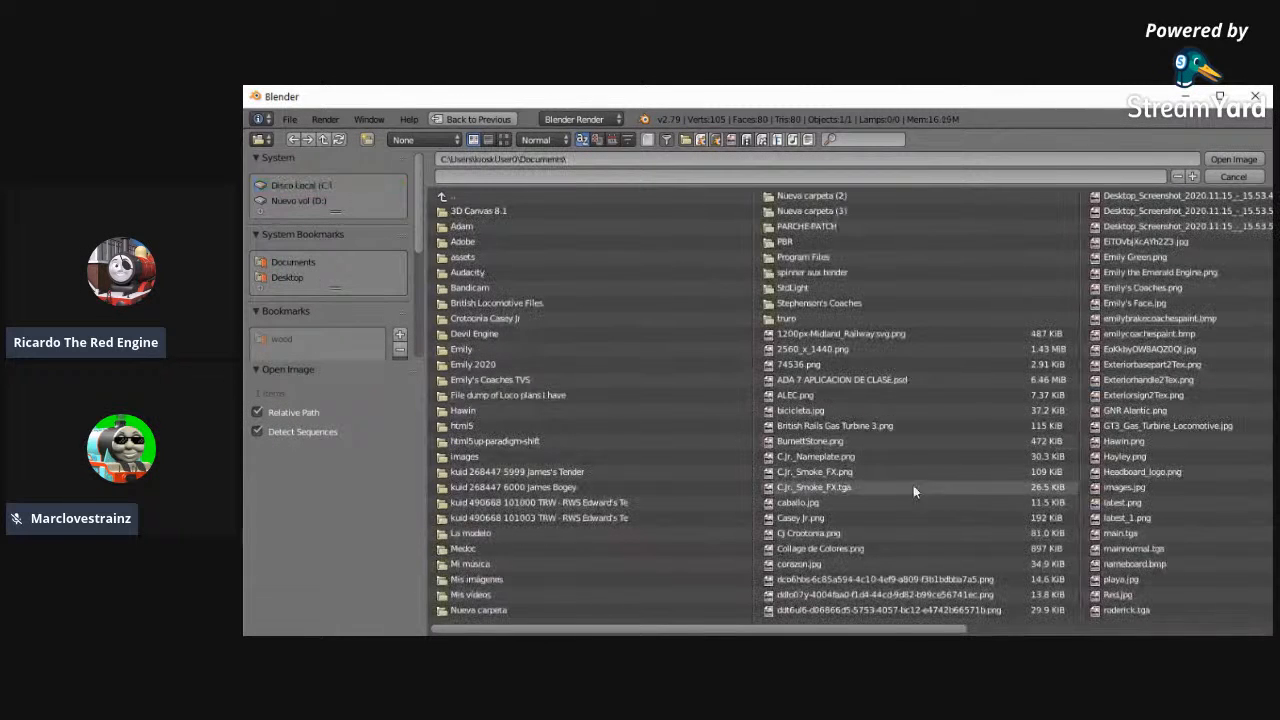
double_click(1186, 518)
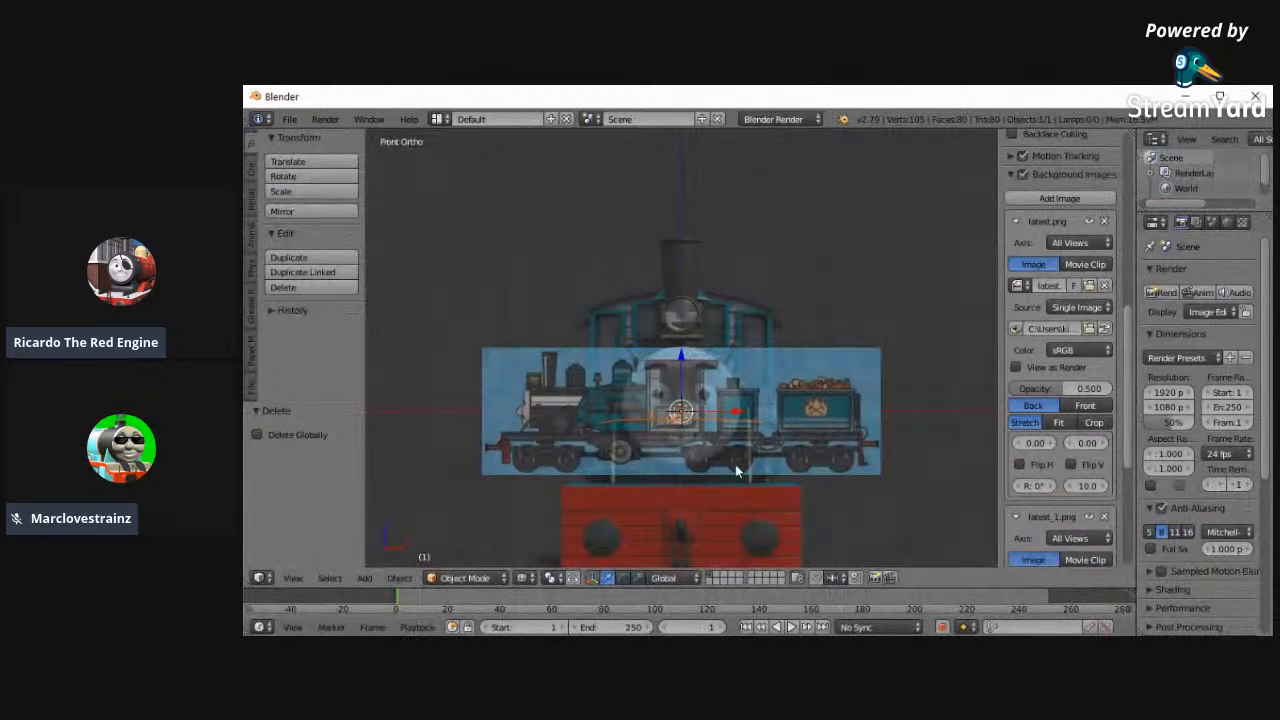
- Restrict the latest_1.png background image to the Left view axis
left_click_drag(1000, 415, 918, 414)
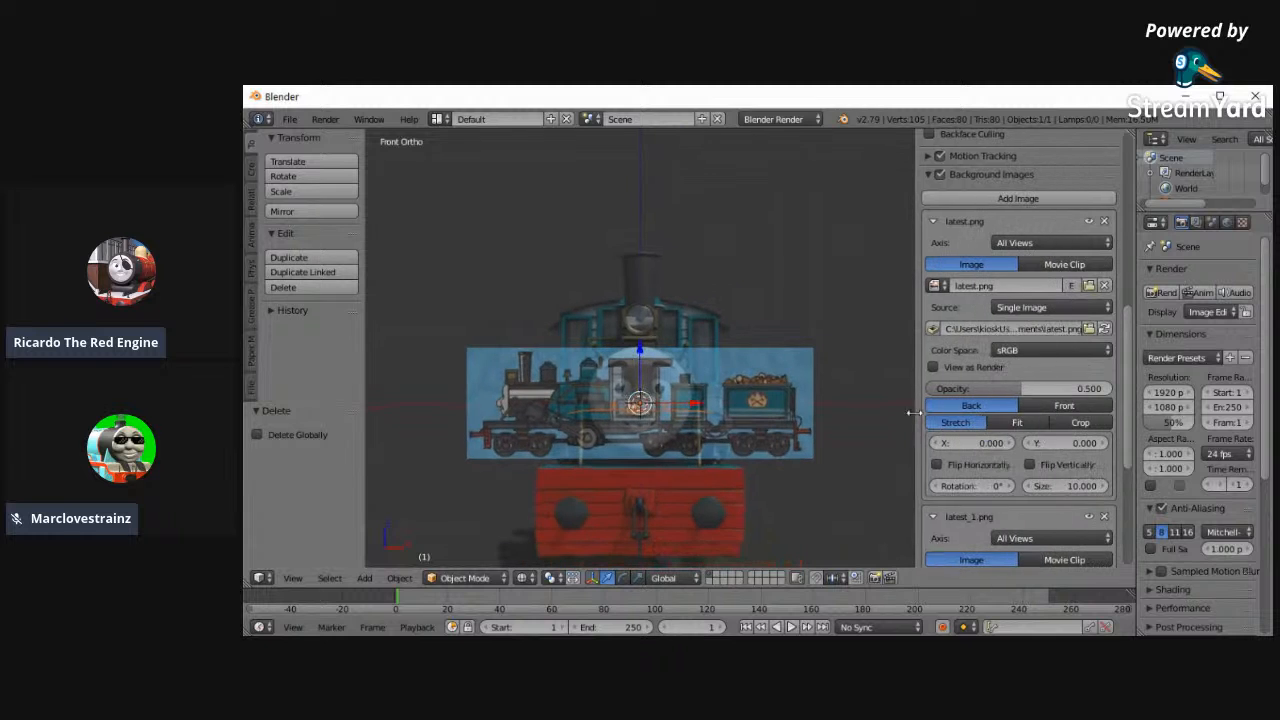
scroll(1100, 410, "down", 6)
left_click(1050, 298)
left_click(858, 282)
left_click(1050, 299)
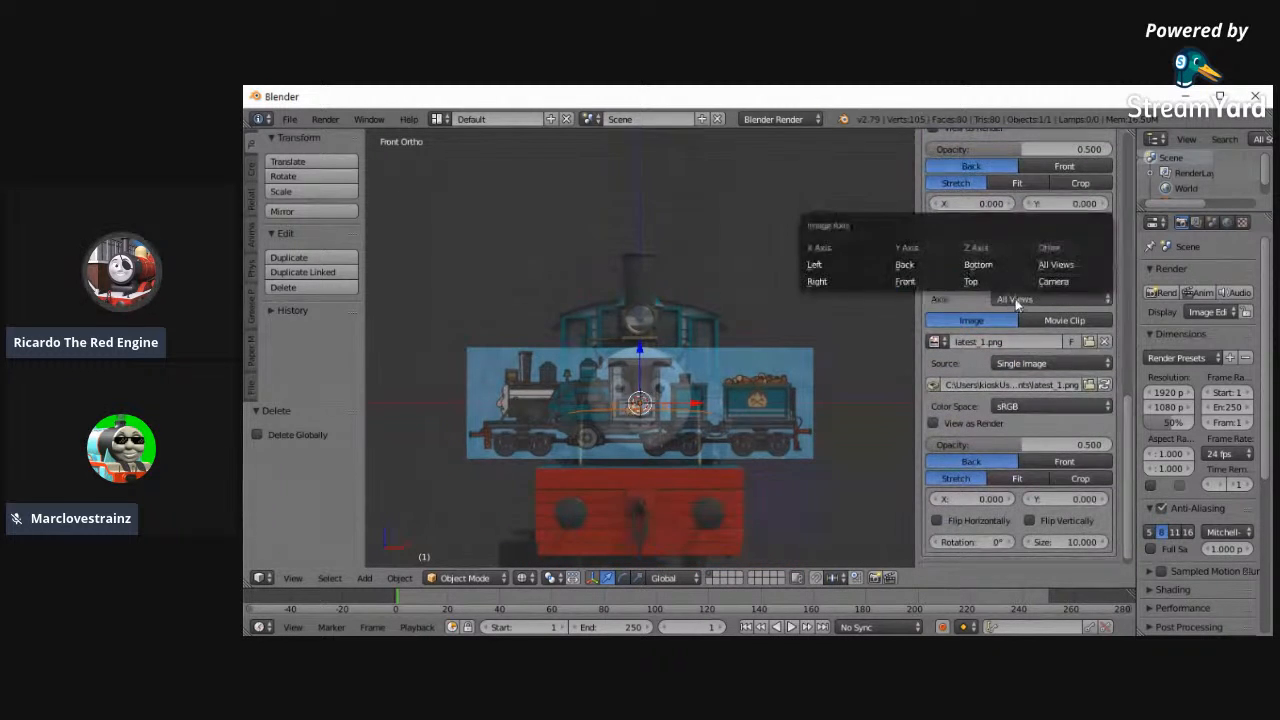
left_click(850, 265)
- Scale the latest.png background to size 4.500 and set its vertical offset to 1.700, fitting it above the track
left_click_drag(1046, 247, 1016, 251)
mouse_move(1066, 203)
left_mouse_down()
mouse_move(1088, 205)
mouse_move(1062, 205)
left_mouse_up()
scroll(733, 390, "up", 2)
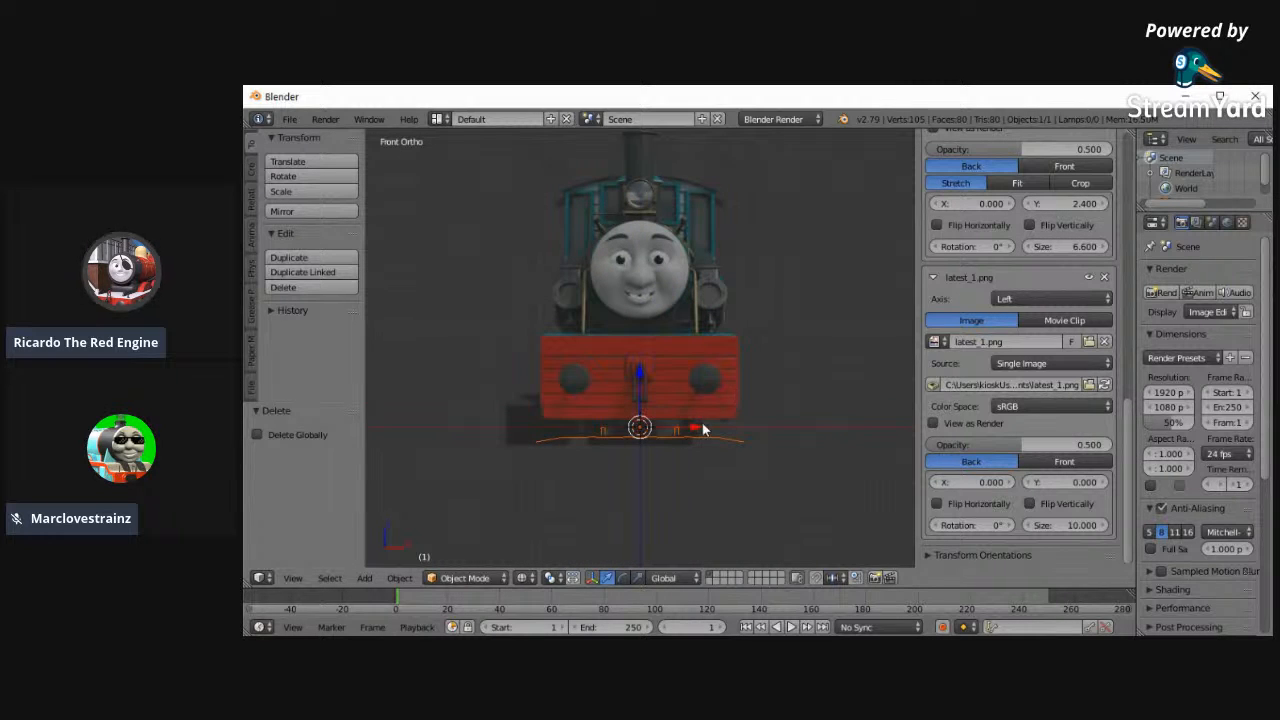
scroll(780, 368, "up", 3)
left_click_drag(1032, 247, 996, 254)
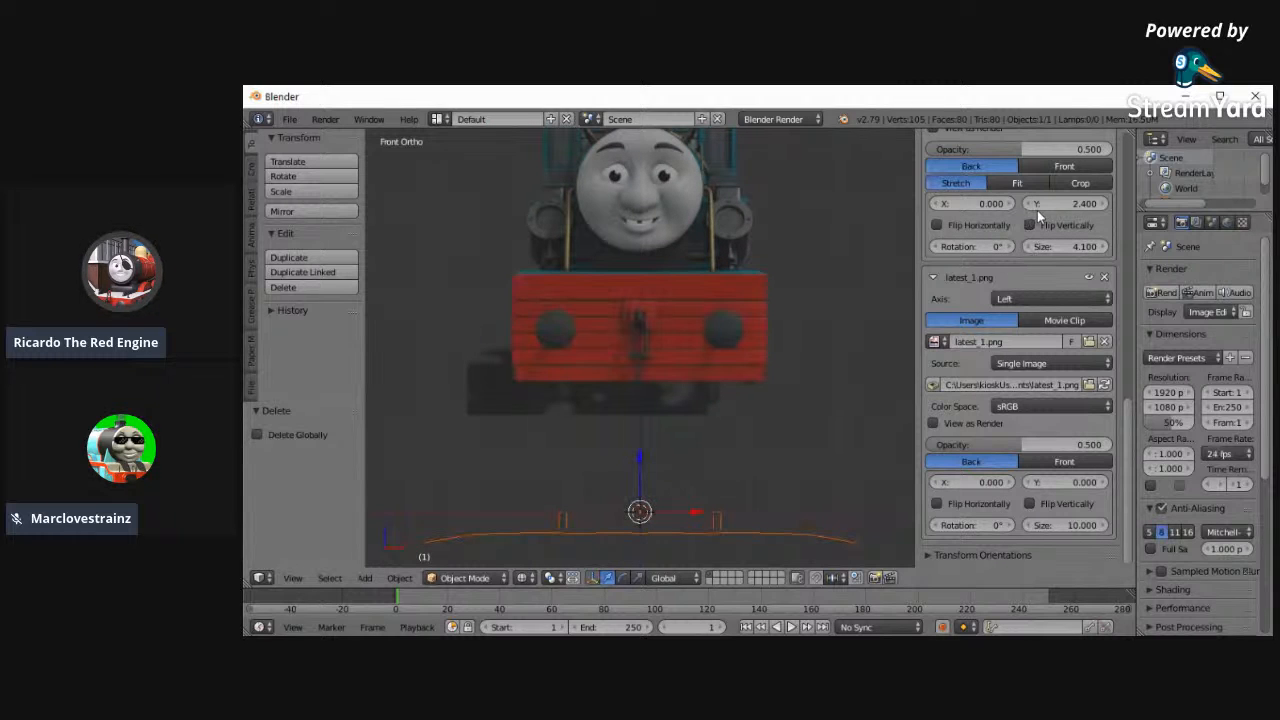
left_click_drag(1058, 209, 1039, 202)
left_click(1105, 251)
left_click(1105, 251)
left_click(1105, 251)
left_click(1105, 251)
left_click(1106, 204)
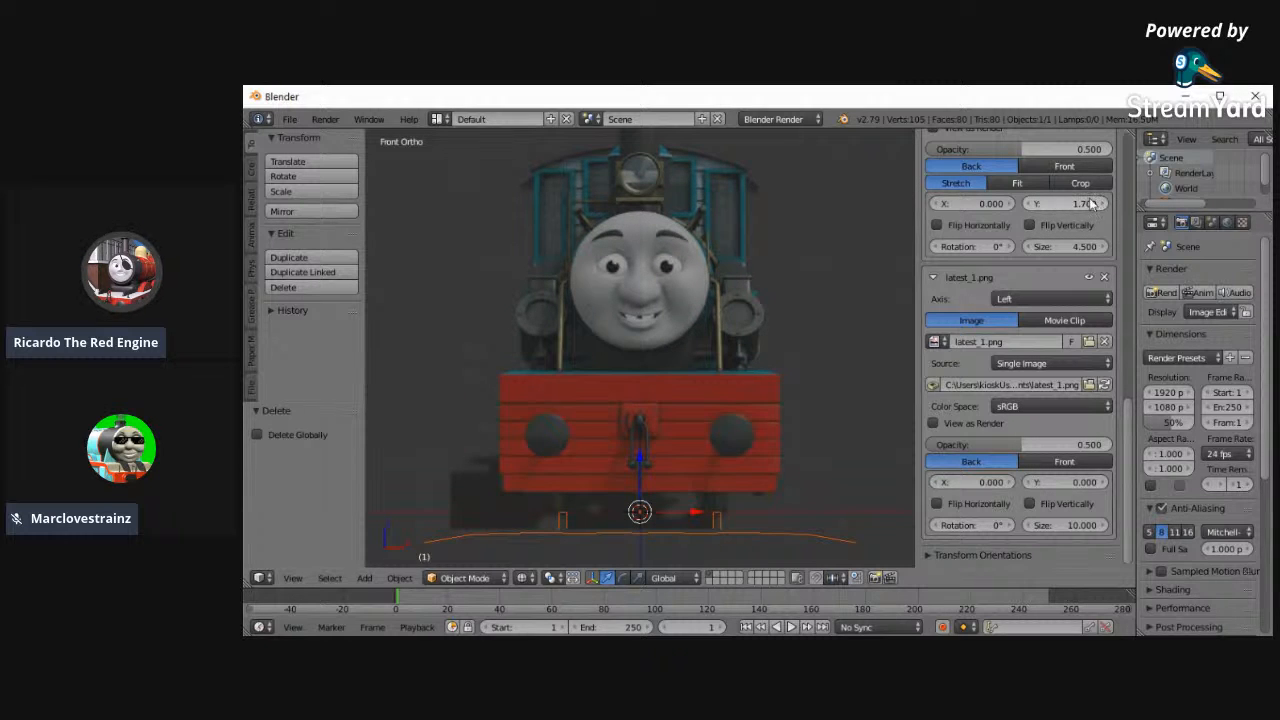
- Fine-tune the vertical offset of the latest.png background to 1.720 and check its fit against the rails
left_click(1086, 204)
type("1.75")
key("Return")
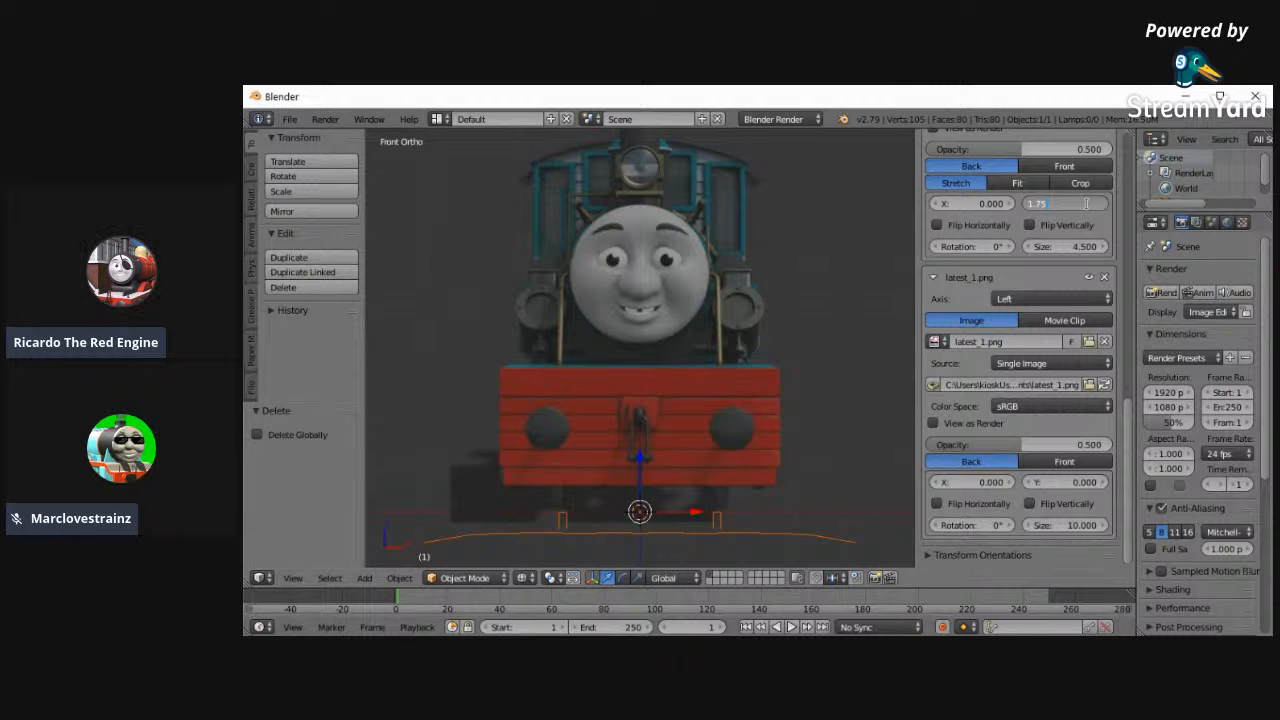
type("7")
key("Return")
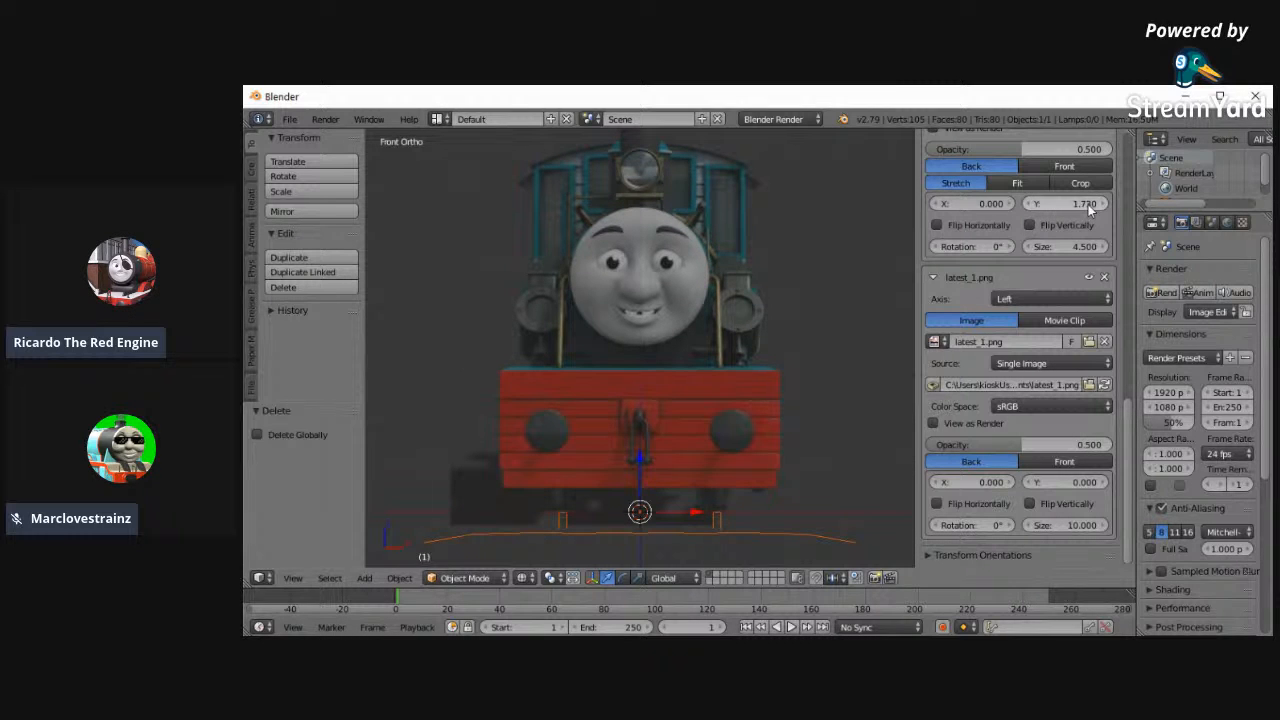
left_click(1089, 205)
key("Return")
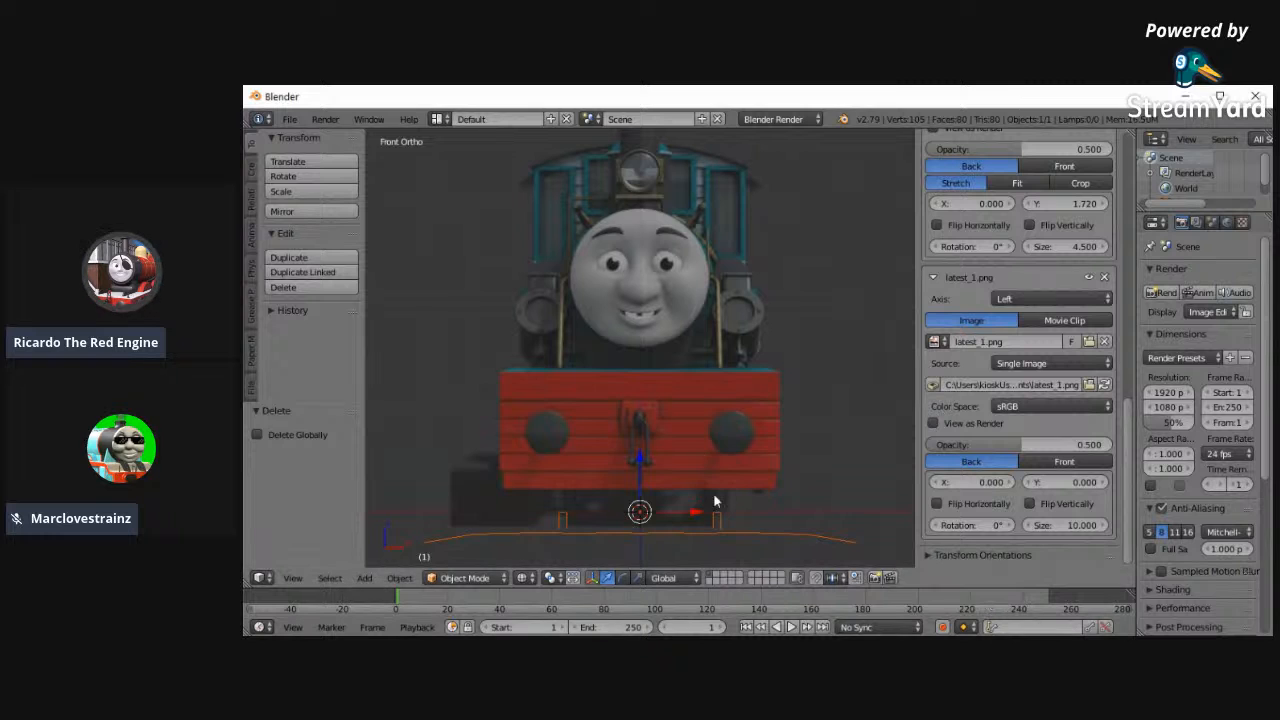
scroll(719, 479, "down", 1)
scroll(727, 412, "up", 4, "shift")
scroll(728, 410, "down", 1, "shift")
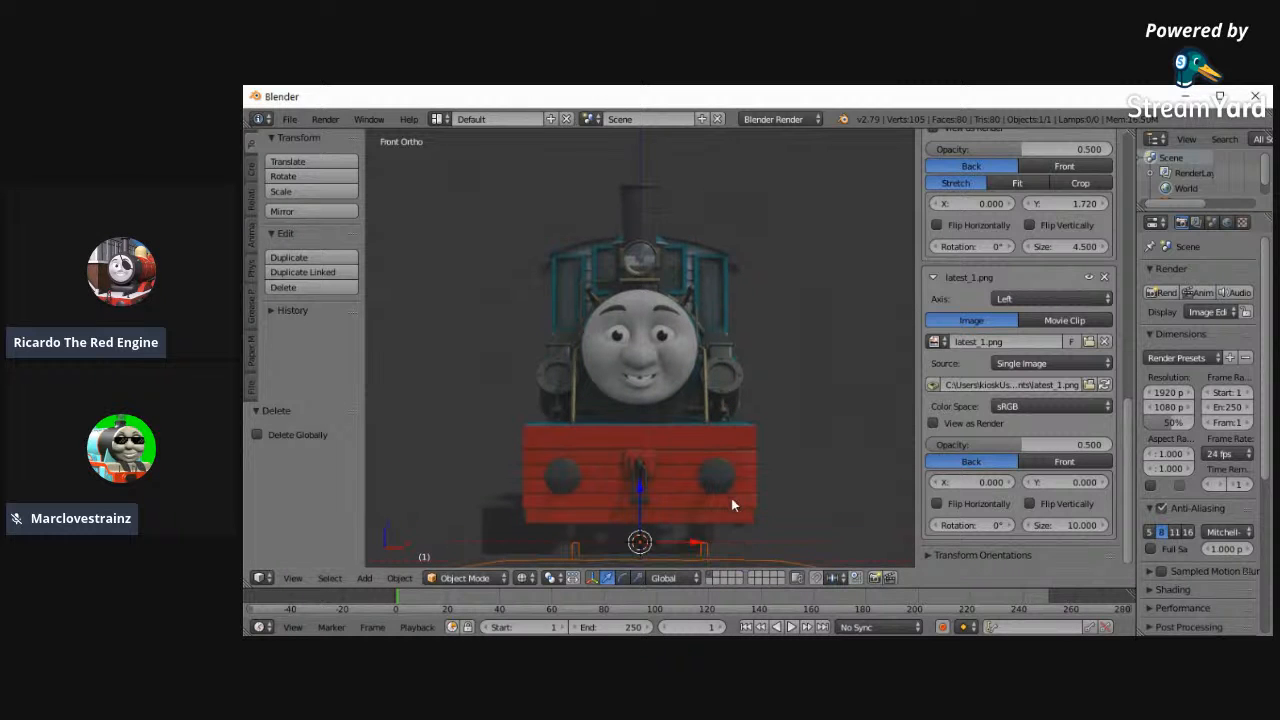
scroll(757, 515, "up", 1, "shift")
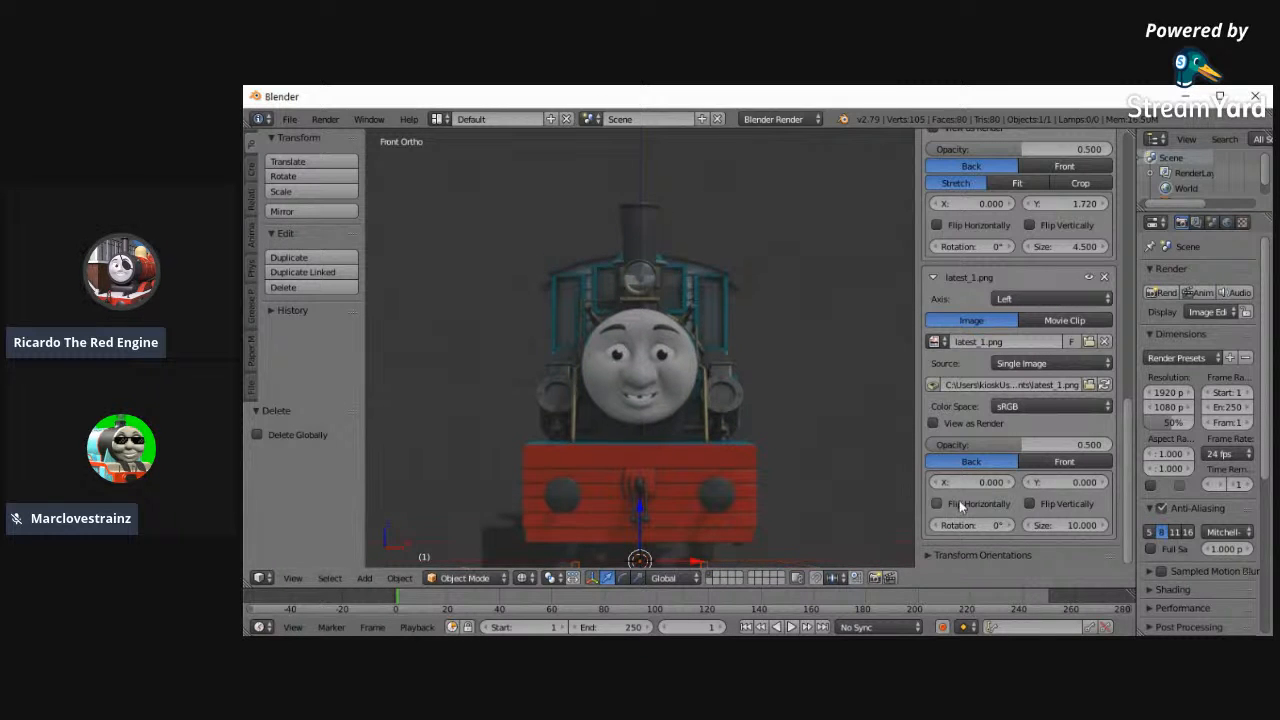
- Switch to the left view and set the latest_1.png background to vertical offset 5.500 and size 12.200
left_click(293, 578)
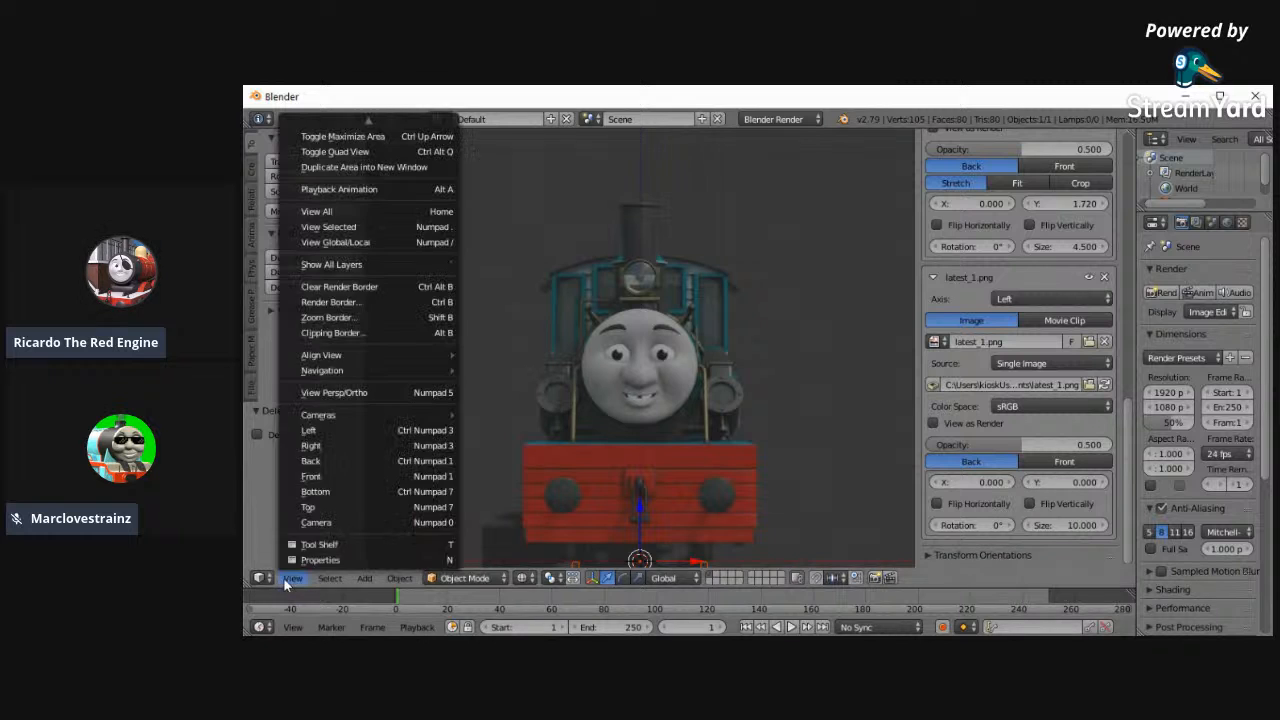
left_click(340, 431)
scroll(706, 477, "down", 2)
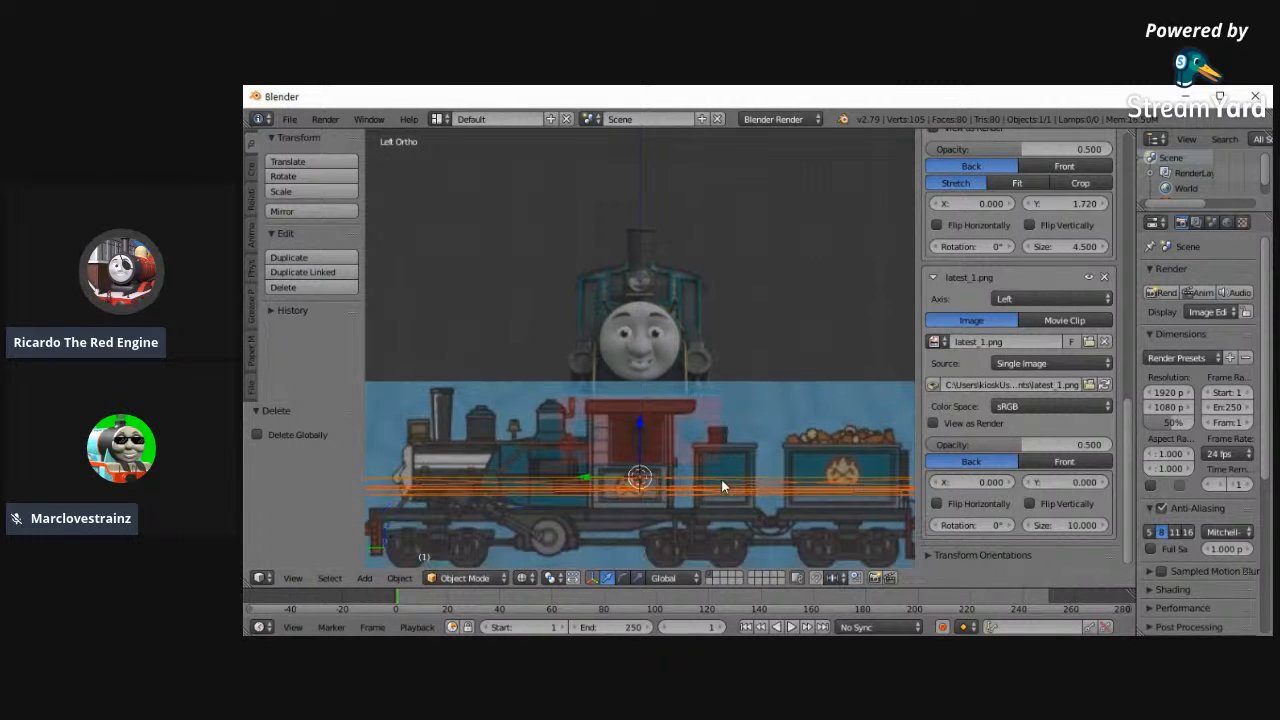
left_click_drag(1059, 481, 1105, 480)
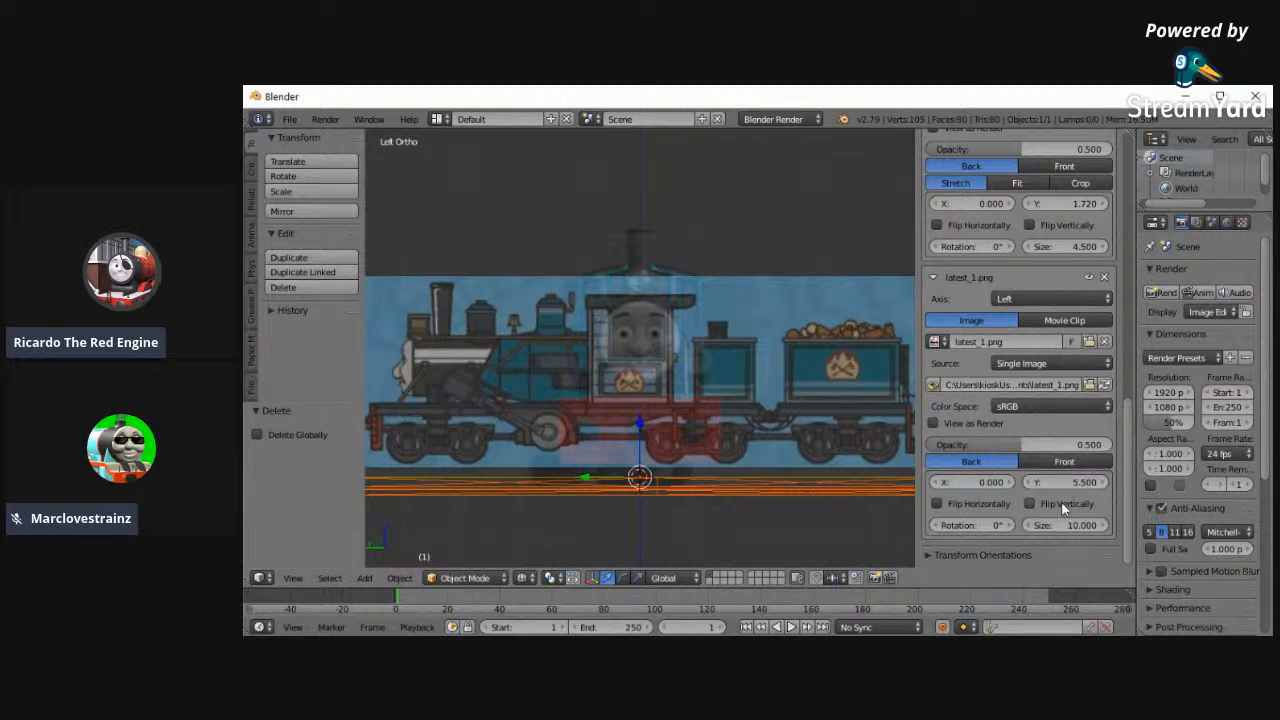
mouse_move(1086, 525)
left_mouse_down()
mouse_move(1073, 527)
mouse_move(1090, 525)
left_mouse_up()
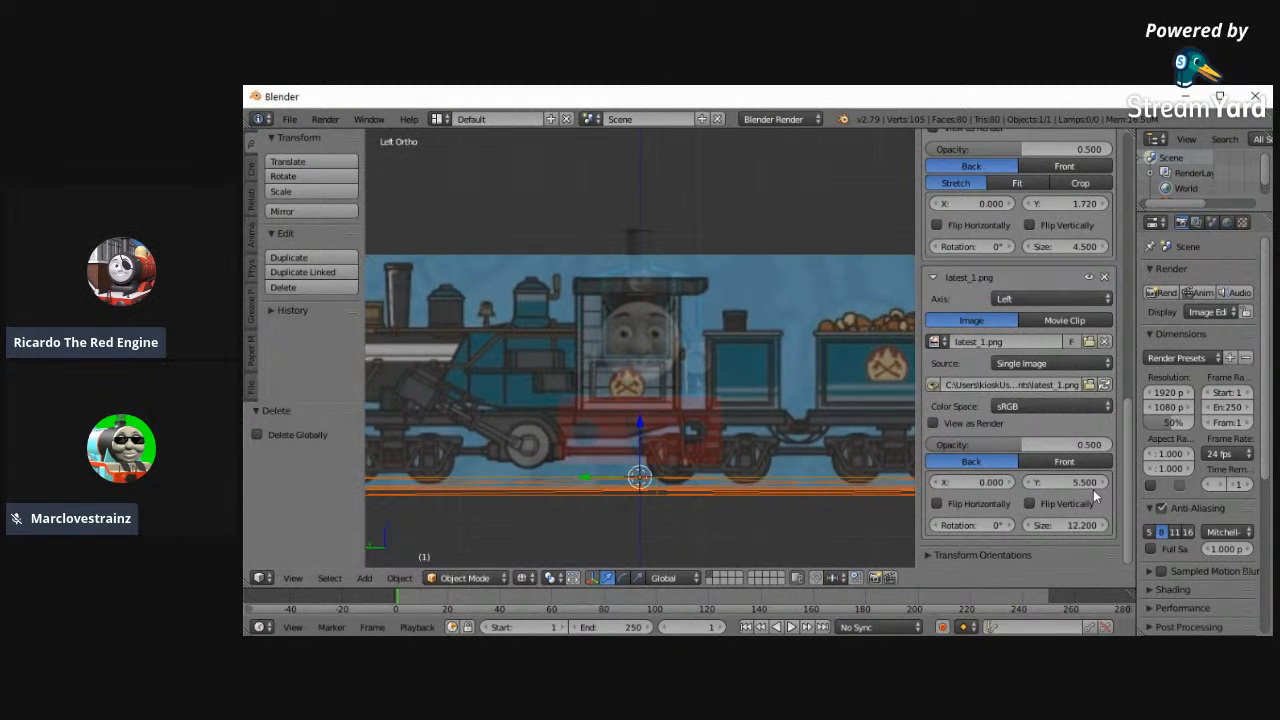
- Raise the latest_1.png background to vertical offset 6.200 and enlarge it to size 13.300
left_click(1103, 484)
left_click(1103, 484)
left_click(1104, 484)
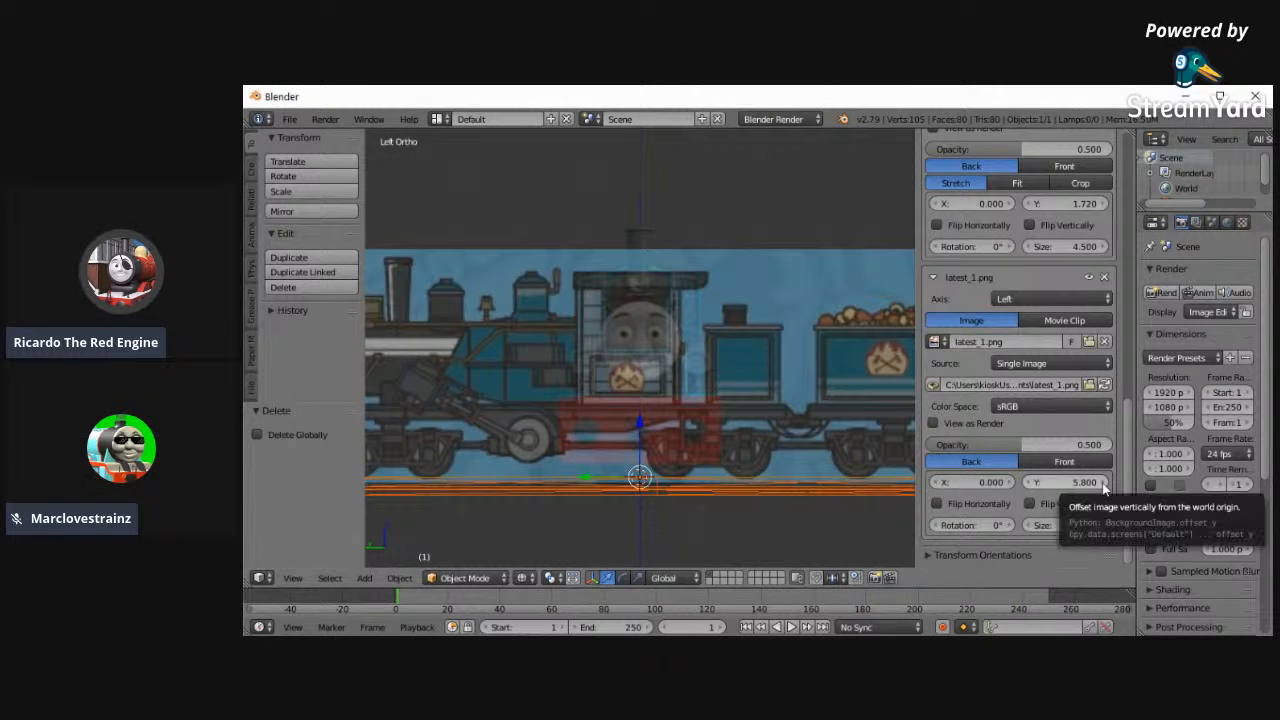
left_click(1104, 485)
left_click(1104, 485)
left_click(1104, 485)
left_click(1104, 485)
left_click(1102, 528)
left_click(1103, 528)
left_click(1103, 528)
left_click(1103, 528)
left_click(1103, 528)
left_click(1103, 528)
left_click(1103, 528)
left_click(1103, 528)
left_click(1103, 528)
left_click(1103, 528)
left_click(1103, 528)
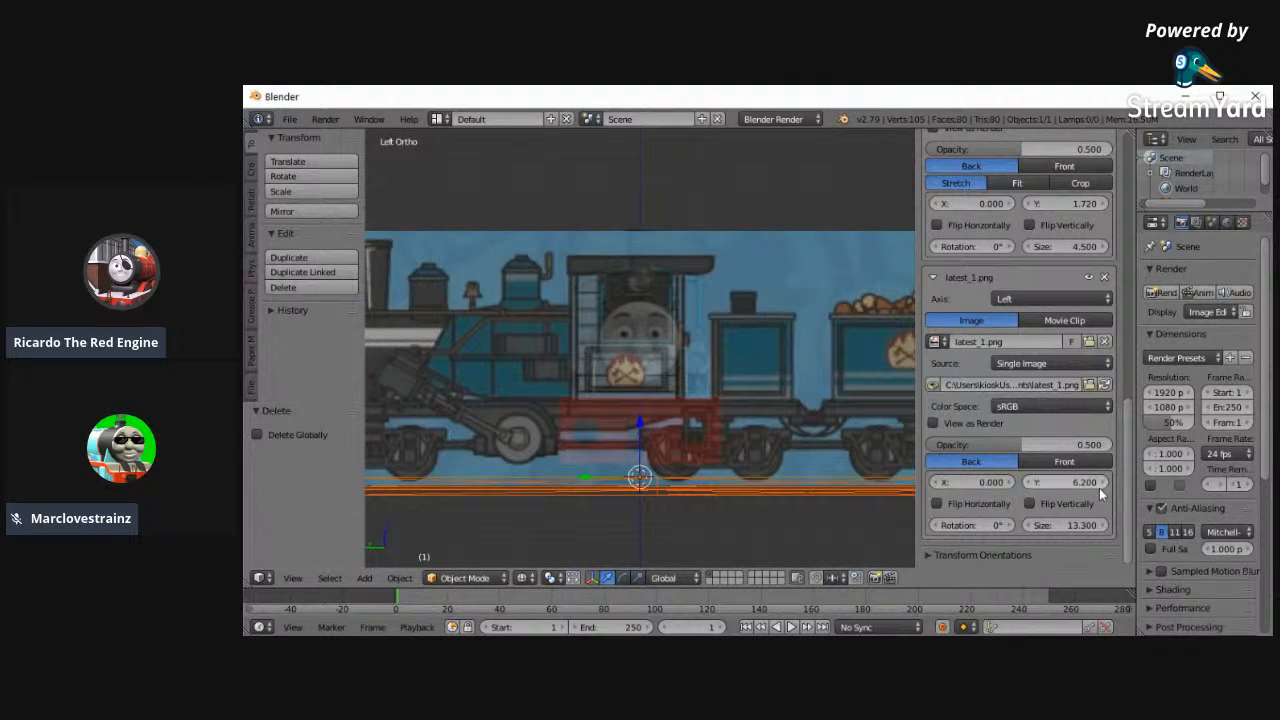
- Adjust the latest_1.png background to vertical offset 6.500 and size 13.700
left_click(1103, 485)
left_click(1099, 490)
left_click(1099, 490)
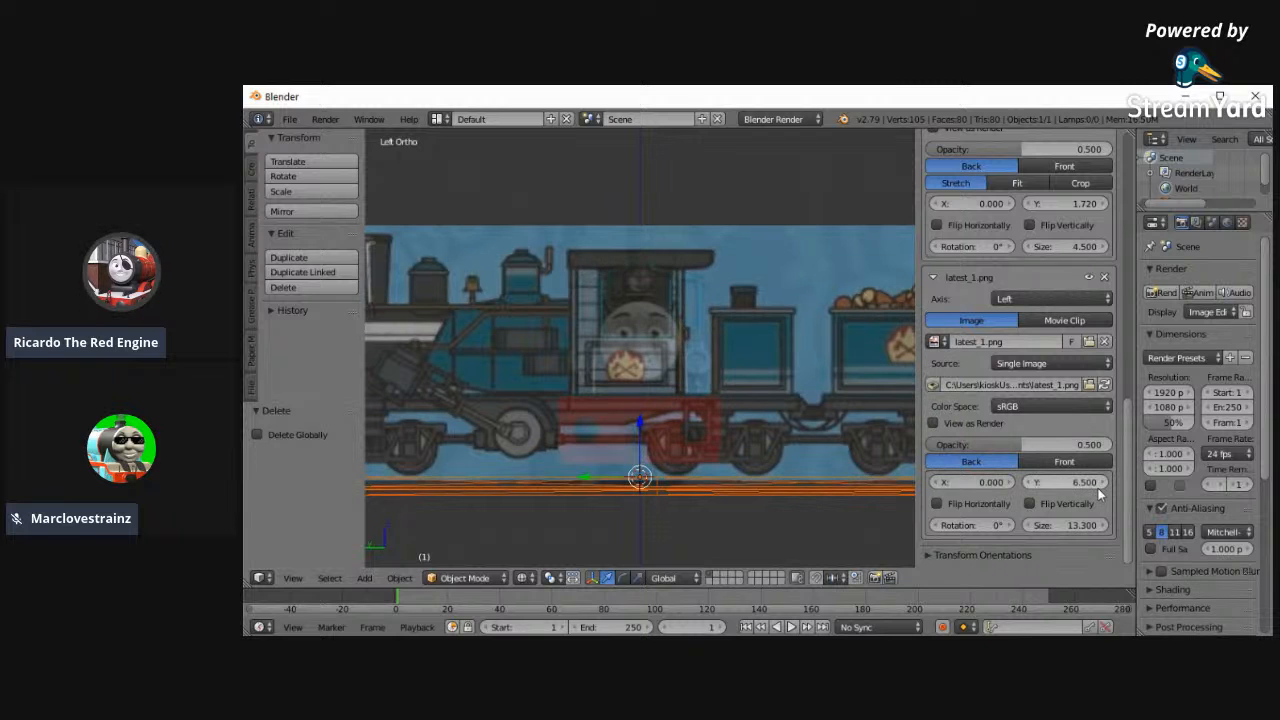
left_click(1105, 526)
left_click(1105, 526)
left_click(1105, 526)
left_click(1105, 526)
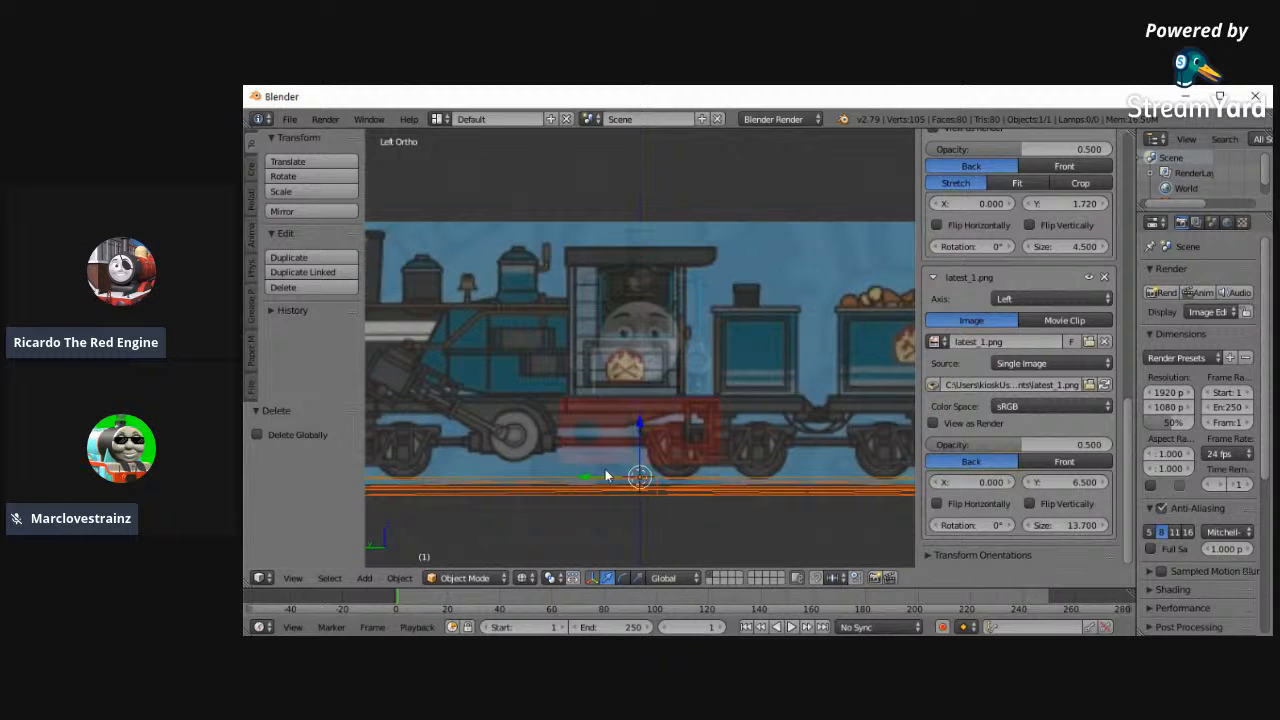
- Set the latest_1.png background to horizontal offset 4.500, vertical offset 6.600 and size 13.900, aligning the engine's front with the origin
left_click_drag(962, 483, 1040, 483)
left_click(1105, 526)
left_click(1106, 482)
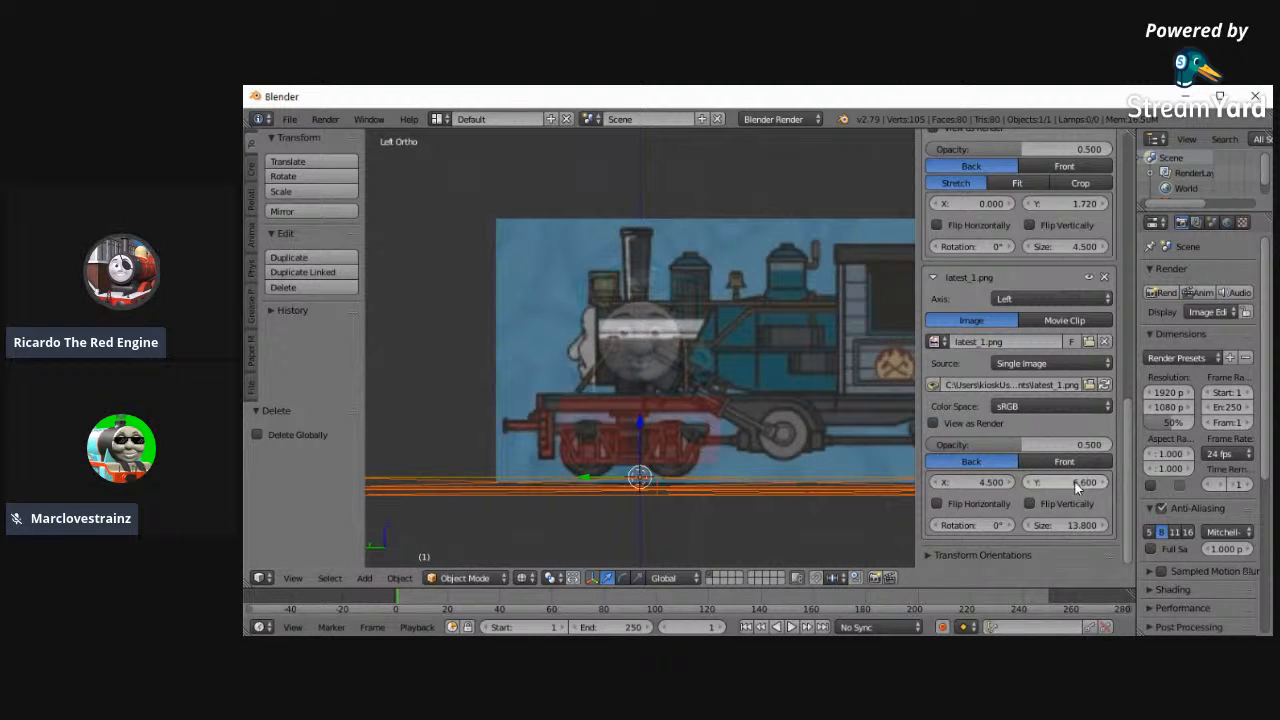
left_click(1105, 526)
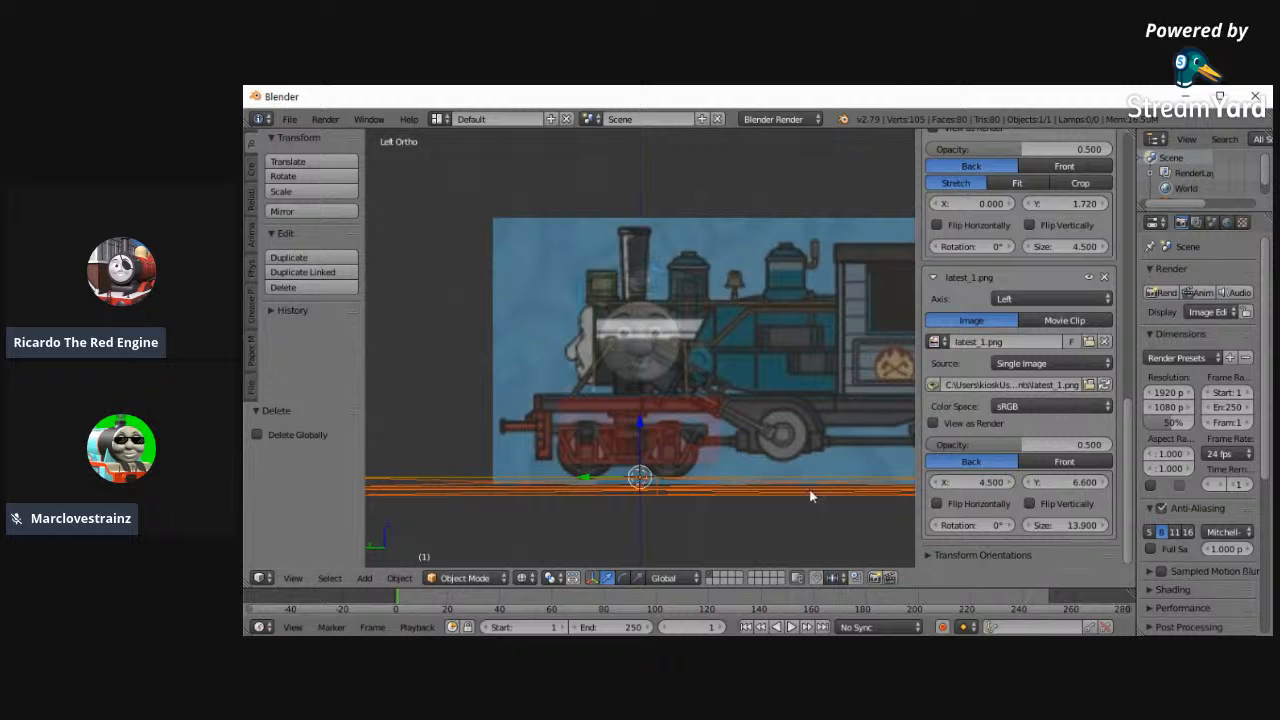
- Set the latest_1.png background to horizontal offset 0, vertical offset 6.500 and size 13.800, and hide the background settings
left_click_drag(988, 482, 958, 480)
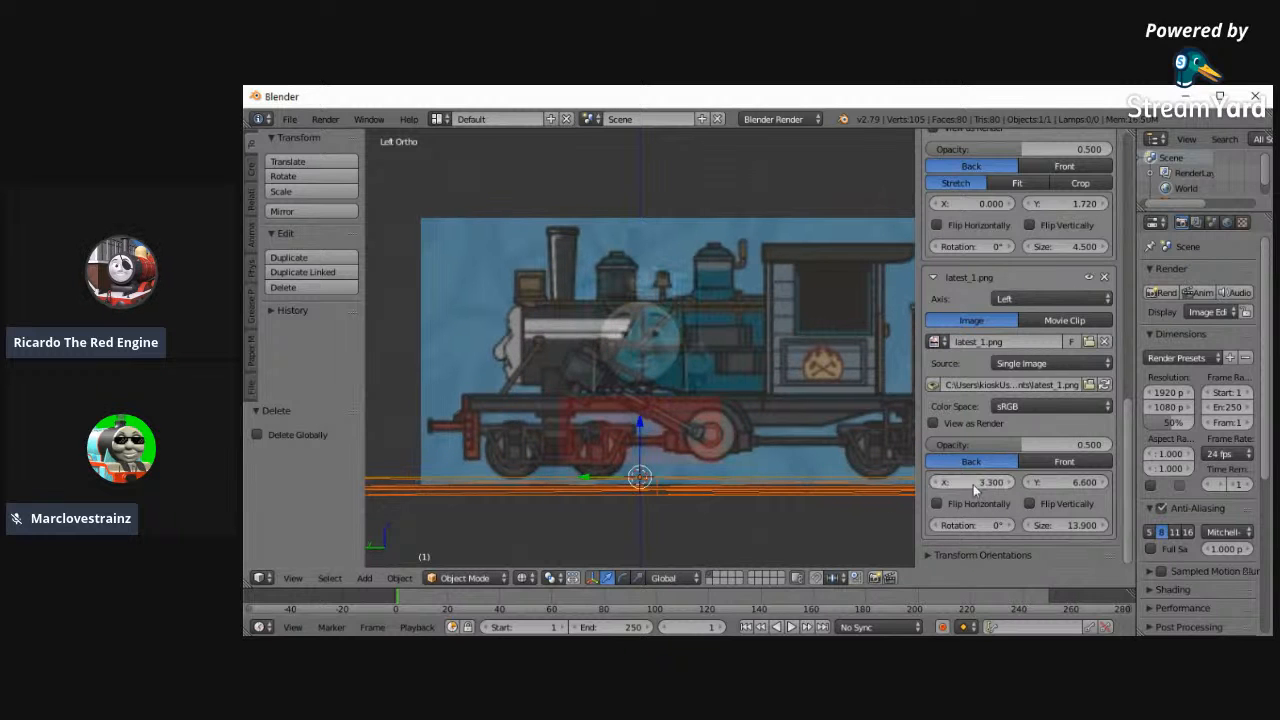
left_click(1030, 526)
left_click(1030, 482)
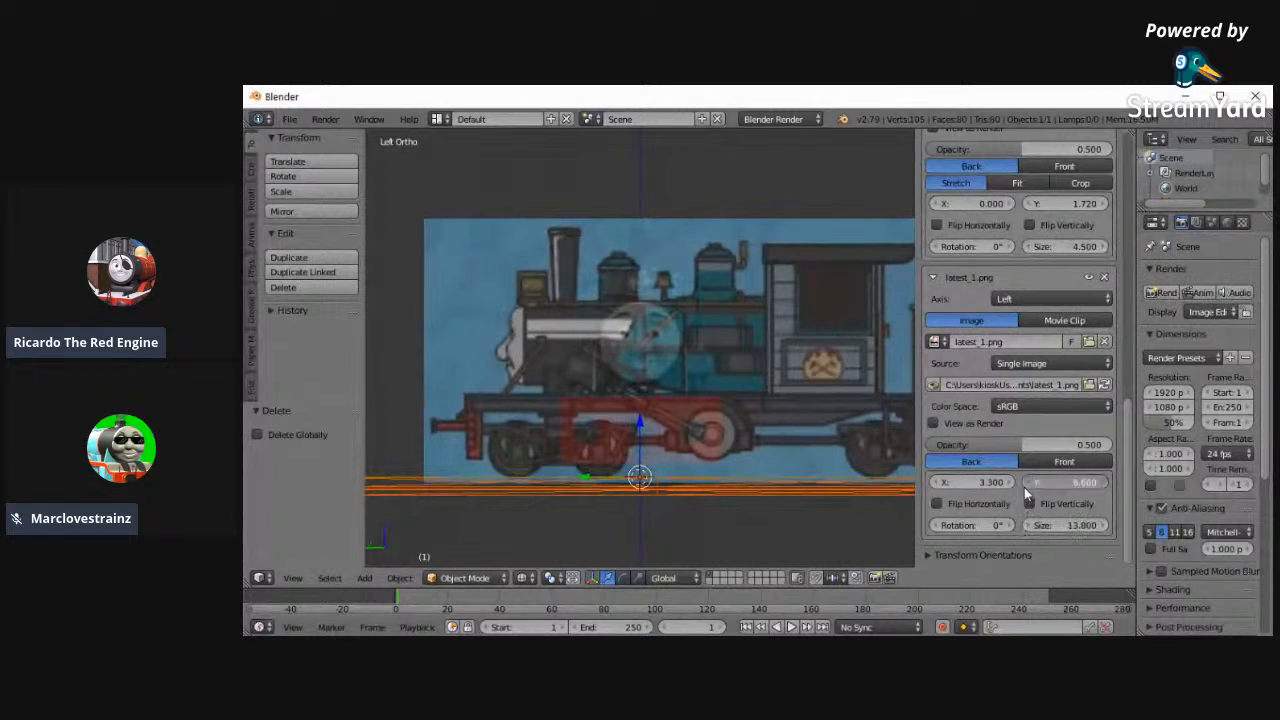
left_click(977, 483)
type("0")
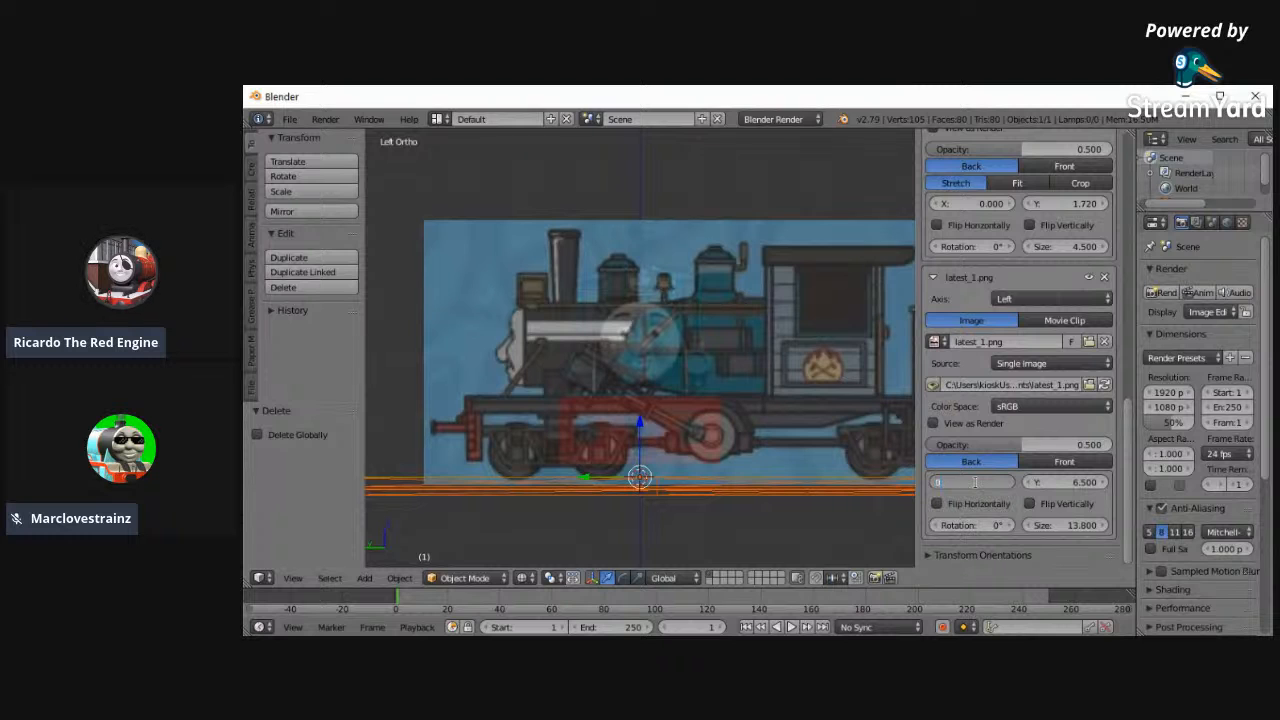
key("Return")
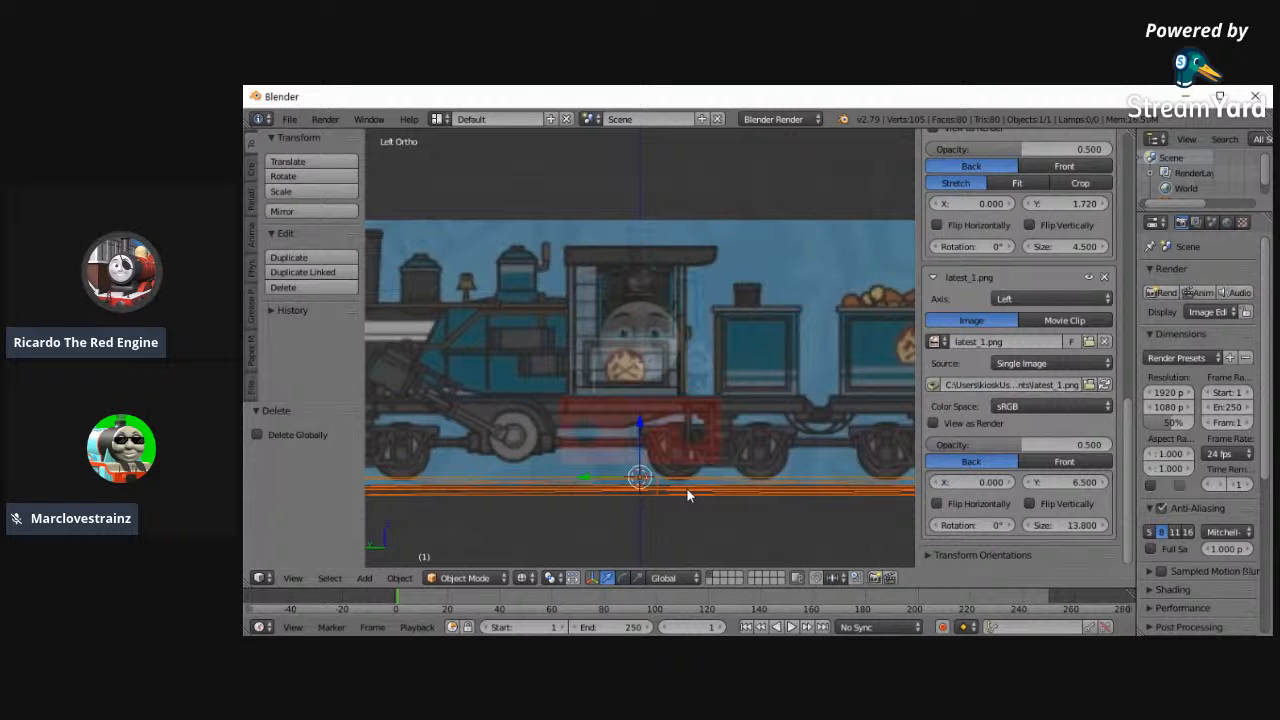
key("n")
scroll(680, 512, "down", 2)
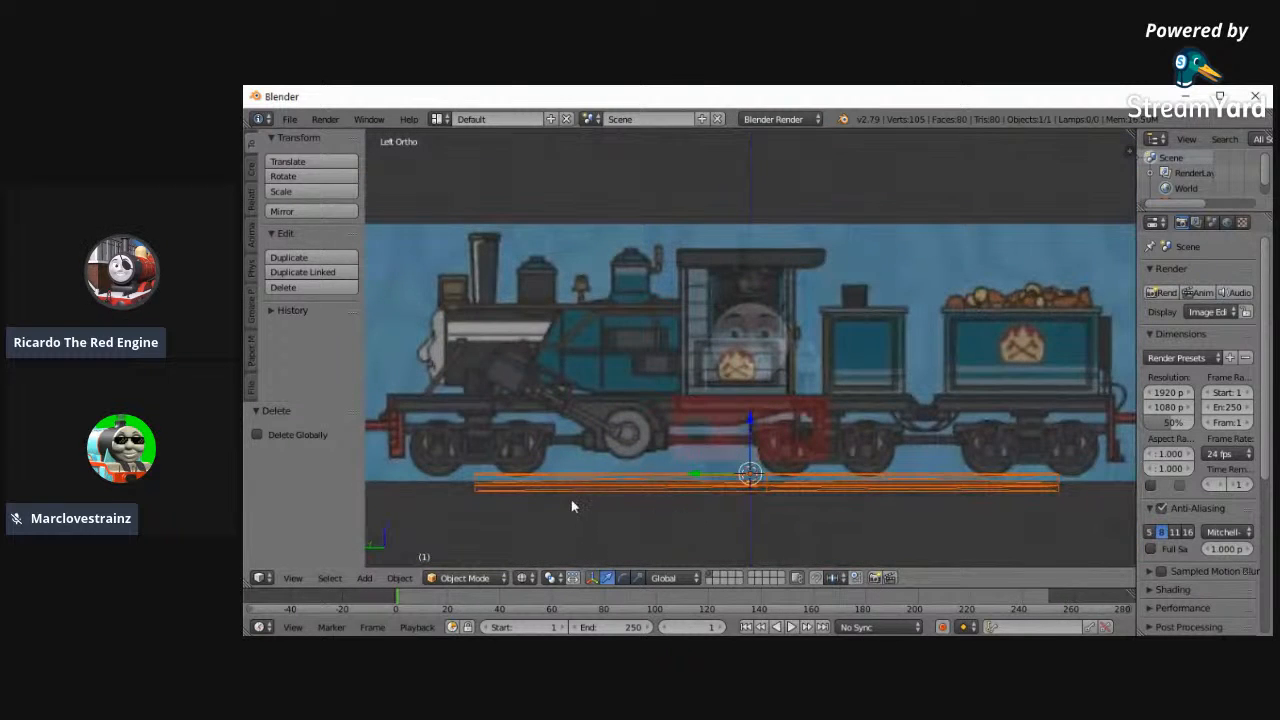
- Add a cylinder, duplicate it and place the copy over the engine's smokebox, offset about 4.6 in Y and 2.19 in Z
key("a")
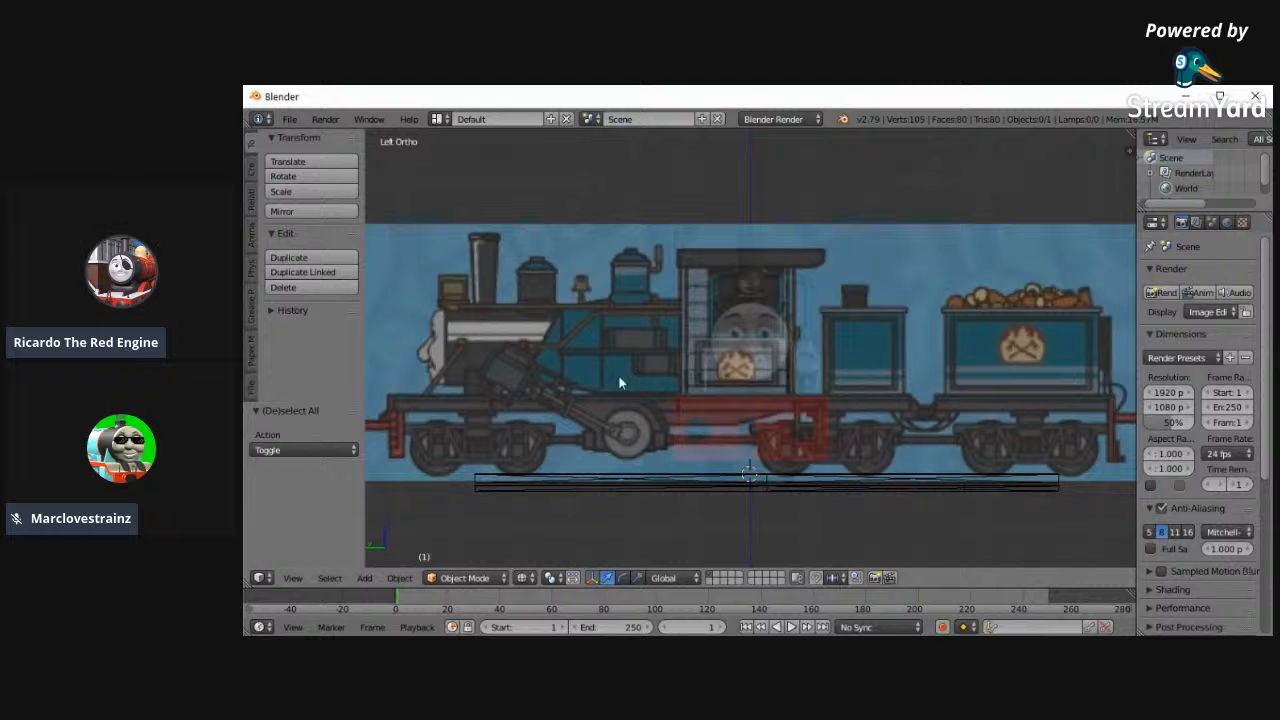
left_click(251, 168)
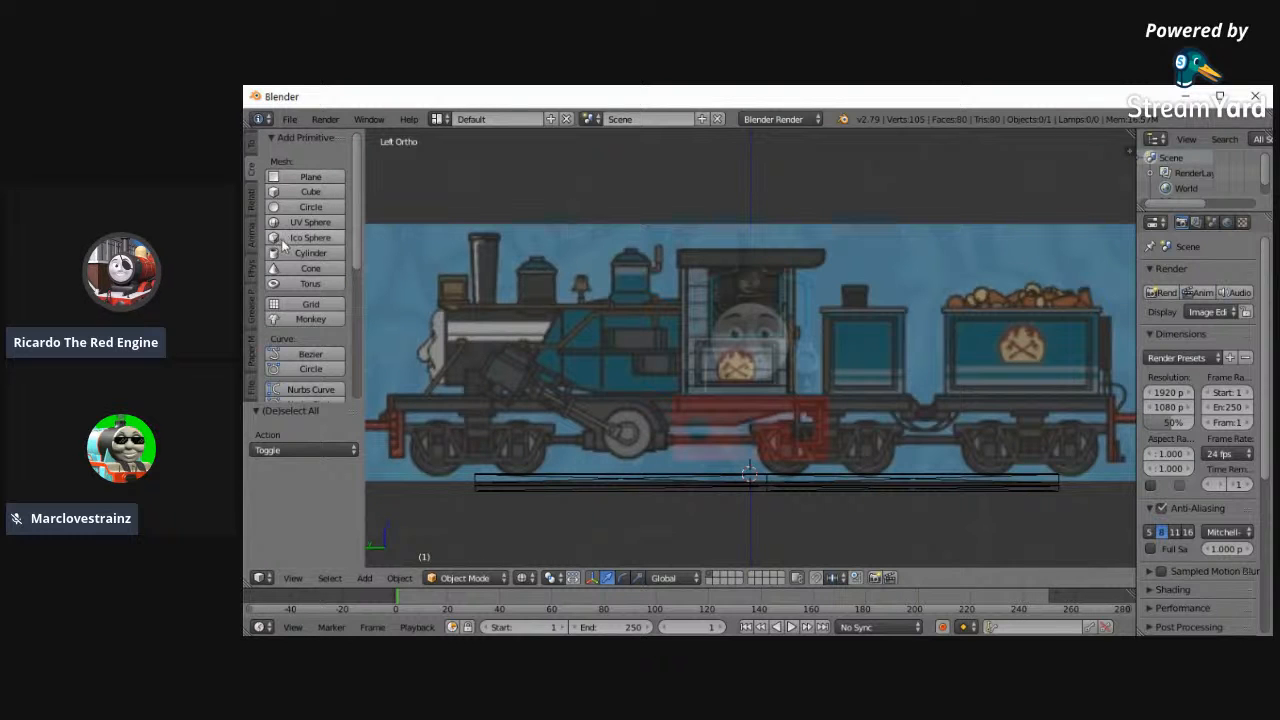
left_click(310, 253)
key("shift+d")
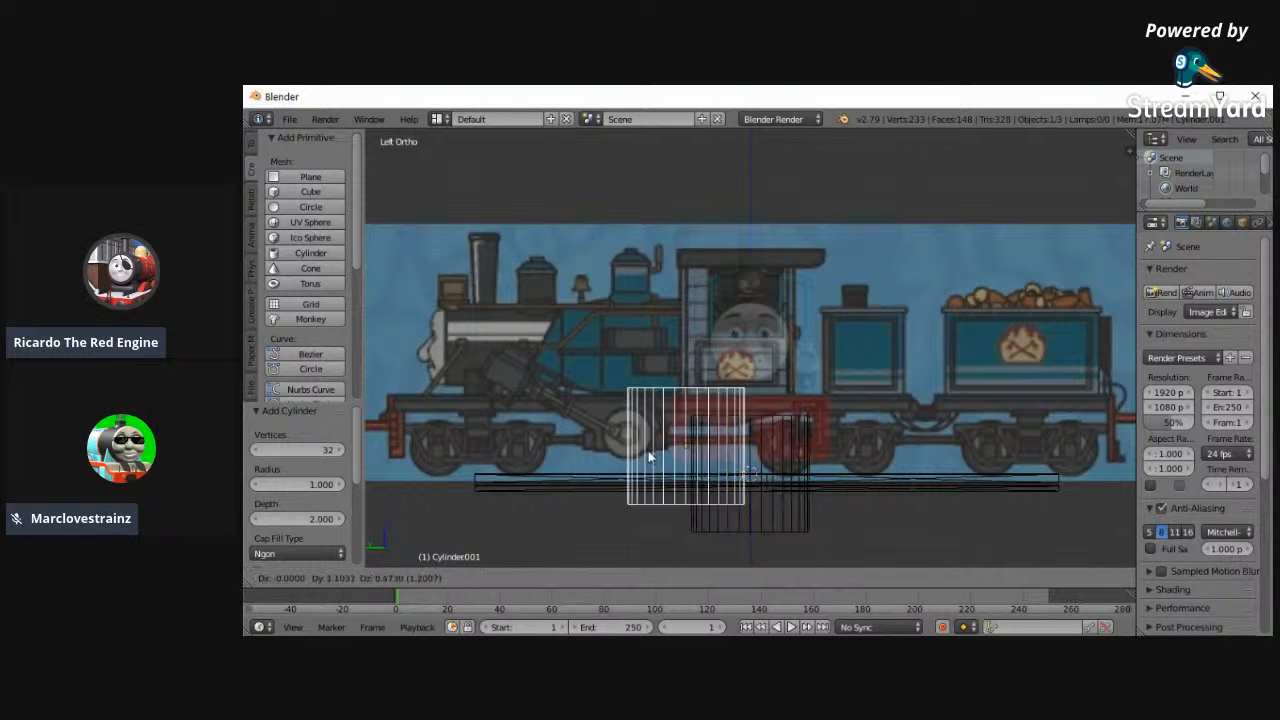
left_click(478, 362)
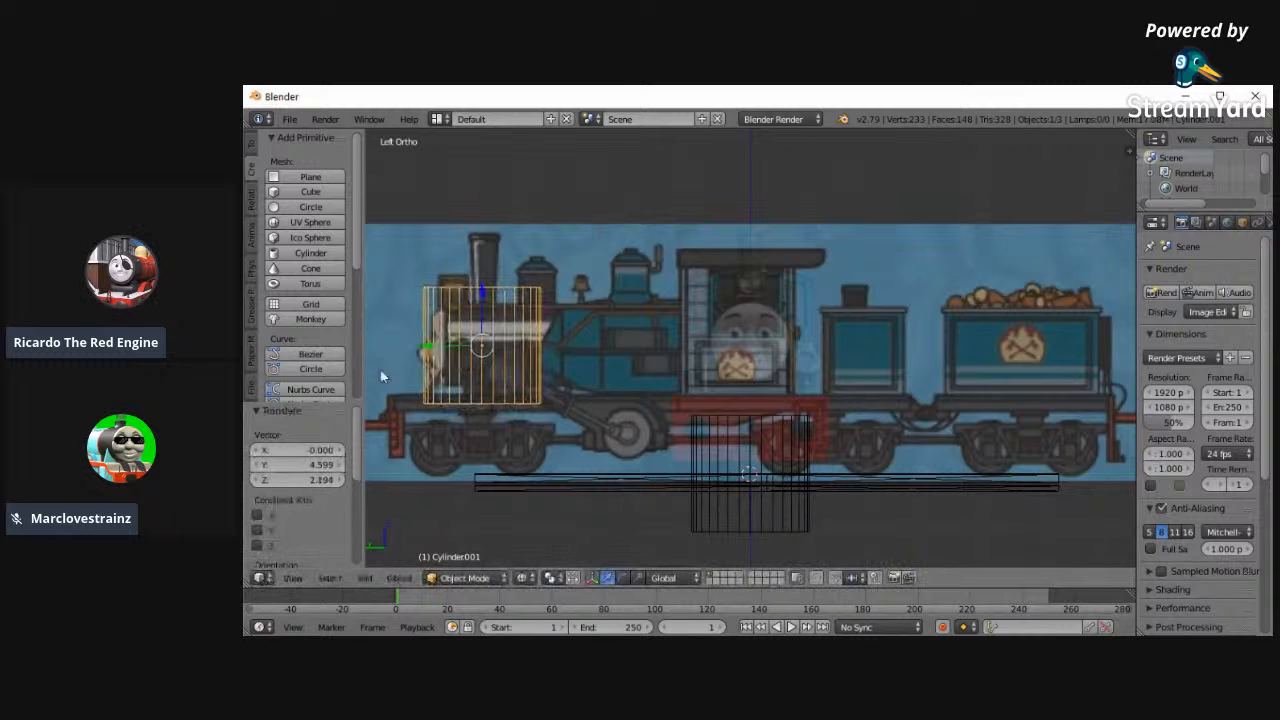
- Widen the object properties and set the duplicated cylinder's X rotation to 90°, laying it along the boiler
scroll(408, 367, "down", 2, "ctrl")
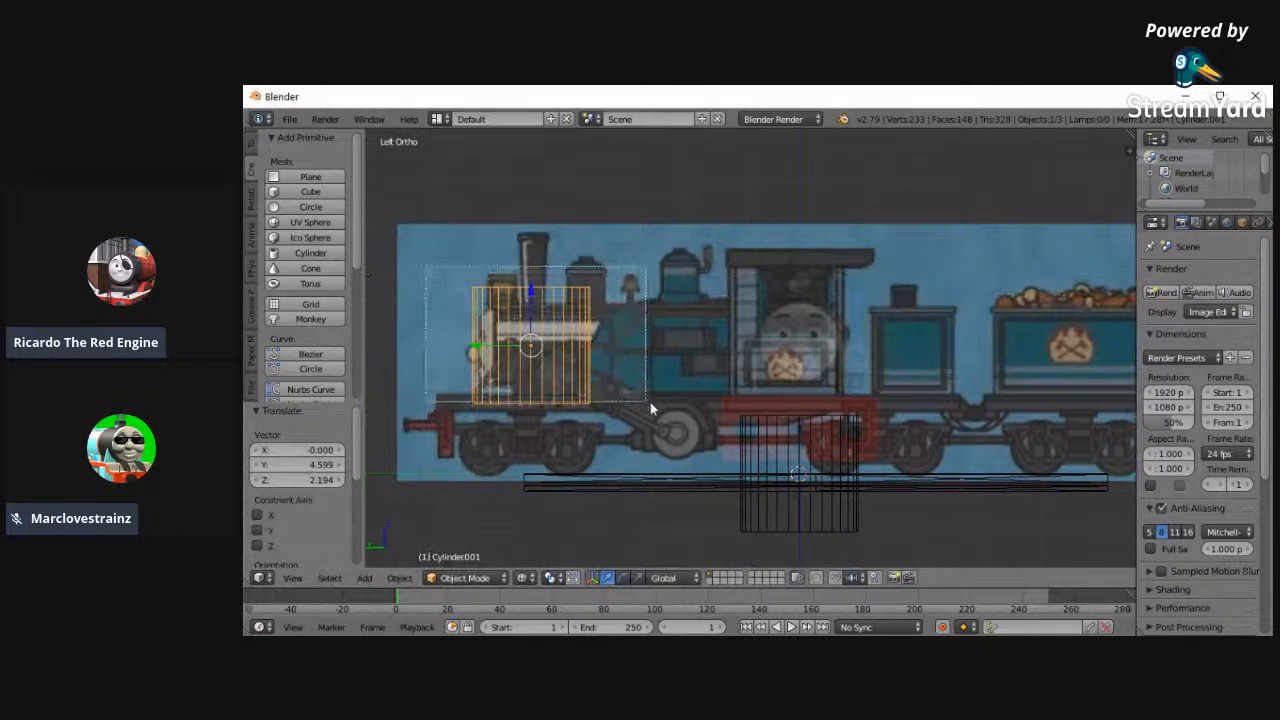
key("KP_Decimal")
key("r")
key("Escape")
left_click(1244, 223)
left_click_drag(1137, 278, 995, 290)
left_click_drag(1132, 336, 867, 251)
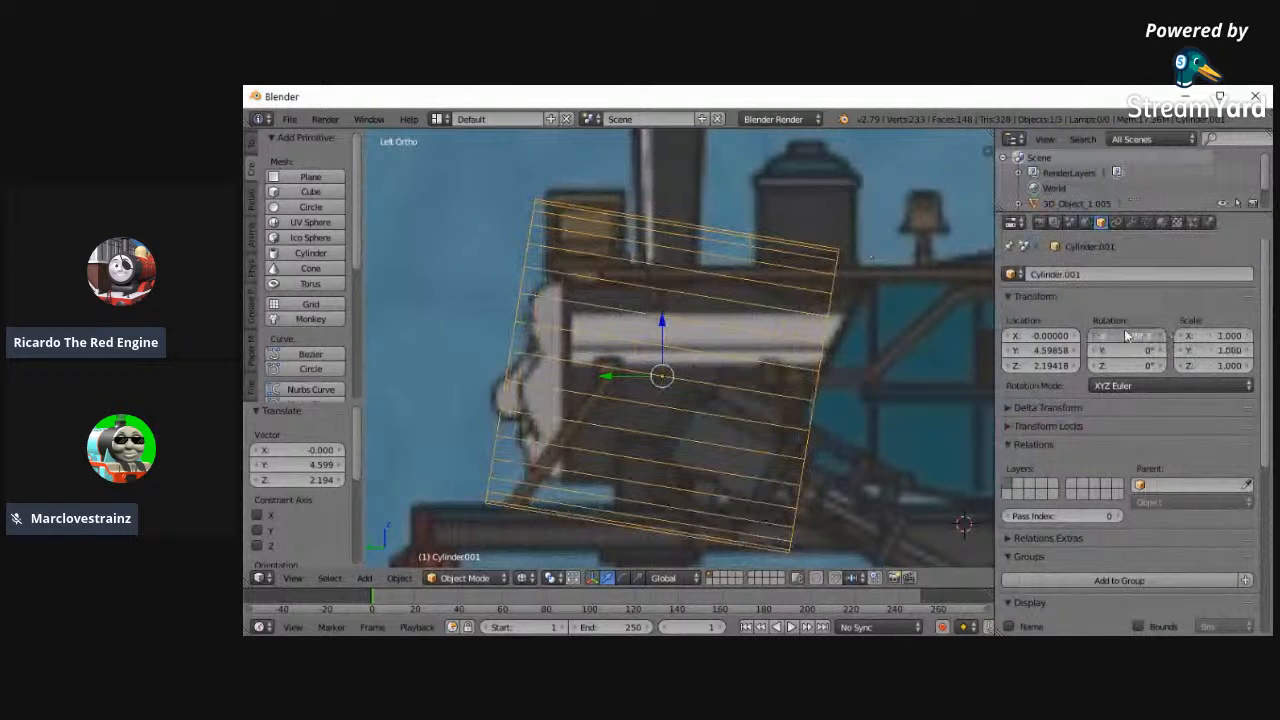
type("90")
key("Return")
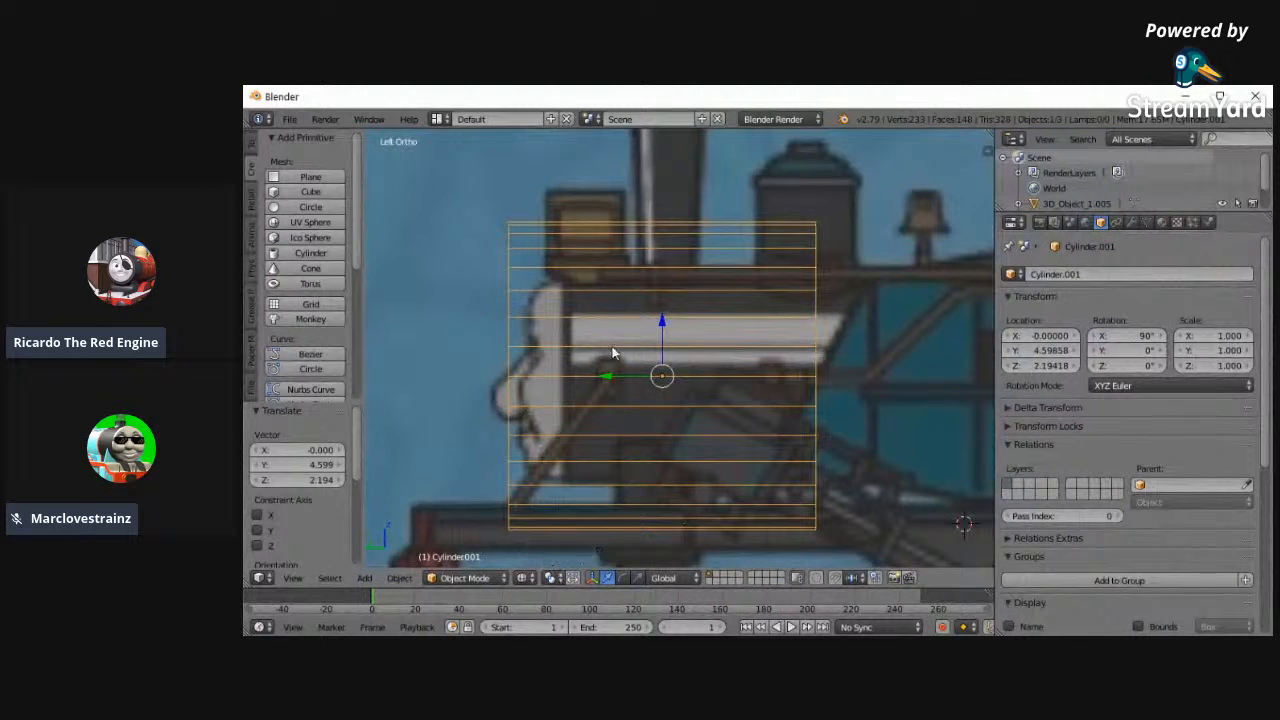
- Raise the horizontal cylinder to about Z 2.259 and scale its mesh in Edit Mode by about 0.643
left_click_drag(660, 321, 661, 315)
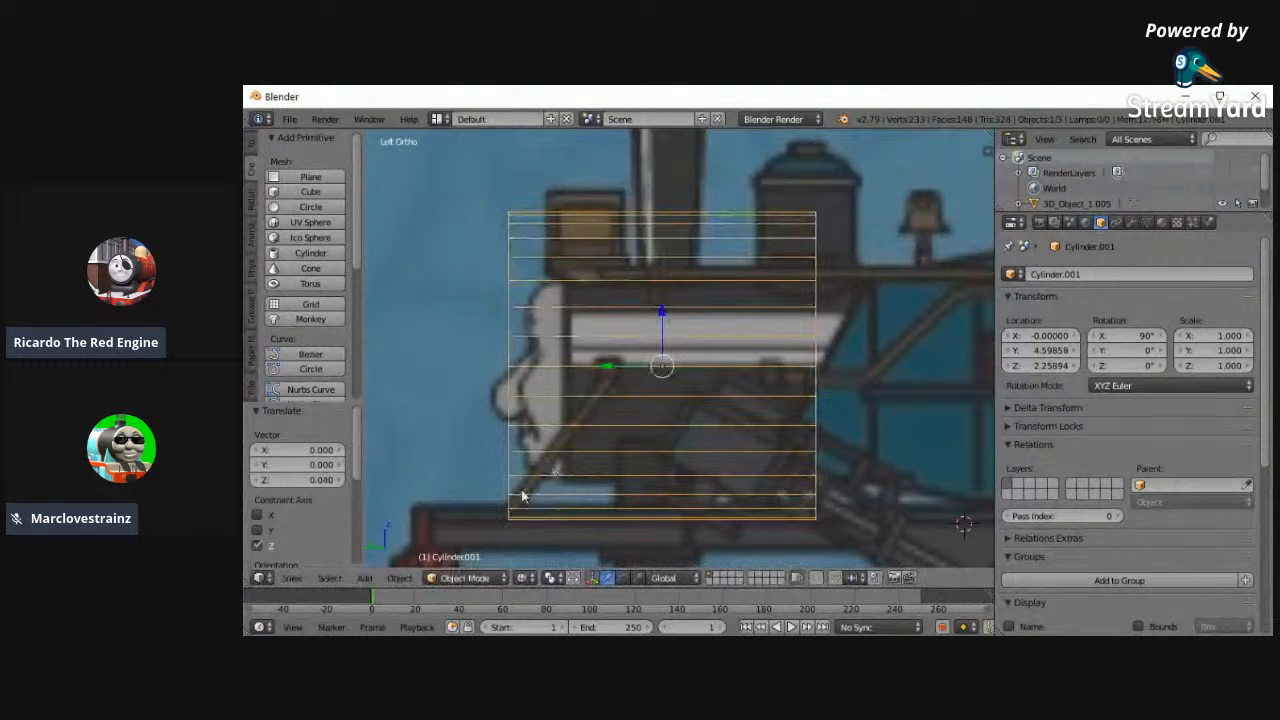
left_click(452, 578)
left_click(470, 551)
key("s")
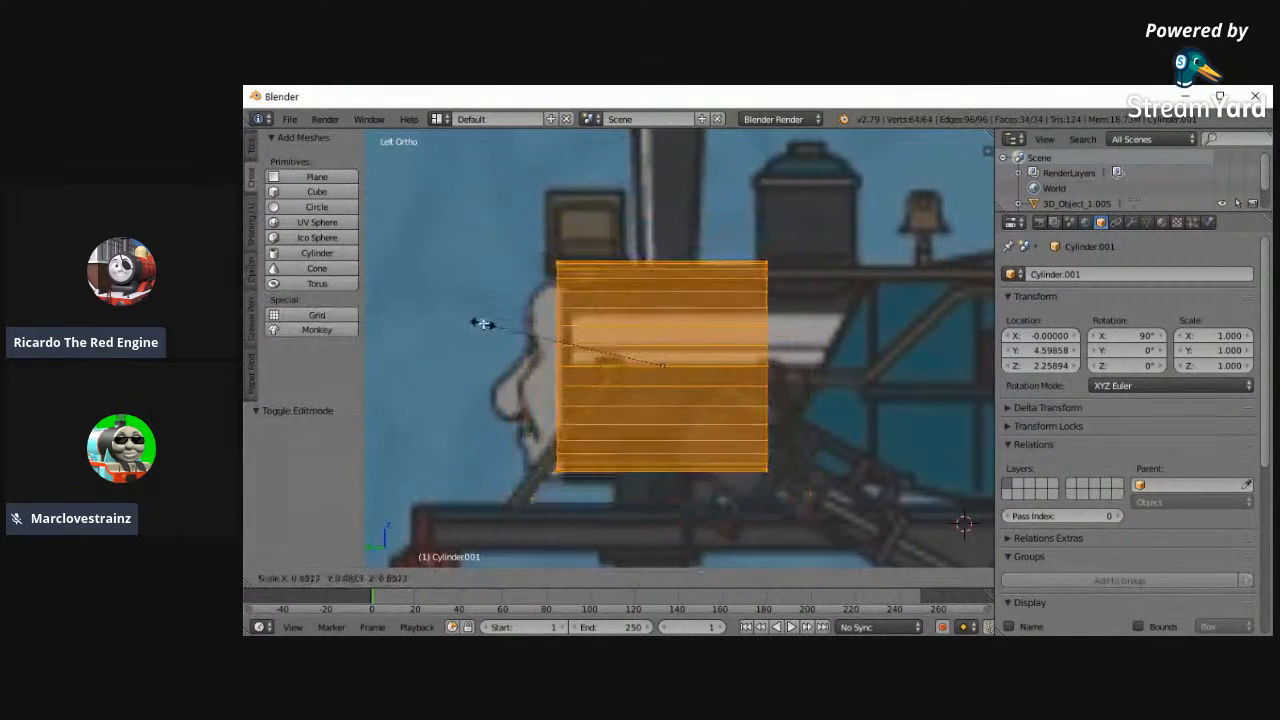
left_click(491, 327)
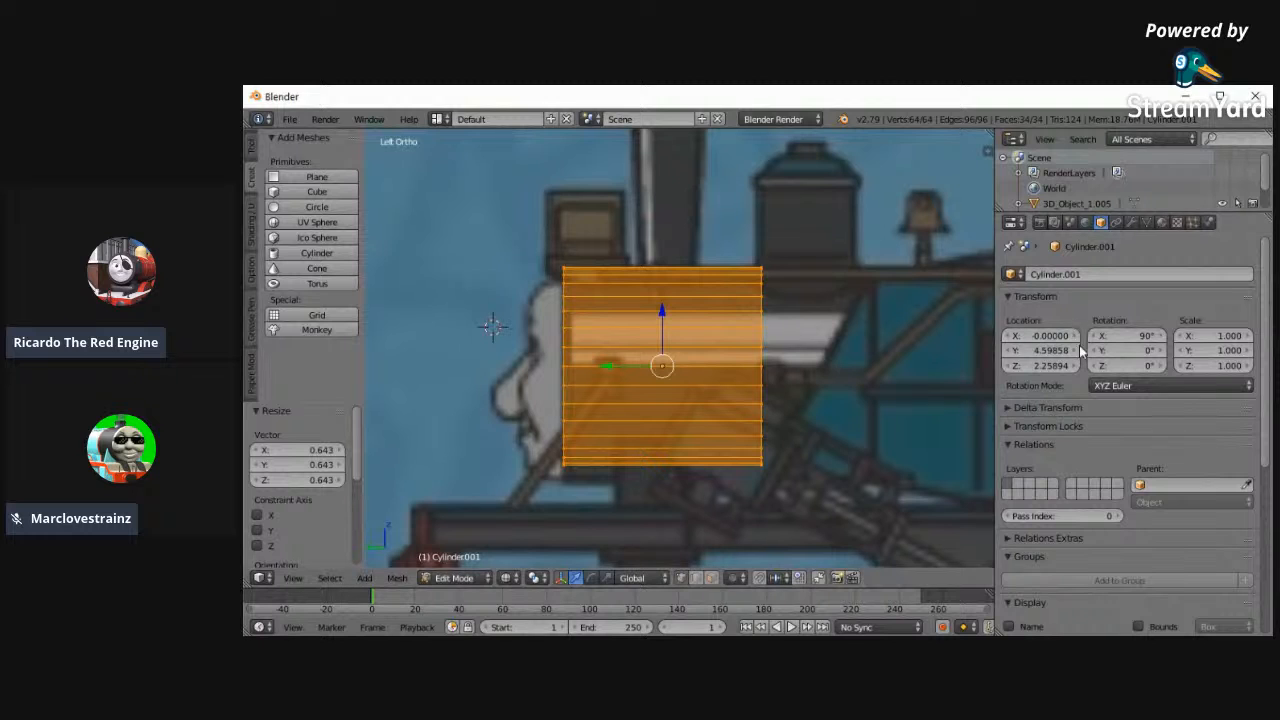
- Lower the cylinder to Z 2.20894 and scale its mesh up by about 1.092 towards the boiler's height
left_click(1010, 367)
left_click(1010, 367)
left_click(1010, 367)
left_click(1010, 367)
left_click(1010, 367)
key("s")
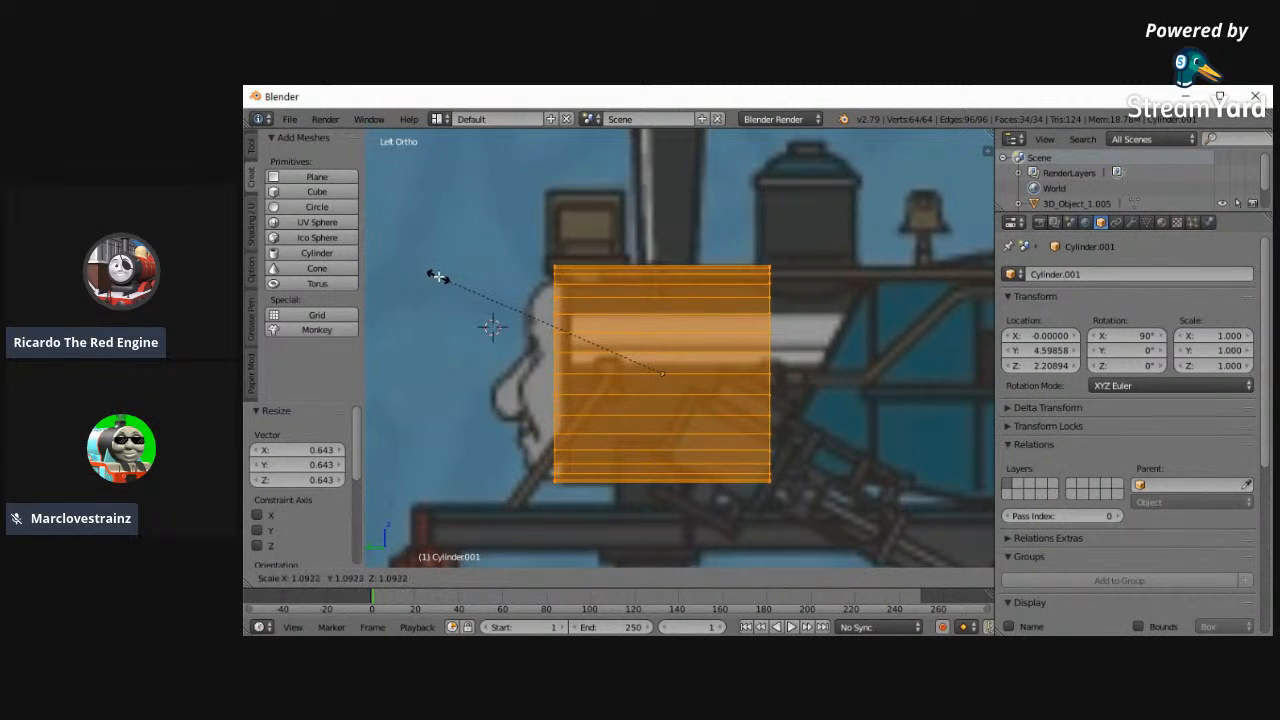
left_click(434, 277)
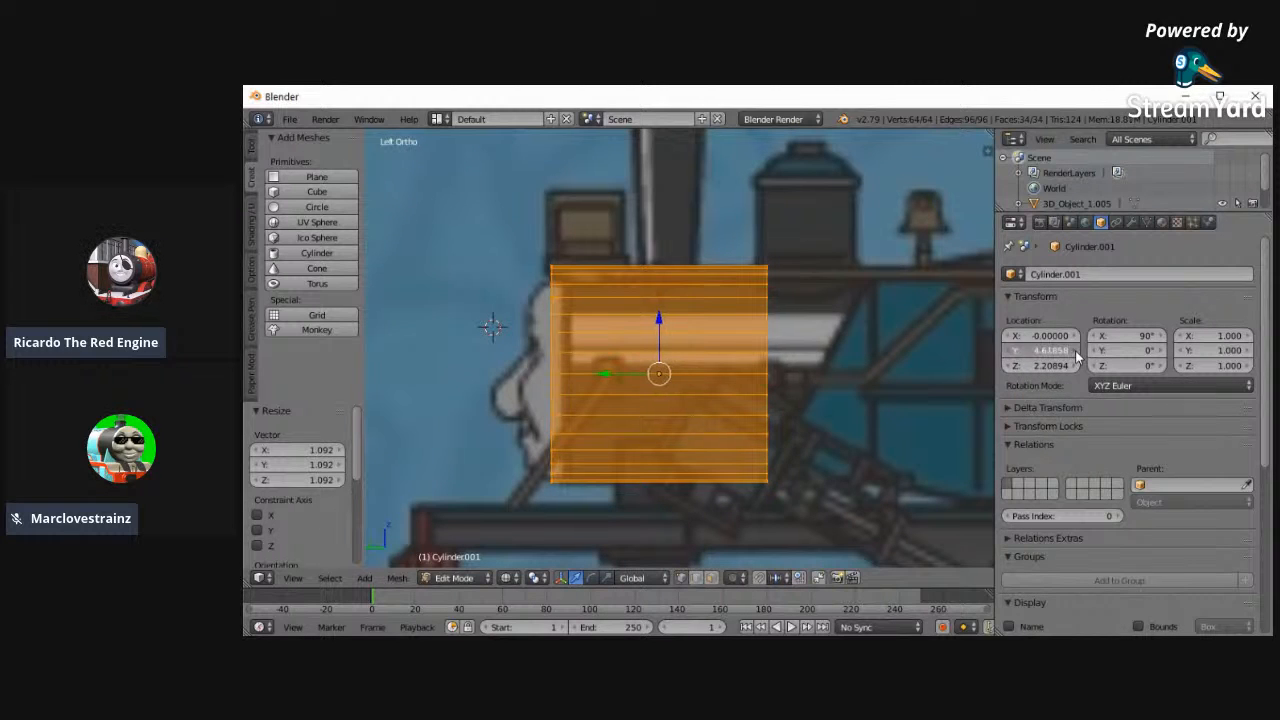
- Move the cylinder back to Y 4.07858, keep it at Z 2.20894 and enlarge its mesh slightly to fit the boiler
left_click_drag(1075, 350, 960, 352)
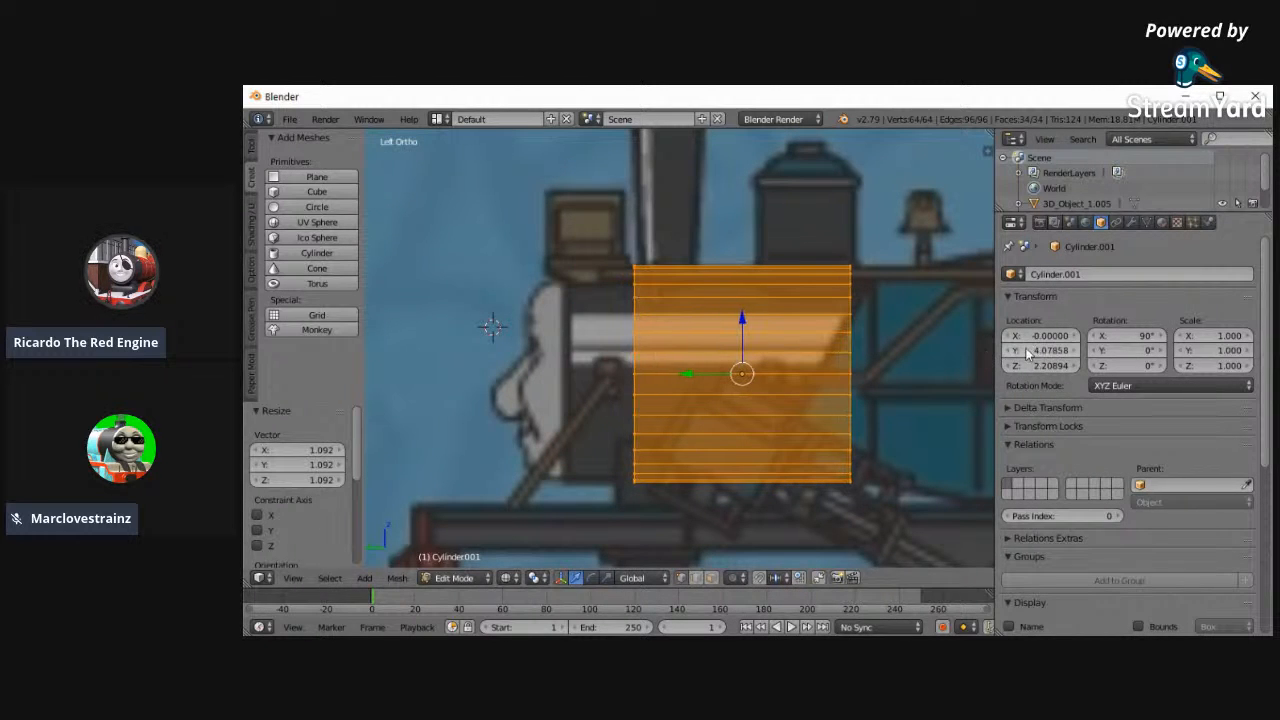
left_click(1009, 366)
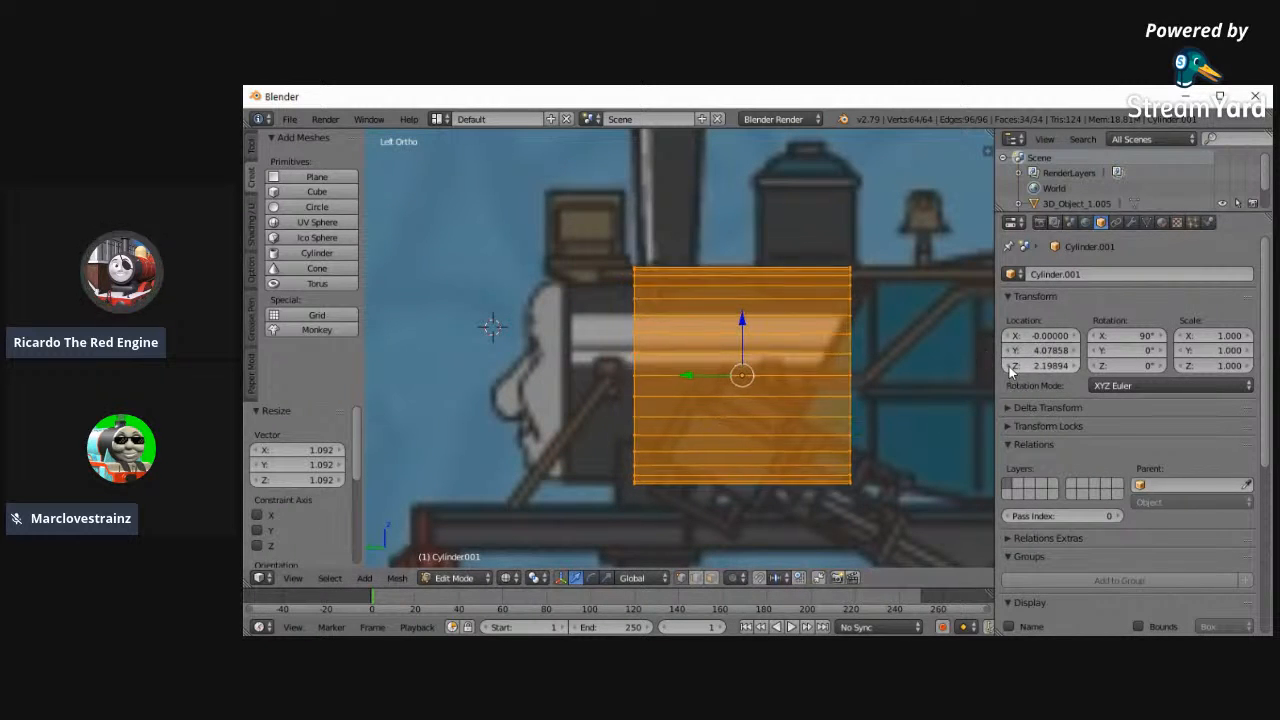
left_click(1075, 366)
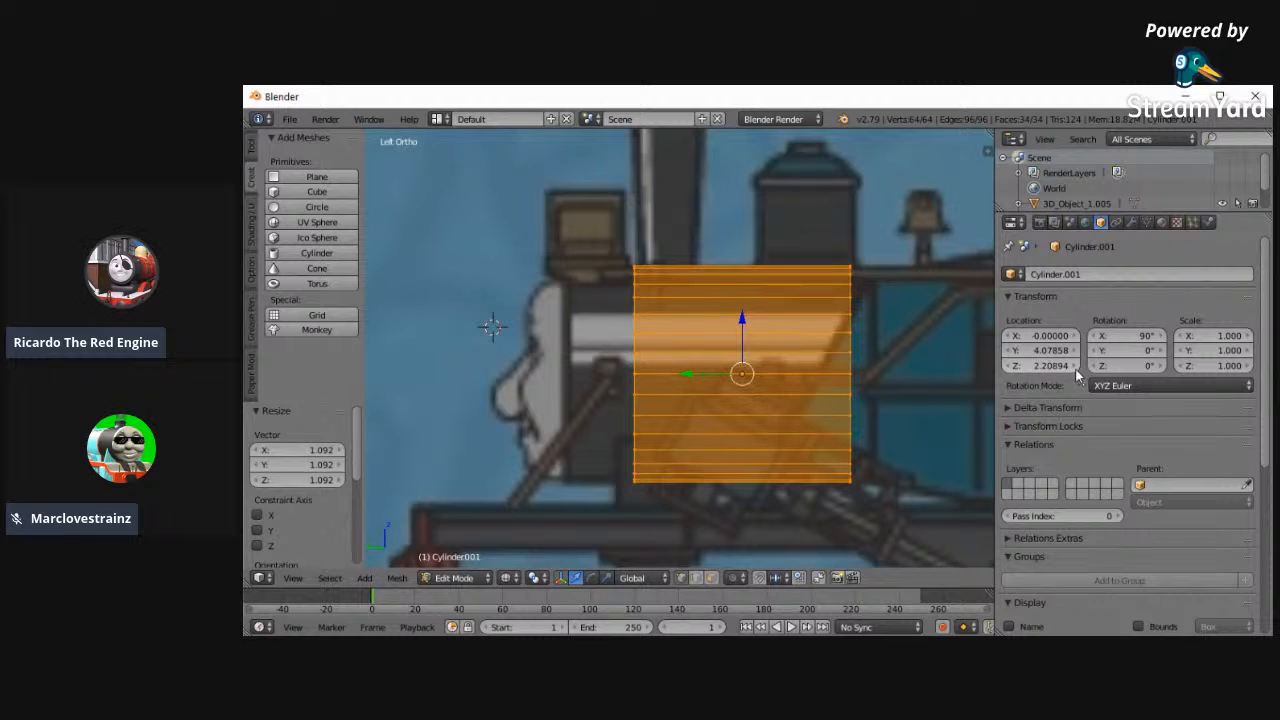
key("s")
left_click(511, 346)
- Select the cylinder's front ring of vertices and move it about 0.453 forward along Y to the back of the face
key("a")
key("c")
left_click_drag(632, 478, 632, 260)
right_click(632, 260)
right_click(632, 262)
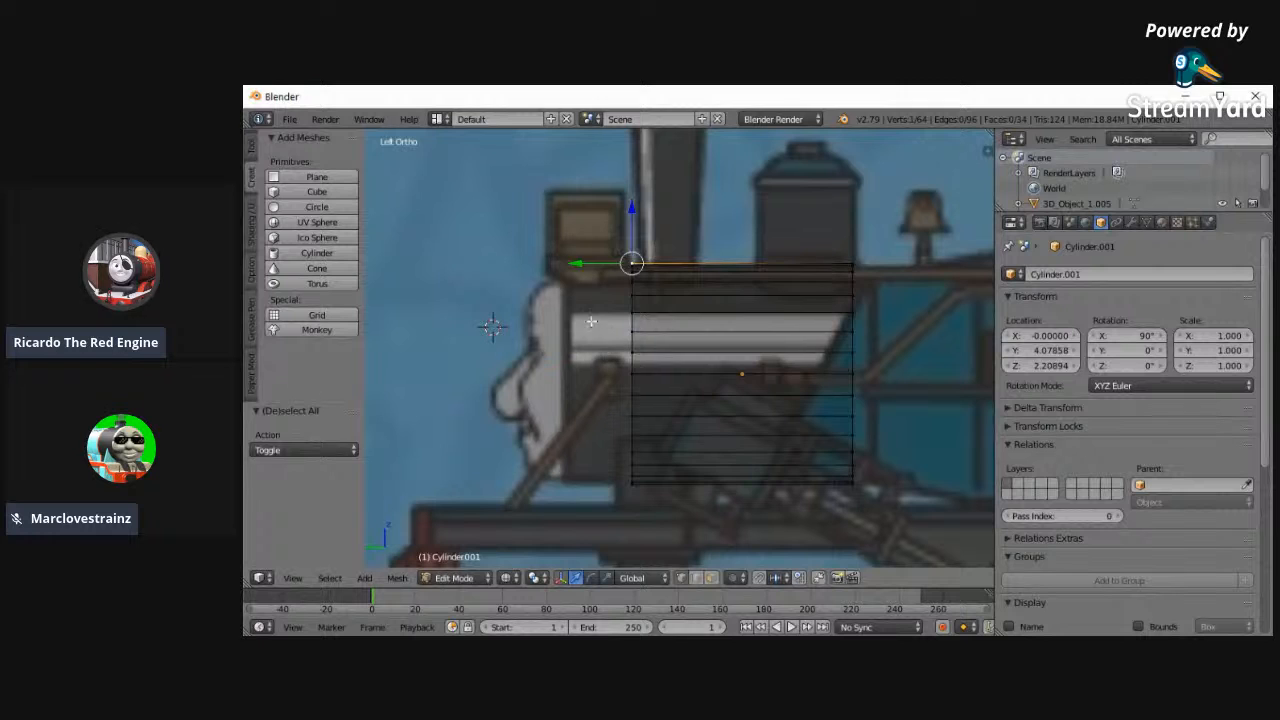
key("ctrl+z")
left_click_drag(586, 370, 516, 364)
- Select the cylinder's rear ring of vertices and move it about 0.135 backward along Y
scroll(832, 470, "up", 8, "ctrl")
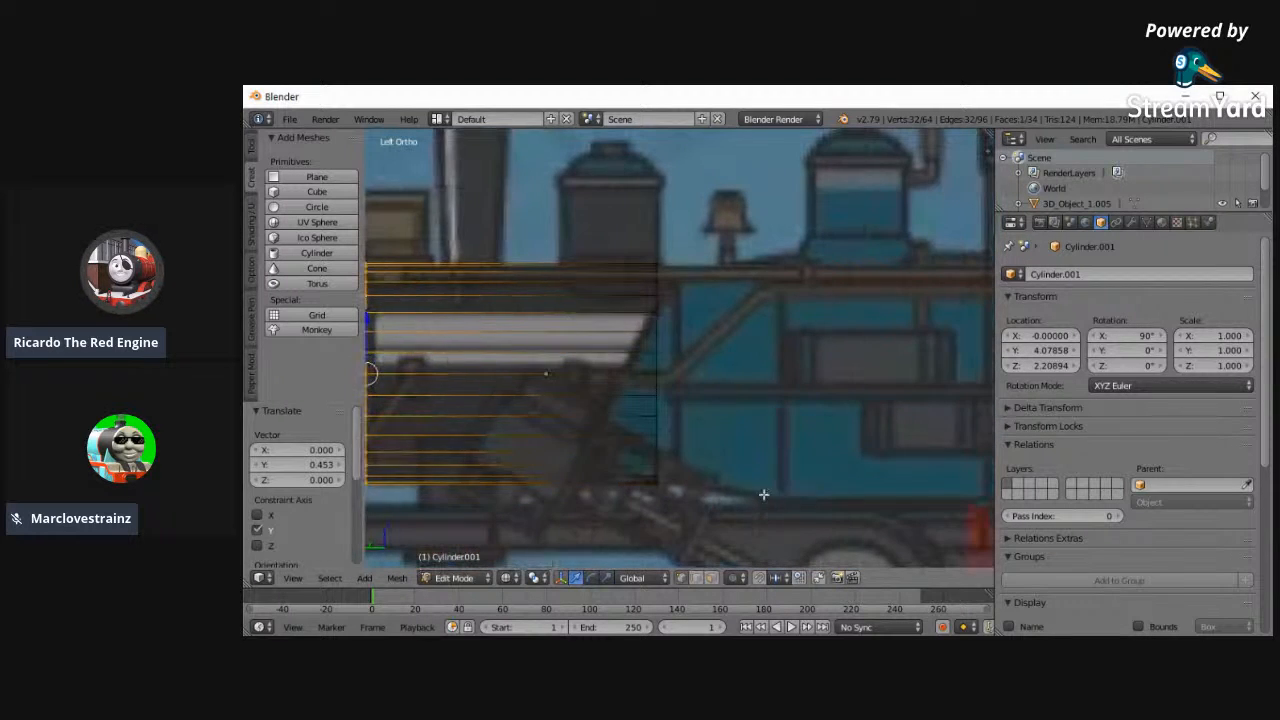
key("a")
key("c")
left_click_drag(664, 490, 634, 229)
key("Escape")
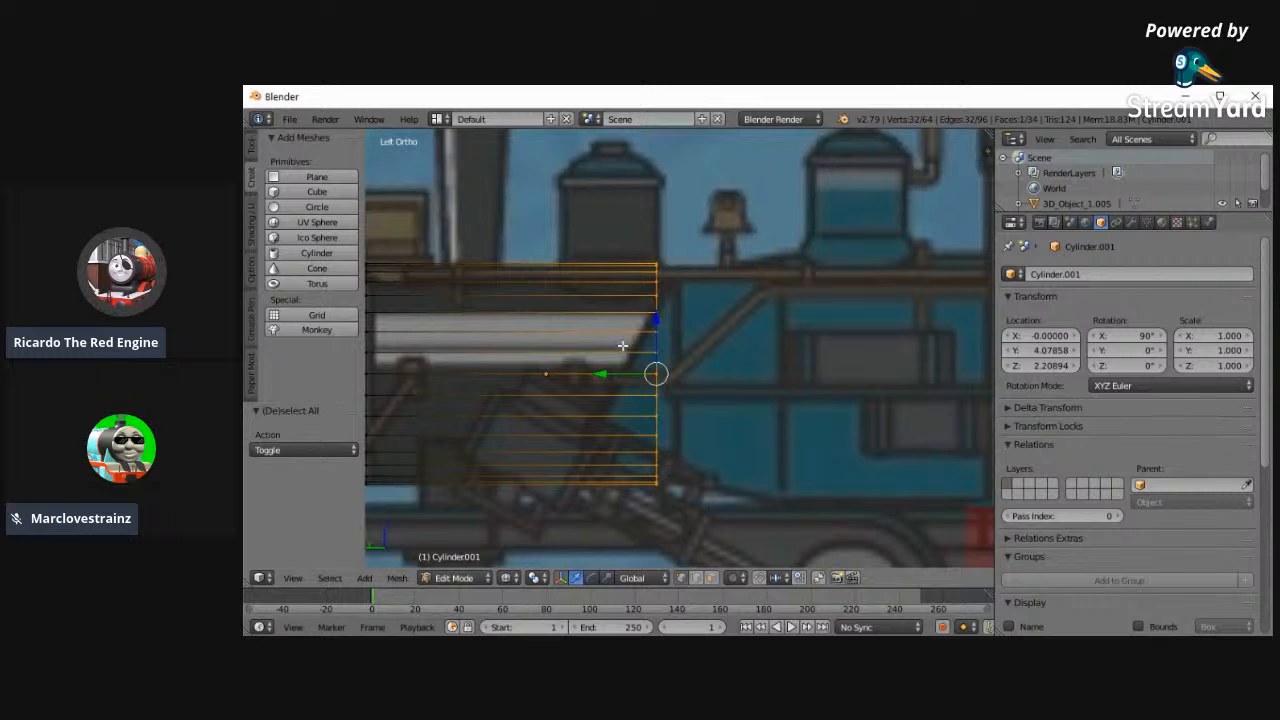
left_click_drag(591, 370, 617, 370)
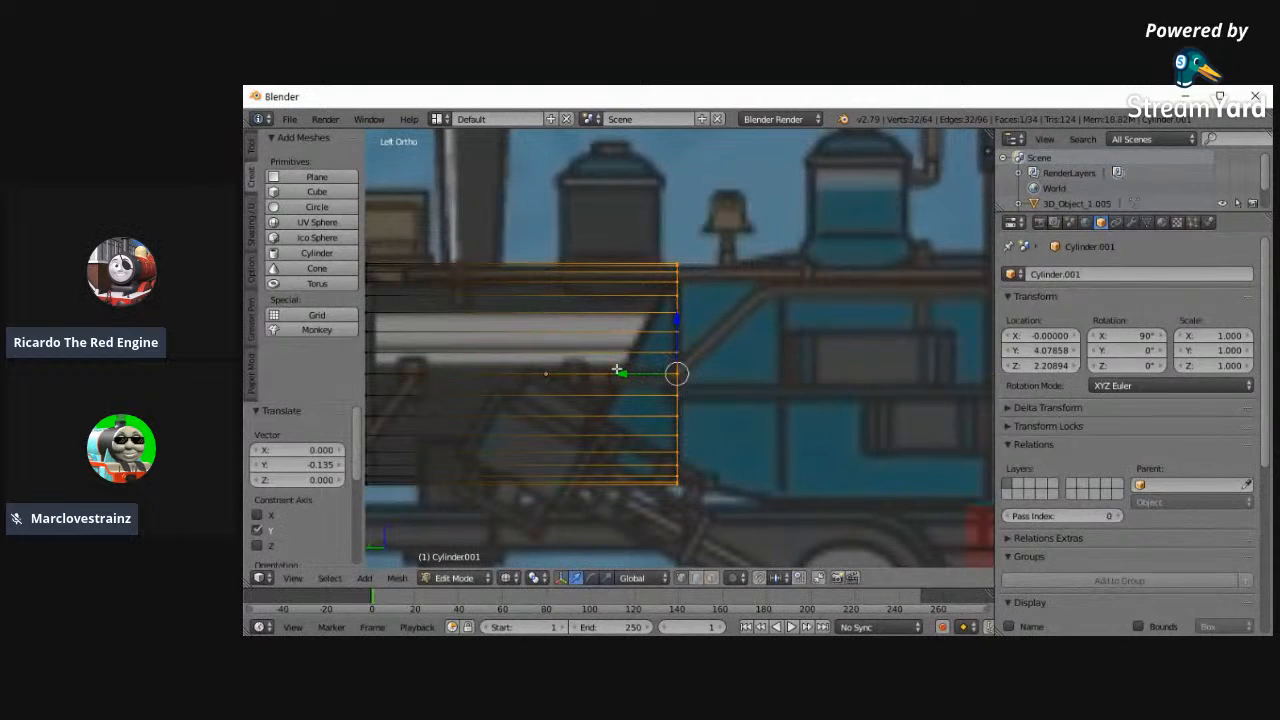
- Extrude the rear ring backward, scale it up into the boiler's taper and lower it about 0.04 in Z
key("e")
left_click(728, 371)
key("s")
left_click(673, 295)
left_click_drag(745, 373, 740, 373)
left_click_drag(782, 320, 782, 326)
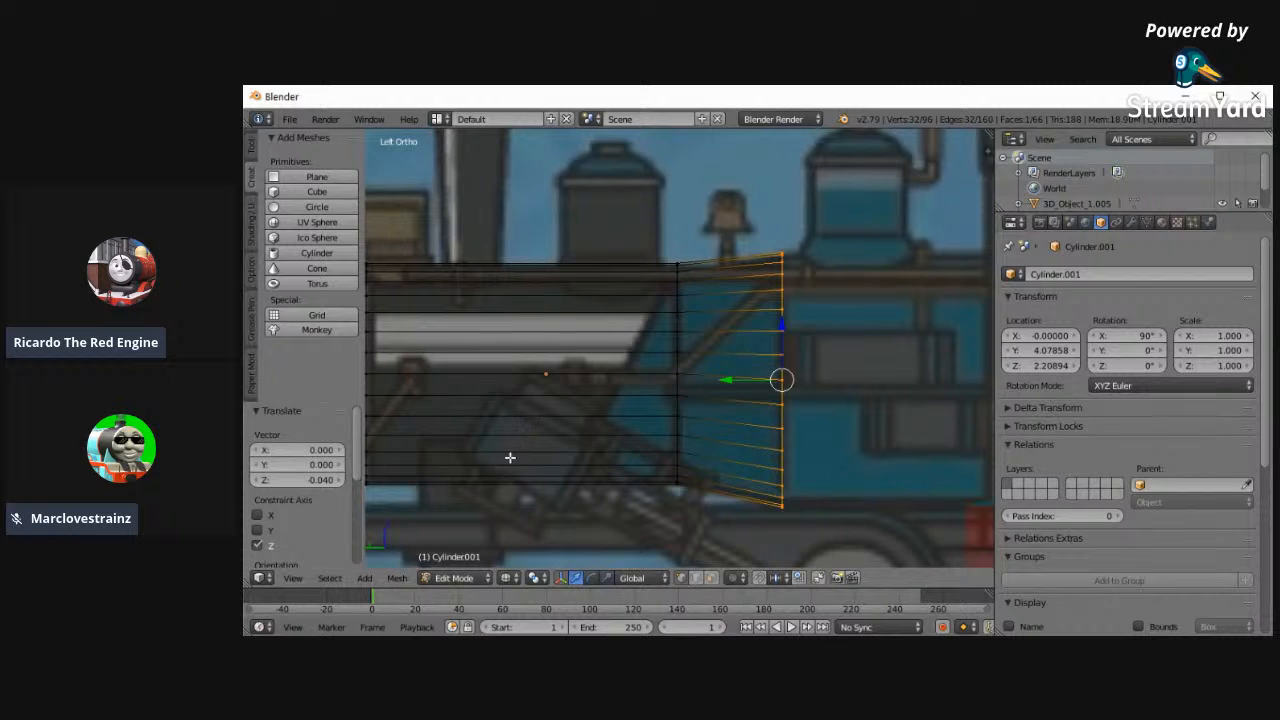
key("a")
key("ctrl+r")
left_click(488, 371)
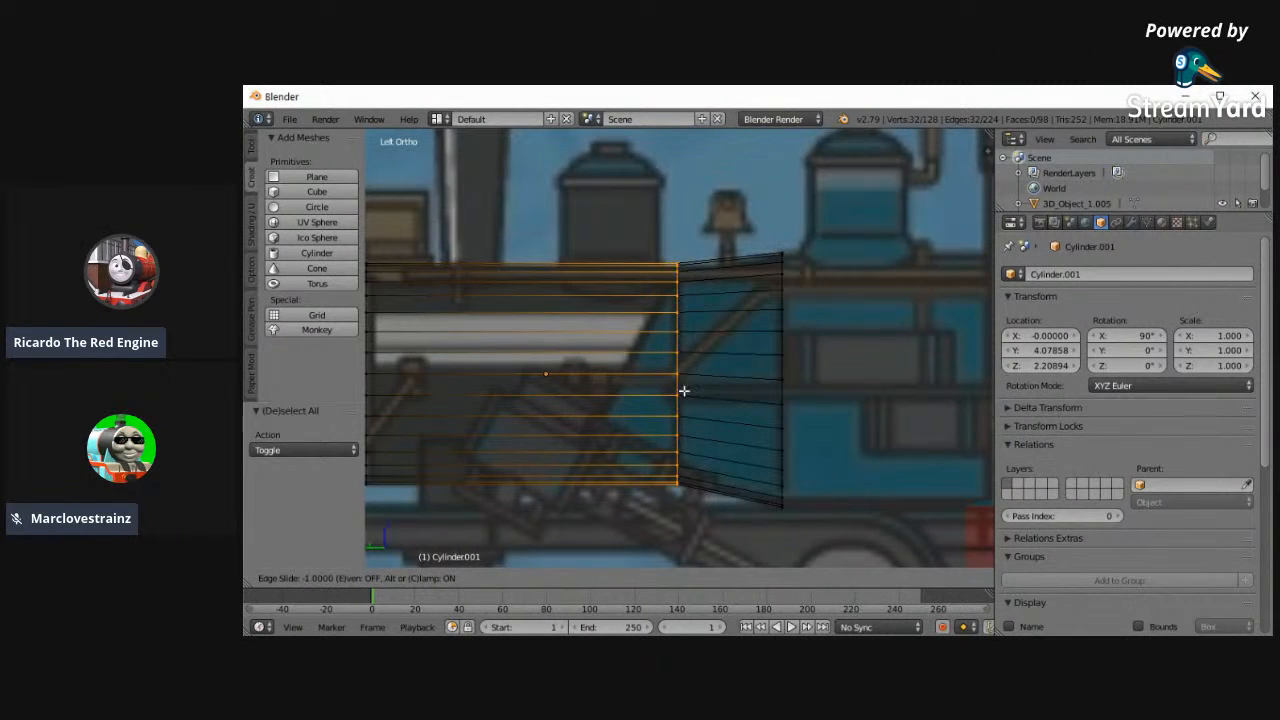
left_click(538, 333)
key("a")
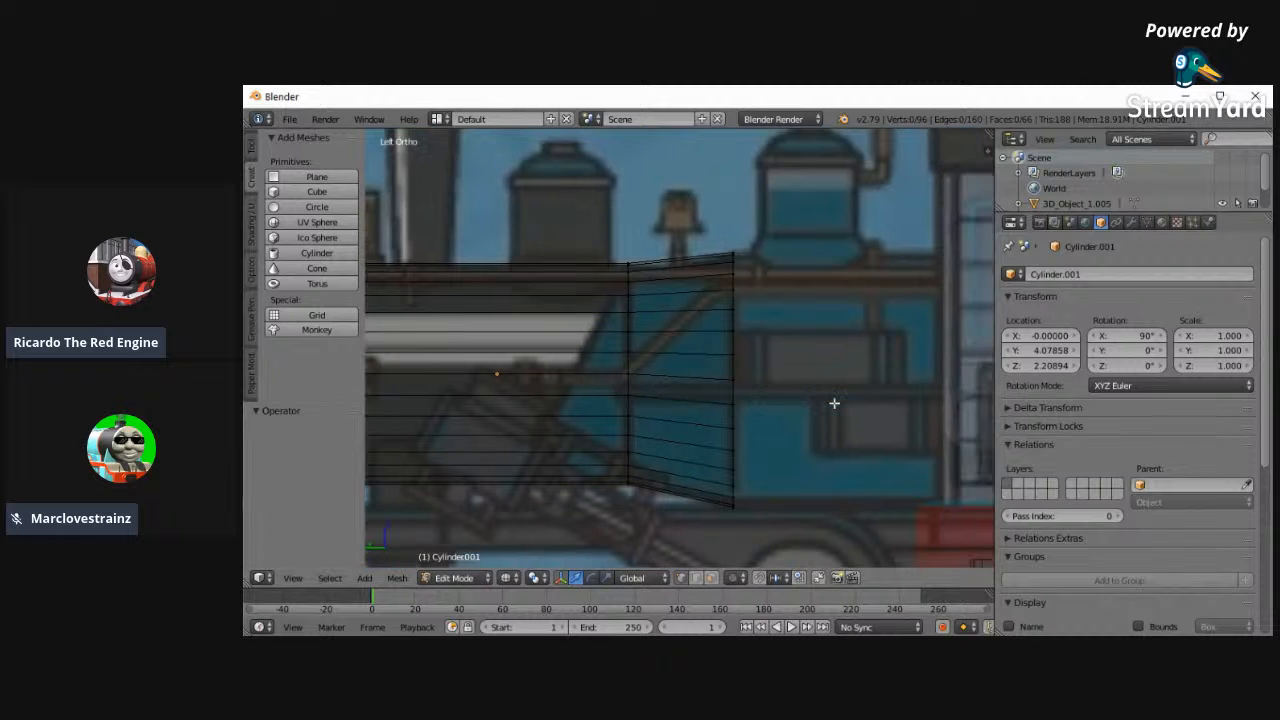
- Select the tapered section's rear ring and extrude it about 1.42 straight back towards the cab
key("a")
key("a")
key("c")
left_click_drag(784, 512, 776, 247)
right_click(774, 240)
key("e")
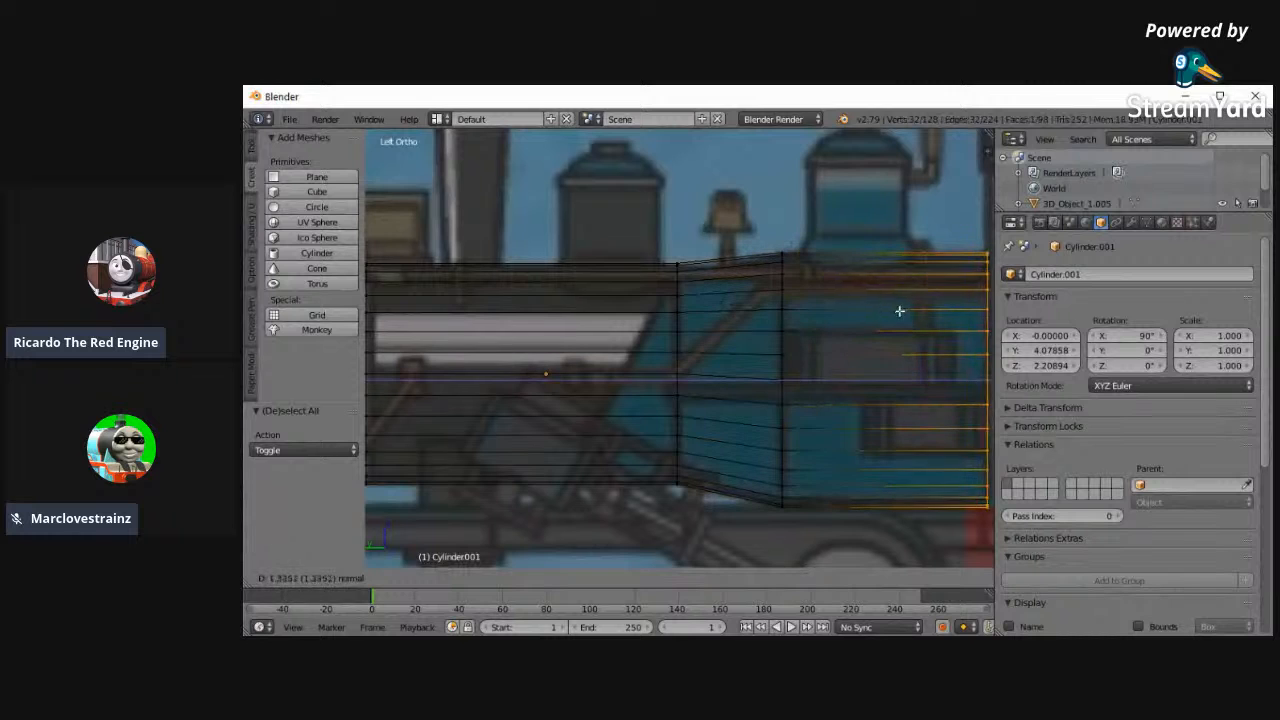
left_click(900, 310)
- Shift the boiler's rear ring about 0.029 along Y to line up with the front of the cab
scroll(886, 454, "up", 1)
scroll(883, 463, "down", 1)
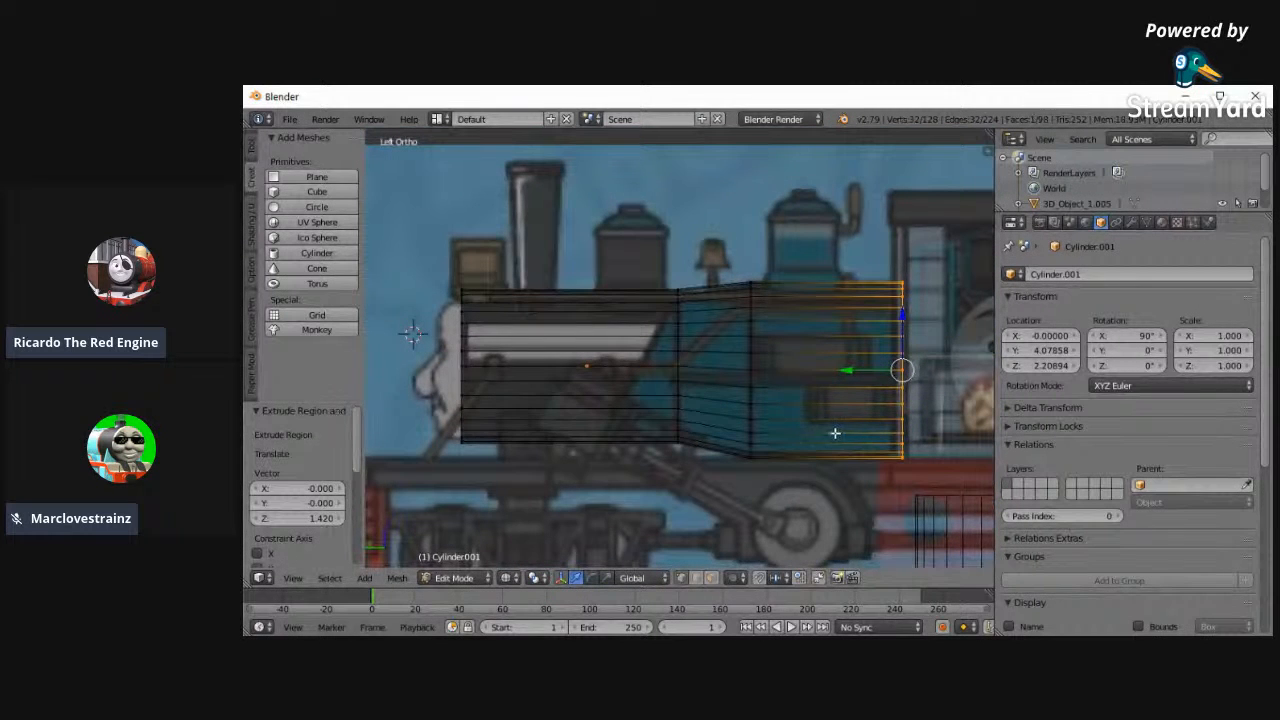
key("g")
key("y")
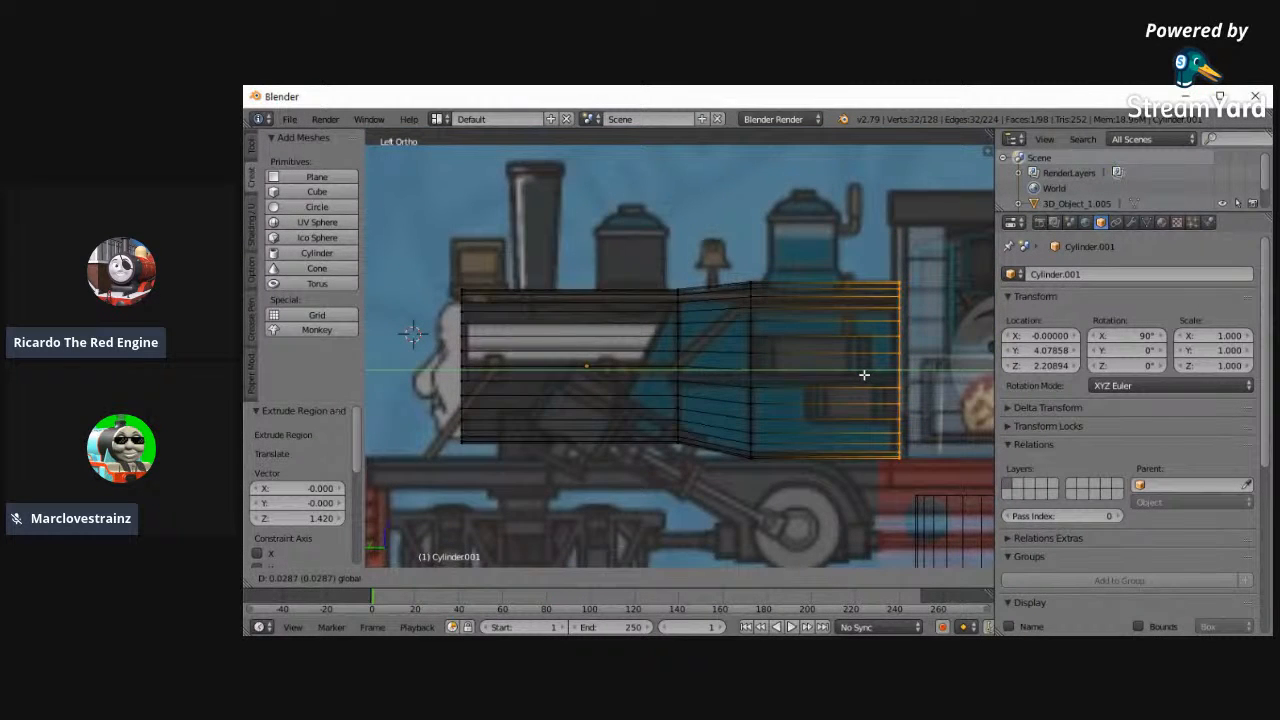
left_click(864, 374)
- Check the boiler mesh in solid shading, deselect its vertices and return to Object Mode in wireframe
middle_click_drag(864, 374, 560, 275)
left_click(293, 578)
left_click(337, 430)
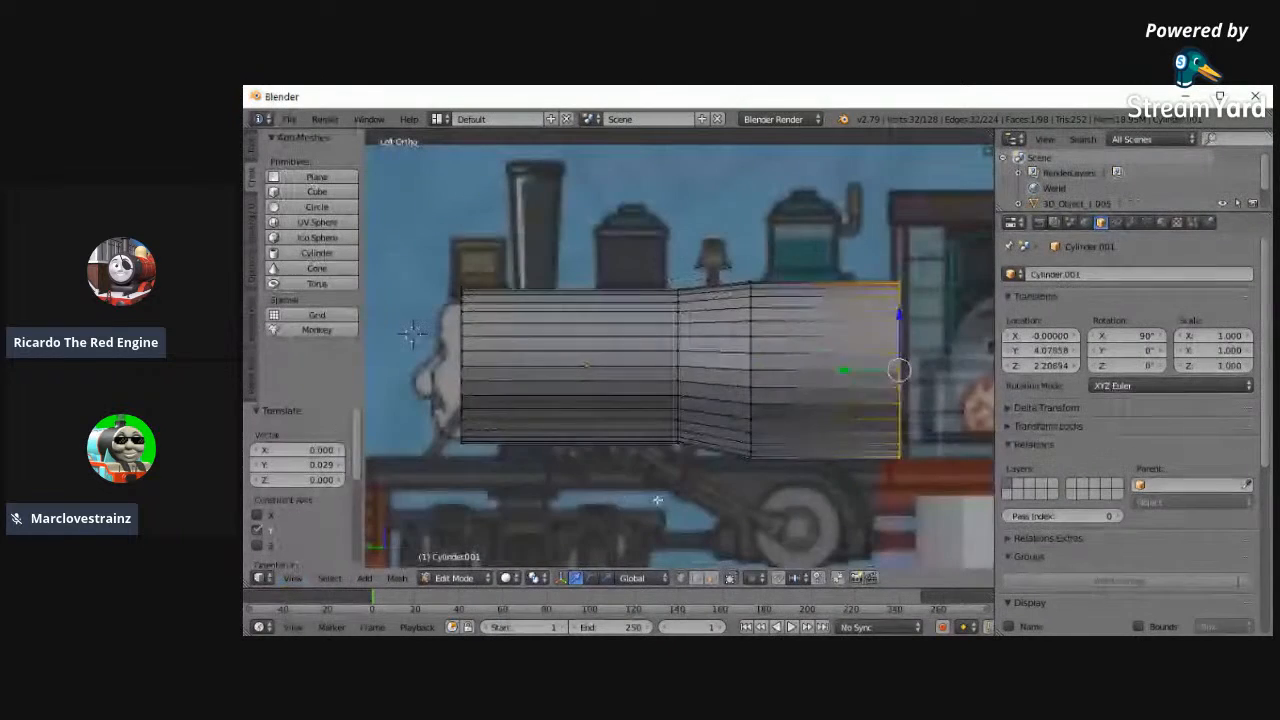
key("a")
left_click(454, 578)
left_click(460, 560)
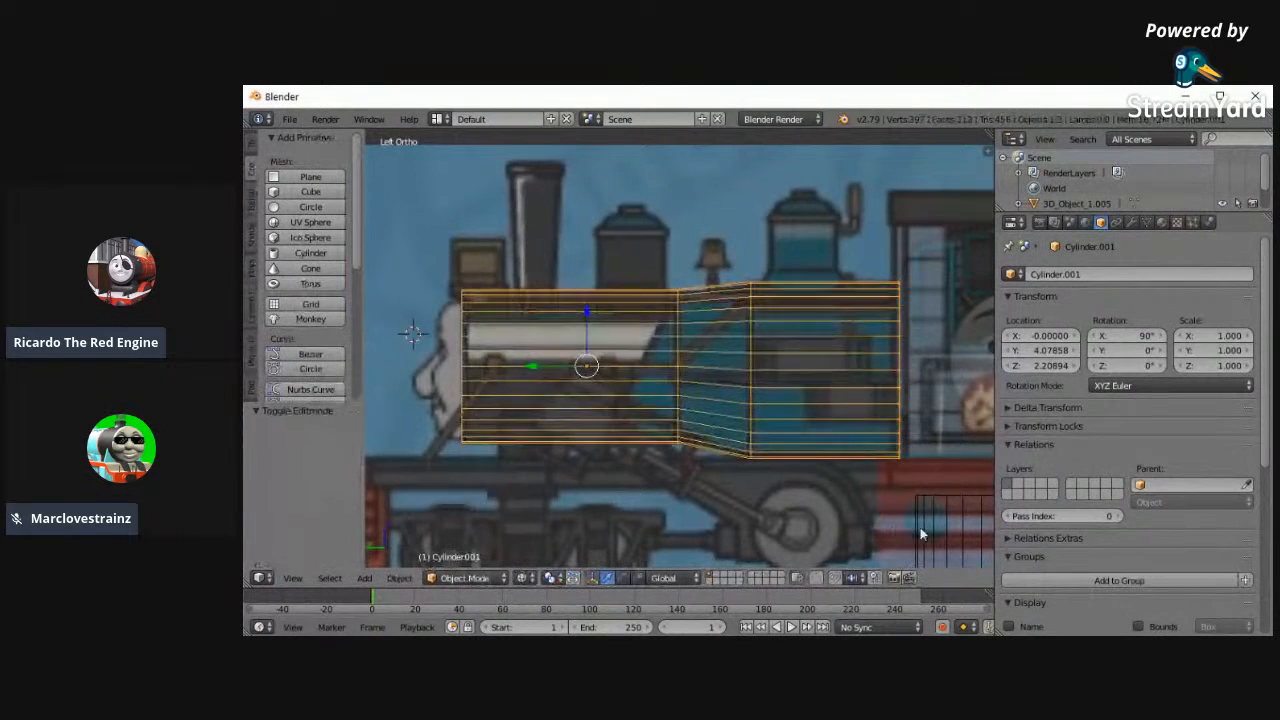
- Move the original upright cylinder over the engine's funnel, to about Y 4.584 and Z 3.221
right_click(975, 534)
key("g")
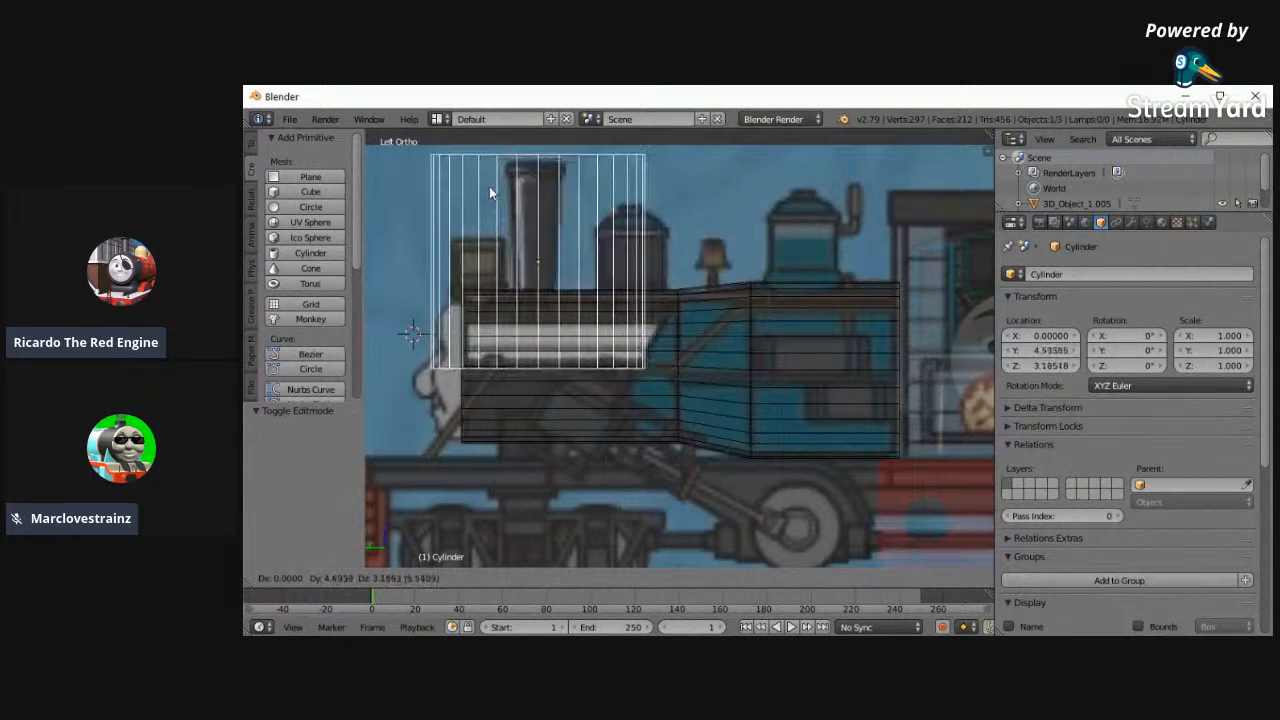
left_click(486, 190)
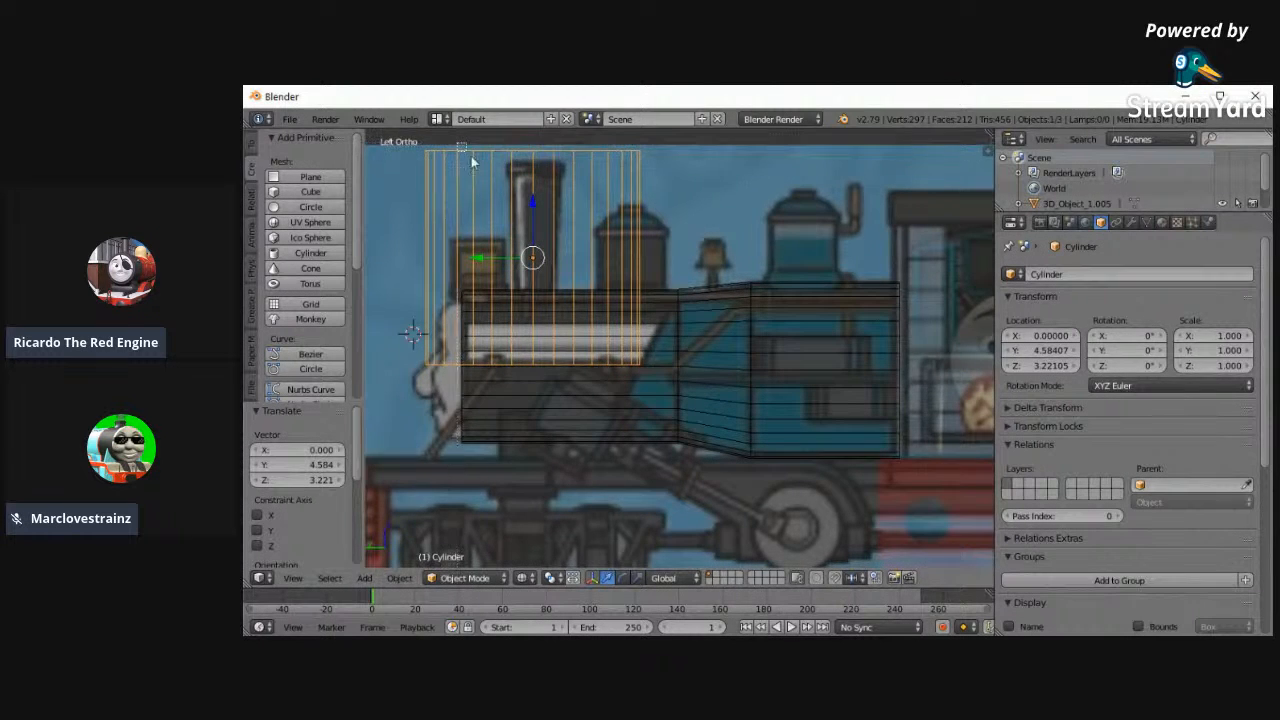
scroll(452, 170, "up", 6)
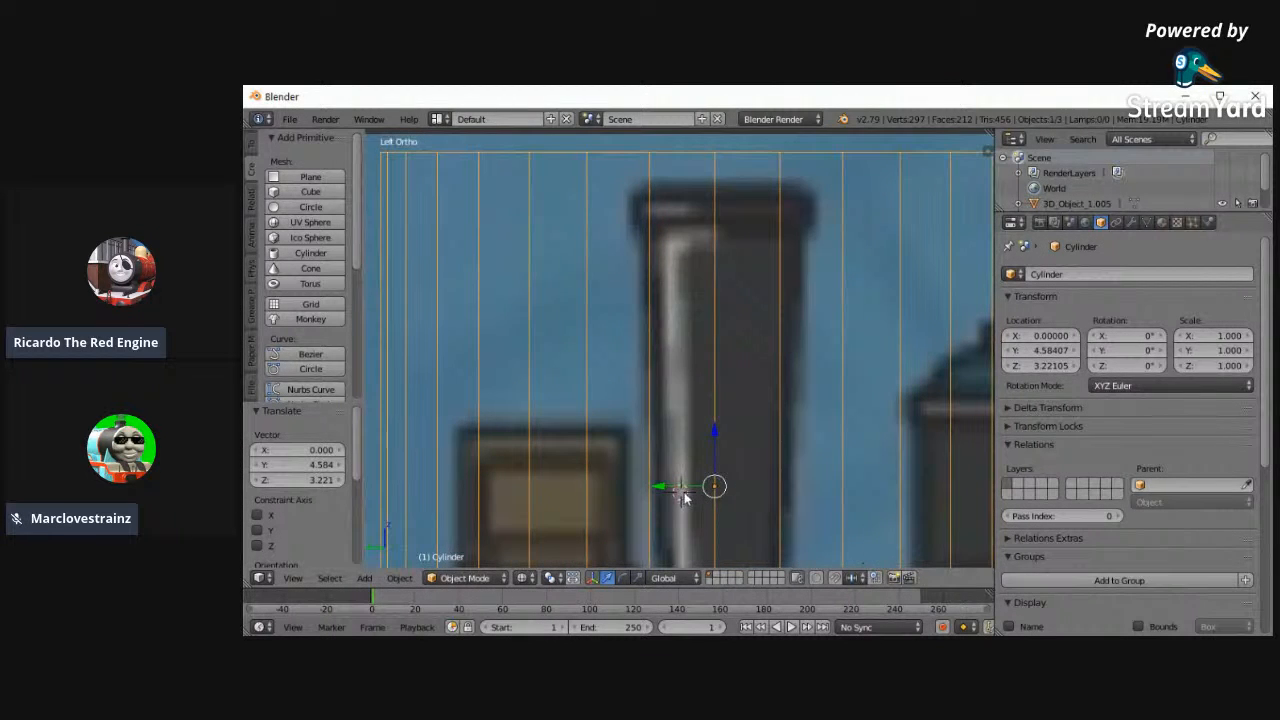
- Shift the cylinder along Y to about 4.557 so that it is centred on the reference funnel
key("g")
key("y")
left_click(676, 492)
scroll(684, 527, "down", 2)
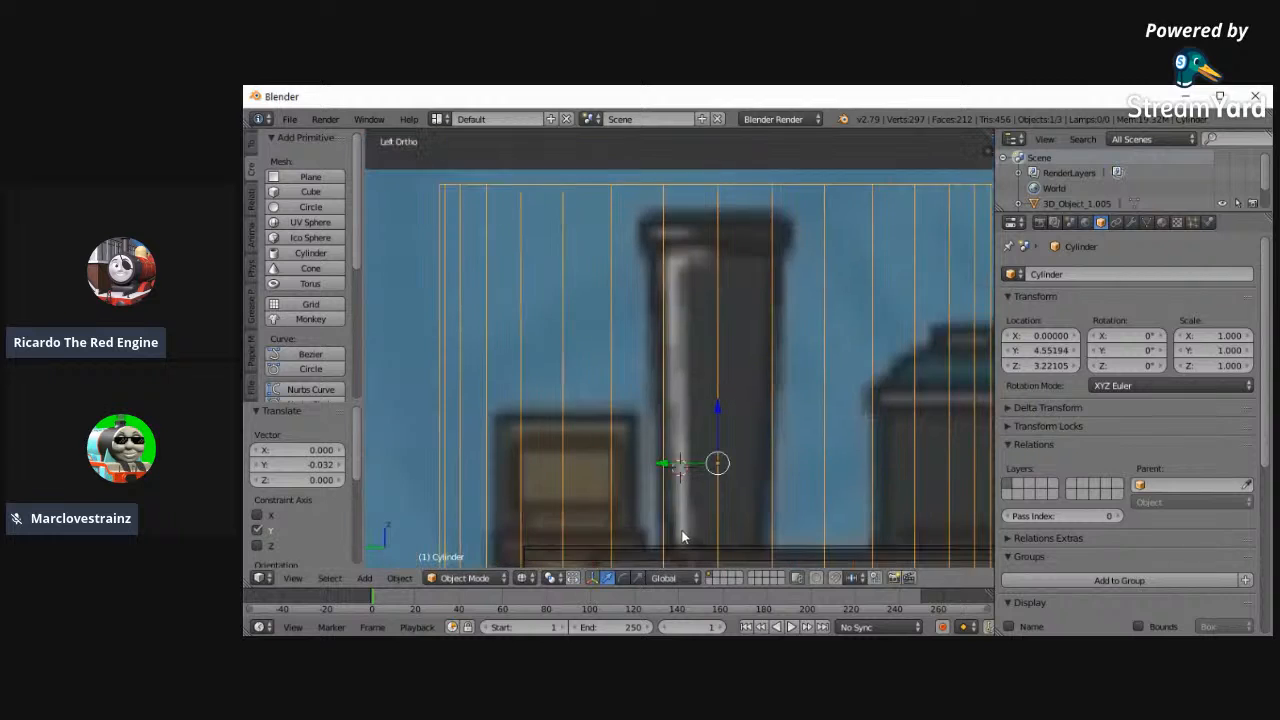
key("g")
key("y")
left_click(683, 461)
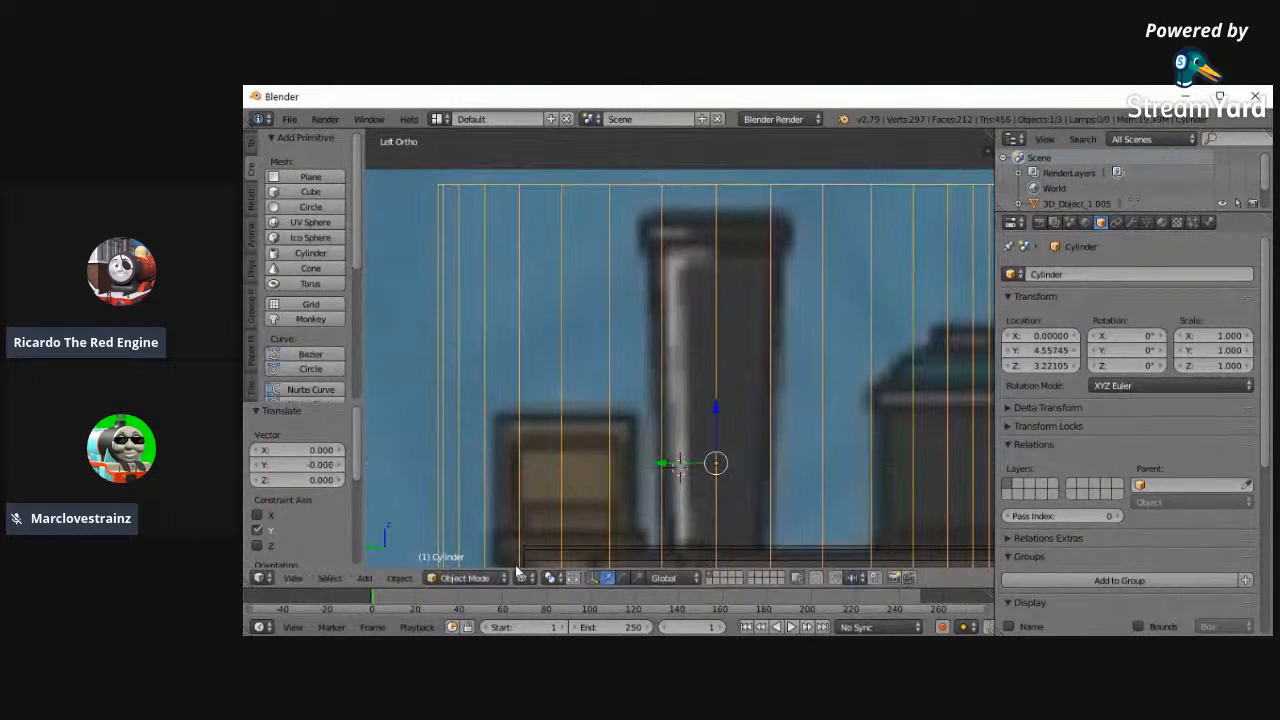
- Raise the funnel cylinder to Z 3.32105 and scale its whole mesh to 0.2 in Edit Mode
left_click(452, 579)
left_click(463, 542)
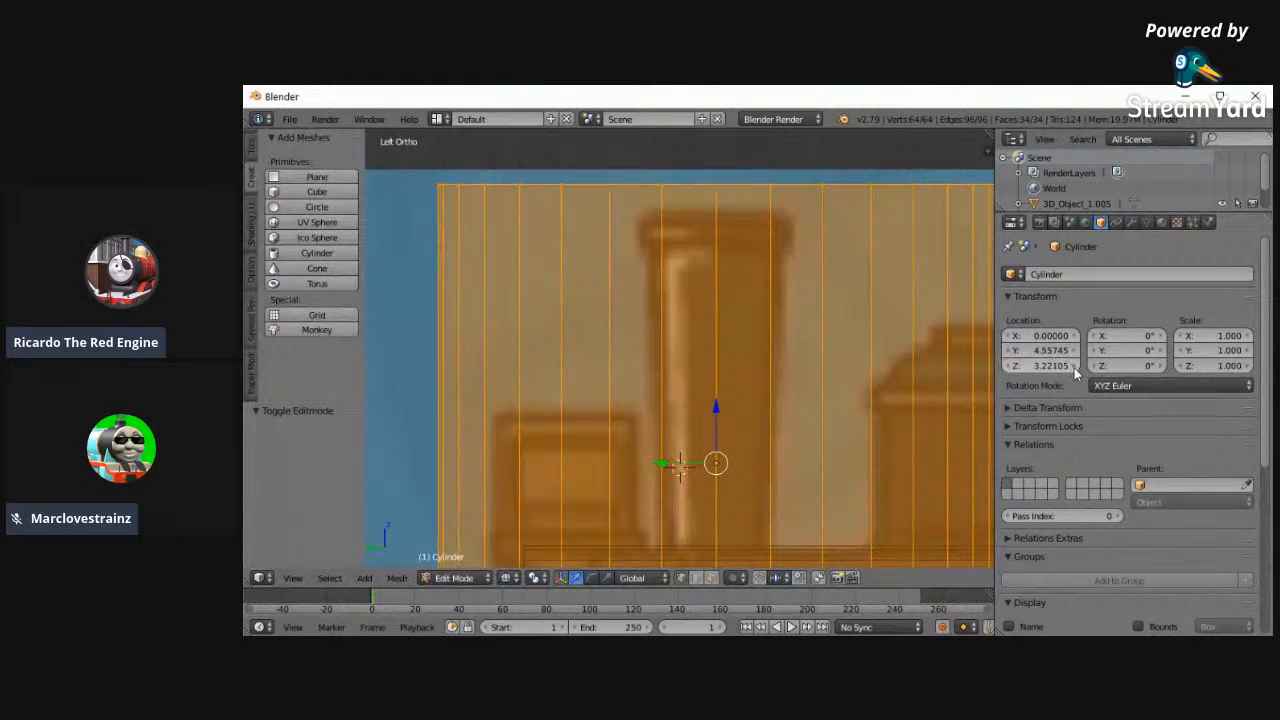
left_click_drag(1074, 367, 1074, 367)
key("s")
left_click(676, 415)
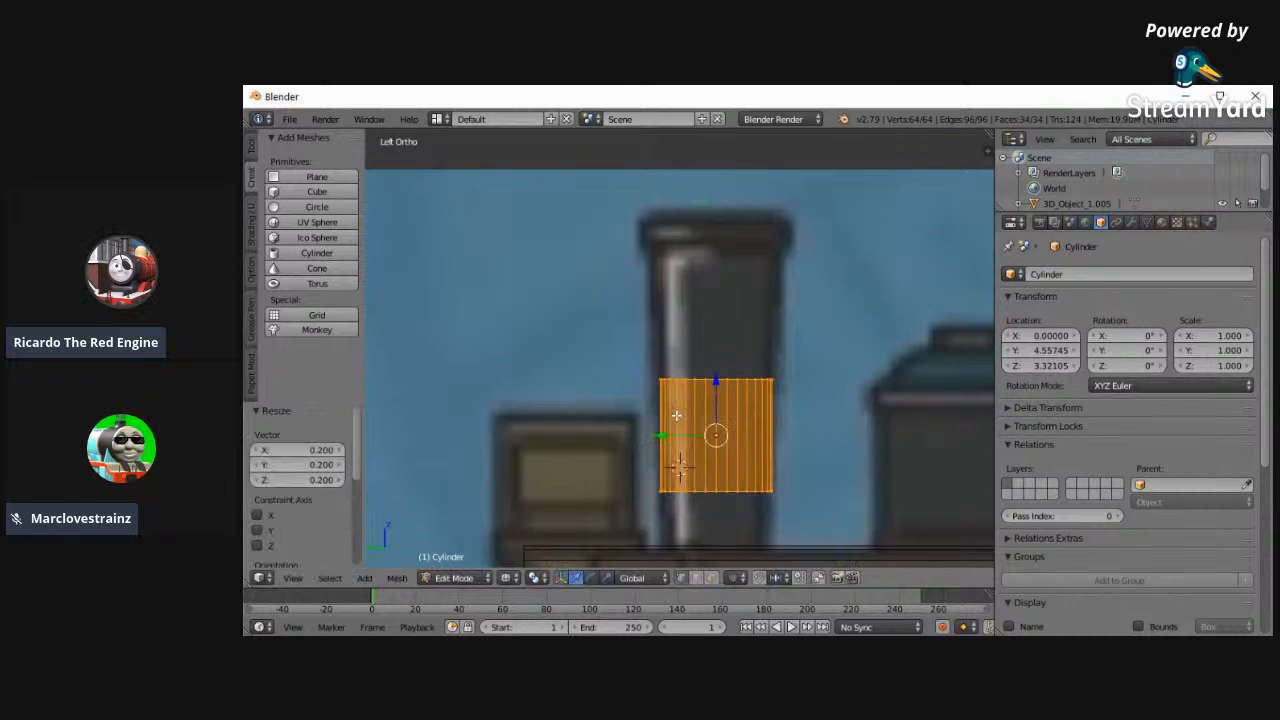
- Select only the funnel cylinder's upper ring and move it up about 0.48 to just below the reference rim
key("a")
key("c")
left_click_drag(654, 398, 836, 386)
right_click(836, 385)
key("g")
right_click(722, 341)
left_click_drag(716, 358, 711, 225)
right_click(711, 225)
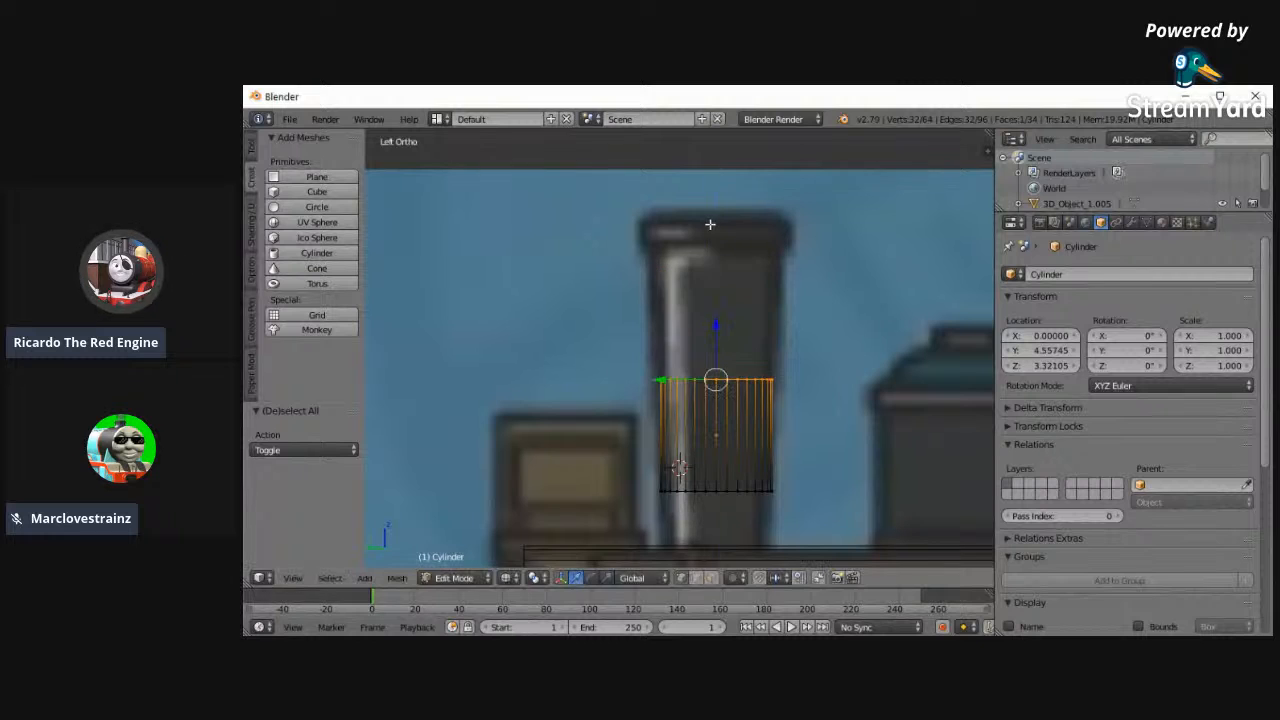
key("g")
key("z")
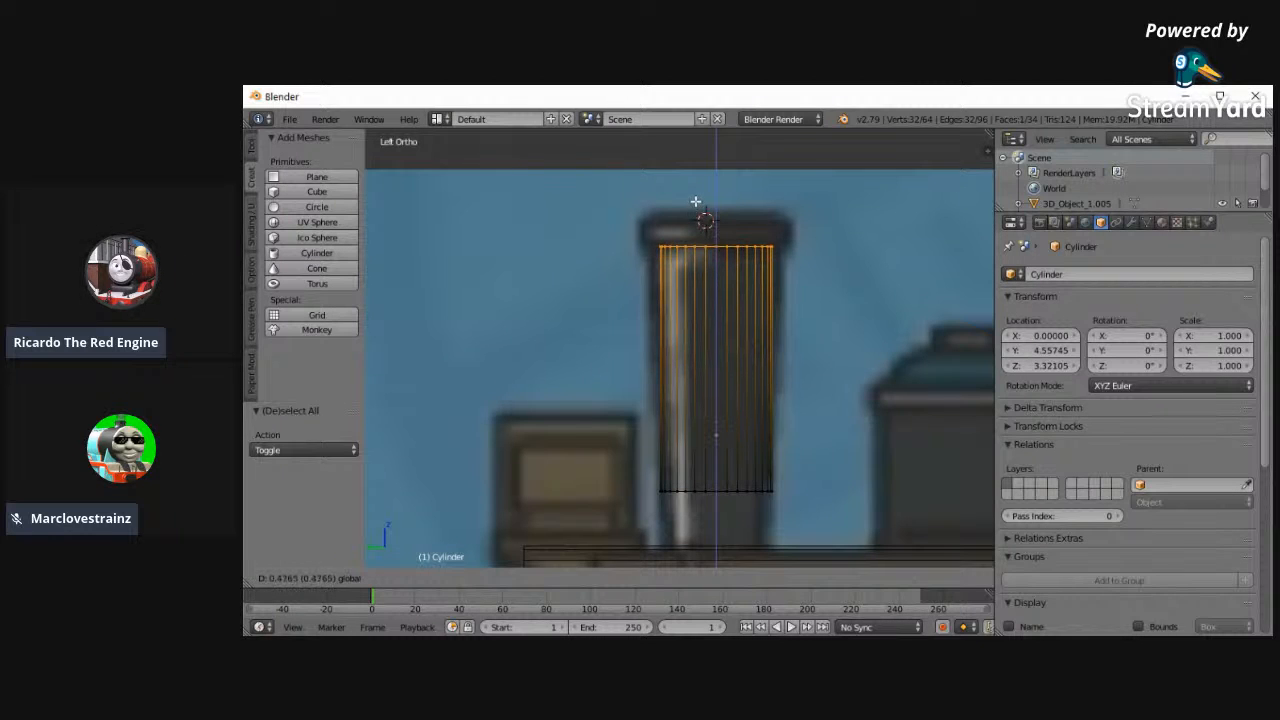
left_click(696, 200)
right_click(696, 200)
- Select only the funnel's lower ring and lower it along Z to meet the top of the boiler
key("a")
key("c")
left_click_drag(660, 484, 820, 482)
key("Escape")
left_click(894, 474)
left_click_drag(717, 440, 723, 512)
right_click(717, 499)
left_click(721, 497)
- Select the funnel's upper ring and scale it by about 1.246 to match the flared reference
key("a")
key("c")
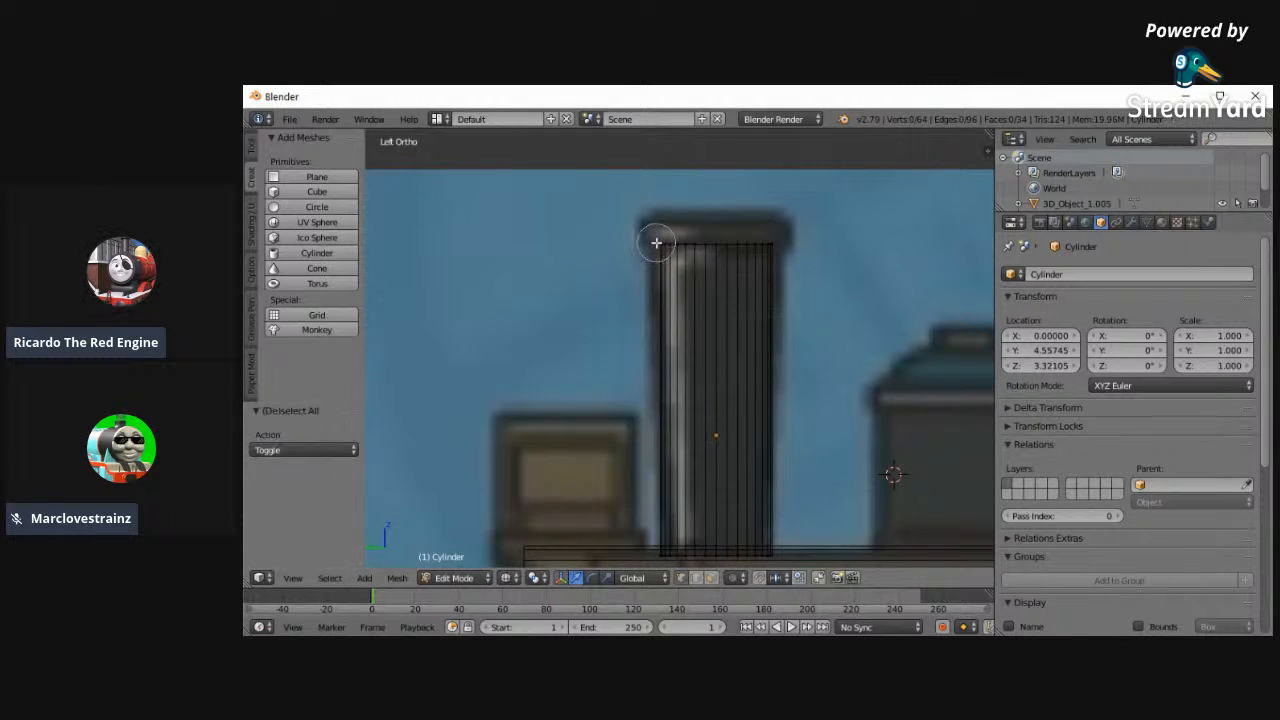
left_click_drag(655, 244, 782, 246)
key("Escape")
left_click(867, 247)
key("s")
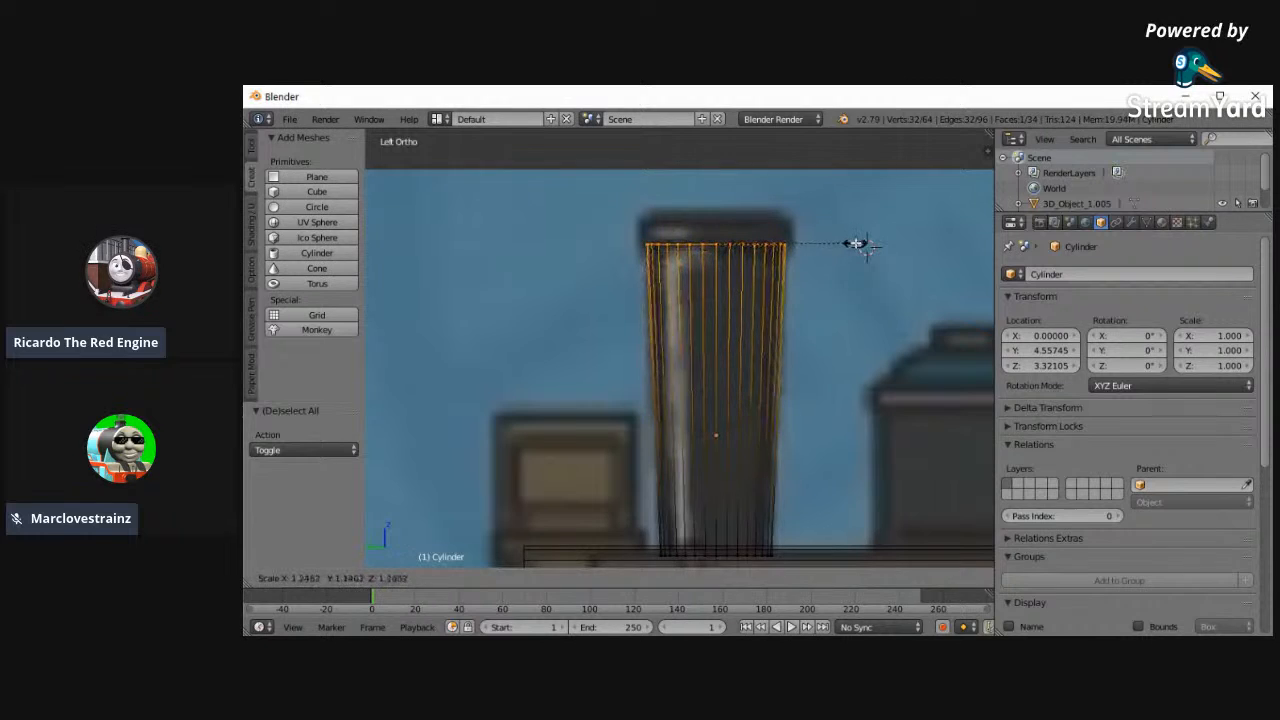
left_click(866, 247)
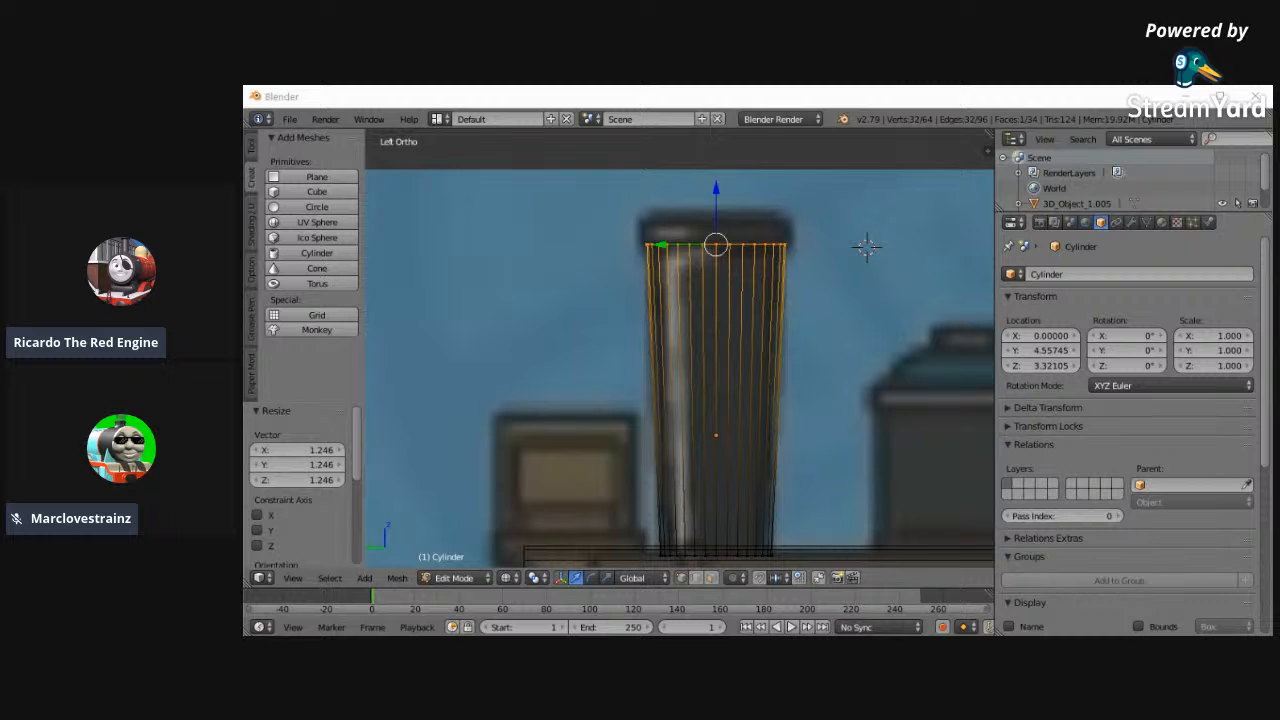
- Extrude the funnel's upper ring in place, scale it slightly outward, and extrude it up about 0.086 to form the rim
scroll(785, 305, "up", 4, "shift")
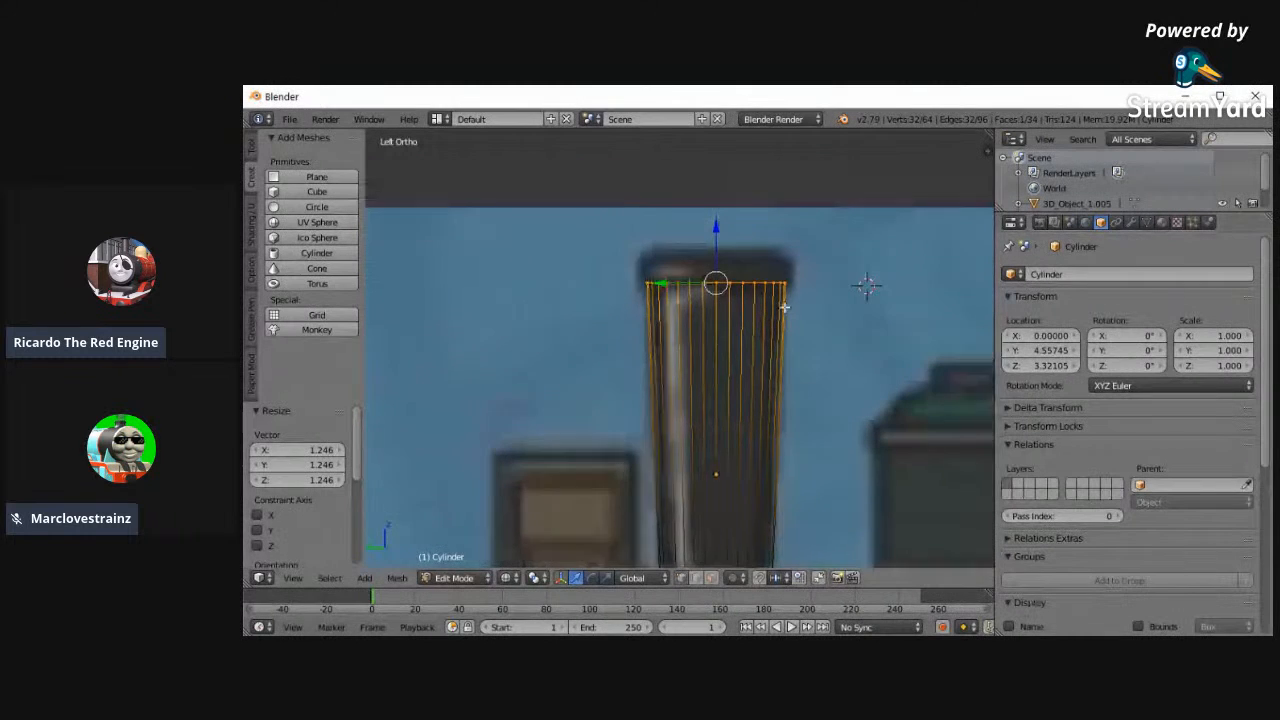
scroll(580, 334, "down", 2)
scroll(580, 334, "up", 4)
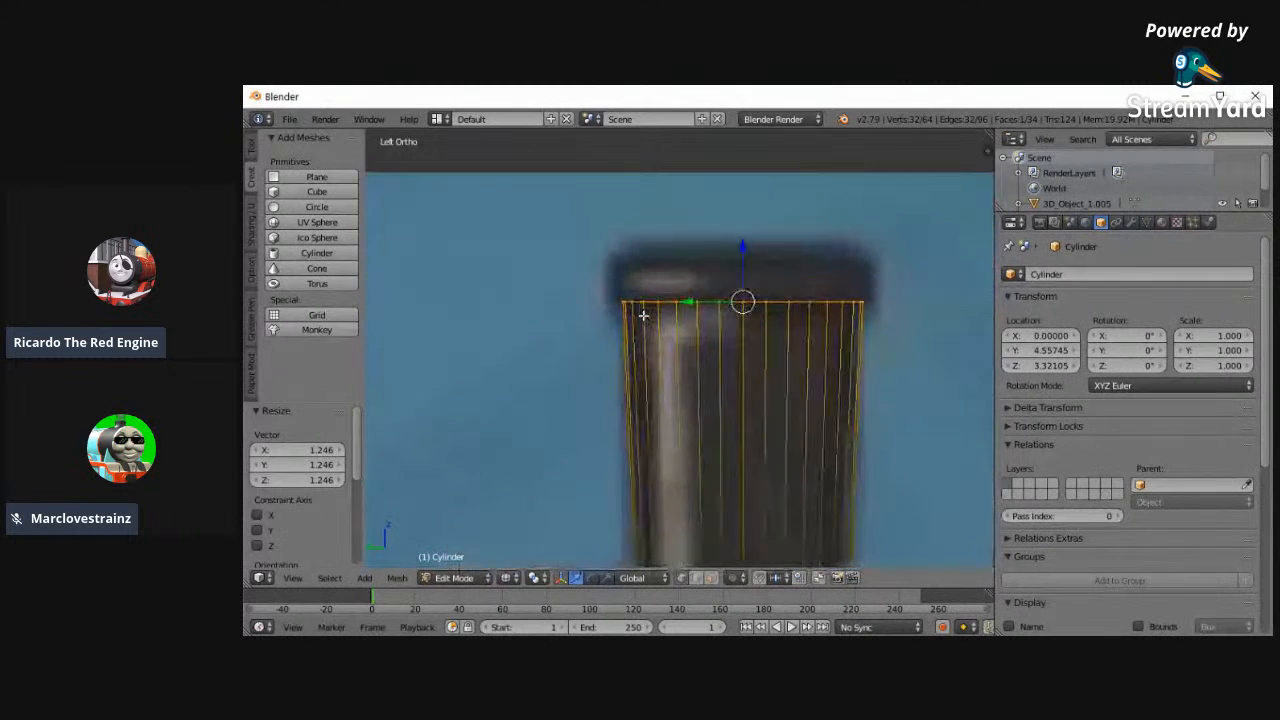
key("e")
right_click(548, 283)
key("s")
left_click(529, 284)
key("e")
left_click(536, 246)
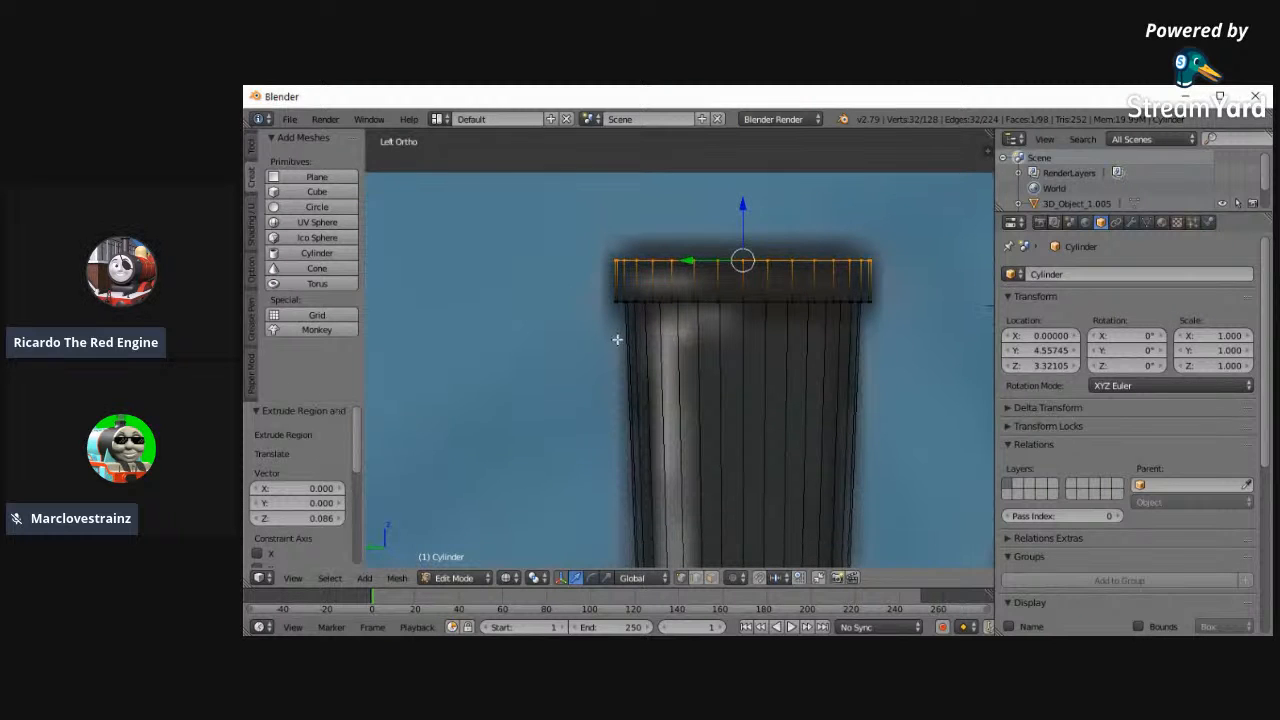
- Extrude the rim's top in place, scale it to about 0.896, and extrude it upward about 0.05 as a smaller step
scroll(615, 328, "up", 4, "shift")
scroll(557, 423, "up", 2)
key("e")
right_click(526, 365)
key("s")
left_click(548, 328)
key("e")
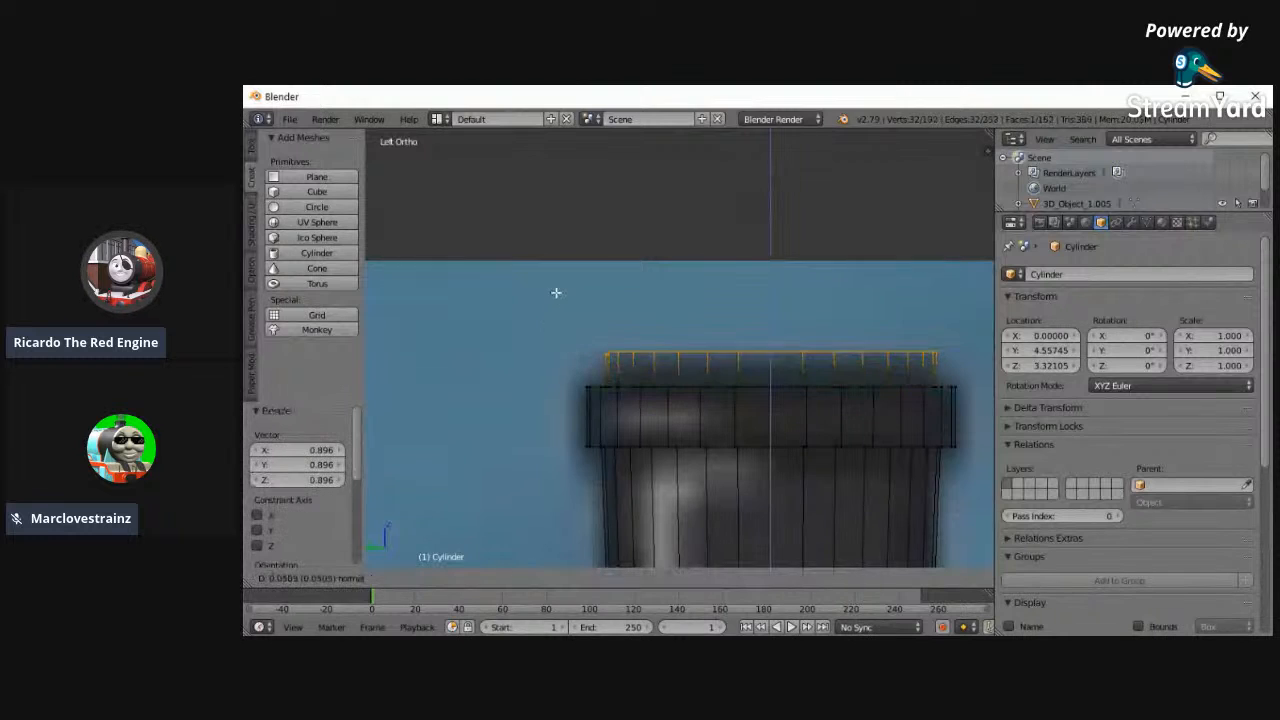
left_click(554, 300)
- Inset the funnel's top face by extruding it in place and scaling it inward, finishing with a scale of about 0.975
key("e")
right_click(577, 282)
middle_click_drag(577, 280, 602, 350)
key("s")
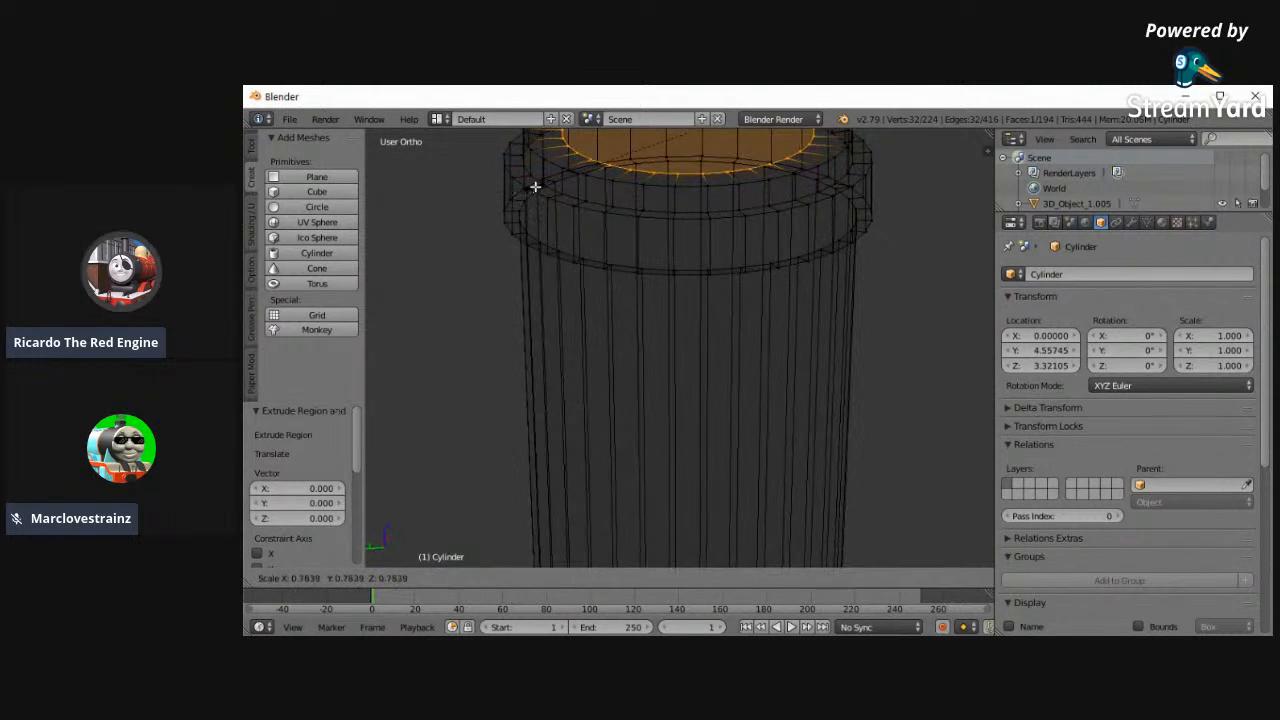
left_click(532, 187)
key("s")
left_click(490, 217)
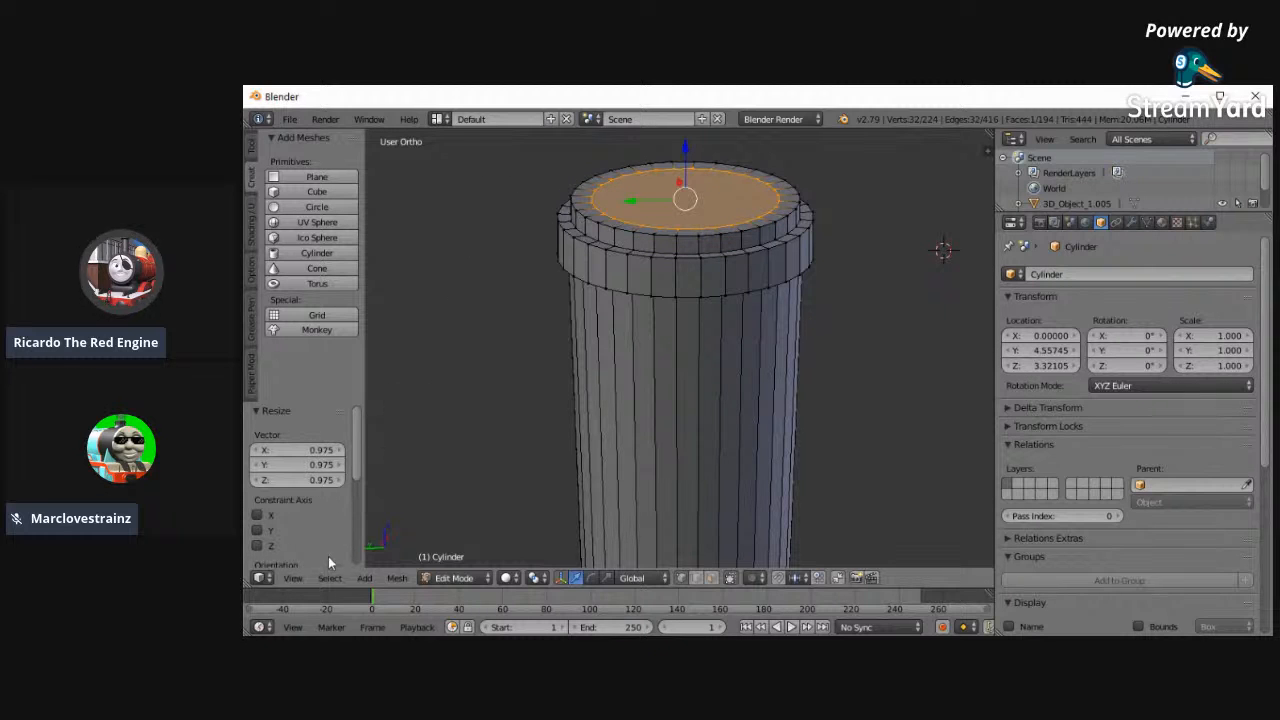
- Extrude the funnel's inner top face down about 0.124 in the left view to start hollowing it
left_click(292, 578)
left_click(321, 430)
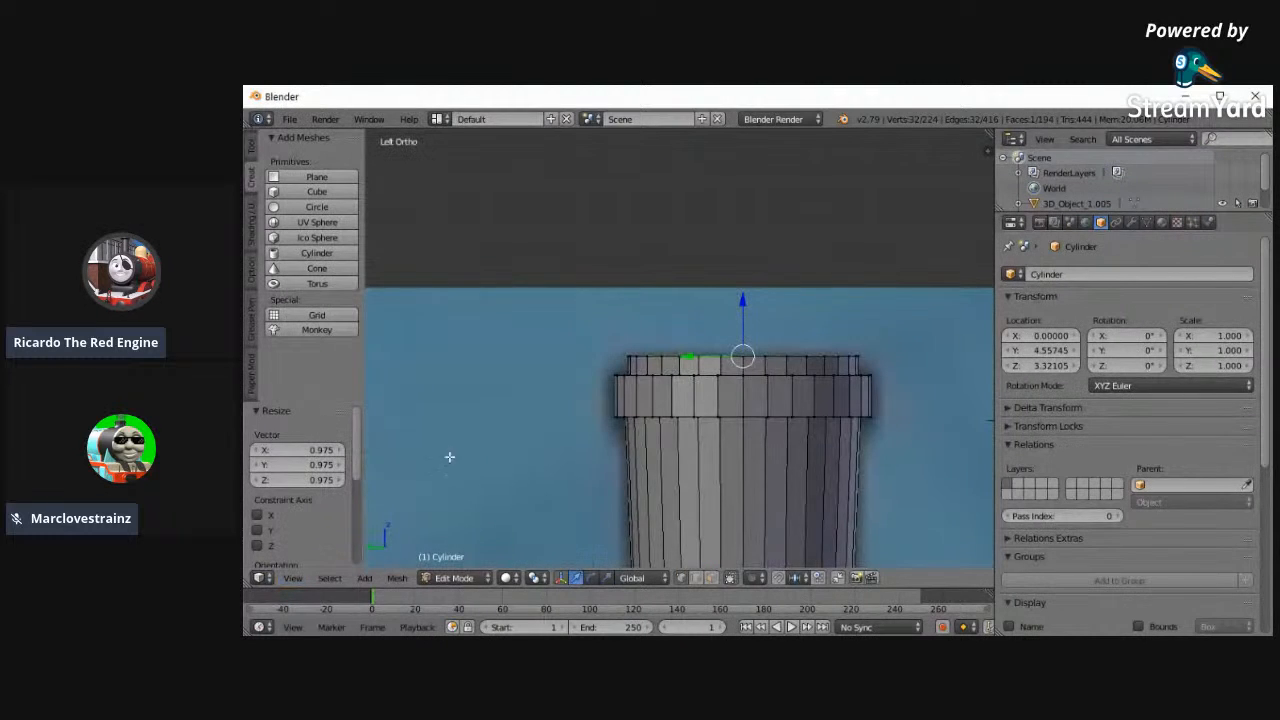
key("e")
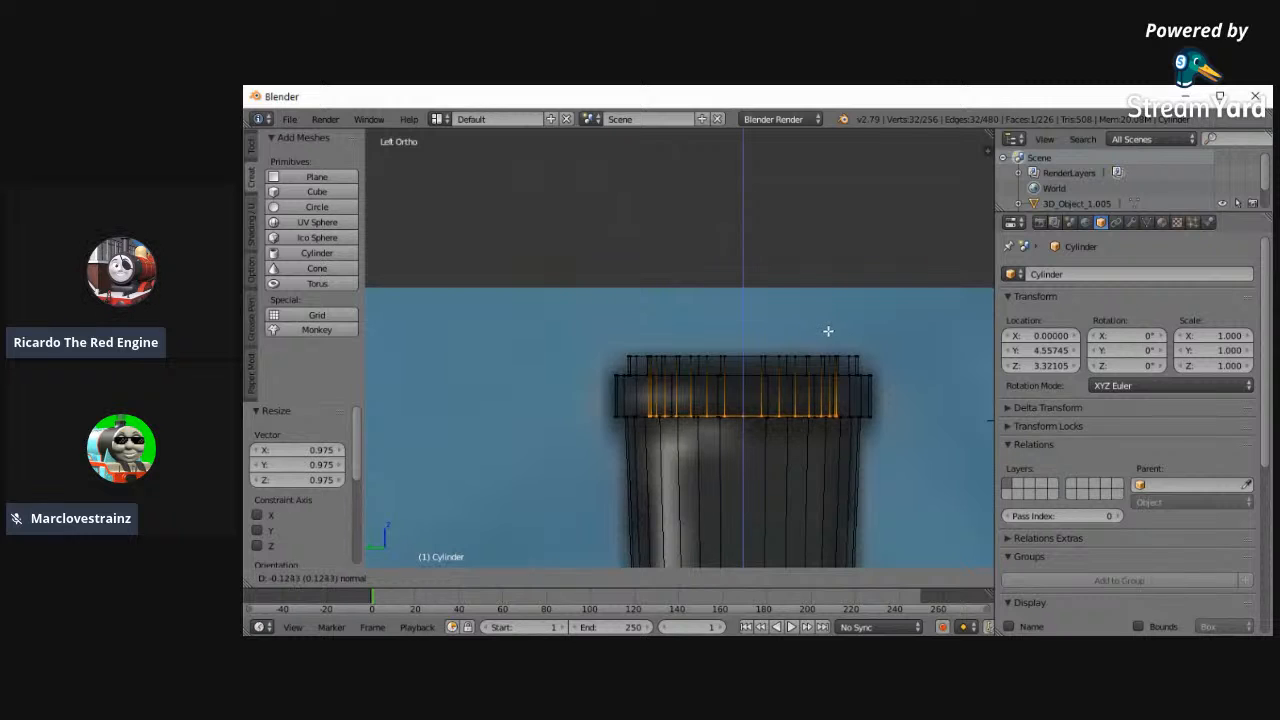
left_click(829, 330)
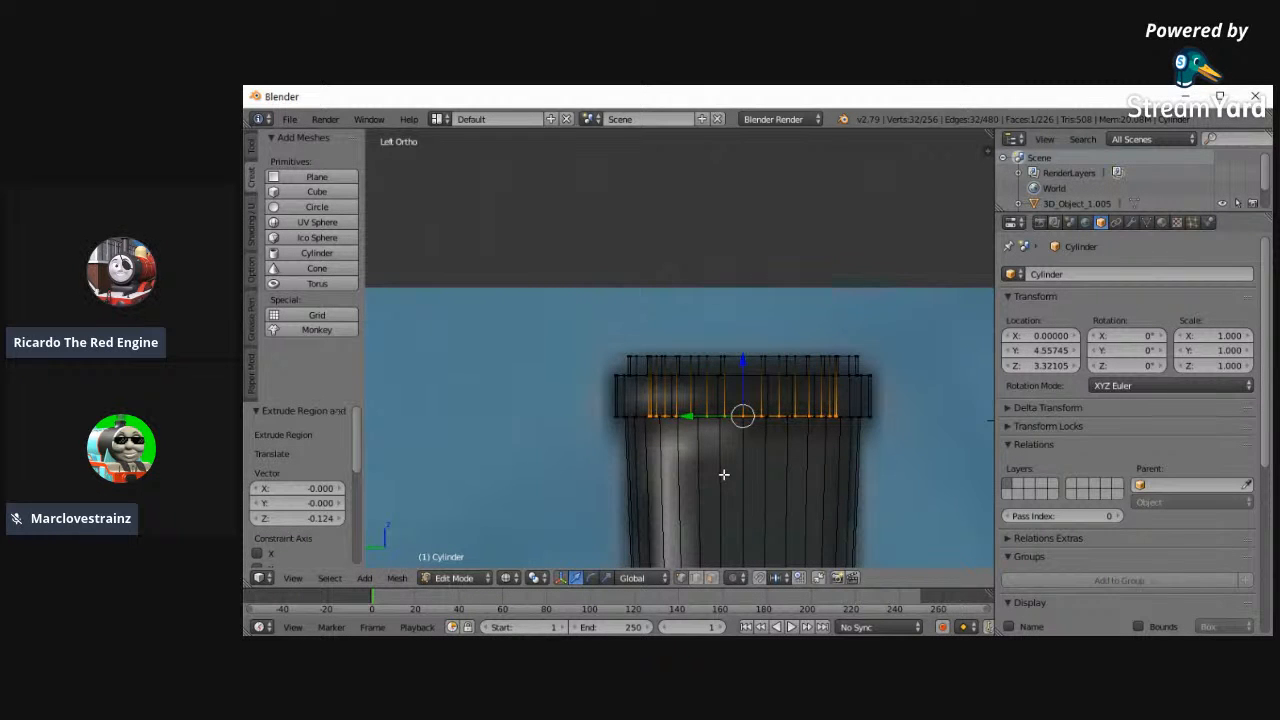
- Extrude the recessed inner face down another 1.108 or so to the funnel's base
scroll(654, 527, "down", 4)
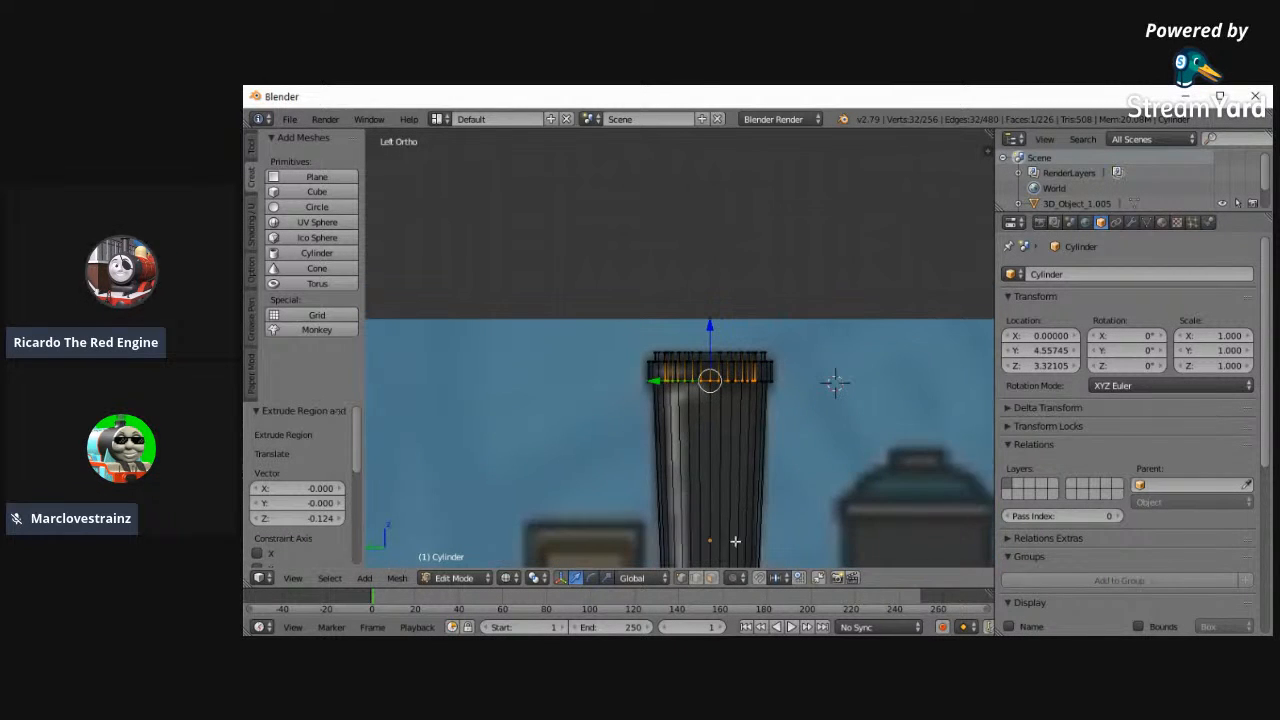
scroll(713, 550, "down", 3, "shift")
scroll(660, 532, "up", 1, "shift")
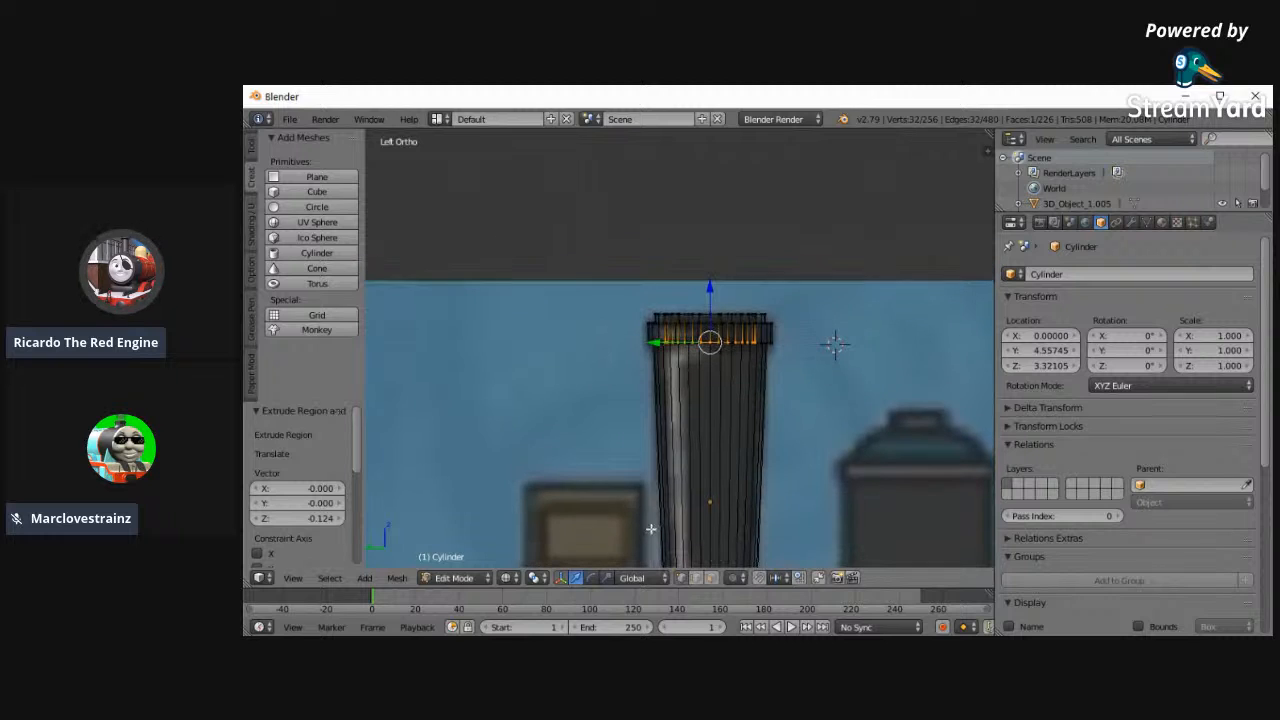
scroll(652, 553, "down", 1, "shift")
scroll(640, 515, "up", 1, "shift")
scroll(637, 508, "up", 1, "shift")
scroll(645, 509, "down", 1, "shift")
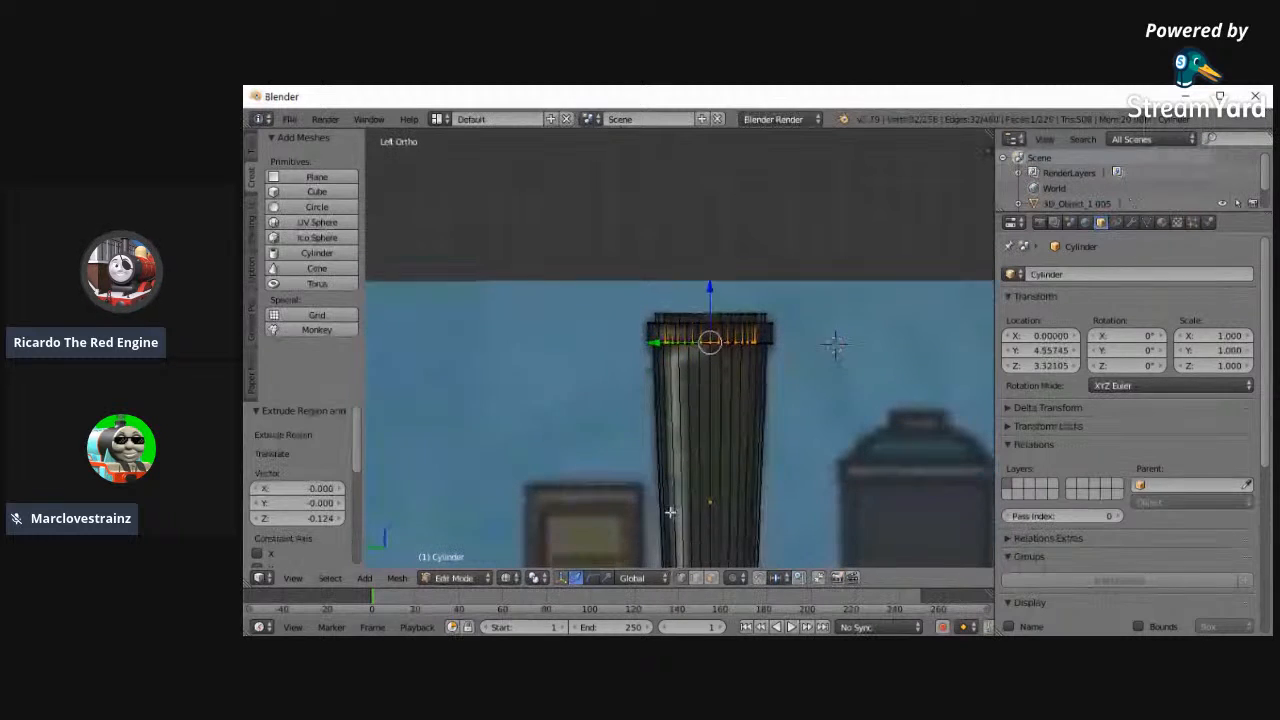
scroll(683, 518, "down", 3)
key("e")
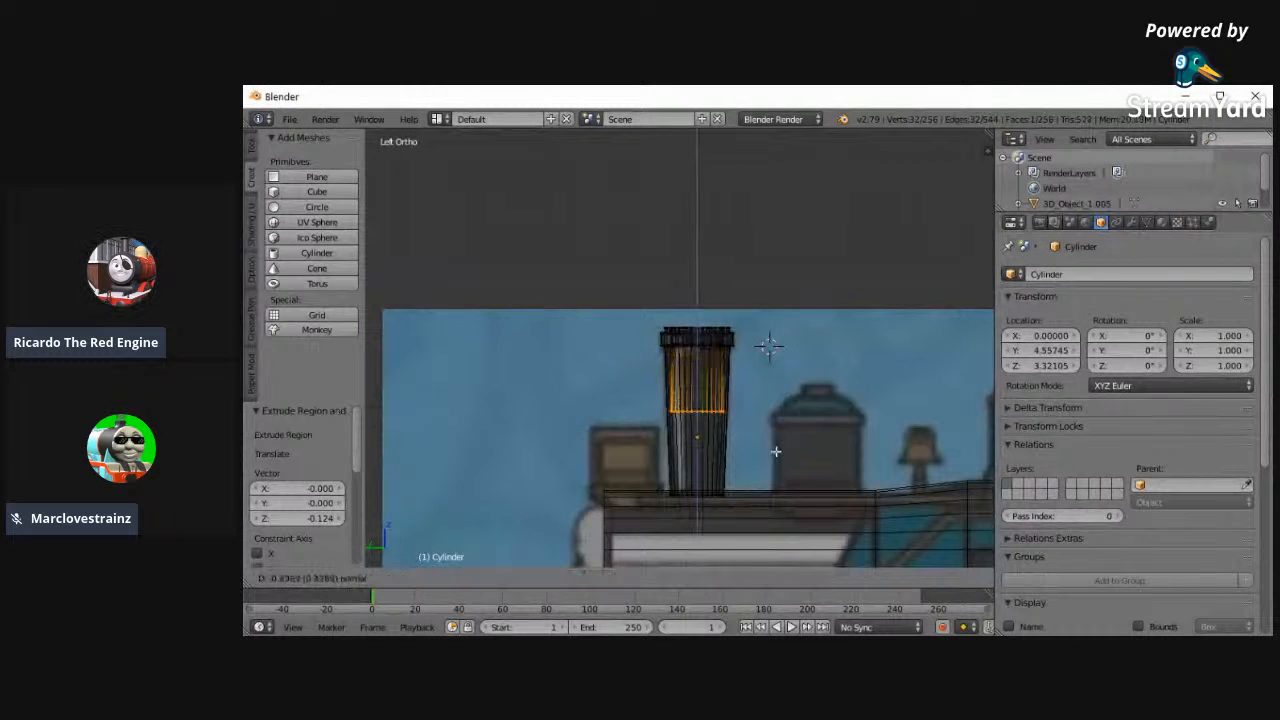
left_click(753, 534)
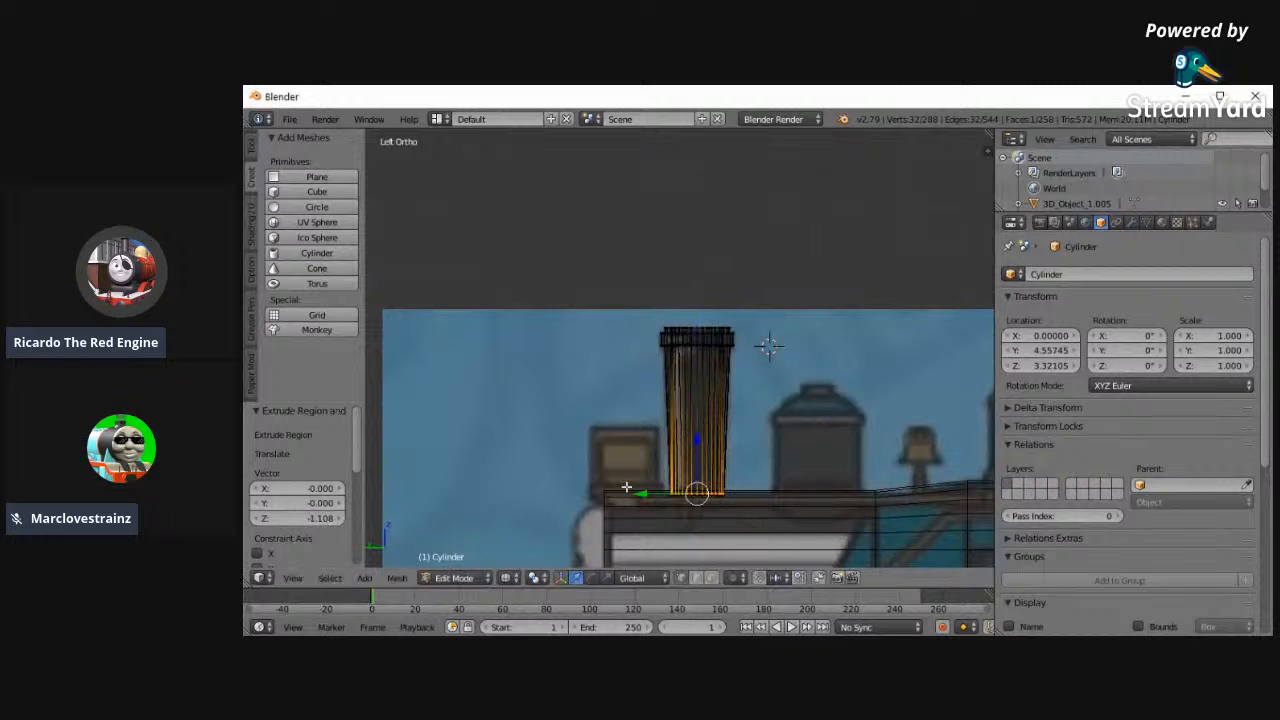
- Scale the hollow's bottom ring to about 0.831 so that it fits inside the funnel's tapered wall
left_click(806, 516)
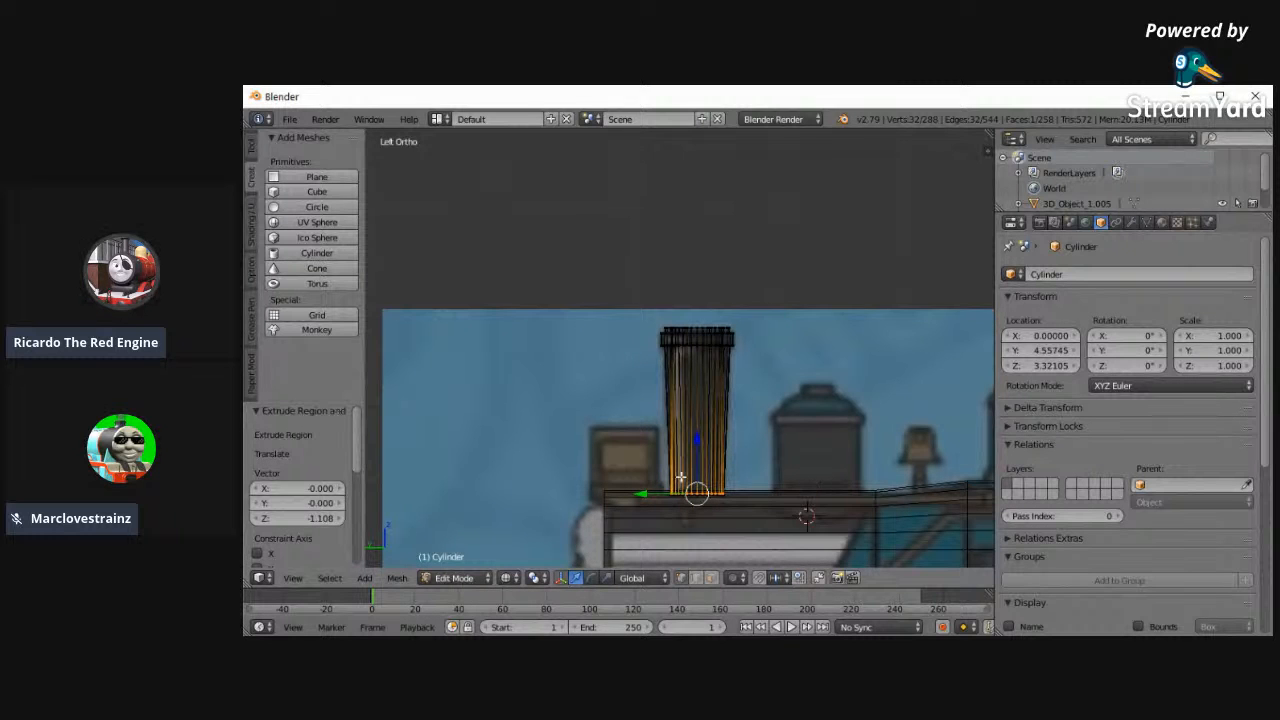
key("shift+b")
left_click_drag(629, 286, 773, 505)
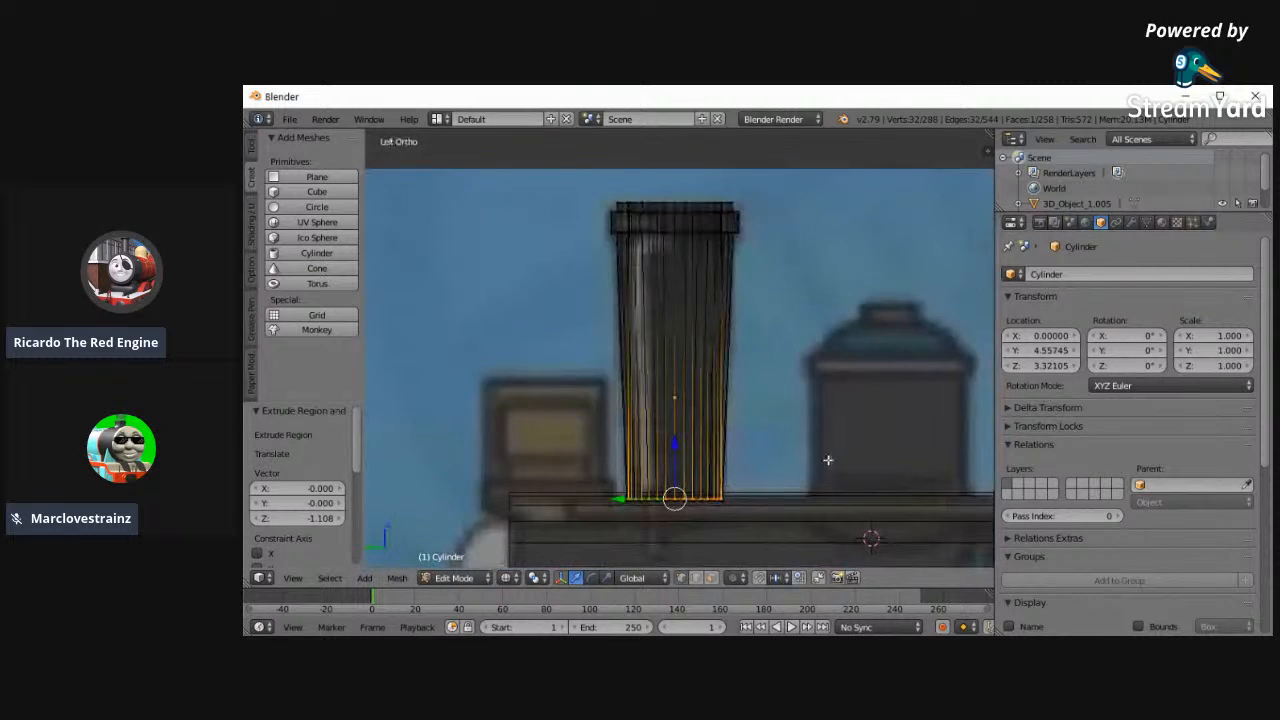
key("s")
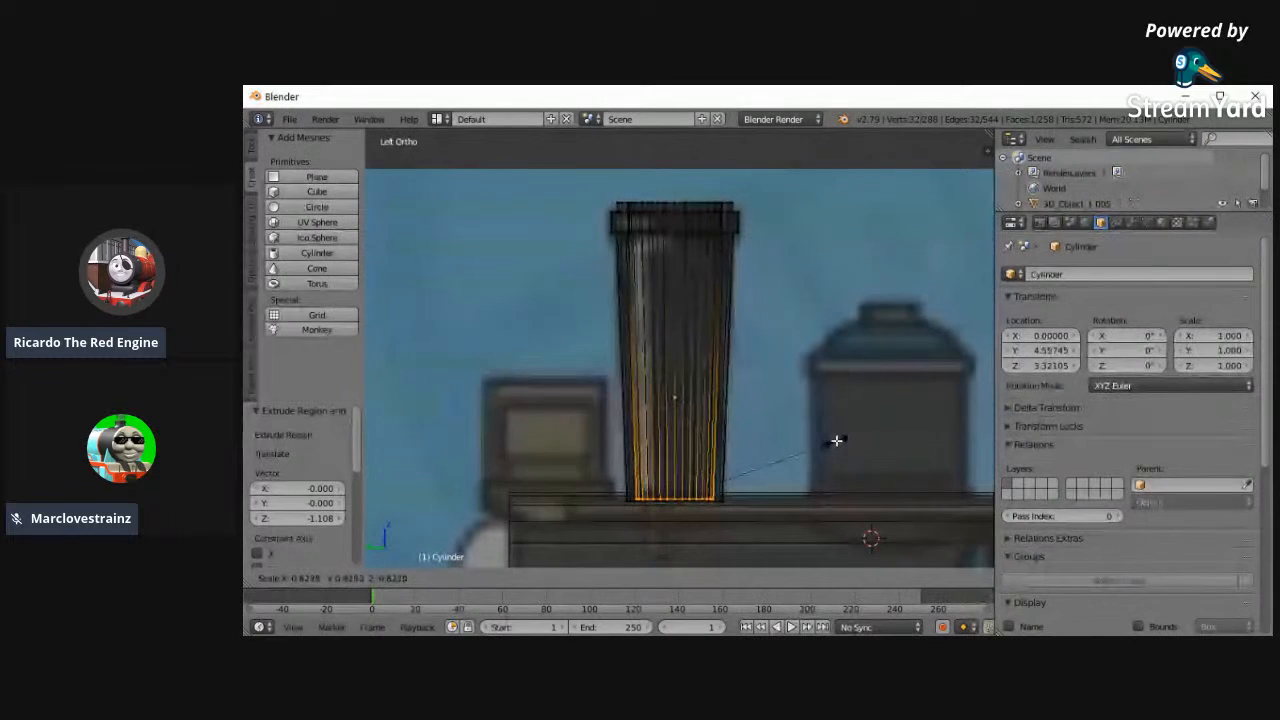
left_click(837, 440)
- Check the hollowed funnel from an angle, restore the left view and return to Object Mode
middle_click_drag(673, 451, 569, 314)
left_click(293, 580)
left_click(307, 436)
key("a")
scroll(690, 492, "down", 2)
left_click(489, 578)
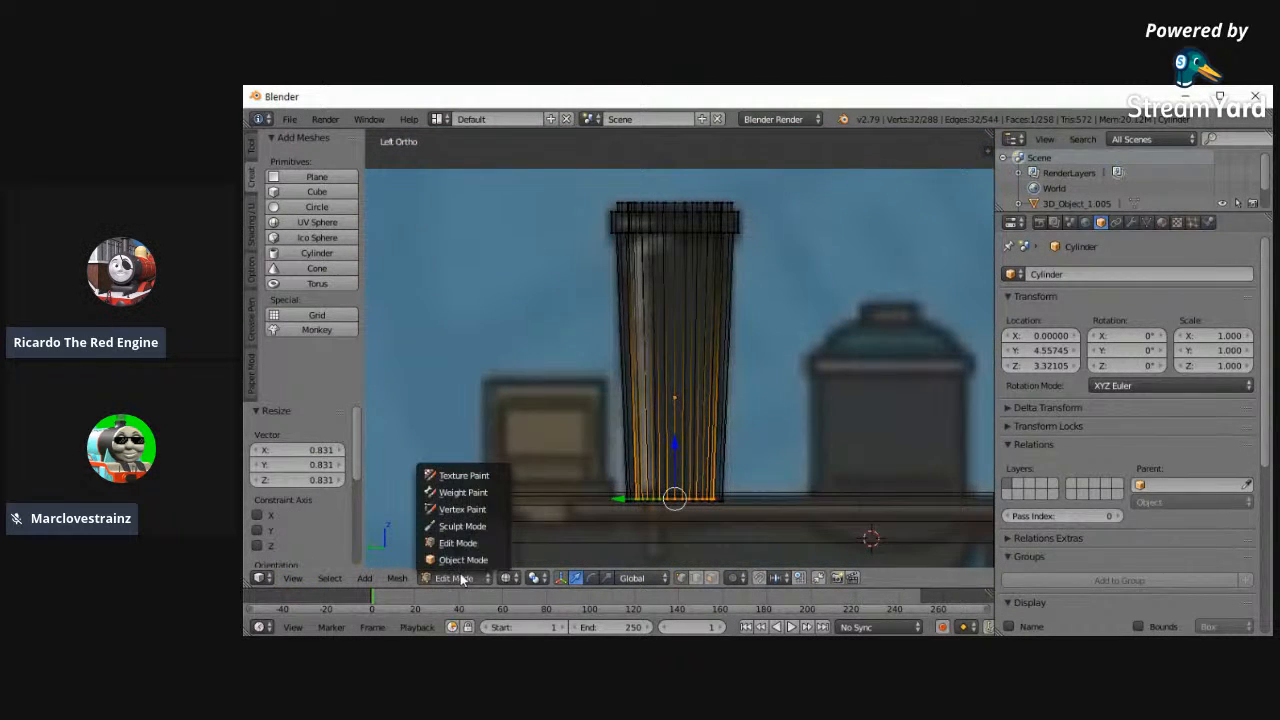
left_click(455, 561)
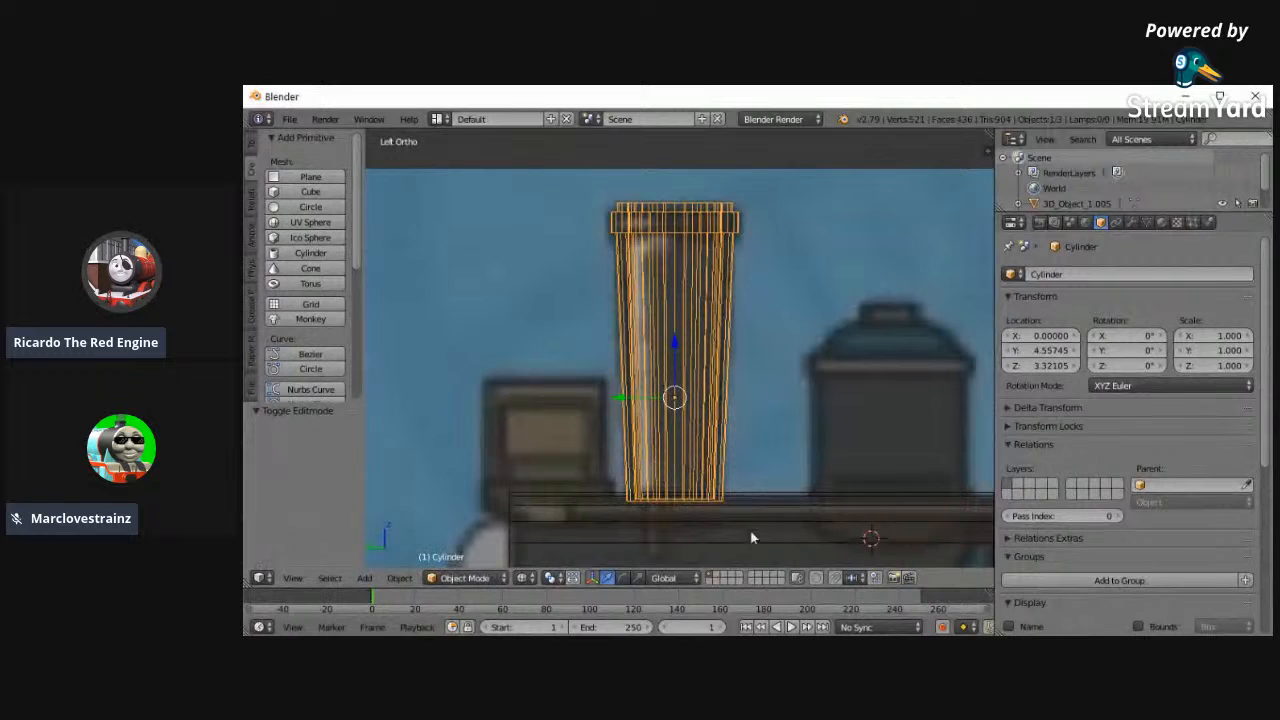
- Add a 32-vertex cylinder for the dome behind the funnel, centred on X 0 at about Y 3.676 and Z 3.153
scroll(753, 537, "down", 4)
middle_click_drag(961, 500, 783, 500, "shift")
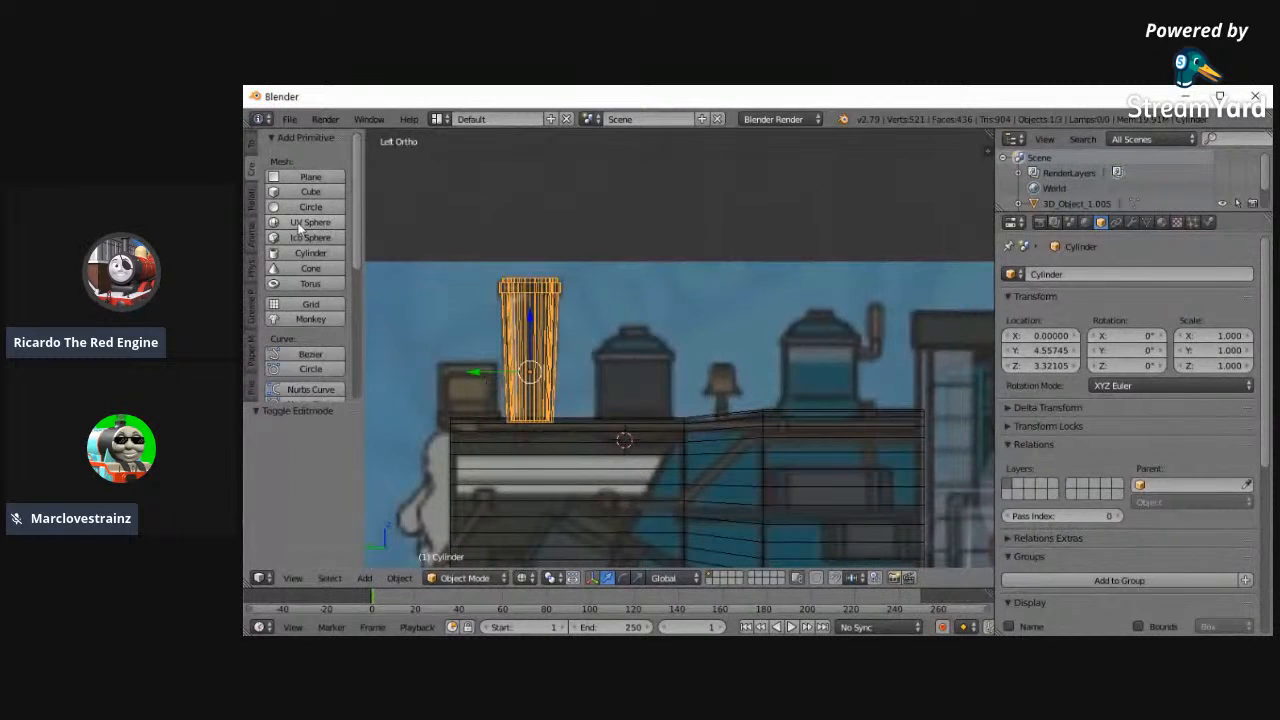
left_click(308, 253)
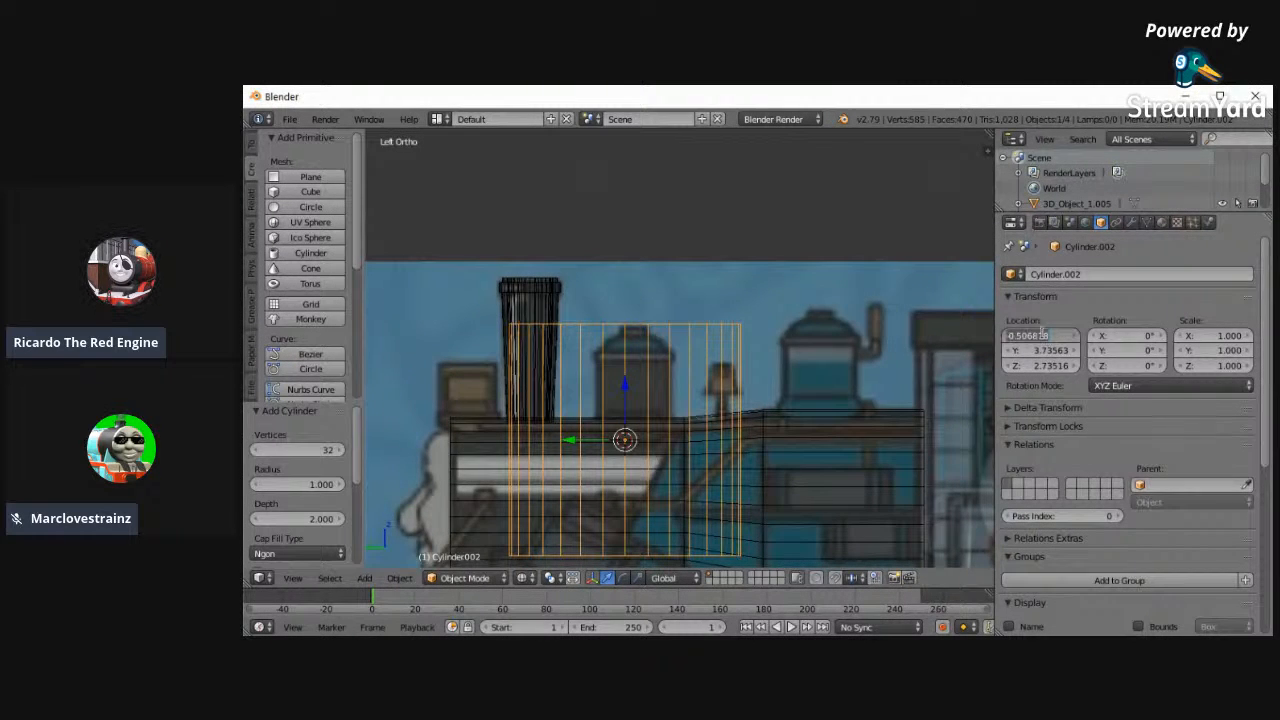
right_click(553, 300)
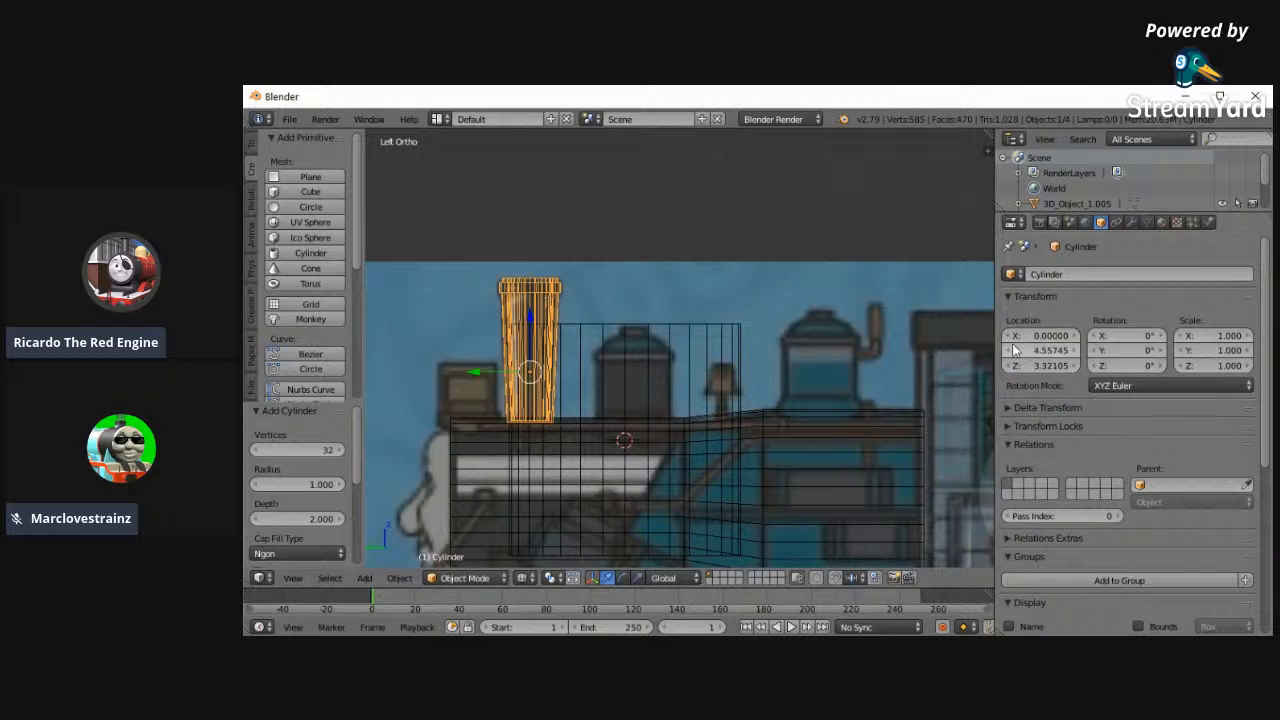
right_click(656, 331)
key("g")
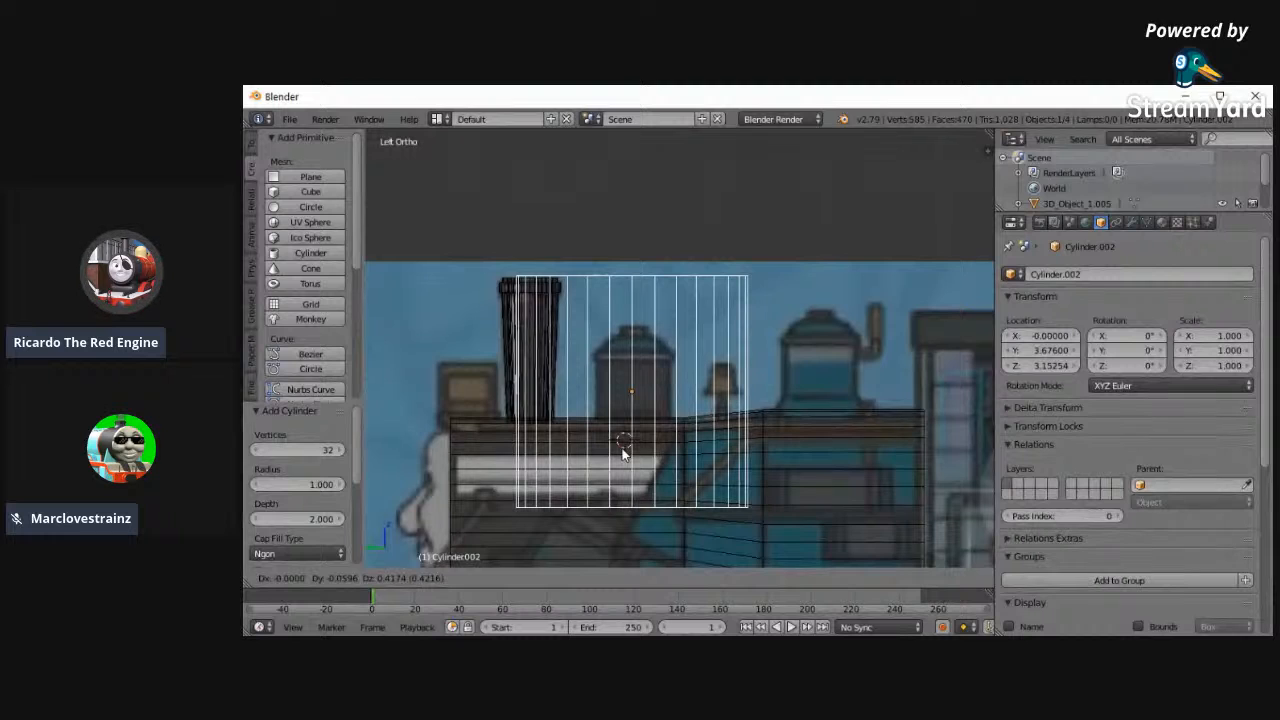
left_click(575, 512)
- Scale the dome cylinder's mesh to about 0.32 in Edit Mode to approximate the reference dome's width
left_click(470, 578)
left_click(462, 540)
key("s")
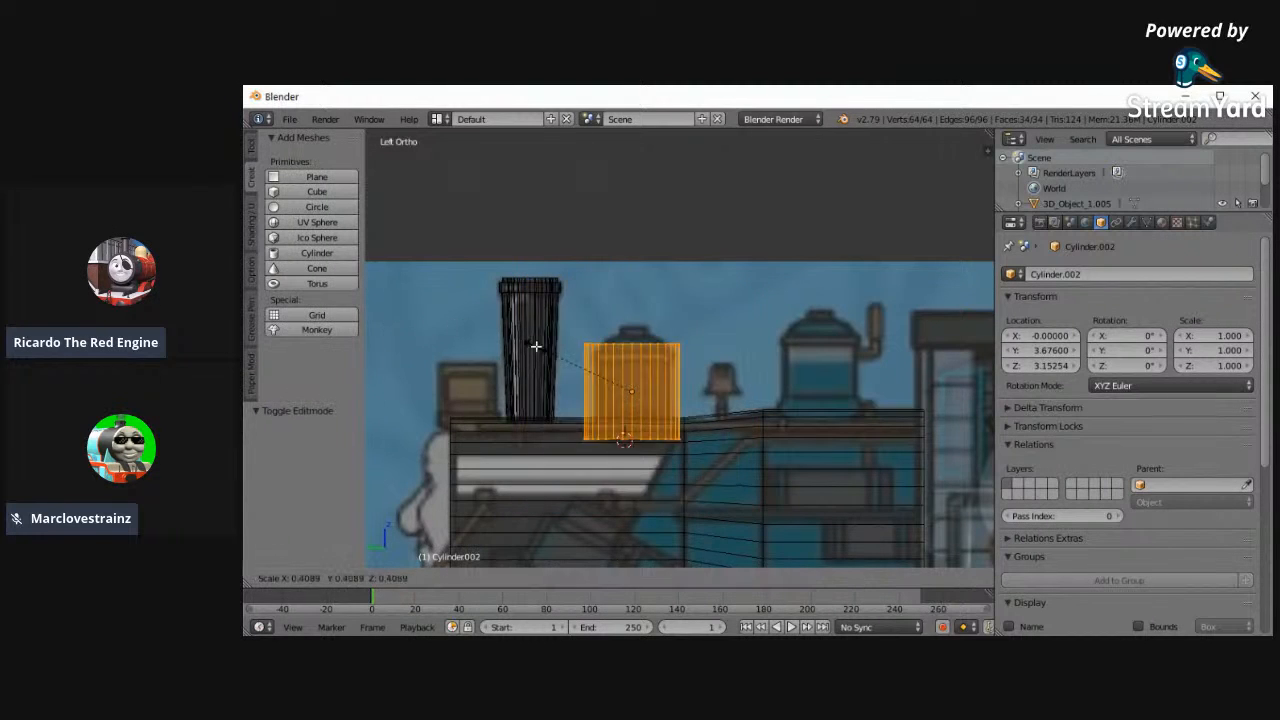
left_click(560, 354)
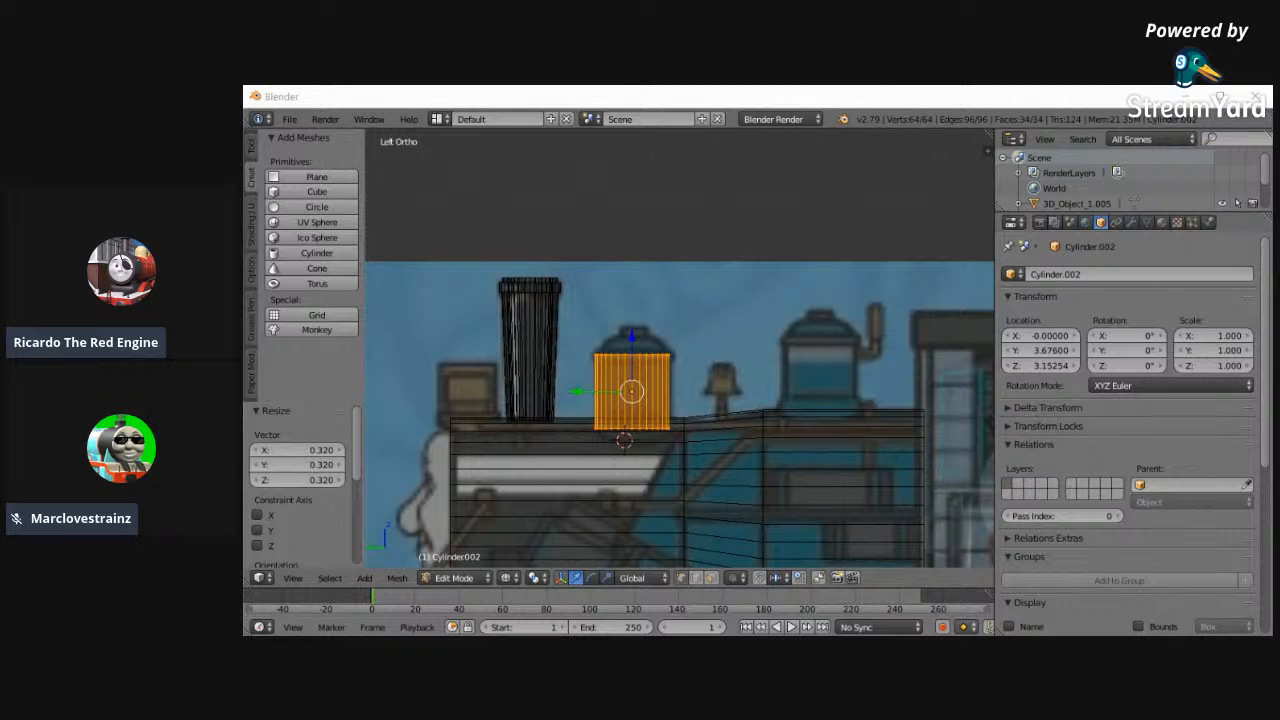
scroll(628, 338, "up", 4)
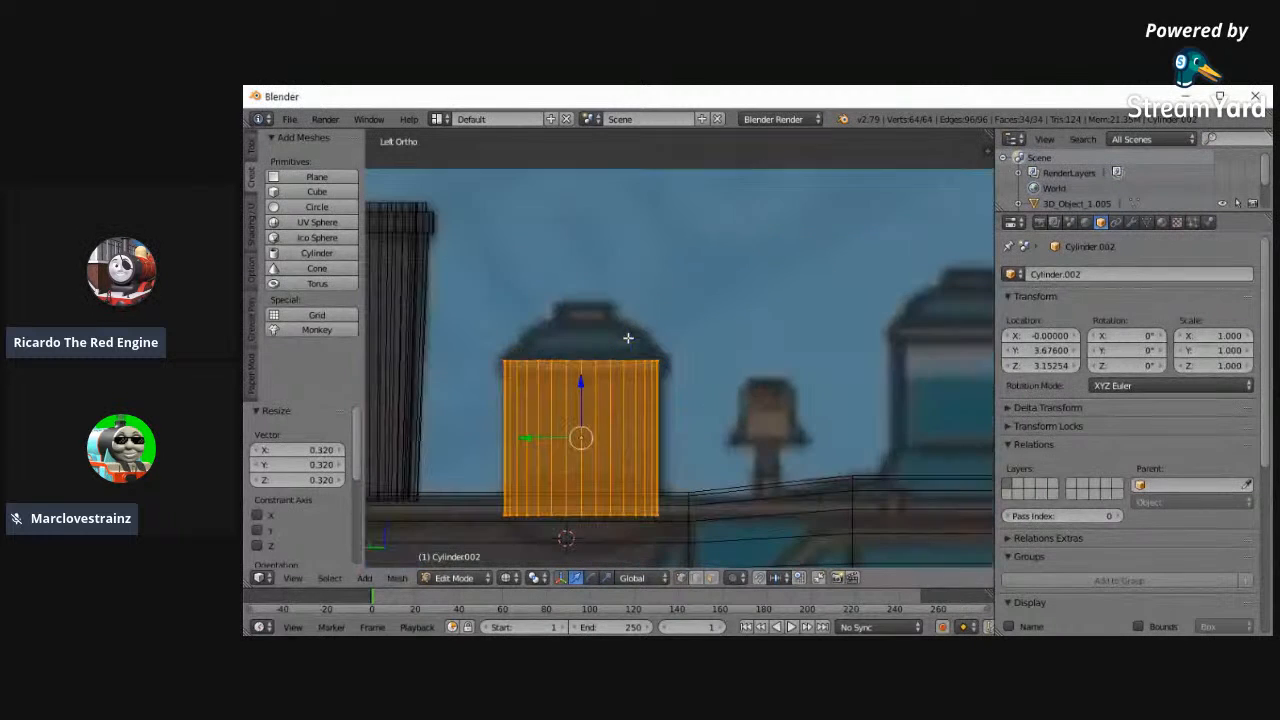
- Set the dome's location to Y 3.666 and Z 3.15254, and scale its mesh to 0.876 along Z
left_click(1074, 365)
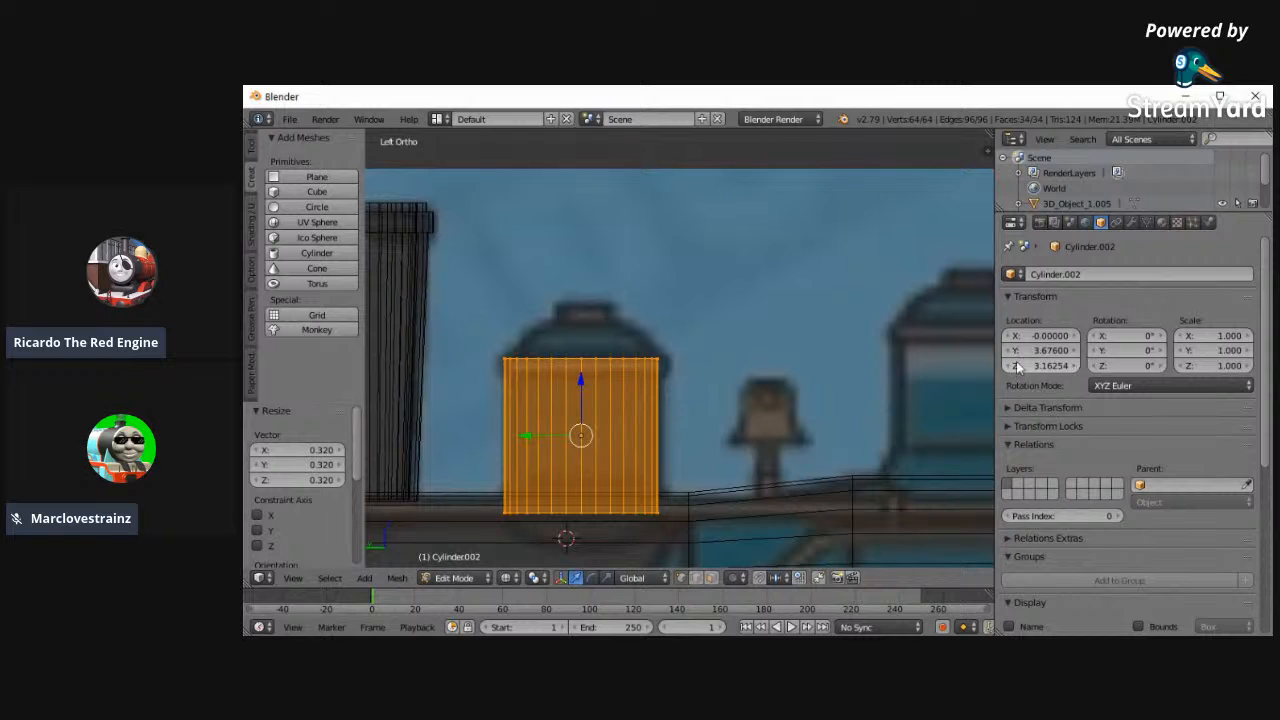
left_click(1076, 351)
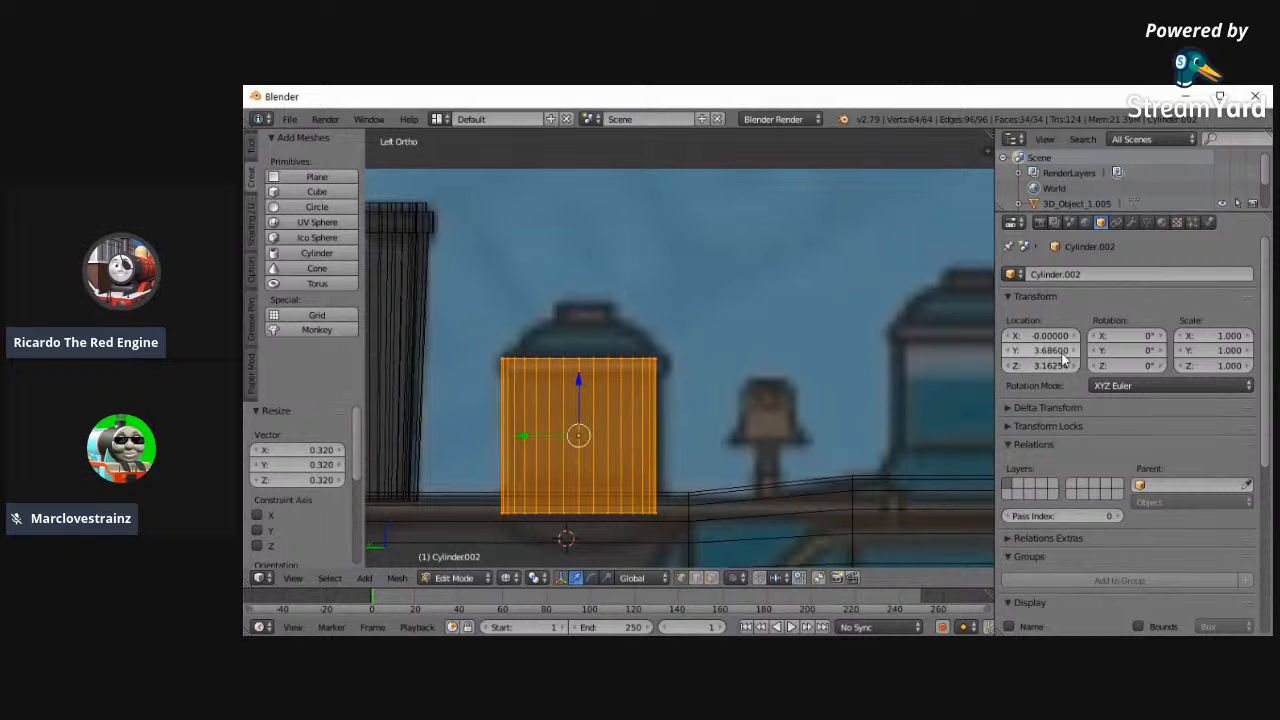
left_click(1009, 366)
key("s")
key("z")
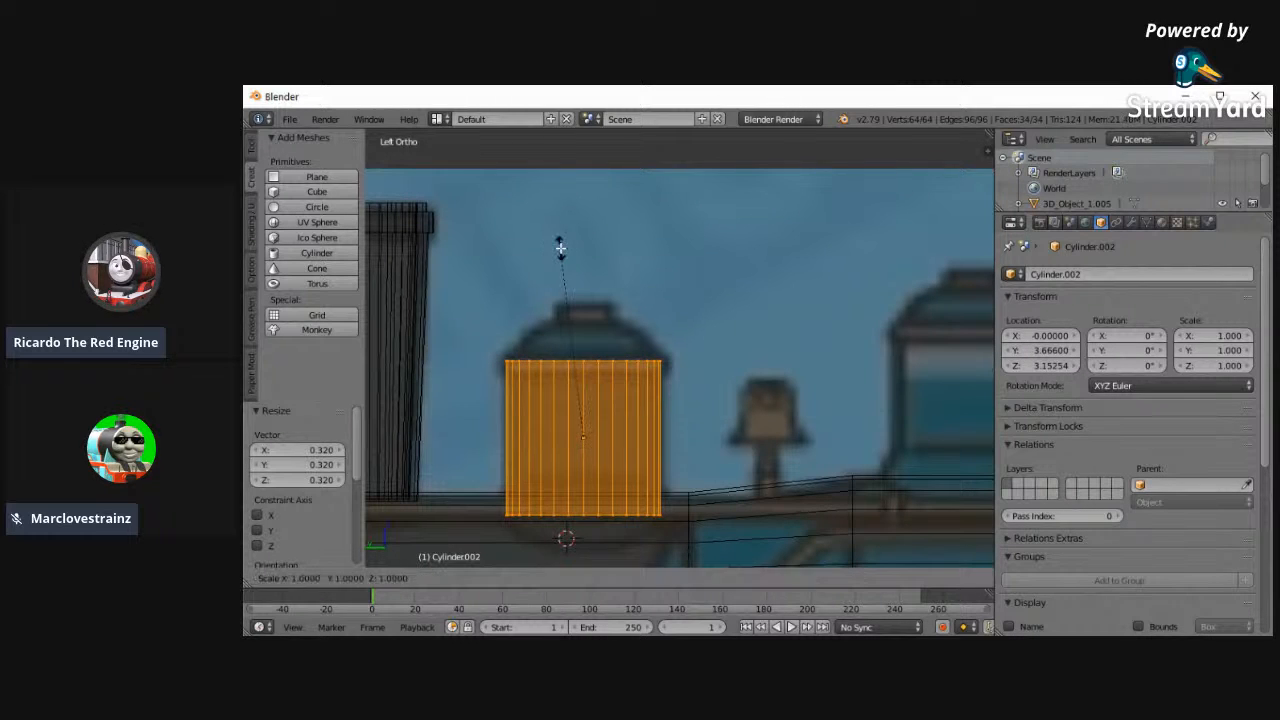
left_click(586, 270)
key("z")
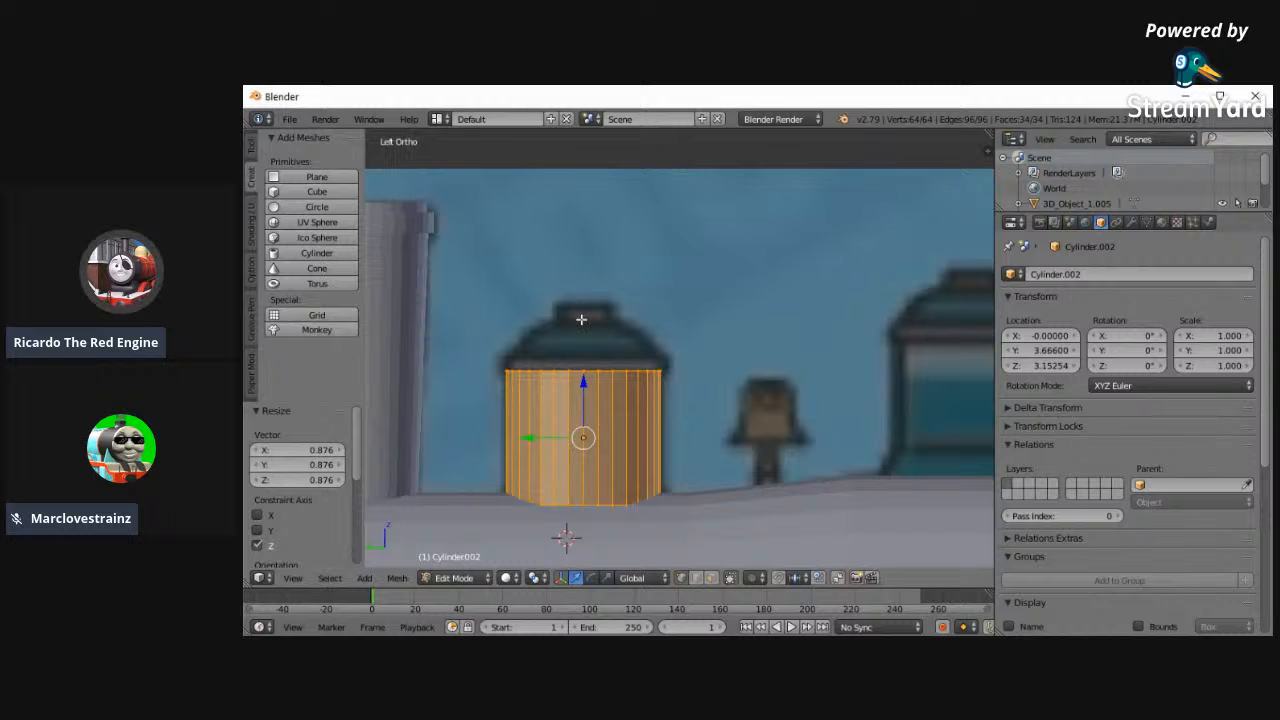
- Select the dome's bottom ring and move it down 0.061 along Z into the boiler
key("a")
key("z")
key("c")
left_click_drag(491, 507, 734, 500)
right_click(734, 500)
key("z")
key("g")
key("z")
left_click(586, 466)
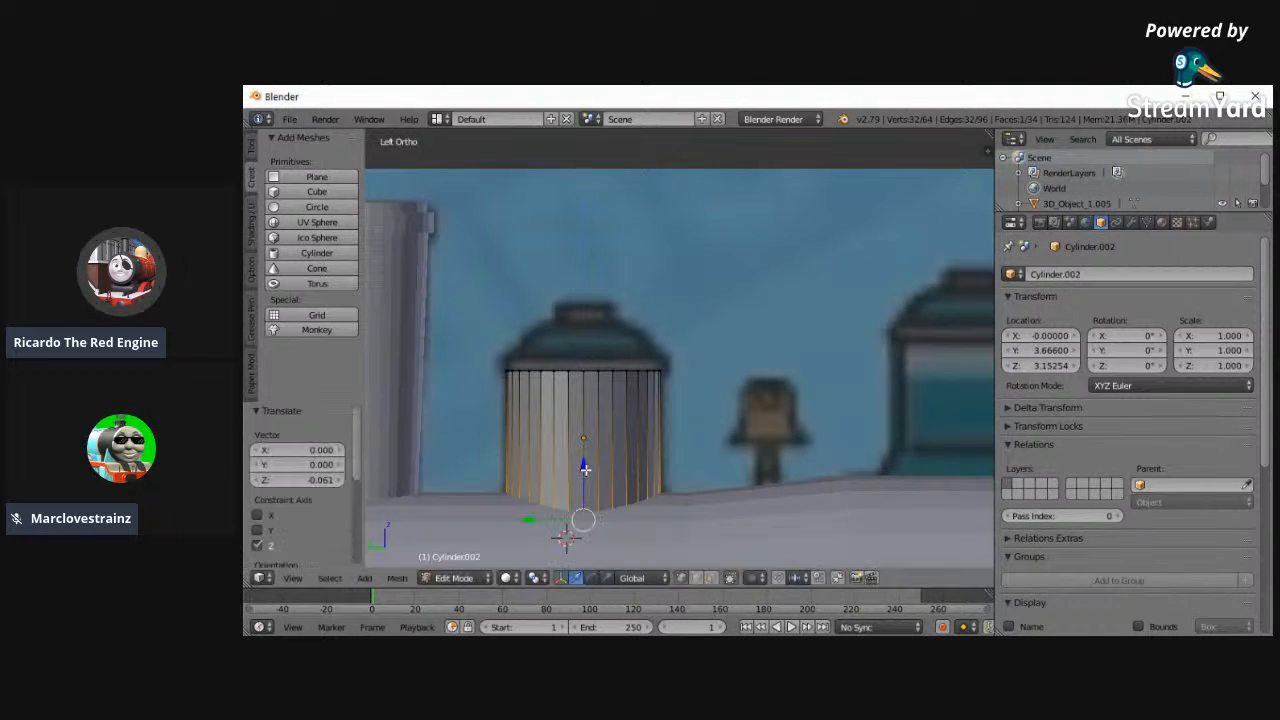
- Select the dome's top ring and lower it about 0.021 along Z to the underside of the reference rim
key("z")
key("a")
key("b")
left_click_drag(463, 257, 760, 402)
key("c")
left_click(449, 446)
left_click_drag(449, 446, 816, 444)
right_click(816, 444)
right_click(811, 441)
right_click(625, 413, "alt")
key("g")
key("z")
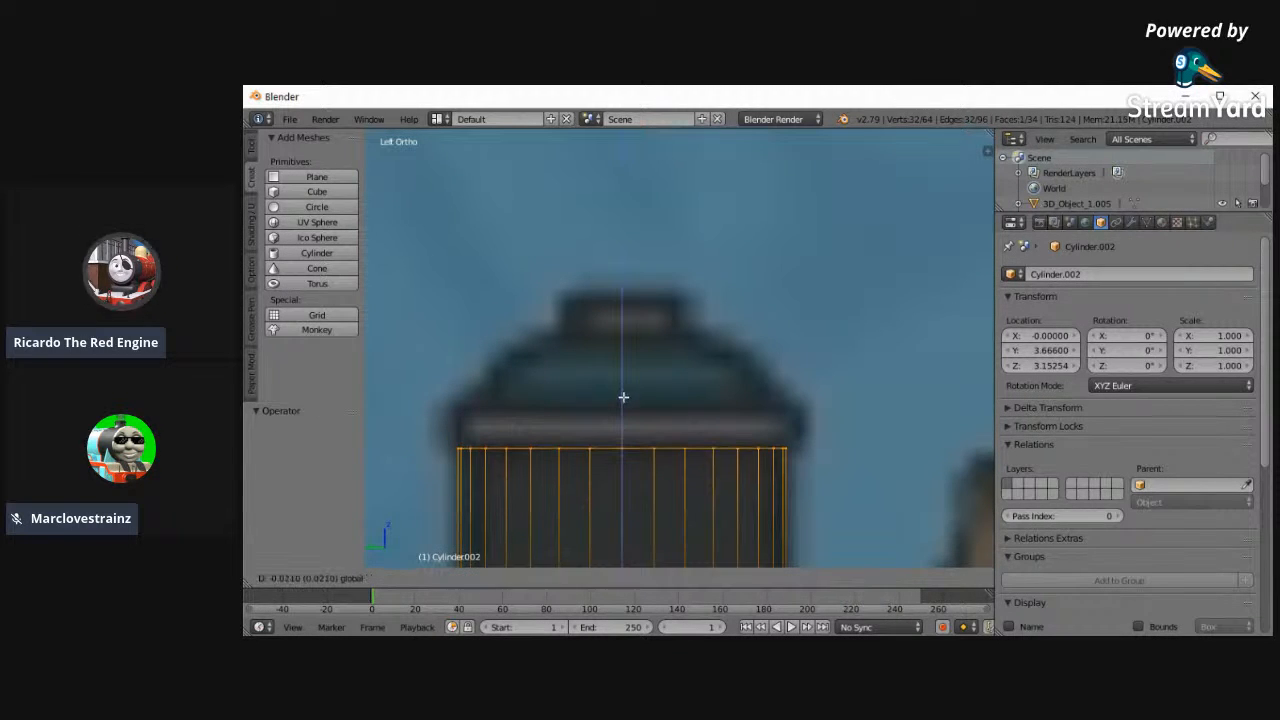
left_click(623, 396)
- Scale the whole dome mesh to 0.972 and set the dome's Y location to 3.656
key("a")
key("a")
key("s")
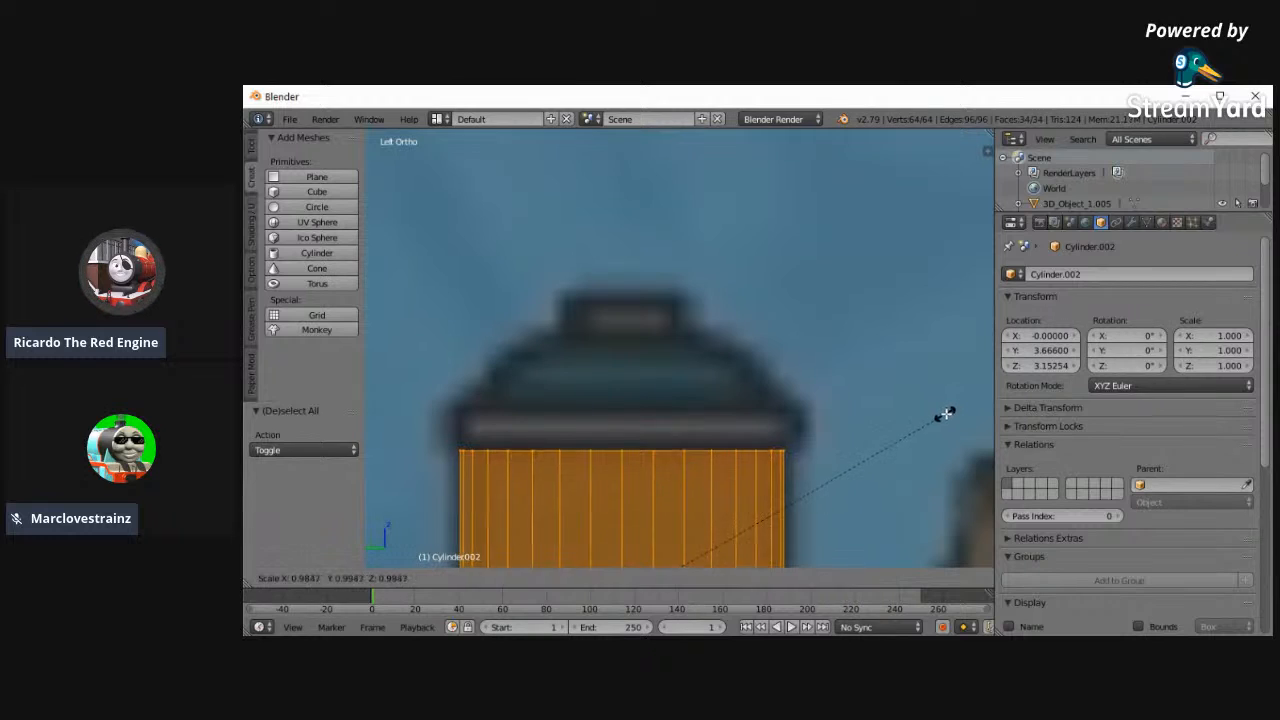
left_click(940, 416)
left_click(1061, 366)
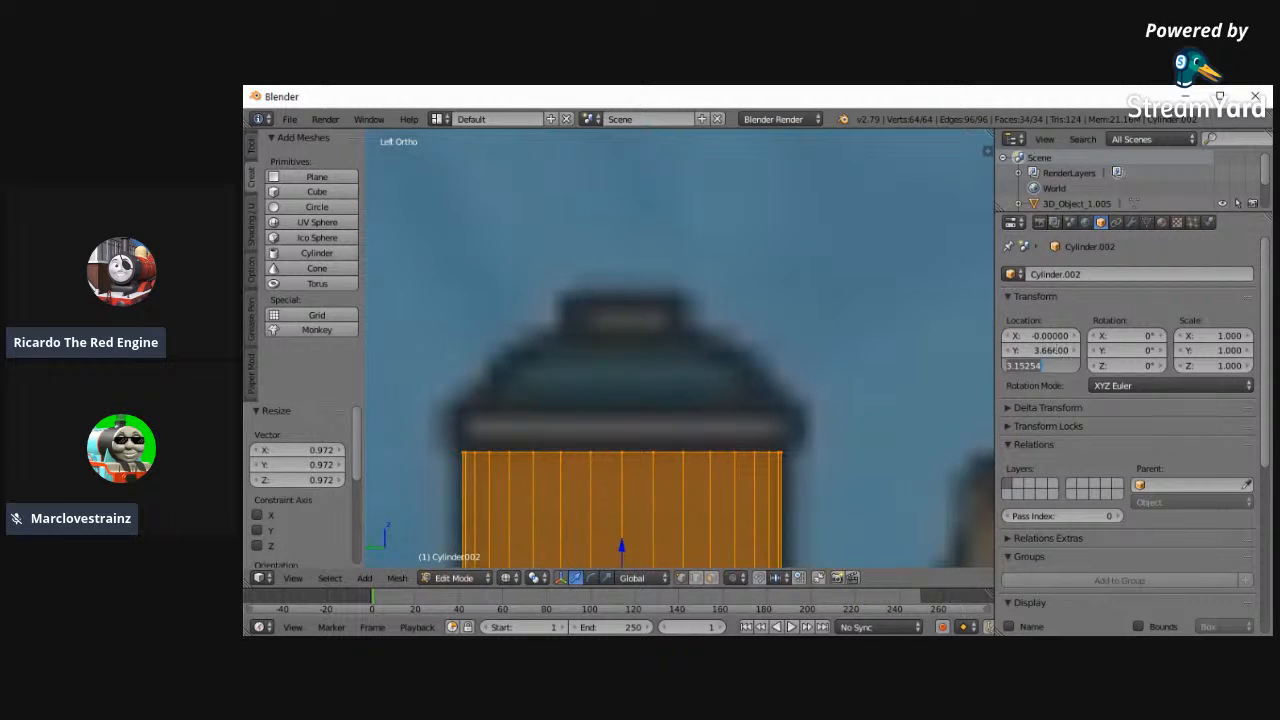
left_click(1063, 354)
left_click(1075, 351)
left_click(1012, 350)
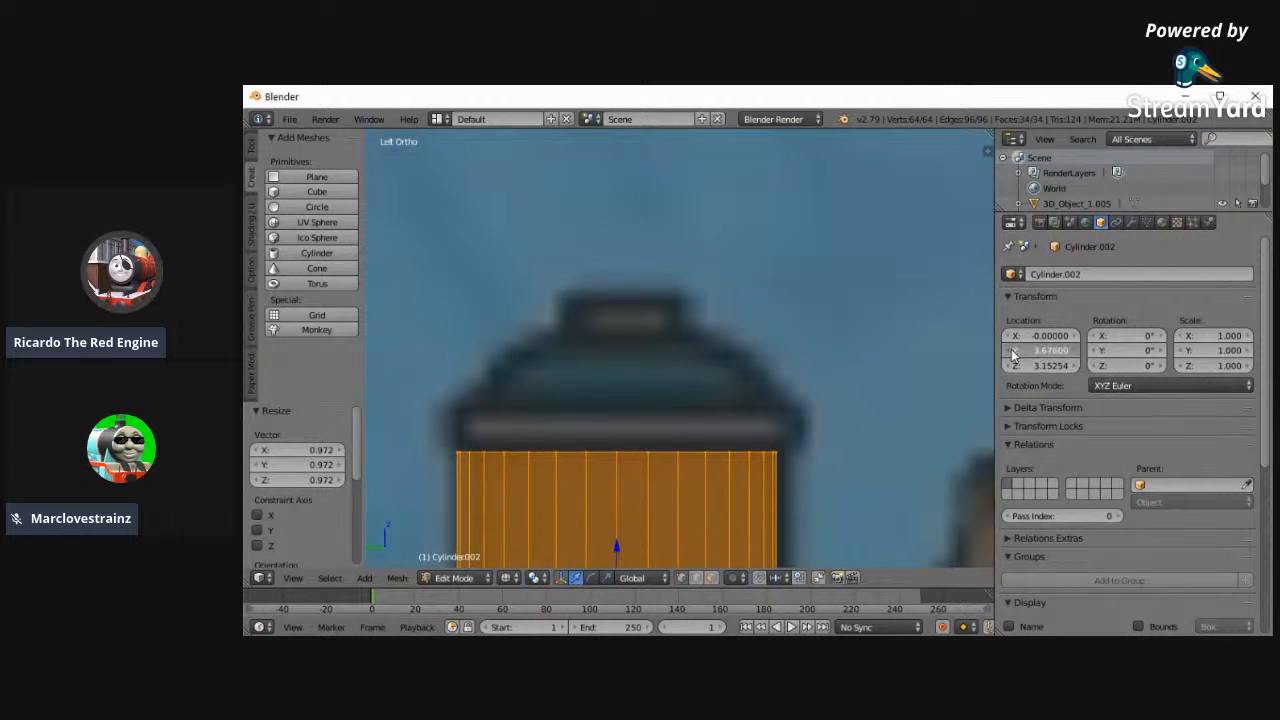
left_click(1012, 350)
- Extrude the dome's top ring outwards at scale 1.073, then upwards about 0.072 to form the rim
key("a")
key("c")
left_click_drag(466, 446, 786, 446)
right_click(786, 393)
key("e")
right_click(605, 401)
key("s")
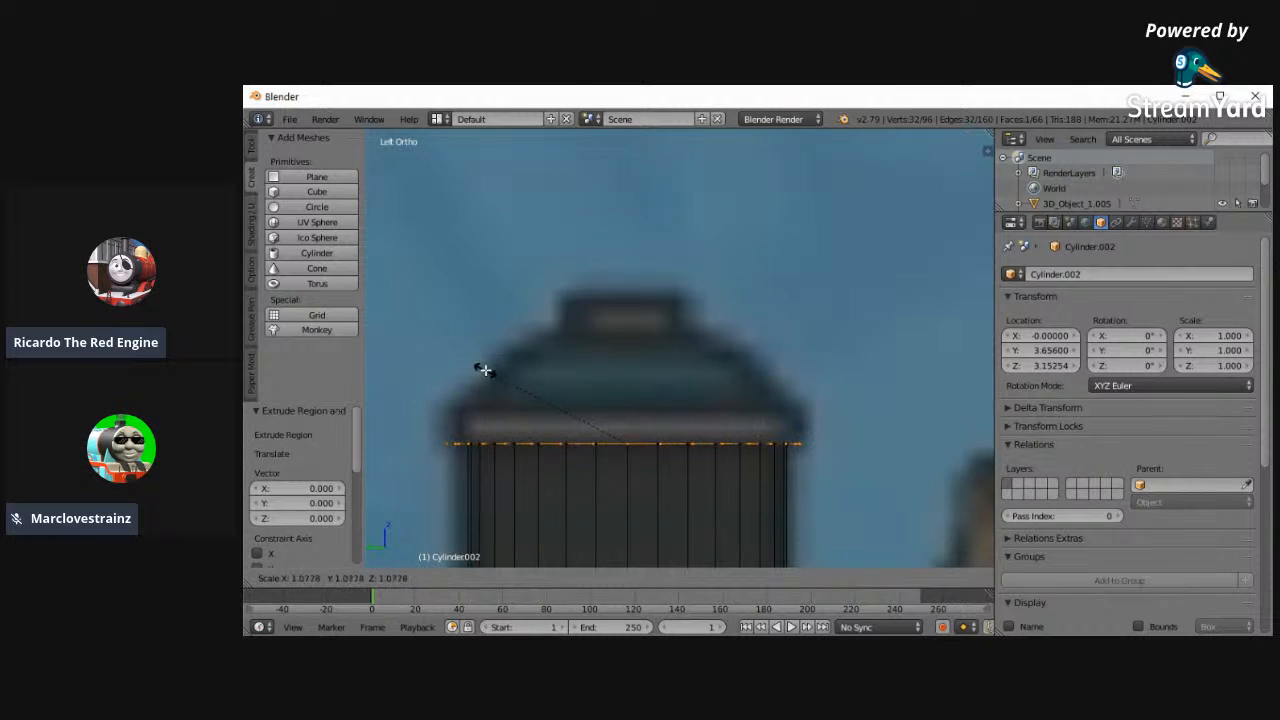
left_click(484, 369)
key("e")
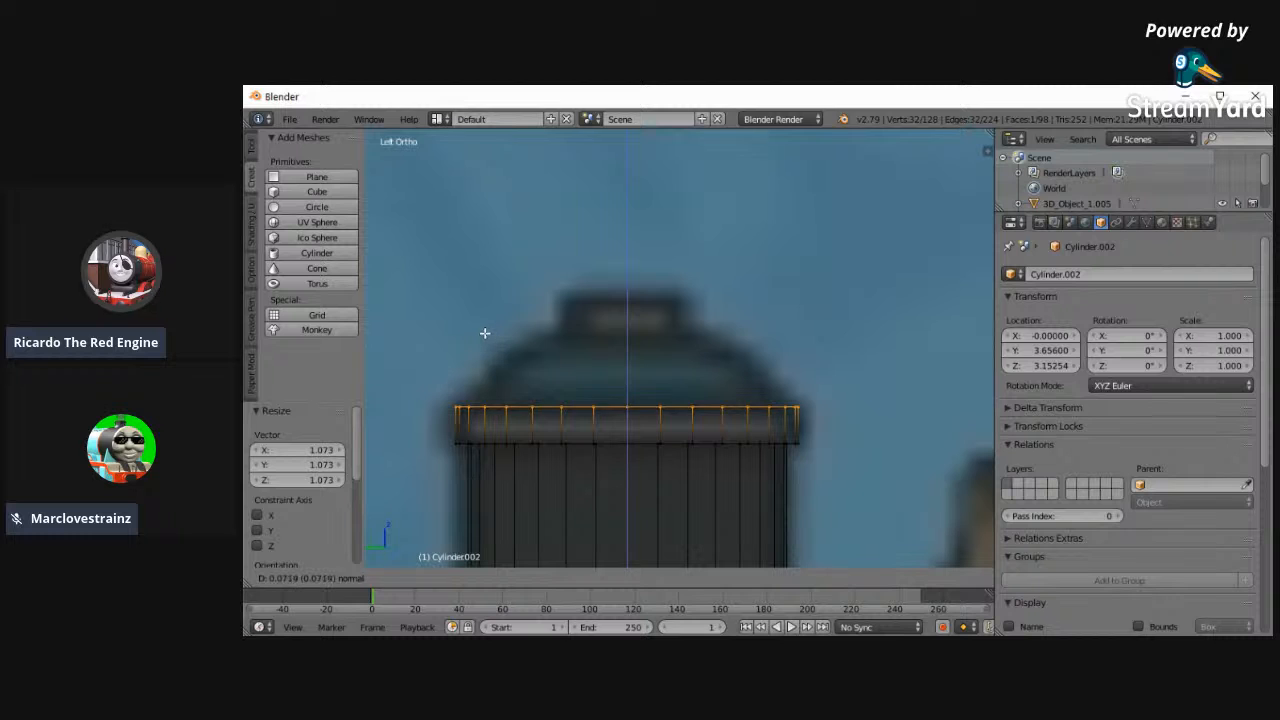
left_click(484, 333)
- Extrude the rim's top inwards to a scale of about 0.784 and then upwards 0.133 for the dome cap
key("e")
right_click(900, 351)
key("s")
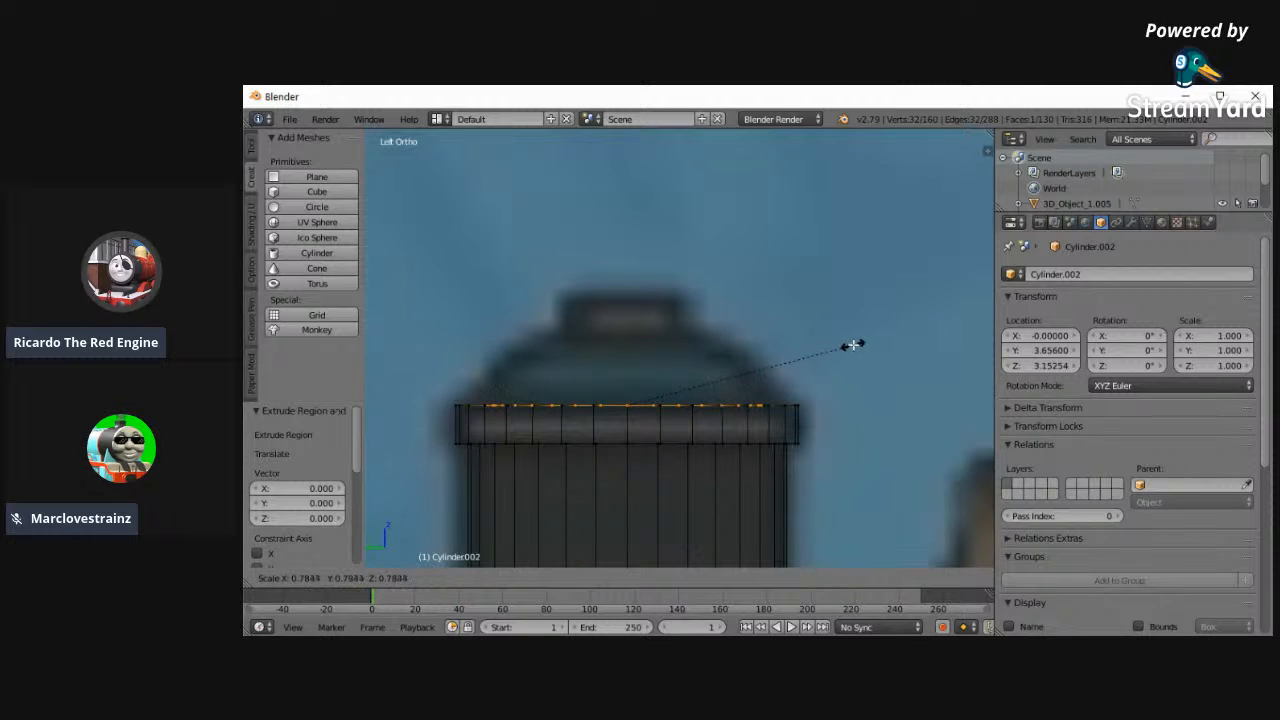
left_click(853, 345)
key("e")
left_click(851, 280)
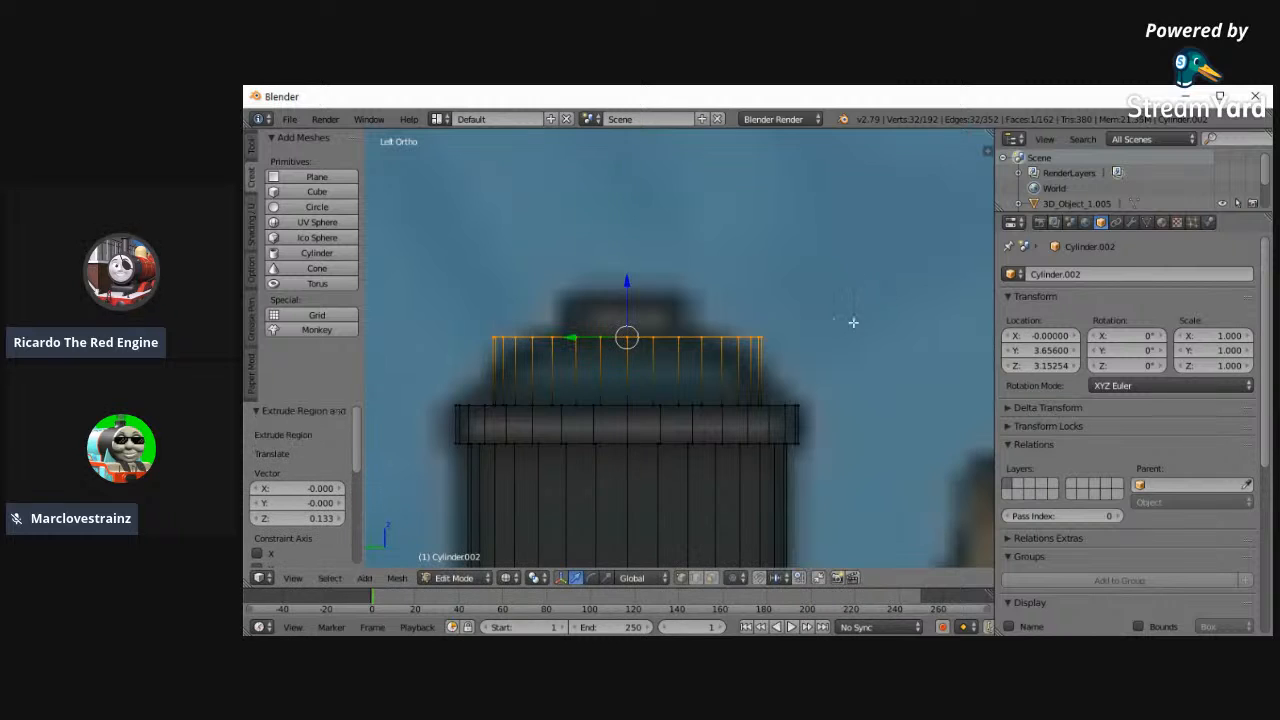
- Bevel the cap's top ring with an offset of about 0.083 and select the upper edge loop
key("ctrl+b")
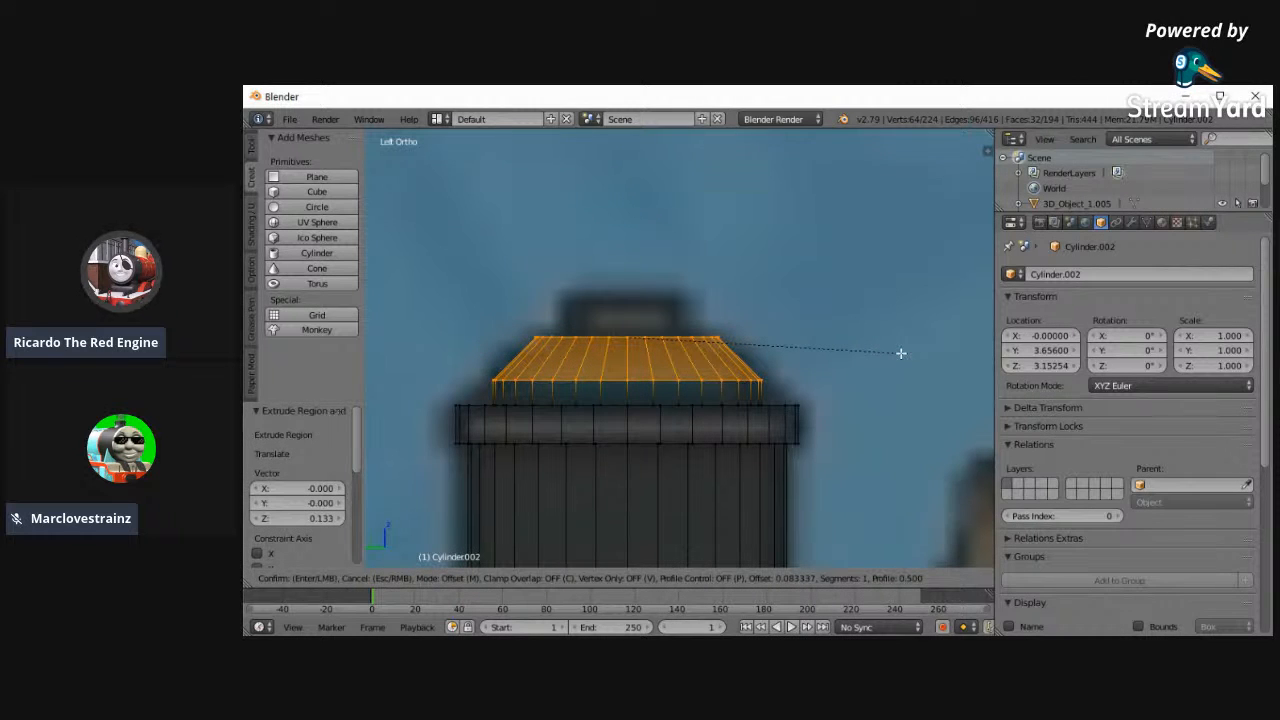
left_click(900, 353)
key("a")
right_click(710, 335, "alt")
right_click(712, 335)
key("e")
right_click(824, 309)
key("ctrl+z")
key("ctrl+z")
- Extrude the cap's top inwards to a scale of about 0.655 and then upwards 0.087 for the knob
key("e")
right_click(830, 265)
key("s")
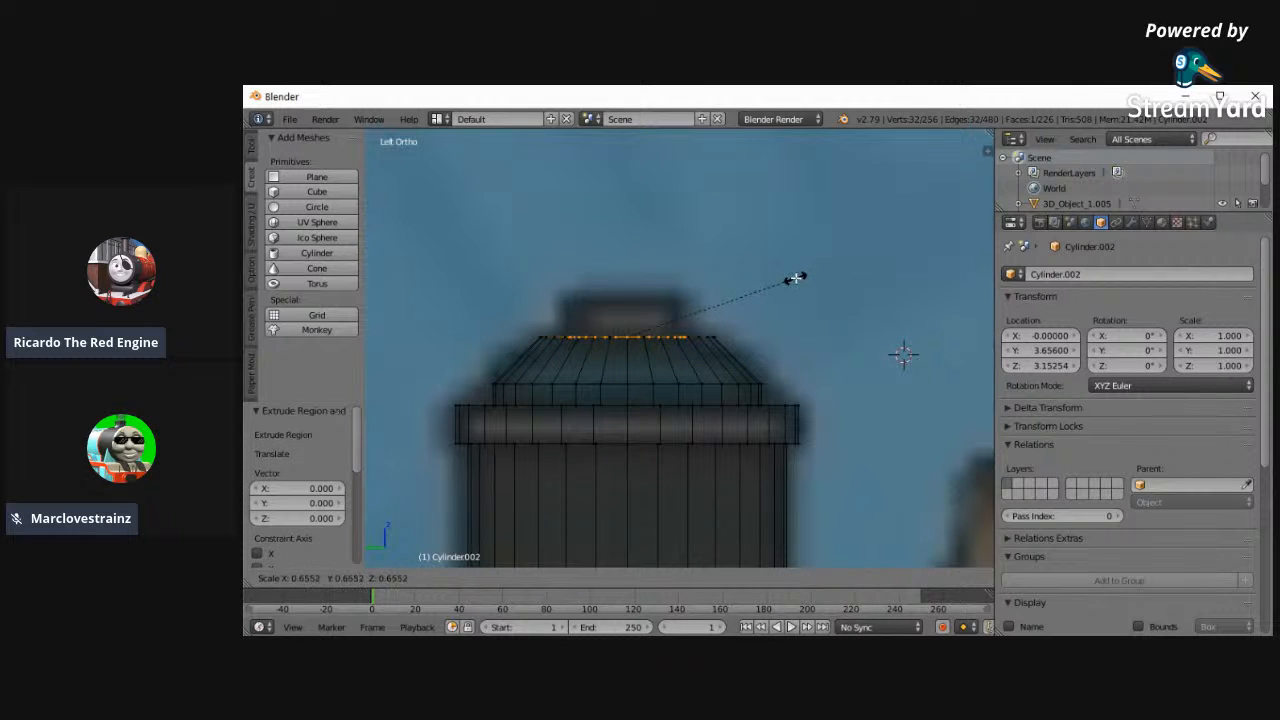
left_click(796, 276)
key("e")
left_click(797, 230)
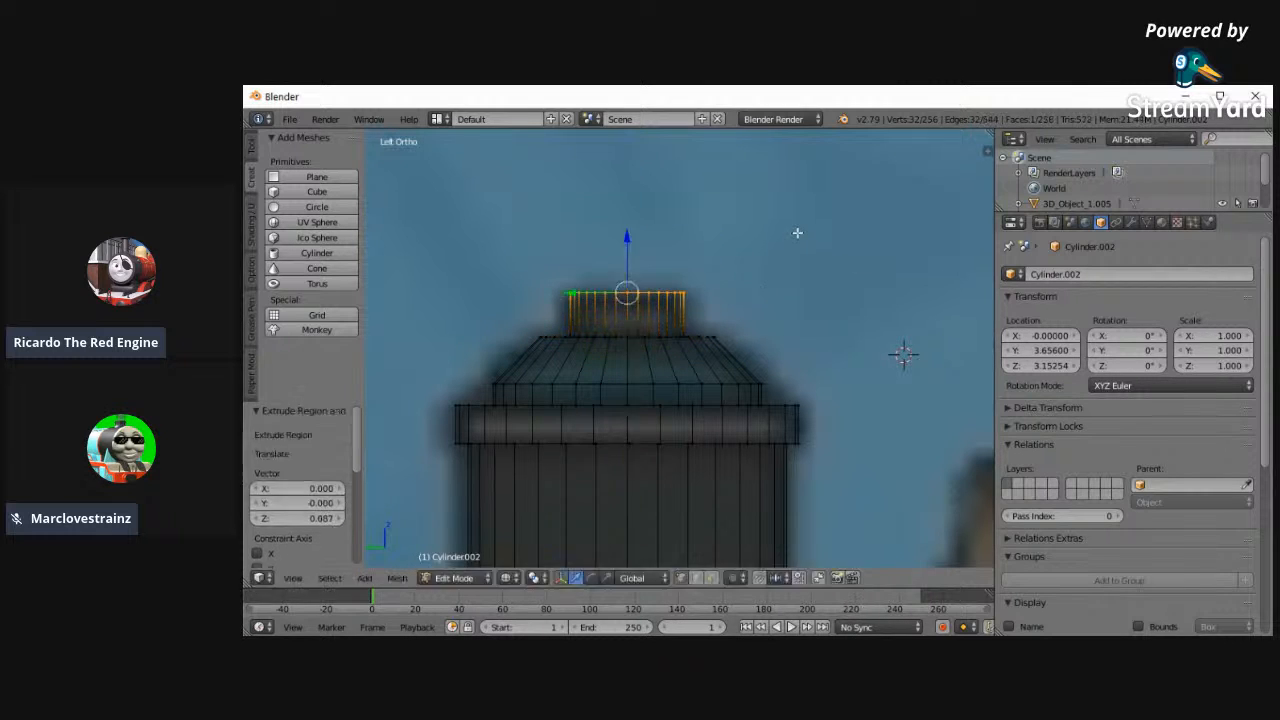
- Add a Subdivision Surface modifier to the dome and return to Object Mode to check it
left_click(1131, 222)
left_click(1066, 270)
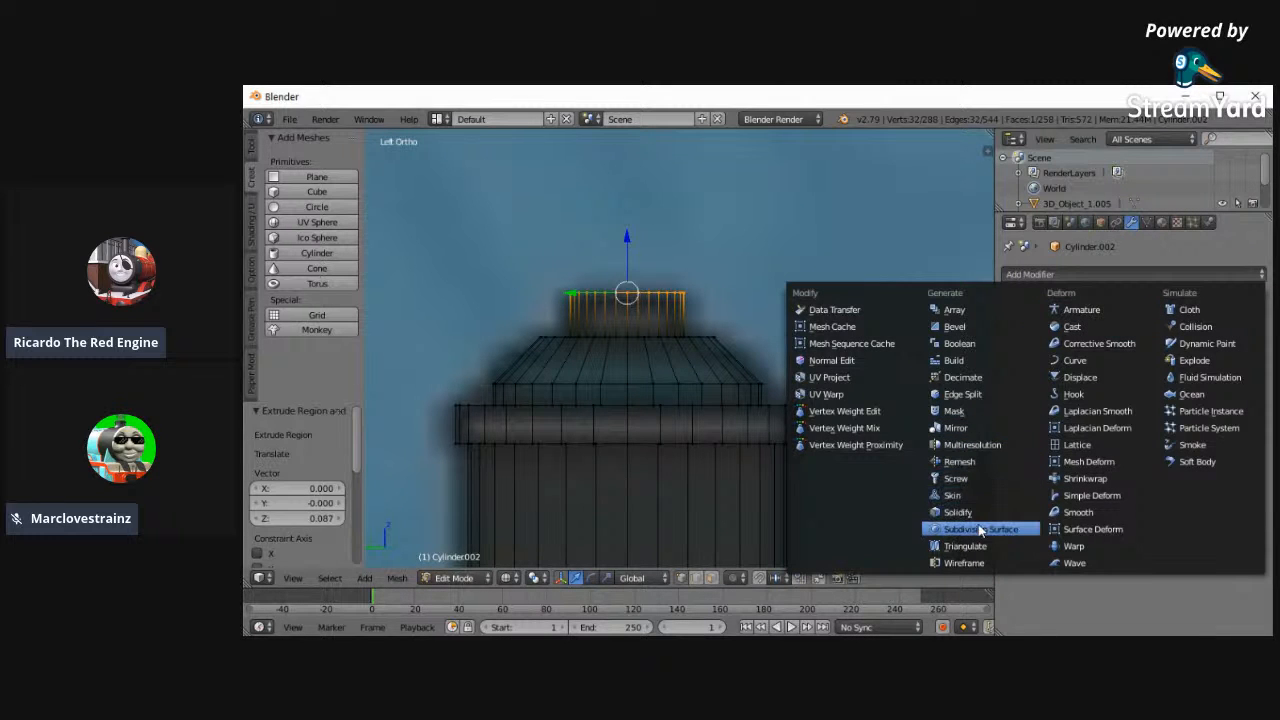
key("Return")
key("a")
left_click(462, 578)
left_click(455, 563)
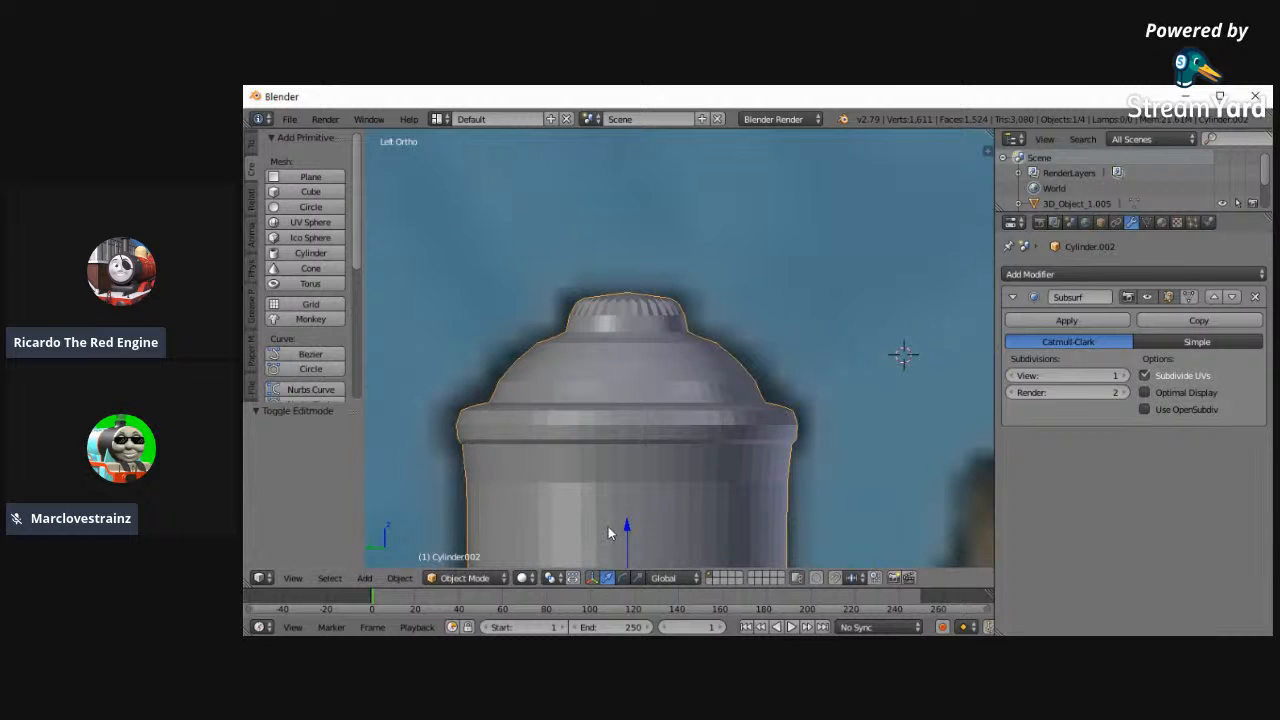
key("z")
scroll(515, 478, "down", 2)
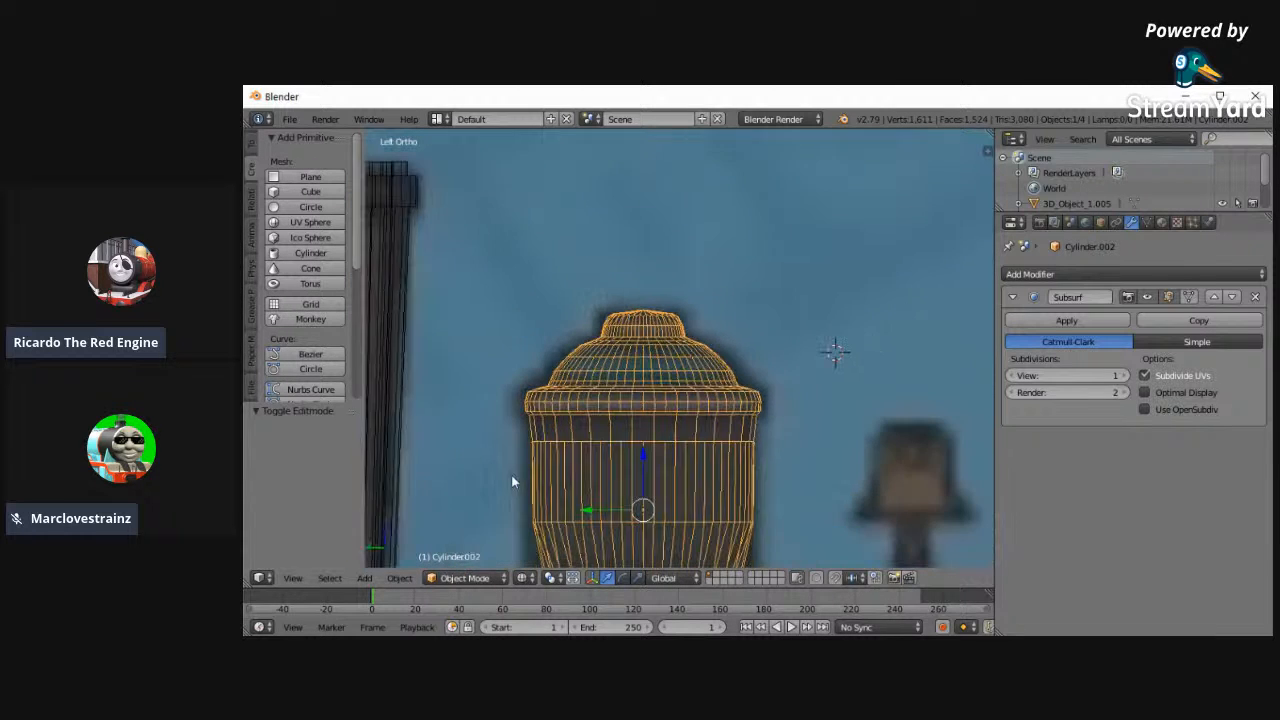
- Select the funnel, add a Subdivision Surface modifier and check it in solid shading
right_click(425, 270)
left_click(1066, 274)
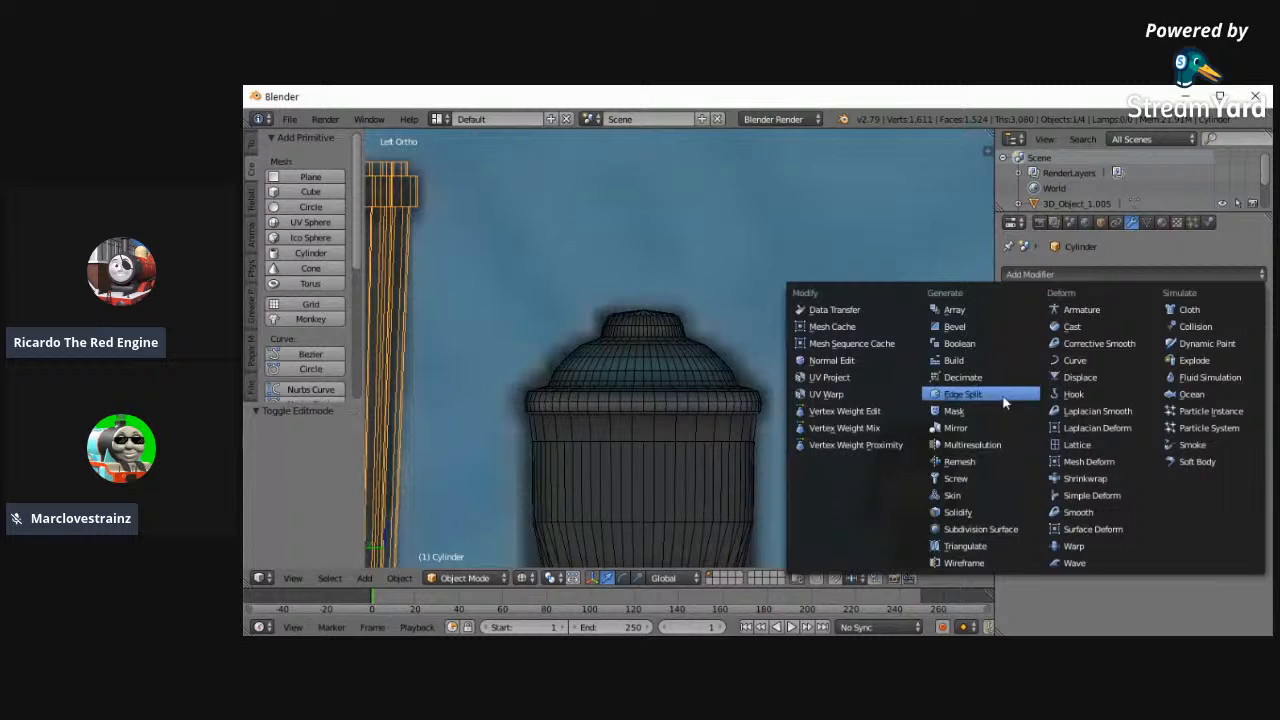
left_click(975, 531)
key("z")
scroll(583, 534, "down", 4)
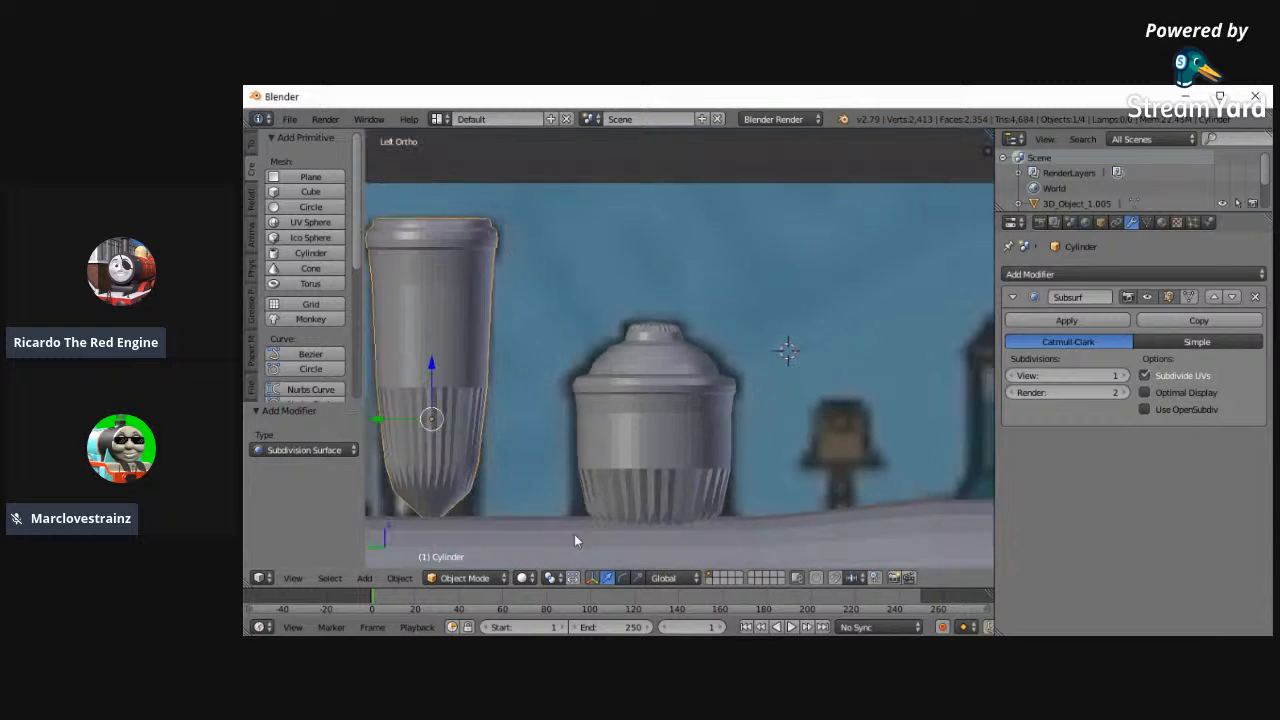
- Try to lower the funnel's two bottom rings along Z in Edit Mode
key("z")
left_click(440, 579)
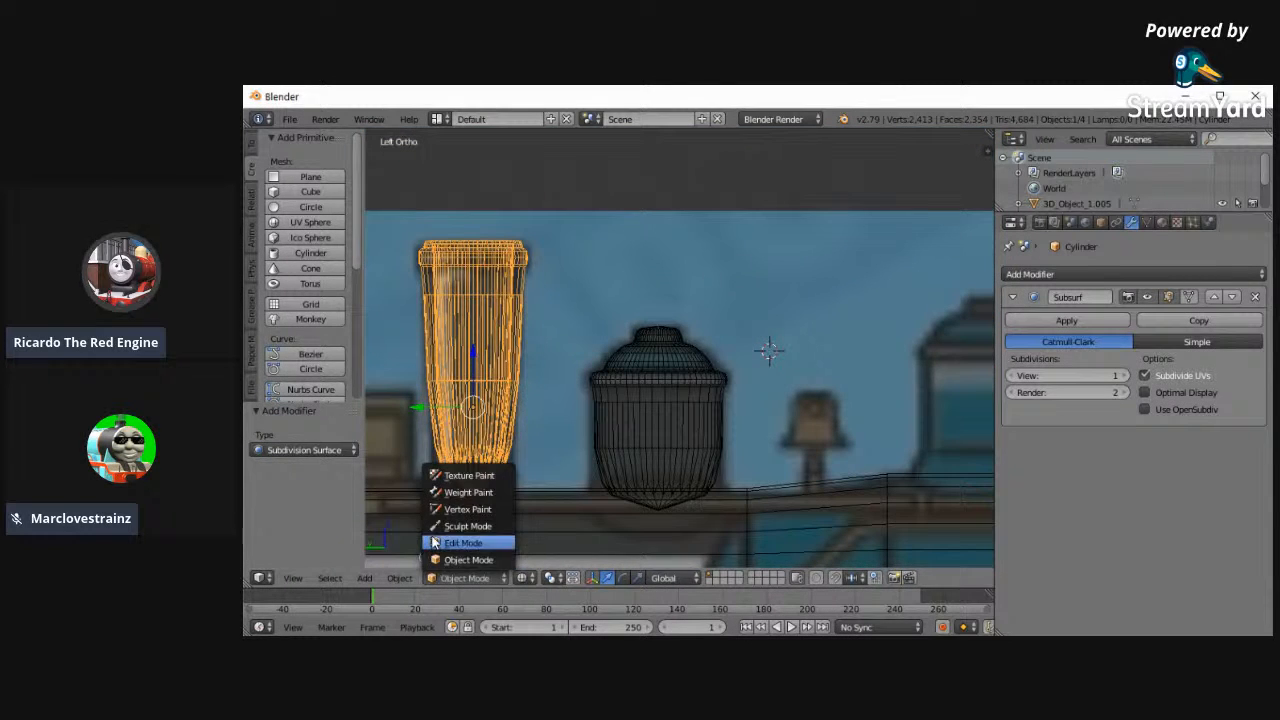
left_click(463, 543)
key("a")
key("c")
mouse_move(404, 510)
left_mouse_down()
mouse_move(457, 445)
mouse_move(594, 466)
left_mouse_up()
key("Escape")
key("g")
key("z")
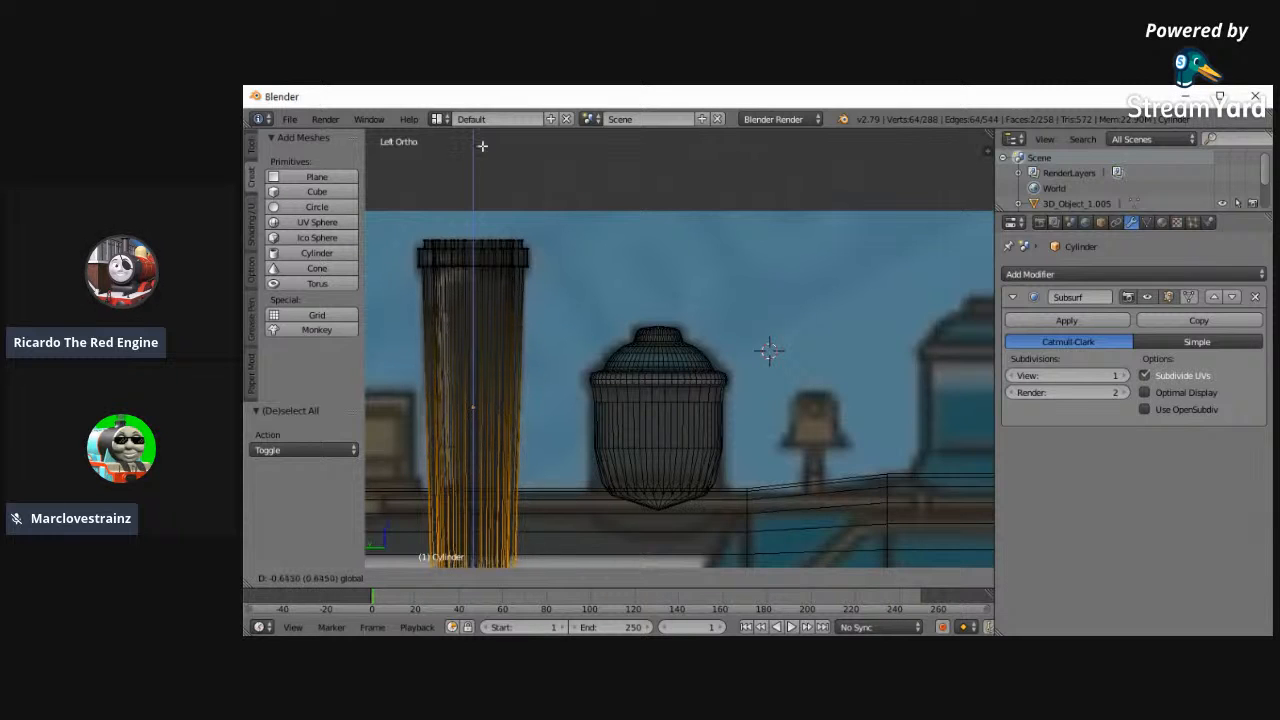
left_click(477, 450)
key("z")
scroll(568, 452, "down", 2)
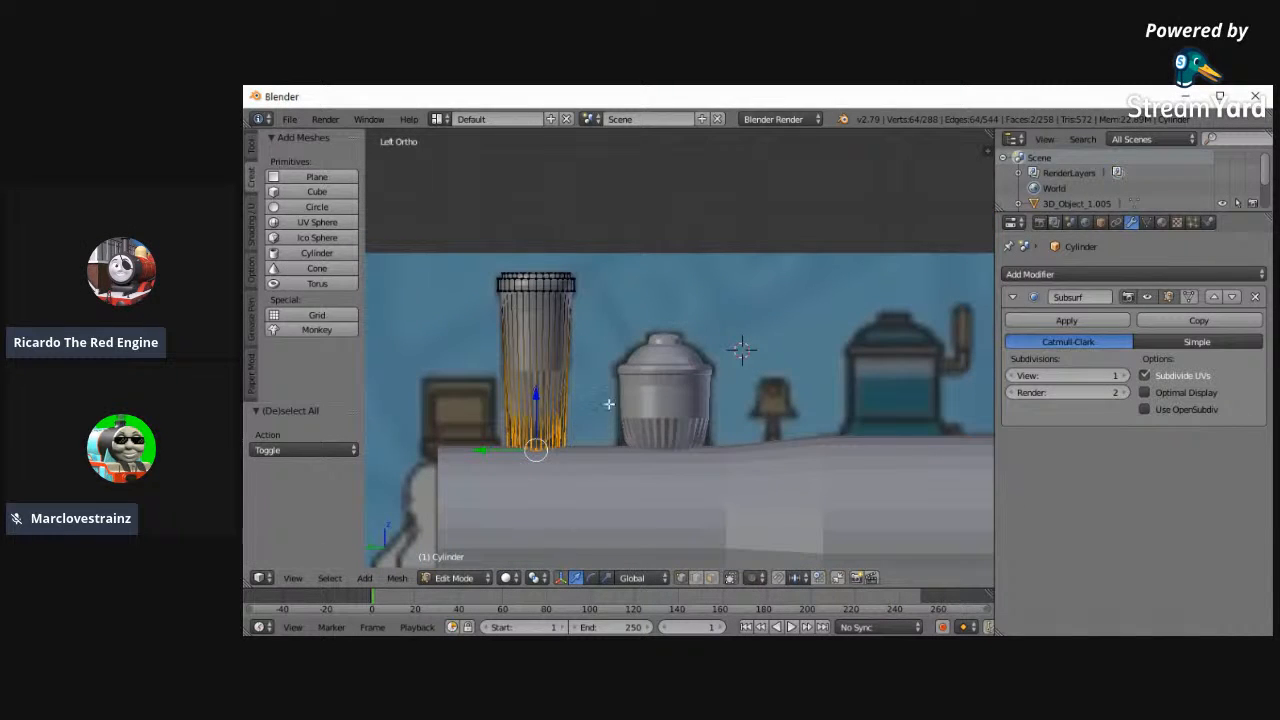
- Try moving the selected funnel rings down 2.330 along Z, and undo the move
key("g")
key("z")
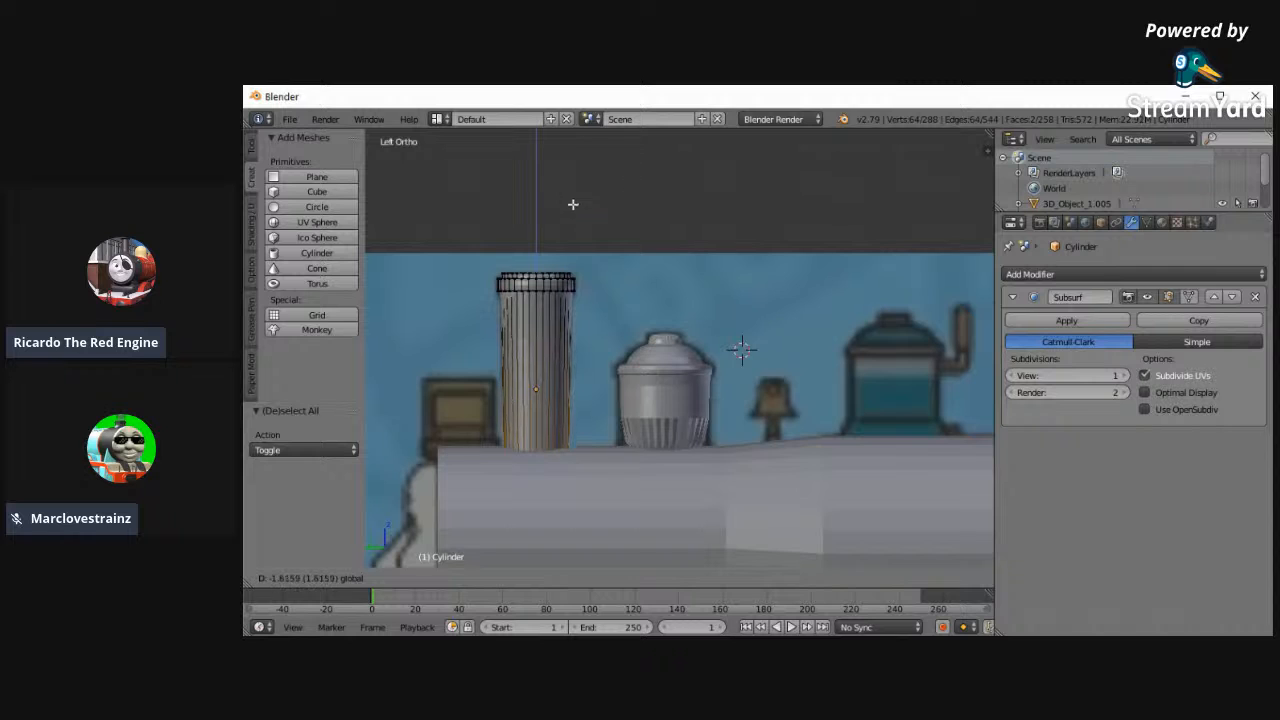
left_click(588, 305)
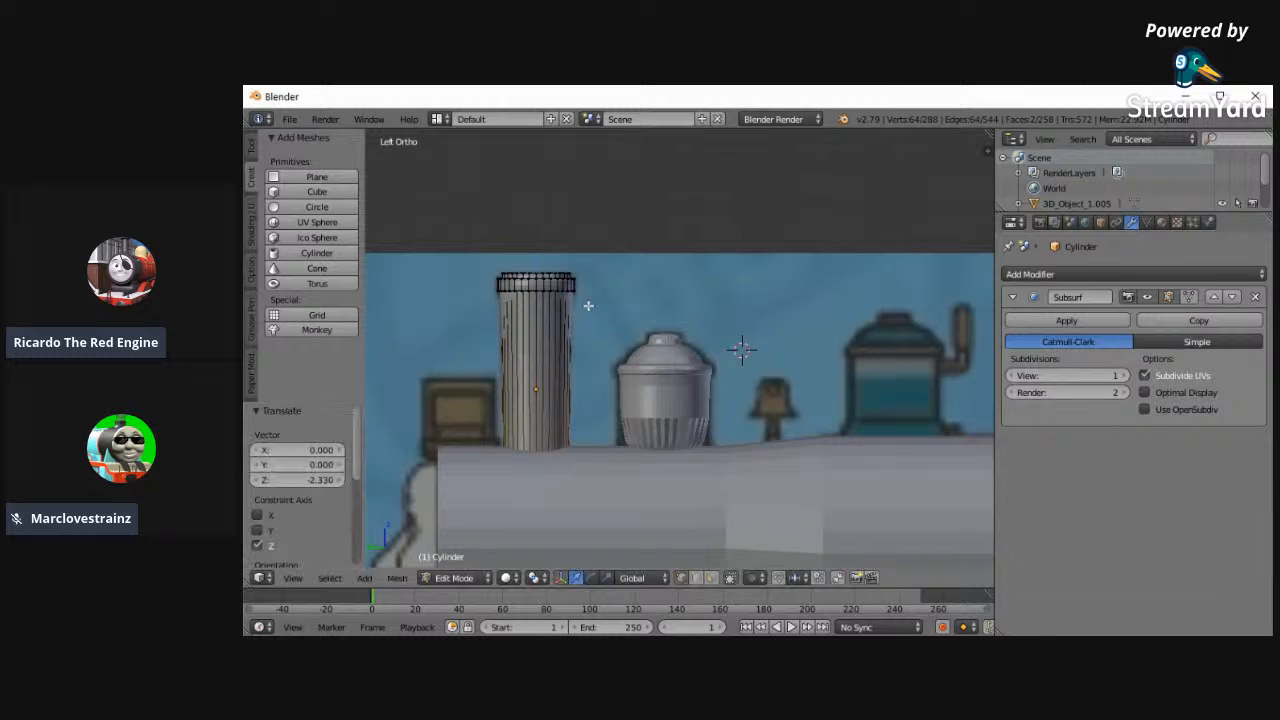
key("z")
key("z")
- Return to Object Mode and remove the Subsurf modifiers from the funnel and the dome
middle_click_drag(588, 287, 568, 430)
left_click(454, 578)
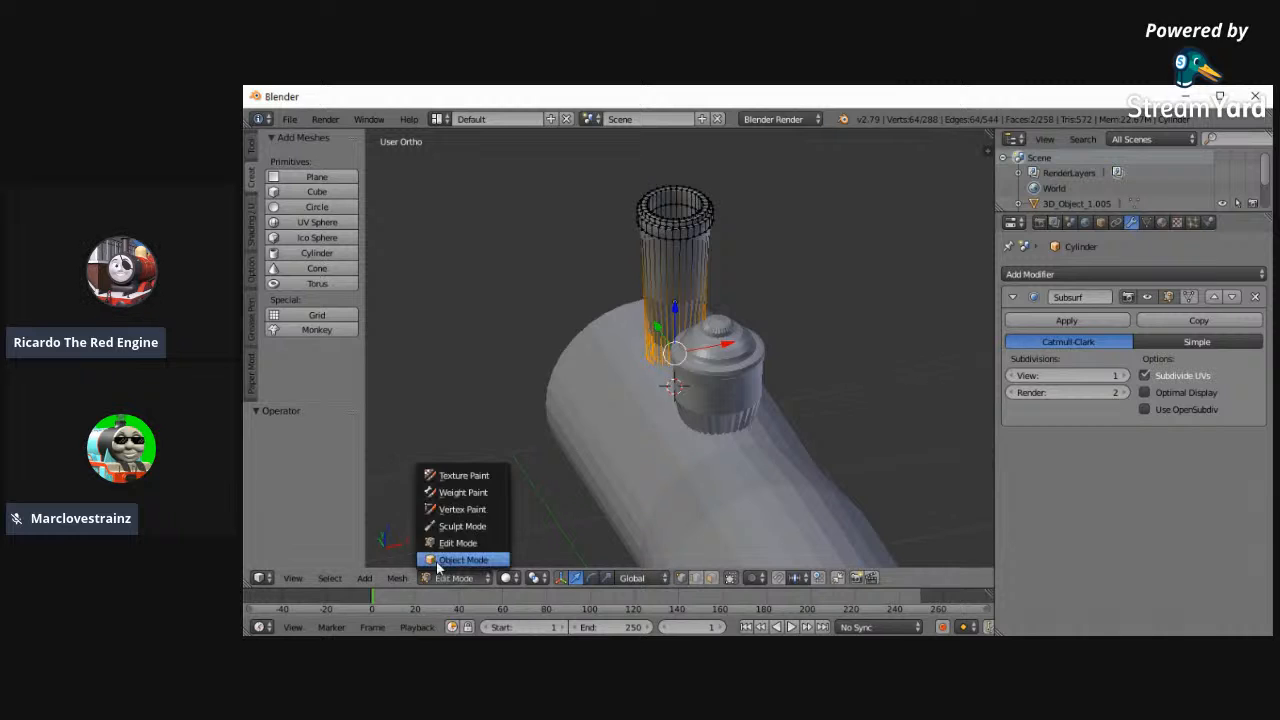
left_click(462, 560)
middle_click_drag(564, 405, 600, 340)
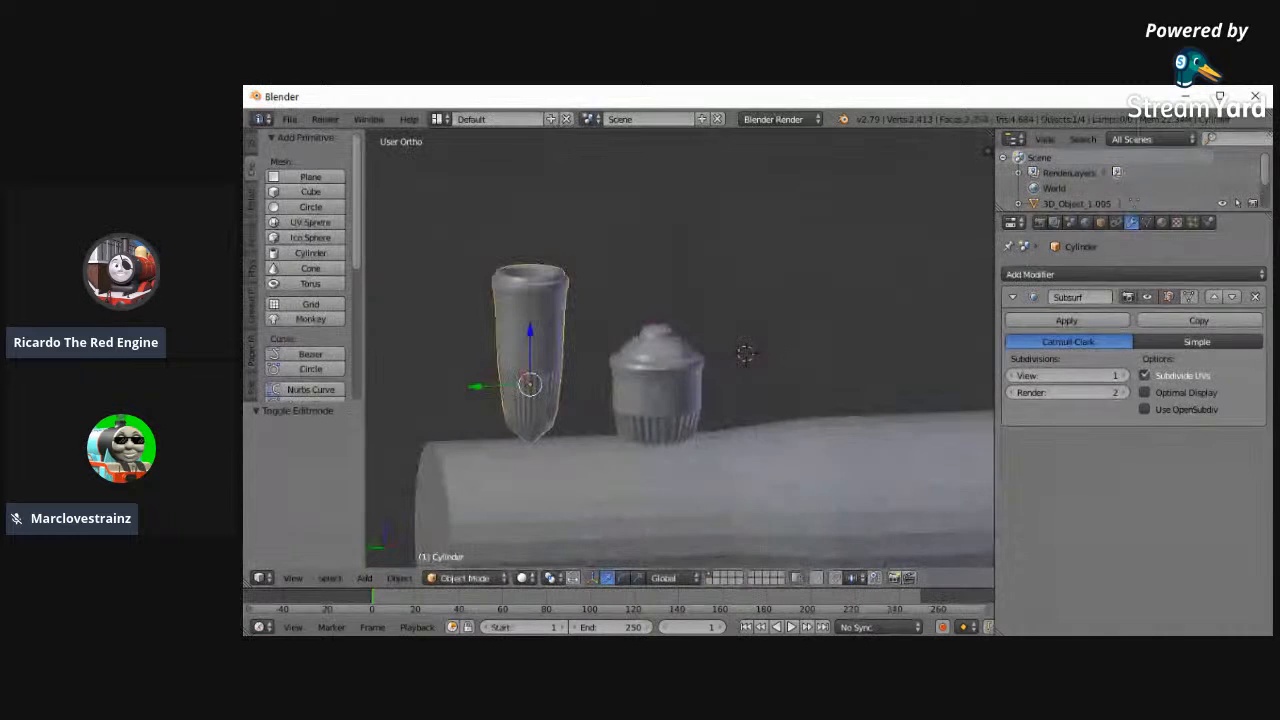
left_click(1255, 296)
scroll(600, 412, "up", 2)
right_click(685, 431)
scroll(685, 431, "up", 2)
left_click(1257, 296)
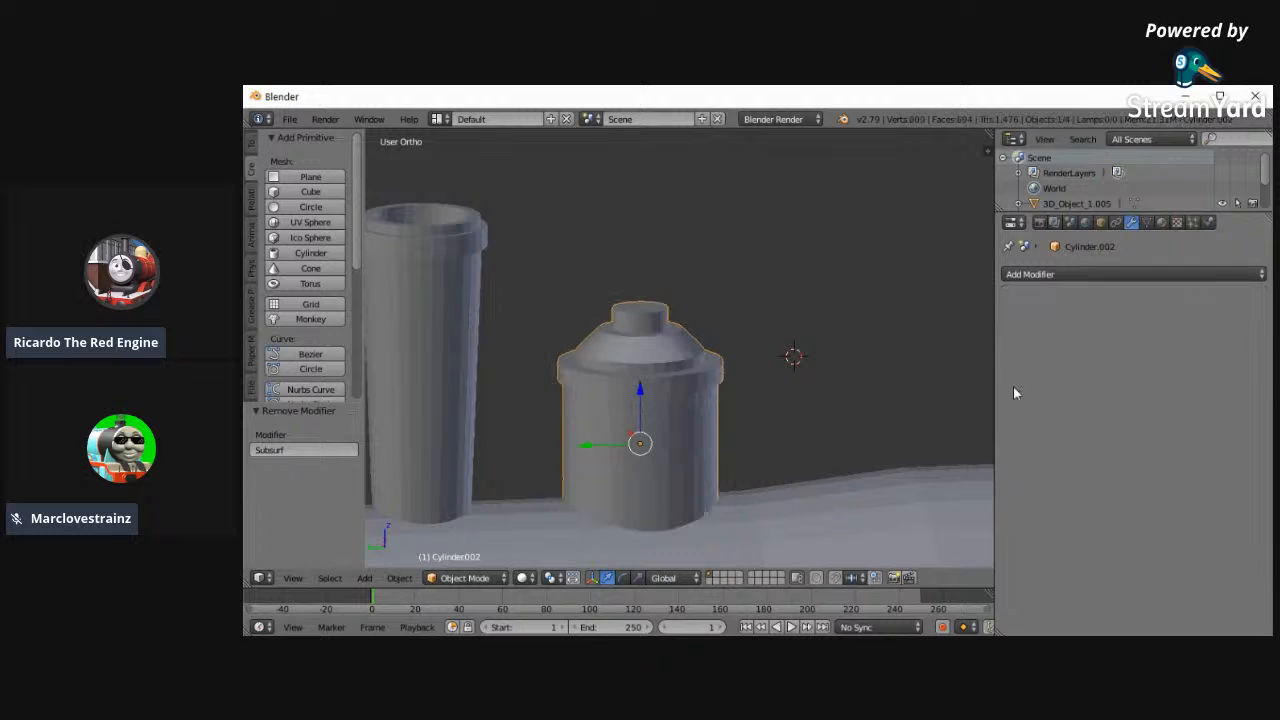
- In the left wireframe view, add a loop cut midway on the dome's sloped band and scale it to about 1.086
scroll(654, 479, "up", 4)
left_click(292, 578)
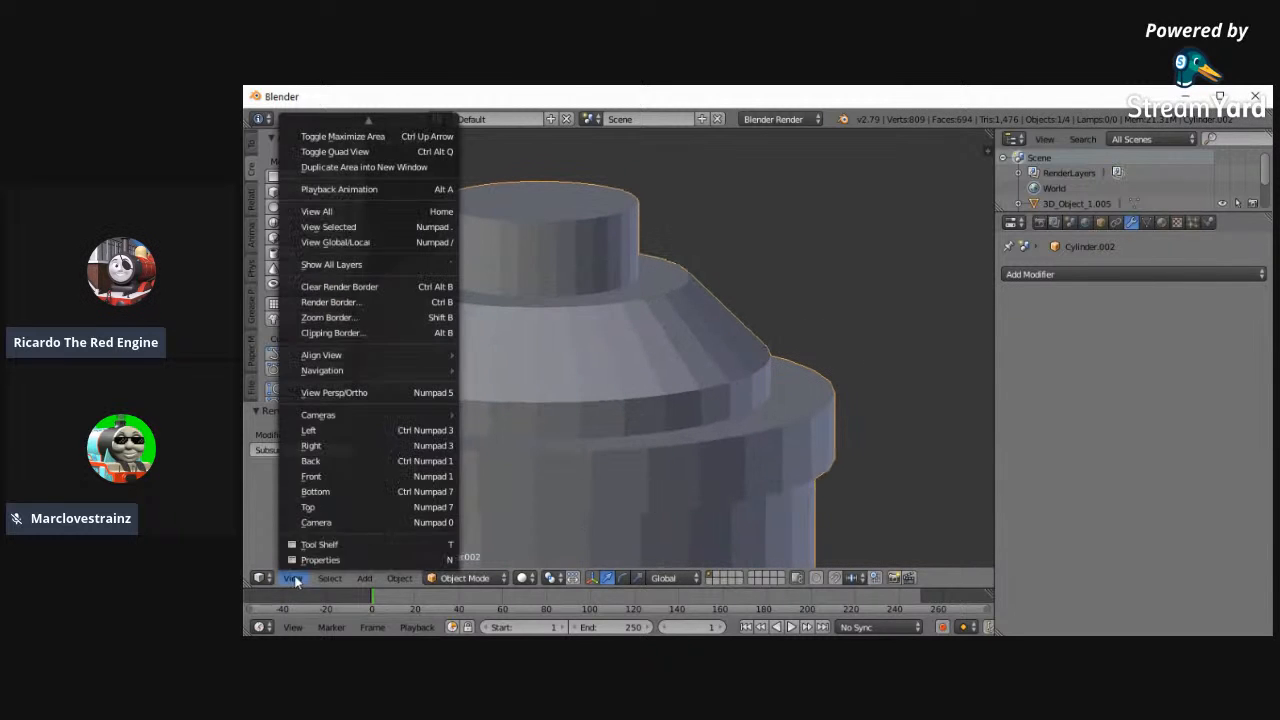
left_click(309, 430)
scroll(602, 448, "up", 2)
key("z")
left_click(465, 578)
left_click(455, 546)
right_click(813, 380, "alt")
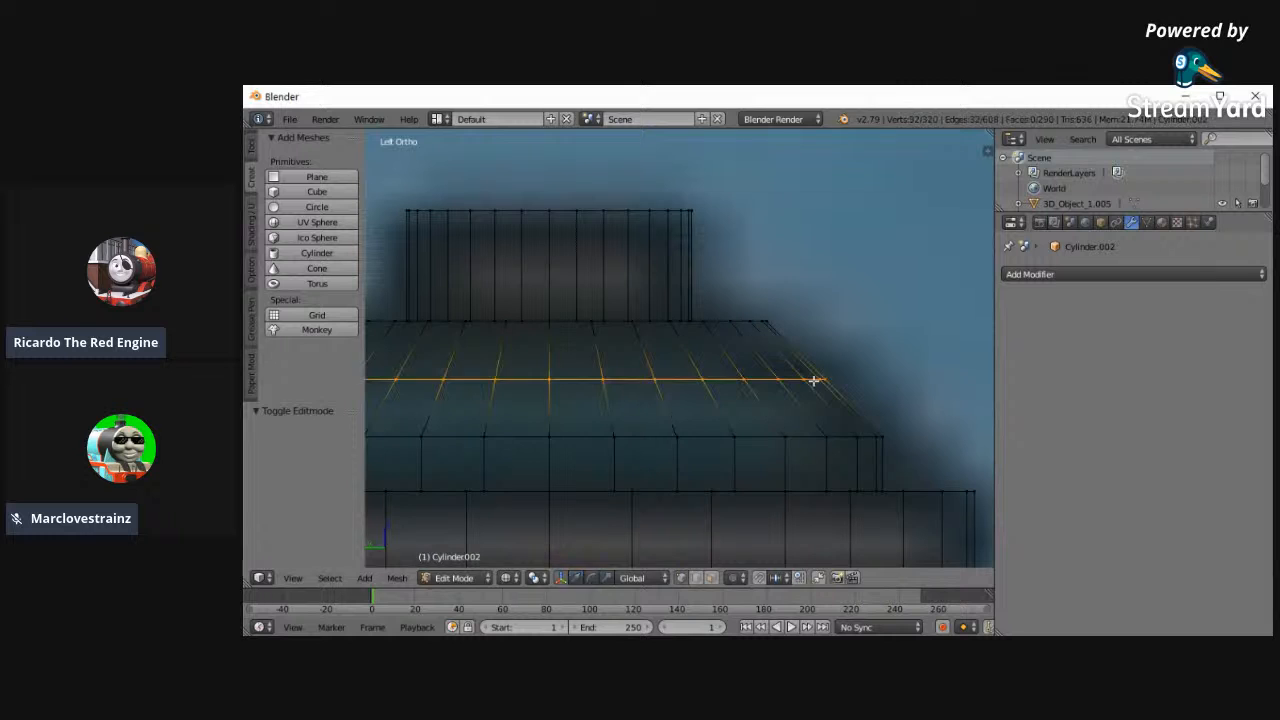
left_click(813, 380)
right_click(815, 380)
key("s")
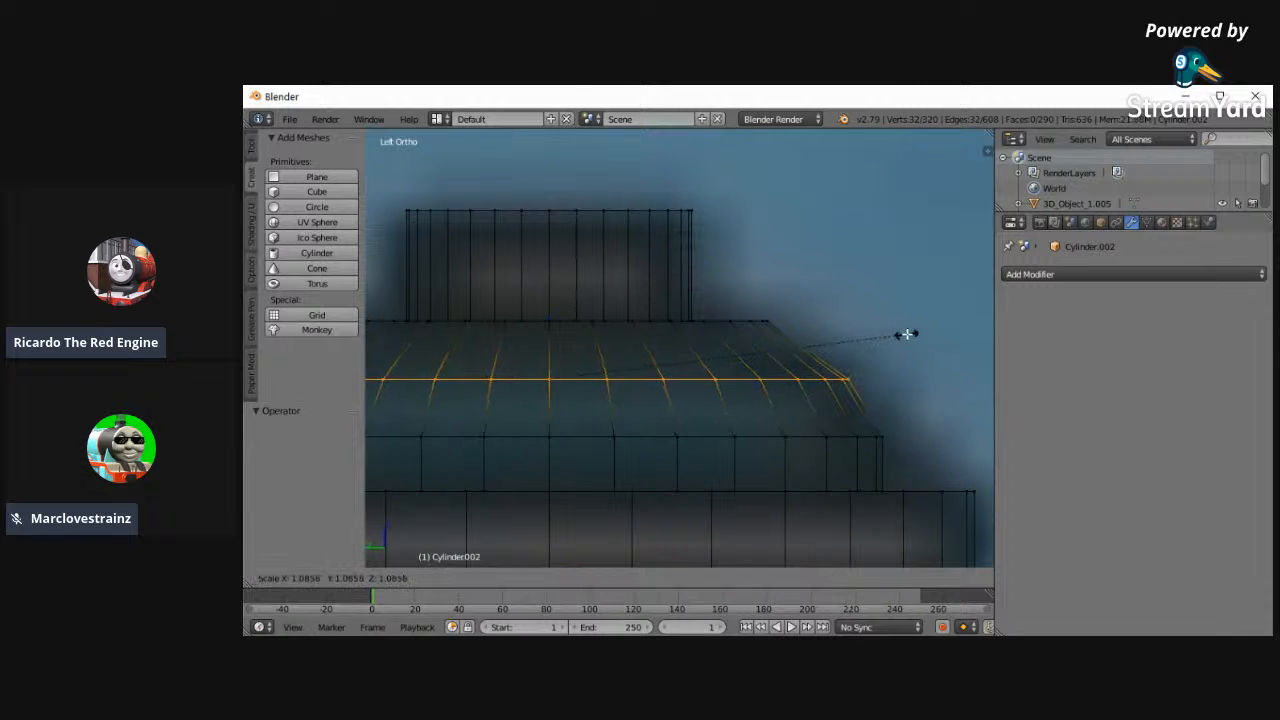
left_click(906, 331)
- Raise the new loop on the dome's slope 0.010 along Z
scroll(802, 525, "down", 2)
left_click_drag(593, 313, 593, 303)
right_click(593, 303)
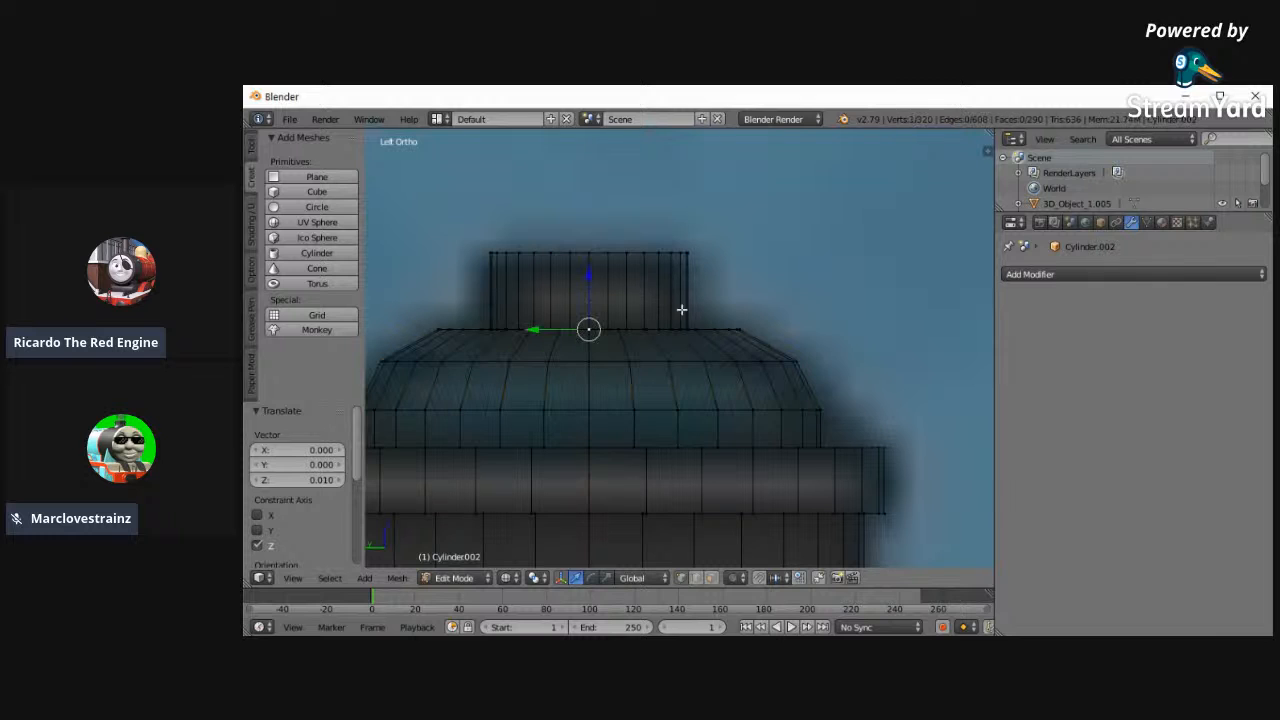
- Add a loop cut to the upper part of the dome's slope, widen it slightly and raise it to round the cap
key("ctrl+r")
left_click(770, 338)
right_click(780, 334)
key("s")
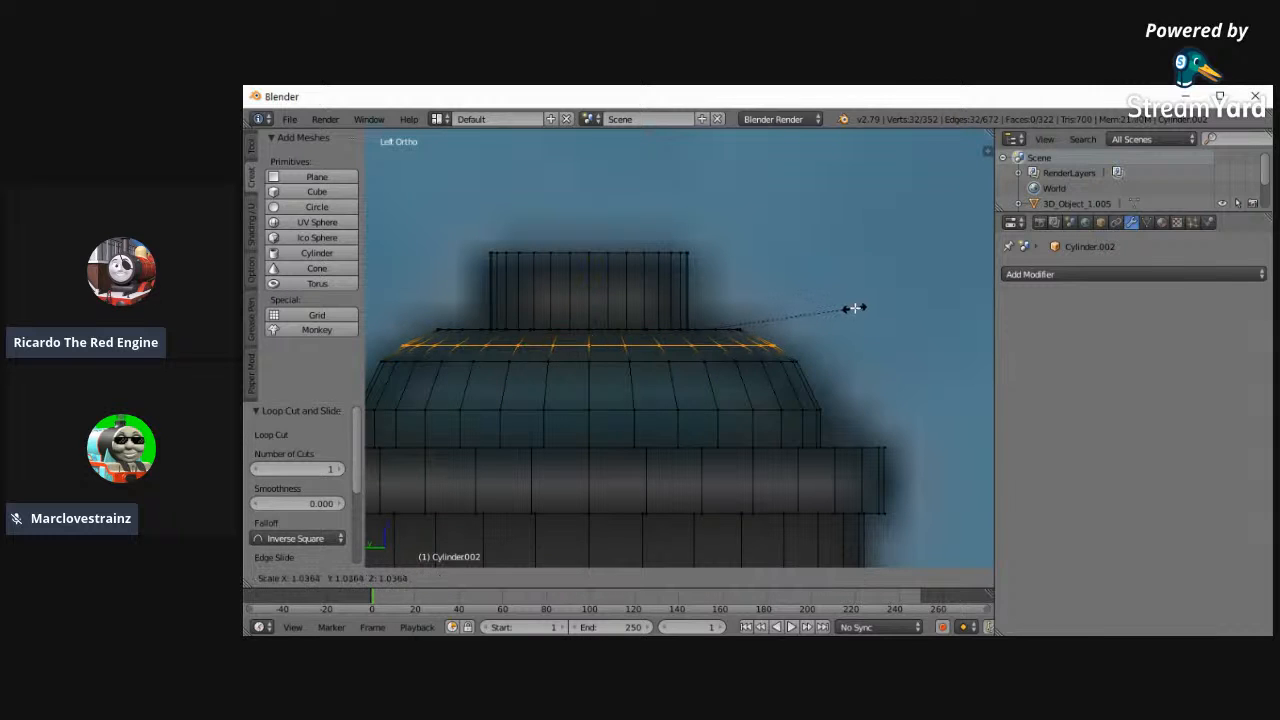
left_click(861, 308)
left_click_drag(588, 290, 592, 281)
key("s")
left_click(800, 288)
- Add a loop cut to the lower rounded band of the first dome's cap and scale it to about 1.021
key("a")
key("ctrl+r")
left_click(787, 384)
right_click(783, 381)
right_click(784, 381)
key("ctrl+z")
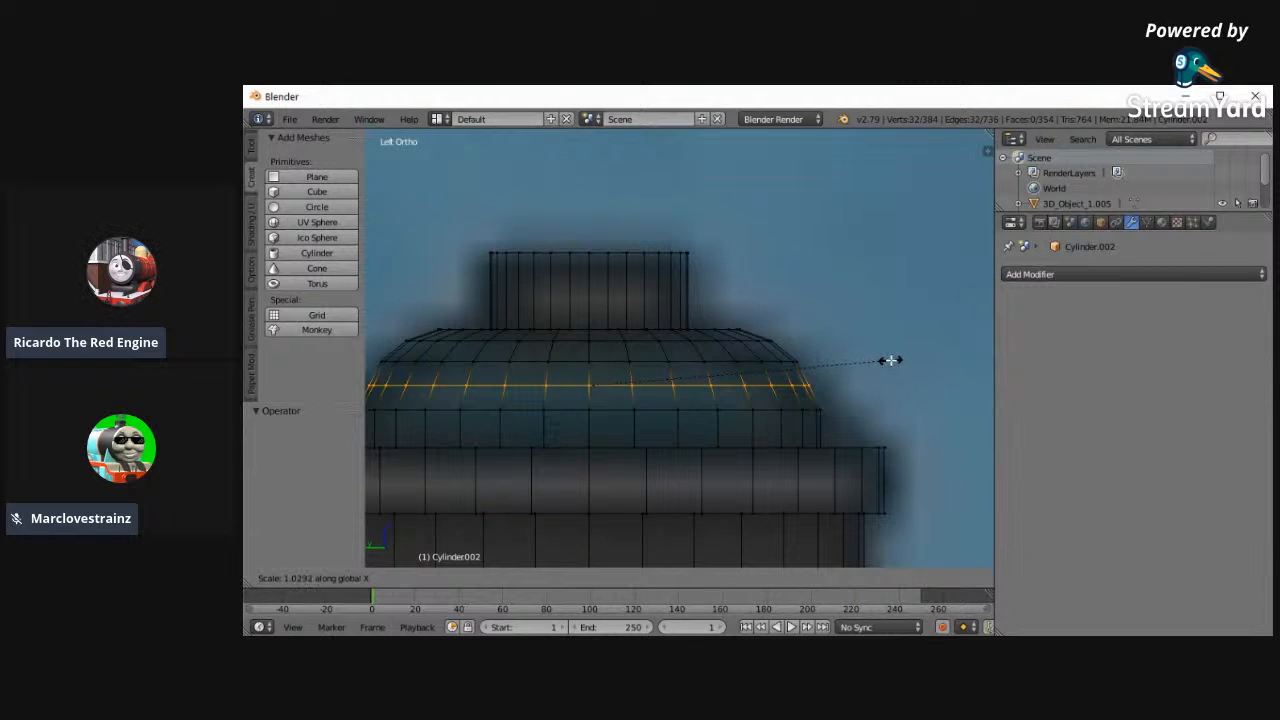
key("s")
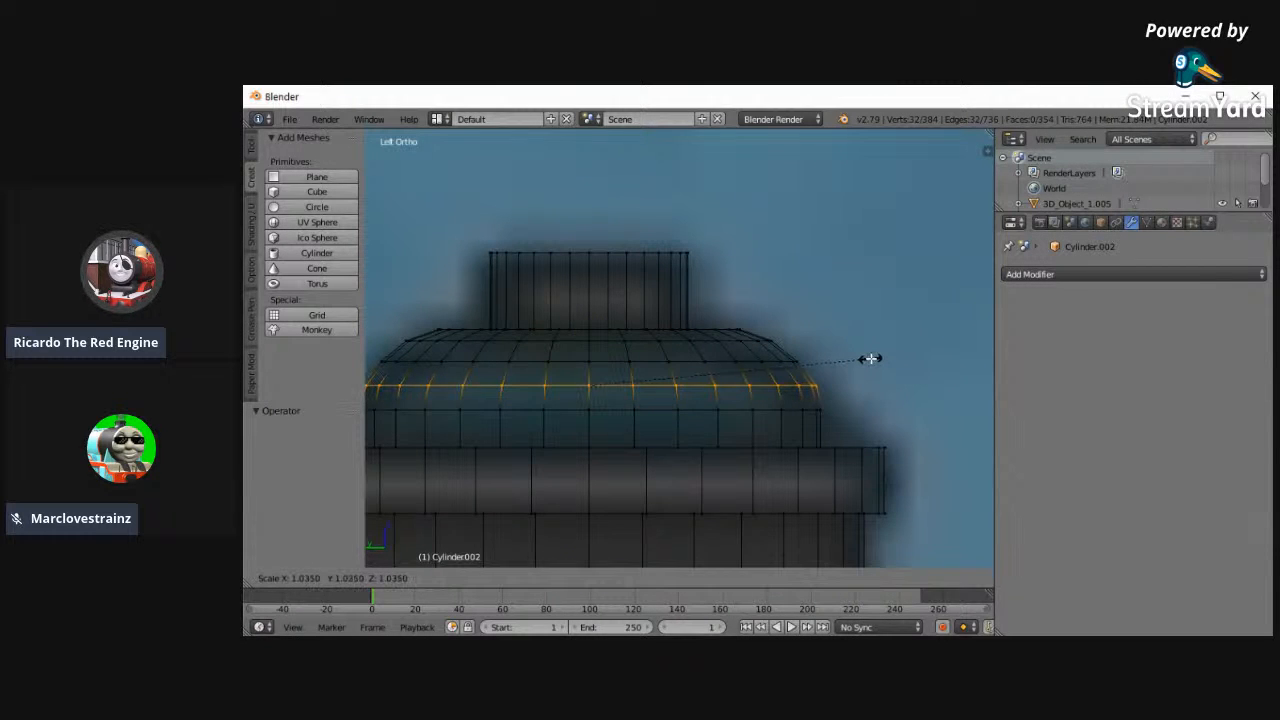
left_click(866, 358)
- Return to Object Mode, duplicate the dome and move the copy -1.604 along Y and 0.148 along Z onto the rear dome in the reference
scroll(680, 541, "down", 3)
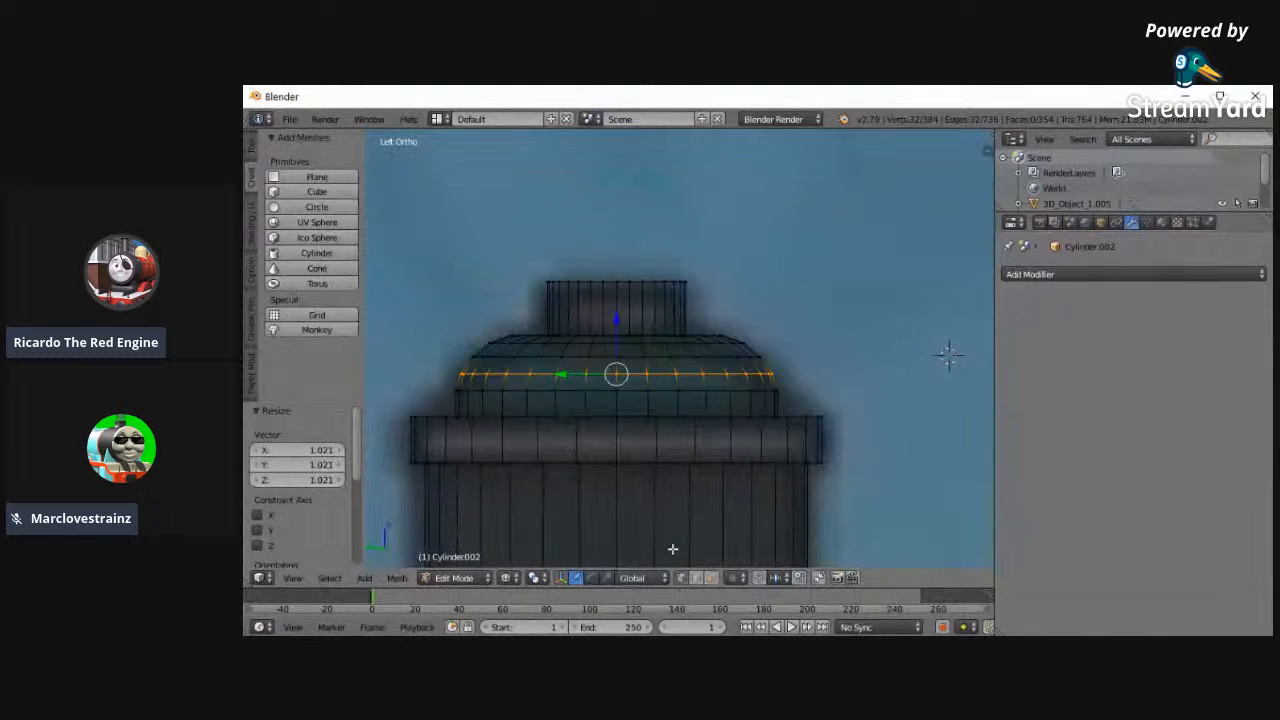
scroll(816, 472, "down", 2)
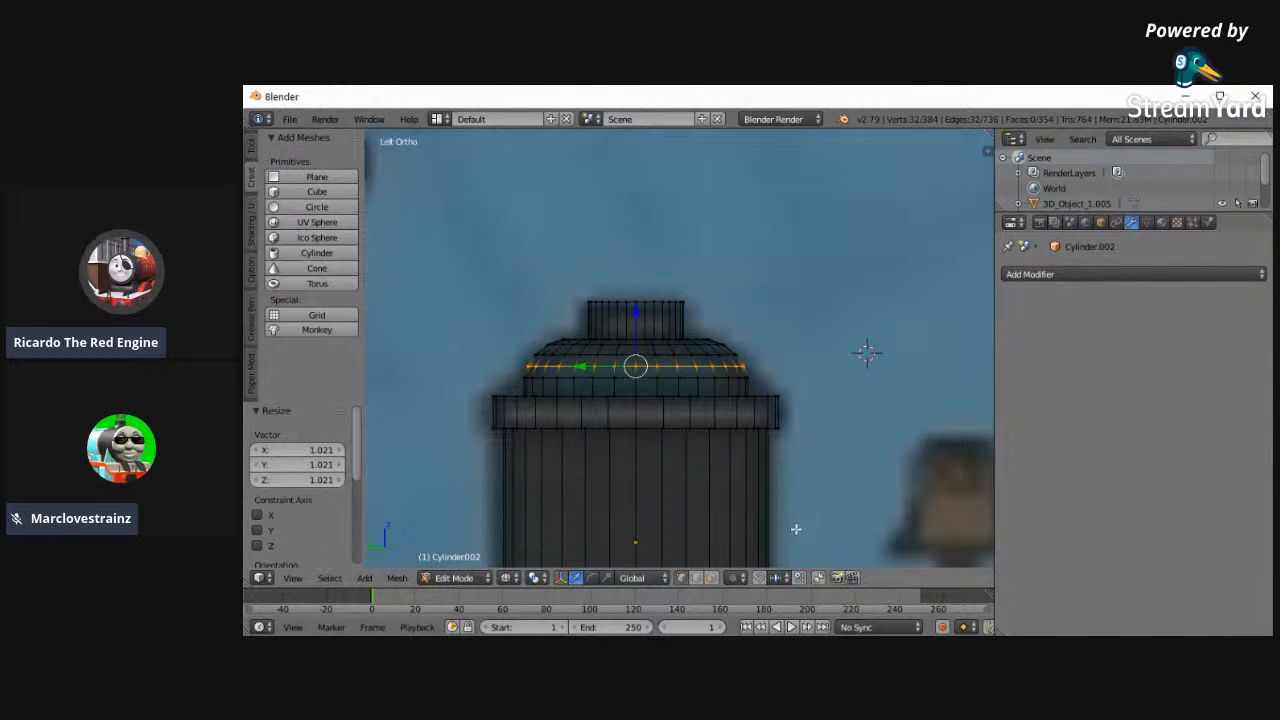
scroll(807, 461, "down", 2)
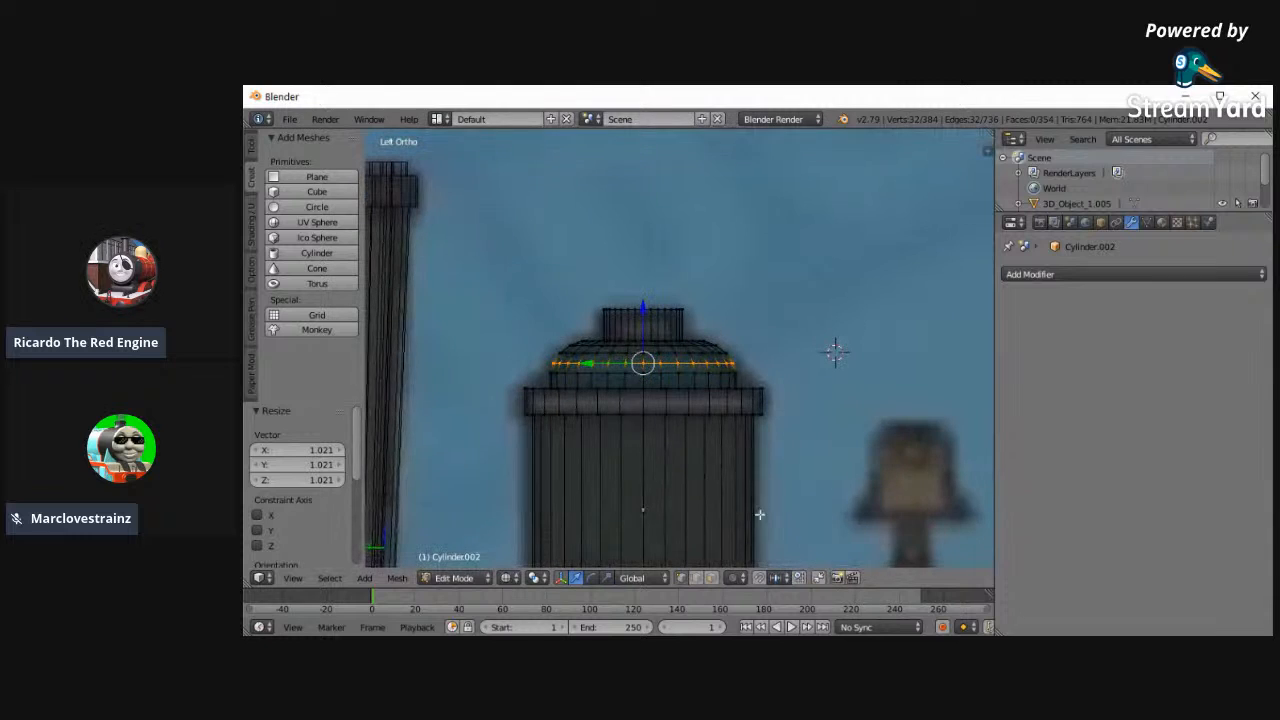
scroll(794, 461, "down", 2)
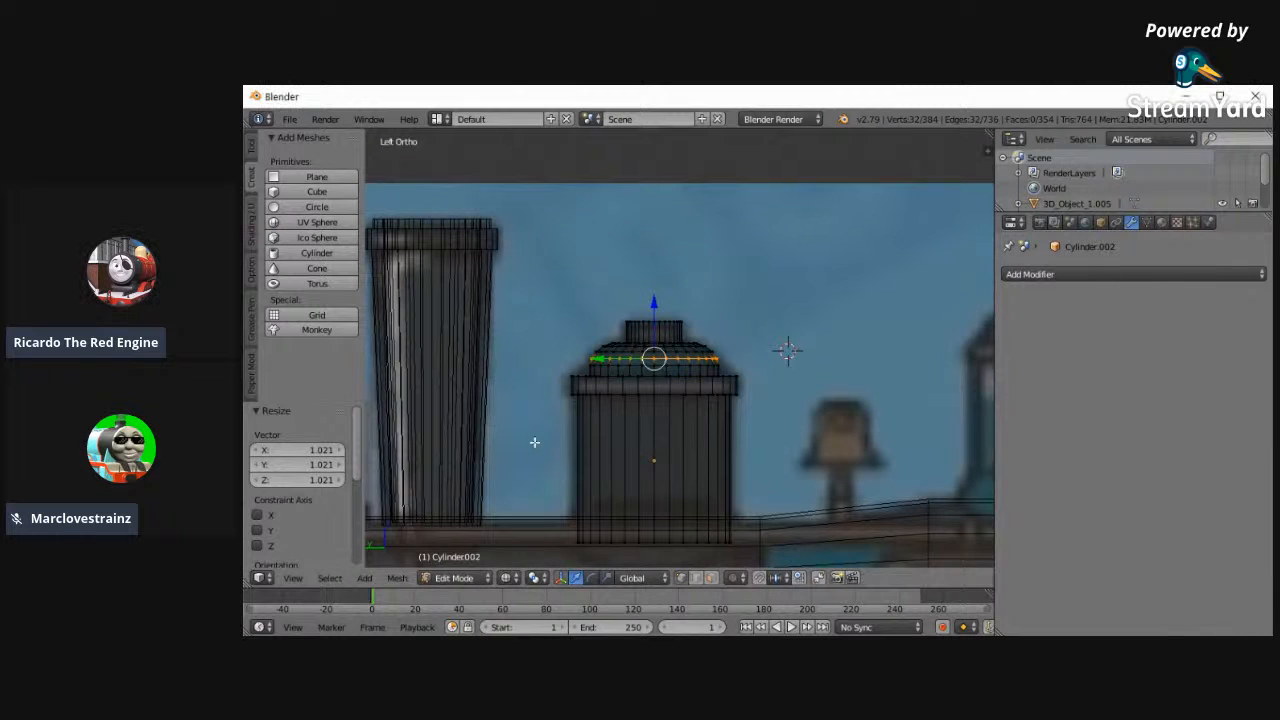
scroll(560, 450, "down", 4)
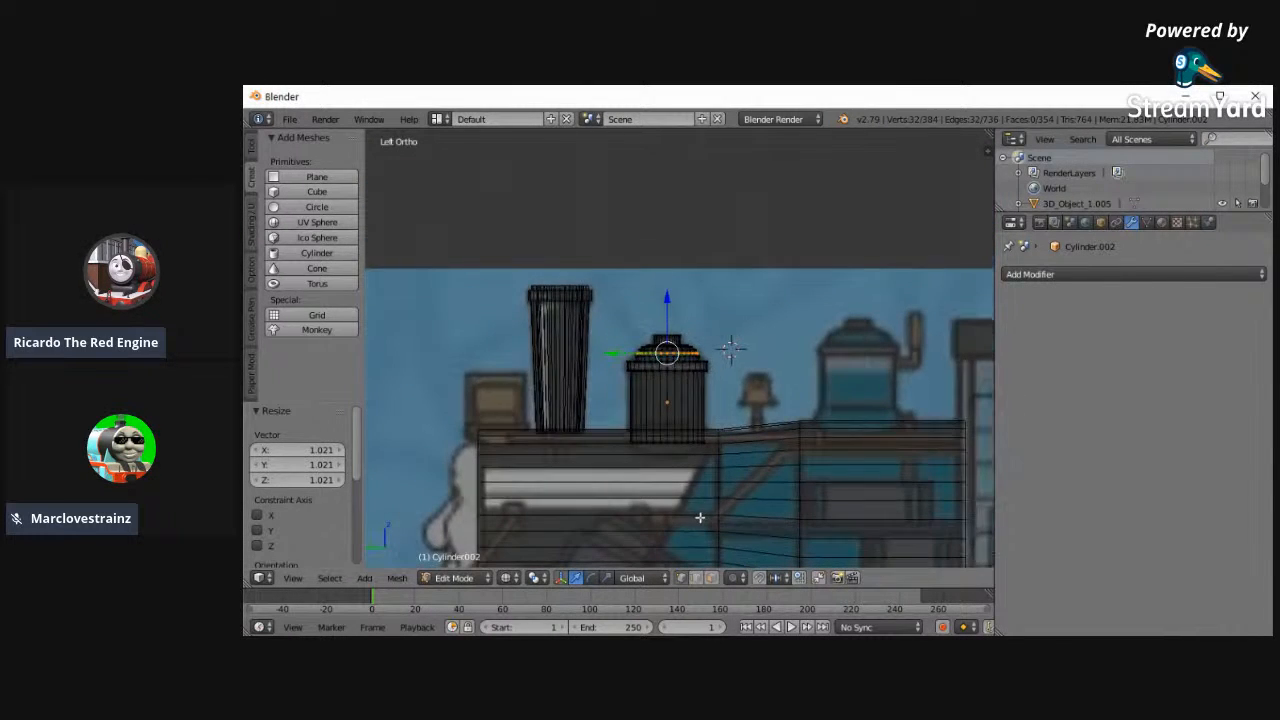
scroll(684, 412, "up", 4, "ctrl")
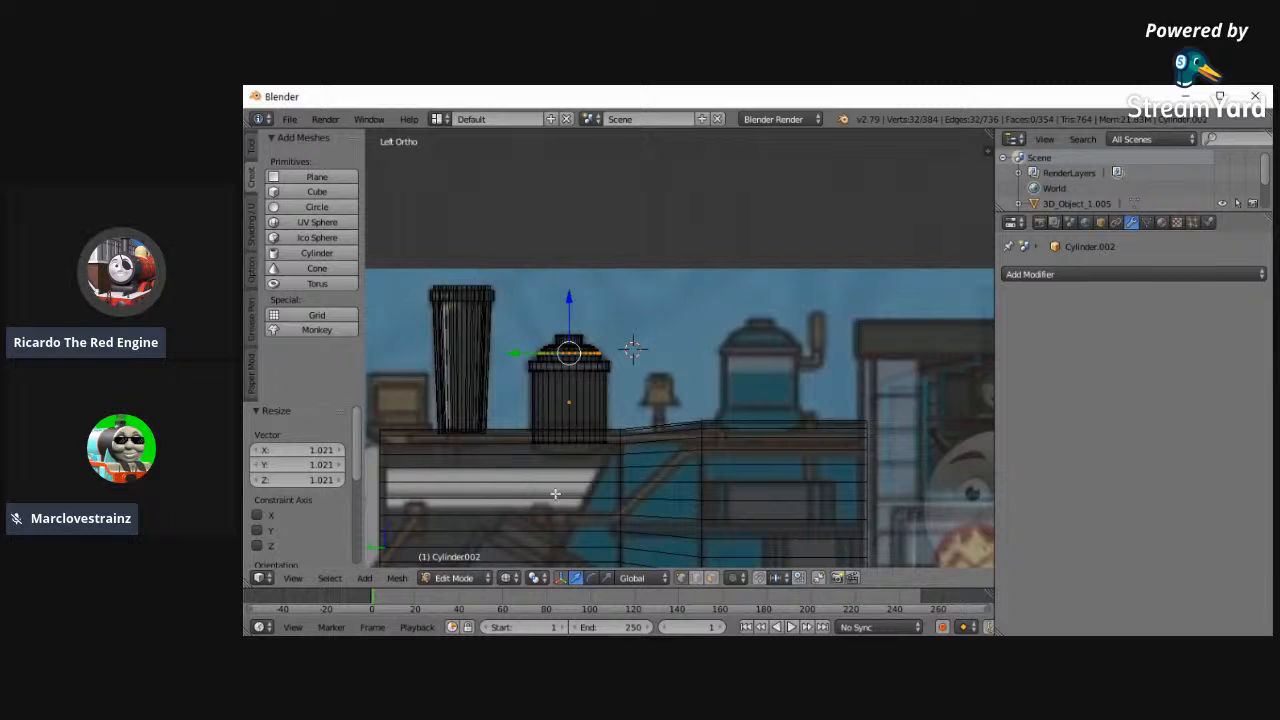
left_click(454, 577)
left_click(457, 560)
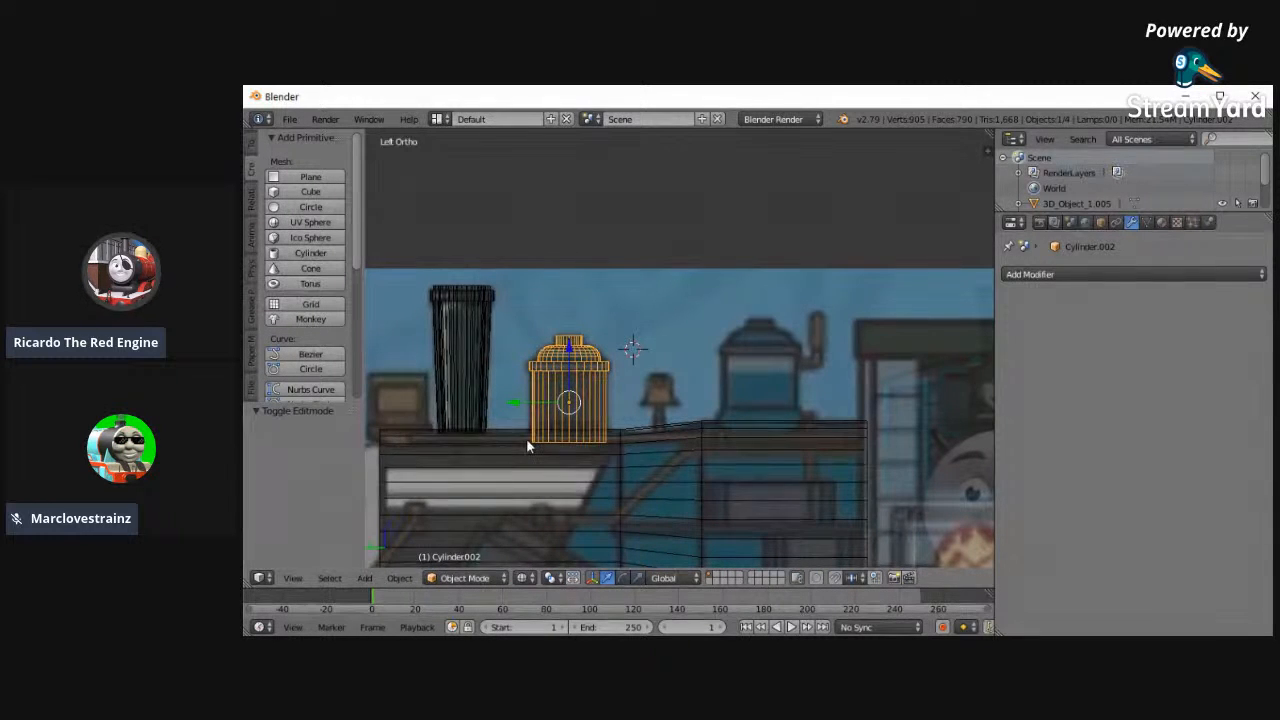
key("shift+d")
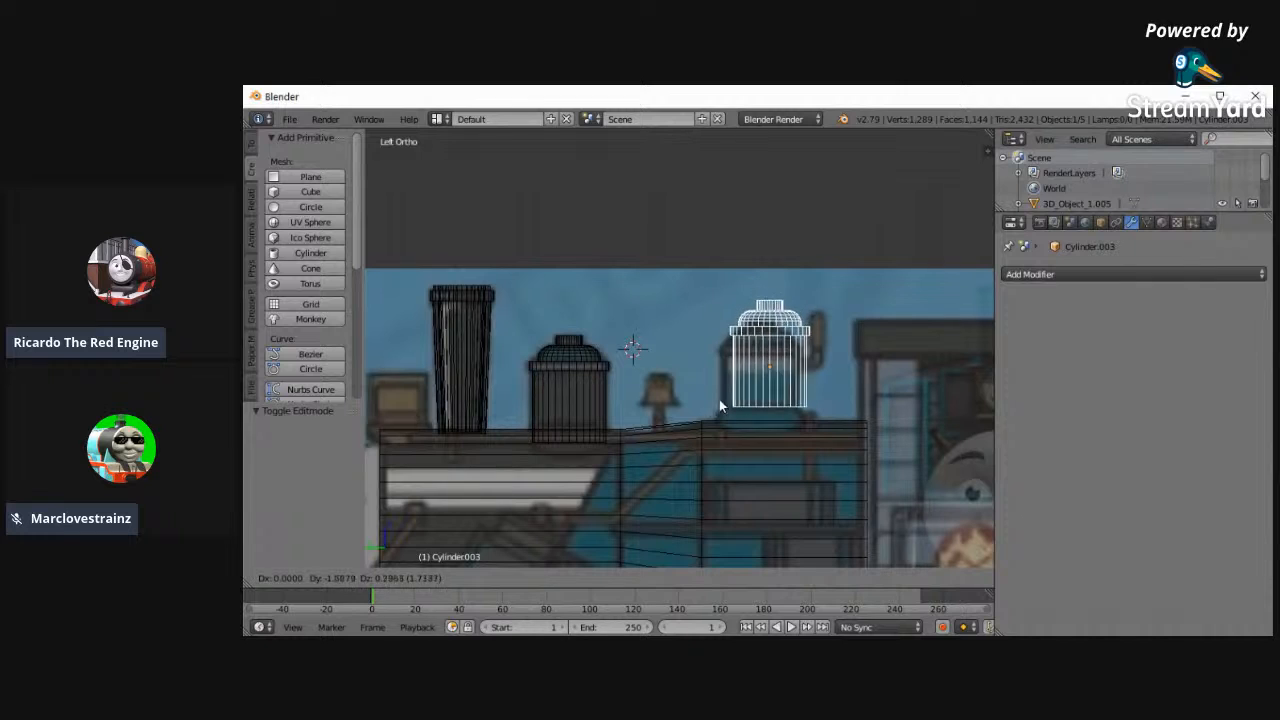
left_click(709, 424)
scroll(672, 420, "down", 1)
scroll(600, 420, "up", 2)
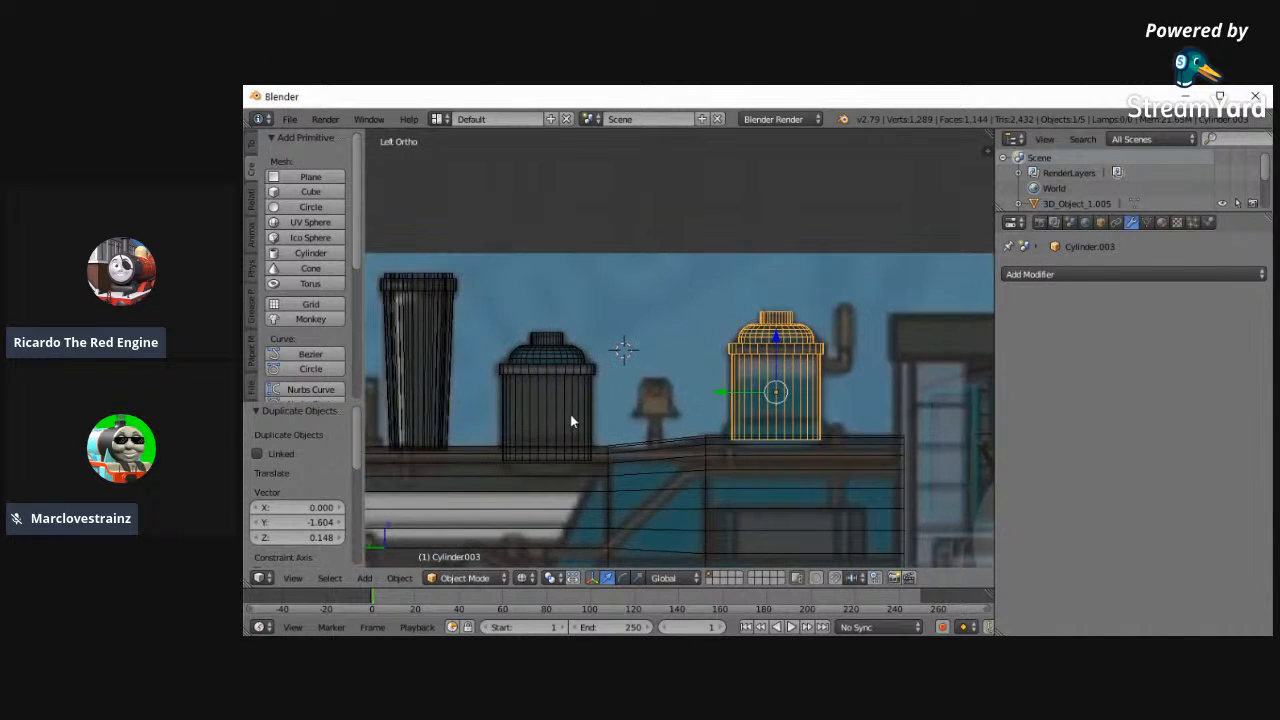
- Select the first dome beside the funnel, enter Edit Mode and add a loop cut around the middle of its body
right_click(458, 444)
right_click(518, 450)
left_click(462, 578)
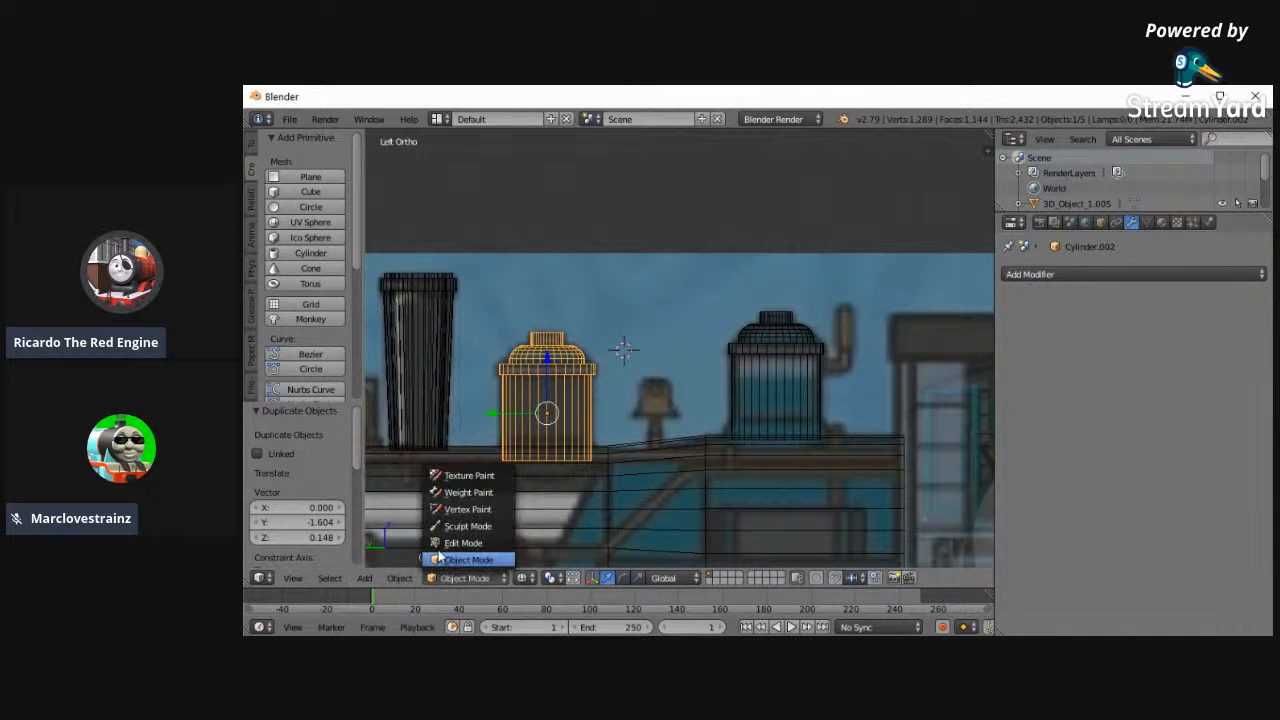
left_click(438, 582)
left_click(440, 582)
left_click(444, 582)
left_click(458, 542)
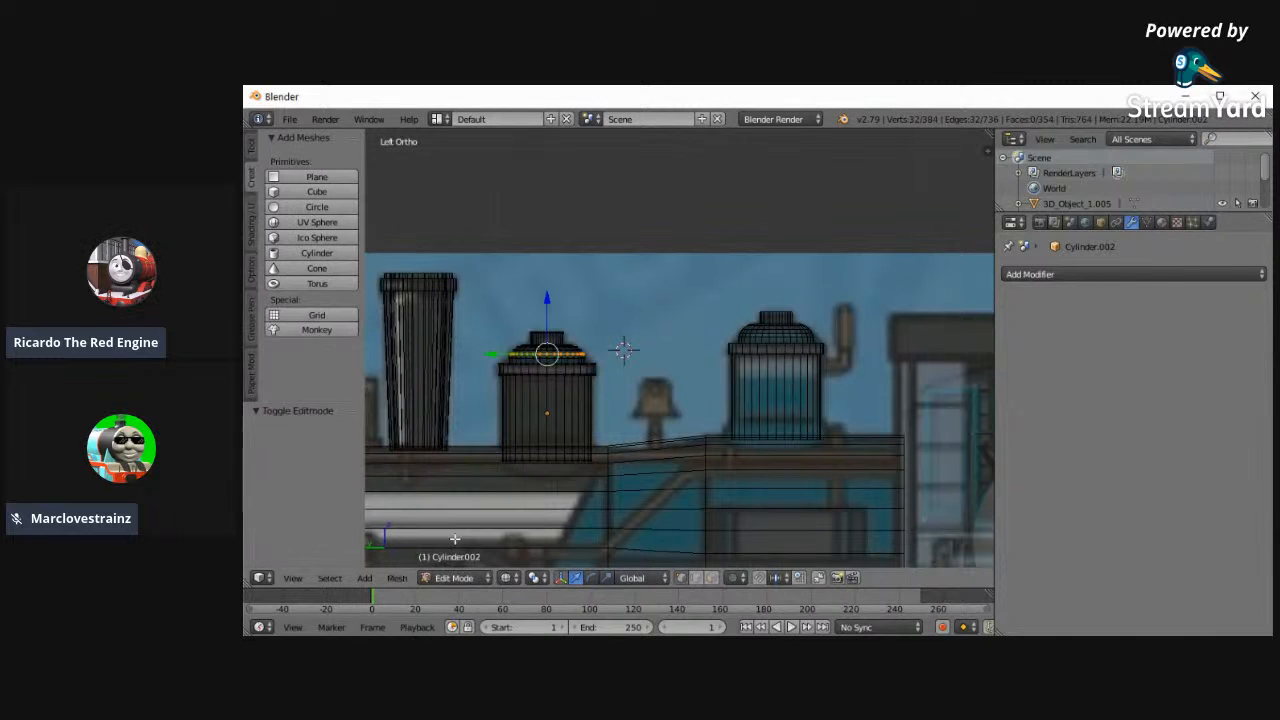
key("a")
key("a")
key("a")
key("ctrl+r")
left_click(570, 427)
right_click(570, 427)
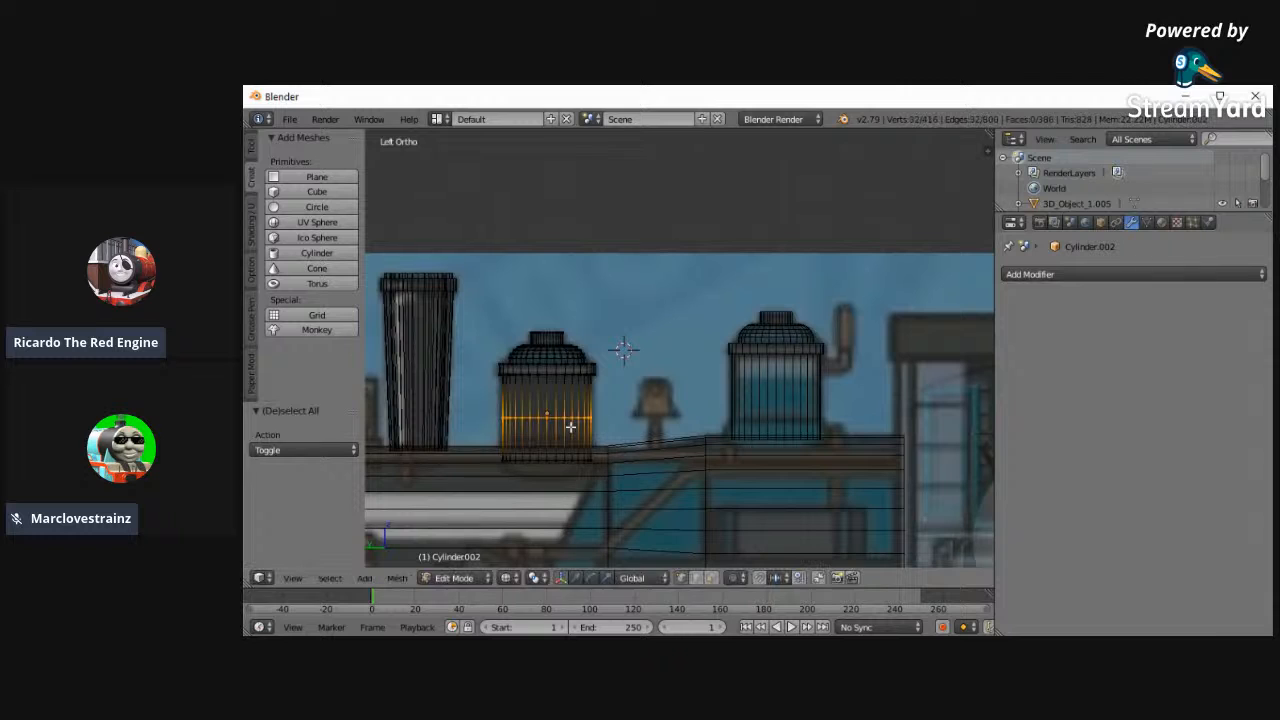
- Move the new body loop -0.150 along Z to just above the top of the boiler
left_click(554, 400)
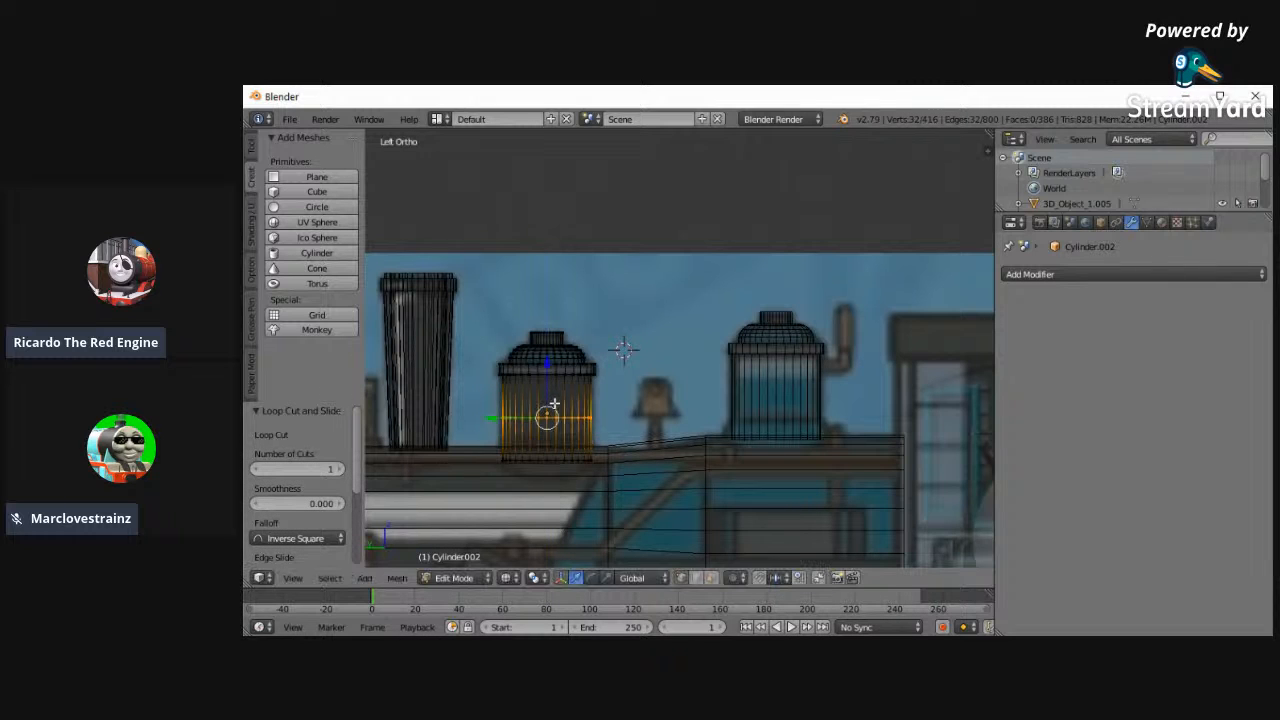
key("g")
key("z")
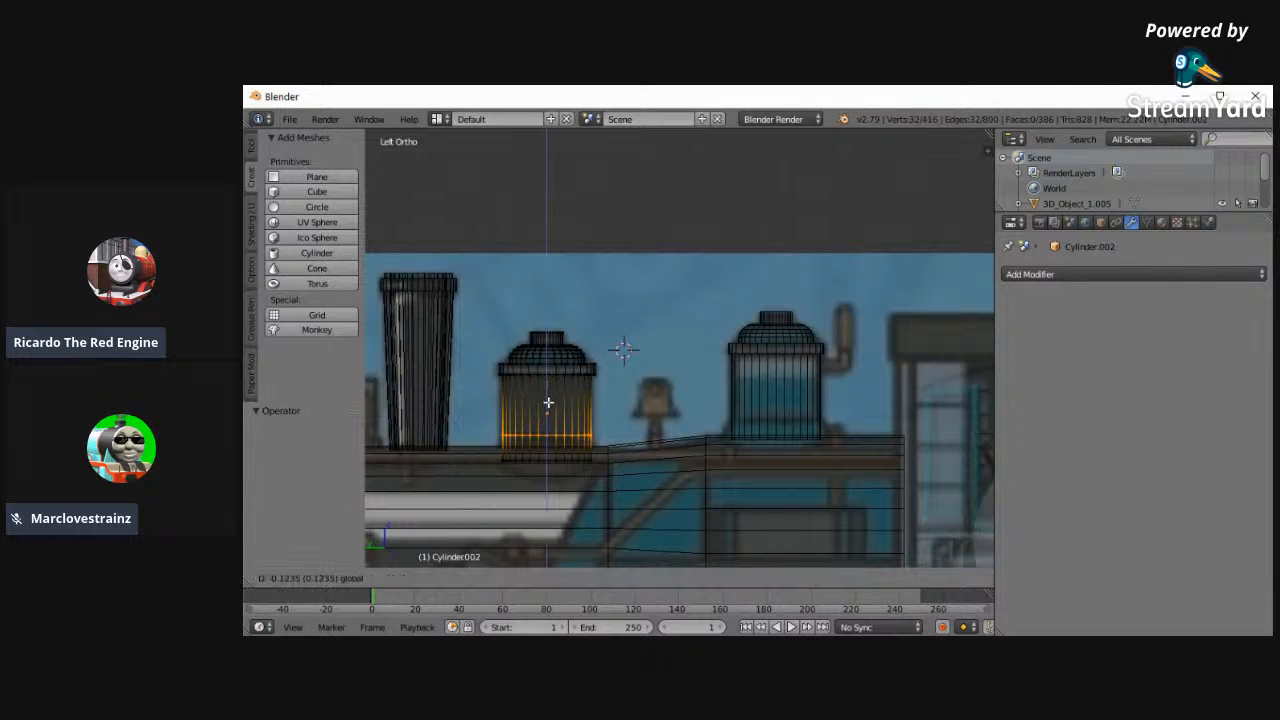
left_click(548, 407)
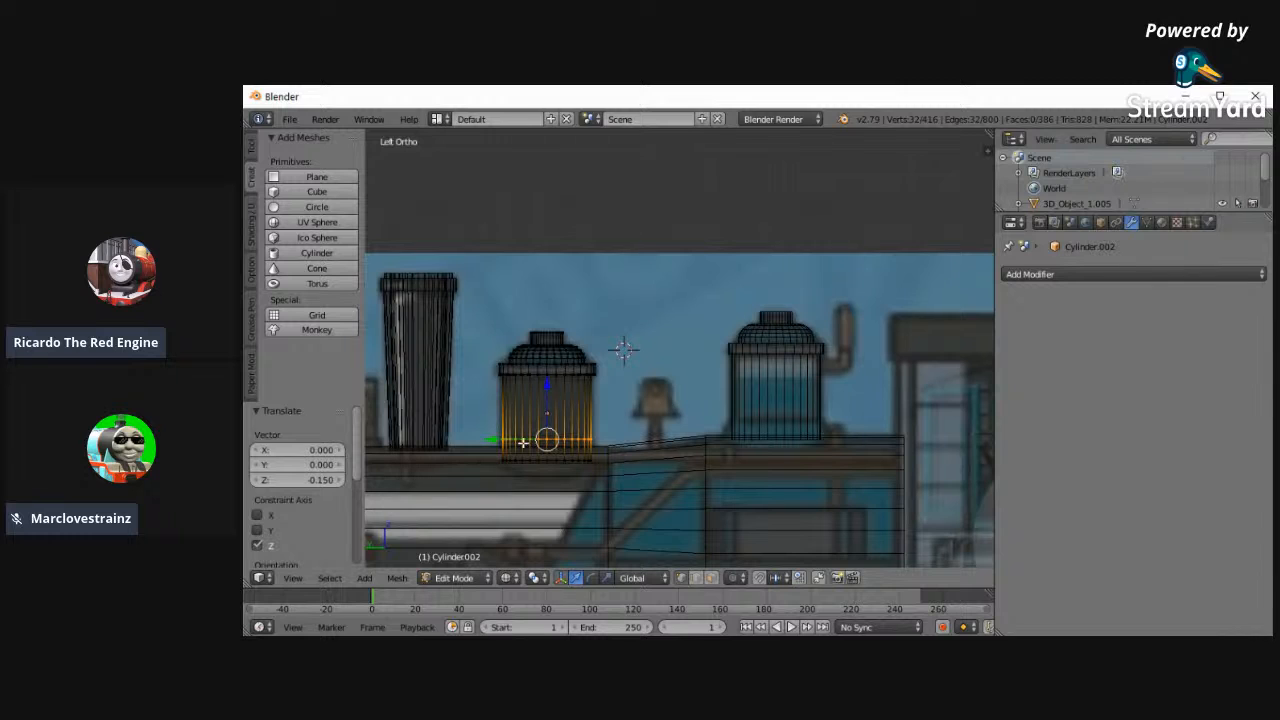
- Select the first dome's bottom edge loop and lower it about 0.13 along Z into the boiler
key("a")
key("b")
left_click_drag(495, 448, 716, 477)
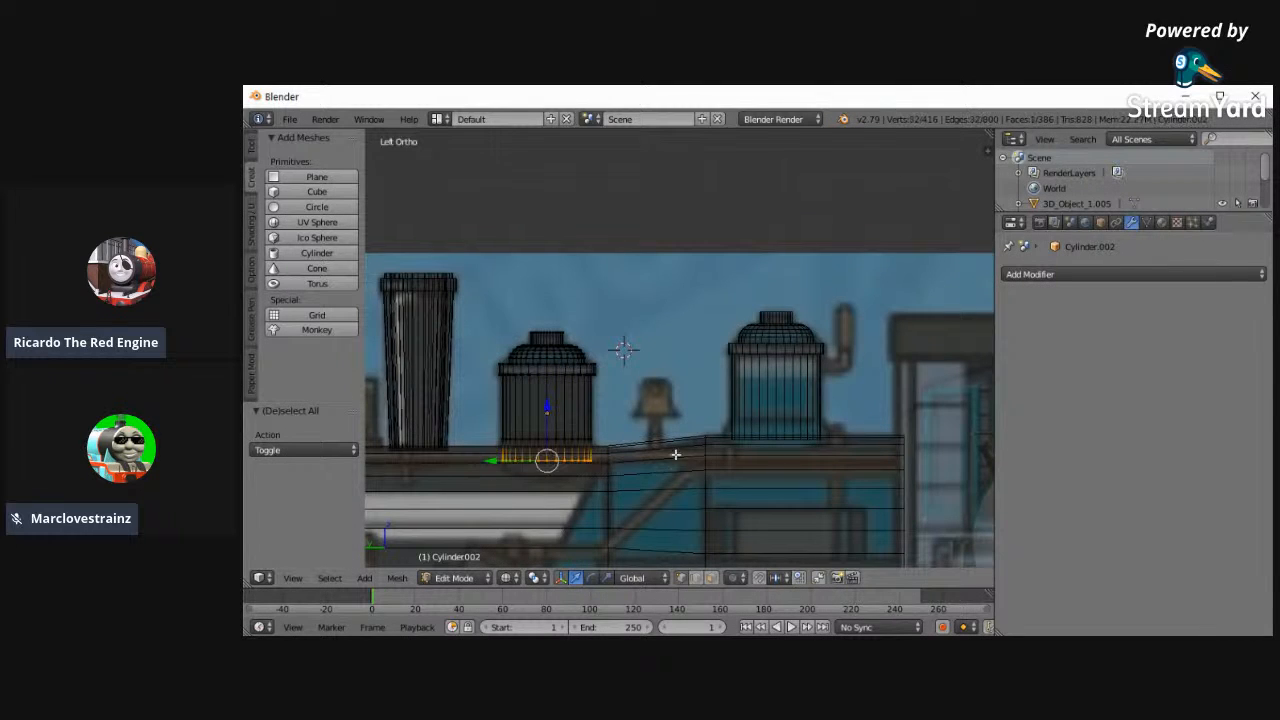
key("g")
key("z")
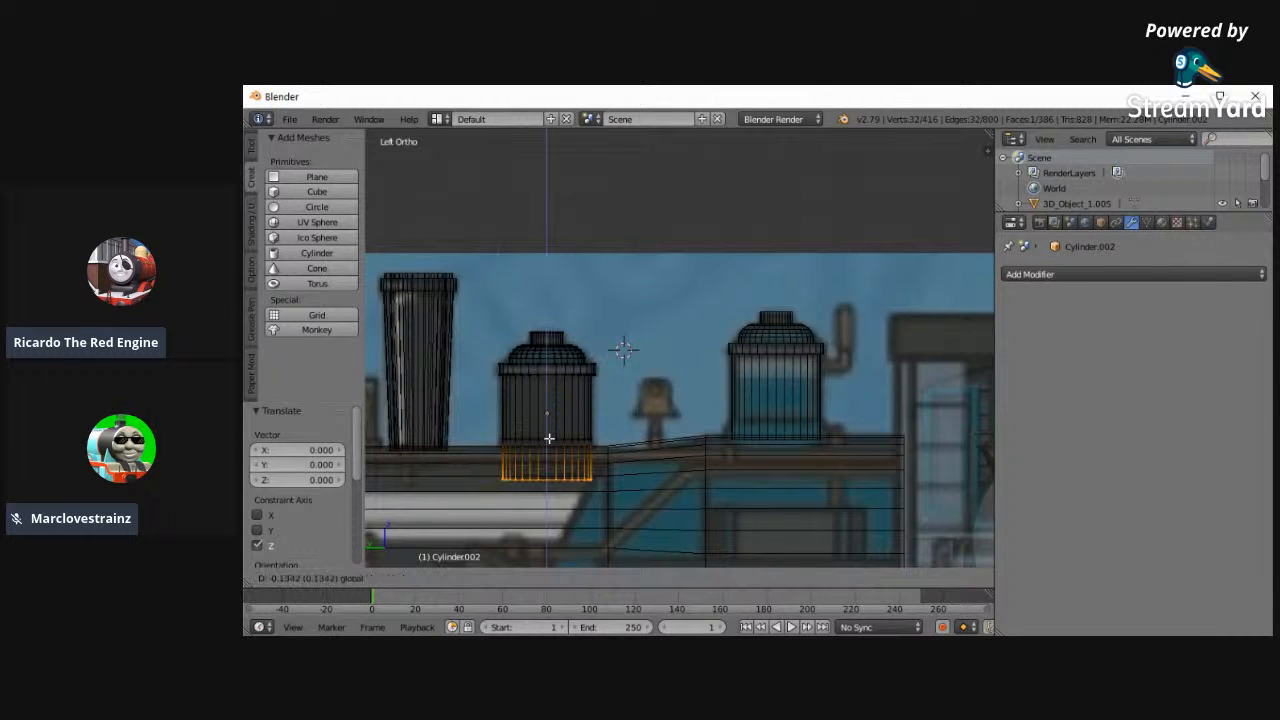
left_click(548, 438)
key("y")
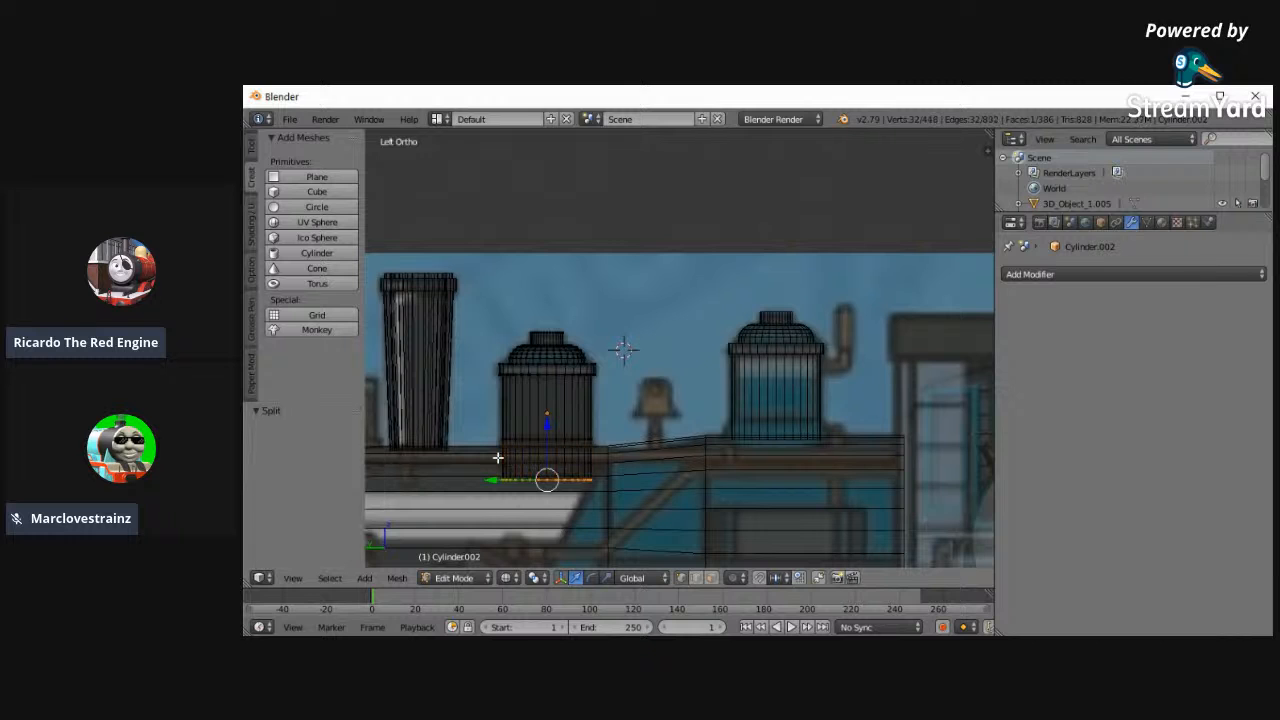
key("ctrl+z")
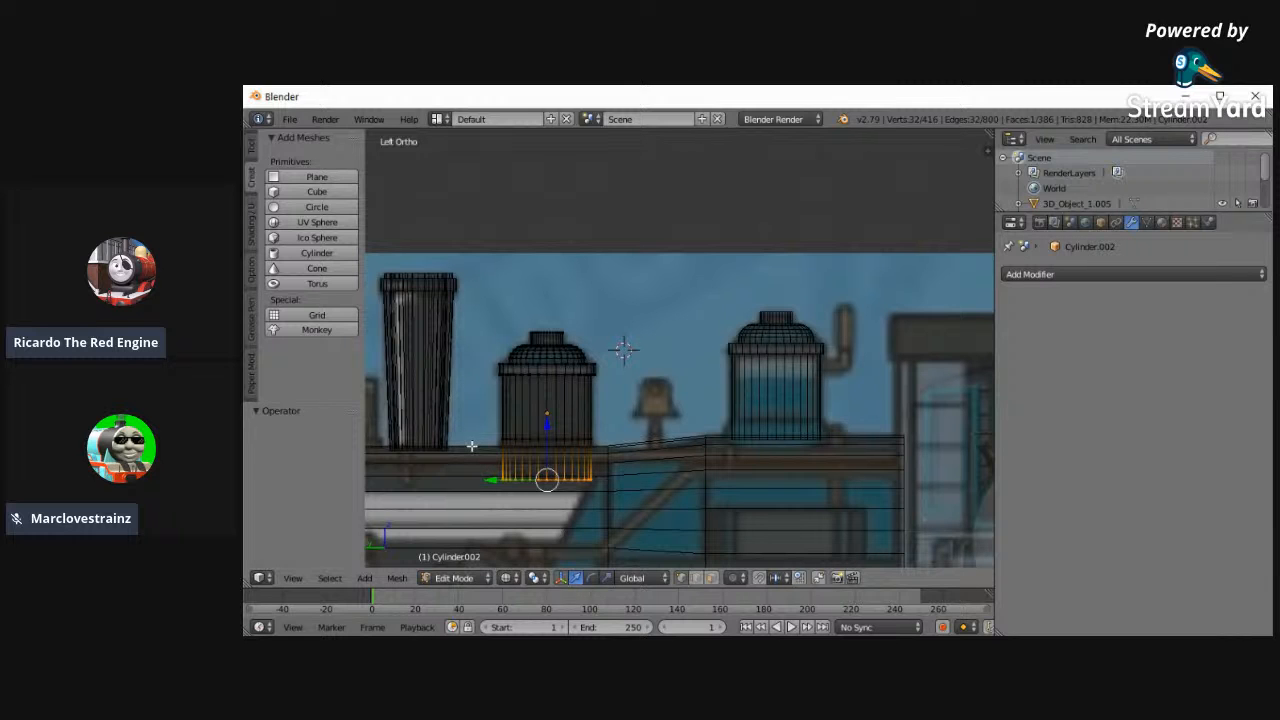
- Flare the first dome's base by scaling its bottom loop 1.401 along Y, and adjust its width along X against the boiler
key("s")
key("y")
left_click(440, 450)
middle_click_drag(440, 450, 584, 535)
left_click(292, 578)
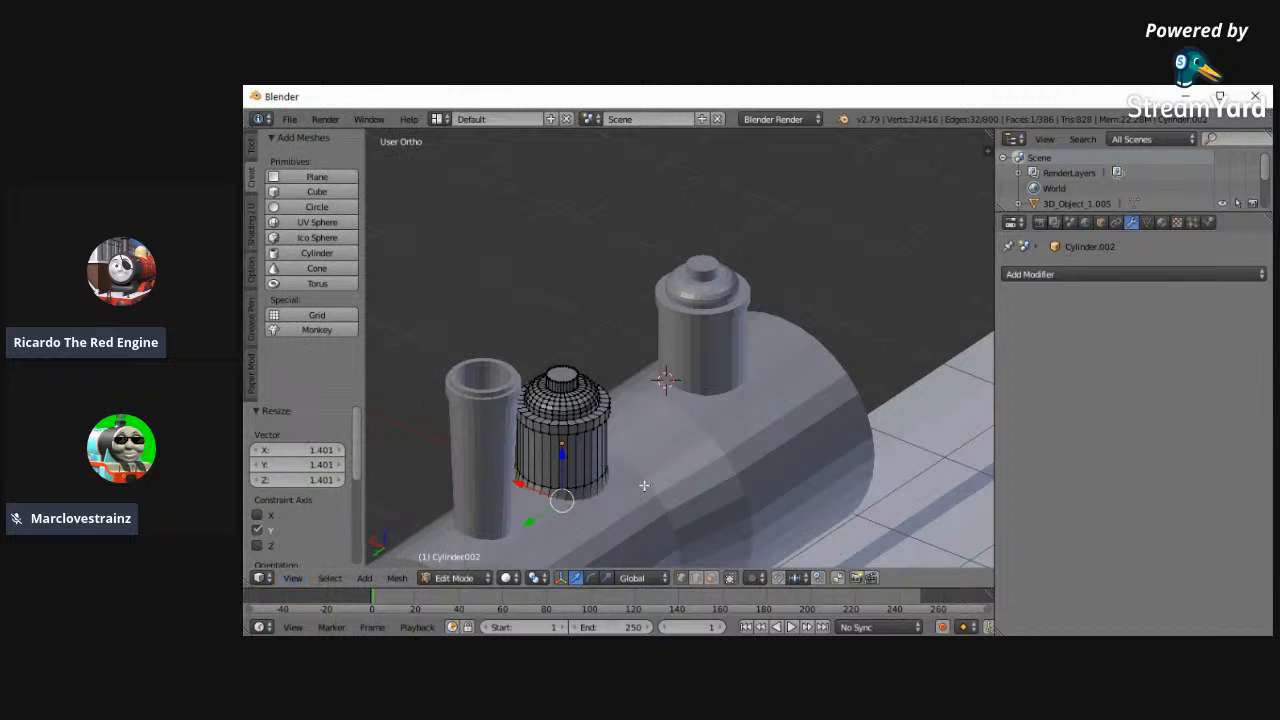
key("s")
key("x")
left_click(704, 533)
middle_click_drag(706, 534, 483, 510)
- Return to Object Mode and select the rear dome copy, viewed from the left over the reference image
key("Tab")
right_click(825, 374)
left_click(293, 578)
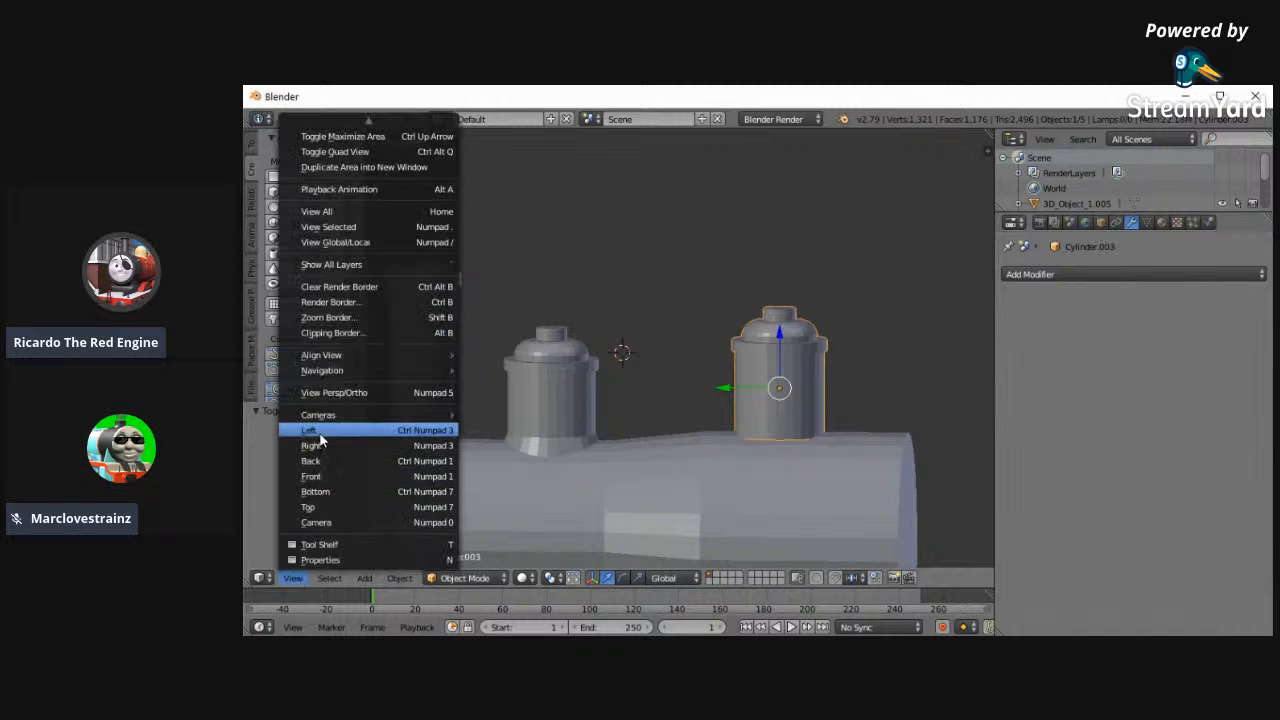
left_click(323, 431)
middle_click_drag(829, 451, 781, 450, "shift")
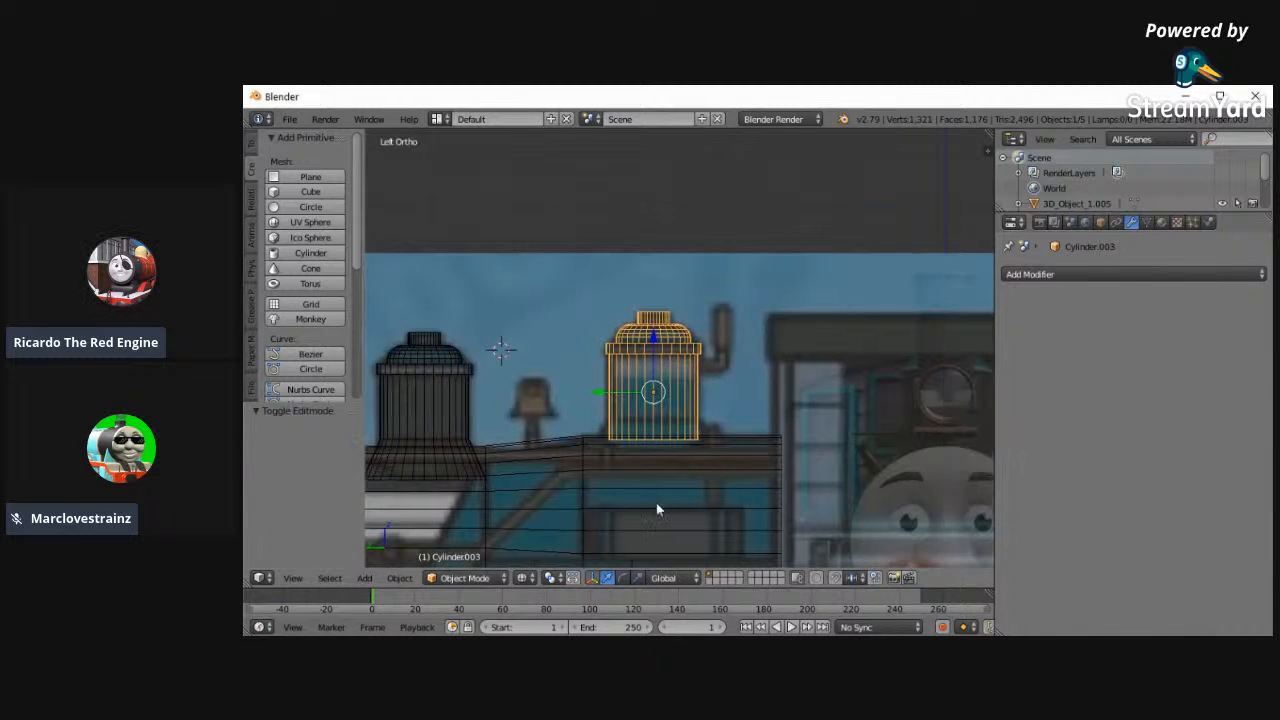
scroll(657, 508, "up", 2)
- In Edit Mode, select the rear dome's bottom edge loop and raise it 0.138 along Z
left_click(482, 576)
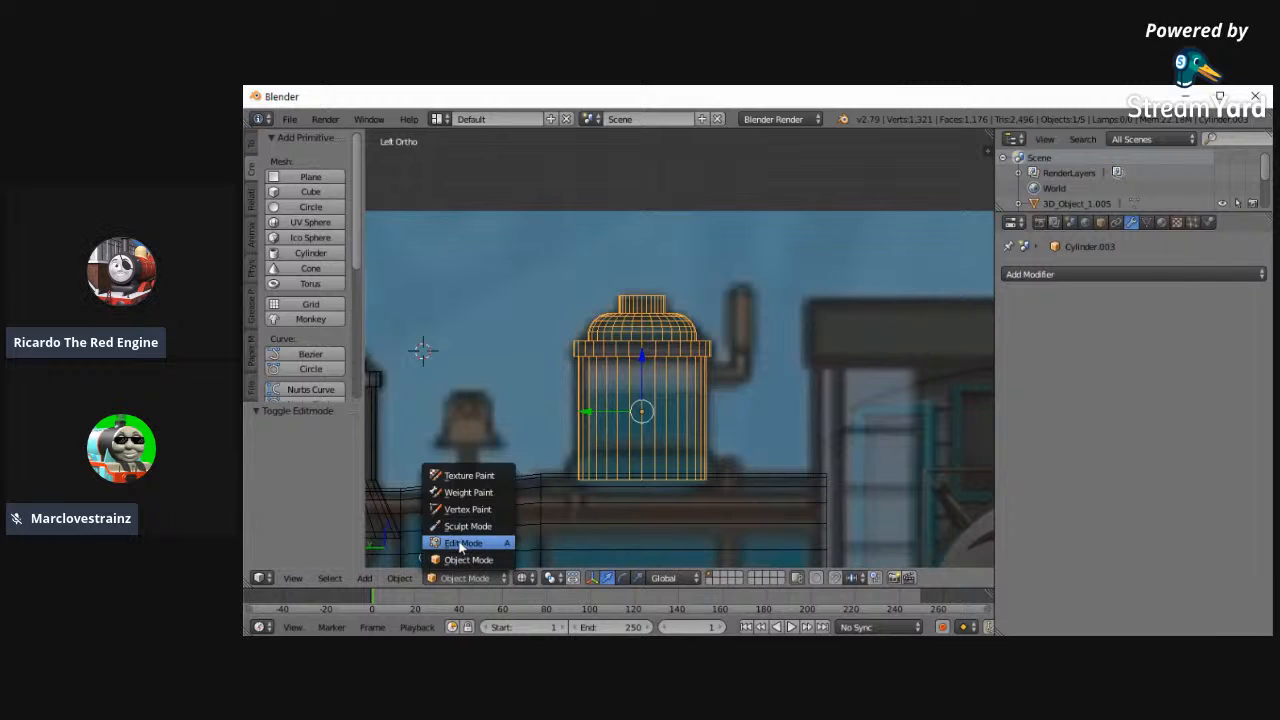
left_click(463, 542)
key("a")
key("c")
left_click_drag(571, 479, 769, 491)
key("Escape")
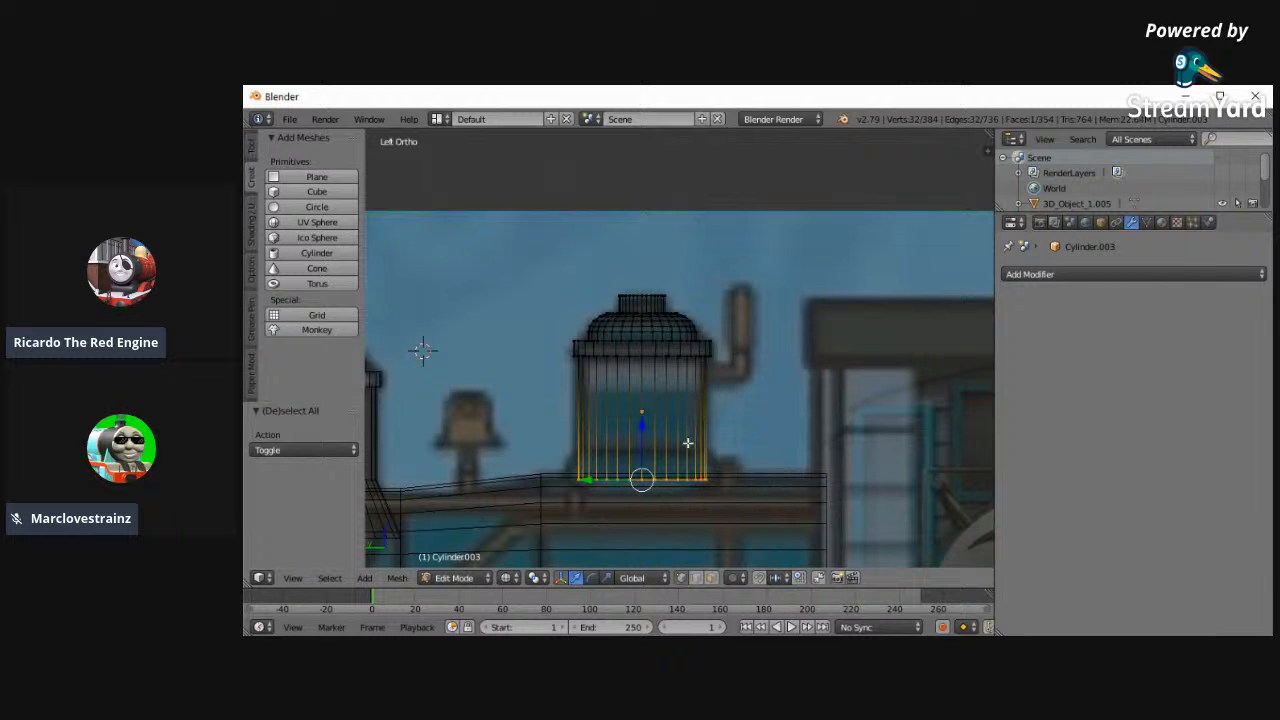
key("g")
key("z")
left_click(642, 410)
- Extrude the rear dome's bottom loop 0.227 downward and scale it to 1.493 to flare the base
key("e")
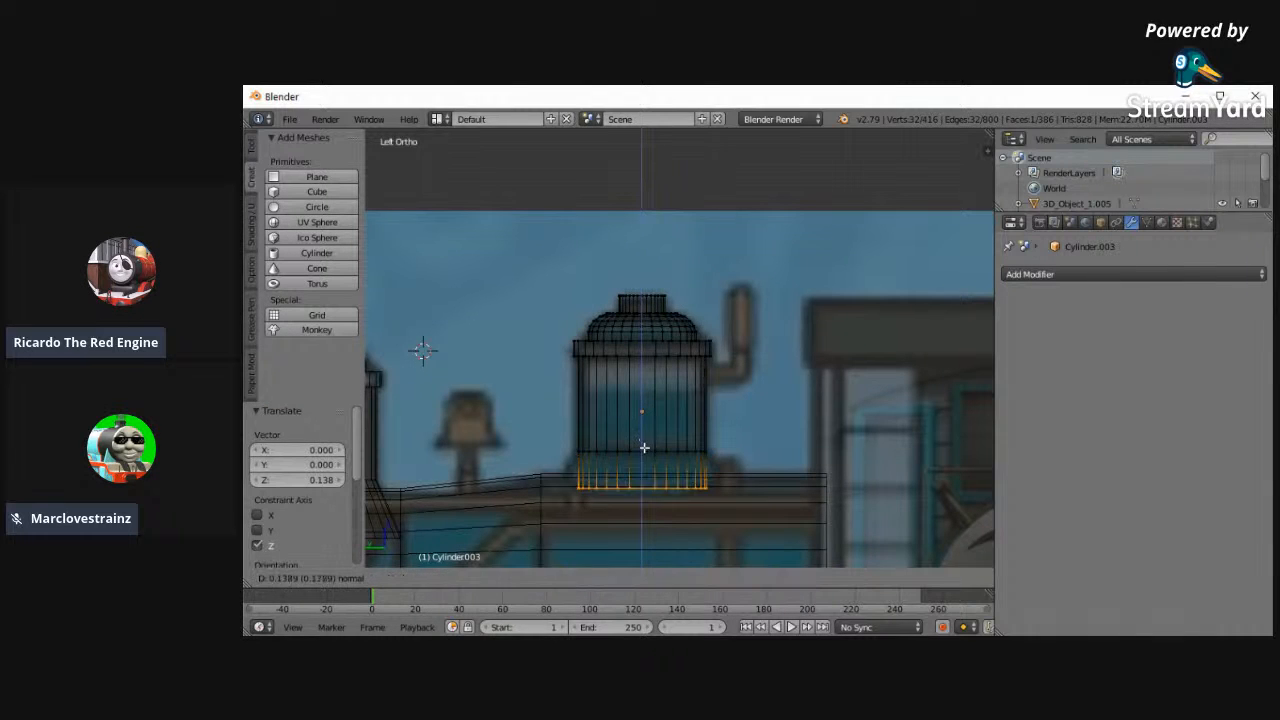
left_click(646, 457)
key("s")
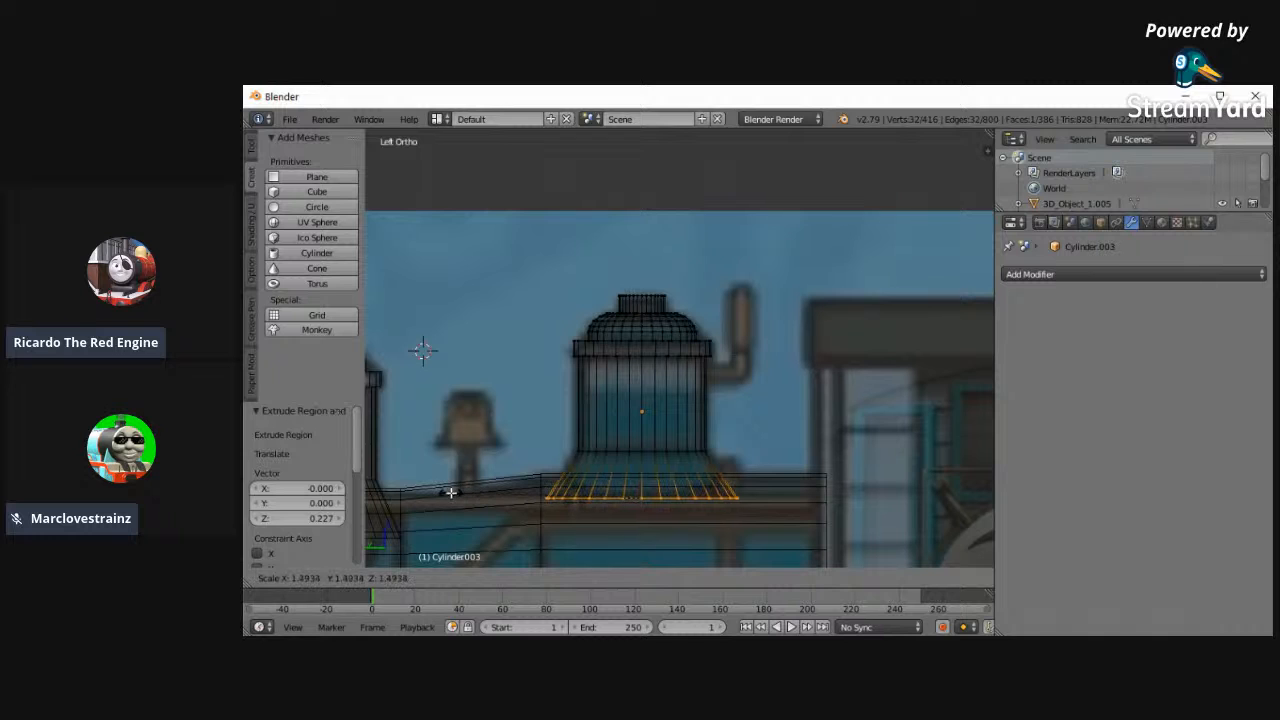
left_click(451, 489)
- Scale the rear dome's flared bottom loop to 0.853 along X to fit the boiler
middle_click_drag(451, 489, 907, 287)
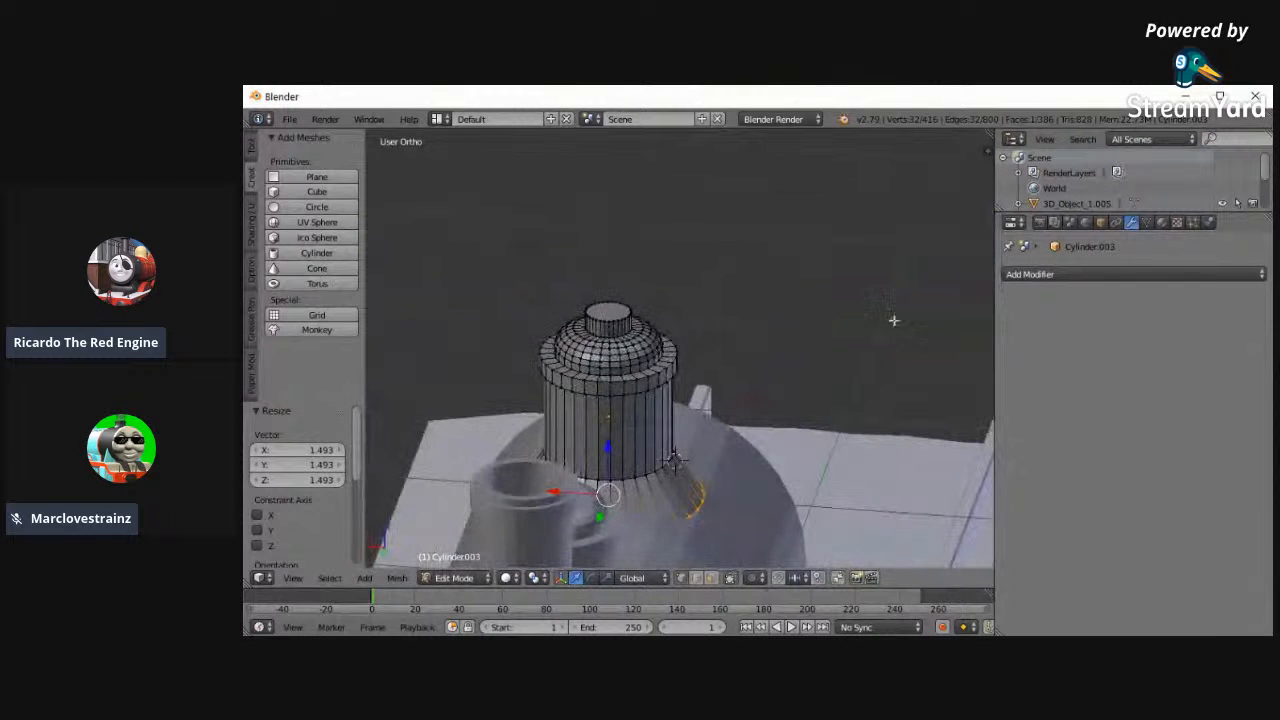
key("s")
key("x")
left_click(857, 496)
middle_click_drag(857, 496, 700, 480)
- Return to Object Mode, deselect everything and inspect the rear dome's flared base, ending in the left view
left_click(455, 580)
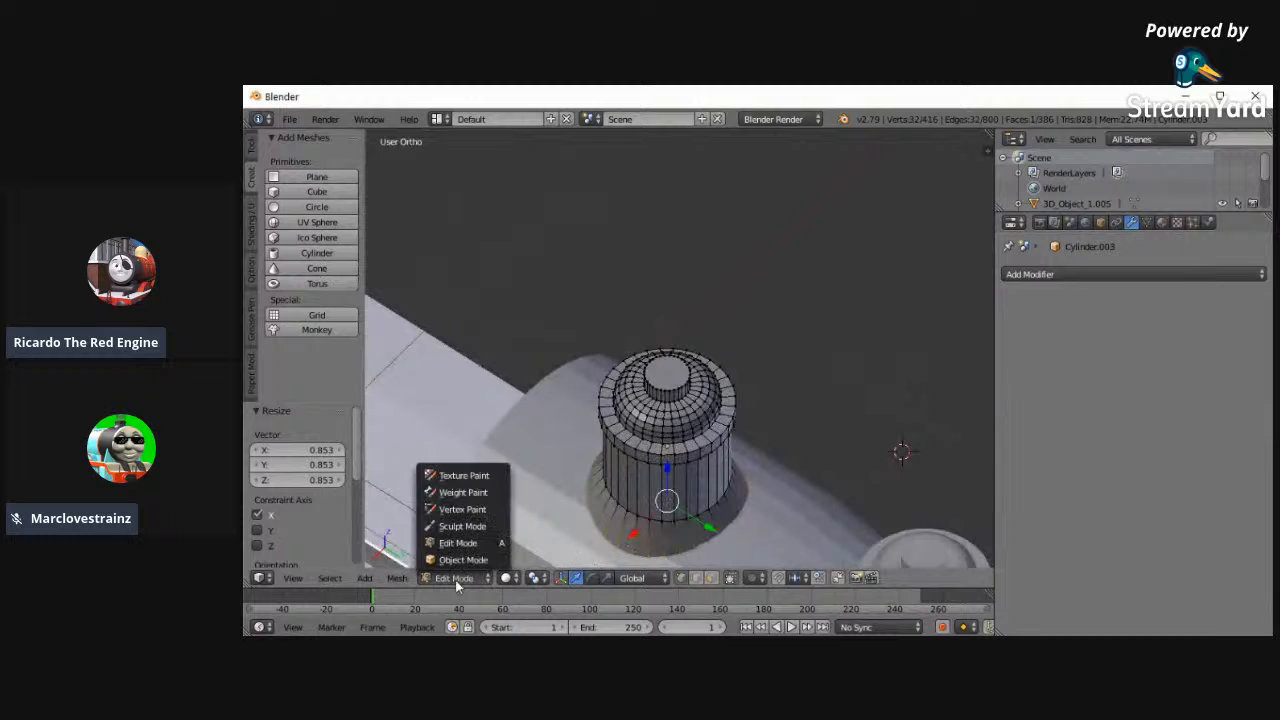
left_click(463, 559)
middle_click_drag(466, 437, 757, 398)
key("a")
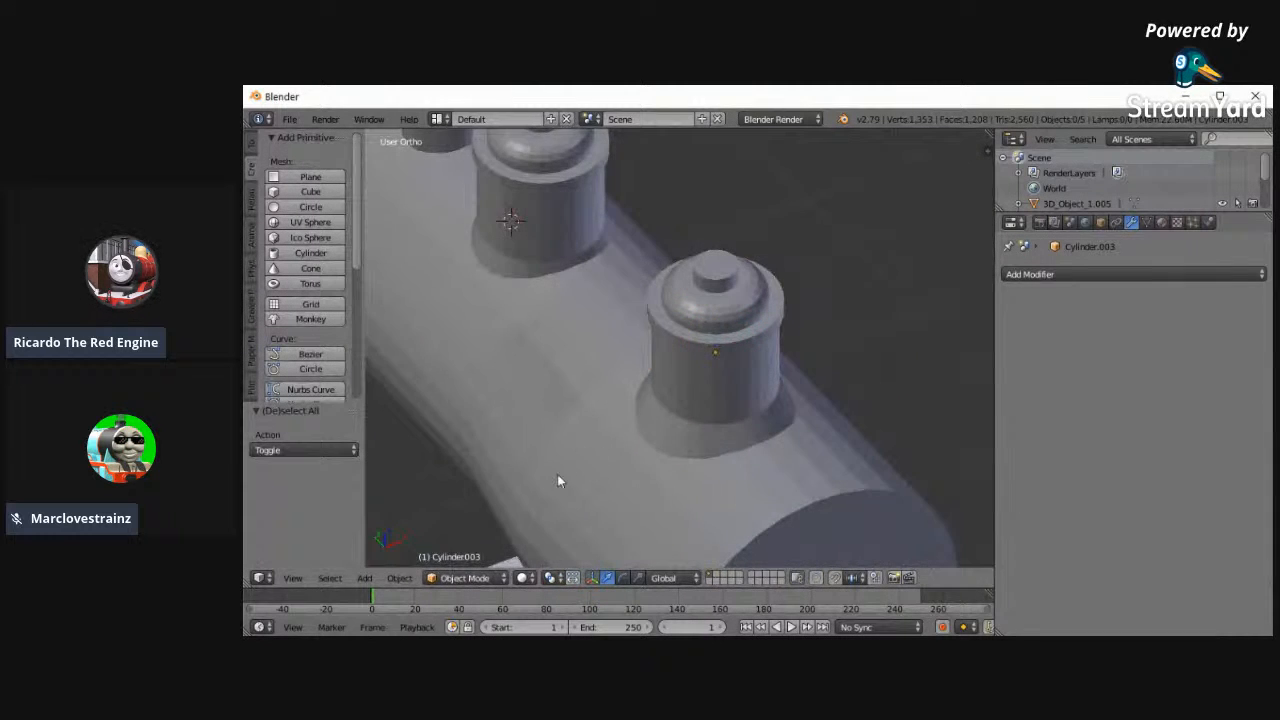
middle_click_drag(558, 478, 657, 412)
left_click(294, 577)
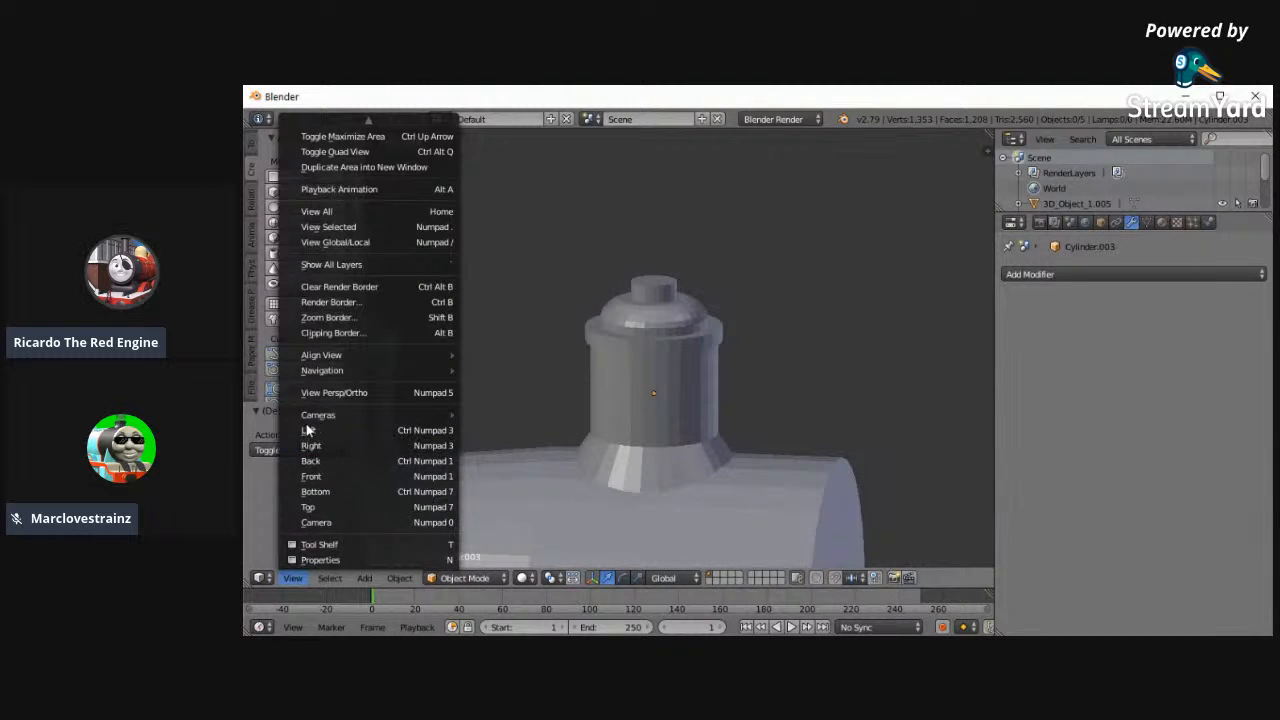
left_click(330, 431)
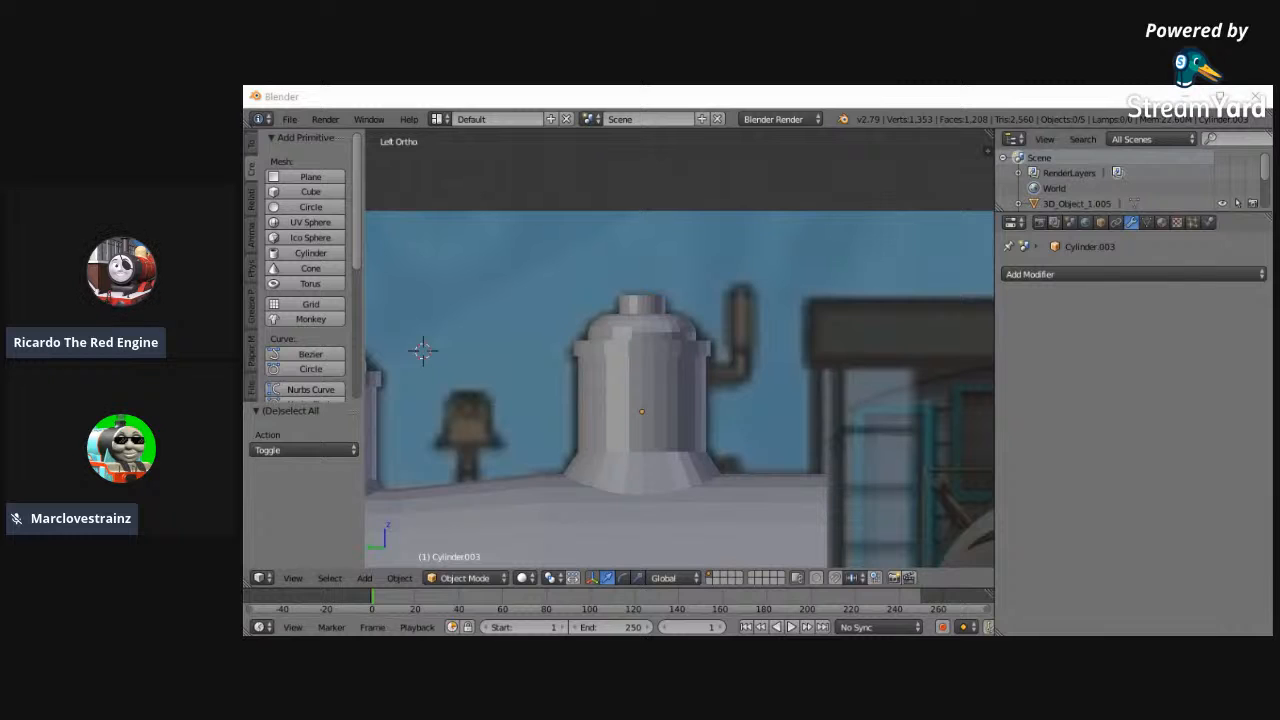
- Select the rear dome in wireframe display and delete its bottom cap face in Edit Mode
key("z")
scroll(740, 405, "down", 2, "ctrl")
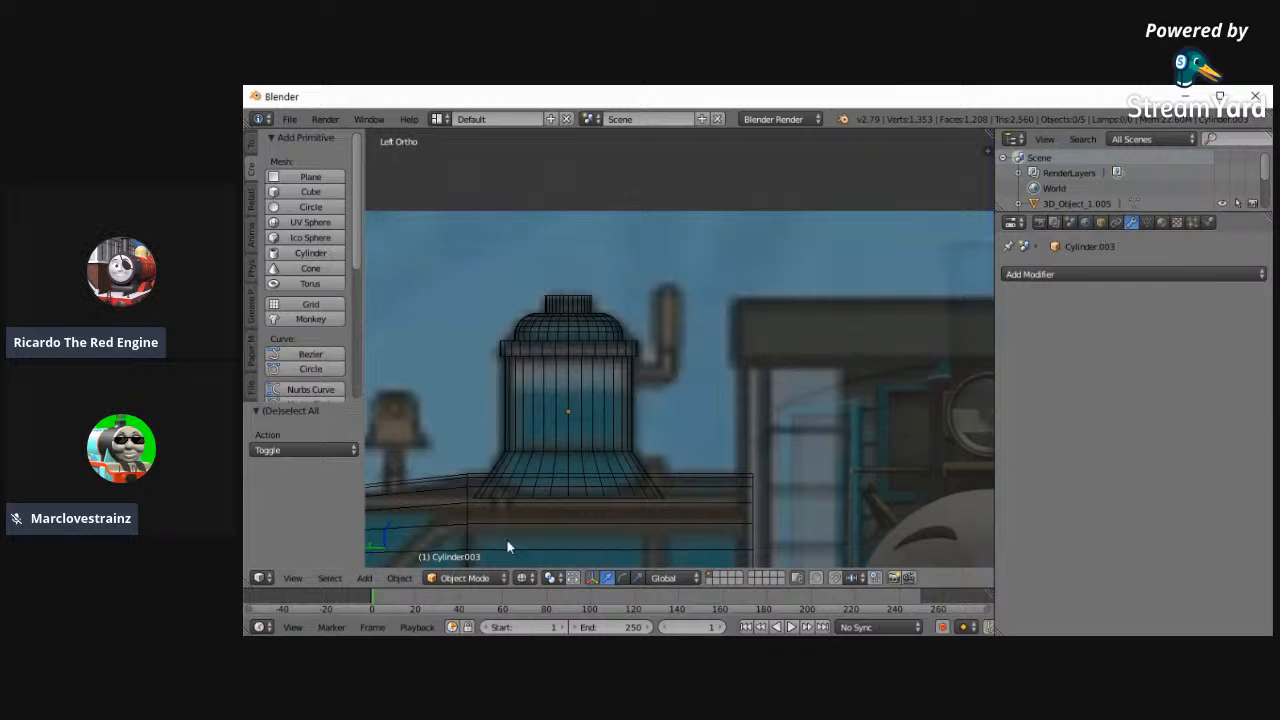
right_click(552, 447)
left_click(448, 580)
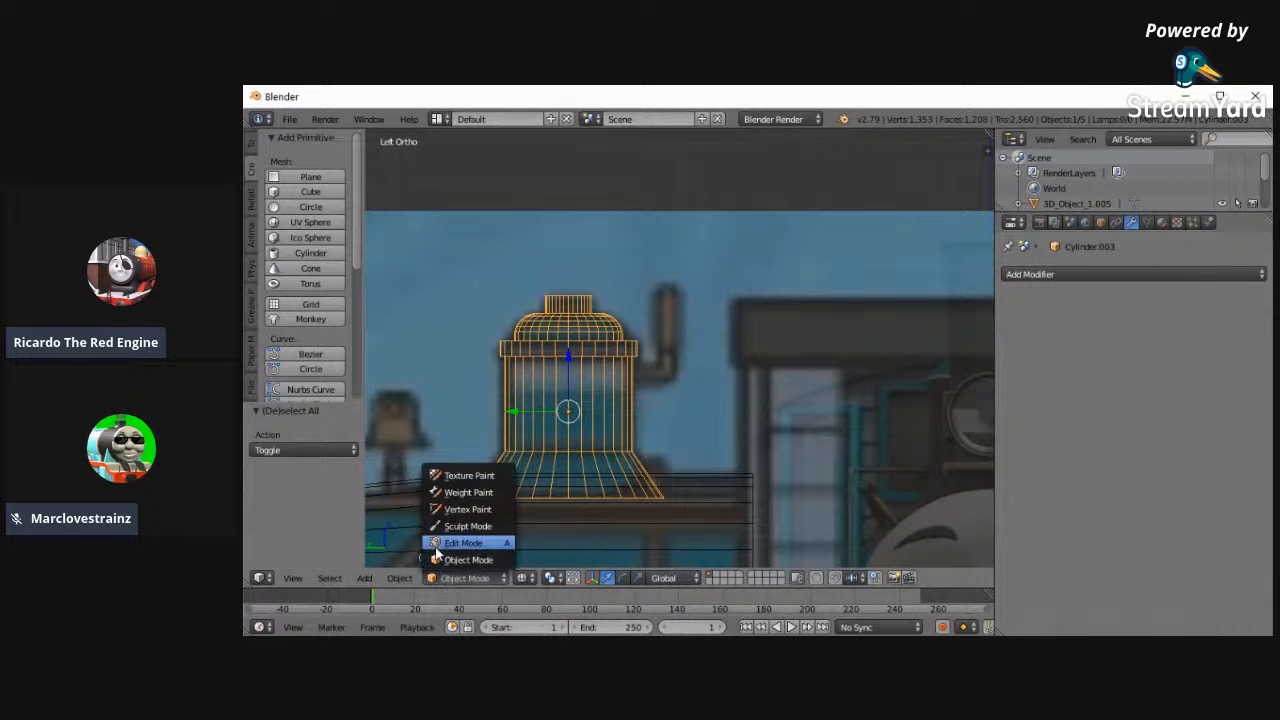
left_click(462, 543)
key("x")
left_click(484, 471)
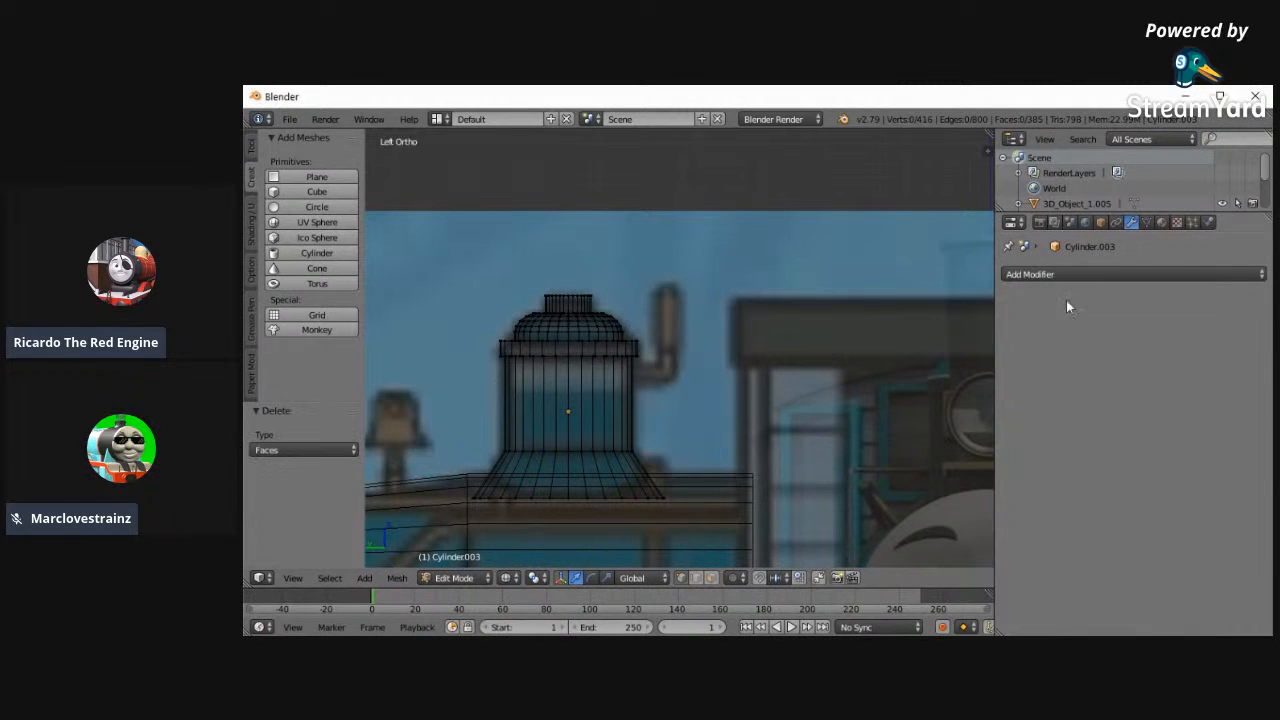
- Try a Subdivision Surface modifier on the rear dome, inspect the smoothing in Object Mode, and remove the modifier
left_click(1064, 273)
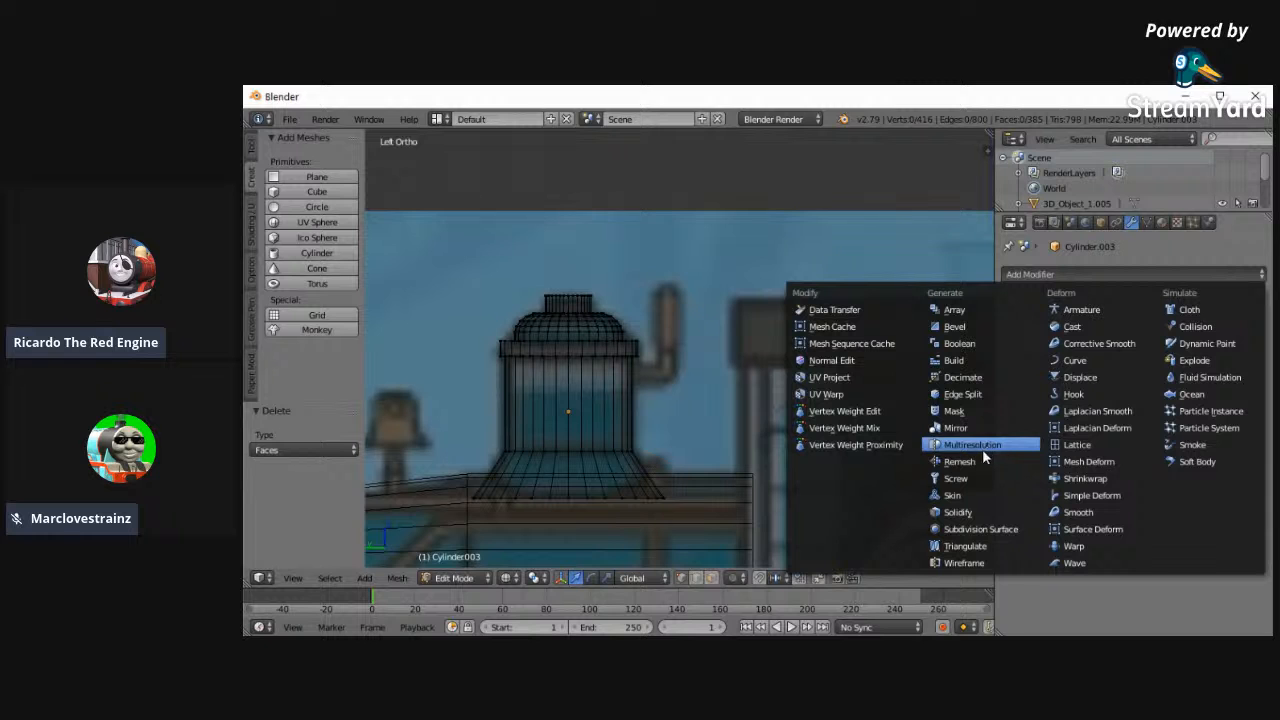
left_click(980, 528)
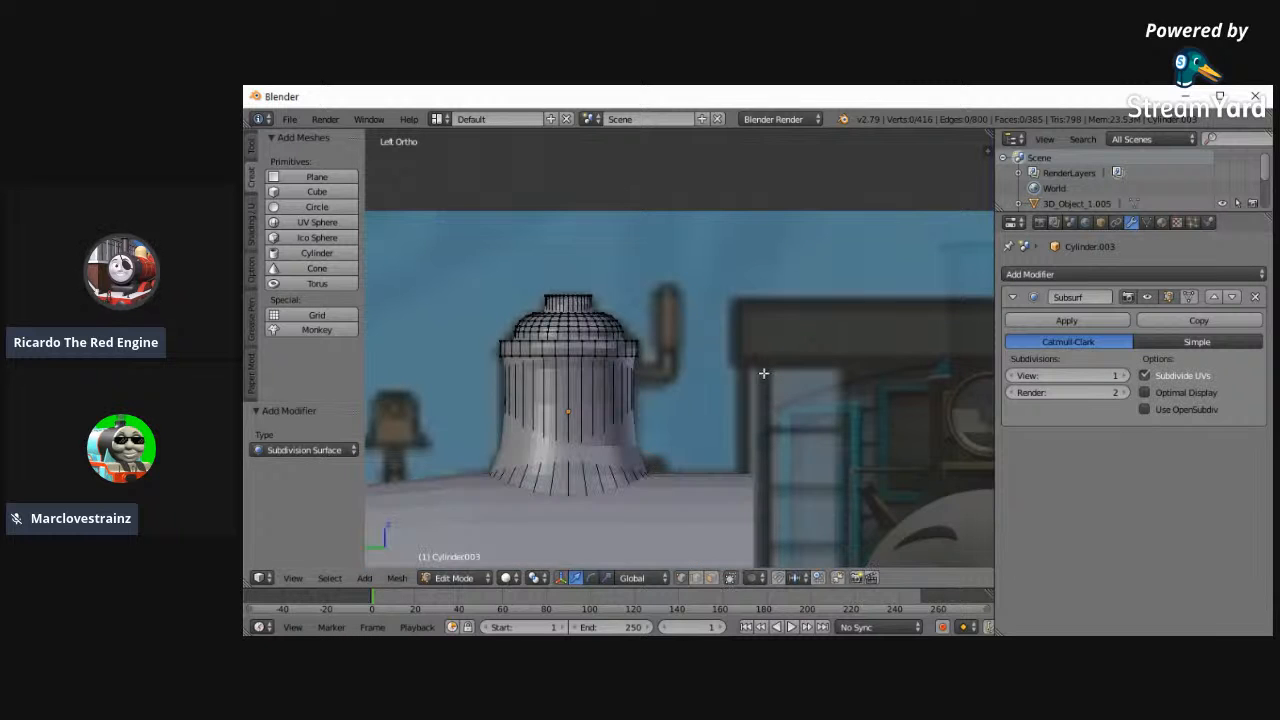
left_click(454, 577)
left_click(460, 560)
key("a")
middle_click_drag(575, 394, 776, 487)
scroll(731, 438, "up", 2)
middle_click_drag(731, 431, 809, 403)
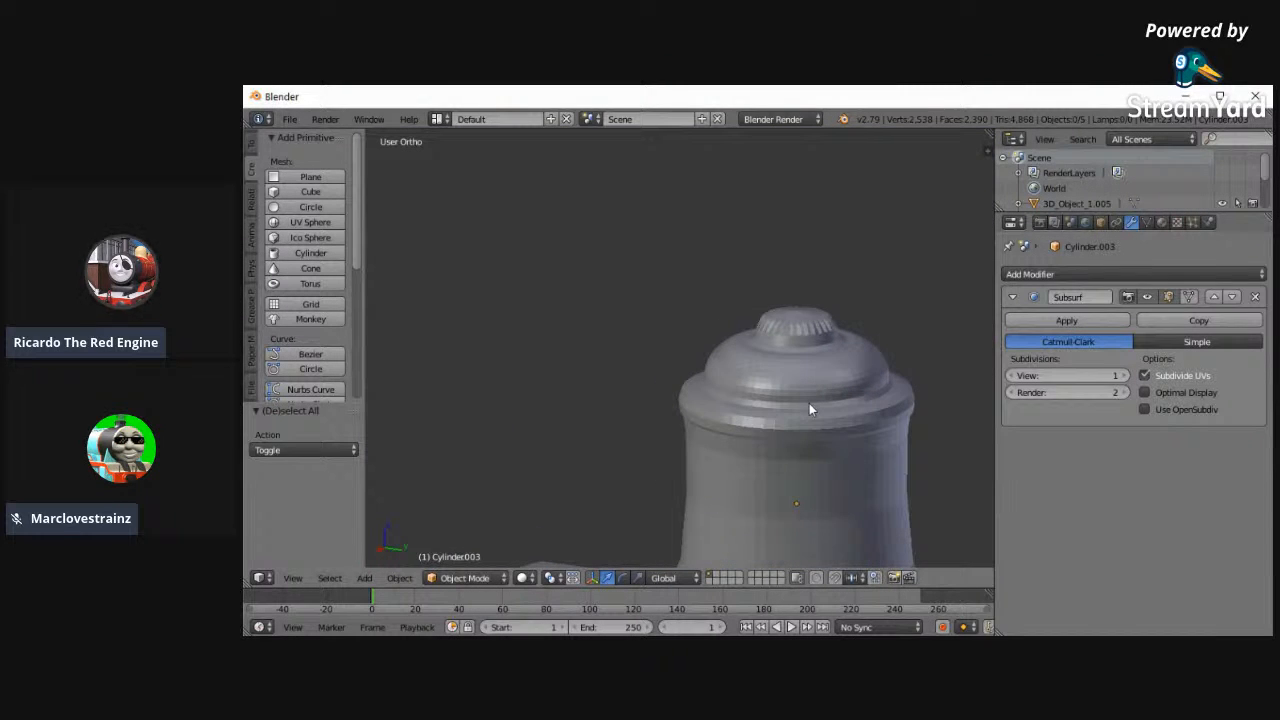
scroll(788, 502, "down", 2)
scroll(788, 500, "up", 2)
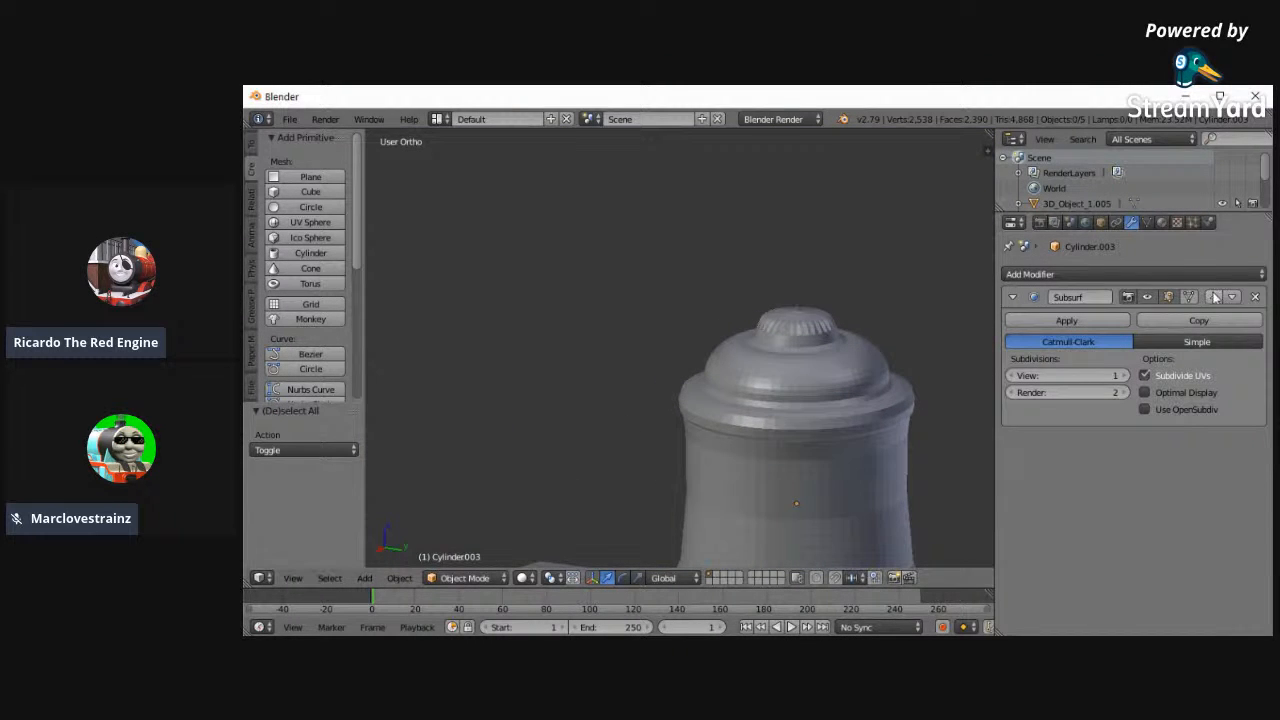
left_click(1255, 297)
- In the left wireframe view, snap the 3D cursor to the rear dome and add a cylinder there
middle_click_drag(770, 364, 490, 343)
left_click(294, 578)
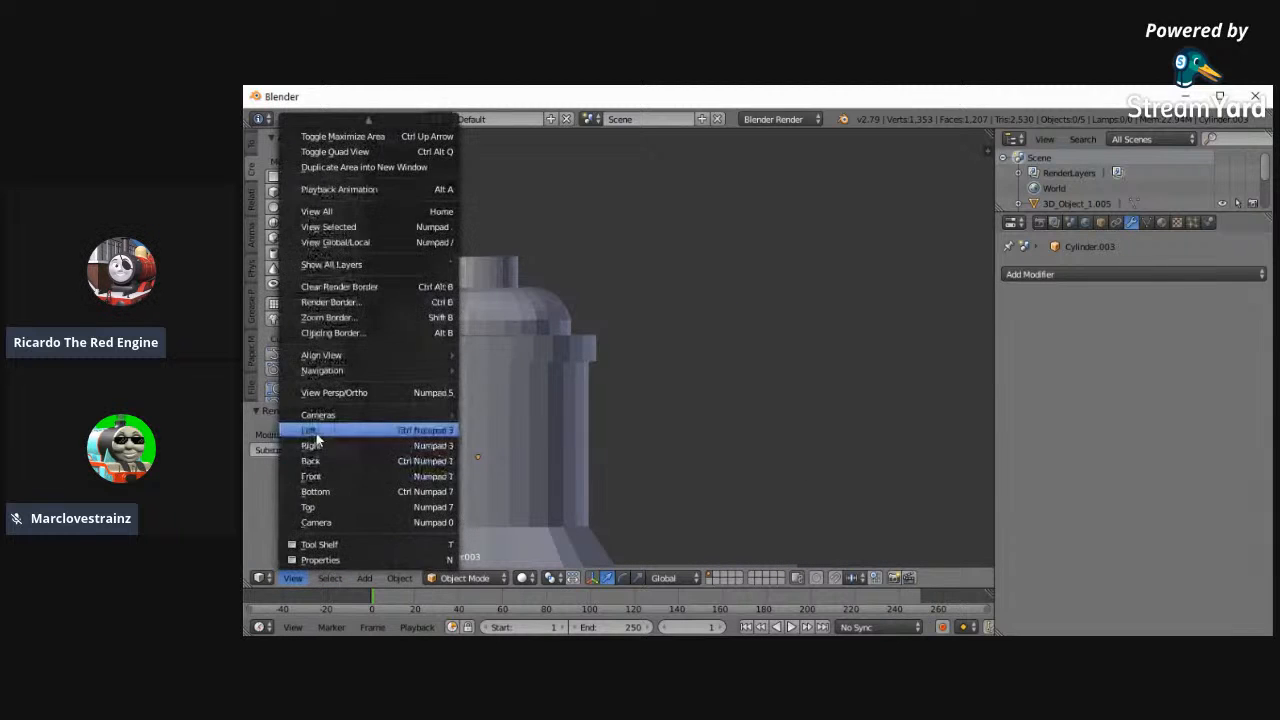
left_click(316, 431)
key("z")
right_click(540, 393)
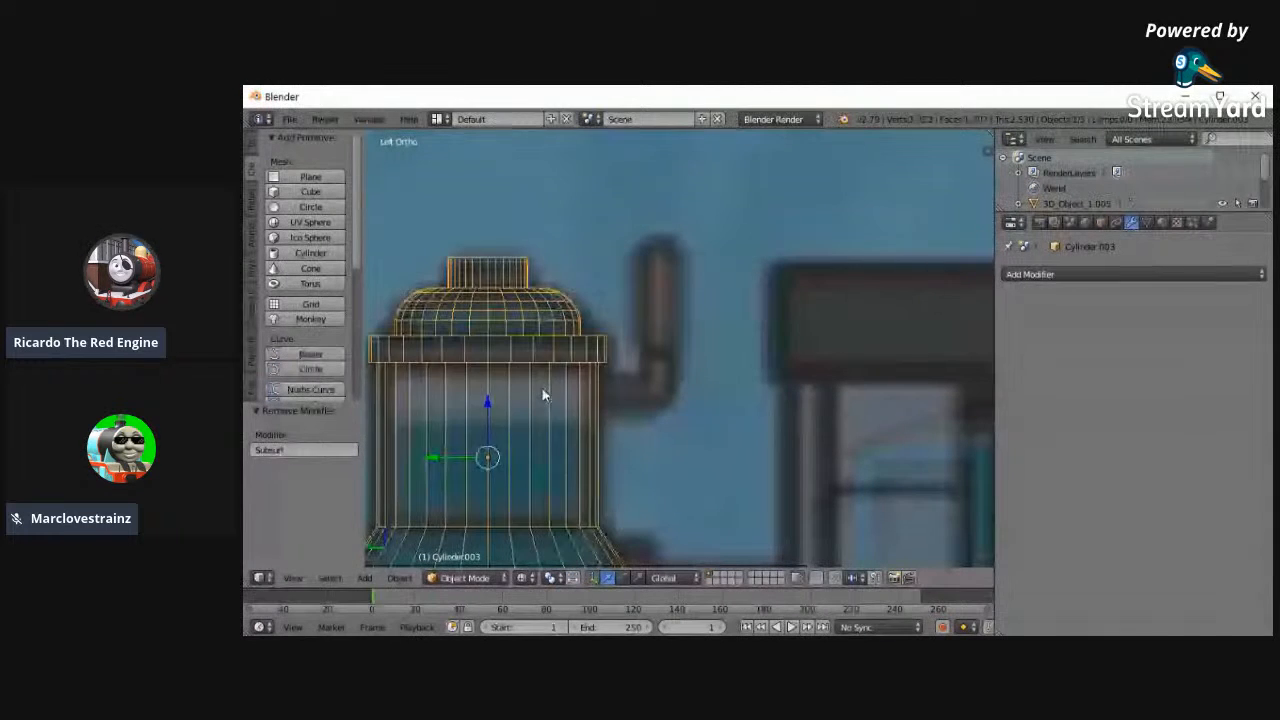
key("shift+s")
left_click(515, 456)
left_click(272, 253)
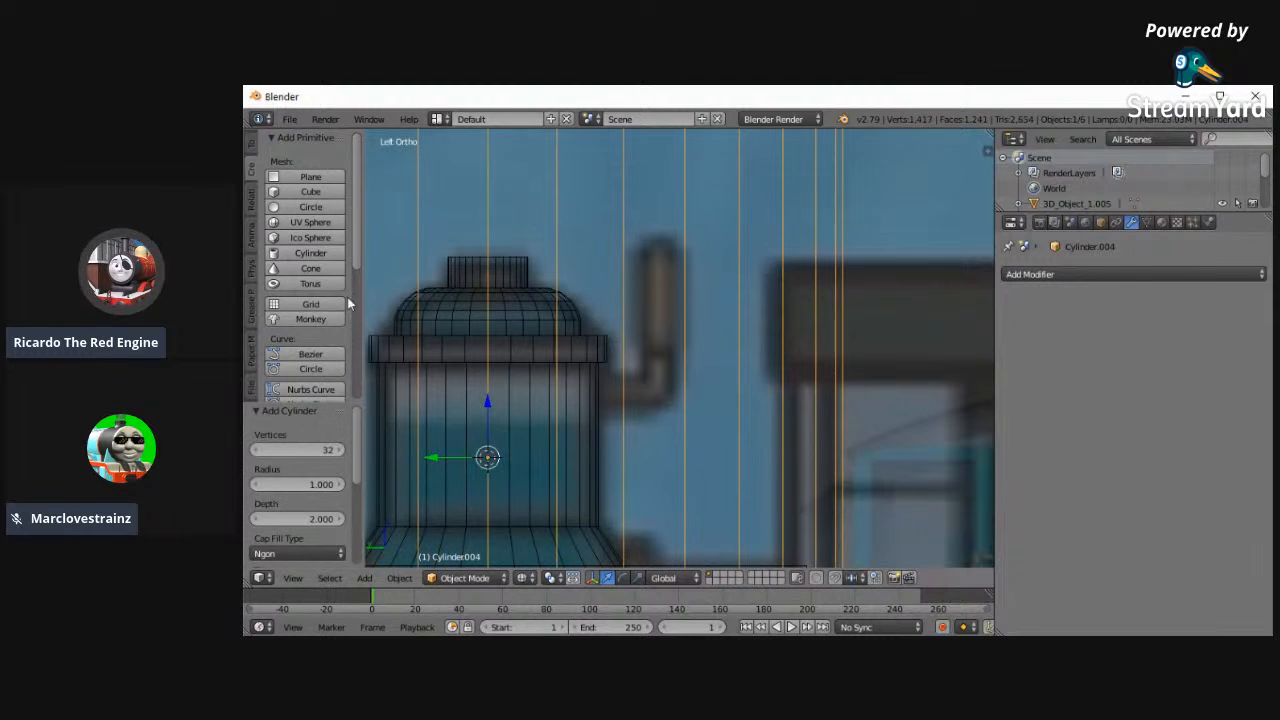
- Move the new cylinder -0.369 along Y and 0.198 along Z to the pipe beside the dome, and set its X rotation to 90°
key("g")
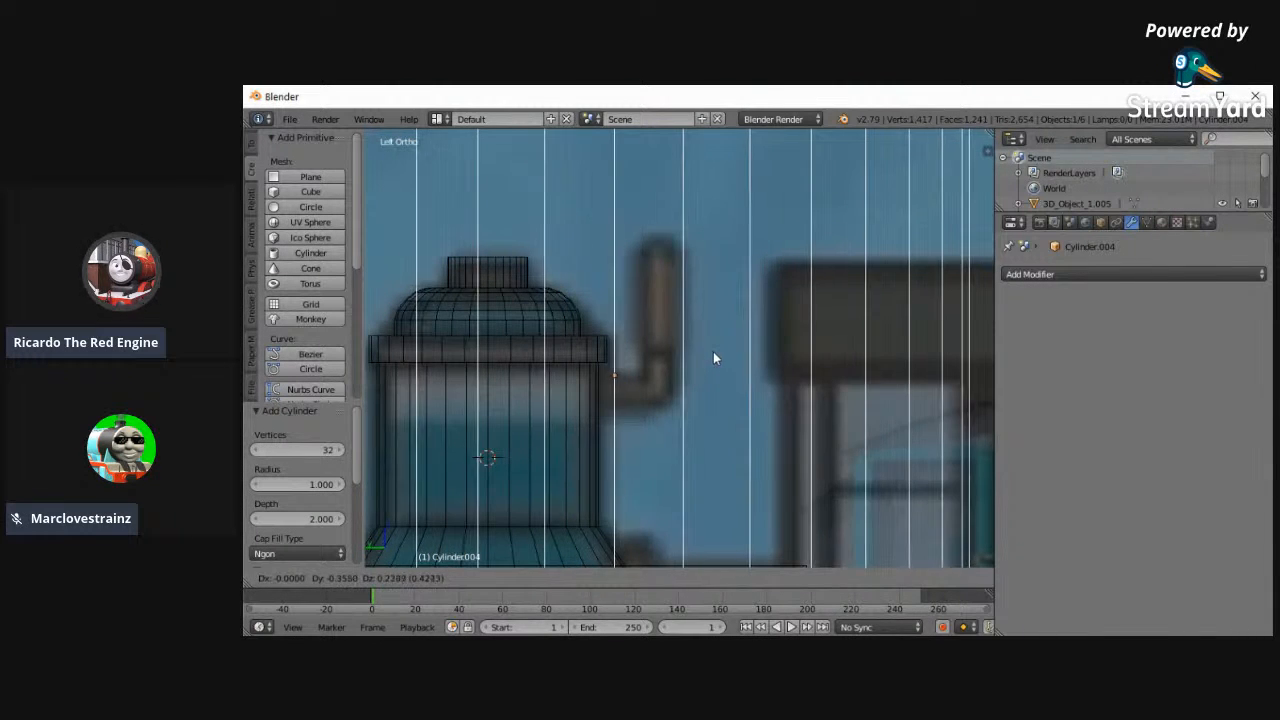
left_click(713, 363)
left_click(1102, 223)
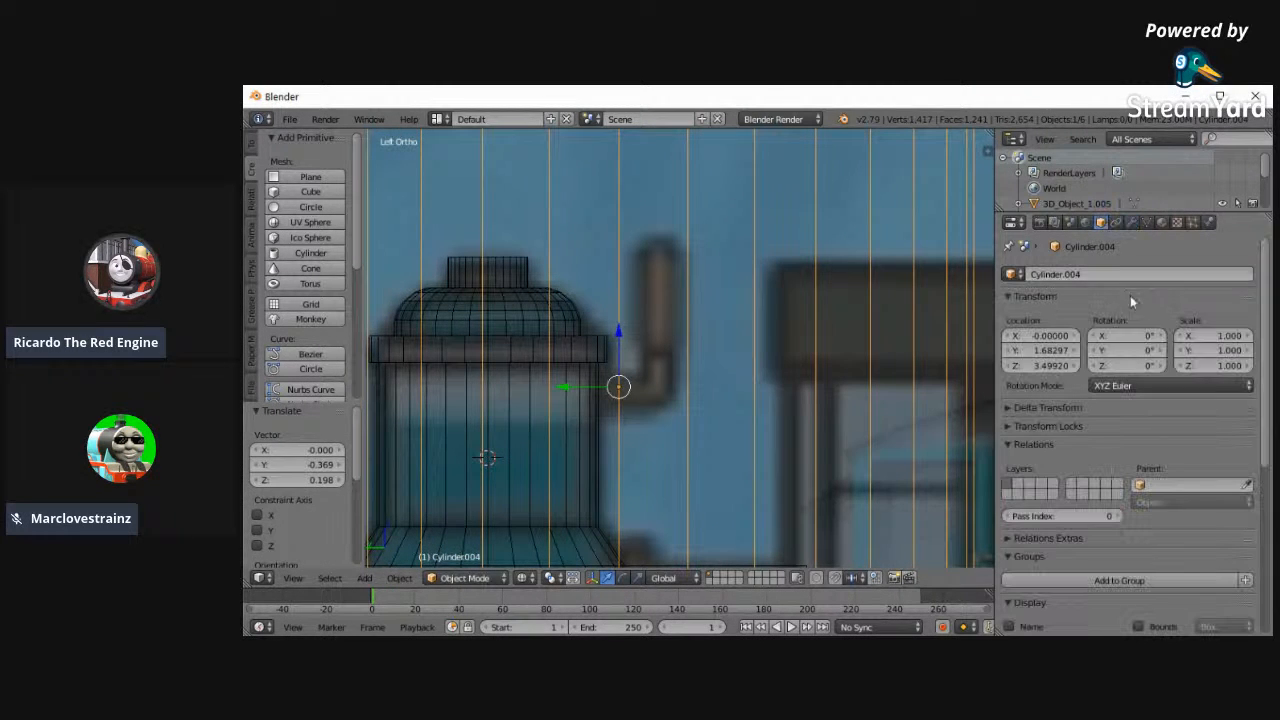
left_click_drag(1137, 335, 803, 309)
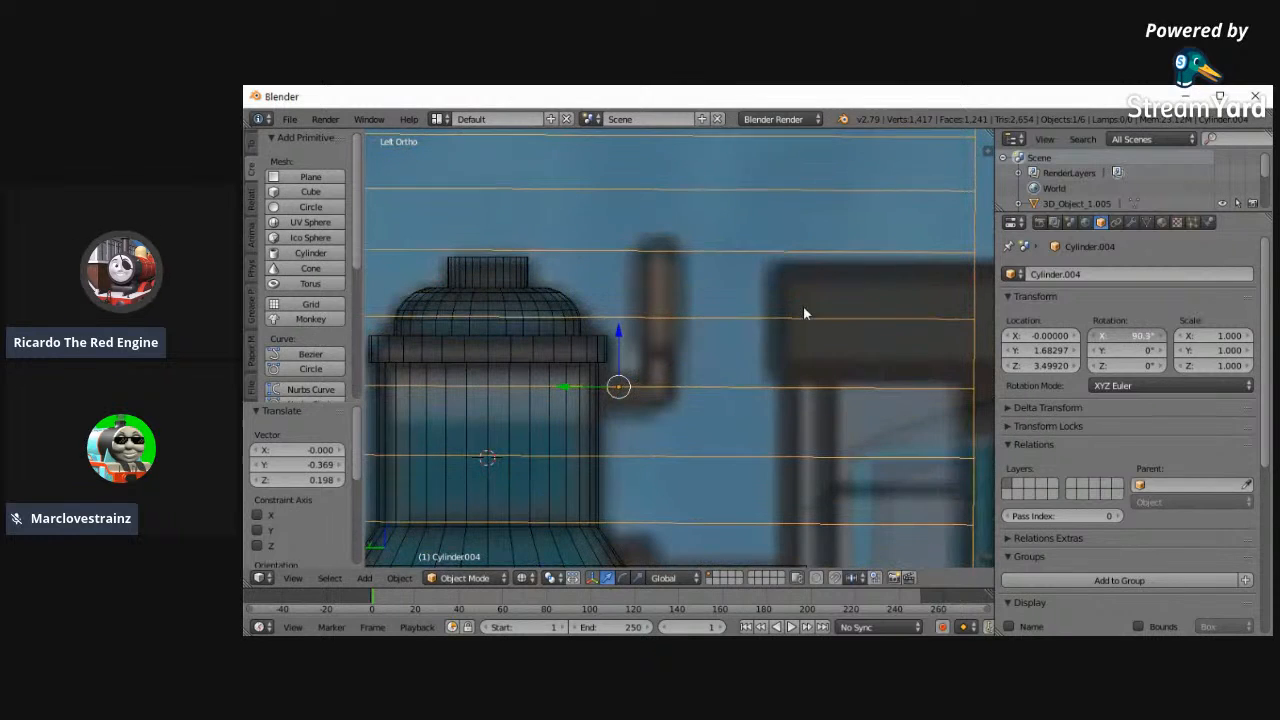
left_click(1130, 332)
type("90")
key("Return")
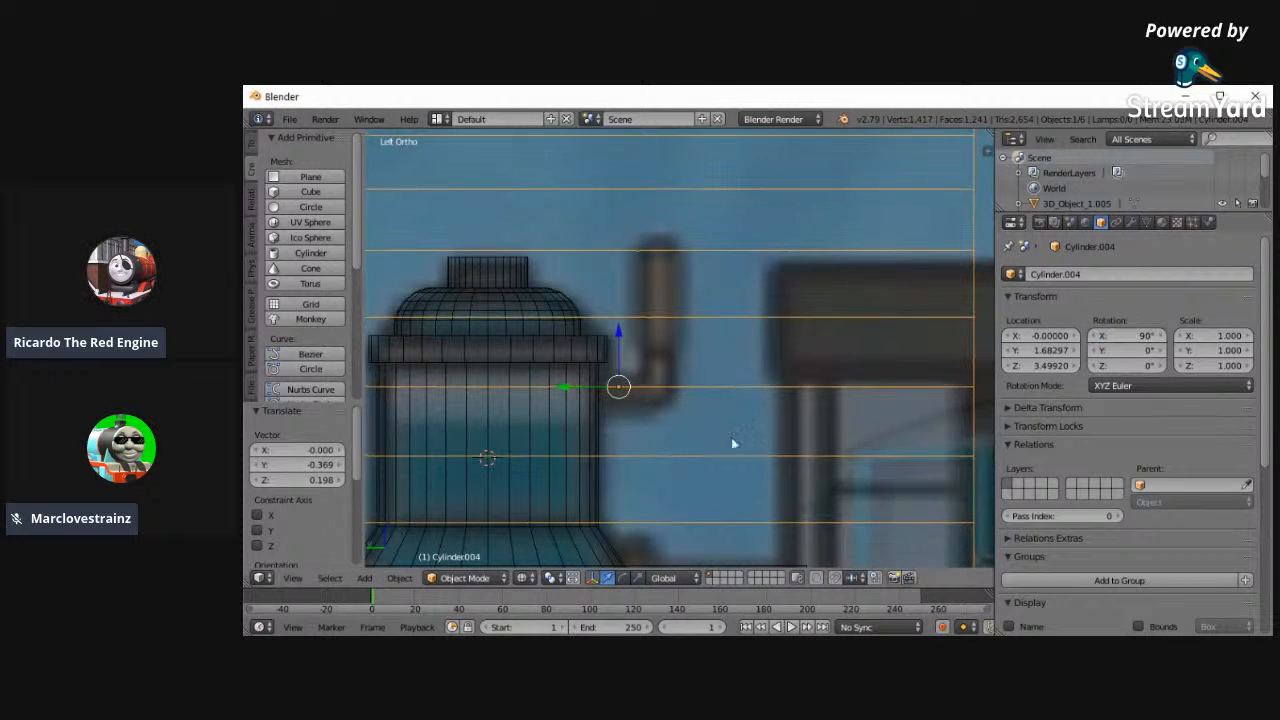
- In Edit Mode, scale the whole cylinder mesh to 0.034 to match the reference pipe's thickness
scroll(591, 463, "up", 2)
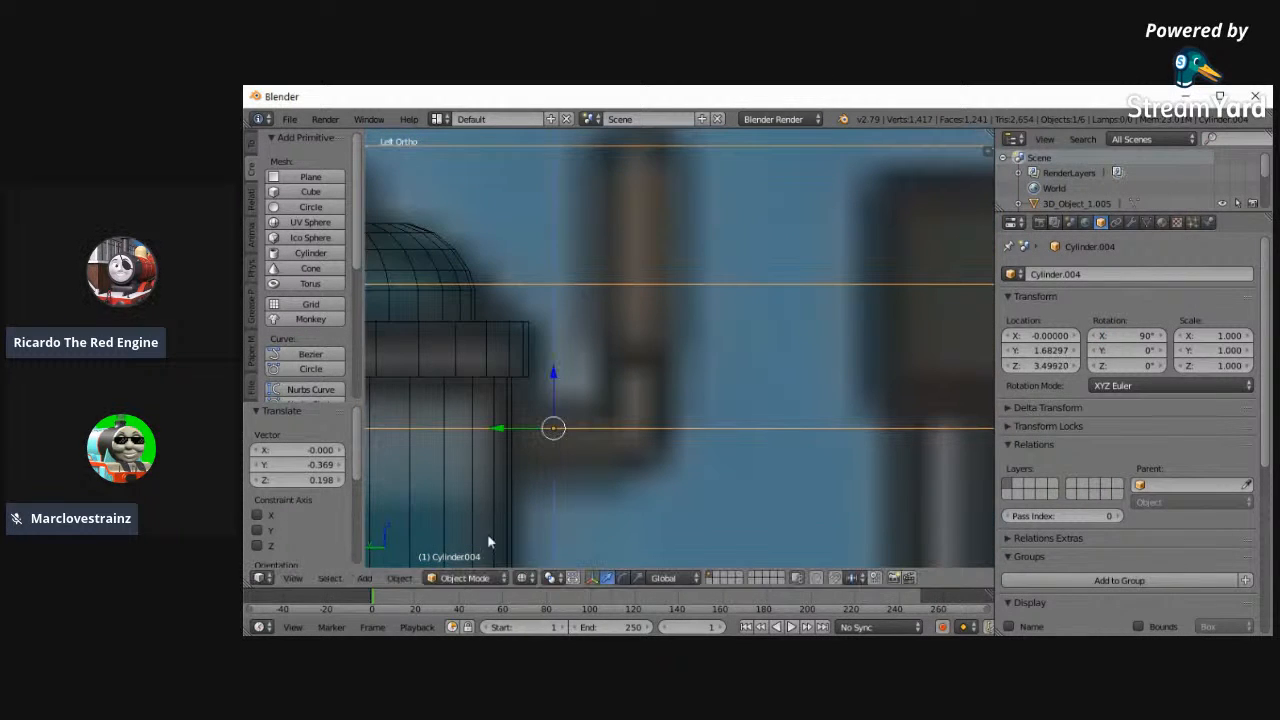
left_click(465, 578)
left_click(450, 549)
key("s")
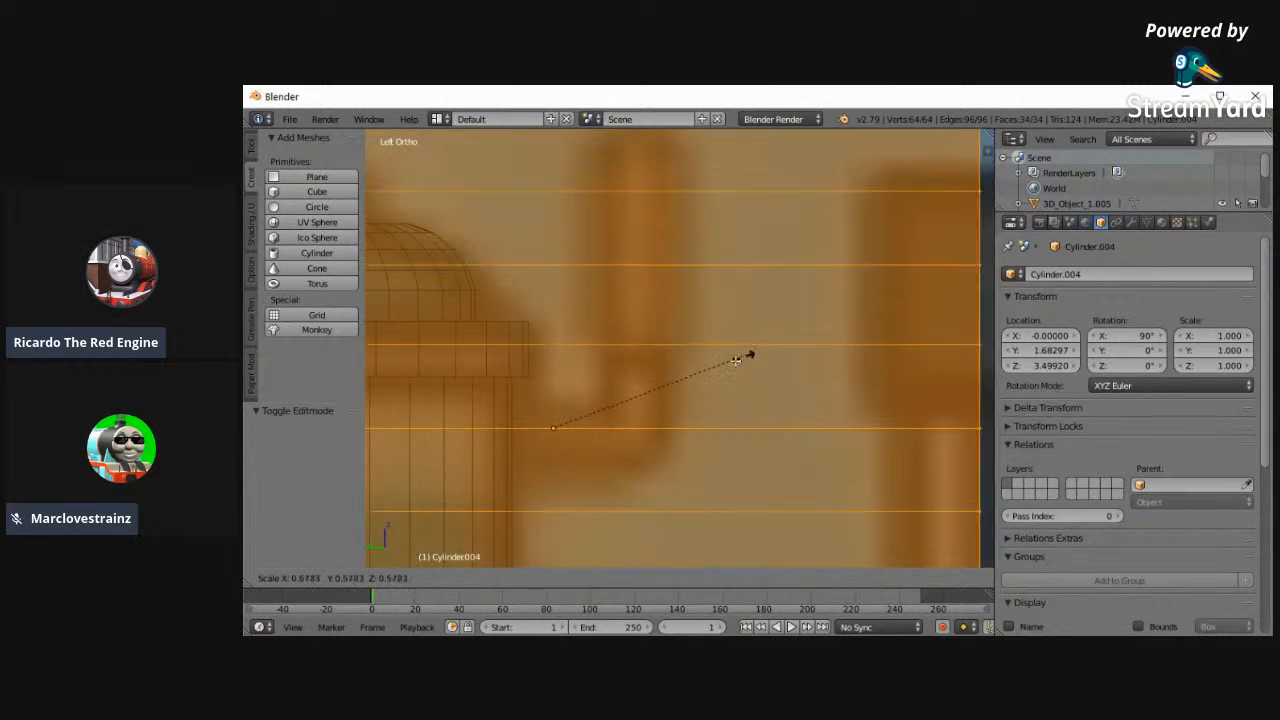
left_click(562, 430)
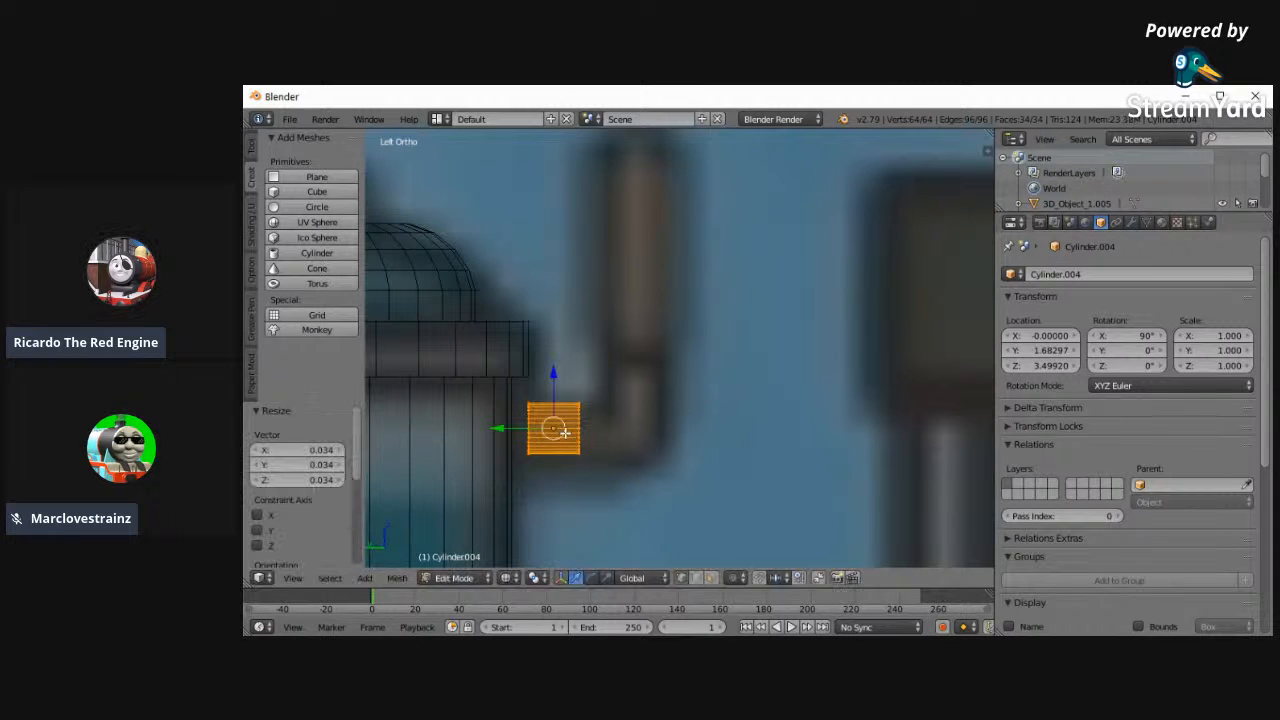
- Select the small cylinder's dome-side end loop and move it along Y into the rear dome's wall
key("a")
key("c")
mouse_move(525, 423)
left_mouse_down()
mouse_move(517, 406)
mouse_move(520, 477)
left_mouse_up()
right_click(520, 477)
left_click_drag(483, 438, 452, 436)
- Select the cylinder's free end loop, move it -0.084 along Y, and pull it back 0.043 to the start of the bend
key("a")
key("a")
key("c")
mouse_move(580, 410)
left_mouse_down()
mouse_move(579, 456)
mouse_move(591, 429)
mouse_move(610, 430)
left_mouse_up()
right_click(581, 441)
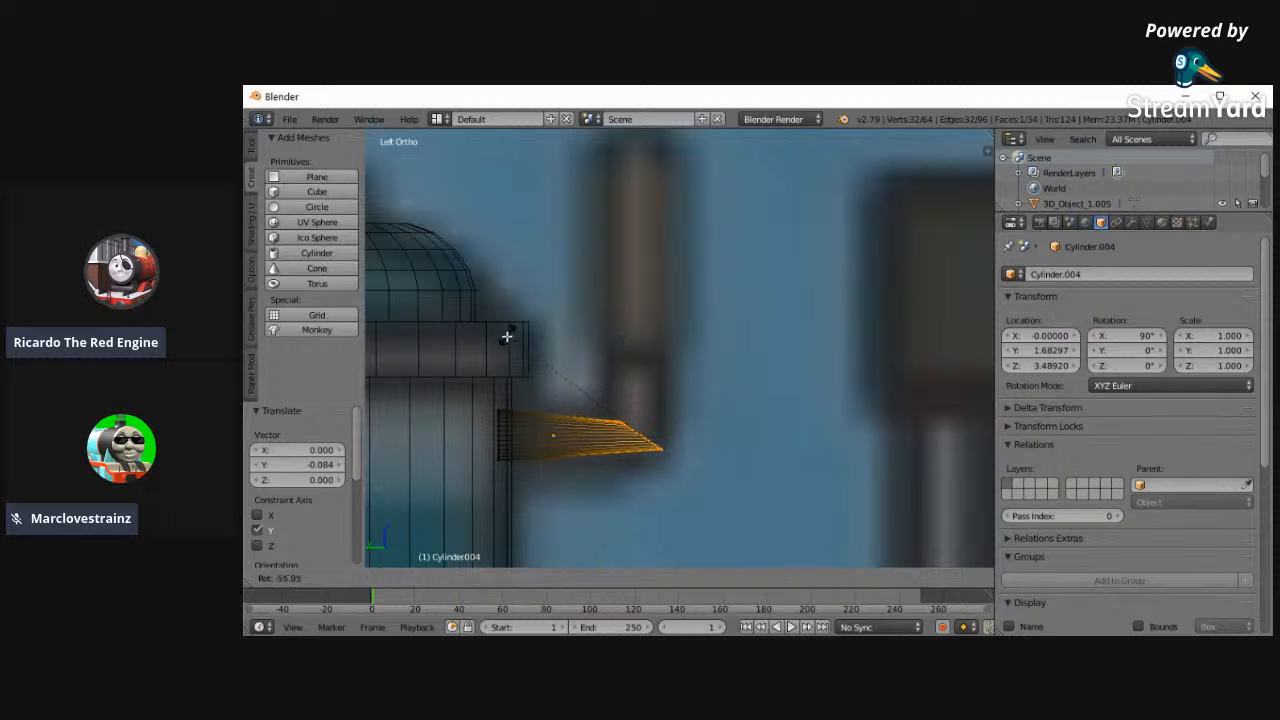
key("Escape")
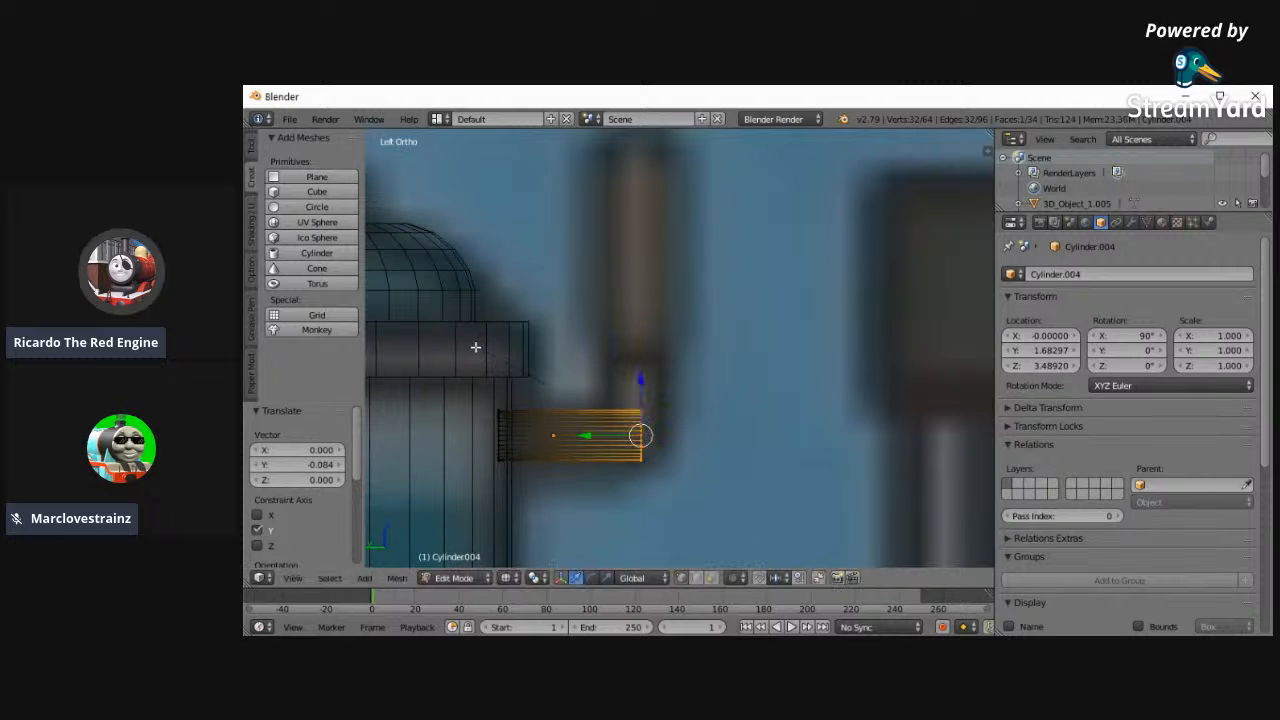
left_click_drag(584, 436, 558, 434)
- Extrude the pipe's free end 0.073 and rotate the new end loop -91° to face upward
key("e")
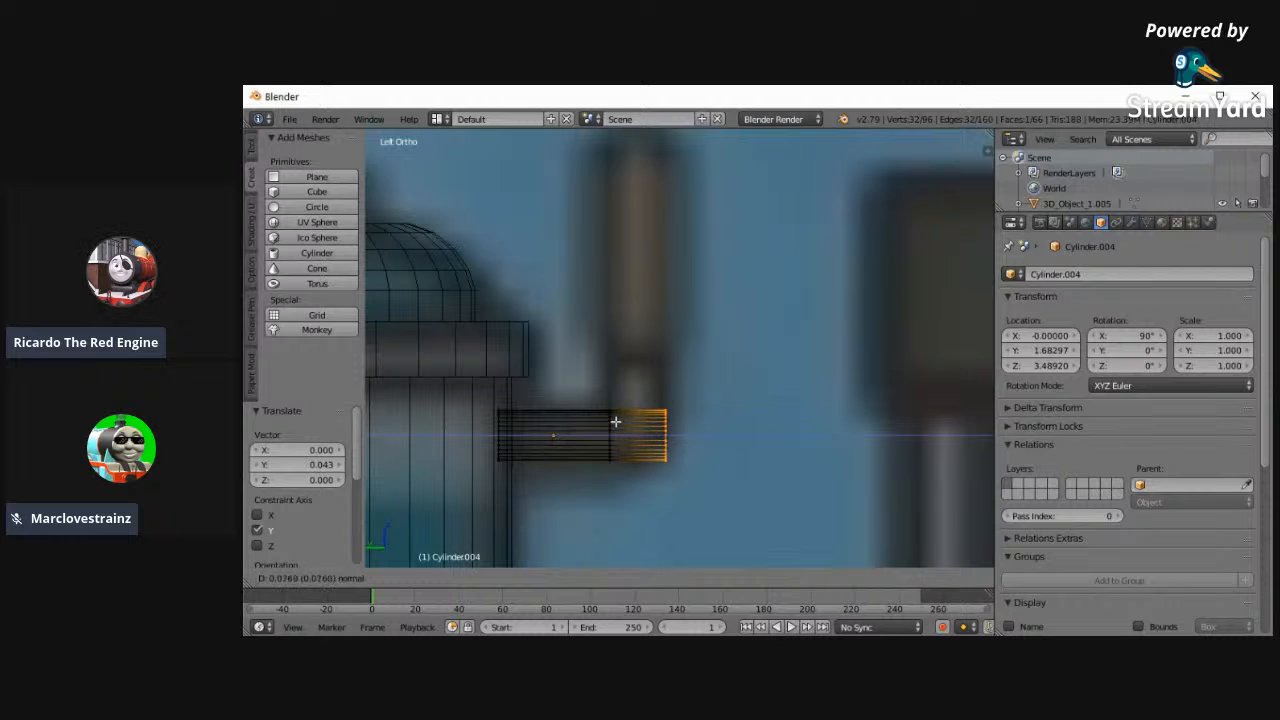
left_click(613, 422)
key("r")
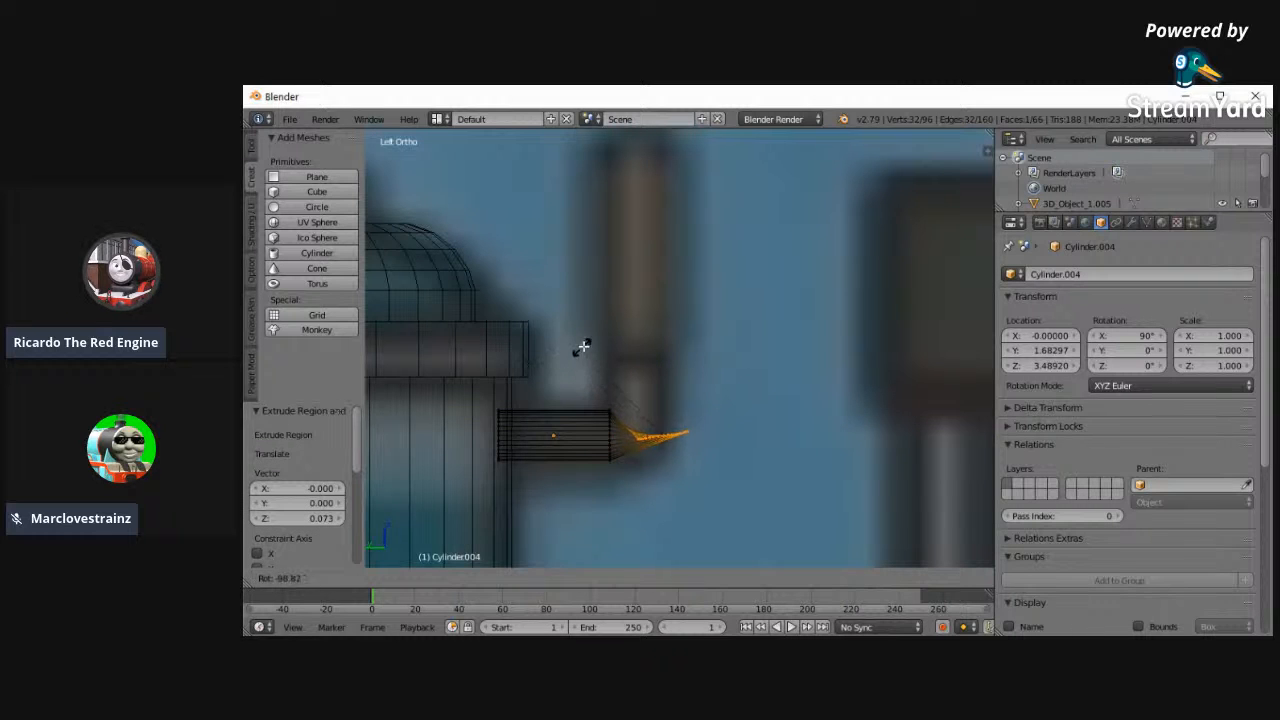
left_click(595, 341)
- Move the rotated end loop 0.036 along Y and 0.041 along Z, level it, and lower it 0.002 to shape the elbow
key("g")
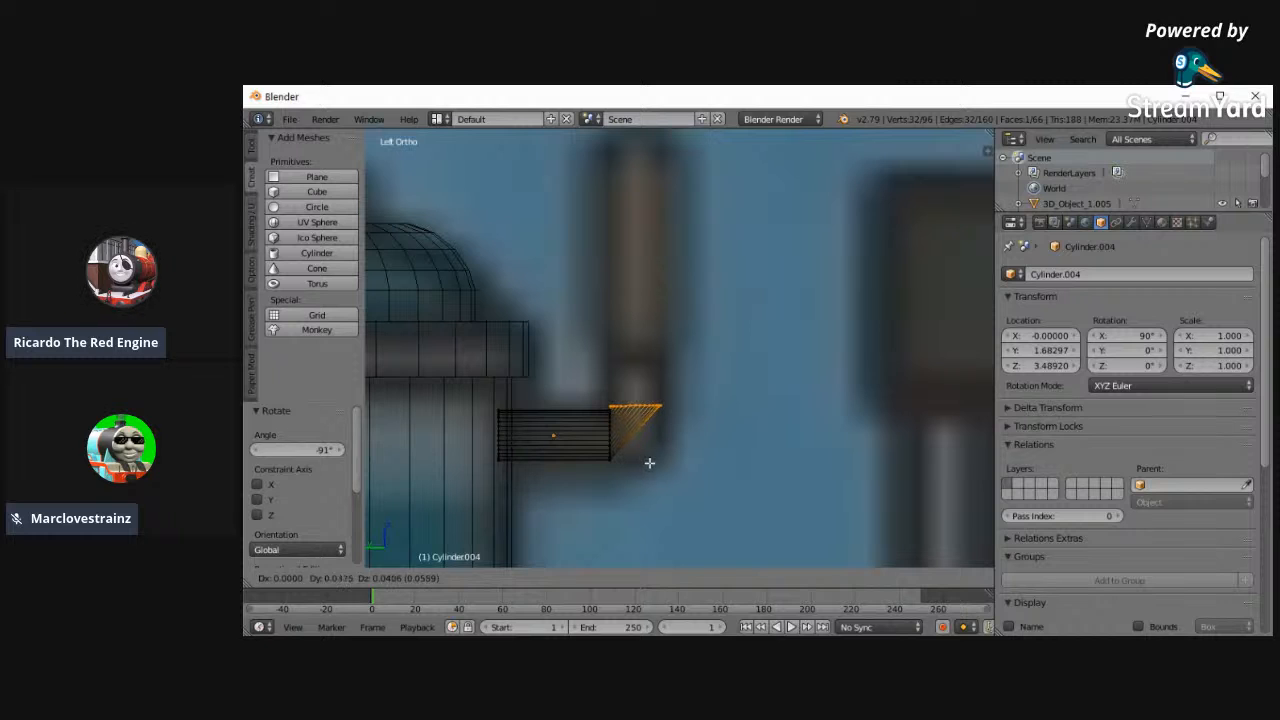
left_click(649, 463)
key("r")
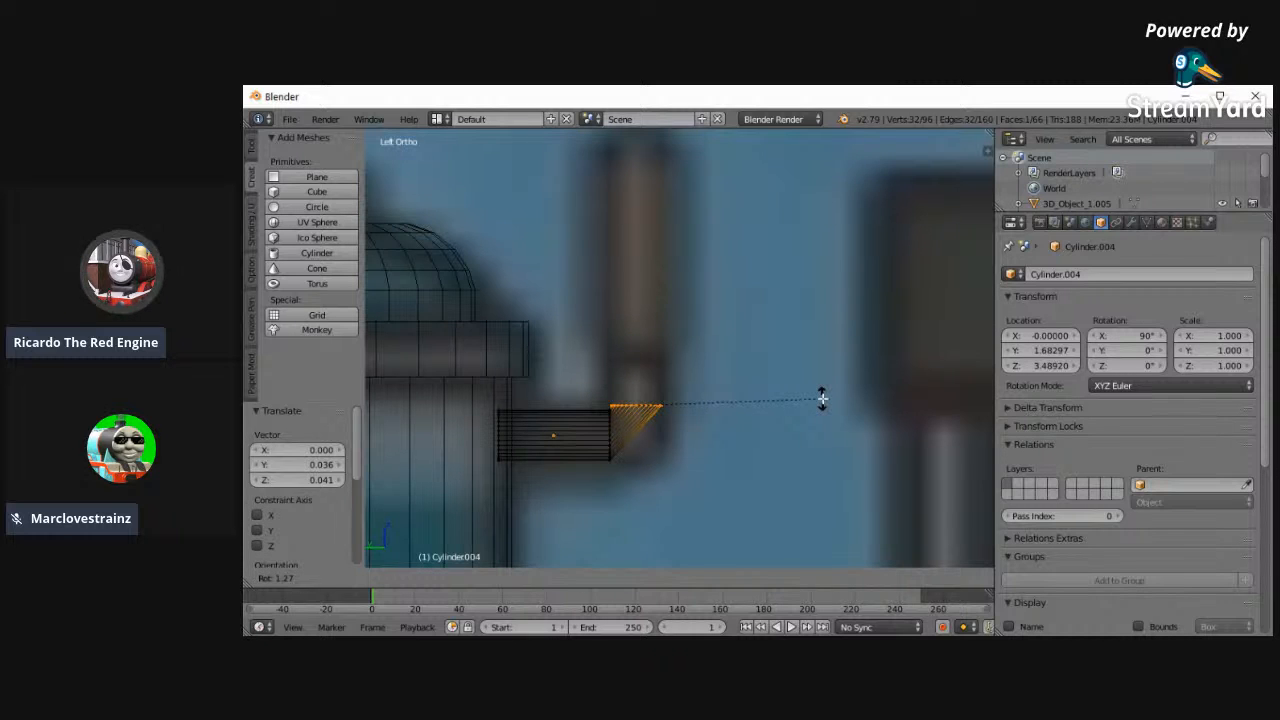
left_click(822, 399)
left_click_drag(636, 361, 640, 363)
- Extrude the elbow's end 0.069 upward, and extrude a further loop scaled to 1.218 for the wider section
key("e")
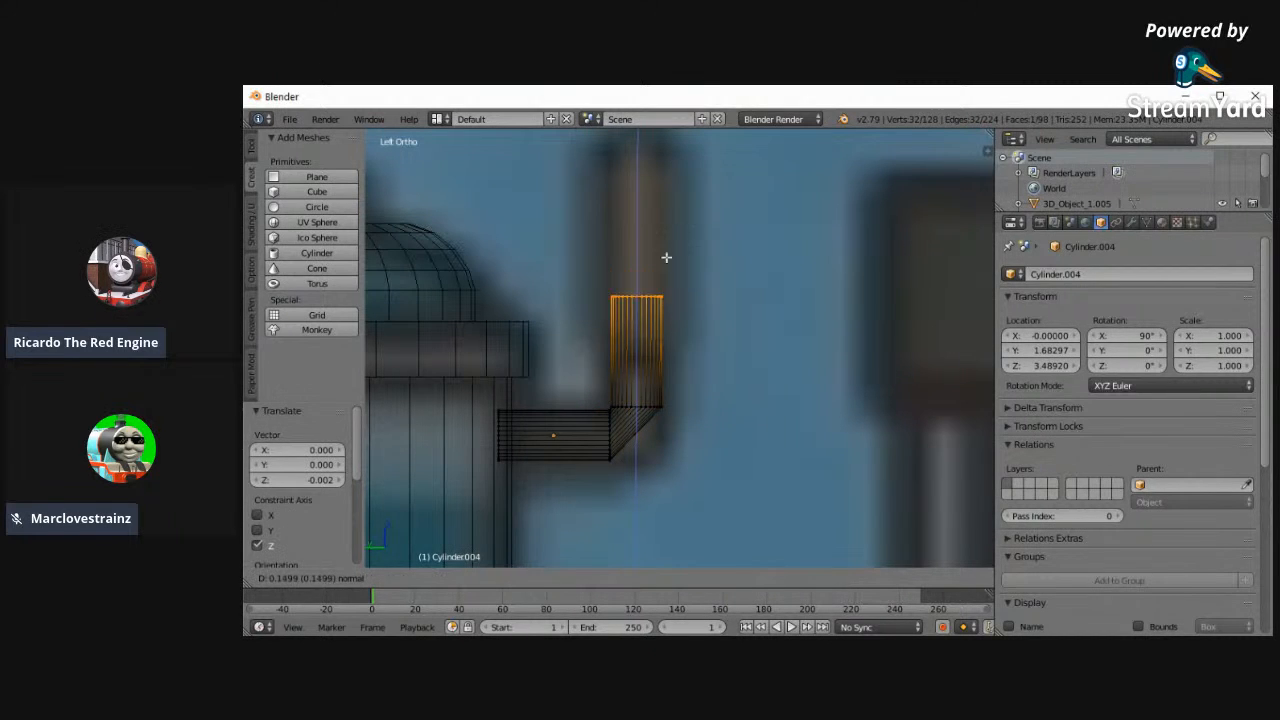
left_click(693, 318)
scroll(665, 346, "up", 2, "shift")
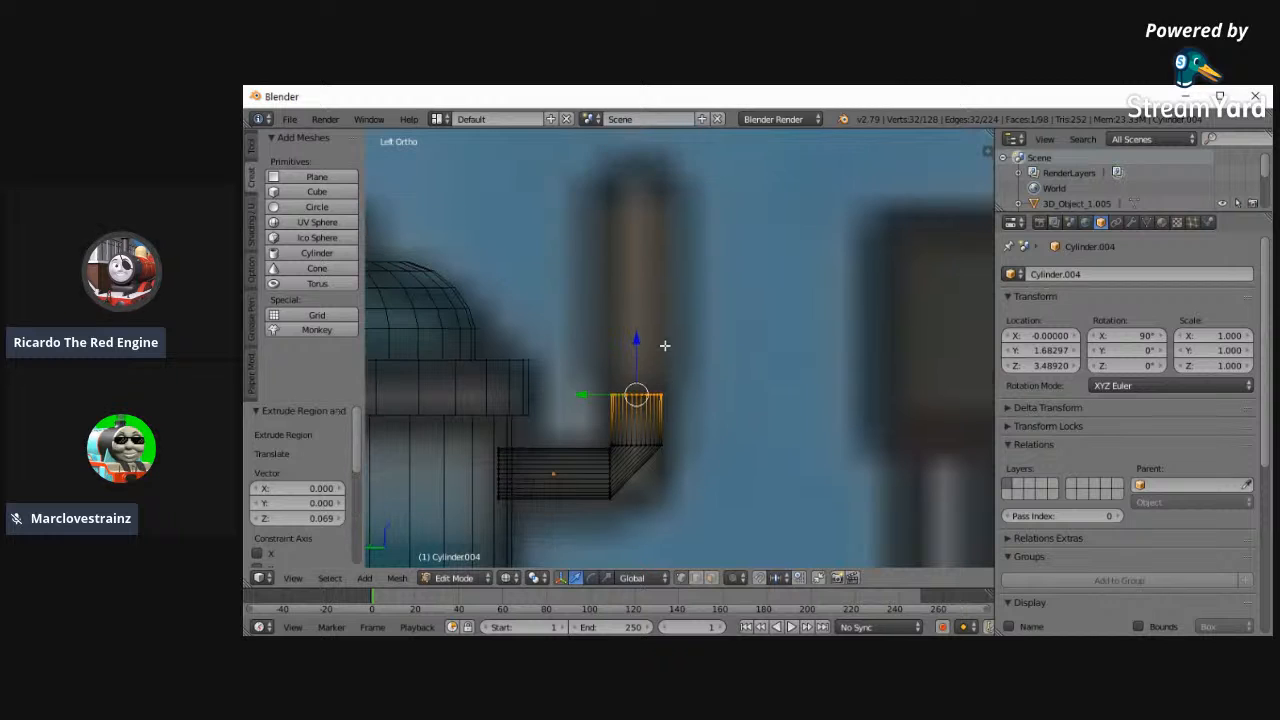
key("e")
key("s")
left_click(568, 330)
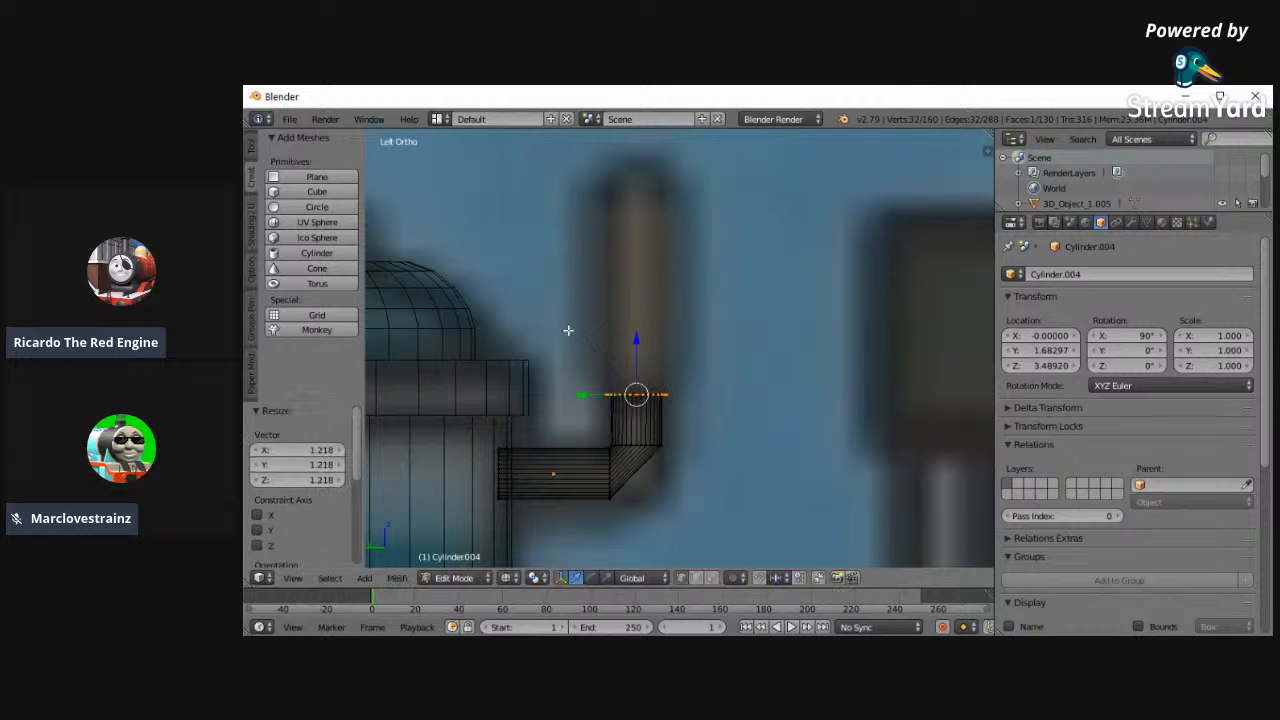
- Extrude the widened loop 0.317 upward and round its top with a 0.038 bevel using 7 segments
key("e")
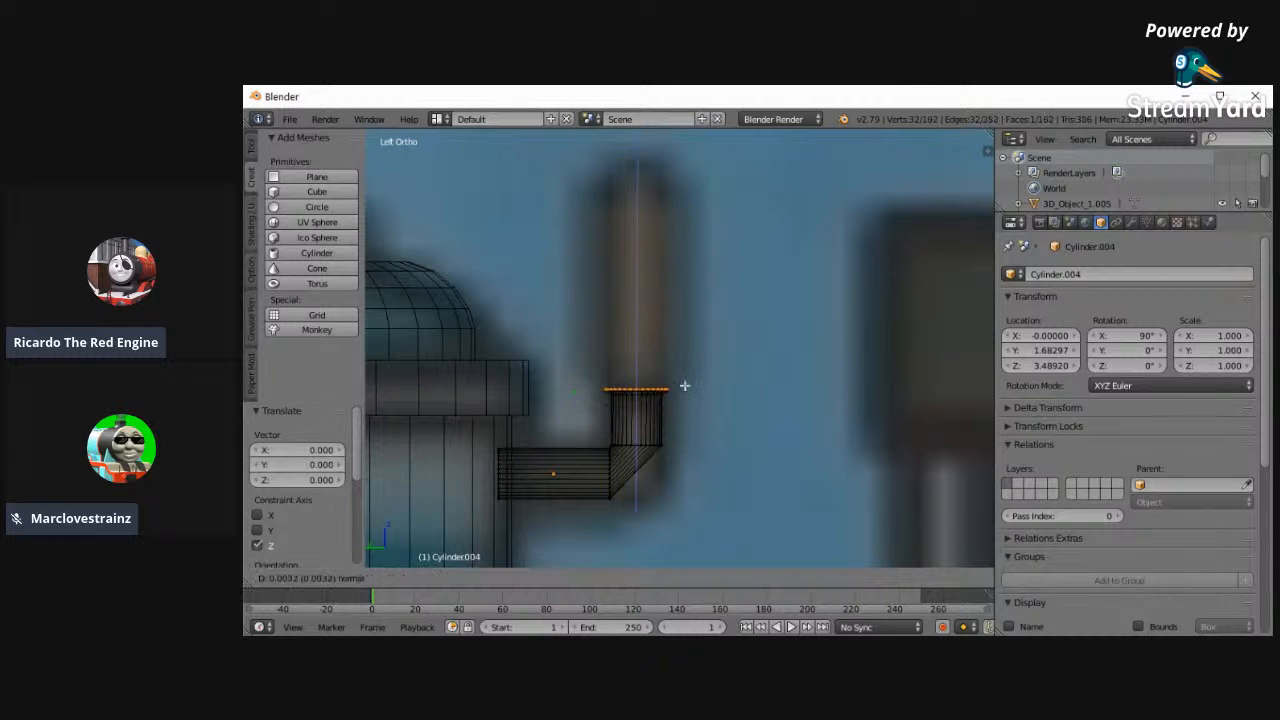
left_click(694, 195)
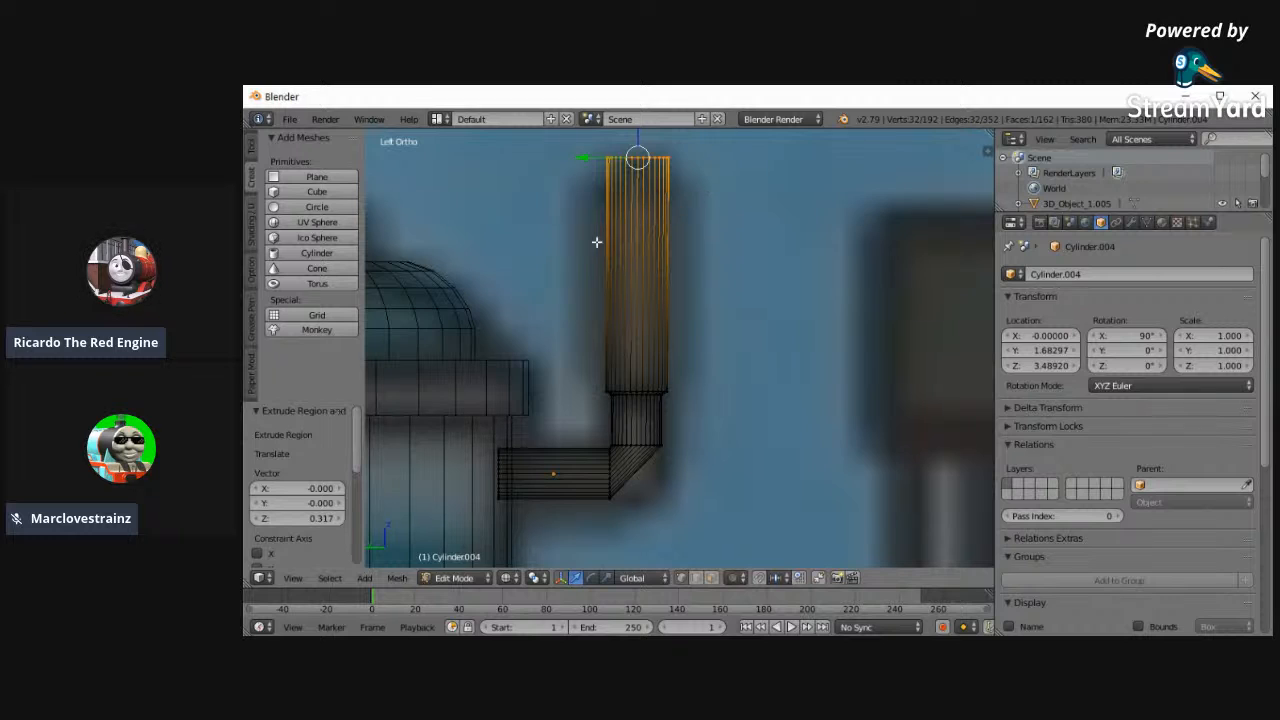
scroll(478, 298, "up", 6, "shift")
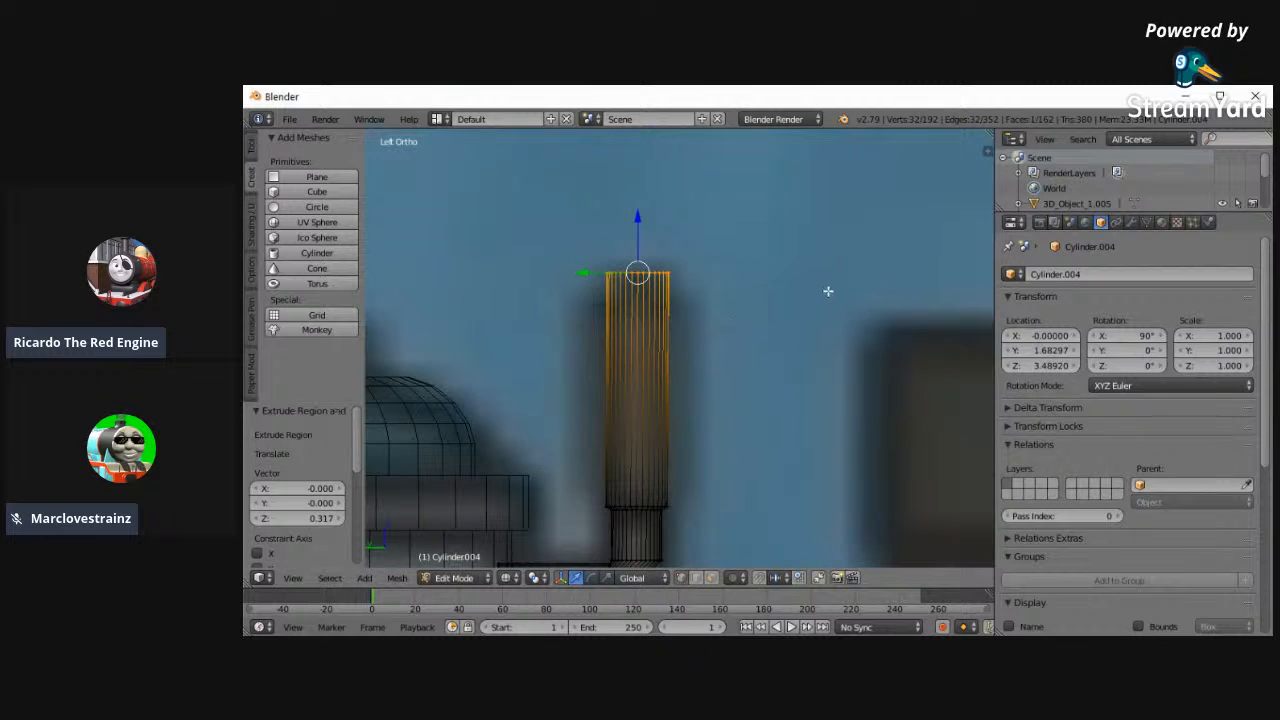
key("ctrl+b")
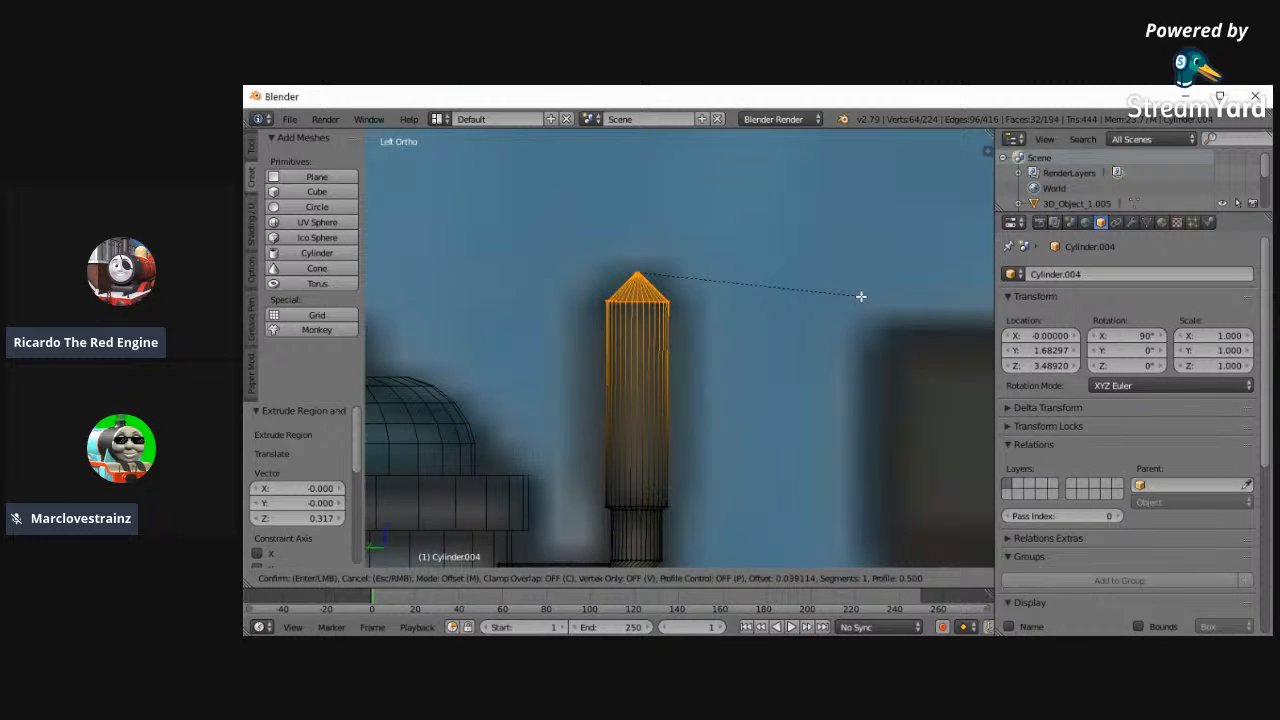
scroll(860, 296, "up", 6)
left_click(860, 296)
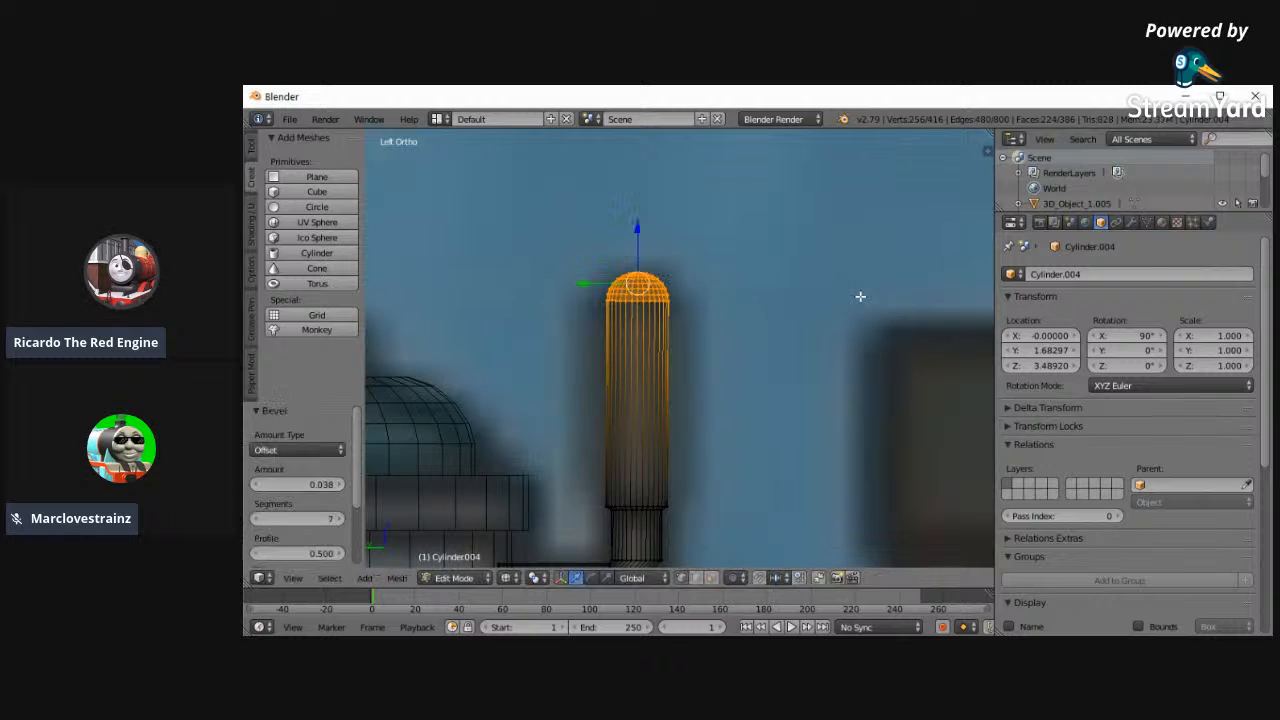
- Box-select the bottom edge loop of the pipe's wide upper section and raise it slightly along Z
key("a")
key("b")
left_click_drag(591, 494, 695, 507)
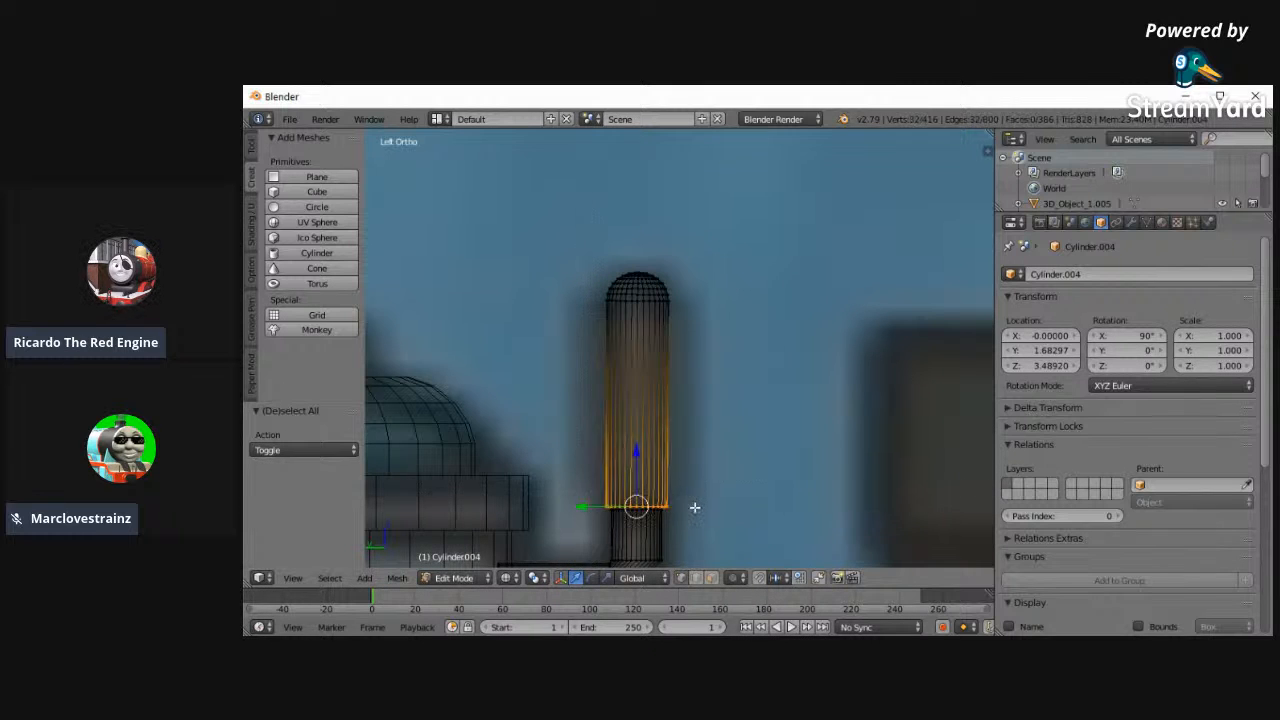
- Add an edge loop in the taper below the wide section, scale it to round the transition, and deselect everything
key("ctrl+r")
left_click(622, 498)
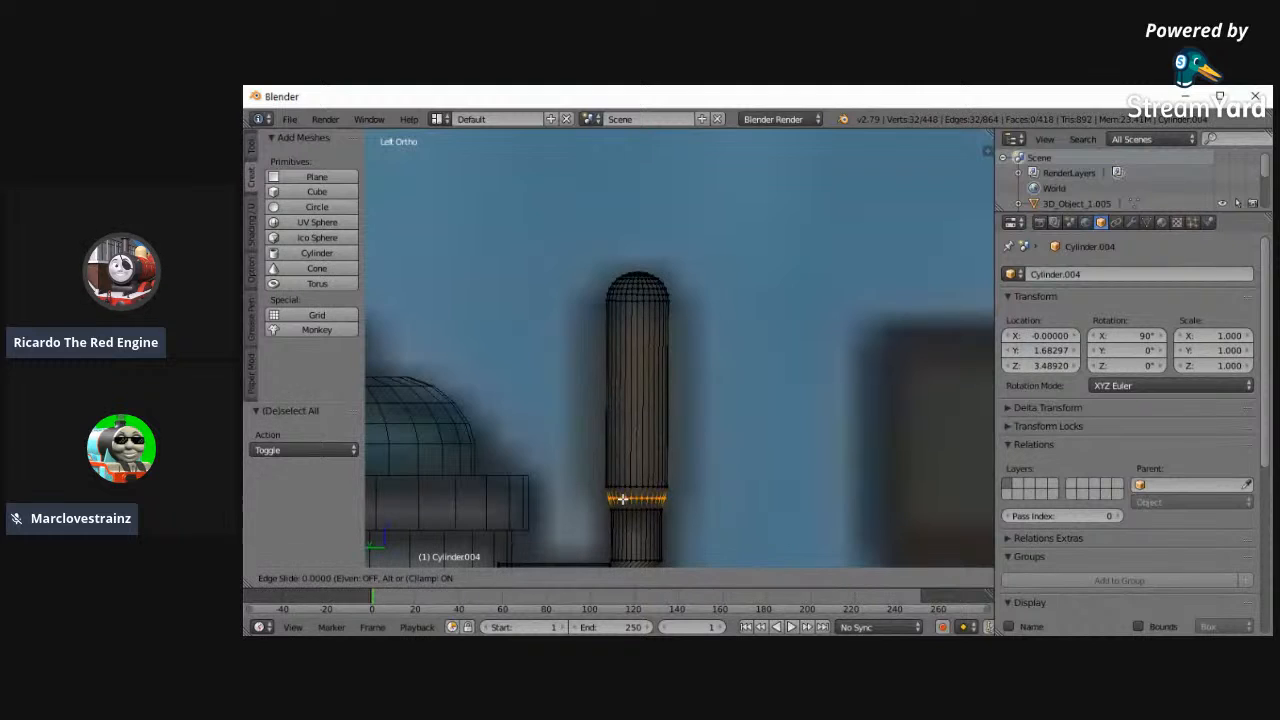
left_click(516, 498)
key("s")
left_click(517, 482)
key("a")
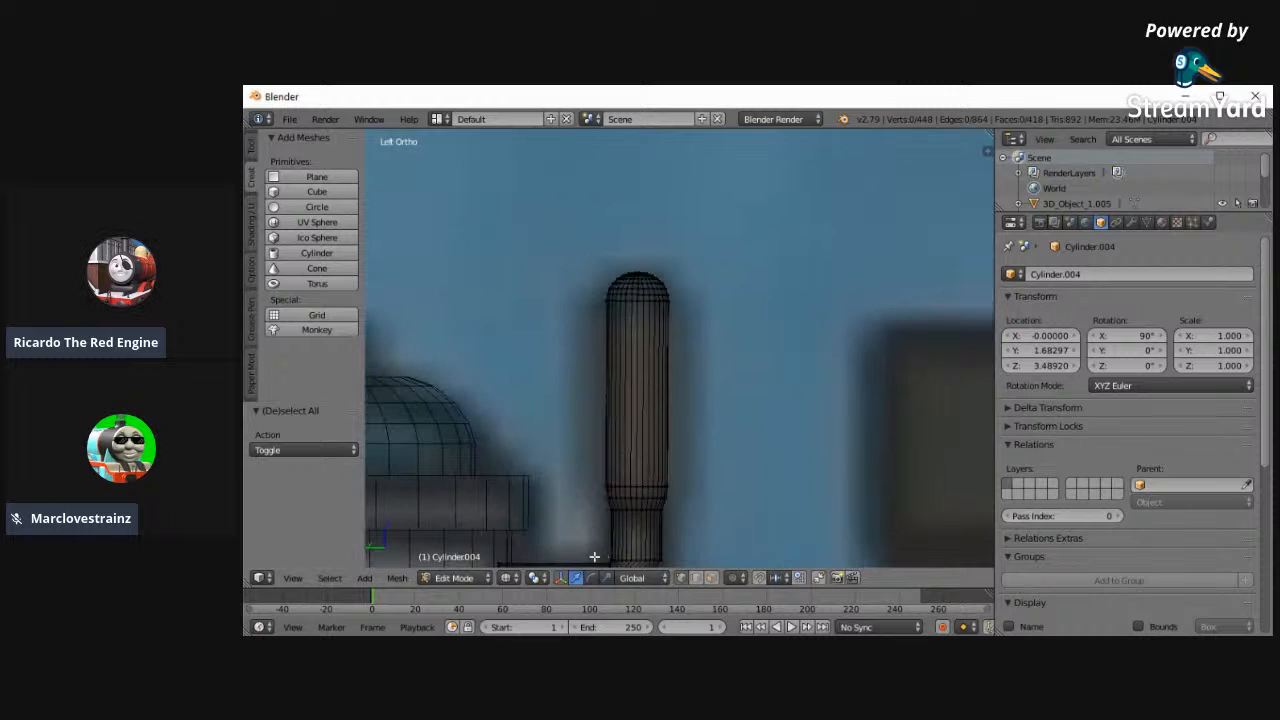
scroll(576, 466, "down", 4, "shift")
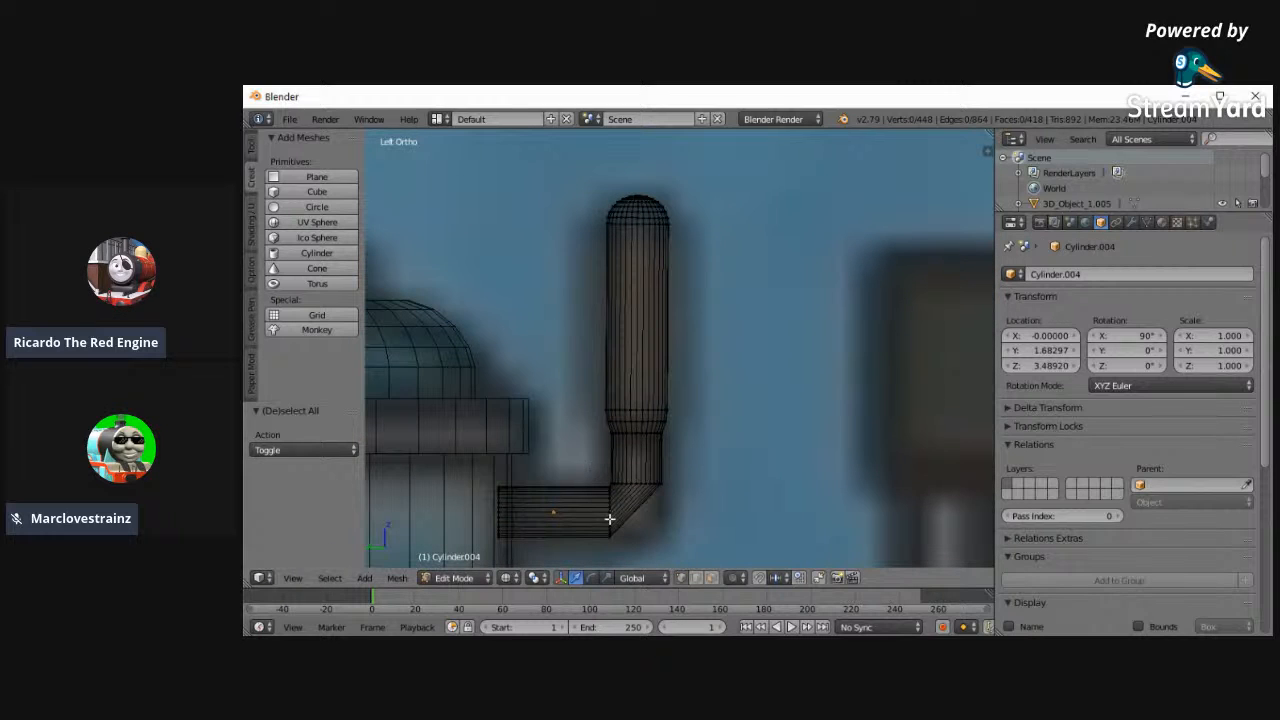
- Try to round the pipe's elbow with an extra edge loop scaled to 1.153 and shifted outward, and undo it
key("b")
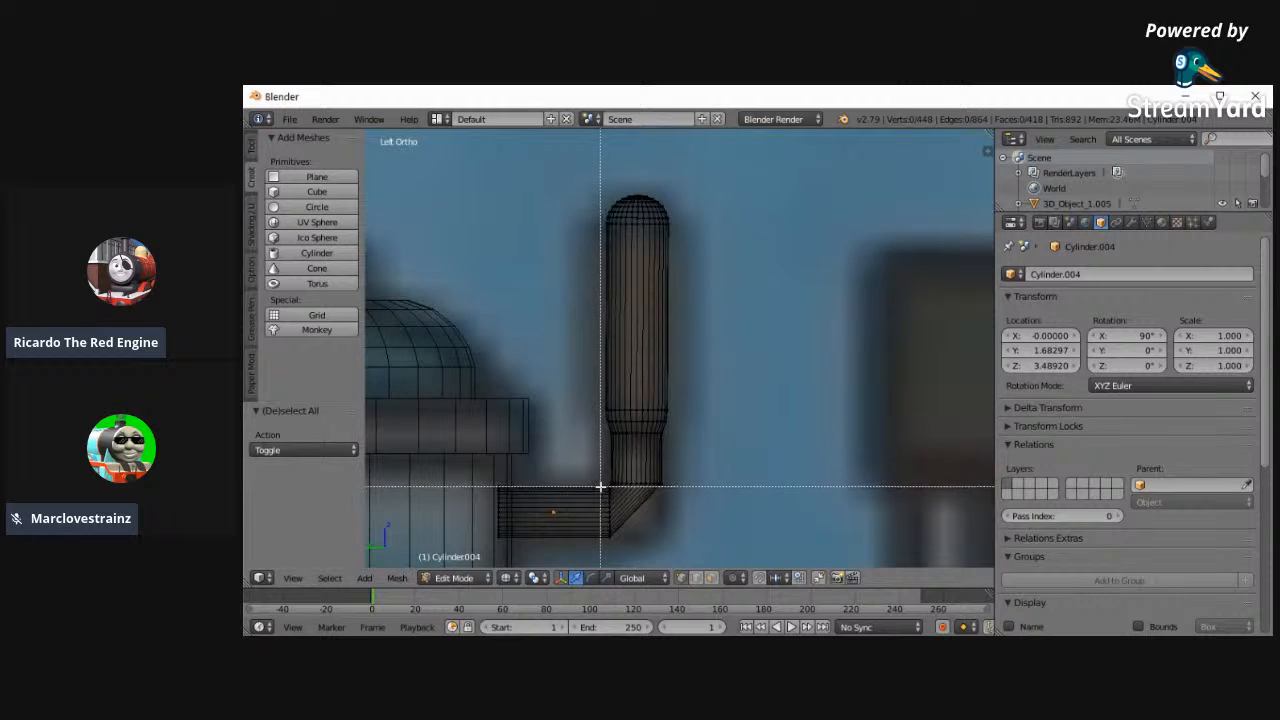
left_click_drag(601, 486, 618, 543)
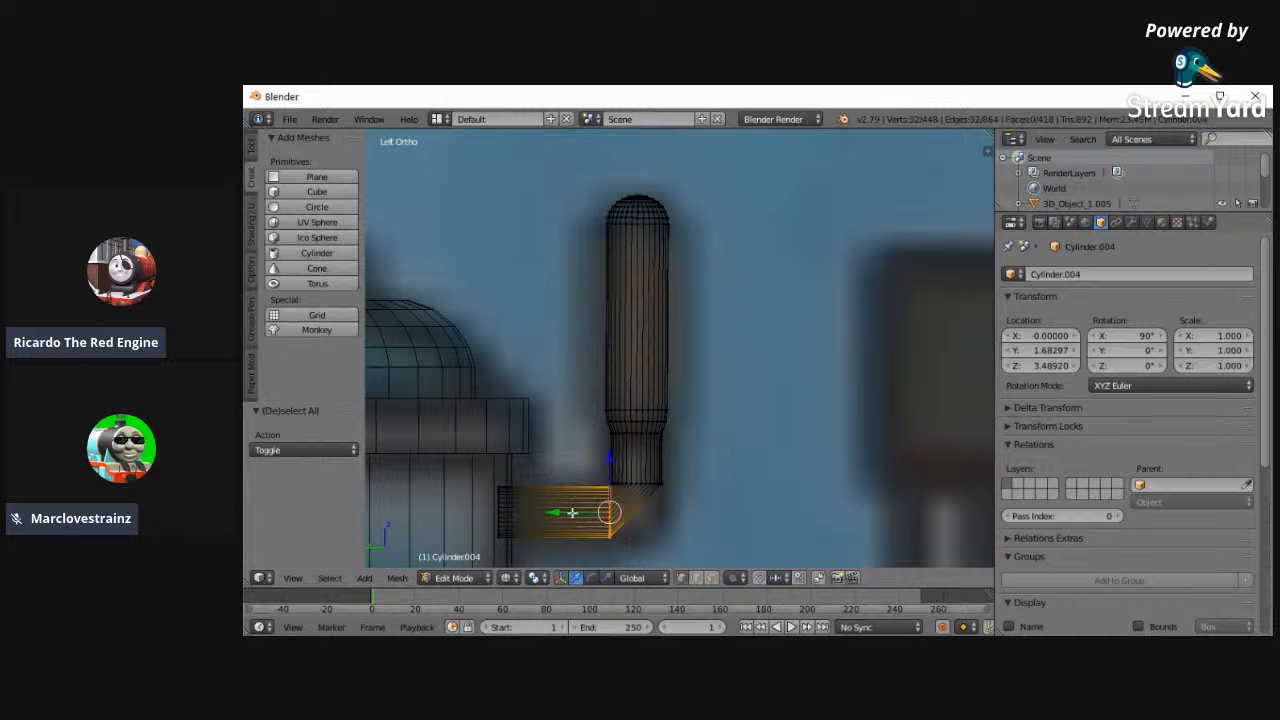
key("e")
key("x")
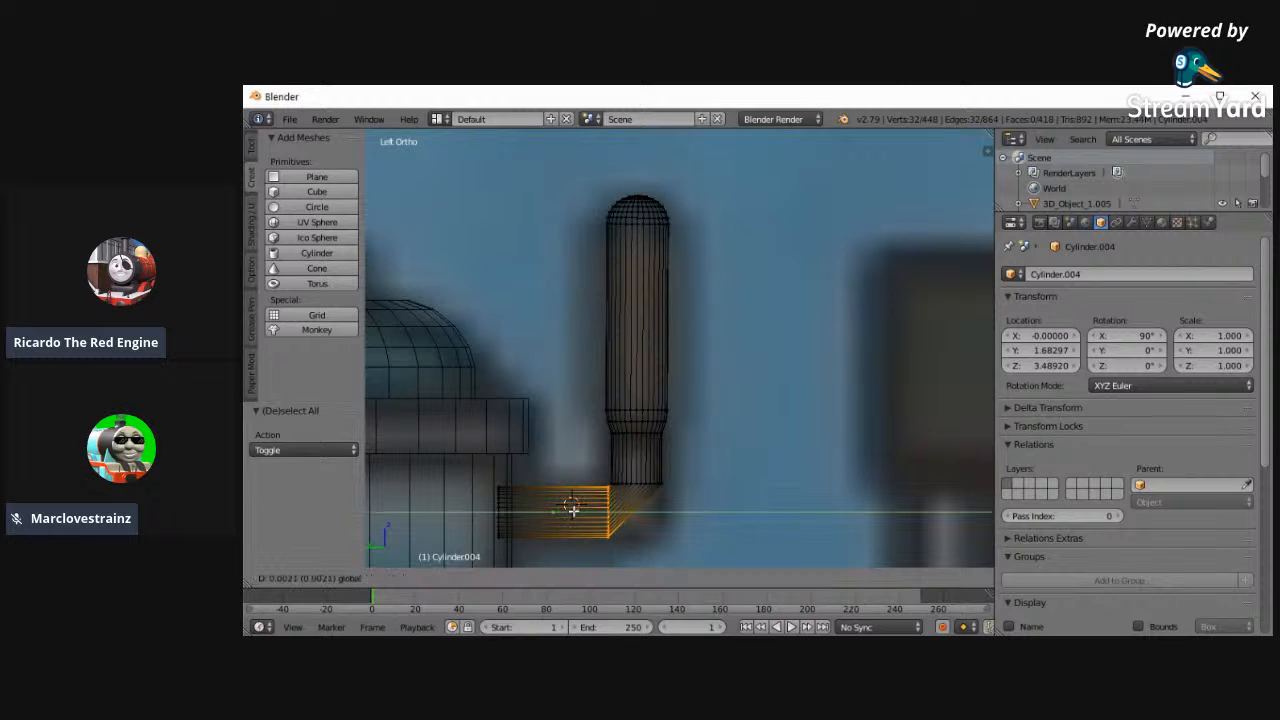
left_click(637, 508)
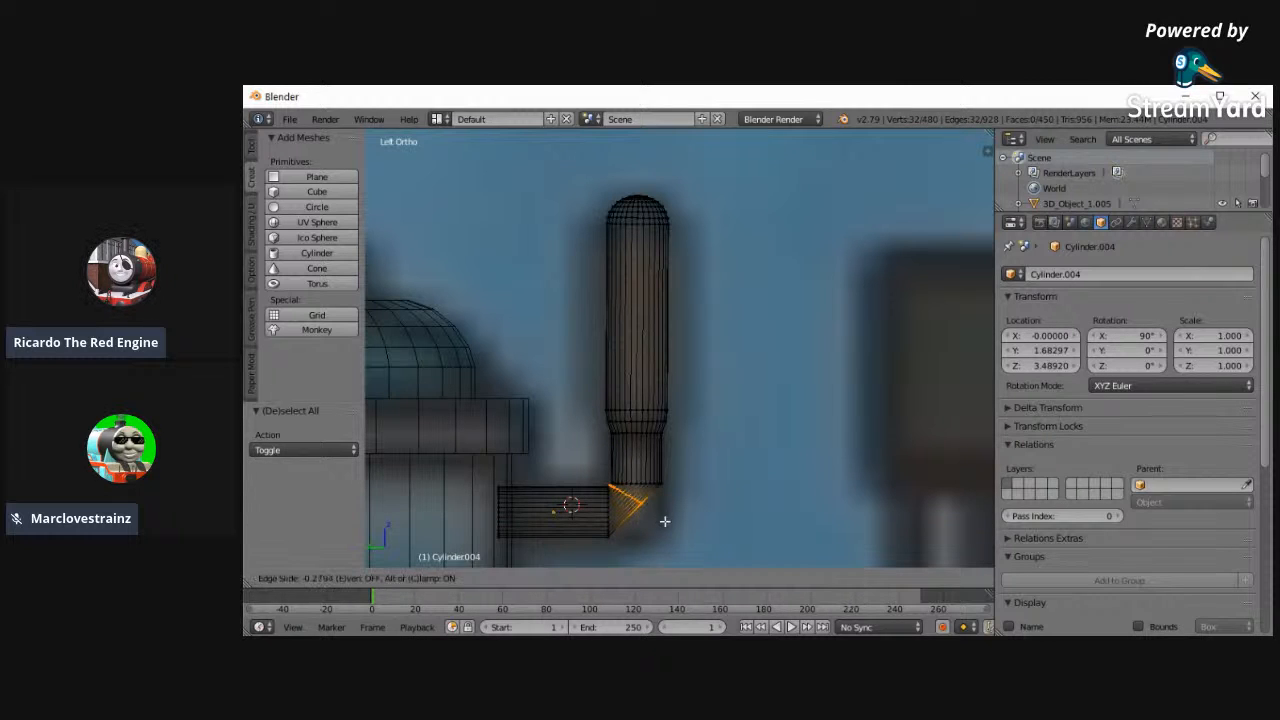
right_click(666, 520)
key("s")
left_click(669, 491)
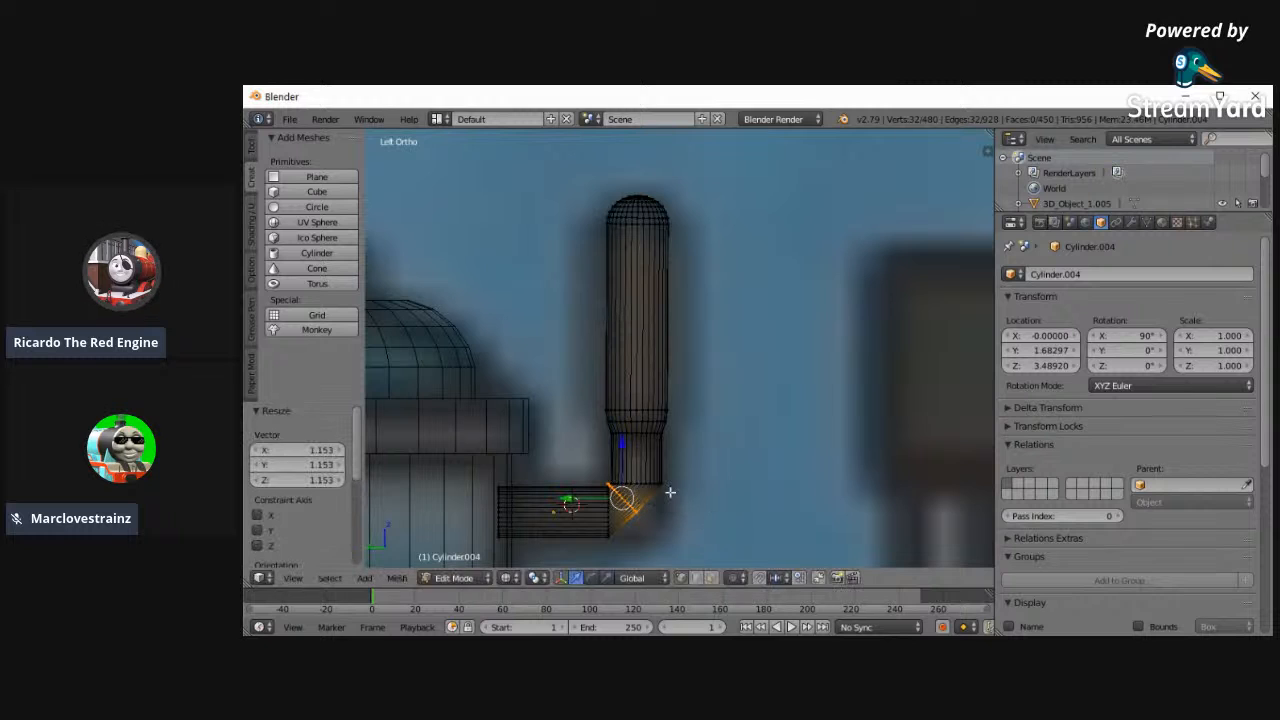
key("g")
right_click(677, 498)
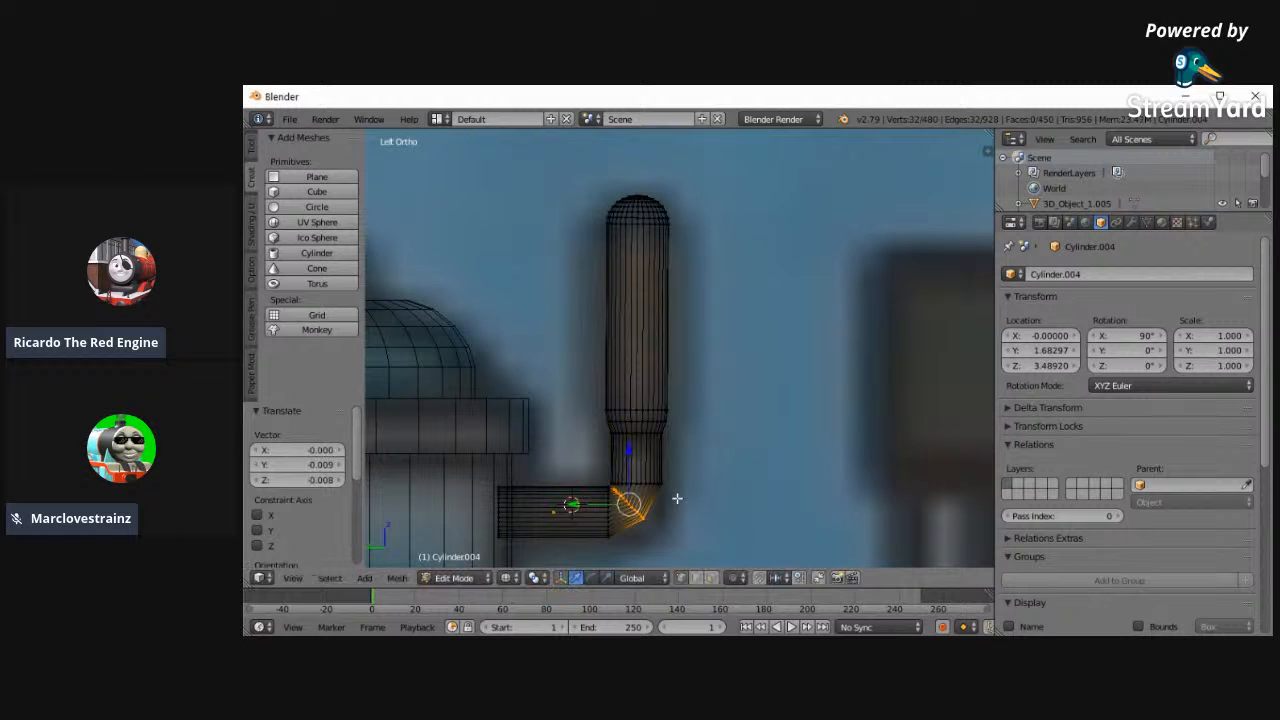
key("ctrl+z")
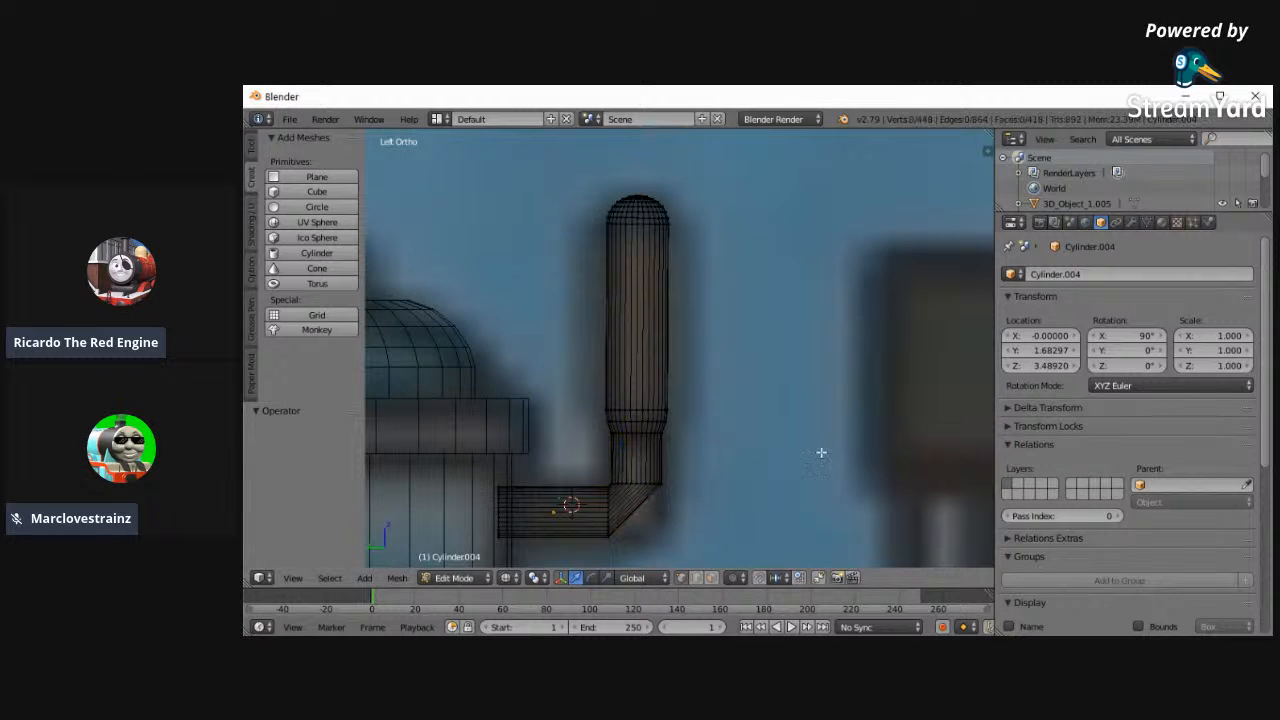
- Add a Subdivision Surface modifier to the whistle pipe
left_click(1132, 223)
left_click(1092, 272)
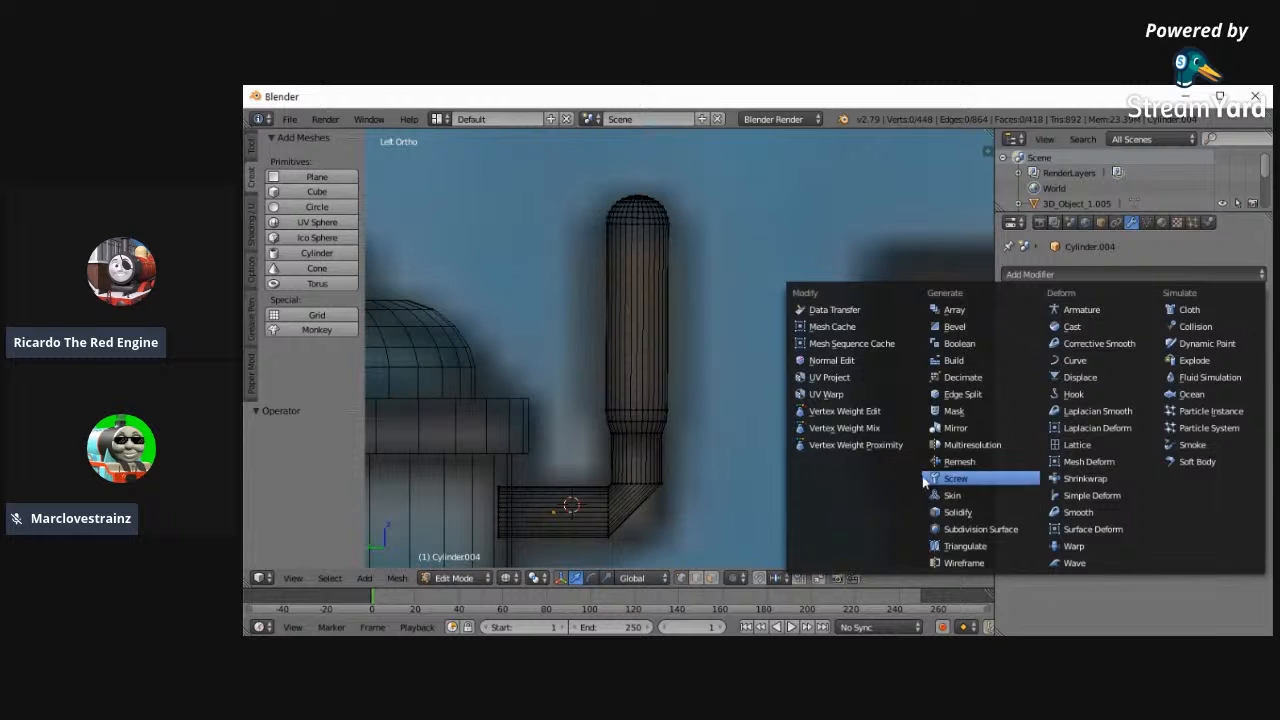
left_click(980, 528)
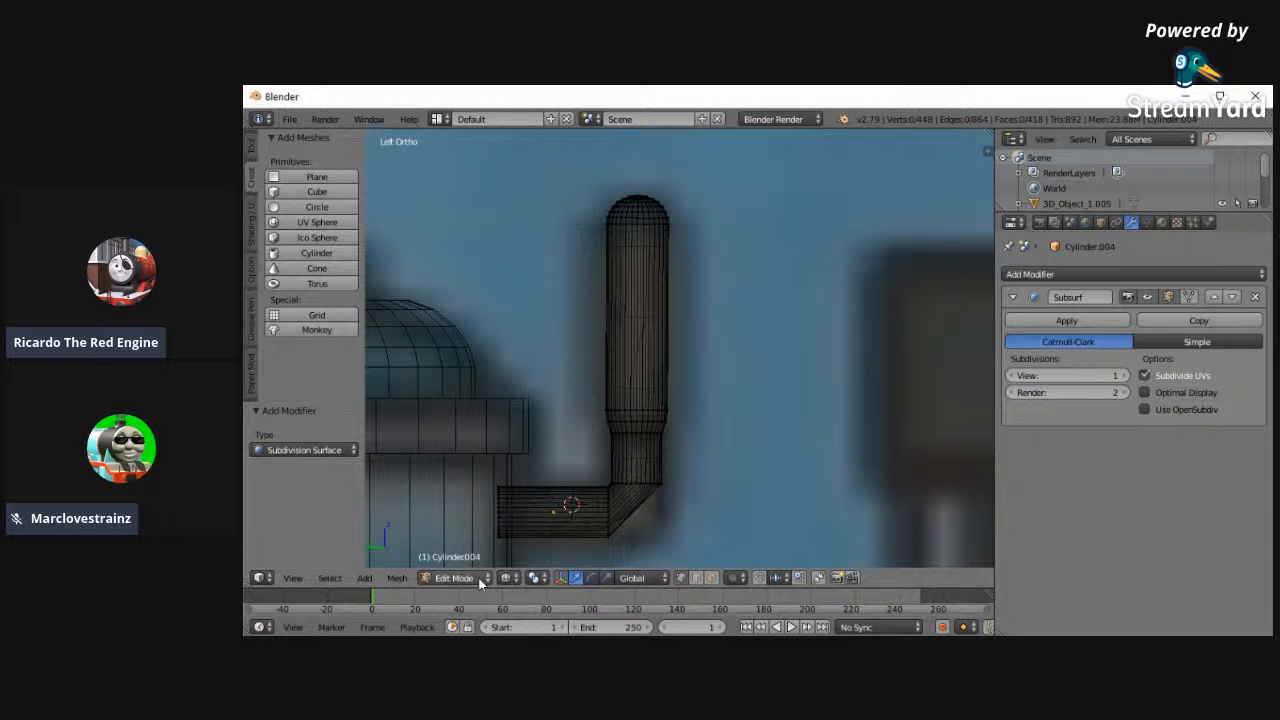
- Circle-select the edge loop at the elbow's upper end, raise it slightly along Z, and deselect it
key("a")
key("a")
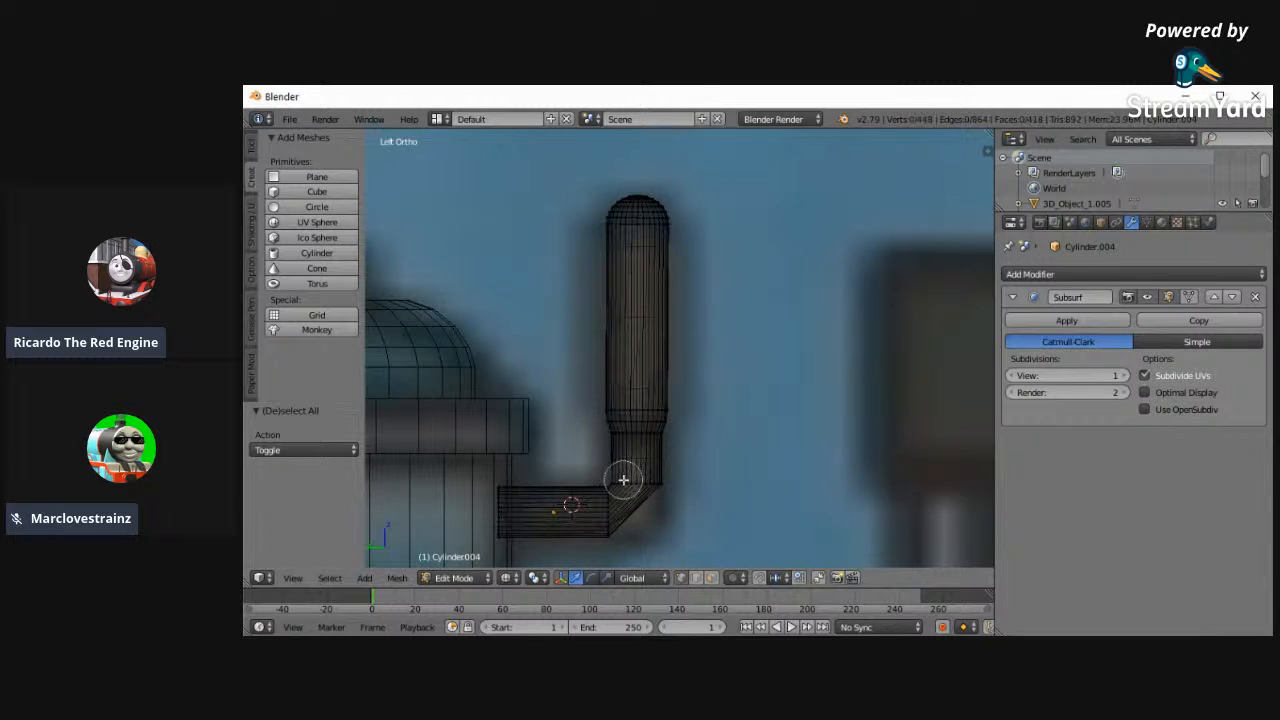
right_click(623, 477, "alt")
left_click_drag(640, 457, 645, 446)
- Circle-select the edge loop at the elbow's lower end and move it along Y towards the dome to widen the bend
key("a")
key("c")
left_click_drag(607, 500, 613, 547)
right_click(613, 547)
key("g")
key("y")
left_click(570, 514)
- Circle-select the pipe's end loop inside the dome and delete its end face
key("a")
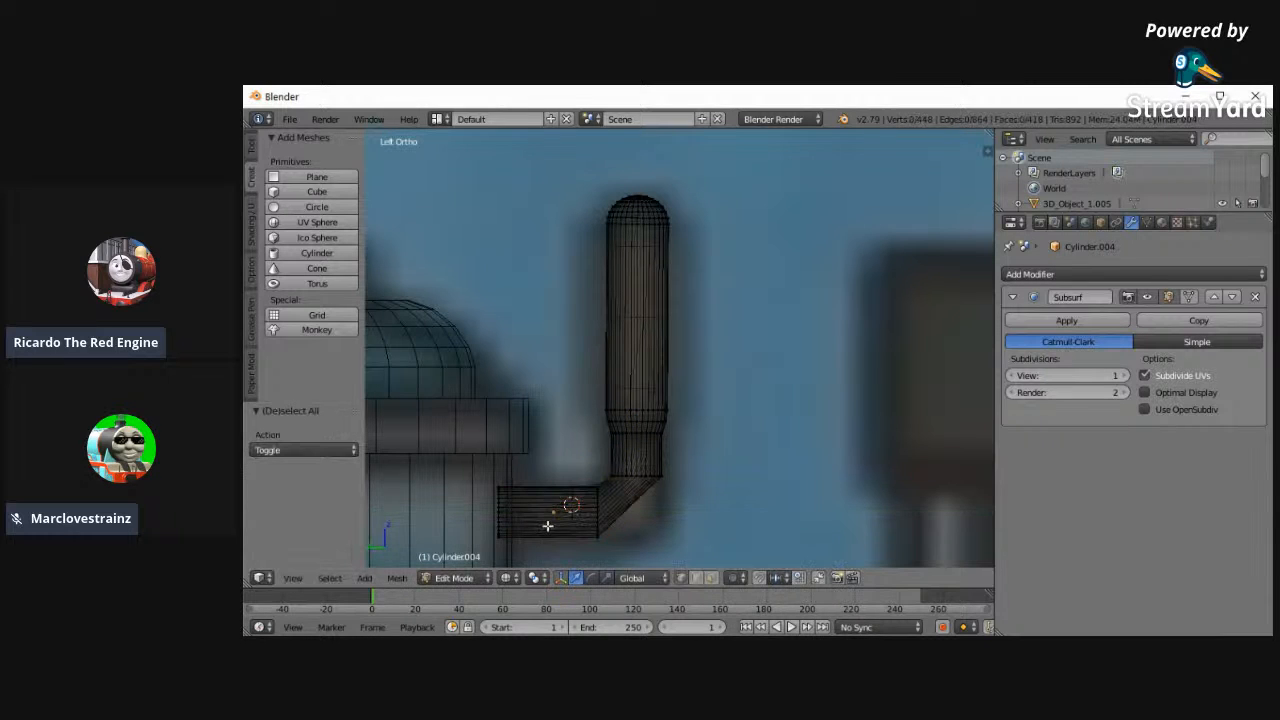
- Add an edge loop in the horizontal pipe section, slid close to the elbow
key("ctrl+r")
left_click(550, 514)
left_click(567, 514)
key("a")
key("c")
left_click_drag(498, 494, 498, 540)
right_click(600, 423)
key("x")
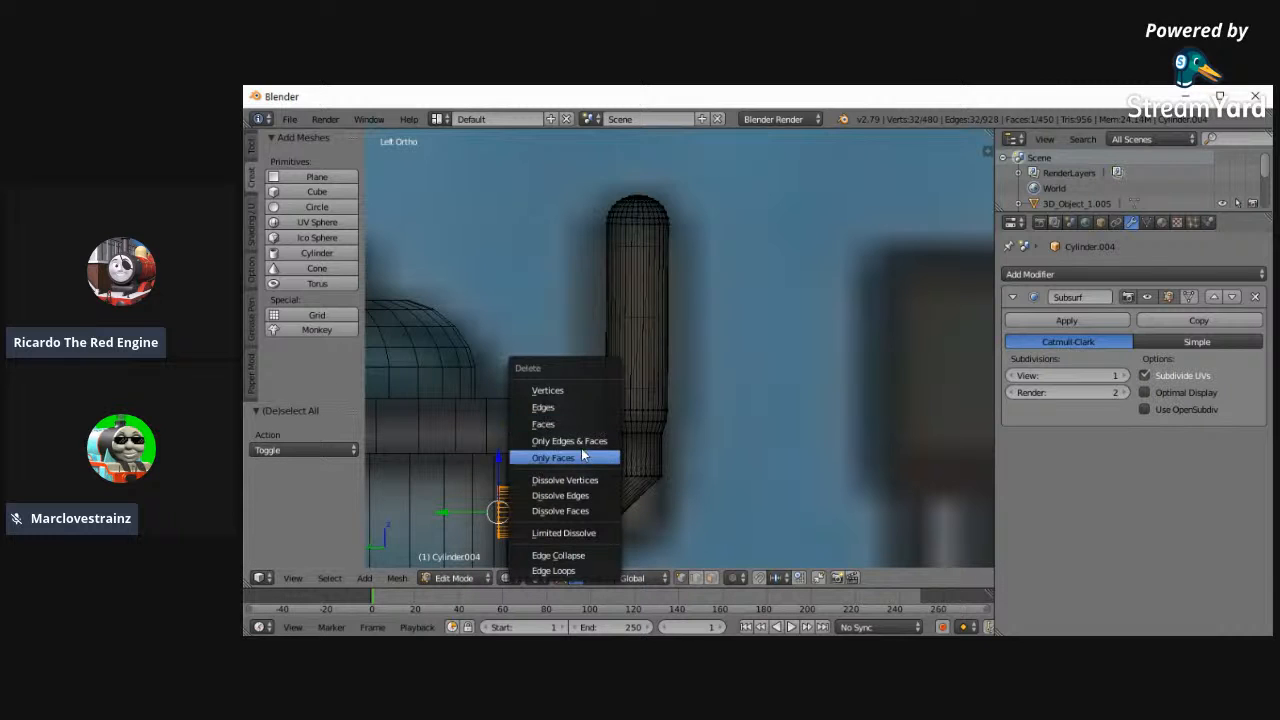
left_click(558, 426)
key("a")
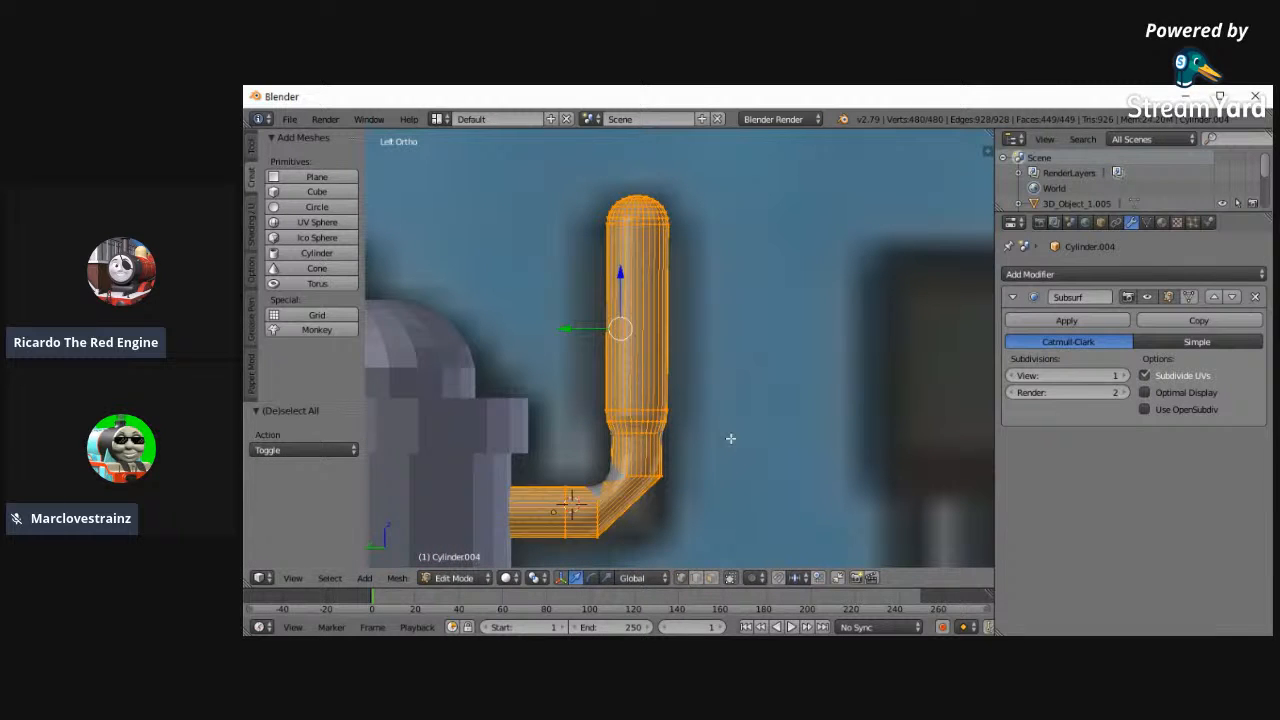
- Try to delete the edges of the pipe's rounded top, and undo the deletion
key("a")
key("b")
left_click_drag(587, 182, 712, 218)
key("x")
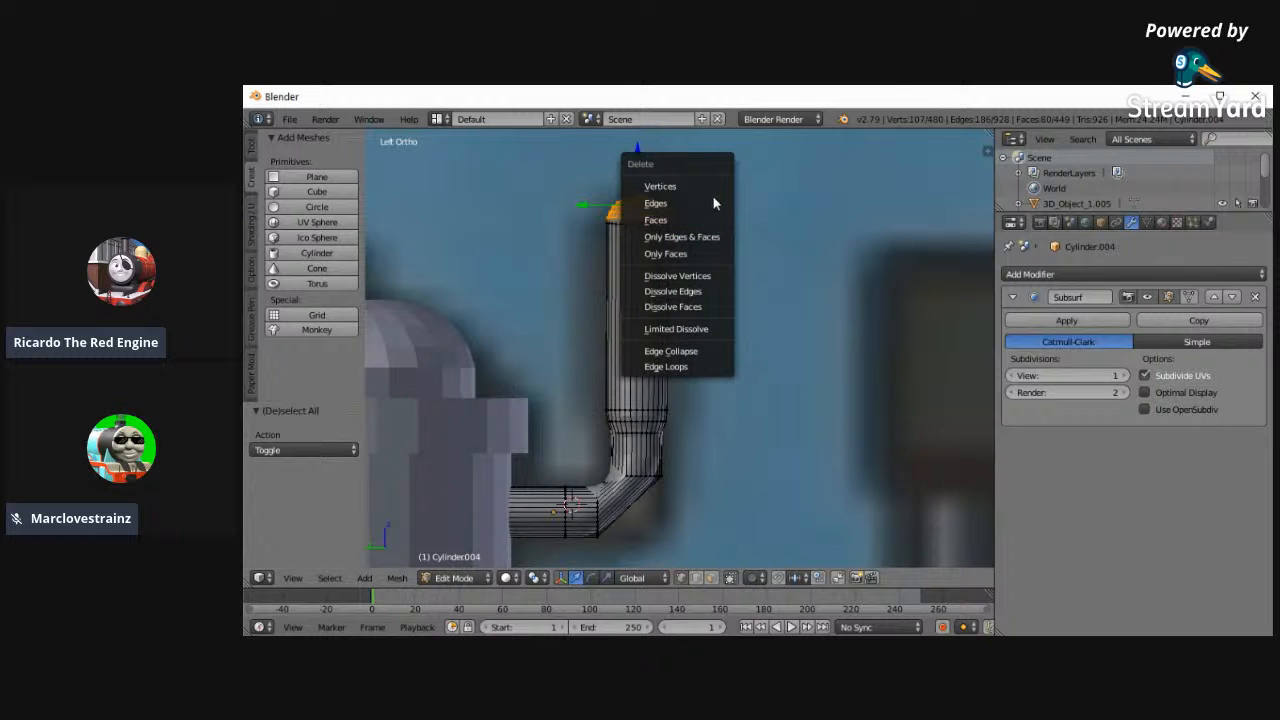
key("z")
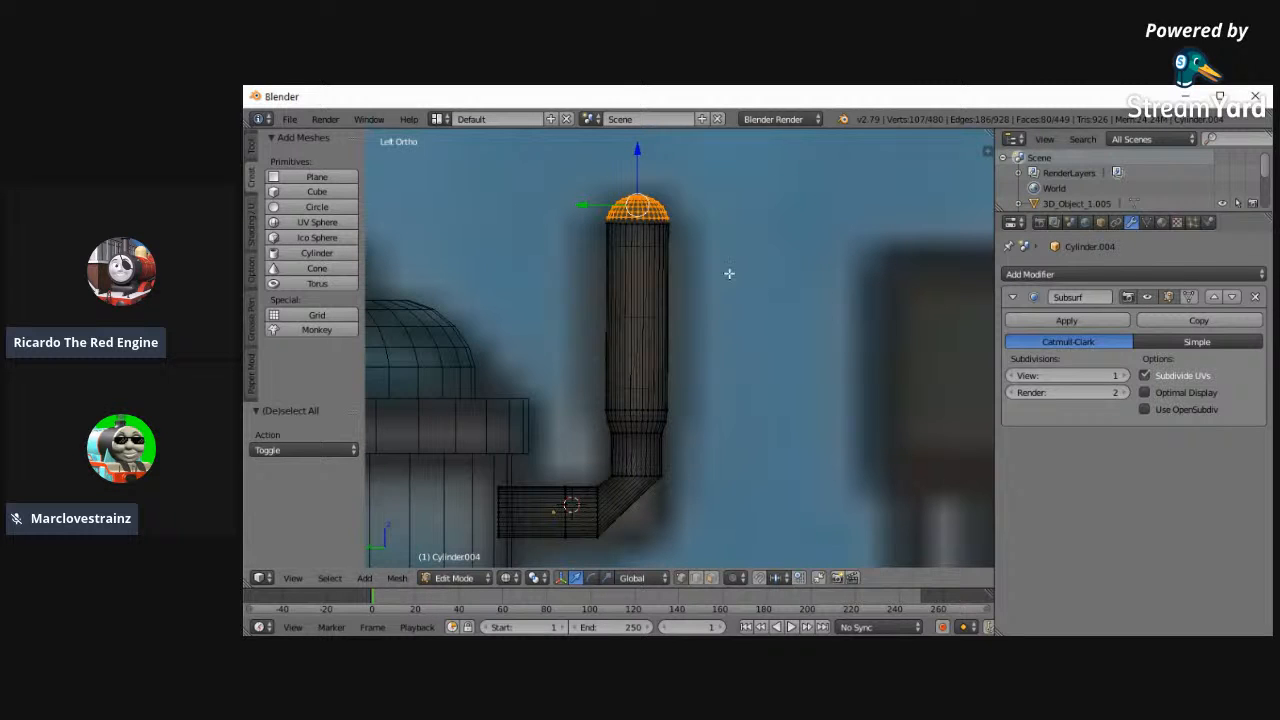
key("x")
left_click(569, 163)
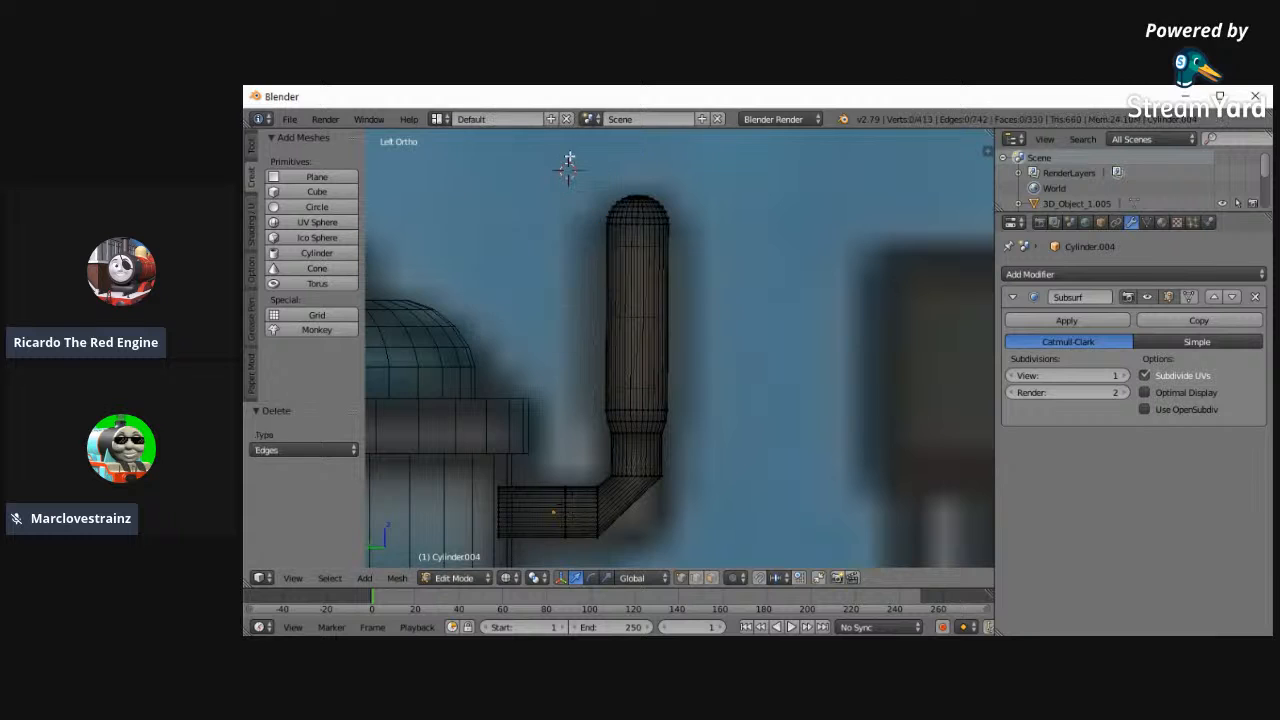
key("ctrl+z")
- Delete the pipe's rounded top, including its leftover geometry, leaving the upper section open
key("x")
left_click(558, 143)
key("a")
key("a")
left_click_drag(601, 178, 737, 219)
key("x")
left_click(736, 219)
- Select the open top loop of the pipe, fill it with a face, and raise it 0.056 along Z
key("c")
left_click_drag(584, 223, 690, 226)
right_click(748, 234)
key("f")
left_click_drag(633, 192, 639, 153)
- Bevel the pipe's new top by 0.040 with 5 segments to round it
key("ctrl+b")
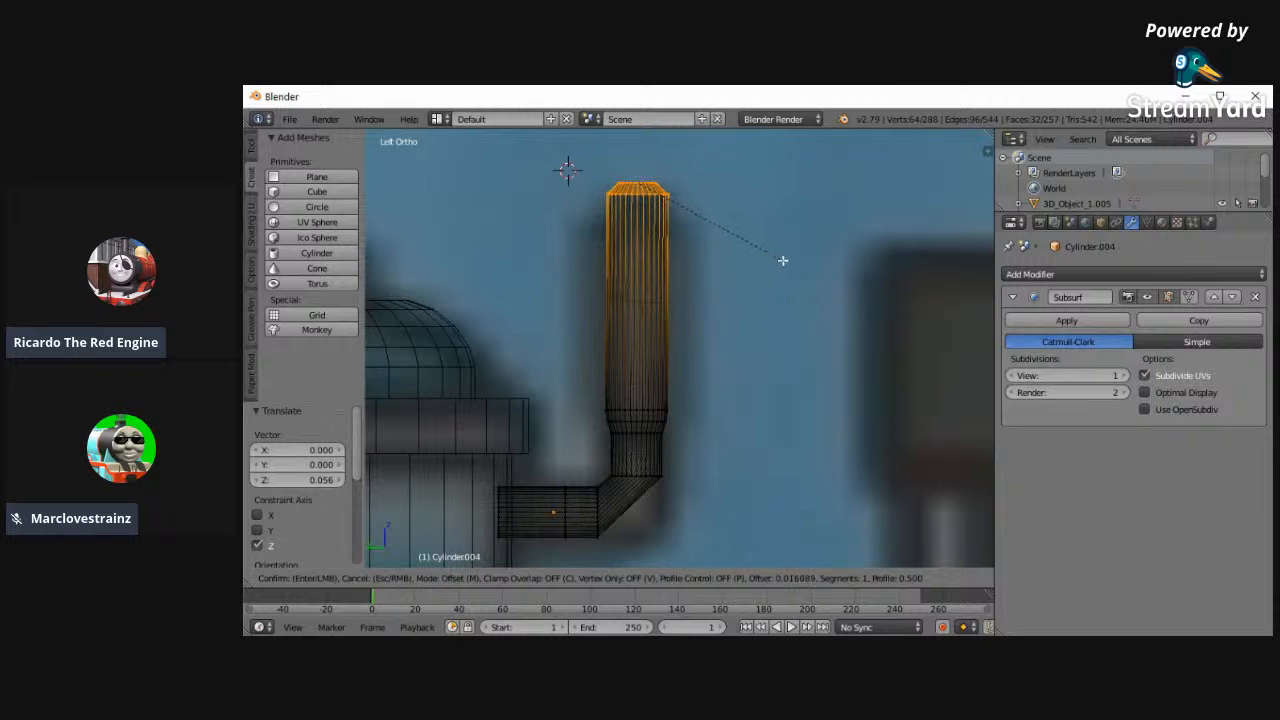
left_click(796, 266)
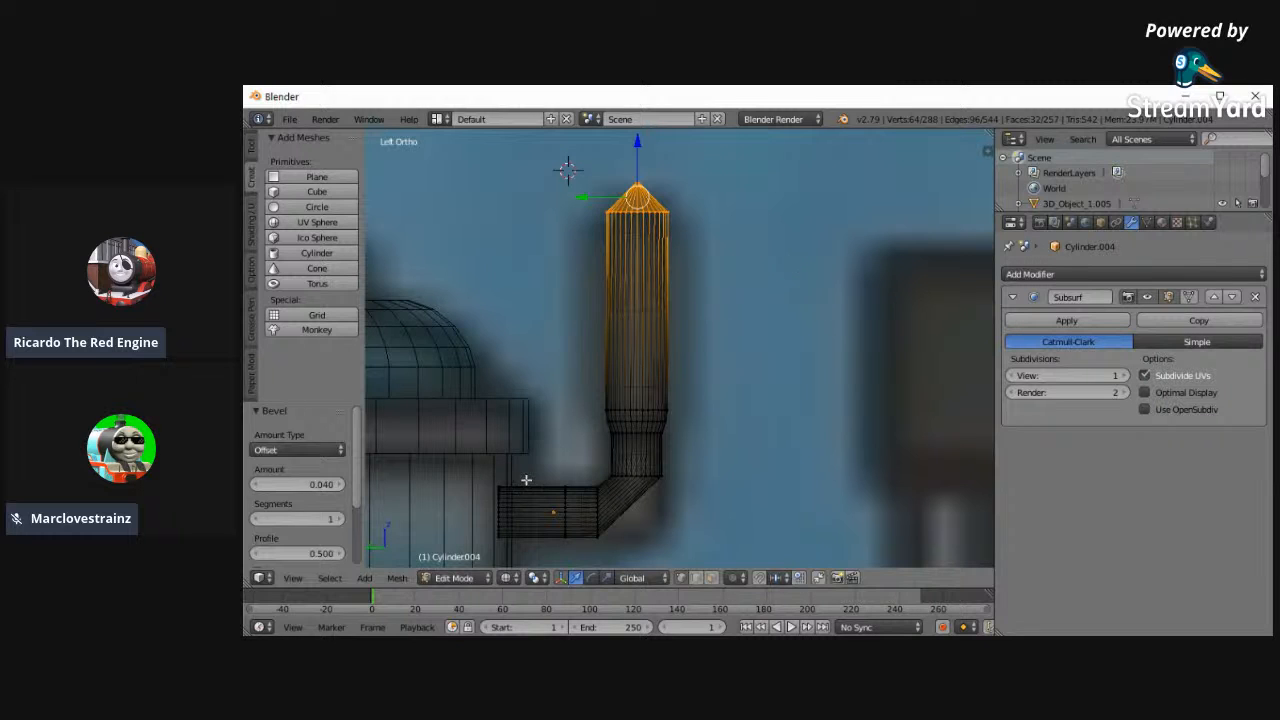
left_click_drag(294, 520, 352, 517)
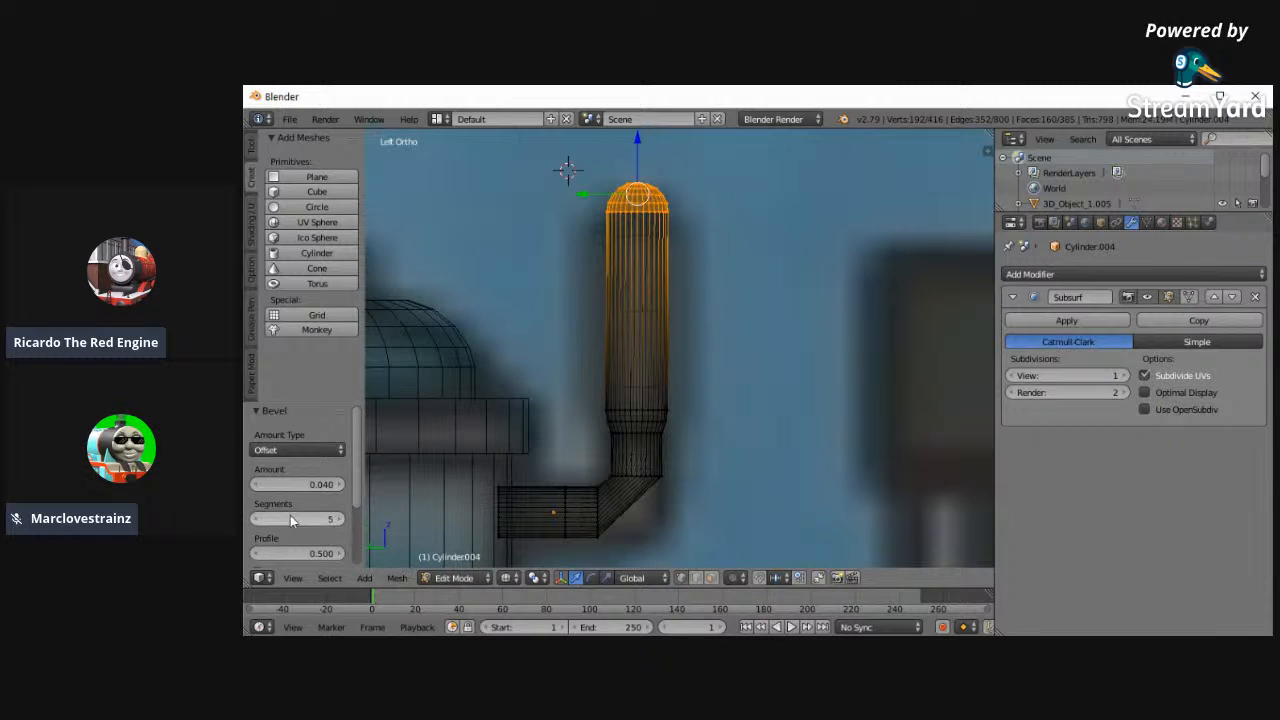
- Return to Object Mode, reselect the whistle pipe, and set its Subsurf render subdivisions to 3
left_click(454, 577)
left_click(452, 562)
key("a")
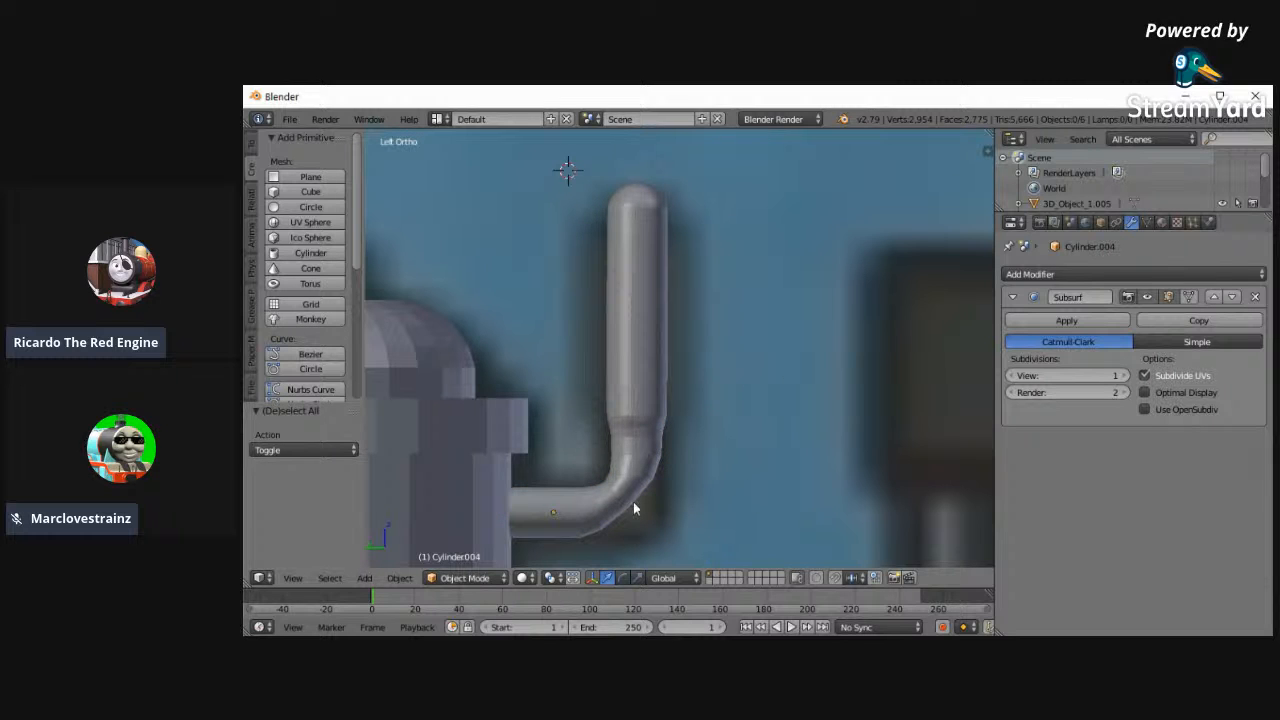
right_click(634, 445)
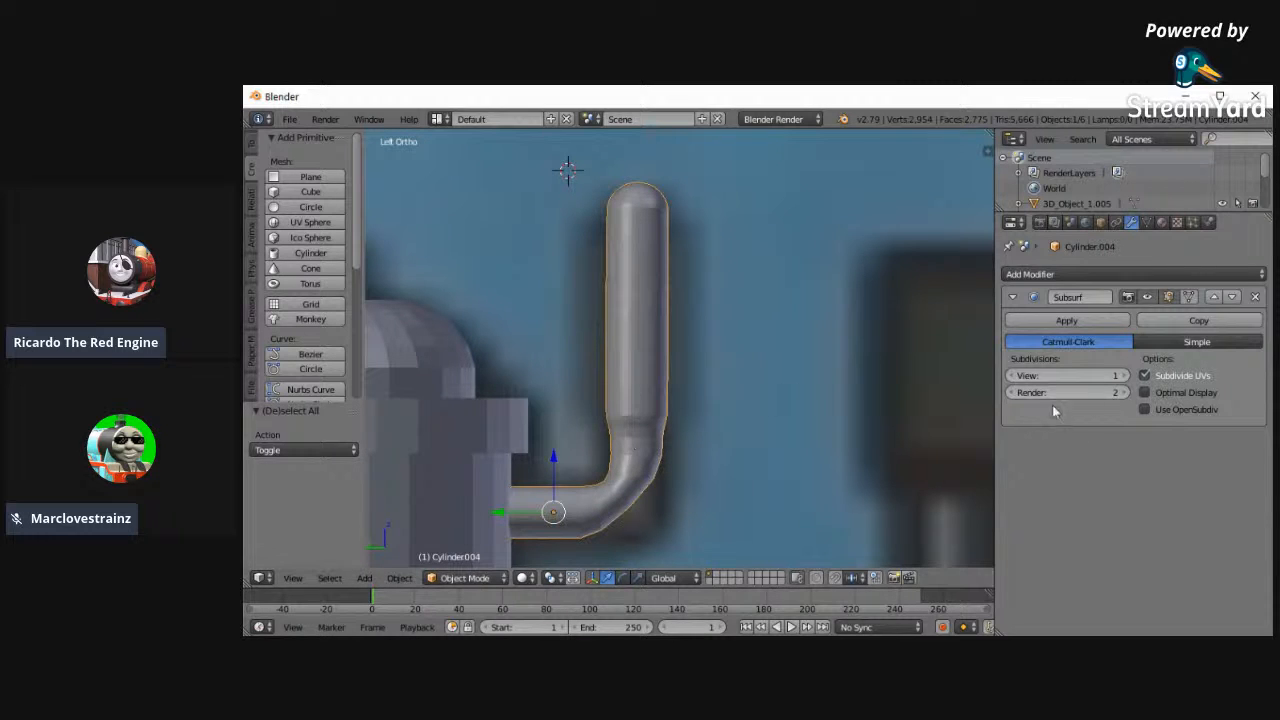
left_click(1013, 392)
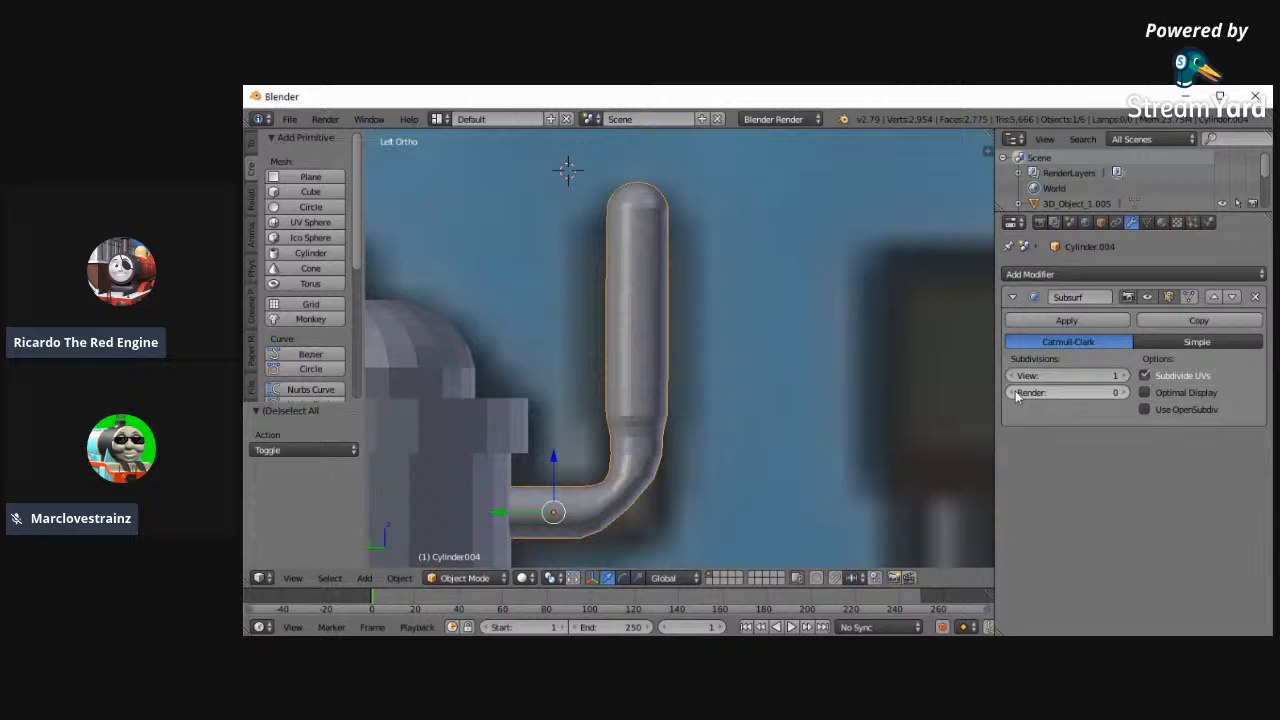
left_click(1127, 392)
left_click(1127, 392)
left_click(1127, 392)
scroll(873, 547, "down", 2)
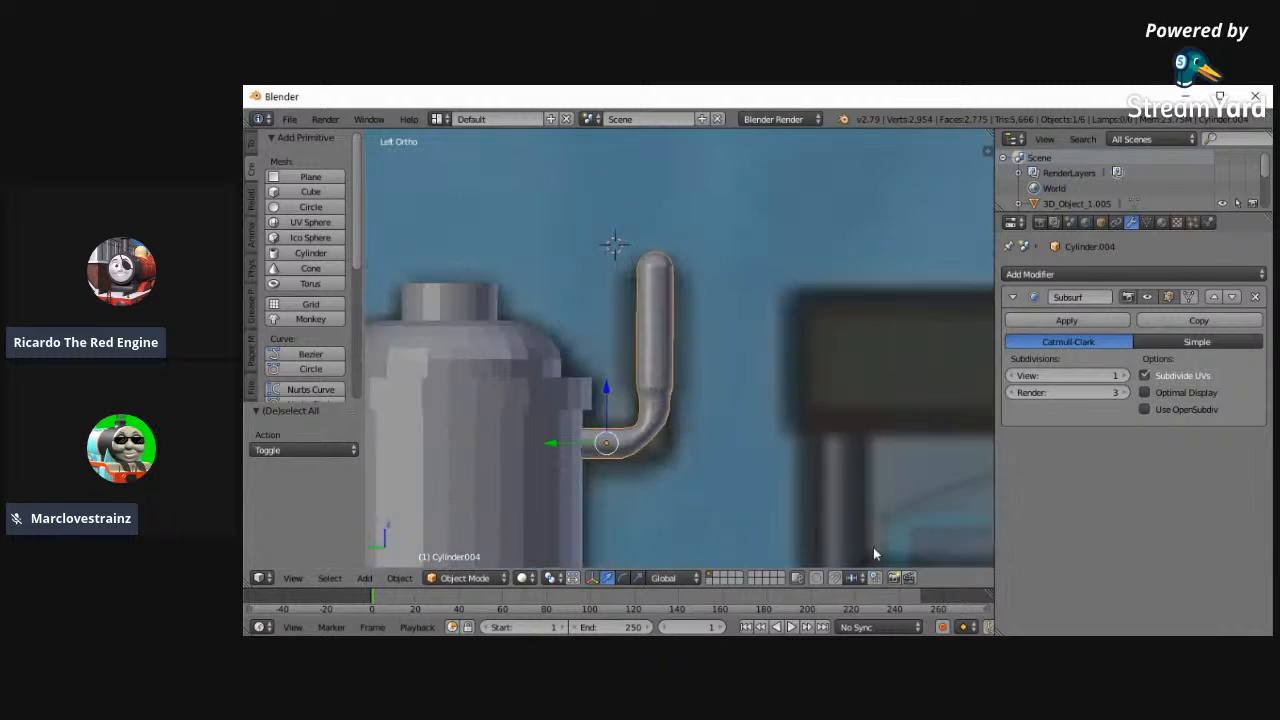
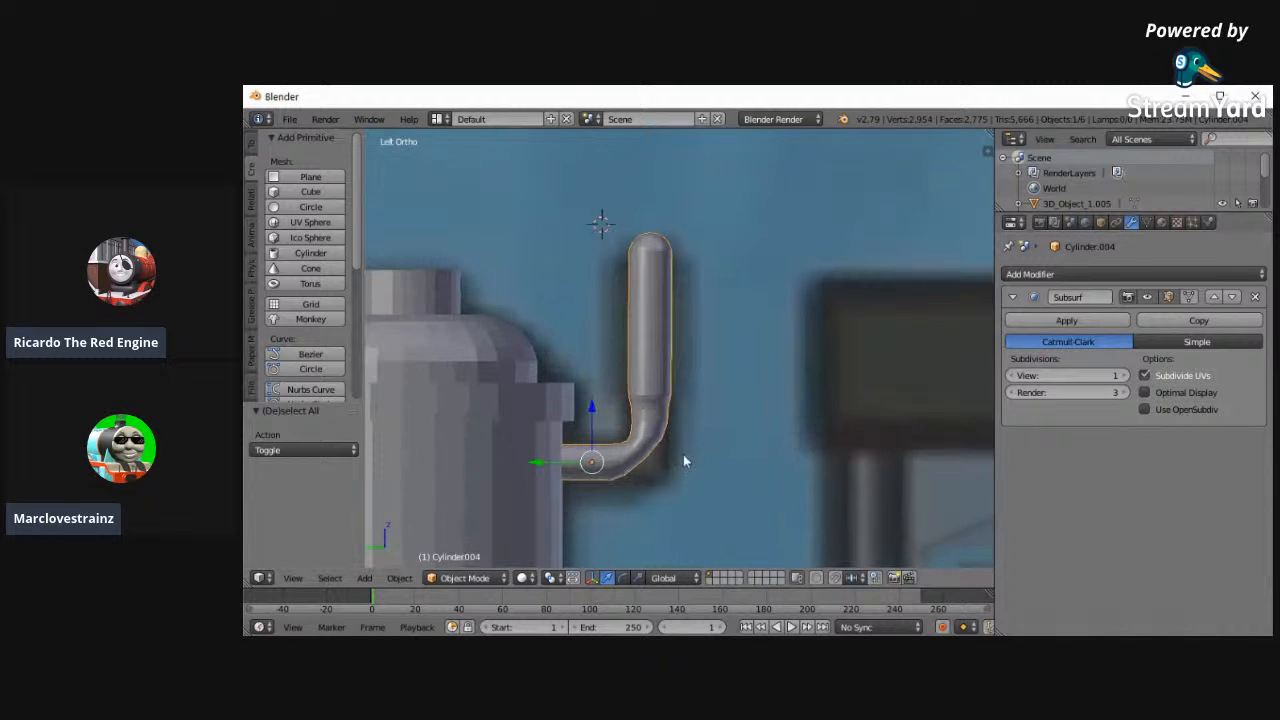
- Try smooth shading with an Edge Split modifier on the dome beside the whistle pipe, and return it to flat shading without the modifier
right_click(533, 398)
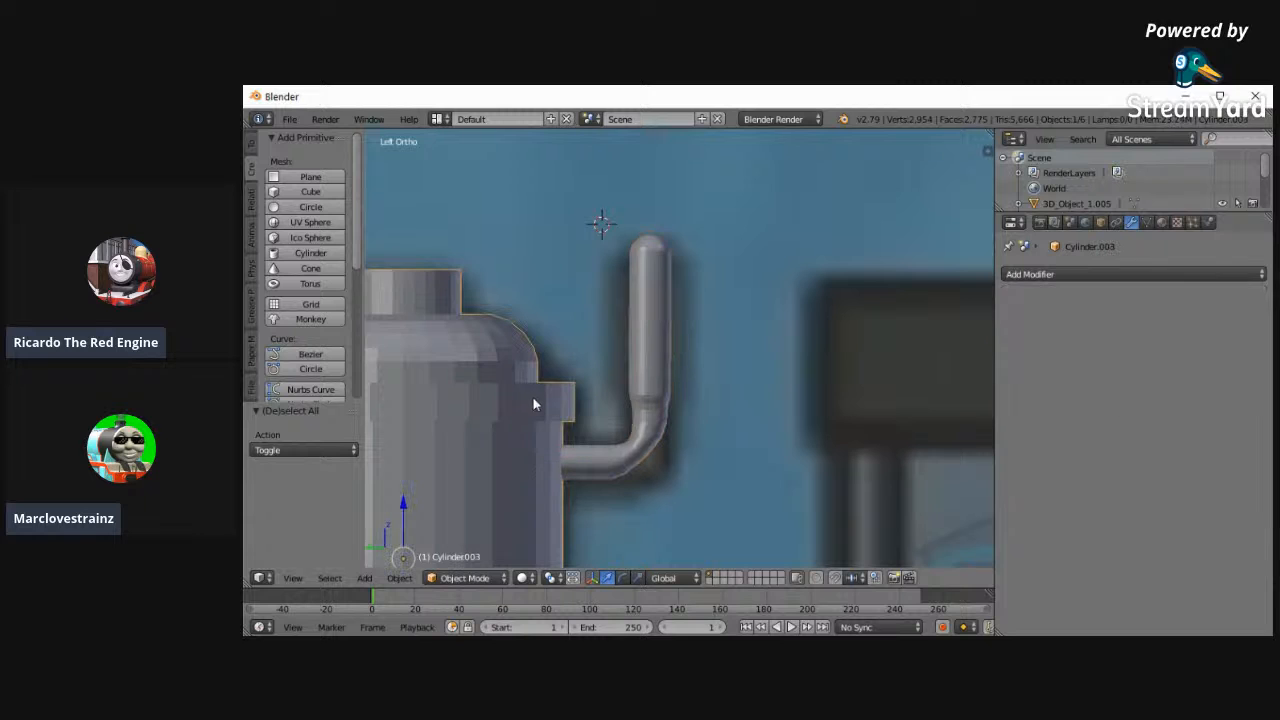
left_click(251, 145)
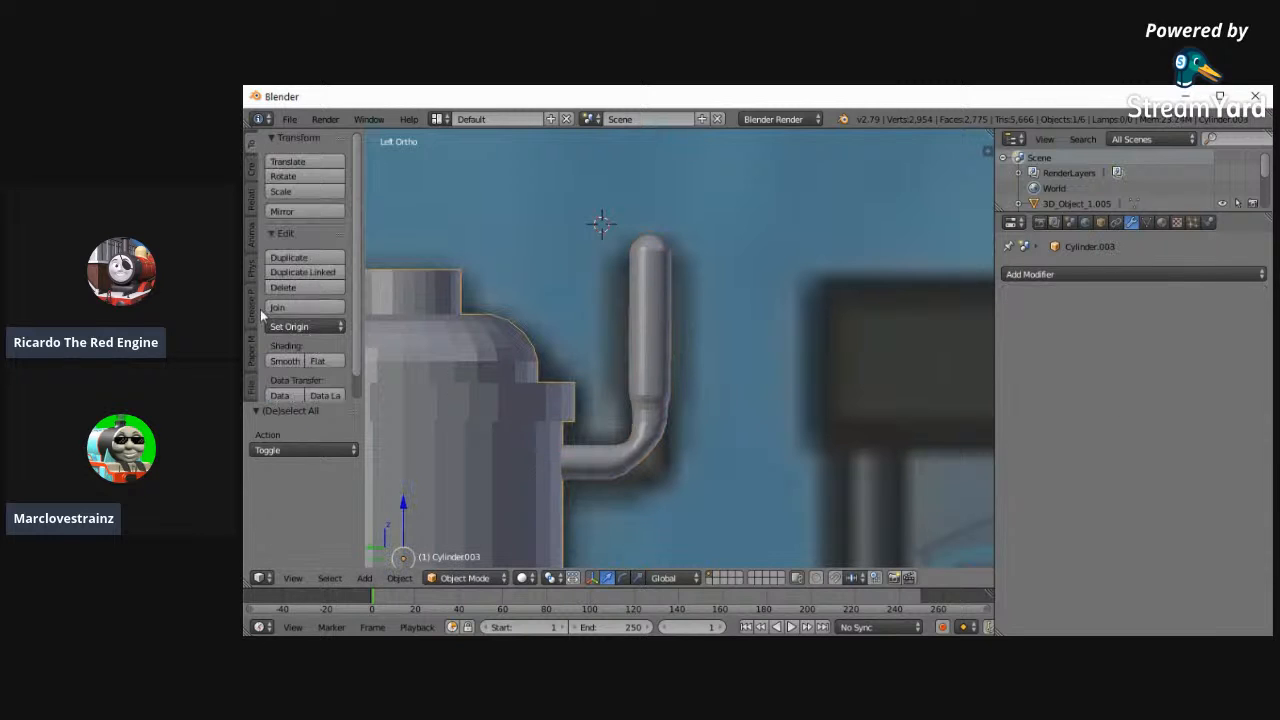
left_click(284, 361)
left_click(1038, 276)
left_click(962, 394)
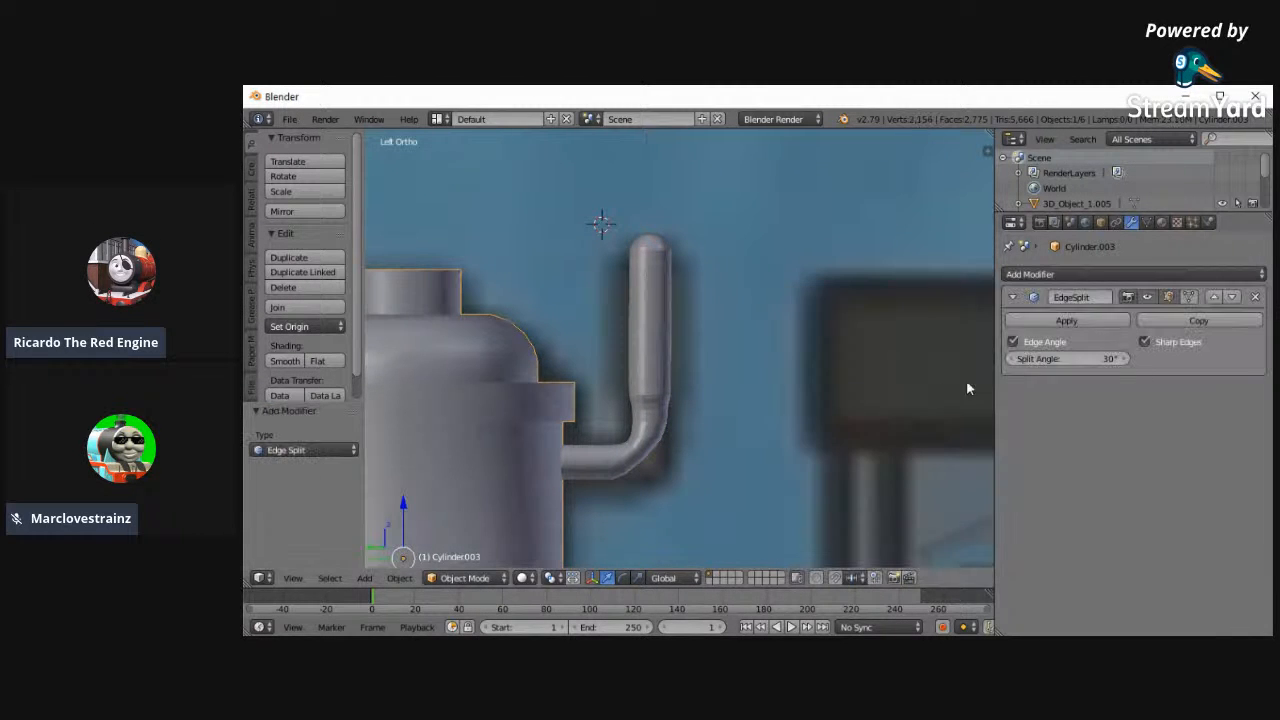
left_click(1255, 297)
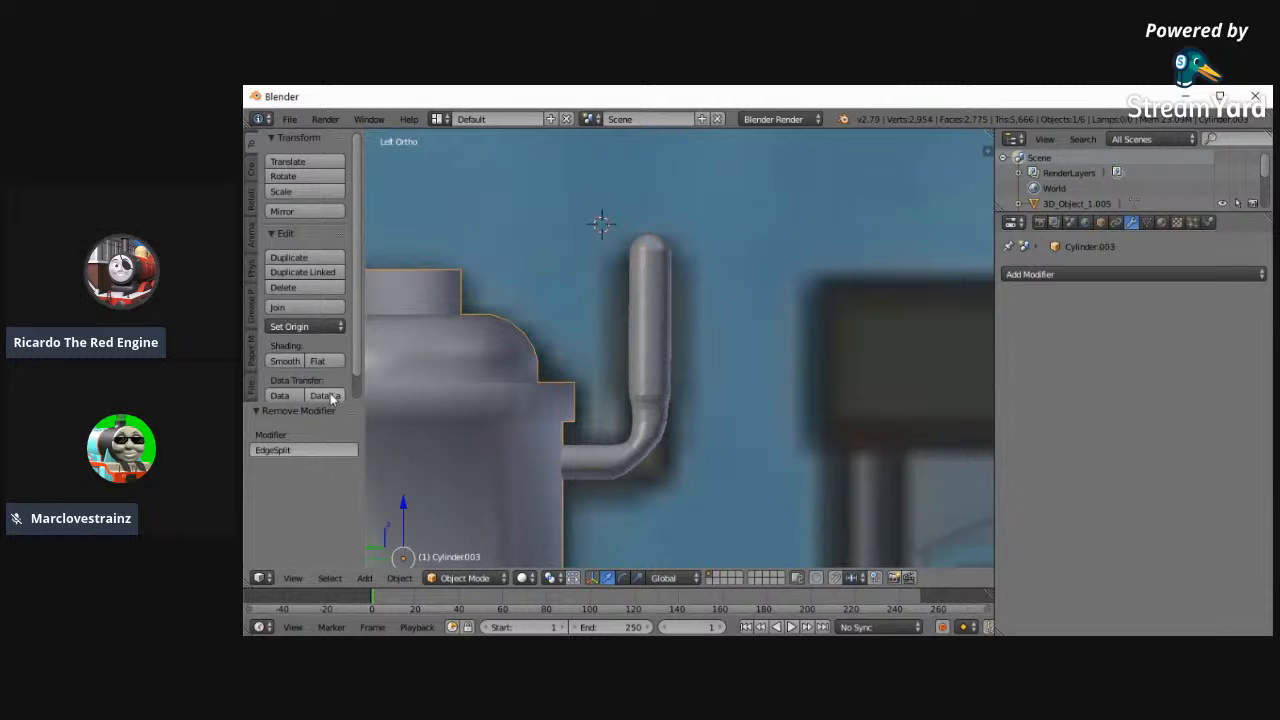
left_click(317, 361)
- Snap the 3D cursor to the boiler and add a cube for the cab
left_click(294, 577)
left_click(346, 213)
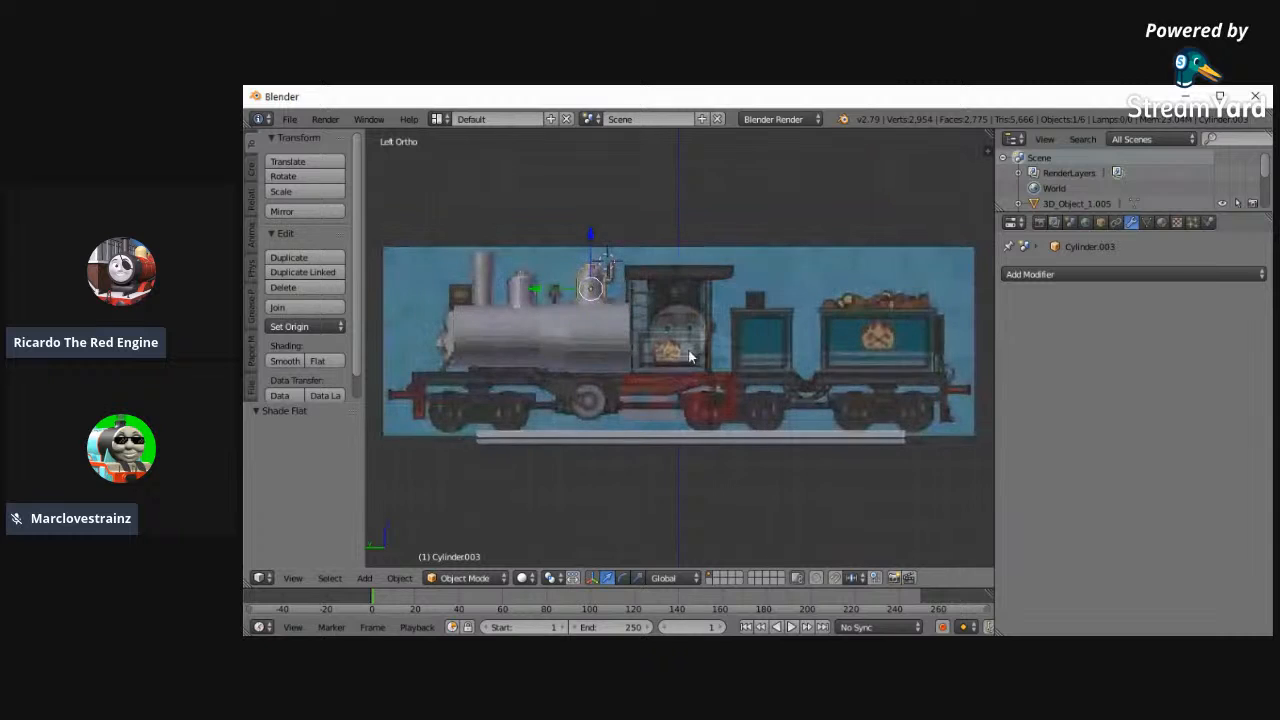
scroll(675, 351, "up", 5)
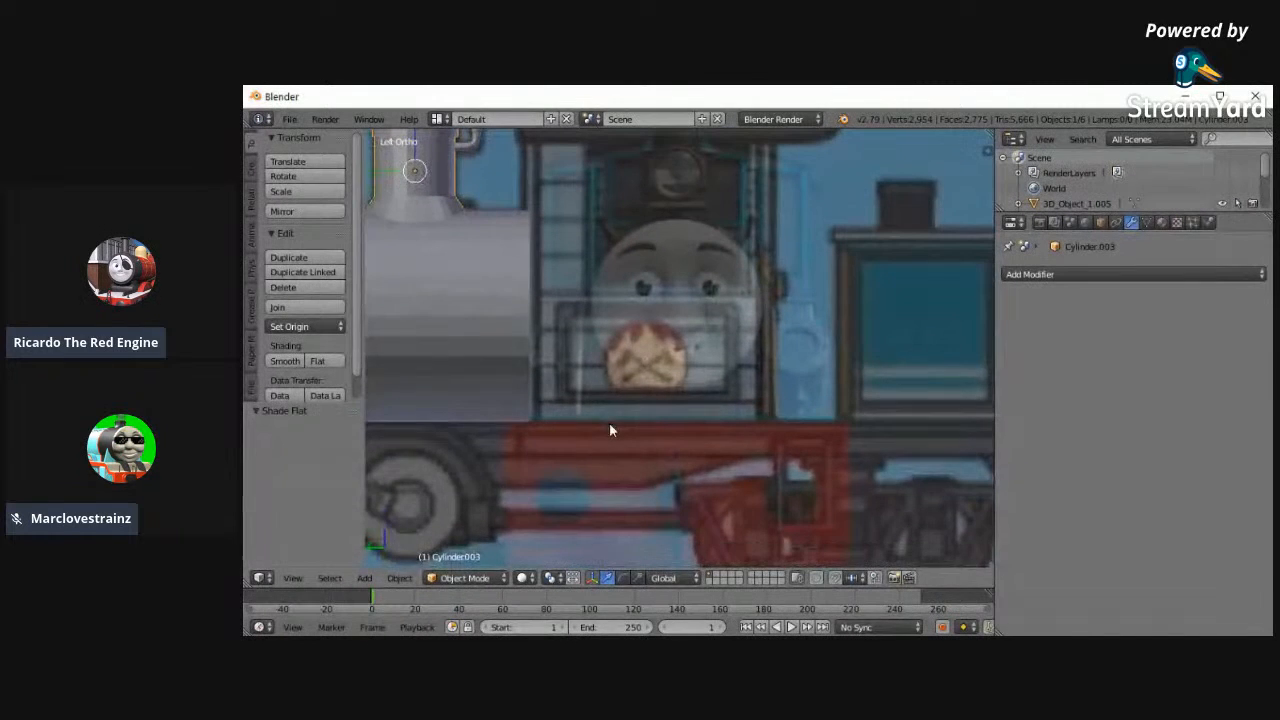
scroll(614, 363, "up", 6, "shift")
scroll(584, 428, "up", 1)
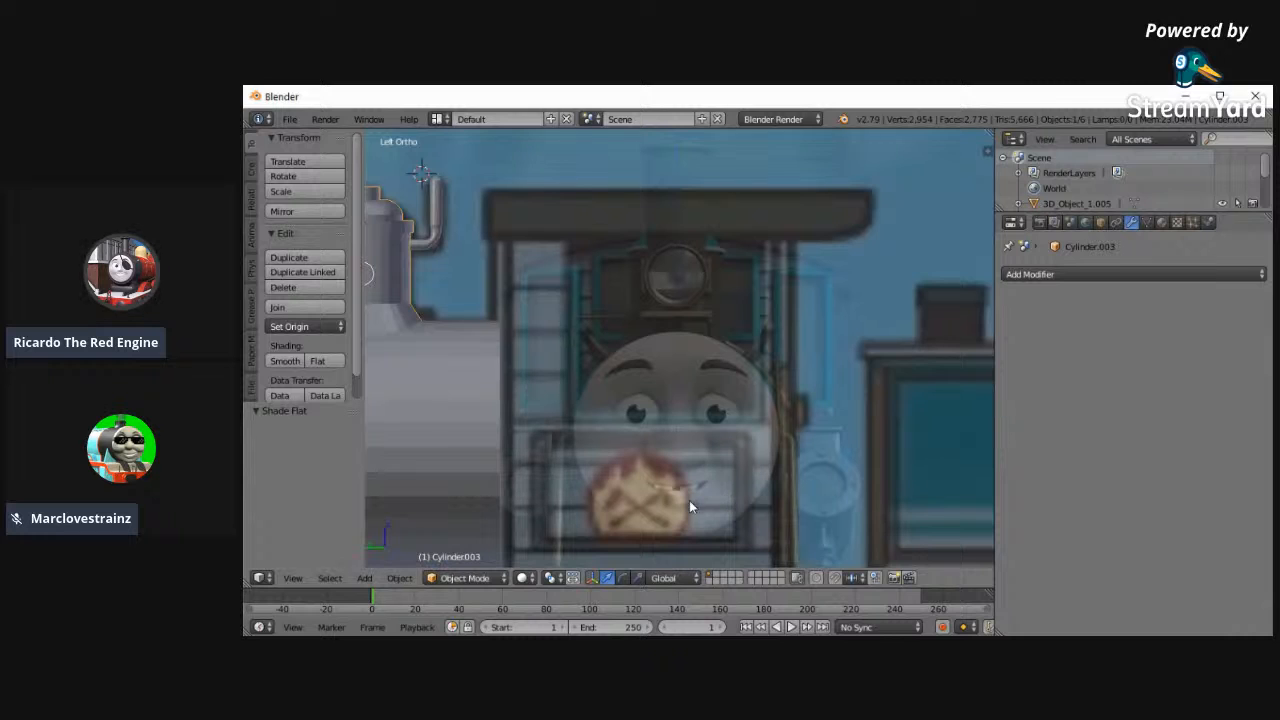
scroll(740, 516, "down", 2)
right_click(497, 412)
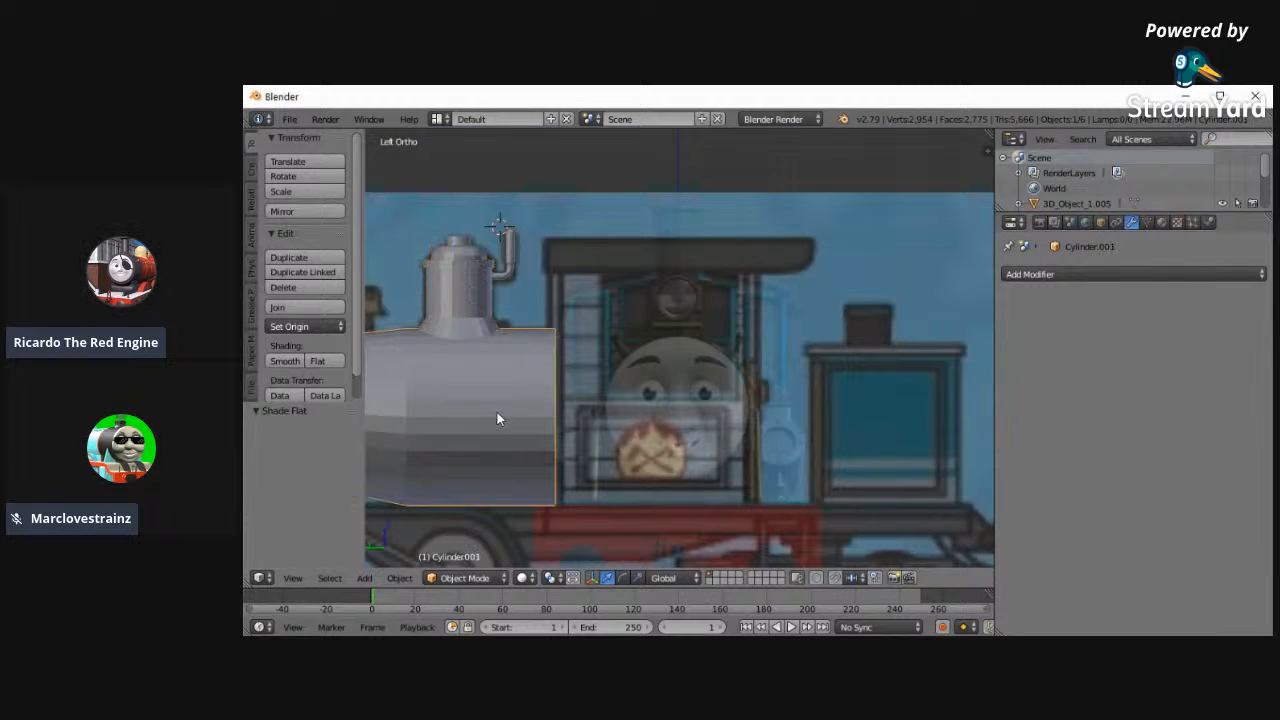
key("shift+s")
left_click(486, 413)
left_click(251, 167)
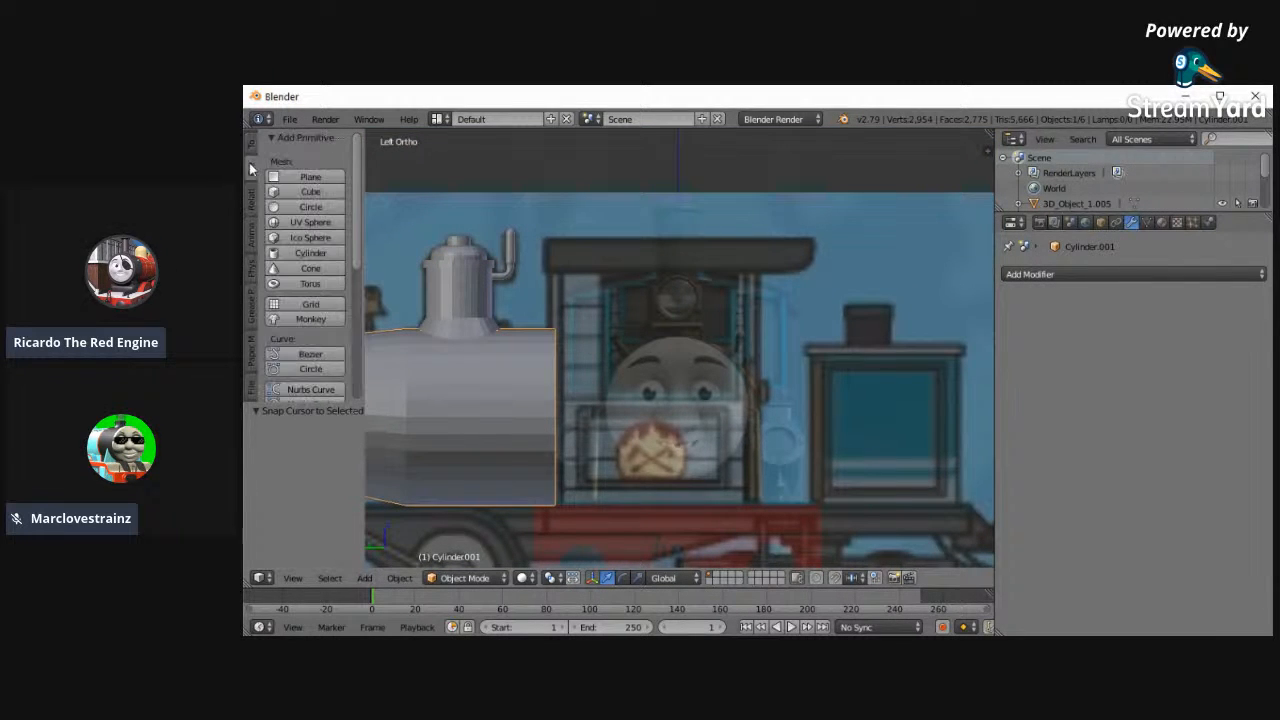
left_click(305, 191)
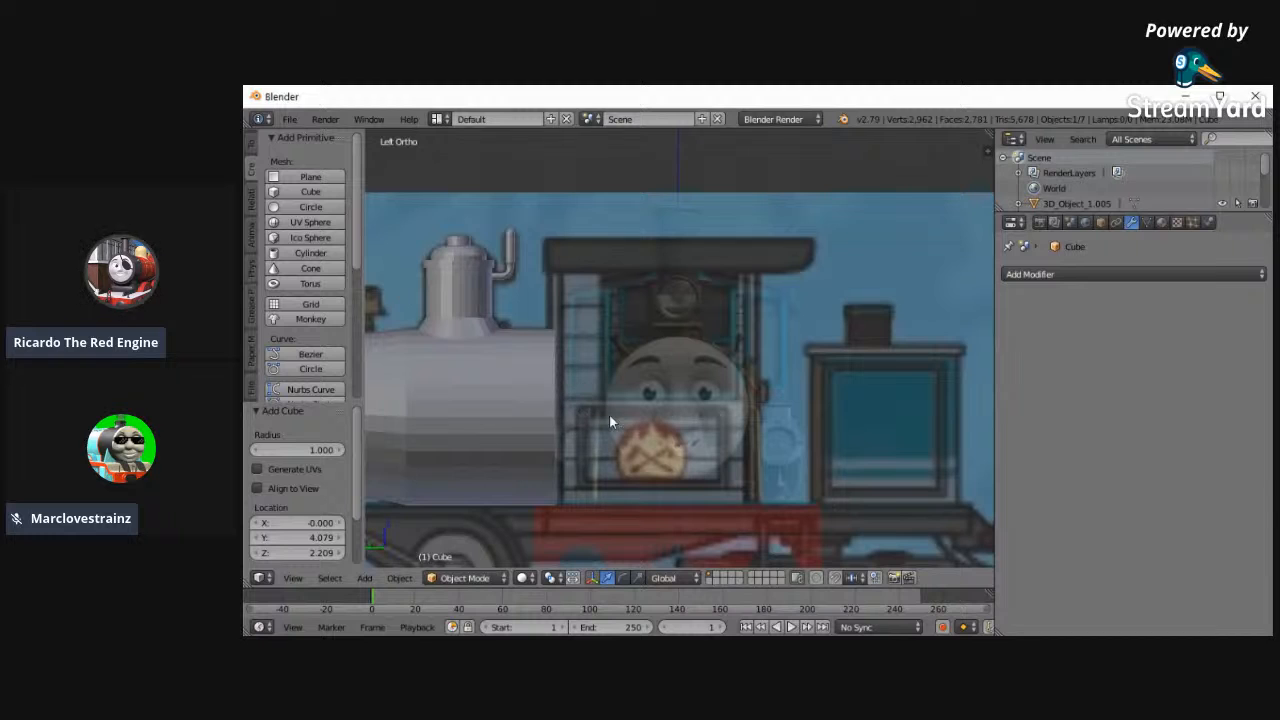
- Move the cube over the cab in the side reference, -3.863 along Y and 0.094 along Z
key("g")
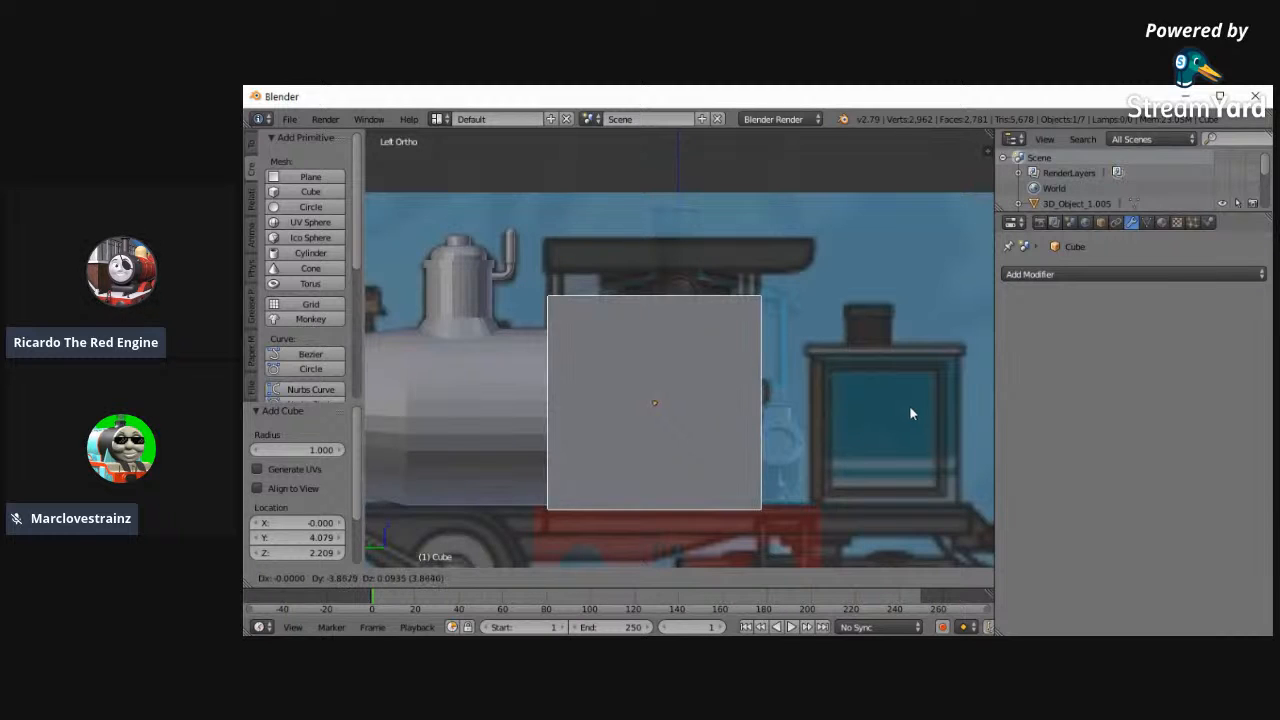
left_click(910, 412)
key("z")
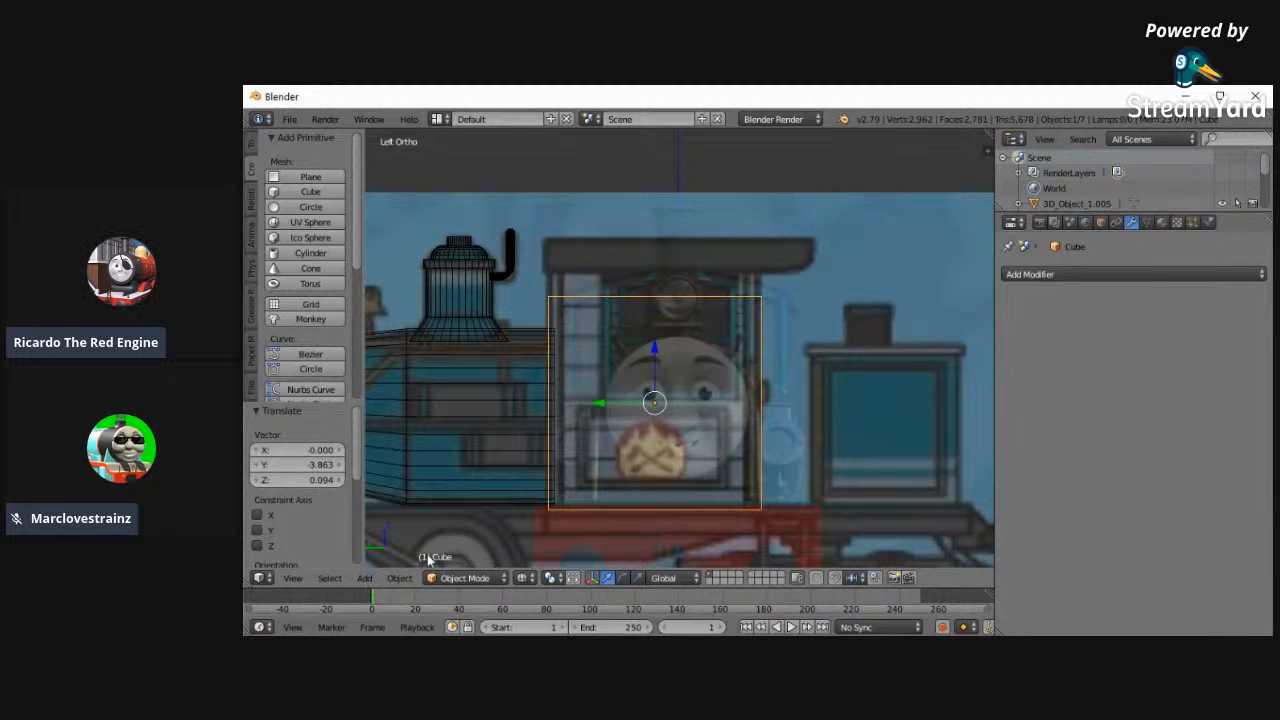
left_click(288, 579)
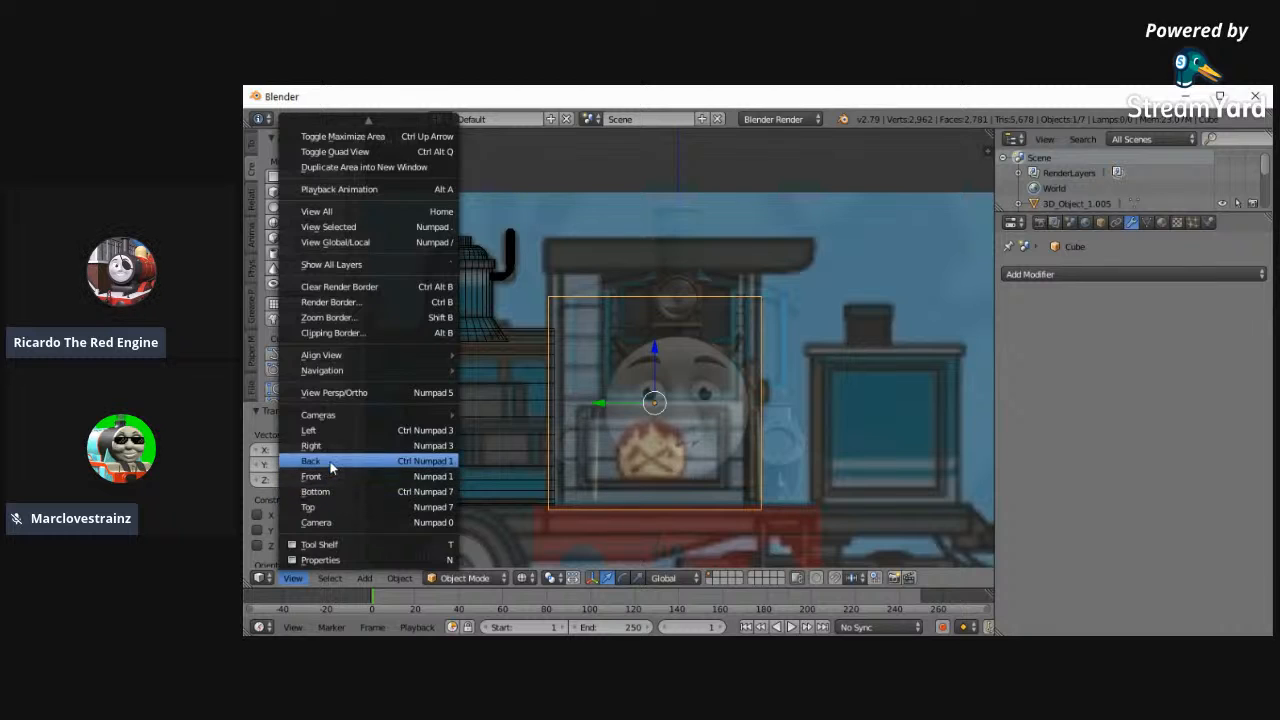
left_click(332, 474)
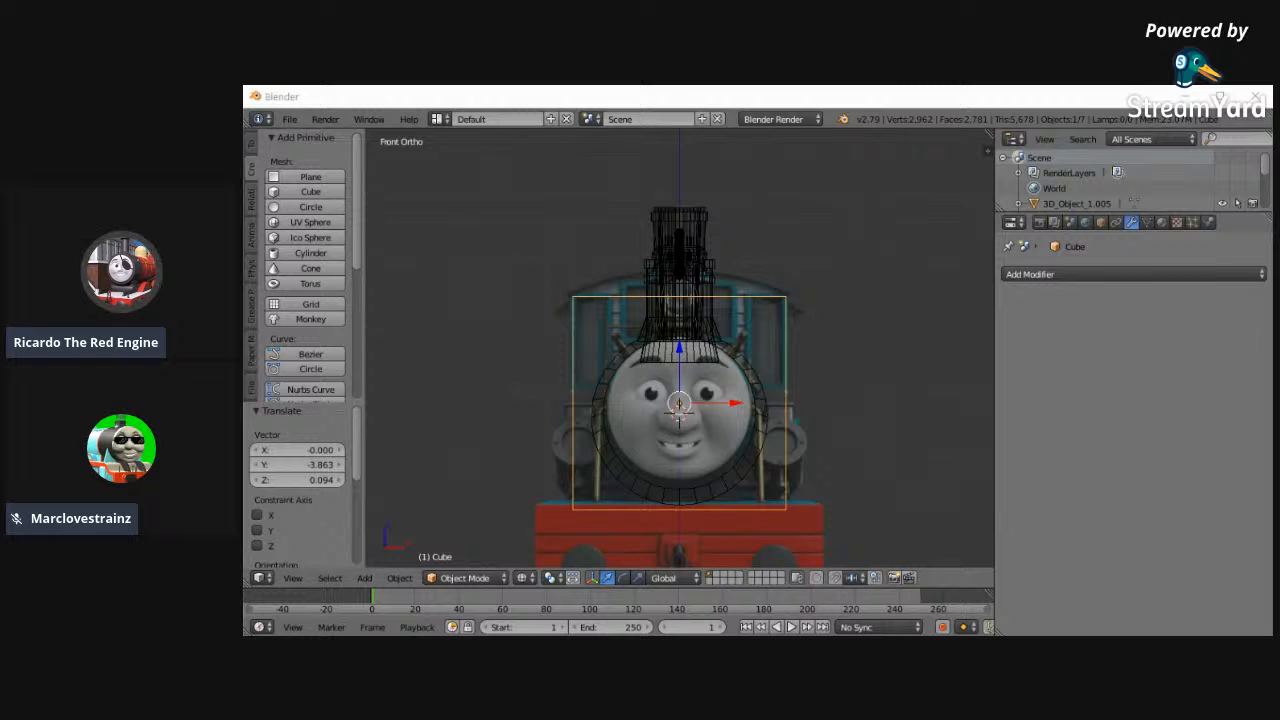
mouse_move(803, 465)
middle_mouse_down()
mouse_move(793, 418)
mouse_move(511, 431)
mouse_move(821, 437)
middle_mouse_up()
key("z")
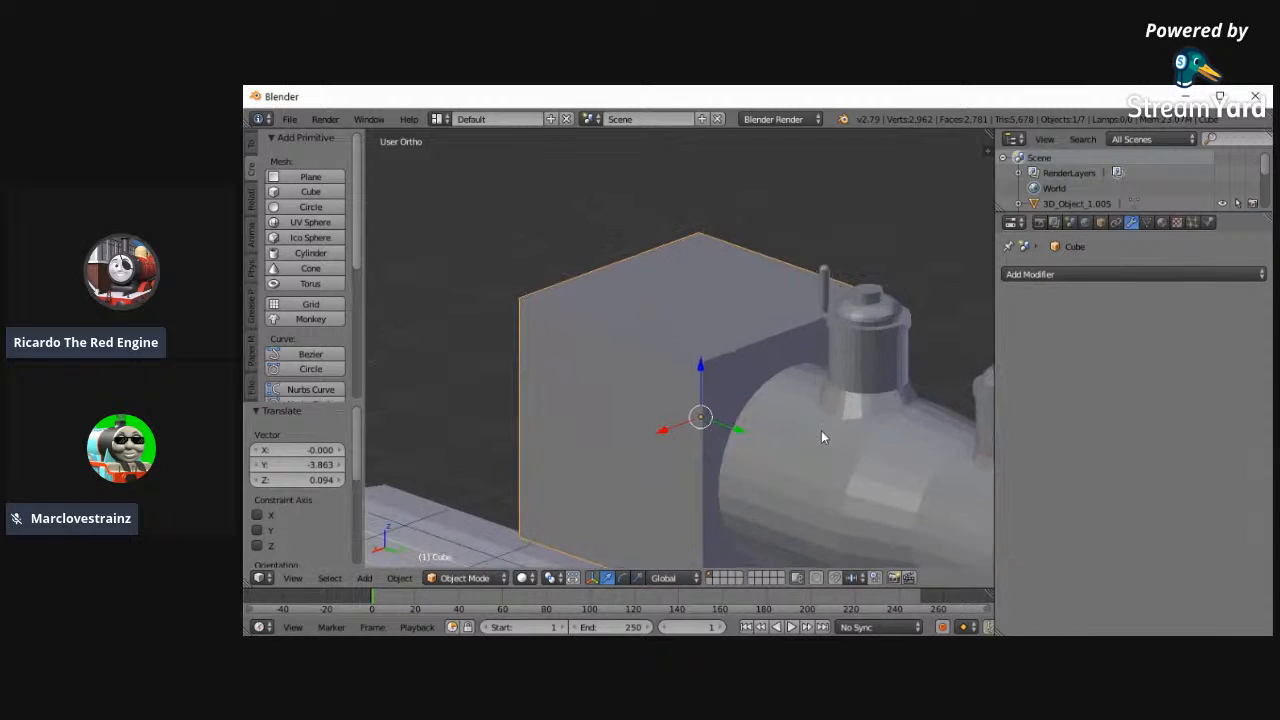
- In Edit Mode, select the cube's top vertices in the left view and raise them 0.559 along Z to the cab roof height
left_click(293, 578)
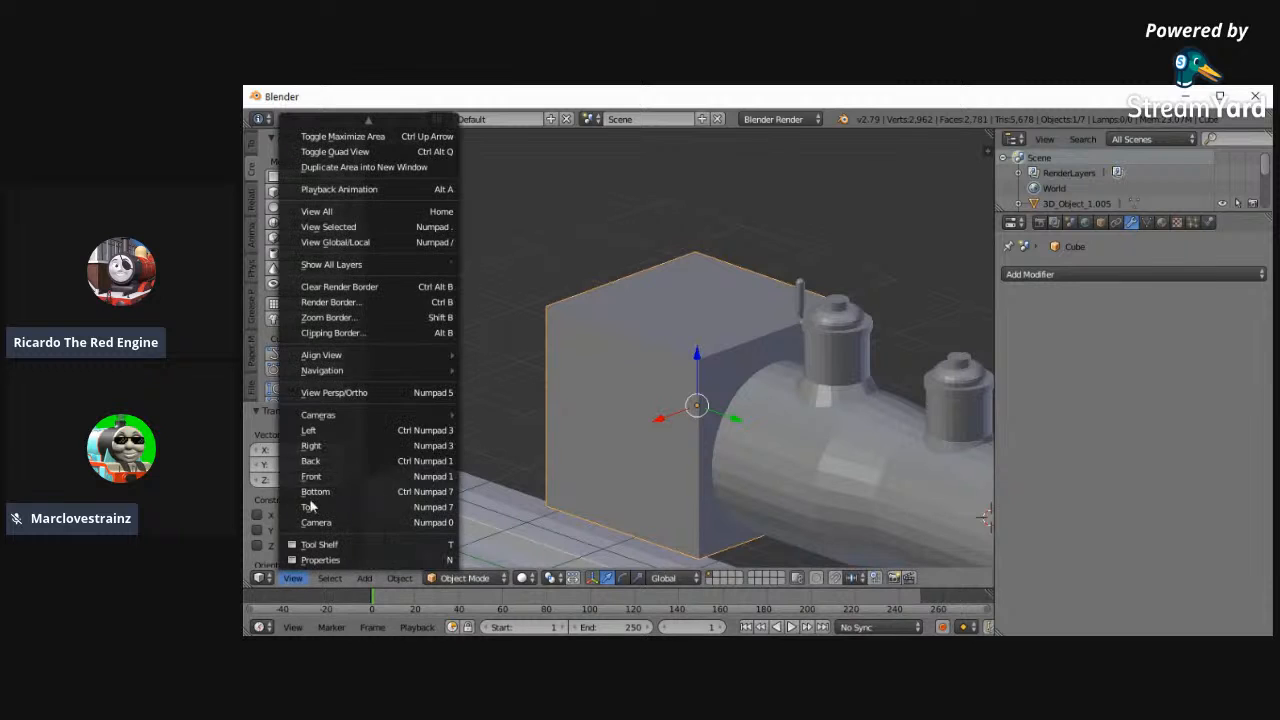
left_click(302, 432)
scroll(628, 440, "up", 2)
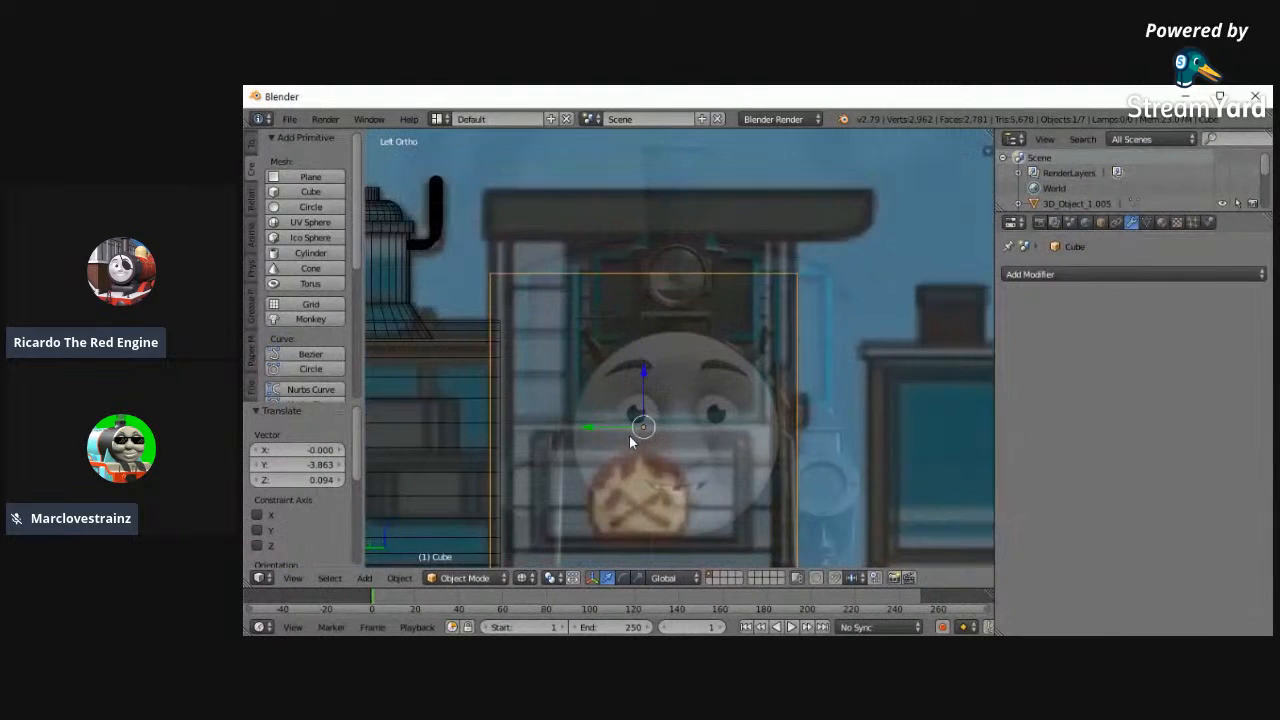
left_click(465, 578)
left_click(450, 546)
scroll(498, 320, "up", 2, "shift")
key("a")
key("c")
left_click_drag(492, 314, 846, 299)
right_click(846, 299)
left_click_drag(650, 264, 650, 178)
left_click(650, 177)
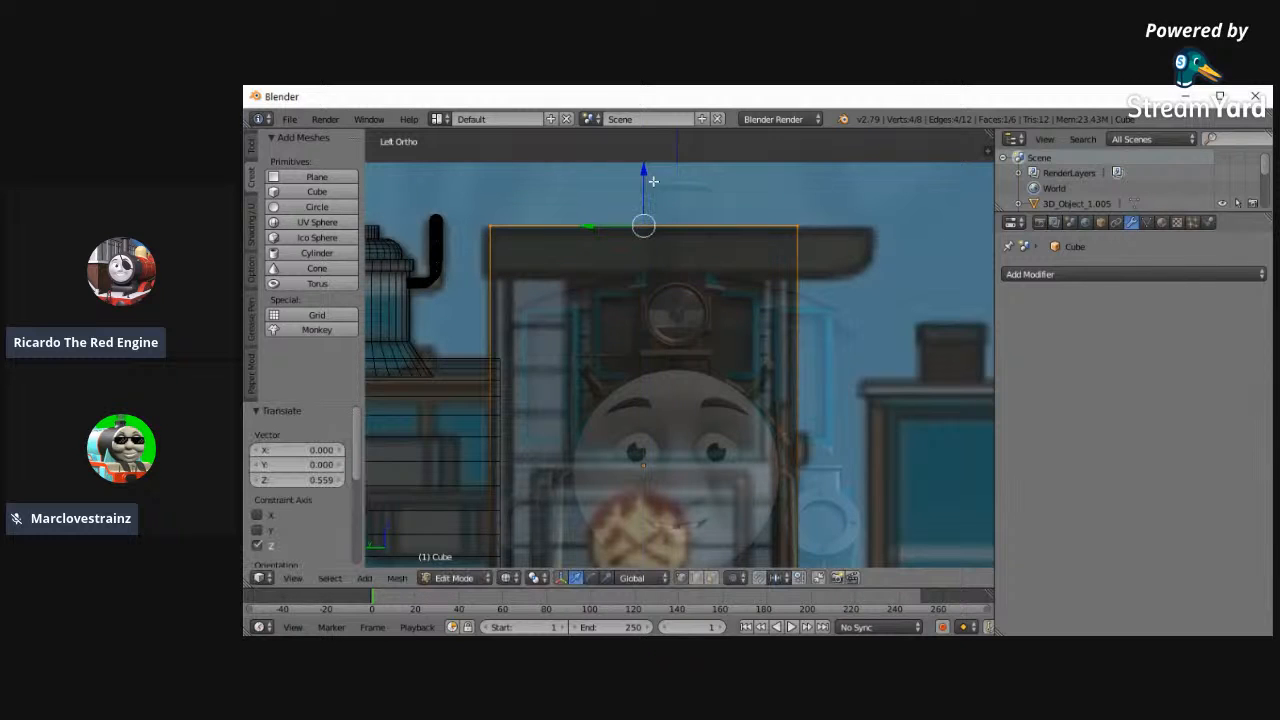
- In the front view, add three vertical loop cuts to the cab block, at the centre and midway through each half
left_click(294, 578)
left_click(330, 470)
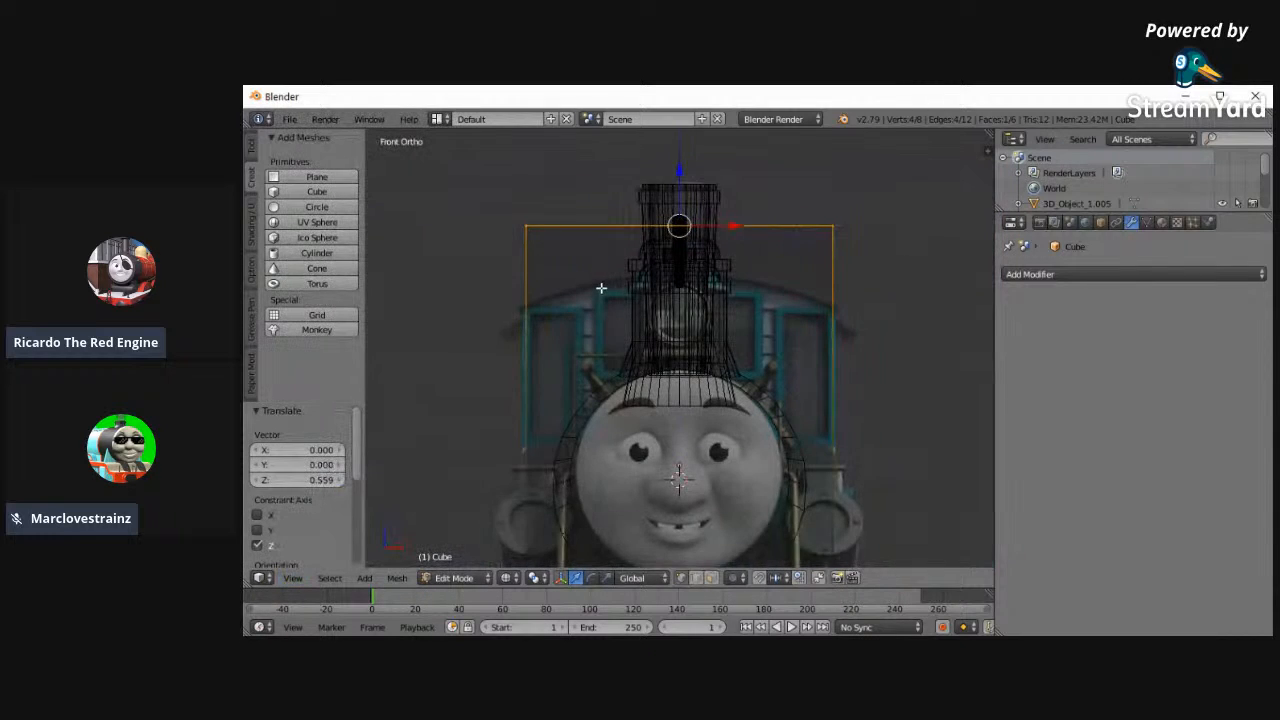
scroll(628, 348, "up", 3, "shift")
key("a")
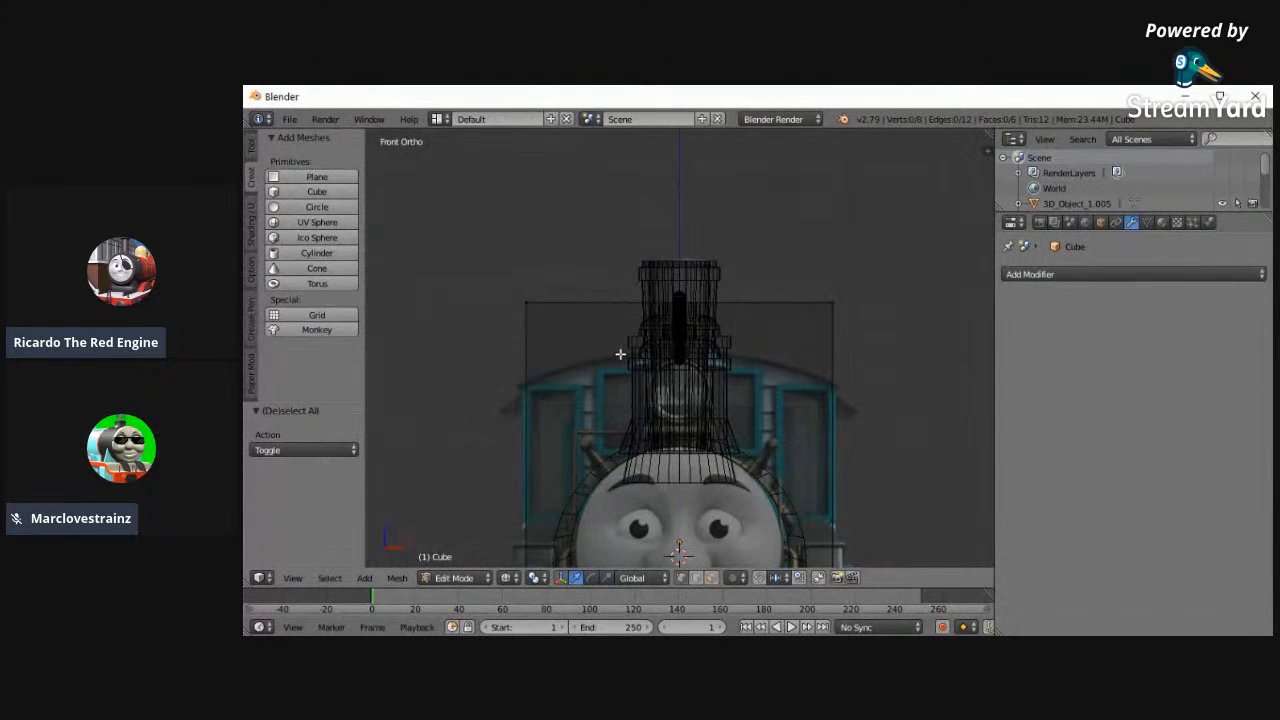
key("ctrl+r")
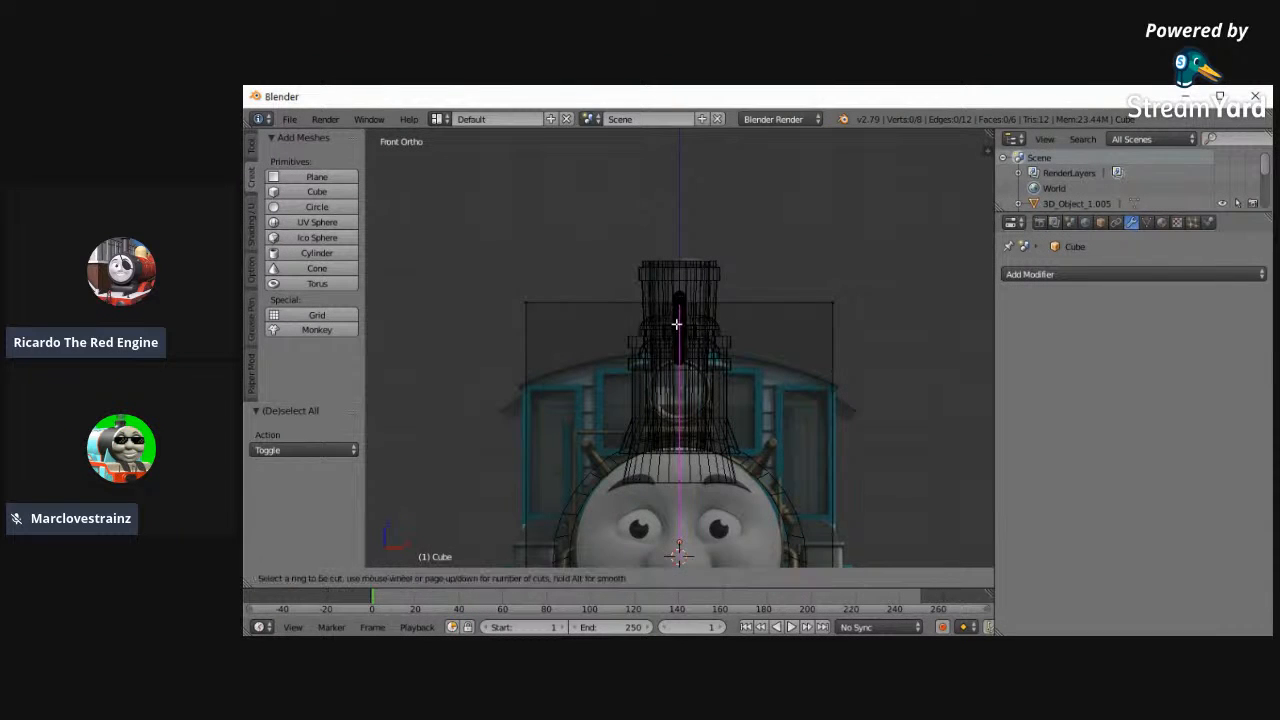
left_click(612, 345)
key("ctrl+r")
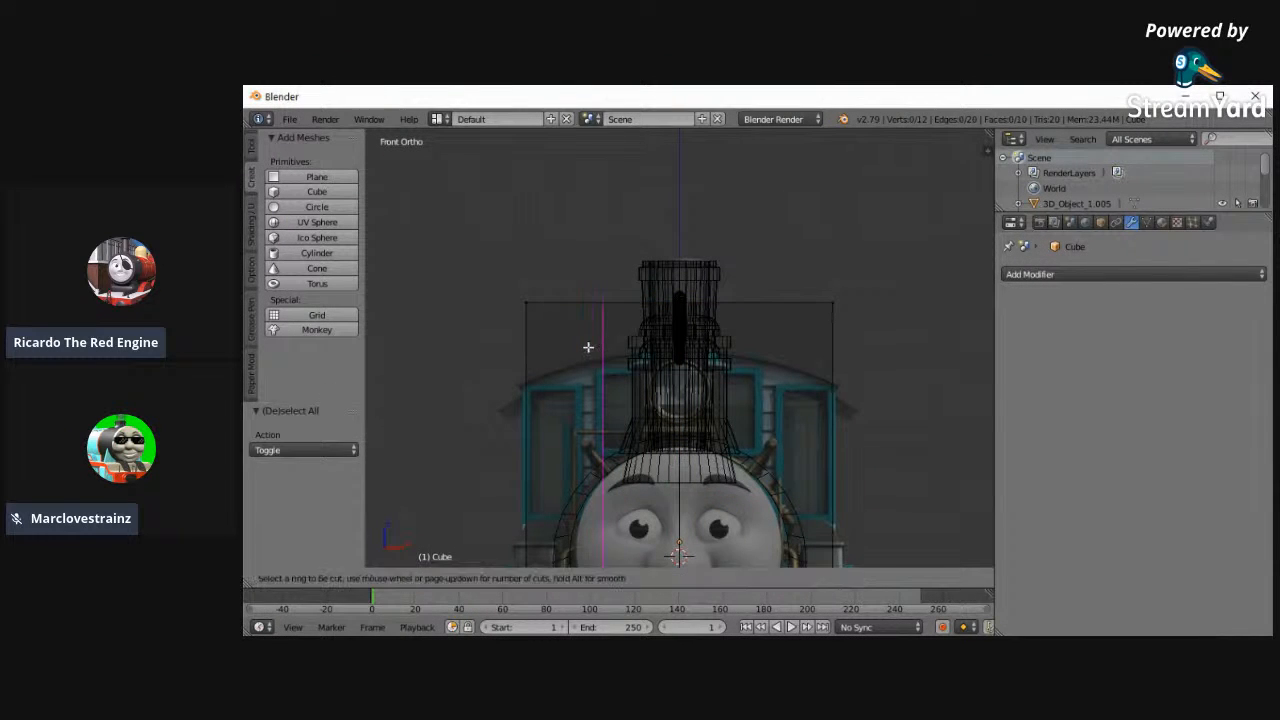
left_click(590, 347)
key("ctrl+r")
left_click(740, 350)
- Select the cab block's two outer top corners and lower them along Z to start the roof curve
key("a")
left_click(840, 297)
left_click(521, 292)
key("Escape")
left_click_drag(676, 248, 679, 278)
- Select the top points of the two quarter-width loops and lower them slightly along Z to continue the roof arc
key("a")
key("c")
left_click(606, 292)
left_click(756, 300)
key("Escape")
left_click_drag(683, 243, 688, 255)
- Add a vertical loop cut through the middle of each of the two segments beside the cab's centre line
key("ctrl+r")
left_click(719, 319)
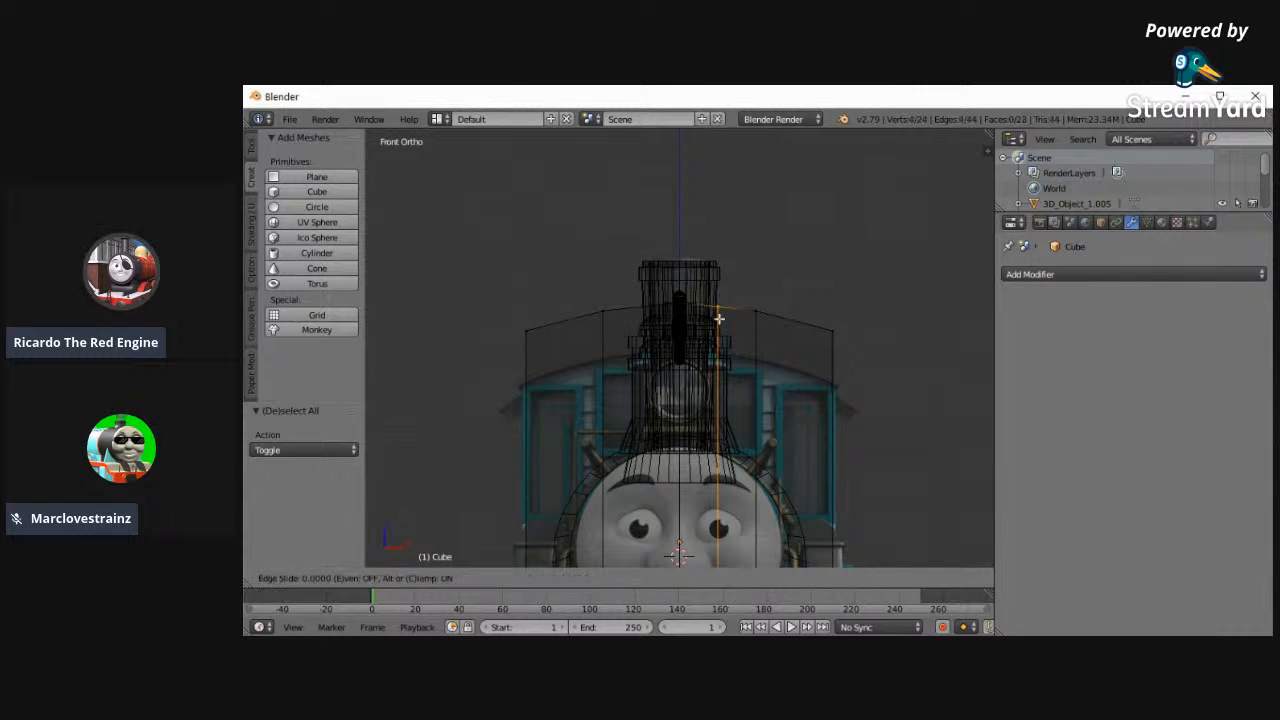
left_click(719, 318)
key("ctrl+r")
left_click(629, 306)
left_click(629, 306)
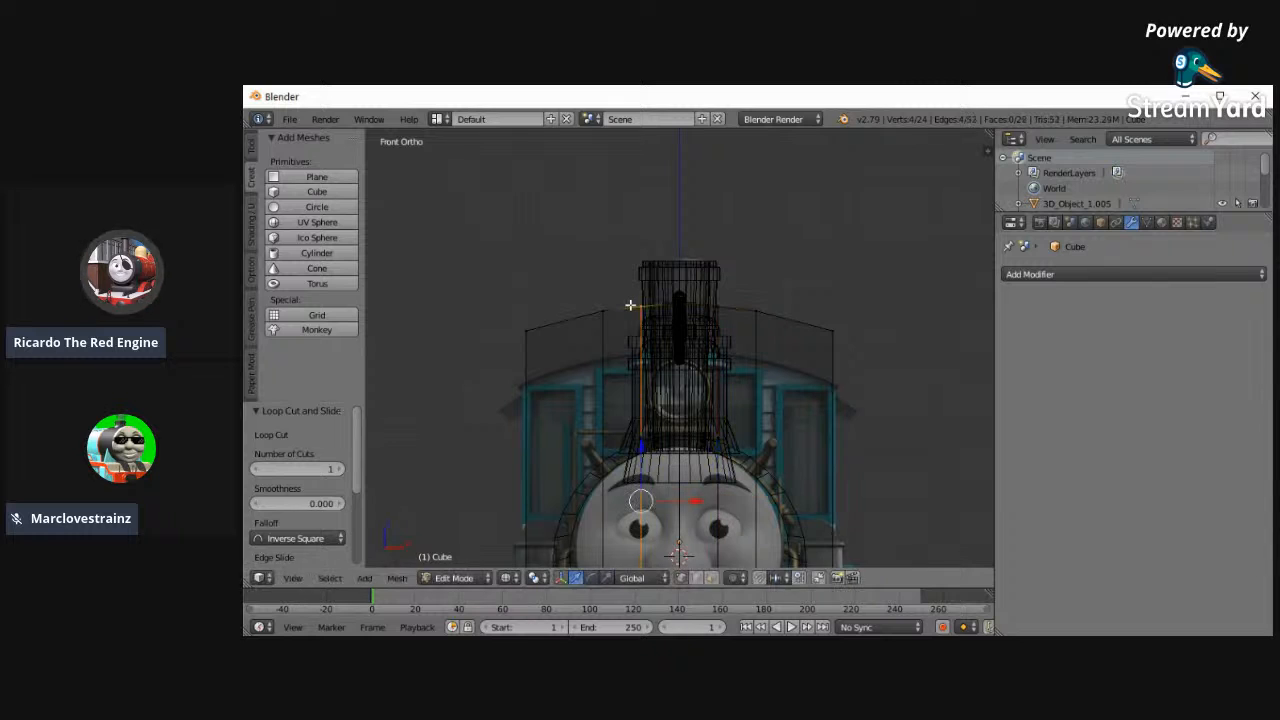
- Select the top points of the two innermost side loops and raise them 0.005 along Z
key("a")
key("c")
left_click(638, 308)
left_click(715, 302)
key("Escape")
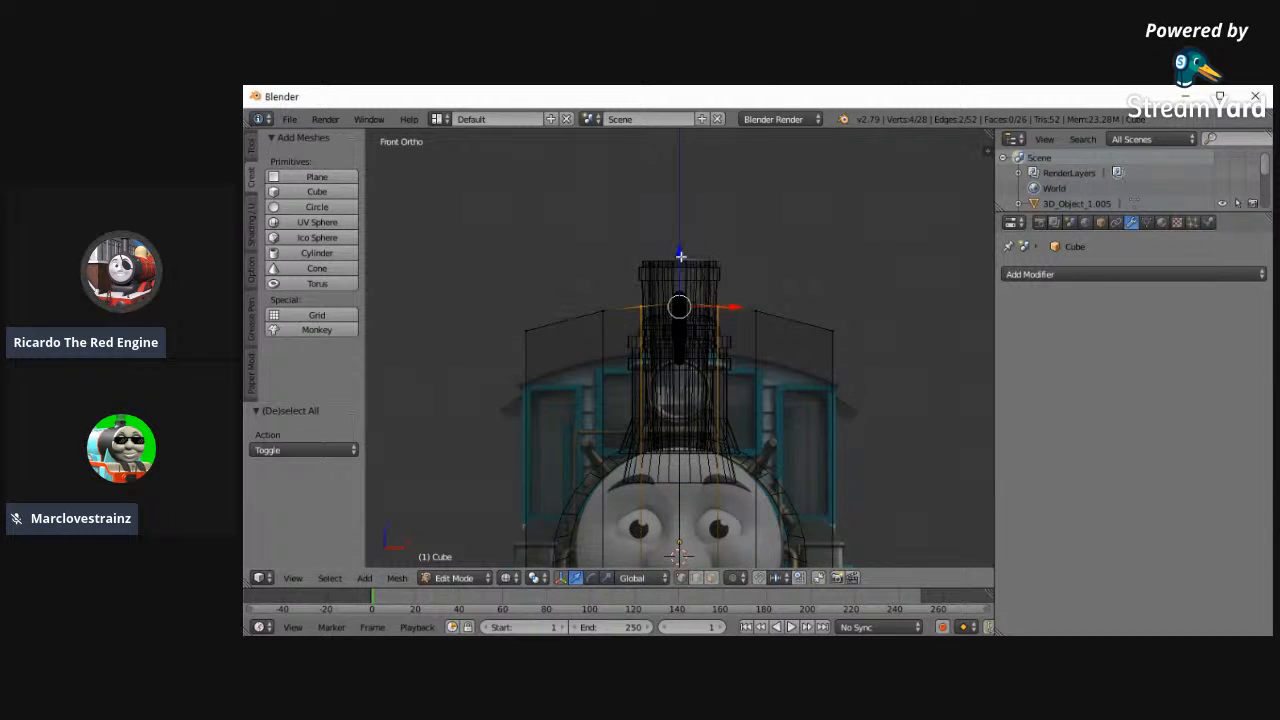
key("g")
key("z")
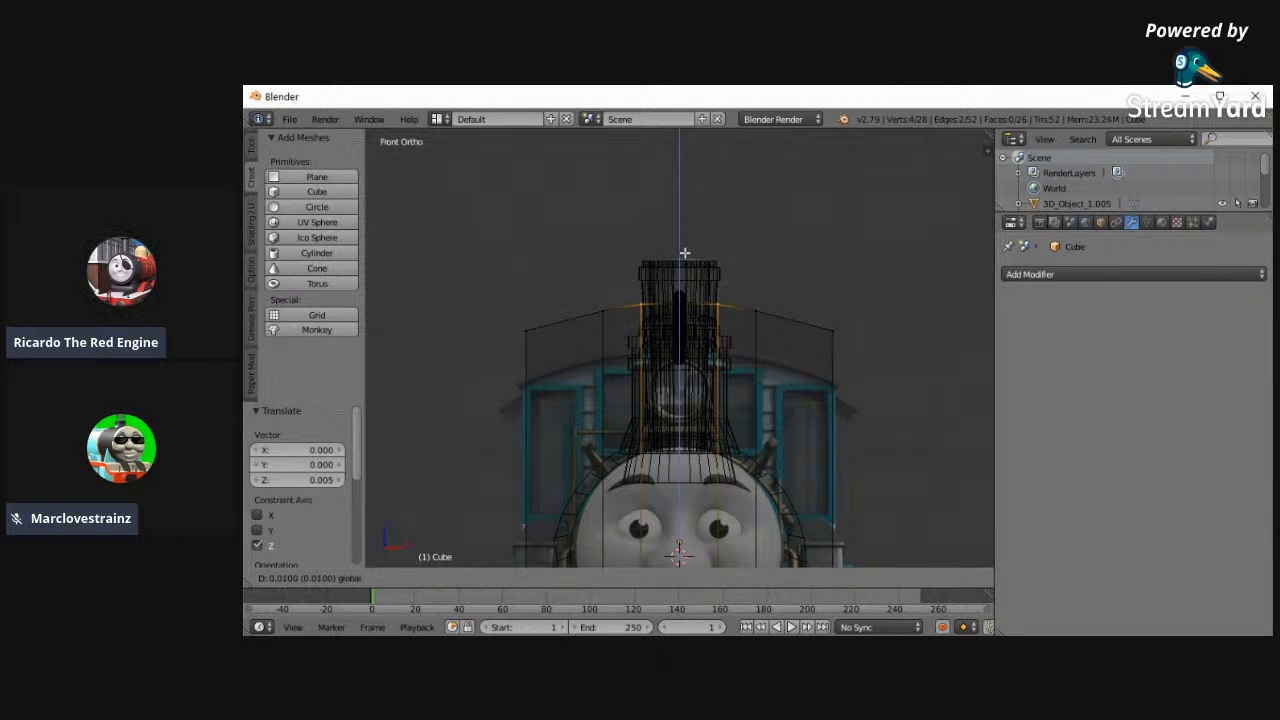
key("Escape")
- Add a vertical loop cut through the middle of each outermost segment of the cab block
key("a")
key("ctrl+r")
left_click(558, 318)
left_click(558, 318)
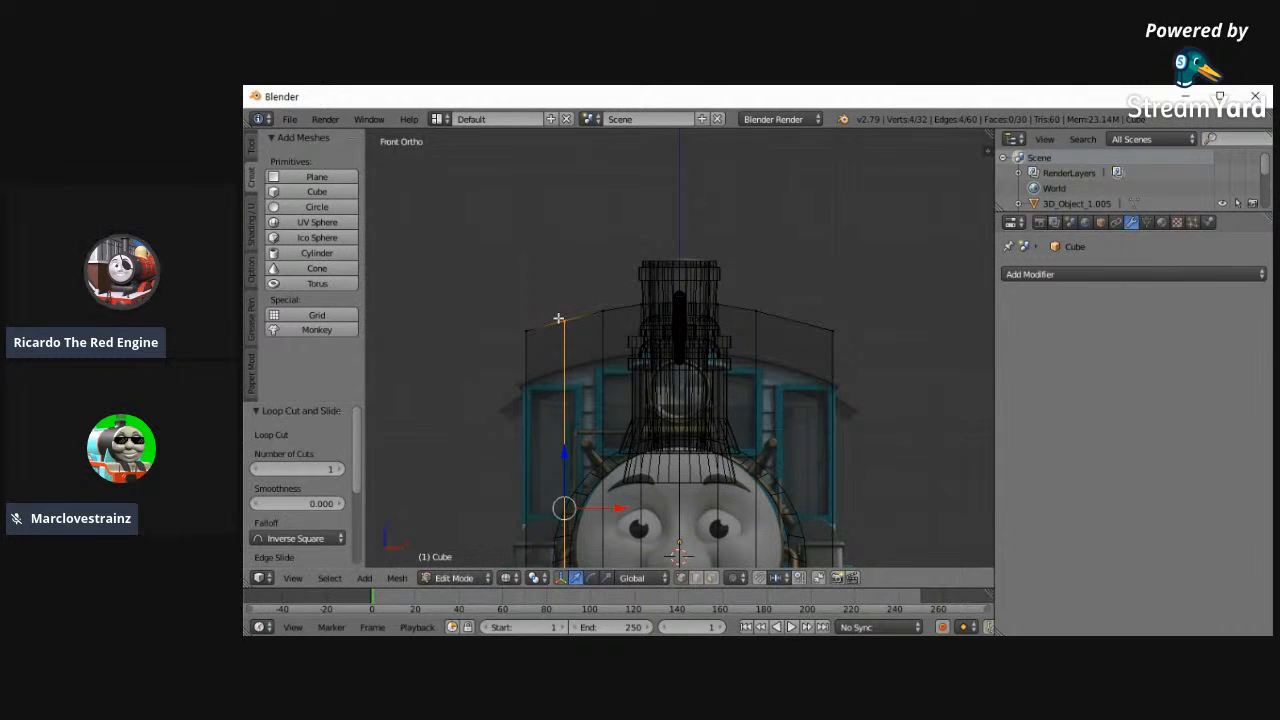
key("ctrl+r")
left_click(798, 341)
left_click(798, 341)
- Lower the cab roof's two outer corners another 0.030 along Z and inspect the curved top in solid shading
key("a")
left_click(838, 325, "alt")
left_click(514, 322, "alt+shift")
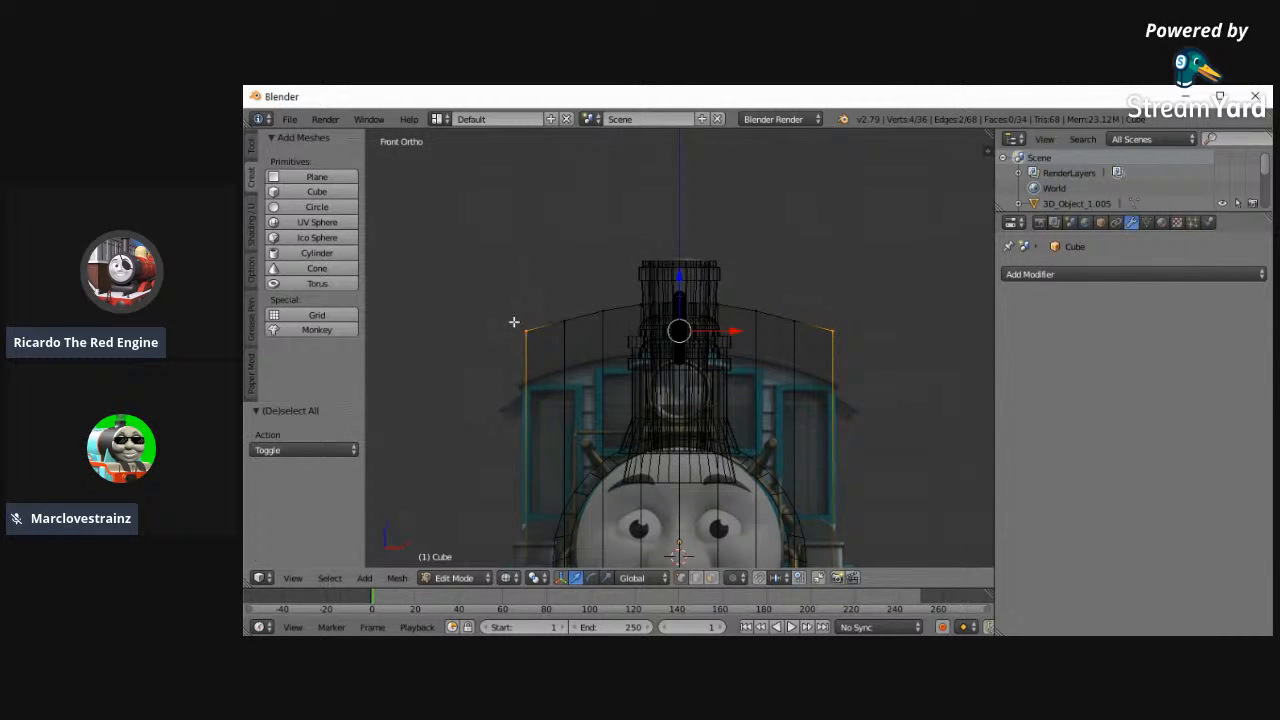
key("g")
key("z")
left_click(685, 278)
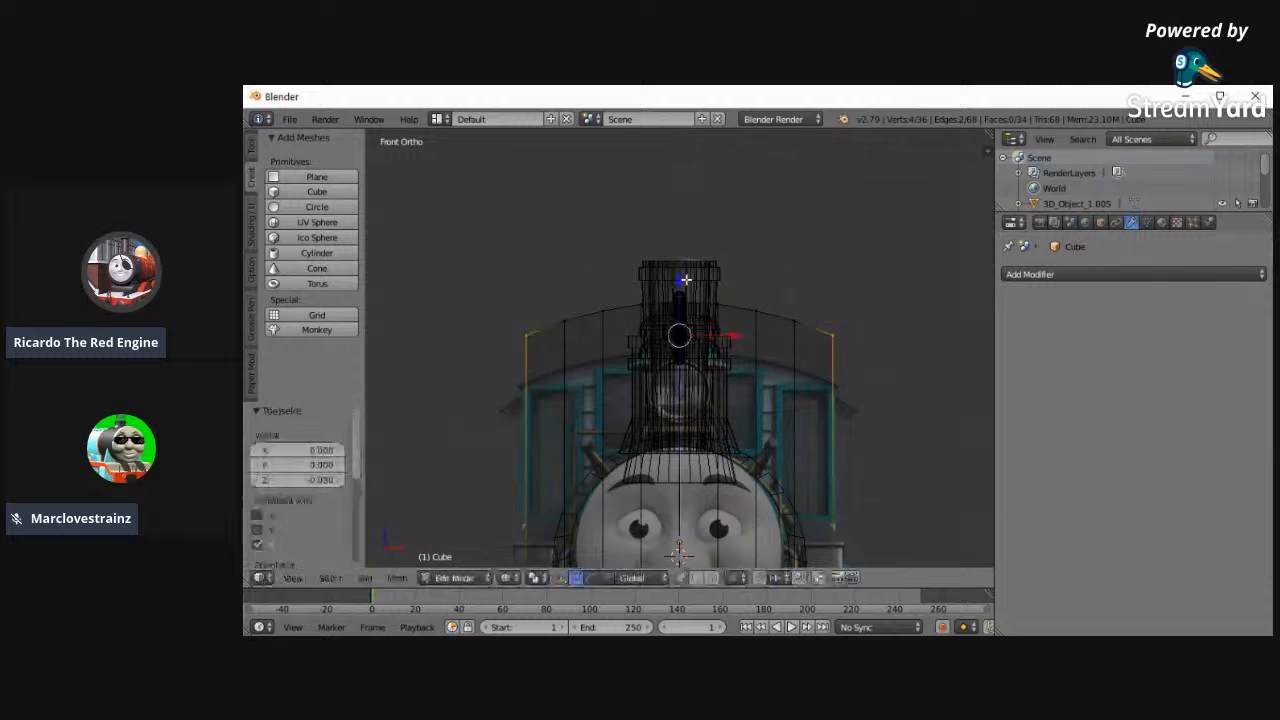
key("a")
mouse_move(584, 329)
middle_mouse_down()
mouse_move(563, 329)
mouse_move(657, 354)
middle_mouse_up()
key("z")
key("alt+Tab")
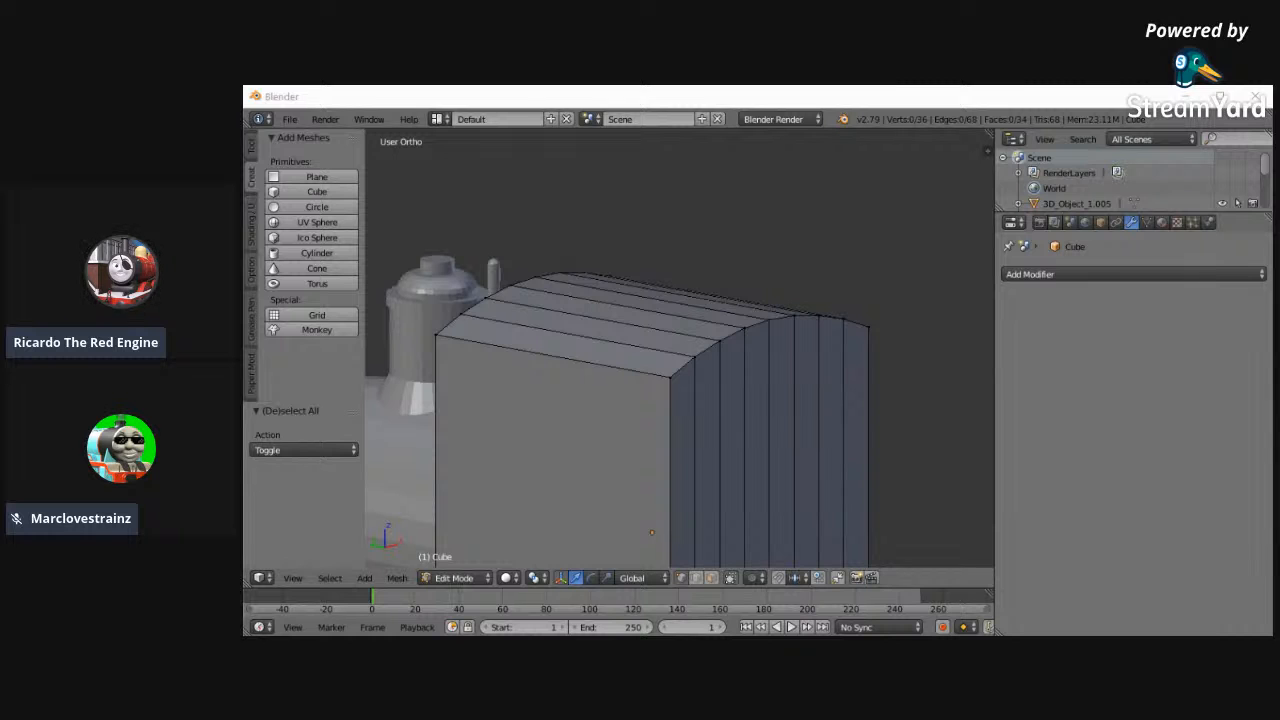
- Select all points along the cab's curved top in the left view and lower them 0.030 along Z
middle_click_drag(660, 400, 825, 465)
left_click(293, 577)
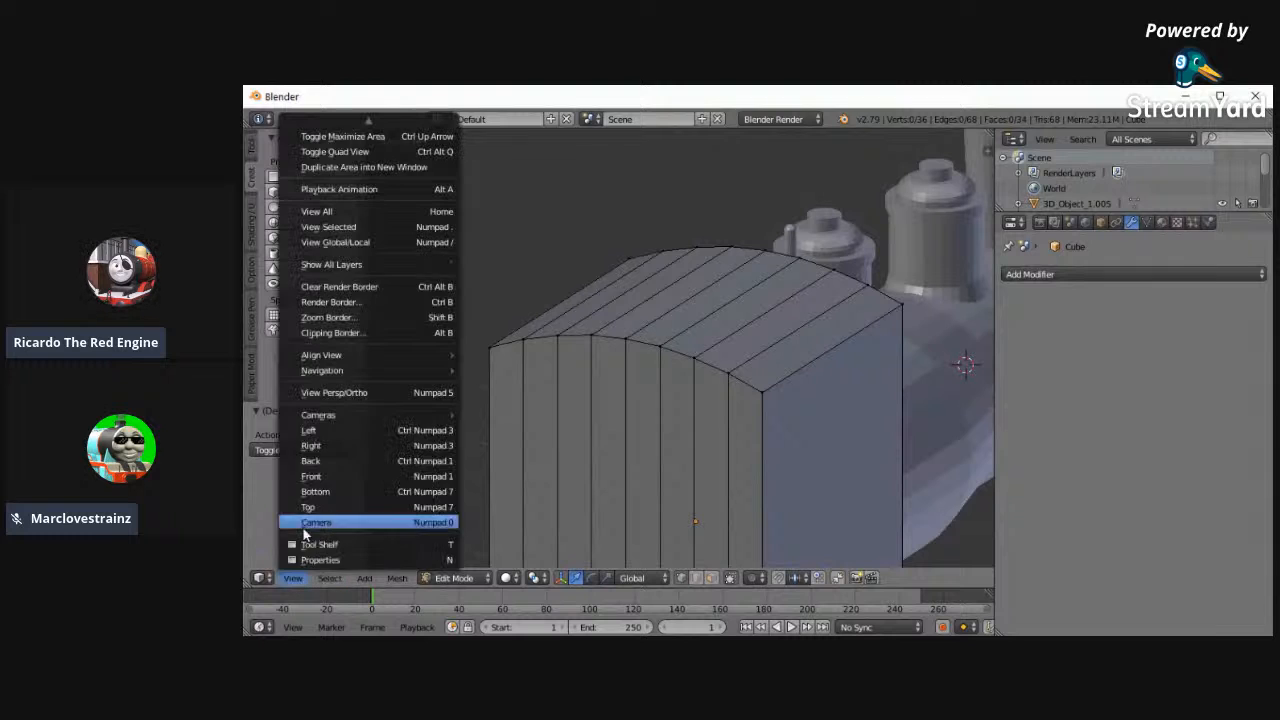
left_click(305, 434)
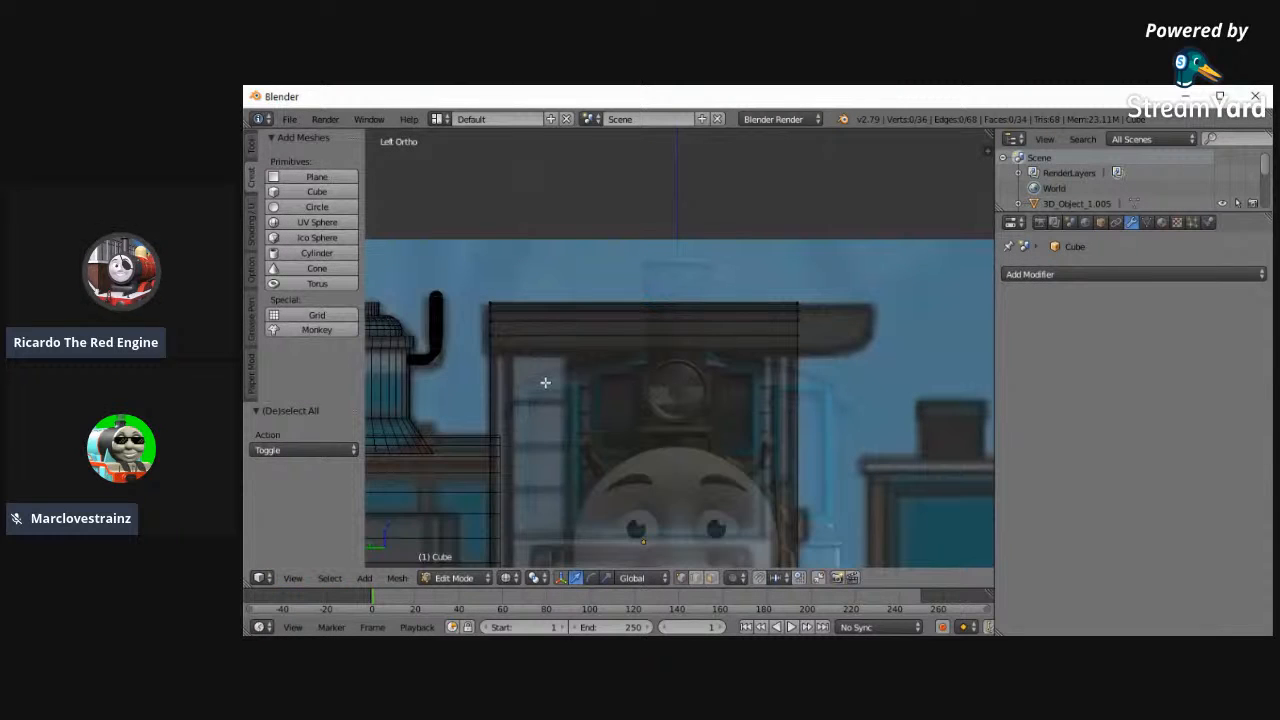
key("c")
left_click_drag(492, 331, 494, 280)
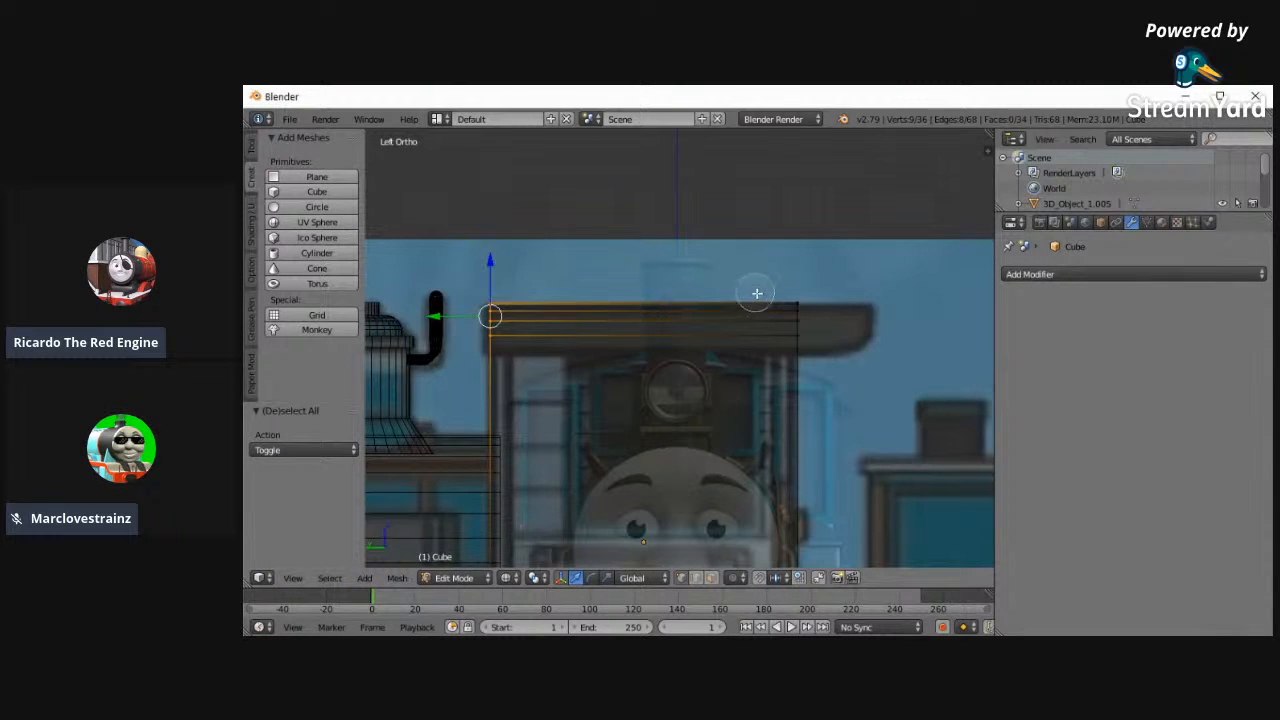
left_click_drag(795, 300, 791, 351)
right_click(792, 349)
right_click(795, 298)
key("ctrl+l")
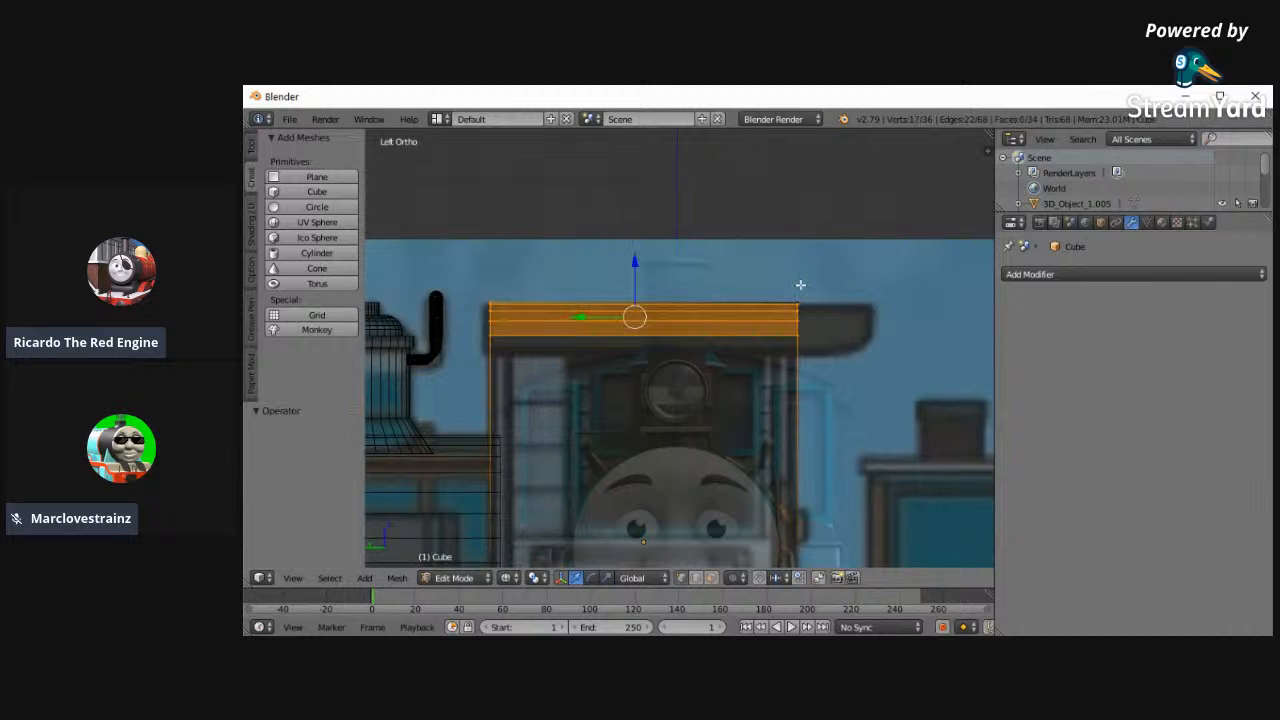
key("g")
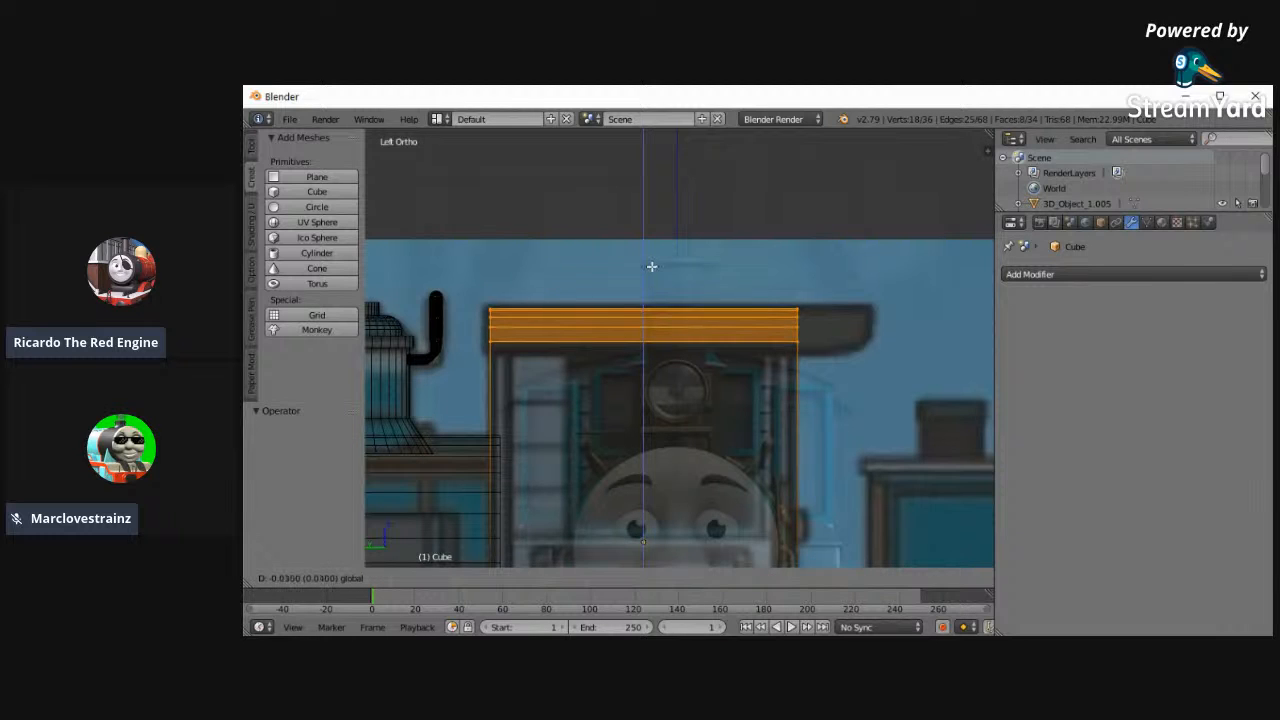
left_click(650, 266)
left_click(455, 577)
left_click(450, 560)
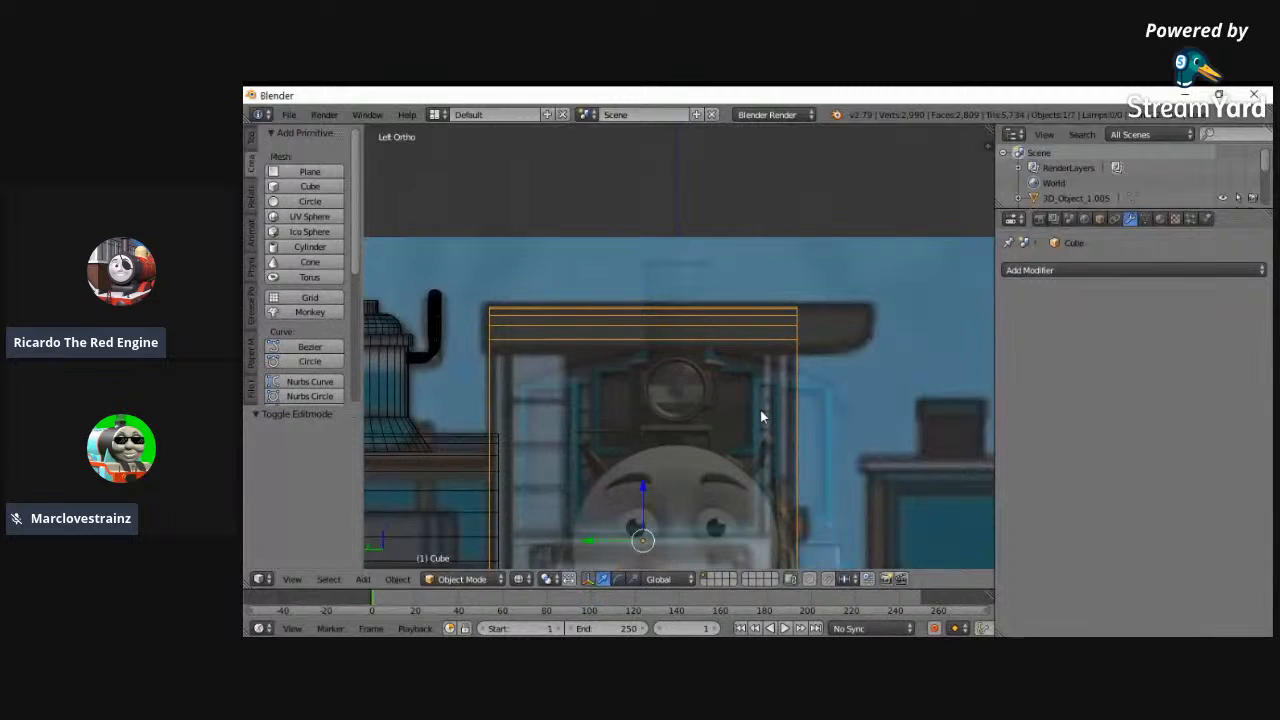
- Duplicate the cab block in place and open the copy for mesh editing
key("shift+d")
key("Escape")
left_click(455, 579)
left_click(455, 579)
left_click(455, 579)
left_click(447, 563)
left_click(449, 580)
left_click(456, 545)
- Delete the lower vertices of the cab copy, keeping only the curved roof surface
scroll(626, 520, "down", 2)
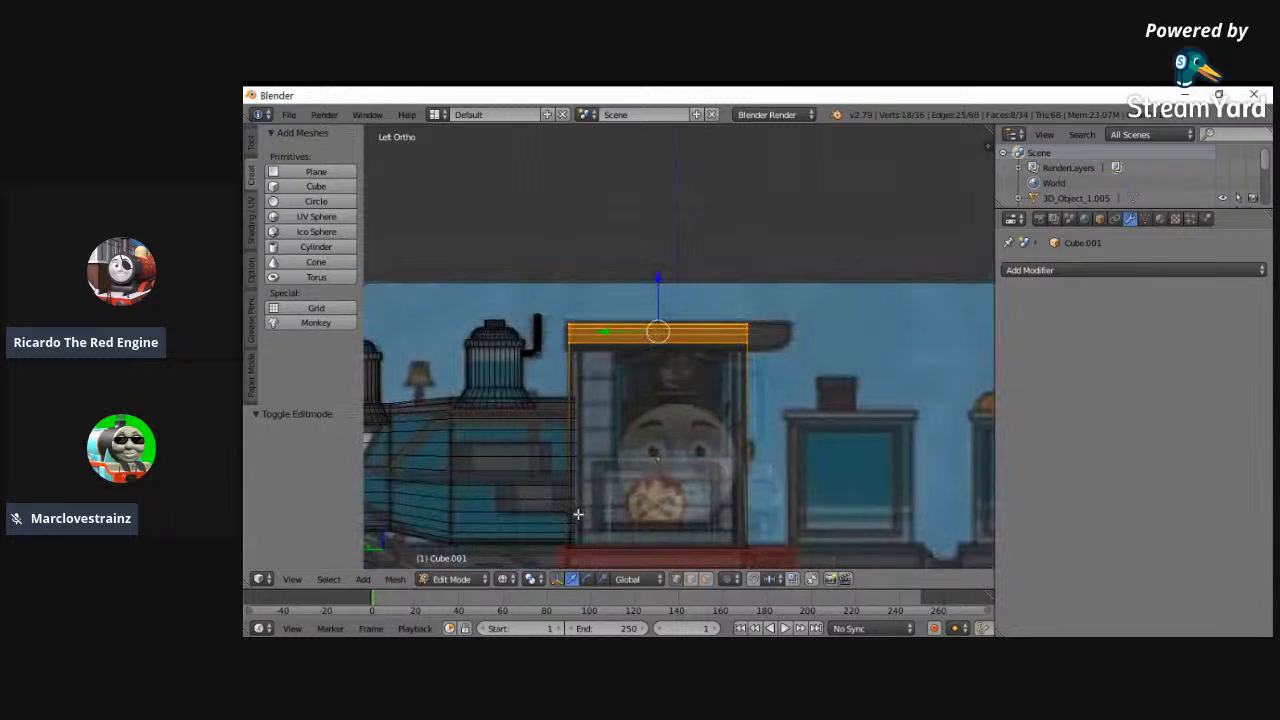
key("a")
right_click(680, 552)
key("x")
left_click(765, 360)
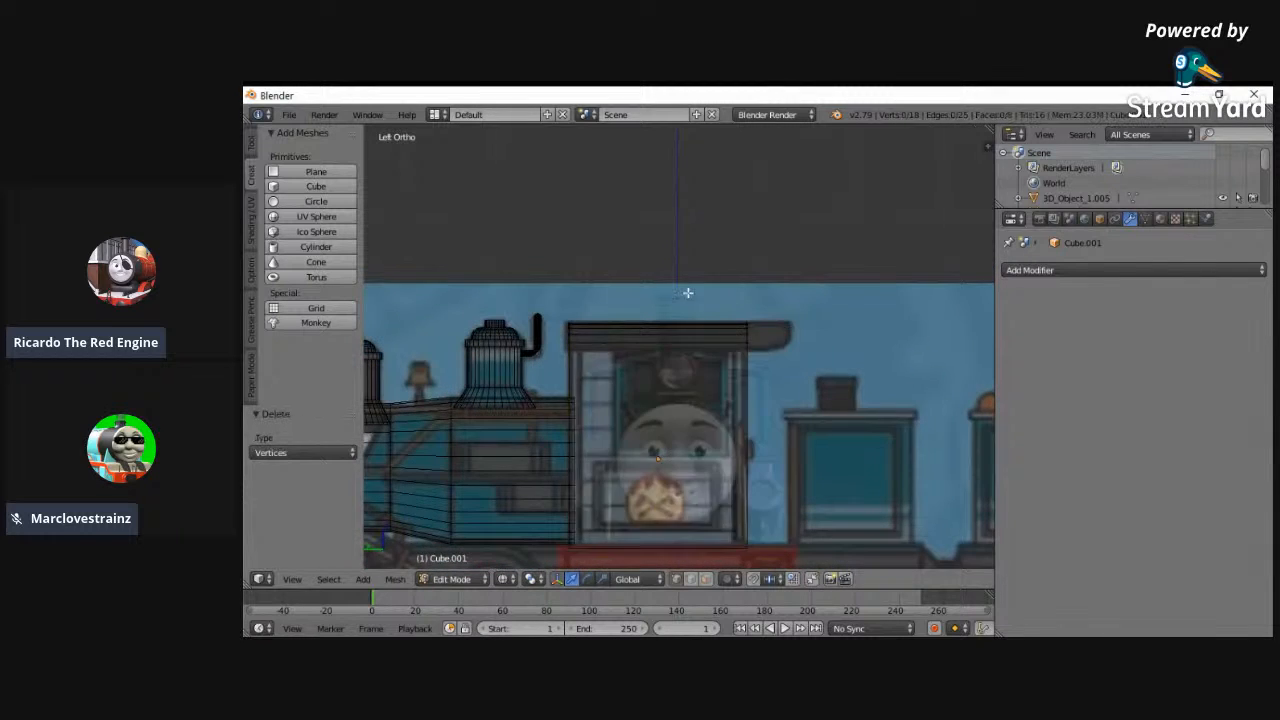
- Select the whole roof surface and raise it 0.036 along Z above the cab
scroll(686, 290, "up", 4)
right_click(686, 291)
left_click_drag(605, 260, 606, 248)
scroll(697, 427, "down", 2)
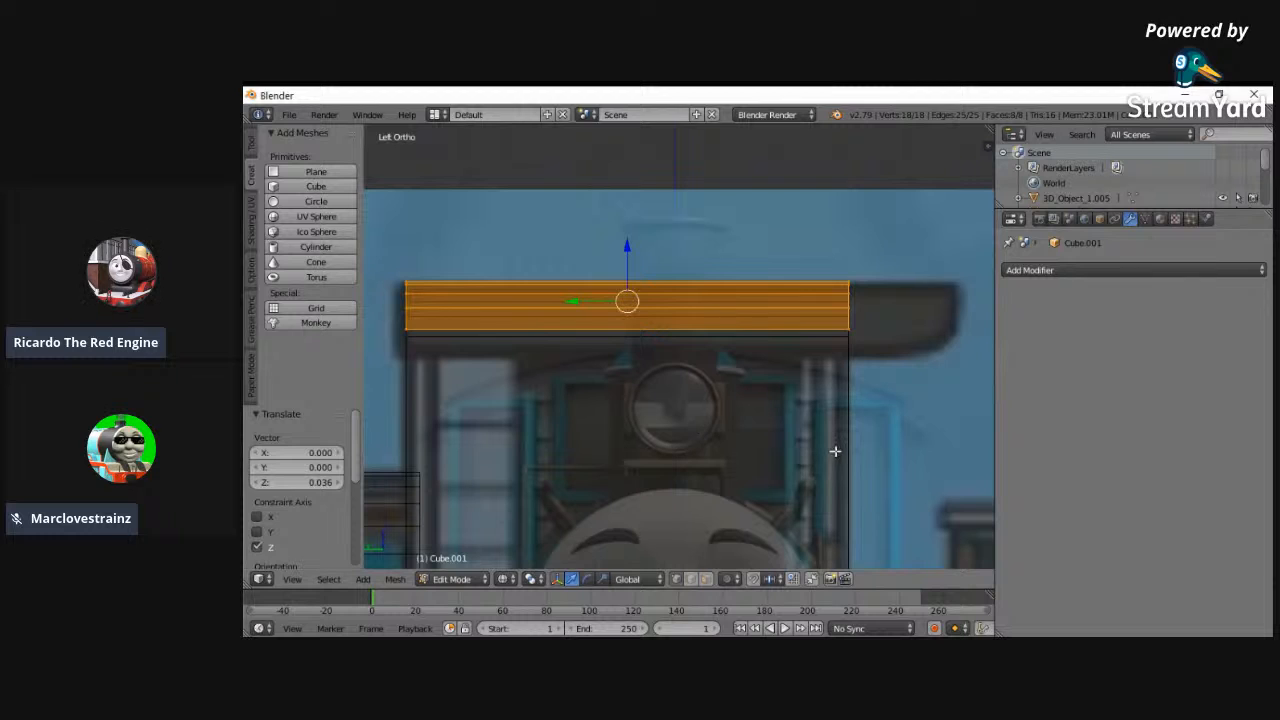
- Move the roof's rear and front end points outward along Y to match the overhangs in the reference image
key("a")
right_click(846, 298)
left_click_drag(815, 300, 918, 304)
key("a")
key("c")
left_click_drag(409, 347, 420, 240)
right_click(420, 240)
left_click_drag(384, 300, 371, 305)
key("a")
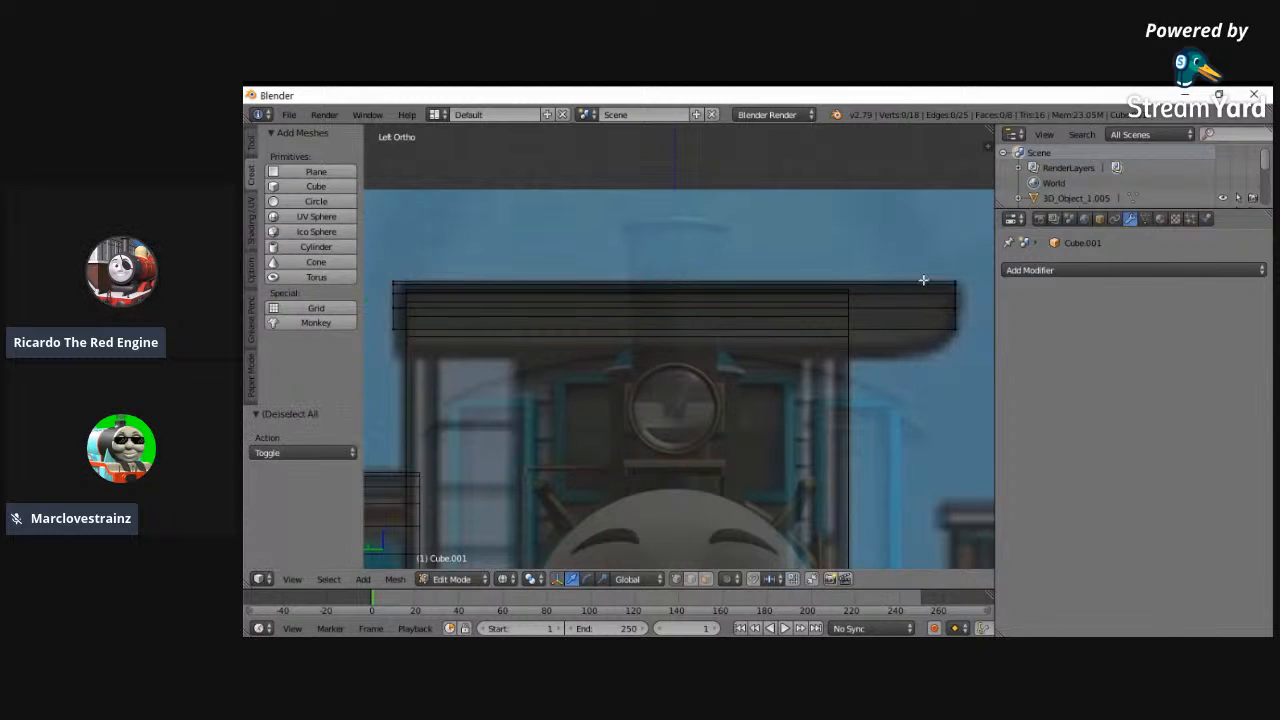
- Lower the entire roof surface 0.113 along Z and extrude it upward 0.103 to give it thickness
key("a")
left_click_drag(673, 247, 683, 275)
key("e")
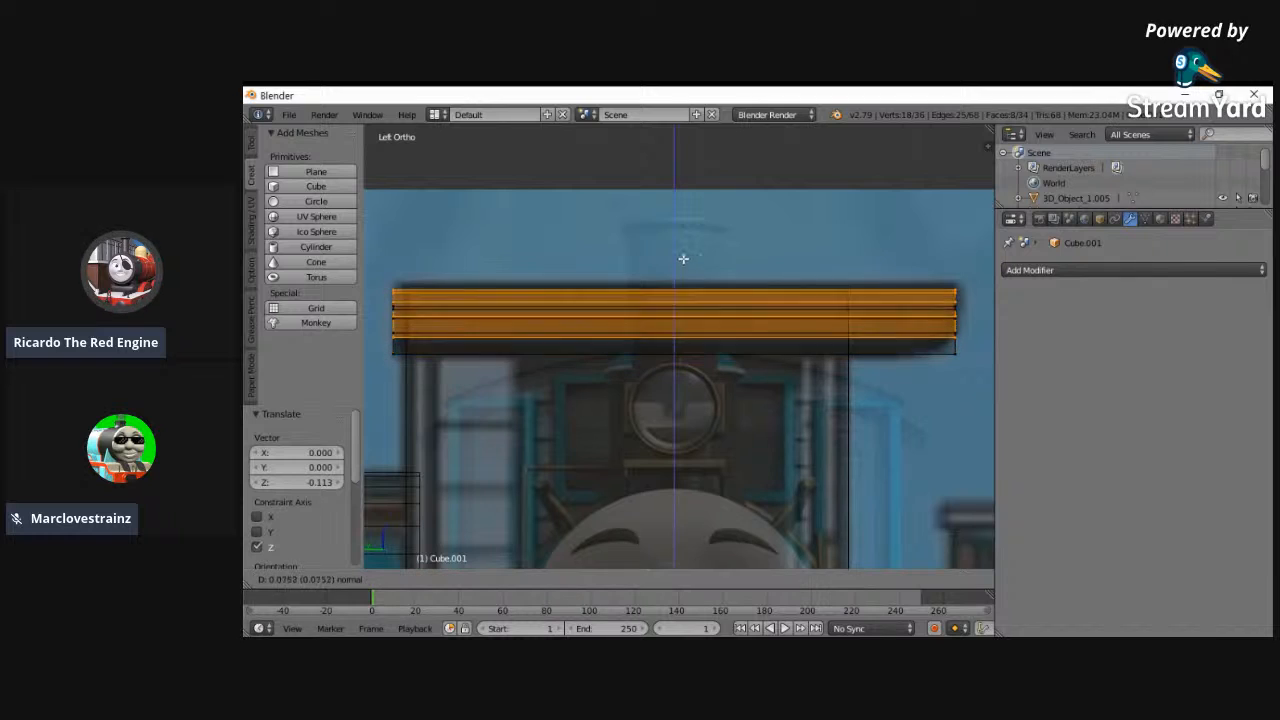
left_click(683, 251)
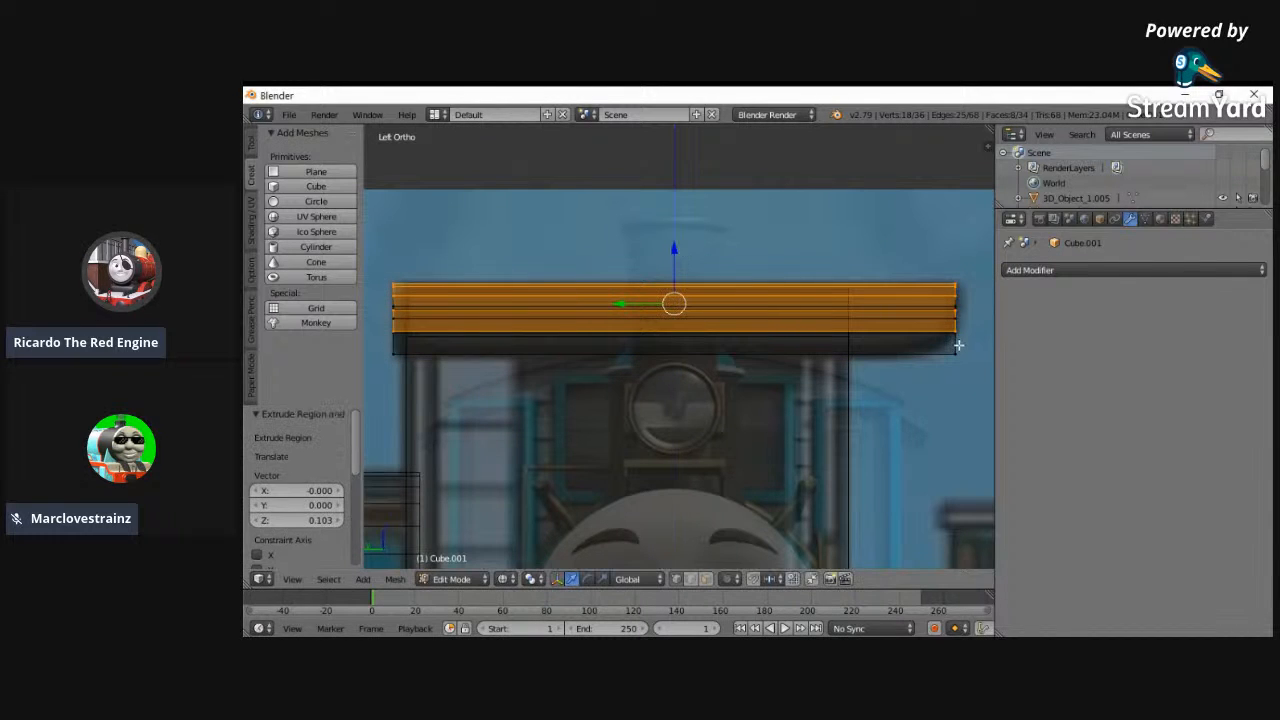
- Try to bevel the roof's two rear corner edges with an offset of 0.236 and 8 segments
key("a")
middle_click_drag(960, 357, 940, 403)
key("c")
left_click(937, 401)
left_click(990, 292)
left_click(992, 311)
right_click(917, 428)
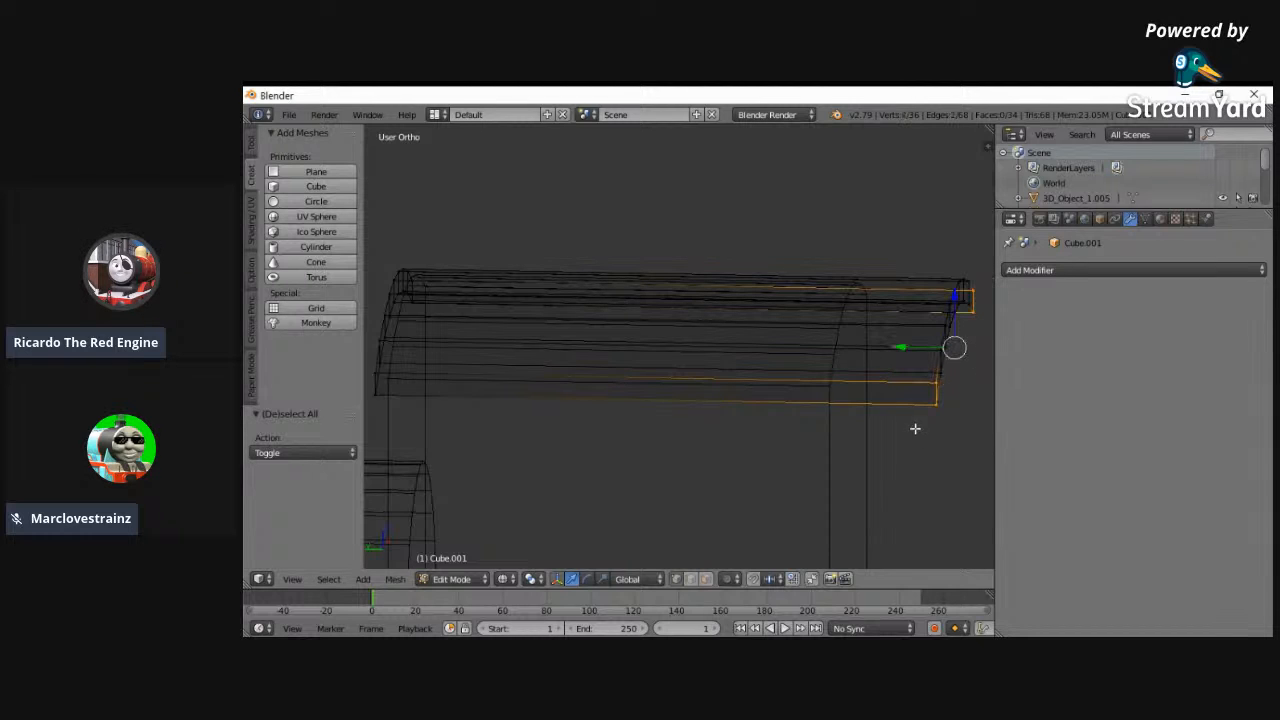
left_click(300, 579)
left_click(318, 434)
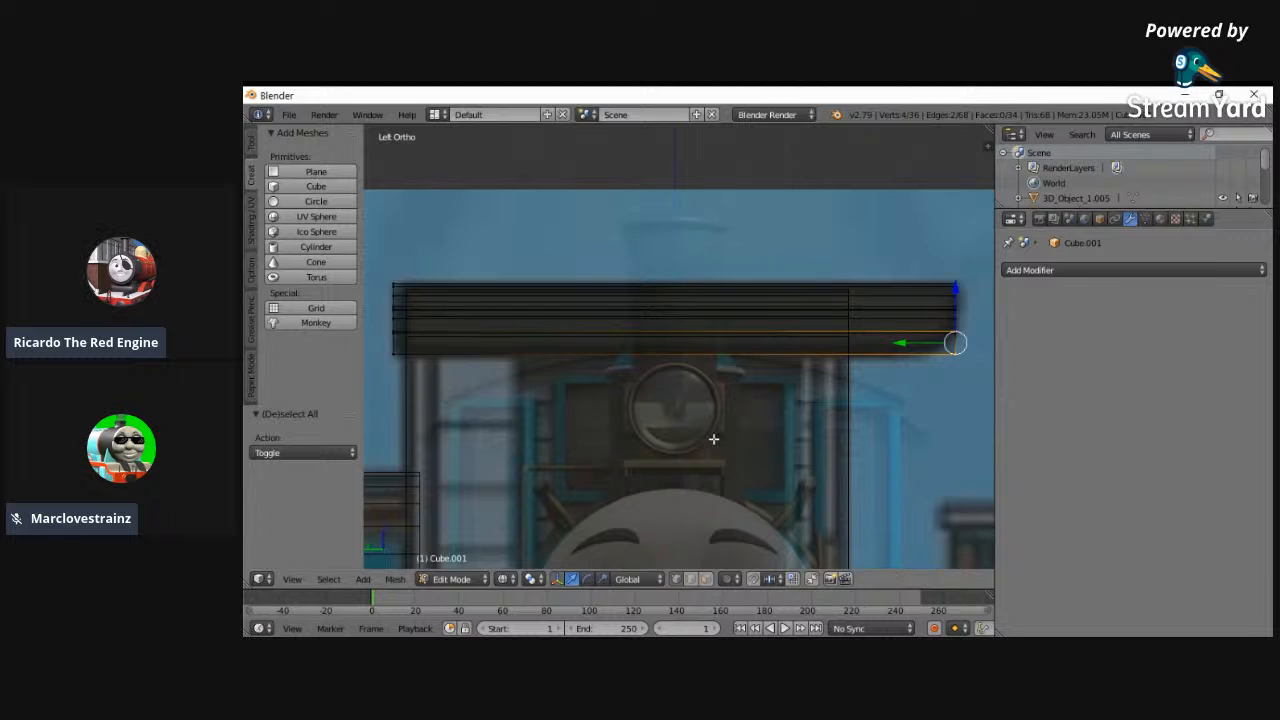
key("ctrl+b")
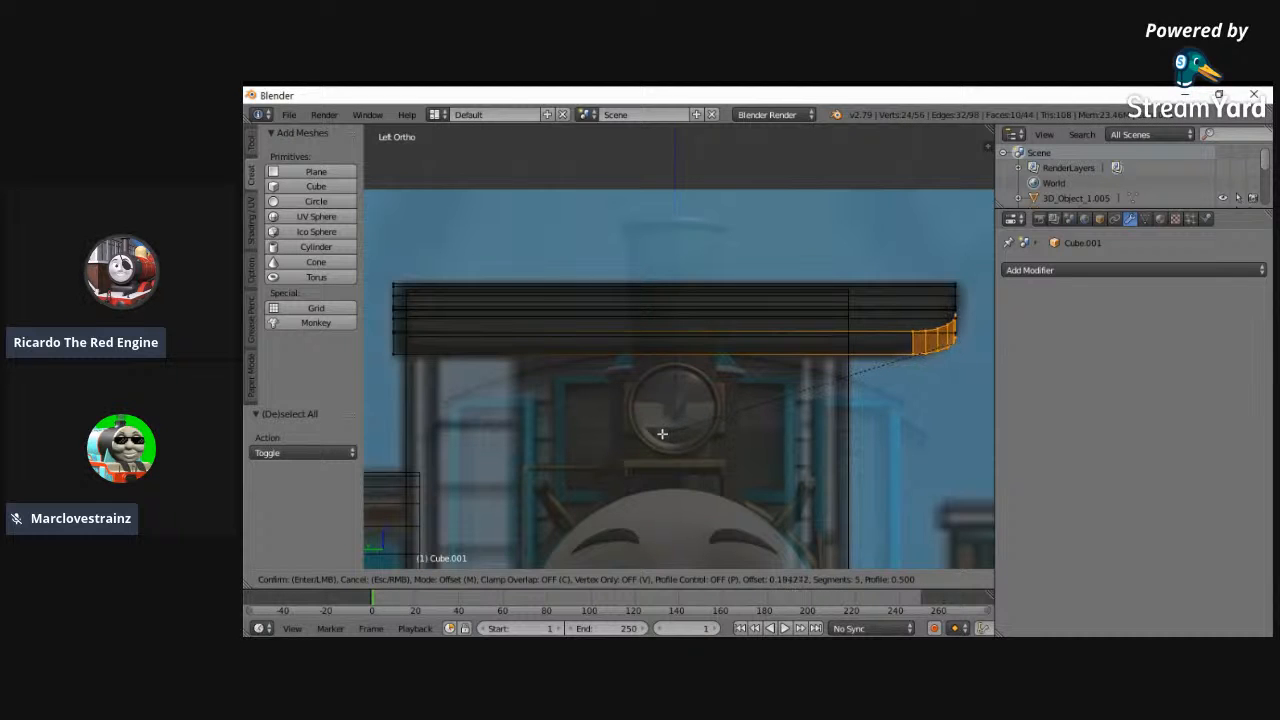
scroll(652, 437, "up", 1)
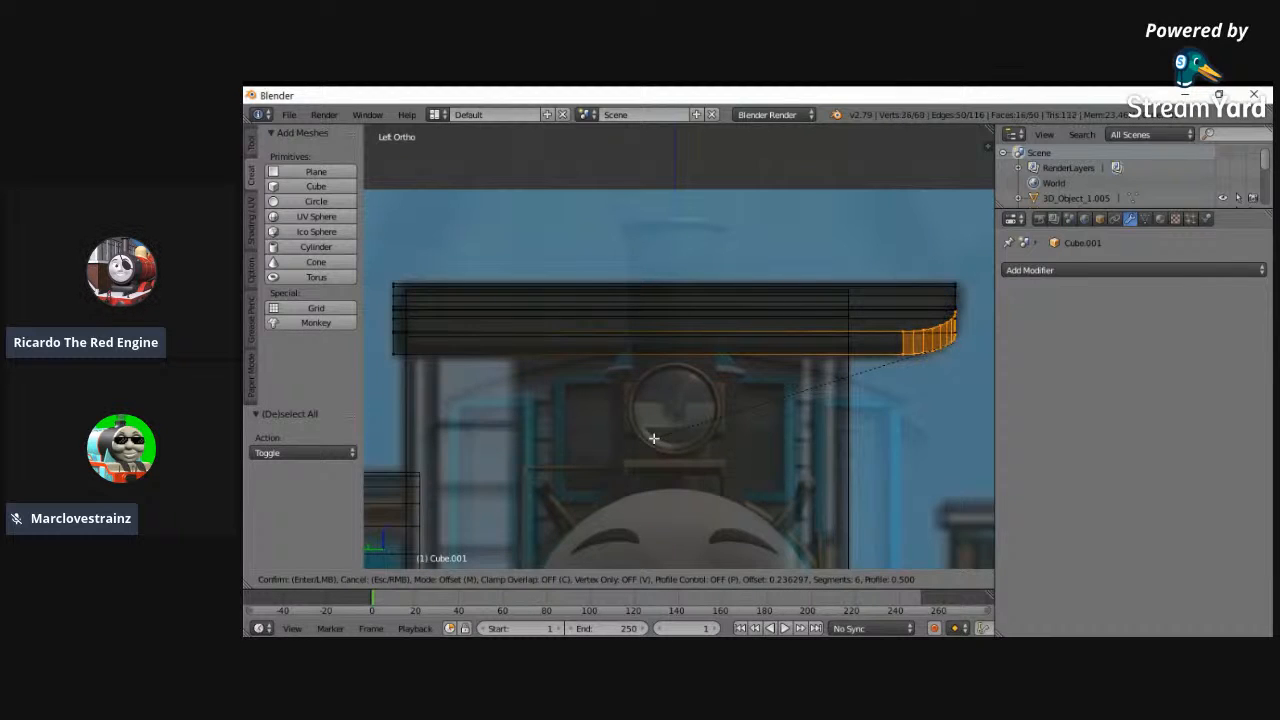
scroll(653, 437, "up", 2)
left_click(653, 437)
middle_click_drag(720, 414, 615, 429)
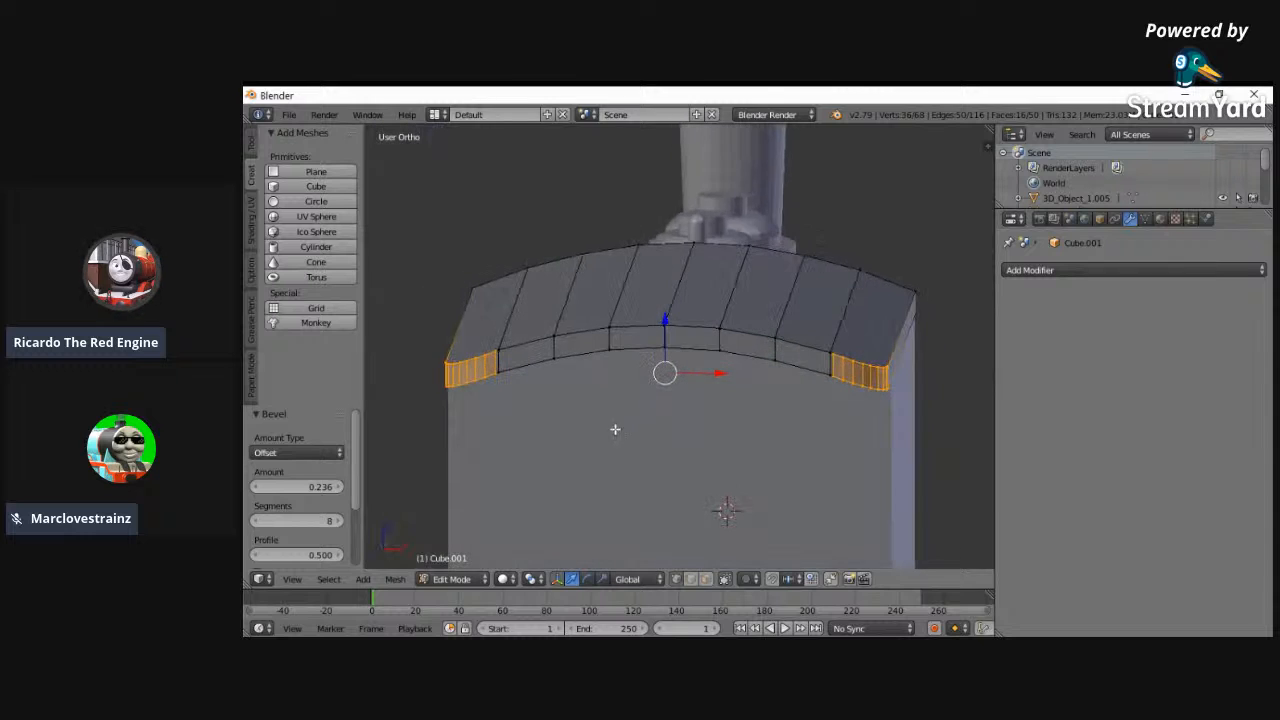
key("ctrl+z")
- Scale the whole roof mesh by 1.065 along X in the front view so it overhangs the cab sides
middle_click_drag(429, 414, 751, 423)
left_click(290, 581)
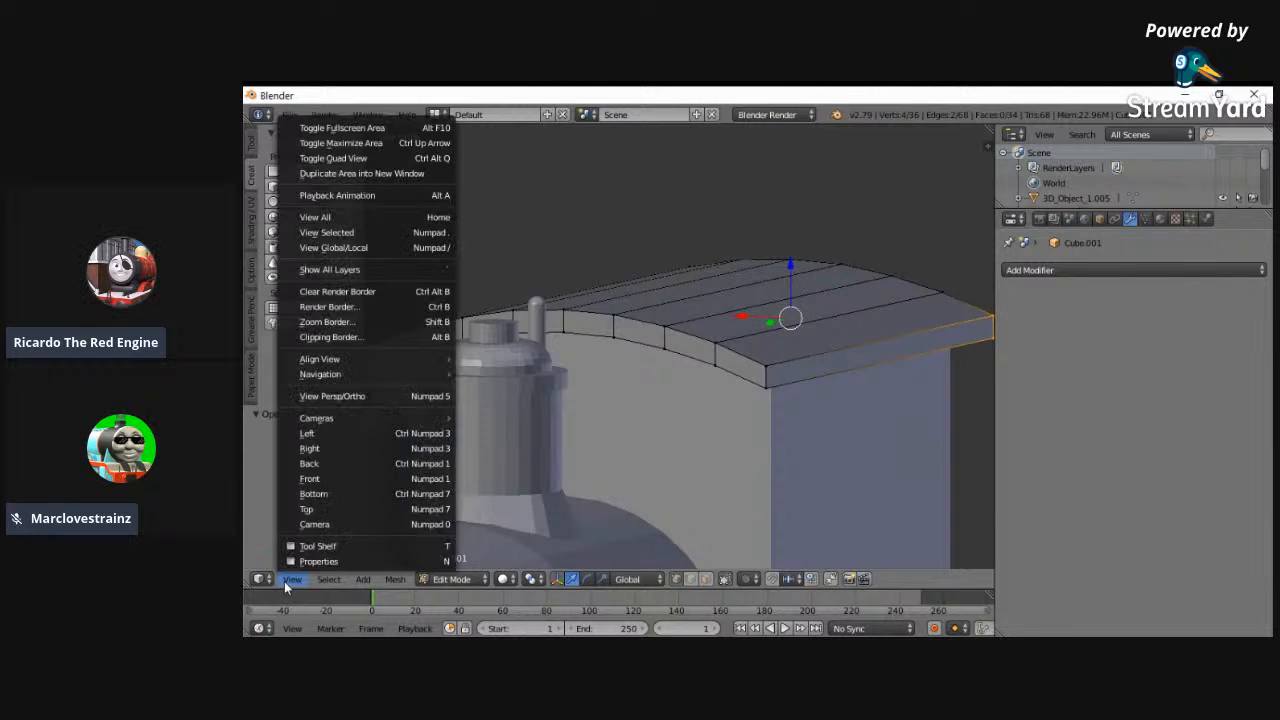
left_click(310, 480)
key("z")
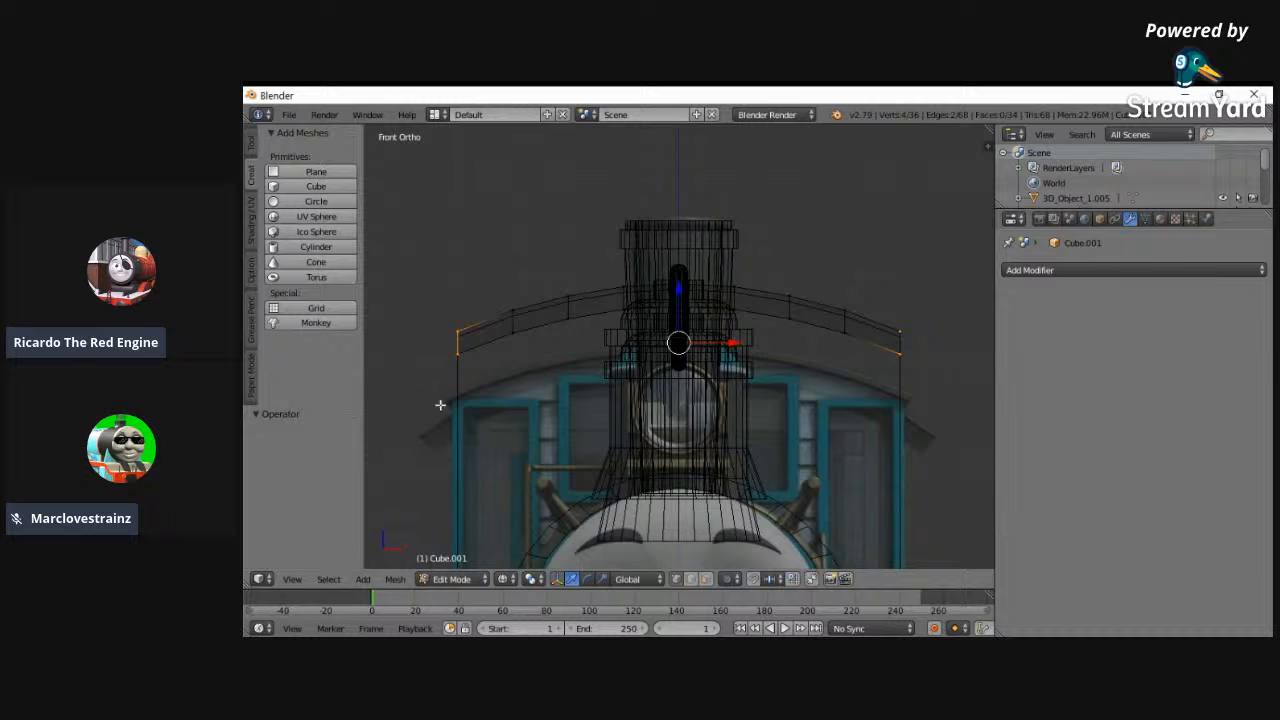
key("a")
key("s")
key("x")
left_click(412, 364)
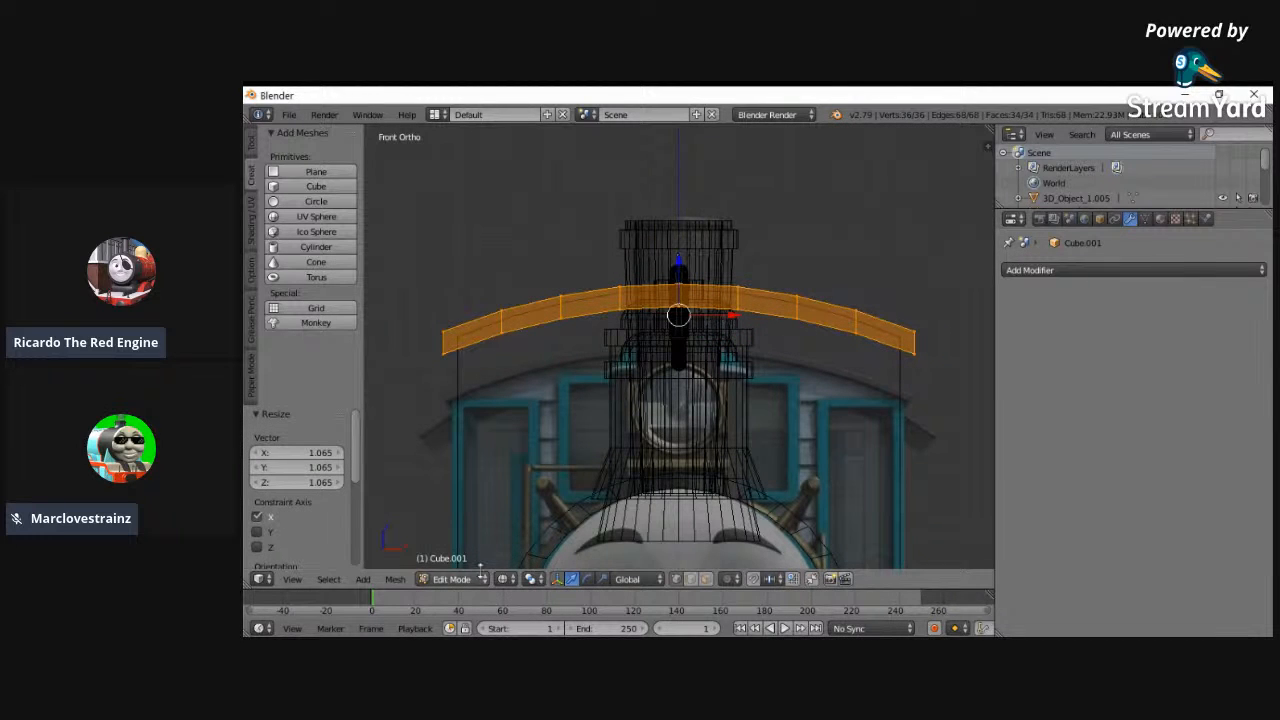
left_click(455, 579)
left_click(450, 563)
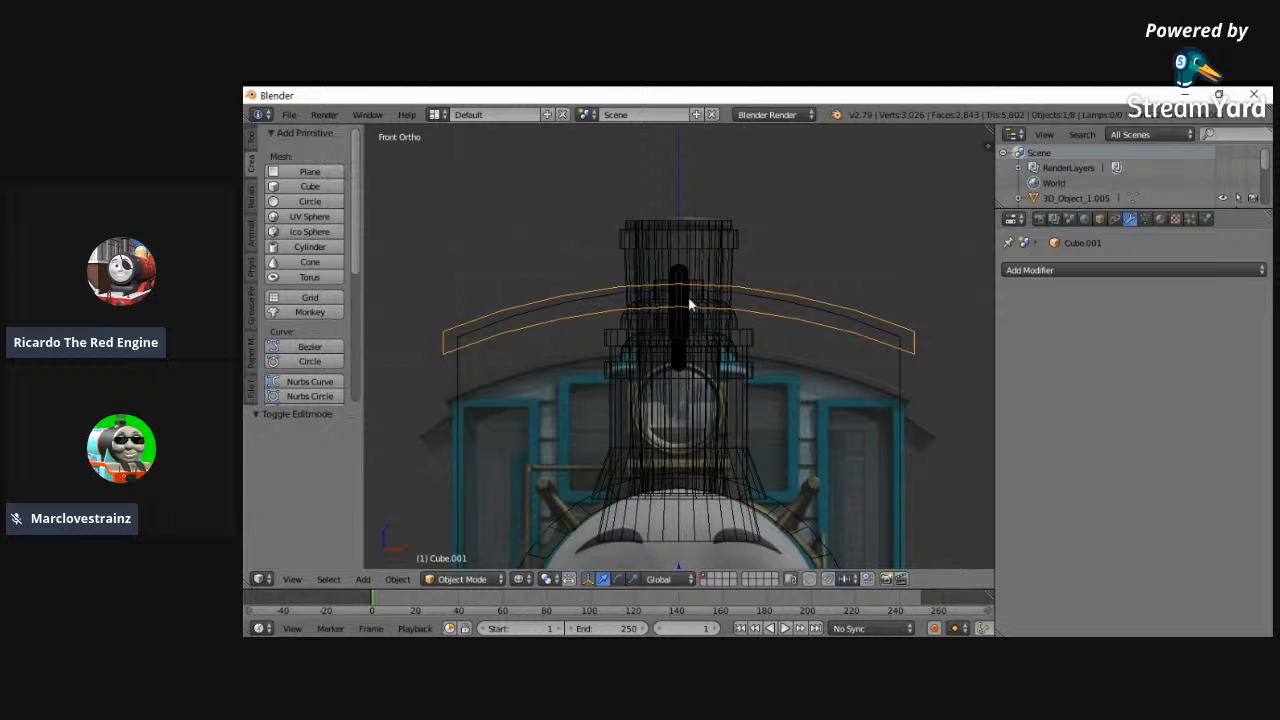
- Lower the roof object 0.219 along Z toward the reference roof line
key("g")
key("x")
key("z")
left_click(680, 383)
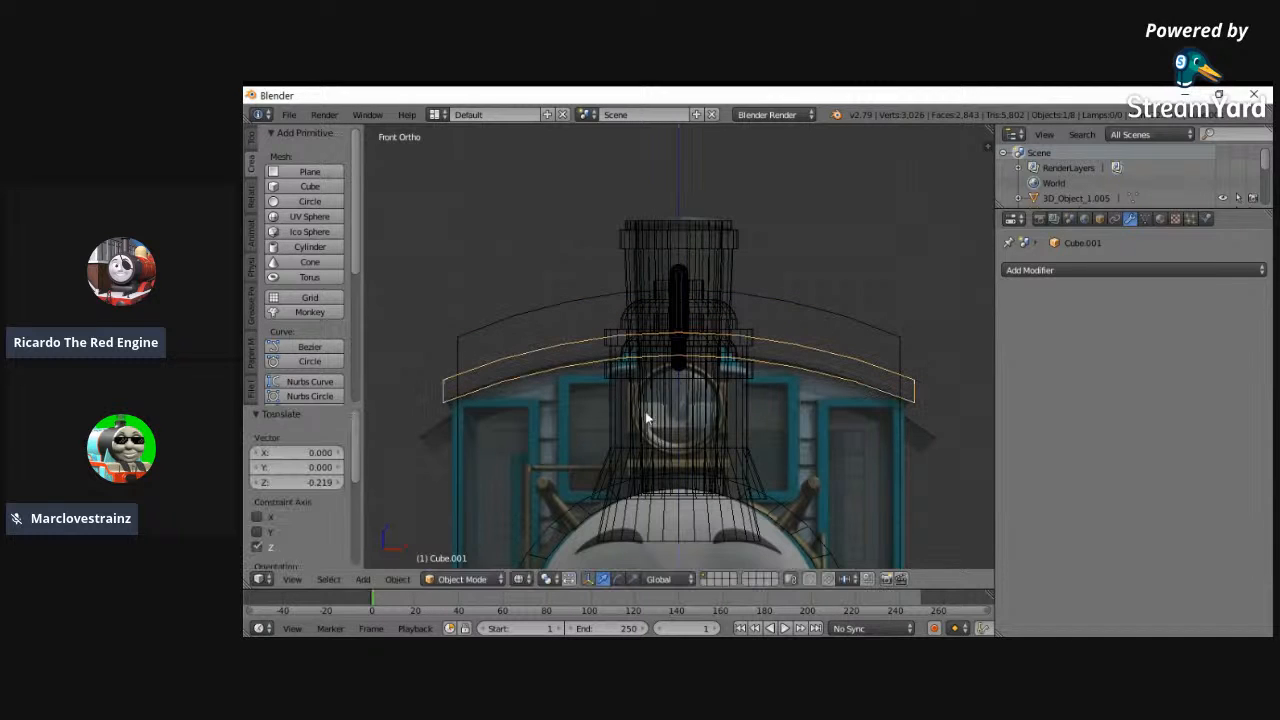
- Scale the roof mesh by 1.089 along Z to steepen its curve
left_click(455, 579)
left_click(450, 546)
key("s")
key("z")
left_click(656, 218)
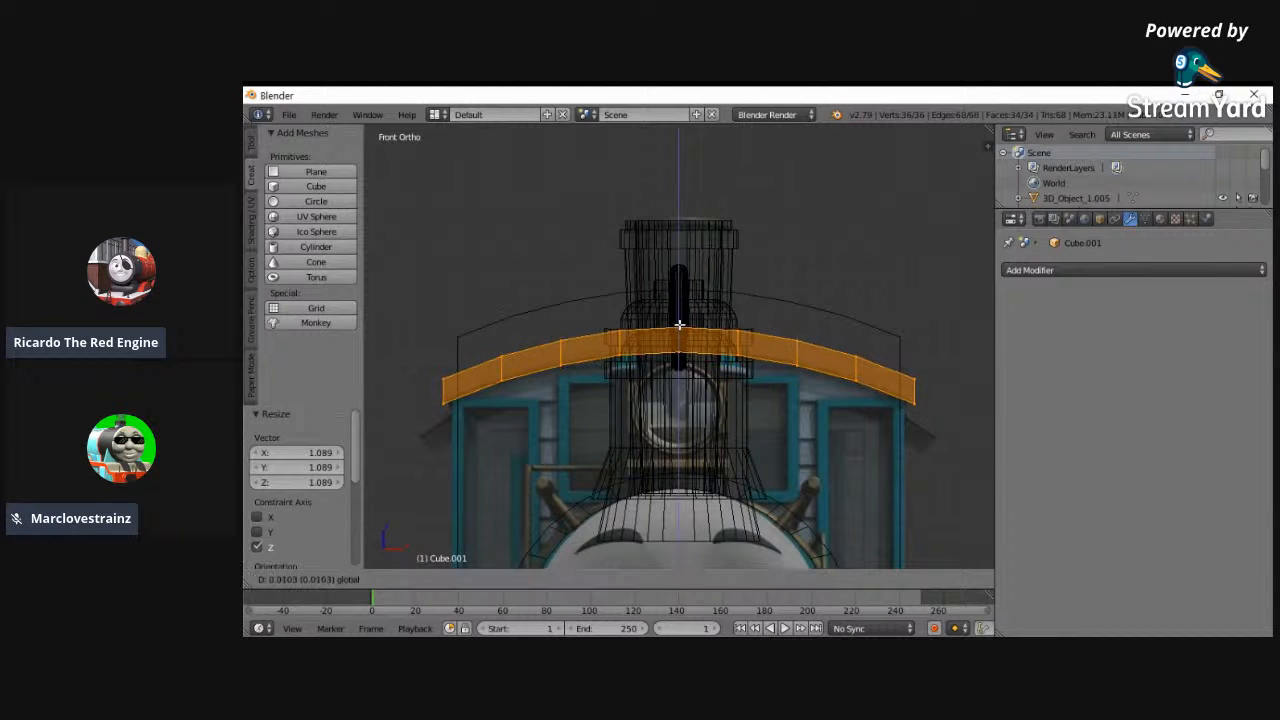
- Select only the roof's upper surface points and lower them 0.062 along Z to thin the roof
key("a")
key("c")
mouse_move(443, 371)
left_mouse_down()
mouse_move(623, 314)
mouse_move(726, 314)
mouse_move(920, 377)
left_mouse_up()
right_click(845, 267)
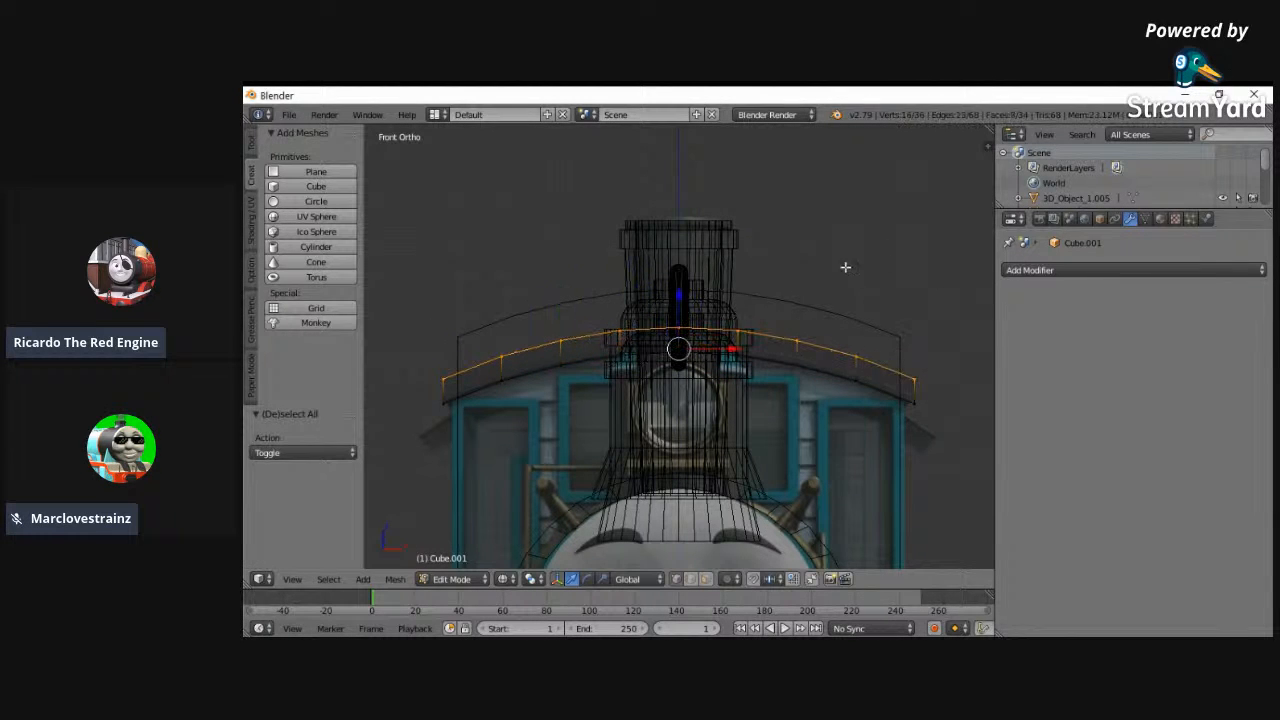
key("g")
key("z")
left_click(689, 310)
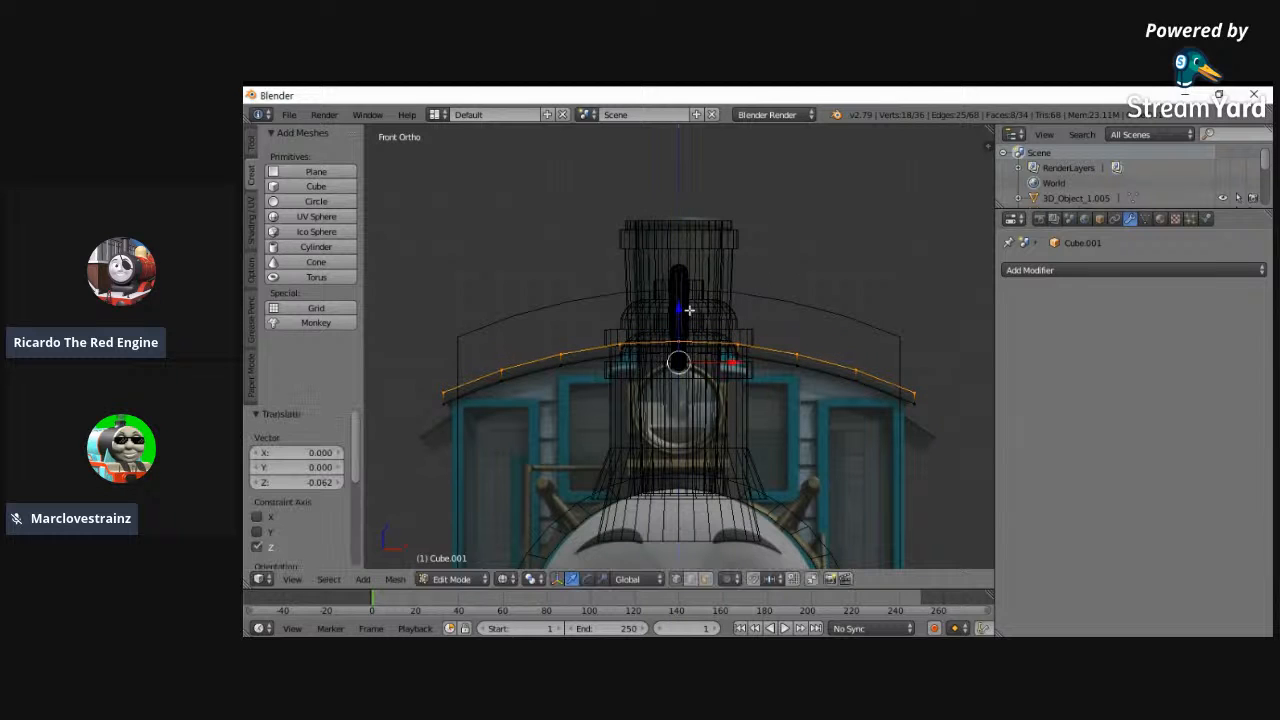
left_click(451, 579)
left_click(455, 562)
- Snap the 3D cursor to the cab block and snap the roof object to the cursor
key("shift+s")
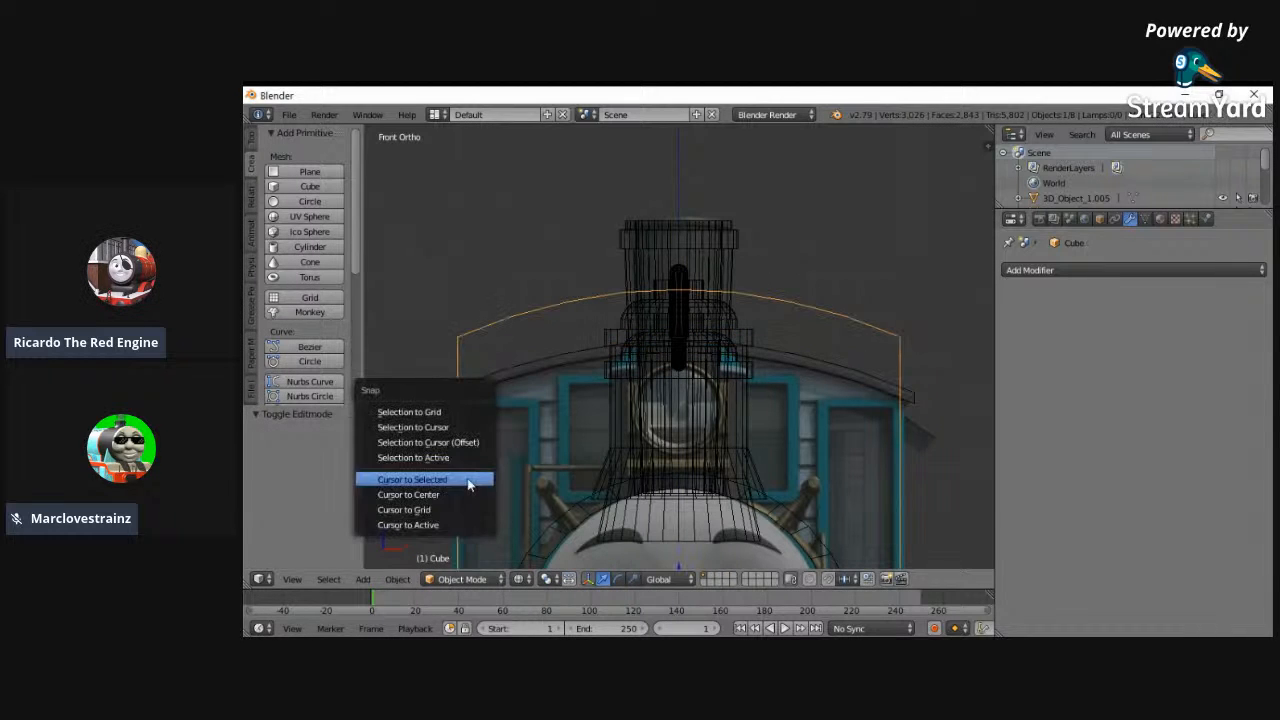
left_click(467, 480)
right_click(508, 330)
key("shift+s")
left_click(474, 316)
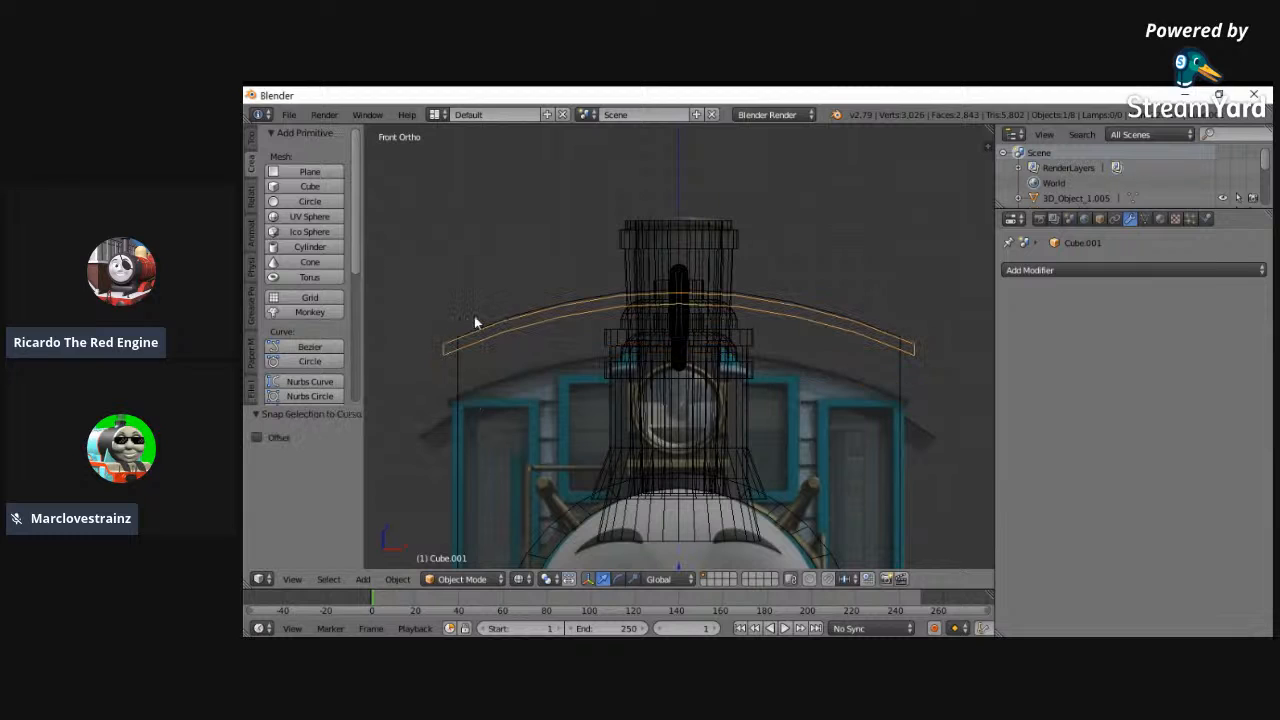
- Select the whole roof mesh and raise it about 0.041 along Z so it sits on the cab
left_click(461, 579)
left_click(463, 545)
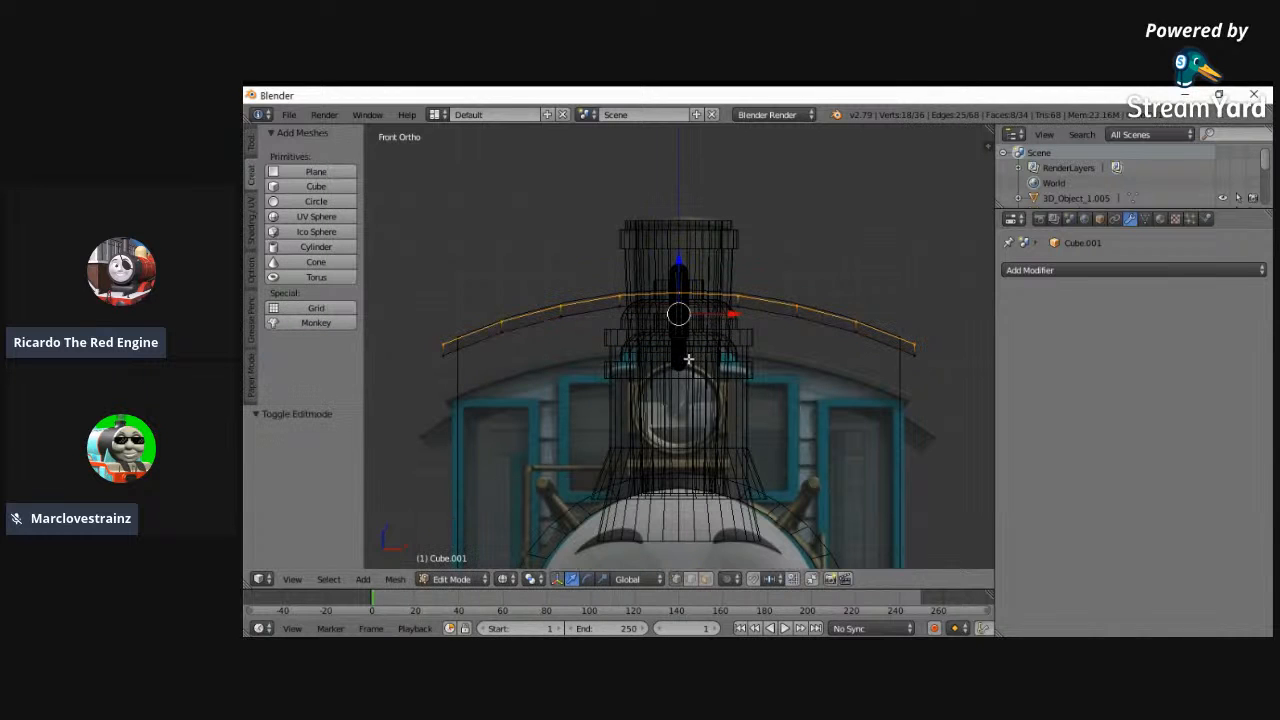
key("a")
key("a")
key("g")
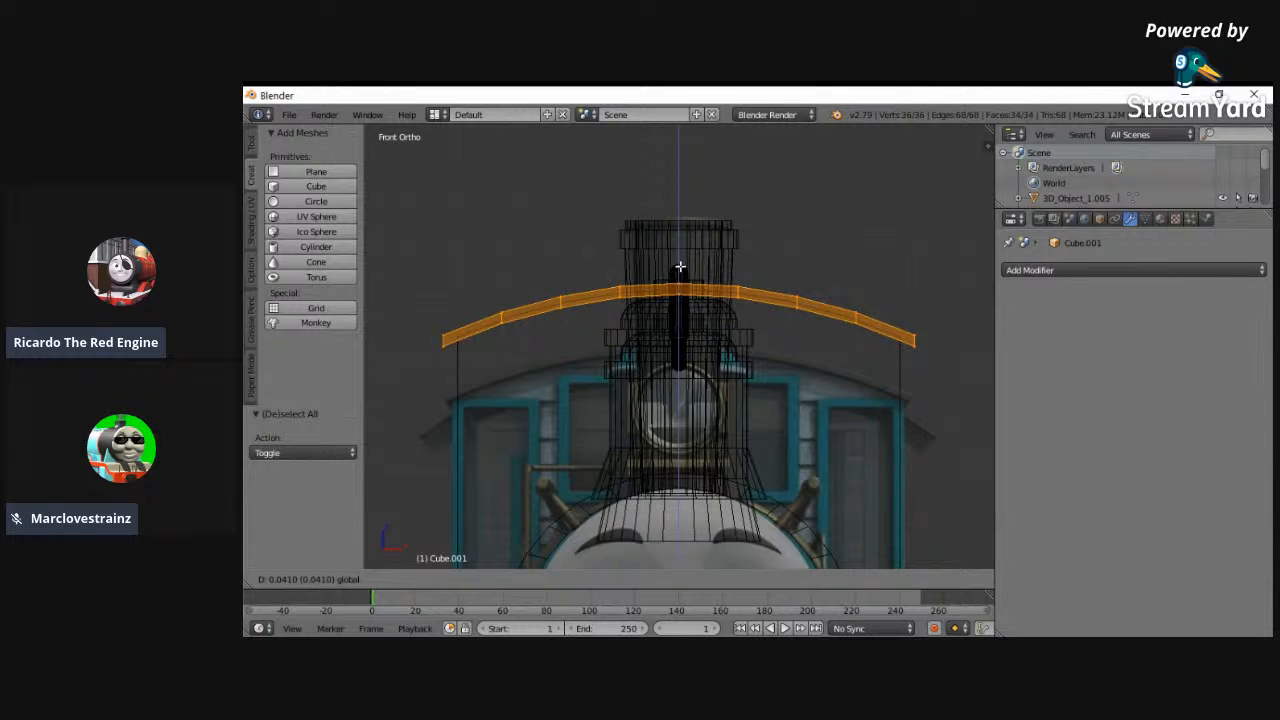
left_click(680, 266)
- Bevel the roof's two rear corner edges with an offset of 0.226 and 9 segments
left_click(292, 579)
left_click(302, 448)
key("a")
right_click(955, 341)
key("ctrl+b")
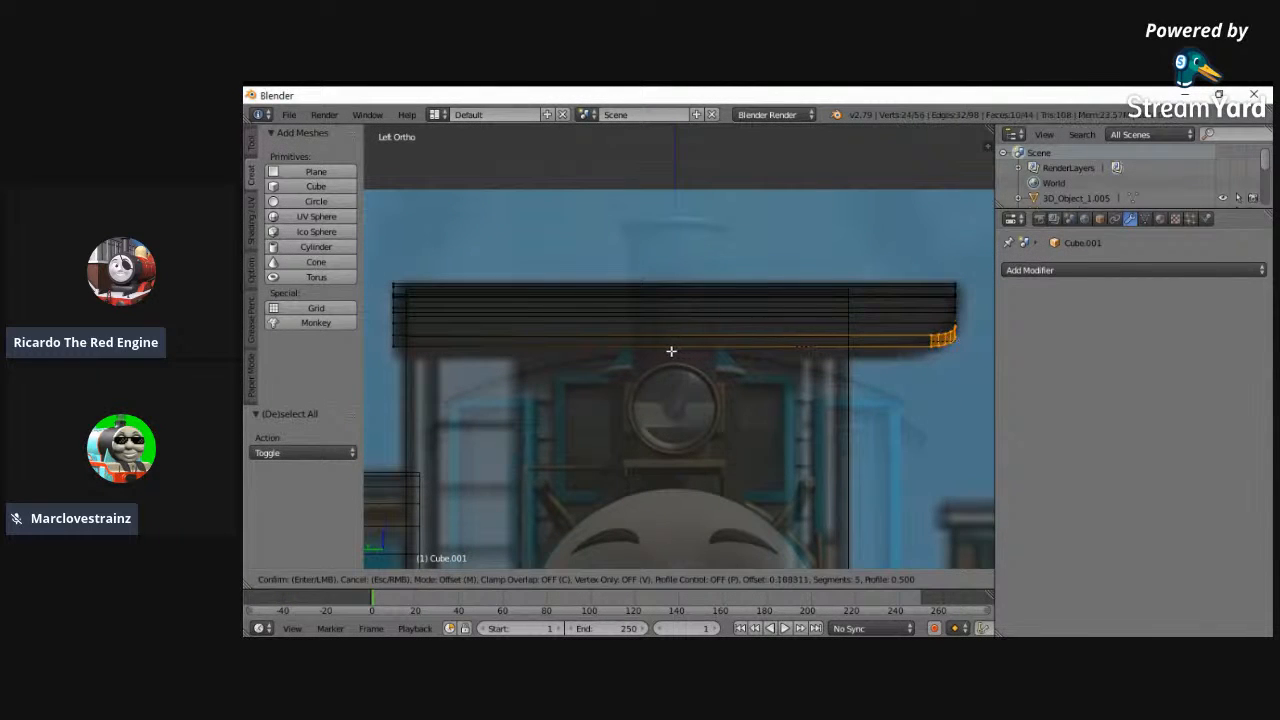
right_click(635, 351)
middle_click_drag(695, 357, 605, 391)
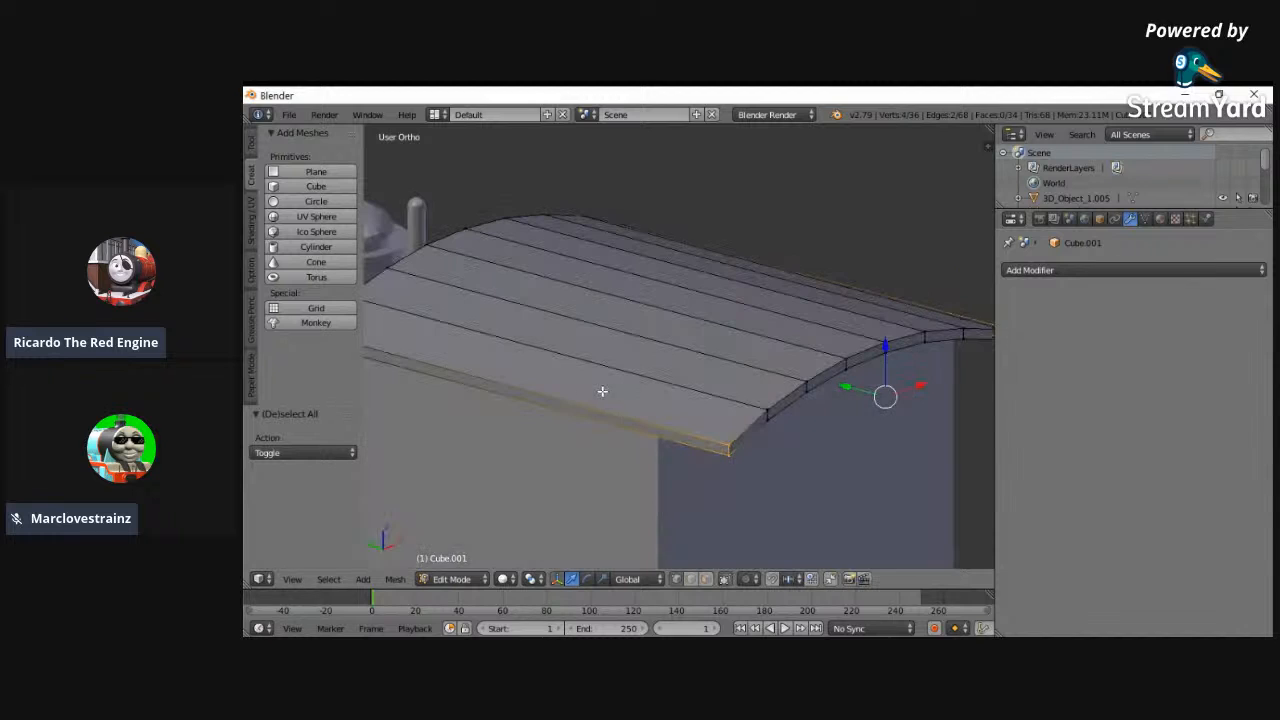
key("ctrl+b")
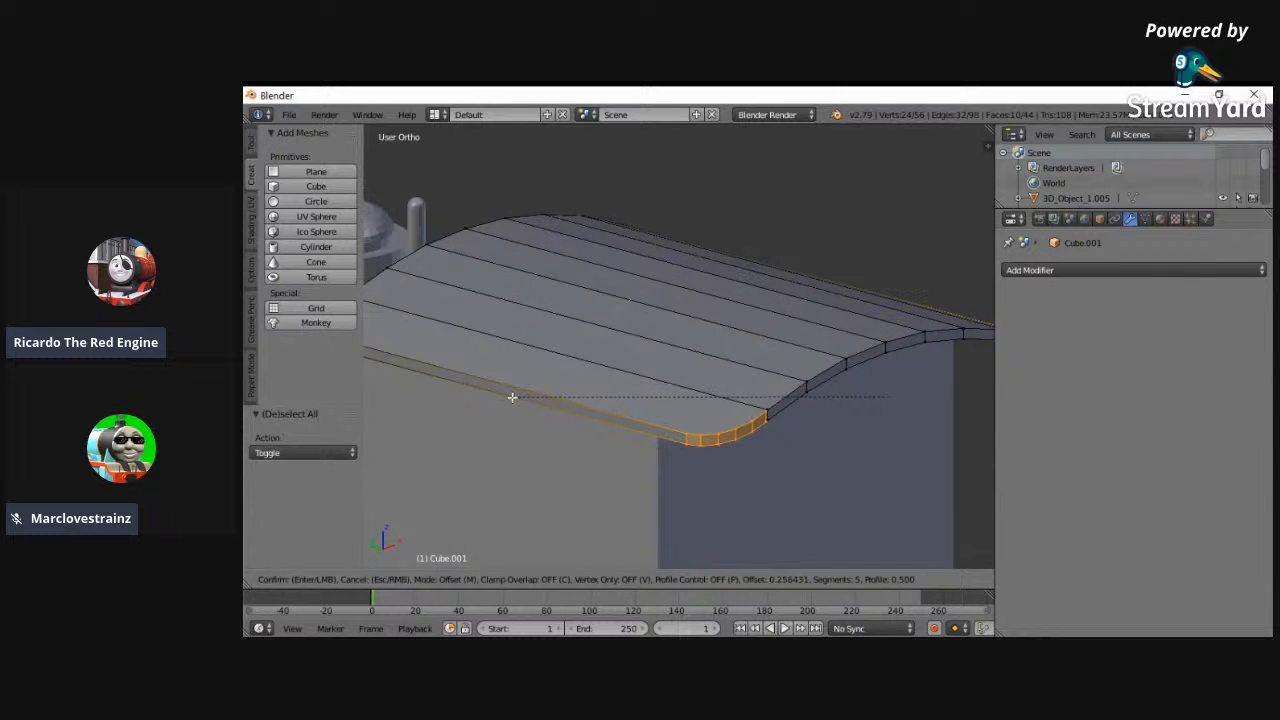
scroll(519, 397, "up", 3)
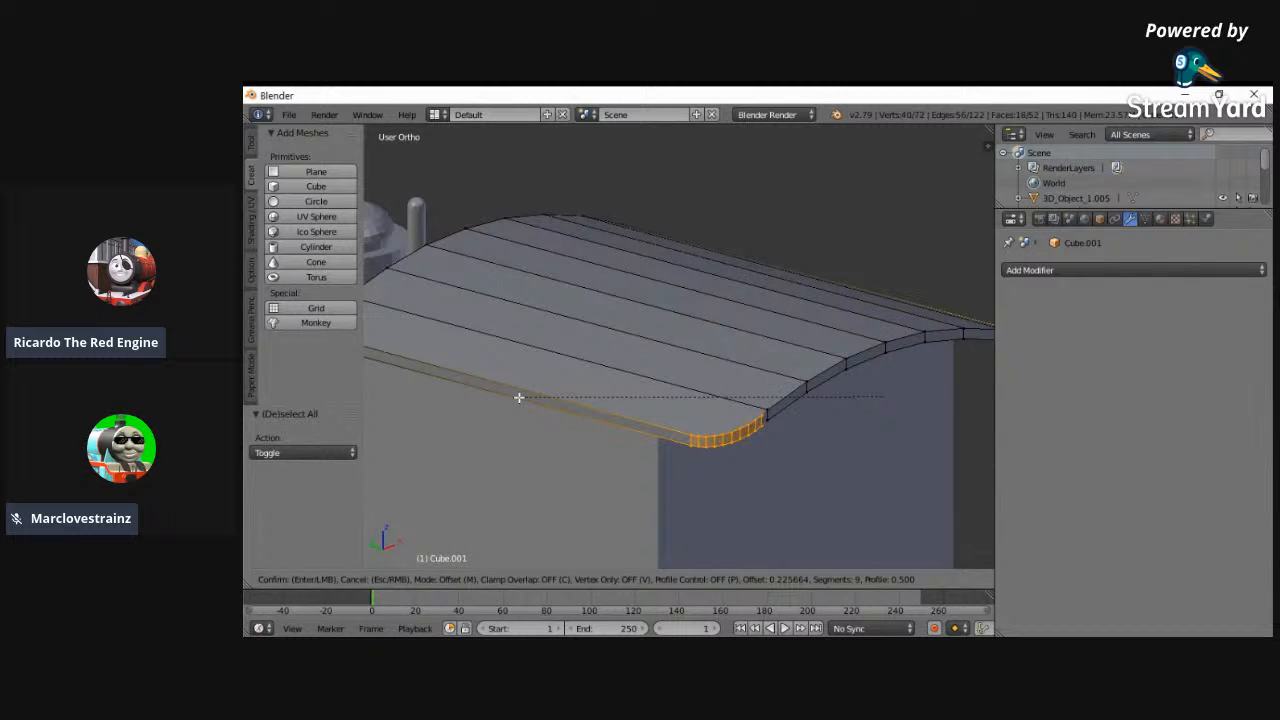
left_click(519, 397)
- Return to Object Mode and inspect the rounded roof on the cab in solid shading
middle_click_drag(519, 397, 600, 540)
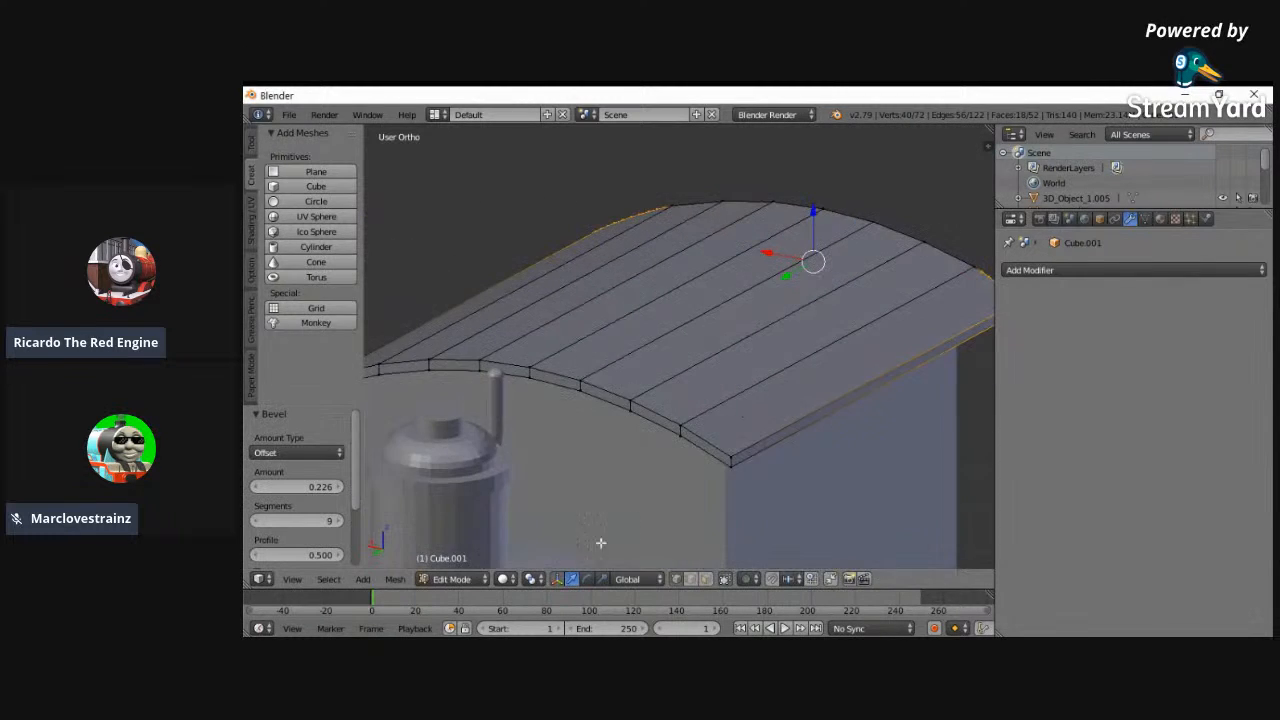
left_click(445, 580)
left_click(446, 564)
scroll(696, 388, "up", 1)
scroll(580, 451, "down", 2)
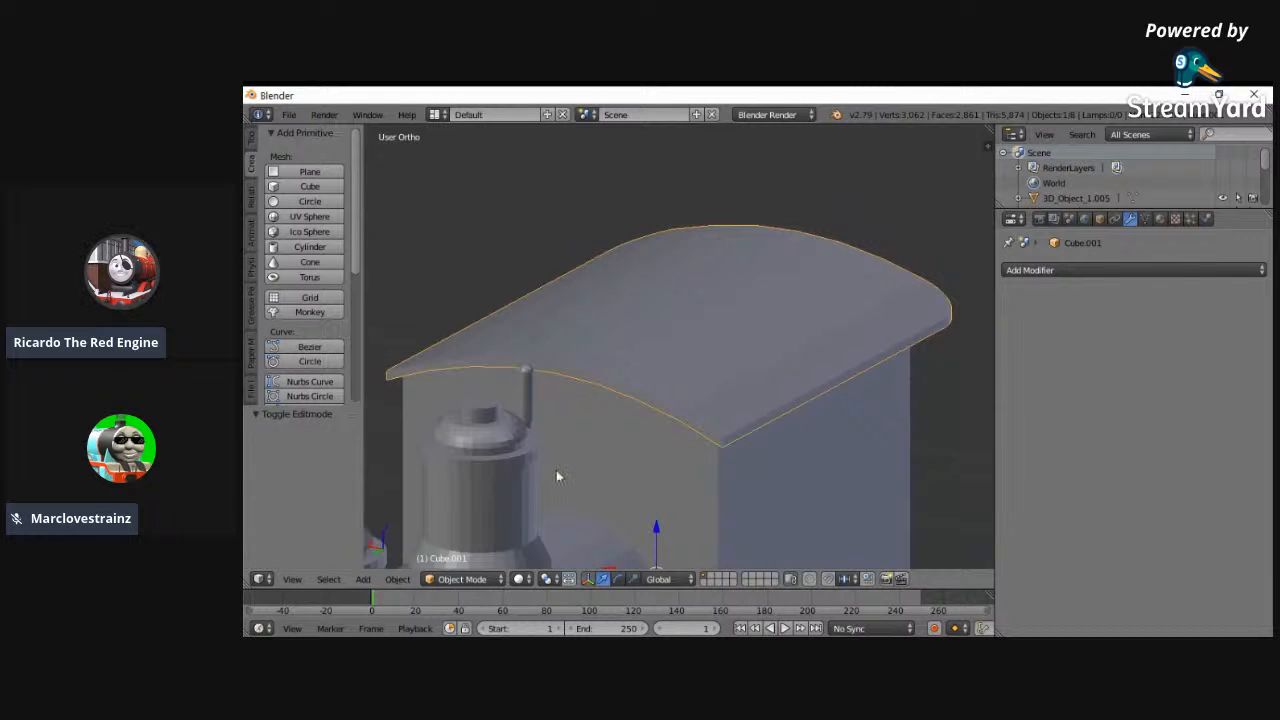
- Deselect everything and examine the whole locomotive model against the side reference image in left view
scroll(504, 513, "up", 2)
middle_click_drag(554, 483, 825, 323)
key("a")
left_click(292, 579)
left_click(316, 486)
left_click(292, 579)
left_click(430, 237)
middle_click_drag(677, 378, 806, 400)
left_click(292, 579)
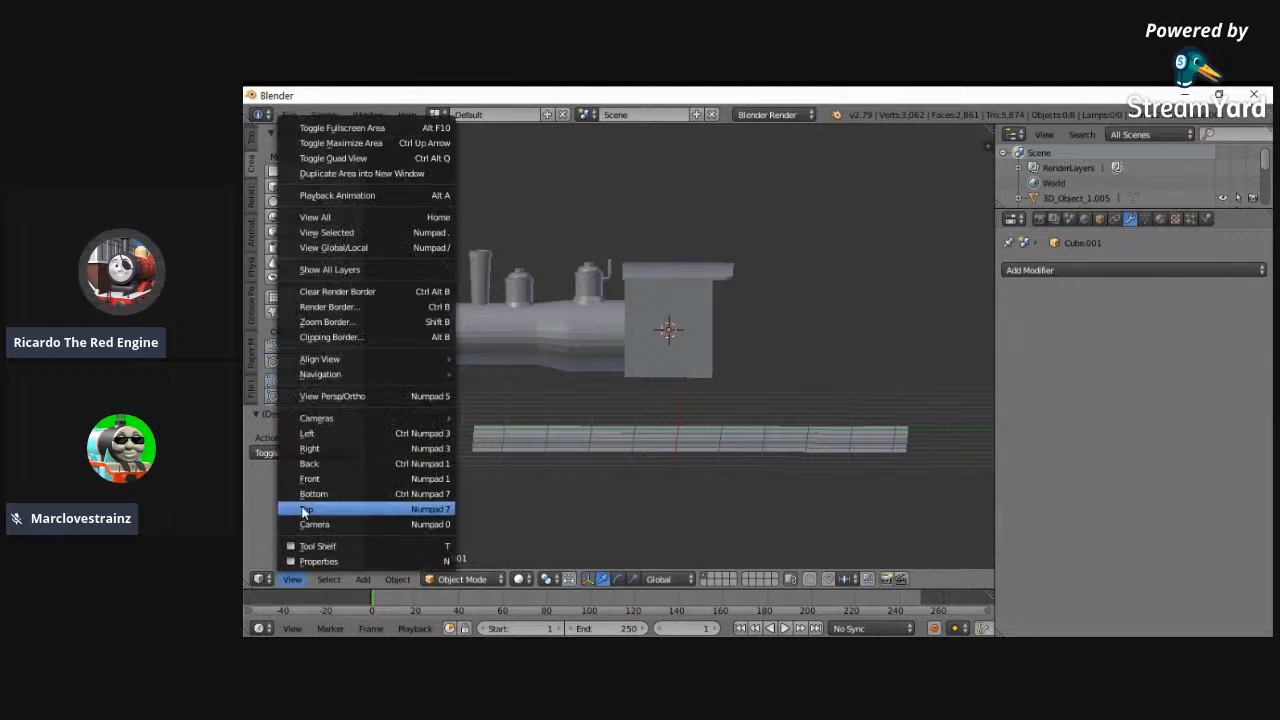
left_click(307, 433)
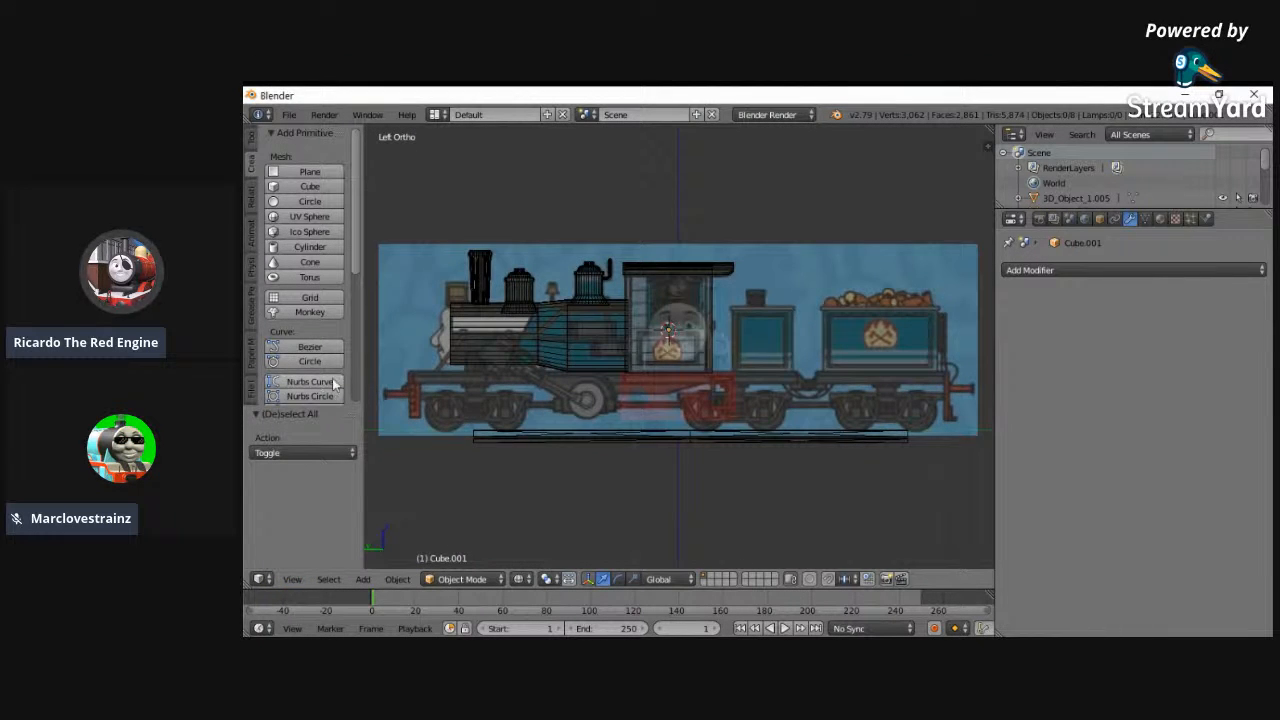
scroll(442, 396, "down", 2, "ctrl")
scroll(500, 393, "down", 2)
scroll(543, 408, "up", 3)
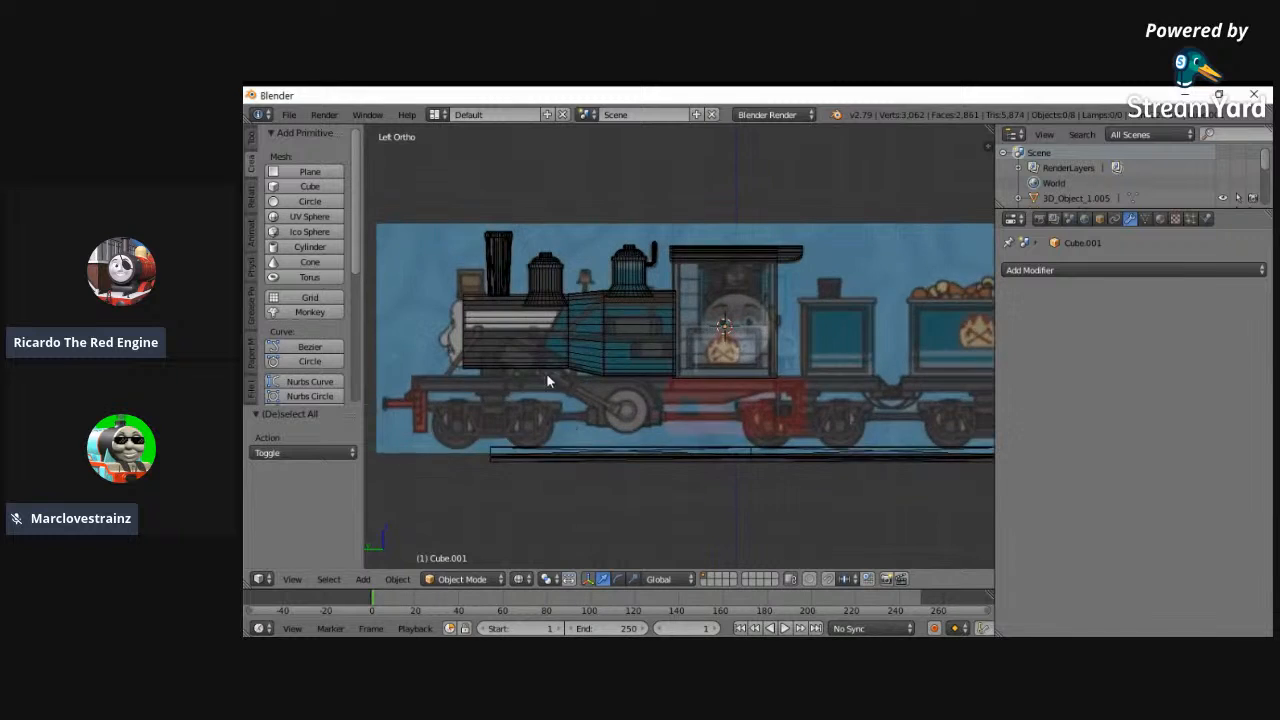
scroll(546, 380, "up", 2, "shift")
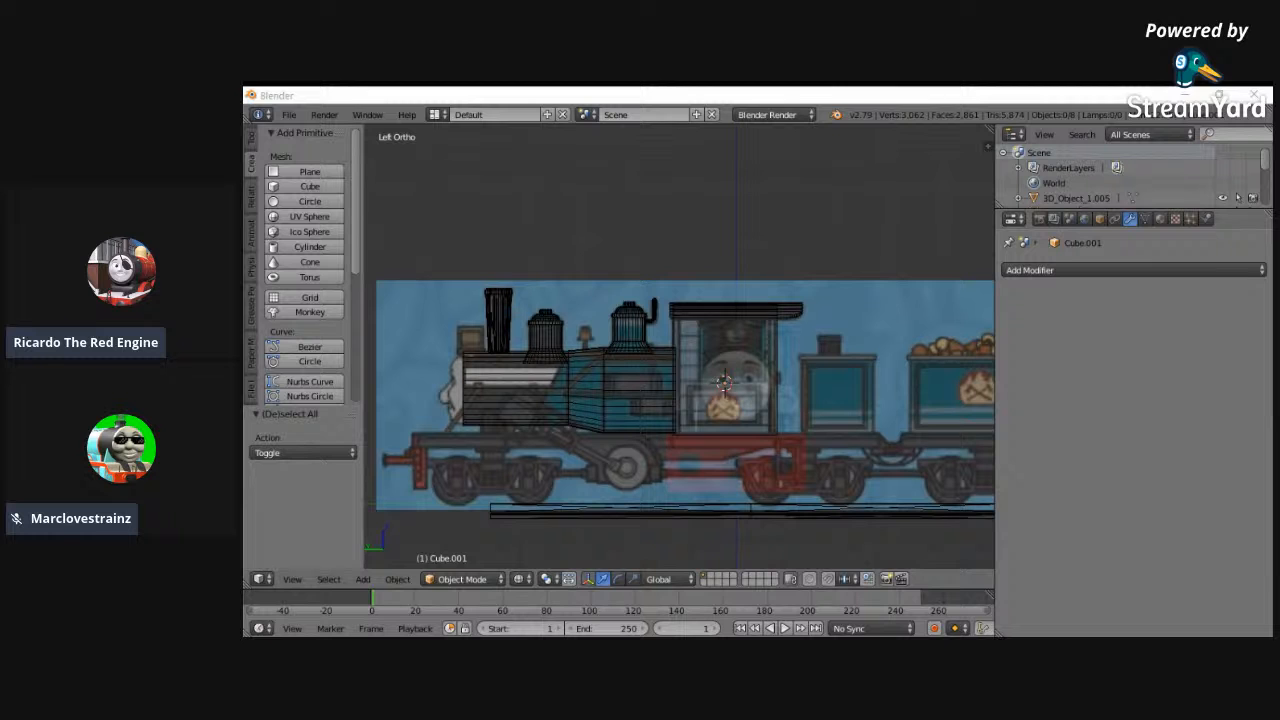
scroll(758, 350, "up", 3)
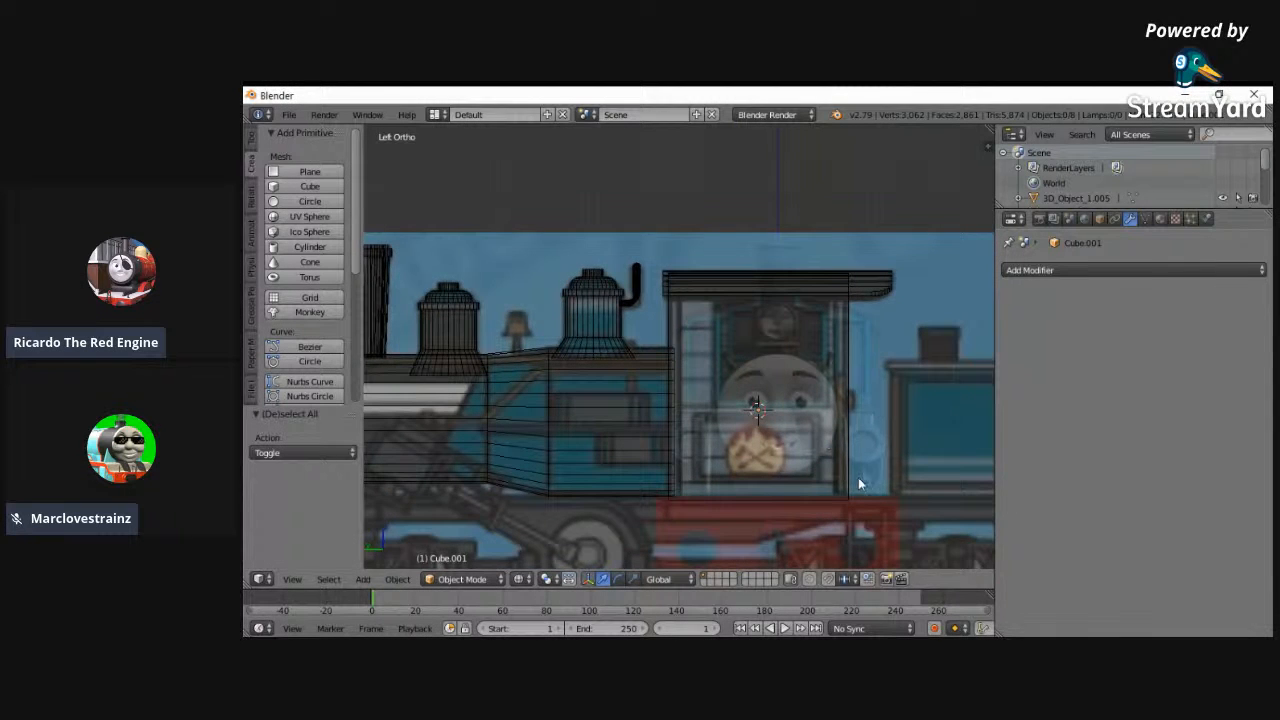
scroll(862, 474, "up", 3, "ctrl")
- Restrict the latest.png background image to the Front view axis and return to Object Mode
key("n")
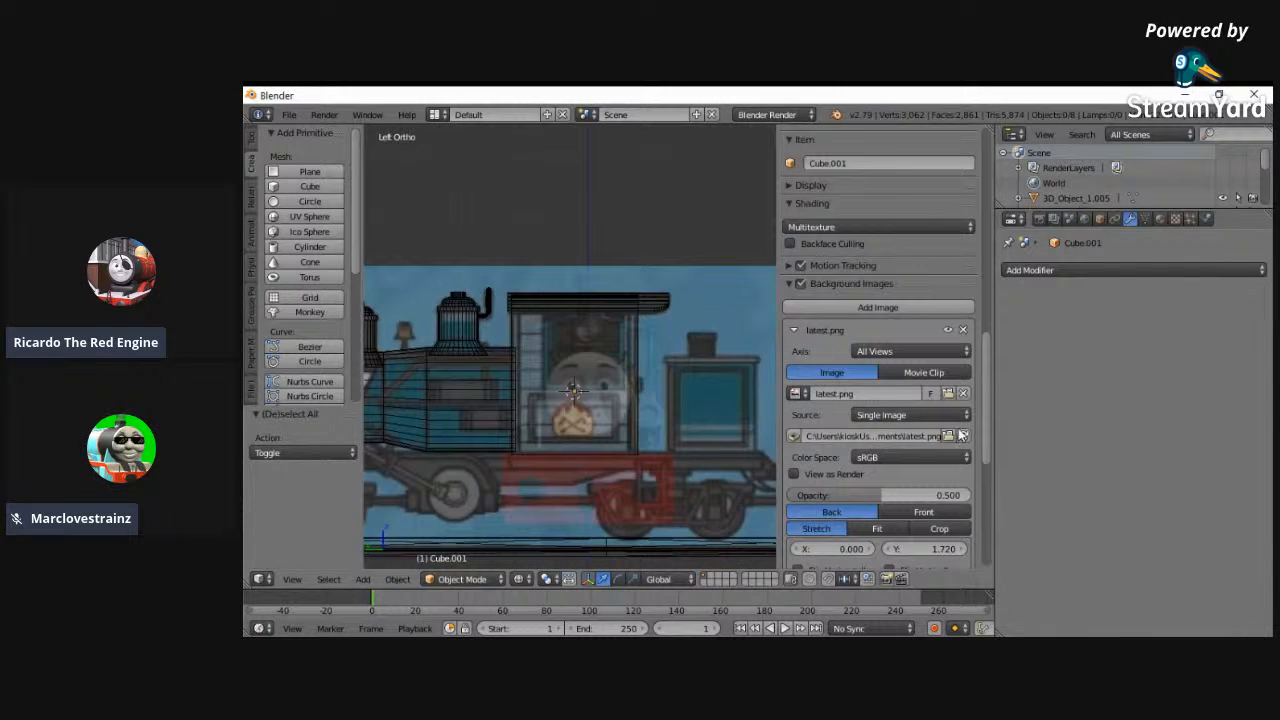
left_click(916, 351)
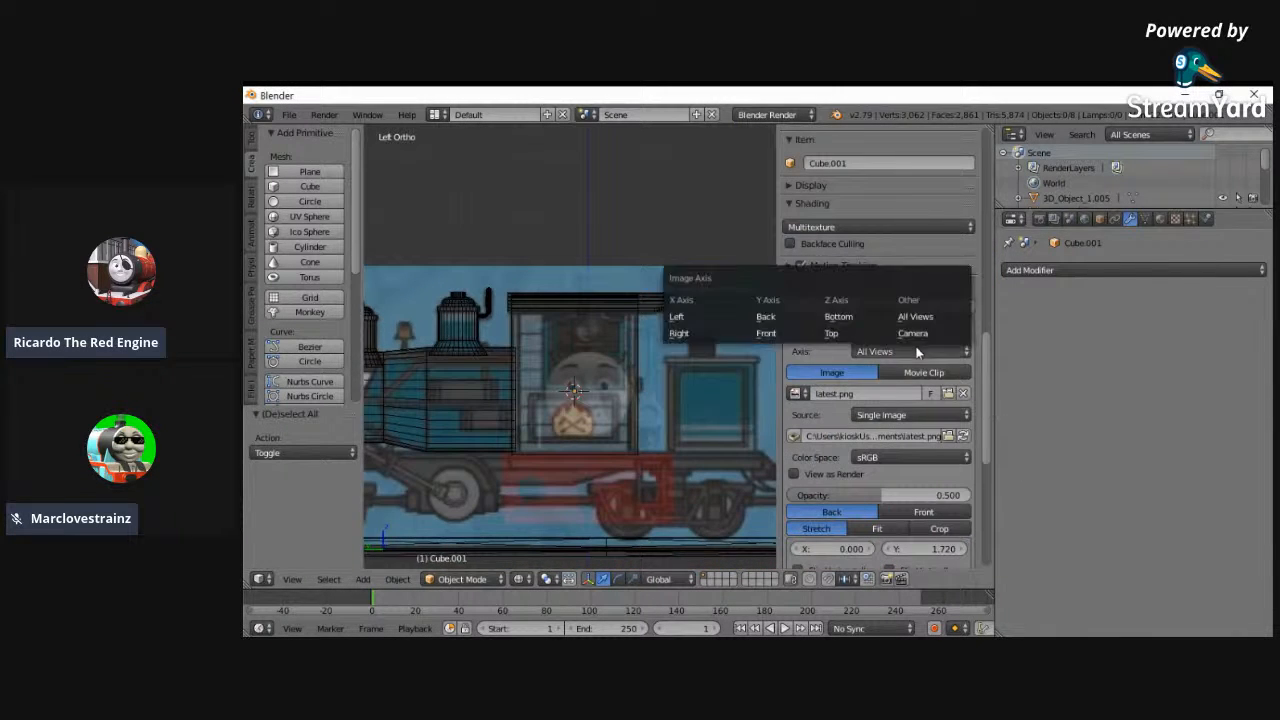
left_click(774, 333)
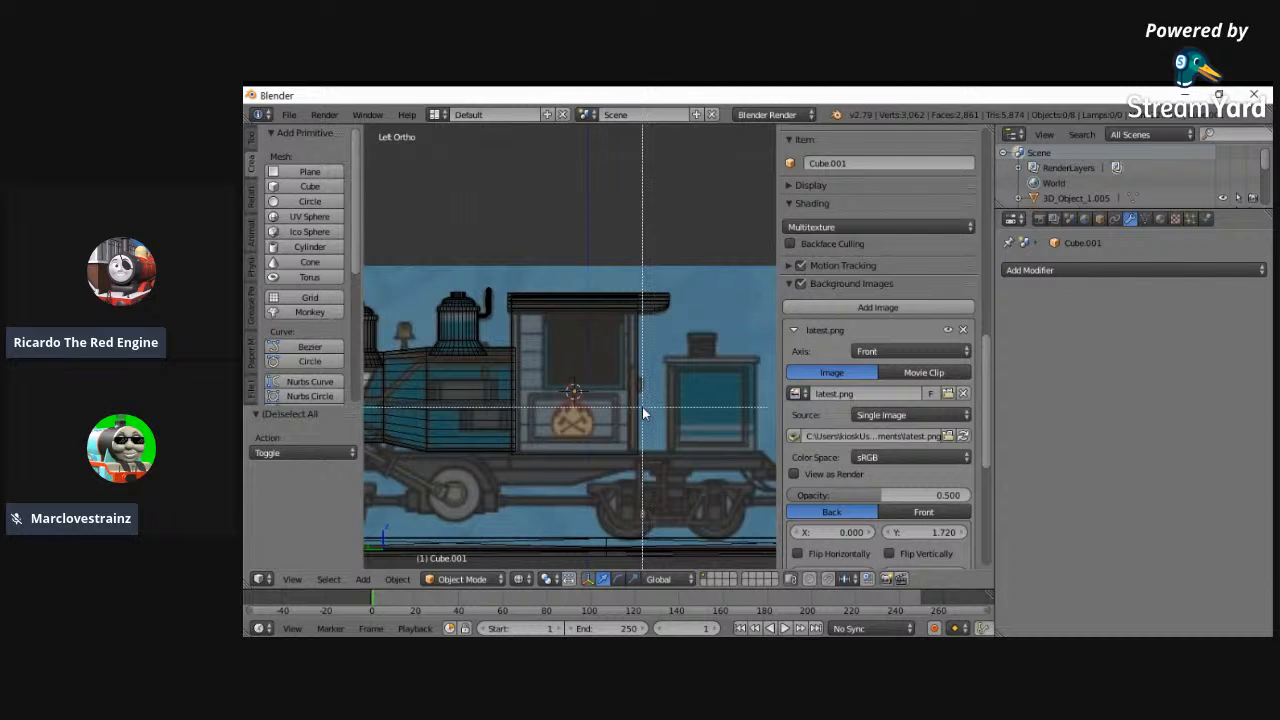
key("v")
key("n")
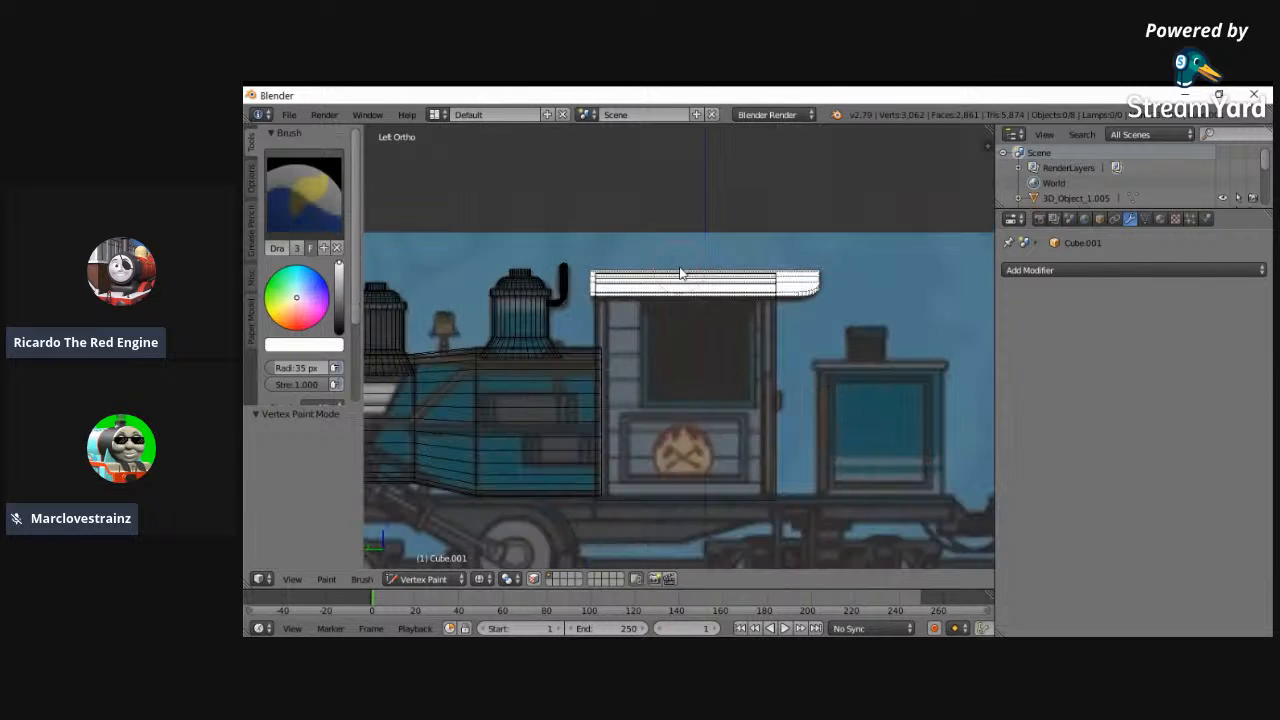
left_click(427, 579)
left_click(423, 564)
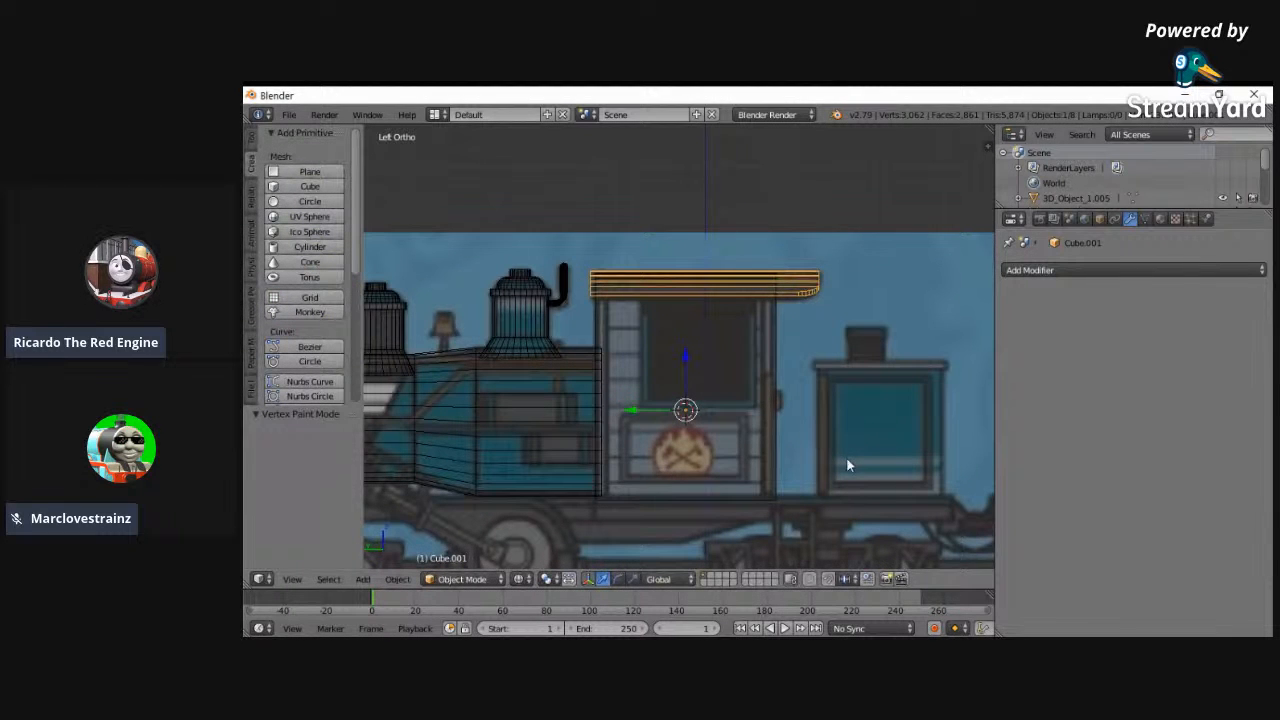
- In Edit Mode, scale the whole roof mesh along Z and lower it 0.017, finishing in Object Mode
scroll(669, 472, "up", 6, "ctrl")
left_click(469, 580)
left_click(440, 546)
key("a")
key("a")
key("s")
key("z")
left_click(580, 221)
left_click_drag(618, 225, 617, 227)
left_click(445, 579)
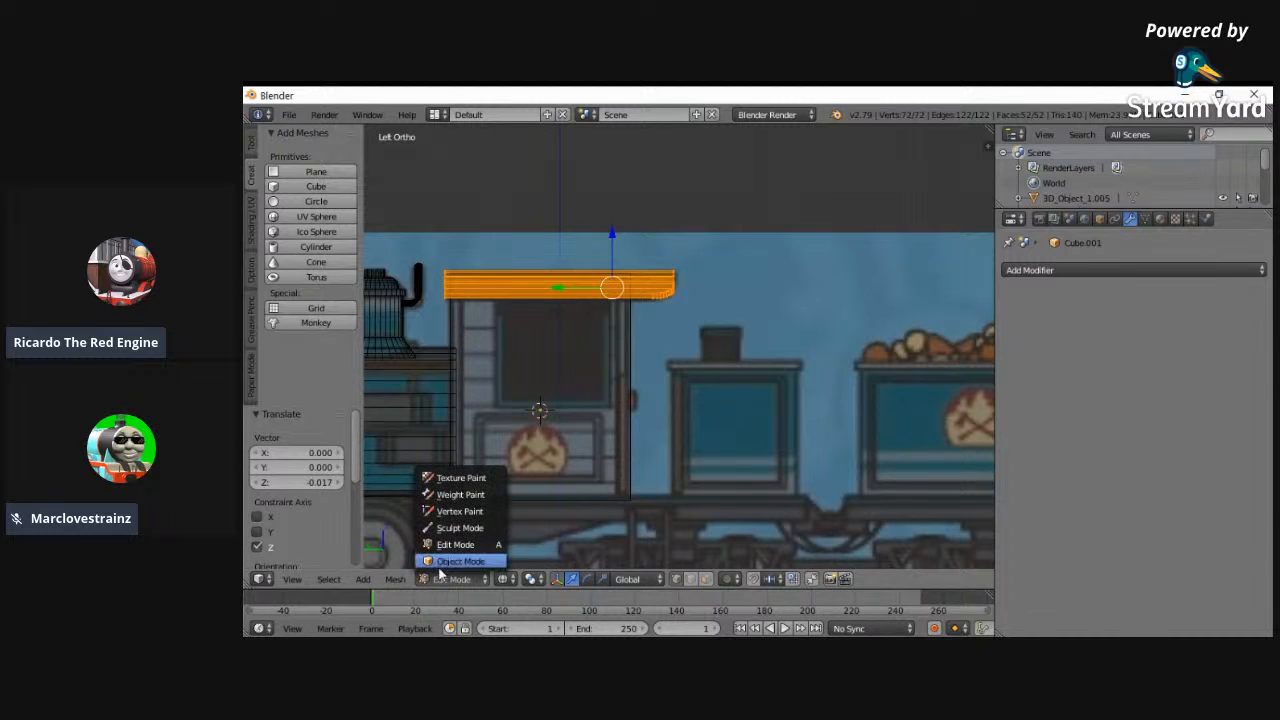
left_click(440, 564)
- Add a cube at the 3D cursor in the cab and move it -2.473 along Y to the small wagon body behind
right_click(580, 463)
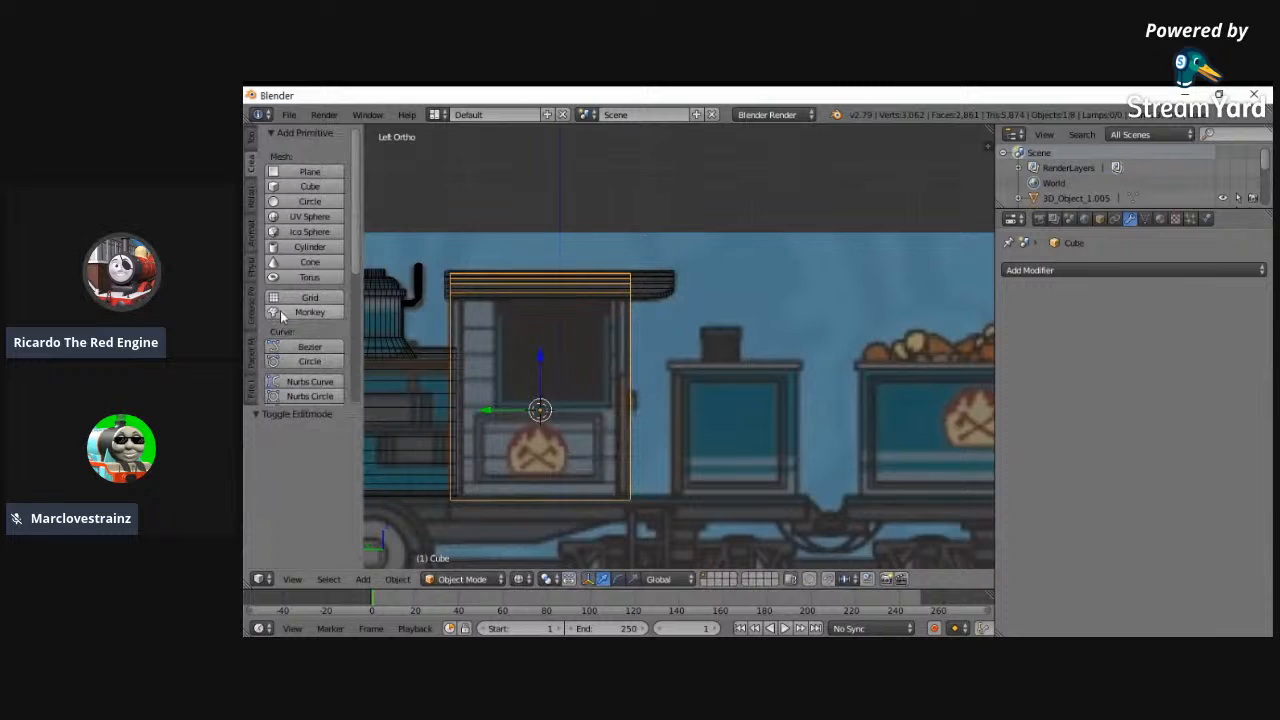
left_click(310, 186)
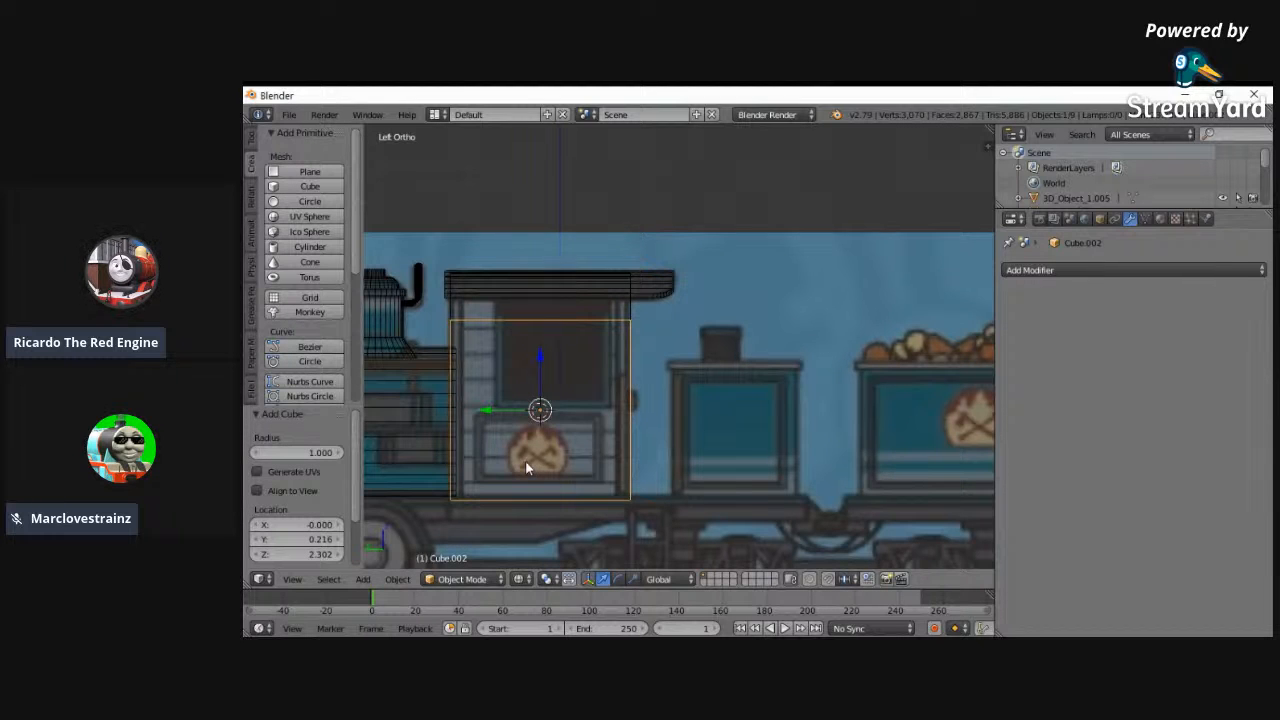
key("g")
key("y")
left_click(720, 411)
- Move the new cube 0.336 along Y to centre it over the small wagon body in the reference
left_click(462, 579)
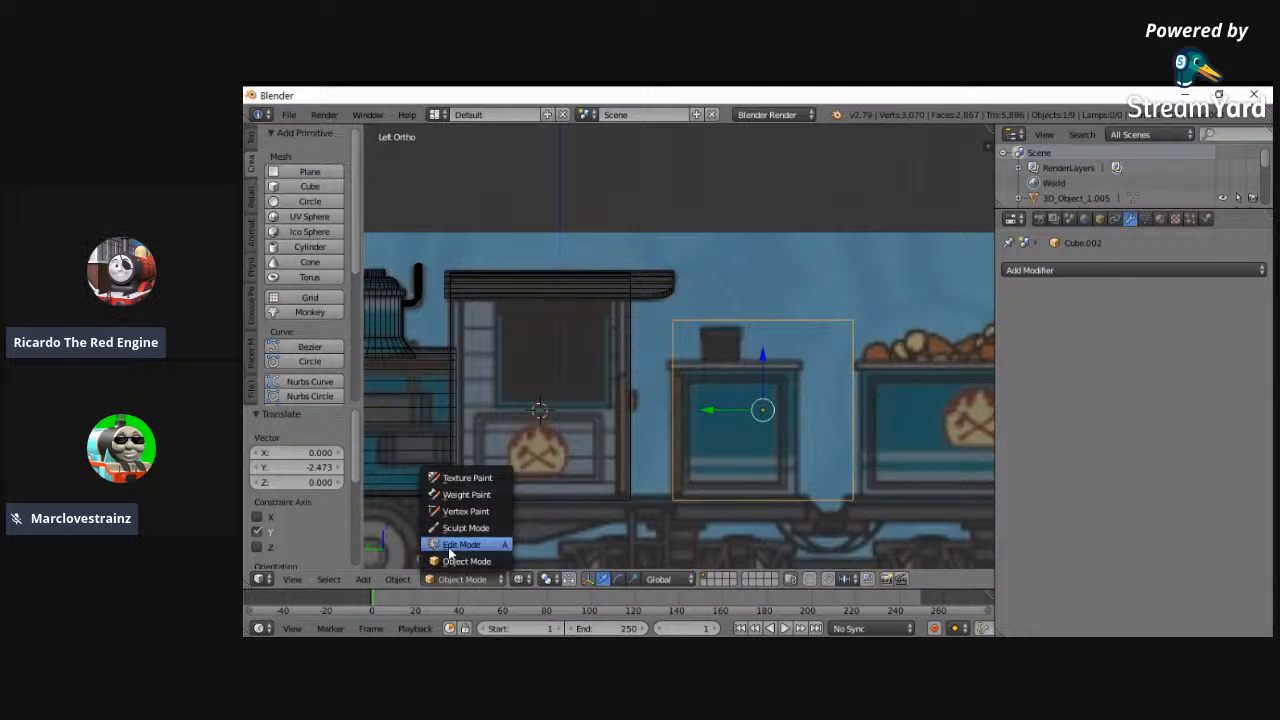
left_click(452, 545)
key("a")
left_click(445, 579)
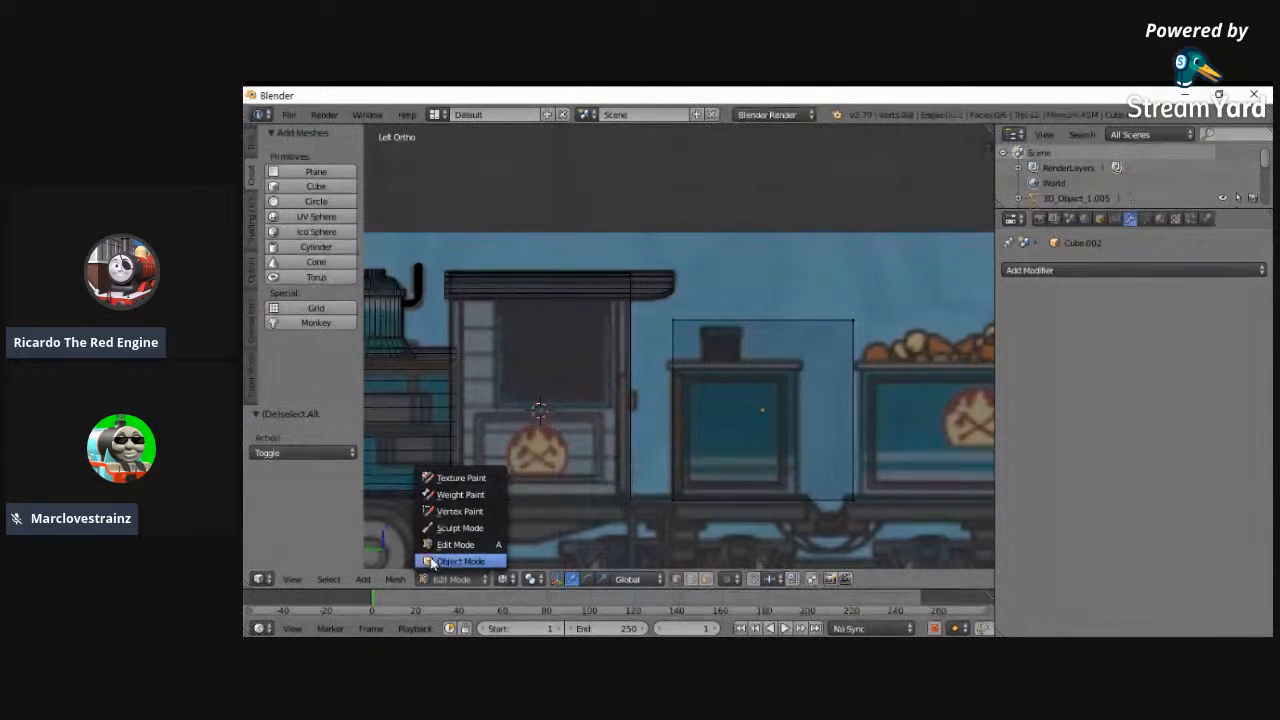
left_click(445, 561)
key("g")
key("y")
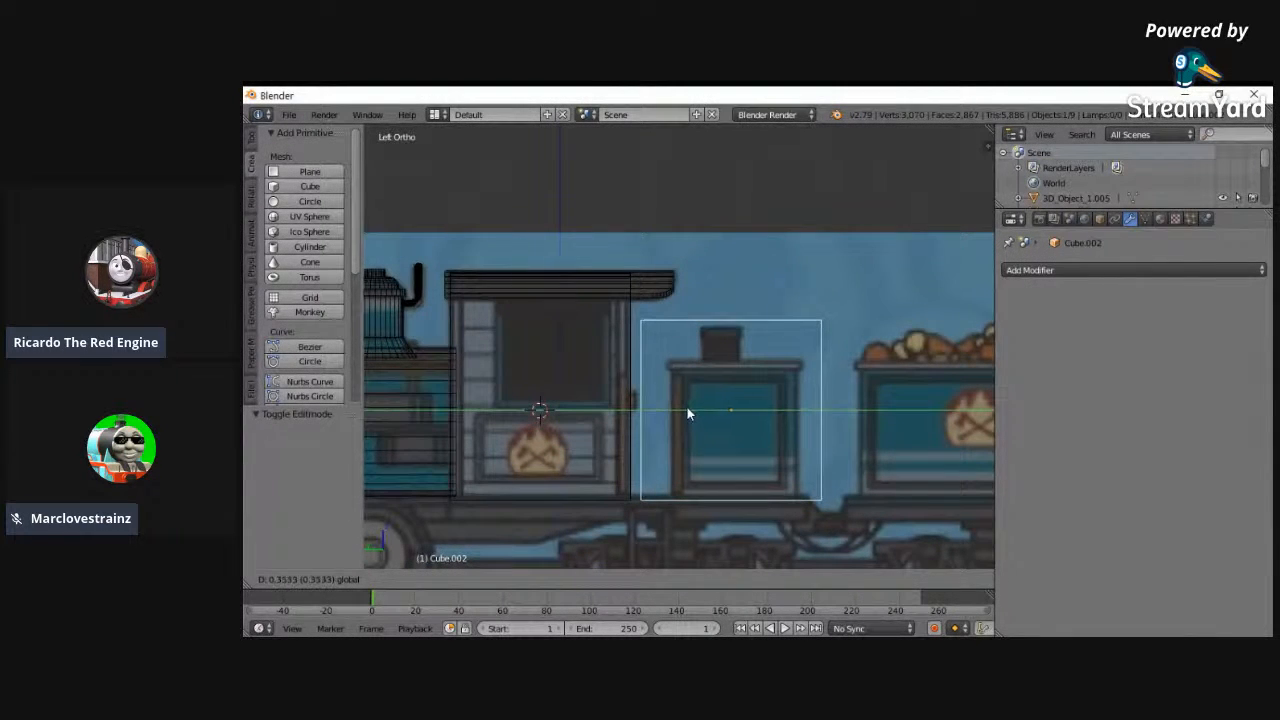
left_click(688, 408)
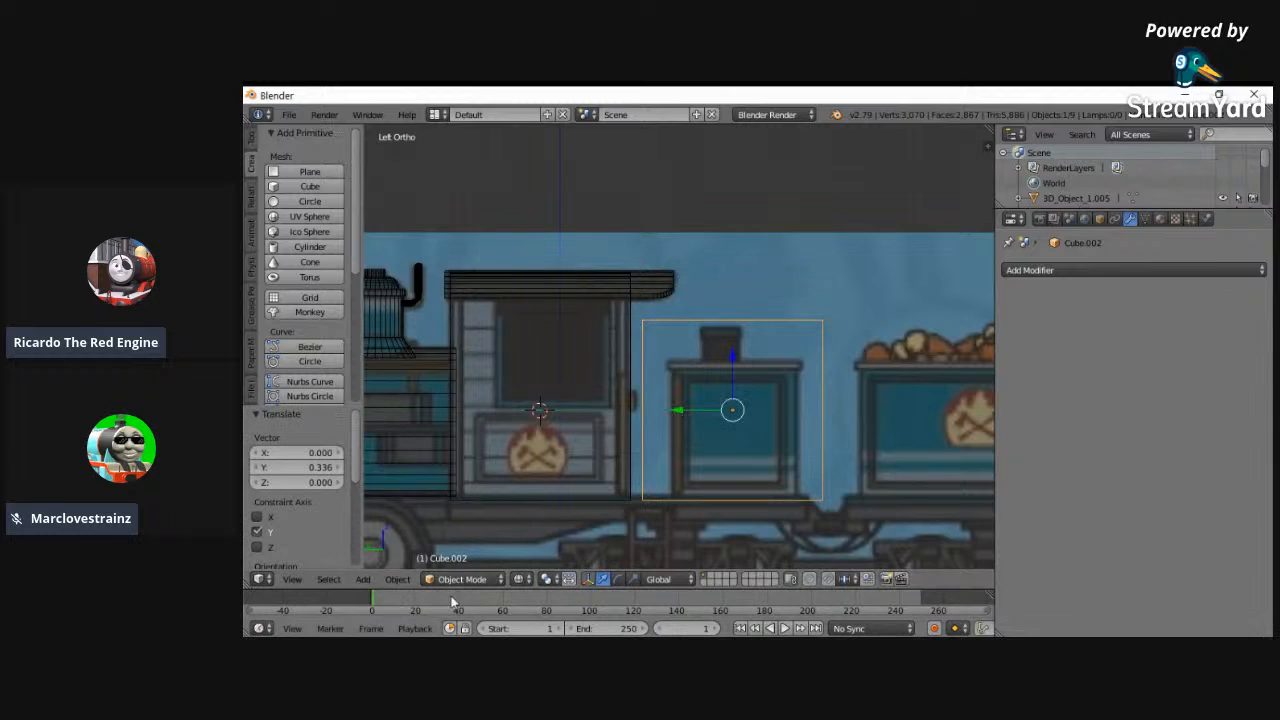
- Scale the cube's whole mesh to 0.685 along Y in Edit Mode to match the wagon body's length
left_click(490, 582)
left_click(452, 543)
key("a")
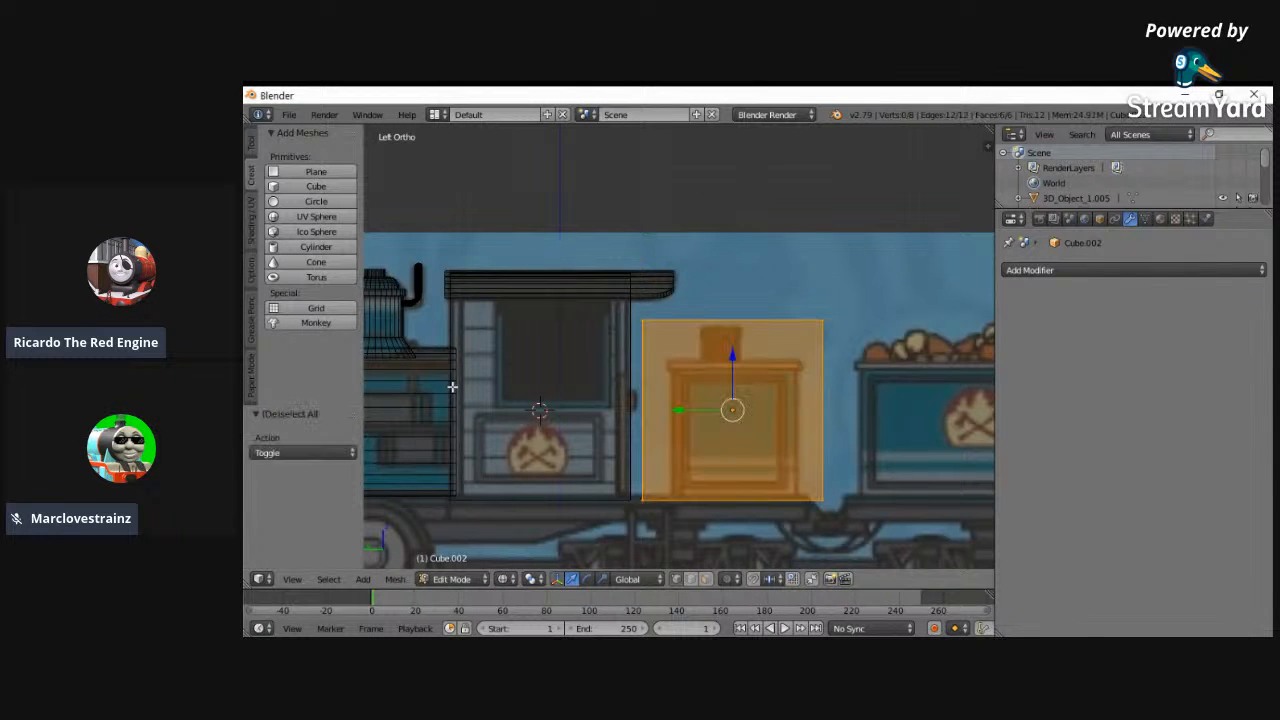
key("s")
key("y")
key("y")
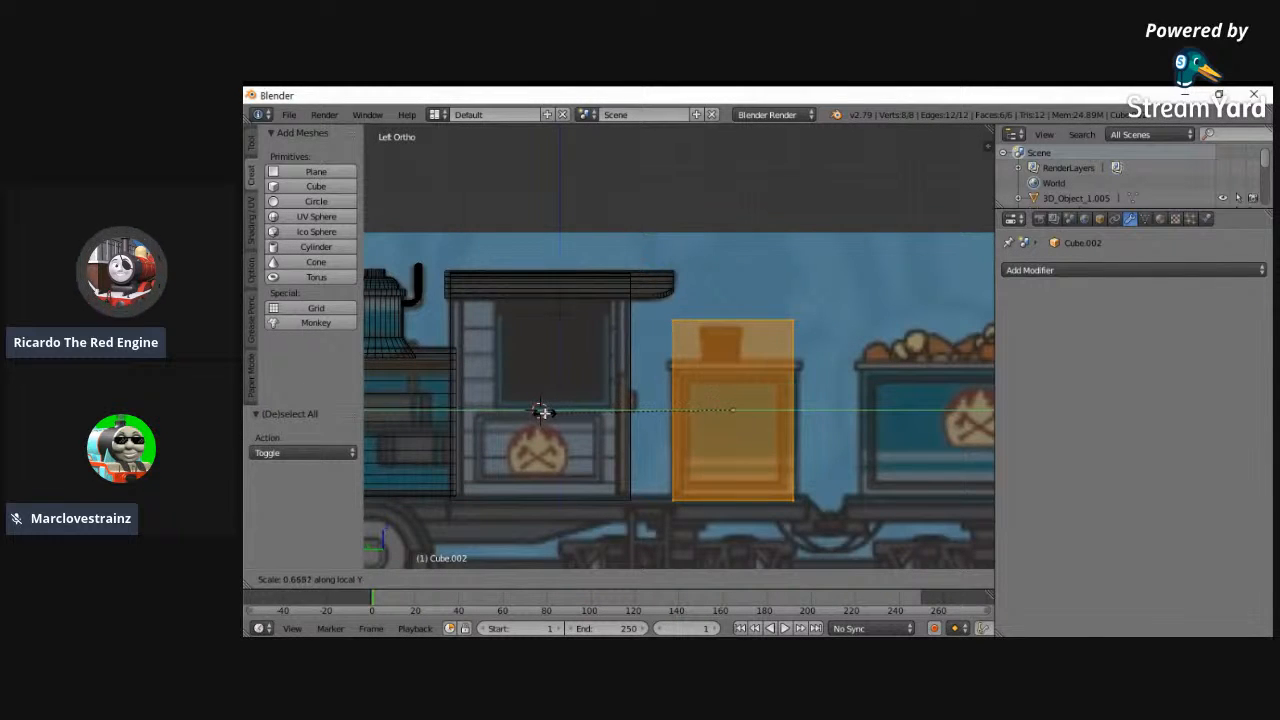
left_click(540, 411)
- Set the wagon block's Y location to -1.94083 and lengthen its mesh slightly along Y to fit the reference
left_click(1100, 218)
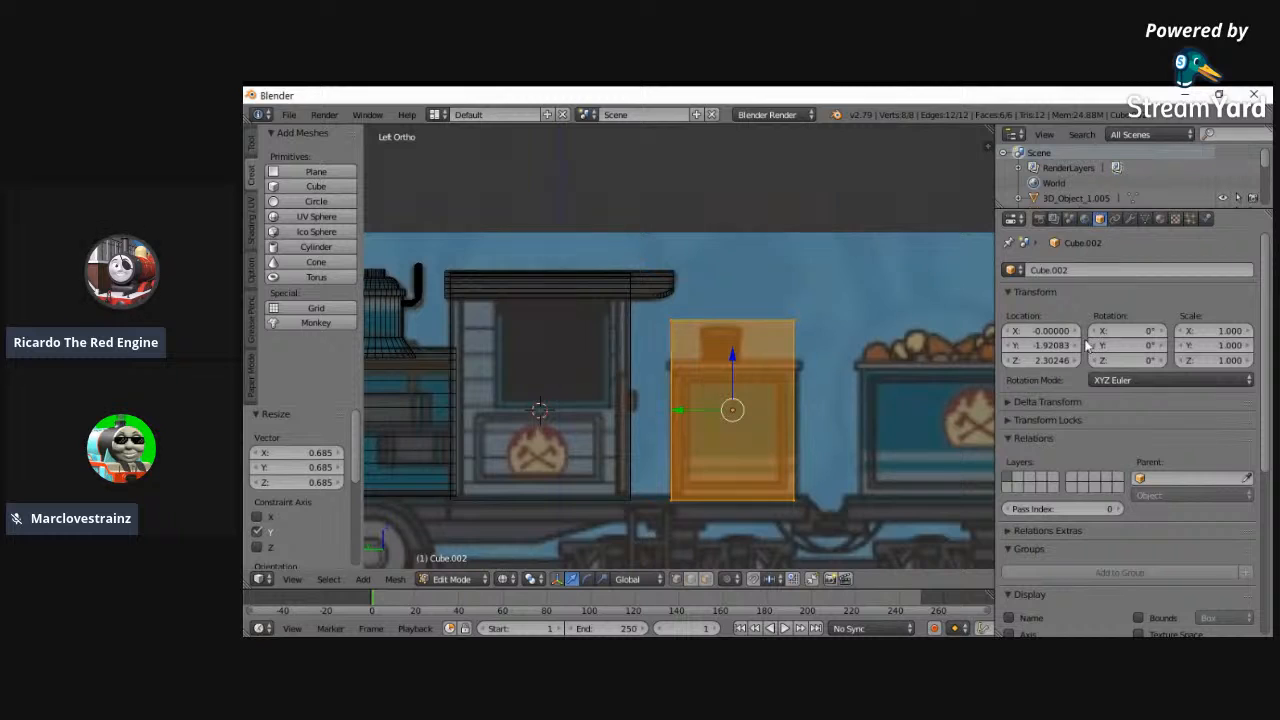
left_click(1014, 346)
left_click(1014, 346)
key("s")
key("y")
key("Escape")
- Select the wagon block's upper vertices and lower them 0.555 along Z to the reference body's rim
key("Tab")
key("a")
right_click(670, 320)
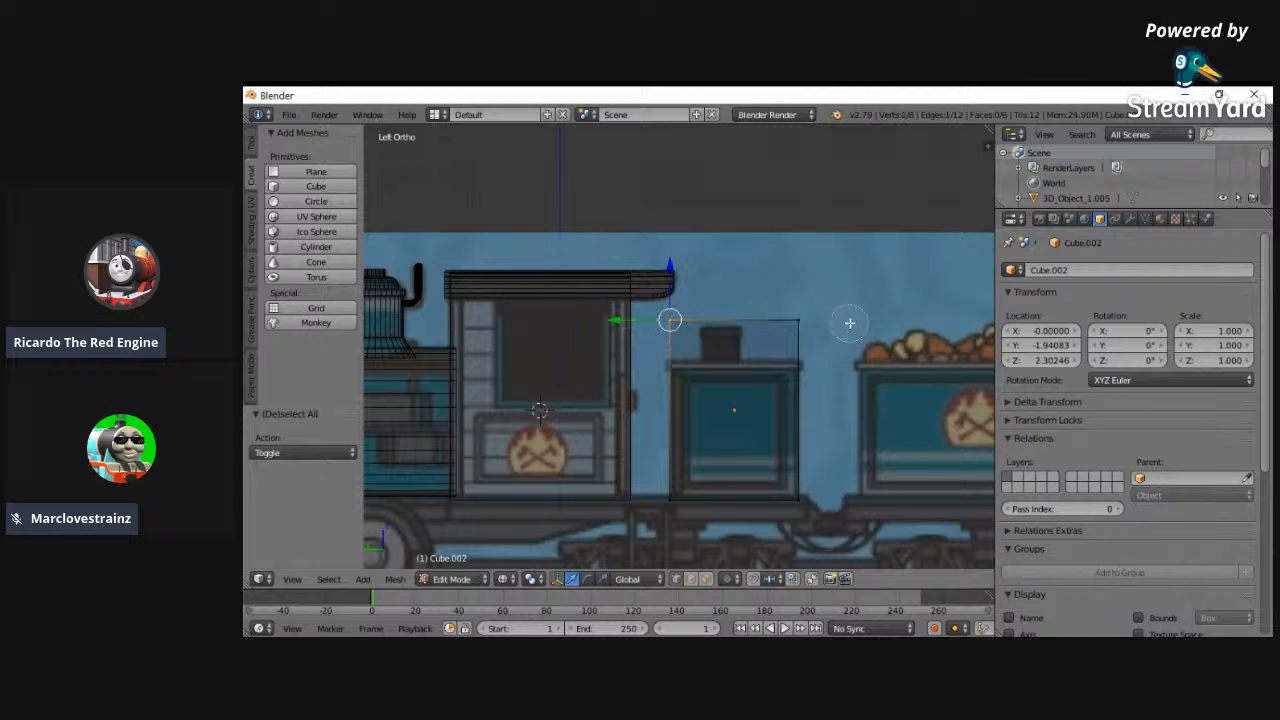
right_click(798, 320, "shift")
key("g")
key("z")
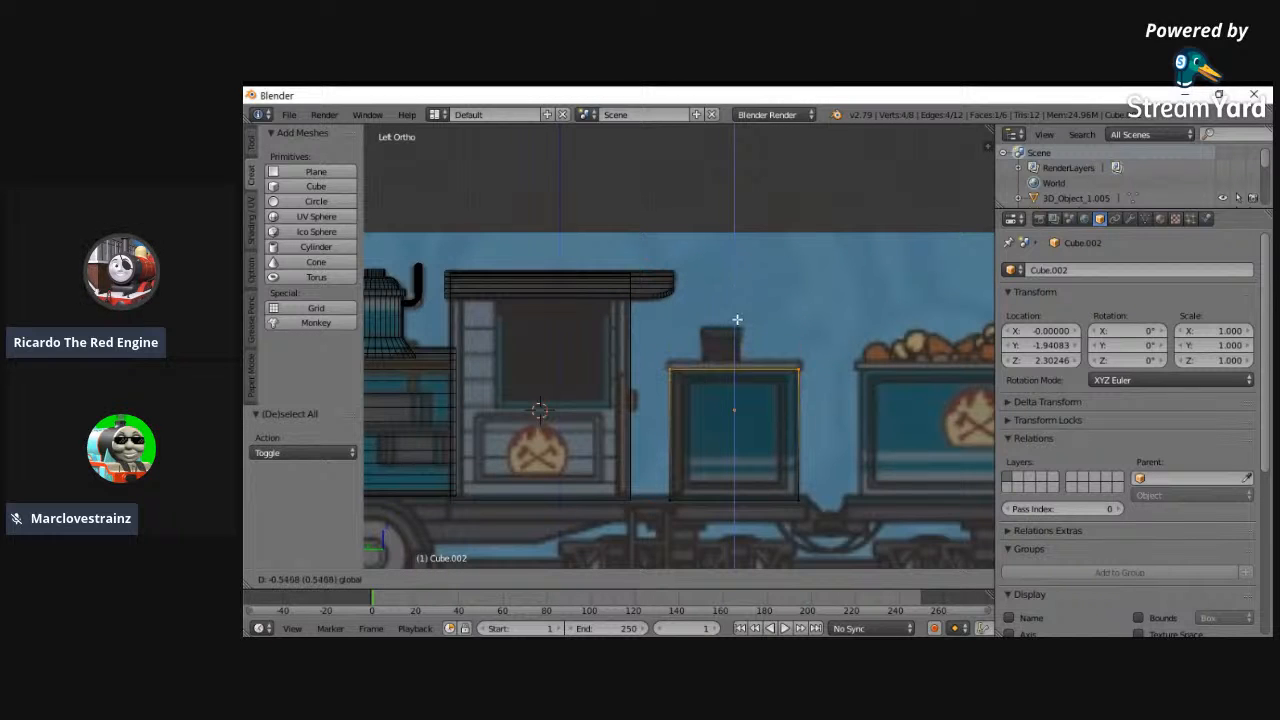
left_click(736, 322)
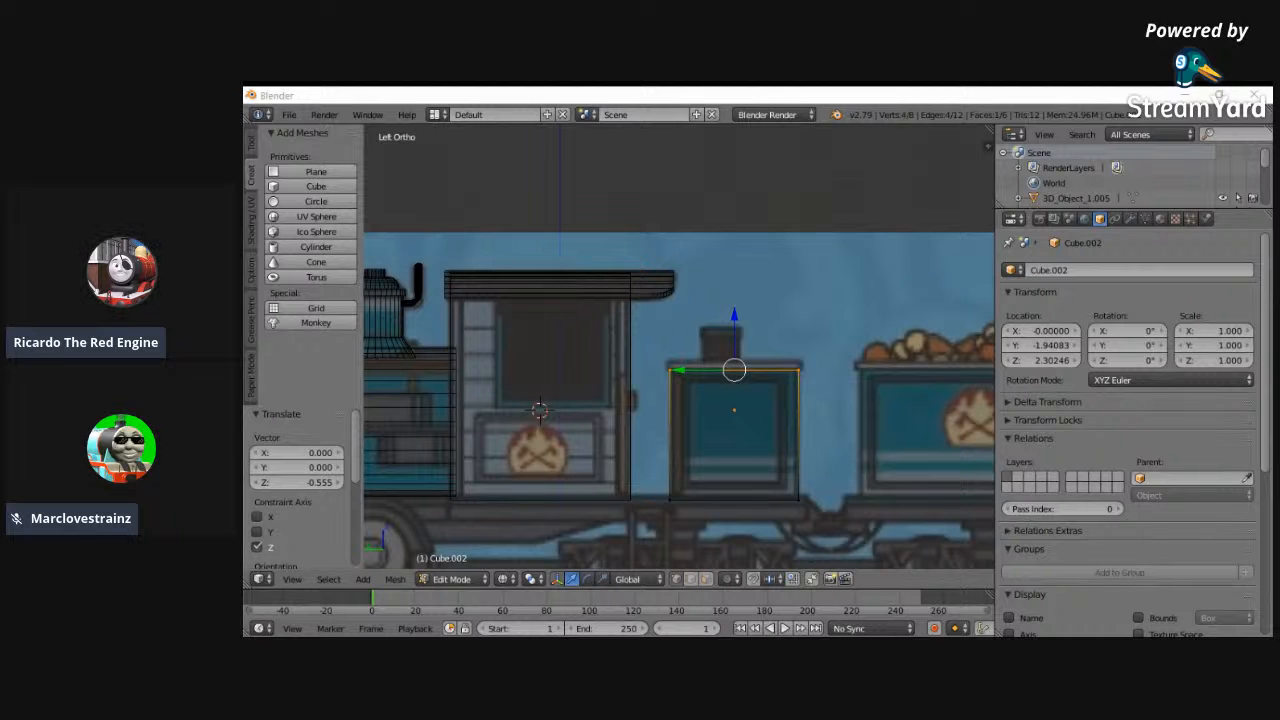
- Extrude the wagon block's upper face outward at 1.062 scale and extrude it 0.110 up along Z to form an overhanging lip
middle_click_drag(689, 397, 894, 413)
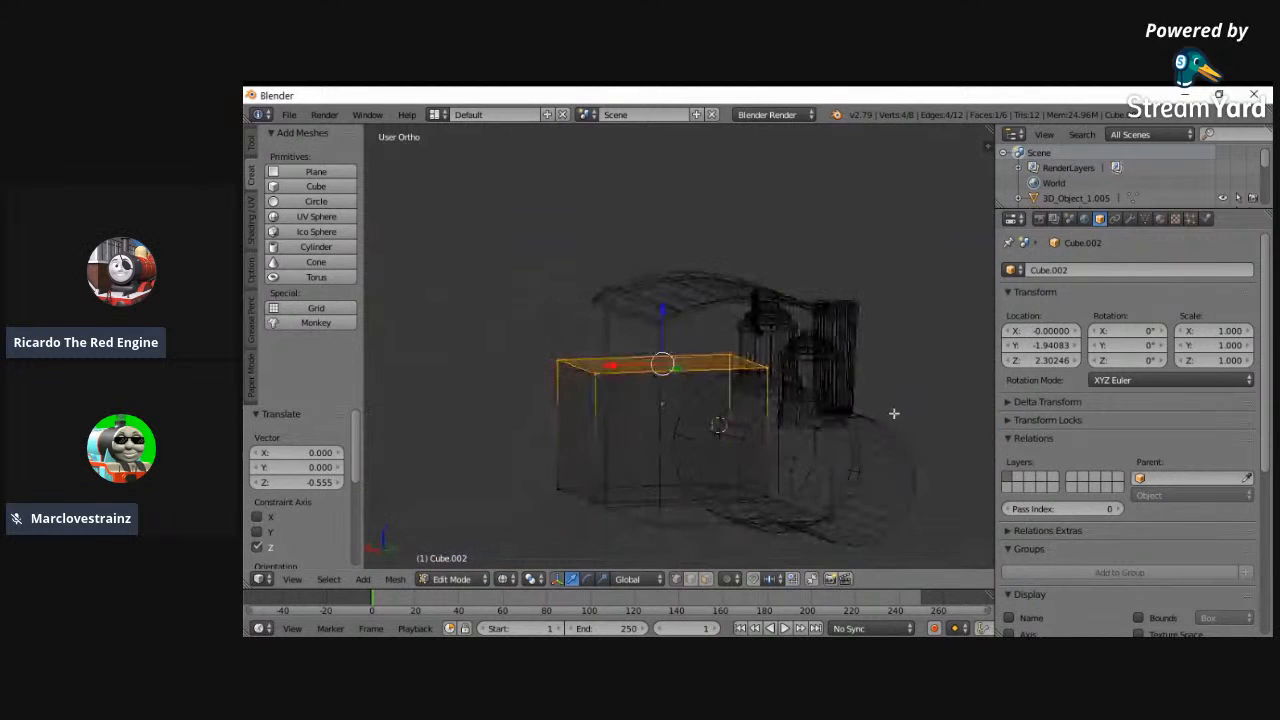
left_click(293, 580)
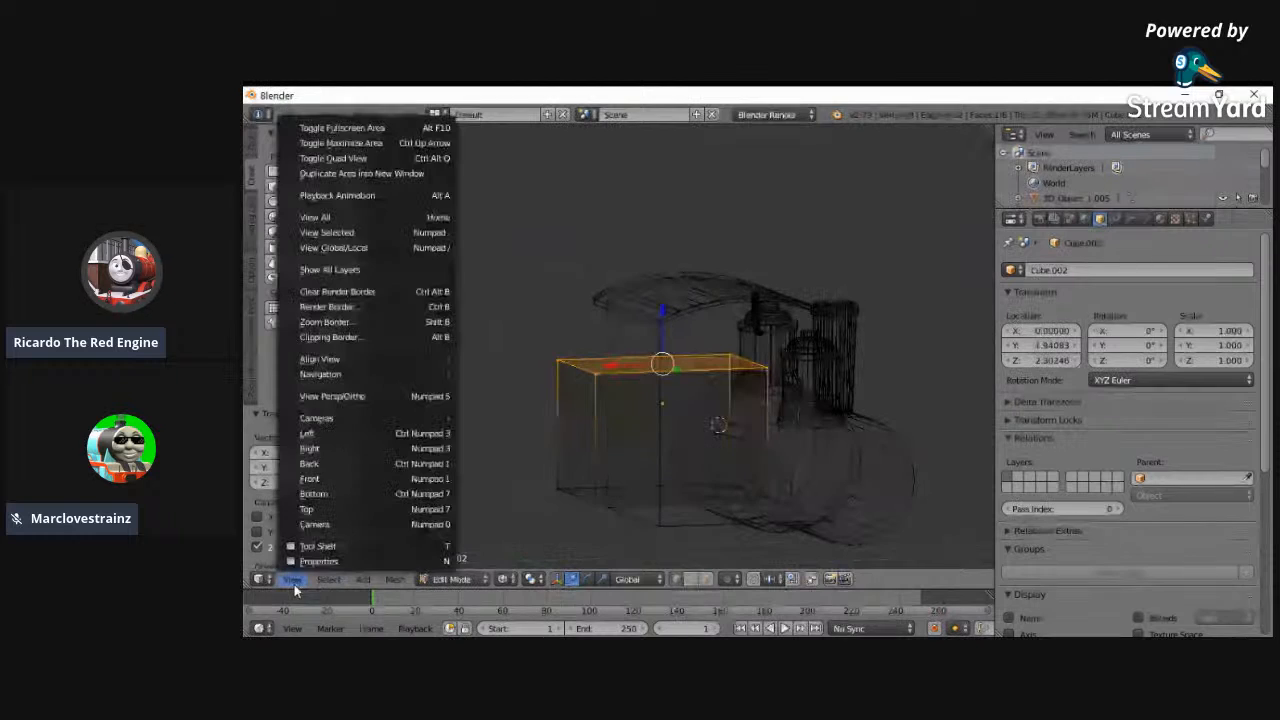
left_click(310, 478)
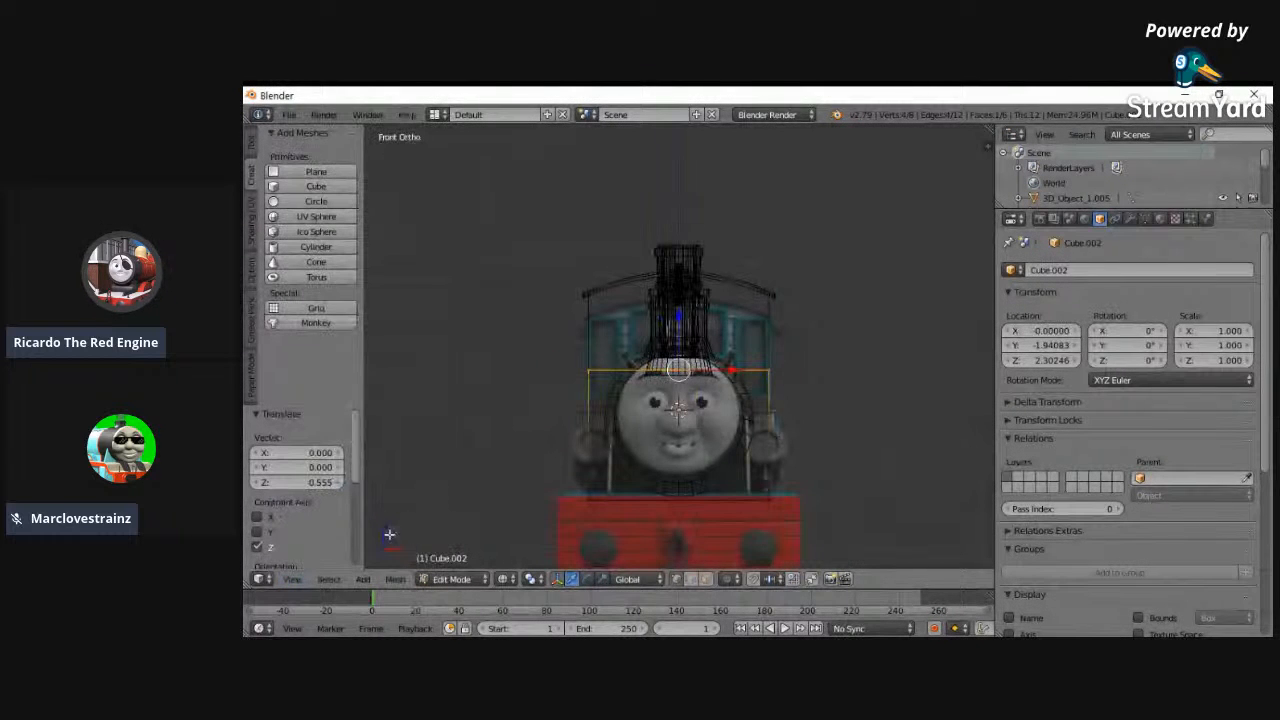
left_click(293, 580)
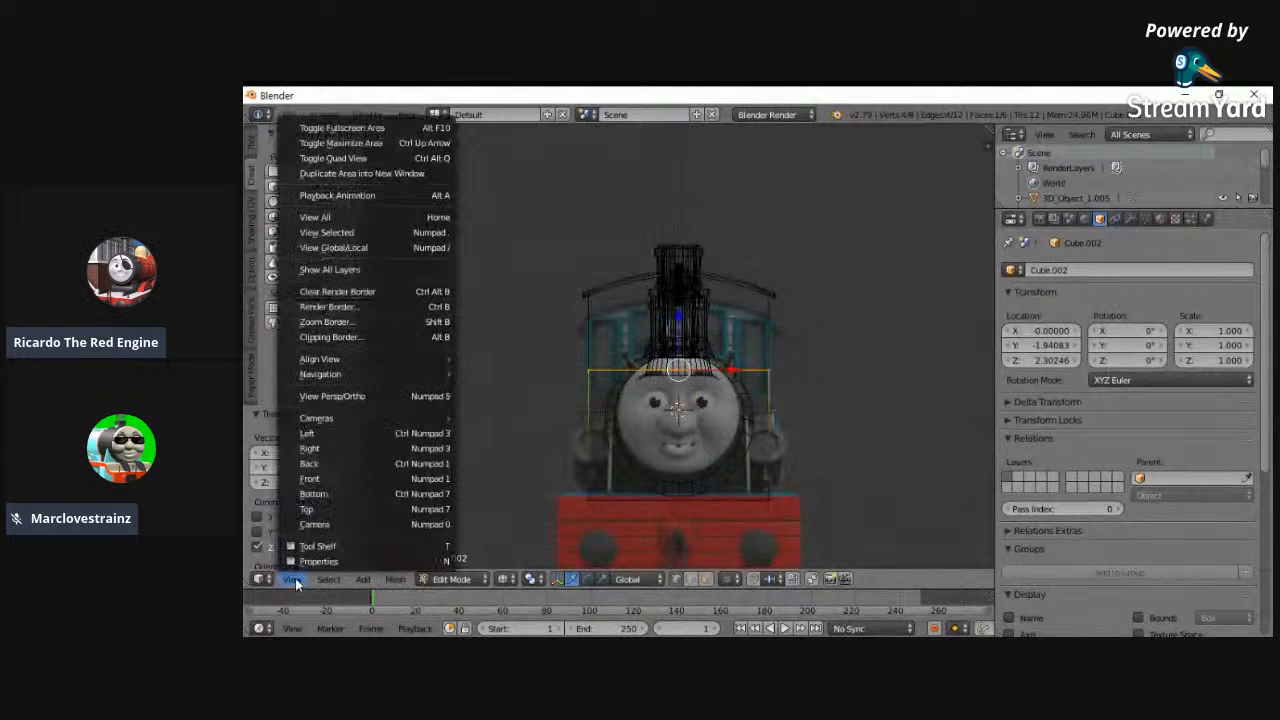
left_click(310, 433)
scroll(586, 400, "up", 5)
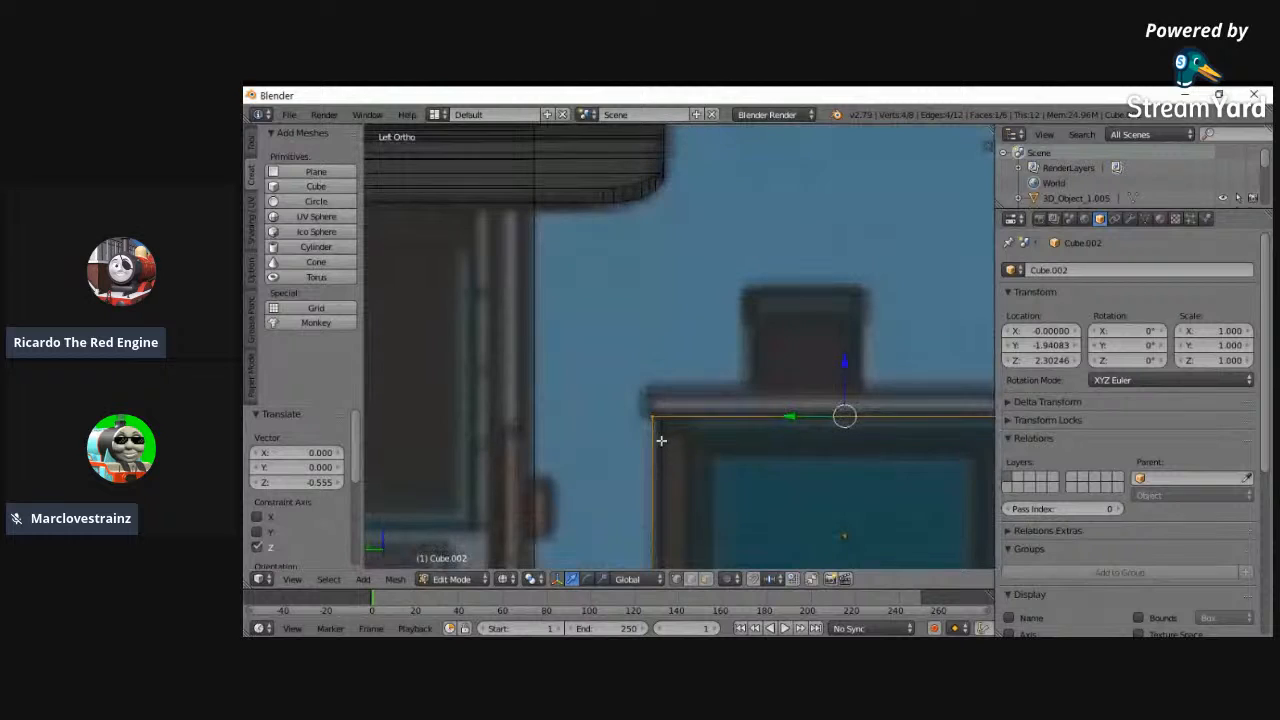
key("e")
key("s")
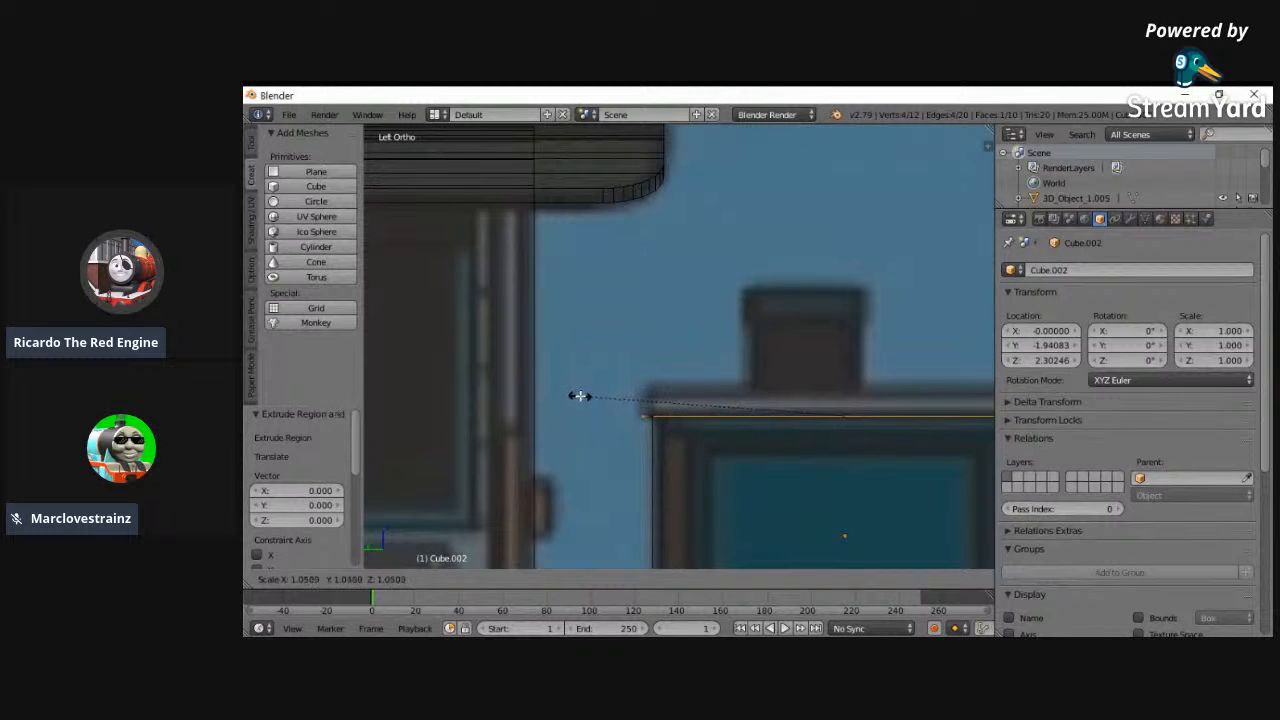
left_click(577, 397)
key("e")
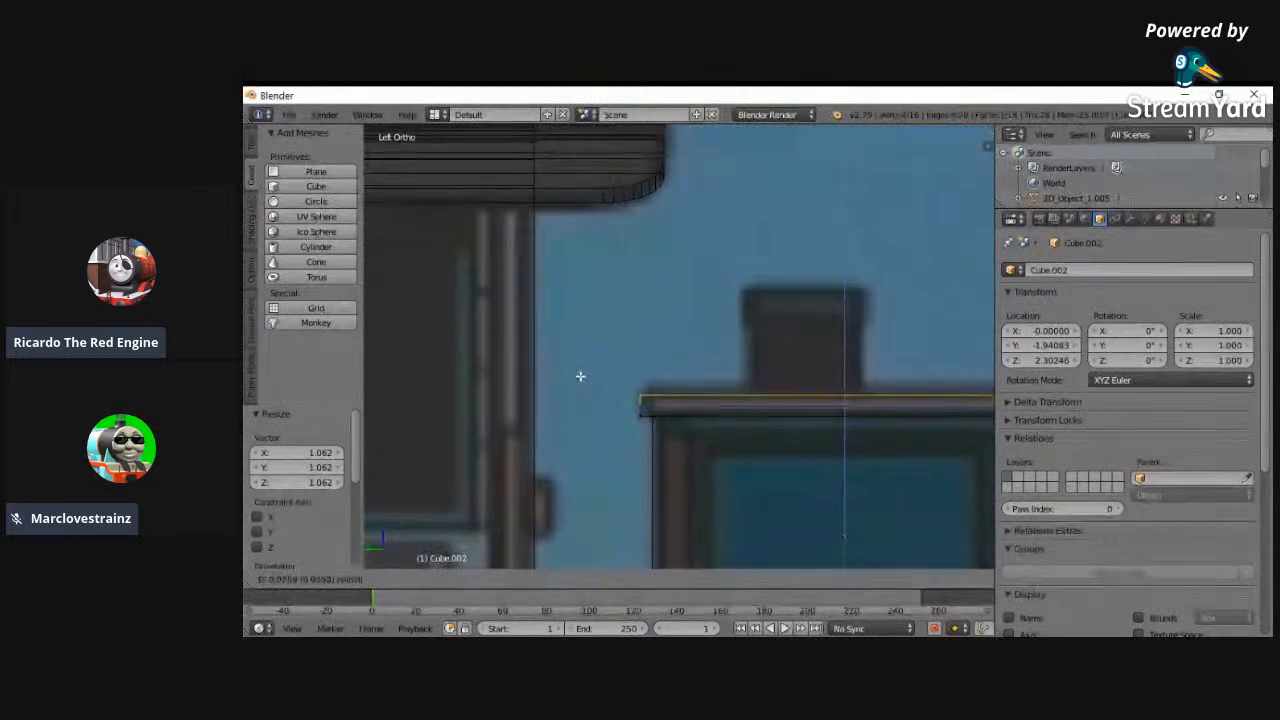
left_click(580, 366)
- Inspect the wagon block's new lip in solid shading and view the whole model from the front
middle_click_drag(580, 366, 720, 371)
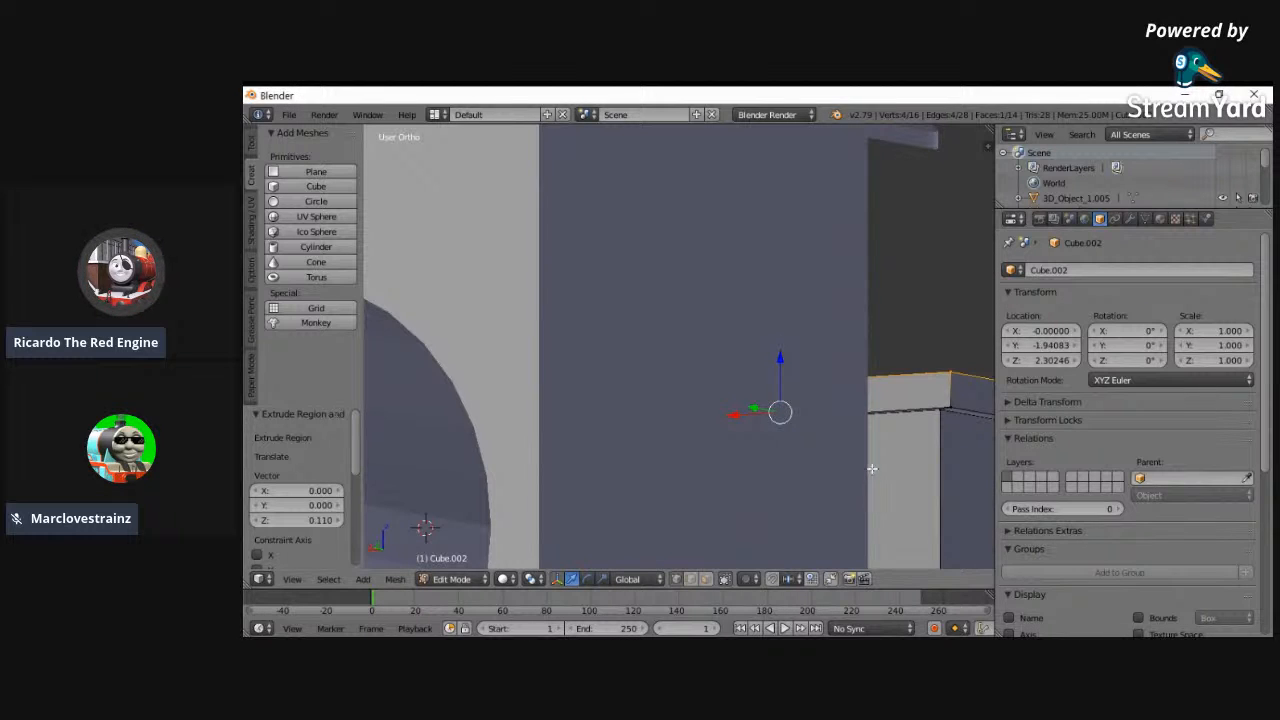
scroll(853, 455, "down", 2)
middle_click_drag(514, 480, 650, 466)
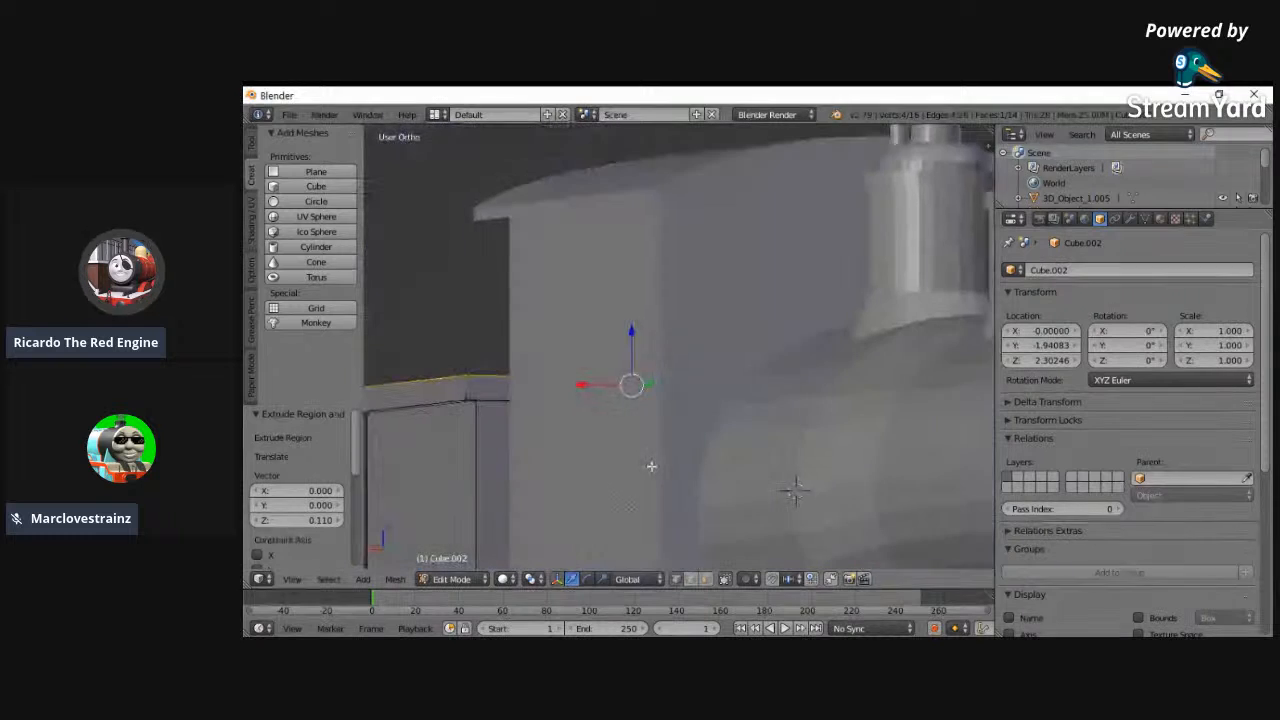
left_click(292, 579)
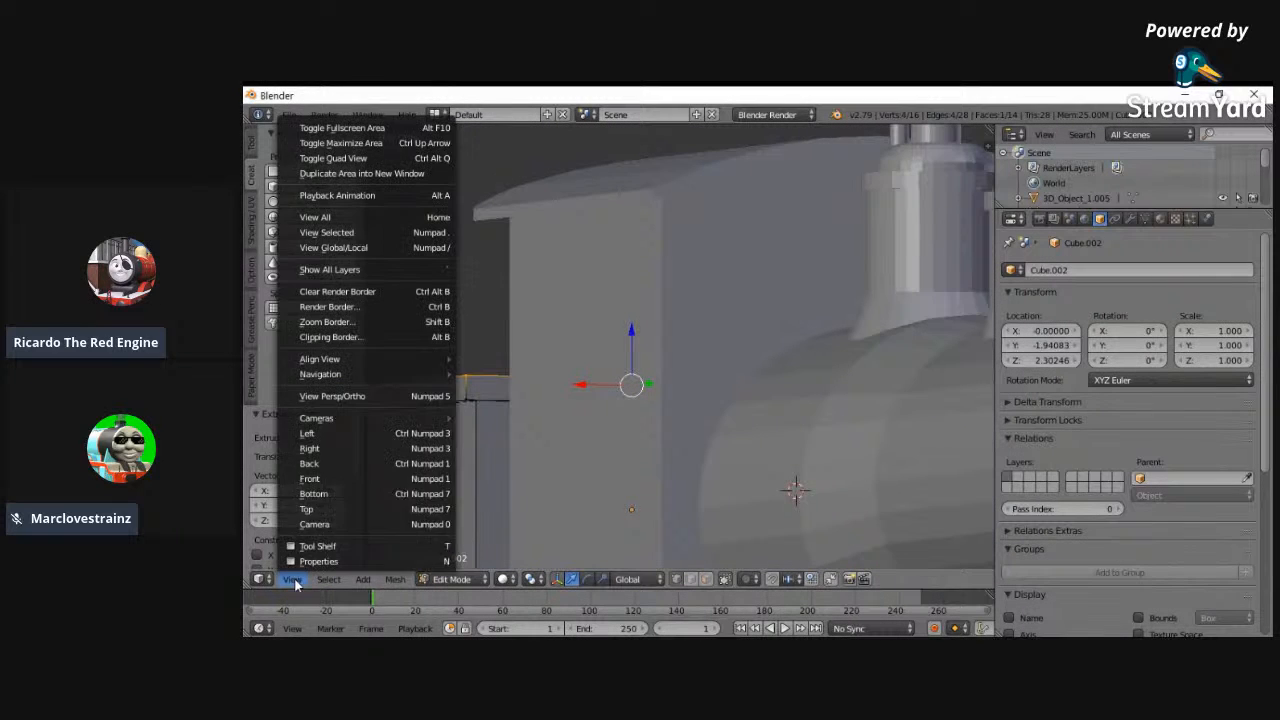
left_click(310, 478)
left_click(292, 579)
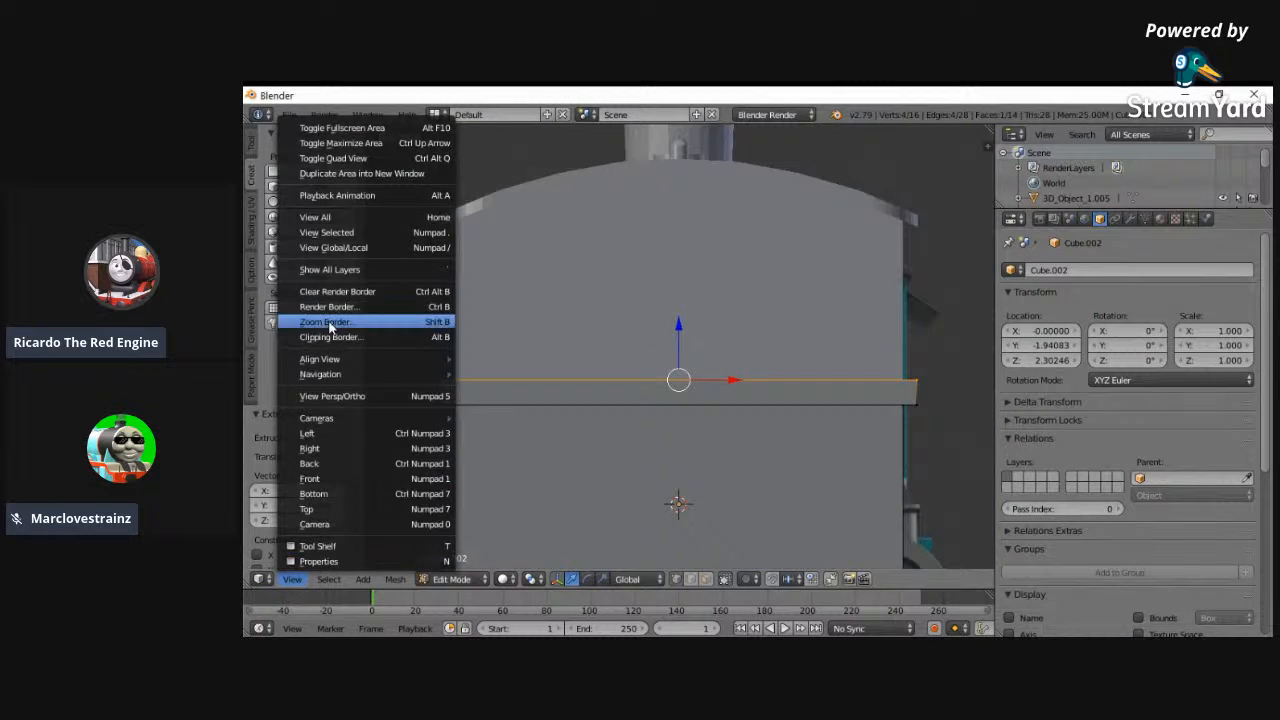
left_click(365, 217)
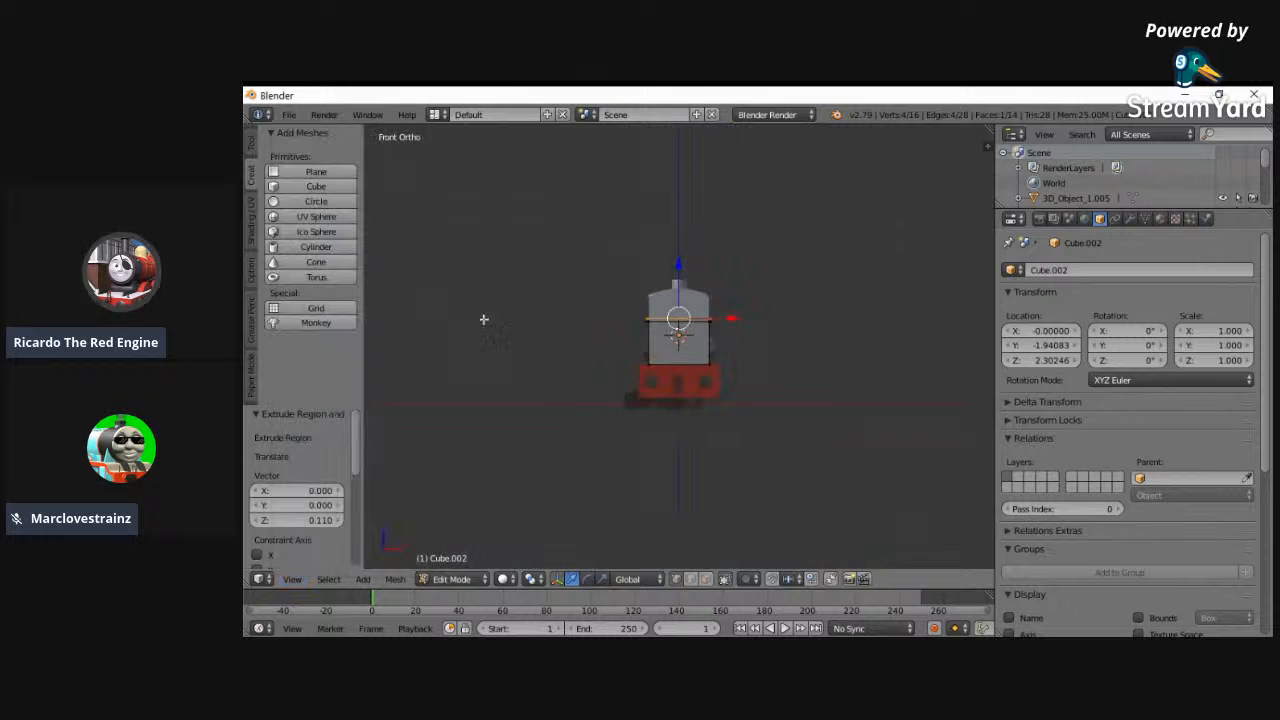
- Examine the wagon block from behind against the cab and from the left against the side reference
scroll(652, 400, "up", 2)
middle_click_drag(517, 378, 877, 370)
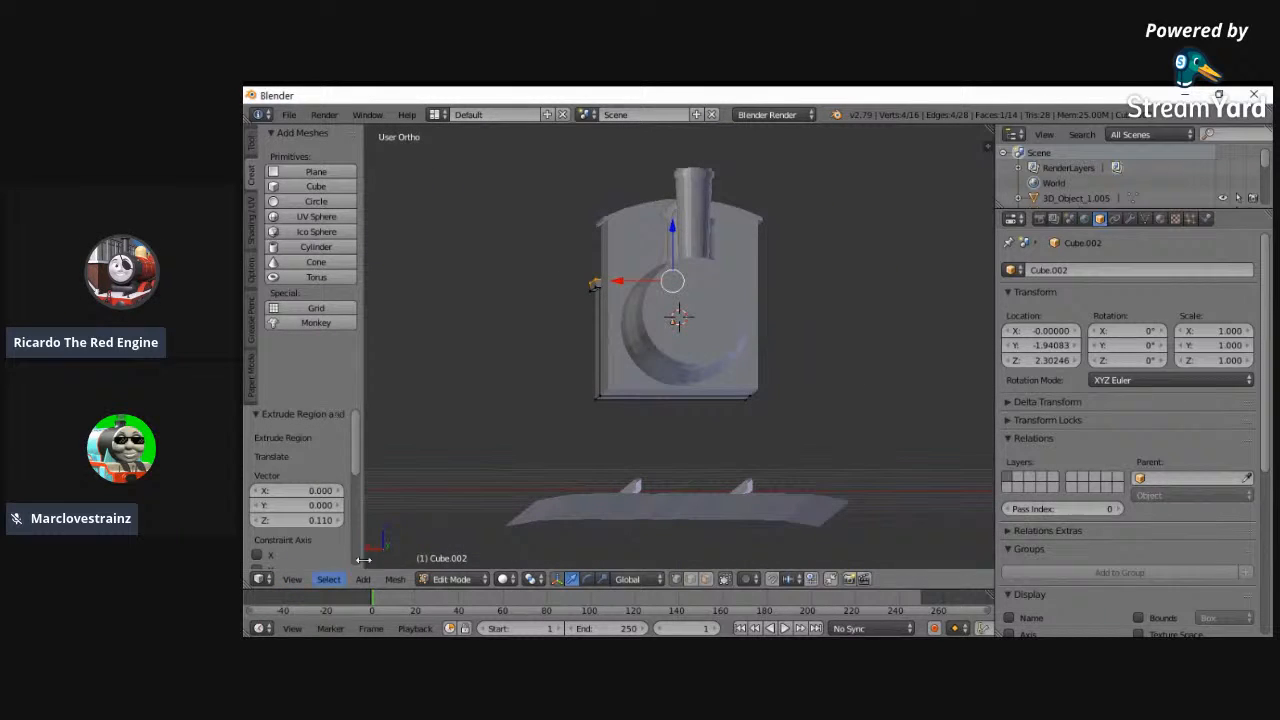
left_click(291, 580)
left_click(322, 461)
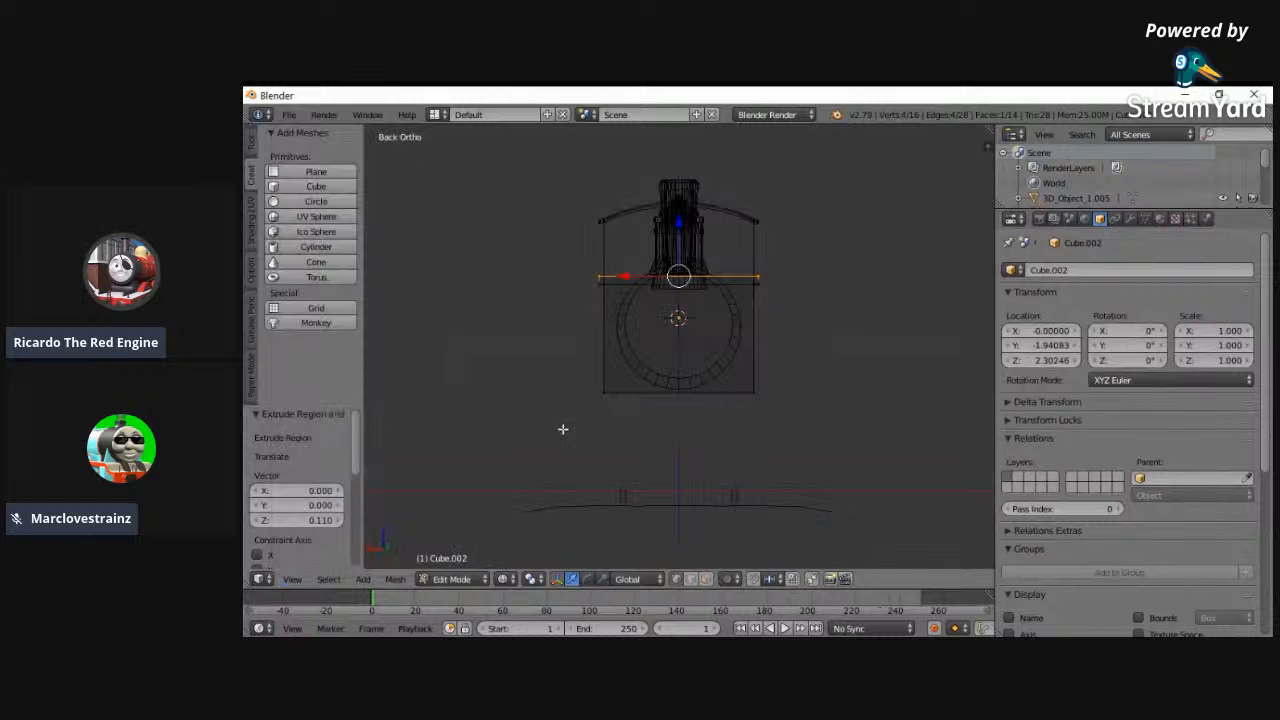
left_click(291, 580)
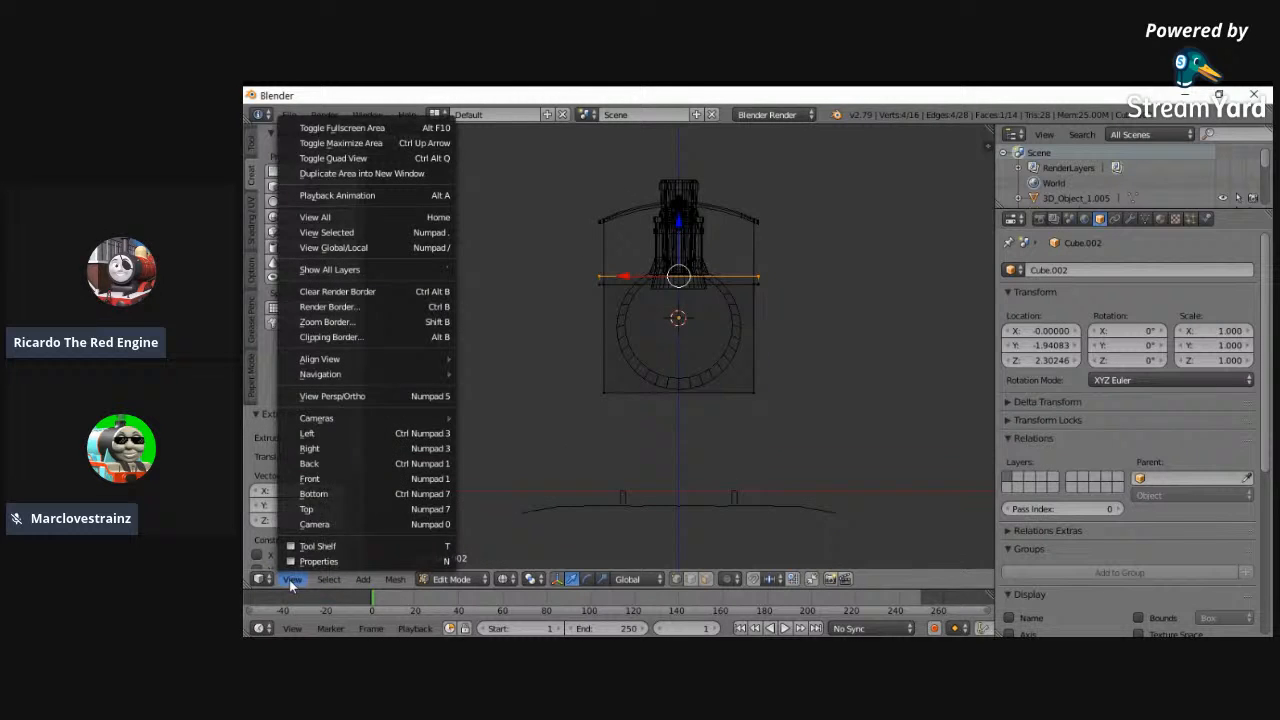
left_click(343, 434)
scroll(891, 340, "up", 2, "ctrl")
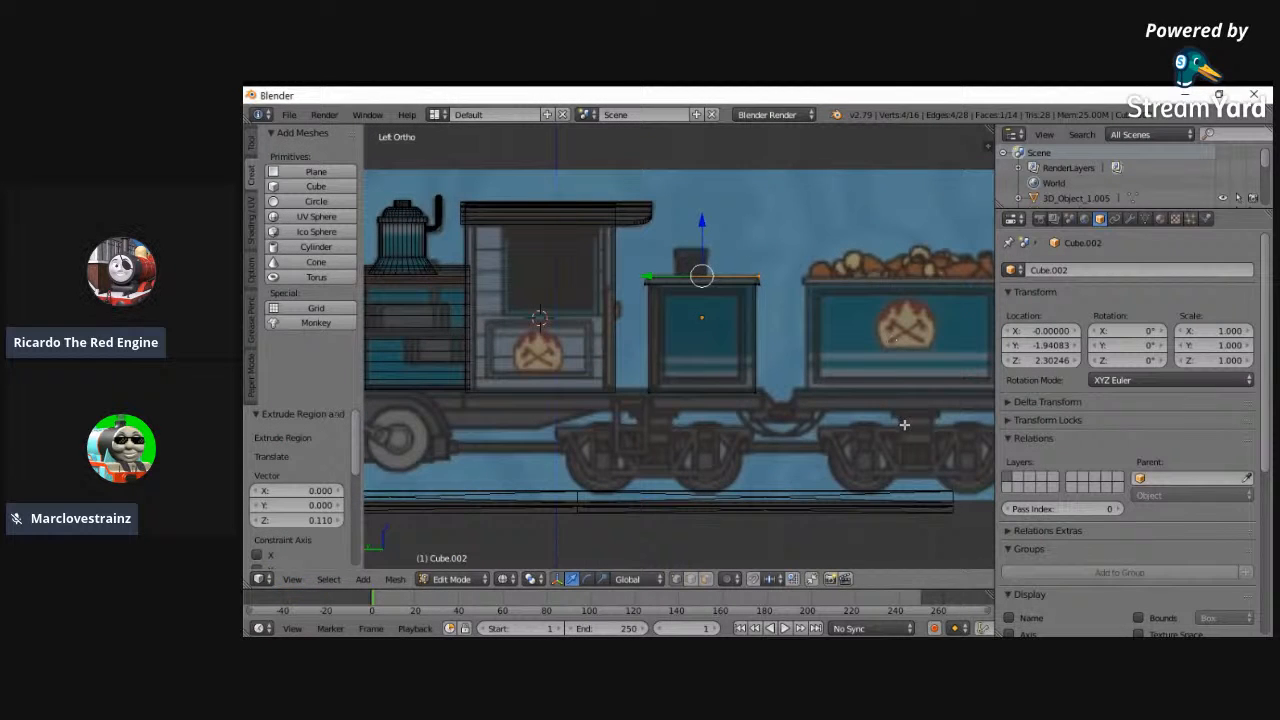
scroll(904, 425, "up", 6, "ctrl")
scroll(780, 416, "up", 3, "shift")
- Duplicate the wagon block and move the copy -2.735 along Y onto the reference coal wagon
left_click(433, 583)
left_click(445, 560)
key("shift+d")
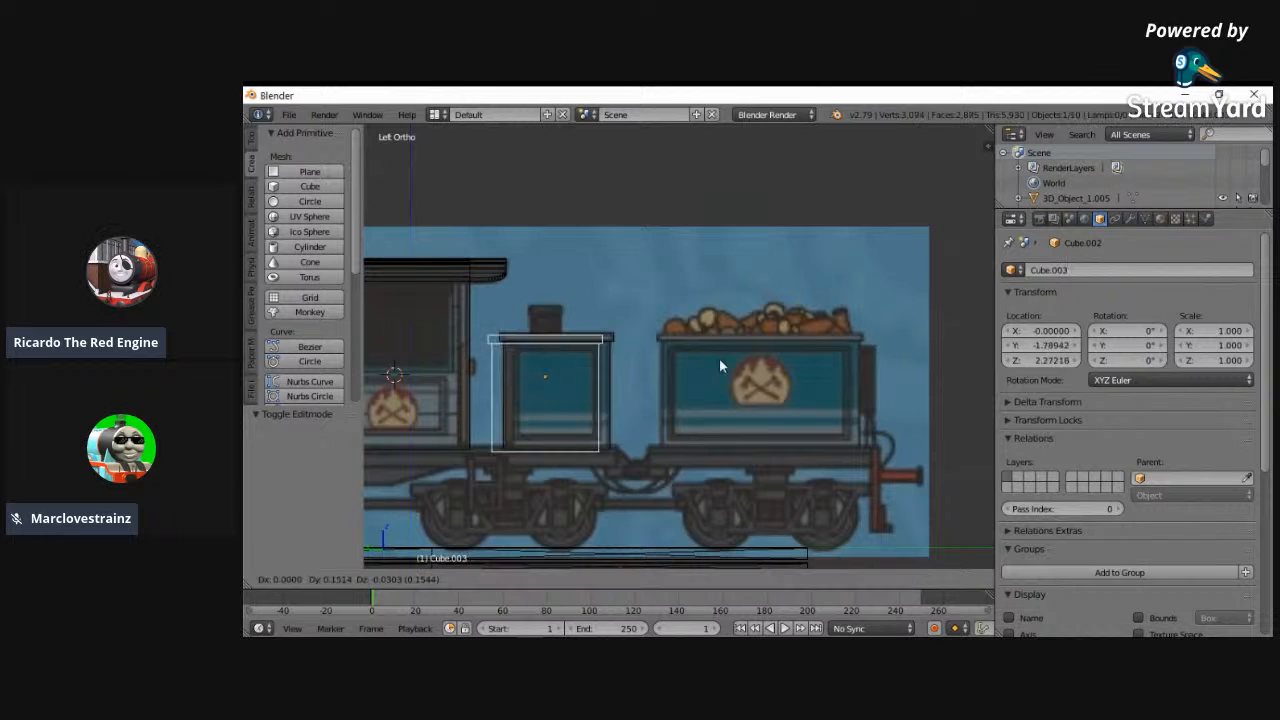
right_click(646, 424)
left_click_drag(510, 377, 714, 367)
scroll(702, 380, "down", 1, "ctrl")
scroll(790, 430, "up", 6, "ctrl")
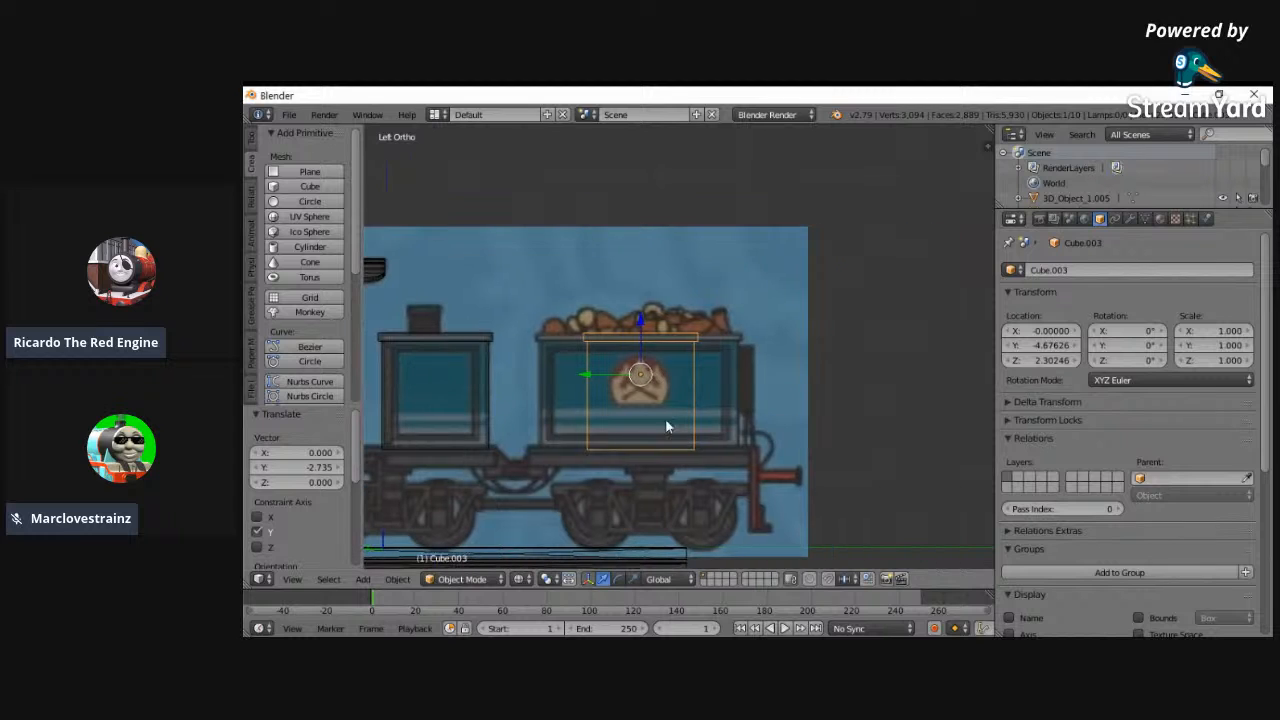
- Select the copied block's front-end vertices and move them along Y to the reference coal wagon's front edge
left_click(460, 579)
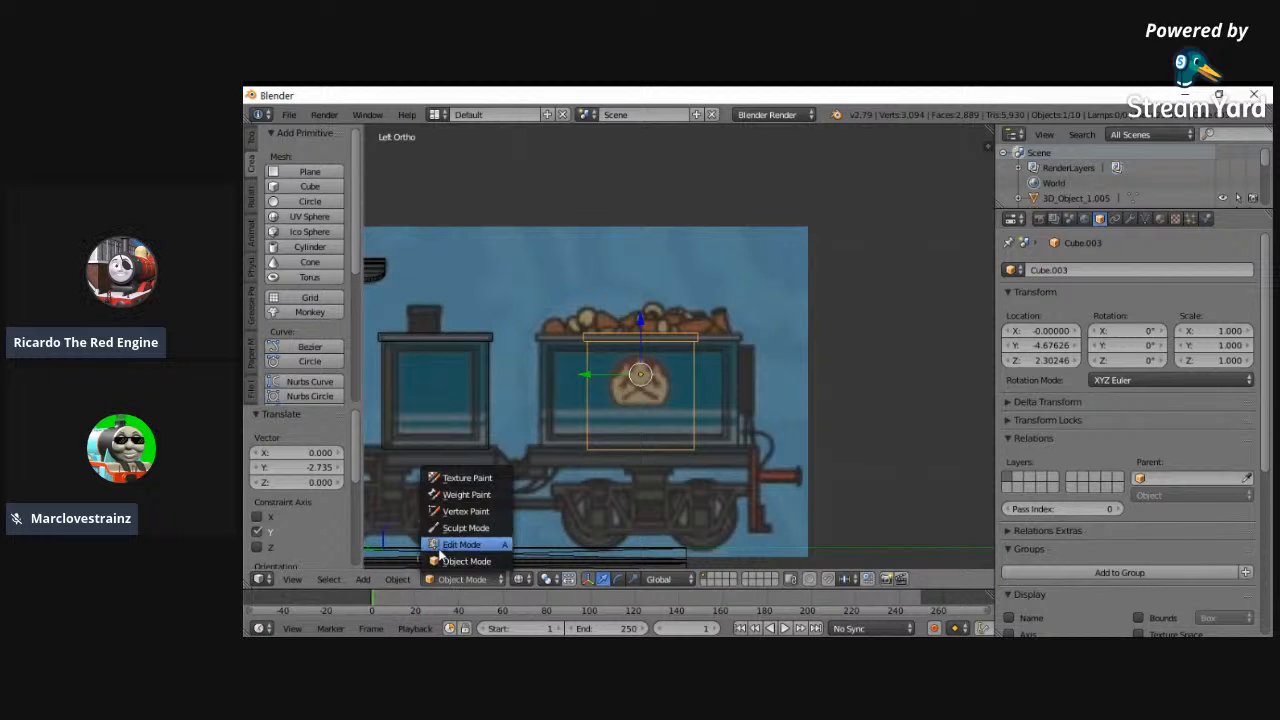
left_click(465, 540)
scroll(538, 385, "up", 4)
key("a")
key("c")
left_click(494, 318)
left_click(497, 551)
right_click(498, 552)
mouse_move(431, 387)
left_mouse_down()
mouse_move(977, 394)
mouse_move(960, 394)
left_mouse_up()
- Select the copied block's rear-end vertices and move them -0.574 along Y to the reference coal wagon's rear edge
key("a")
key("c")
left_click(714, 329)
left_click(709, 545)
right_click(757, 514)
left_click_drag(666, 386, 757, 387)
key("z")
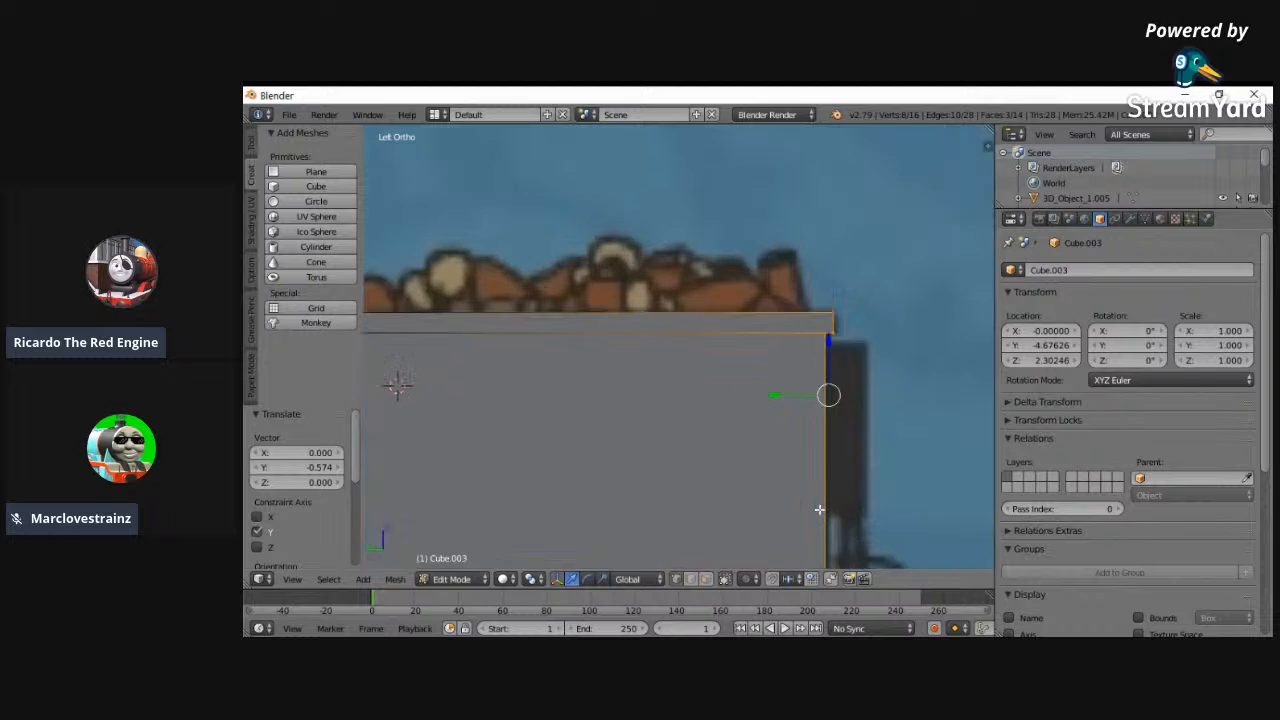
key("alt+z")
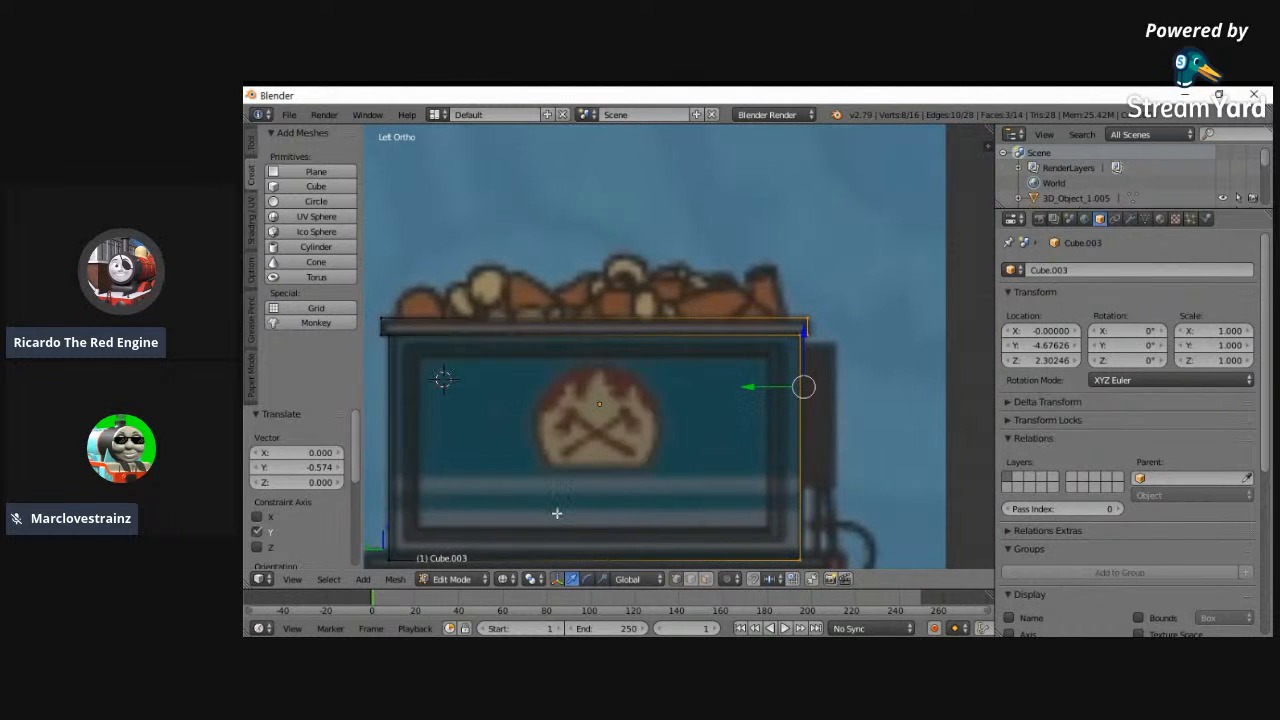
- Review the whole train against the side reference and in solid shading, ending in Object Mode
left_click(298, 583)
left_click(337, 222)
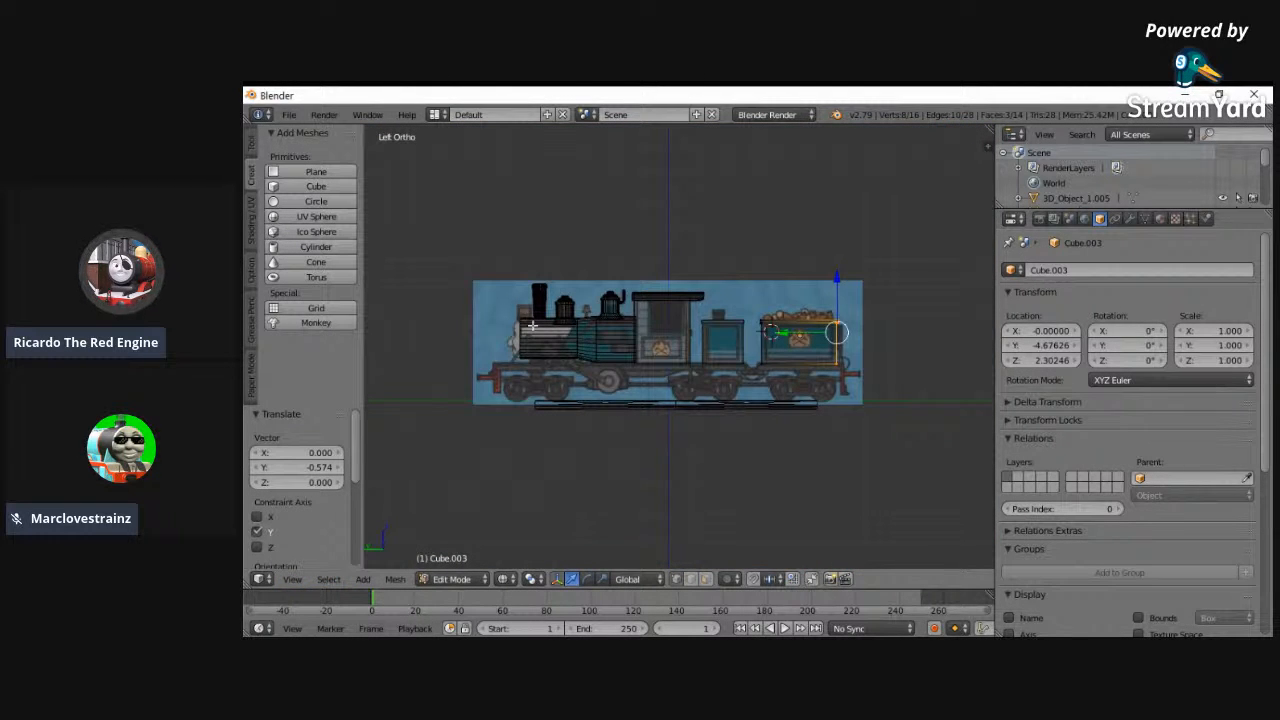
scroll(560, 340, "up", 2)
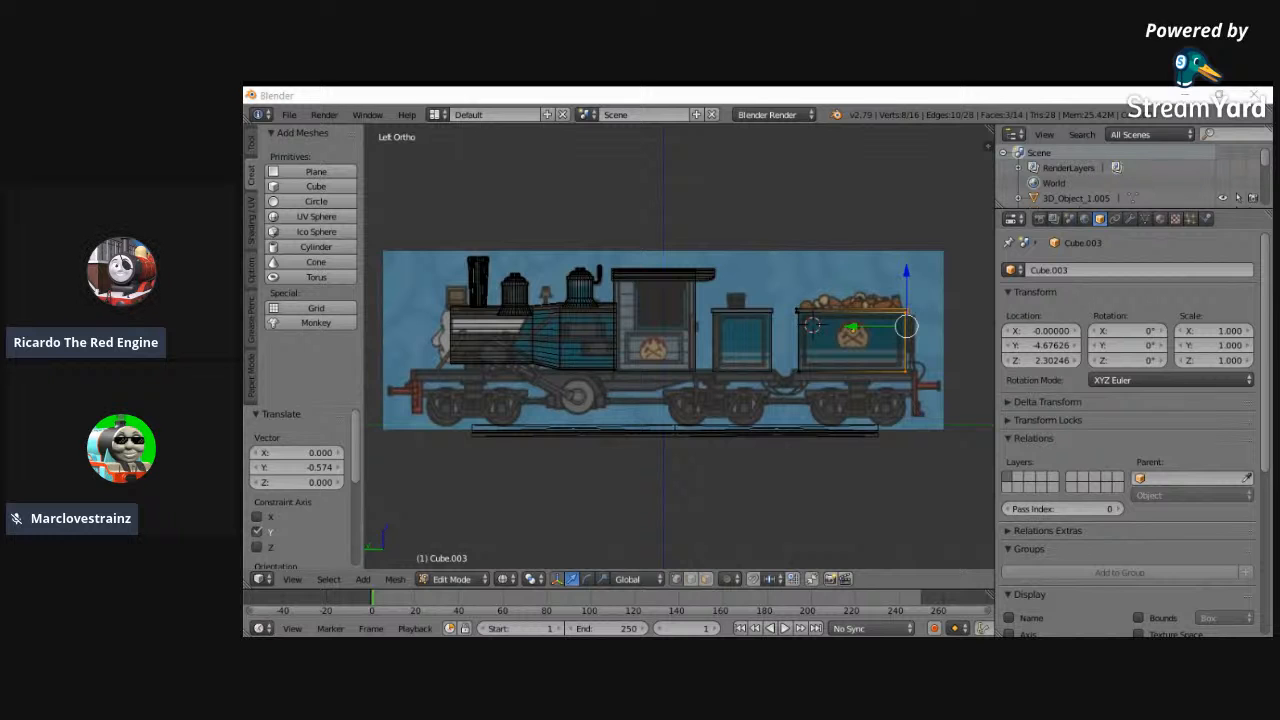
scroll(736, 451, "up", 2)
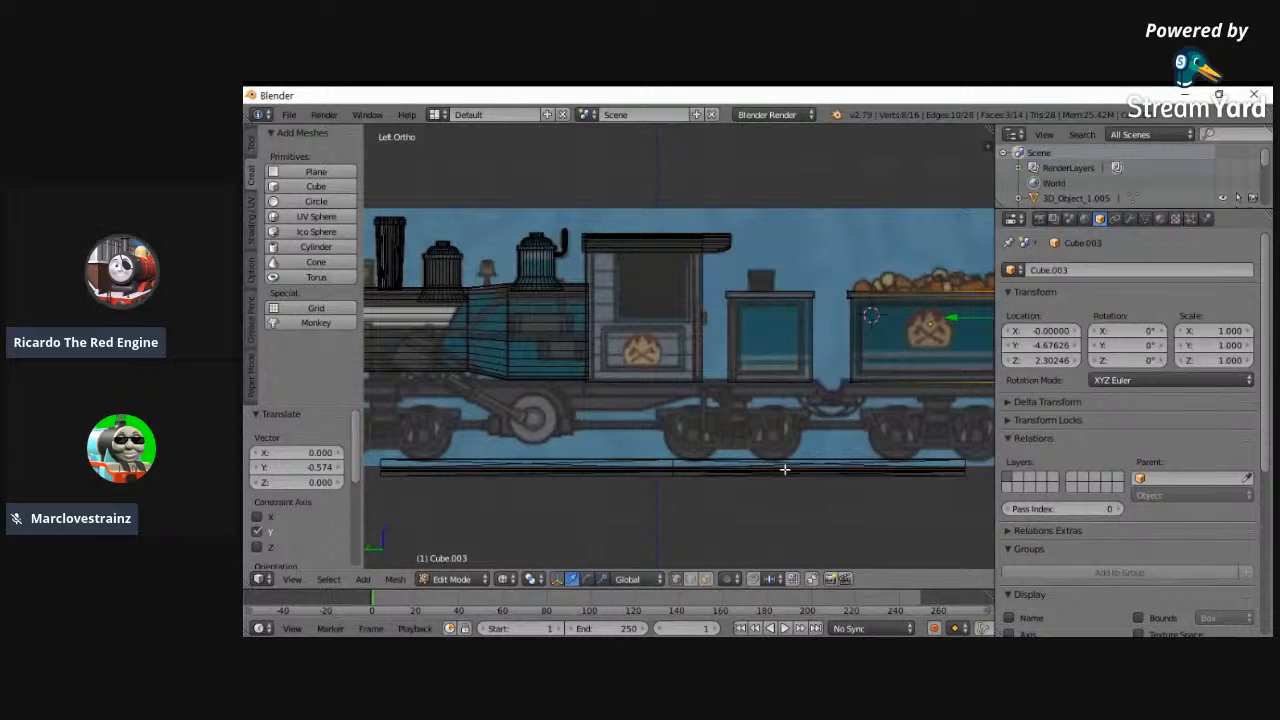
key("z")
middle_click_drag(609, 421, 760, 449)
key("a")
middle_click_drag(617, 461, 691, 463)
left_click(441, 579)
left_click(460, 561)
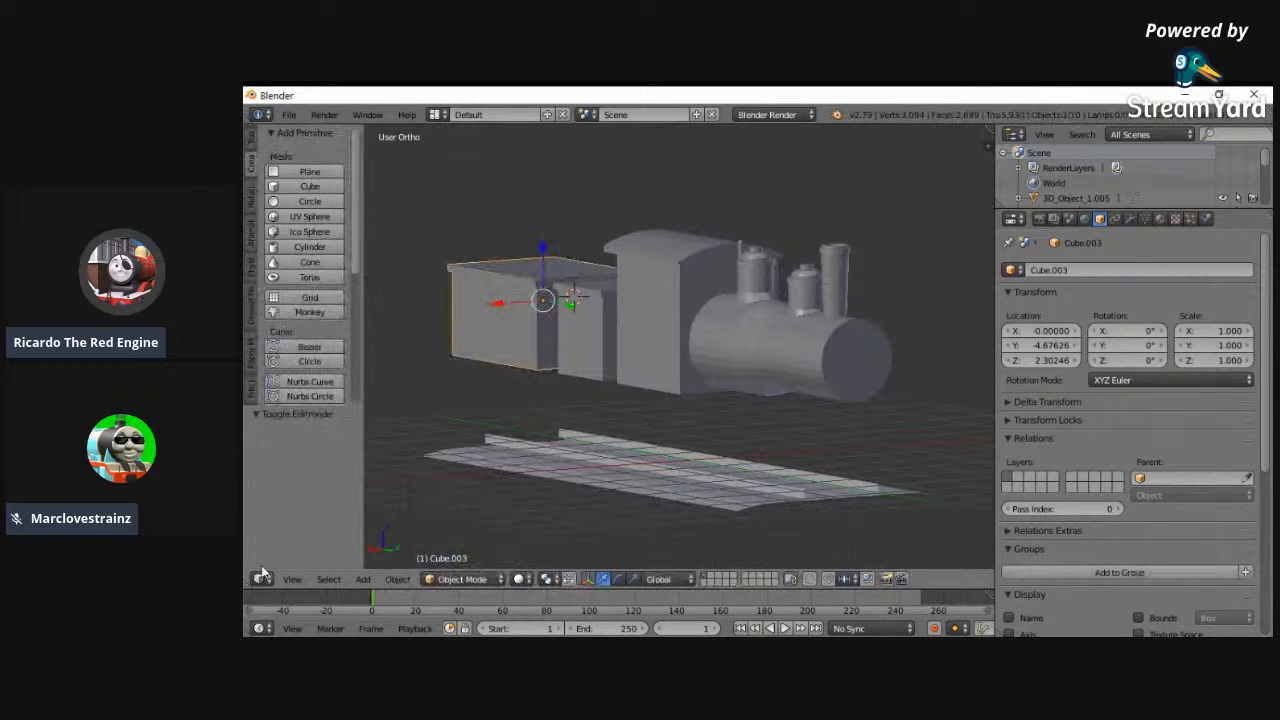
- In left view, select the cab body and snap the 3D cursor to it
left_click(291, 579)
left_click(320, 434)
scroll(544, 494, "up", 3)
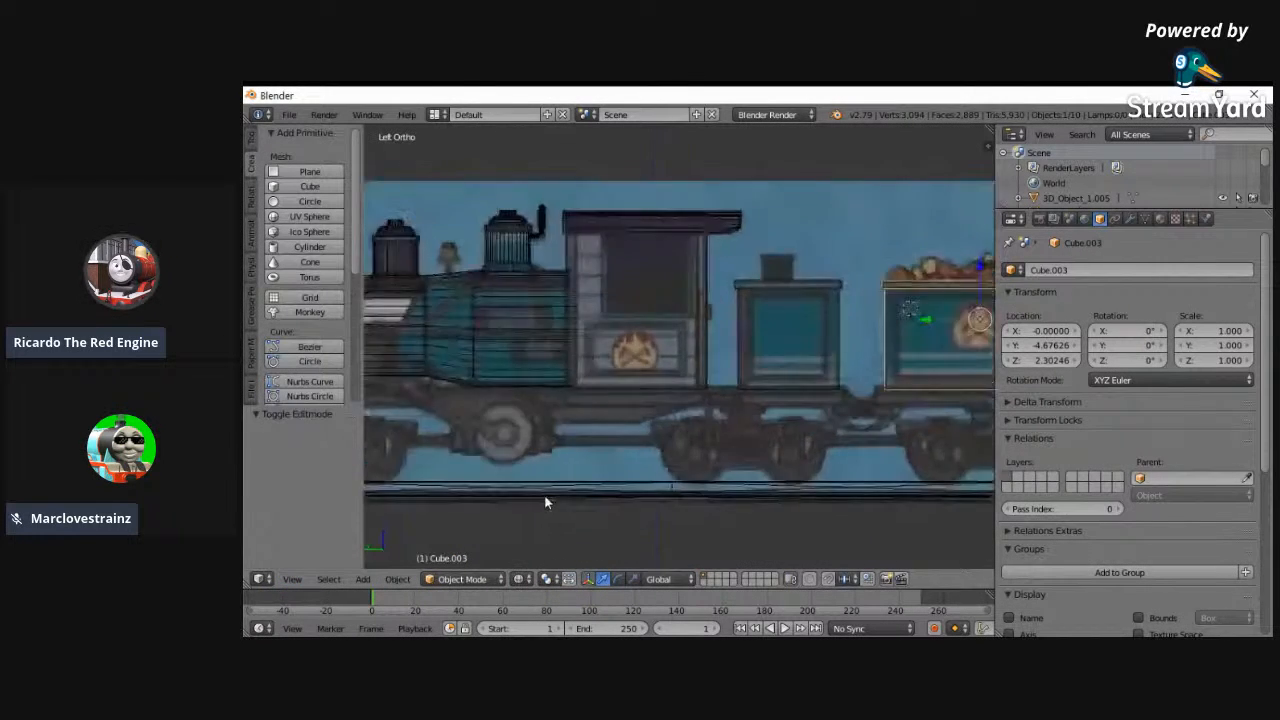
scroll(506, 535, "down", 2)
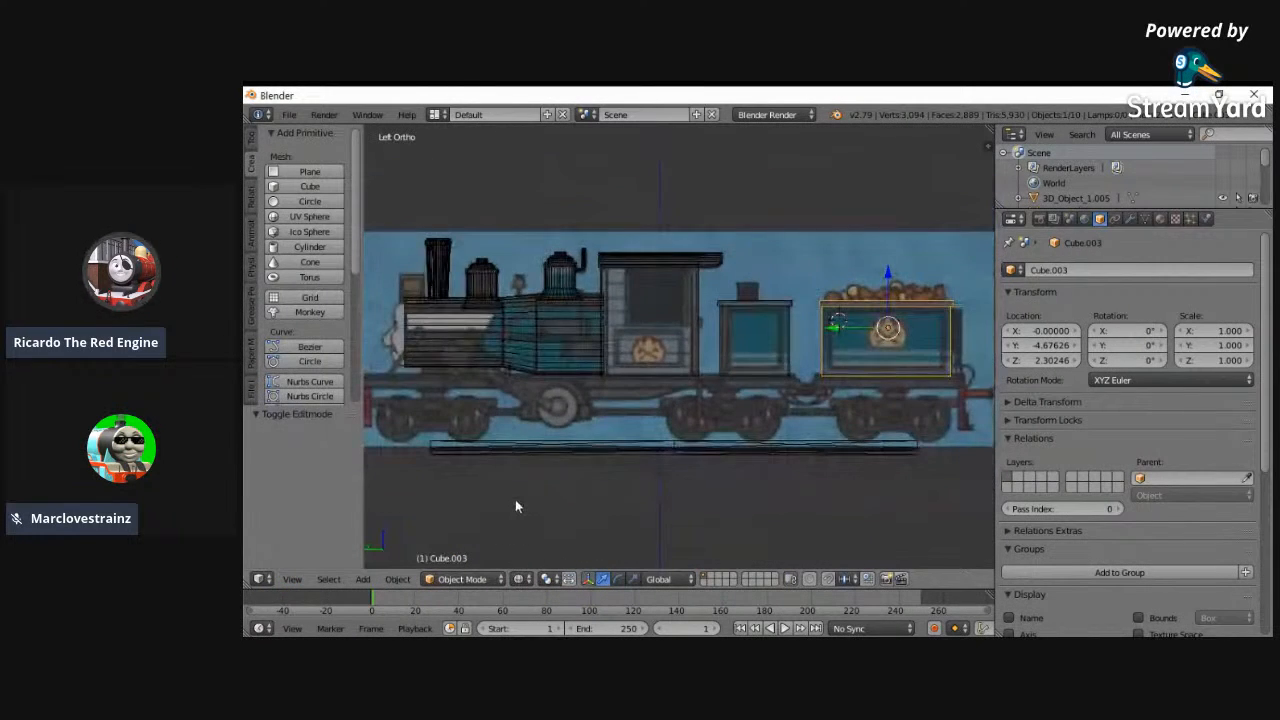
right_click(625, 381)
key("shift+s")
left_click(585, 422)
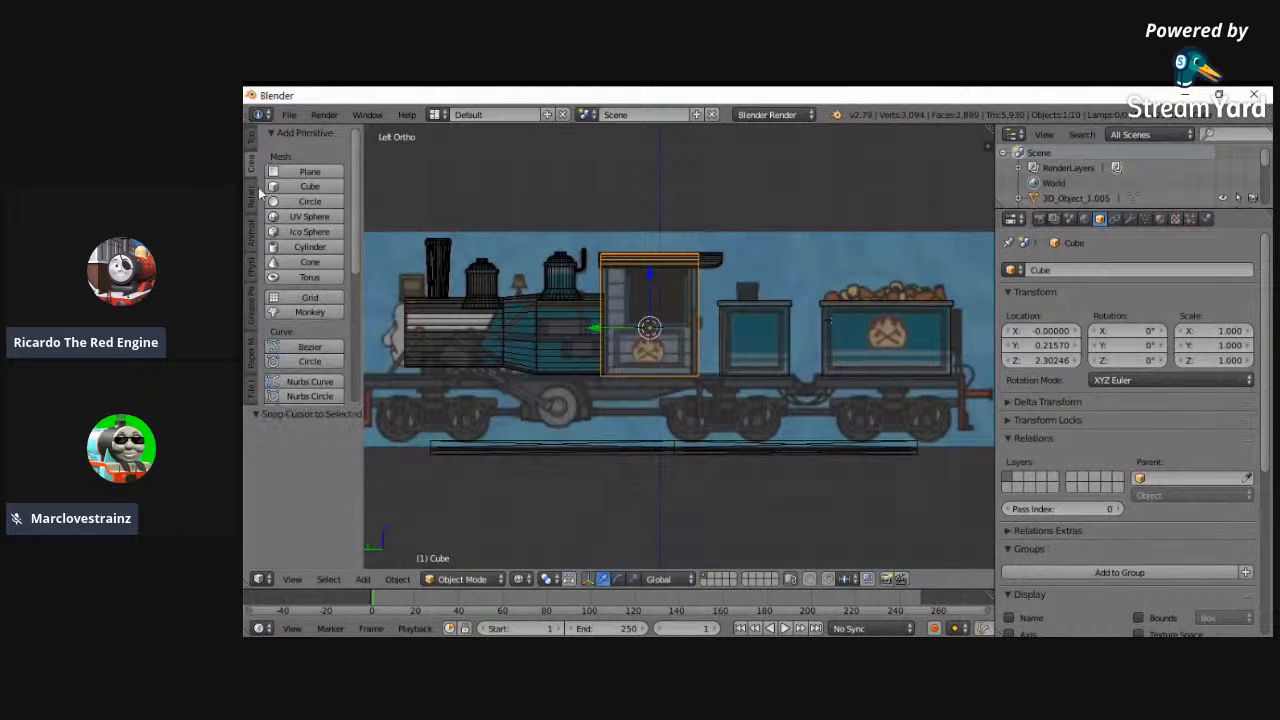
- Add a cube at the 3D cursor and move it -1.114 along Z to the frame level below the cab
left_click(310, 186)
scroll(666, 295, "up", 1)
key("g")
key("z")
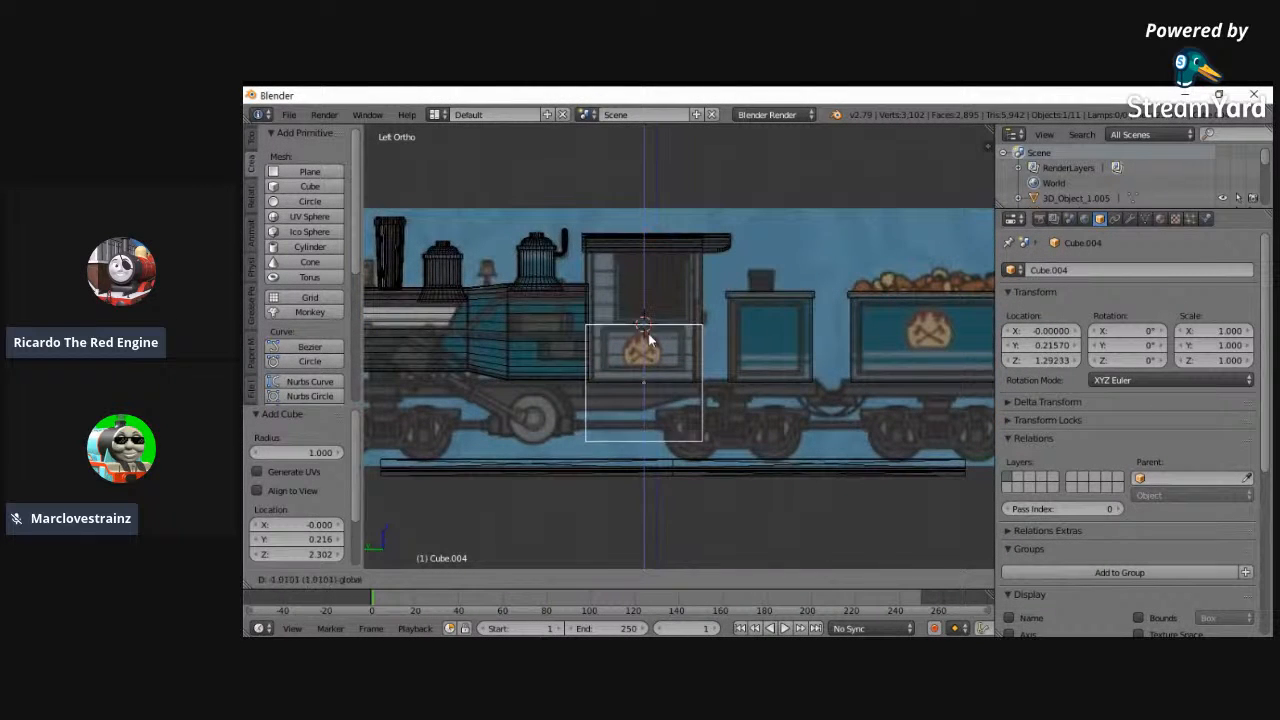
left_click(648, 345)
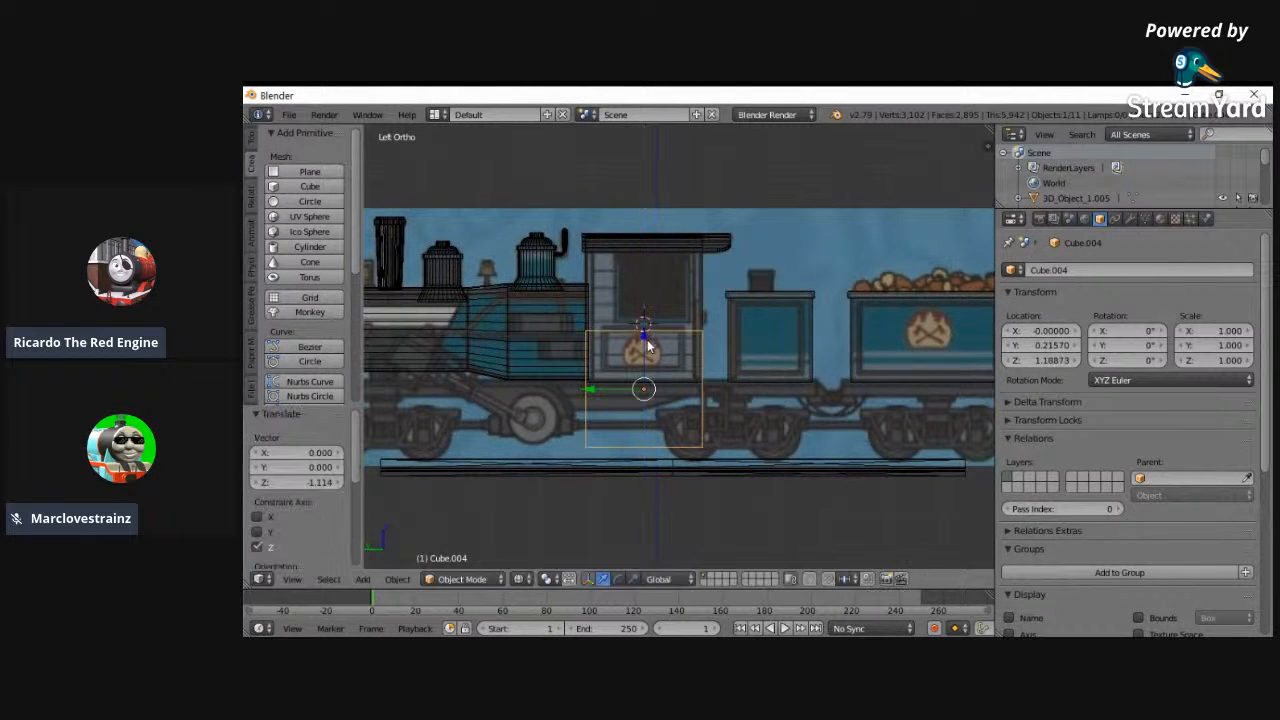
- Flatten the new cube's mesh to 0.154 scale along Z to form a thin frame slab
left_click(460, 579)
left_click(464, 545)
scroll(586, 294, "down", 2)
scroll(600, 296, "up", 5)
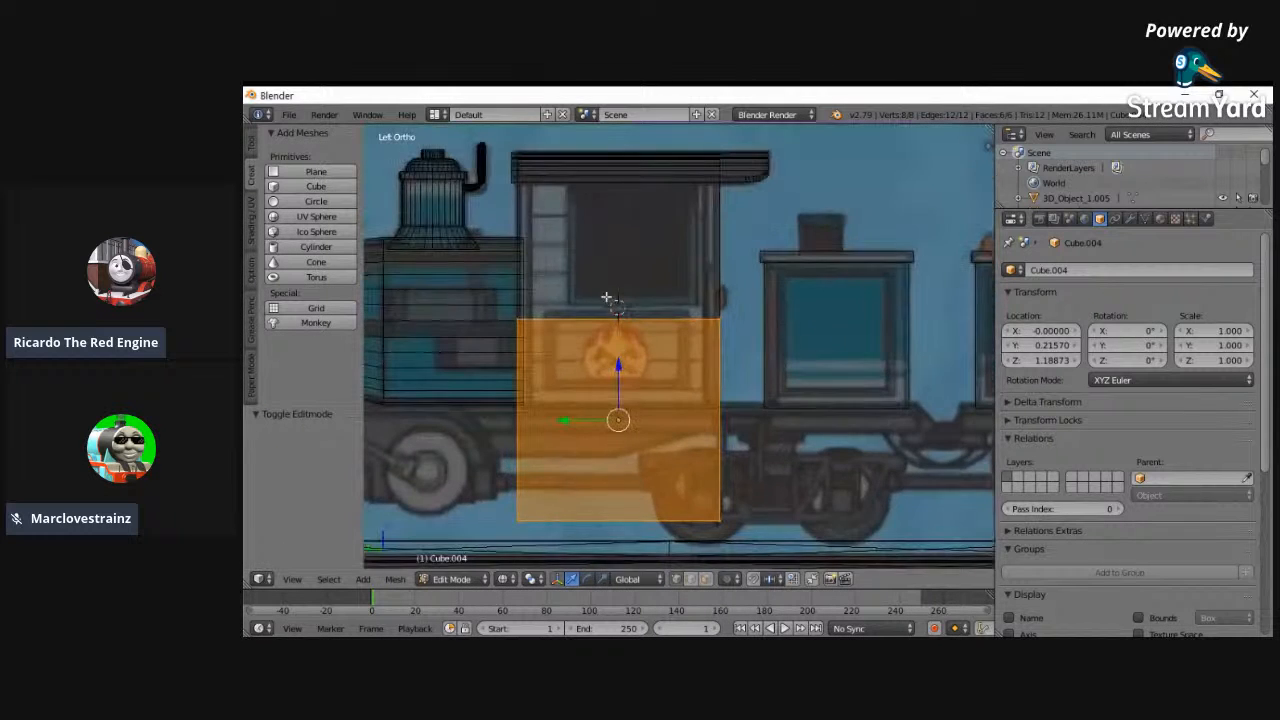
key("s")
key("z")
left_click(619, 392)
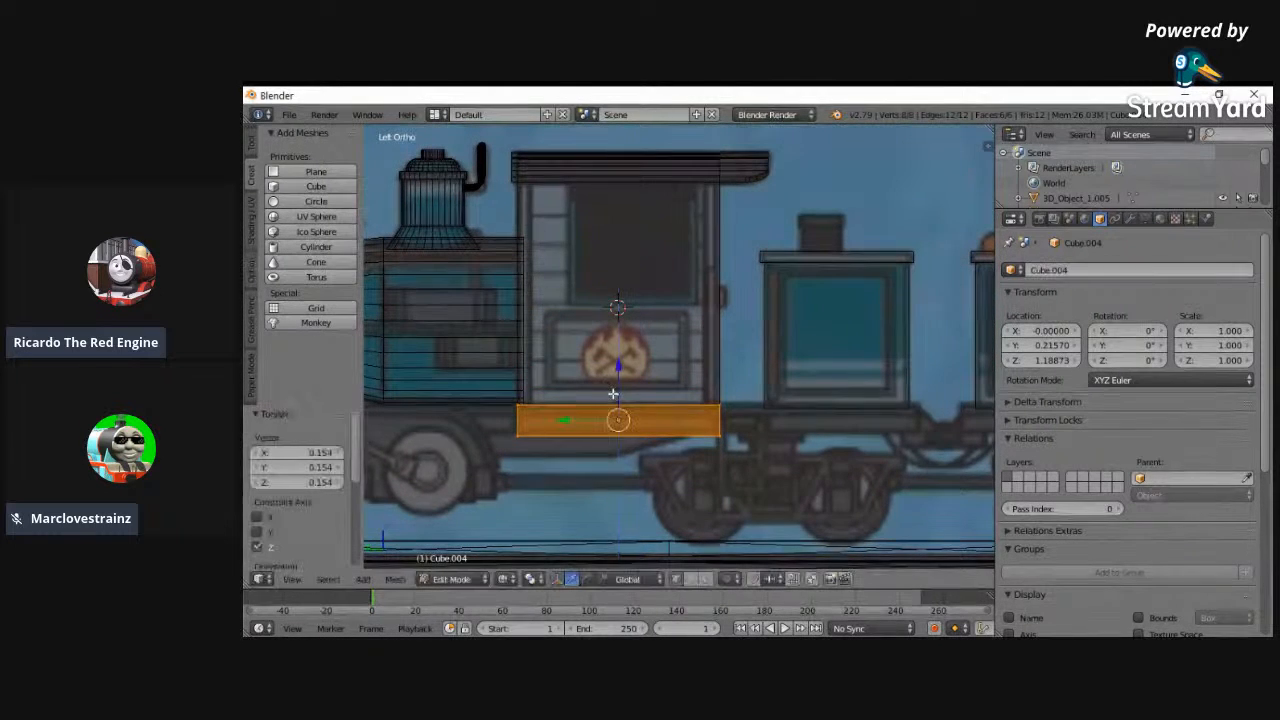
- Set the frame slab's Z location to 1.22873 and scale its mesh 0.927 along Z
left_click(1076, 361)
left_click(1076, 361)
left_click(1076, 361)
key("s")
key("z")
left_click(591, 299)
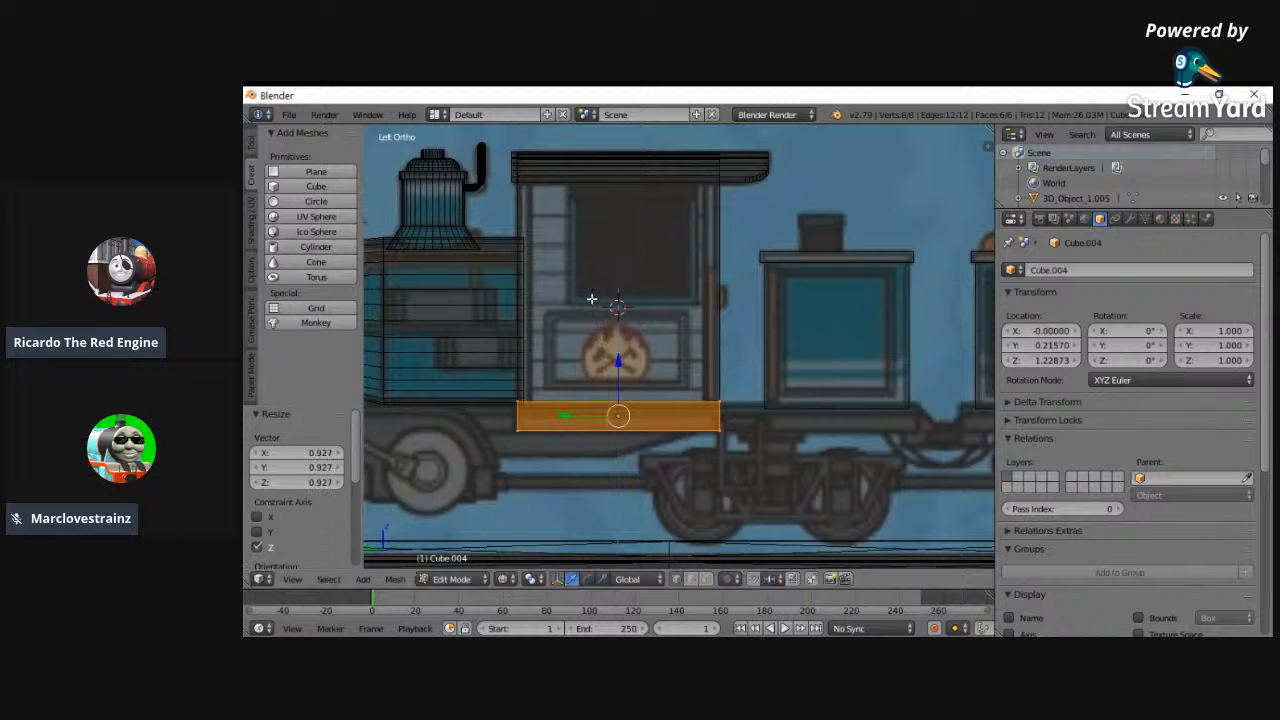
- Scale the frame slab 2.999 along Y and 1.340 along X to match the reference buffer beam's width
key("s")
key("y")
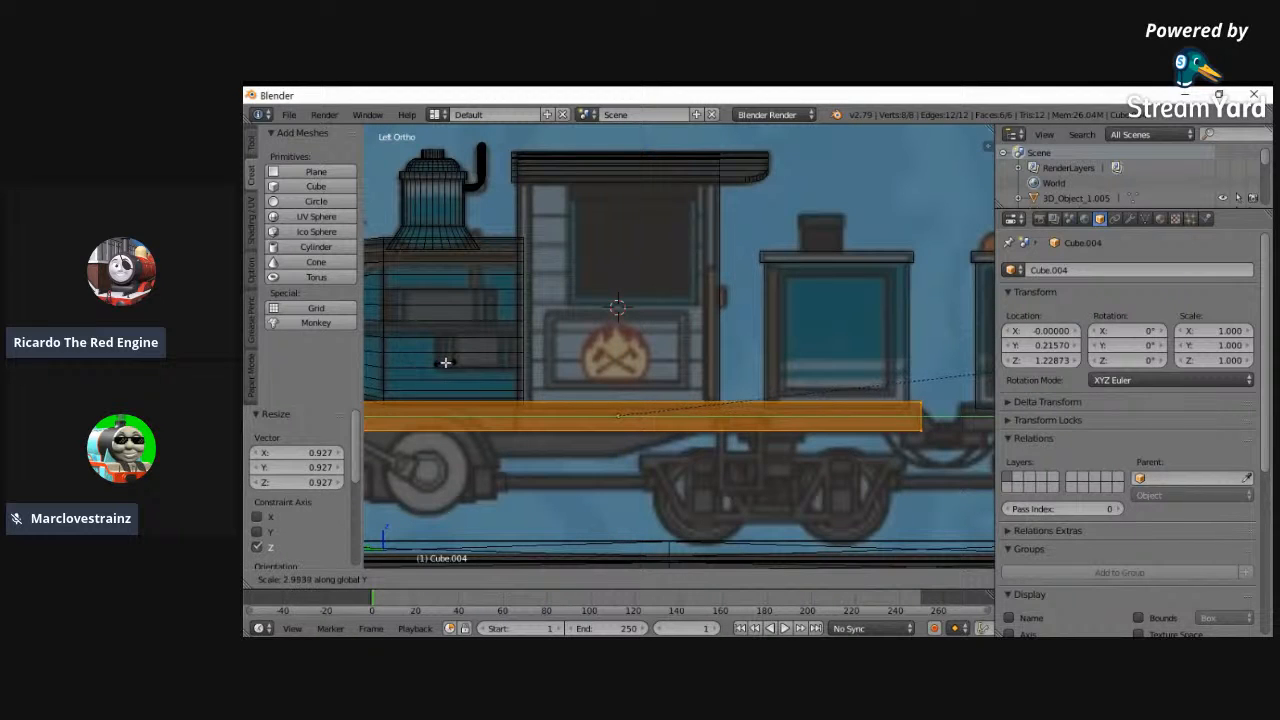
left_click(446, 362)
left_click(291, 581)
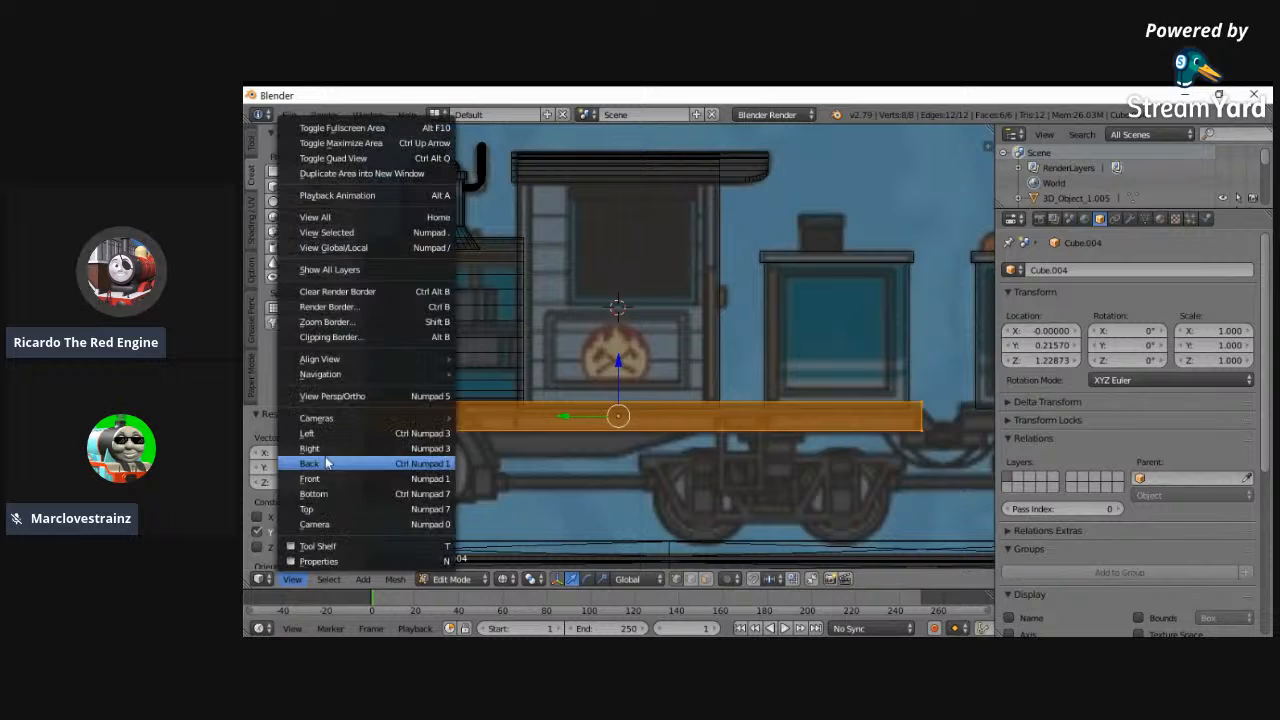
left_click(312, 479)
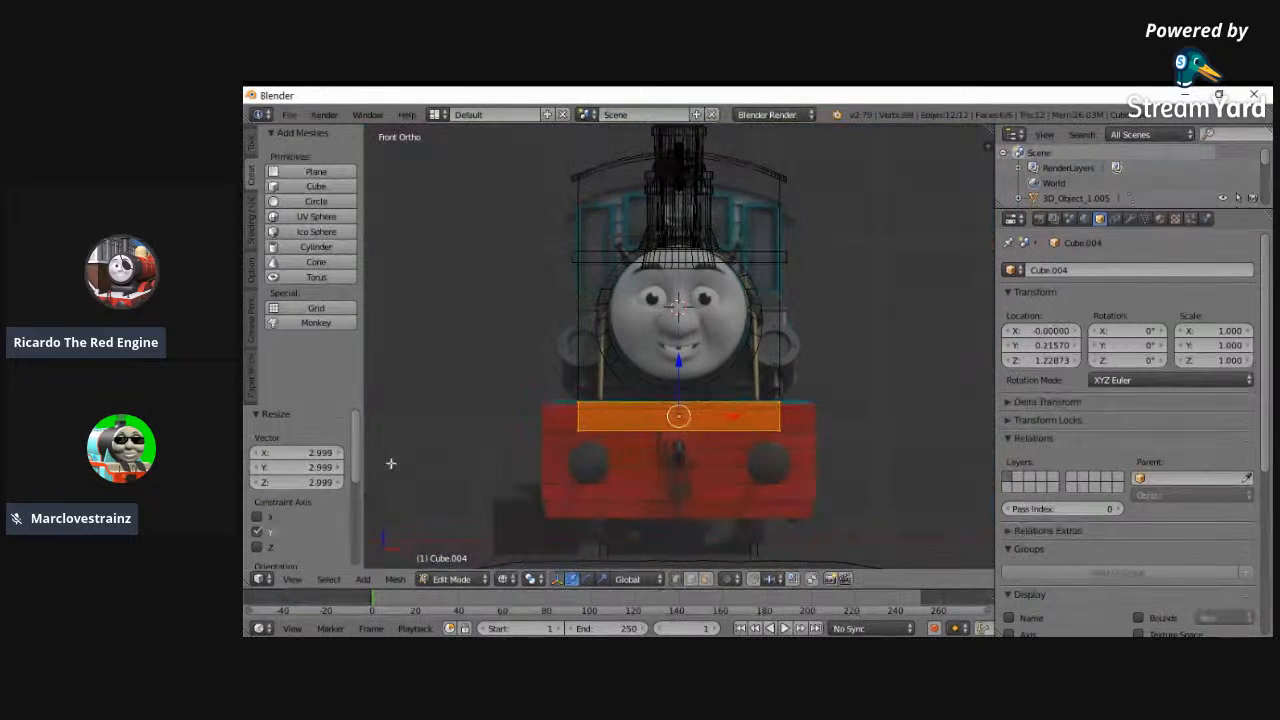
key("s")
key("x")
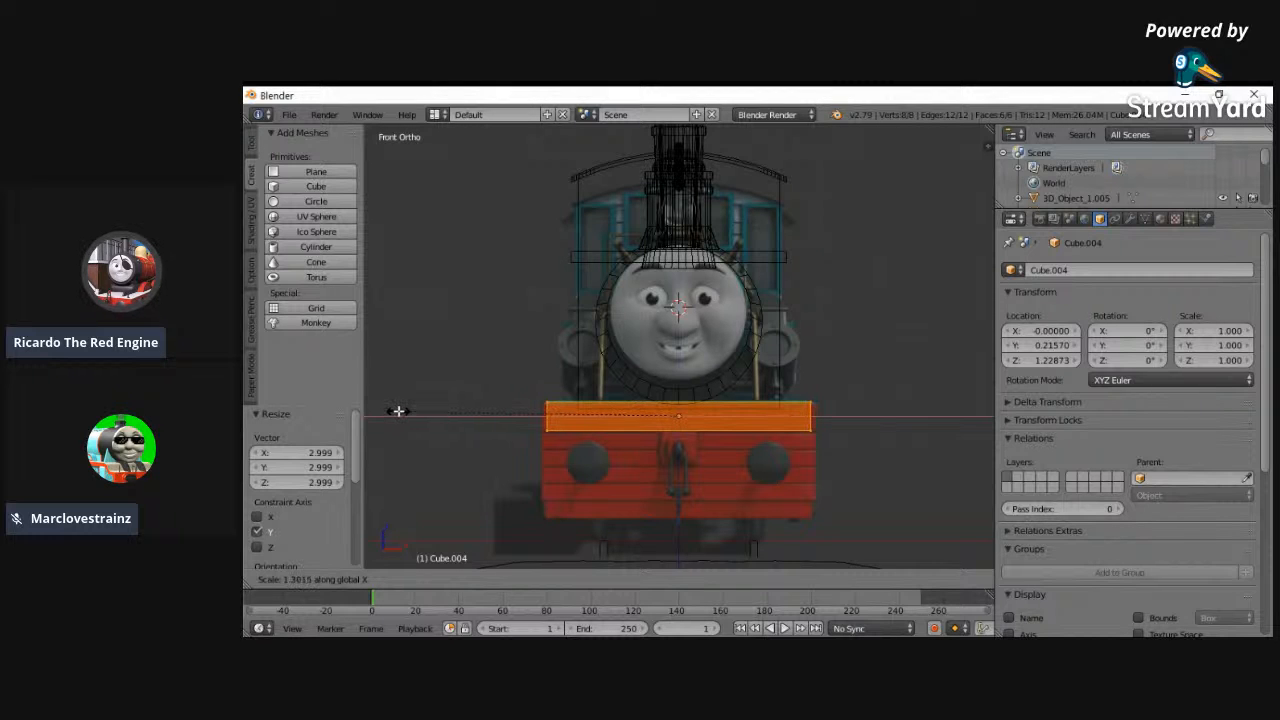
left_click(390, 411)
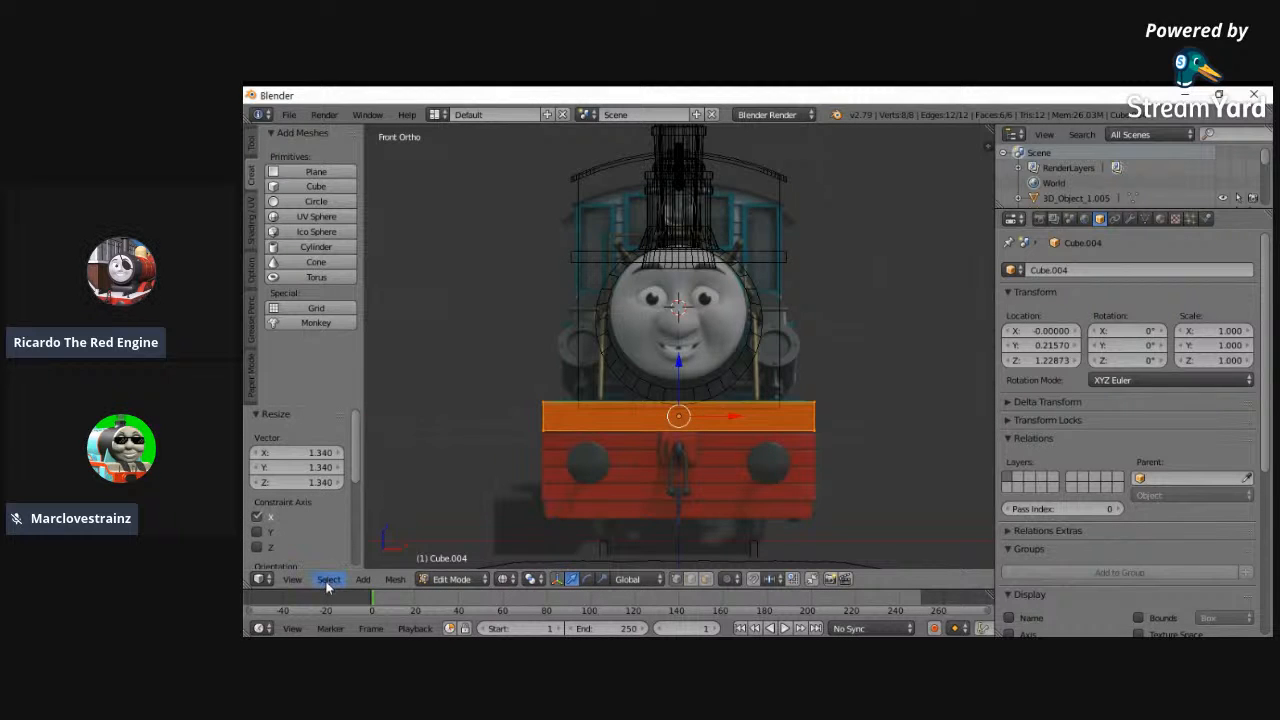
- Select the frame slab's front-end vertices in left view and move them forward along Y to the reference buffer beam
left_click(293, 579)
left_click(307, 433)
left_click(293, 579)
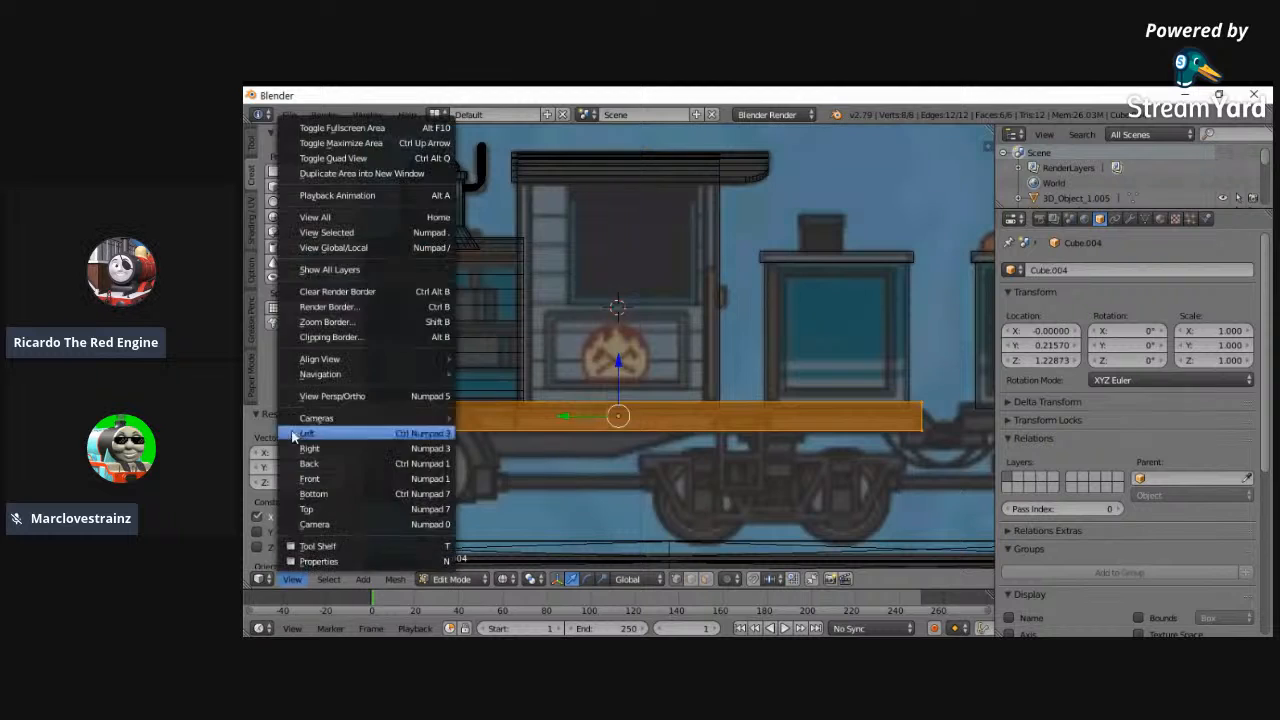
left_click(315, 217)
key("b")
left_click_drag(431, 311, 638, 405)
key("a")
key("b")
left_click_drag(791, 345, 828, 385)
key("g")
key("y")
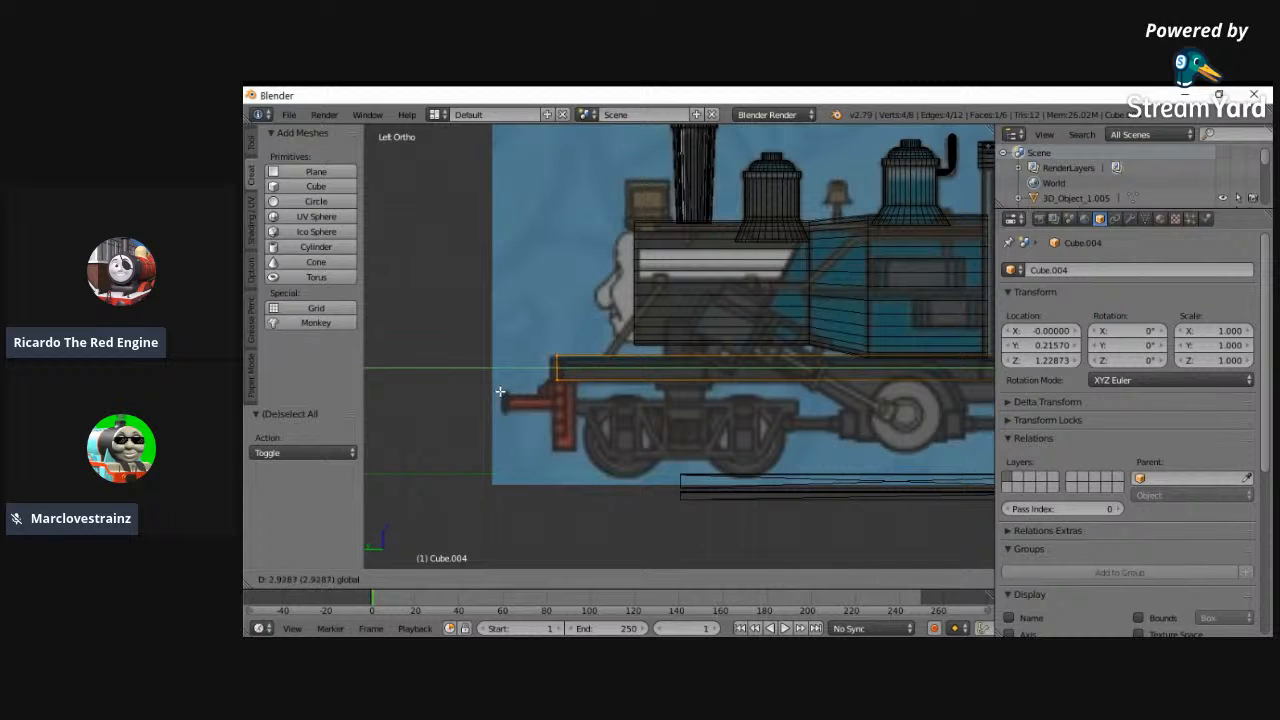
left_click(518, 392)
- Extrude the frame's front end forward by the beam's thickness and extrude that section's underside 0.824 downward as a buffer beam
key("e")
left_click(531, 388)
key("a")
right_click(564, 389)
key("e")
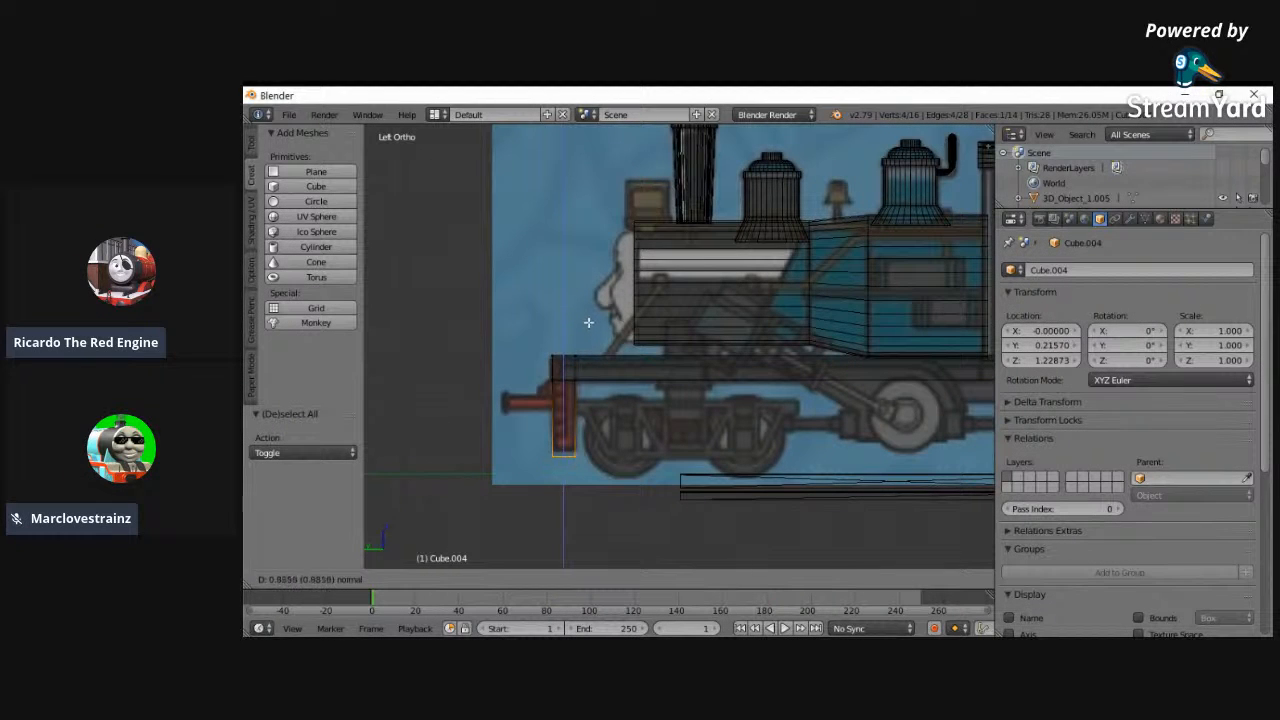
left_click(588, 317)
- Inspect the buffer beam in solid shading and wireframe, with the whole mesh selected, and compare it with the front reference
mouse_move(586, 329)
middle_mouse_down()
mouse_move(700, 420)
mouse_move(771, 443)
mouse_move(735, 410)
mouse_move(708, 411)
middle_mouse_up()
key("z")
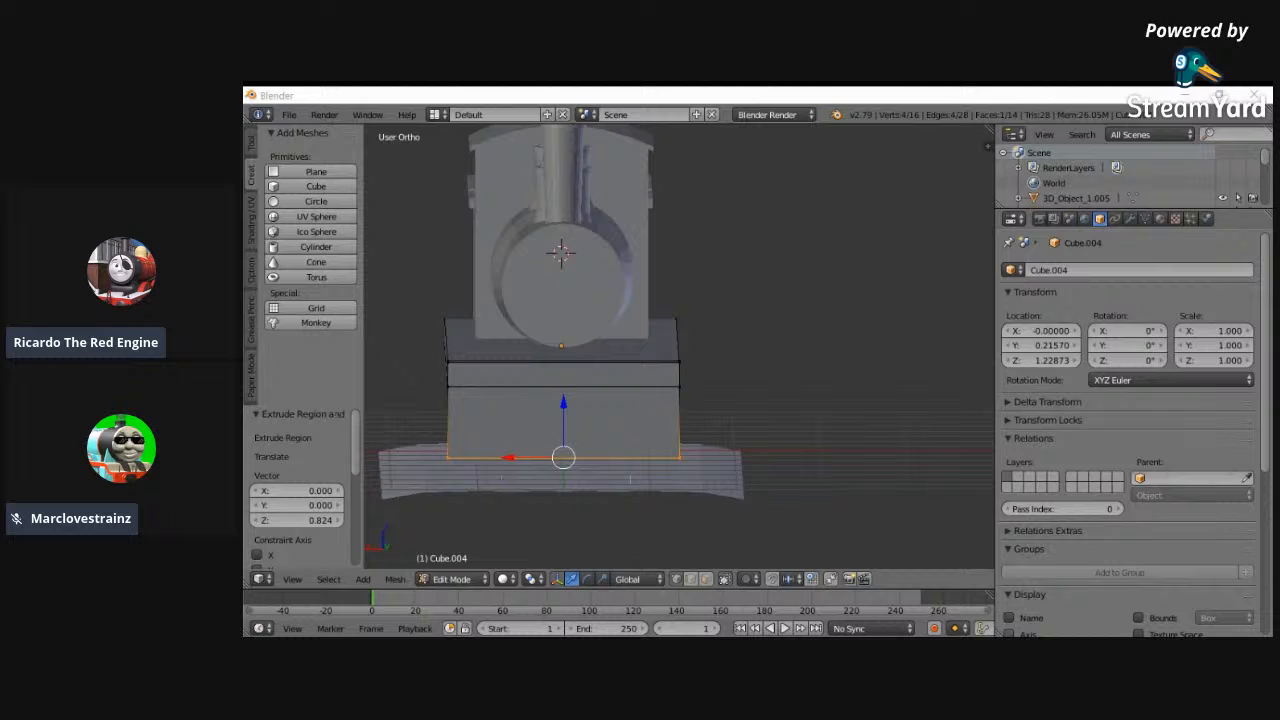
key("a")
key("a")
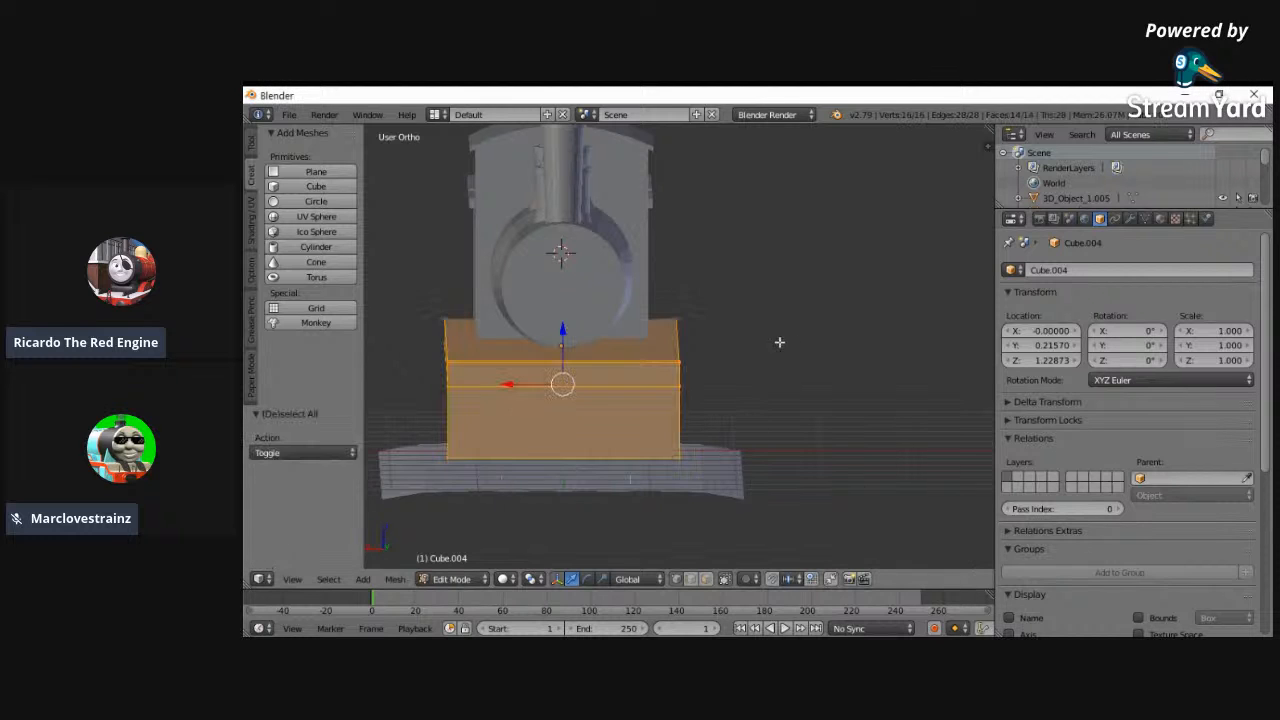
left_click(292, 579)
left_click(309, 479)
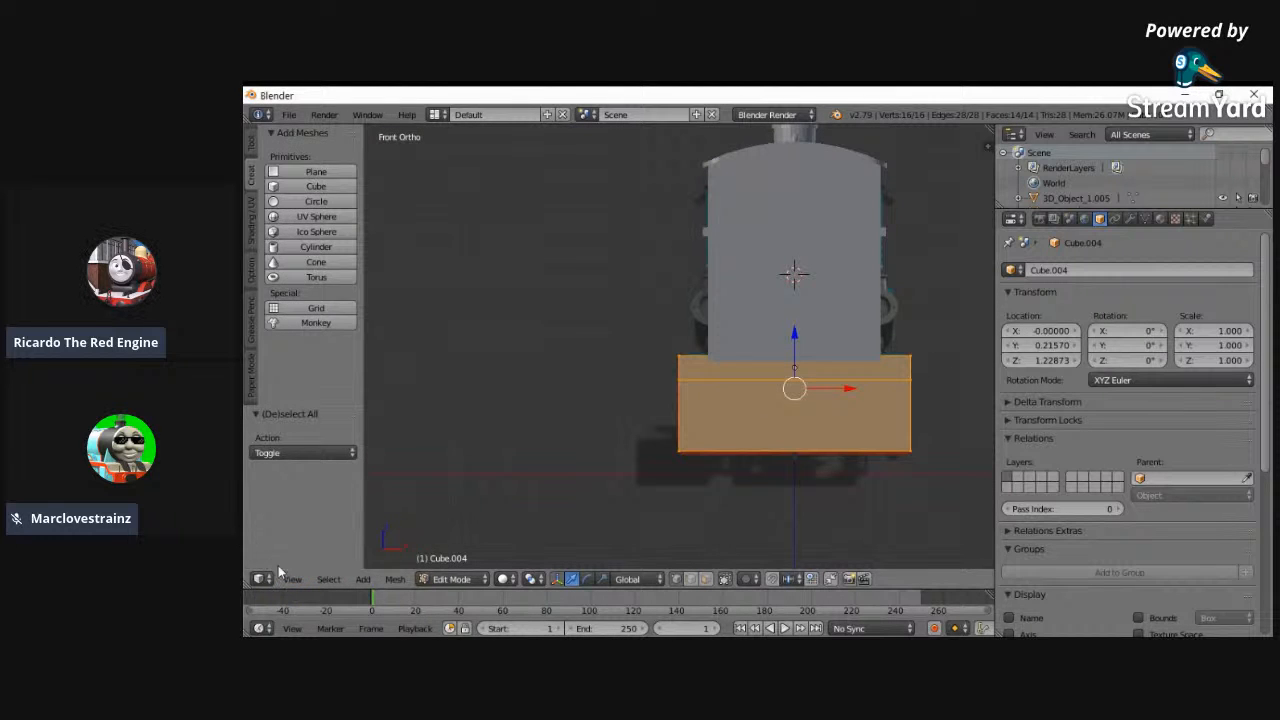
left_click(292, 579)
left_click(309, 463)
key("z")
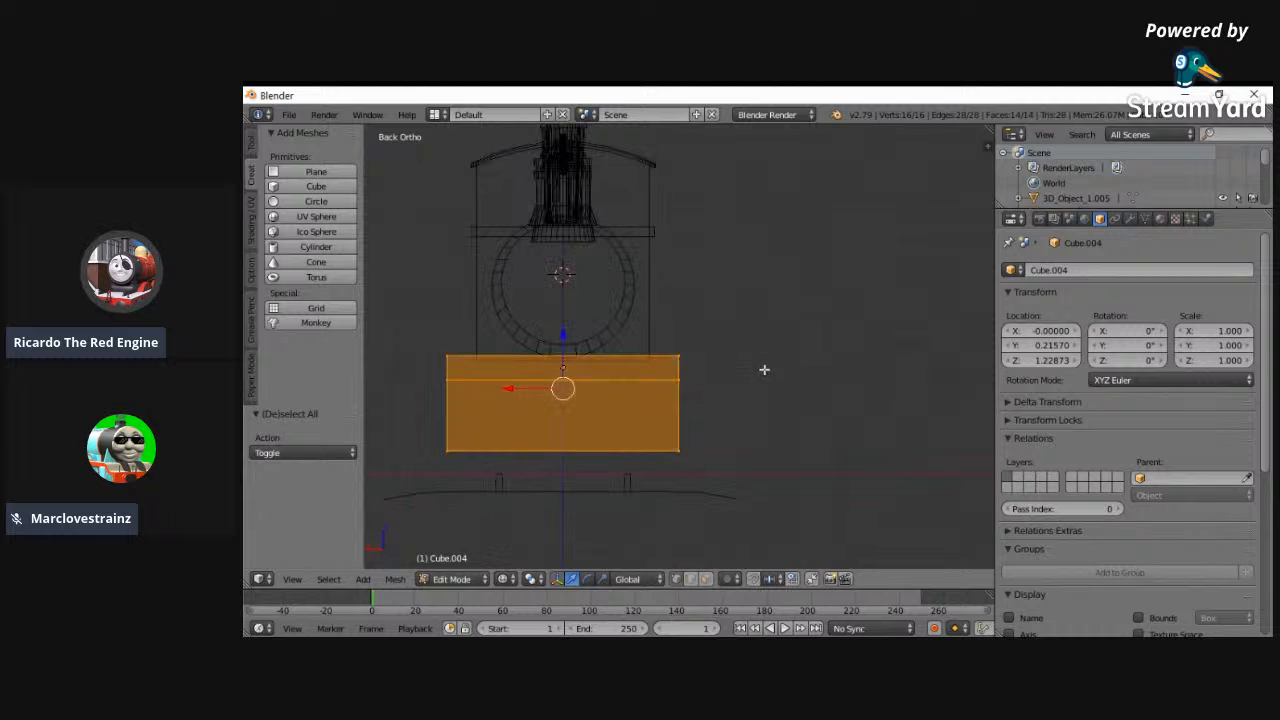
left_click(292, 579)
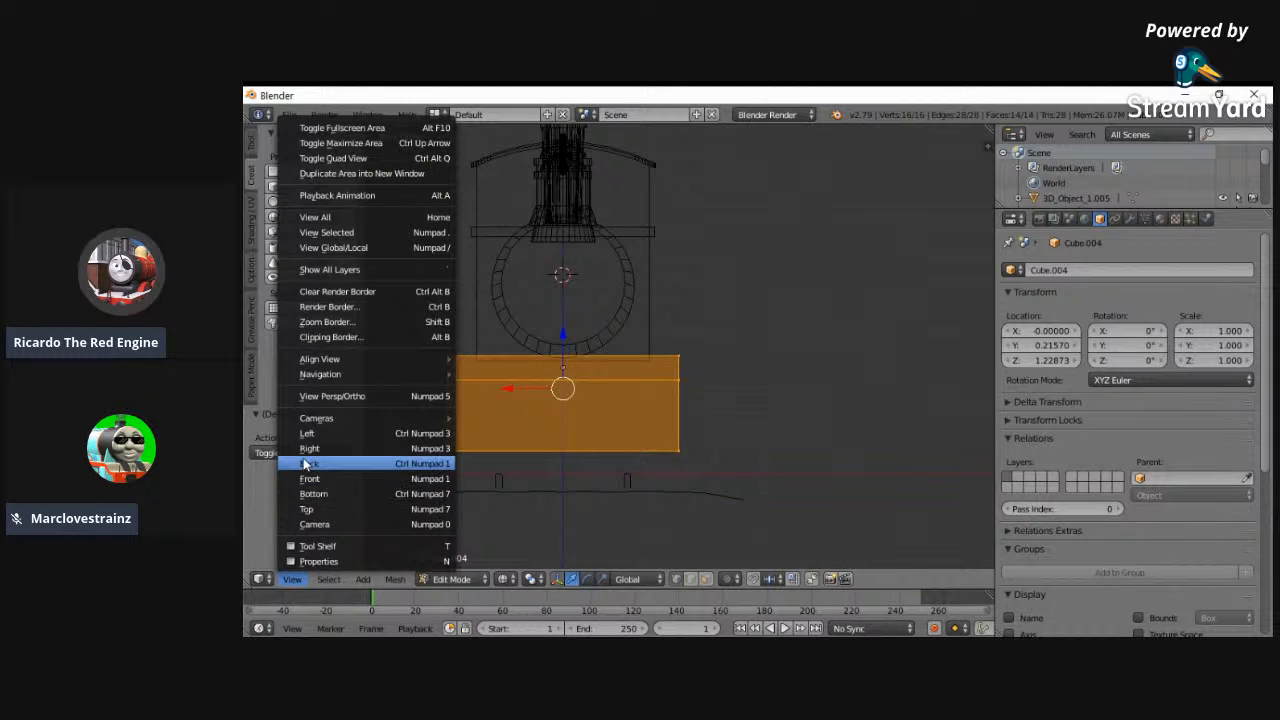
left_click(316, 477)
scroll(620, 370, "up", 4)
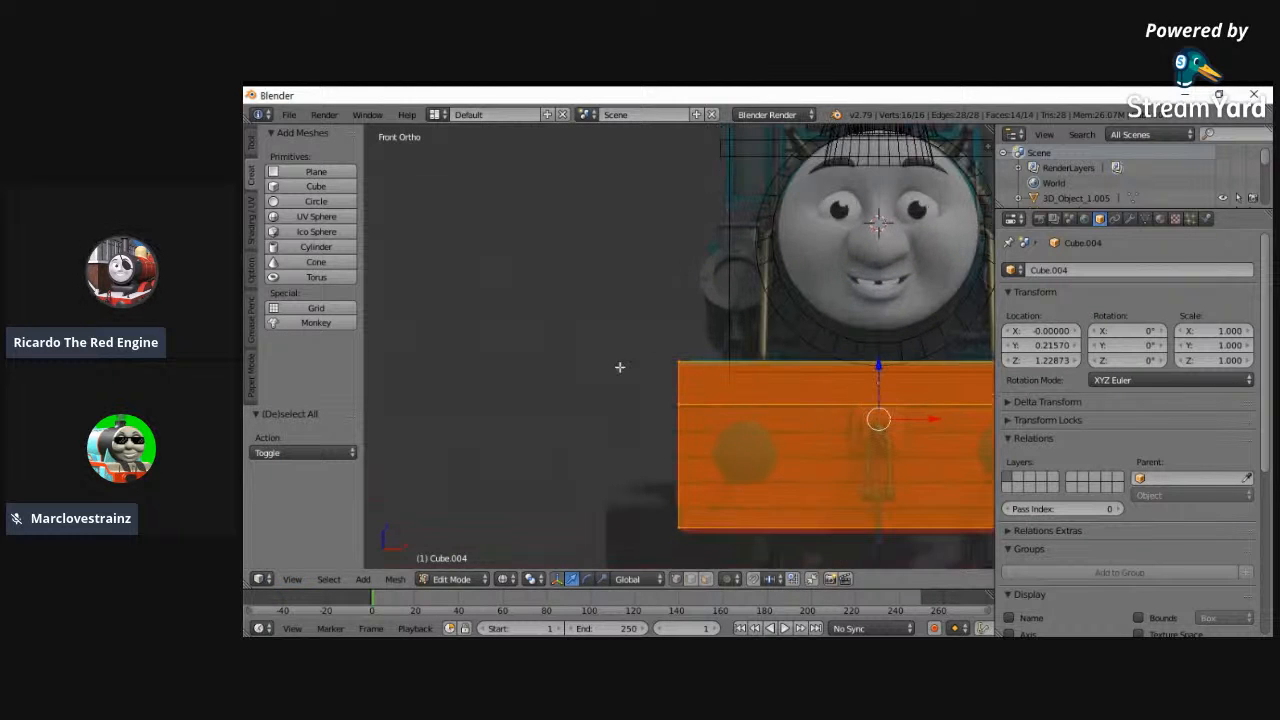
- Scale the whole frame mesh along X against the front reference and check it in solid shading
key("s")
key("x")
left_click(657, 374)
key("Tab")
mouse_move(657, 374)
middle_mouse_down()
mouse_move(670, 393)
mouse_move(917, 403)
mouse_move(760, 403)
mouse_move(786, 414)
mouse_move(640, 429)
middle_mouse_up()
key("z")
scroll(771, 451, "down", 3)
- Select only the buffer beam's bottom vertices in left view
left_click(292, 579)
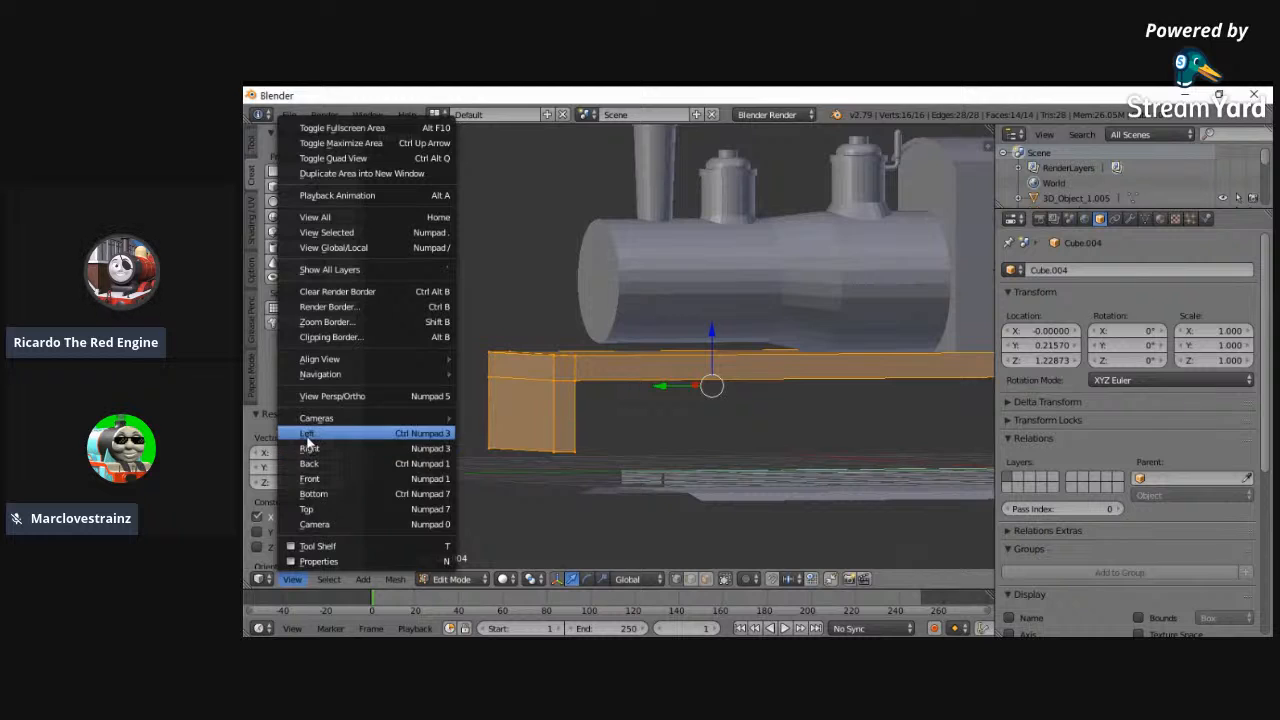
left_click(320, 429)
scroll(562, 521, "up", 1)
key("a")
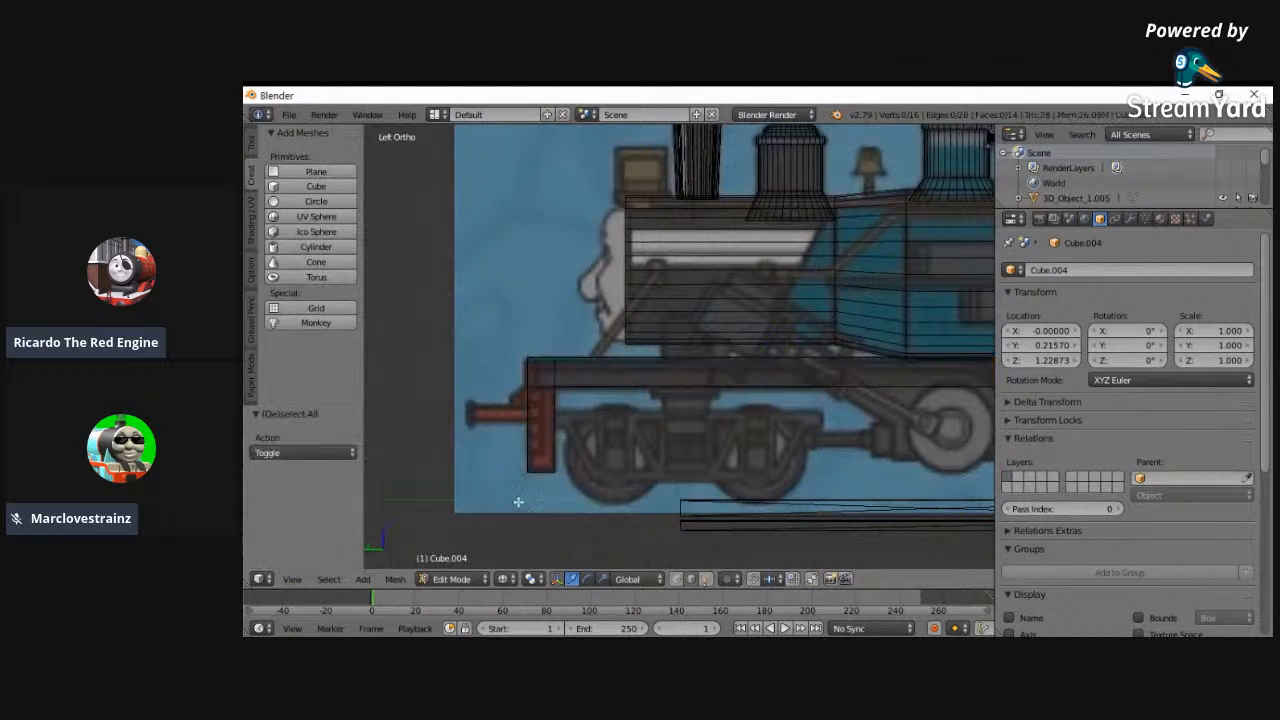
key("b")
left_click_drag(537, 468, 559, 487)
- Set the latest.png background image's axis to Back and view the model from behind
key("n")
scroll(960, 450, "down", 6)
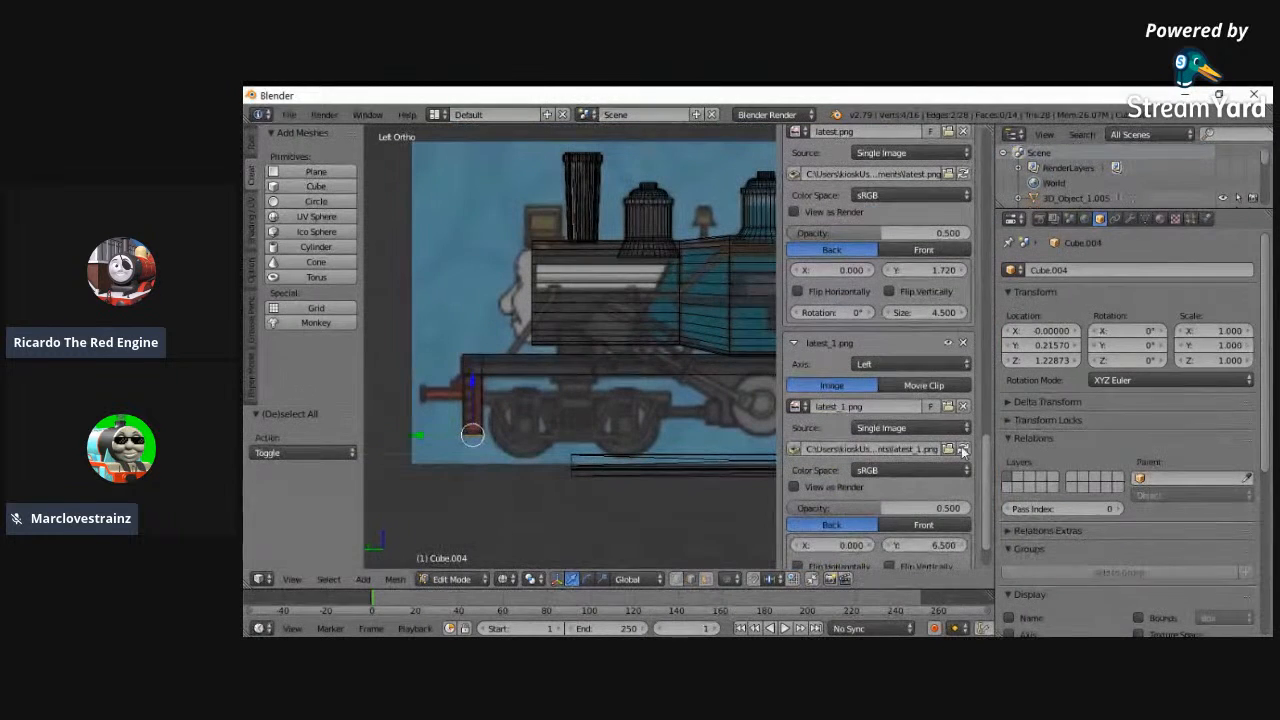
scroll(892, 215, "up", 3)
left_click(884, 210)
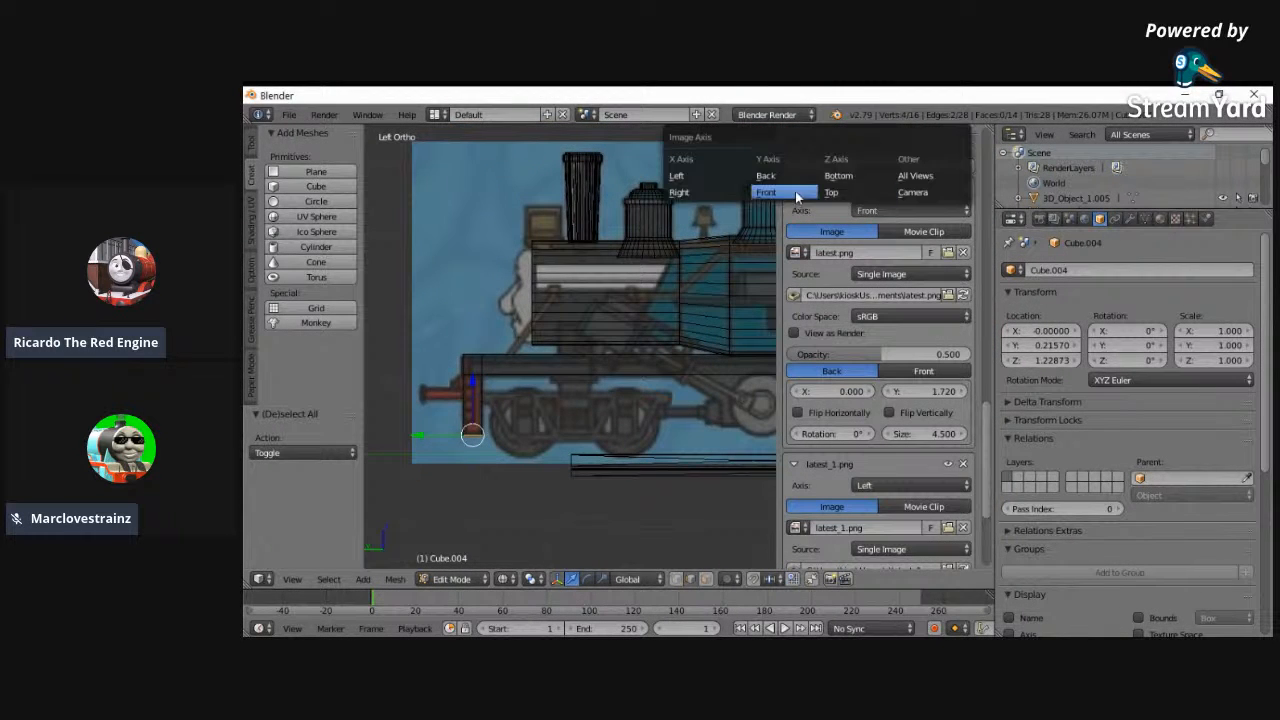
left_click(790, 186)
left_click(292, 579)
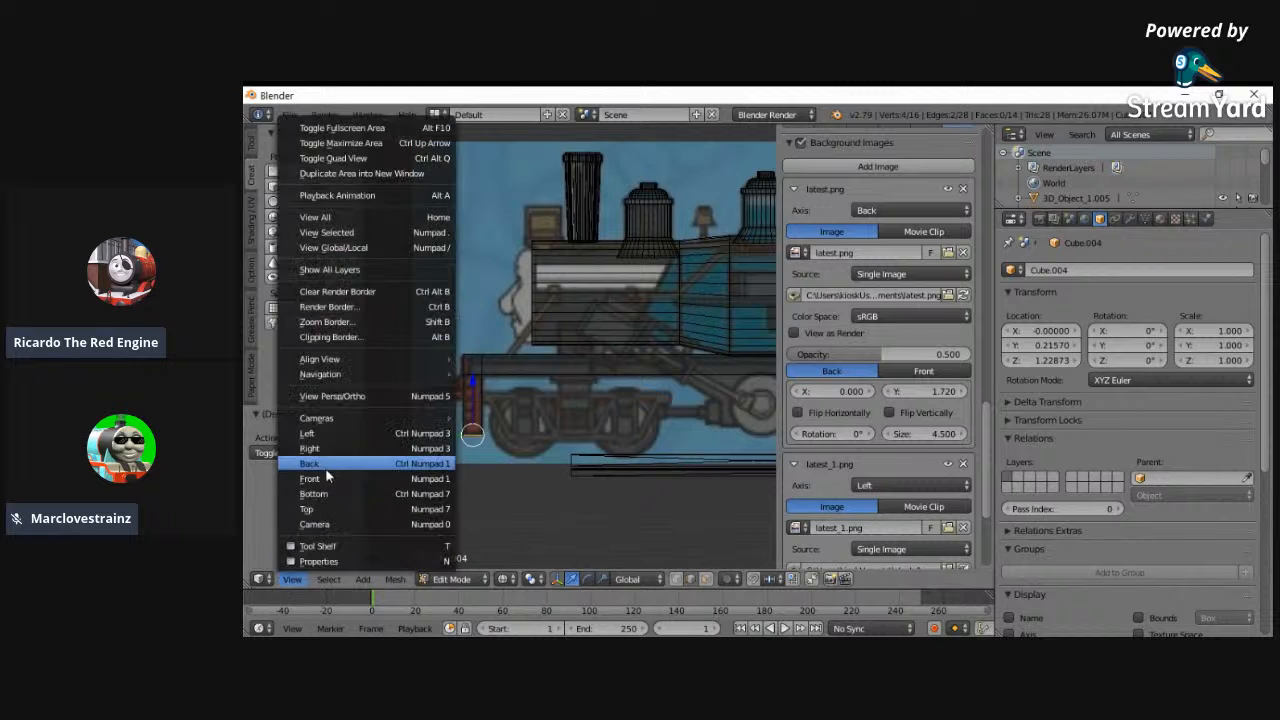
left_click(323, 468)
key("n")
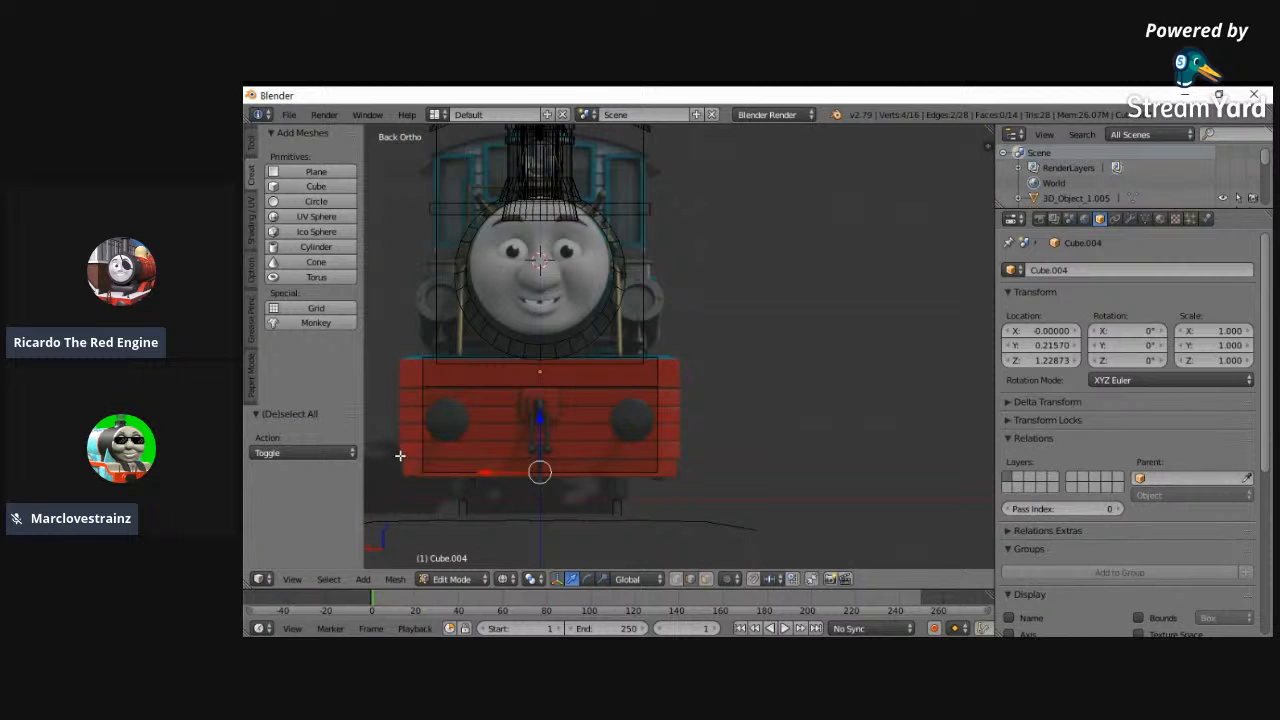
- Return to the full left view and duplicate the frame object in place in Object Mode
middle_click_drag(605, 484, 486, 526)
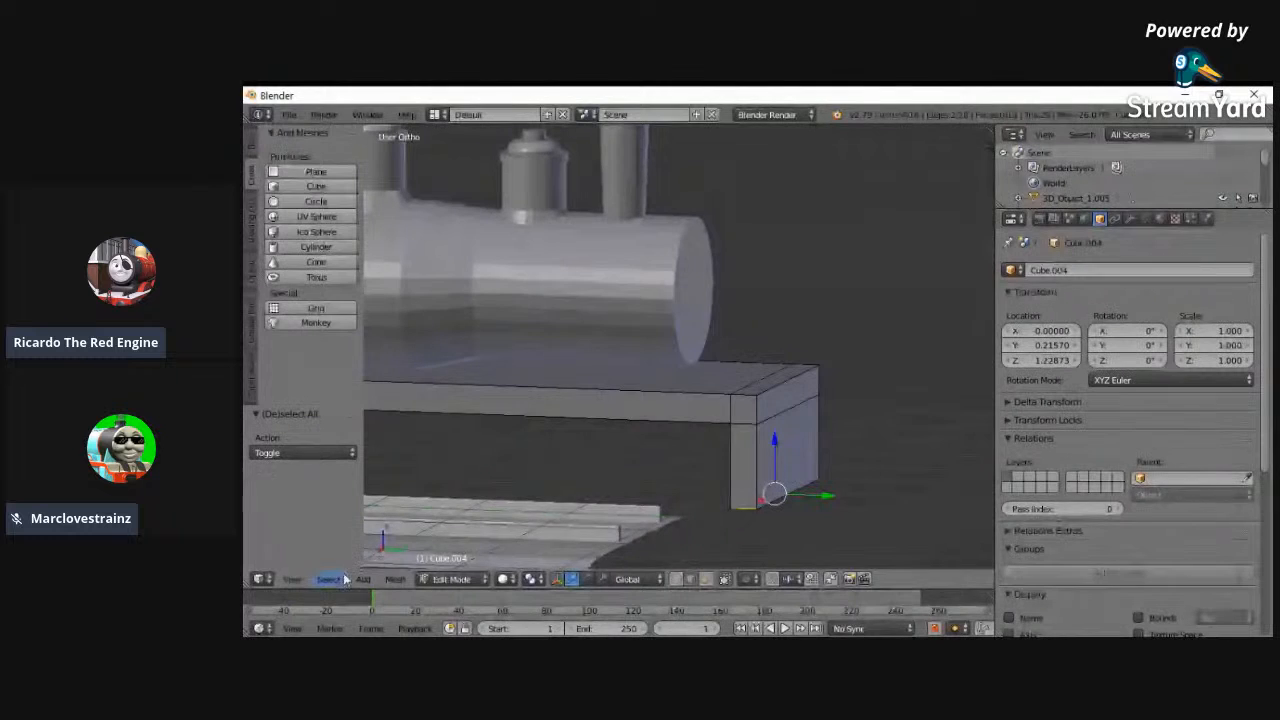
left_click(292, 579)
left_click(307, 433)
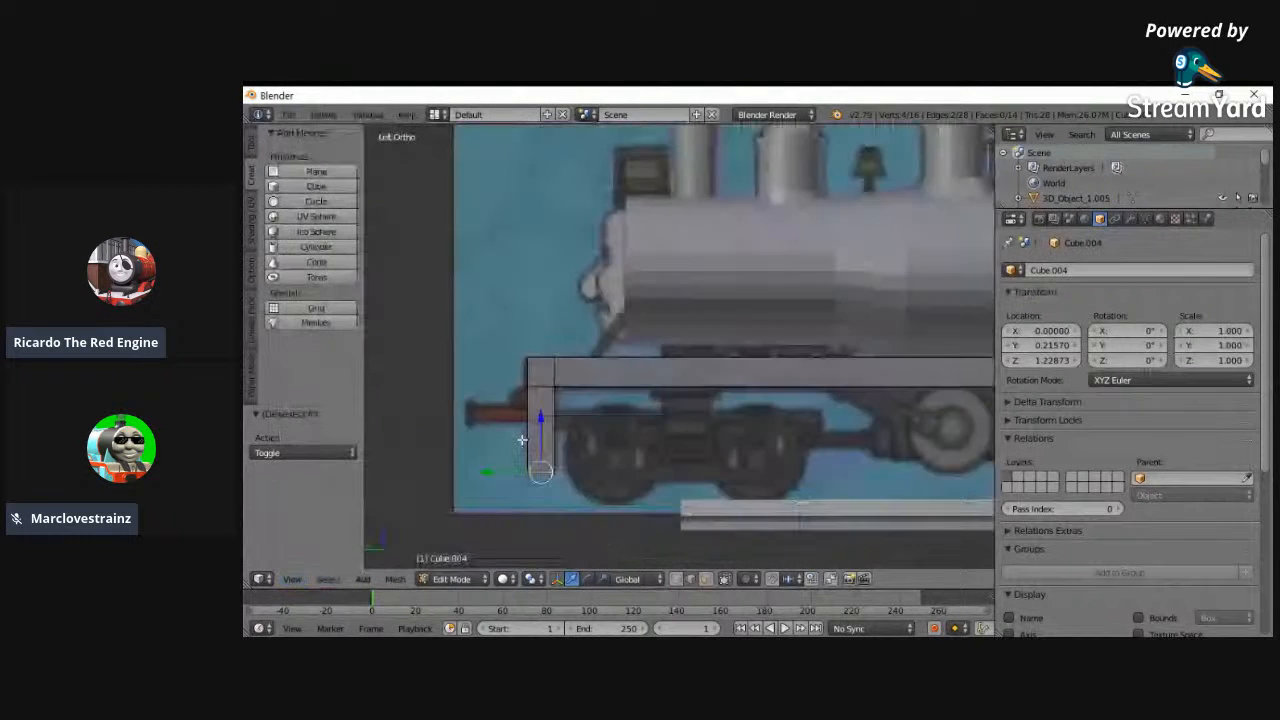
scroll(712, 525, "up", 3, "ctrl")
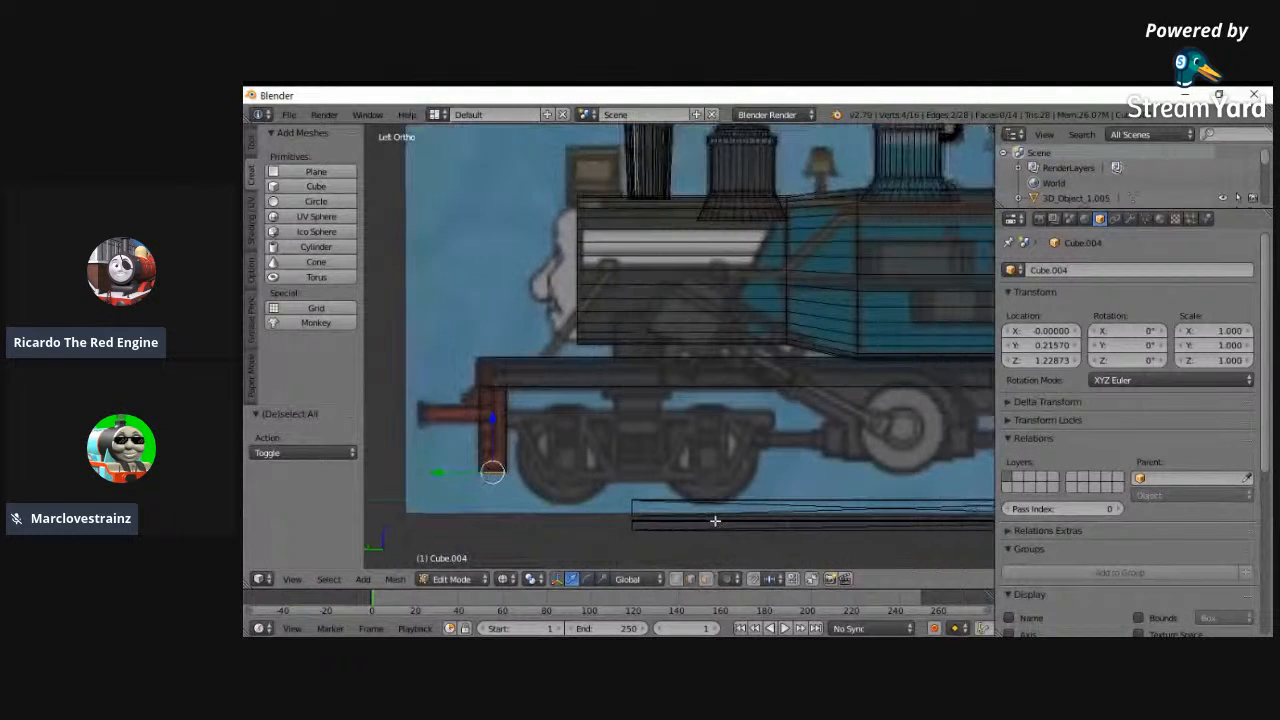
scroll(763, 531, "up", 1)
left_click(292, 579)
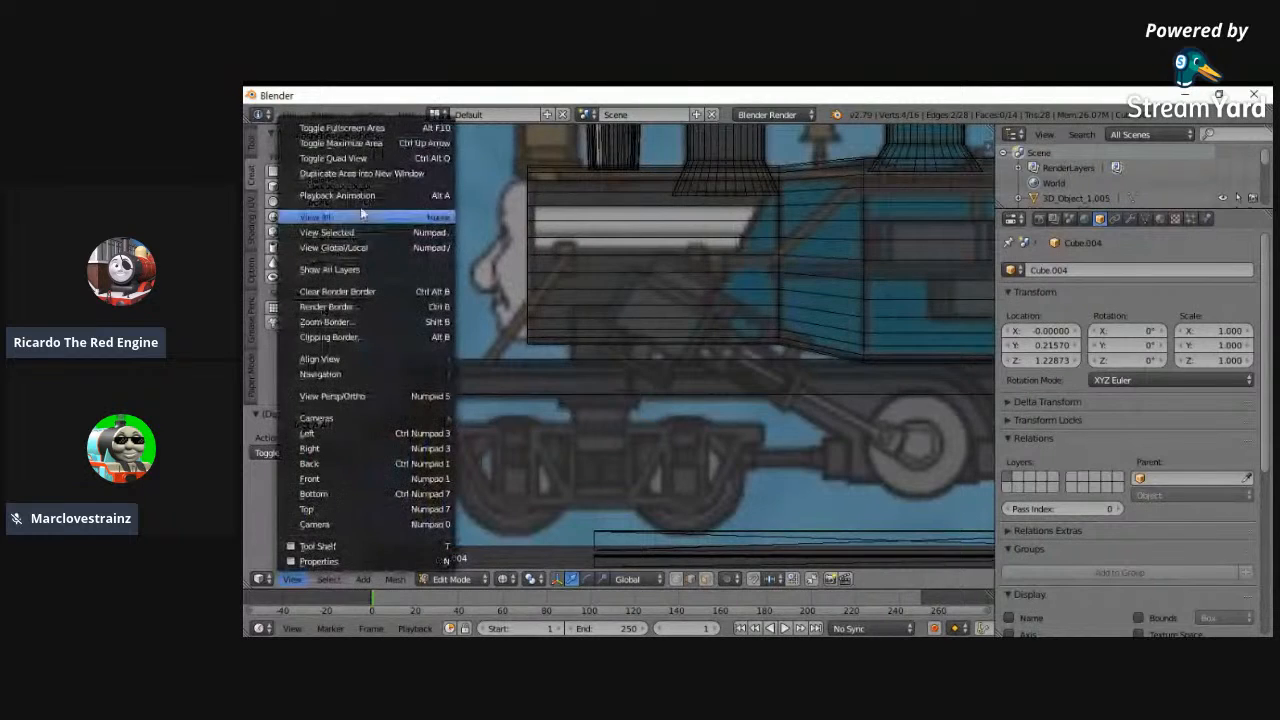
left_click(312, 217)
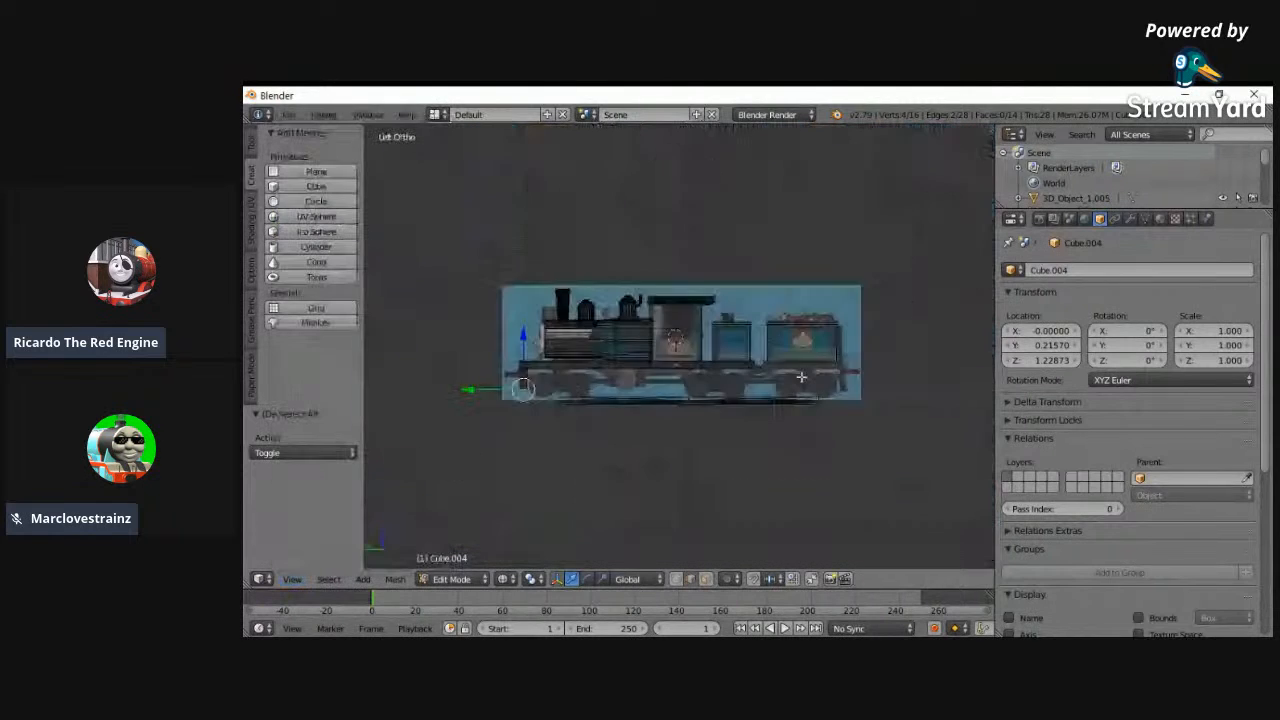
left_click(452, 579)
left_click(457, 563)
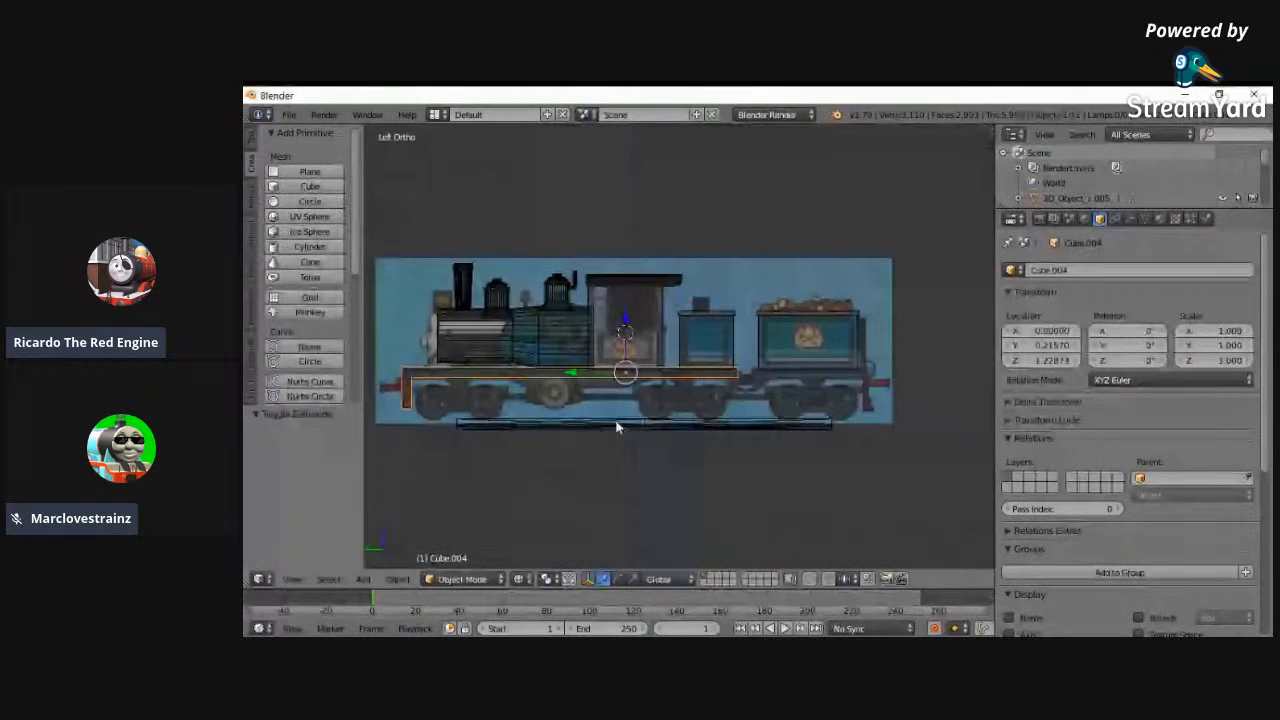
key("shift+d")
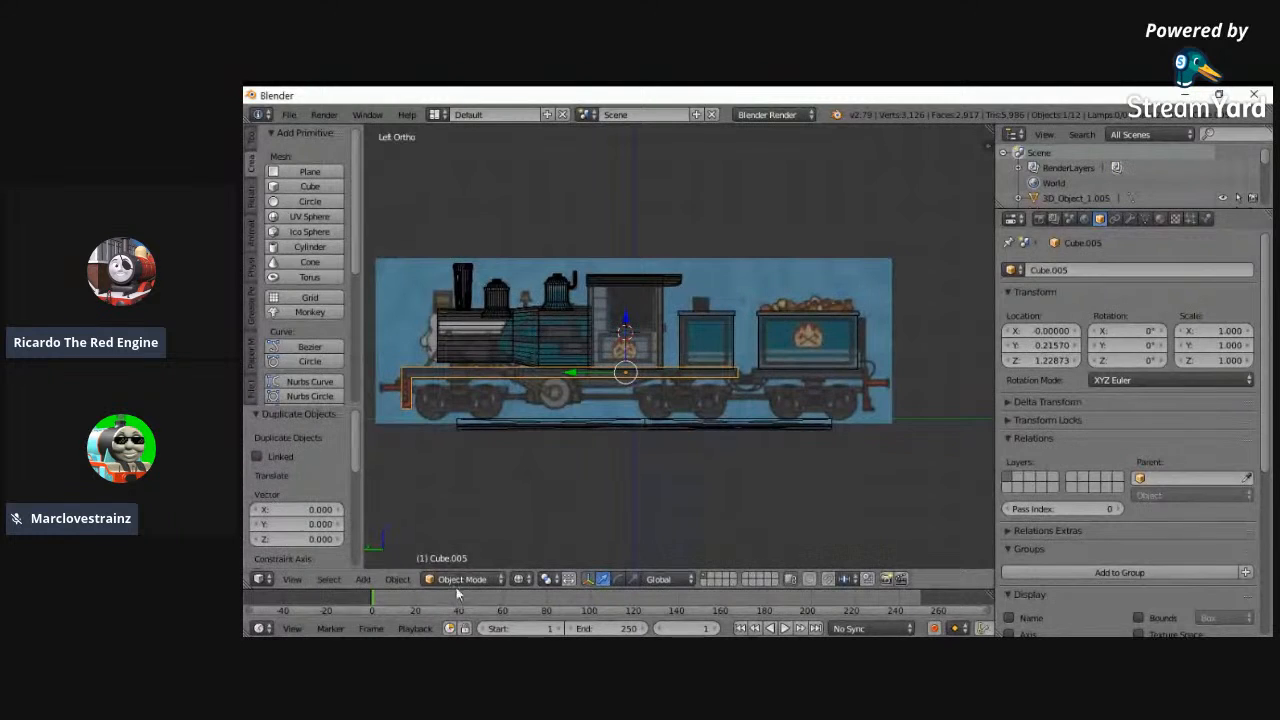
- Delete the buffer beam's vertices from the duplicated frame and fill the open front end with a face
left_click(462, 579)
left_click(470, 543)
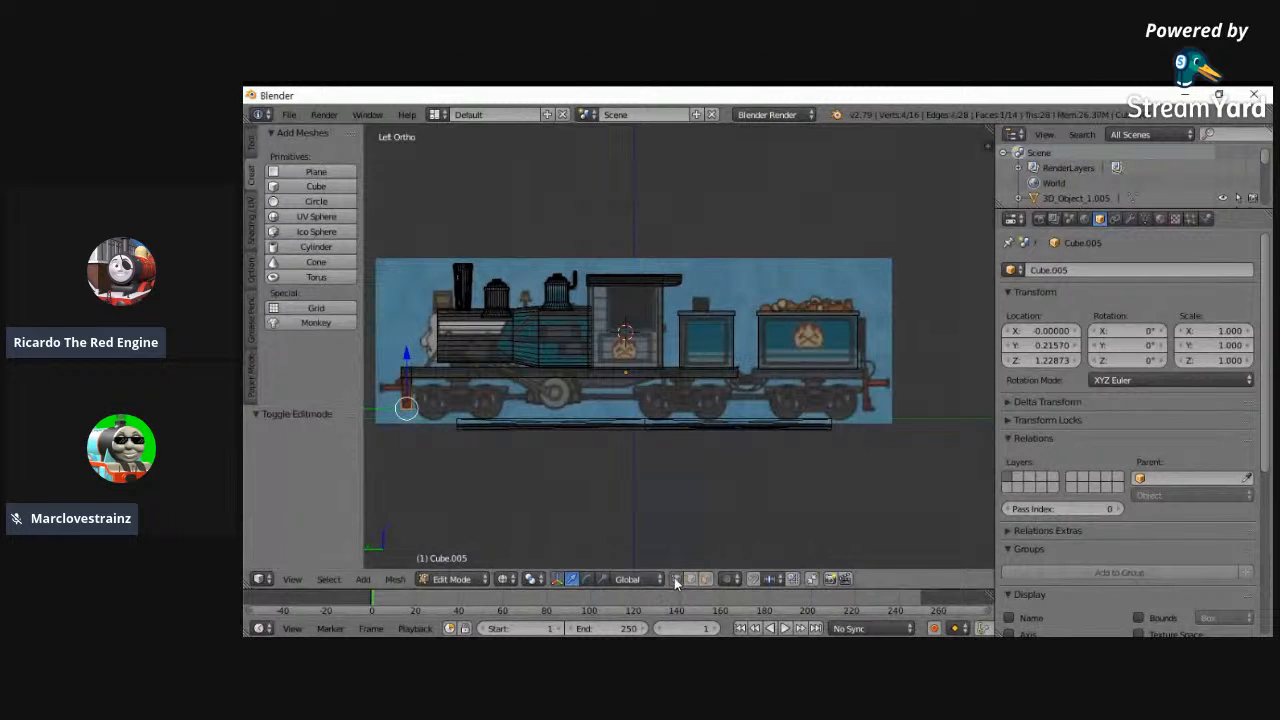
key("a")
key("x")
left_click(484, 405)
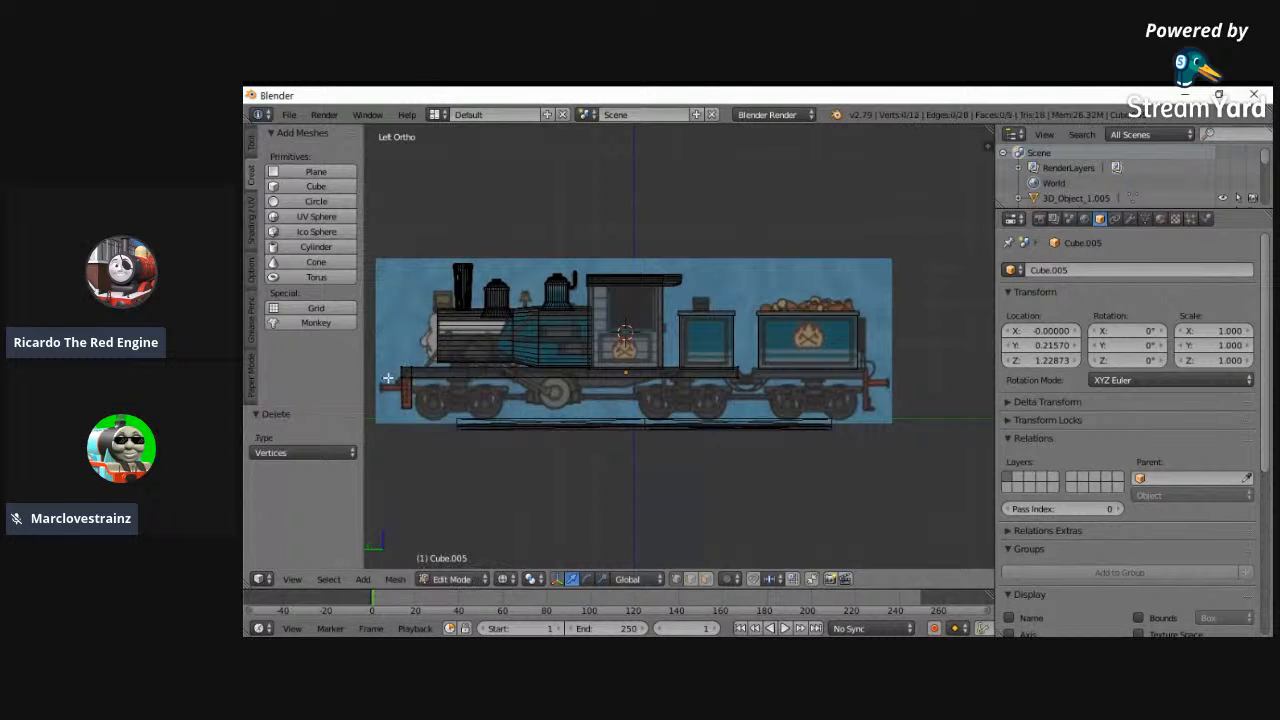
key("x")
left_click(414, 280)
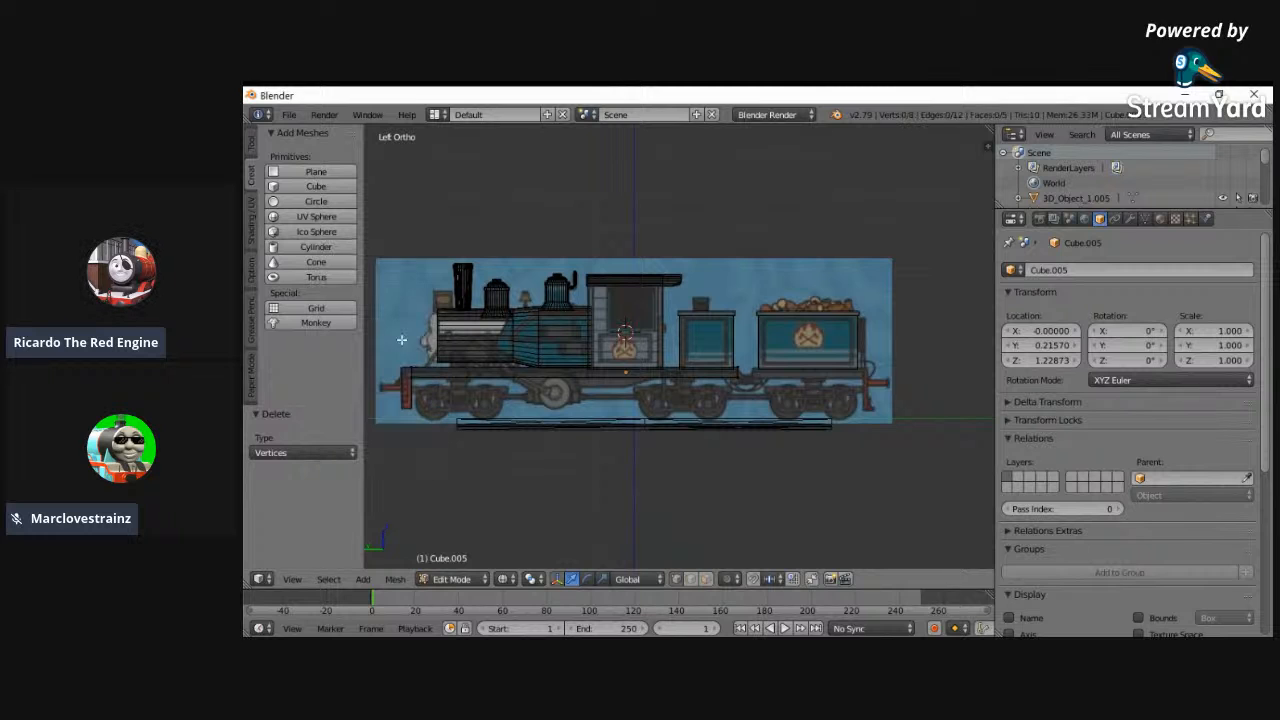
key("f")
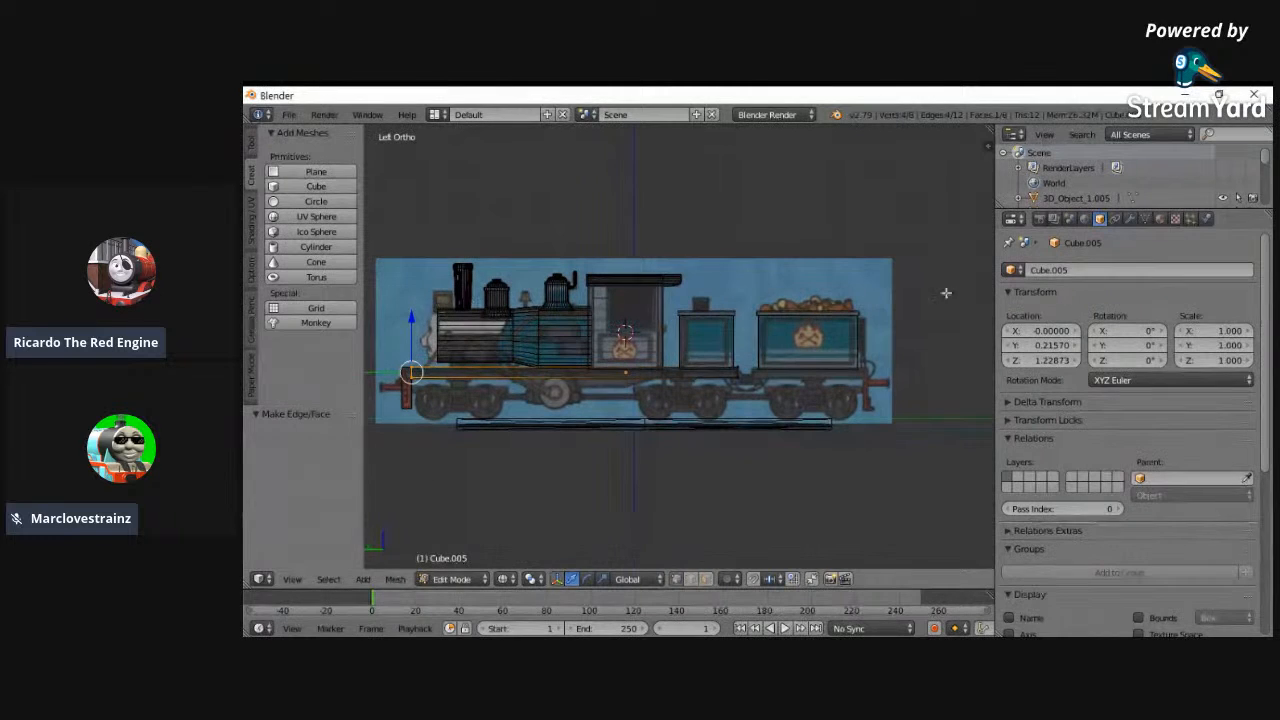
- Move the duplicated slab back to Y -4.65430 under the rear wagon and shift its front end -4.205 along Y
left_click_drag(1028, 345, 767, 377)
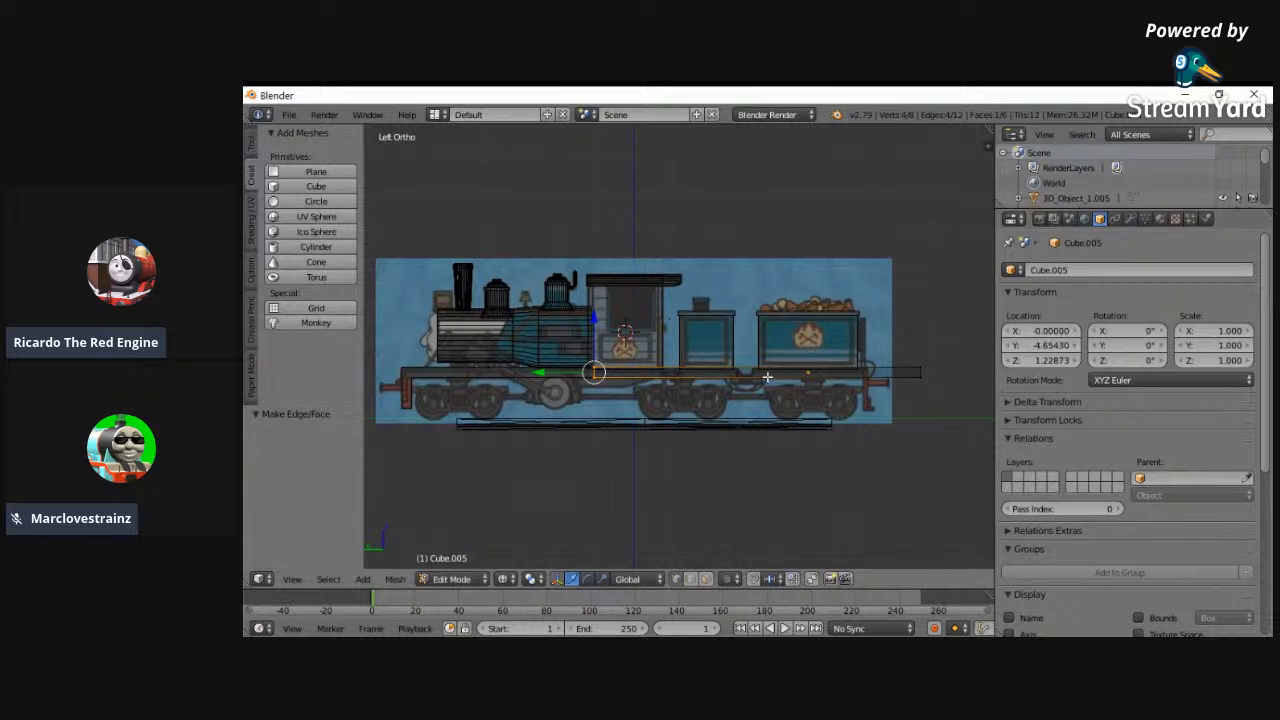
key("g")
key("y")
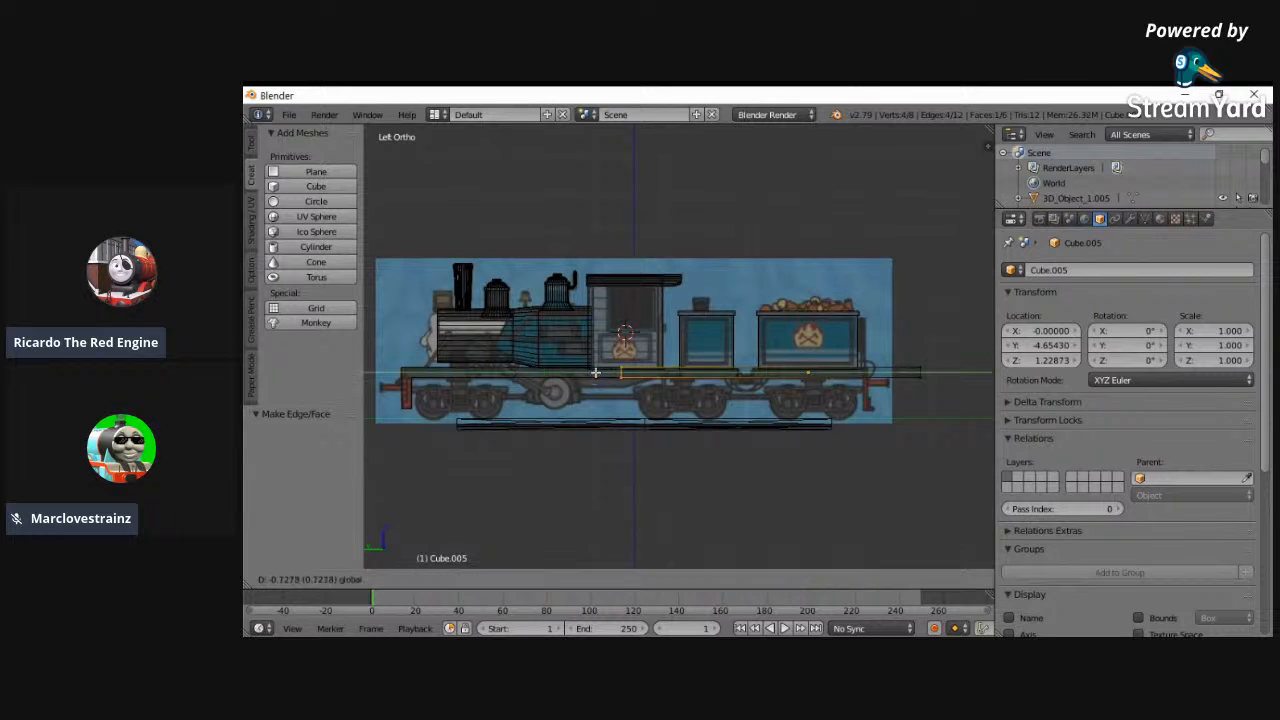
left_click(726, 376)
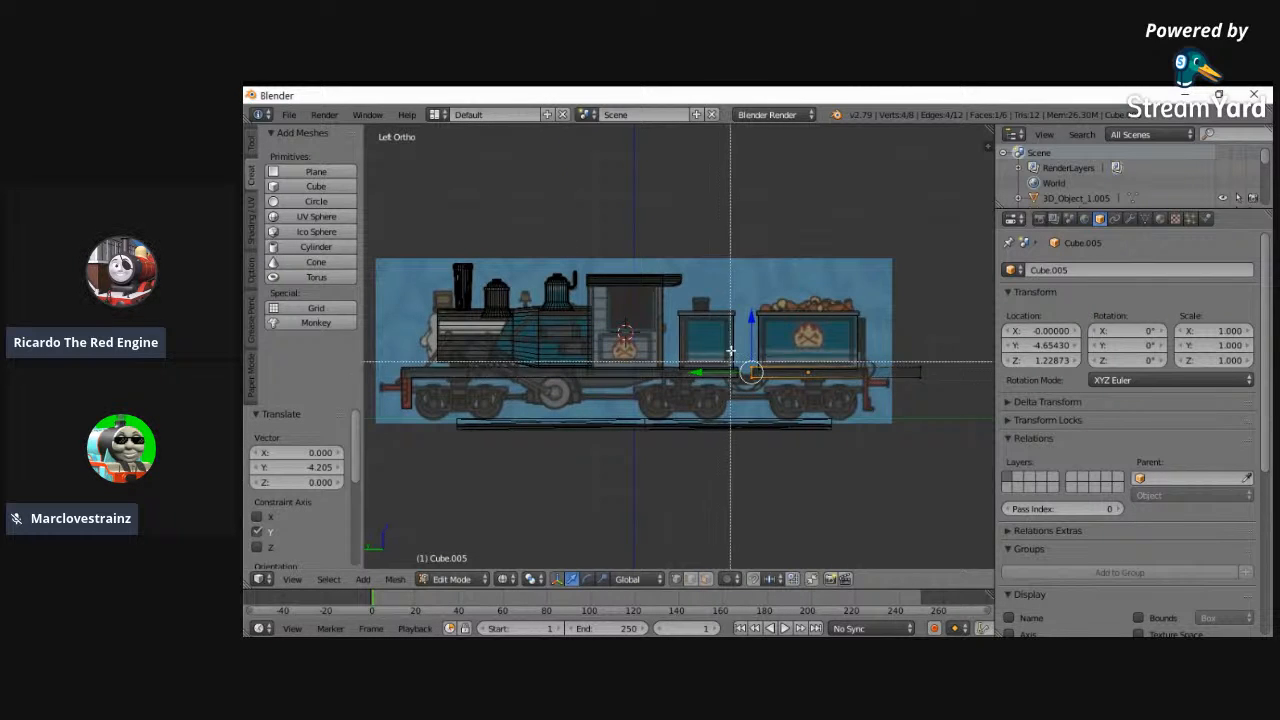
- Move the slab's rear end 1.526 along Y to the rear buffer beam in the side reference
middle_click_drag(820, 390, 948, 404)
key("ctrl+KP_3")
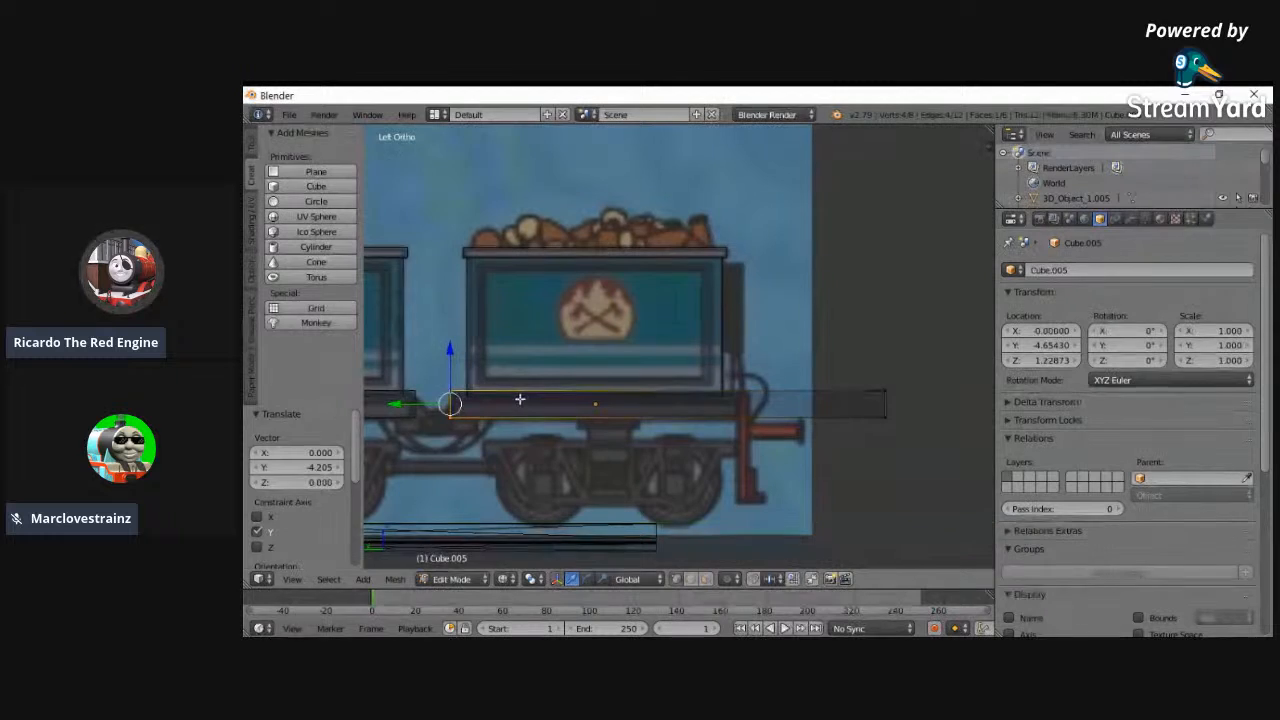
key("a")
right_click(877, 418)
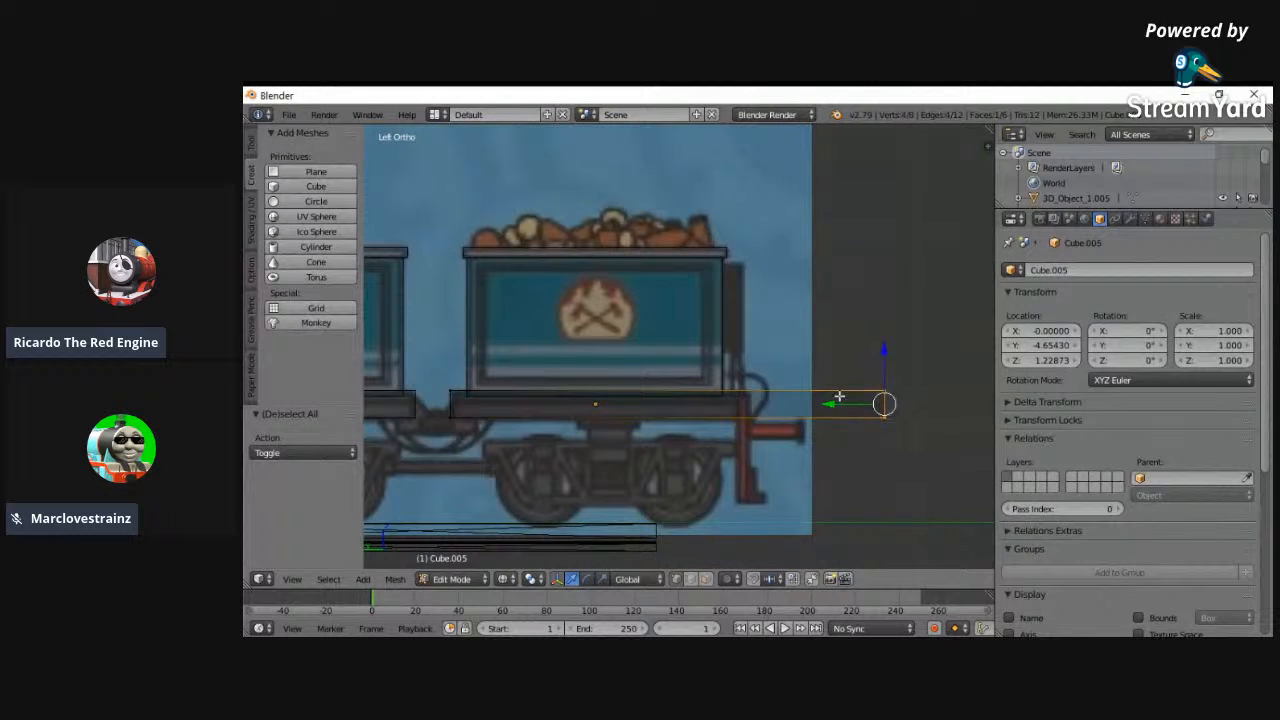
key("g")
key("y")
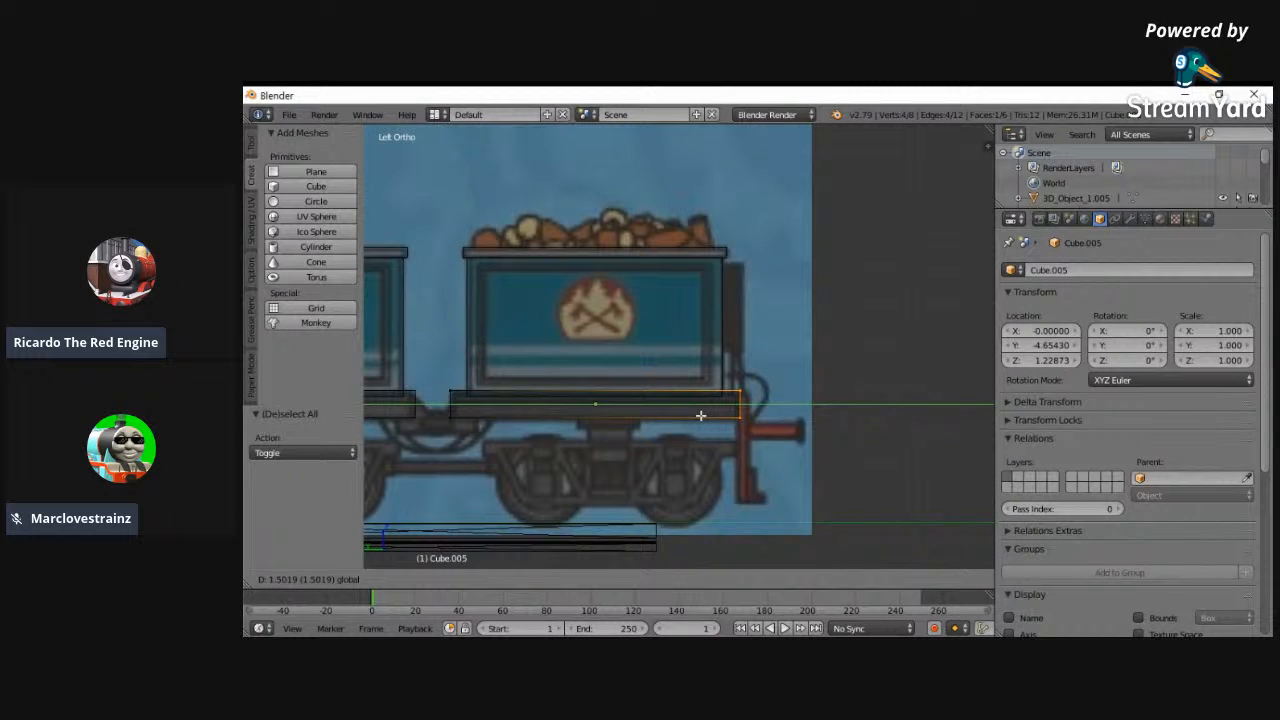
left_click(698, 416)
- Extrude the slab's rear end backward about 0.1 to match the reference buffer beam's thickness
scroll(676, 415, "up", 1)
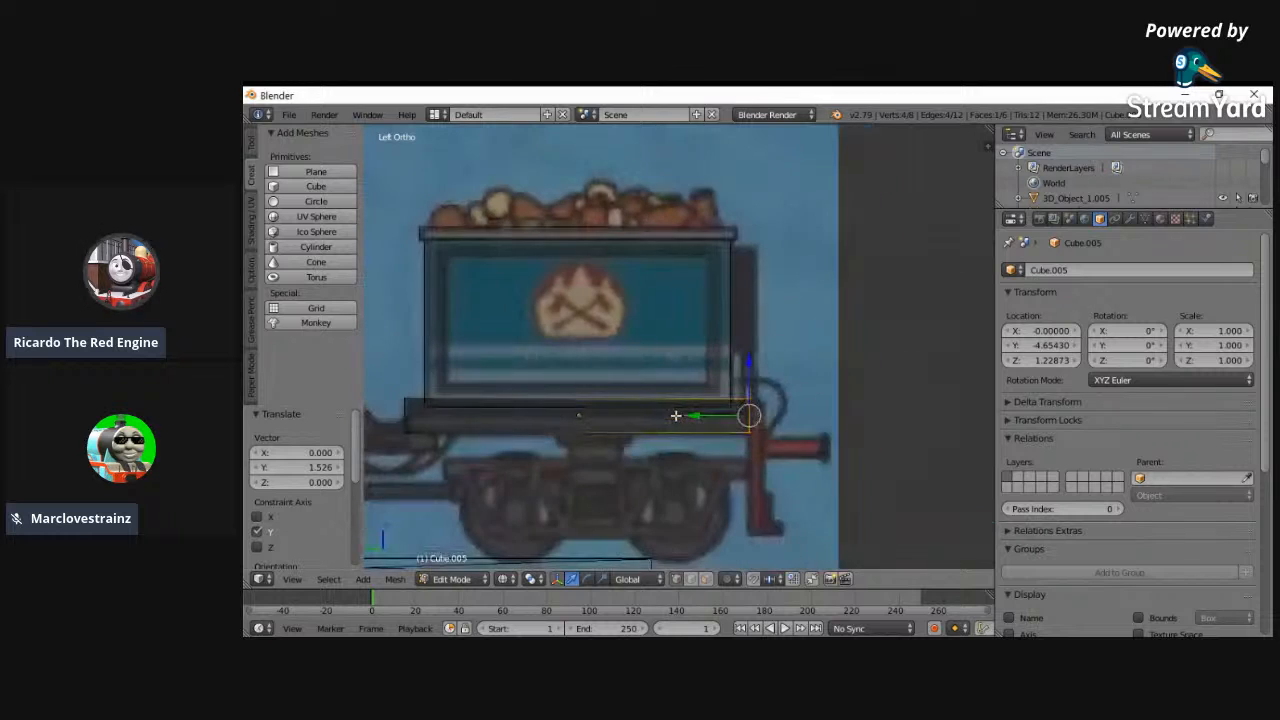
key("e")
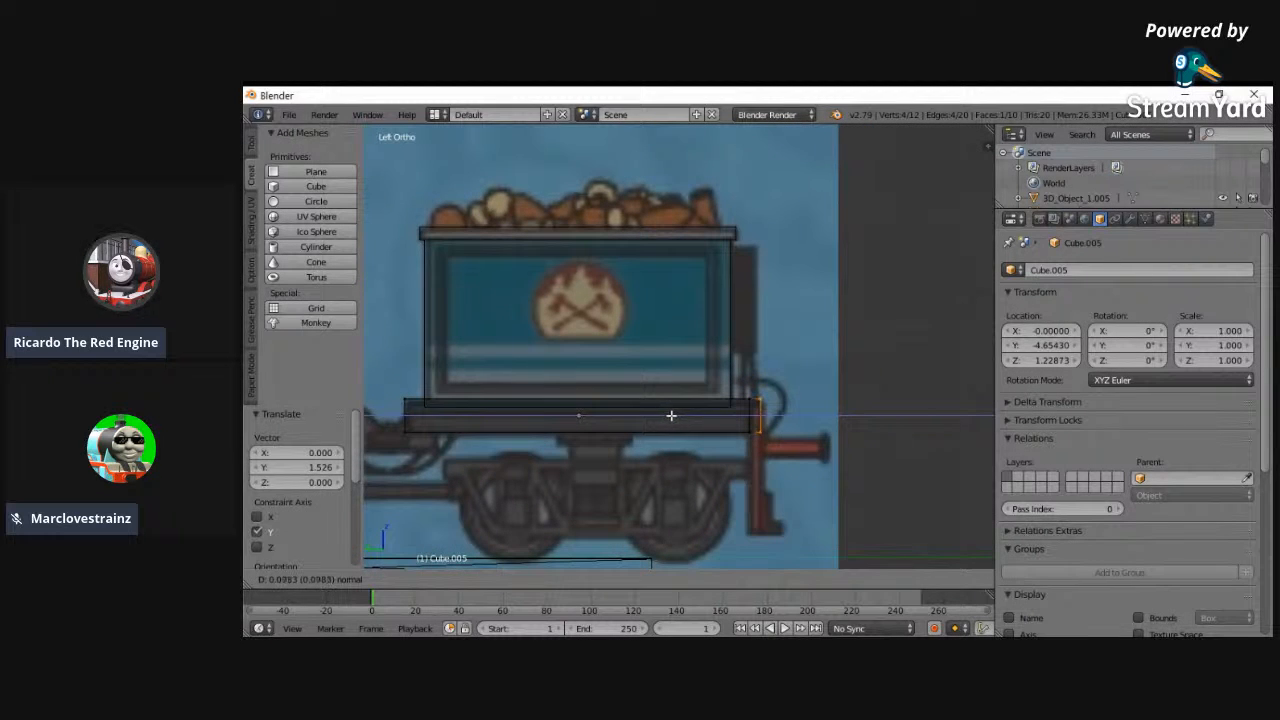
left_click(673, 415)
- Select the underside of the extruded rear section and extrude it 0.865 downward as a rear buffer beam
key("a")
right_click(740, 427, "alt")
left_click_drag(729, 417, 732, 418)
key("a")
key("c")
left_click(757, 440)
right_click(763, 438)
key("e")
left_click(829, 432)
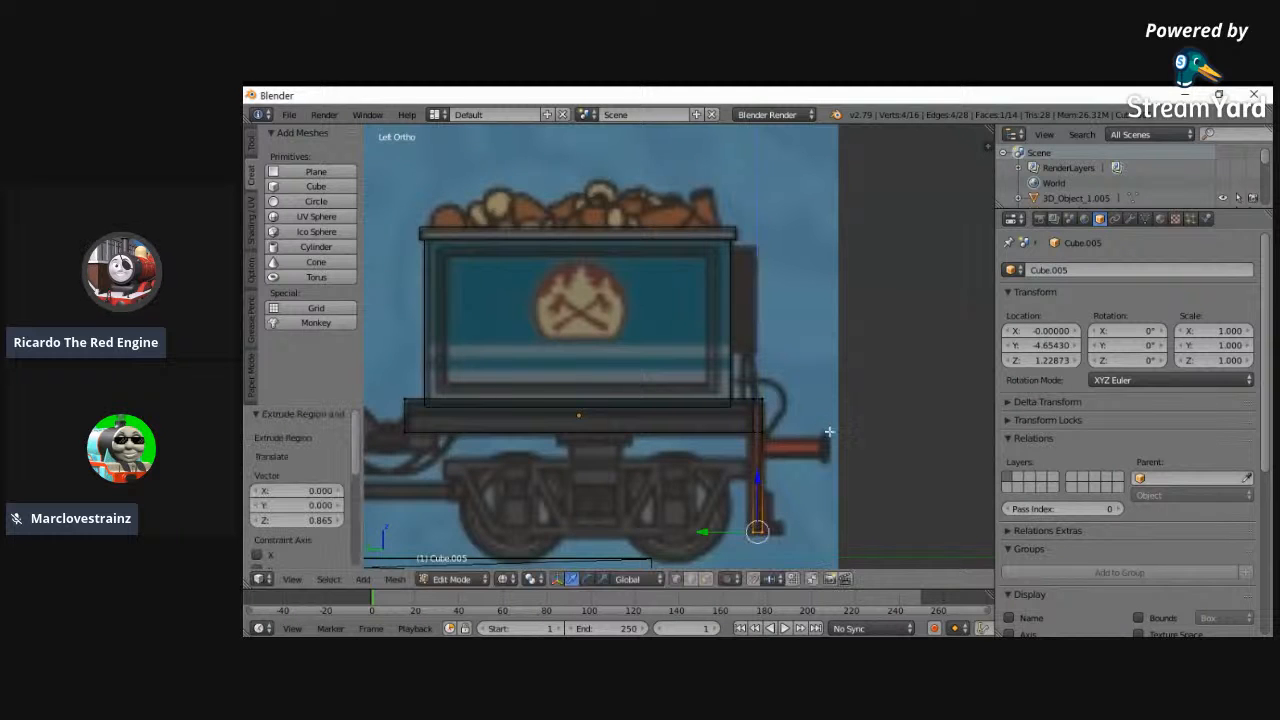
- Extrude the side faces of the rear buffer beam in place and scale them about 1.07 along X to widen the beam
middle_click_drag(825, 426, 781, 541)
key("a")
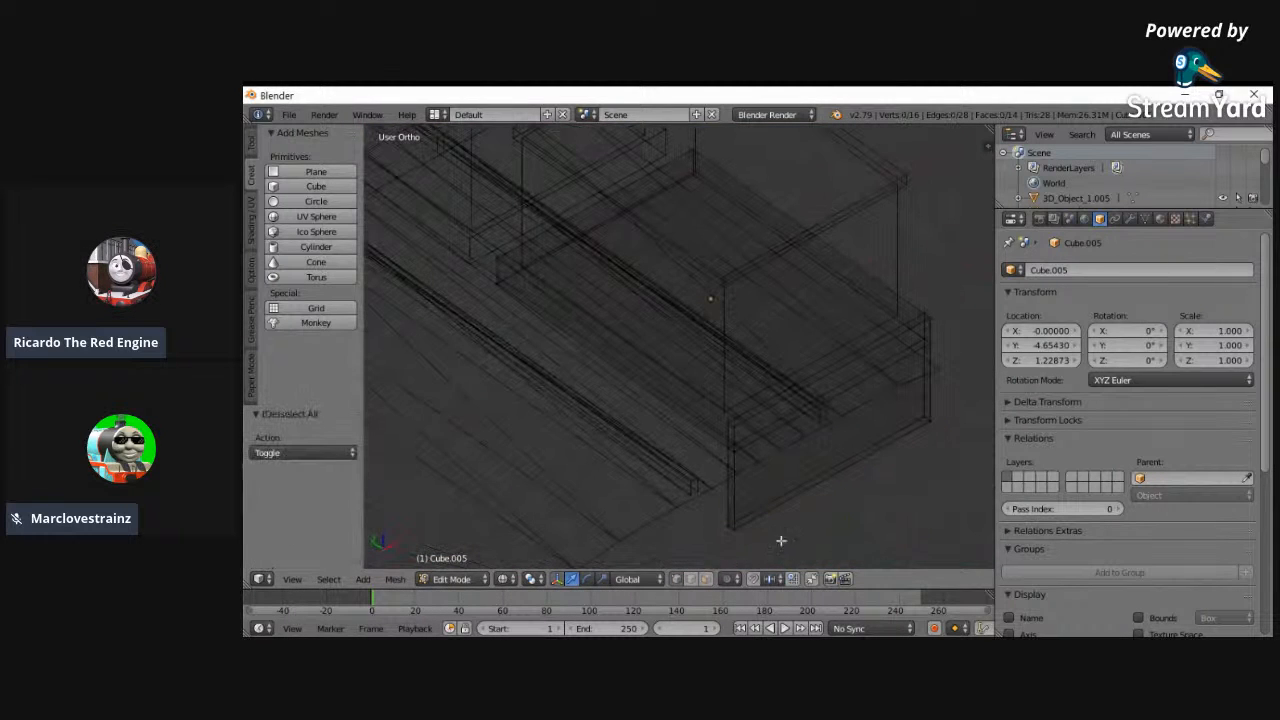
left_click(706, 579)
right_click(731, 458)
right_click(929, 385, "shift")
key("z")
key("e")
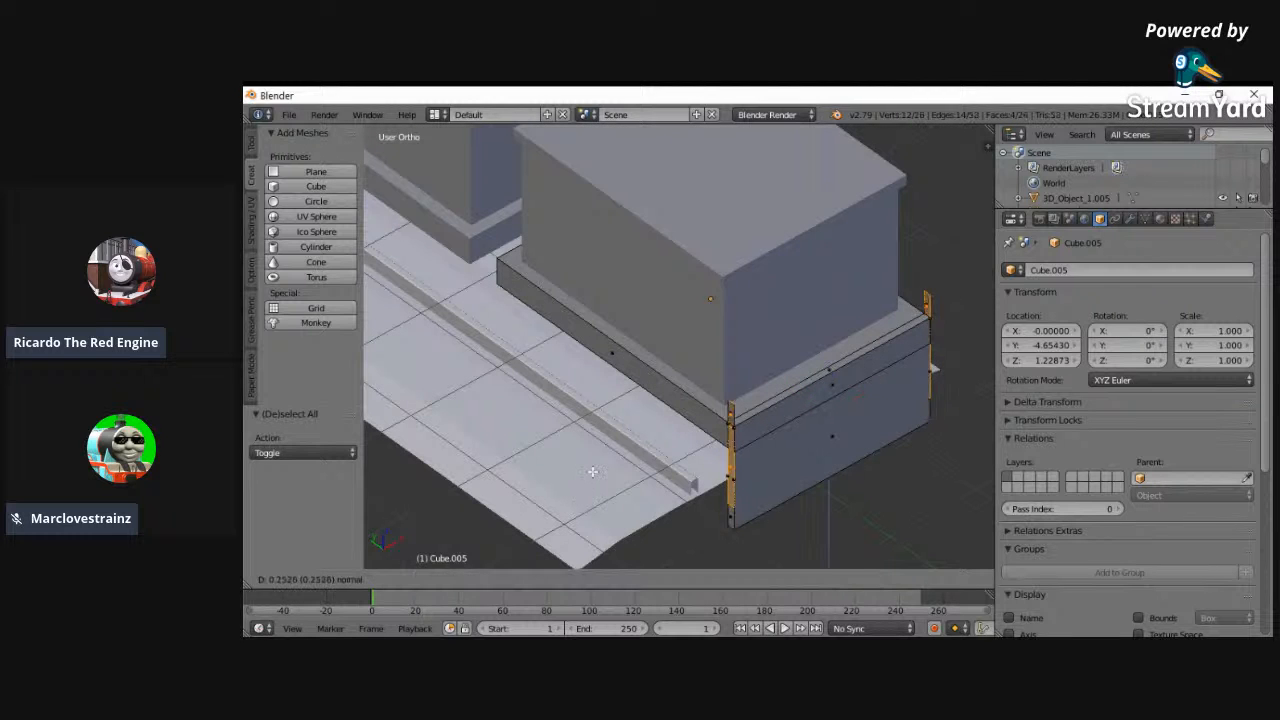
key("Escape")
key("s")
key("x")
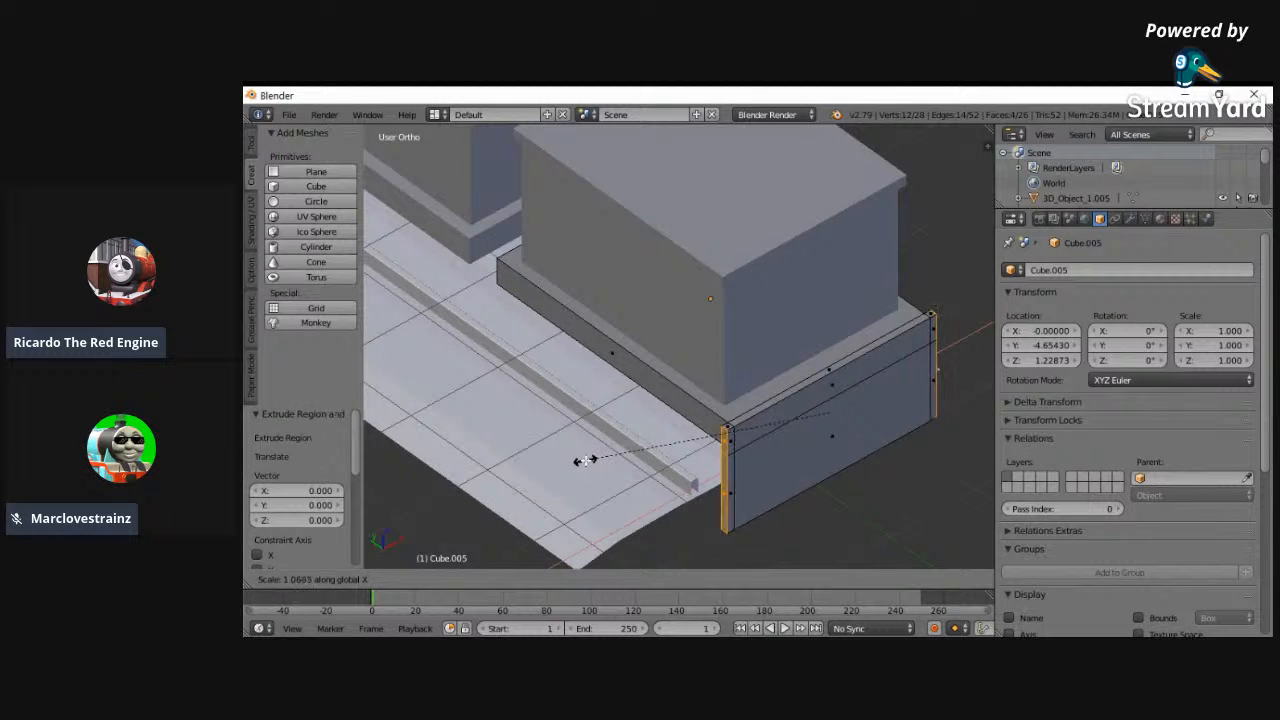
left_click(587, 460)
- Return to Object Mode and inspect the rear frame from several angles and the whole train against the left reference
middle_click_drag(587, 460, 822, 414)
left_click(458, 579)
left_click(455, 556)
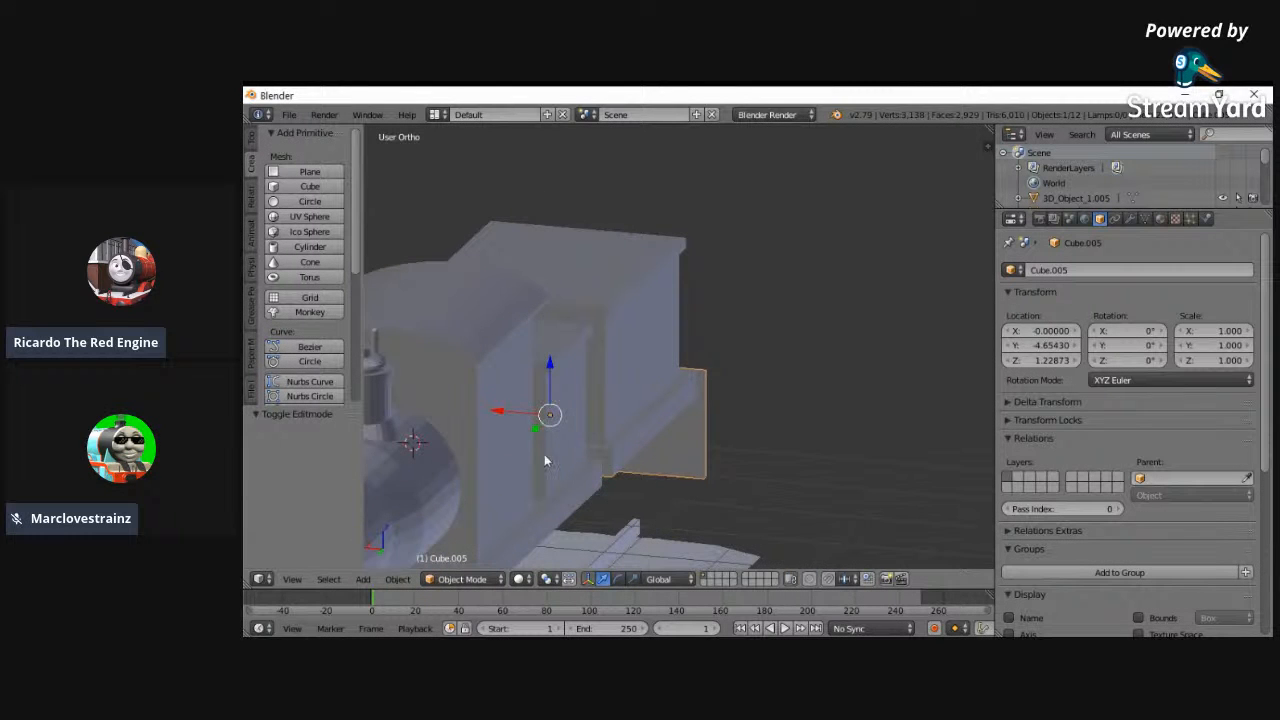
middle_click_drag(547, 465, 550, 385)
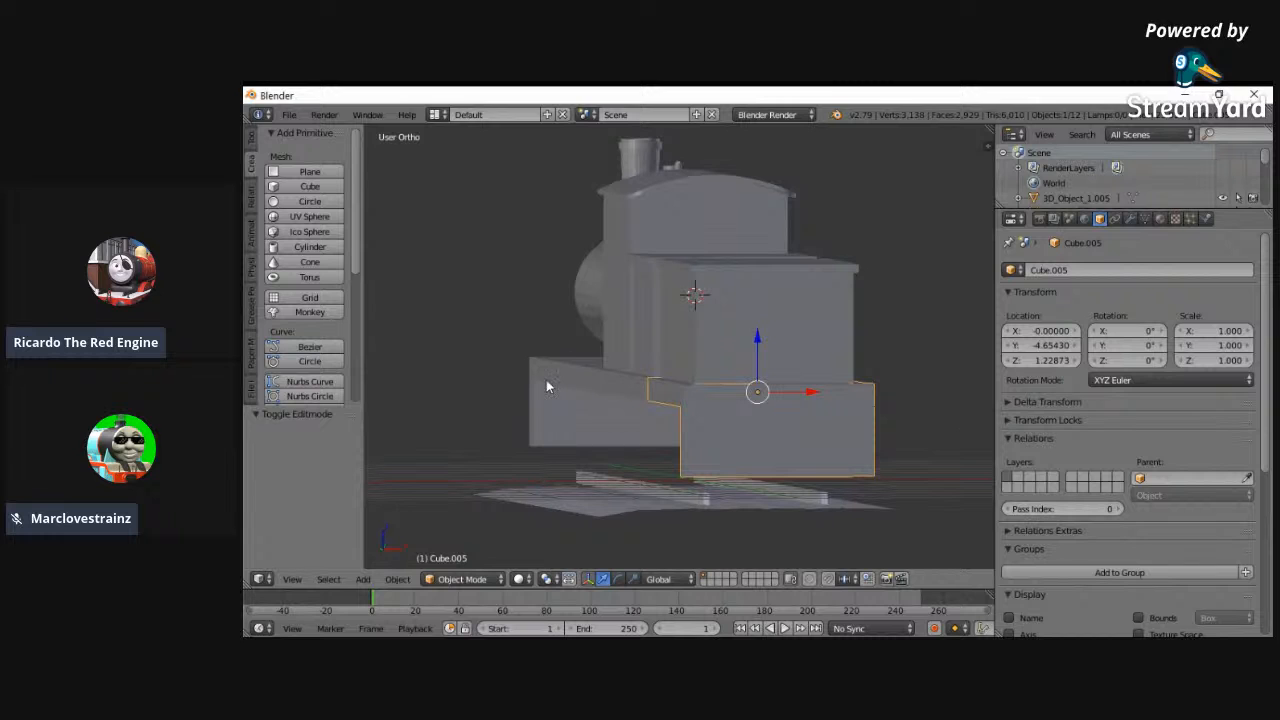
scroll(544, 380, "down", 1)
left_click(291, 579)
left_click(327, 435)
left_click(293, 580)
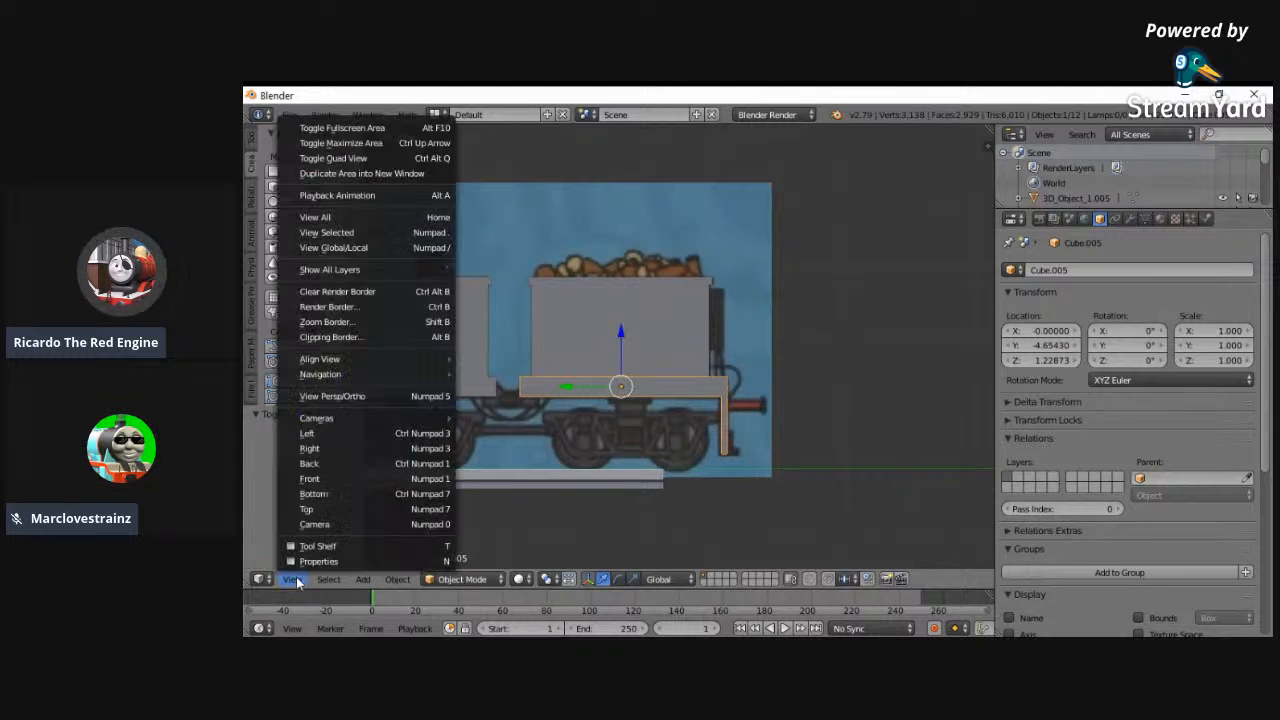
left_click(316, 217)
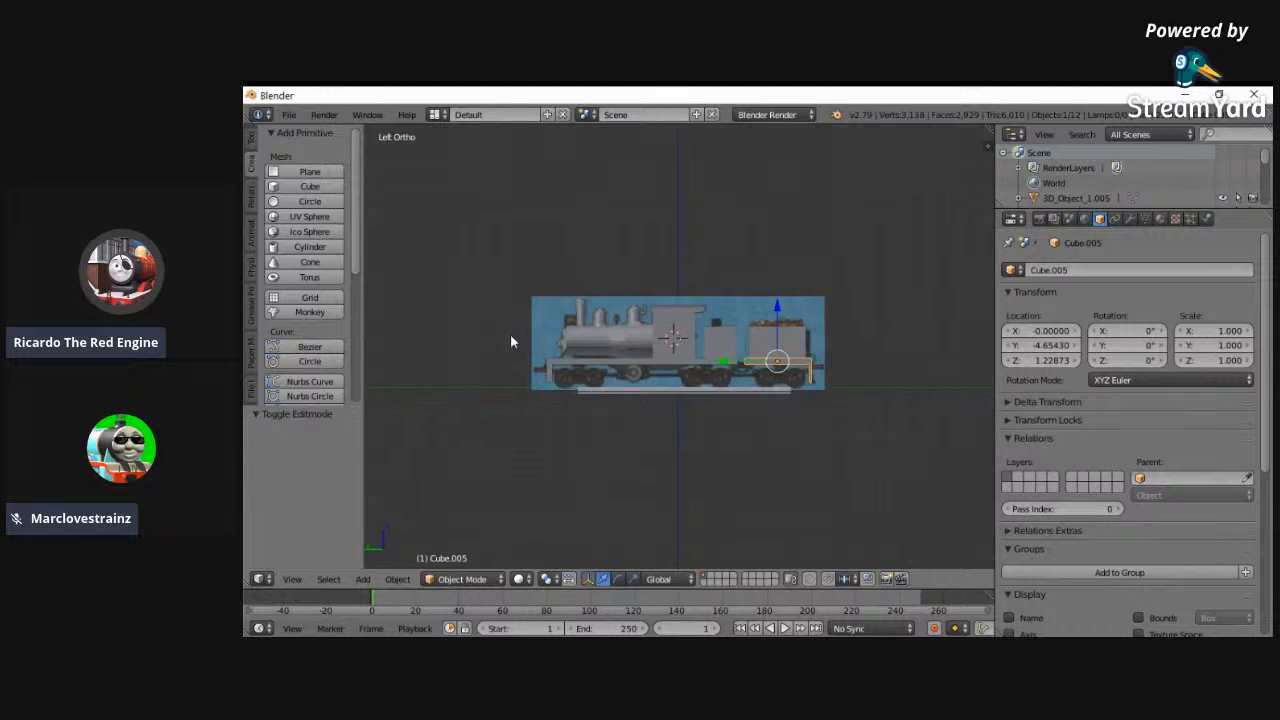
scroll(510, 342, "up", 5)
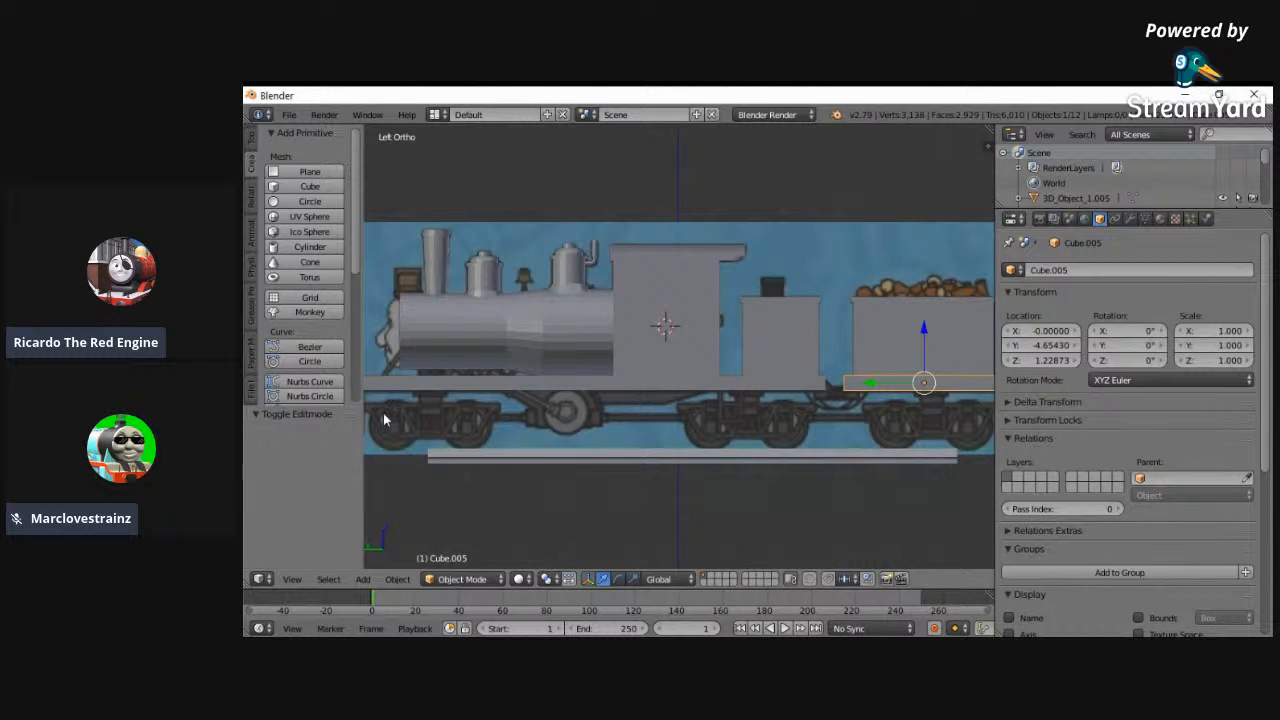
scroll(580, 480, "down", 1)
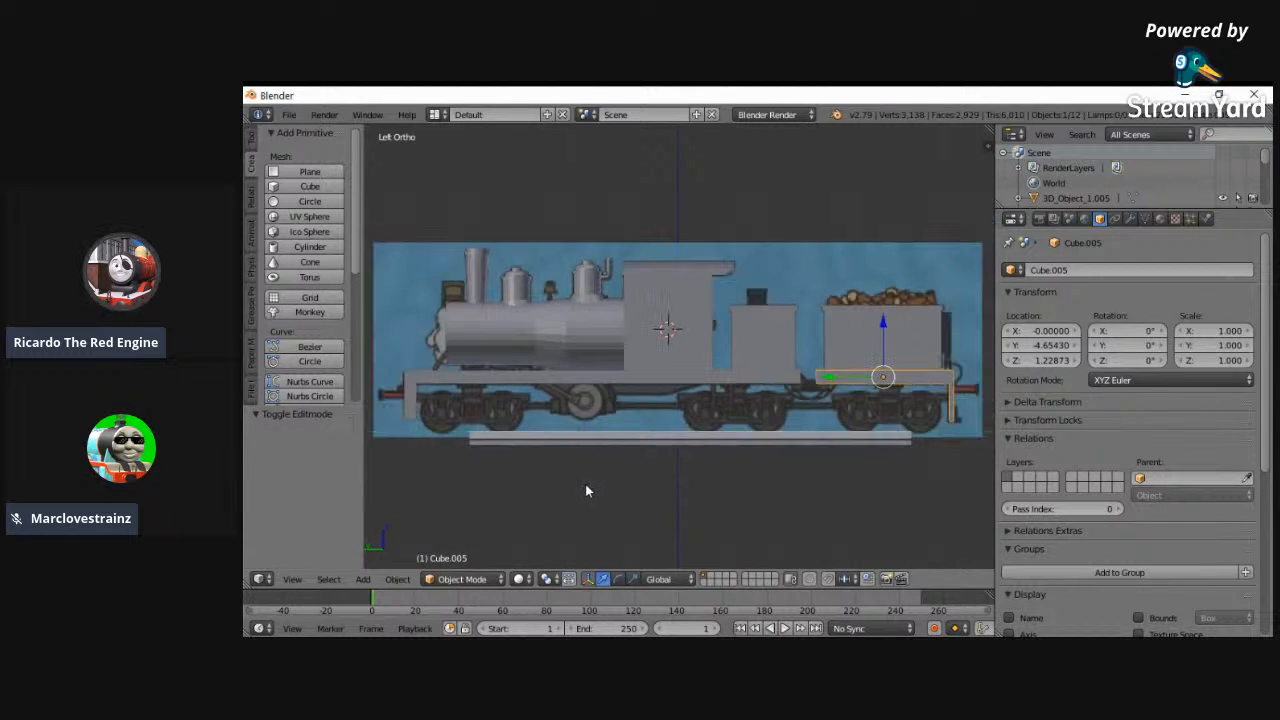
- Save the scene in the Documents folder as Ferdinand.blend
left_click(289, 114)
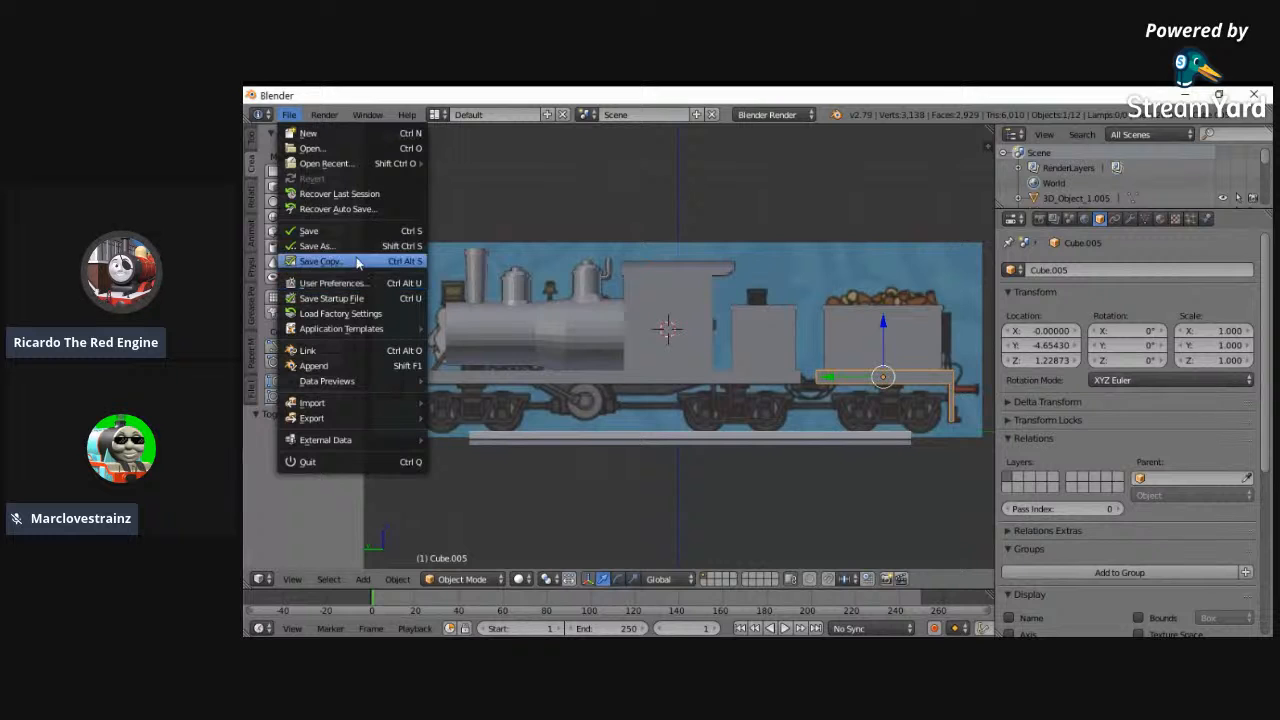
left_click(344, 245)
left_click(330, 341)
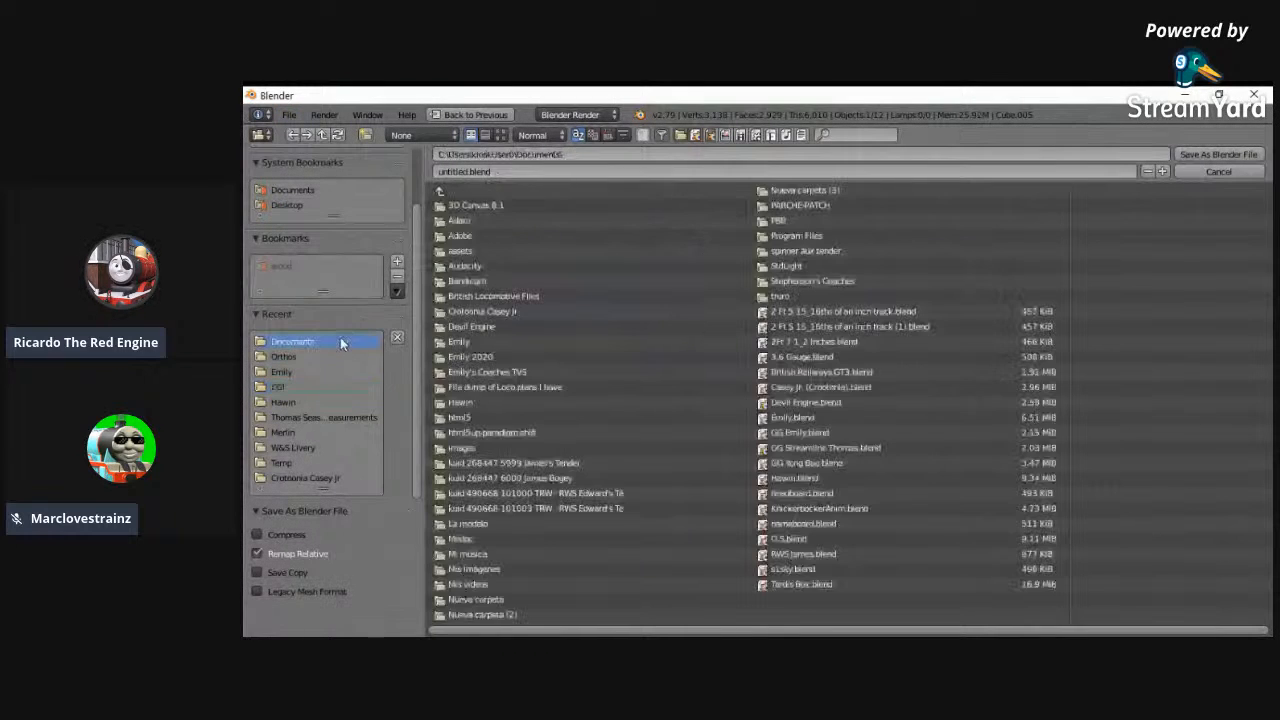
left_click(523, 172)
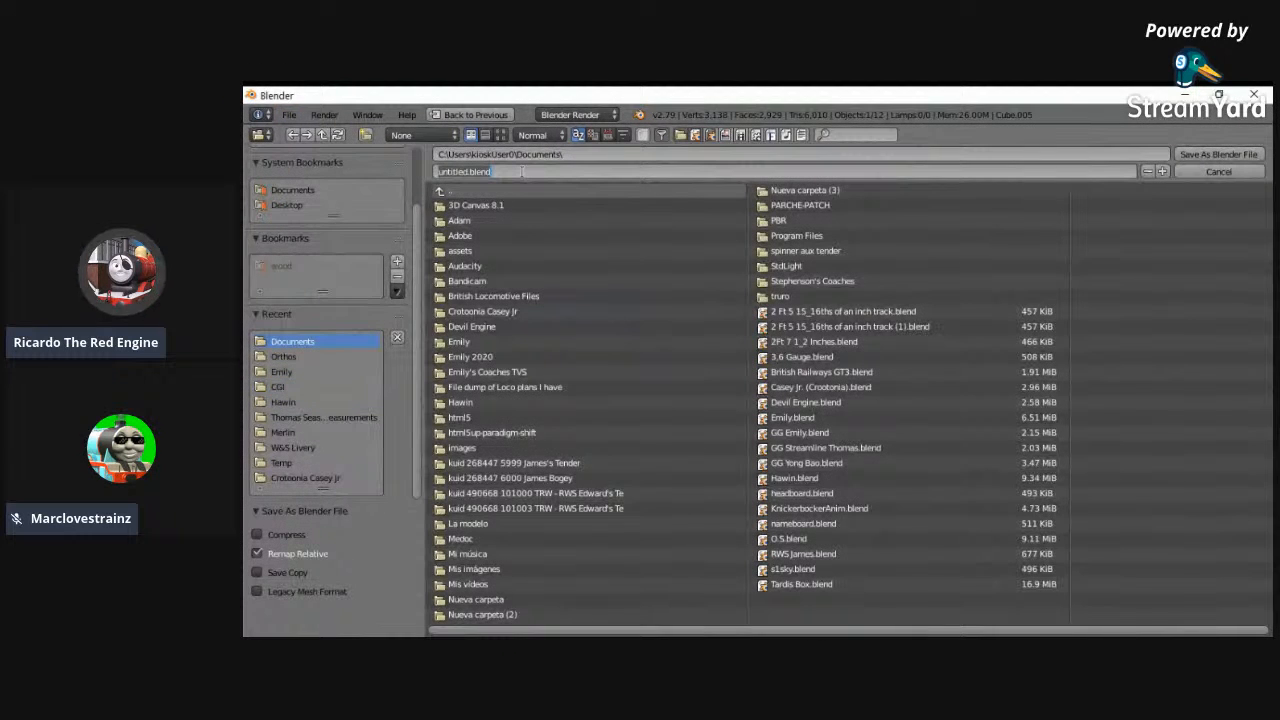
key("BackSpace")
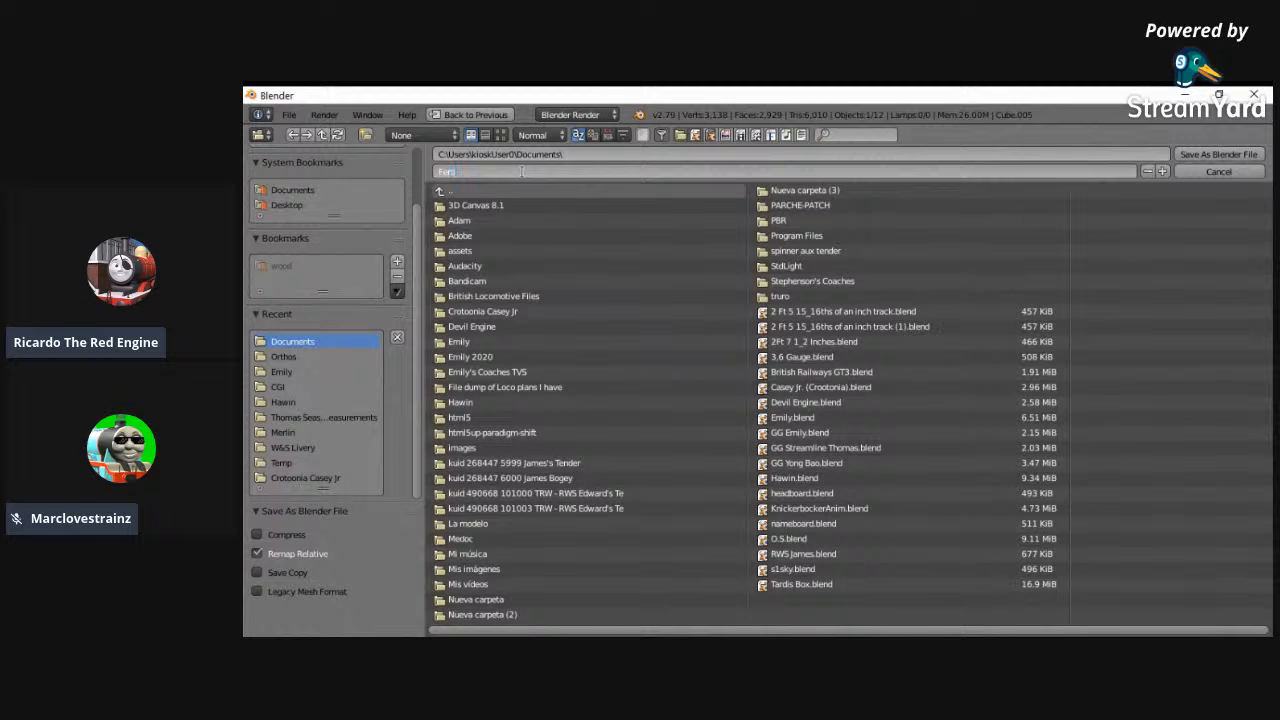
type("Ferdinand.blend")
key("Return")
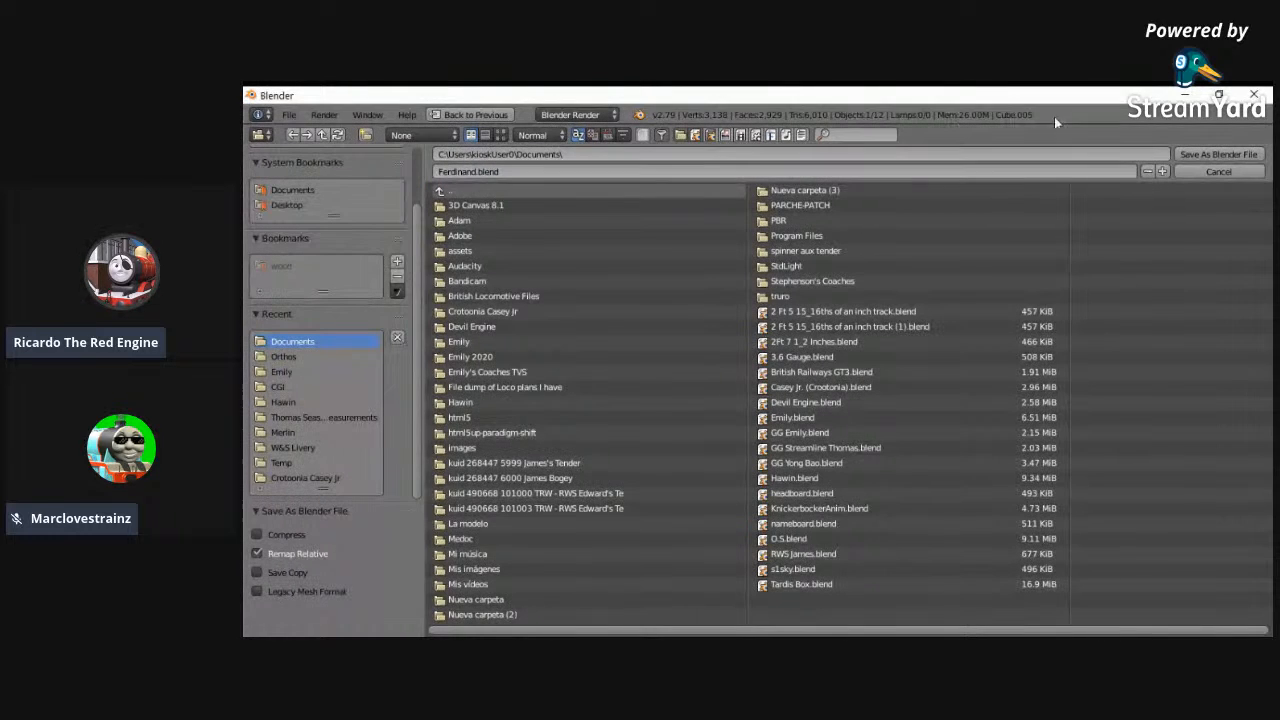
left_click(1185, 154)
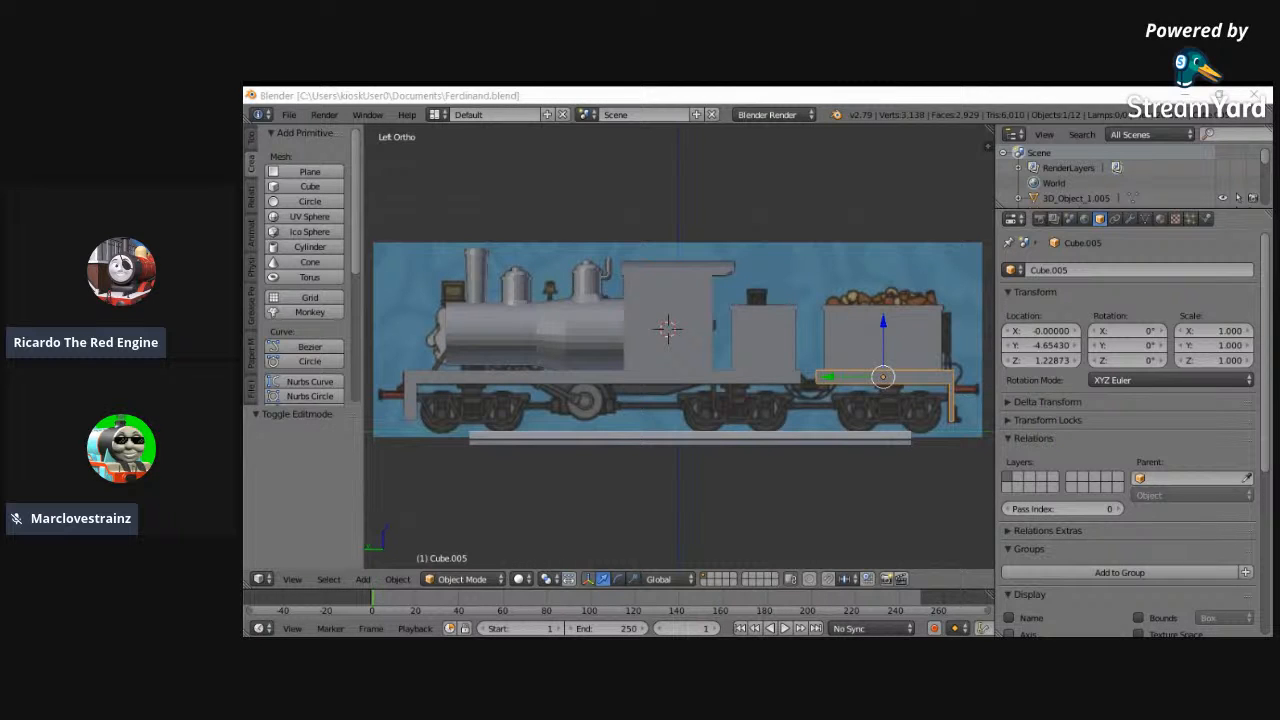
- Show the train in wireframe, add a cylinder at the headlamp in front of the chimney, and rotate it 90° around X
key("alt+Tab")
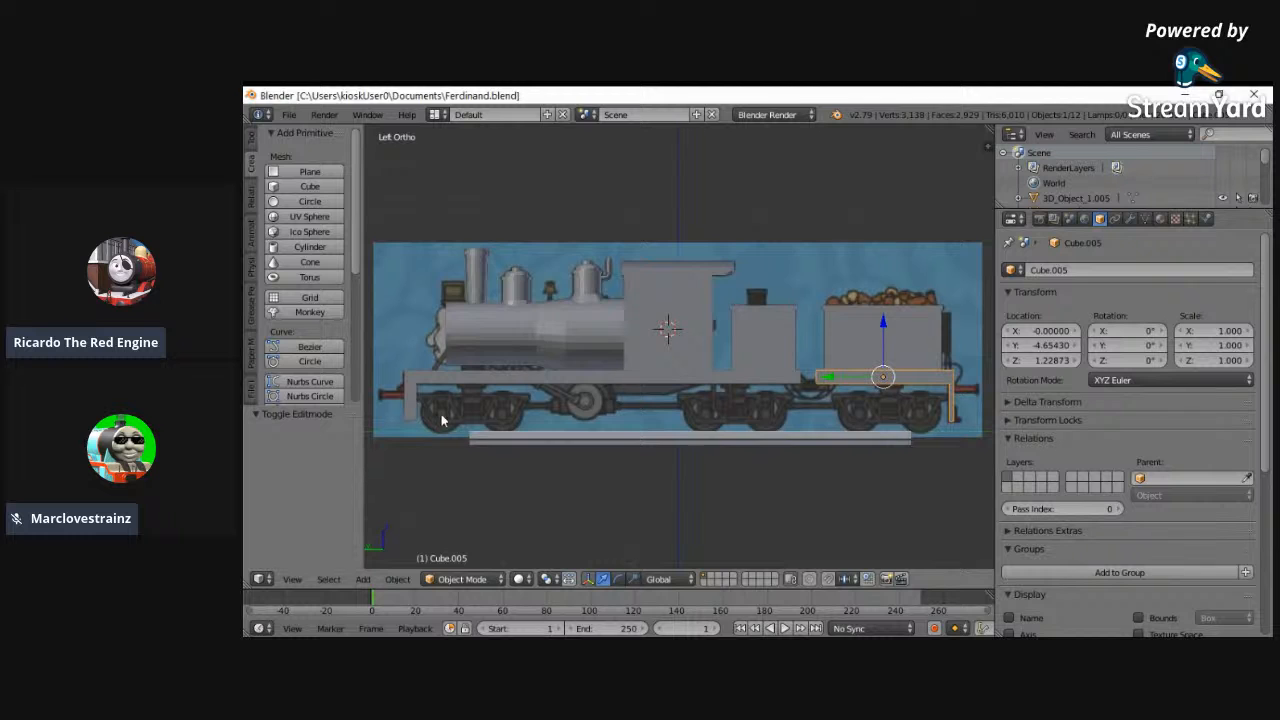
key("z")
key("b")
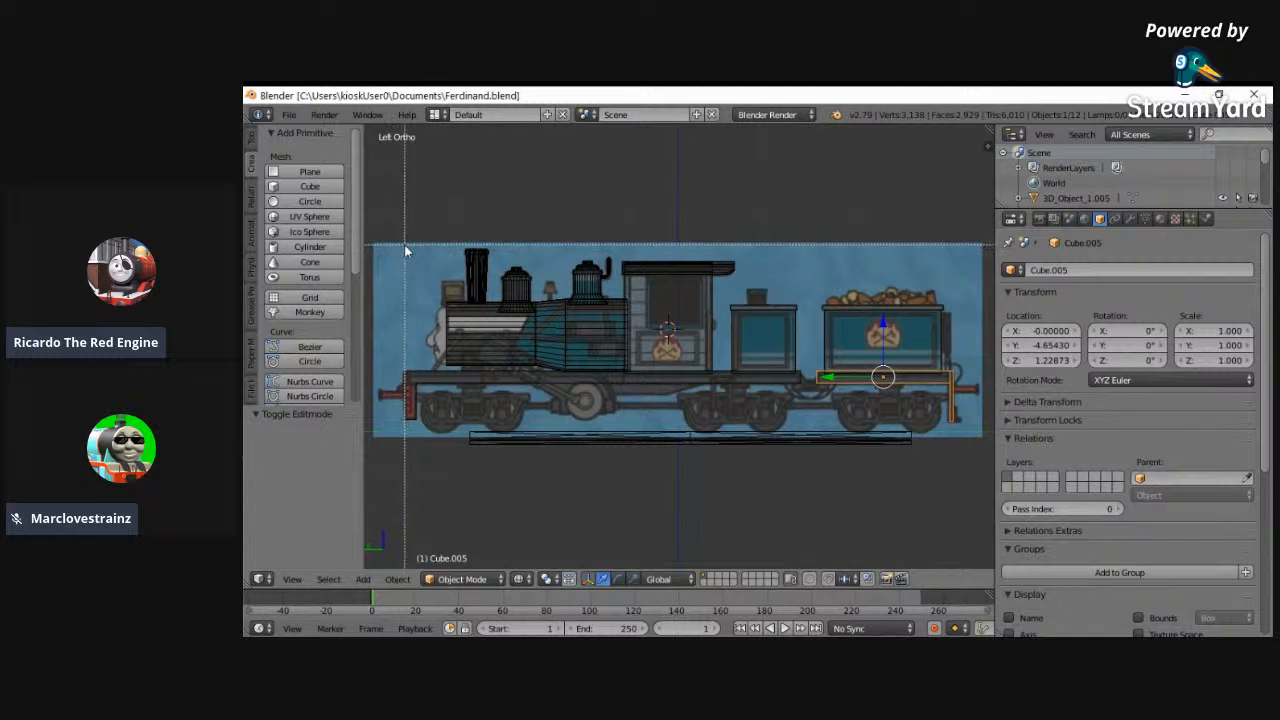
left_click_drag(410, 238, 491, 325)
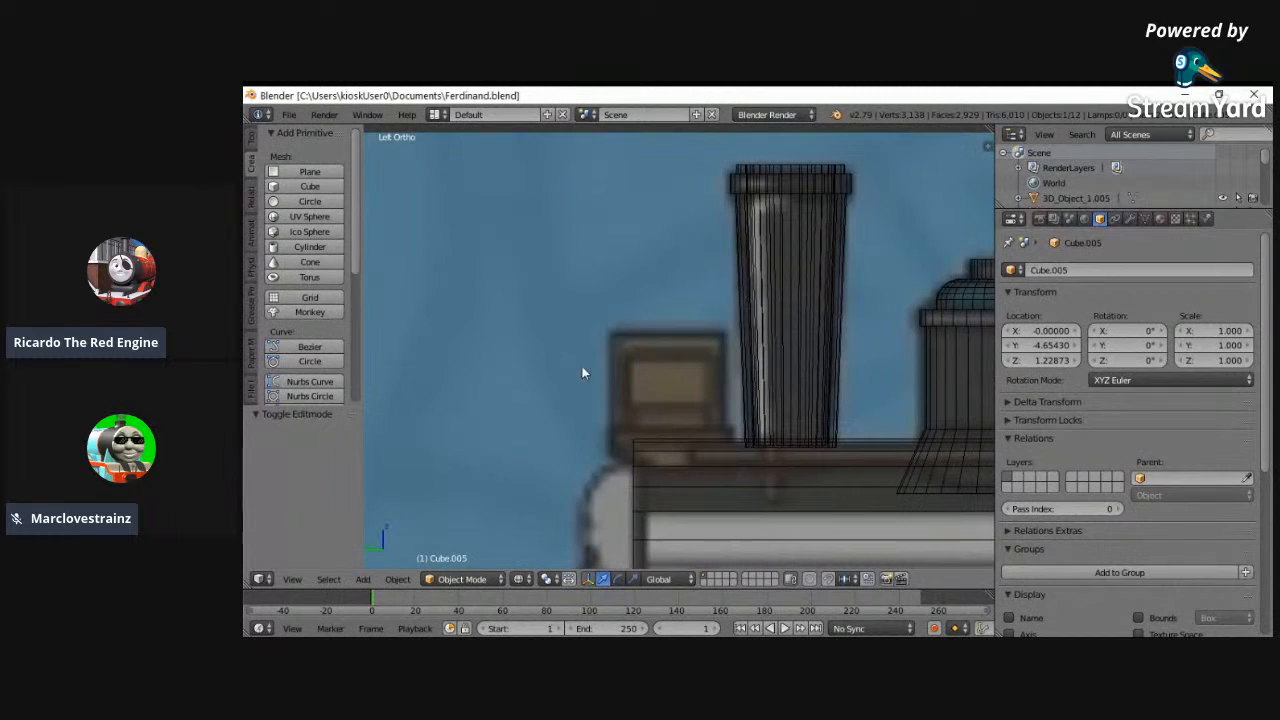
left_click(310, 246)
left_click_drag(1116, 331, 669, 268)
left_click(1116, 331)
type("90")
key("Return")
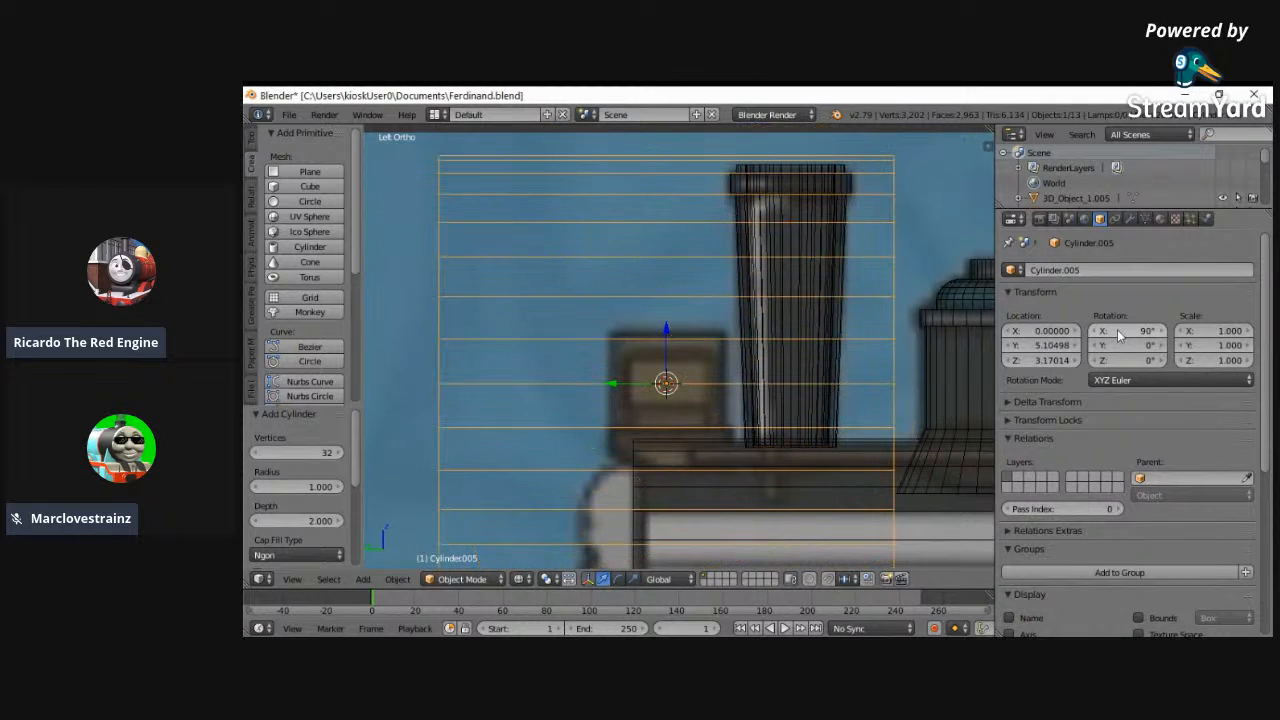
- In Edit Mode, scale the headlamp cylinder's mesh uniformly to about 0.237 to fit the lamp in the side reference
left_click(455, 580)
left_click(445, 540)
key("s")
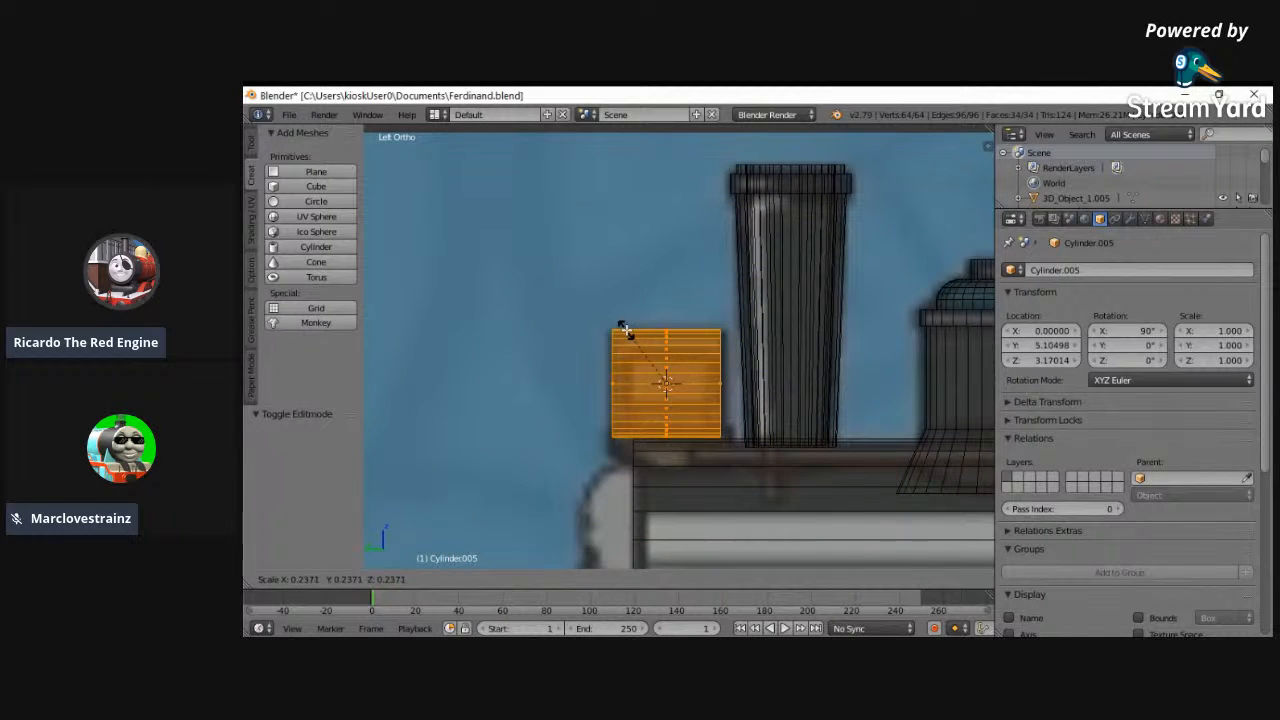
left_click(624, 330)
- In the back view, raise the headlamp cylinder to Z 3.29014 and scale its mesh to 0.886 to match the lamp's rim
left_click(292, 580)
left_click(308, 481)
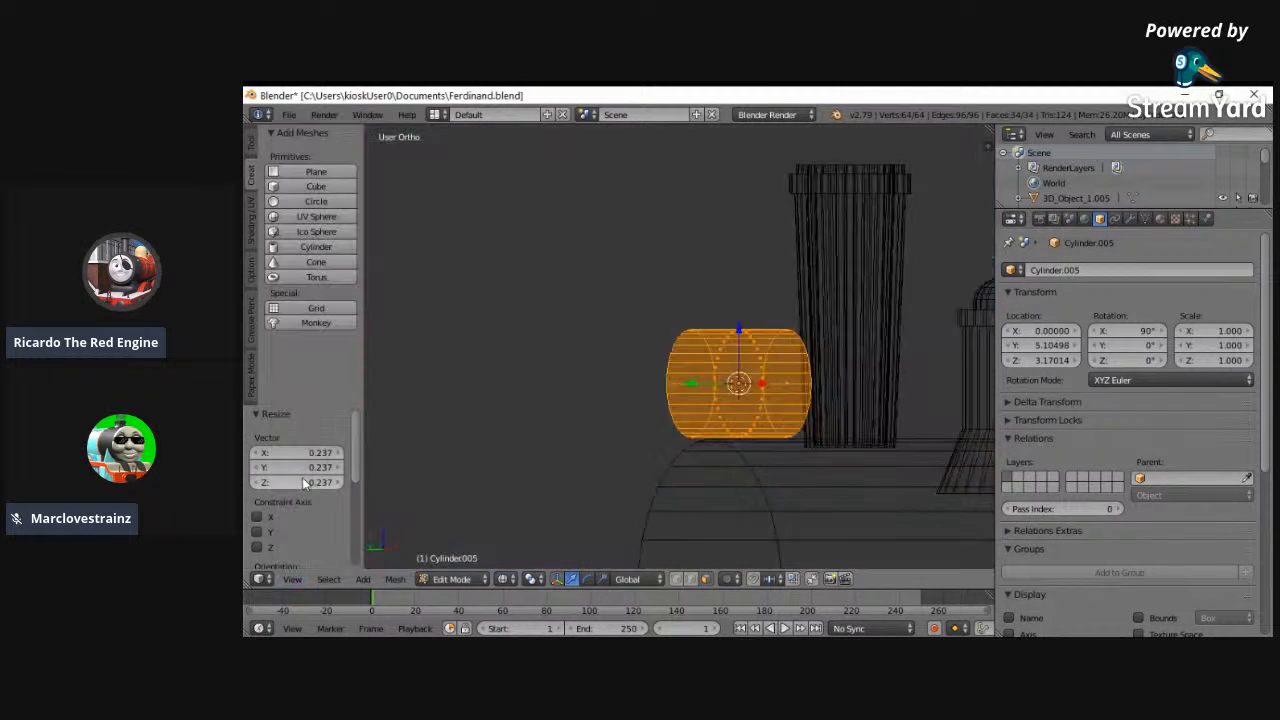
left_click(292, 580)
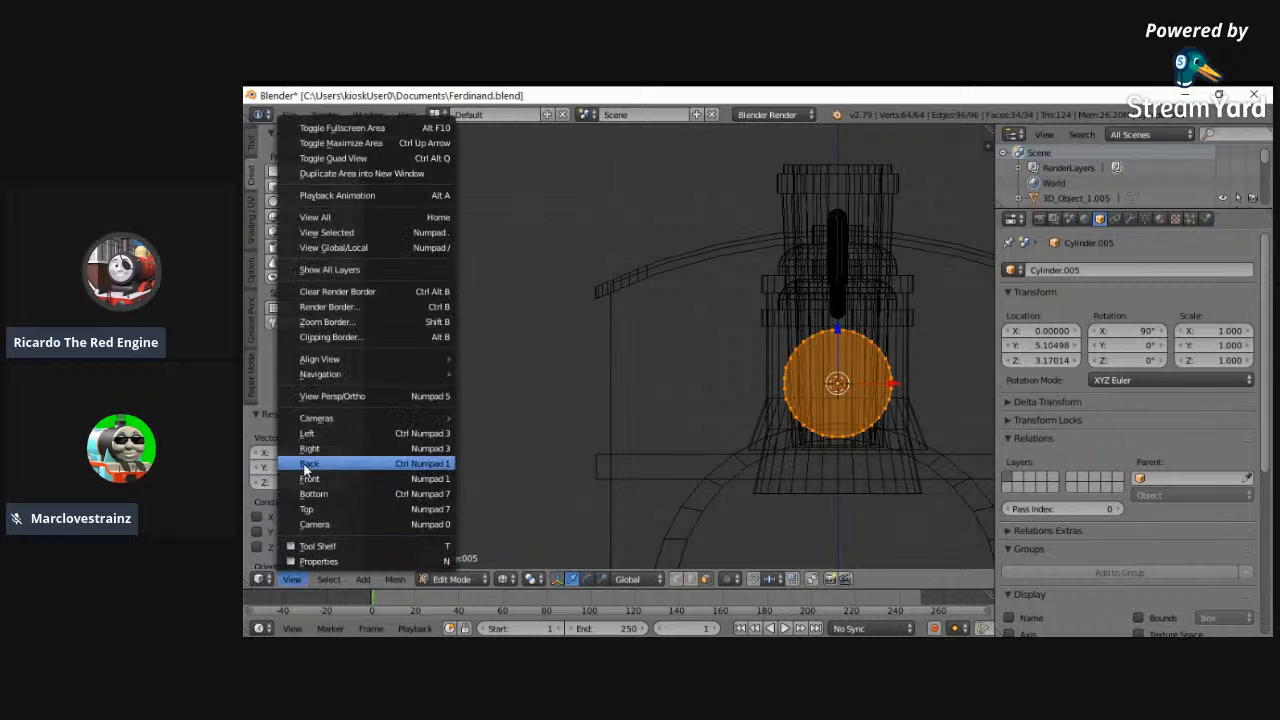
left_click(310, 494)
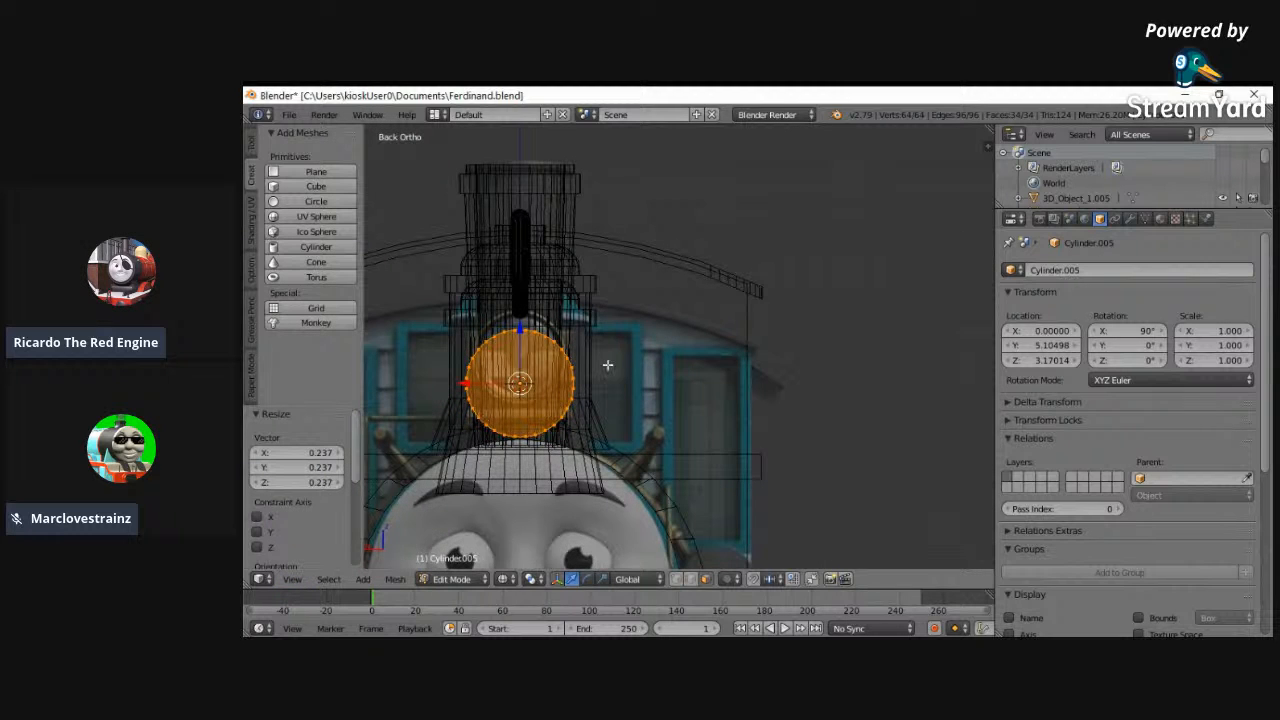
left_click_drag(1058, 359, 1081, 362)
key("s")
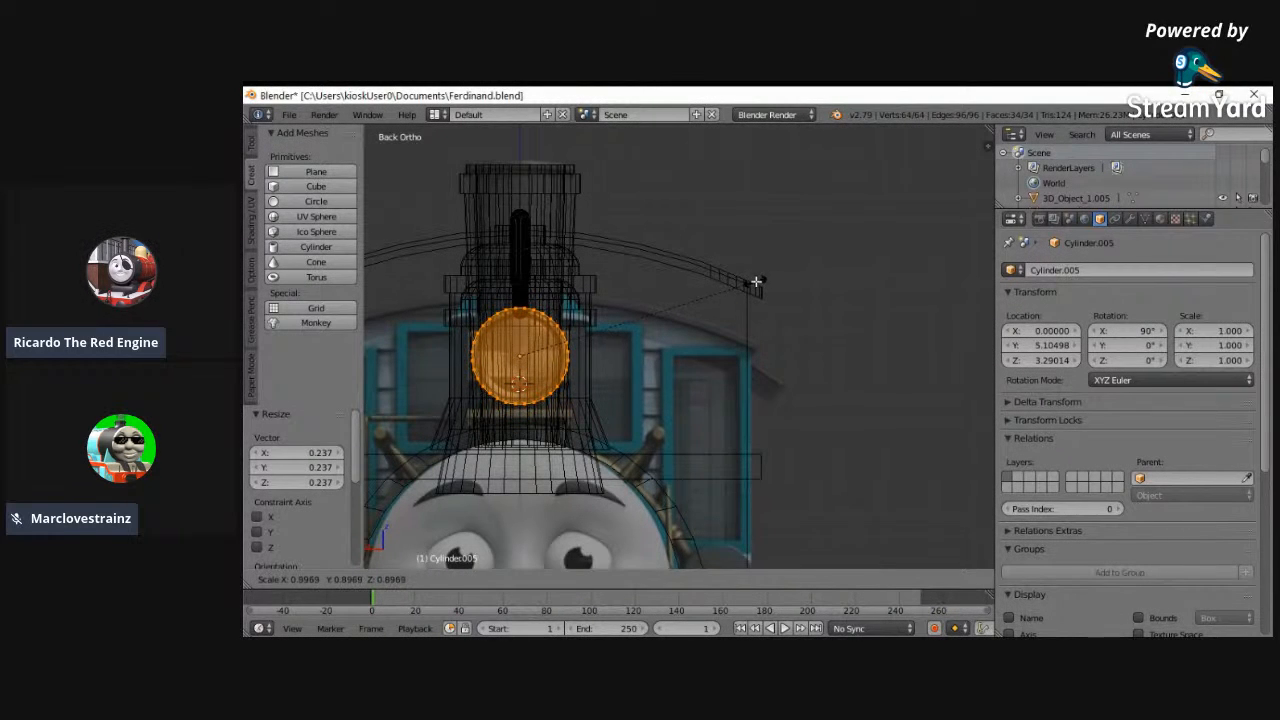
left_click(757, 277)
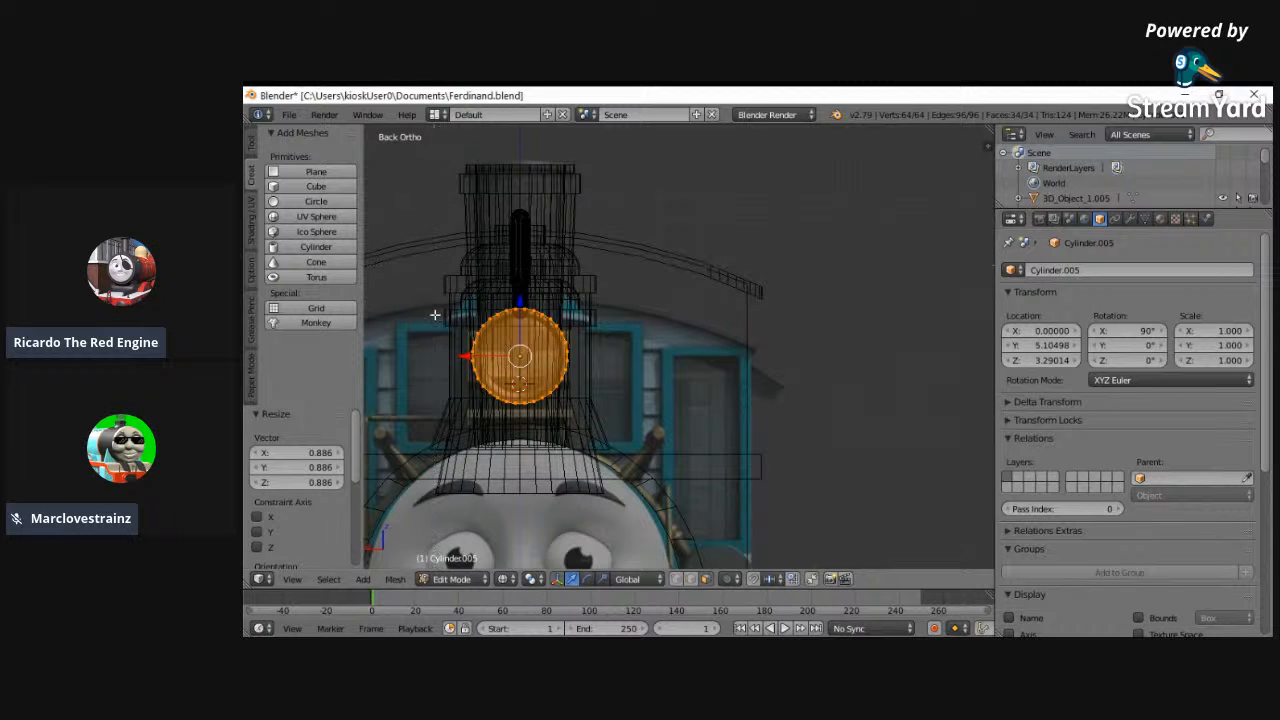
- Return to Object Mode and lower the headlamp cylinder 0.002 along Z to centre it on the lamp in the reference
key("KP_Decimal")
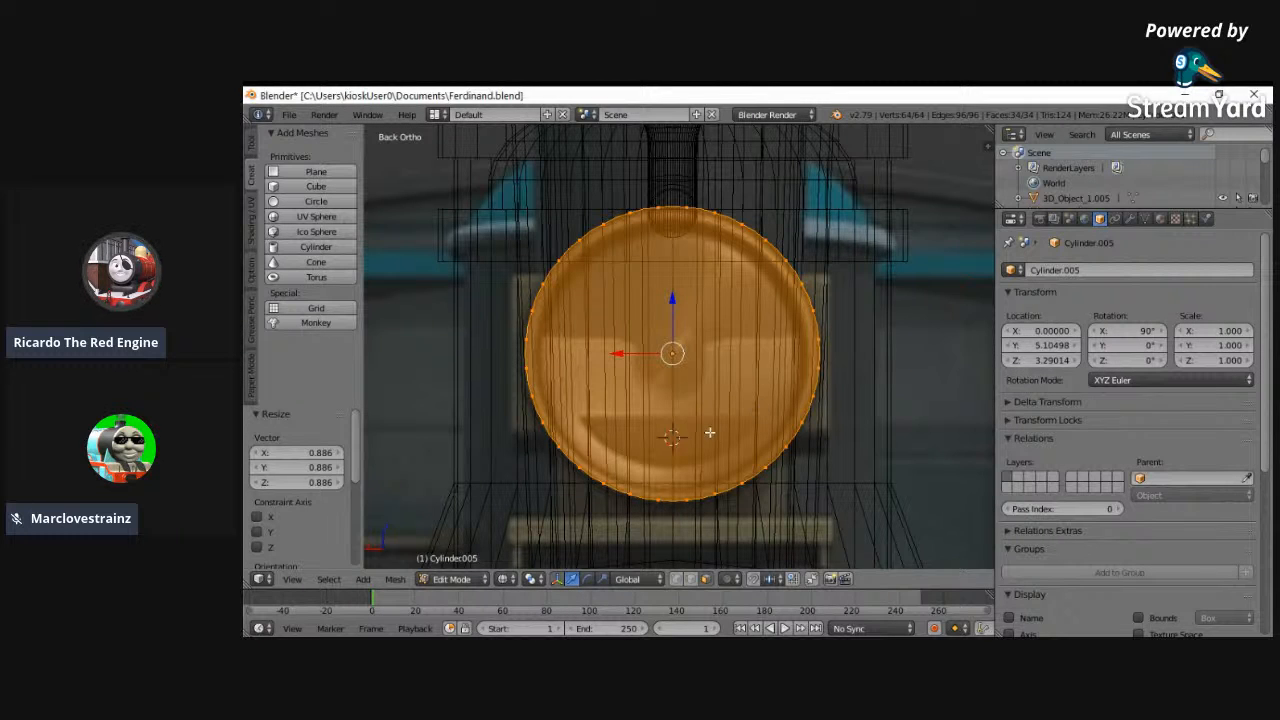
left_click(452, 579)
left_click(456, 560)
left_click_drag(673, 310, 677, 306)
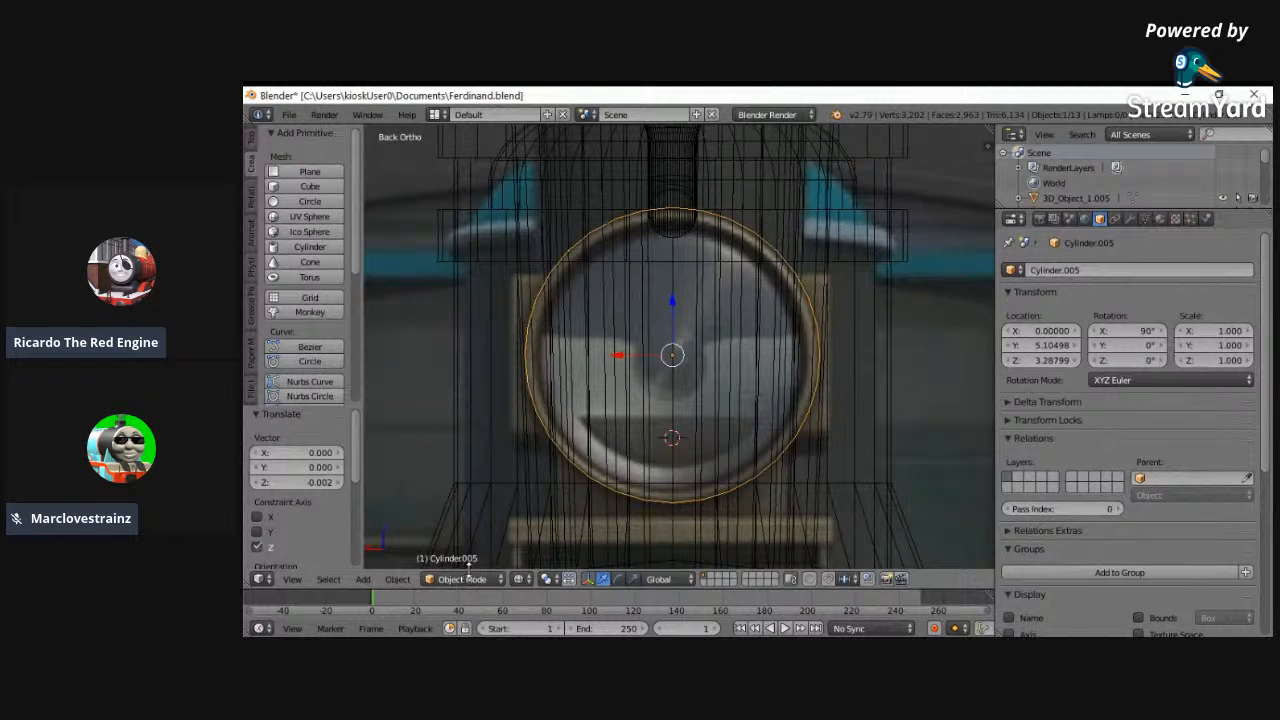
- Try to extrude the four pairs of vertices at the headlamp's sides and scale them outward along X to form the side housing
left_click(463, 579)
left_click(461, 544)
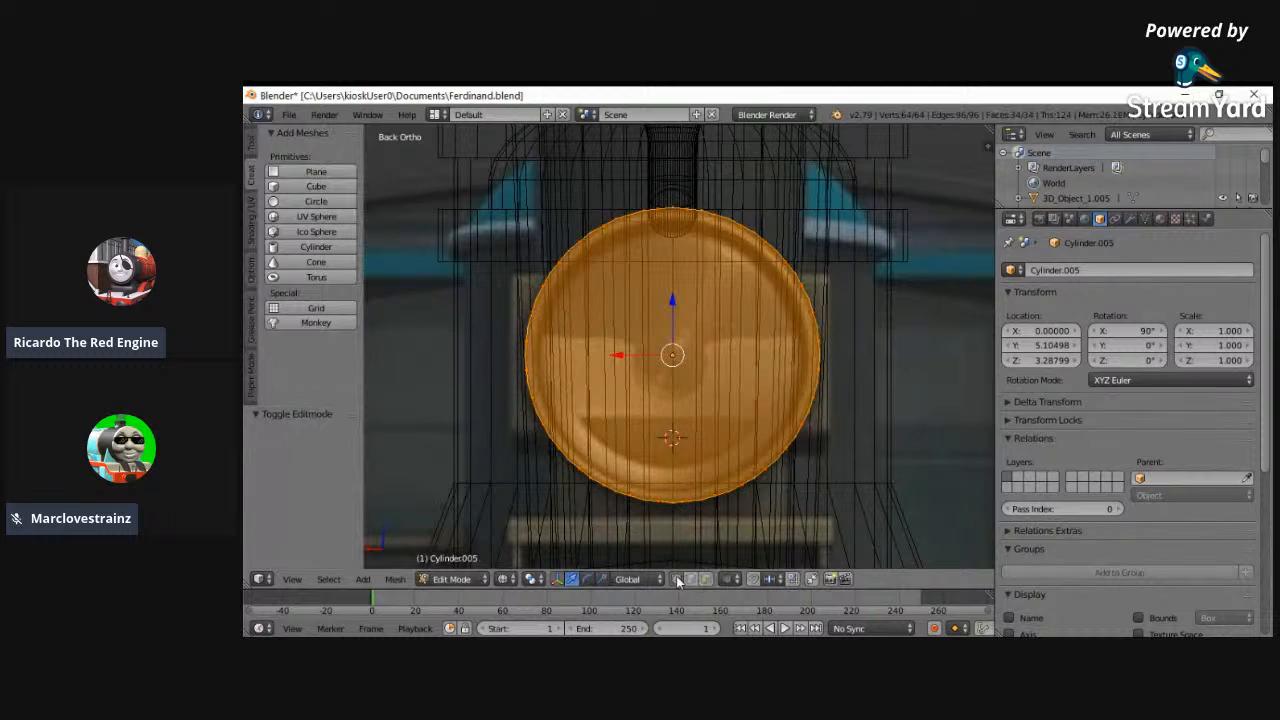
key("a")
key("c")
mouse_move(551, 440)
left_mouse_down()
mouse_move(538, 410)
mouse_move(540, 280)
left_mouse_up()
key("a")
key("c")
left_click(545, 441)
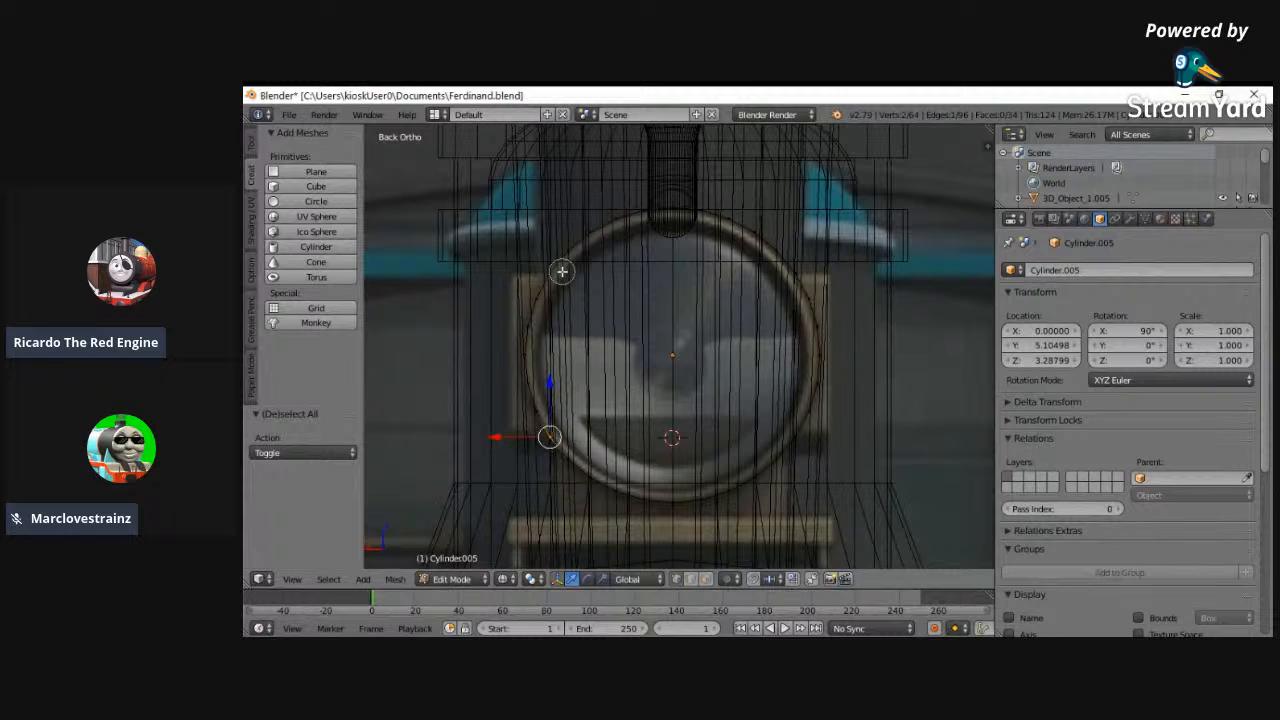
left_click(557, 275)
left_click(800, 275)
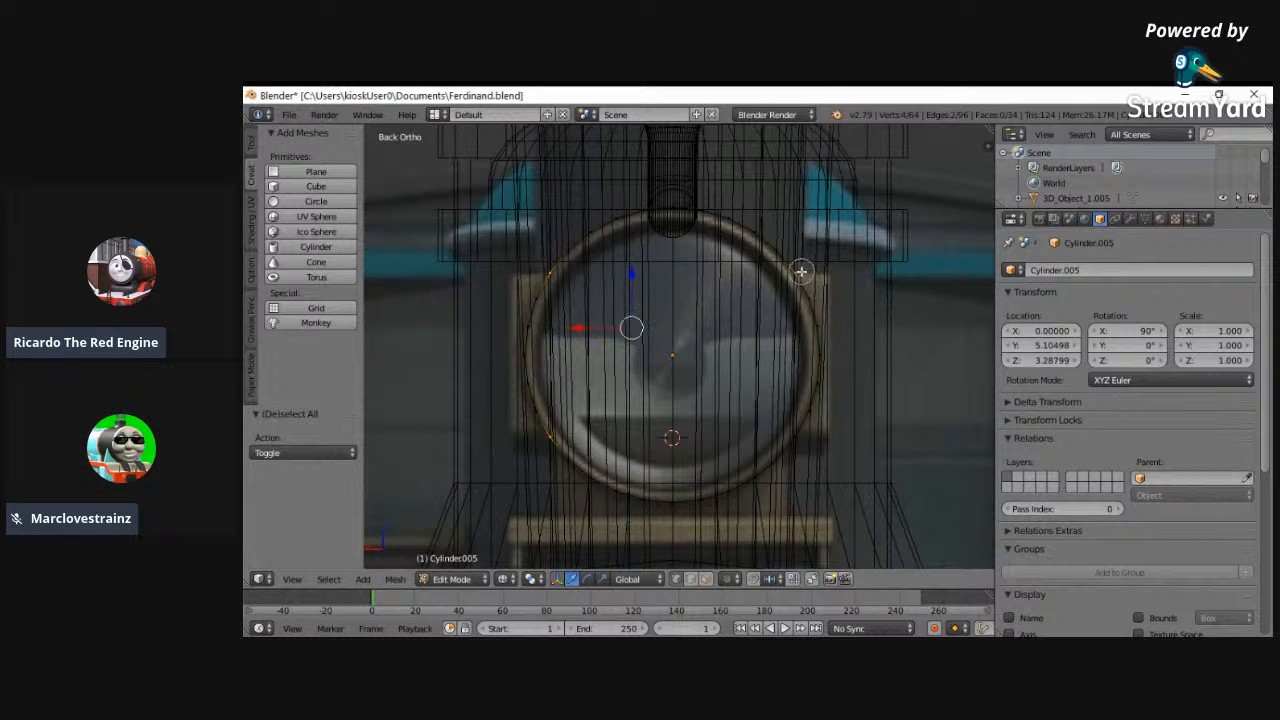
left_click(800, 436)
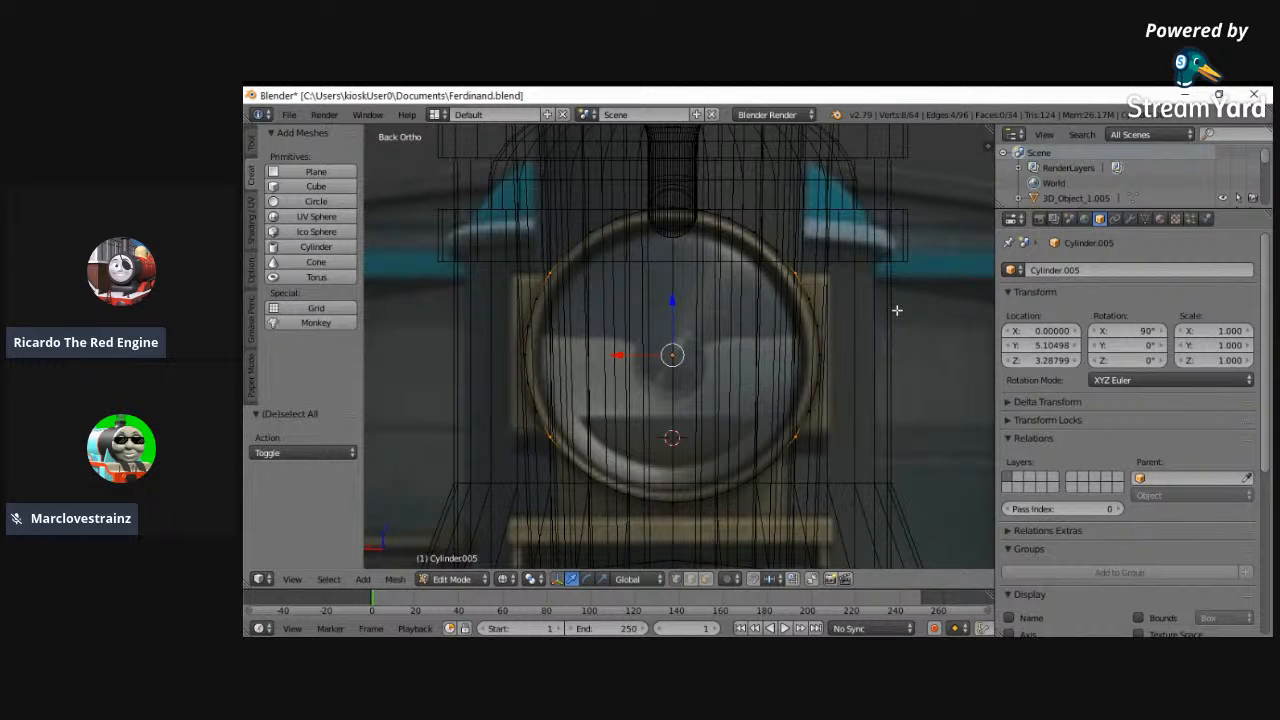
key("e")
key("Escape")
key("s")
key("x")
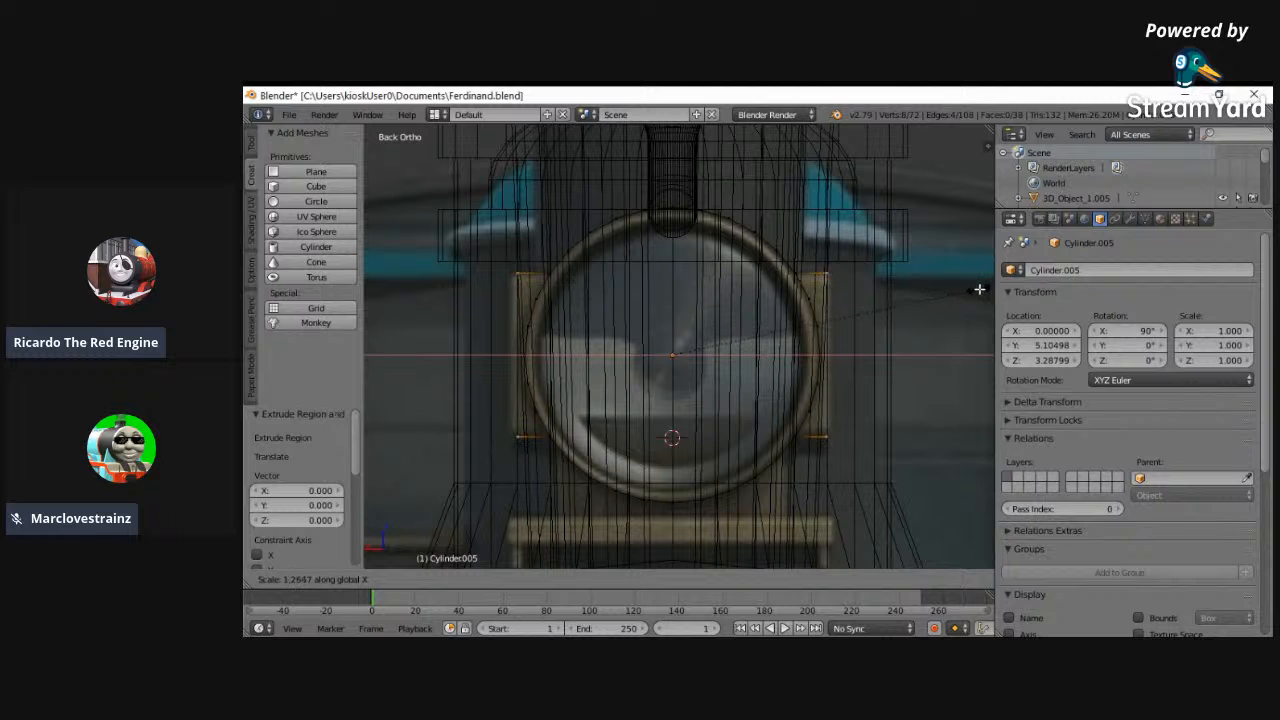
right_click(988, 289)
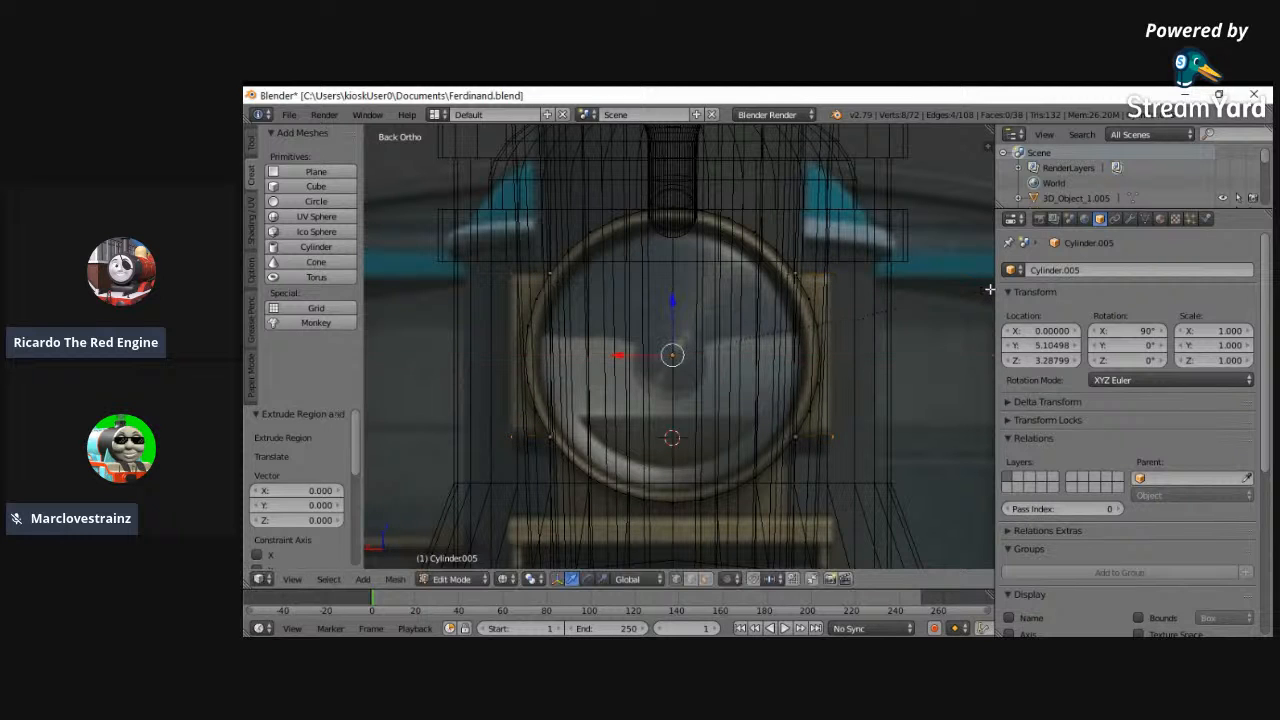
key("ctrl+z")
key("a")
- In the left view, scale the whole headlamp mesh along Y to match the lamp's depth in the reference
middle_click_drag(630, 372, 662, 397, "ctrl")
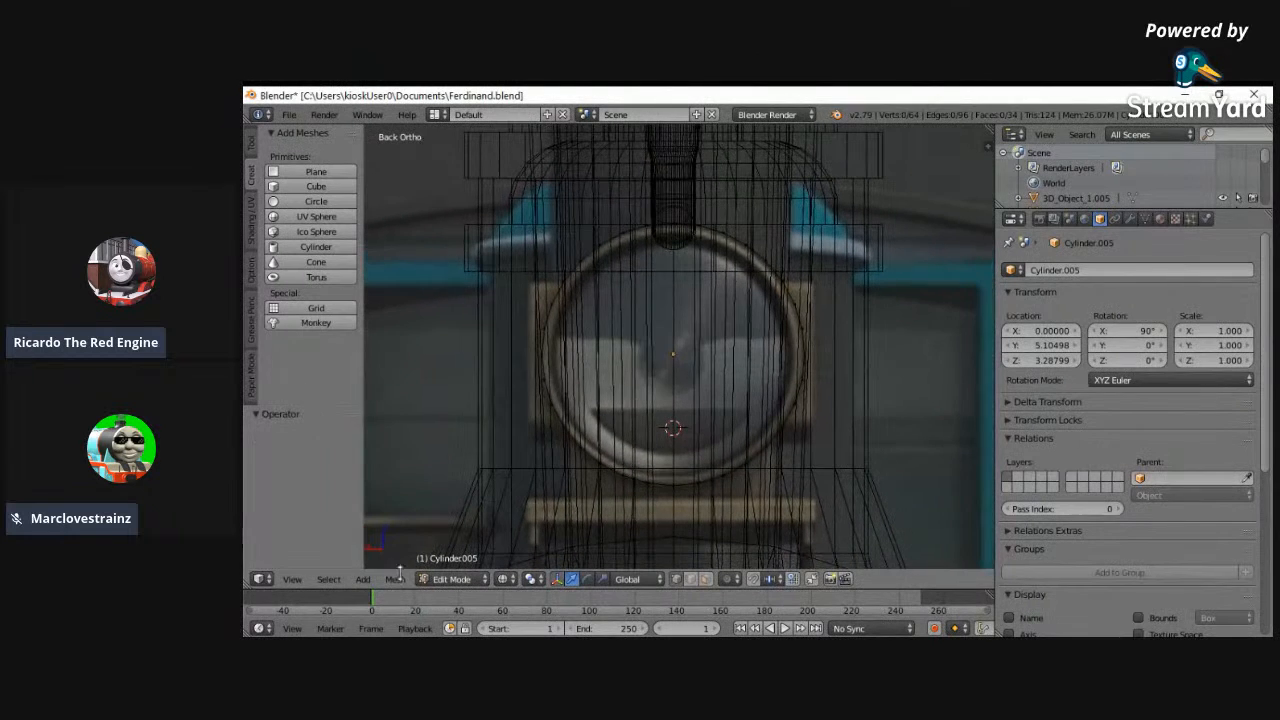
left_click(290, 580)
left_click(326, 430)
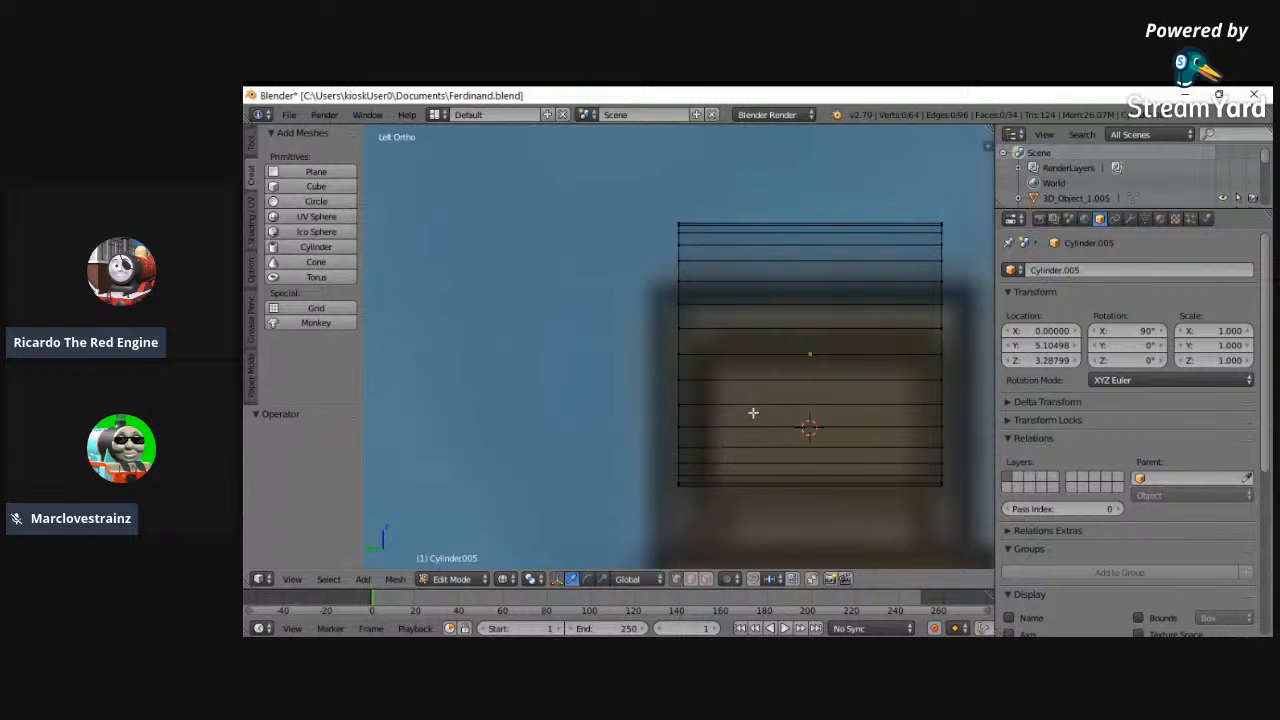
key("a")
key("s")
key("y")
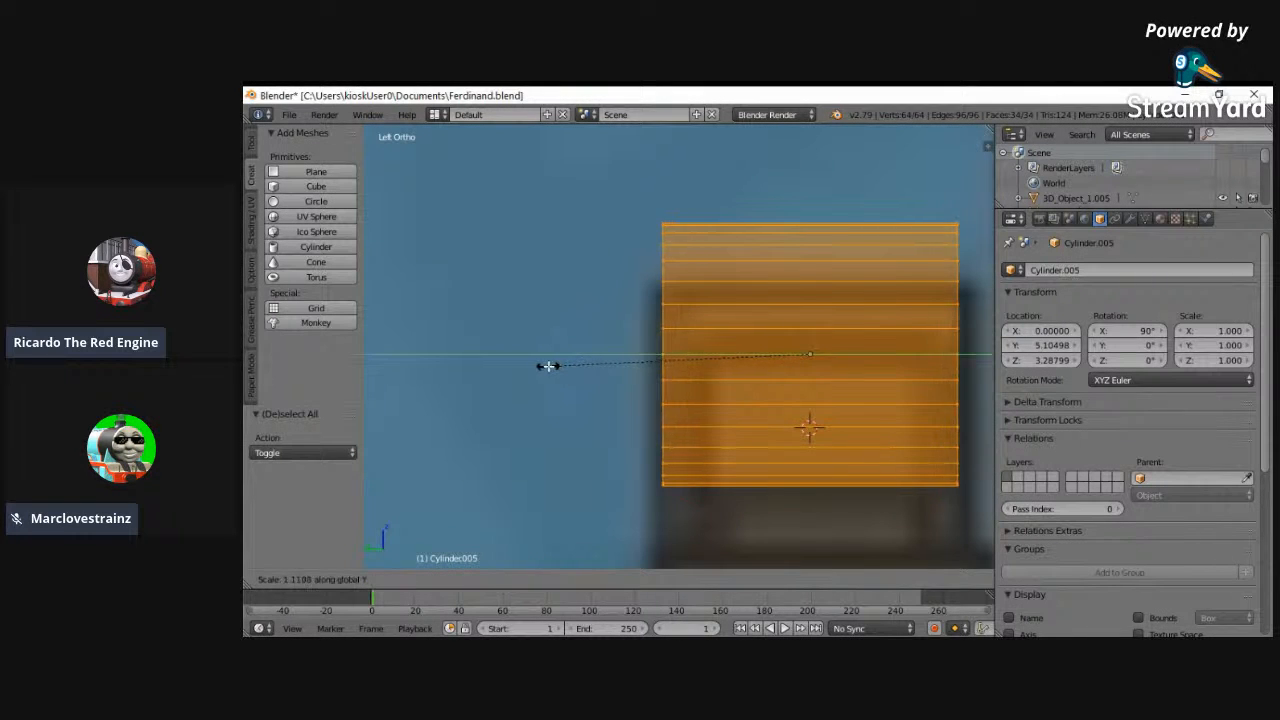
right_click(533, 368)
- Add two loop cuts around the headlamp cylinder, sliding one near its front end and the other near its rear end
key("a")
key("ctrl+r")
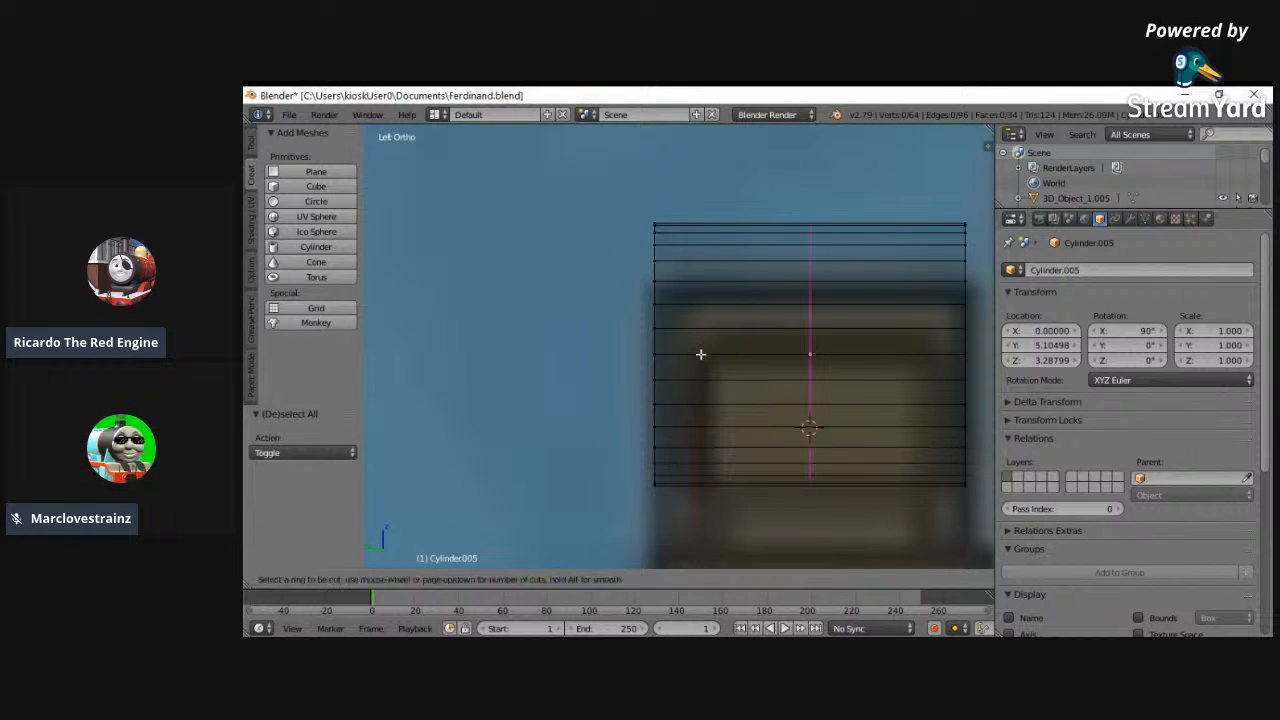
left_click(701, 354)
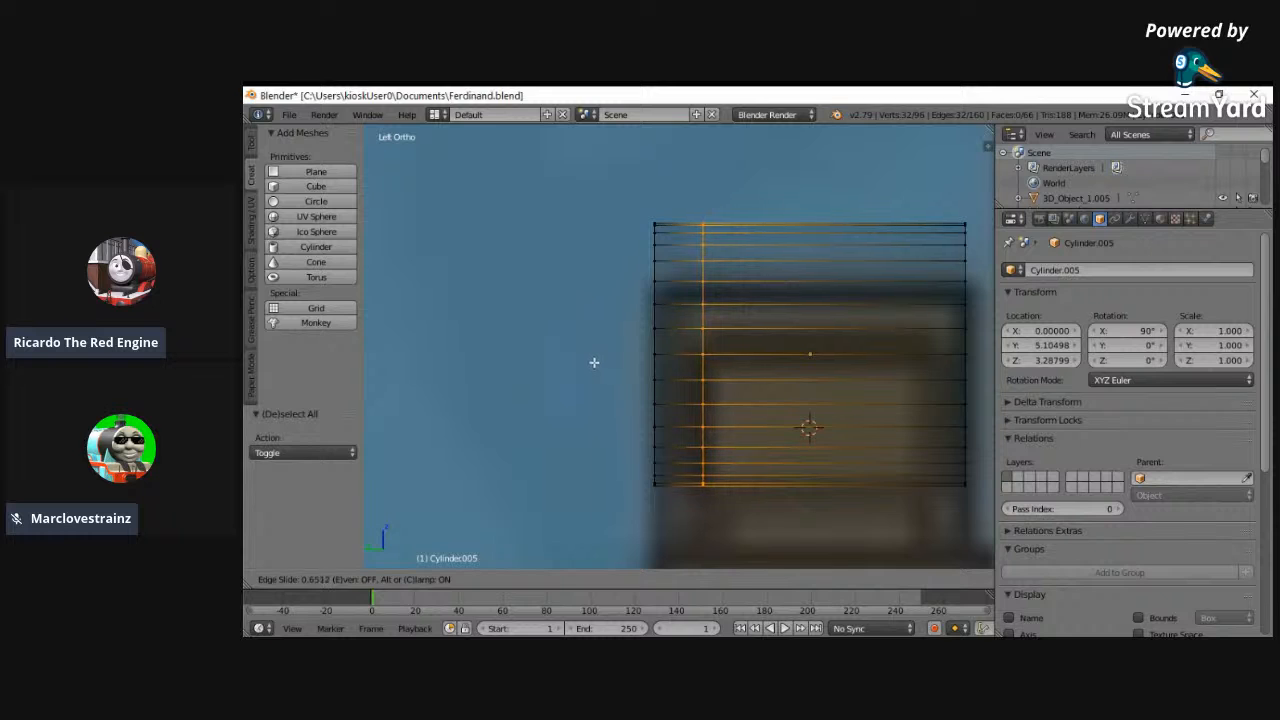
left_click(598, 364)
key("a")
key("ctrl+r")
left_click(846, 386)
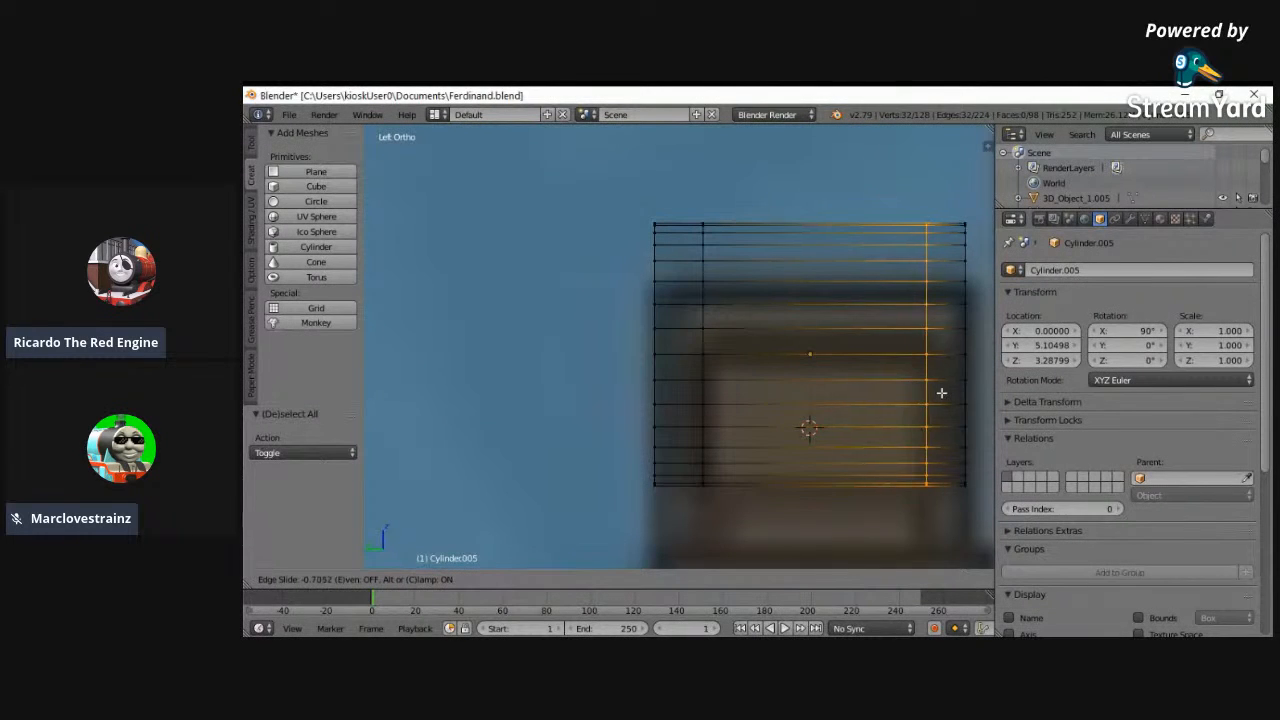
left_click(944, 393)
- Lower the headlamp cylinder to Z 3.18799 so its top meets the lamp's top in the side reference
left_click_drag(1033, 364, 1067, 363)
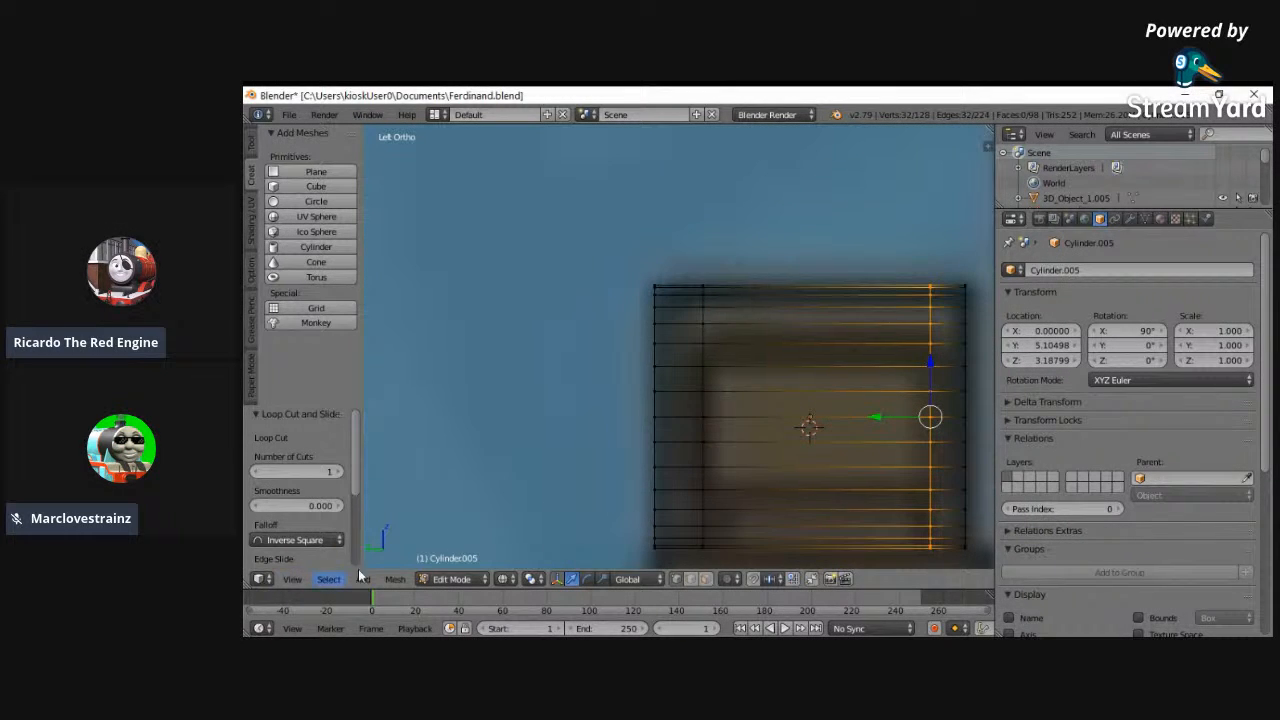
left_click_drag(1014, 369, 1007, 361)
left_click(1071, 361)
- In the back view, try to extrude the vertices at one side of the headlamp cylinder outward, then undo the extrusion
left_click(292, 579)
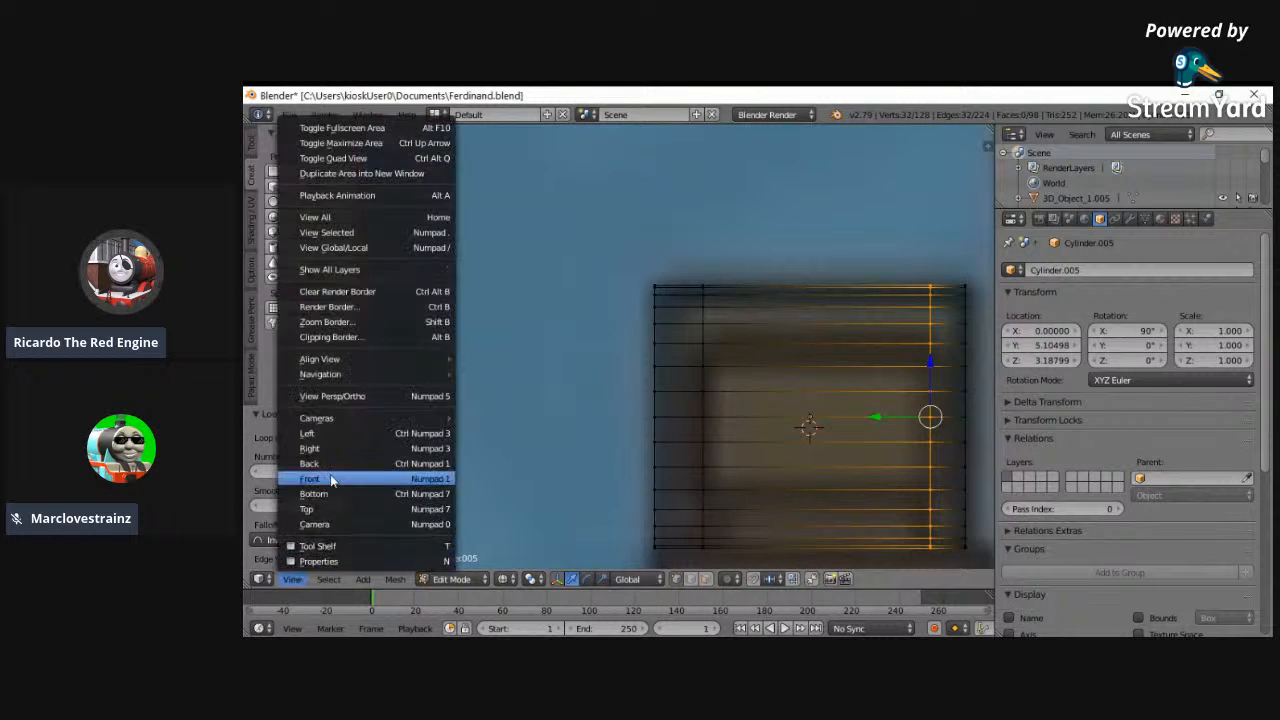
left_click(331, 480)
key("a")
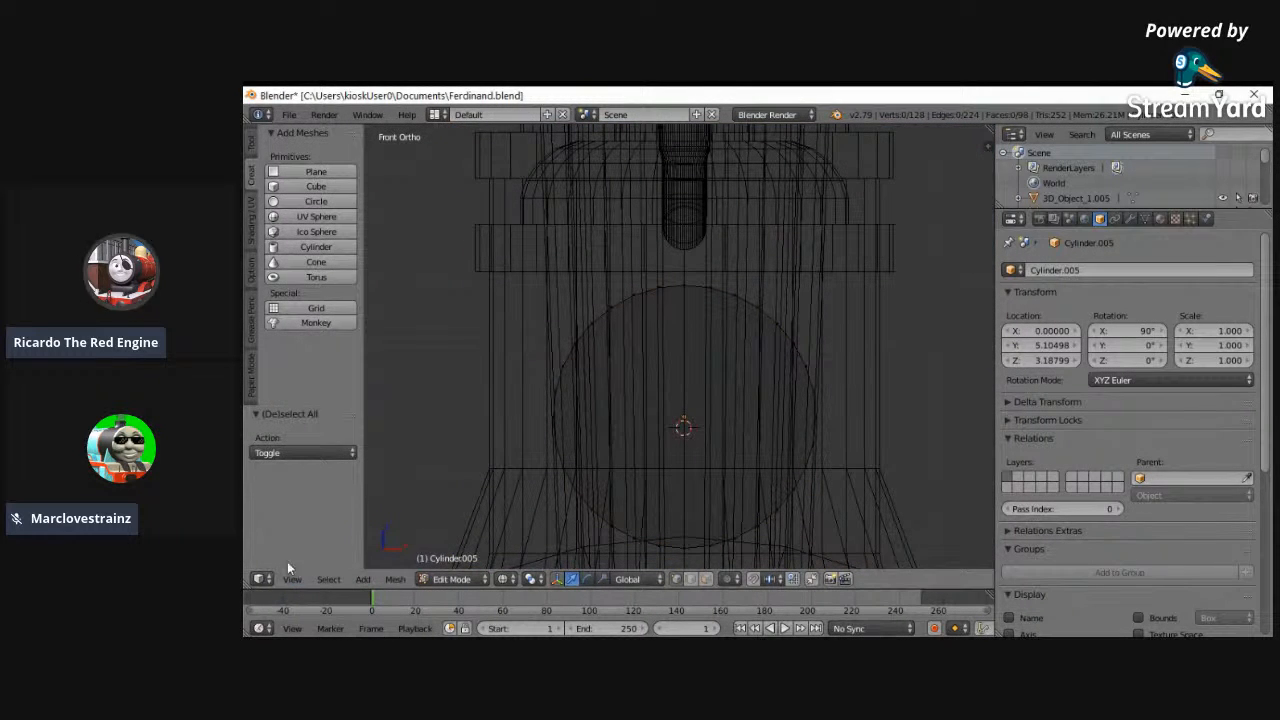
left_click(292, 579)
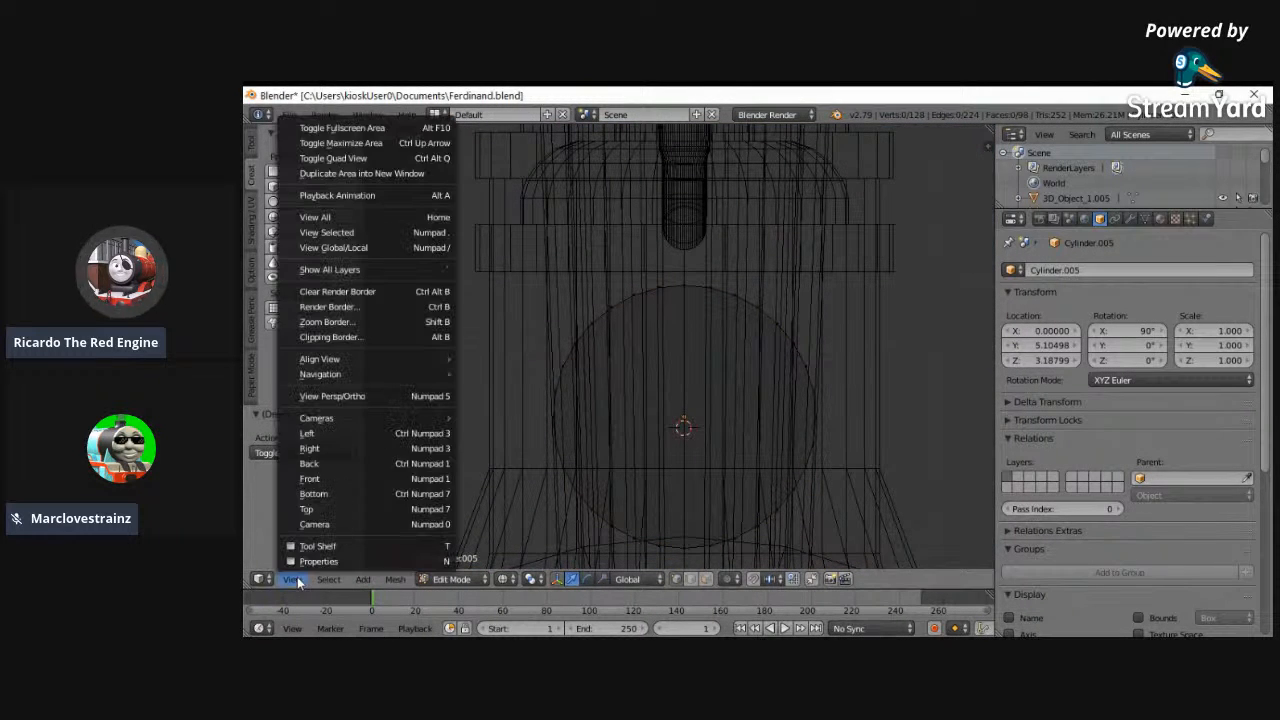
left_click(336, 463)
key("c")
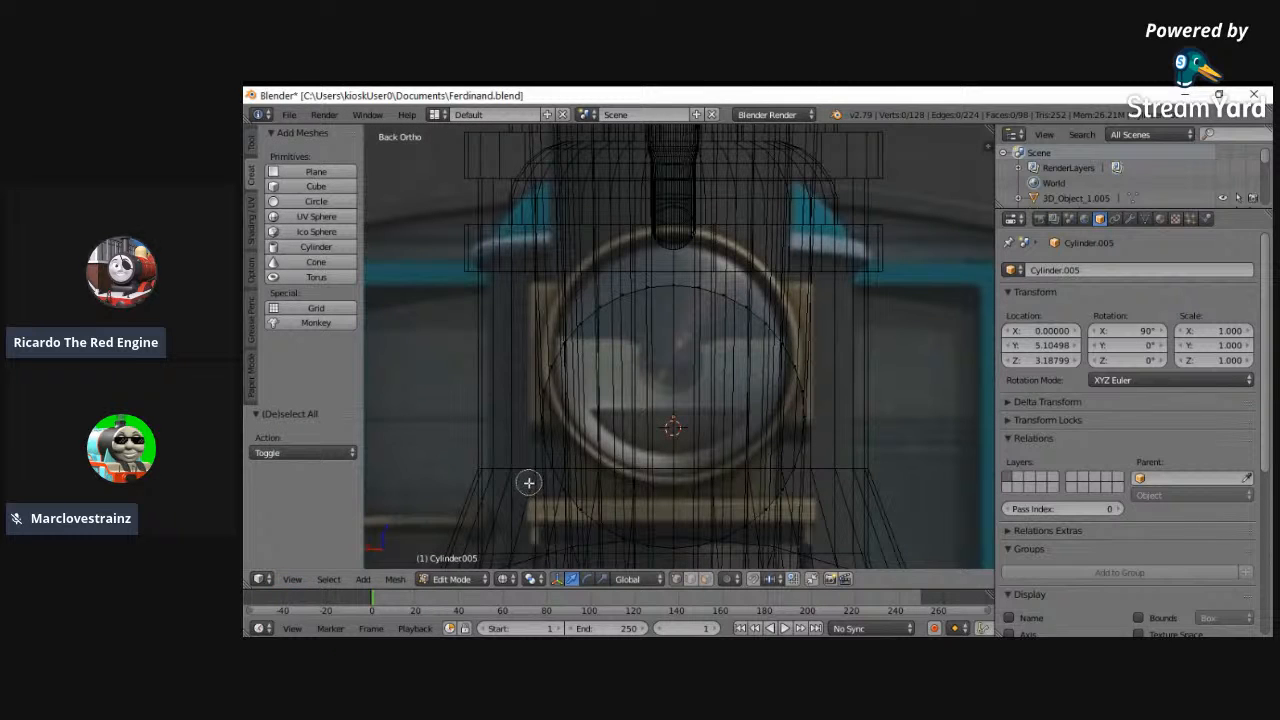
left_click(550, 466)
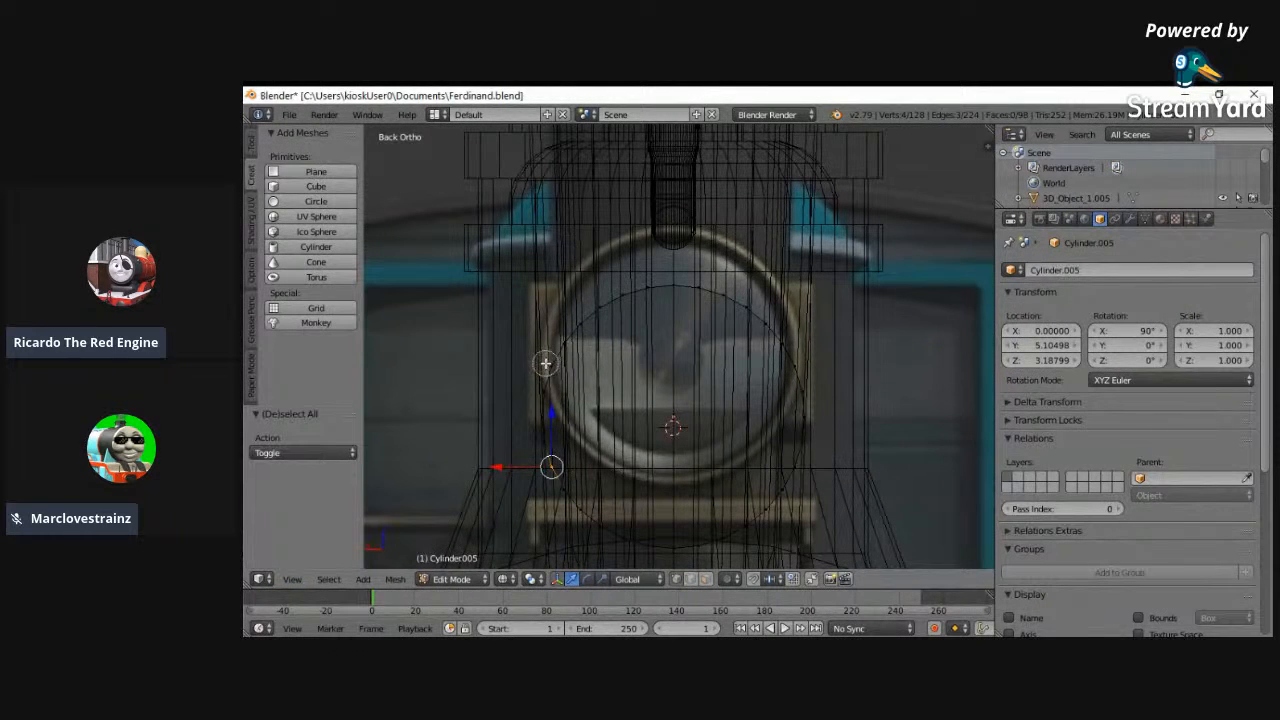
key("g")
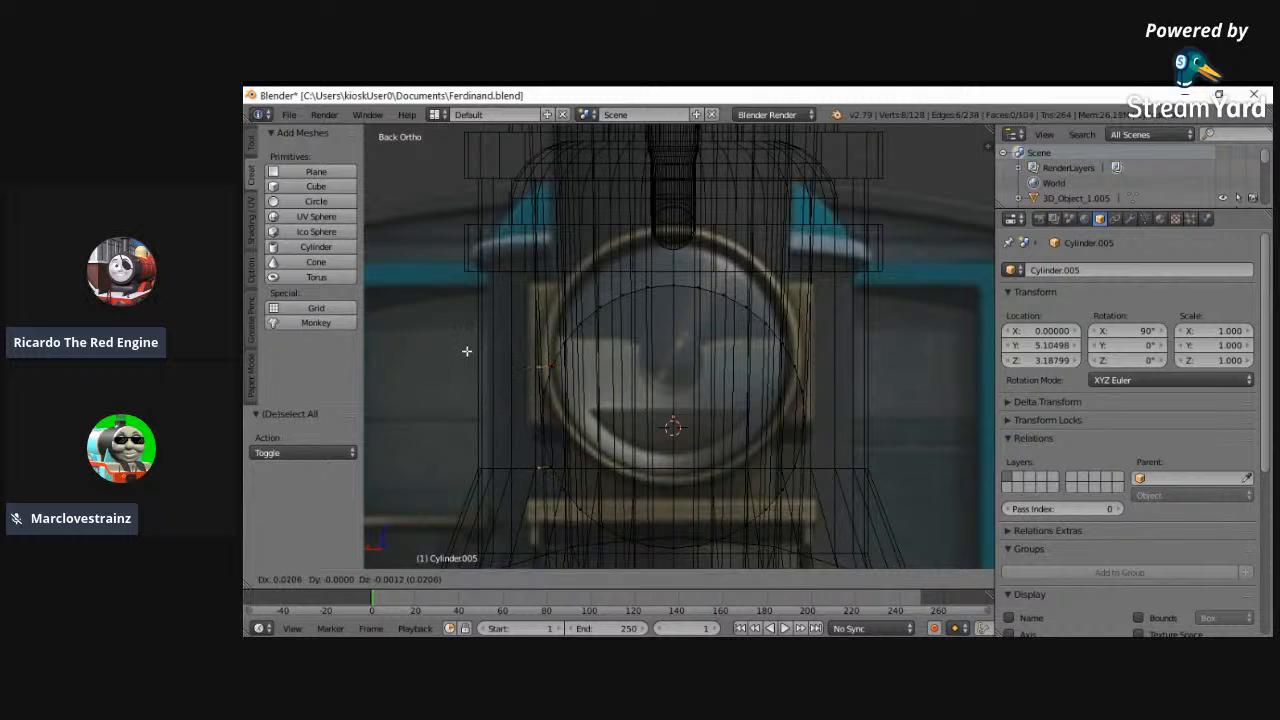
right_click(518, 403)
key("ctrl+z")
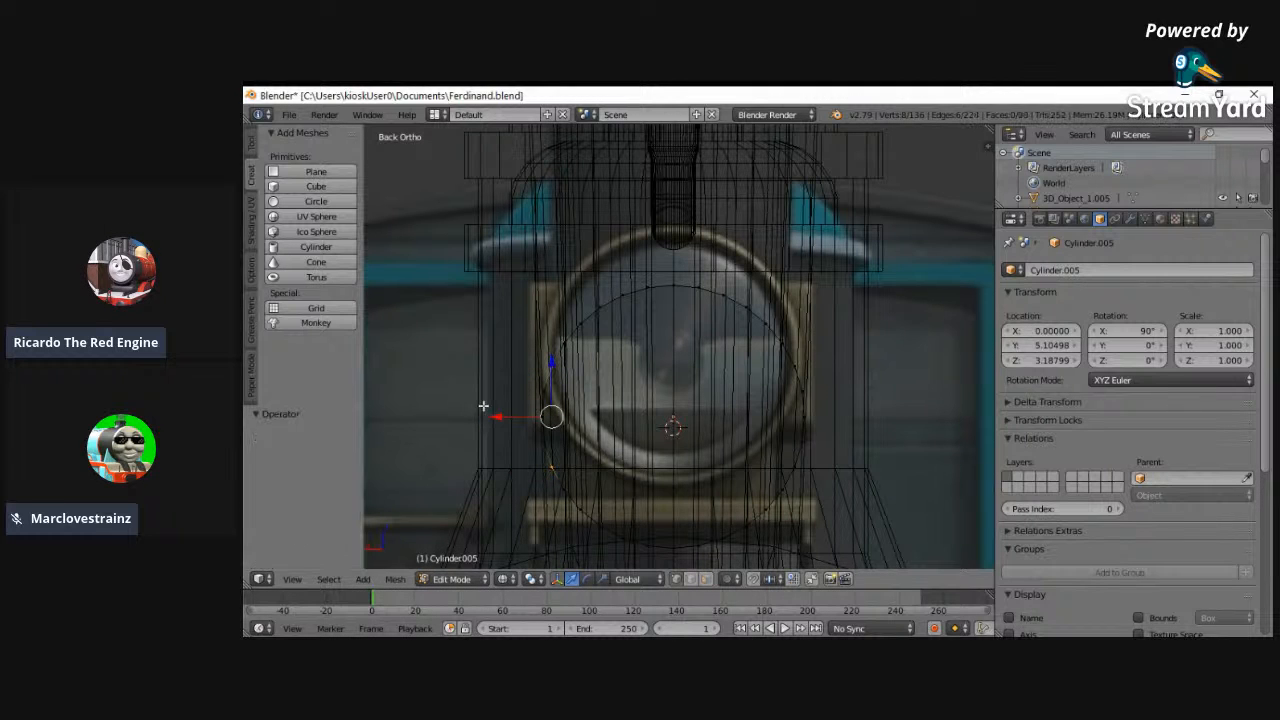
- Raise the headlamp cylinder to Z 3.28799 so it lines up with the round lamp in the back reference
left_click(1075, 360)
left_click_drag(1075, 360, 1067, 361)
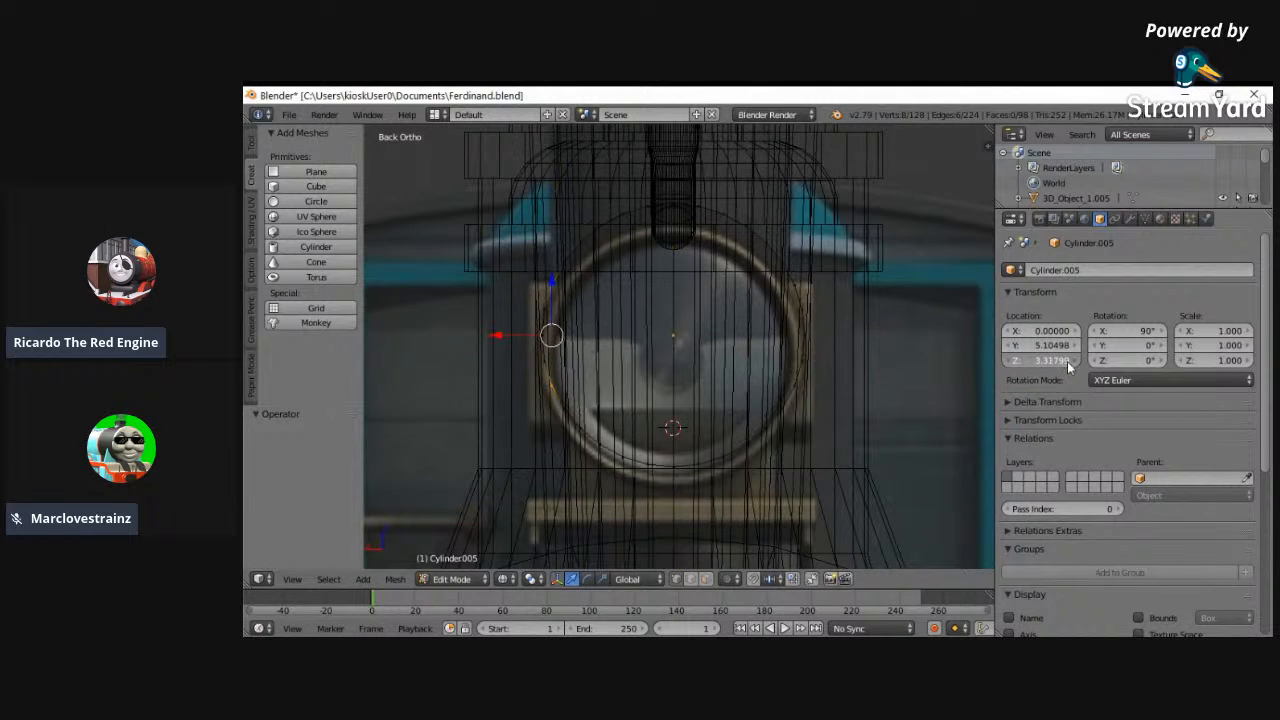
left_click(1014, 362)
left_click(1014, 363)
- Try to extrude the upper and lower vertices at one side of the headlamp outward along X
key("a")
key("c")
left_click(567, 428)
left_click(572, 284)
key("Escape")
key("e")
key("x")
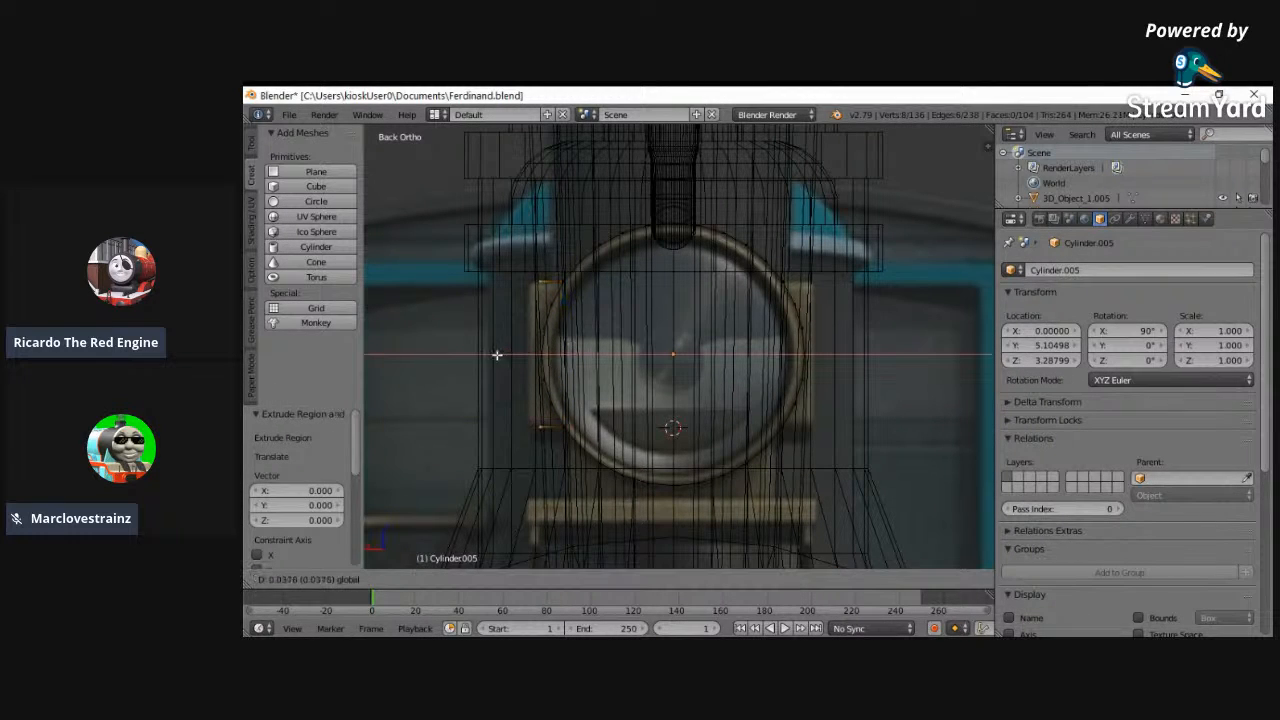
left_click(487, 354)
- Select the upper and lower side vertices of both loop cuts on one side of the headlamp cylinder
middle_click_drag(487, 354, 598, 379)
right_click(588, 330)
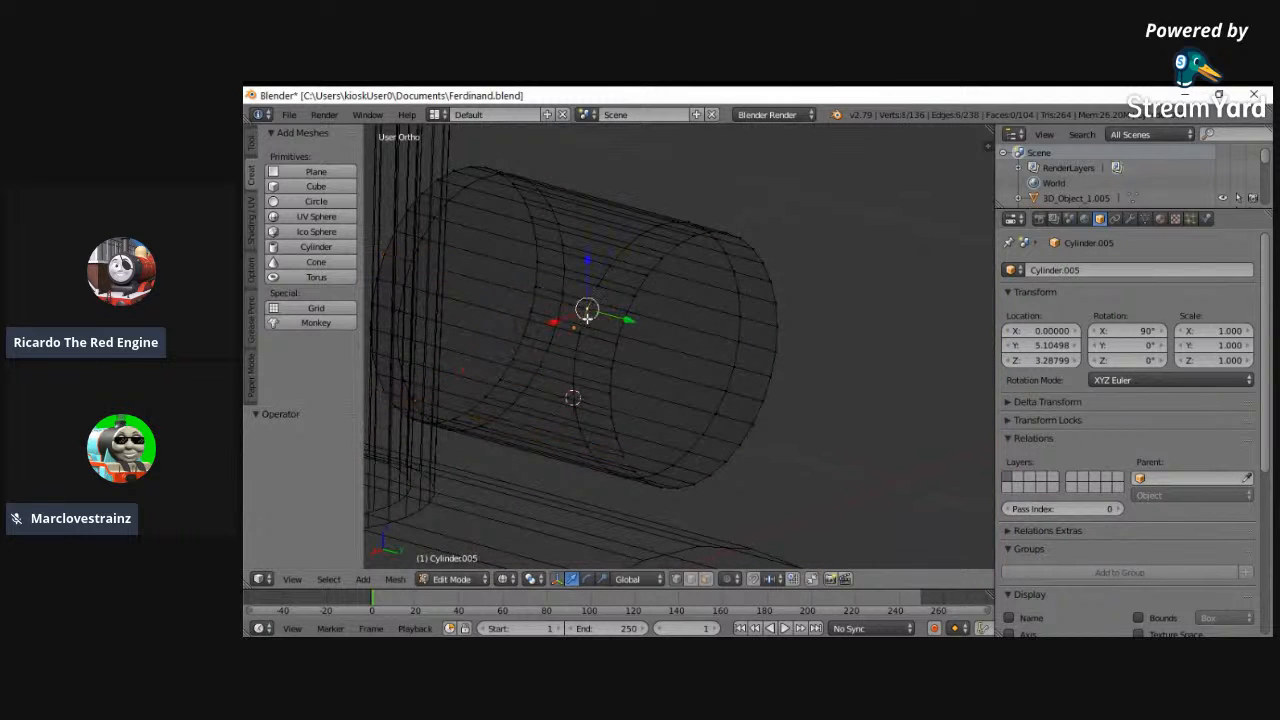
middle_click_drag(586, 446, 465, 423)
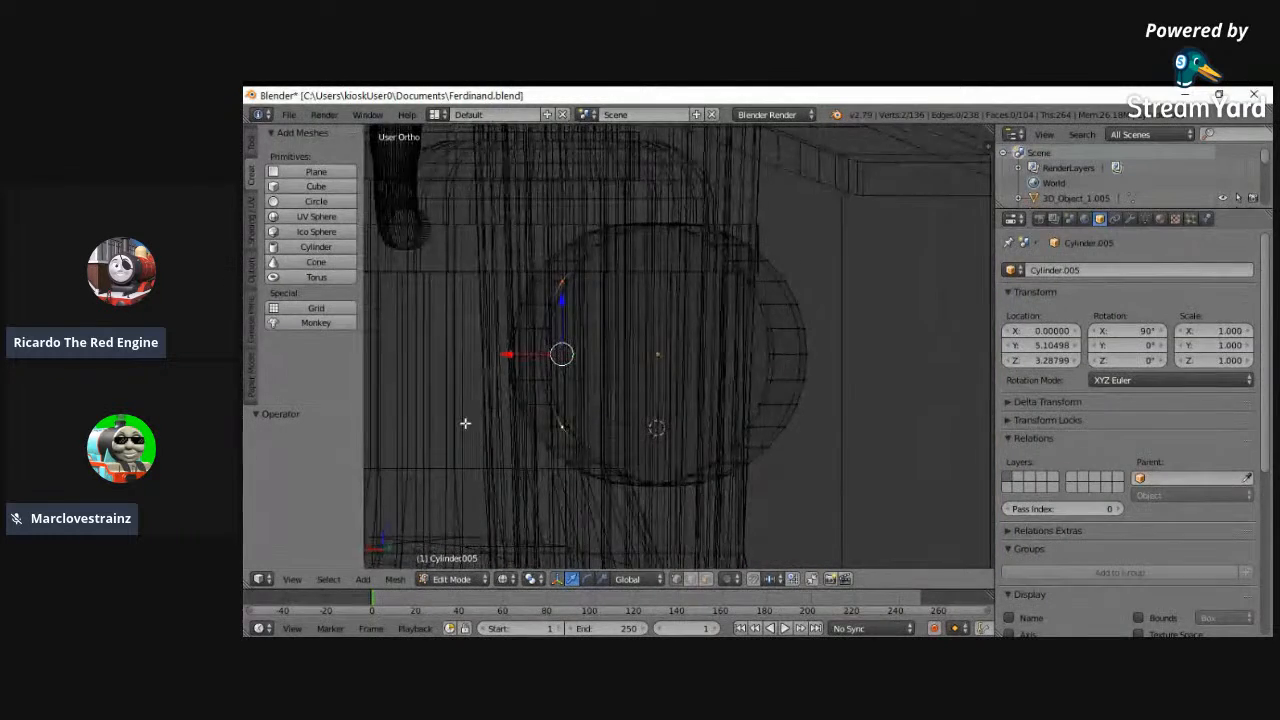
left_click(287, 580)
left_click(379, 476)
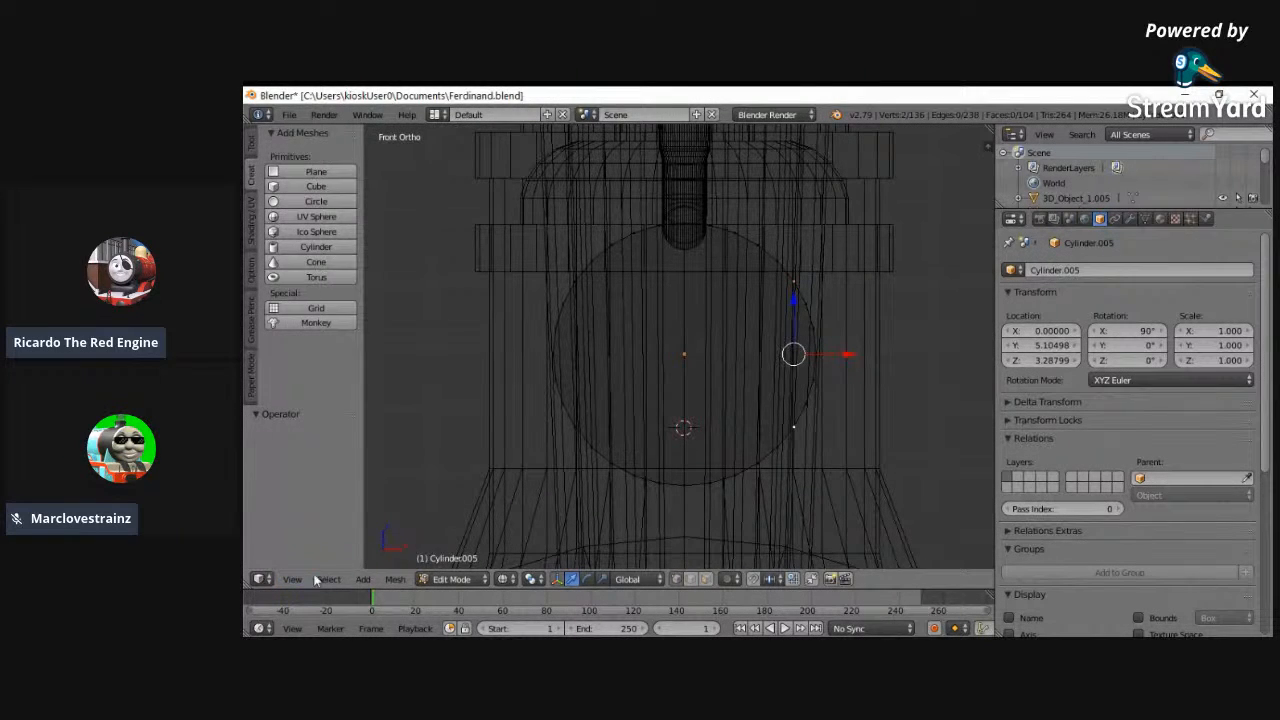
left_click(308, 579)
left_click(325, 484)
middle_click_drag(558, 400, 501, 340)
right_click(411, 296, "shift")
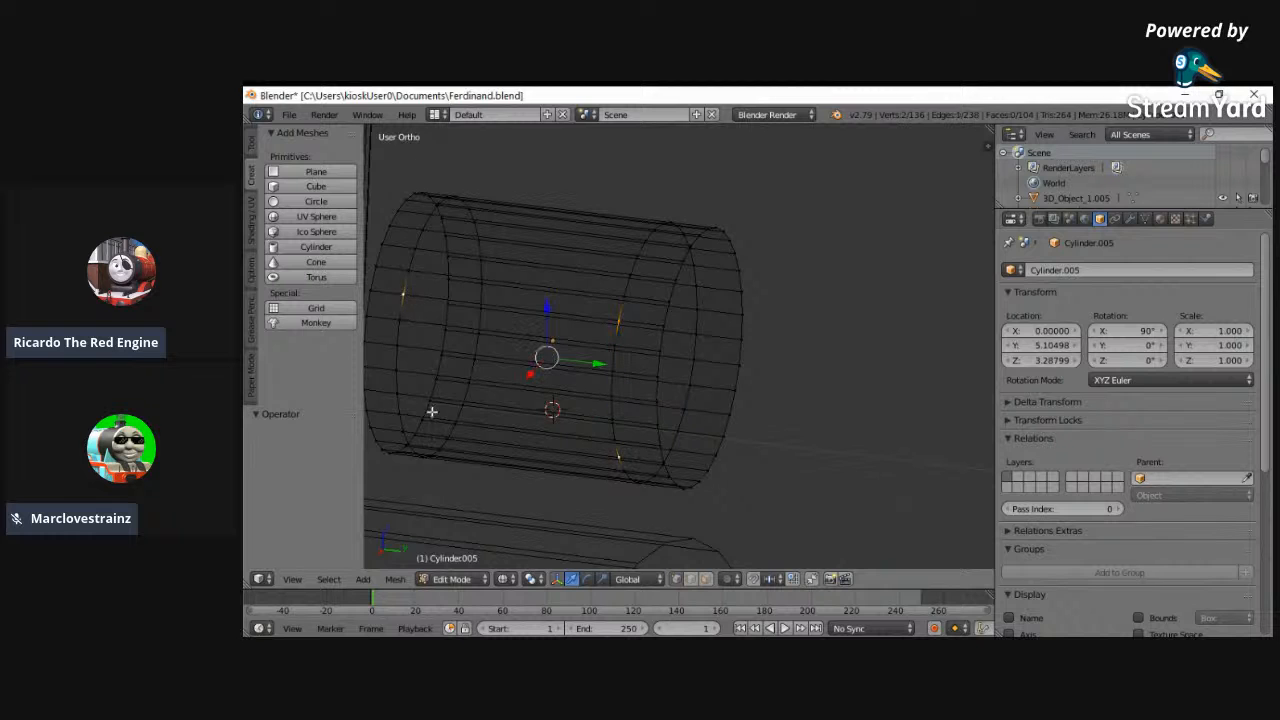
middle_click_drag(404, 430, 371, 537)
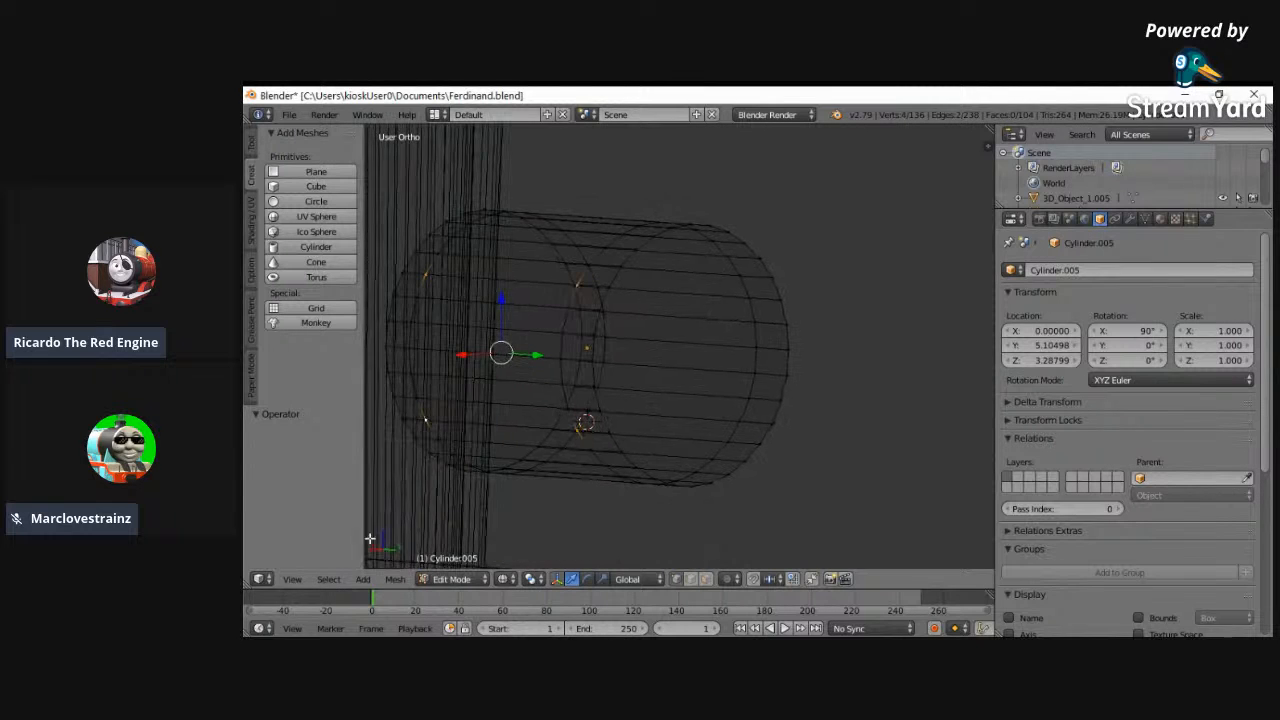
- Add the matching upper and lower loop-cut vertices on the opposite side of the headlamp to the selection
left_click(291, 580)
middle_click_drag(734, 420, 590, 428)
right_click(620, 413, "shift")
right_click(622, 289, "shift")
right_click(456, 288)
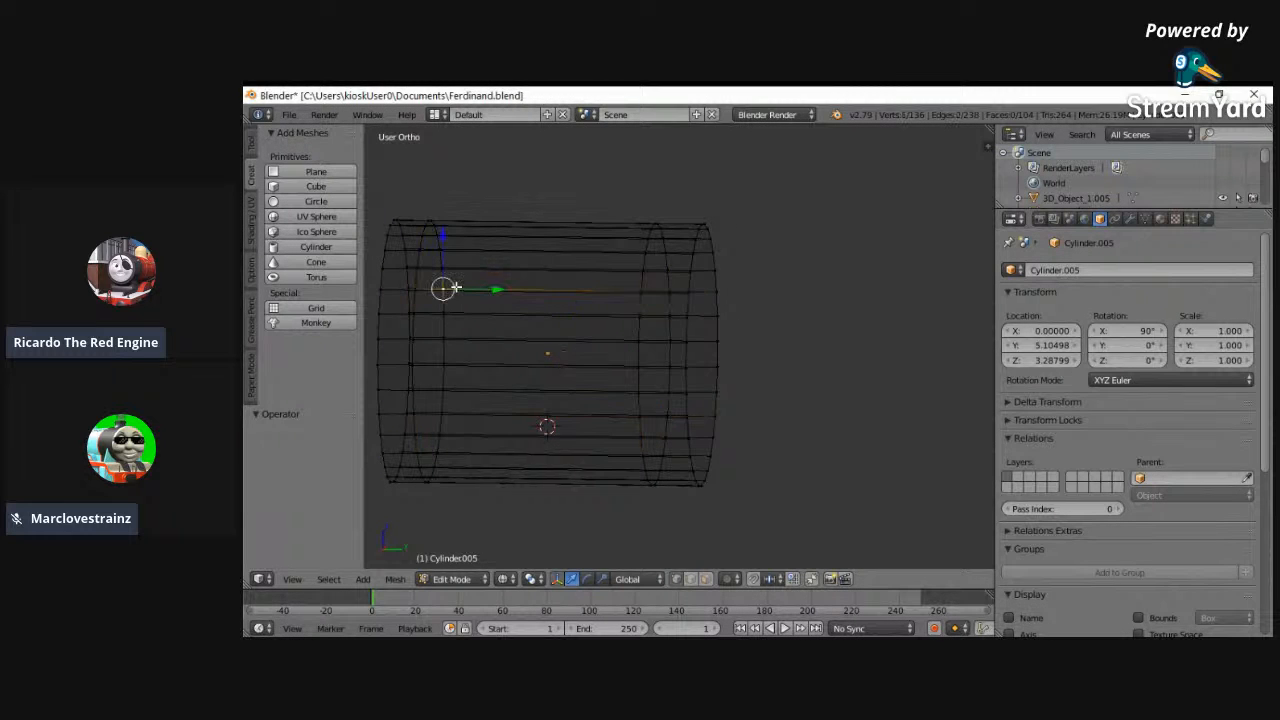
key("ctrl+z")
right_click(444, 435, "shift")
right_click(448, 292, "shift")
middle_click_drag(500, 360, 511, 423)
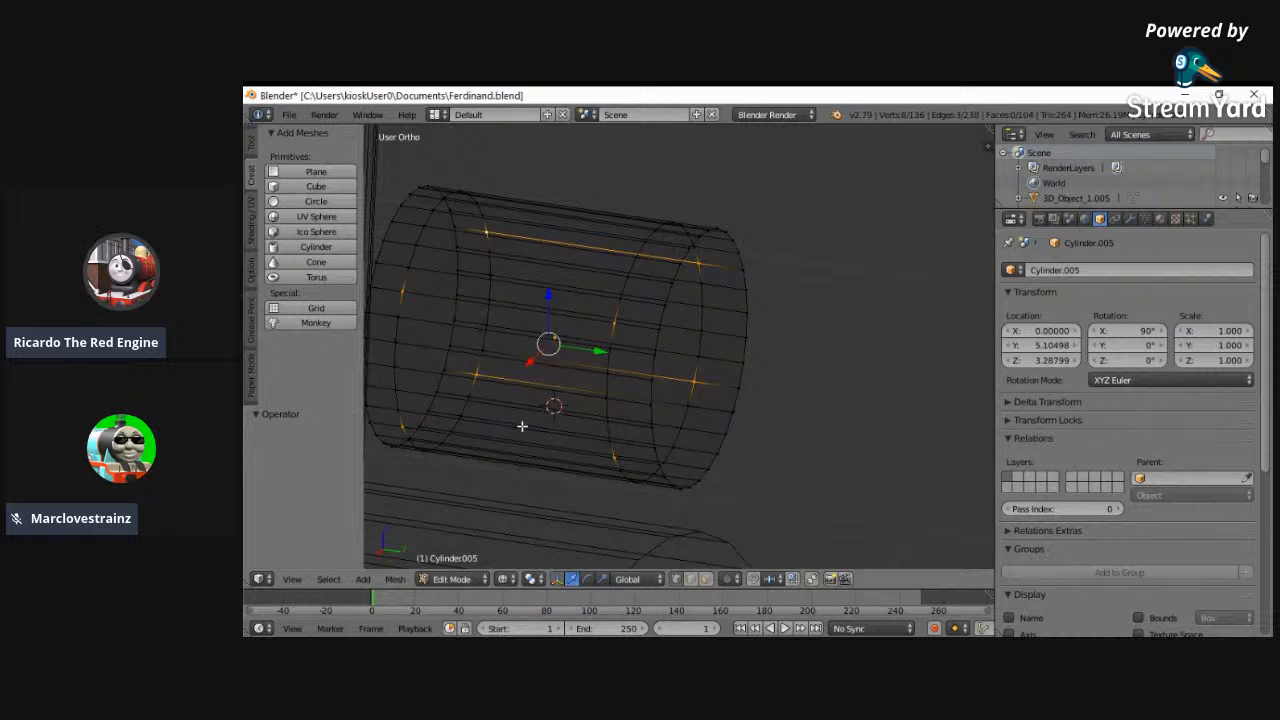
- Check the headlamp in solid and wireframe shading, then box-select its front end and try to move it
key("z")
middle_click_drag(710, 351, 739, 393)
key("z")
mouse_move(560, 380)
middle_mouse_down()
mouse_move(583, 383)
mouse_move(594, 363)
mouse_move(678, 395)
mouse_move(699, 456)
middle_mouse_up()
key("z")
key("z")
key("b")
middle_click_drag(677, 500, 780, 118)
middle_click_drag(727, 371, 729, 371)
key("b")
left_click_drag(675, 500, 860, 136)
key("g")
key("Escape")
- Box-select only the headlamp's front end cap and try to move it along Y
key("a")
key("b")
left_click_drag(695, 503, 809, 203)
key("g")
key("y")
key("Escape")
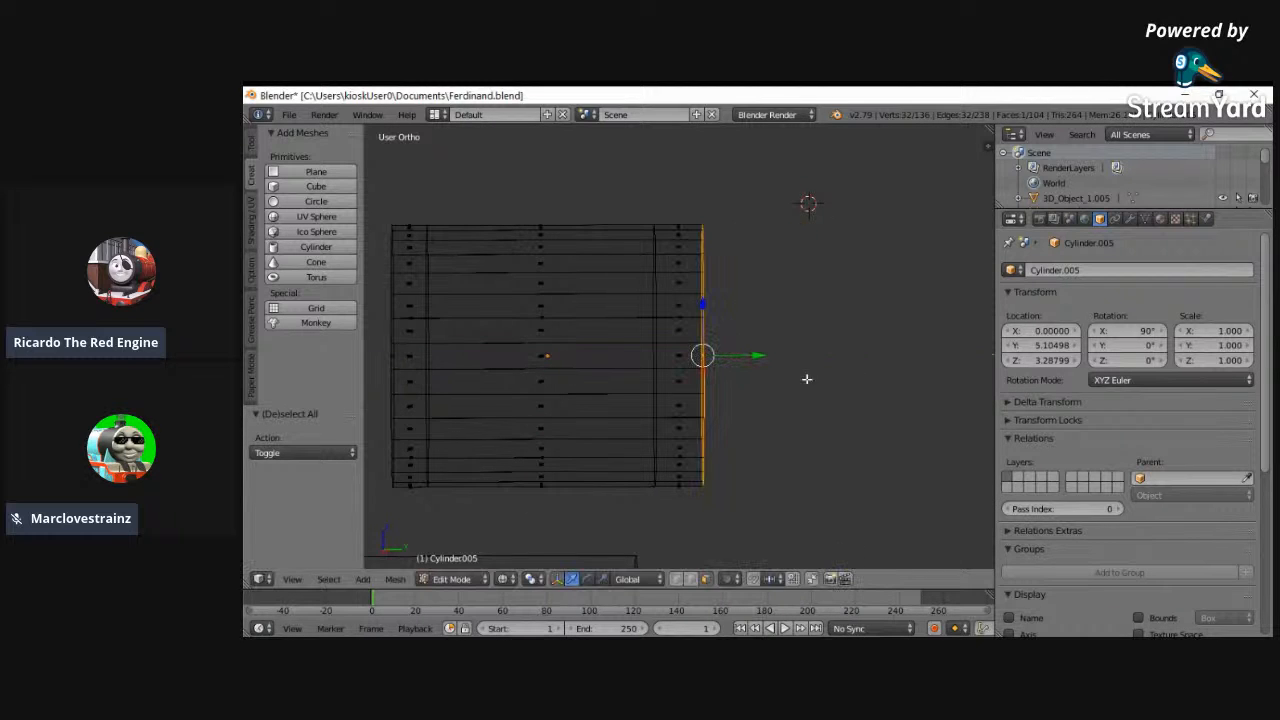
- Return to vertex selection and reselect the upper and lower side vertices of the headlamp's two loop cuts
left_click(681, 583)
right_click(635, 358)
right_click(653, 337)
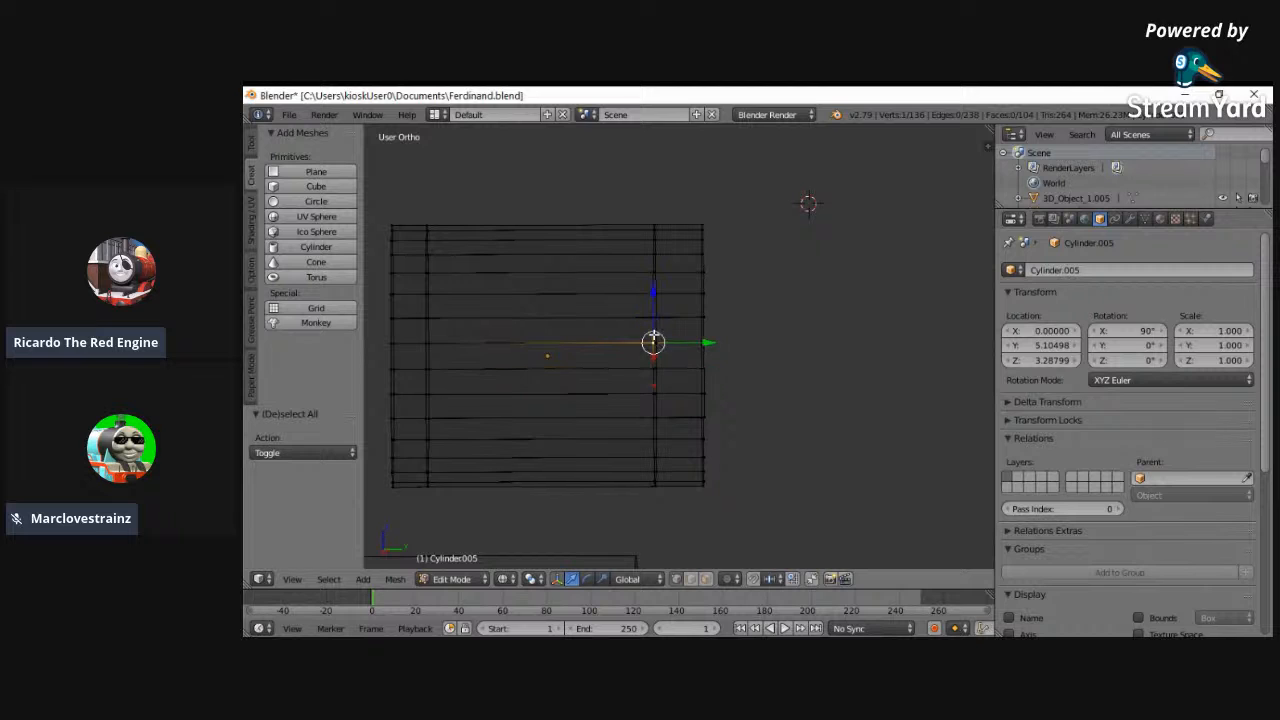
middle_click_drag(663, 316, 609, 309)
key("z")
right_click(611, 334)
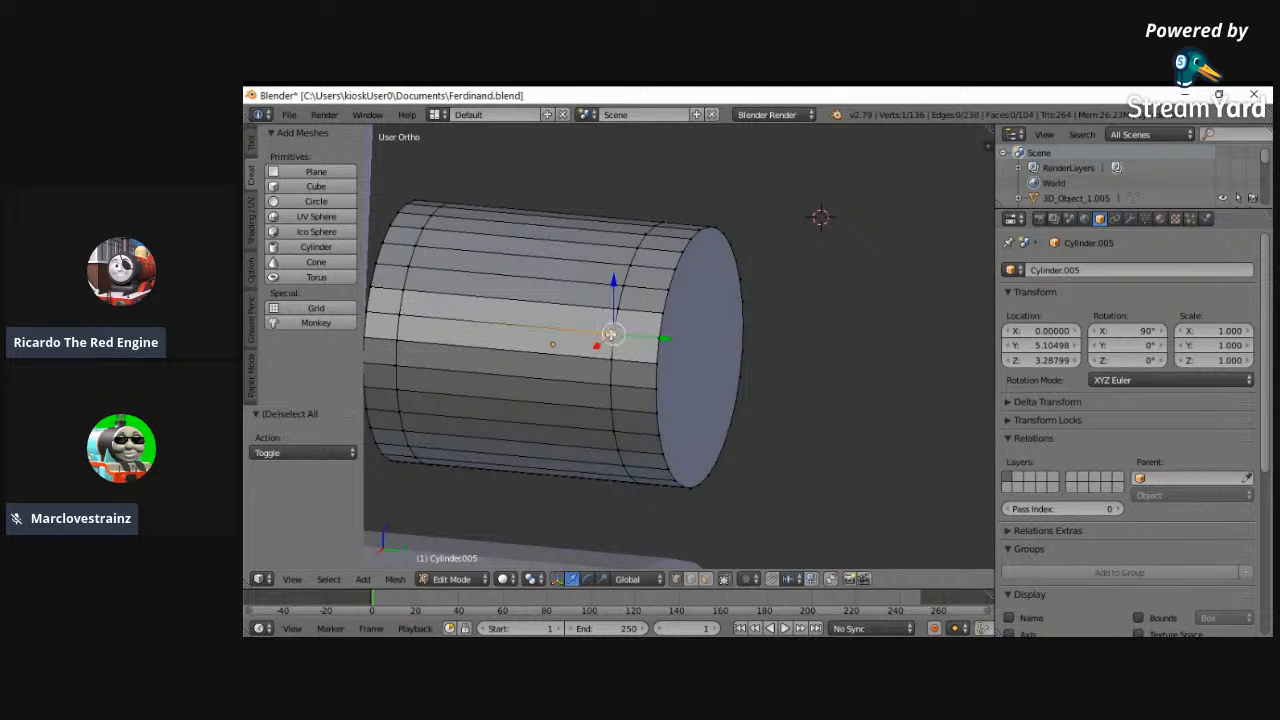
right_click(396, 319, "shift")
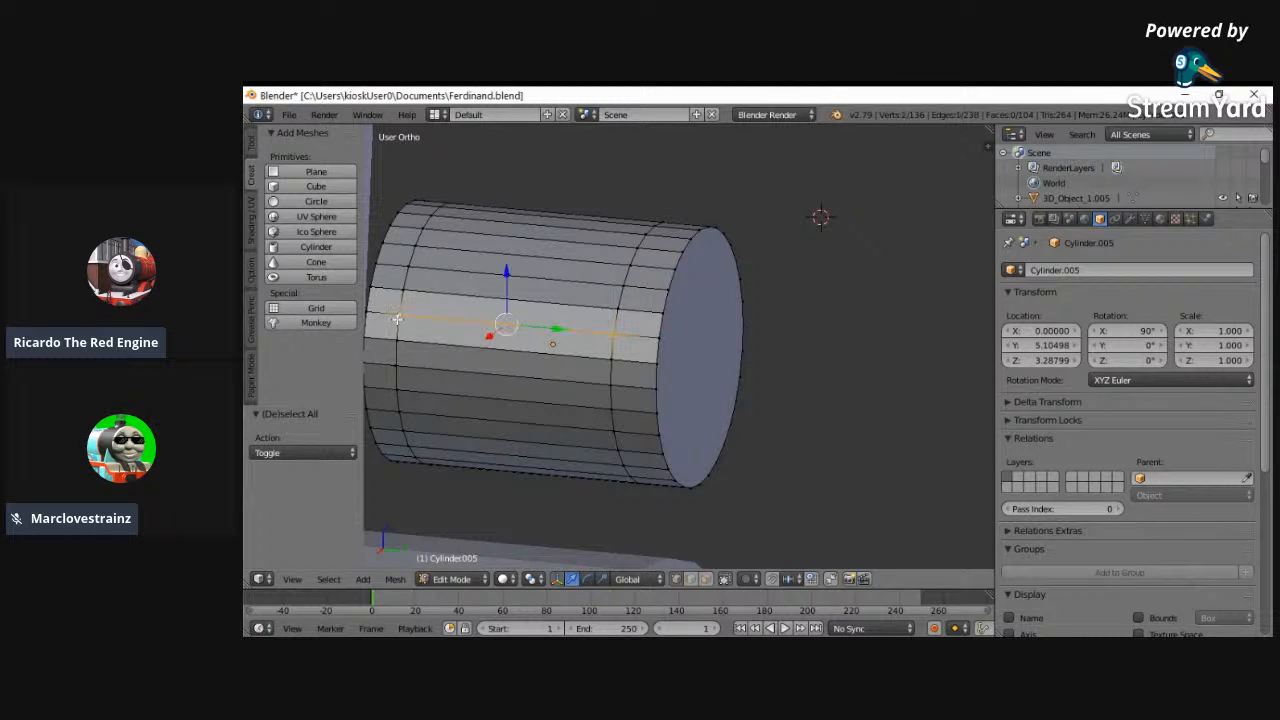
right_click(398, 429, "shift")
right_click(603, 446, "shift")
middle_click_drag(603, 446, 526, 393)
key("z")
right_click(567, 425)
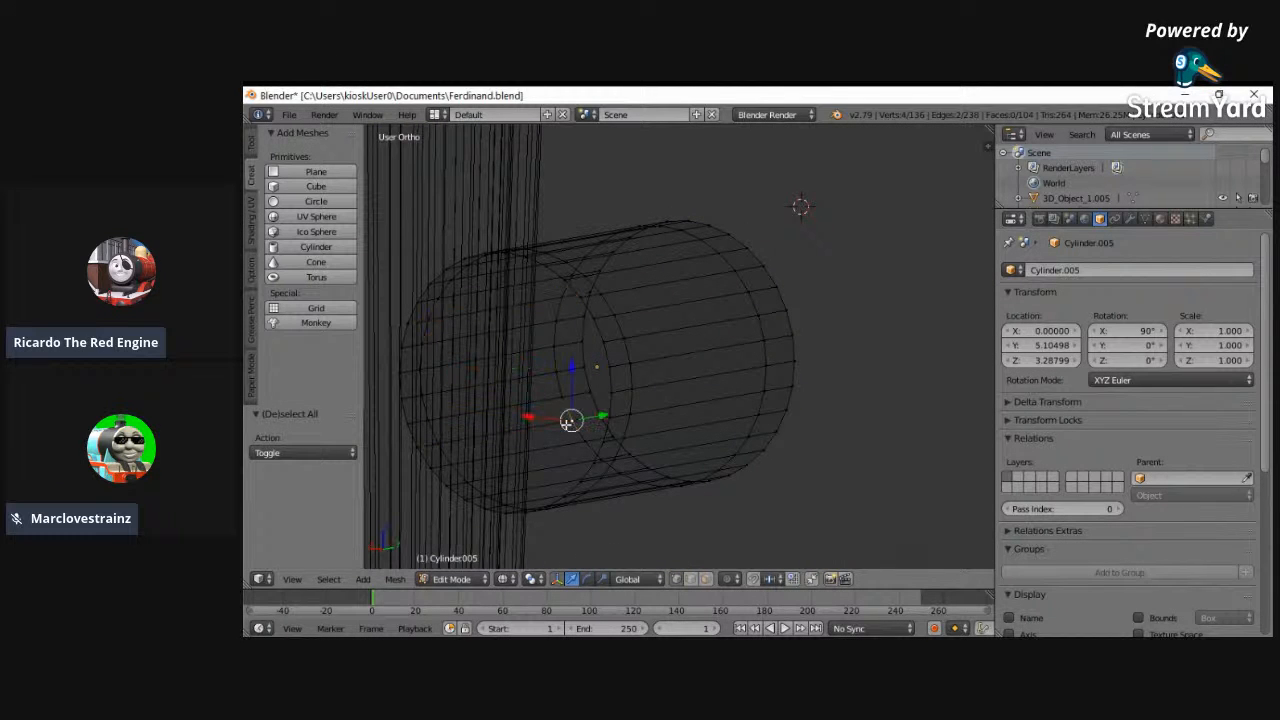
left_click_drag(540, 415, 457, 411)
right_click(457, 411)
- Switch to face selection and pick a lower side face on the headlamp's front band
left_click(706, 580)
middle_click_drag(552, 457, 697, 463)
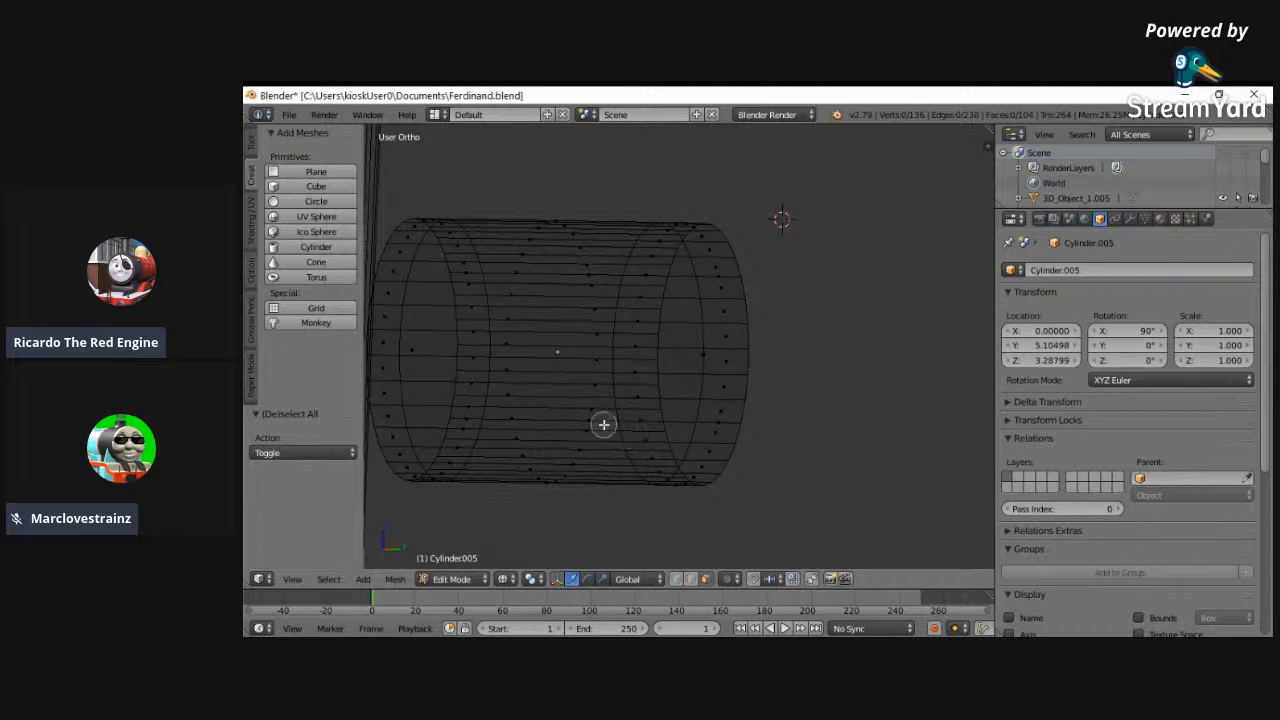
middle_click_drag(831, 404, 806, 403)
key("z")
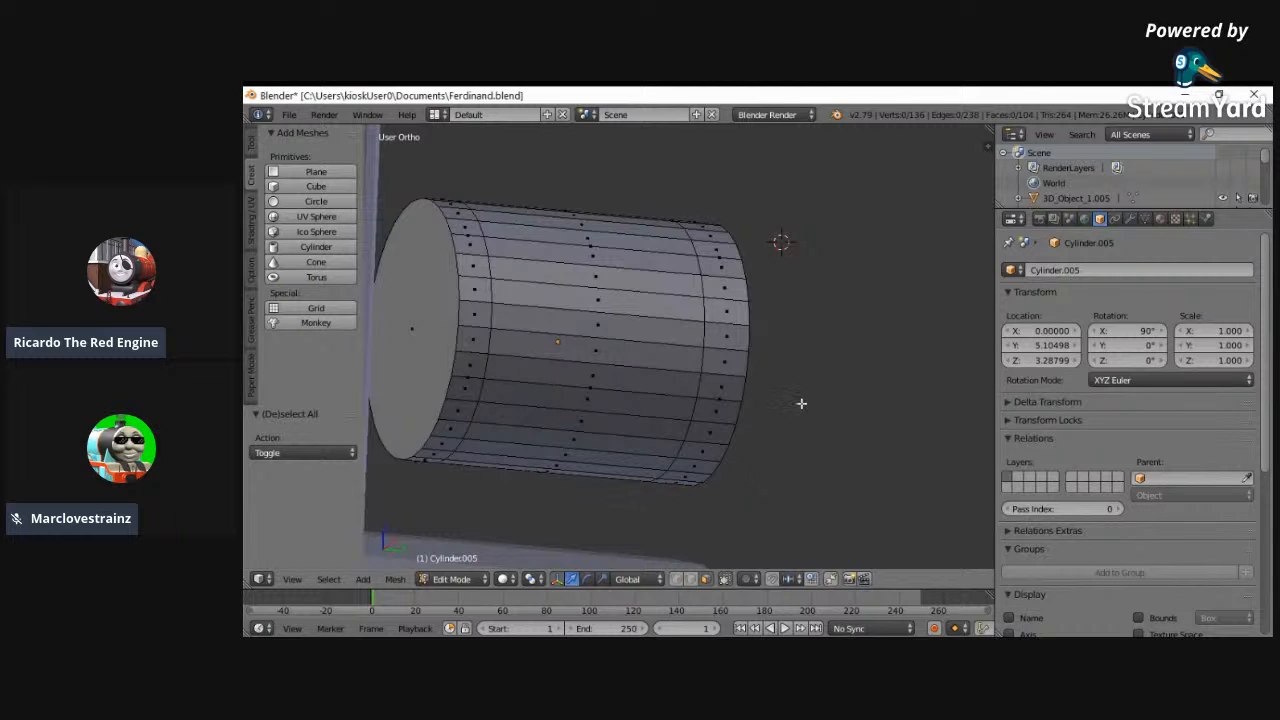
middle_click_drag(711, 400, 670, 427)
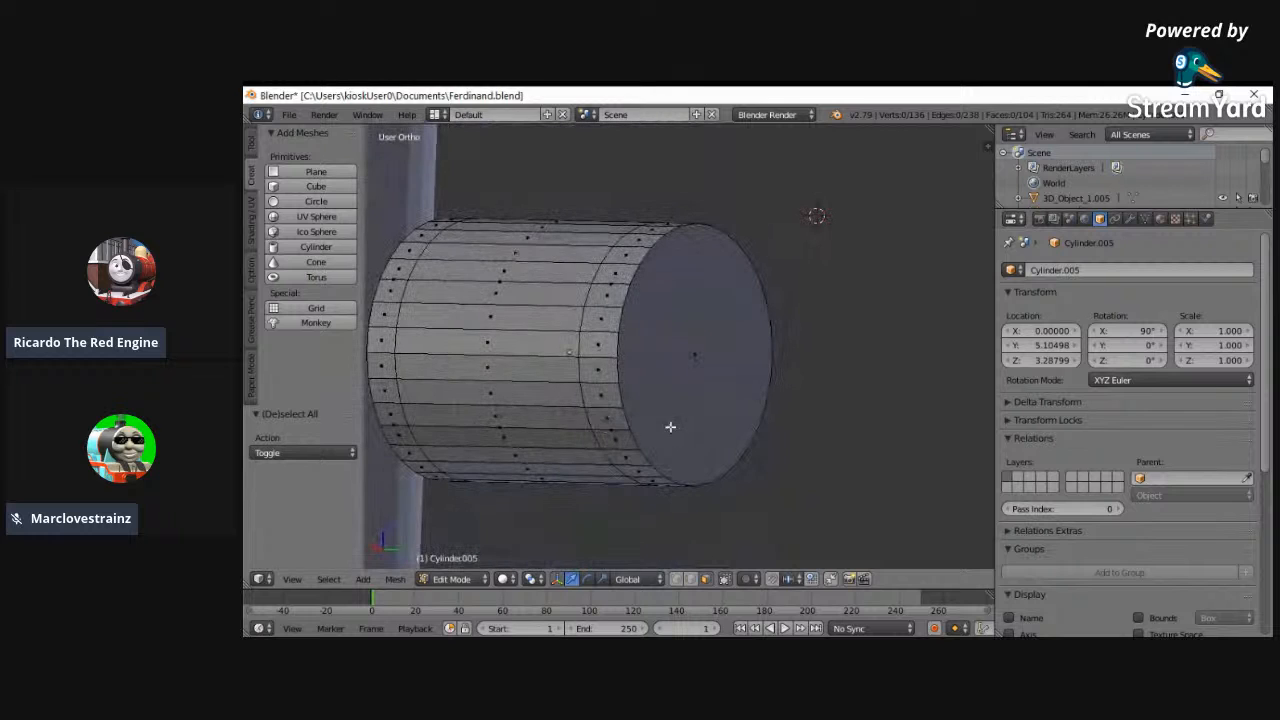
right_click(611, 430)
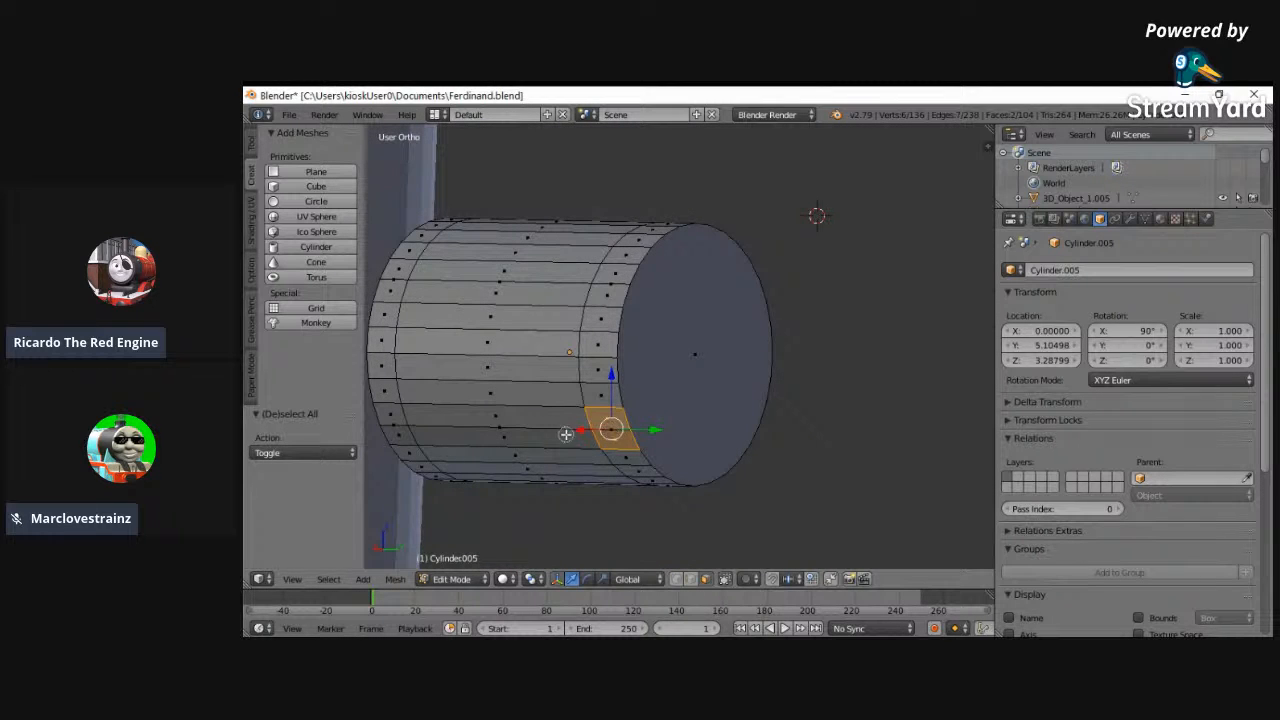
key("z")
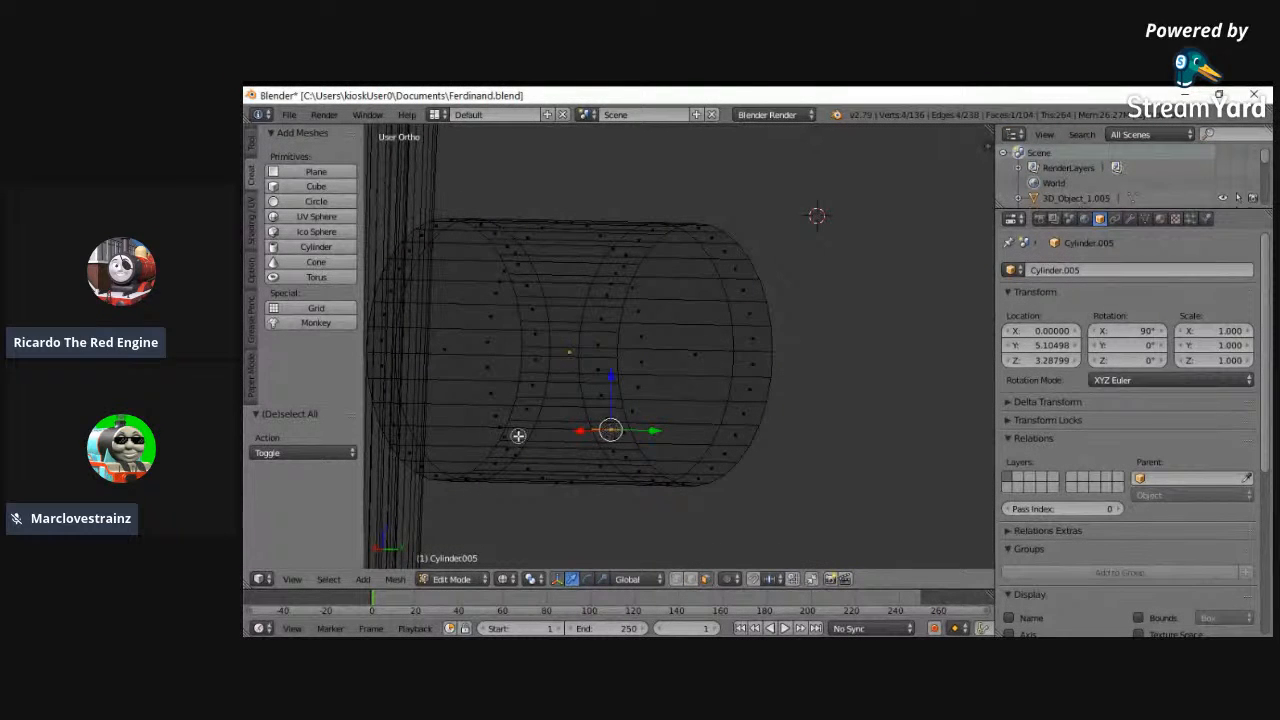
- Try to move the headlamp cylinder's selected side faces along X, then undo the move
key("g")
key("x")
right_click(388, 428, "shift")
middle_click_drag(600, 425, 474, 485)
key("g")
key("x")
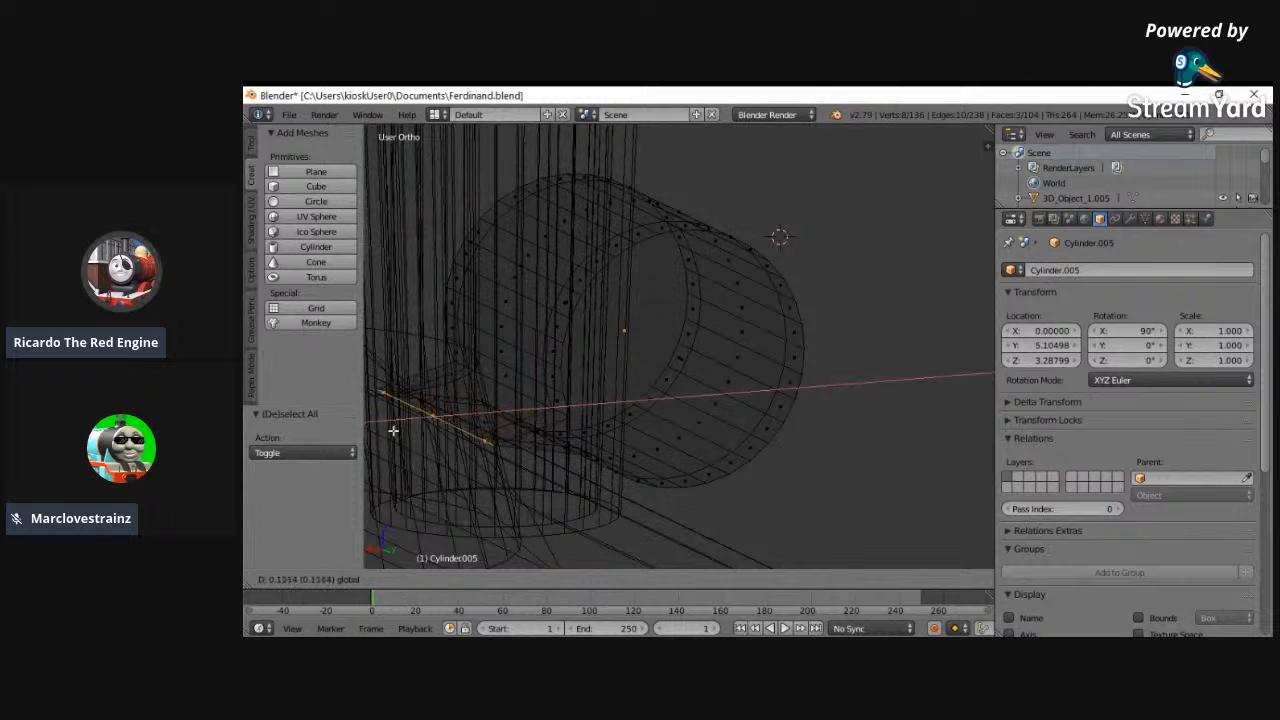
left_click(384, 430)
key("ctrl+z")
- Switch to Object Mode, snap the 3D cursor to the headlamp cylinder and delete the cylinder
key("z")
middle_click_drag(591, 383, 647, 353)
key("x")
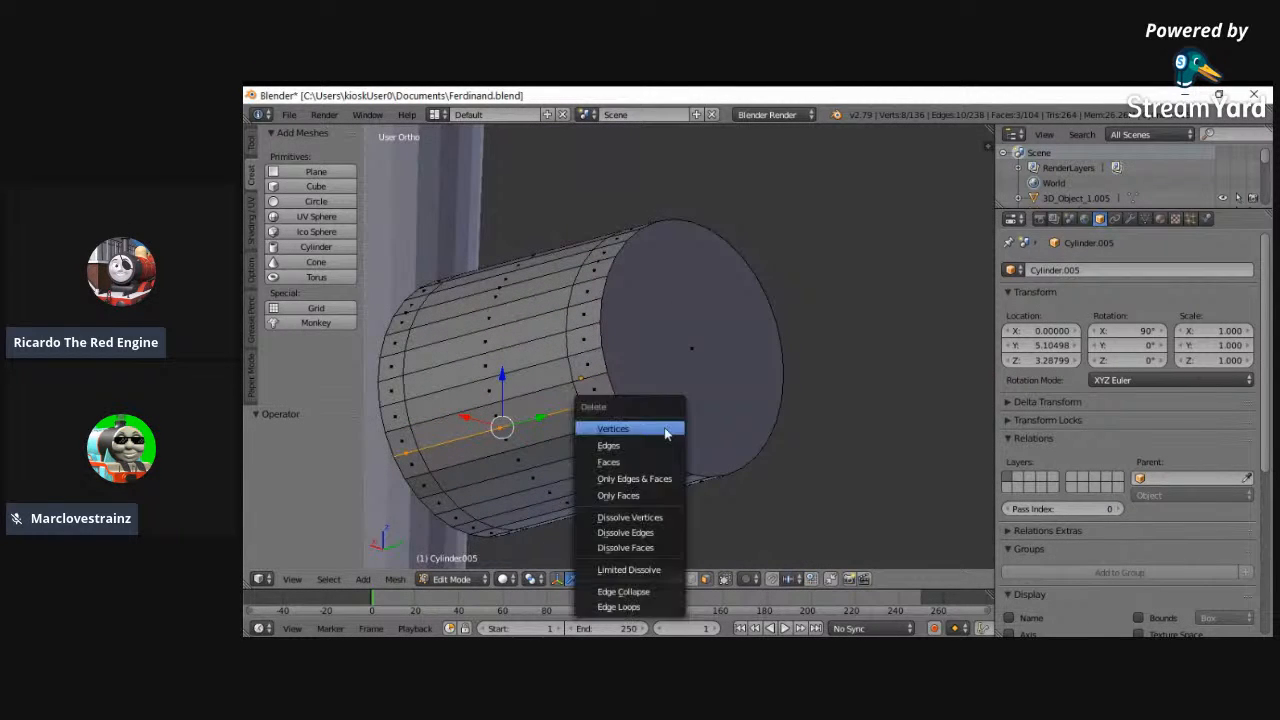
left_click(292, 579)
left_click(306, 434)
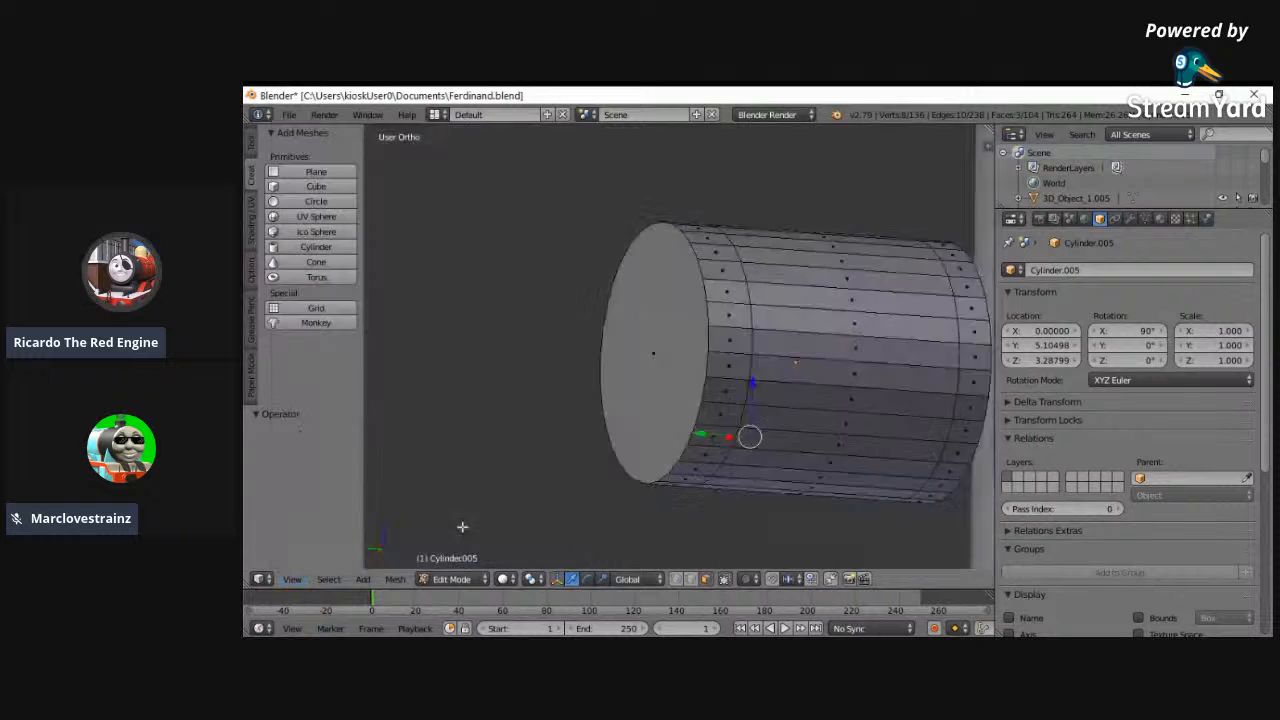
left_click(452, 579)
left_click(462, 563)
key("shift+s")
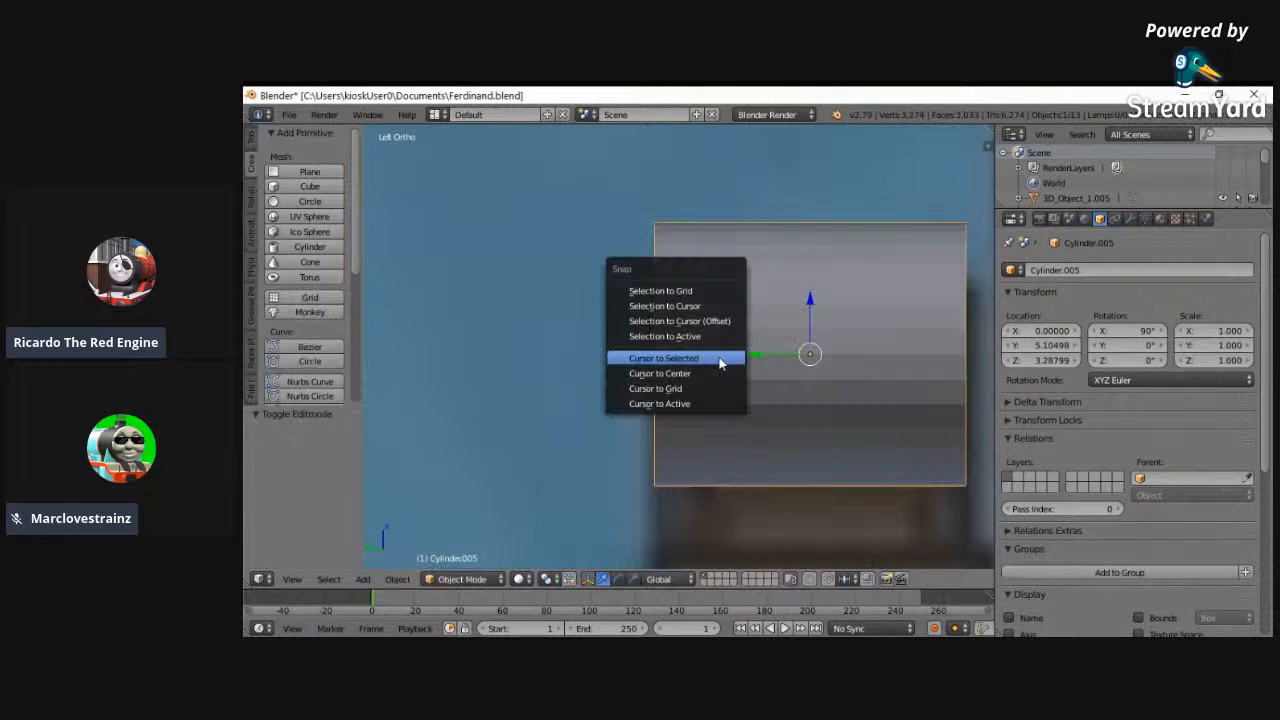
left_click(709, 363)
key("x")
left_click(634, 318)
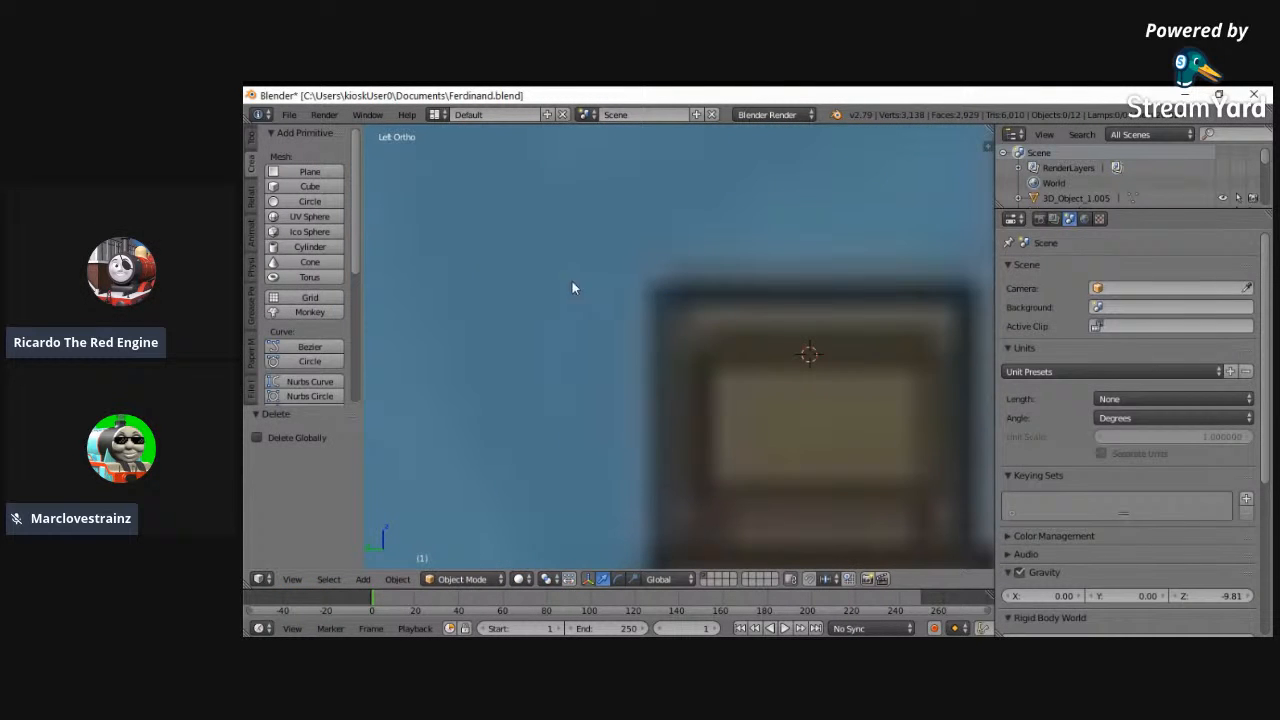
- Add a new 32-vertex cylinder at the 3D cursor and set its X rotation to 90°
left_click(290, 247)
mouse_move(1114, 331)
left_mouse_down()
mouse_move(543, 303)
mouse_move(1118, 332)
left_mouse_up()
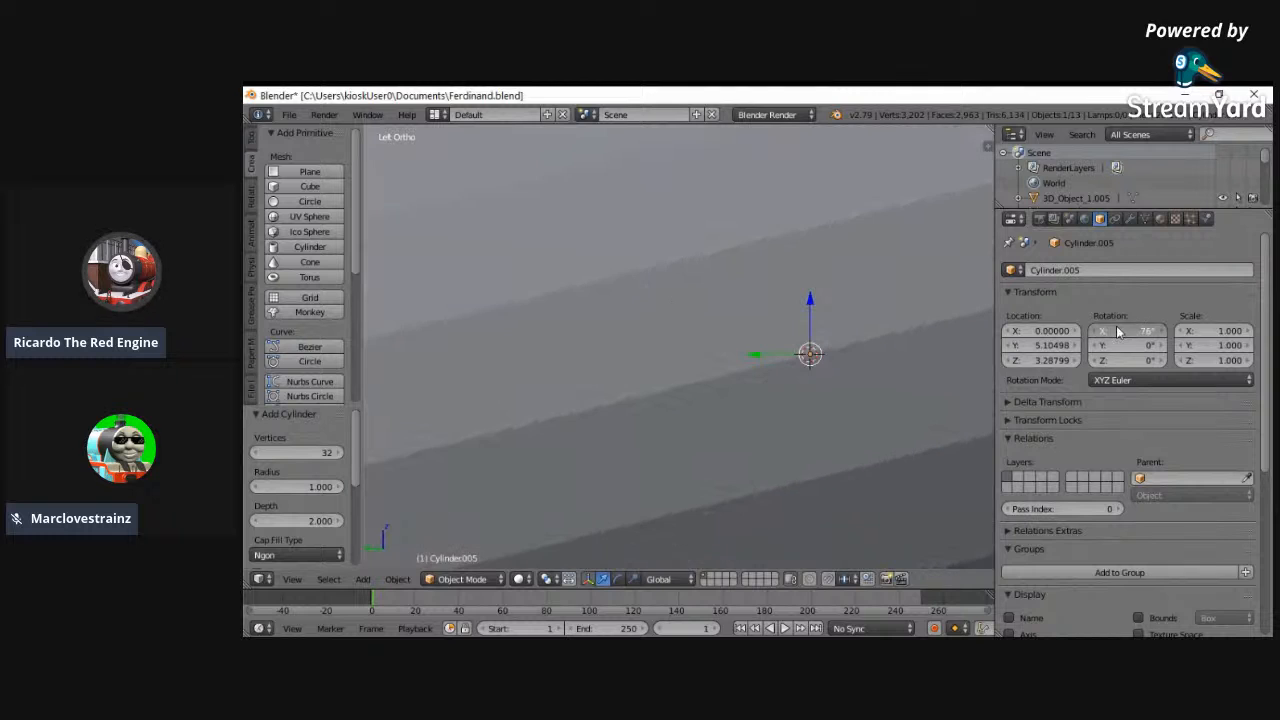
type("90")
key("Return")
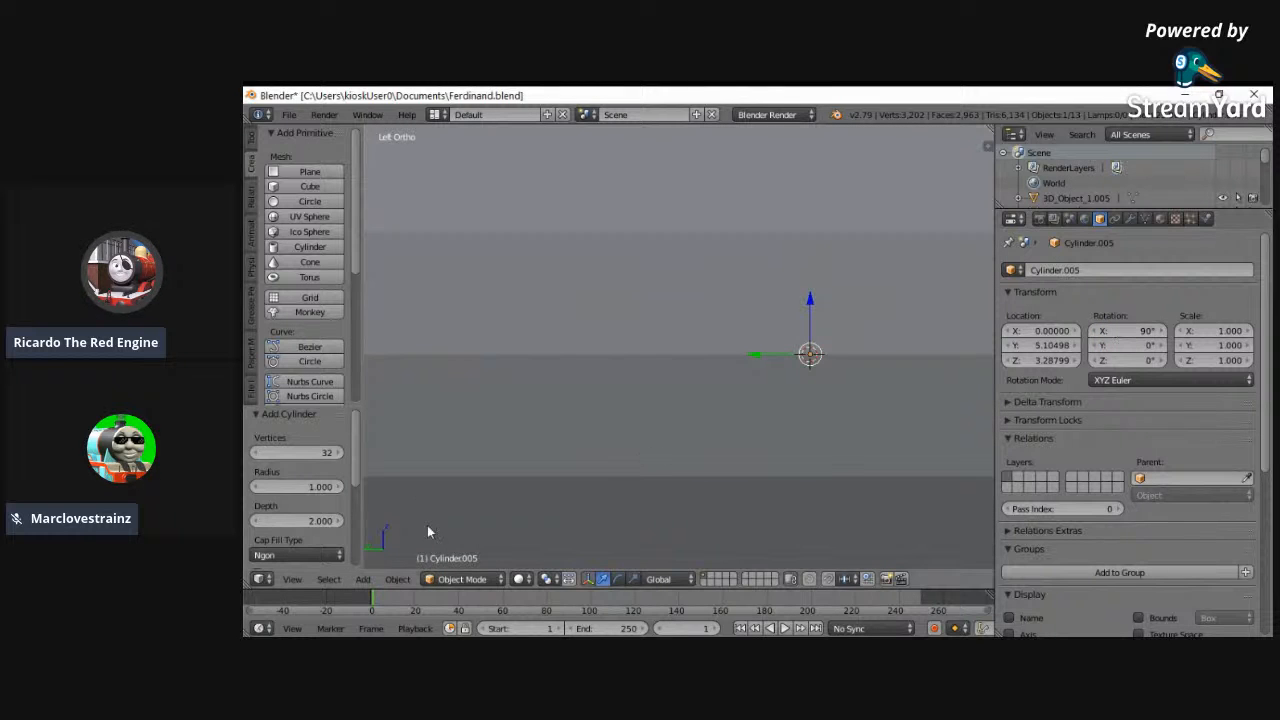
- In Edit Mode, scale the whole cylinder mesh down to about 0.248 over the side reference image
left_click(462, 579)
left_click(458, 544)
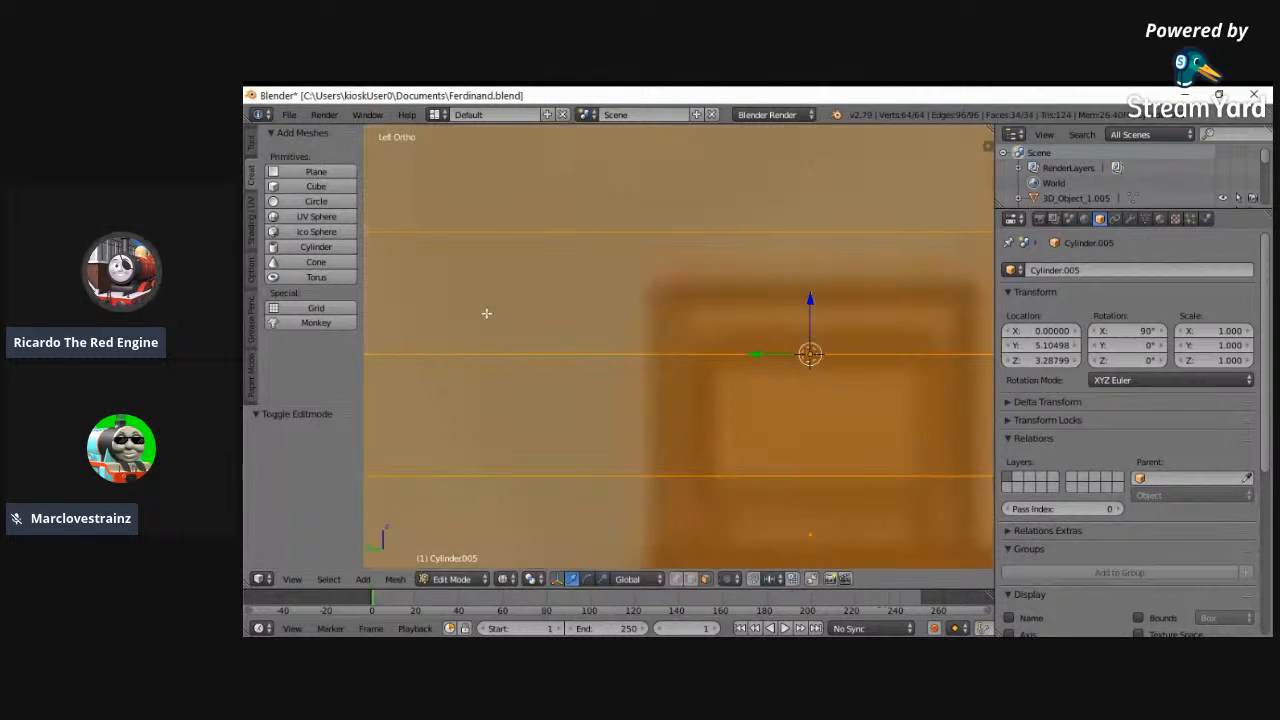
key("s")
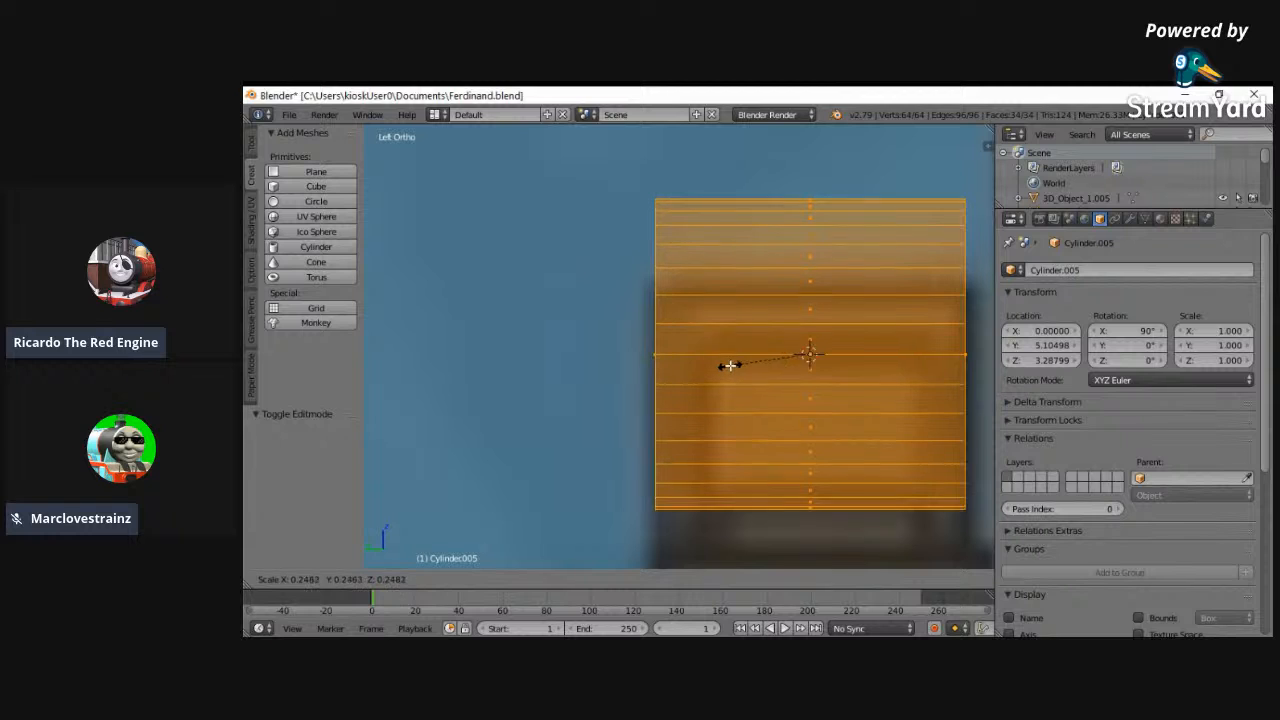
left_click(730, 366)
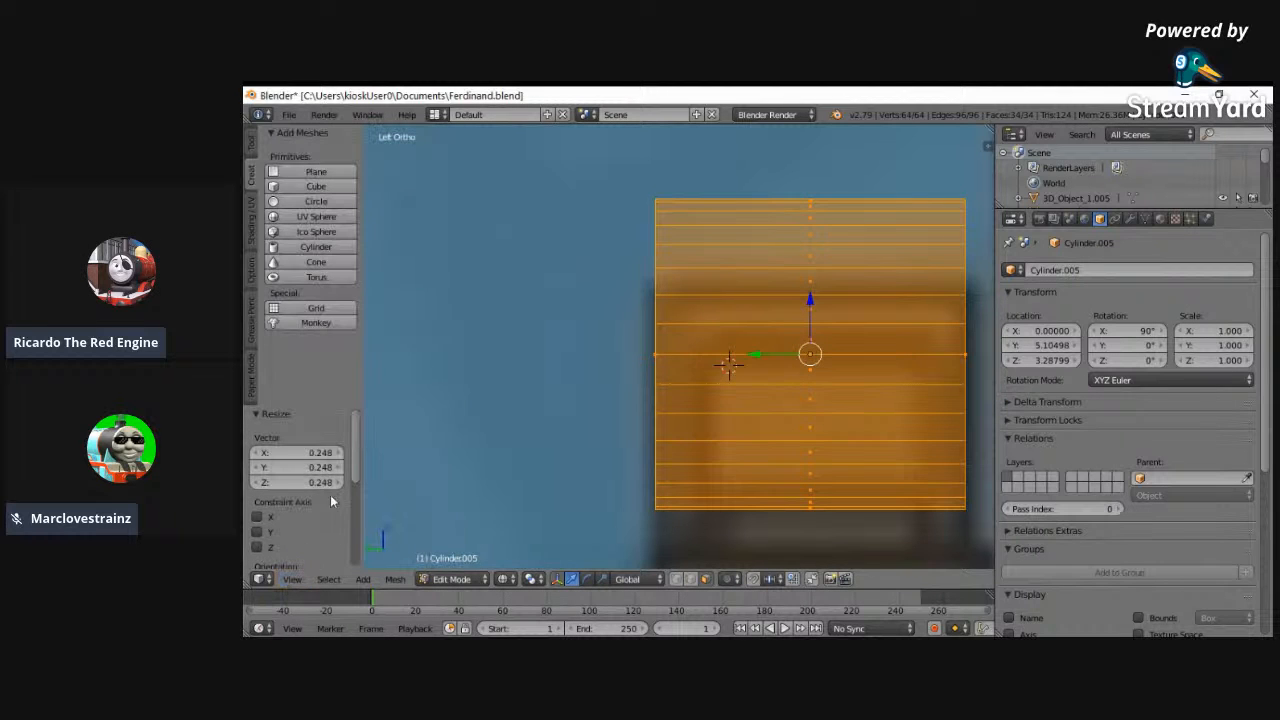
- Scale the cylinder by about 0.834 to match the round headlamp rim in the back-view reference
left_click(299, 580)
left_click(314, 477)
left_click(292, 580)
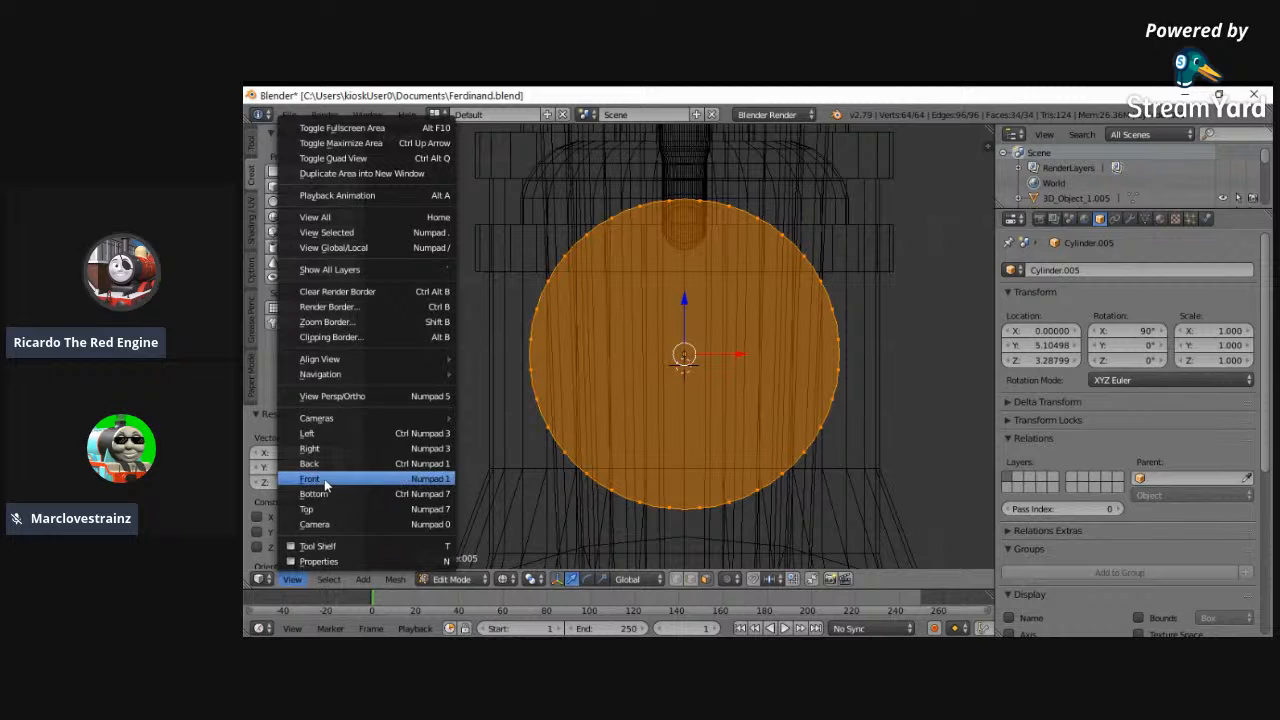
left_click(314, 466)
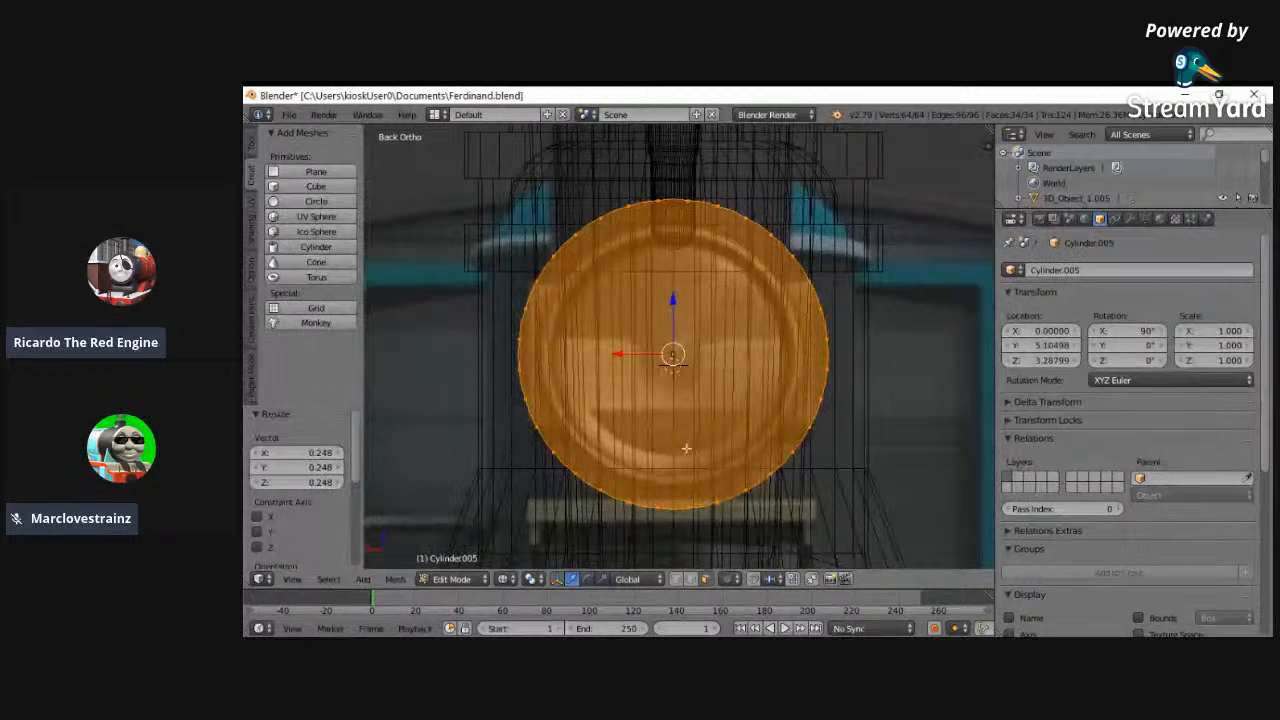
key("s")
left_click(845, 248)
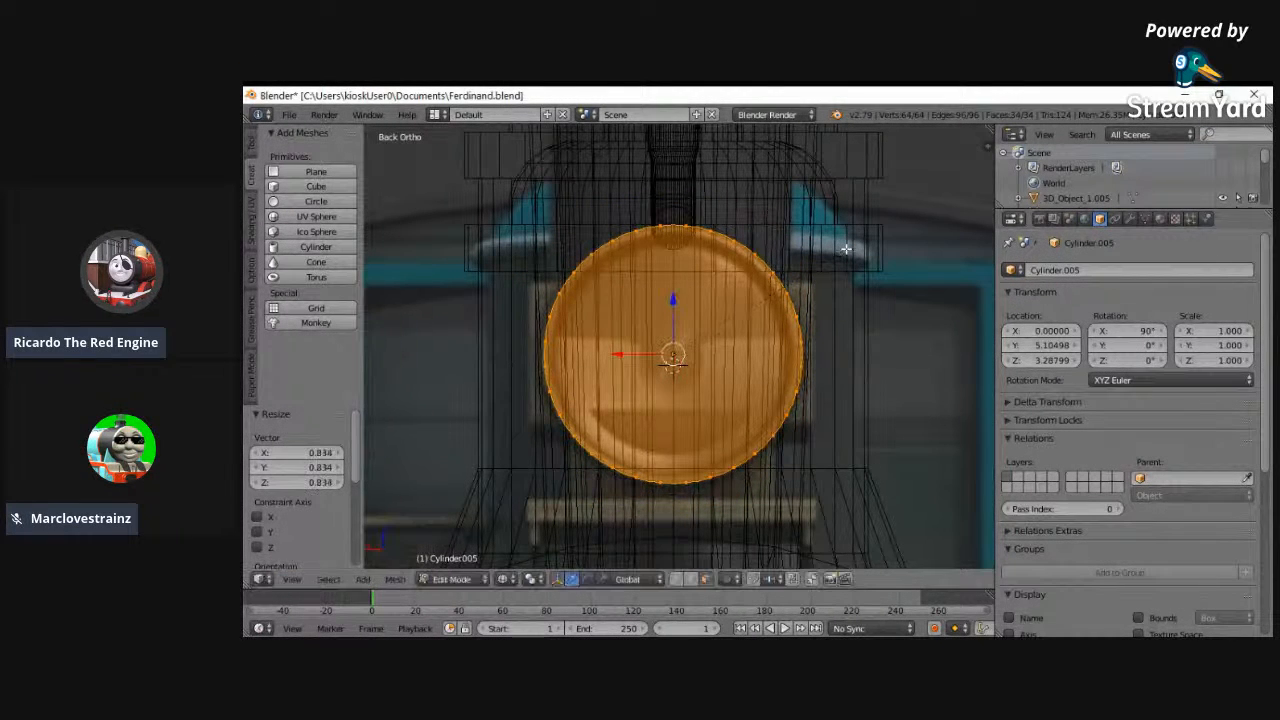
- Stretch the cylinder along Y by about 1.24 to match the headlamp's length in the side reference
left_click(292, 580)
left_click(320, 437)
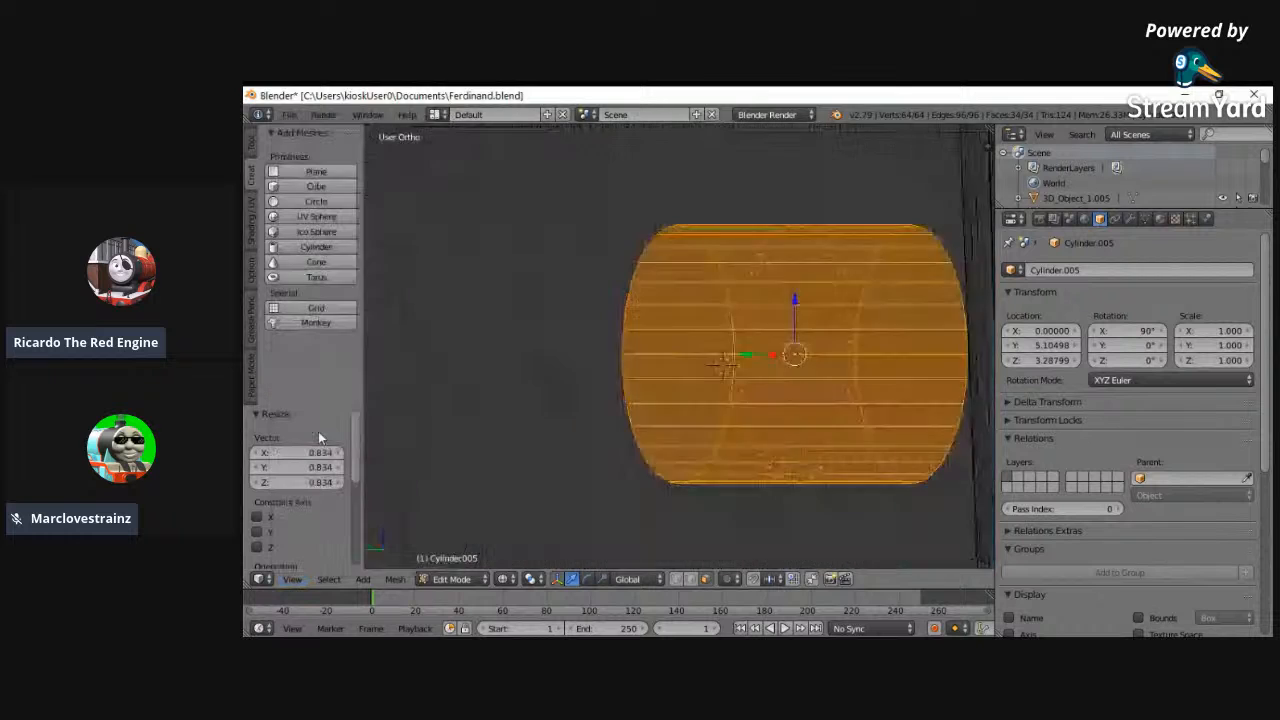
key("s")
key("y")
left_click(506, 417)
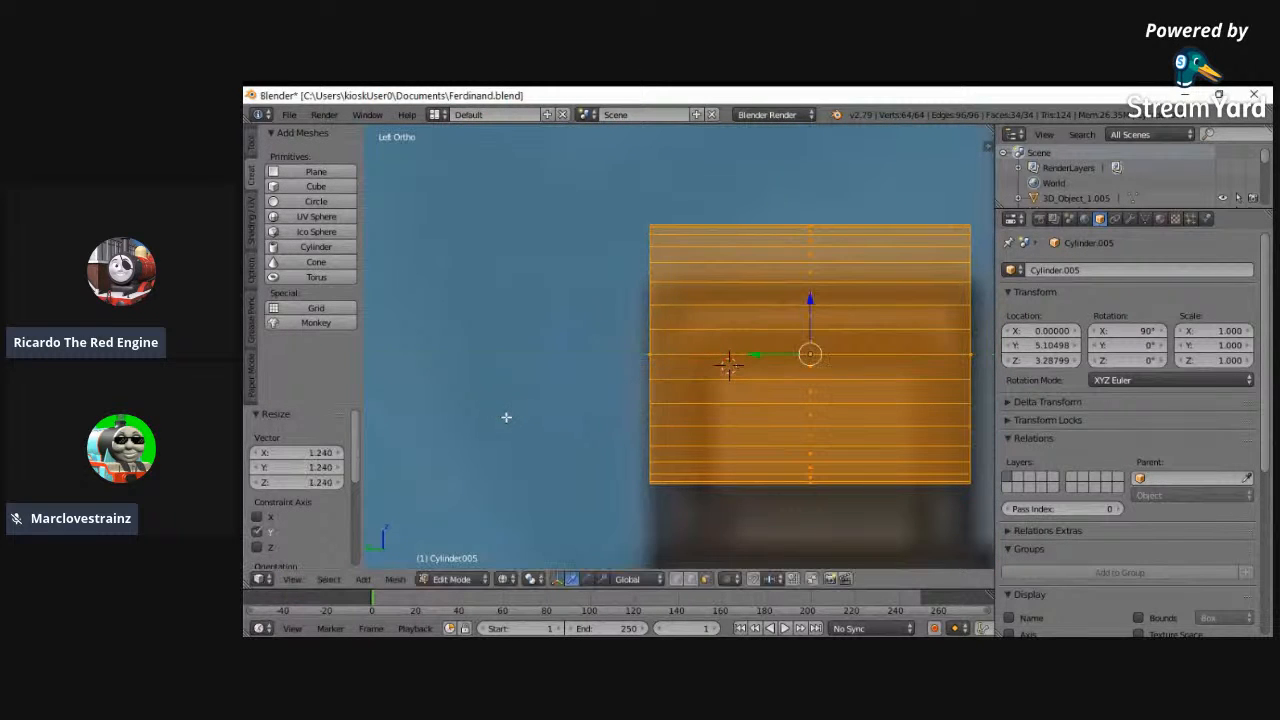
- Add two loop cuts around the cylinder, sliding one towards each end to match the reference housing's inner edges
key("a")
key("ctrl+r")
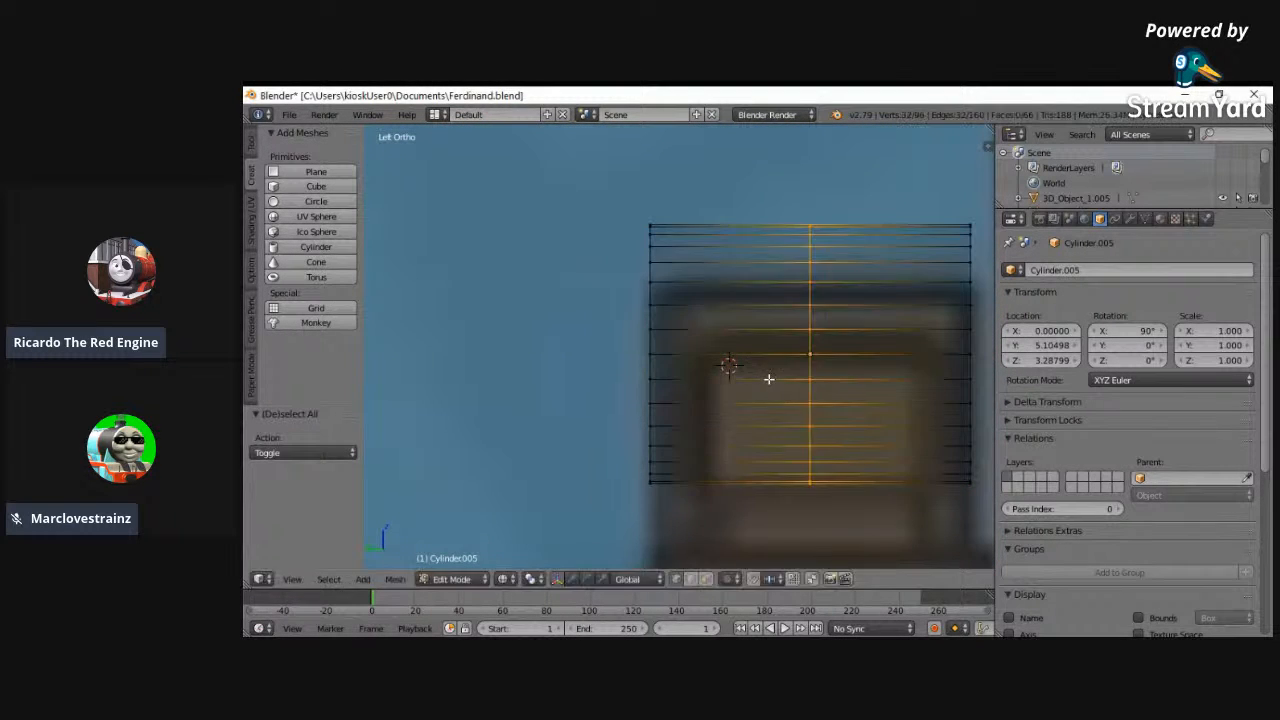
left_click(700, 390)
left_click(668, 390)
key("a")
key("ctrl+r")
left_click(933, 390)
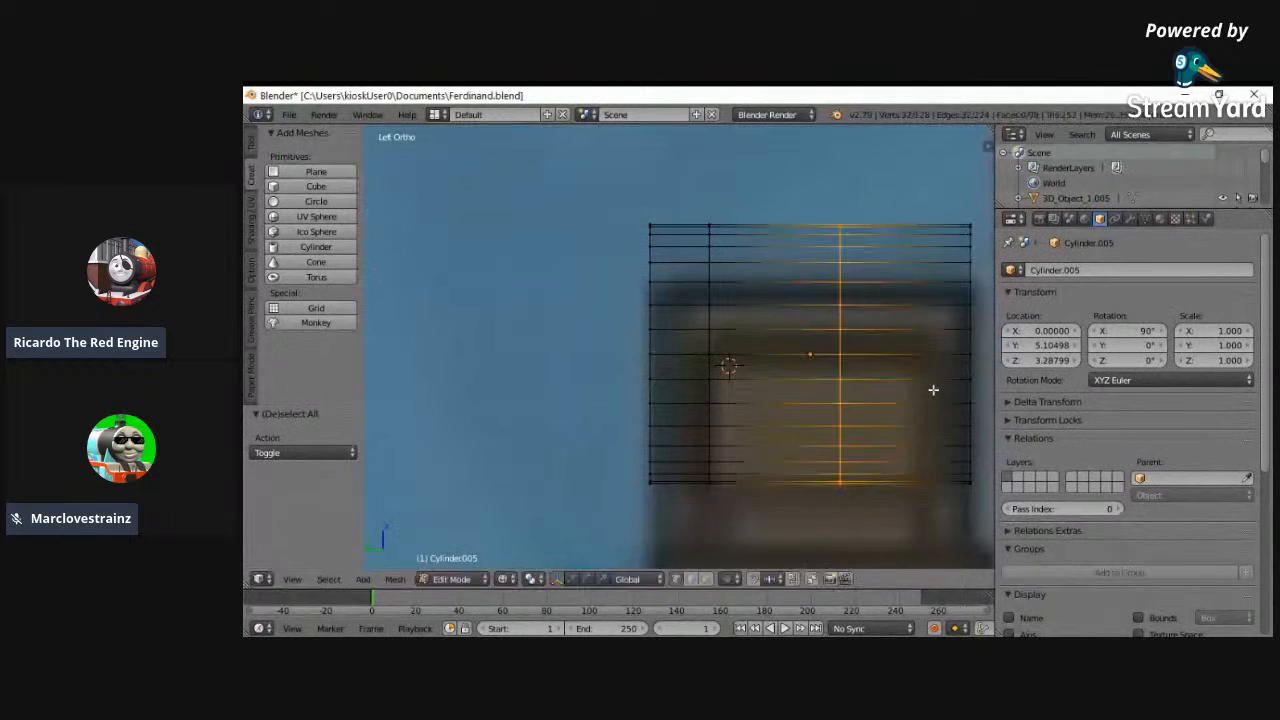
left_click(392, 380)
- Select the upper side vertices of both loop cuts on one side of the cylinder
key("z")
mouse_move(557, 374)
middle_mouse_down()
mouse_move(737, 383)
mouse_move(603, 389)
middle_mouse_up()
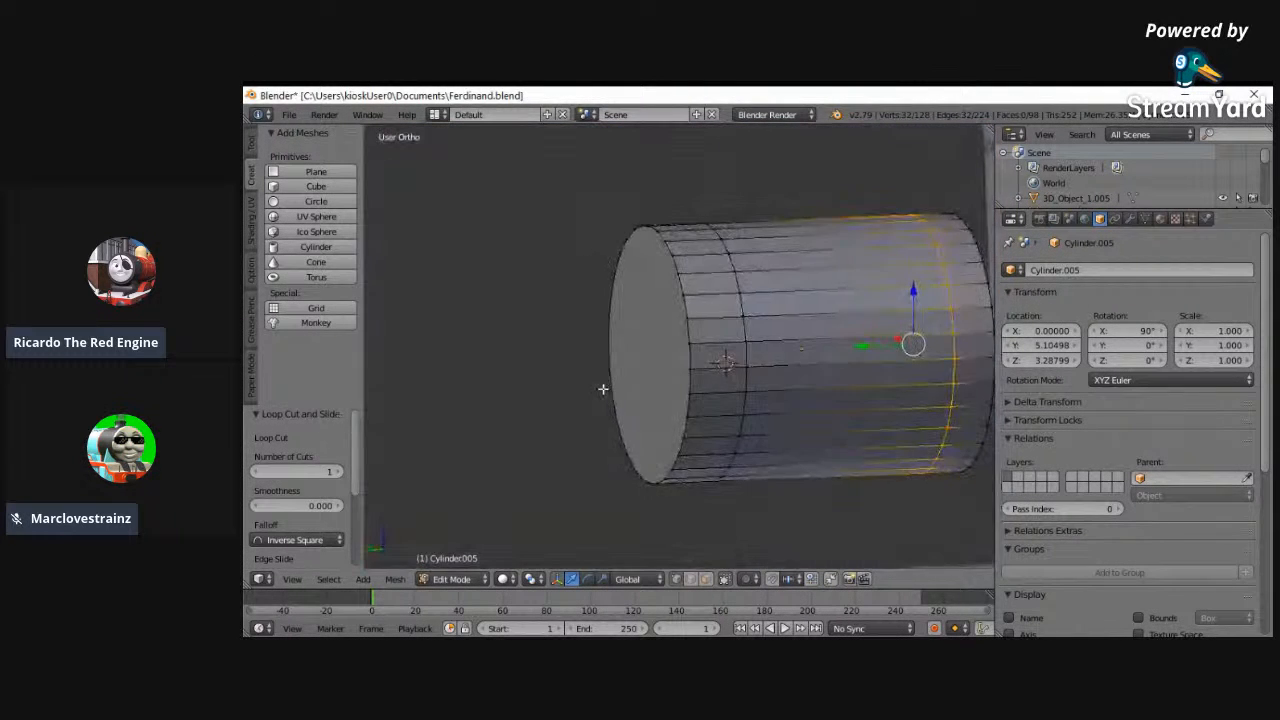
right_click(733, 320, "alt")
left_click(292, 579)
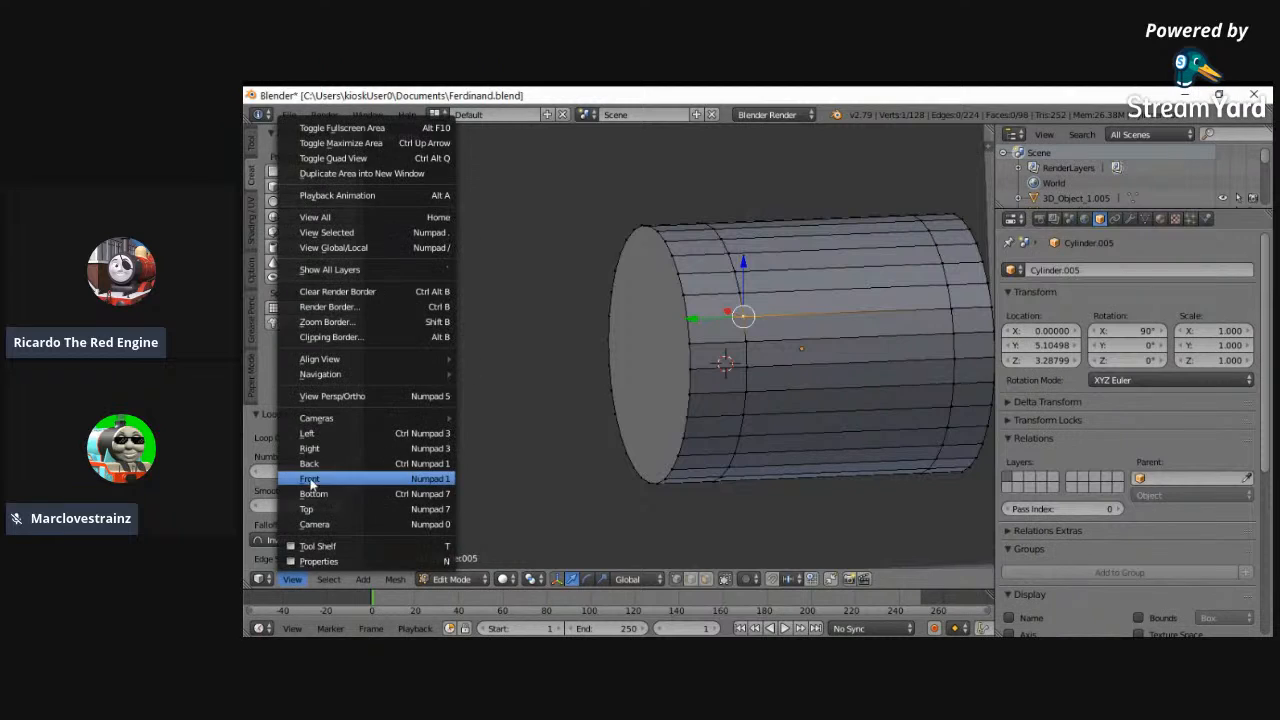
left_click(318, 481)
left_click(292, 579)
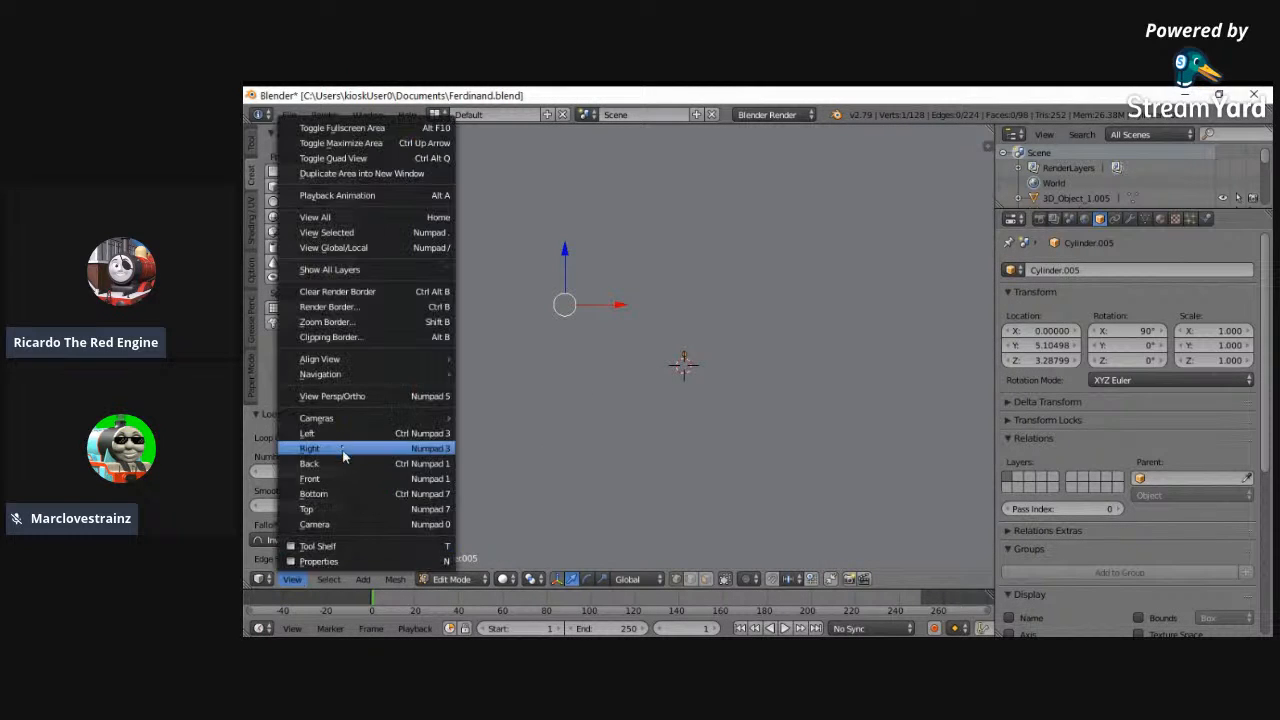
left_click(343, 455)
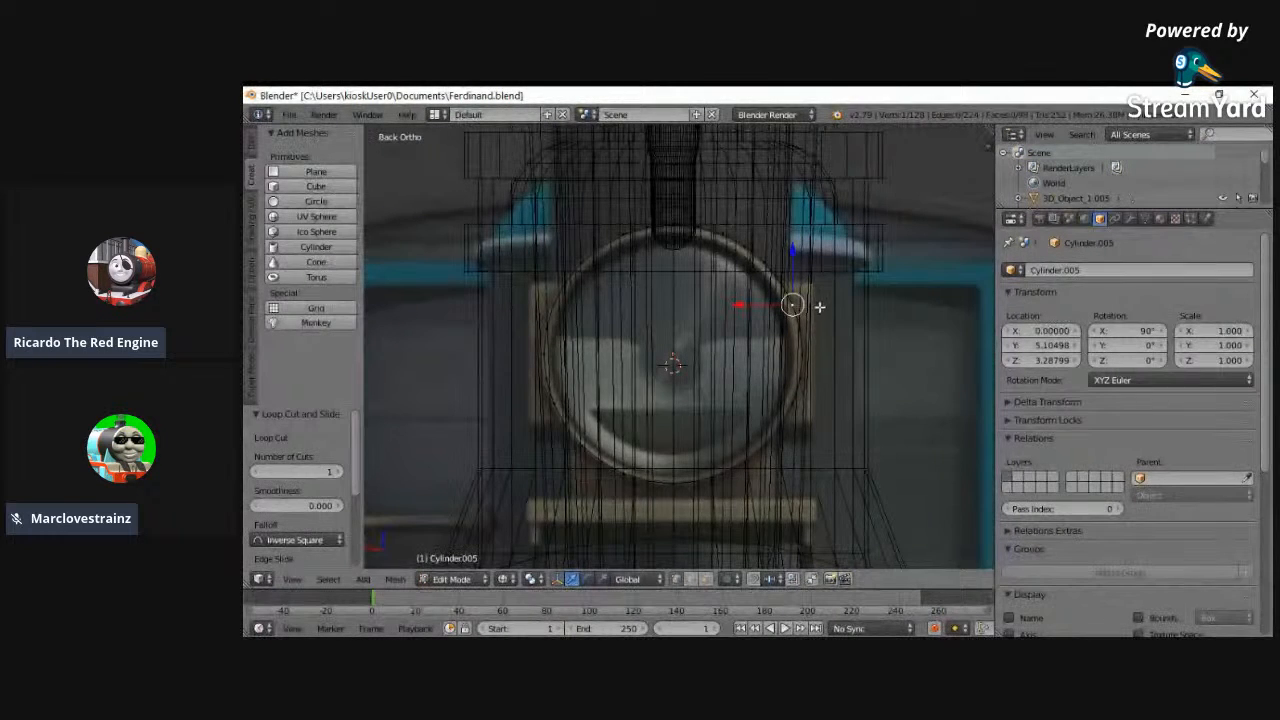
mouse_move(800, 290)
middle_mouse_down()
mouse_move(795, 302)
mouse_move(787, 282)
middle_mouse_up()
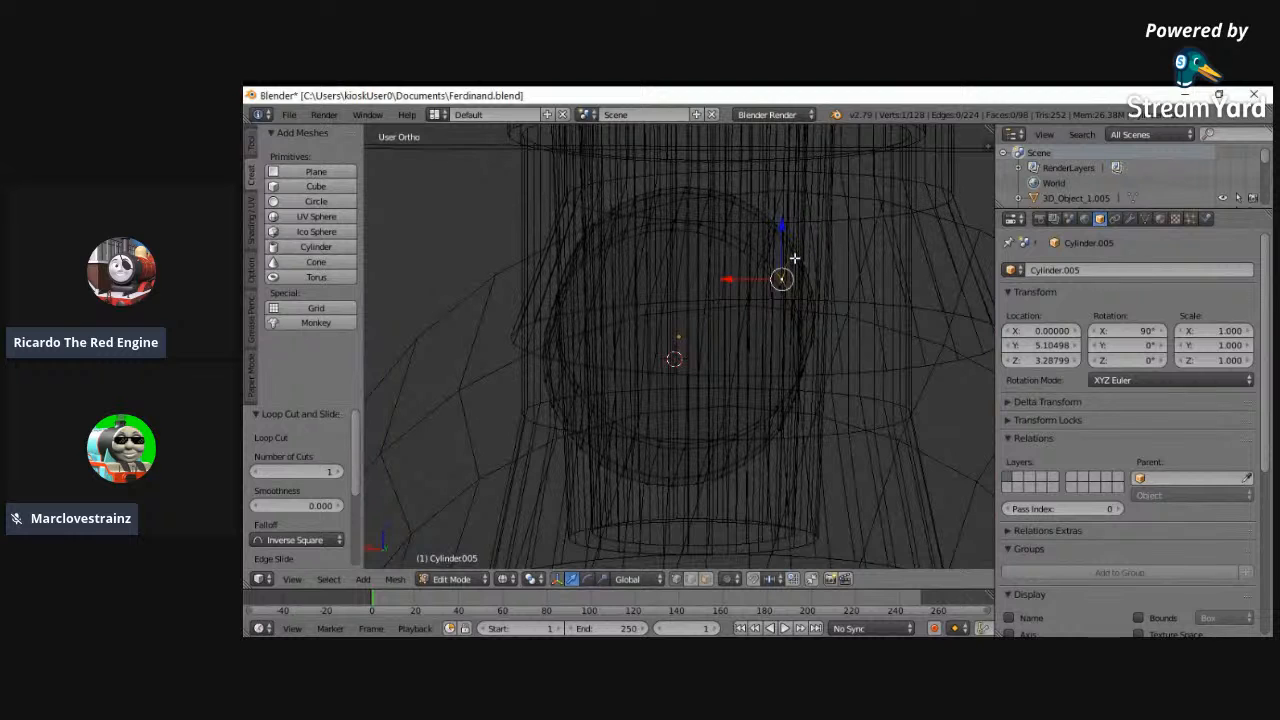
left_click(292, 579)
left_click(326, 480)
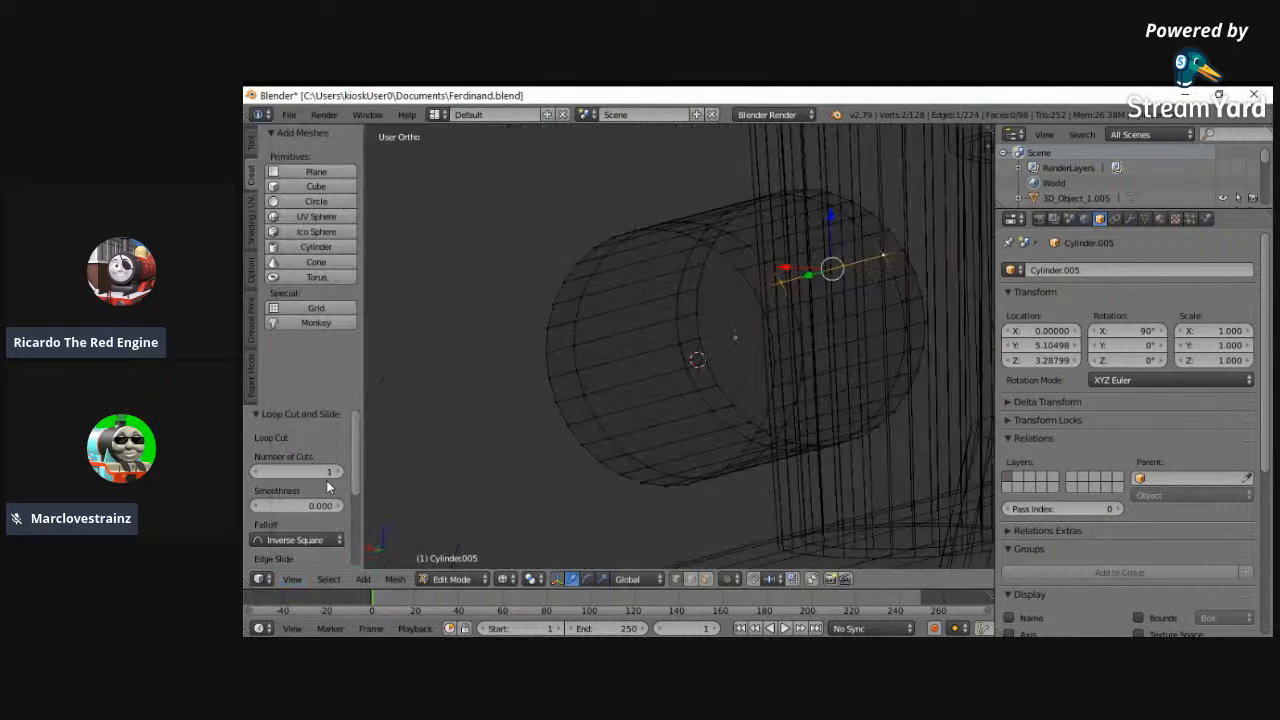
- Add the lower side vertices of both loop cuts on the same side to the selection
left_click(285, 581)
left_click(330, 468)
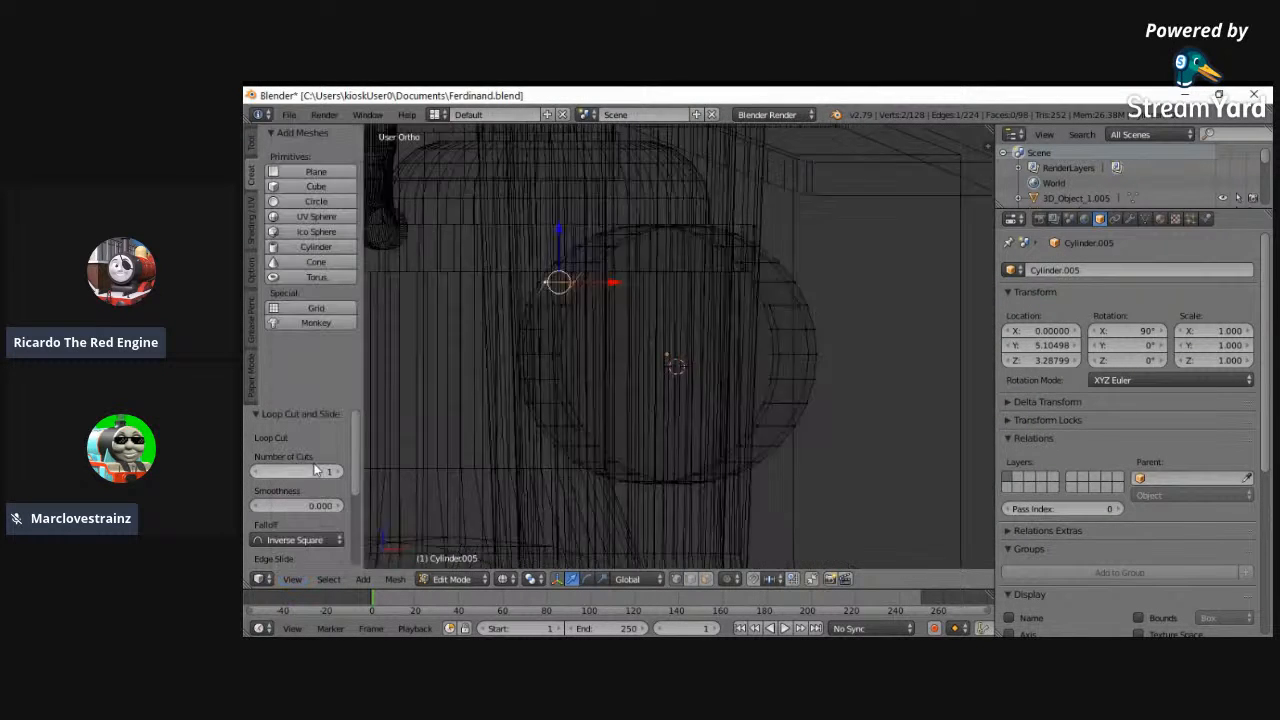
mouse_move(785, 424)
middle_mouse_down()
mouse_move(771, 429)
mouse_move(800, 434)
mouse_move(802, 422)
middle_mouse_up()
key("z")
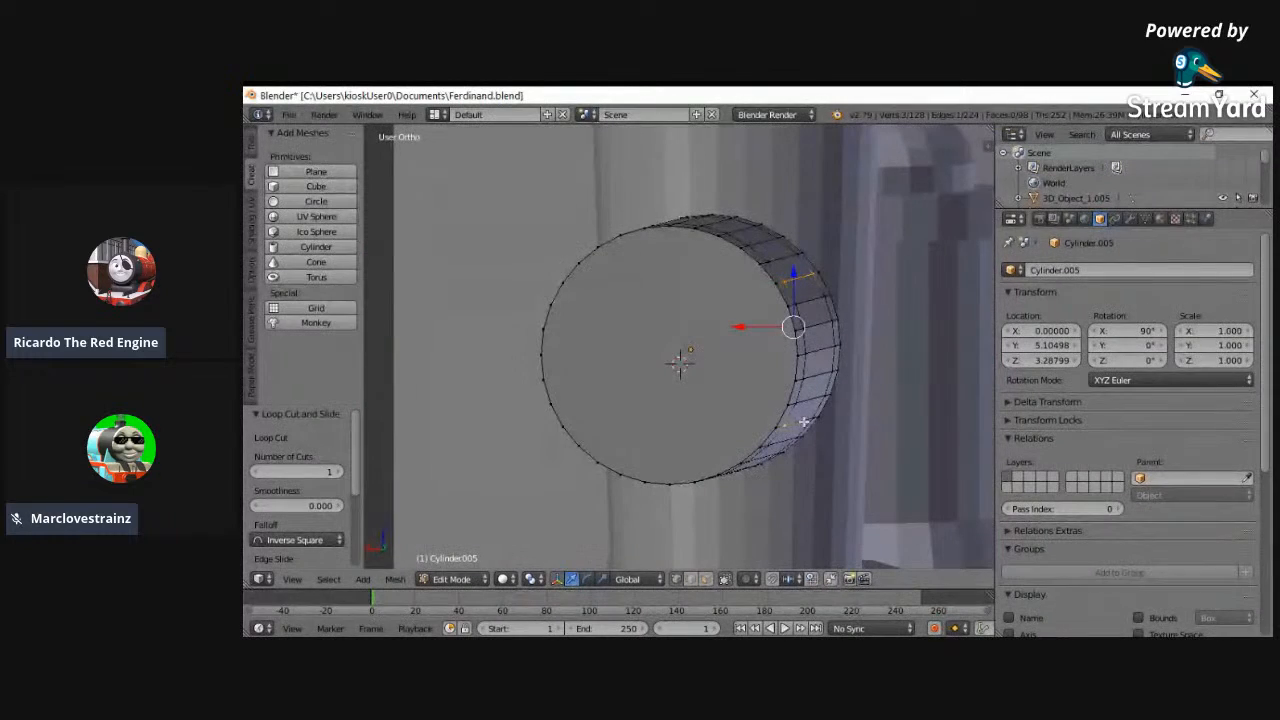
middle_click_drag(645, 412, 798, 464)
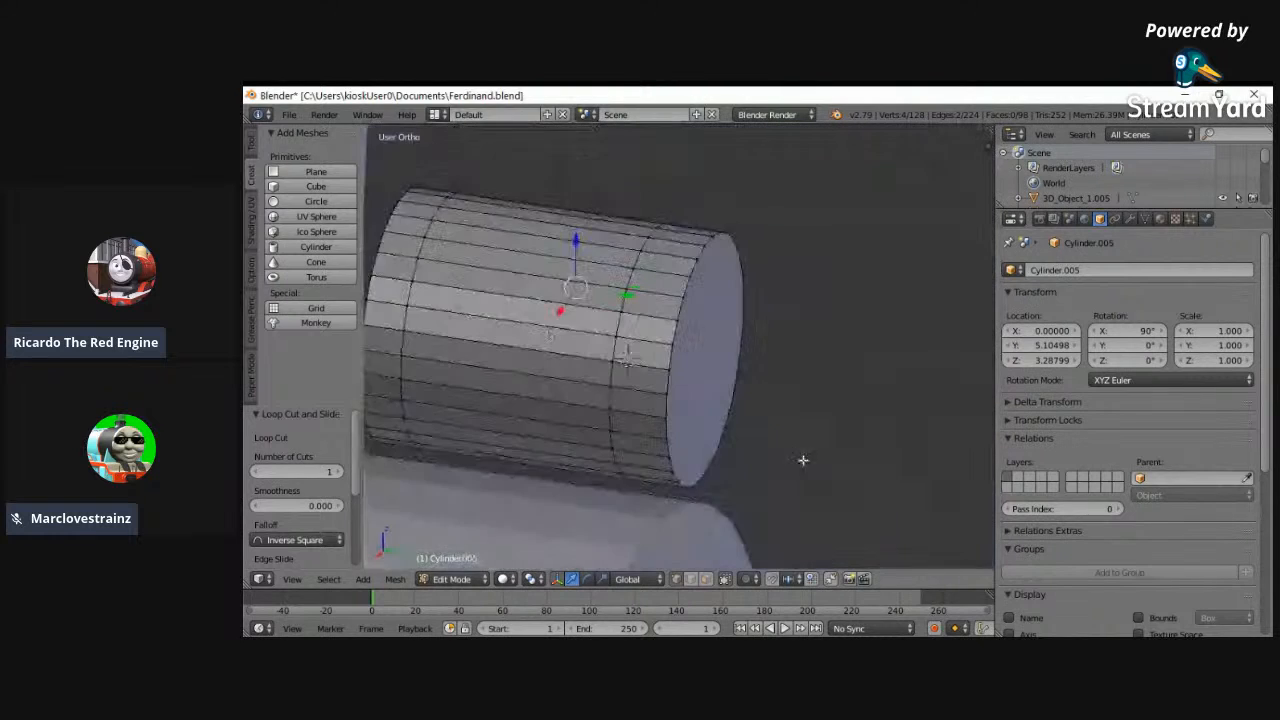
- Add the matching upper and lower loop-cut vertices on the cylinder's opposite side to the selection
left_click(292, 579)
left_click(310, 437)
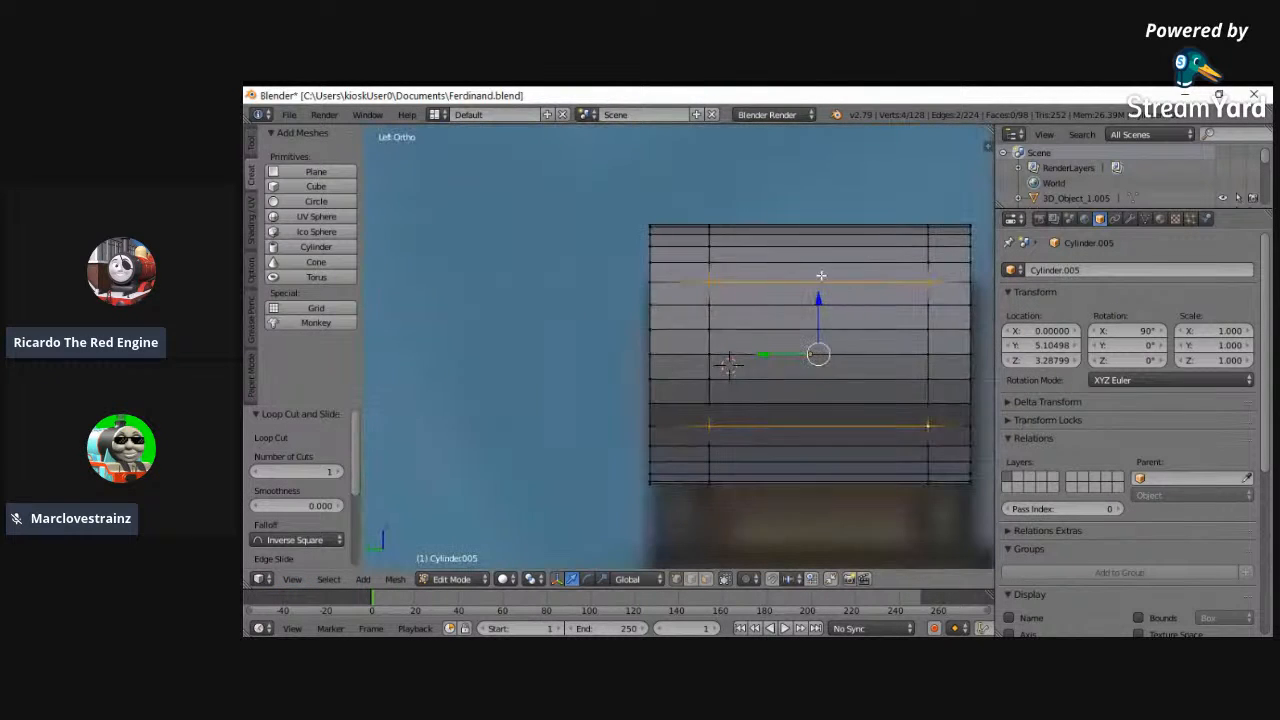
key("z")
right_click(710, 281, "shift")
right_click(920, 279, "shift")
right_click(933, 427, "shift")
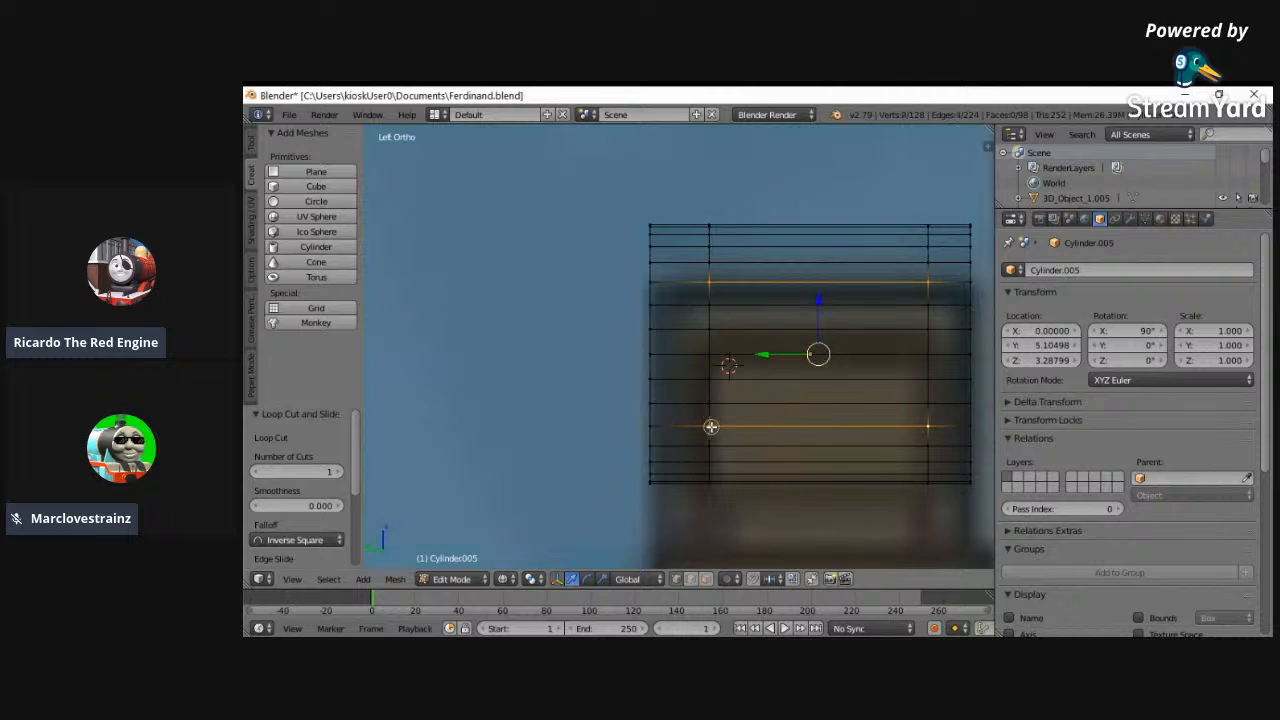
- Extrude the selected side edges and scale them along X by about 1.344 to the reference housing's width
left_click(292, 579)
left_click(312, 489)
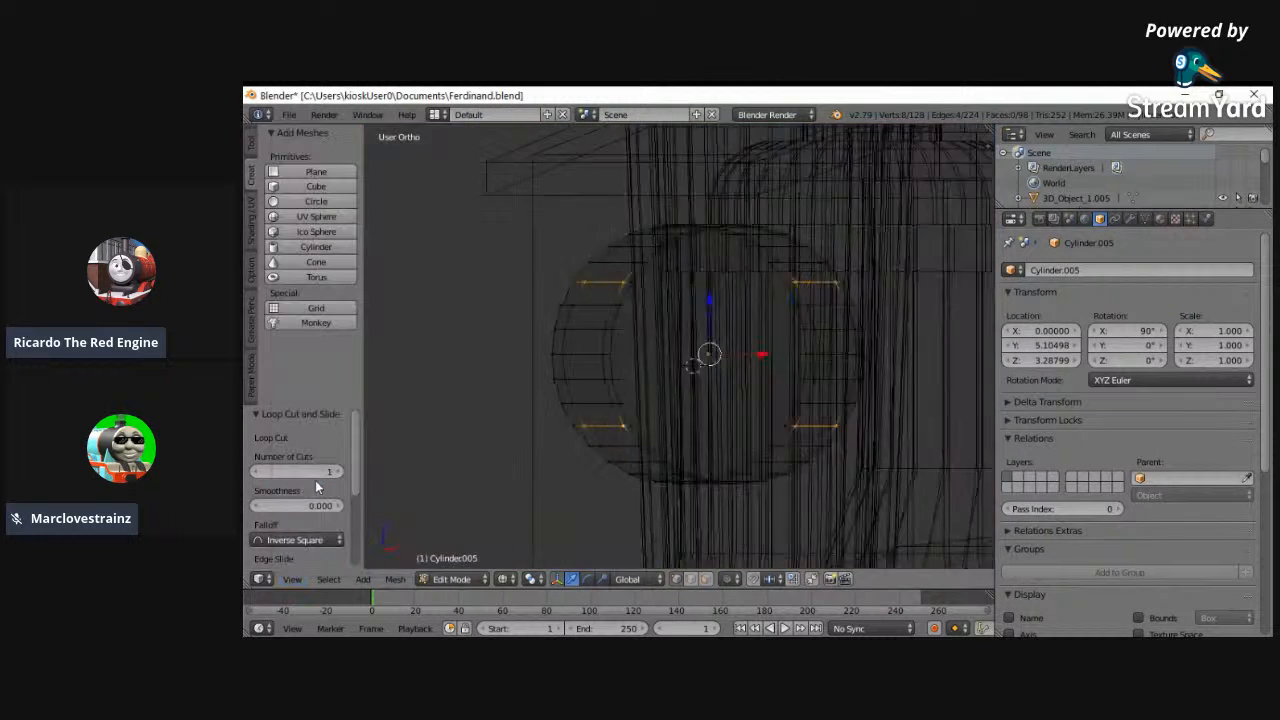
left_click(292, 579)
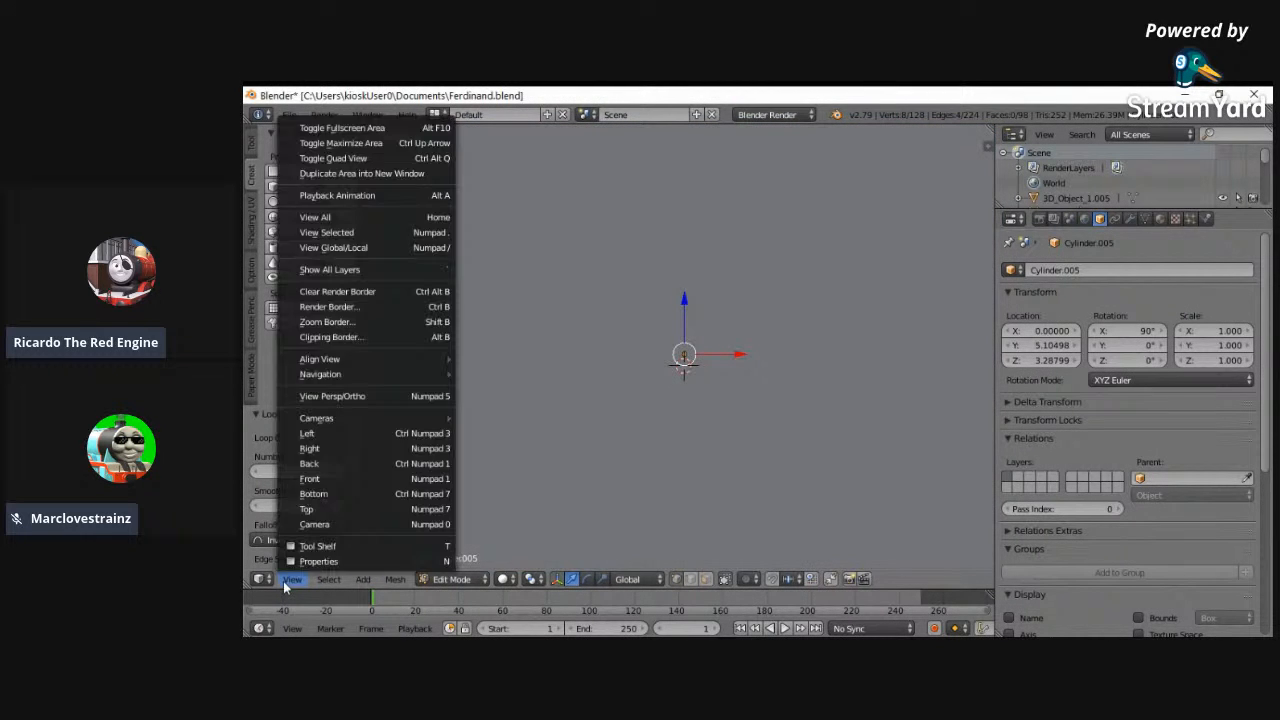
left_click(329, 472)
key("e")
key("s")
key("x")
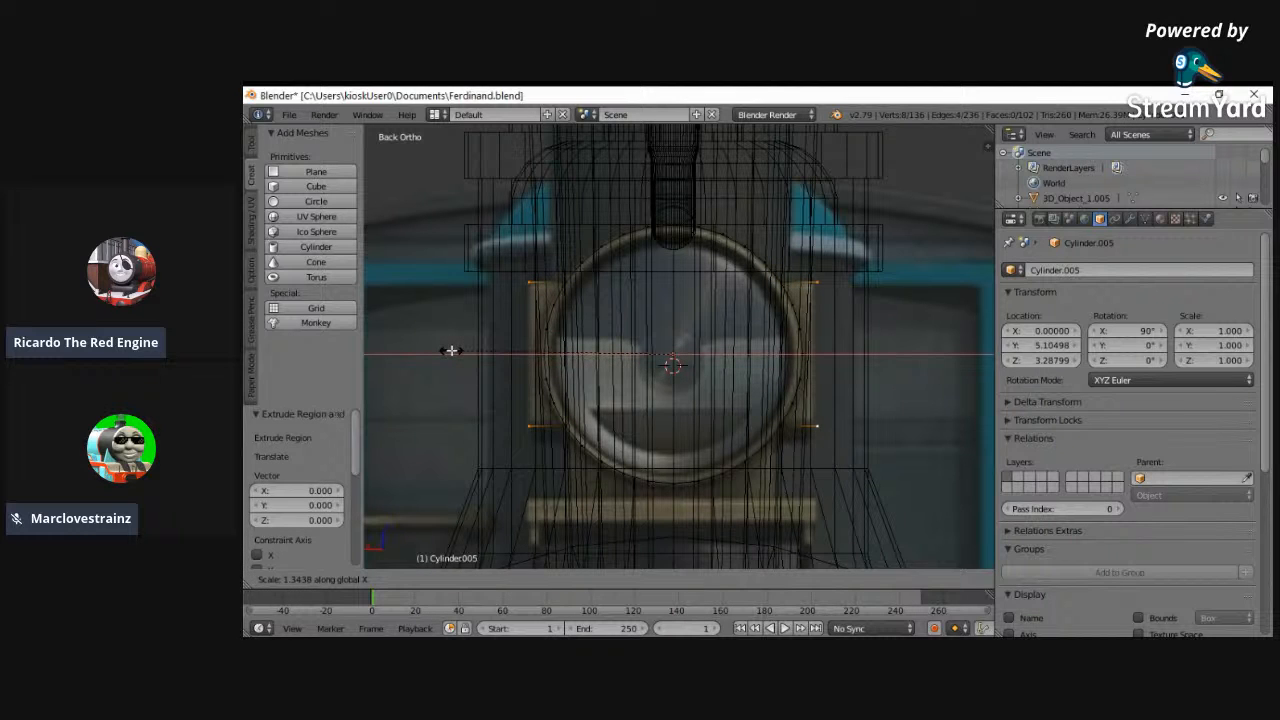
left_click(452, 351)
- Fill the outer side of the housing on each side with a face between the upper and lower extruded edges
key("a")
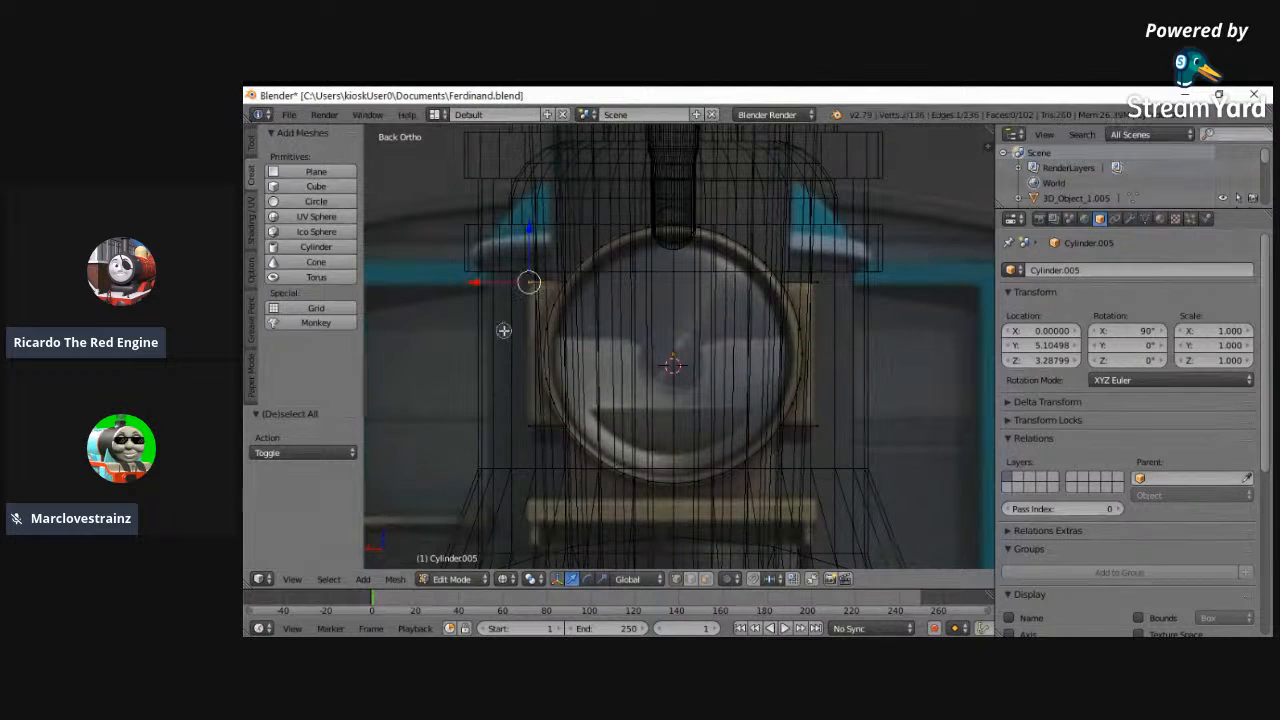
key("a")
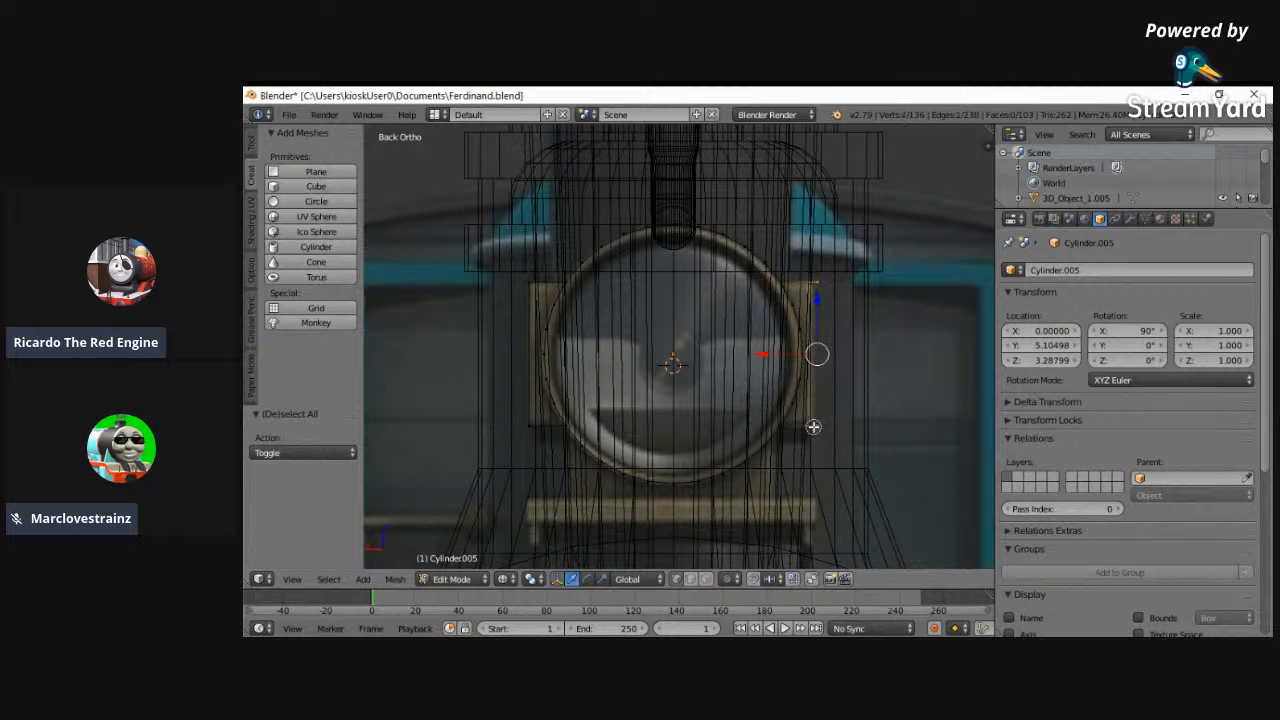
key("f")
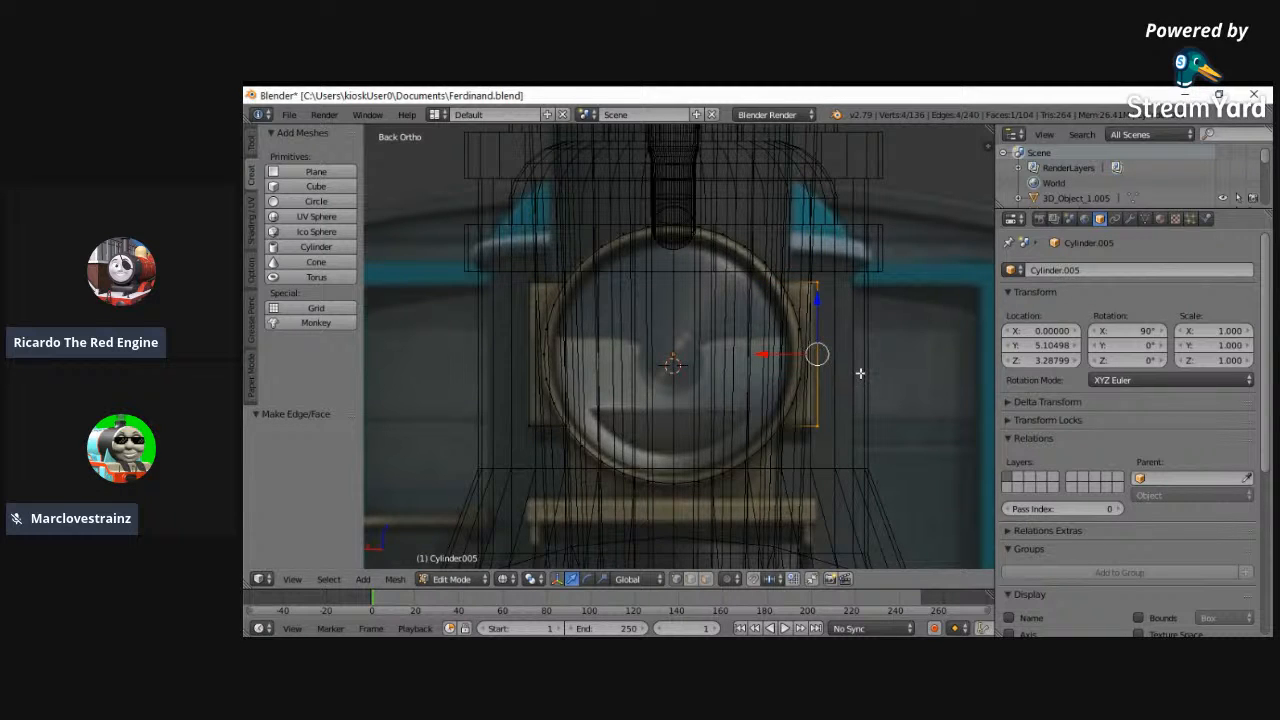
- Flip the normals of the newly filled outer face on one side housing
key("z")
middle_click_drag(866, 370, 800, 315)
right_click(783, 302)
right_click(829, 410)
key("ctrl+f")
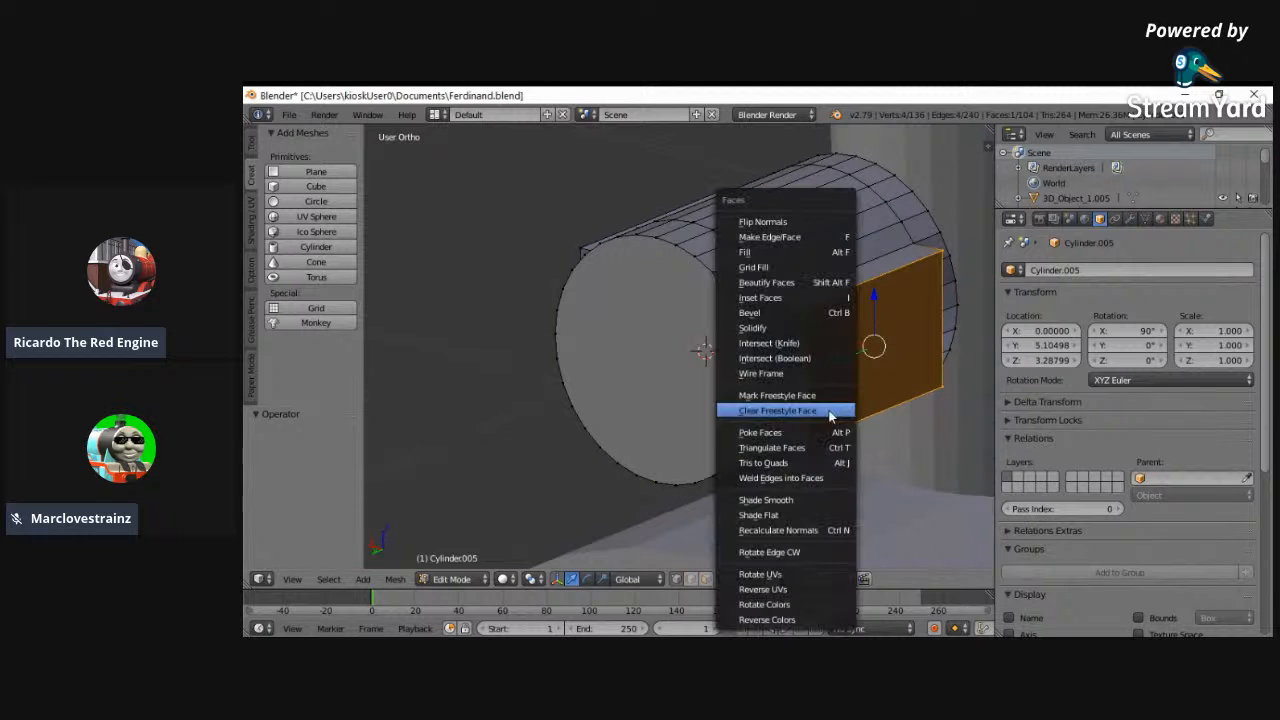
left_click(777, 226)
middle_click_drag(777, 226, 728, 286)
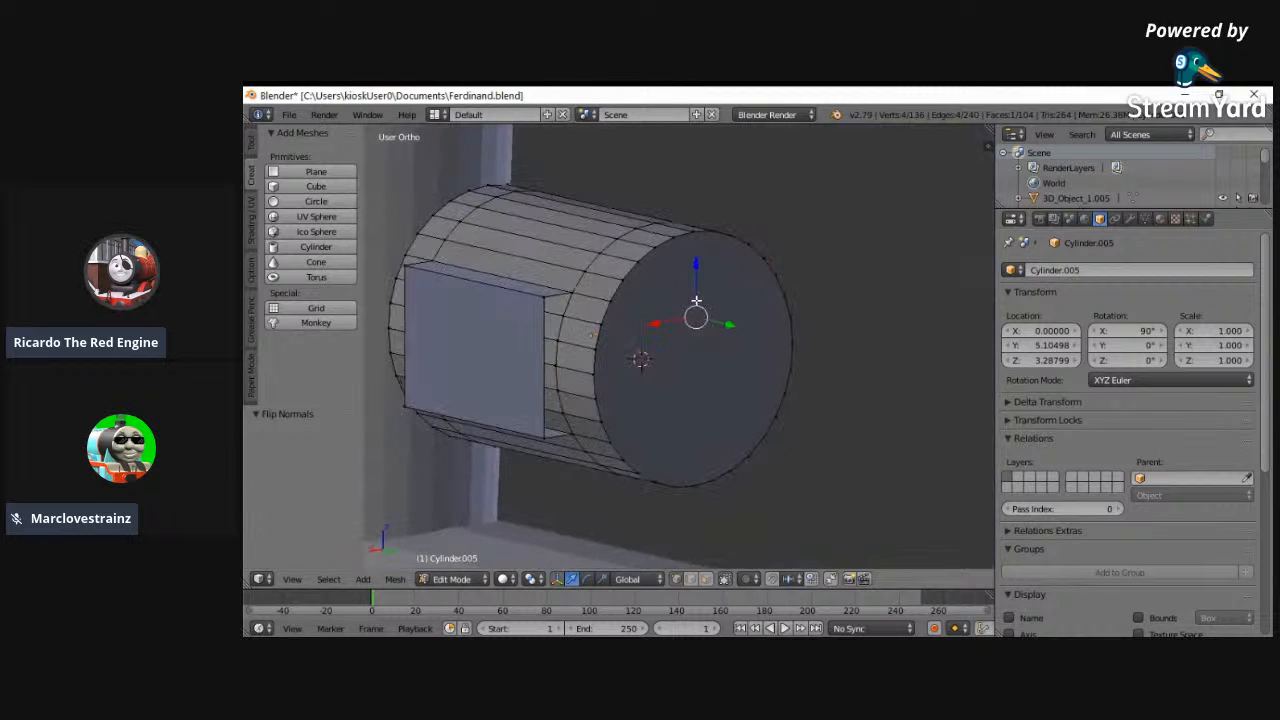
- Select the upper and lower faces of the same side housing and flip their normals
middle_click_drag(613, 375, 543, 312)
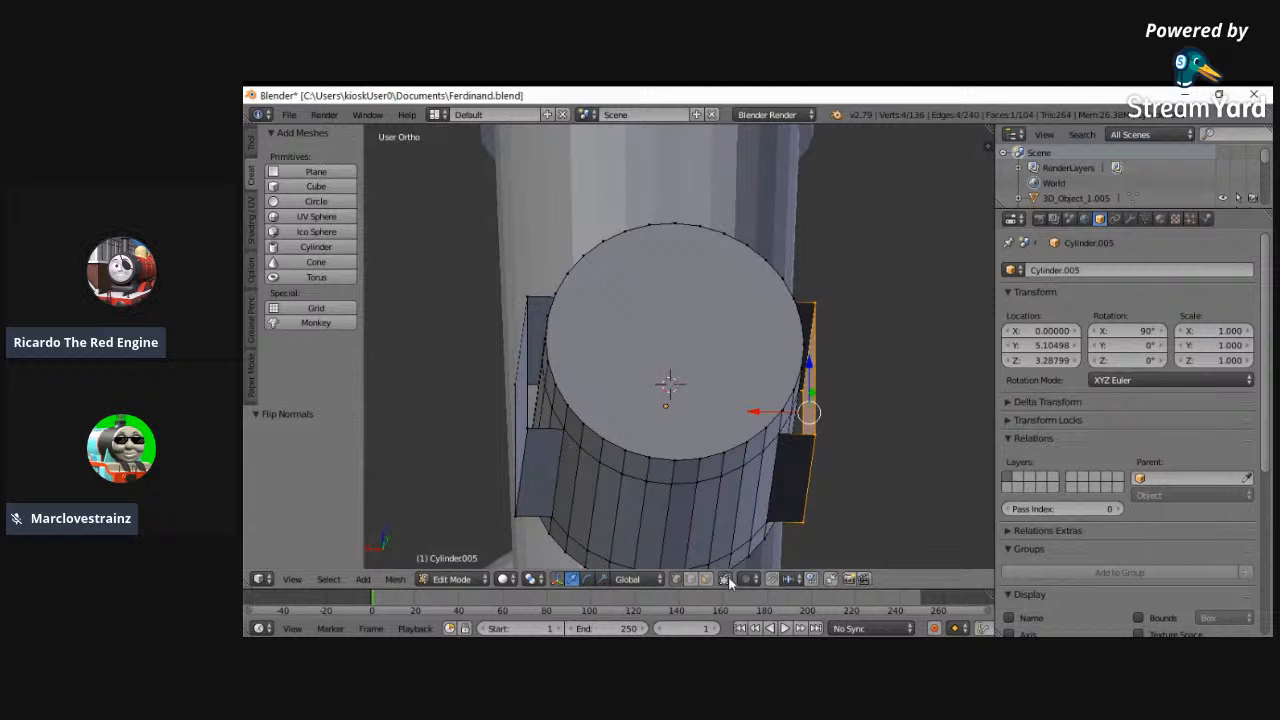
key("a")
right_click(800, 470)
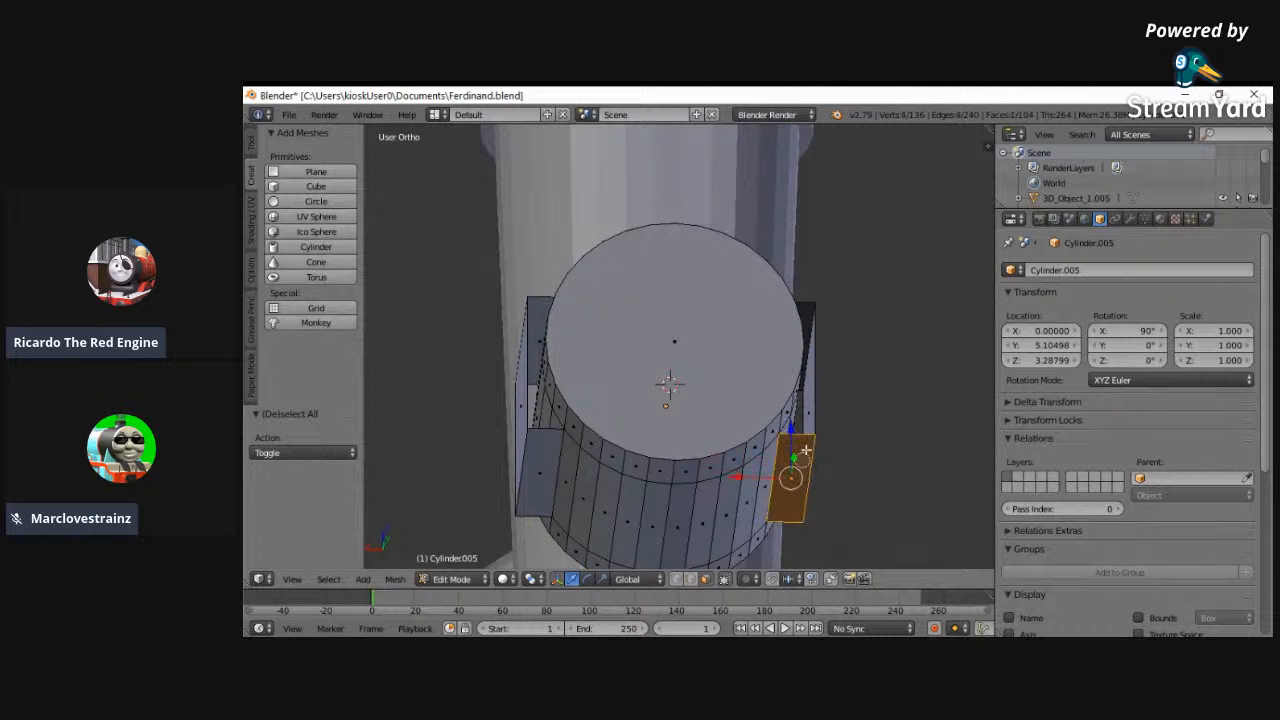
middle_click_drag(874, 238, 838, 349)
key("ctrl+f")
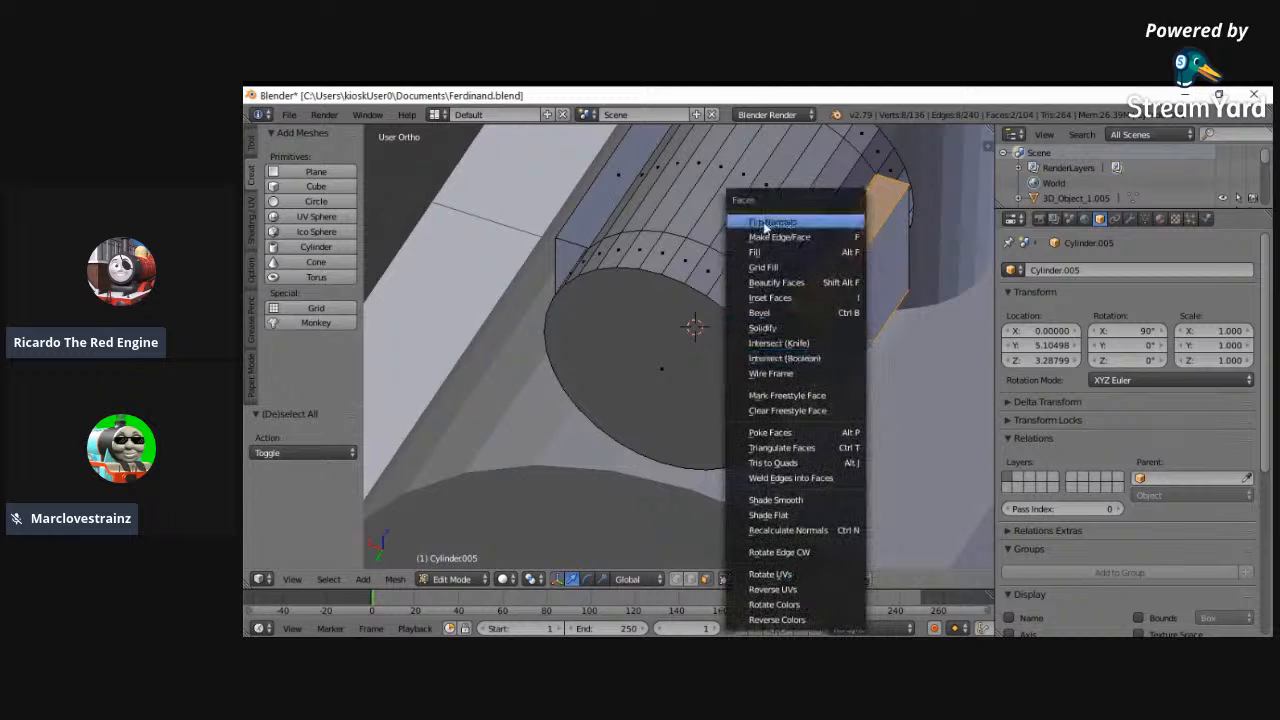
left_click(760, 225)
- Select the upper, outer and lower faces of the opposite side housing and flip their normals
middle_click_drag(640, 370, 500, 418)
key("a")
key("x")
right_click(505, 419, "alt")
middle_click_drag(652, 216, 905, 277)
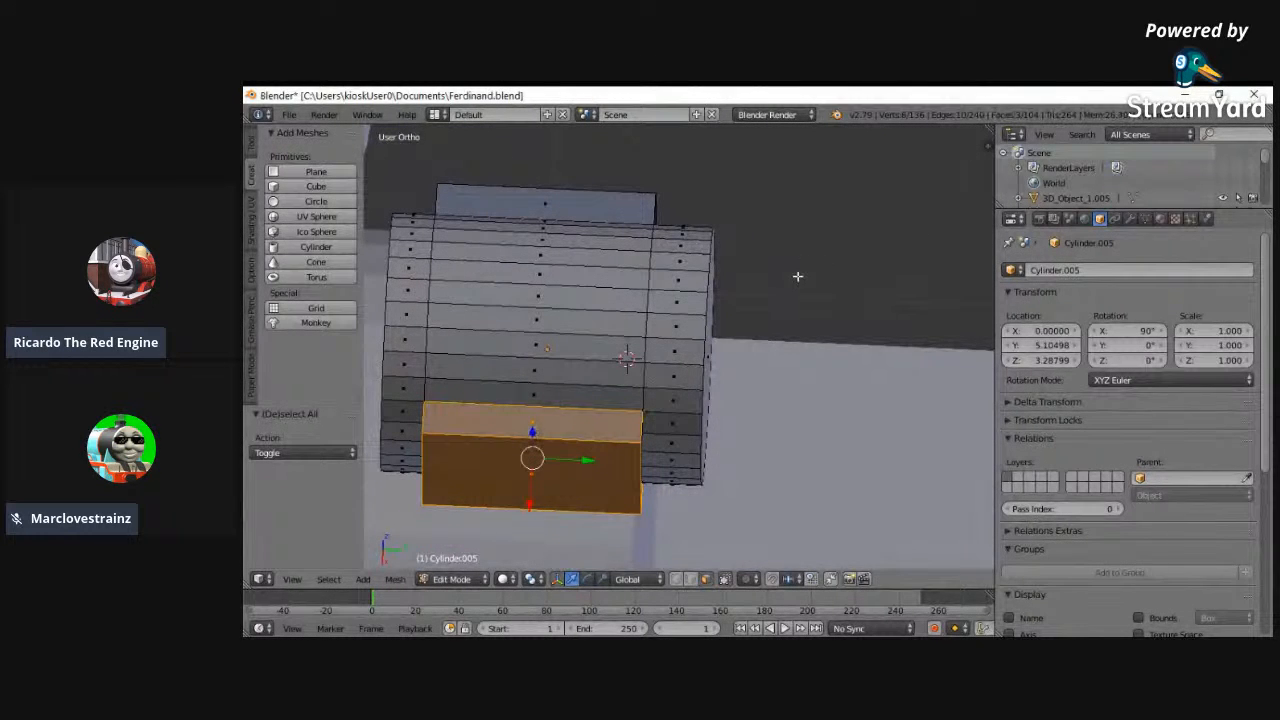
key("ctrl+f")
left_click(752, 221)
- Flip the normals of the upper face on the first side housing
key("a")
right_click(562, 204)
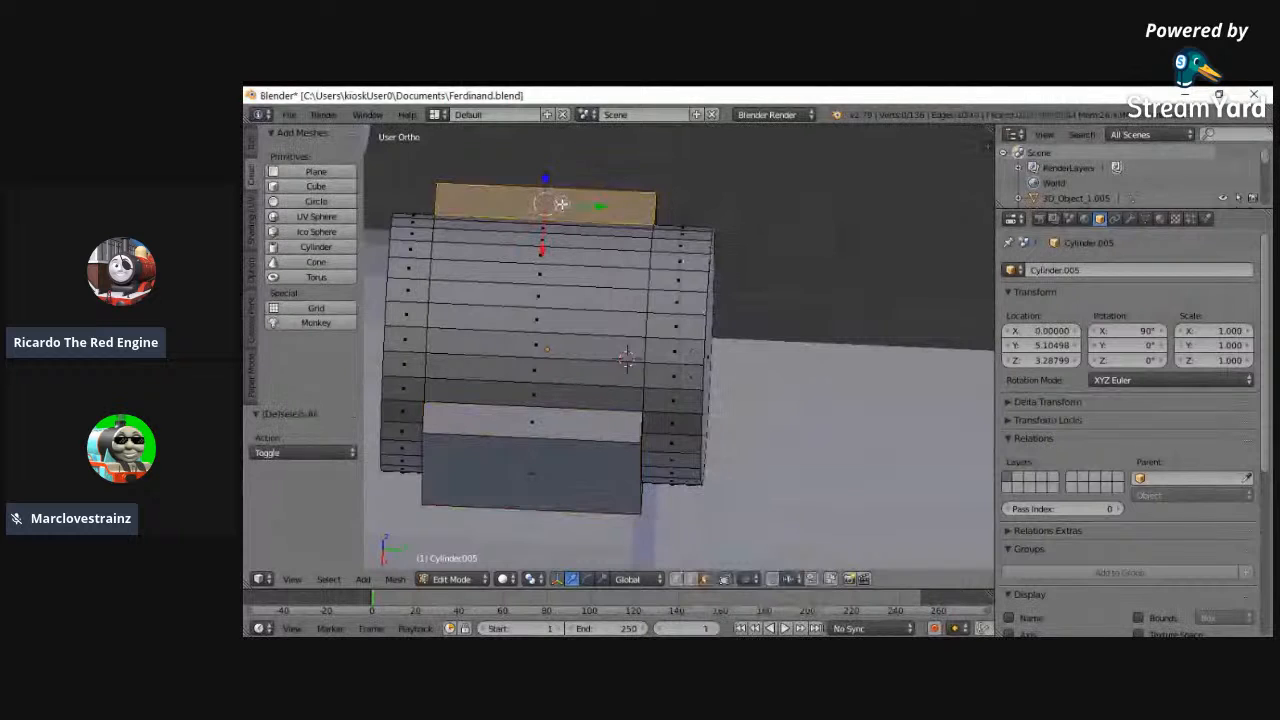
key("ctrl+f")
left_click(764, 178)
key("a")
middle_click_drag(766, 180, 374, 206)
middle_click_drag(626, 365, 803, 374)
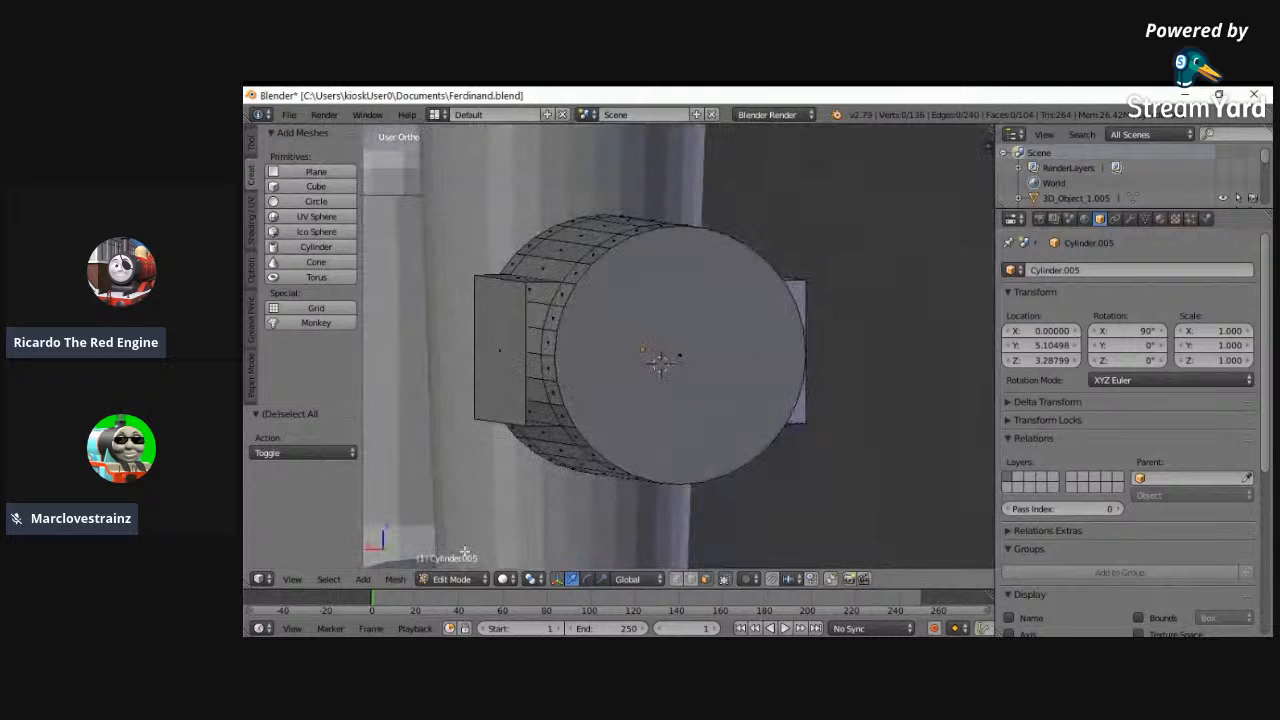
- Close the open front end of one side housing with a face between its outer edge and the cylinder's loop cut
left_click(300, 579)
left_click(287, 484)
key("z")
left_click(300, 579)
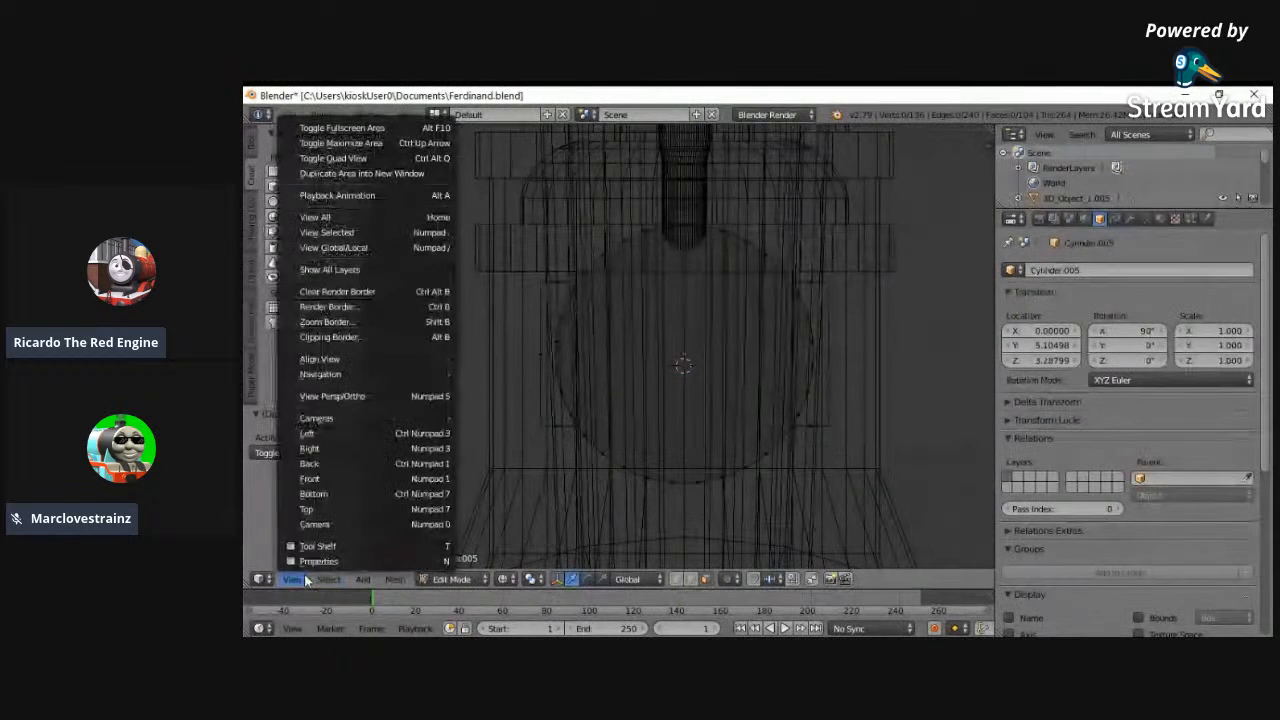
left_click(310, 465)
key("z")
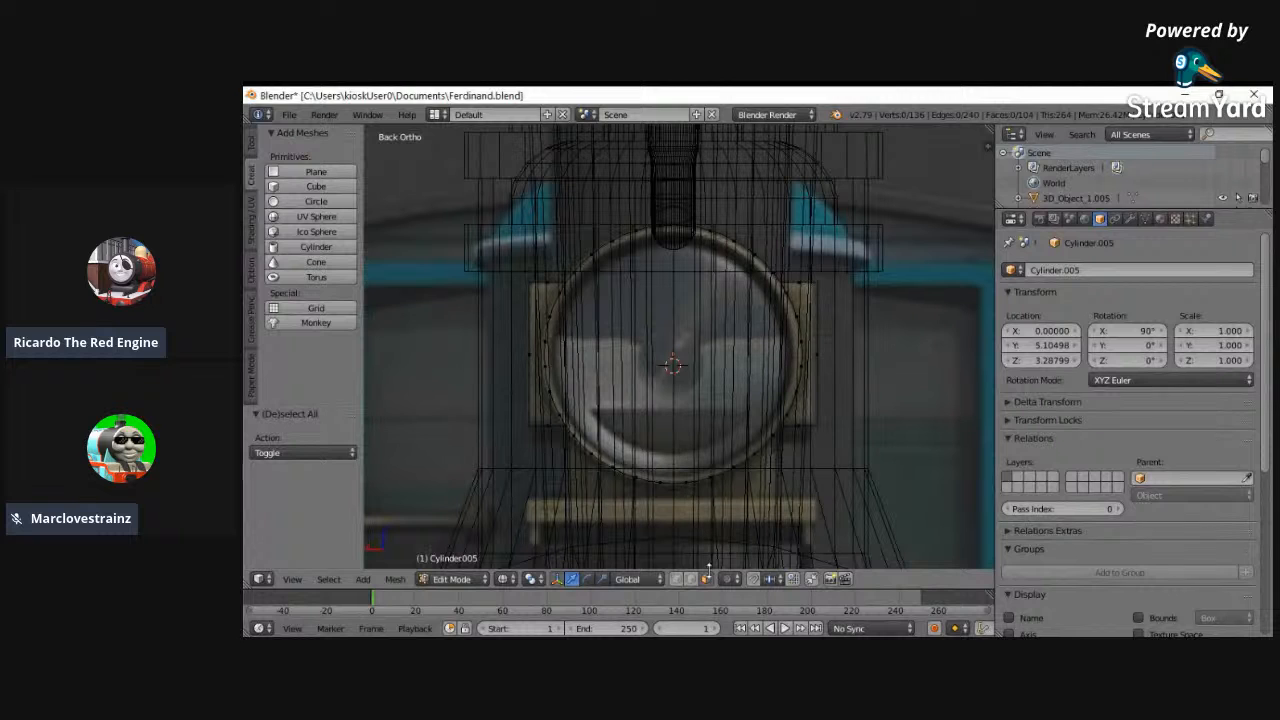
middle_click_drag(786, 450, 709, 486)
key("z")
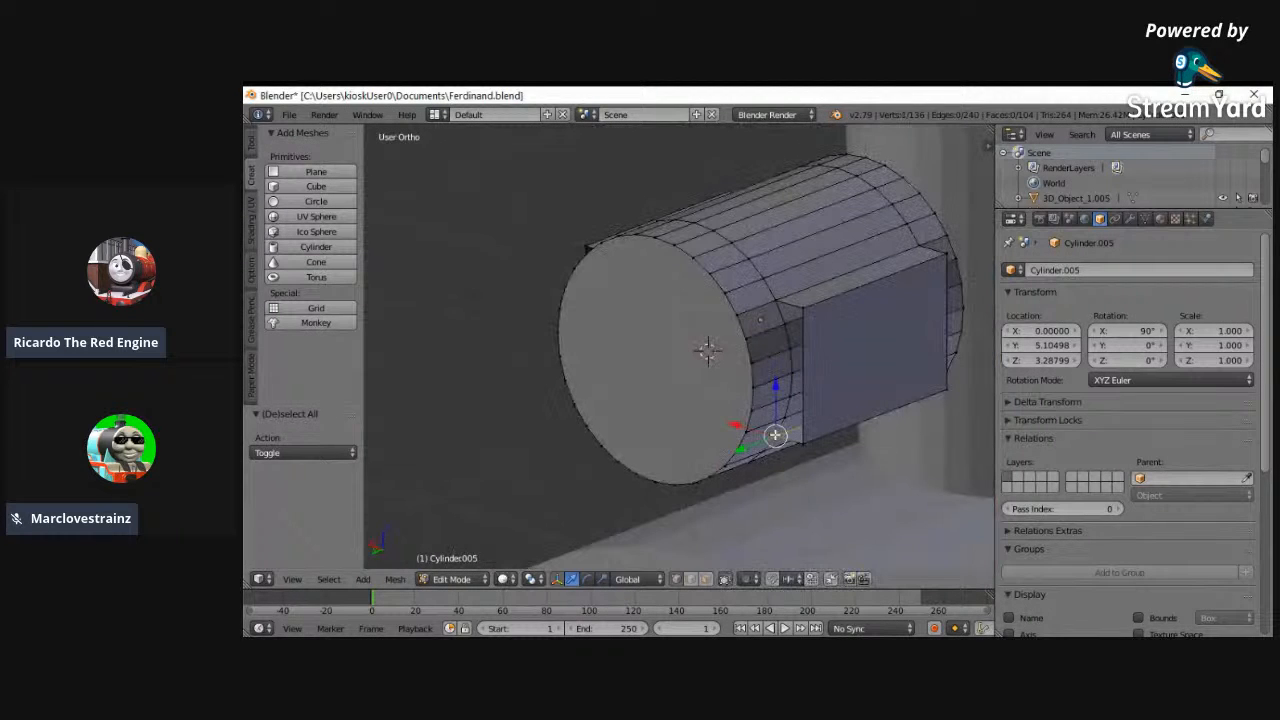
right_click(774, 300, "ctrl")
right_click(805, 448, "ctrl")
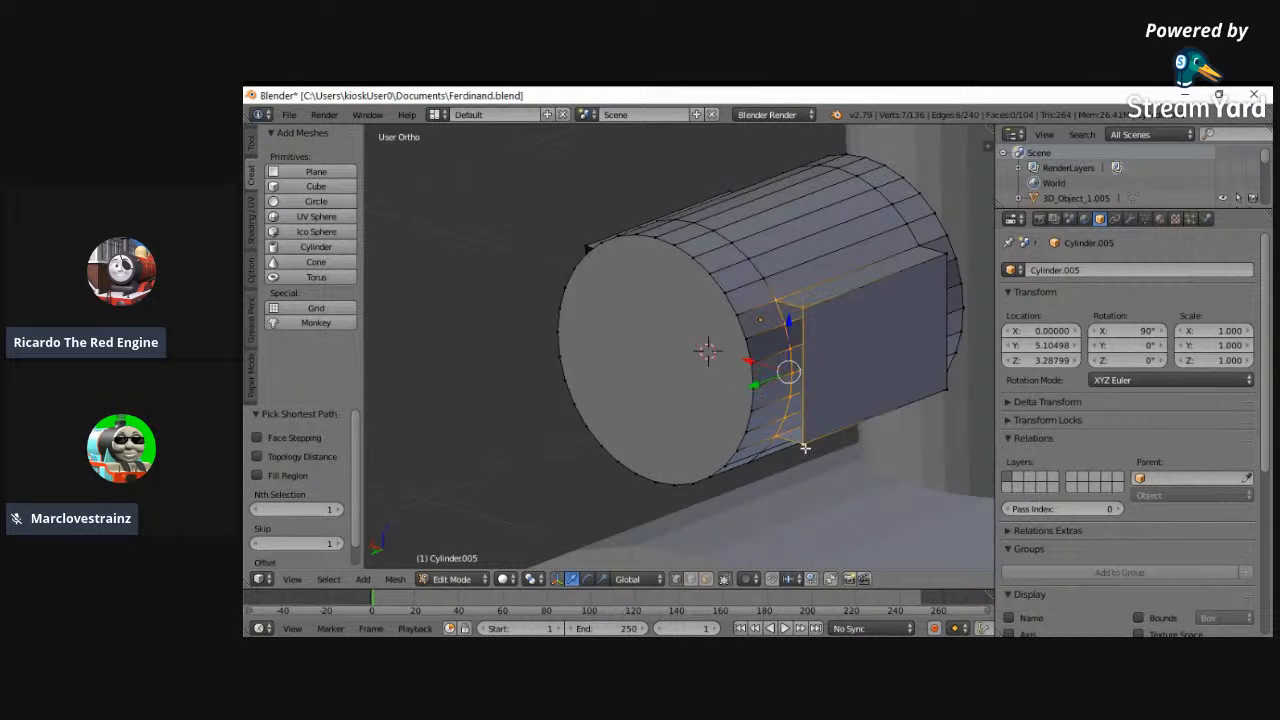
key("f")
- Try to fill the front end of the opposite side housing, and undo back to the first end face
middle_click_drag(805, 448, 908, 392)
right_click(603, 321)
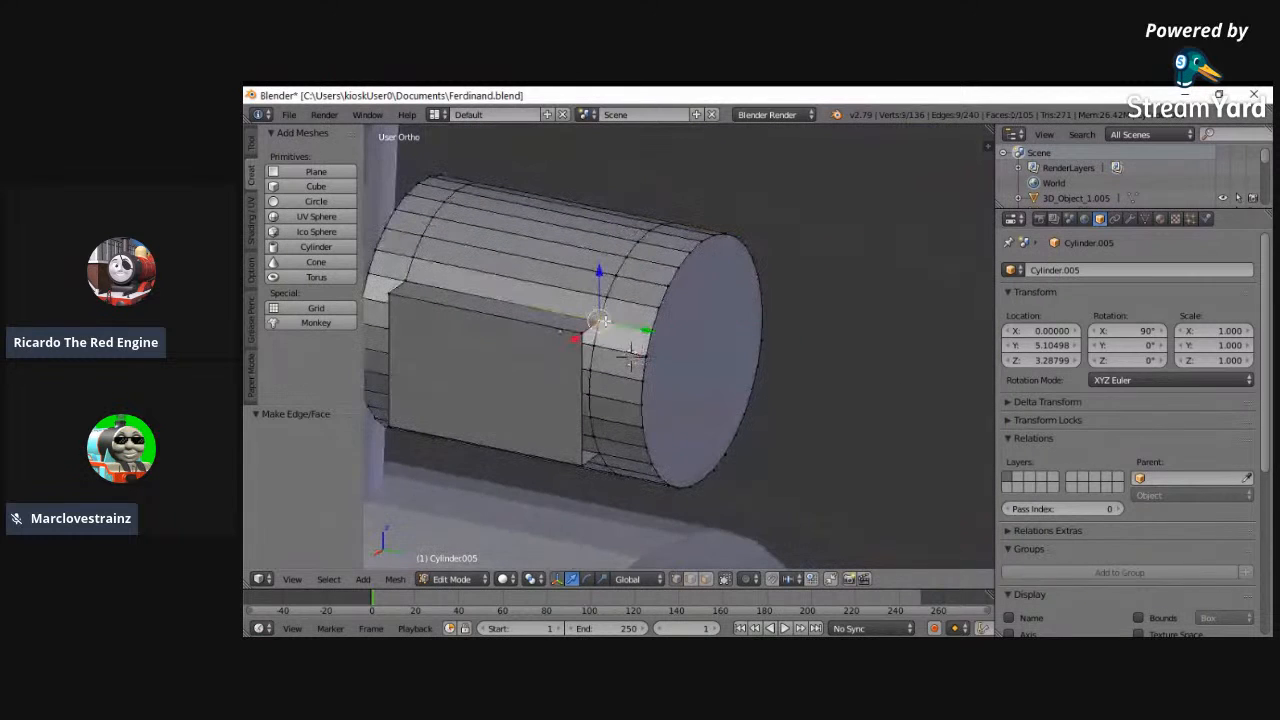
right_click(596, 447, "ctrl")
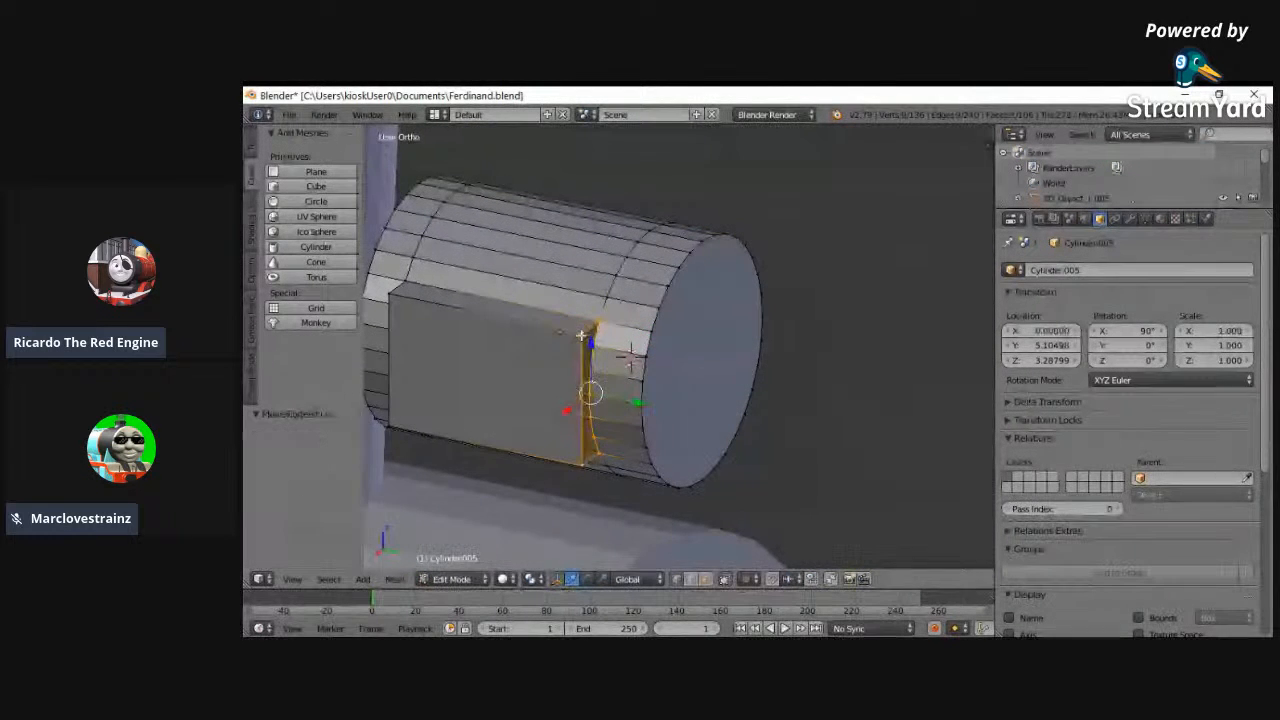
middle_click_drag(582, 335, 544, 318)
key("ctrl+f")
key("ctrl+z")
key("ctrl+z")
key("ctrl+z")
key("ctrl+z")
key("ctrl+z")
- Flip the normals of the first housing's front end face and clear the selection
key("ctrl+f")
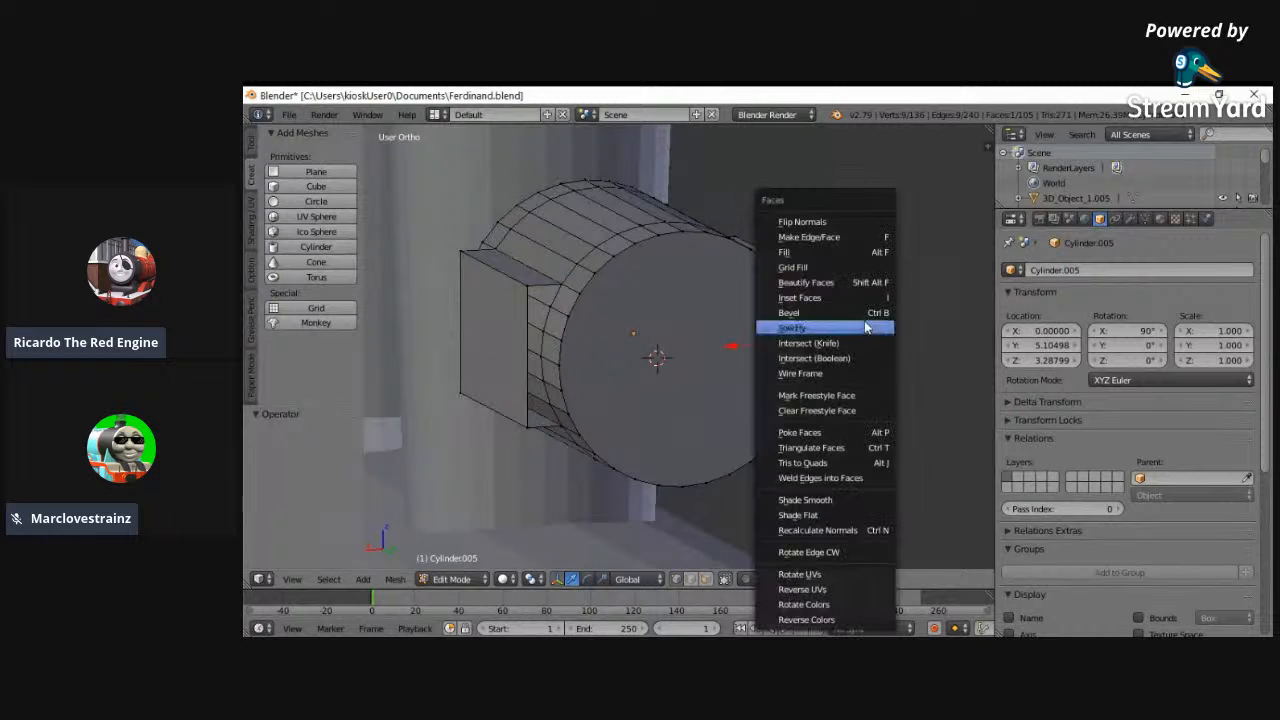
left_click(806, 228)
middle_click_drag(514, 360, 598, 420)
key("a")
- Fill the open front end of the opposite side housing with a face and flip its normals
right_click(595, 467)
right_click(608, 328, "ctrl")
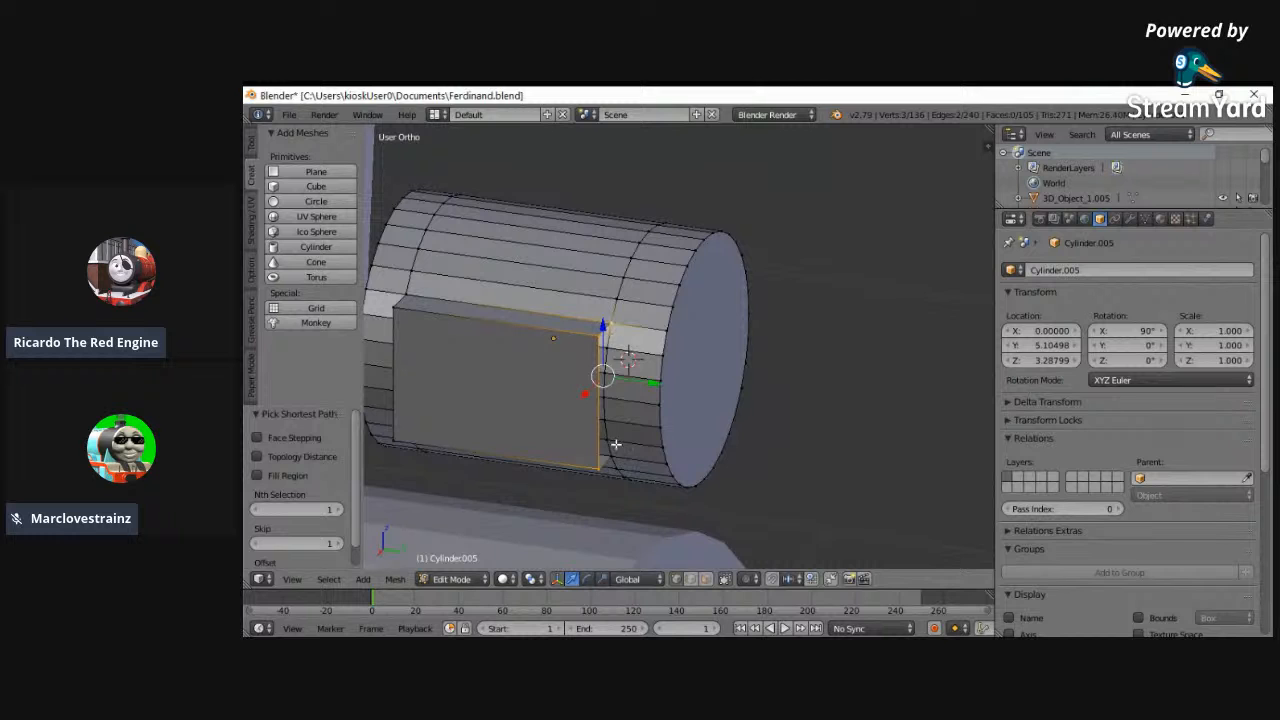
key("f")
middle_click_drag(616, 444, 557, 413)
key("ctrl+f")
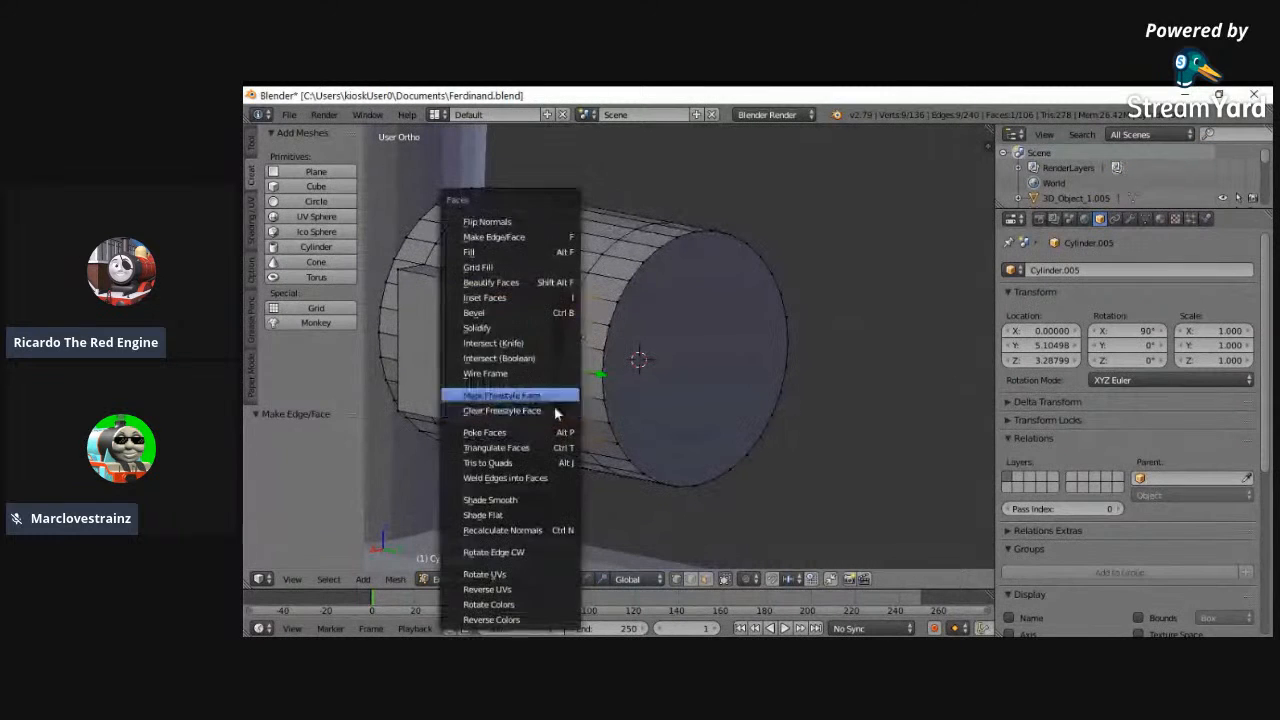
left_click(487, 221)
middle_click_drag(490, 300, 514, 394)
key("a")
- Select the vertices around the open rear end of that side housing and fill them with a face
key("z")
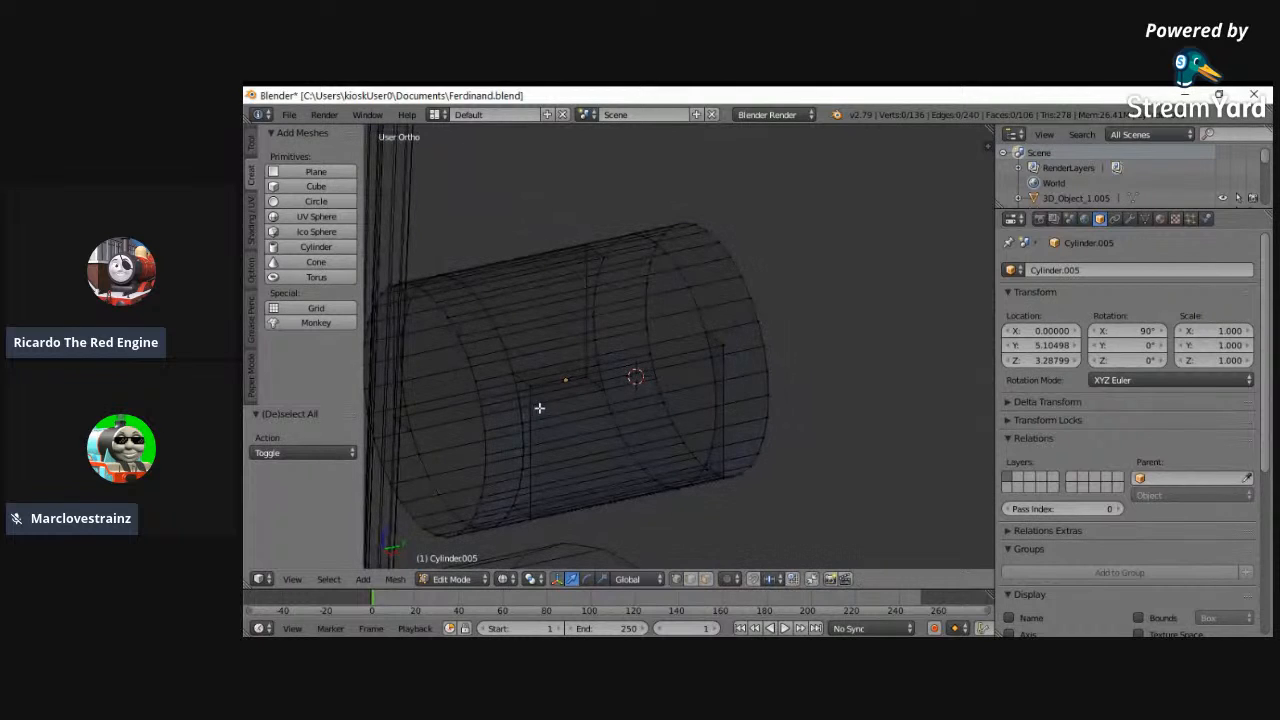
right_click(513, 376)
right_click(529, 387, "shift")
right_click(520, 400, "shift")
right_click(524, 423, "shift")
right_click(523, 465, "shift")
right_click(519, 488, "shift")
right_click(514, 506, "shift")
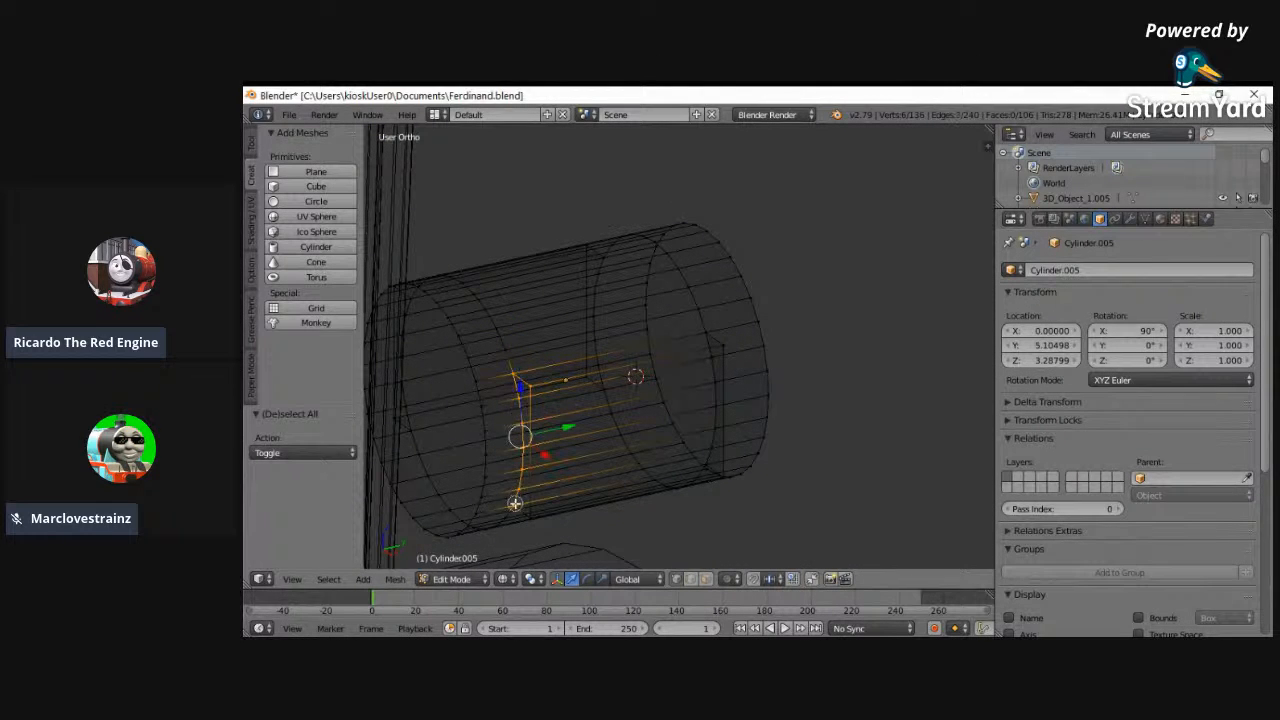
right_click(532, 521, "shift")
key("z")
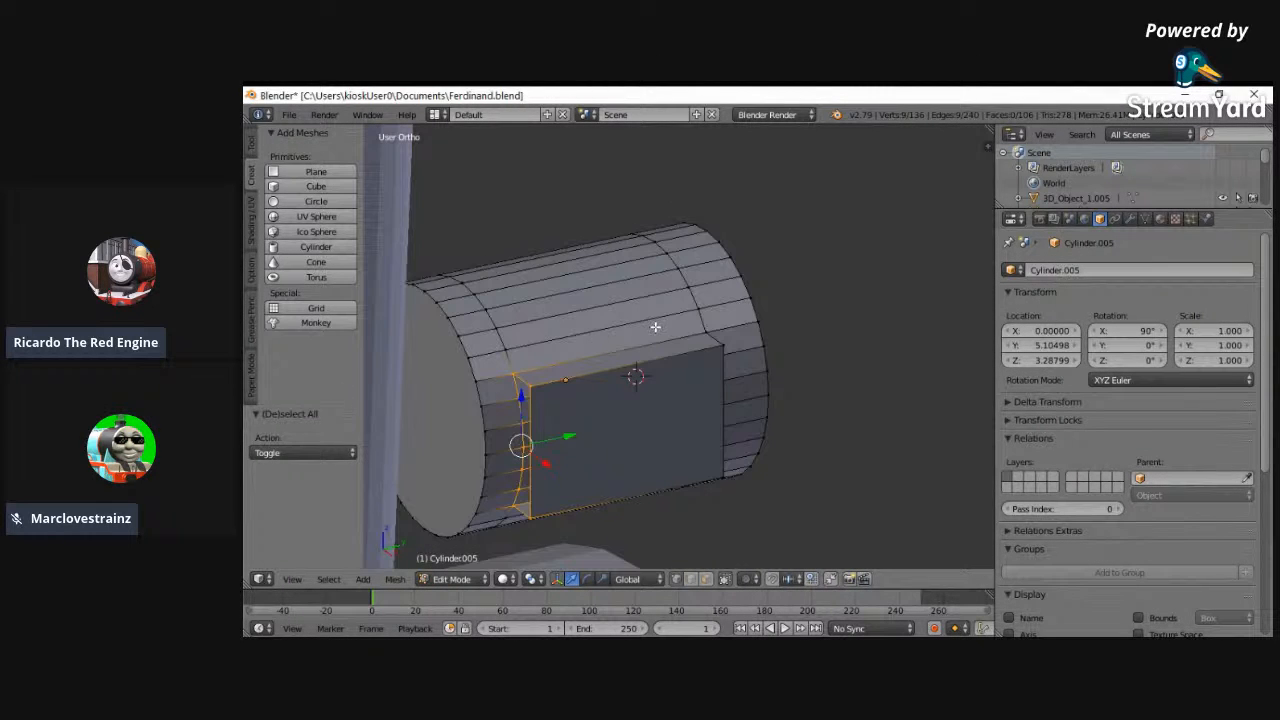
key("f")
- Flip the normals of the newly filled rear end face
middle_click_drag(652, 332, 717, 316)
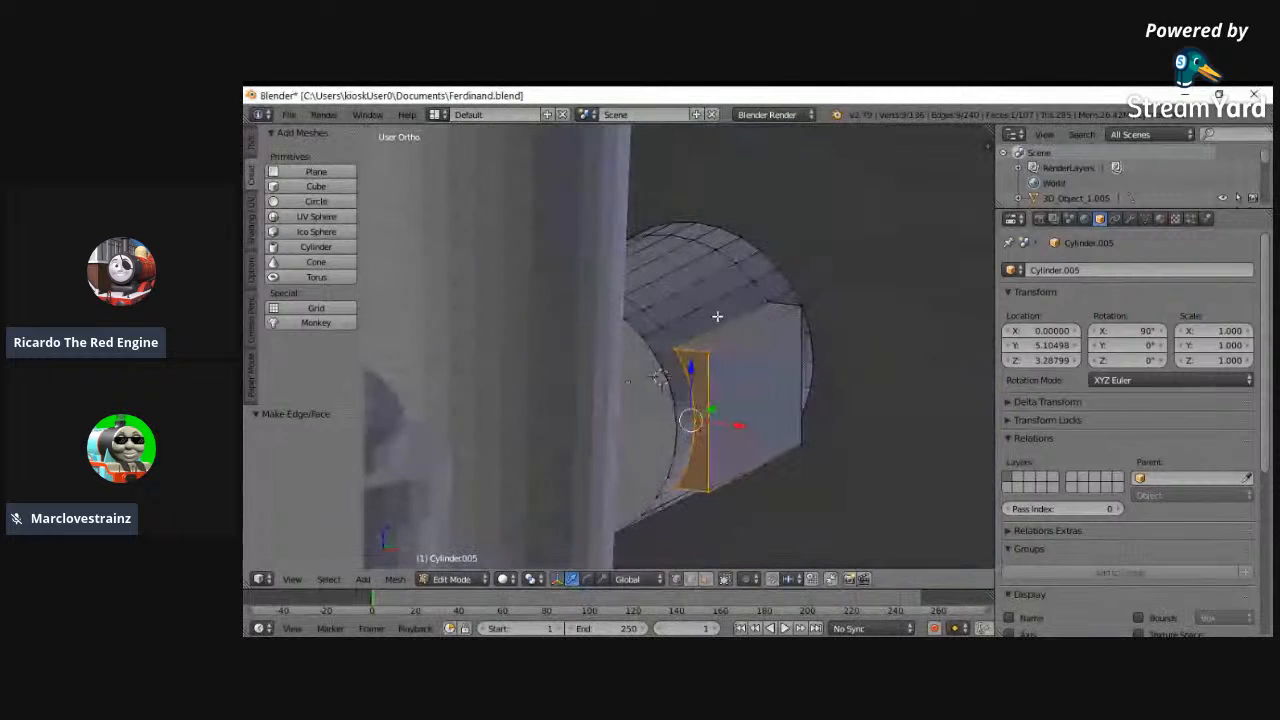
key("ctrl+f")
left_click(642, 219)
middle_click_drag(591, 408, 520, 478)
- Fill the remaining open rear end on the other side housing with a face and flip its normals
key("z")
middle_click_drag(554, 377, 534, 443)
key("a")
key("c")
left_click_drag(403, 329, 405, 303)
left_click_drag(403, 329, 395, 283)
mouse_move(400, 275)
middle_mouse_down()
mouse_move(691, 197)
mouse_move(620, 166)
middle_mouse_up()
key("z")
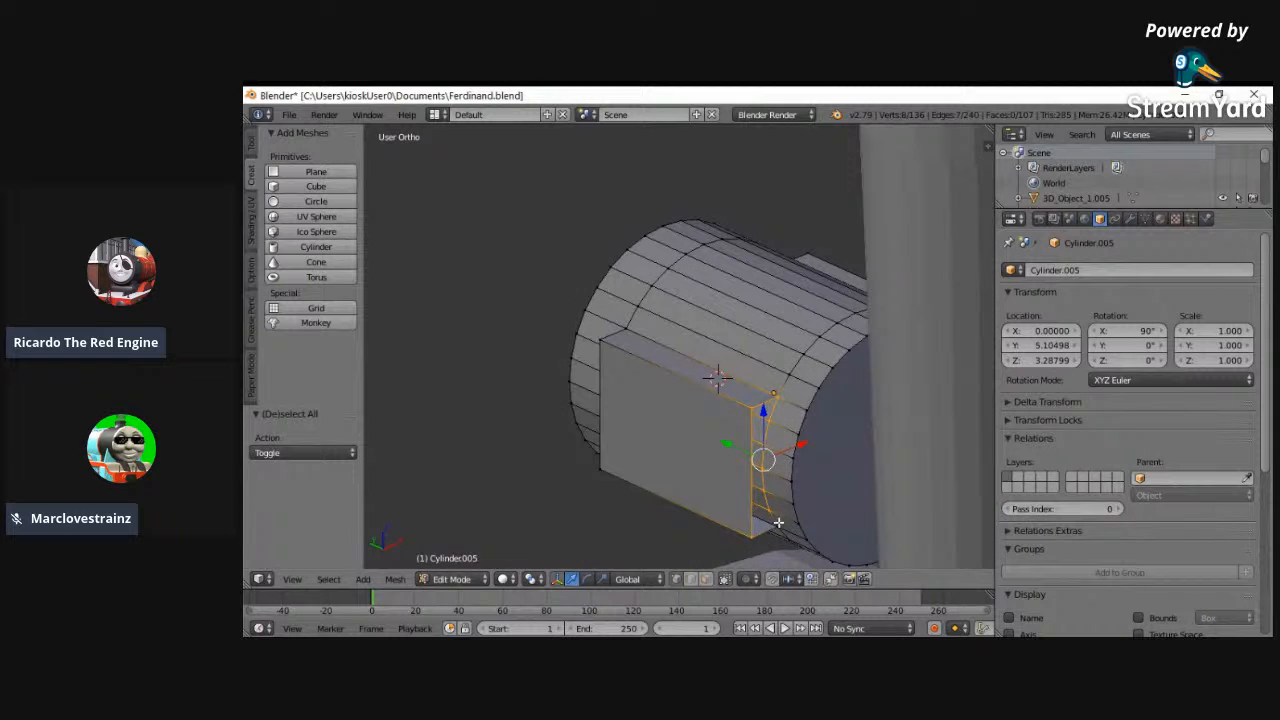
key("f")
key("w")
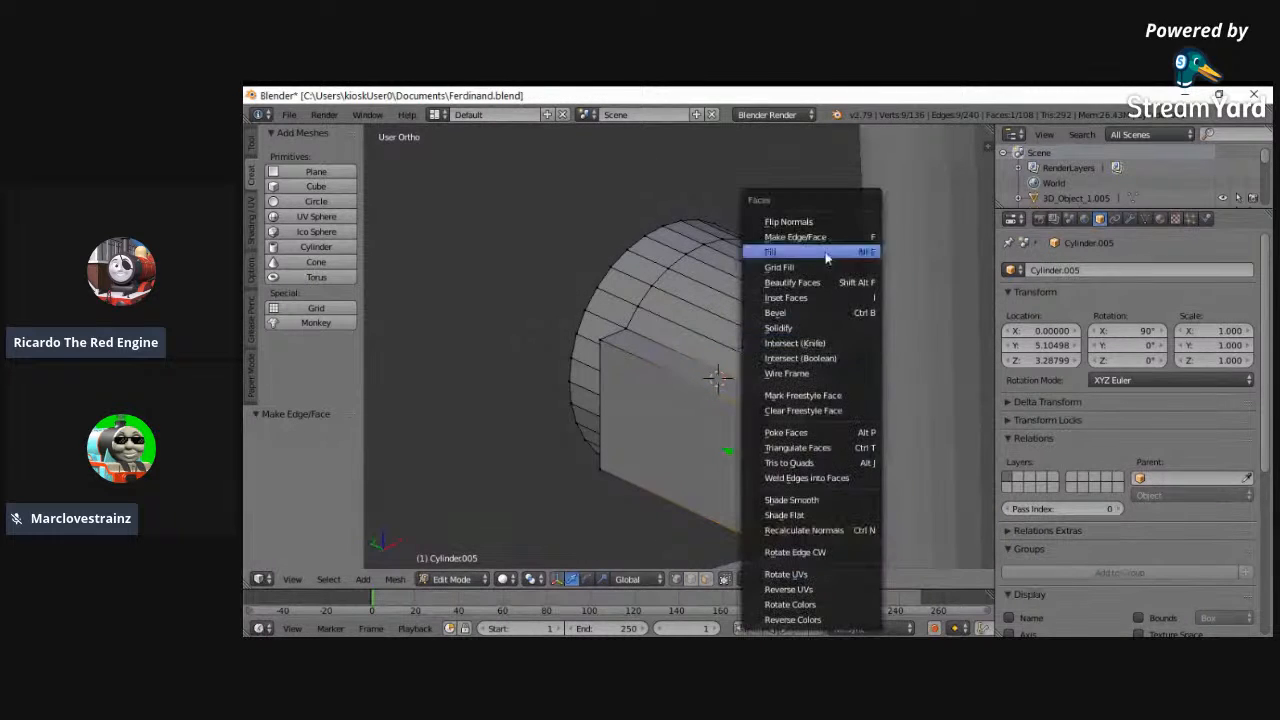
left_click(806, 220)
- Lower the headlamp to a Z location of 3.18799 against the side reference image
scroll(672, 386, "down", 2)
scroll(671, 386, "down", 2)
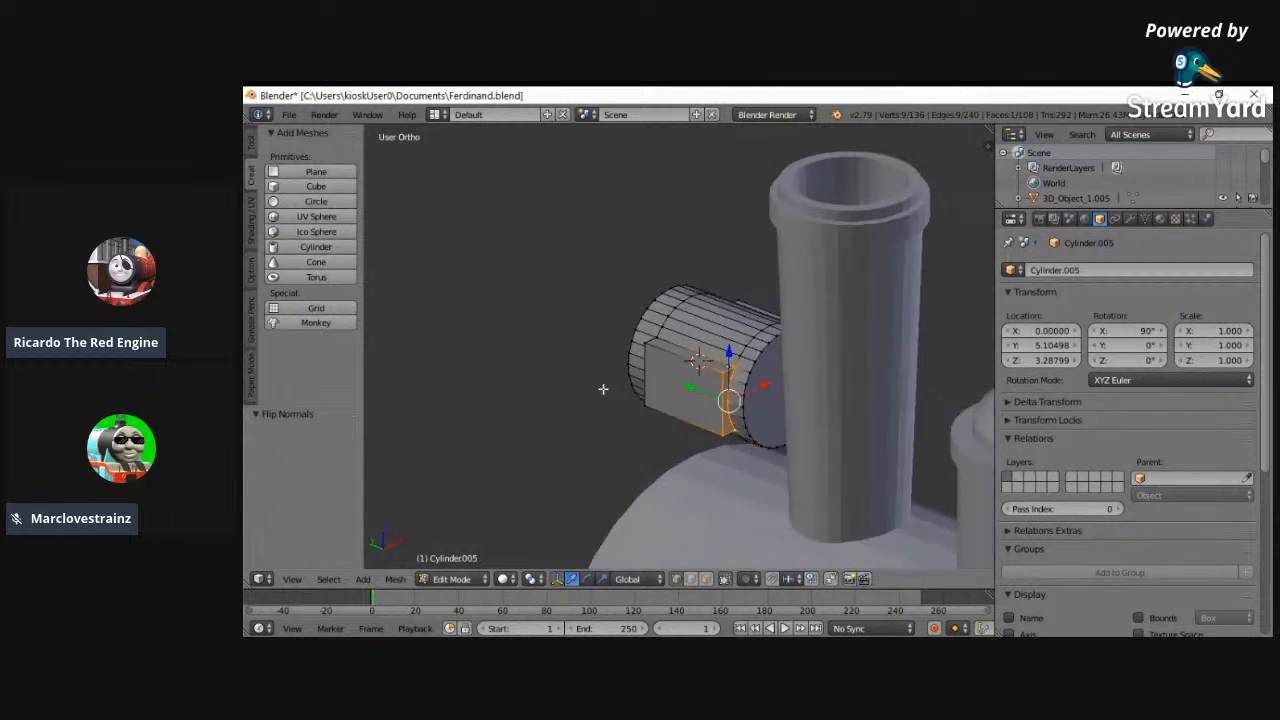
middle_click_drag(603, 389, 854, 355)
left_click(285, 582)
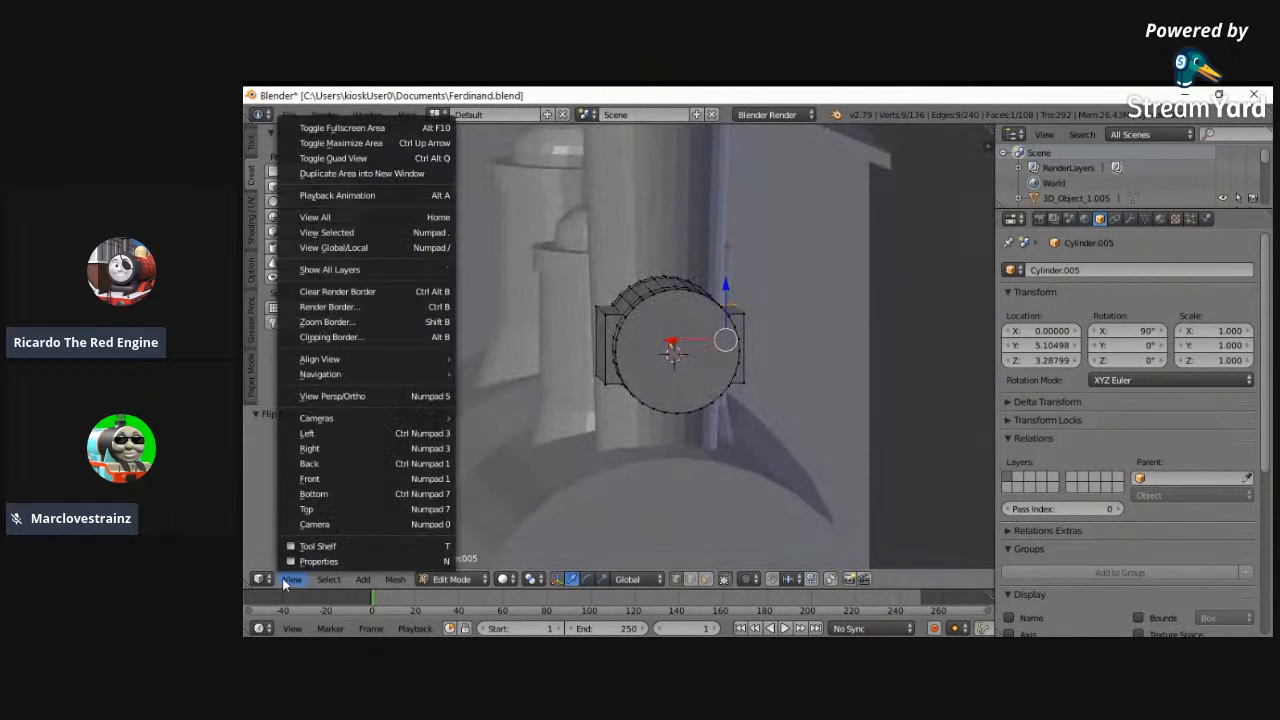
left_click(312, 433)
key("z")
left_click(1012, 365)
left_click(1012, 365)
left_click(1012, 365)
left_click(1012, 366)
left_click(1012, 366)
left_click(1012, 366)
left_click(1012, 366)
left_click(1012, 366)
left_click(1012, 366)
left_click(1012, 366)
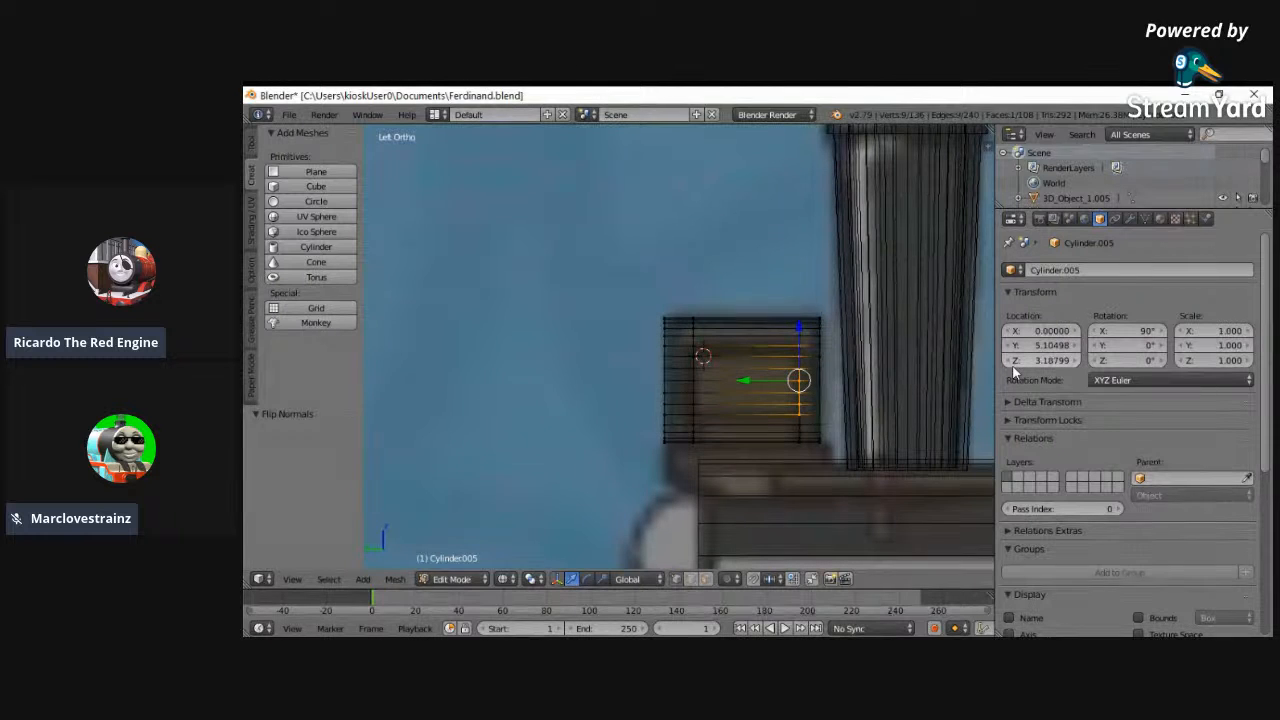
- Raise the headlamp to a Z location of 3.28799 to match the face in the back-view reference image
middle_click_drag(651, 369, 831, 391)
key("z")
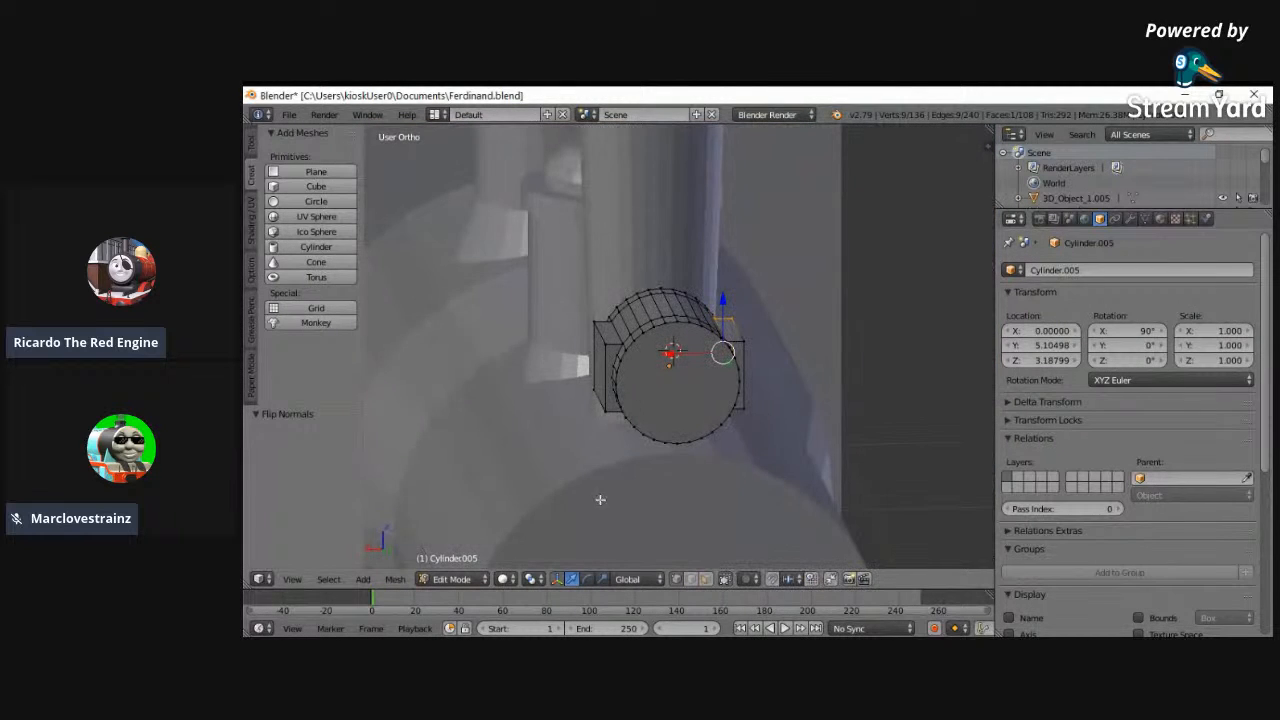
left_click(286, 580)
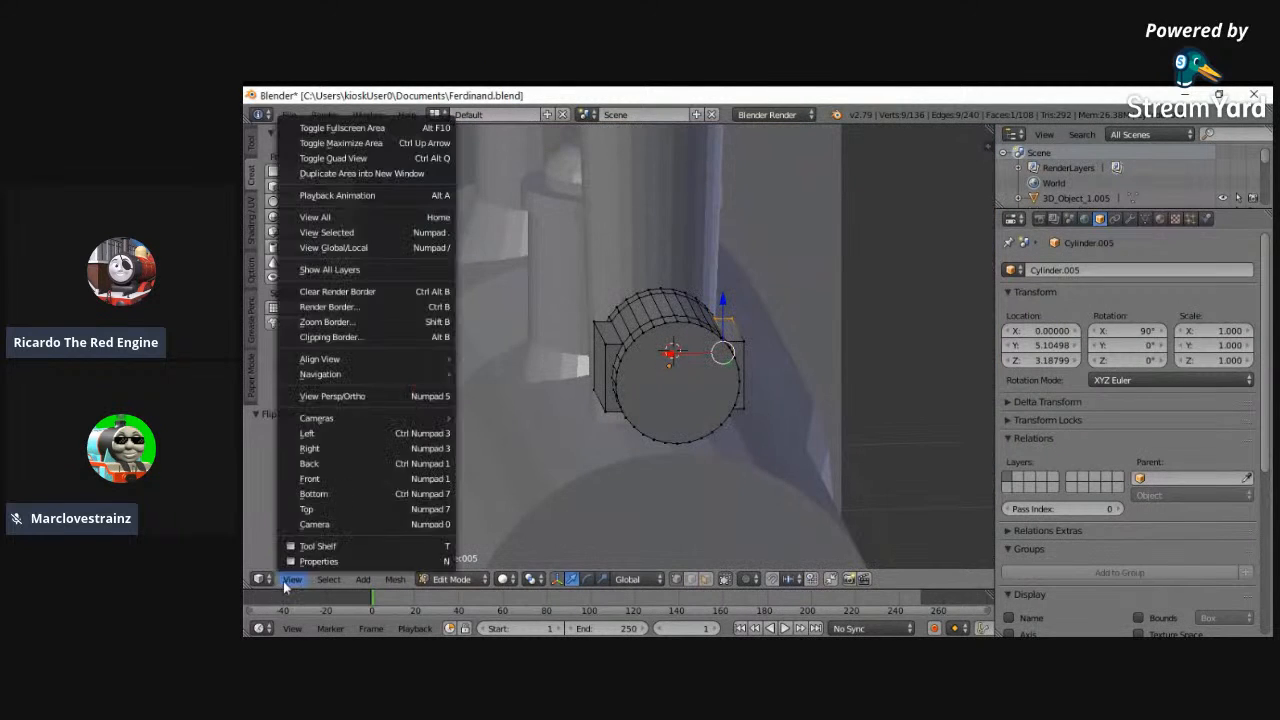
left_click(310, 474)
key("z")
left_click(291, 580)
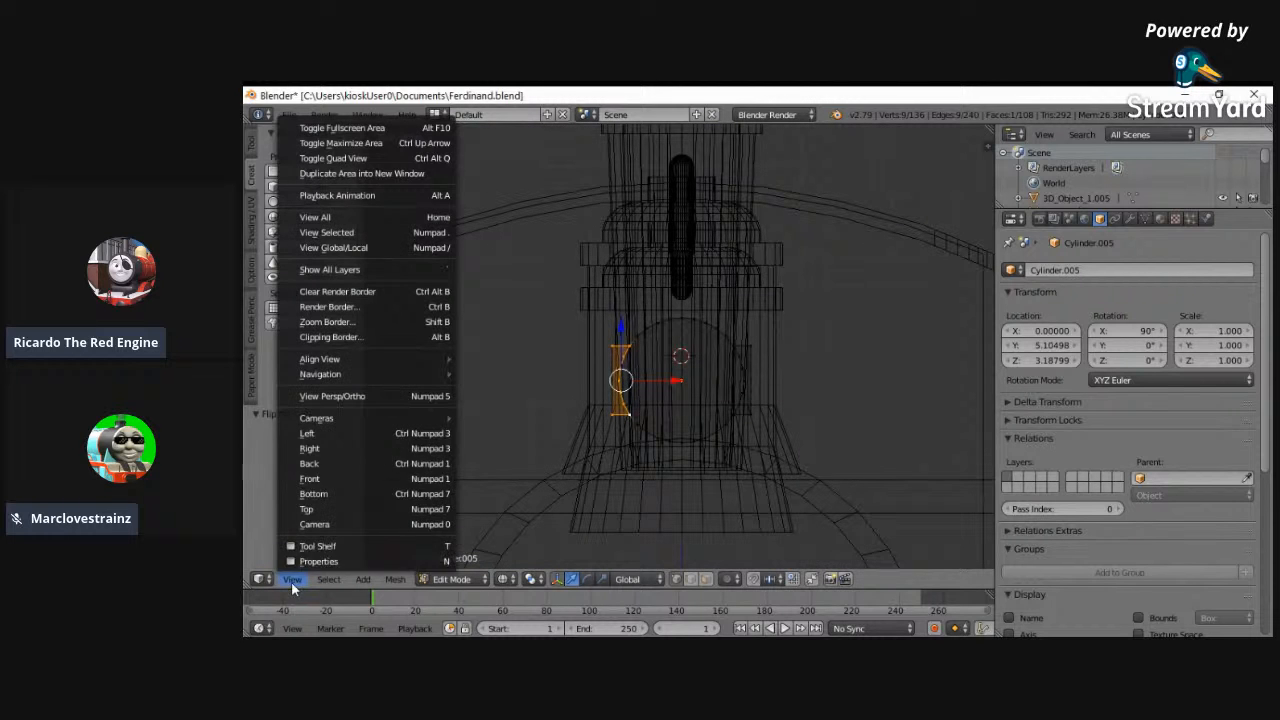
left_click(340, 464)
scroll(675, 485, "up", 3)
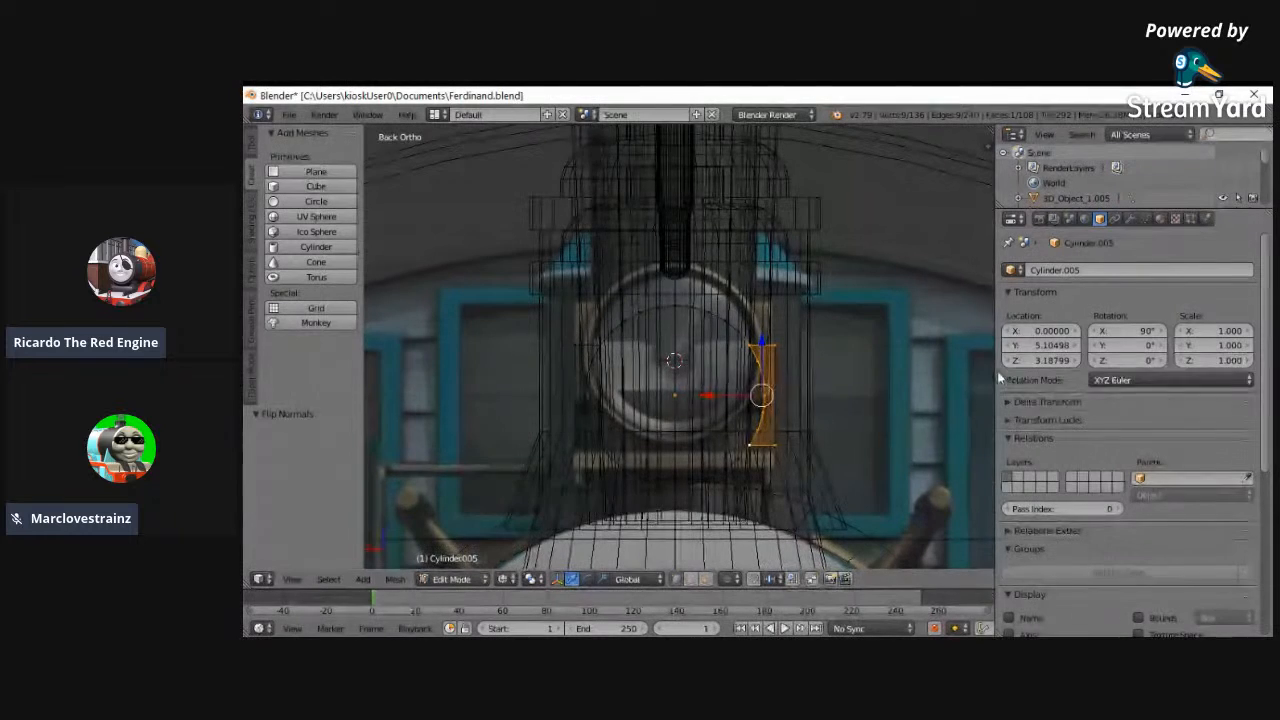
left_click_drag(1040, 361, 1048, 361)
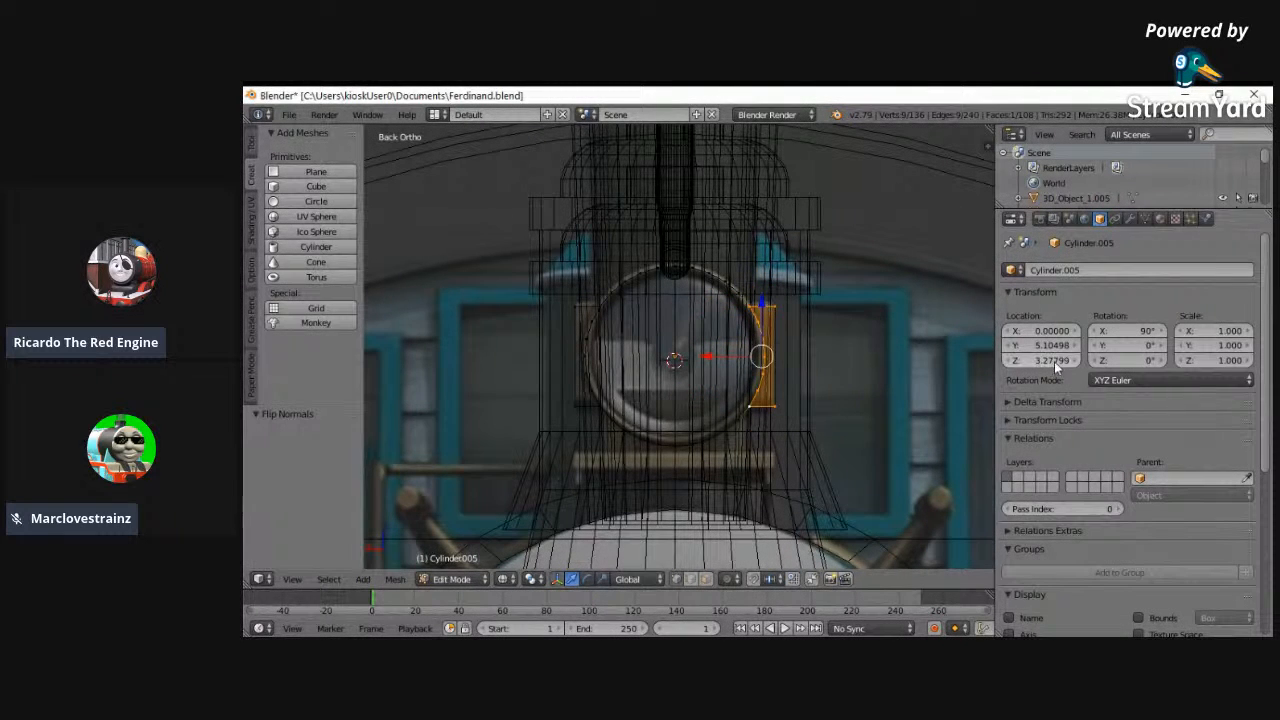
left_click(1076, 360)
- Select the two lower edges where the side housings meet the cylinder and extrude them in place
key("a")
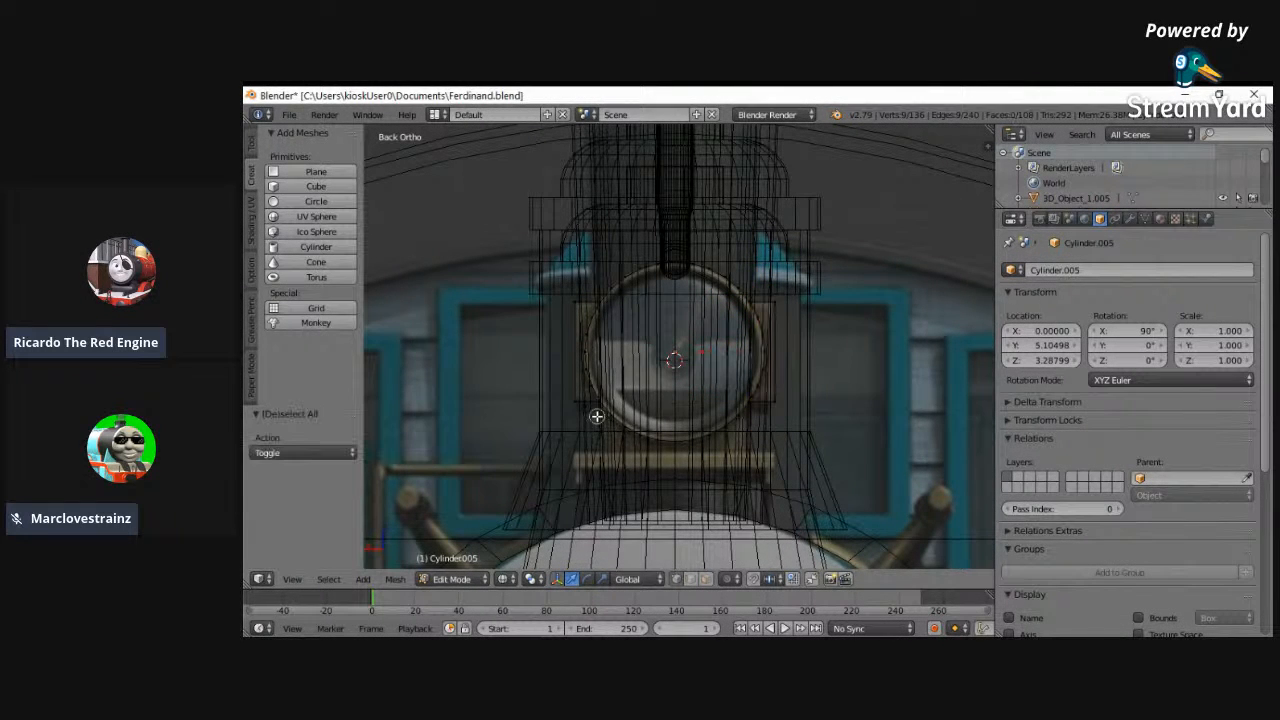
mouse_move(760, 428)
middle_mouse_down()
mouse_move(700, 425)
mouse_move(792, 415)
middle_mouse_up()
key("z")
middle_click_drag(532, 442, 497, 367)
right_click(498, 367, "shift")
key("e")
right_click(600, 432)
- Move the two extruded lower edges down 0.119 along Z towards the reference image's support bar
middle_click_drag(636, 440, 343, 582)
left_click(292, 579)
left_click(300, 481)
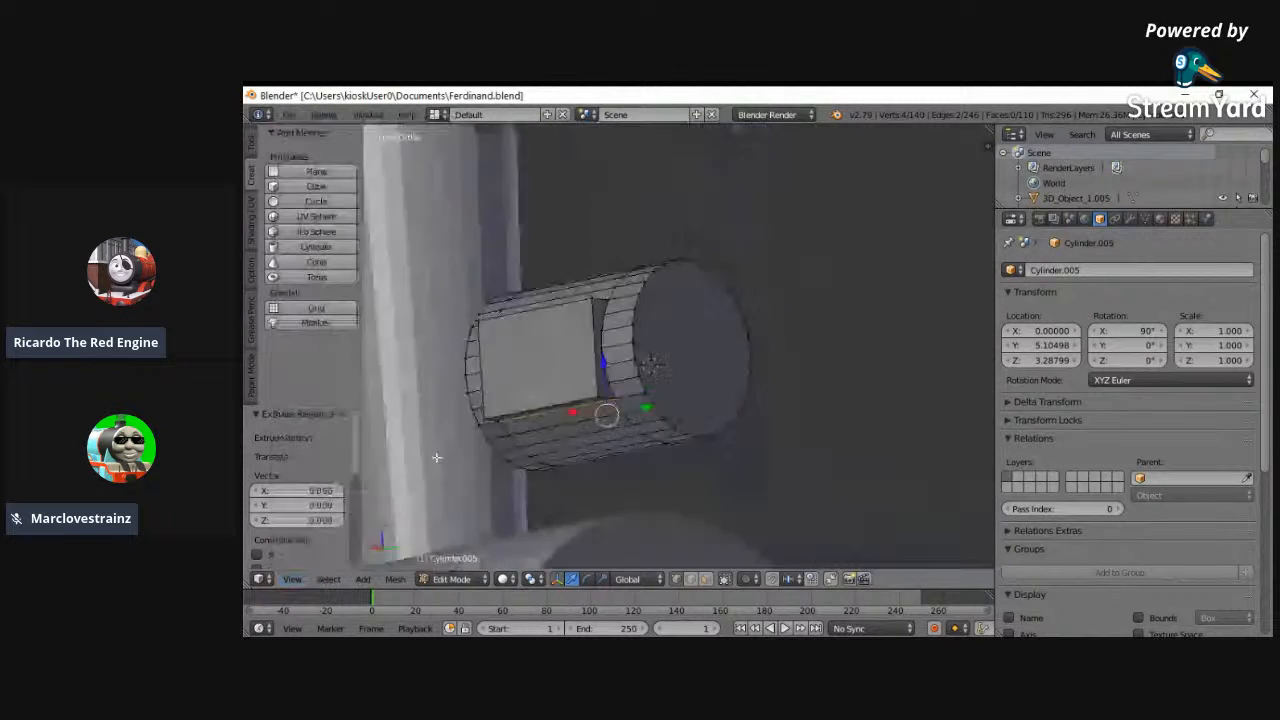
key("z")
left_click(292, 579)
left_click(330, 490)
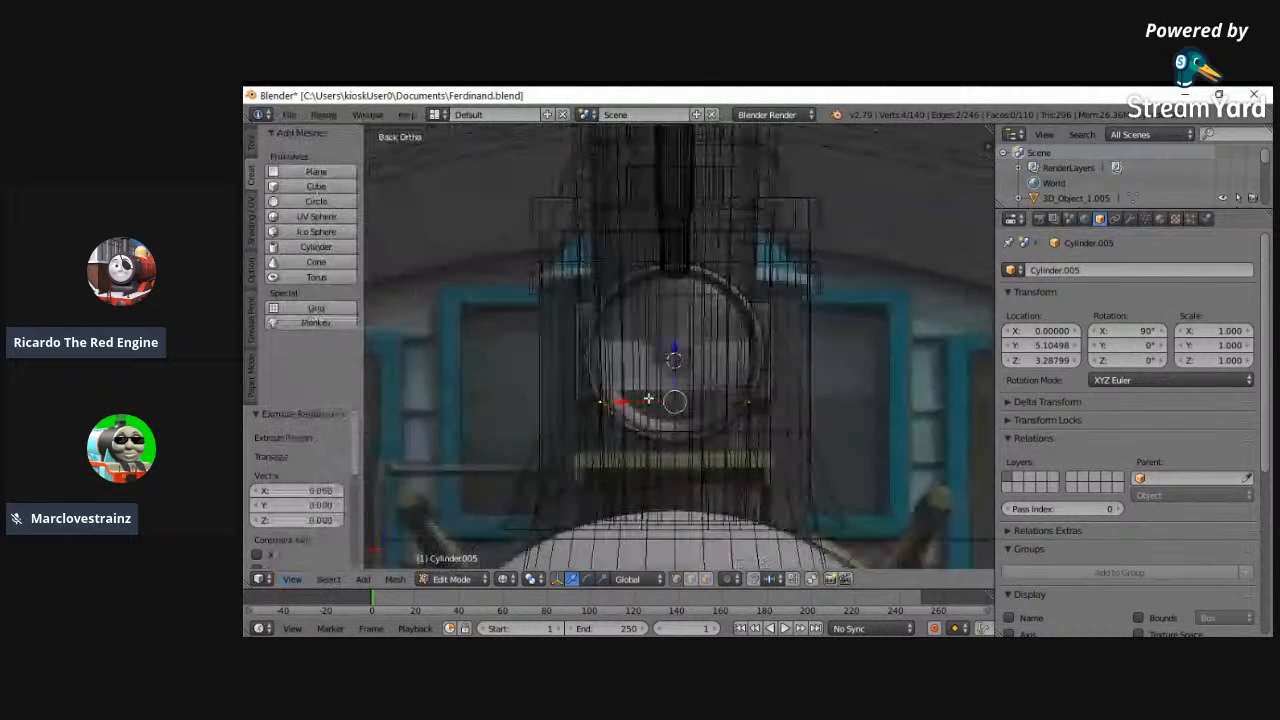
key("g")
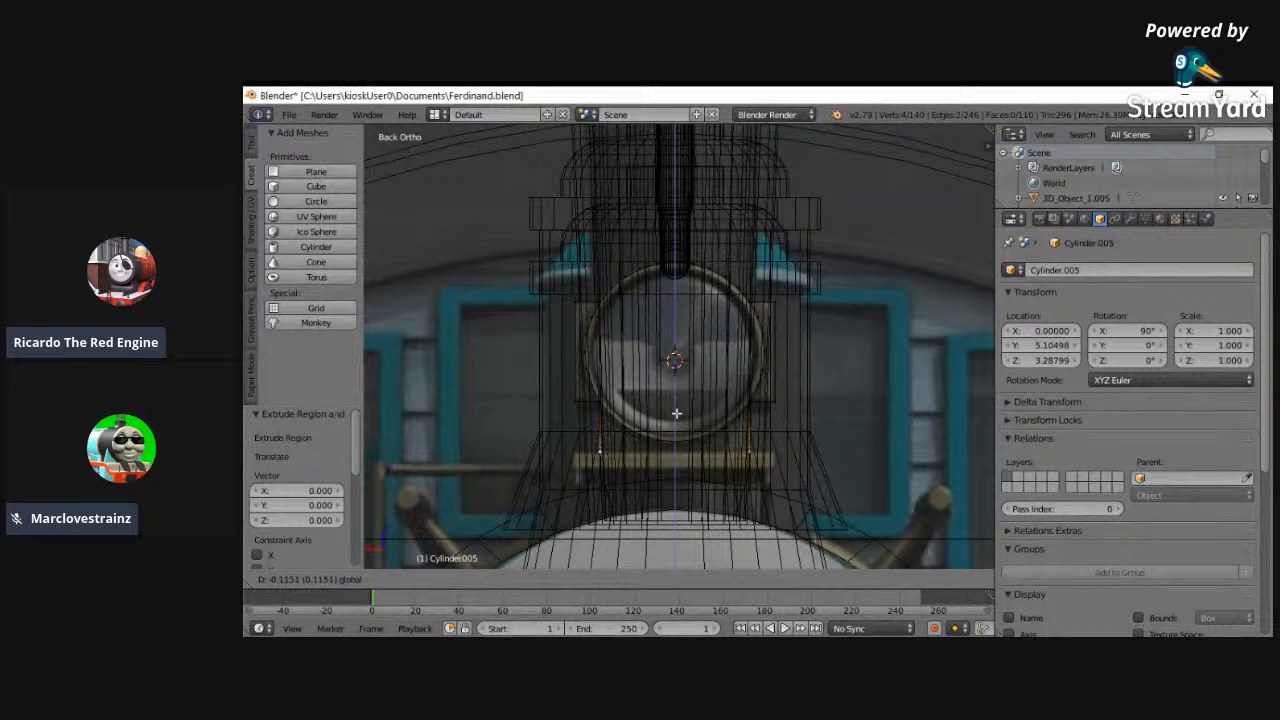
left_click(676, 414)
- Flip the normals of the new face forming one side wall of the headlamp's lower support
left_click(705, 580)
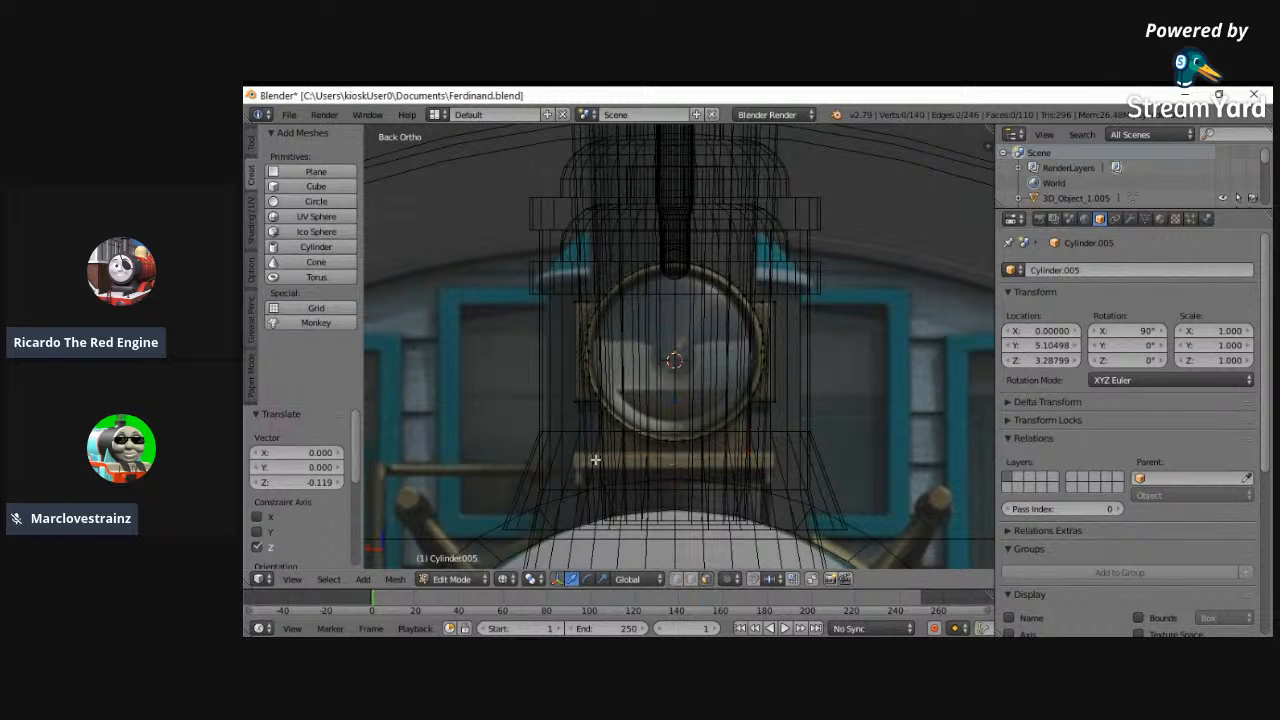
middle_click_drag(513, 412, 840, 404)
key("z")
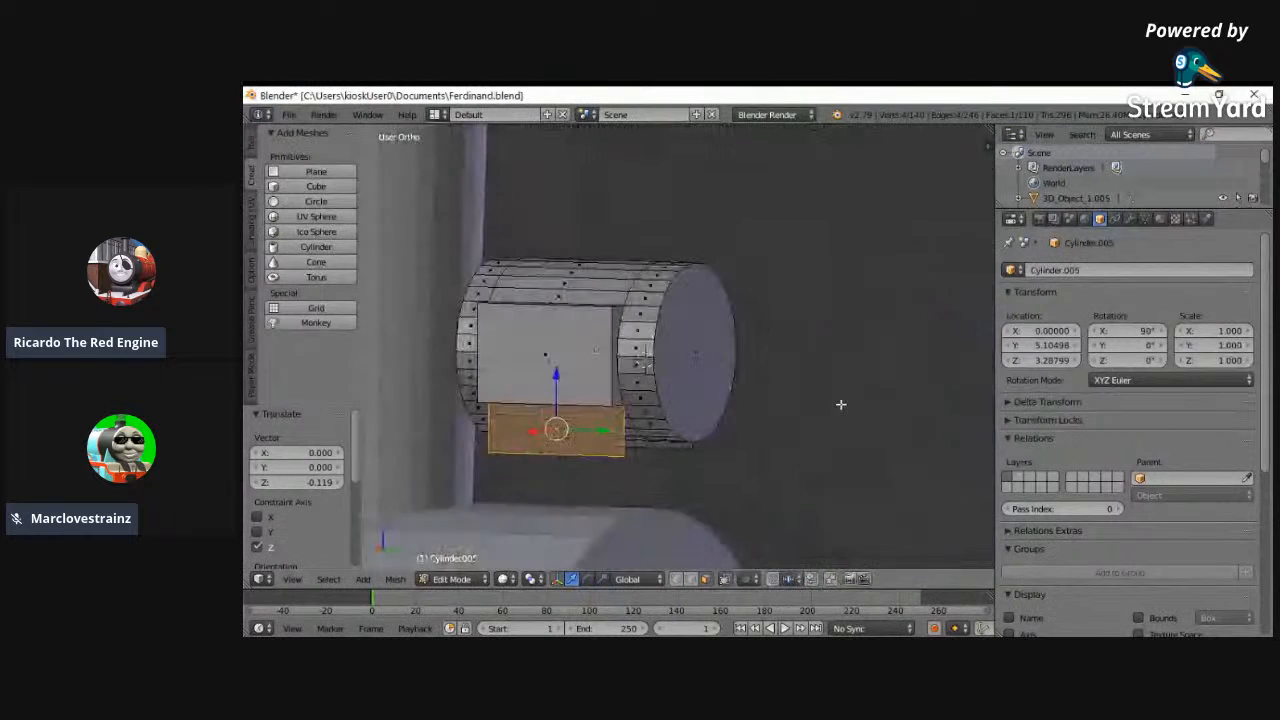
key("w")
left_click(800, 394)
middle_click_drag(803, 314, 828, 353)
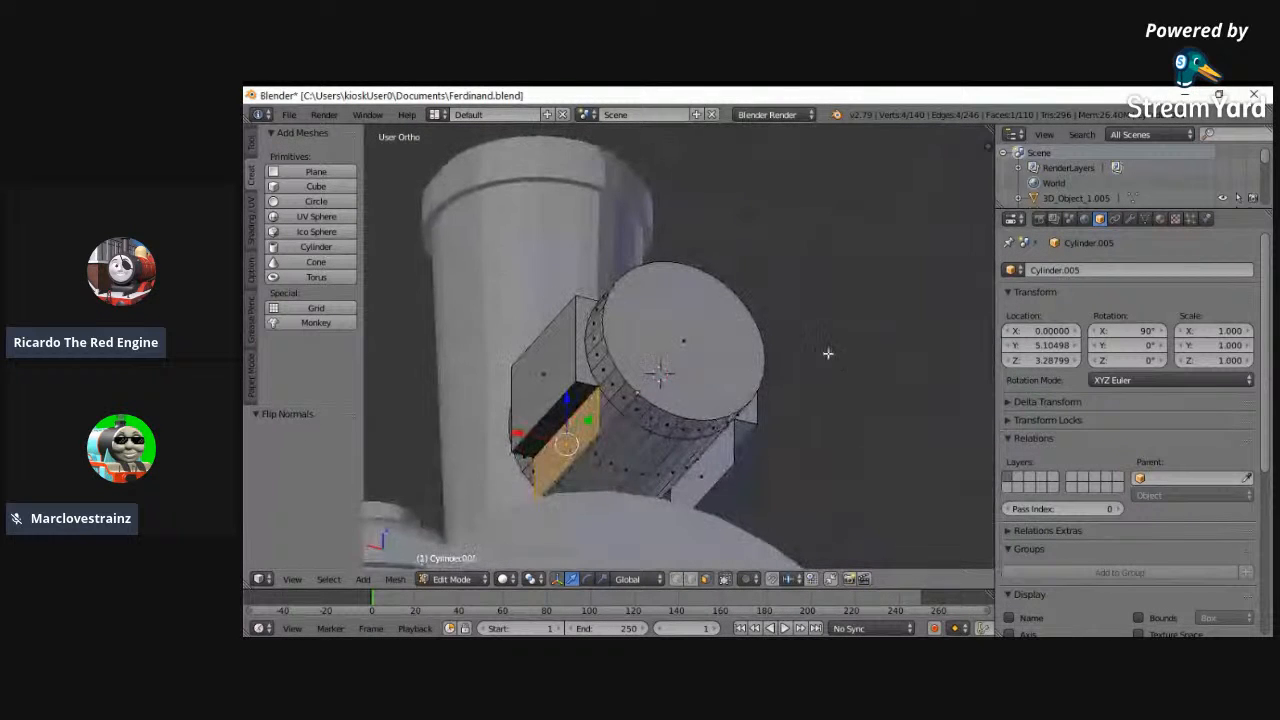
- Flip the normals of the dark underside face on the side housing above that support wall
key("z")
key("a")
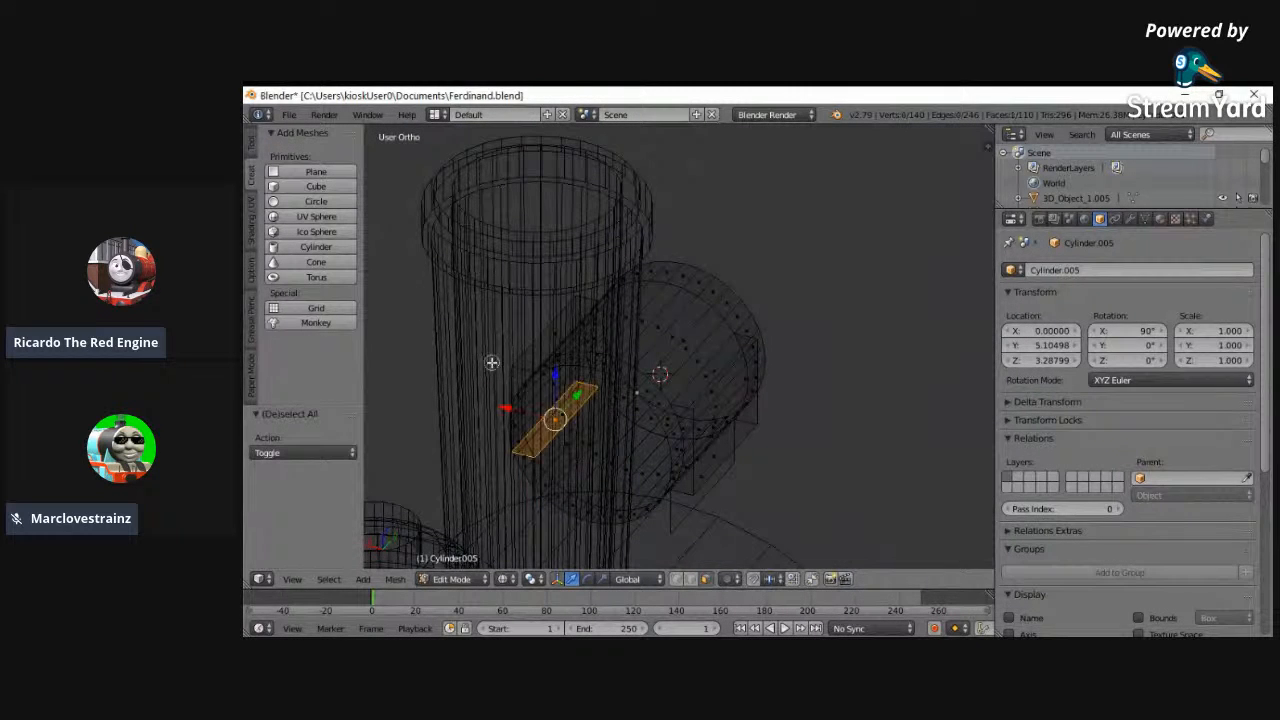
key("z")
key("ctrl+f")
left_click(494, 249)
middle_click_drag(494, 249, 667, 544)
- Select the bottom edges of both support walls and fill a face between them to close the support's underside
right_click(748, 451)
right_click(753, 455, "shift")
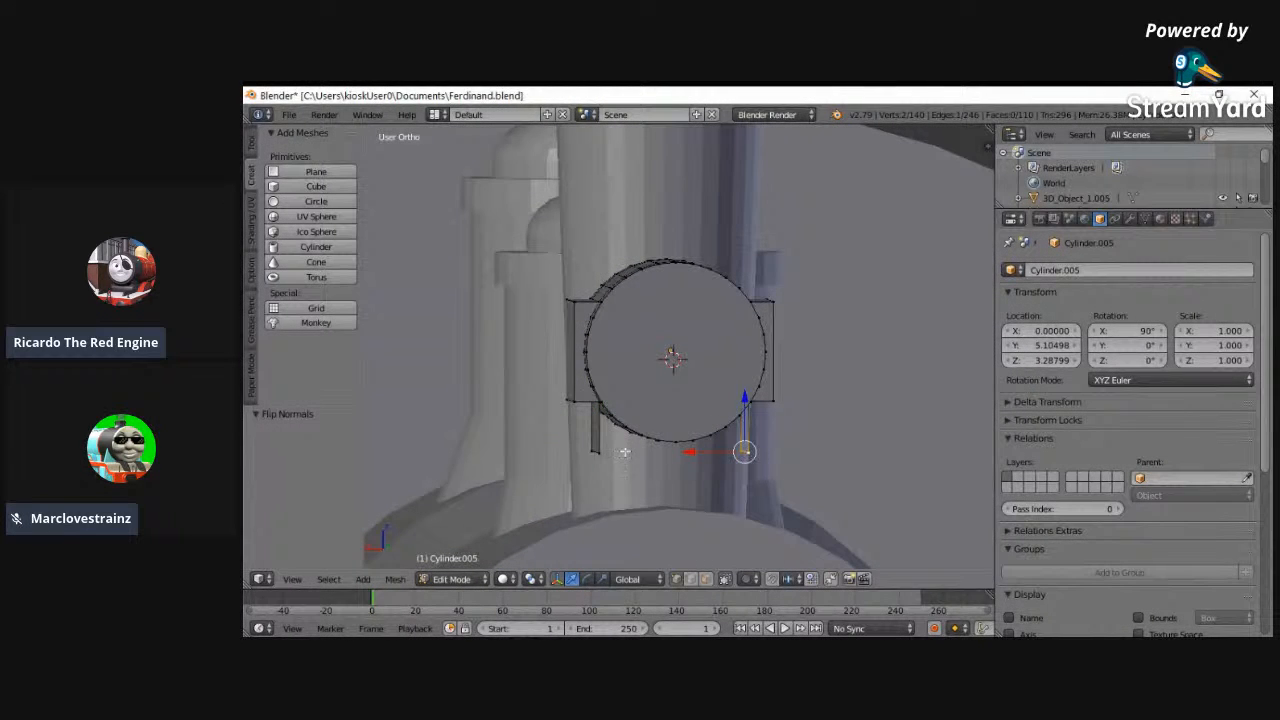
key("ctrl+z")
right_click(594, 452, "shift")
key("f")
middle_click_drag(543, 462, 783, 491)
- Fill the support's open rear end beneath the cylinder with a face and flip its normals
key("z")
right_click(518, 447, "ctrl")
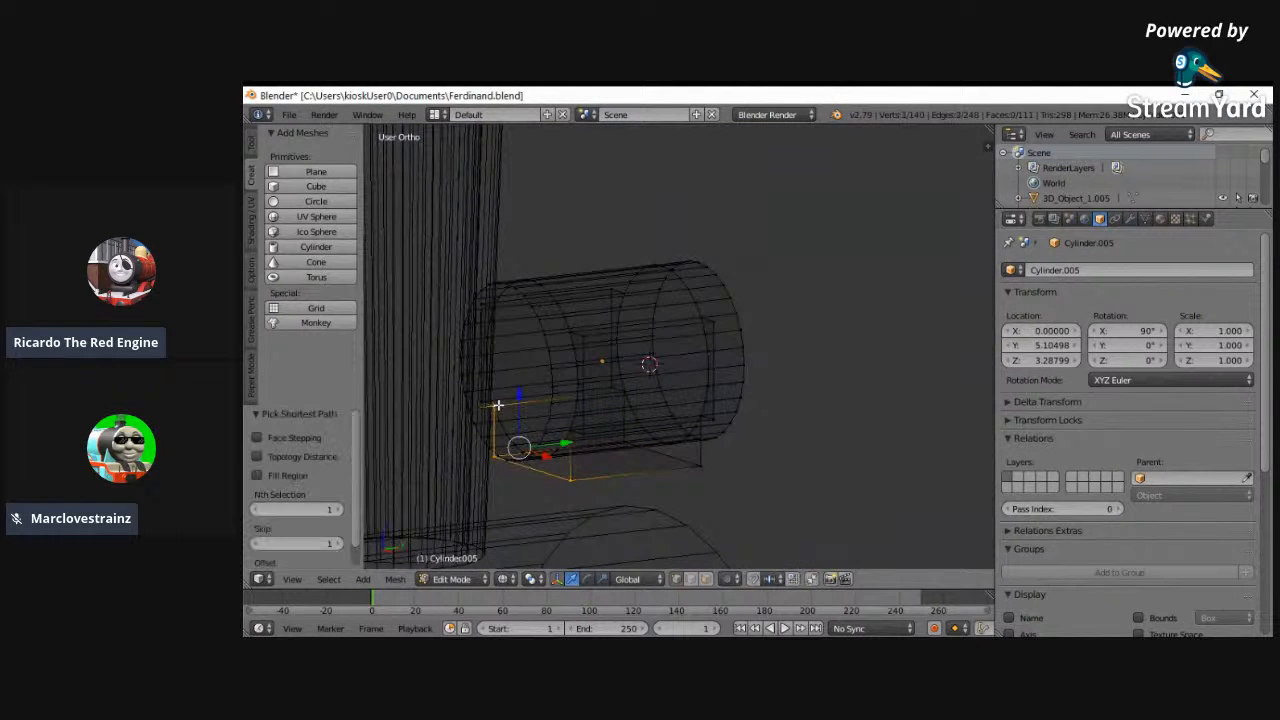
right_click(572, 427, "ctrl")
key("f")
middle_click_drag(614, 463, 785, 438)
key("z")
key("ctrl+f")
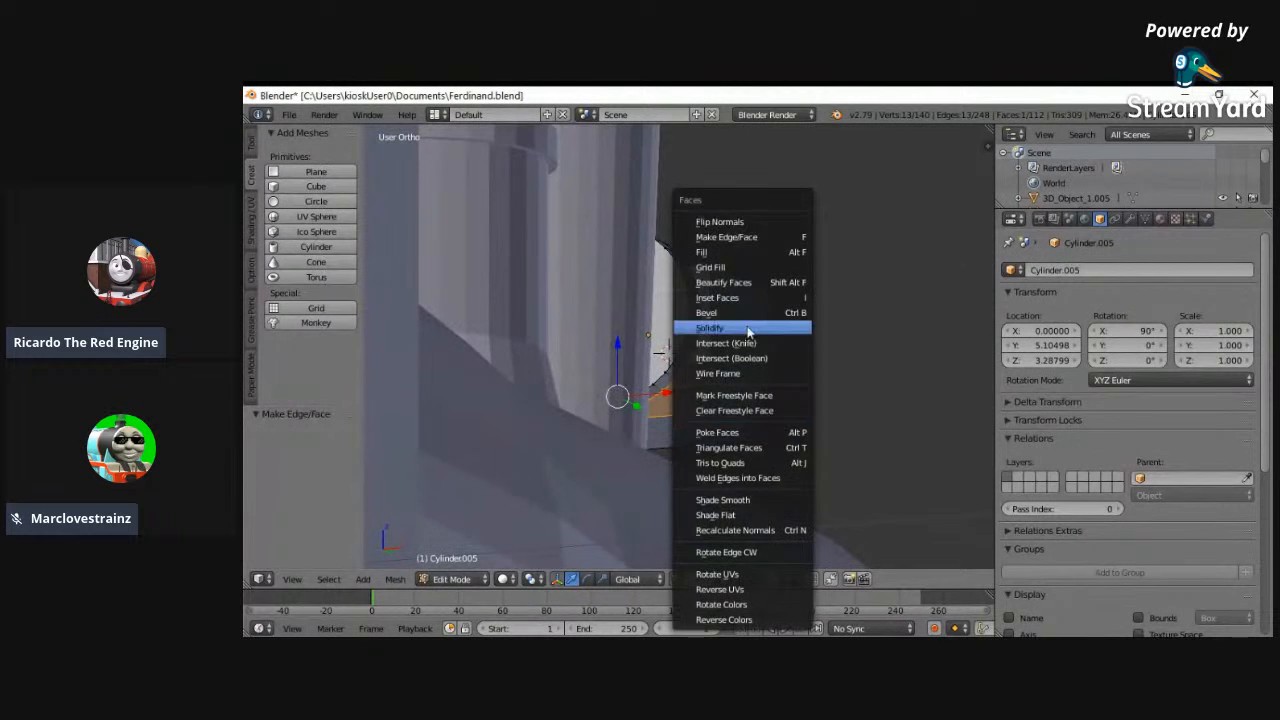
left_click(708, 222)
key("a")
mouse_move(851, 389)
middle_mouse_down()
mouse_move(636, 422)
mouse_move(595, 405)
middle_mouse_up()
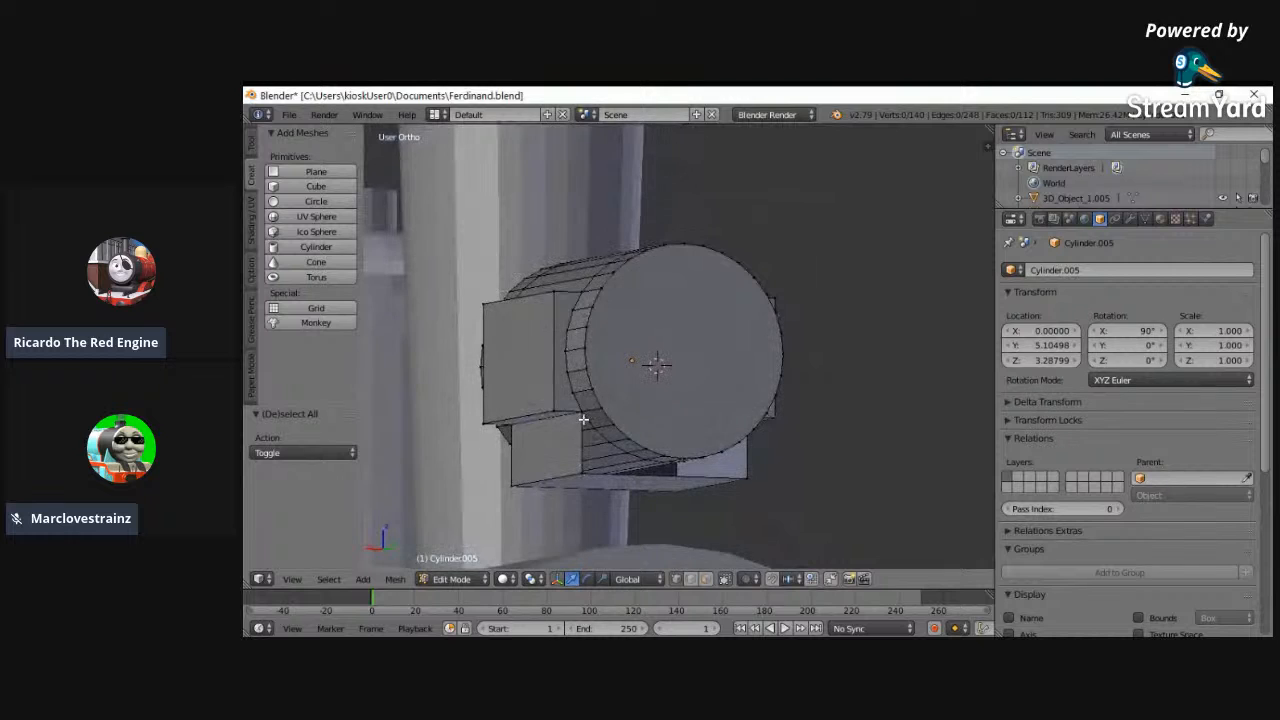
- Fill the support's open front end along the cylinder's curve with a face and flip its normals
right_click(583, 417)
key("z")
right_click(744, 413, "ctrl")
right_click(751, 491, "ctrl")
middle_click_drag(614, 492, 586, 486)
key("f")
key("z")
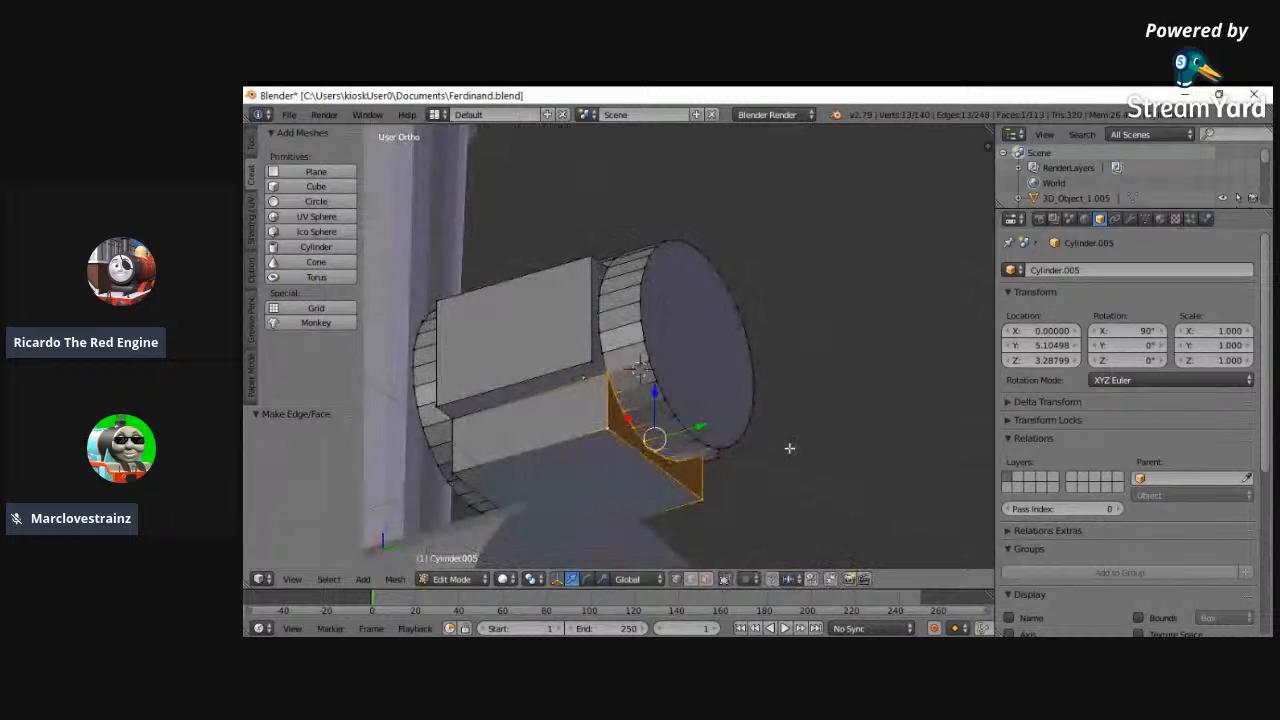
middle_click_drag(789, 449, 552, 465)
key("ctrl+f")
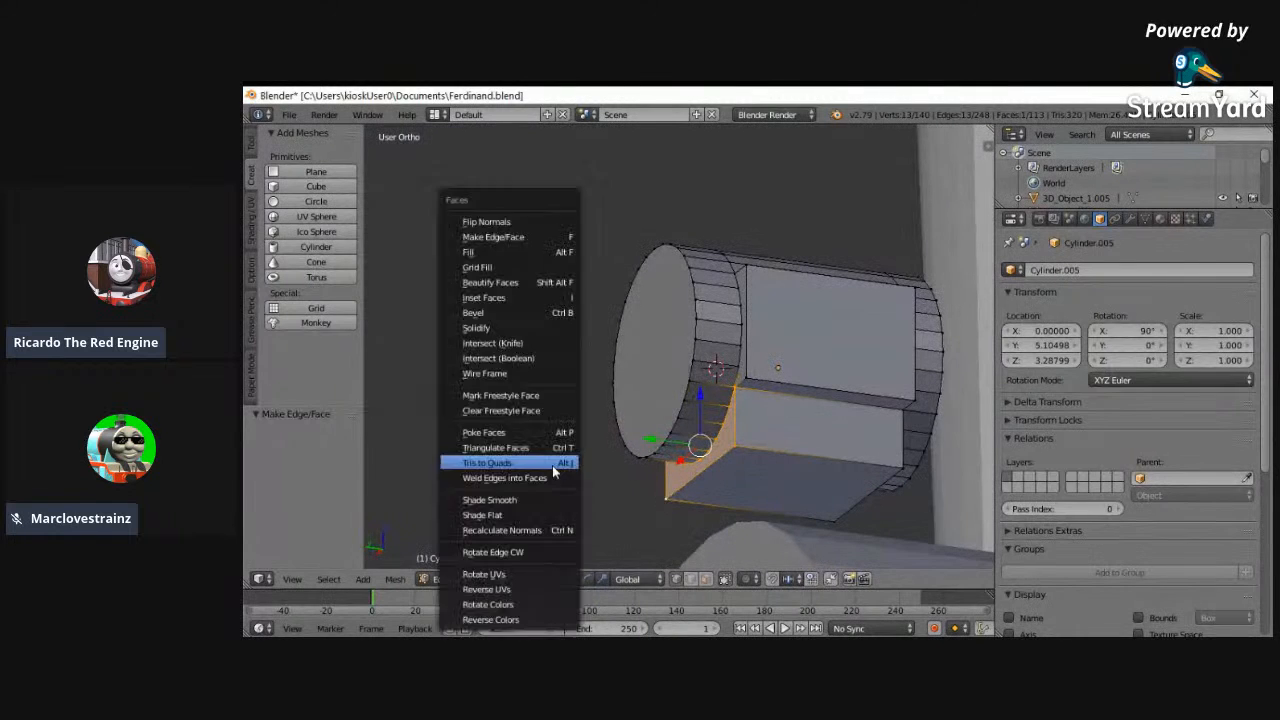
left_click(477, 226)
key("a")
scroll(598, 412, "up", 1)
middle_click_drag(656, 440, 714, 451)
key("alt+Tab")
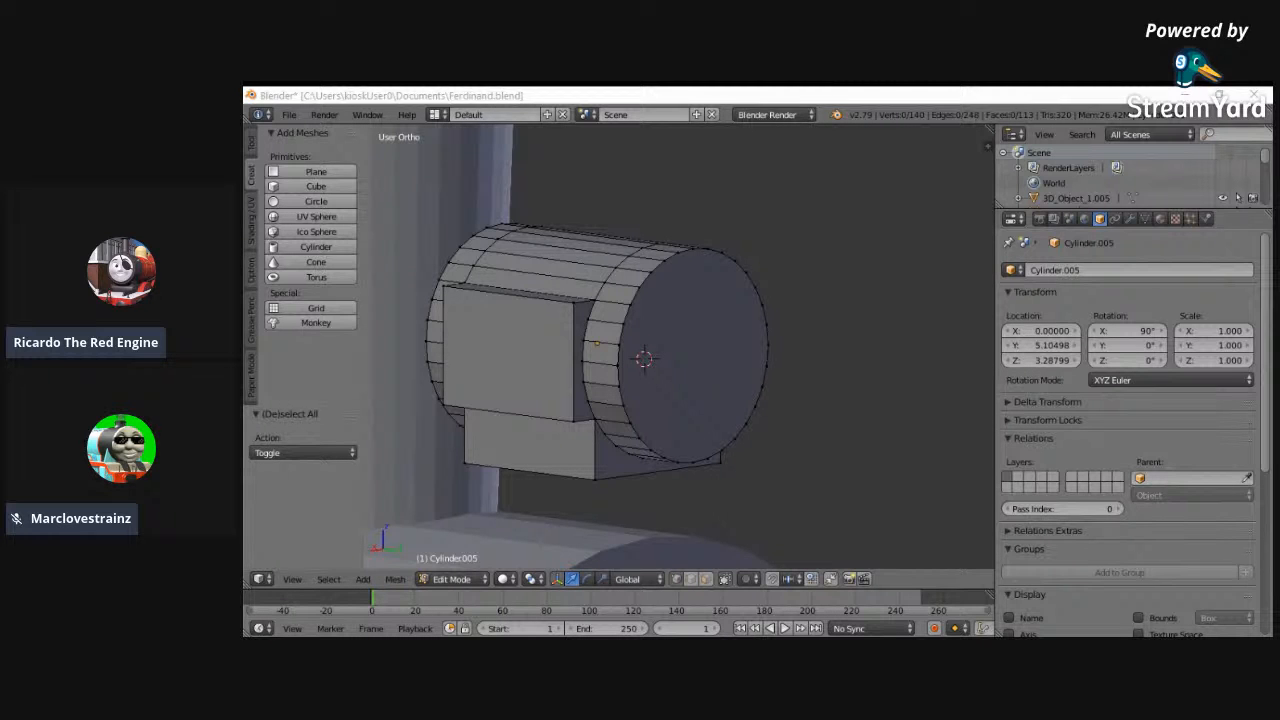
middle_click_drag(809, 477, 675, 522)
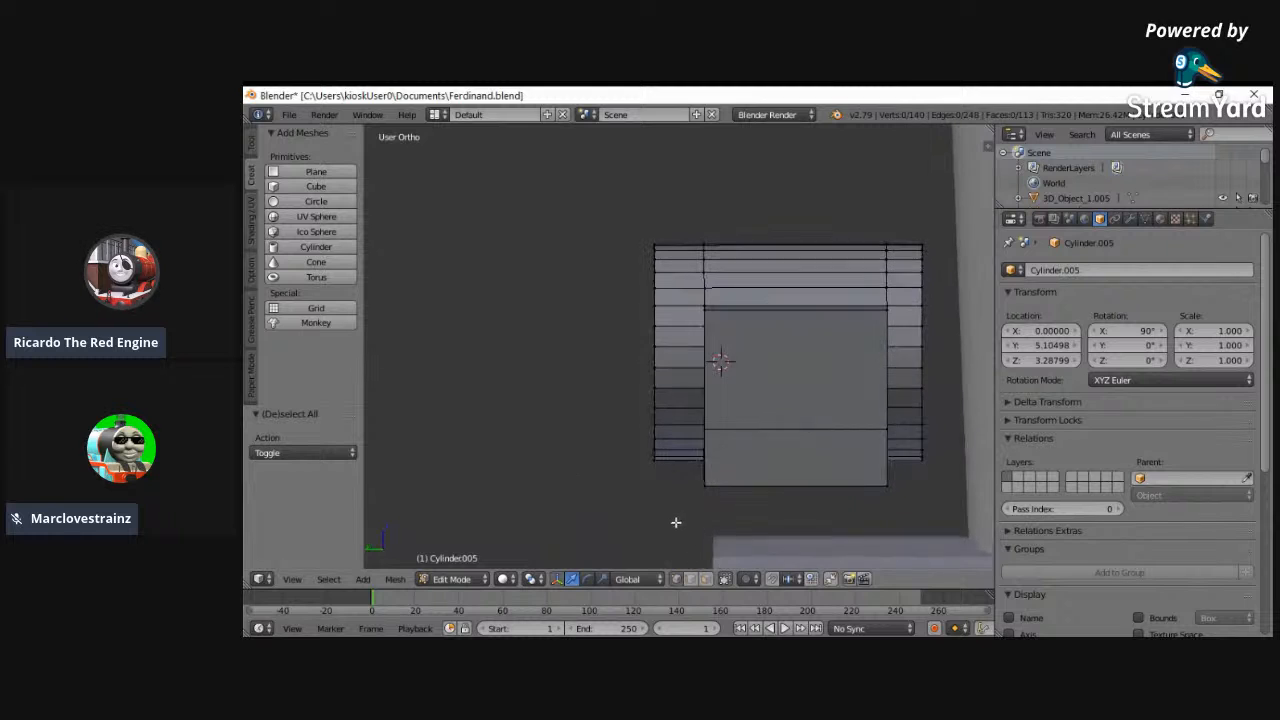
- Extrude the headlamp's round front face in place and scale it to 0.925 for a rim matching the back-view reference
middle_click_drag(630, 445, 645, 335)
right_click(651, 340)
middle_click_drag(560, 323, 668, 318)
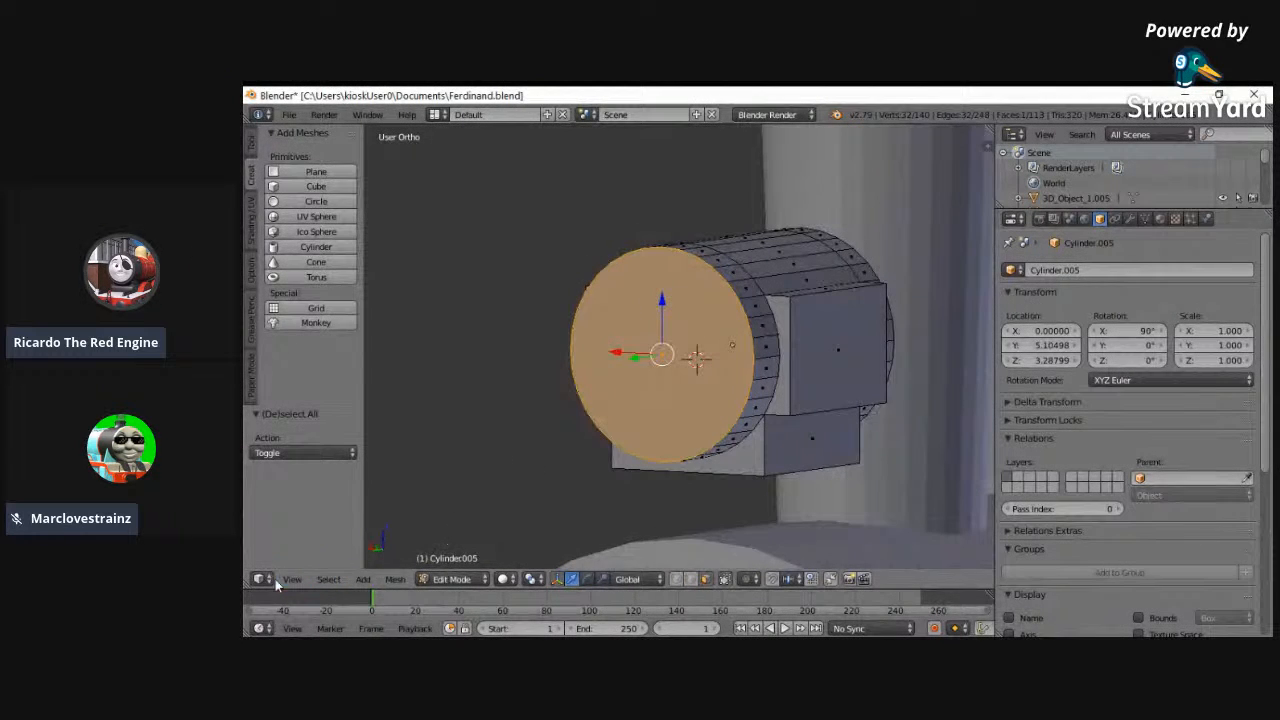
left_click(292, 579)
left_click(307, 480)
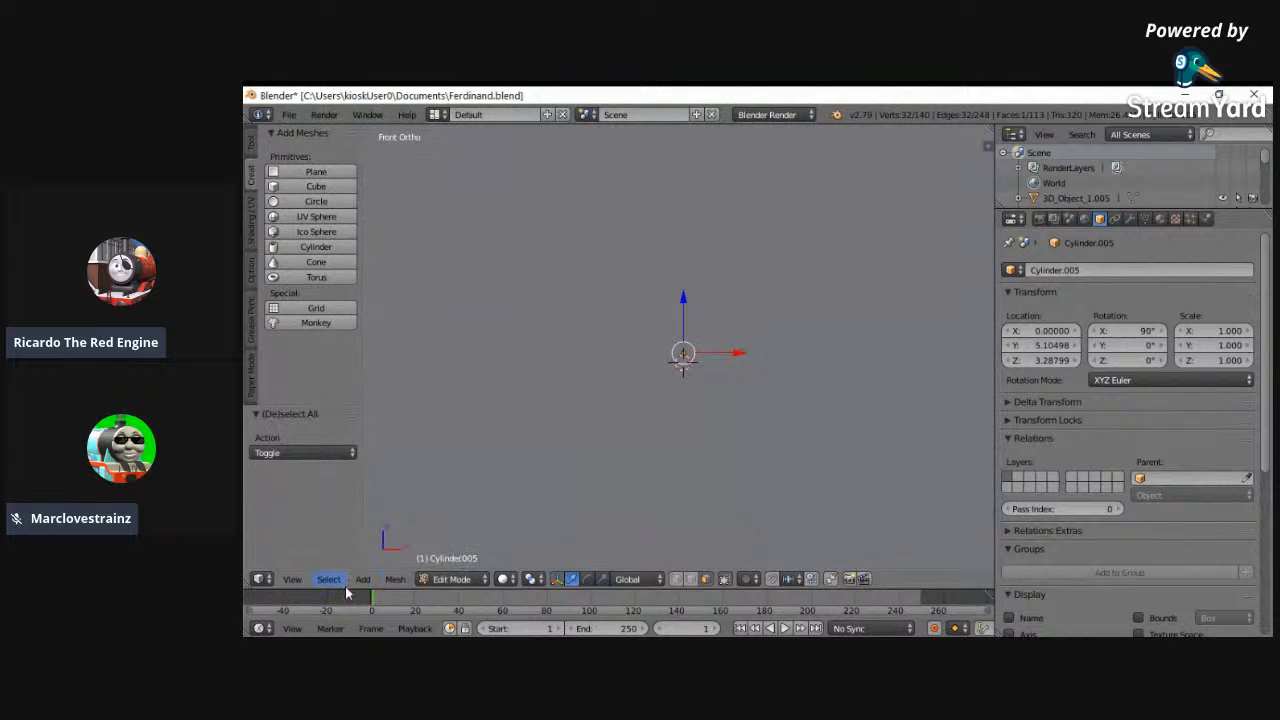
left_click(292, 579)
left_click(307, 463)
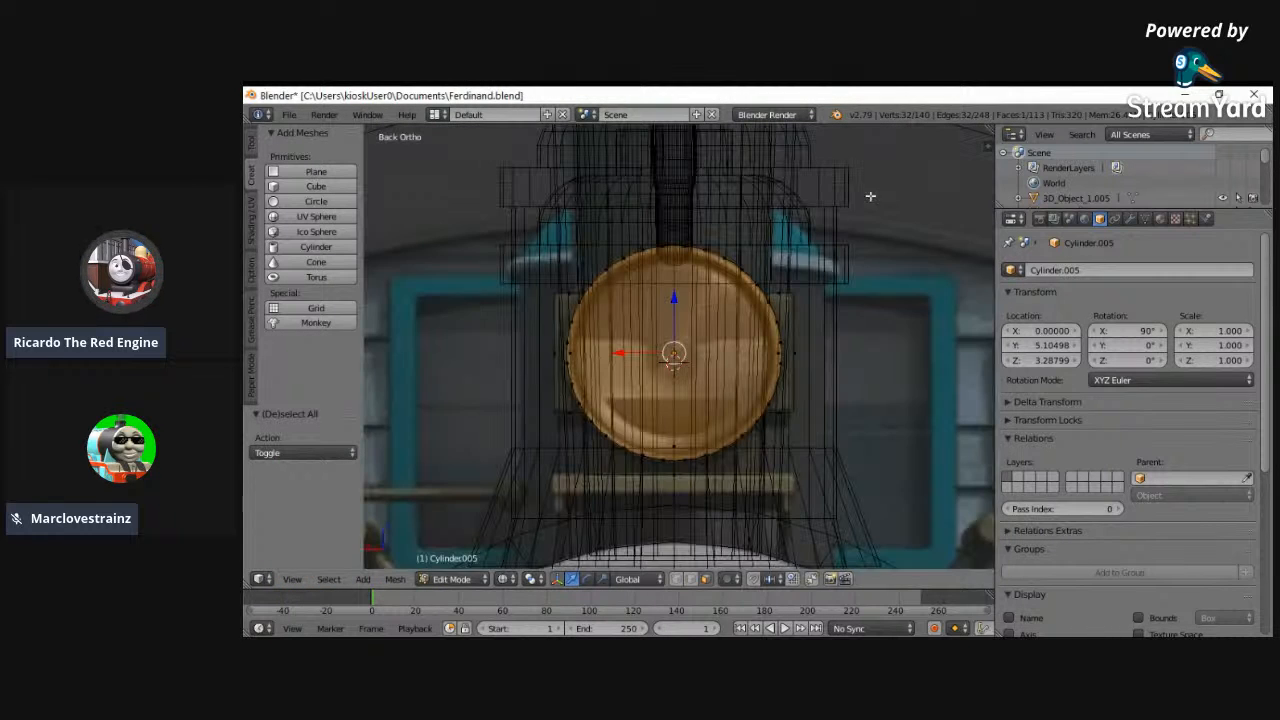
key("e")
right_click(851, 254)
key("s")
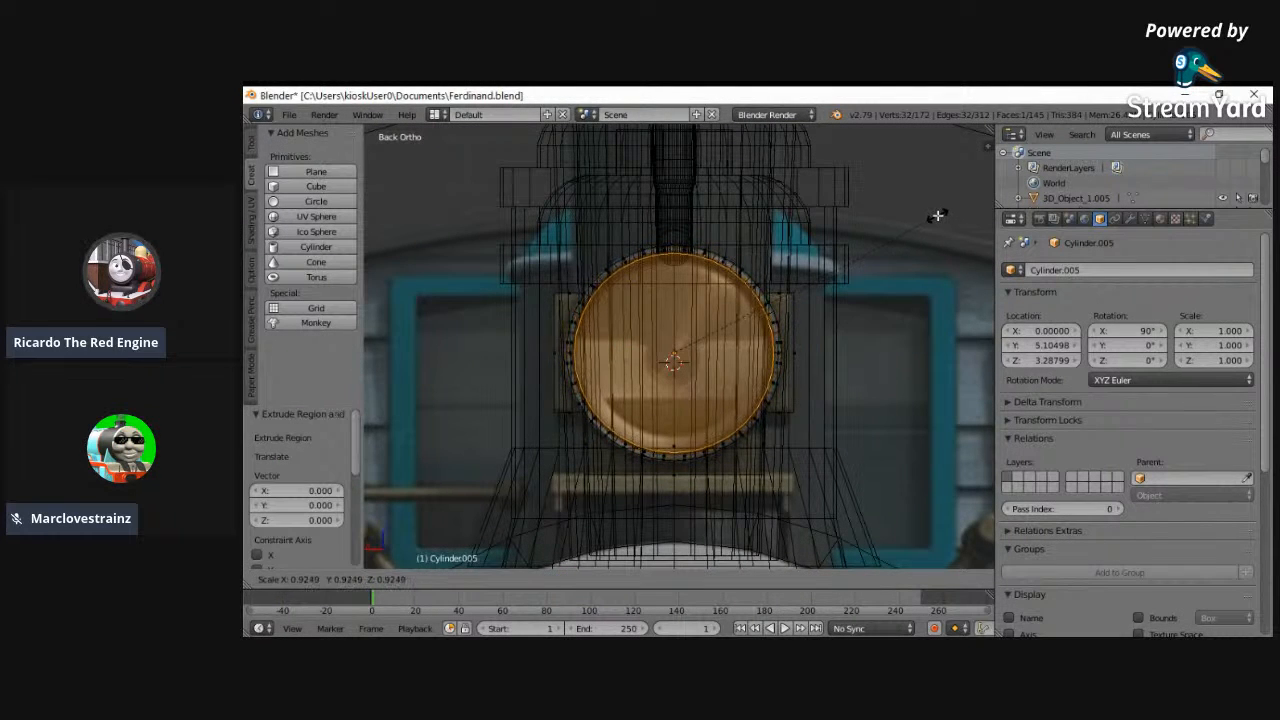
left_click(938, 216)
- Extrude the inner front face 0.063 inwards into the headlamp cylinder
mouse_move(937, 240)
middle_mouse_down()
mouse_move(883, 243)
mouse_move(845, 272)
middle_mouse_up()
key("z")
mouse_move(660, 463)
middle_mouse_down()
mouse_move(609, 513)
mouse_move(577, 523)
middle_mouse_up()
left_click(292, 579)
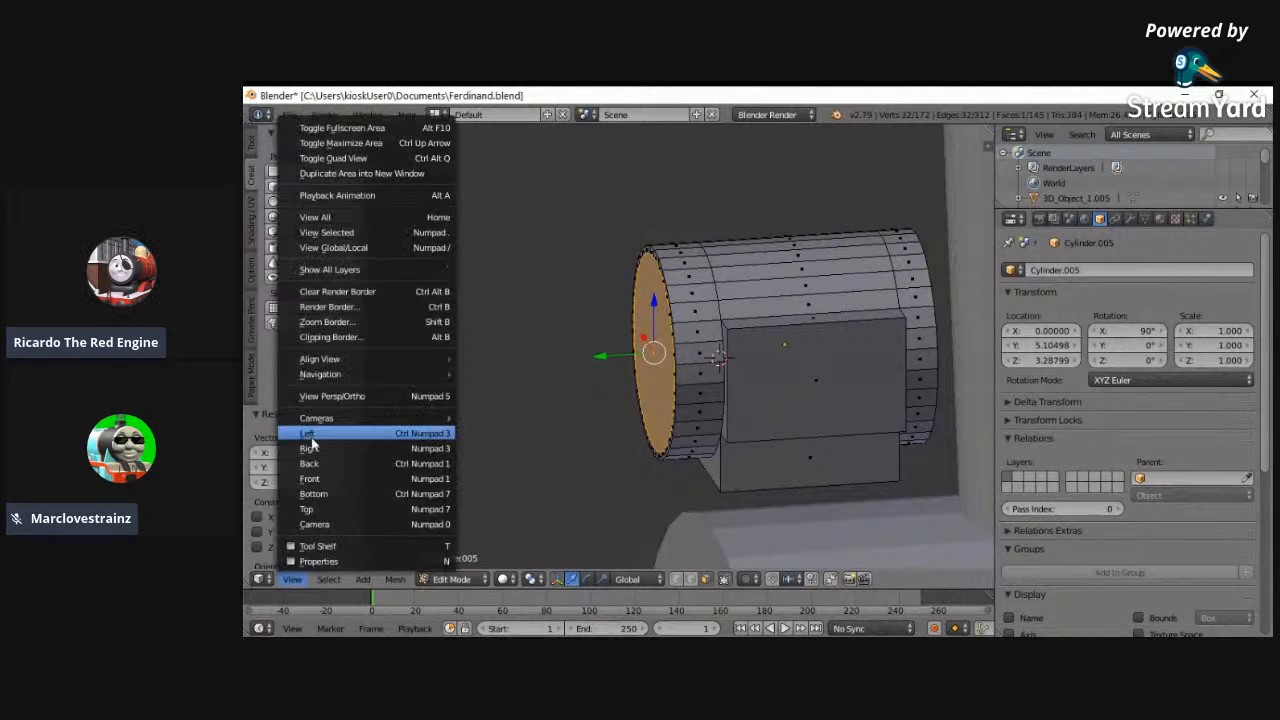
left_click(309, 434)
scroll(529, 420, "up", 5)
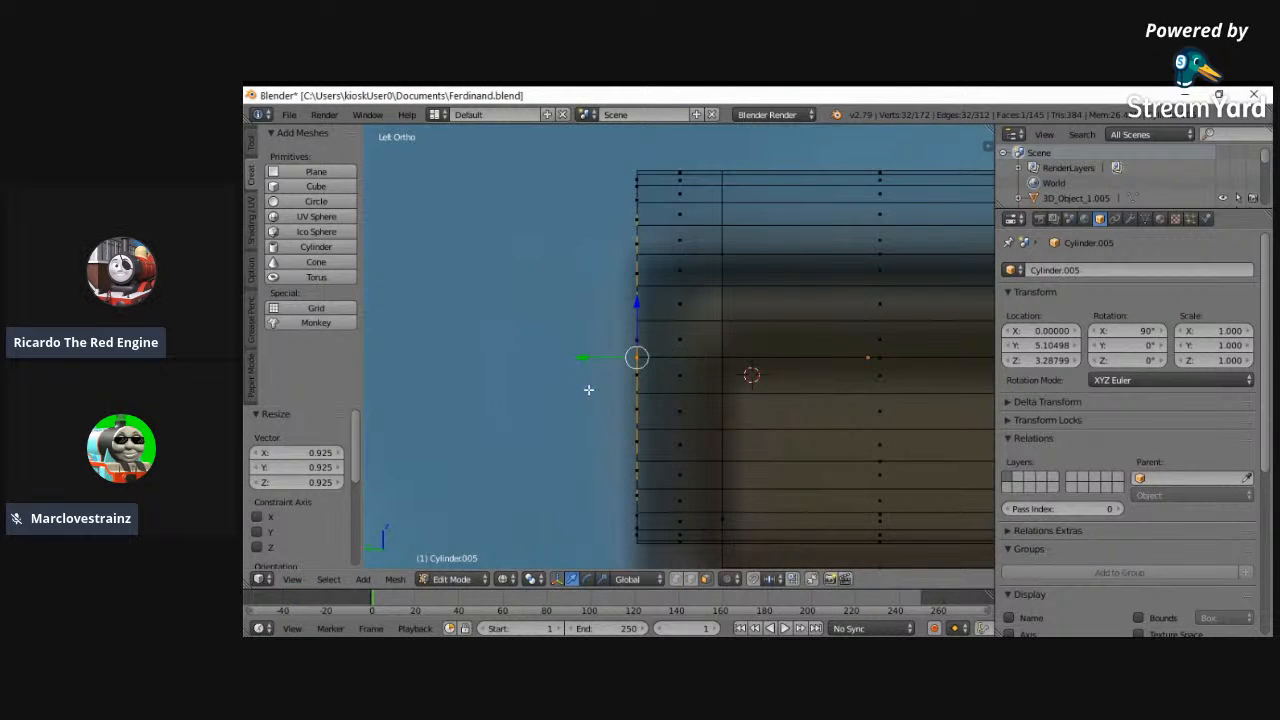
key("e")
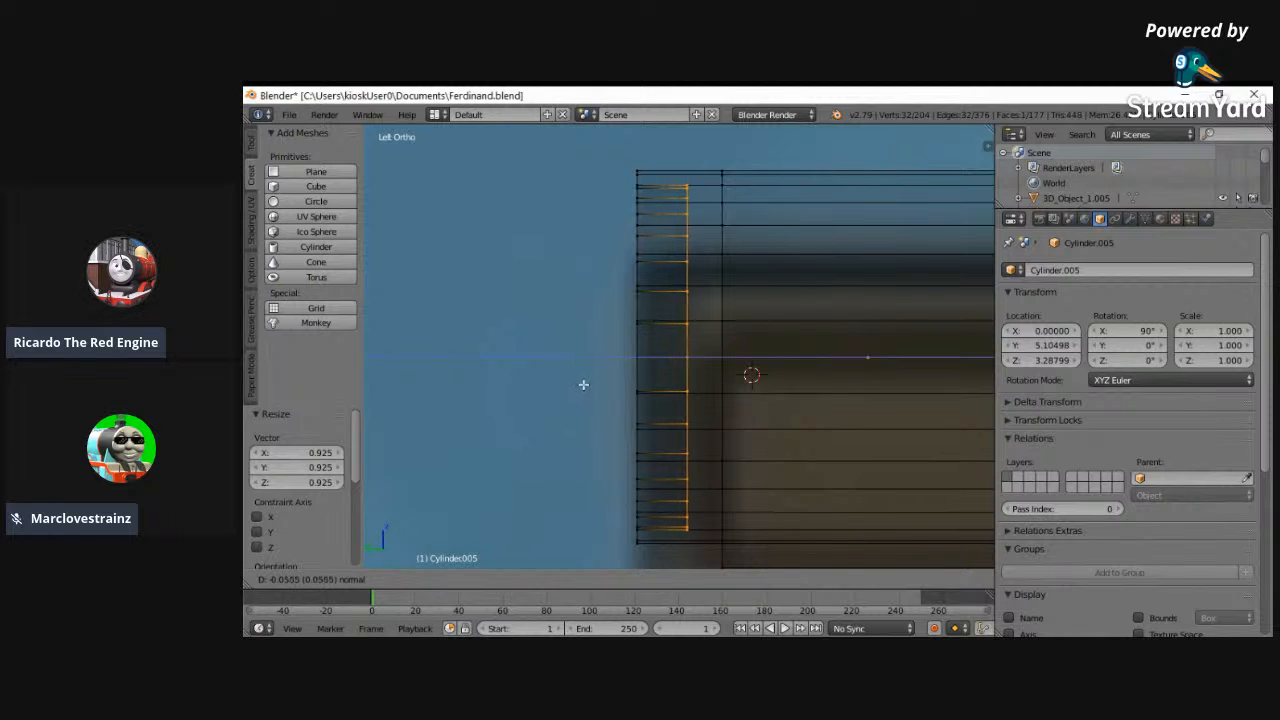
left_click(590, 382)
- Bevel the recessed face by 0.187 with 5 segments to form a rounded bowl
key("ctrl+b")
scroll(550, 276, "up", 4)
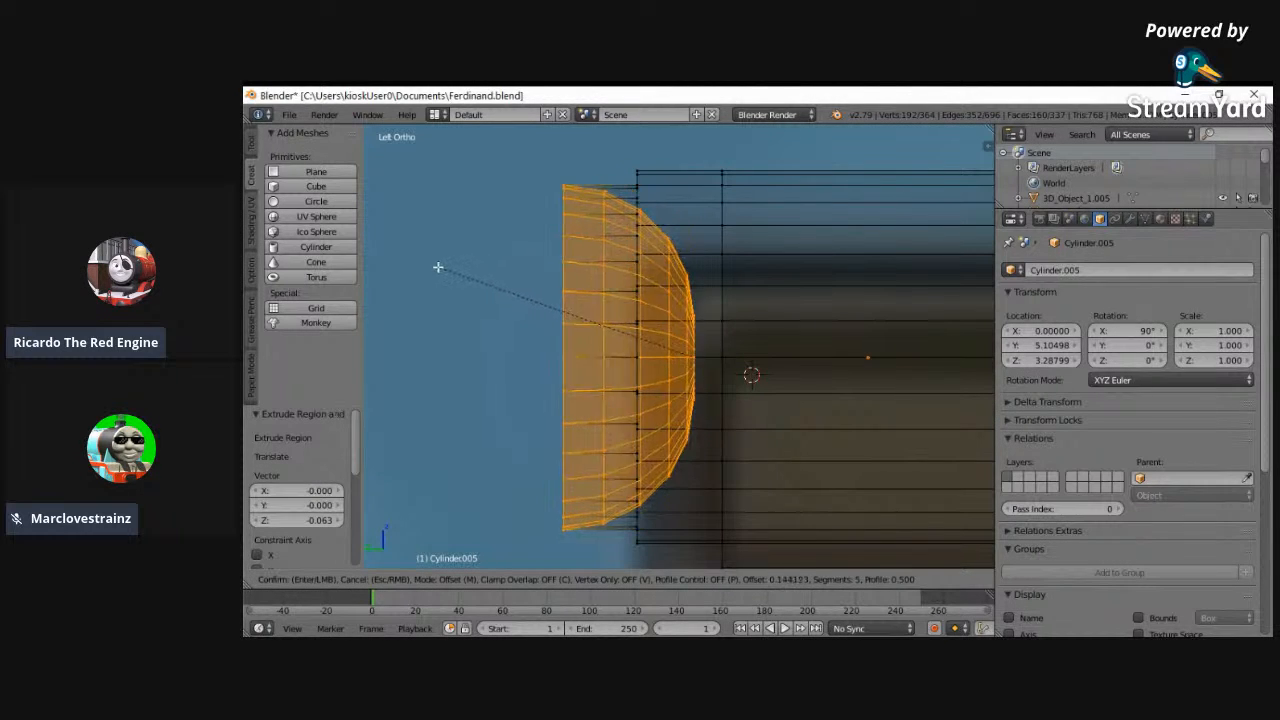
left_click(396, 268)
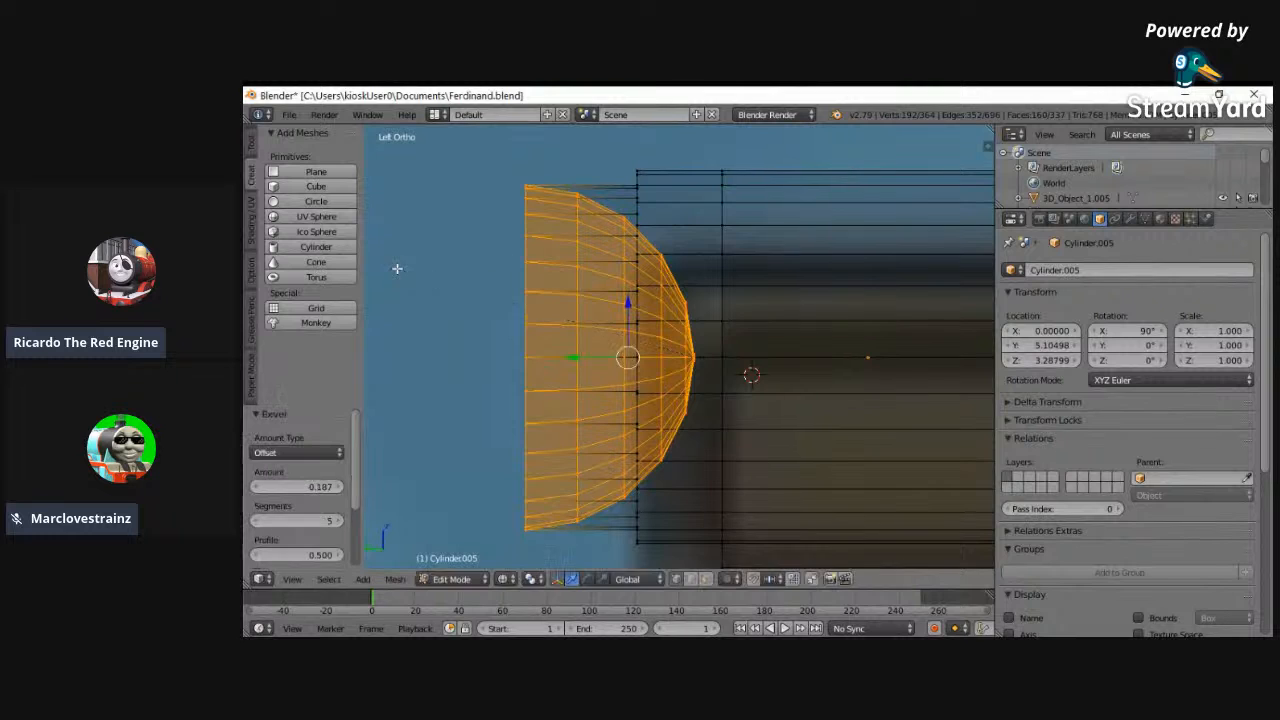
- Flatten the bowl along Y by factors of 0.593 and 0.794 and move it back inside the headlamp's rim
key("s")
key("y")
left_click(494, 300)
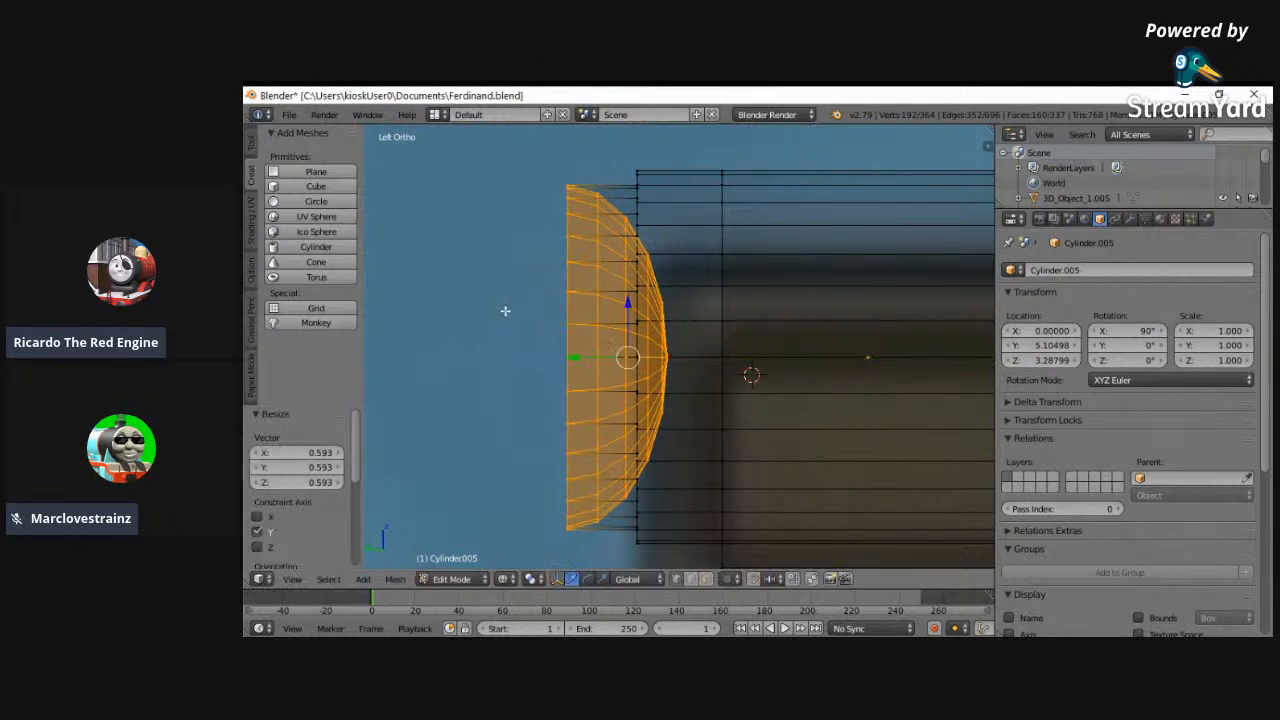
left_click_drag(583, 362, 667, 362)
key("s")
key("y")
left_click(841, 337)
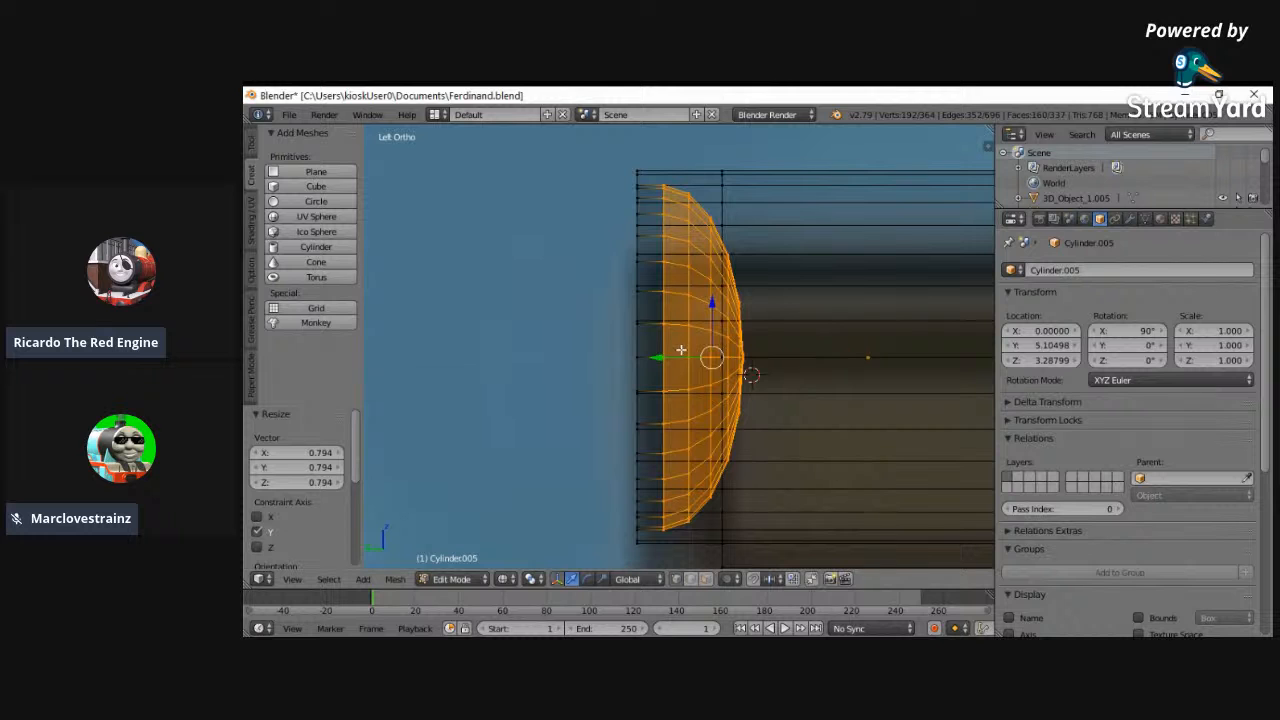
left_click_drag(667, 359, 653, 360)
- Fine-tune the bowl's depth and position along Y inside the rim, finishing with a Y scale of 1.354
mouse_move(655, 360)
middle_mouse_down()
mouse_move(711, 353)
mouse_move(660, 399)
middle_mouse_up()
key("z")
key("s")
key("y")
left_click(628, 383)
left_click_drag(651, 361, 635, 367)
key("s")
key("y")
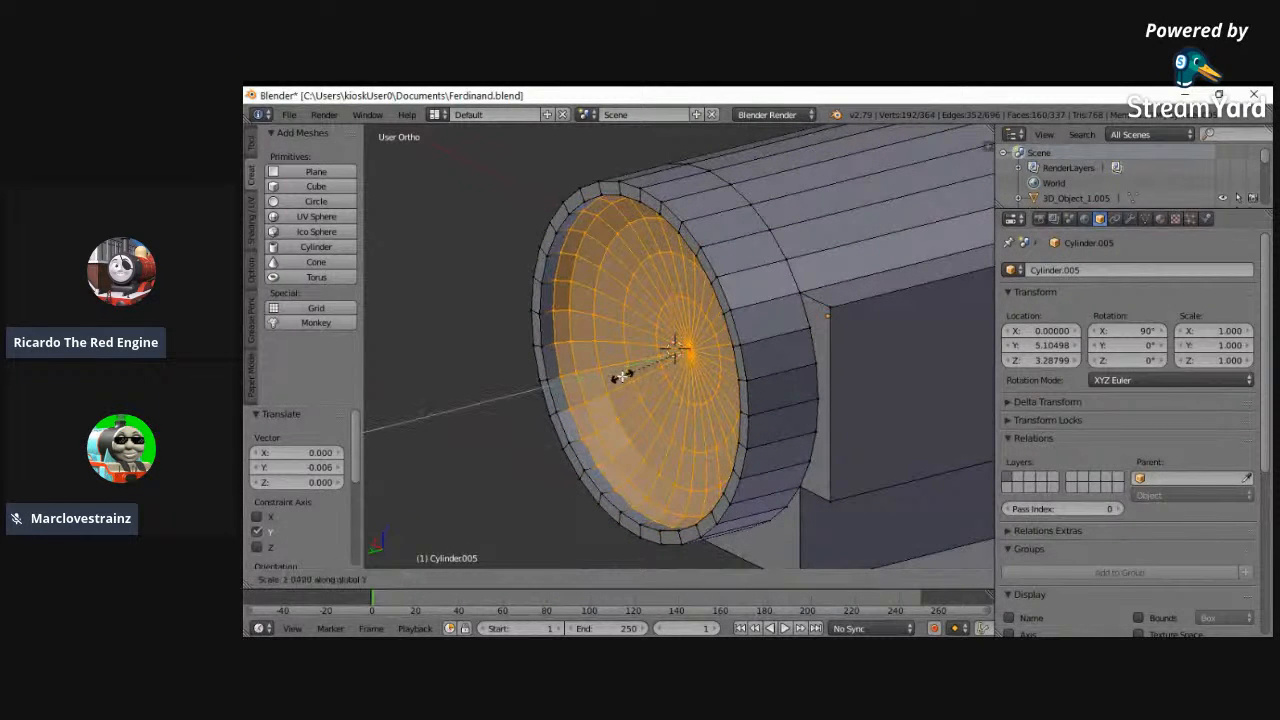
left_click(607, 378)
- Switch the headlamp to Object Mode with its bowl-shaped front in close view
middle_click_drag(690, 352, 839, 343)
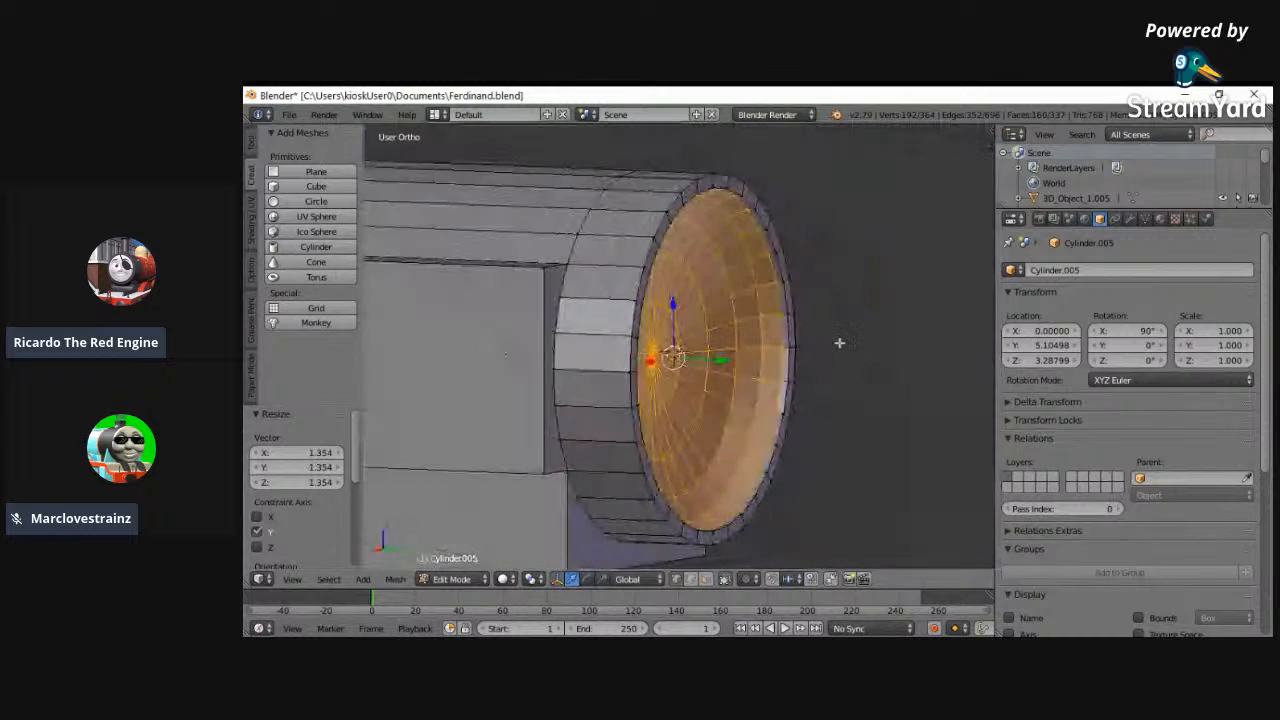
key("space")
left_click(446, 581)
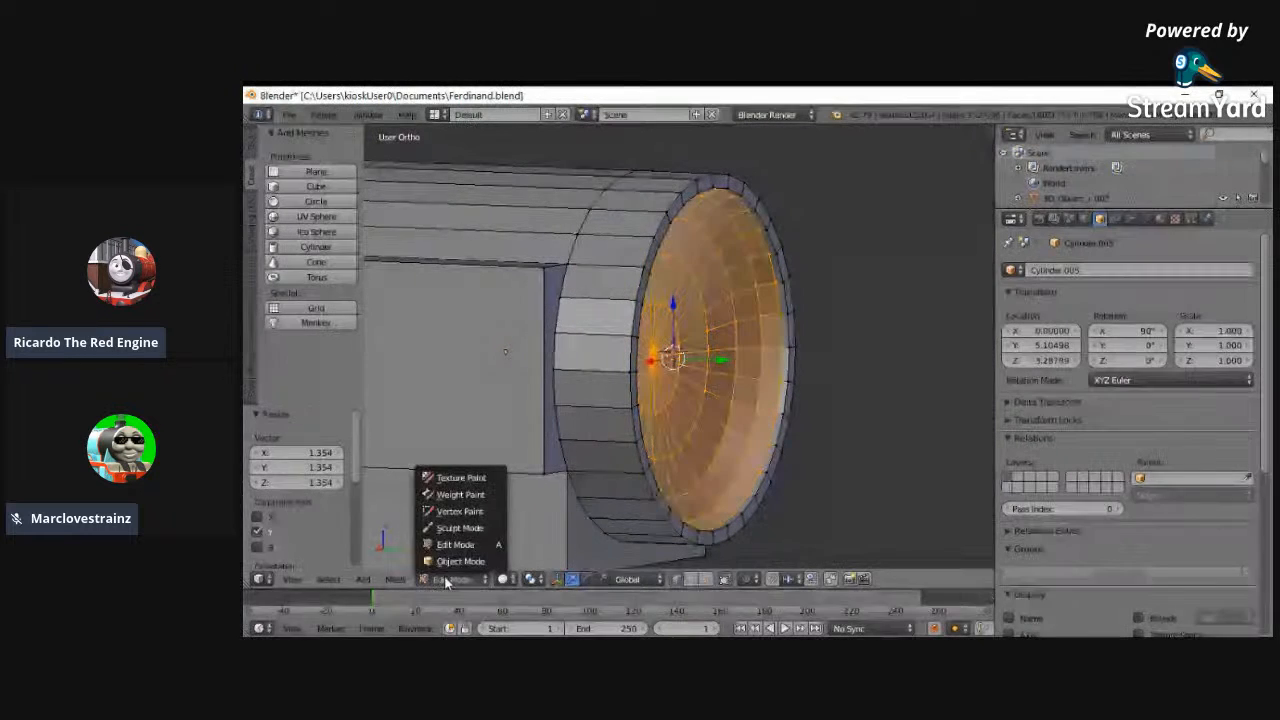
scroll(495, 565, "up", 2)
left_click(455, 579)
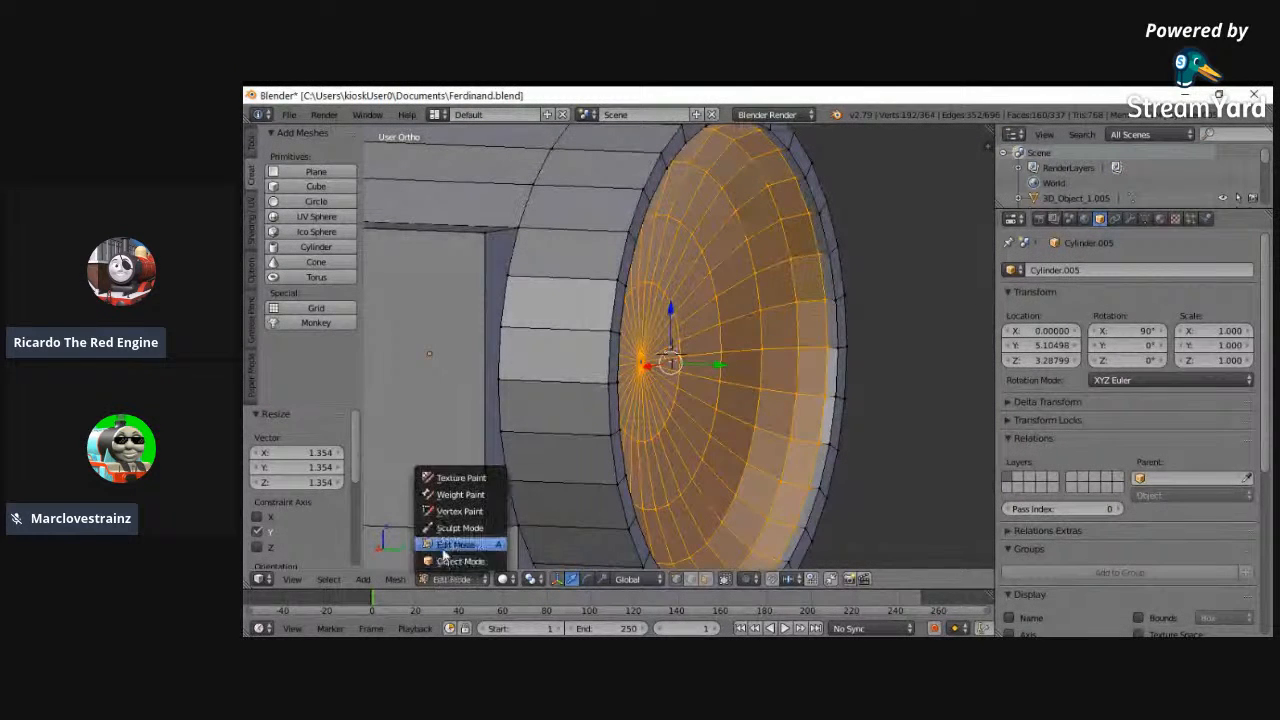
left_click(460, 563)
- Examine the headlamp's bowl and compare its outline and lower support with the back-view reference image
middle_click_drag(697, 474, 420, 400)
left_click(292, 579)
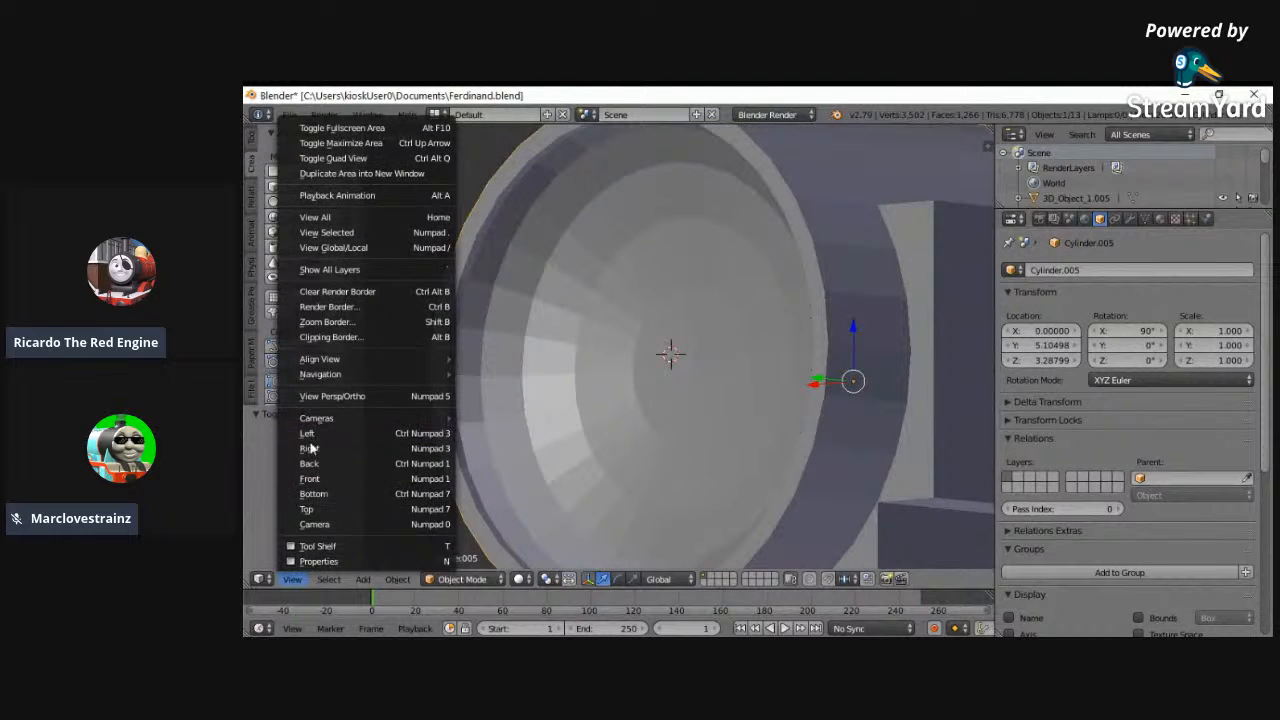
left_click(320, 477)
left_click(292, 579)
left_click(309, 463)
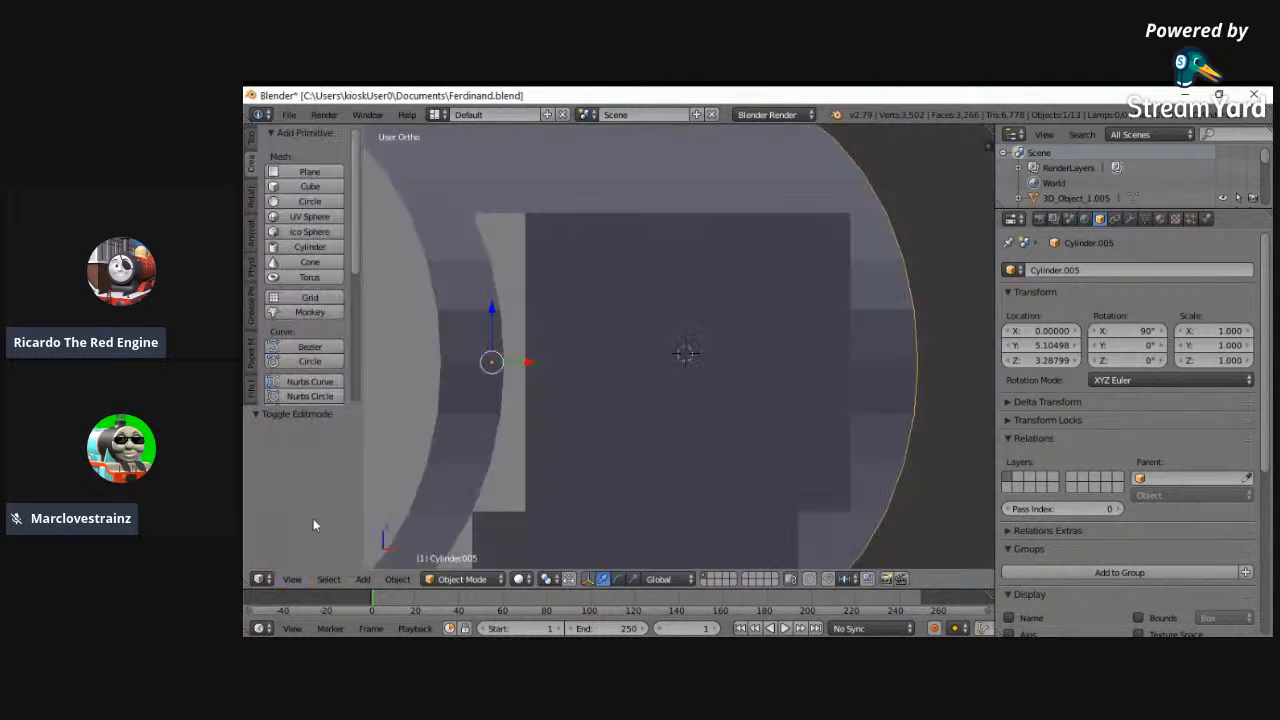
left_click(292, 579)
left_click(330, 217)
scroll(606, 327, "up", 4)
scroll(685, 313, "up", 6)
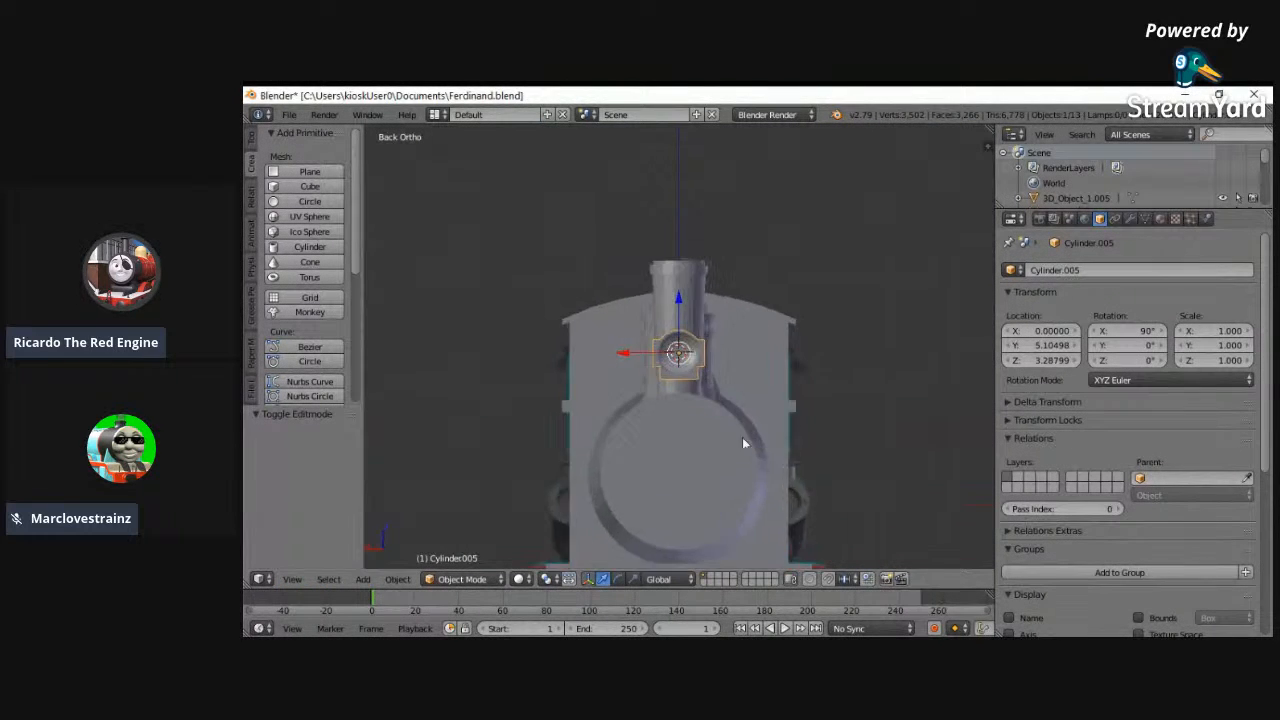
scroll(718, 438, "up", 6)
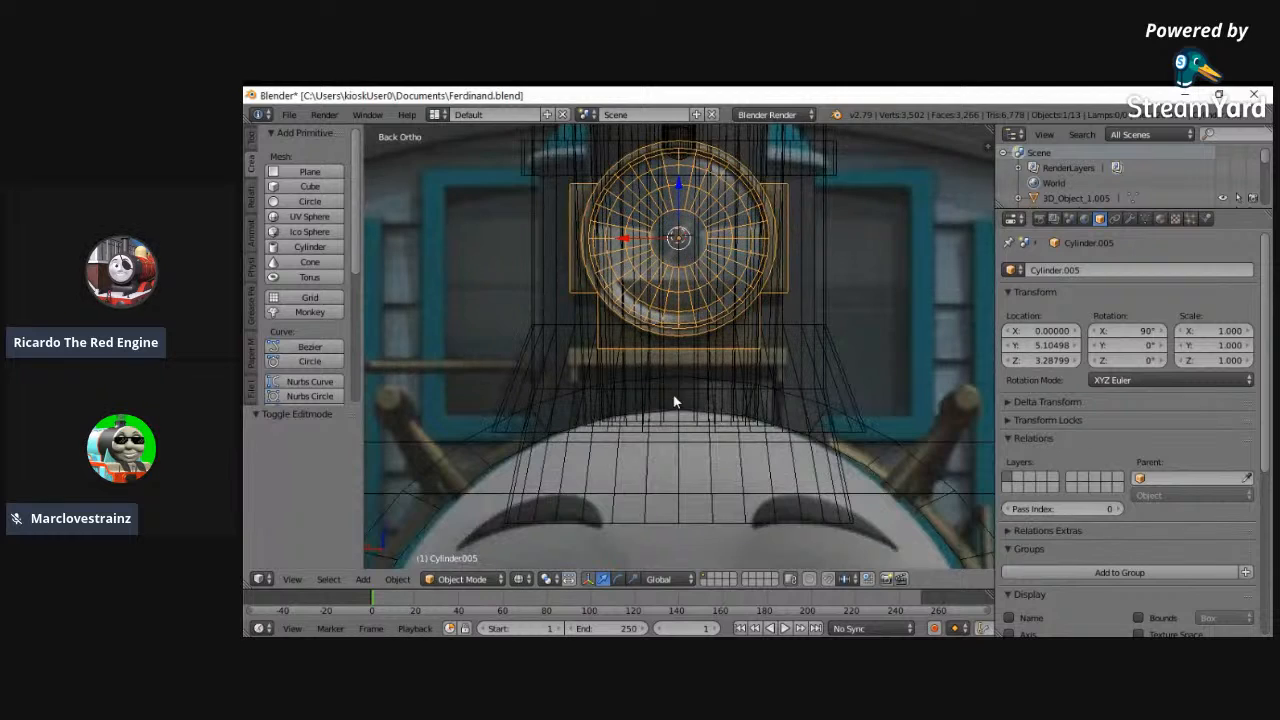
middle_click_drag(671, 396, 671, 490, "shift")
- In Edit Mode, extrude the headlamp lower support's bottom face in place and widen the new face along X by 1.331
left_click(462, 579)
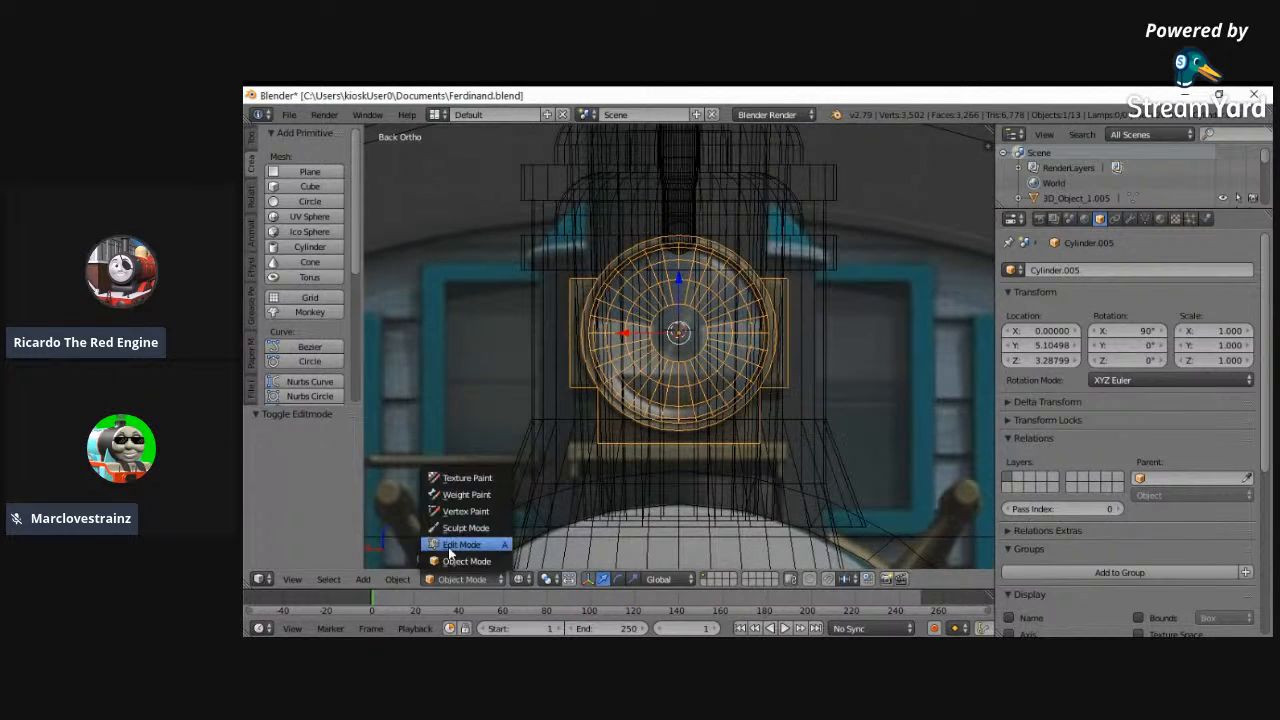
left_click(452, 546)
key("a")
left_click(581, 463)
right_click(787, 464, "shift")
key("e")
right_click(880, 436)
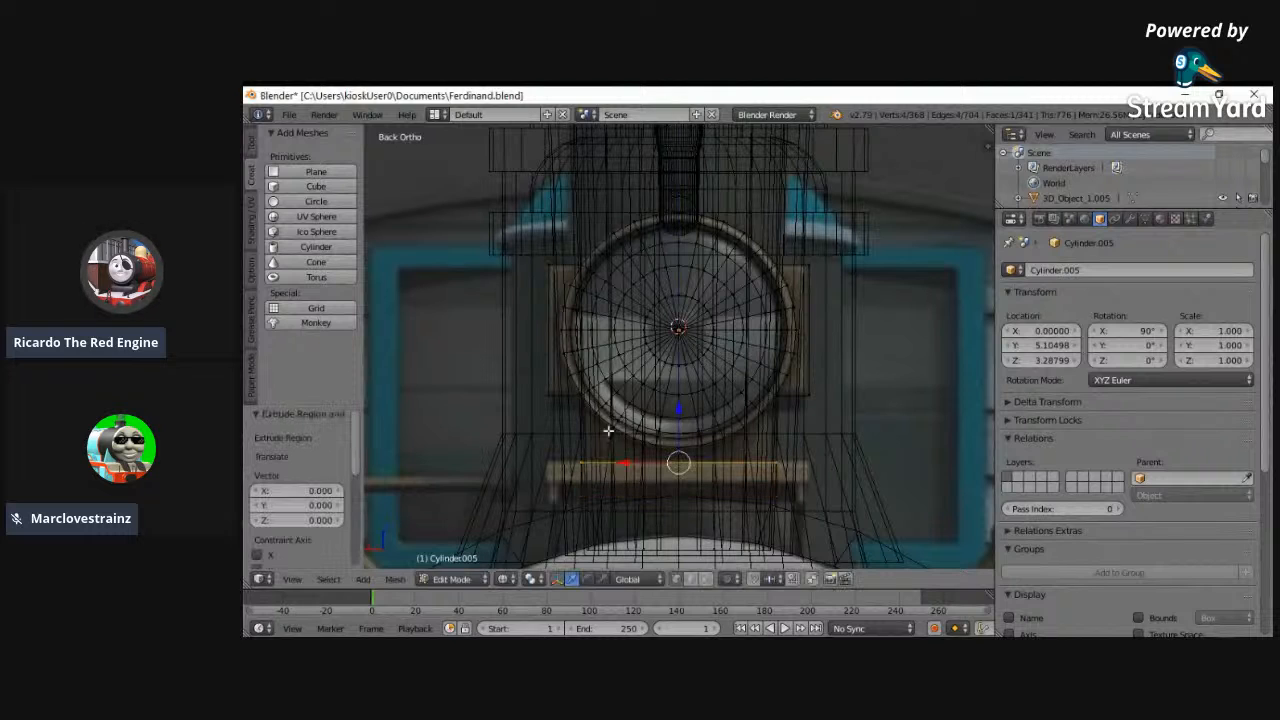
key("s")
key("x")
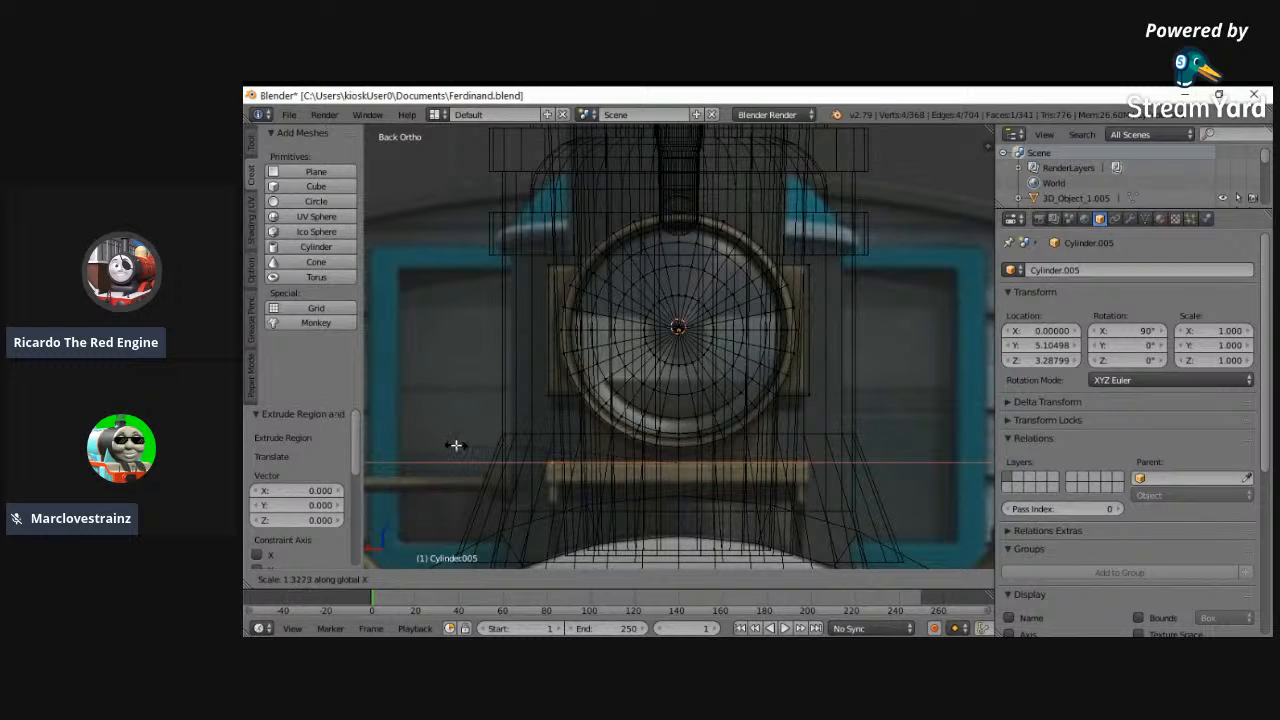
left_click(454, 445)
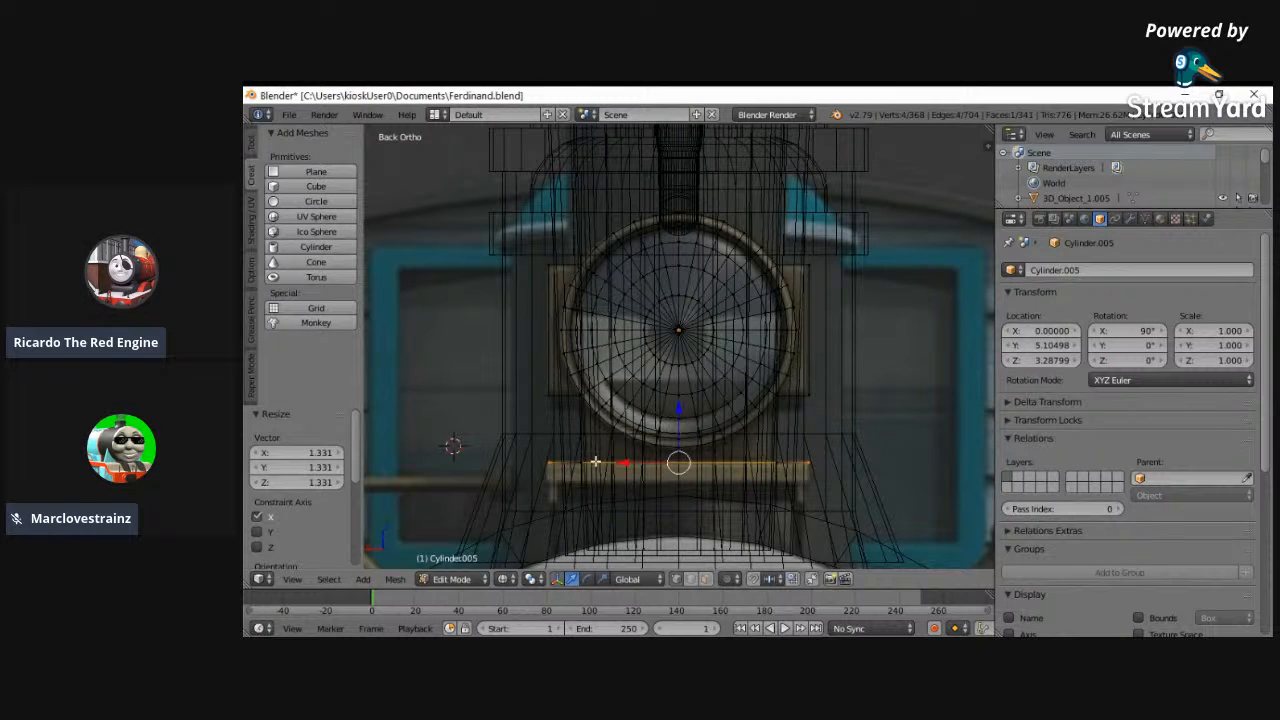
- Against the left-view reference, lengthen the widened bottom face along Y by about 1.5 and shift it -0.008 along Y
left_click(292, 579)
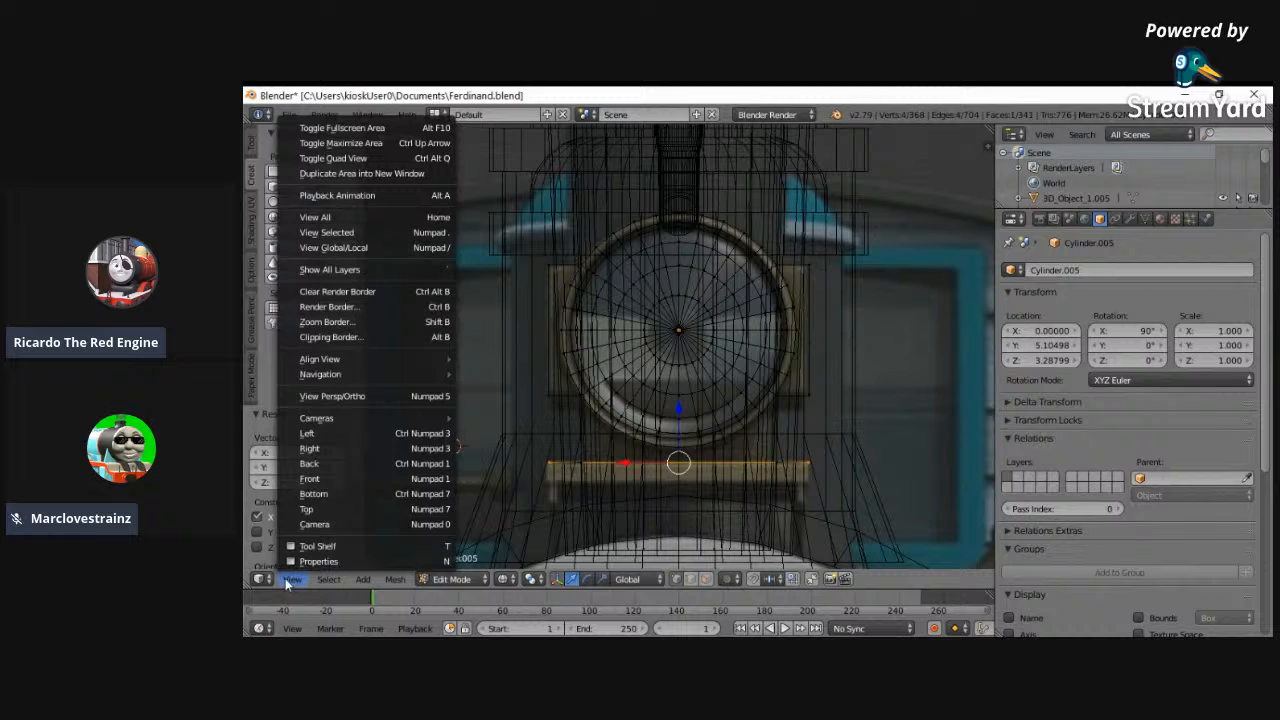
left_click(310, 433)
left_click(292, 579)
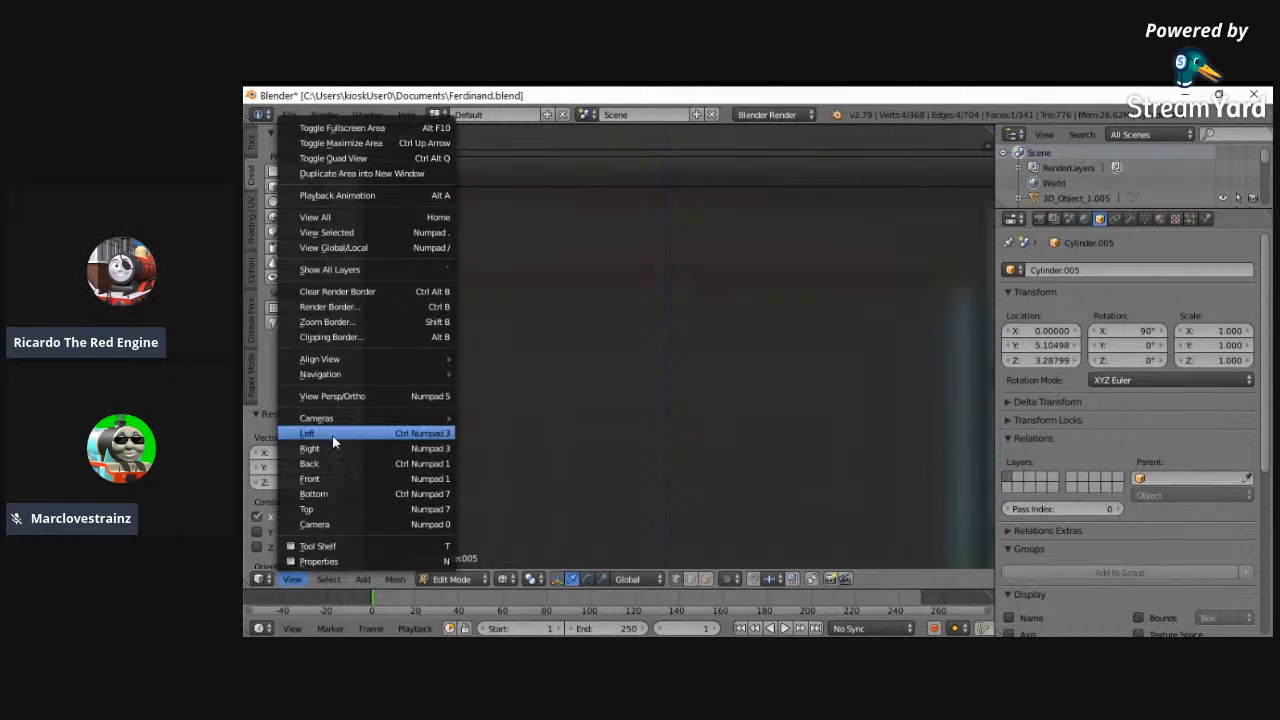
right_click(292, 583)
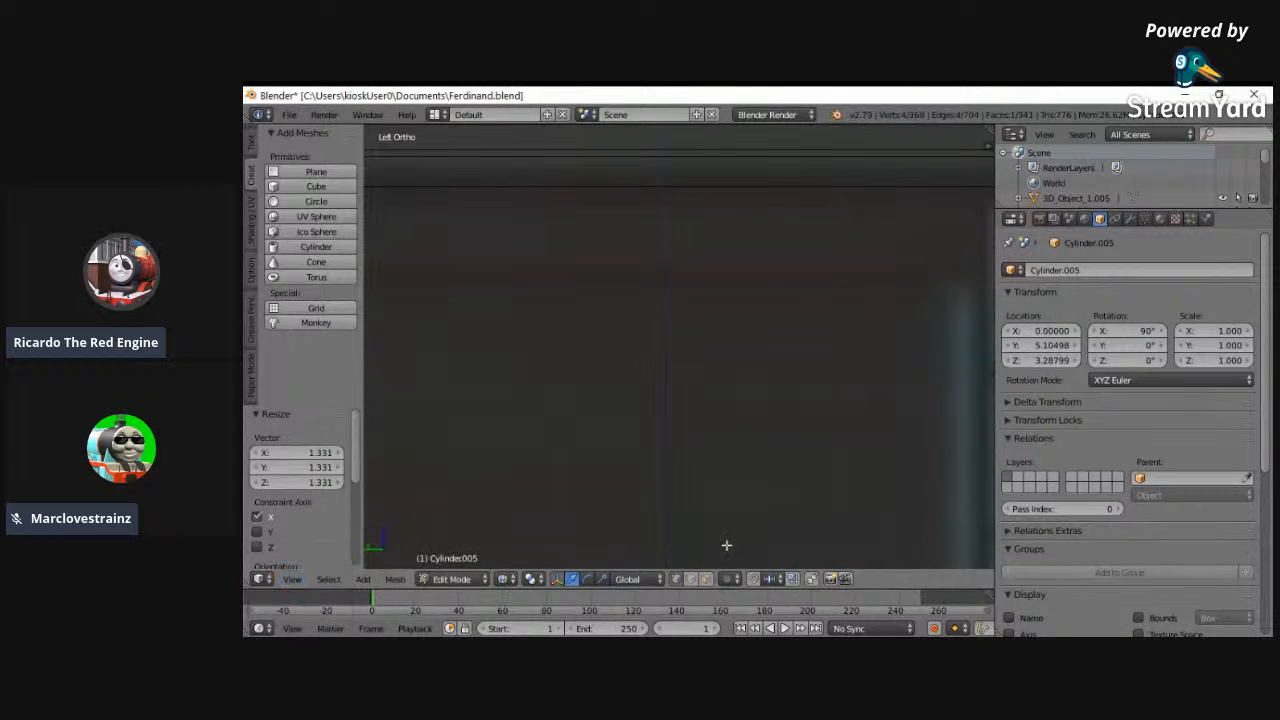
left_click(296, 583)
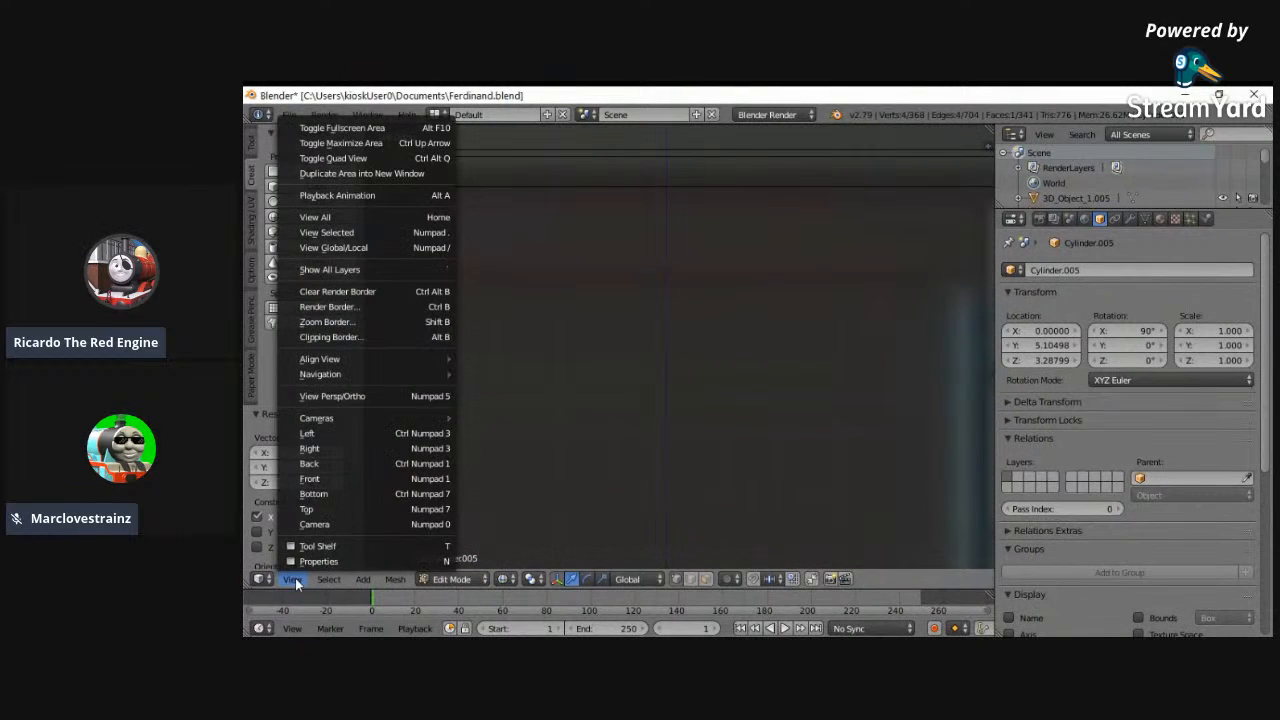
left_click(315, 217)
key("b")
left_click_drag(520, 304, 580, 336)
key("s")
key("y")
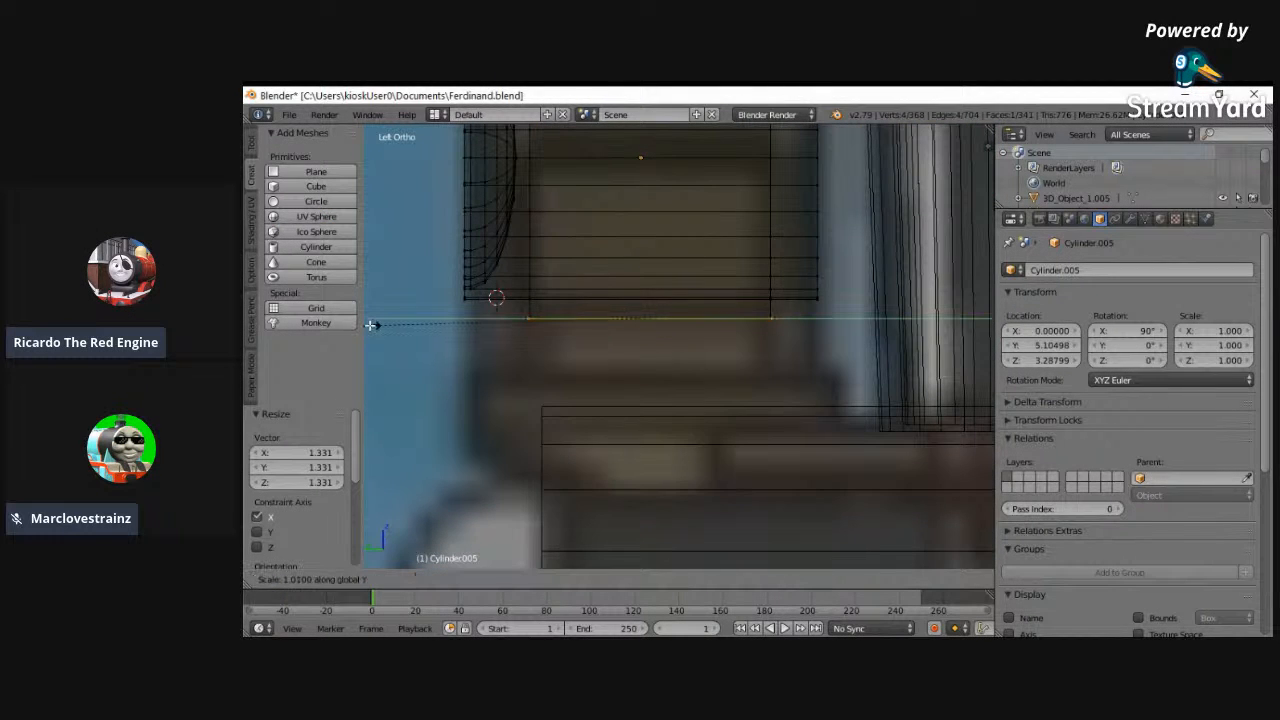
left_click(863, 356)
key("g")
key("y")
left_click(604, 316)
- Extrude the widened face downward by 0.058 to form a flat plate under the headlamp support
key("w")
key("e")
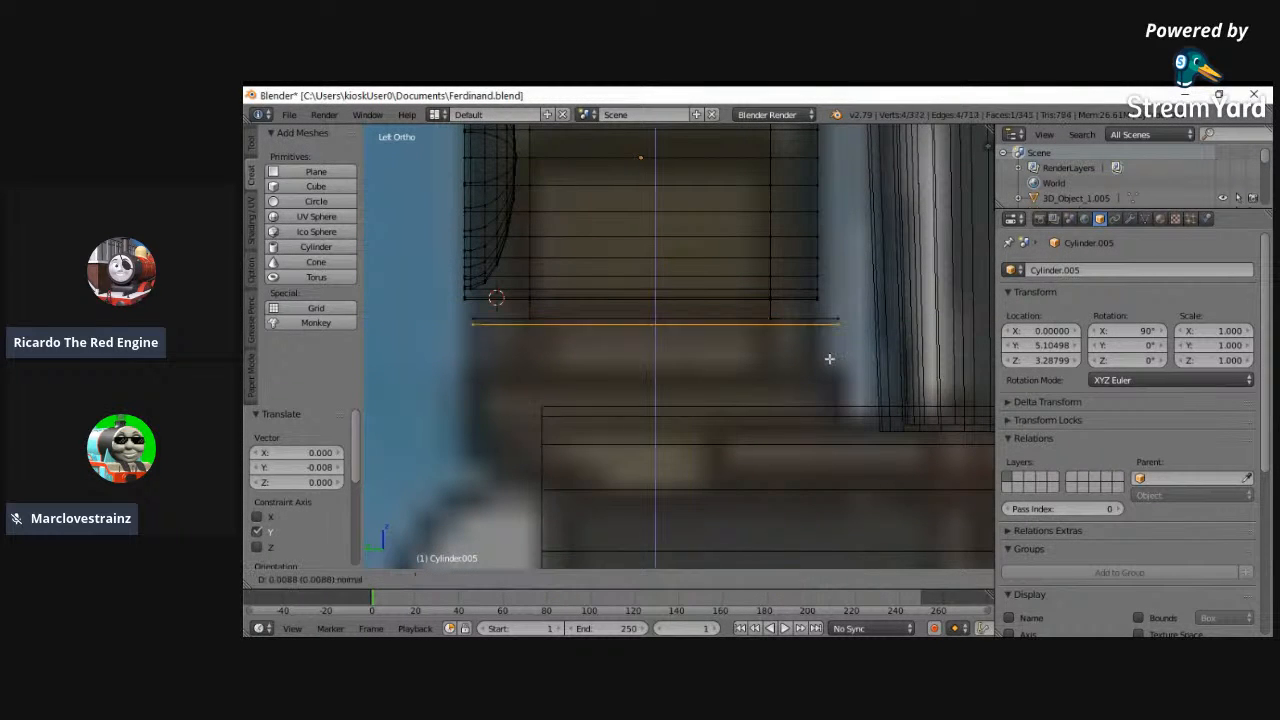
left_click(829, 391)
- Raise the plate's bottom face slightly along Z to match the ledge in the back-view reference image
left_click(297, 579)
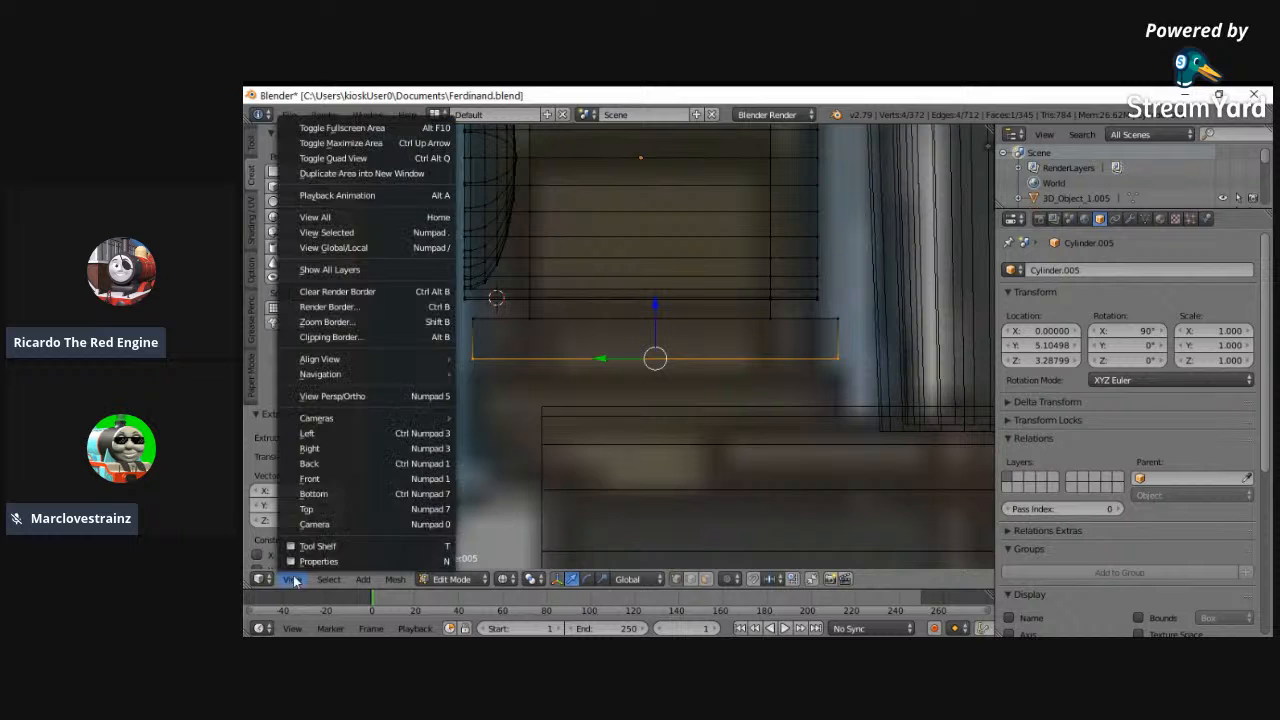
left_click(316, 484)
left_click(292, 579)
left_click(316, 499)
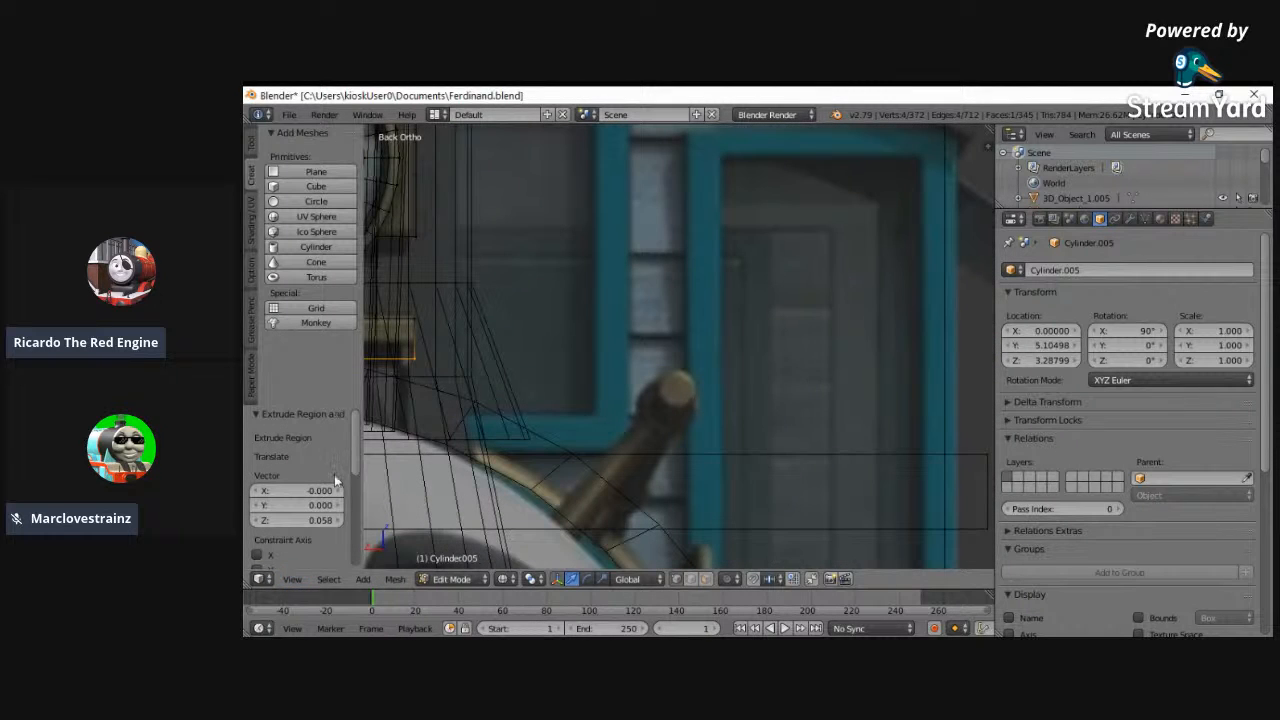
left_click(292, 579)
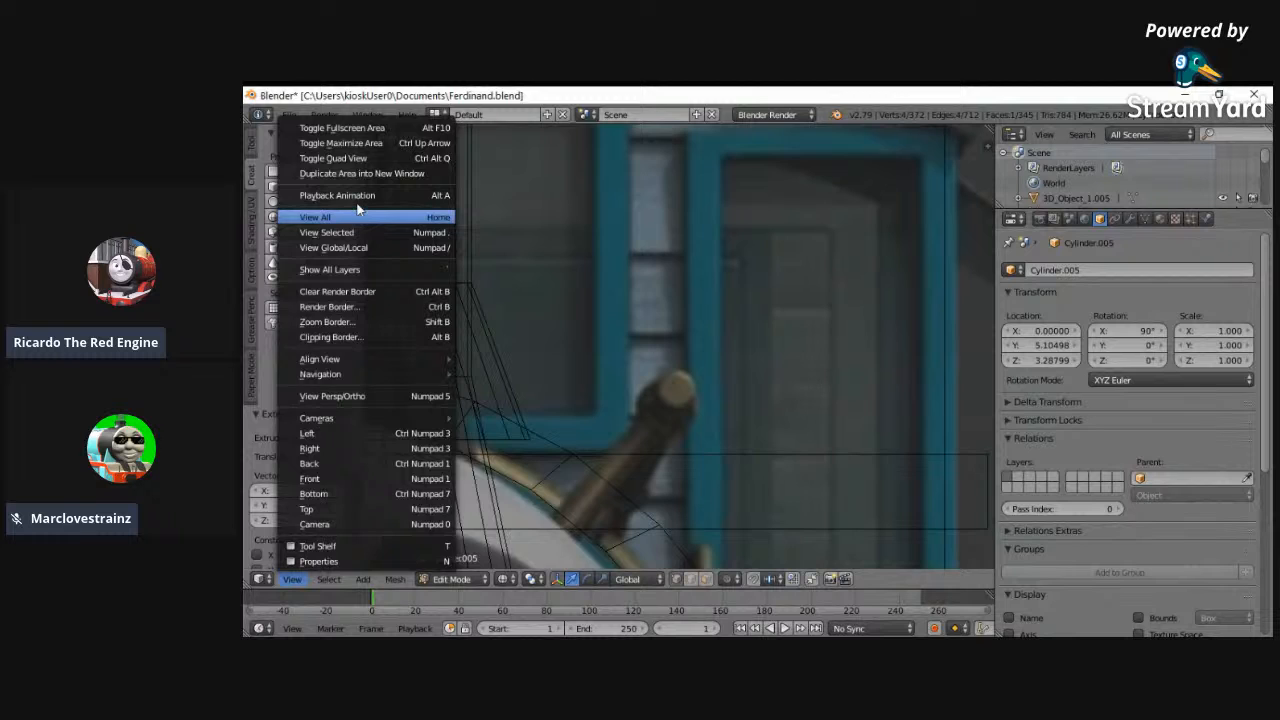
left_click(358, 208)
scroll(697, 324, "up", 6)
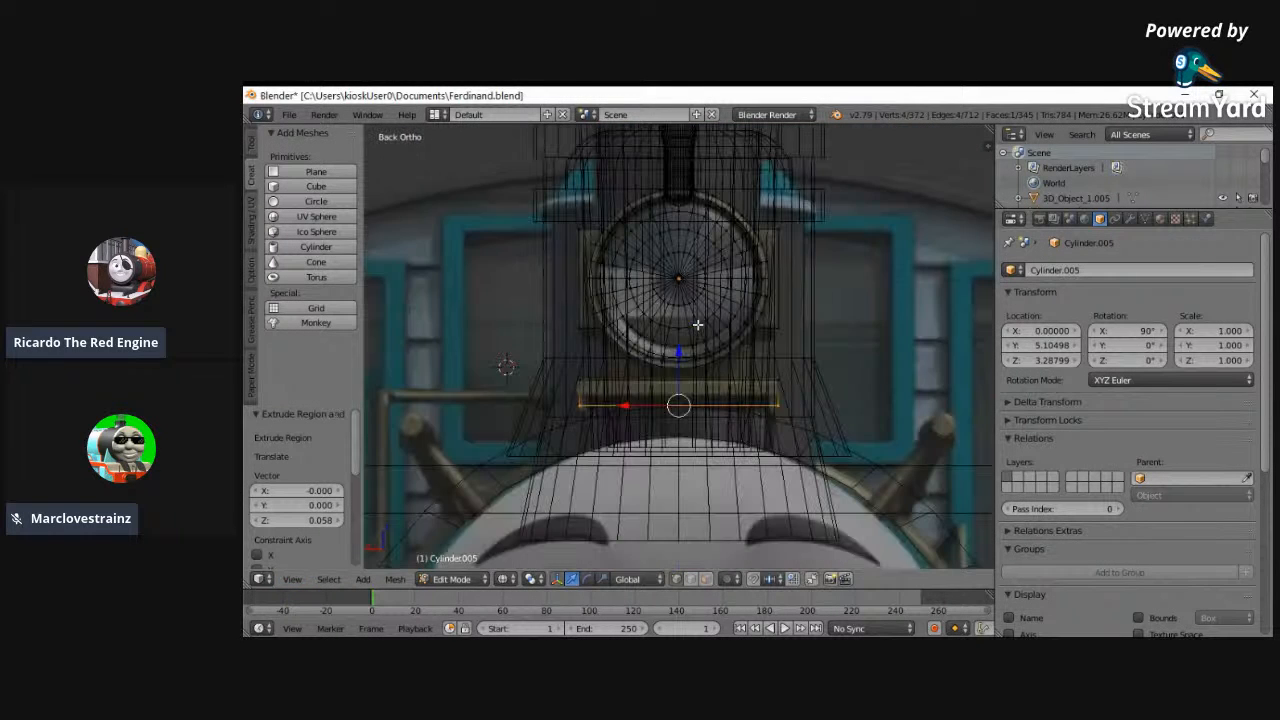
scroll(669, 390, "up", 2)
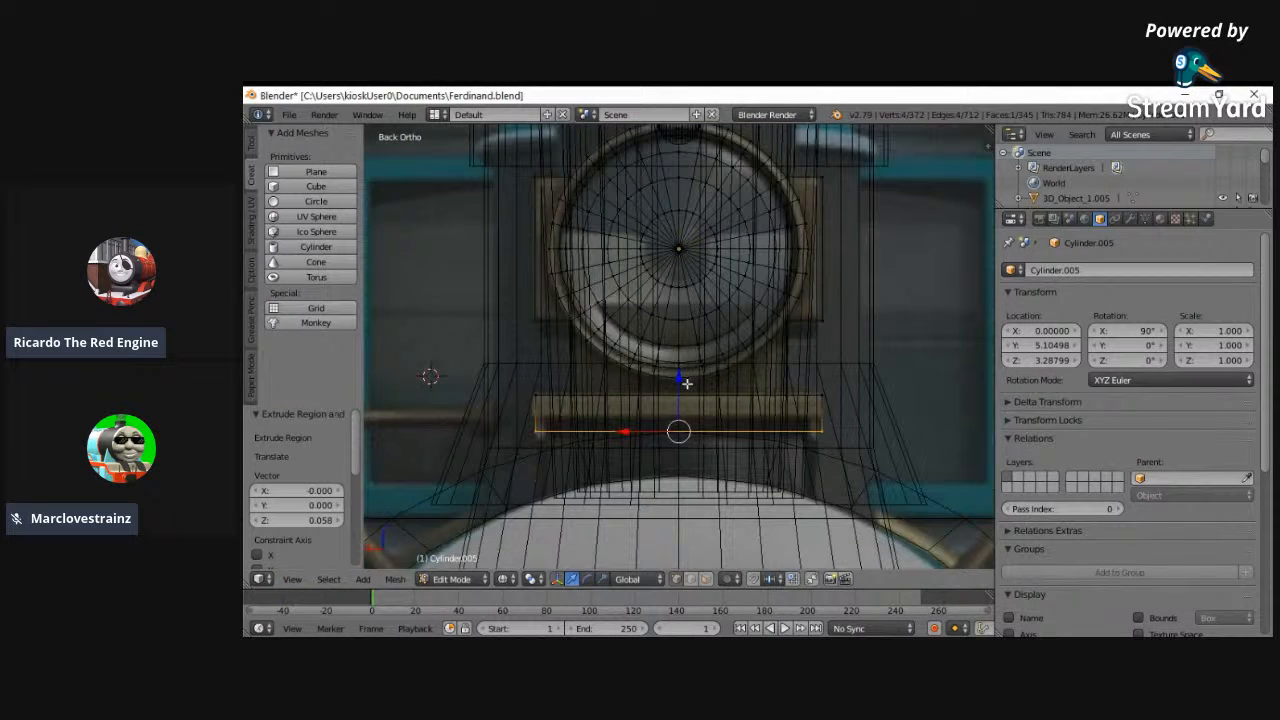
scroll(687, 383, "up", 1)
left_click_drag(680, 386, 677, 376)
- Select only the plate's four bottom corner vertices and nudge them down slightly along Z
key("a")
key("c")
left_click_drag(507, 407, 874, 402)
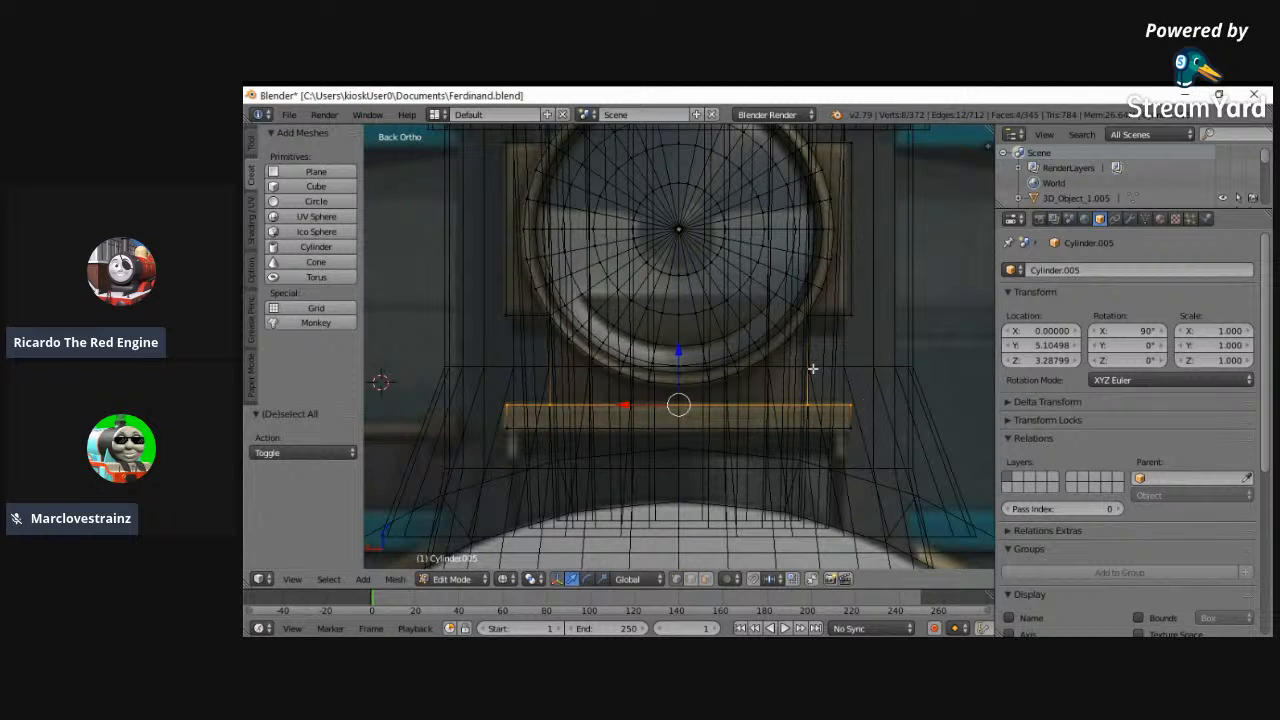
key("a")
right_click(506, 428)
right_click(851, 428, "shift")
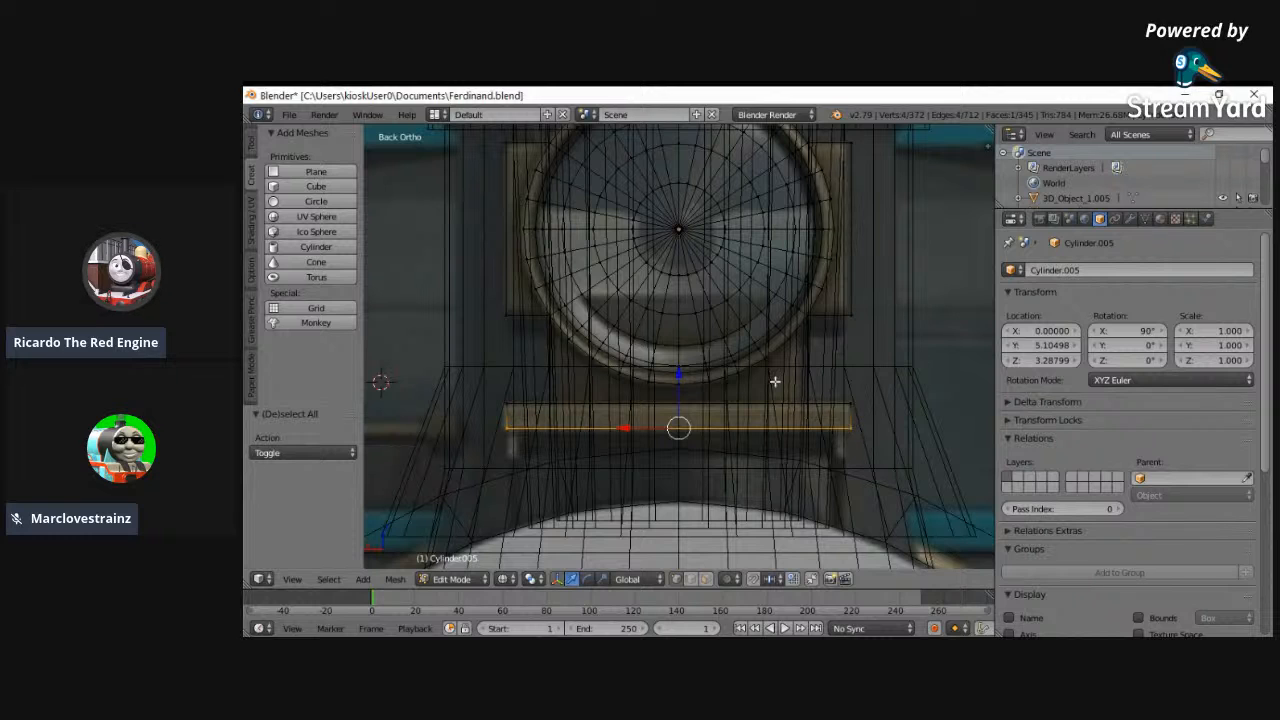
key("a")
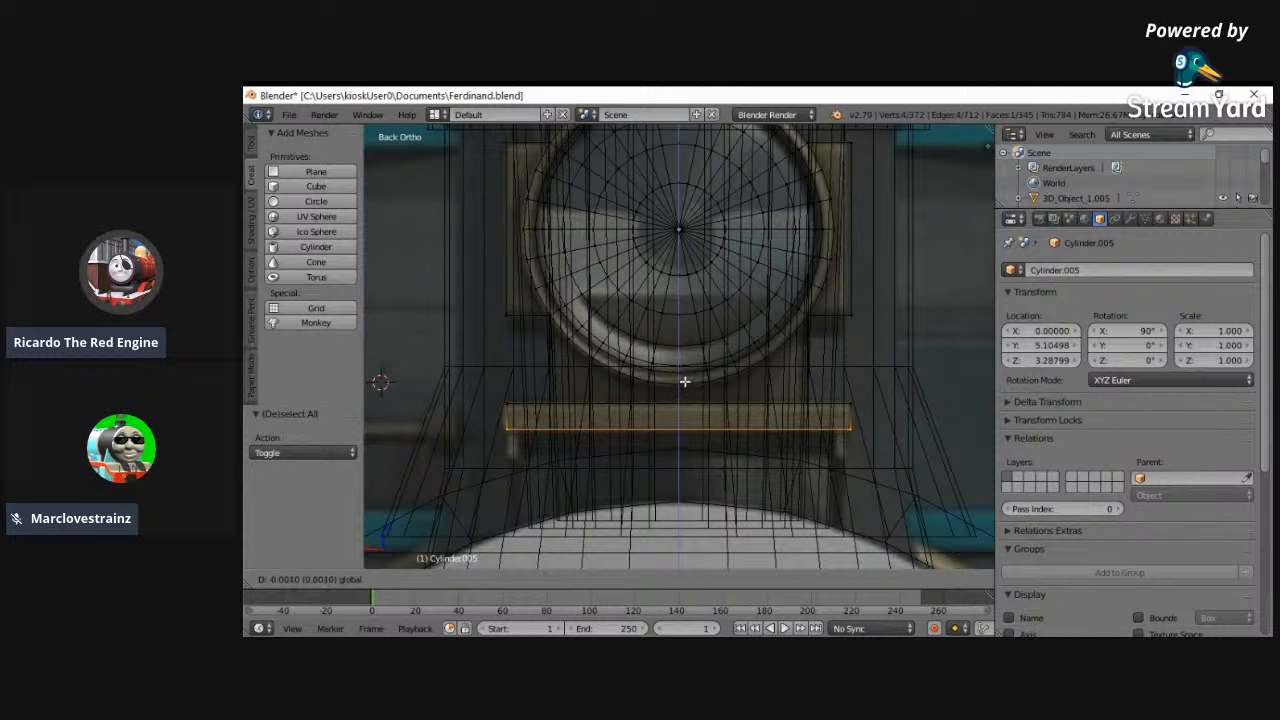
- Select the whole plate and widen it along X by 1.025 to fit the reference ledge
right_click(508, 428)
key("ctrl+l")
right_click(851, 401, "shift")
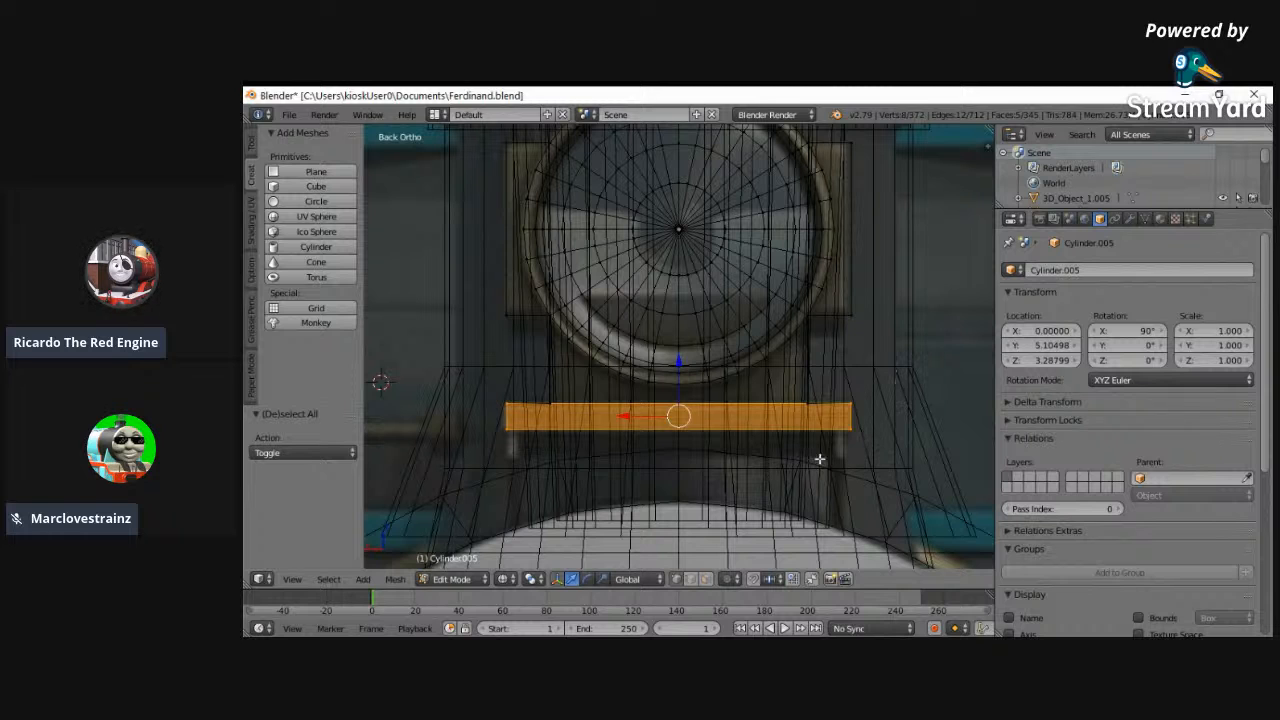
key("a")
key("l")
key("s")
key("x")
left_click(460, 417)
key("alt+Tab")
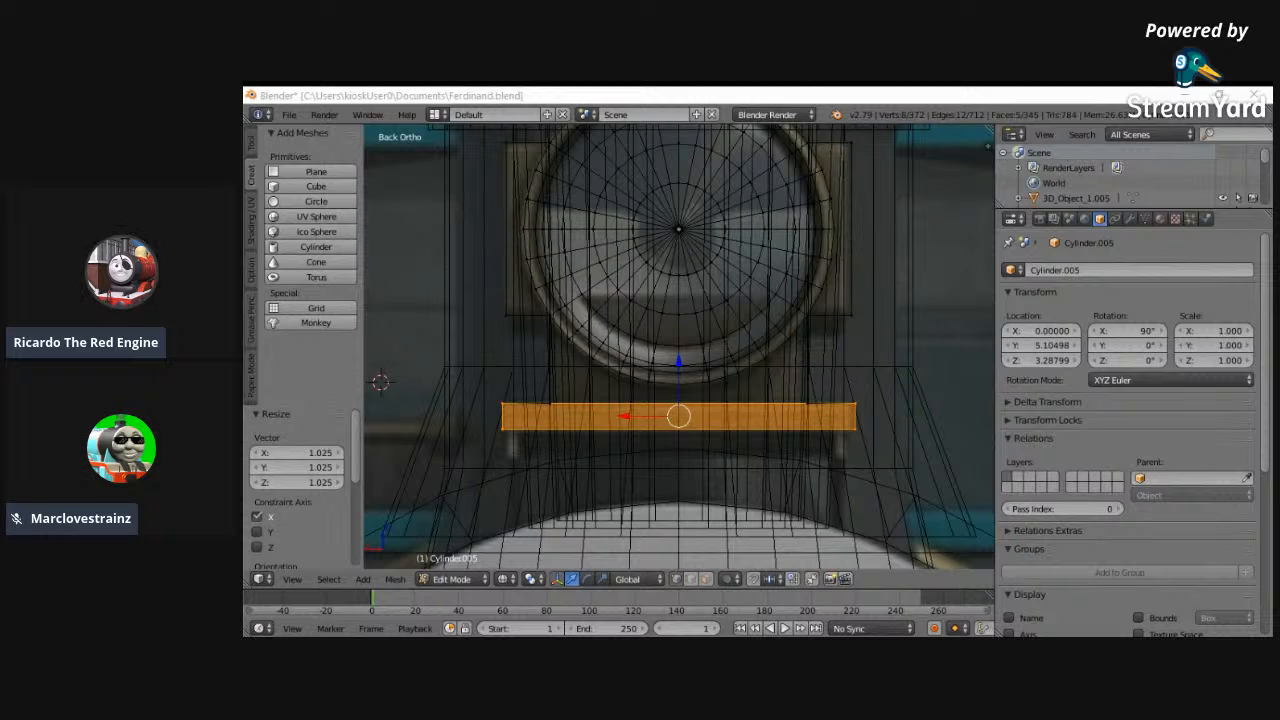
key("alt+Tab")
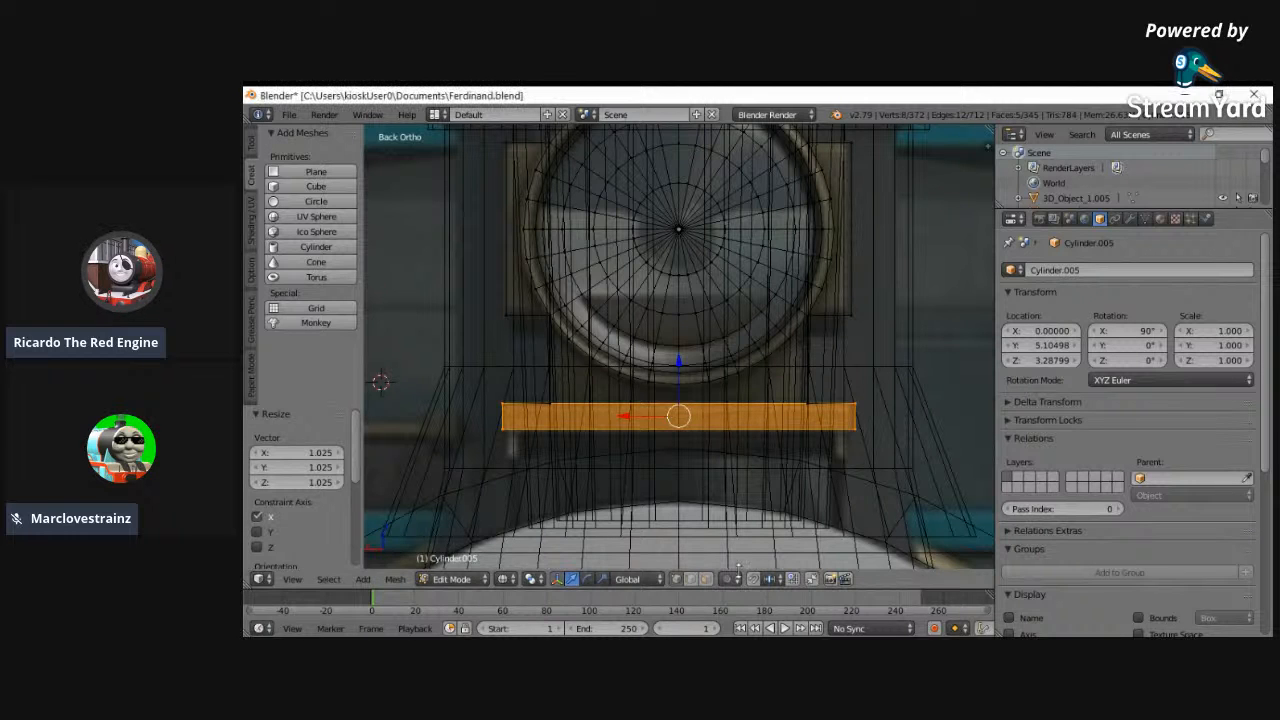
- Select the plate's bottom face in the left view for shaping the block beneath it
key("a")
middle_click_drag(669, 437, 480, 508)
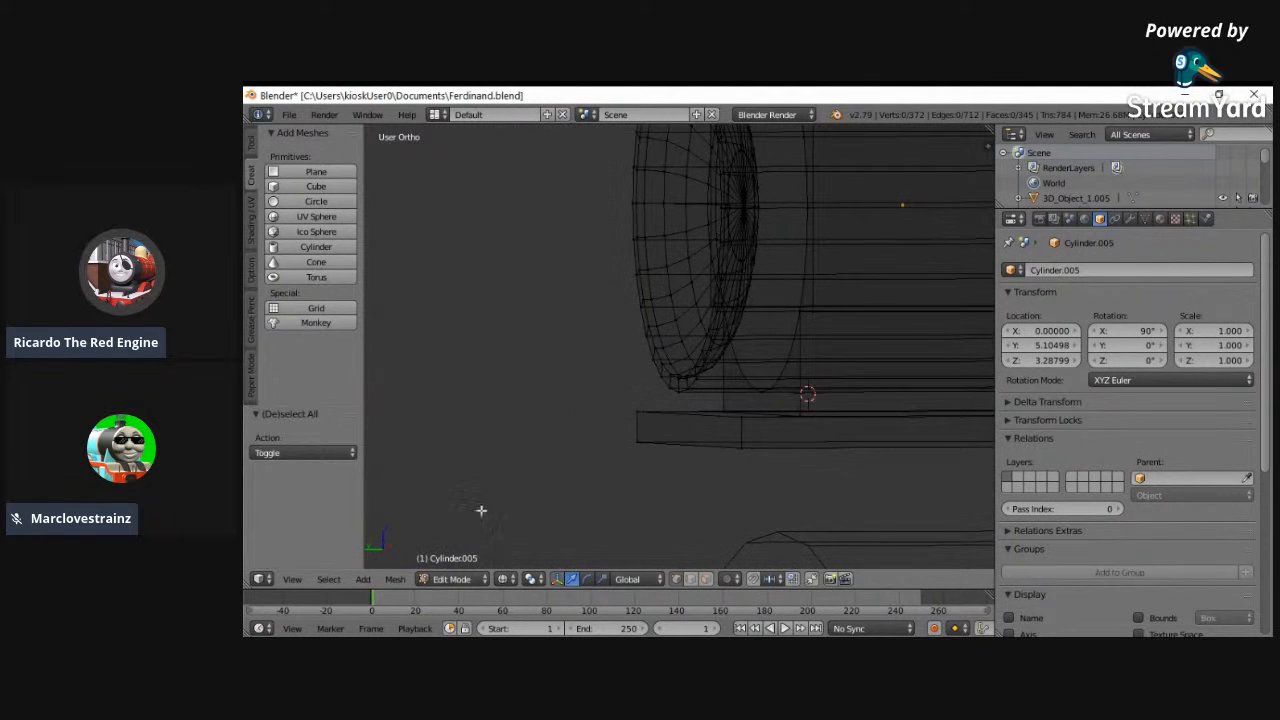
left_click(294, 582)
left_click(291, 441)
scroll(791, 495, "up", 7, "ctrl")
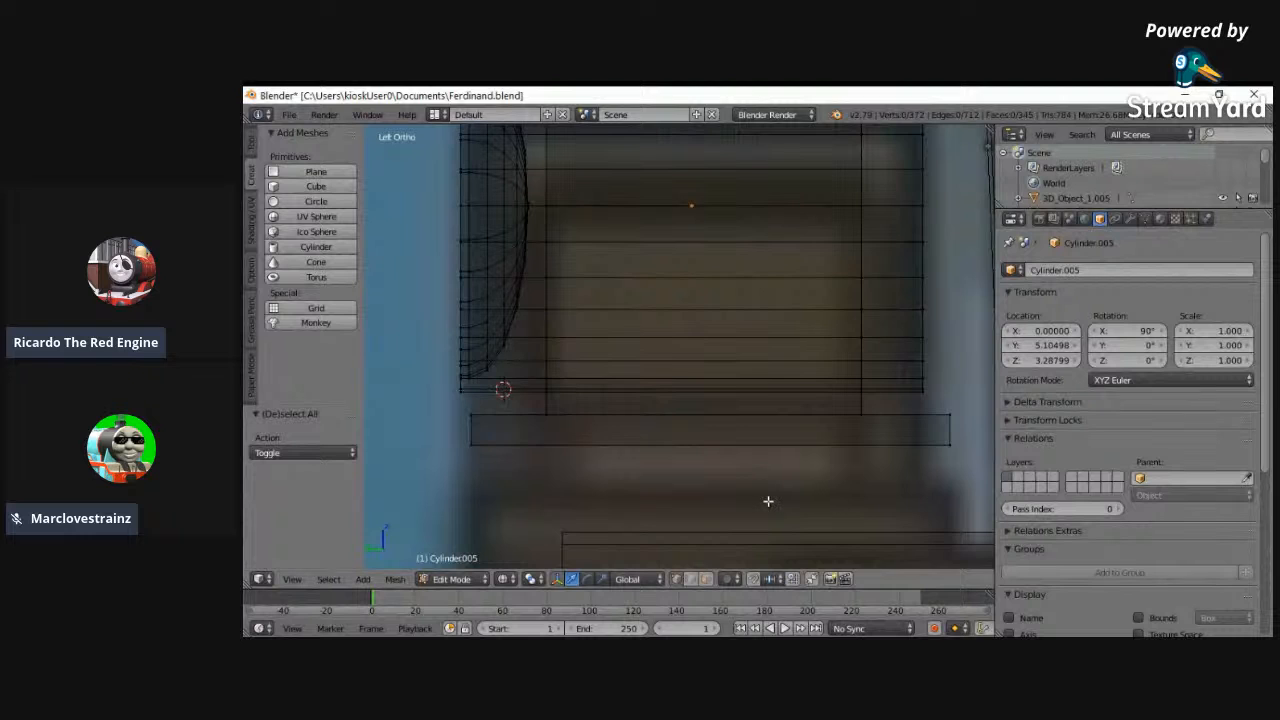
scroll(770, 500, "down", 3)
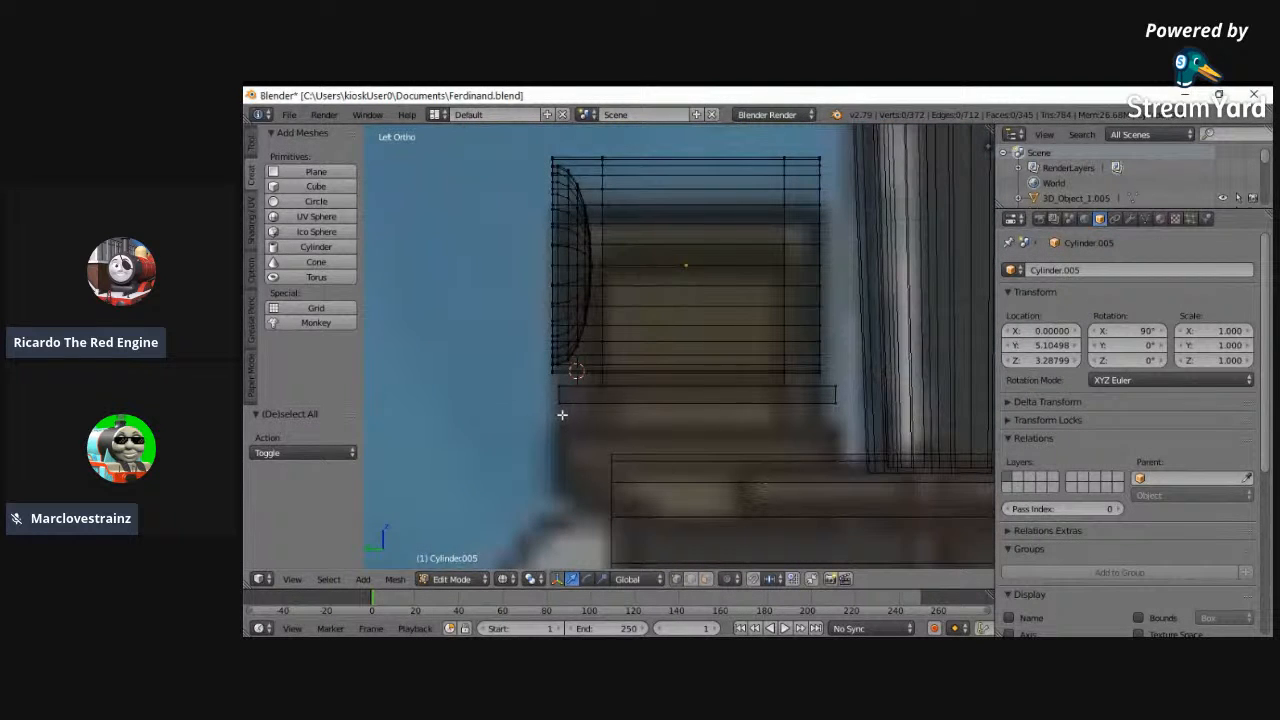
right_click(558, 404)
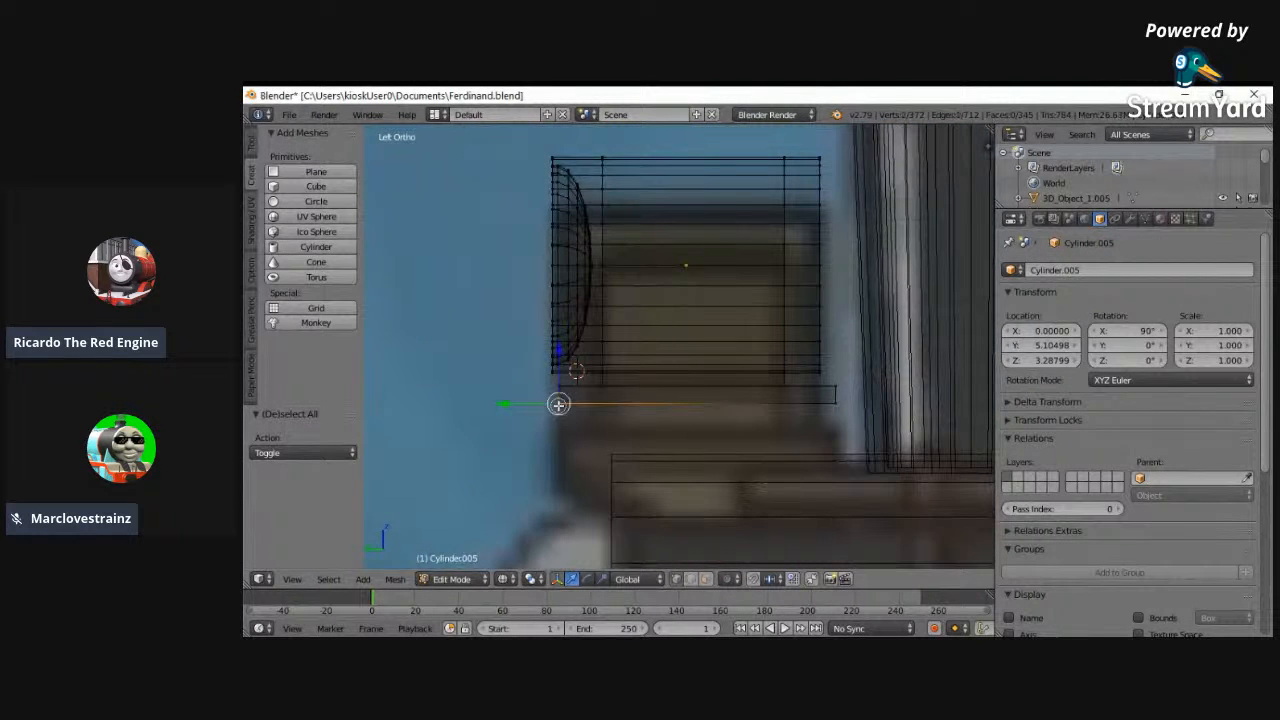
right_click(837, 408, "shift")
key("e")
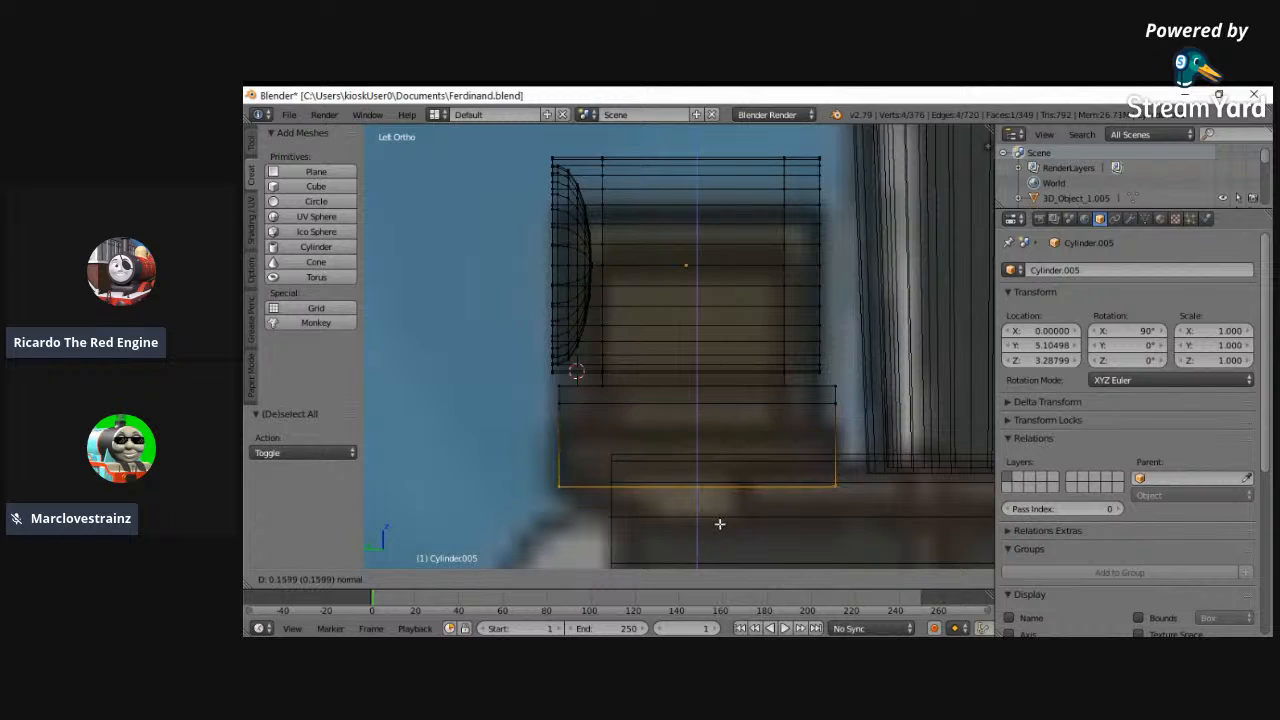
right_click(749, 503)
key("ctrl+z")
- Duplicate the plate's bottom face just below it and pull the copy's rear edge forward along Y
key("shift+d")
right_click(695, 496)
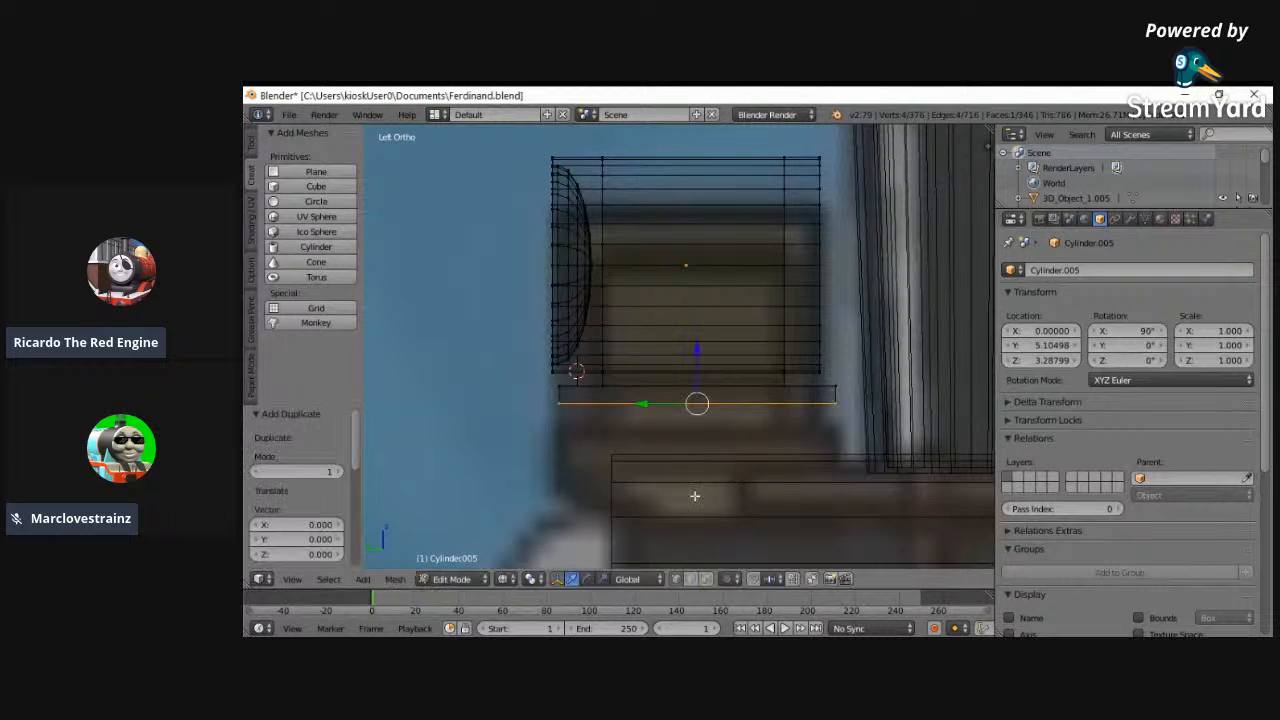
key("a")
right_click(834, 417)
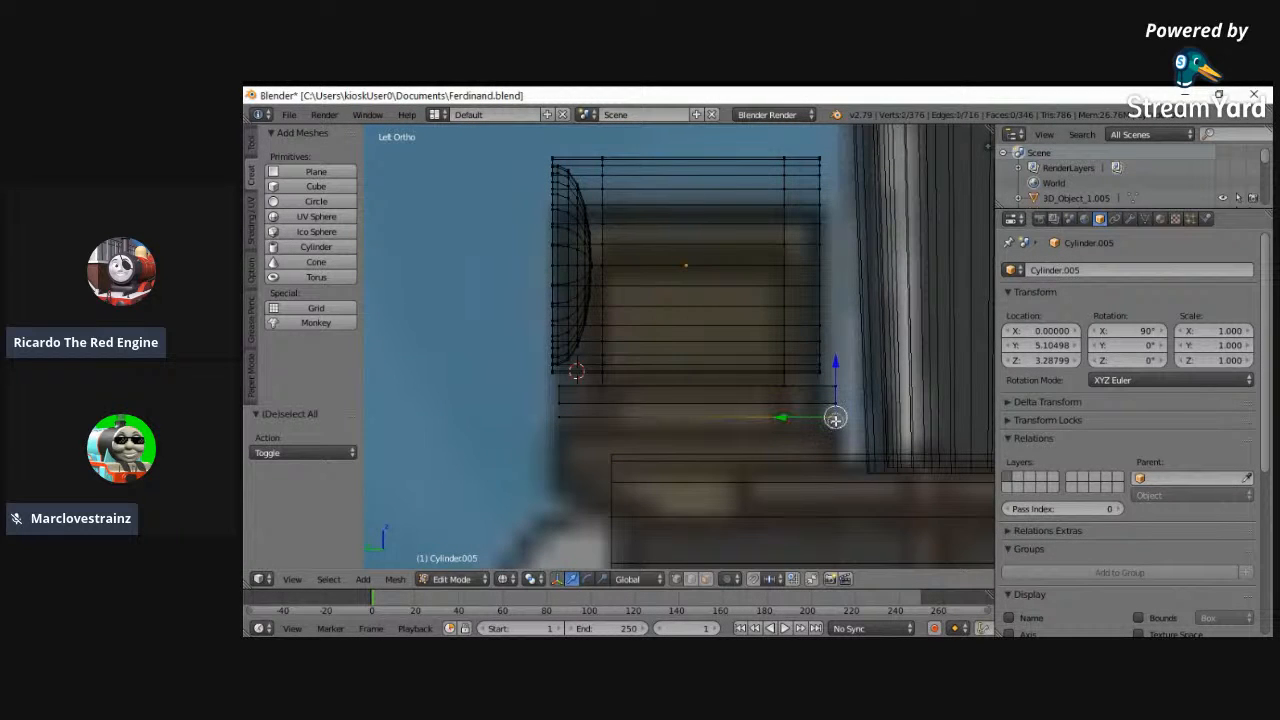
left_click_drag(796, 421, 705, 428)
- Select the whole duplicated face and extrude it downward by 0.115 into a block beneath the plate
key("a")
right_click(748, 423)
right_click(538, 416, "shift")
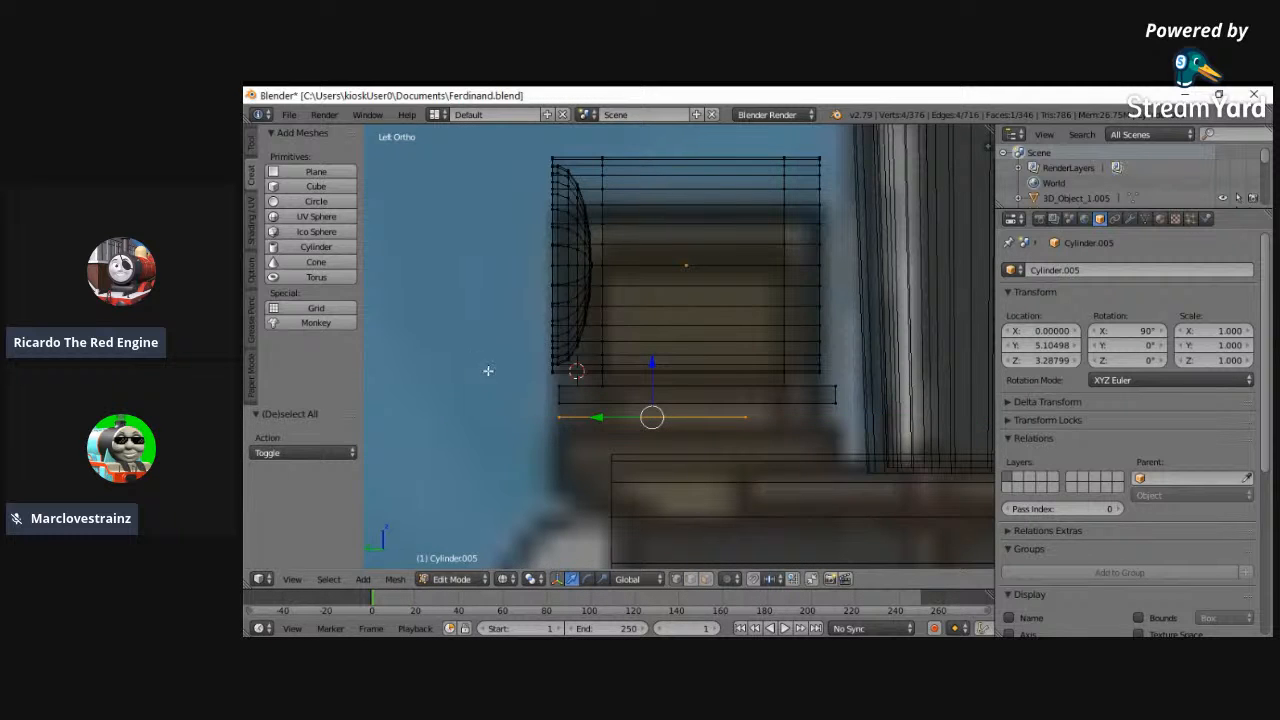
middle_click_drag(488, 371, 555, 401)
key("ctrl+f")
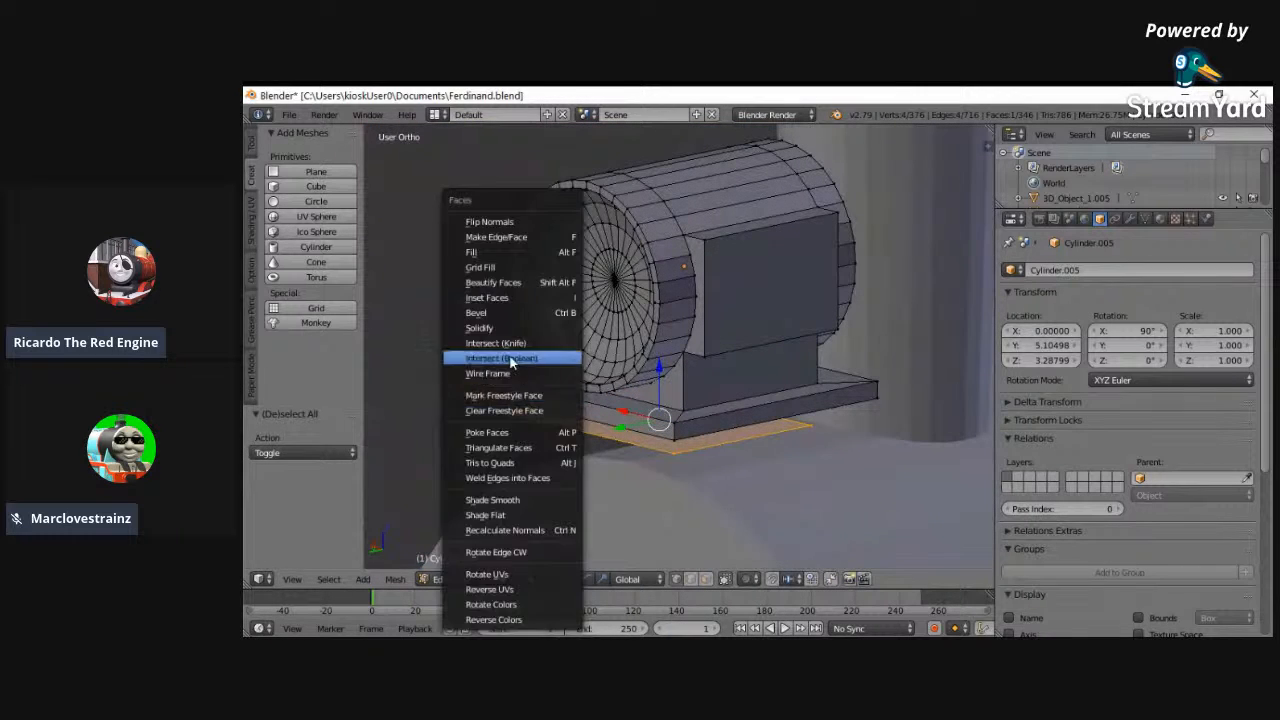
key("e")
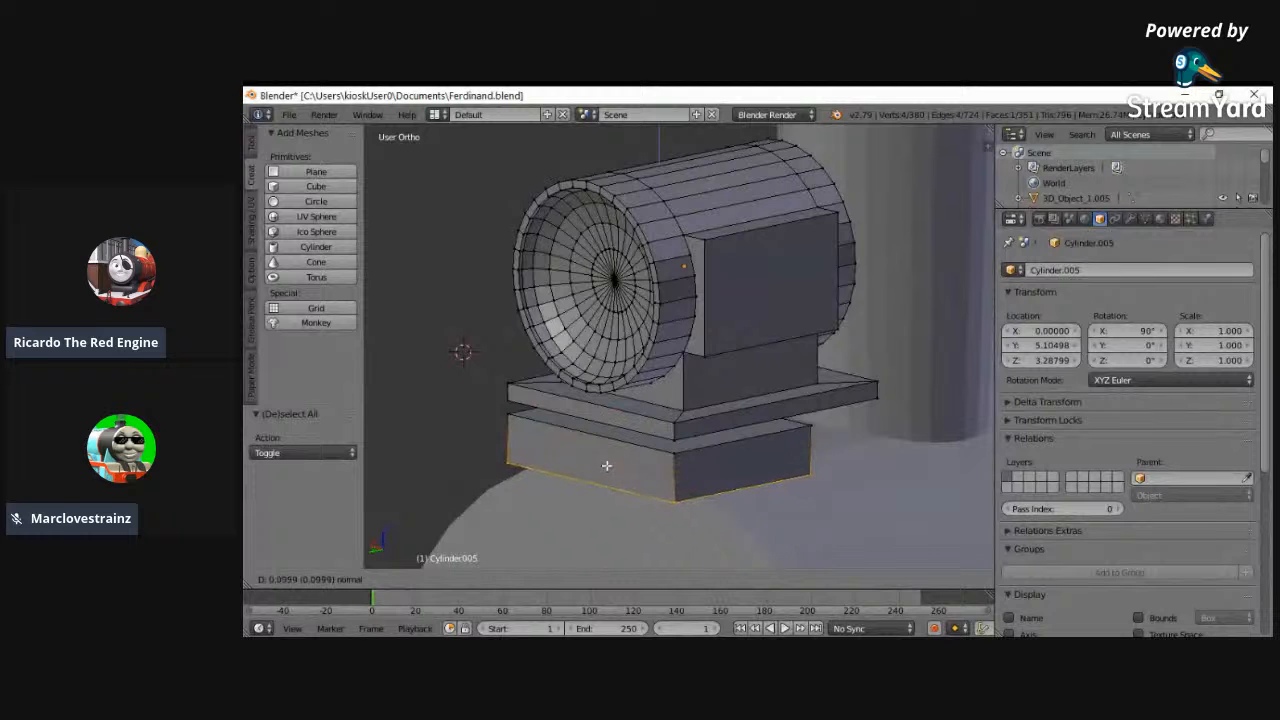
left_click(613, 474)
- Select the whole block beneath the plate in the back view and narrow it along X to match the reference
middle_click_drag(399, 562, 478, 566)
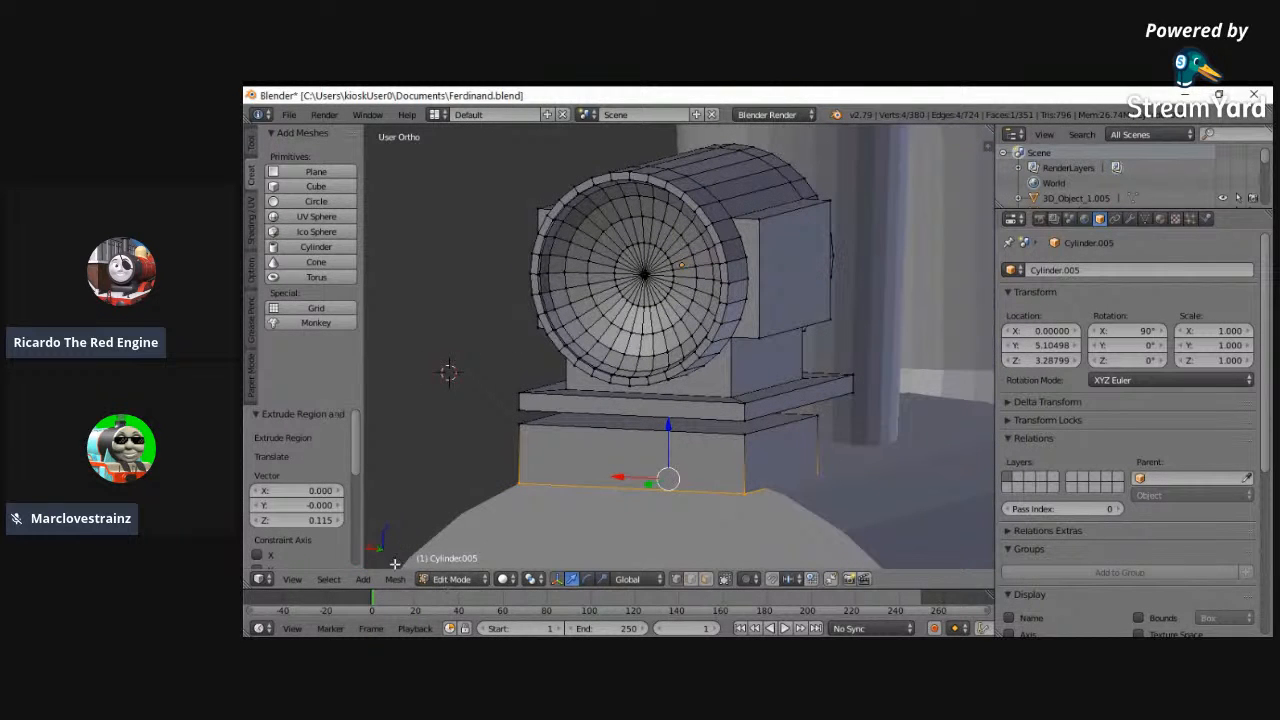
left_click(292, 579)
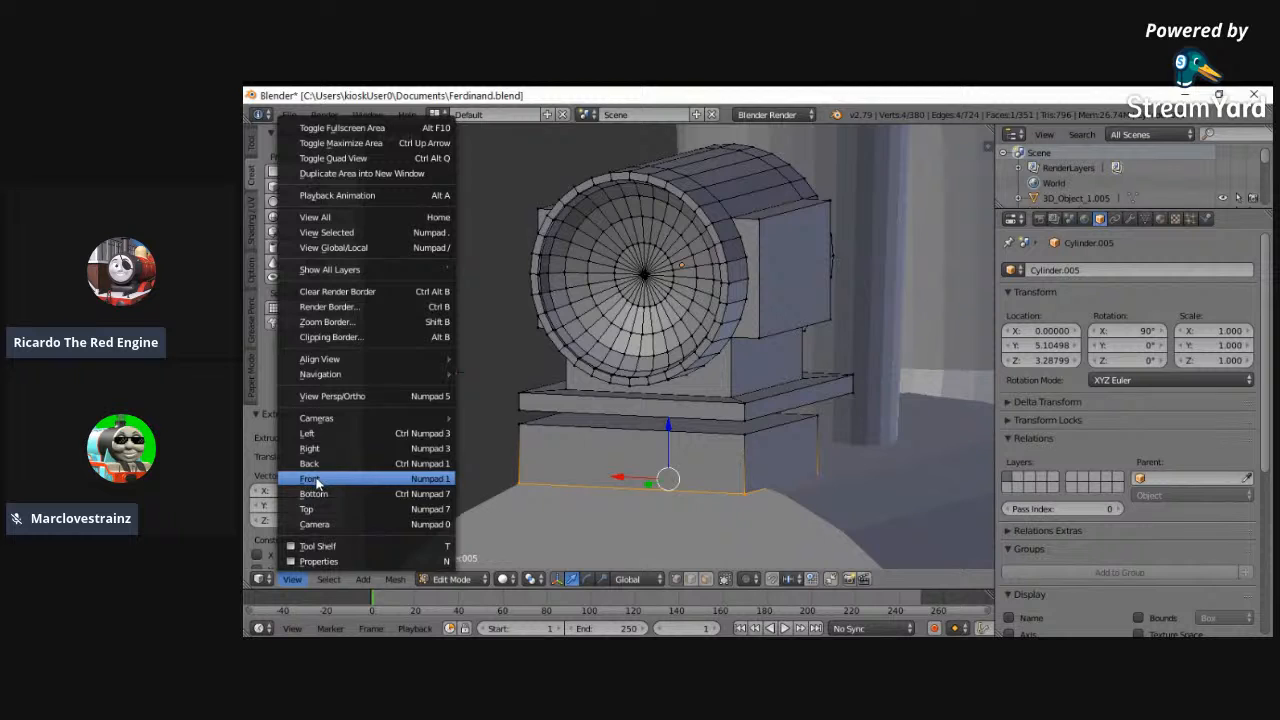
left_click(310, 479)
left_click(292, 579)
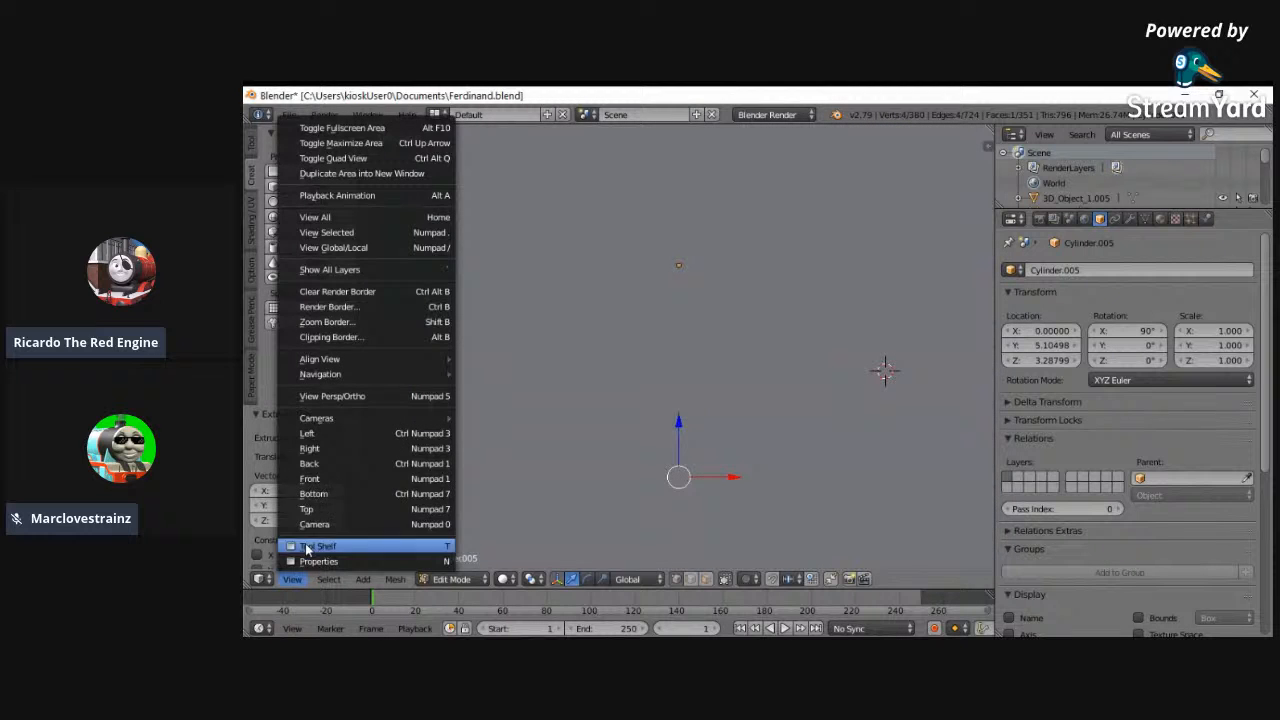
left_click(310, 464)
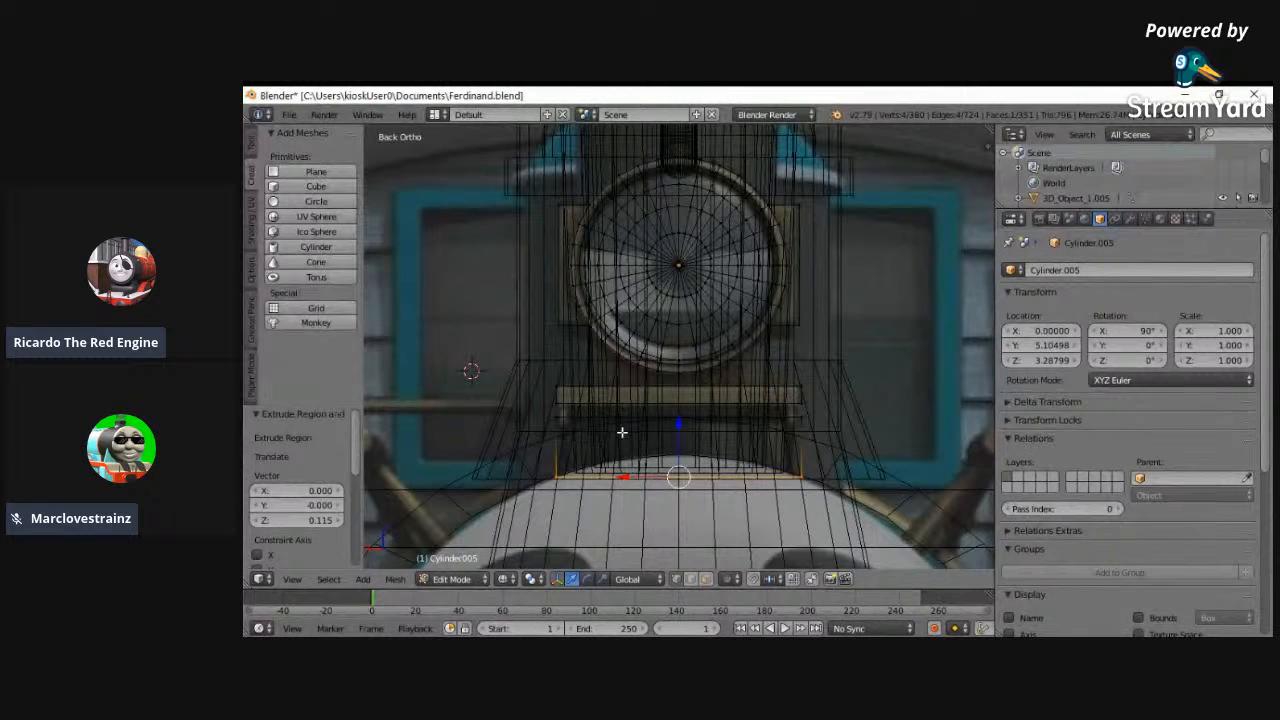
scroll(617, 458, "up", 5)
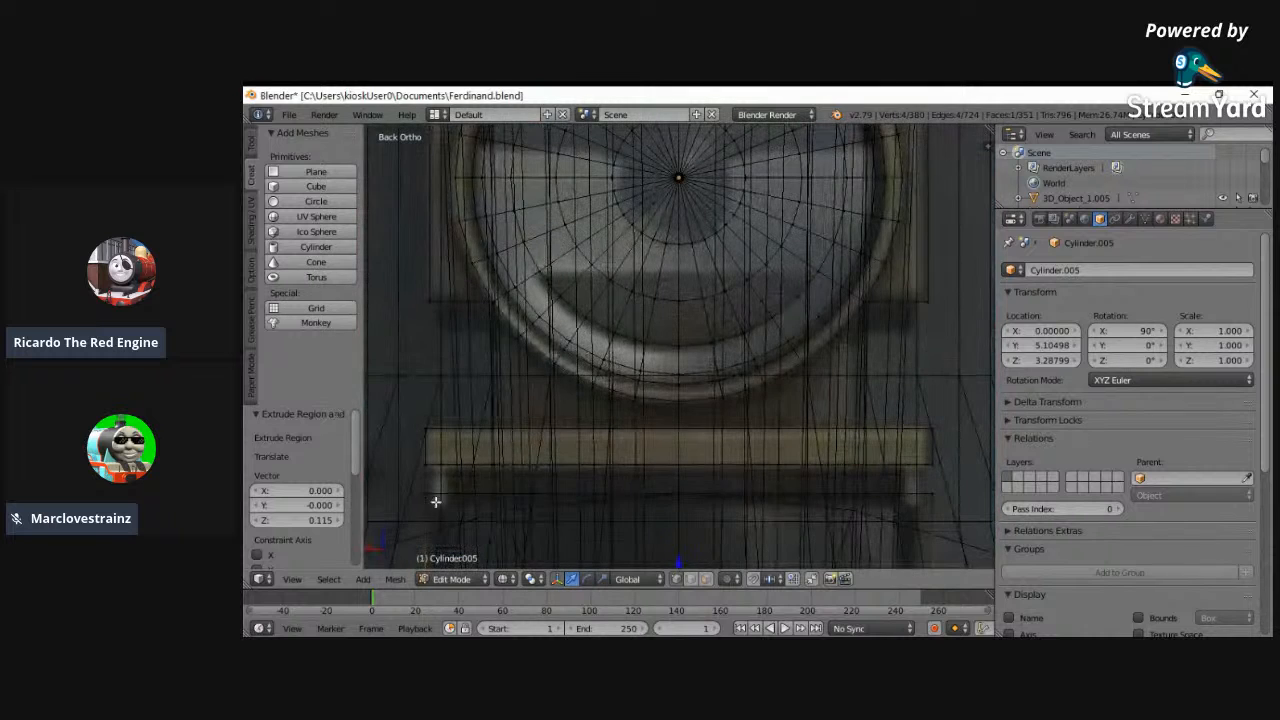
left_click_drag(423, 494, 800, 514)
left_click(939, 494)
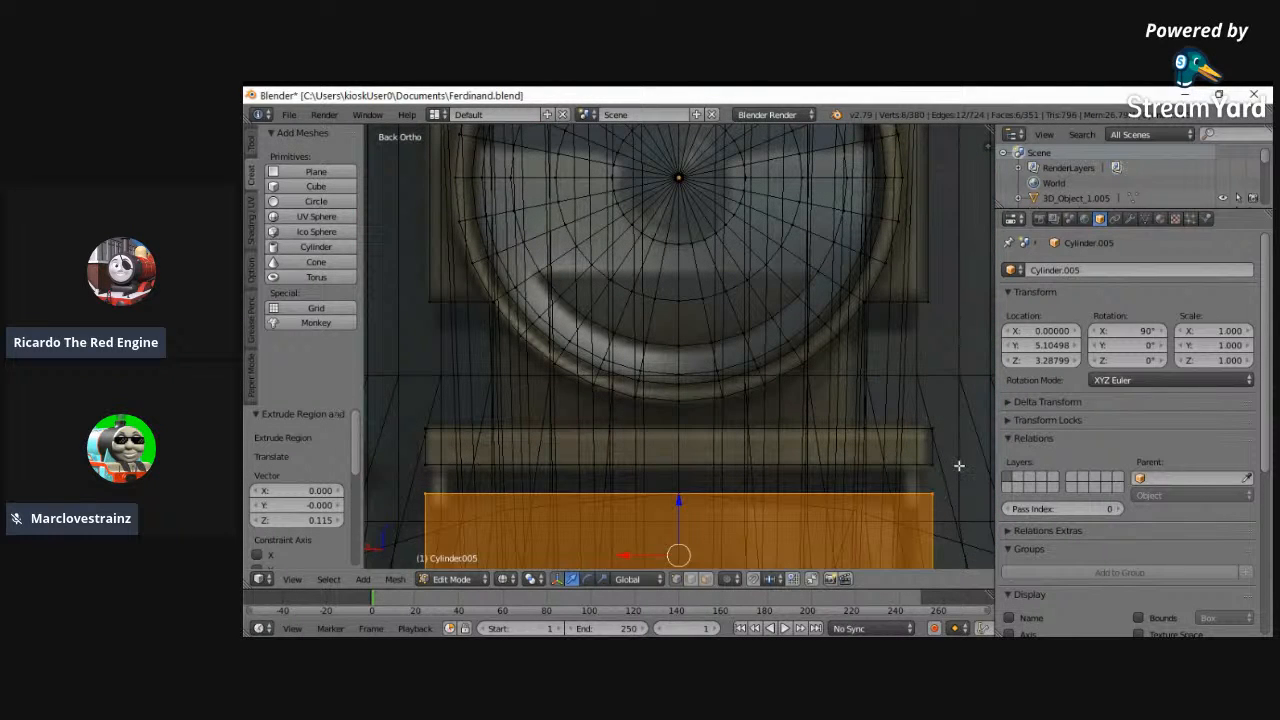
key("s")
key("x")
left_click(945, 470)
- Raise the block by 0.044 along Z and scale its width along X by 1.020
left_click_drag(676, 502, 680, 457)
key("s")
key("x")
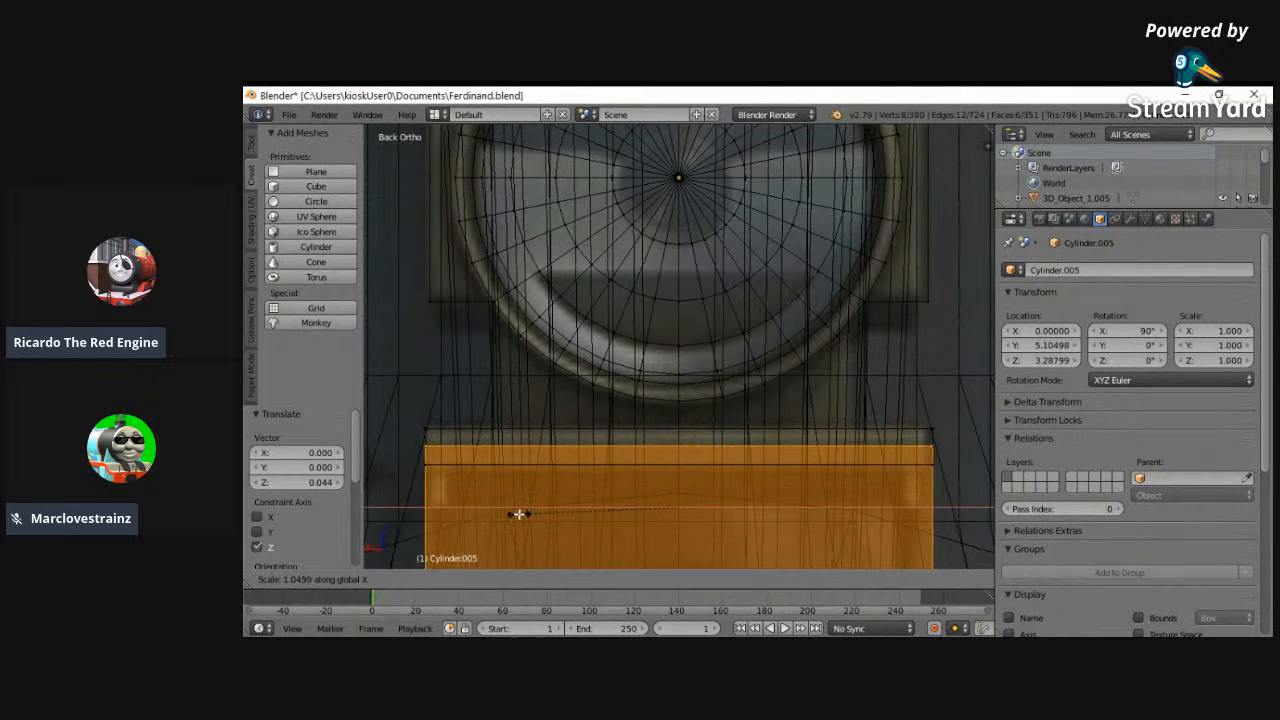
left_click(523, 512)
- Flatten the block to about 0.73 of its height along Z and raise its bottom face by 0.041
key("s")
key("z")
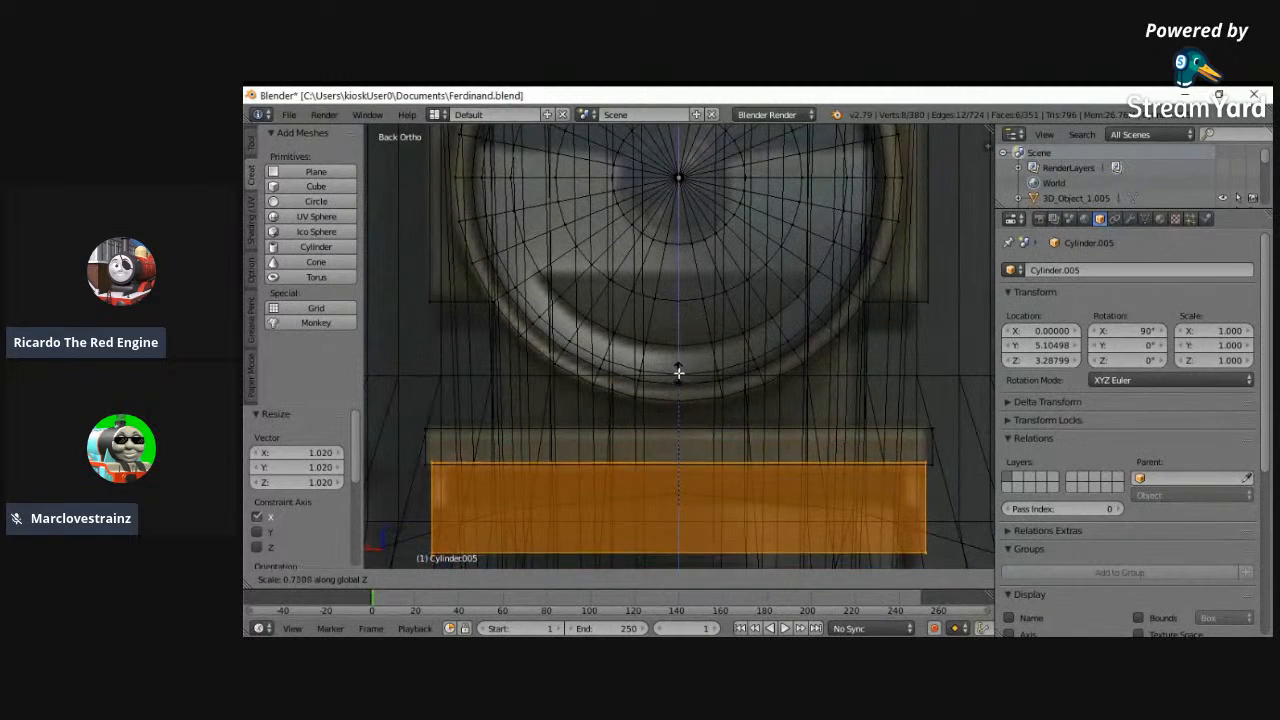
right_click(688, 380)
key("a")
right_click(433, 551, "alt")
right_click(923, 549, "alt+shift")
left_click_drag(684, 508, 680, 463)
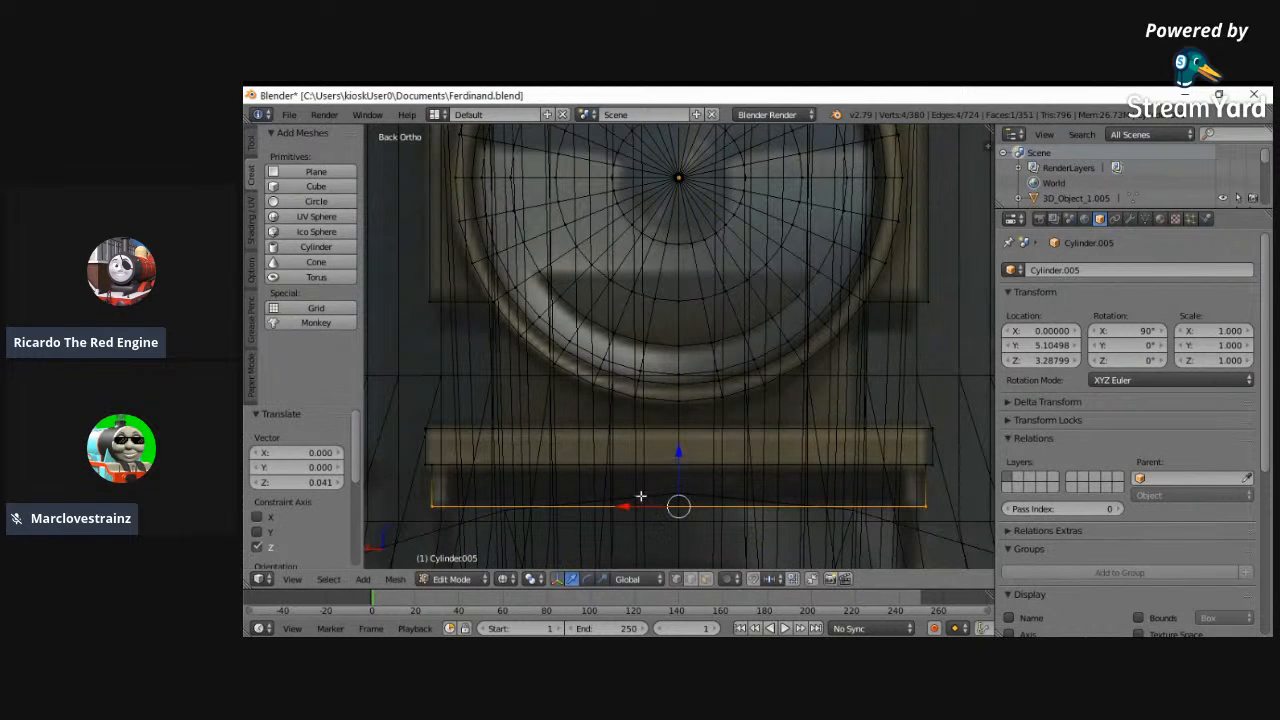
- Add a centred loop cut in the left view, dividing the block beneath the plate into front and rear halves
left_click(292, 580)
left_click(348, 424)
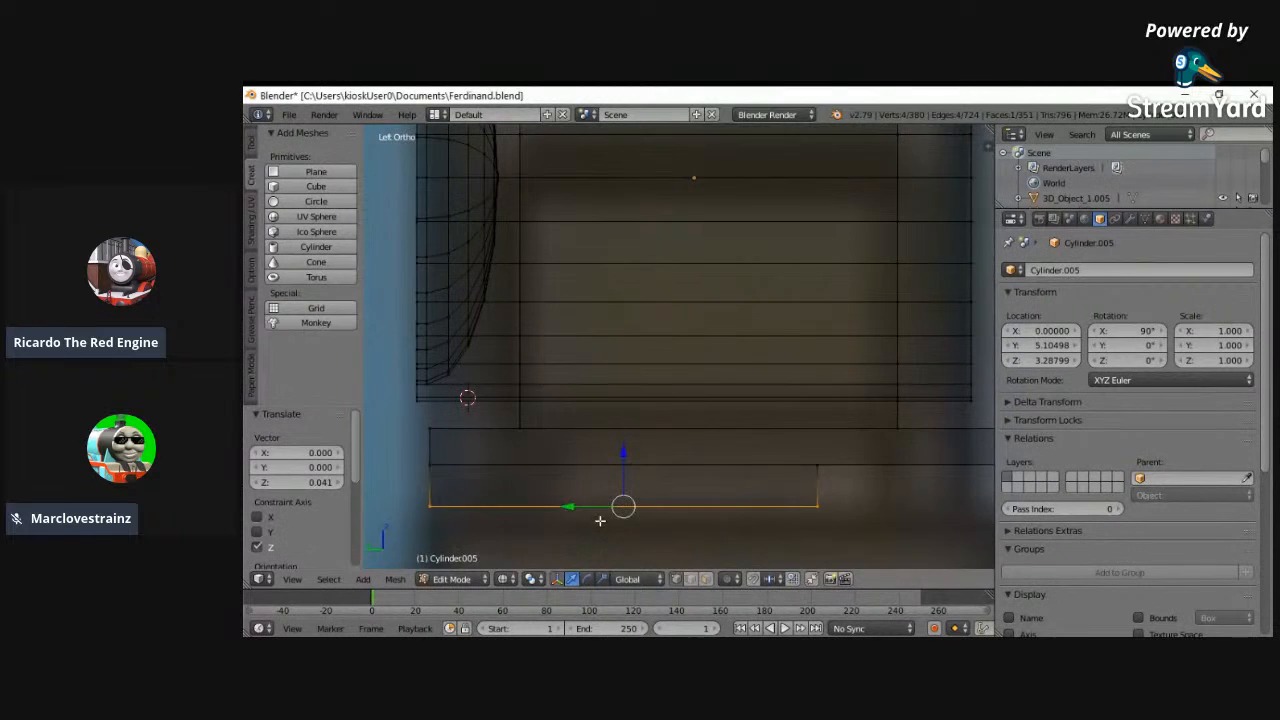
scroll(600, 520, "down", 2)
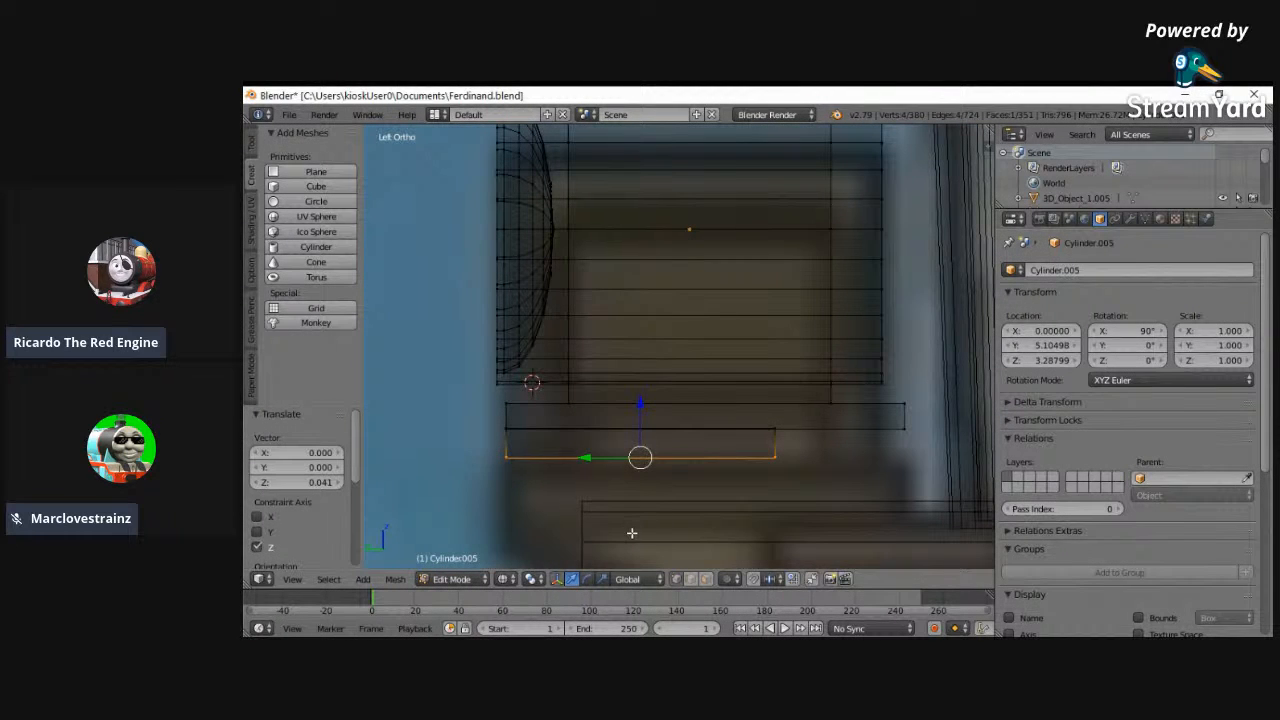
scroll(587, 462, "down", 2)
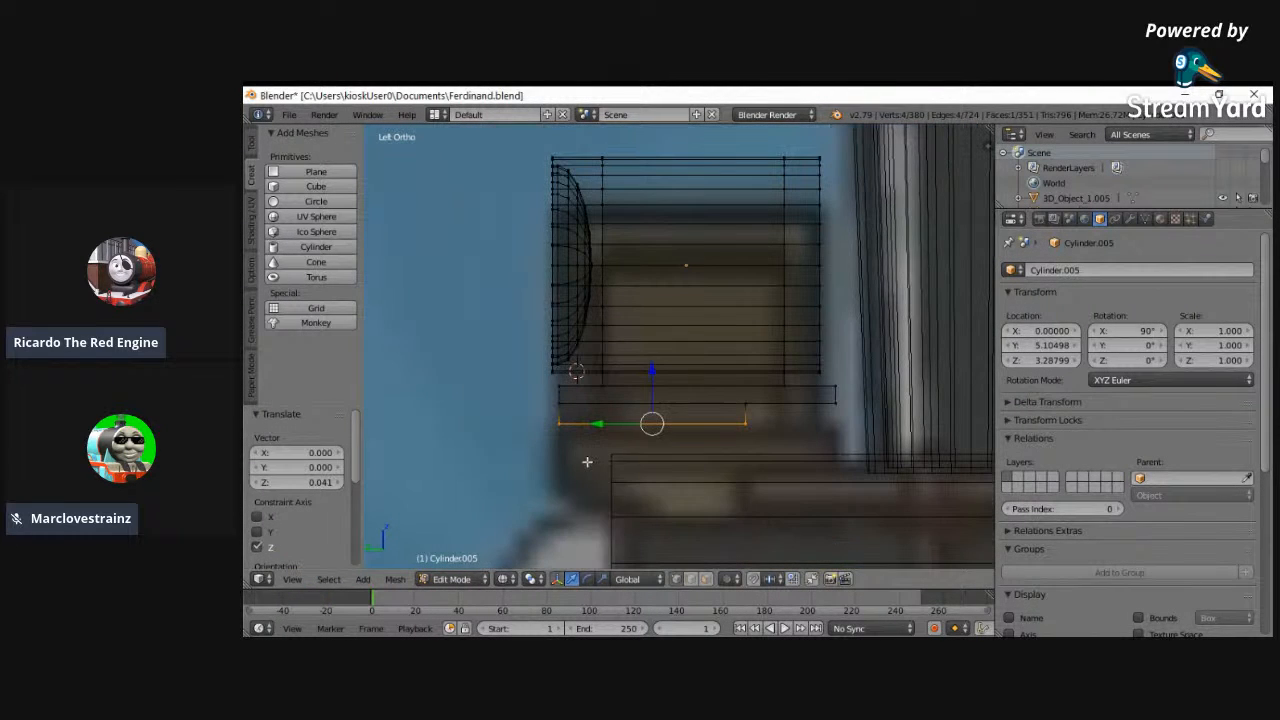
key("a")
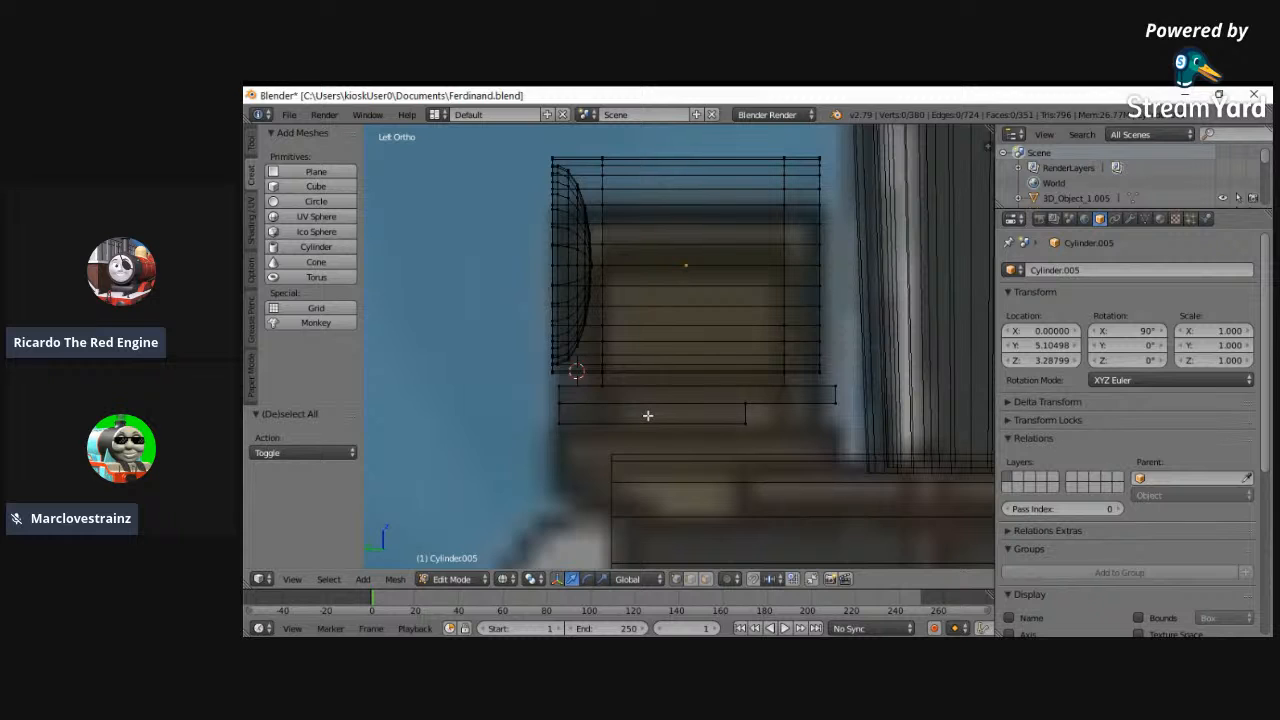
key("ctrl+r")
left_click(646, 414)
left_click(650, 414)
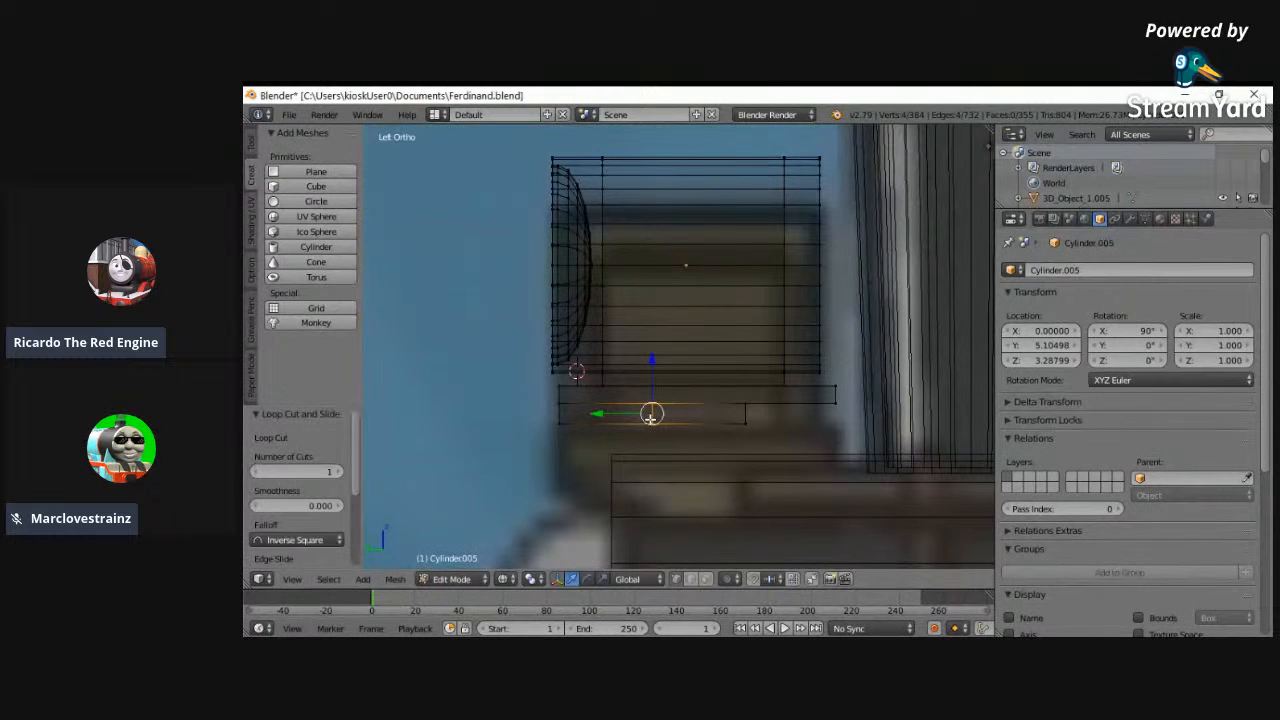
- Lower the headlamp object to Z 3.17799 and move the rear half of the block's underside down by 0.086
key("a")
key("c")
left_click_drag(650, 425, 769, 426)
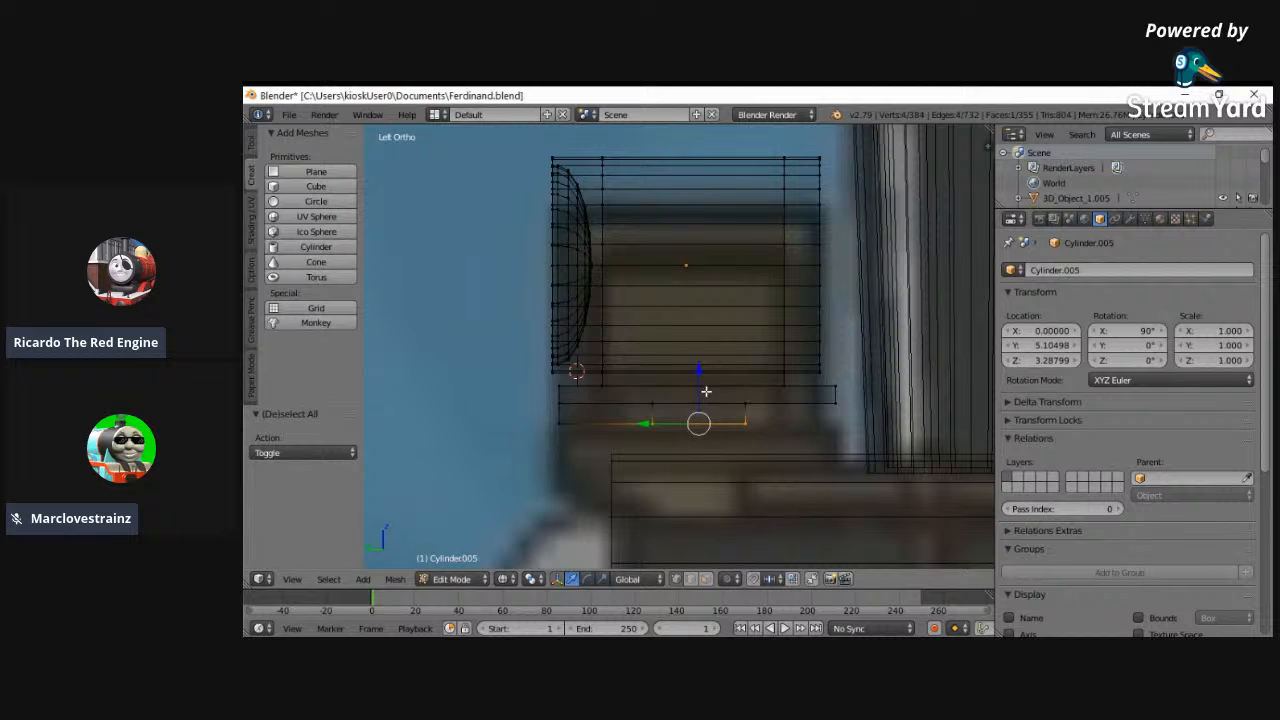
key("g")
key("z")
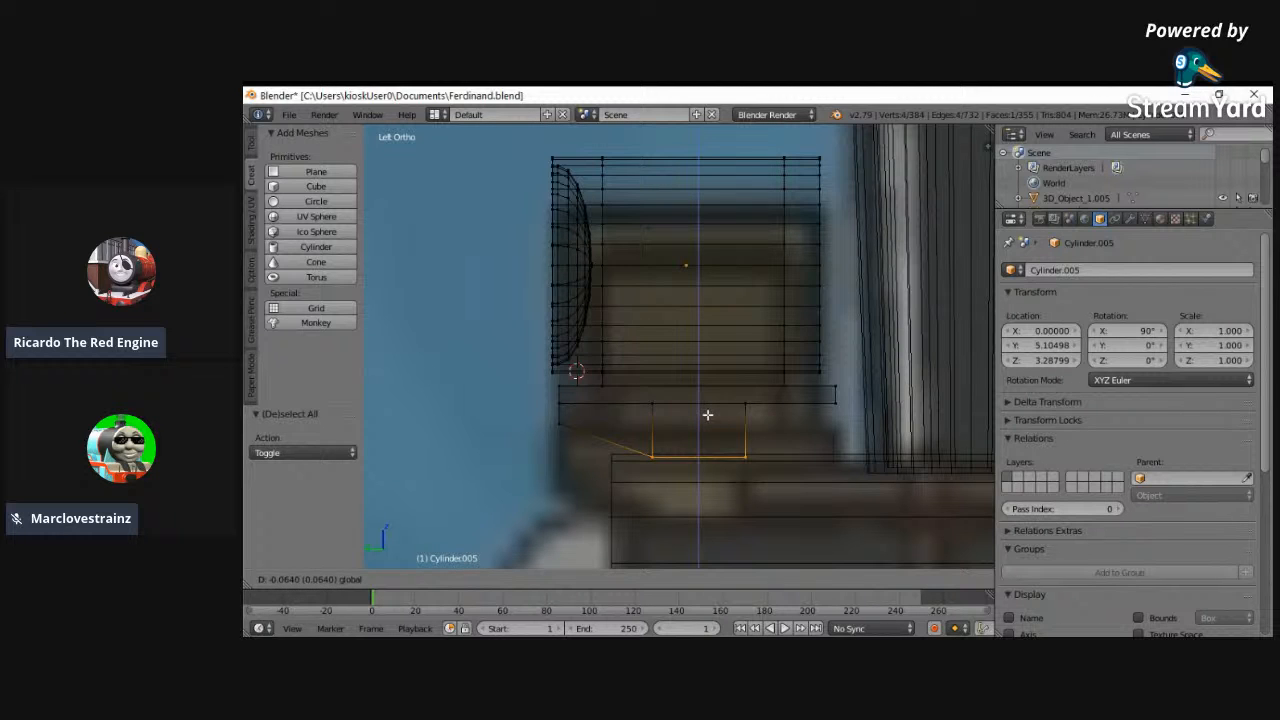
left_click(708, 409)
left_click_drag(1044, 361, 1031, 362)
left_click(1075, 362)
left_click(1075, 362)
left_click(1075, 362)
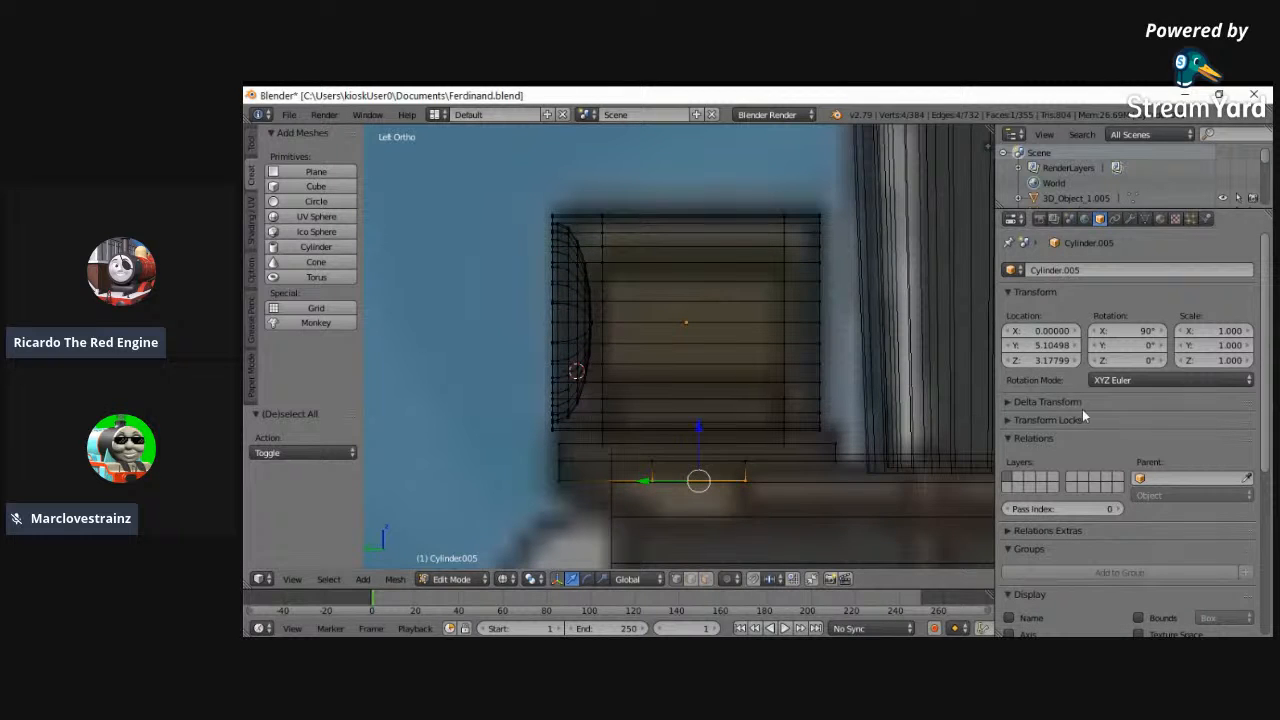
left_click_drag(700, 431, 703, 476)
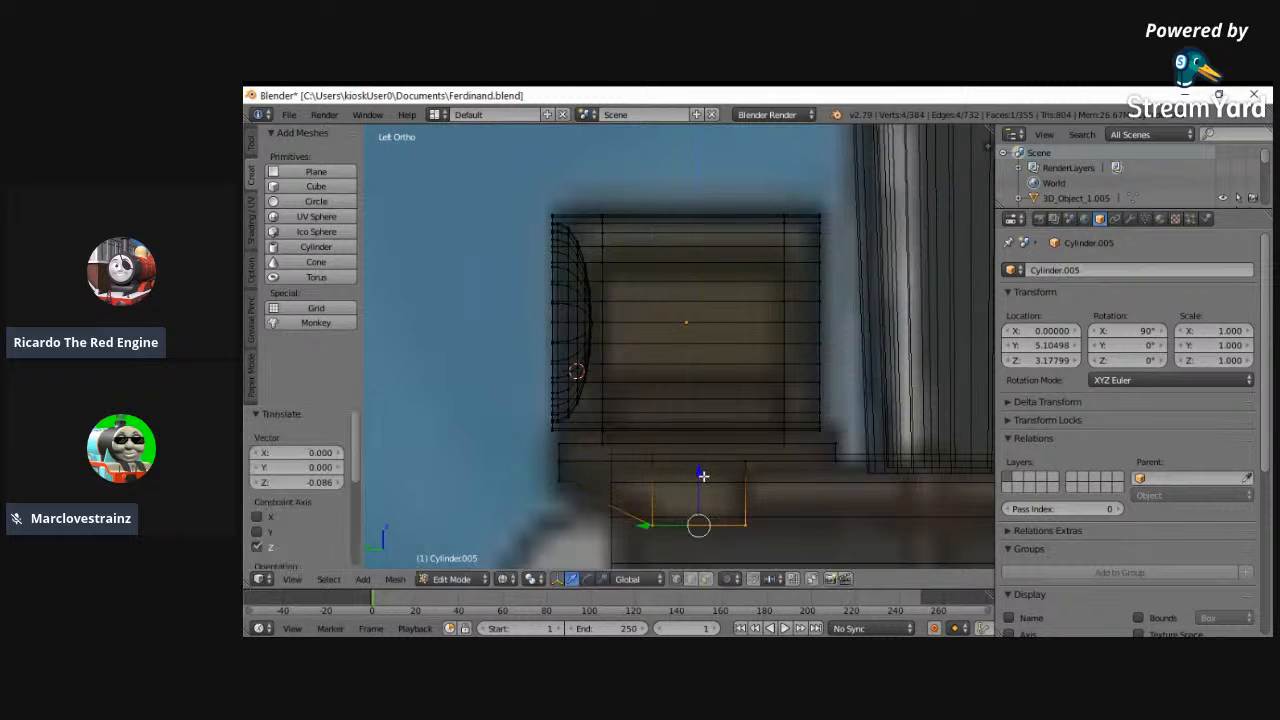
- Select the vertices of the block's middle loop and shift them by -0.003 along Y
key("a")
right_click(652, 526)
right_click(650, 462, "shift")
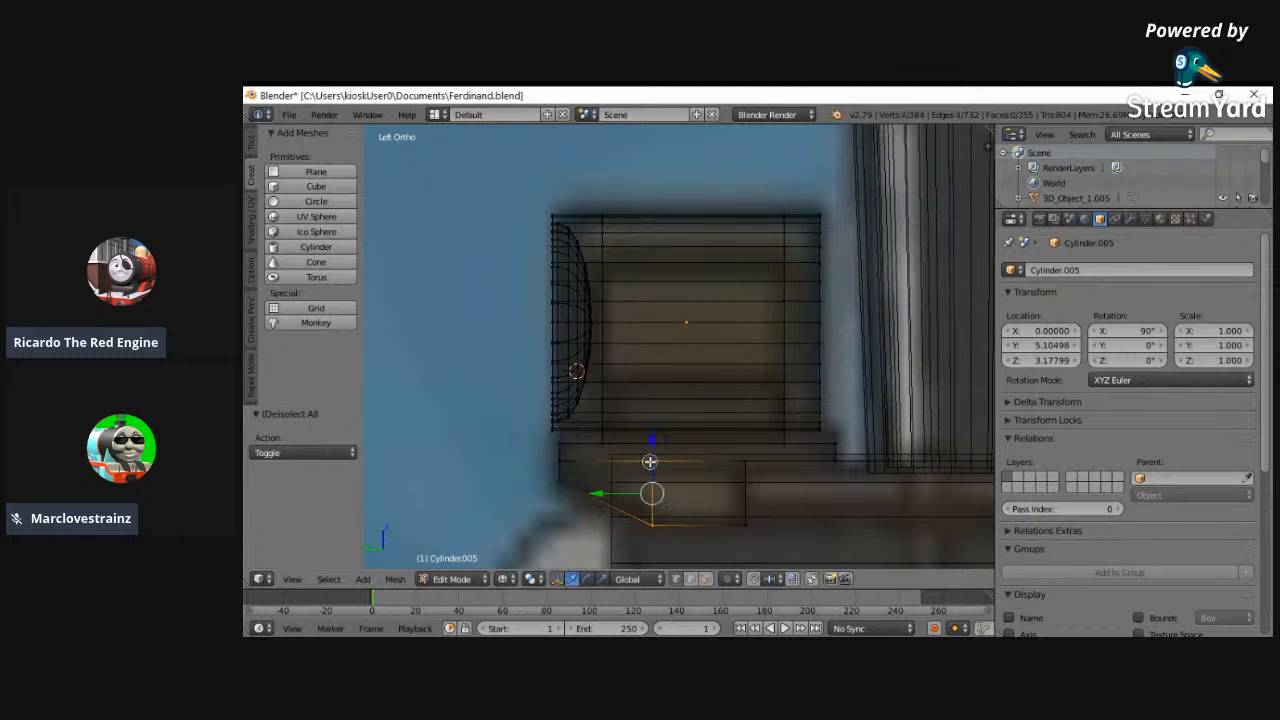
key("g")
key("y")
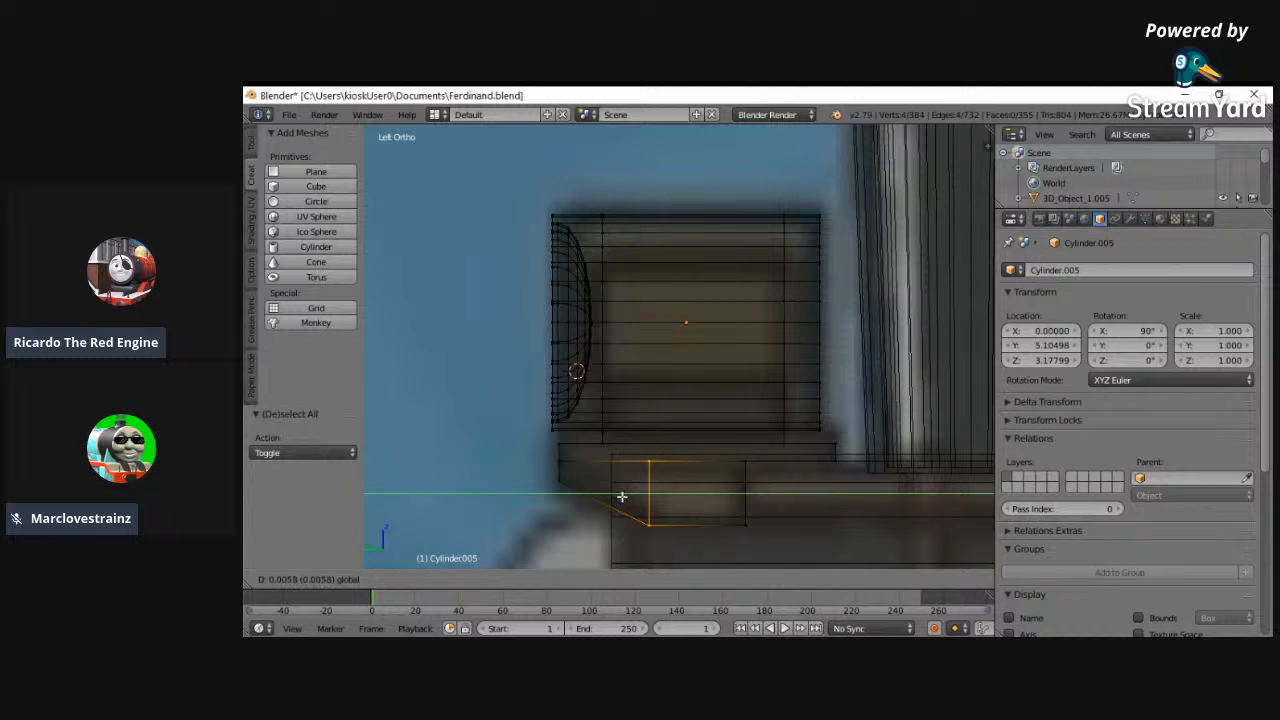
left_click(624, 496)
- Add a centred vertical loop cut through the block, working in wireframe in the back view
middle_click_drag(627, 494, 794, 507)
key("z")
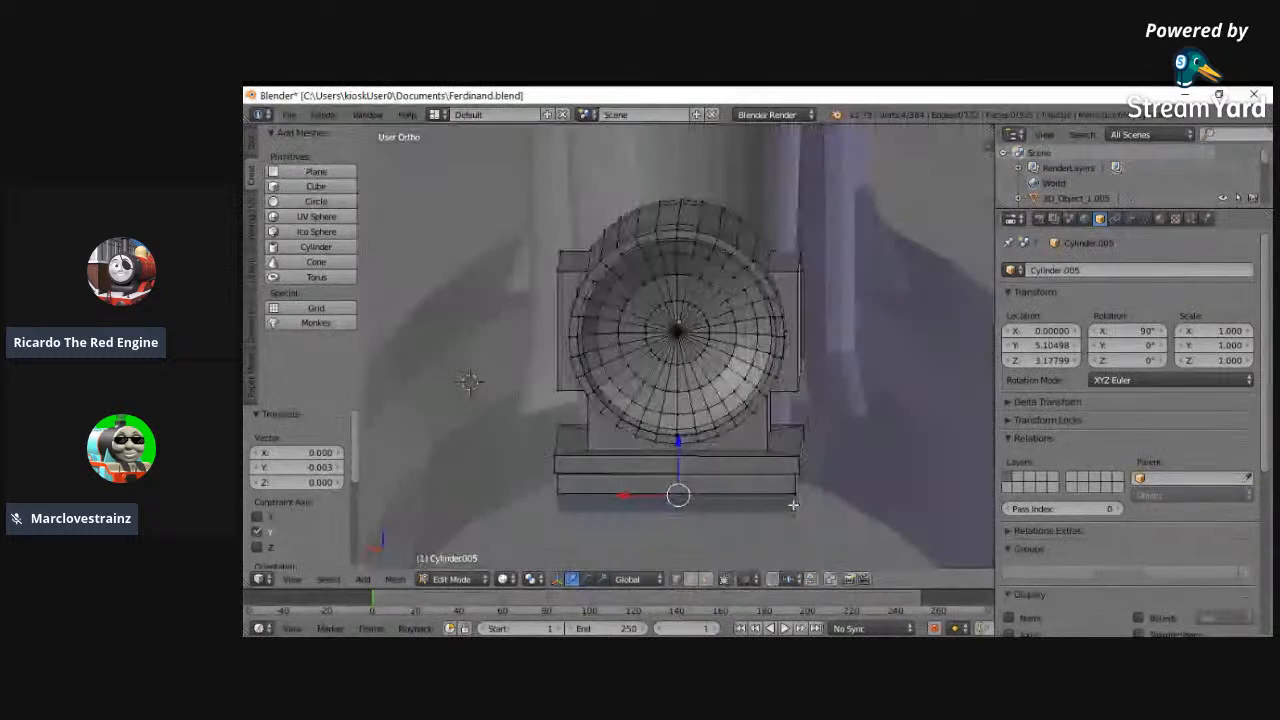
left_click(298, 582)
left_click(309, 478)
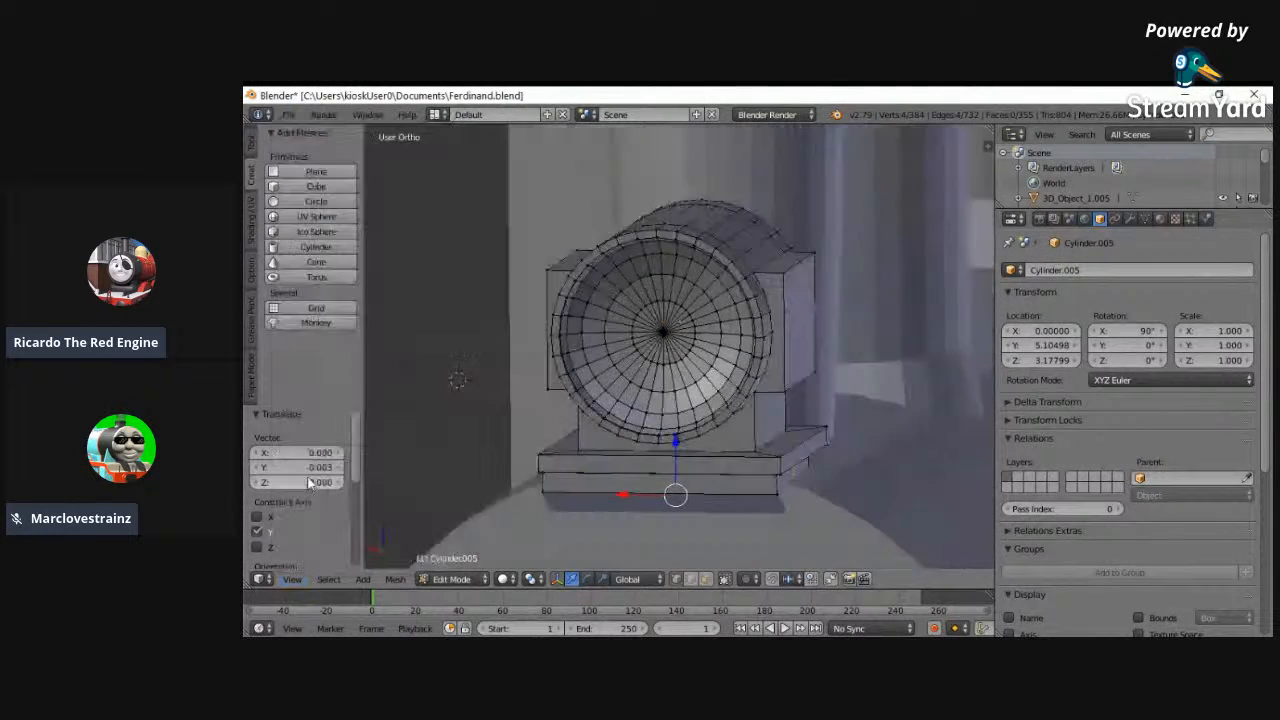
key("z")
left_click(296, 580)
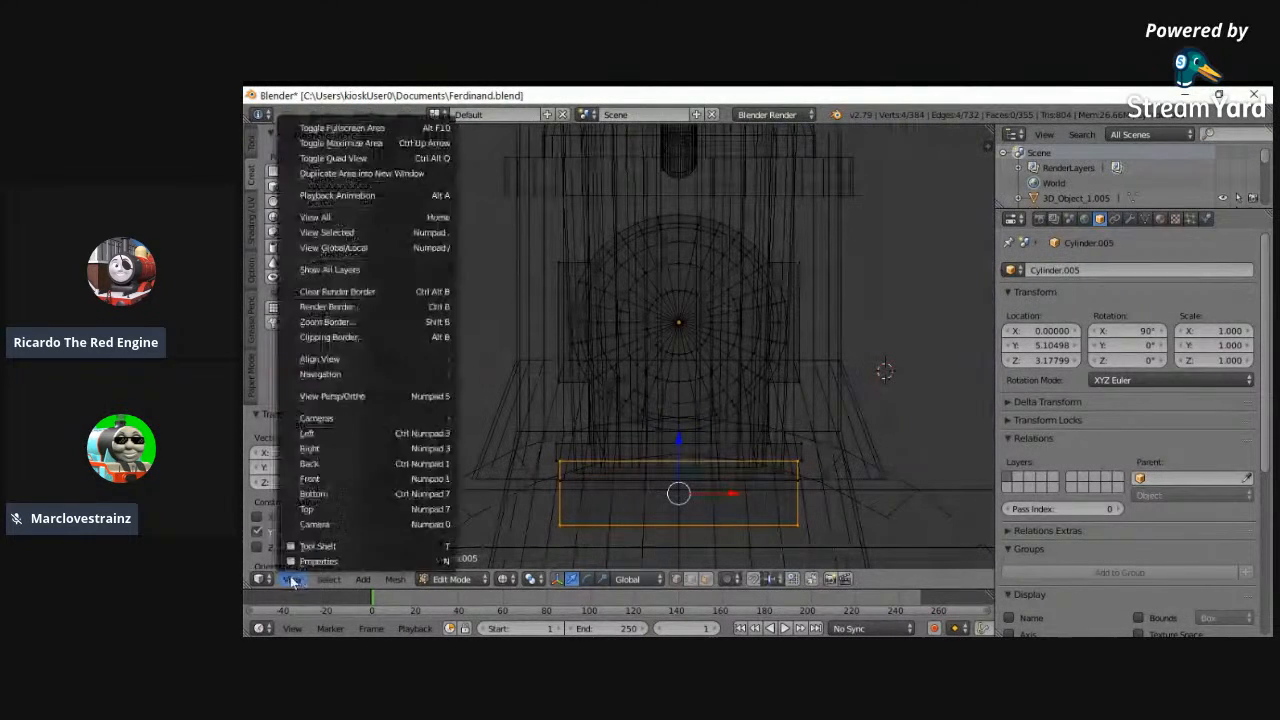
left_click(318, 463)
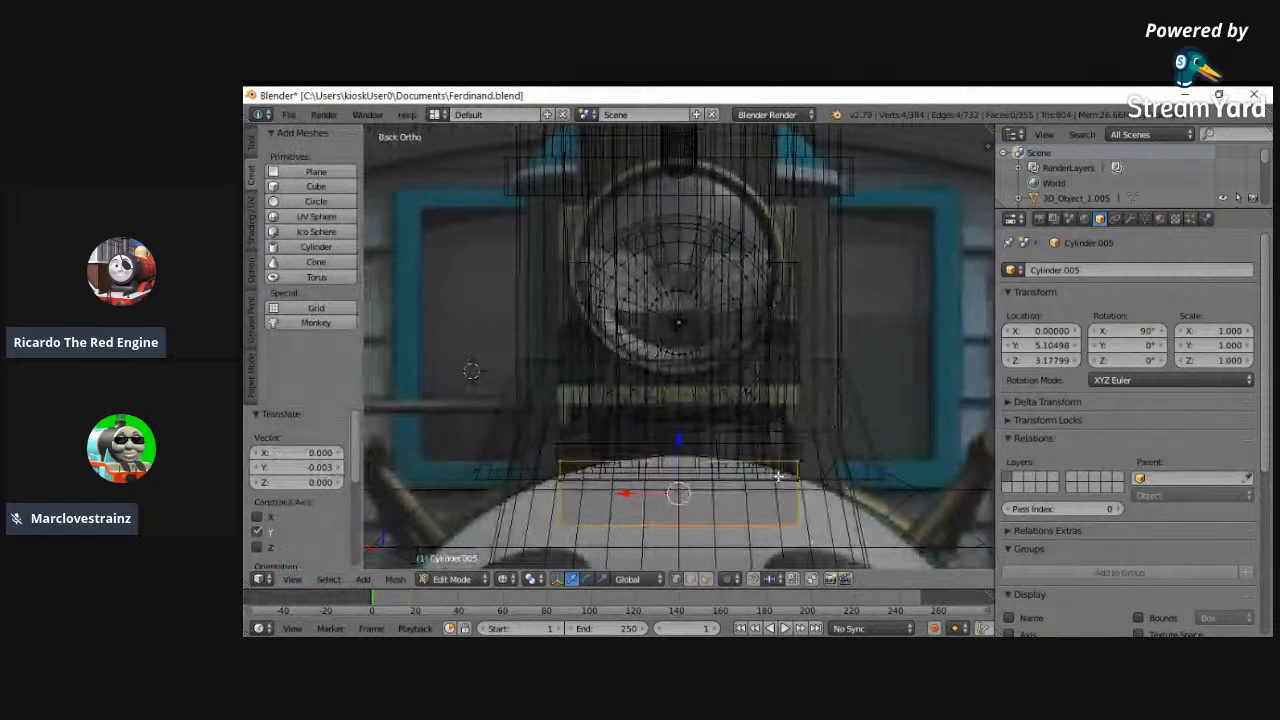
key("a")
right_click(796, 463)
left_click_drag(795, 467, 798, 524)
key("ctrl+r")
left_click(697, 501)
right_click(683, 498)
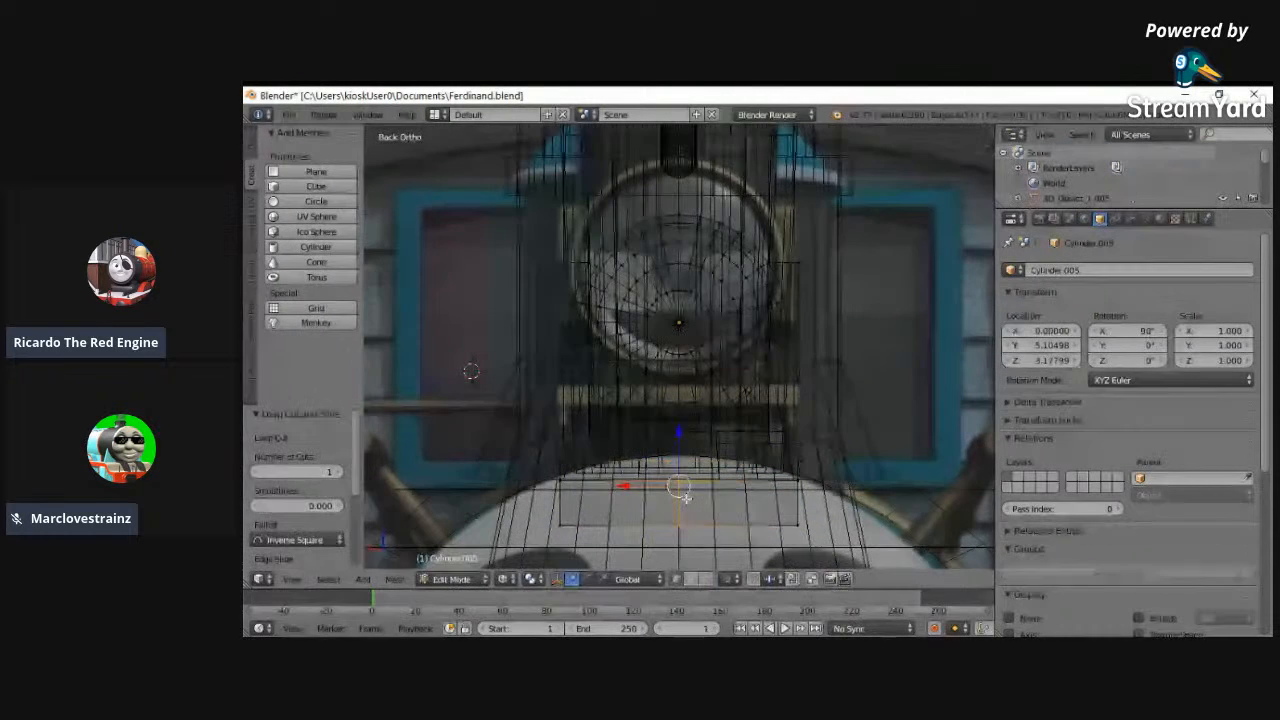
- Add two more vertical loop cuts to the block, one on each side of the centre cut
key("a")
key("ctrl+r")
left_click(744, 503)
right_click(732, 506)
key("ctrl+r")
left_click(632, 516)
right_click(678, 484)
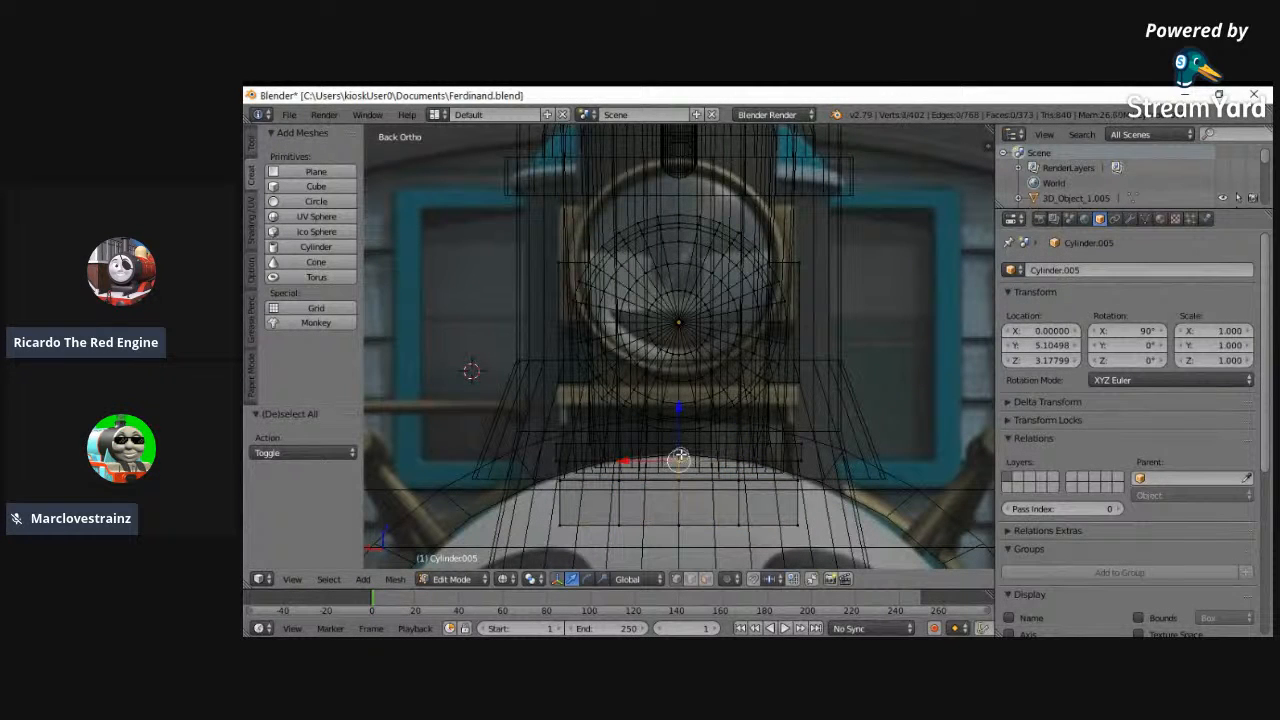
- Delete the vertices of the block's centre loop to open a gap between its two side sections
middle_click_drag(748, 537, 755, 425)
key("x")
left_click(760, 420)
key("z")
key("z")
- Select the open inner edge loop of each side section and fill it with a face
right_click(653, 537)
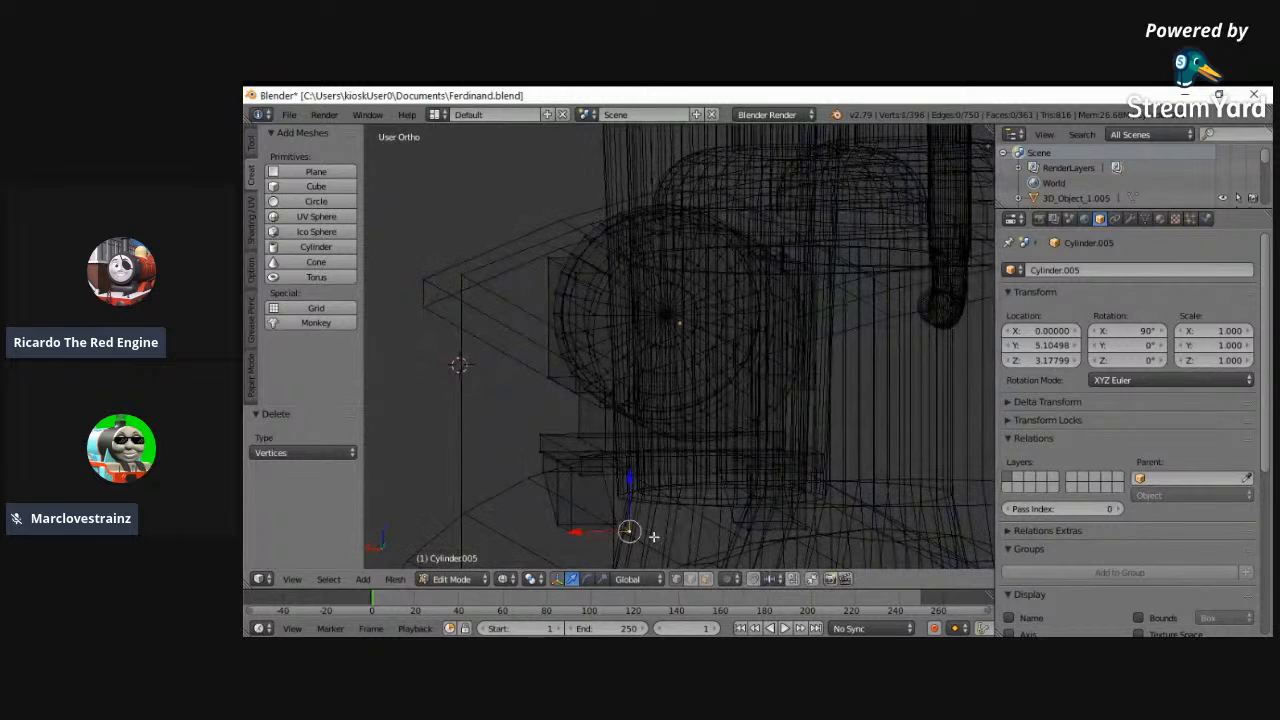
right_click(614, 460, "ctrl")
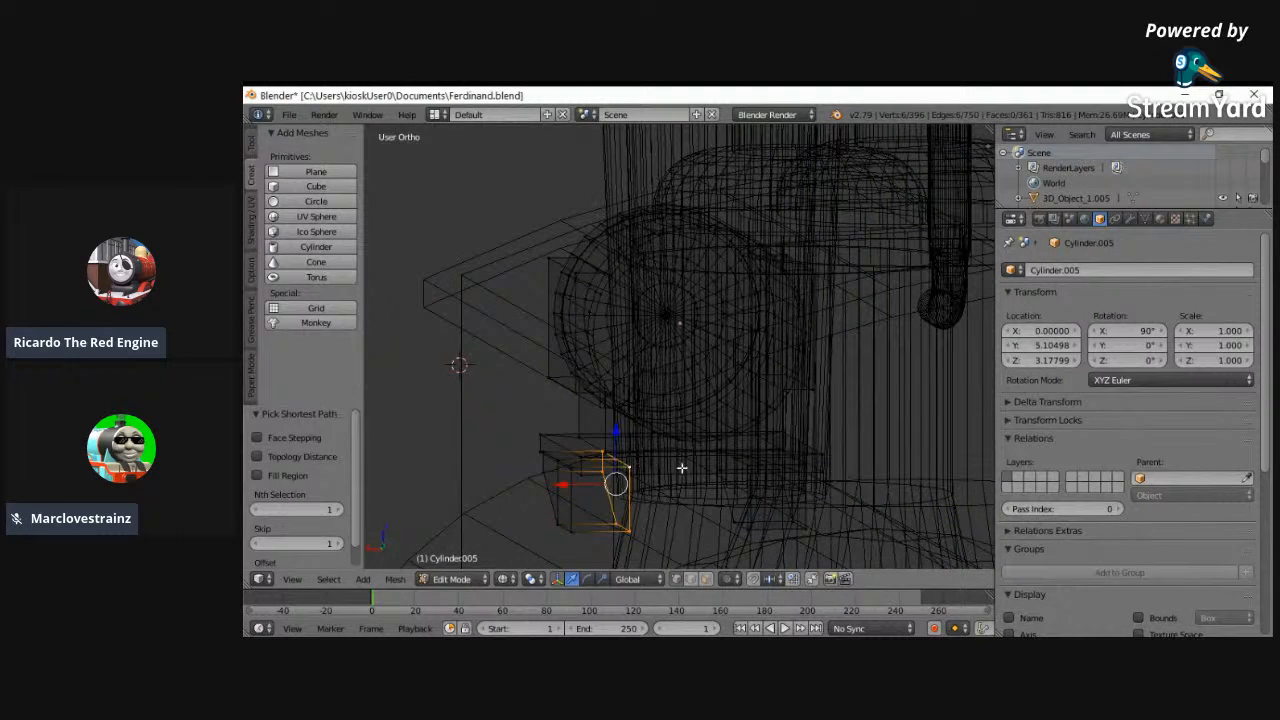
key("f")
middle_click_drag(720, 480, 751, 486)
right_click(753, 477)
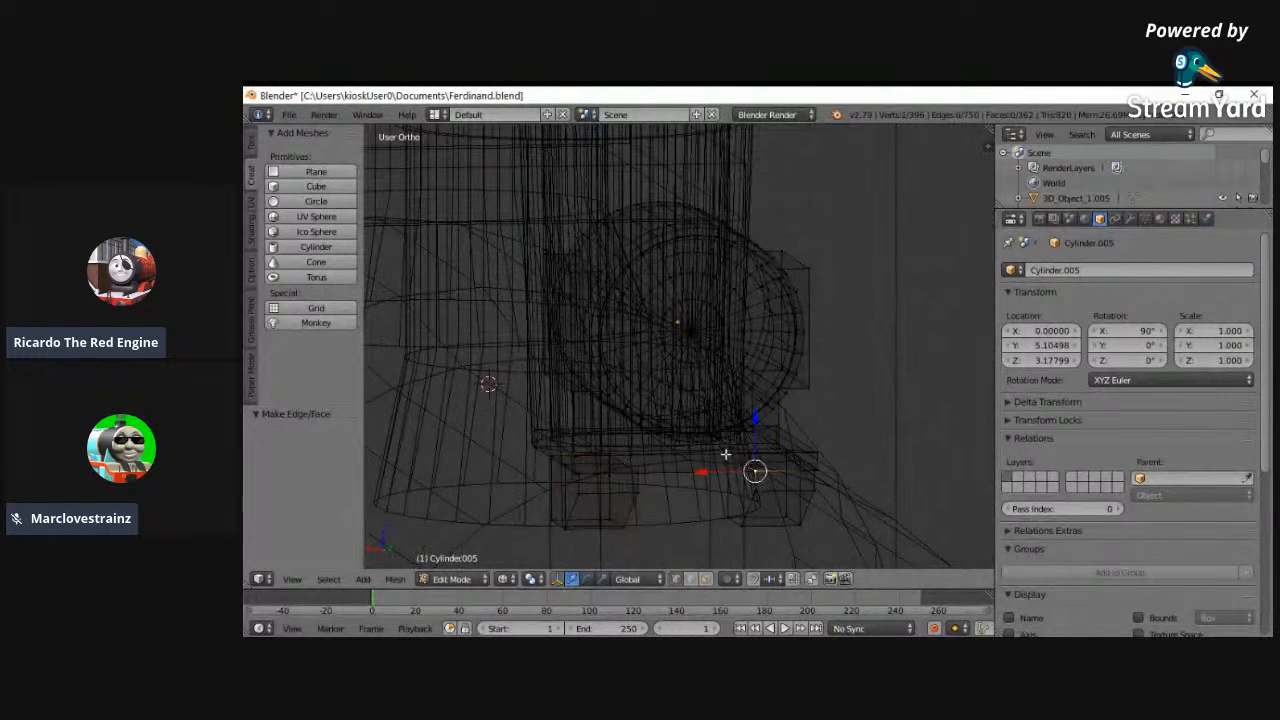
right_click(727, 456, "ctrl")
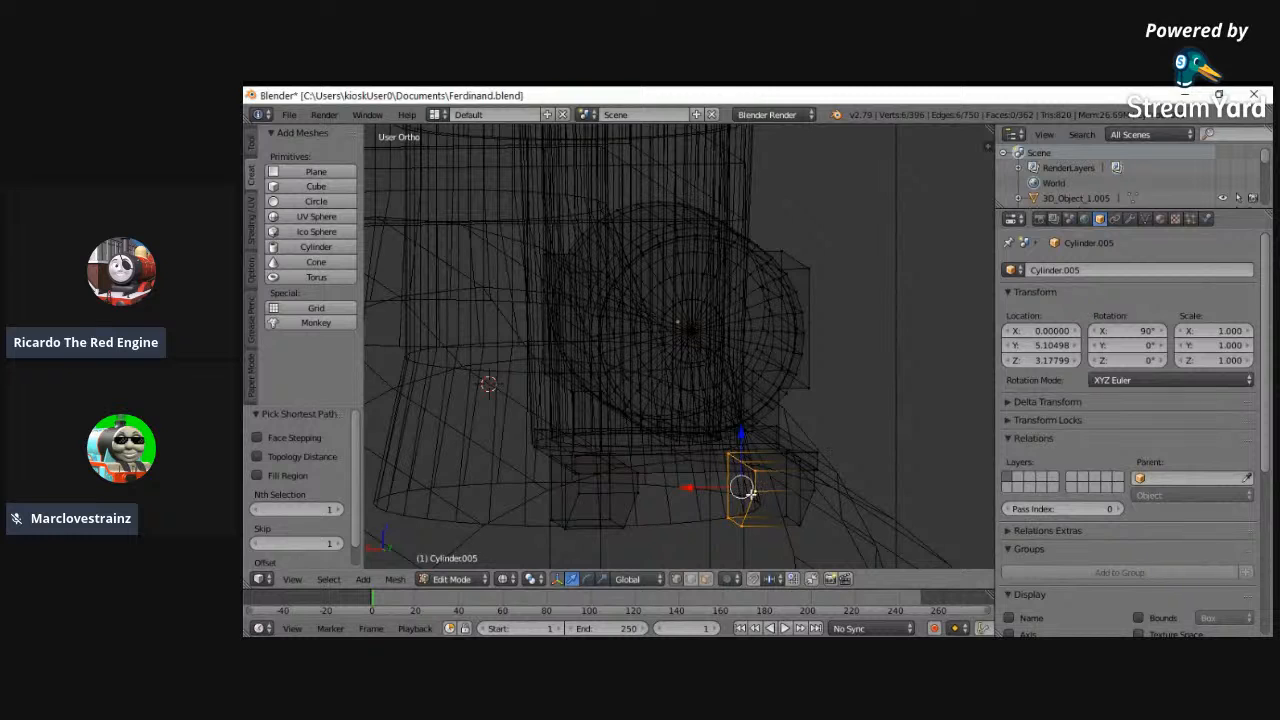
key("f")
- Select both inner end faces, spread them apart along X by 1.839, and set the headlamp's Z location to 3.28799
key("shift+d")
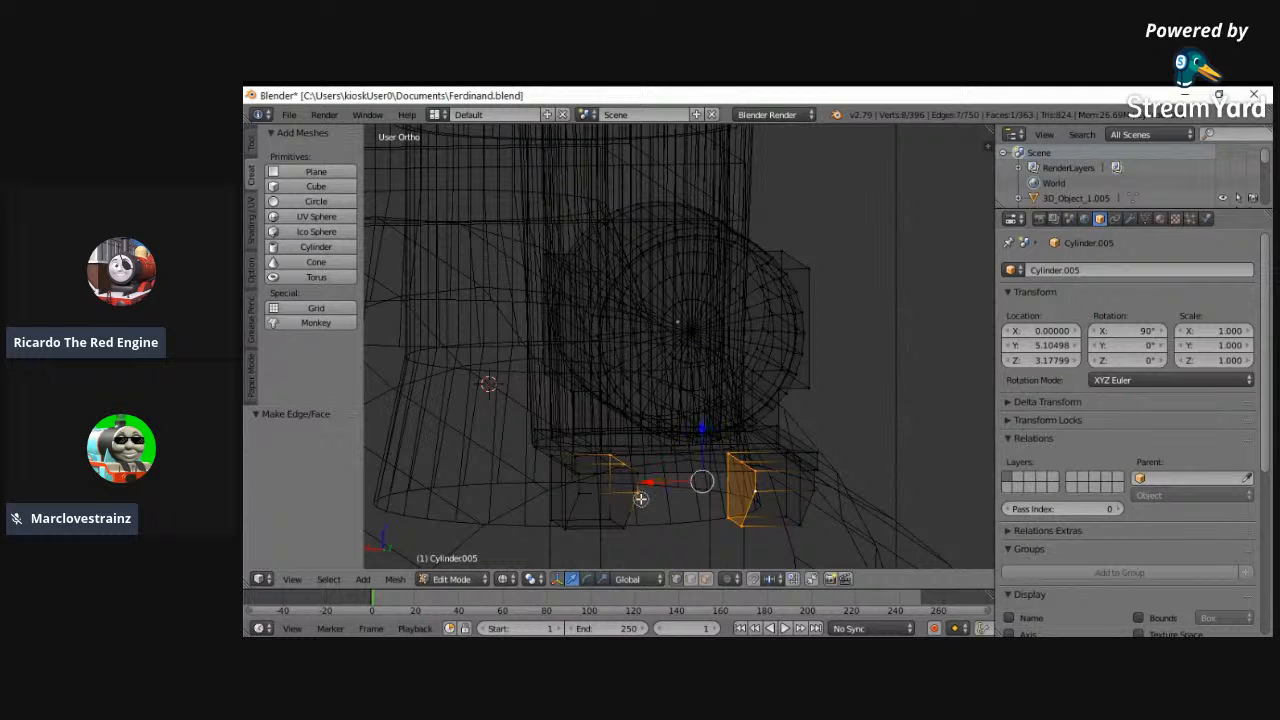
left_click(617, 528)
left_click(292, 579)
left_click(309, 483)
key("KP_1")
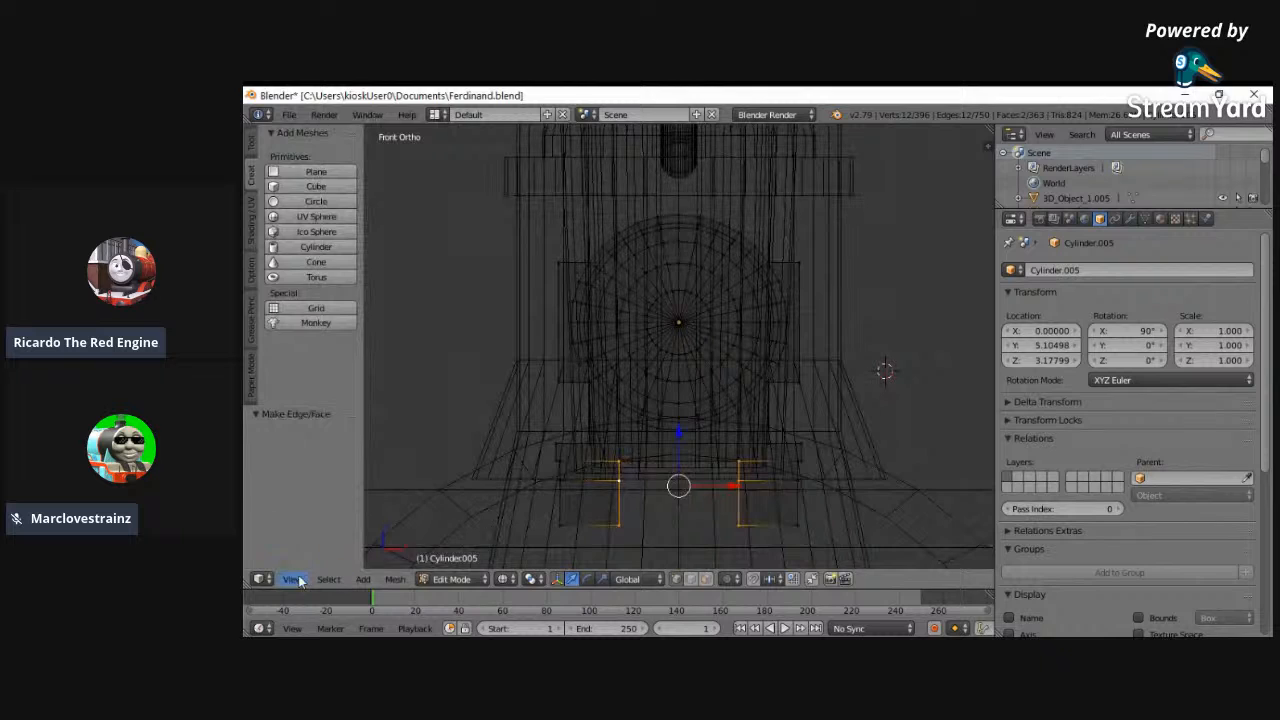
left_click(292, 579)
left_click(312, 460)
key("x")
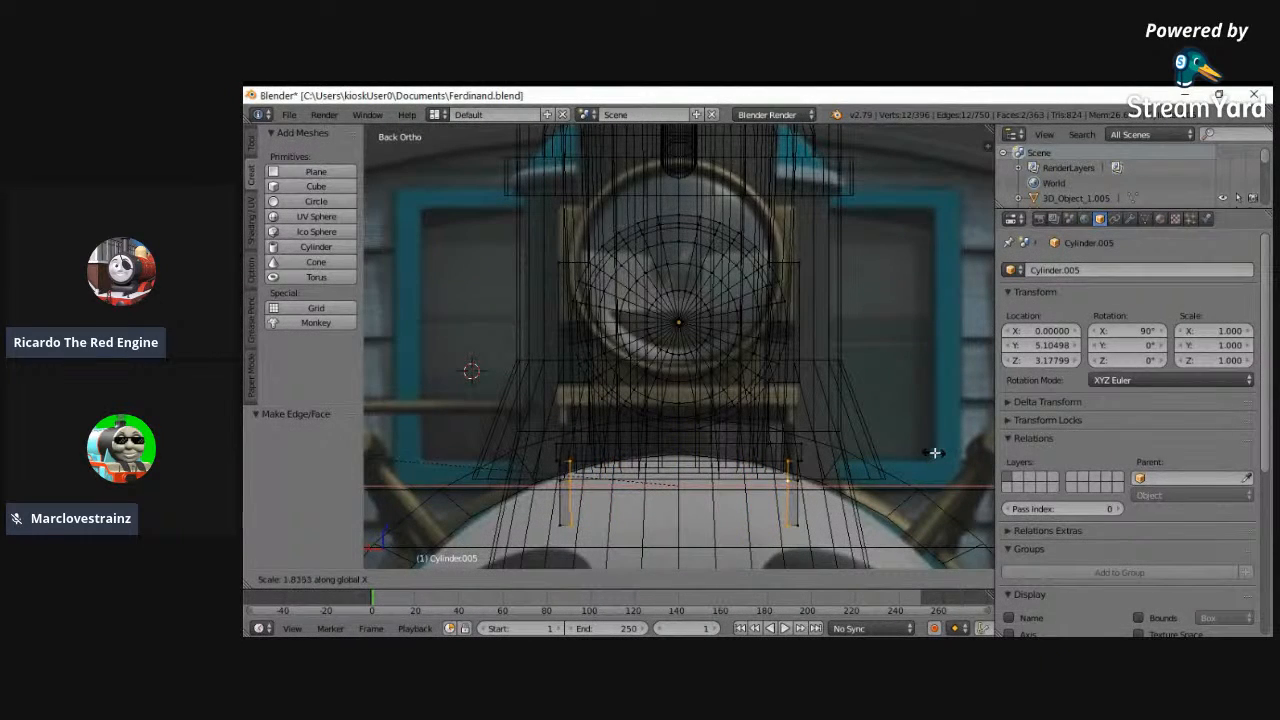
left_click(934, 453)
left_click_drag(1040, 361, 1100, 361)
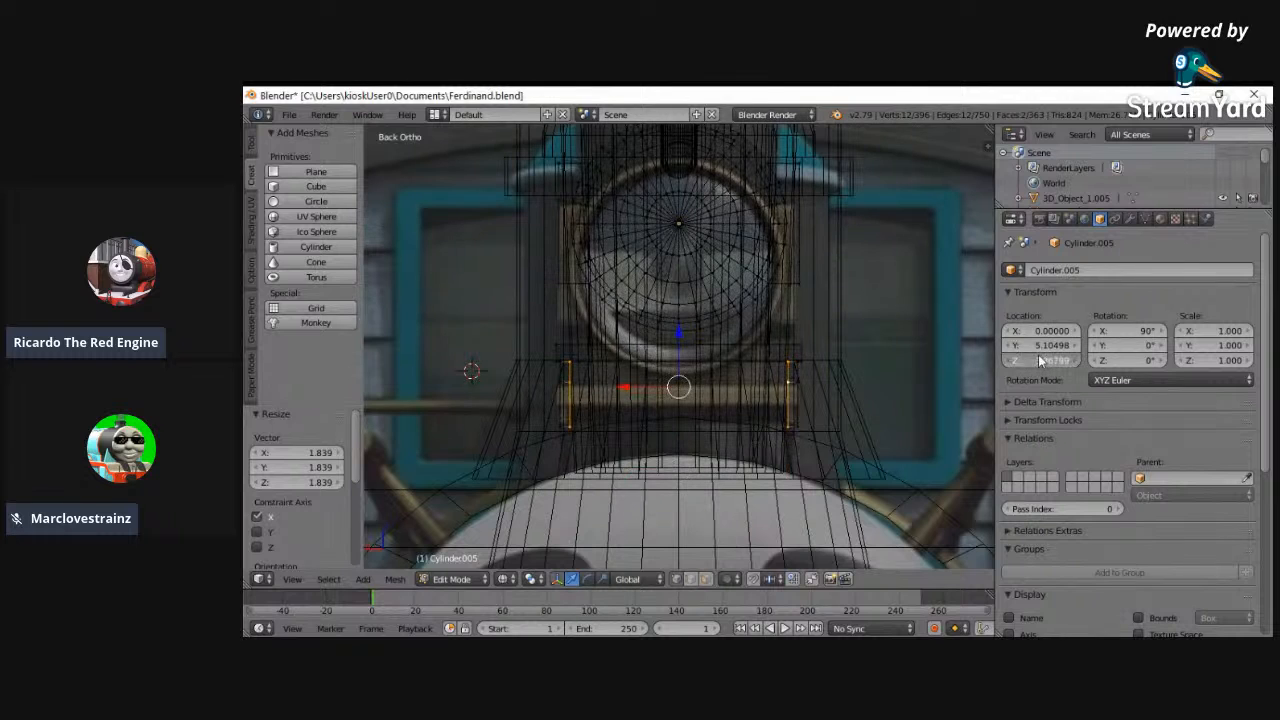
left_click_drag(1014, 362, 1008, 367)
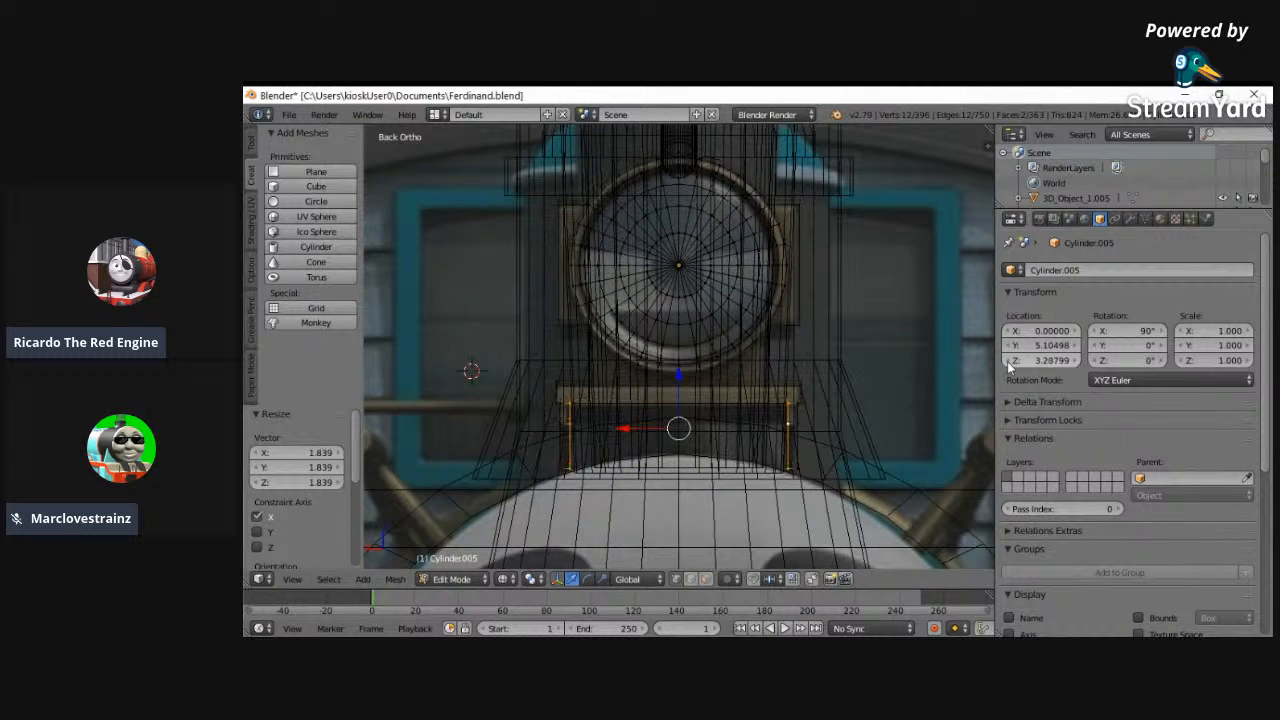
- Scale the inner end faces of both side brackets apart along X by 1.008
key("s")
key("x")
left_click(879, 401)
key("z")
mouse_move(891, 406)
middle_mouse_down()
mouse_move(857, 414)
mouse_move(879, 428)
mouse_move(810, 478)
middle_mouse_up()
key("z")
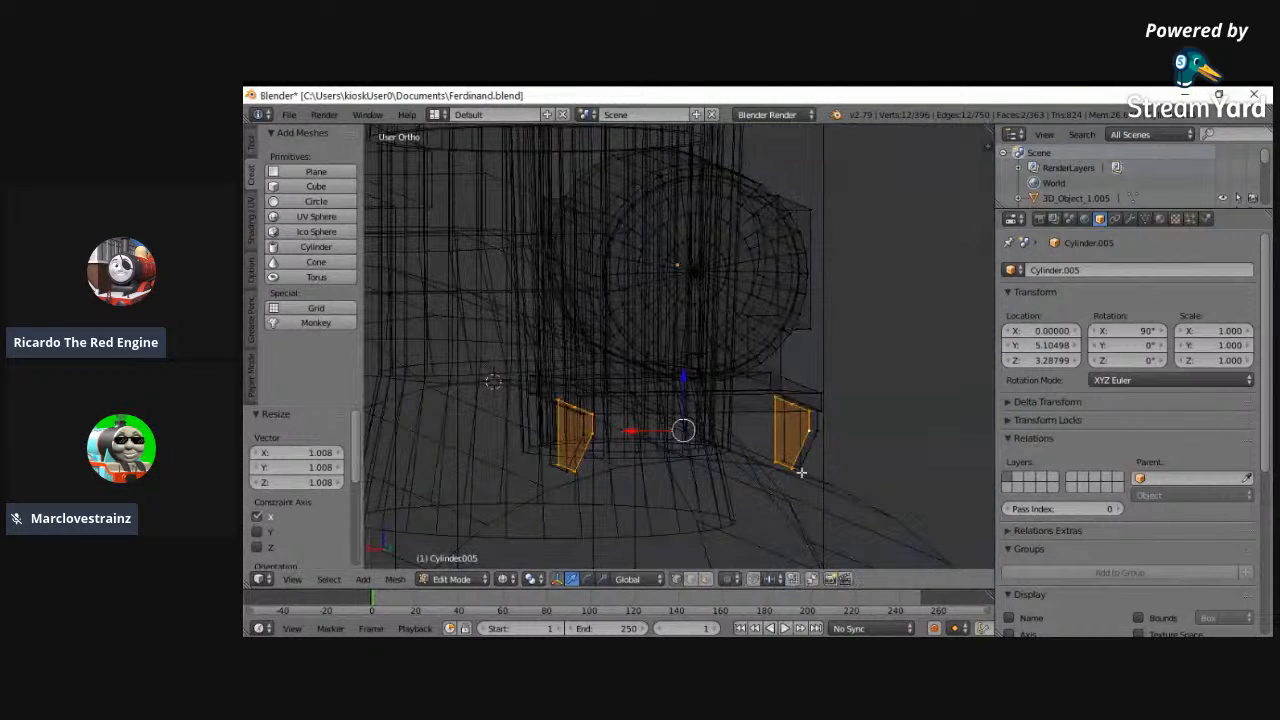
- Select the bottom faces of both side brackets and extrude them by 0.039
key("a")
right_click(780, 455)
right_click(552, 462, "shift")
key("z")
key("e")
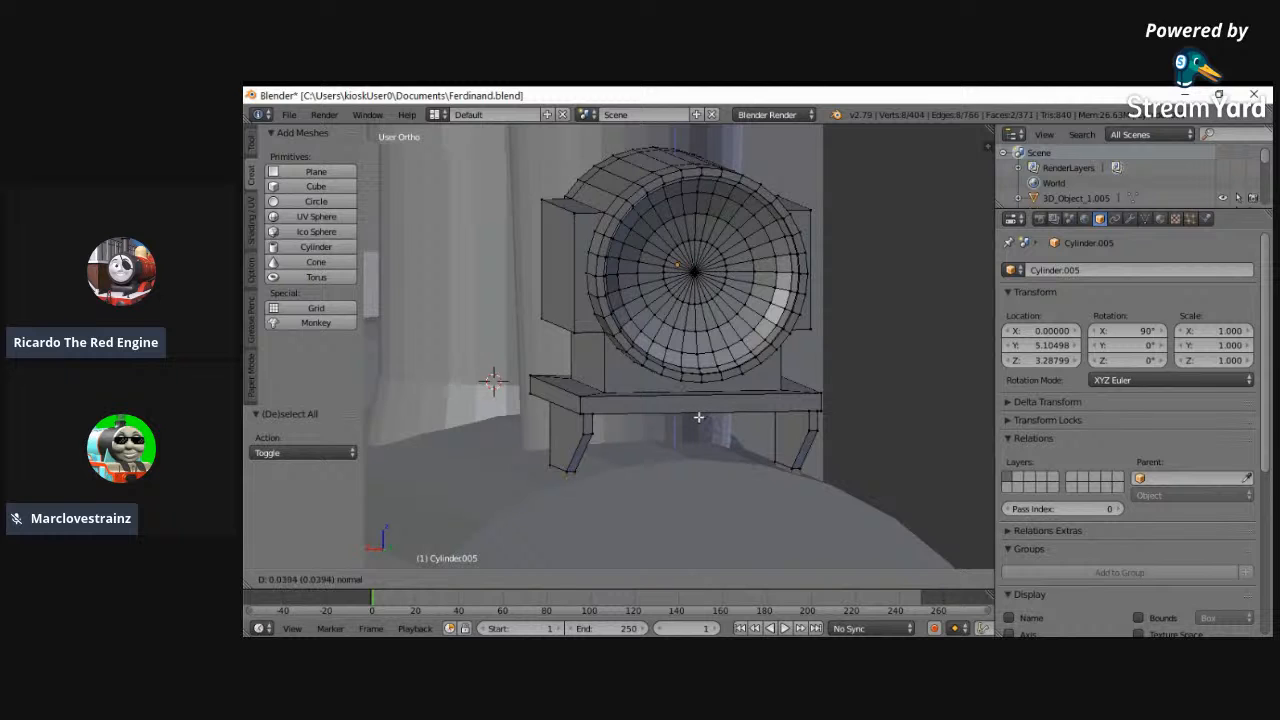
left_click(698, 416)
middle_click_drag(729, 483, 534, 466)
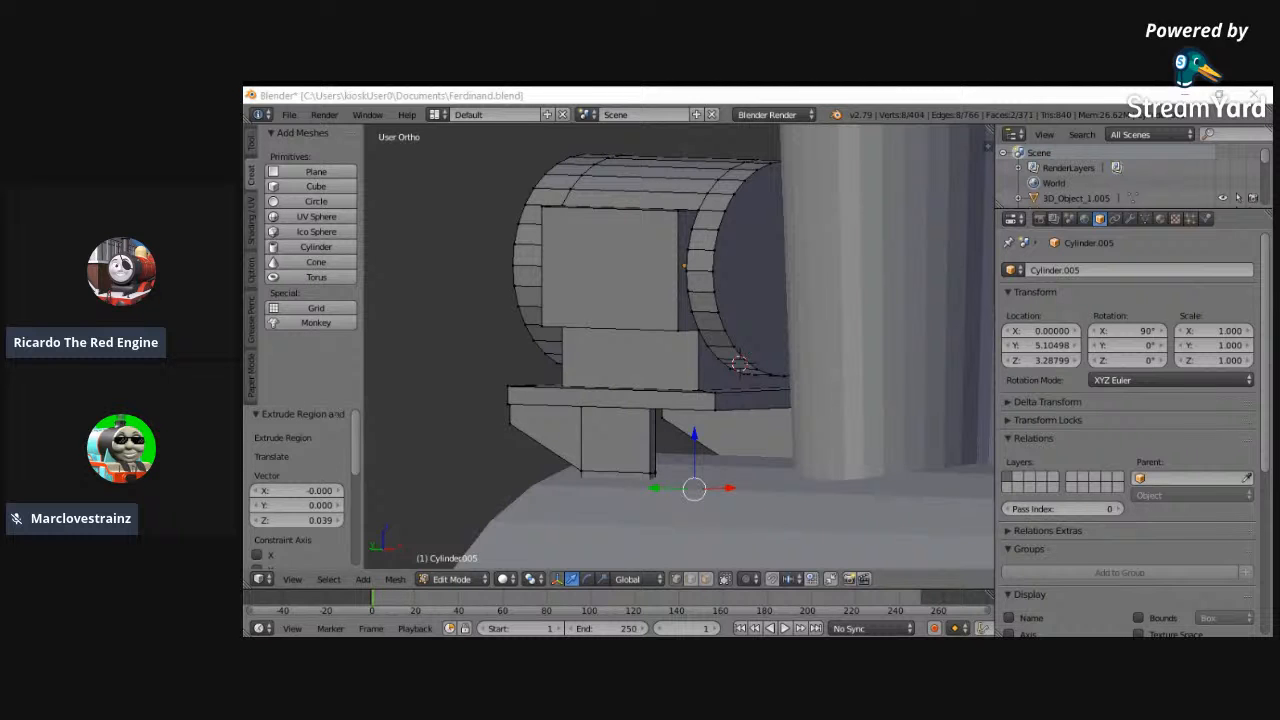
middle_click_drag(766, 480, 803, 517)
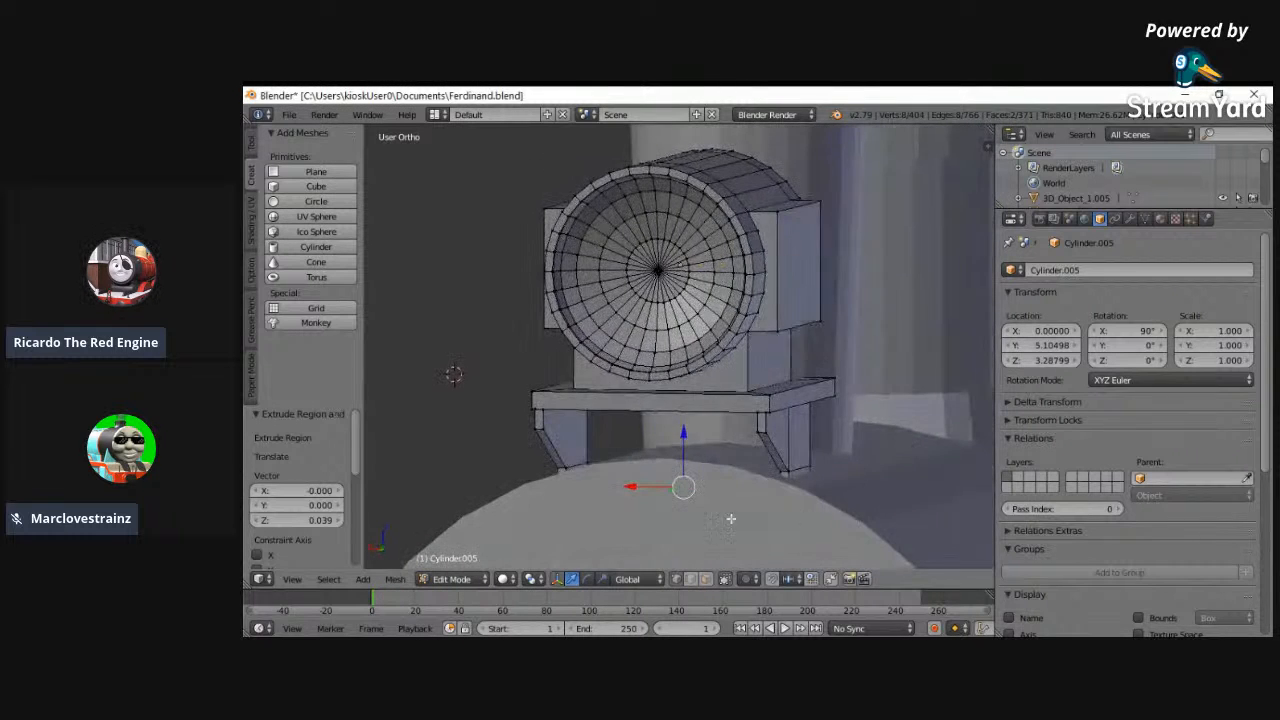
- In the left side view, select the headlamp's concave front dish and stretch it along Y by about 1.2
scroll(683, 511, "down", 1)
middle_click_drag(697, 486, 572, 486)
left_click(292, 579)
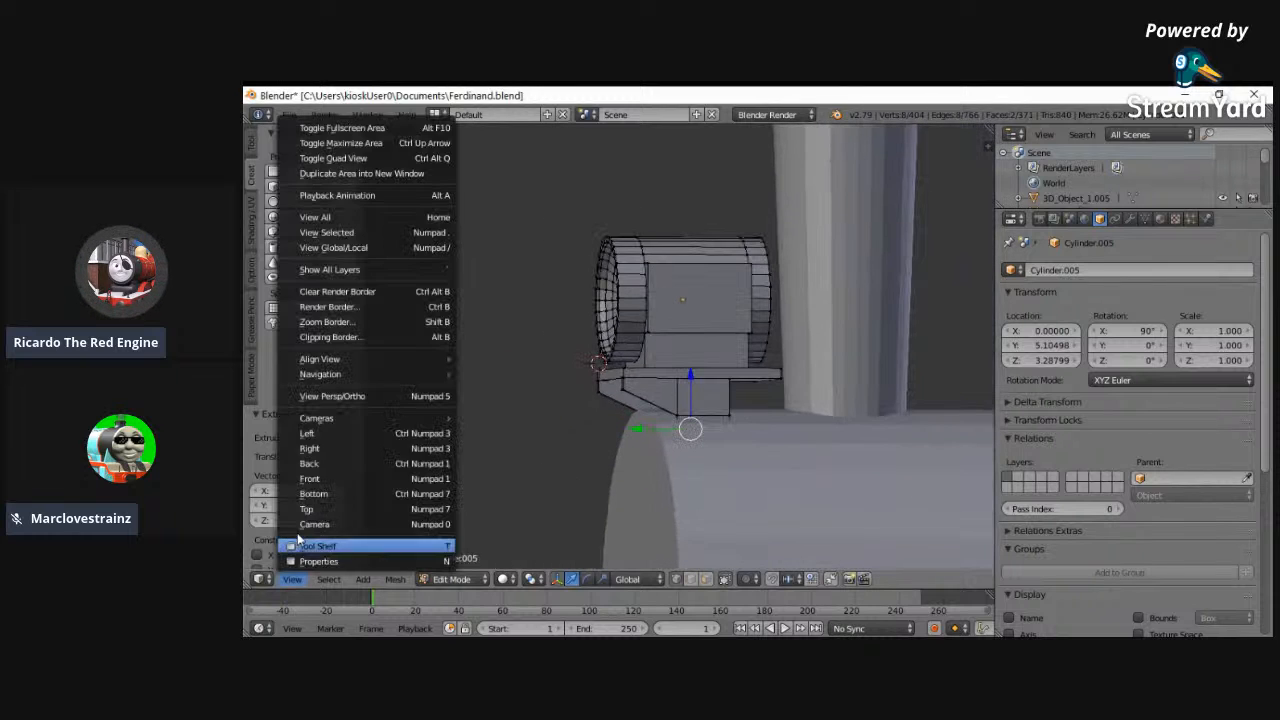
left_click(328, 433)
key("b")
left_click_drag(592, 222, 766, 371)
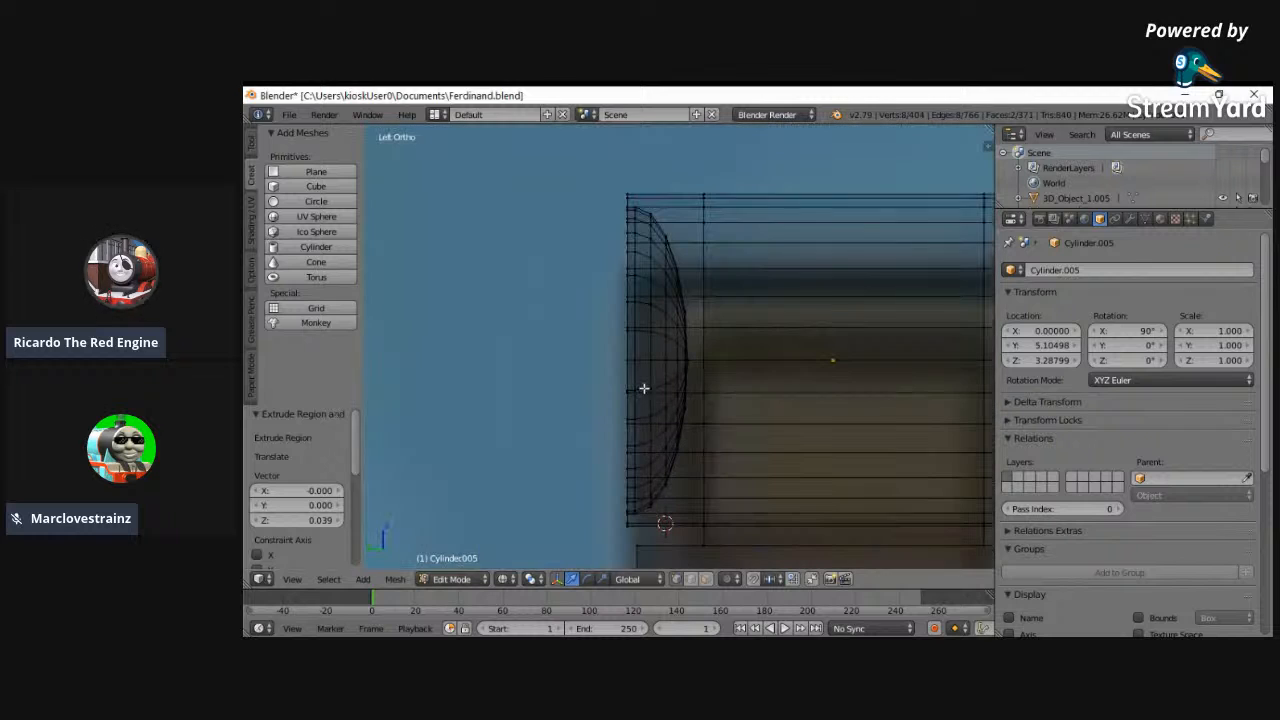
key("a")
key("b")
left_click_drag(631, 520, 693, 184)
key("b")
left_click_drag(630, 520, 697, 176)
key("s")
key("y")
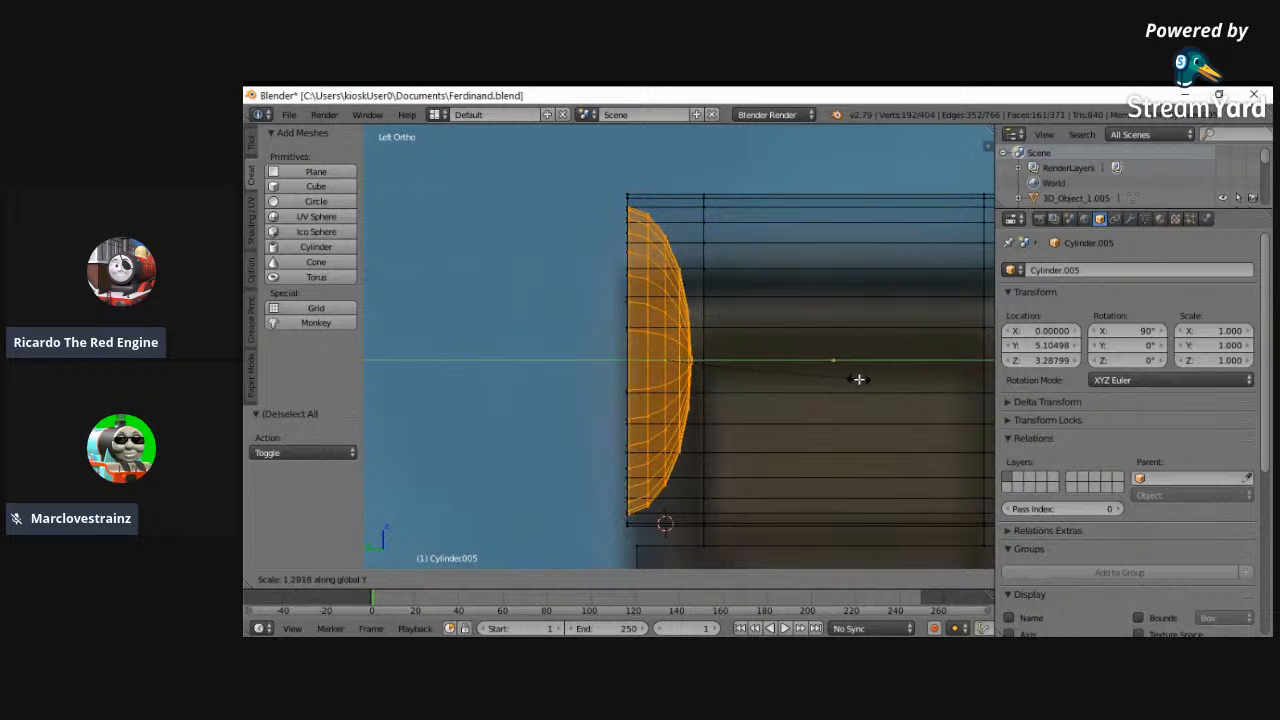
left_click(855, 378)
- Move the headlamp dish -0.020 along Y, stretch it again by about 1.2, adjust its position and return to Object Mode
left_click_drag(633, 357, 649, 359)
key("s")
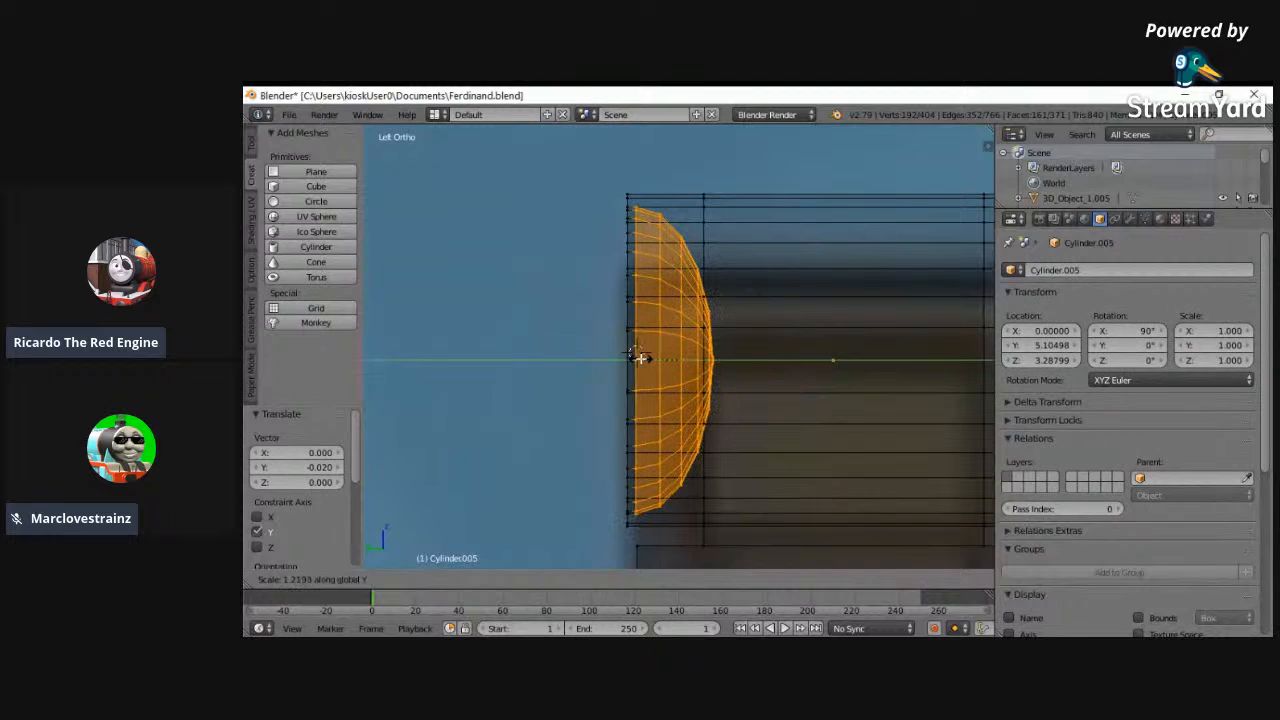
left_click(638, 356)
left_click_drag(638, 357, 643, 360)
middle_click_drag(643, 360, 441, 563)
left_click(452, 579)
left_click(452, 579)
left_click(455, 557)
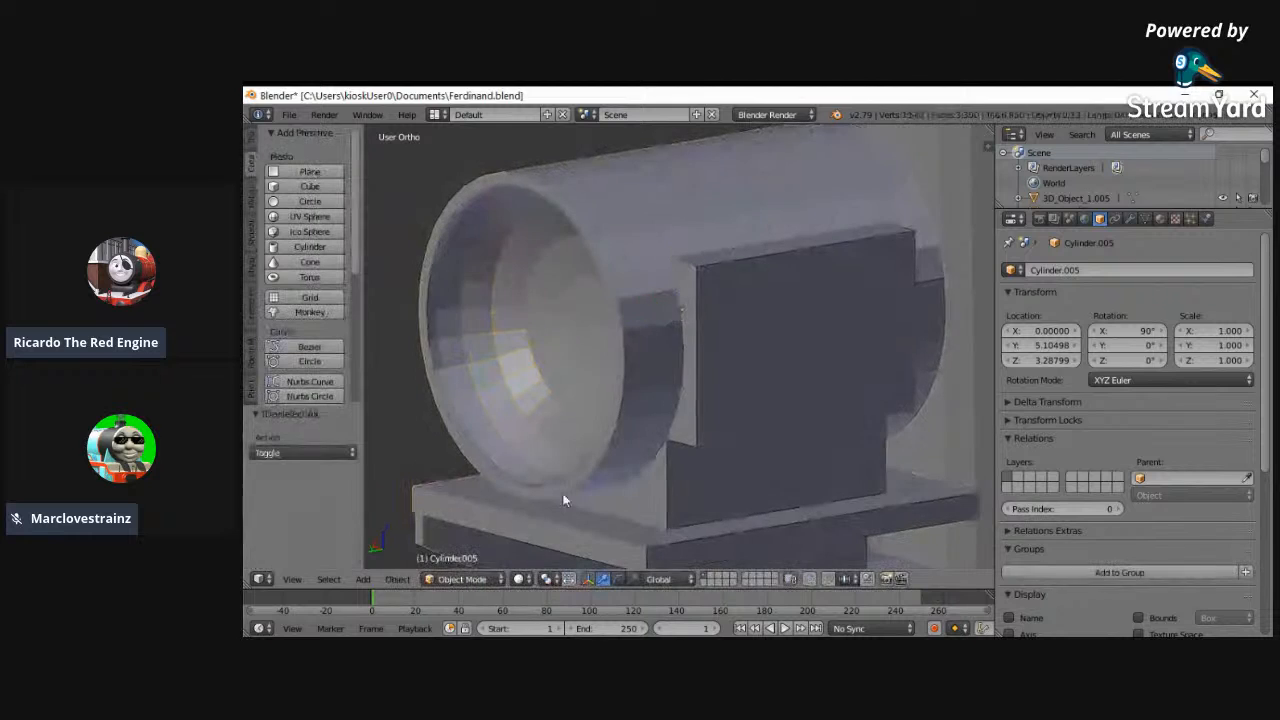
- Examine the whole locomotive and compare it with the reference image in the left side view
left_click(291, 580)
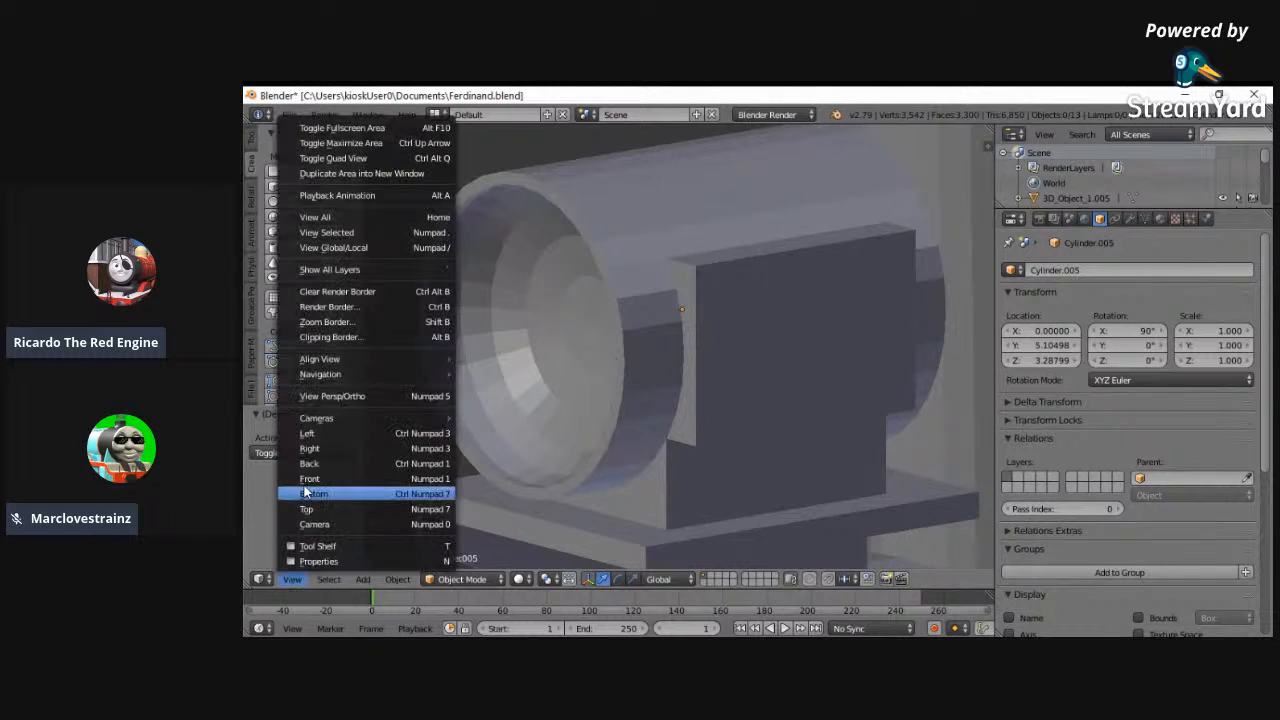
left_click(330, 217)
middle_click_drag(647, 346, 992, 365)
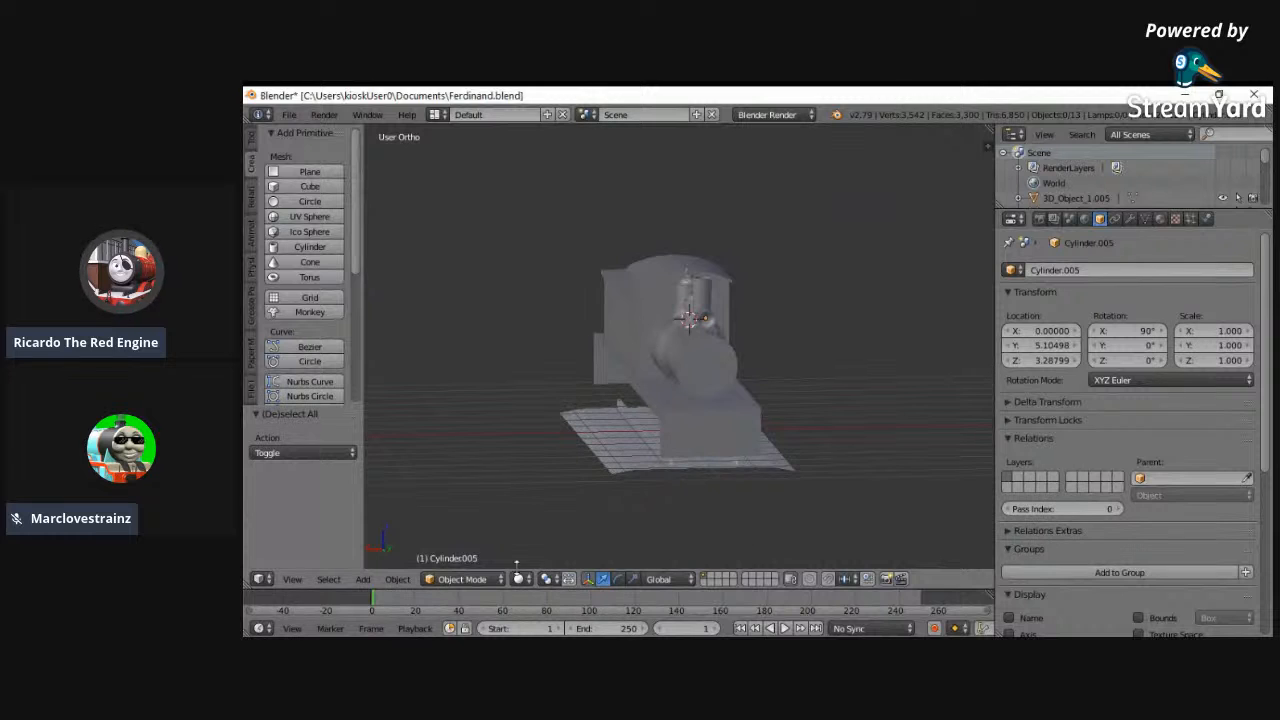
left_click(292, 579)
left_click(315, 433)
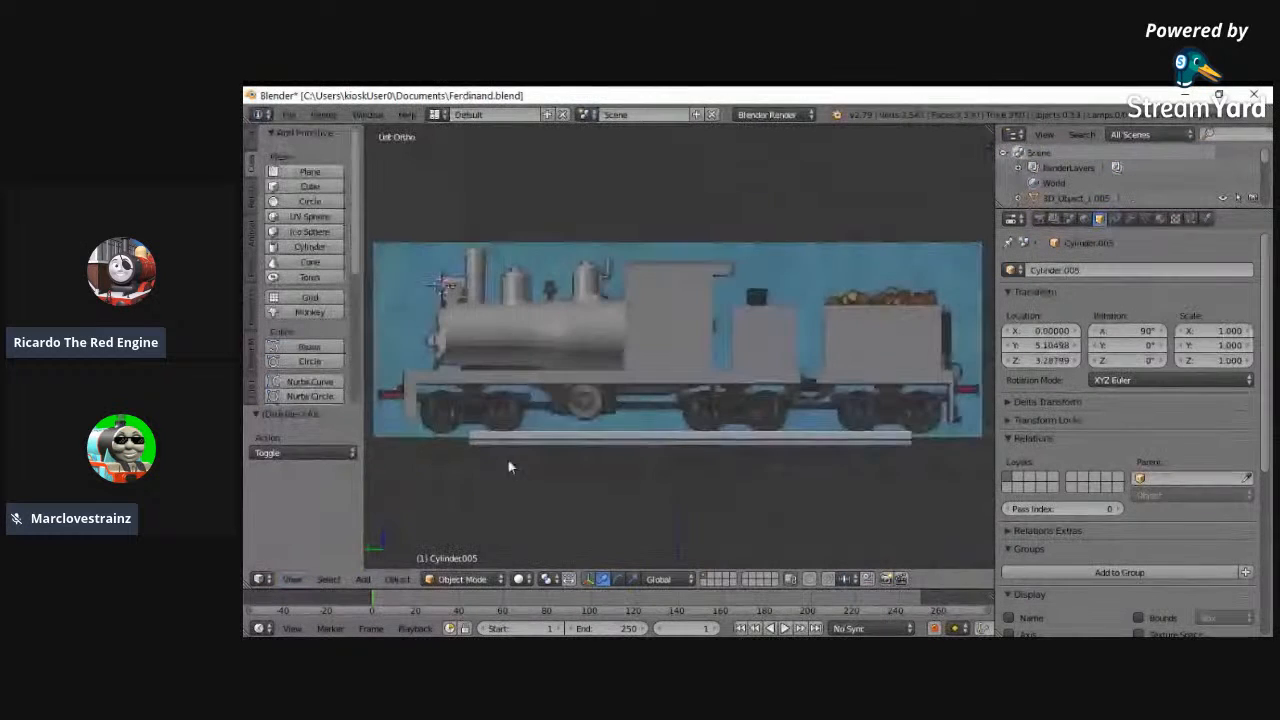
key("b")
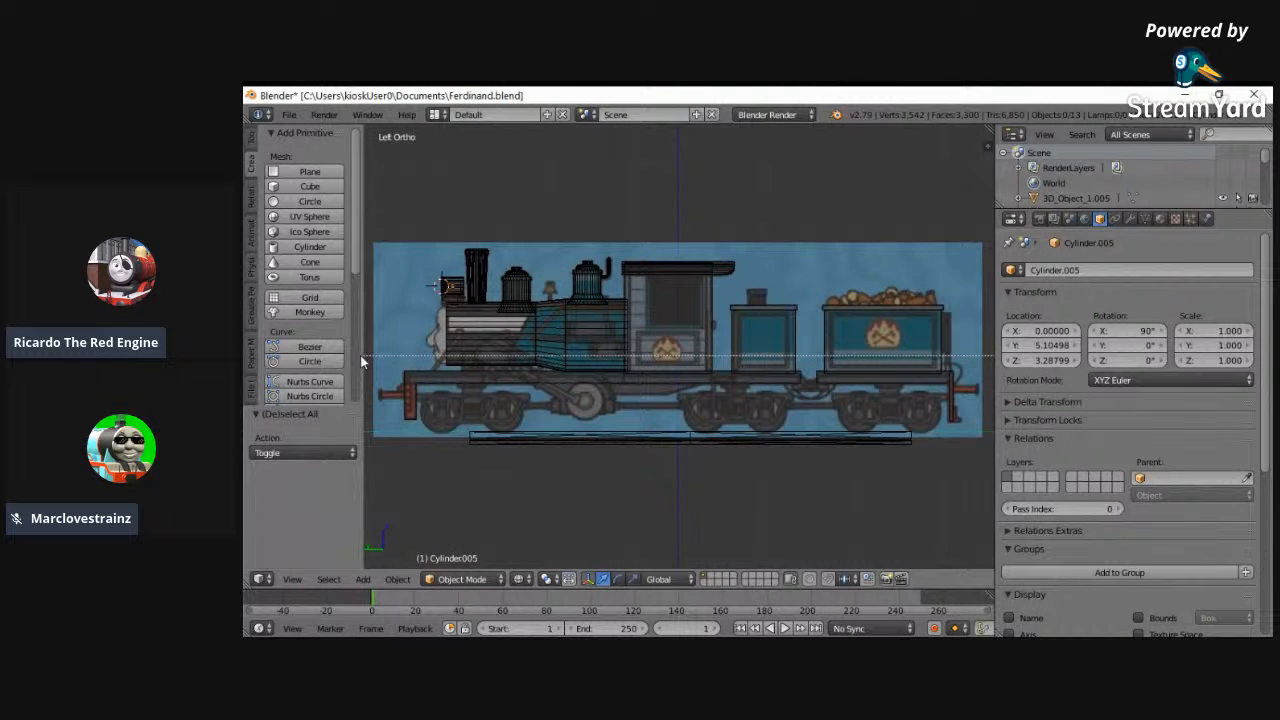
left_click_drag(361, 357, 671, 445)
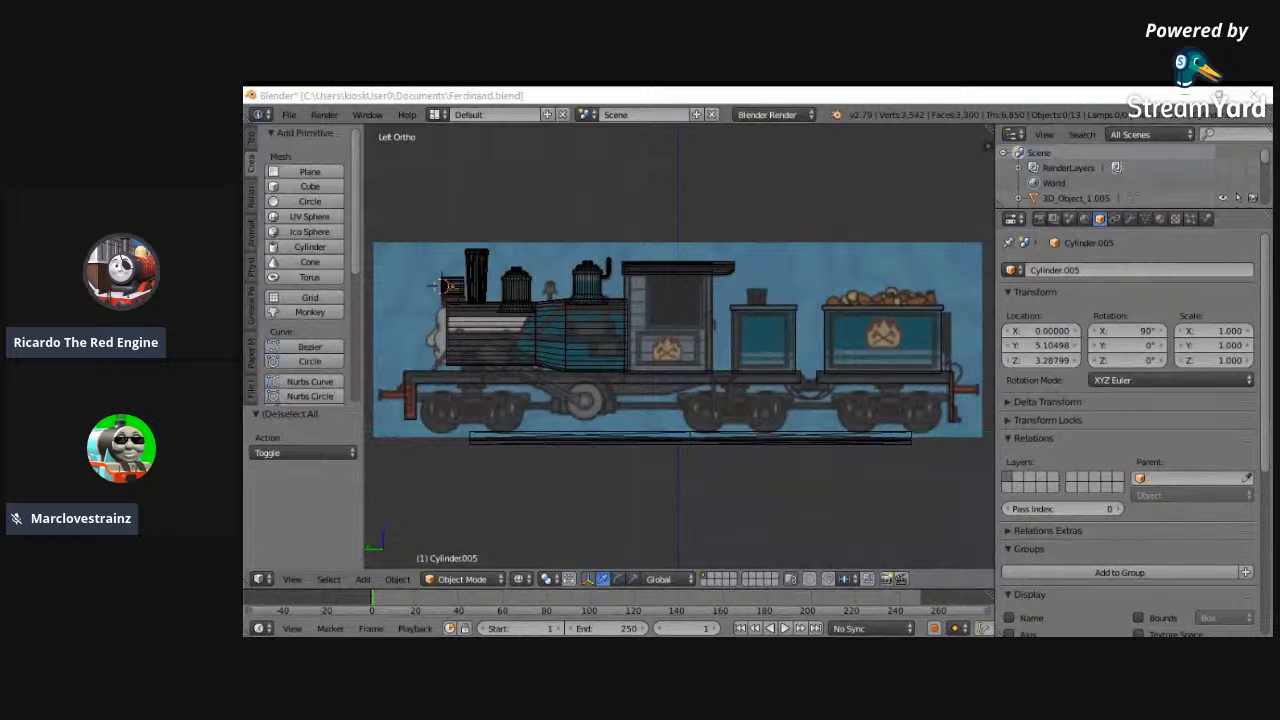
middle_click_drag(743, 463, 728, 474)
key("z")
- Open the locomotive's running board for mesh editing and add a loop cut across it just ahead of the cab
right_click(614, 426)
middle_click_drag(614, 426, 698, 447)
scroll(698, 447, "up", 2)
left_click(461, 579)
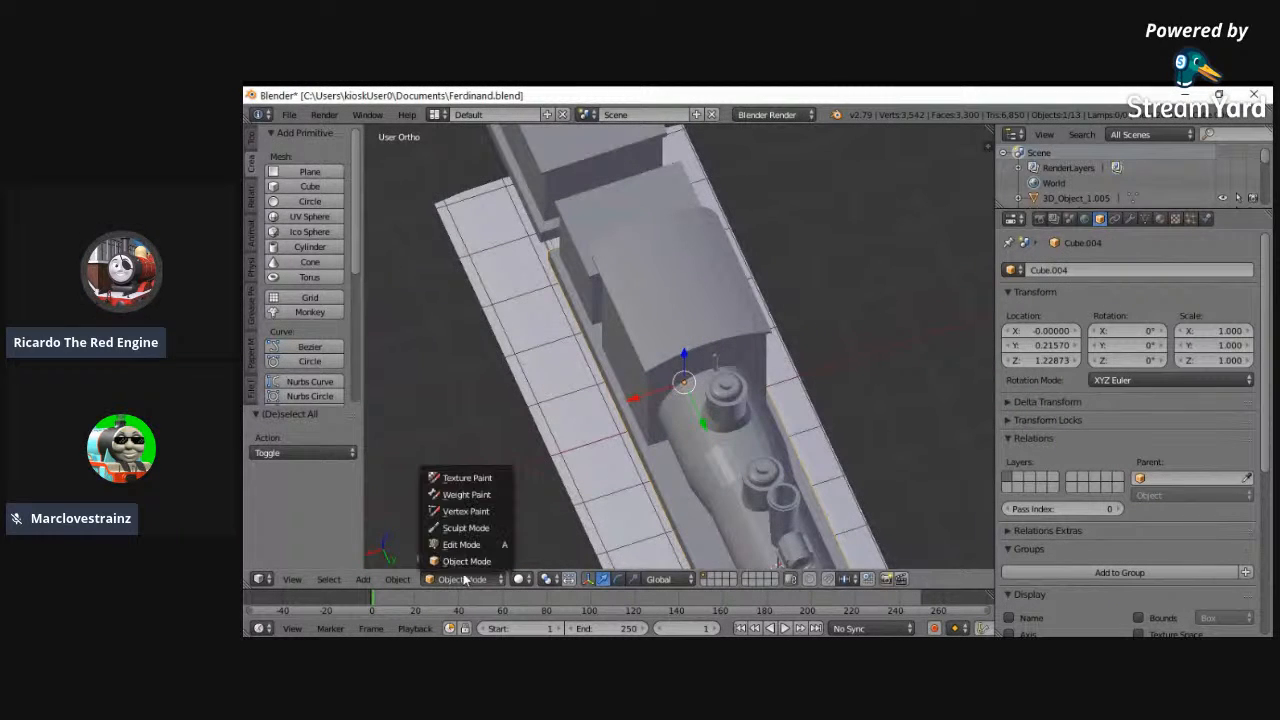
left_click(440, 543)
middle_click_drag(700, 430, 806, 407)
key("ctrl+r")
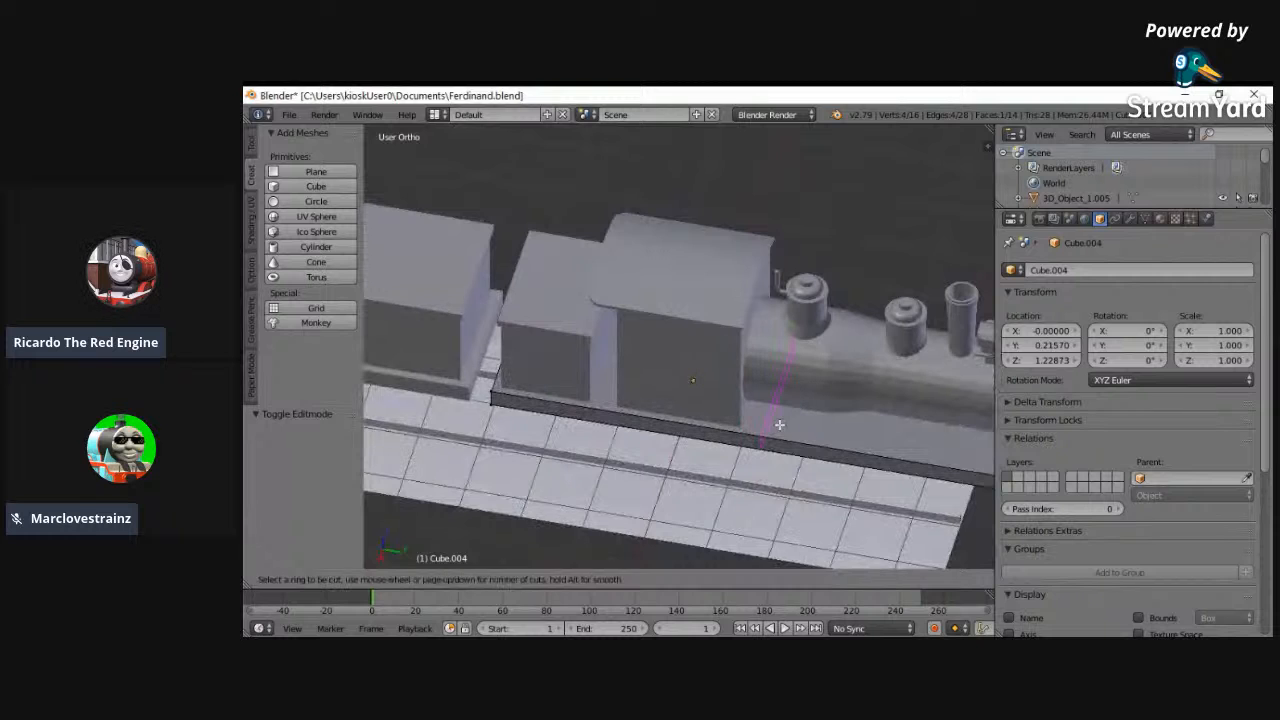
left_click(763, 421)
left_click(747, 414)
middle_click_drag(766, 394, 934, 443)
- In the left side view, add a second crosswise loop cut to the running board beneath the chimney, slid by about -0.3
left_click(292, 579)
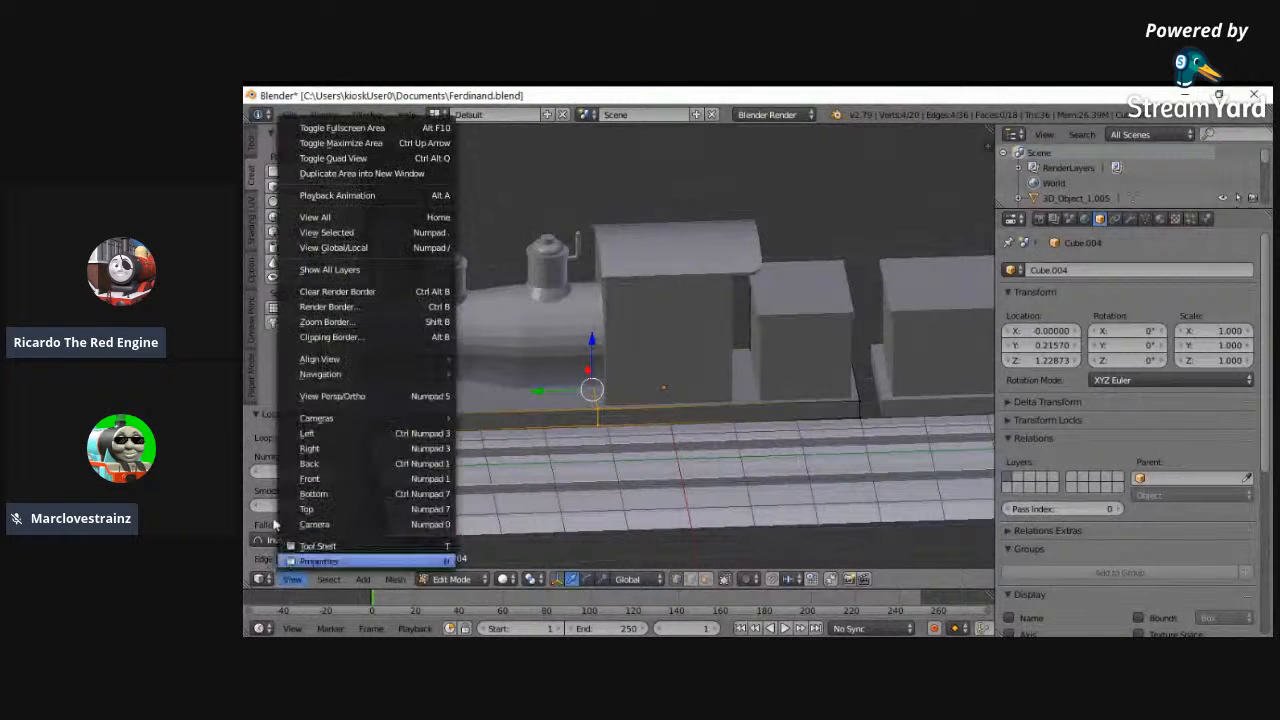
left_click(303, 436)
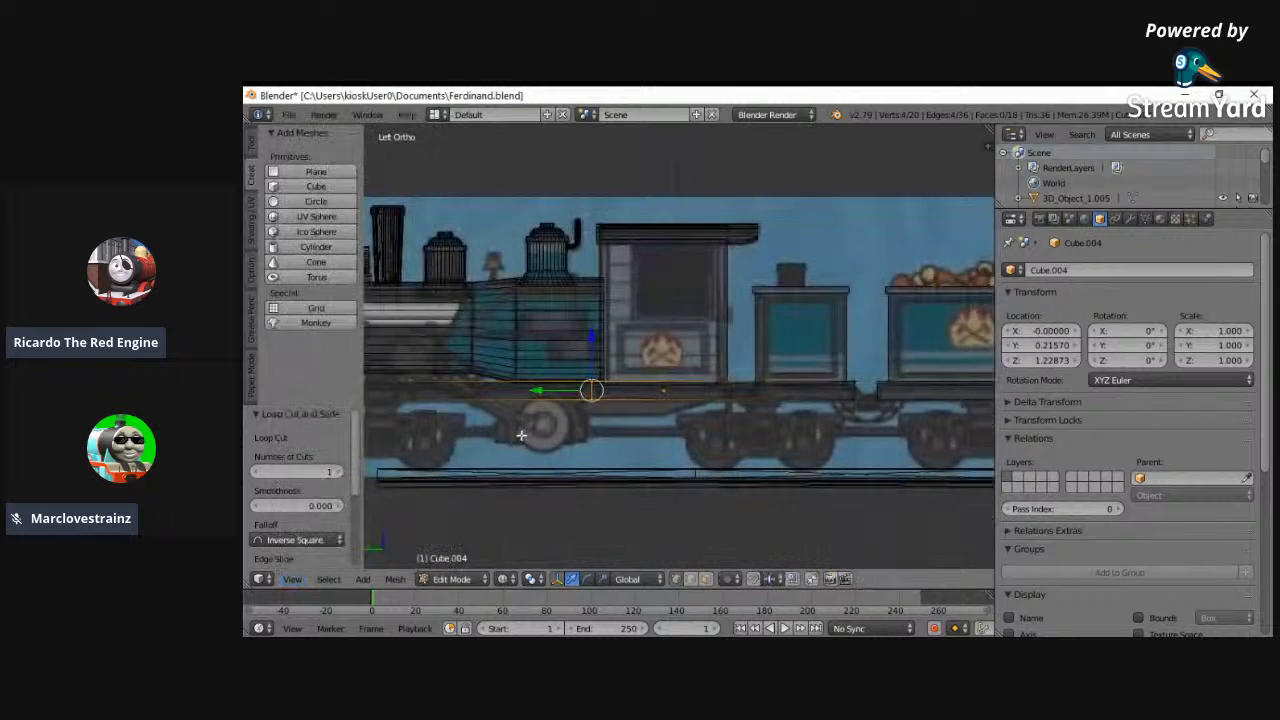
left_click_drag(567, 387, 573, 390)
key("a")
key("ctrl+r")
left_click(402, 400)
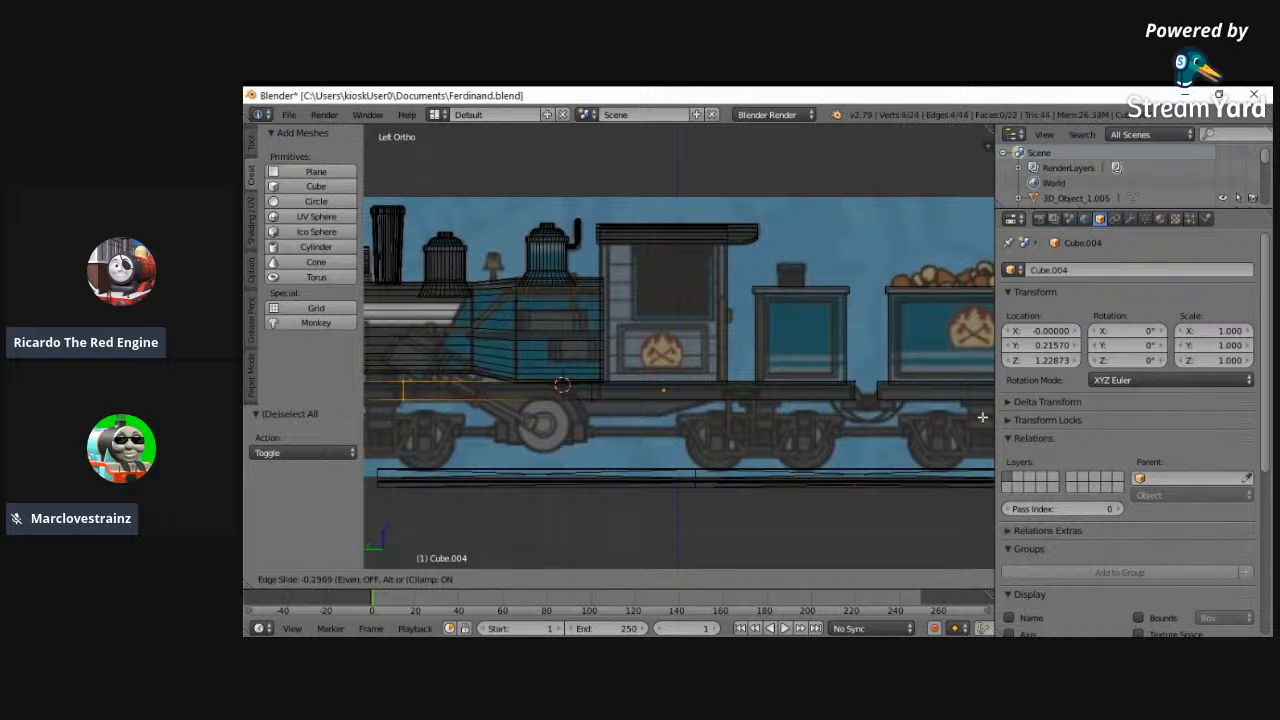
left_click(978, 424)
- Add lengthwise loop cuts to the running board on both sides of the boiler
middle_click_drag(641, 397, 699, 458)
key("ctrl+r")
left_click(692, 449)
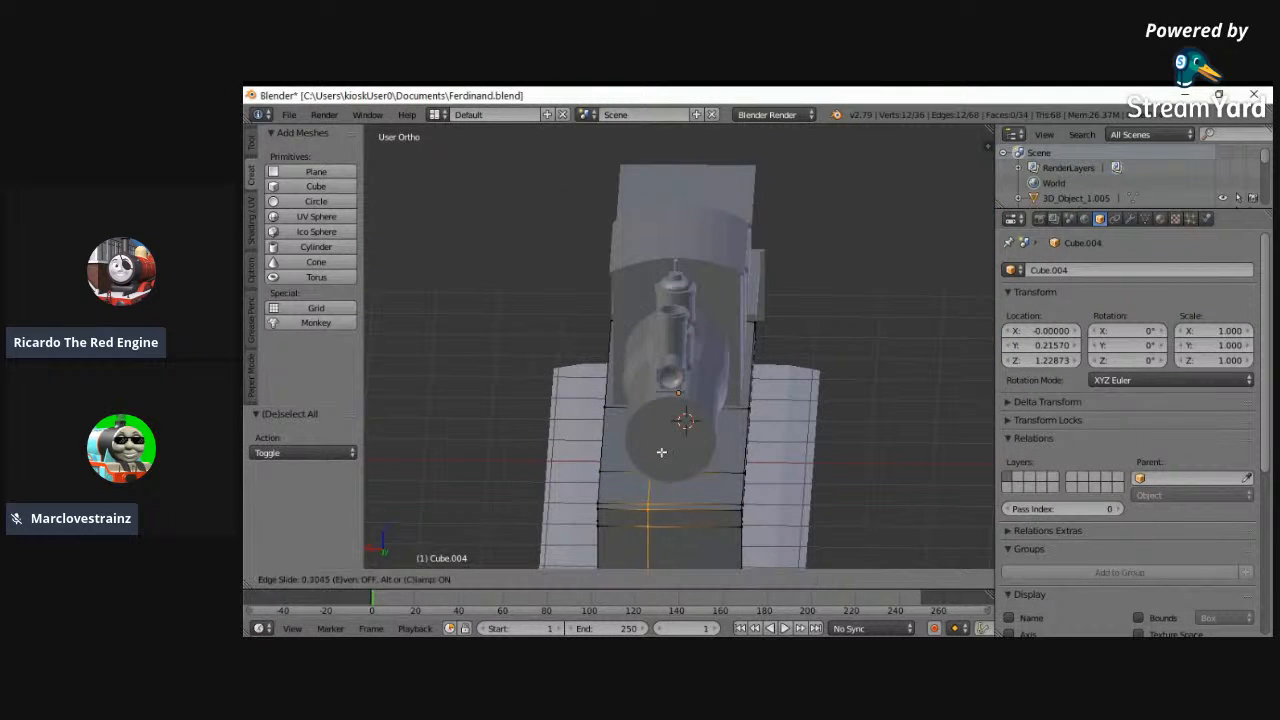
left_click(643, 456)
left_click(640, 454)
key("ctrl+r")
left_click(712, 464)
left_click(712, 464)
mouse_move(678, 460)
middle_mouse_down()
mouse_move(759, 473)
mouse_move(831, 523)
middle_mouse_up()
- Select the running board's outer section between the two cross cuts on the +X side and delete its faces
key("z")
key("a")
right_click(754, 449)
right_click(759, 412, "shift")
right_click(951, 444, "shift")
right_click(939, 486, "shift")
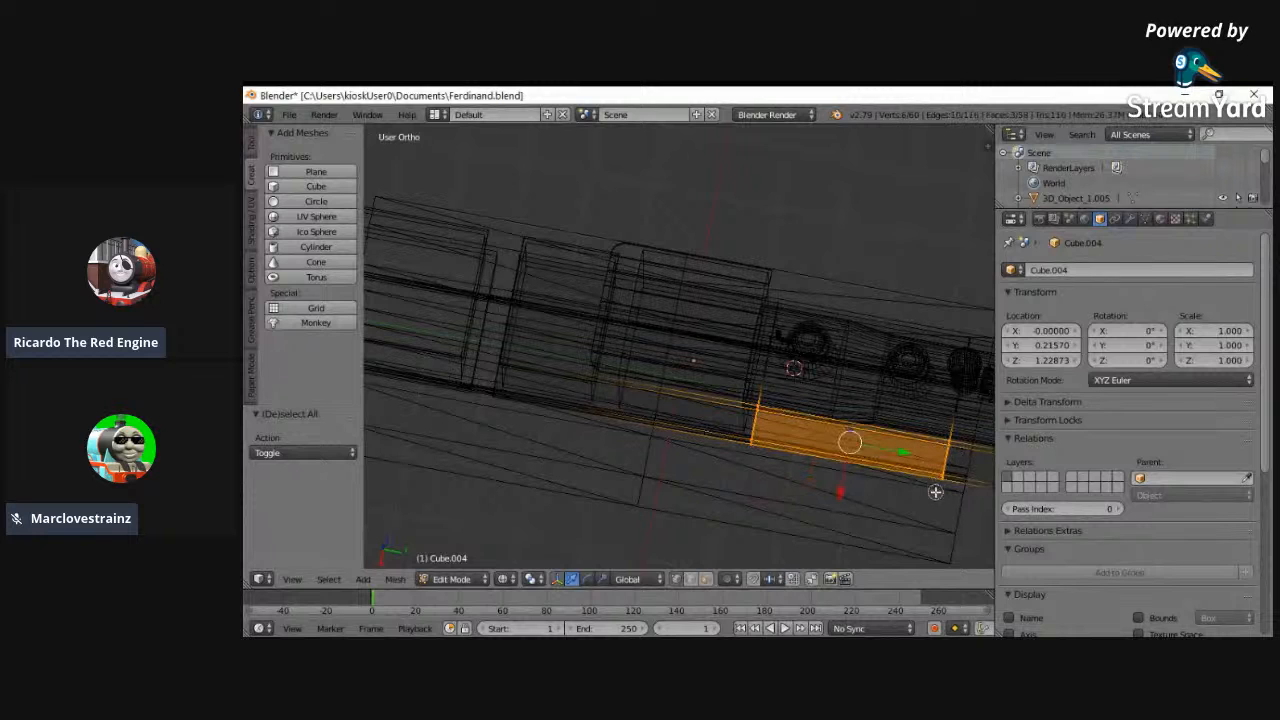
key("x")
left_click(821, 473)
key("x")
key("x")
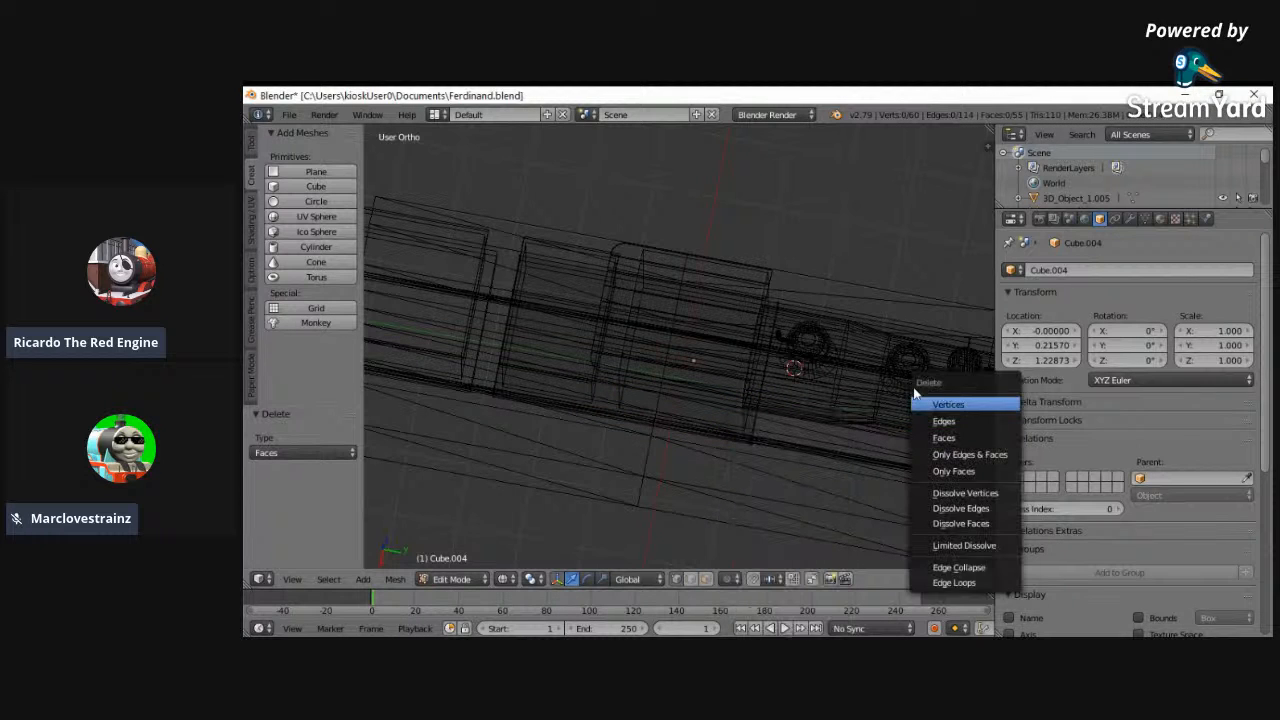
key("x")
key("x")
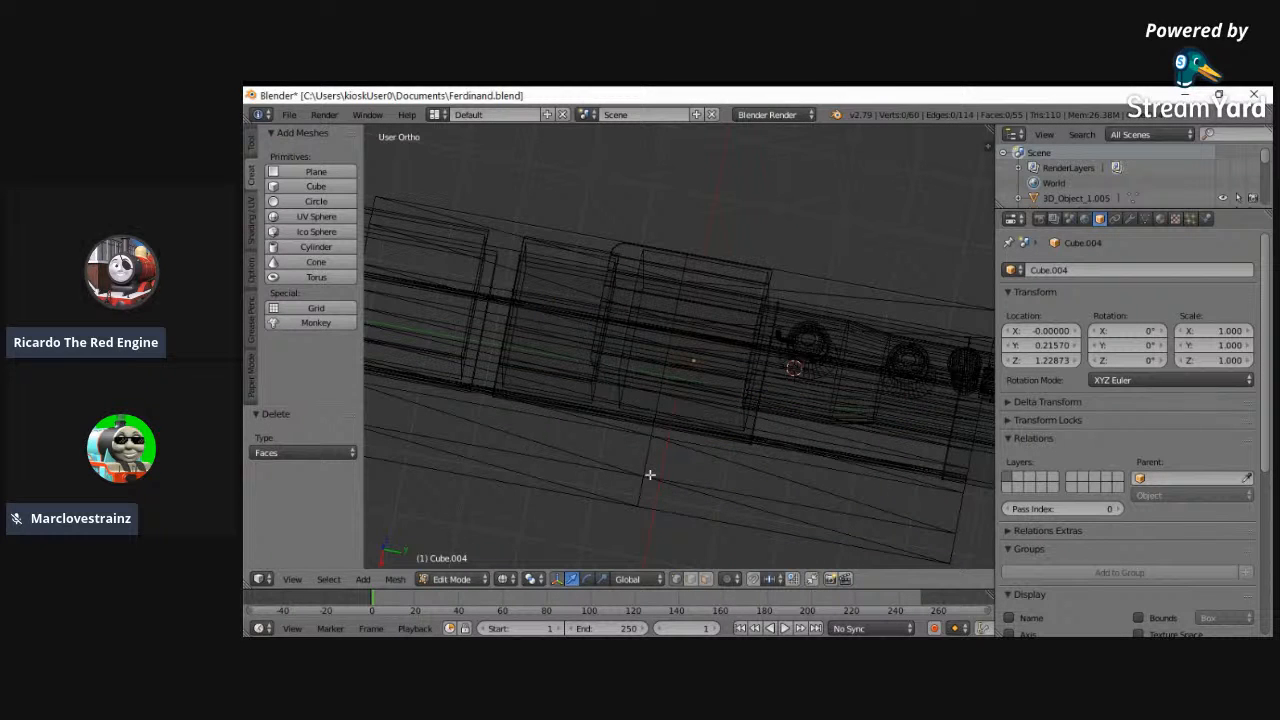
- Select the matching outer section of the running board on the -X side and delete its faces
key("a")
scroll(900, 400, "up", 1)
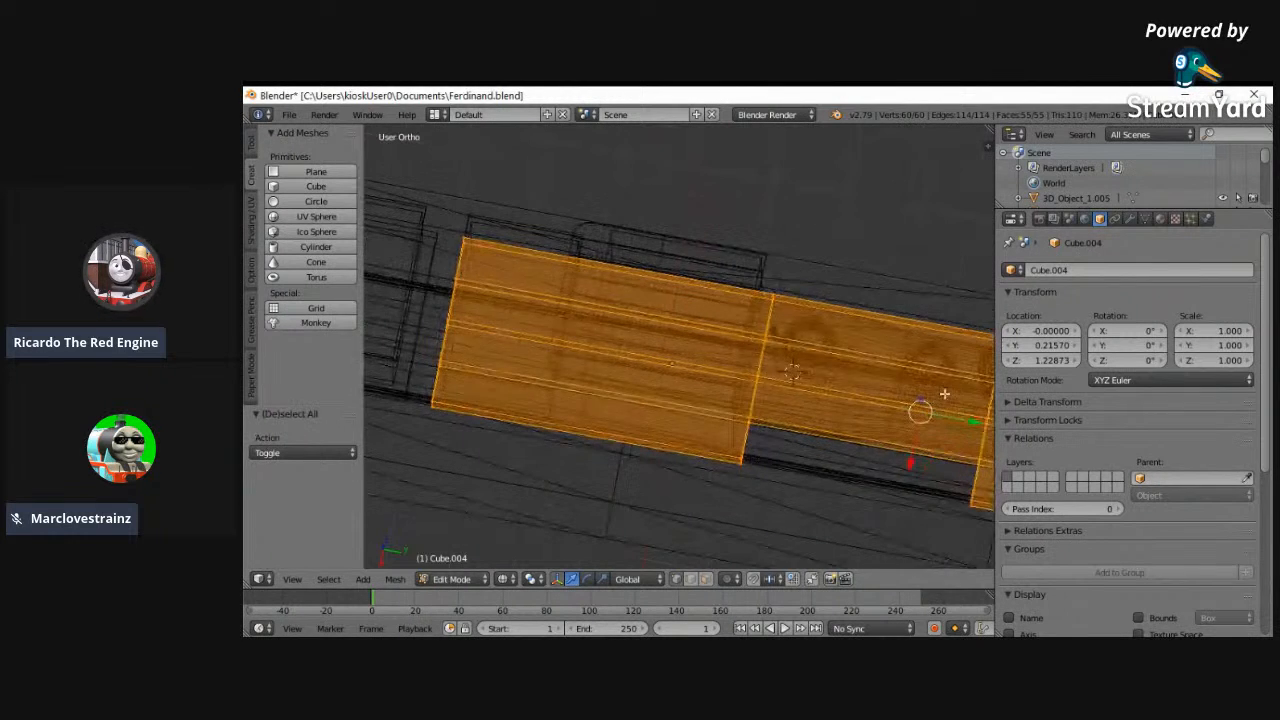
scroll(912, 371, "up", 4, "ctrl")
key("a")
right_click(894, 391)
right_click(898, 374, "shift")
right_click(903, 331, "shift")
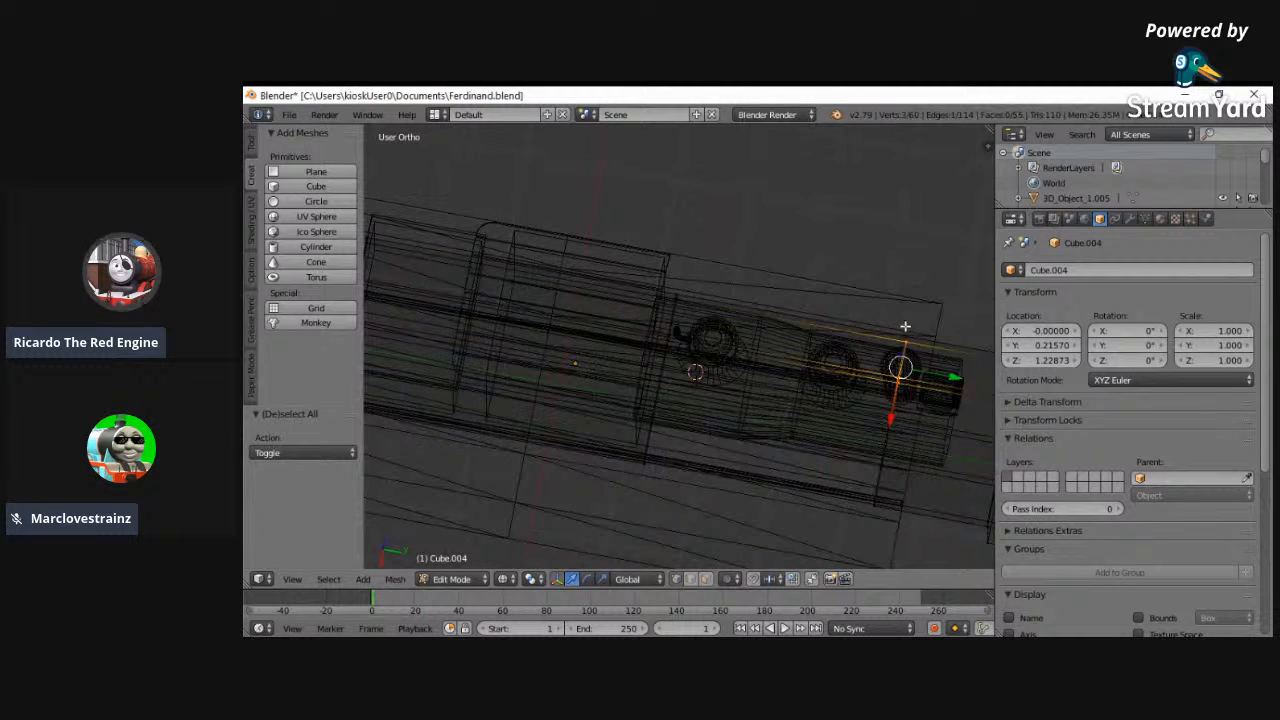
right_click(680, 292, "shift")
right_click(675, 346, "shift")
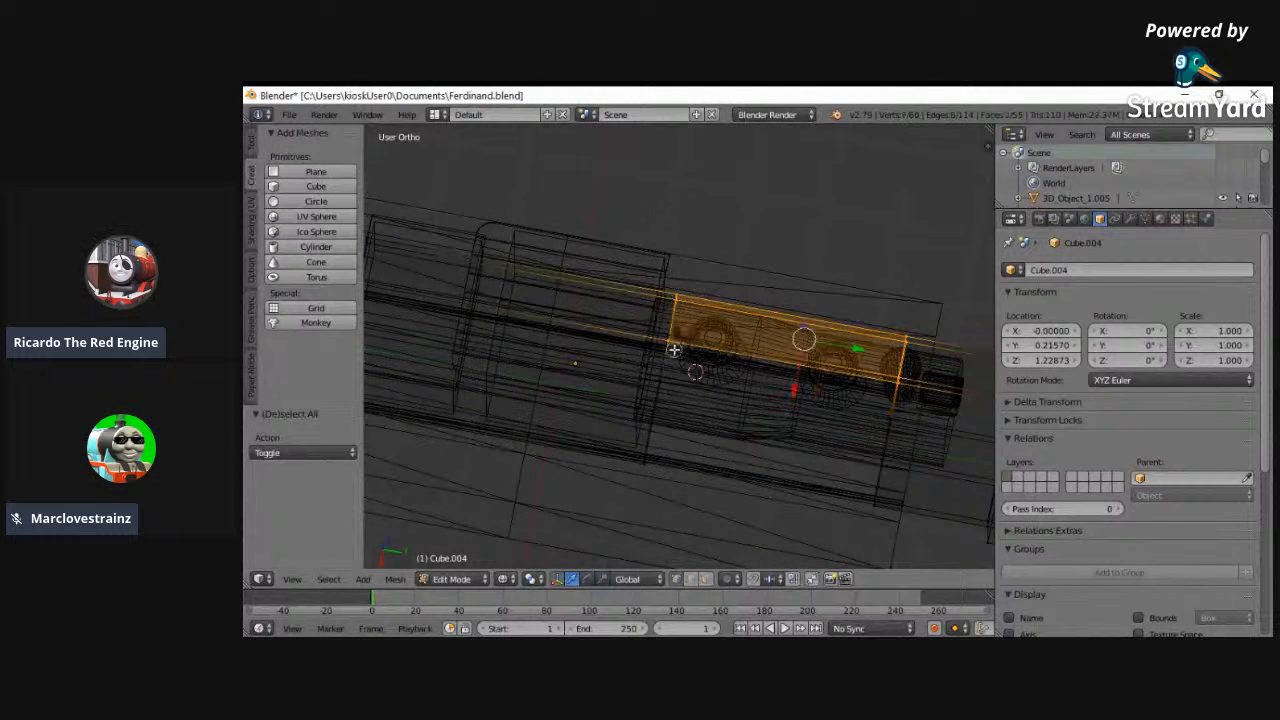
right_click(672, 345, "shift")
key("x")
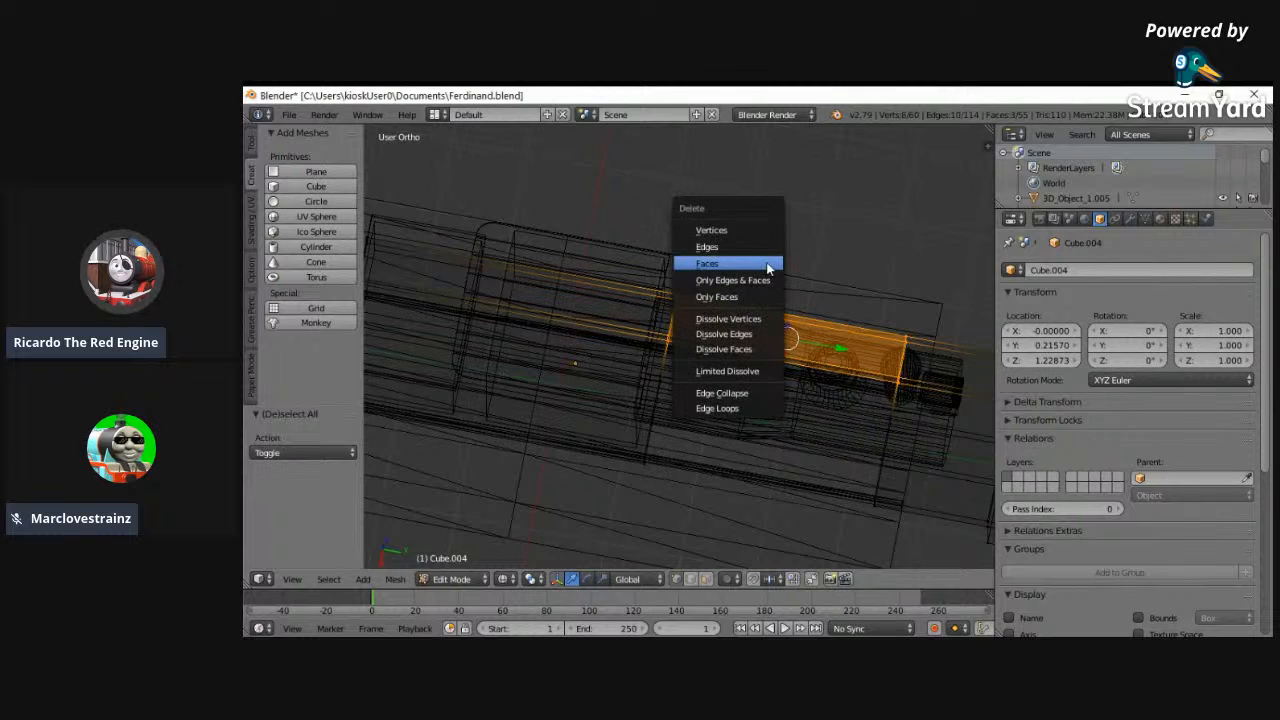
left_click(767, 267)
- Fill the open rear and front ends of the running board's cut-out on the +X side with faces
middle_click_drag(800, 346, 646, 274)
key("z")
mouse_move(631, 363)
middle_mouse_down()
mouse_move(636, 330)
mouse_move(597, 420)
mouse_move(823, 419)
middle_mouse_up()
right_click(596, 390, "ctrl")
key("f")
right_click(966, 418)
right_click(945, 379, "ctrl")
right_click(951, 405, "ctrl")
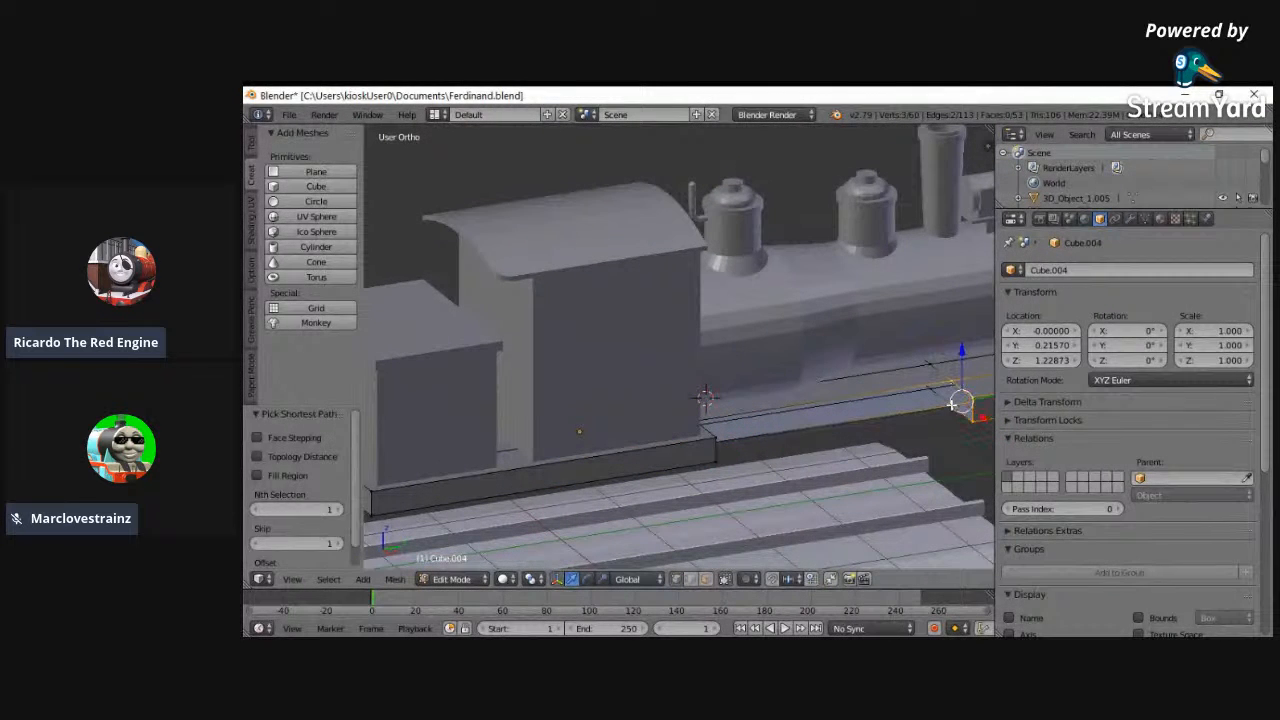
key("f")
- Select the long open inner edge loop of the +X cut-out and fill it with a face
right_click(950, 404)
middle_click_drag(723, 419, 614, 390)
right_click(625, 400, "ctrl")
right_click(627, 439, "ctrl")
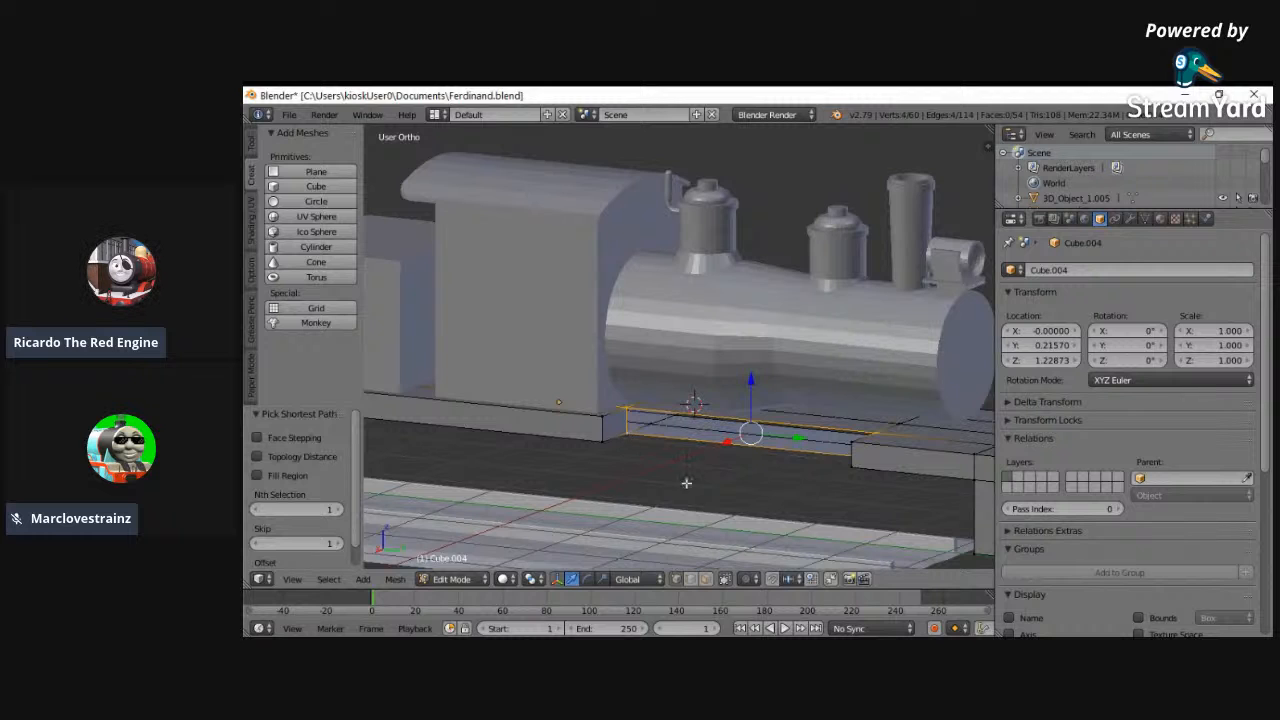
key("f")
- Fill the open rear and front ends of the running board's cut-out on the -X side with faces
middle_click_drag(824, 419, 757, 428)
key("a")
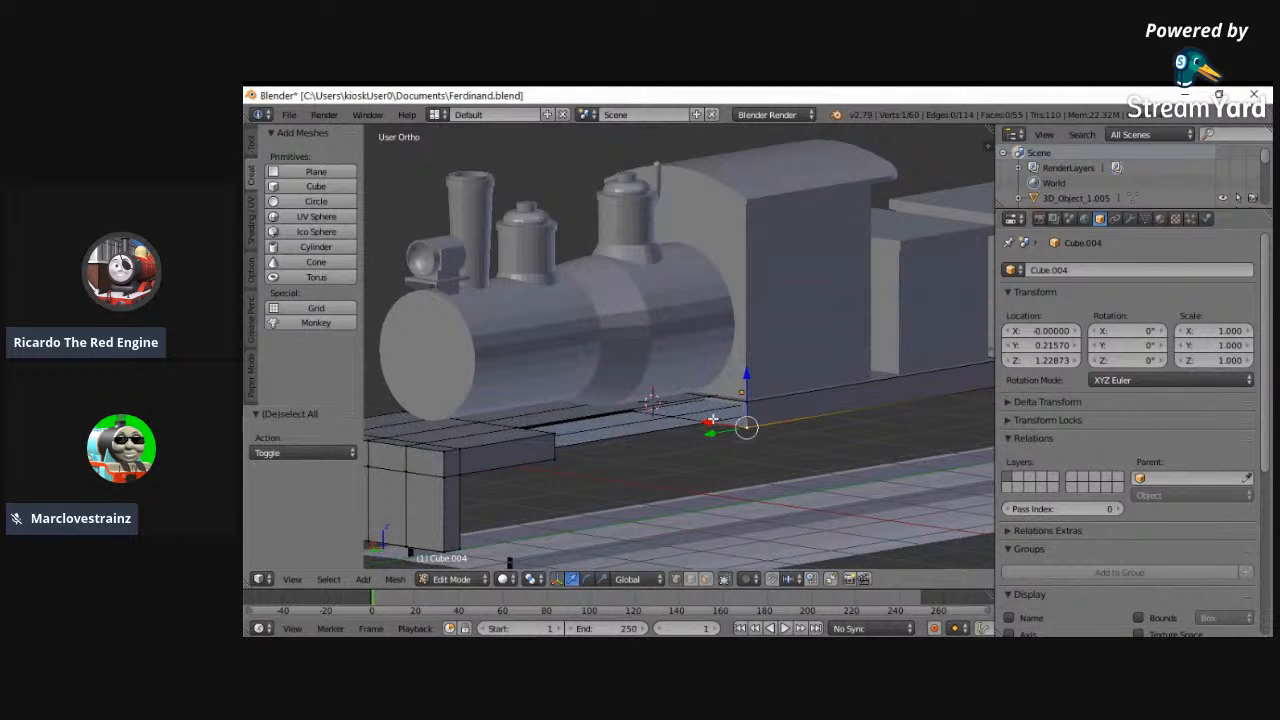
left_click(714, 397, "ctrl")
key("g")
key("y")
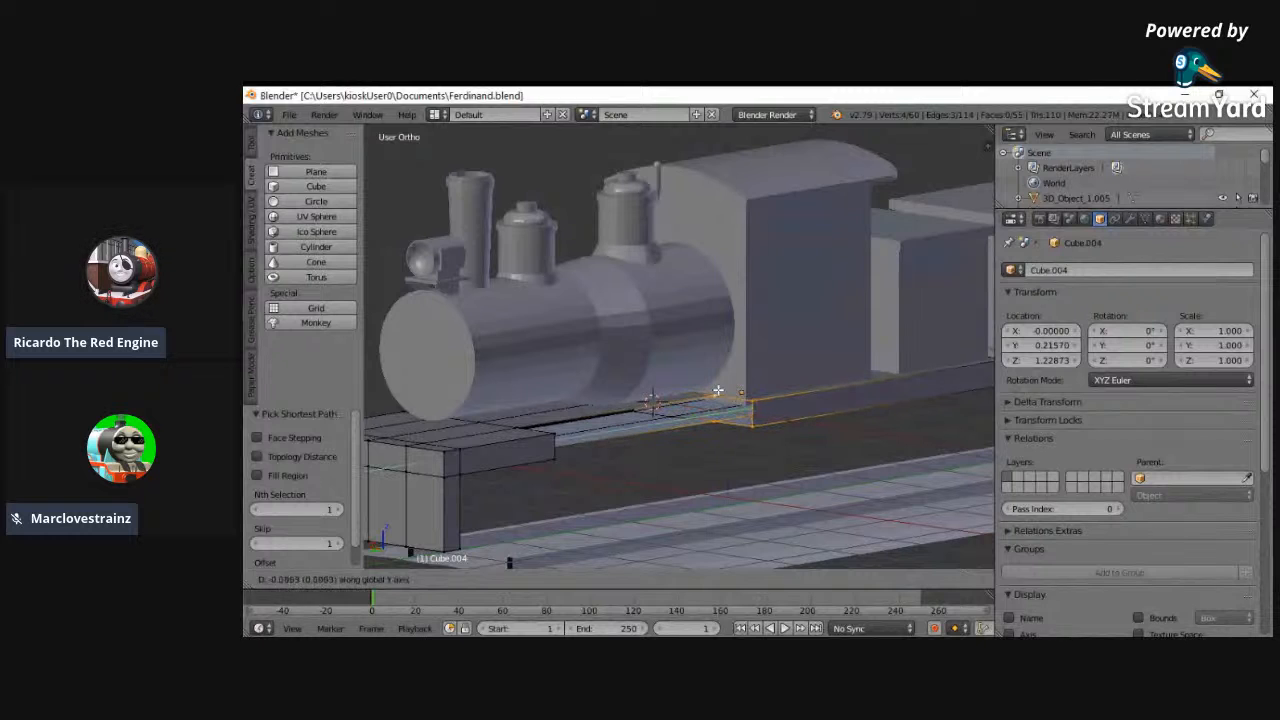
right_click(731, 428)
key("f")
middle_click_drag(808, 395, 507, 389)
right_click(480, 393)
left_click(484, 364, "ctrl")
key("f")
middle_click_drag(484, 364, 600, 406)
- Select the long open inner edge loop of the -X cut-out and fill it with a face
right_click(696, 427)
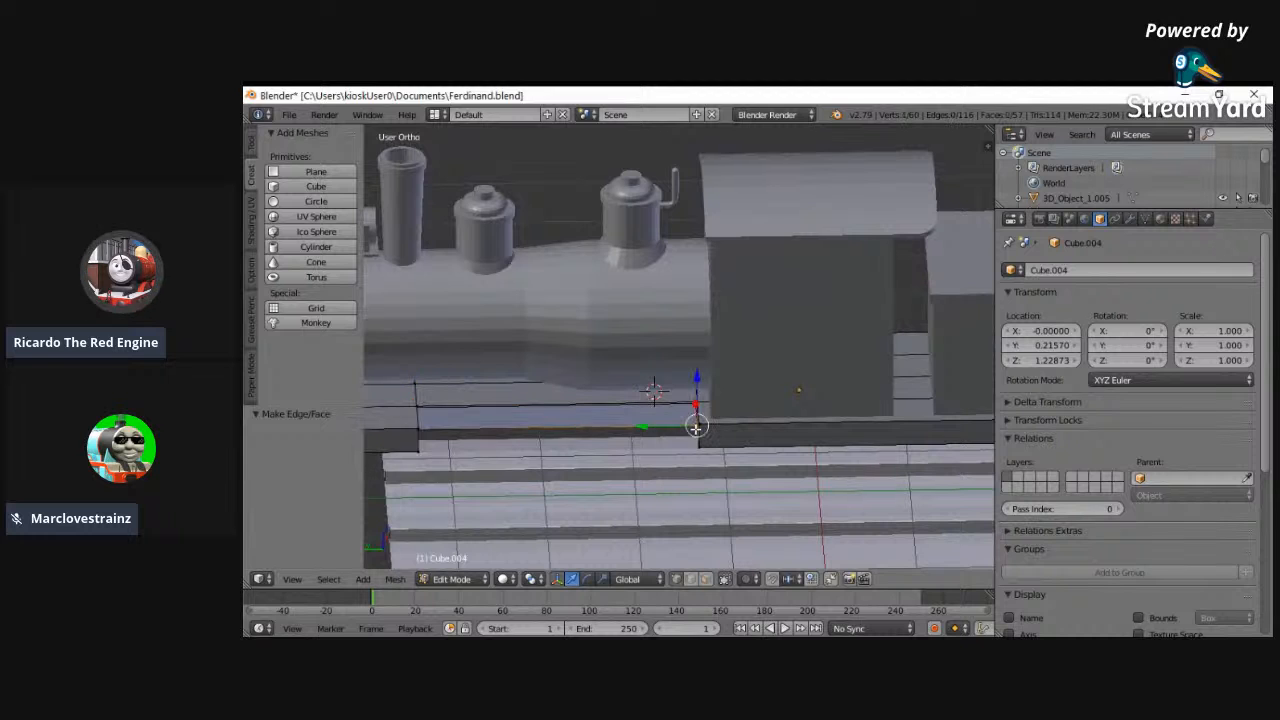
right_click(416, 402, "ctrl")
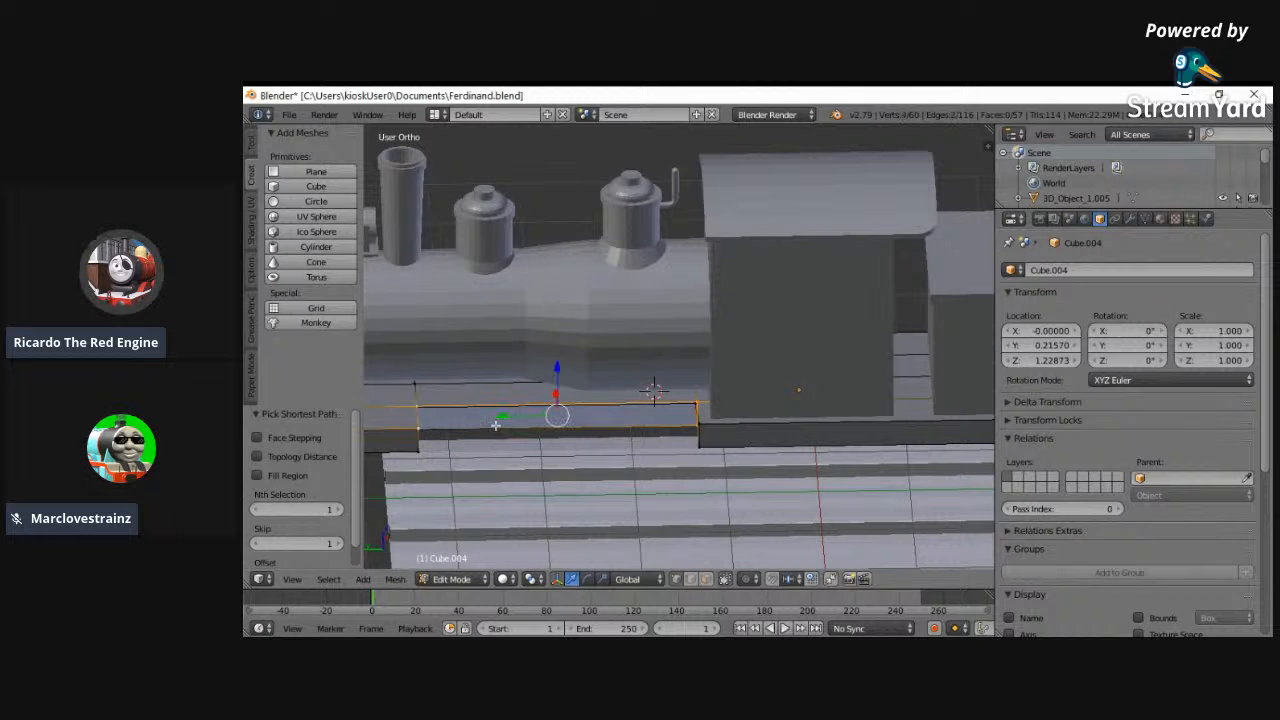
middle_click_drag(459, 429, 434, 403)
right_click(441, 400, "shift")
key("g")
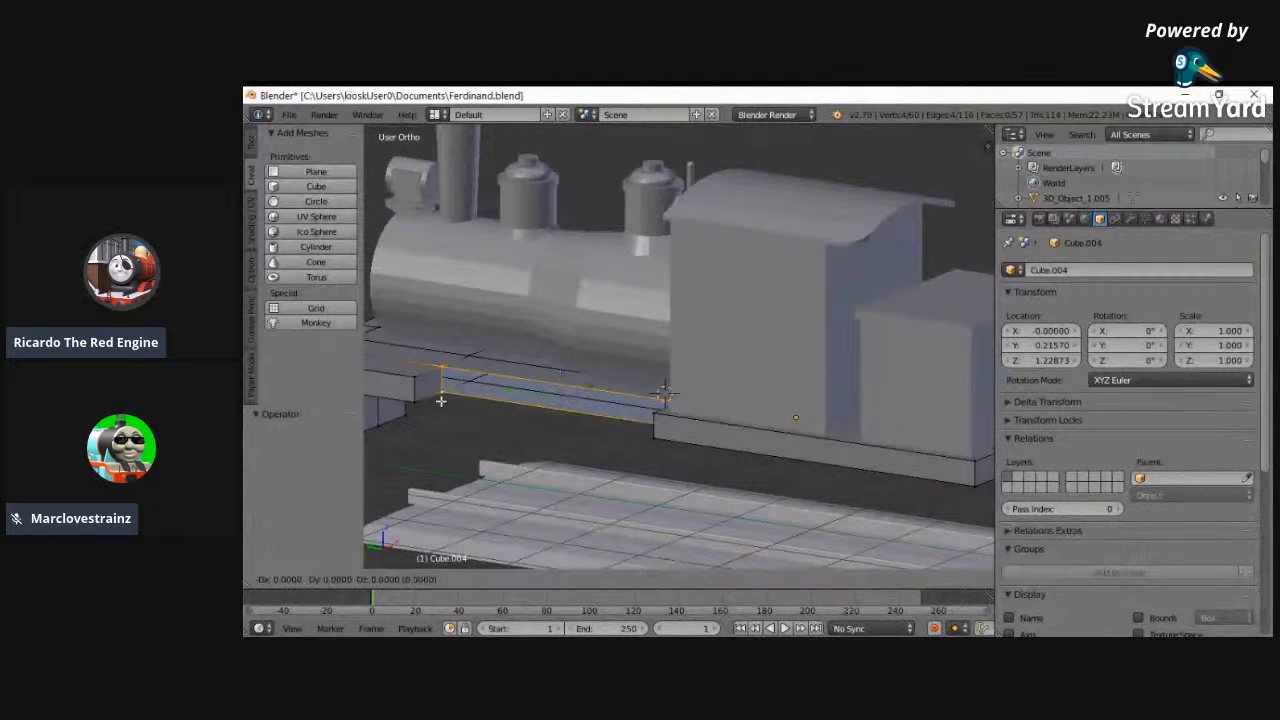
right_click(435, 440)
key("f")
- Select the faces of the narrowed running-board section beside the boiler on both sides
mouse_move(511, 426)
middle_mouse_down()
mouse_move(719, 471)
mouse_move(742, 507)
middle_mouse_up()
left_click(708, 580)
key("z")
key("a")
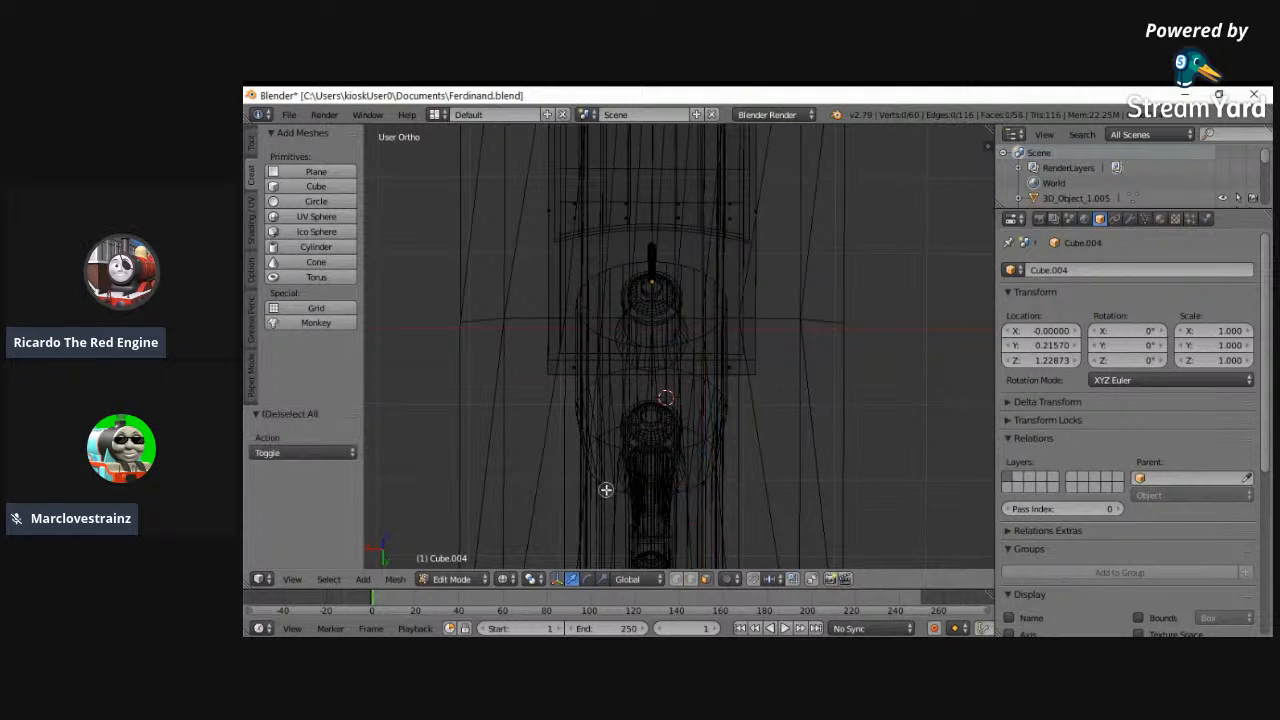
right_click(609, 487)
right_click(680, 475, "shift")
right_click(613, 480, "shift")
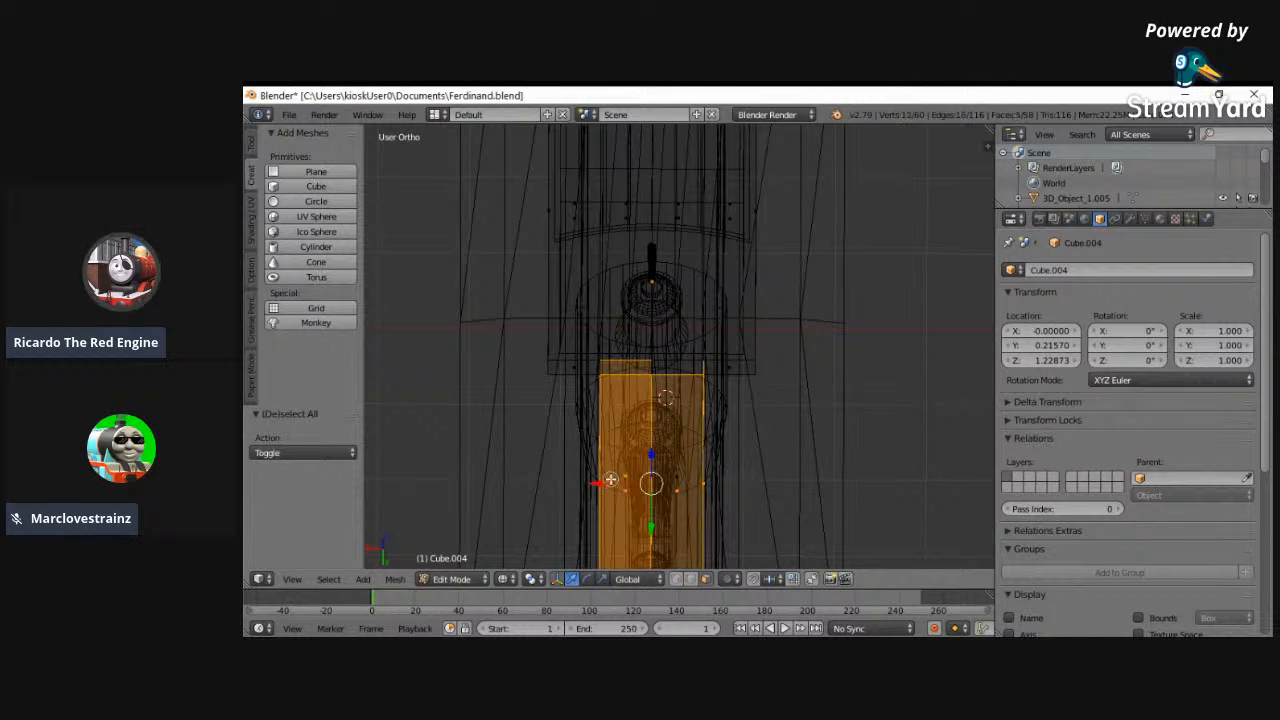
right_click(682, 482, "shift")
middle_click_drag(798, 451, 738, 300)
key("z")
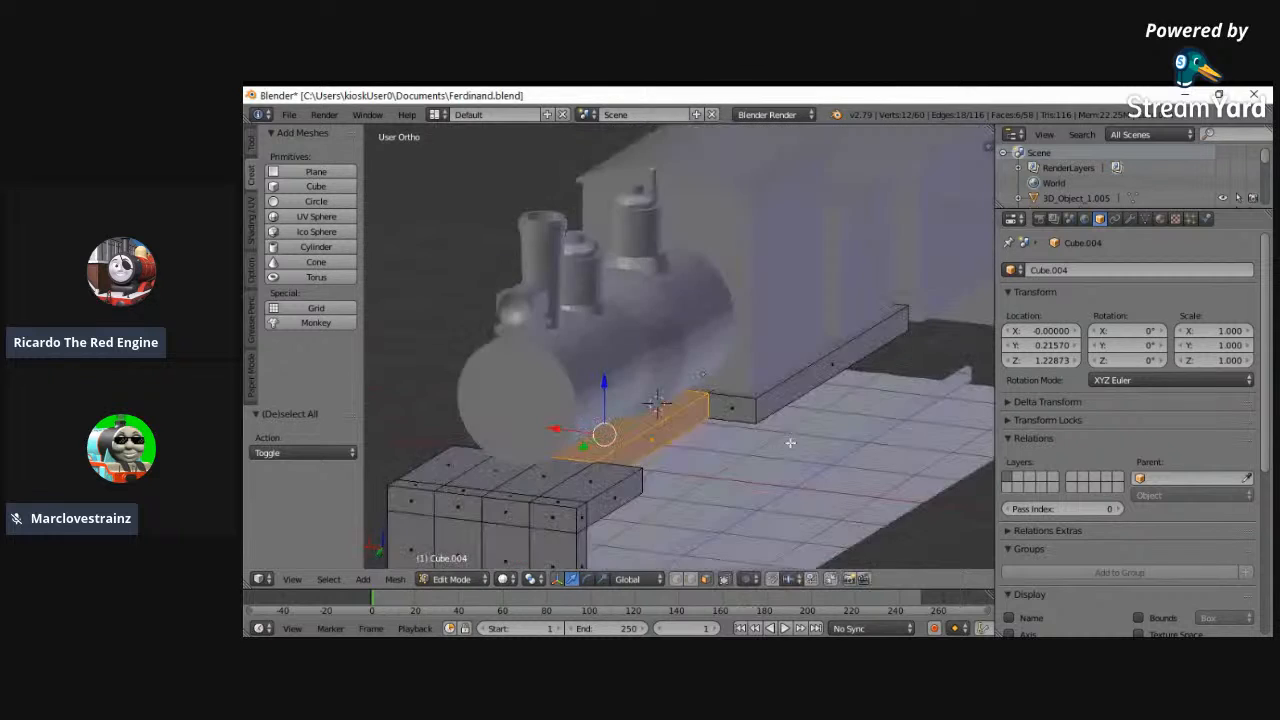
middle_click_drag(636, 462, 703, 457)
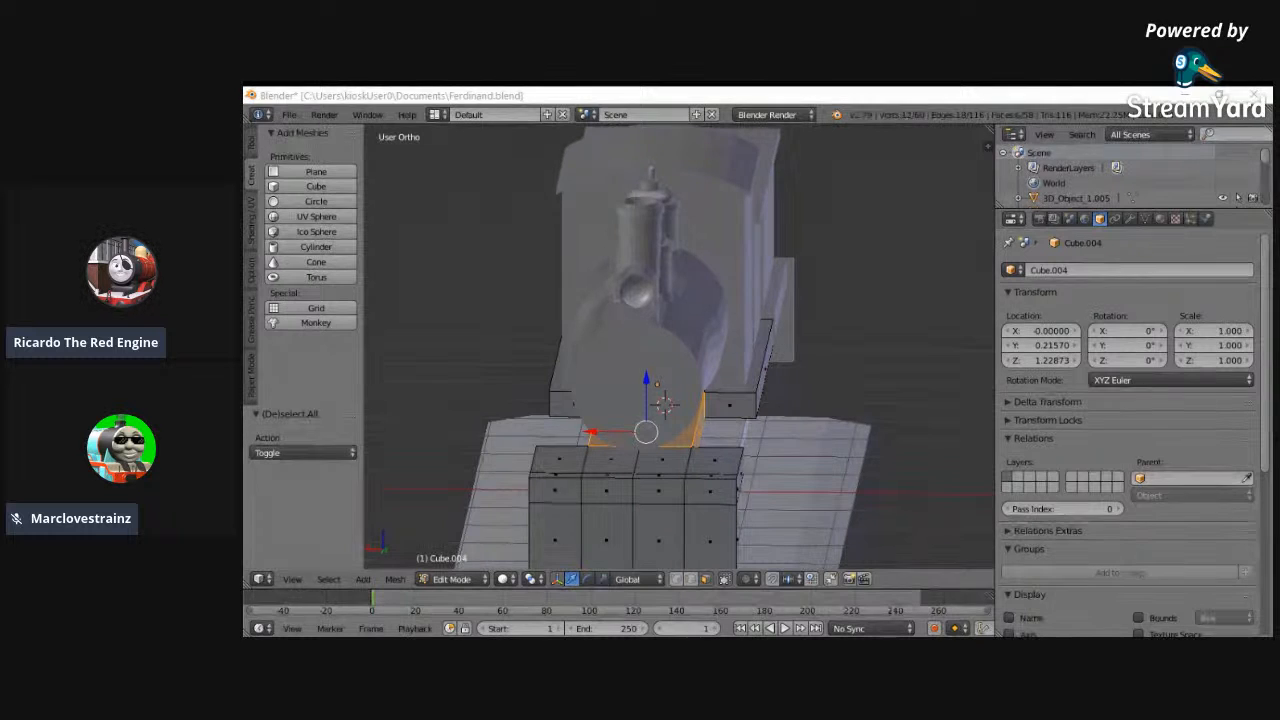
- Scale the selected running-board faces by 1.292 along X
middle_click_drag(673, 442, 767, 610)
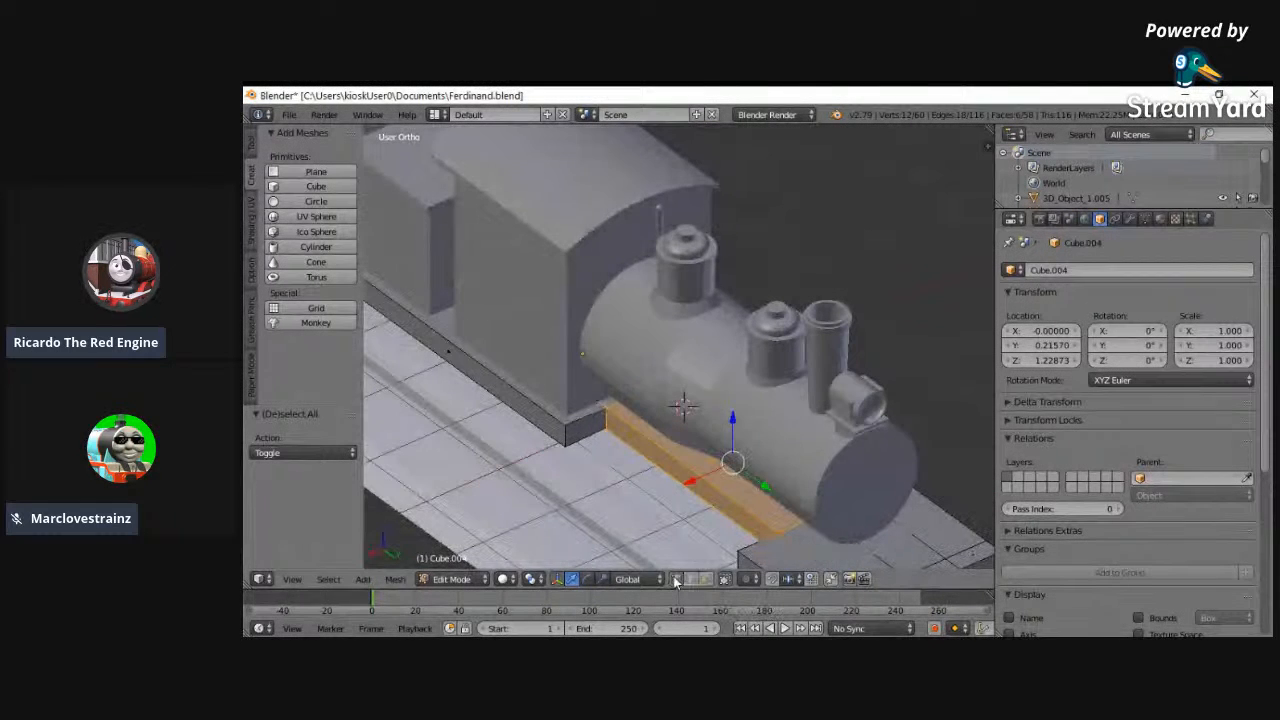
key("s")
key("x")
left_click(604, 537)
middle_click_drag(608, 537, 916, 617)
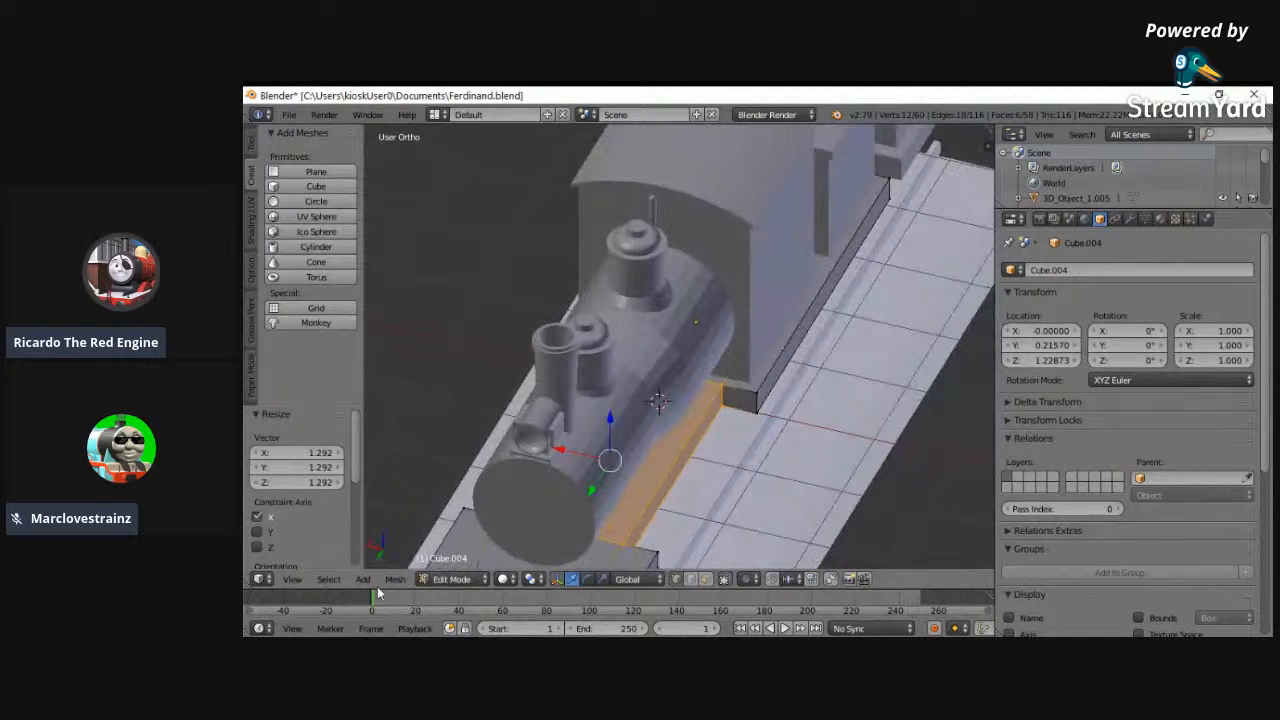
- Check the section from the front and scale the selected running-board faces slightly wider
left_click(292, 579)
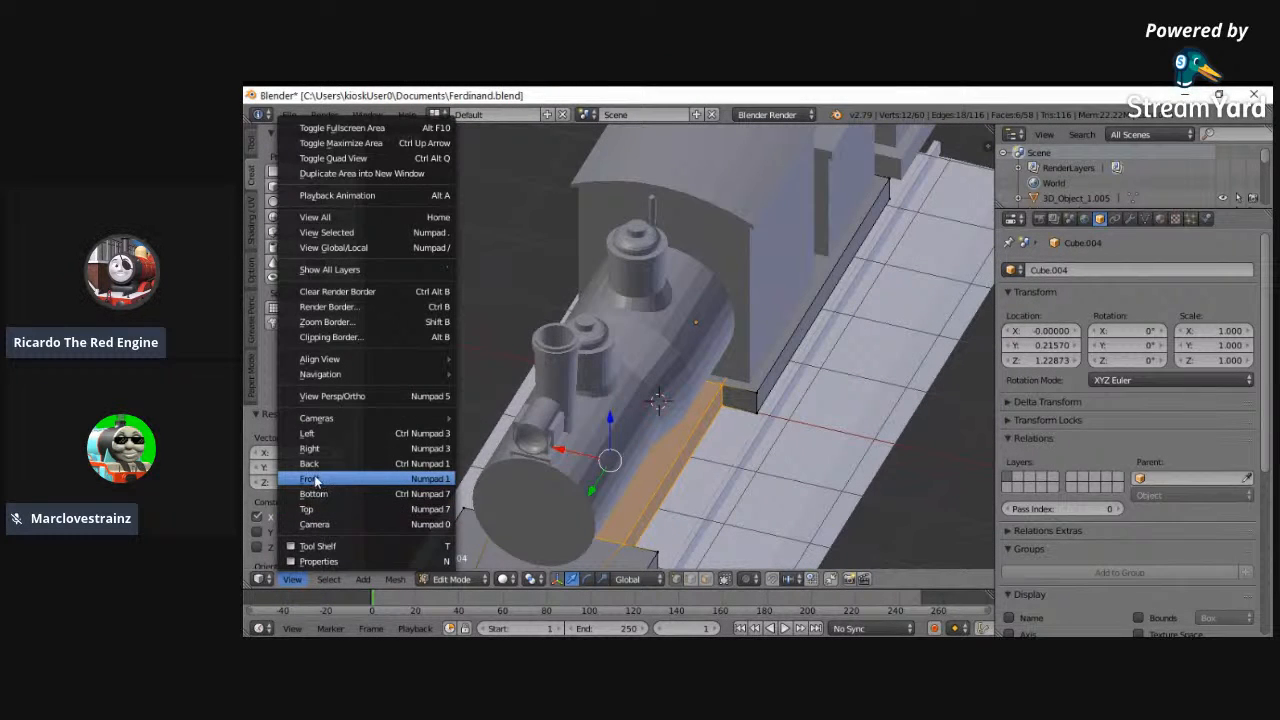
left_click(312, 479)
key("z")
key("z")
mouse_move(560, 411)
middle_mouse_down()
mouse_move(590, 425)
mouse_move(657, 400)
middle_mouse_up()
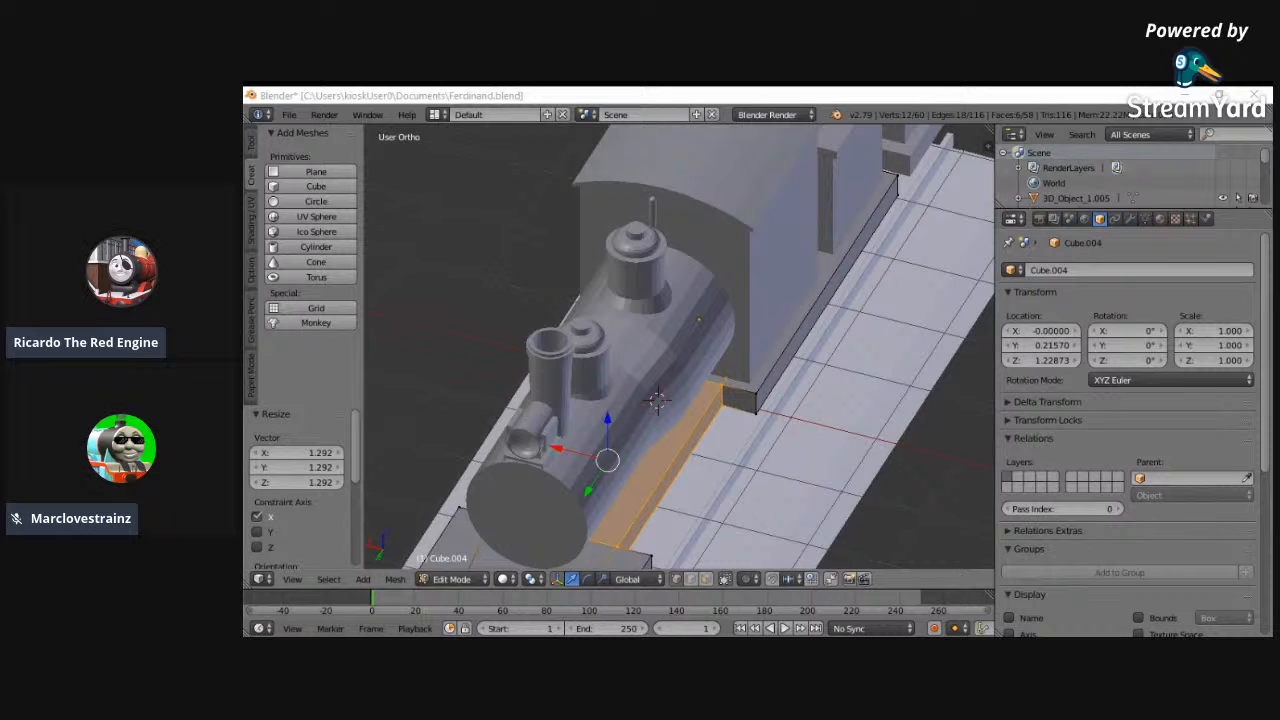
key("s")
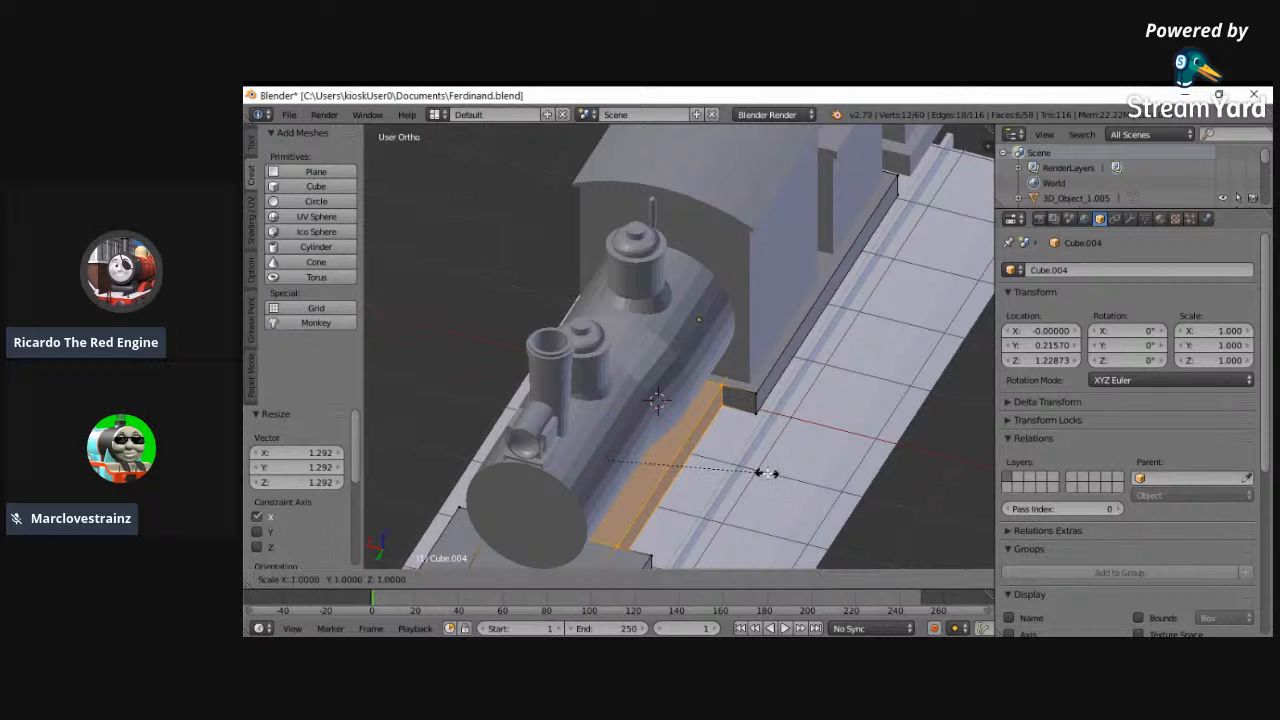
left_click(793, 470)
- Leave the running board's mesh and add a cube at the boiler's rear section in the left side view
left_click(292, 579)
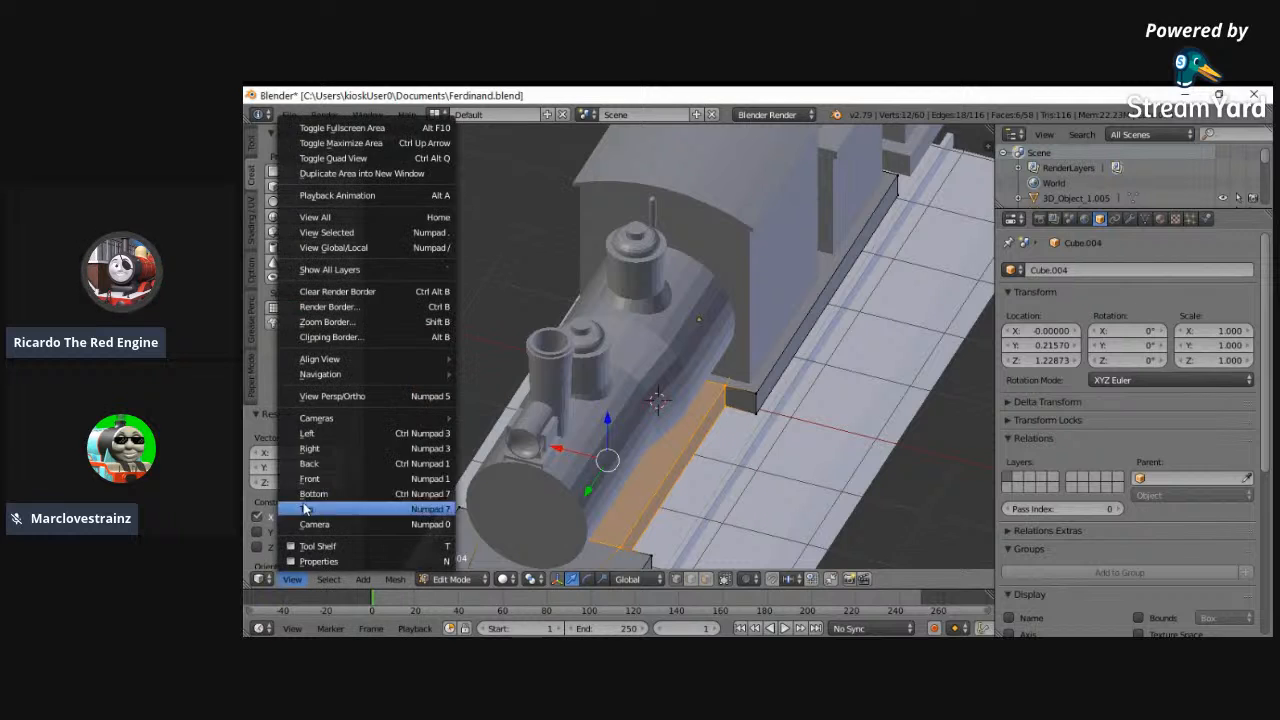
left_click(340, 434)
left_click(452, 579)
left_click(475, 561)
key("z")
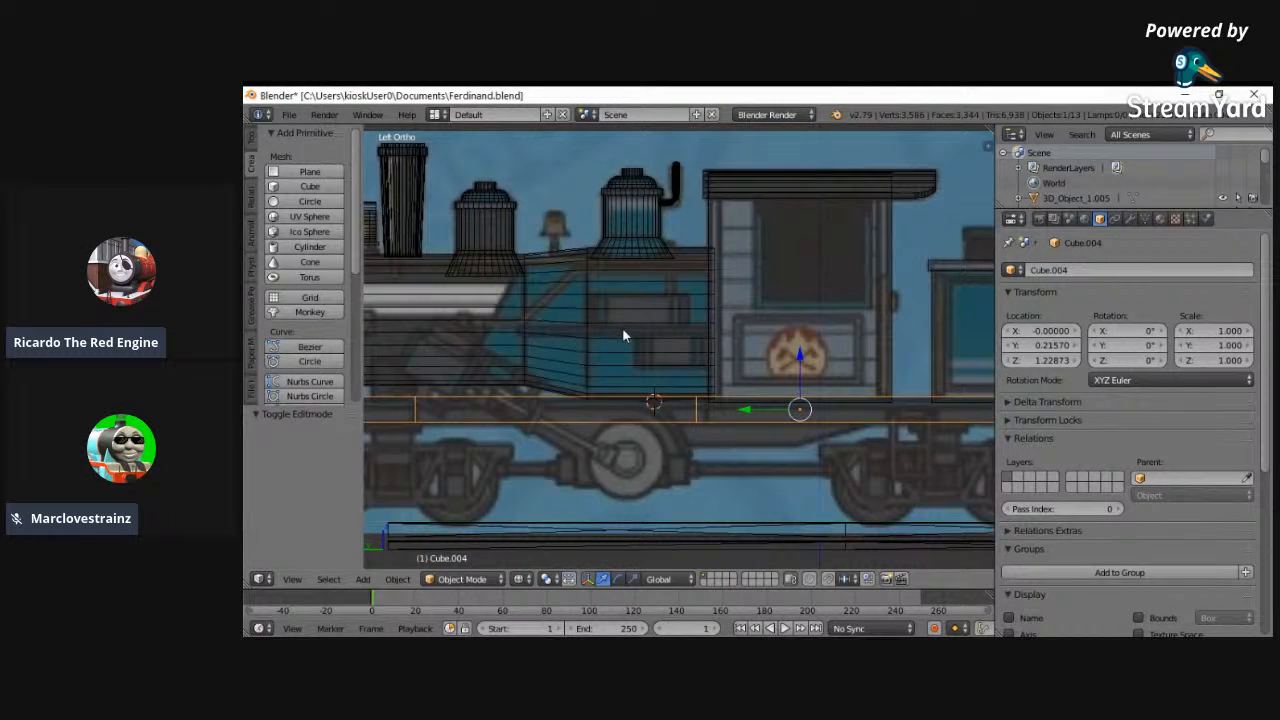
right_click(622, 328)
left_click(622, 328)
scroll(622, 328, "up", 1)
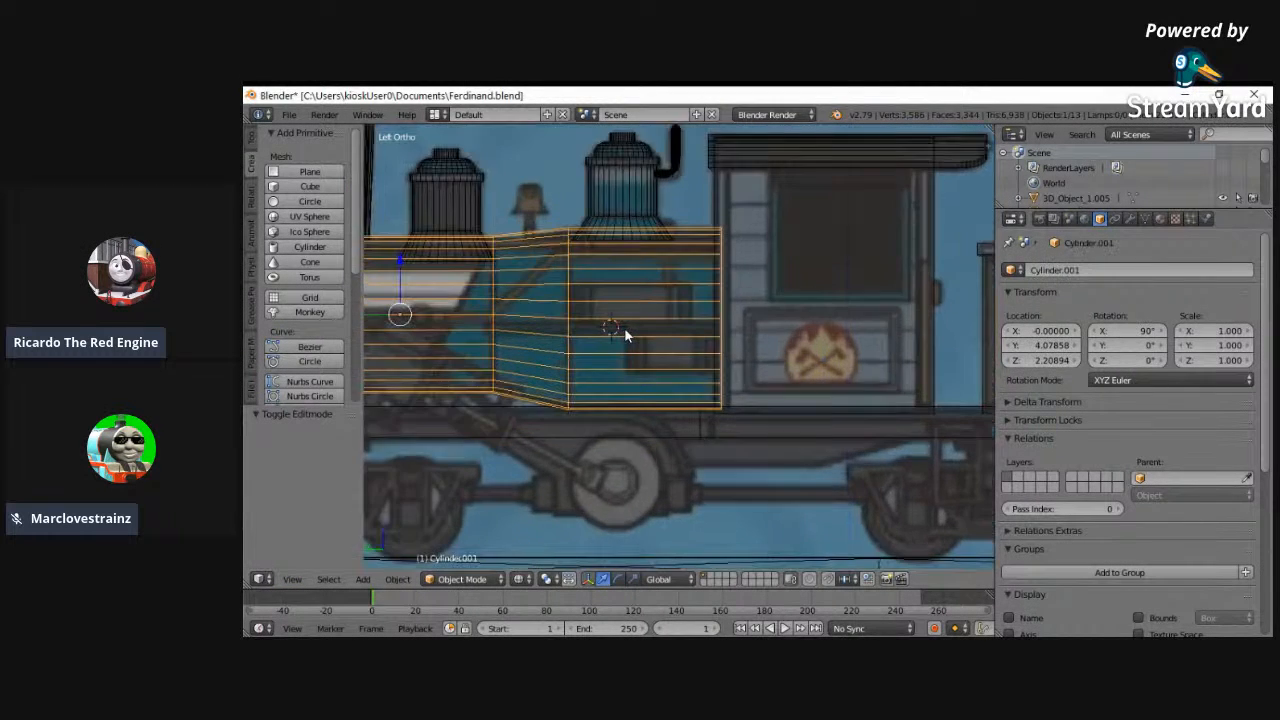
left_click(289, 186)
- Move the new cube 0.040 along Y, against the boiler's rear section
scroll(508, 366, "up", 1)
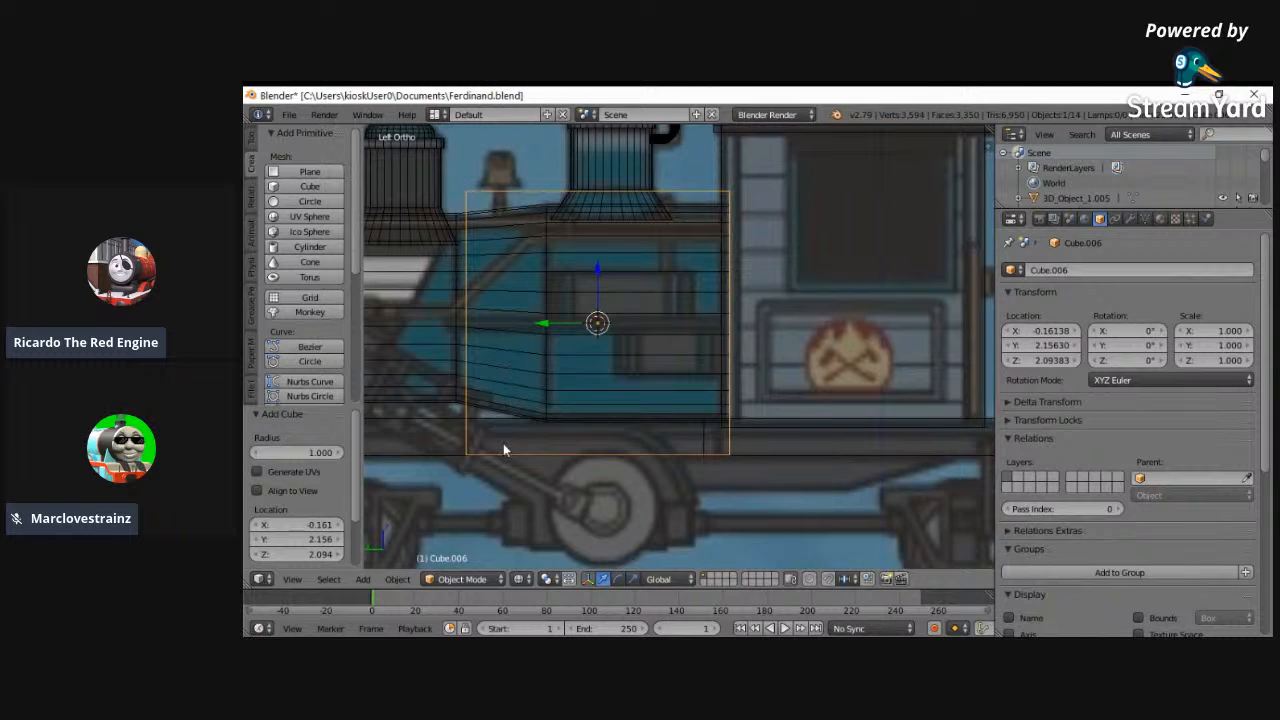
scroll(515, 485, "up", 3, "shift")
key("g")
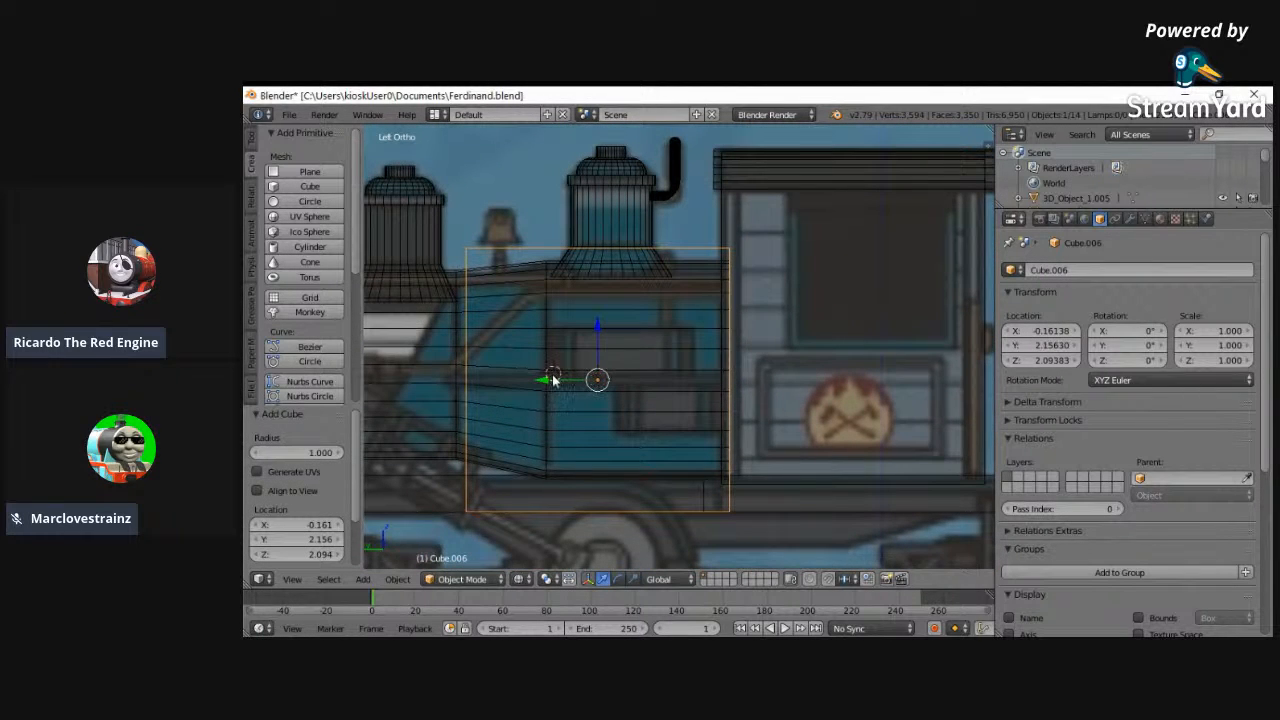
key("y")
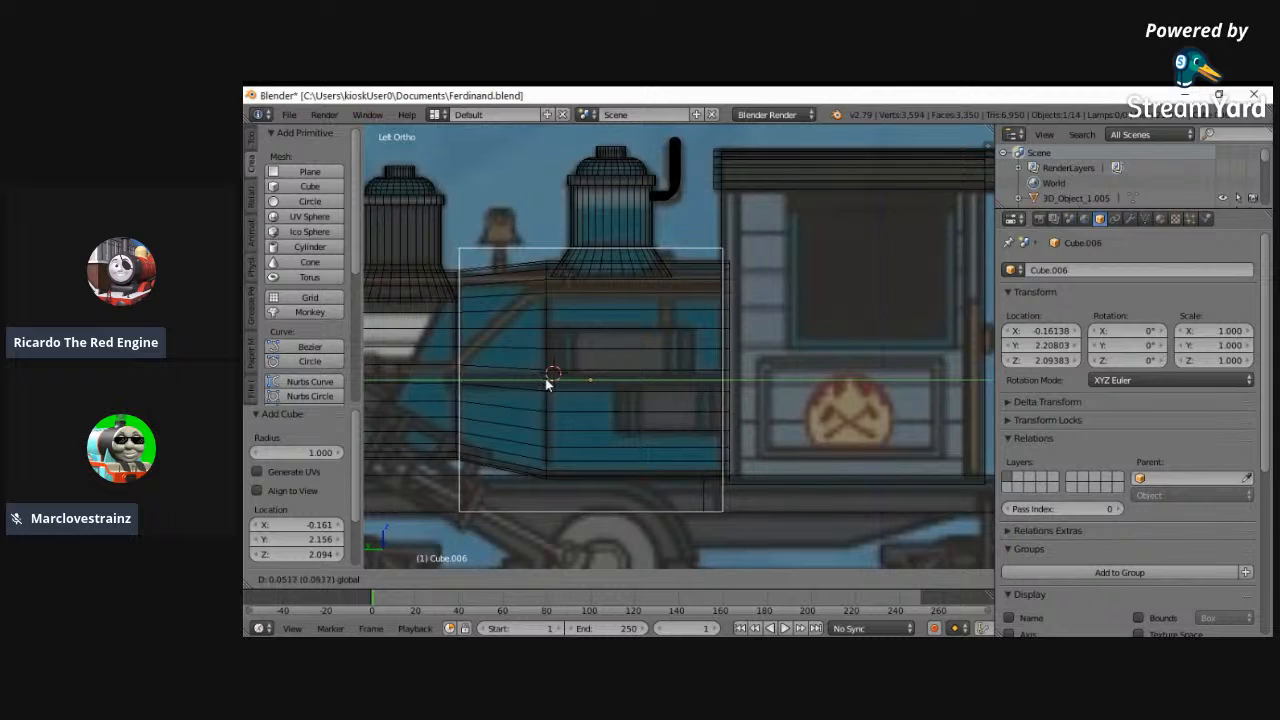
left_click(549, 381)
- Flatten the cube's mesh along Z by a factor of 0.061 and thin the resulting board slightly more
left_click(484, 578)
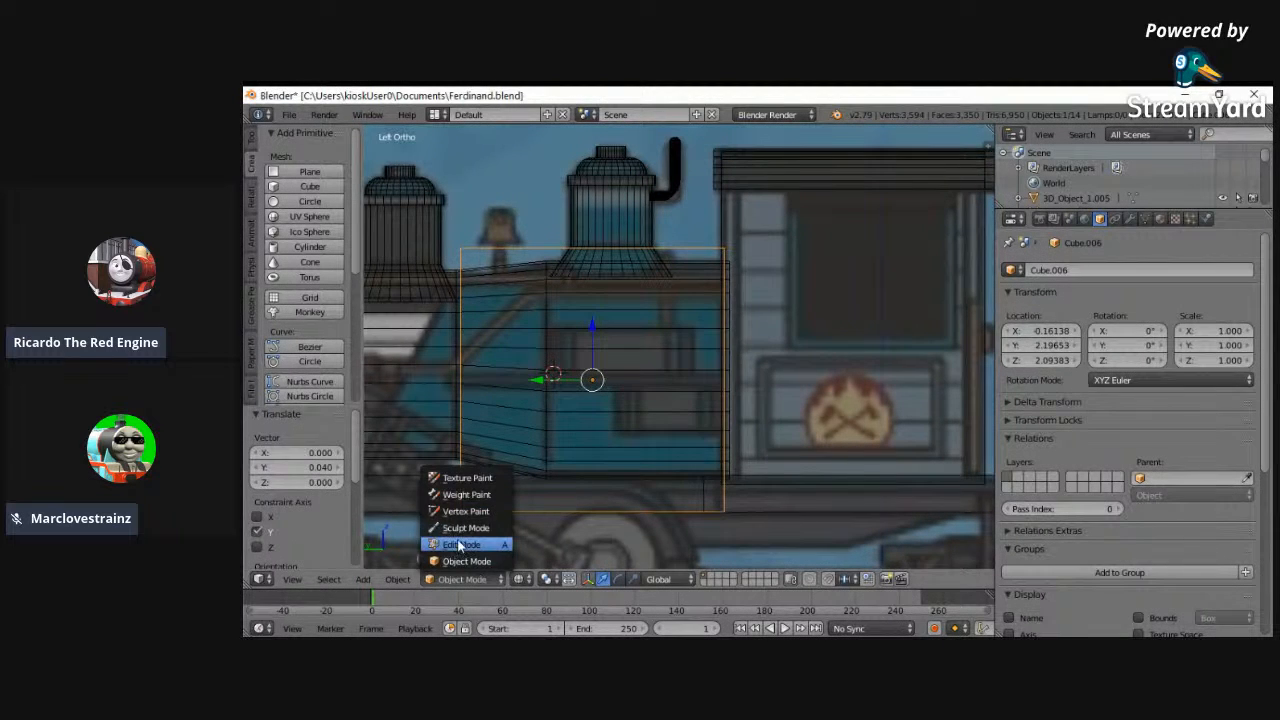
left_click(462, 546)
key("s")
key("z")
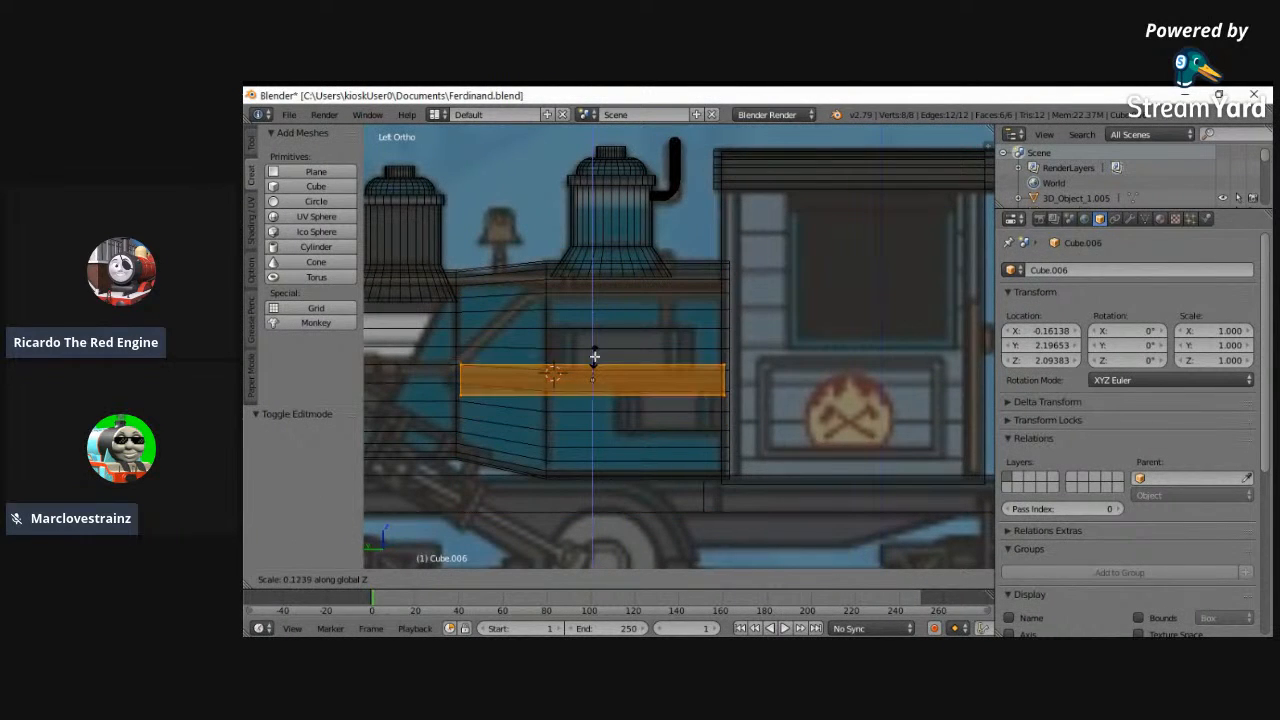
left_click(591, 367)
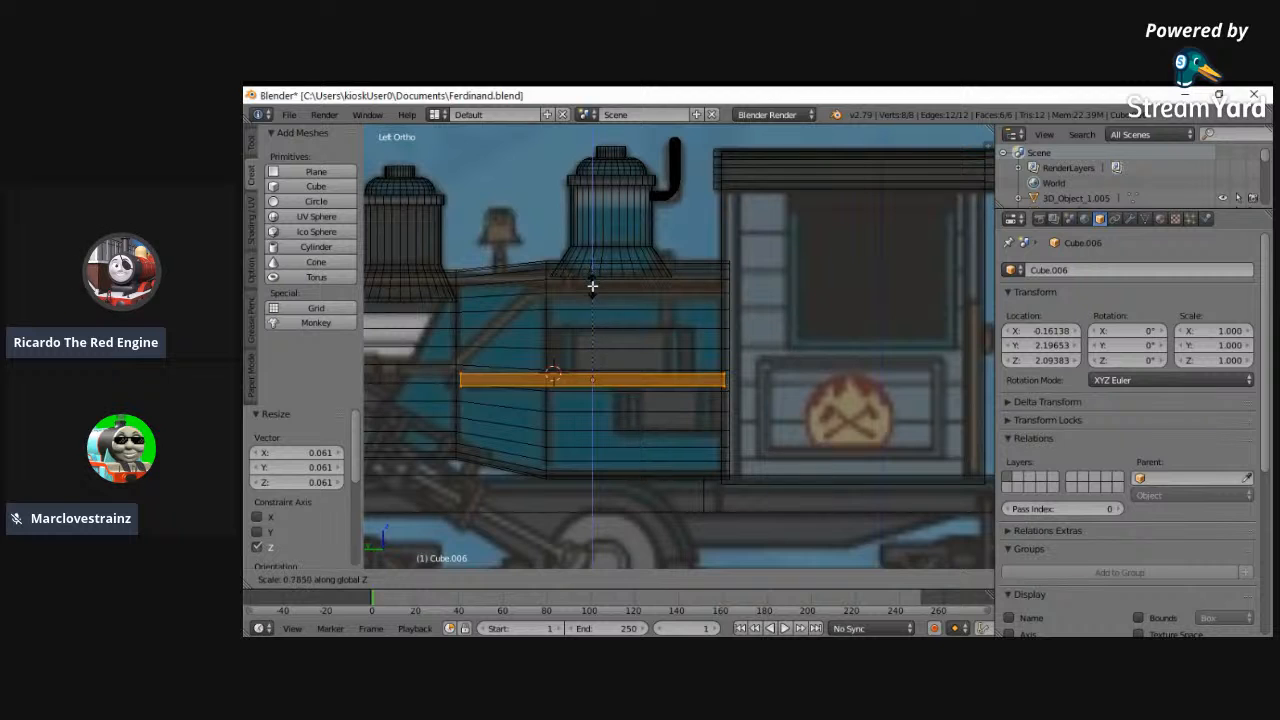
- Select the front end face of the thin board and move it 0.115 along Y
key("a")
right_click(462, 385)
left_click_drag(466, 385, 400, 388)
key("z")
mouse_move(400, 388)
middle_mouse_down()
mouse_move(477, 405)
mouse_move(530, 438)
mouse_move(489, 434)
middle_mouse_up()
- Set the thin board's X location to 0 so it is centred on the boiler, and clear its mesh selection
double_click(1060, 331)
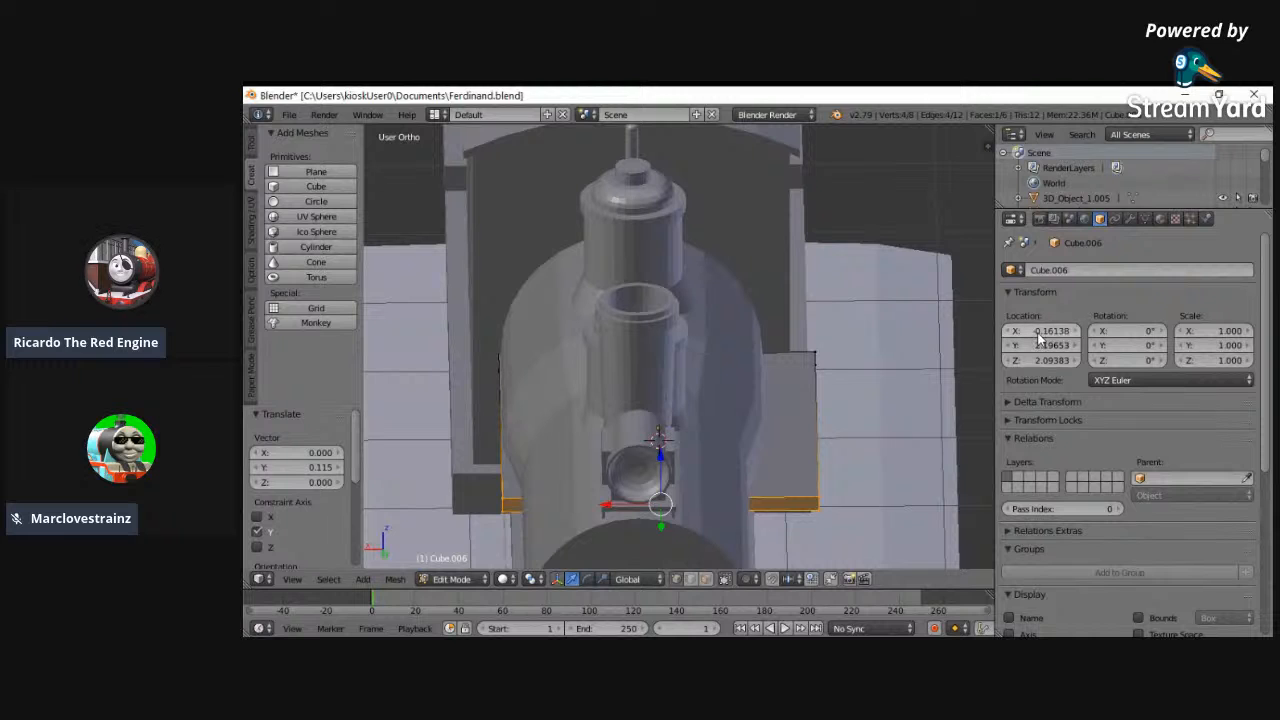
type("0")
key("Return")
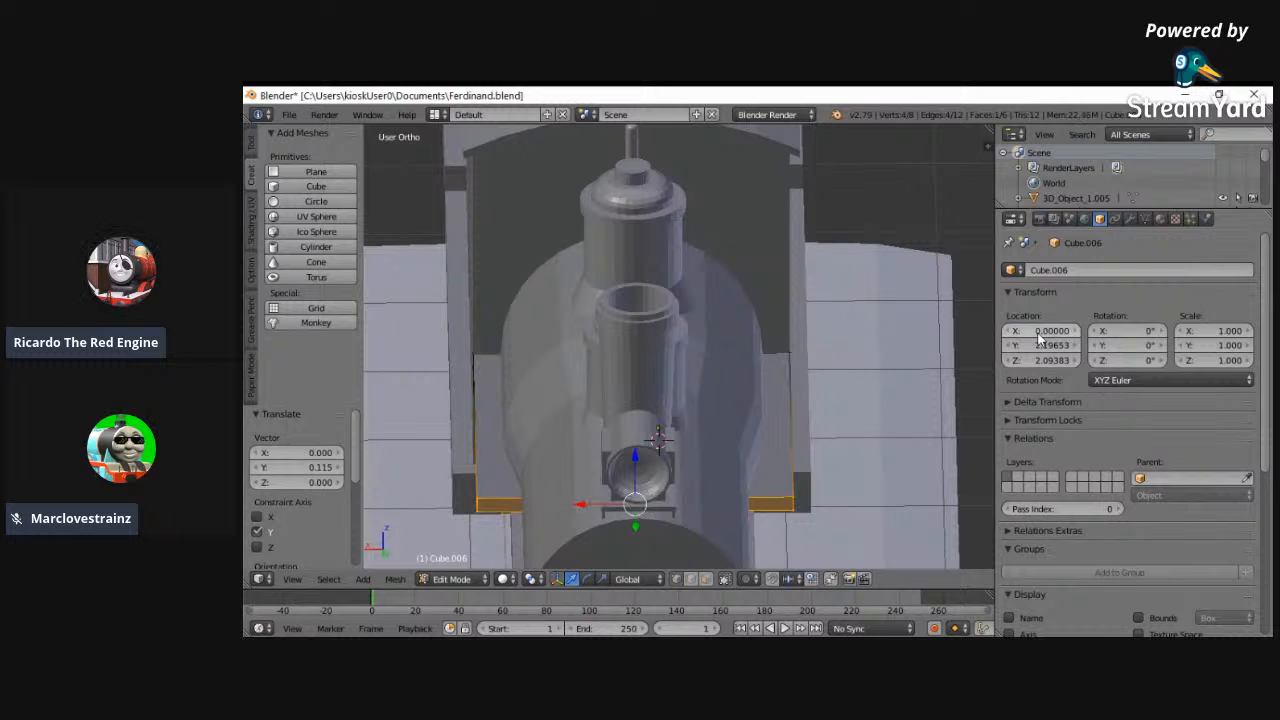
middle_click_drag(950, 384, 906, 366)
key("a")
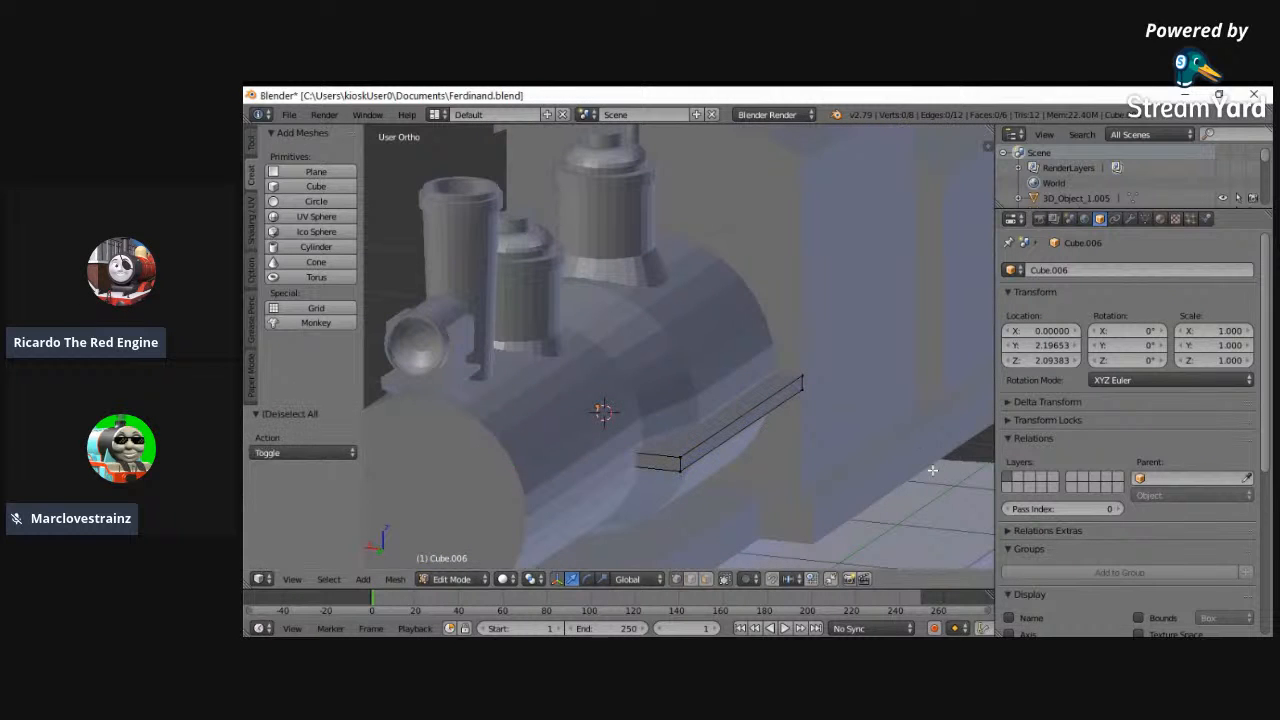
key("a")
key("s")
key("Escape")
key("a")
- Select the cab body and scale its whole mesh by 1.111 along X
left_click(445, 579)
left_click(443, 562)
middle_click_drag(638, 488, 697, 527)
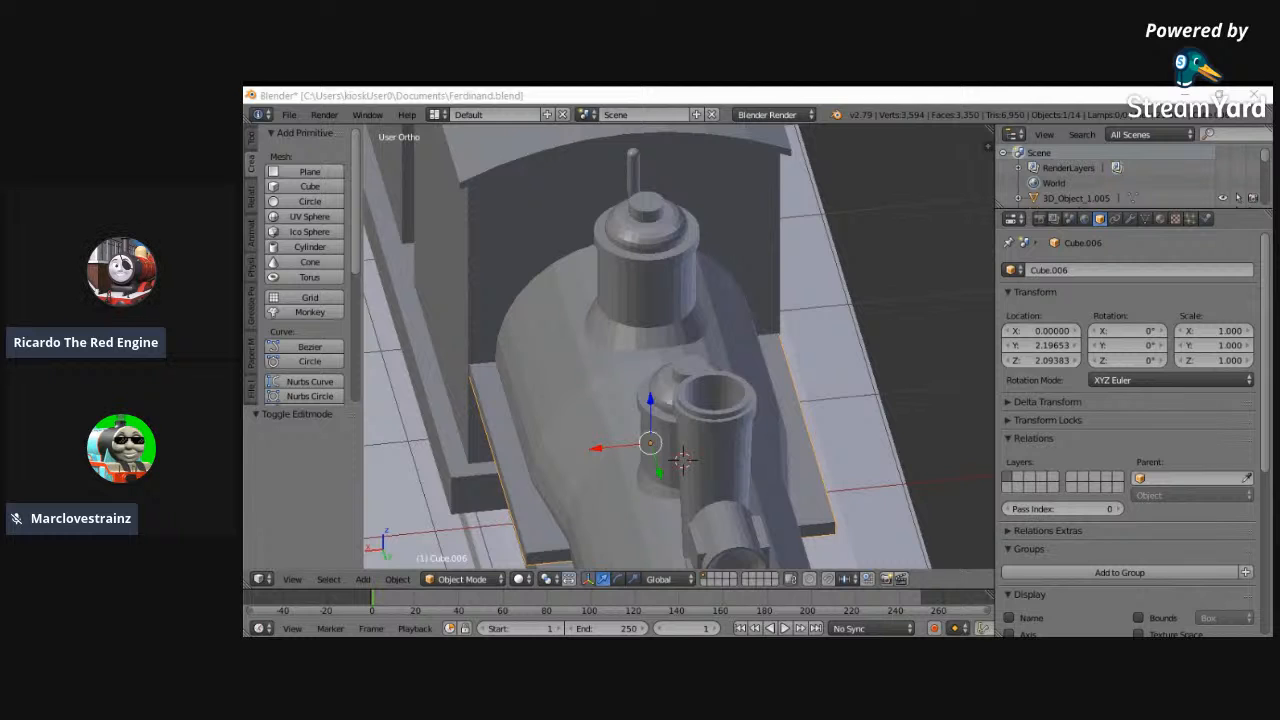
right_click(453, 376)
middle_click_drag(453, 376, 452, 247)
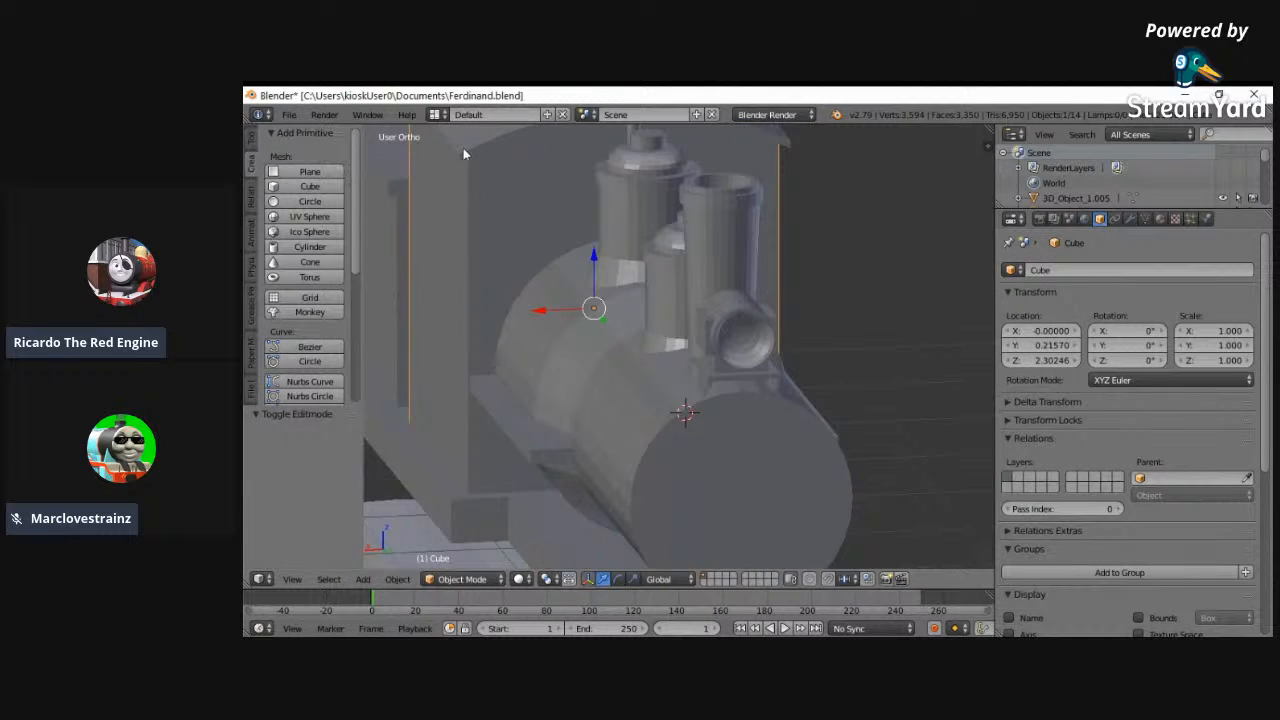
left_click(446, 579)
key("a")
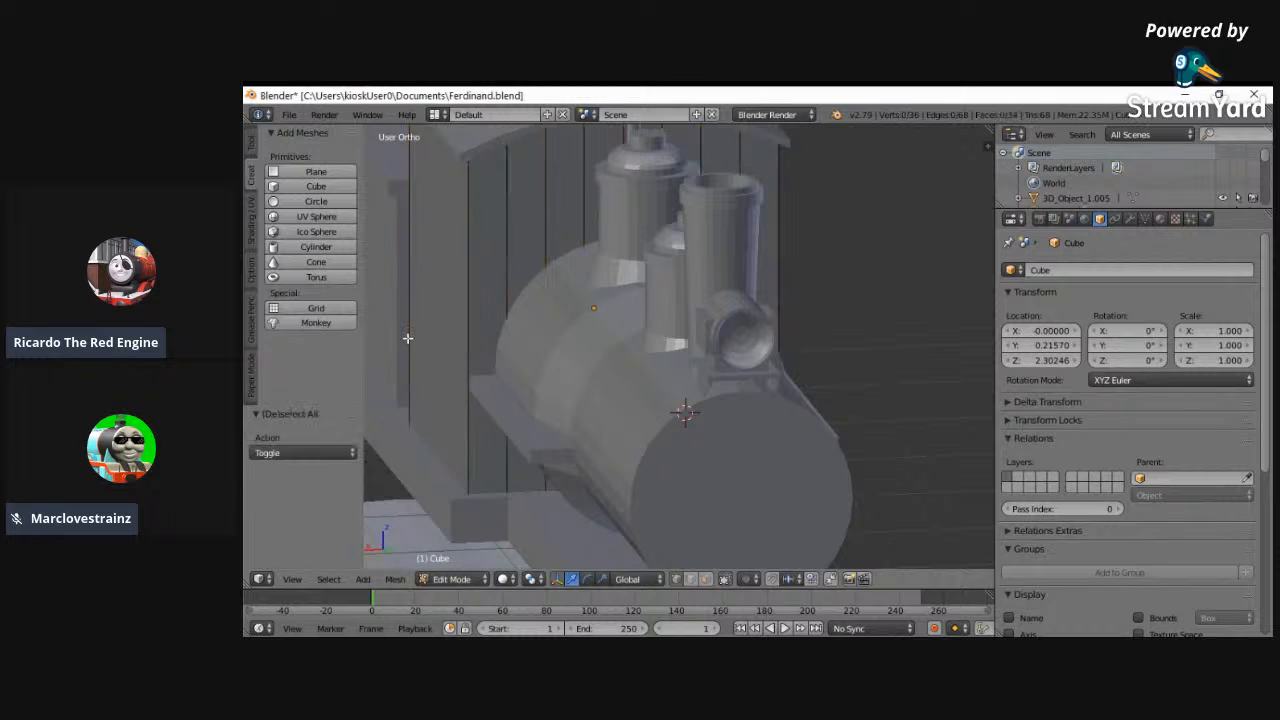
key("a")
key("s")
key("x")
left_click(395, 352)
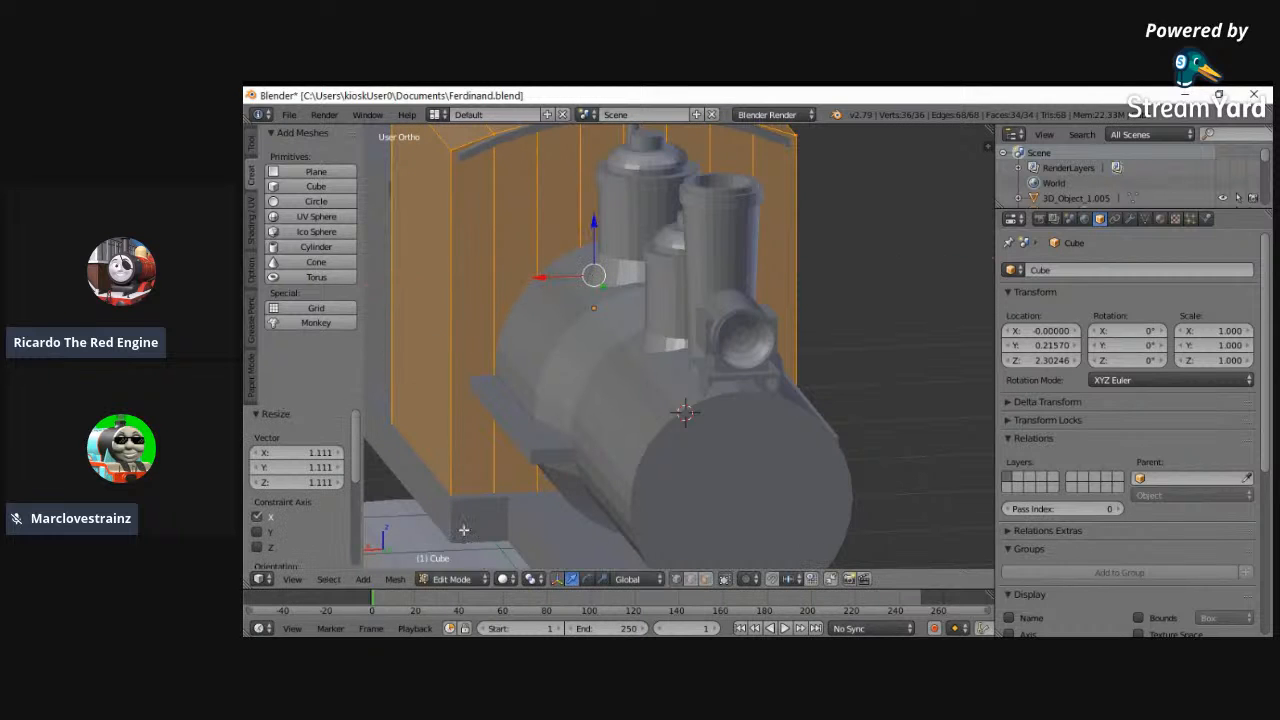
left_click(460, 580)
left_click(452, 562)
- Select the thin board crossing the boiler and scale its whole mesh by 1.105 along X
right_click(513, 442)
left_click(460, 580)
left_click(455, 547)
key("a")
key("s")
key("x")
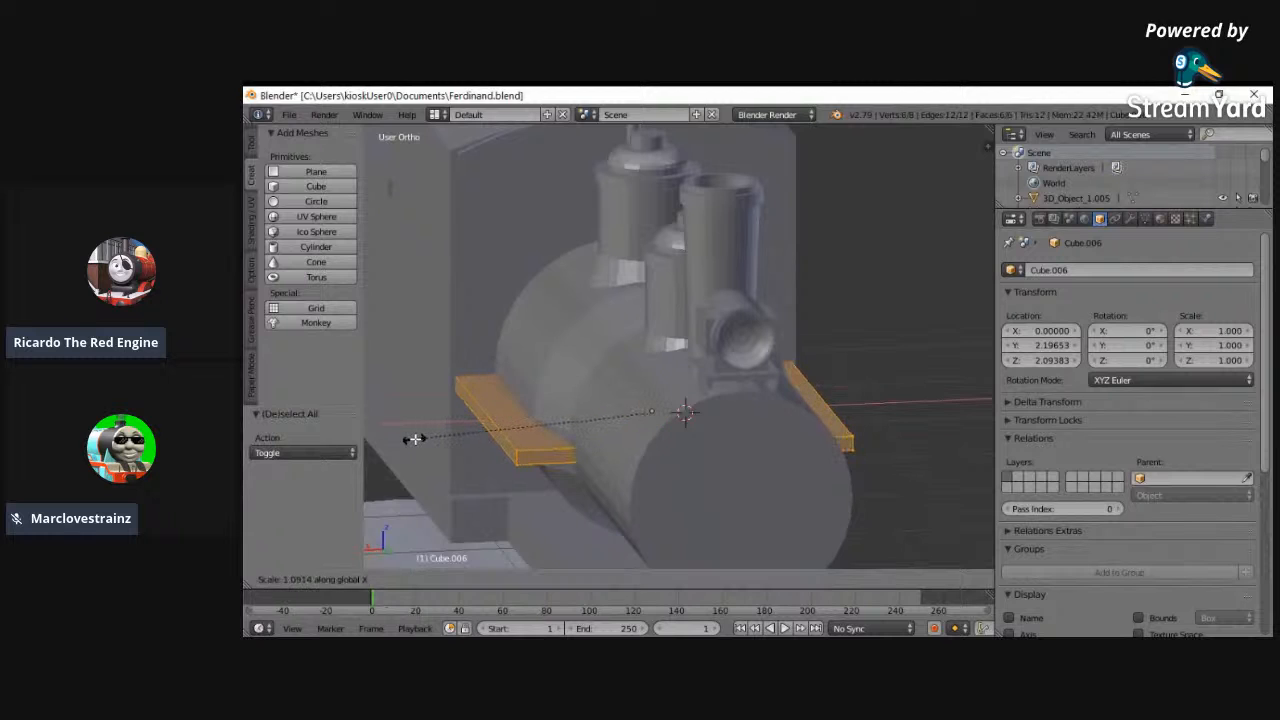
left_click(441, 443)
middle_click_drag(441, 443, 423, 434)
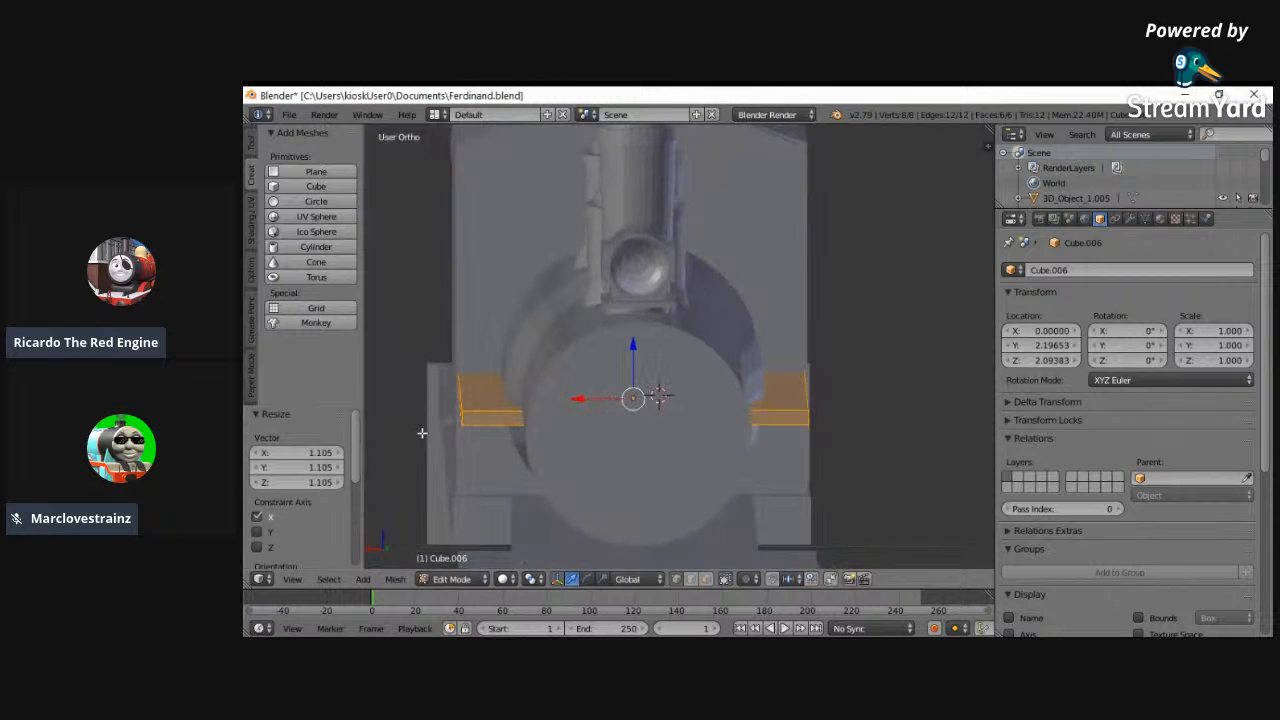
left_click(460, 580)
left_click(453, 562)
- Select the cab roof and scale its whole mesh by 1.089 along X to overhang the widened cab
middle_click_drag(481, 485, 484, 398)
right_click(464, 261)
left_click(462, 579)
left_click(455, 549)
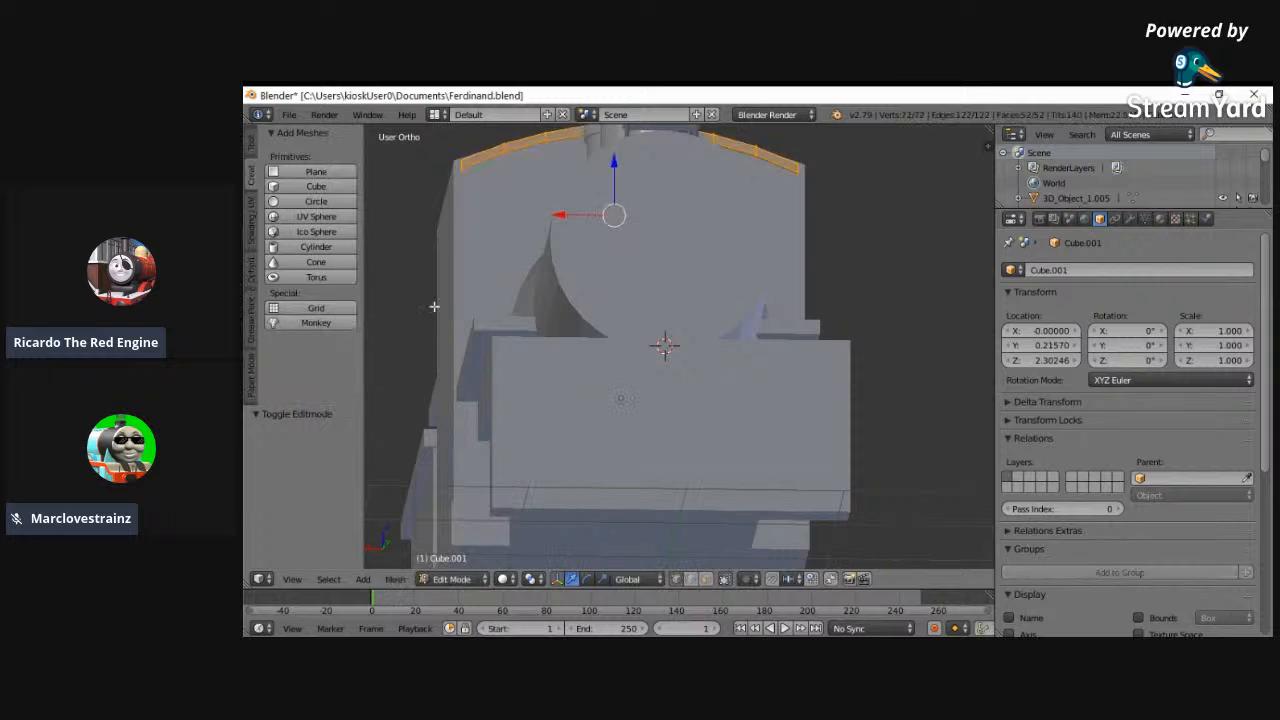
key("a")
key("a")
key("s")
key("x")
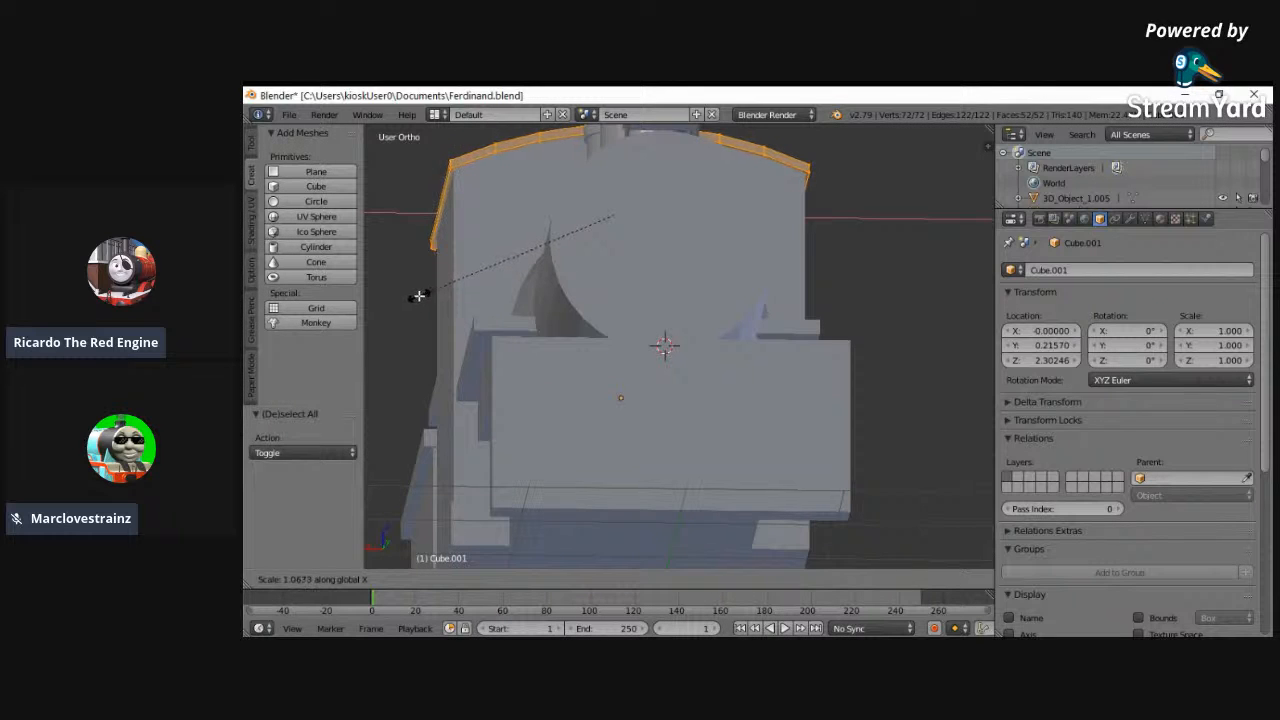
left_click(416, 296)
- Compare the cab roof with the reference in the back view and scale it by another 1.030 along X
left_click(293, 580)
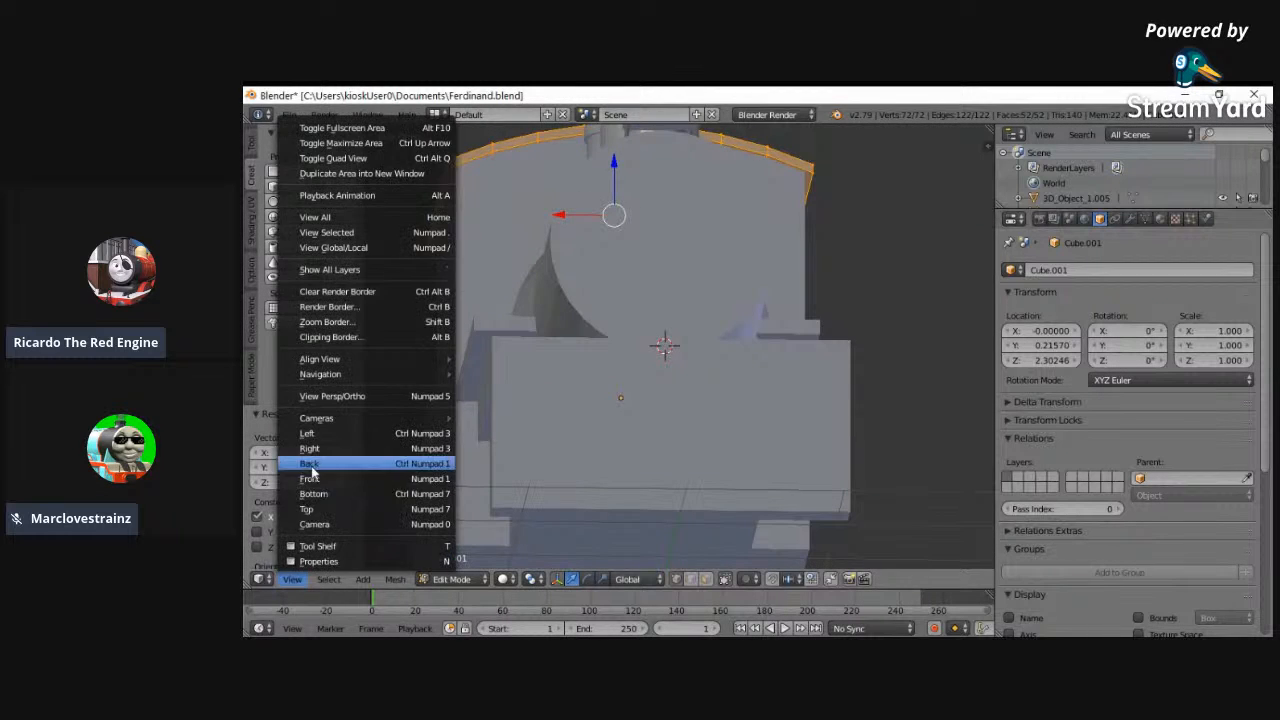
left_click(322, 460)
key("z")
left_click(292, 579)
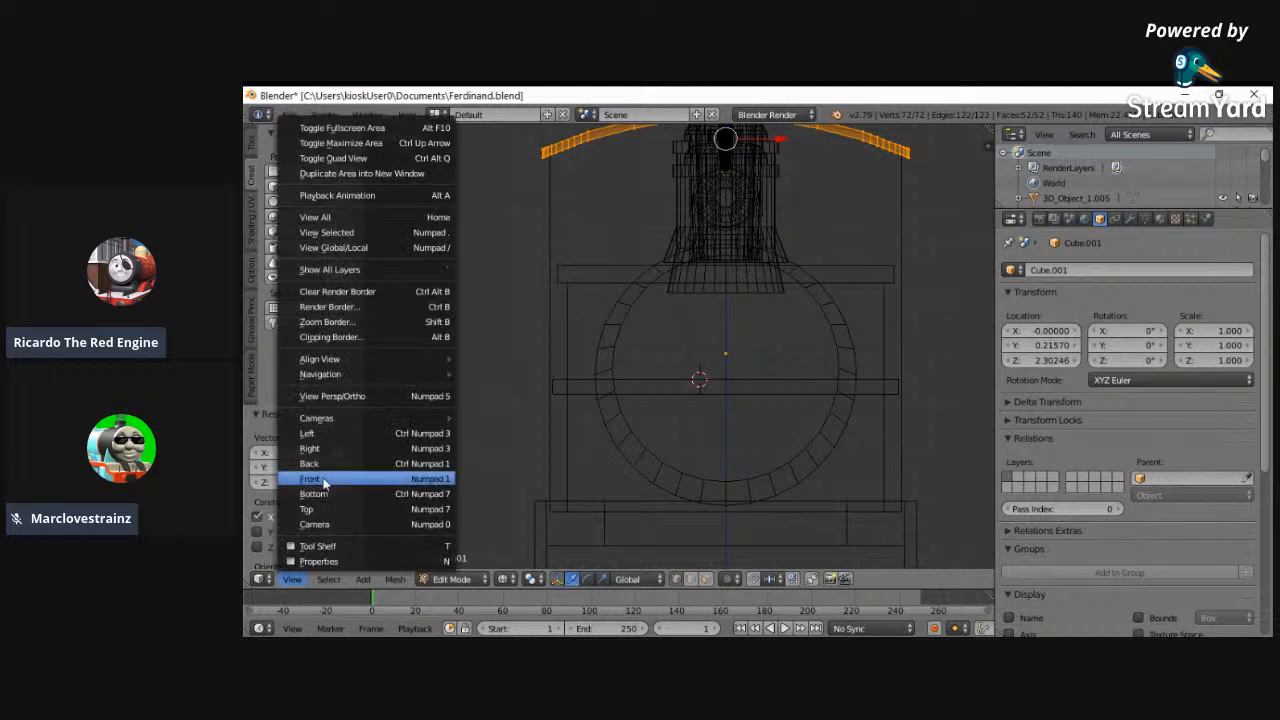
left_click(328, 470)
key("s")
key("x")
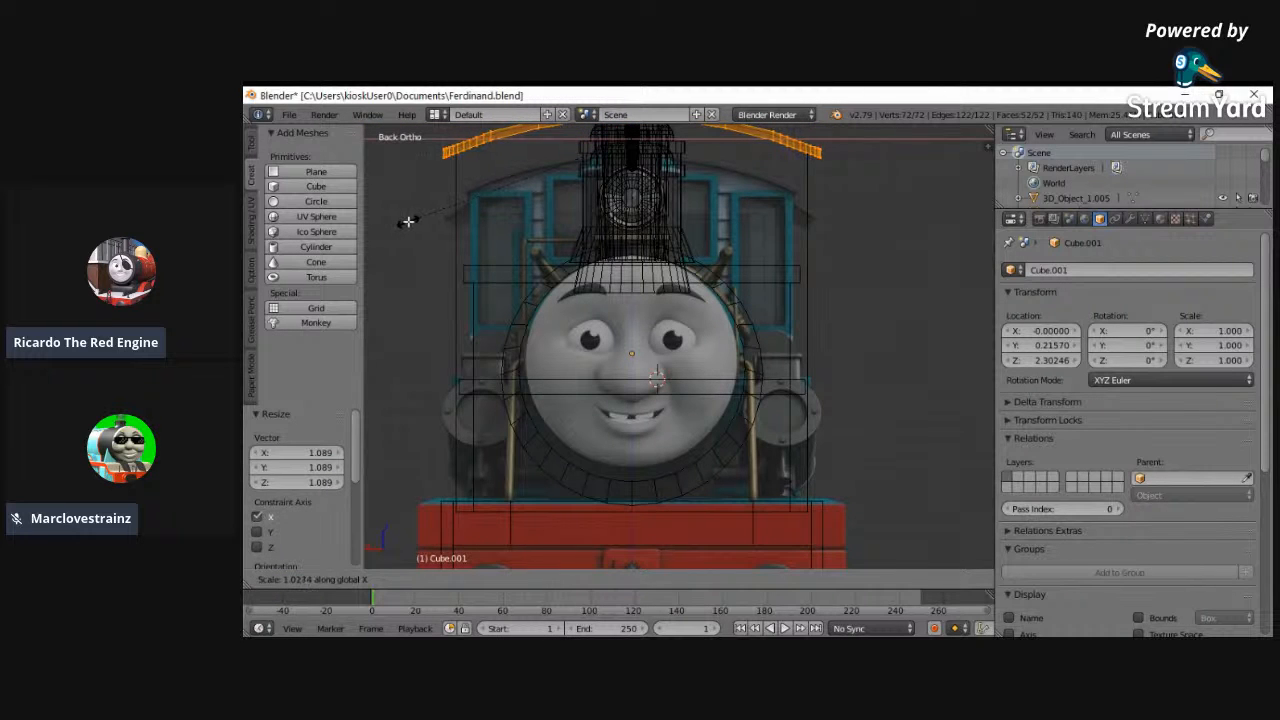
left_click(407, 221)
middle_click_drag(883, 397, 723, 434)
key("z")
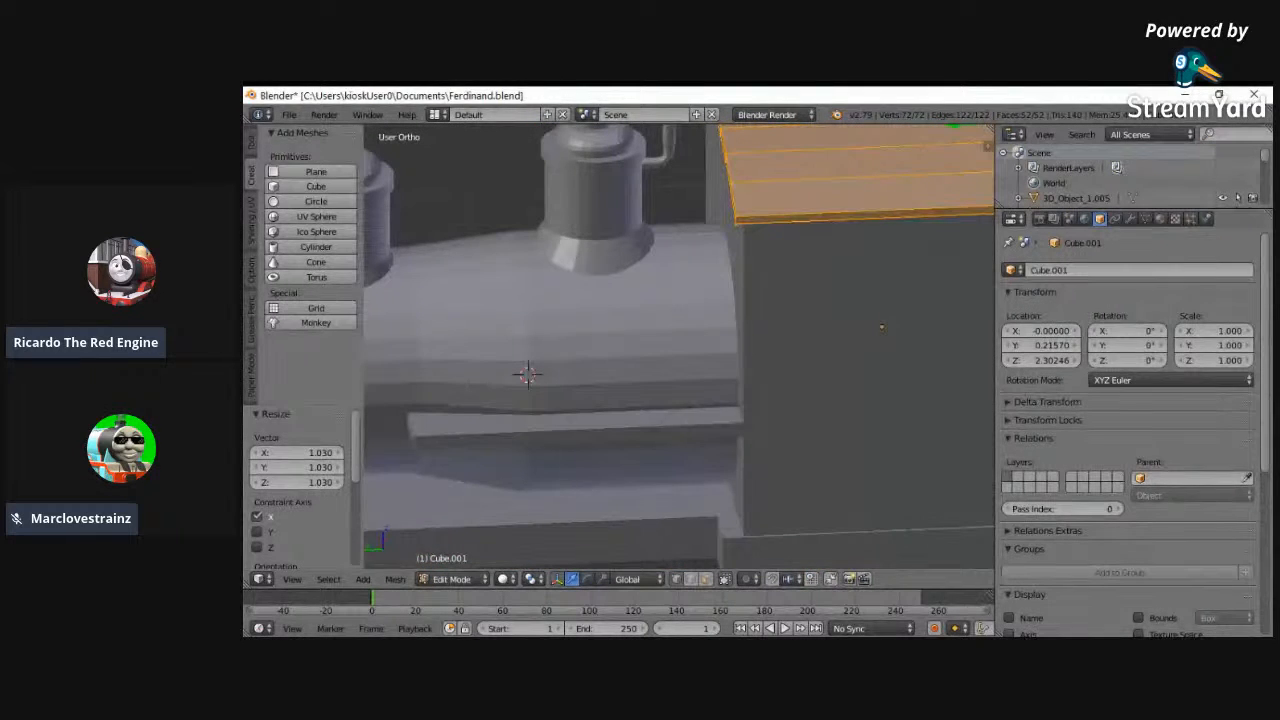
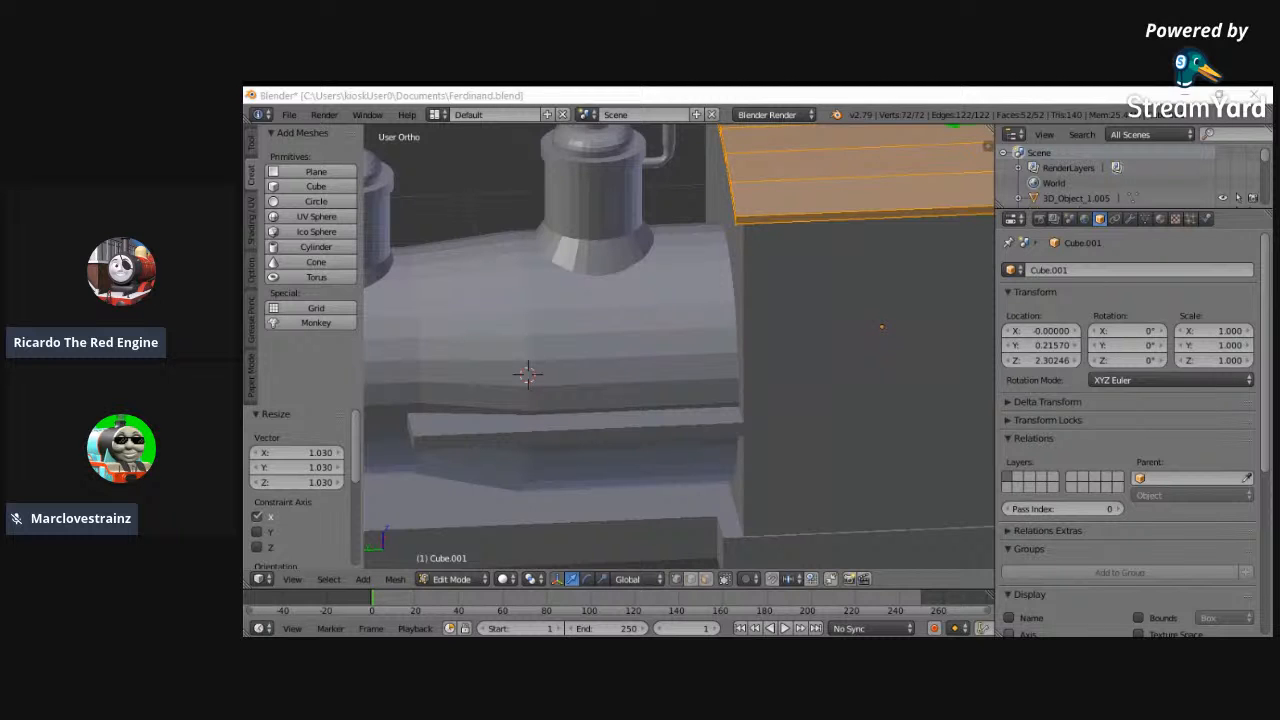
- Examine the widened cab and roof against the rest of the locomotive in the front and back views
middle_click_drag(765, 425, 607, 508)
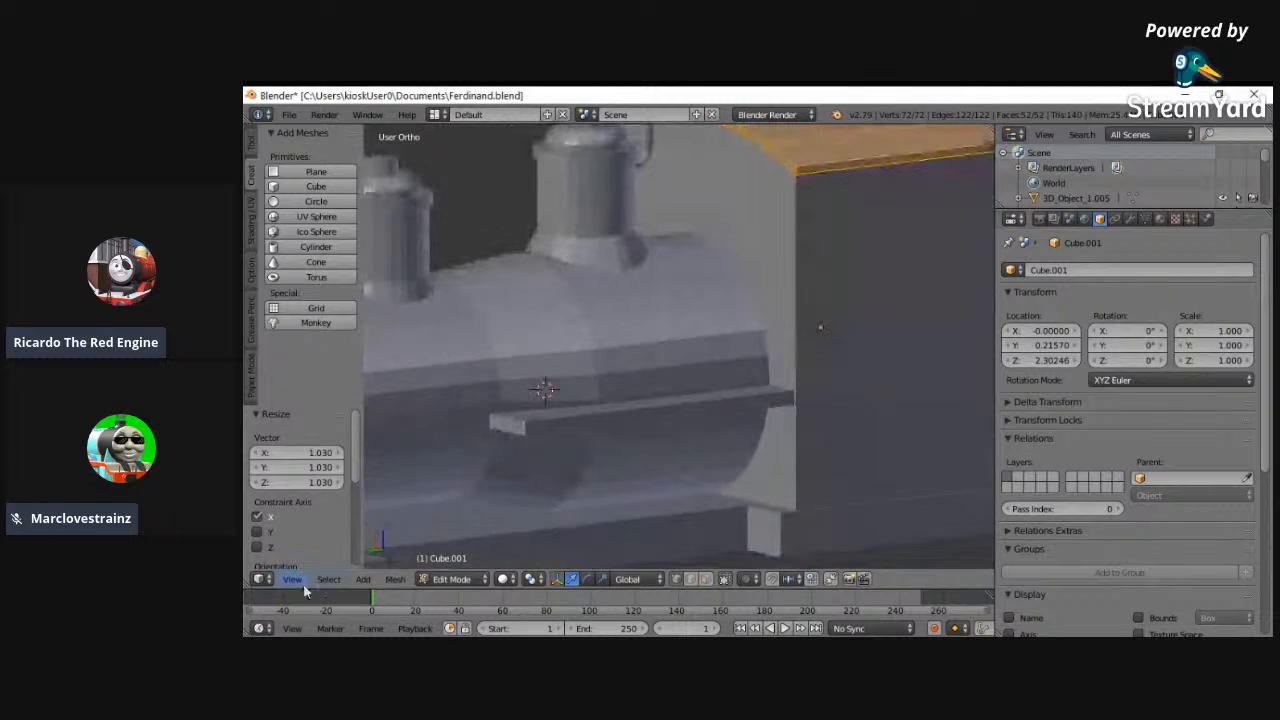
left_click(292, 579)
left_click(314, 477)
left_click(295, 580)
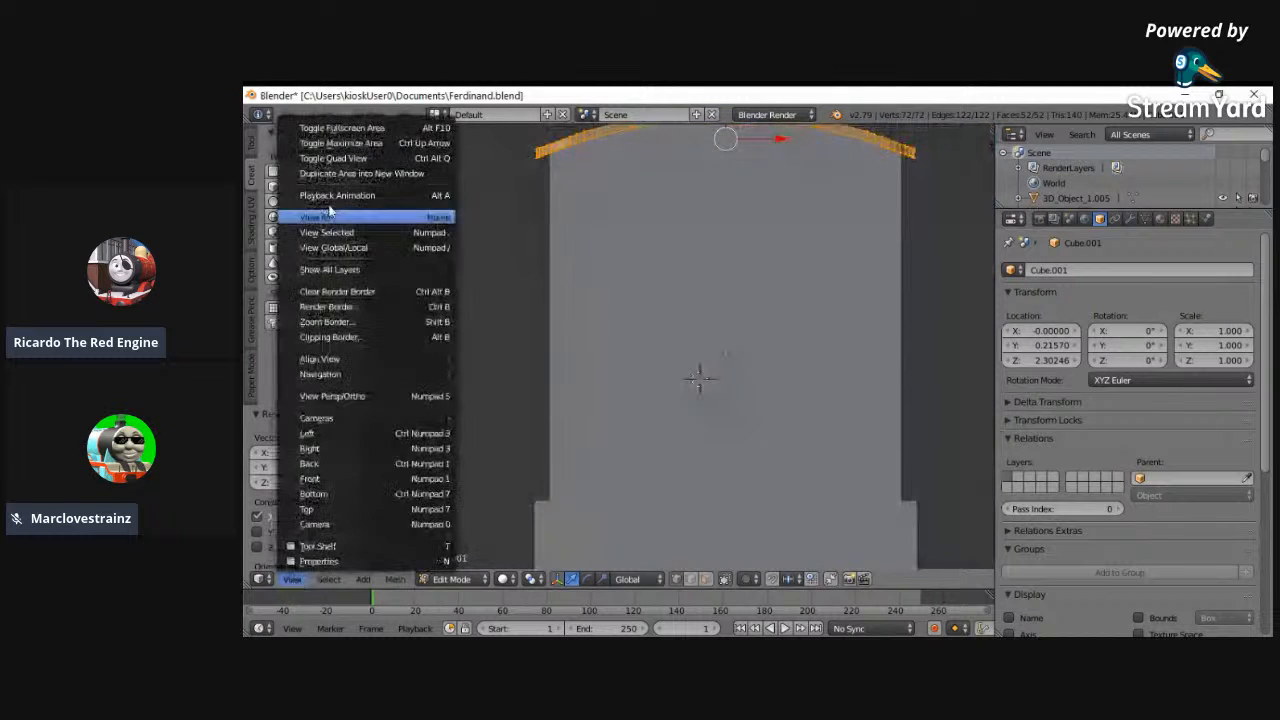
left_click(329, 213)
middle_click_drag(617, 320, 393, 334)
left_click(292, 579)
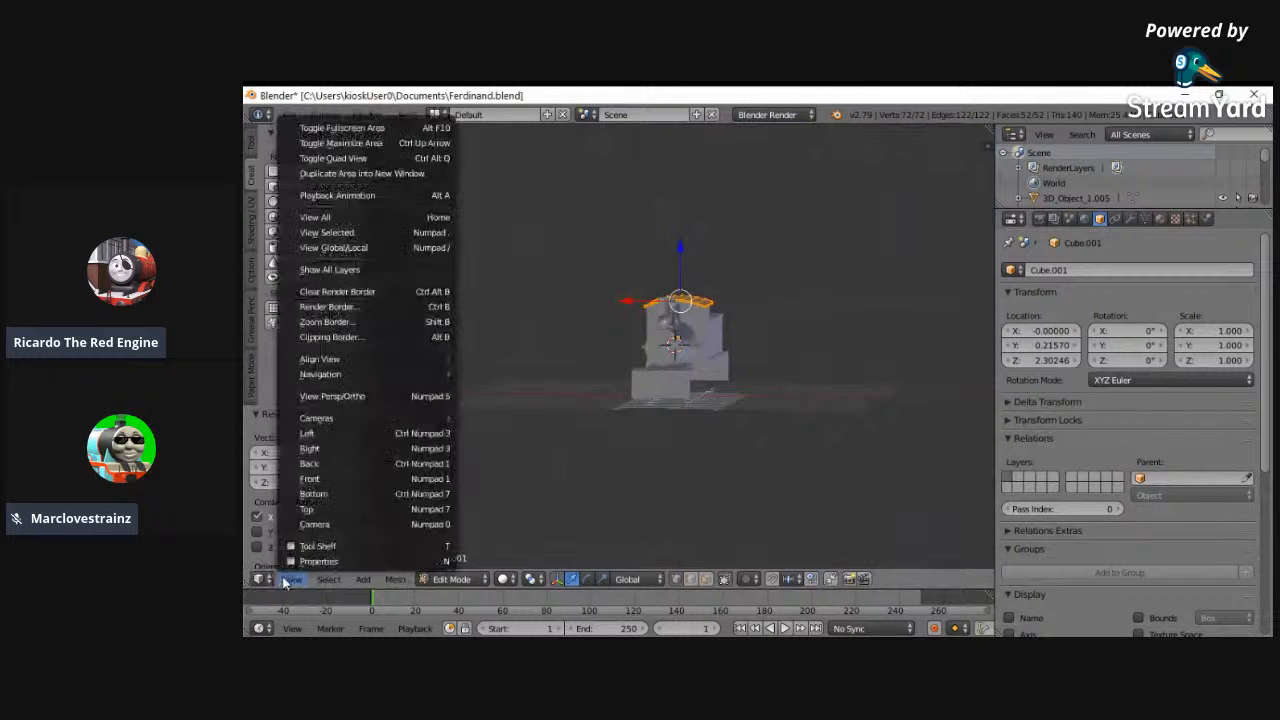
left_click(320, 472)
scroll(603, 479, "up", 6)
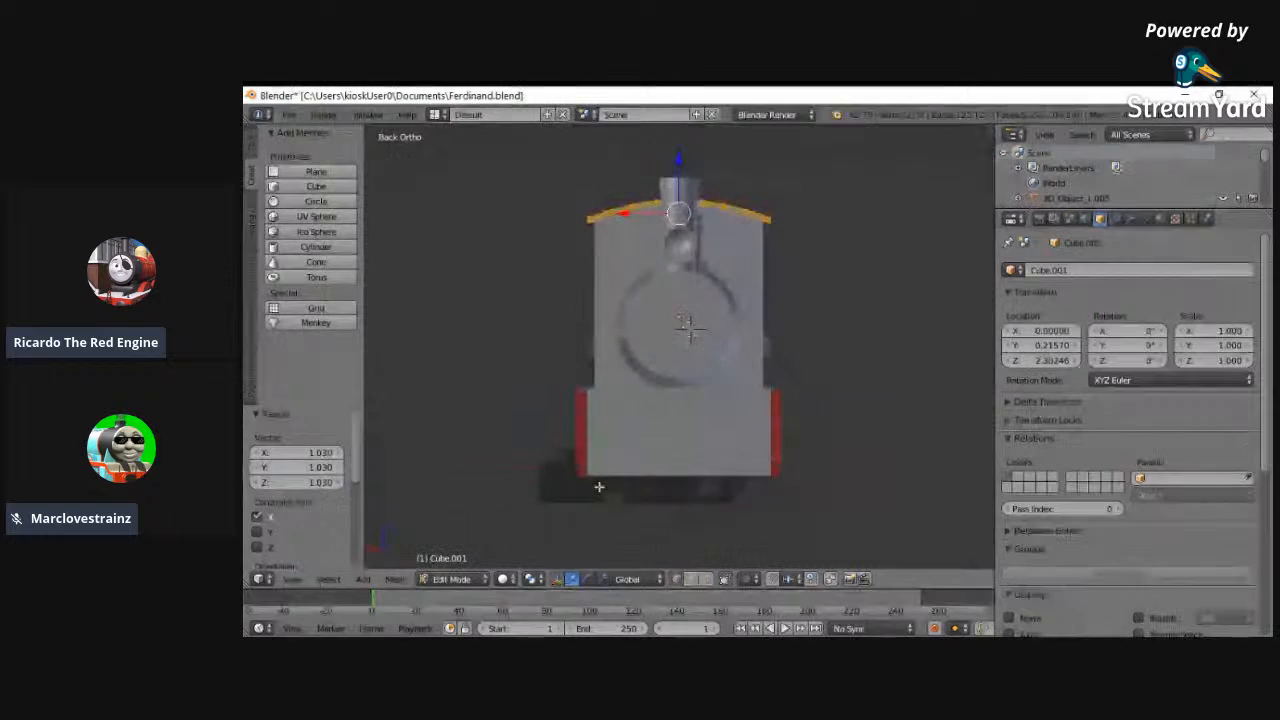
- Select the tender's base and scale its whole mesh by 1.120 along X to match the reference buffer beam's width
left_click(451, 579)
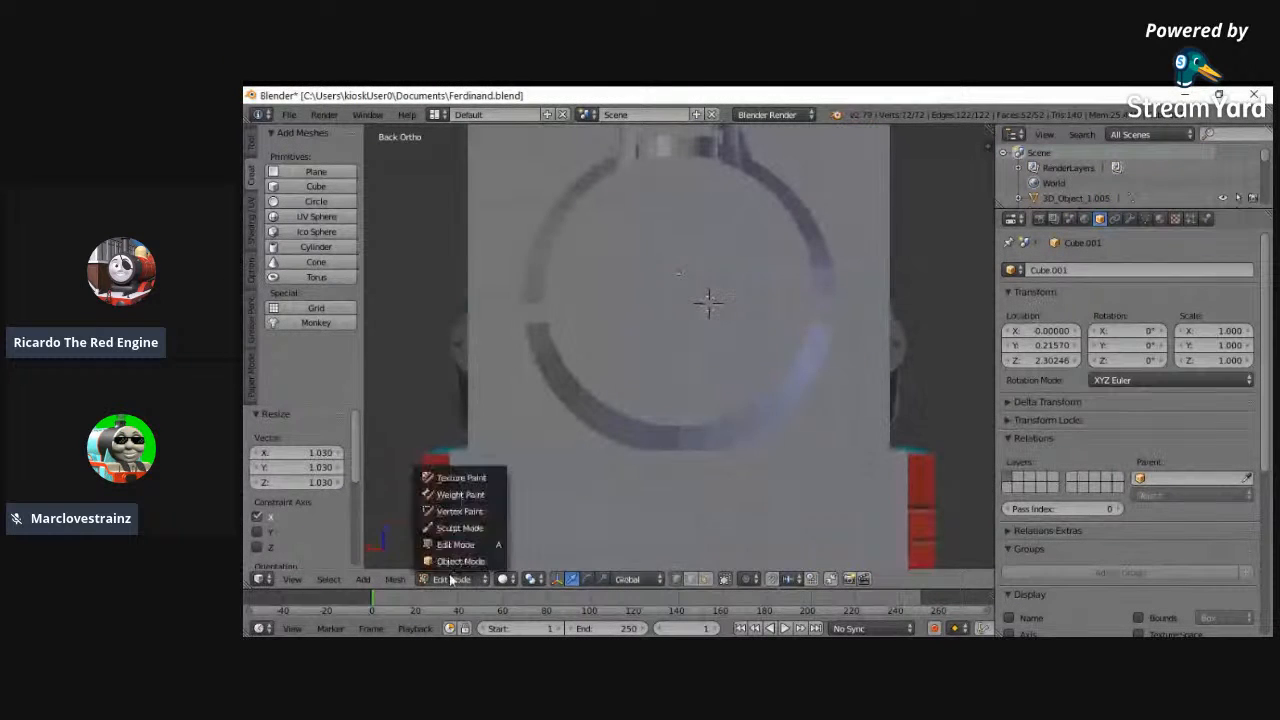
left_click(458, 563)
right_click(471, 504)
right_click(458, 496)
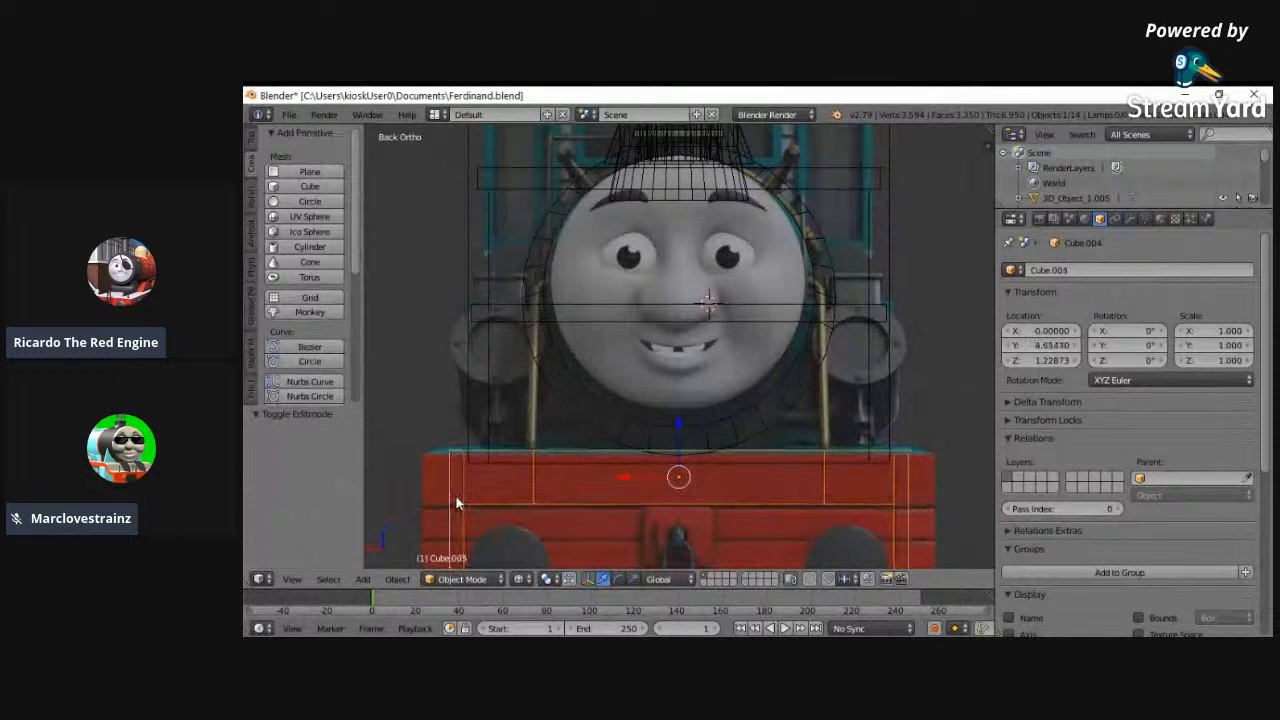
left_click(461, 579)
left_click(455, 545)
key("a")
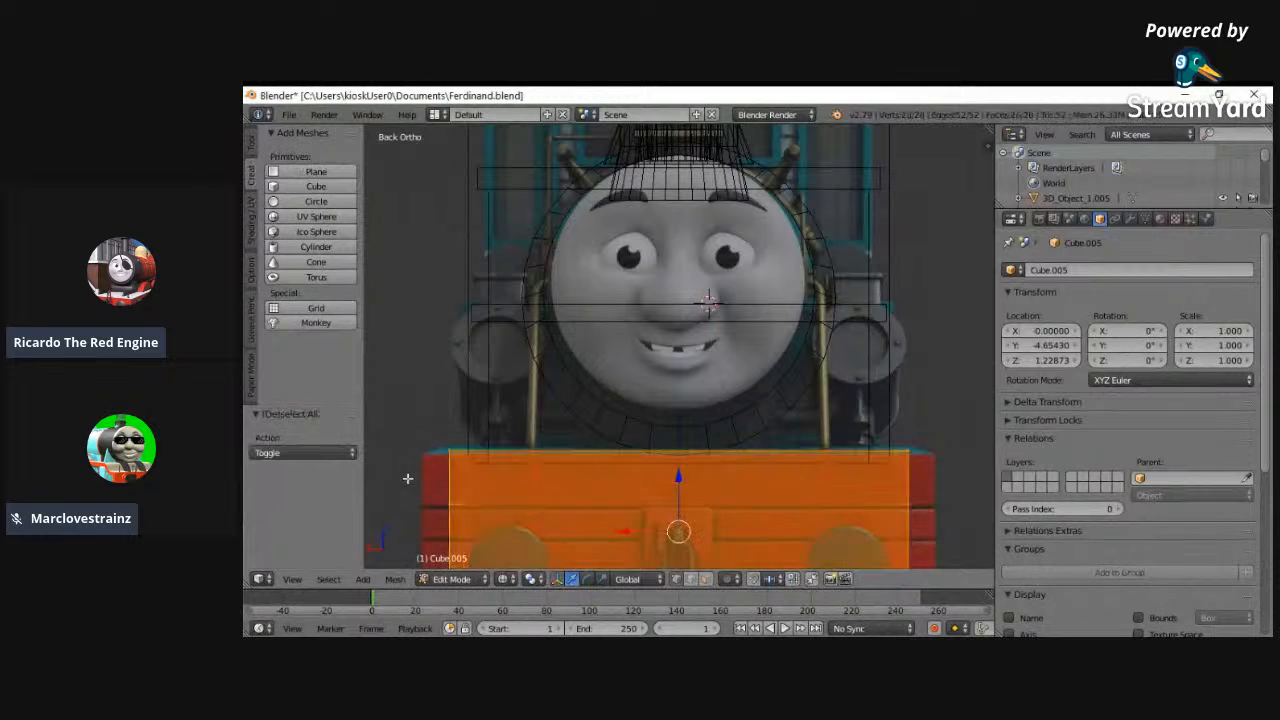
key("s")
key("x")
left_click(373, 480)
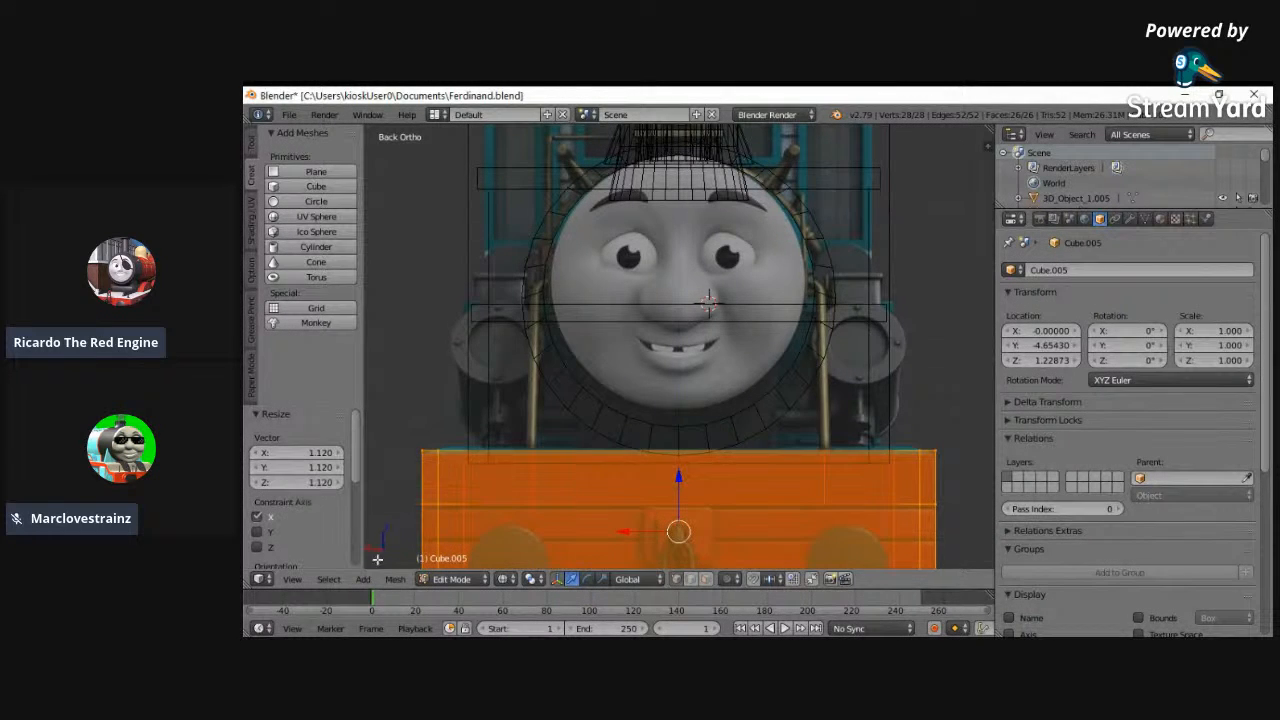
left_click(445, 579)
left_click(440, 561)
- Select the locomotive's running board and scale its whole mesh along X by the same factor as the tender's base, leaving nothing selected
right_click(451, 514)
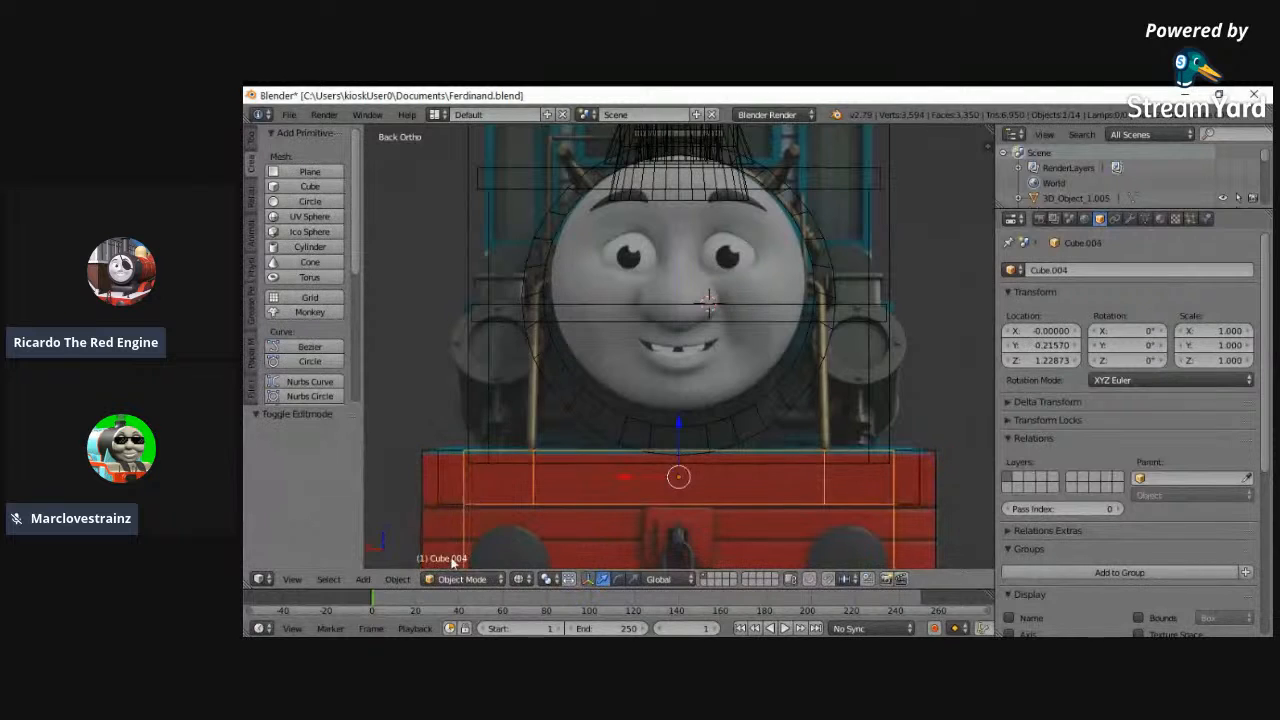
left_click(450, 579)
left_click(455, 544)
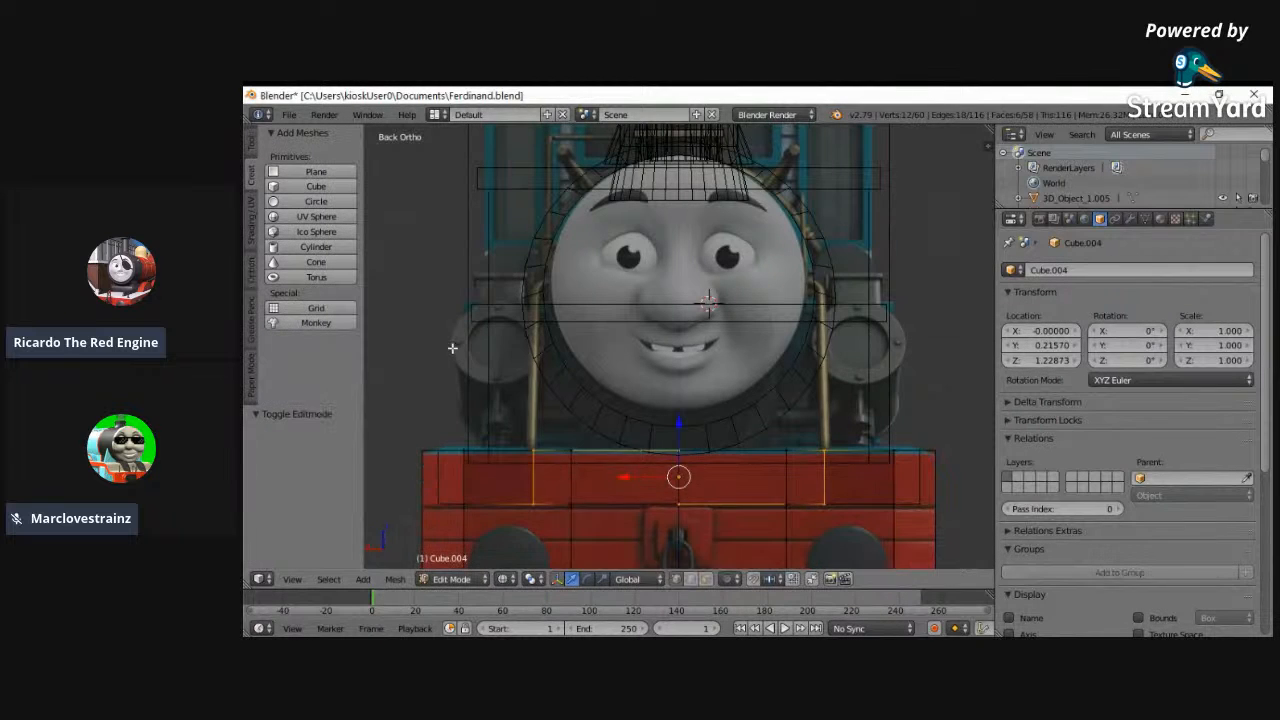
key("a")
key("s")
key("x")
left_click(452, 348)
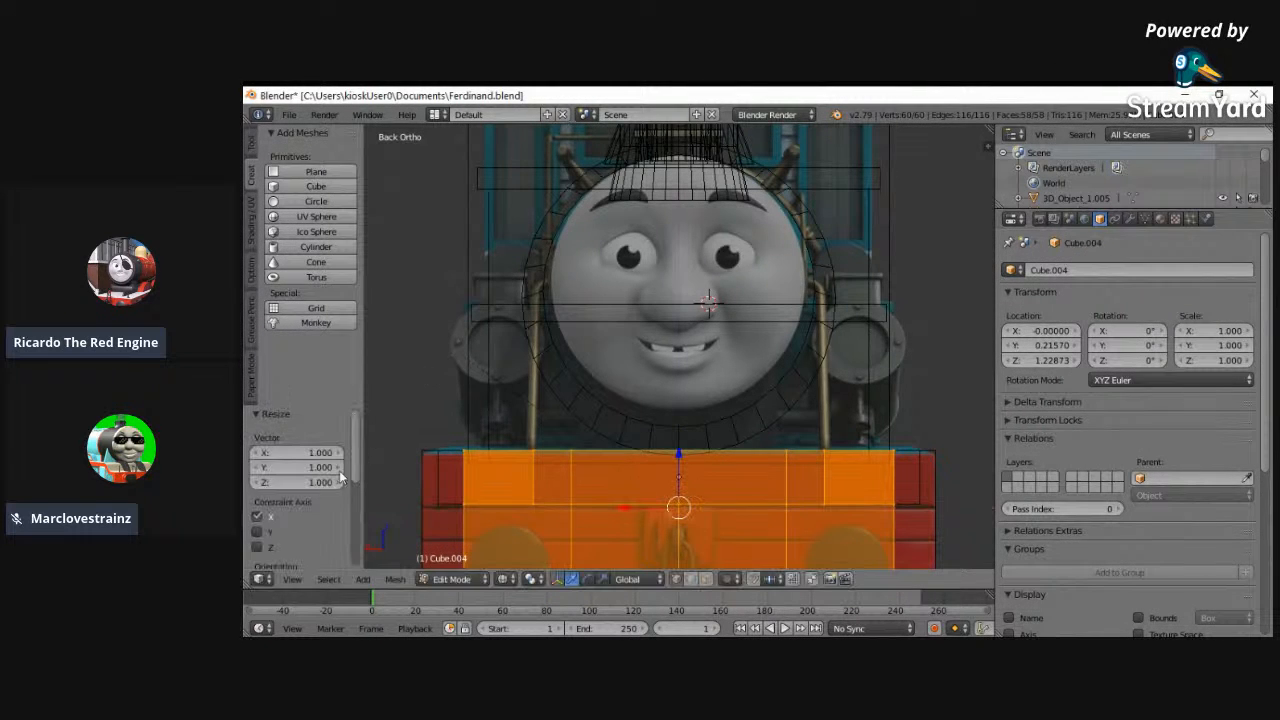
type("1.120")
middle_click_drag(480, 475, 517, 494)
key("a")
left_click(452, 579)
left_click(460, 561)
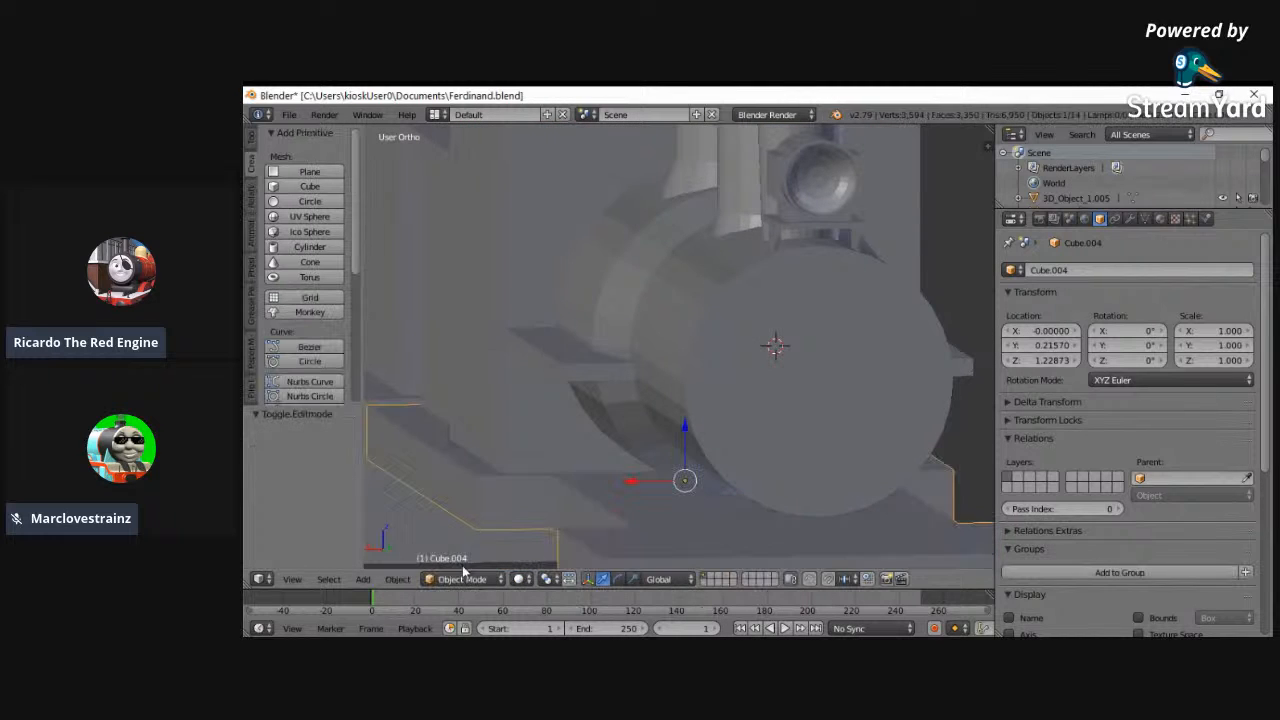
middle_click_drag(553, 483, 573, 461)
key("a")
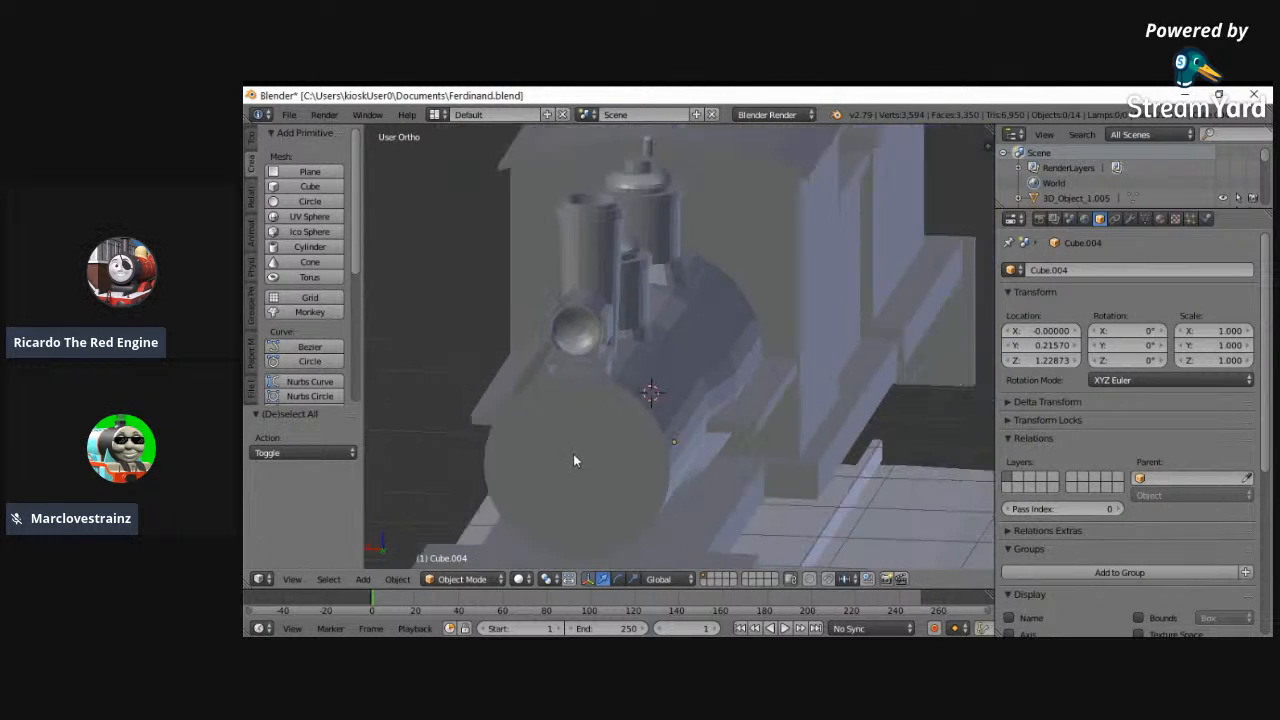
scroll(573, 461, "down", 4)
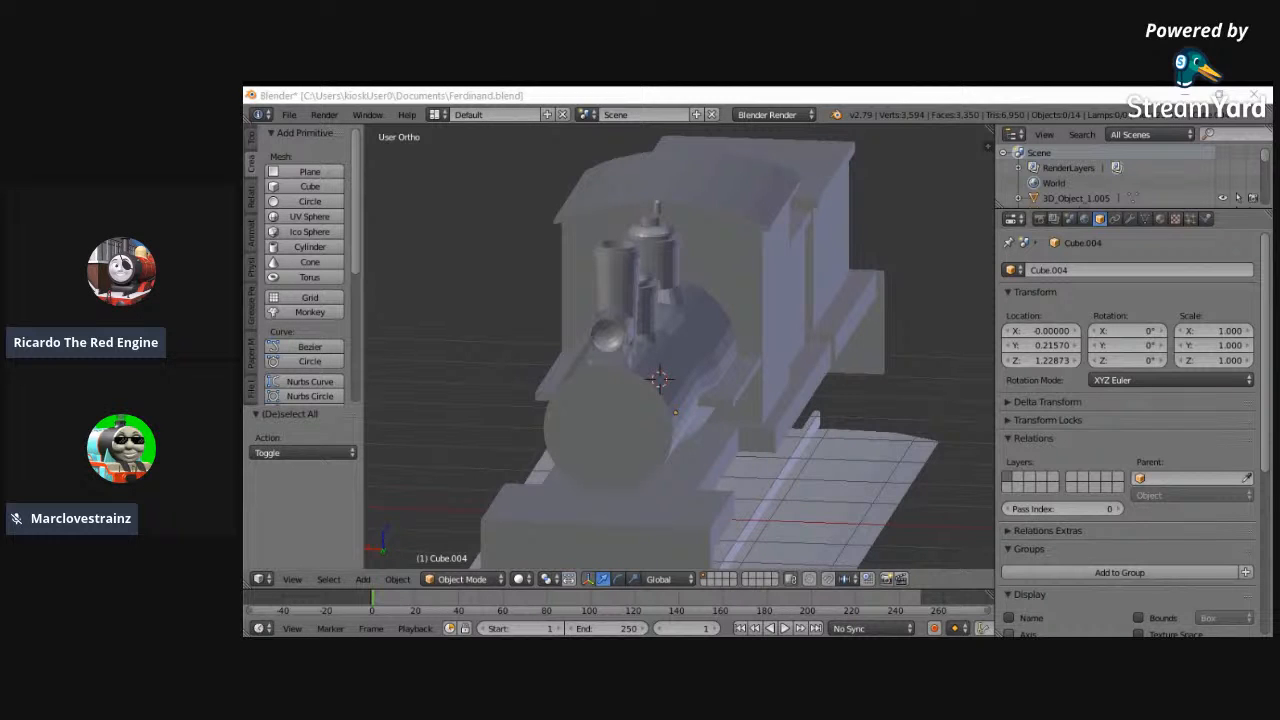
middle_click_drag(770, 495, 845, 505)
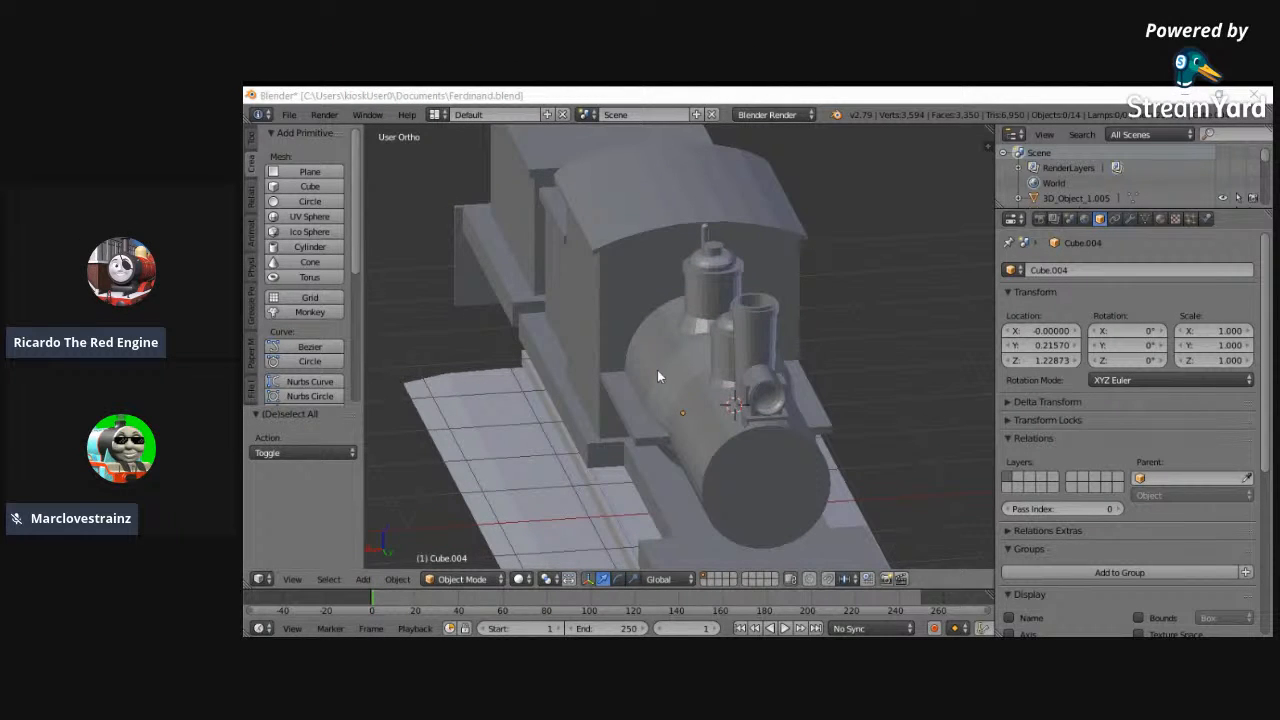
left_click(798, 93)
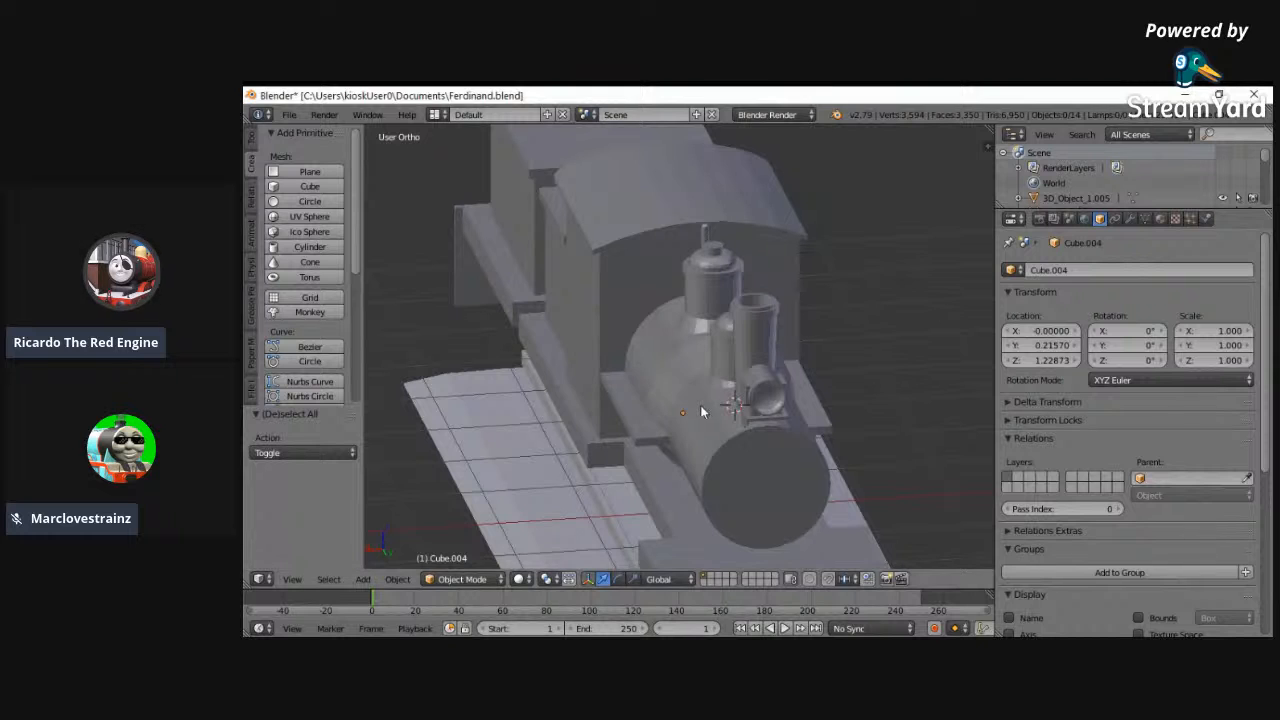
- Select the cab body and scale its whole mesh by 1.104 along X
right_click(622, 396)
right_click(597, 348)
right_click(620, 415)
right_click(578, 310)
middle_click_drag(578, 310, 908, 352)
middle_click_drag(714, 366, 492, 604)
left_click(462, 579)
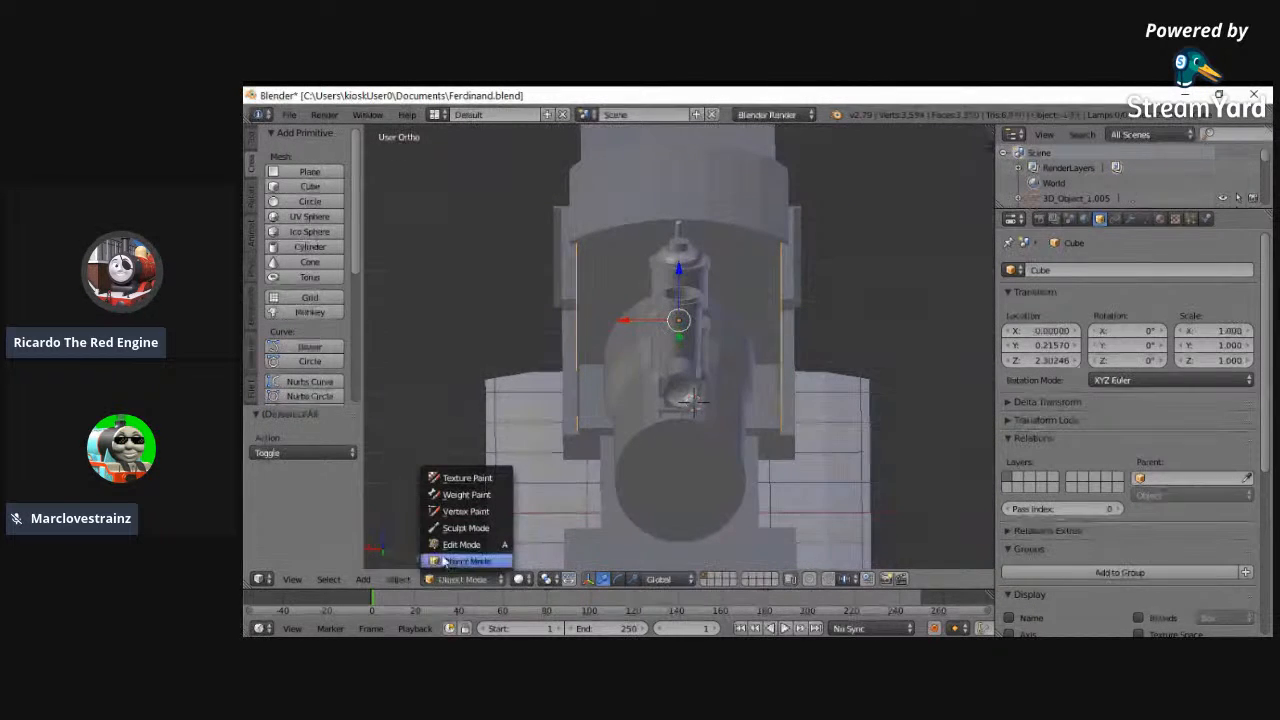
left_click(456, 549)
key("s")
key("x")
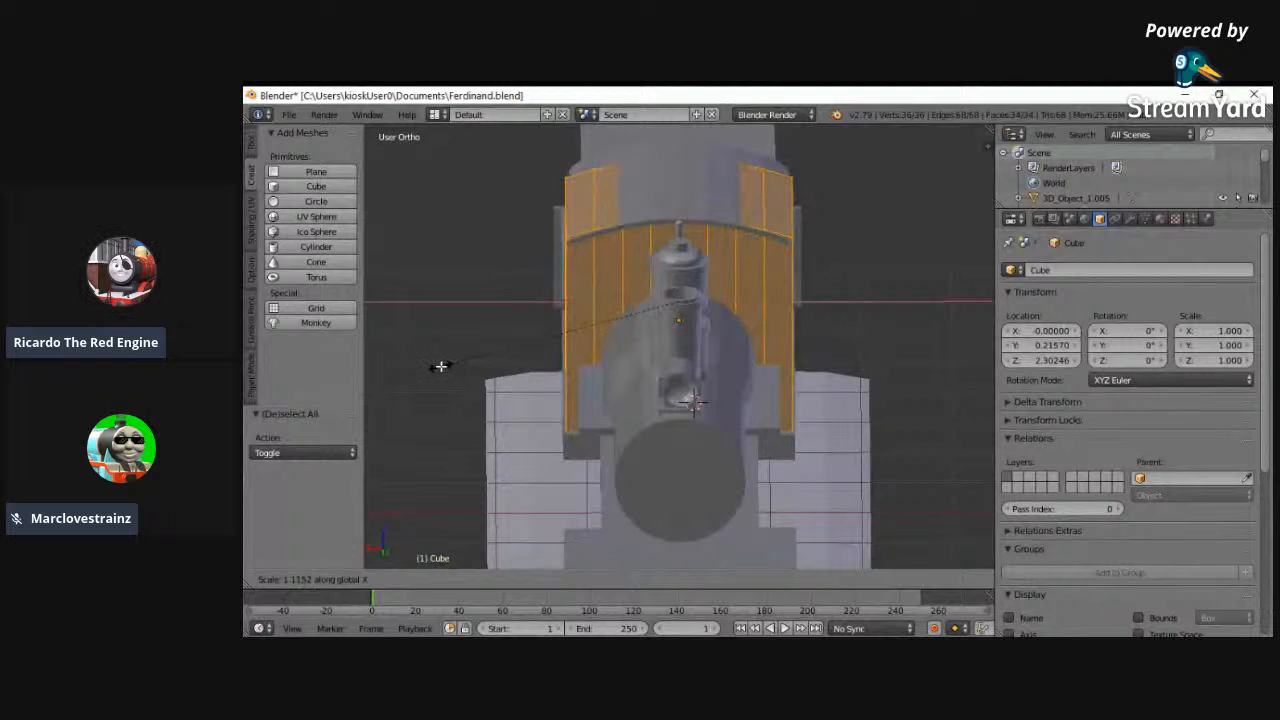
left_click(442, 366)
- Scale the cab body's whole mesh by about 1.034 along Z in the left view
middle_click_drag(444, 366, 528, 337)
scroll(573, 408, "down", 1, "shift")
scroll(574, 417, "up", 7, "shift")
left_click(292, 579)
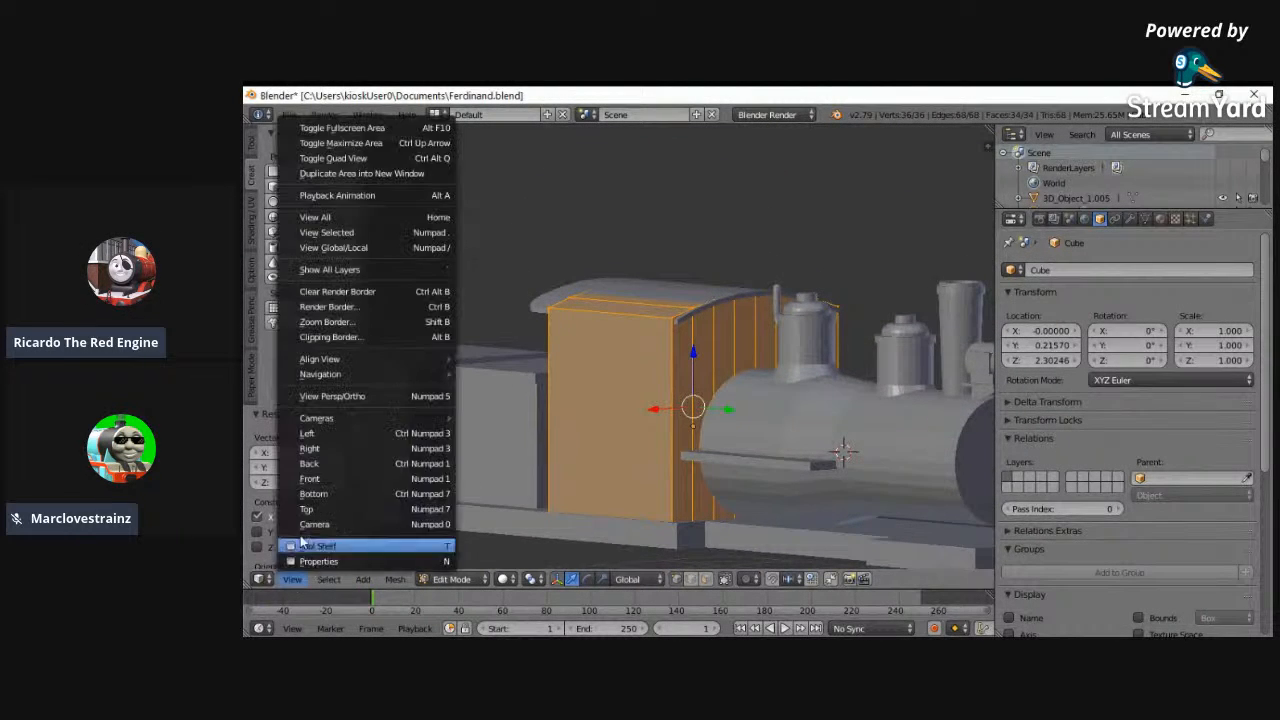
left_click(330, 481)
left_click(305, 580)
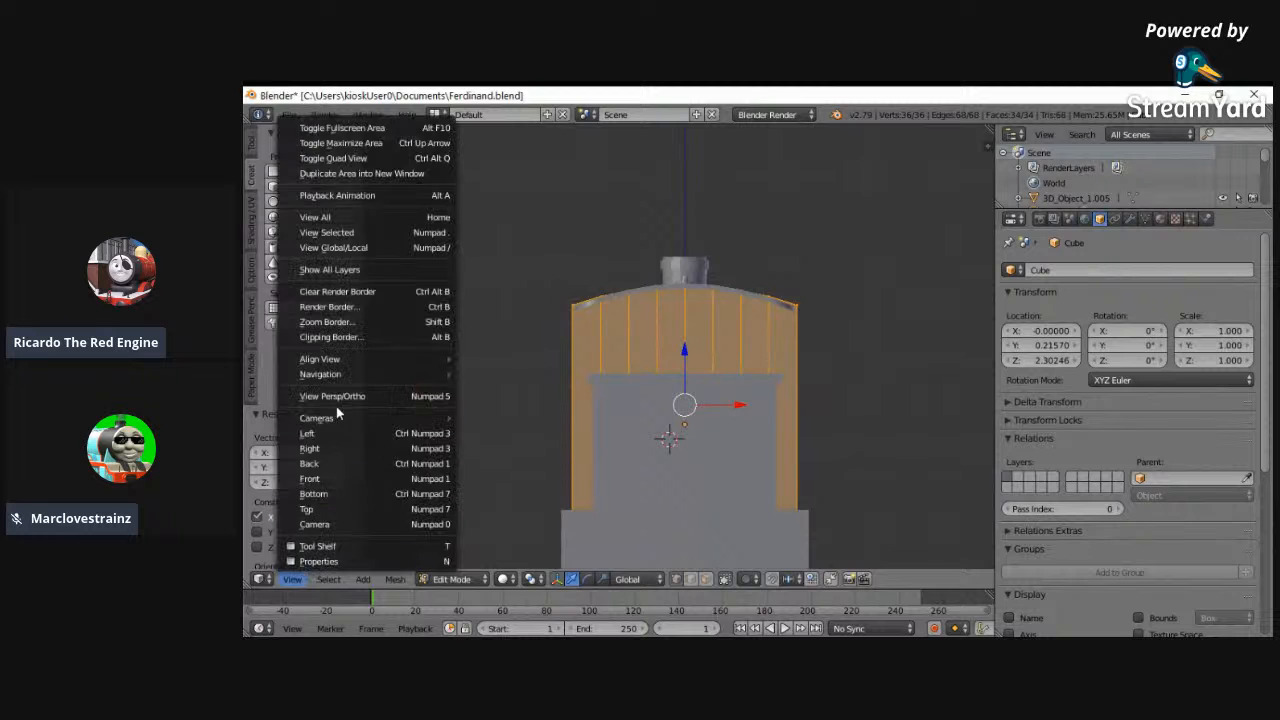
left_click(330, 522)
key("s")
key("z")
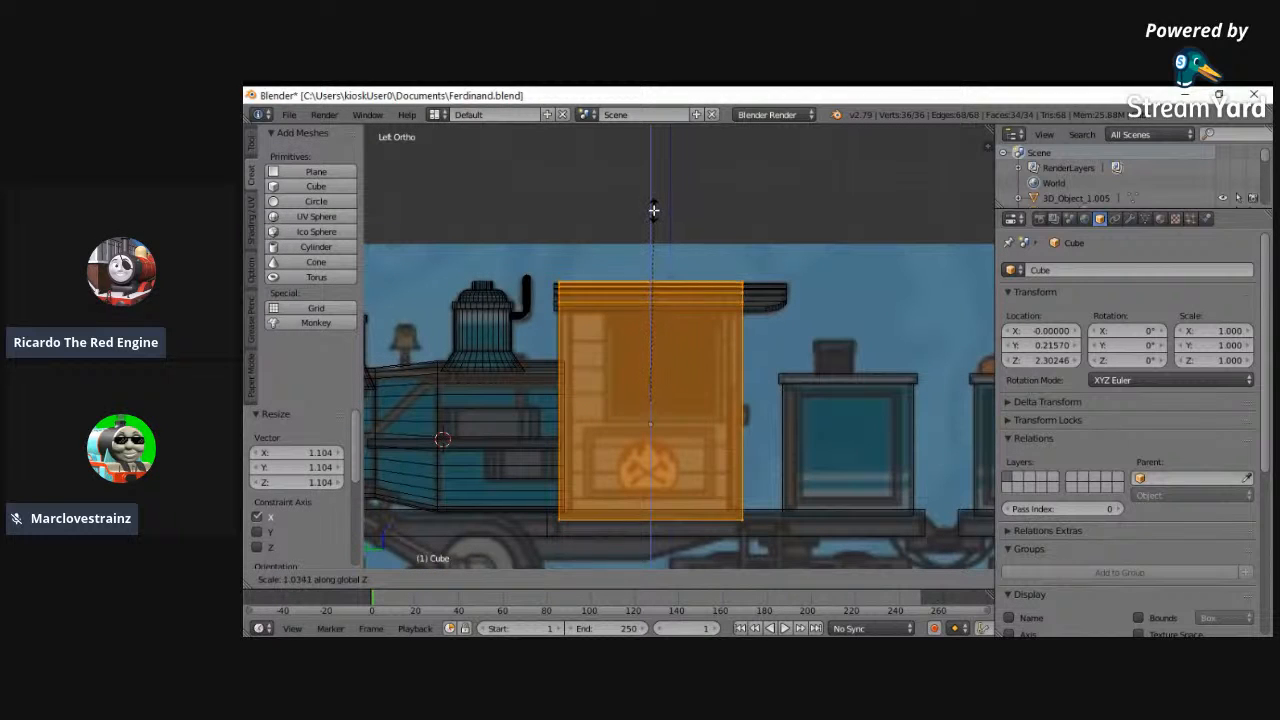
left_click(654, 209)
- Select only the cab body's curved top vertices and move them along Z to align with the roof
key("Tab")
key("a")
right_click(560, 289)
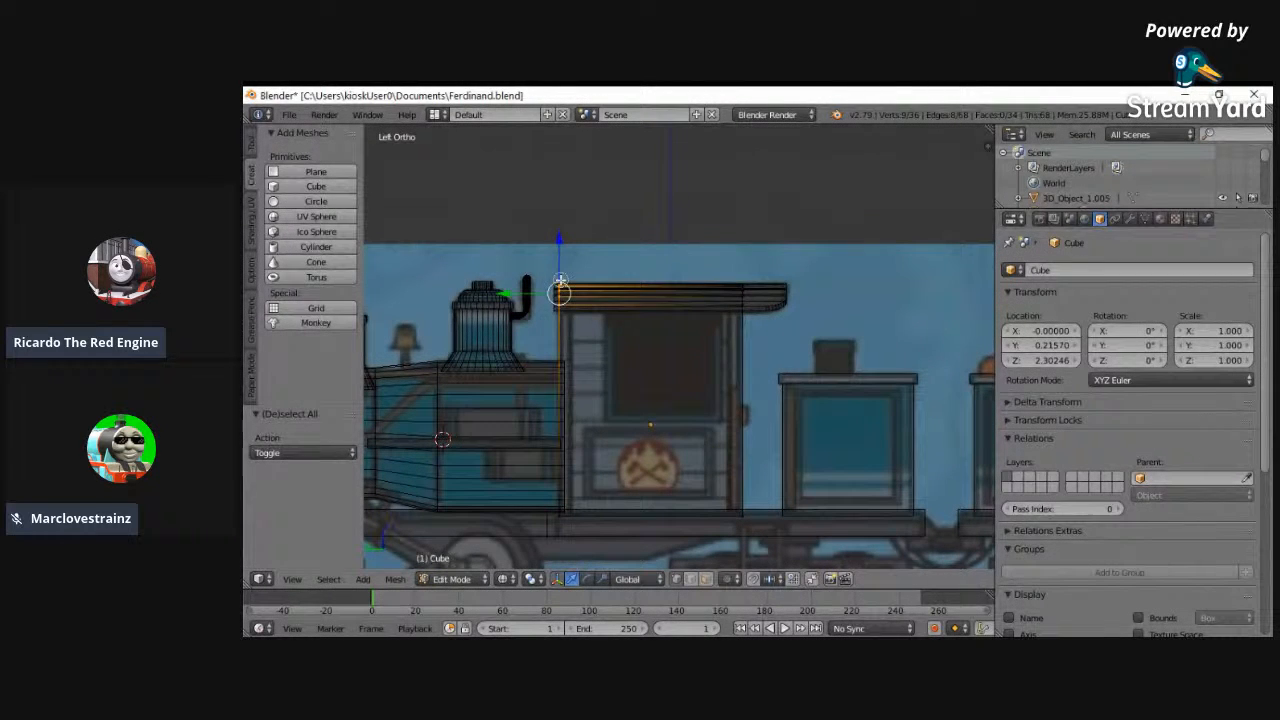
right_click(720, 310, "shift")
key("g")
key("z")
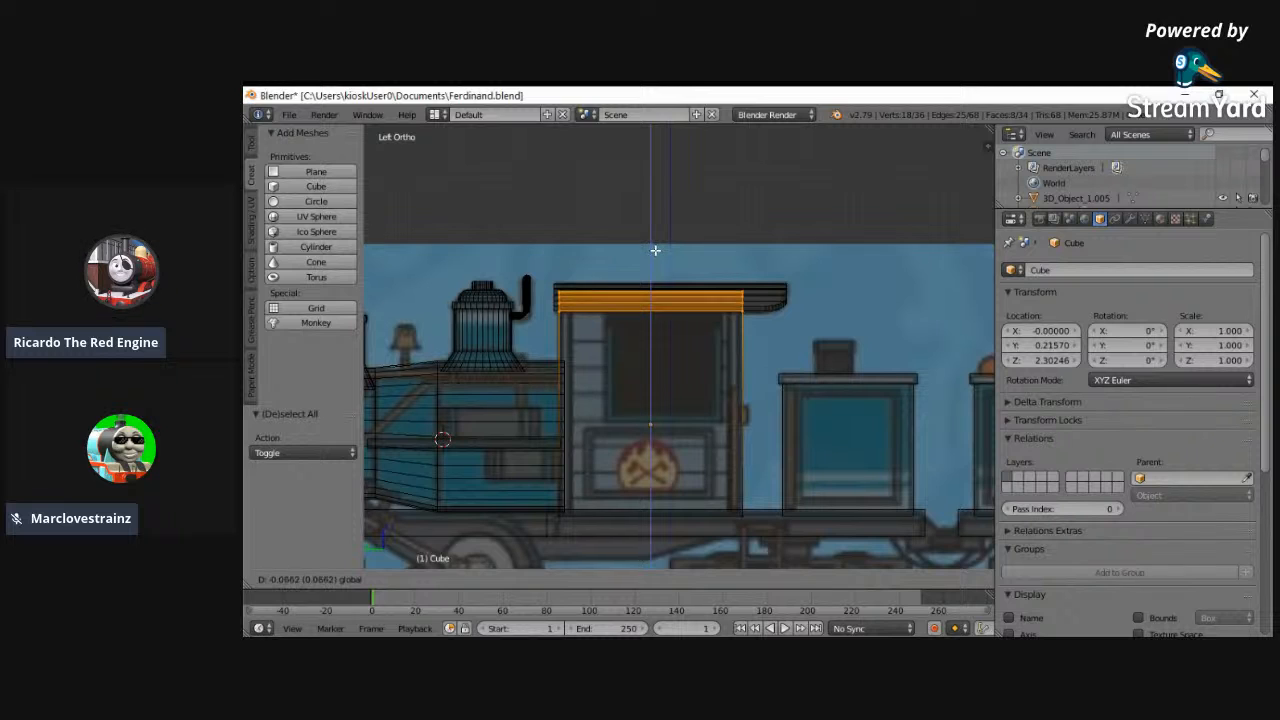
left_click(652, 246)
- Scale the cab body's top vertices along Z and raise them by 0.033 to fit under the roof
key("s")
key("z")
left_click(651, 240)
key("g")
key("z")
left_click(654, 239)
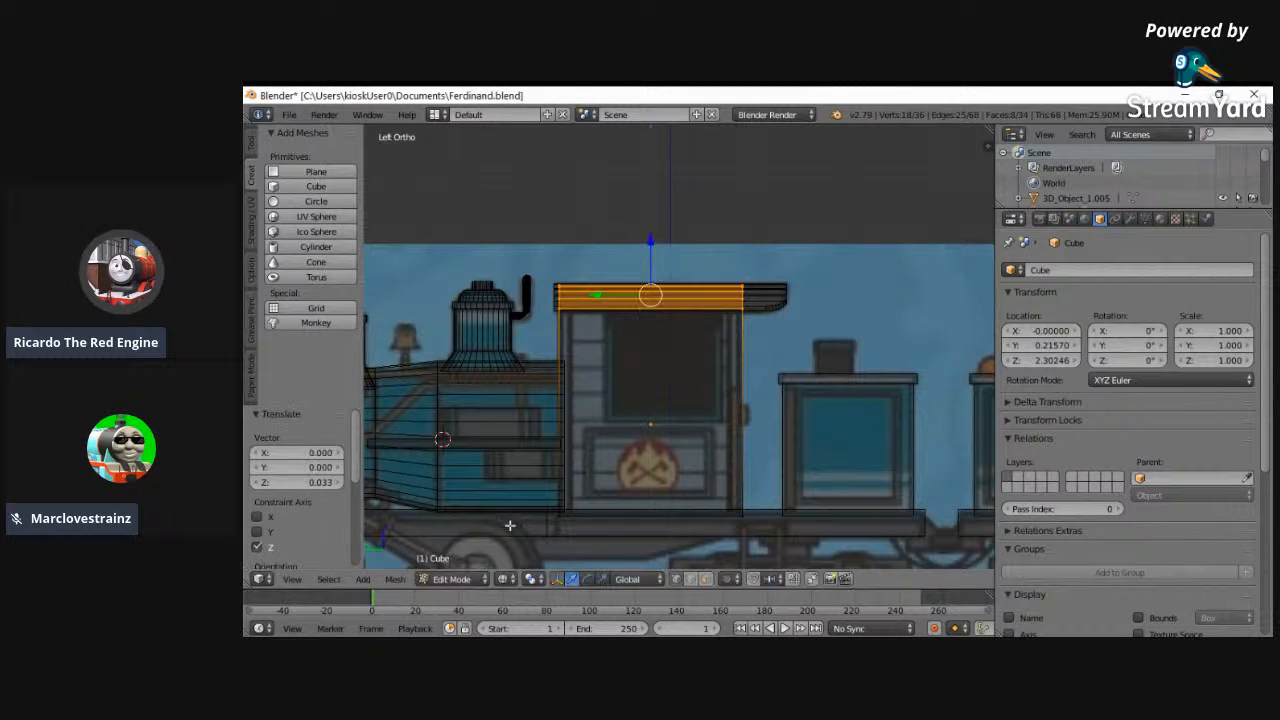
left_click(468, 580)
left_click(468, 563)
- Select the cab roof and scale its whole mesh by 1.109 along X in the back view to overhang the cab
right_click(741, 314)
key("z")
mouse_move(707, 361)
middle_mouse_down()
mouse_move(859, 384)
mouse_move(913, 376)
middle_mouse_up()
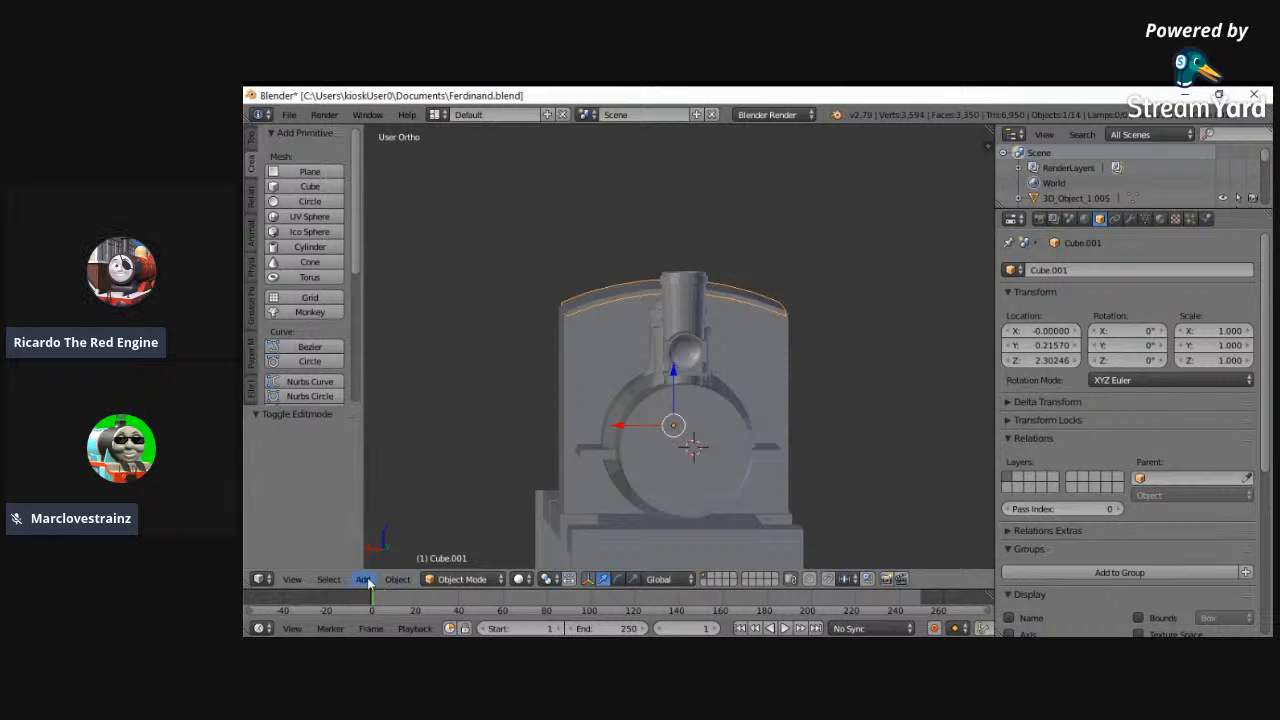
left_click(292, 579)
left_click(330, 481)
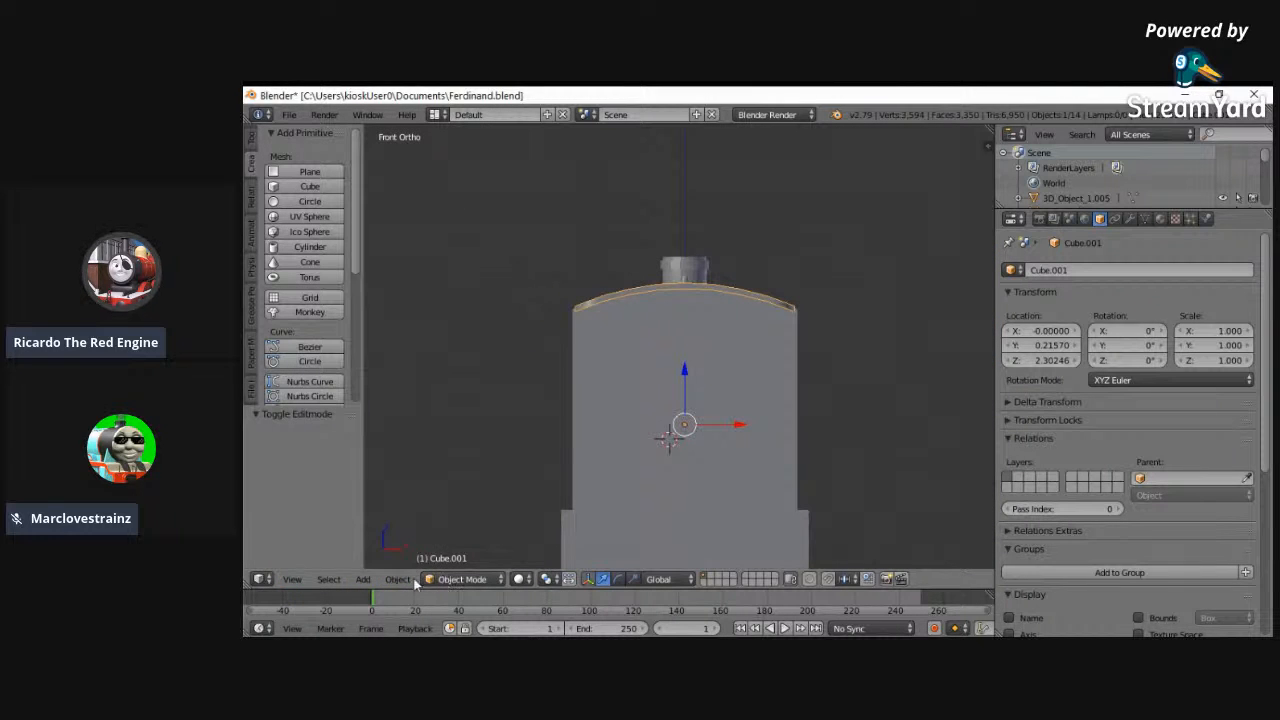
left_click(292, 579)
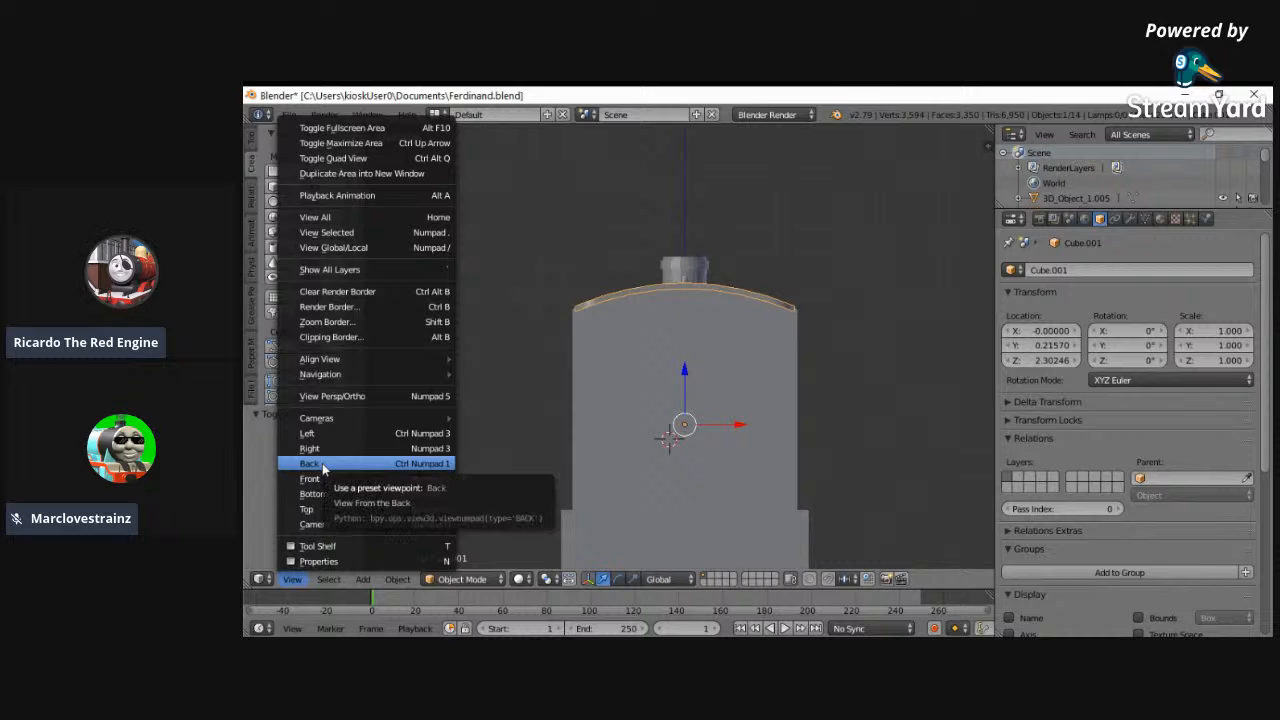
left_click(322, 463)
key("z")
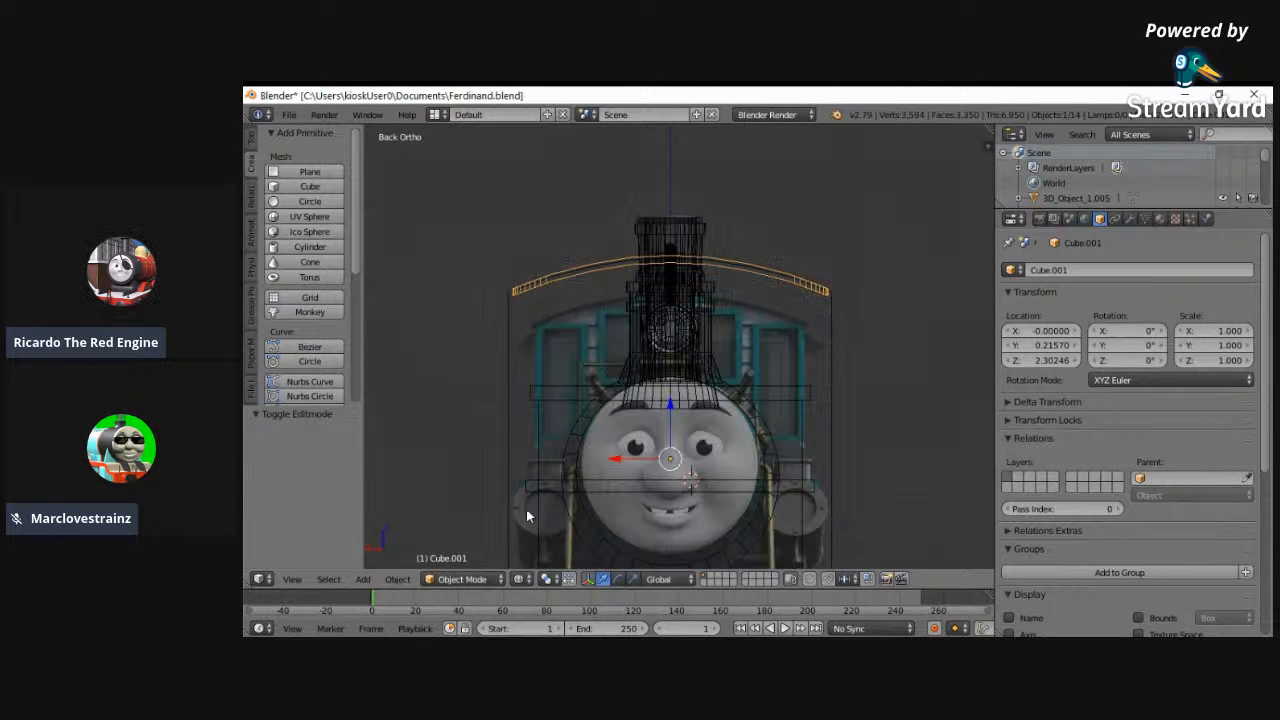
left_click(460, 579)
left_click(460, 544)
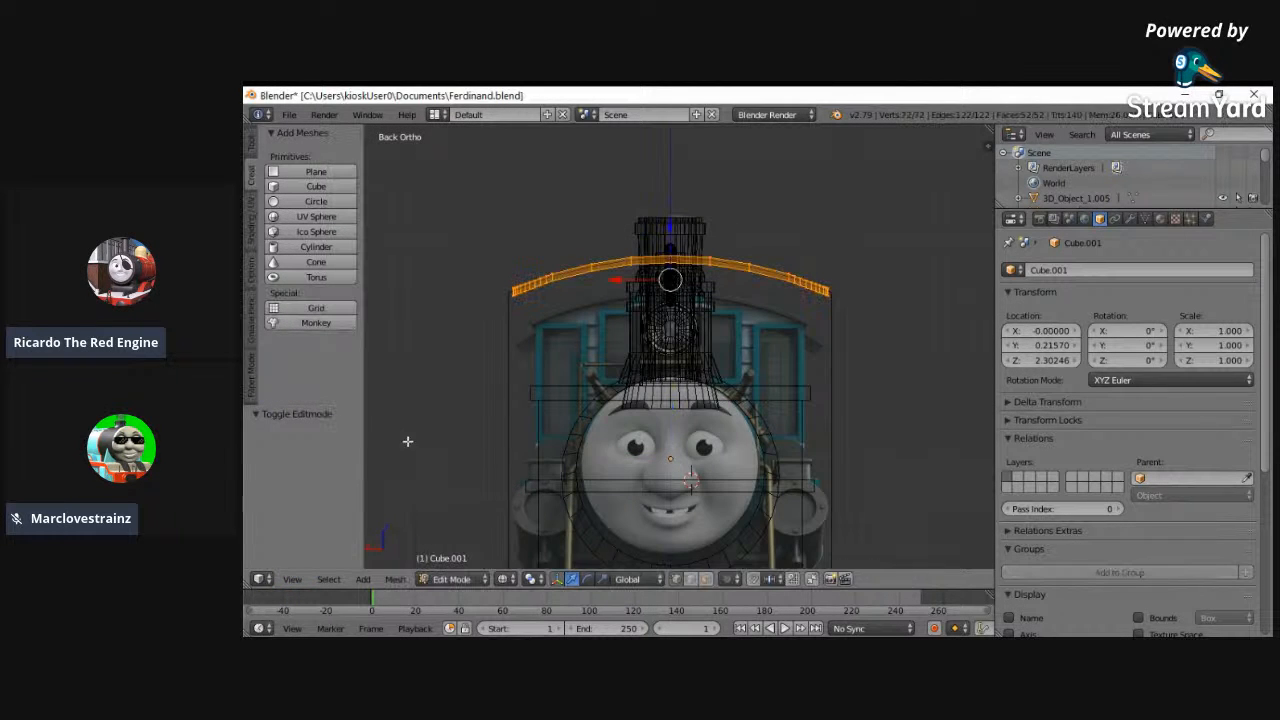
key("s")
key("x")
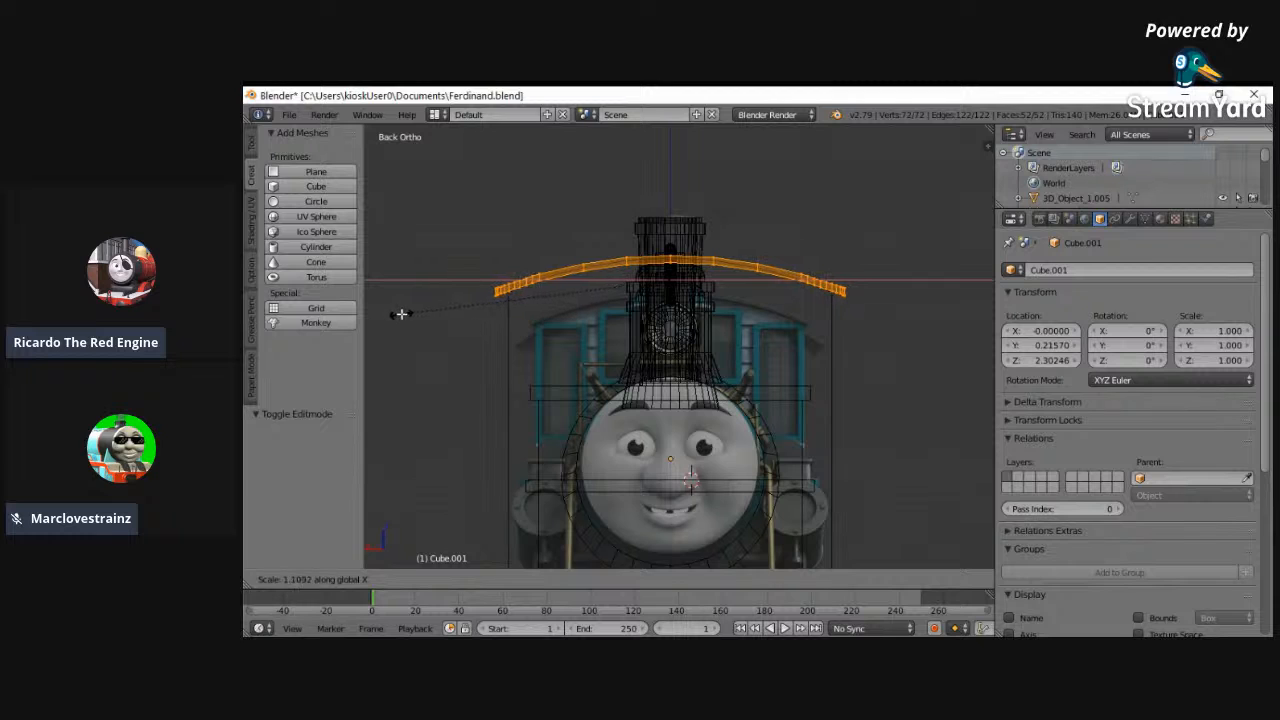
left_click(400, 317)
- Scale the cab roof's mesh by 1.351 along Z, and by 0.983 along X
key("s")
key("z")
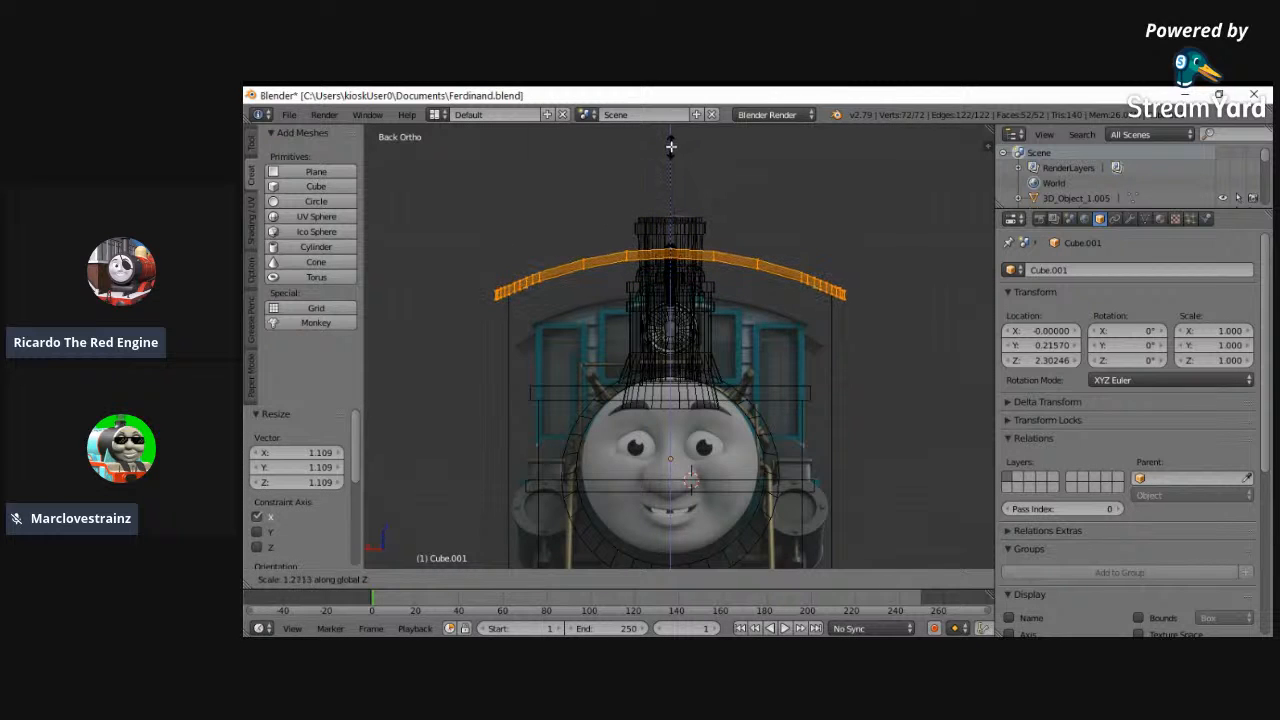
left_click(672, 138)
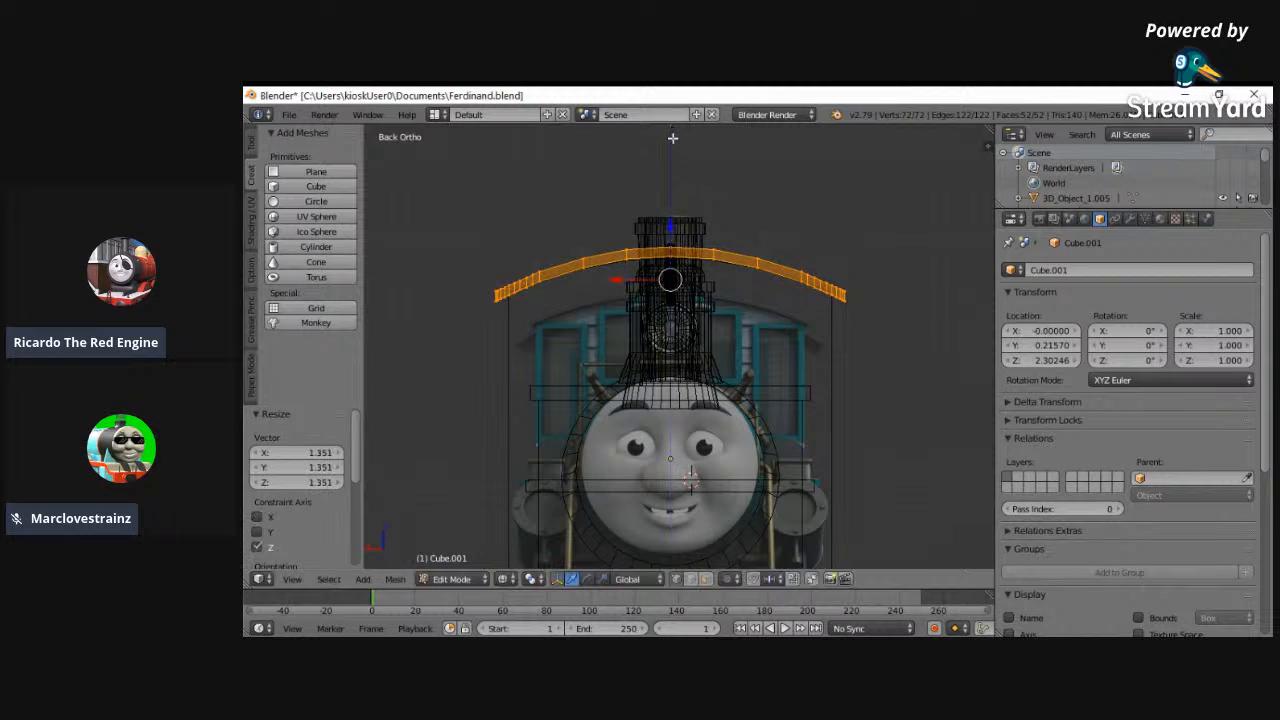
key("s")
key("x")
left_click(509, 243)
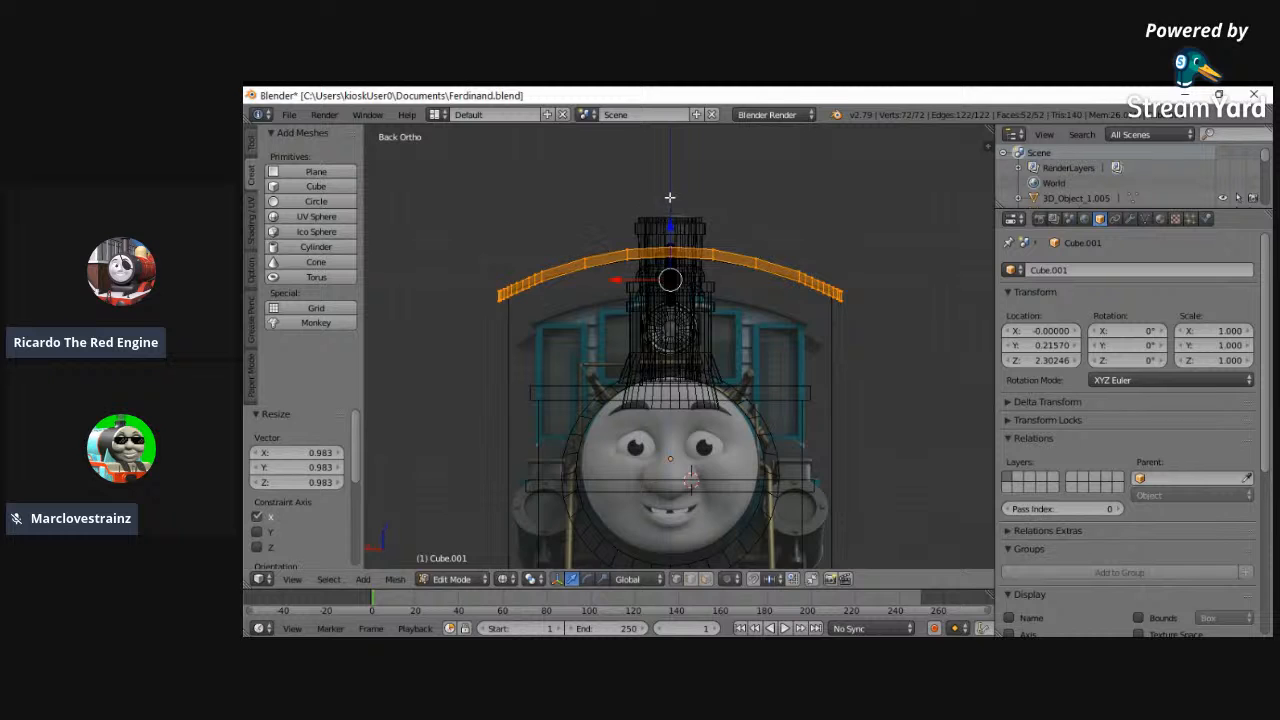
- Scale the cab roof's mesh by 0.890 along Z to flatten its arch slightly
key("s")
key("z")
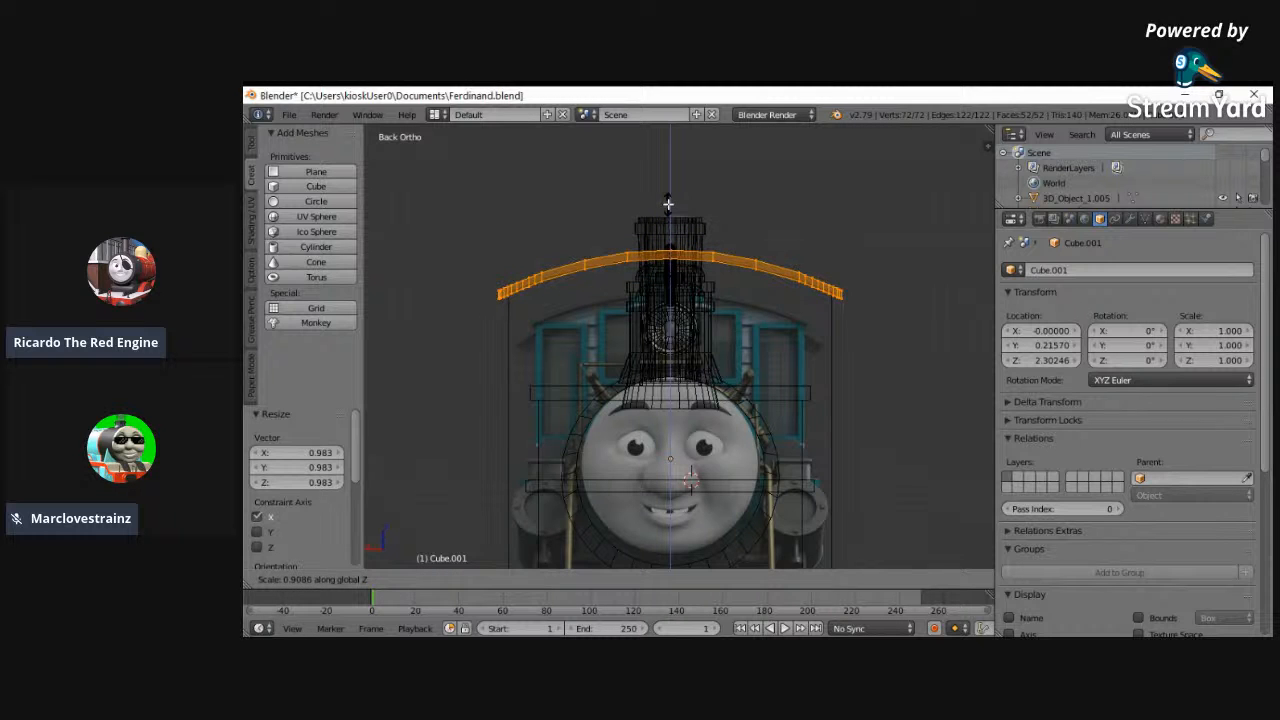
left_click(668, 204)
middle_click_drag(668, 204, 890, 247)
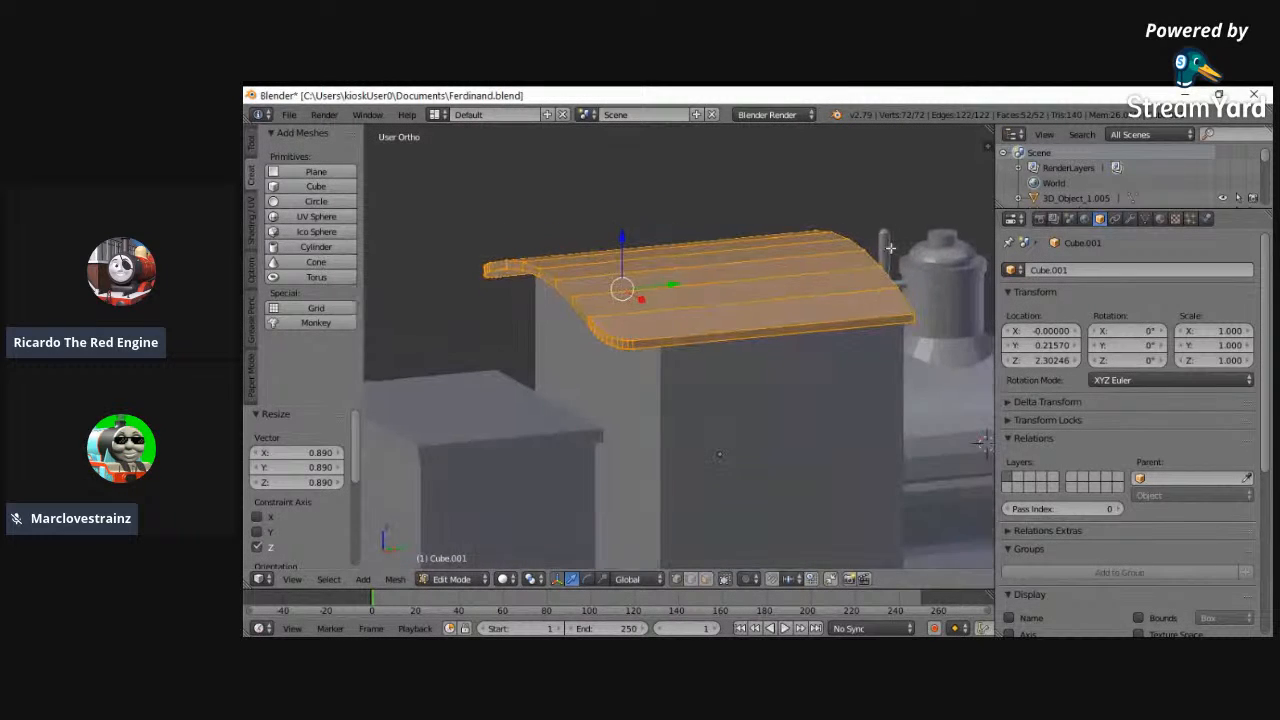
- Examine the reshaped cab roof in the back view and the whole locomotive from several angles
left_click(455, 579)
left_click(462, 564)
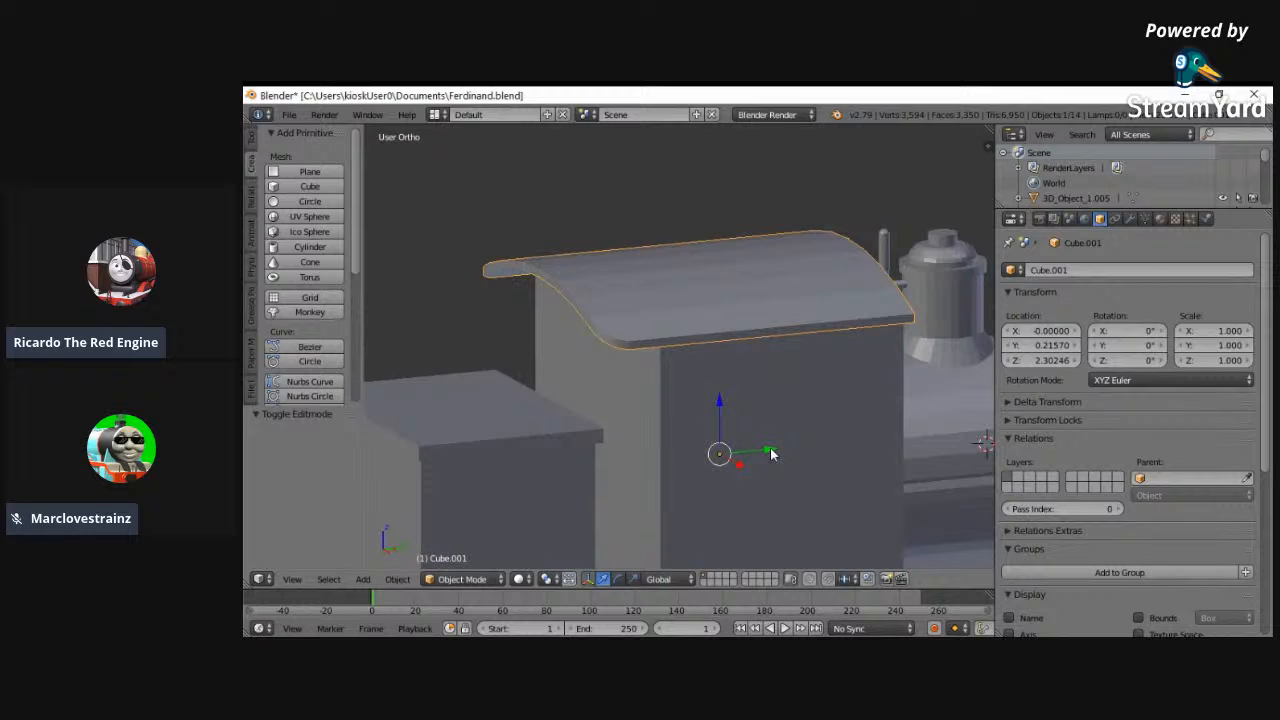
middle_click_drag(601, 399, 337, 527)
left_click(292, 579)
left_click(310, 478)
left_click(292, 579)
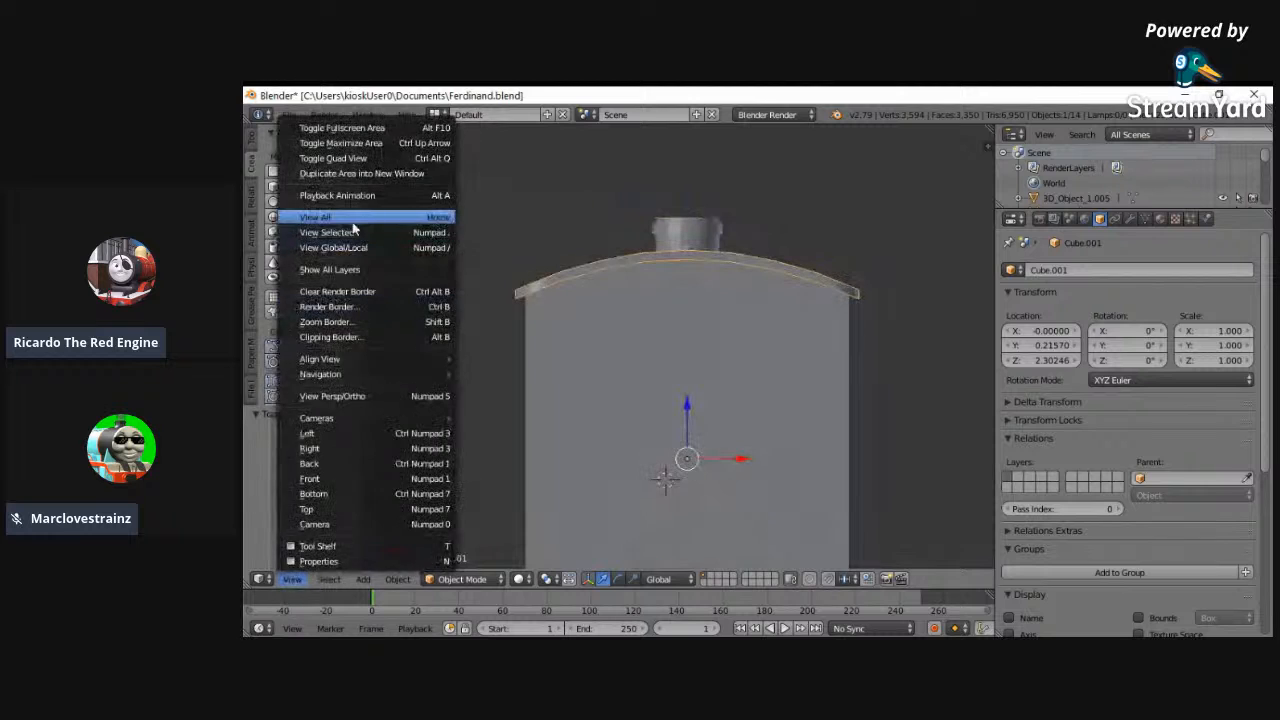
left_click(352, 217)
left_click(292, 579)
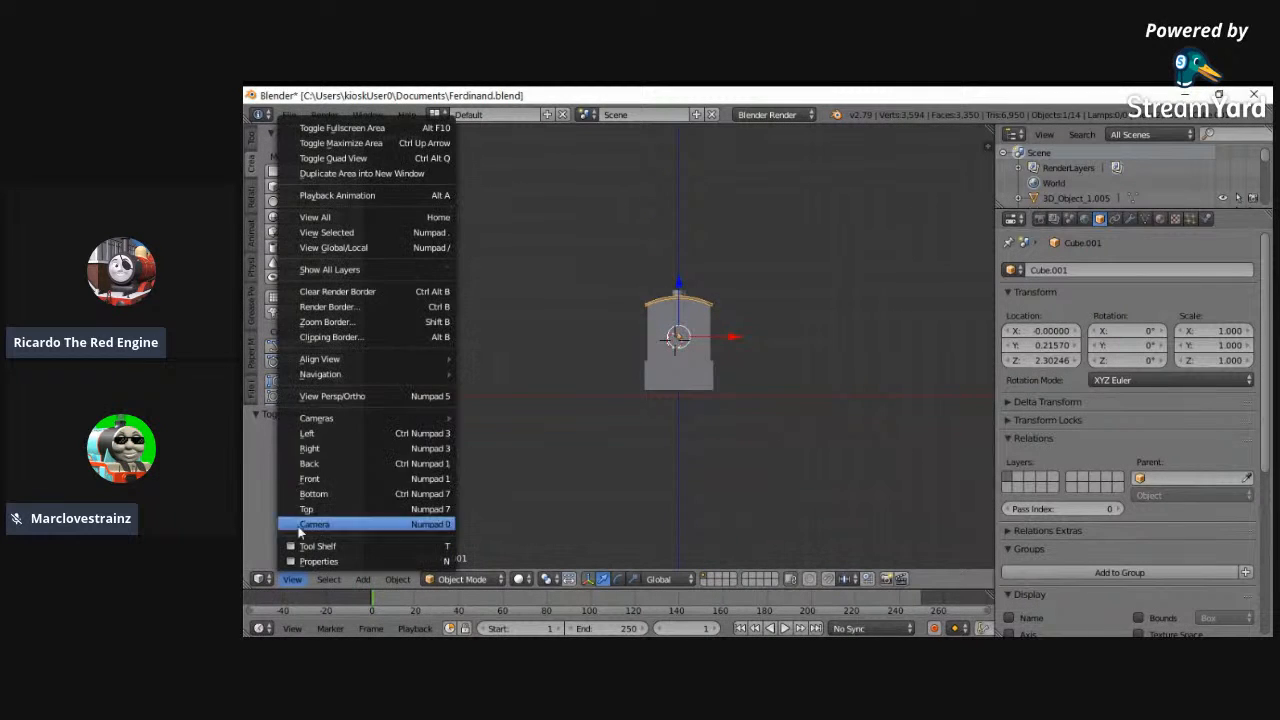
left_click(310, 462)
scroll(693, 441, "up", 5)
key("a")
middle_click_drag(620, 400, 794, 436)
scroll(629, 395, "down", 3)
middle_click_drag(629, 395, 920, 500)
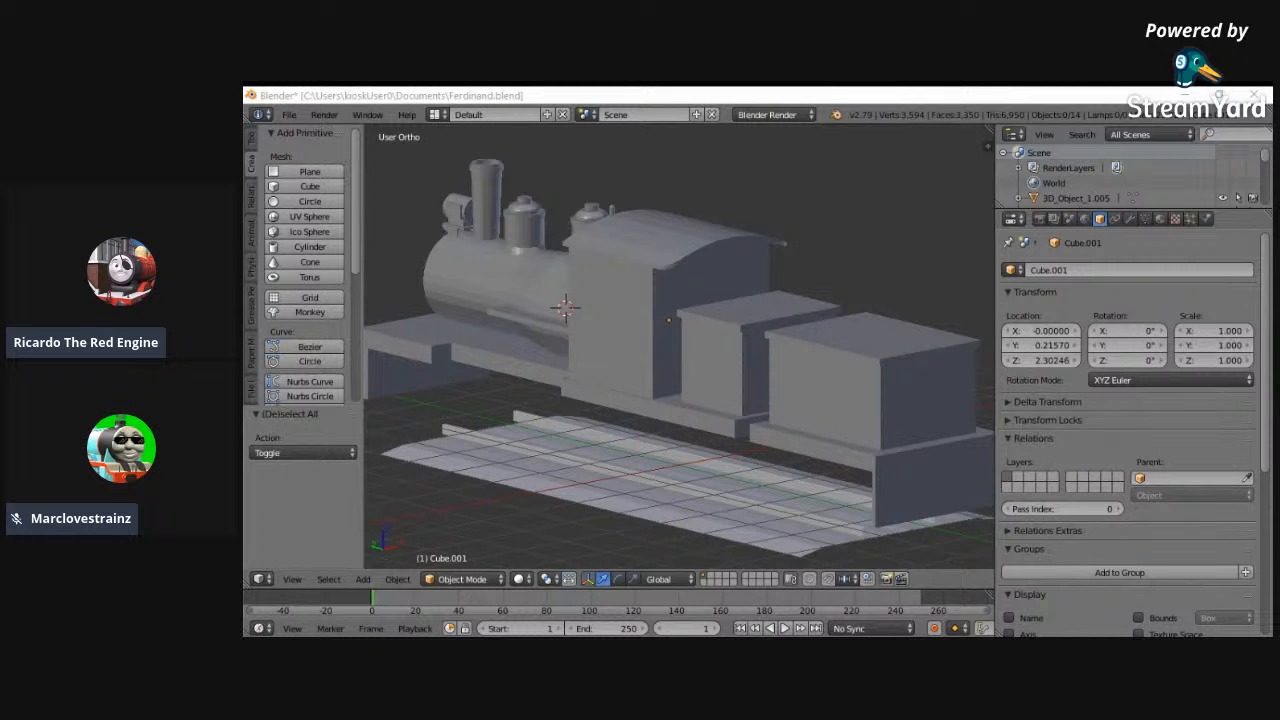
- Select the tender body and scale its whole mesh by 1.137 and by 0.971 along X
right_click(814, 371)
middle_click_drag(754, 406, 588, 484)
left_click(460, 579)
left_click(461, 545)
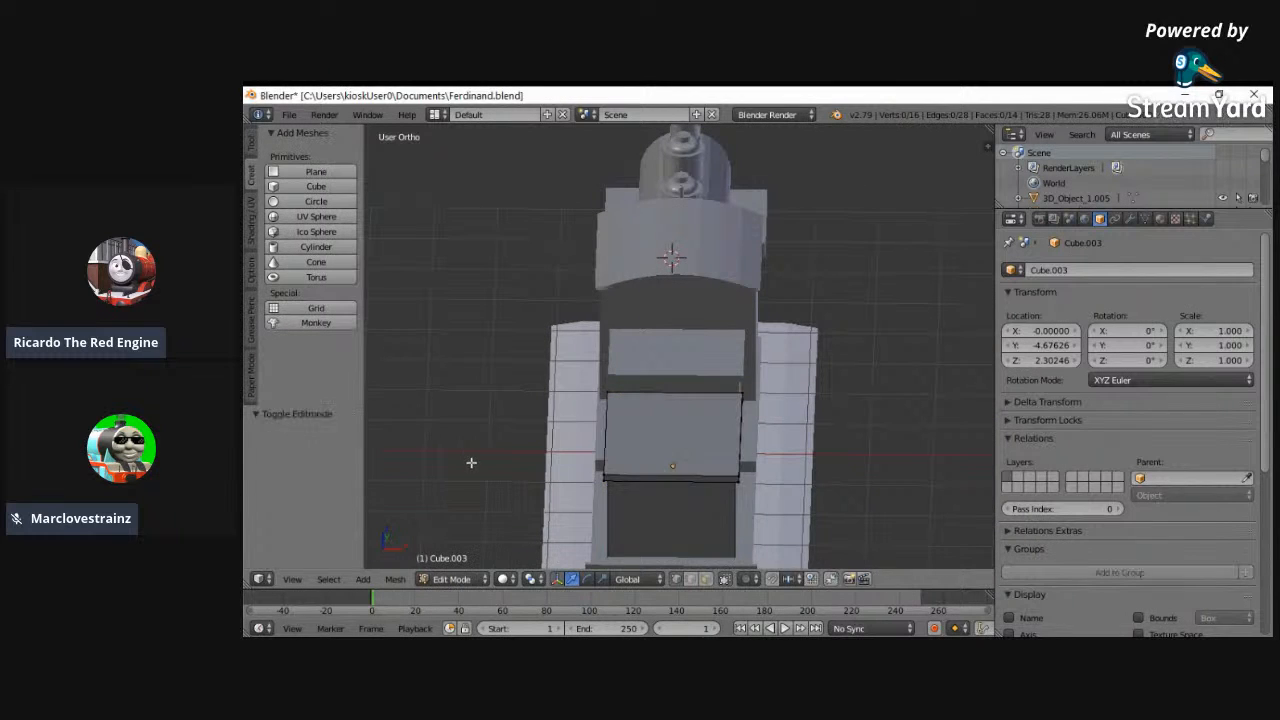
key("a")
key("s")
key("x")
left_click(446, 463)
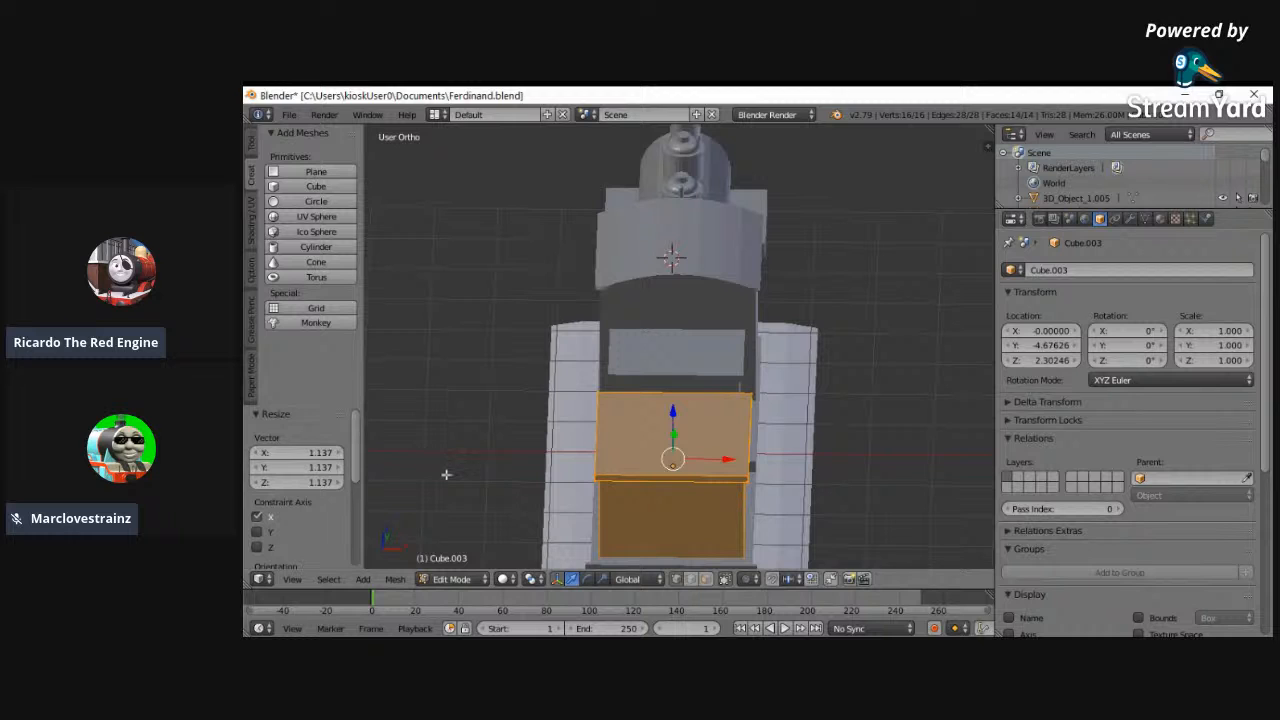
key("s")
key("x")
left_click(452, 475)
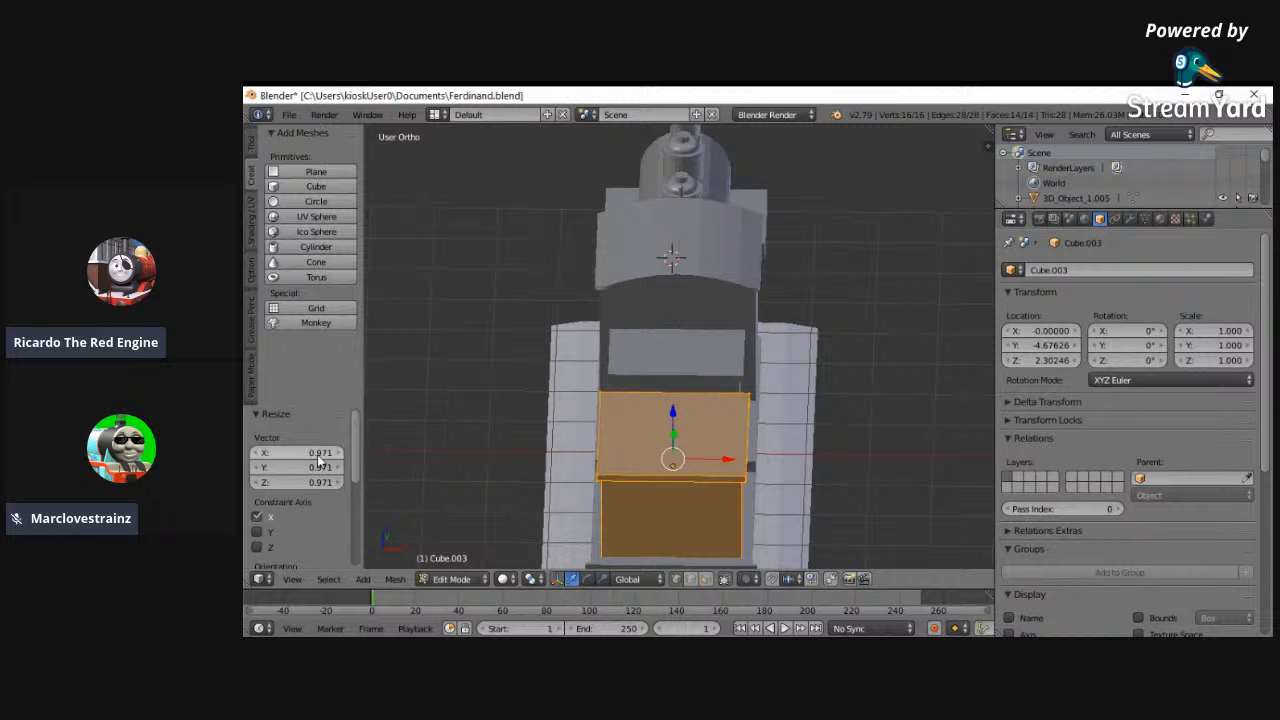
- Select the small box between cab and tender and scale its whole mesh by 0.971 along X
left_click(452, 579)
left_click(487, 531)
middle_click_drag(487, 531, 717, 390)
right_click(717, 390)
left_click(460, 579)
left_click(455, 541)
key("a")
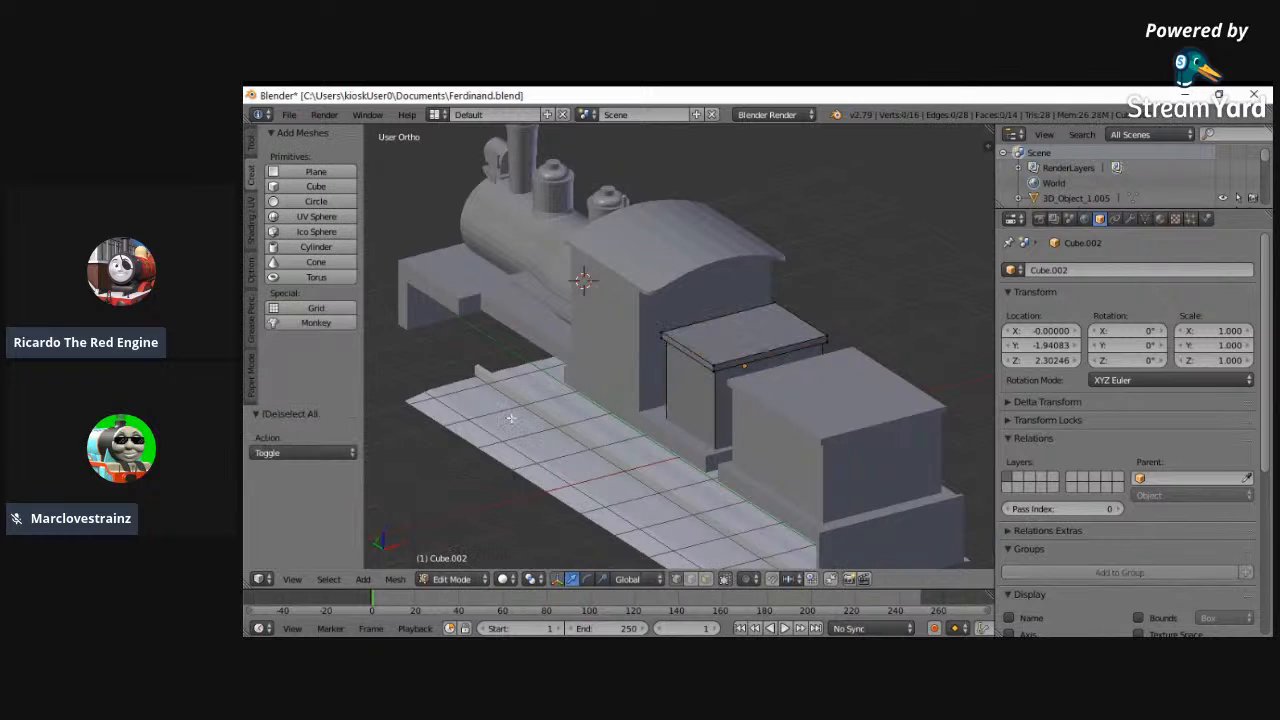
key("a")
key("s")
key("x")
left_click(511, 418)
left_click_drag(298, 458, 296, 461)
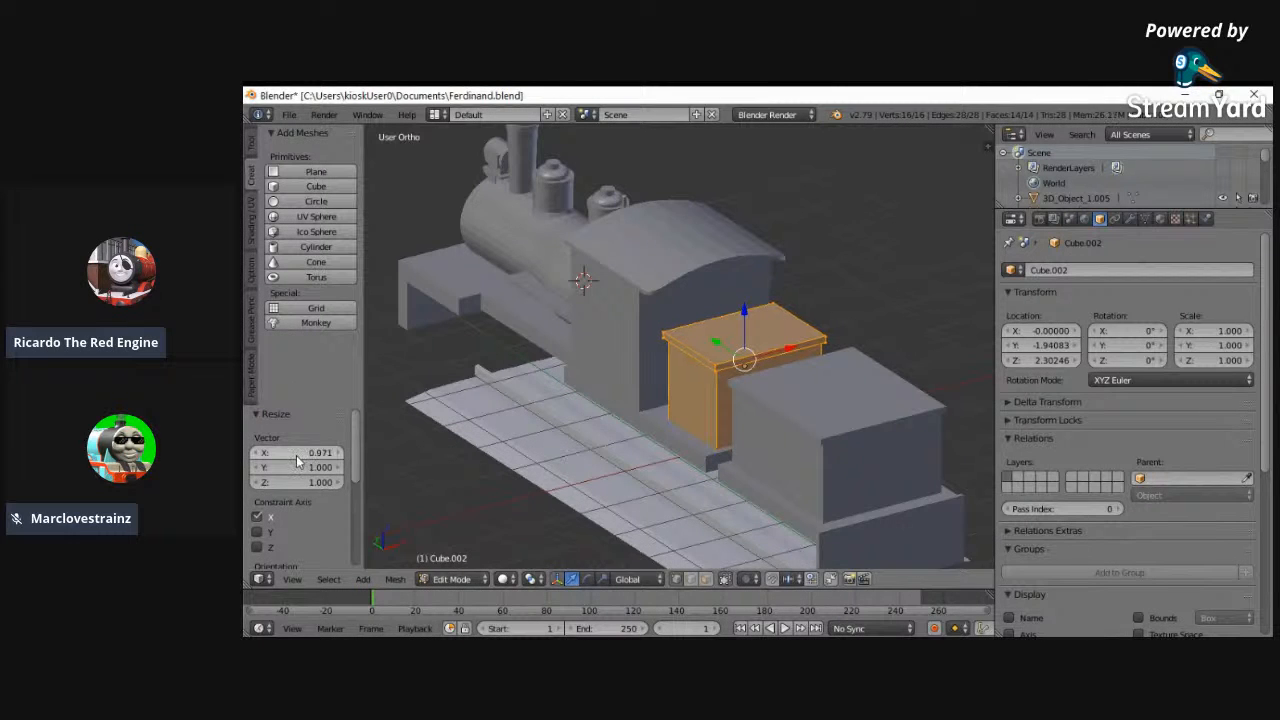
left_click(297, 458)
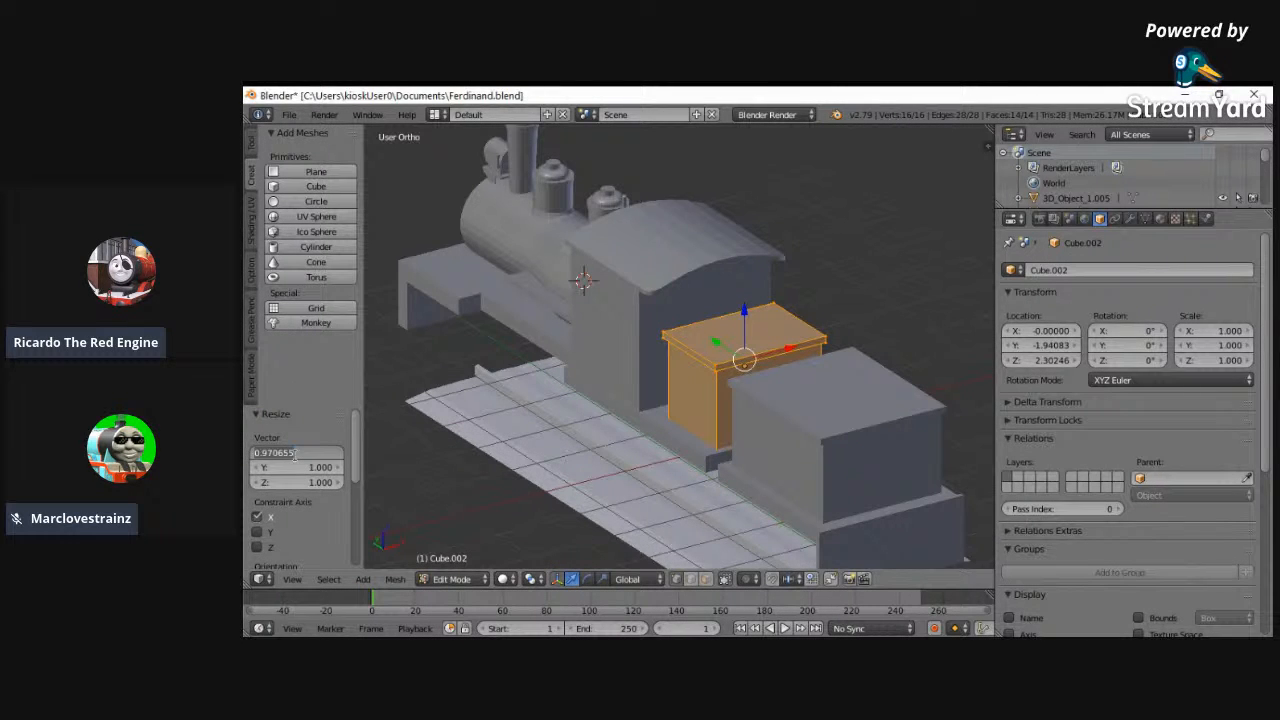
key("Return")
- Set the X scale factor of the small box's resize to -0.971
left_click(296, 456)
key("Left")
type("-")
key("Return")
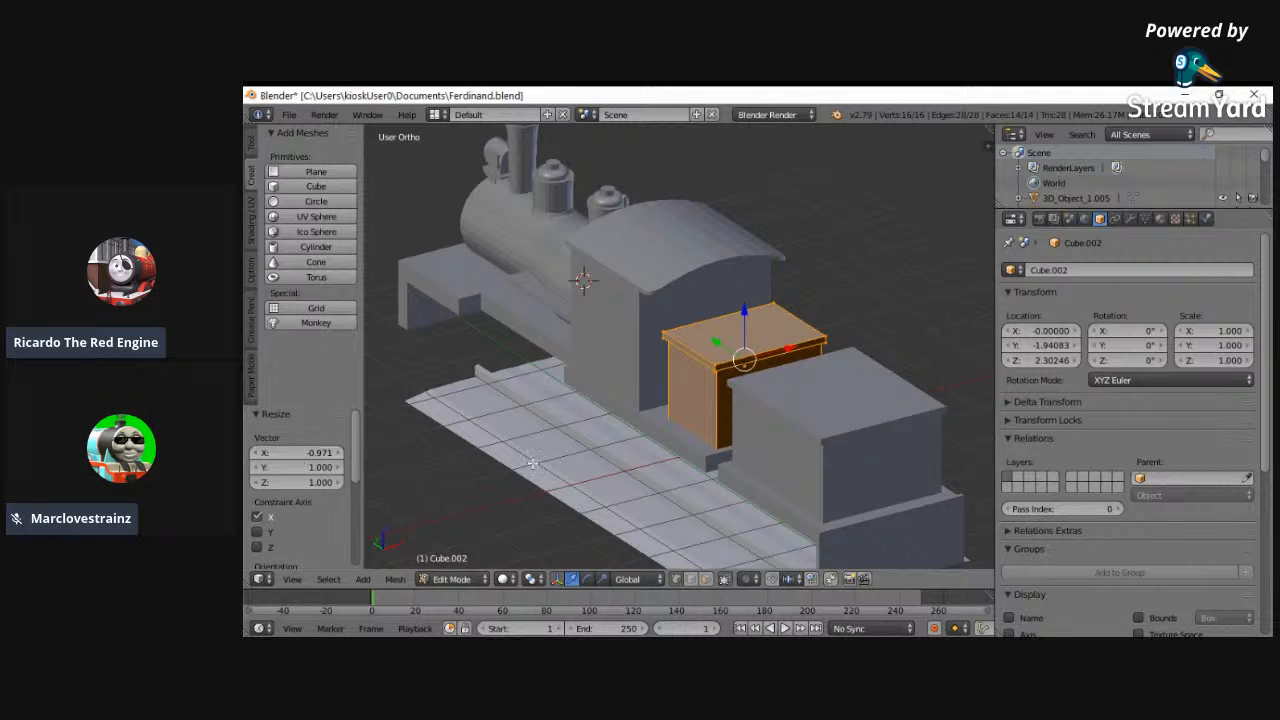
- Undo the X scaling of the small box behind the cab and of the tender body
key("a")
middle_click_drag(633, 441, 554, 400)
key("ctrl+z")
left_click(443, 581)
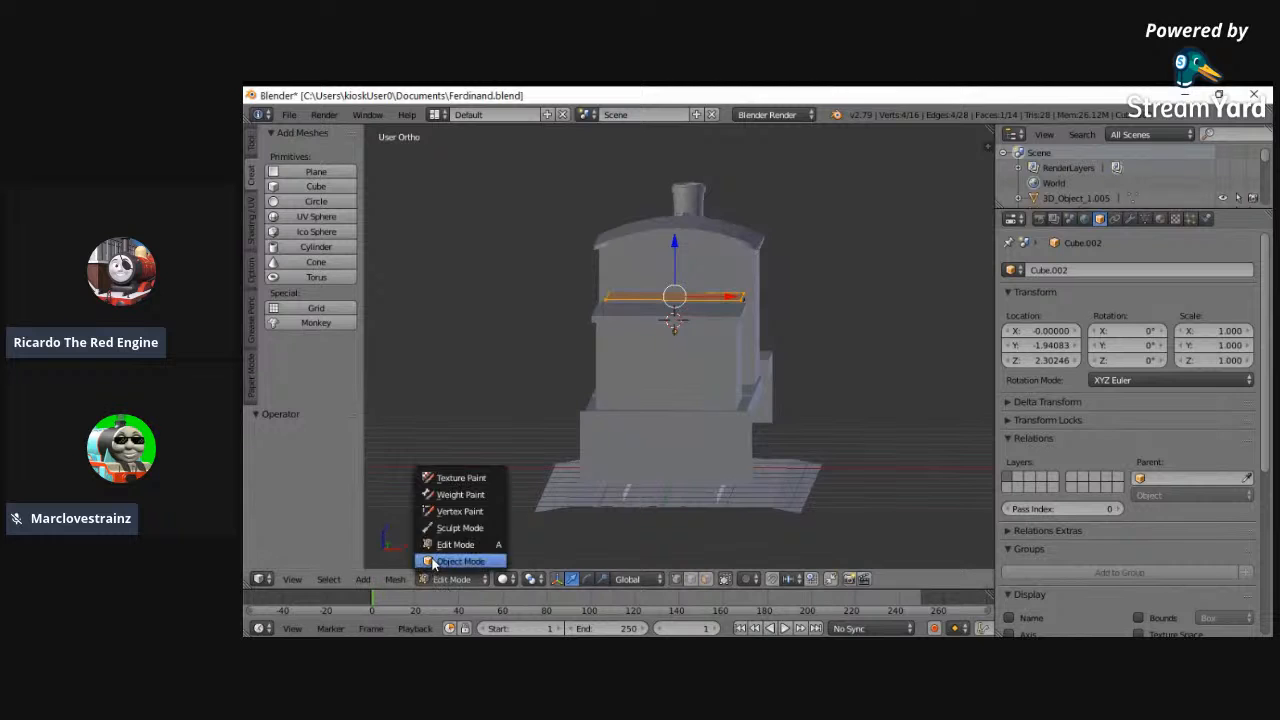
left_click(436, 561)
key("ctrl+z")
key("ctrl+z")
- Widen the tender body's whole mesh along X with a single scaling and return to Object Mode
middle_click_drag(510, 408, 483, 541)
left_click(460, 579)
left_click(457, 543)
key("a")
key("s")
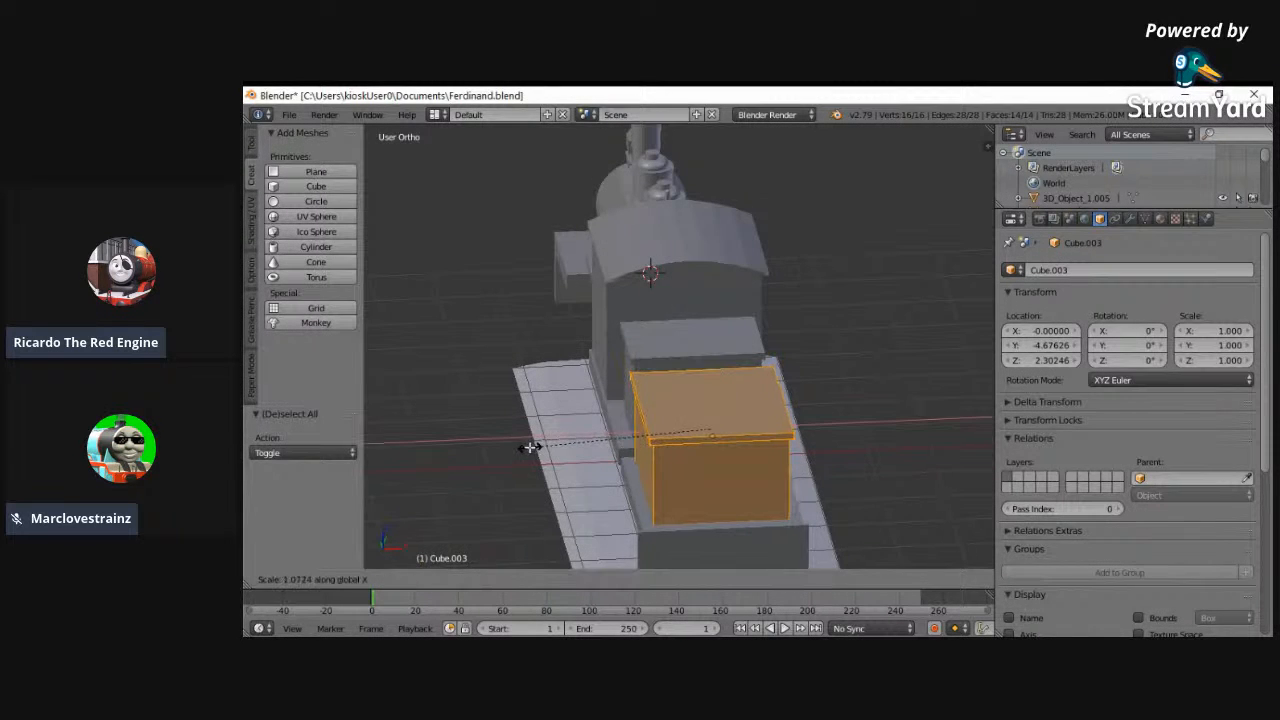
left_click(523, 449)
left_click(458, 581)
left_click(478, 579)
left_click(457, 579)
left_click(457, 579)
left_click(450, 561)
- Select the small box behind the cab and scale its whole mesh by 1.112 along X
right_click(688, 340)
left_click(452, 579)
left_click(455, 544)
key("a")
key("a")
key("s")
key("x")
left_click(497, 398)
left_click_drag(305, 455, 308, 457)
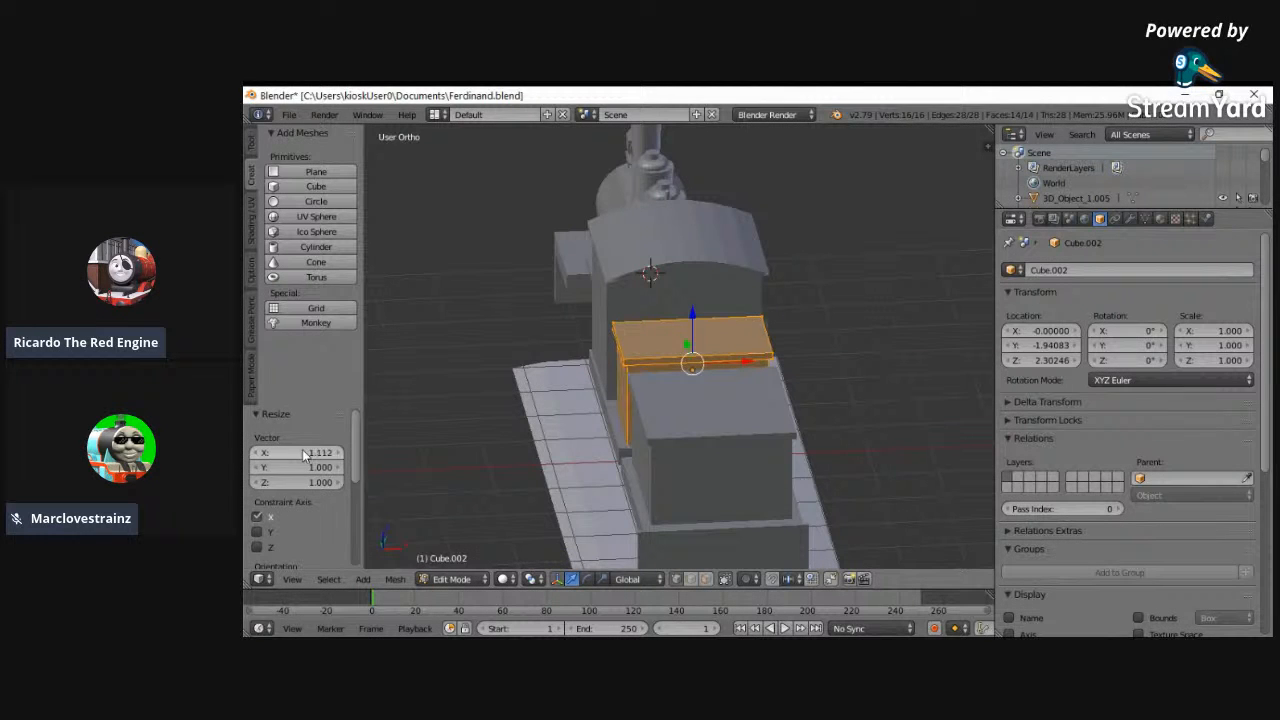
key("a")
middle_click_drag(471, 486, 780, 450)
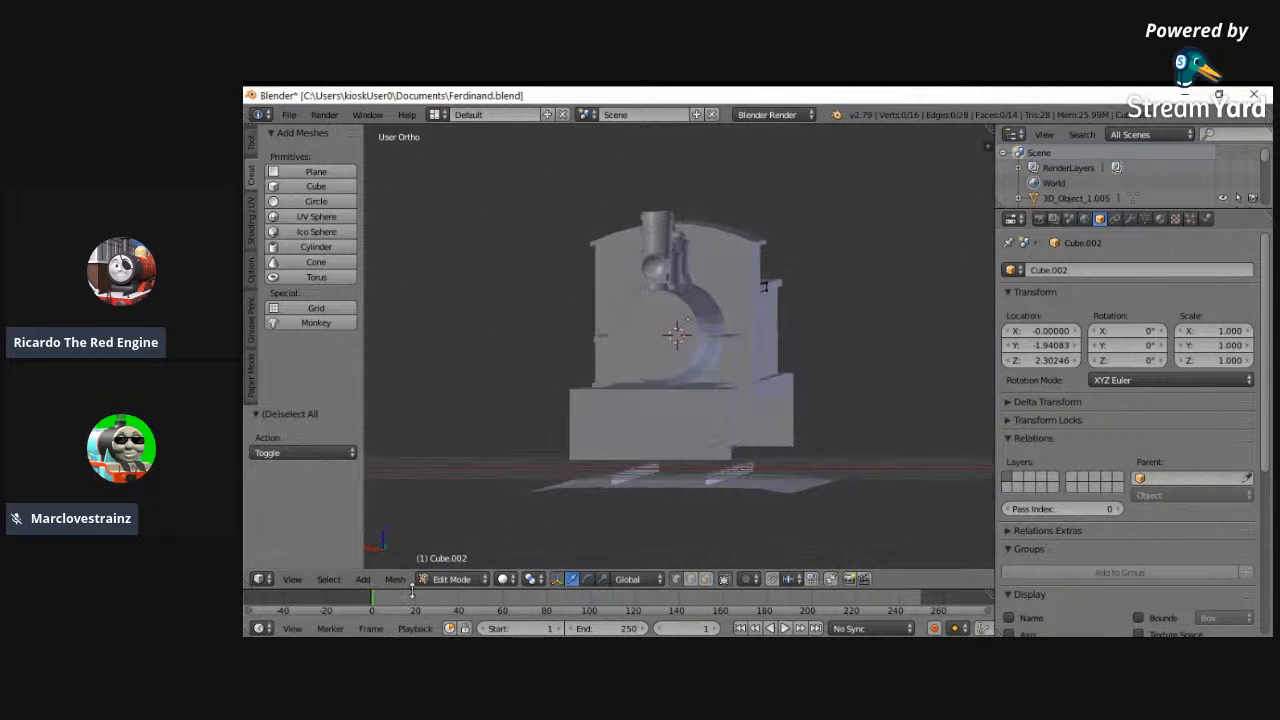
left_click(452, 579)
left_click(458, 561)
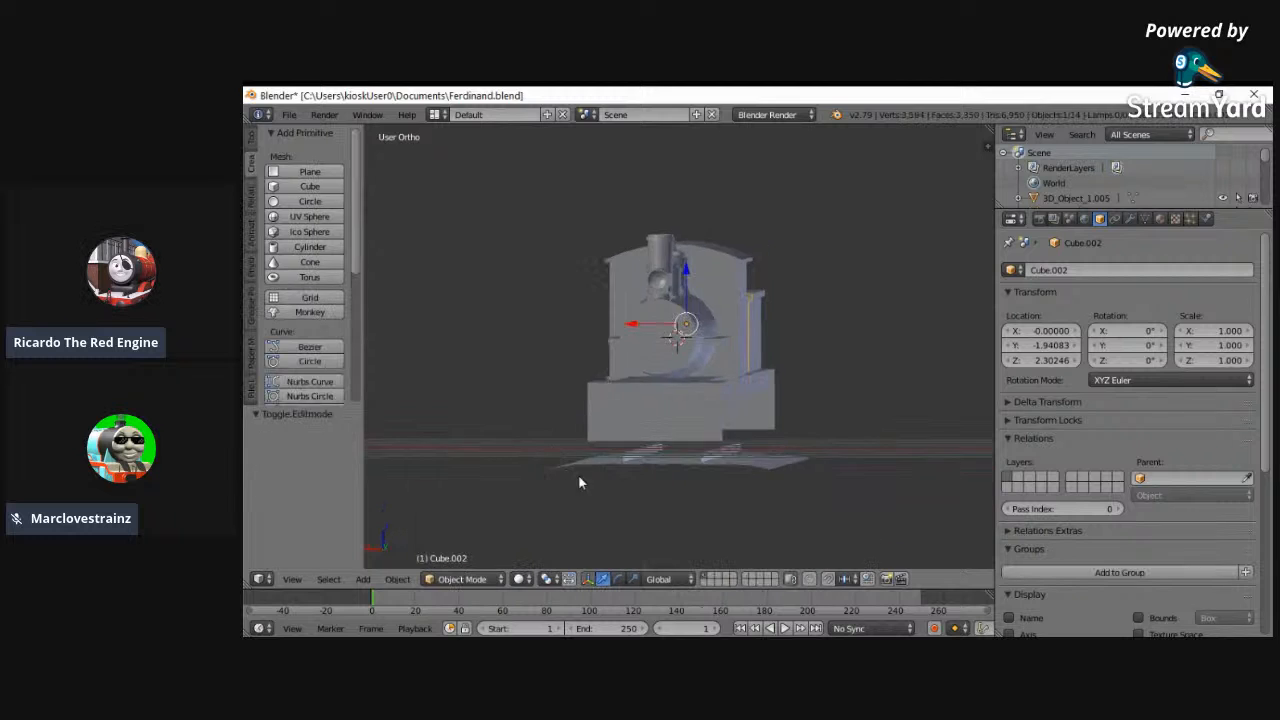
middle_click_drag(580, 480, 646, 494)
scroll(847, 370, "up", 3)
middle_click_drag(934, 387, 589, 446)
scroll(589, 446, "up", 1)
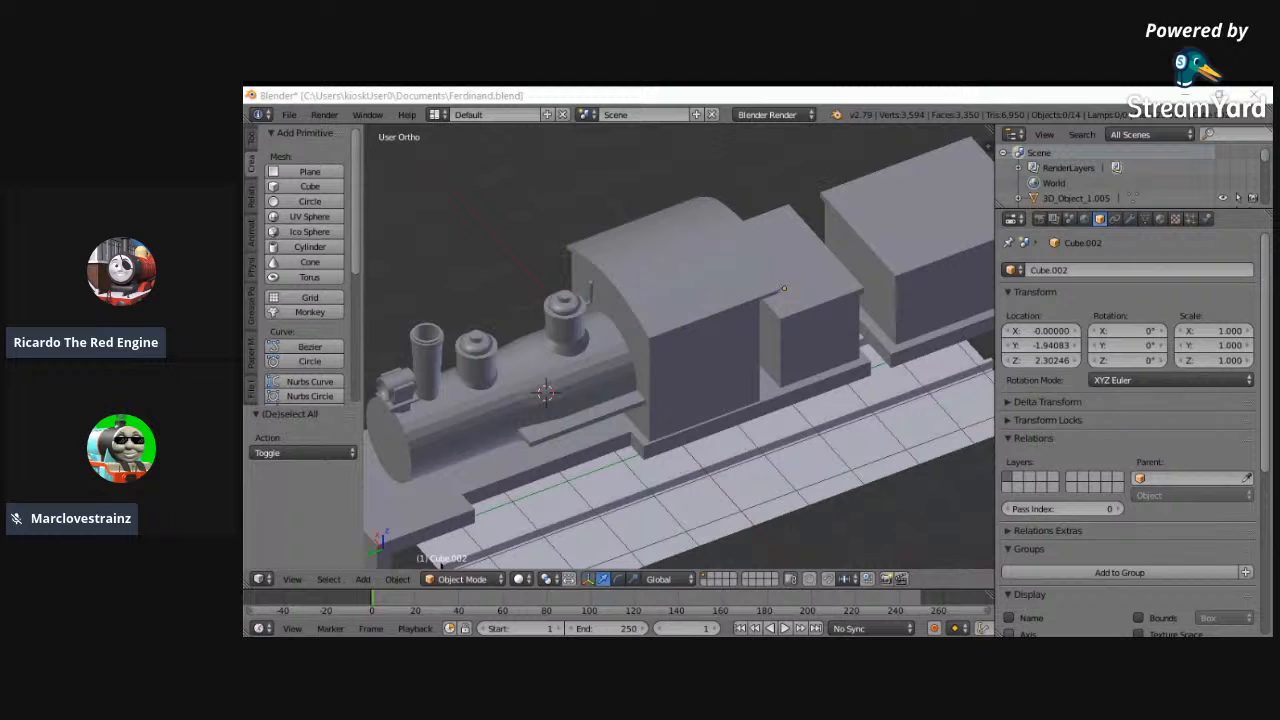
- Thin the running board's front beam by moving its rear vertices forward along Y in the left wireframe view
right_click(700, 455)
middle_click_drag(700, 455, 248, 592)
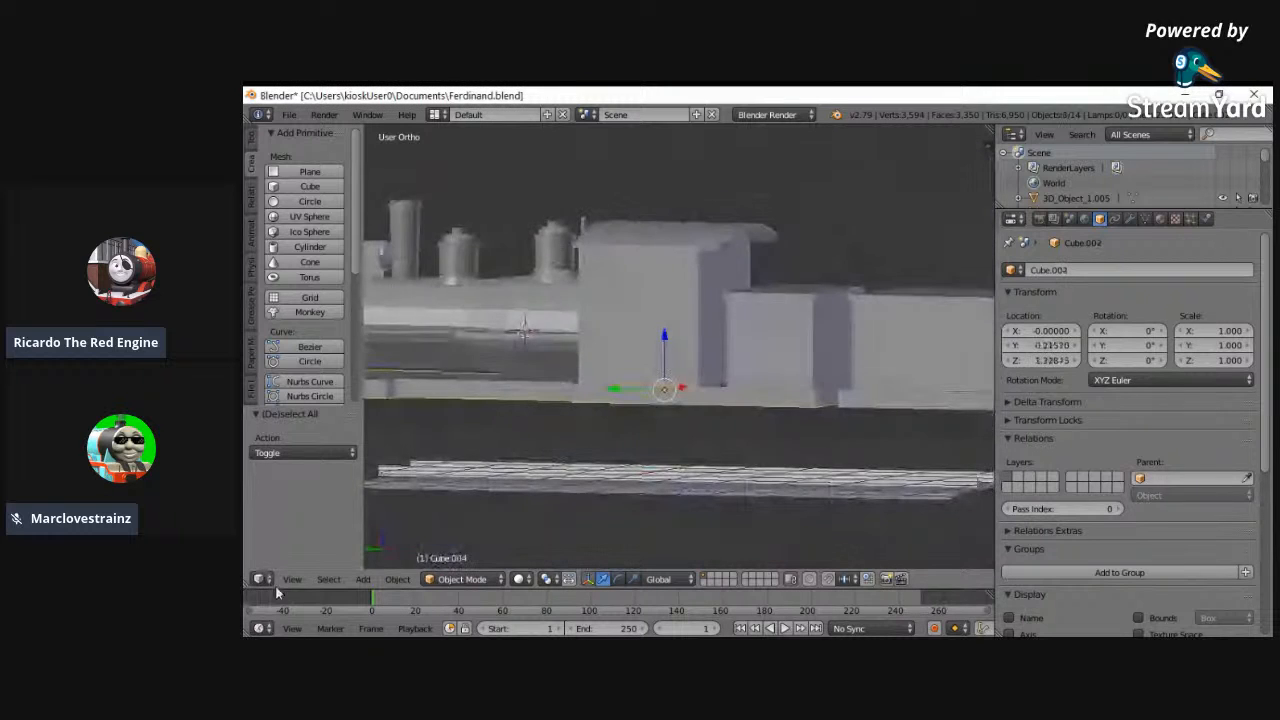
left_click(292, 579)
left_click(431, 414)
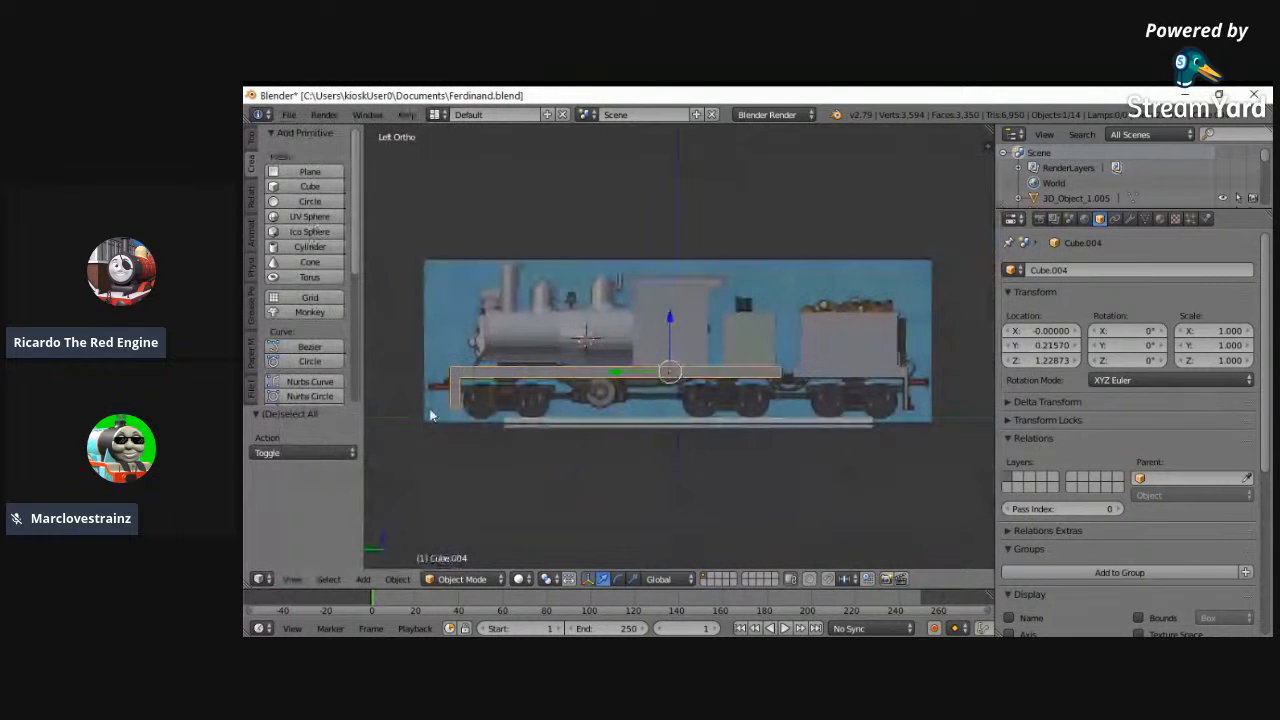
key("z")
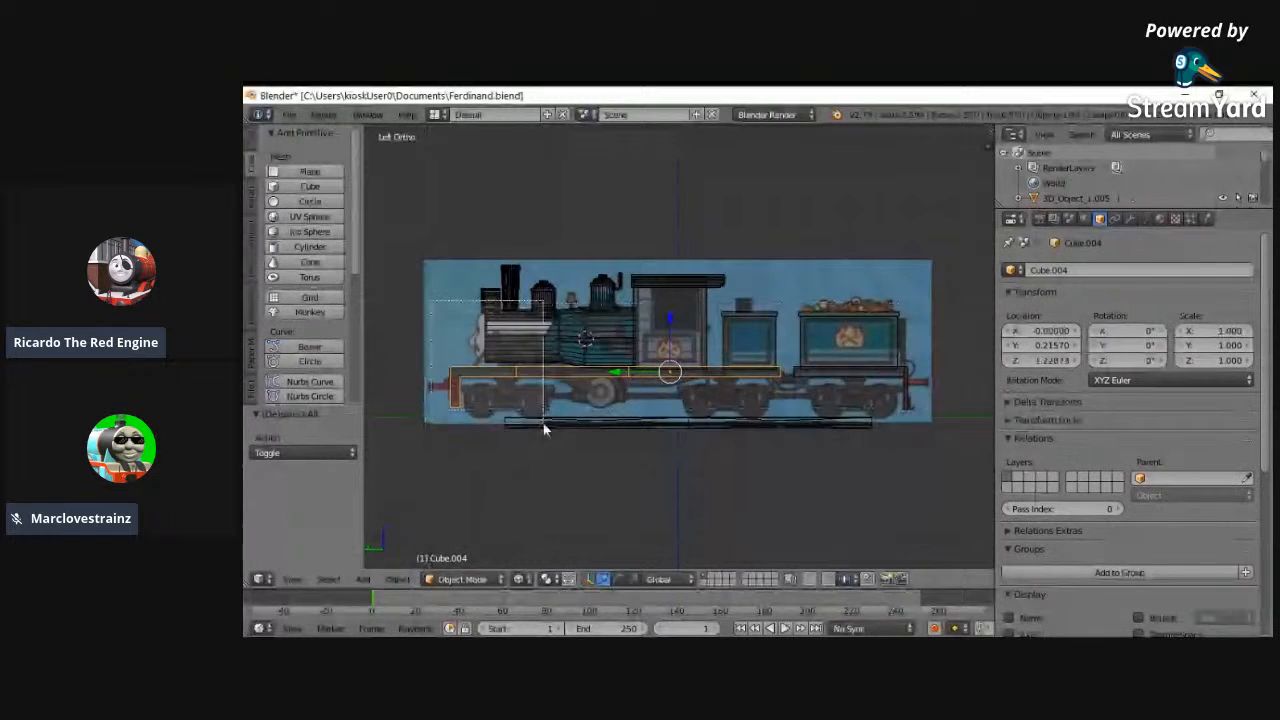
scroll(543, 423, "up", 5)
left_click(462, 579)
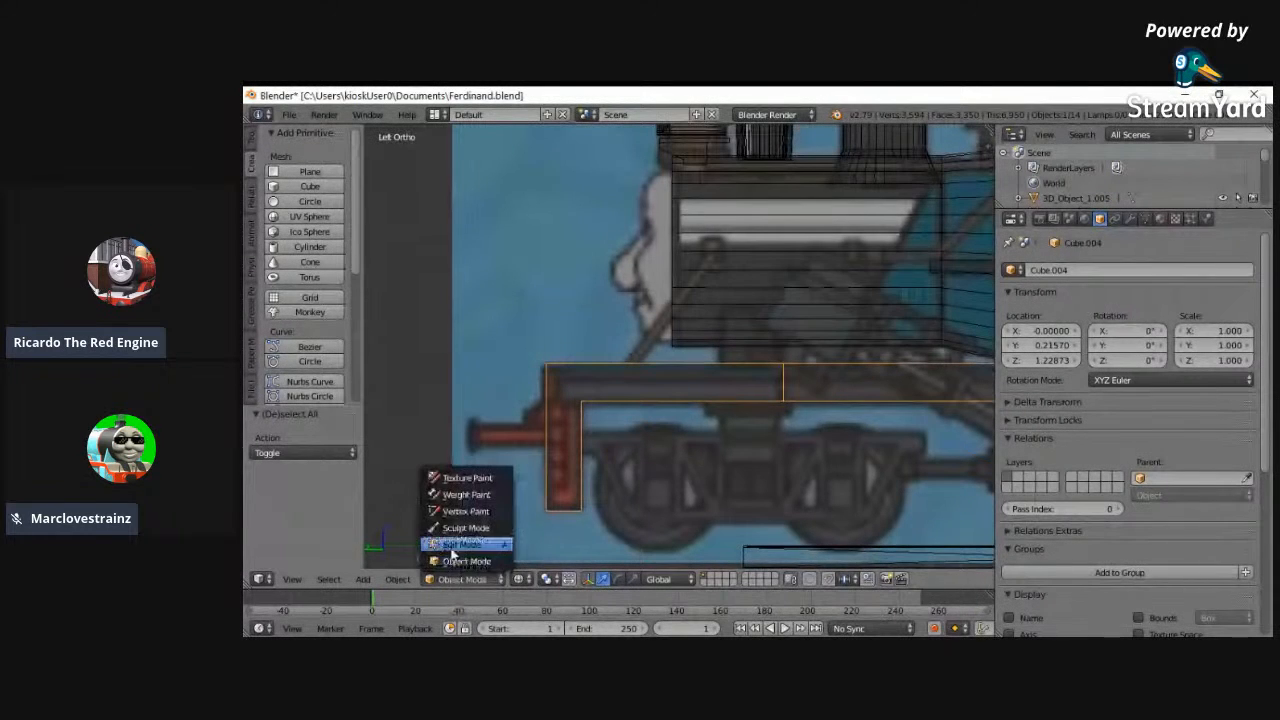
left_click(451, 550)
key("a")
key("a")
right_click(582, 403, "alt")
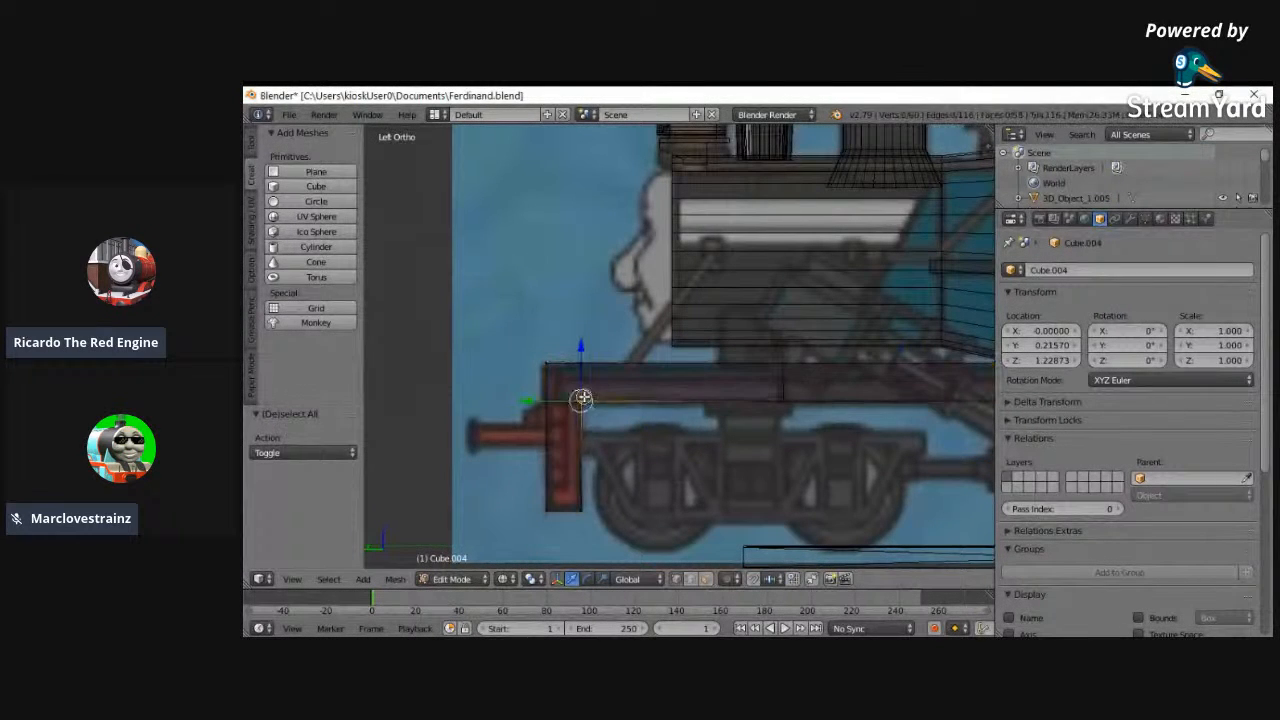
right_click(577, 512, "alt+shift")
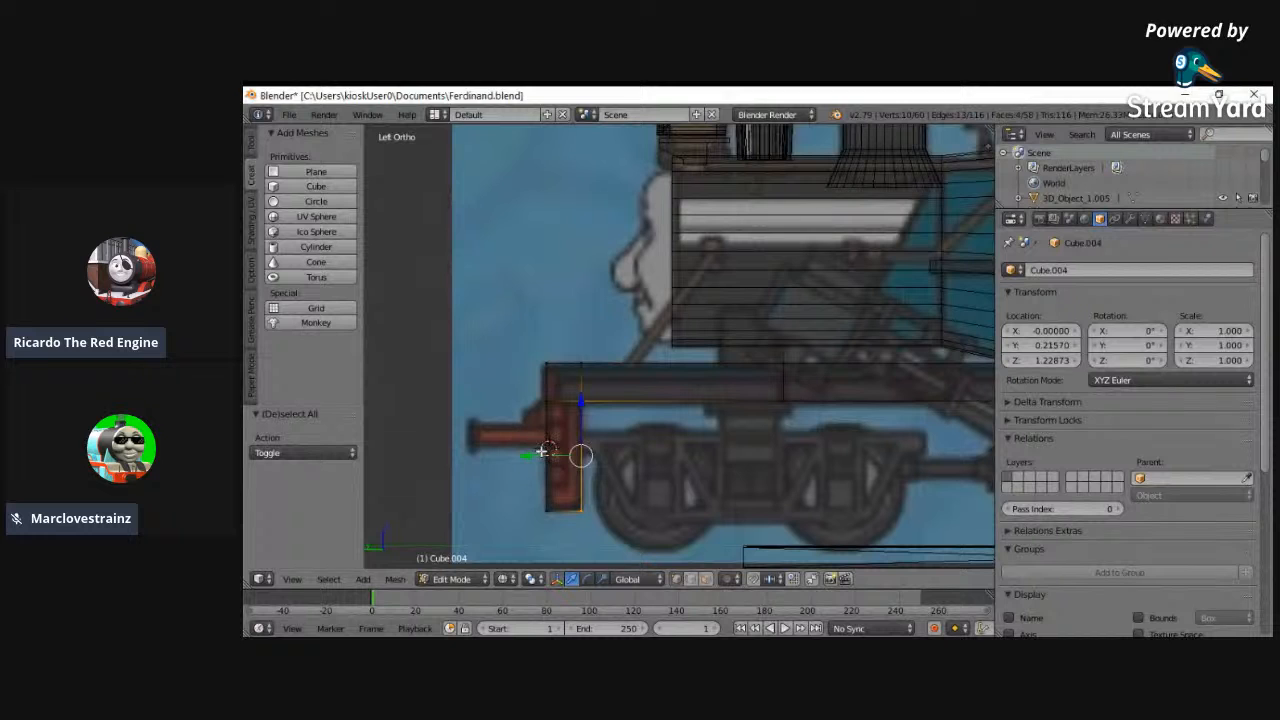
right_click(581, 371, "alt+shift")
- Select the front part of the running board's underside vertices in the left view, and leave Edit Mode
mouse_move(543, 427)
left_mouse_down()
mouse_move(519, 428)
mouse_move(611, 403)
mouse_move(817, 405)
left_mouse_up()
key("a")
key("Escape")
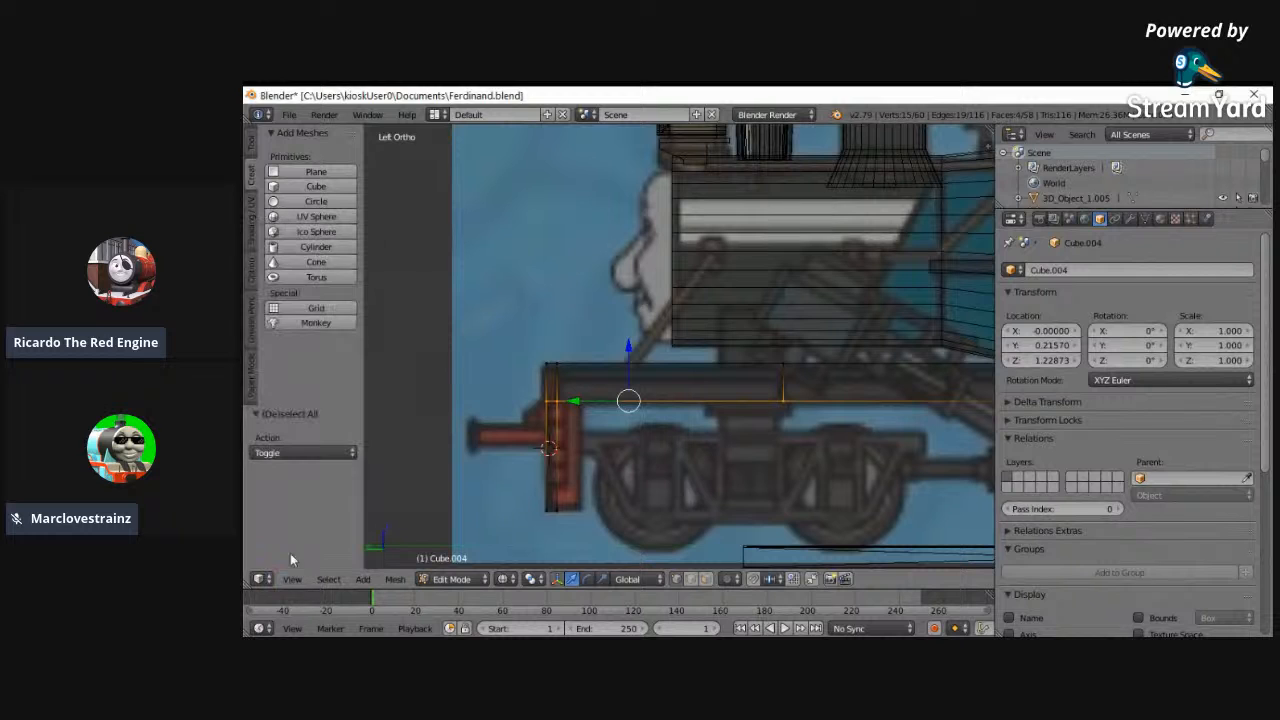
left_click(290, 580)
left_click(320, 214)
key("b")
left_click_drag(502, 346, 763, 374)
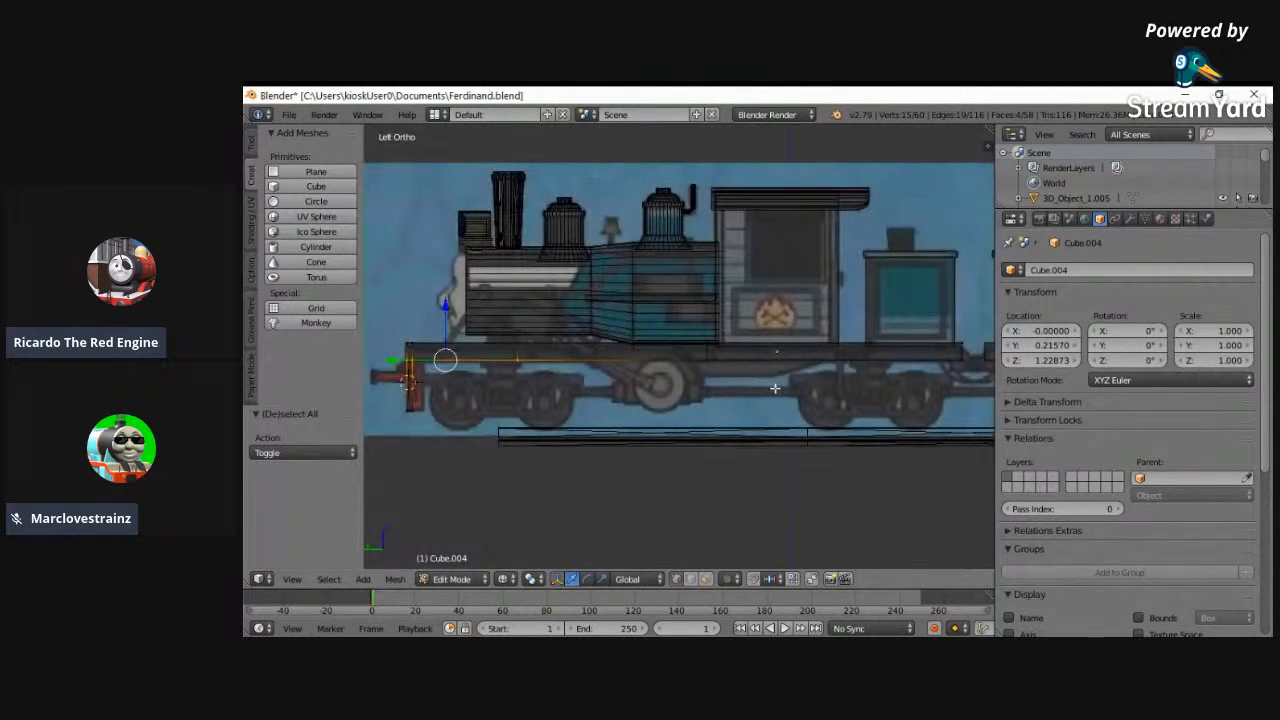
left_click(452, 578)
left_click(455, 558)
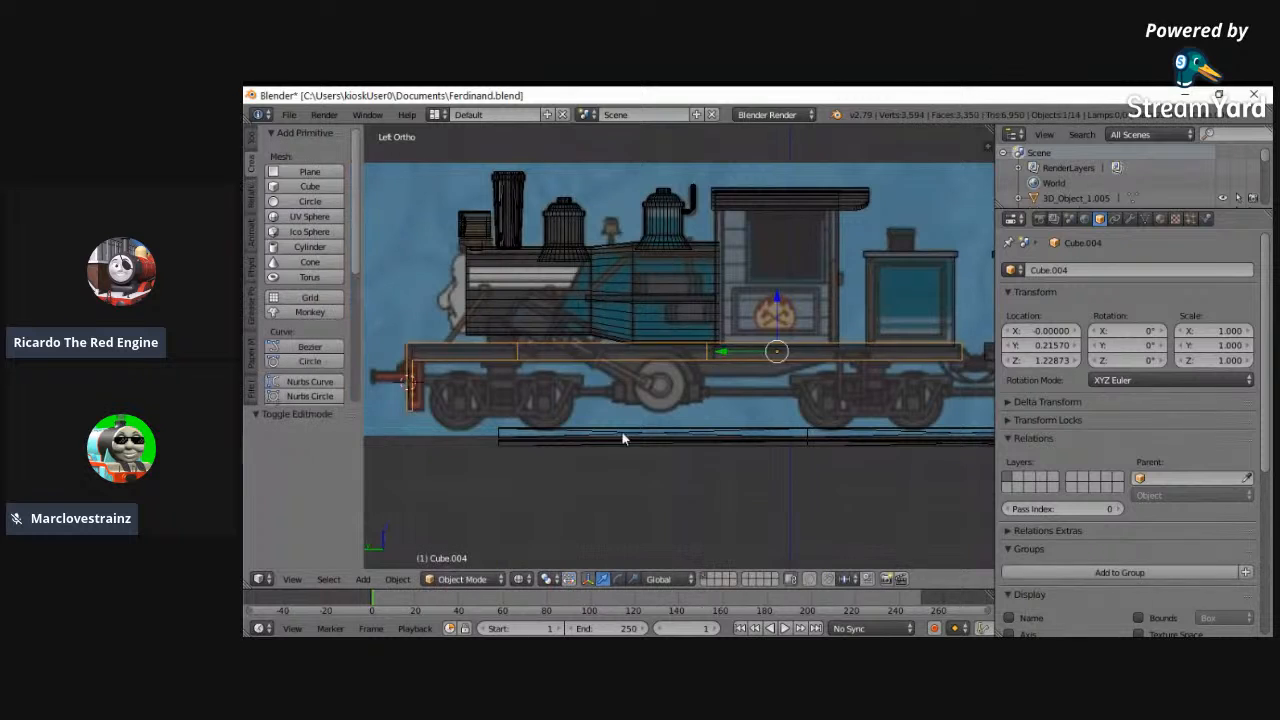
- Try to join the running board with the tender base
middle_click_drag(513, 513, 804, 414)
right_click(790, 346, "shift")
key("ctrl+j")
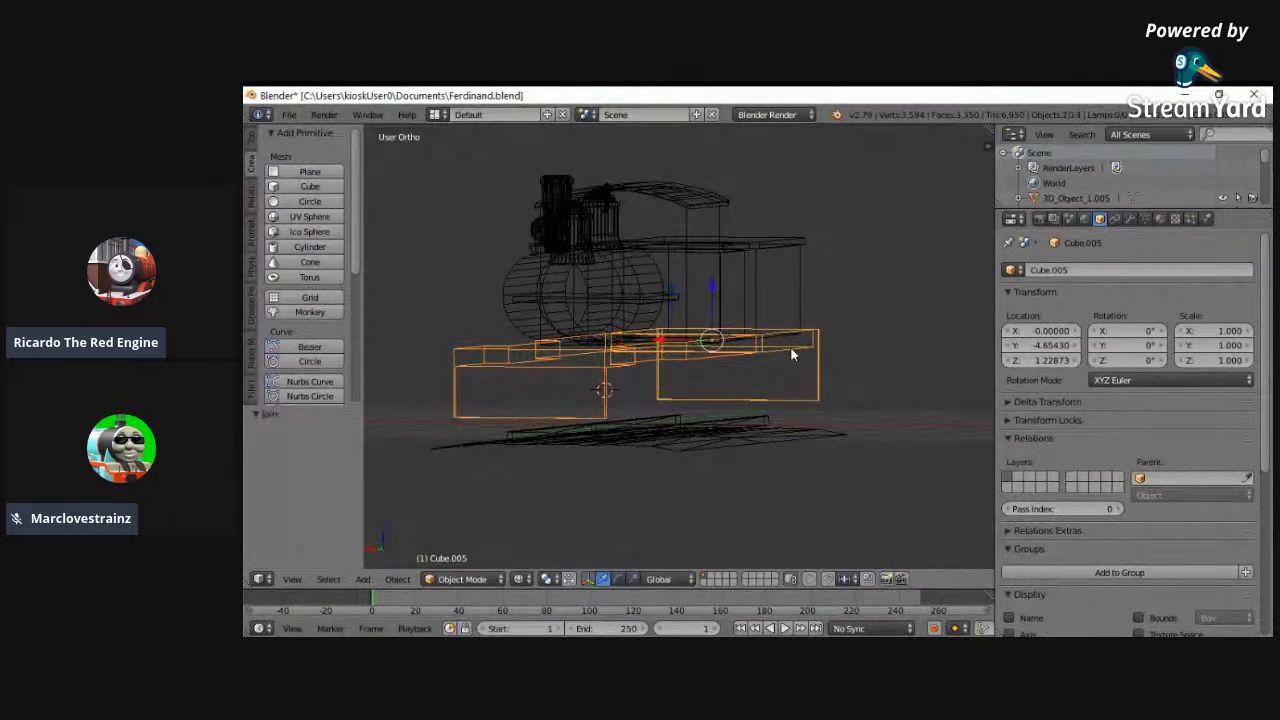
mouse_move(712, 398)
middle_mouse_down()
mouse_move(683, 420)
mouse_move(799, 346)
middle_mouse_up()
key("z")
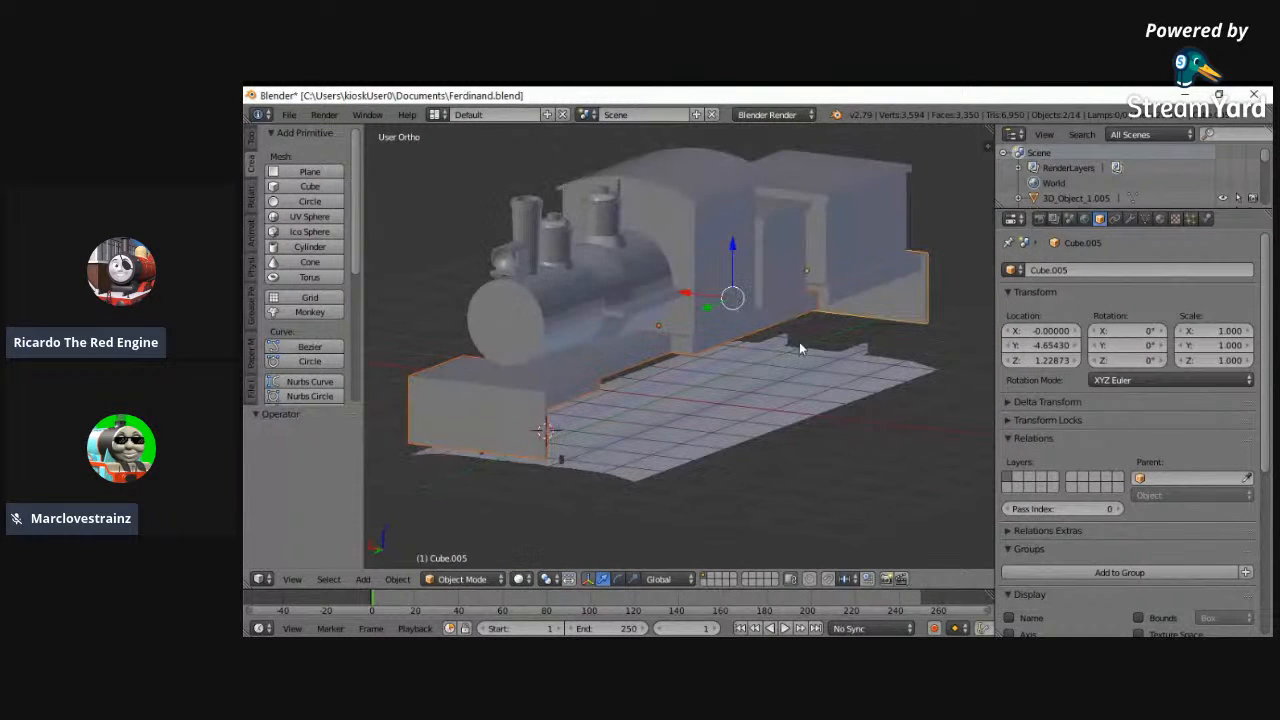
- Select all of the running board's underside vertices in the left wireframe view and raise them 0.159 along Z
right_click(759, 333)
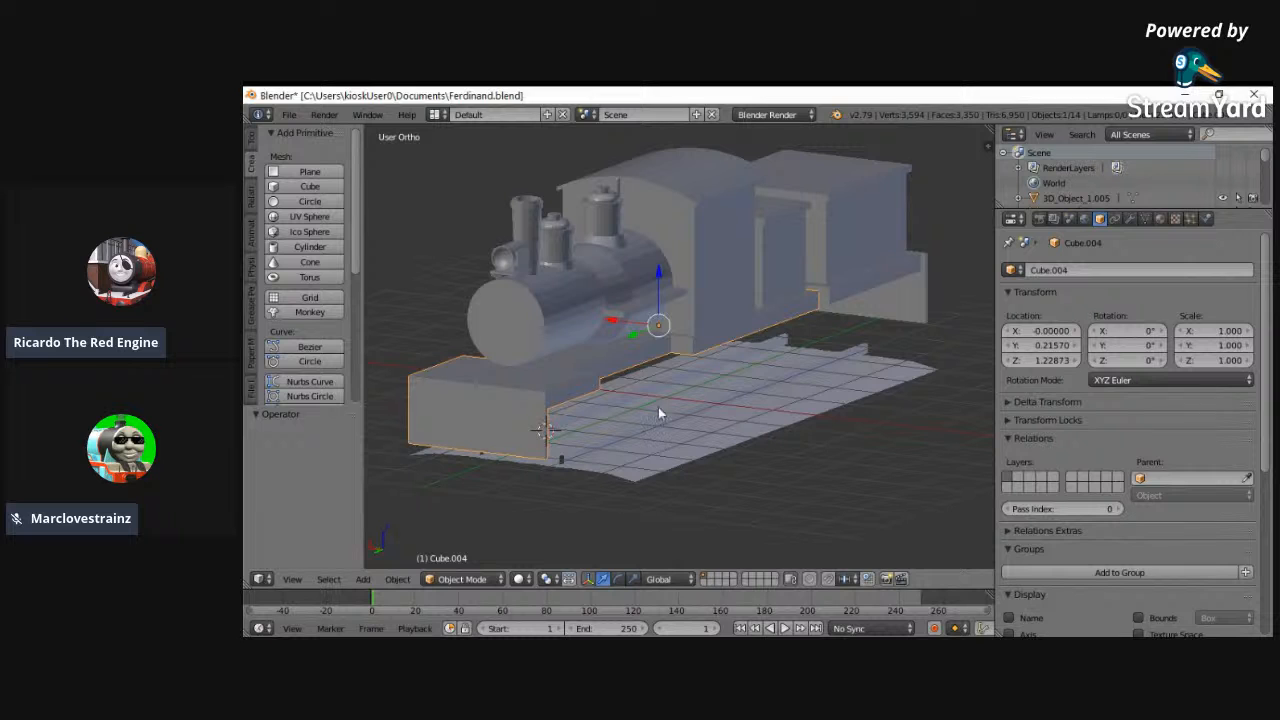
left_click(462, 579)
left_click(450, 540)
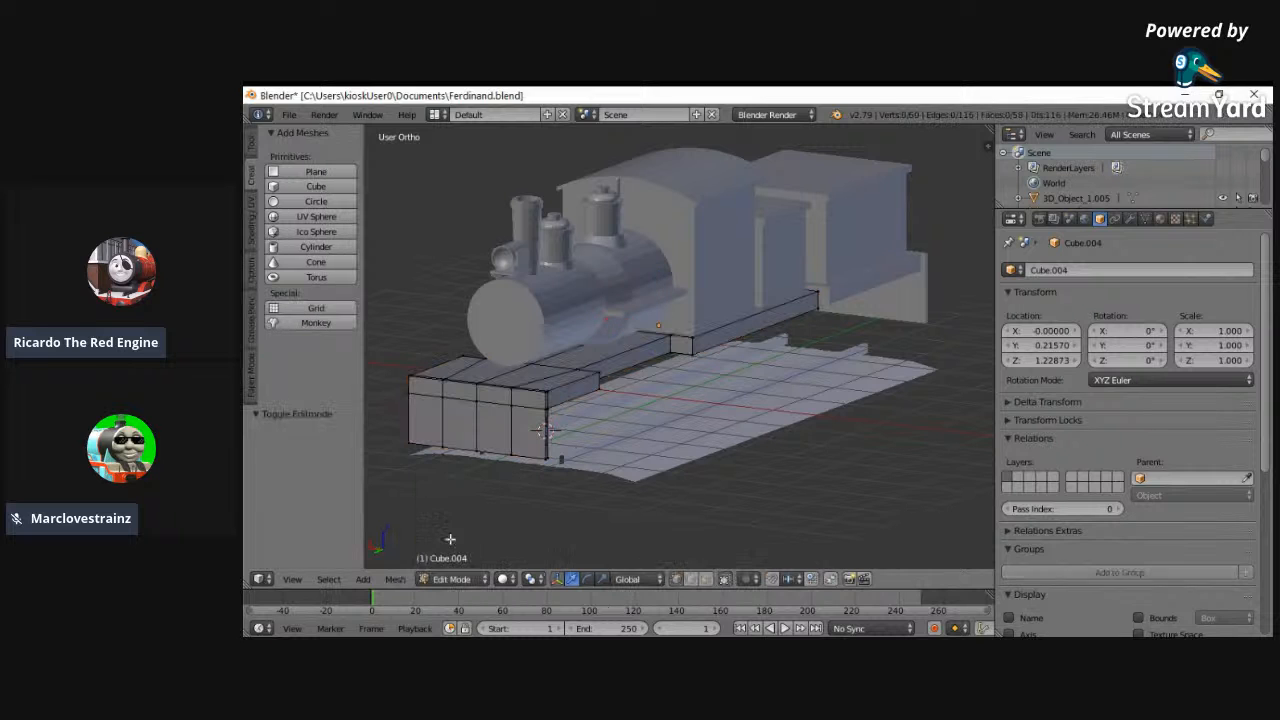
left_click(292, 580)
left_click(322, 429)
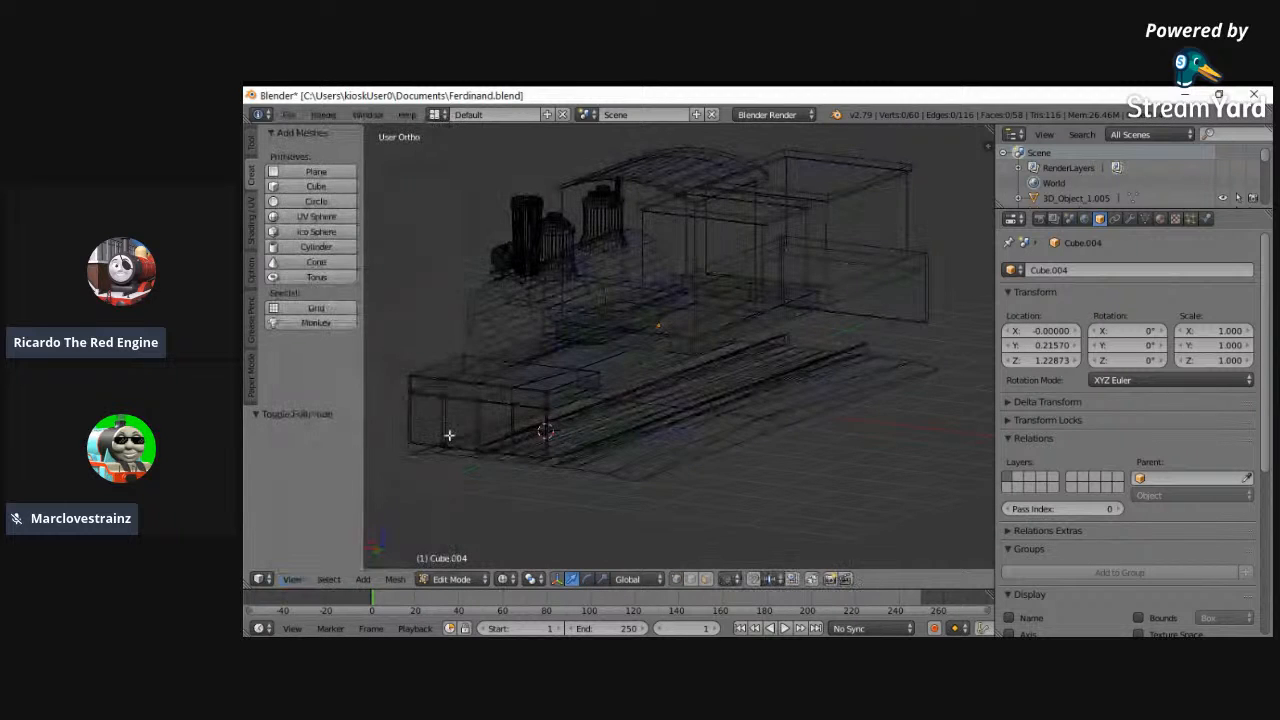
left_click(289, 584)
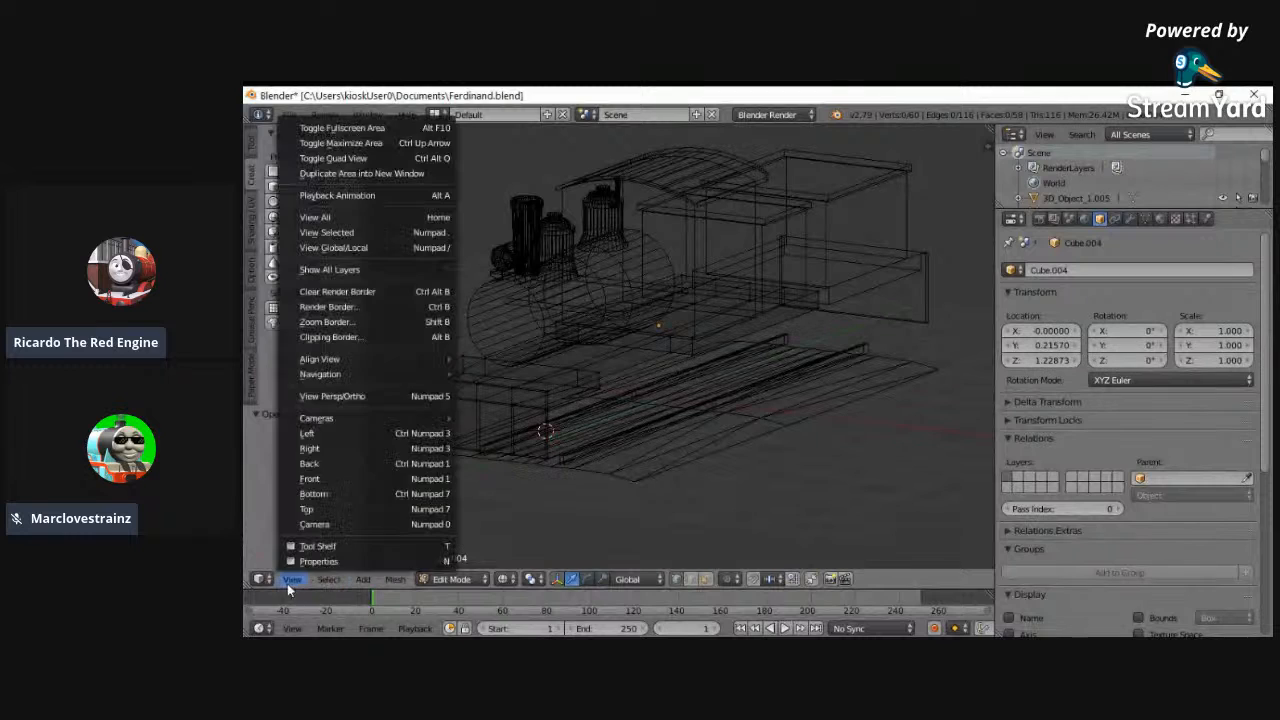
left_click(319, 431)
key("b")
left_click_drag(978, 344, 400, 374)
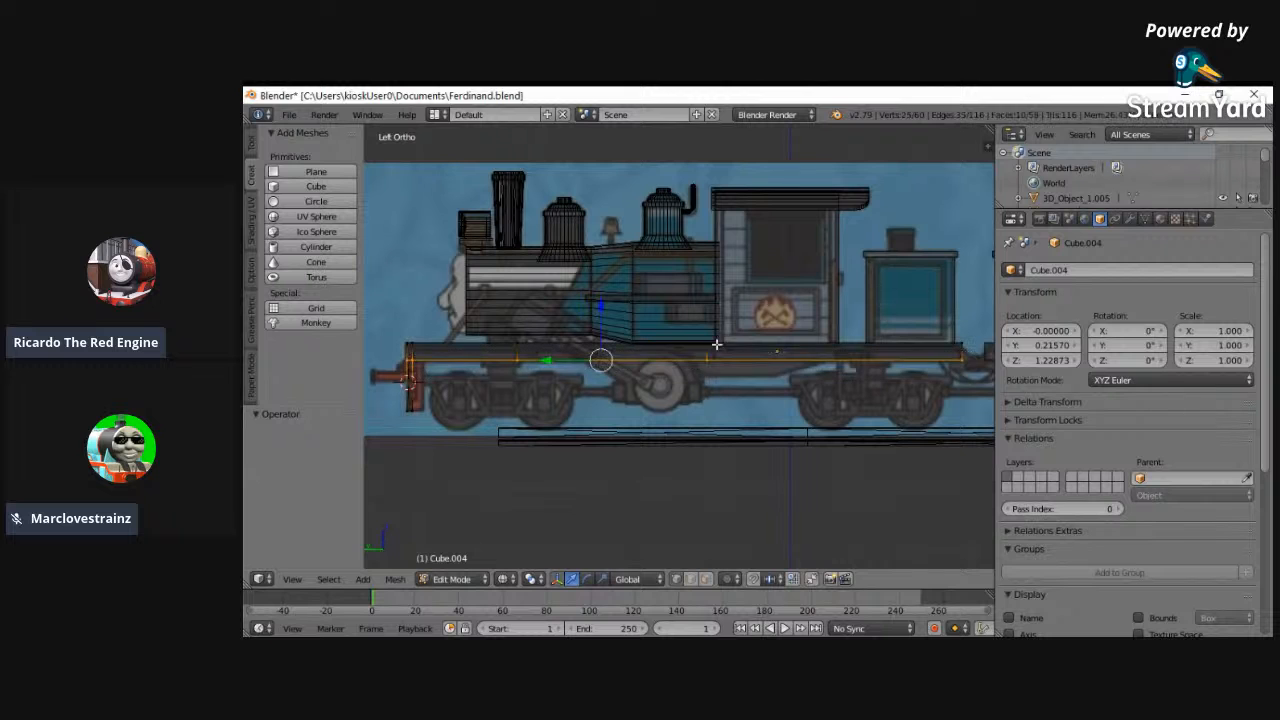
key("g")
key("z")
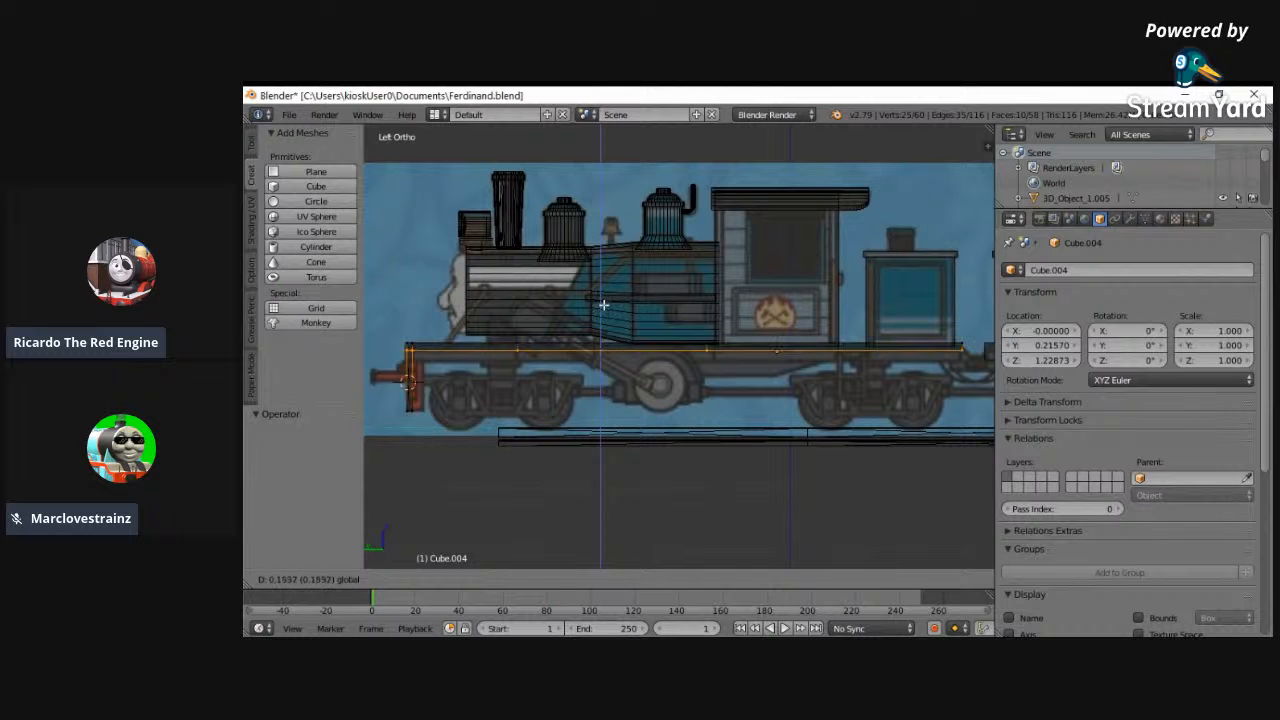
left_click(605, 303)
scroll(884, 438, "down", 5, "ctrl")
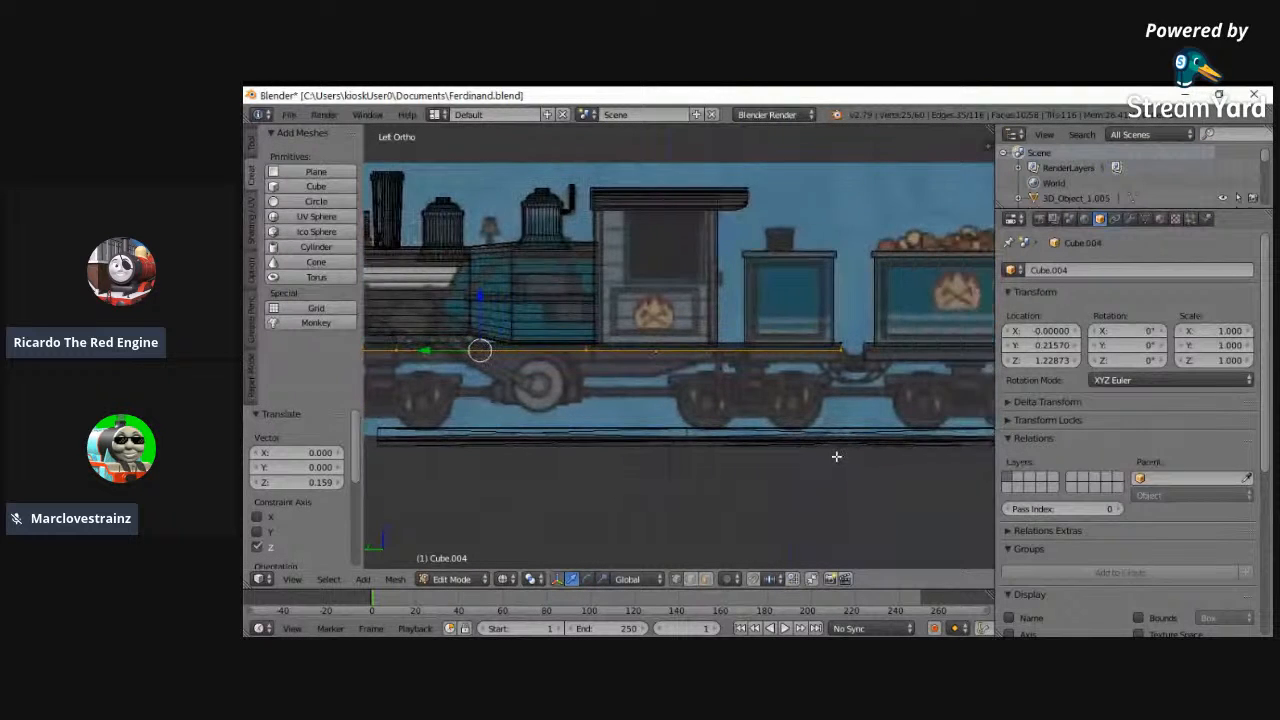
- Leave Edit Mode on the running board and select the rear coal tender's base
scroll(898, 406, "down", 3, "ctrl")
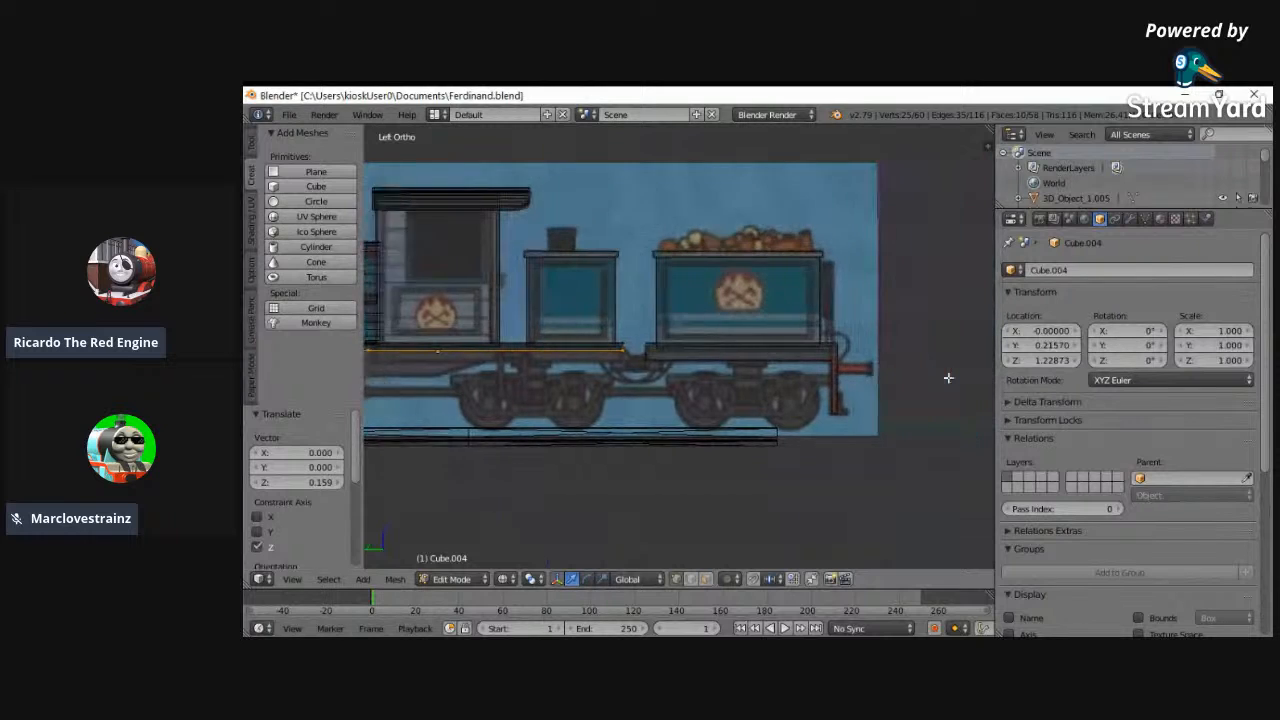
left_click(452, 579)
left_click(452, 561)
scroll(560, 440, "up", 2)
right_click(627, 341)
right_click(629, 366)
scroll(633, 385, "up", 1)
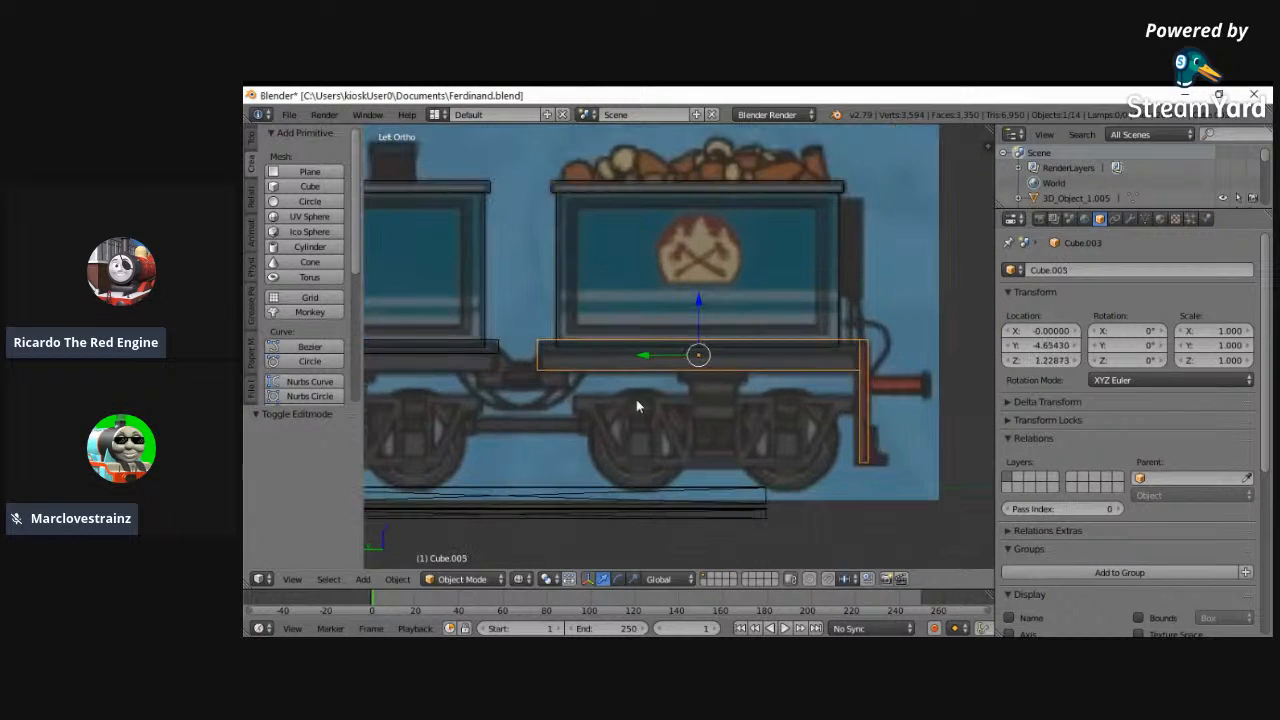
- Thin the rear tender's base by raising its underside vertices along Z in the left wireframe view, leaving the rear beam's lower end alone
left_click(451, 577)
left_click(451, 545)
key("a")
key("b")
left_click_drag(888, 378, 846, 368)
key("b")
left_click_drag(554, 381, 506, 366)
left_click_drag(800, 318, 797, 300)
middle_click_drag(797, 300, 616, 366)
key("a")
left_click(484, 577)
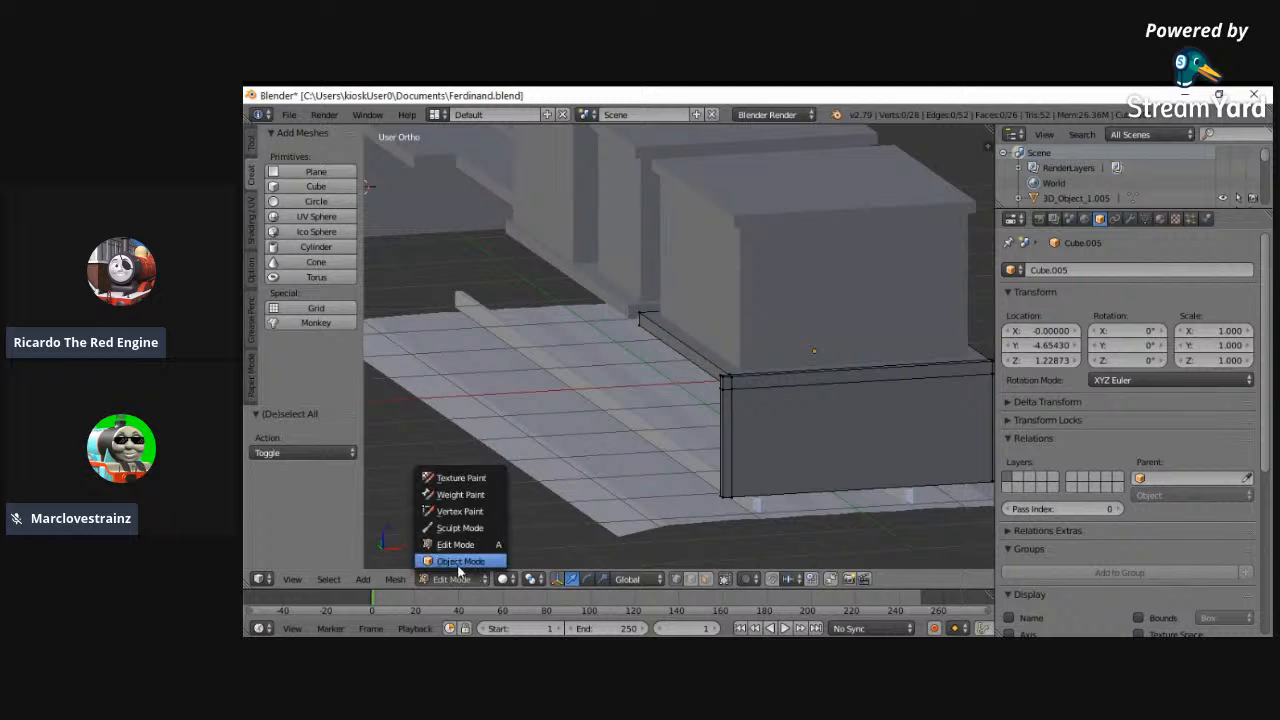
left_click(455, 557)
- Deselect everything and examine the whole locomotive from the front, rear and sides, comparing the widths of the running board and tender base
middle_click_drag(794, 457, 471, 389)
middle_click_drag(714, 393, 854, 397)
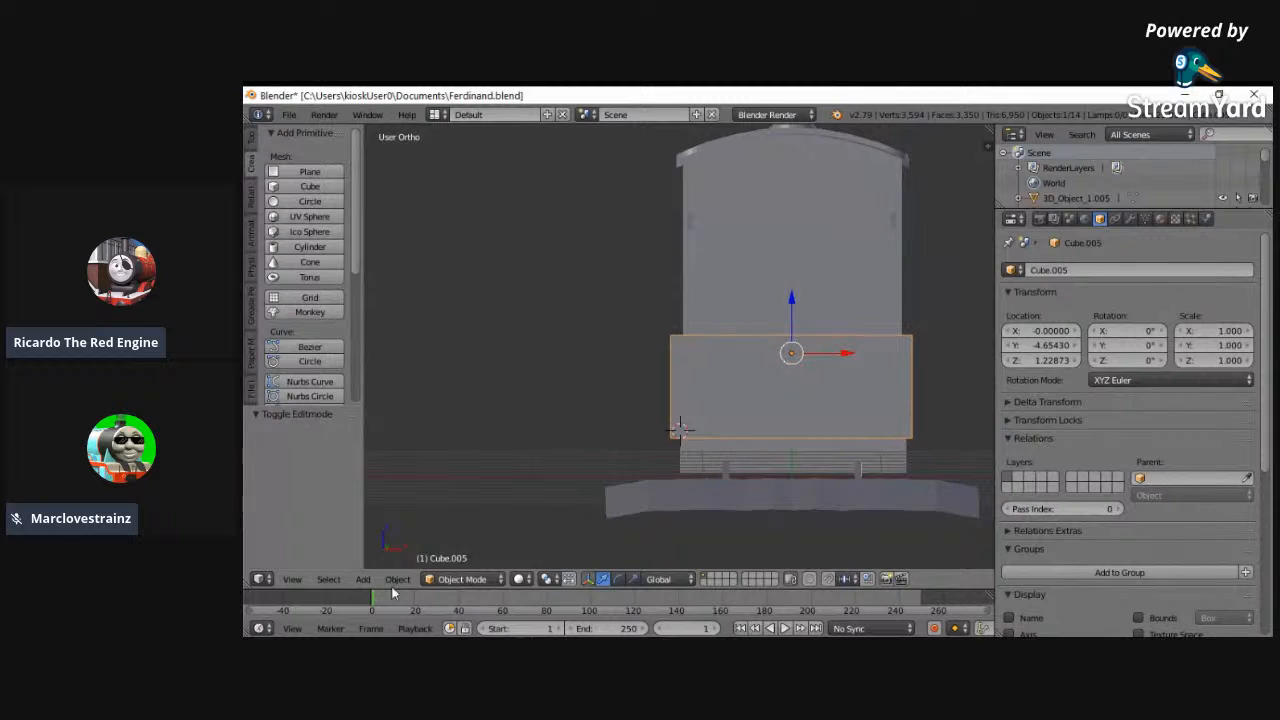
left_click(292, 579)
left_click(310, 478)
left_click(292, 579)
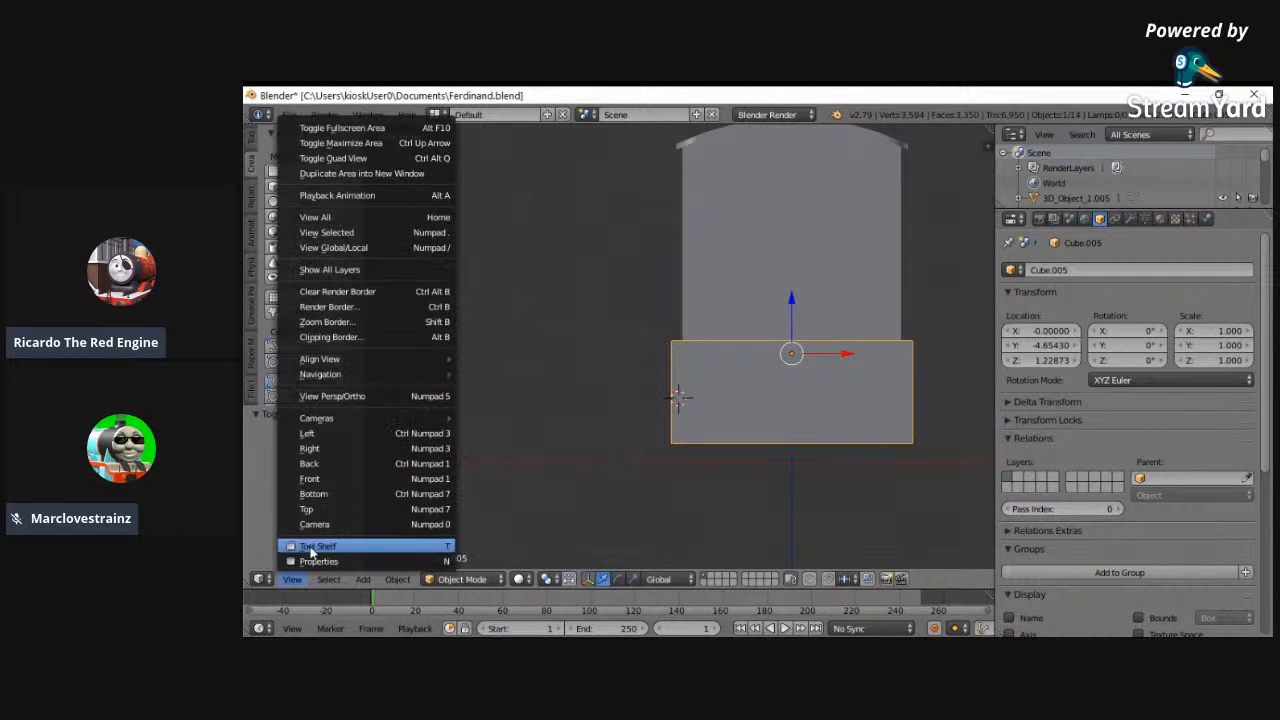
left_click(315, 217)
middle_click_drag(442, 289, 845, 375)
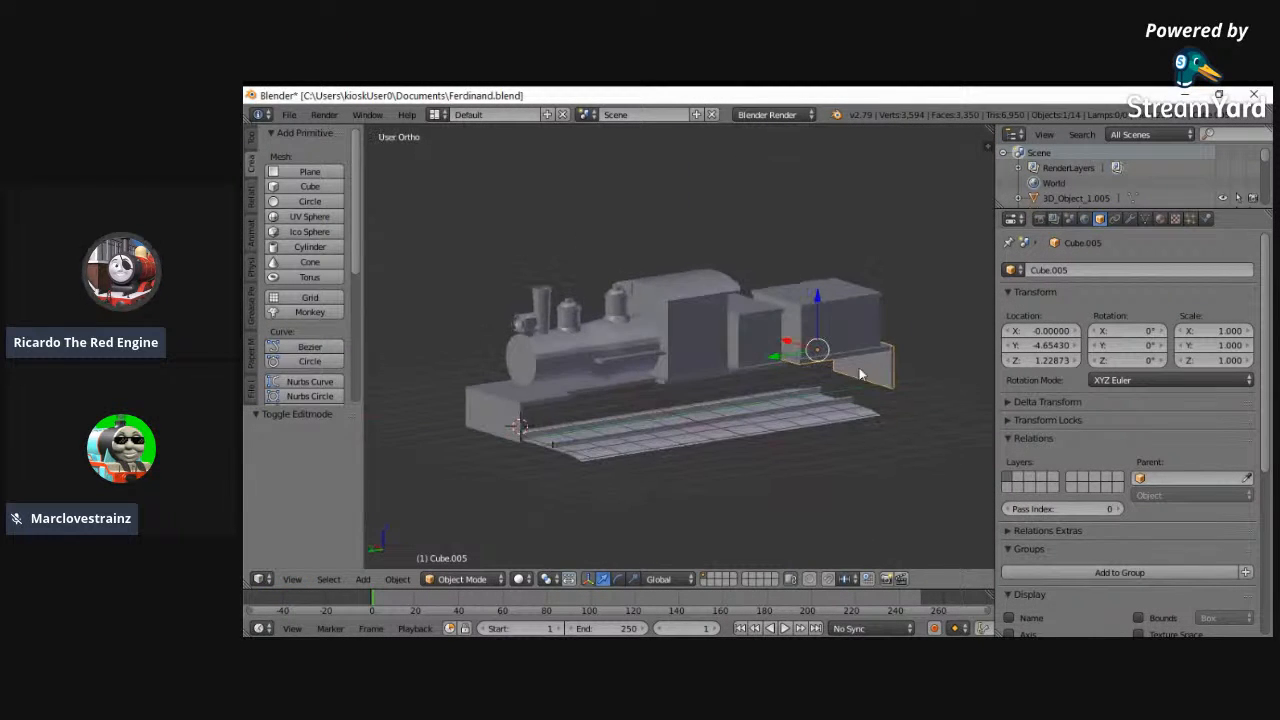
middle_click_drag(528, 430, 647, 426)
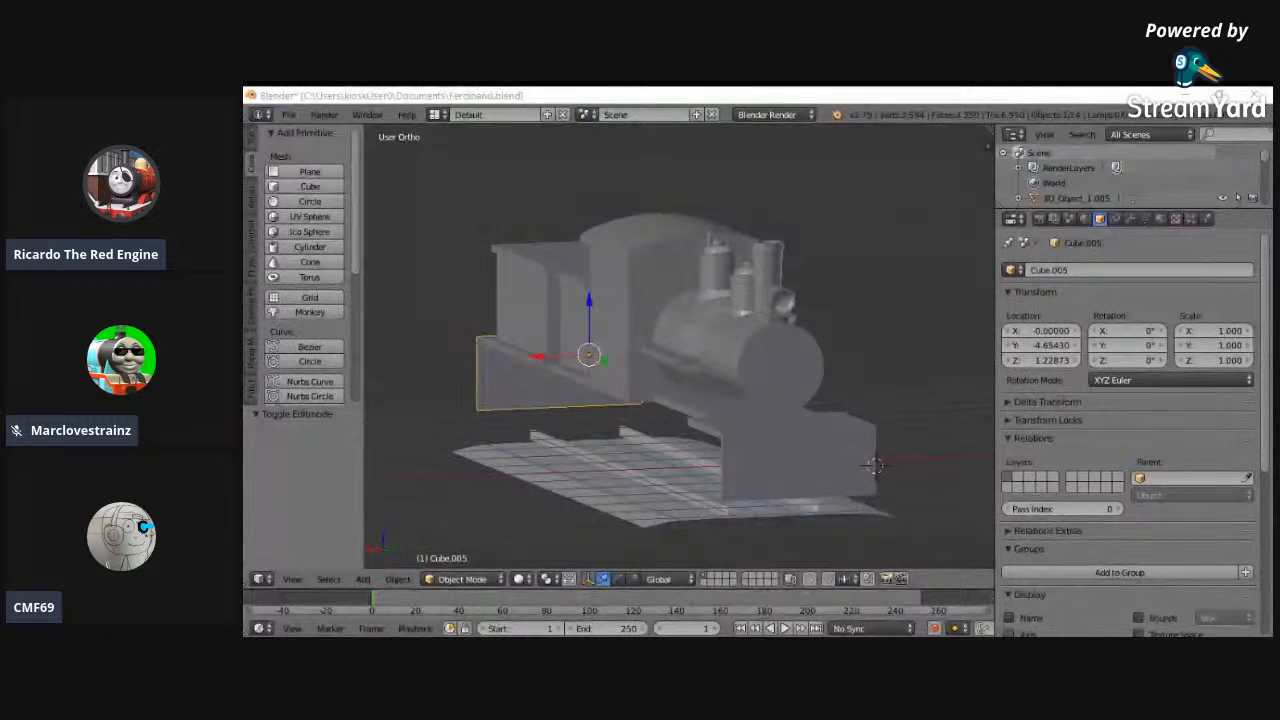
key("a")
middle_click_drag(763, 446, 842, 441)
middle_click_drag(364, 414, 650, 396)
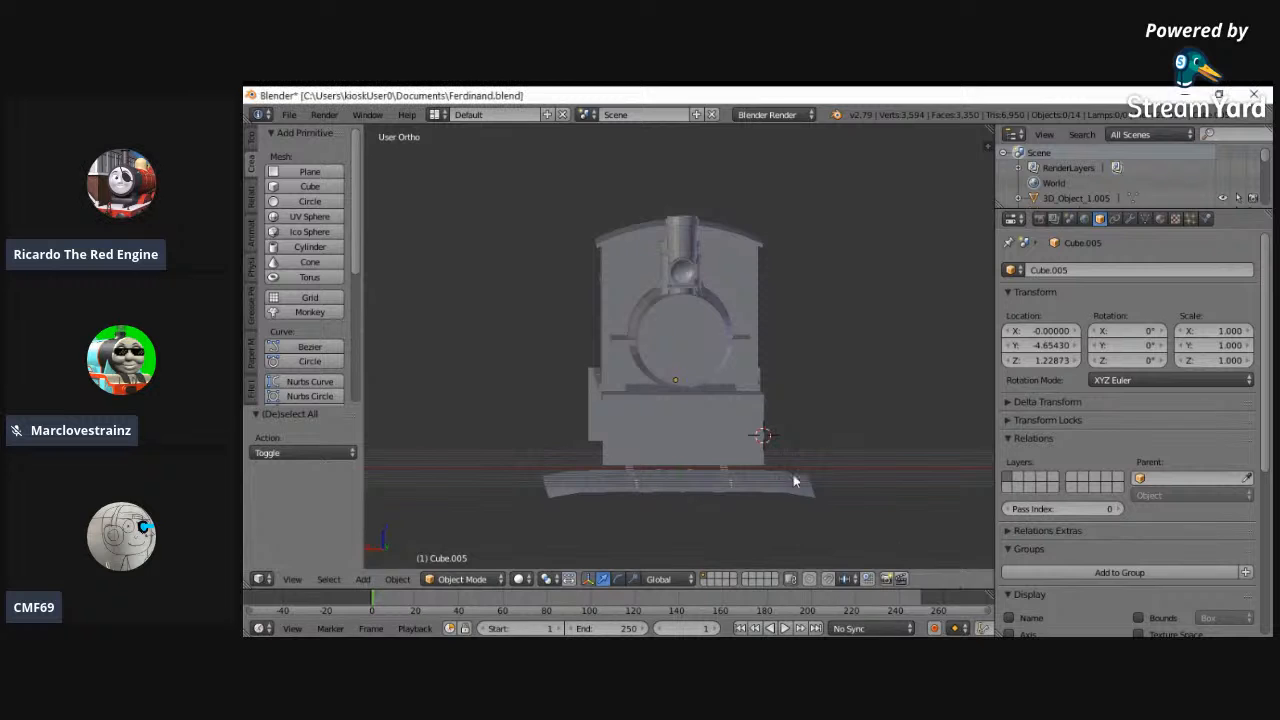
middle_click_drag(700, 480, 666, 500)
- Select the ledge slab running through the boiler and widen its whole mesh slightly along X in Edit Mode
right_click(601, 447)
middle_click_drag(601, 447, 639, 441)
scroll(639, 441, "up", 5)
left_click(479, 581)
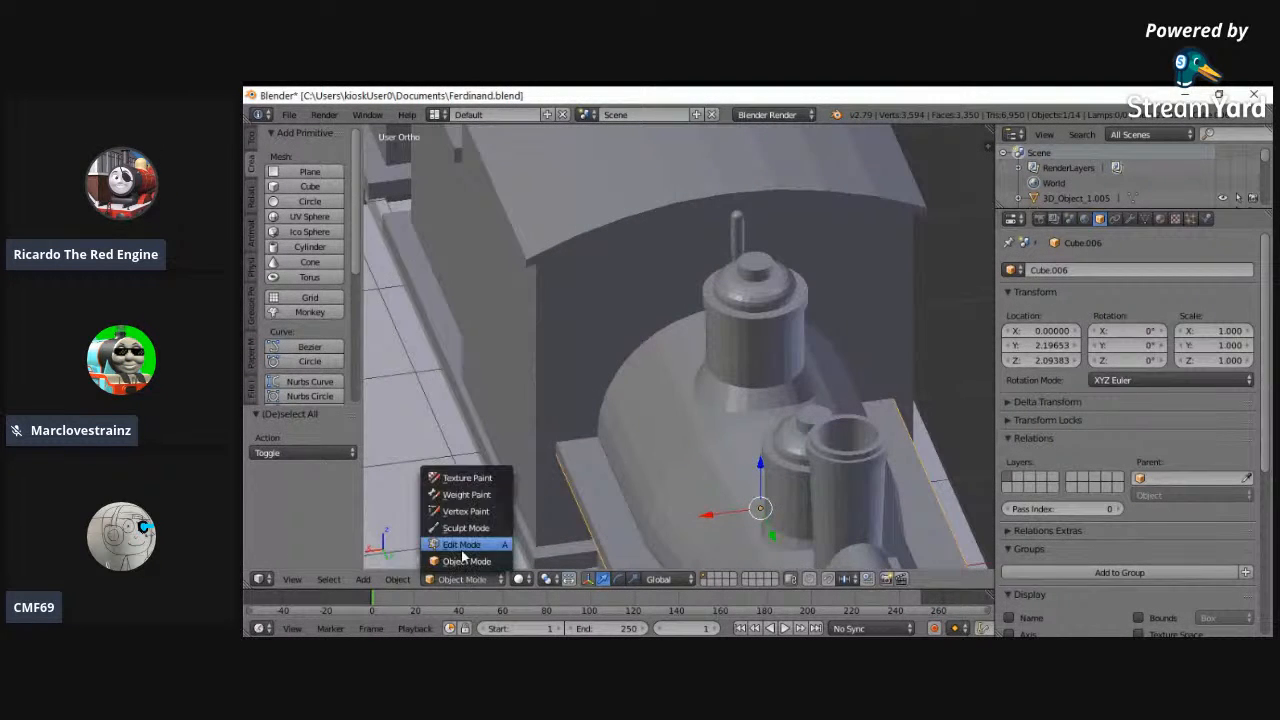
left_click(457, 549)
key("a")
- Delete the ledge slab's rear face next to the cab, return to Object Mode and deselect everything
key("a")
key("s")
key("x")
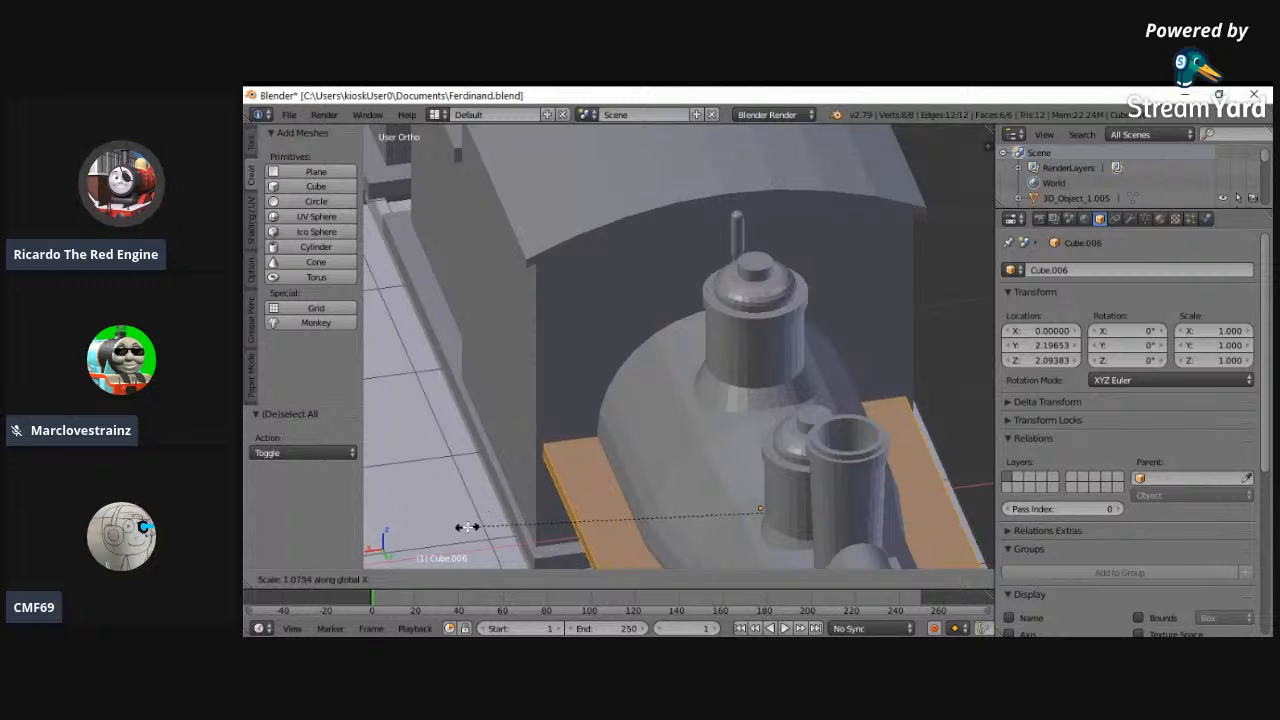
left_click(466, 511)
key("z")
key("a")
right_click(540, 441)
right_click(541, 453, "shift")
right_click(911, 406, "shift")
right_click(909, 390, "shift")
key("x")
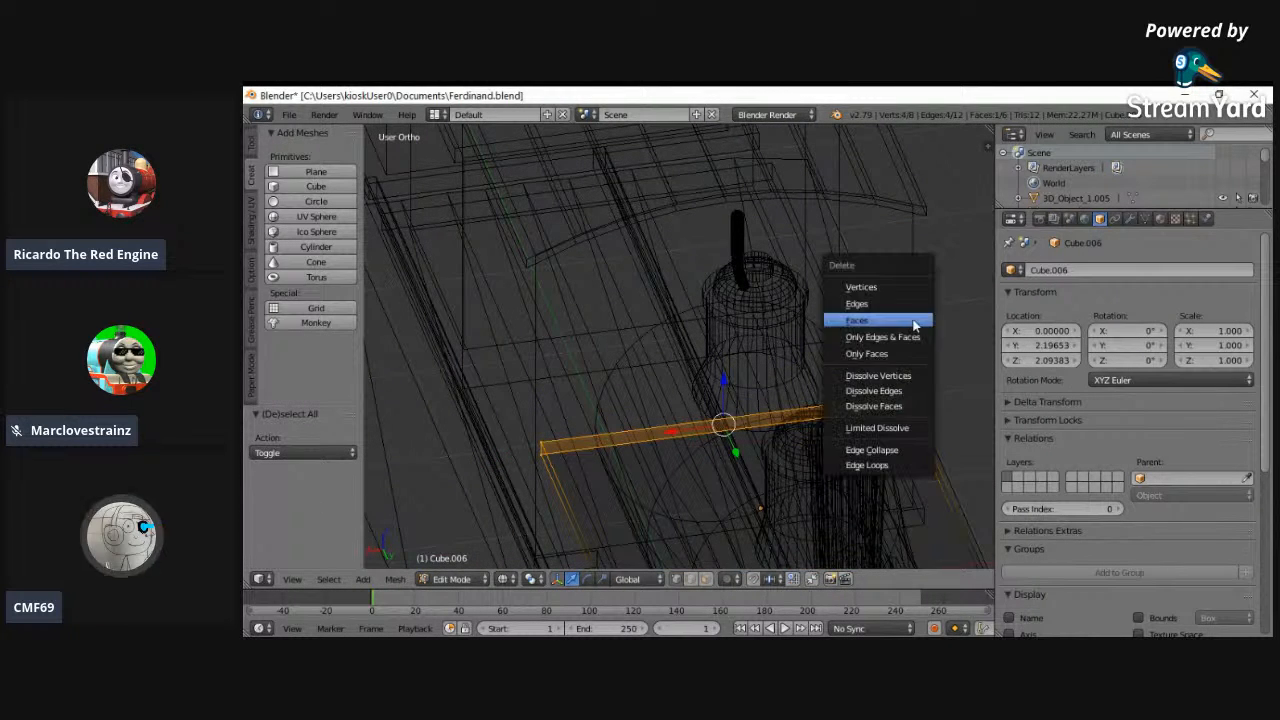
left_click(889, 321)
key("z")
left_click(452, 579)
left_click(460, 561)
middle_click_drag(460, 545, 603, 449)
key("a")
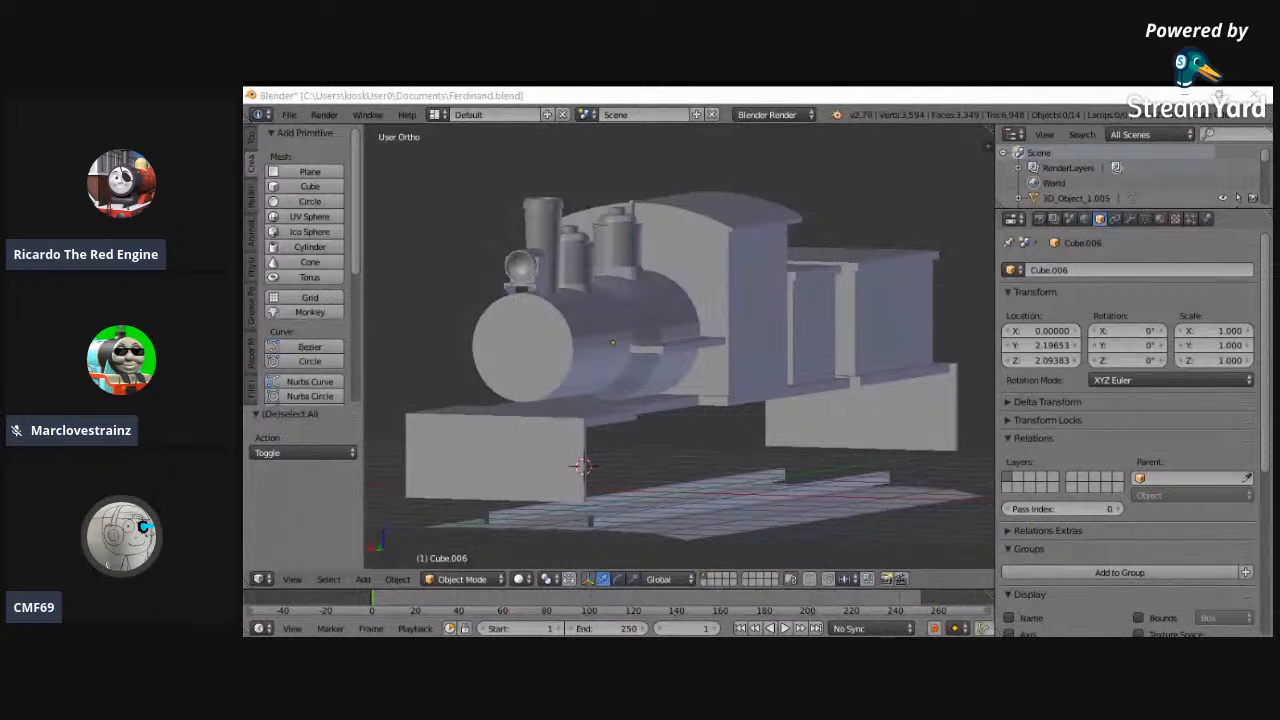
- Snap the 3D cursor to the centre of the scene
middle_click_drag(660, 400, 737, 354)
key("shift+s")
left_click(716, 448)
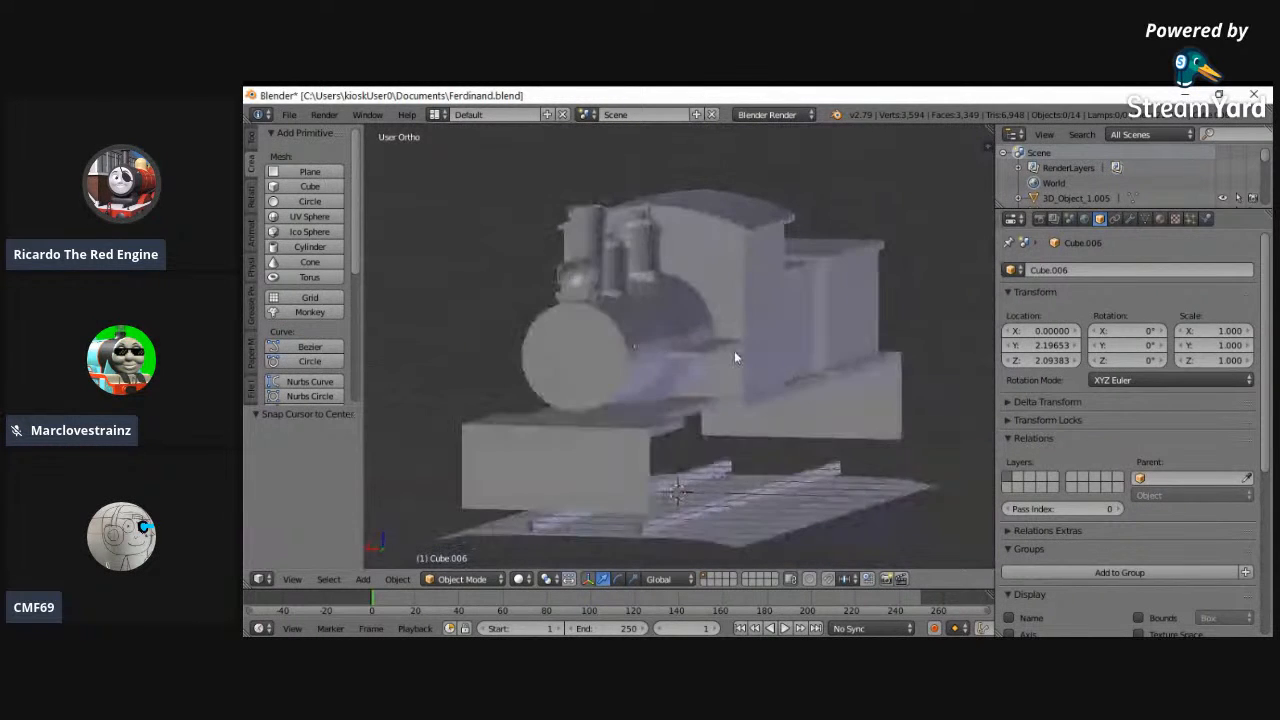
- Examine the locomotive model from the front, sides, rear and above for parts still missing
middle_click_drag(897, 446, 577, 463)
middle_click_drag(582, 372, 733, 437)
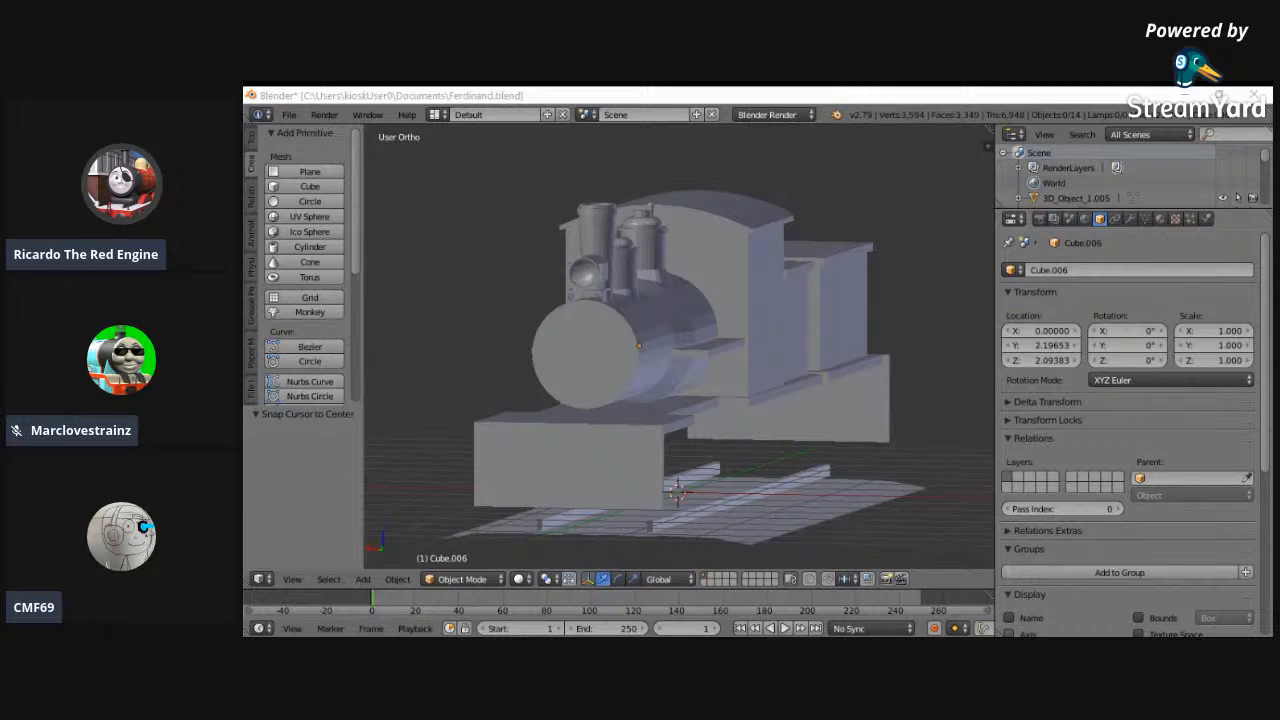
middle_click_drag(798, 425, 868, 445)
middle_click_drag(635, 405, 798, 388)
middle_click_drag(679, 354, 835, 468)
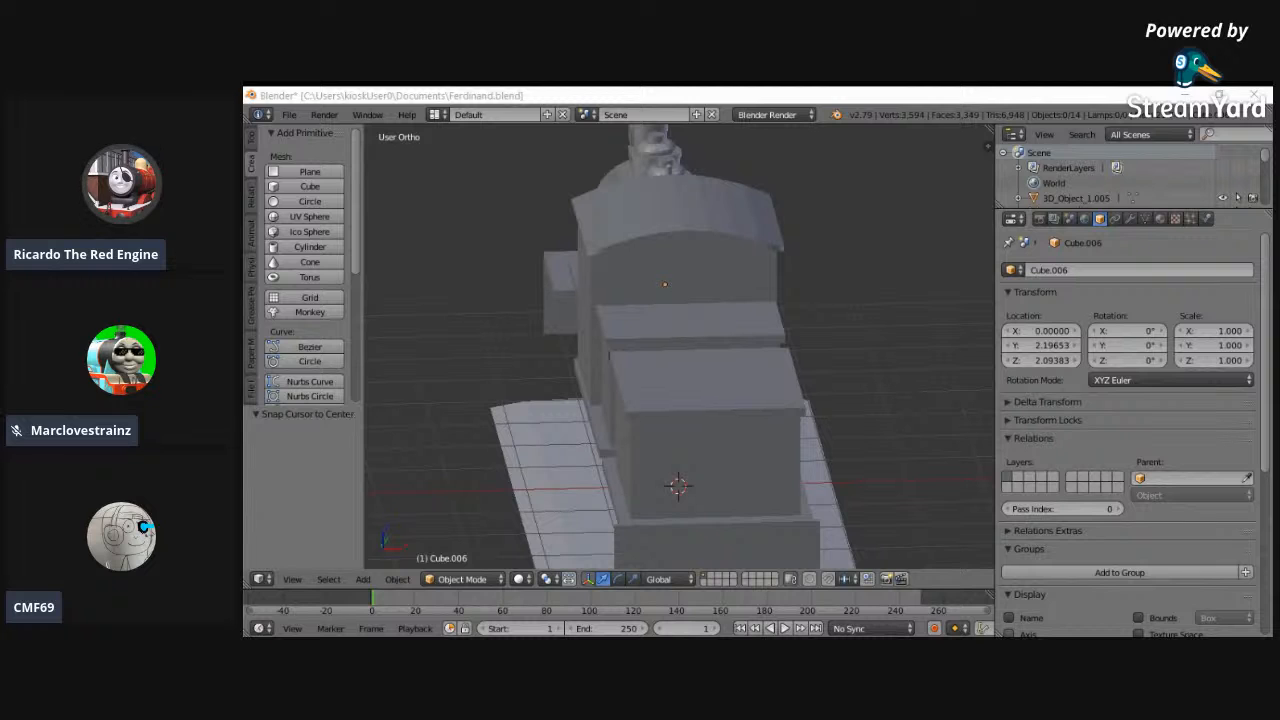
middle_click_drag(690, 475, 673, 449)
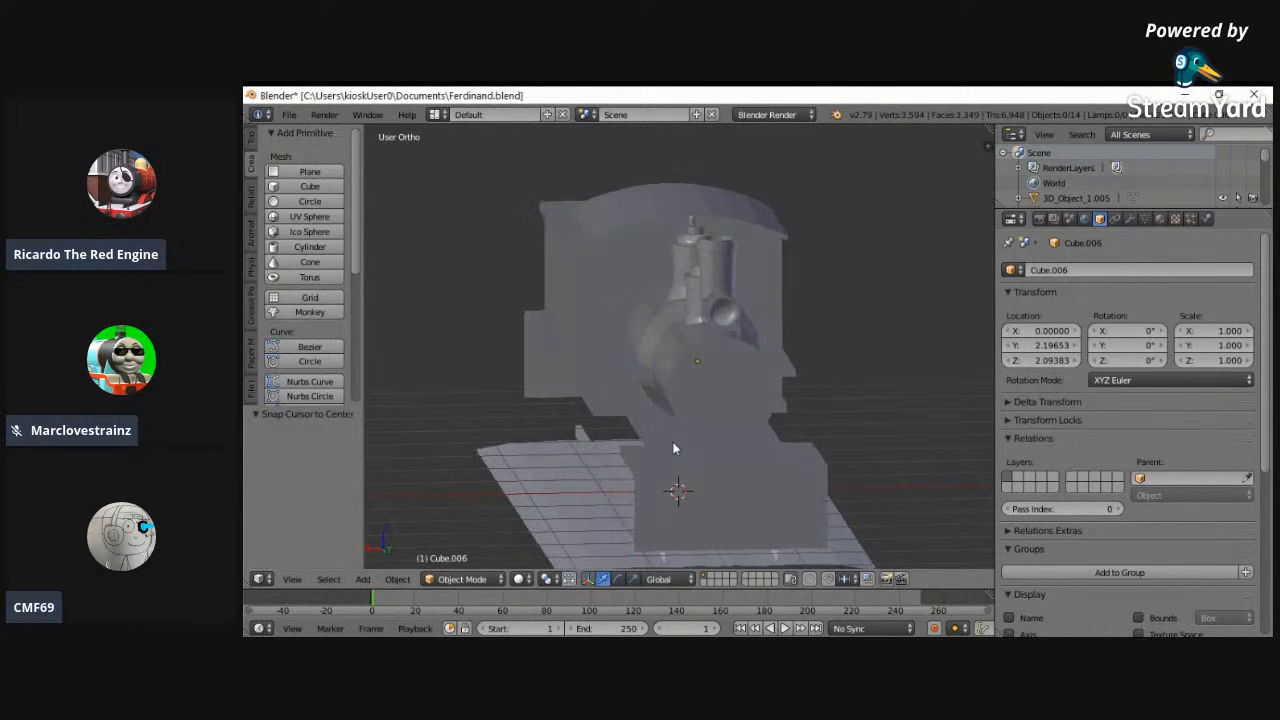
mouse_move(601, 433)
middle_mouse_down()
mouse_move(583, 443)
mouse_move(594, 431)
middle_mouse_up()
middle_click_drag(644, 398, 447, 467)
- In the left view, add a cylinder over the reference's air tank on the boiler side and set its X rotation to 90°
left_click(295, 580)
left_click(306, 434)
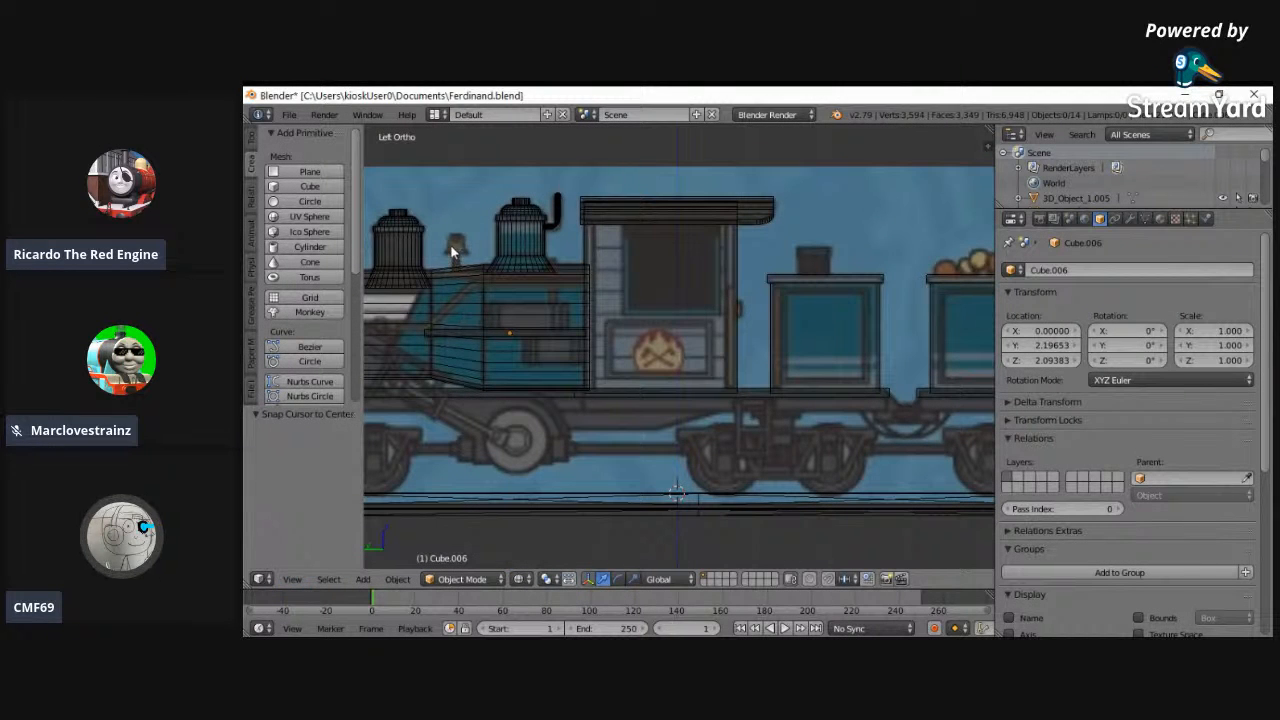
left_click(450, 236)
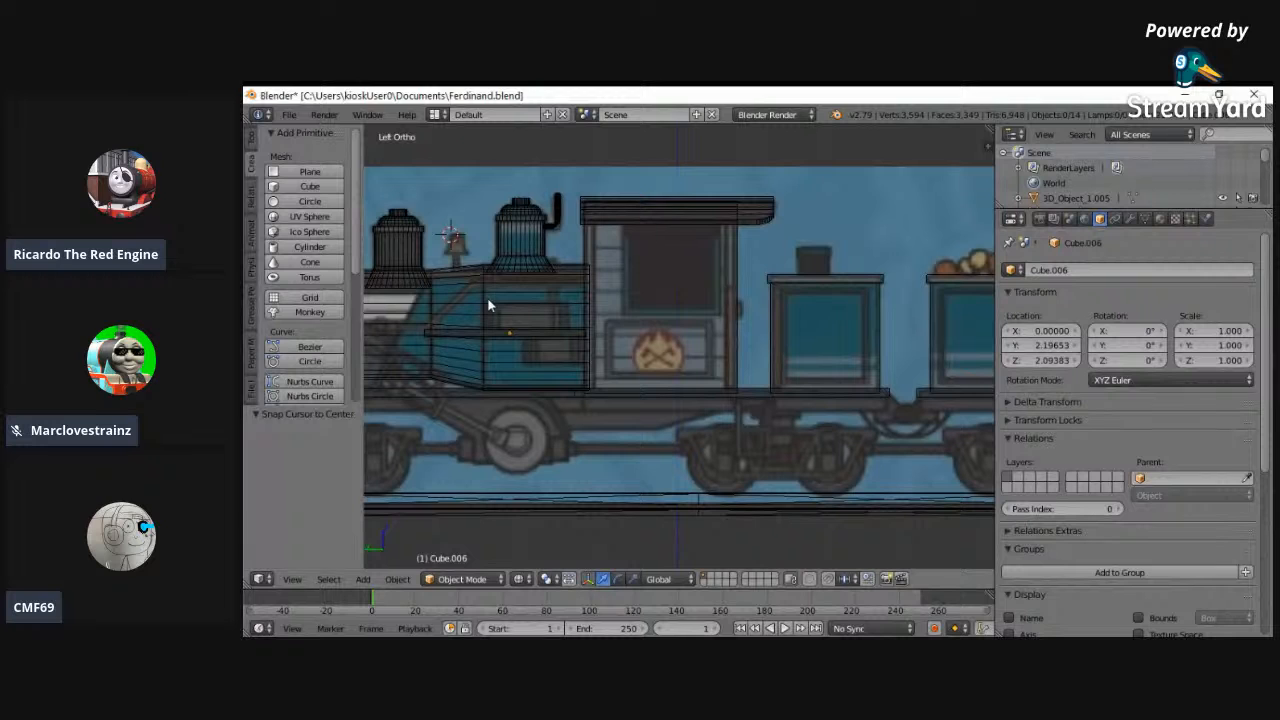
scroll(631, 373, "up", 4)
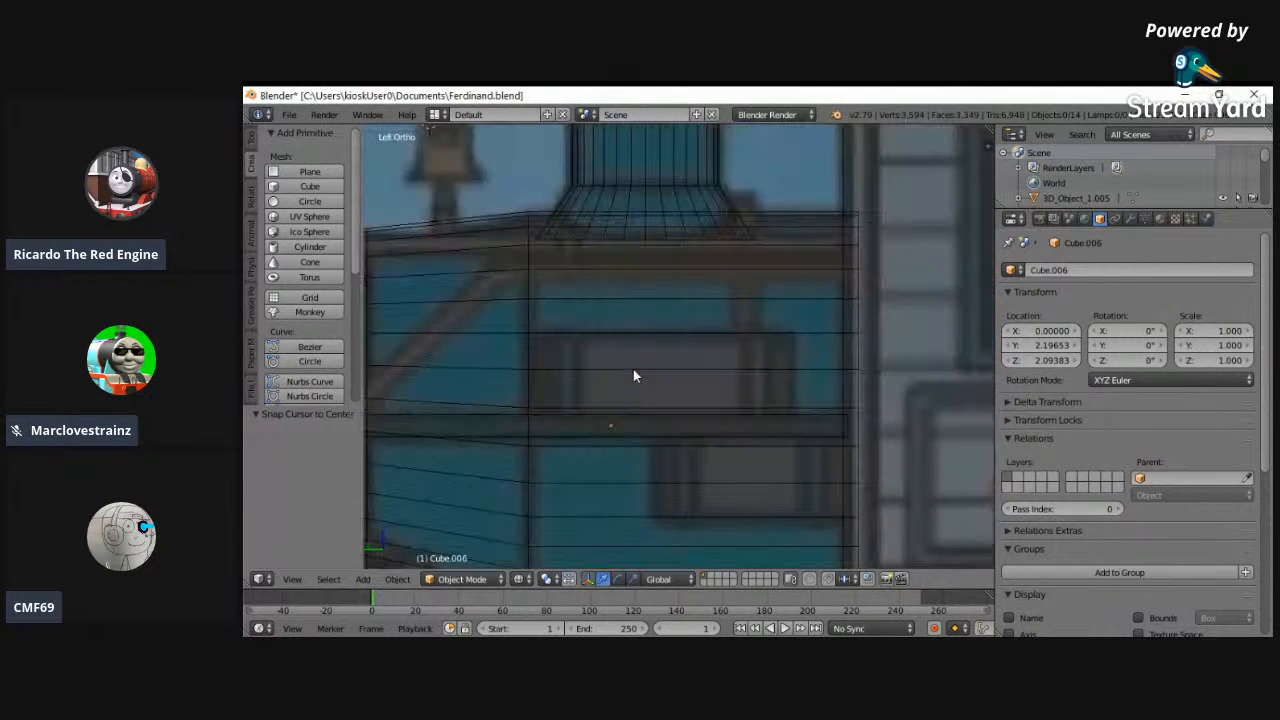
left_click(310, 246)
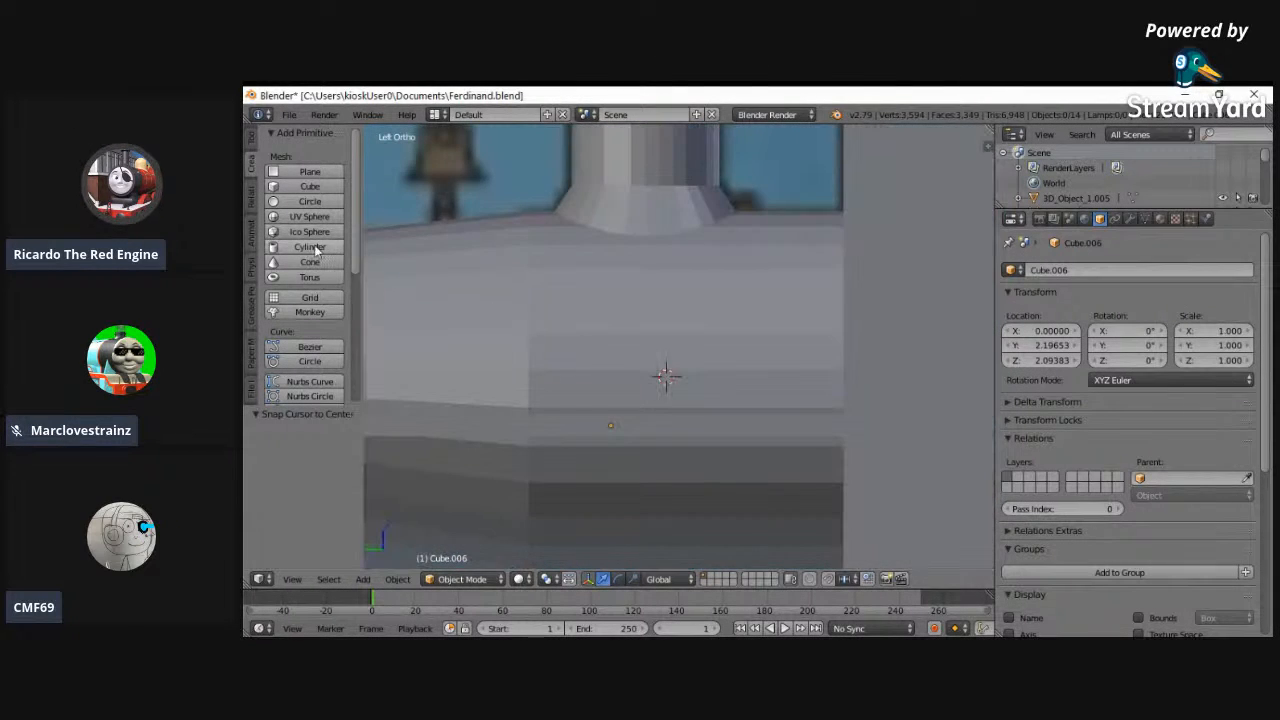
key("r")
left_click_drag(478, 308, 1130, 326)
left_click(1130, 326)
type("90")
key("Return")
- Scale the cylinder's mesh down uniformly to the air tank's height and set its Z location to 2.31797
left_click(462, 579)
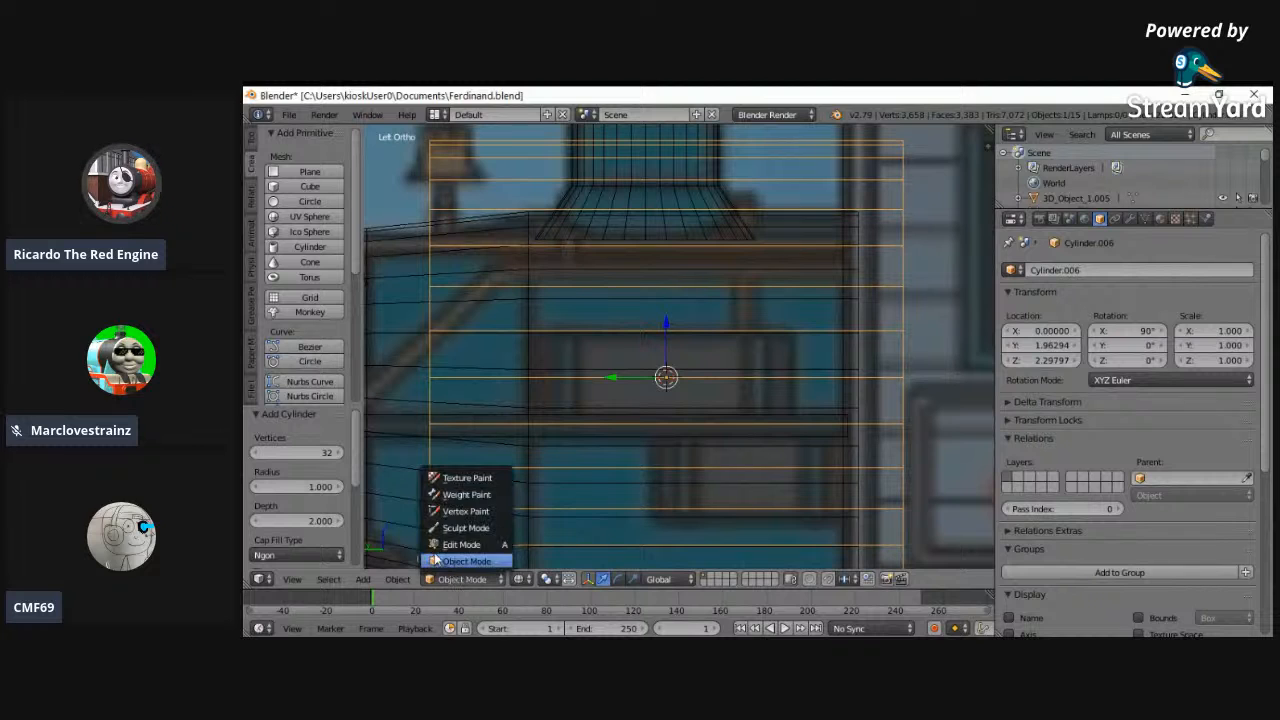
left_click(458, 544)
key("s")
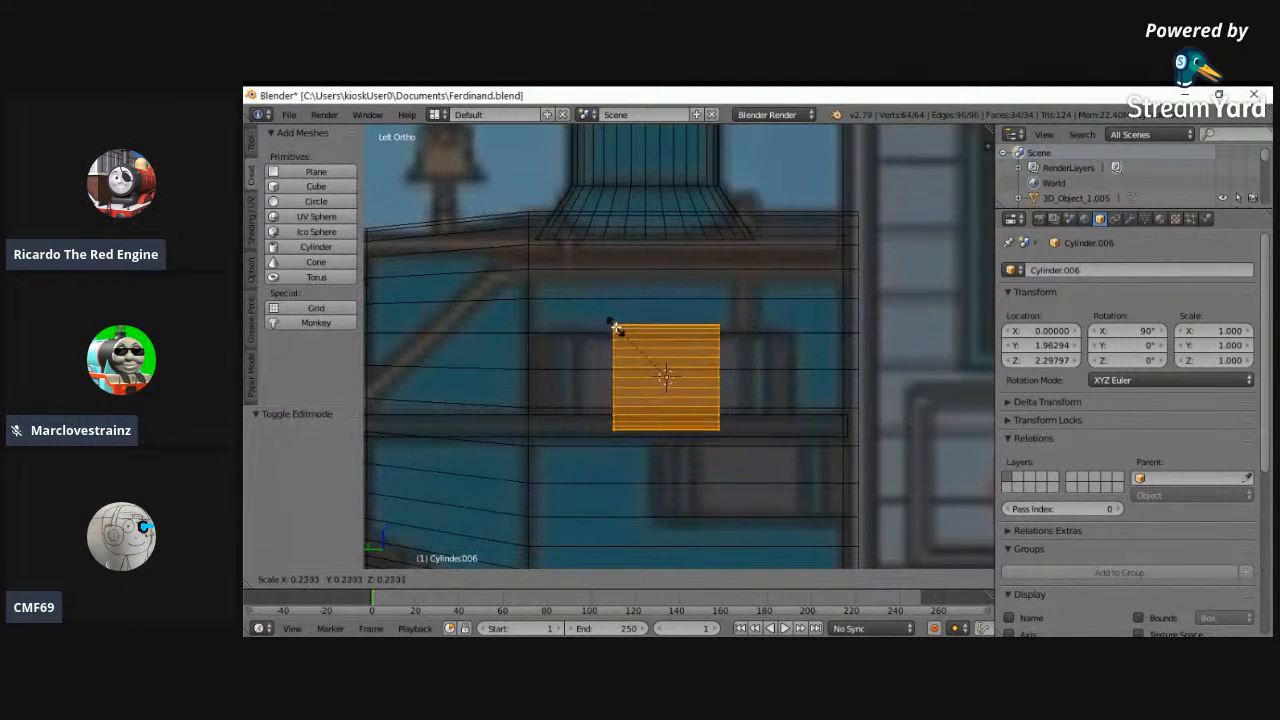
left_click(628, 334)
scroll(494, 337, "up", 2)
left_click(1074, 361)
left_click(1074, 361)
key("s")
left_click(945, 308)
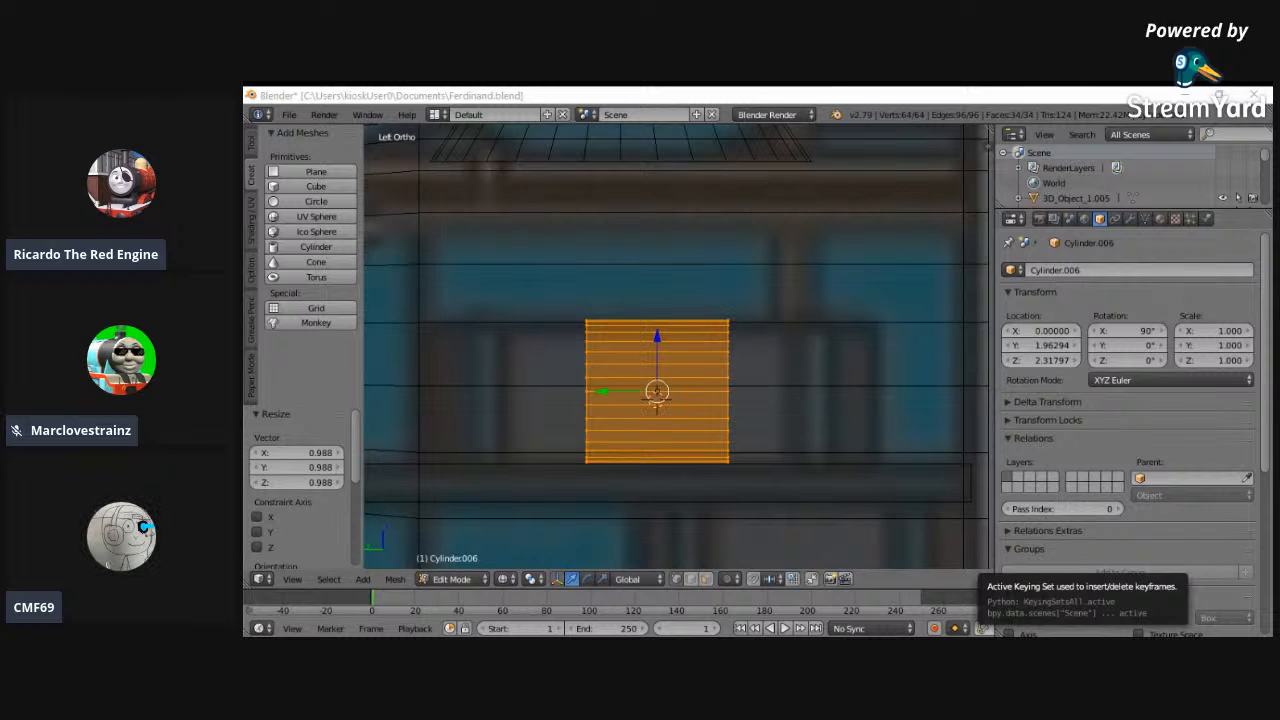
- Stretch the air tank cylinder along Y by a factor of 2.088 and set its Y location to 1.97294
key("s")
key("y")
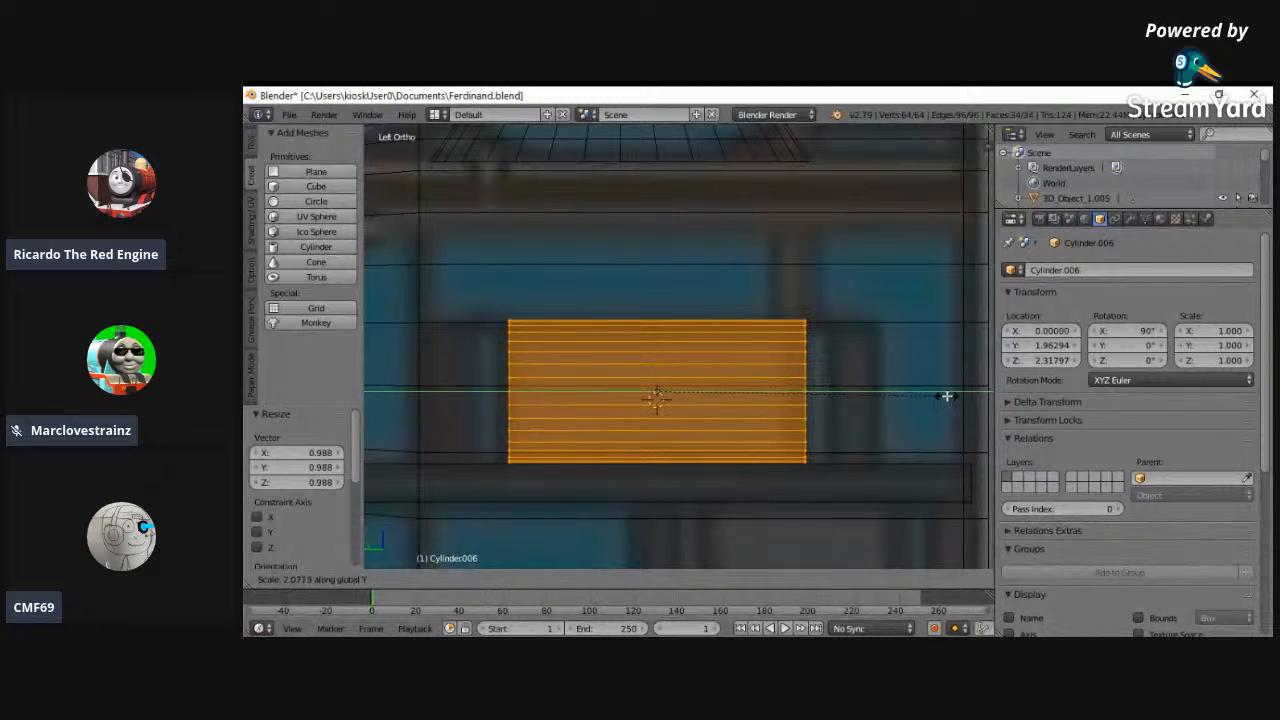
left_click(948, 395)
left_click(995, 356)
left_click(1008, 362)
left_click(1070, 360)
left_click(1008, 345)
left_click(1072, 345)
left_click(1074, 345)
left_click(1074, 345)
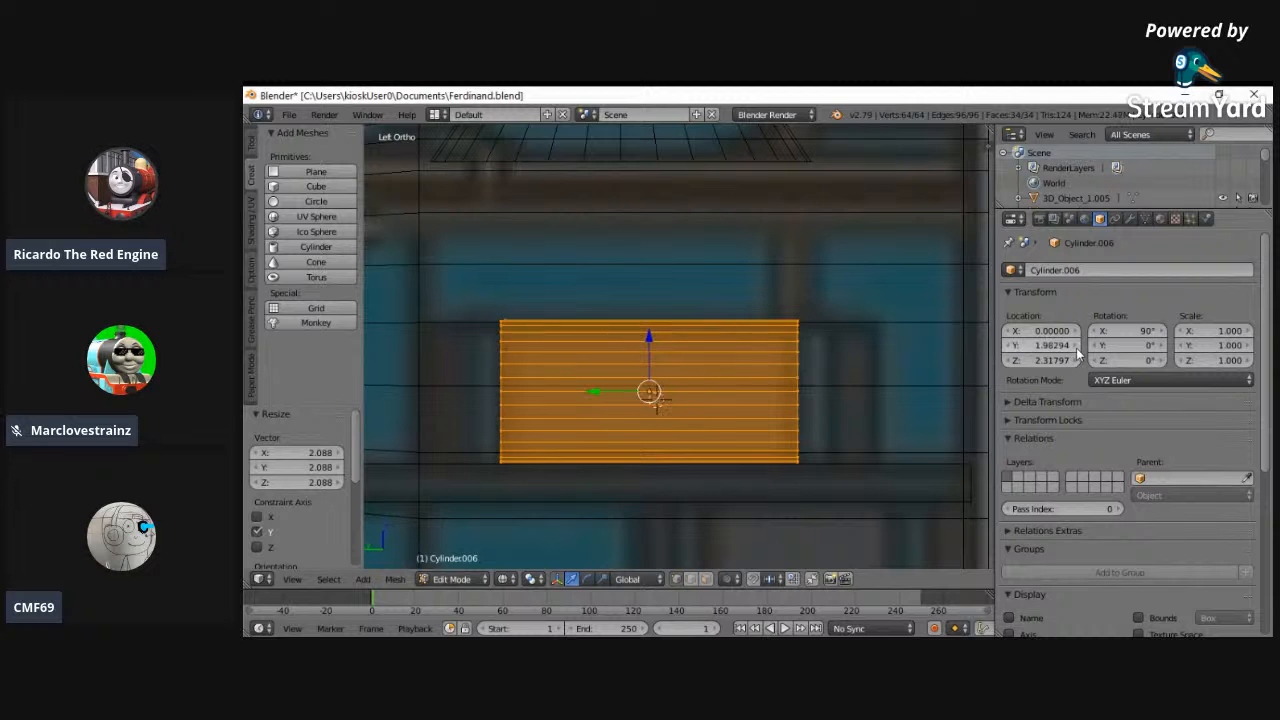
left_click(1011, 345)
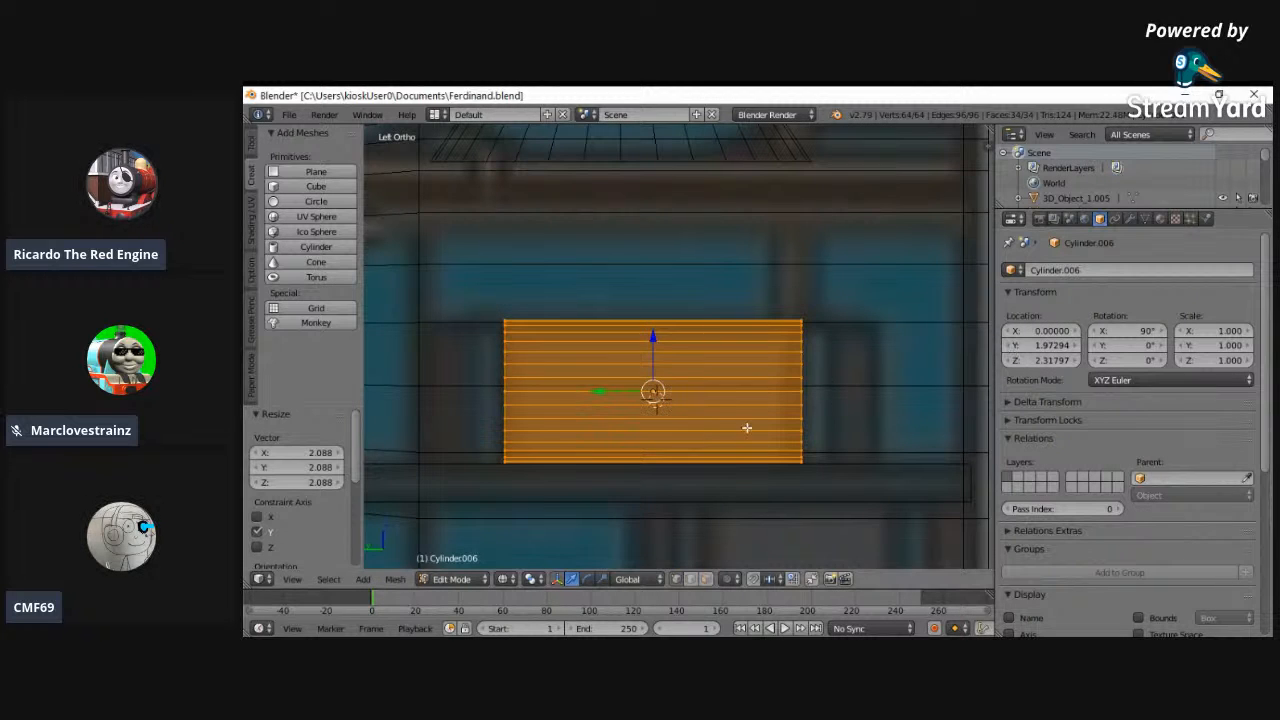
- Extrude the air tank's two end faces and scale them slightly outward along Y
key("a")
right_click(504, 406, "alt")
right_click(802, 395, "alt+shift")
key("e")
right_click(749, 311)
key("s")
key("y")
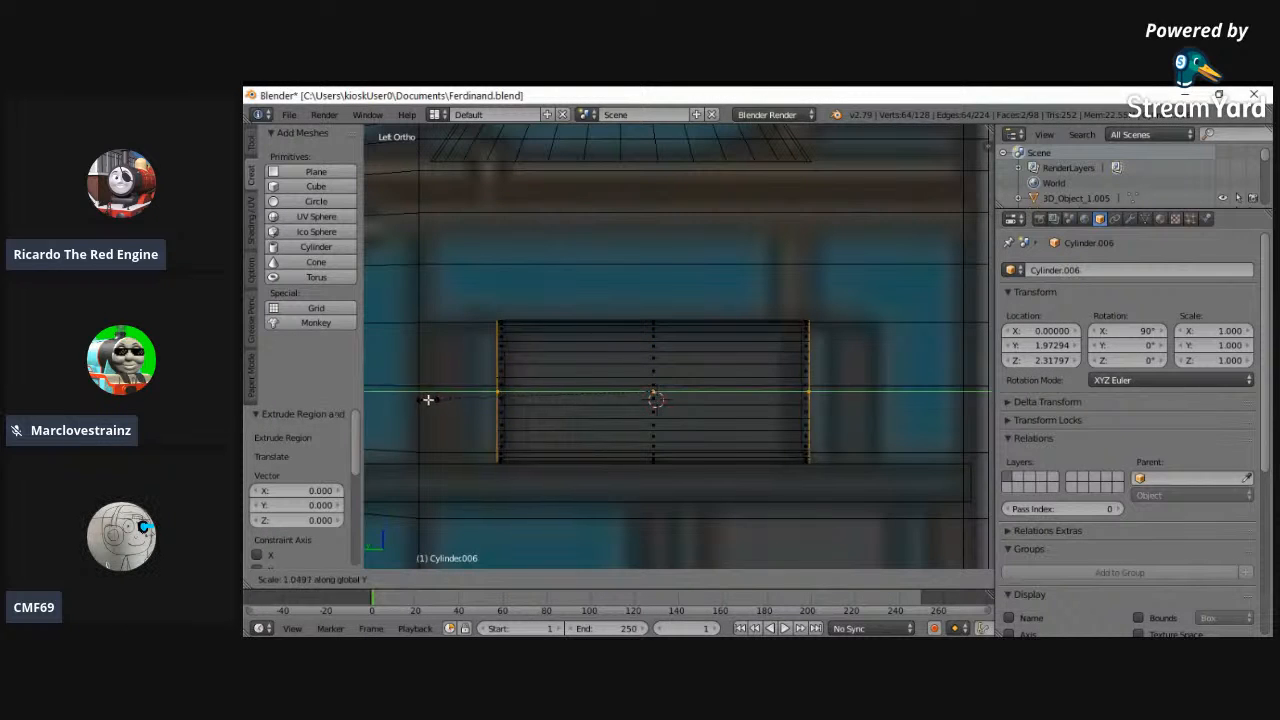
left_click(386, 404)
- Extrude both air tank end faces a second time and scale them outward along Y by 1.275
key("e")
right_click(394, 362)
key("s")
key("y")
left_click(947, 389)
key("z")
key("z")
mouse_move(720, 508)
middle_mouse_down()
mouse_move(710, 457)
mouse_move(734, 471)
mouse_move(609, 543)
mouse_move(623, 451)
mouse_move(612, 535)
middle_mouse_up()
key("z")
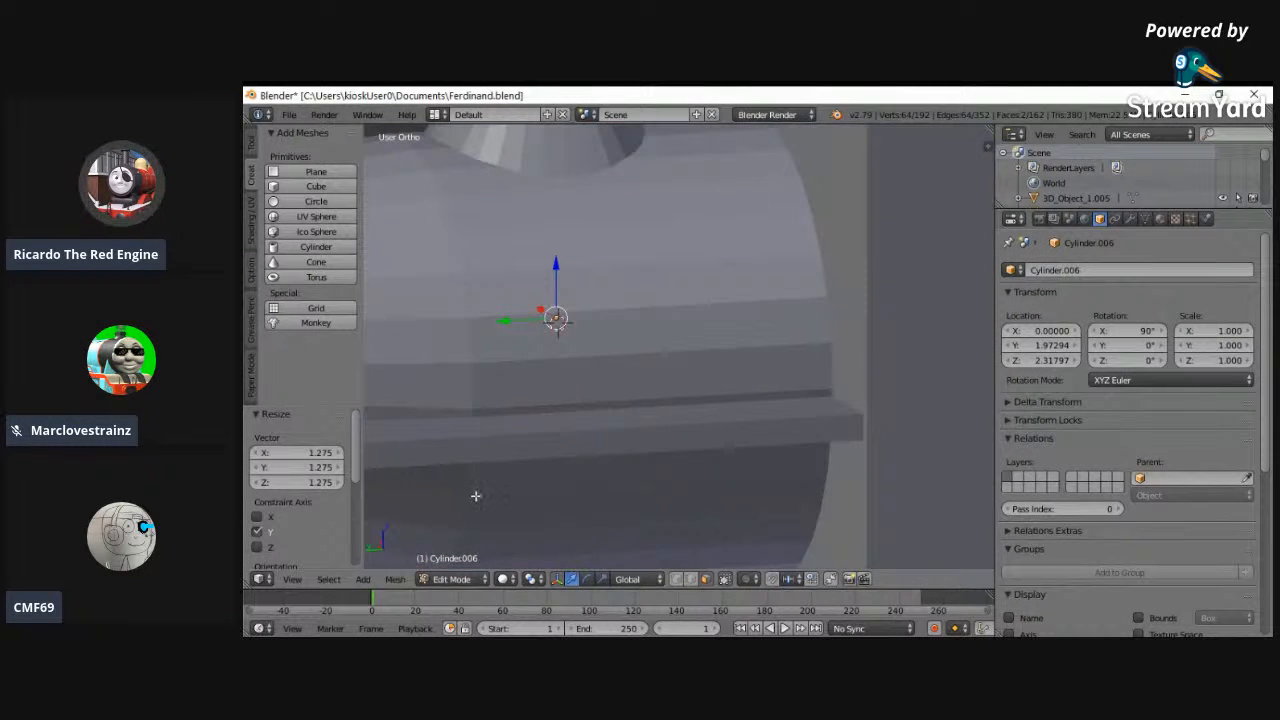
- Select the entire air tank mesh and move it -1.009 along X to the side of the boiler
key("a")
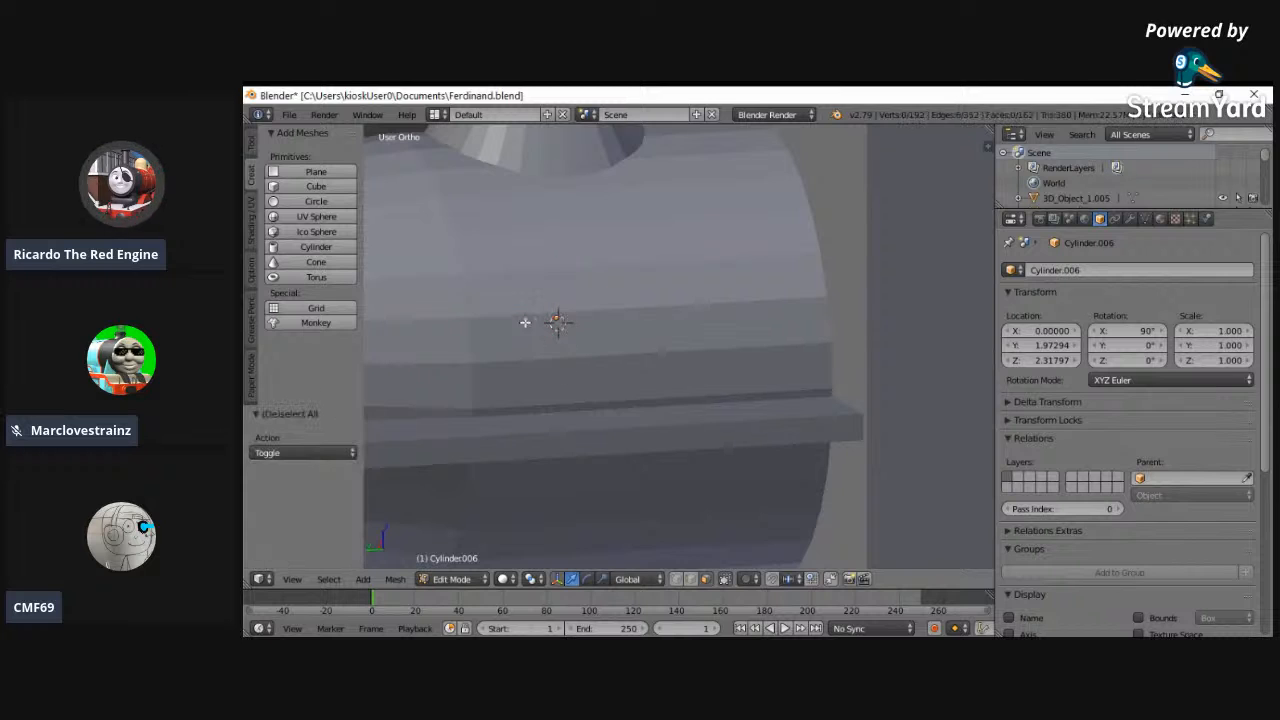
left_click_drag(540, 307, 631, 357)
right_click(631, 357)
middle_click_drag(631, 357, 733, 370)
key("g")
key("x")
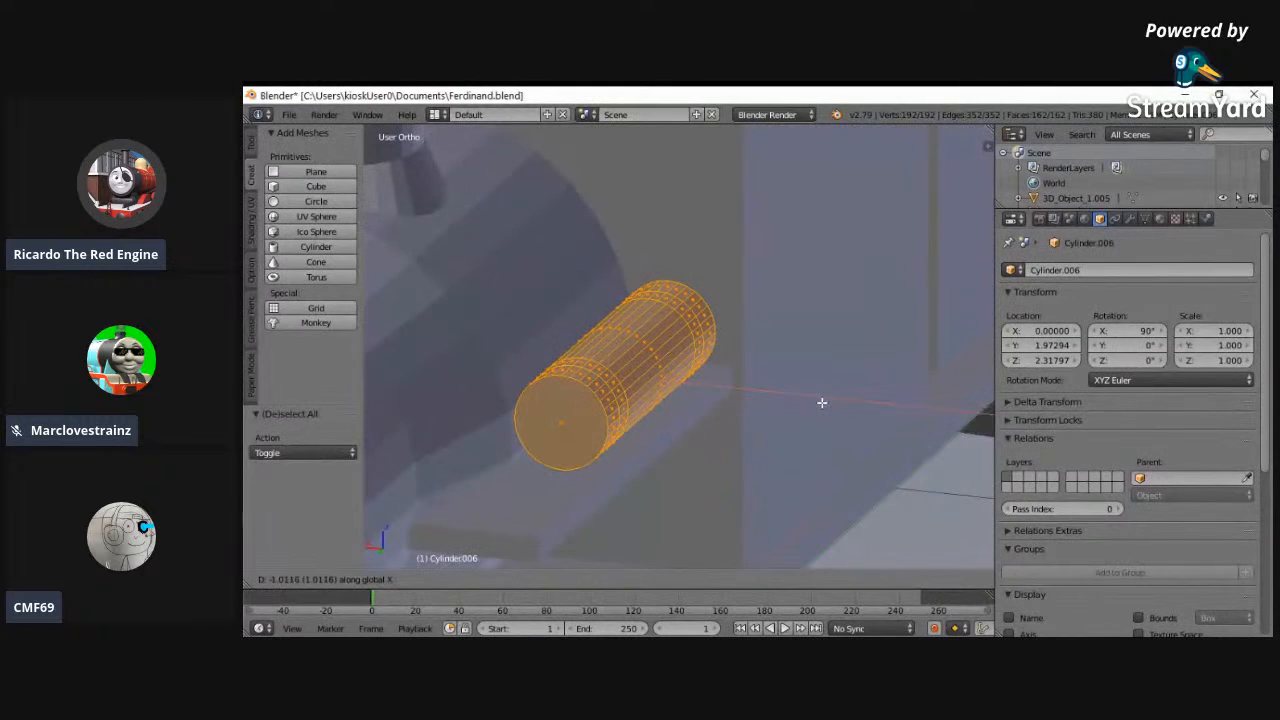
left_click(825, 398)
middle_click_drag(825, 398, 863, 352)
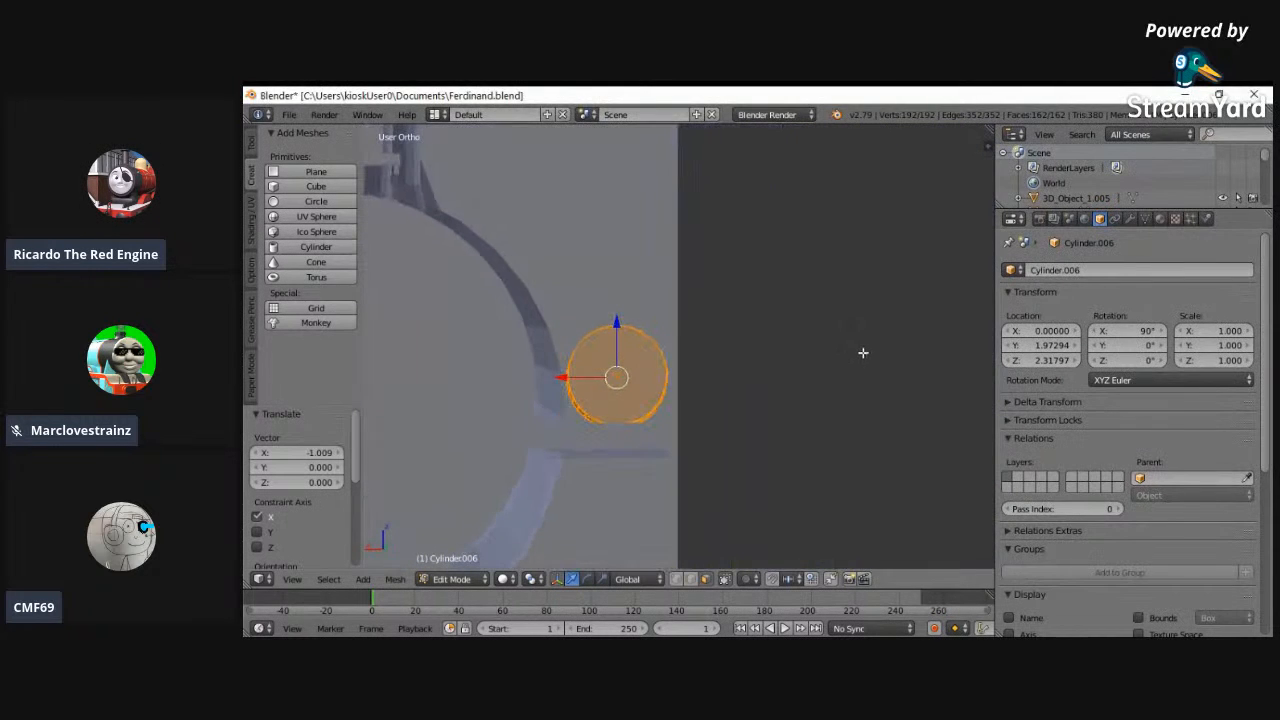
- Add a Mirror modifier to the air tank across the X axis
left_click(1130, 218)
left_click(1130, 270)
left_click(957, 423)
- Move the whole air tank mesh 0.021 along X beside the boiler
middle_click_drag(661, 338, 692, 350)
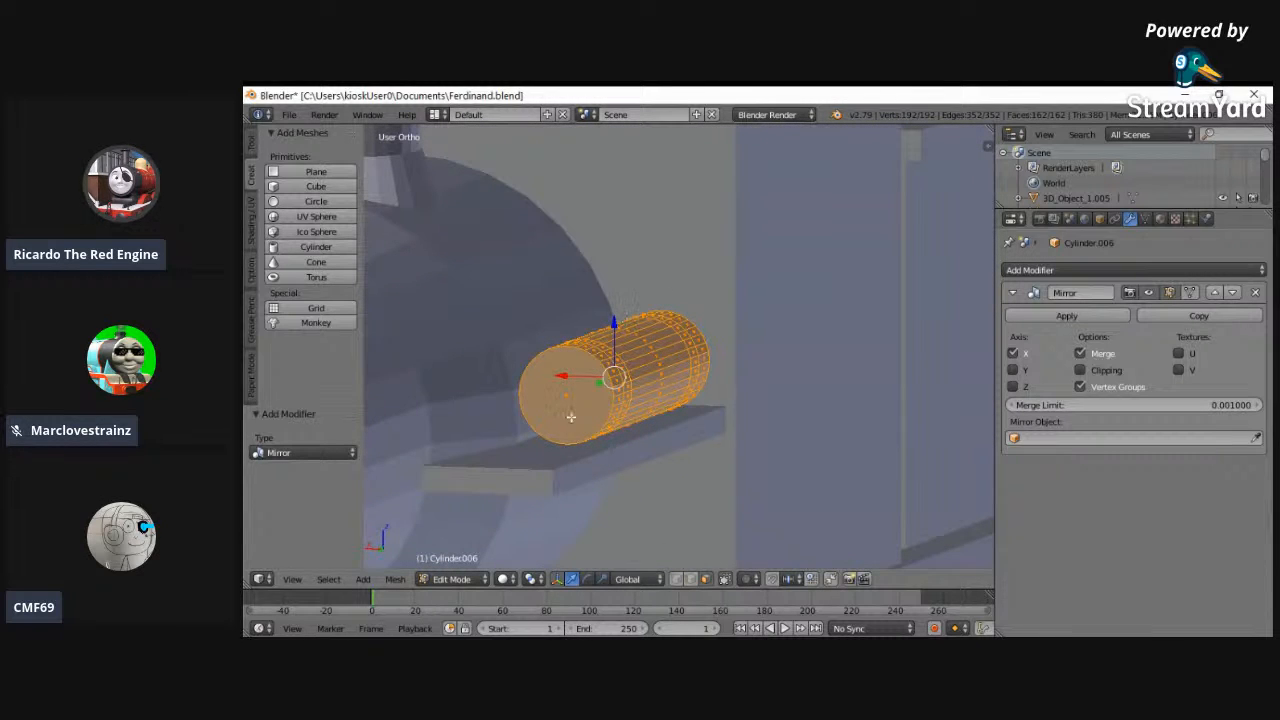
left_click(296, 579)
left_click(302, 482)
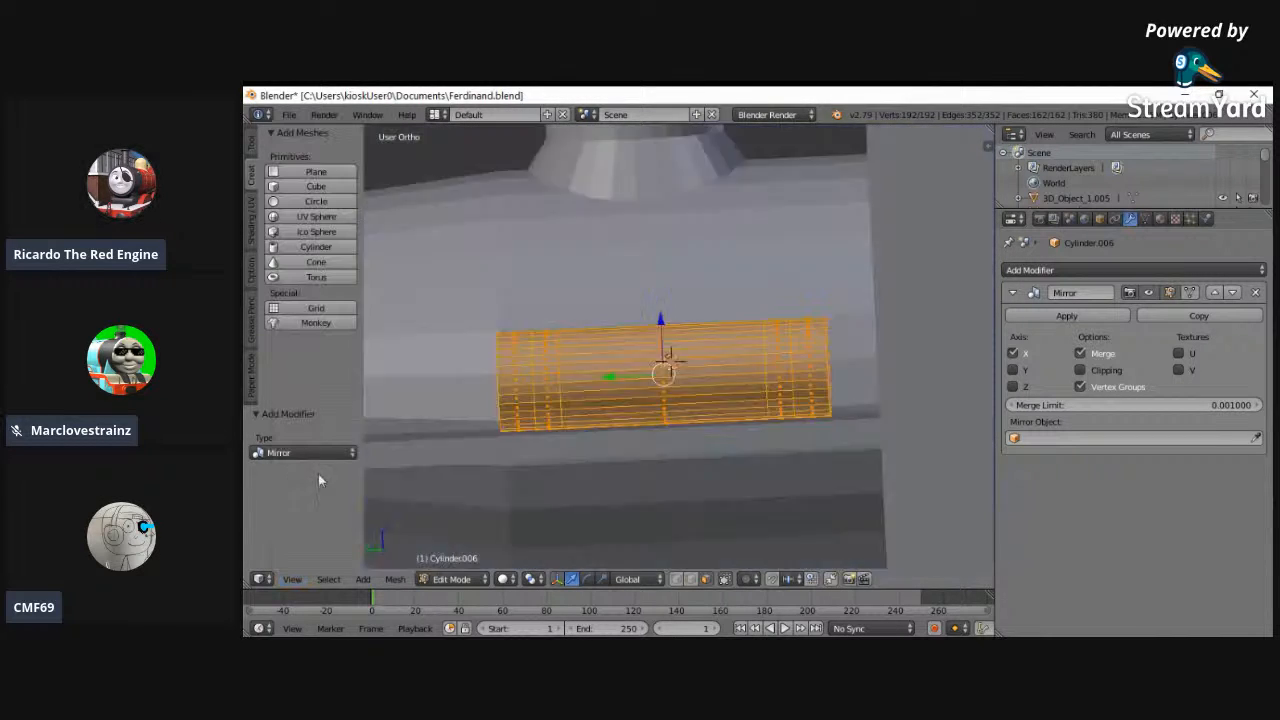
left_click_drag(791, 376, 797, 377)
middle_click_drag(716, 377, 880, 387)
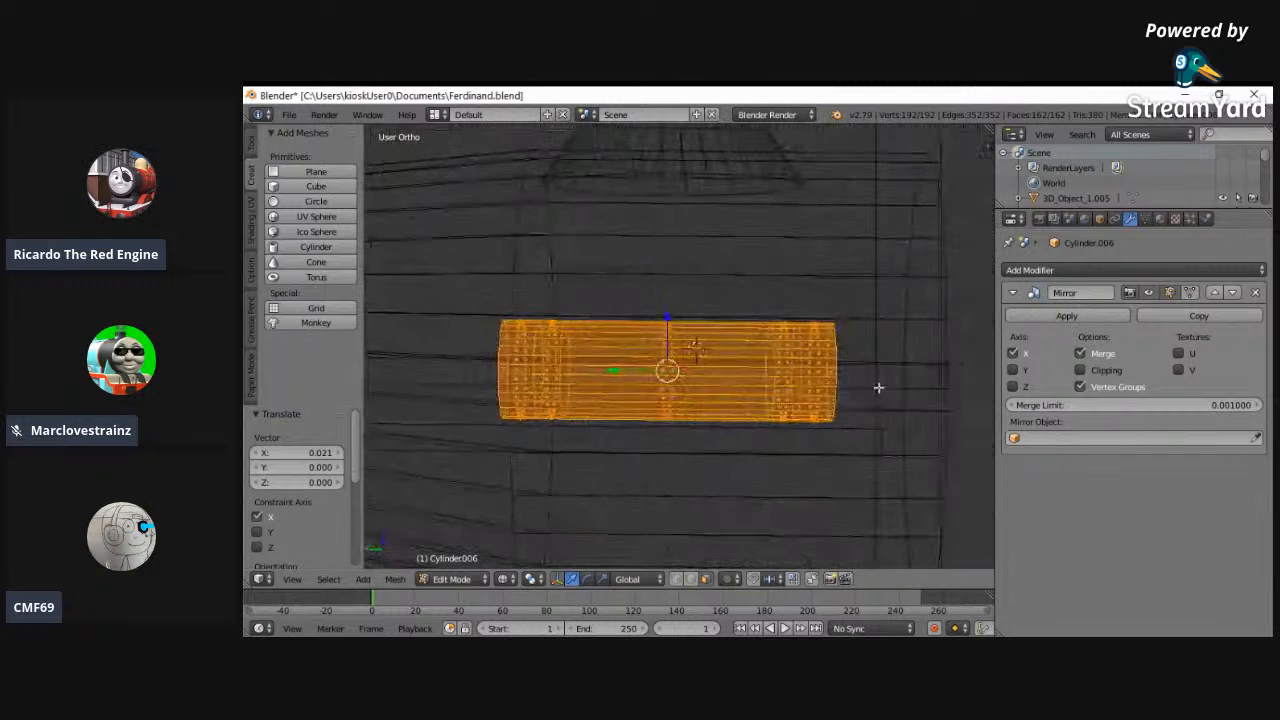
- Return the air tank to Object Mode and lower it by 0.005 along Z in left view
left_click(298, 580)
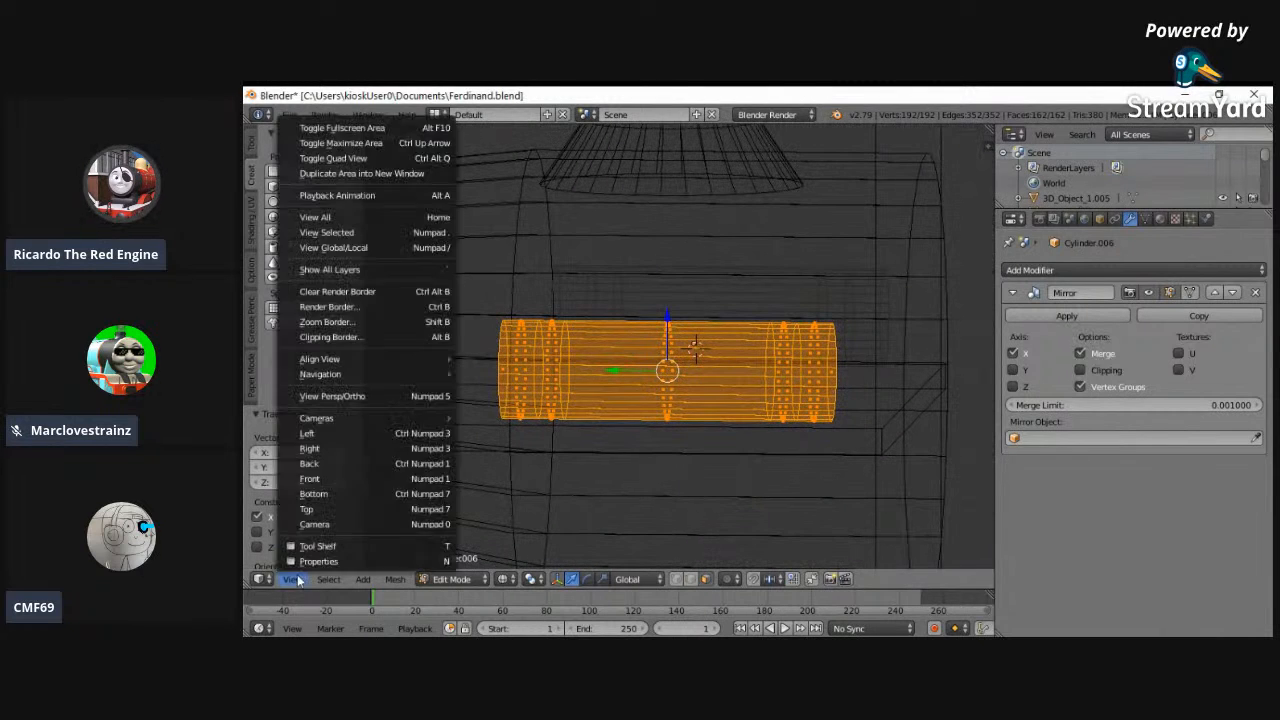
left_click(310, 433)
left_click(450, 579)
left_click(460, 561)
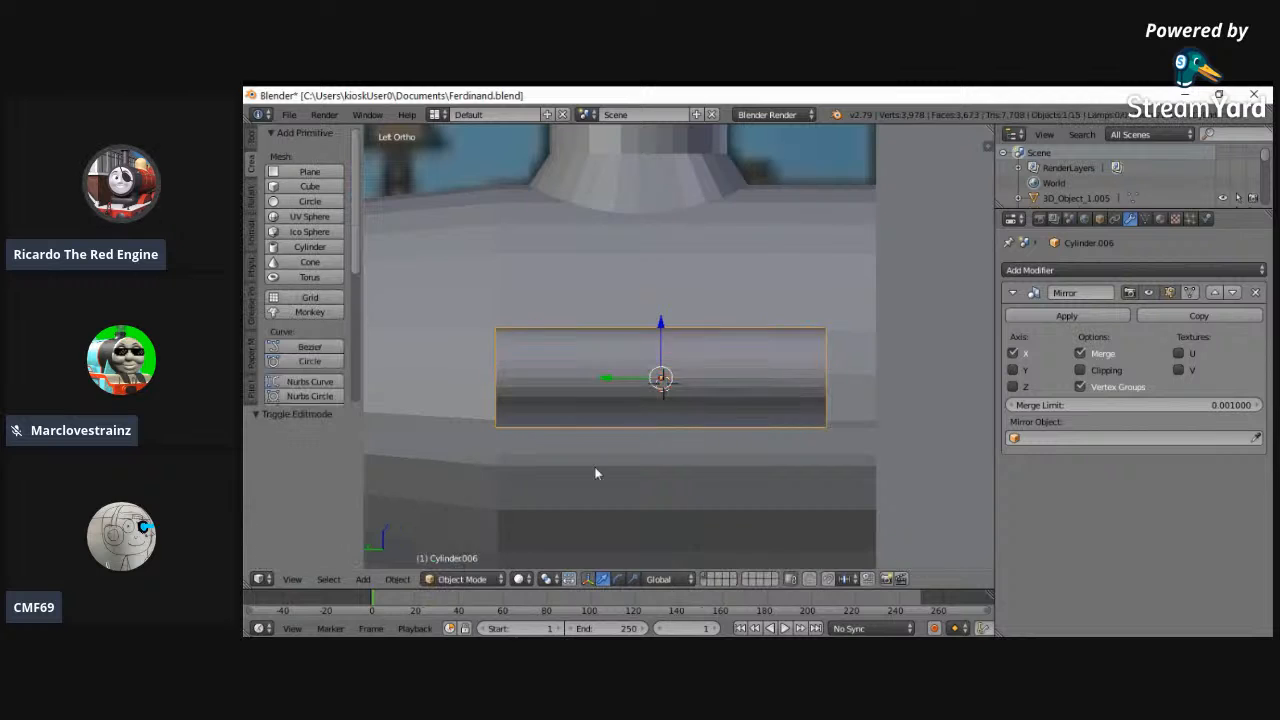
scroll(734, 294, "up", 3)
key("g")
key("z")
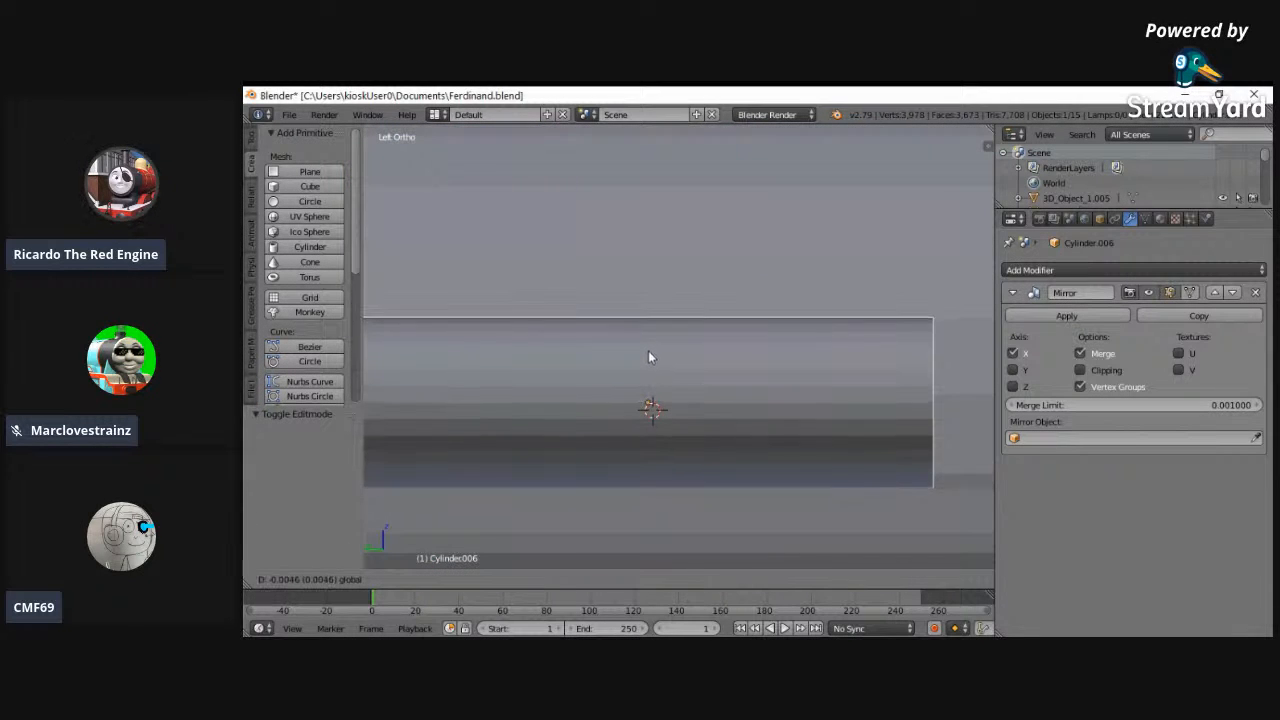
left_click(648, 352)
scroll(668, 446, "down", 3)
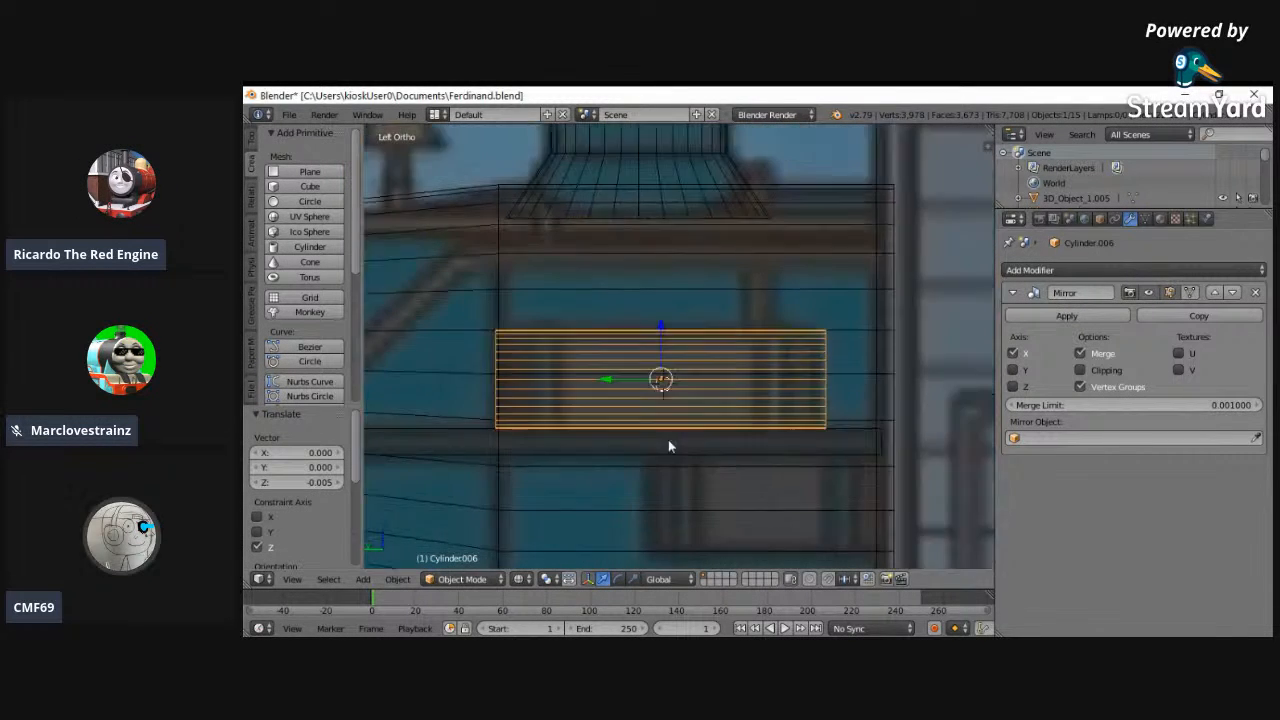
- Duplicate the air tank and place the copy below the running board, offset -0.373 along Y and -0.446 along Z
scroll(674, 437, "up", 2)
scroll(616, 442, "up", 1)
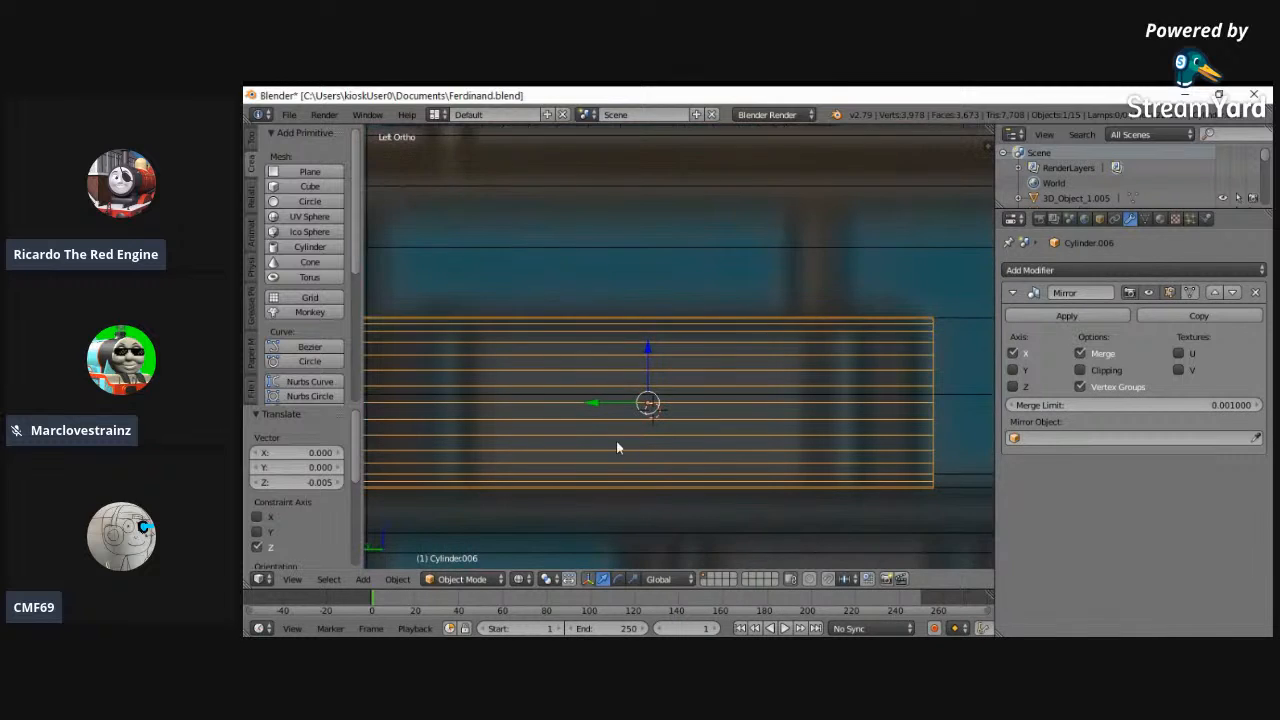
scroll(642, 484, "down", 2)
scroll(748, 516, "down", 4)
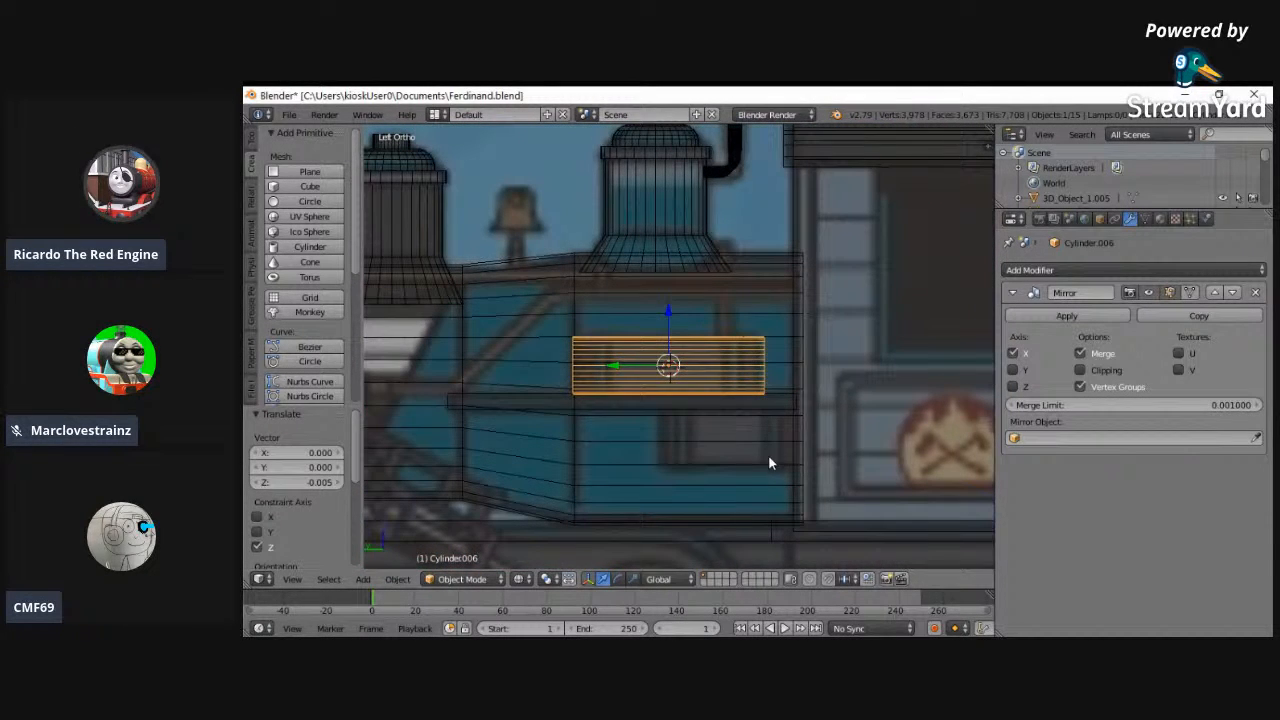
key("shift+d")
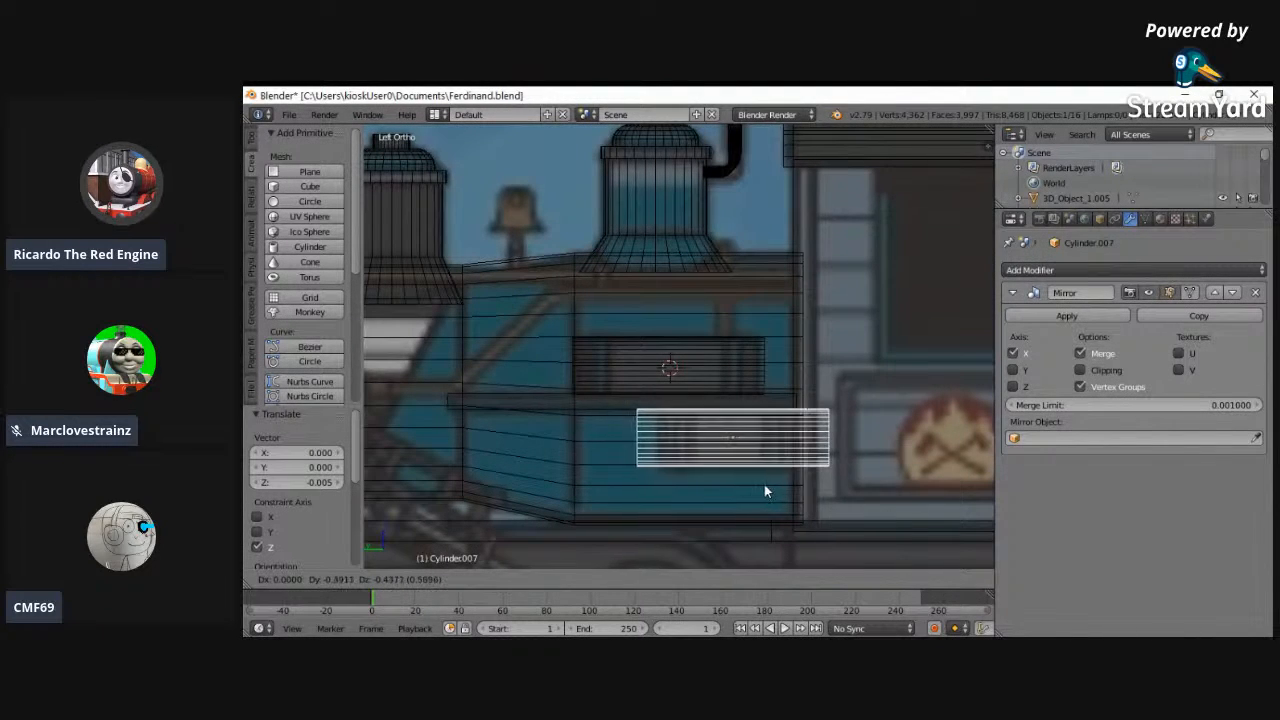
left_click(761, 492)
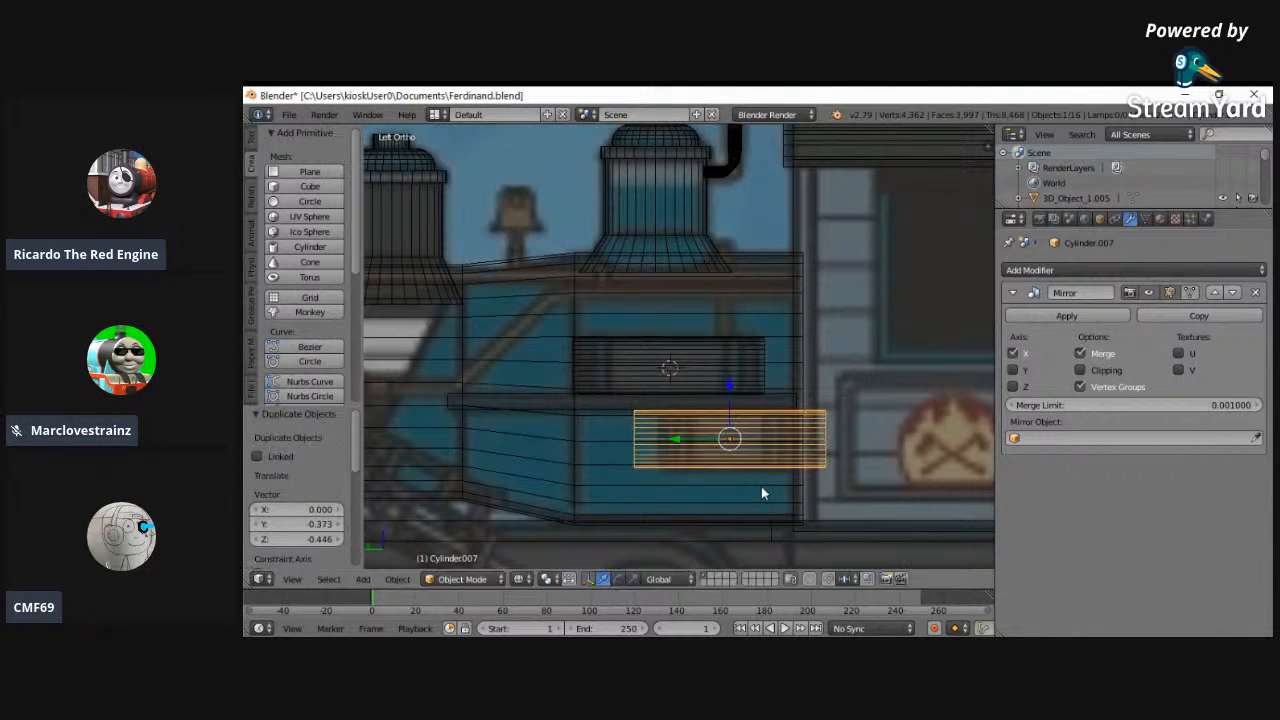
- Scale the duplicated lower tank's mesh by 0.695 along Y in Edit Mode to match the side reference
key("b")
left_click_drag(622, 393, 874, 492)
left_click(465, 579)
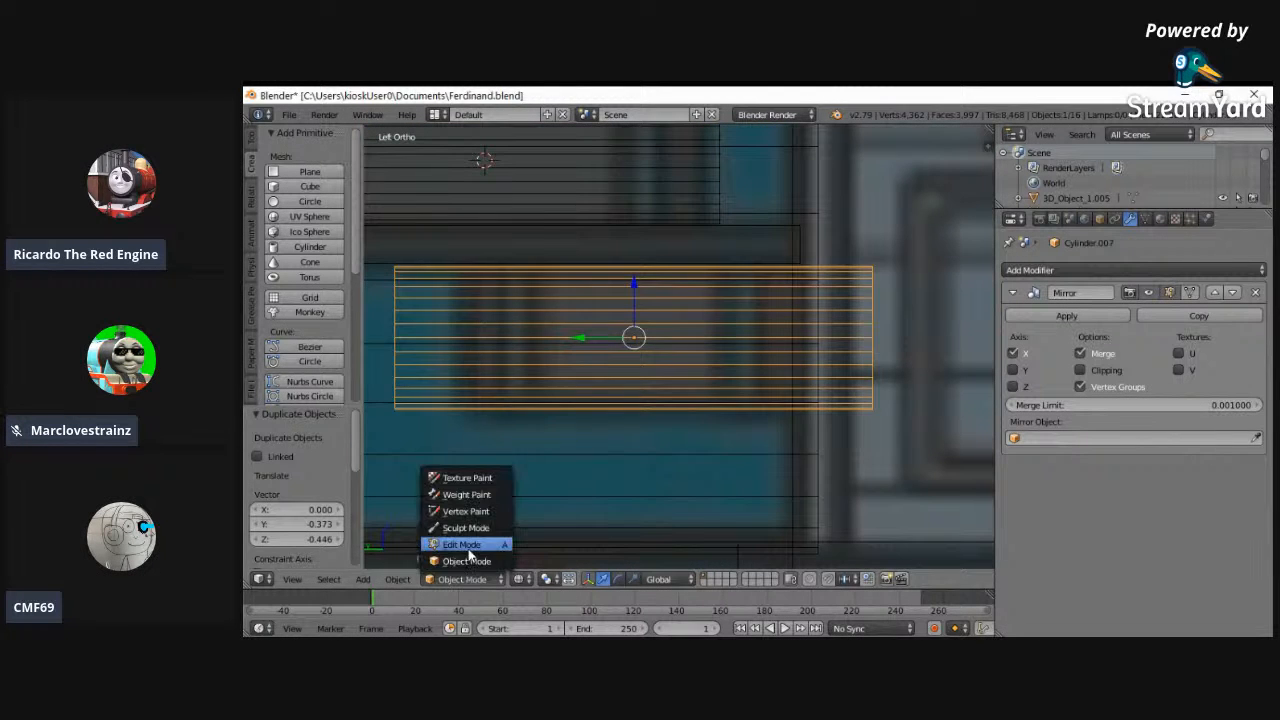
left_click(460, 543)
key("s")
key("y")
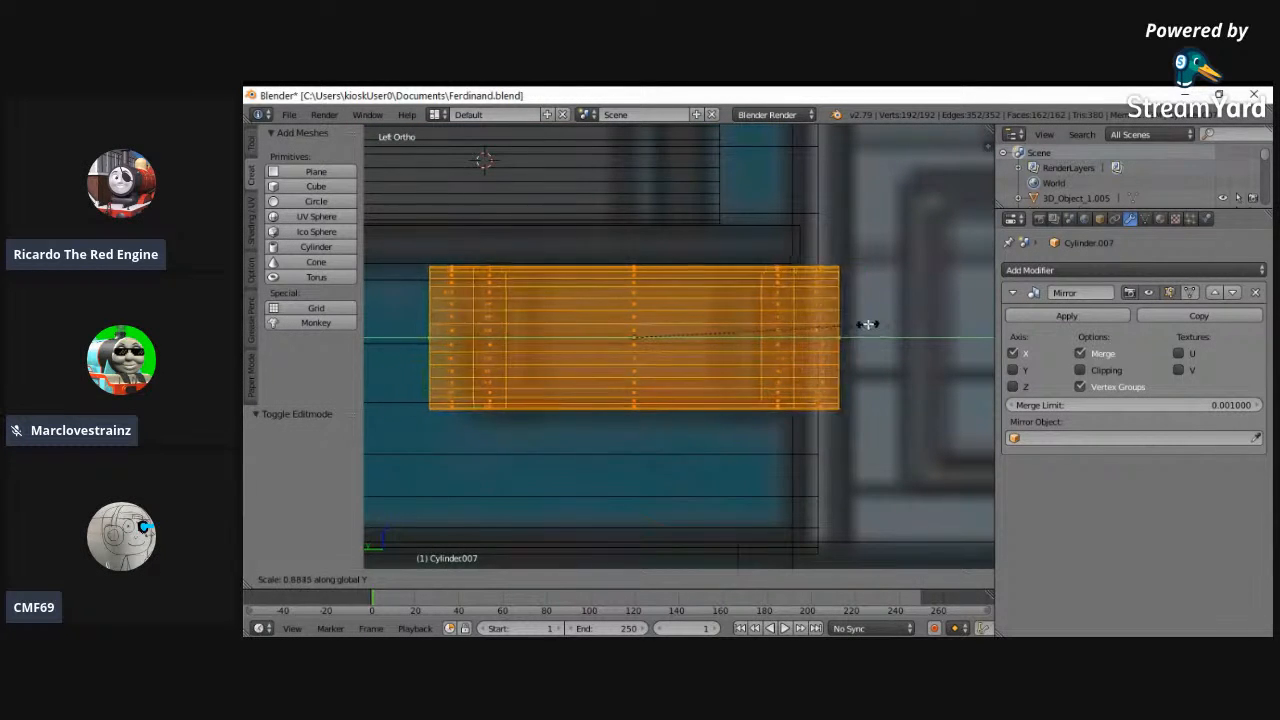
left_click(823, 327)
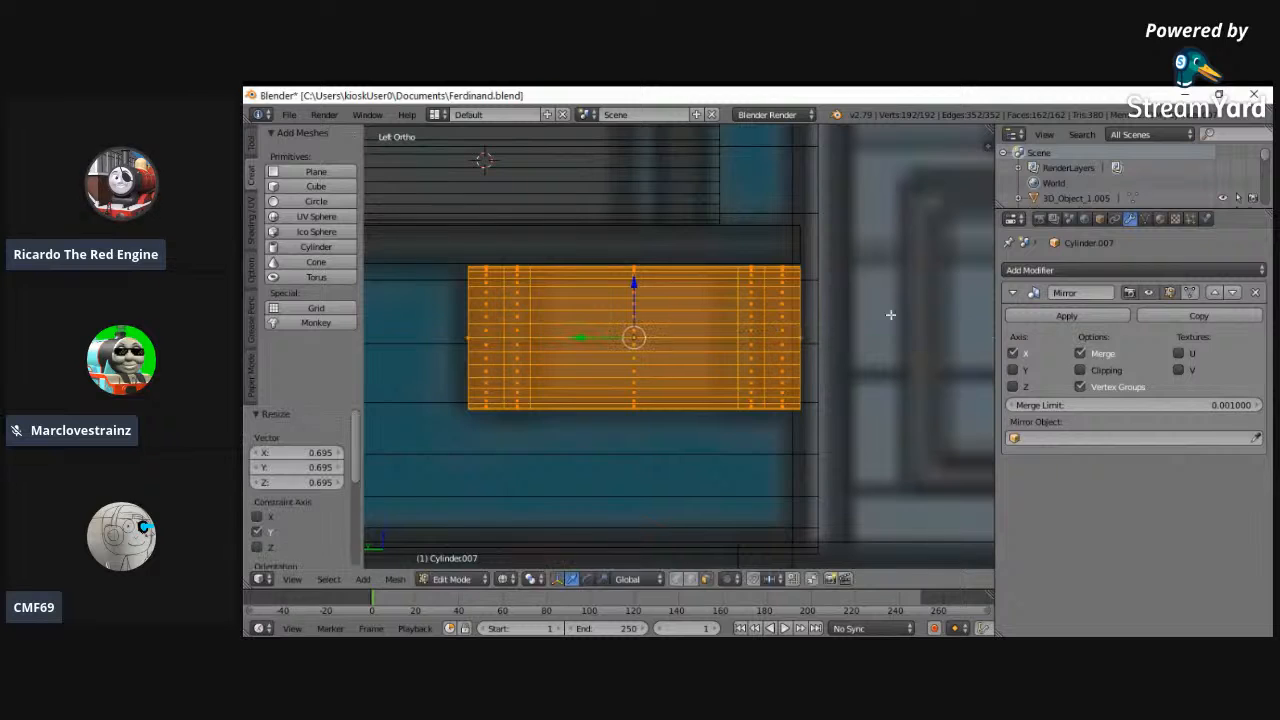
- Set the lower tank's Y location to 1.61023 and scale its mesh by 0.991 along Y
left_click(1101, 219)
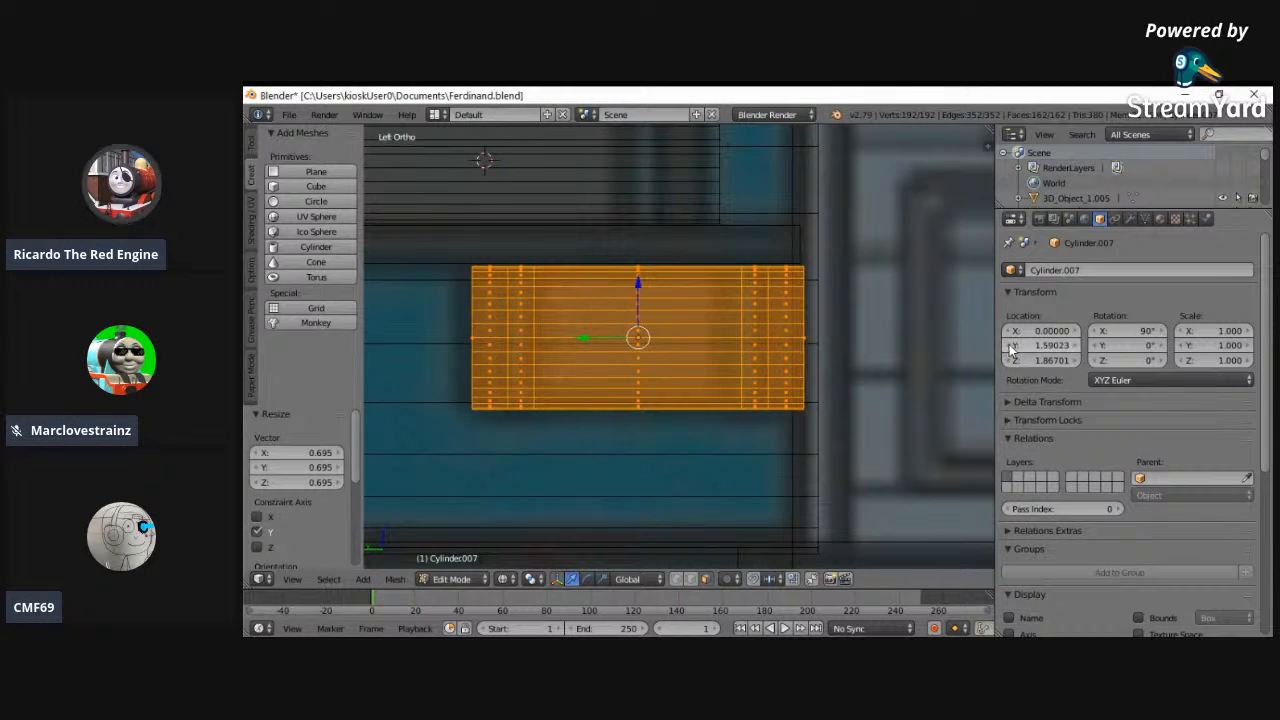
left_click(1073, 346)
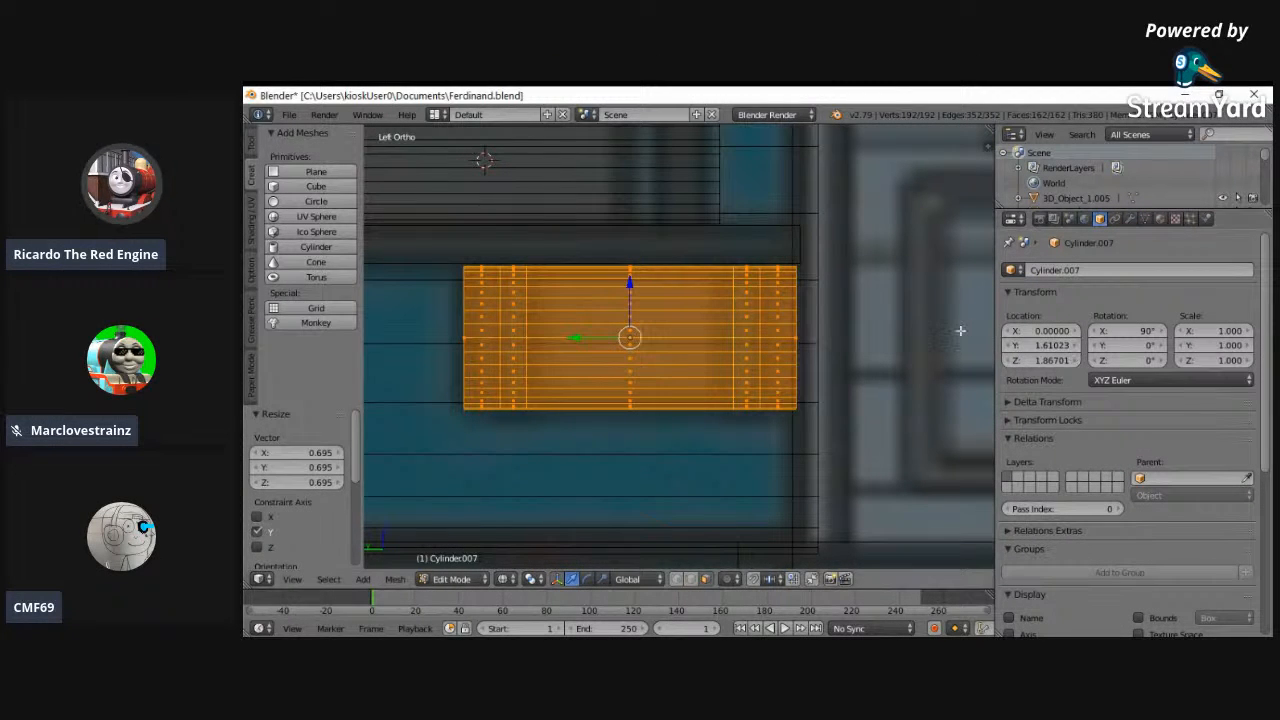
key("s")
key("y")
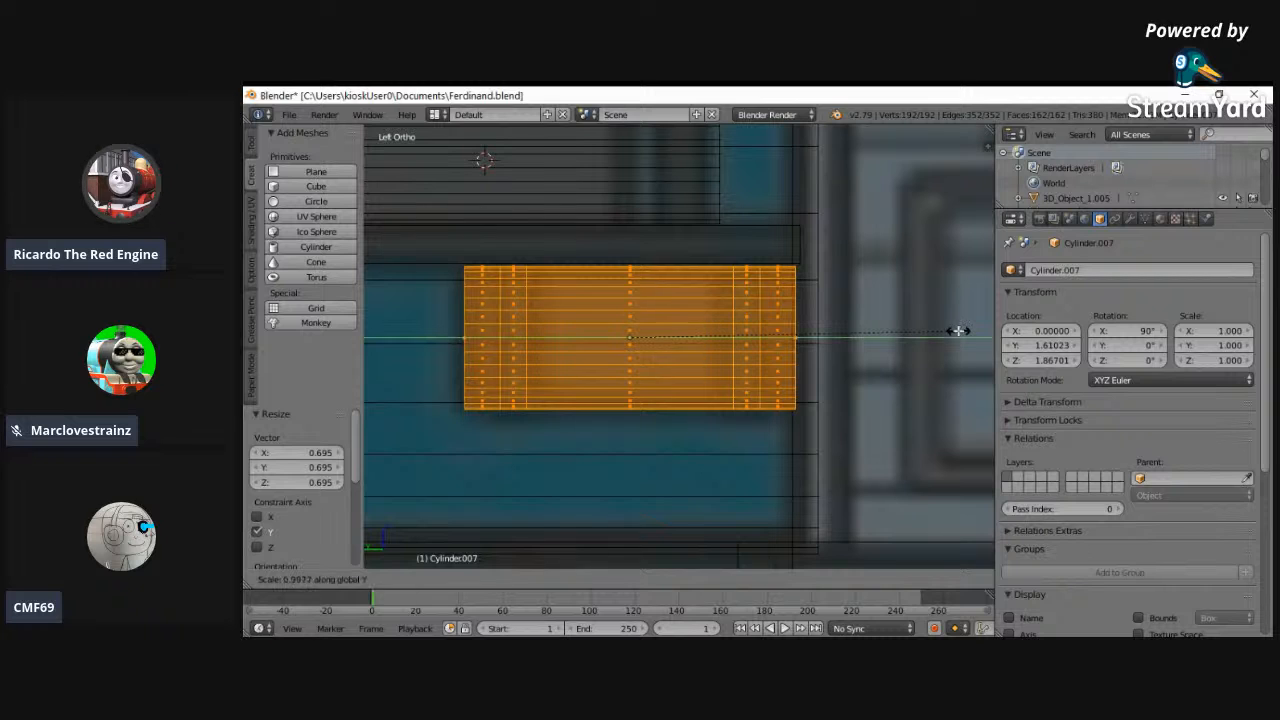
left_click(956, 330)
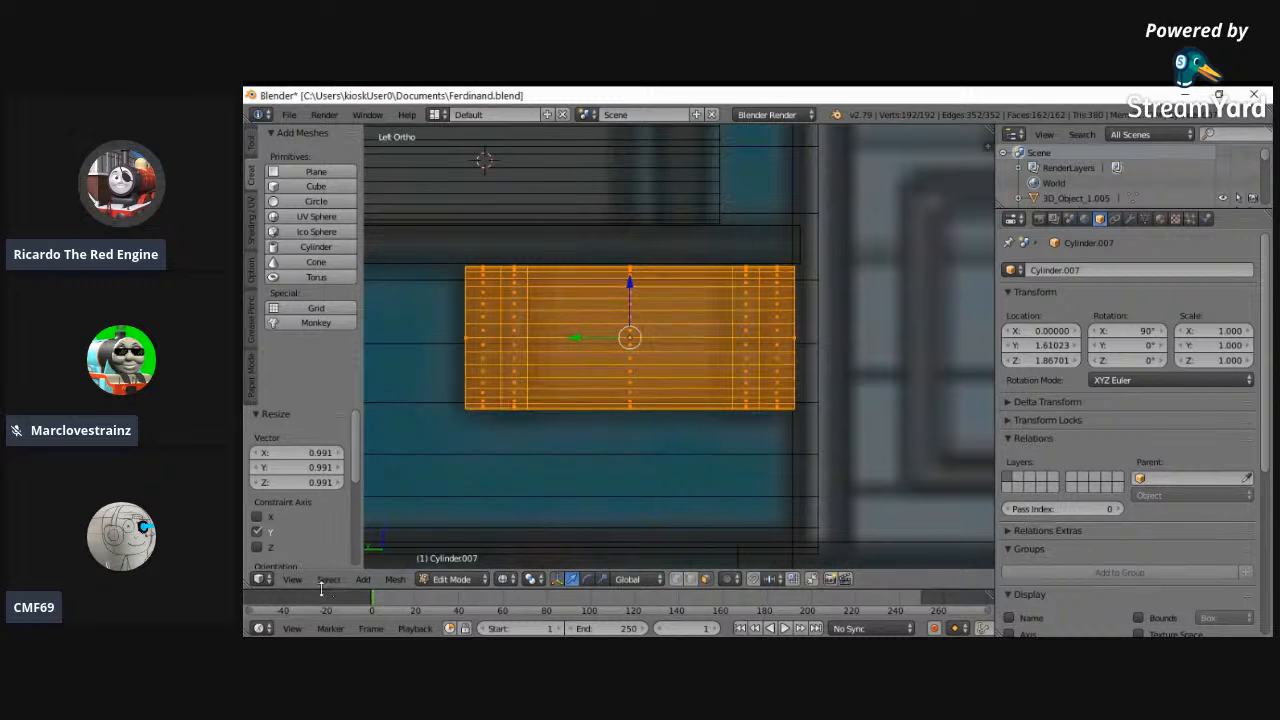
- Move the lower tank's mesh 0.023 along X in back view to align it with the front reference
left_click(293, 580)
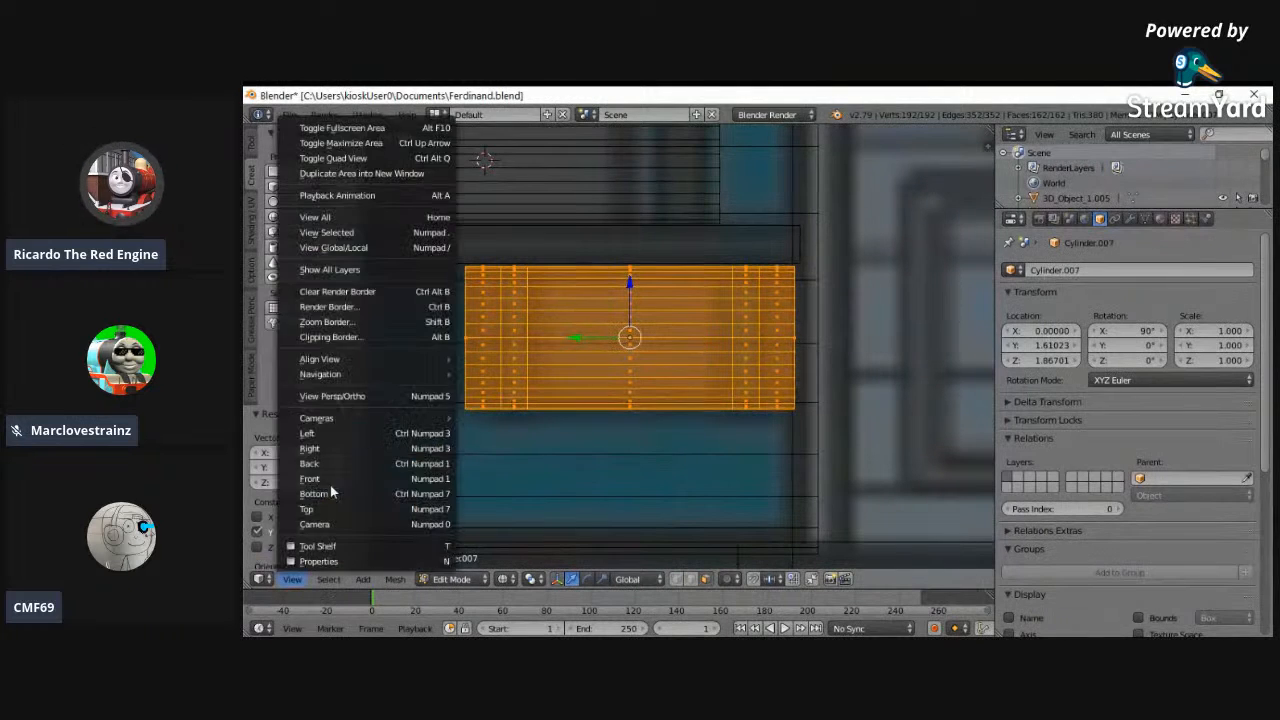
left_click(345, 226)
key("z")
scroll(614, 350, "up", 5)
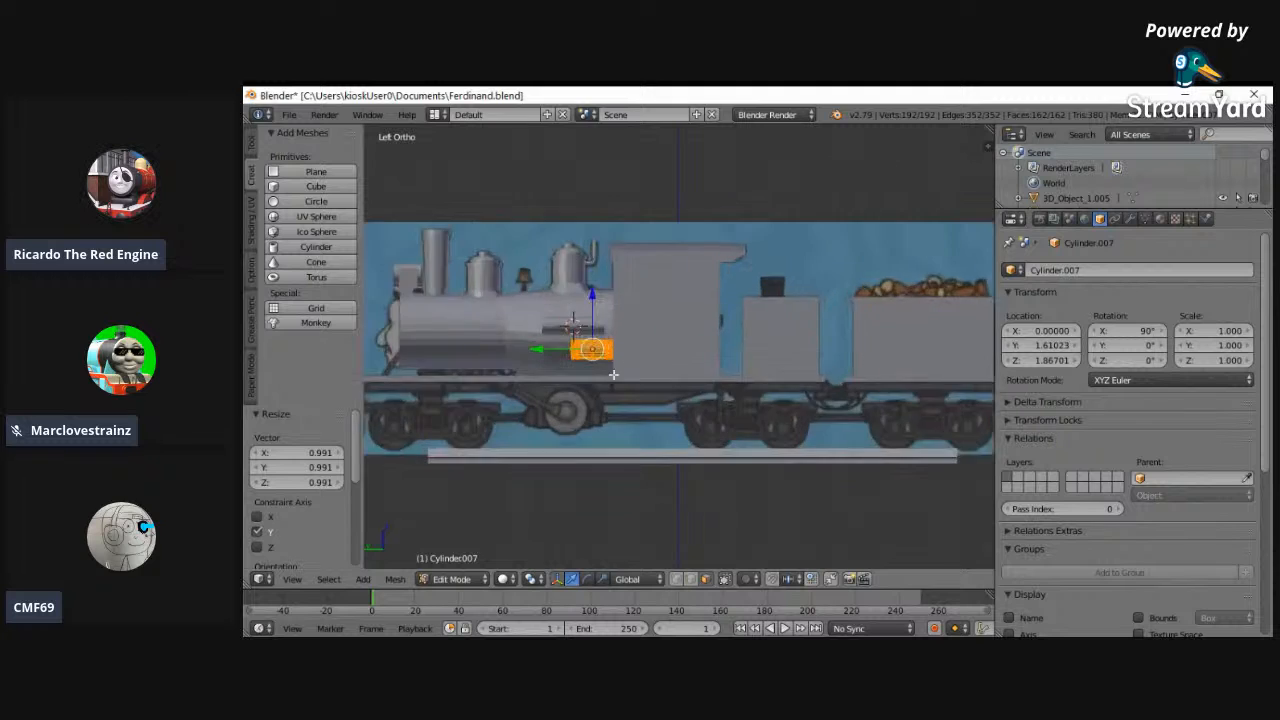
middle_click_drag(583, 434, 634, 463)
left_click(293, 580)
left_click(317, 491)
left_click(293, 580)
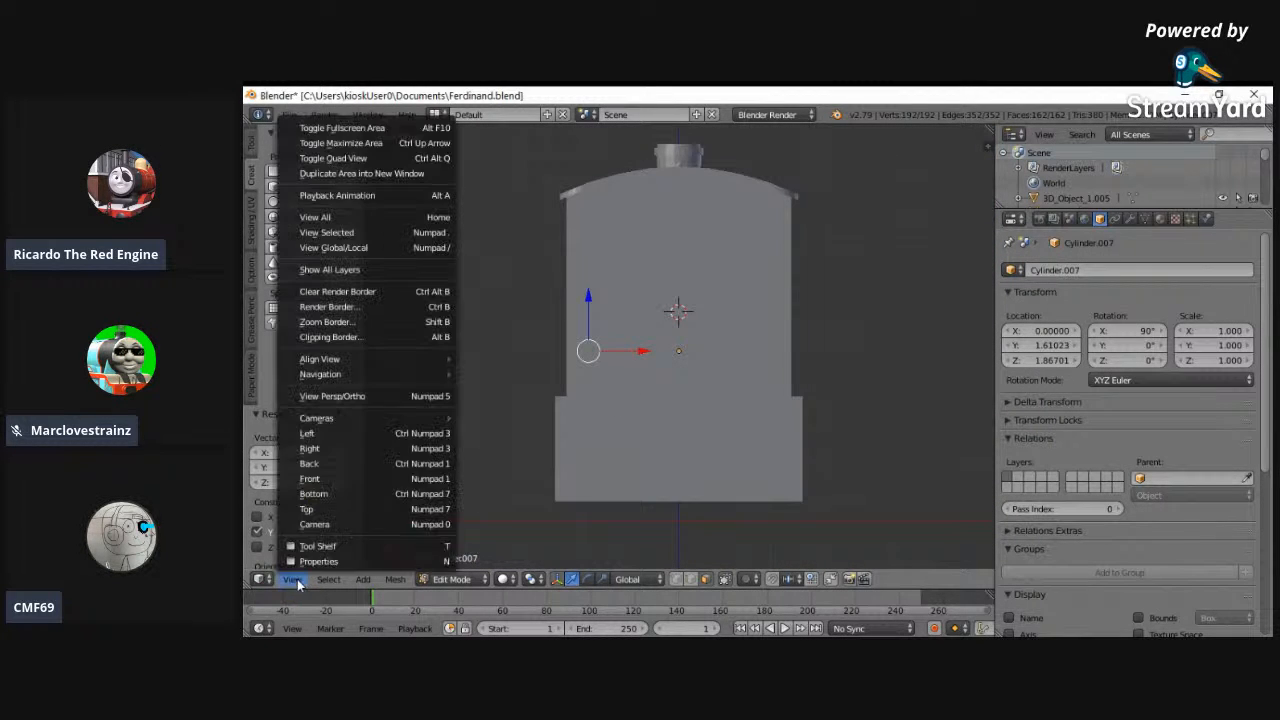
left_click(335, 468)
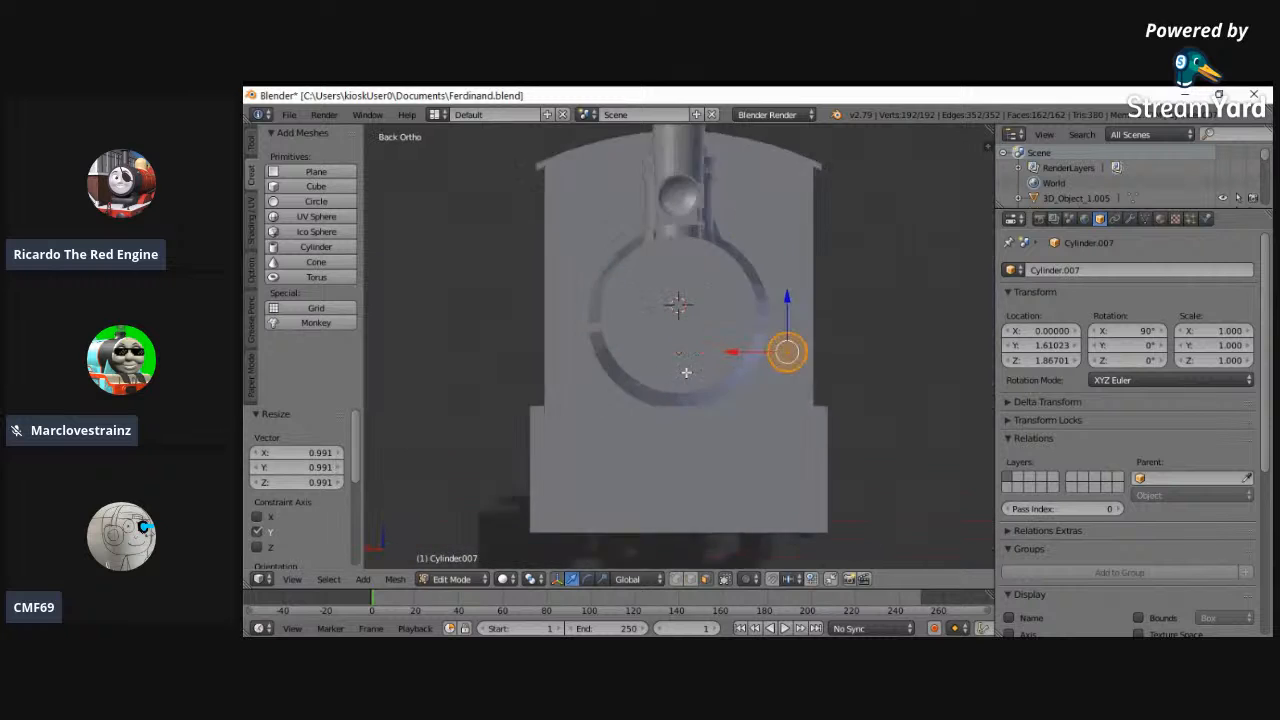
key("g")
key("x")
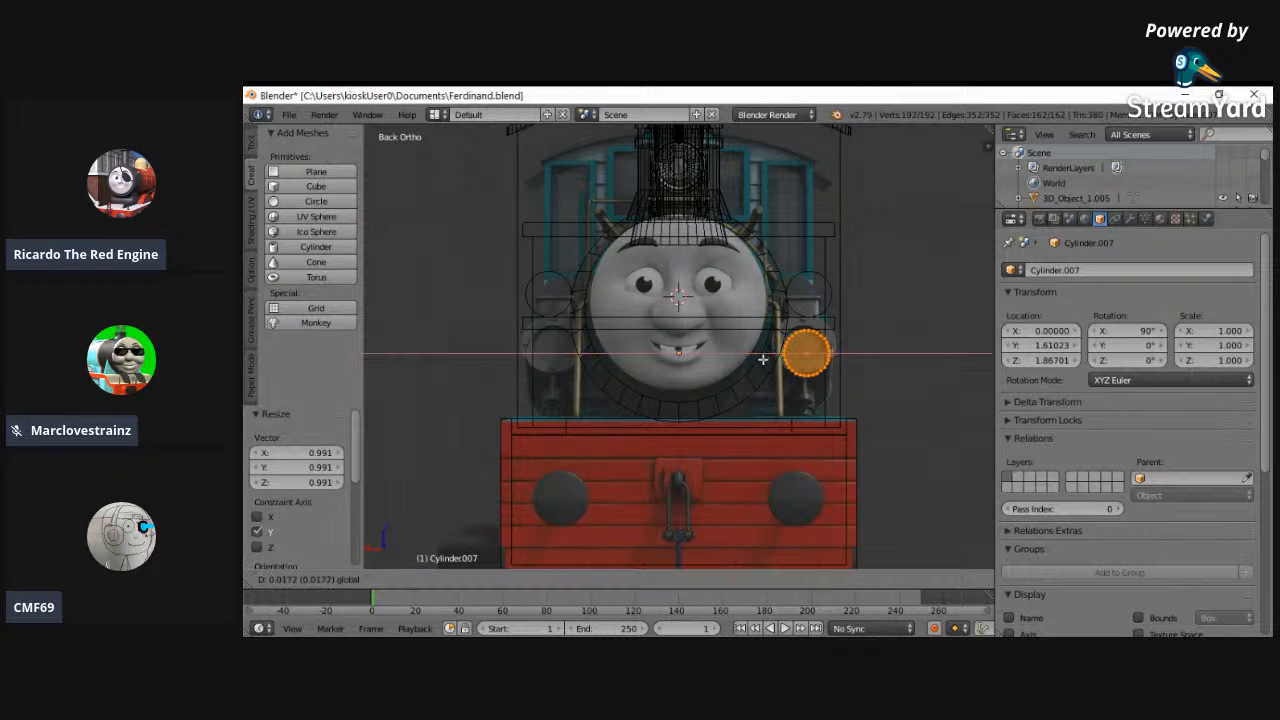
left_click(809, 414)
- Check the tanks on both sides of the boiler in solid shading and return to Object Mode with everything deselected
key("z")
middle_click_drag(816, 432, 774, 454)
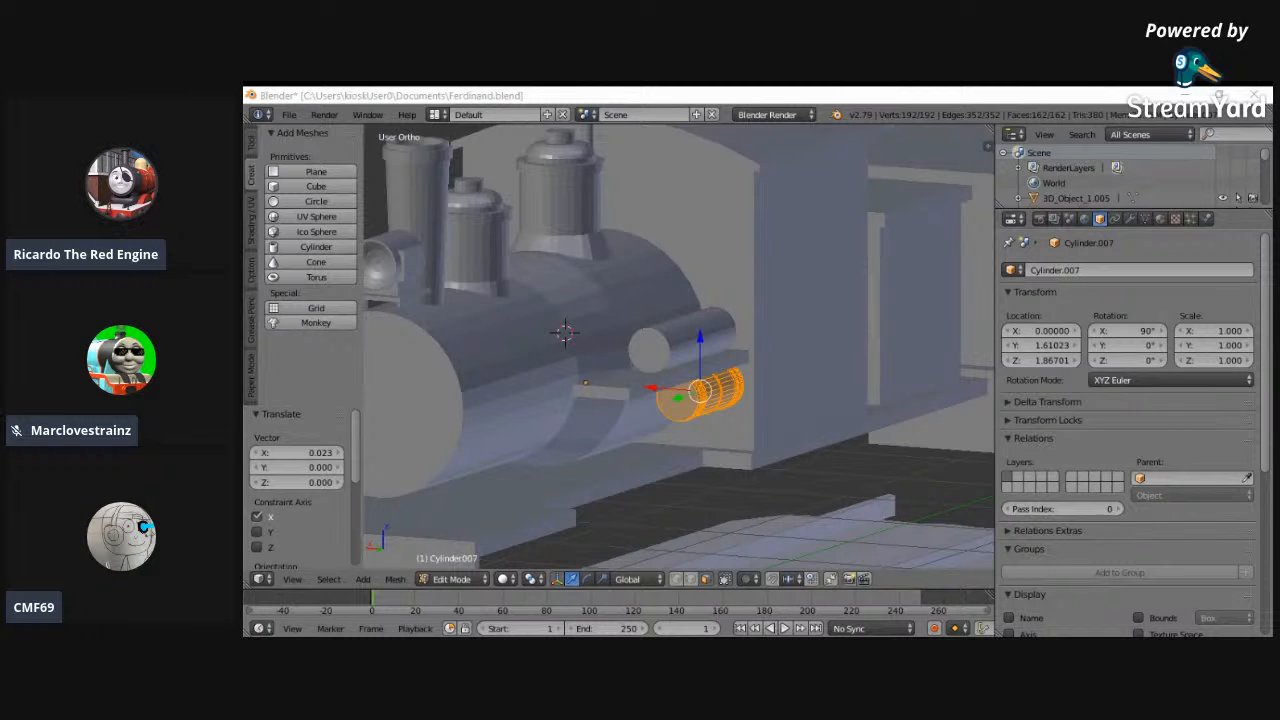
middle_click_drag(808, 449, 874, 465)
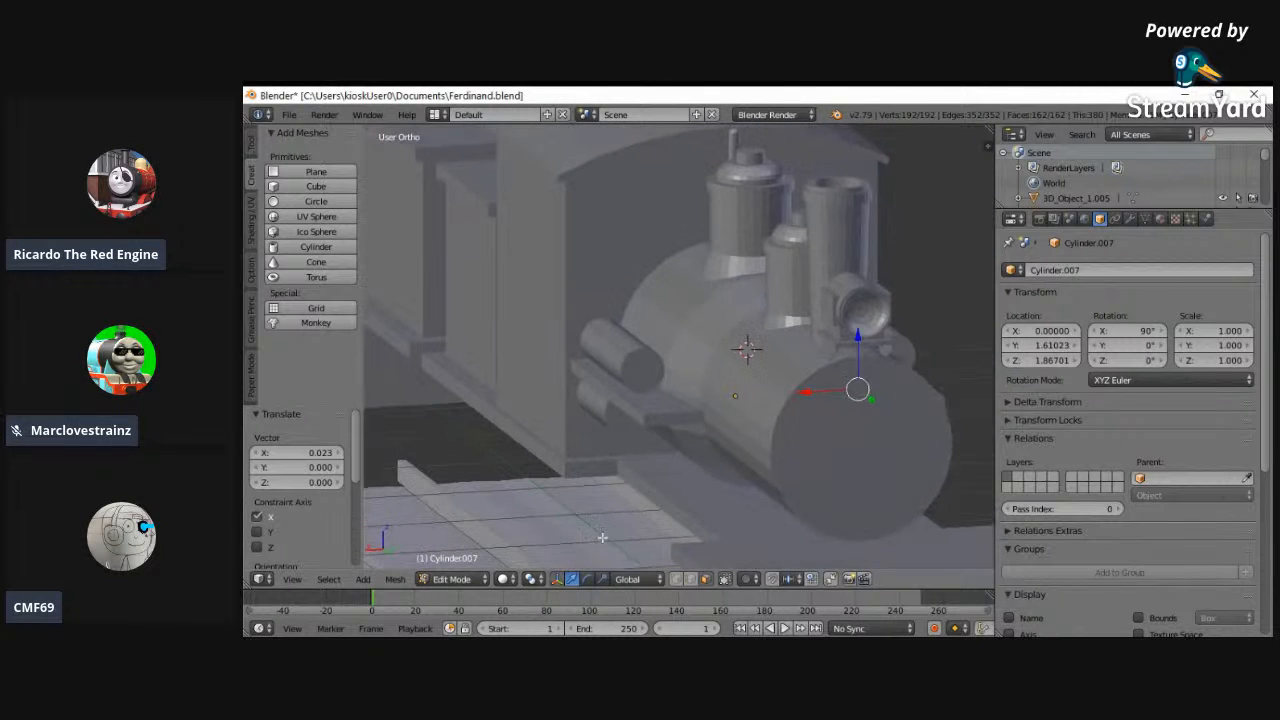
left_click(452, 579)
left_click(460, 562)
scroll(605, 448, "down", 2)
middle_click_drag(606, 448, 905, 363)
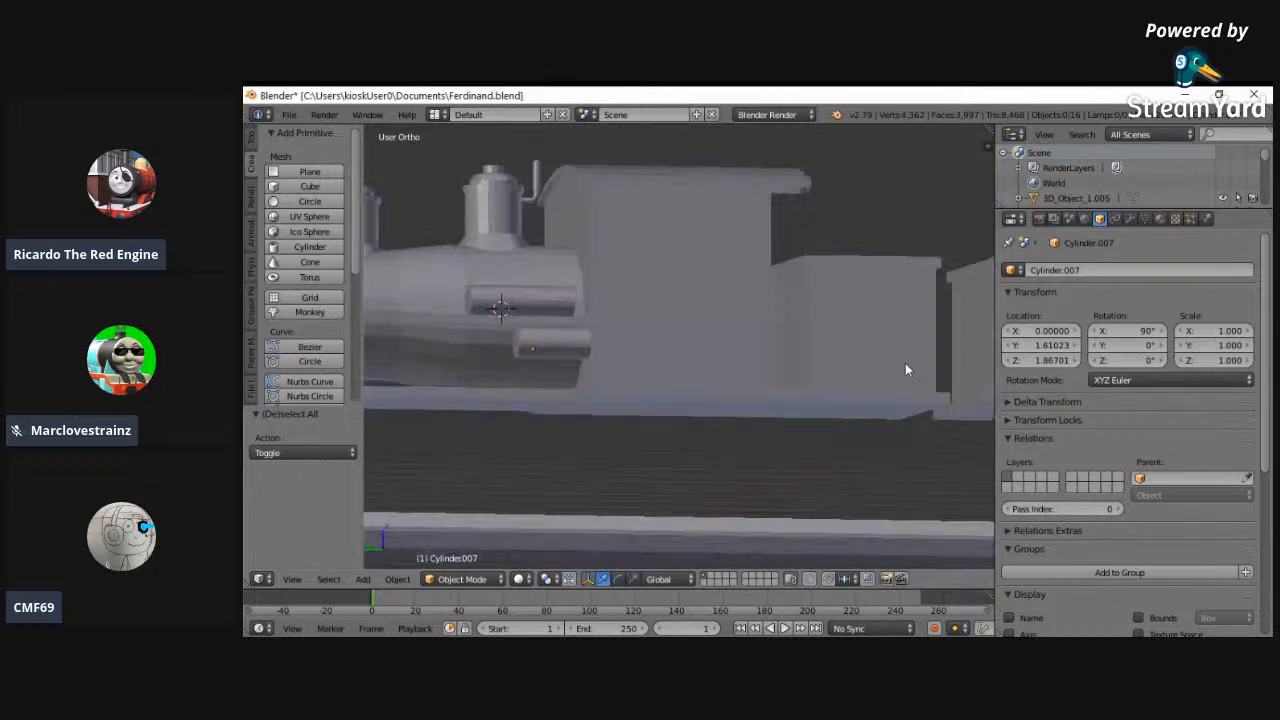
- Examine the front half of the engine in left-view wireframe against the side reference image
left_click(292, 579)
left_click(308, 433)
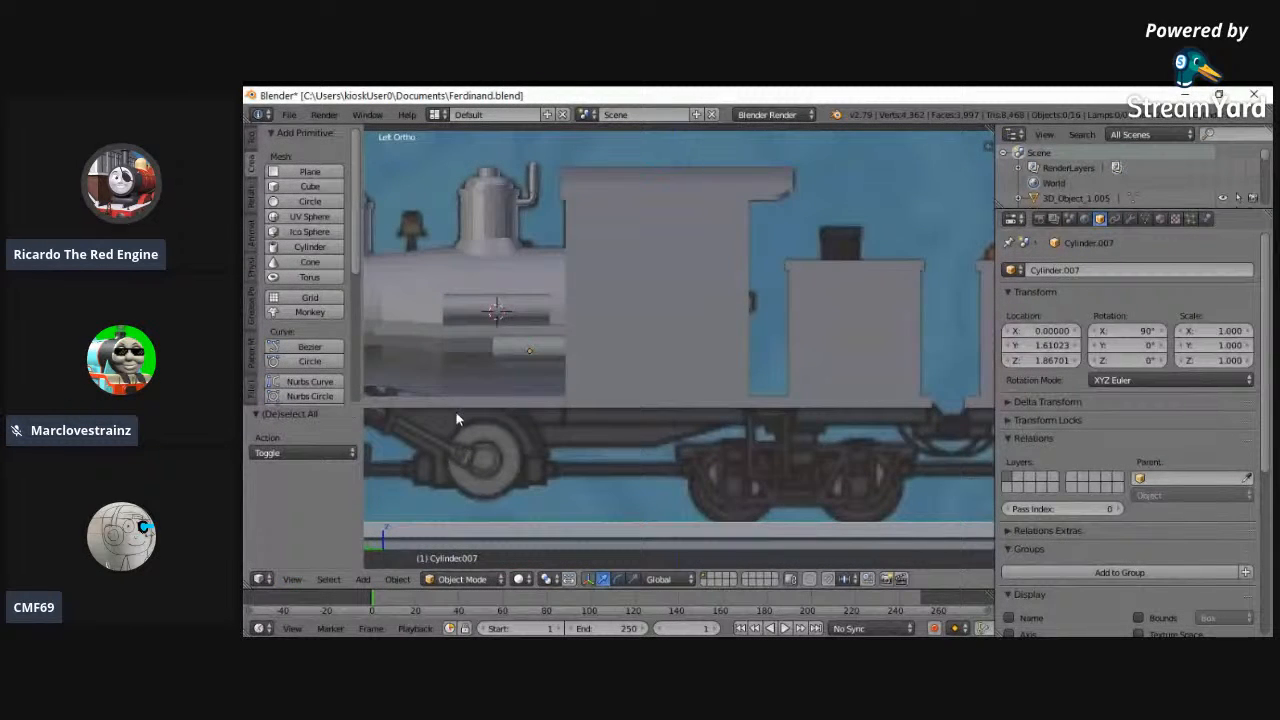
left_click(293, 580)
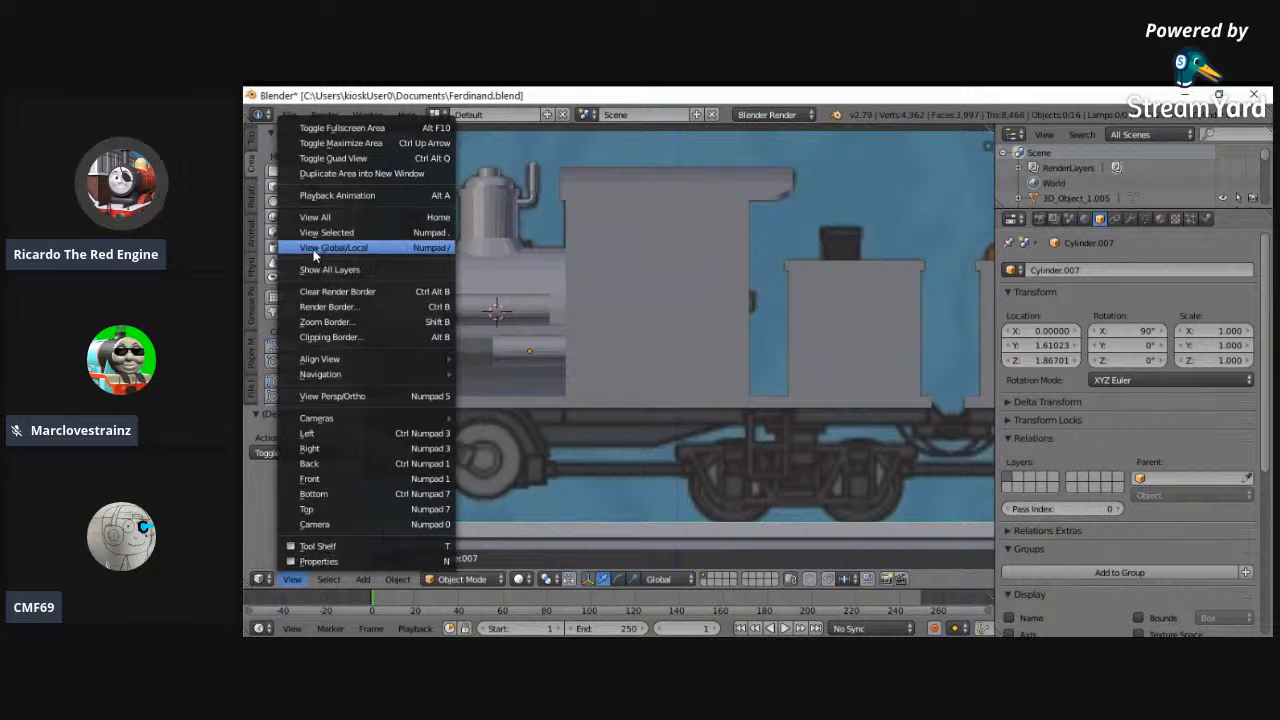
left_click(400, 218)
key("b")
left_click_drag(528, 273, 650, 400)
key("b")
left_click_drag(526, 280, 651, 417)
left_click(651, 411)
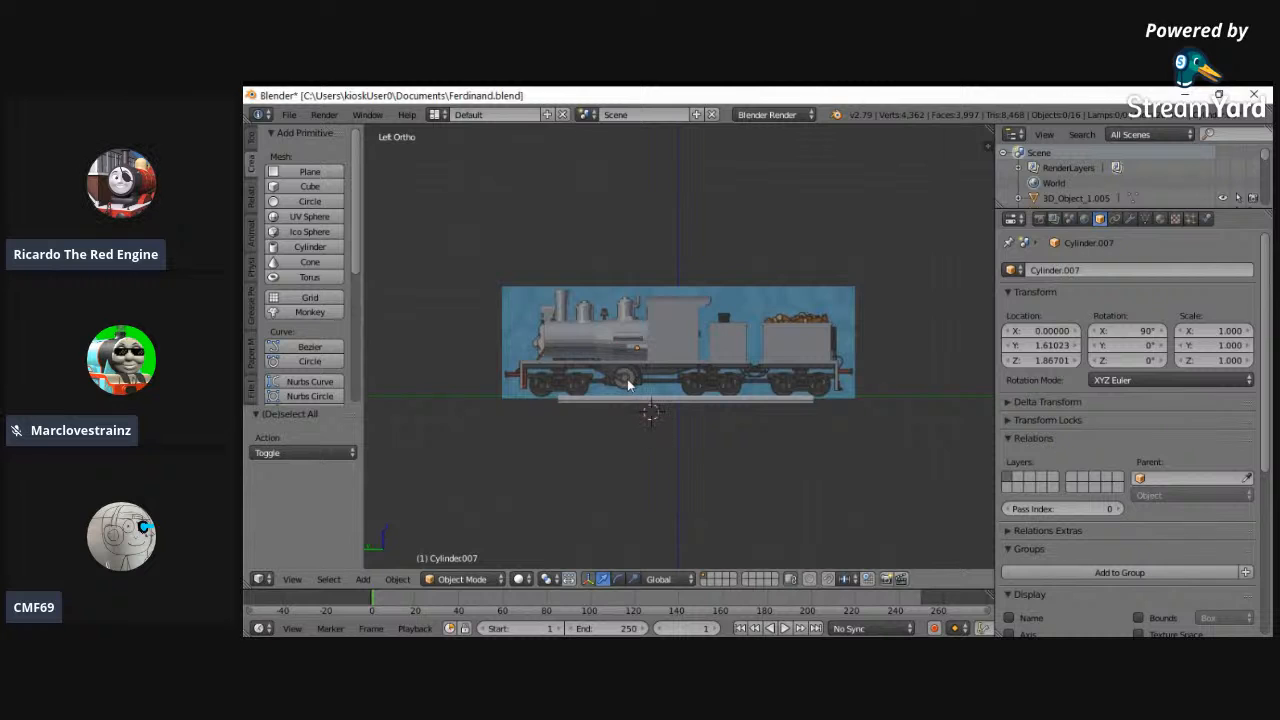
key("shift+b")
left_click_drag(521, 268, 670, 416)
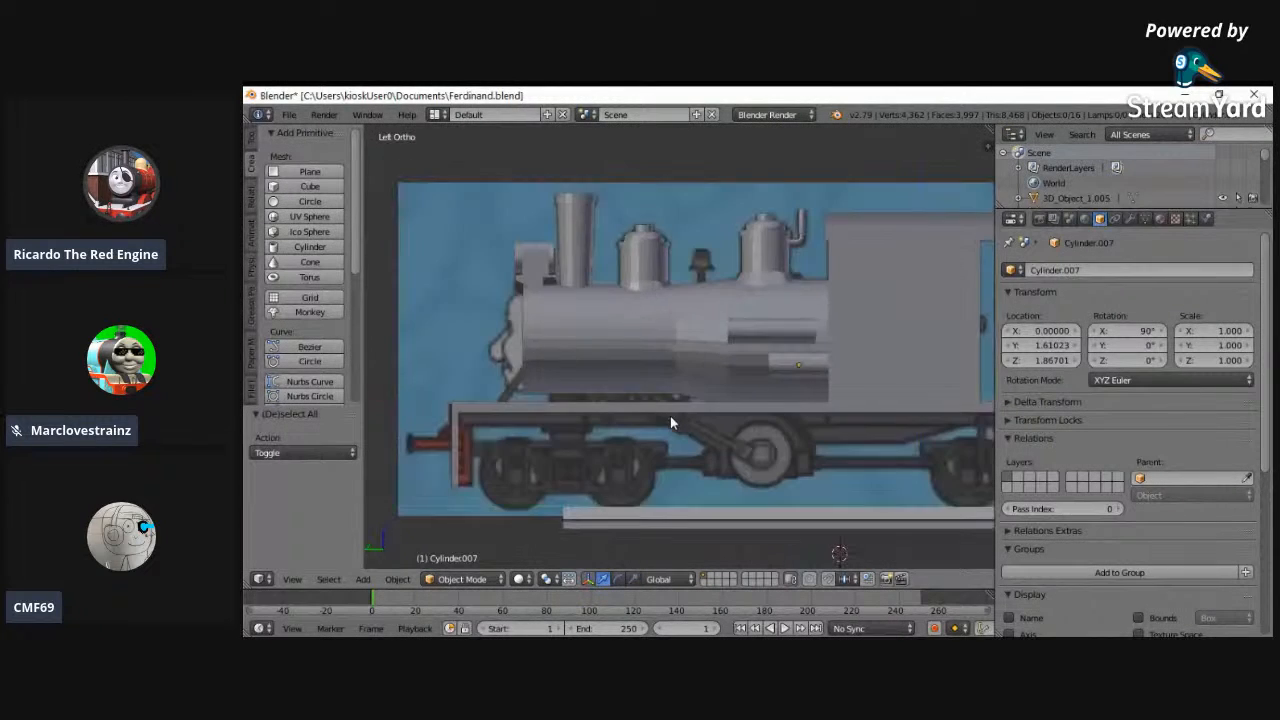
key("alt+z")
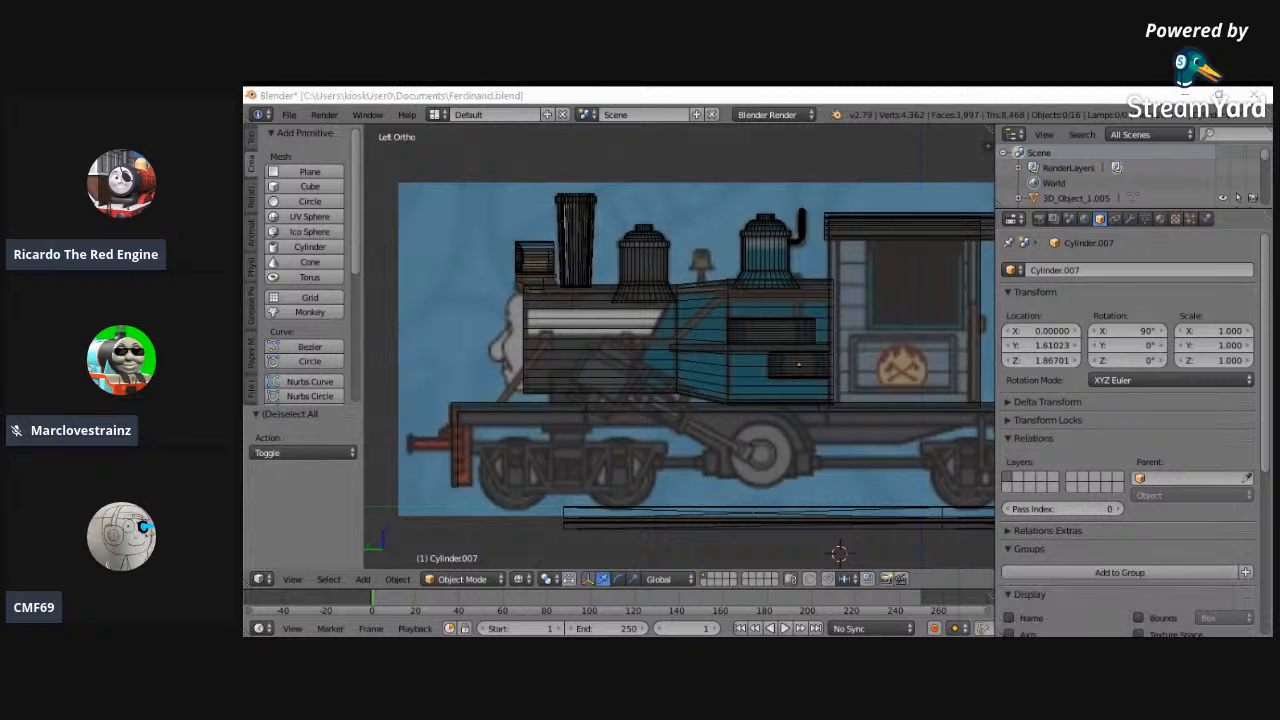
- Select the headlamp in front of the chimney, move it -0.110 along Z and check its fit on the smokebox
right_click(531, 268)
key("KP_Decimal")
key("g")
key("z")
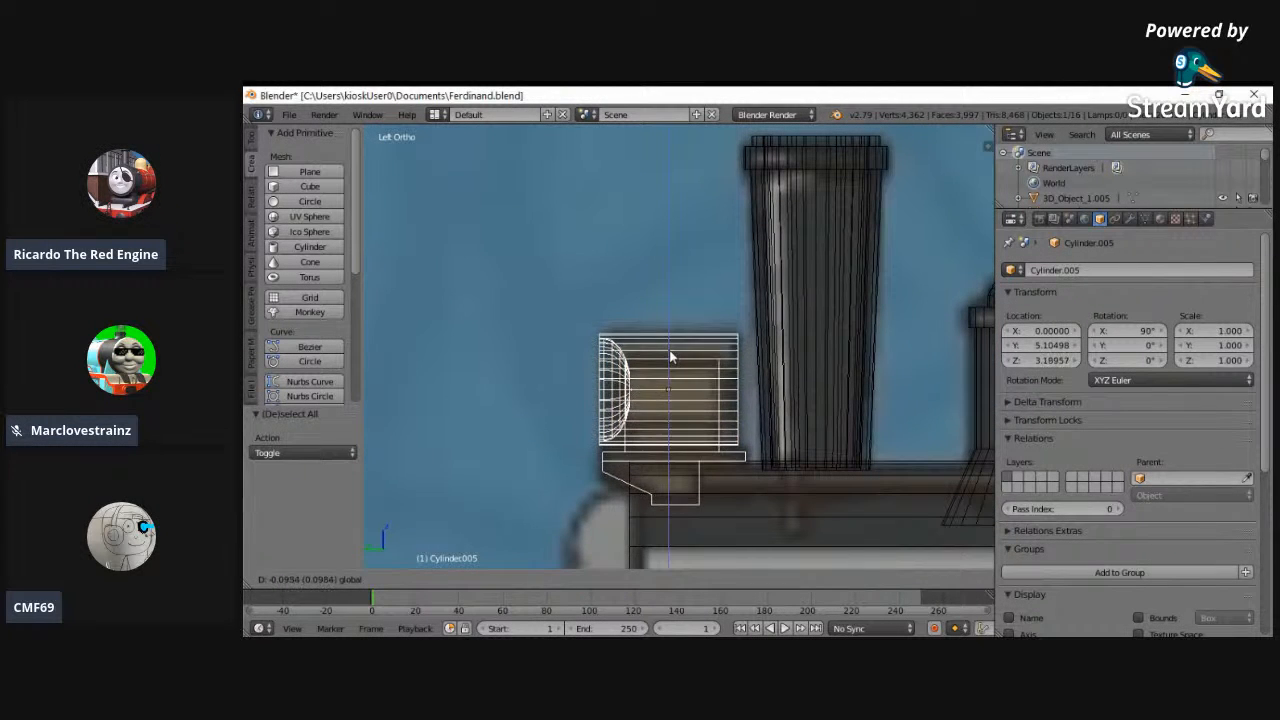
left_click(673, 360)
key("z")
middle_click_drag(700, 357, 783, 361)
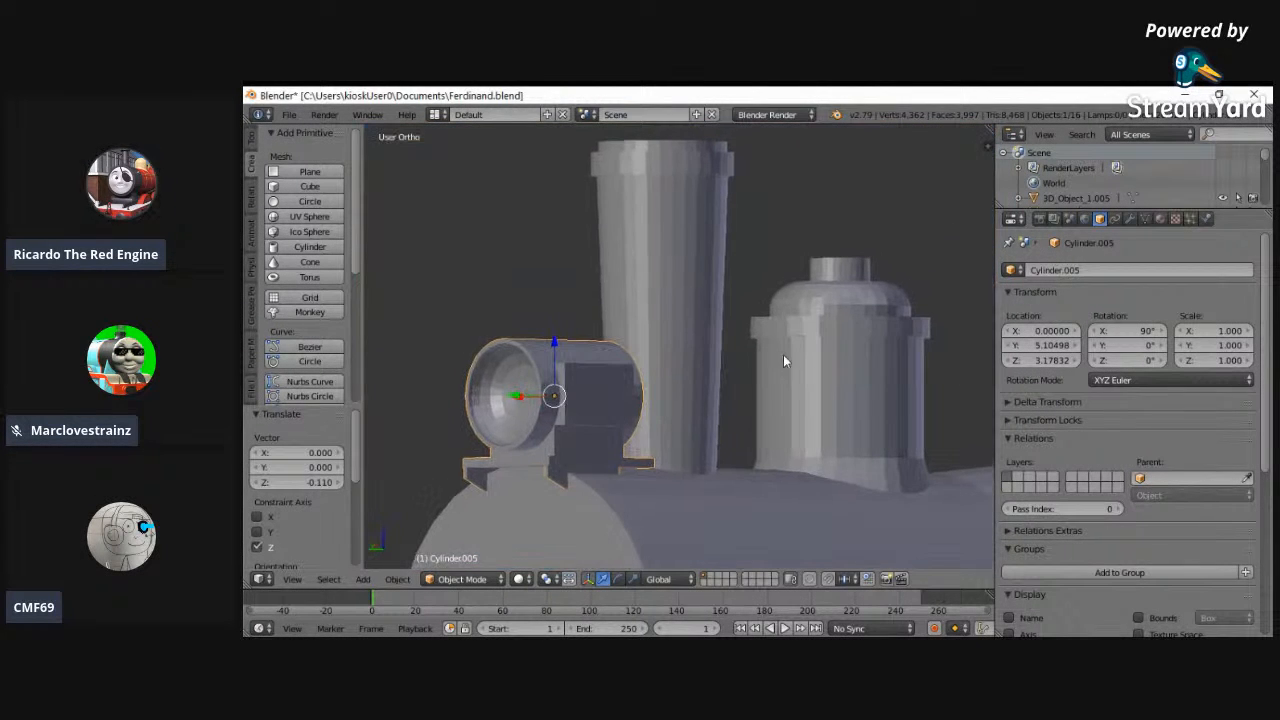
left_click(292, 580)
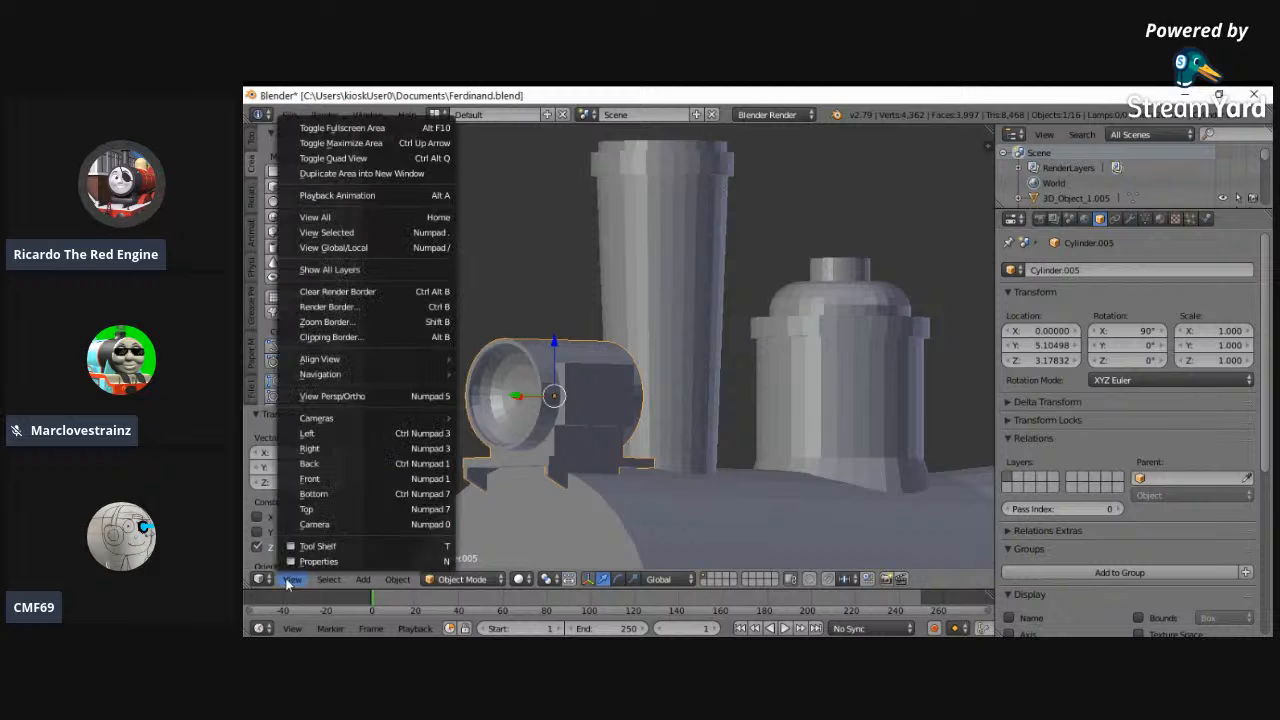
left_click(406, 434)
key("z")
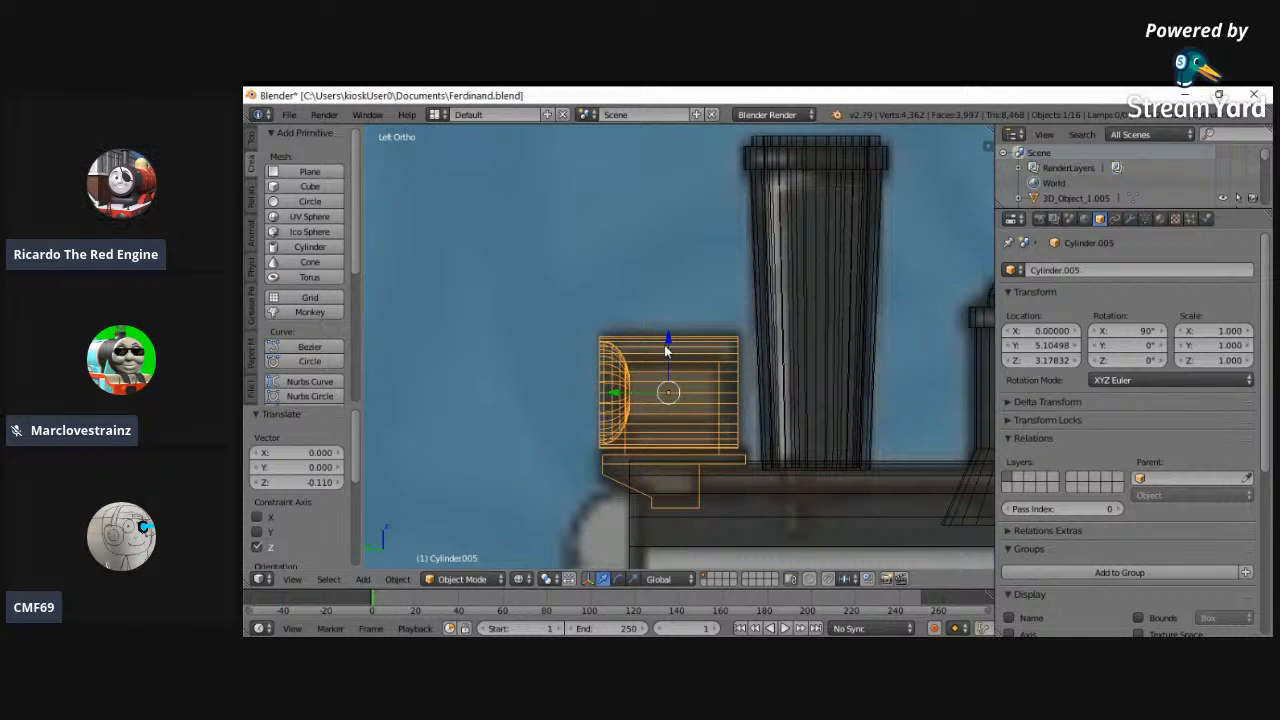
- Raise the headlamp along Z to 3.27393, deselect it and check its fit in front of the chimney in solid shading
key("z")
key("z")
key("z")
left_click_drag(660, 348, 665, 322)
middle_click_drag(665, 322, 816, 346)
key("a")
middle_click_drag(597, 511, 647, 471)
scroll(645, 472, "down", 1)
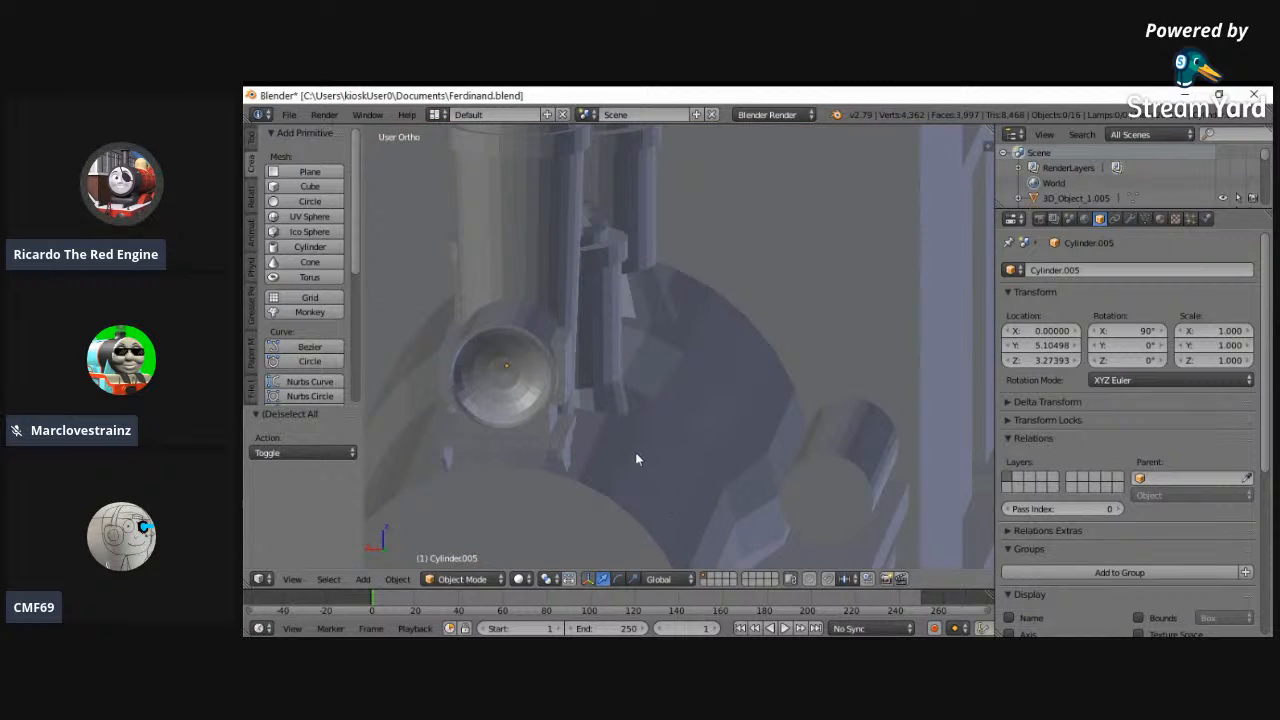
- Examine the whole engine in solid shading, from back view and from angles around the front, side and rear
scroll(630, 445, "up", 1)
left_click(291, 579)
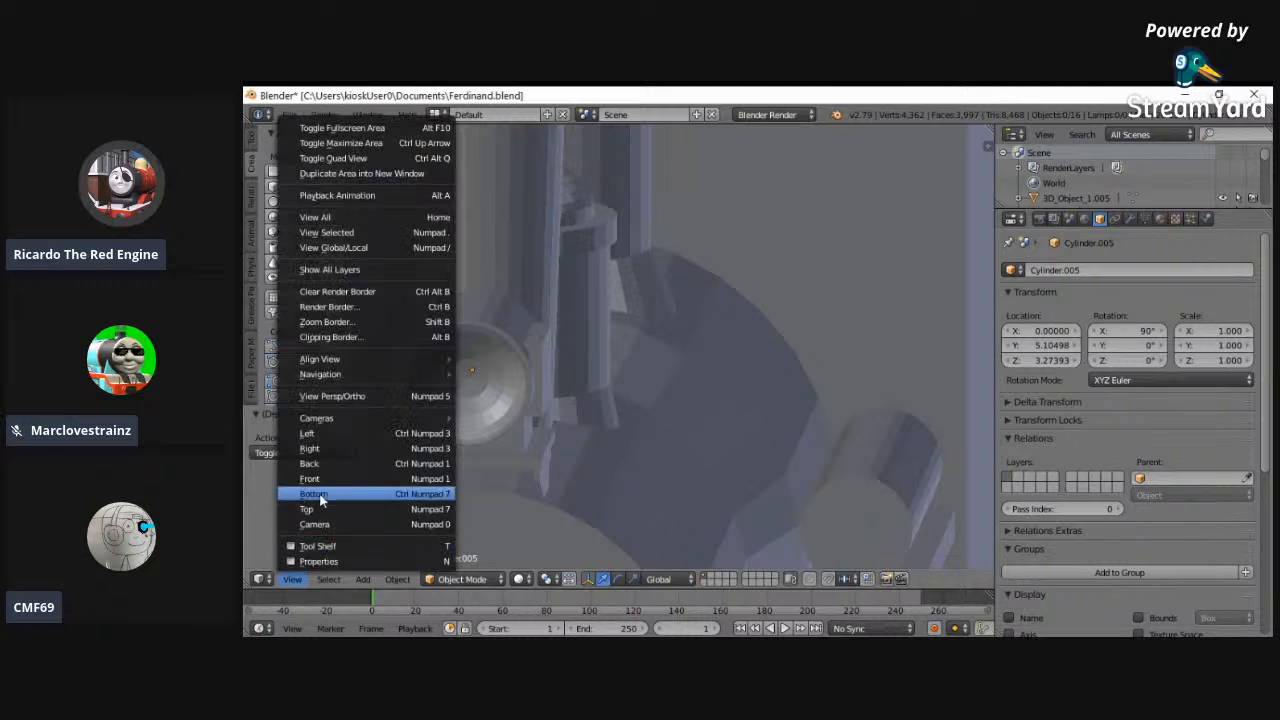
left_click(310, 505)
left_click(293, 579)
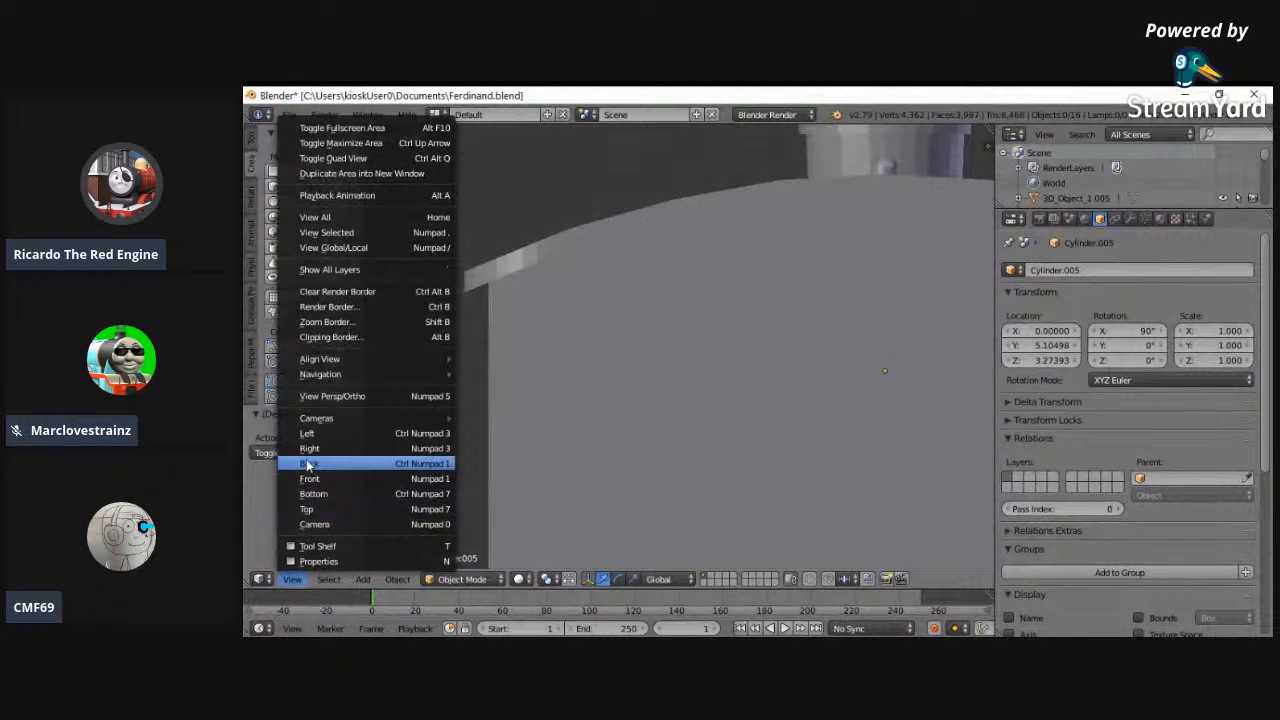
left_click(310, 463)
left_click(293, 579)
left_click(364, 219)
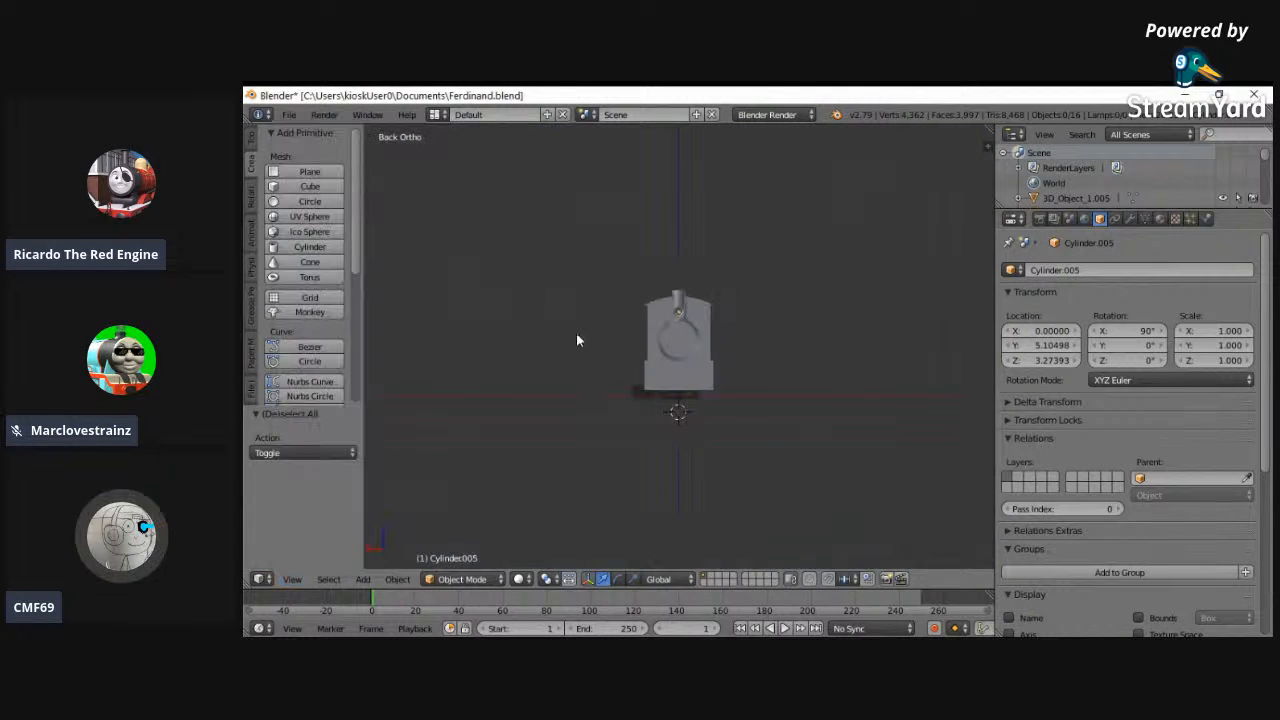
scroll(600, 352, "up", 5)
middle_click_drag(605, 357, 535, 316)
scroll(535, 316, "down", 2)
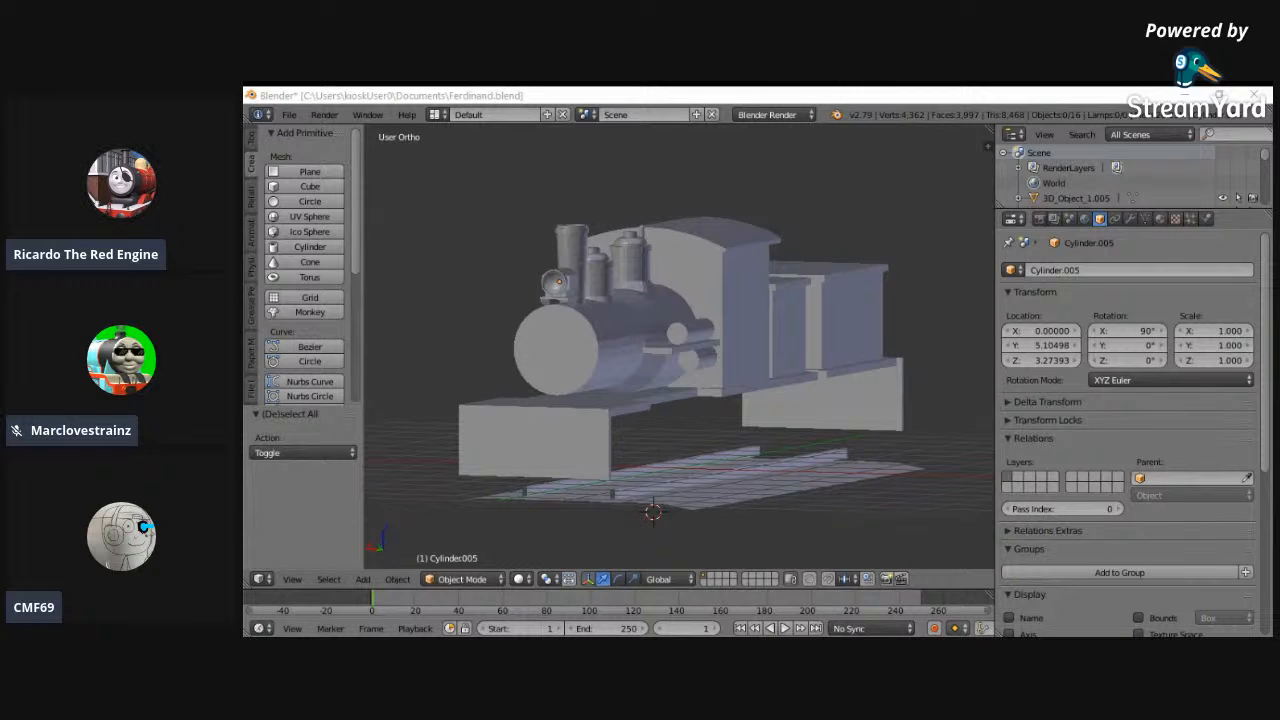
middle_click_drag(657, 397, 899, 410)
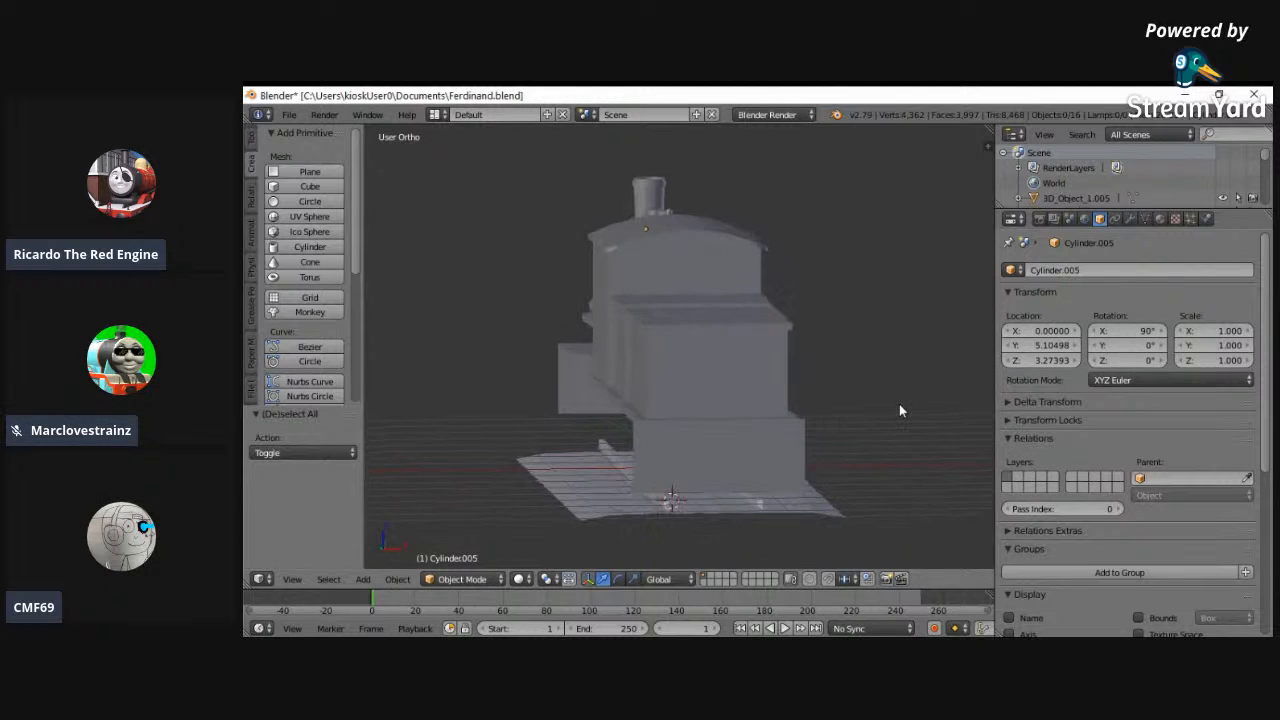
middle_click_drag(604, 377, 929, 374)
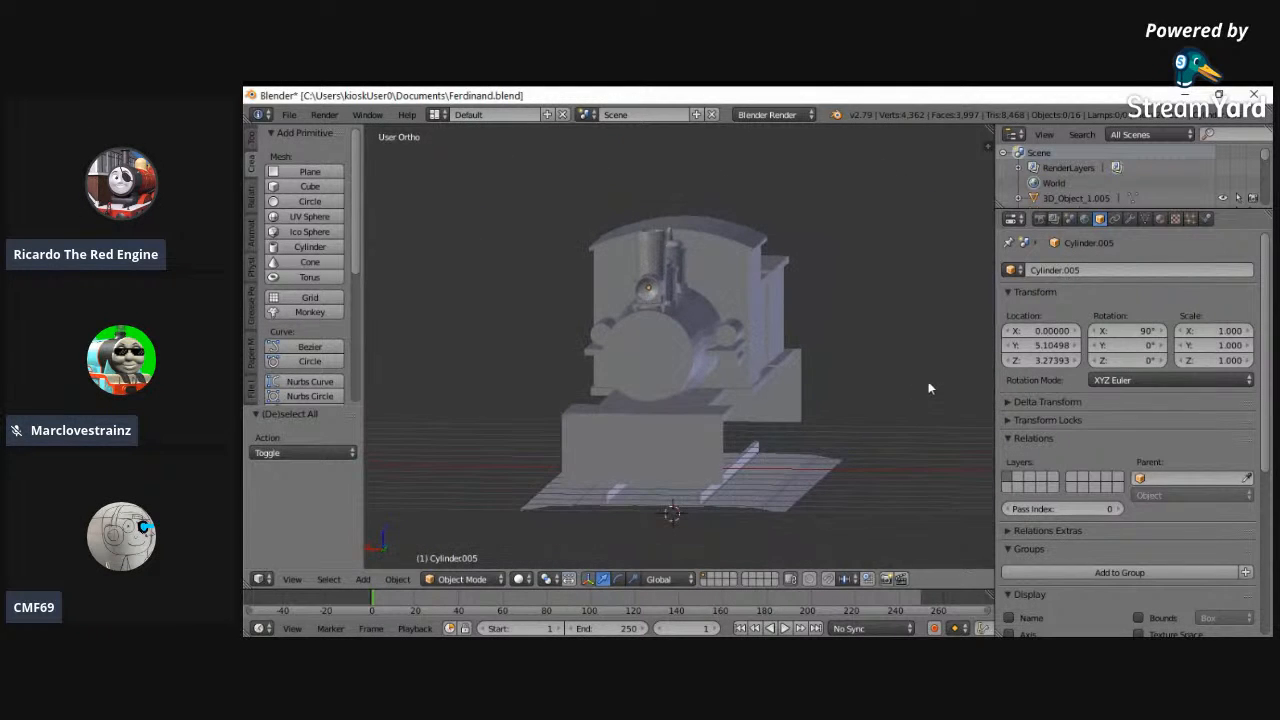
left_click(994, 645)
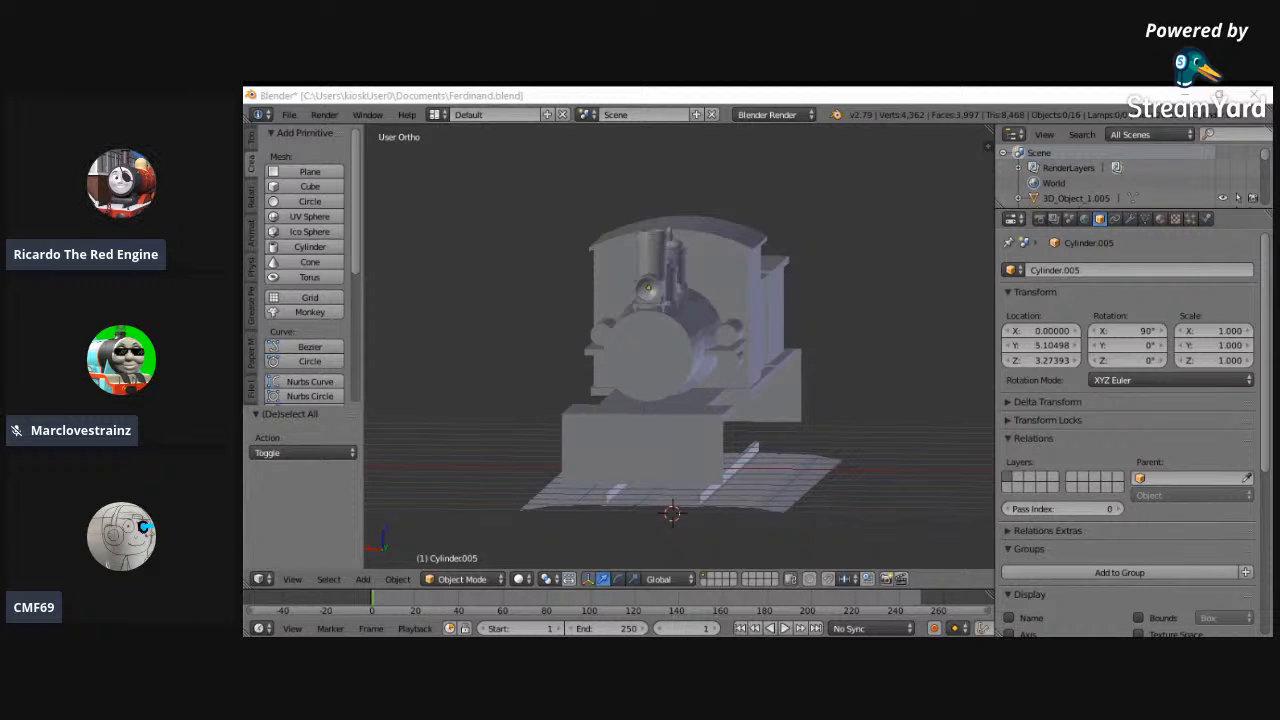
middle_click_drag(983, 587, 624, 317)
- Save the model to Ferdinand.blend
left_click(289, 115)
left_click(289, 115)
left_click(351, 231)
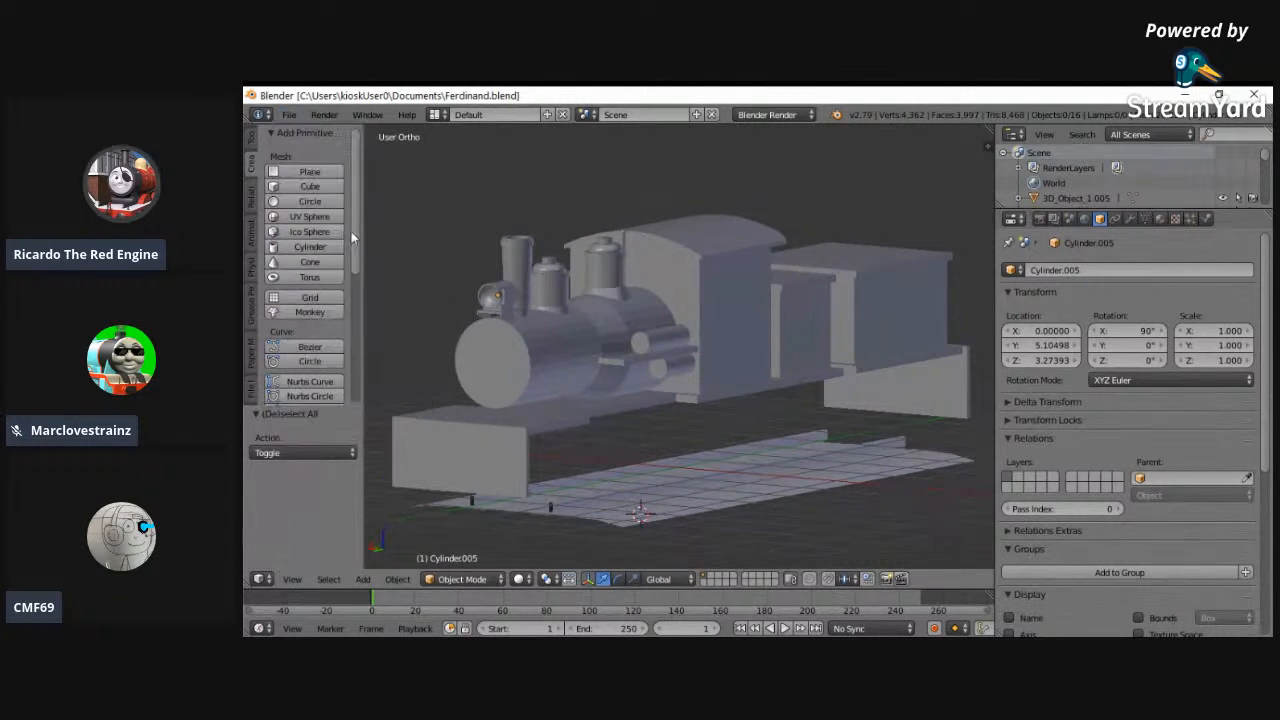
- Open Emily.blend from the D:\Orthos\Emily folder
left_click(289, 115)
left_click(330, 148)
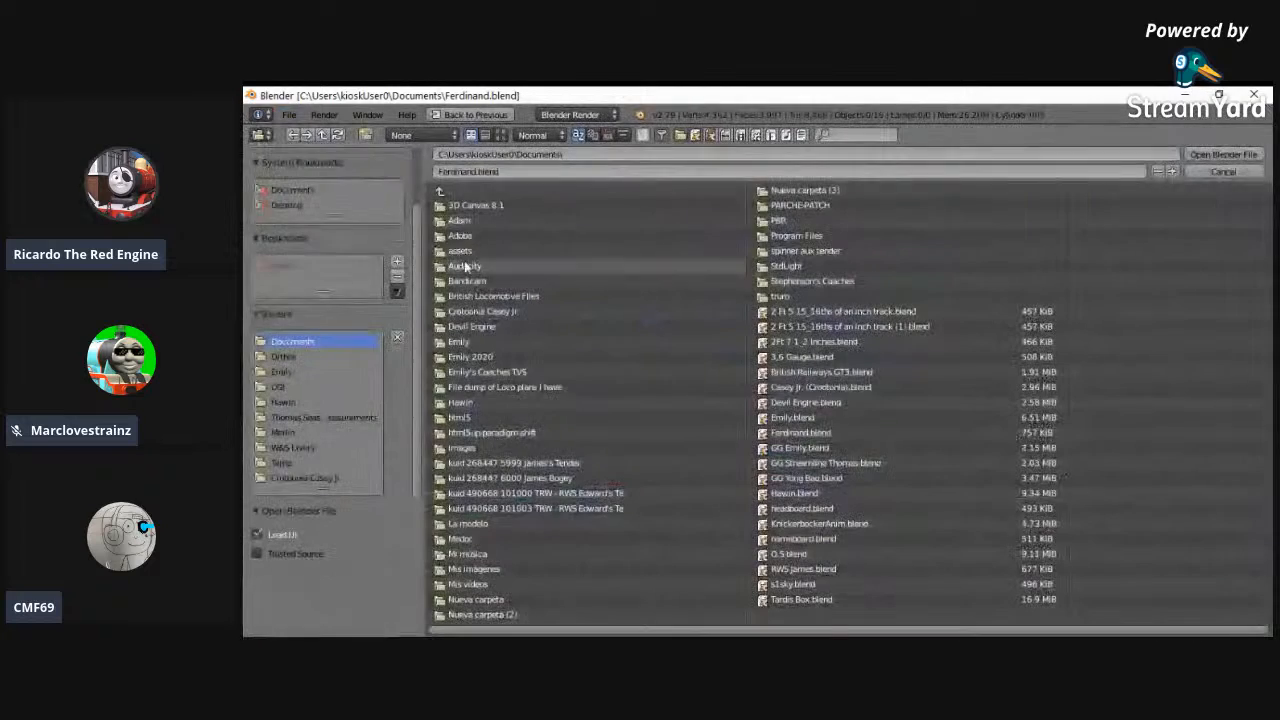
left_click(295, 357)
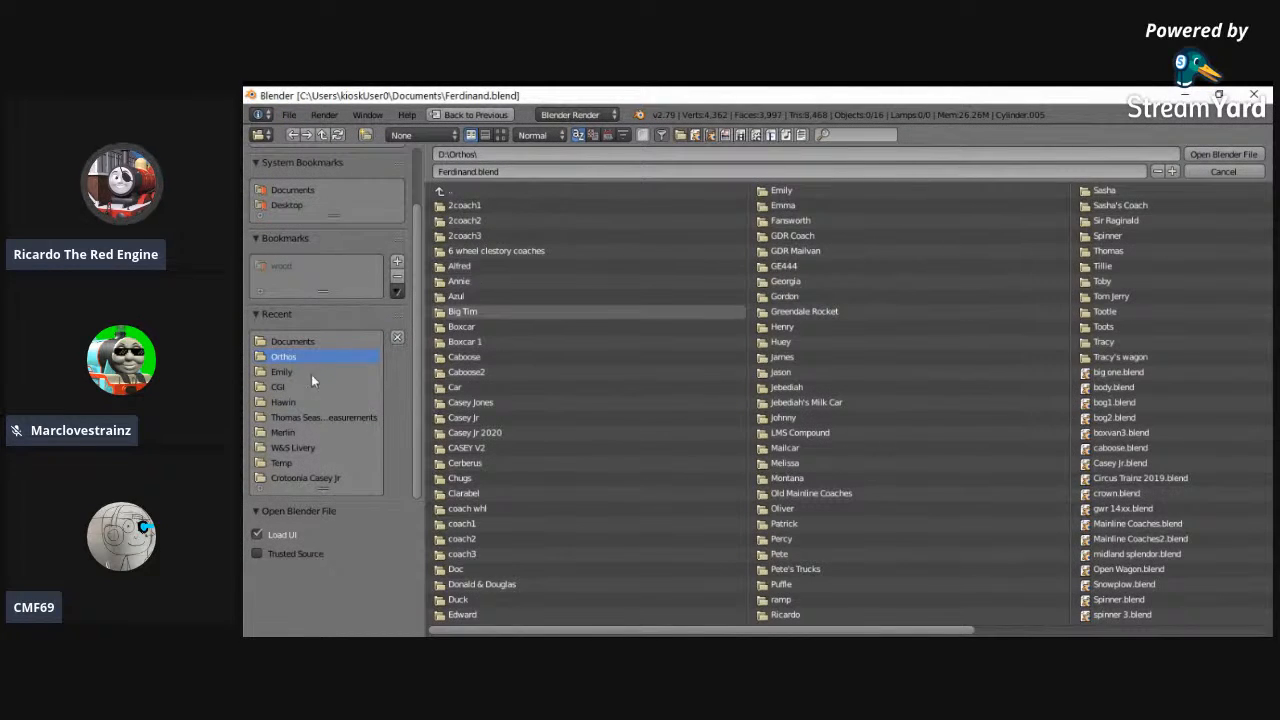
left_click(299, 372)
double_click(492, 206)
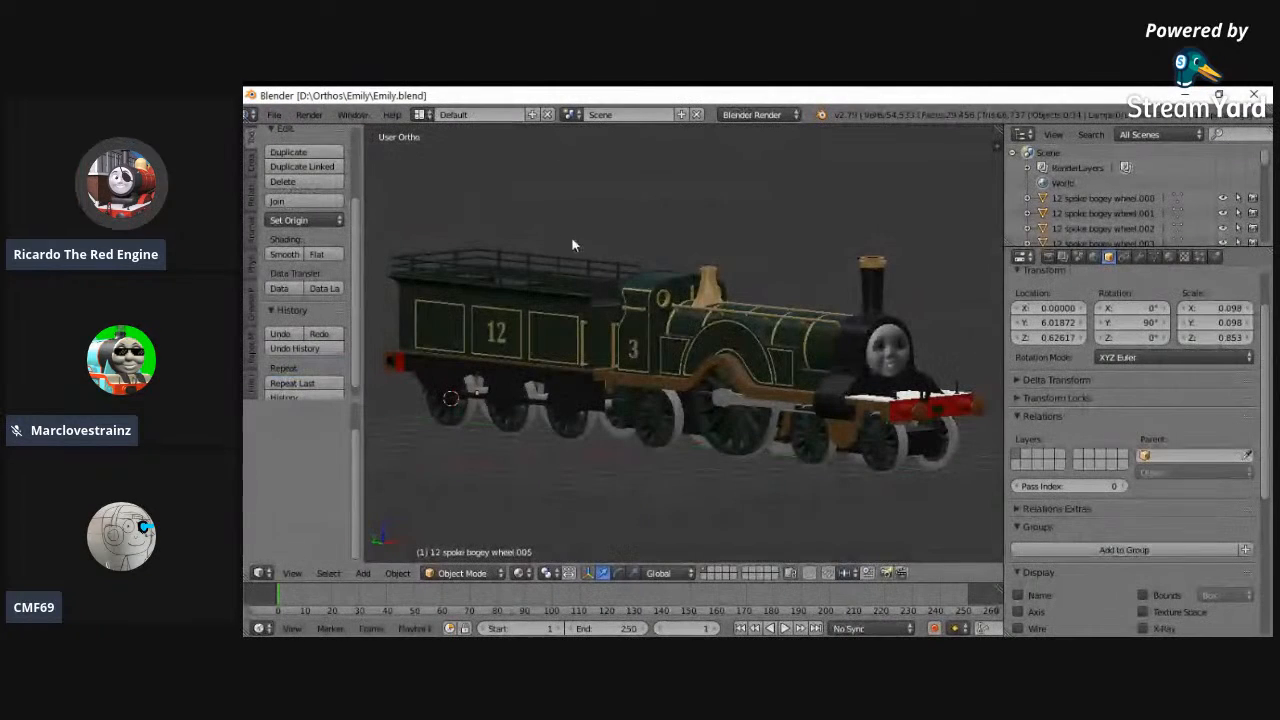
- Split the 3D view into two side-by-side areas and change one into a UV/Image Editor
middle_click_drag(457, 309, 384, 293)
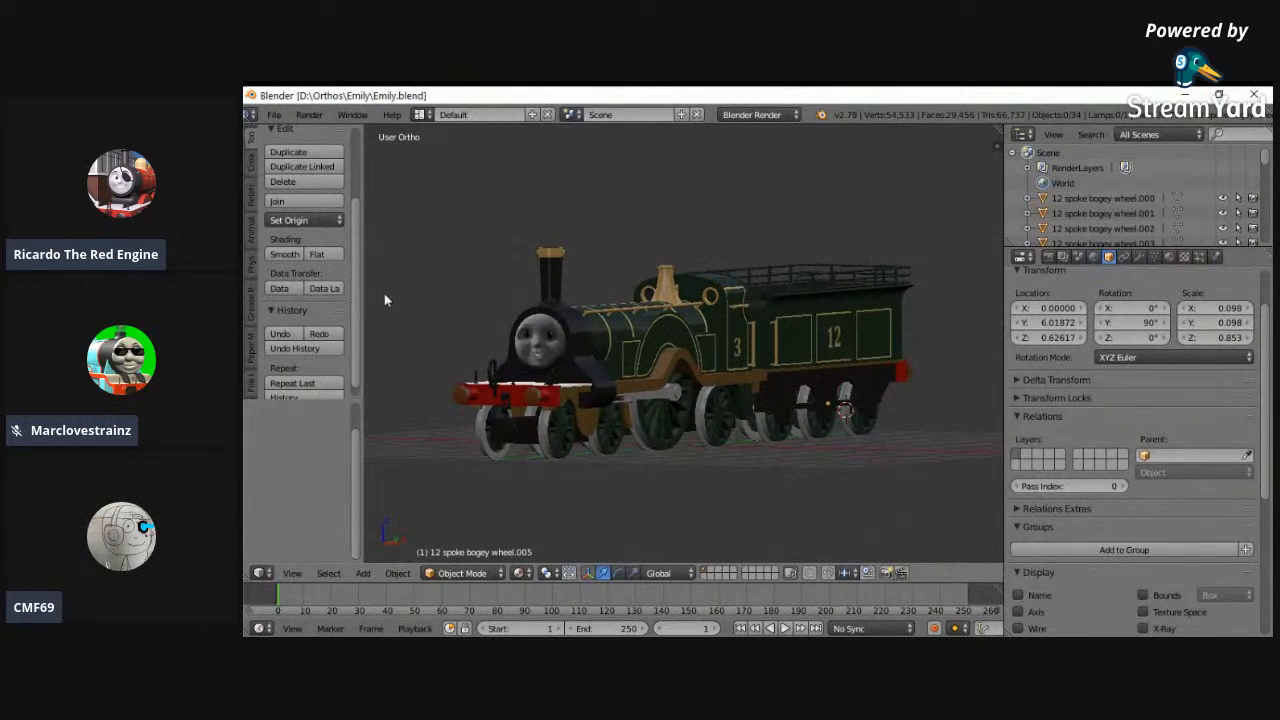
middle_click_drag(537, 390, 686, 398)
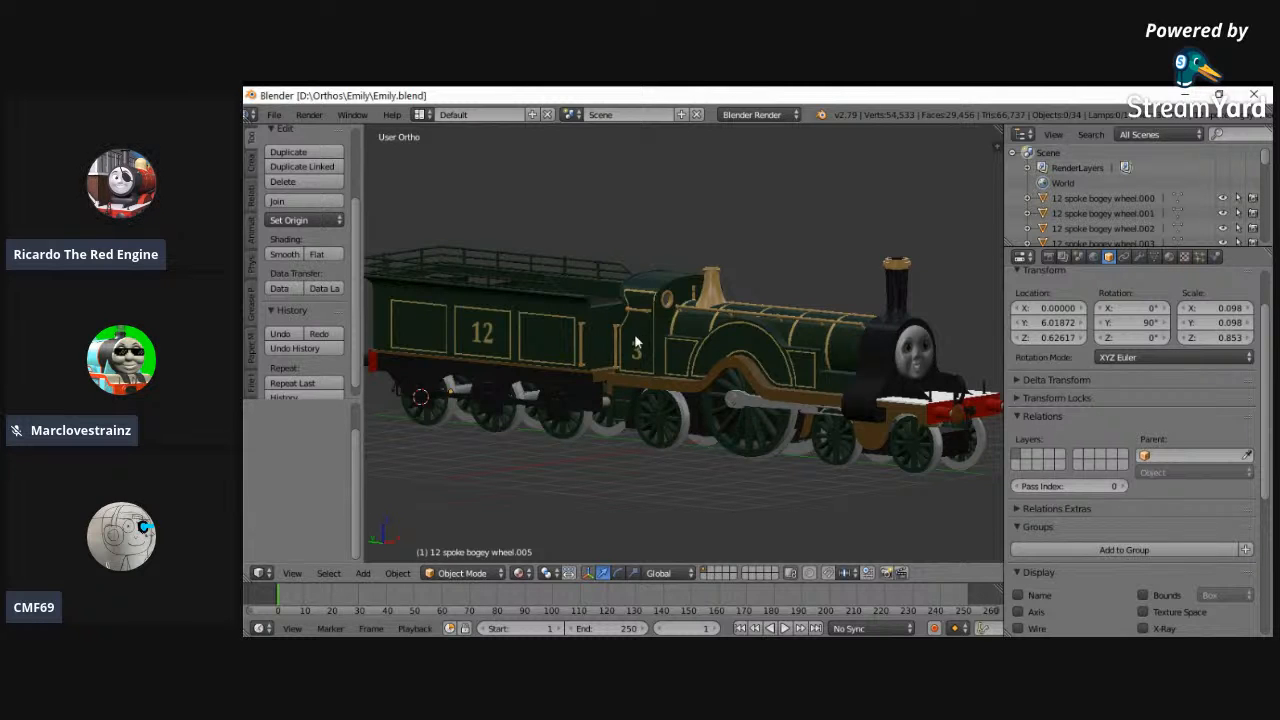
middle_click_drag(623, 372, 686, 340)
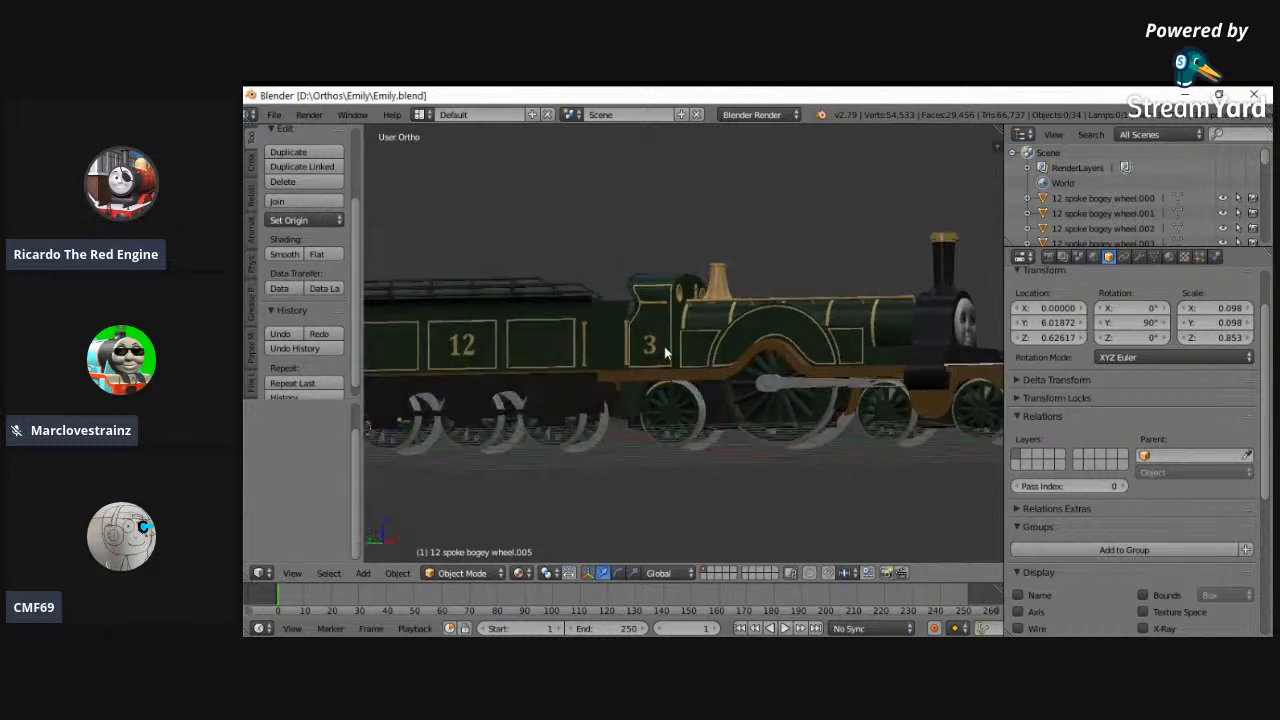
scroll(682, 336, "up", 4)
left_click_drag(998, 130, 610, 303)
right_click(610, 303)
left_click_drag(998, 132, 745, 120)
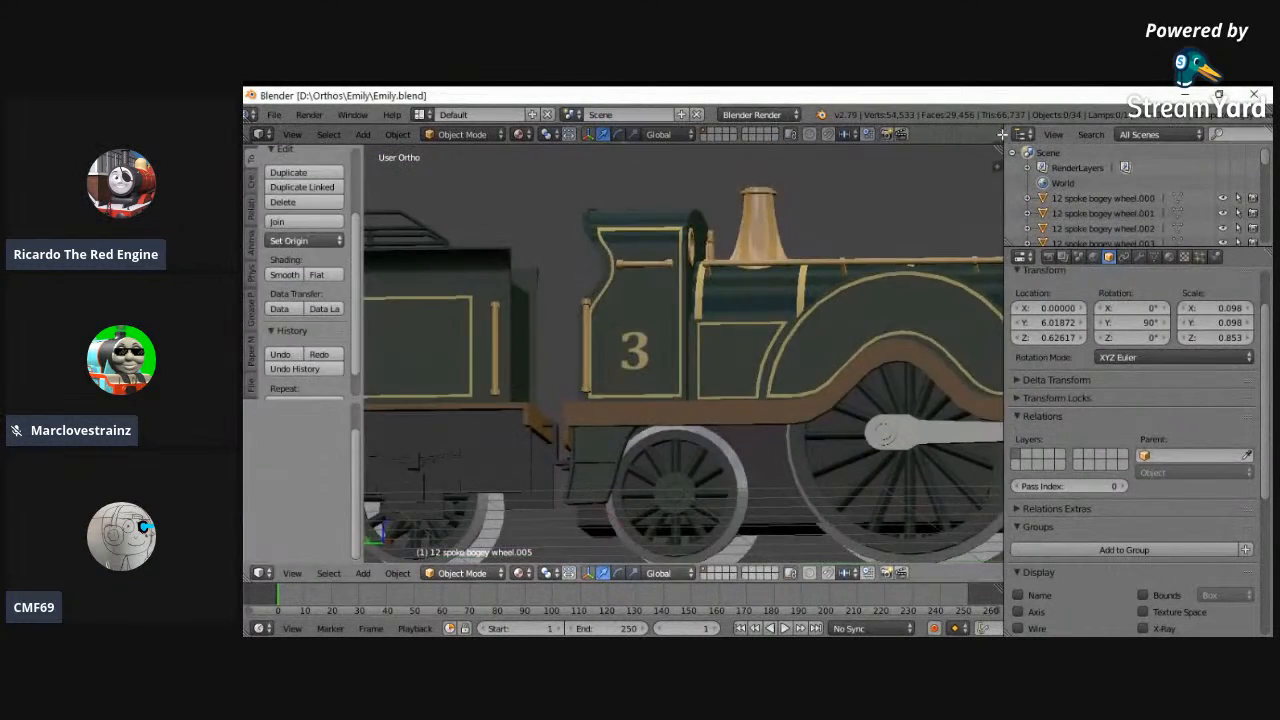
left_click_drag(1003, 134, 650, 335)
left_click(679, 572)
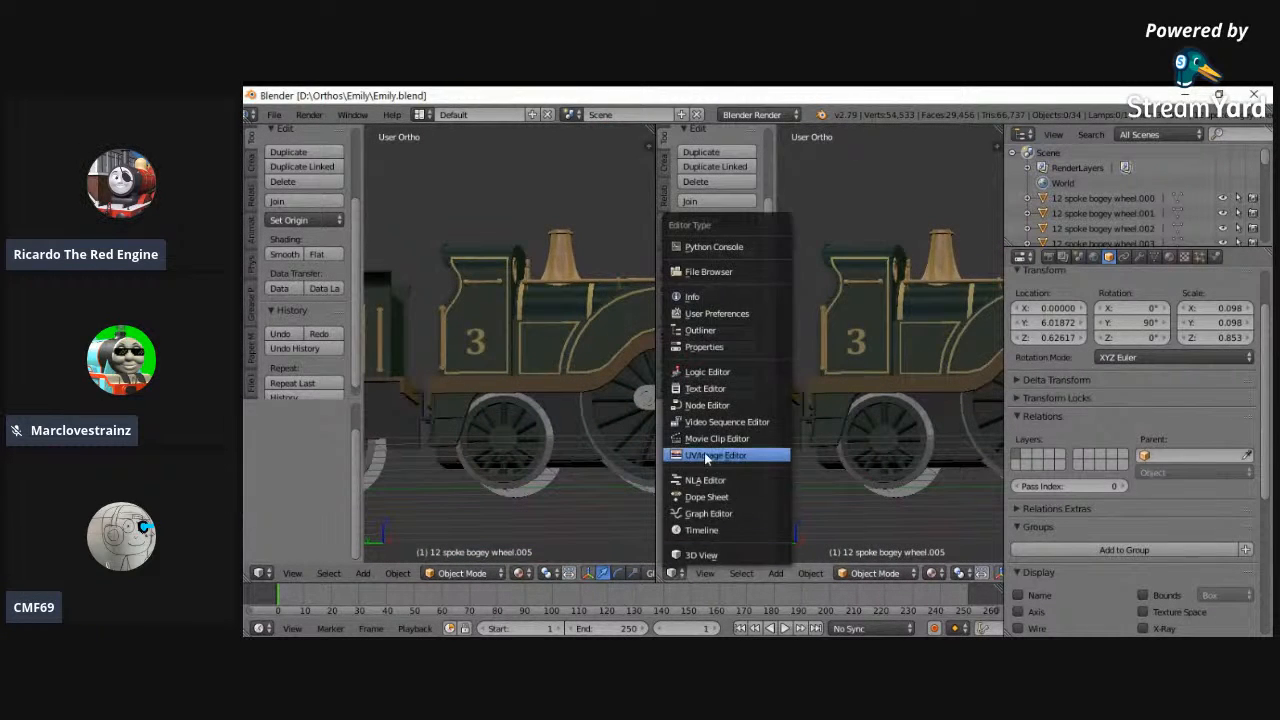
left_click(702, 455)
- Put the green cab in Edit Mode and fit its number.bmp.001 texture fully in the image editor
right_click(491, 340)
left_click(446, 574)
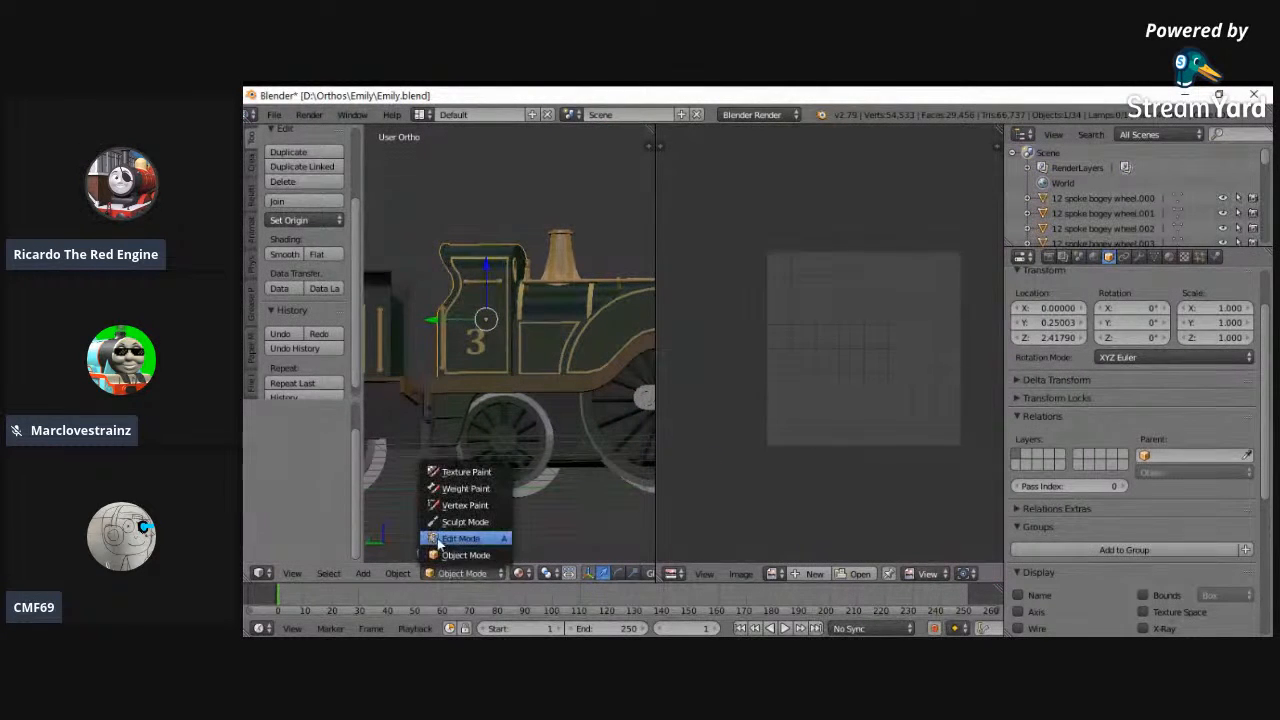
left_click(445, 547)
left_click(704, 573)
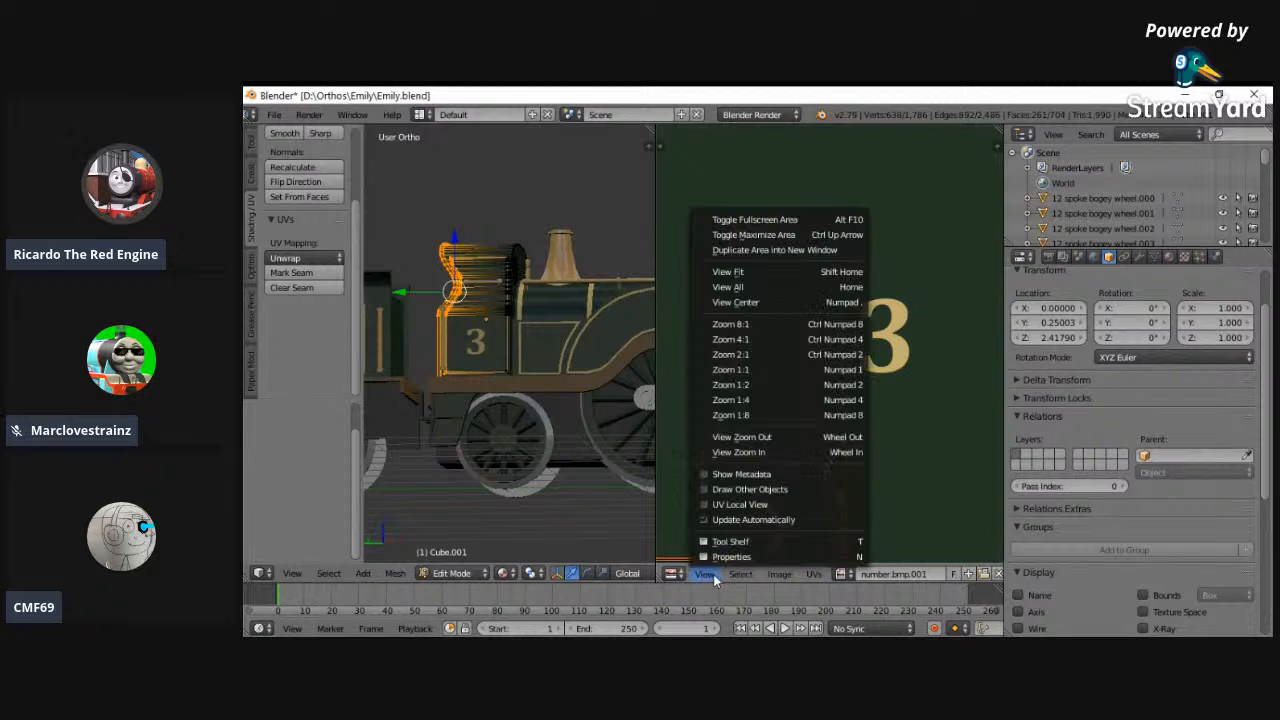
left_click(735, 287)
- Select only the cab side face bearing the number 3 to inspect its UV placement on the texture
key("a")
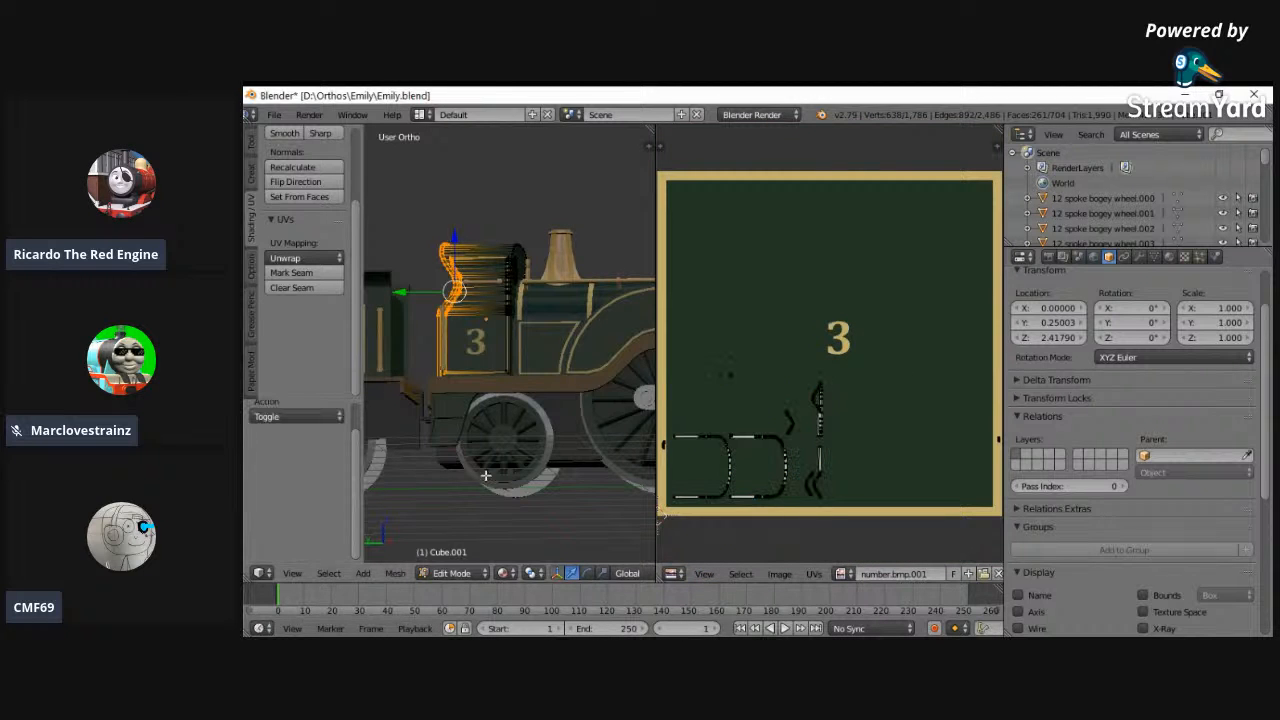
scroll(533, 576, "down", 4)
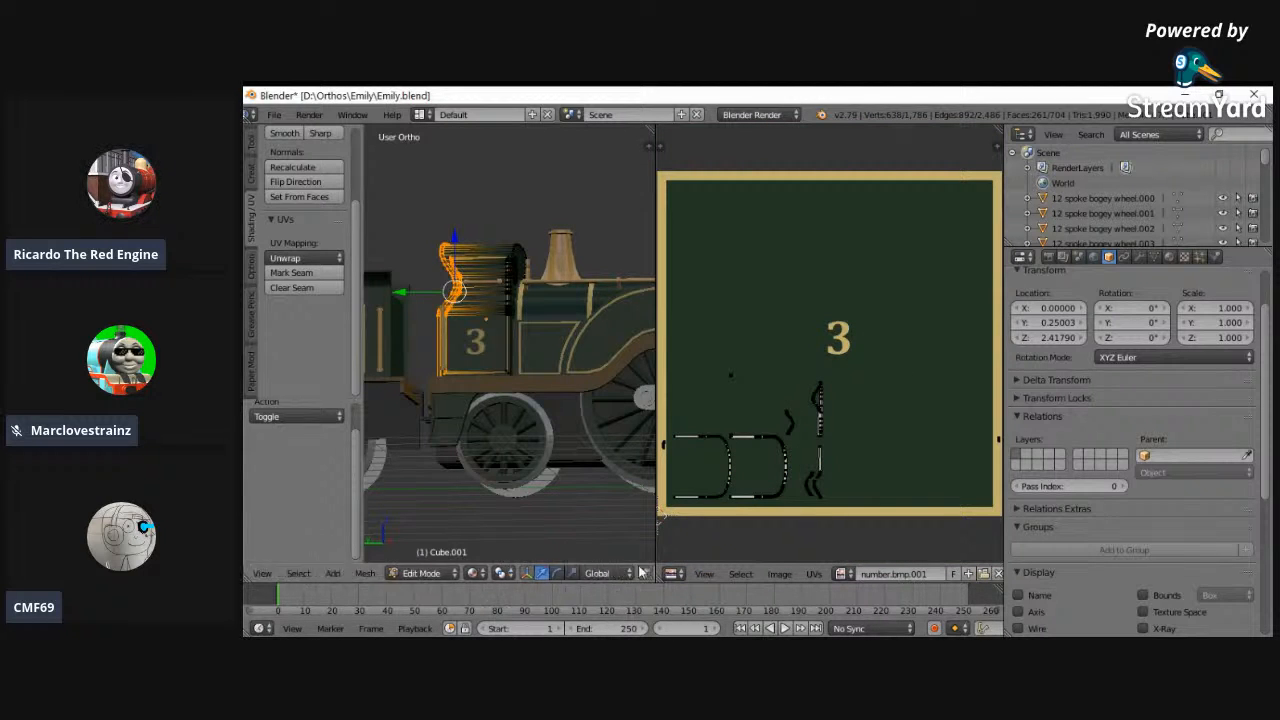
left_click(630, 575)
key("a")
right_click(483, 349)
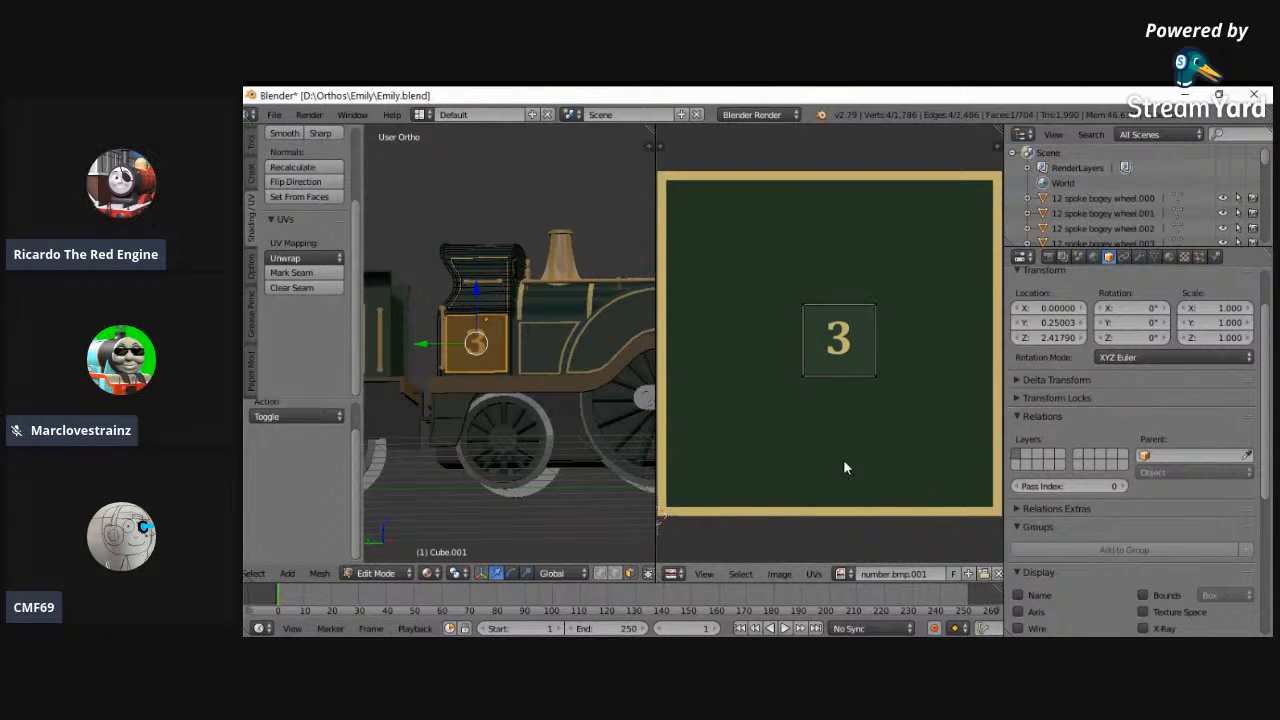
- Return the cab to Object Mode and merge the image editor area back into a single 3D view
left_click(375, 573)
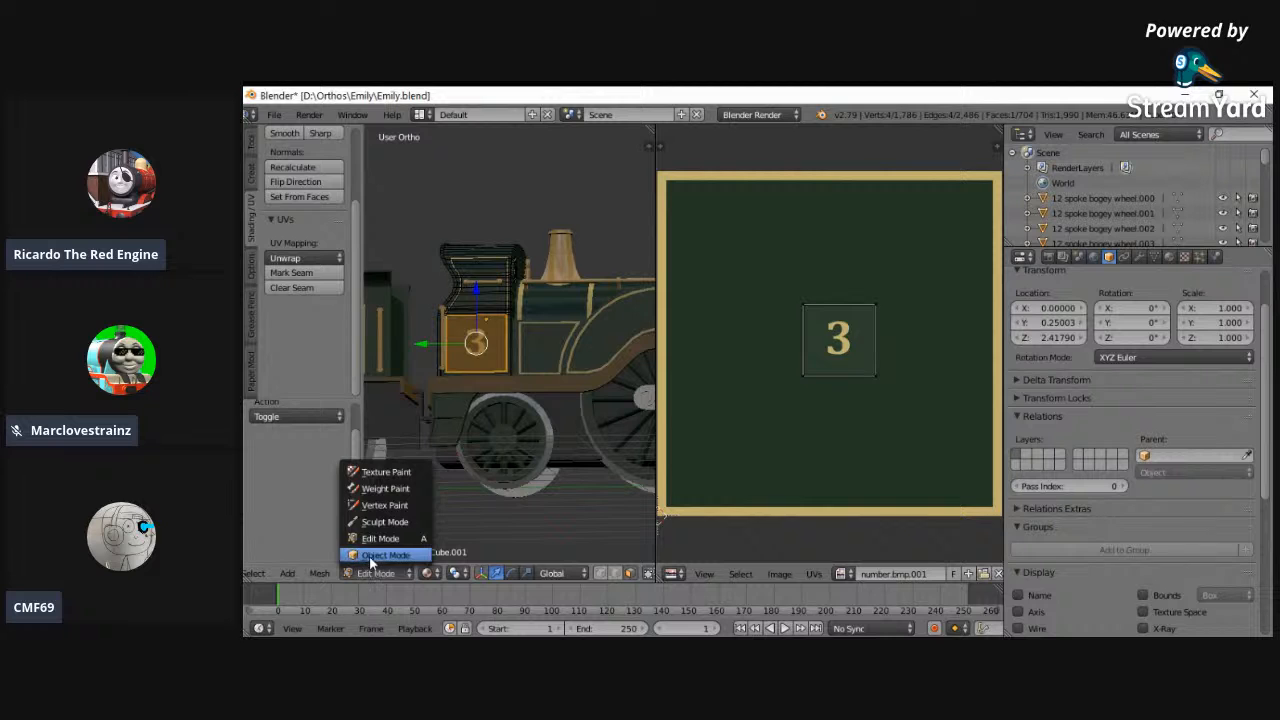
left_click(380, 555)
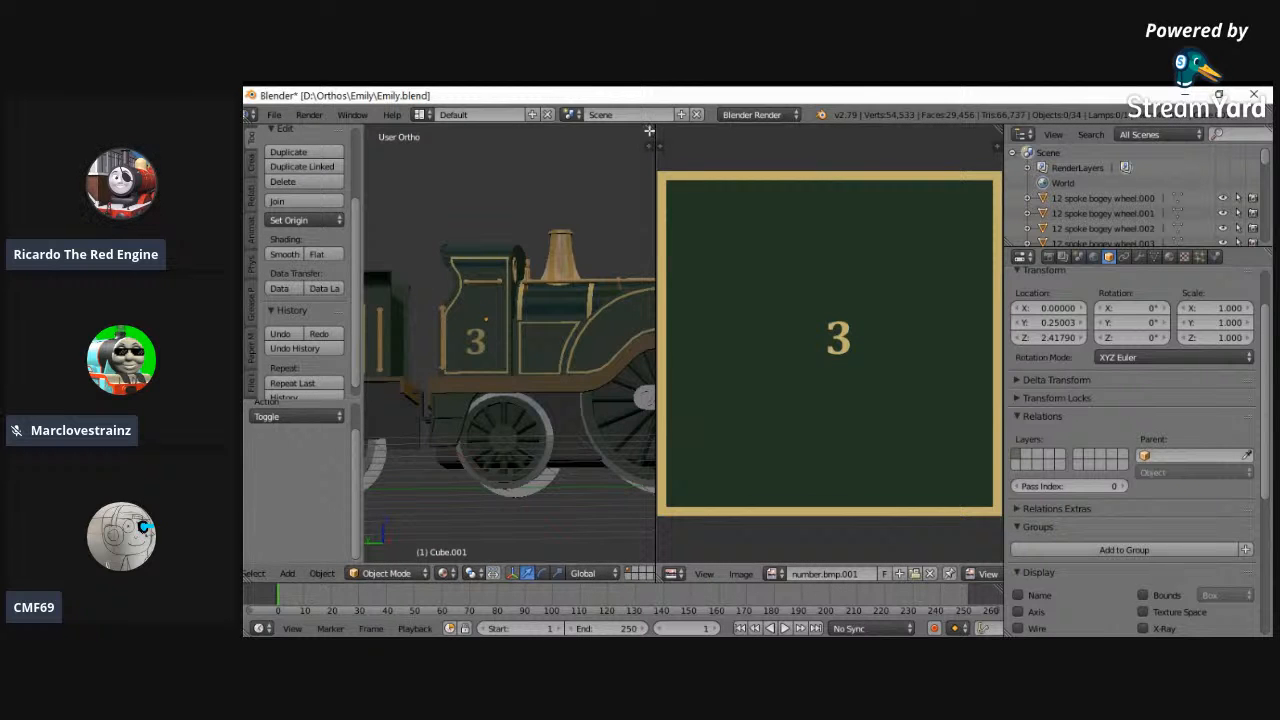
left_click_drag(649, 130, 715, 146)
- Examine the textured locomotive and tender from the front view and from angles along the side
middle_click_drag(715, 146, 608, 458)
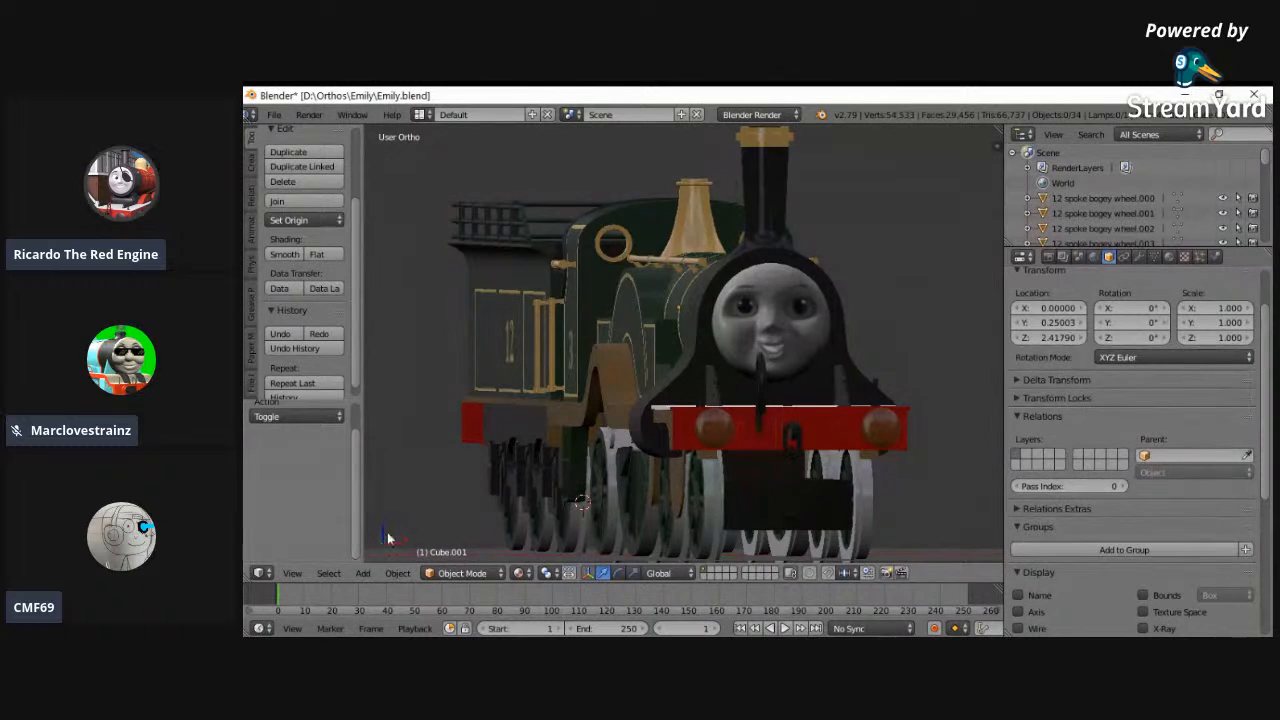
left_click(292, 573)
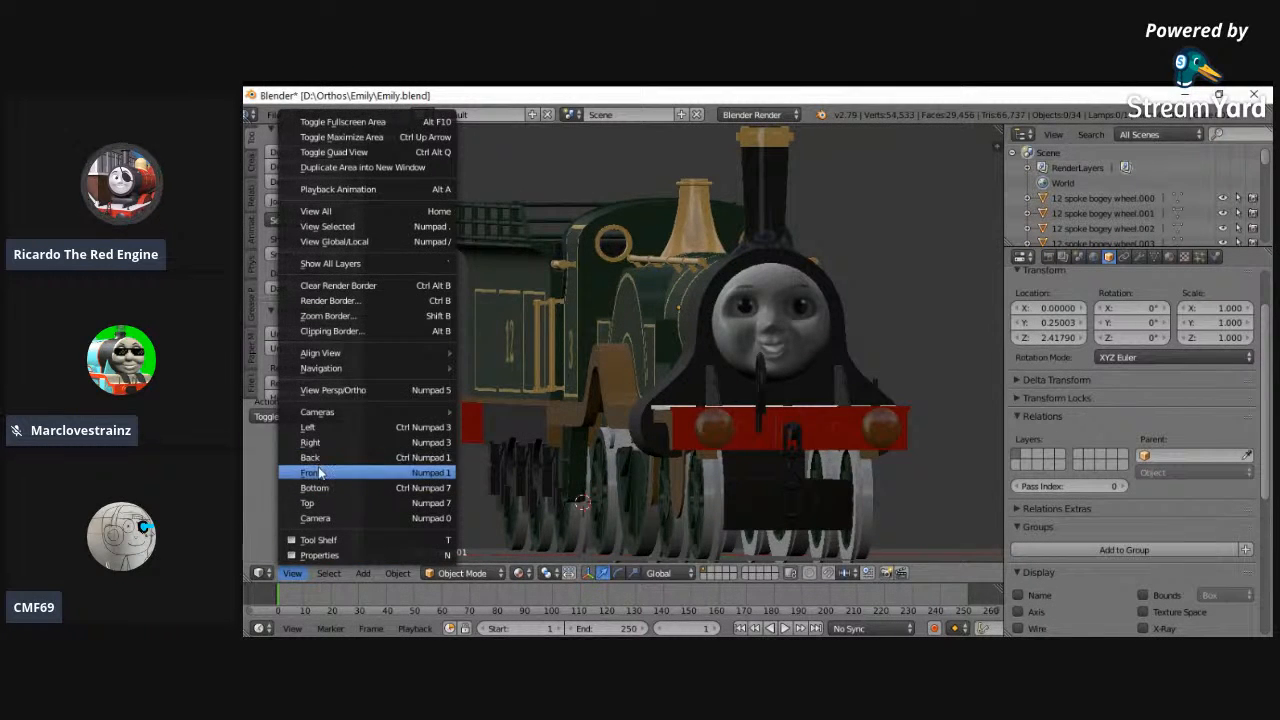
left_click(320, 466)
left_click(292, 573)
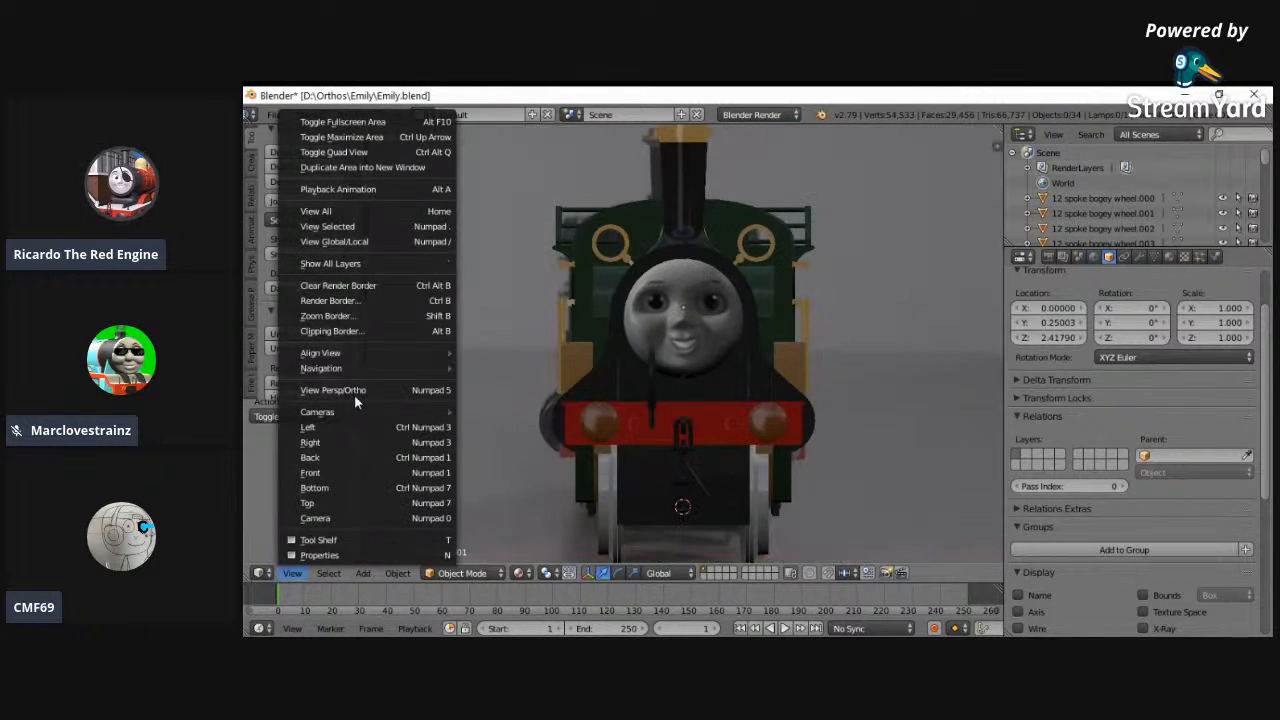
left_click(330, 212)
scroll(531, 344, "up", 6)
middle_click_drag(531, 344, 584, 360)
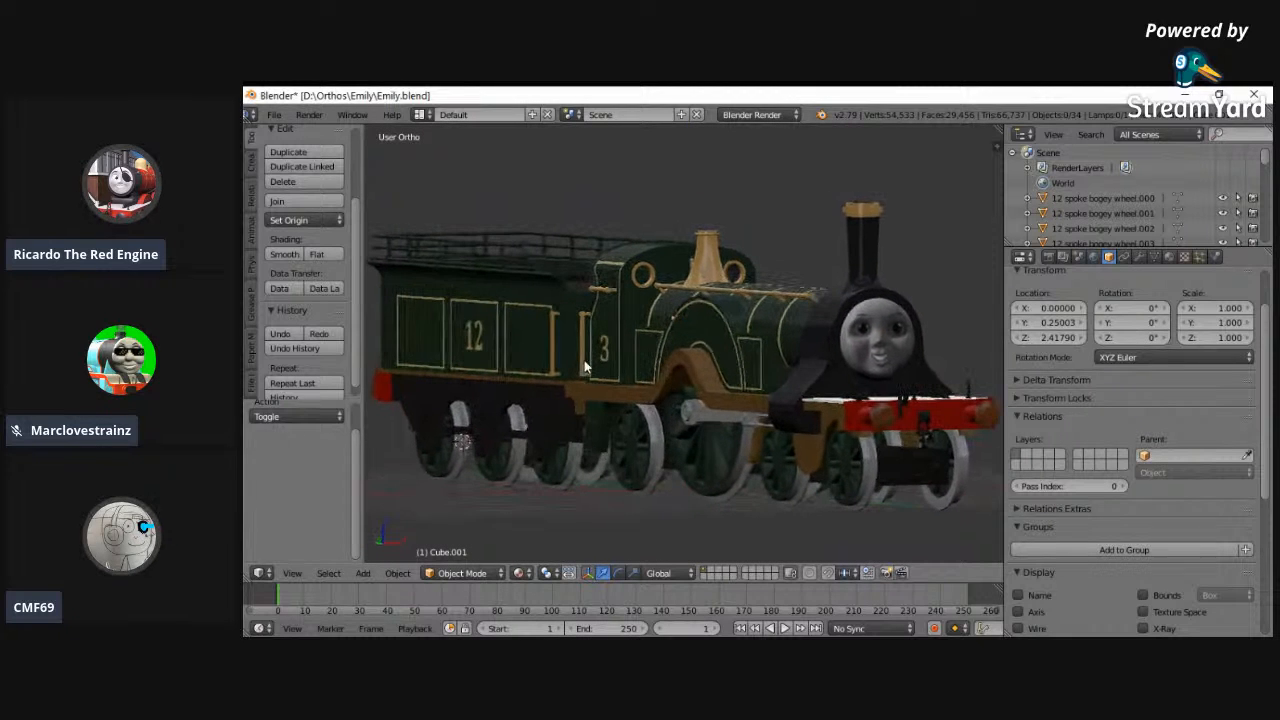
middle_click_drag(538, 436, 738, 452)
scroll(671, 445, "down", 2)
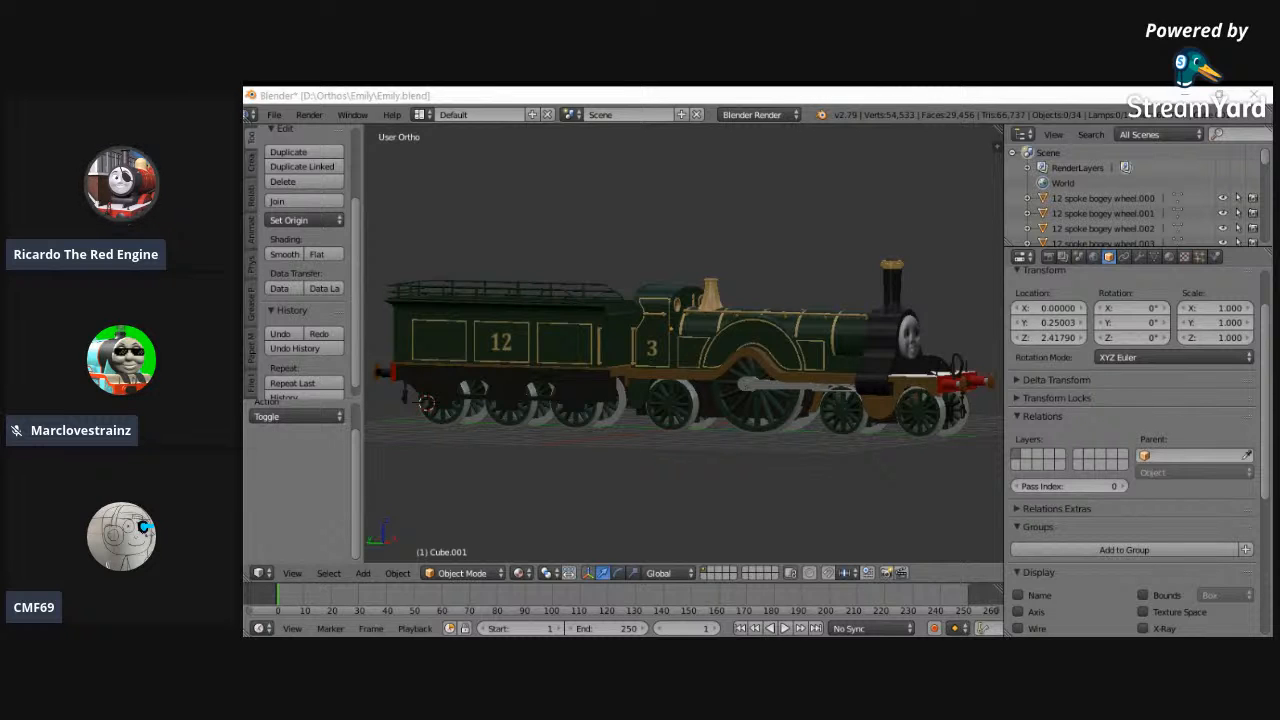
- Snap the 3D cursor from the tender to the scene center beneath the cab
middle_click_drag(751, 463, 763, 415)
key("shift+s")
left_click(763, 415)
- Examine the locomotive and tender in left view against the side reference image and from angled side views
middle_click_drag(671, 409, 837, 414)
middle_click_drag(503, 378, 729, 473)
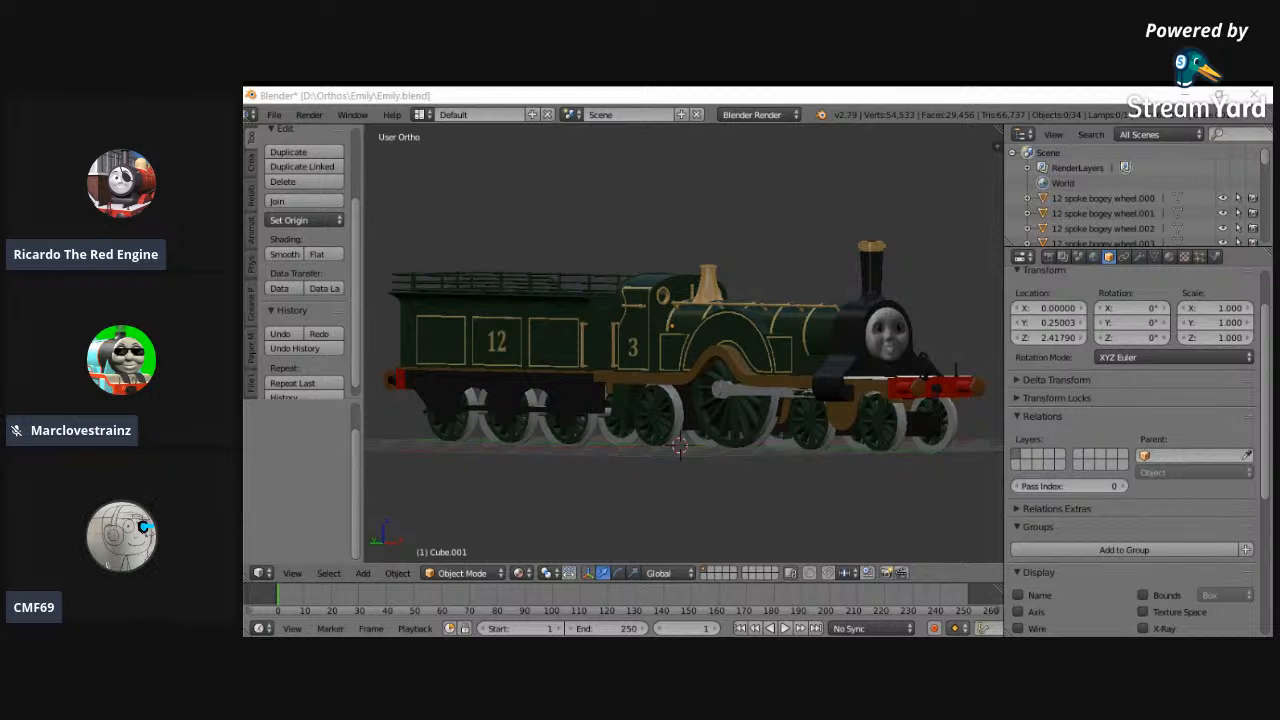
middle_click_drag(718, 430, 553, 497)
middle_click_drag(577, 487, 903, 489)
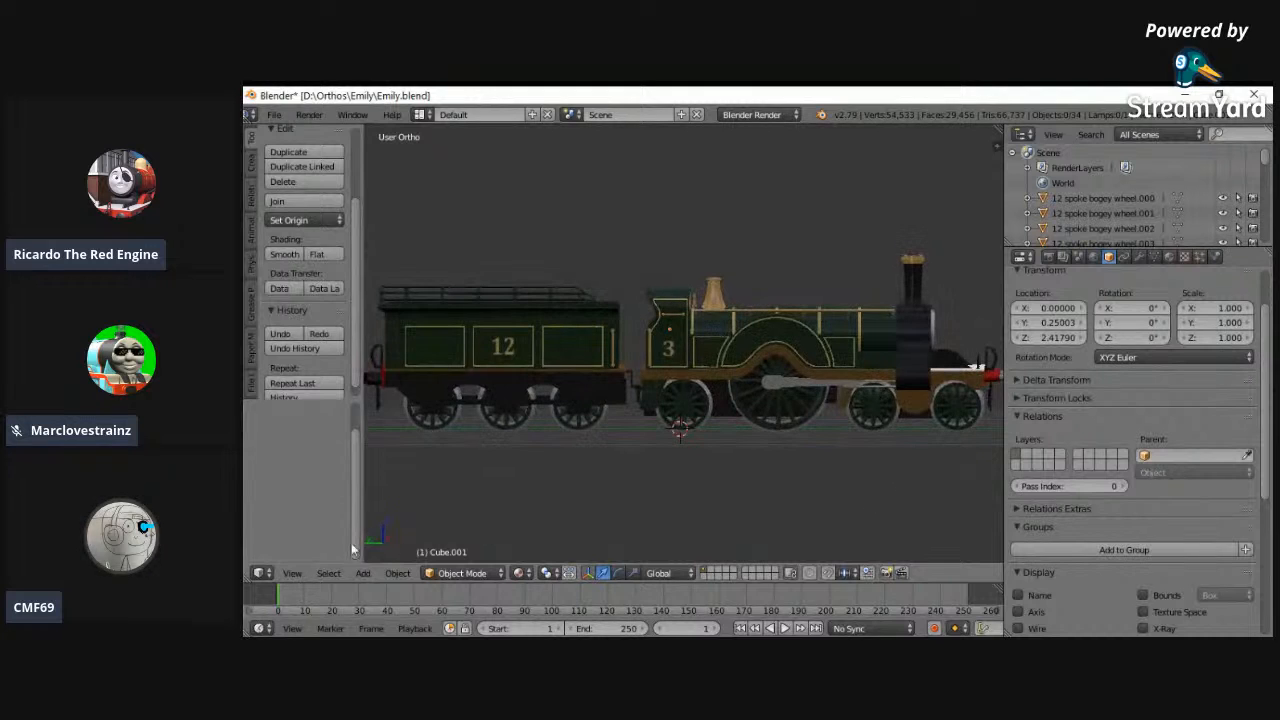
left_click(291, 573)
left_click(323, 436)
left_click(287, 573)
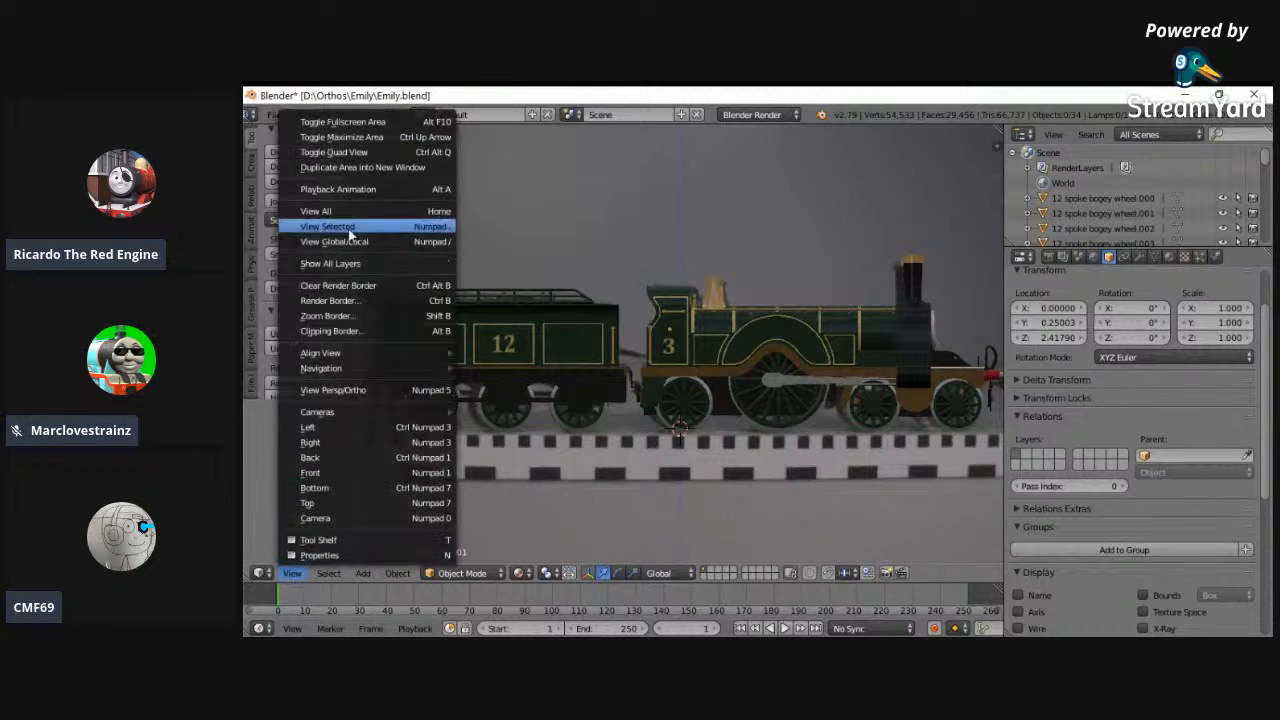
left_click(320, 216)
scroll(677, 278, "up", 3)
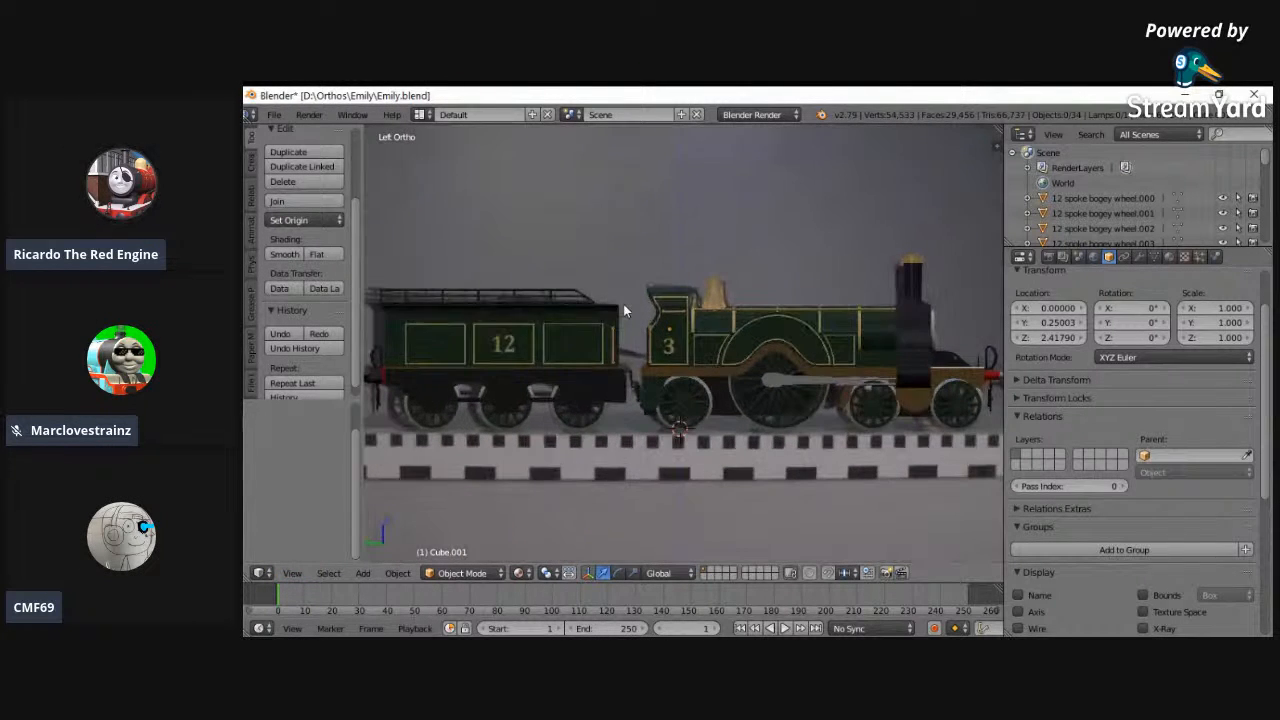
scroll(641, 356, "down", 1)
scroll(641, 357, "up", 1)
middle_click_drag(641, 357, 670, 403)
left_click(966, 644)
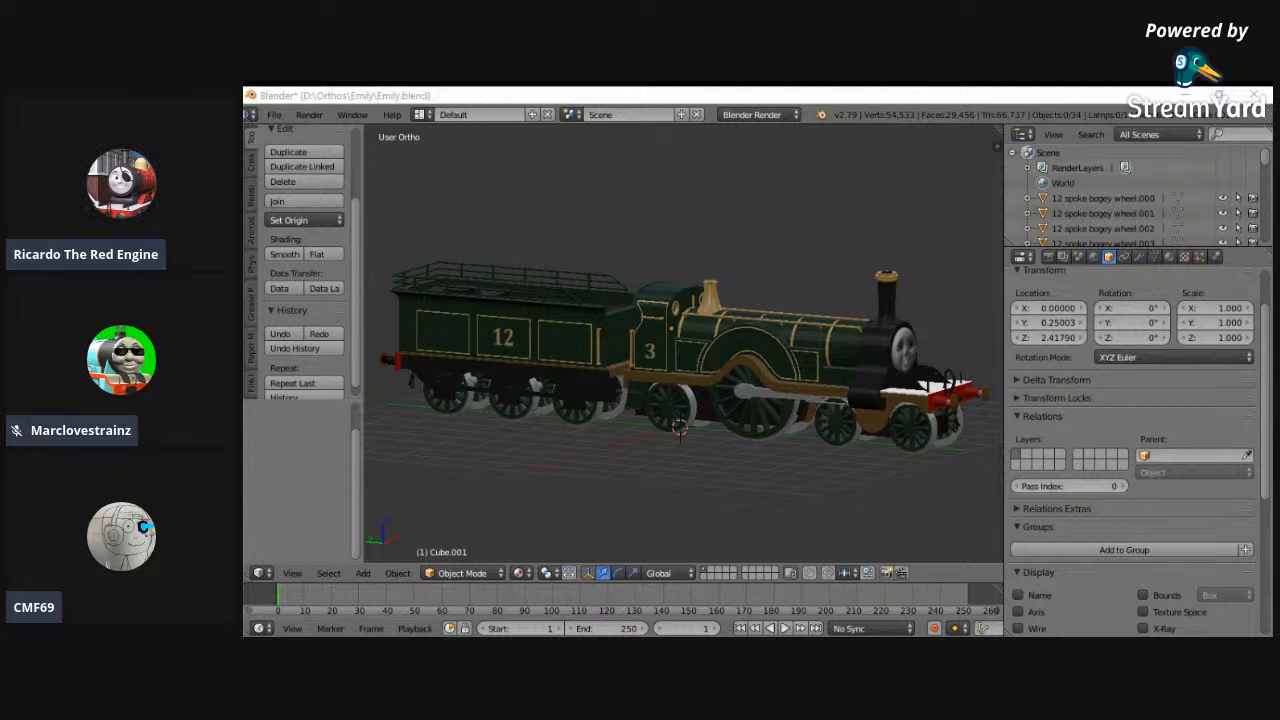
middle_click_drag(690, 476, 761, 474)
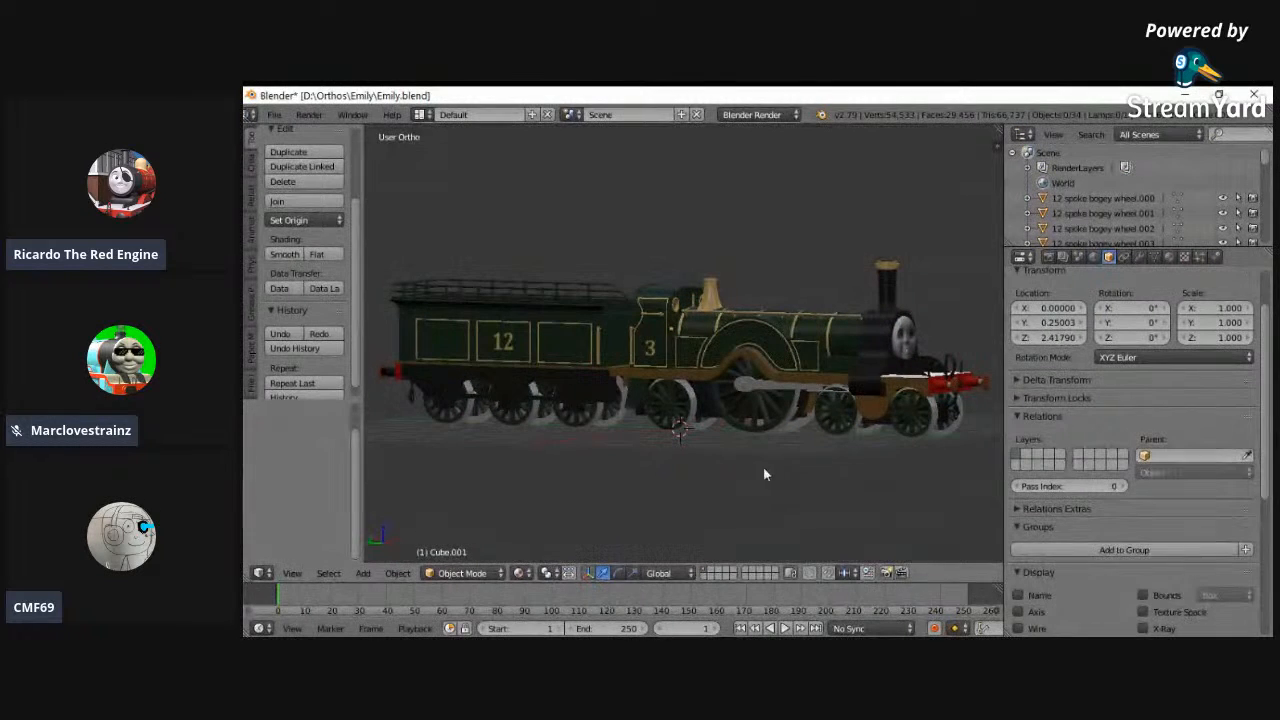
- Select the buffer beam object at the tender's rear, show its materials, and frame it in left view
middle_click_drag(606, 463, 440, 470)
right_click(396, 422)
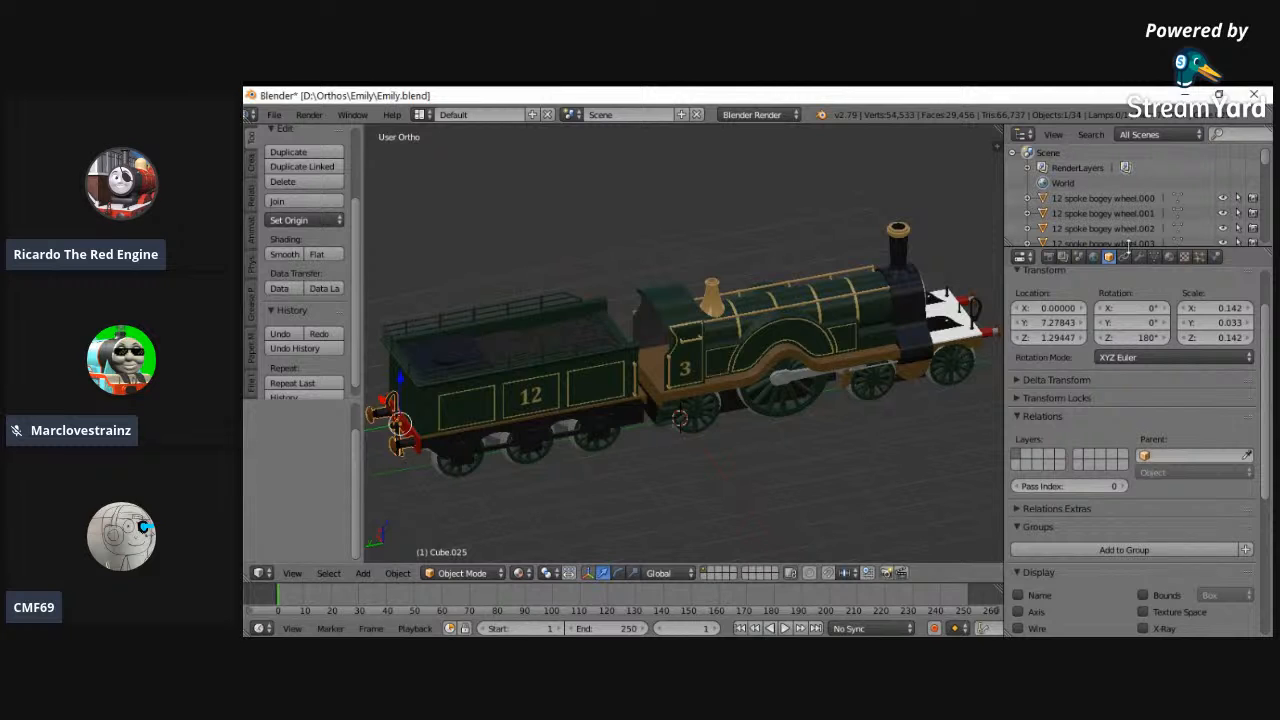
left_click(1168, 257)
middle_click_drag(650, 380, 880, 369)
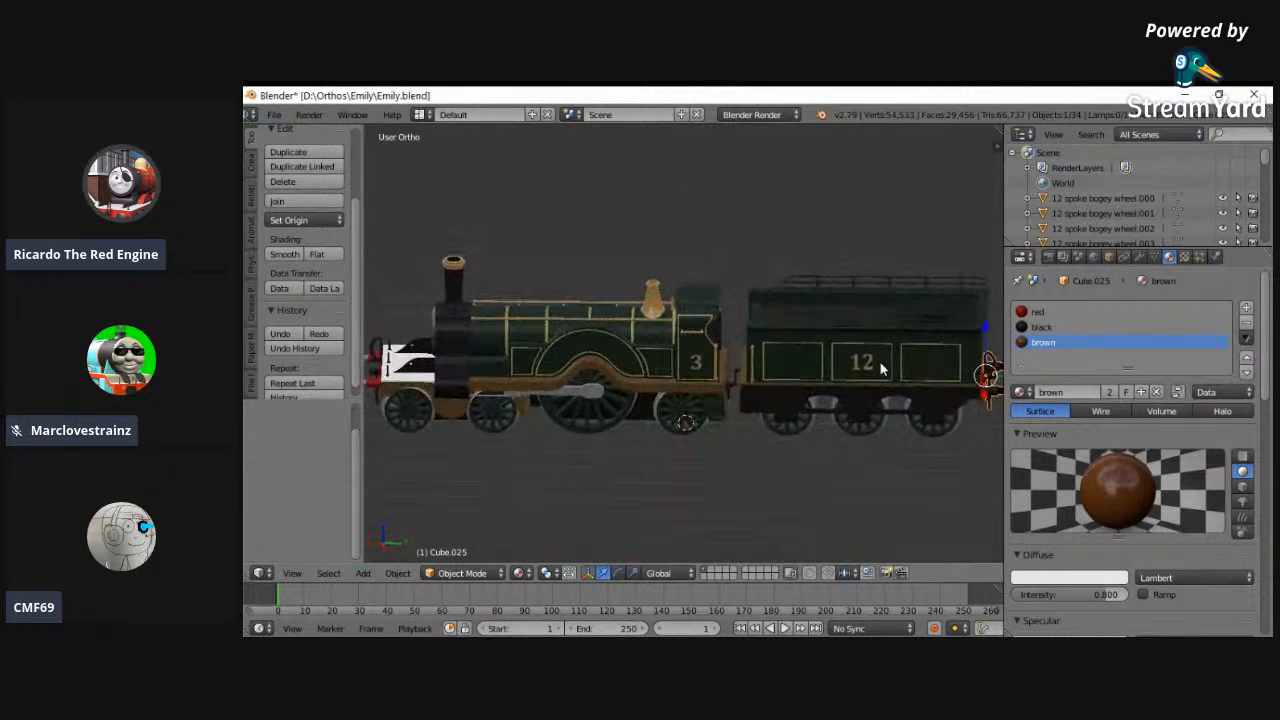
left_click(292, 573)
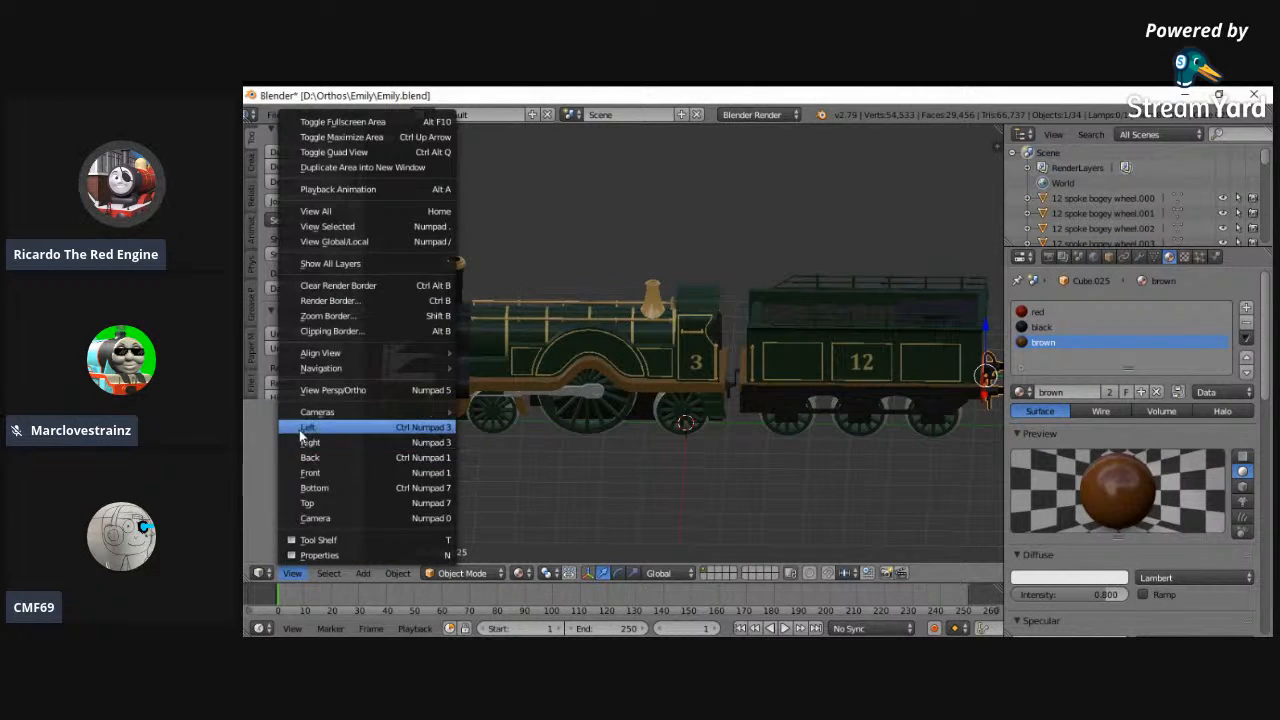
left_click(438, 436)
scroll(459, 518, "down", 2)
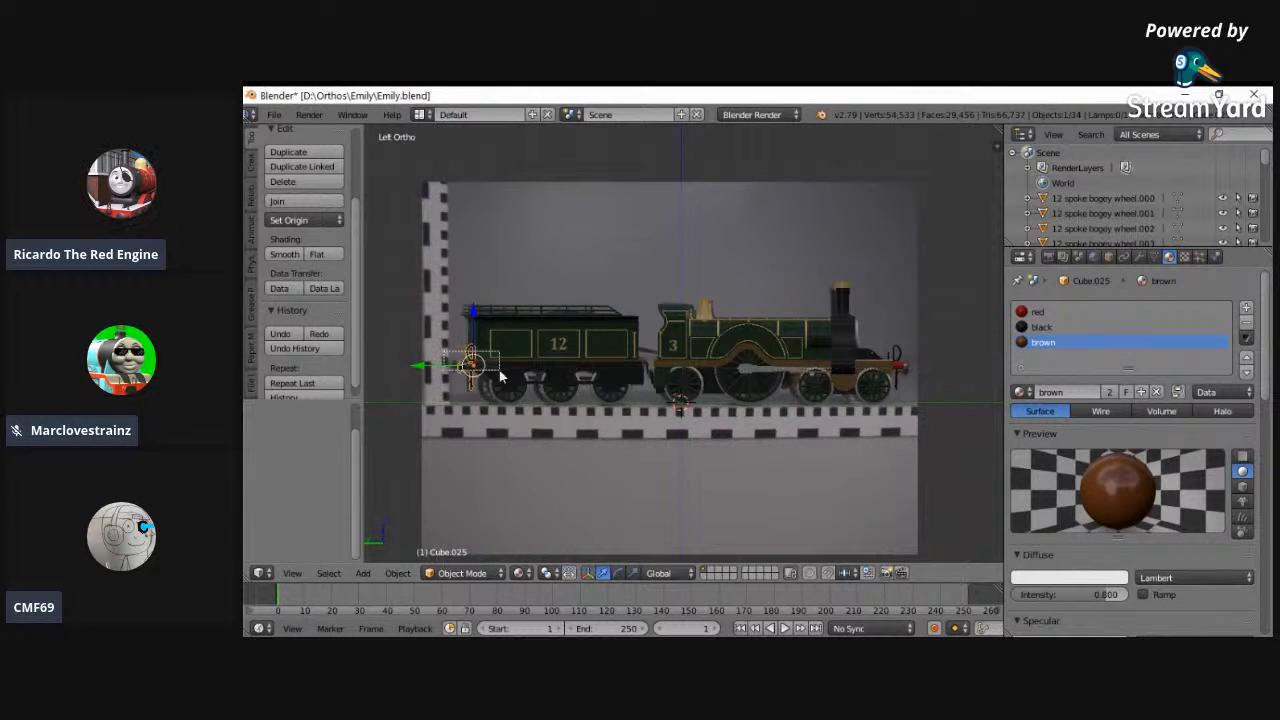
key("KP_Decimal")
- Enter Edit Mode on the buffer beam object and box-select the buffer shanks through the mesh
left_click(460, 573)
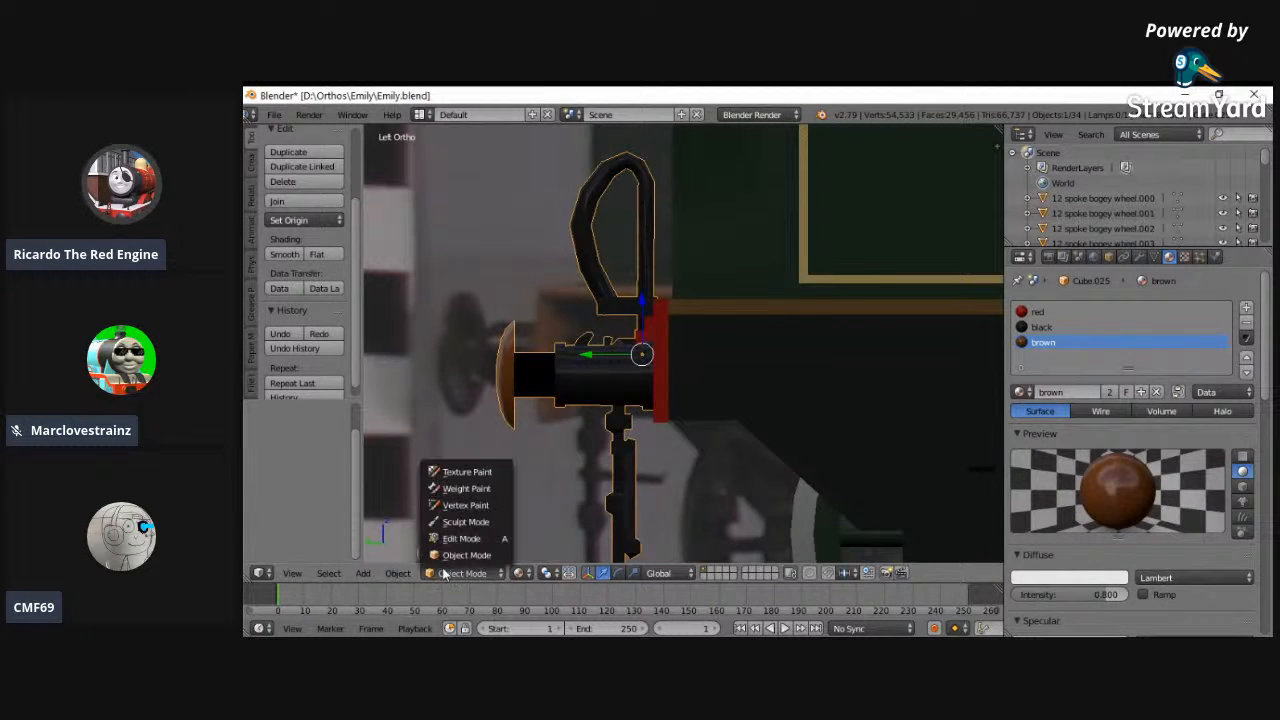
left_click(457, 539)
key("z")
key("b")
left_click_drag(537, 412, 534, 290)
key("z")
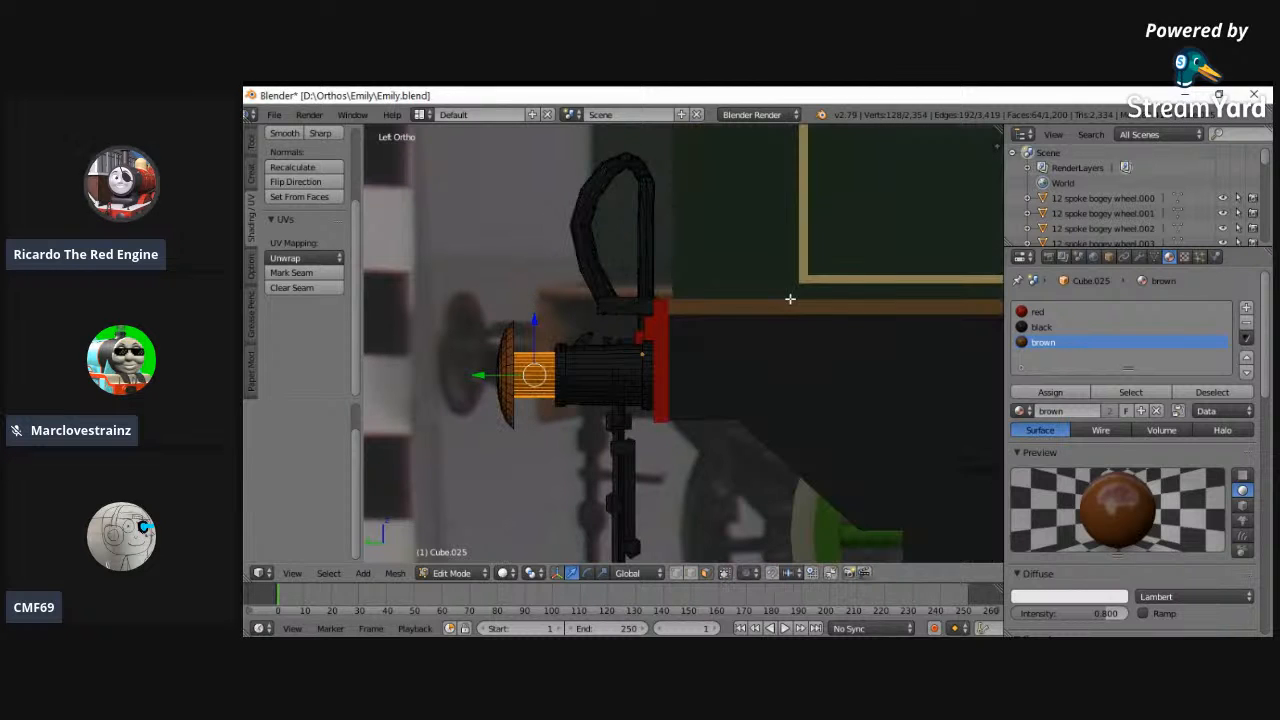
left_click_drag(994, 129, 561, 250)
key("Escape")
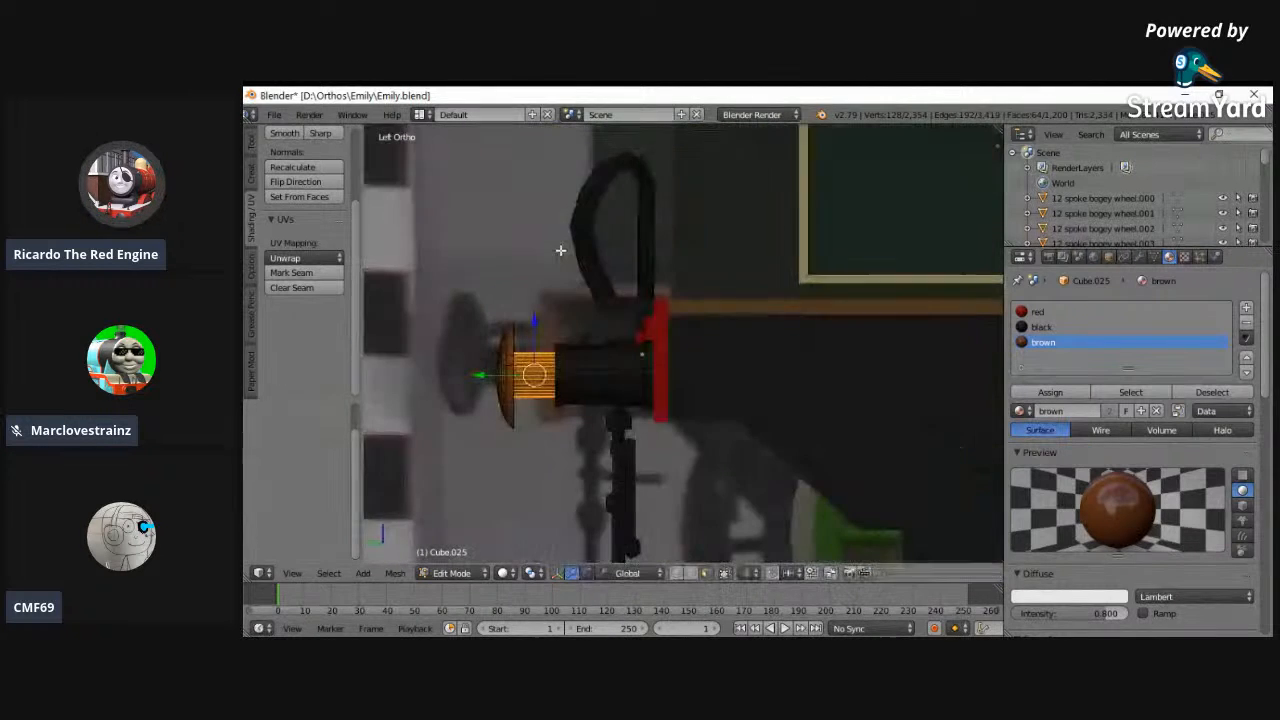
key("g")
left_click(455, 551)
- Split the 3D view, switch the new area to the UV/Image Editor, and apply brown.bmp to the selected buffer shanks
left_click_drag(998, 133, 683, 199)
left_click(706, 572)
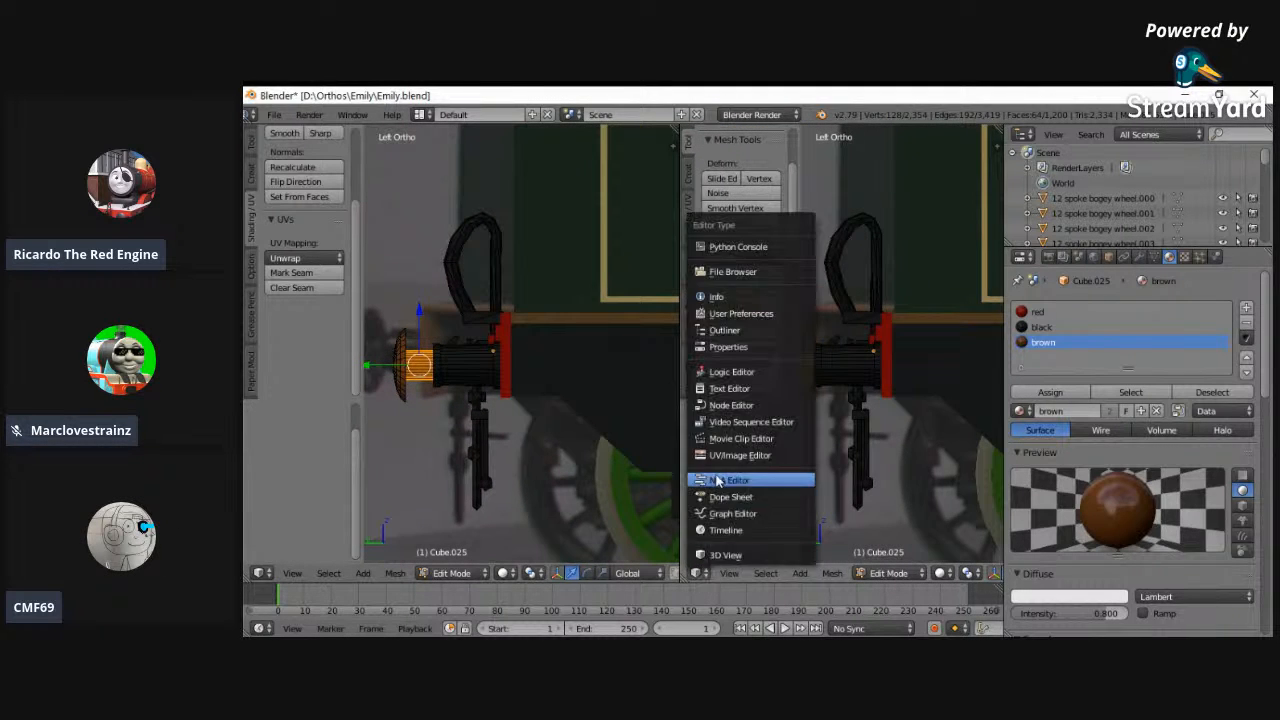
left_click(727, 476)
left_click(866, 574)
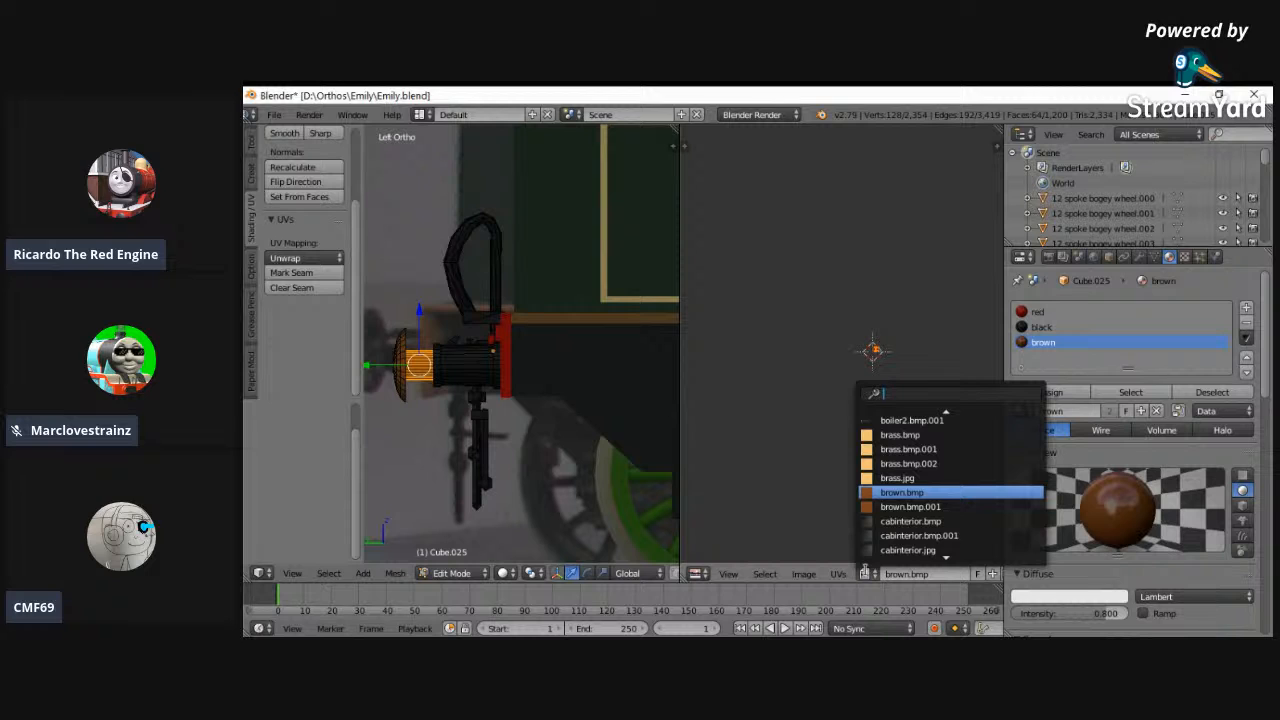
- Reselect the brown material slot with the buffer shanks selected and return the object to Object Mode
left_click(452, 573)
left_click(448, 556)
left_click(518, 573)
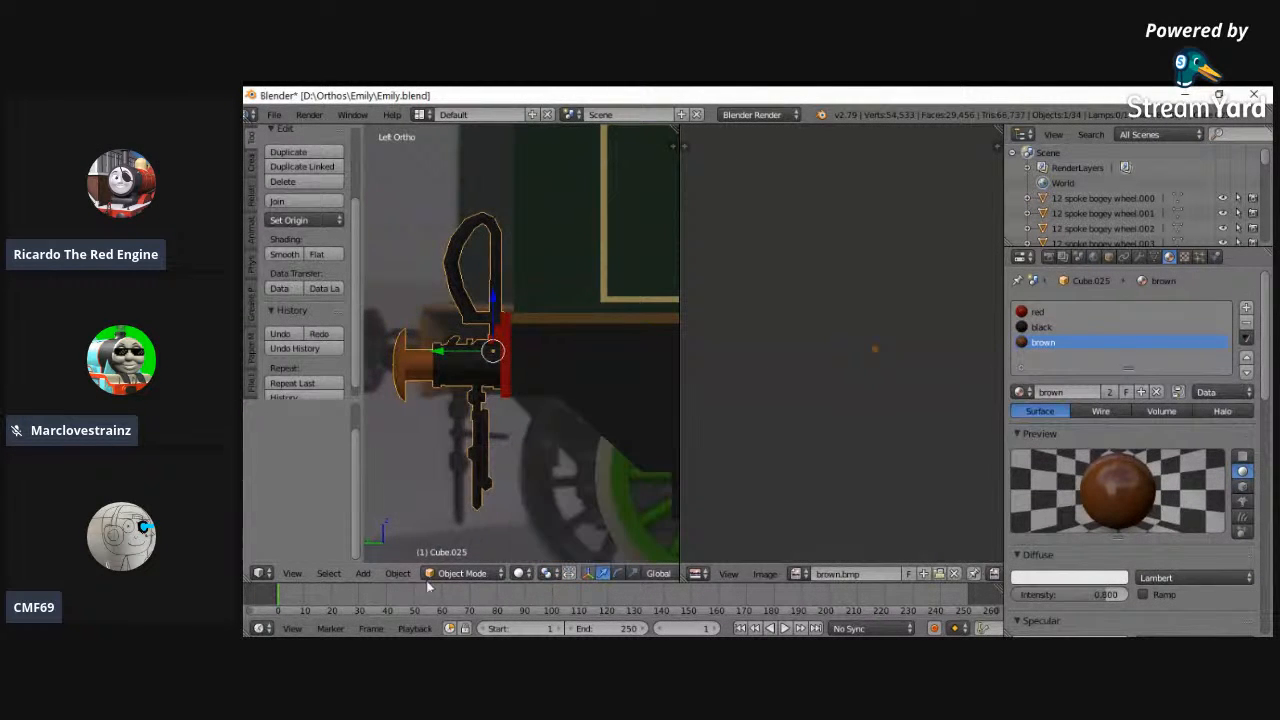
left_click(456, 573)
left_click(461, 538)
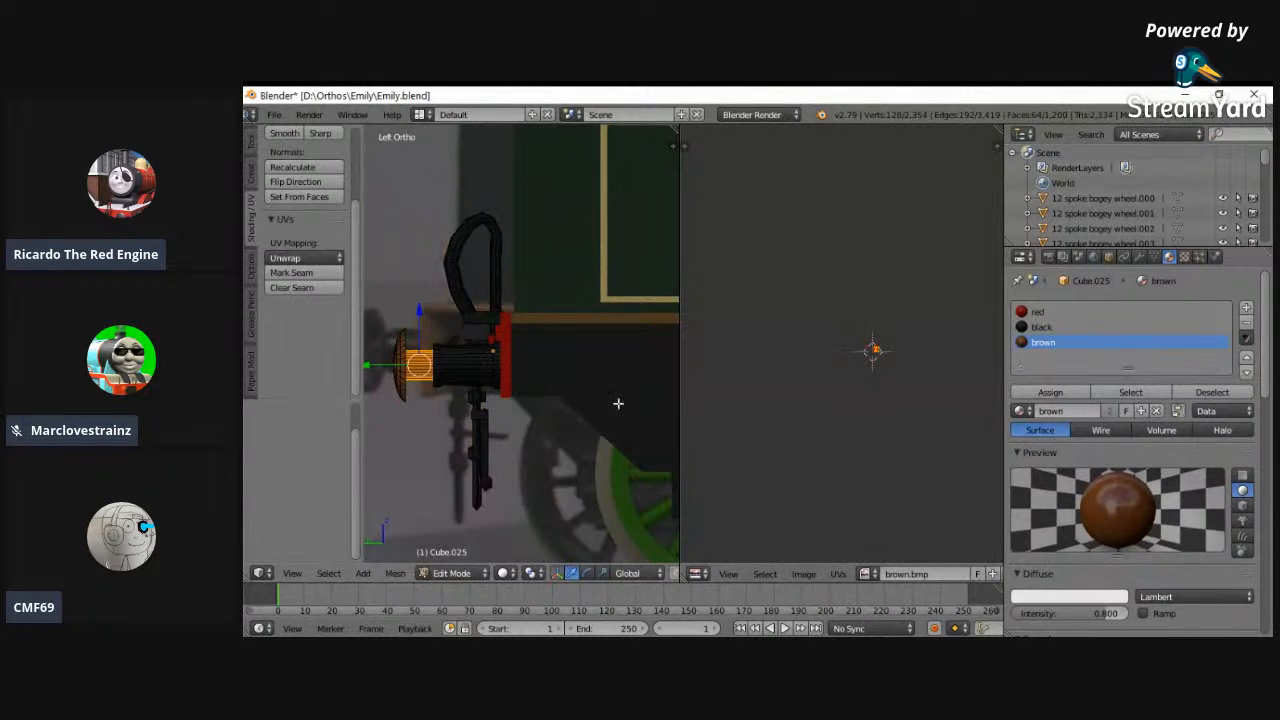
left_click(1040, 327)
left_click(1042, 342)
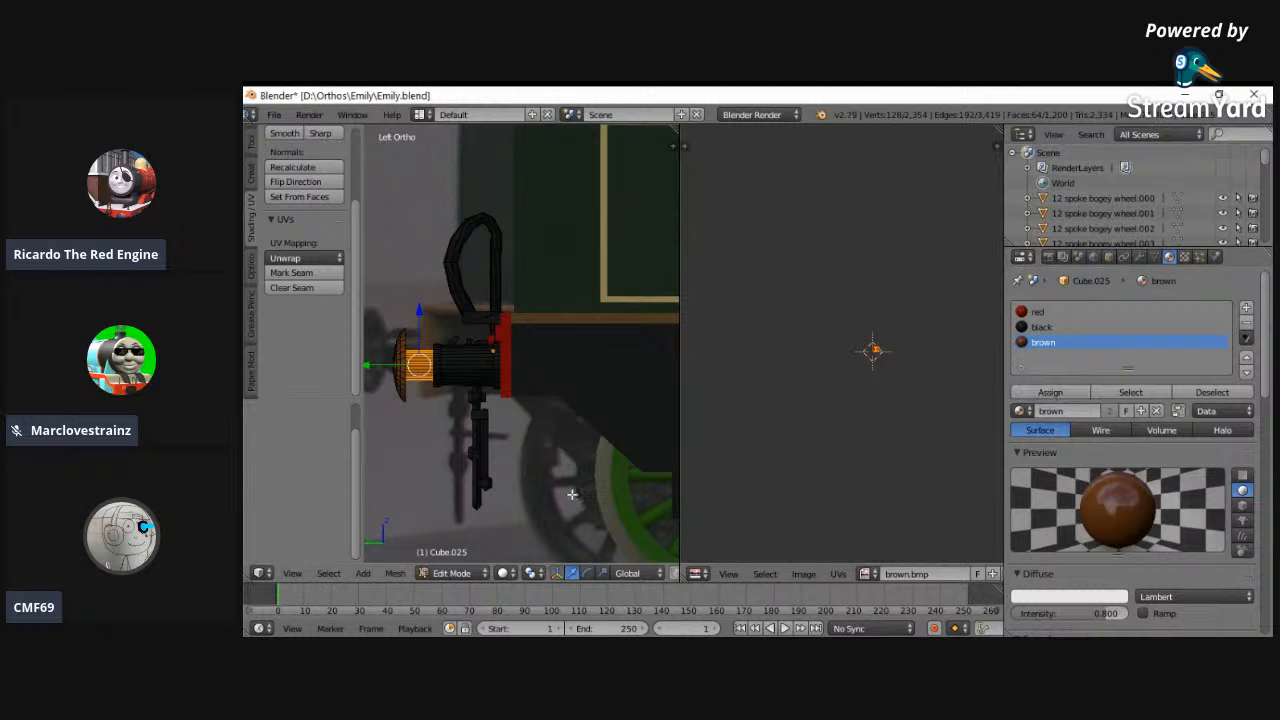
left_click(452, 573)
left_click(450, 555)
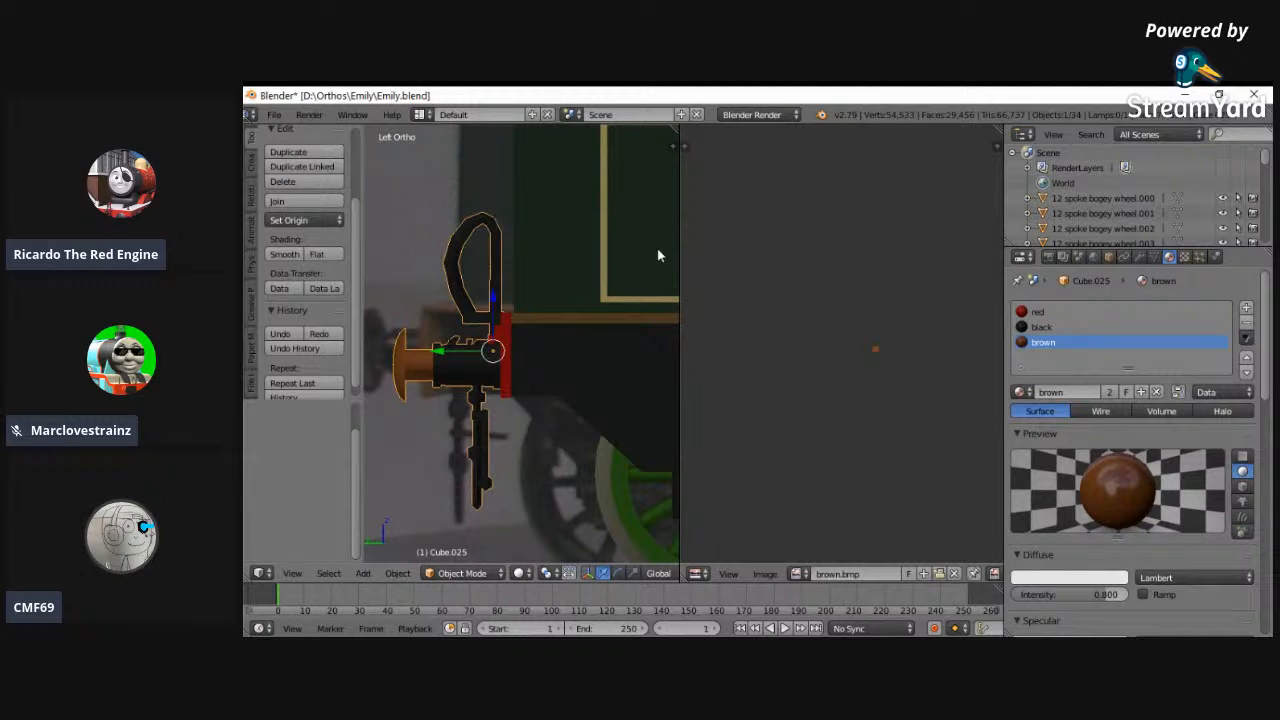
- Merge the image editor area back into a single 3D view, set textured viewport shading, and deselect everything
left_click_drag(676, 132, 820, 200)
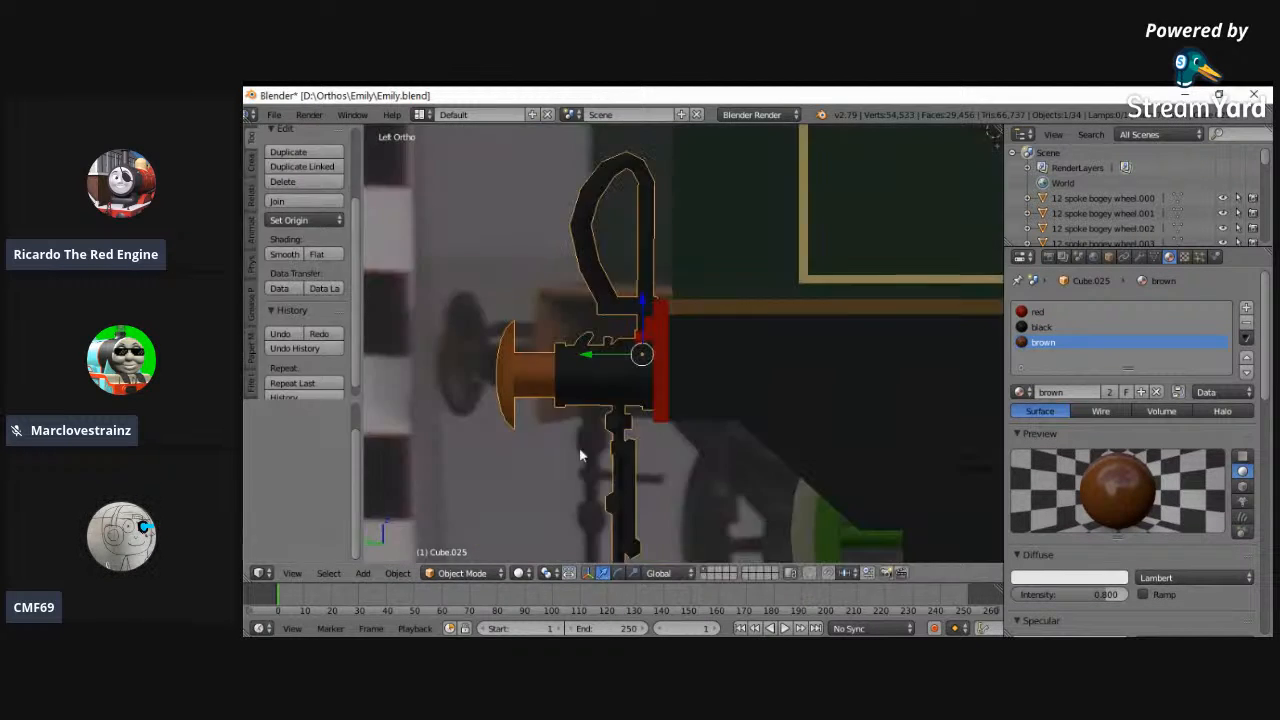
left_click(519, 573)
left_click(526, 505)
key("a")
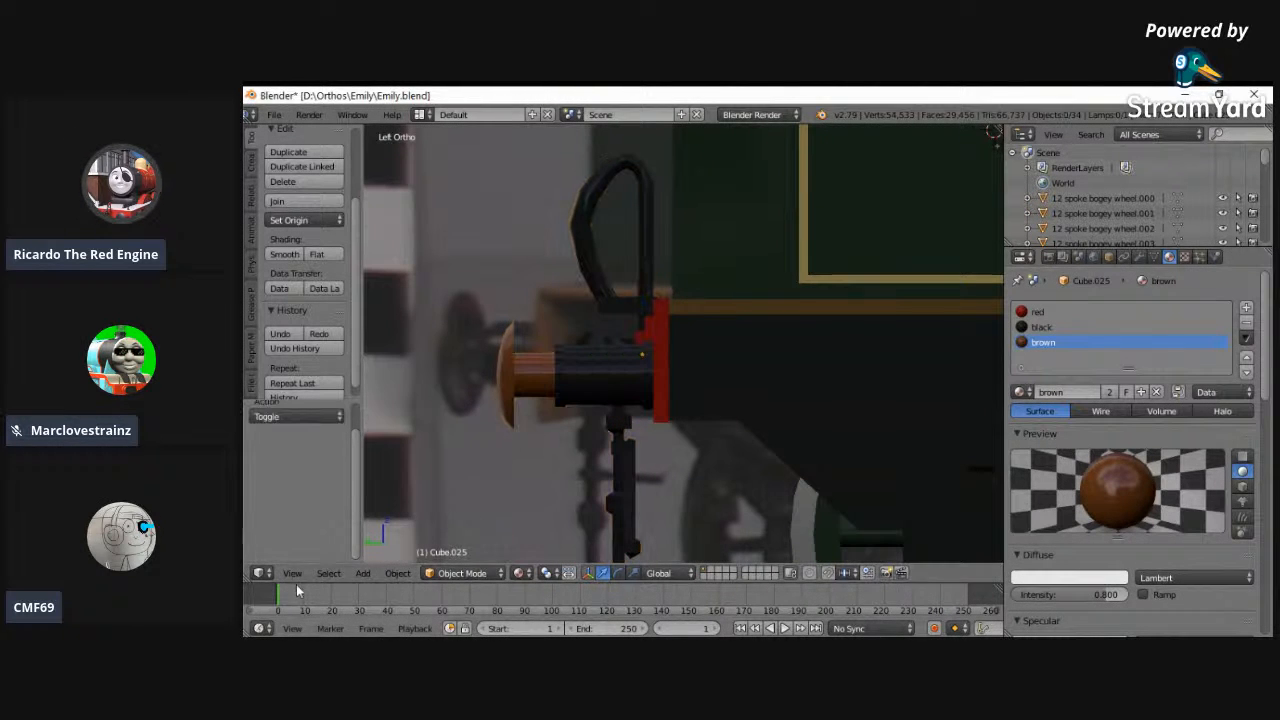
- Frame all objects in the scene and snap the 3D cursor back to the scene center
left_click(305, 576)
left_click(381, 211)
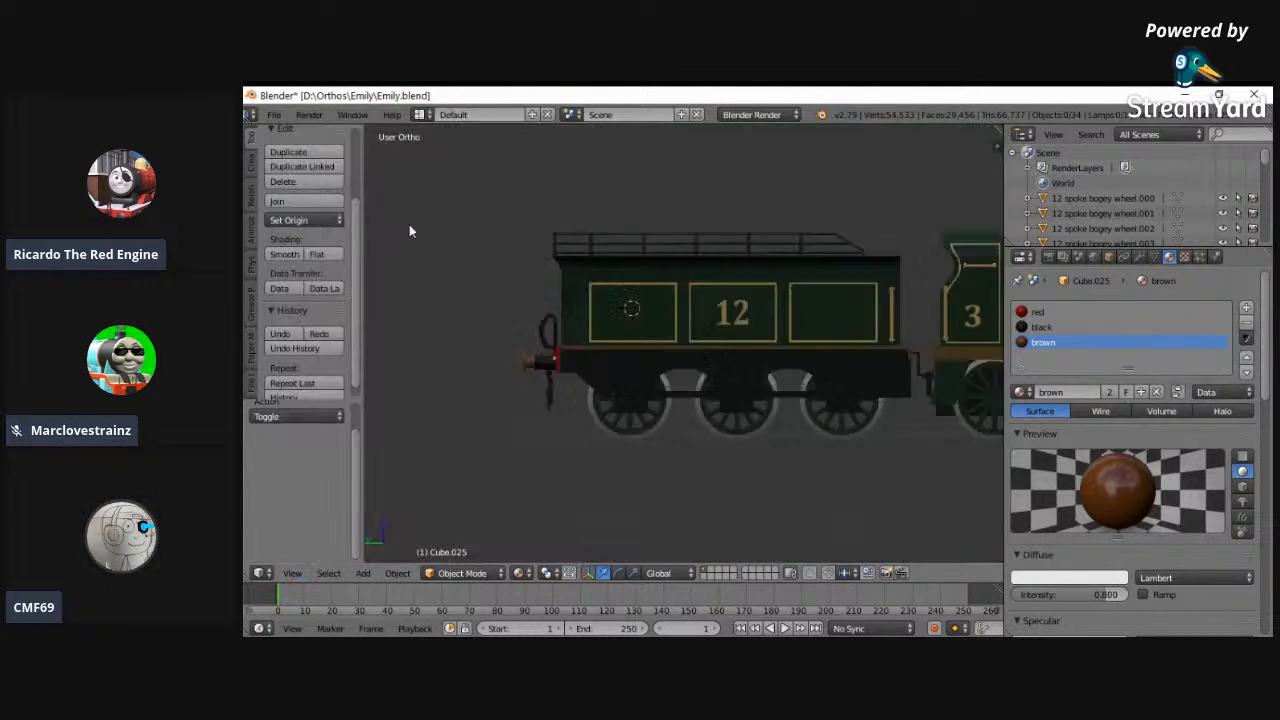
middle_click_drag(716, 354, 673, 352)
key("shift+s")
left_click(670, 350)
- Save the changes to Emily.blend
left_click(276, 115)
left_click(285, 119)
scroll(284, 117, "up", 1)
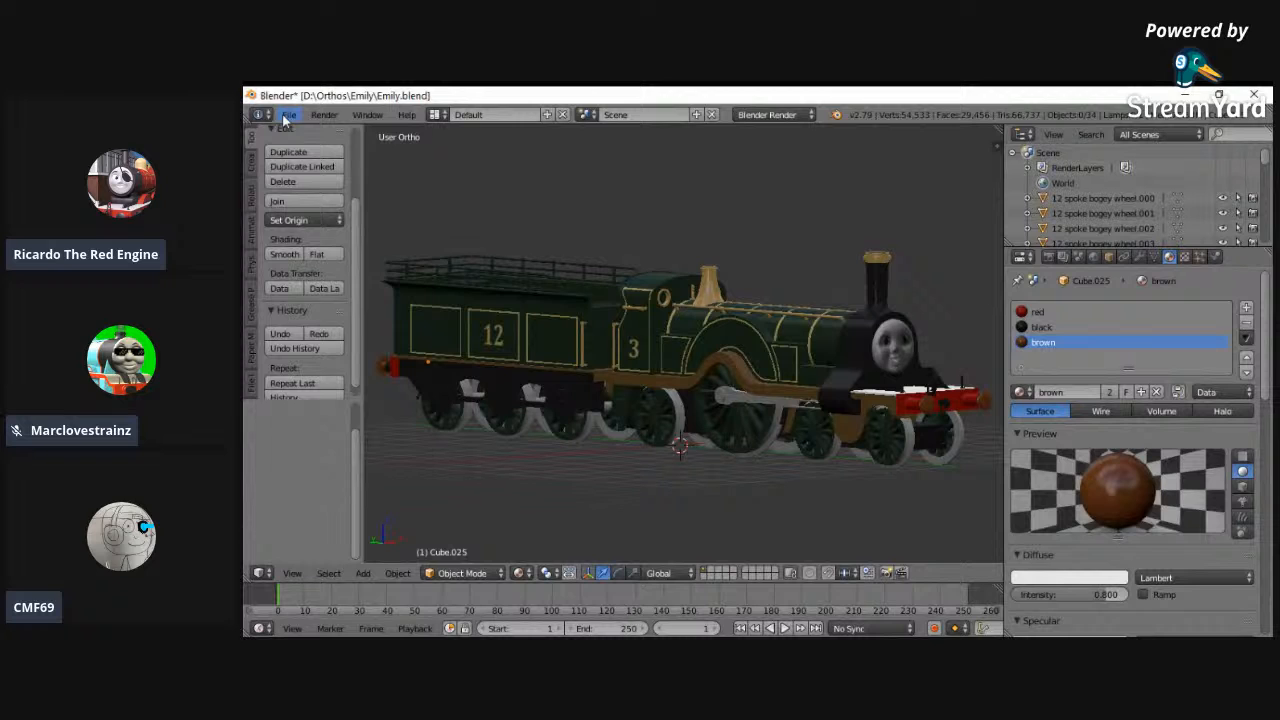
left_click(287, 115)
left_click(328, 232)
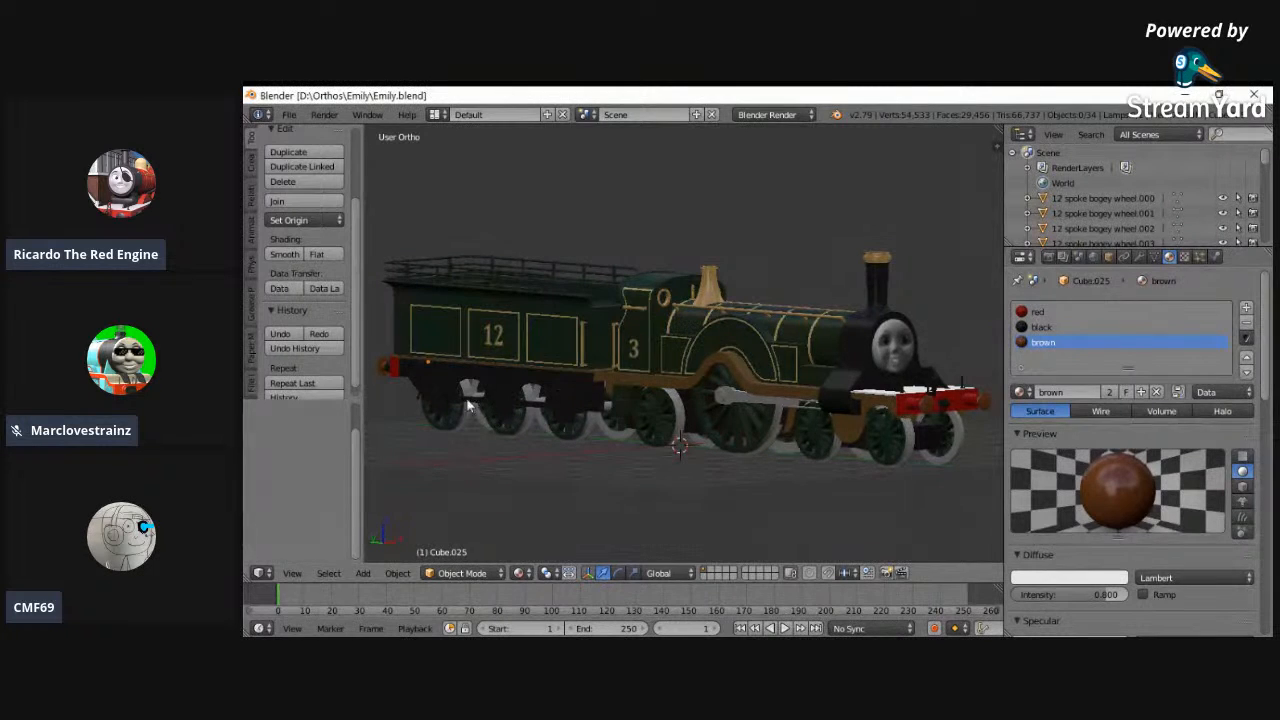
left_click(289, 114)
left_click(316, 231)
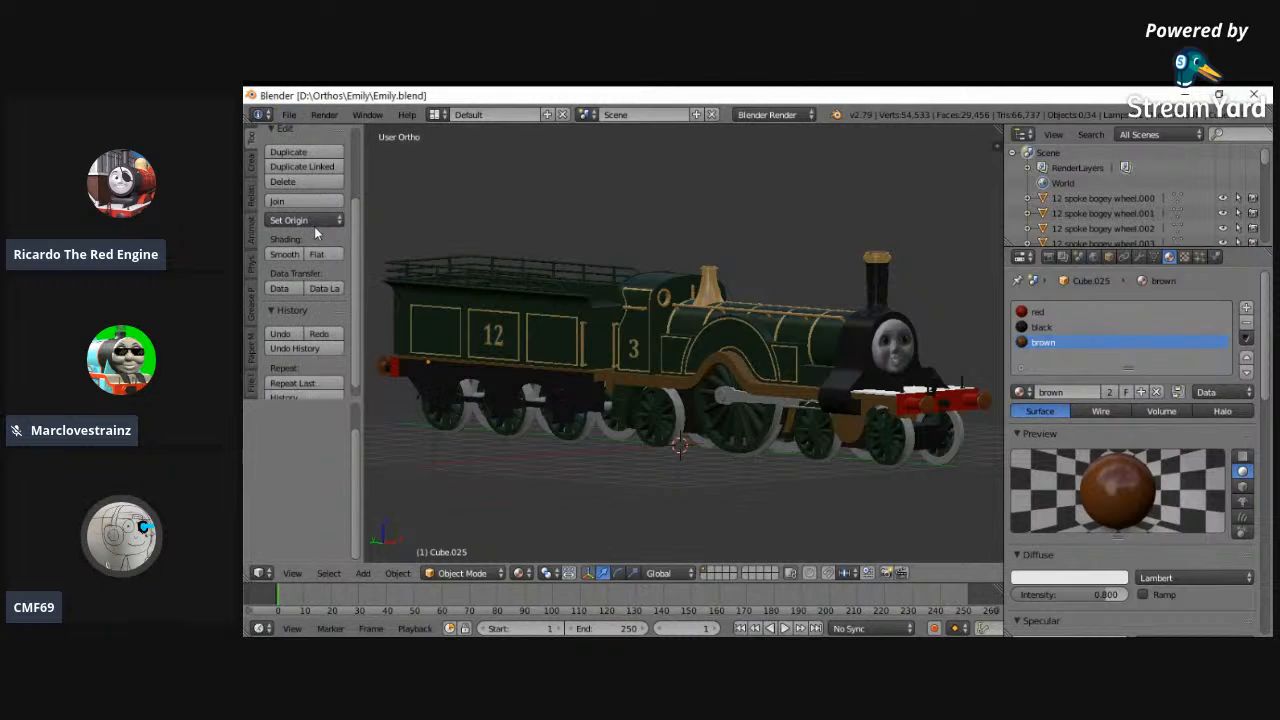
left_click(324, 114)
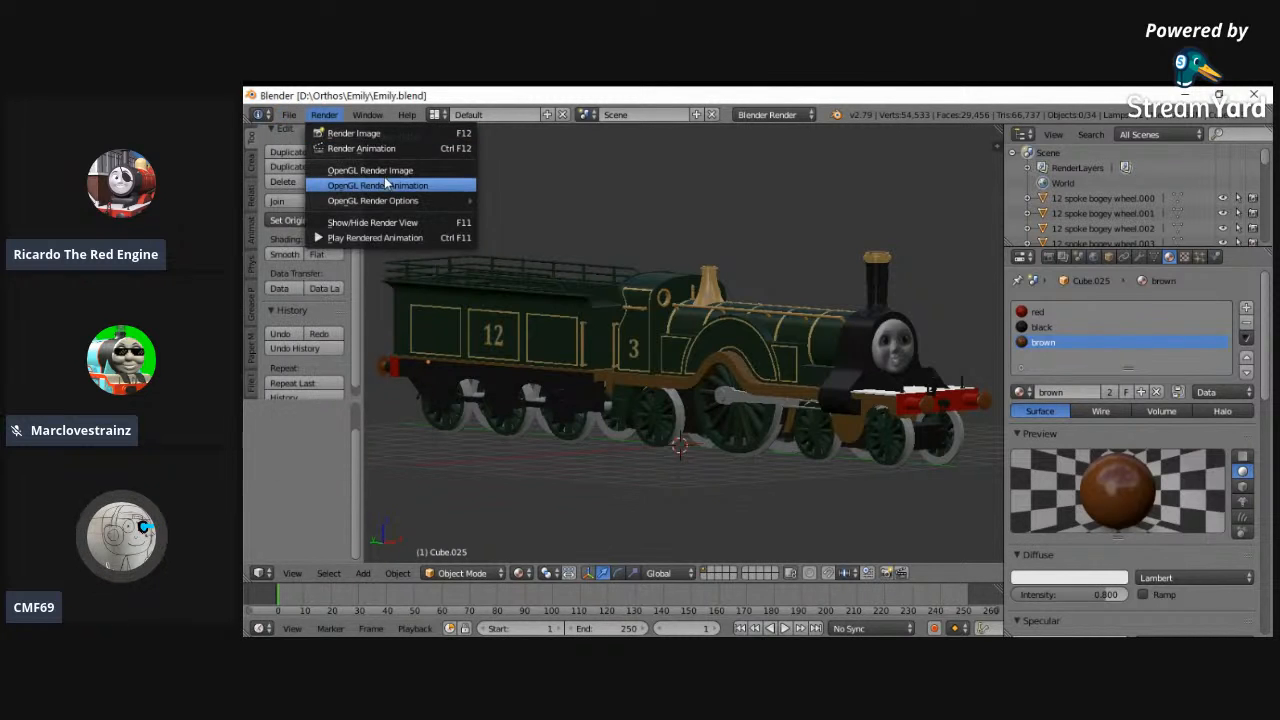
left_click(325, 134)
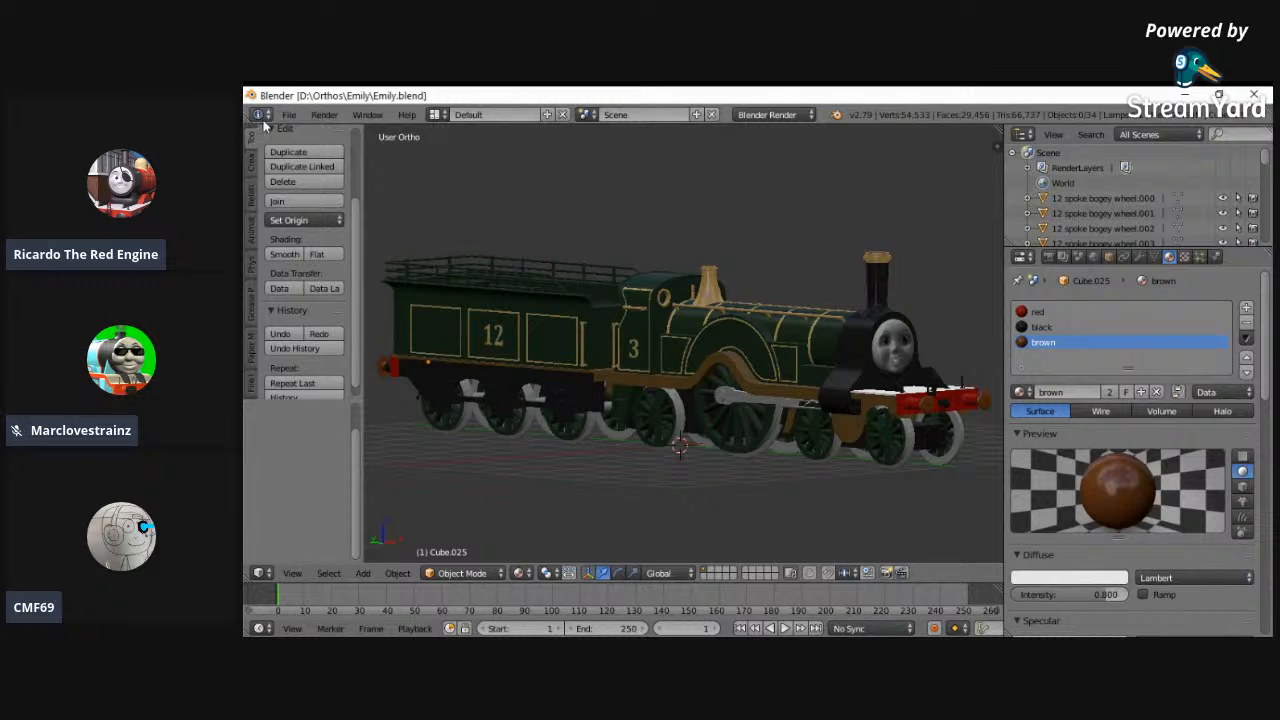
left_click(288, 114)
left_click(355, 235)
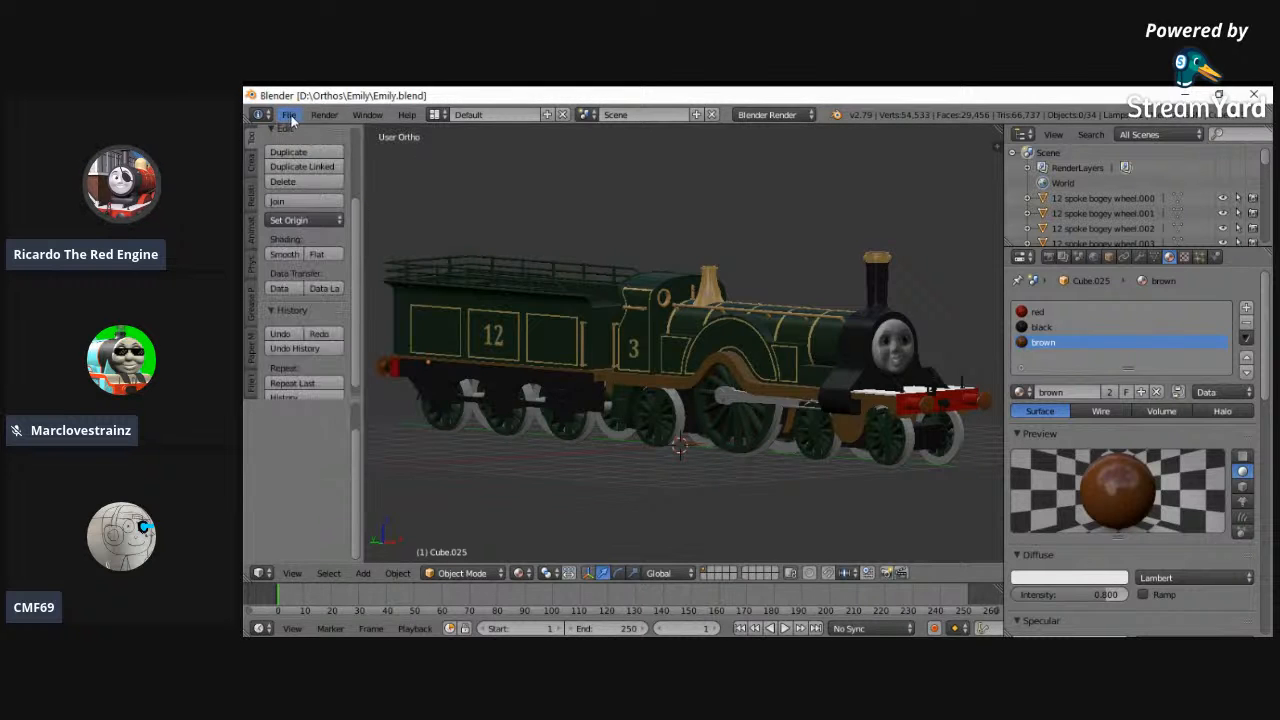
- Open Spinner.blend from the Spinner folder in D:\Orthos
left_click(289, 116)
left_click(331, 150)
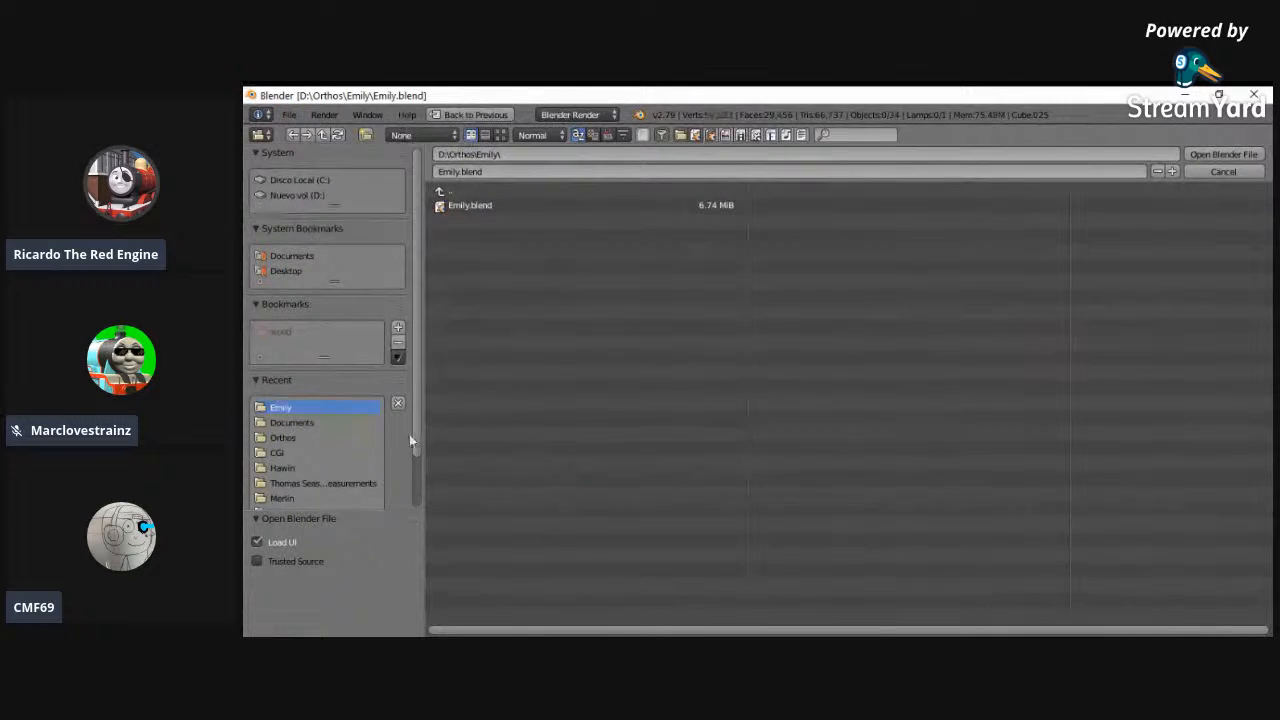
left_click_drag(418, 427, 418, 481)
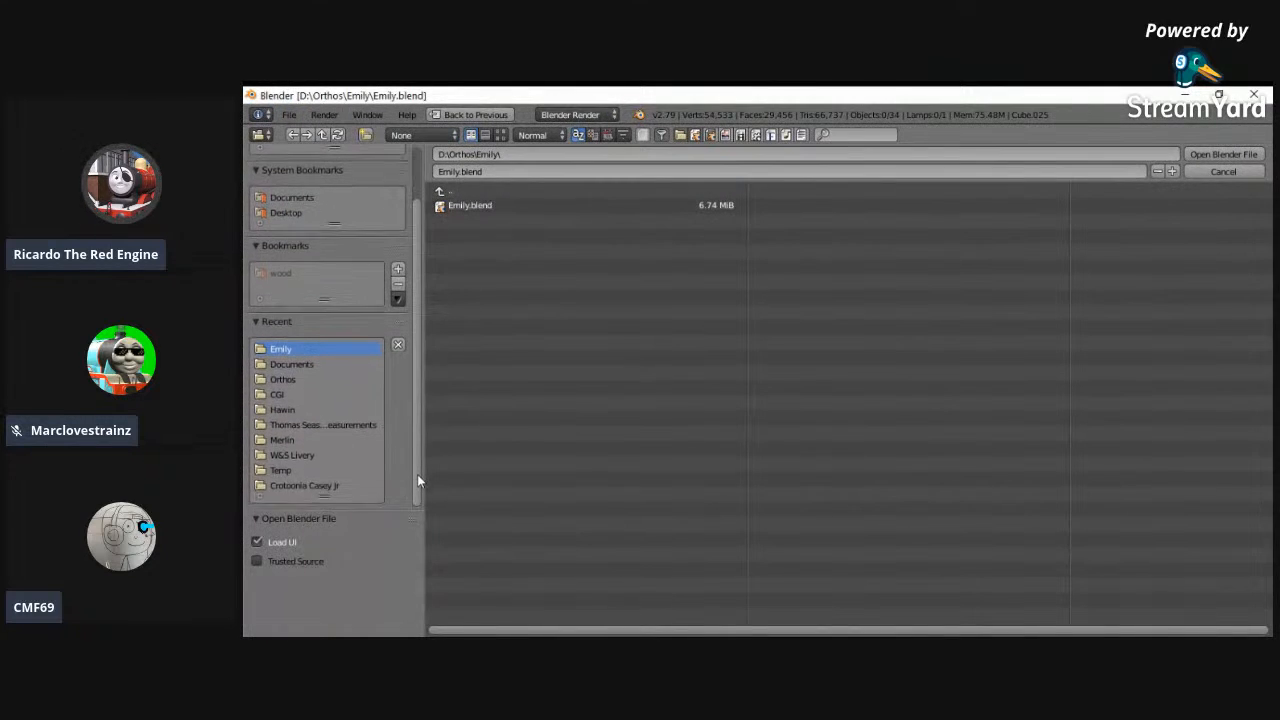
left_click(316, 382)
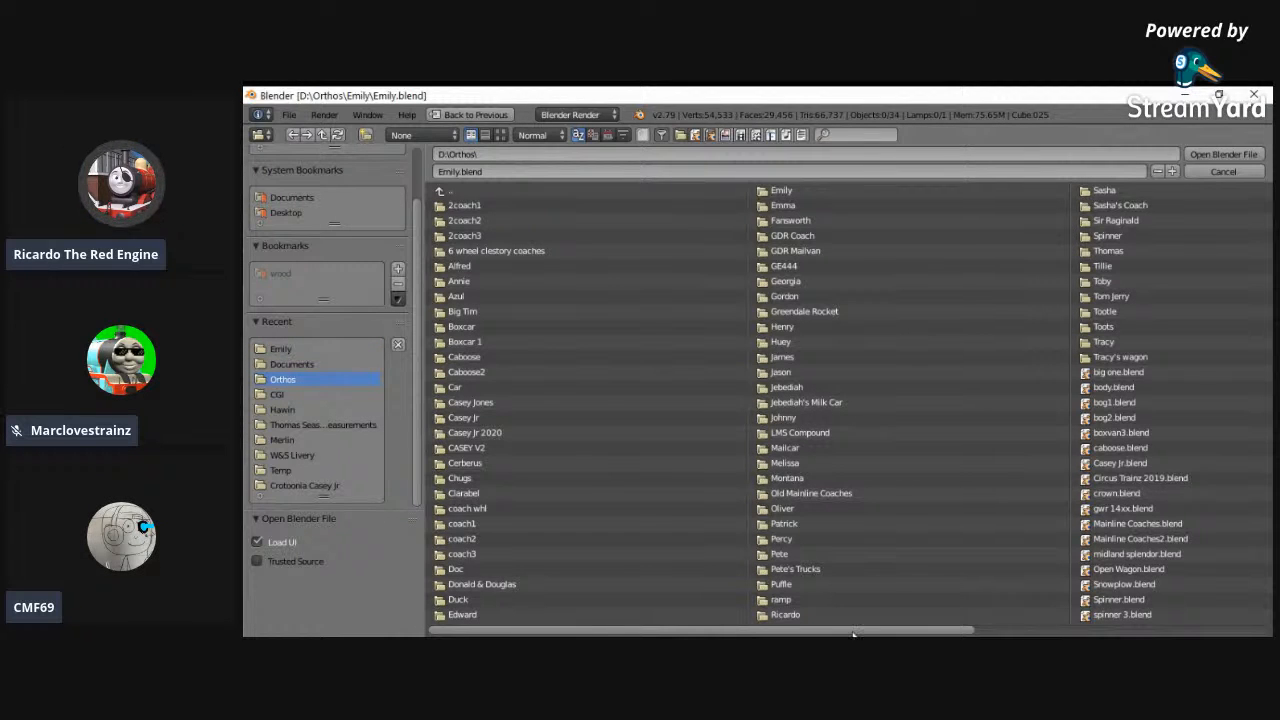
left_click(1134, 238)
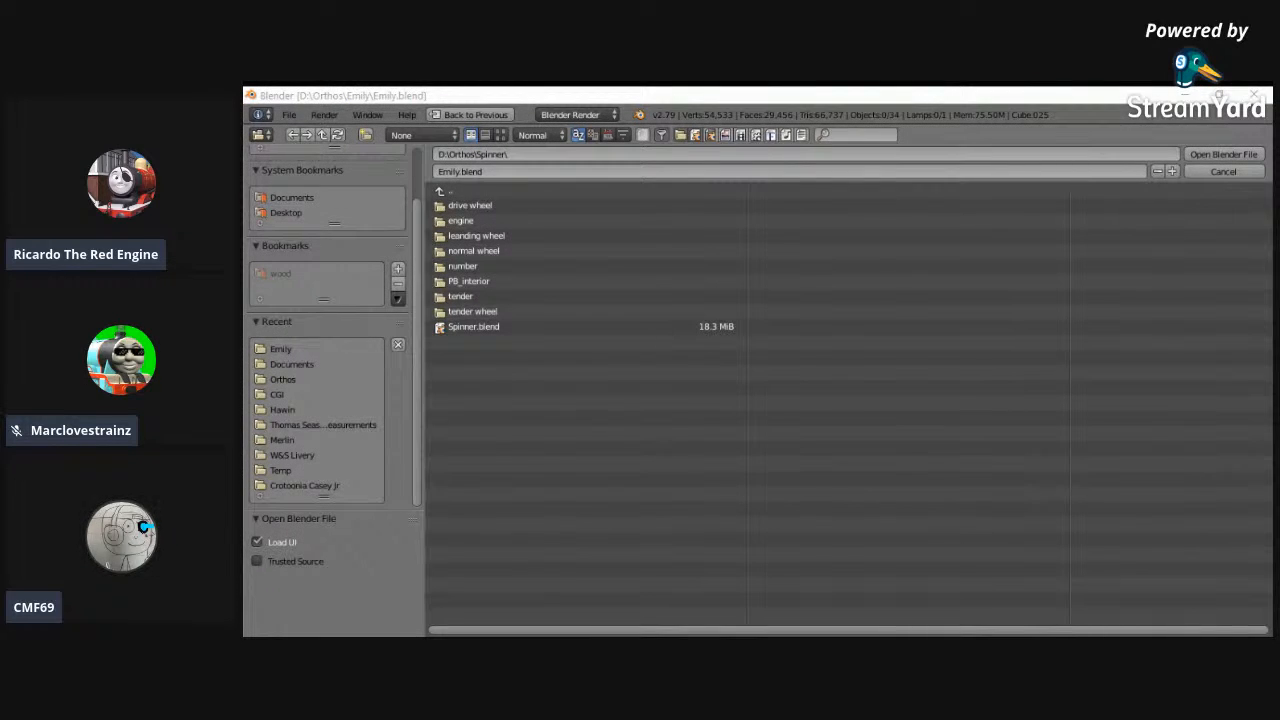
left_click(583, 325)
double_click(583, 325)
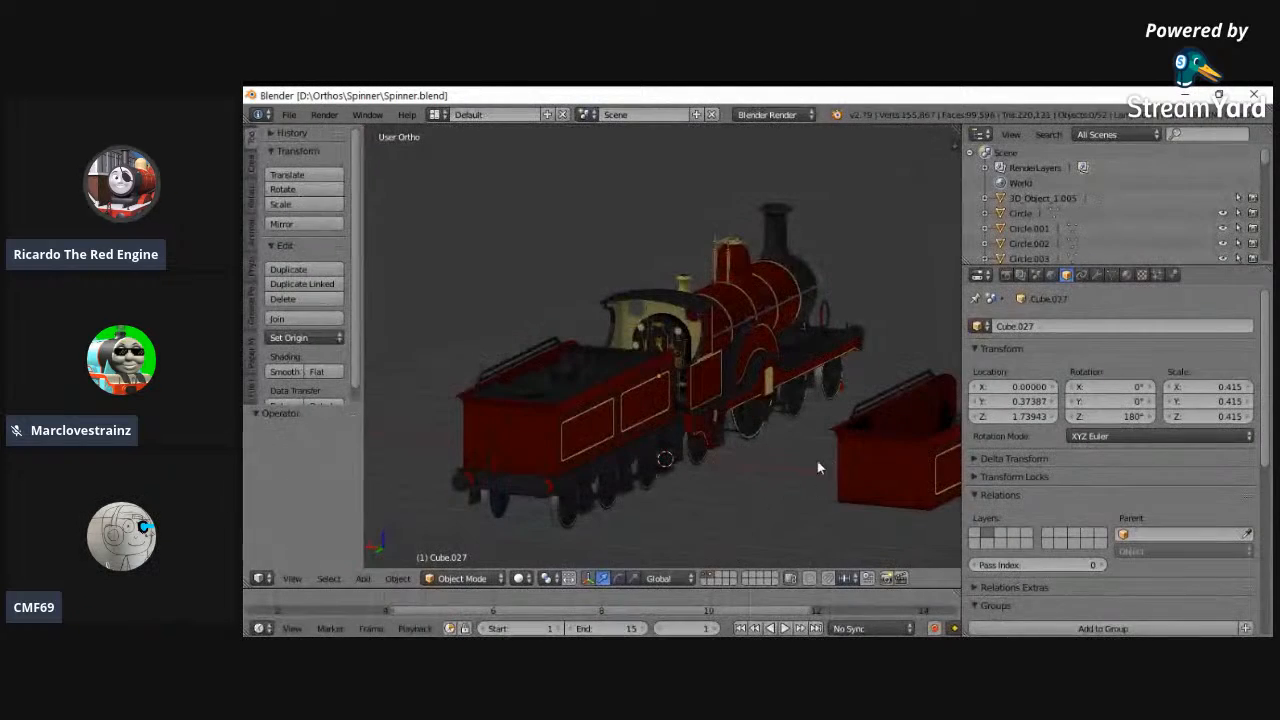
- Examine the red Spinner locomotive and its tender from several angles along the side
middle_click_drag(817, 466, 457, 447)
middle_click_drag(804, 469, 477, 506)
middle_click_drag(836, 411, 676, 412)
scroll(697, 462, "up", 1)
scroll(697, 462, "down", 1)
scroll(697, 462, "up", 2)
mouse_move(697, 462)
middle_mouse_down()
mouse_move(677, 440)
mouse_move(588, 413)
mouse_move(629, 451)
mouse_move(751, 477)
mouse_move(688, 440)
middle_mouse_up()
scroll(633, 469, "down", 3)
scroll(688, 440, "up", 1)
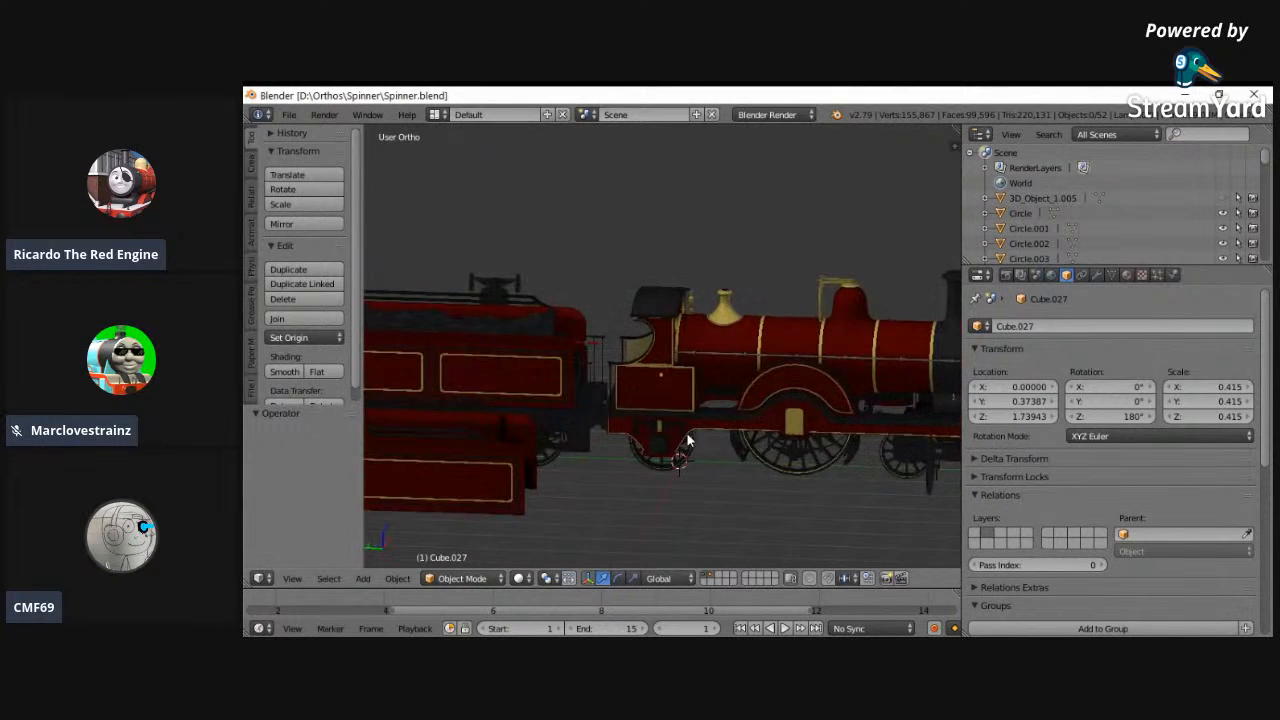
- Examine the gauges, pipes and controls inside the Spinner's cab, from close up and from behind the tender
scroll(586, 408, "up", 2)
scroll(591, 434, "up", 2)
middle_click_drag(591, 434, 660, 494)
scroll(674, 428, "up", 2)
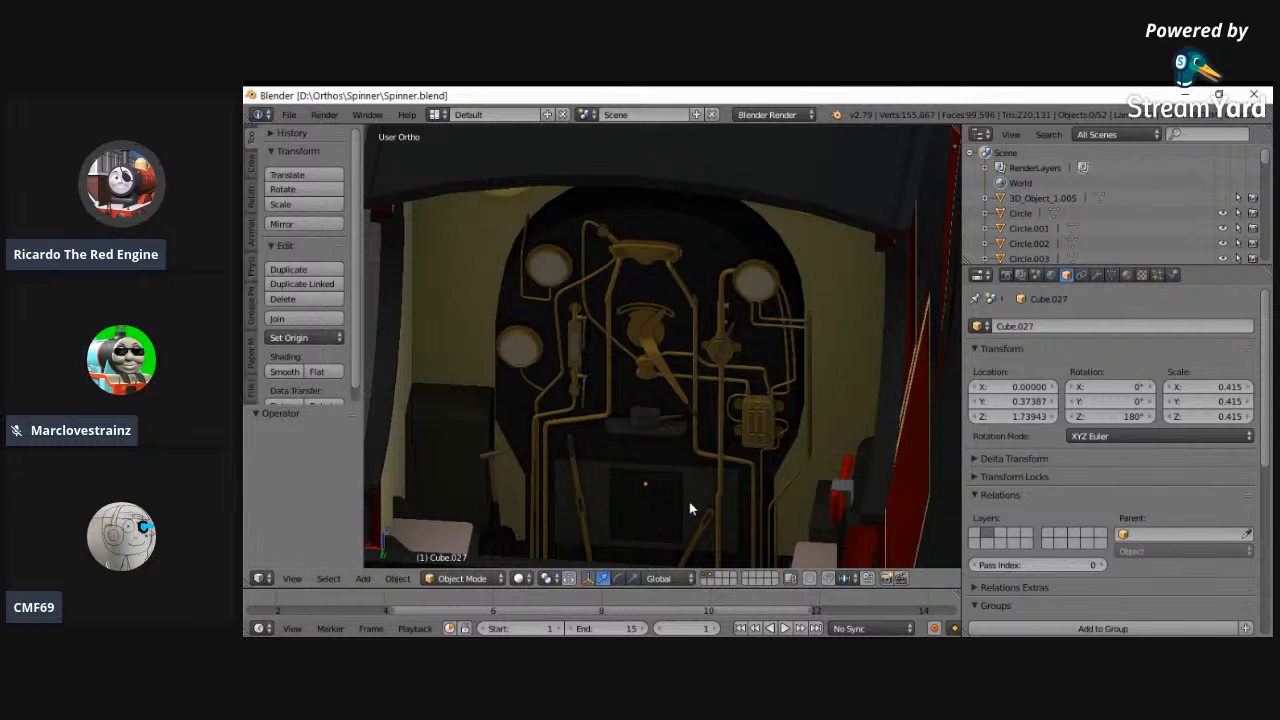
scroll(720, 500, "down", 2)
middle_click_drag(775, 466, 715, 460)
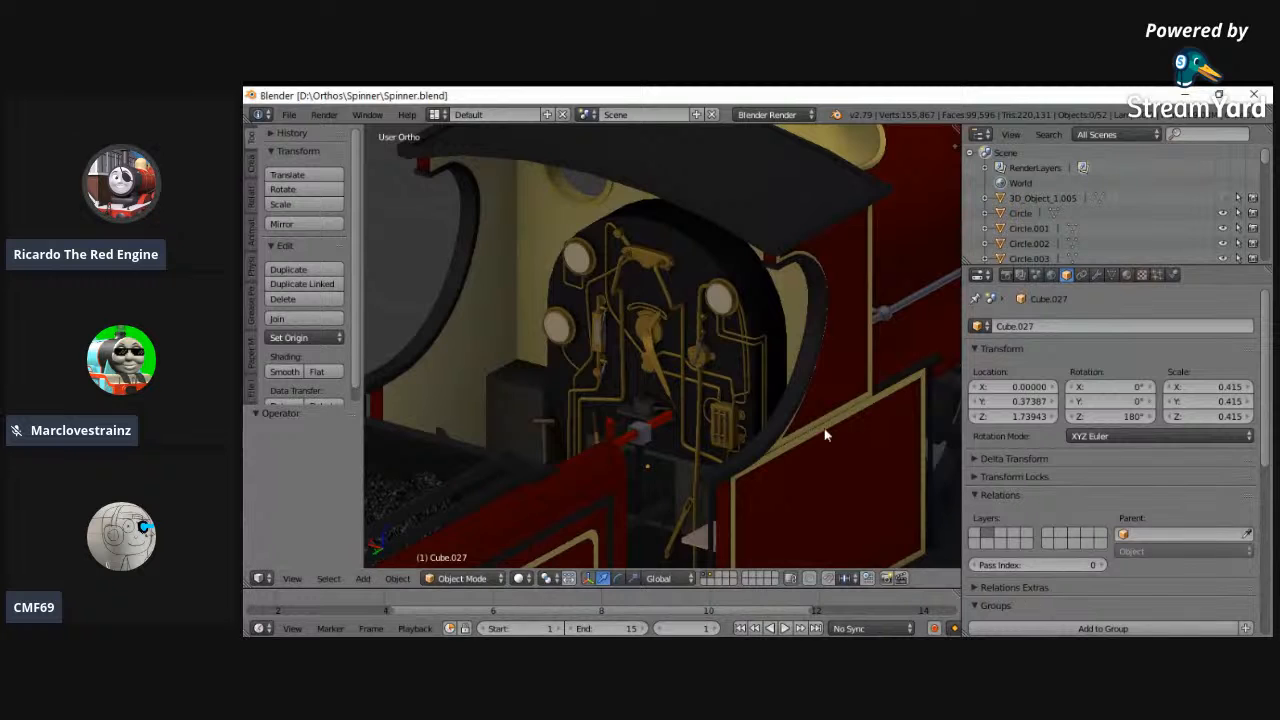
scroll(840, 450, "down", 1)
scroll(712, 452, "down", 2)
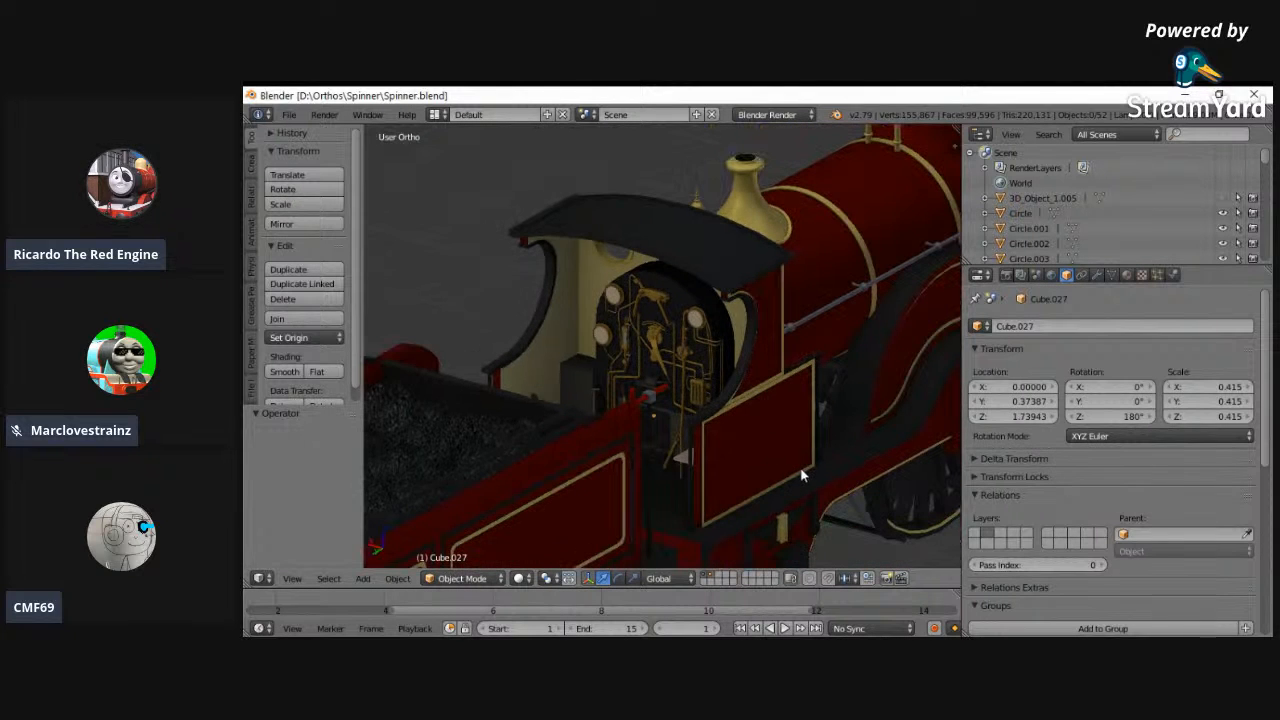
scroll(762, 470, "down", 2)
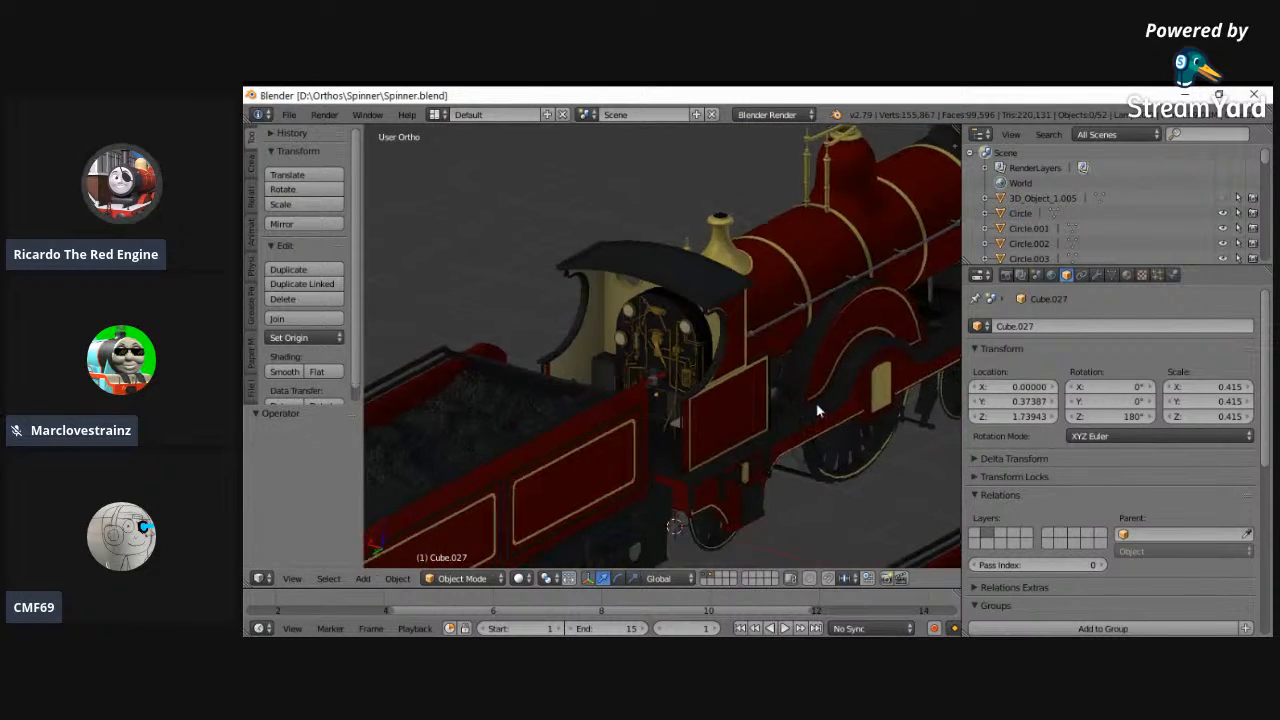
- Examine the Spinner's cab and driving wheel from the side and the whole engine from the front corner
middle_click_drag(818, 411, 627, 378)
middle_click_drag(762, 449, 792, 492)
scroll(719, 488, "down", 2)
scroll(792, 492, "up", 3)
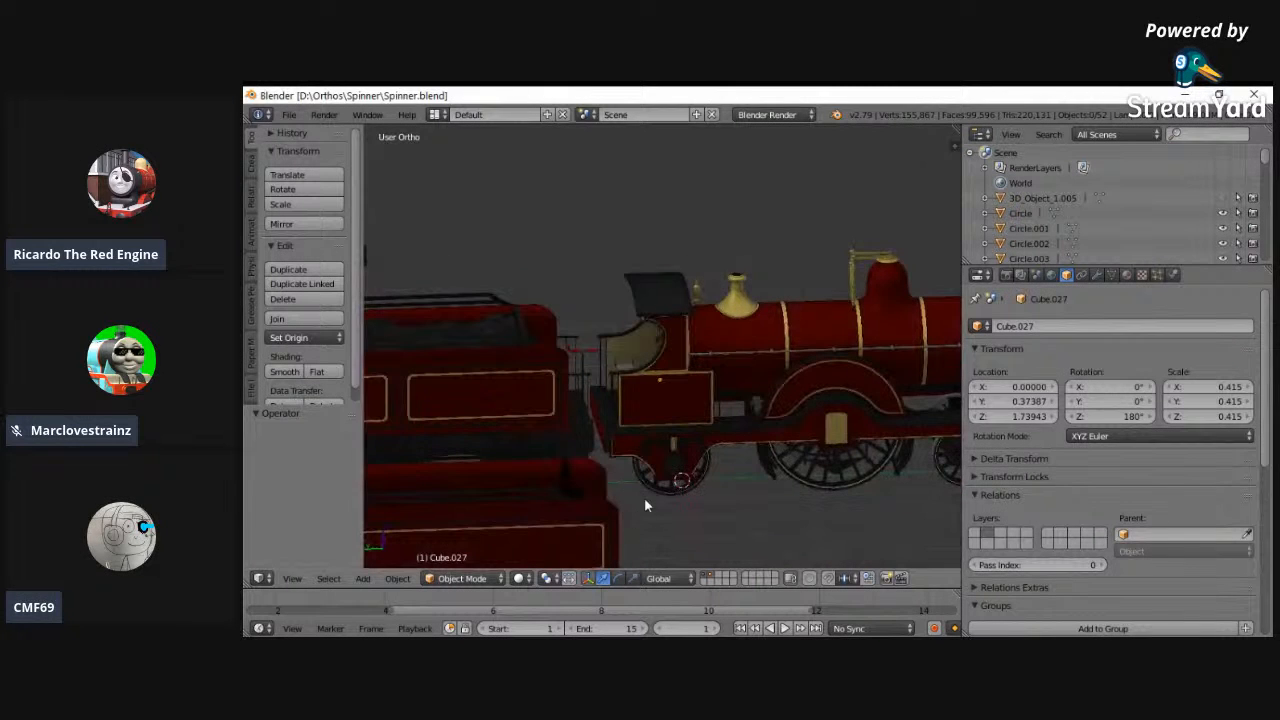
scroll(564, 491, "down", 3)
middle_click_drag(525, 460, 245, 116)
- Reopen the recent file Ferdinand.blend and show the locomotive from a front angle
left_click(289, 114)
mouse_move(340, 163)
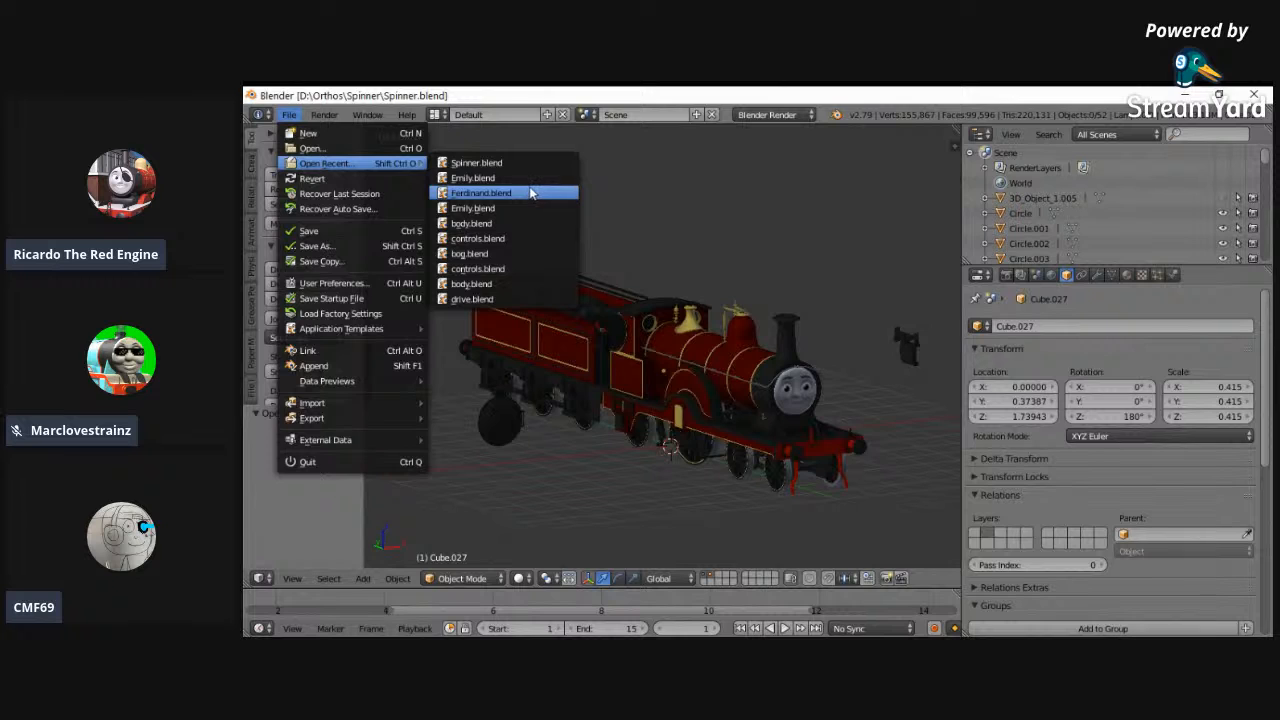
left_click(531, 192)
mouse_move(725, 330)
middle_mouse_down()
mouse_move(474, 348)
mouse_move(738, 331)
middle_mouse_up()
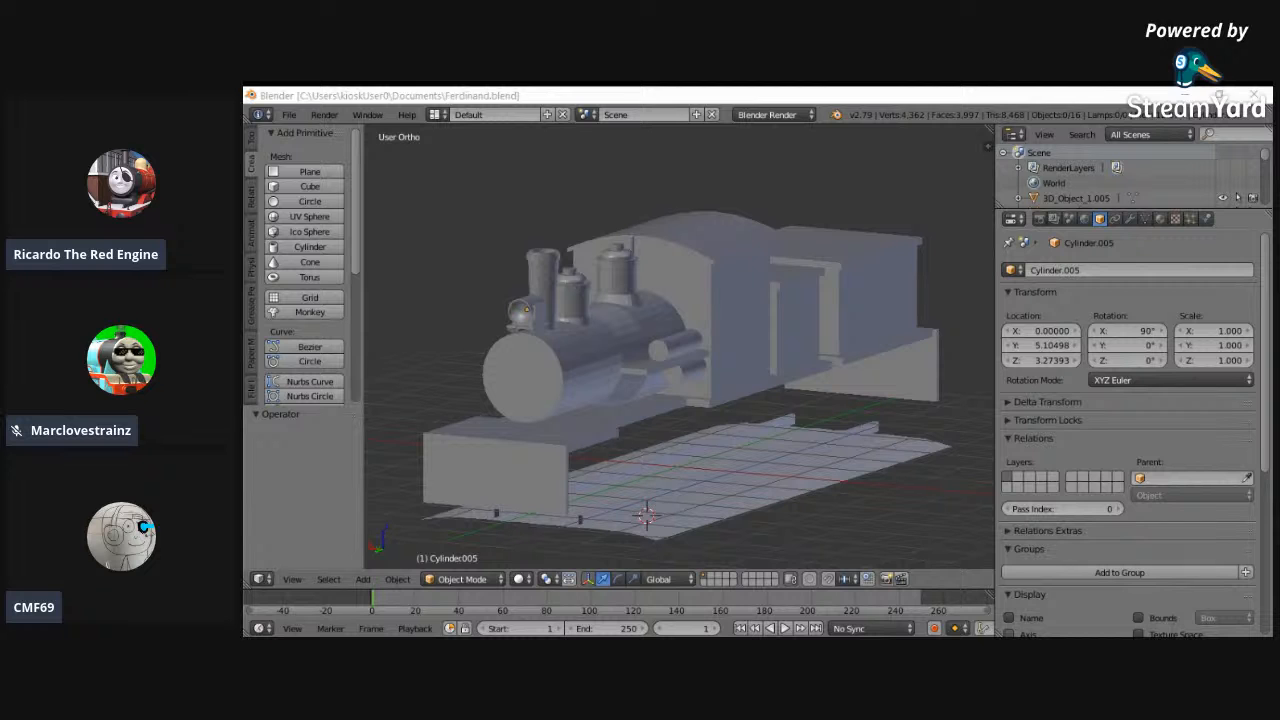
- Show the locomotive in wireframe over the blue reference image in the left orthographic view, close up on the boiler
middle_click_drag(620, 450, 743, 447)
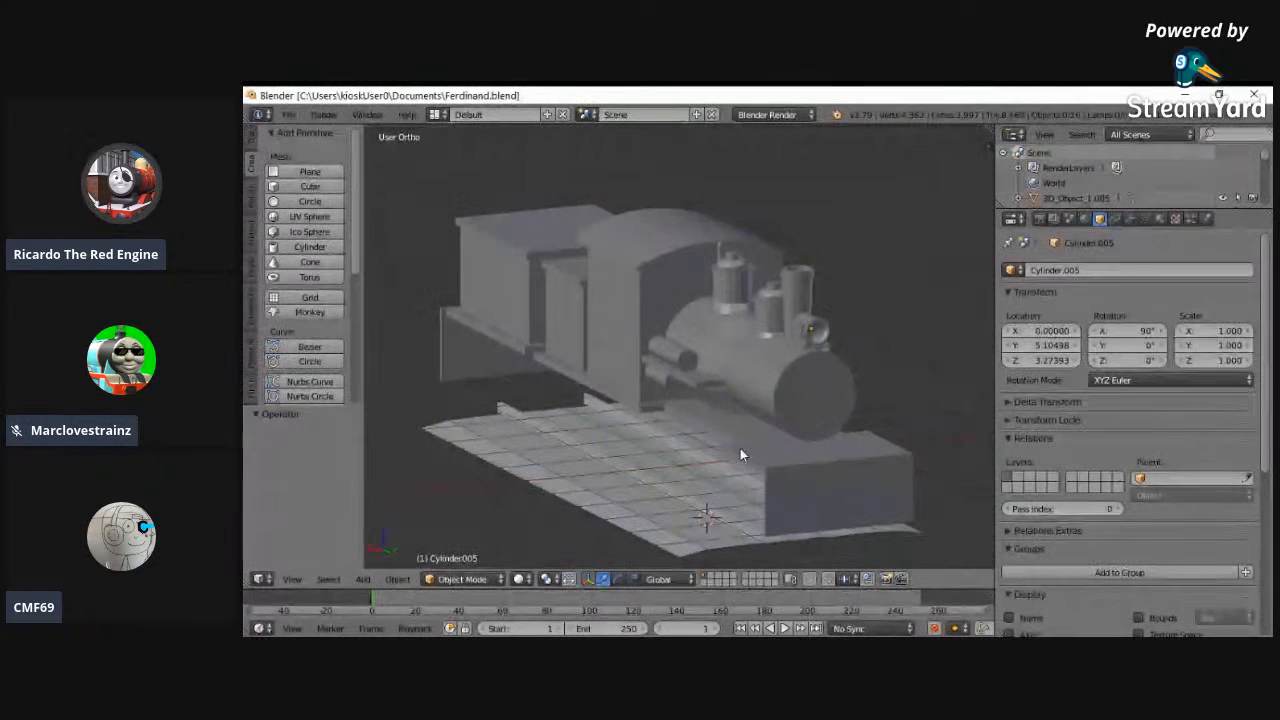
middle_click_drag(612, 513, 509, 357)
scroll(705, 380, "up", 3)
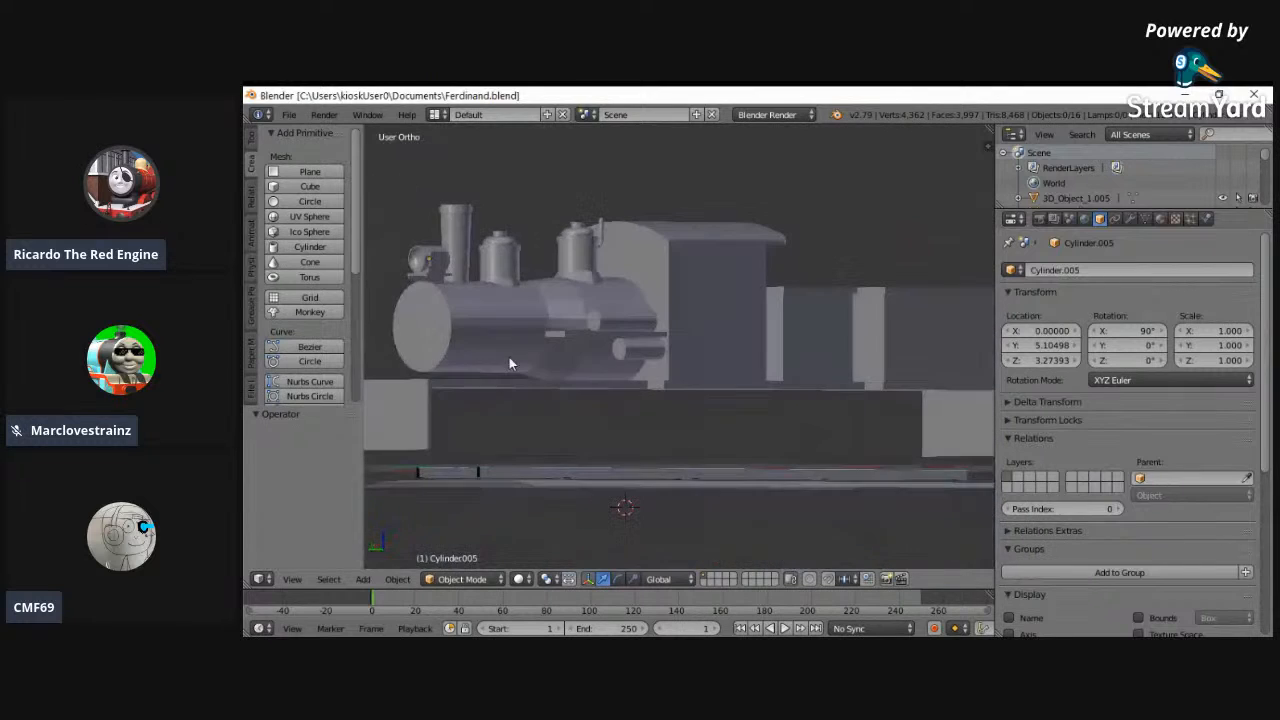
left_click(292, 579)
left_click(341, 436)
scroll(500, 480, "up", 3)
scroll(489, 477, "down", 4)
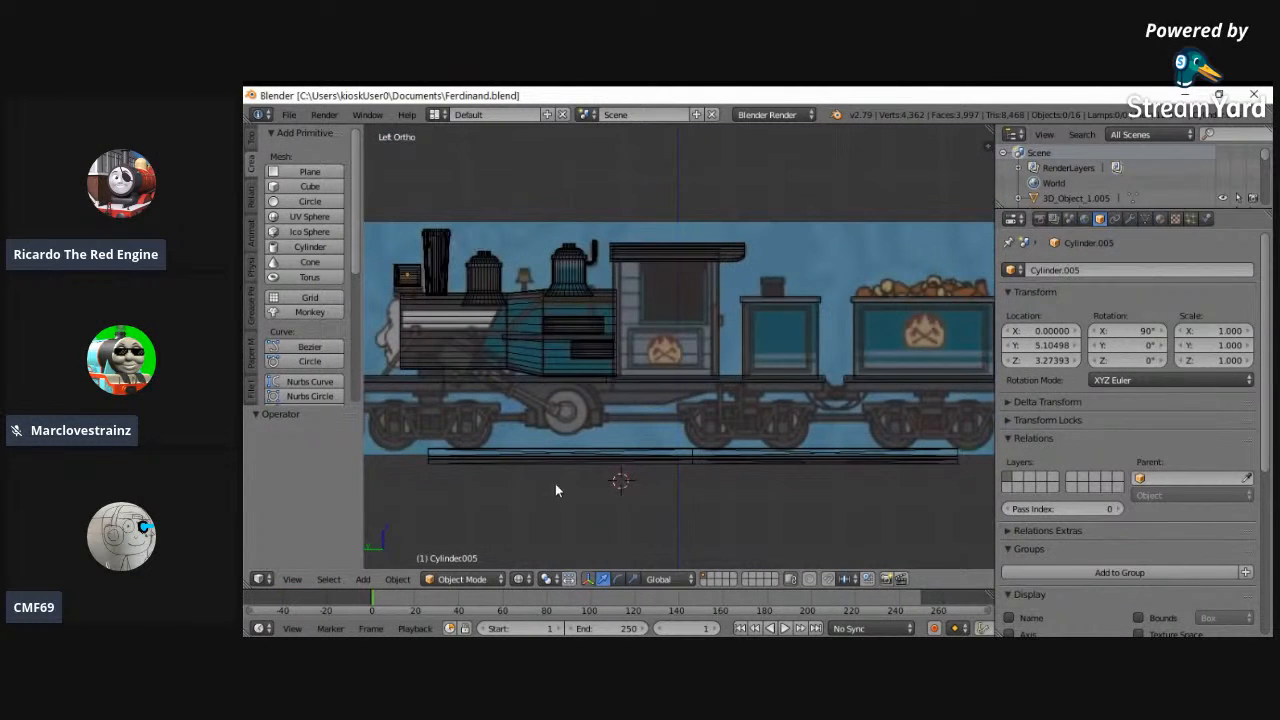
key("b")
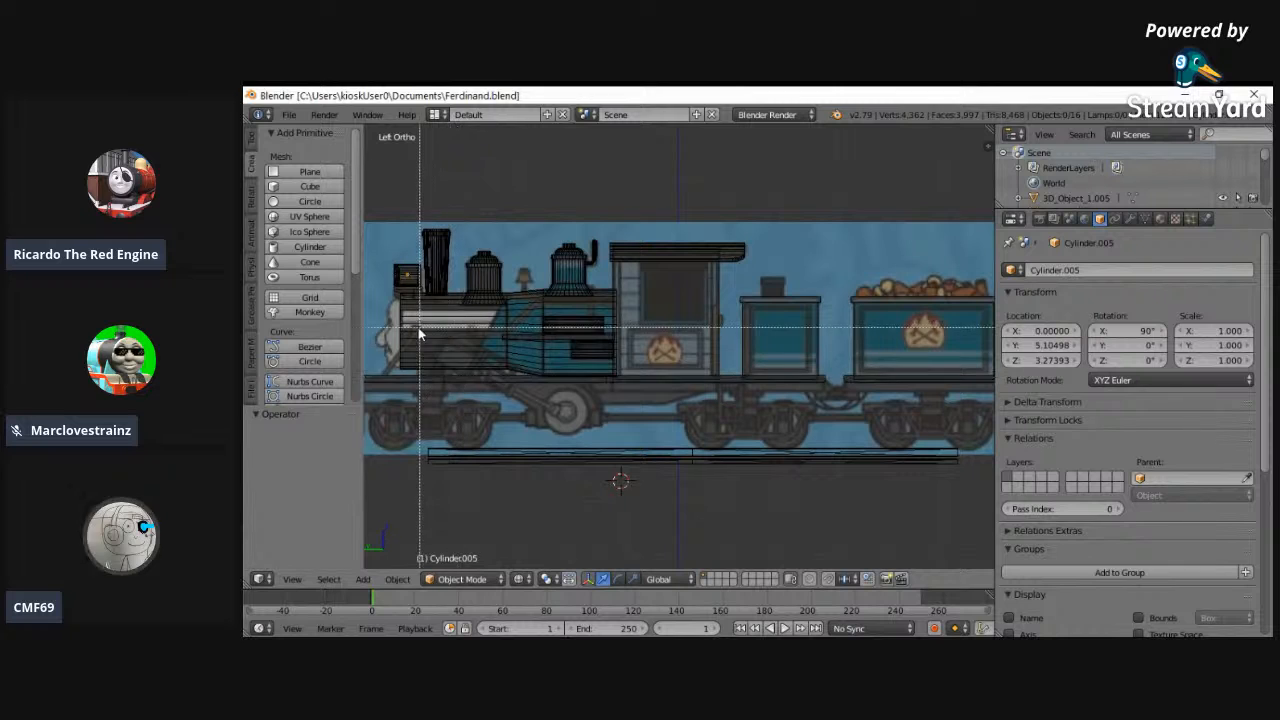
scroll(555, 395, "up", 8)
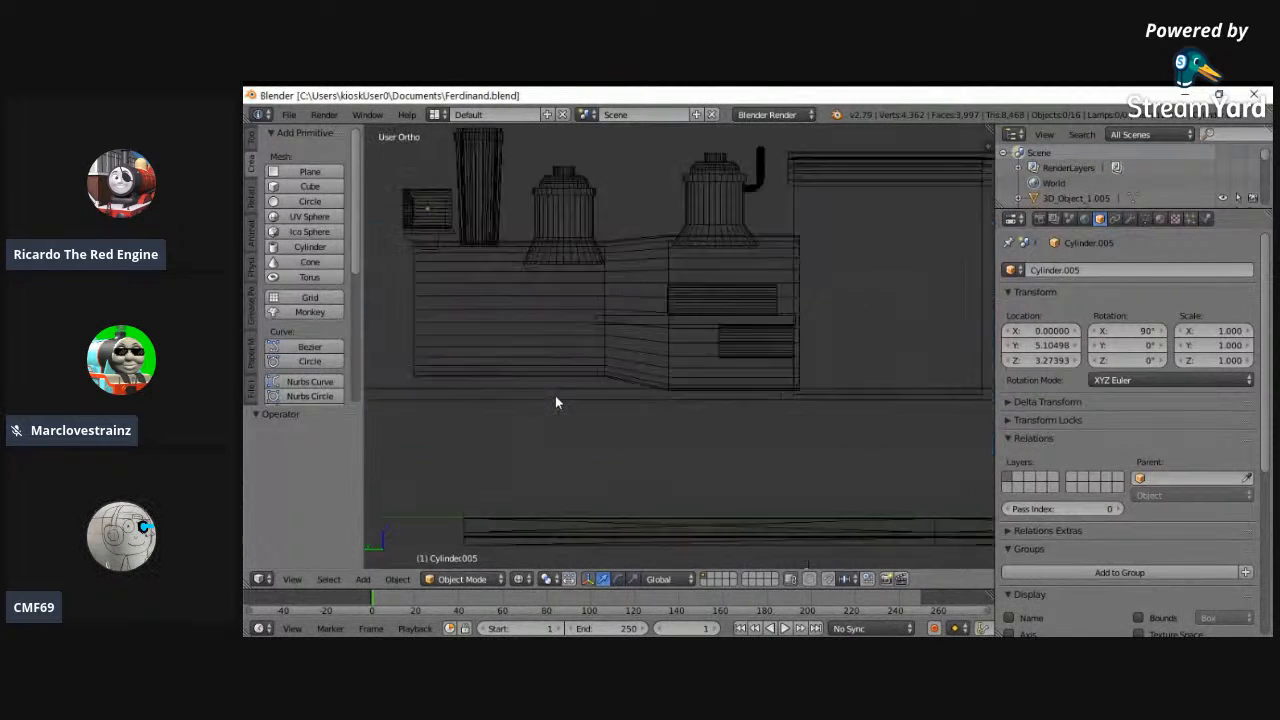
- Duplicate the small horizontal cylinder on the firebox side and place the copy about 2.2 units forward and 0.6 lower, under the boiler
right_click(954, 264)
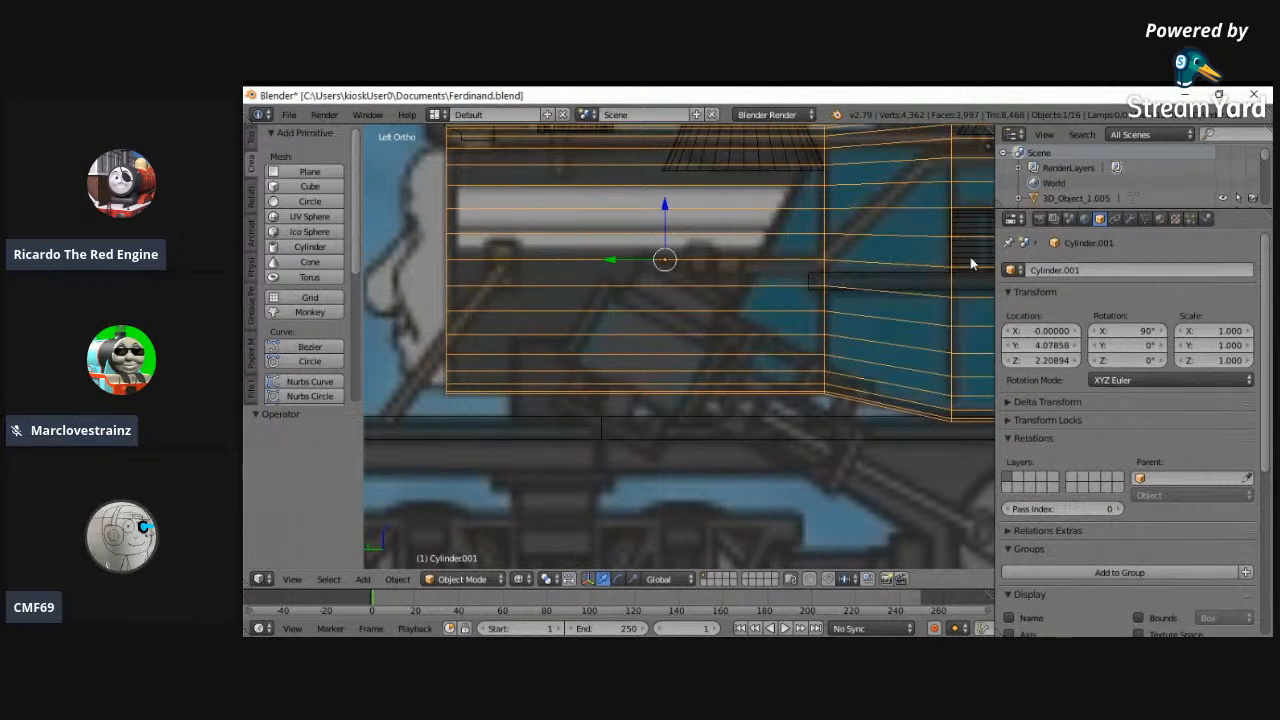
right_click(970, 263)
key("shift+g")
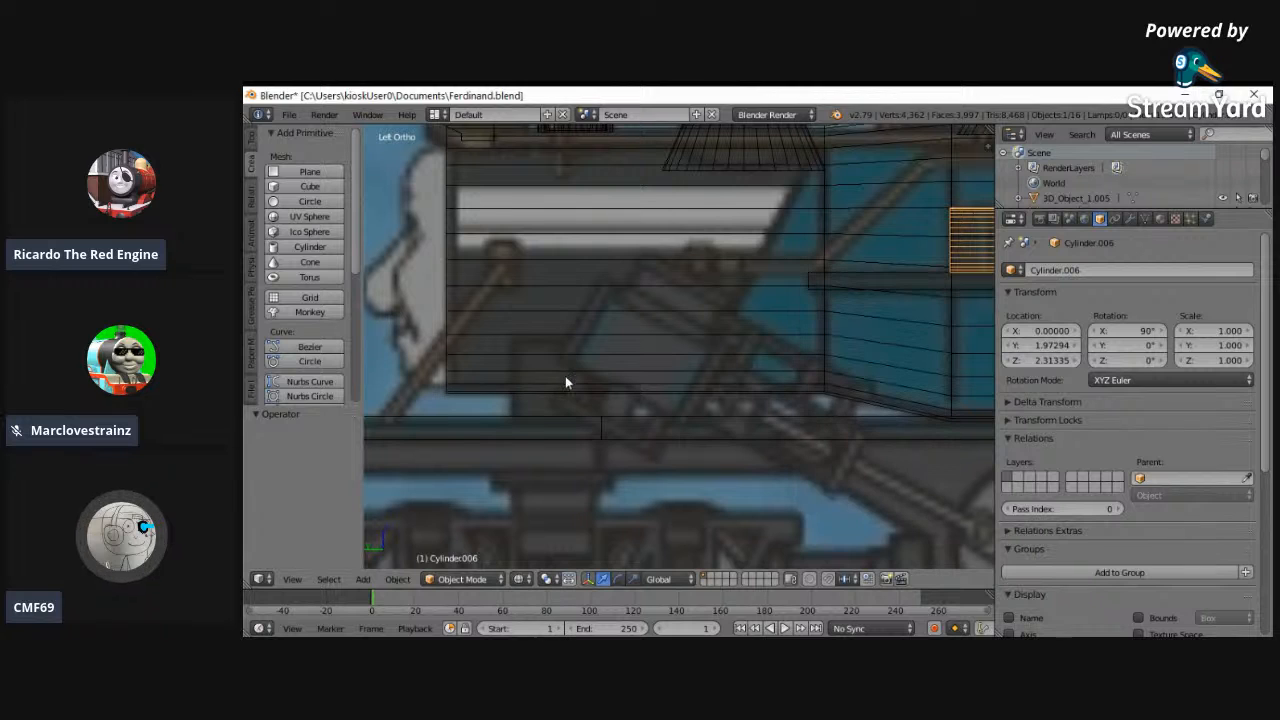
key("shift+d")
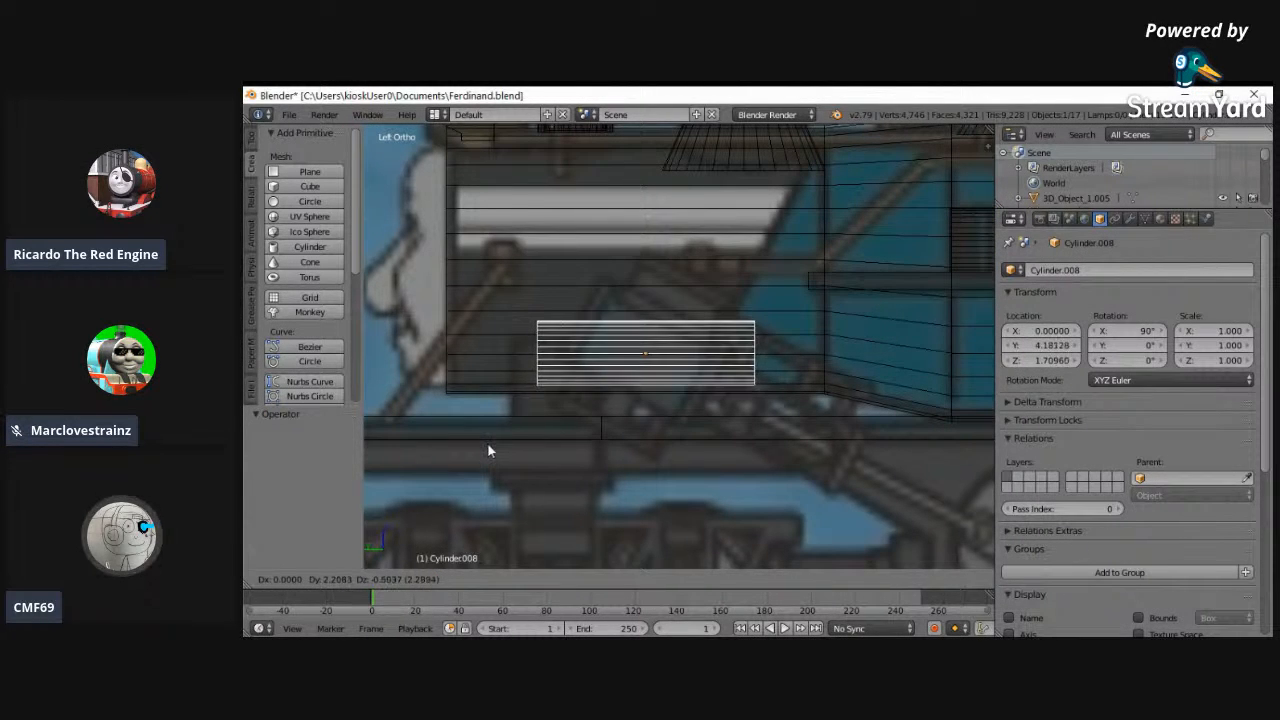
left_click(487, 443)
- Tilt the duplicated cylinder to an X rotation of 119° to follow the slanted steam cylinder in the reference image
left_click_drag(1133, 331, 335, 317)
key("Escape")
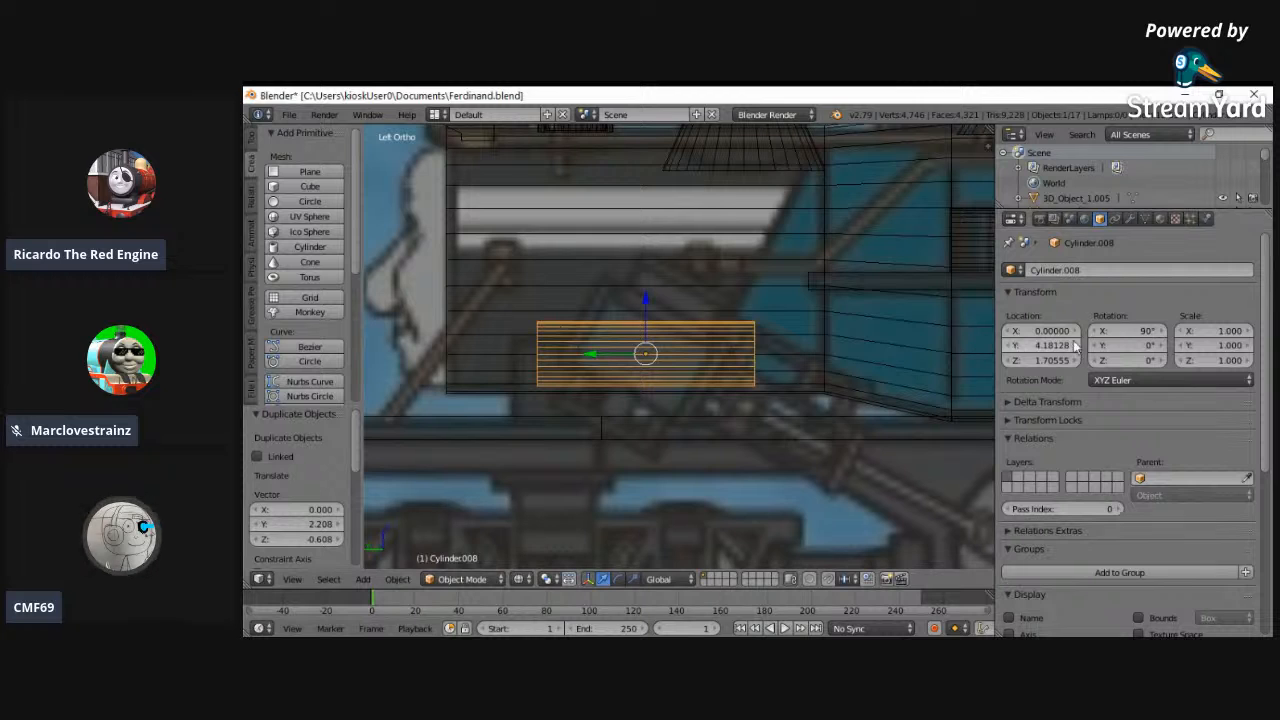
left_click_drag(1137, 335, 338, 305)
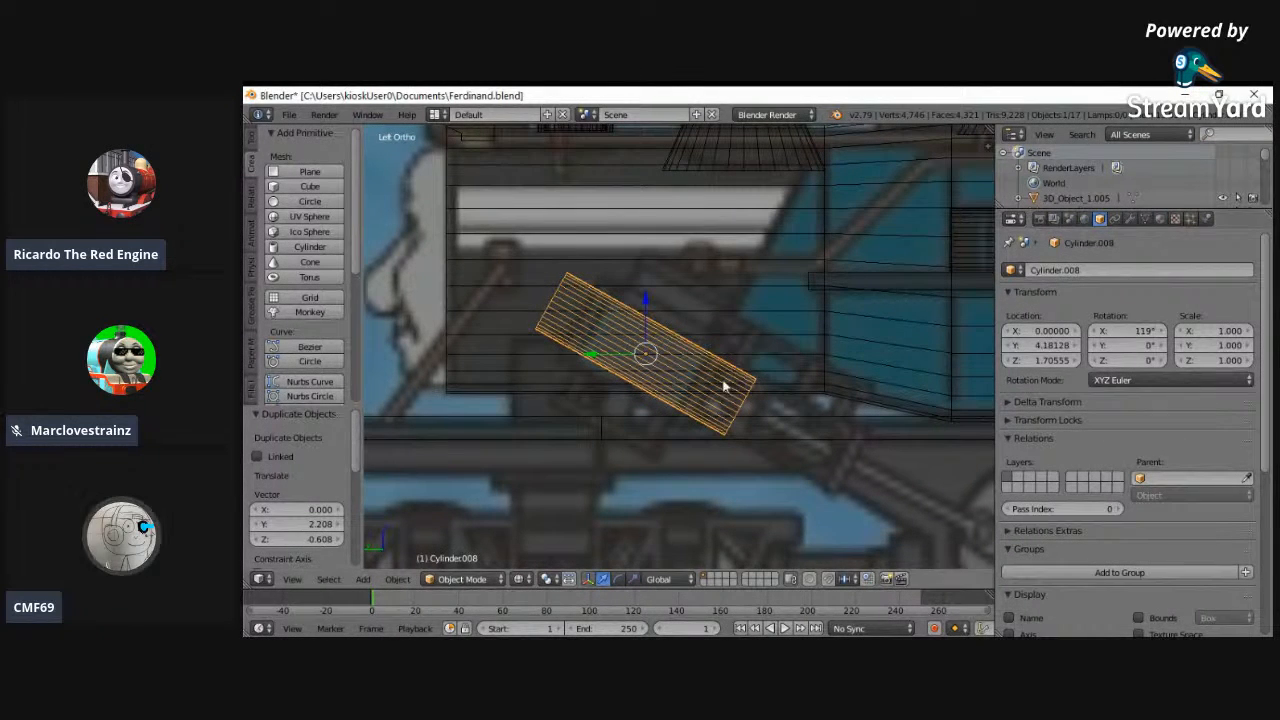
left_click(1093, 338)
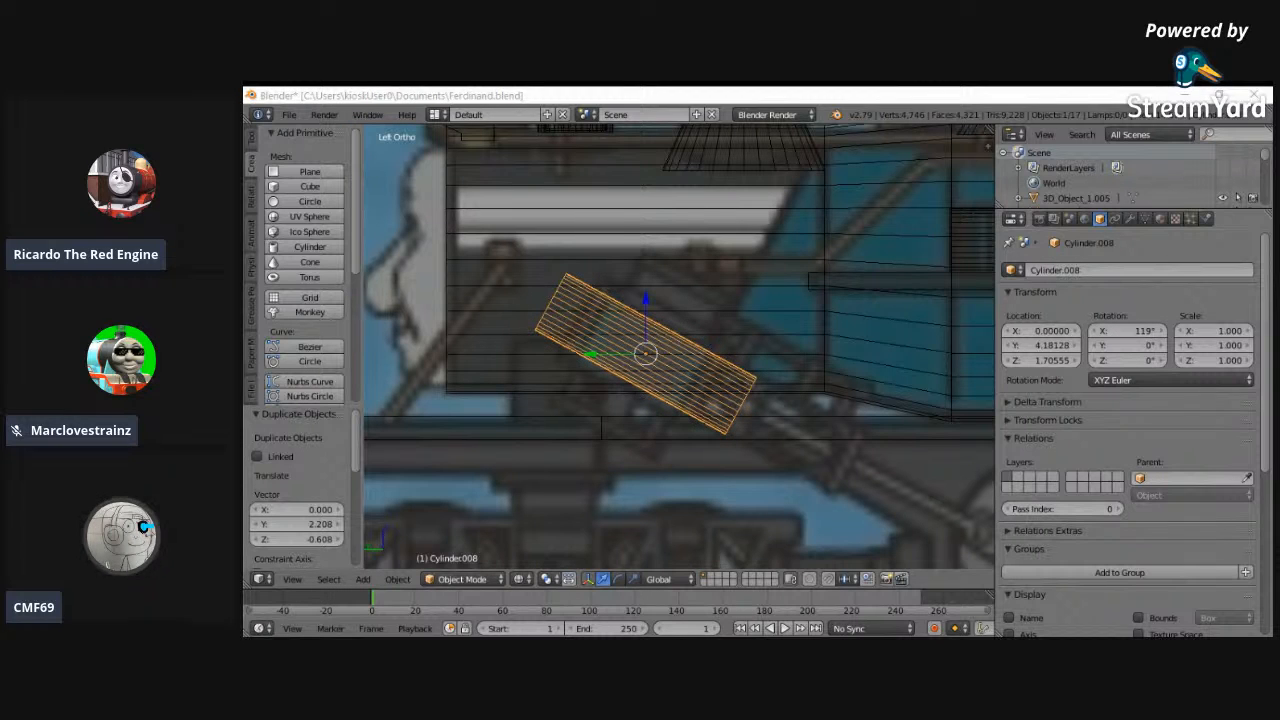
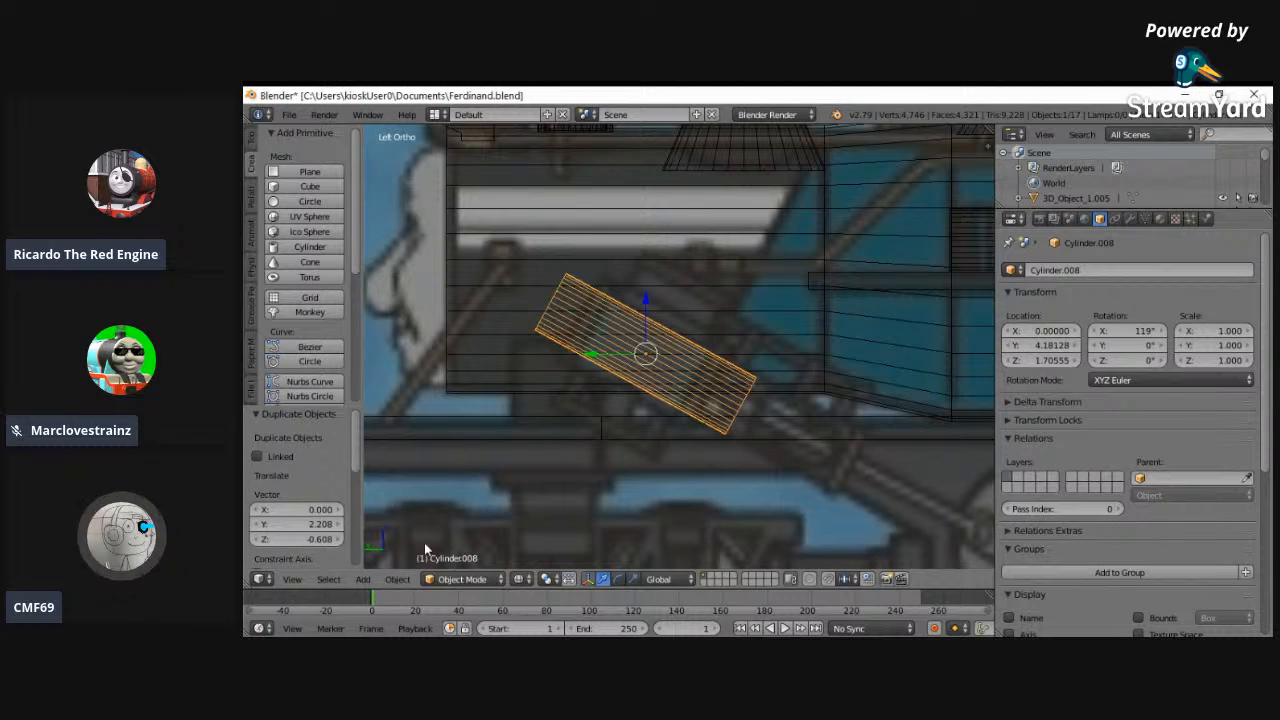
- Enter Edit Mode on the duplicated cylinder and scale its whole mesh up uniformly by about 1.35
left_click(461, 579)
left_click(458, 549)
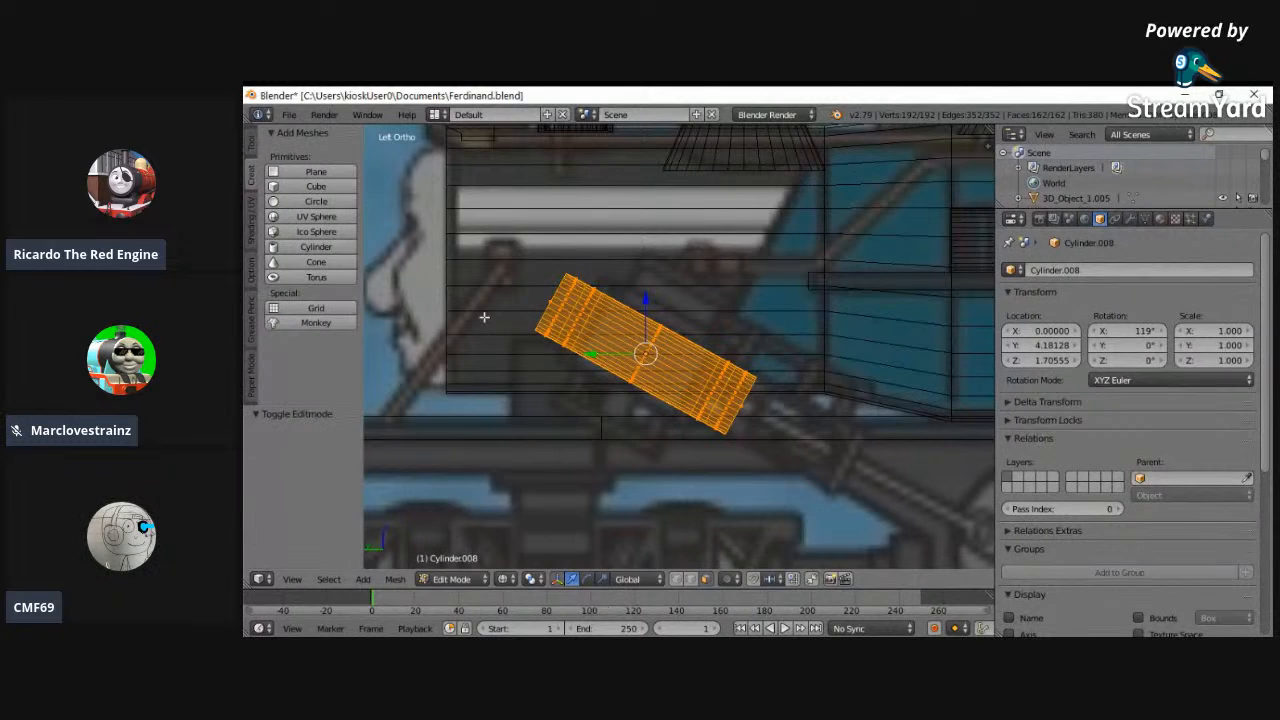
key("s")
left_click(416, 298)
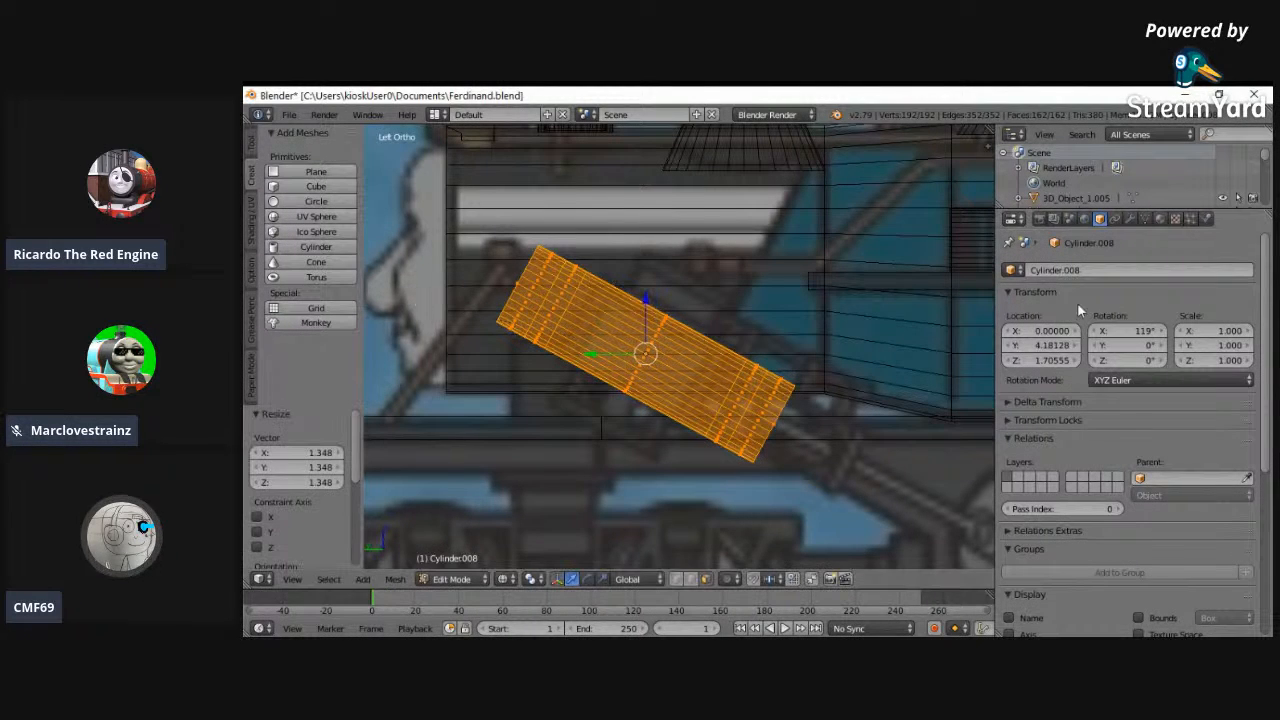
- Set the cylinder's X rotation to 90° so that it lies horizontally
left_click_drag(1114, 330, 1097, 331)
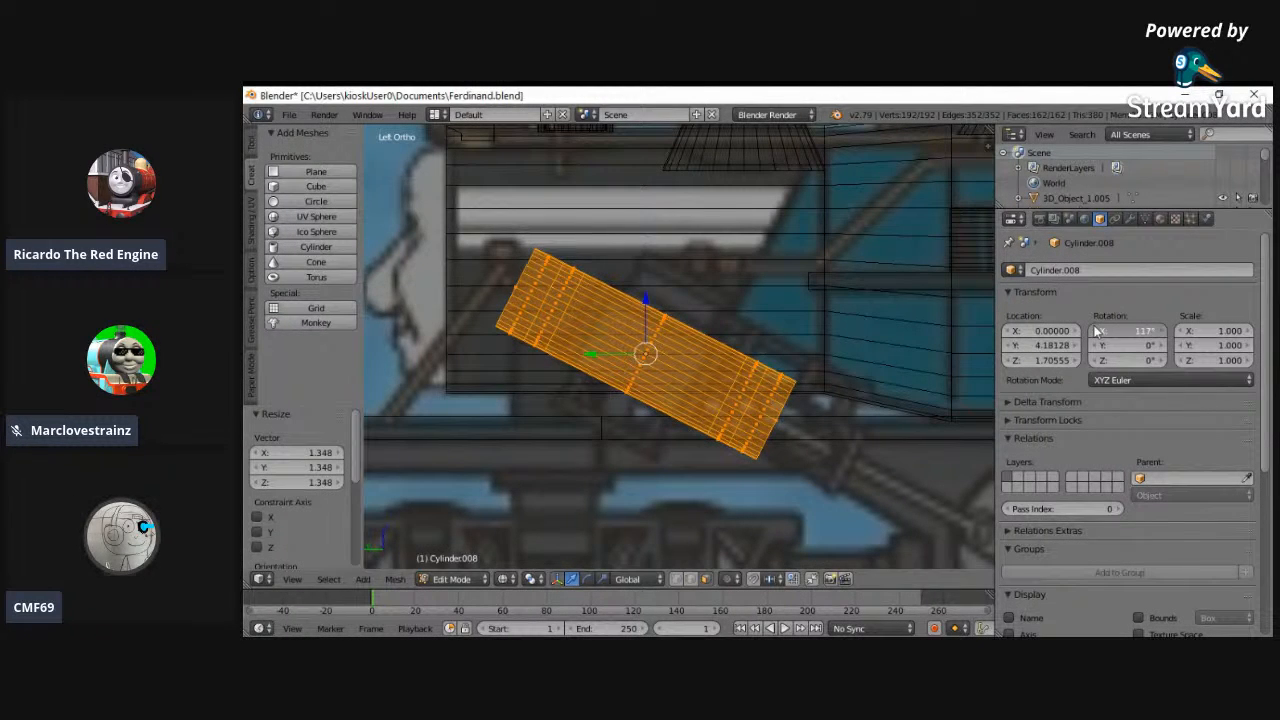
key("s")
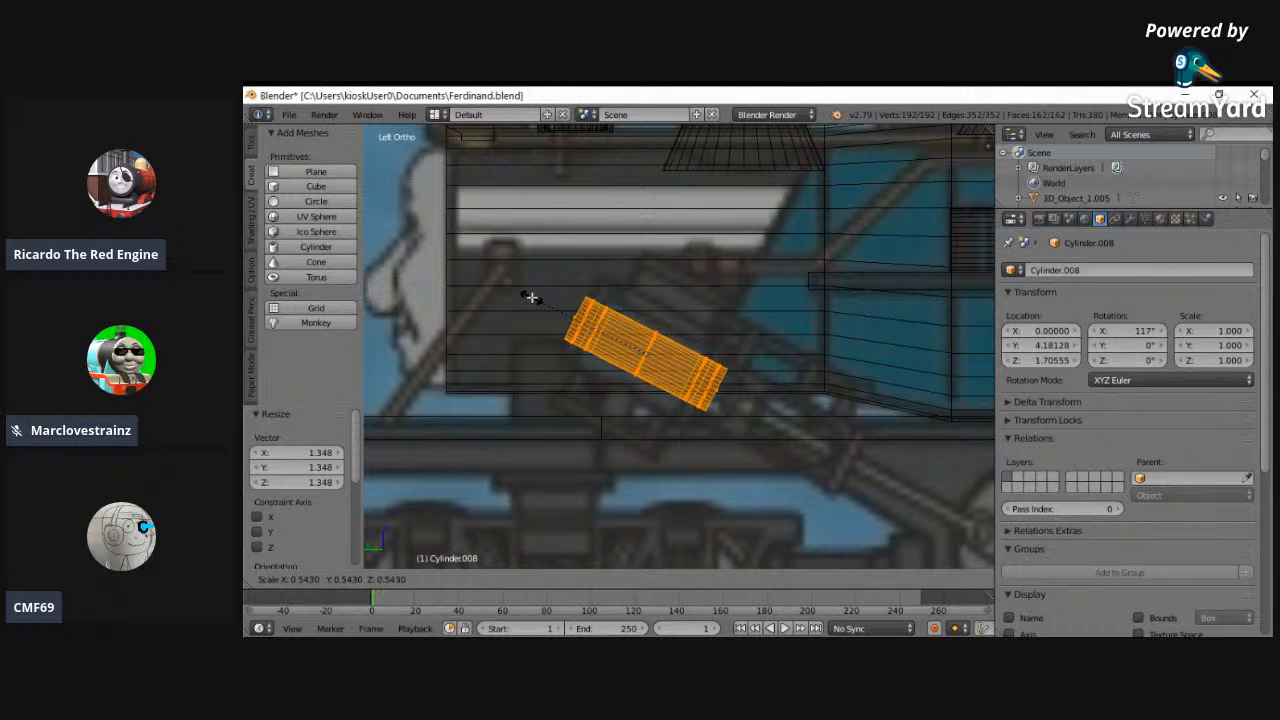
right_click(531, 297)
mouse_move(1120, 332)
left_mouse_down()
mouse_move(323, 312)
mouse_move(957, 349)
mouse_move(1118, 328)
left_mouse_up()
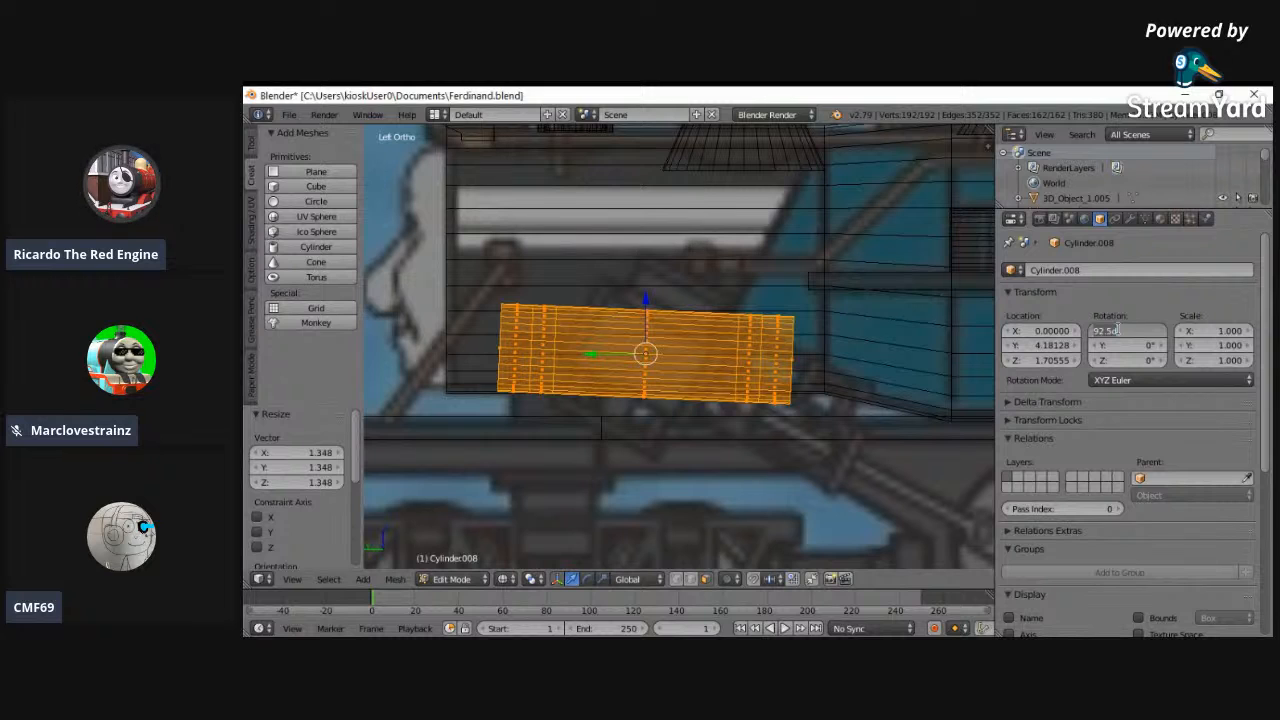
key("Return")
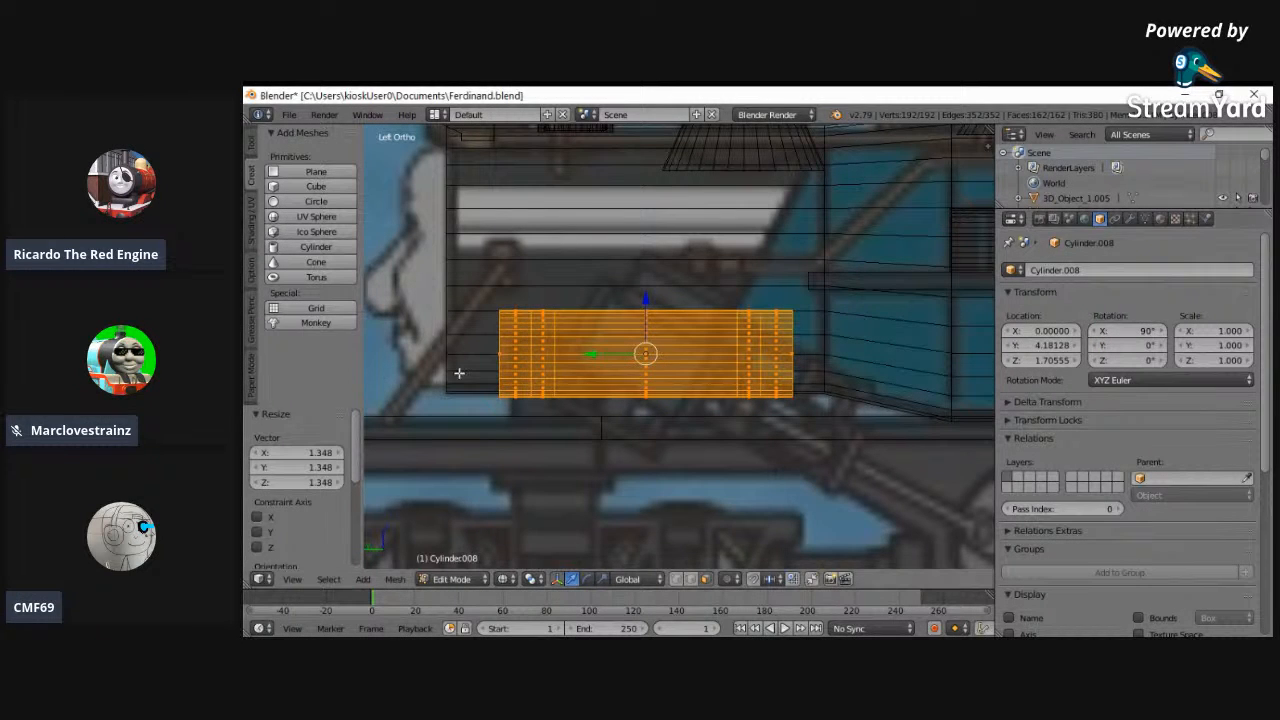
- Shorten the cylinder's mesh by scaling it about 0.5 along the global Y axis
key("s")
key("y")
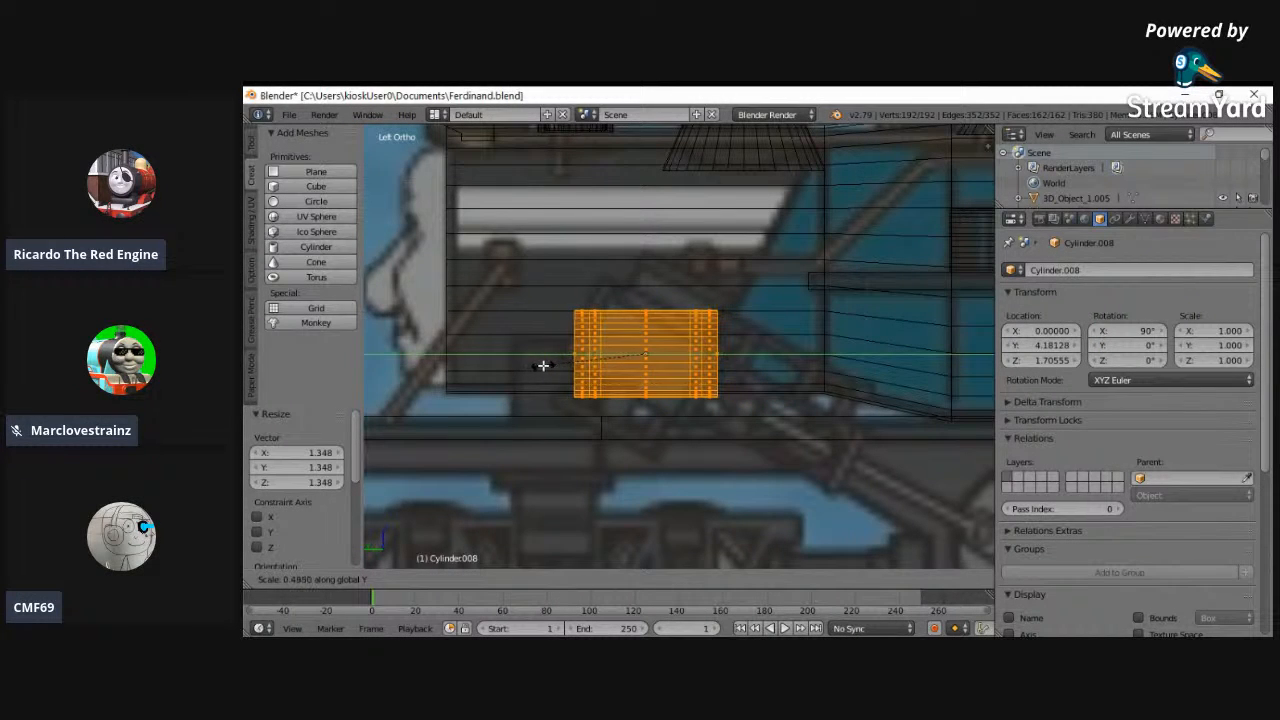
left_click(540, 366)
left_click_drag(1136, 331, 315, 306)
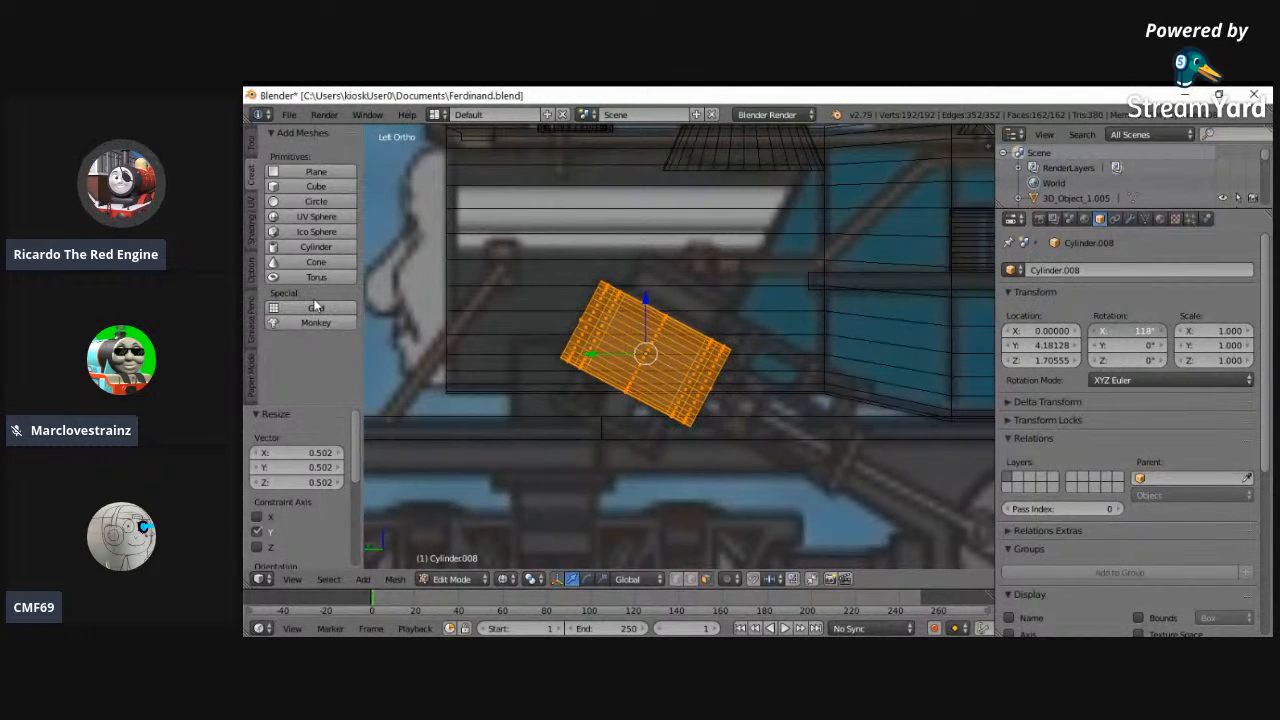
key("Escape")
key("i")
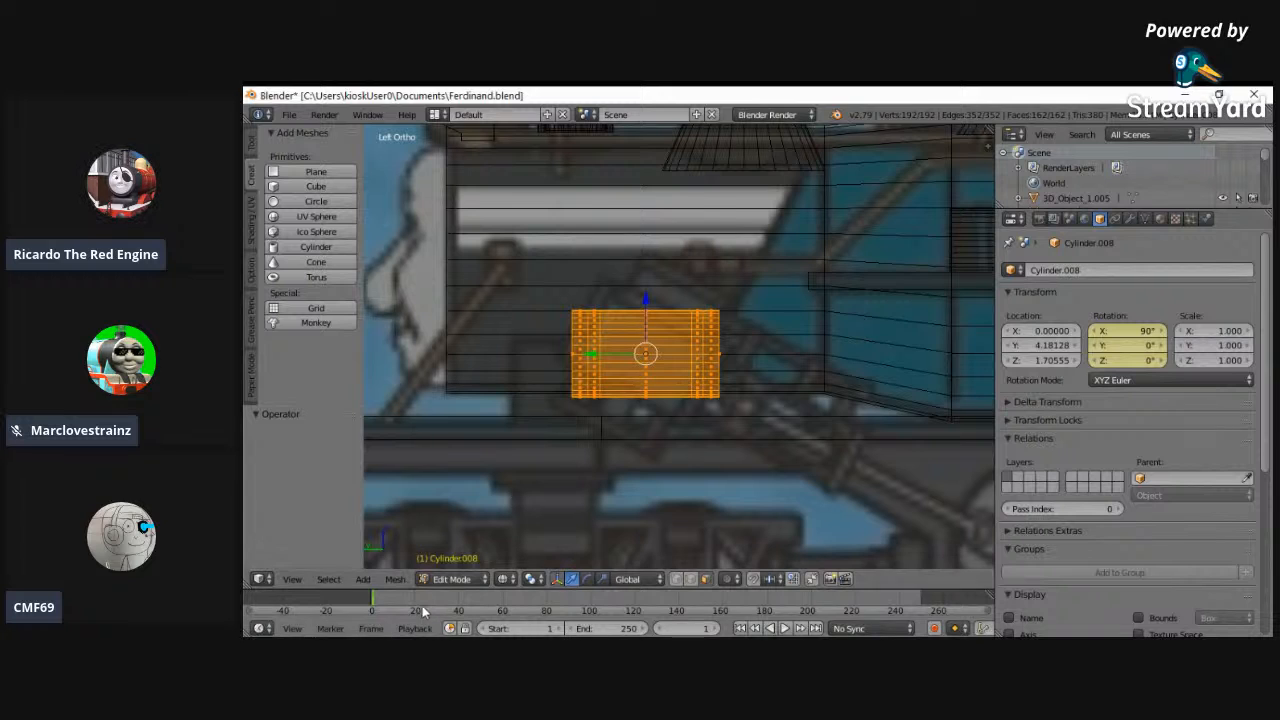
key("ctrl+z")
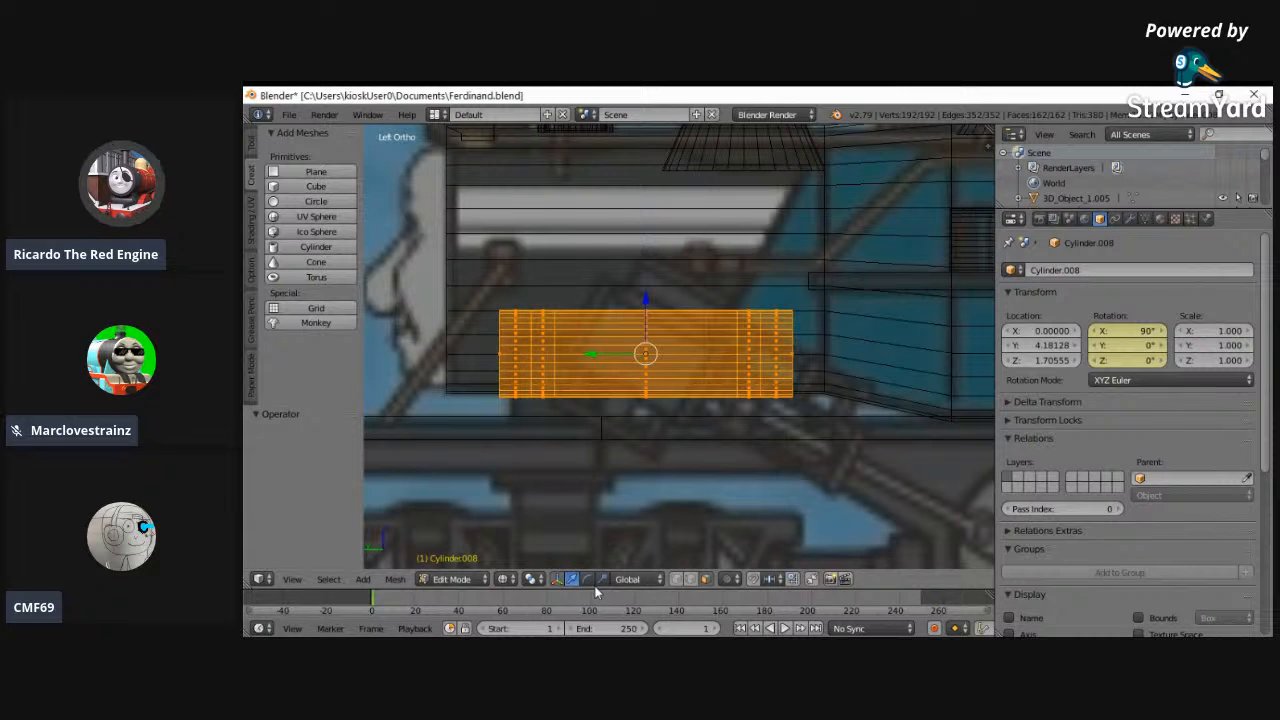
key("ctrl+z")
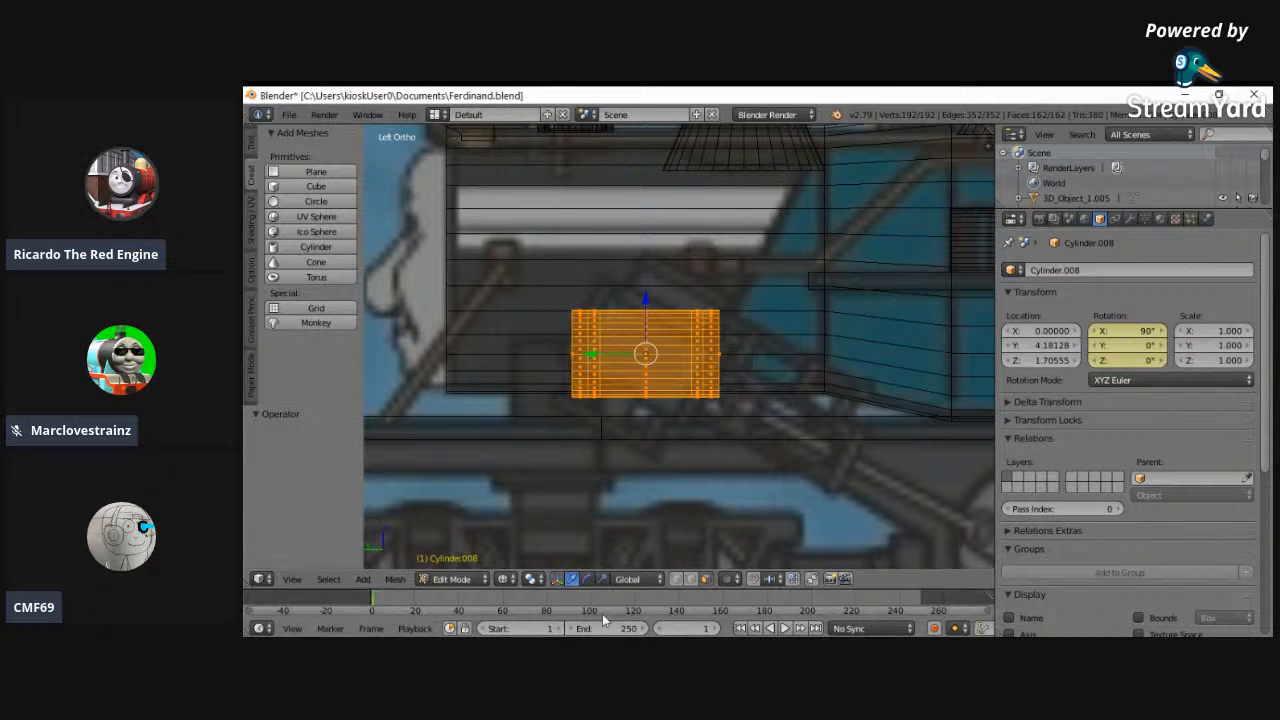
left_click(452, 579)
left_click(460, 561)
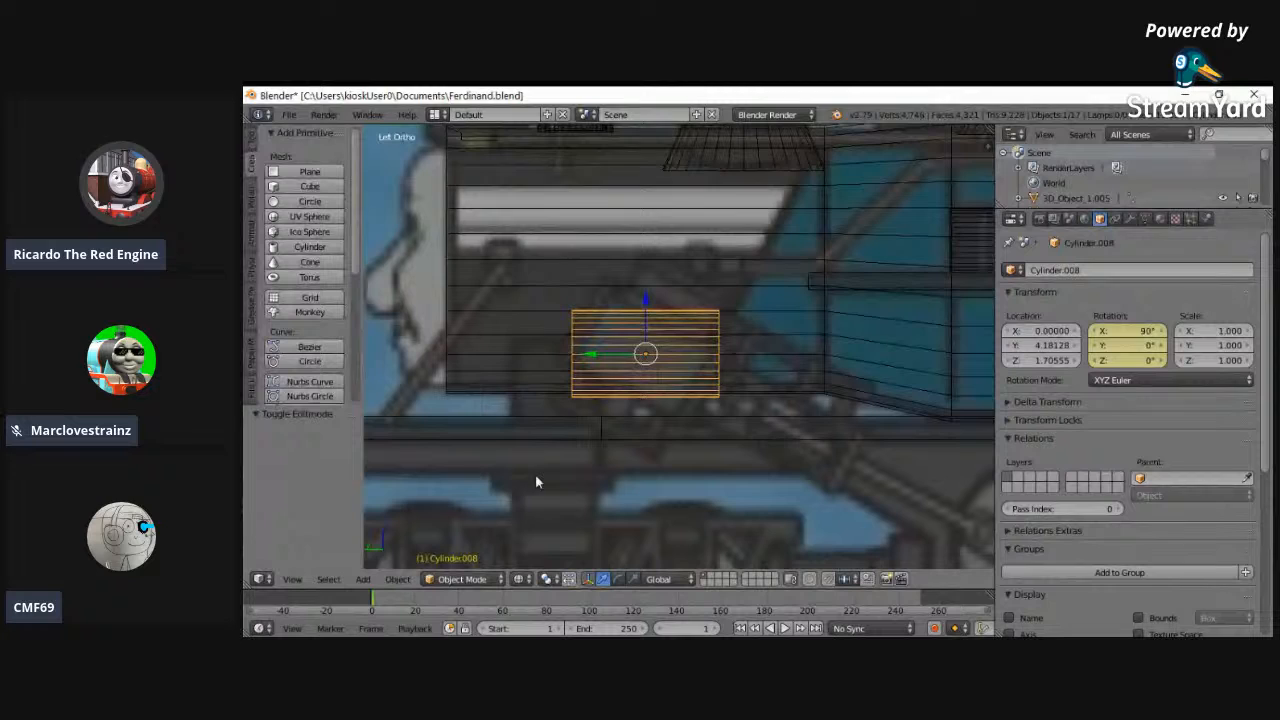
key("alt+i")
left_click(583, 441)
left_click(452, 579)
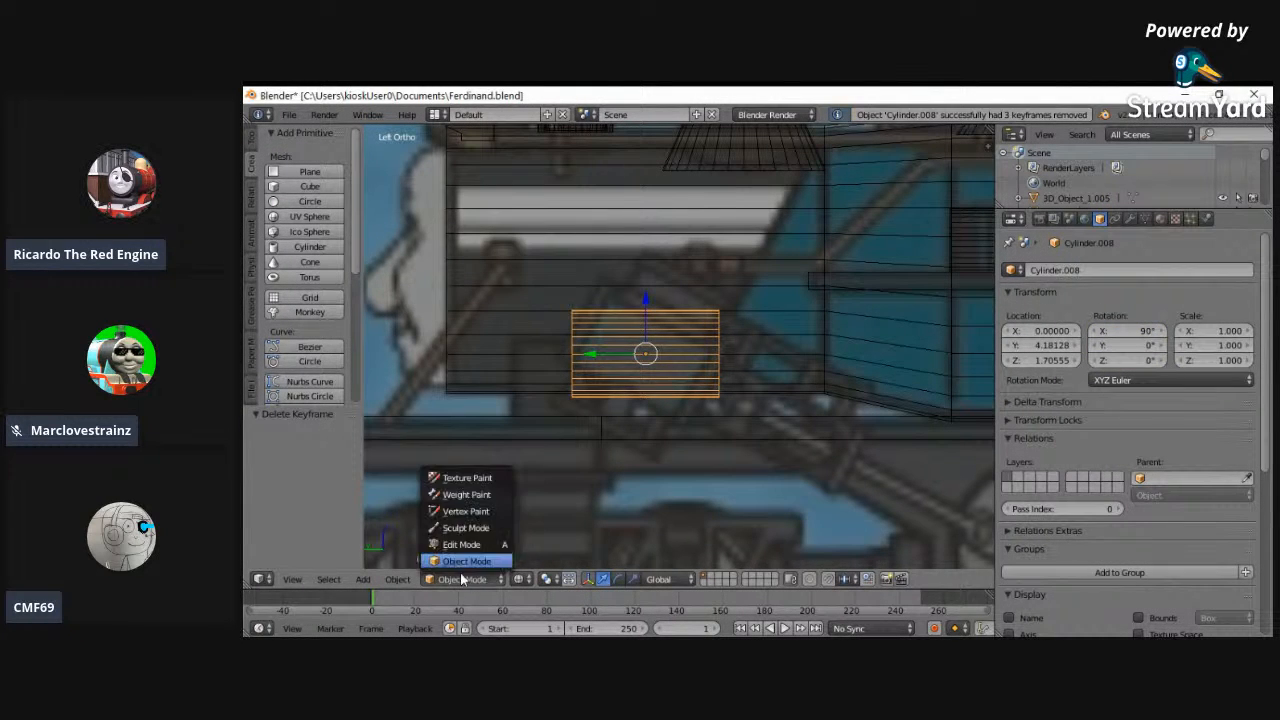
left_click(455, 546)
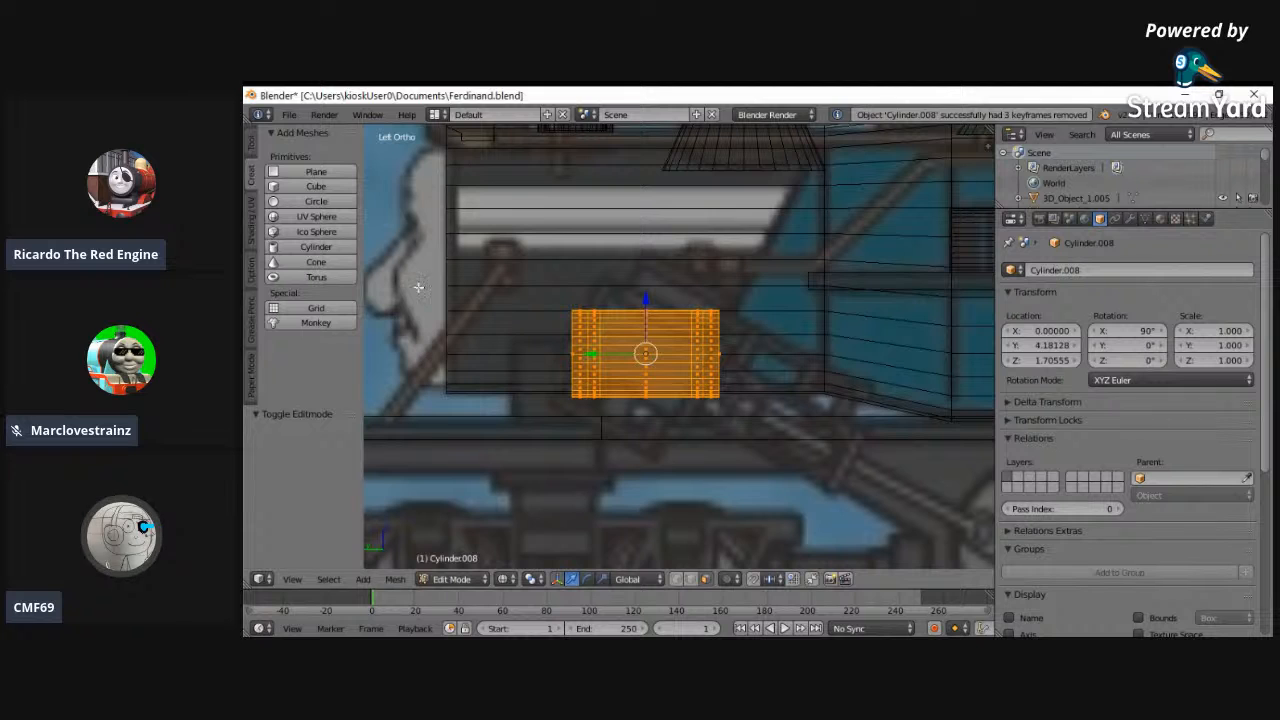
- Rotate the cylinder's mesh by about 29° in the left view to match the slope in the reference image, keeping the whole mesh selected
scroll(554, 279, "up", 4)
key("r")
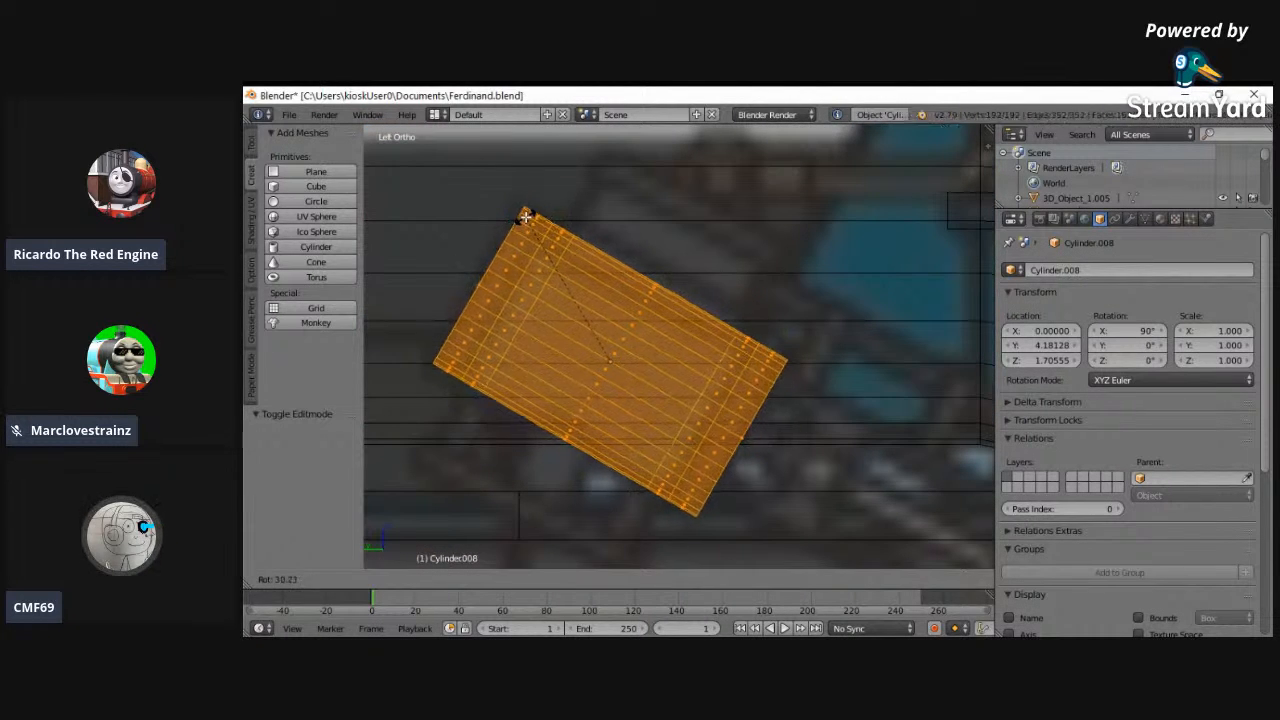
left_click(523, 217)
right_click(529, 219)
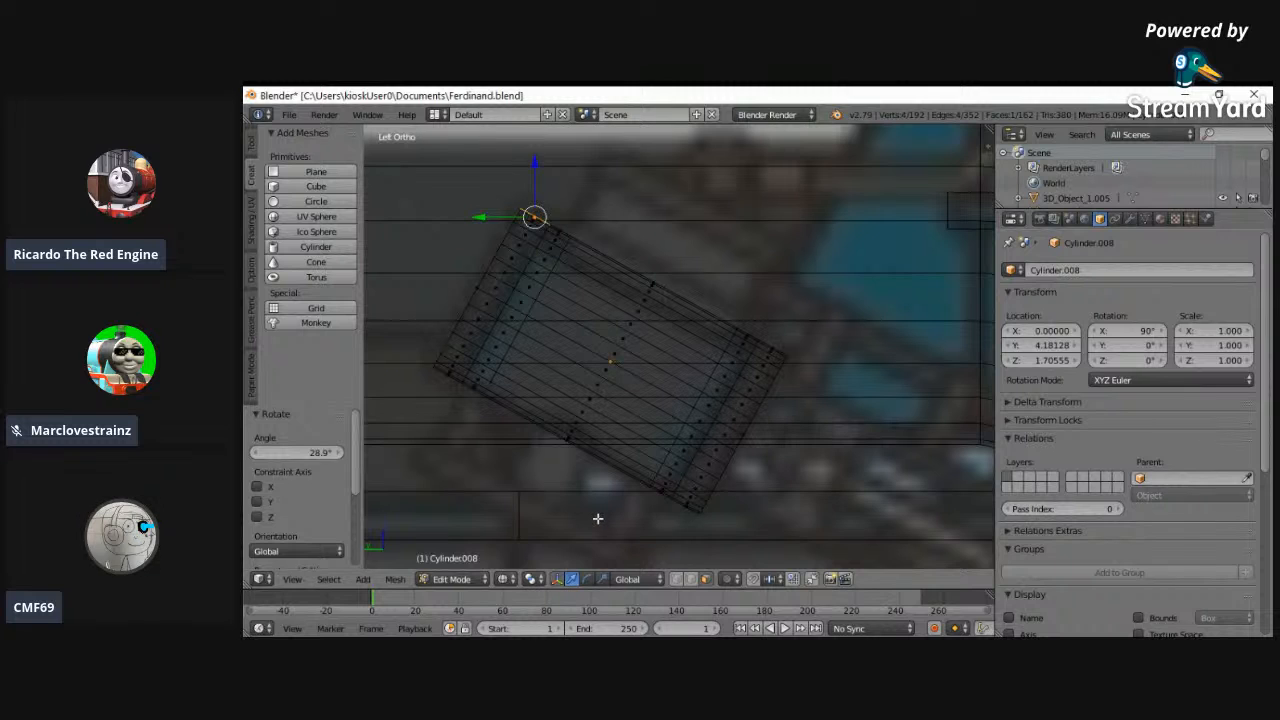
key("a")
scroll(517, 511, "up", 3)
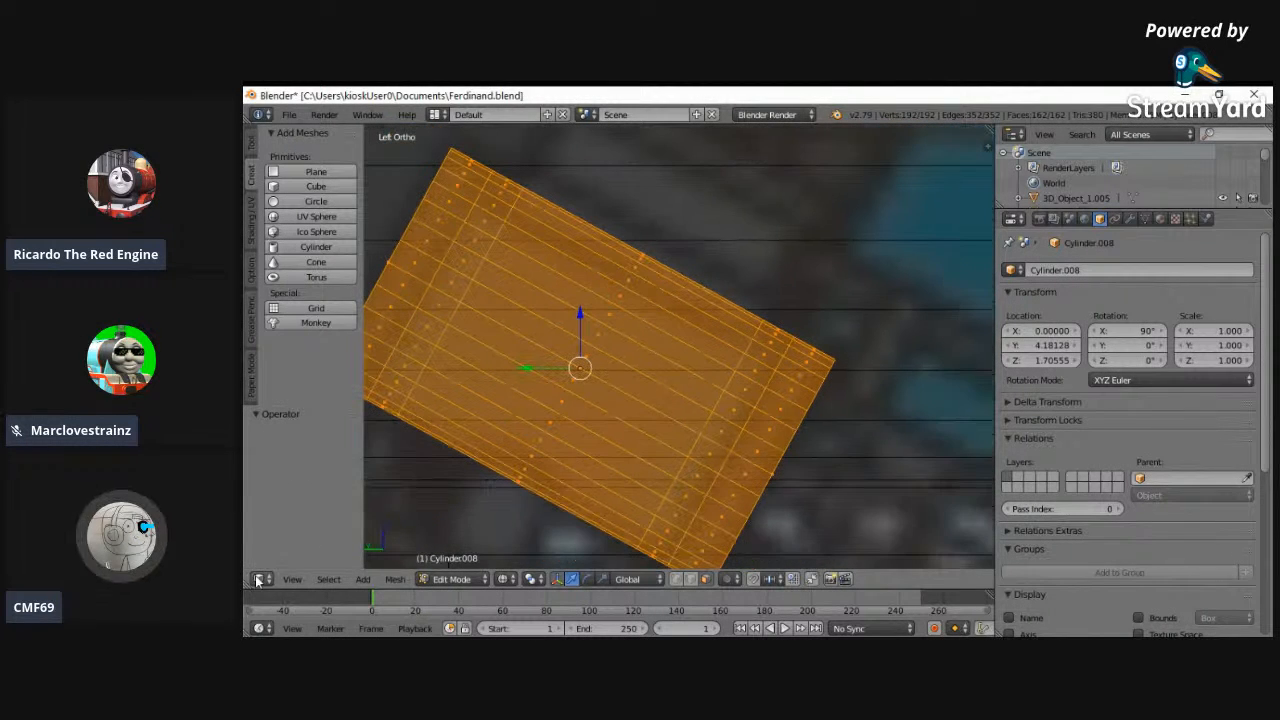
- Using the back view, move the inclined cylinder's mesh about 0.039 along X toward the boiler
left_click(291, 581)
left_click(348, 218)
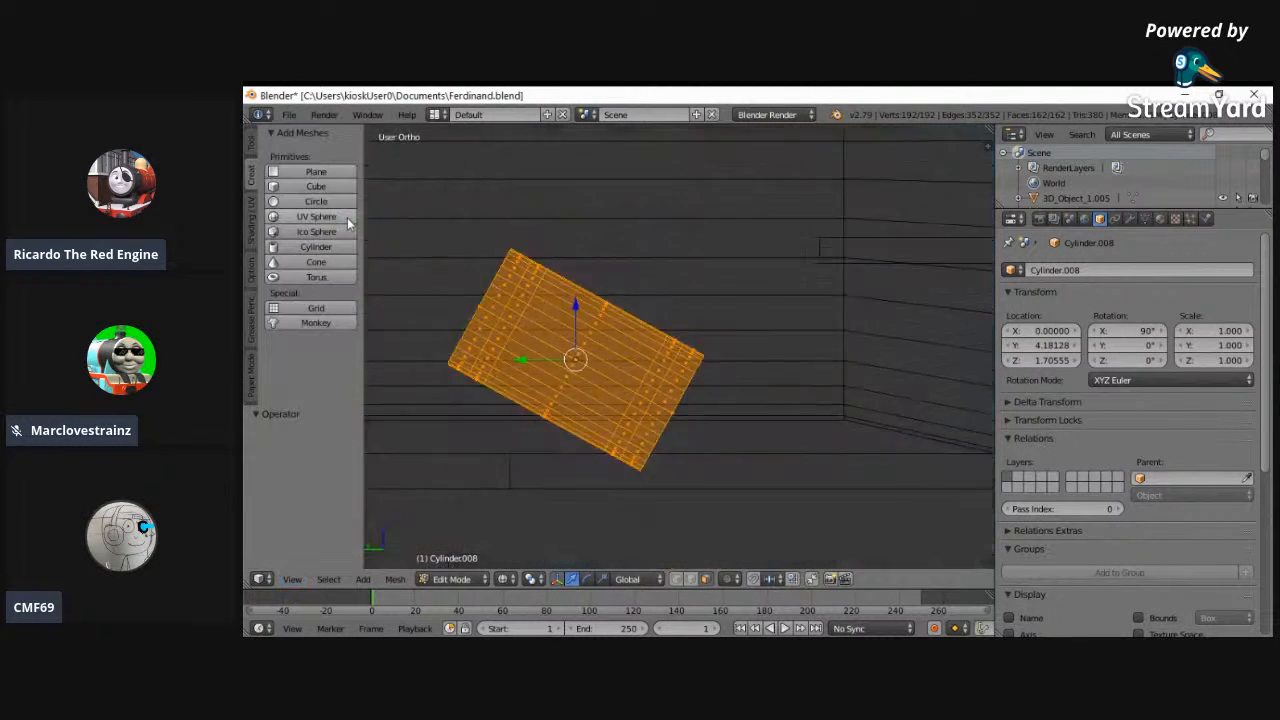
key("b")
left_click_drag(546, 330, 611, 377)
middle_click_drag(611, 377, 611, 378)
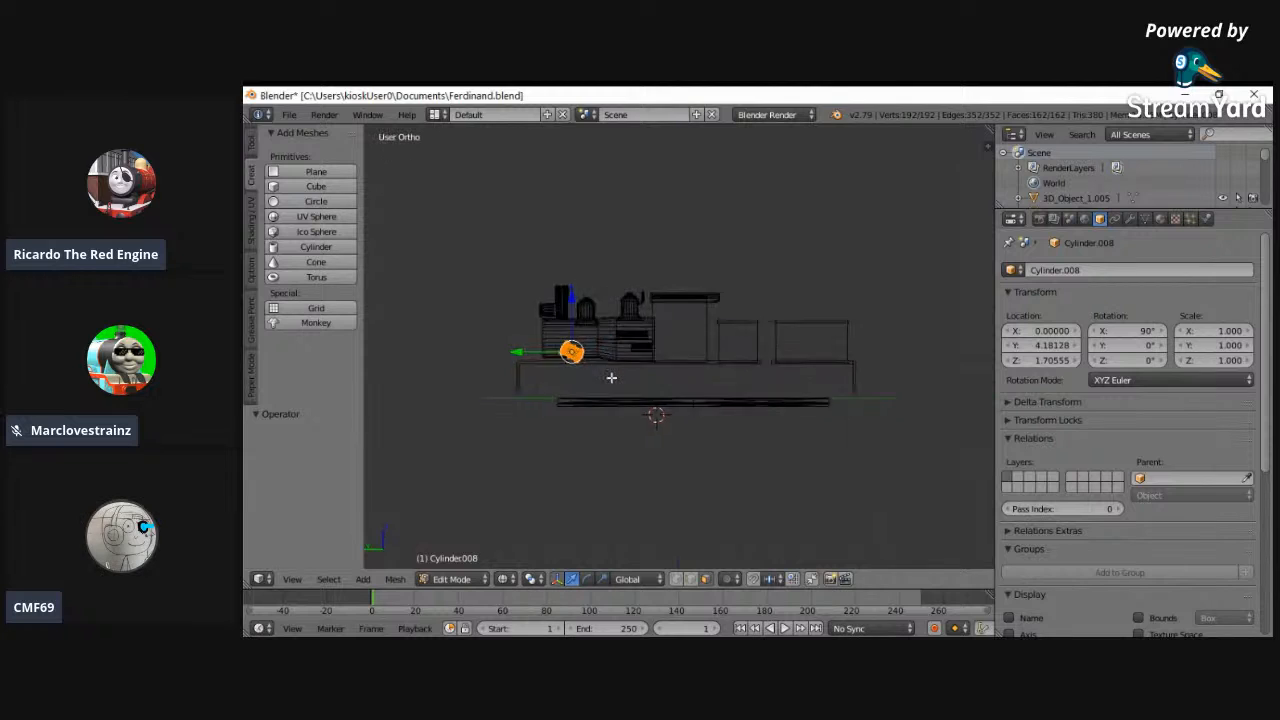
middle_click_drag(481, 333, 648, 340)
left_click(292, 579)
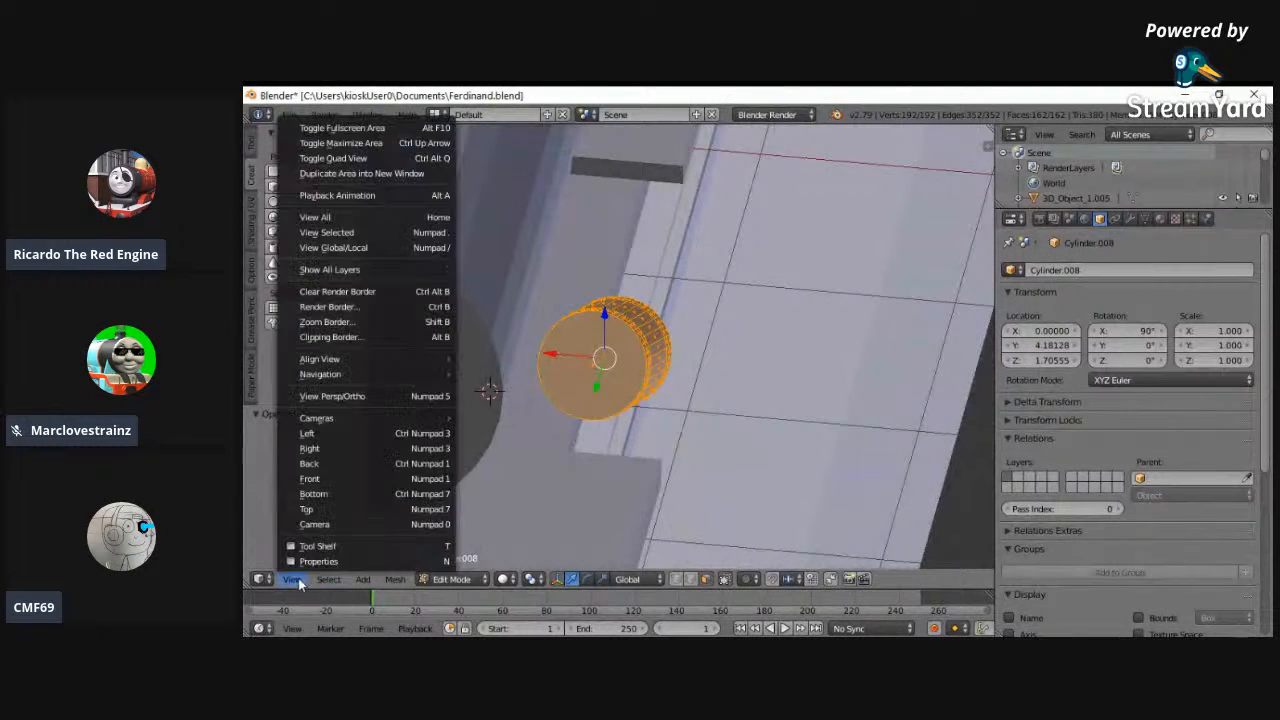
left_click(322, 478)
left_click(292, 579)
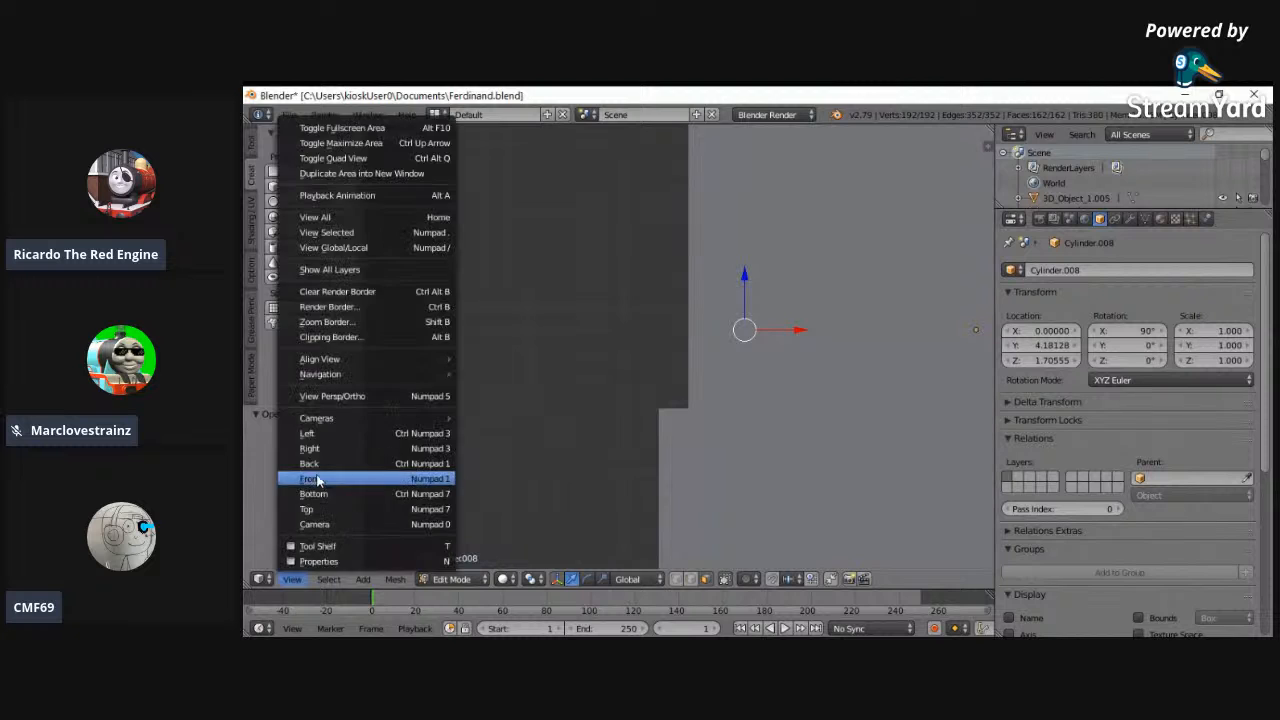
left_click(319, 463)
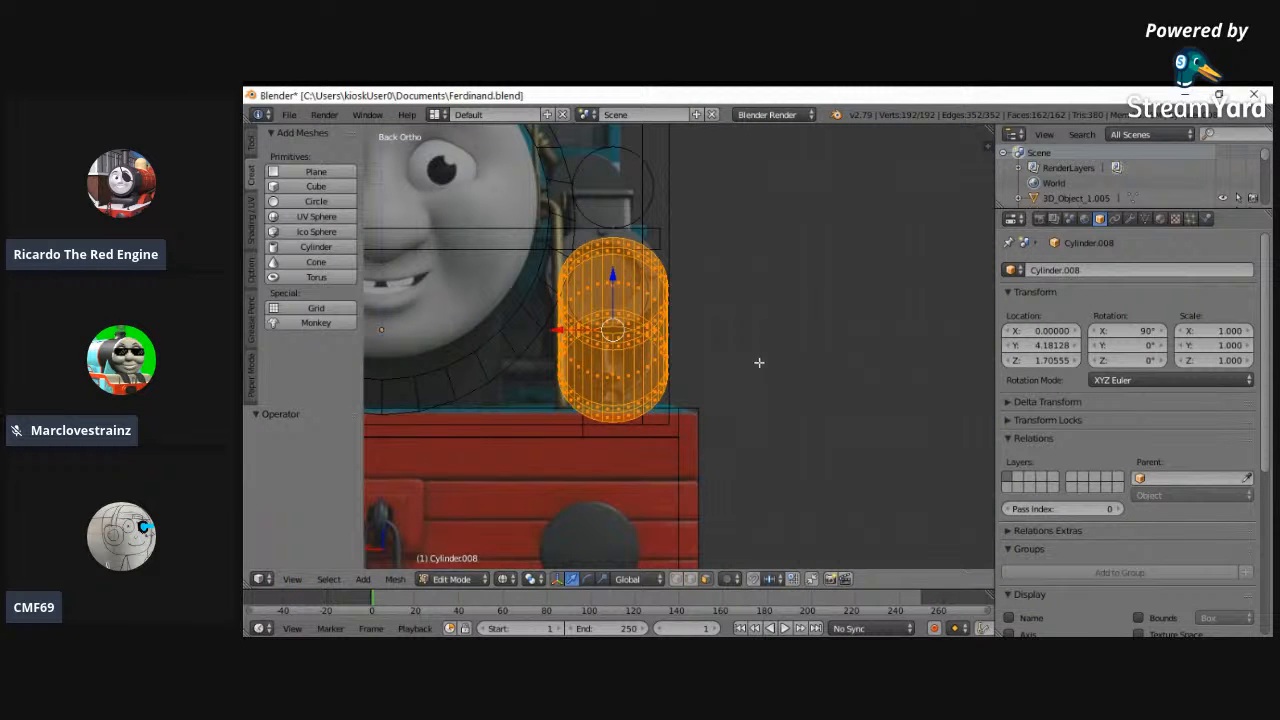
key("g")
key("x")
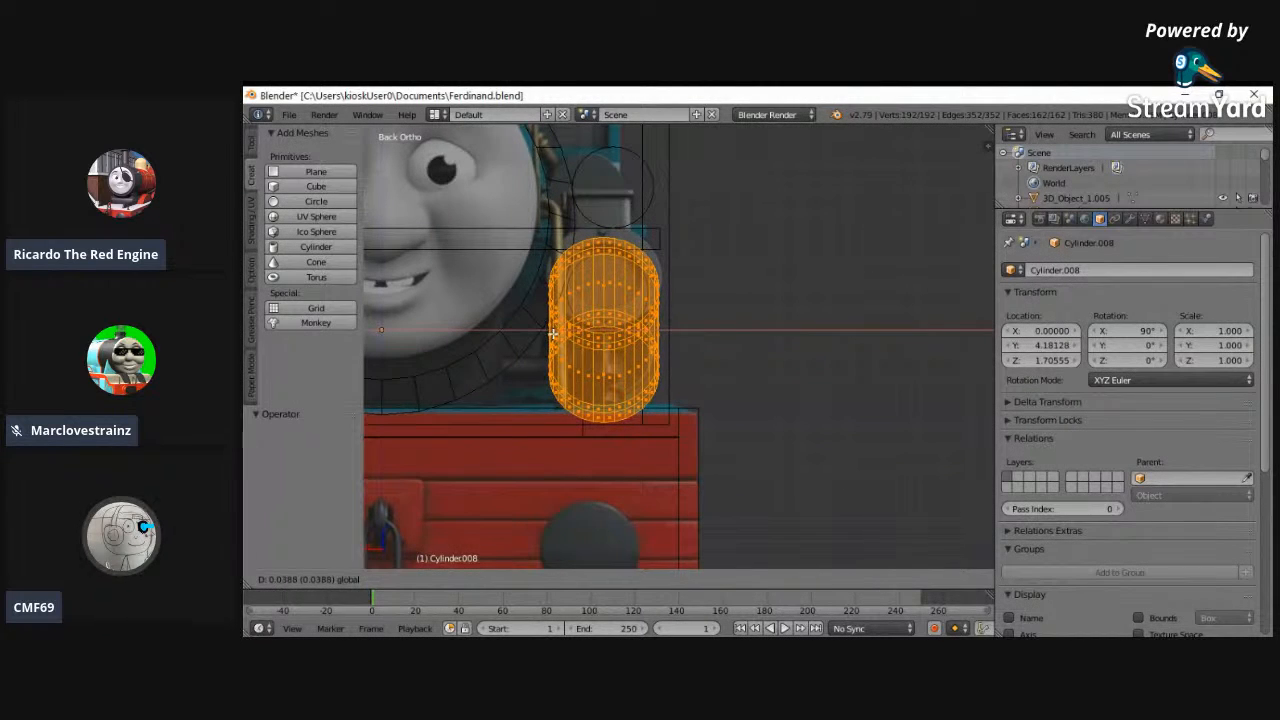
left_click(553, 333)
- Examine the inclined cylinder's fit against the boiler and footplate in left, front and oblique views, in both wireframe and solid shading
middle_click_drag(553, 333, 660, 295)
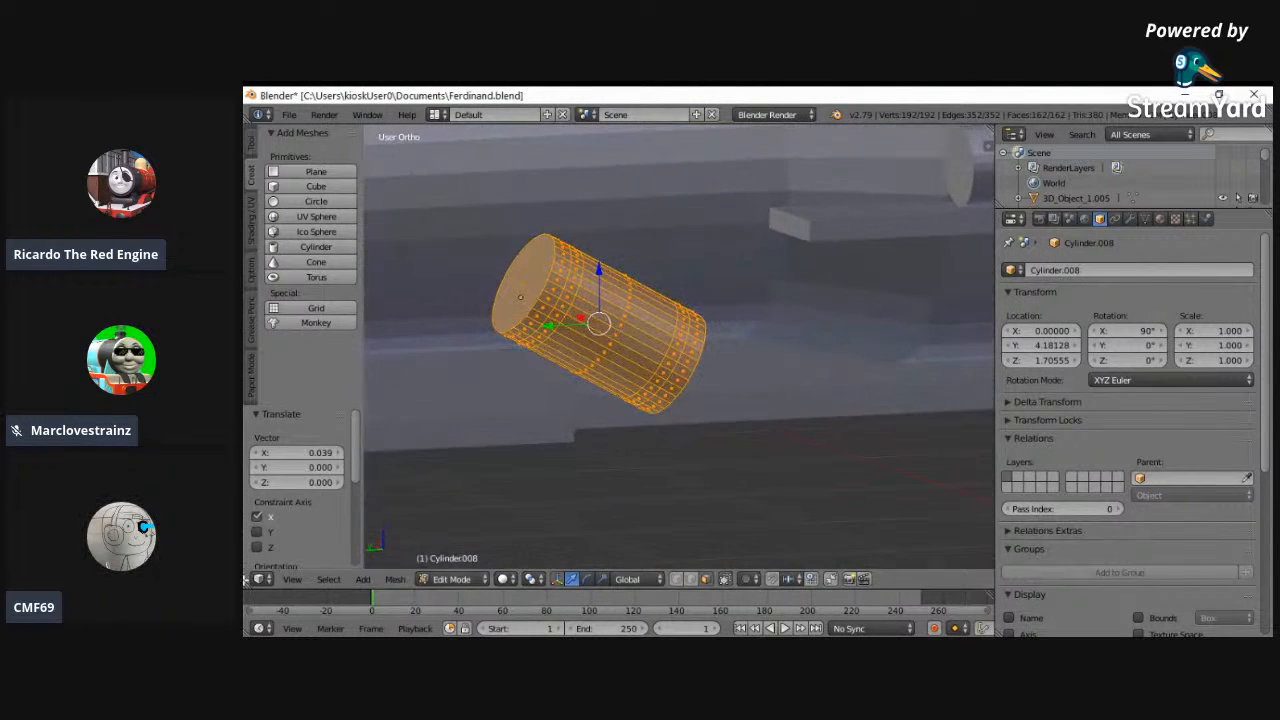
left_click(292, 579)
left_click(310, 432)
middle_click_drag(530, 306, 520, 374, "shift")
key("a")
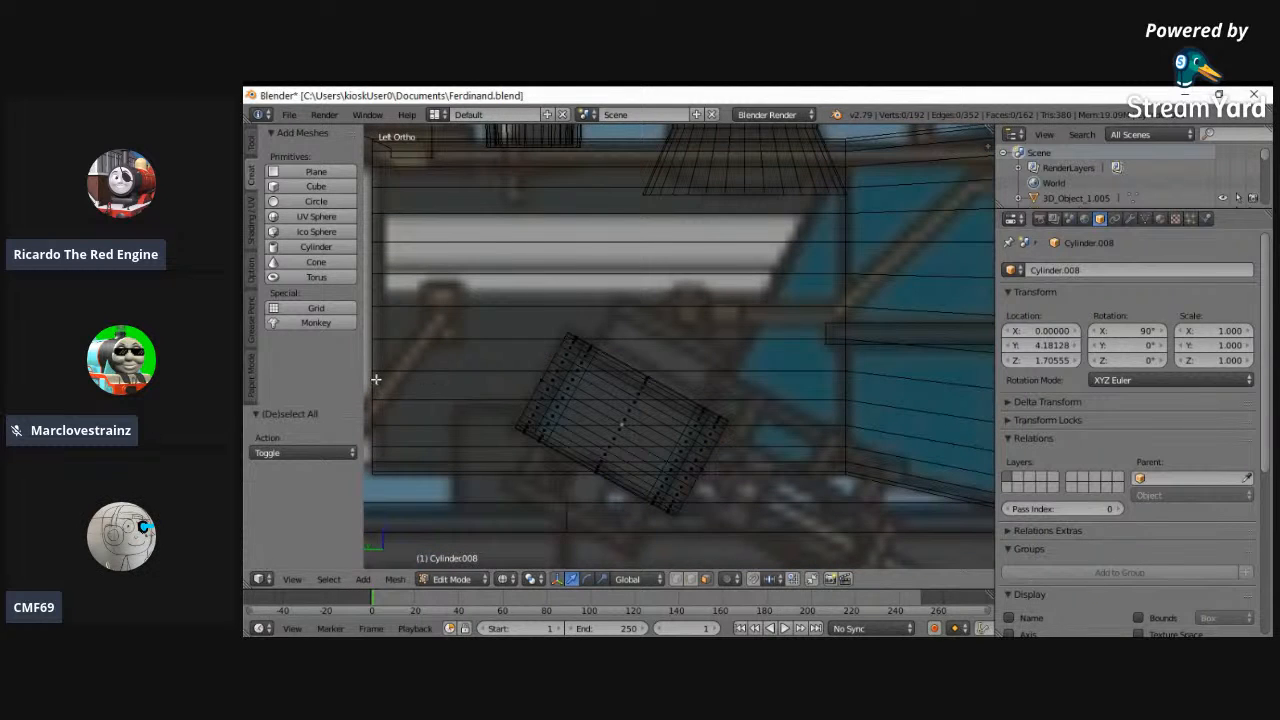
key("z")
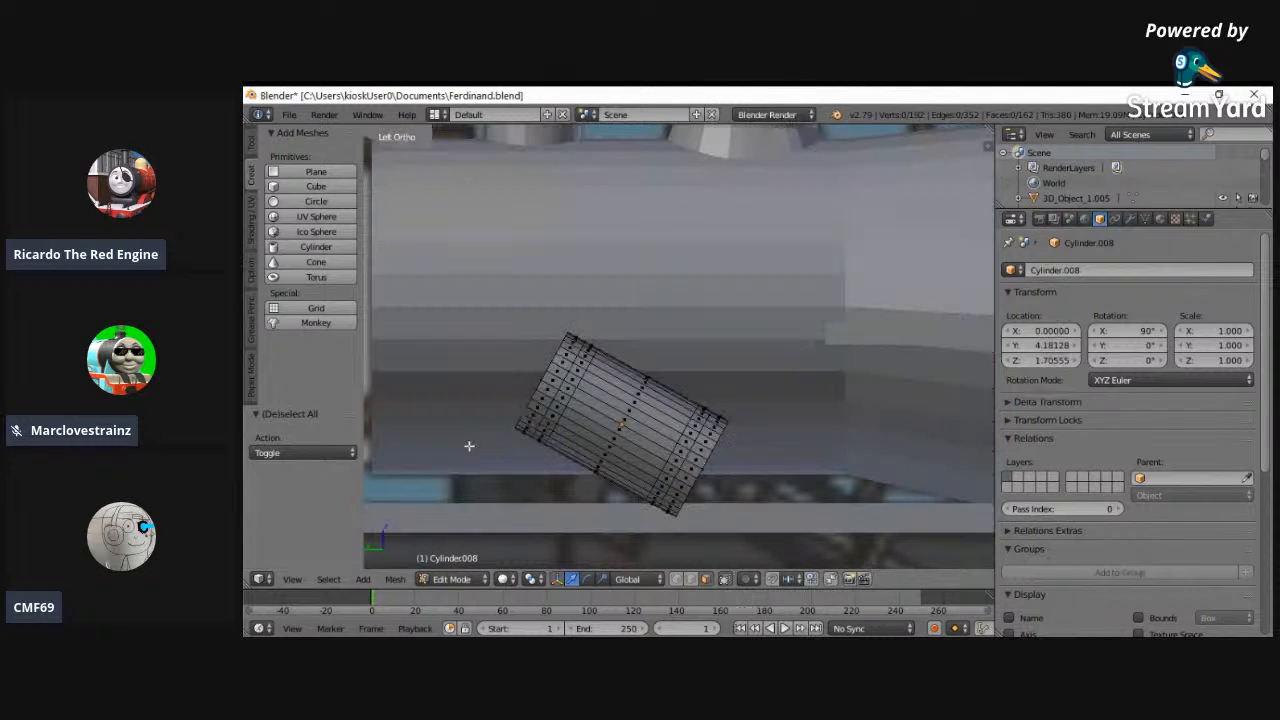
middle_click_drag(588, 474, 469, 463)
key("a")
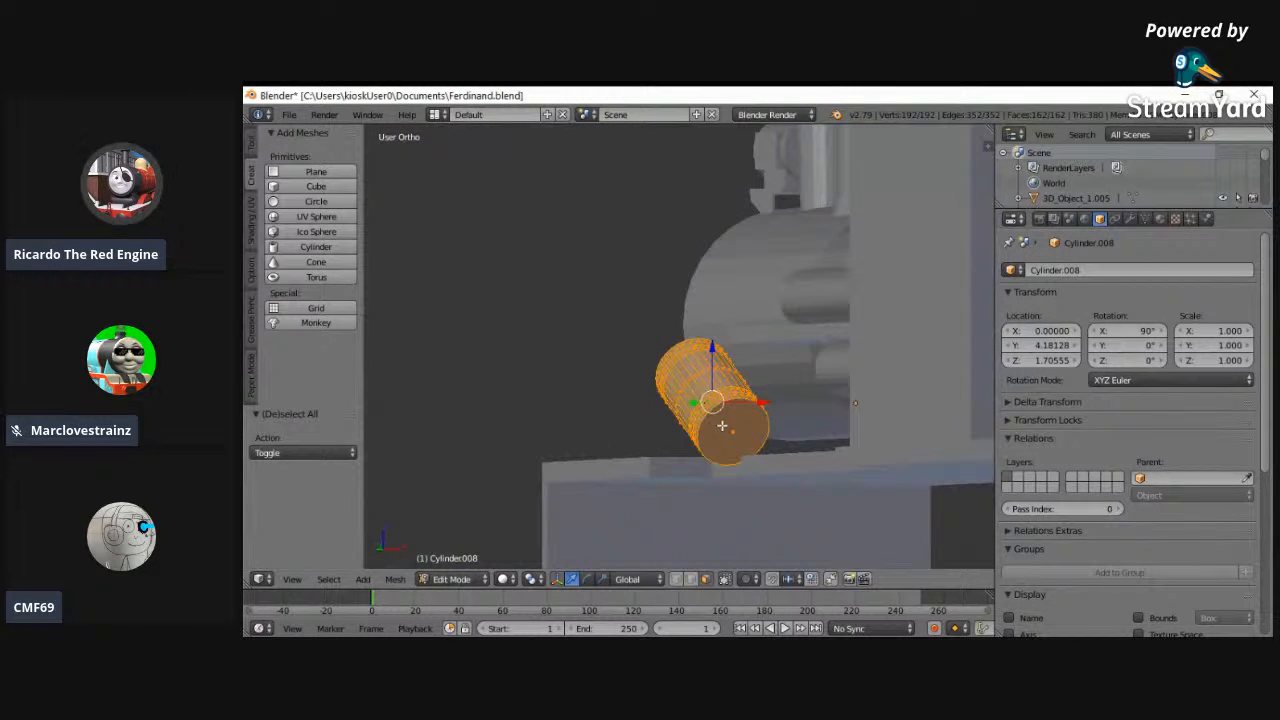
left_click_drag(765, 404, 760, 404)
middle_click_drag(735, 420, 589, 470)
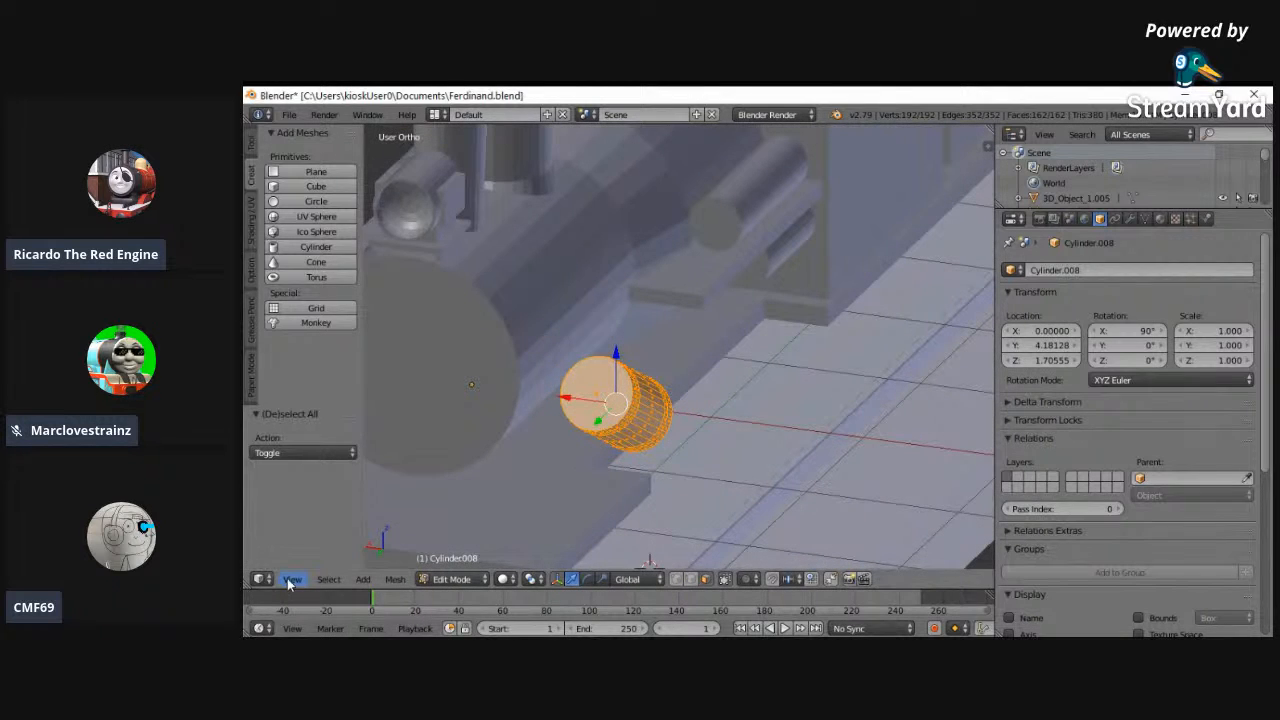
left_click(291, 580)
left_click(309, 479)
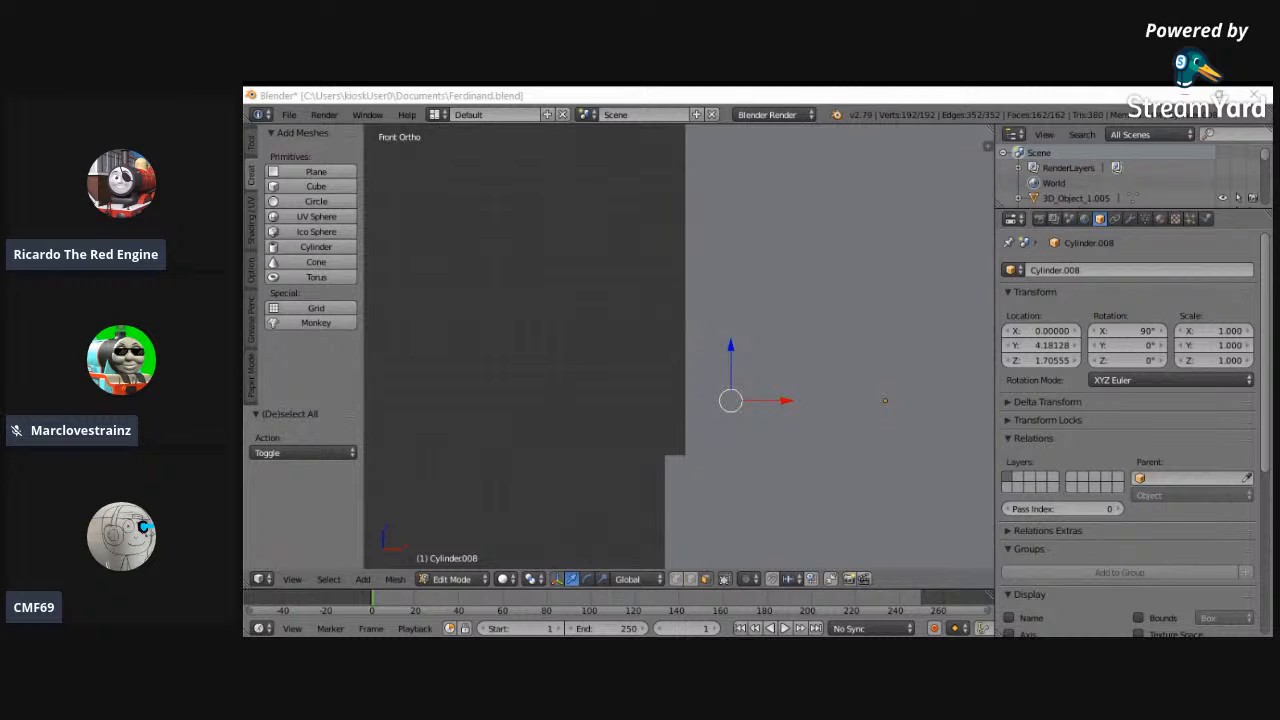
middle_click_drag(634, 360, 616, 527)
- Leave the cylinder's Edit Mode and open the mesh of the footplate object (Cube.004) for editing
left_click(484, 583)
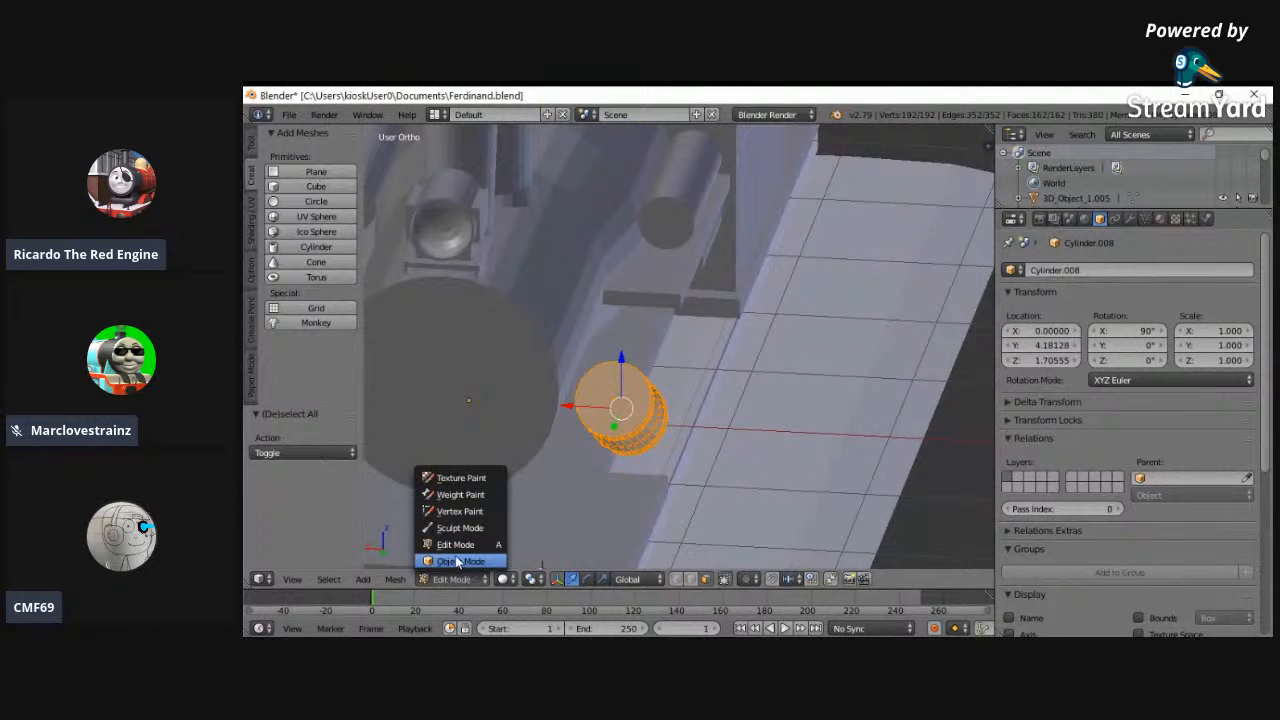
left_click(466, 562)
right_click(518, 538)
middle_click_drag(518, 538, 573, 501)
left_click(478, 579)
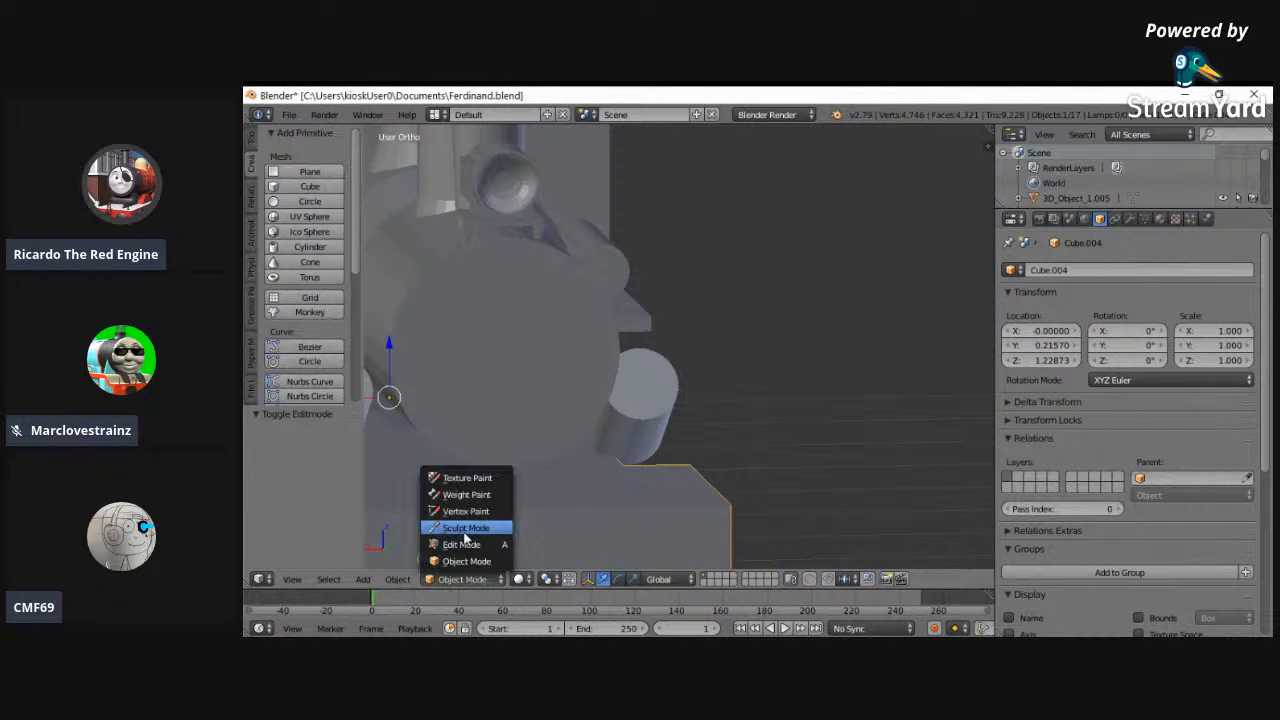
left_click(466, 544)
- Select the recessed side edges of the footplate beside the cylinder on both sides and scale them inward to 0.83 along X
mouse_move(625, 412)
middle_mouse_down()
mouse_move(622, 509)
mouse_move(600, 503)
mouse_move(690, 590)
middle_mouse_up()
key("z")
key("a")
right_click(596, 476)
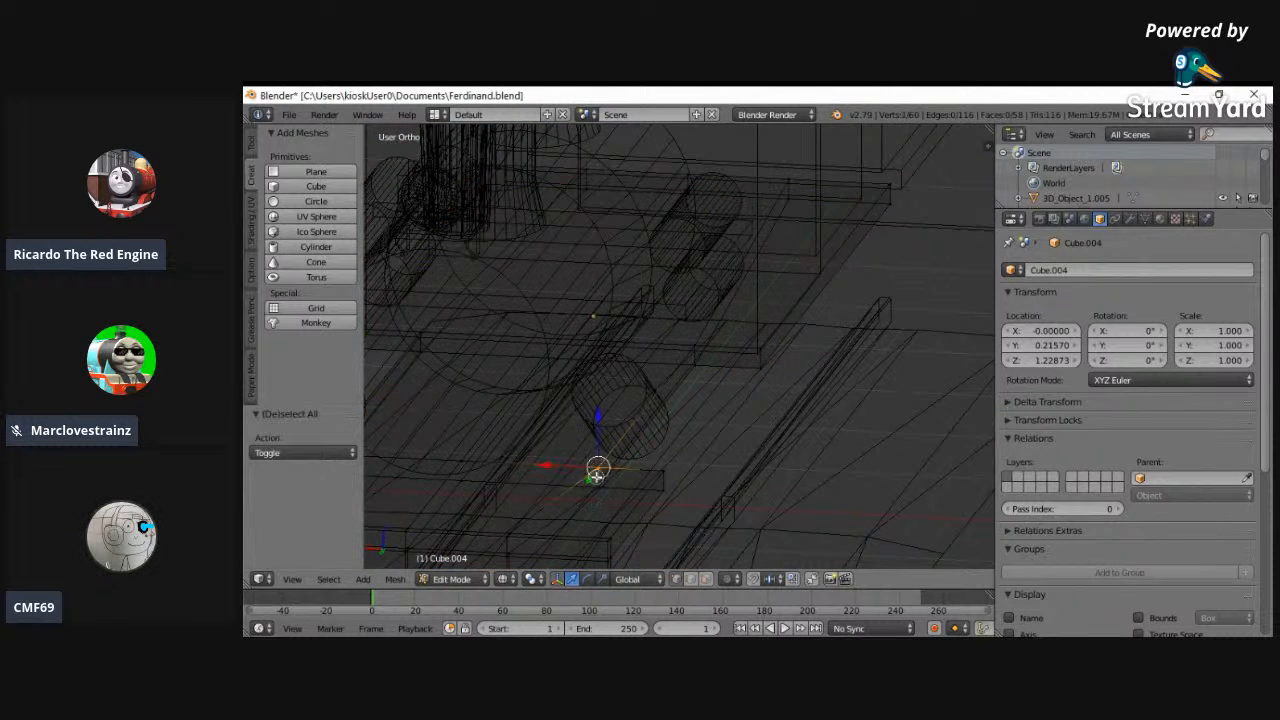
right_click(695, 346, "shift")
right_click(424, 336, "shift")
middle_click_drag(425, 402, 487, 399)
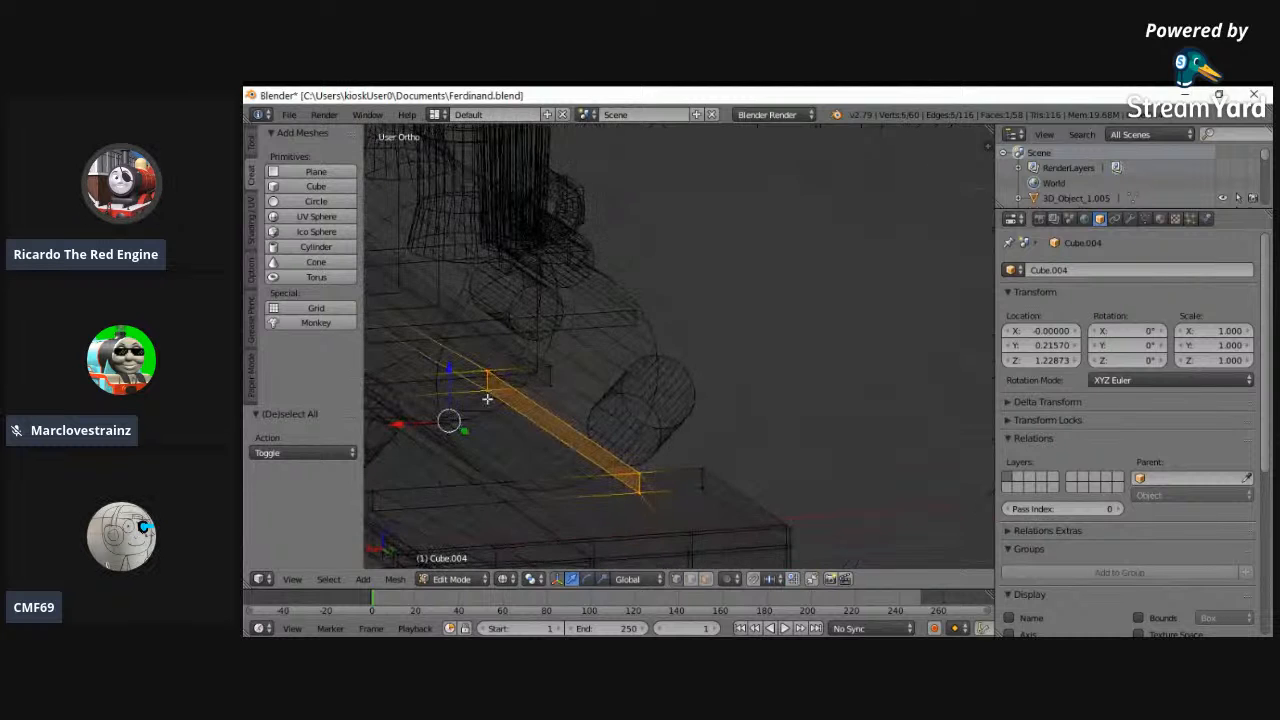
right_click(367, 488, "shift")
right_click(370, 512, "shift")
mouse_move(811, 377)
middle_mouse_down()
mouse_move(750, 406)
mouse_move(811, 371)
middle_mouse_up()
key("z")
key("s")
key("x")
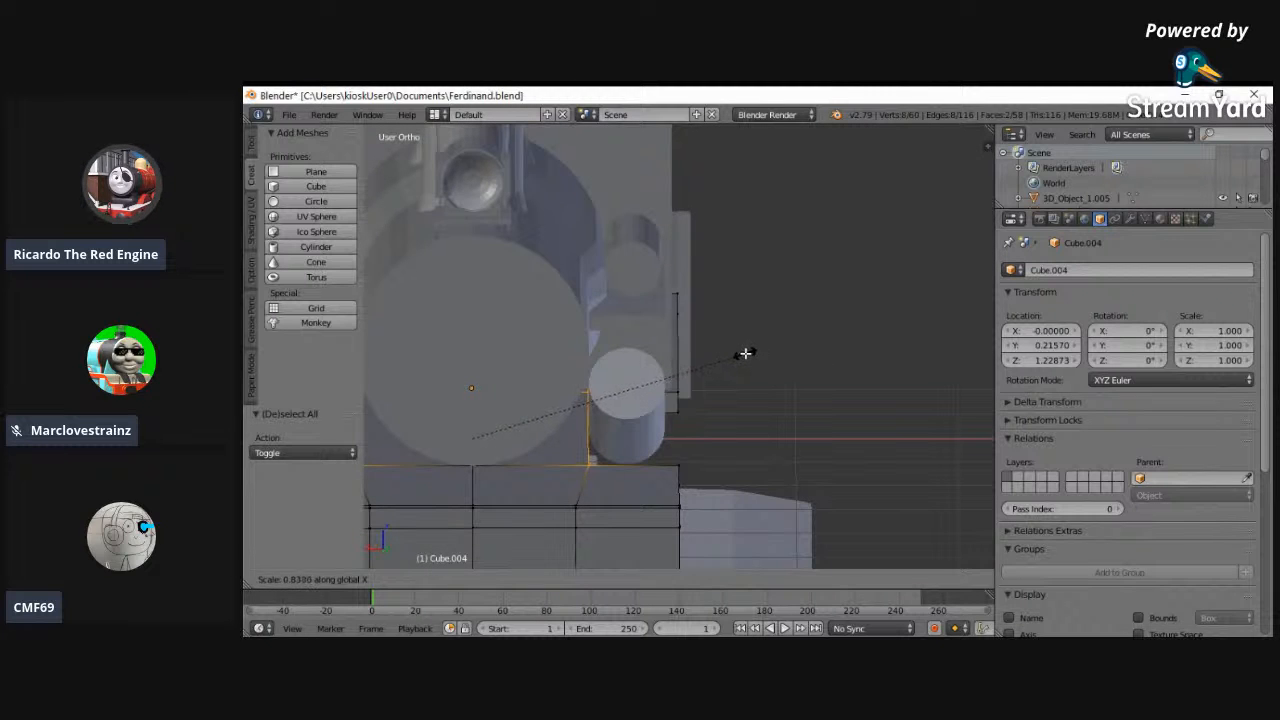
left_click(745, 353)
middle_click_drag(743, 357, 455, 470)
left_click(452, 579)
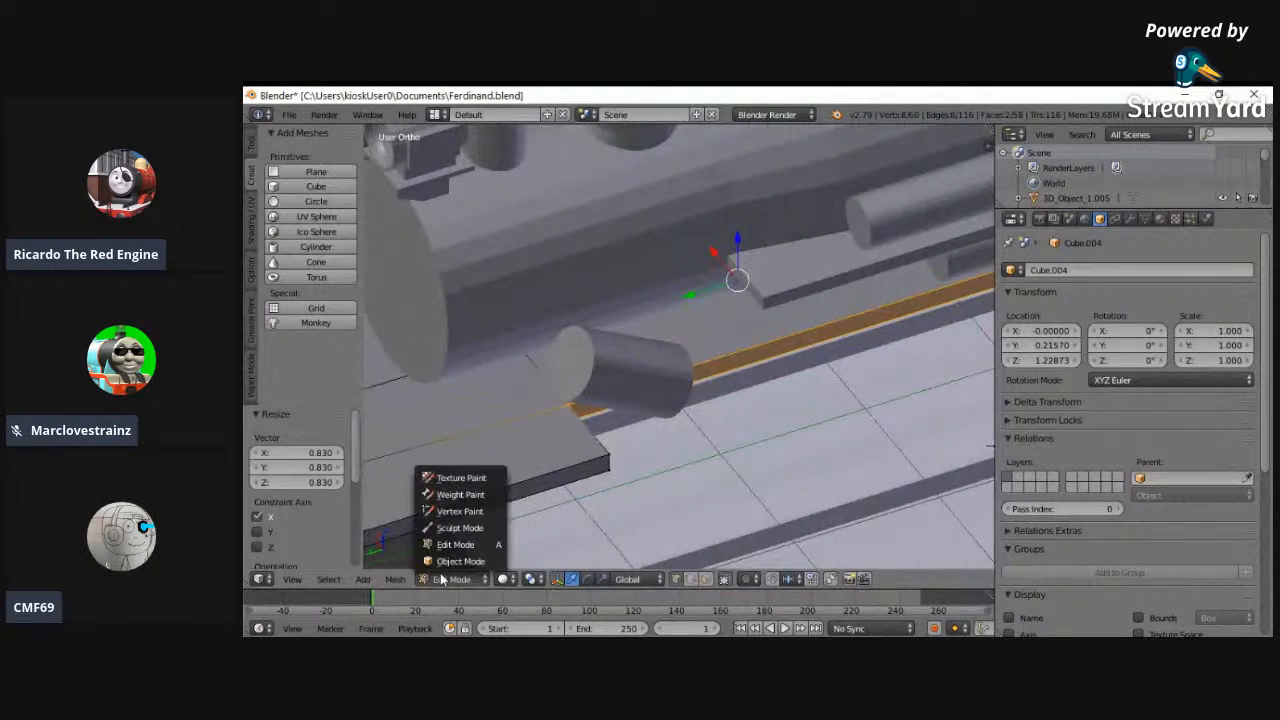
- Leave the footplate's Edit Mode and examine its recesses in oblique, front and back views, in both solid and wireframe shading
left_click(474, 540)
middle_click_drag(474, 540, 503, 346)
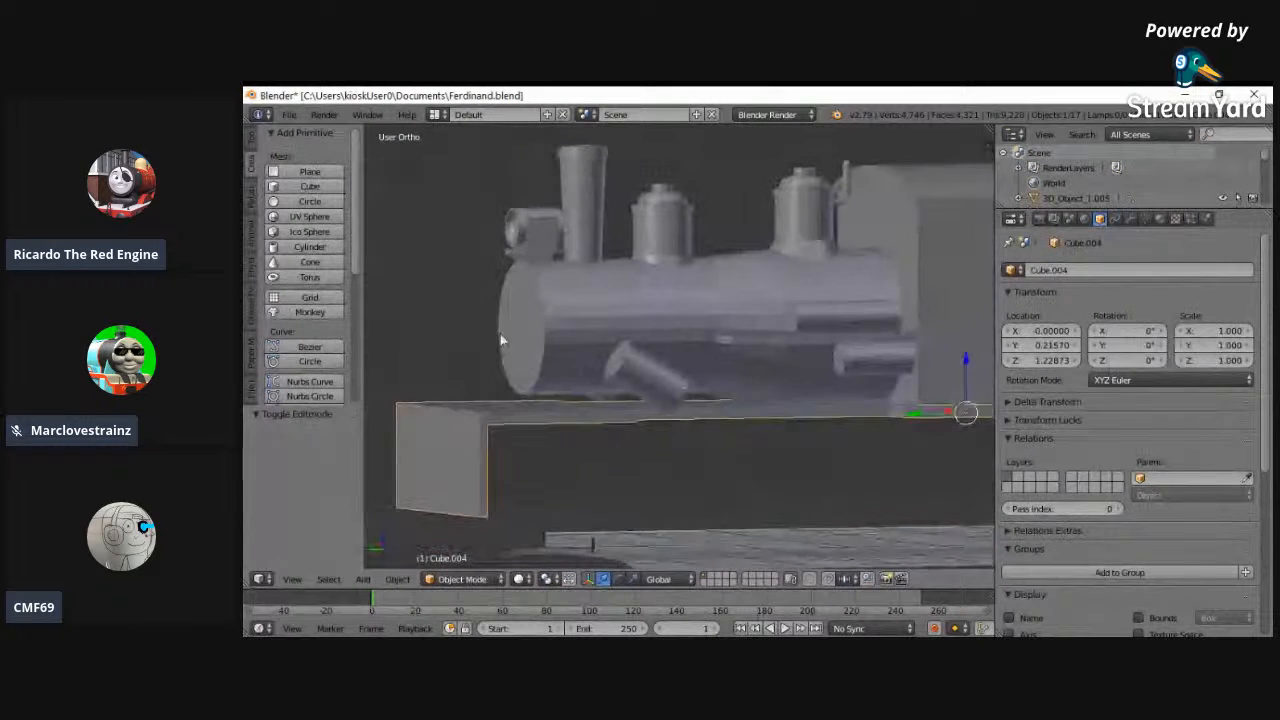
left_click(292, 578)
left_click(310, 478)
left_click(292, 578)
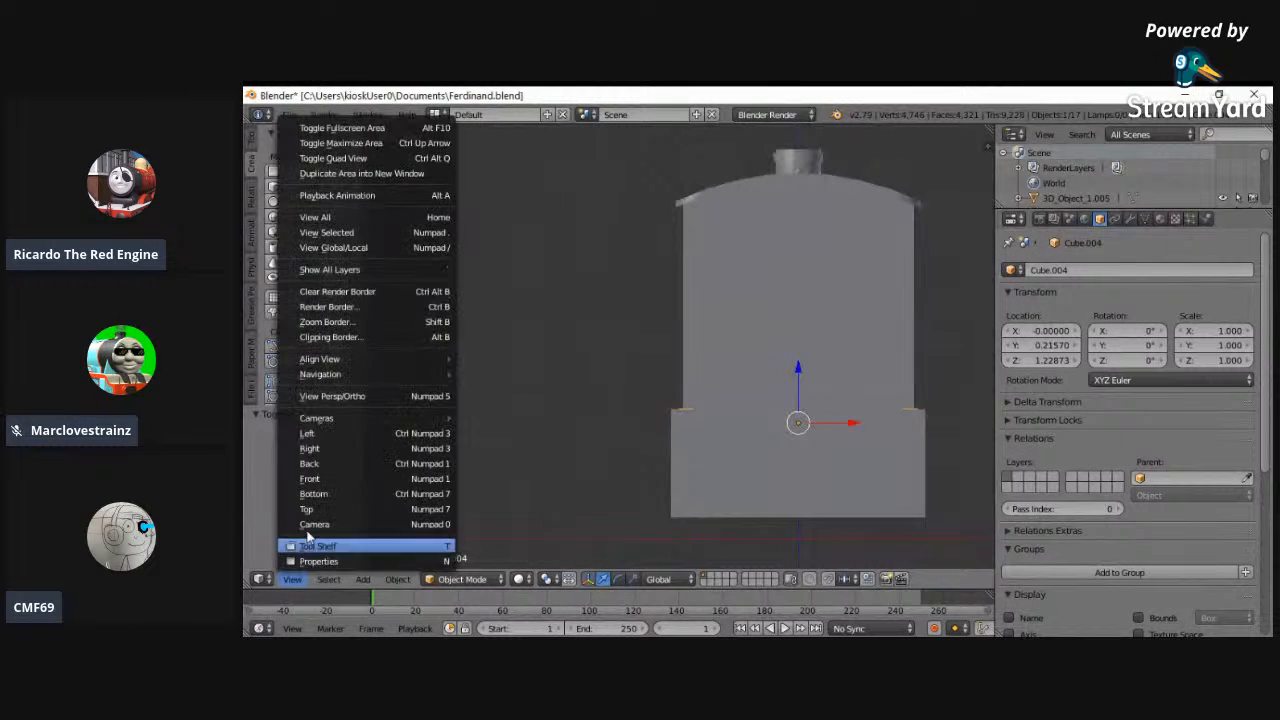
left_click(310, 464)
left_click(292, 578)
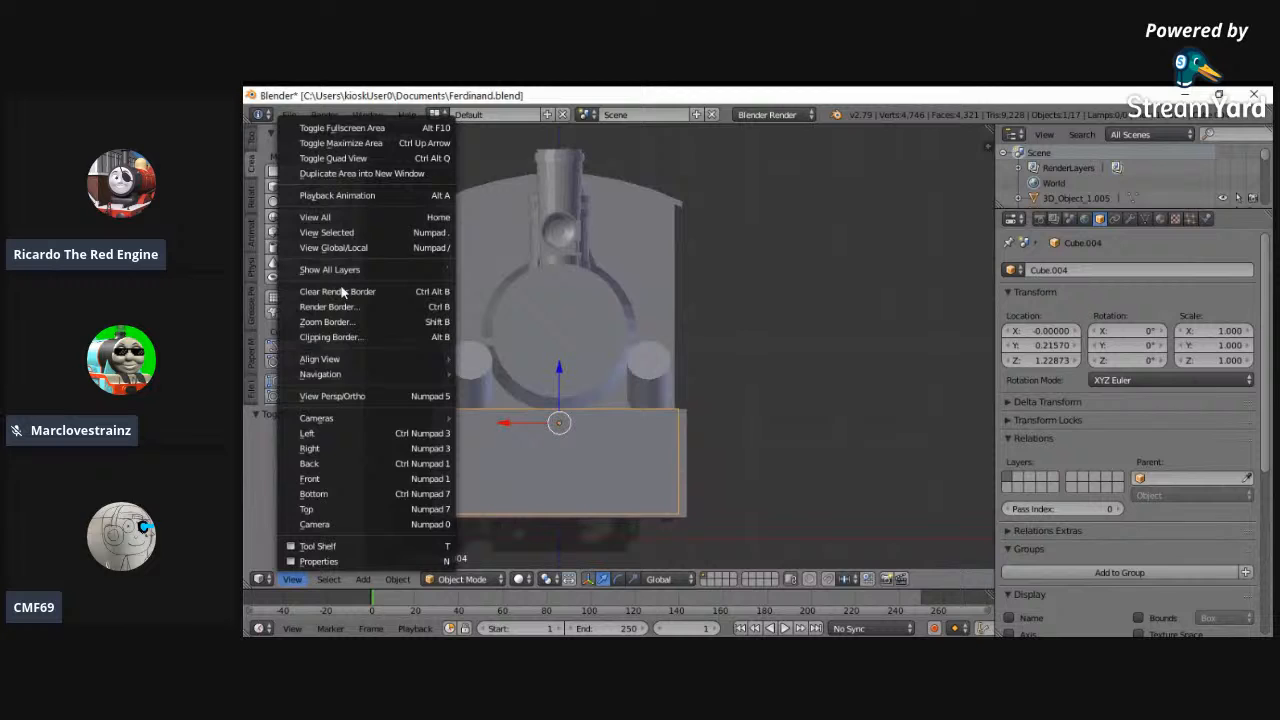
left_click(330, 217)
scroll(720, 381, "up", 2)
scroll(719, 381, "down", 1)
key("z")
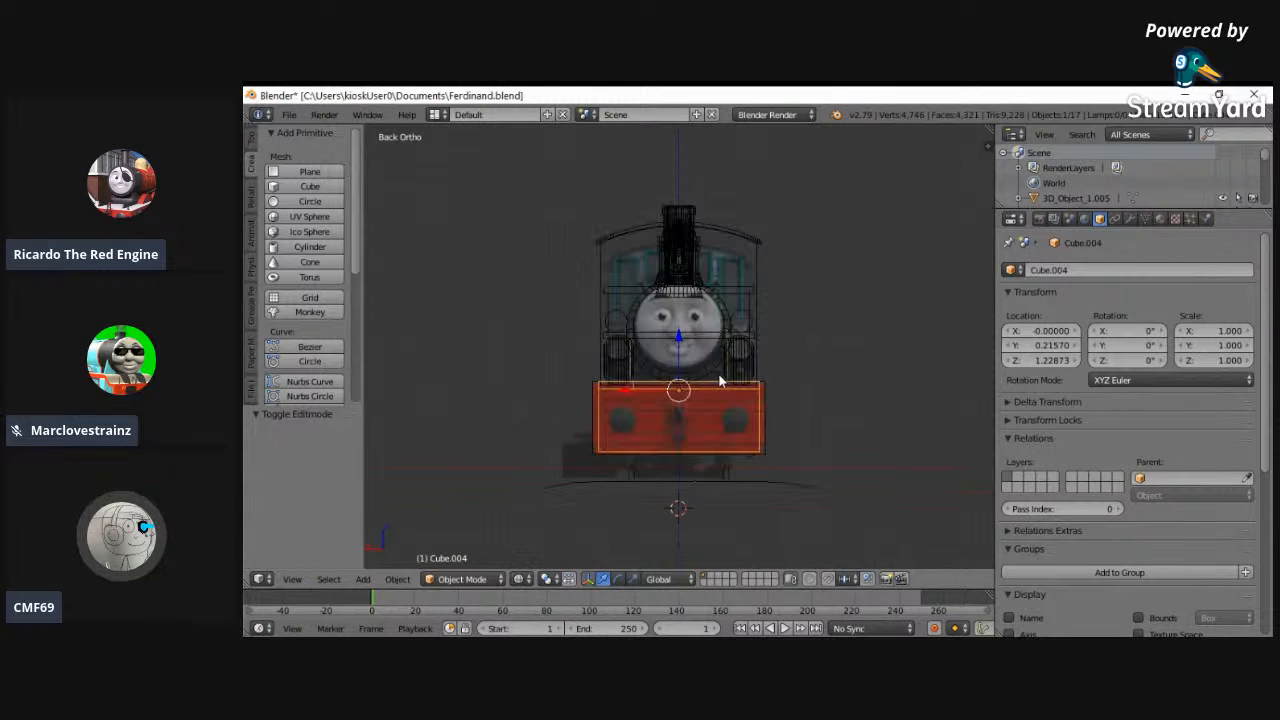
scroll(598, 388, "up", 3)
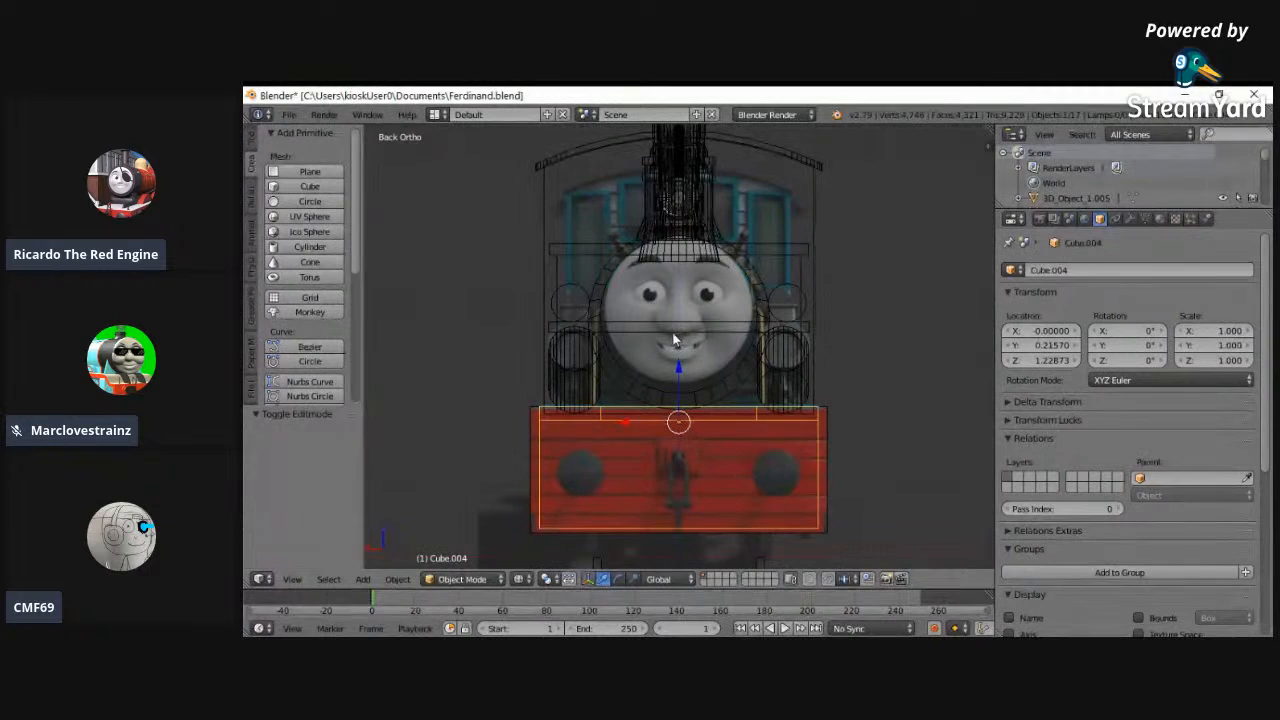
key("z")
mouse_move(547, 323)
middle_mouse_down()
mouse_move(640, 344)
mouse_move(653, 414)
mouse_move(729, 429)
mouse_move(433, 377)
mouse_move(361, 457)
middle_mouse_up()
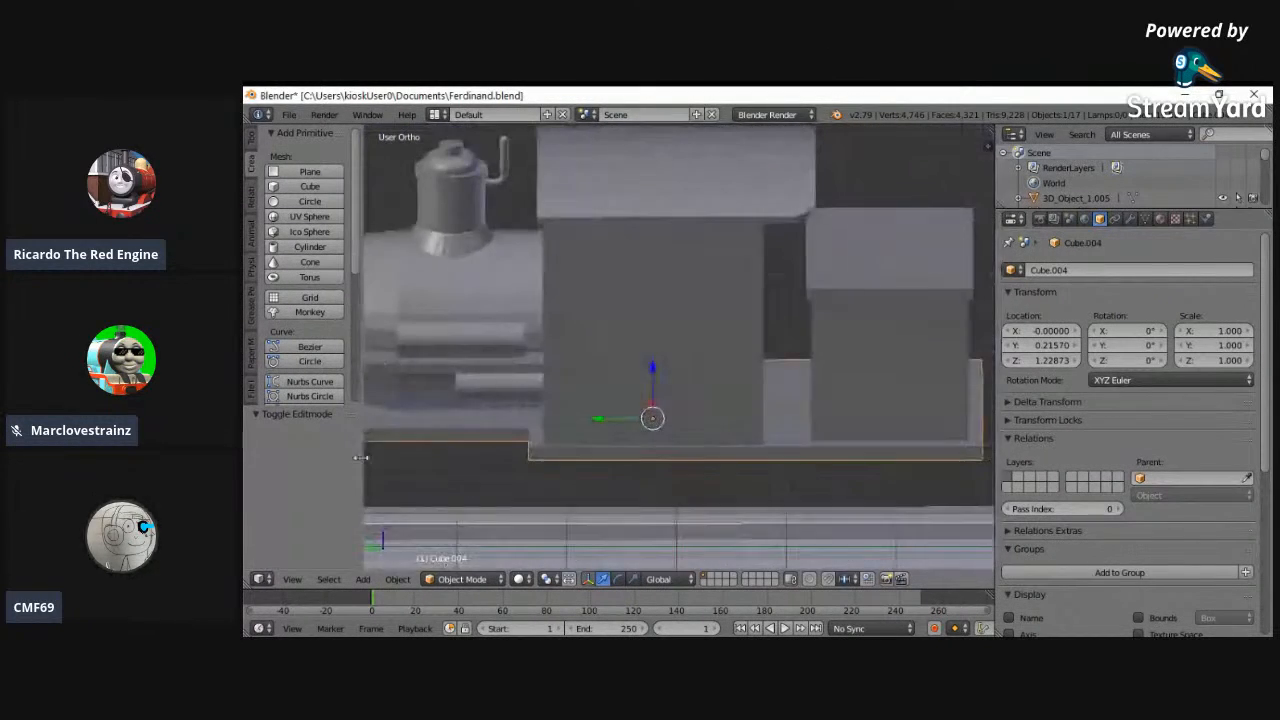
- Using the left view, snap the 3D cursor to the selected footplate and add a cube there
left_click(293, 580)
left_click(307, 437)
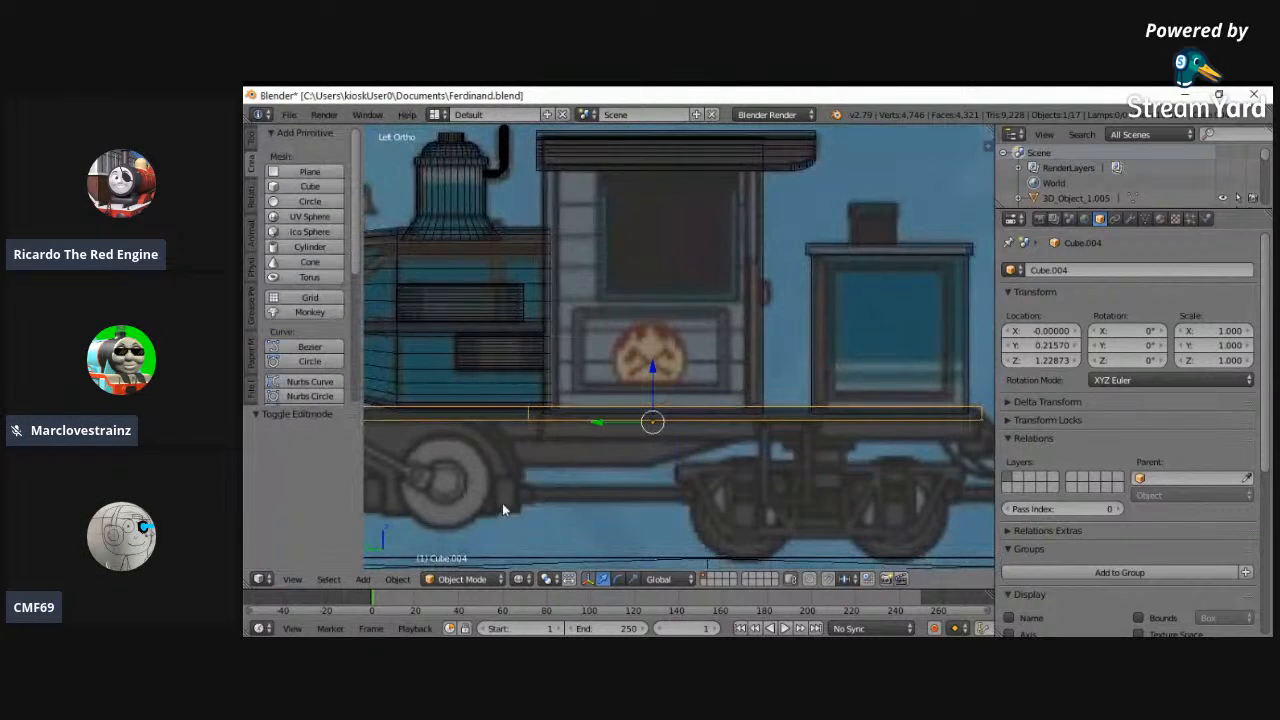
scroll(535, 440, "down", 3)
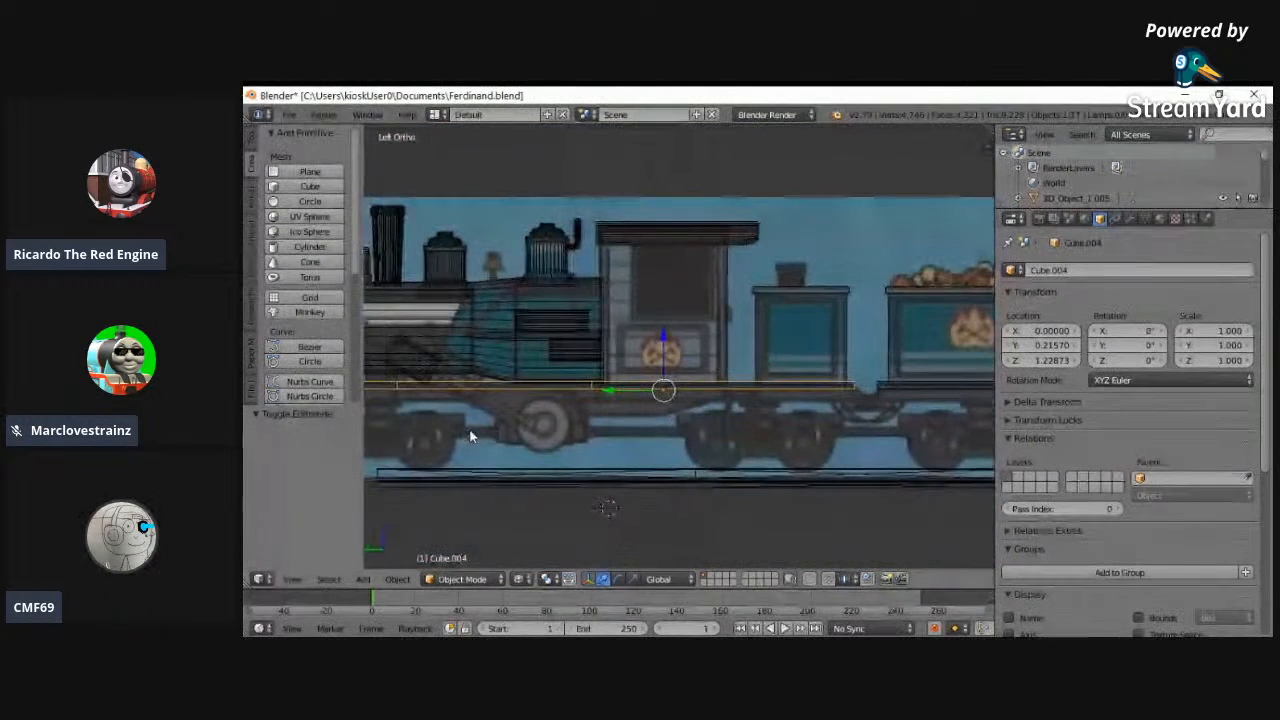
scroll(500, 425, "down", 3, "ctrl")
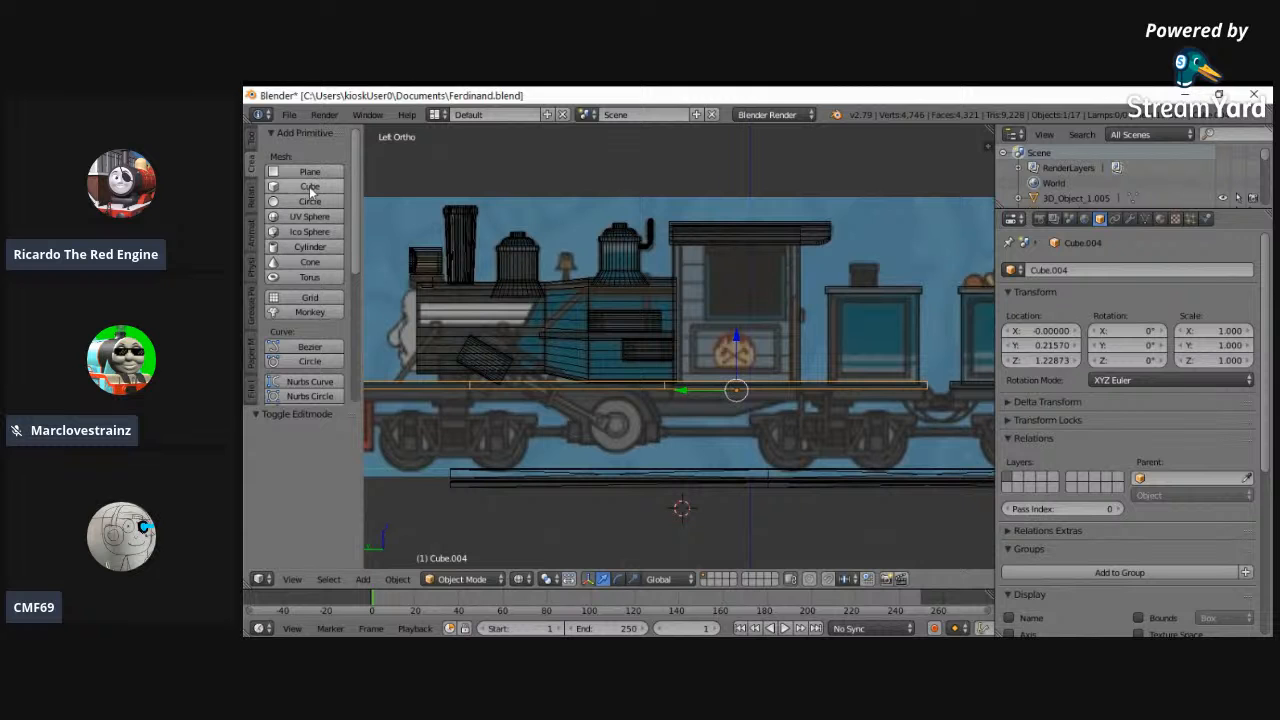
key("shift+s")
left_click(645, 307)
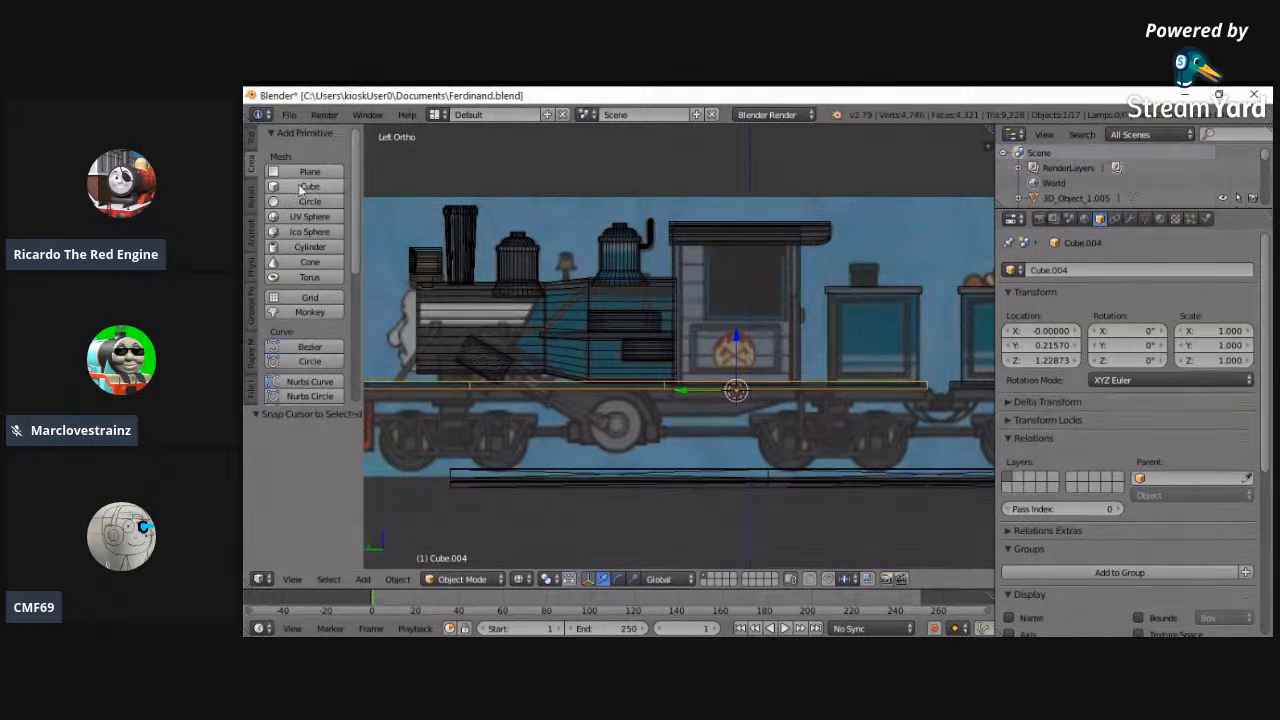
left_click(295, 189)
- Move the new cube to 0.23486 along Y beneath the cab and open its mesh for editing
scroll(806, 423, "up", 5)
left_click_drag(797, 455, 793, 456)
scroll(790, 515, "down", 4, "ctrl")
left_click(458, 579)
left_click(460, 544)
- Try to flatten the cube's mesh along Z and lower it by 0.005
key("s")
key("z")
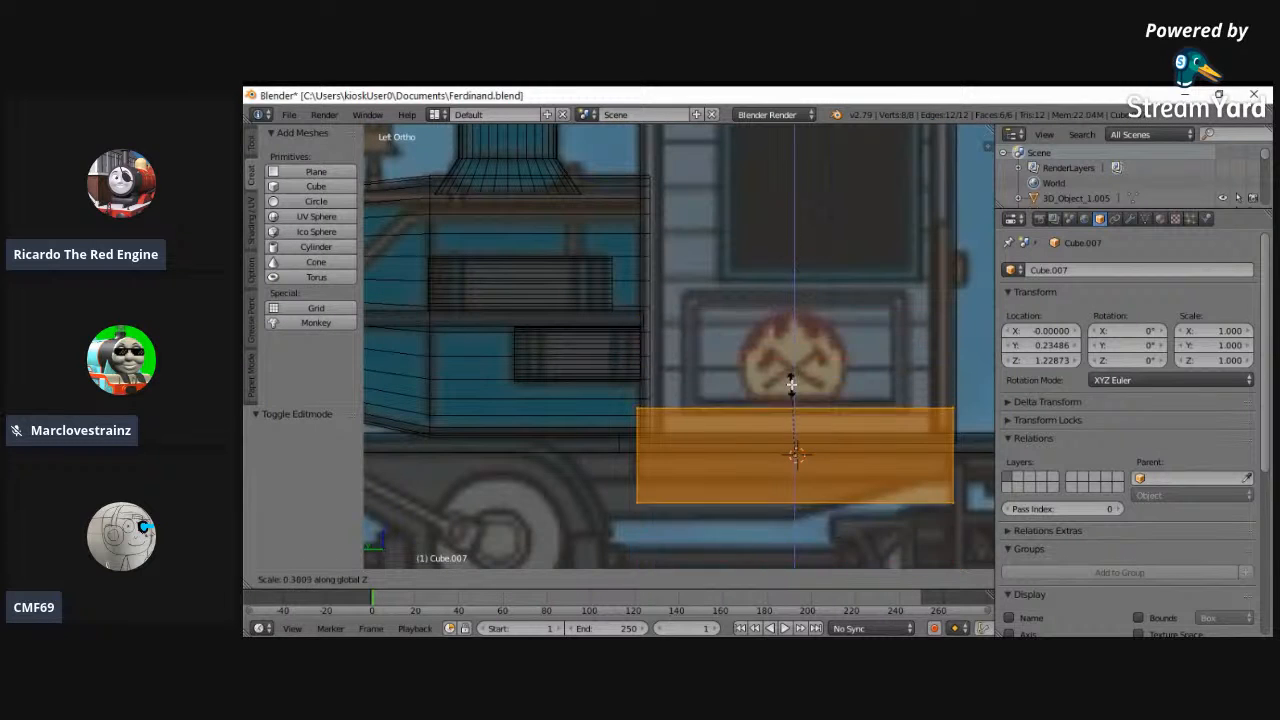
left_click(794, 433)
left_click_drag(794, 433, 794, 434)
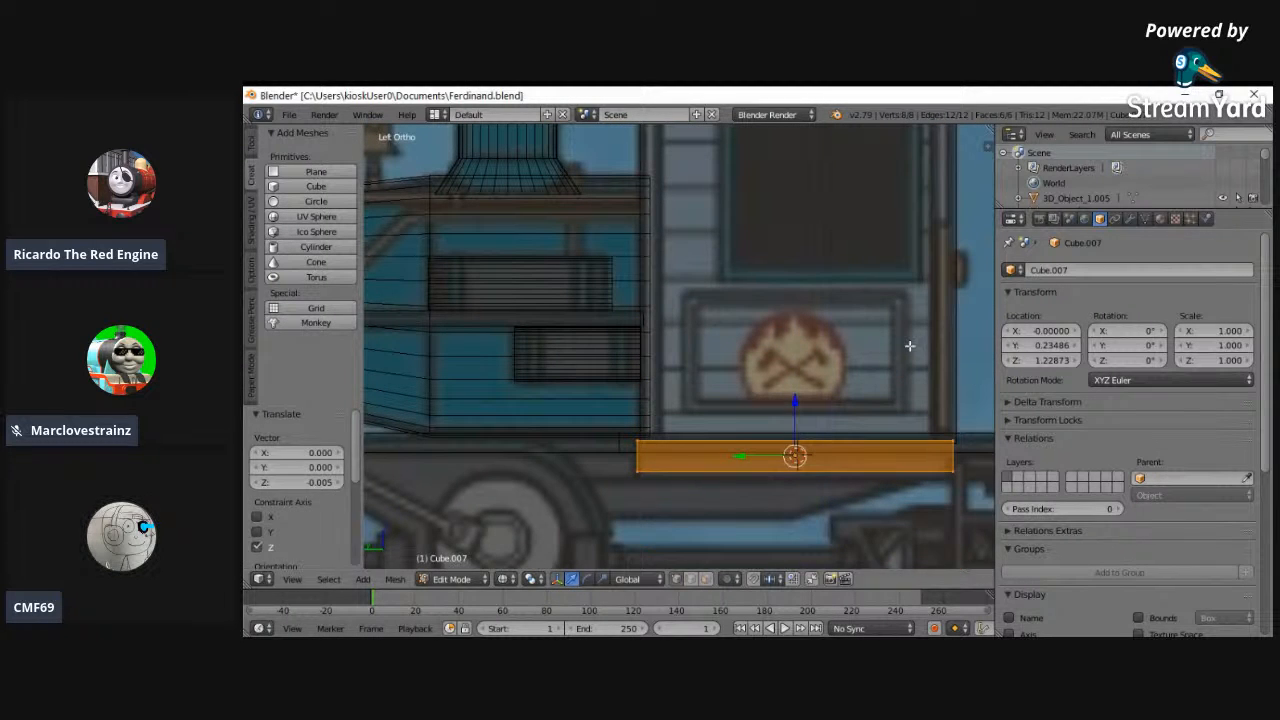
- Flatten the cube's mesh into a thin slab, scaling it along Z by 0.108 and again by 0.775
key("s")
key("z")
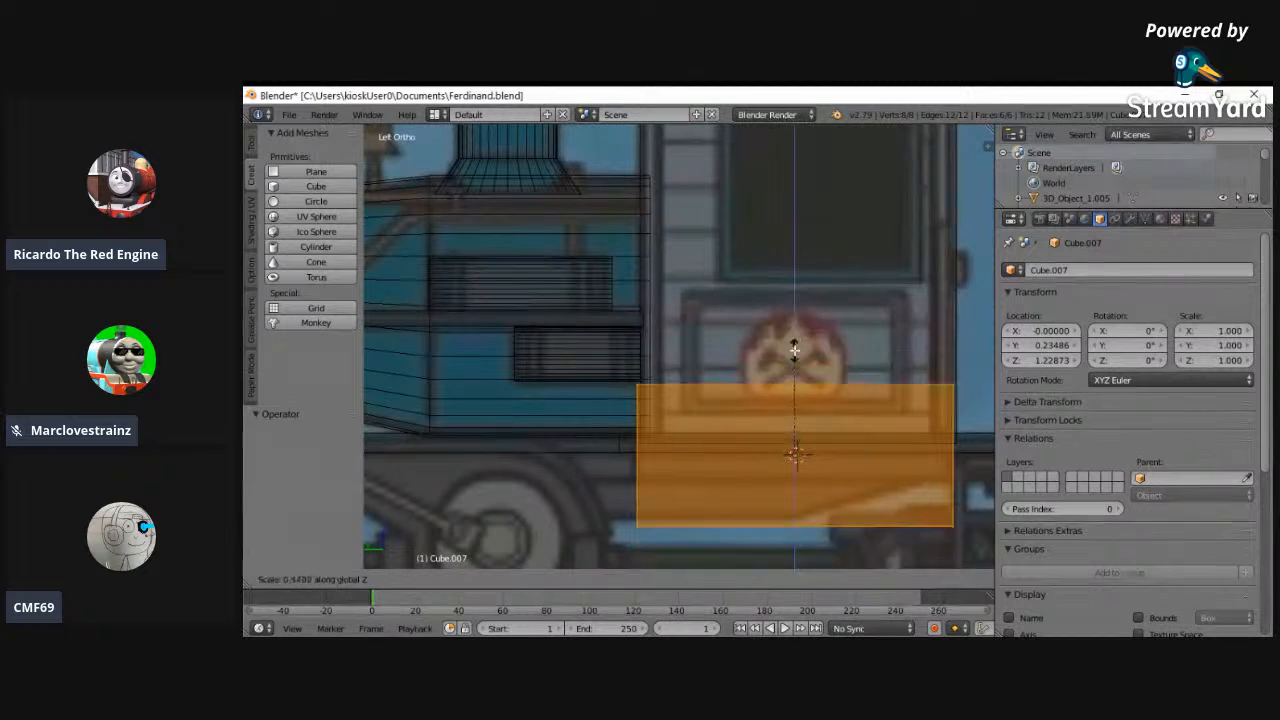
left_click(792, 430)
key("s")
key("z")
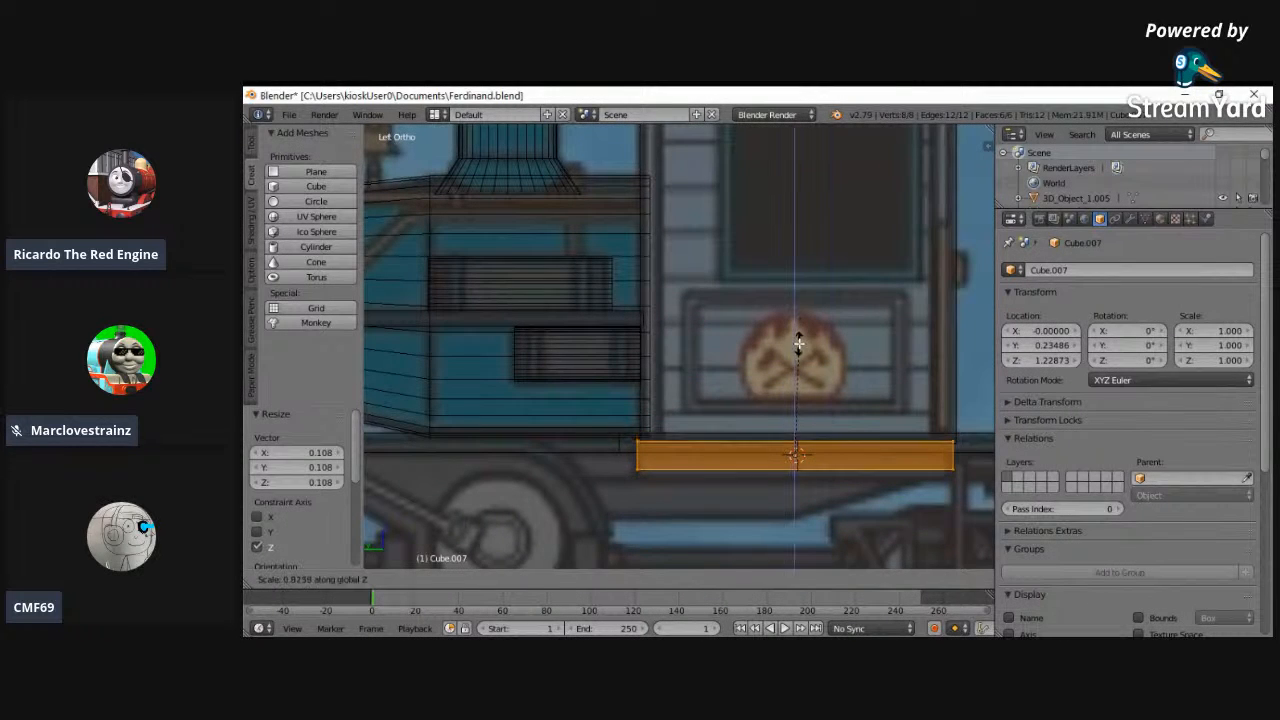
left_click(798, 350)
- Lower the slab object to a Z location of 1.17873, just under the footplate
left_click(1012, 362)
left_click(1012, 362)
left_click(1012, 362)
left_click(1012, 362)
left_click(1012, 362)
scroll(860, 499, "down", 1)
scroll(930, 502, "up", 1)
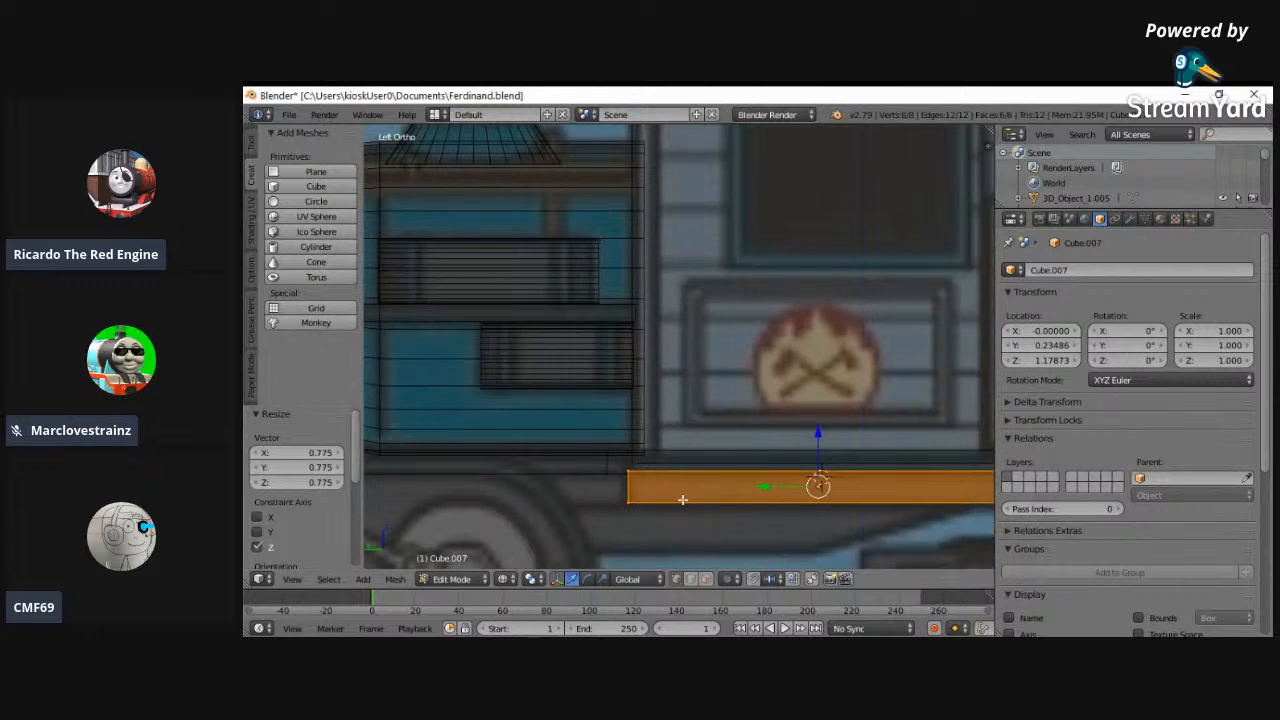
- Select the slab's rear end face and move it about 2 units back along Y to the footplate's rear end
left_click(292, 579)
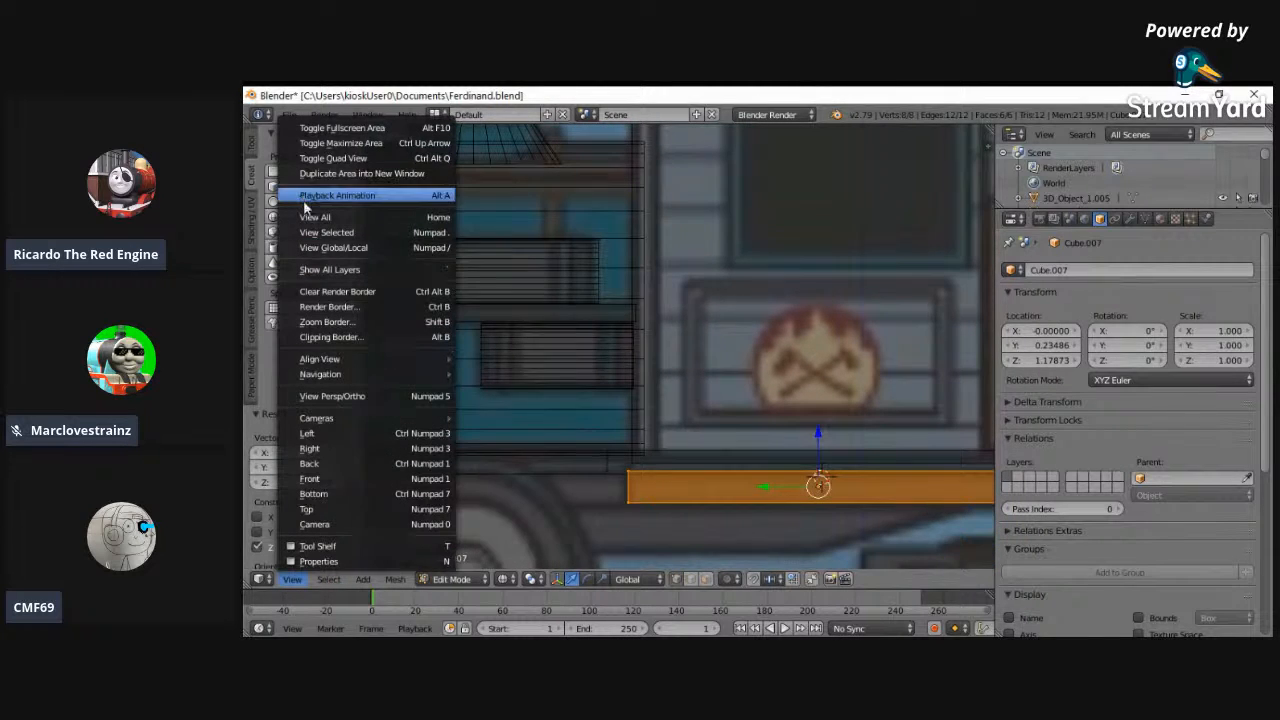
left_click(330, 194)
mouse_move(513, 347)
left_mouse_down()
mouse_move(786, 378)
mouse_move(542, 328)
mouse_move(513, 336)
left_mouse_up()
key("b")
key("KP_Decimal")
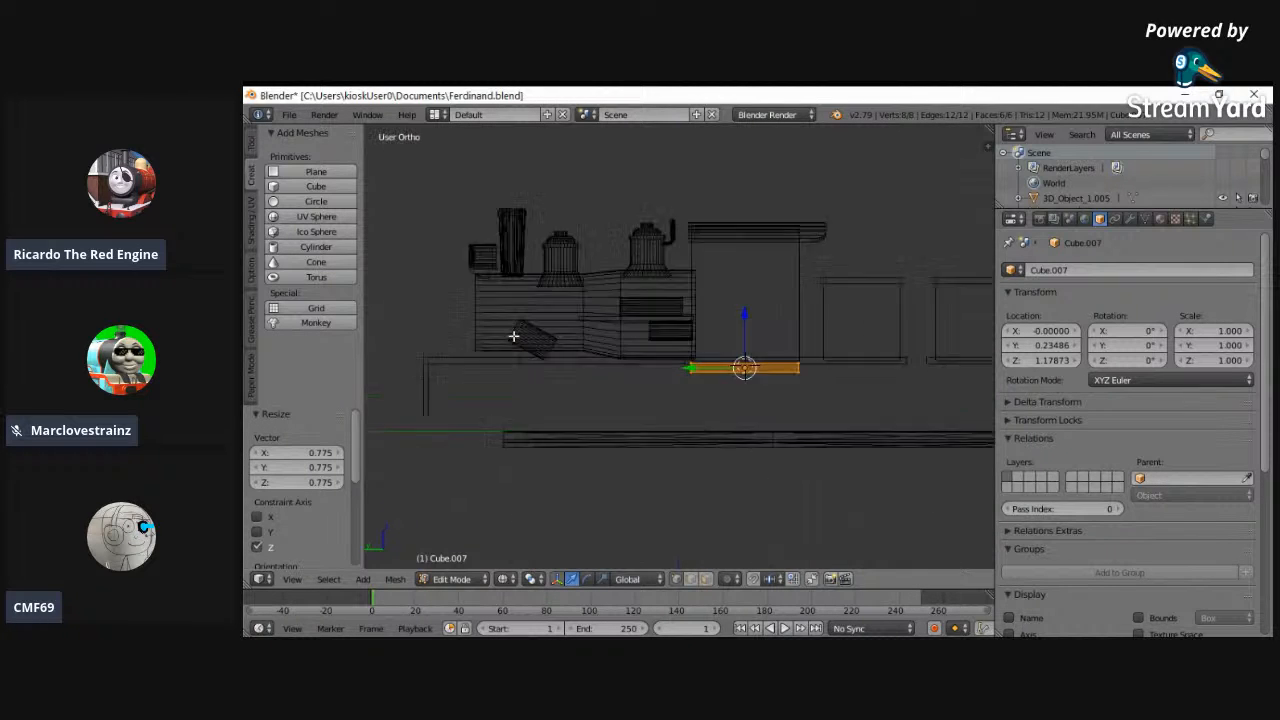
key("a")
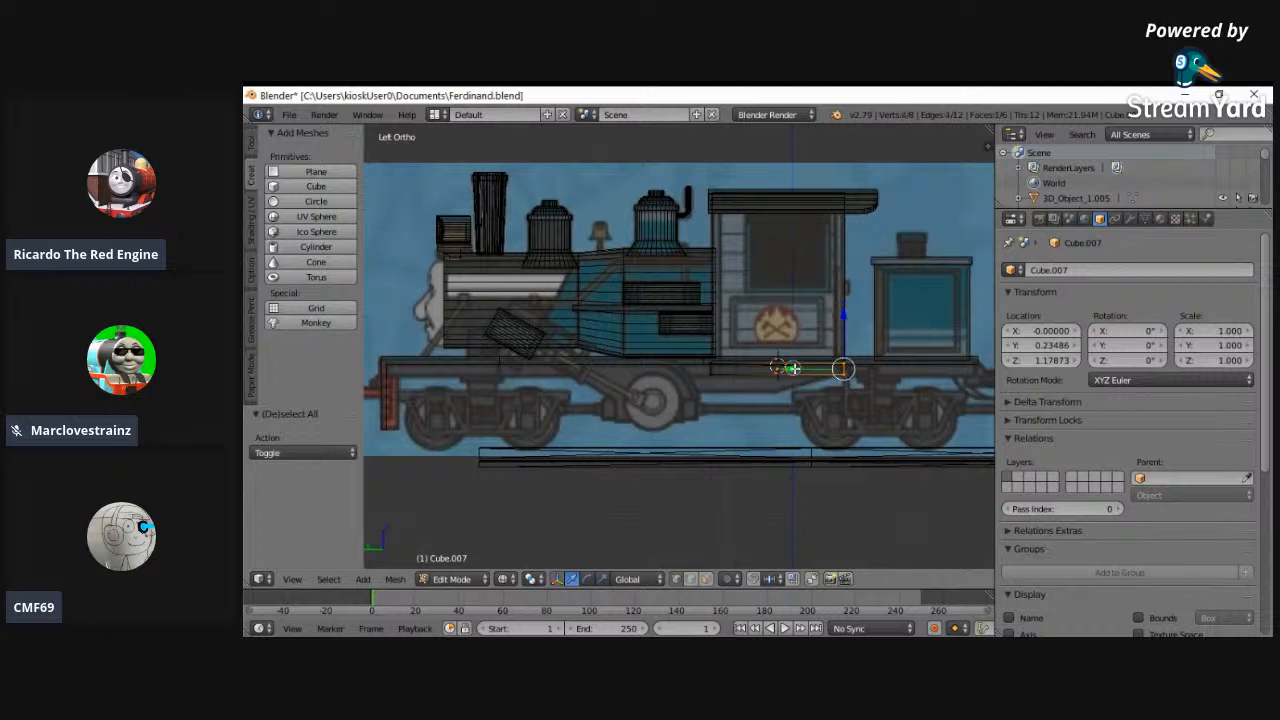
left_click_drag(797, 369, 803, 370)
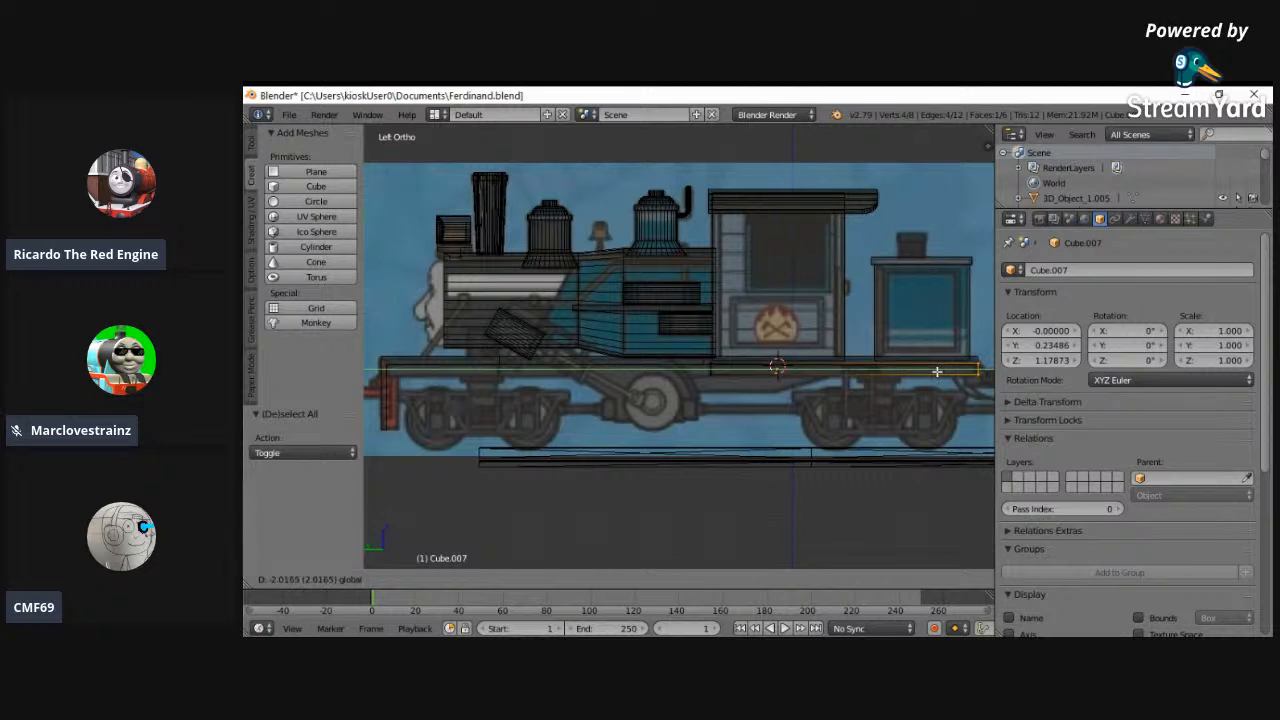
left_click_drag(933, 371, 933, 371)
key("a")
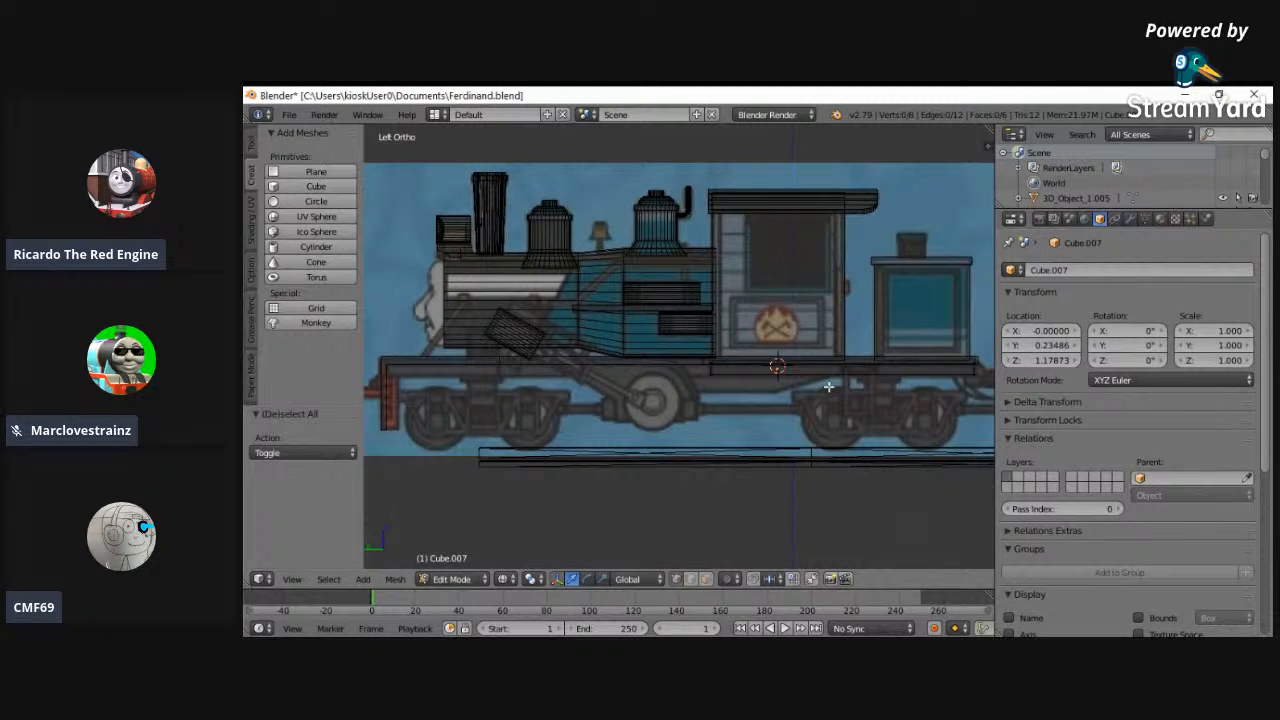
- Duplicate the whole slab within its mesh and move the copy about 4.94 along Y to the footplate's front end
key("a")
key("shift+d")
right_click(539, 374)
left_click_drag(790, 369, 468, 370)
key("a")
key("ctrl+z")
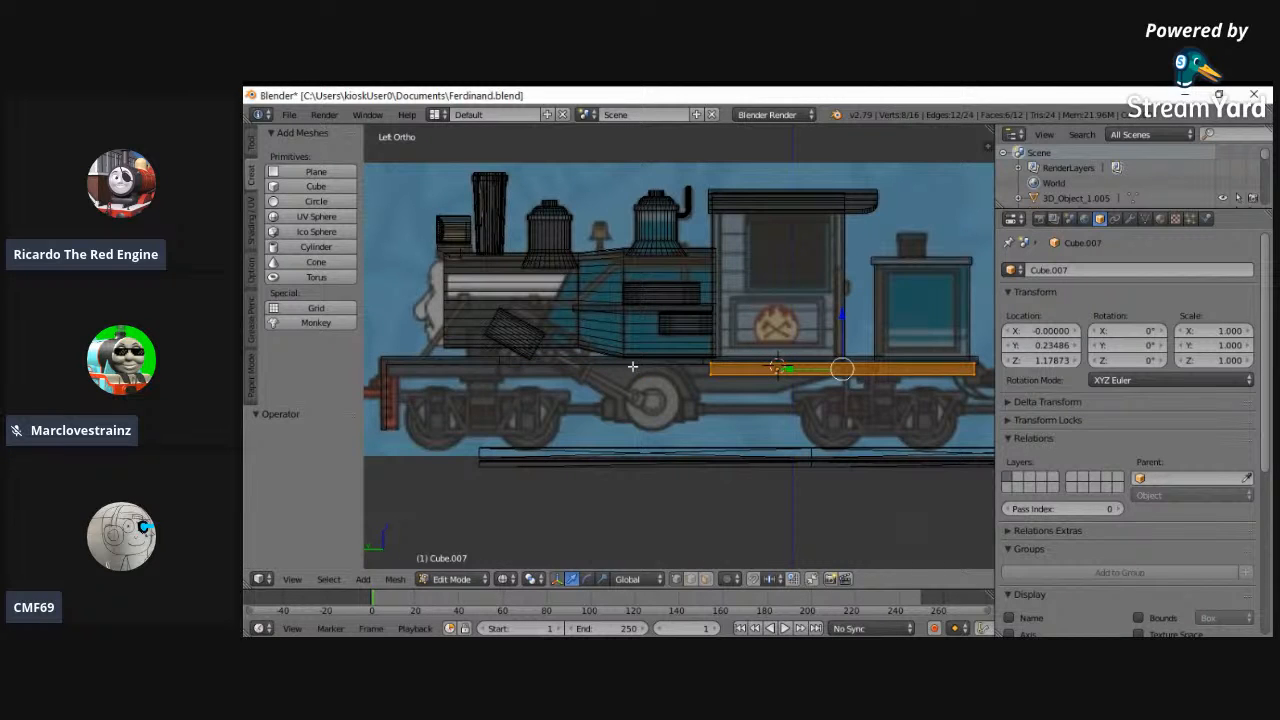
key("g")
key("y")
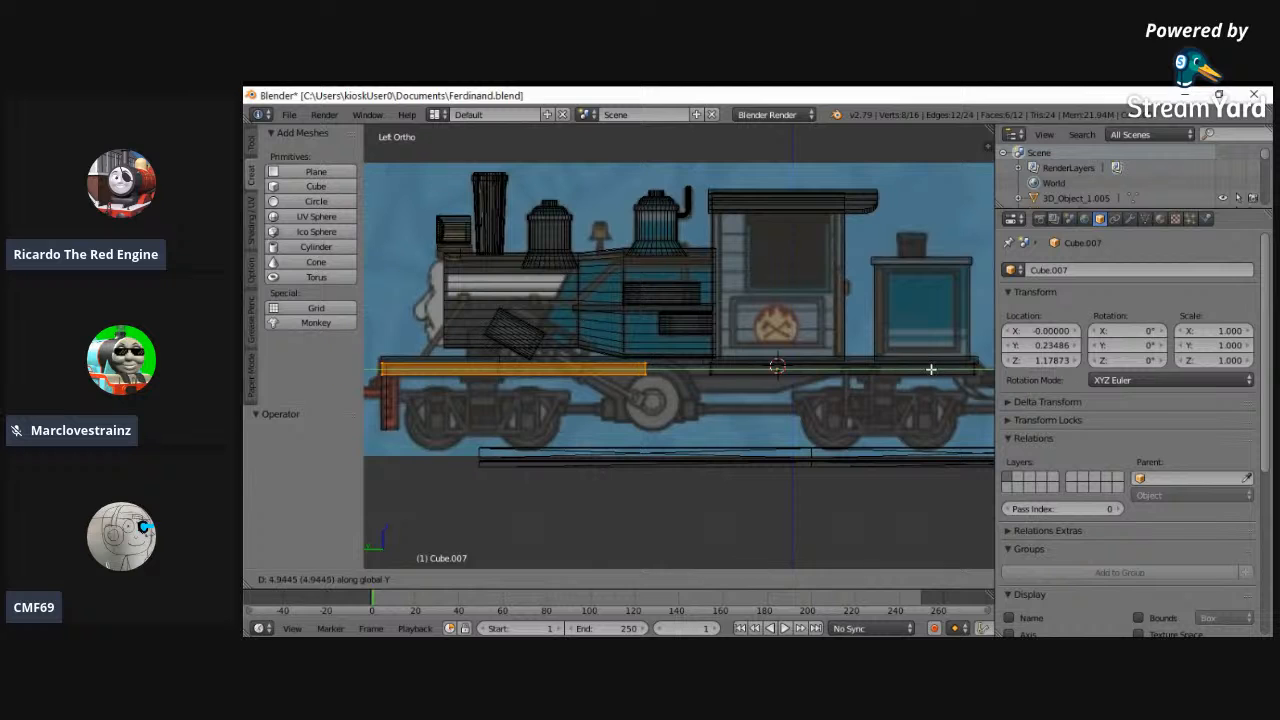
left_click(930, 370)
- Select the front slab's rear end face and move it forward along Y to shorten the slab to the footplate recess
key("a")
key("a")
key("a")
key("b")
left_click_drag(622, 328, 650, 385)
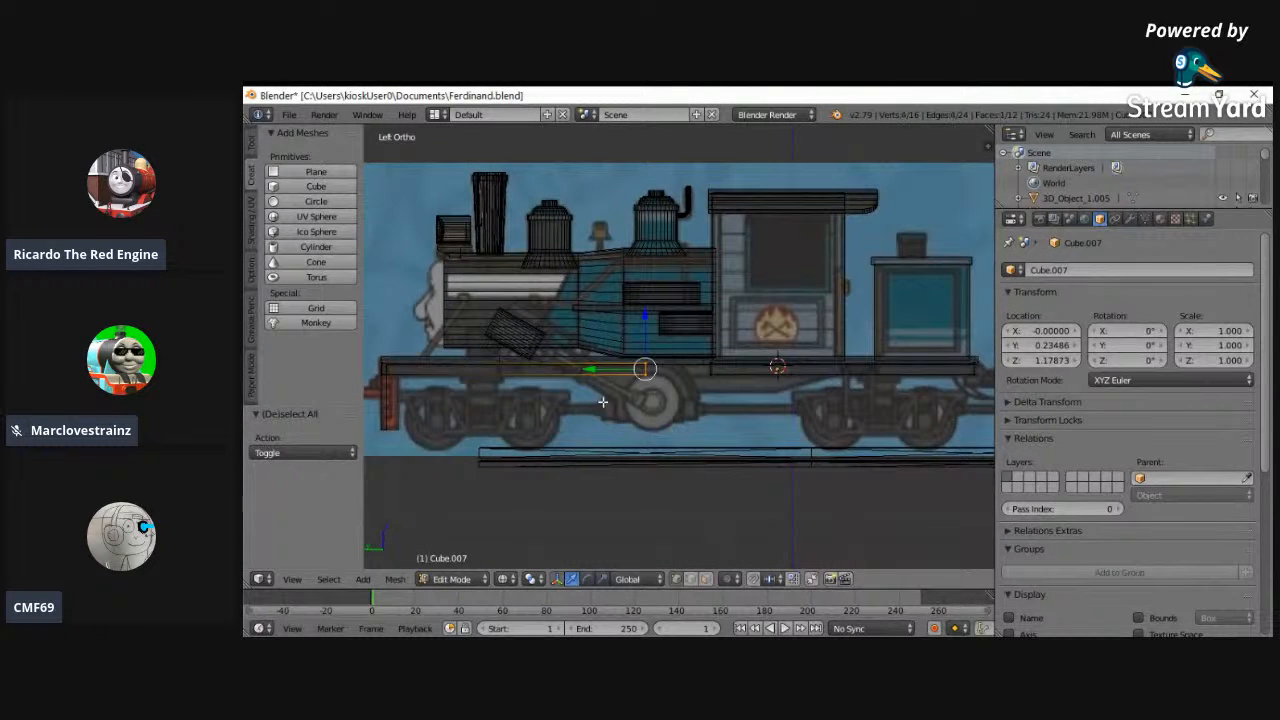
left_click_drag(579, 369, 440, 382)
- Select both slabs completely and set the object's X location to 0
key("z")
key("a")
middle_click_drag(552, 379, 900, 335)
key("a")
left_click(1050, 330)
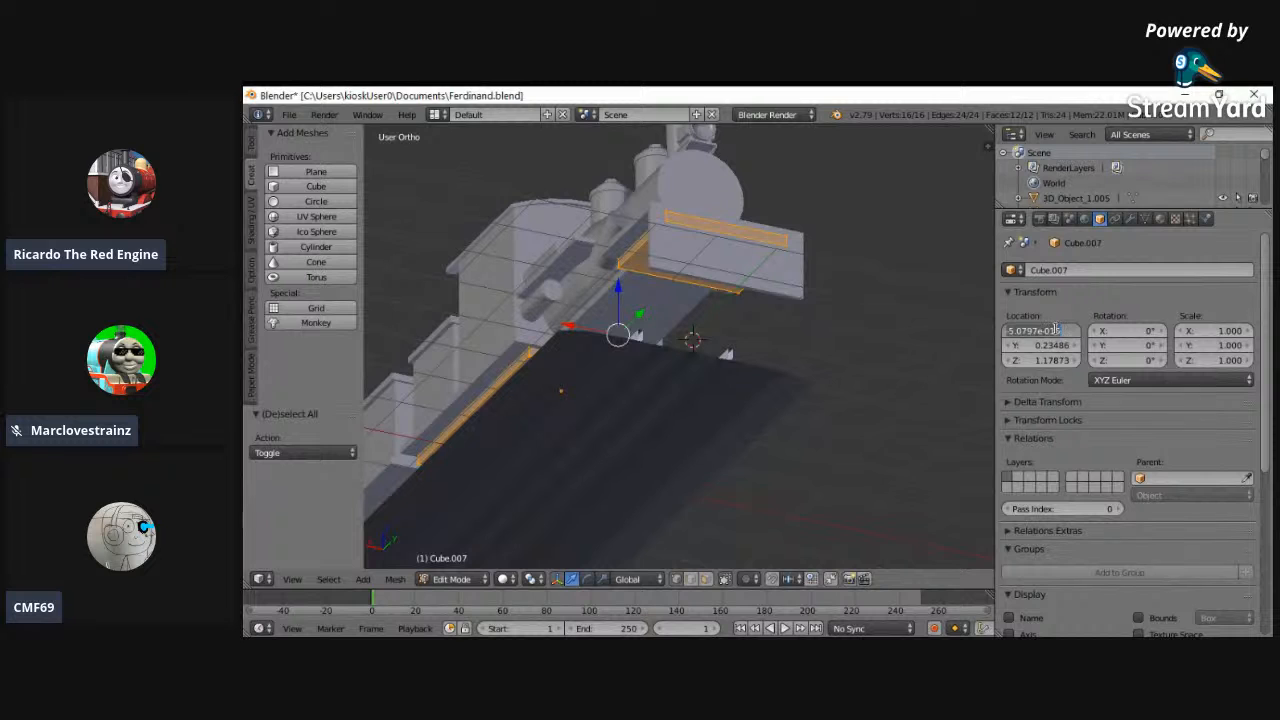
type("0")
key("Return")
- Move the front slab's front end face back 0.038 along Y so it sits behind the buffer beam
middle_click_drag(700, 385, 697, 412)
key("z")
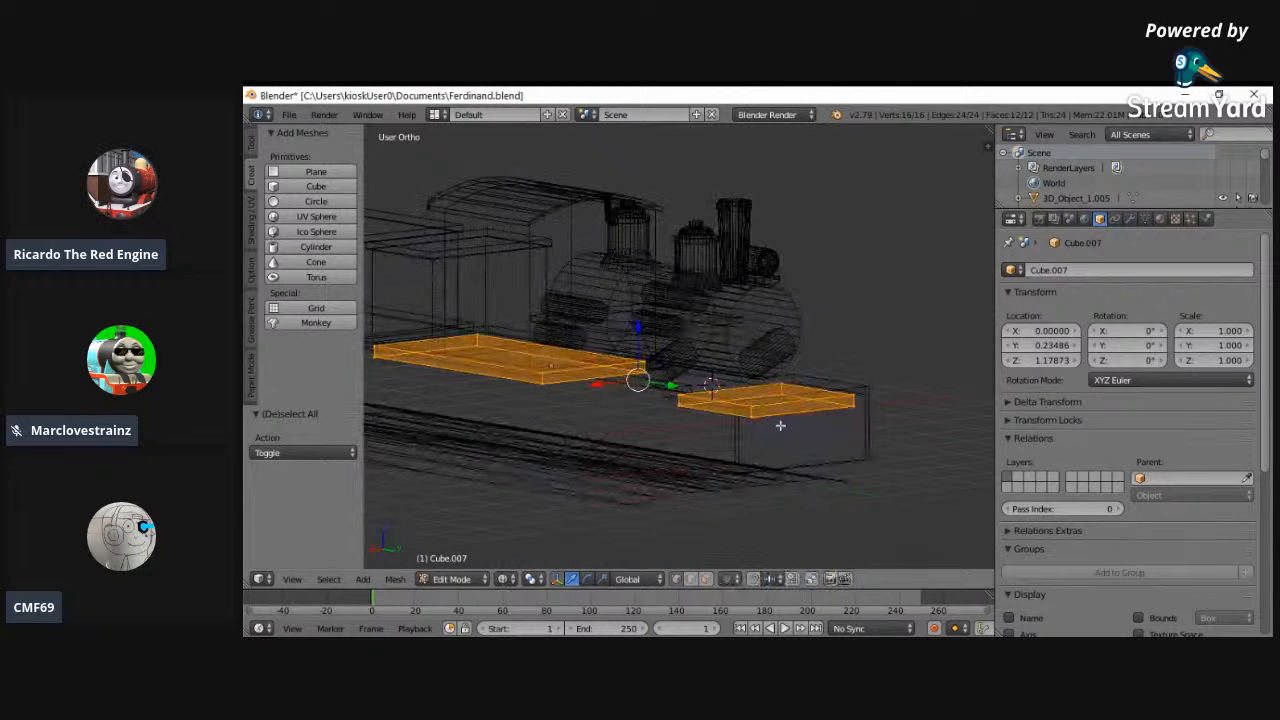
right_click(752, 414)
right_click(855, 397)
key("z")
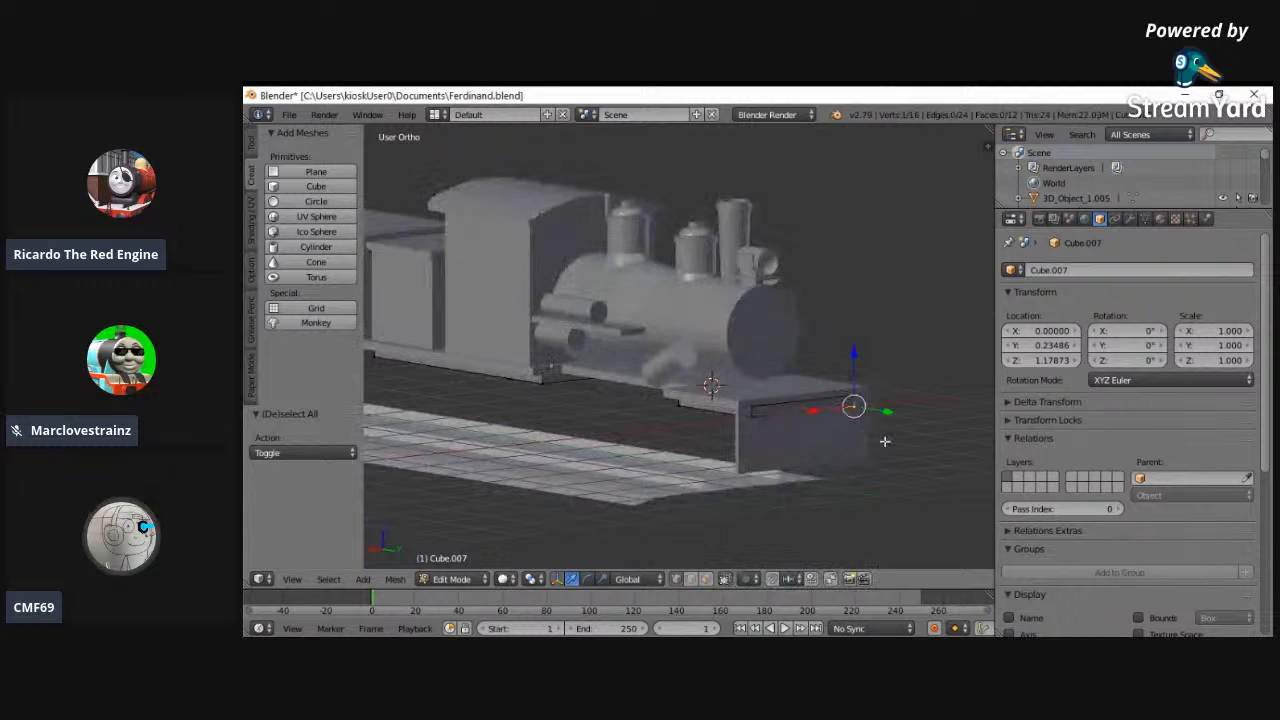
key("ctrl+z")
key("ctrl+z")
key("ctrl+z")
left_click_drag(827, 416, 828, 416)
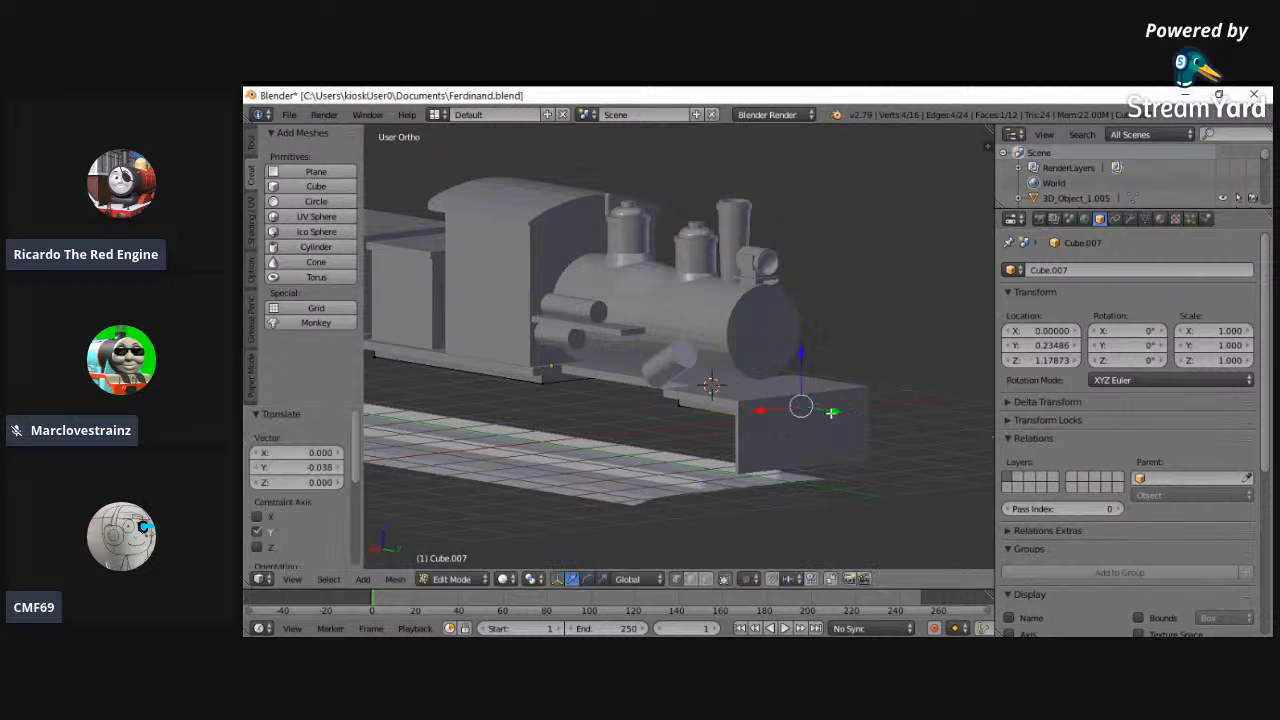
- Select both slabs and widen them by scaling 1.218 along X
middle_click_drag(837, 371, 789, 354)
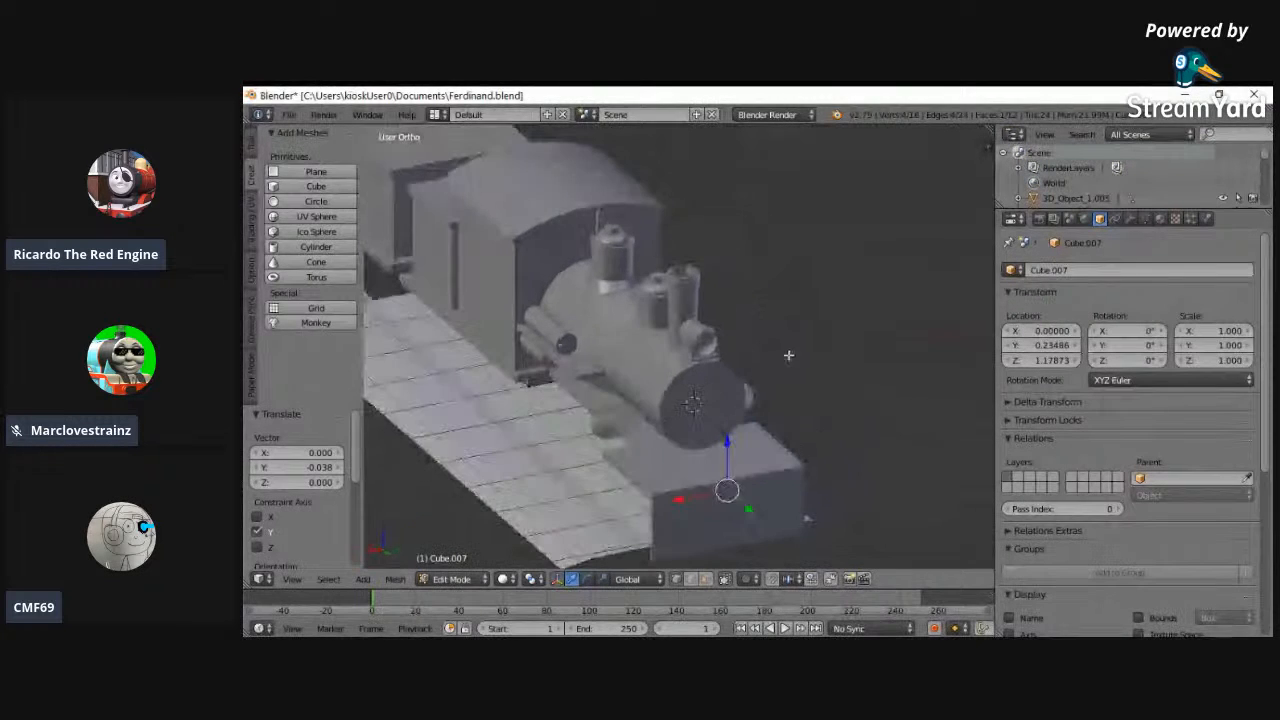
key("a")
key("a")
key("s")
key("x")
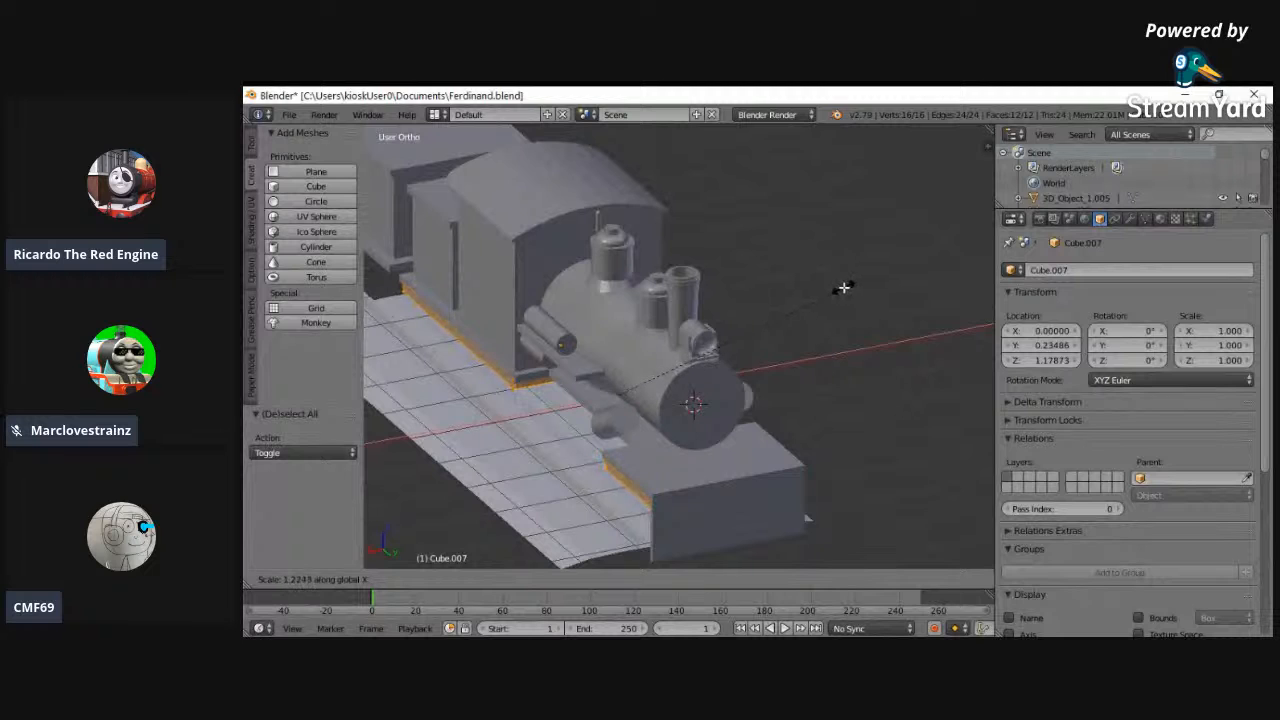
left_click(846, 287)
middle_click_drag(856, 310, 523, 409)
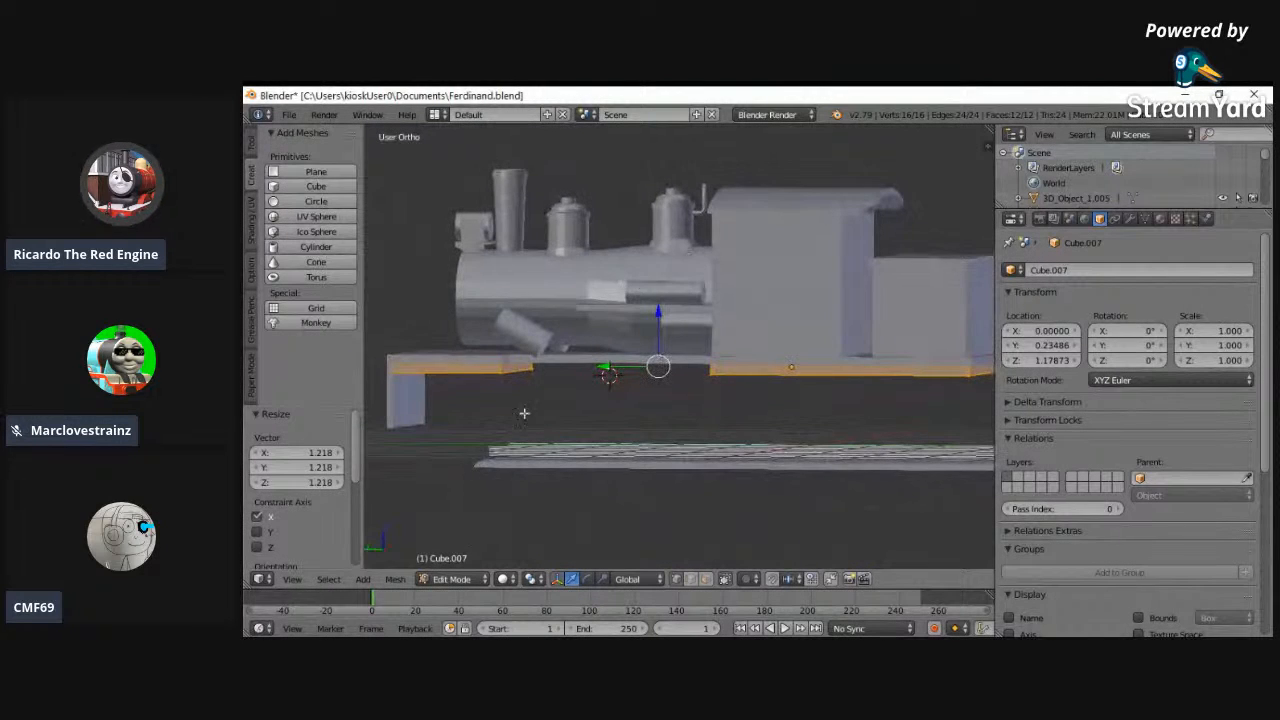
- Snap the 3D cursor to the selected slabs, leave their Edit Mode and add a new cube at the cursor
left_click(297, 580)
left_click(340, 431)
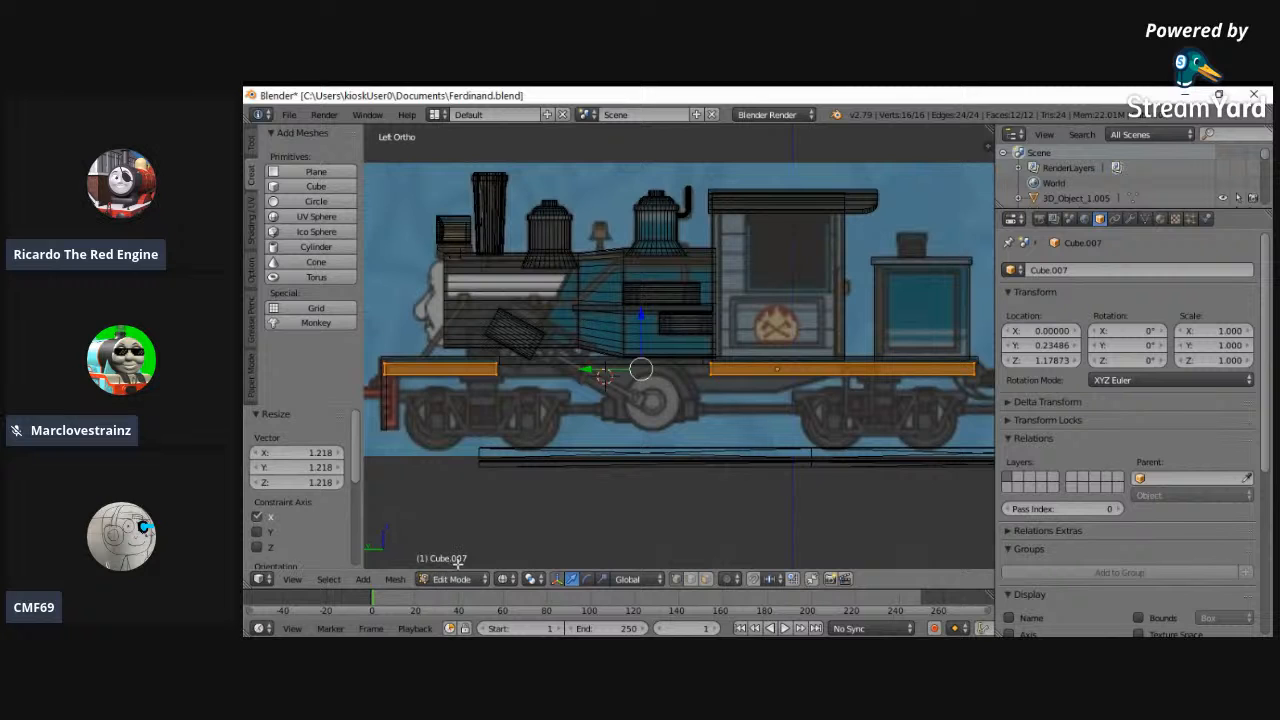
key("shift+s")
left_click(546, 483)
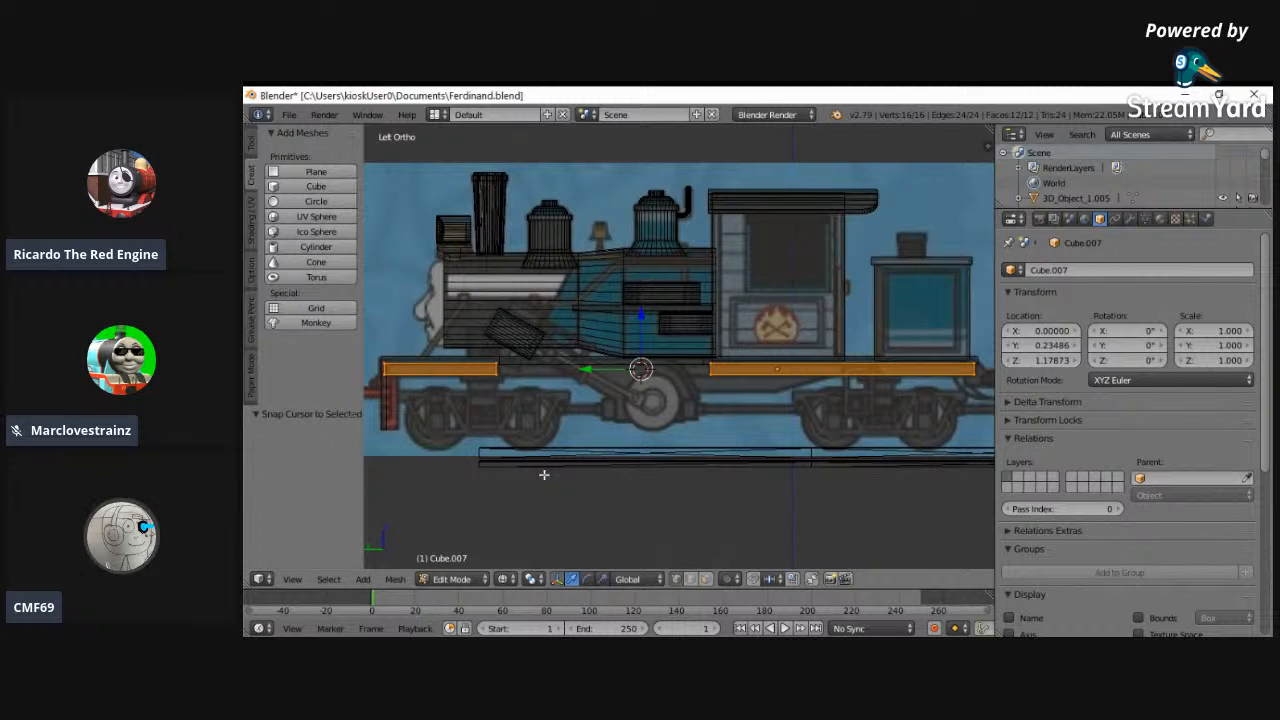
left_click(452, 579)
left_click(452, 563)
left_click(310, 186)
middle_click_drag(520, 352, 684, 362)
- Open the new cube's mesh for editing and narrow it to 0.657 along X
left_click(452, 579)
left_click(458, 538)
key("s")
key("x")
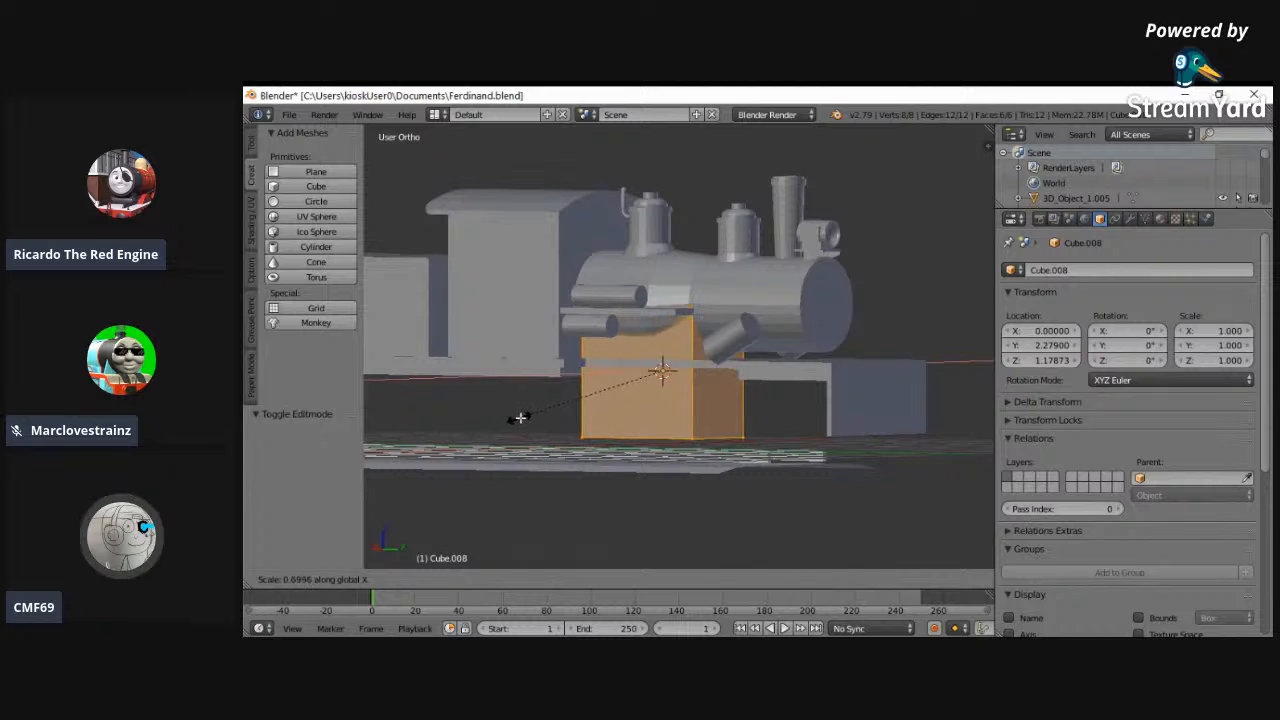
left_click(526, 418)
- Using the left view, move the new cube object forward to a Y location of 2.619
left_click(292, 579)
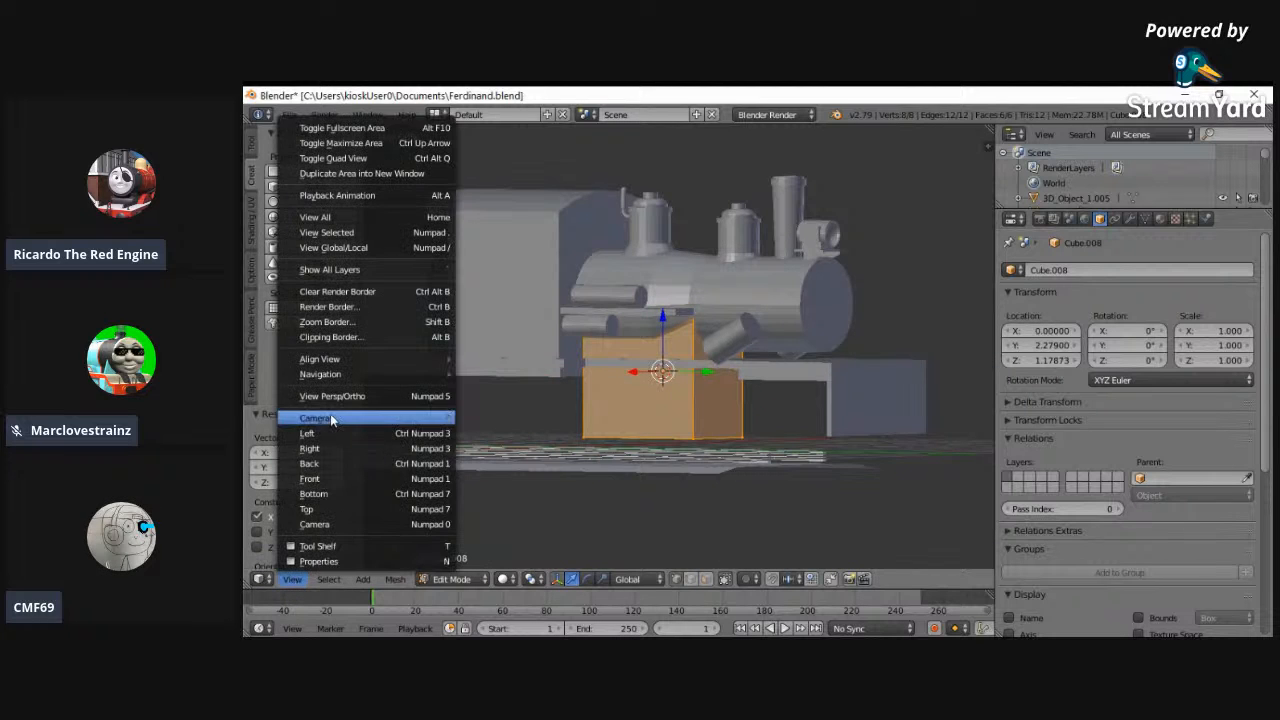
left_click(306, 418)
left_click_drag(1023, 349, 1055, 357)
left_click(633, 225)
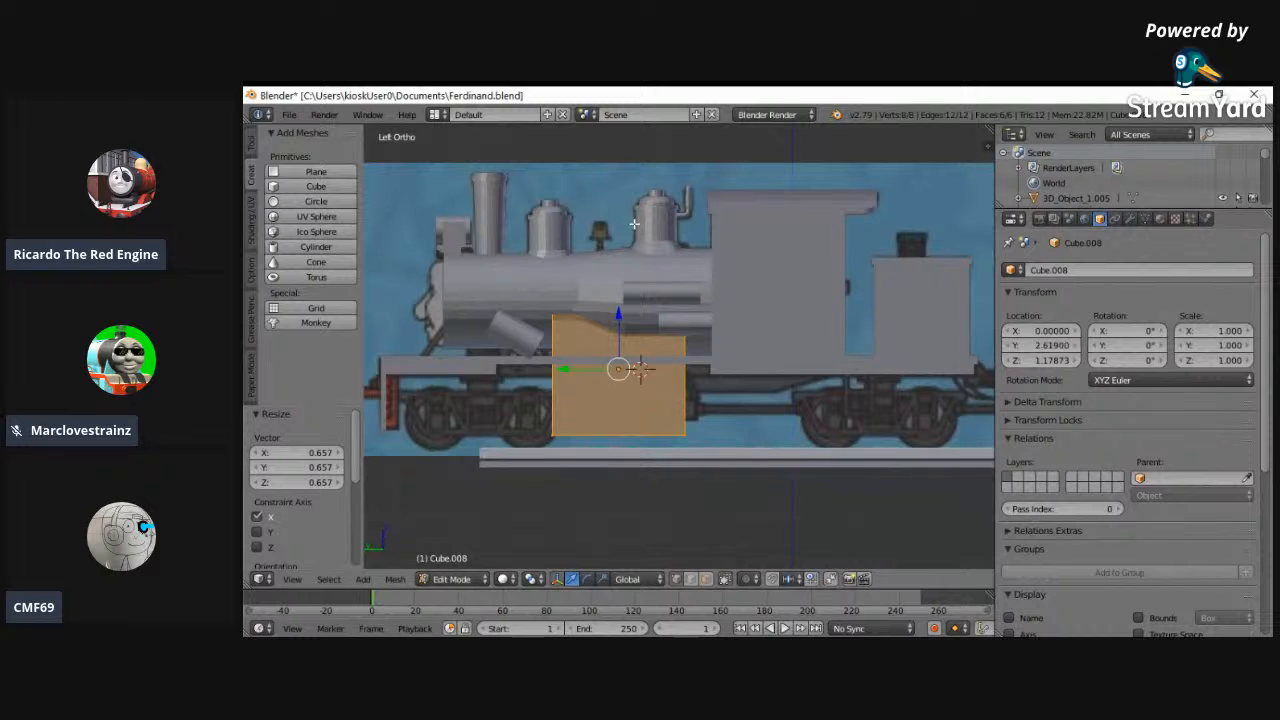
- In wireframe display, flatten the new cube to about 0.124 of its height along Z
key("z")
key("s")
key("z")
left_click(624, 348)
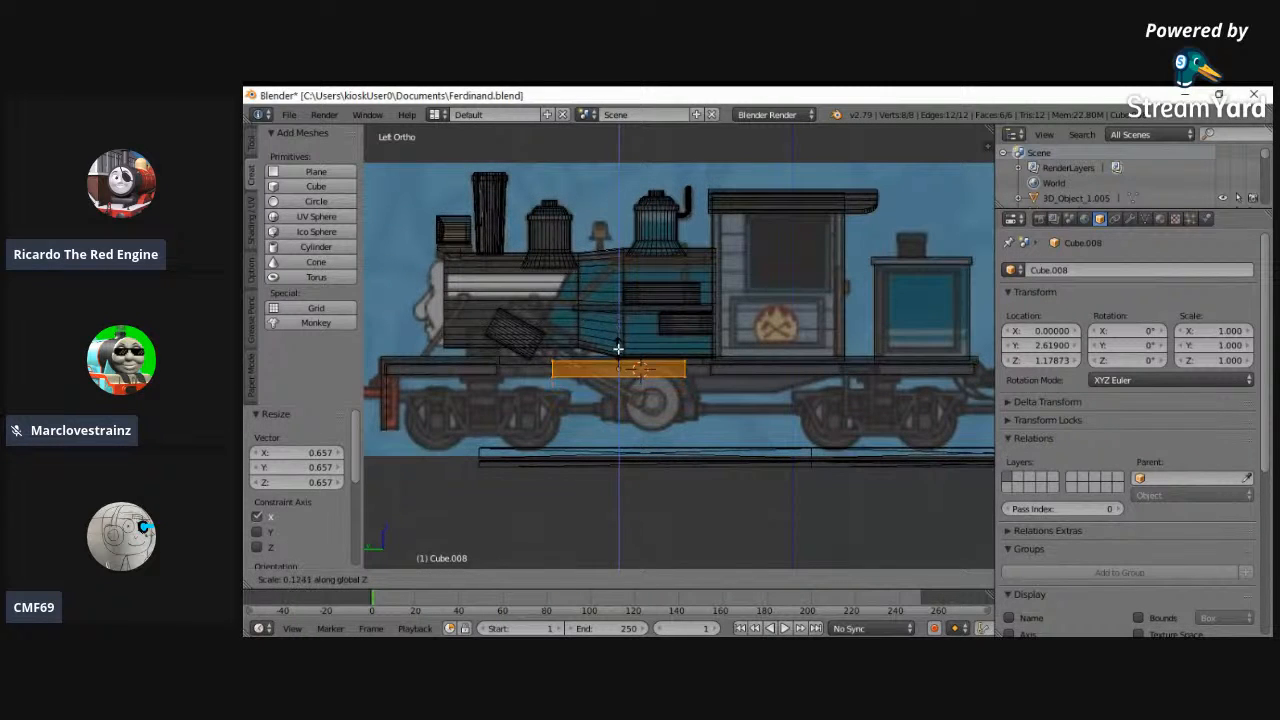
- Extend the flattened block's front end forward by 0.832 along Y
key("Tab")
key("a")
right_click(538, 380)
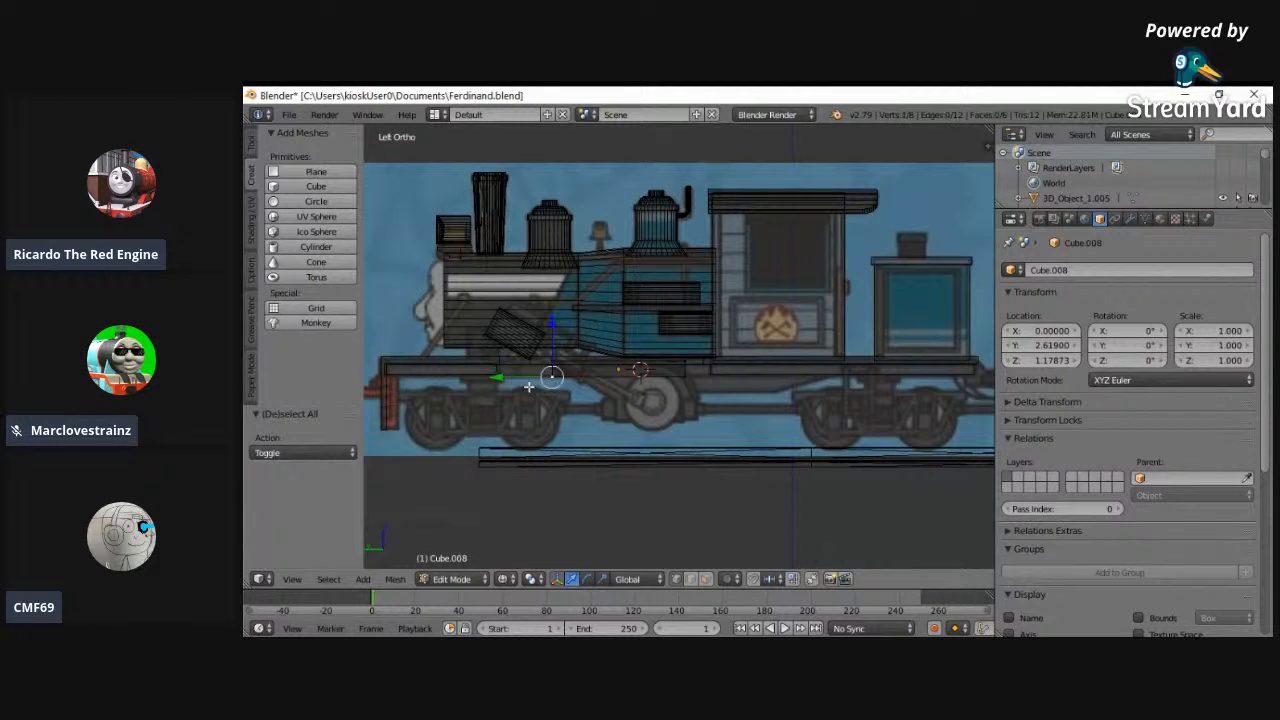
left_click_drag(519, 373, 464, 368)
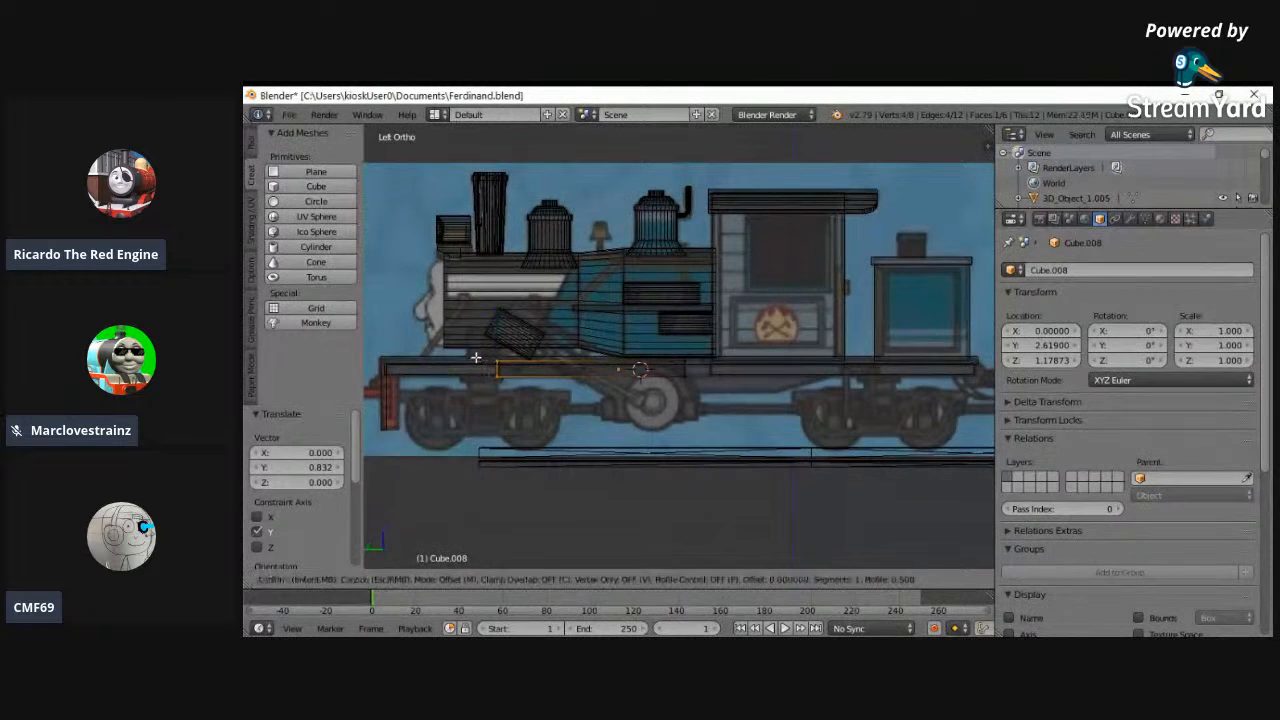
key("b")
left_click_drag(466, 336, 760, 404)
middle_click_drag(755, 401, 743, 397)
- Thin the whole block by scaling it about 0.725 along Z
key("ctrl+KP_3")
scroll(613, 364, "up", 5)
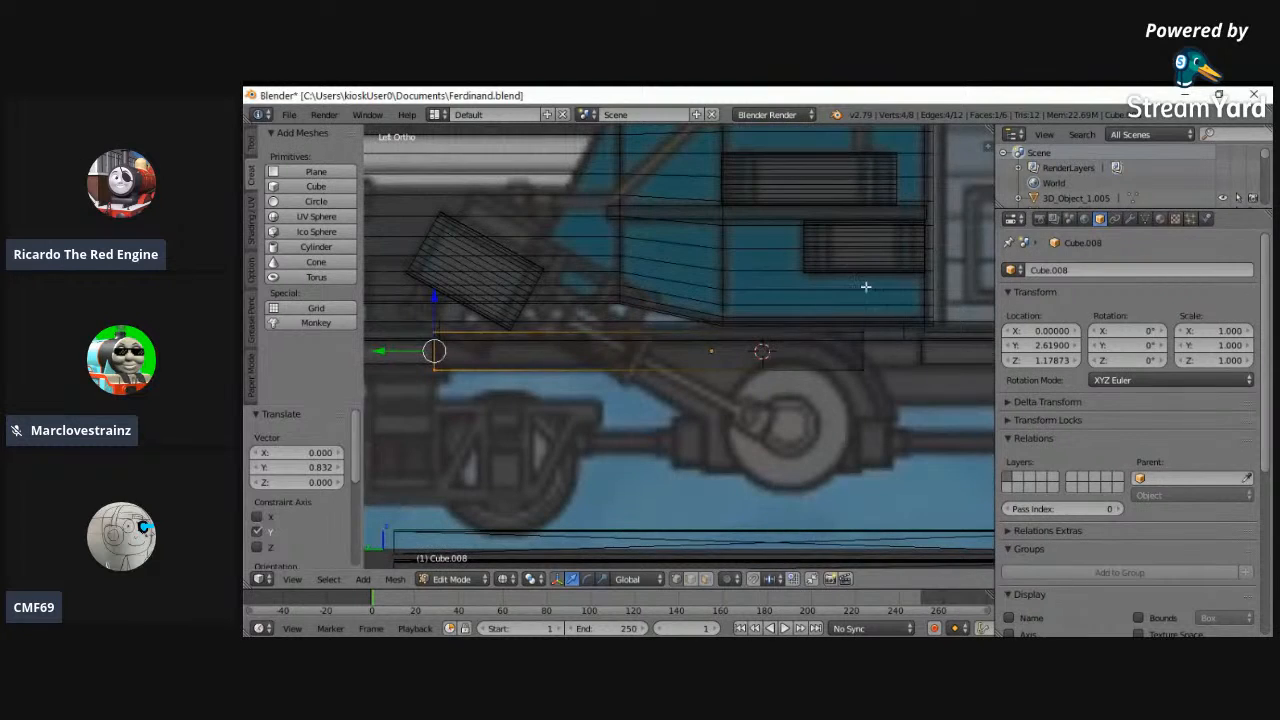
key("a")
key("s")
key("z")
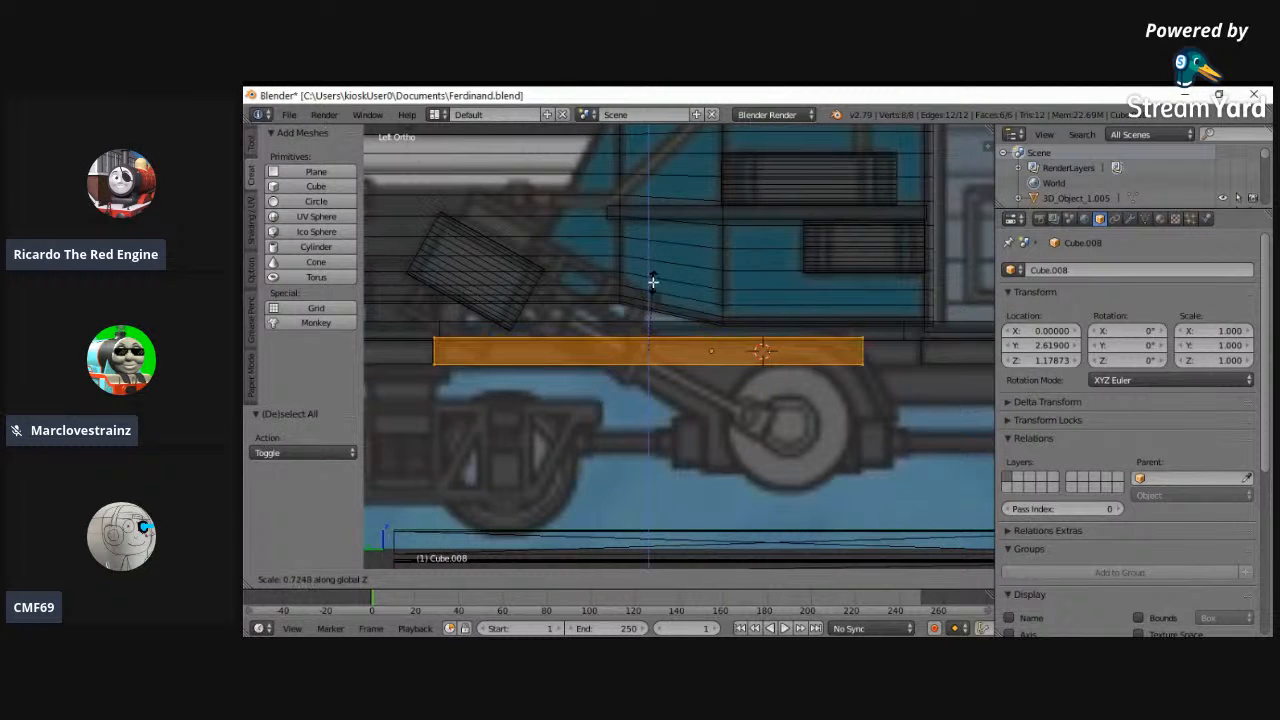
left_click(653, 281)
- Select the block's rear end vertices and move them back 0.471 along Y, under the front of the cab
key("a")
key("c")
left_click(861, 338)
left_click(863, 365)
left_click_drag(820, 347, 893, 355)
- Edit the slabs object Cube.007, select the bottom vertices of both slabs and lower them 0.031 along Z
left_click(452, 578)
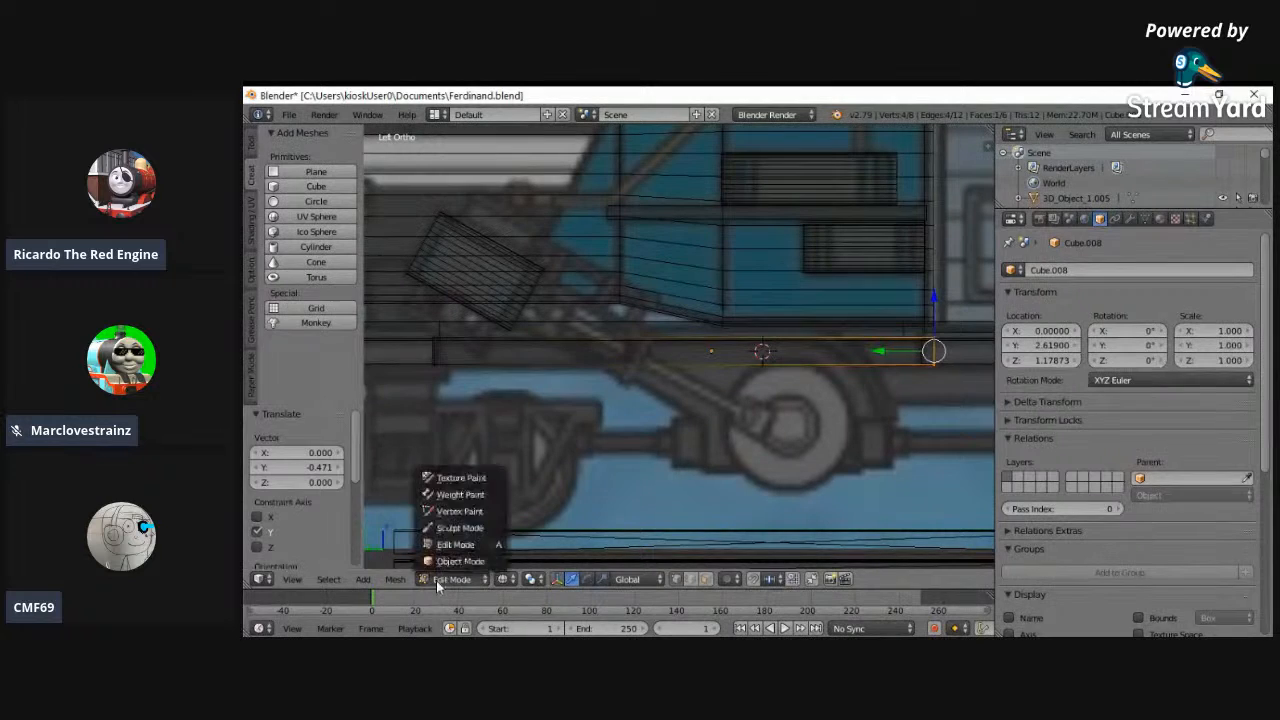
left_click(456, 560)
left_click(449, 580)
left_click(440, 544)
key("a")
key("c")
left_click(922, 362)
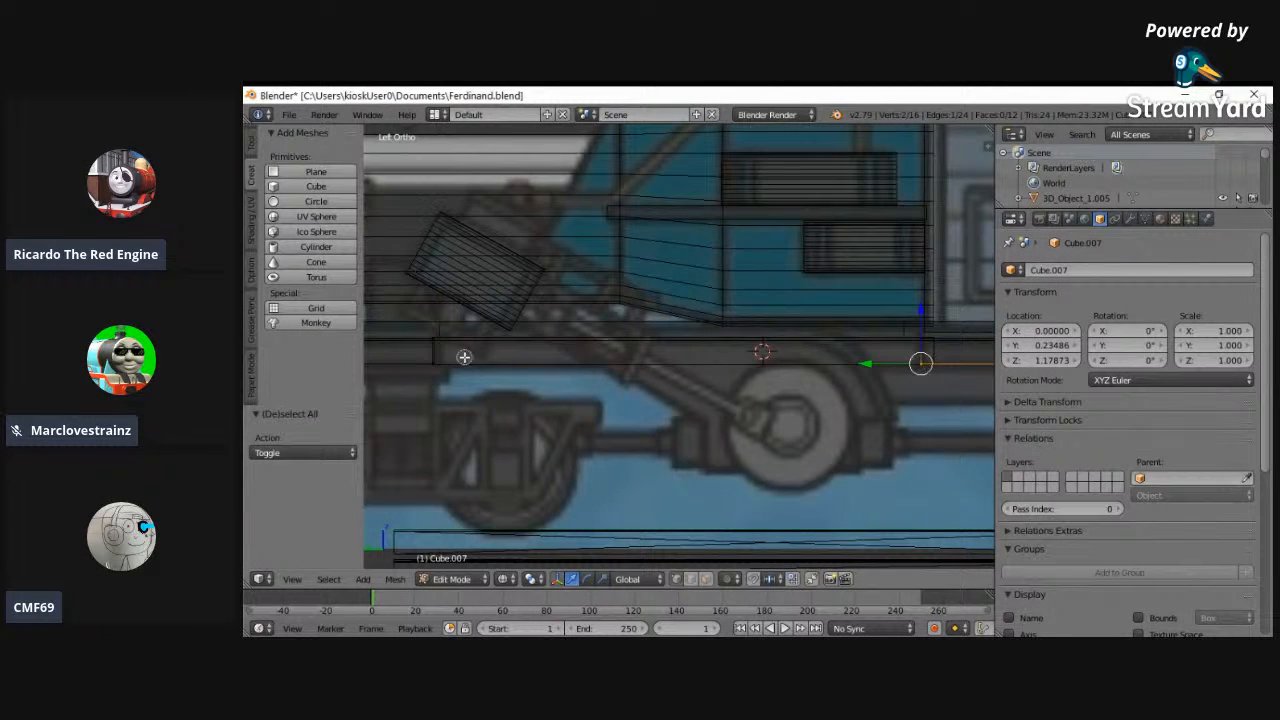
left_click(433, 363)
left_click(292, 579)
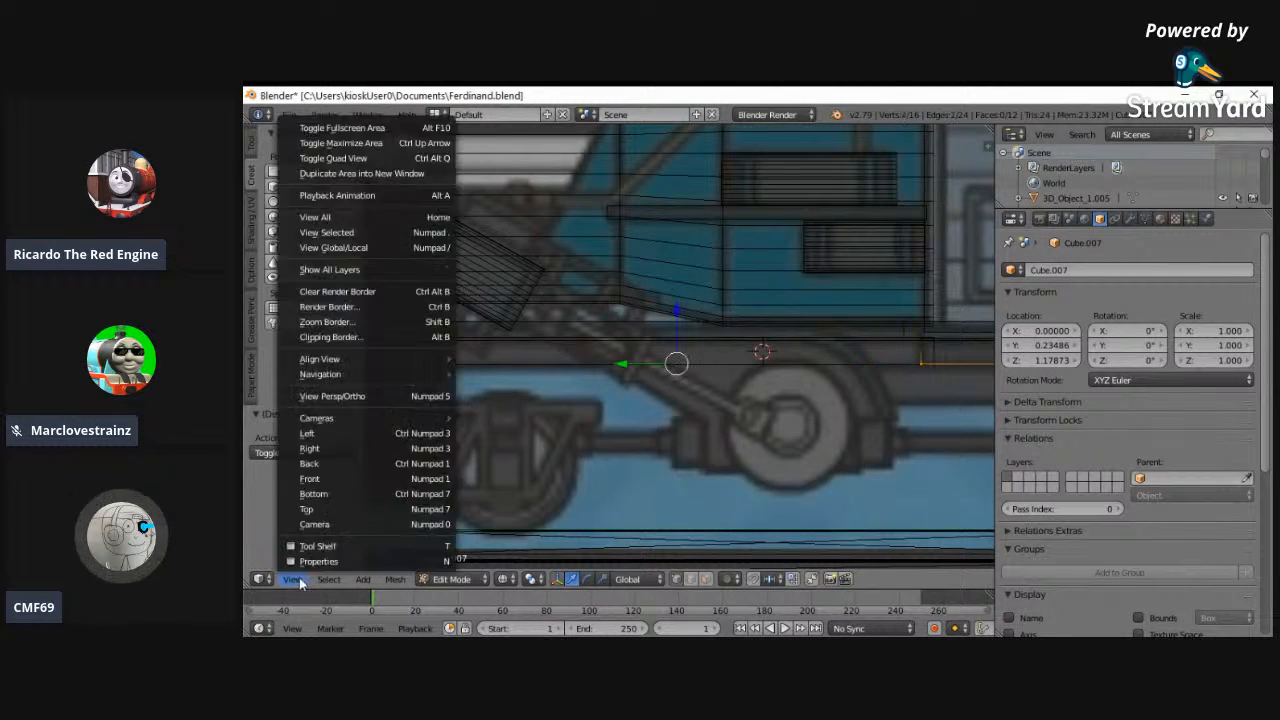
left_click(358, 216)
key("b")
left_click_drag(503, 354, 776, 381)
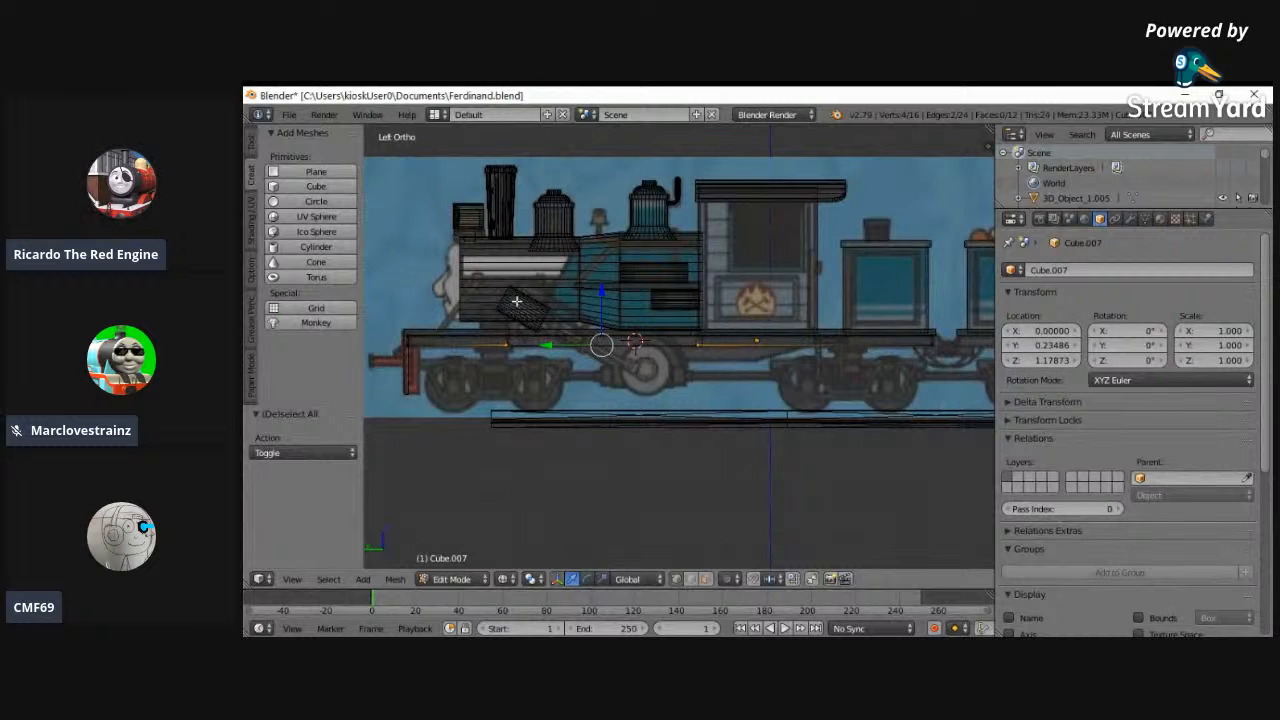
key("b")
left_click_drag(401, 339, 405, 352)
key("b")
left_click_drag(944, 339, 929, 358)
key("z")
scroll(600, 352, "up", 2)
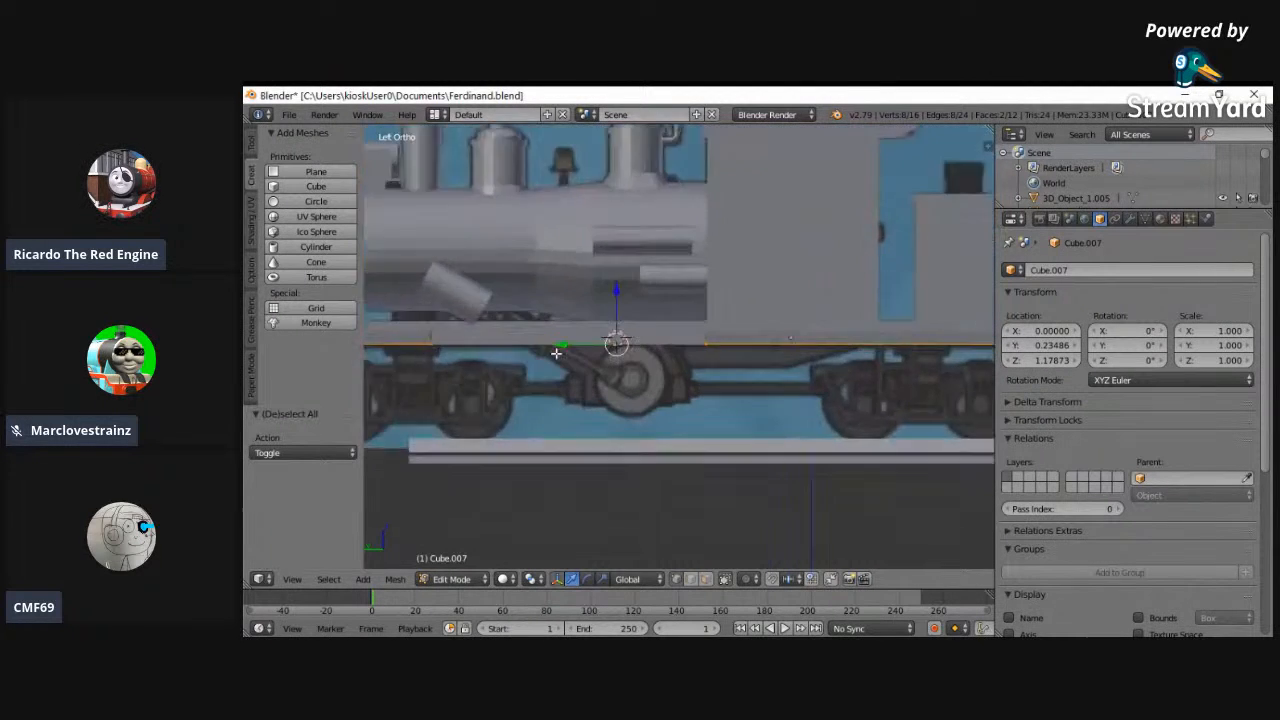
scroll(556, 352, "up", 2)
key("g")
key("z")
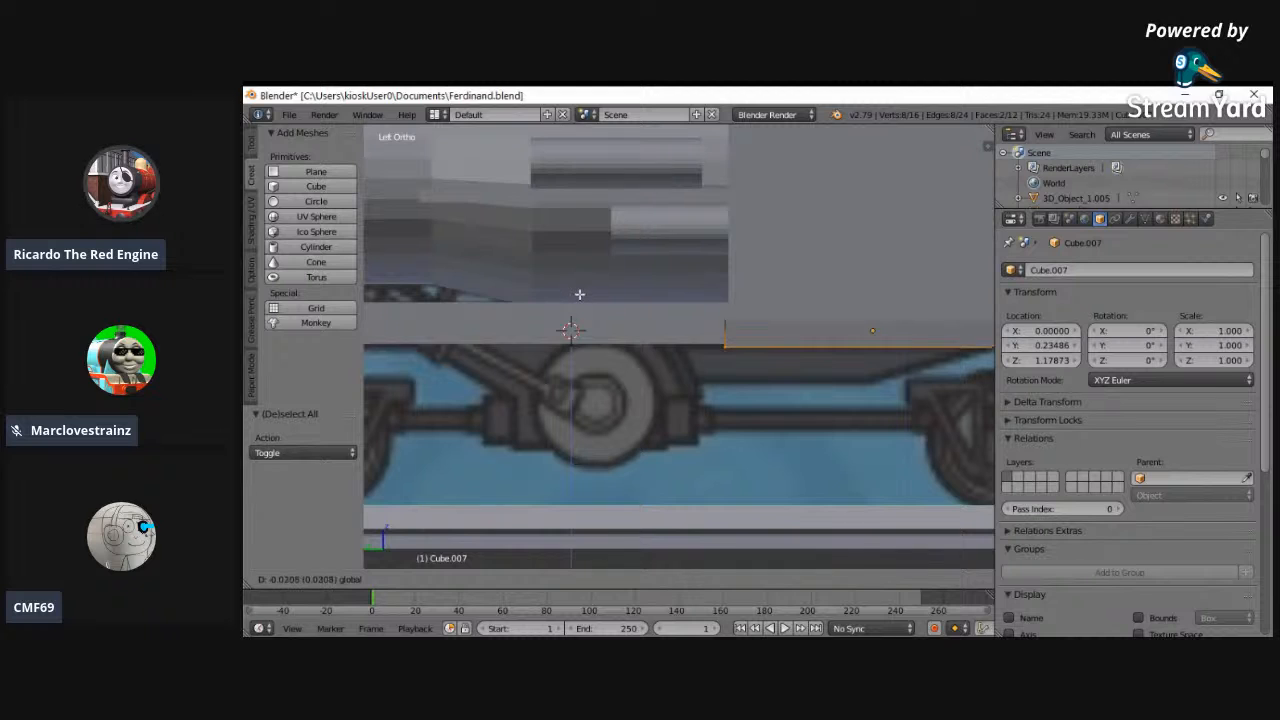
left_click(580, 295)
- Leave the slabs' Edit Mode and shift the thin block Cube.008 forward 0.044 along Y
key("z")
scroll(520, 527, "down", 2)
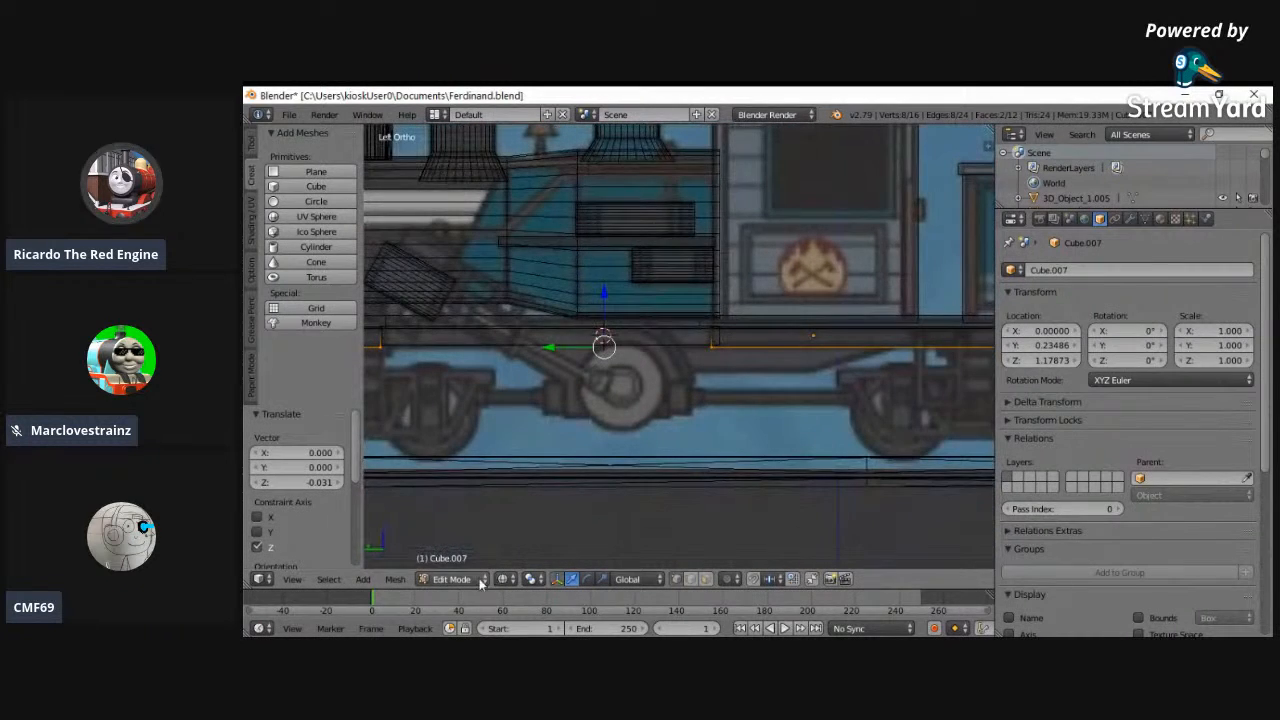
left_click(438, 606)
left_click(740, 628)
left_click(452, 579)
left_click(455, 563)
key("shift+d")
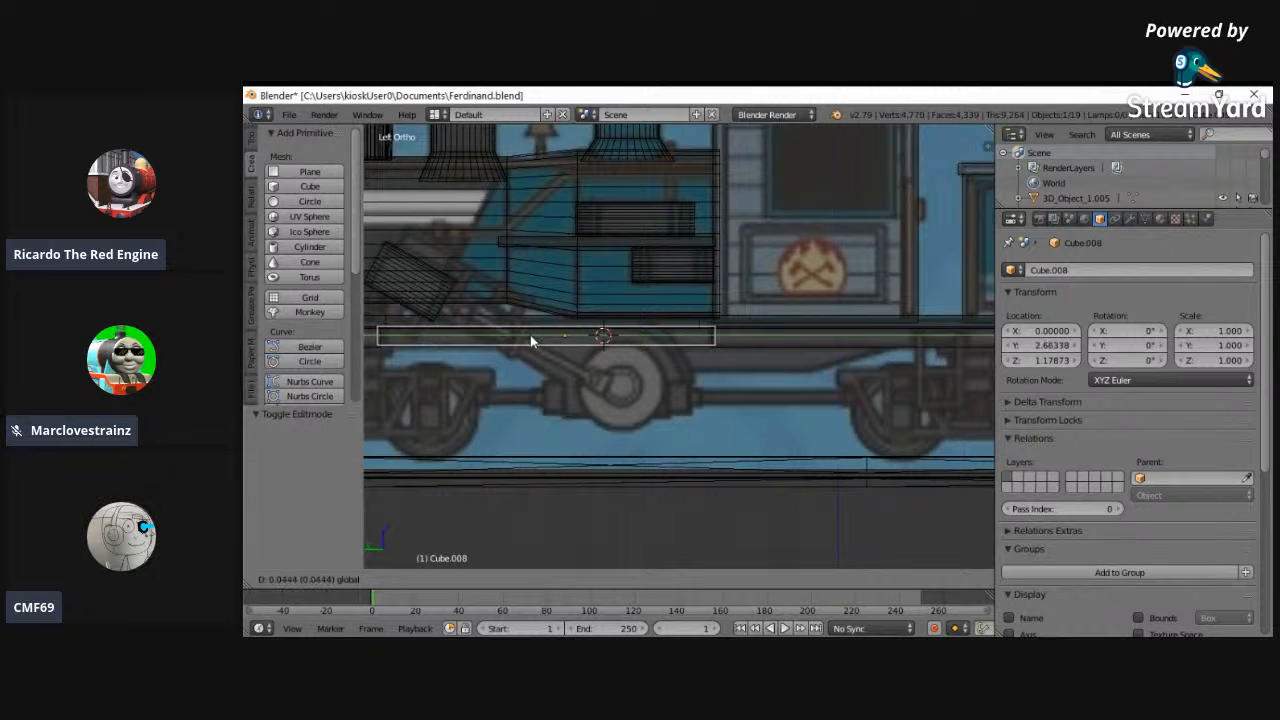
left_click(530, 341)
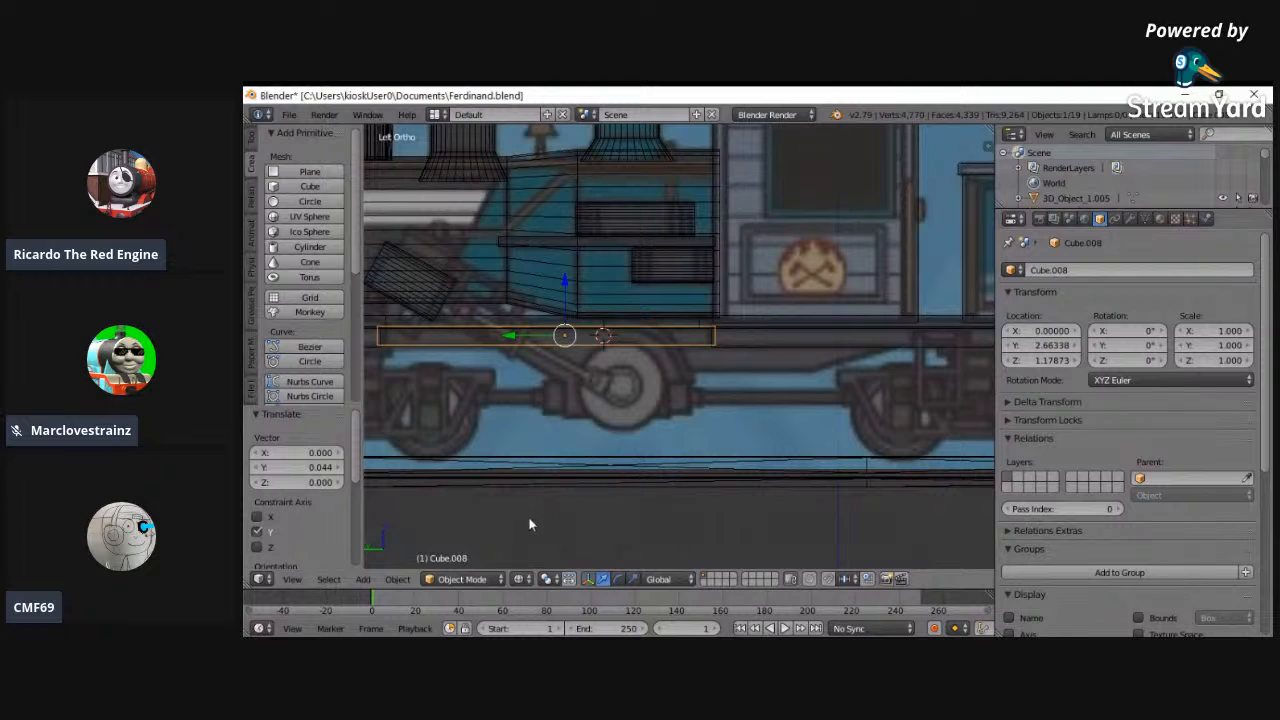
- Open the thin block's mesh for editing and add two evenly spaced loop cuts across its length
left_click(499, 580)
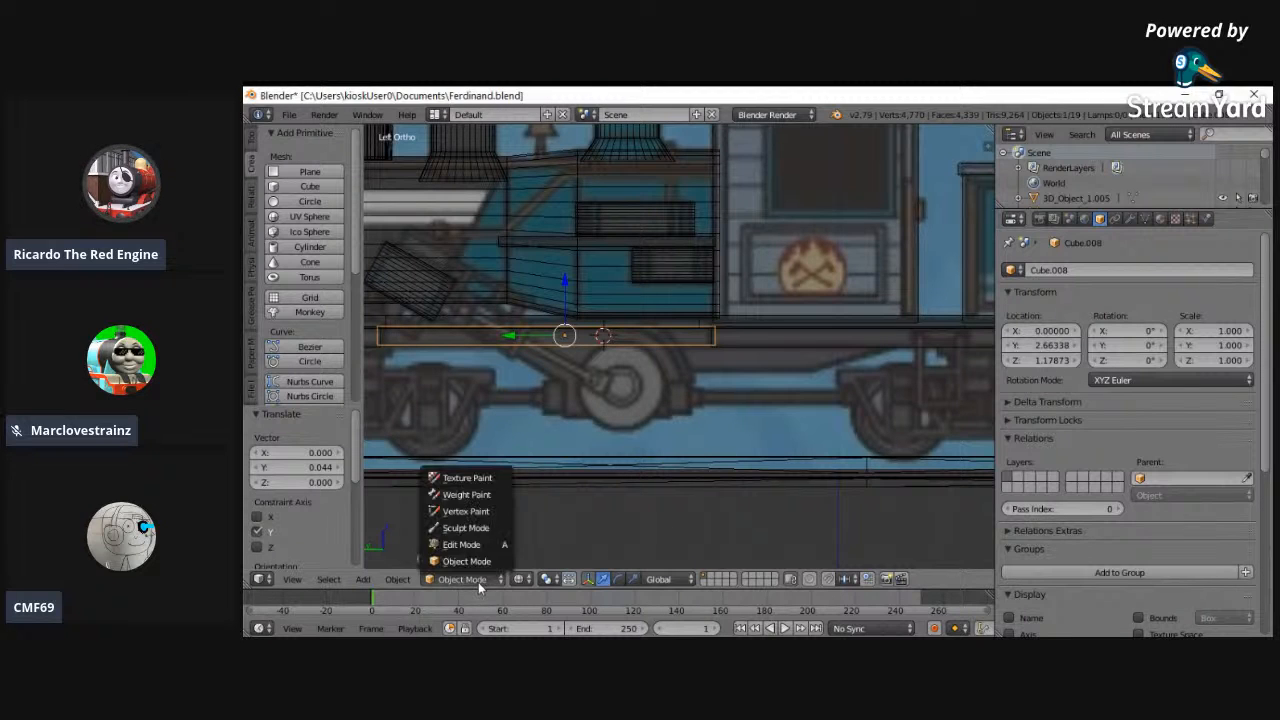
left_click(458, 543)
key("a")
key("ctrl+r")
left_click(590, 338)
left_click(615, 337)
- Stretch the block's rear end backward along Y to the rear of the cab
key("a")
right_click(717, 326)
right_click(716, 352, "shift")
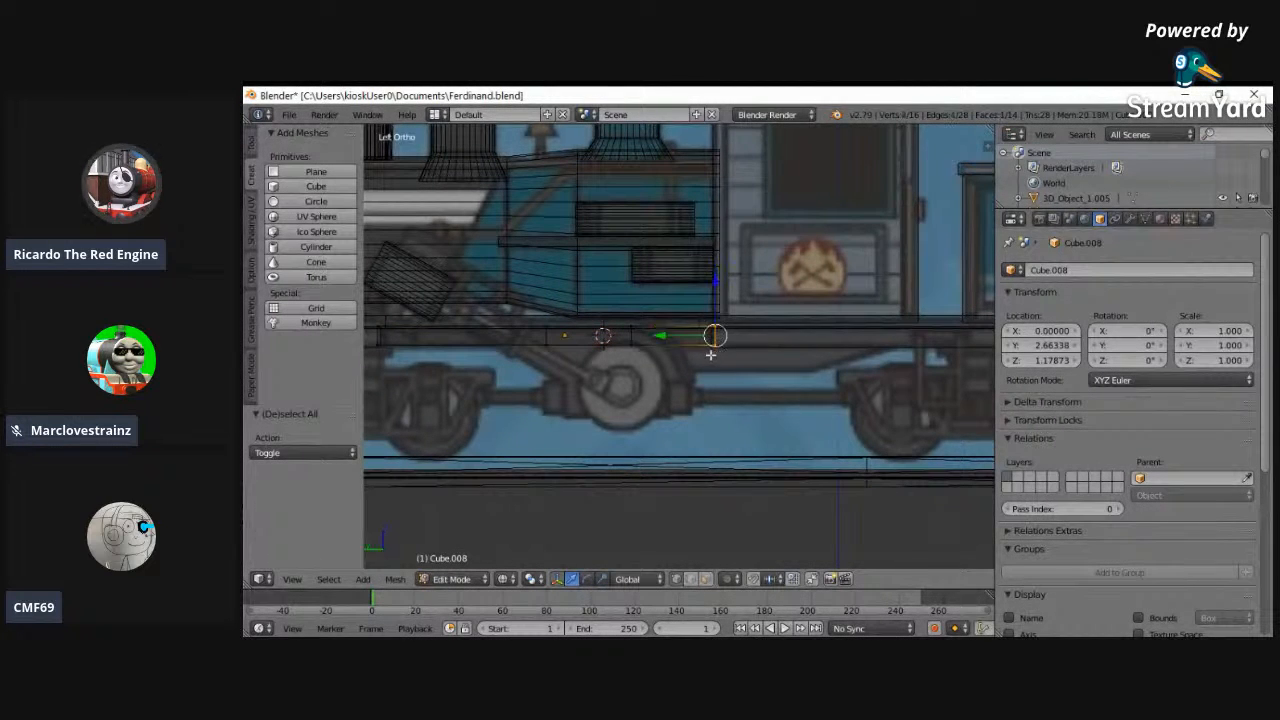
left_click_drag(678, 338, 857, 340)
- Add a loop cut beneath the cab and lower the block's bottom between the cuts by about 0.288 along Z
key("a")
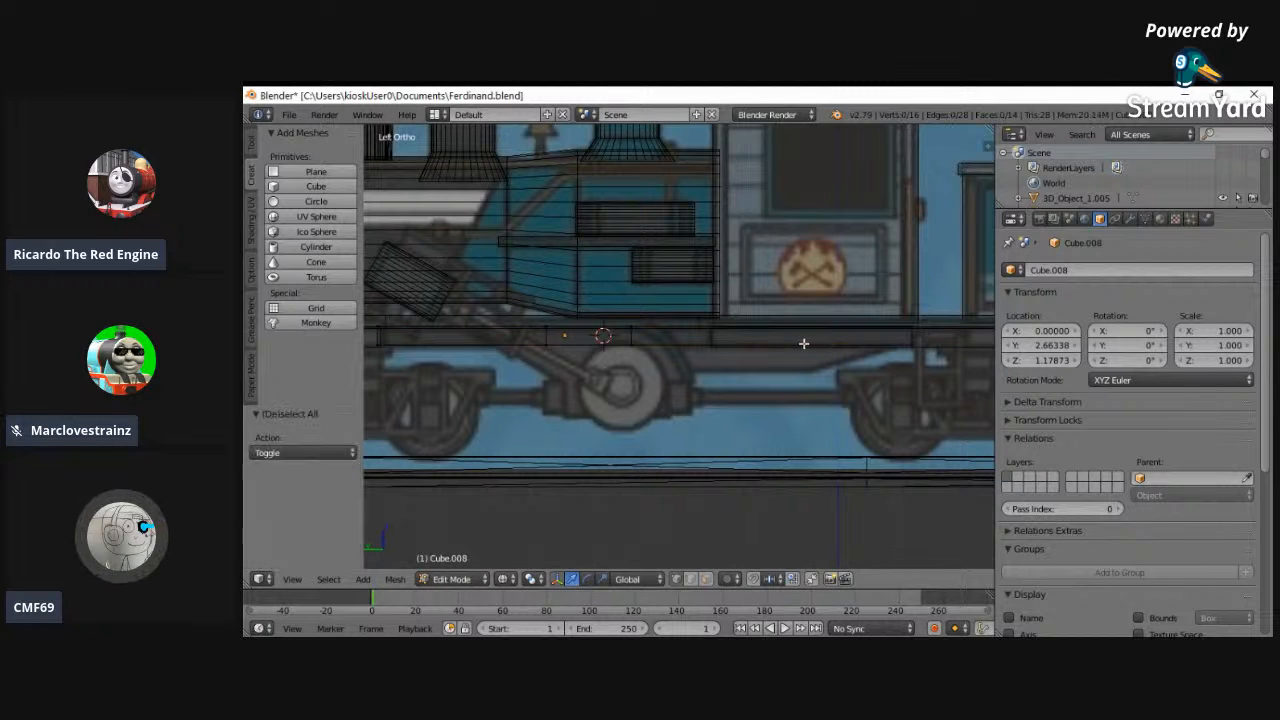
key("ctrl+r")
left_click(796, 341)
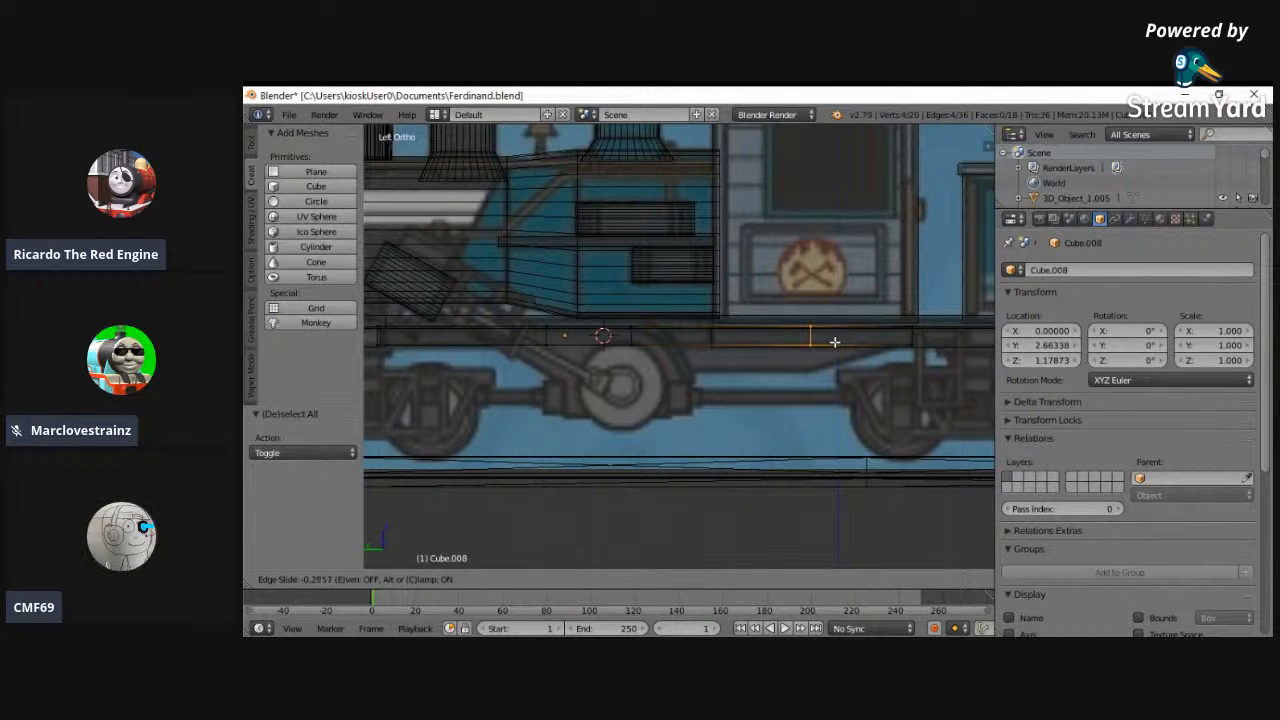
left_click(834, 342)
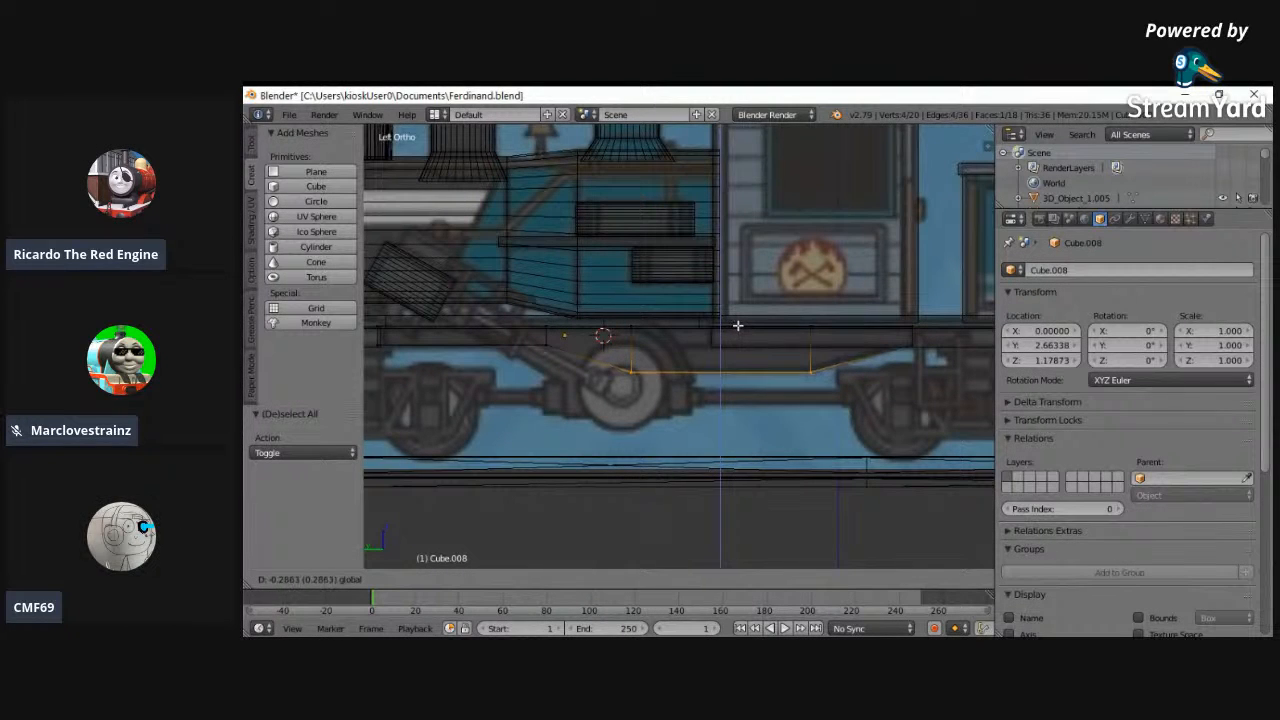
left_click_drag(717, 299, 731, 324)
- Match the sloped ends to the reference by adjusting the rear end, the front cut and the lowered front corner along Y
key("a")
right_click(915, 337)
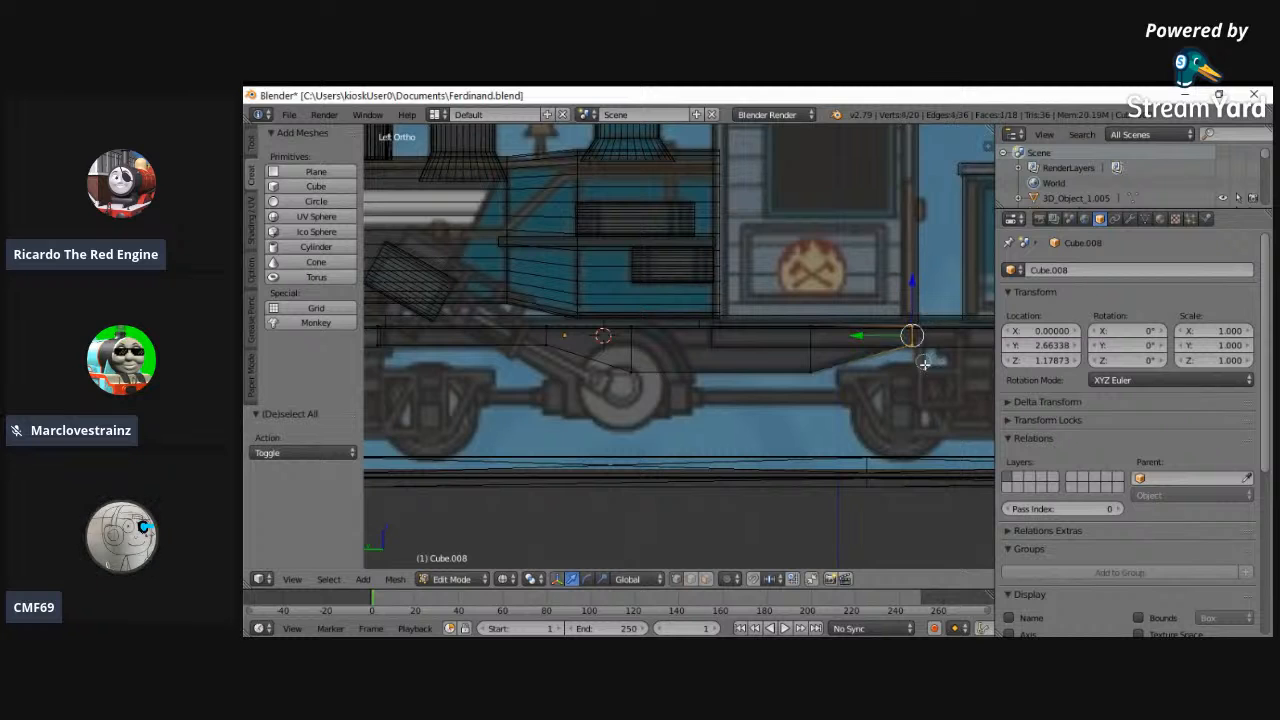
left_click_drag(887, 336, 884, 336)
key("a")
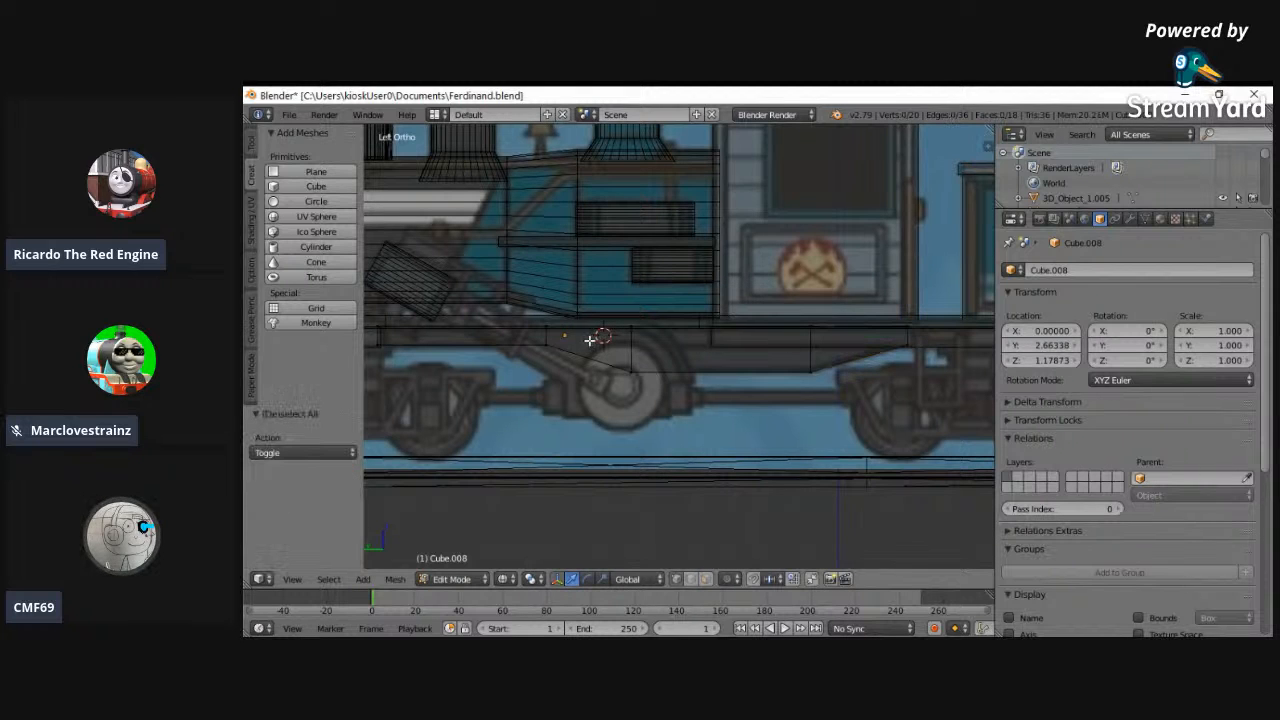
right_click(546, 335)
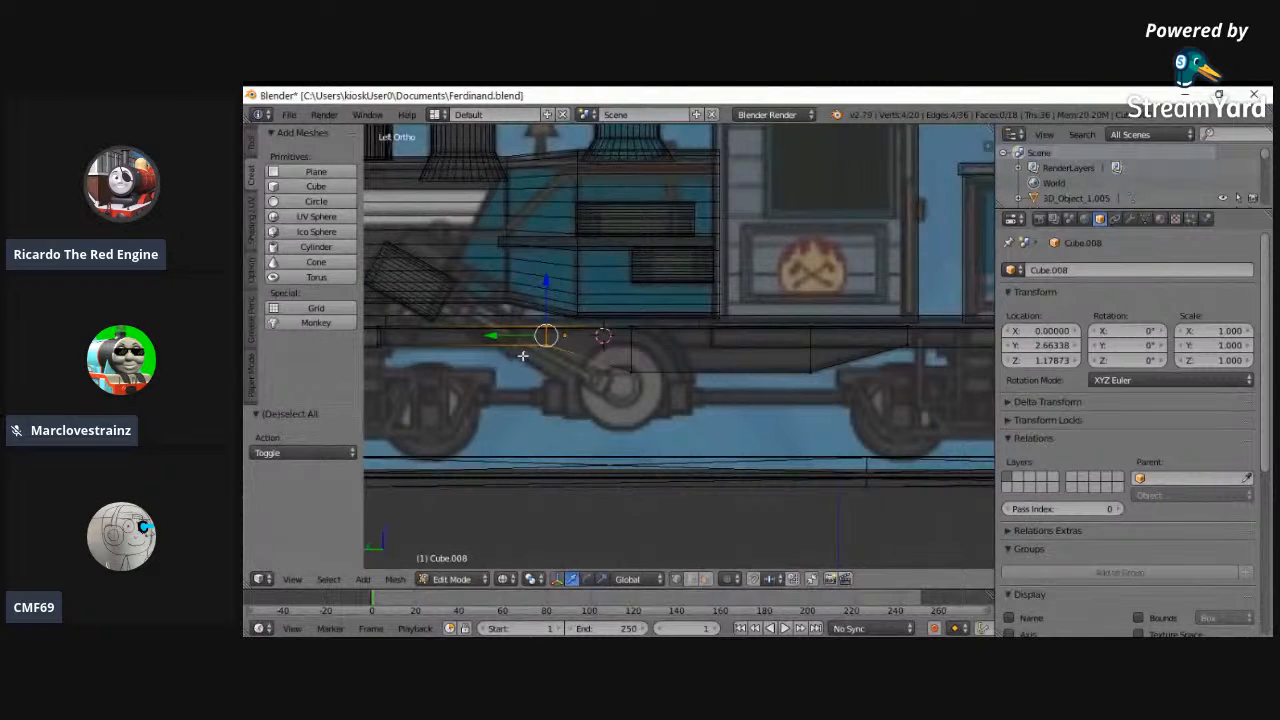
left_click_drag(510, 335, 452, 343)
key("a")
mouse_move(627, 372)
left_mouse_down()
mouse_move(631, 317)
mouse_move(580, 350)
mouse_move(514, 354)
left_mouse_up()
- Add a loop cut through the lowered section just behind the drive wheel
right_click(634, 303)
key("ctrl+r")
left_click(685, 354)
left_click(685, 354)
key("a")
key("c")
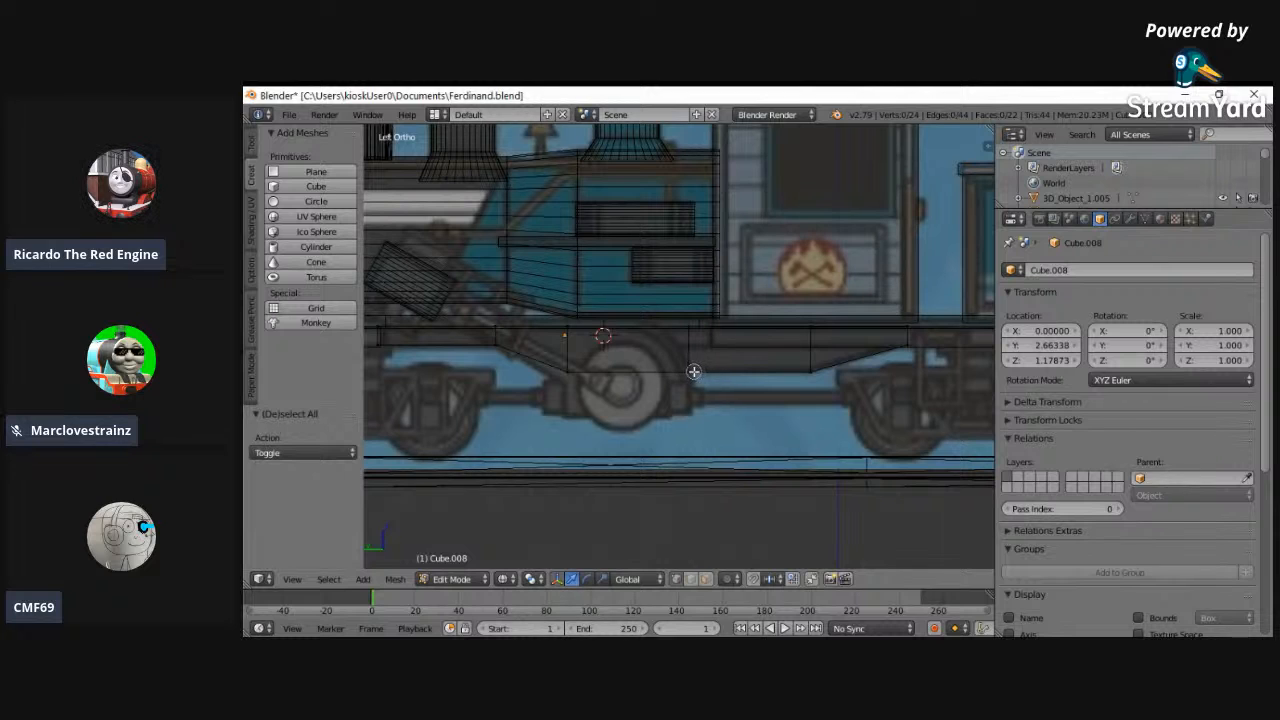
key("ctrl+r")
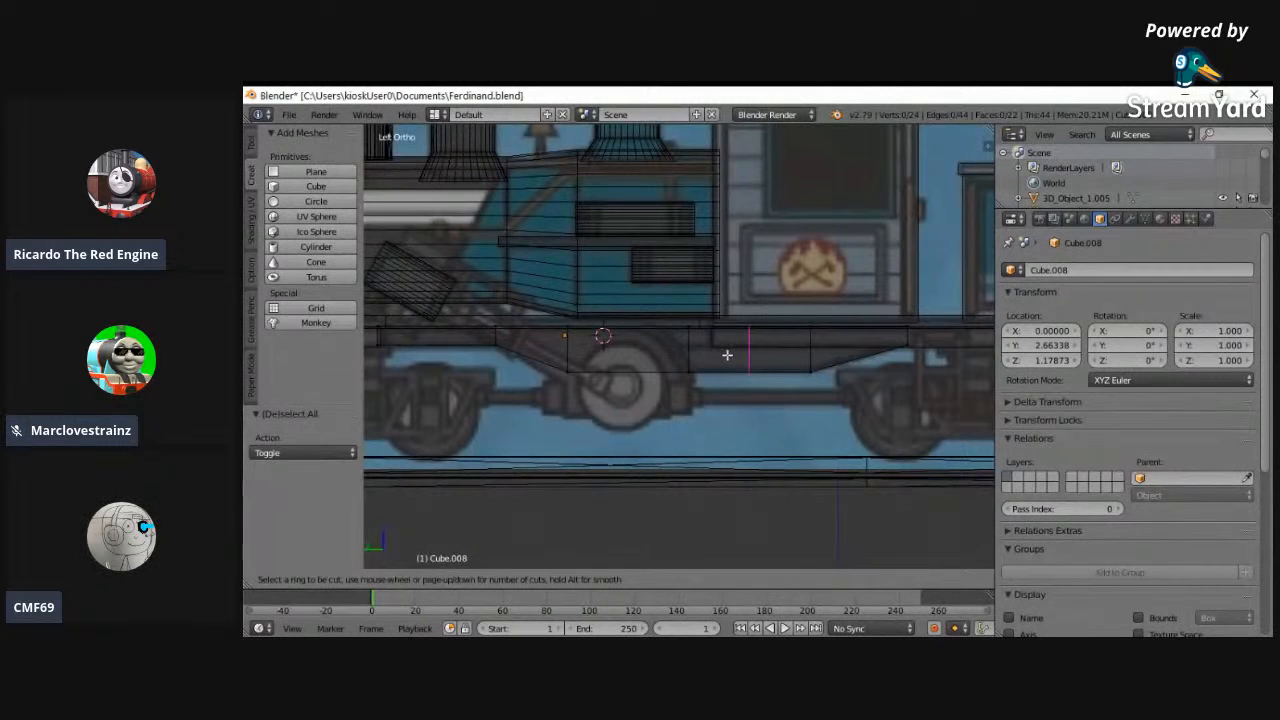
key("Escape")
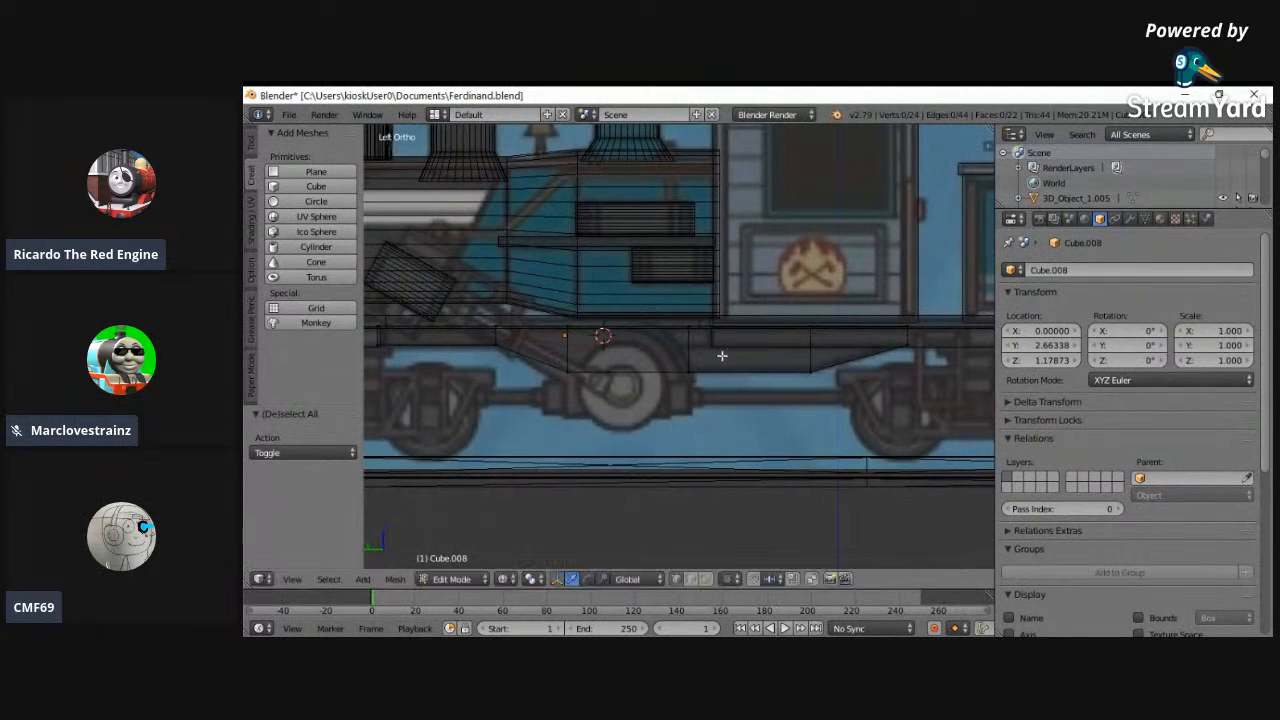
- Extrude the bottom of the lowered section around the drive wheel downward to the wheel's lower part
right_click(567, 370)
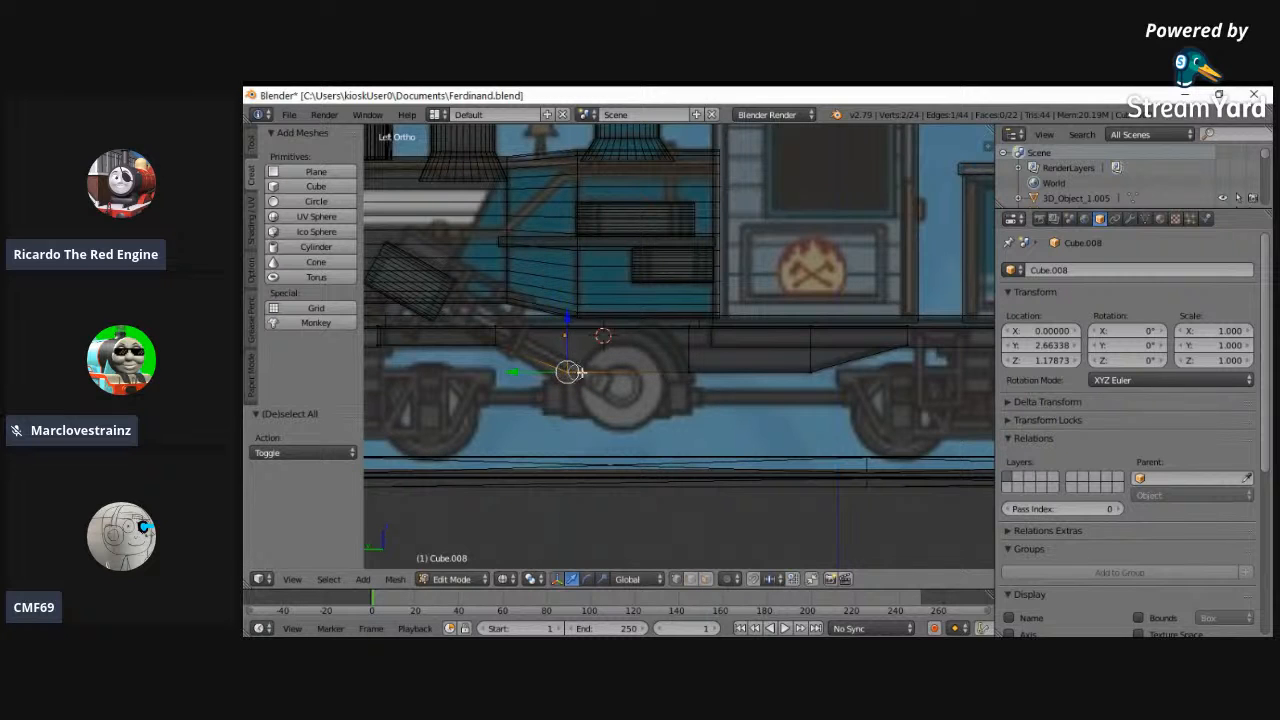
key("e")
left_click(719, 413)
- Lower the front edge where the new extrusion meets the sloped section by 0.141 along Z
key("a")
right_click(569, 370)
key("g")
key("z")
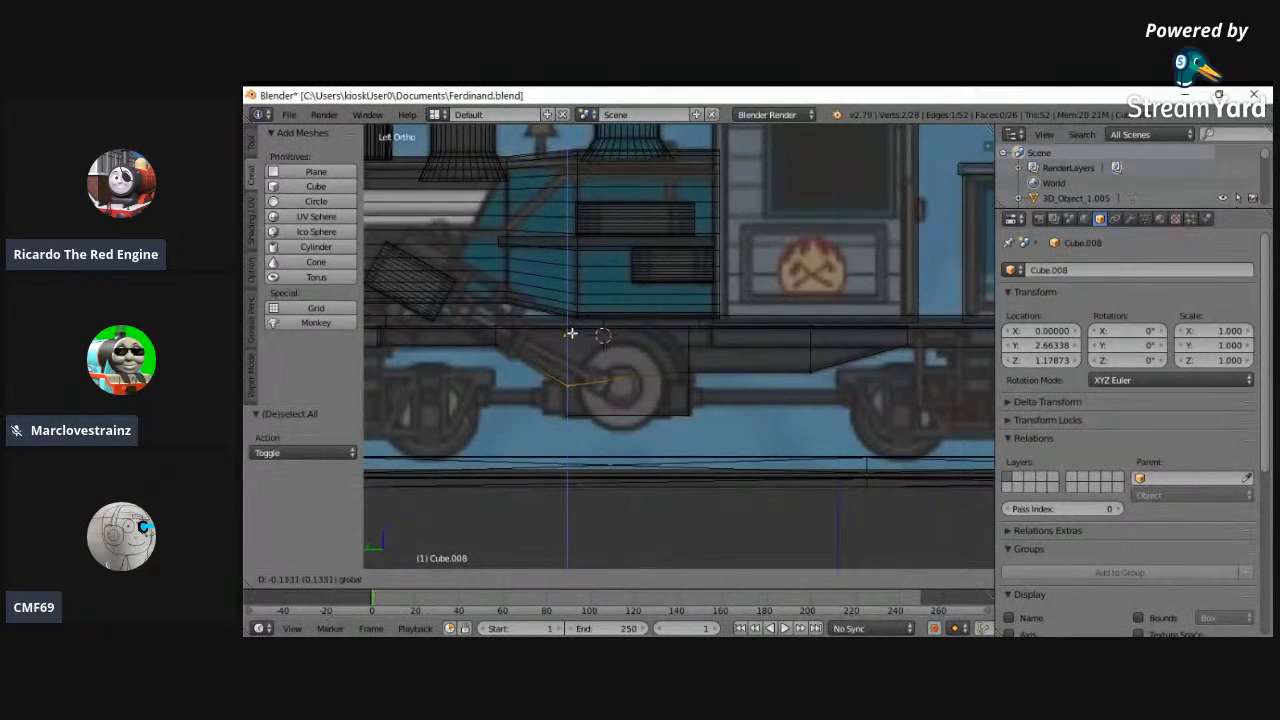
left_click(570, 333)
- In solid display, narrow the whole underframe mesh along X and return to Object Mode
key("z")
middle_click_drag(669, 338, 783, 426)
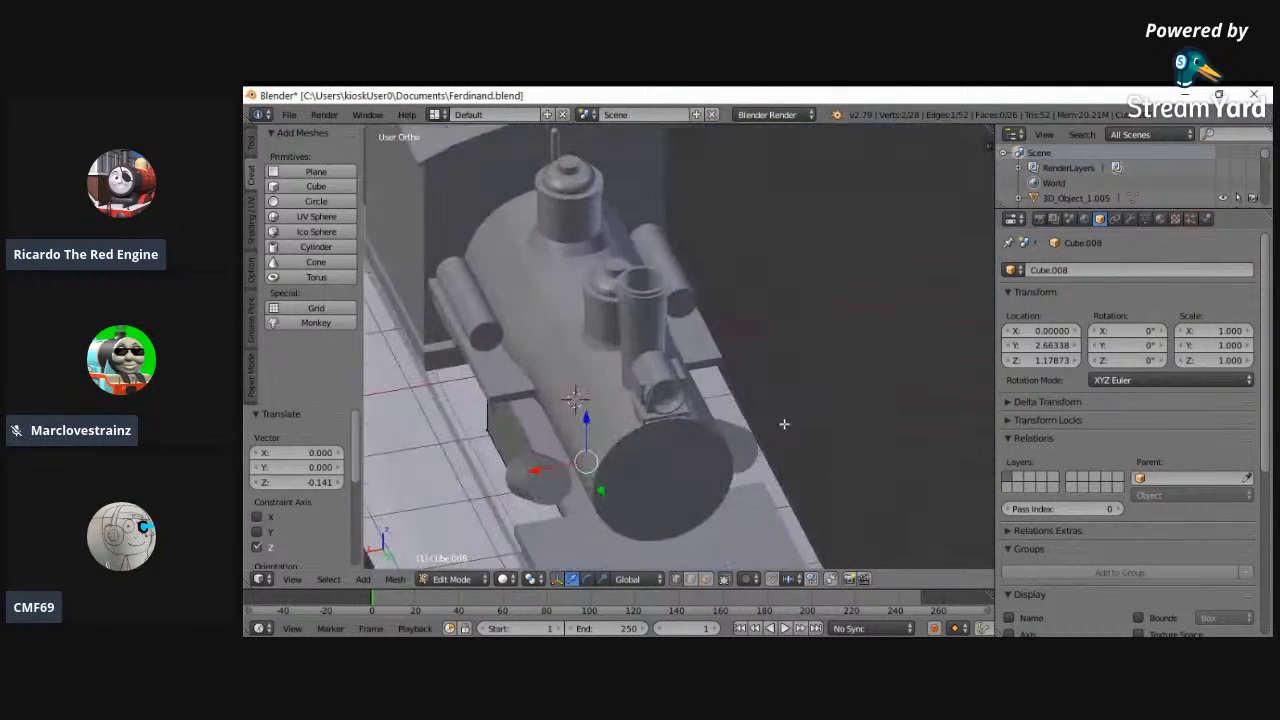
middle_click_drag(458, 454, 490, 391)
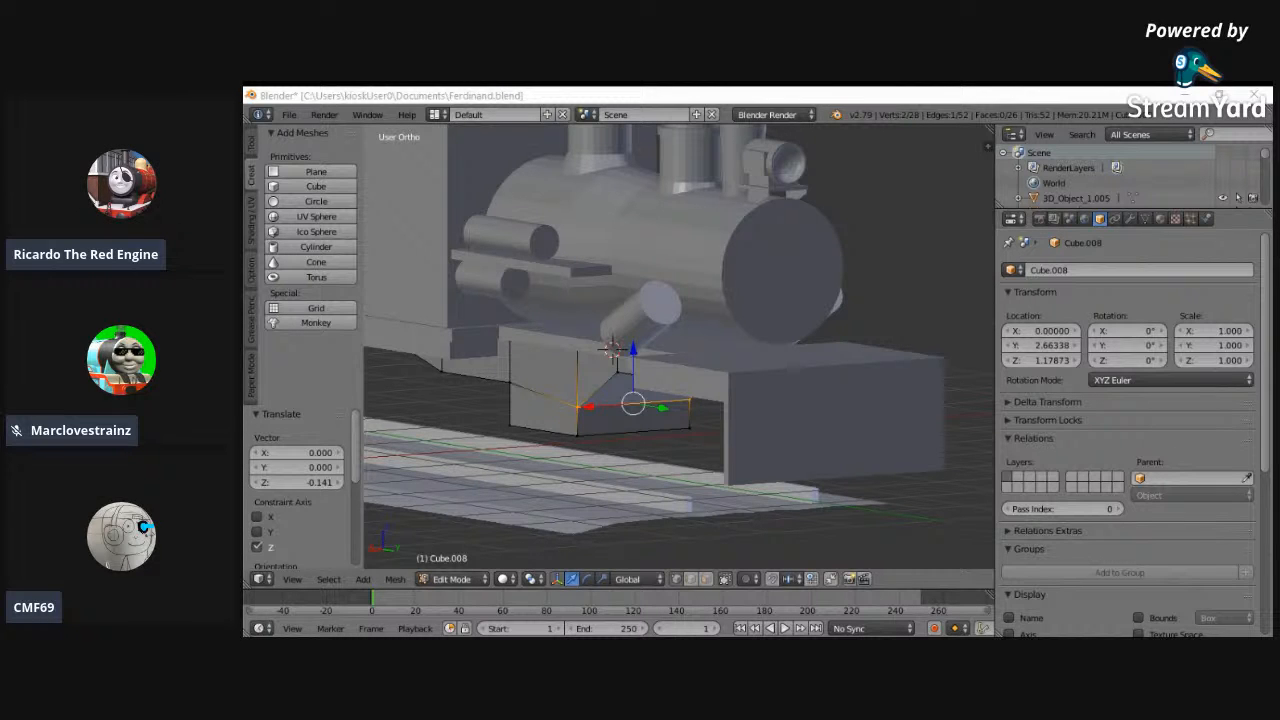
middle_click_drag(709, 347, 708, 274)
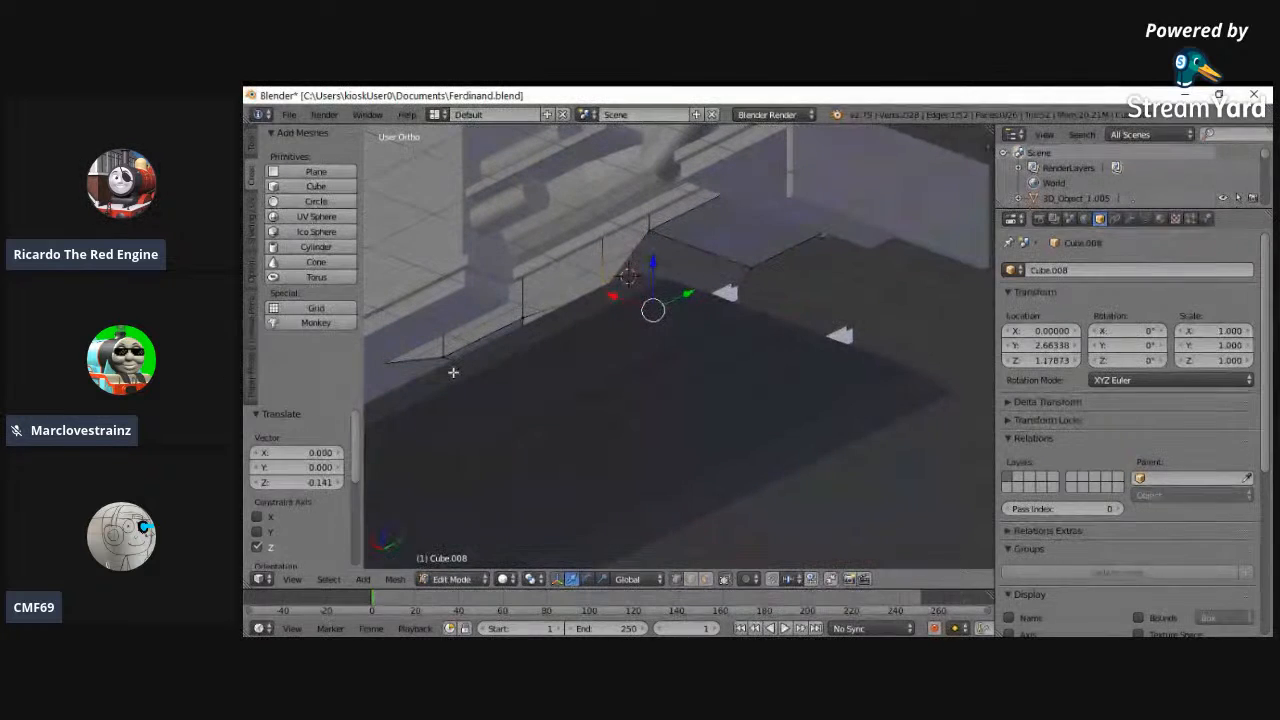
key("a")
key("a")
key("s")
key("x")
left_click(448, 371)
middle_click_drag(448, 371, 453, 429)
left_click(451, 578)
left_click(455, 562)
- Examine the underframe block's fit beneath the footplate from several angles, including the front view in wireframe
middle_click_drag(602, 454, 506, 401)
middle_click_drag(697, 456, 802, 428)
scroll(586, 486, "down", 3)
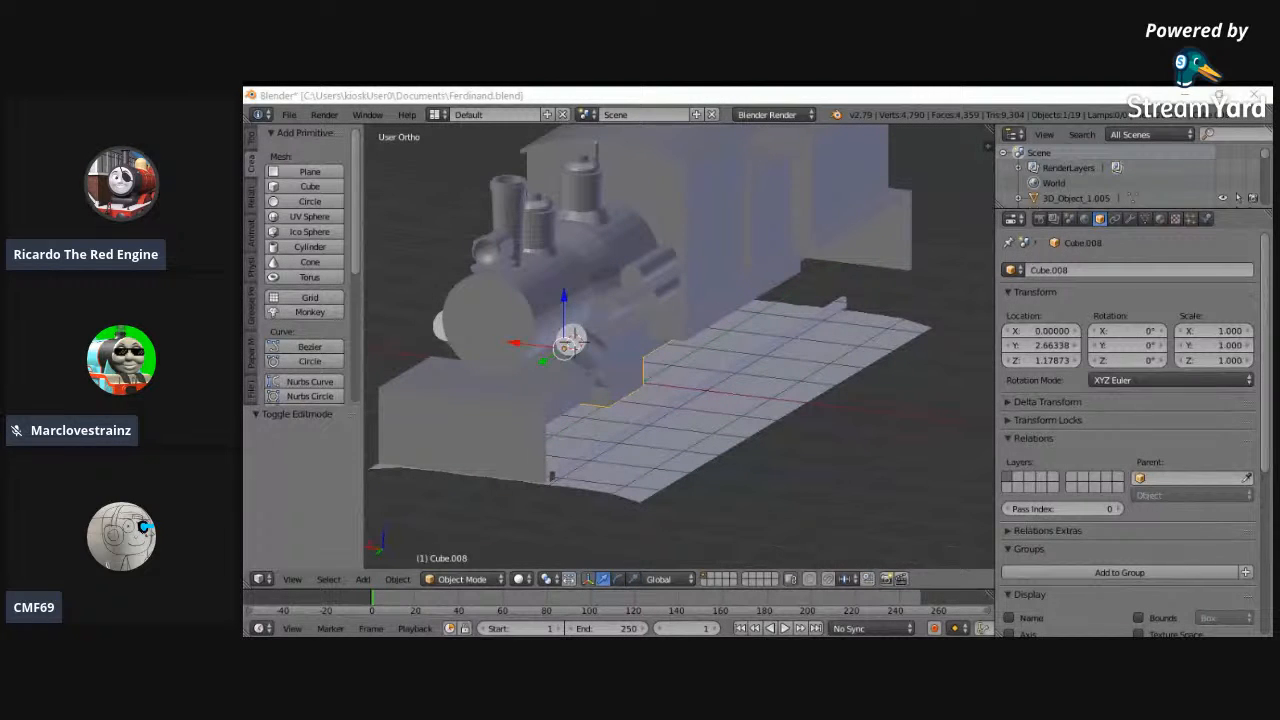
middle_click_drag(488, 360, 474, 514)
key("a")
scroll(801, 326, "up", 5)
right_click(797, 427)
key("z")
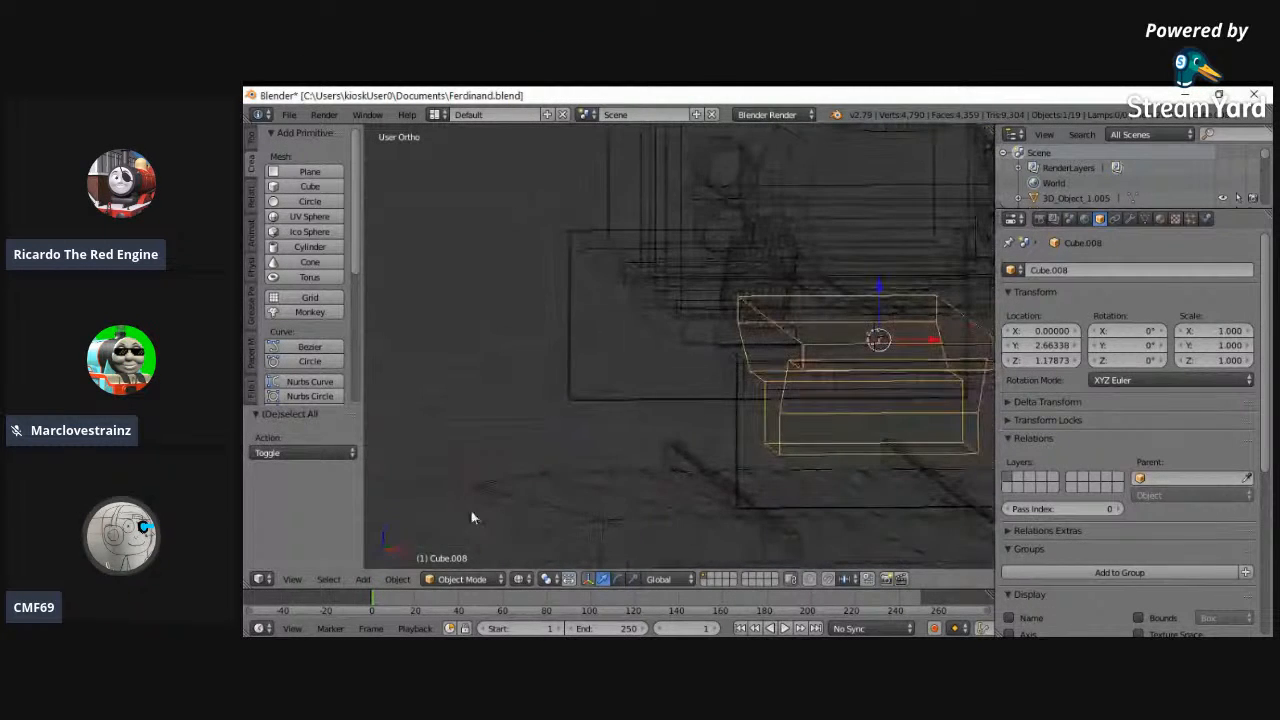
left_click(292, 579)
left_click(307, 481)
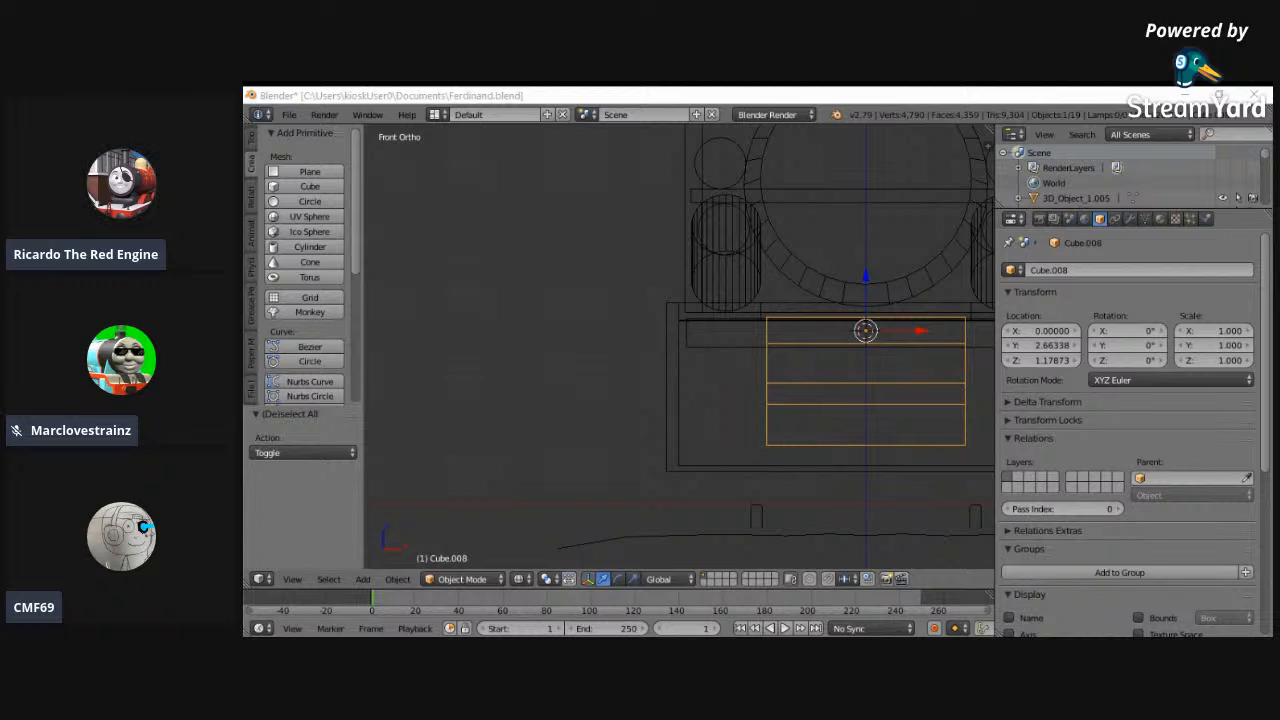
key("alt+Tab")
key("alt+Tab")
middle_click_drag(695, 407, 780, 421)
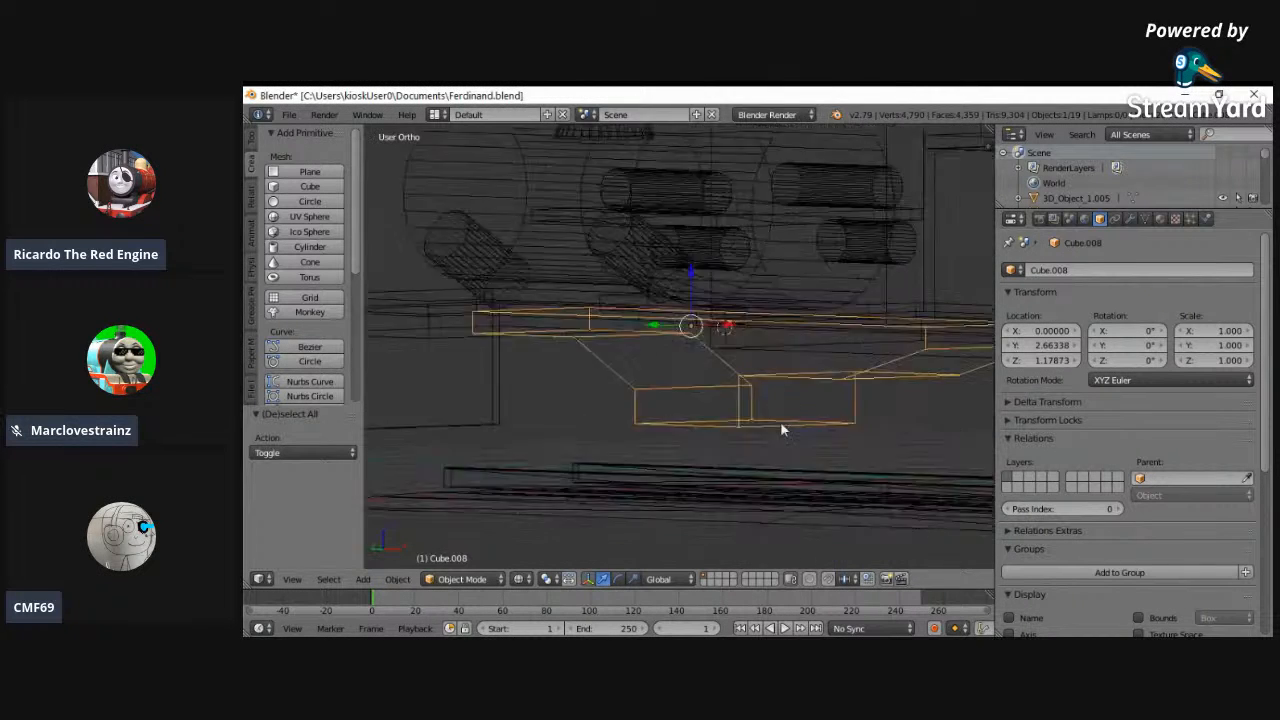
- In solid display, widen the whole underframe mesh along X by a scale factor of 1.026
key("z")
mouse_move(553, 432)
middle_mouse_down()
mouse_move(727, 461)
mouse_move(774, 411)
middle_mouse_up()
left_click(462, 579)
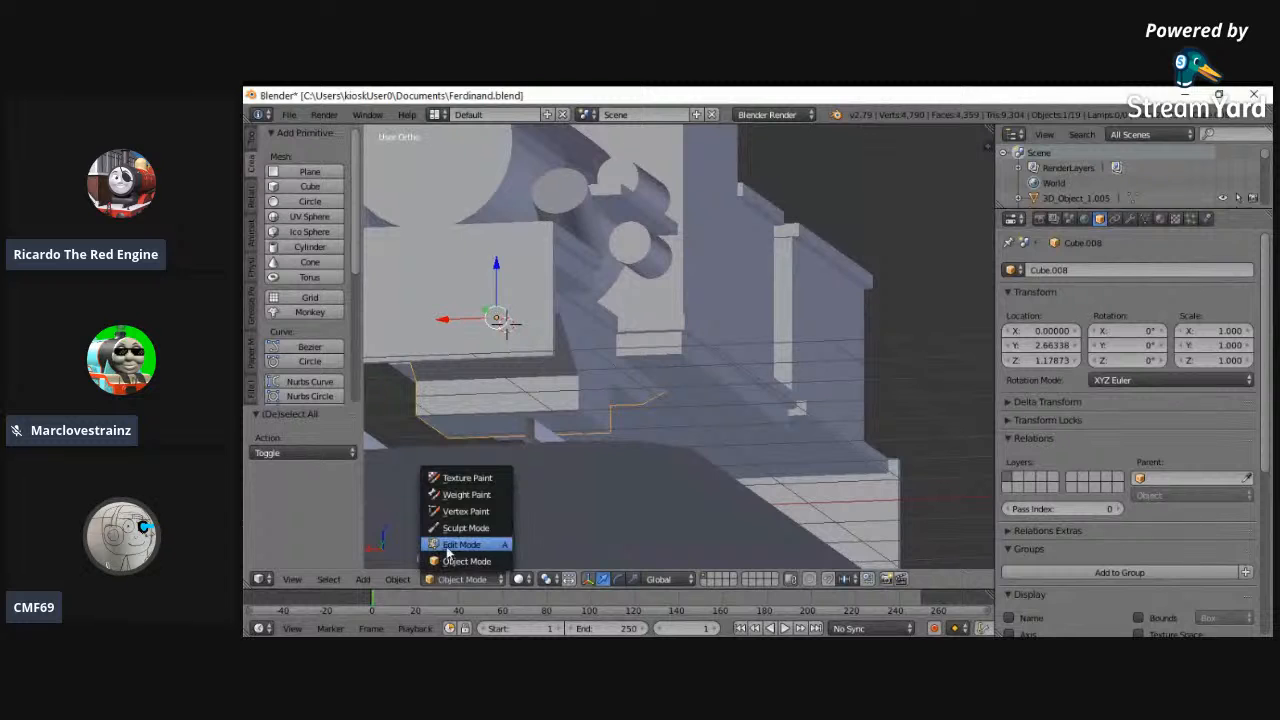
left_click(460, 544)
key("s")
left_click(846, 334)
middle_click_drag(847, 335, 611, 357)
left_click(456, 582)
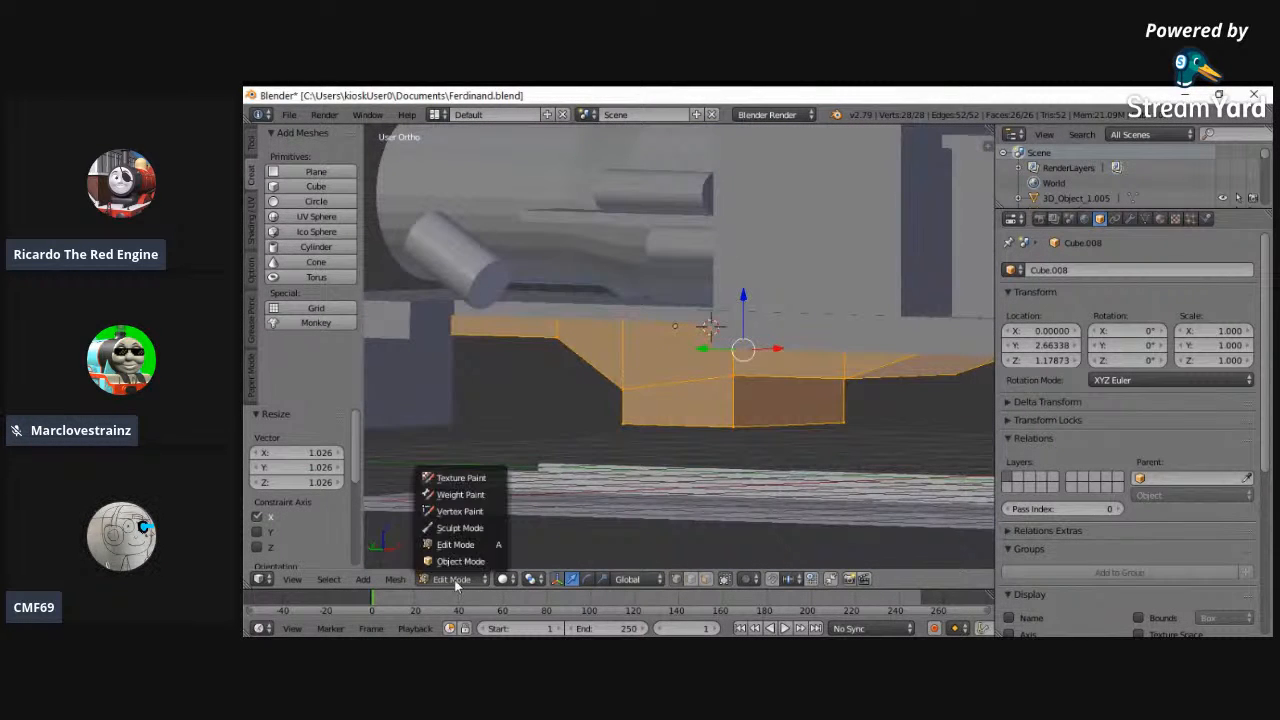
- Merge the faces along the underframe block's left side into one single face
left_click(292, 579)
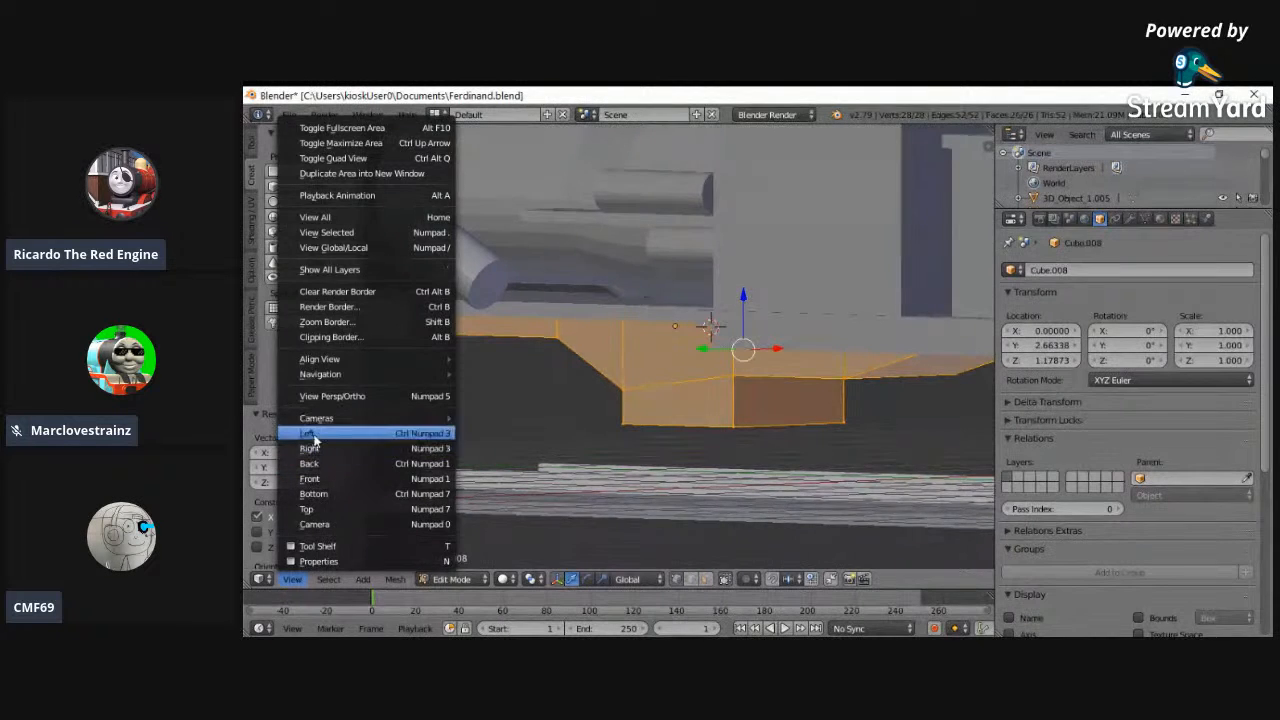
left_click(310, 433)
left_click(707, 580)
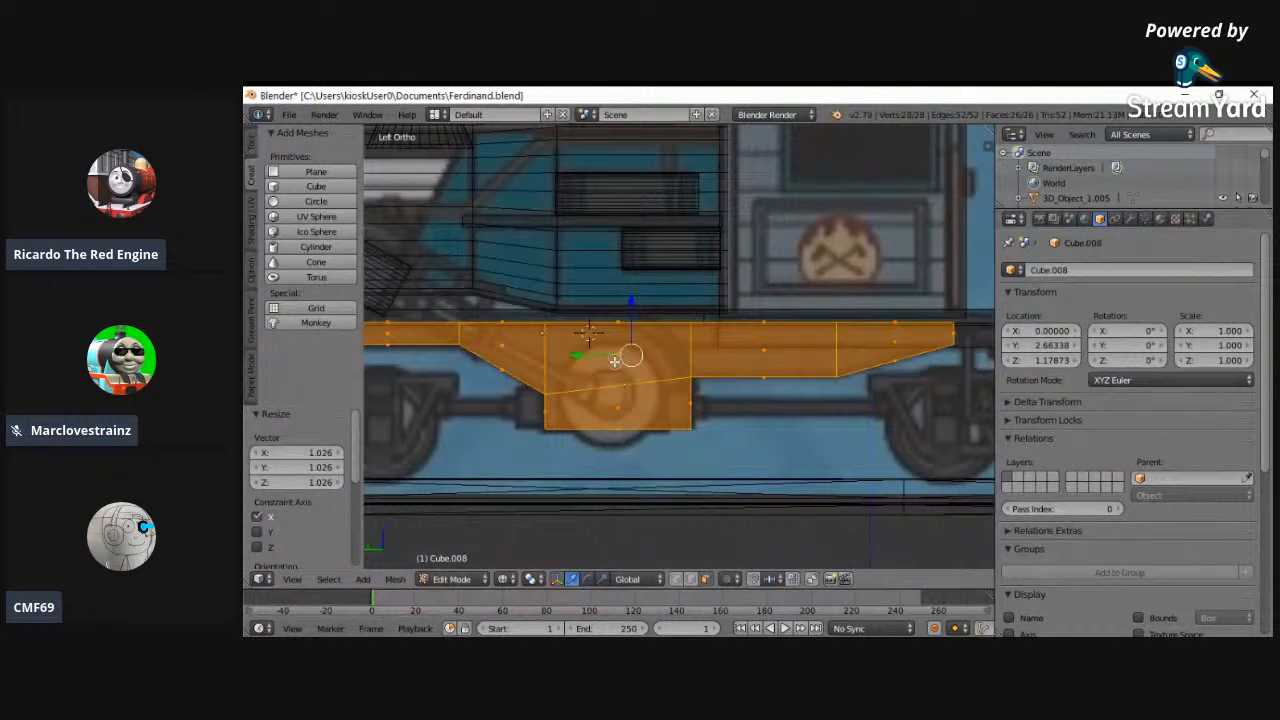
key("a")
key("c")
left_click(616, 360)
left_click_drag(575, 392, 631, 402)
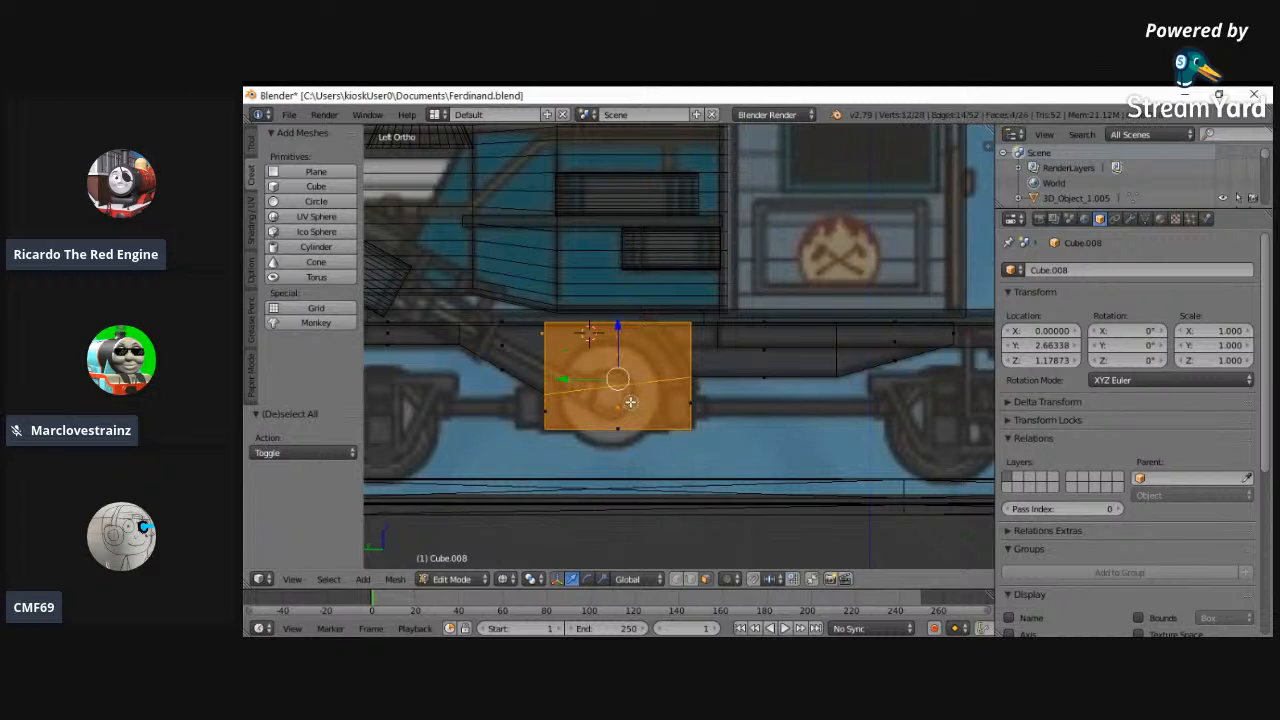
key("z")
key("a")
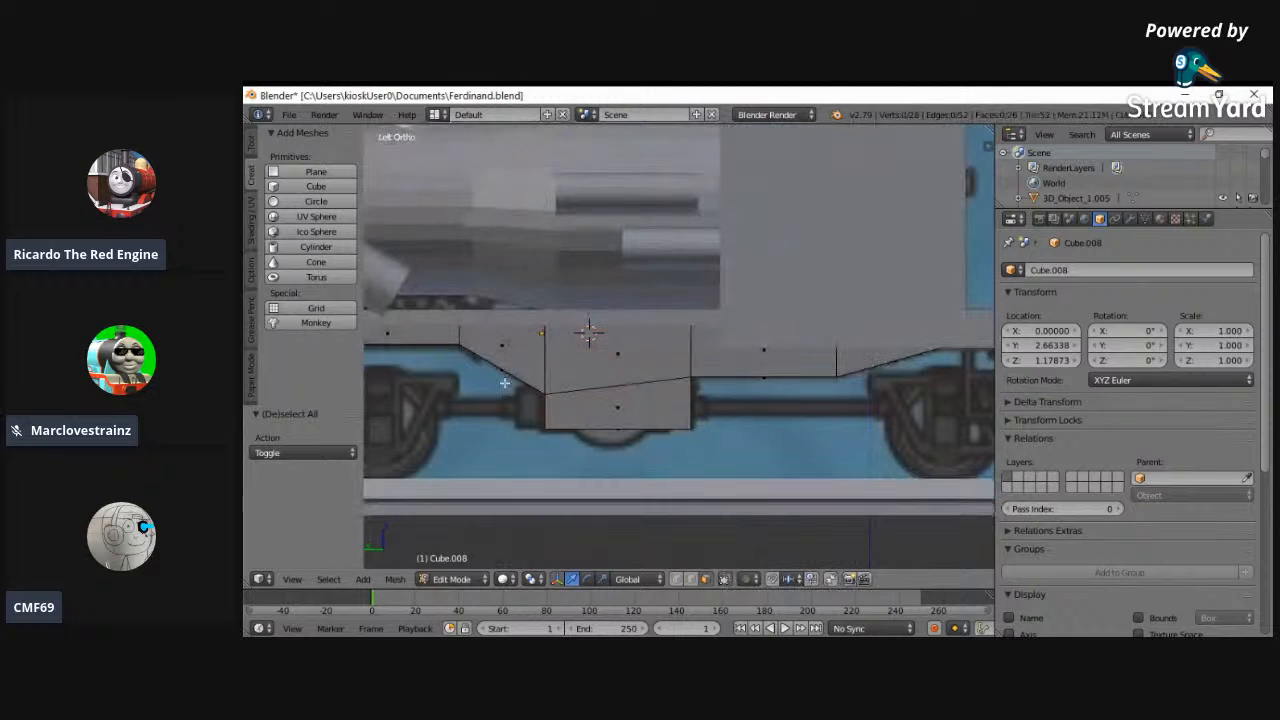
mouse_move(456, 330)
left_mouse_down()
mouse_move(545, 385)
mouse_move(625, 407)
mouse_move(777, 346)
mouse_move(848, 350)
left_mouse_up()
key("f")
key("a")
- Merge the matching faces on the opposite side of the underframe block into one single face
middle_click_drag(706, 423, 506, 344)
key("c")
mouse_move(412, 366)
left_mouse_down()
mouse_move(480, 360)
mouse_move(560, 385)
mouse_move(726, 349)
left_mouse_up()
right_click(667, 329)
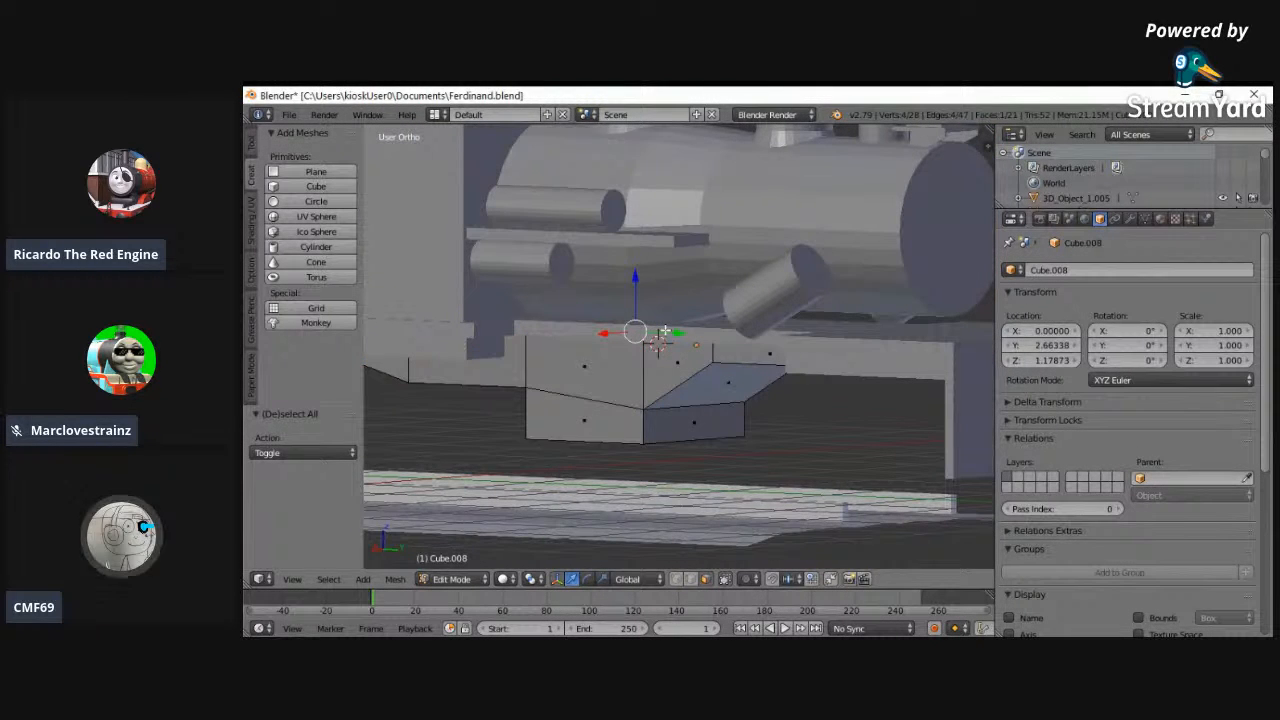
key("ctrl+z")
middle_click_drag(704, 361, 611, 403)
key("a")
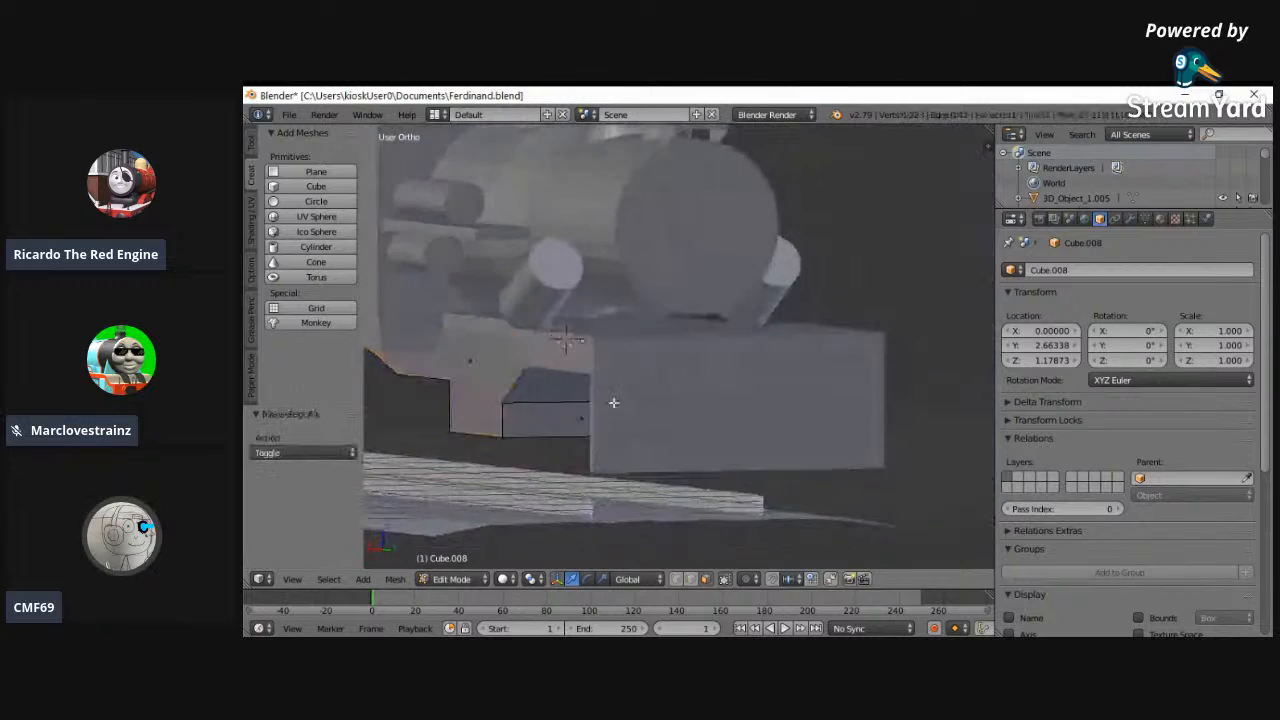
- Return the underframe block to Object Mode and deselect everything
middle_click_drag(531, 489, 388, 547)
left_click(295, 579)
left_click(320, 452)
left_click(451, 579)
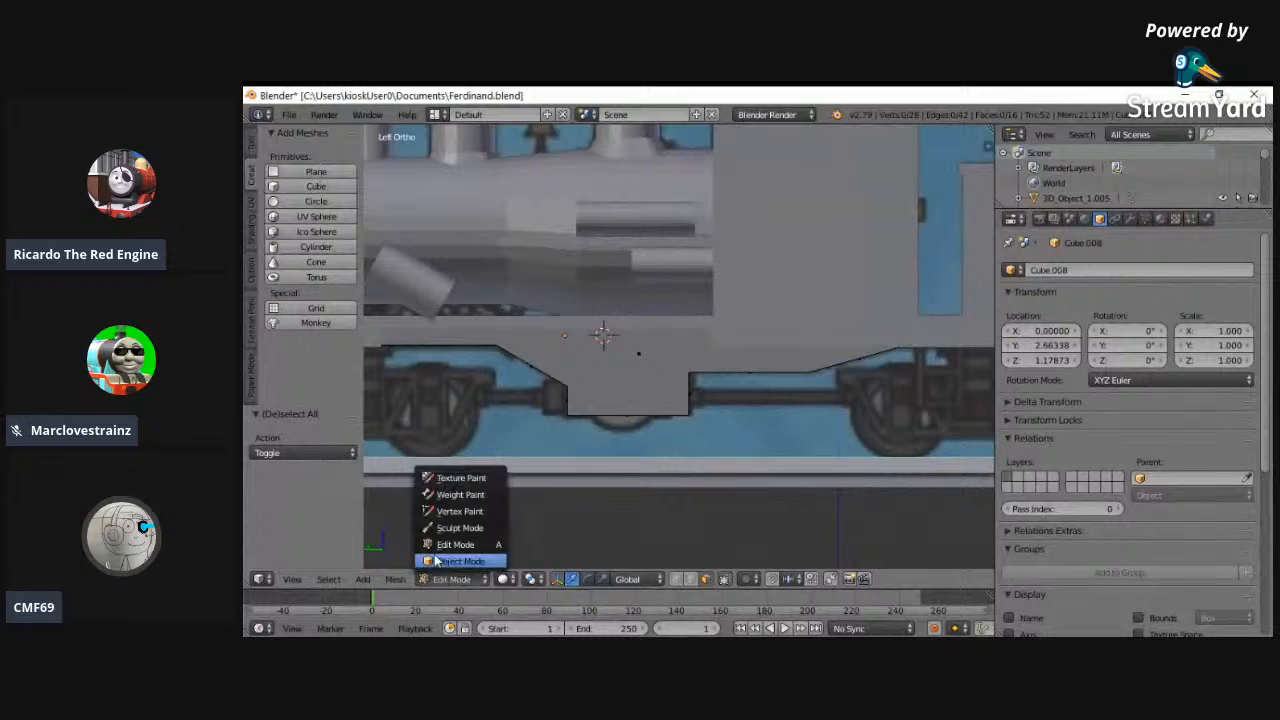
left_click(457, 562)
middle_click_drag(520, 470, 737, 358)
key("a")
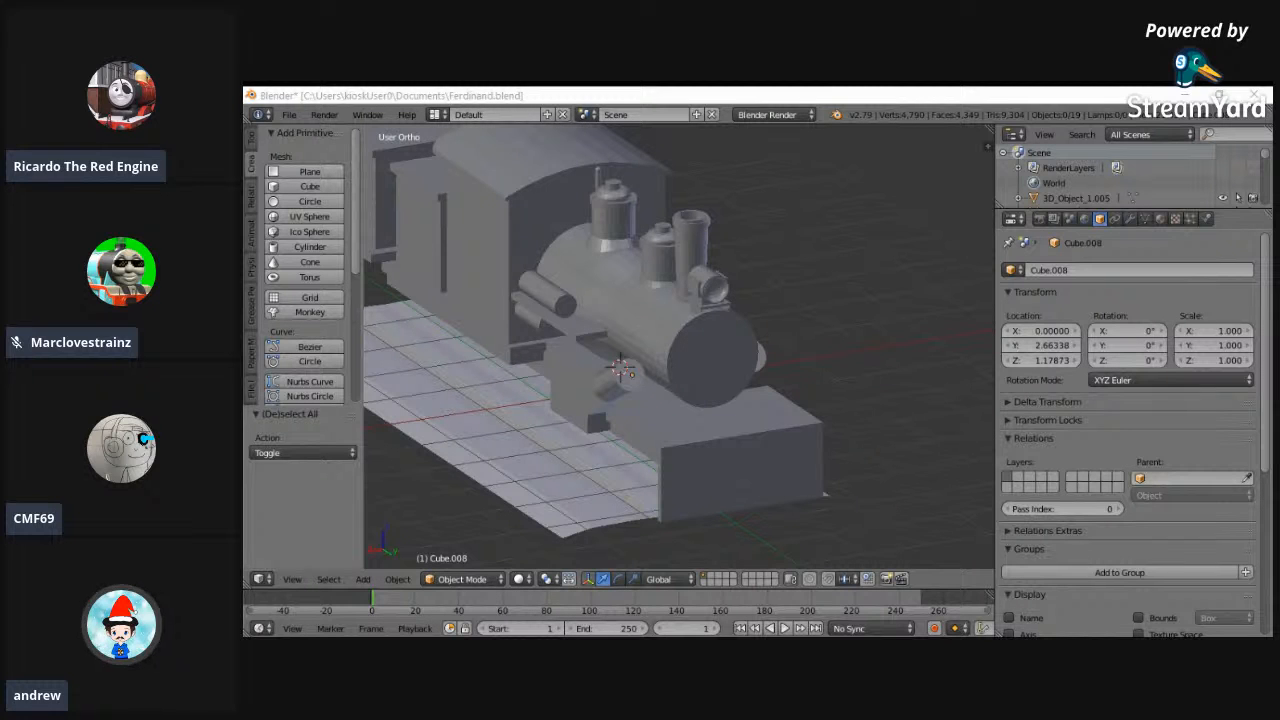
- Examine the whole locomotive model from the front, the back and several angled views
scroll(634, 455, "up", 2, "shift")
left_click(292, 579)
left_click(310, 479)
left_click(292, 579)
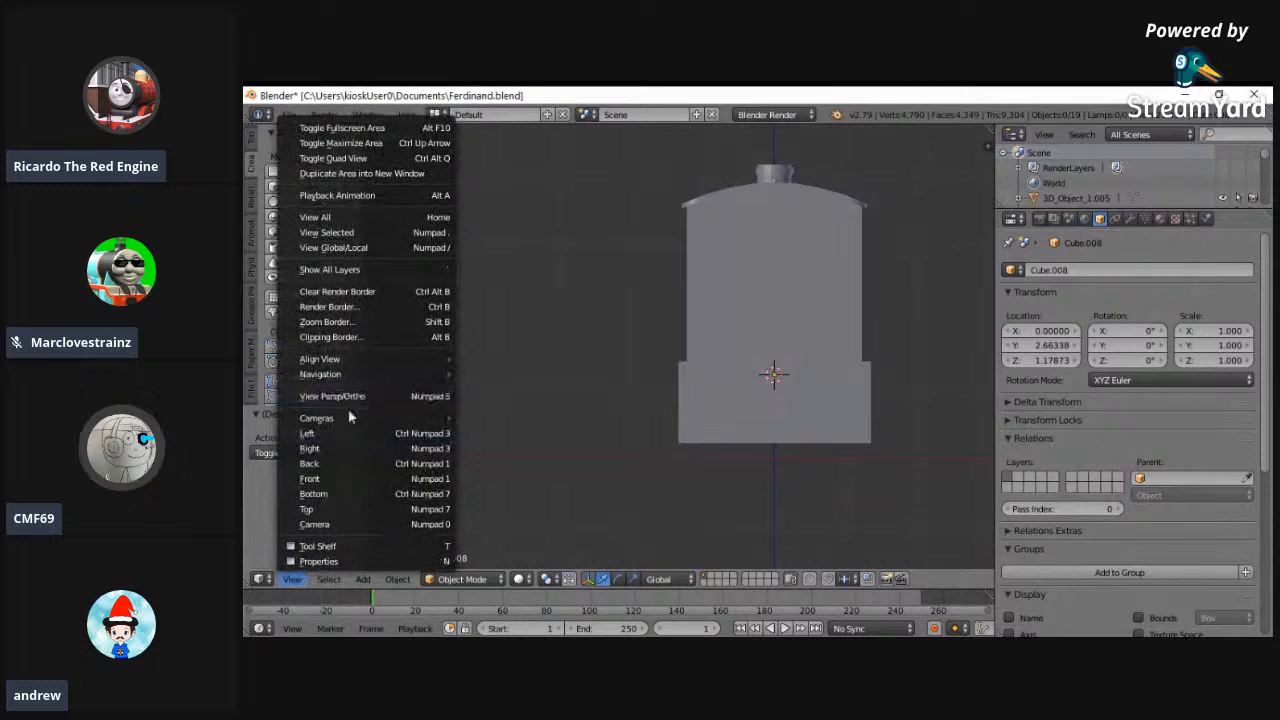
left_click(309, 463)
left_click(292, 579)
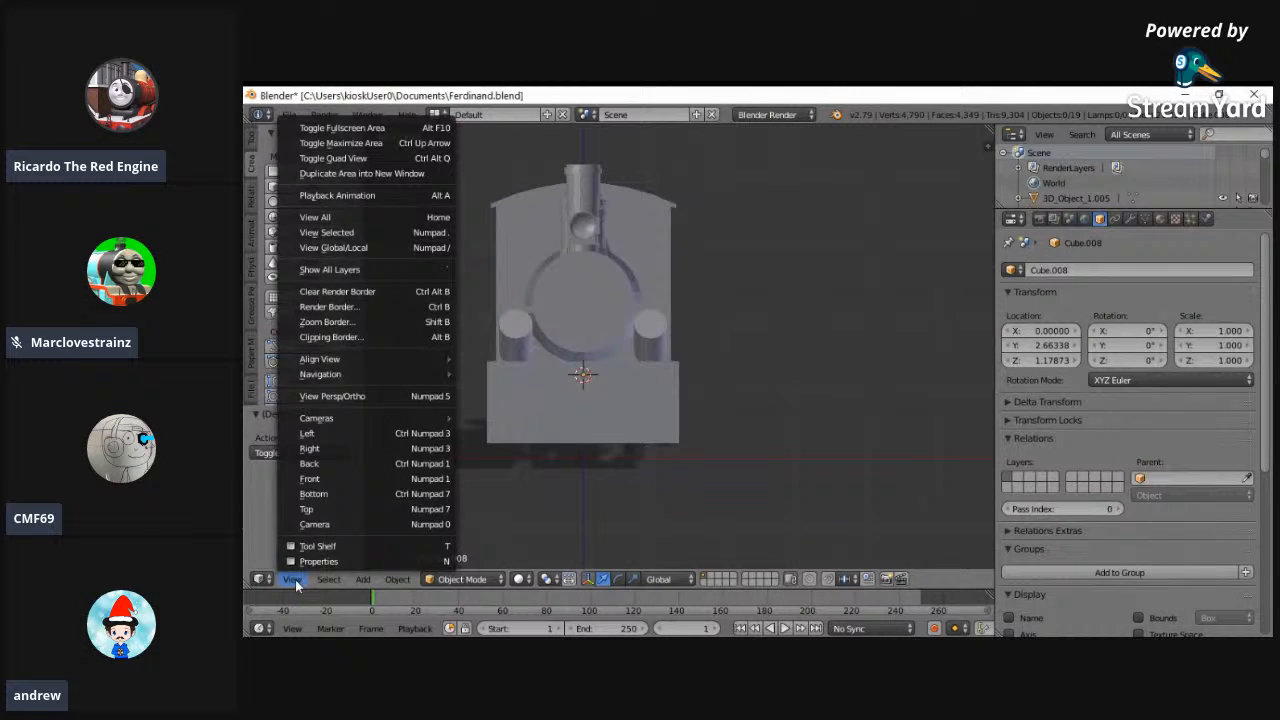
left_click(357, 226)
scroll(620, 341, "up", 4)
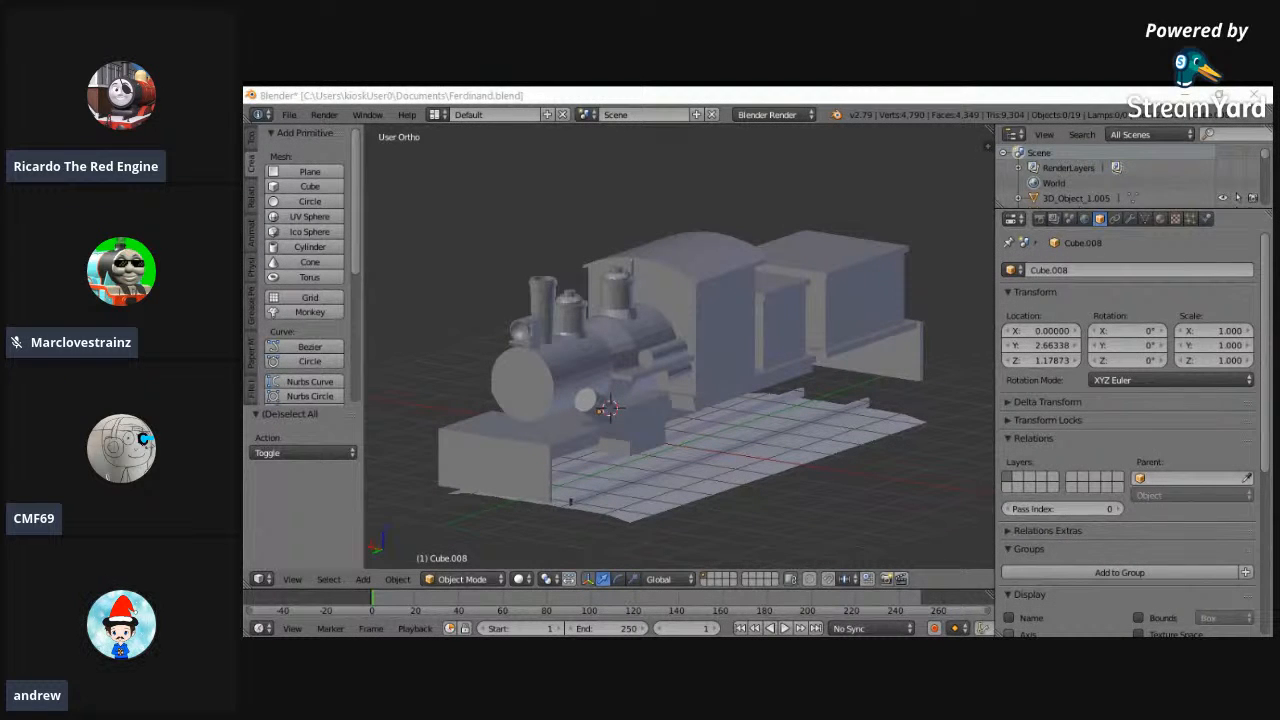
middle_click_drag(860, 450, 851, 378)
middle_click_drag(731, 446, 923, 386)
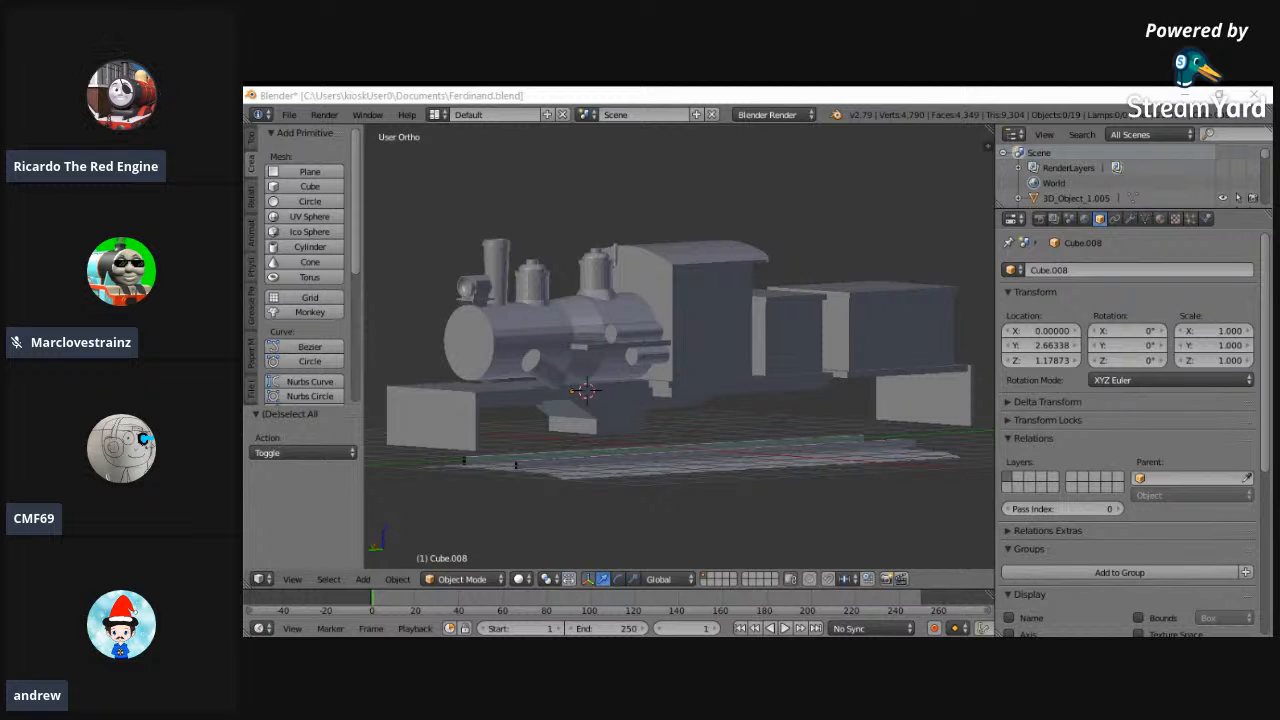
middle_click_drag(670, 415, 421, 390)
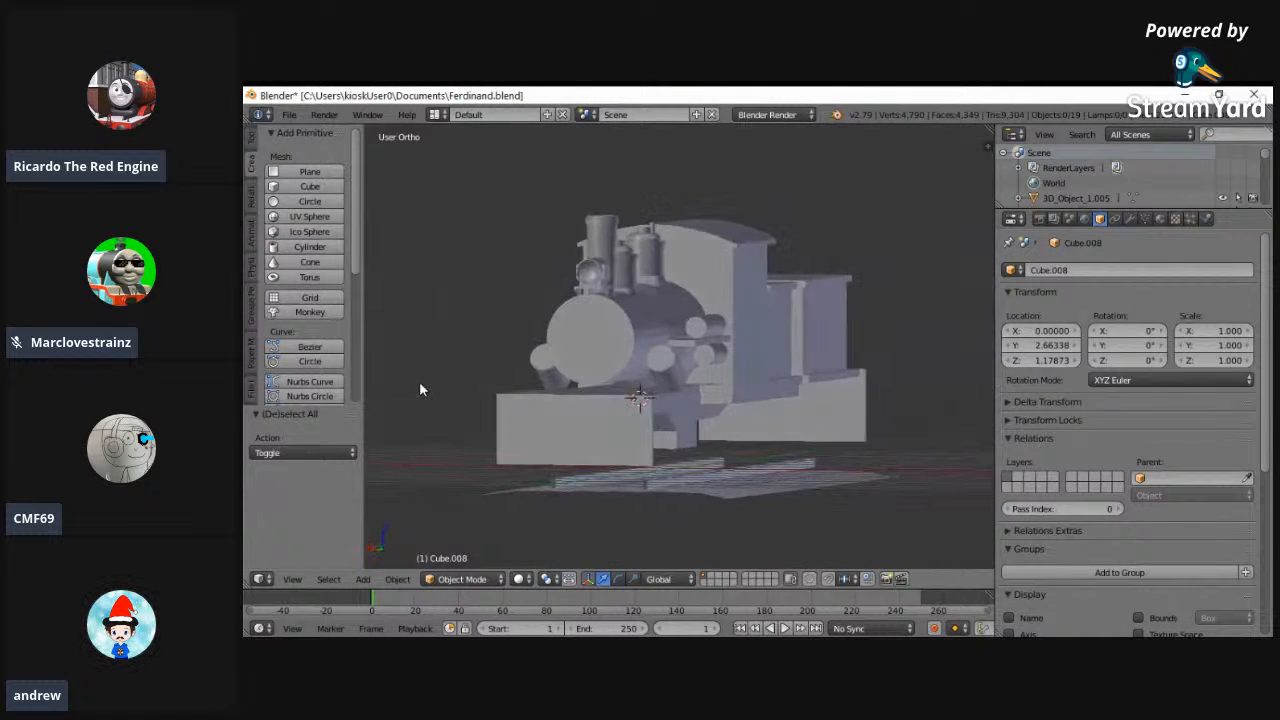
left_click(915, 646)
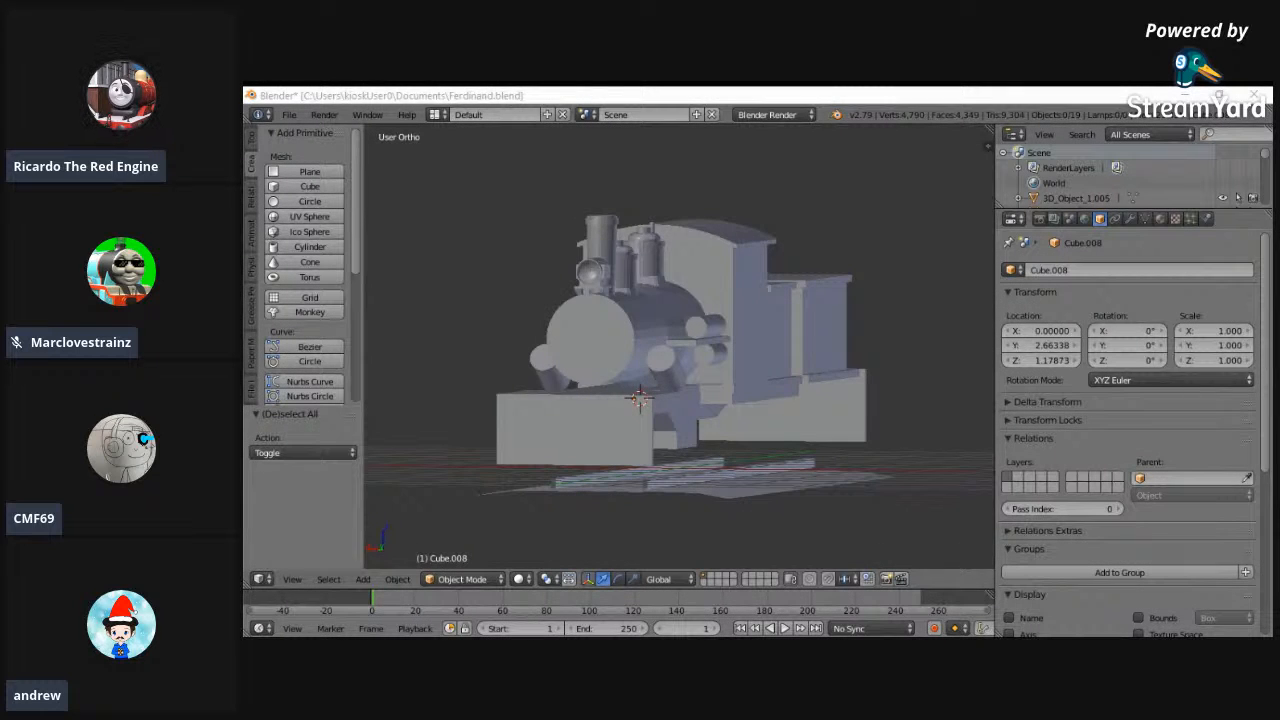
scroll(747, 407, "up", 1)
middle_click_drag(747, 415, 752, 428)
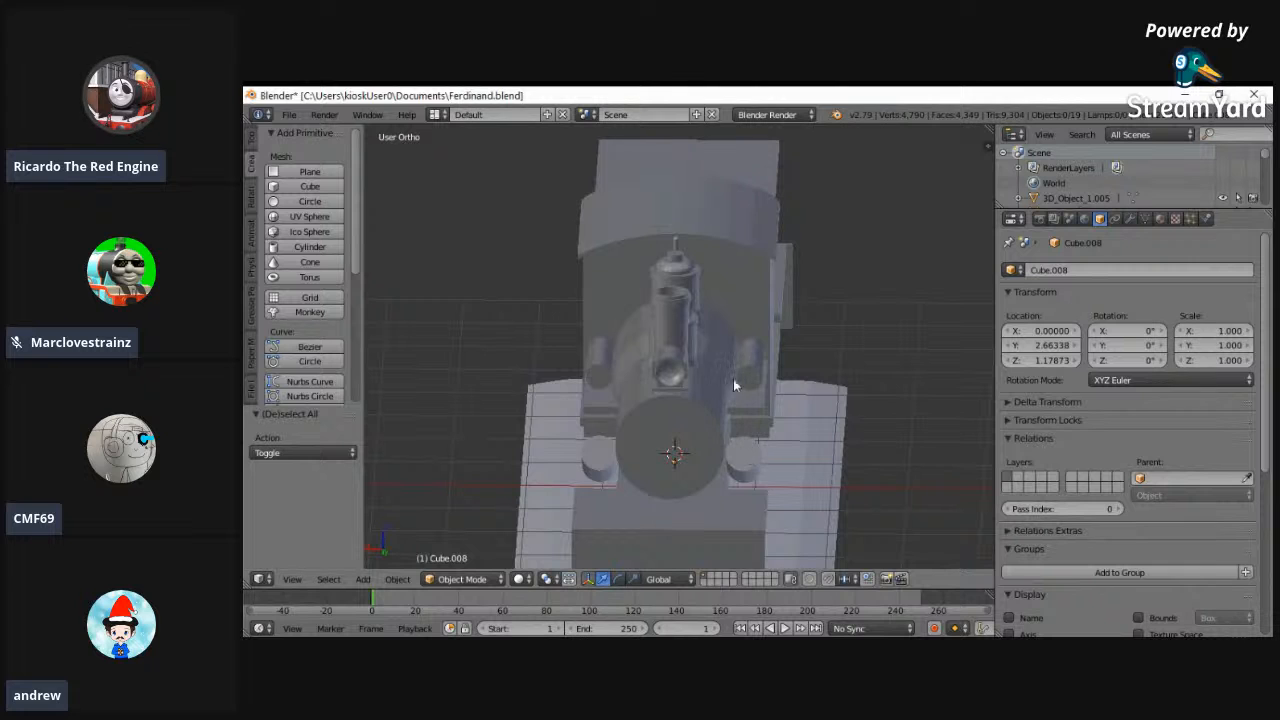
middle_click_drag(558, 388, 500, 366)
middle_click_drag(840, 449, 707, 448)
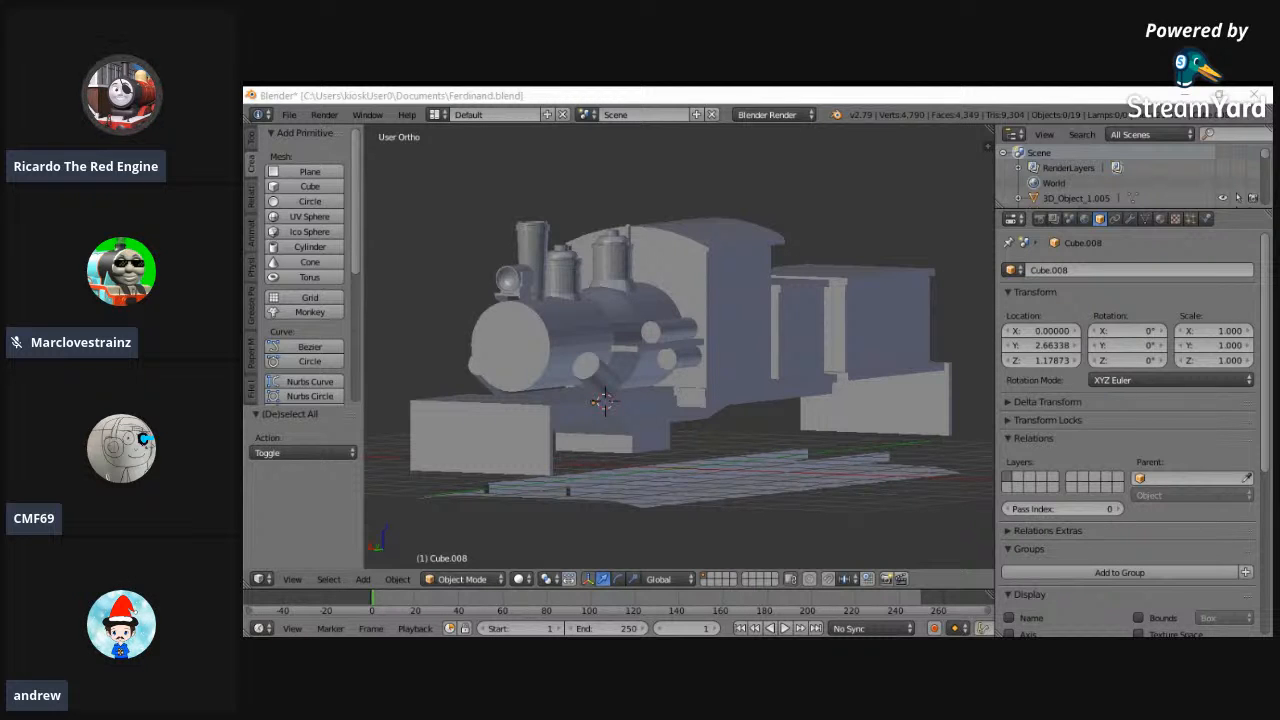
middle_click_drag(817, 529, 710, 378)
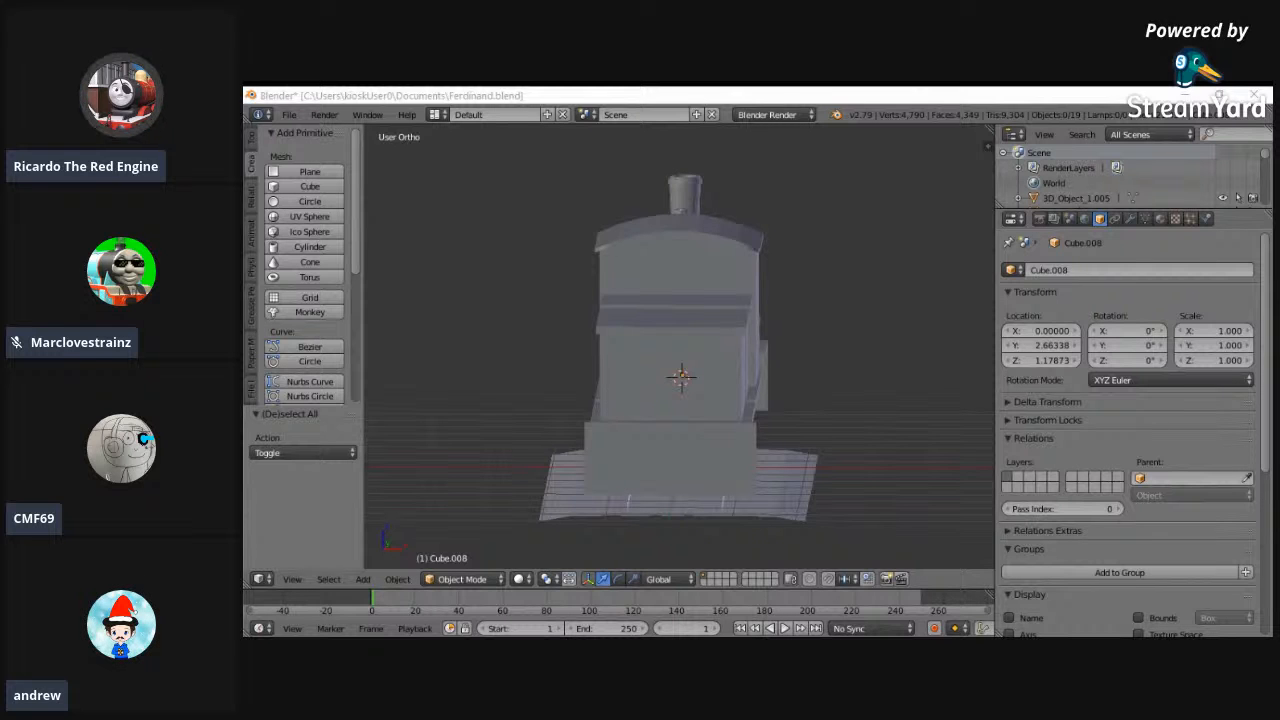
middle_click_drag(660, 430, 914, 437)
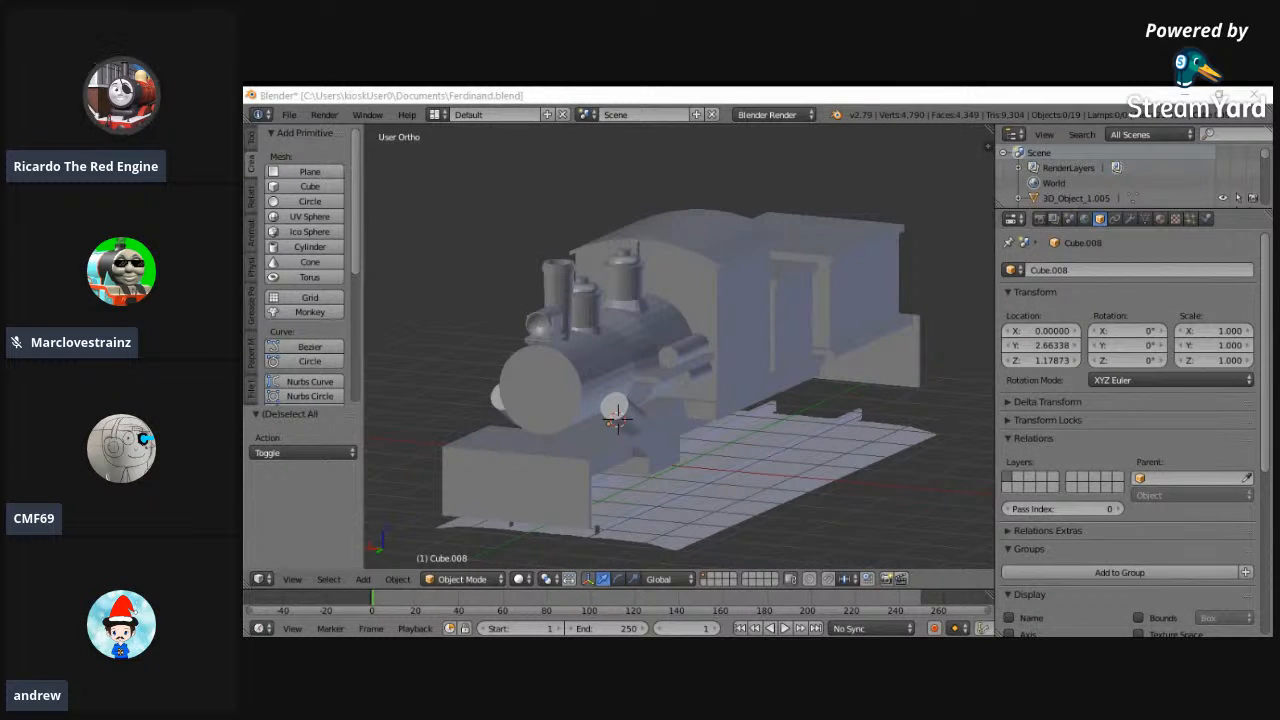
middle_click_drag(840, 437, 777, 424)
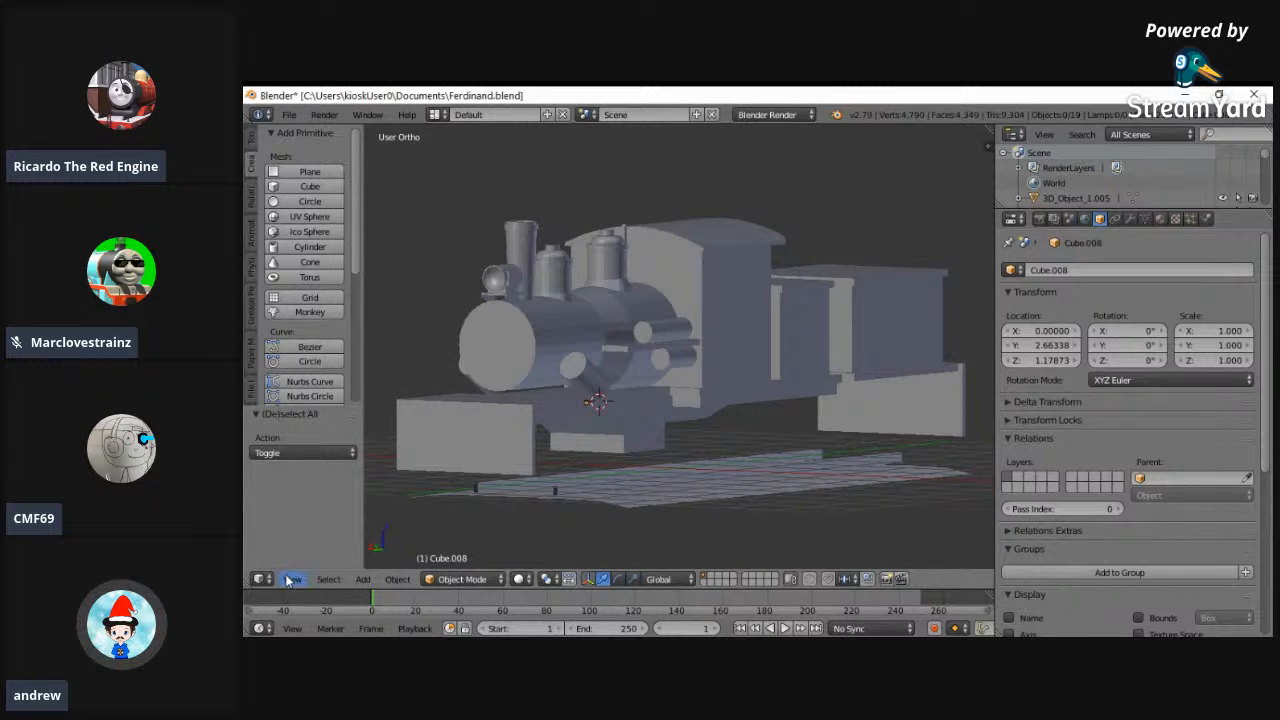
- In the left wireframe view, place the 3D cursor at the centre of the dark stack on top of the bunker behind the cab
left_click(292, 579)
left_click(322, 432)
scroll(607, 499, "down", 2)
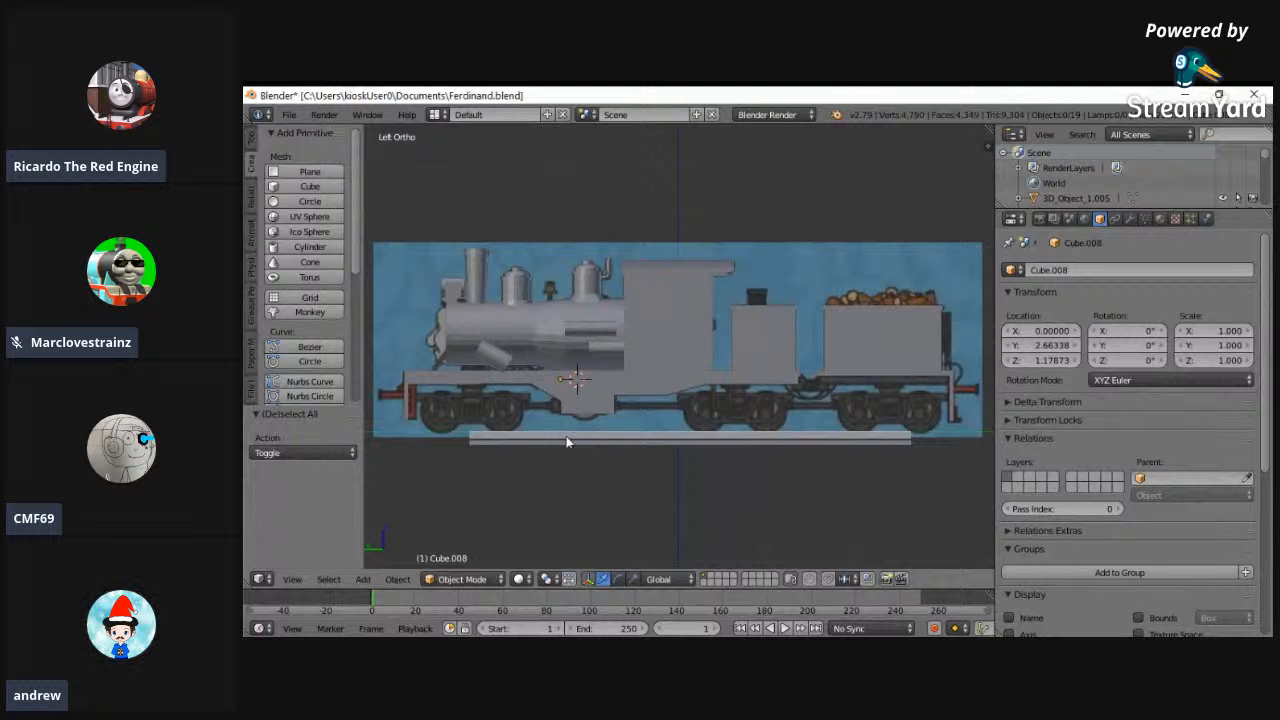
key("b")
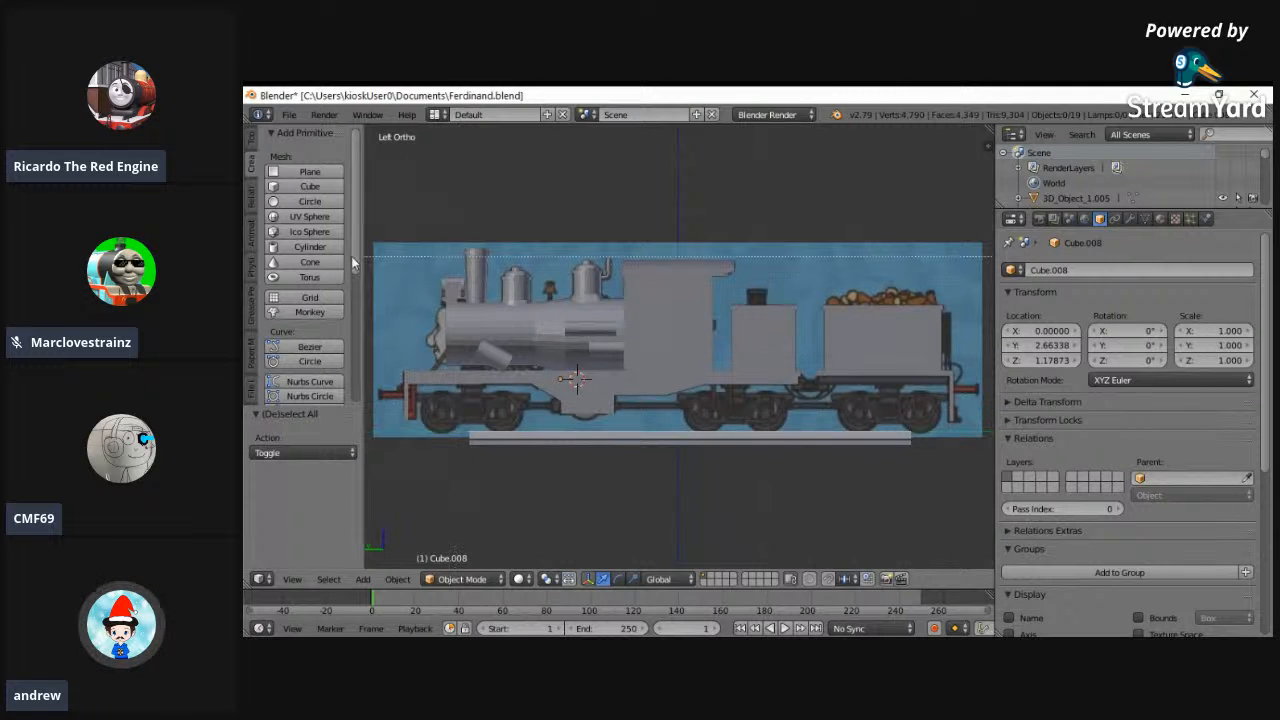
left_click_drag(384, 228, 575, 321)
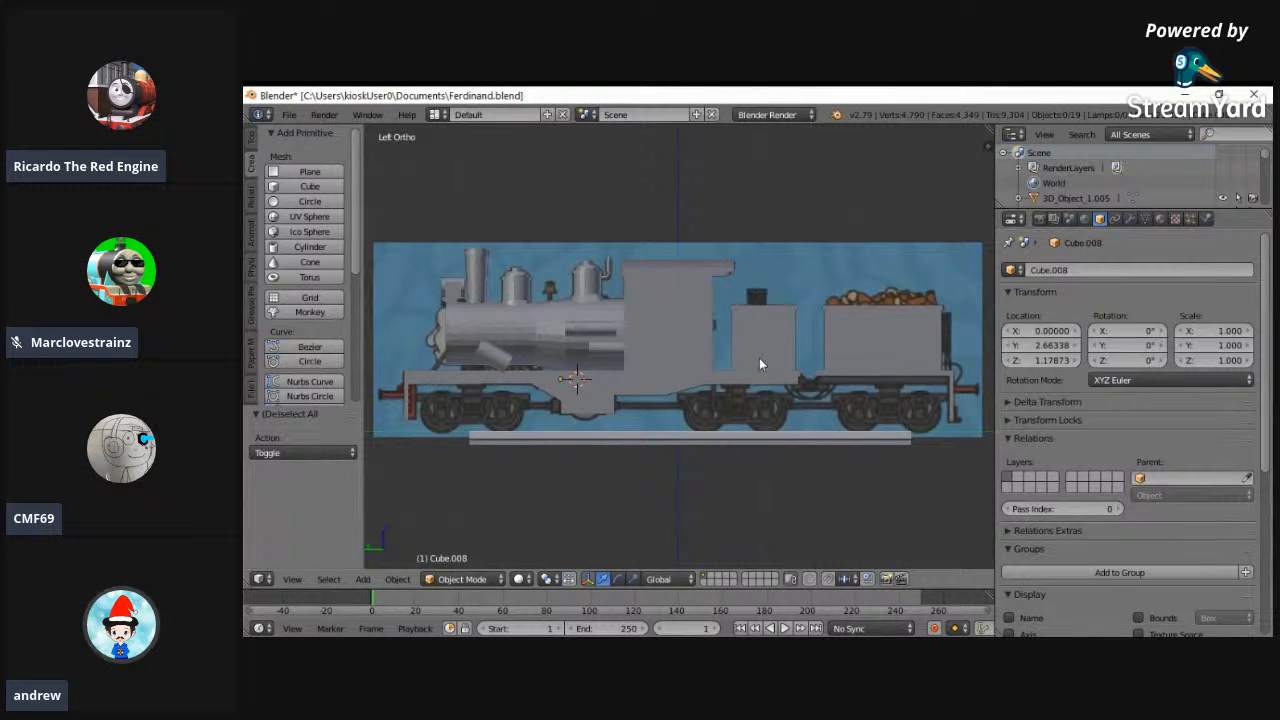
key("z")
key("b")
left_click_drag(738, 281, 778, 319)
right_click(769, 312)
key("a")
key("shift+b")
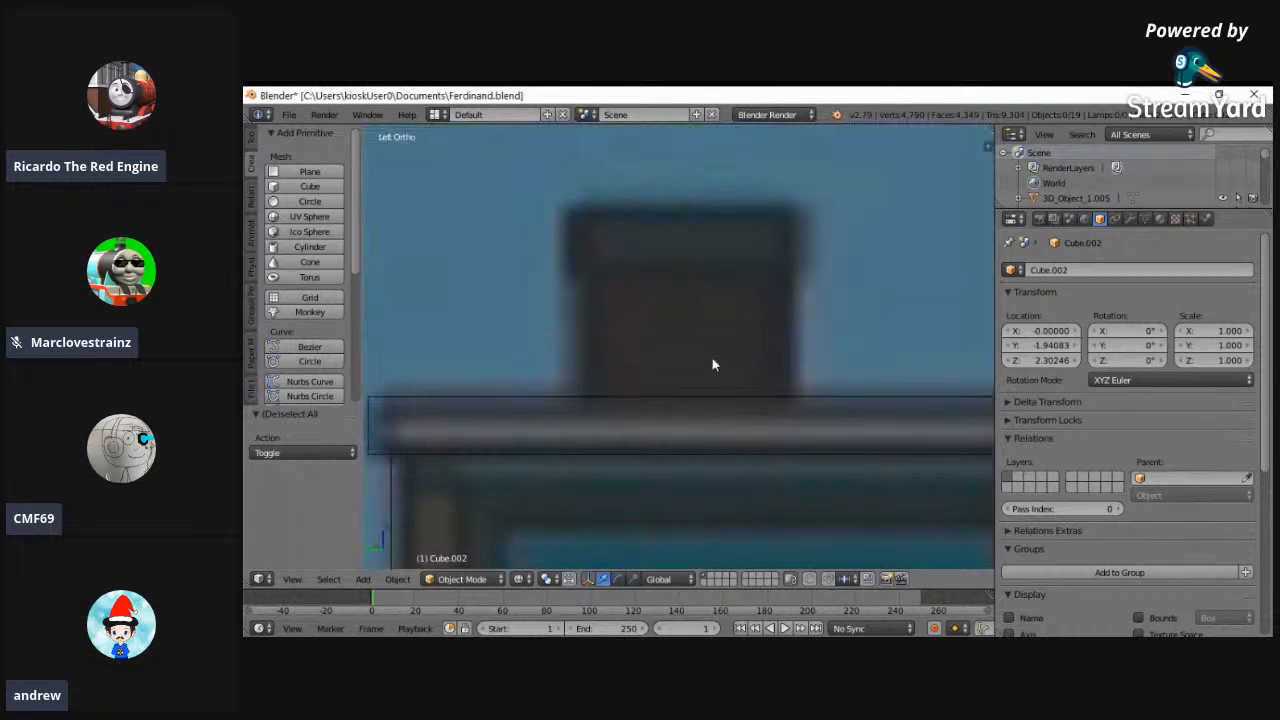
left_click(686, 328)
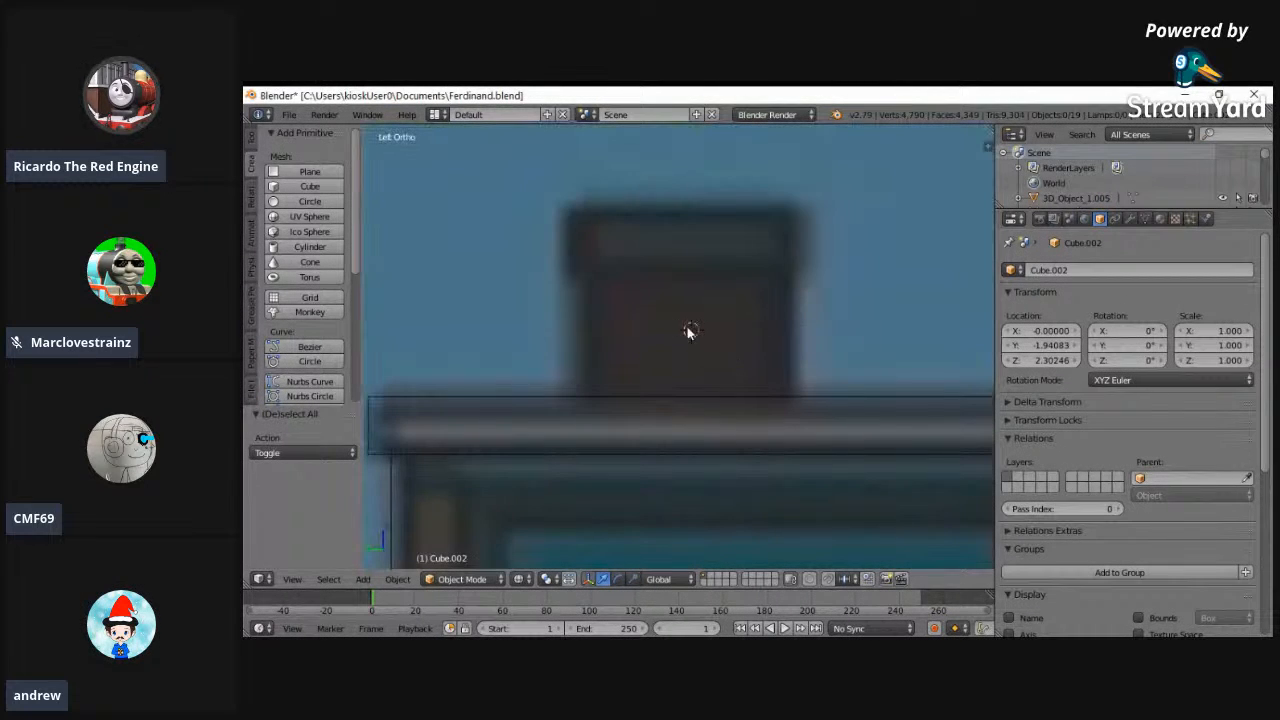
- Add a cylinder at the 3D cursor and scale its mesh down to the width of the reference stack
left_click(272, 248)
left_click(461, 579)
left_click(457, 540)
key("s")
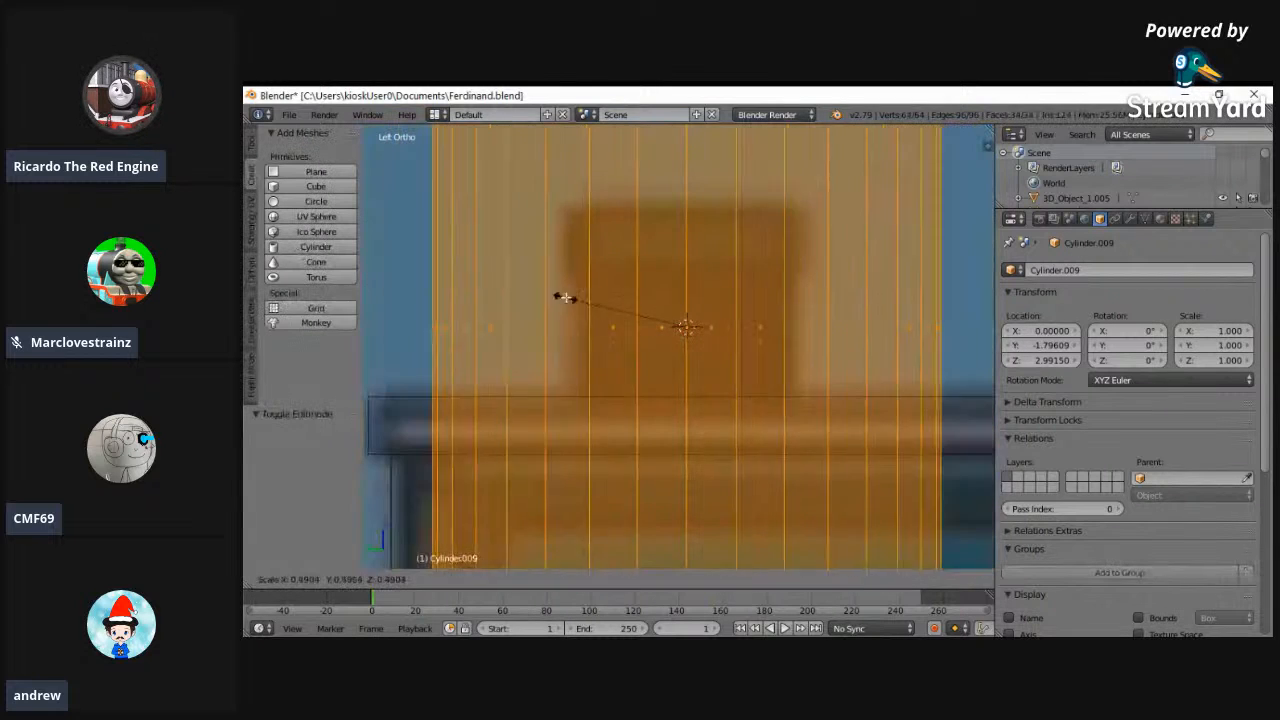
left_click(634, 320)
- Lower the cylinder's top face by 0.105 along Z to the underside of the reference stack's cap
key("a")
right_click(689, 208, "alt")
left_click_drag(688, 173, 694, 228)
right_click(694, 228)
left_click_drag(687, 184, 693, 239)
key("w")
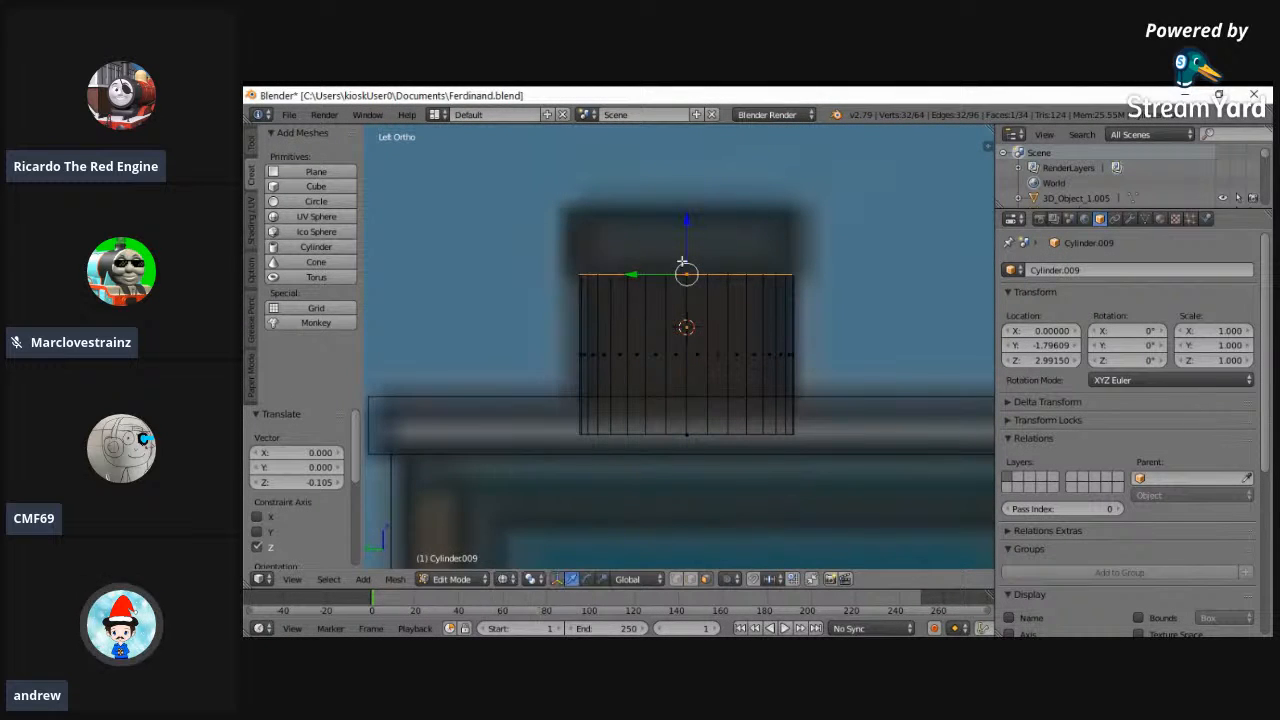
- Form the stack's cap by extruding the top face in place, scaling it by 1.123 and extruding it upward by 0.133
key("e")
right_click(616, 213)
key("s")
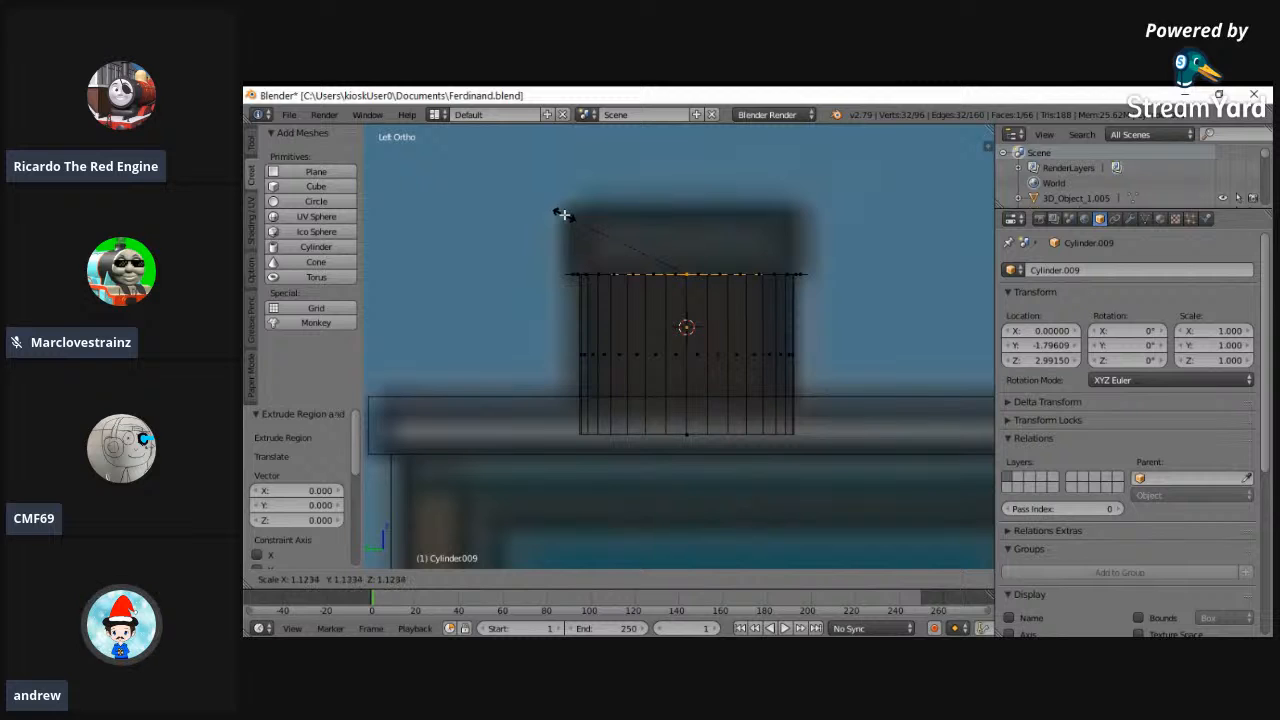
left_click(562, 213)
key("e")
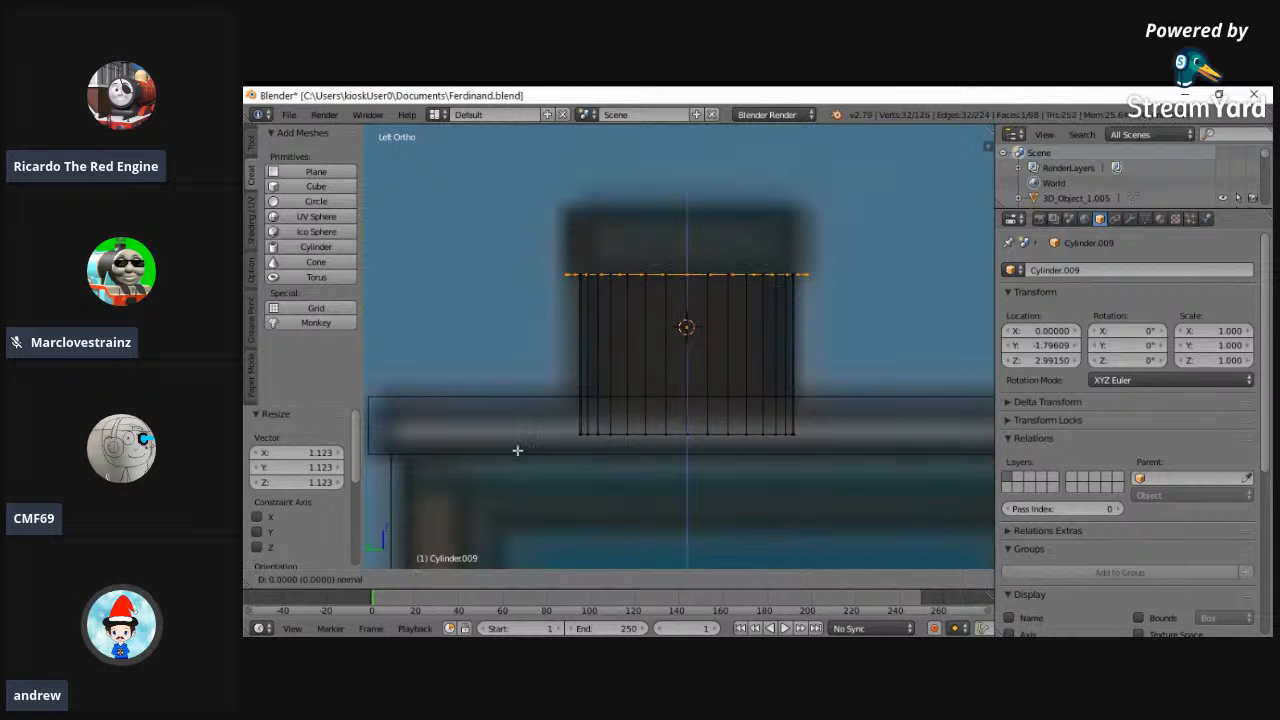
left_click(523, 381)
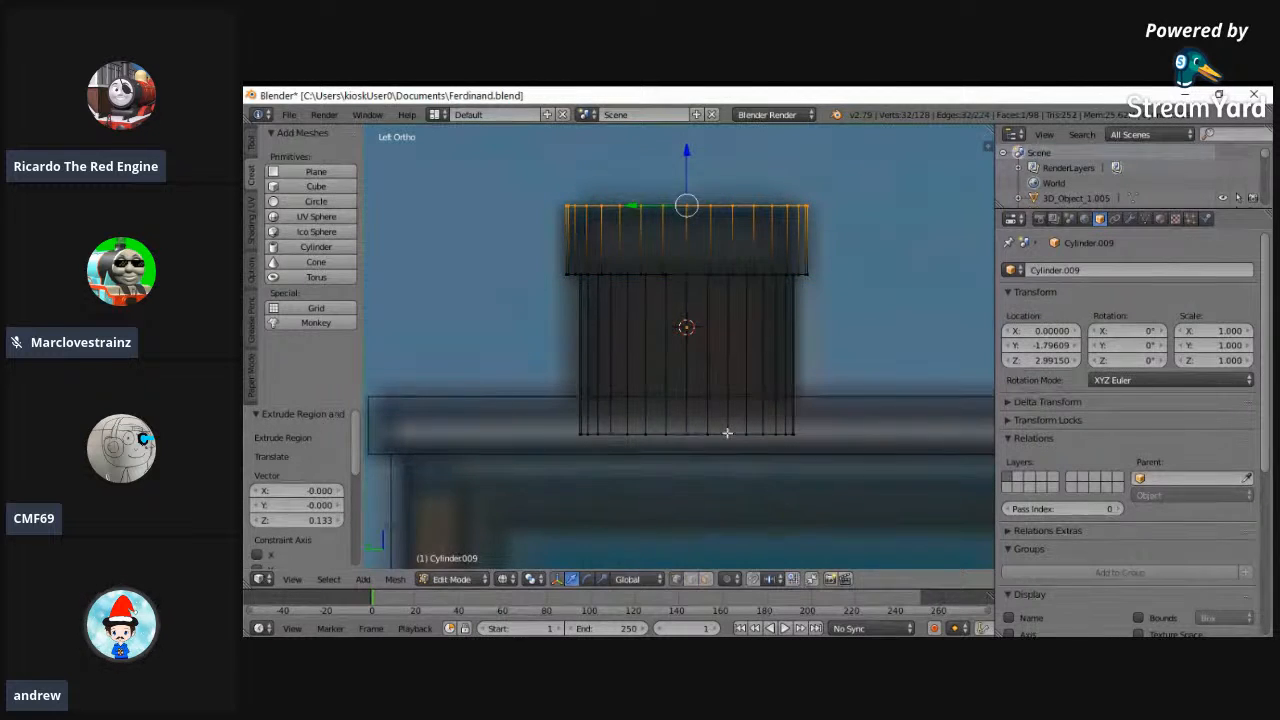
- Raise the stack's bottom face along Z to just below the bunker roof's top surface and delete that face
scroll(727, 433, "down", 2)
key("a")
key("c")
left_click_drag(611, 406, 762, 410)
right_click(792, 410)
right_click(792, 410)
key("ctrl+z")
left_click_drag(684, 371, 684, 367)
key("x")
left_click(722, 398)
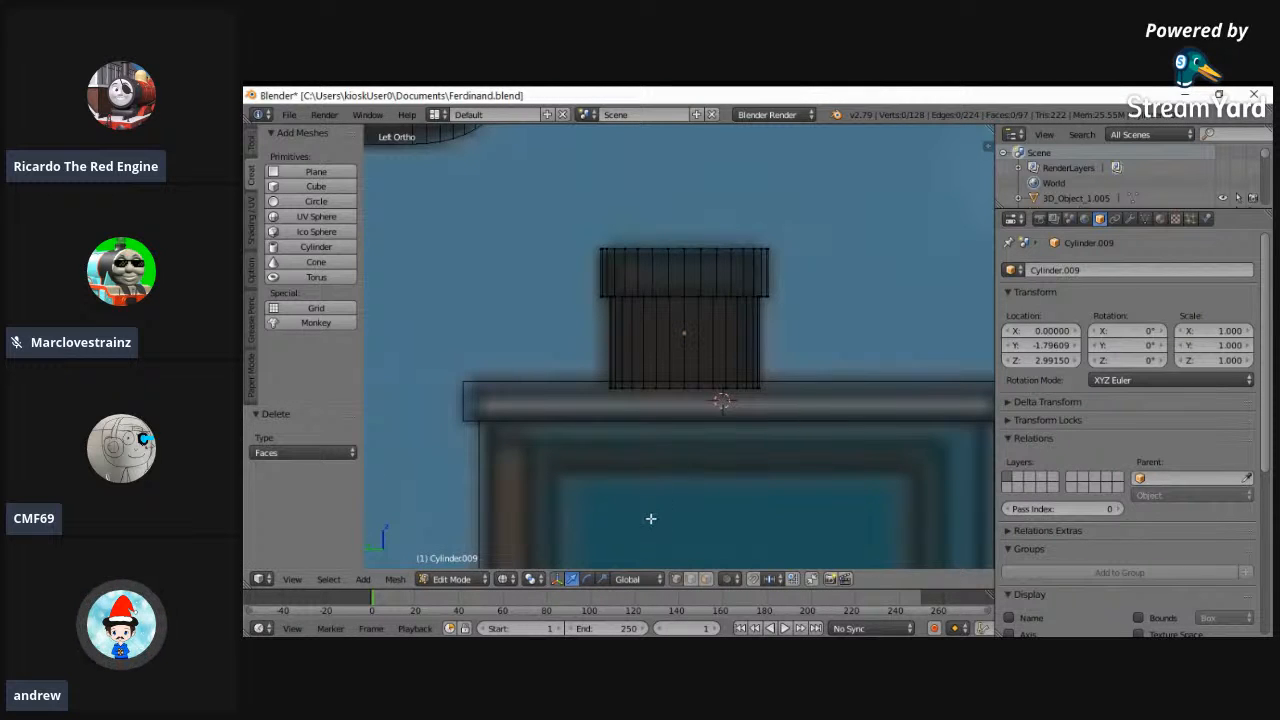
- Return the finished stack to Object Mode with the whole model in view and deselect everything
scroll(483, 539, "up", 2)
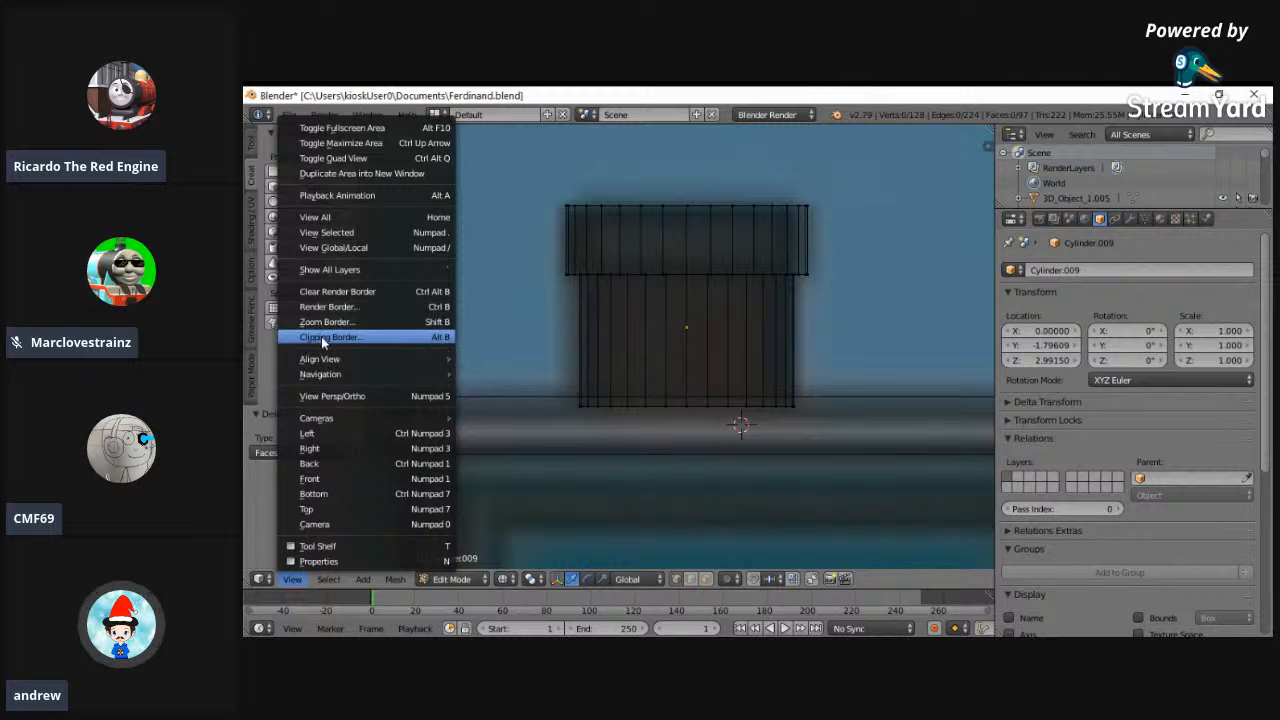
left_click(316, 217)
left_click(450, 579)
left_click(460, 561)
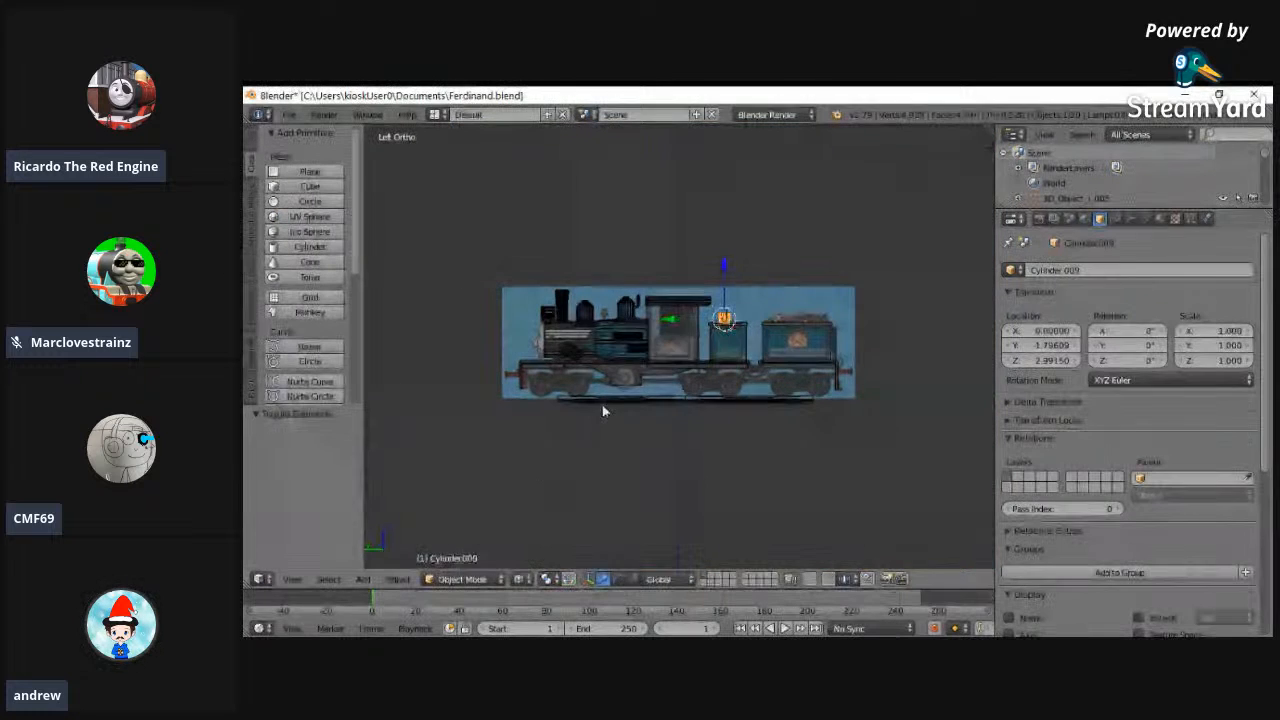
scroll(602, 402, "up", 3)
key("a")
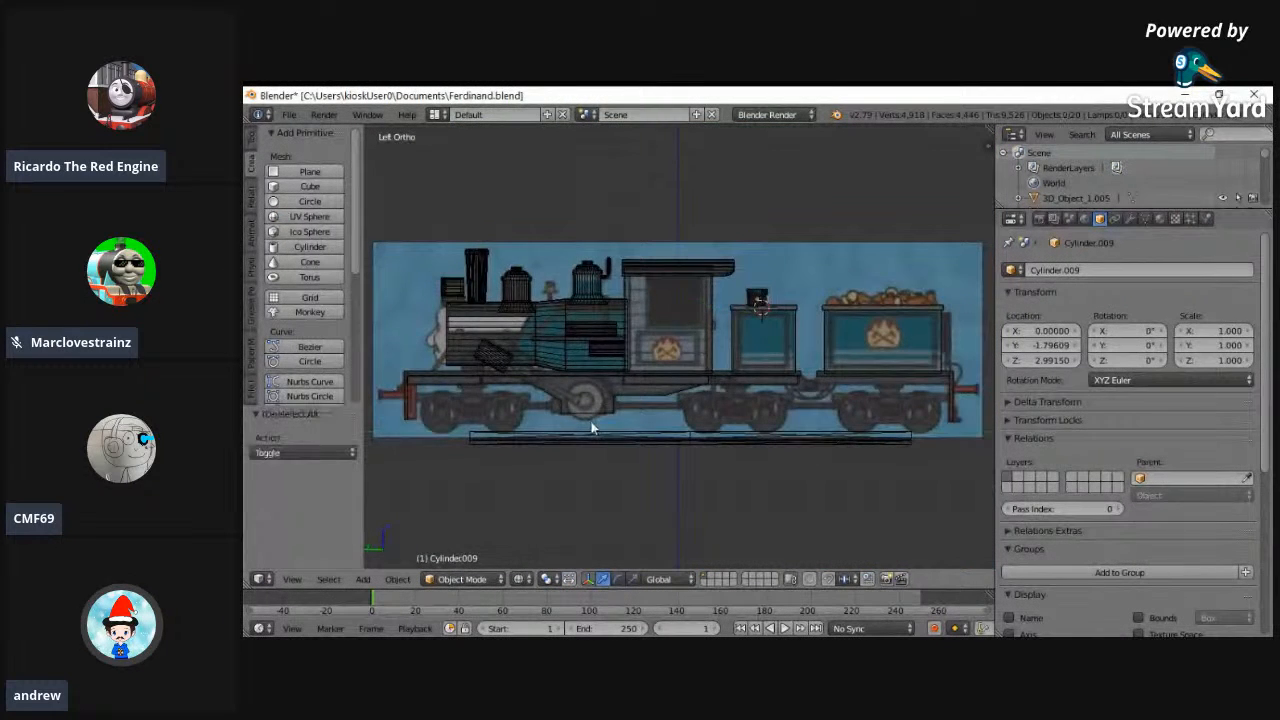
- Add a cube beneath the front of the boiler, beside the angled cylinder, in the left orthographic wireframe view
middle_click_drag(596, 416, 758, 422)
left_click(292, 579)
left_click(307, 433)
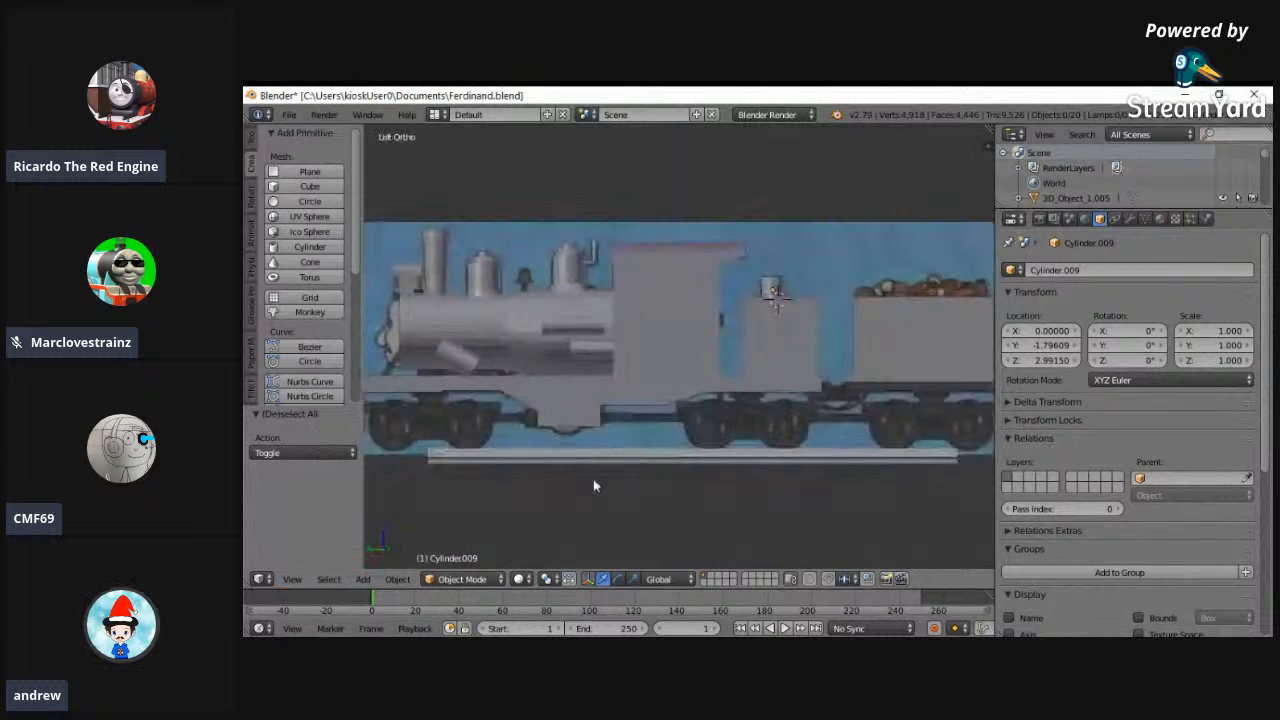
scroll(668, 512, "down", 1)
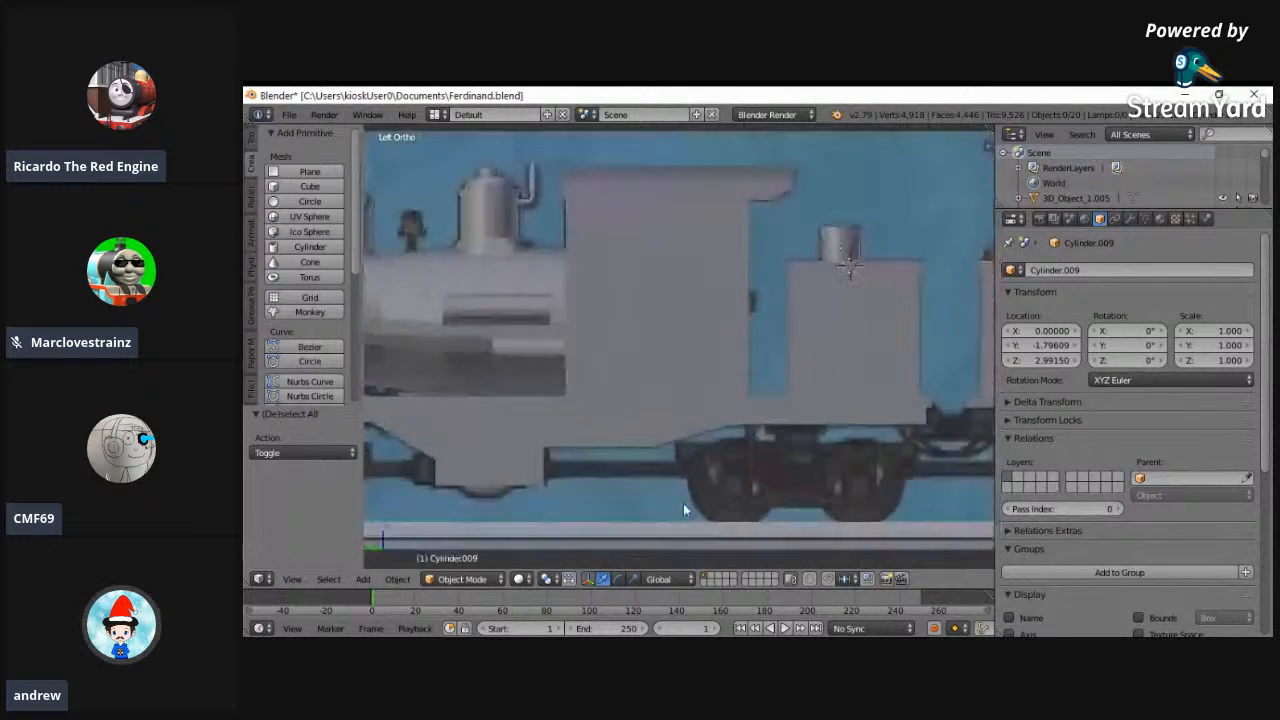
scroll(665, 498, "down", 1)
key("alt+z")
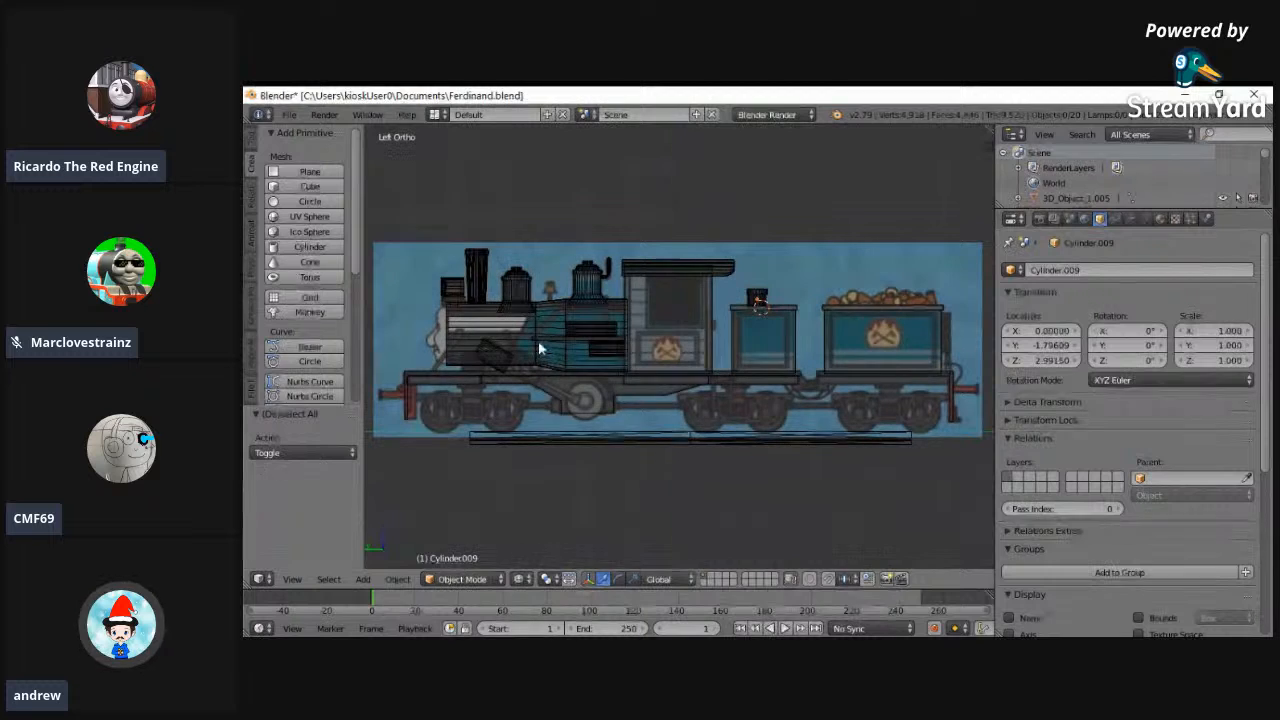
key("b")
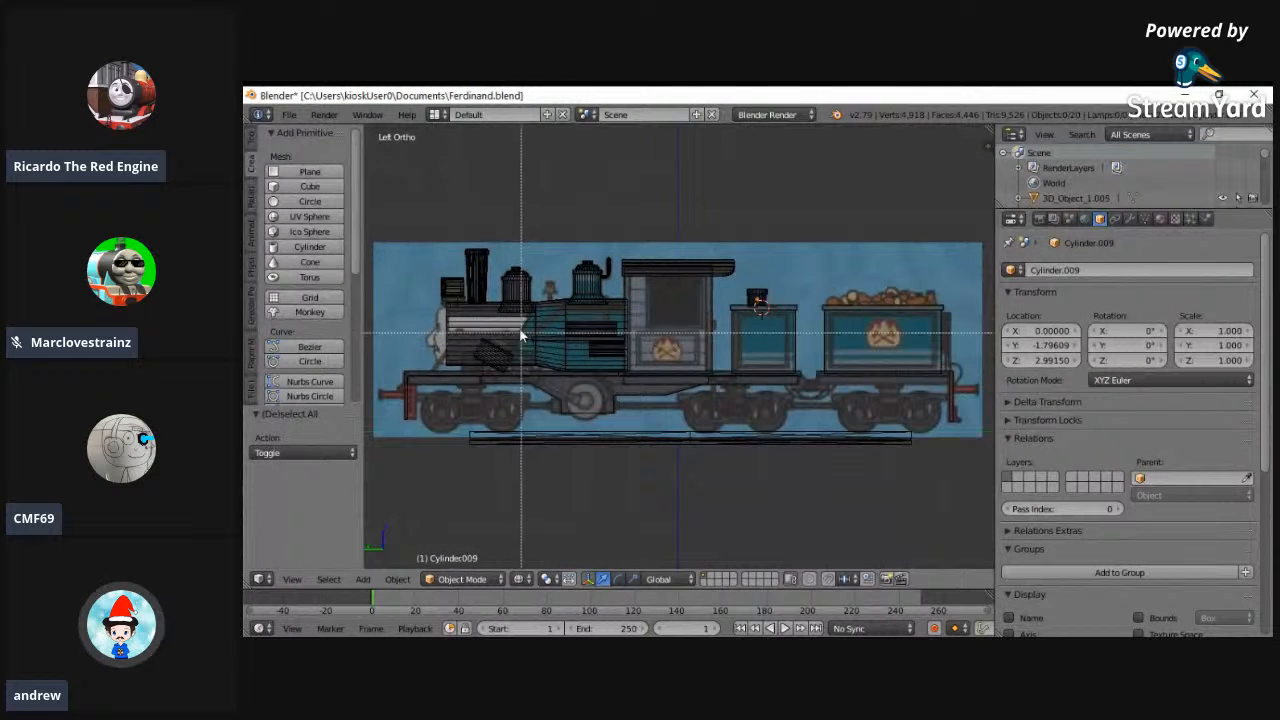
left_click_drag(449, 342, 505, 388)
left_click(653, 365)
left_click(310, 186)
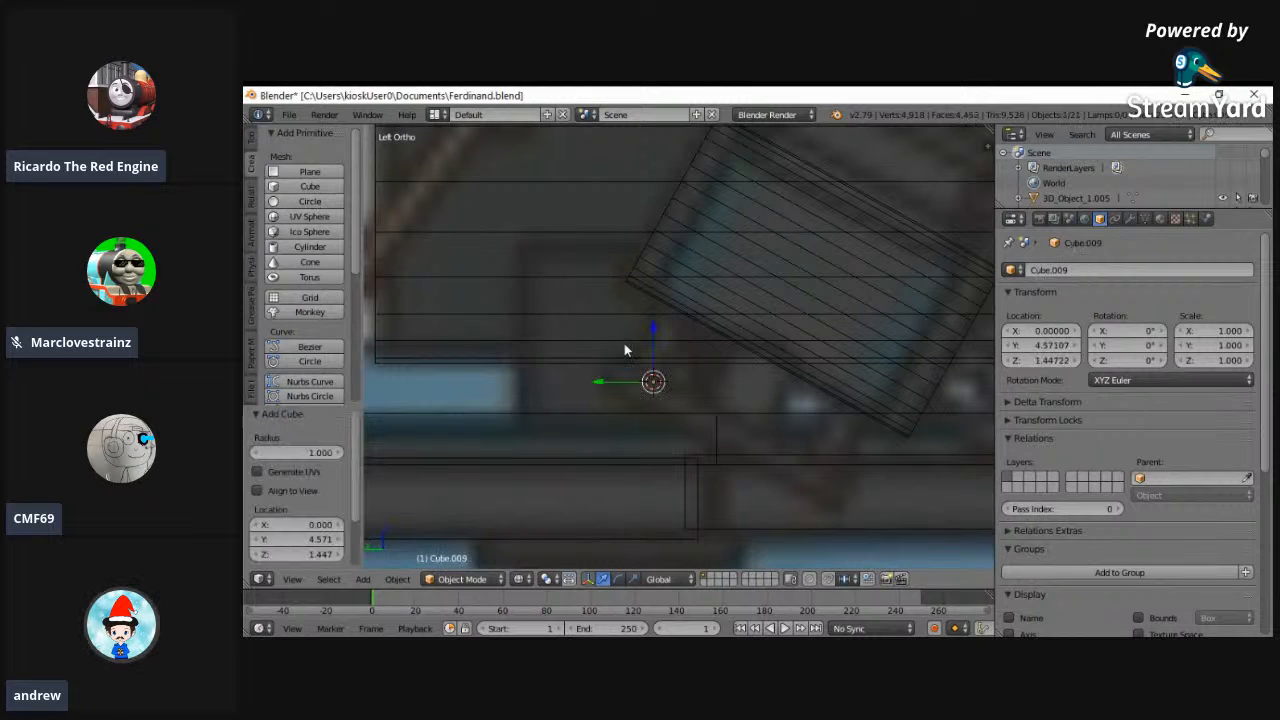
- Scale the cube's mesh uniformly in Edit Mode to about 0.33, matching the width of the reference support under the smokebox
scroll(679, 385, "up", 3, "shift")
left_click(468, 590)
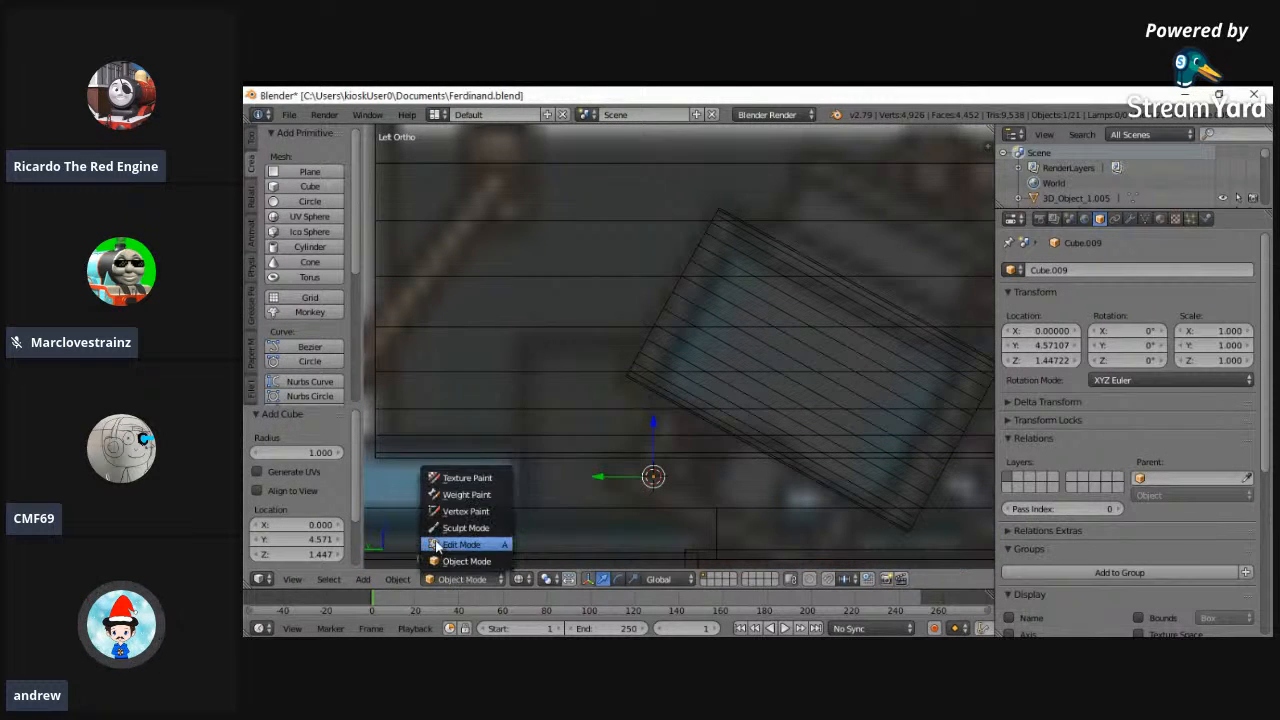
left_click(457, 542)
key("s")
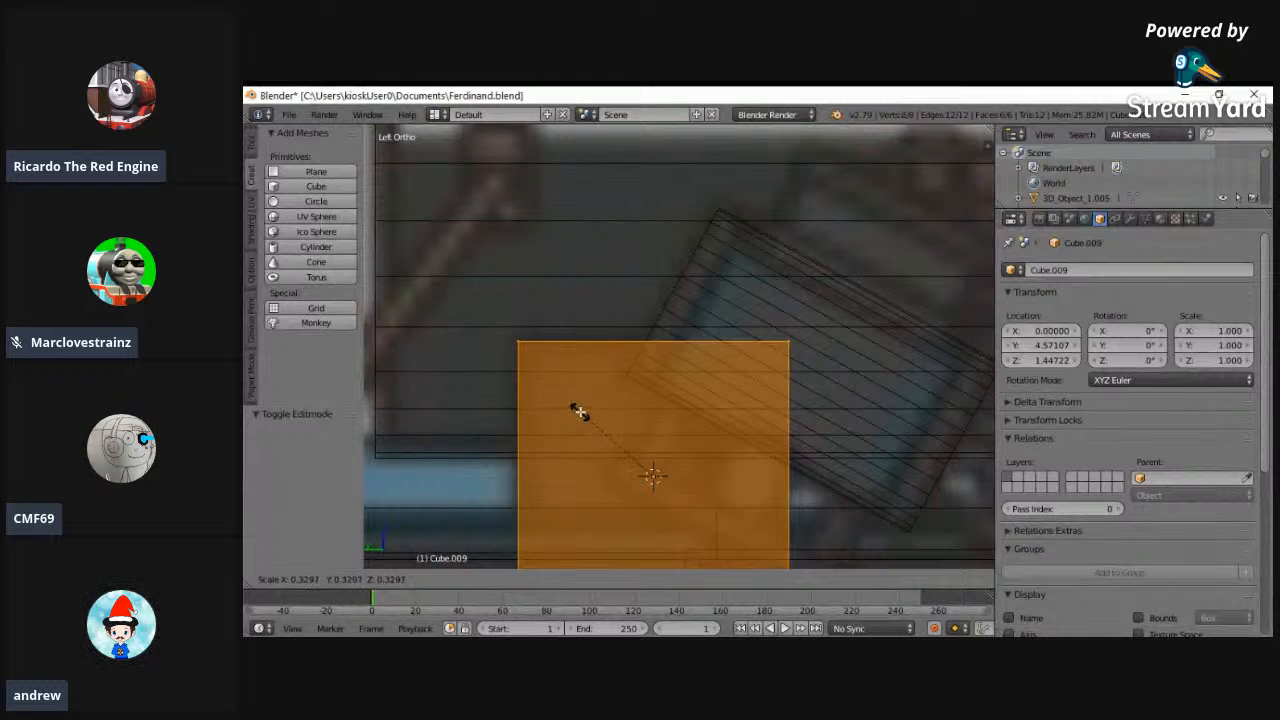
left_click(578, 410)
key("s")
left_click(634, 234)
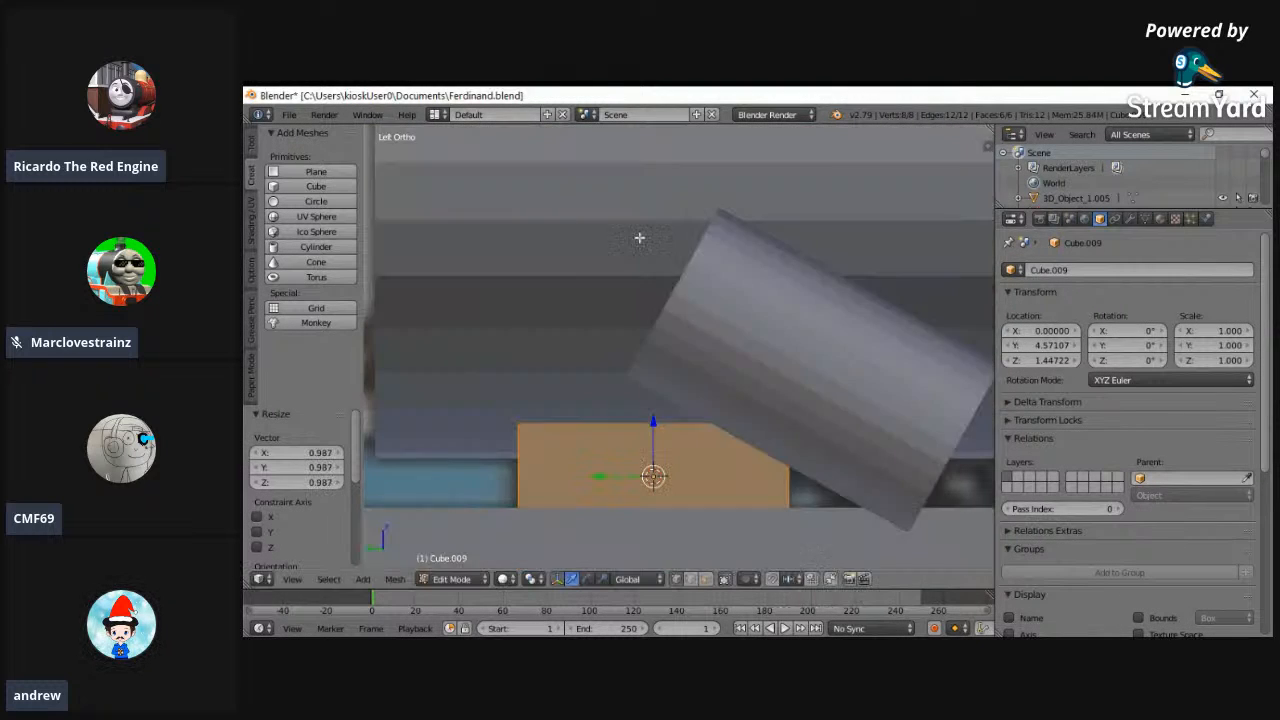
- Flatten the block by 0.447 along Z and raise its object location to Z 1.48722
key("s")
key("z")
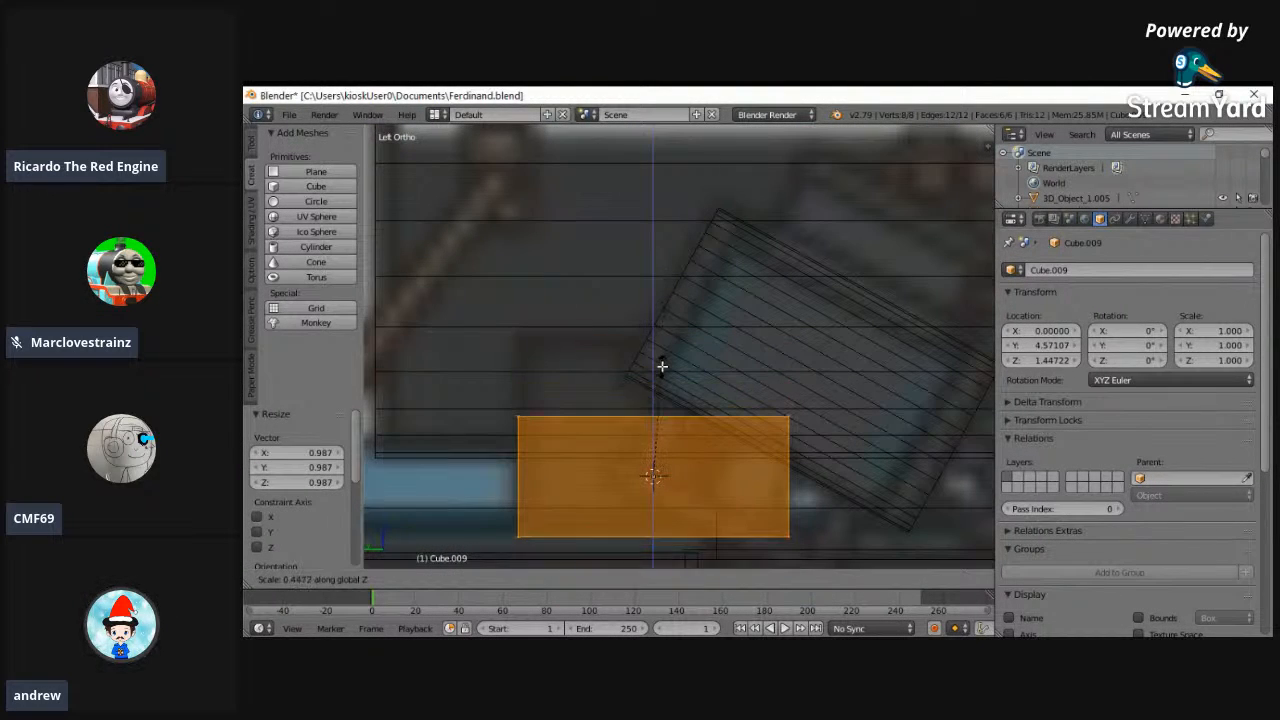
left_click(660, 366)
left_click(1077, 361)
left_click(1077, 361)
left_click(1077, 361)
left_click(1077, 361)
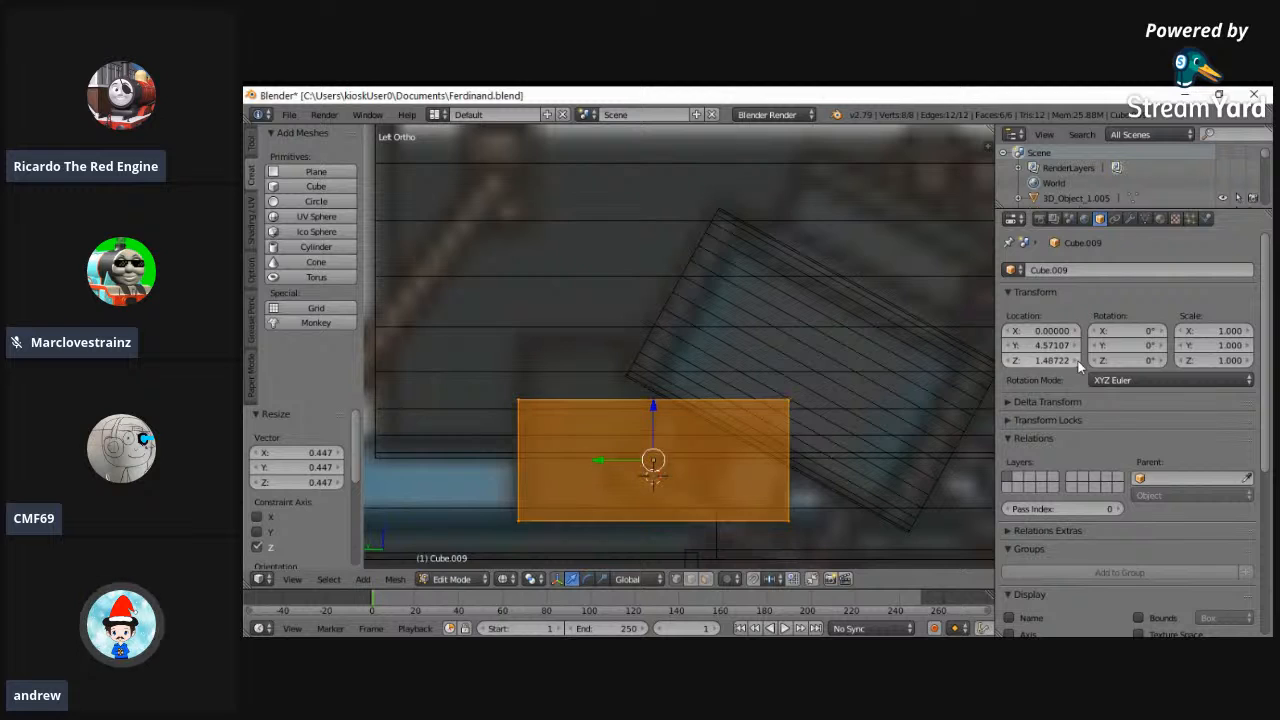
key("z")
- Widen the block by about 1.579 along X against the front-of-engine reference in the back orthographic view
left_click(292, 580)
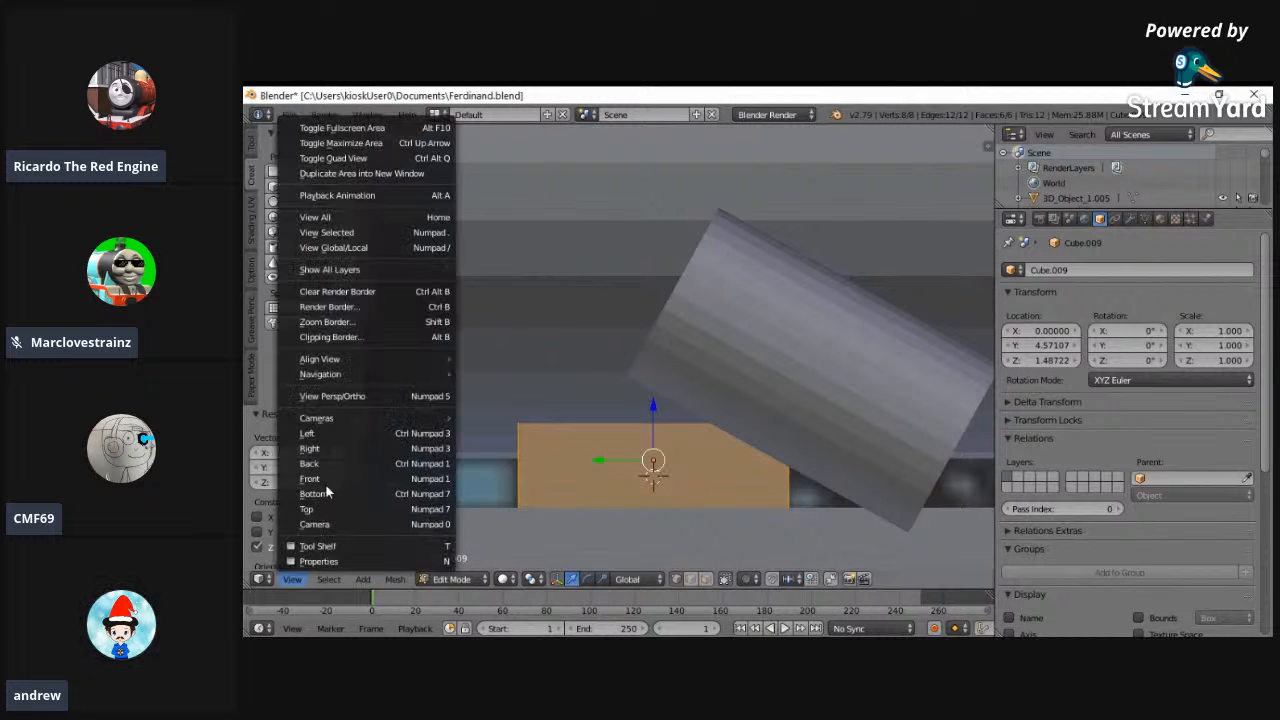
left_click(333, 483)
left_click(292, 580)
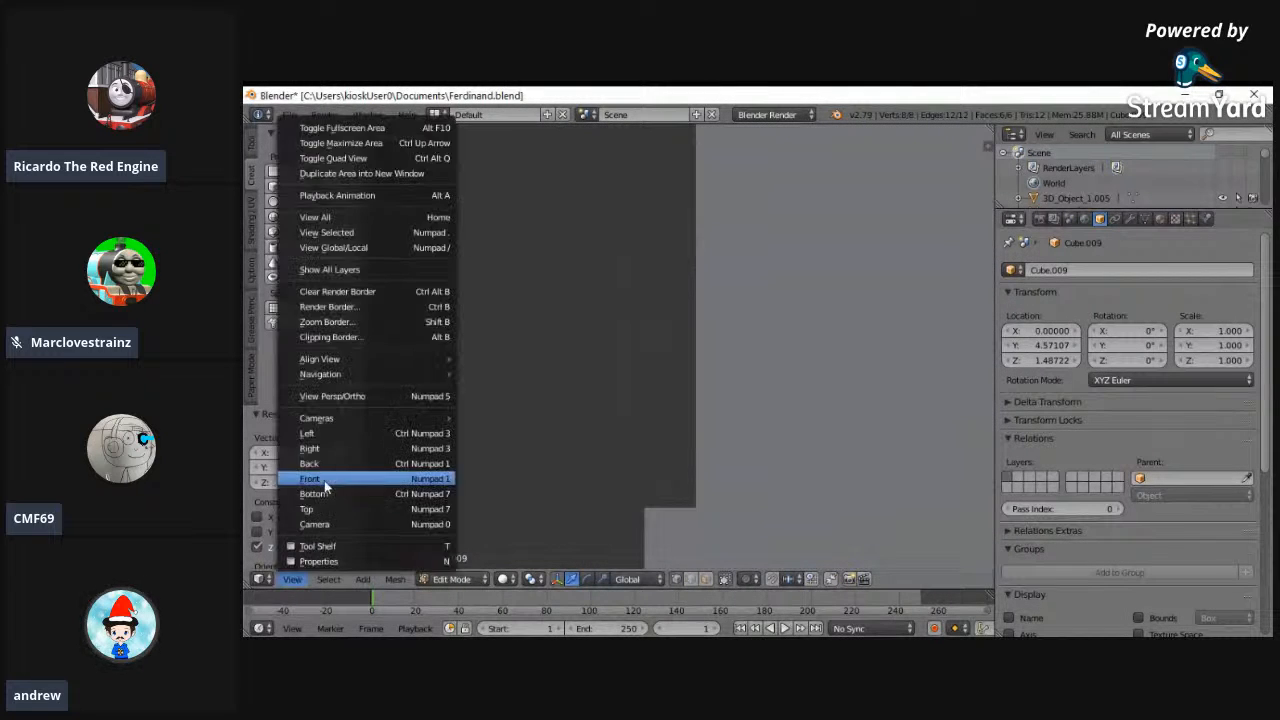
left_click(333, 497)
left_click(290, 582)
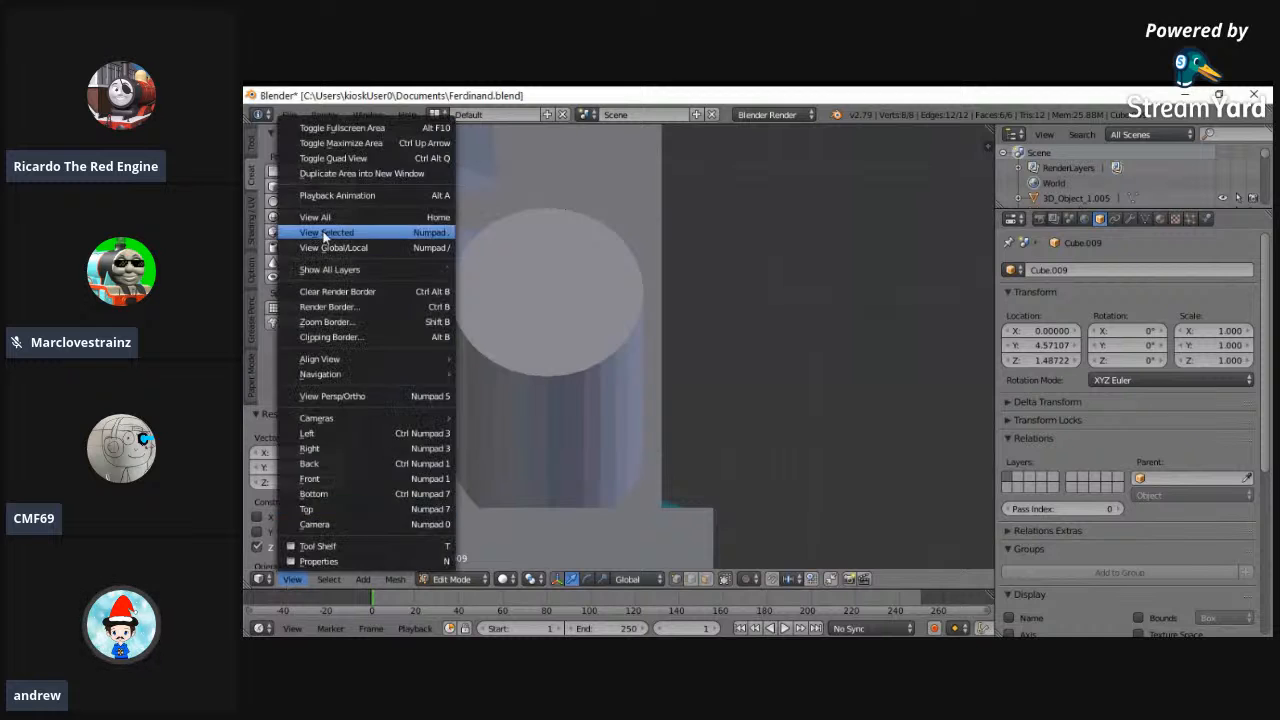
left_click(330, 240)
scroll(697, 372, "up", 4)
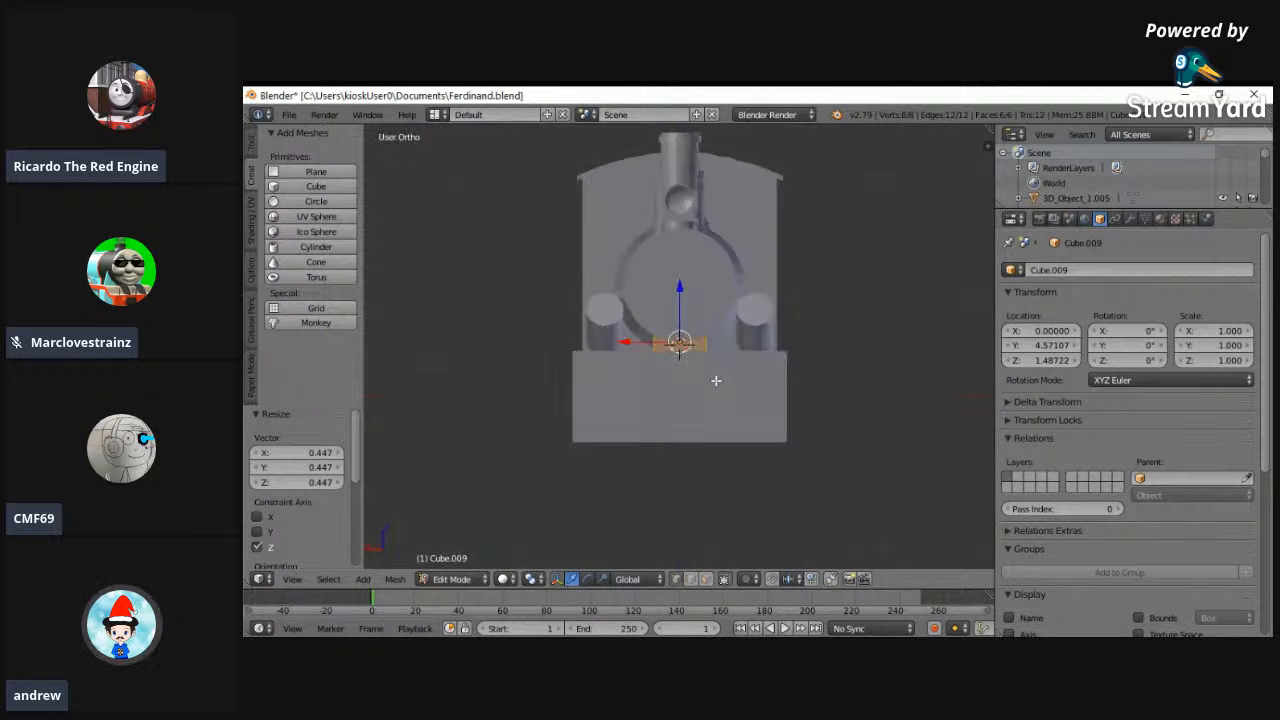
key("s")
key("x")
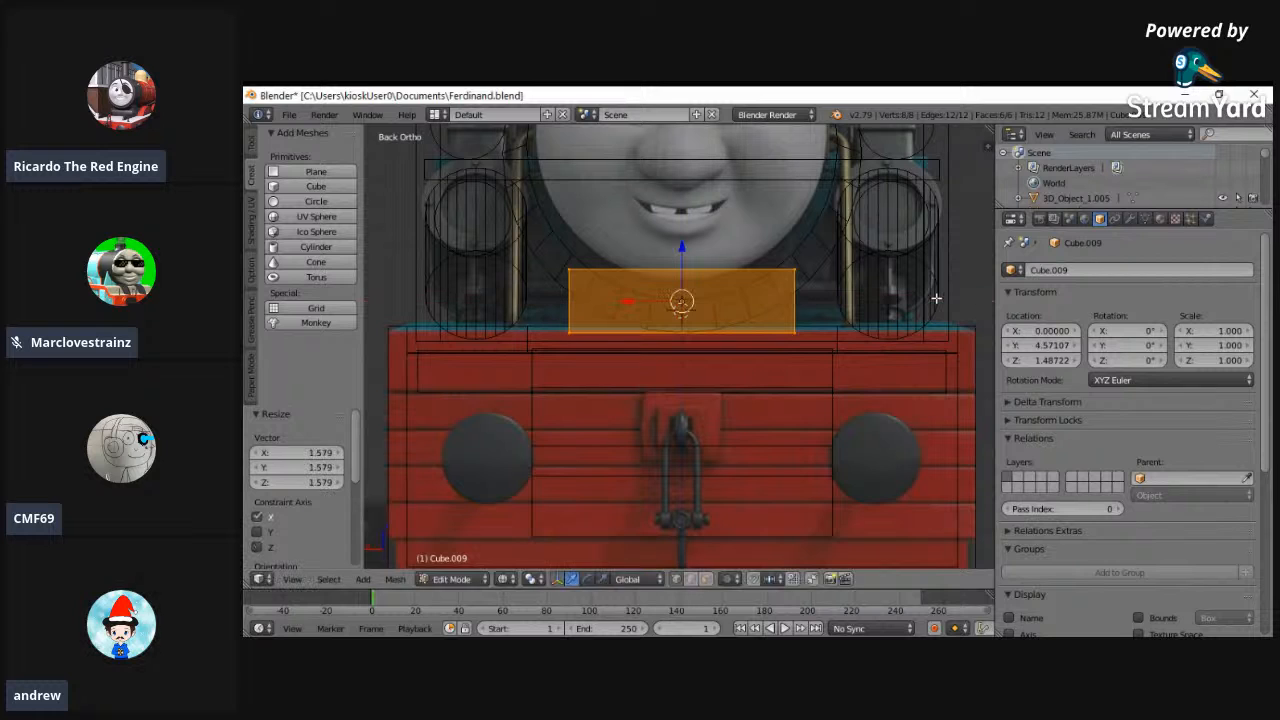
left_click(914, 294)
- Raise the block's top face 0.213 along Z into the smokebox and delete that face
key("a")
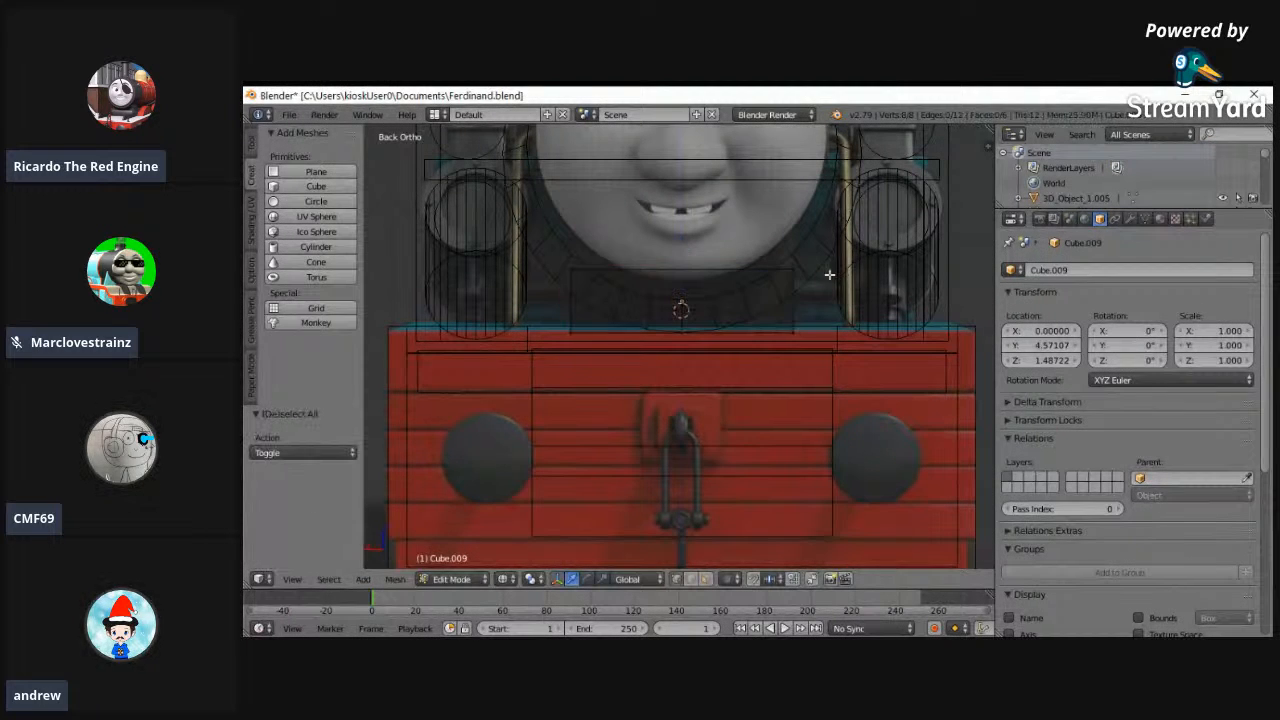
right_click(566, 271, "shift")
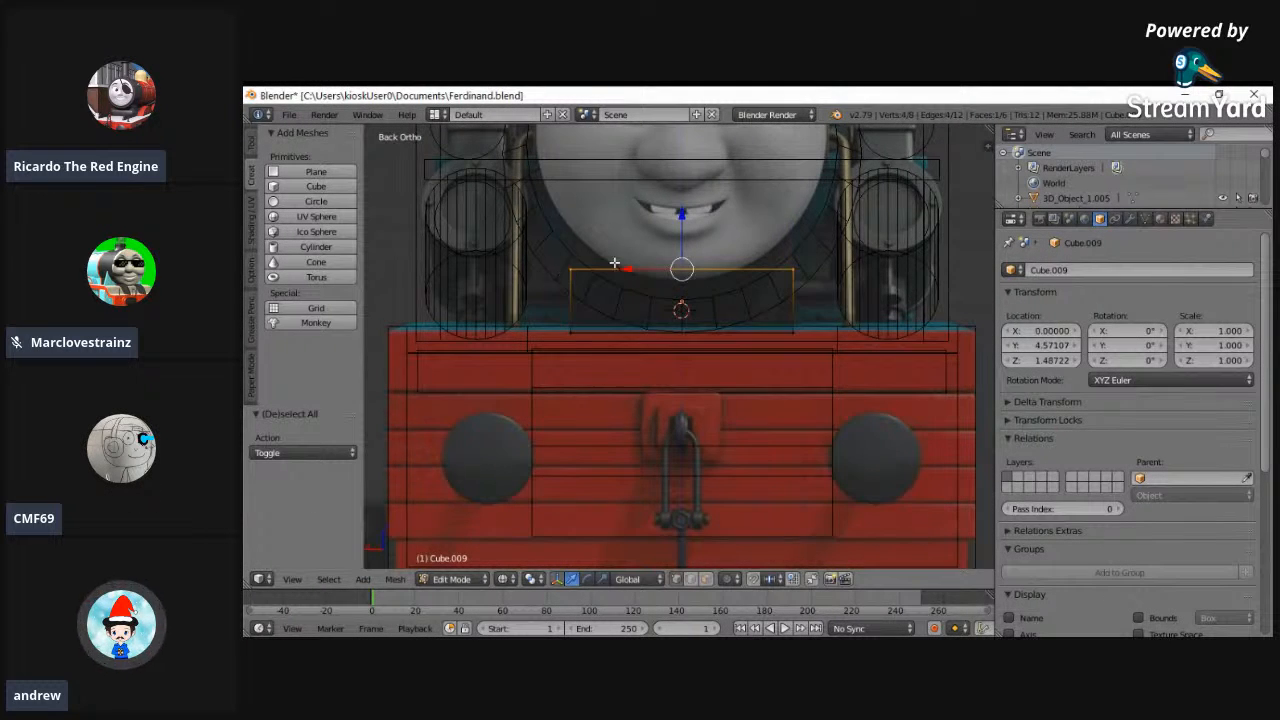
key("z")
key("g")
key("z")
left_click(680, 199)
key("x")
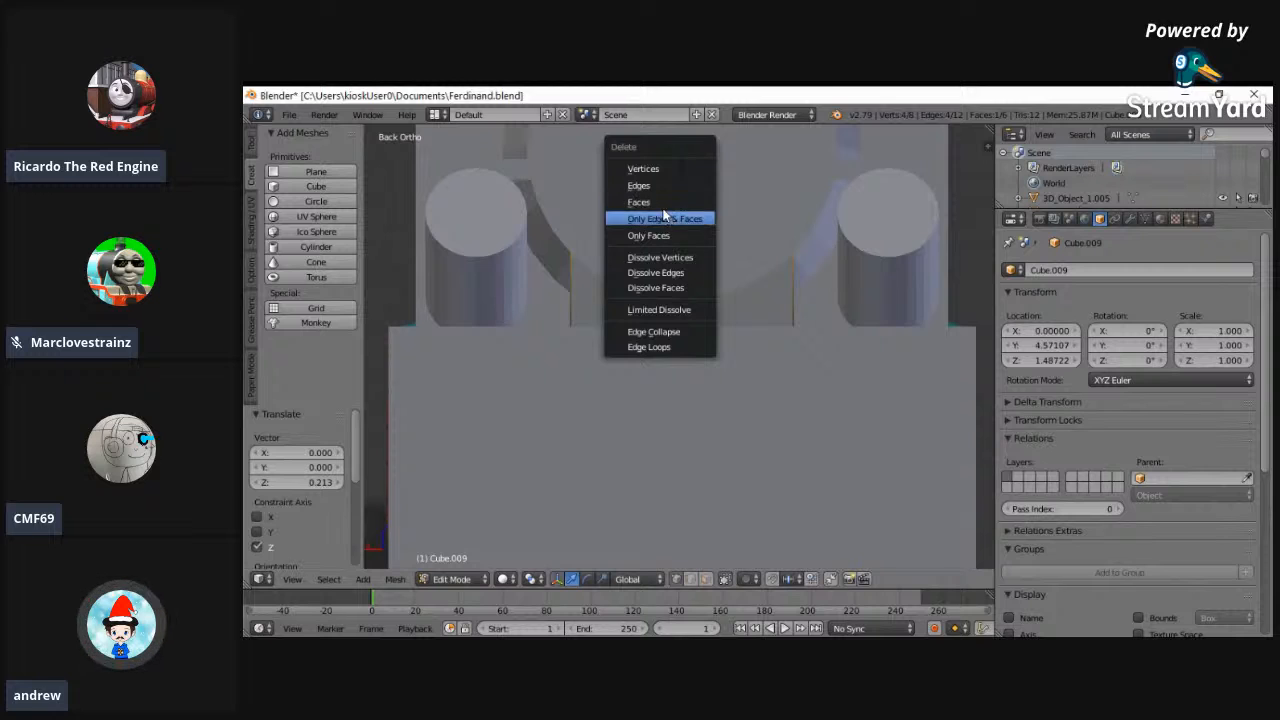
left_click(661, 204)
- Select the block's bottom face and delete it, leaving only the four side faces
key("z")
key("a")
key("a")
key("c")
left_click_drag(569, 334, 826, 333)
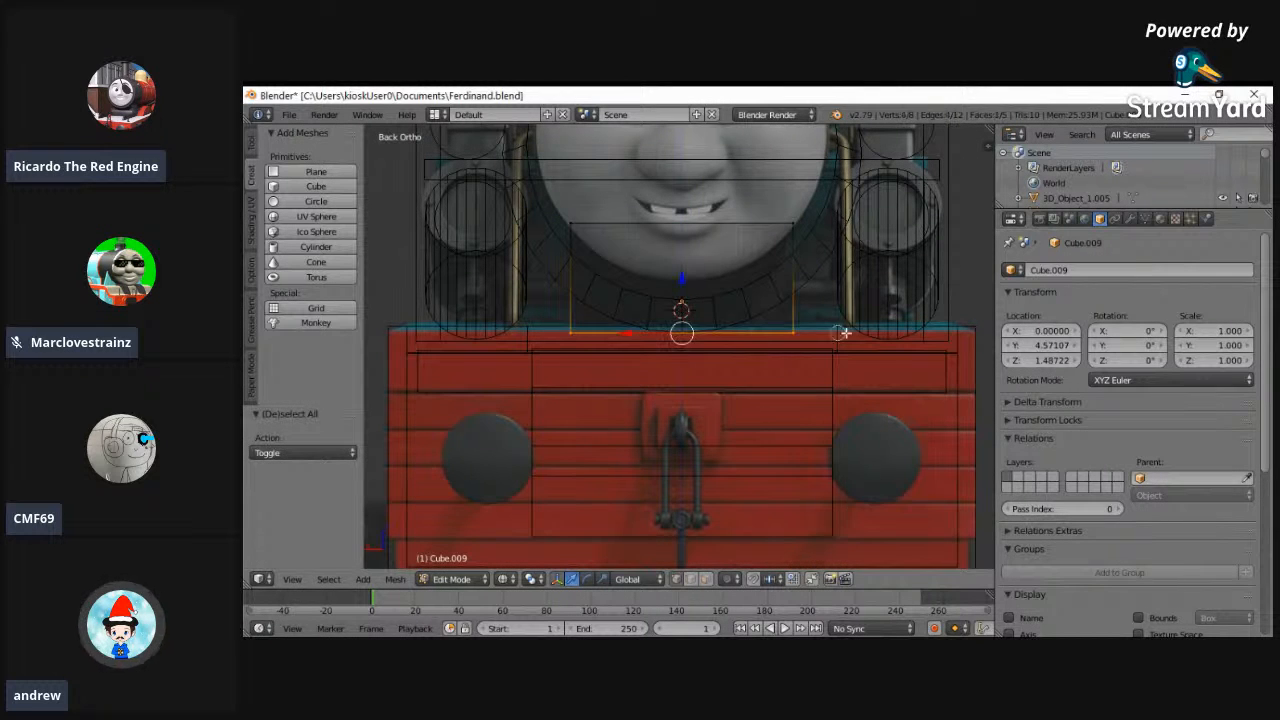
key("x")
left_click(840, 338)
key("z")
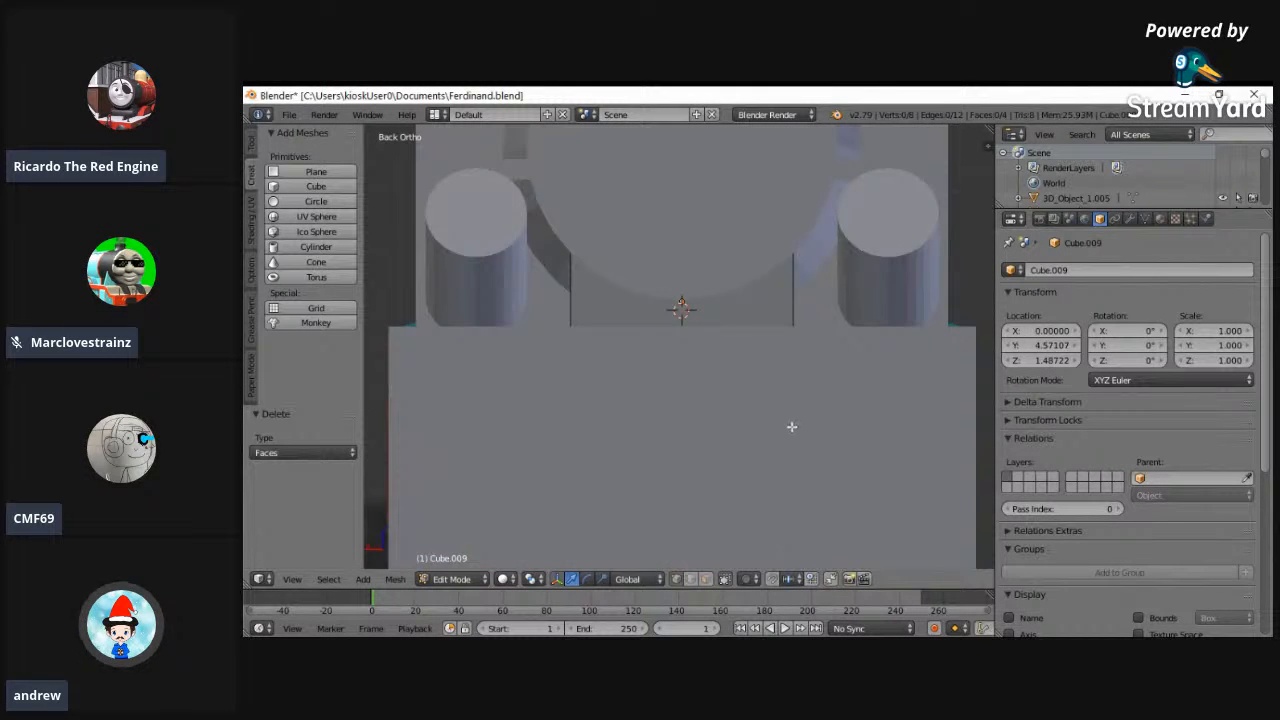
- Return the smokebox support block to Object Mode and deselect it with the whole locomotive in view
scroll(805, 435, "down", 3)
middle_click_drag(545, 456, 594, 421)
left_click(452, 579)
left_click(455, 562)
left_click(291, 580)
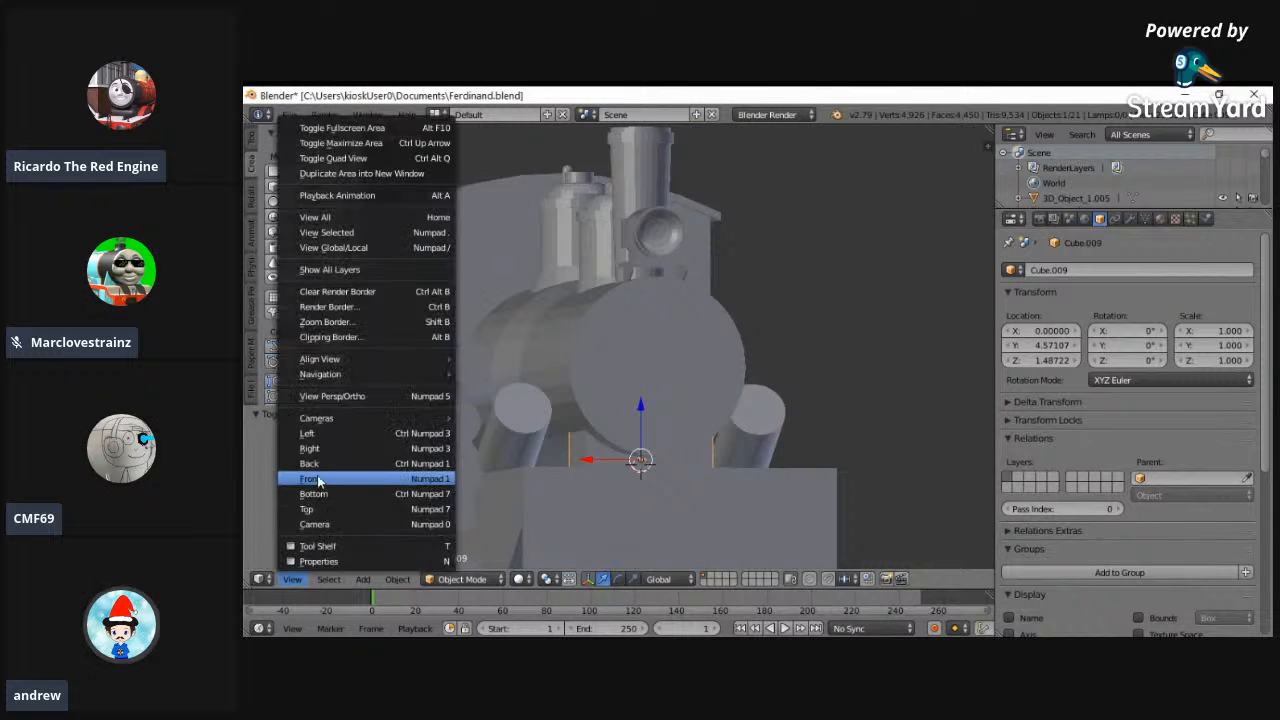
left_click(310, 479)
left_click(292, 579)
left_click(358, 232)
scroll(703, 428, "up", 3)
middle_click_drag(703, 428, 814, 420)
key("a")
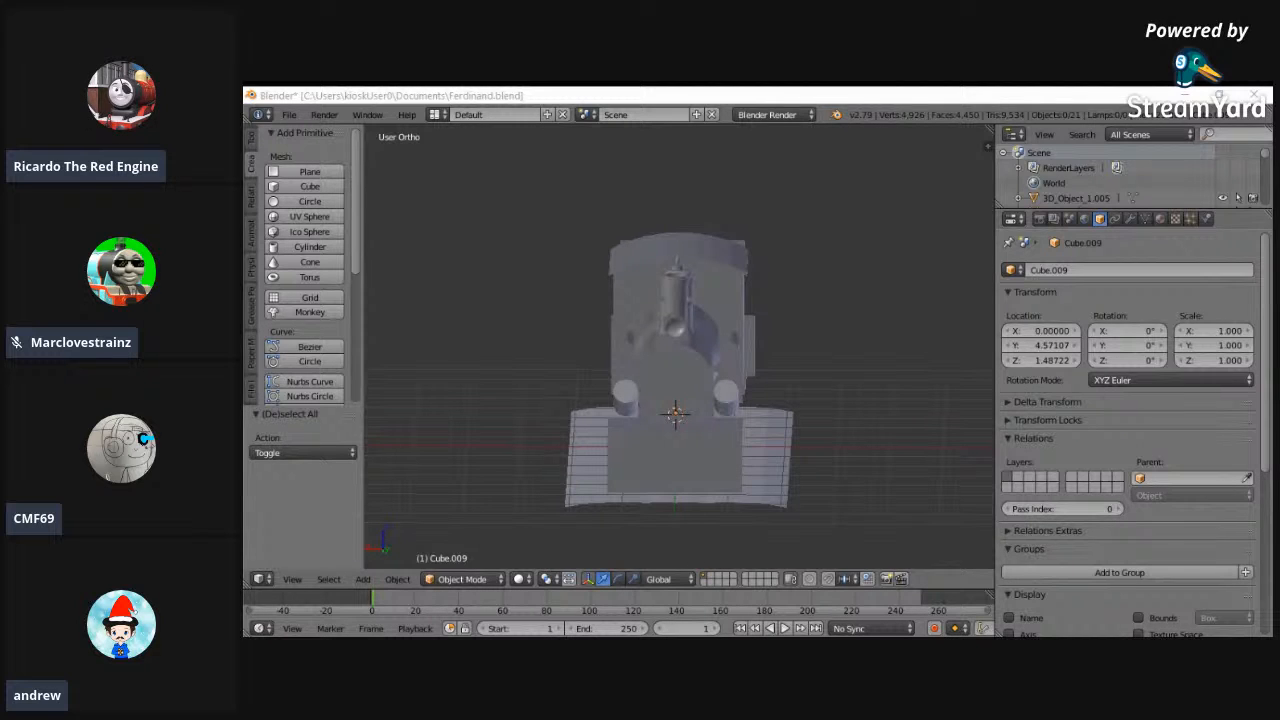
- Examine the whole locomotive, tender and track from several angles and distances
middle_click_drag(720, 410, 775, 483)
scroll(767, 471, "up", 2)
scroll(799, 484, "down", 2)
scroll(671, 457, "up", 1)
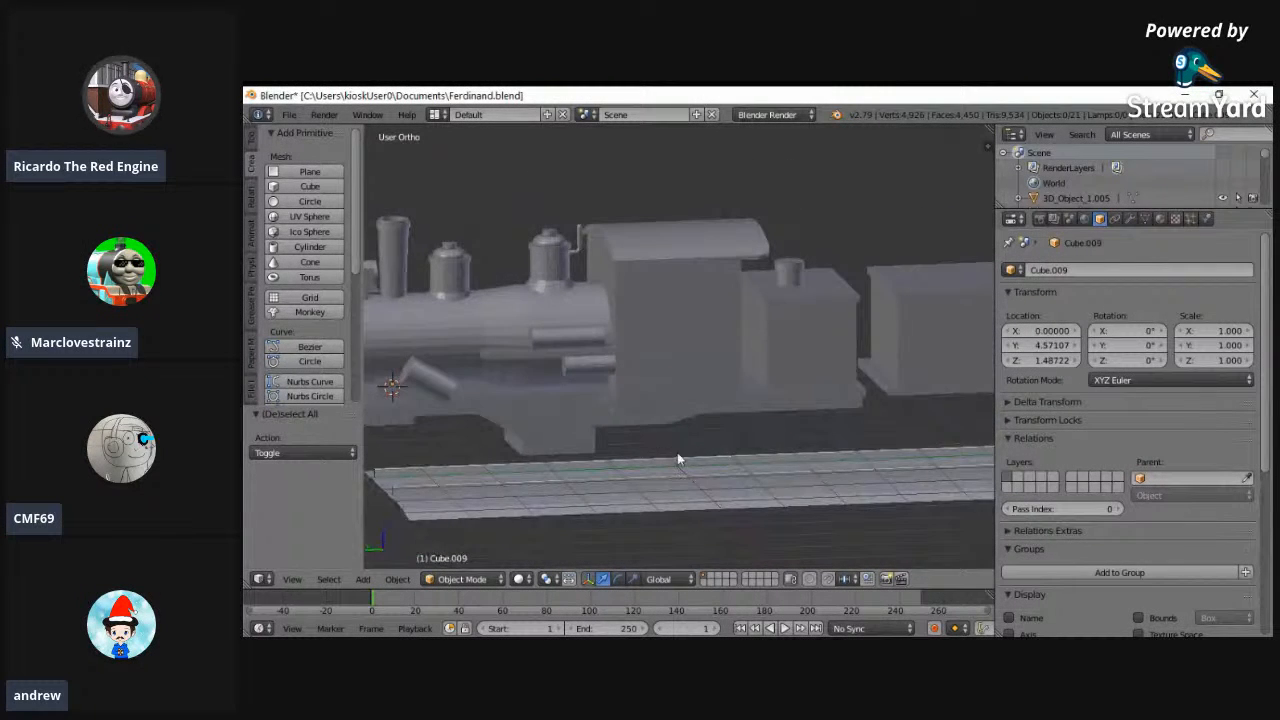
middle_click_drag(677, 458, 871, 457)
scroll(746, 486, "up", 2)
scroll(743, 488, "down", 4)
middle_click_drag(743, 488, 631, 426)
scroll(670, 404, "up", 3)
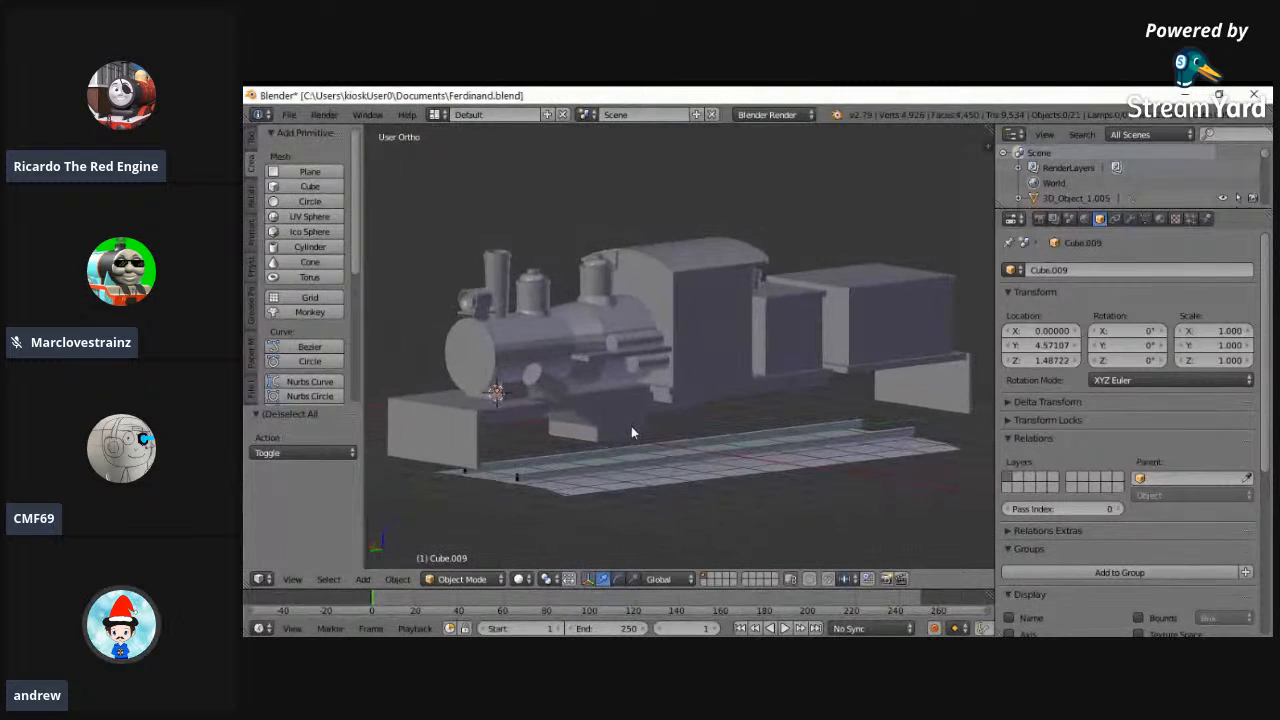
- Save the locomotive model to the existing Ferdinand.blend file
left_click(289, 114)
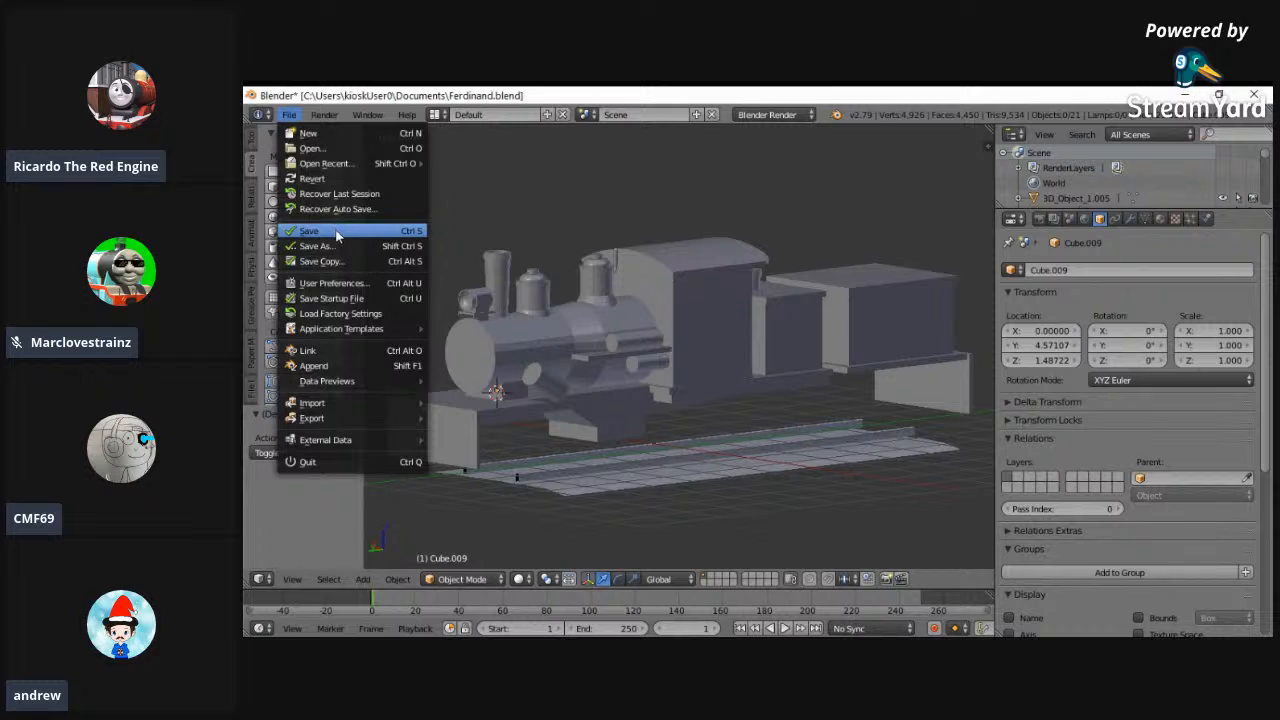
left_click(338, 233)
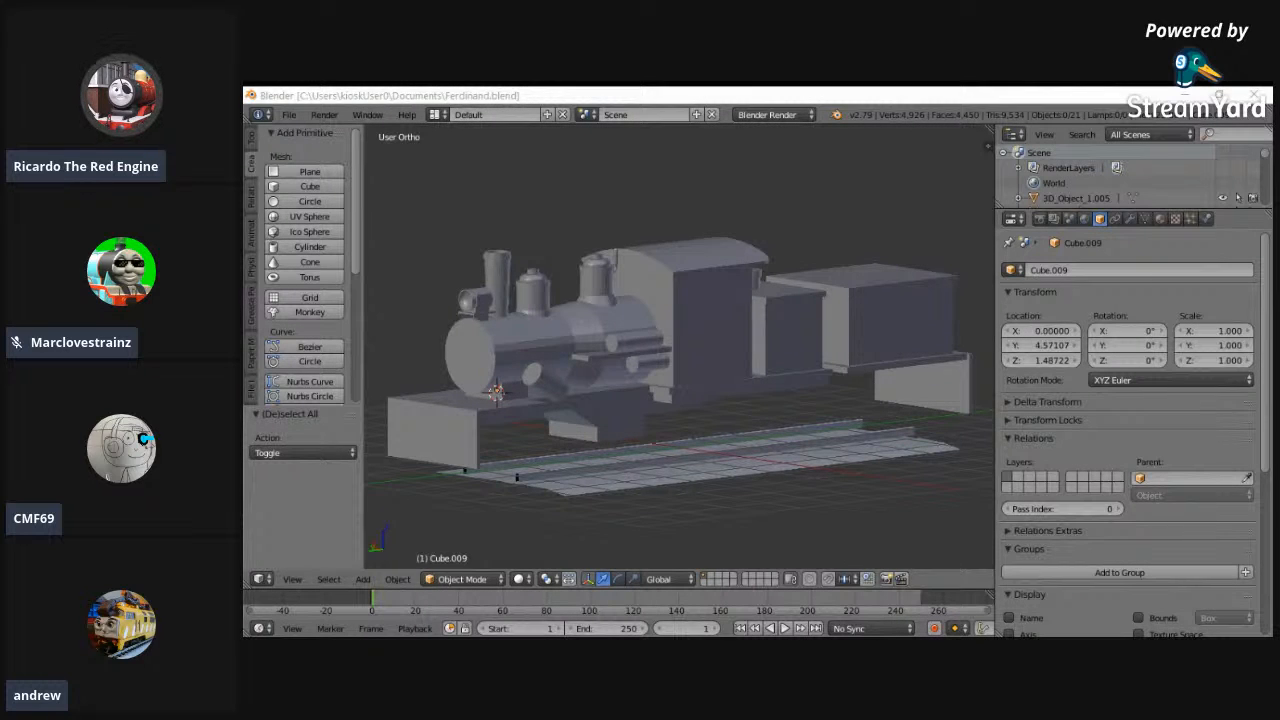
middle_click_drag(587, 406, 721, 456)
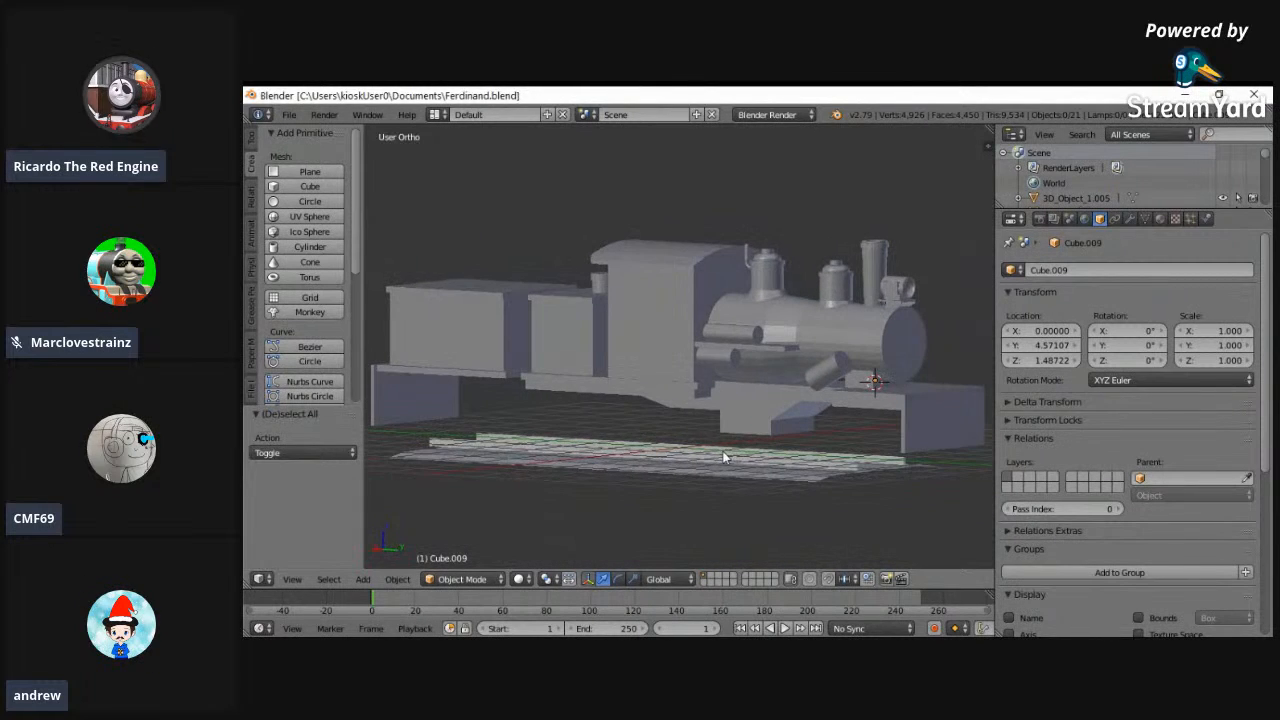
- Open the recent Emily.blend file and view the finished locomotive from the side
left_click(290, 116)
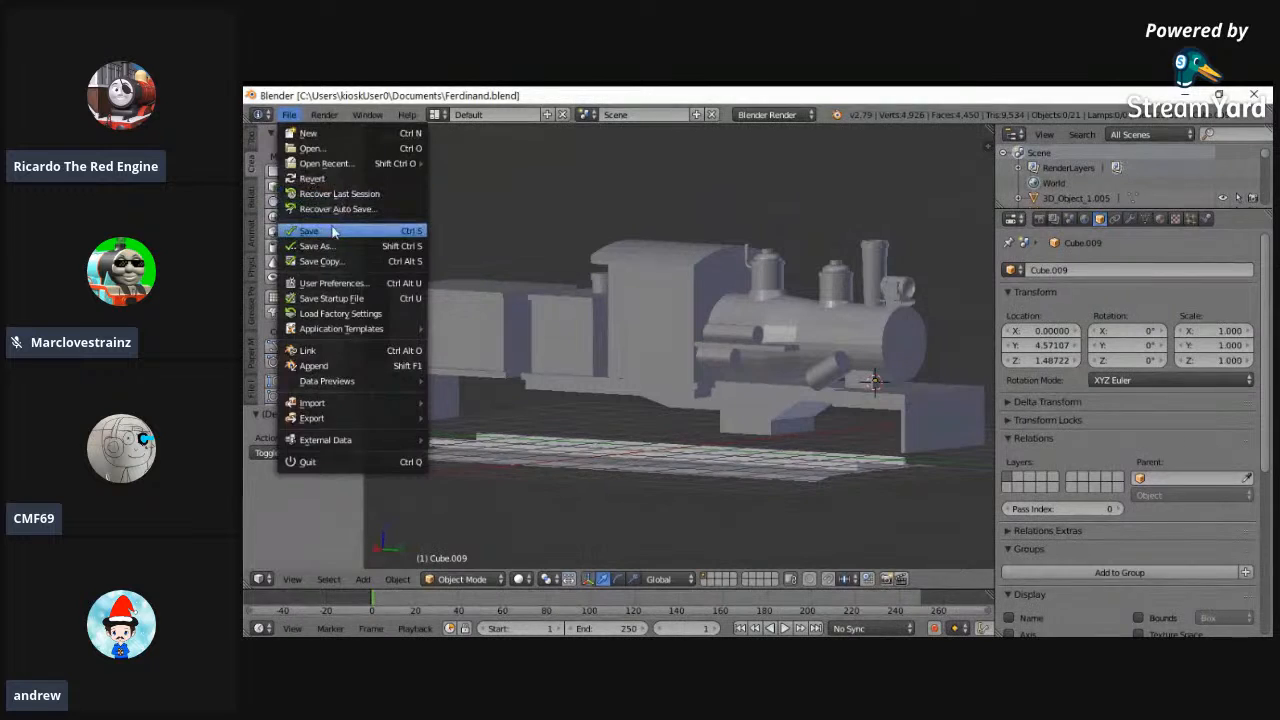
left_click(290, 116)
mouse_move(330, 163)
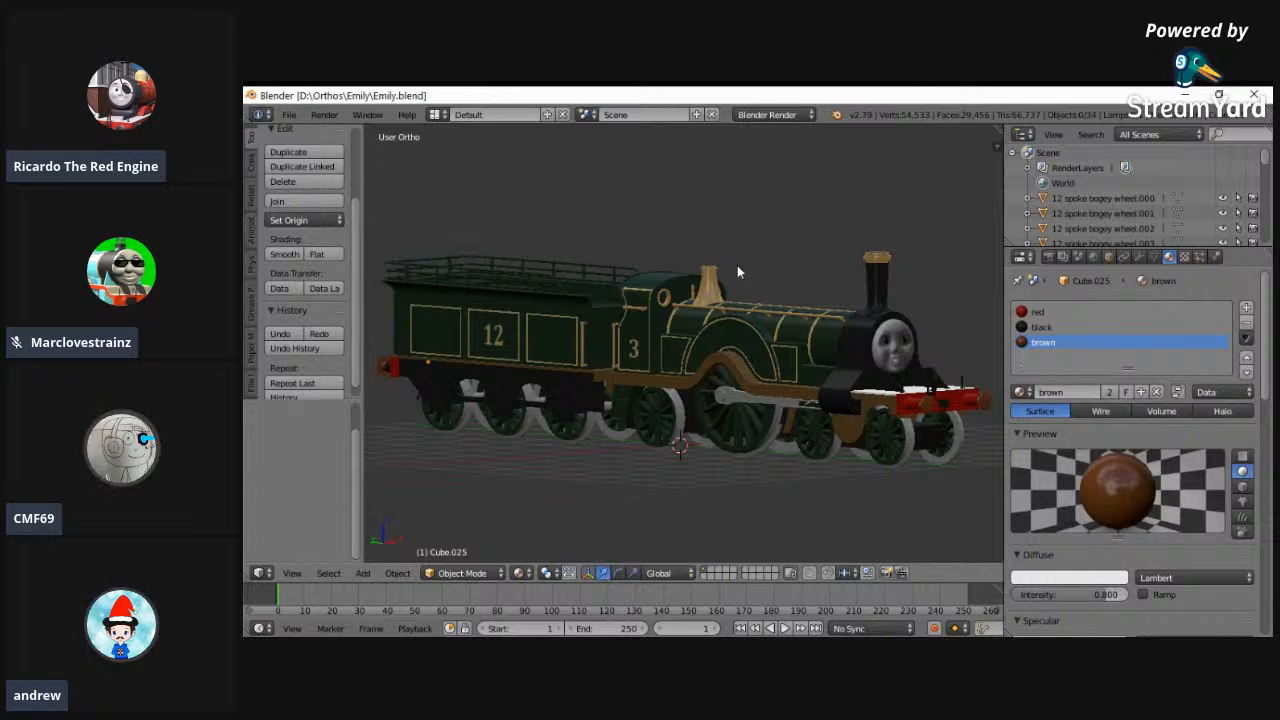
mouse_move(747, 253)
middle_mouse_down()
mouse_move(734, 234)
mouse_move(639, 209)
mouse_move(576, 236)
mouse_move(643, 274)
mouse_move(741, 242)
middle_mouse_up()
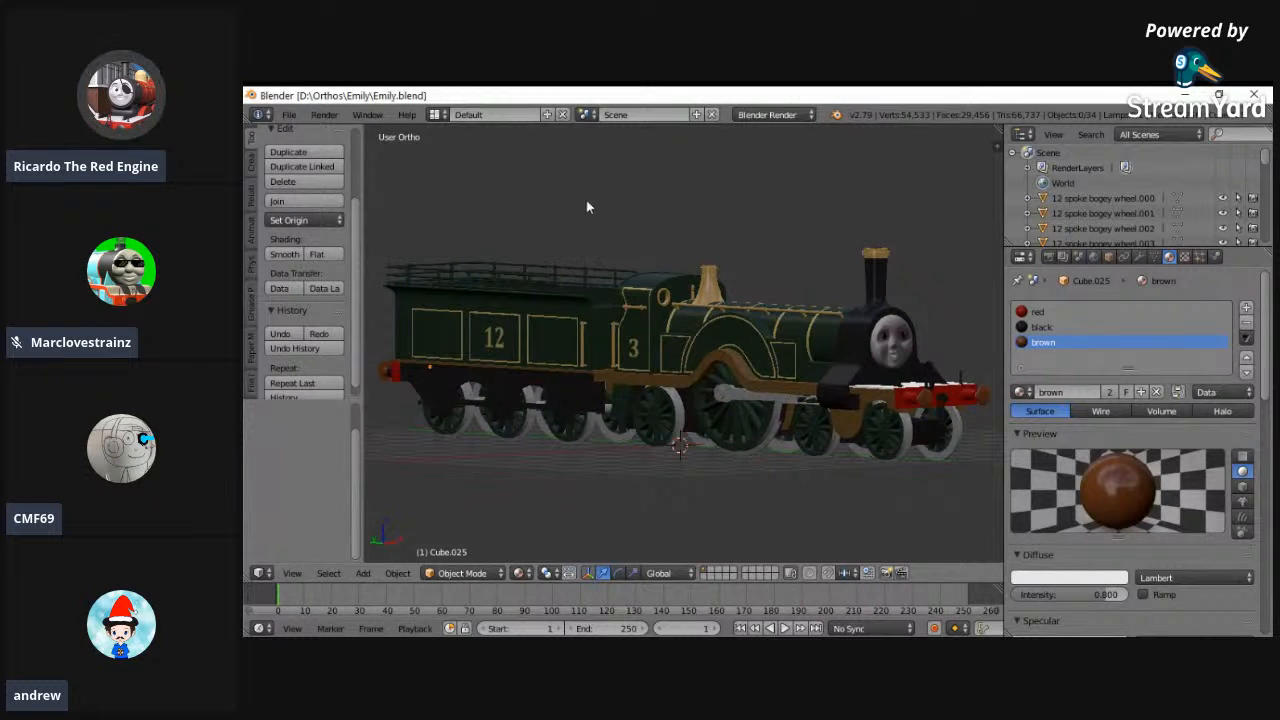
middle_click_drag(500, 226, 658, 393)
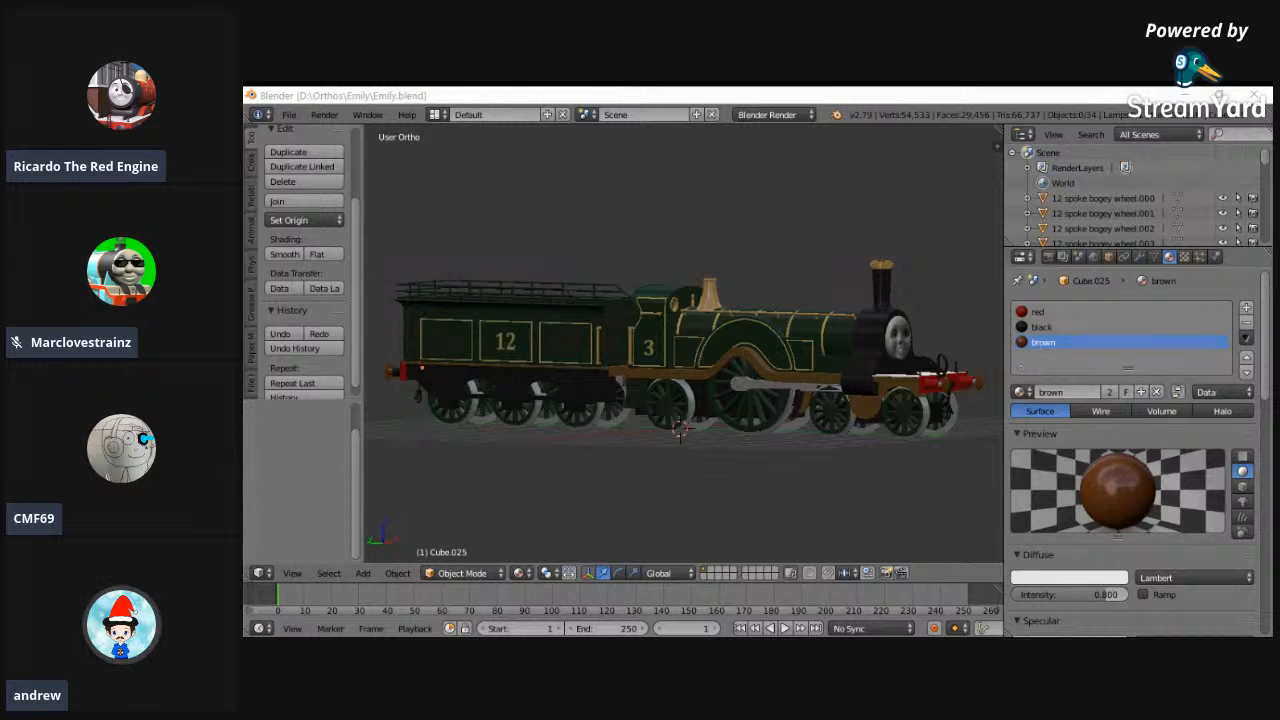
key("alt+Tab")
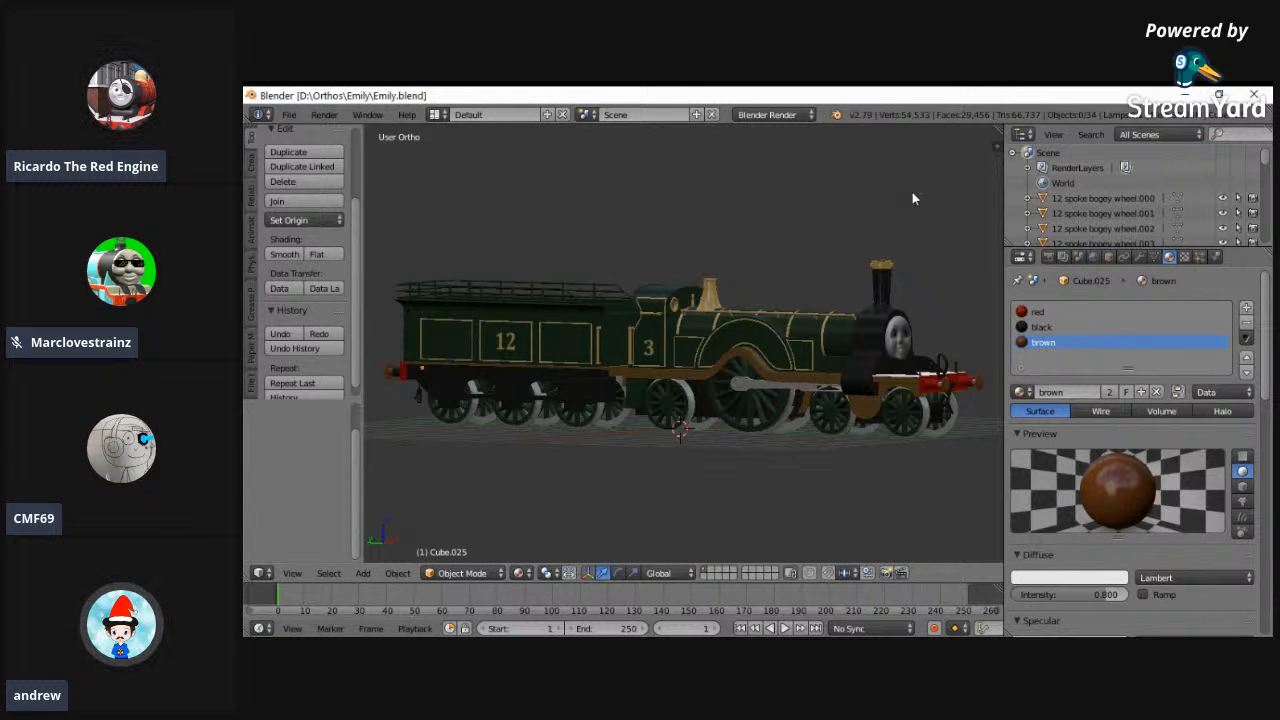
- Split the 3D viewport in two and make the new area a UV/Image Editor
left_click_drag(996, 128, 680, 300)
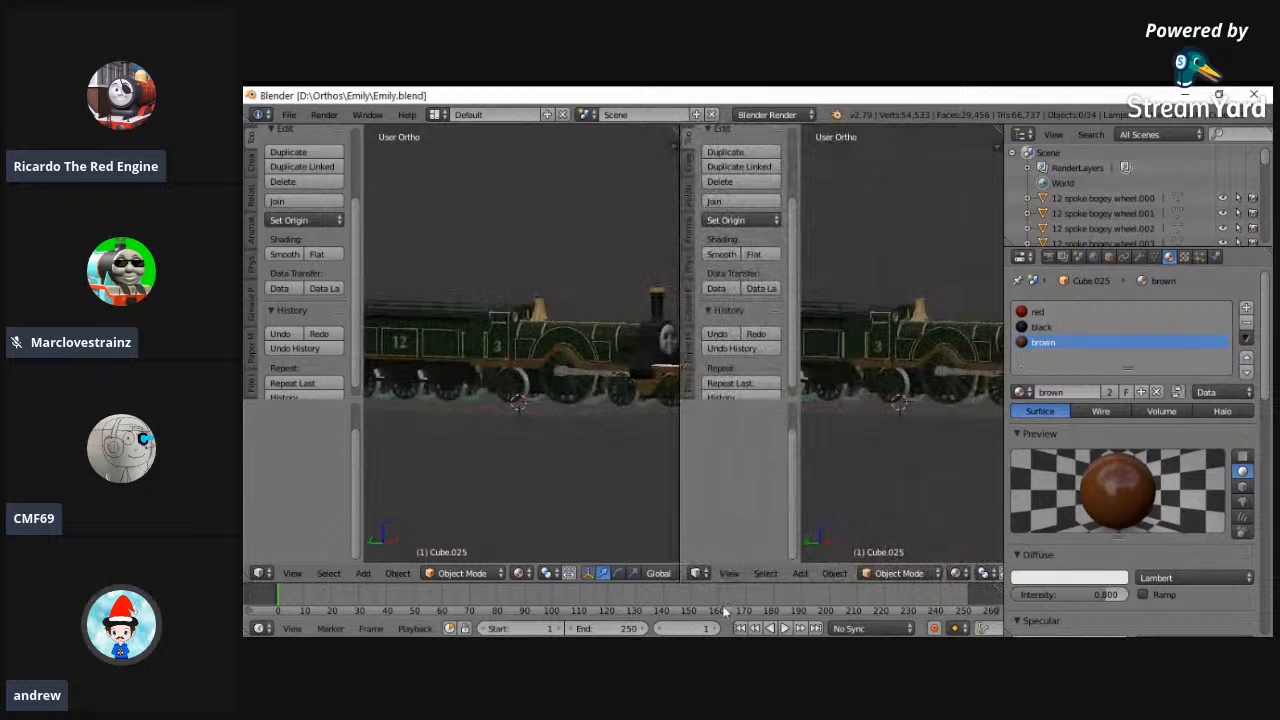
left_click(699, 572)
left_click(740, 455)
- Select Emily's cab and enter Edit Mode to show the UVs of its number 3 panel
right_click(490, 335)
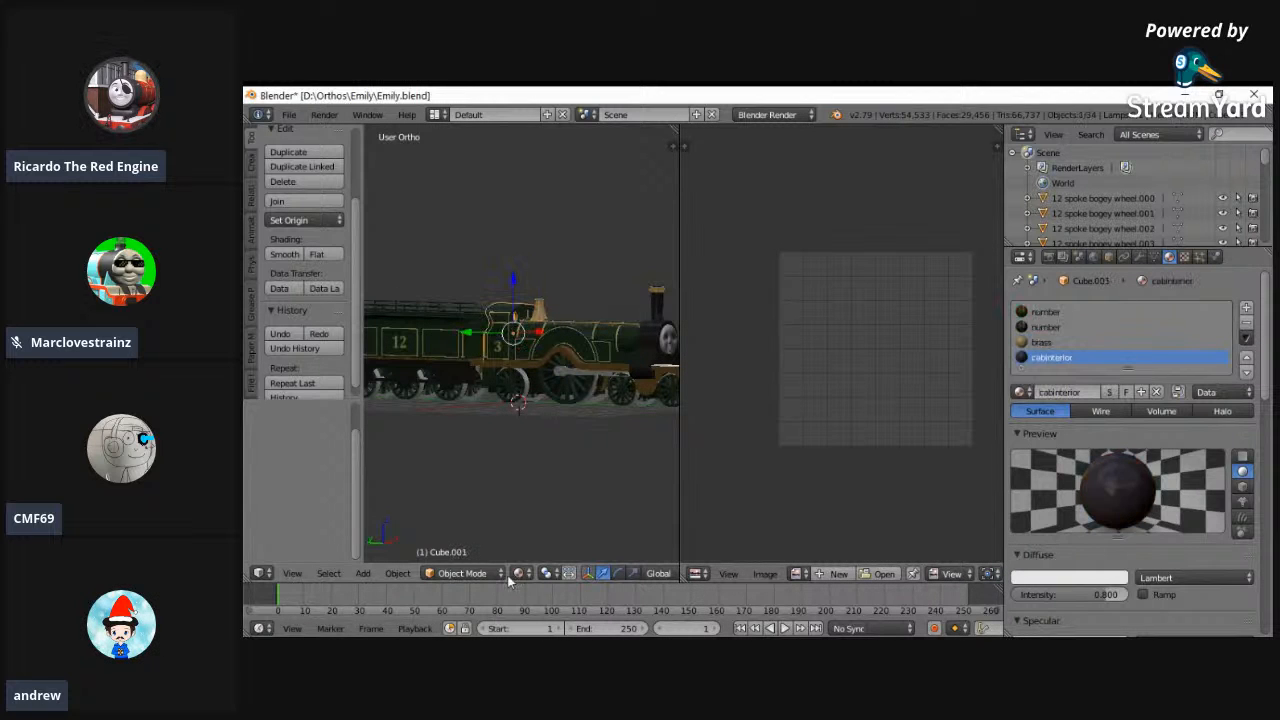
left_click(486, 573)
left_click(461, 538)
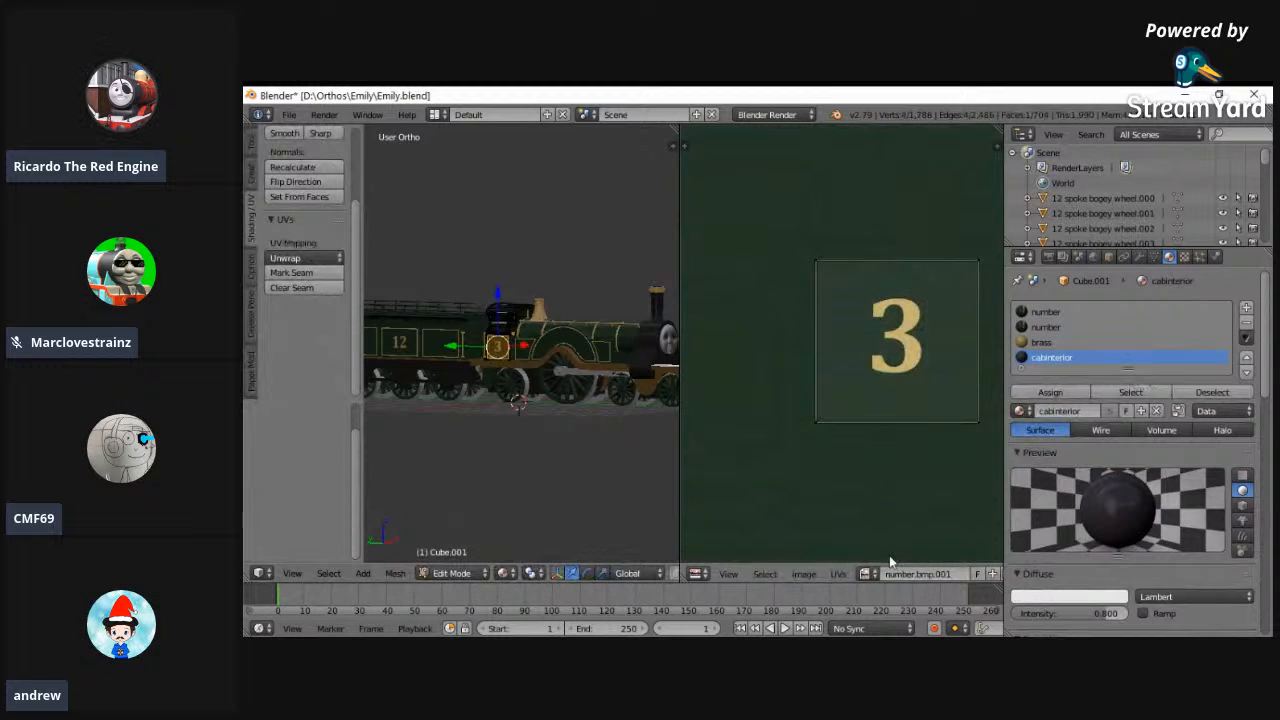
- Fit the entire number.bmp.001 texture in the UV/Image Editor to examine where the number 3 panel's UVs sit on it
middle_click_drag(874, 557, 799, 567)
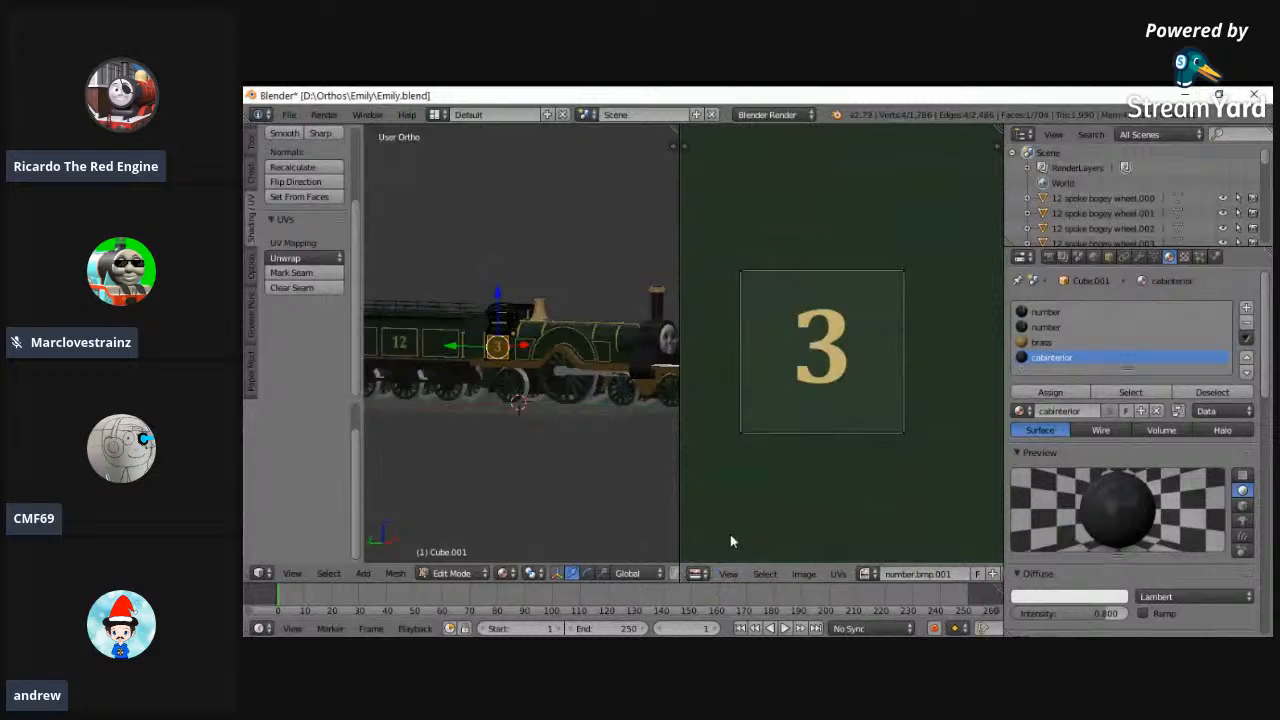
left_click(728, 573)
left_click(760, 269)
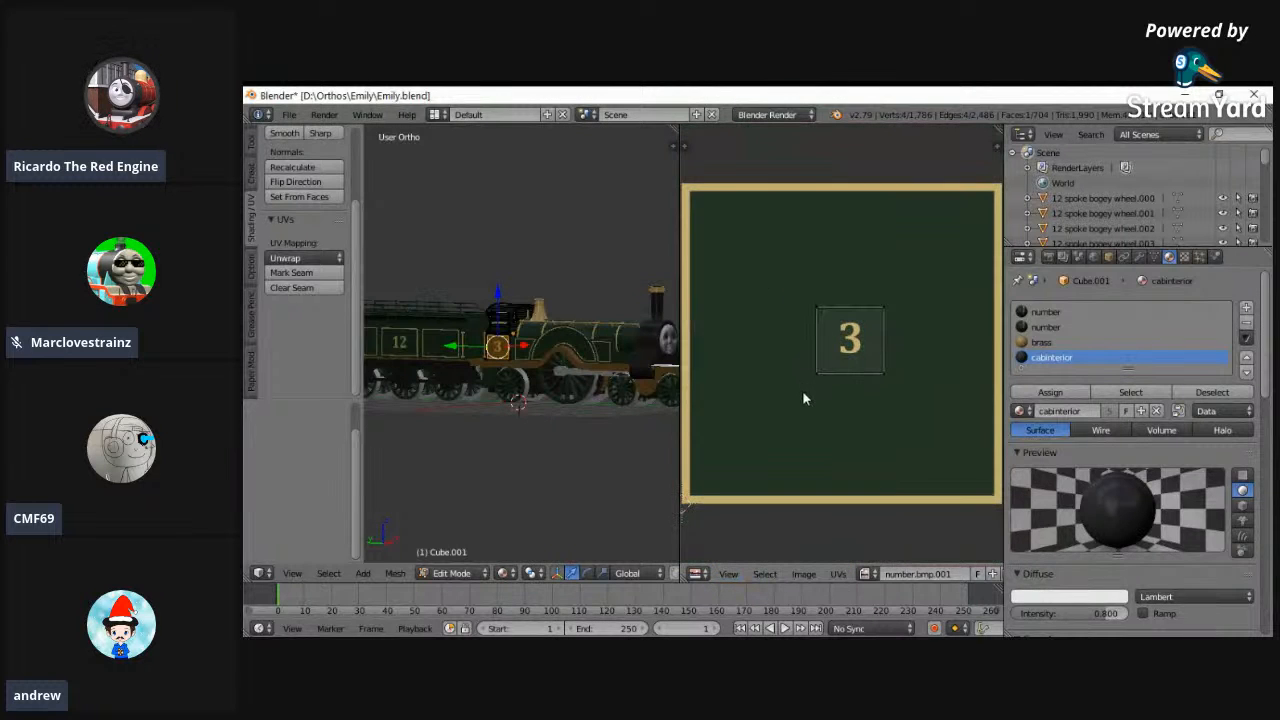
scroll(493, 347, "down", 1)
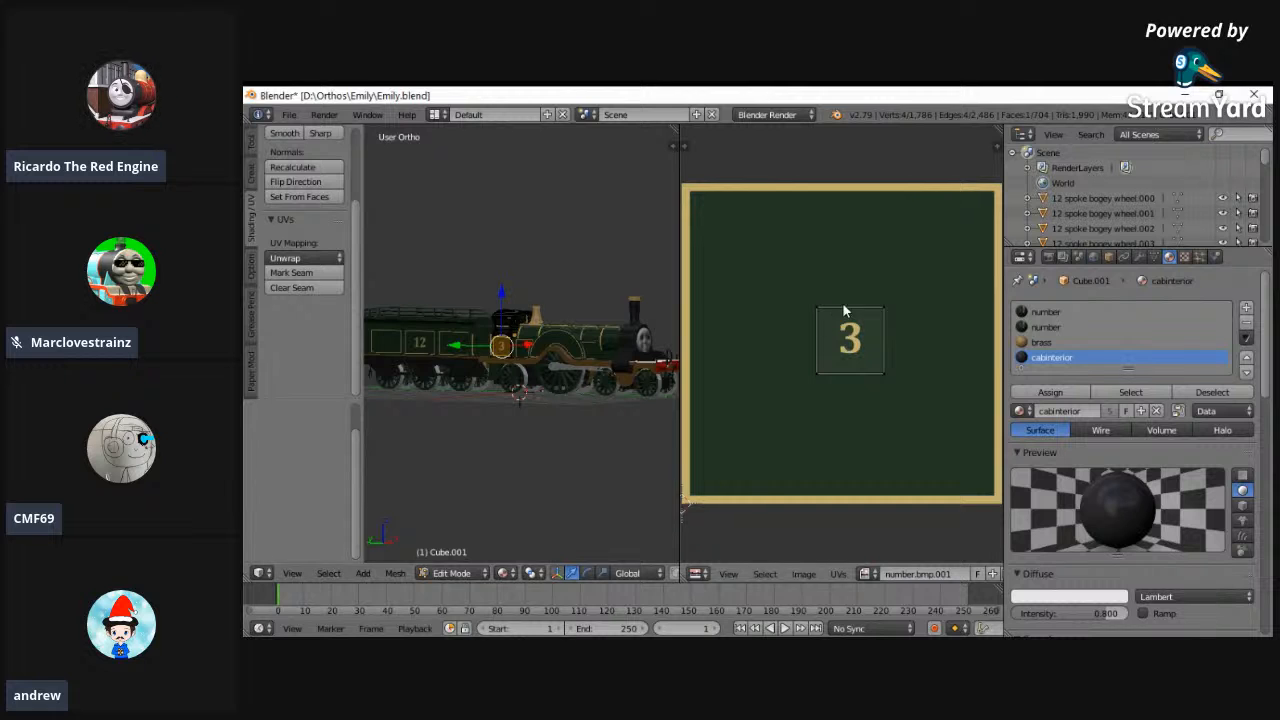
- Take Emily's cab out of Edit Mode and back to Object Mode
scroll(504, 441, "up", 3)
middle_click_drag(504, 441, 428, 478)
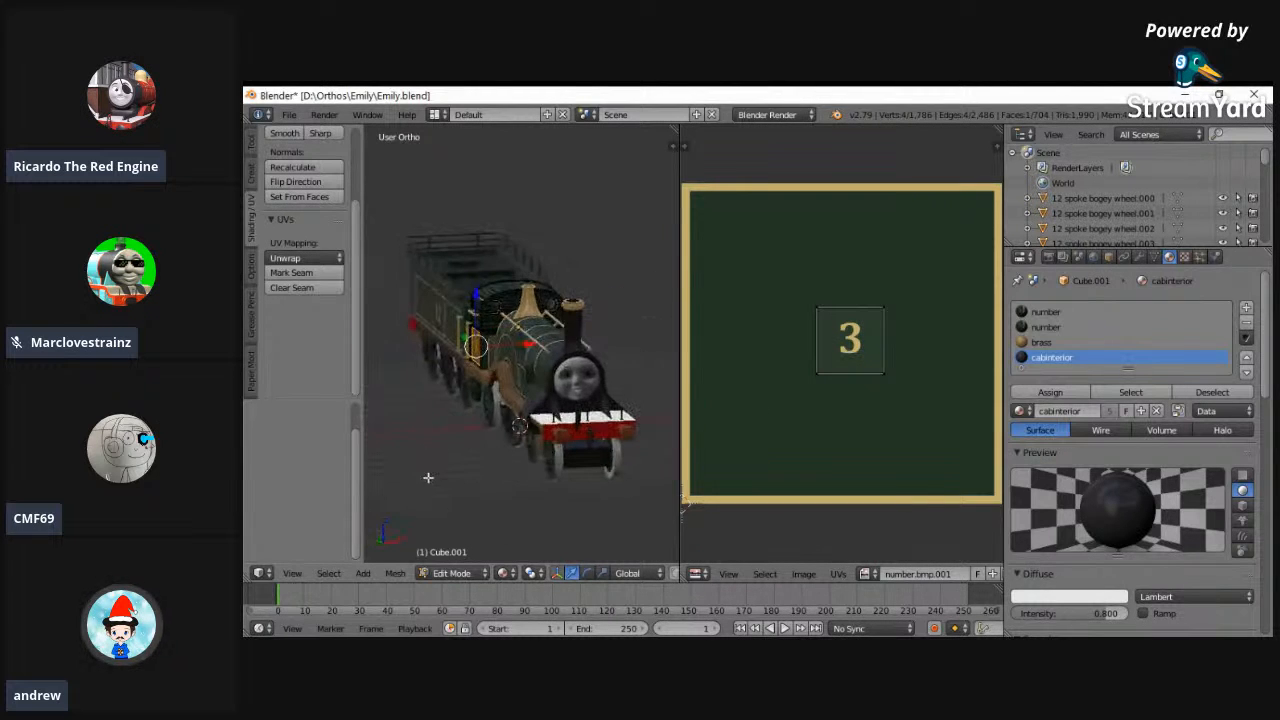
left_click(452, 573)
left_click(455, 558)
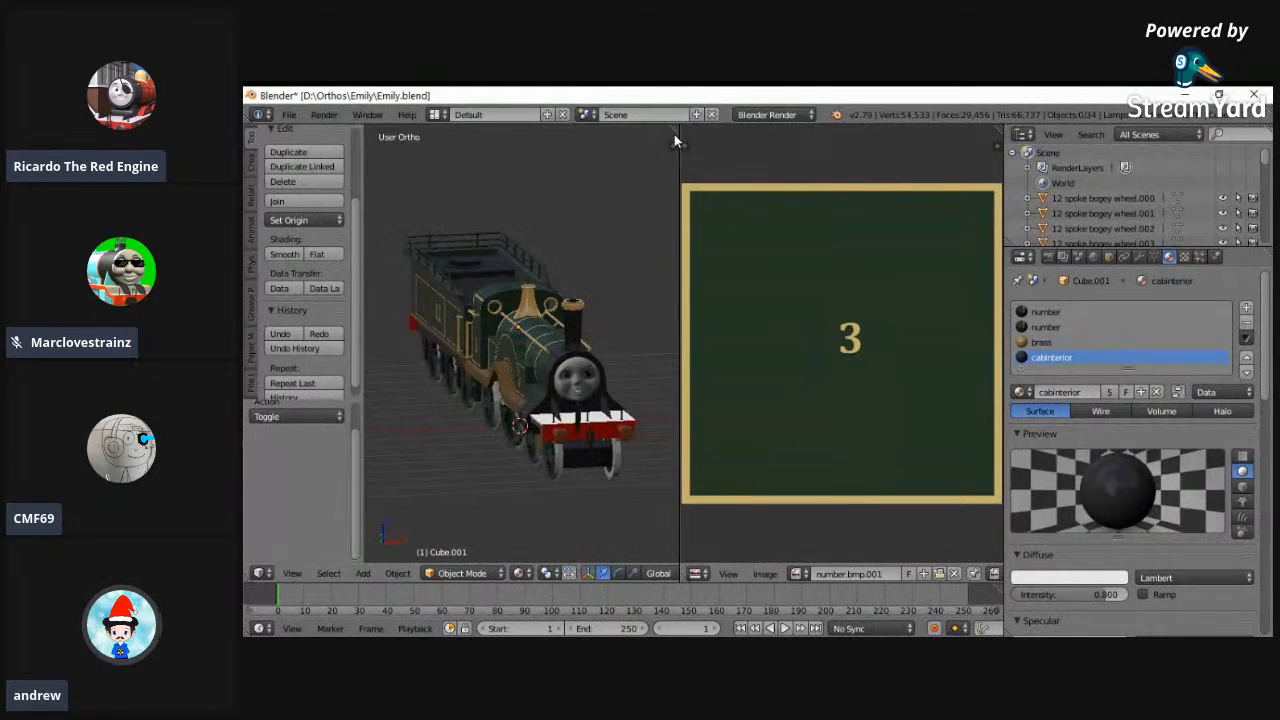
- Join the UV/Image Editor area back into the 3D viewport so Emily fills a single view
scroll(608, 312, "up", 3)
middle_click_drag(571, 196, 534, 490)
scroll(540, 430, "up", 2)
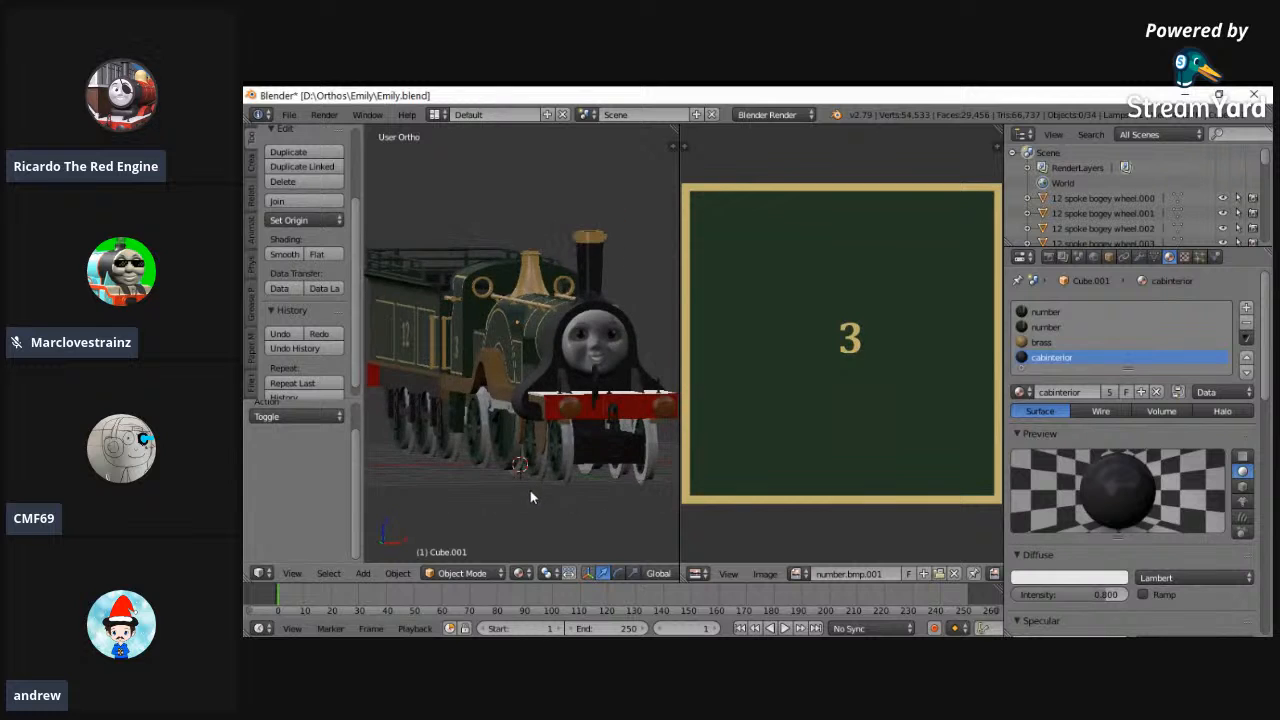
scroll(530, 443, "down", 2)
middle_click_drag(549, 411, 575, 422)
left_click_drag(673, 129, 729, 249)
key("Escape")
middle_click_drag(718, 336, 748, 331)
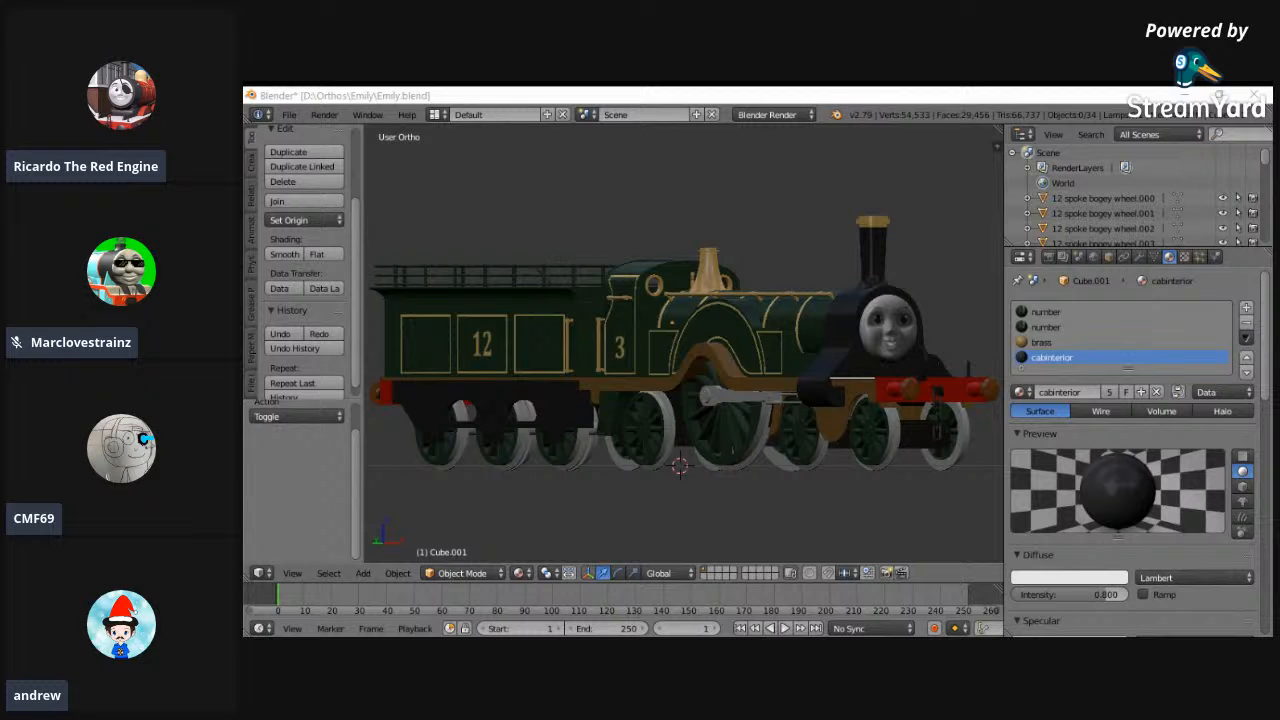
- Examine the finished Emily model from the front, the rear and both sides
scroll(720, 373, "down", 2)
scroll(720, 373, "up", 2)
middle_click_drag(720, 373, 558, 405)
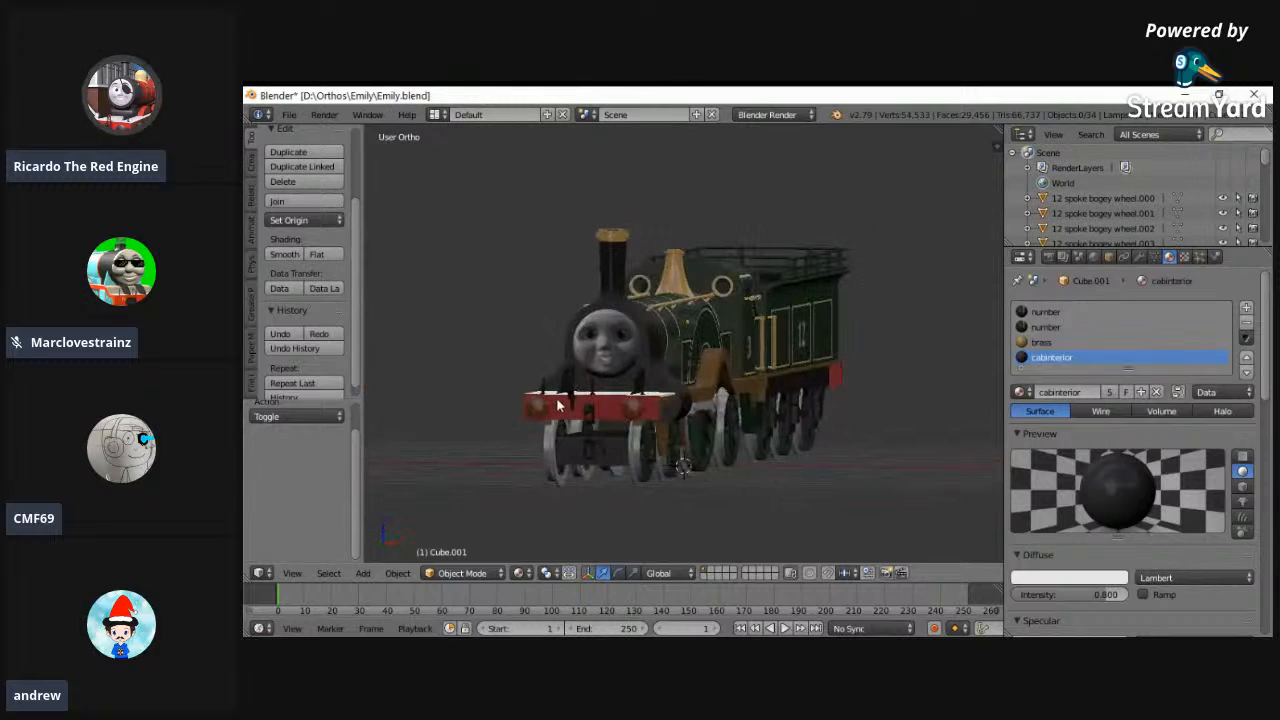
middle_click_drag(772, 453, 675, 423)
scroll(709, 437, "down", 3)
middle_click_drag(709, 437, 503, 200)
left_click(288, 114)
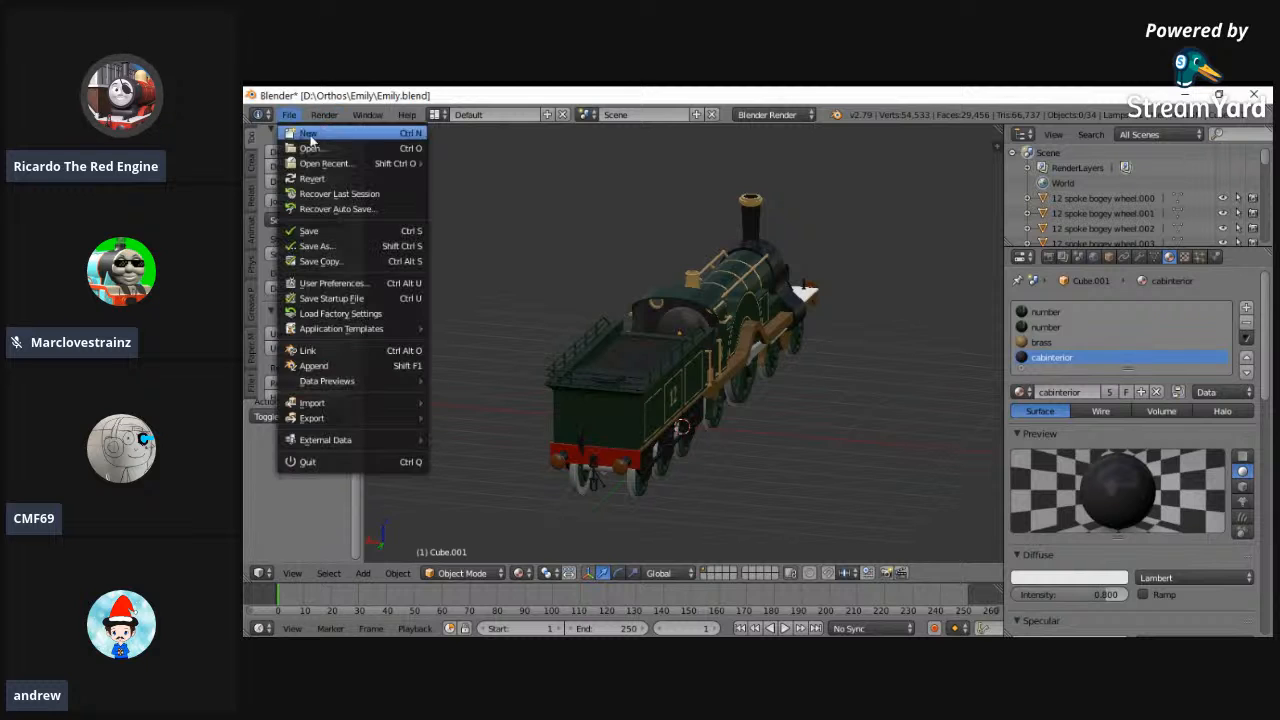
mouse_move(333, 163)
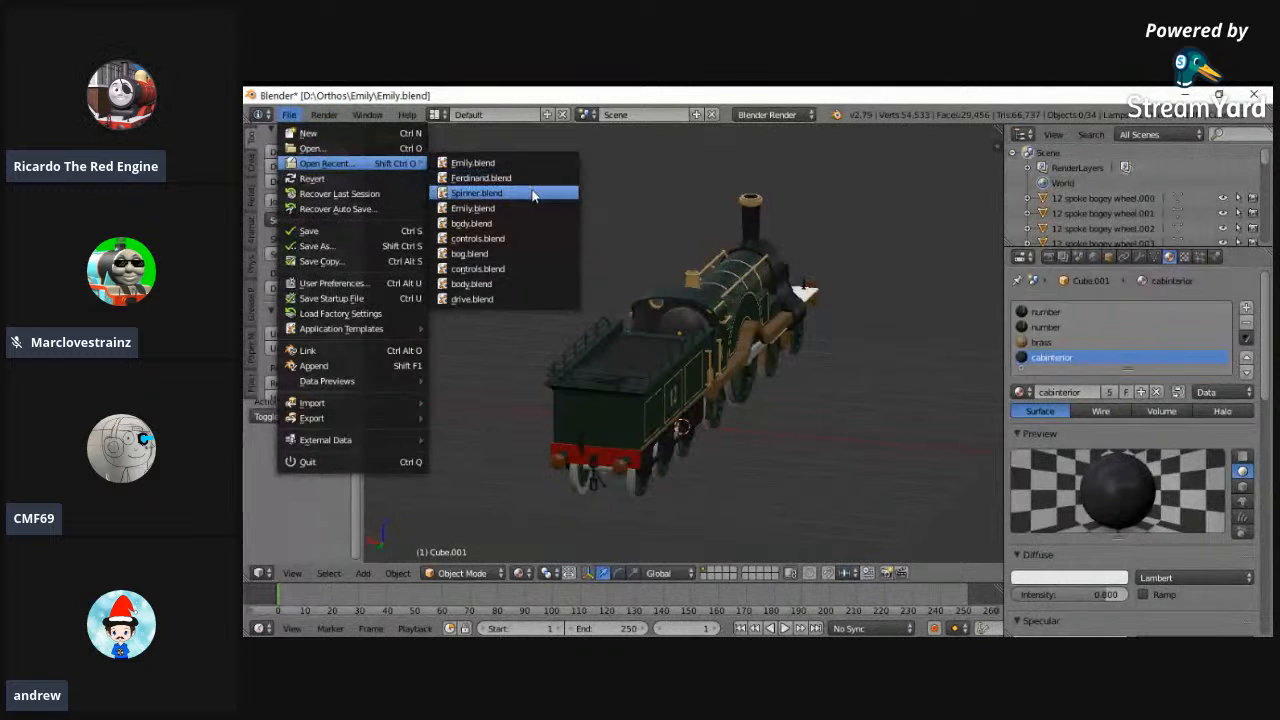
middle_click_drag(766, 297, 495, 306)
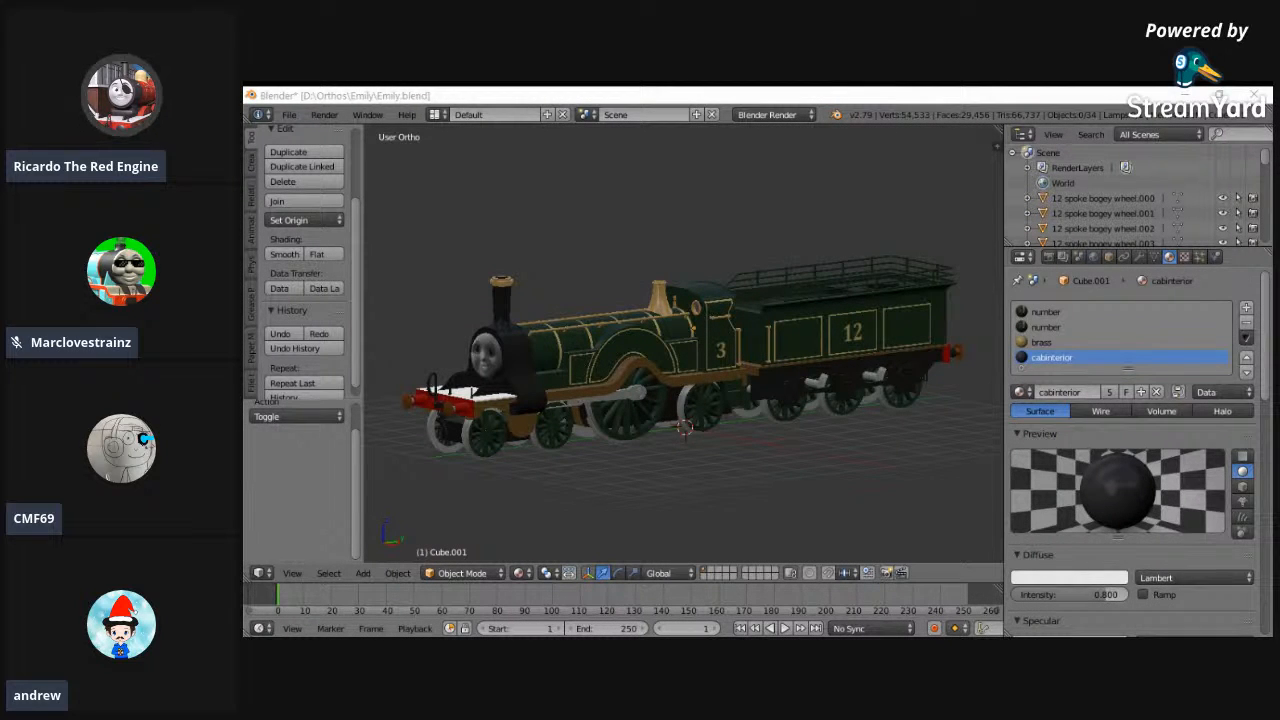
middle_click_drag(767, 429, 812, 417)
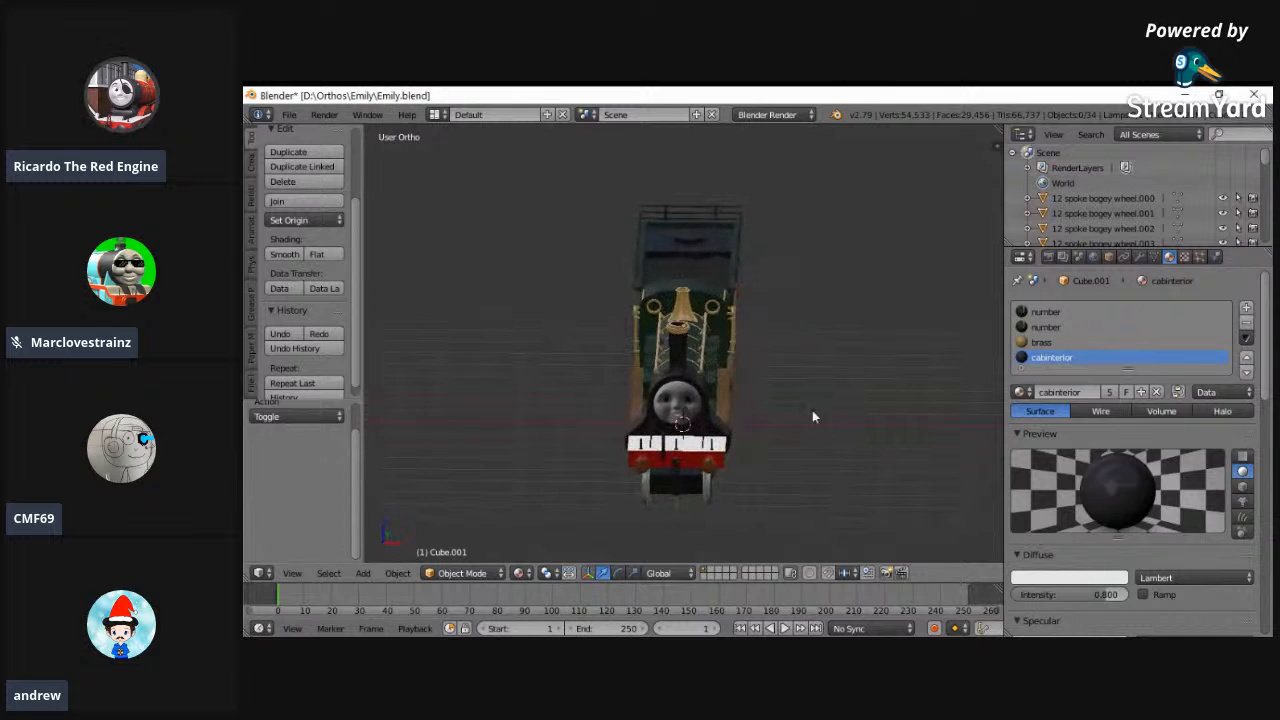
middle_click_drag(628, 303, 451, 254)
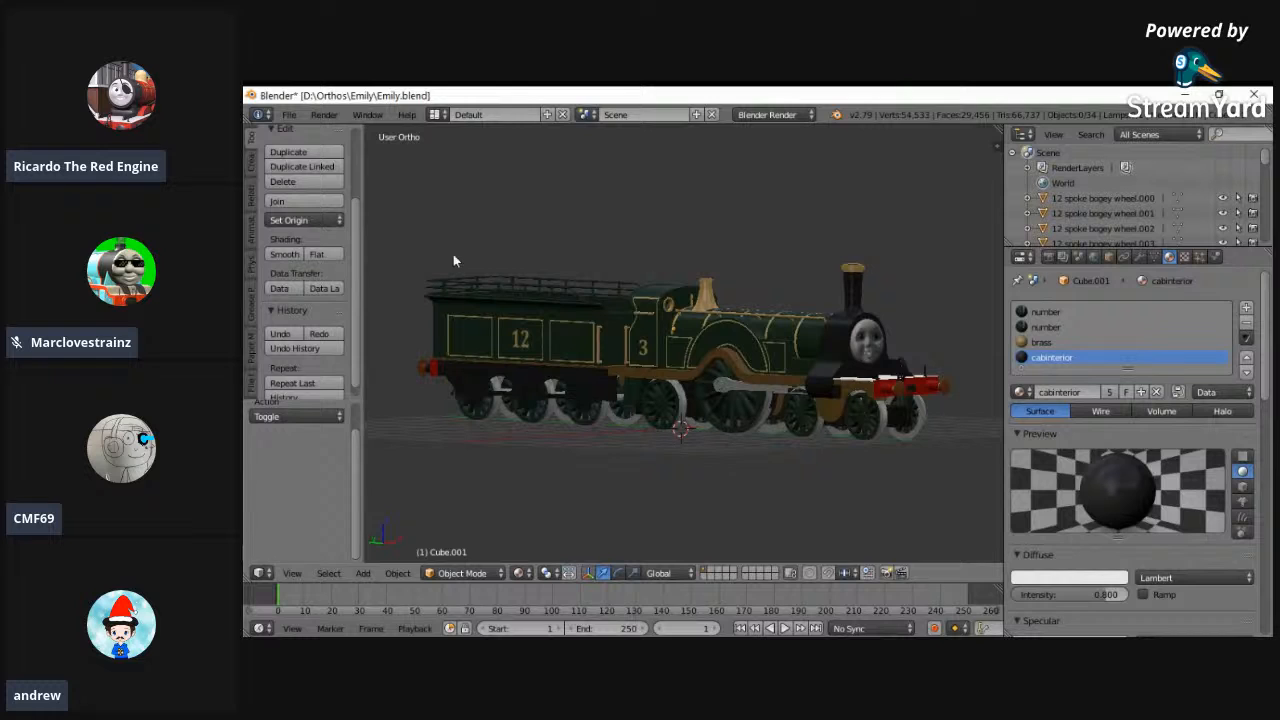
- Open the recent Spinner.blend file
left_click(289, 114)
mouse_move(350, 168)
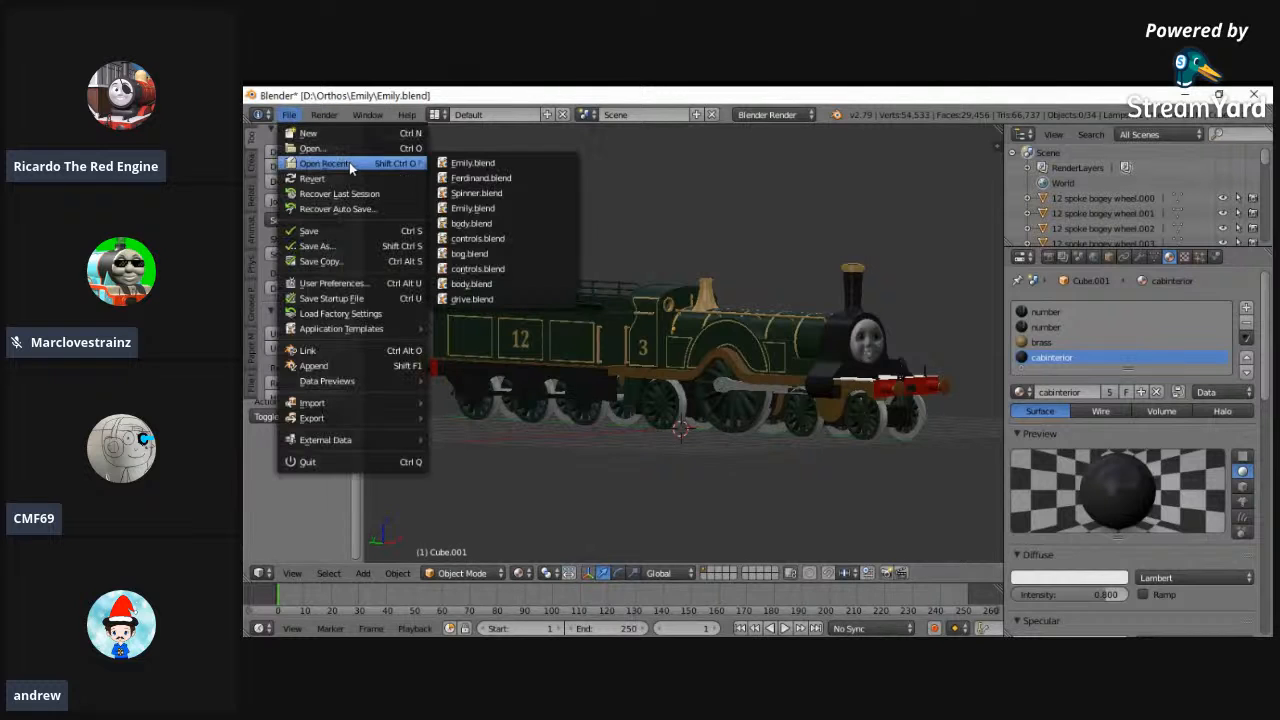
left_click(461, 195)
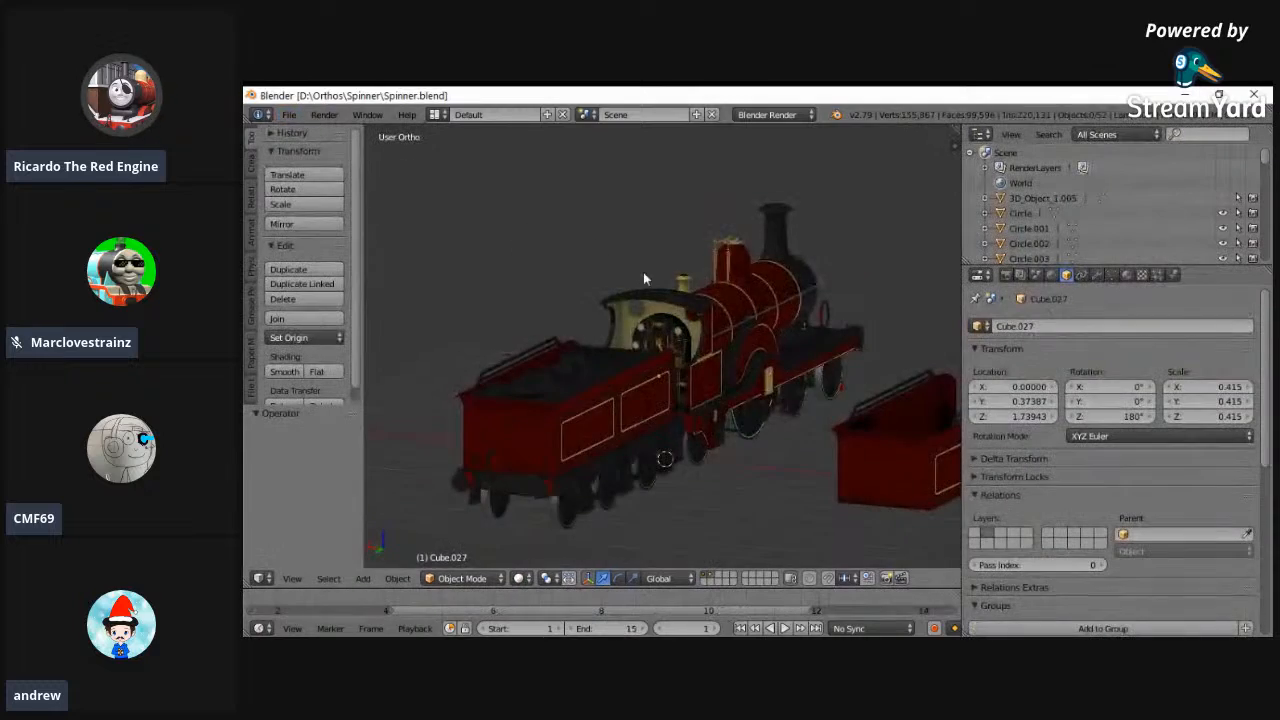
- Examine the red Spinner locomotive's cab interior, tender coal load and front end
scroll(706, 298, "up", 4)
middle_click_drag(708, 298, 711, 357)
scroll(711, 357, "up", 2)
middle_click_drag(509, 343, 606, 315)
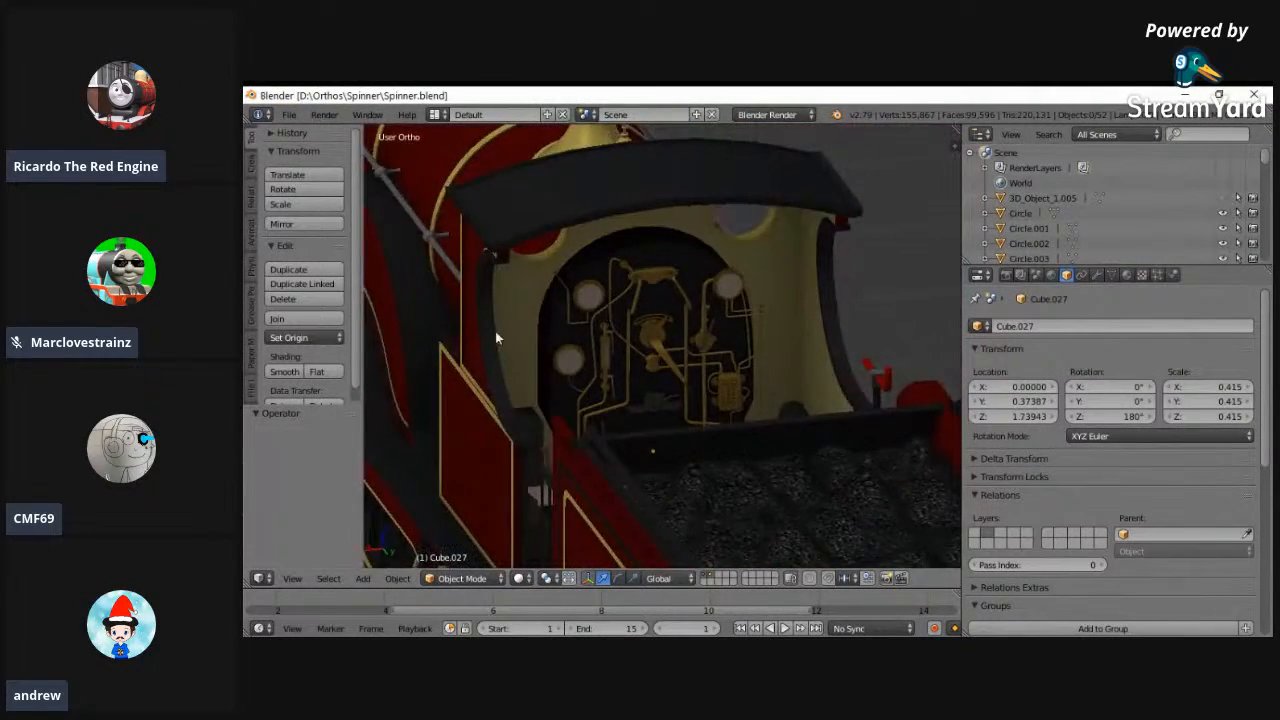
middle_click_drag(495, 333, 562, 471)
middle_click_drag(530, 405, 620, 428)
scroll(690, 410, "down", 5)
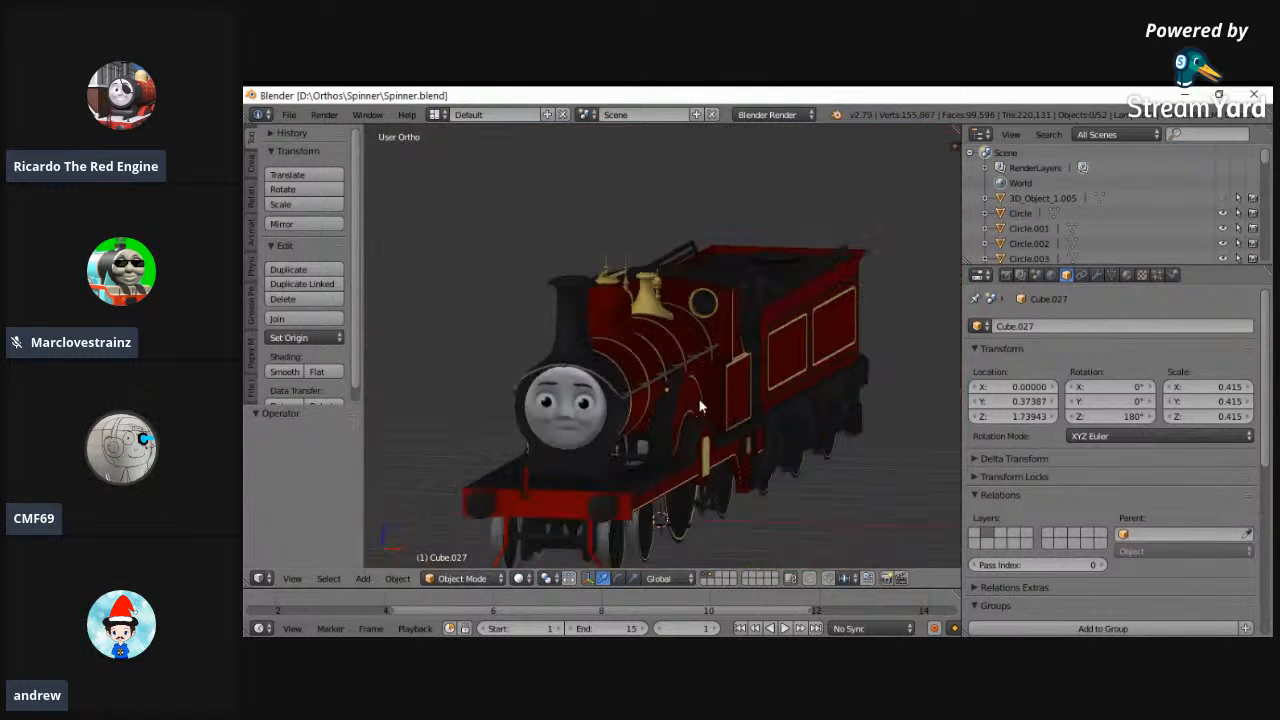
- Snap the 3D cursor to the center of the scene
middle_click_drag(703, 379, 621, 453)
key("shift+s")
left_click(690, 405)
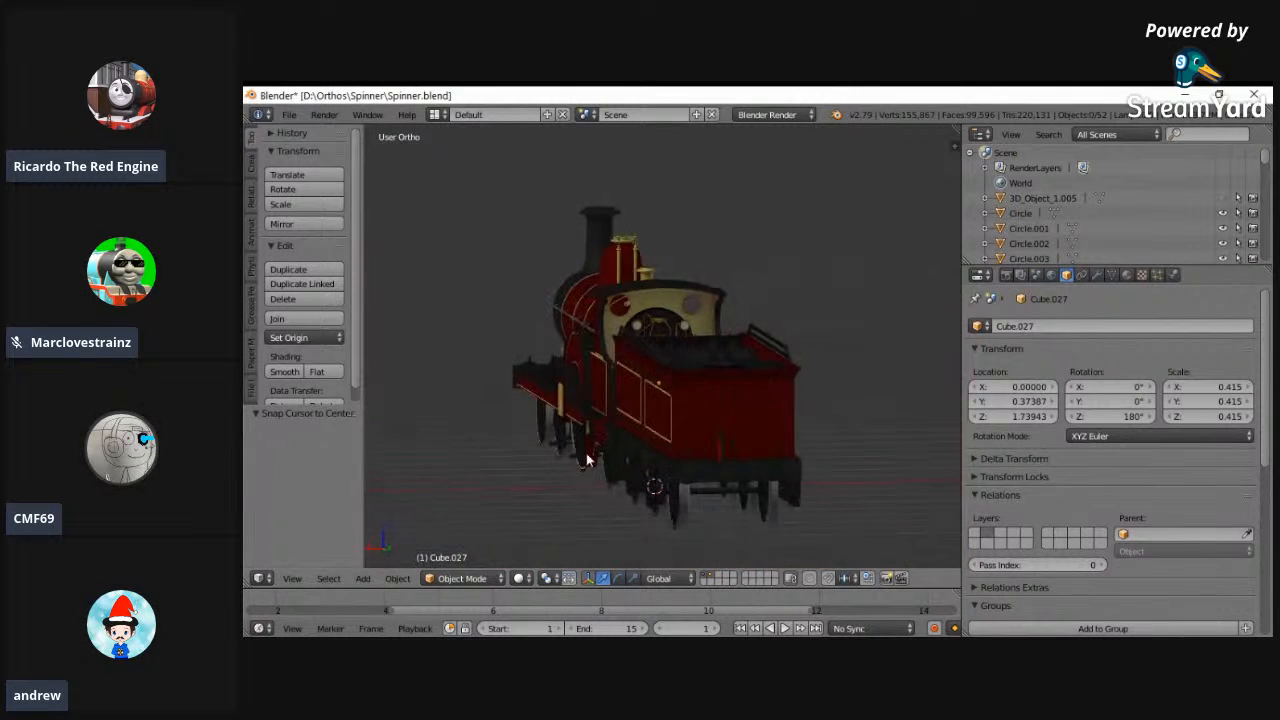
- Examine the whole Spinner locomotive and its tender from the side and the front
middle_click_drag(540, 402, 868, 360)
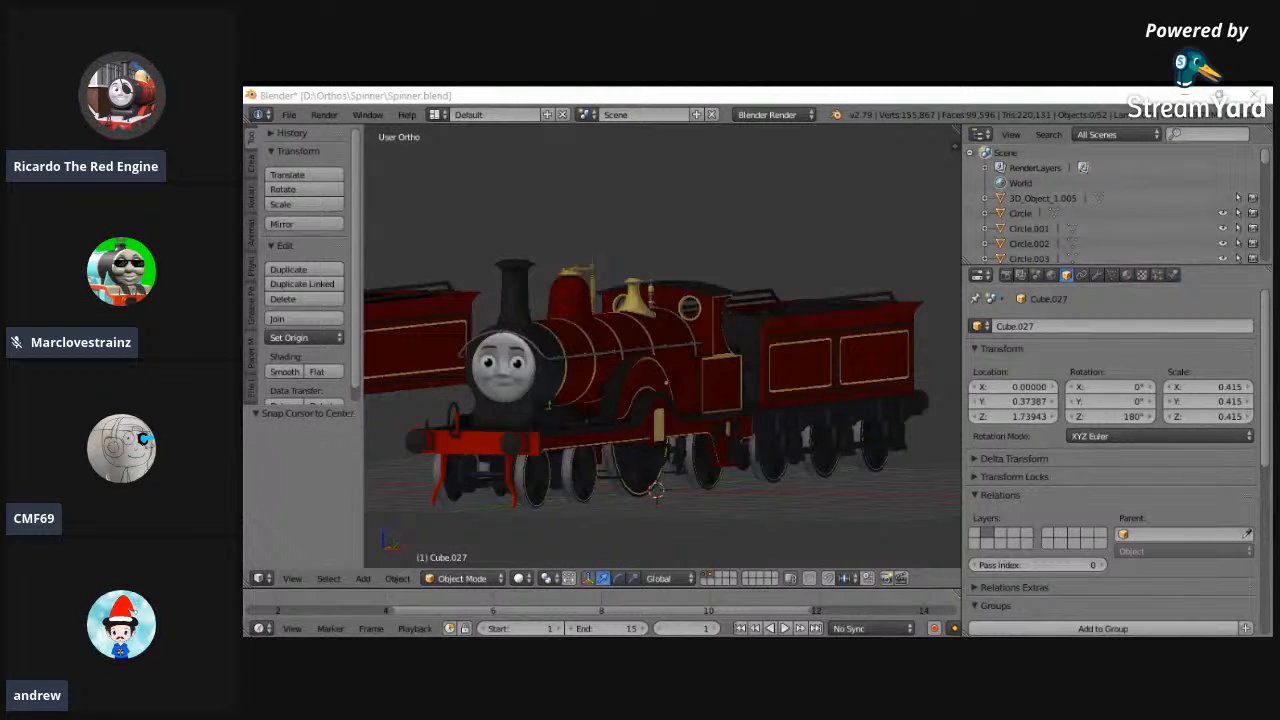
middle_click_drag(553, 405, 490, 308)
scroll(660, 462, "down", 2)
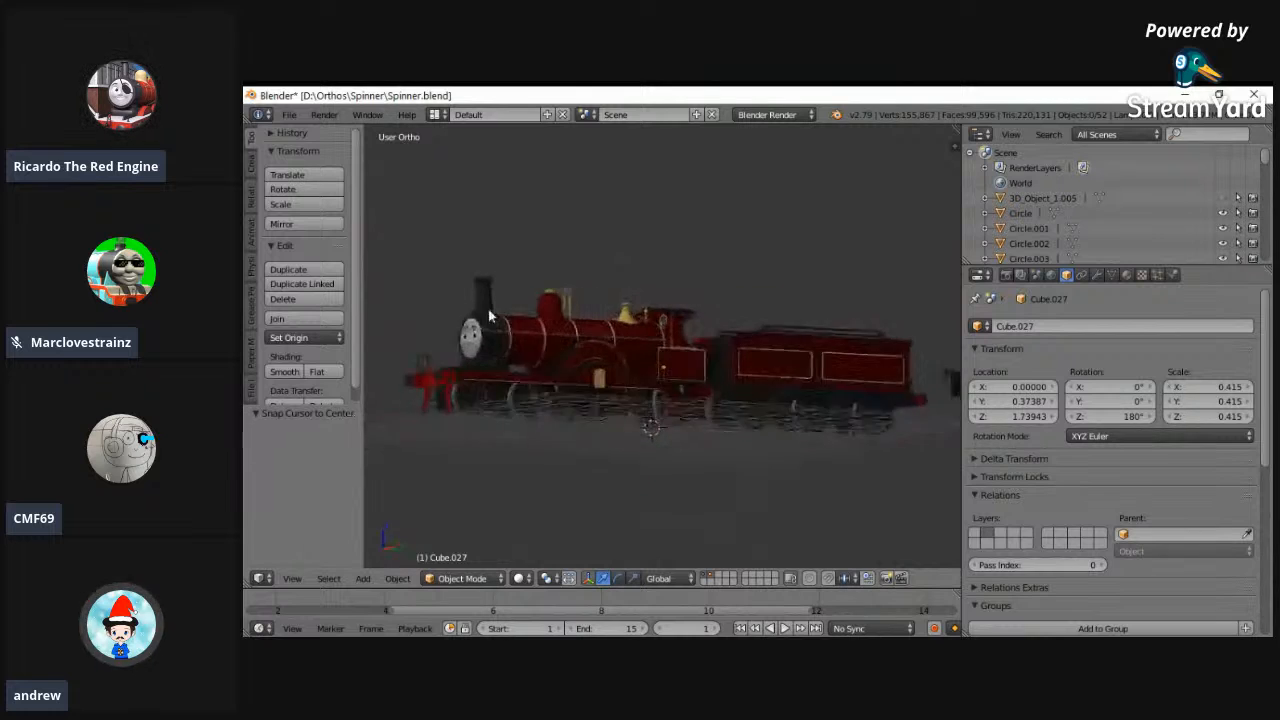
scroll(457, 277, "up", 5)
mouse_move(580, 416)
middle_mouse_down()
mouse_move(601, 435)
mouse_move(591, 424)
middle_mouse_up()
middle_click_drag(719, 513, 592, 463)
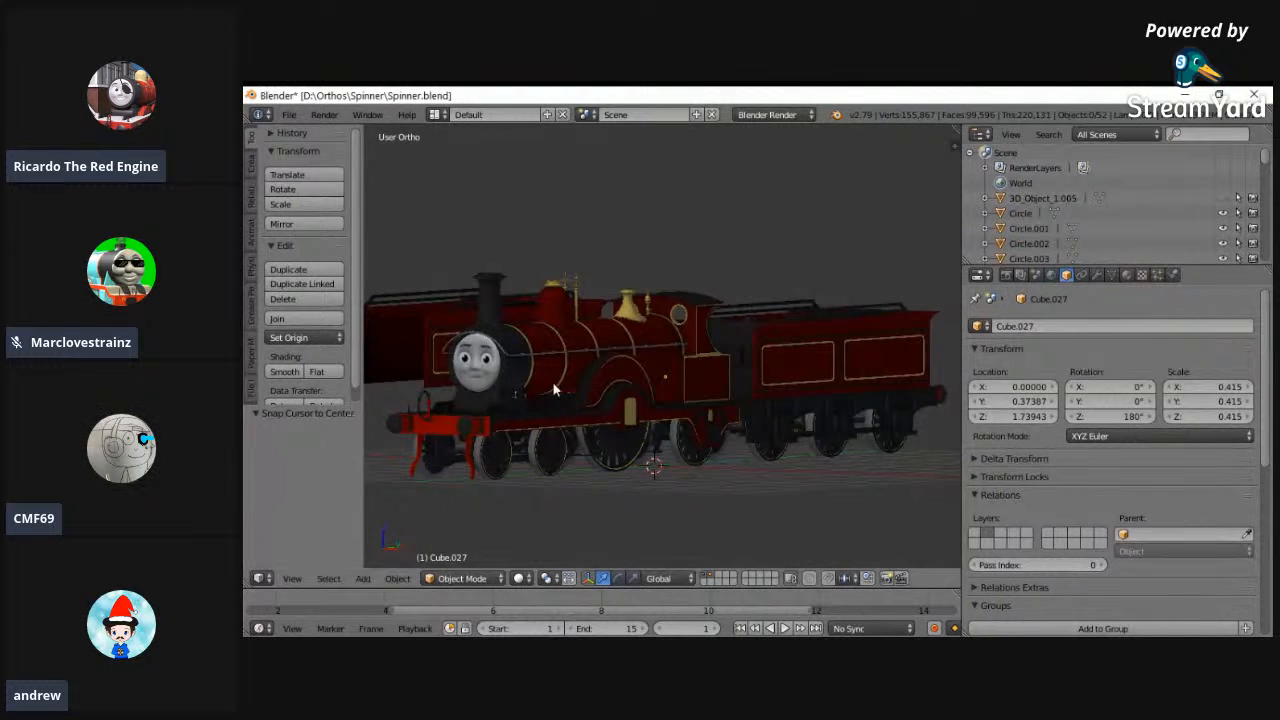
middle_click_drag(554, 387, 664, 411)
middle_click_drag(652, 474, 684, 395)
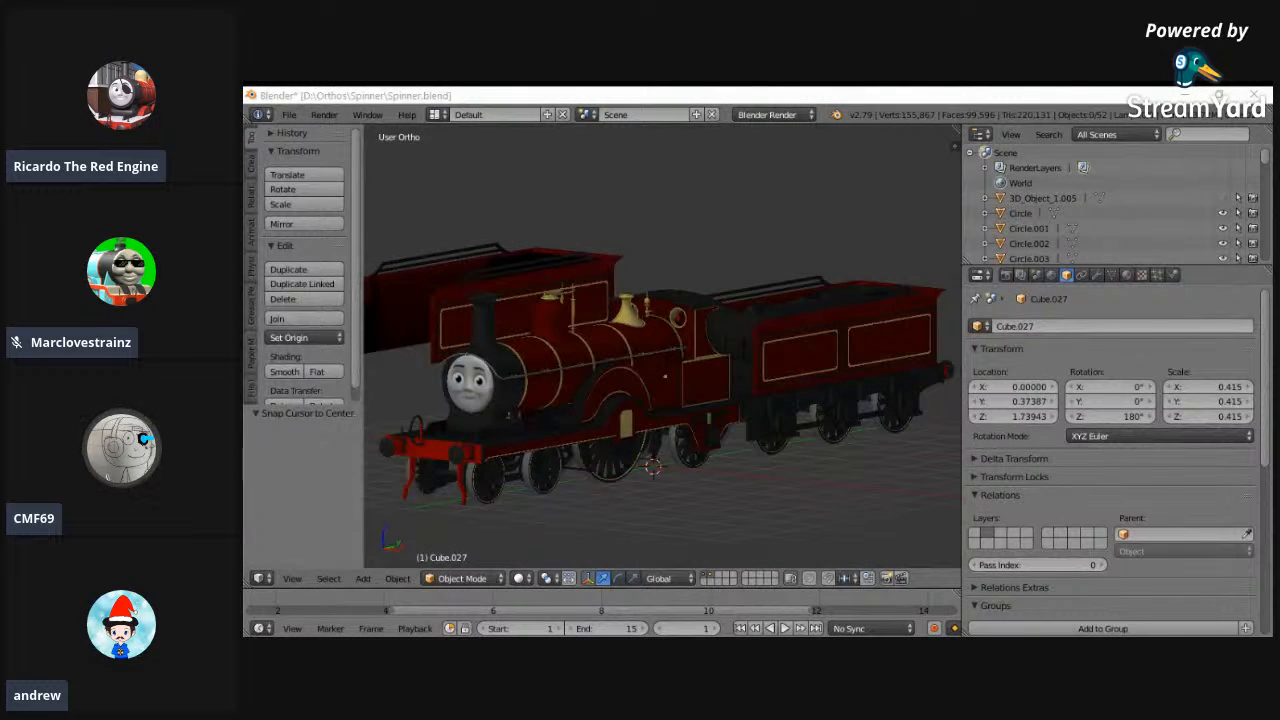
- Browse the W&S Livery, Thomas Season 3 Ruler Measurements and Hawin folders for another model to open
left_click(289, 114)
left_click(300, 146)
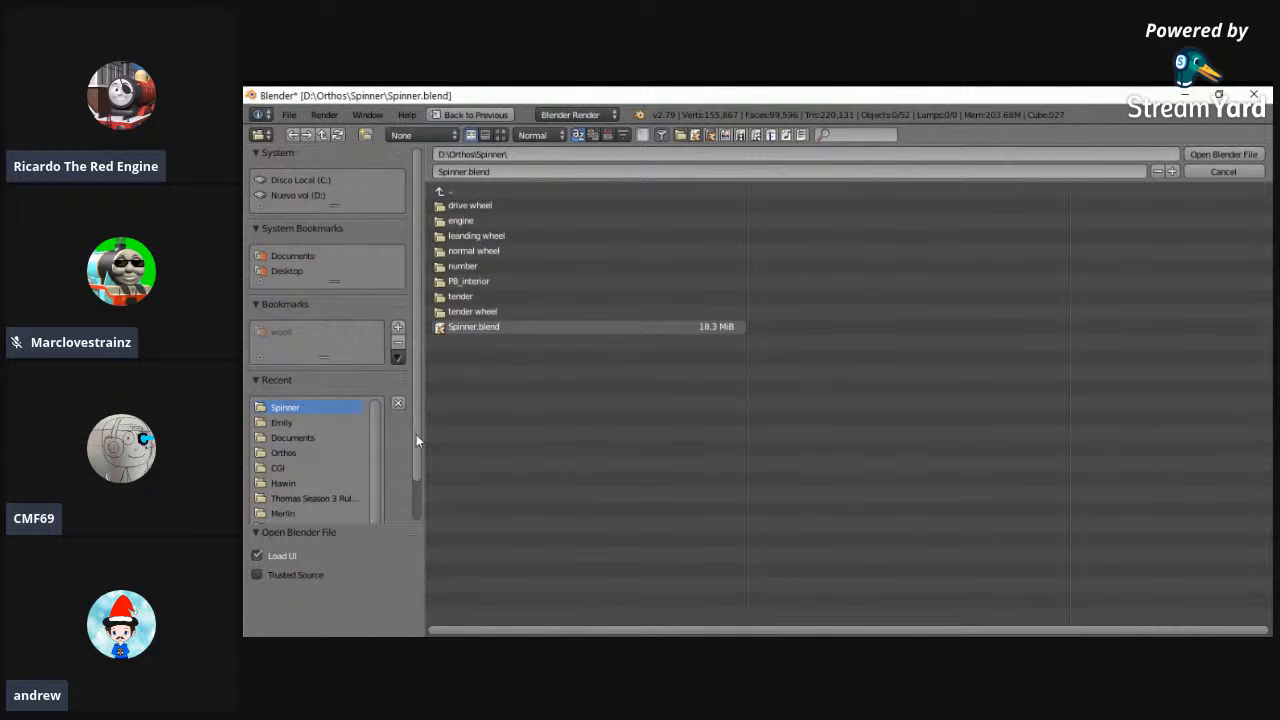
left_click_drag(416, 434, 416, 518)
scroll(372, 480, "down", 1)
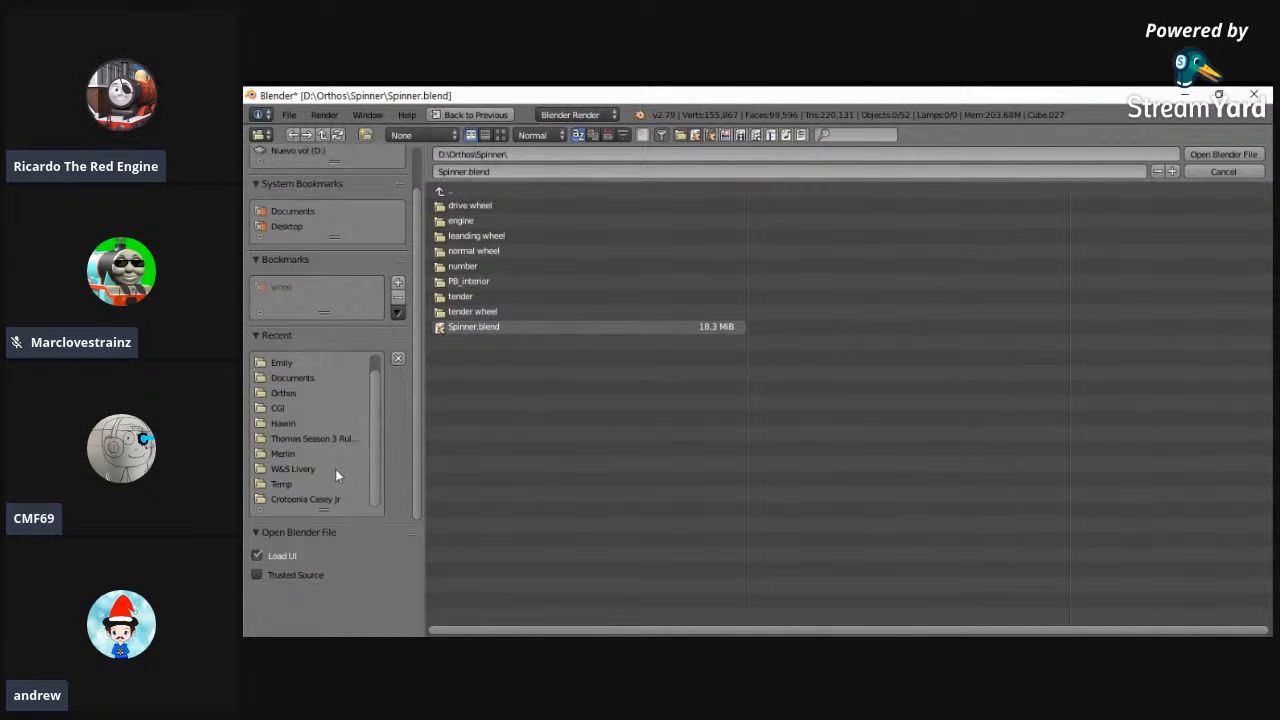
left_click(335, 469)
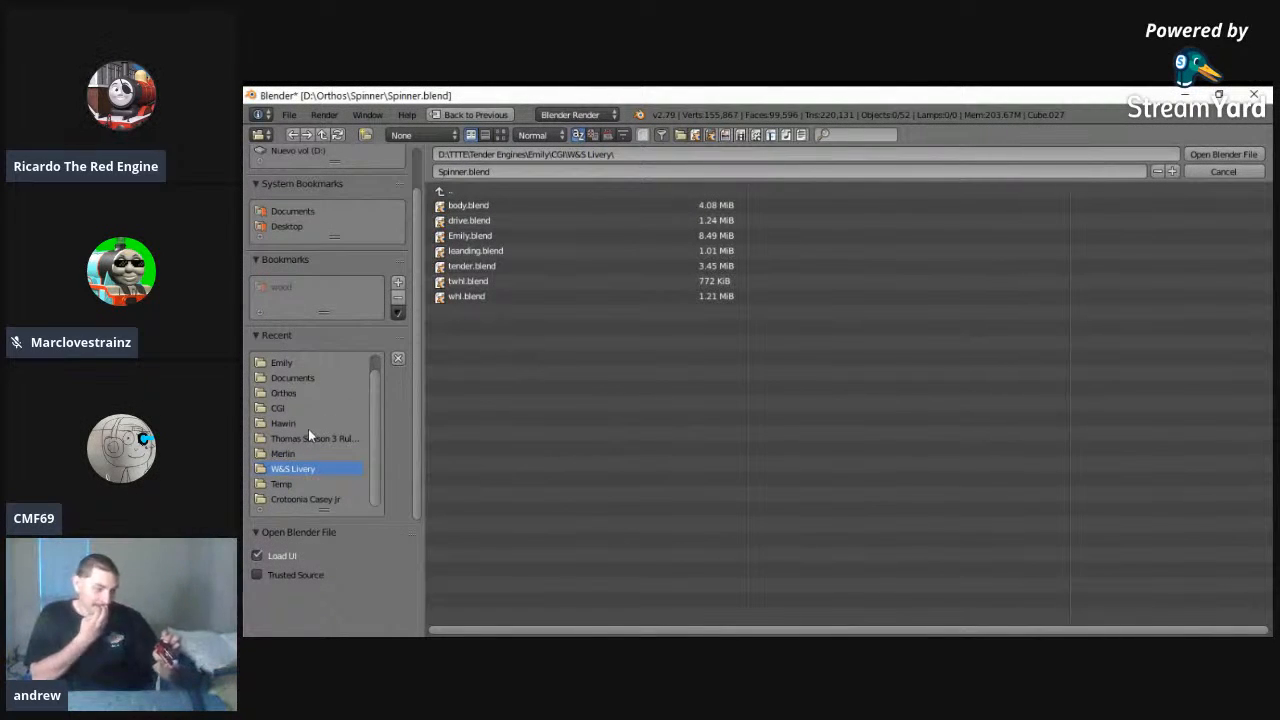
left_click(305, 438)
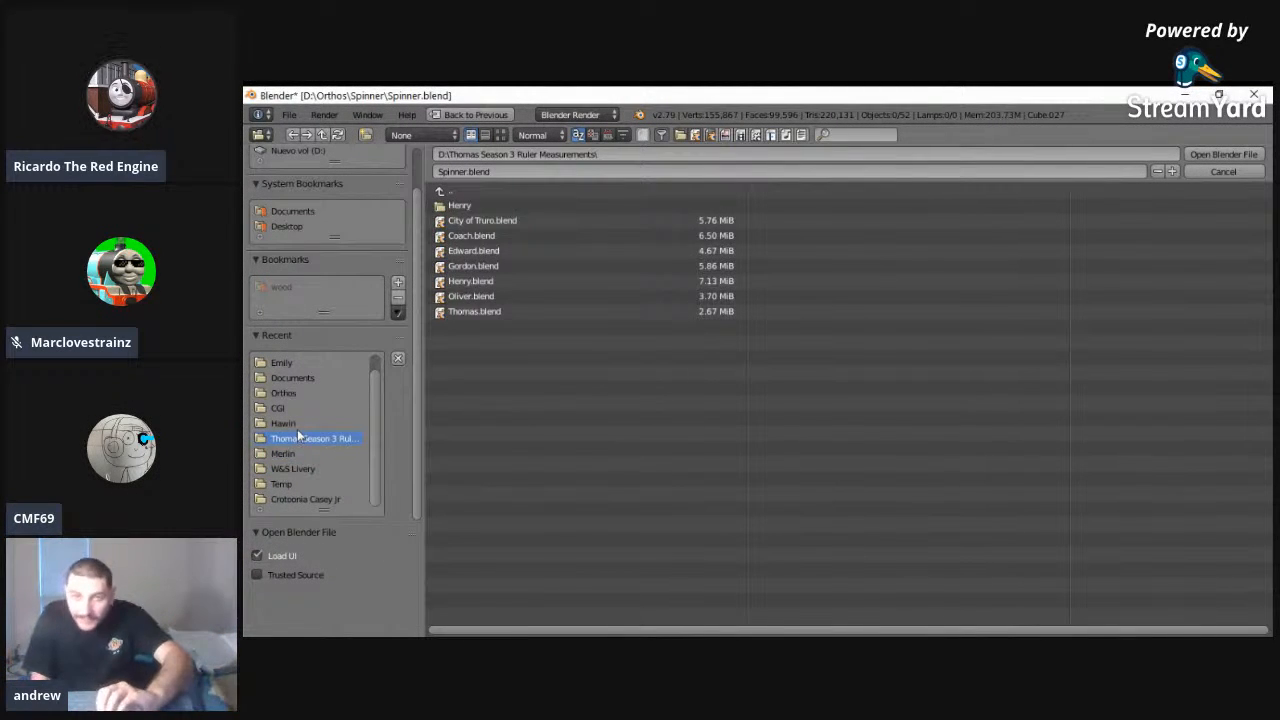
left_click(285, 423)
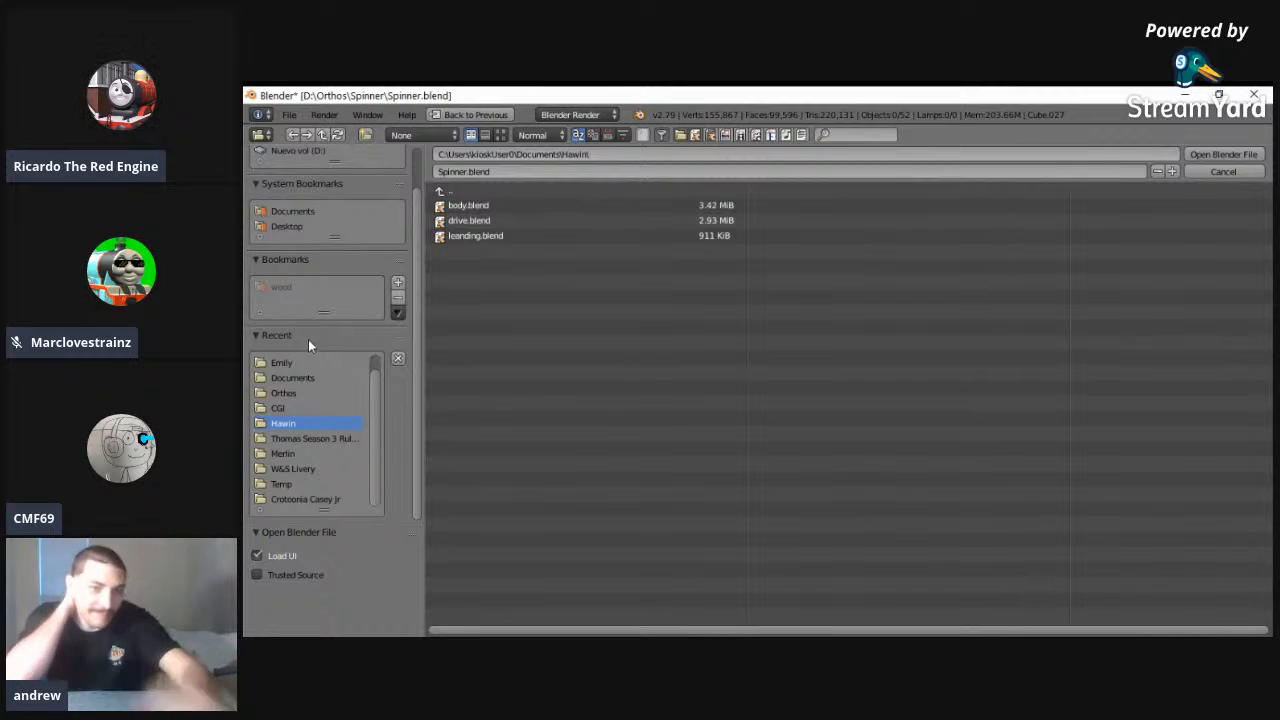
- Open Hawin.blend from the Documents folder and deselect all objects in the scene
left_click(335, 209)
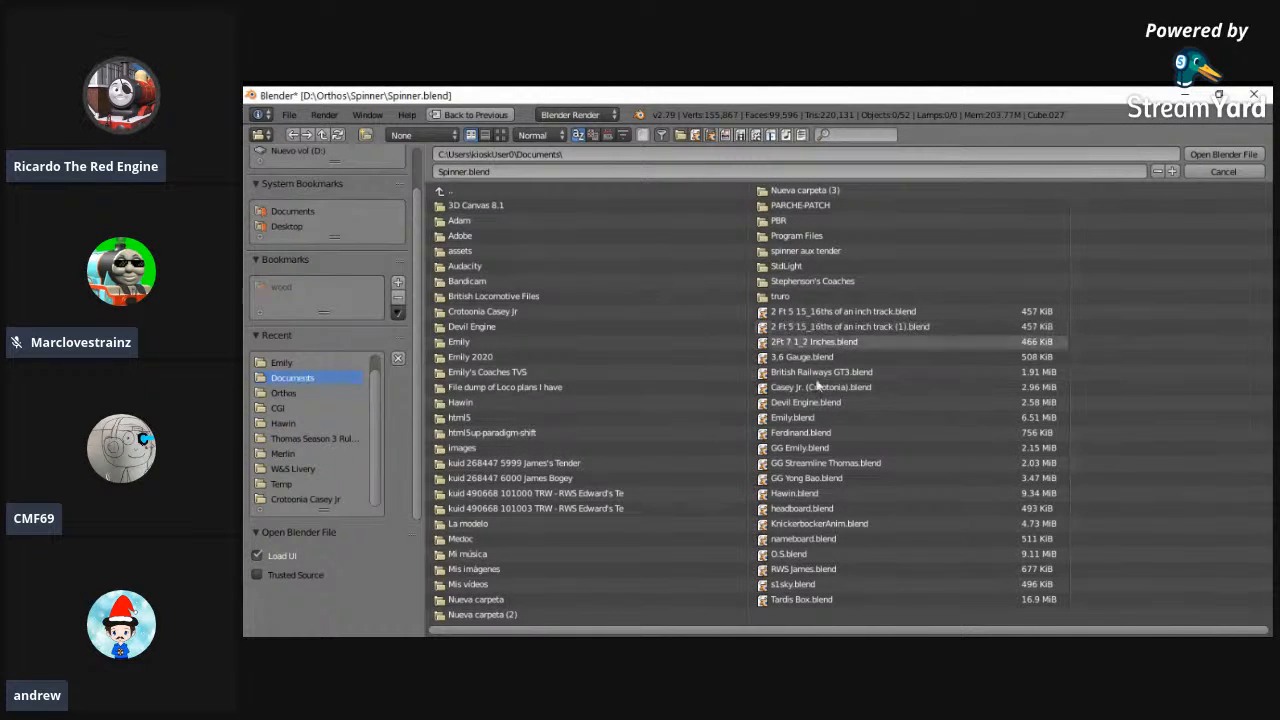
double_click(803, 494)
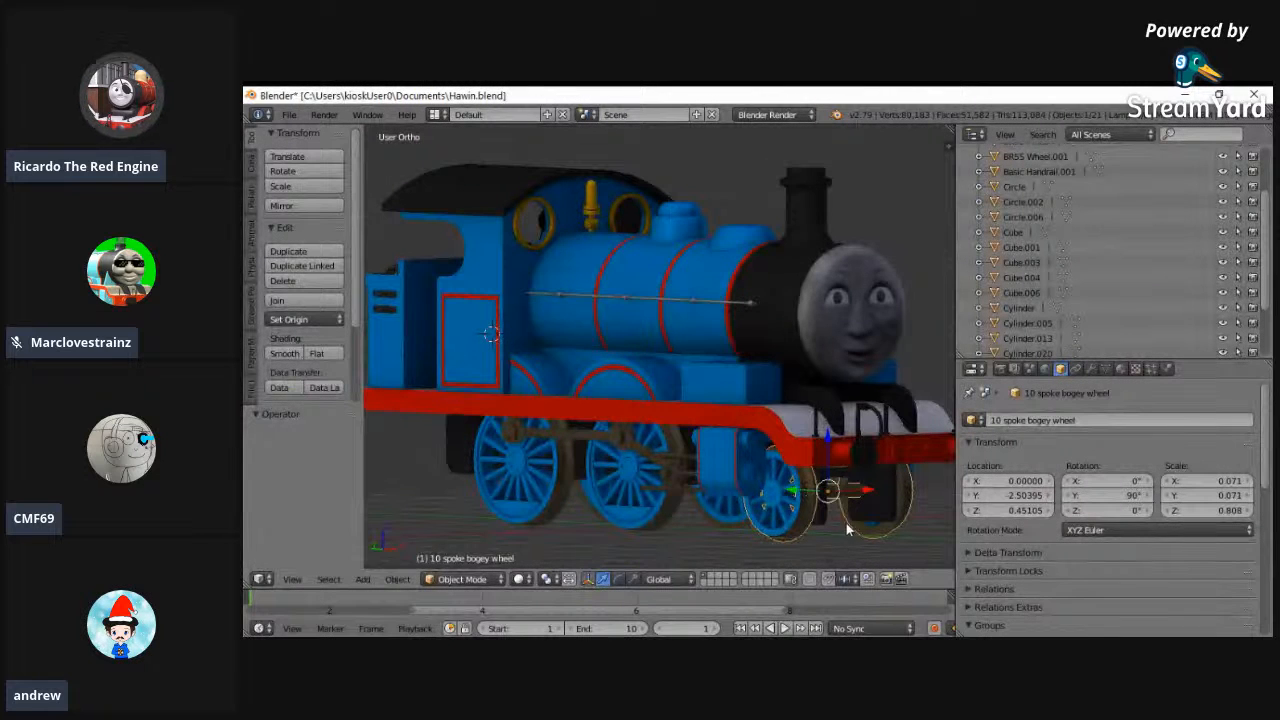
scroll(860, 527, "down", 4)
key("a")
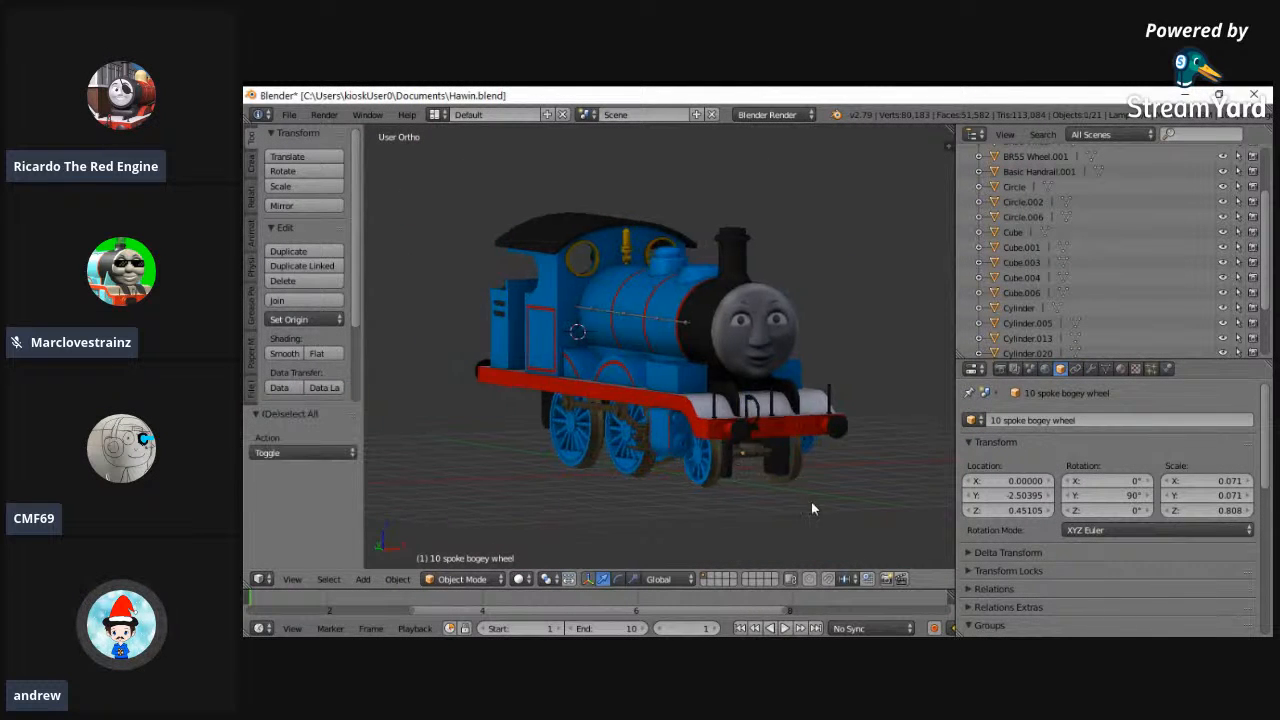
- Examine the blue Hawin locomotive from the side, from above at an angle and from the front
scroll(855, 506, "up", 2)
middle_click_drag(855, 506, 917, 500)
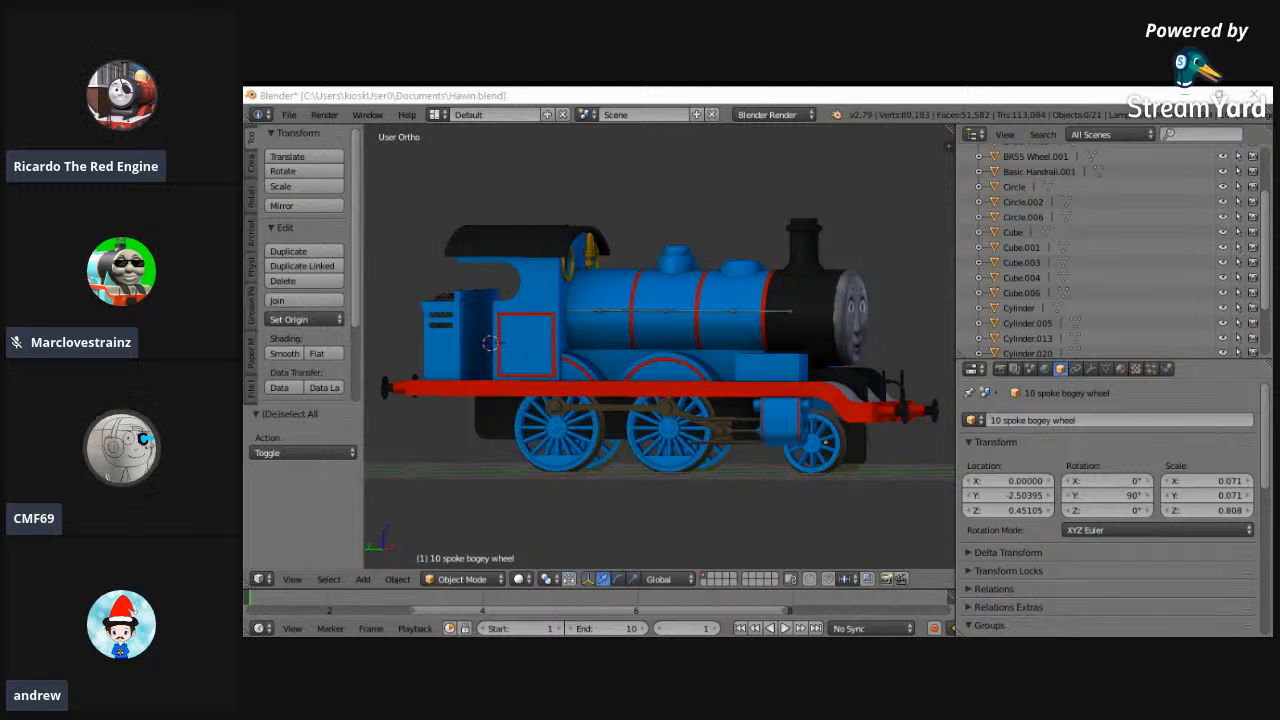
mouse_move(640, 380)
middle_mouse_down()
mouse_move(685, 390)
mouse_move(643, 396)
middle_mouse_up()
middle_click_drag(551, 397, 885, 465)
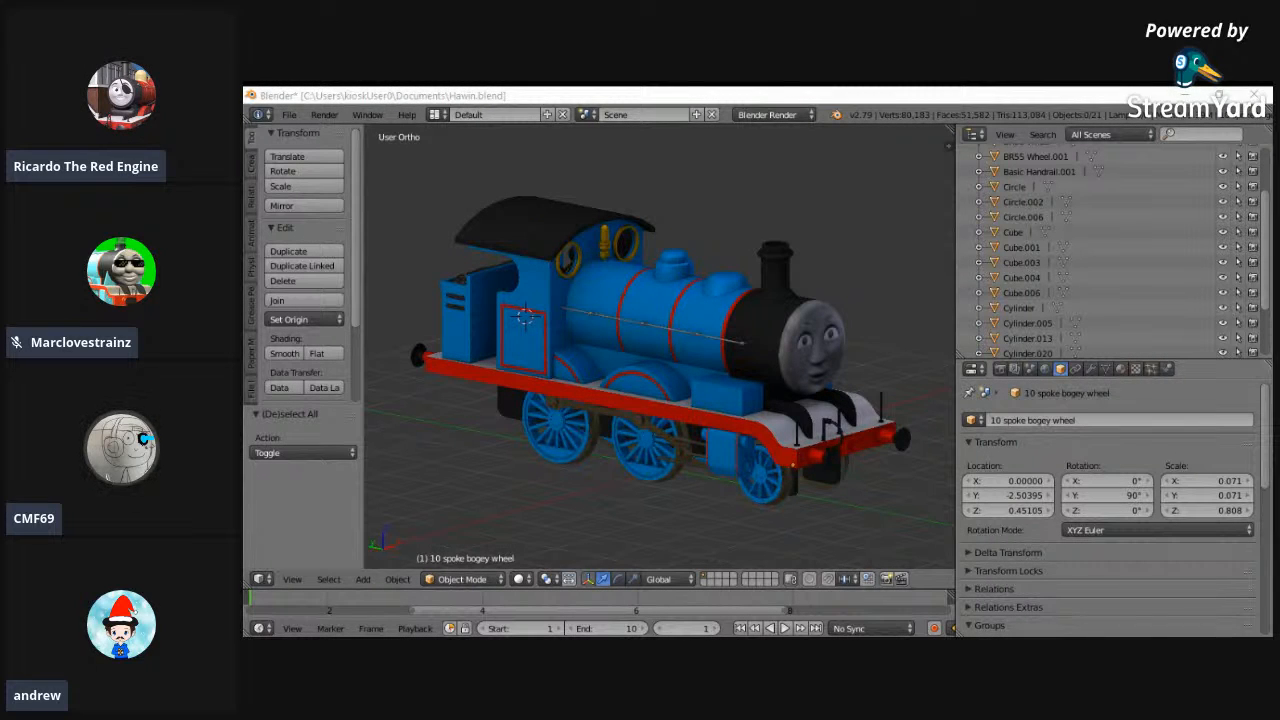
middle_click_drag(688, 392, 408, 352)
middle_click_drag(369, 229, 575, 211)
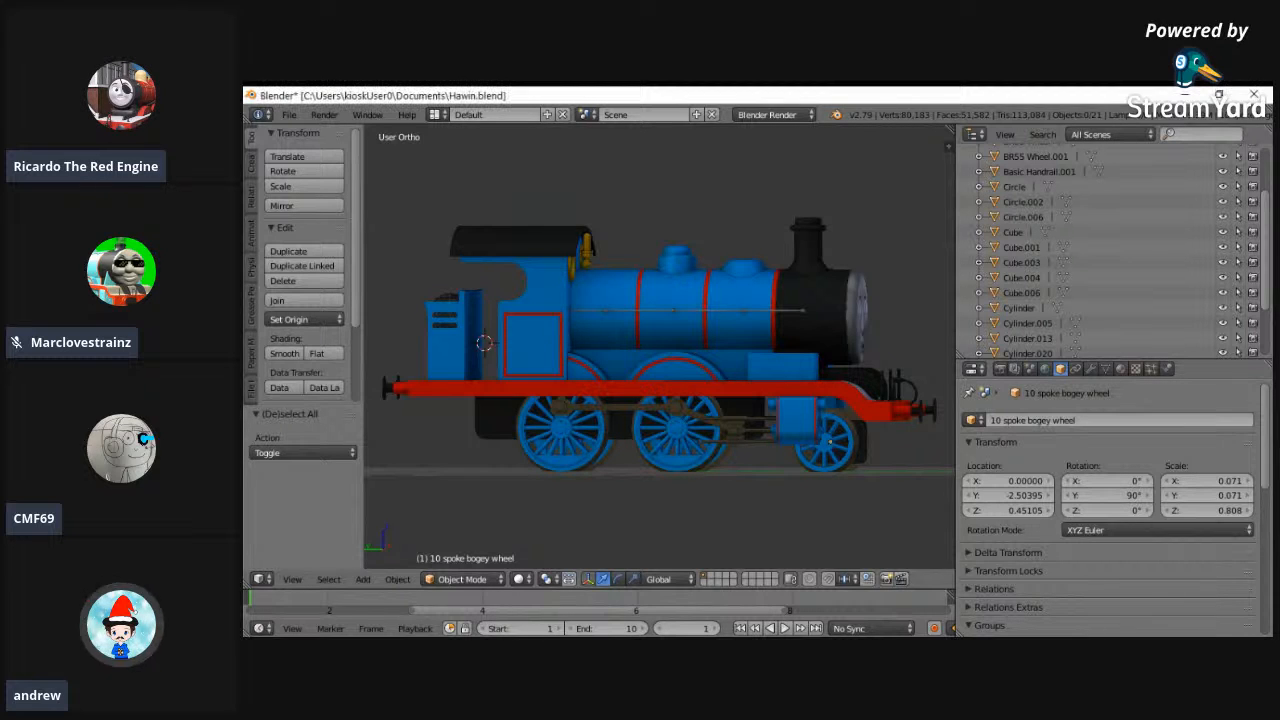
middle_click_drag(617, 340, 529, 443)
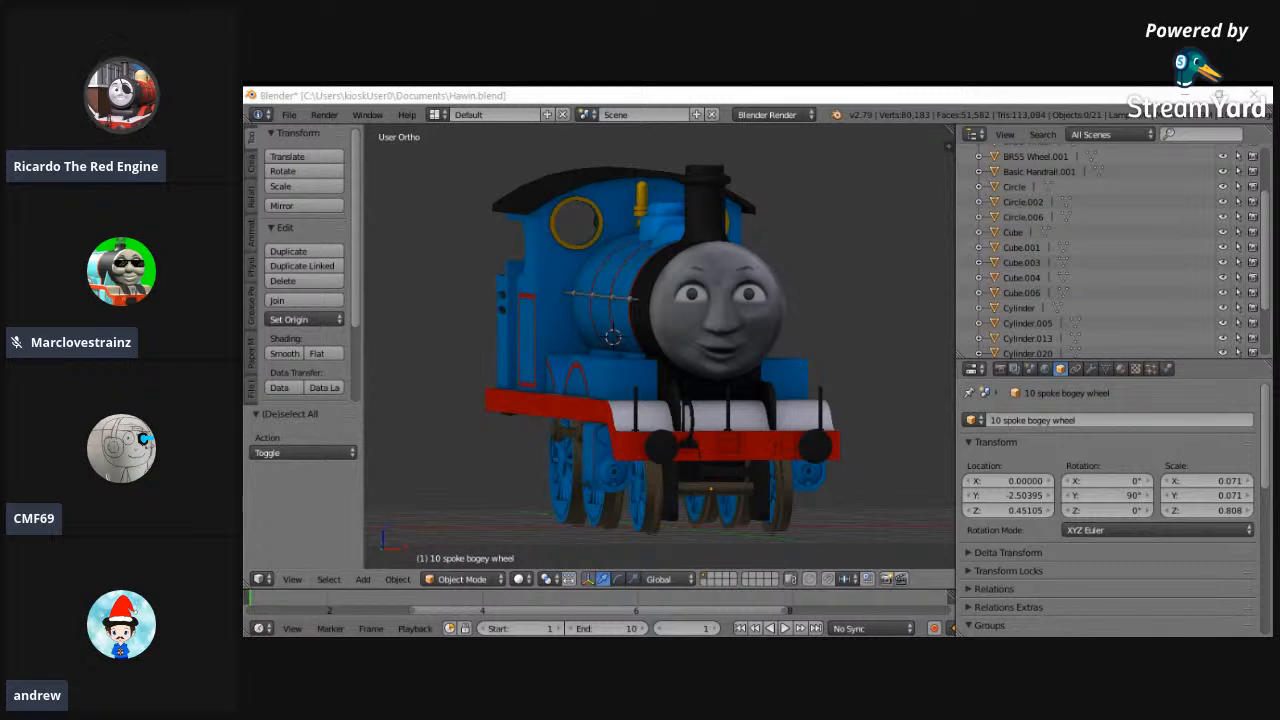
middle_click_drag(556, 412, 609, 415)
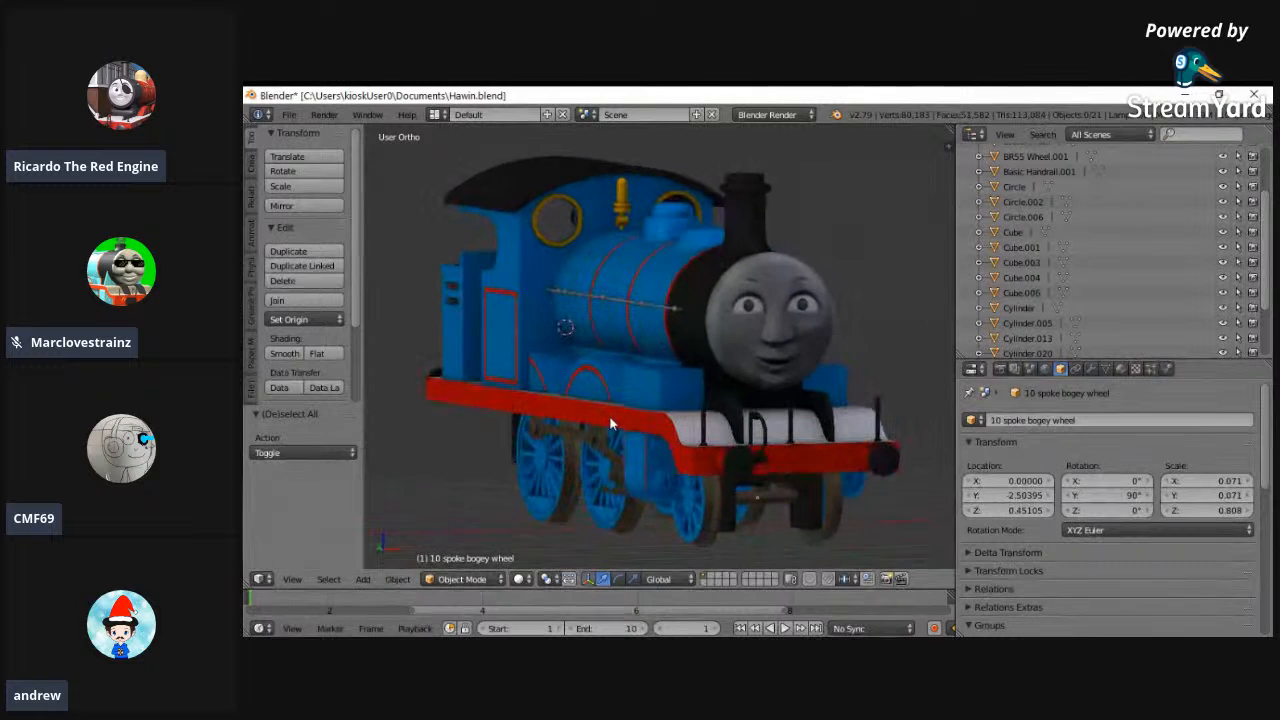
- Save Hawin.blend and snap the 3D cursor to the centre of the scene
mouse_move(574, 472)
middle_mouse_down()
mouse_move(764, 494)
mouse_move(625, 457)
mouse_move(696, 494)
mouse_move(886, 470)
mouse_move(549, 469)
middle_mouse_up()
left_click(289, 114)
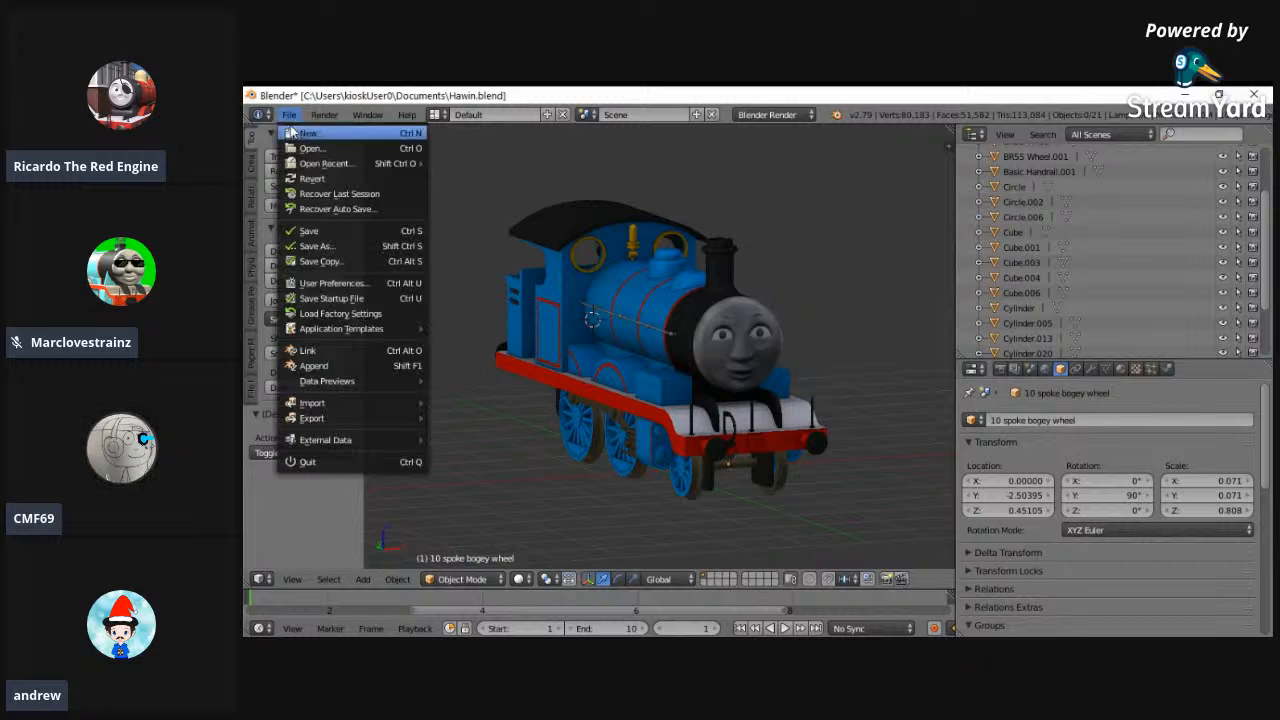
left_click(315, 232)
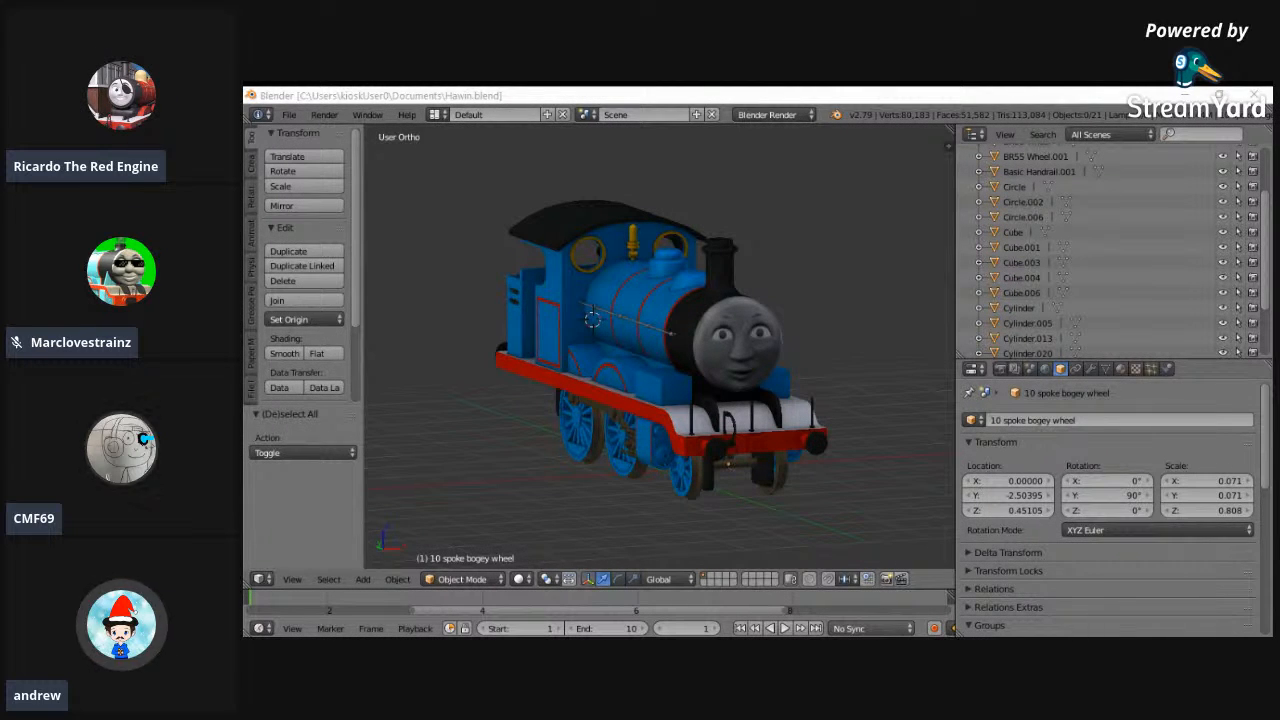
middle_click_drag(581, 400, 590, 409)
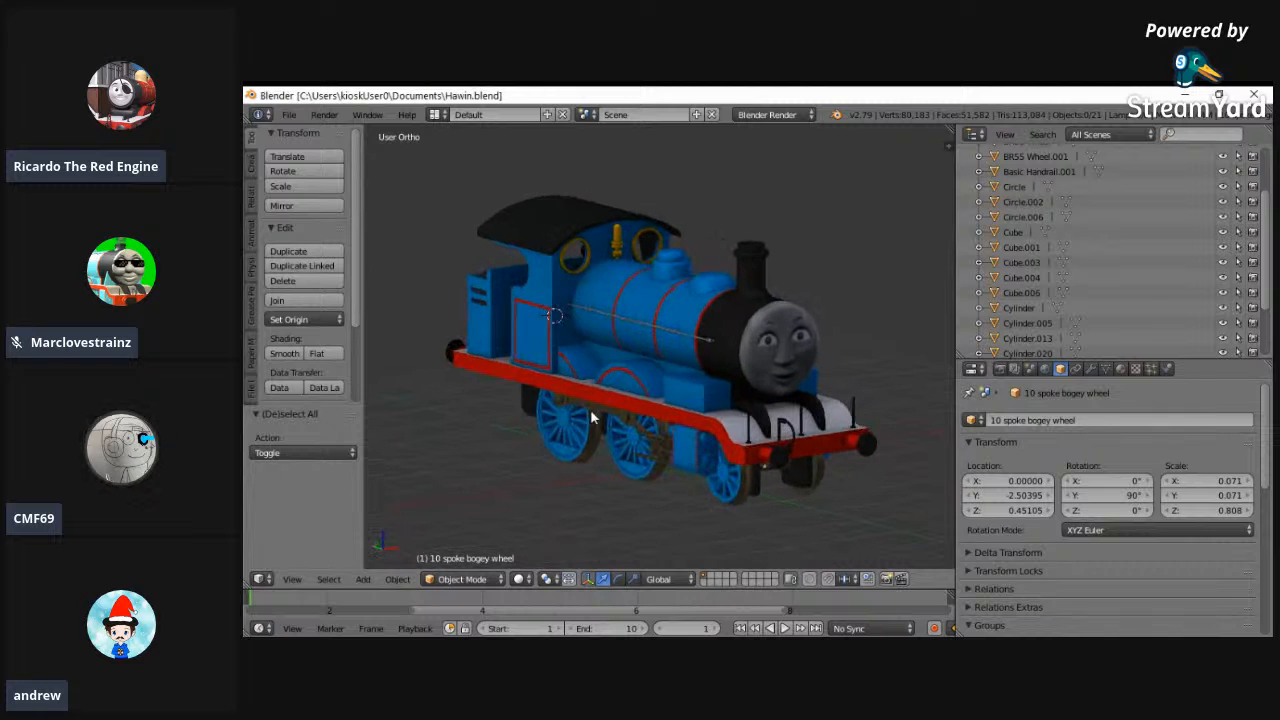
key("shift+s")
left_click(585, 405)
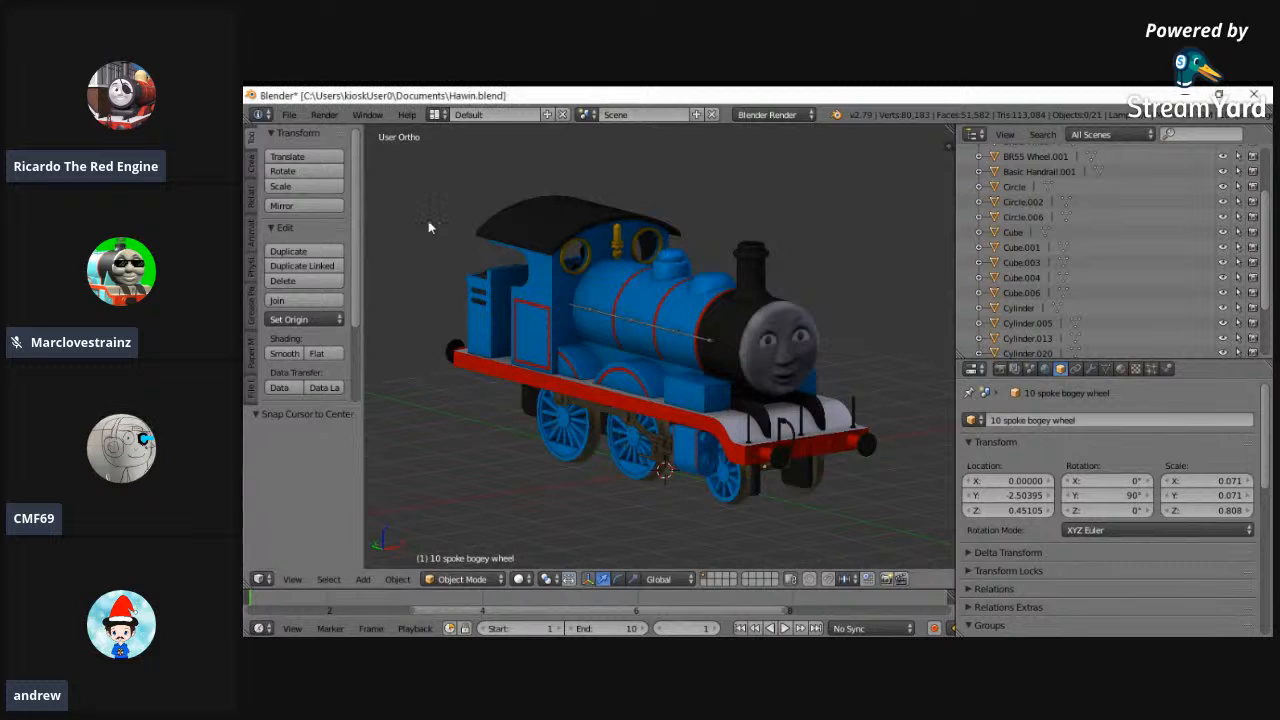
- Open Merlin.blend from the Merlin folder
left_click(288, 116)
mouse_move(339, 165)
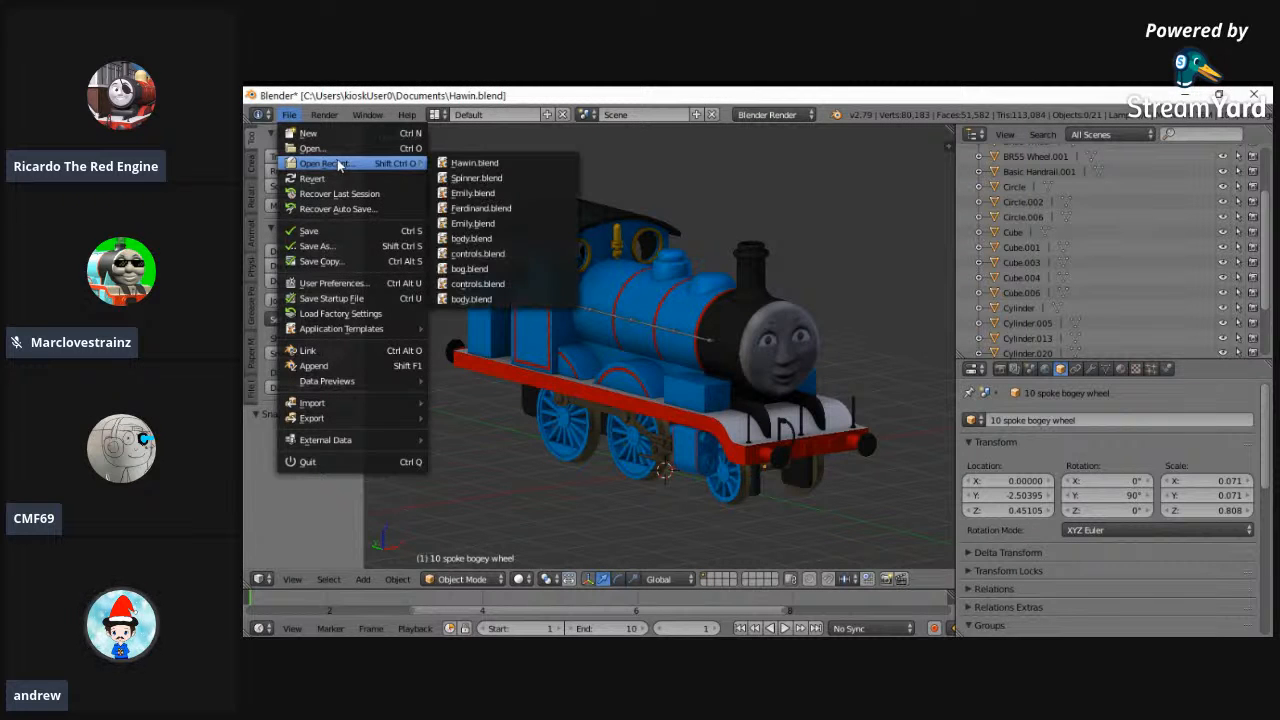
left_click(326, 148)
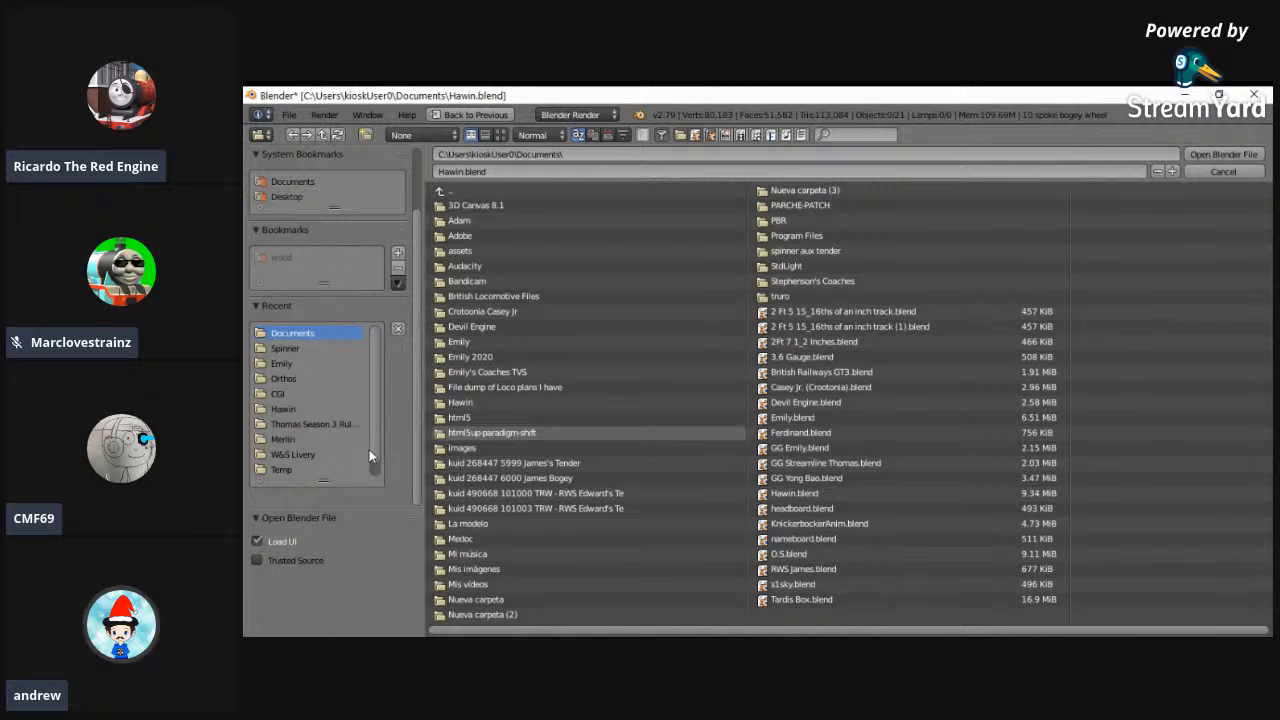
left_click(316, 440)
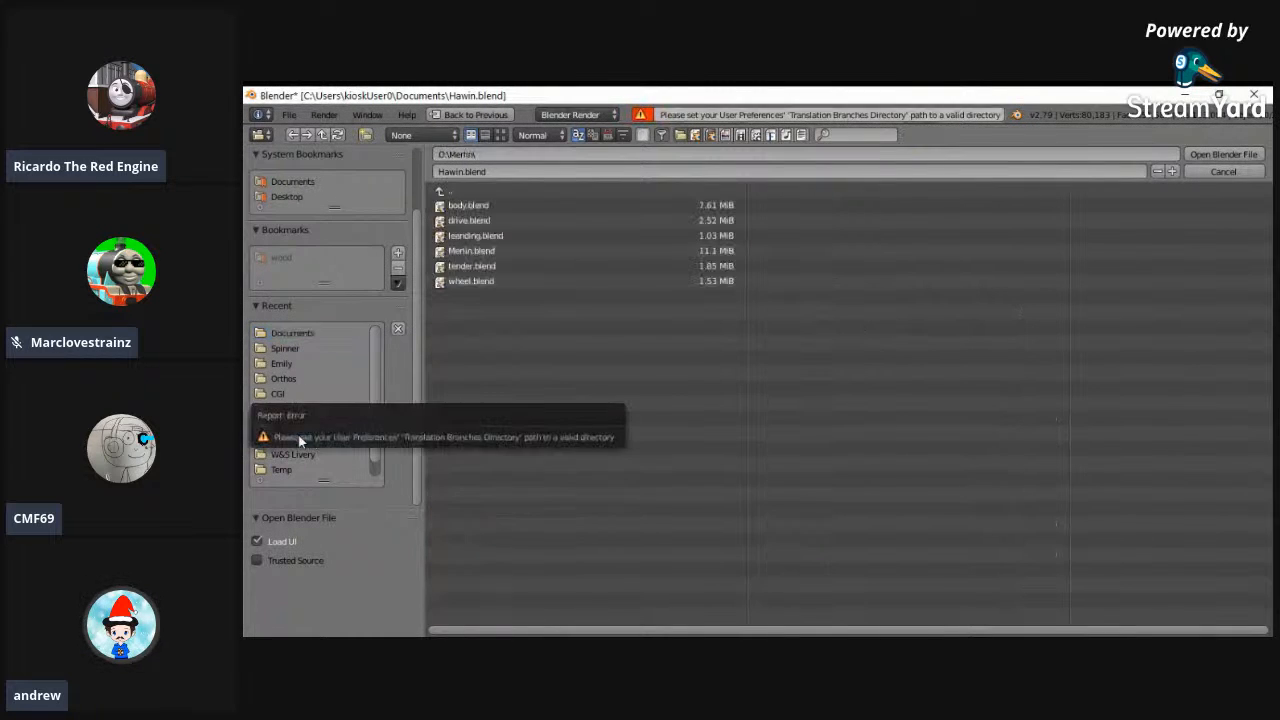
left_click(492, 237)
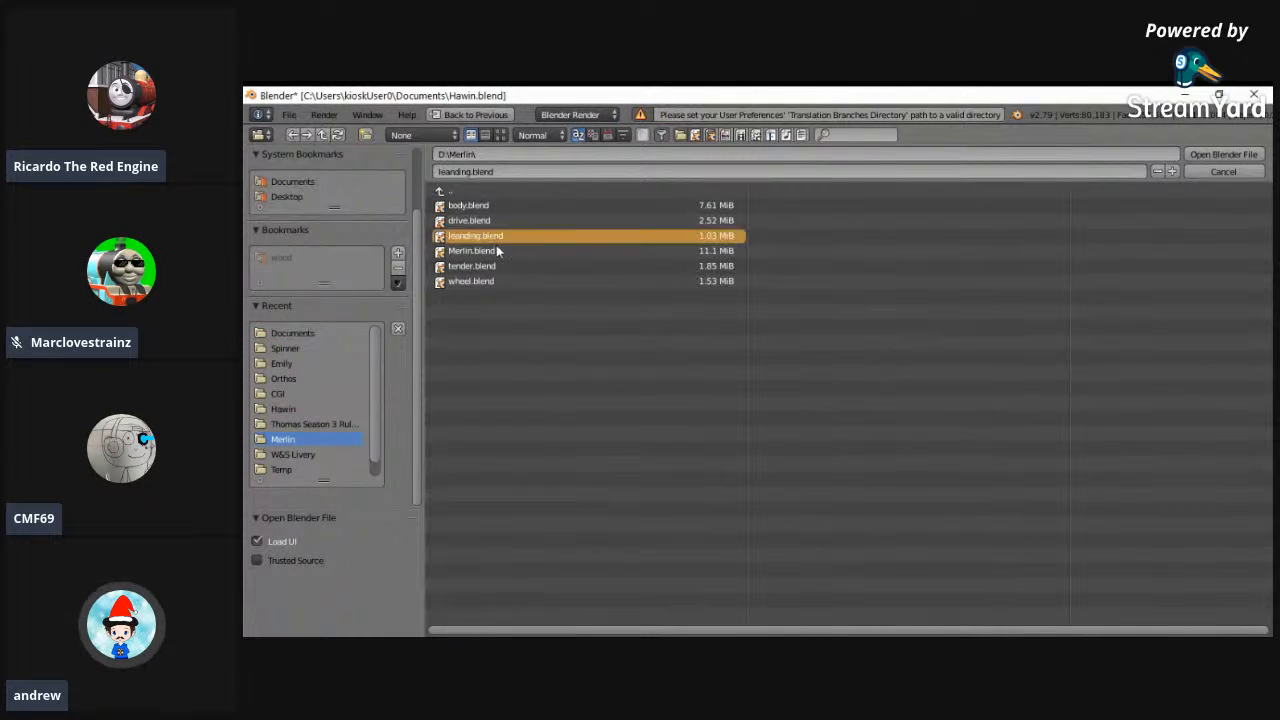
double_click(499, 251)
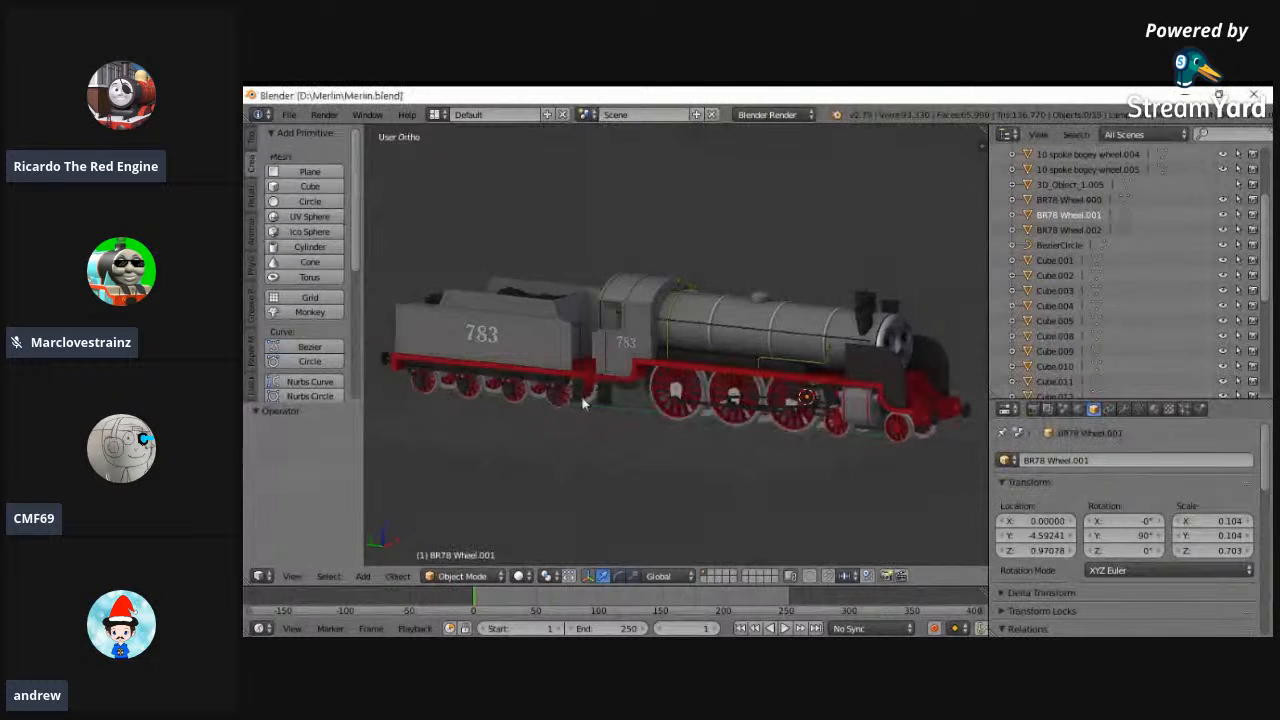
- Examine the grey Merlin locomotive and its tender from both sides and from the rear
middle_click_drag(660, 390, 820, 414)
middle_click_drag(600, 366, 690, 338)
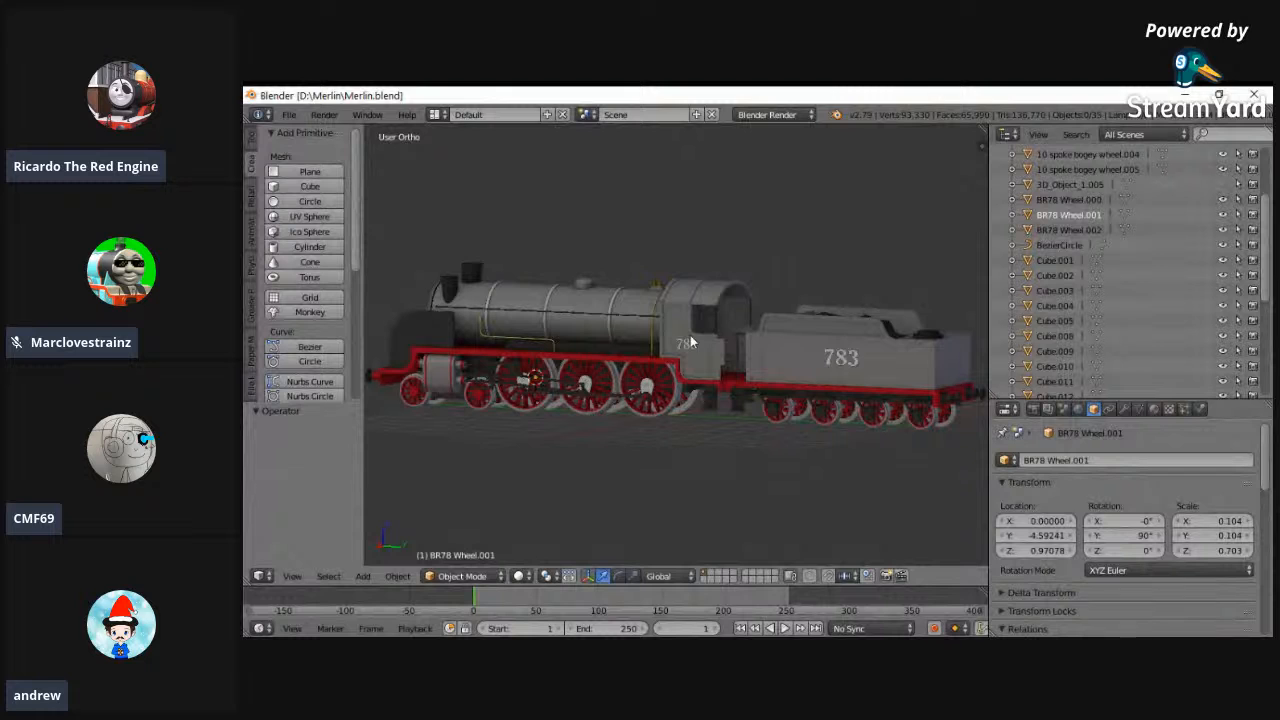
middle_click_drag(606, 200, 401, 261)
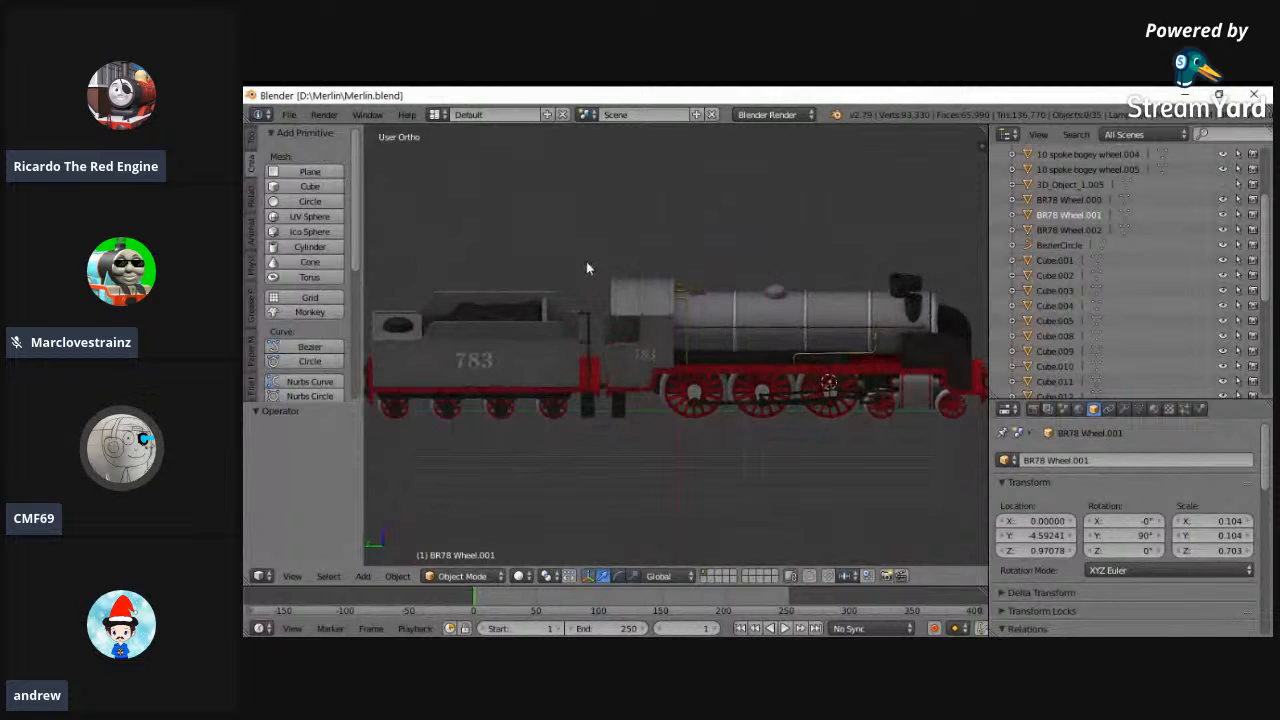
middle_click_drag(585, 266, 691, 234)
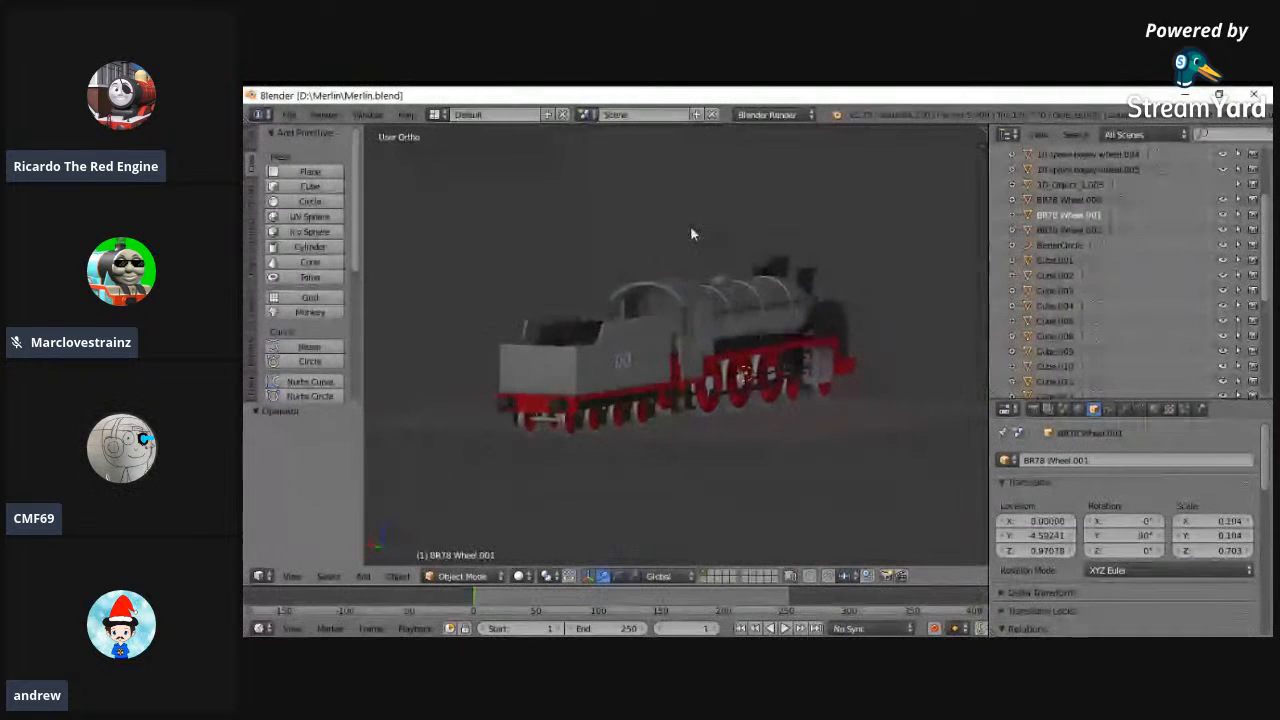
- Open Edward.blend from the Thomas Season 3 Ruler Measurements folder and deselect all objects in the scene
left_click(288, 114)
mouse_move(306, 170)
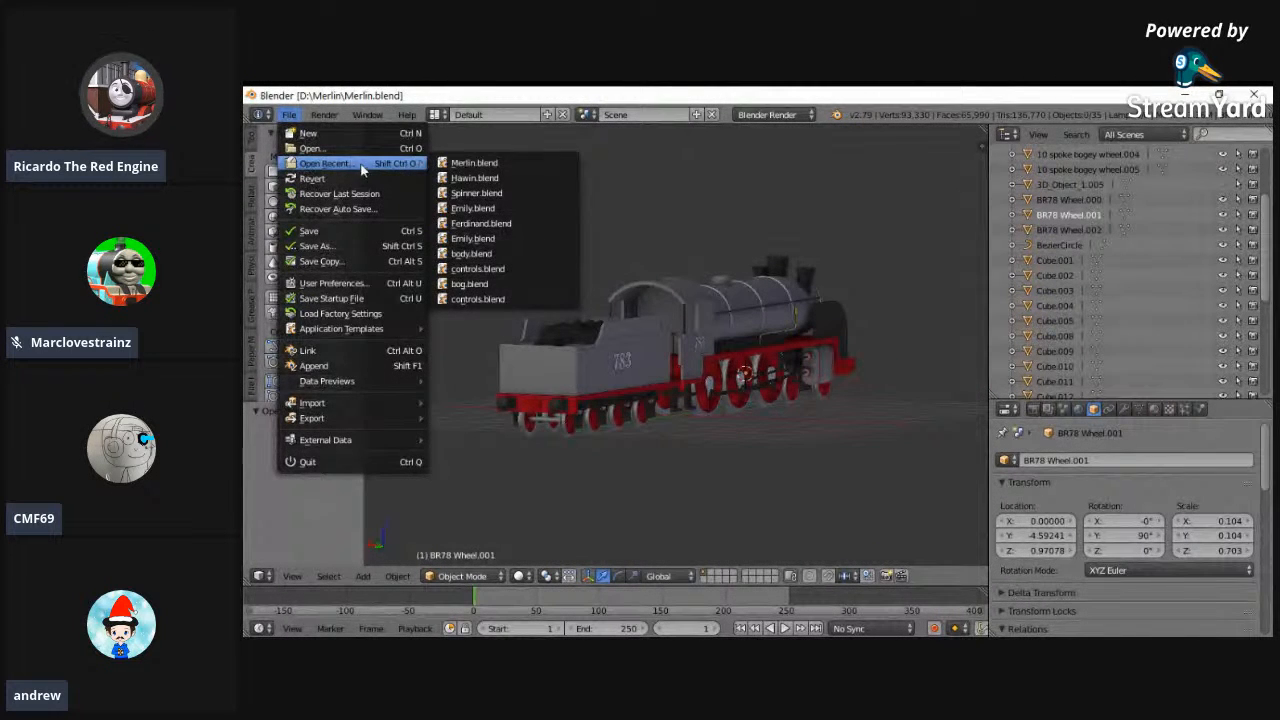
left_click(310, 148)
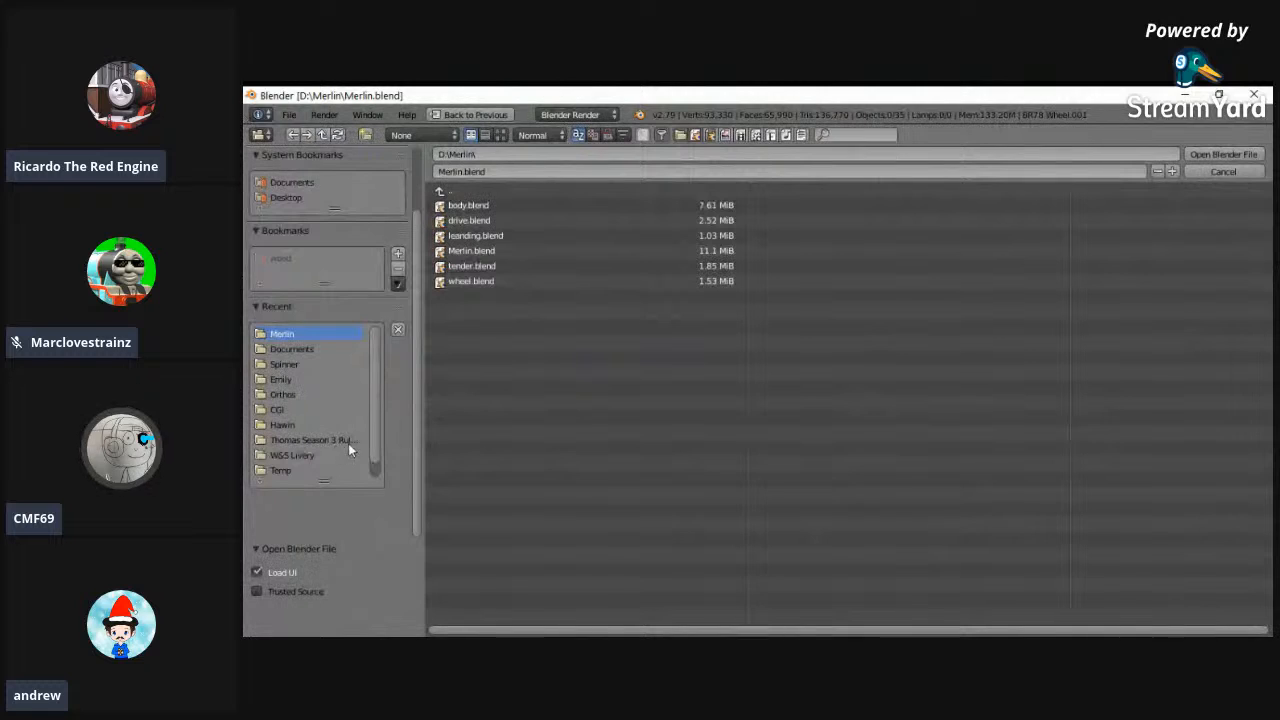
left_click(284, 395)
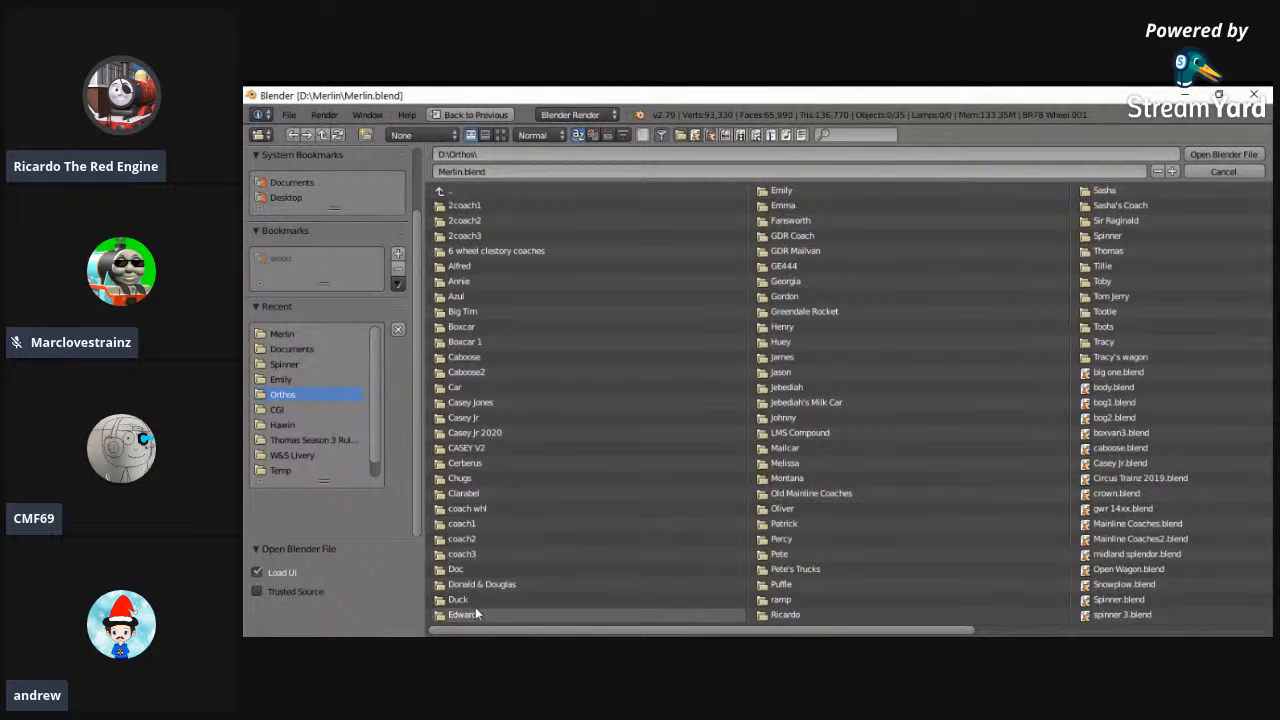
left_click(331, 440)
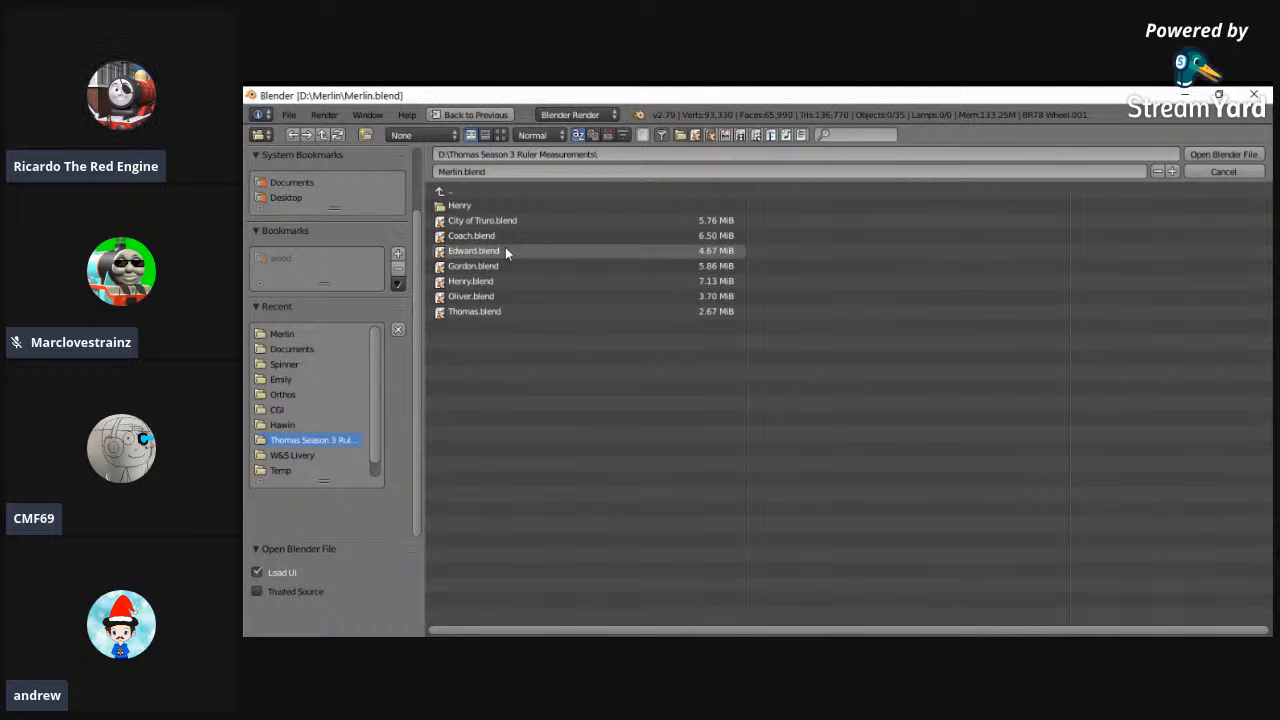
double_click(474, 251)
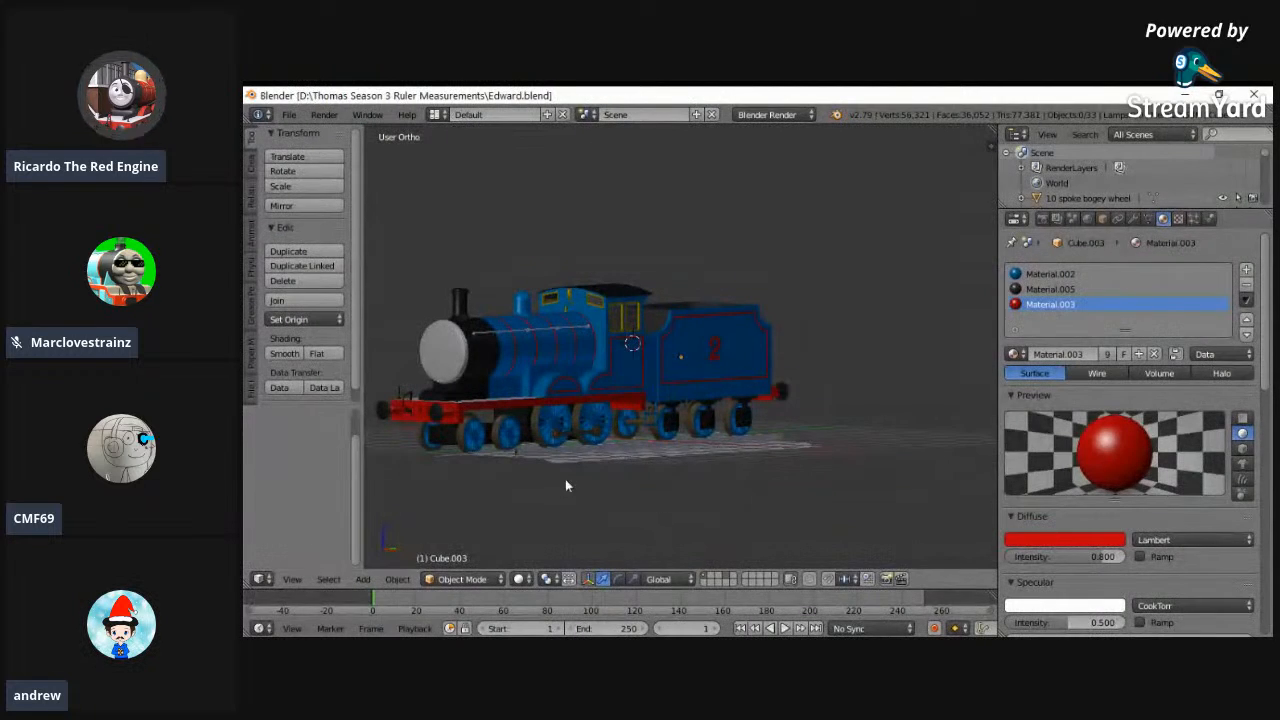
middle_click_drag(565, 485, 648, 489)
key("a")
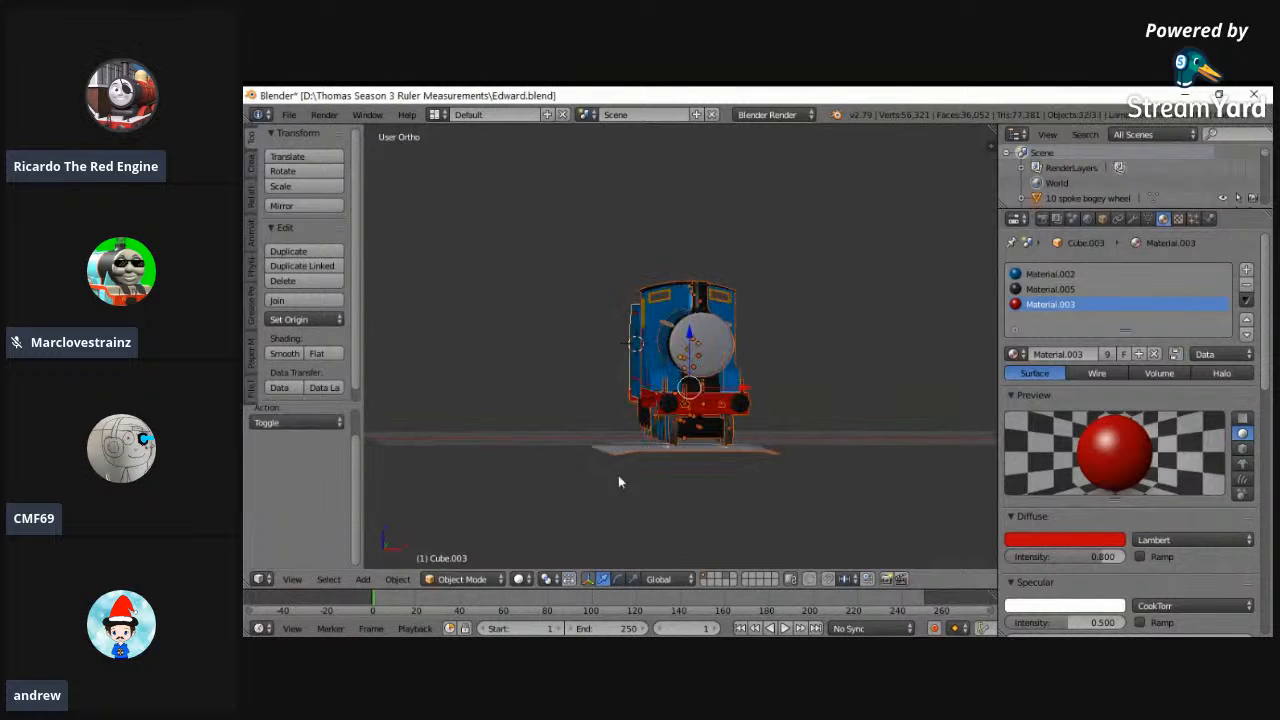
key("a")
- Compare Edward's wireframe with the background reference images in the front and right orthographic views
left_click(292, 579)
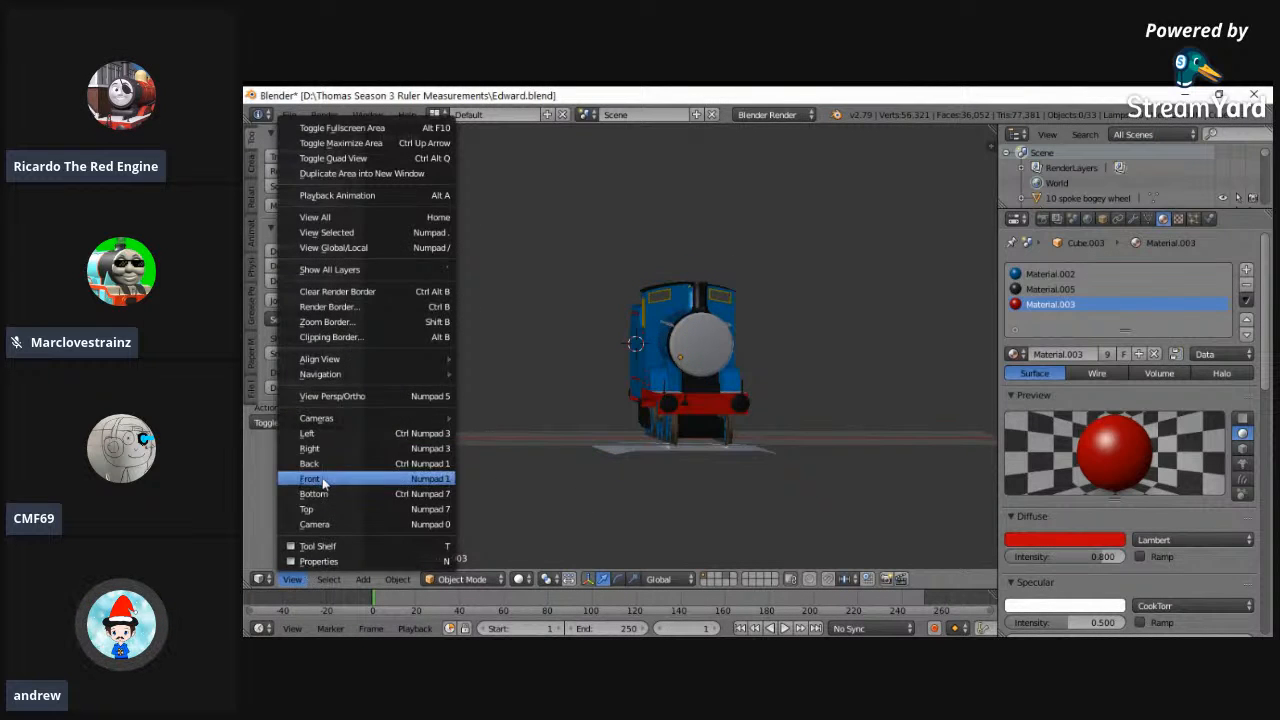
left_click(310, 494)
left_click(292, 579)
left_click(325, 215)
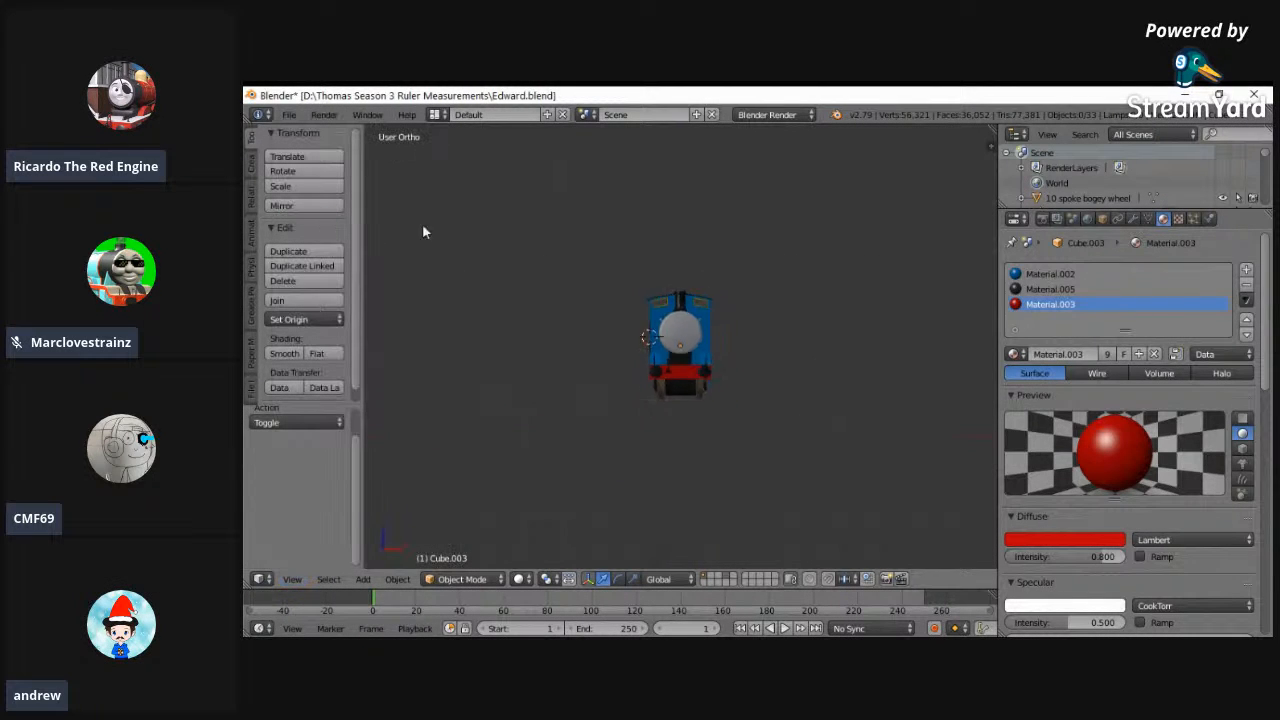
scroll(777, 430, "up", 5)
key("z")
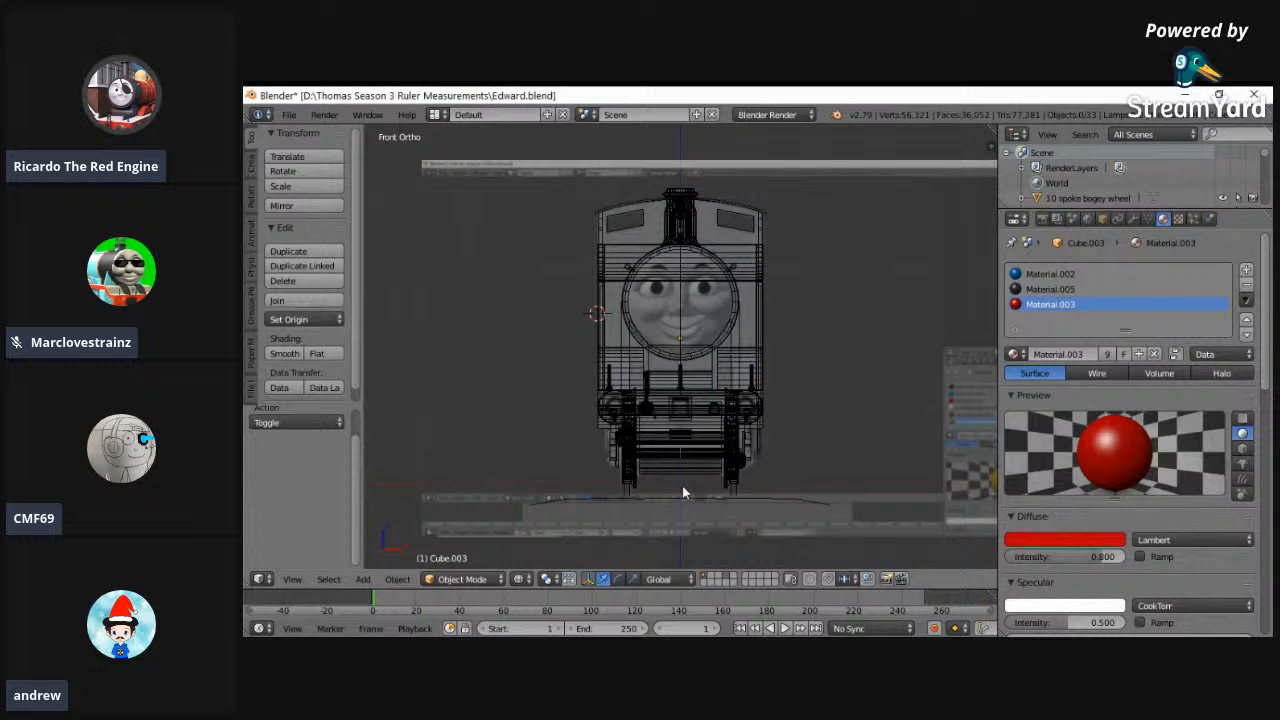
left_click(284, 580)
left_click(315, 434)
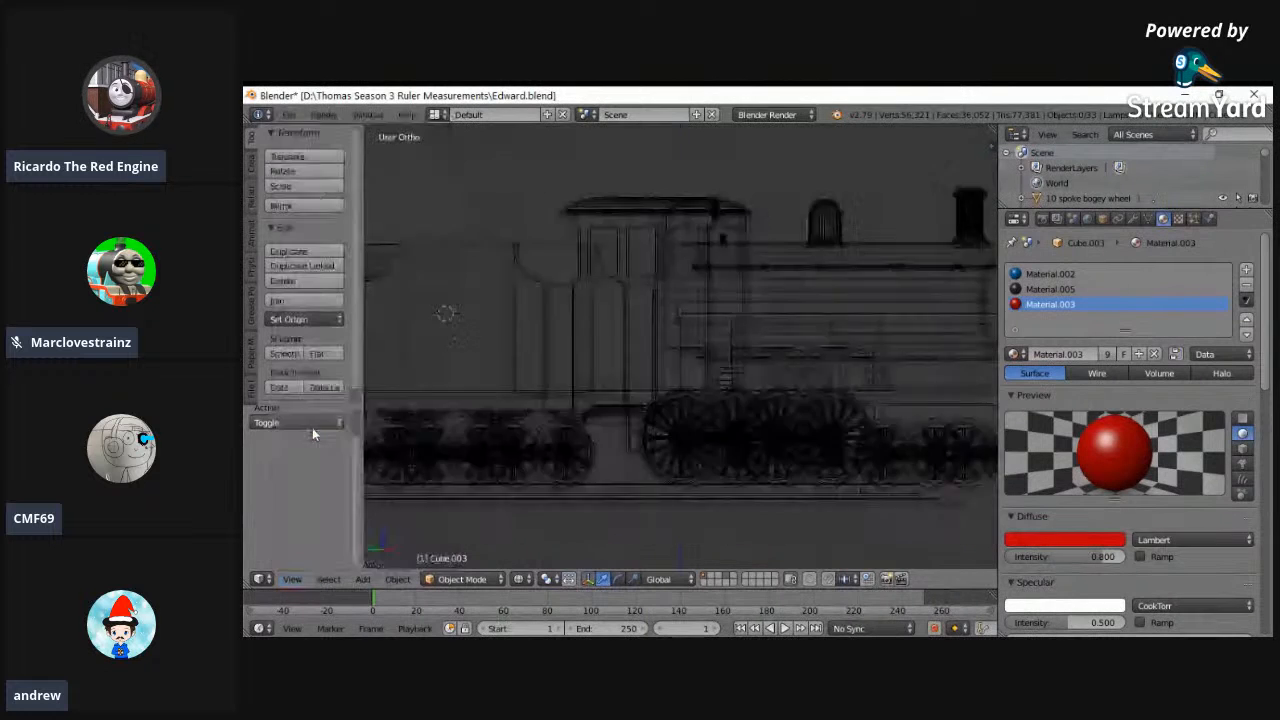
left_click(292, 579)
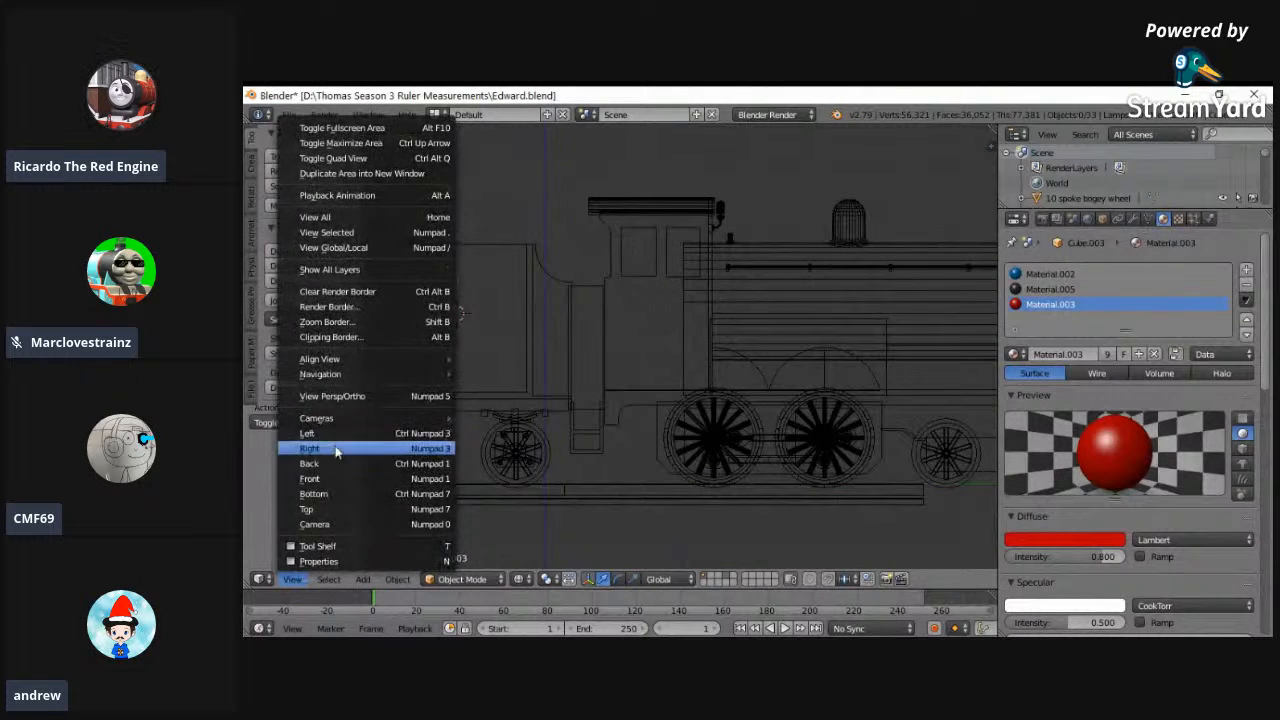
left_click(325, 449)
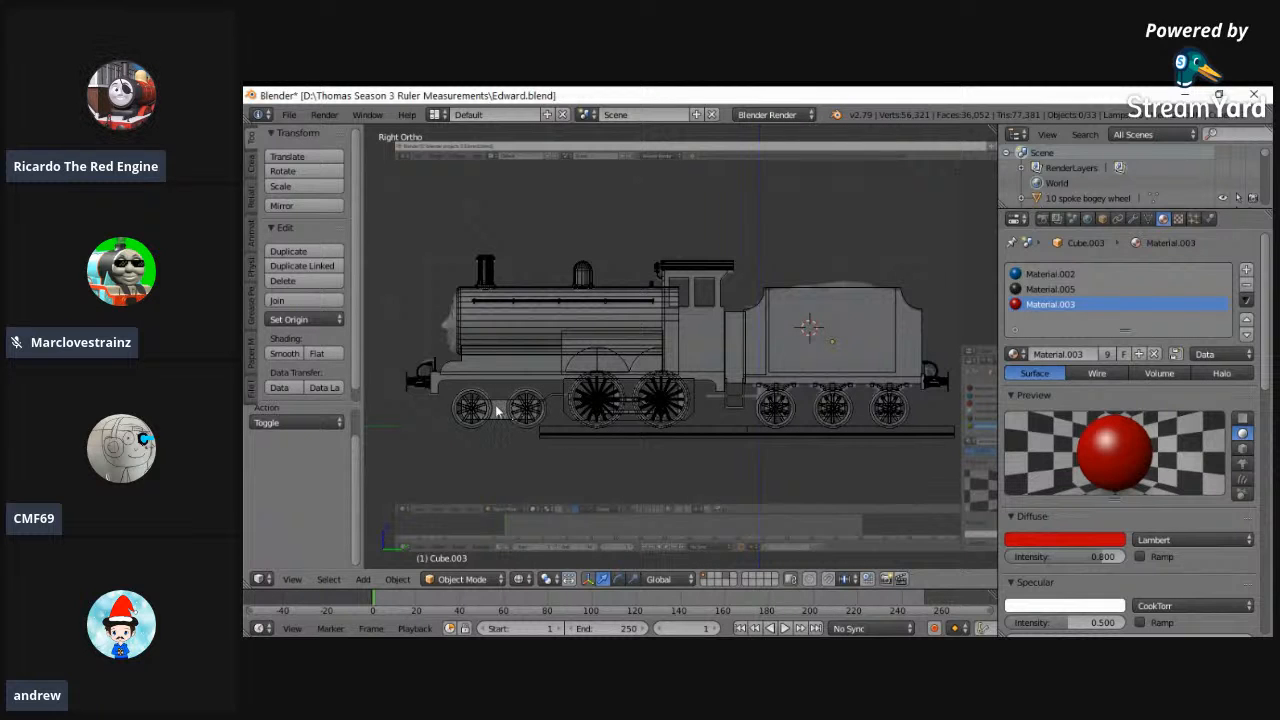
- Return Edward to solid shading and examine the locomotive at an angle from both front corners
mouse_move(476, 410)
middle_mouse_down()
mouse_move(514, 409)
mouse_move(608, 460)
mouse_move(400, 423)
mouse_move(948, 437)
mouse_move(800, 415)
mouse_move(851, 451)
mouse_move(939, 481)
mouse_move(495, 468)
mouse_move(557, 428)
mouse_move(543, 443)
middle_mouse_up()
key("z")
left_click(1004, 645)
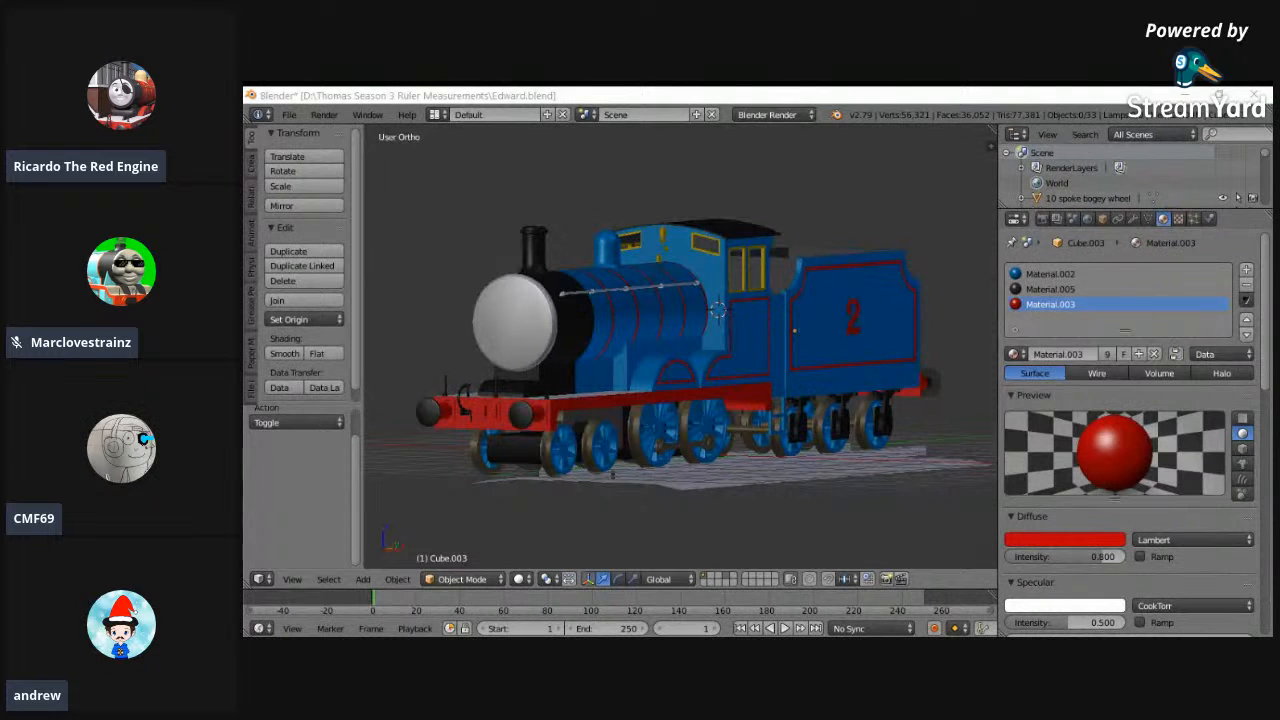
middle_click_drag(530, 155, 873, 313)
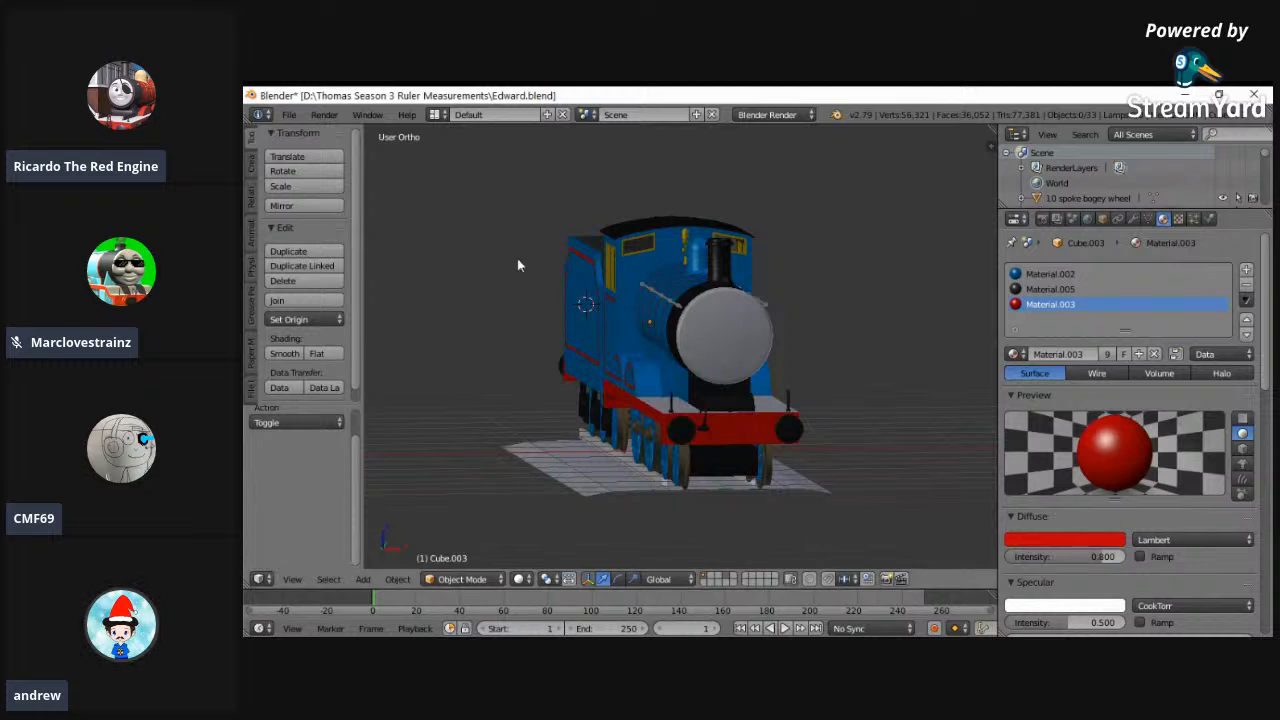
- Open Gordon.blend from the Thomas Season 3 Ruler Measurements folder
left_click(288, 114)
left_click(310, 149)
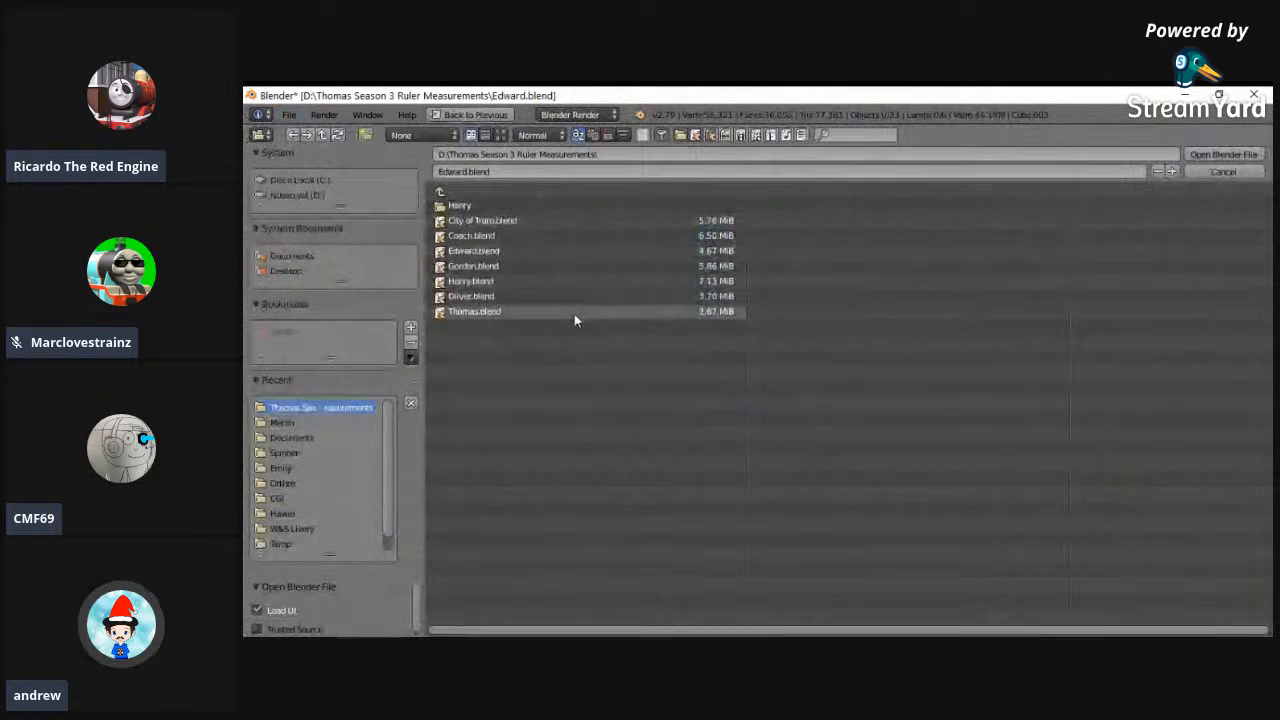
double_click(499, 264)
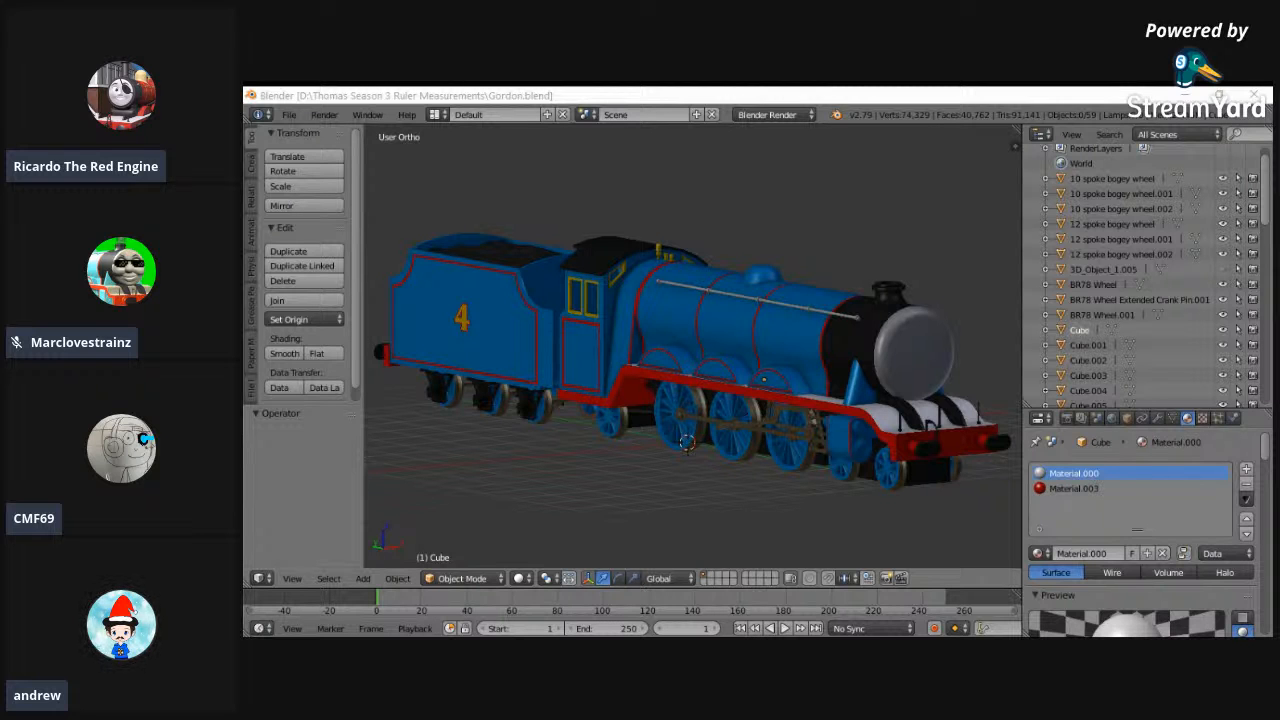
- Examine the Gordon locomotive and its tender from the front and the side
middle_click_drag(720, 448, 600, 440)
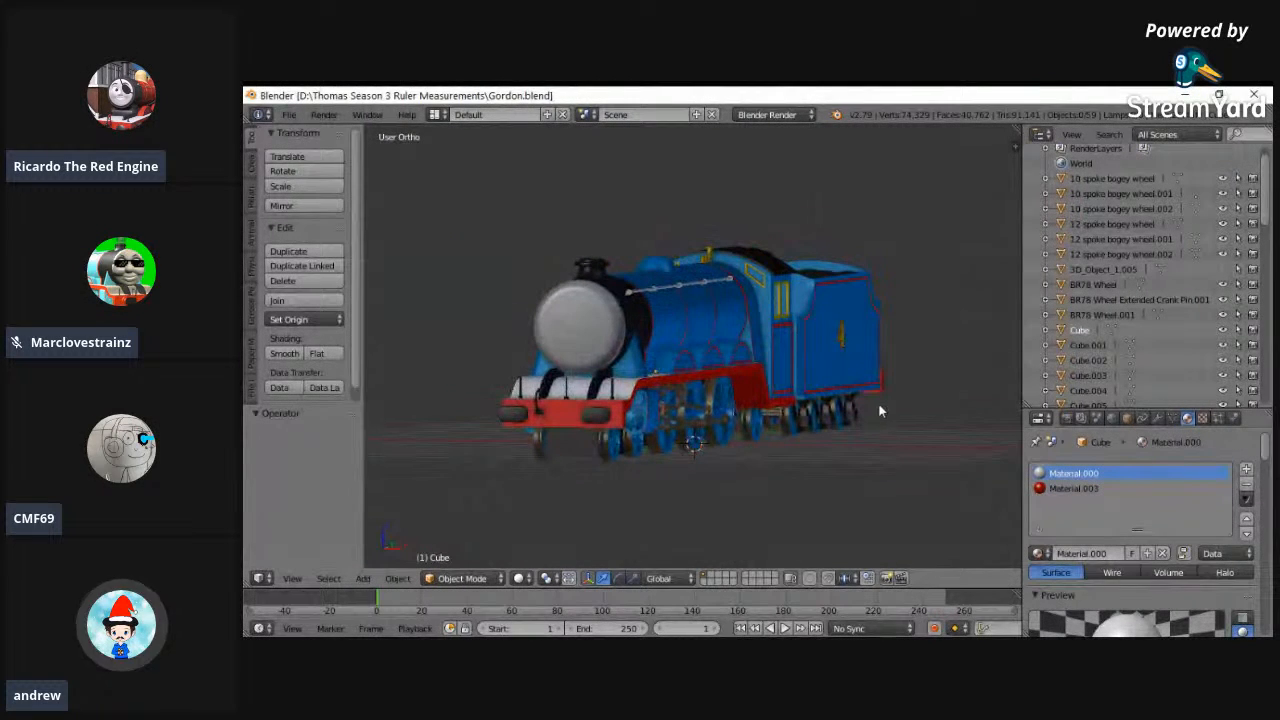
middle_click_drag(953, 407, 854, 431)
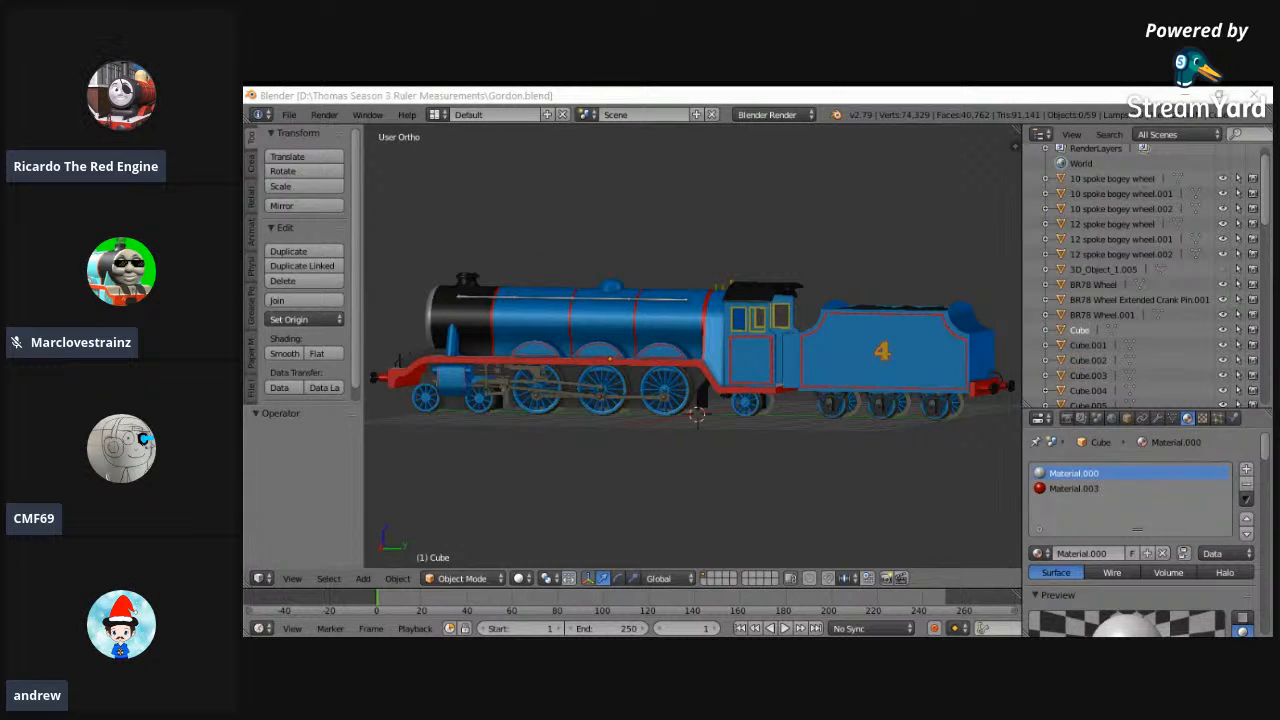
middle_click_drag(730, 505, 661, 445)
scroll(661, 445, "up", 1)
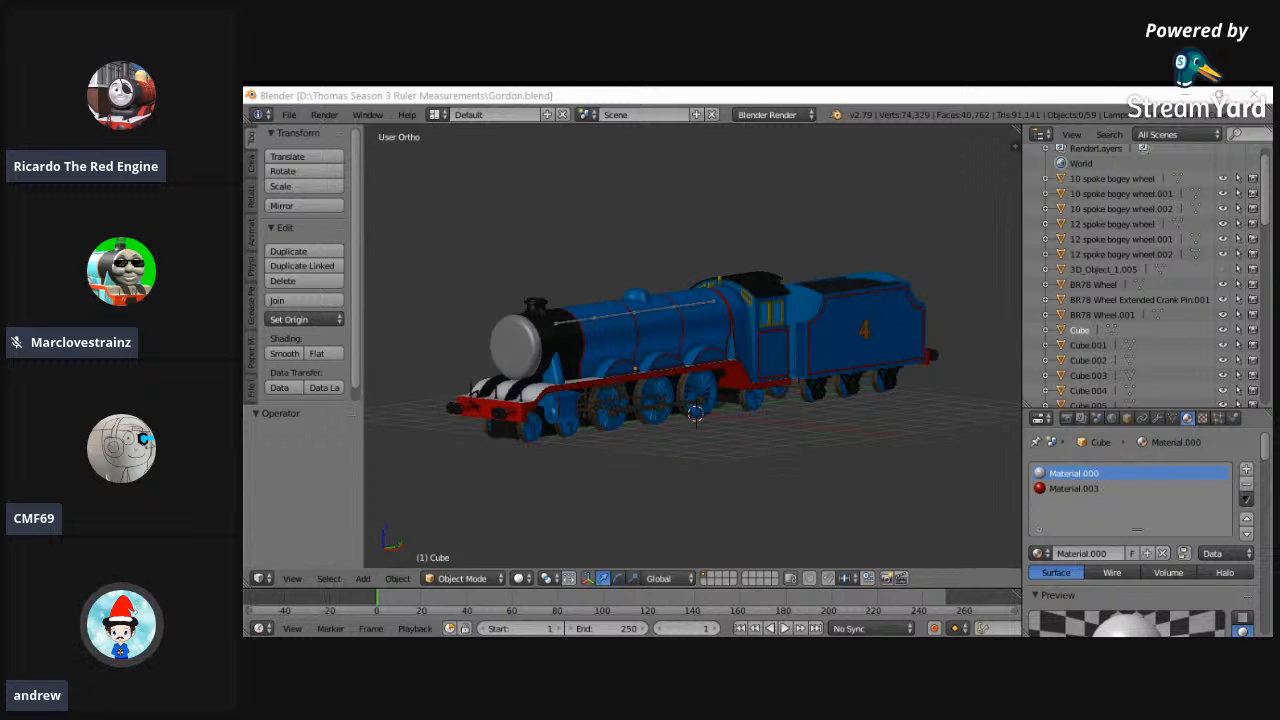
scroll(672, 417, "down", 1)
scroll(671, 416, "up", 1)
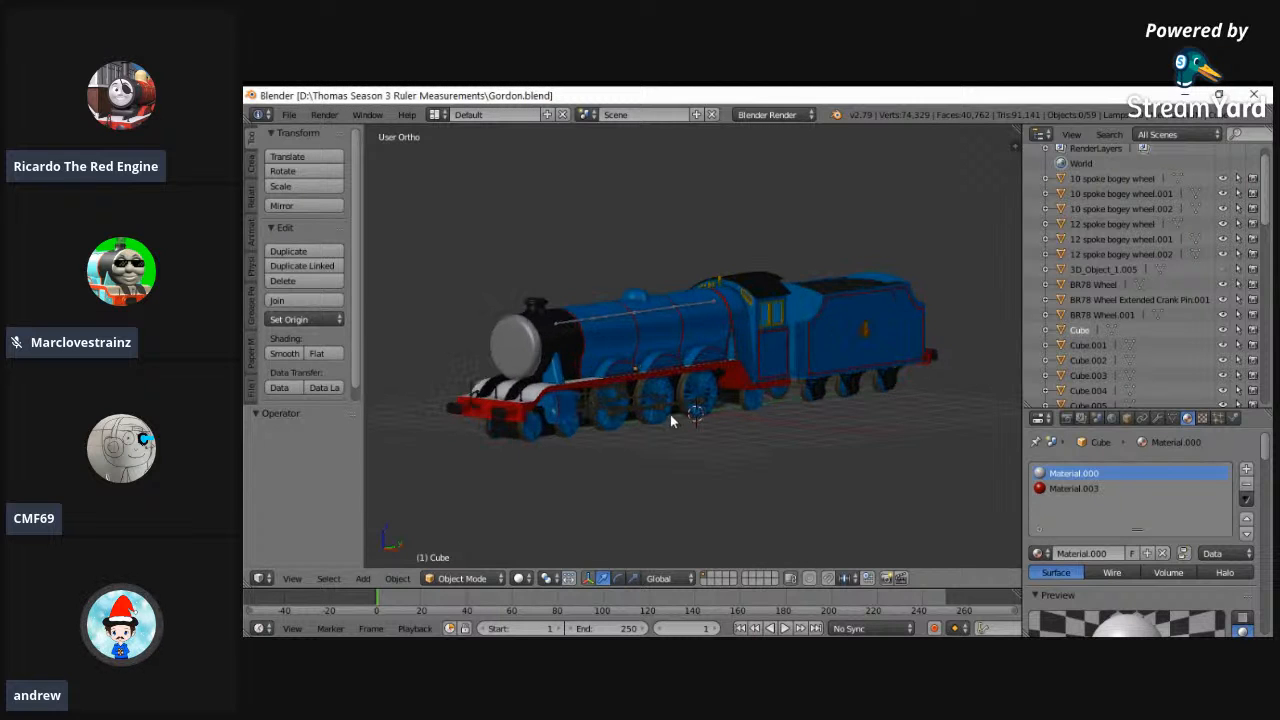
- Compare Gordon's wireframe with the background reference image in the left orthographic view
key("KP_3")
left_click(292, 578)
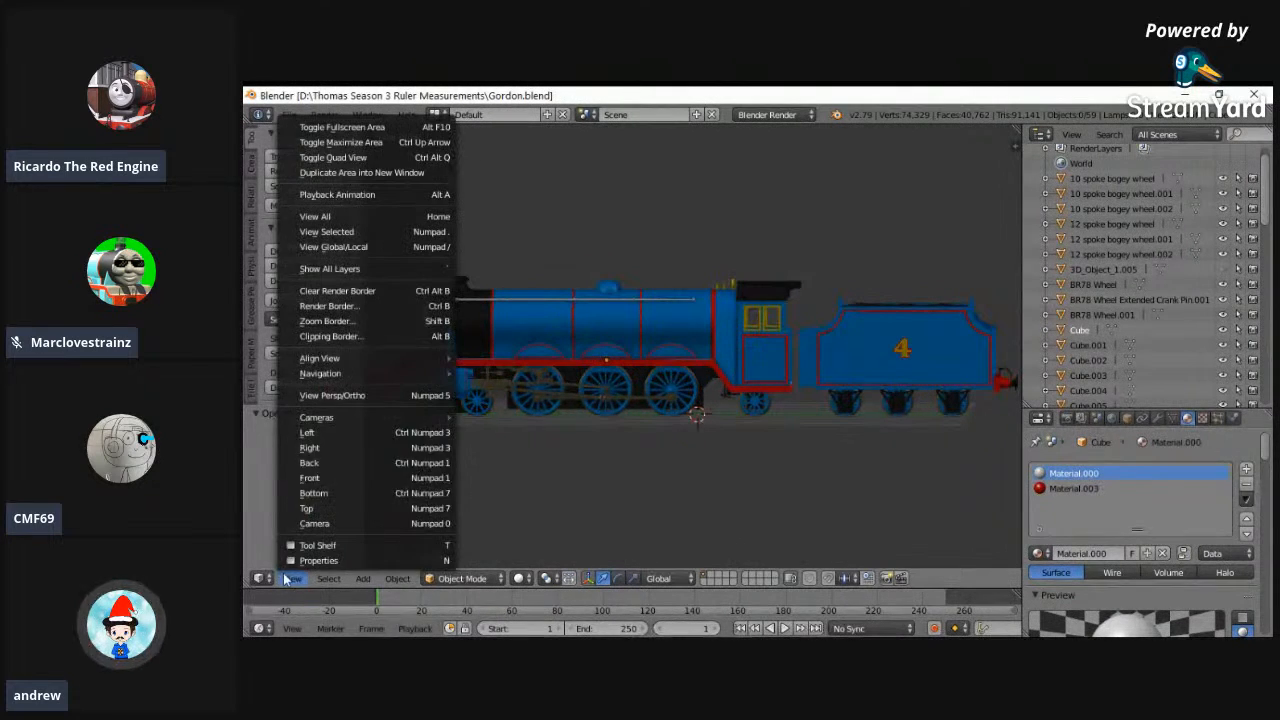
left_click(305, 432)
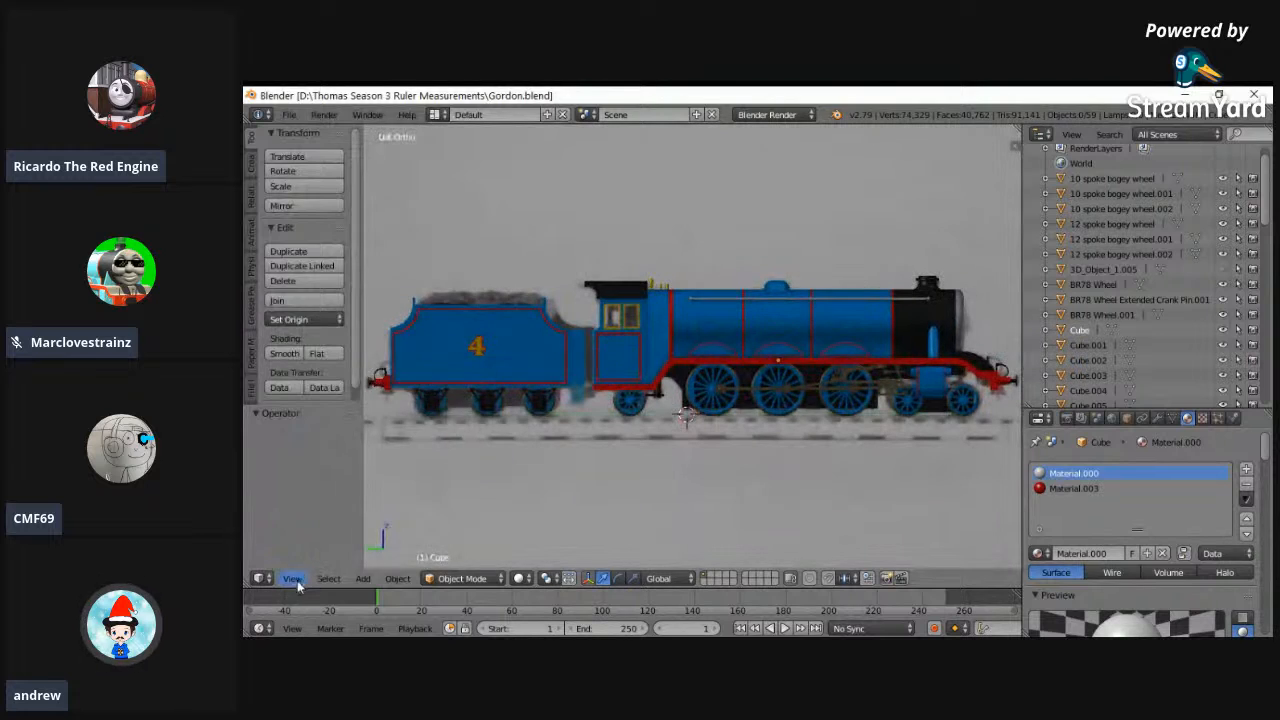
key("z")
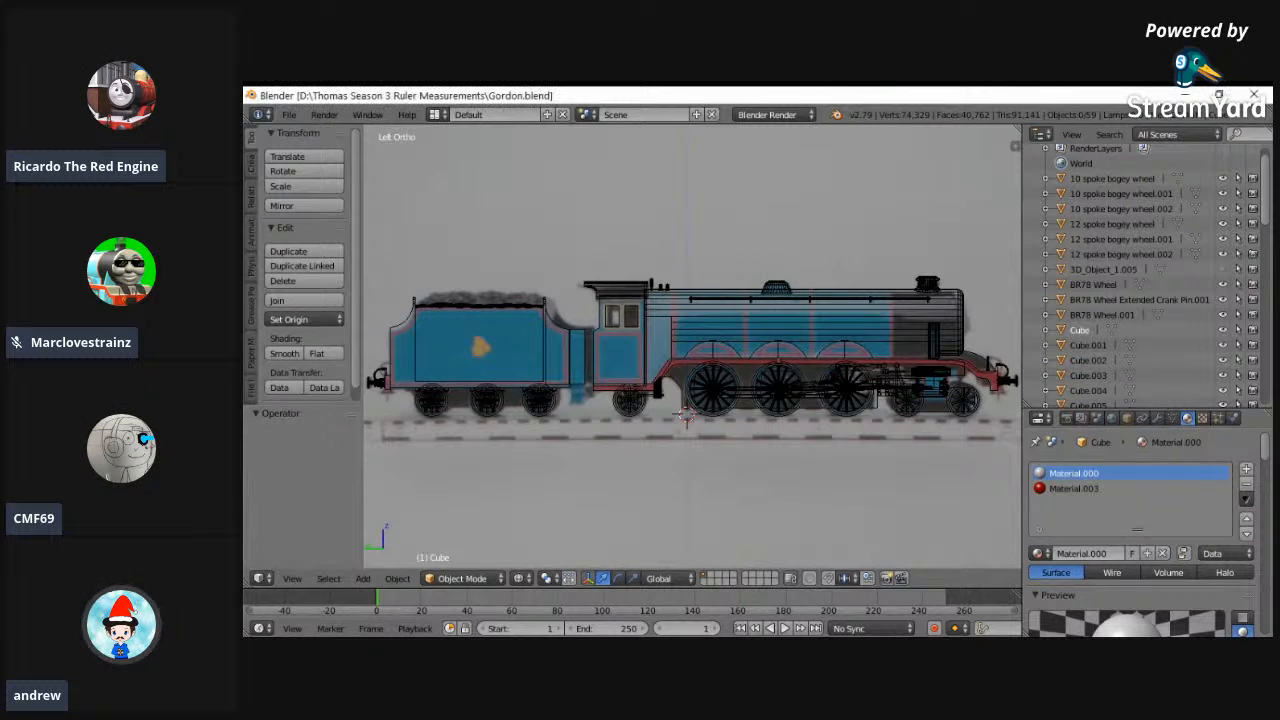
- Return Gordon to solid shading at an angled view and open Thomas.blend from the Thomas Season 3 Ruler Measurements folder
middle_click_drag(647, 322, 673, 321)
key("z")
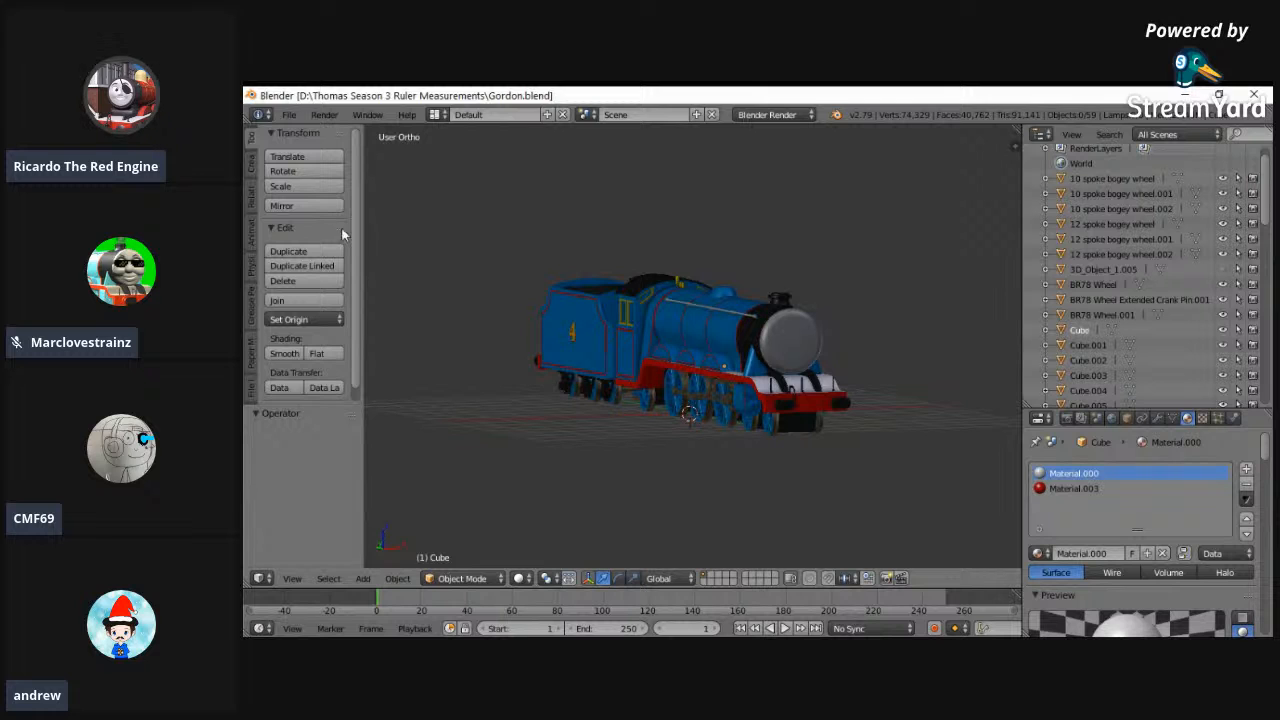
left_click(289, 114)
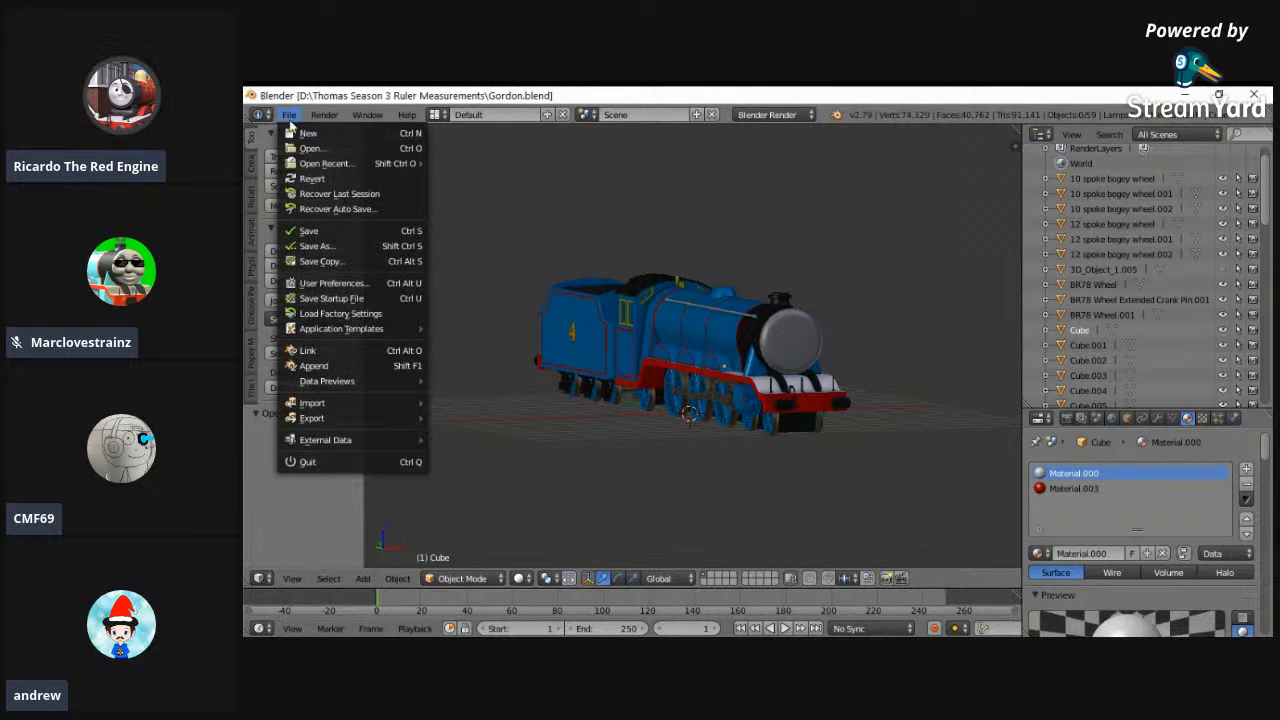
left_click(343, 148)
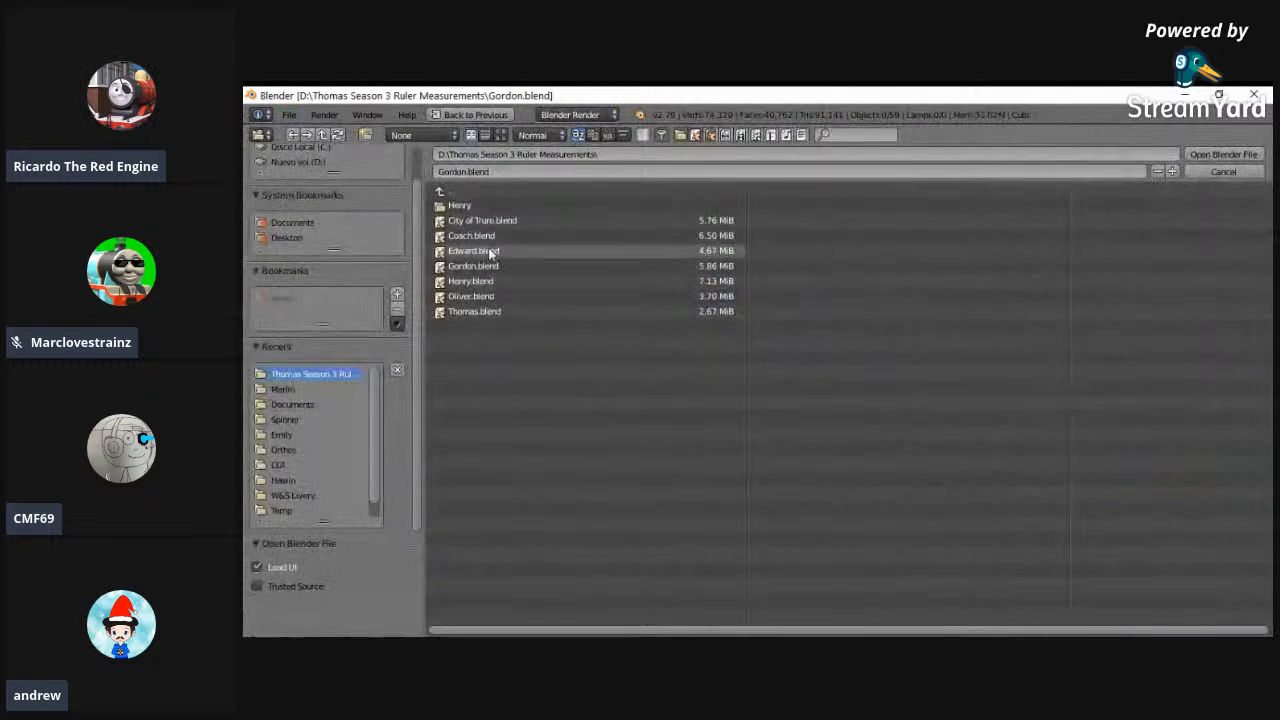
double_click(484, 311)
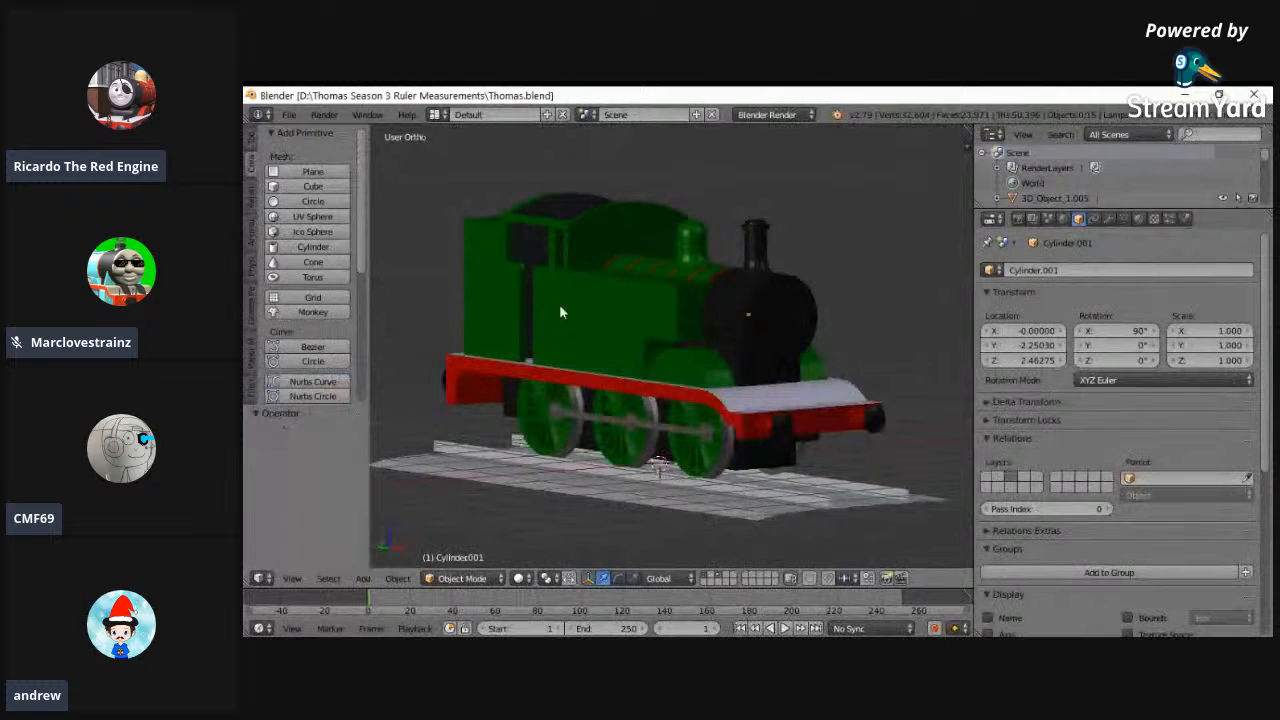
- Examine the Thomas locomotive at an angle from the front
left_click(289, 114)
left_click(351, 231)
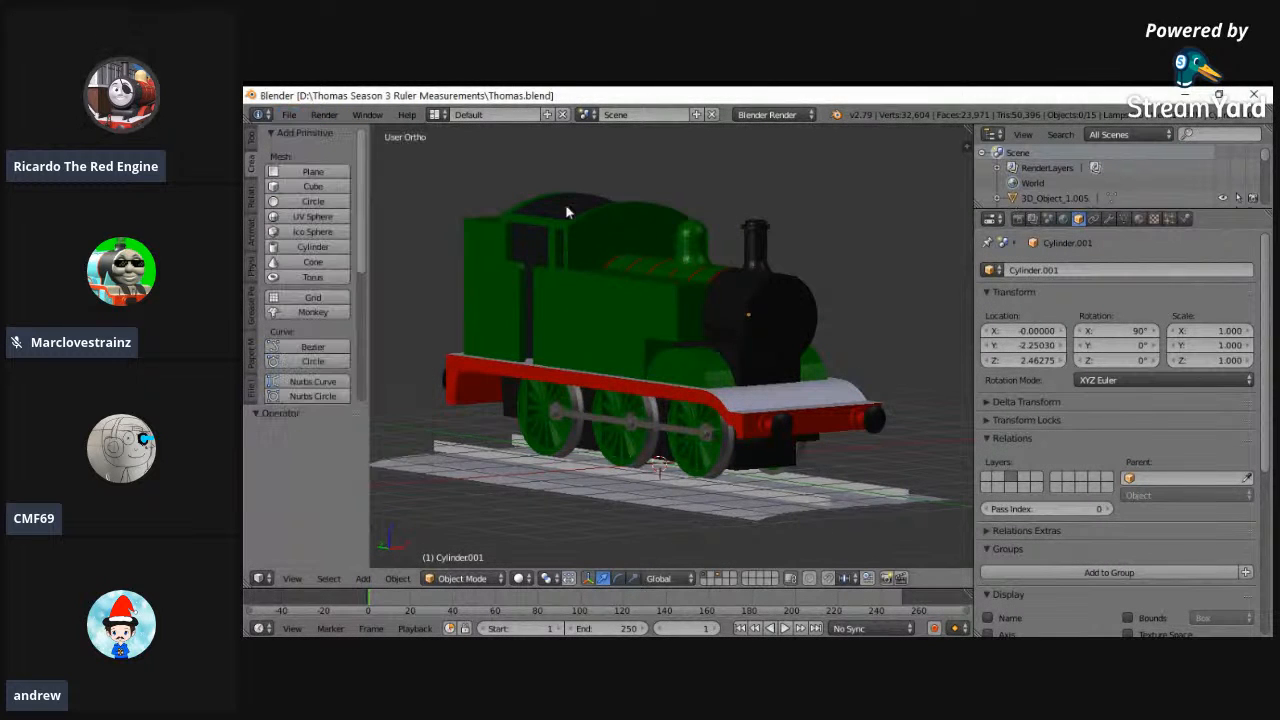
middle_click_drag(641, 222, 755, 257)
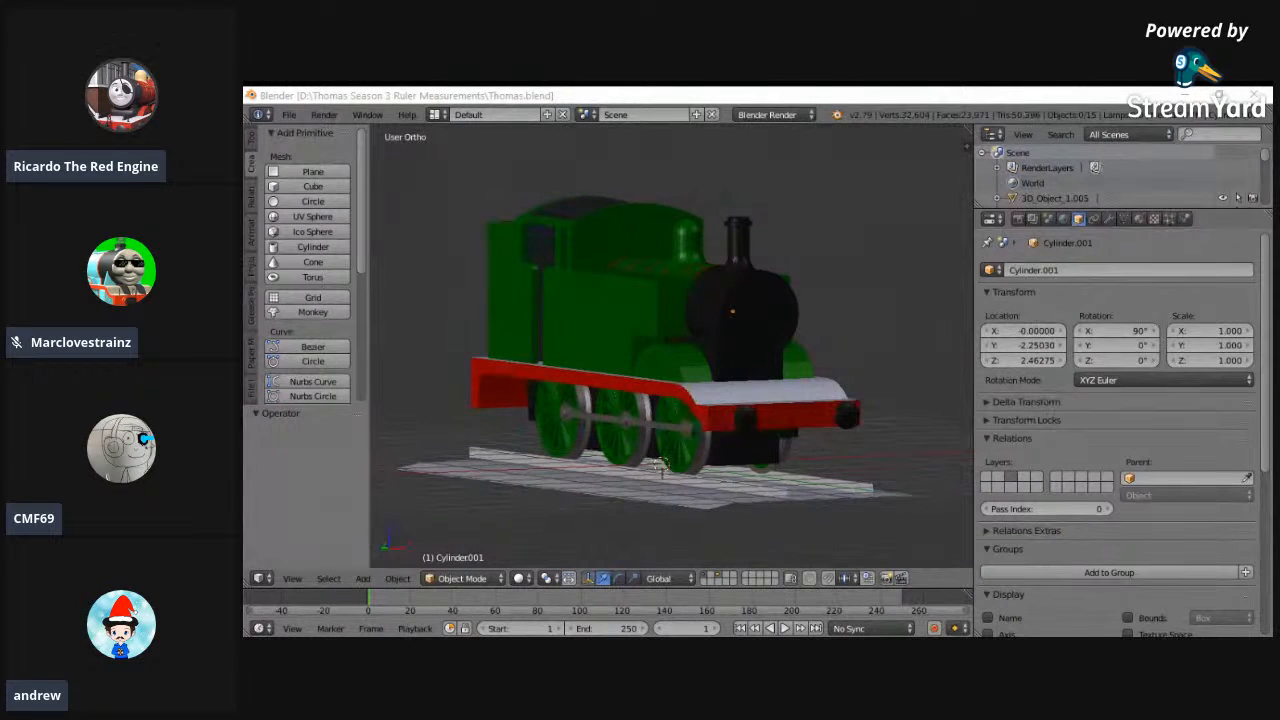
- Compare Thomas's wireframe with the background references in the front and left orthographic views, and return to a solid angled view
left_click(292, 578)
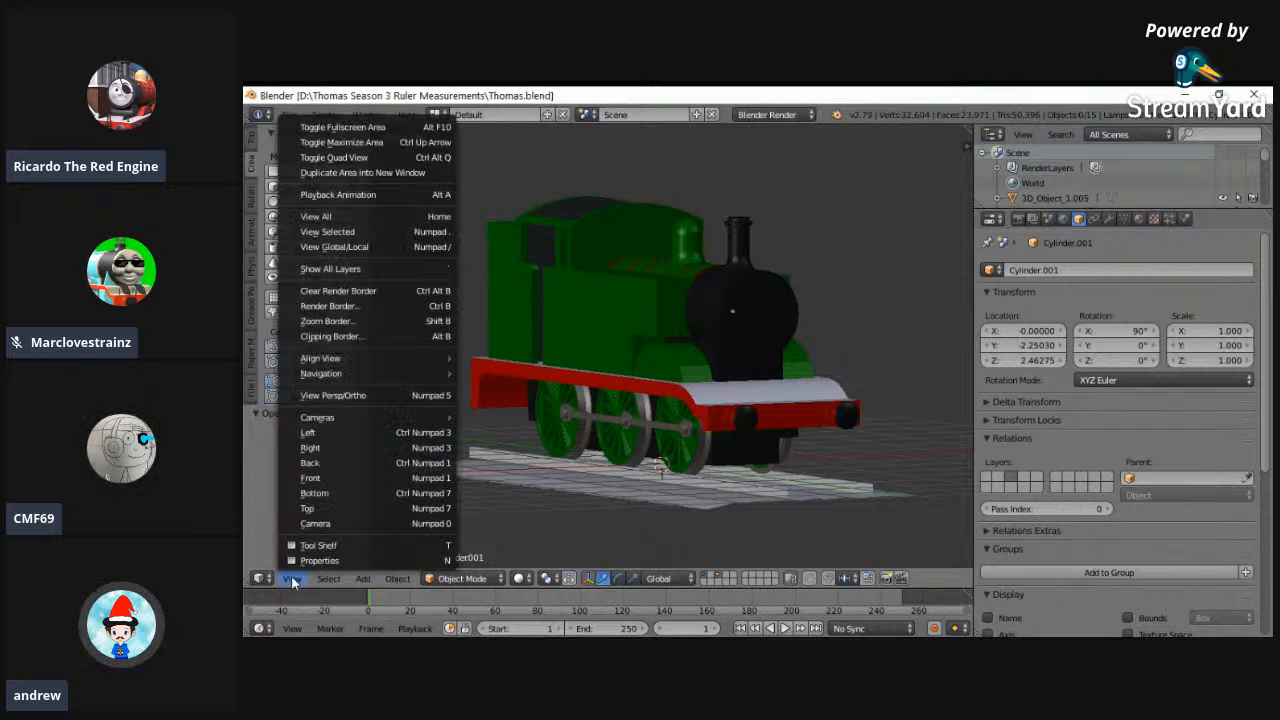
left_click(300, 478)
key("z")
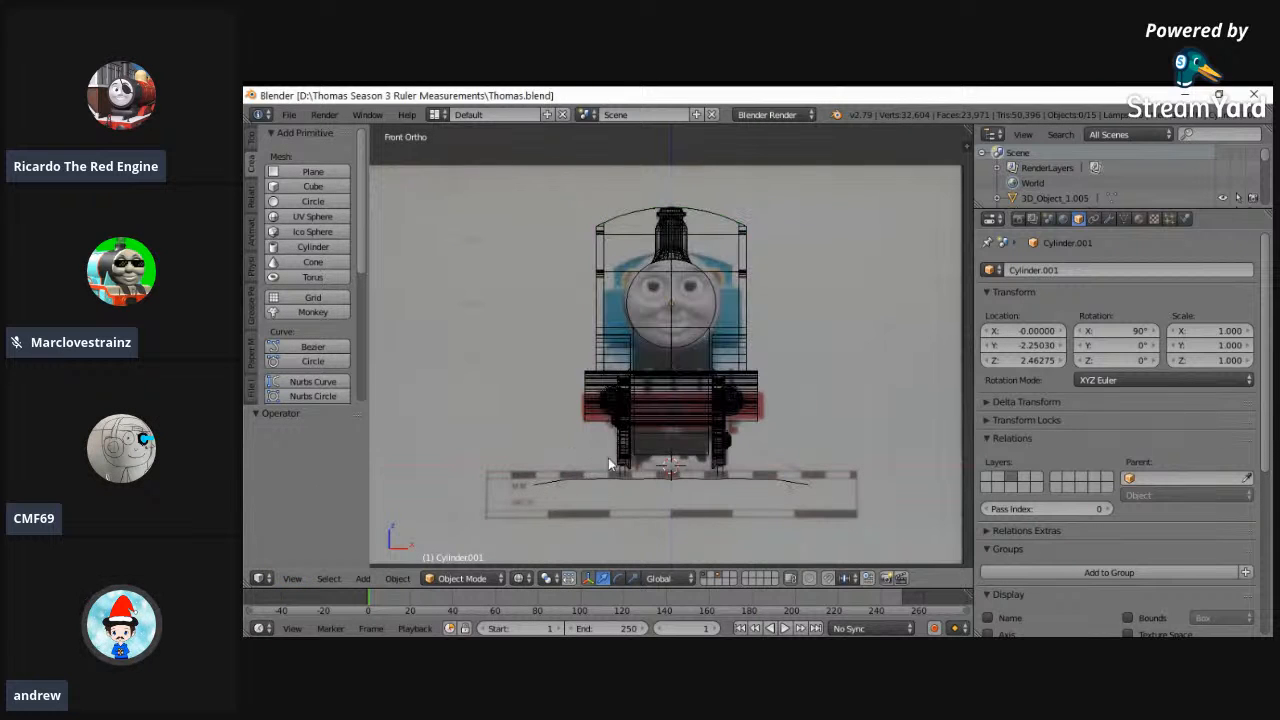
left_click(292, 578)
left_click(300, 523)
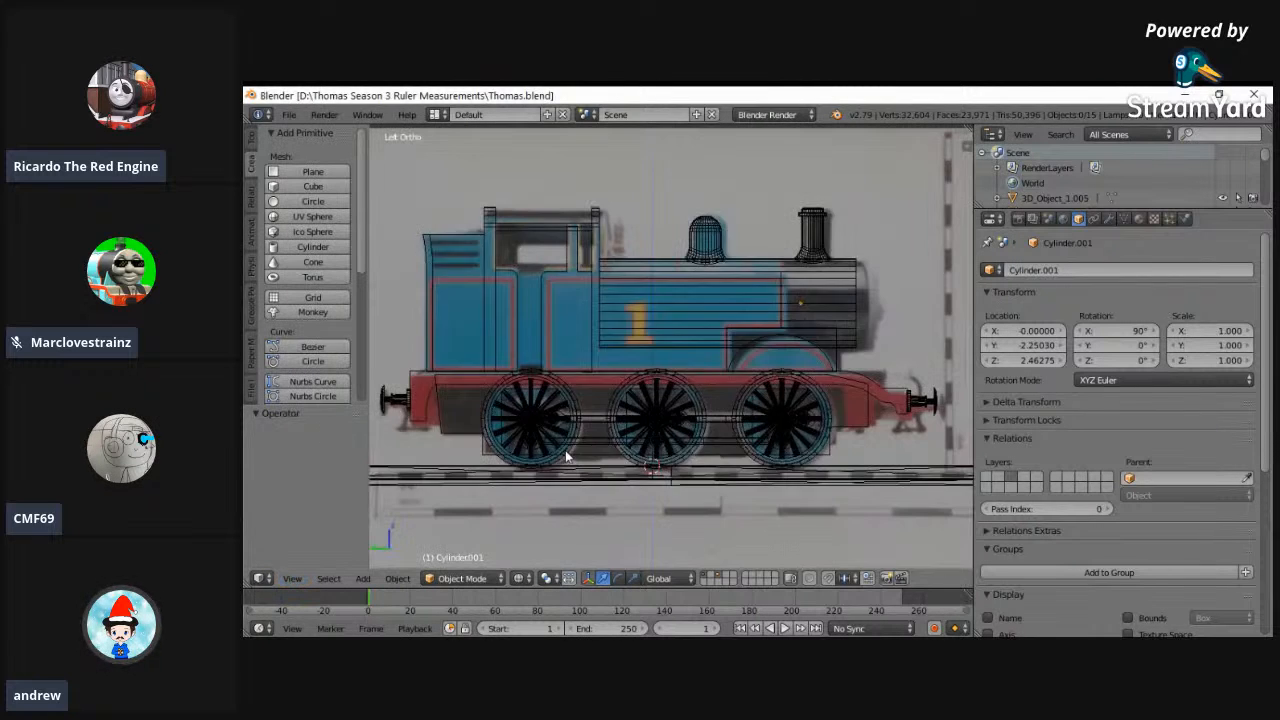
key("z")
middle_click_drag(559, 447, 420, 390)
- Open Oliver.blend from the Thomas Season 3 Ruler Measurements folder
left_click(286, 114)
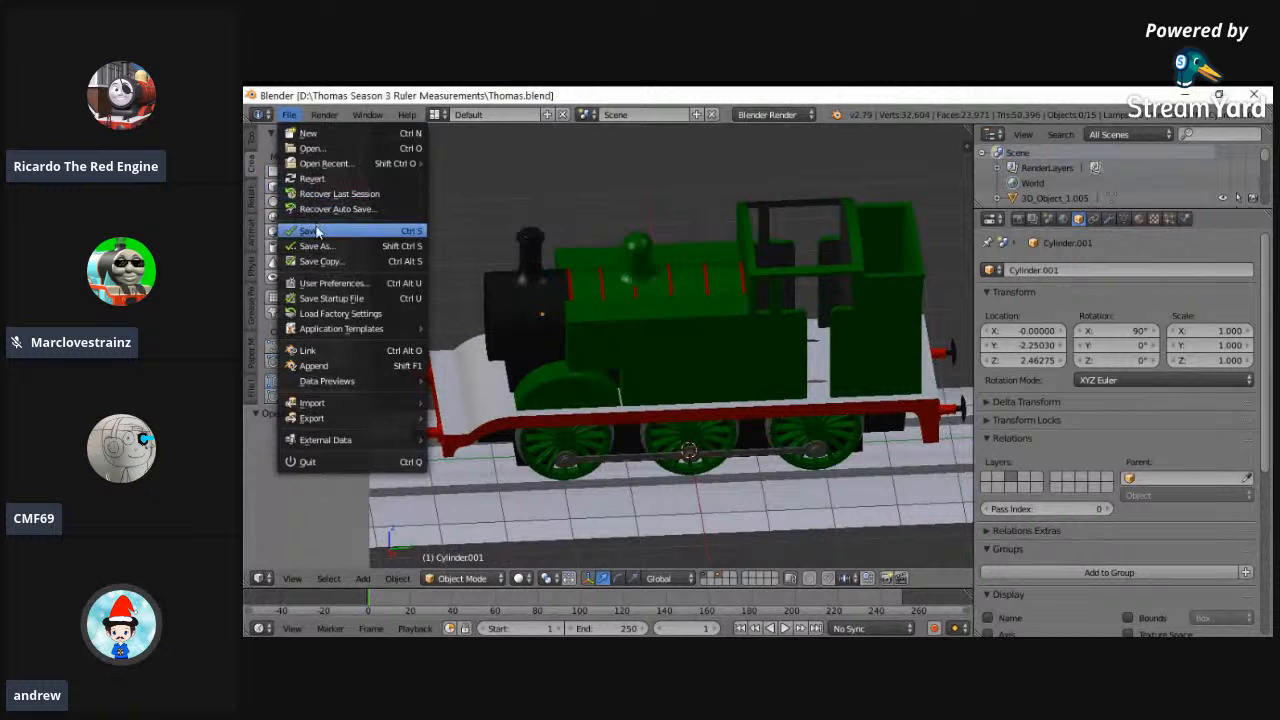
left_click(298, 148)
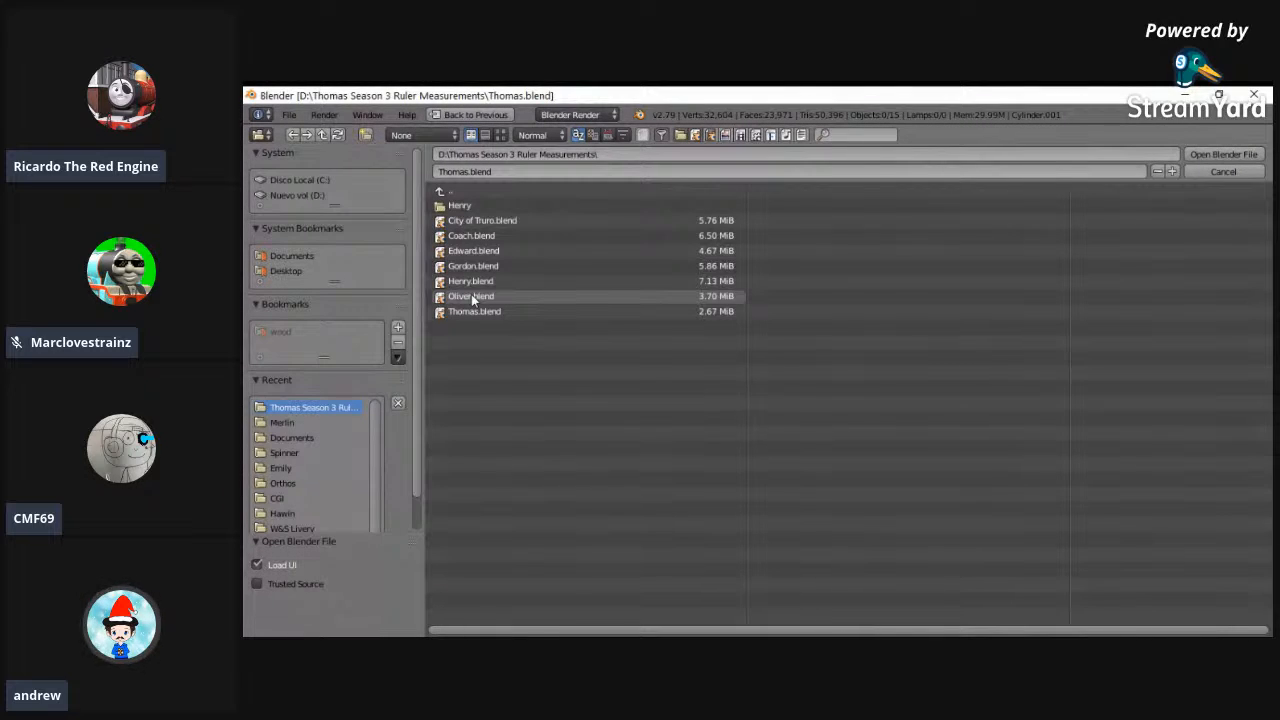
left_click(475, 297)
left_click(1214, 156)
- Examine the Oliver locomotive up close from the side and from the front
middle_click_drag(795, 429, 786, 509)
scroll(787, 500, "up", 2)
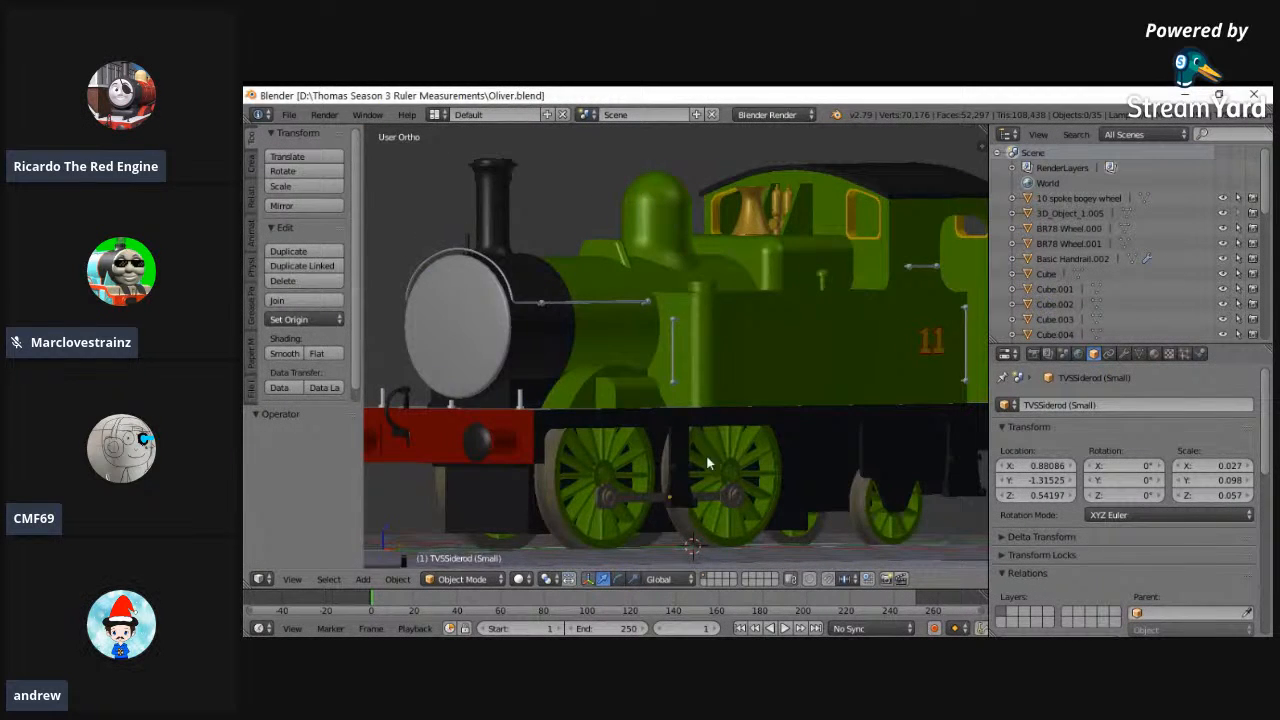
middle_click_drag(707, 462, 596, 487)
scroll(597, 517, "up", 1)
scroll(597, 518, "down", 2)
middle_click_drag(561, 501, 294, 551)
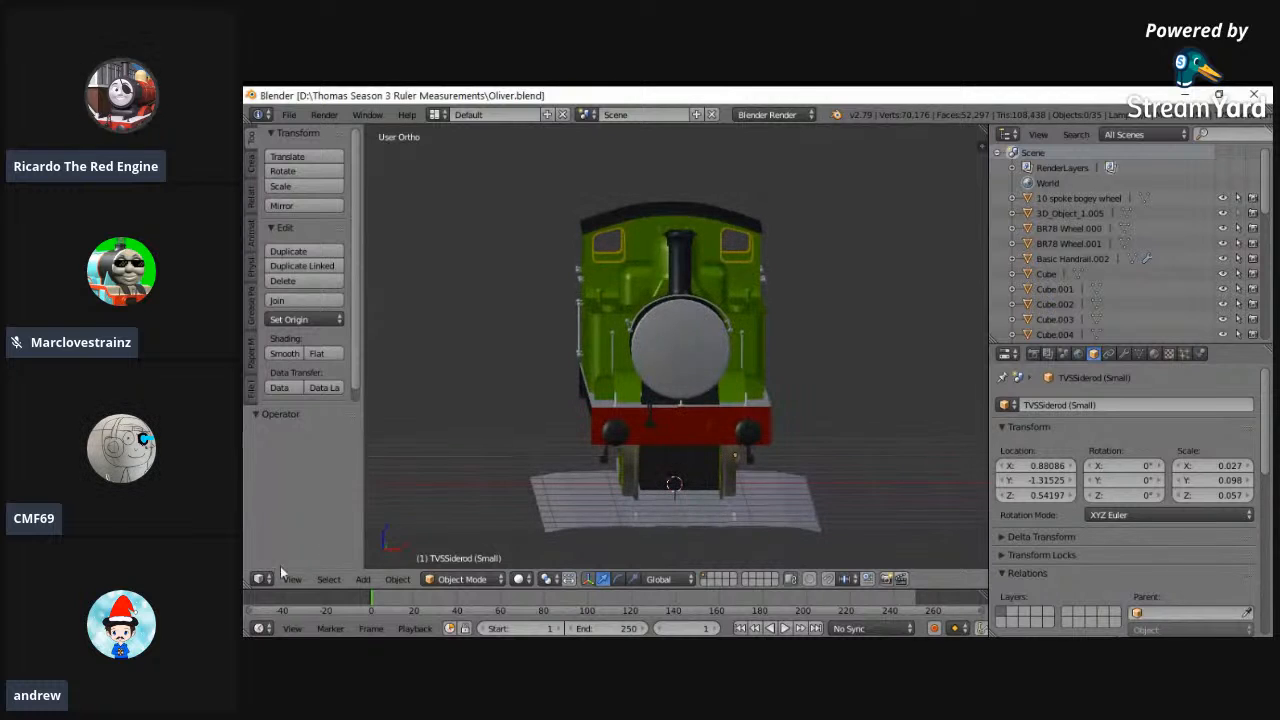
- Compare solid-shaded Oliver with the background reference images in the front and right orthographic views, and return to an angled view
left_click(292, 579)
left_click(314, 482)
left_click(296, 580)
left_click(322, 216)
scroll(735, 238, "up", 3)
middle_click_drag(740, 339, 550, 354)
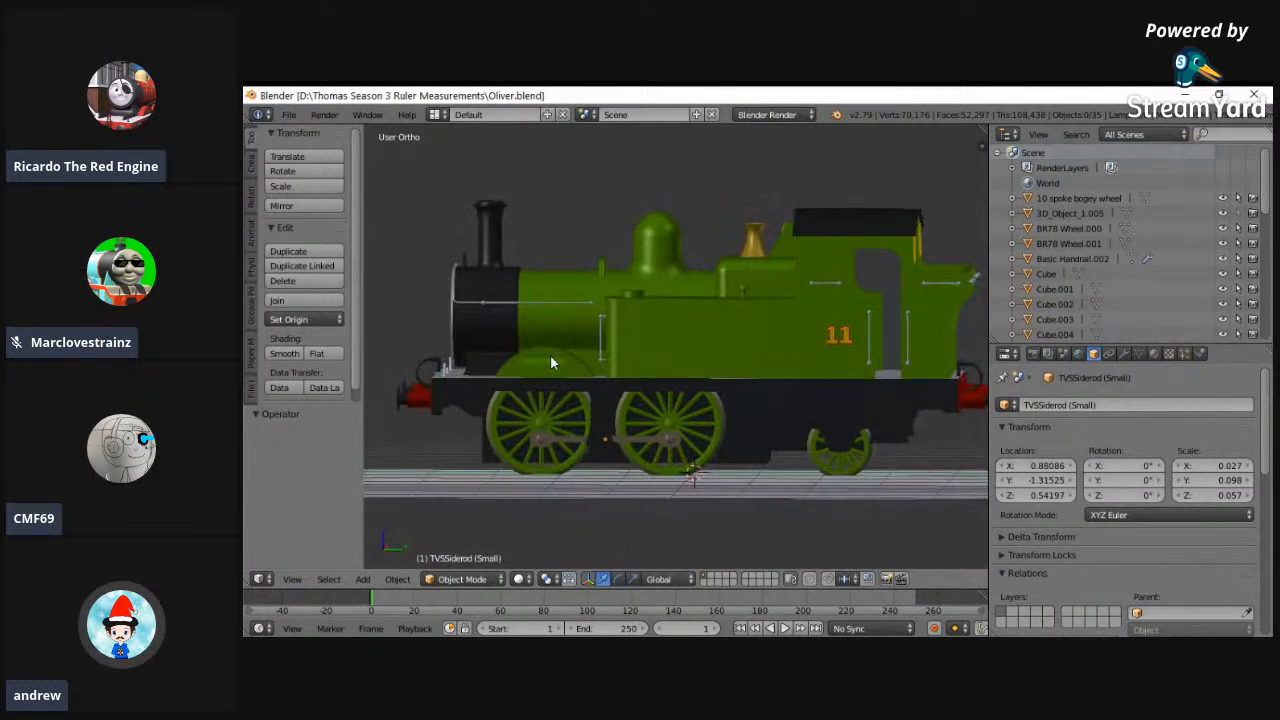
left_click(292, 579)
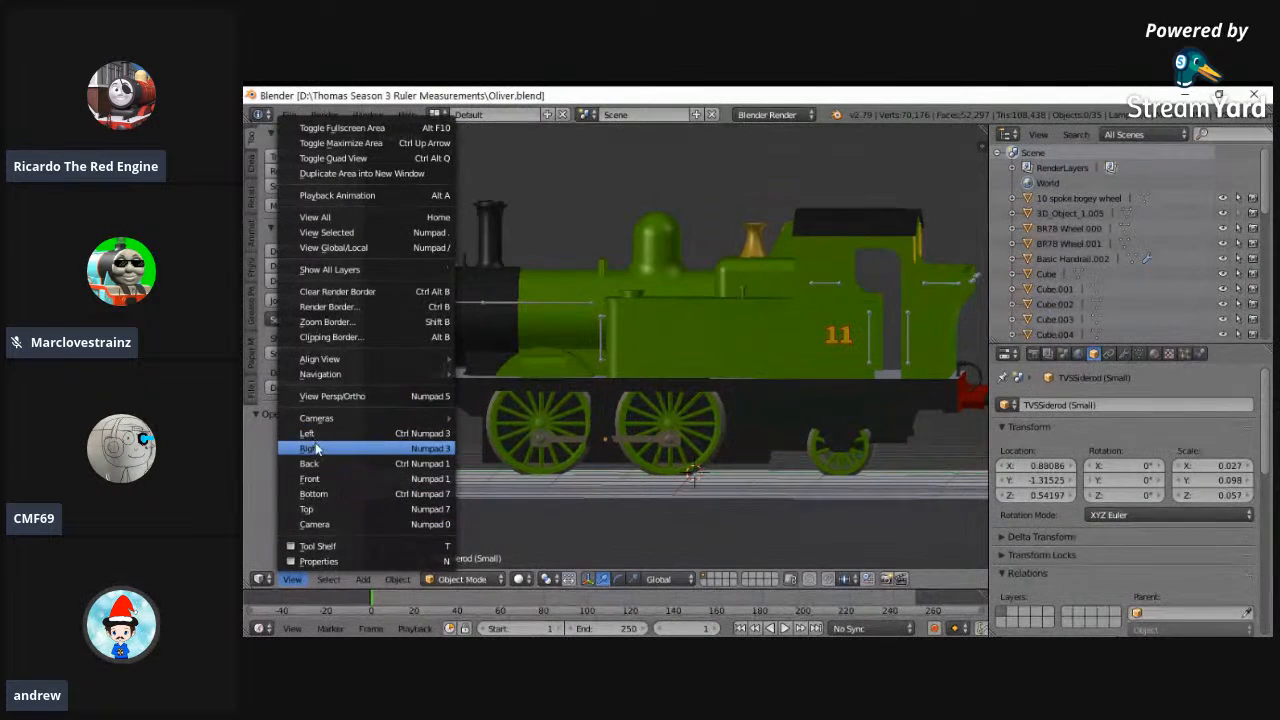
left_click(314, 449)
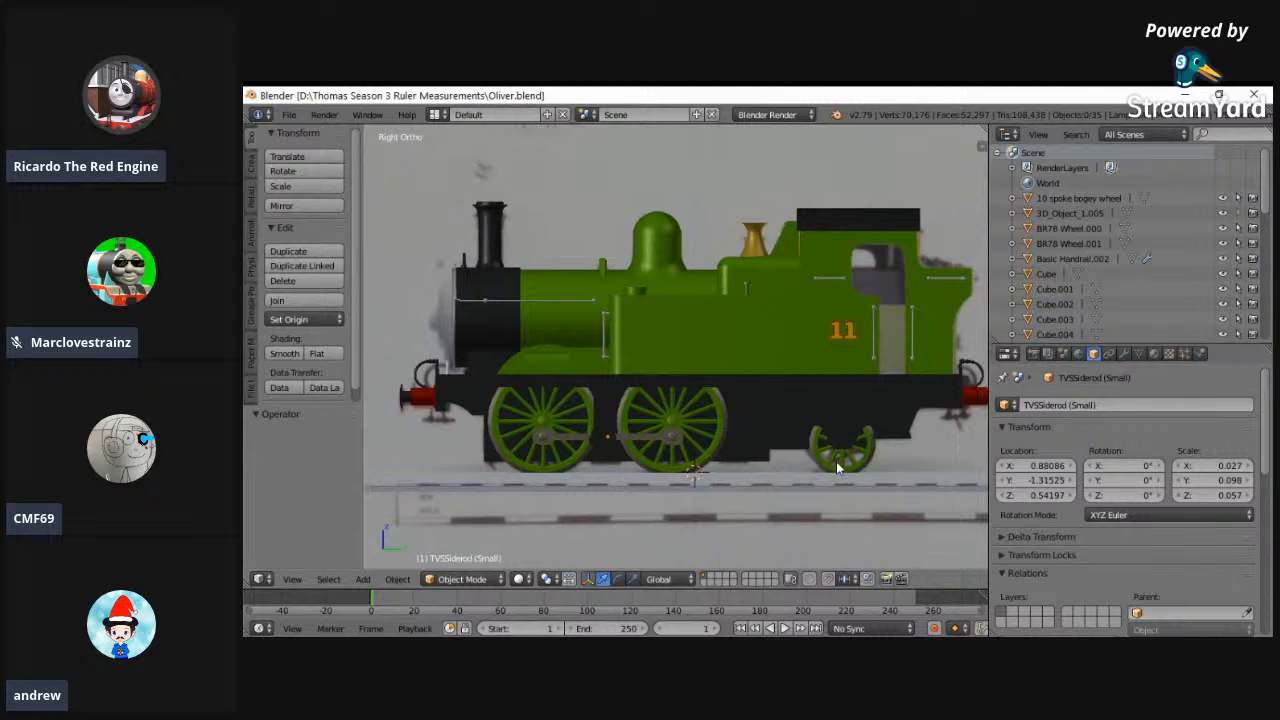
scroll(836, 461, "up", 1, "ctrl")
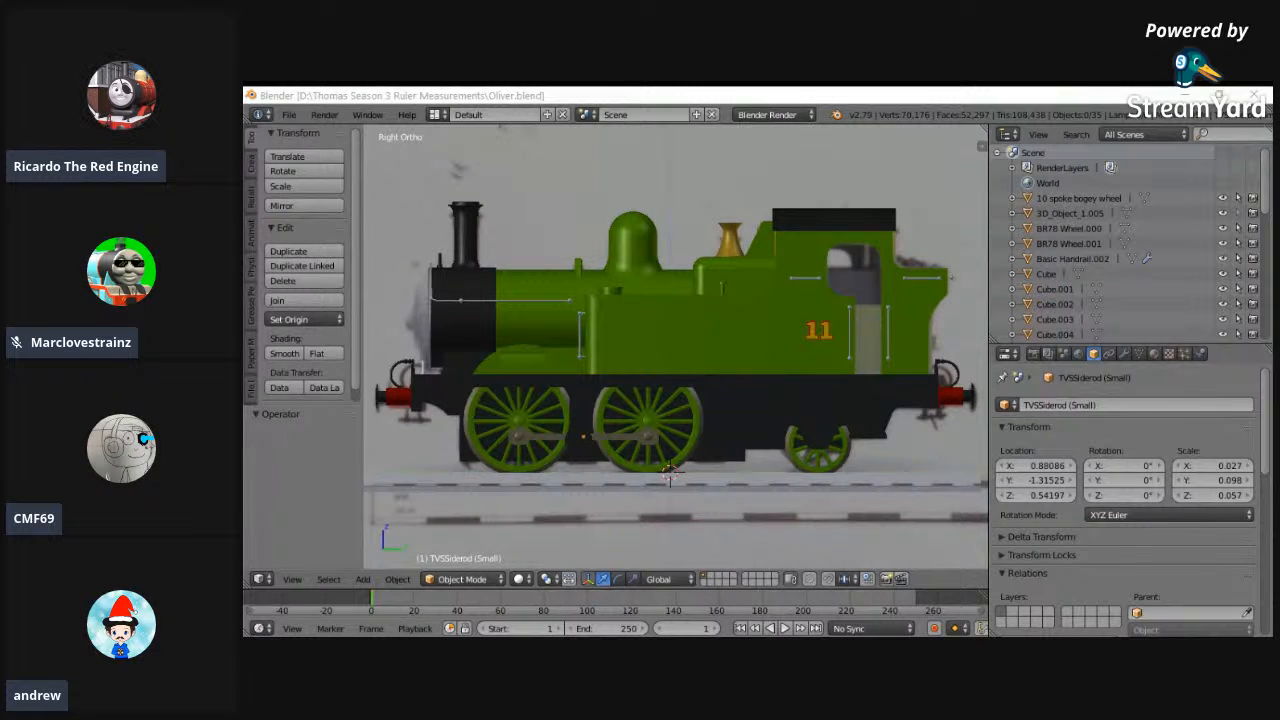
key("alt+Tab")
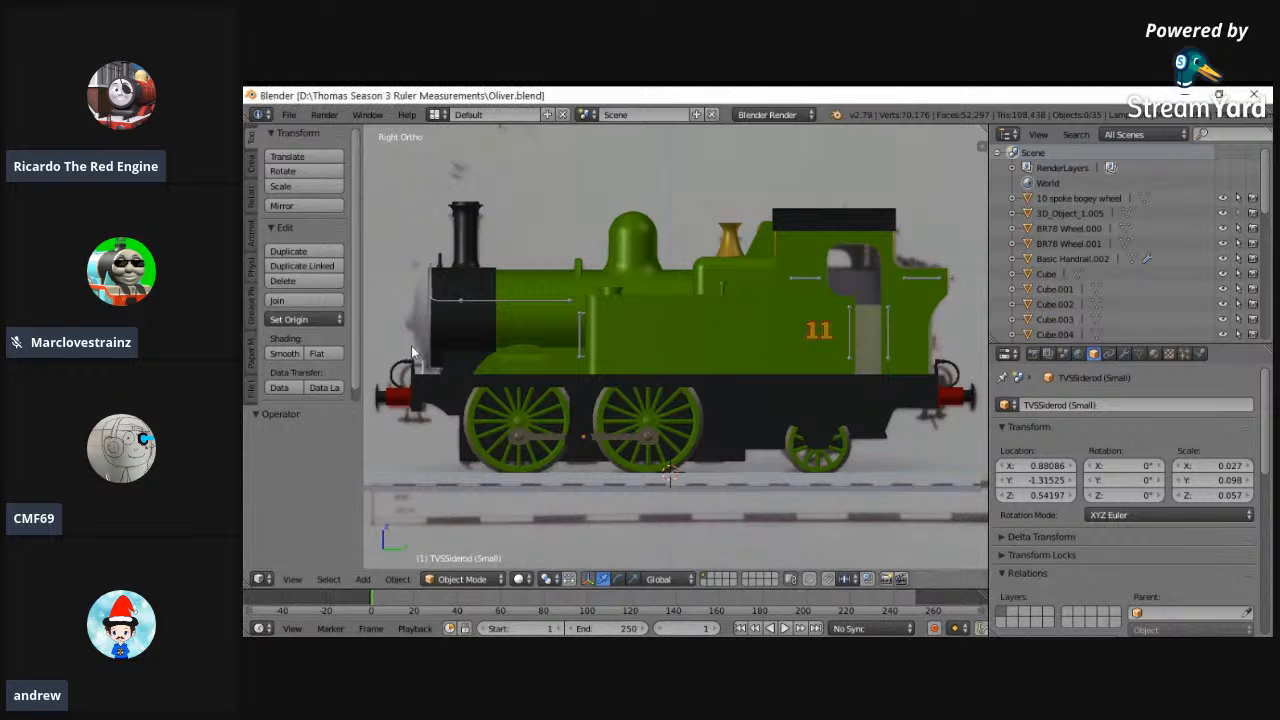
middle_click_drag(395, 366, 585, 380)
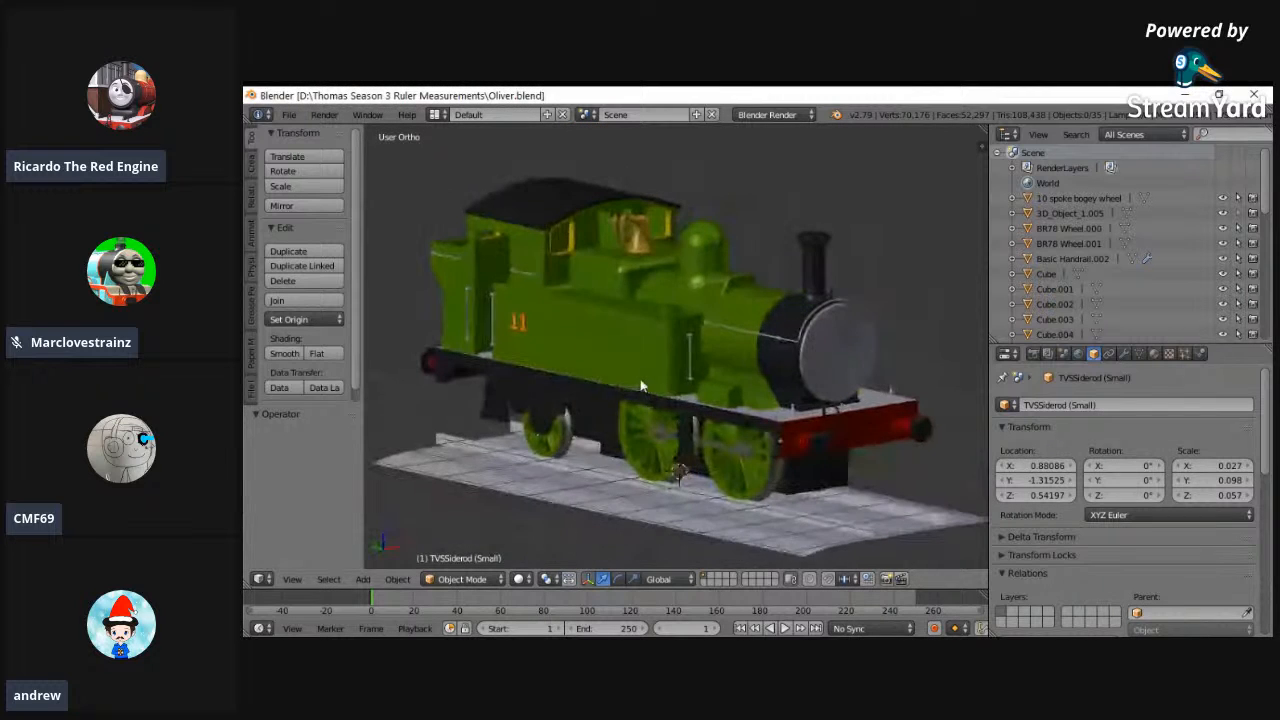
- Open Henry.blend from the Thomas Season 3 Ruler Measurements folder and examine the locomotive and tender from the side
left_click(300, 115)
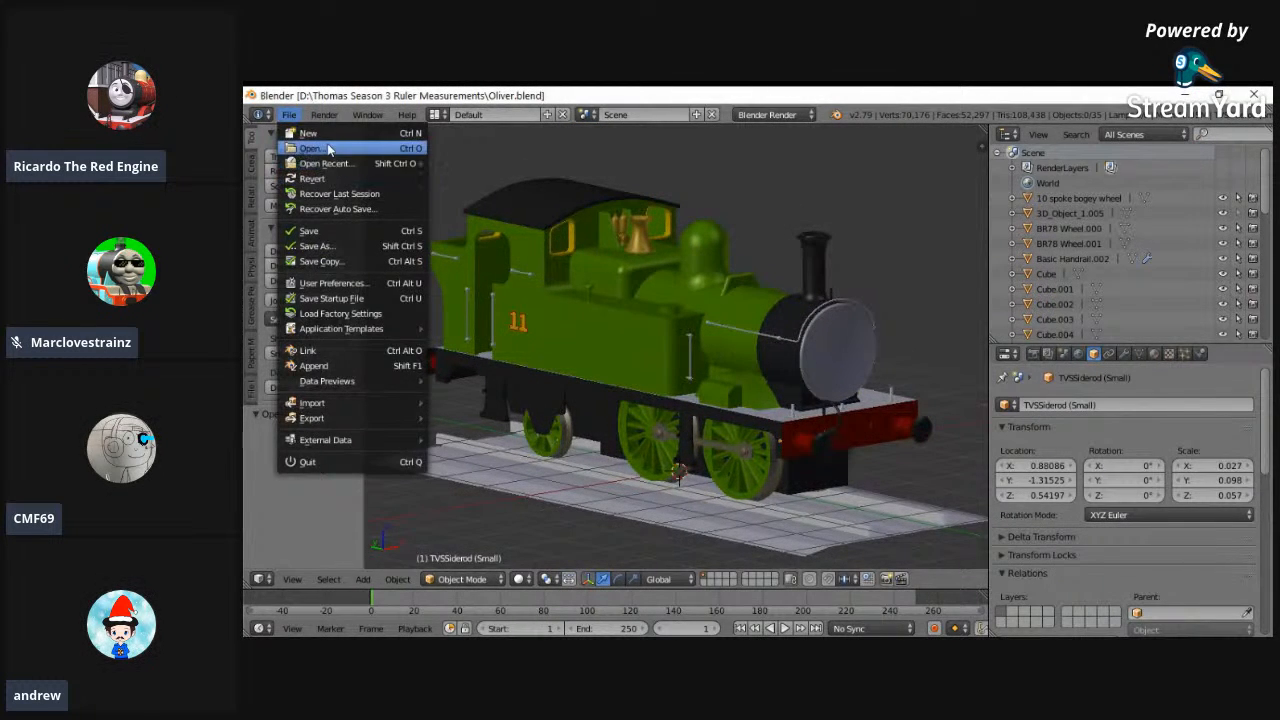
left_click(320, 143)
left_click(536, 283)
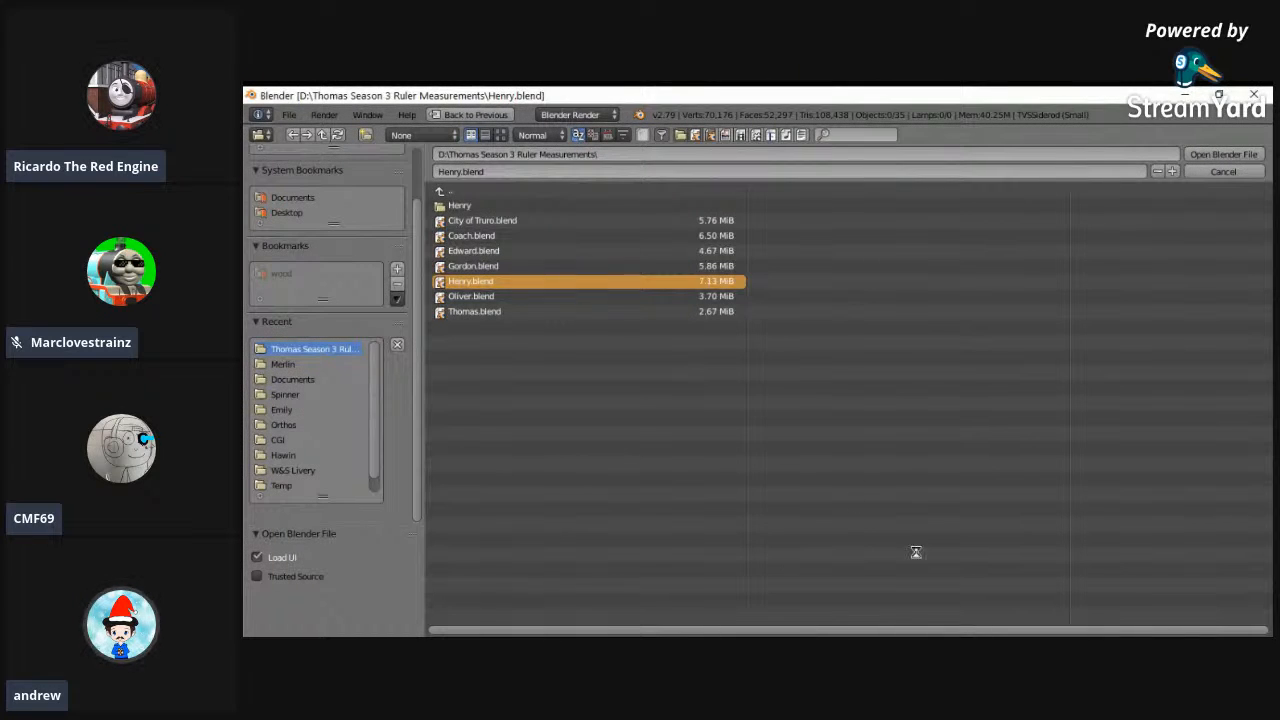
key("Return")
middle_click_drag(476, 400, 842, 386)
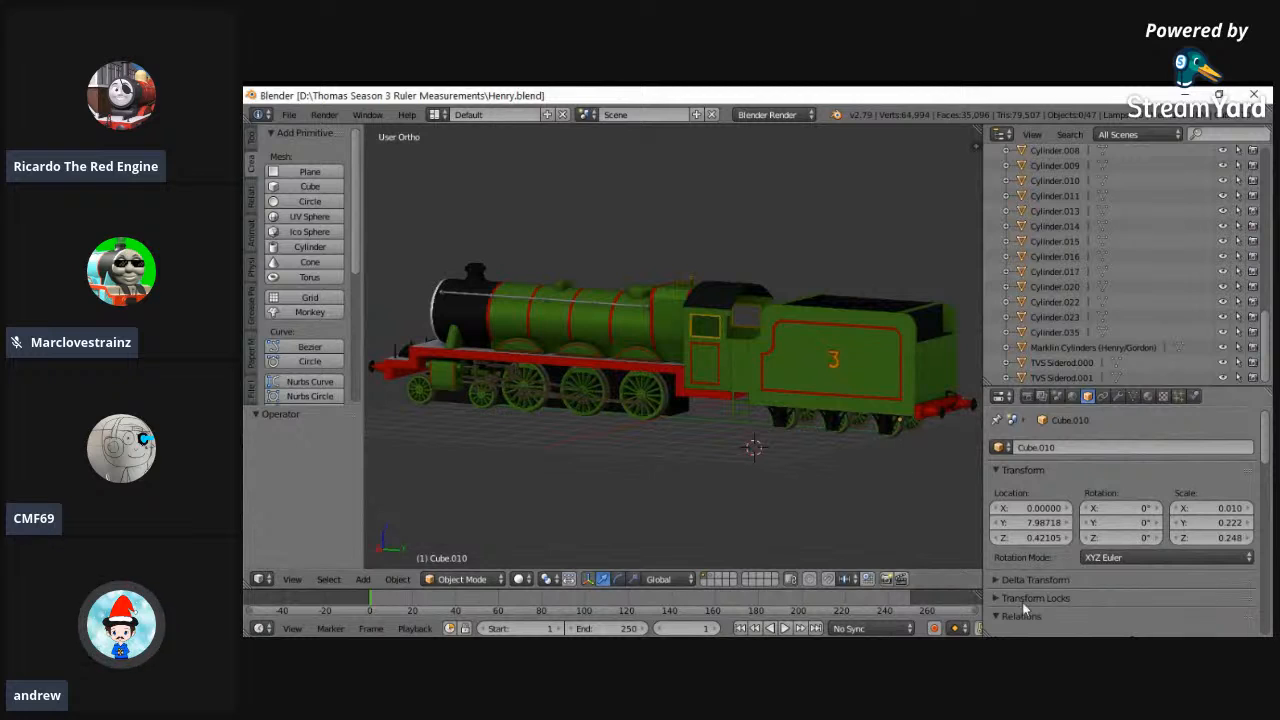
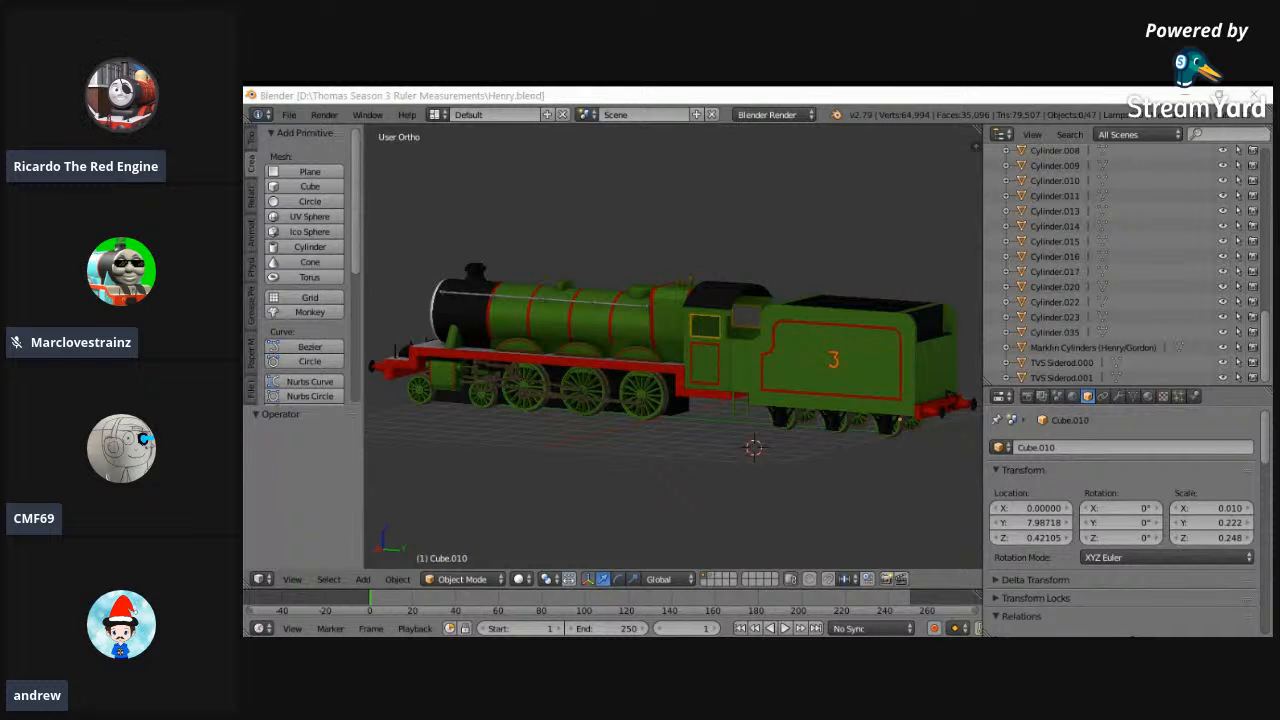
- Examine the Henry locomotive and tender from both sides
middle_click_drag(534, 423, 709, 473)
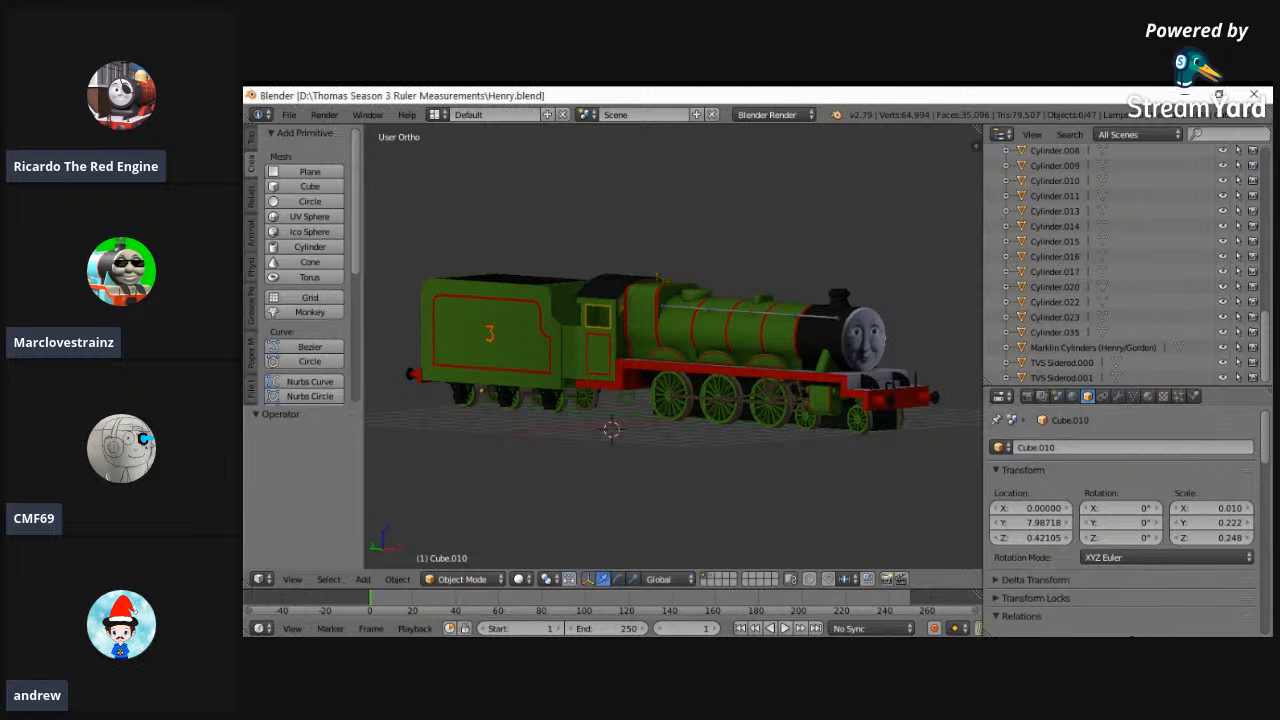
middle_click_drag(692, 472, 711, 476)
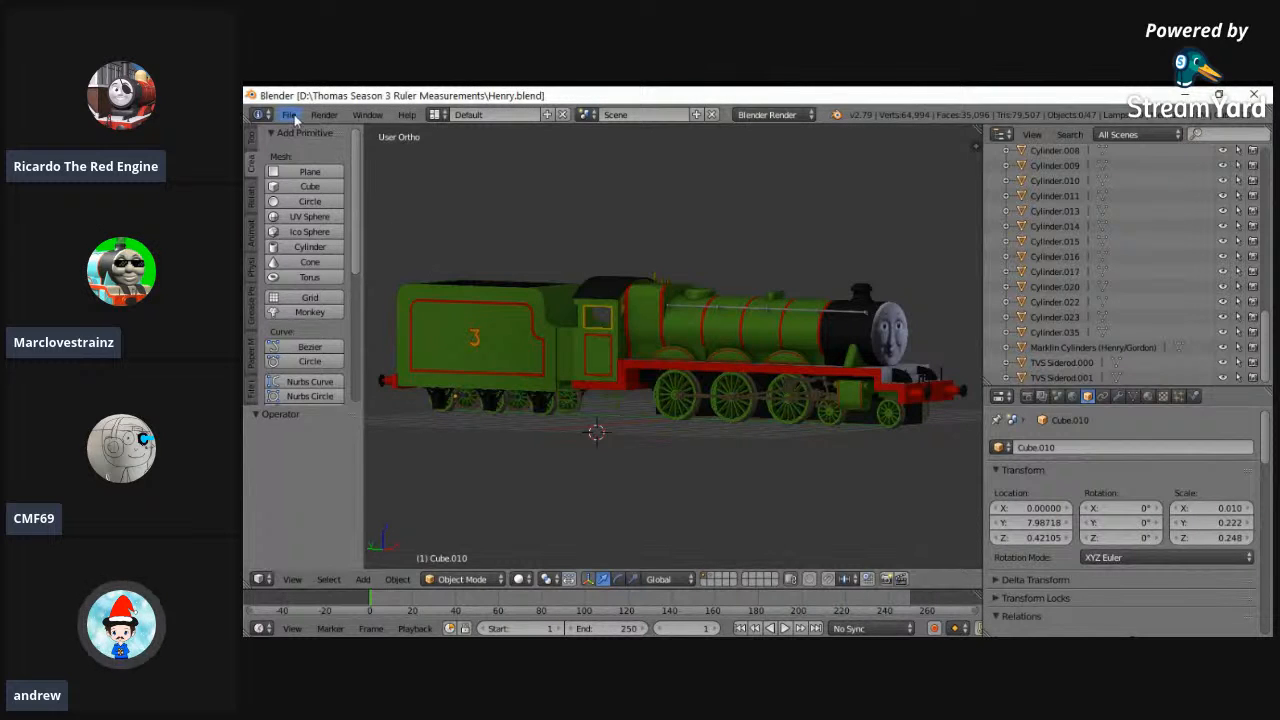
left_click(289, 114)
mouse_move(348, 168)
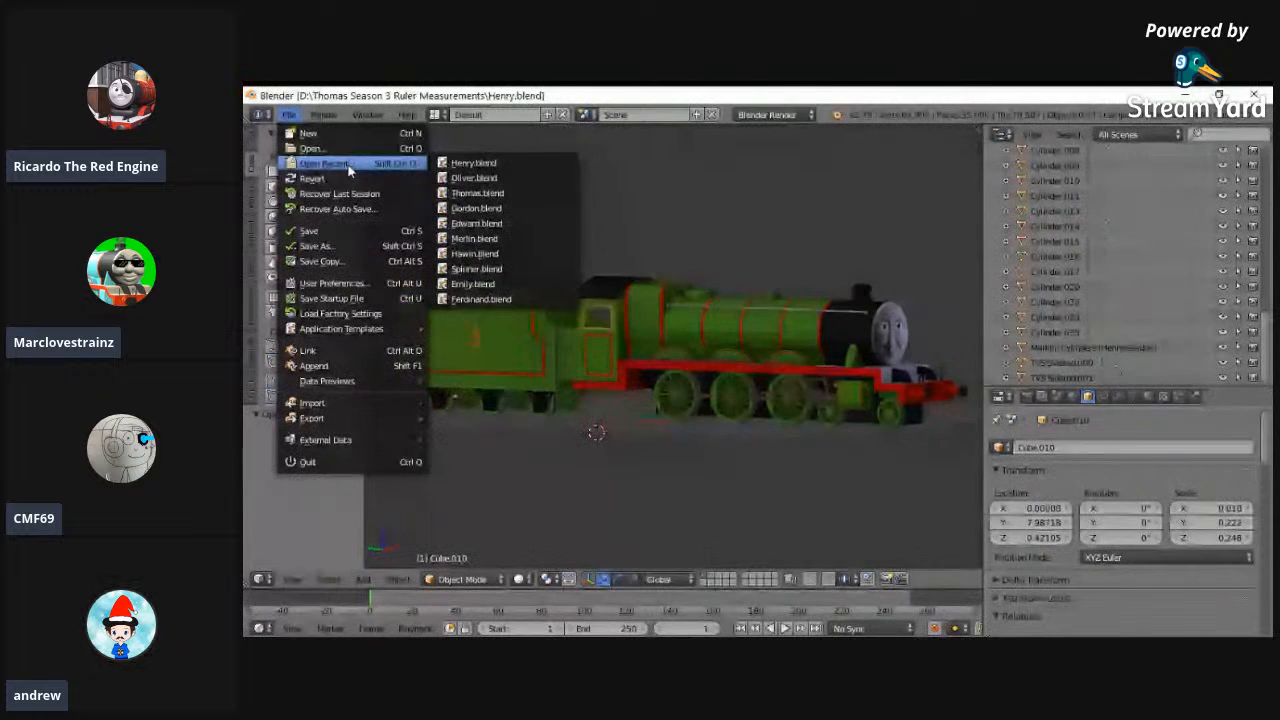
left_click(473, 164)
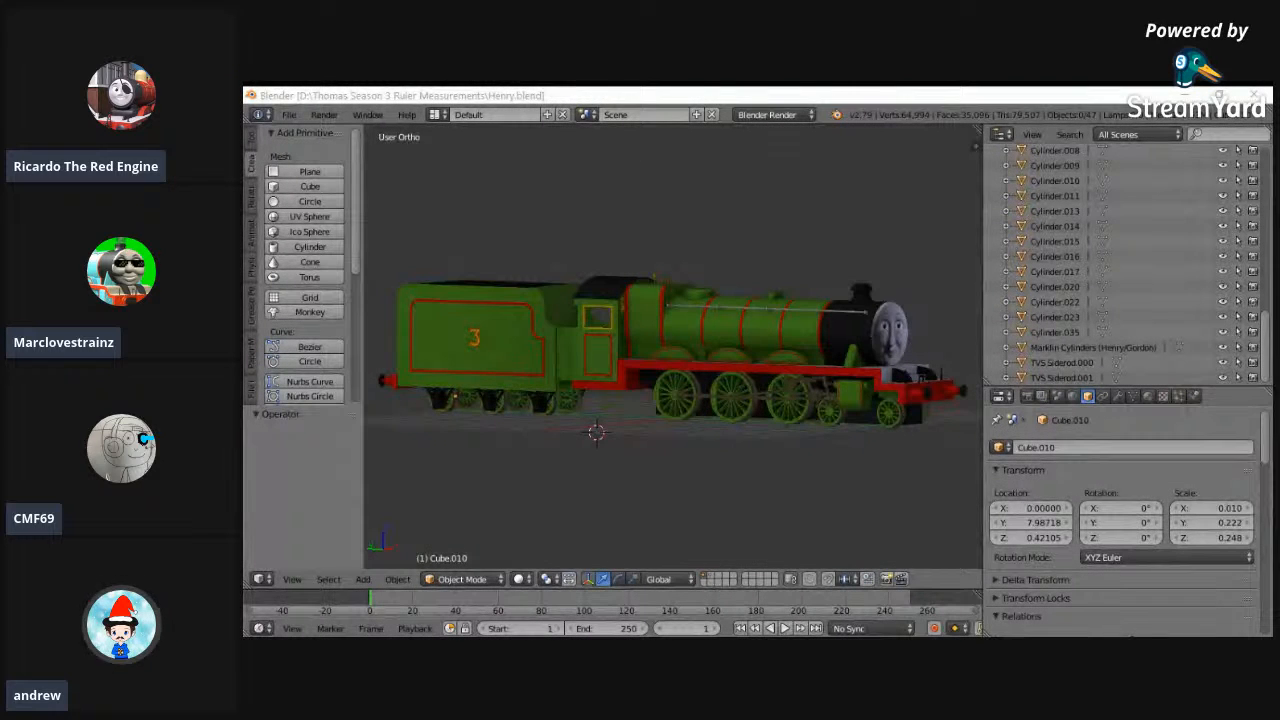
- Snap the 3D cursor to the scene center and view Henry from behind and from the front
middle_click_drag(601, 204, 846, 237)
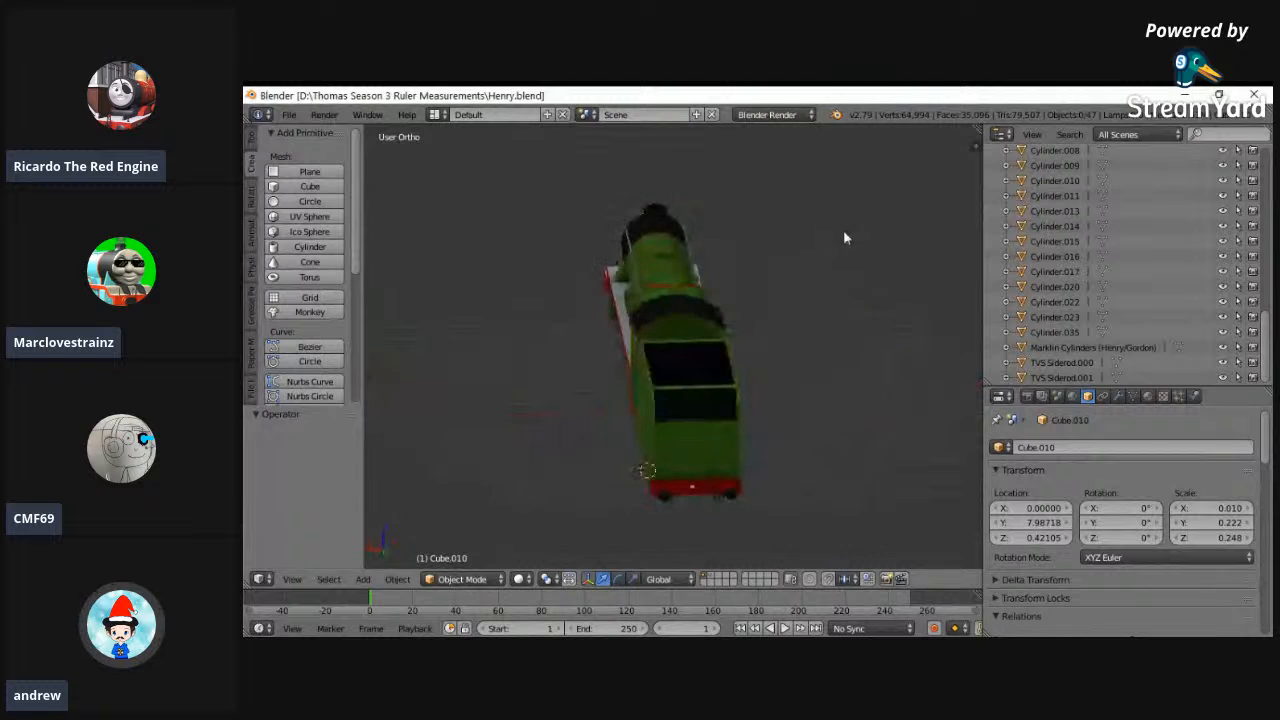
key("shift+s")
left_click(660, 248)
middle_click_drag(667, 246, 670, 441)
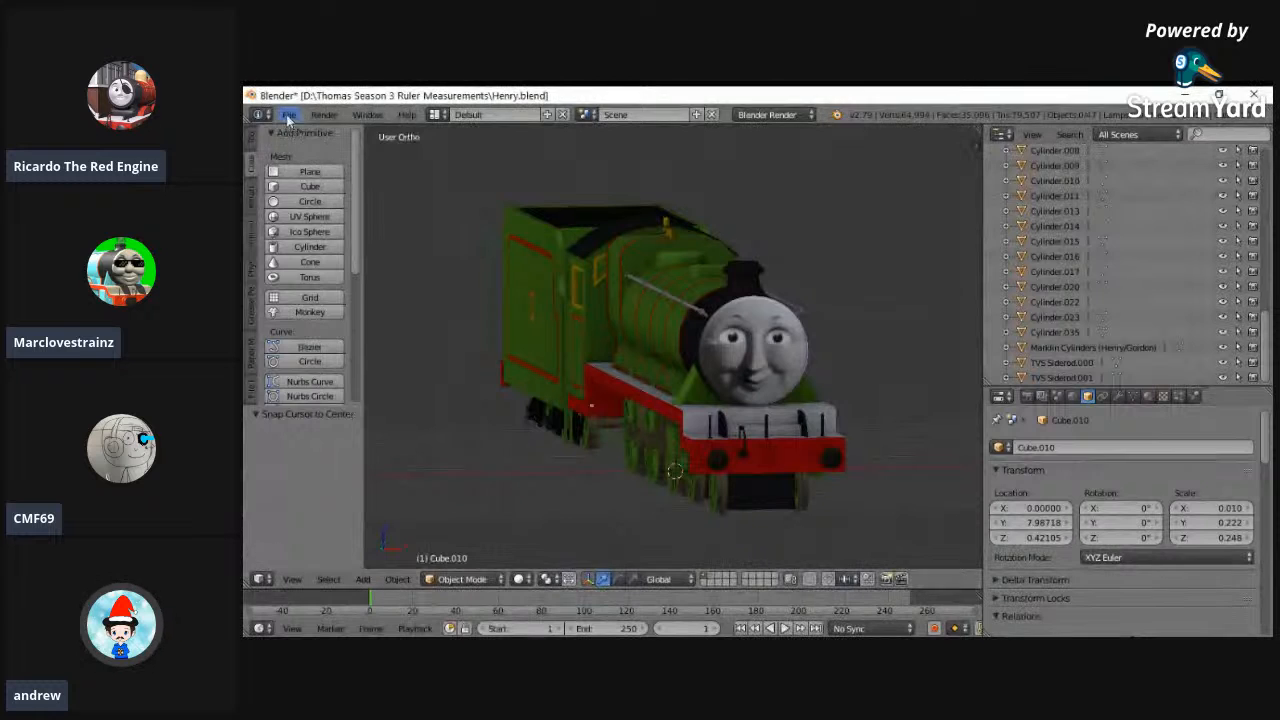
- Open Ferdinand.blend from the Documents folder
left_click(288, 114)
left_click(288, 114)
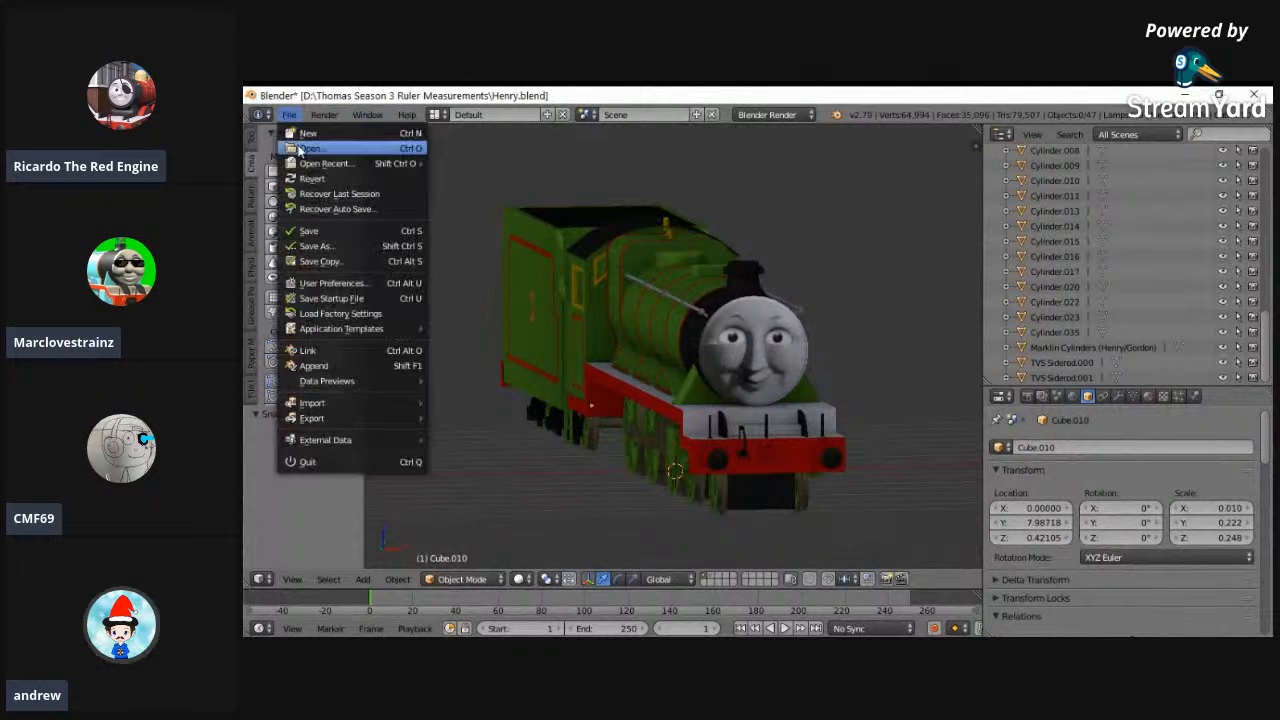
left_click(311, 148)
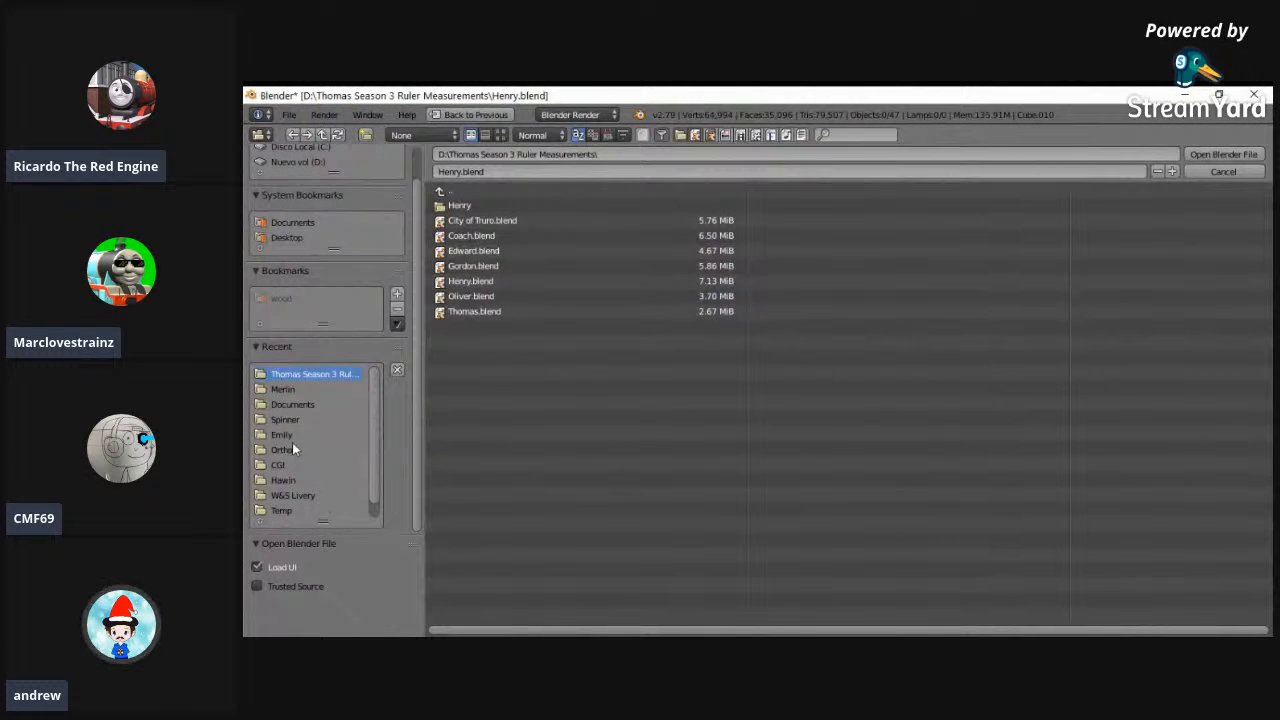
left_click(300, 405)
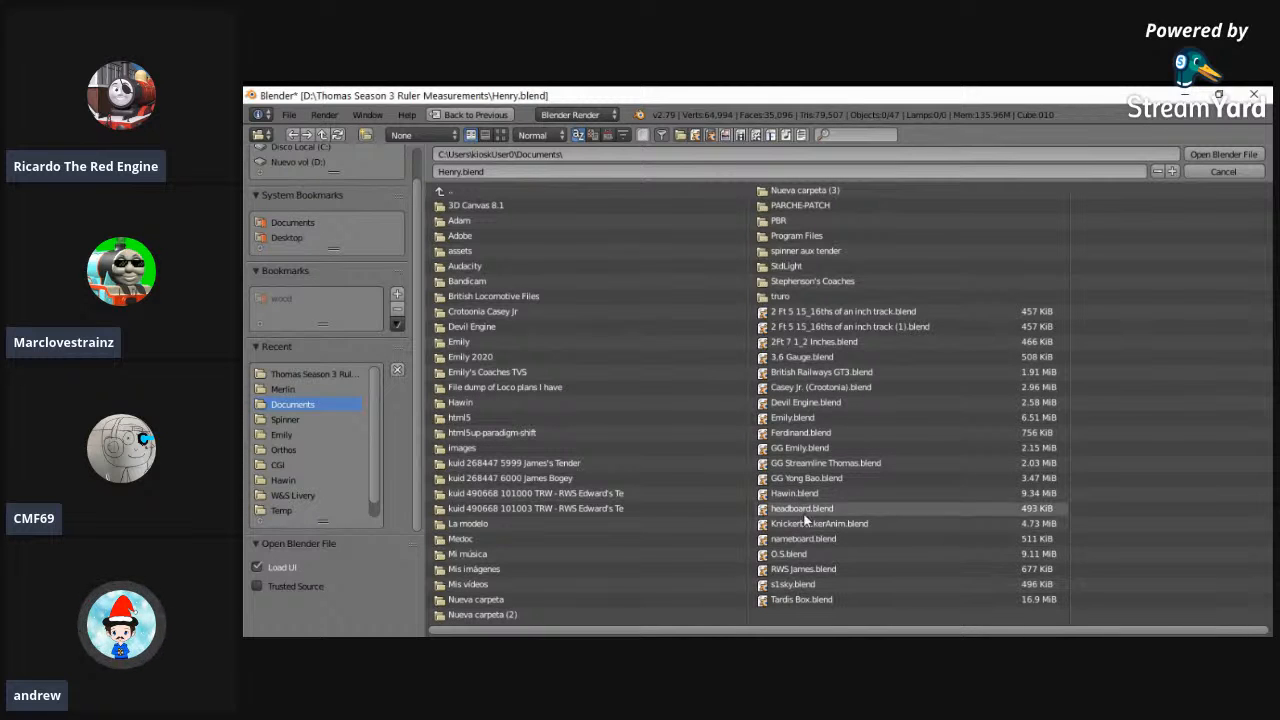
left_click(790, 433)
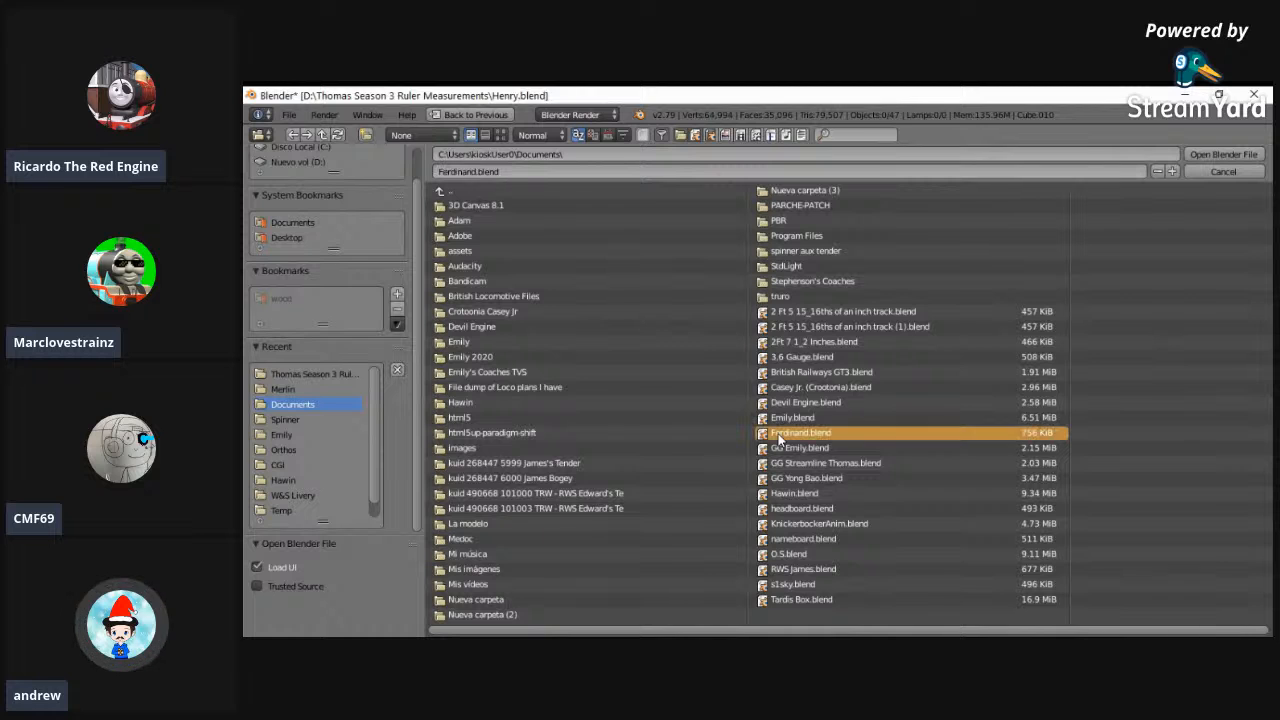
left_click(1222, 154)
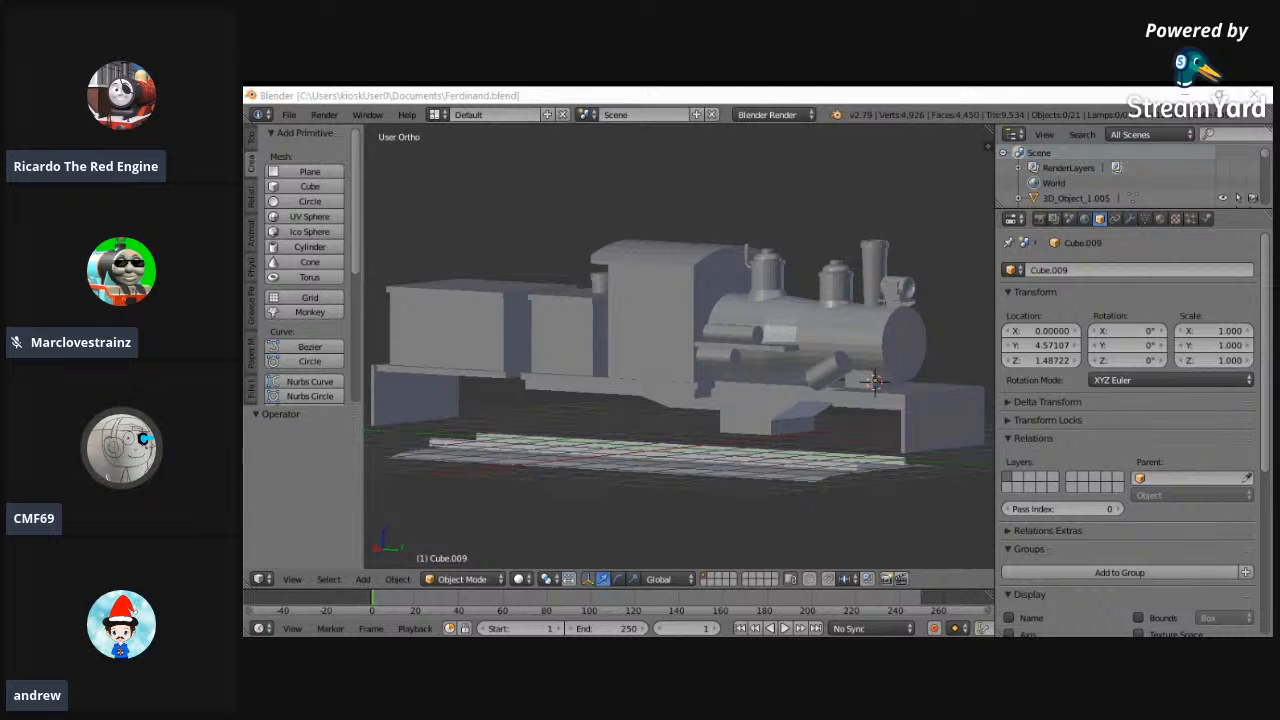
- Examine the unfinished Ferdinand locomotive from both sides and from the front
middle_click_drag(810, 477, 665, 476)
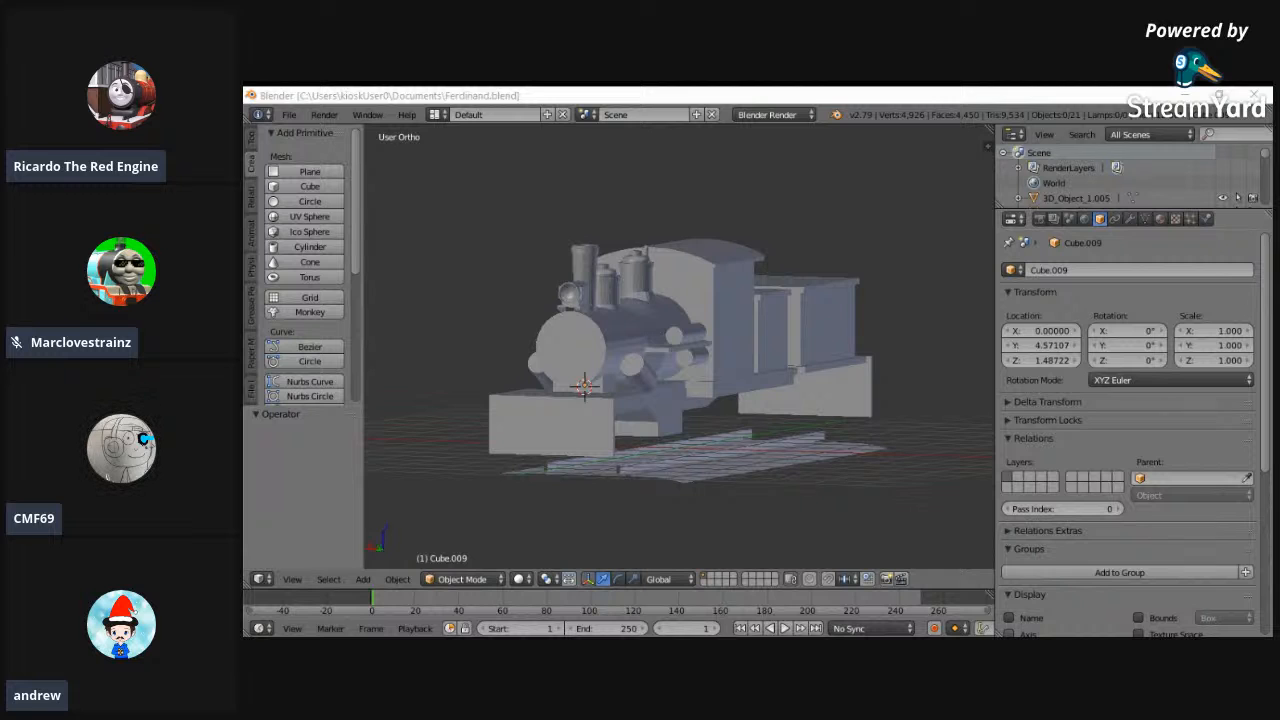
middle_click_drag(668, 346, 464, 366)
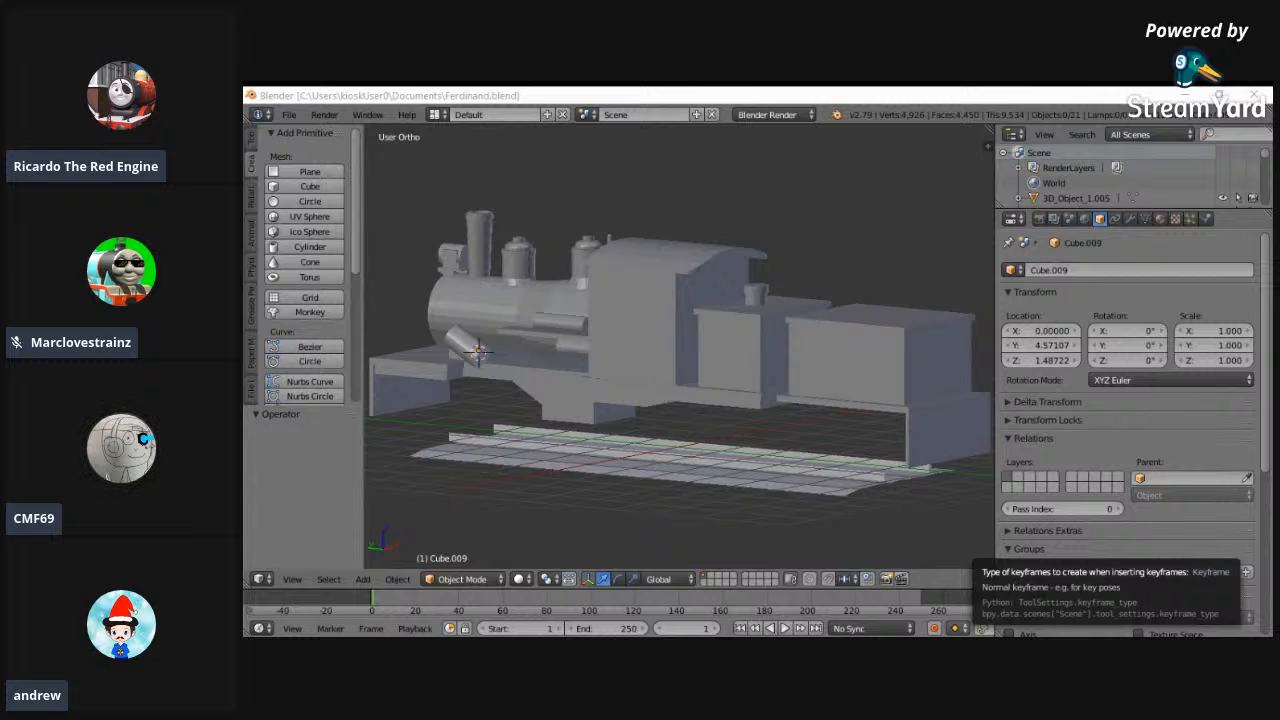
middle_click_drag(610, 388, 678, 389)
- Snap the 3D cursor to the scene center and save Ferdinand.blend with all objects deselected
key("shift+s")
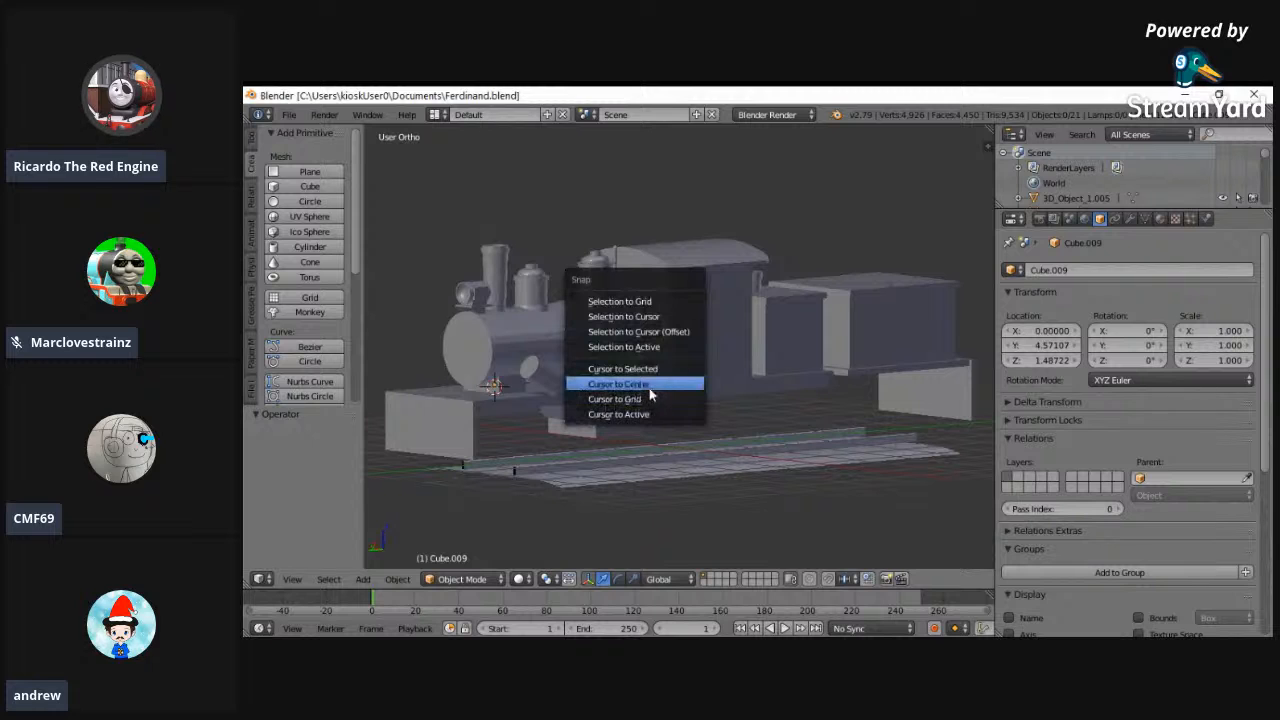
left_click(649, 389)
right_click(649, 391)
key("a")
middle_click_drag(652, 393, 874, 461)
left_click(288, 114)
left_click(320, 229)
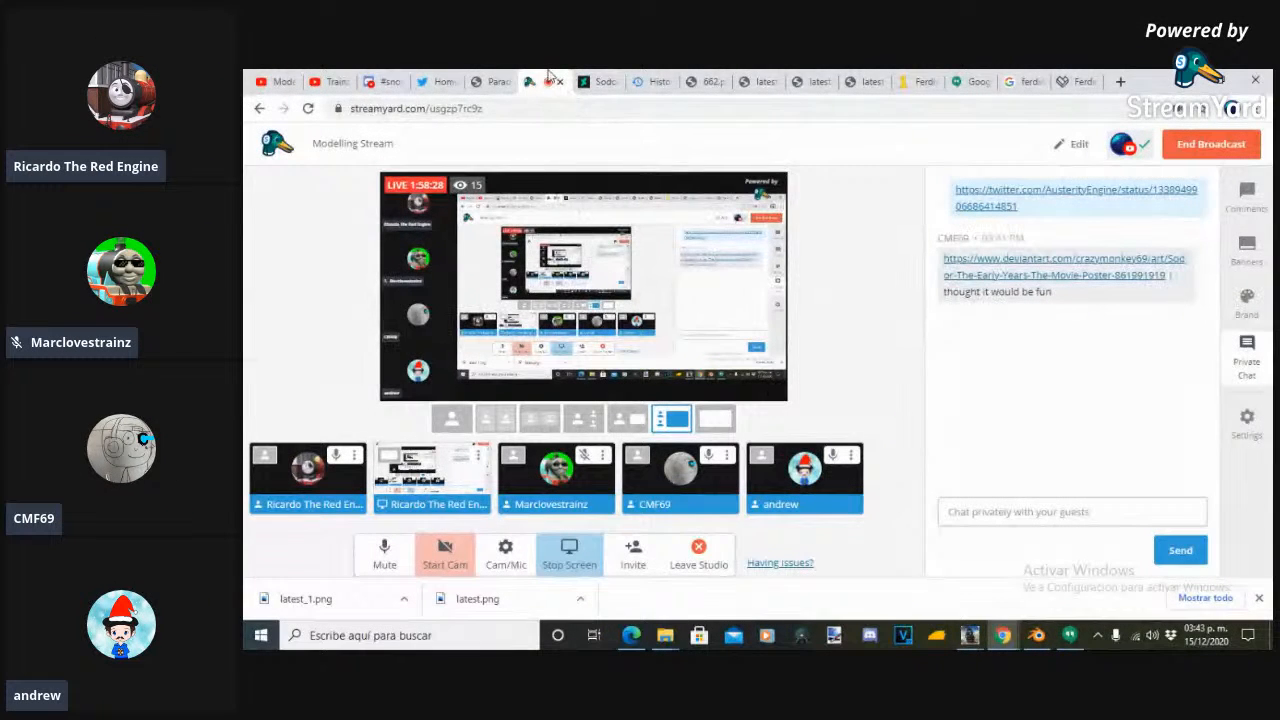
- Switch to the Trainzmania 2020 Blog page in Chrome, hide the downloads bar and go to the online members and friends list
left_click(485, 80)
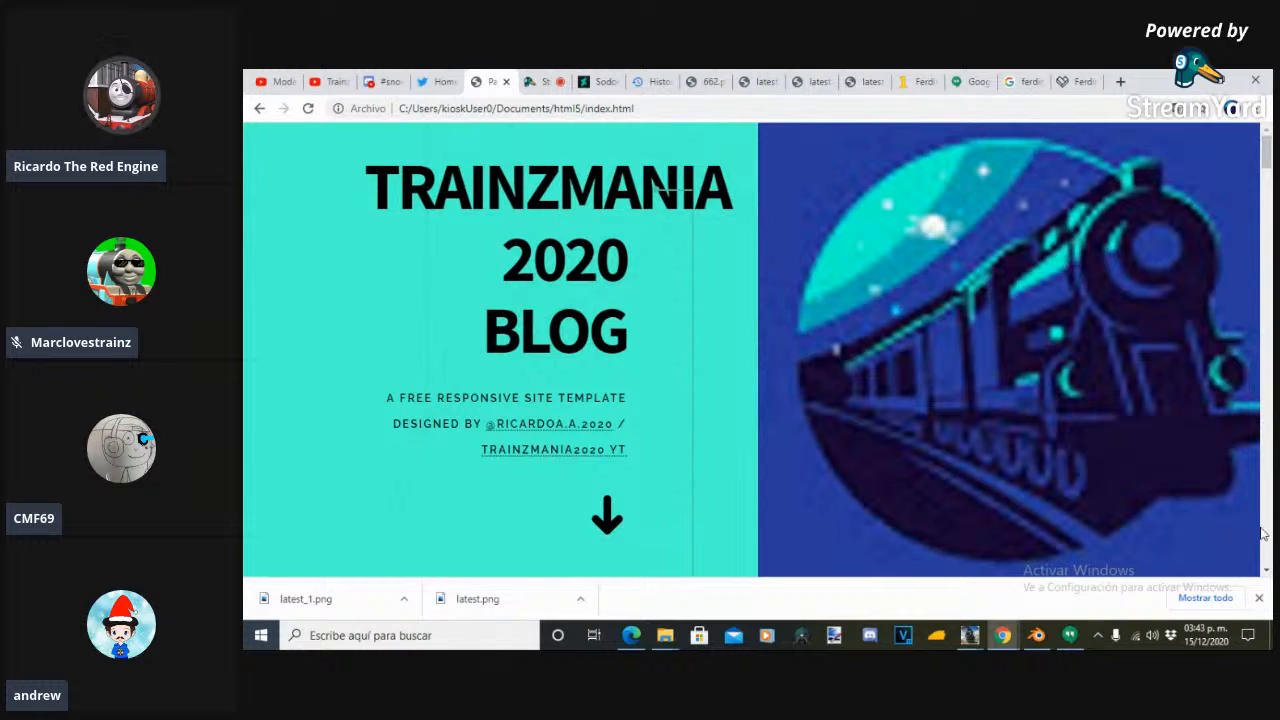
left_click(1259, 598)
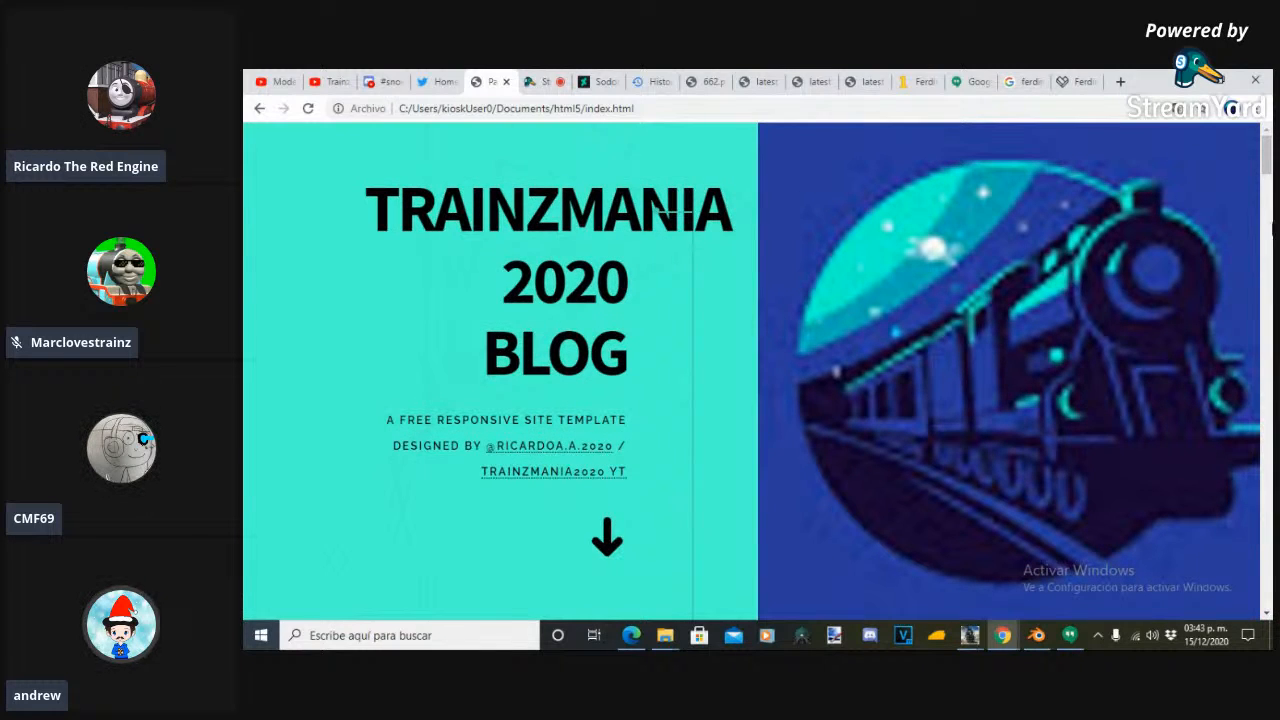
left_click_drag(1266, 152, 1267, 287)
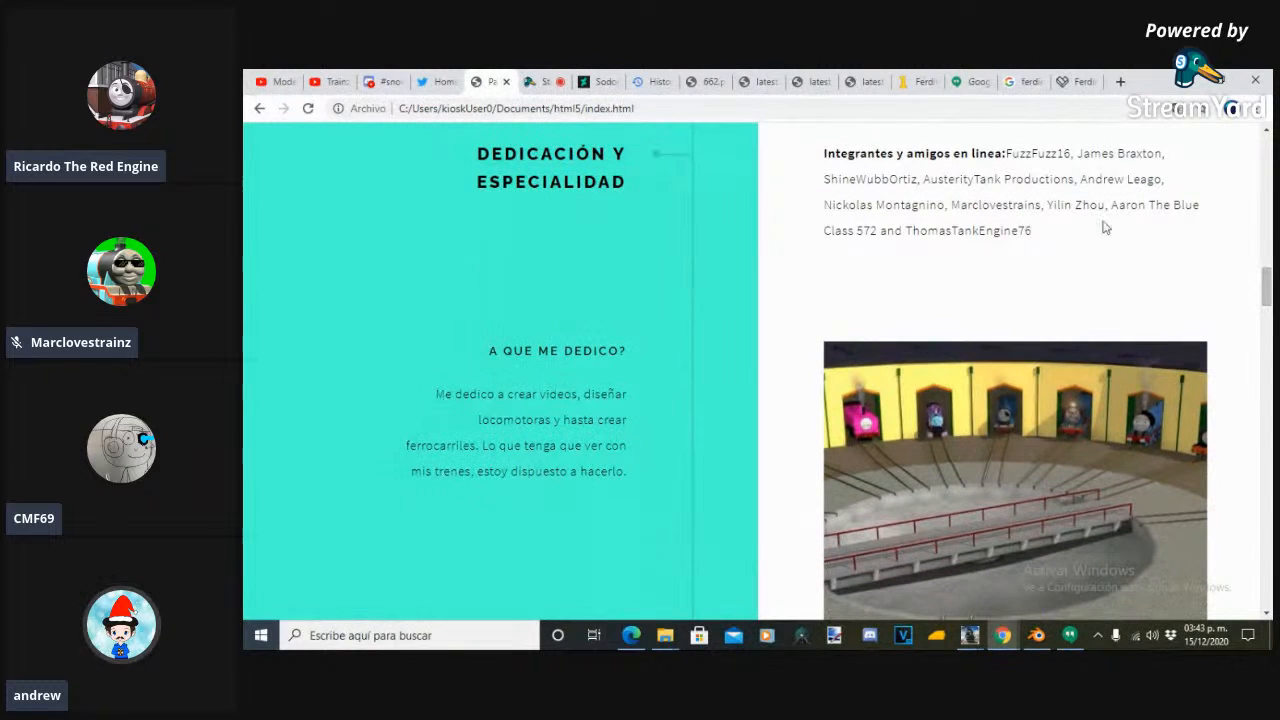
- Highlight one member's name in the online friends list, and view the yellow roundhouse picture below it enlarged
left_click_drag(1080, 180, 1162, 180)
right_click(1137, 177)
left_click(1020, 170)
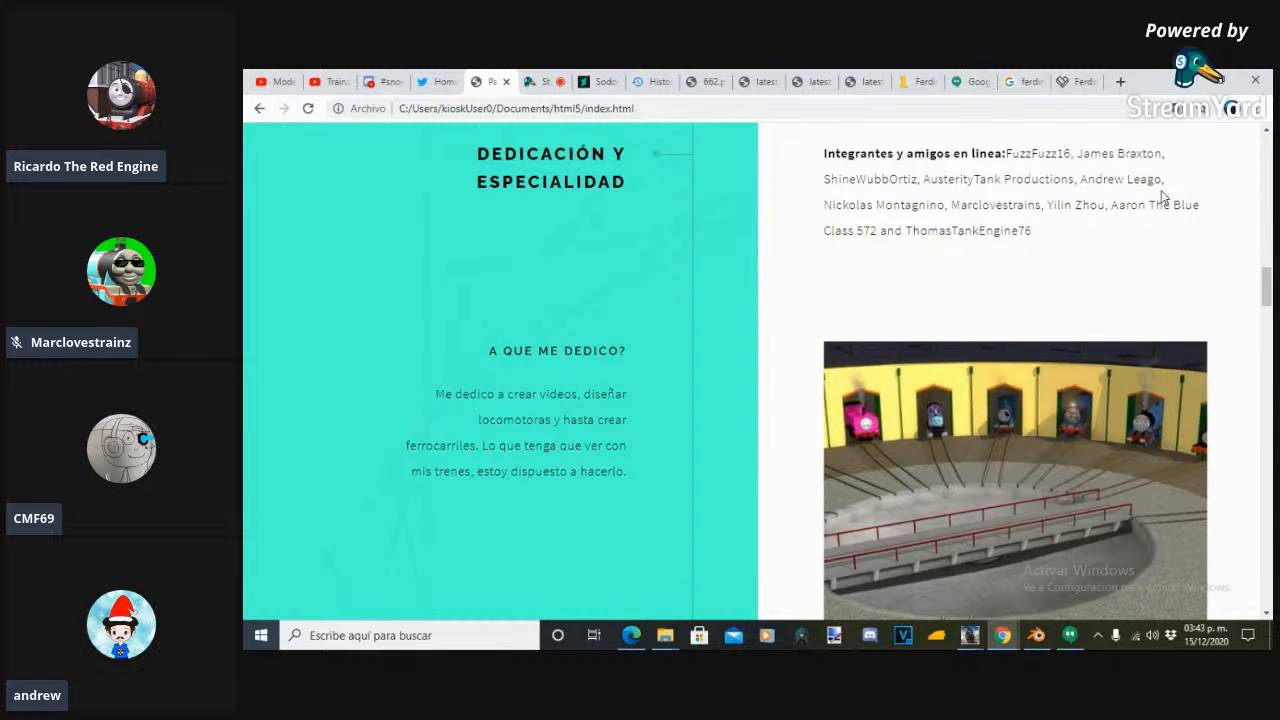
left_click(1022, 412)
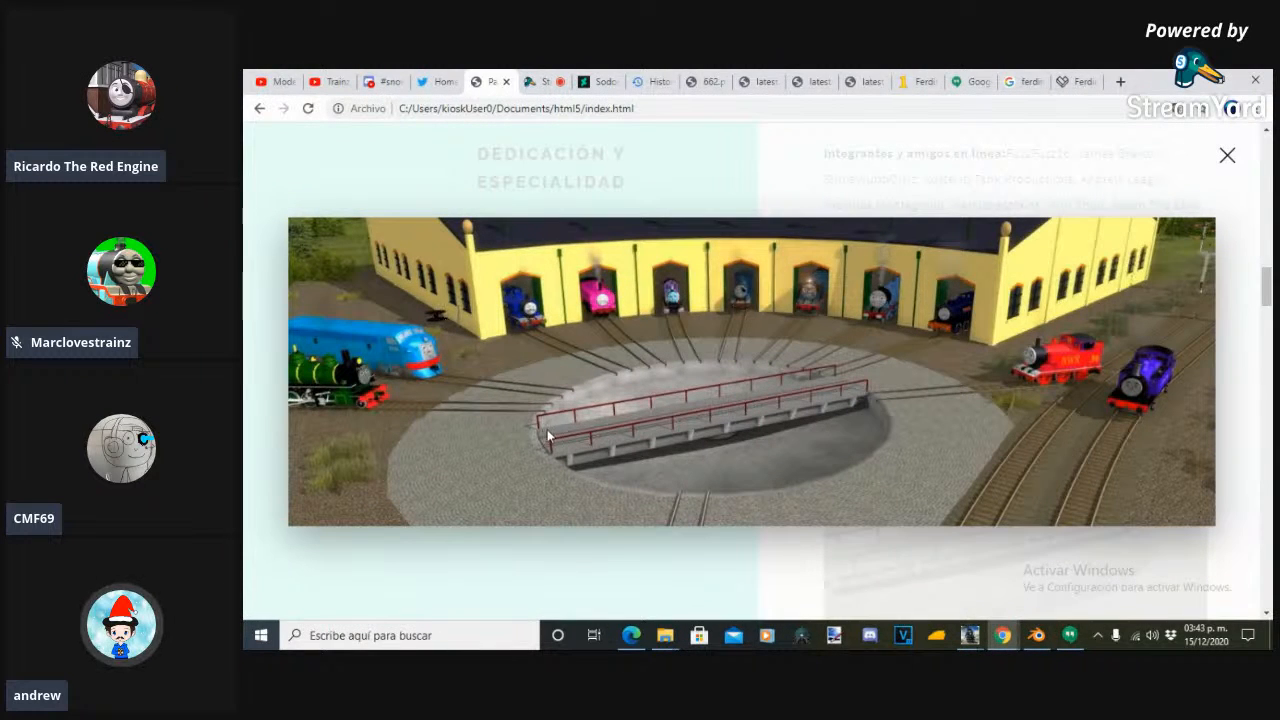
left_click(1226, 160)
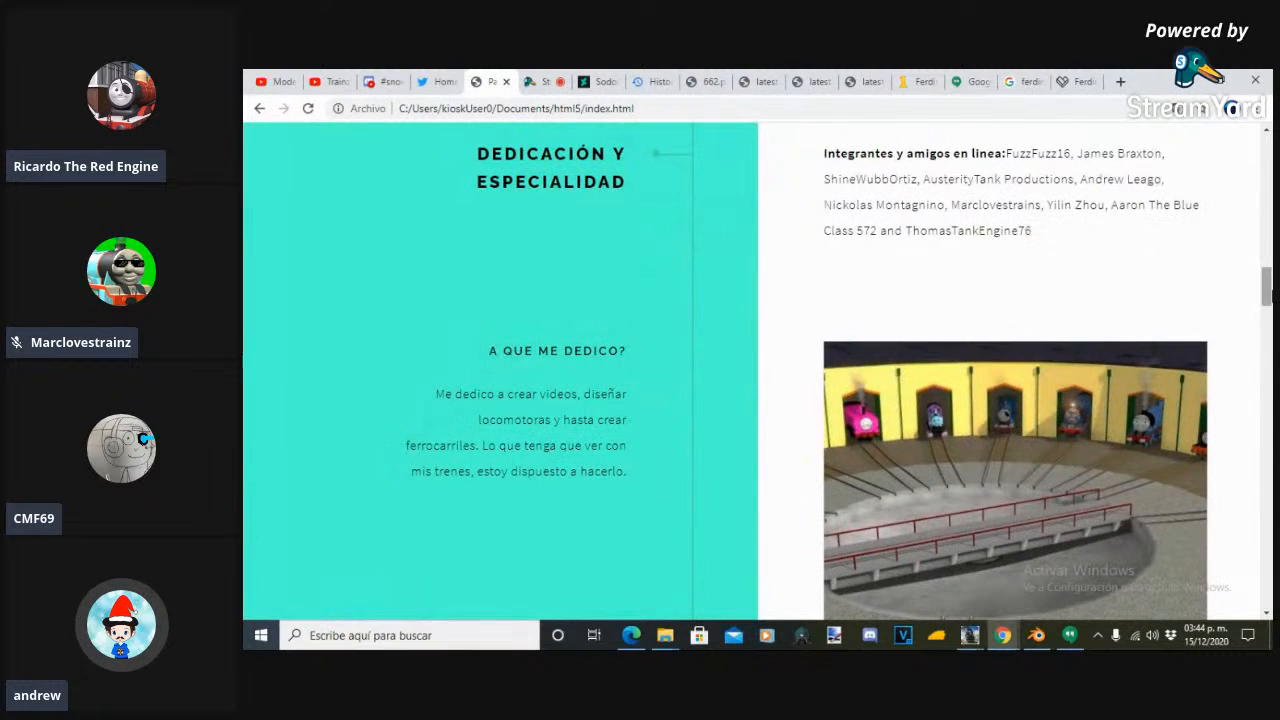
- Go through the blog's inspiration gallery and view the picture of the green locomotive at sunset enlarged
left_click_drag(1266, 290, 1268, 404)
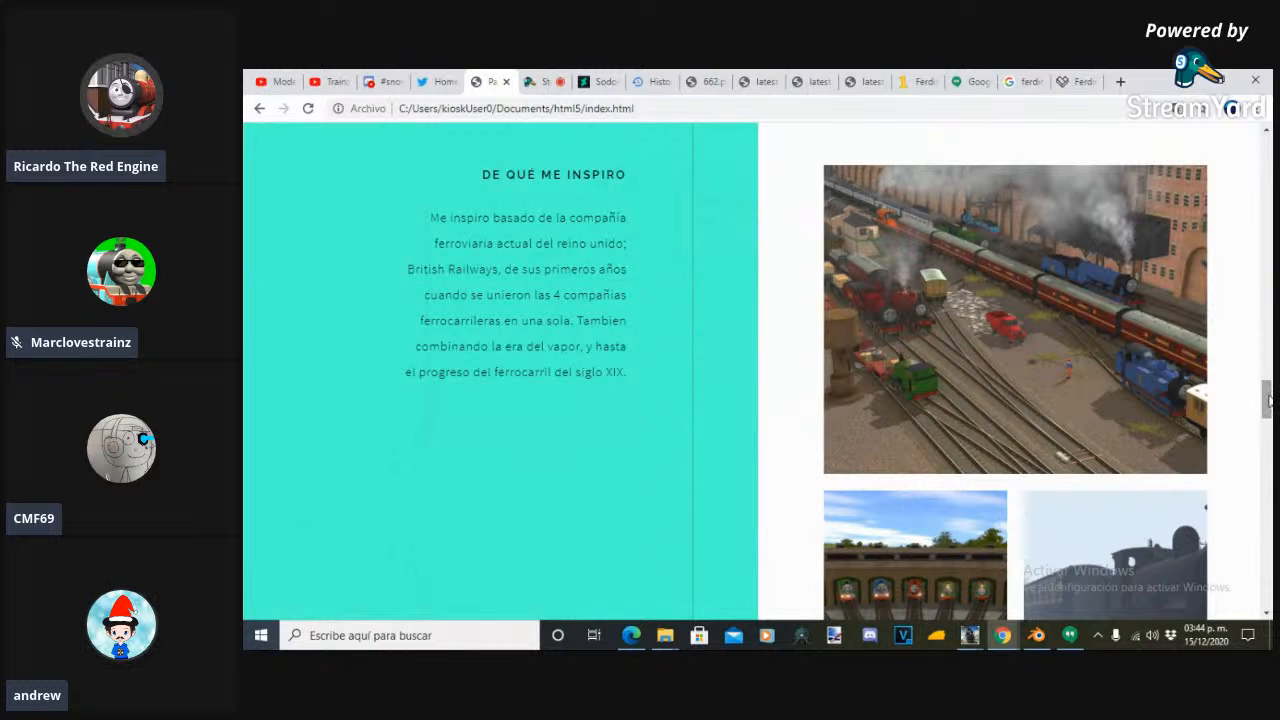
left_click_drag(1268, 400, 1271, 439)
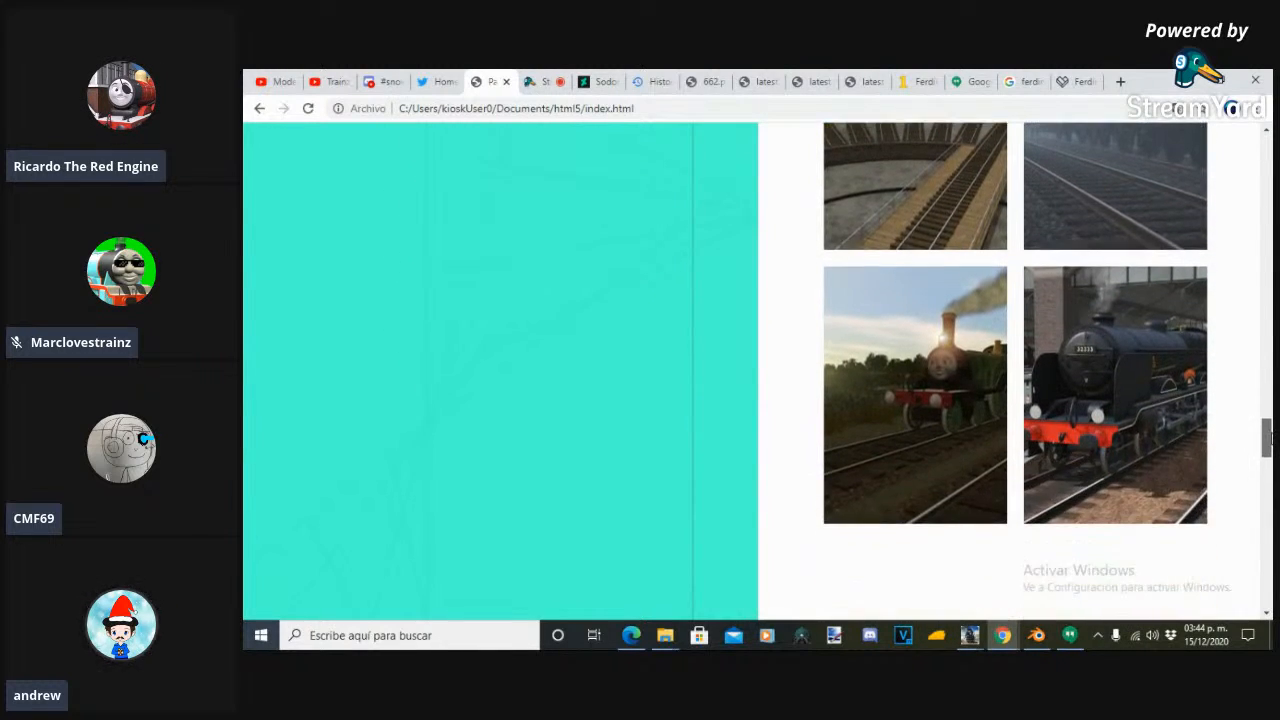
left_click(944, 403)
right_click(944, 402)
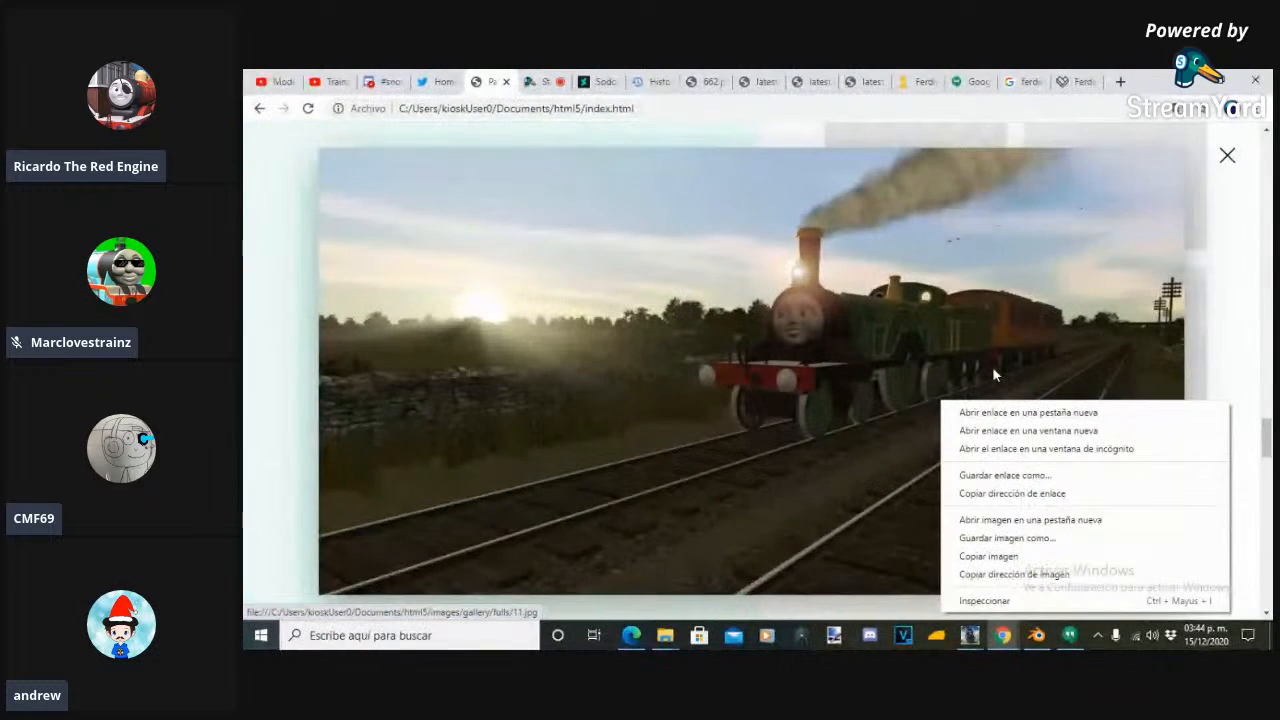
left_click(245, 362)
left_click(245, 362)
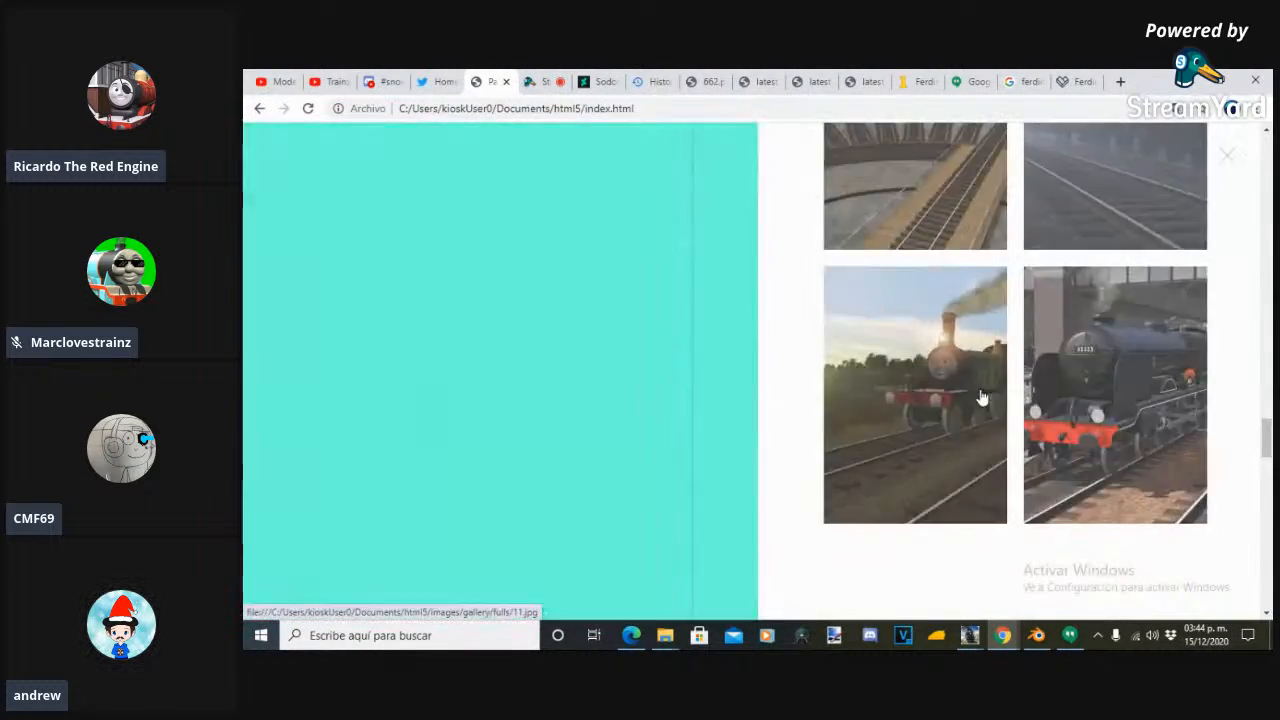
left_click(980, 398)
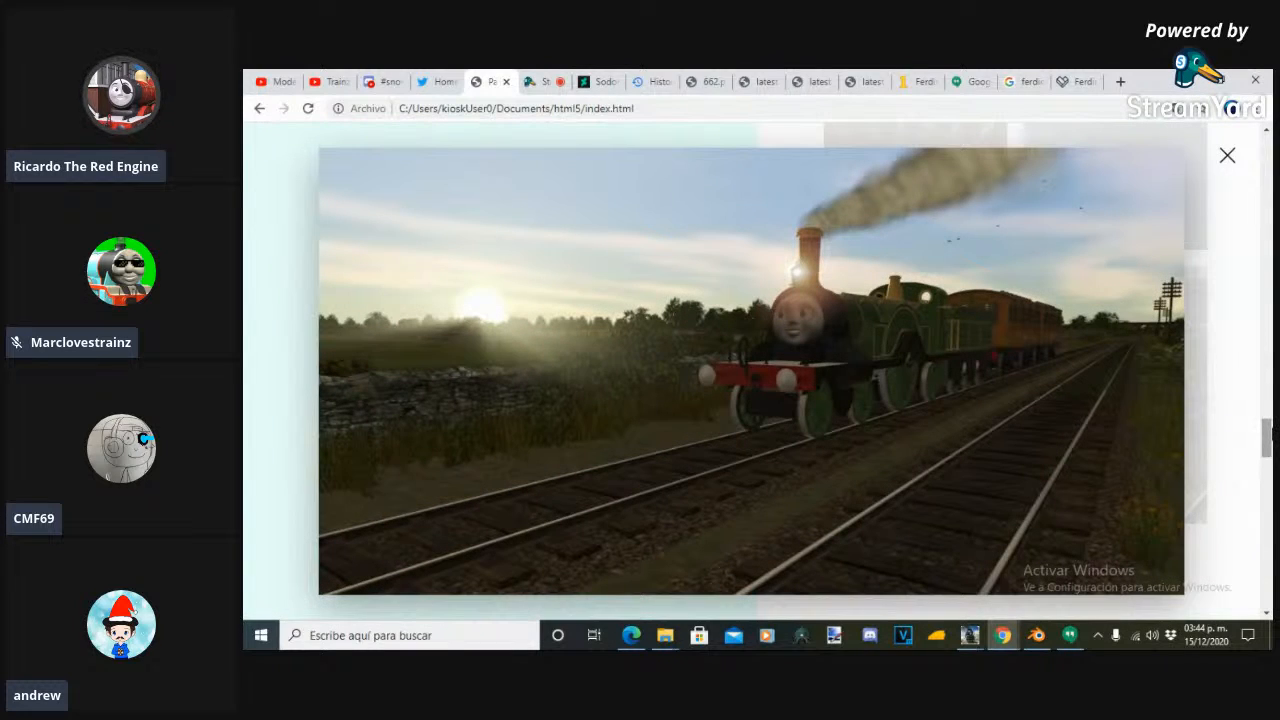
left_click(1256, 447)
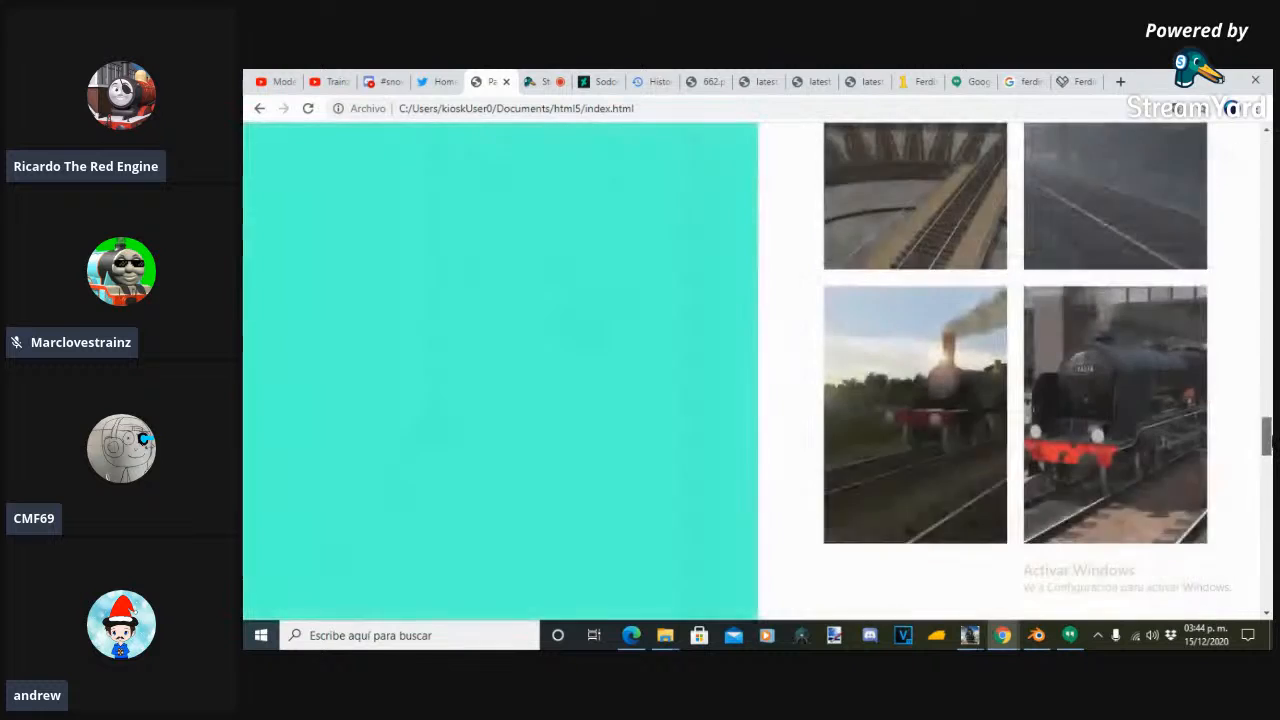
- View the gallery picture of the dark steam locomotive in fog enlarged and close it
scroll(1134, 320, "up", 1)
left_click(1134, 319)
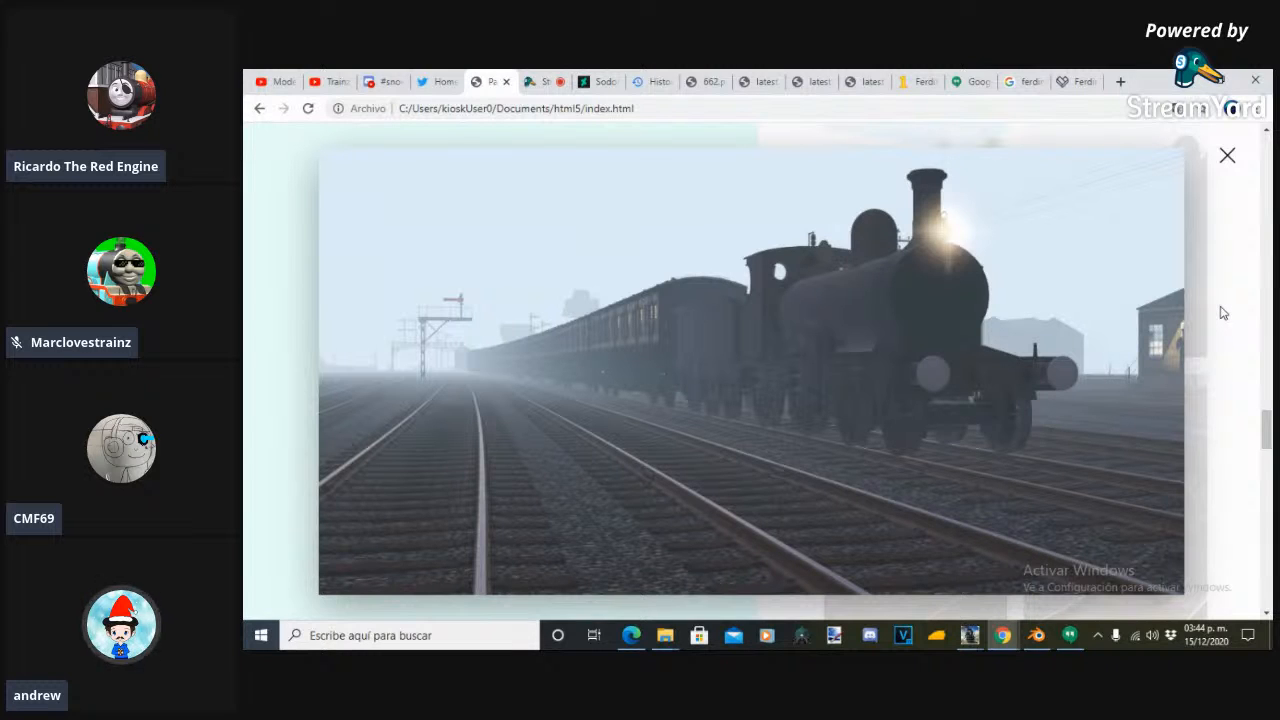
left_click(1227, 163)
right_click(1227, 163)
- View the picture of the engines lined up in the brown roundhouse enlarged and close it
left_click_drag(1270, 436, 1267, 514)
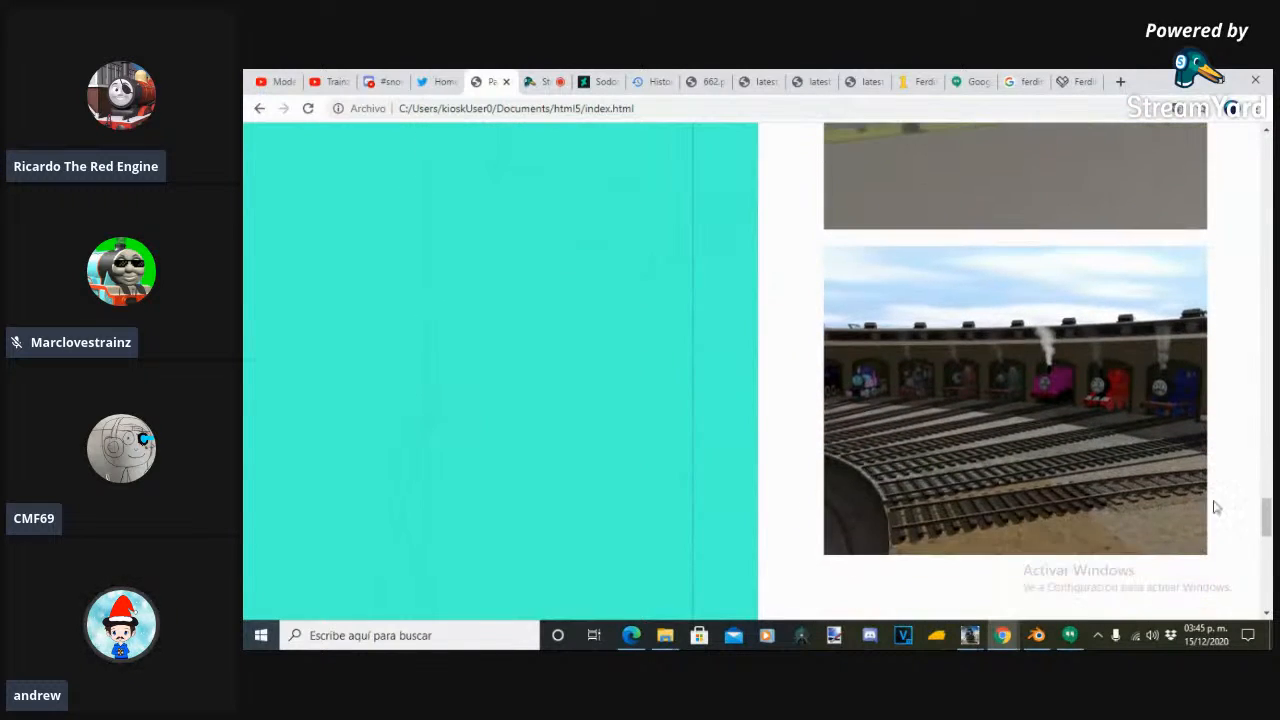
left_click(1113, 484)
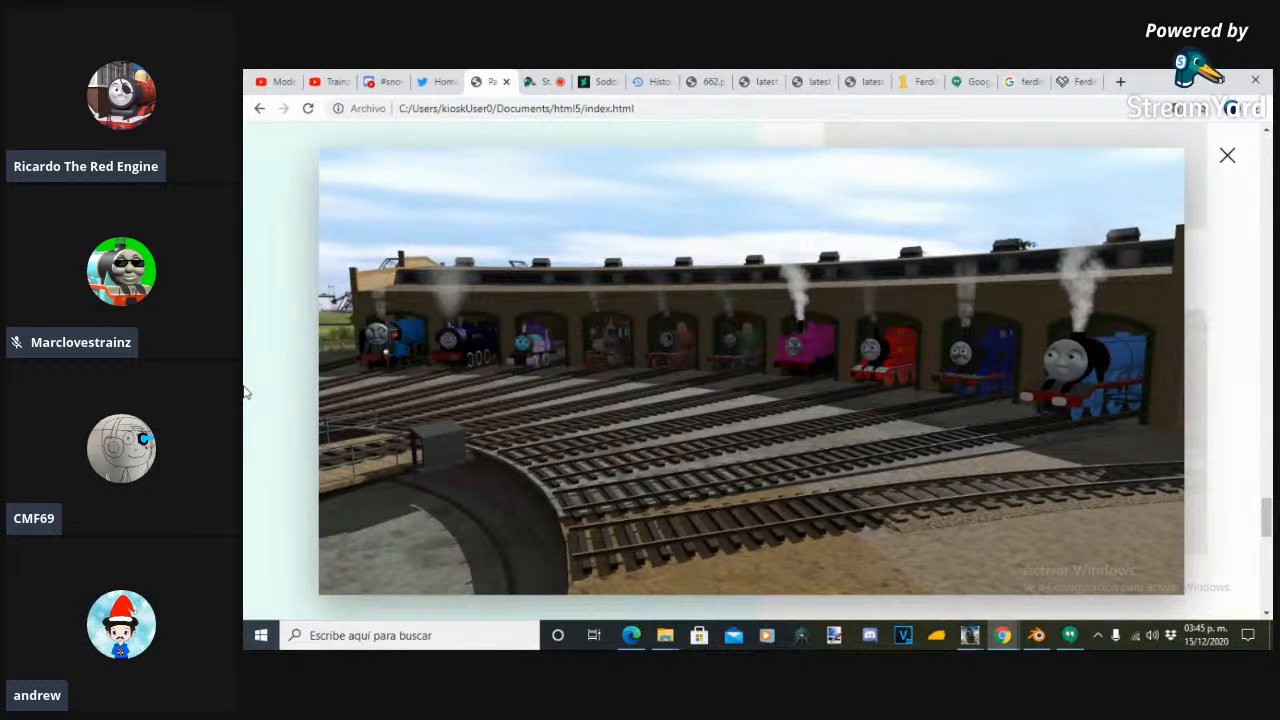
left_click(245, 392)
- Open the Instagram profile linked in the blog's contact section in a new tab and switch to it
scroll(245, 392, "down", 5)
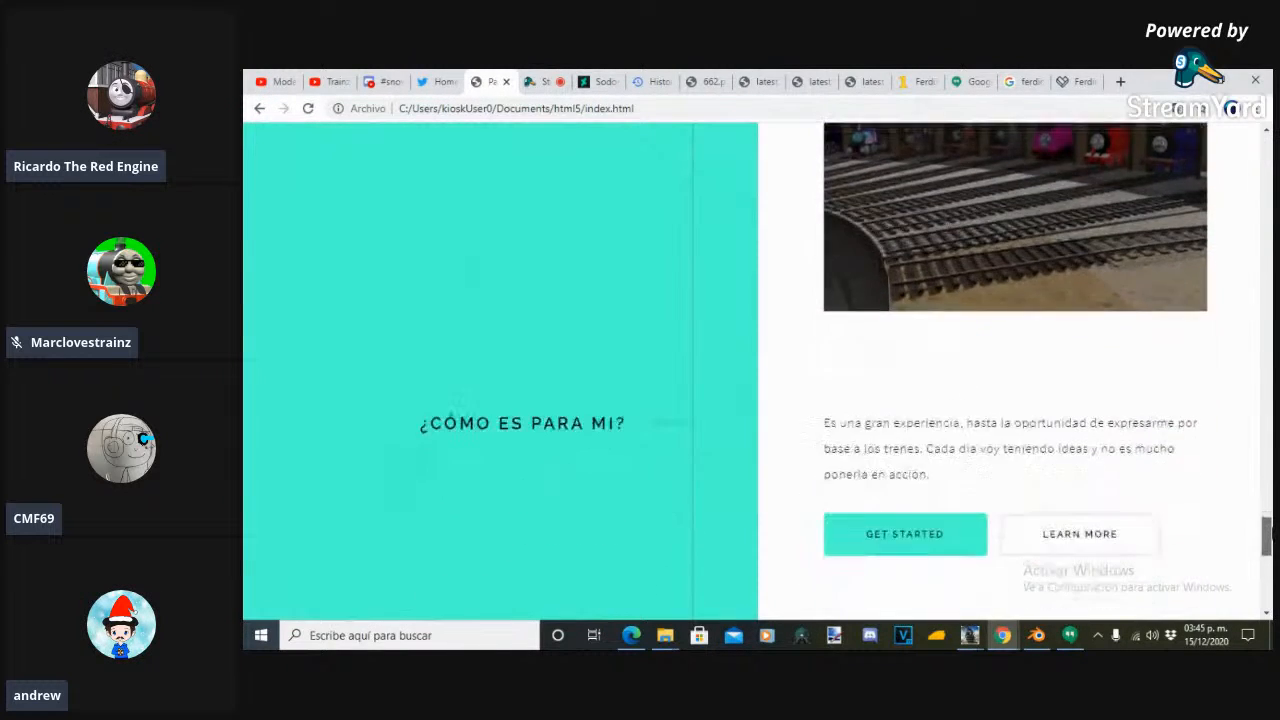
scroll(750, 370, "down", 5)
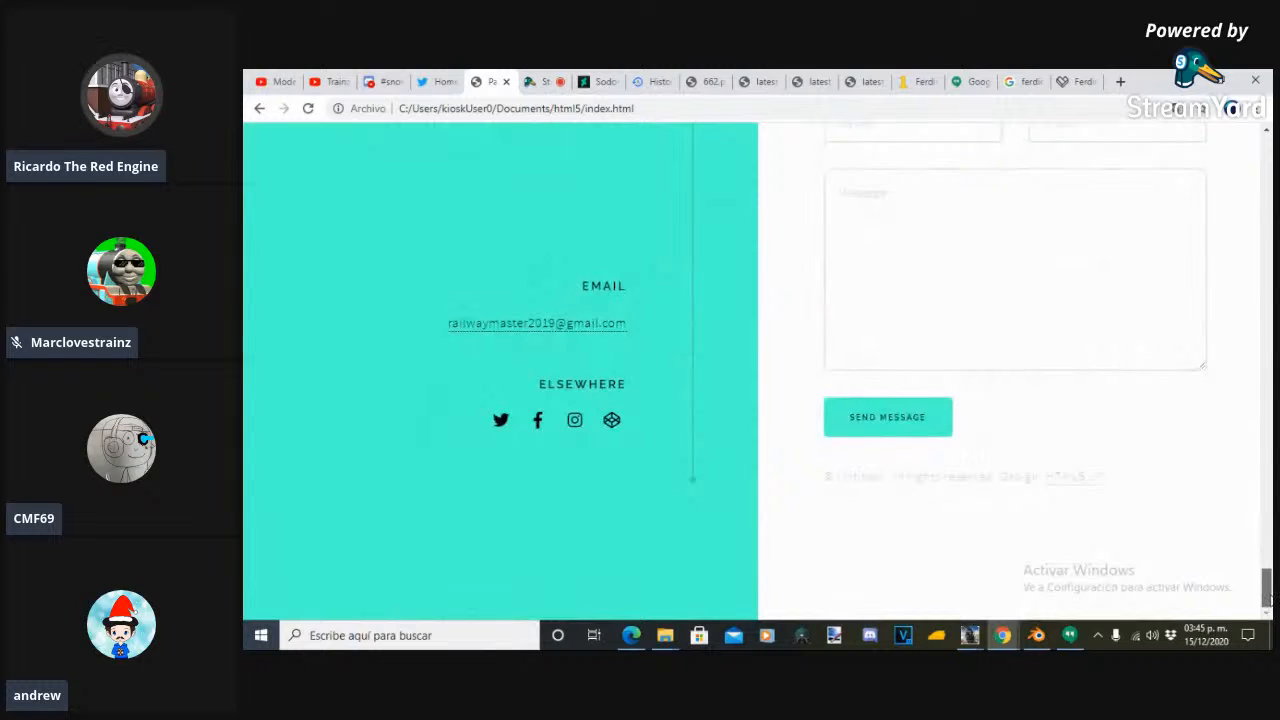
right_click(1270, 595)
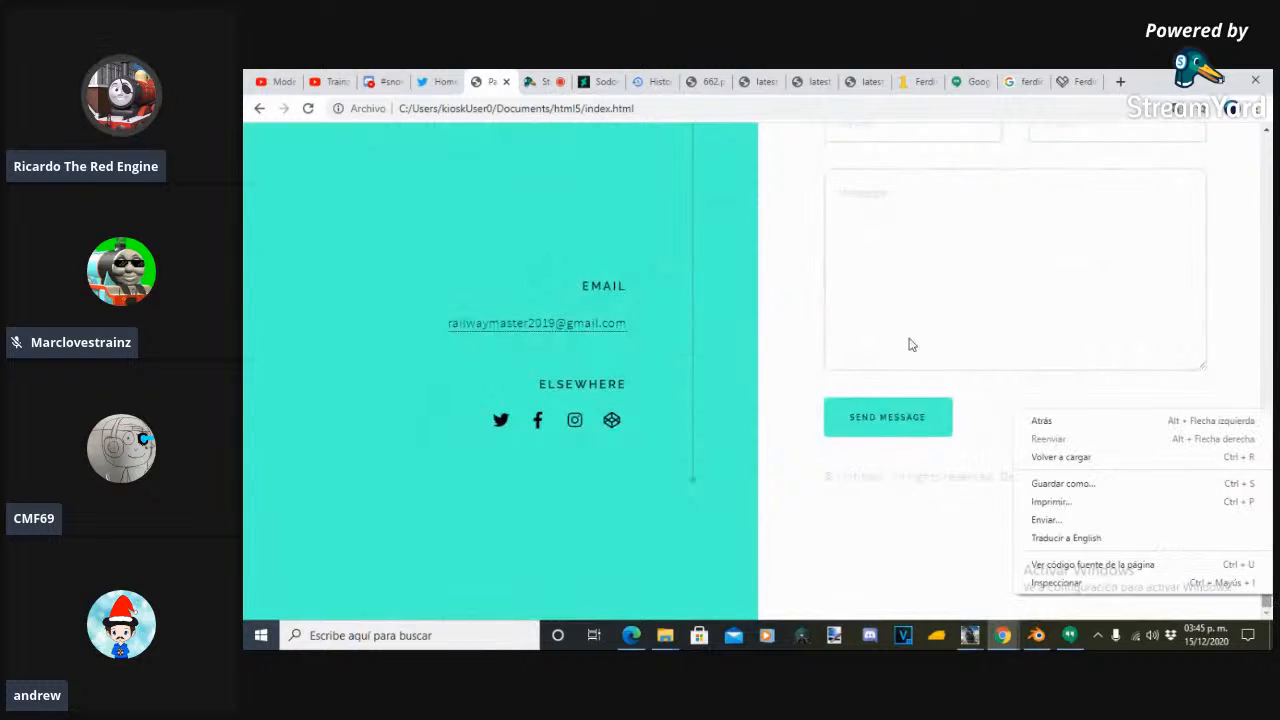
left_click(495, 462)
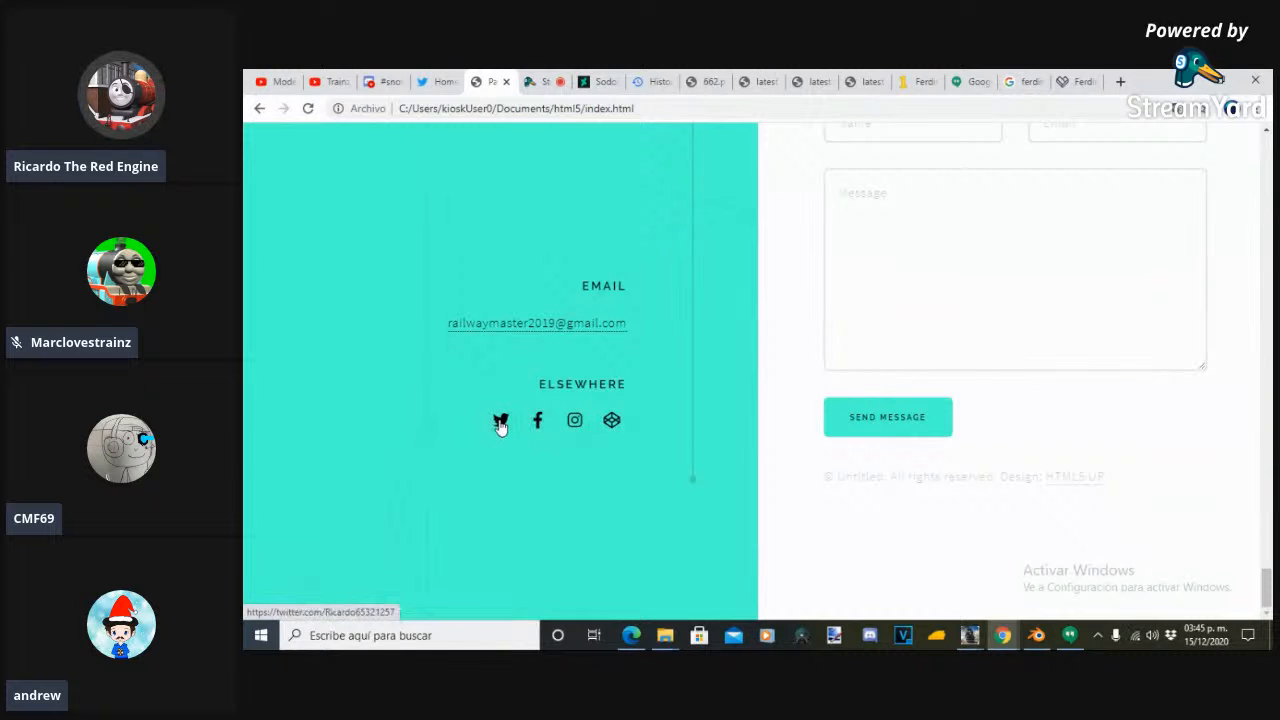
right_click(574, 421)
left_click(620, 423)
left_click(527, 77)
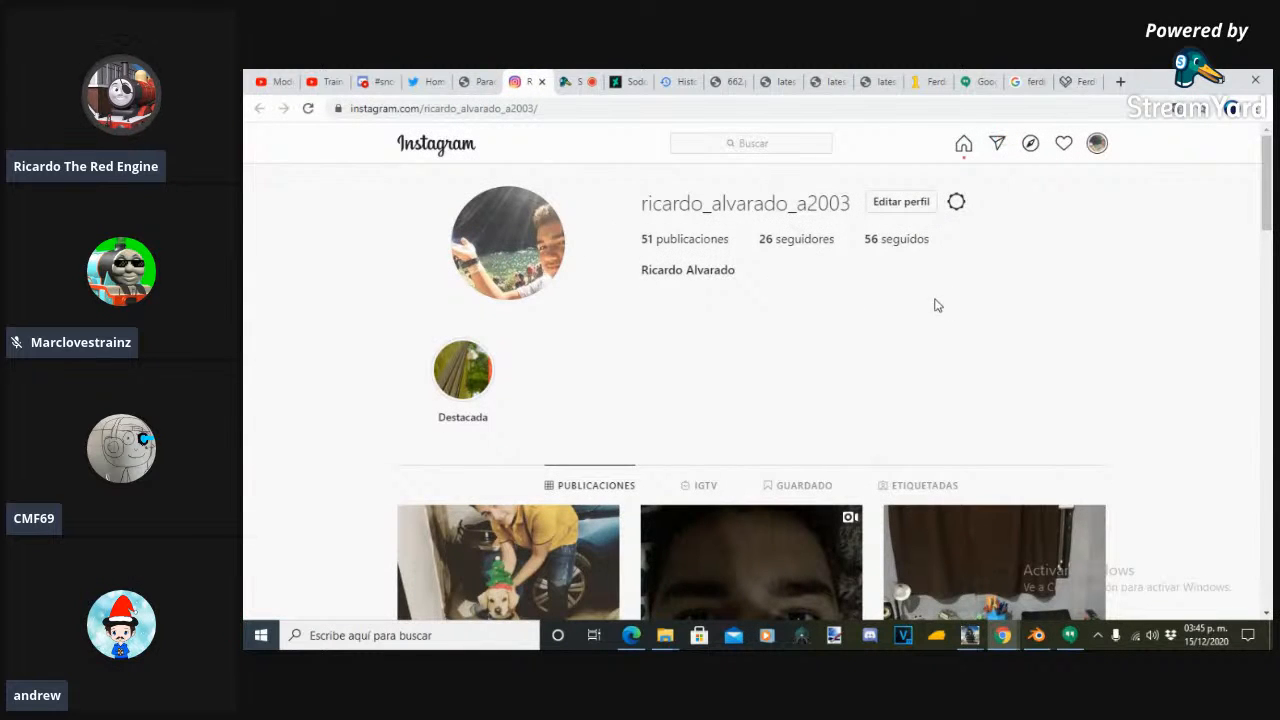
- Browse the Instagram profile's posts and view the photo of the pug in the bicycle basket enlarged, closing it again
scroll(1253, 215, "down", 4)
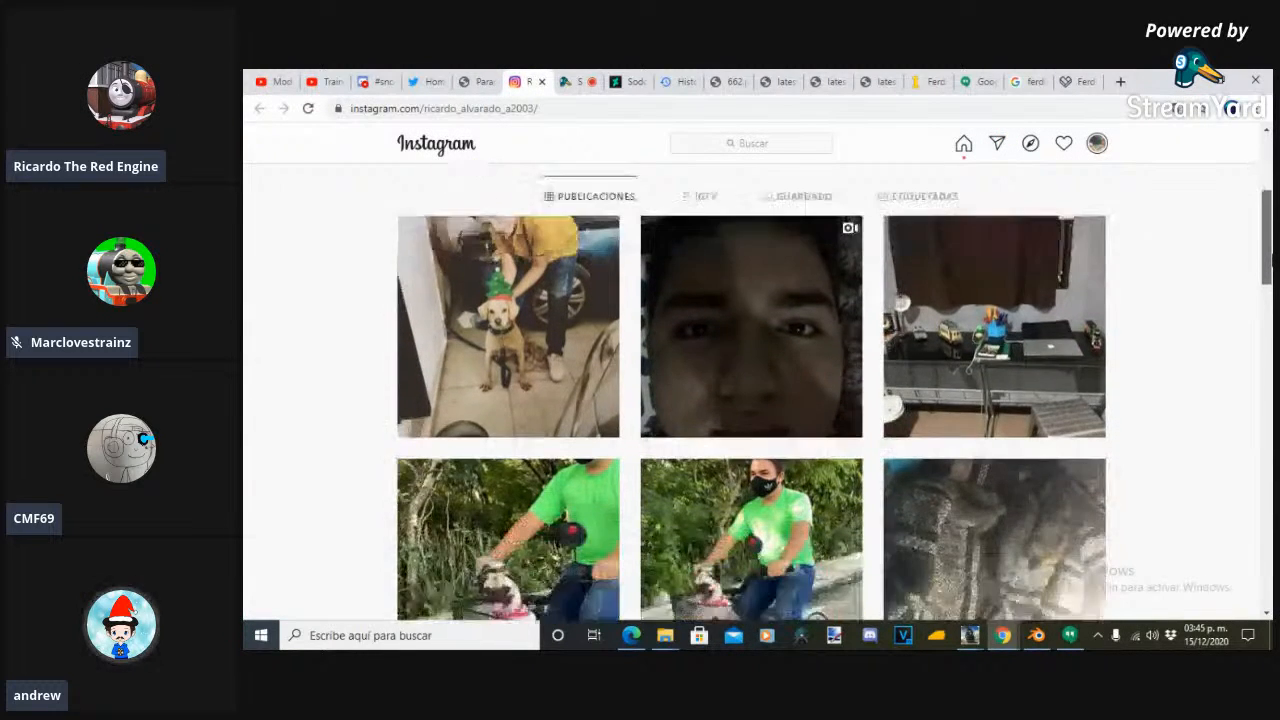
scroll(1253, 250, "down", 3)
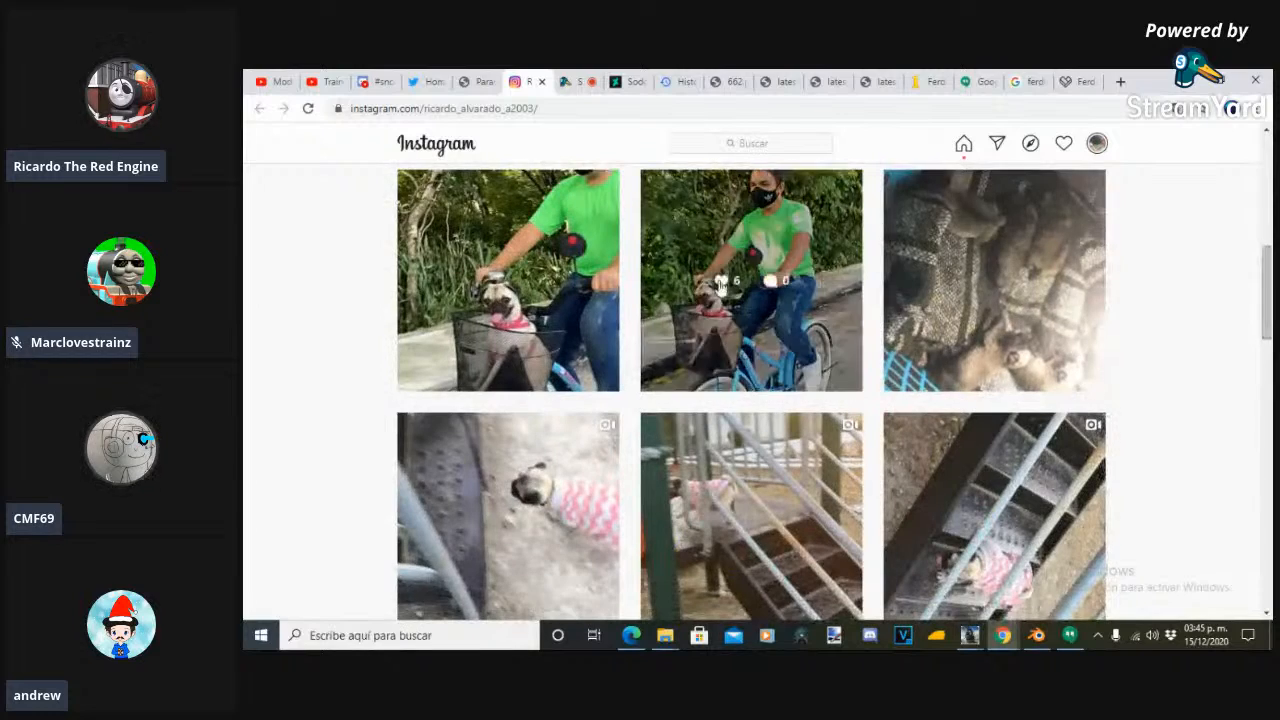
left_click(698, 226)
right_click(698, 226)
left_click(244, 323)
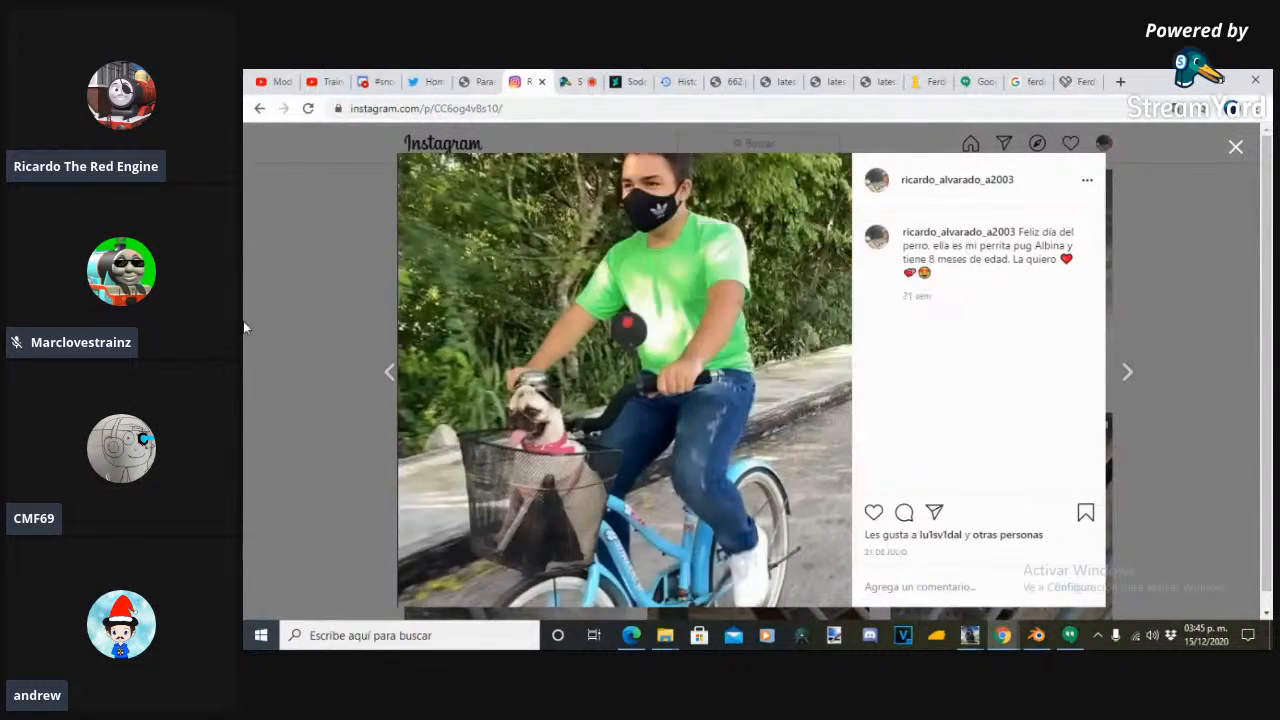
left_click(244, 323)
left_click(672, 307)
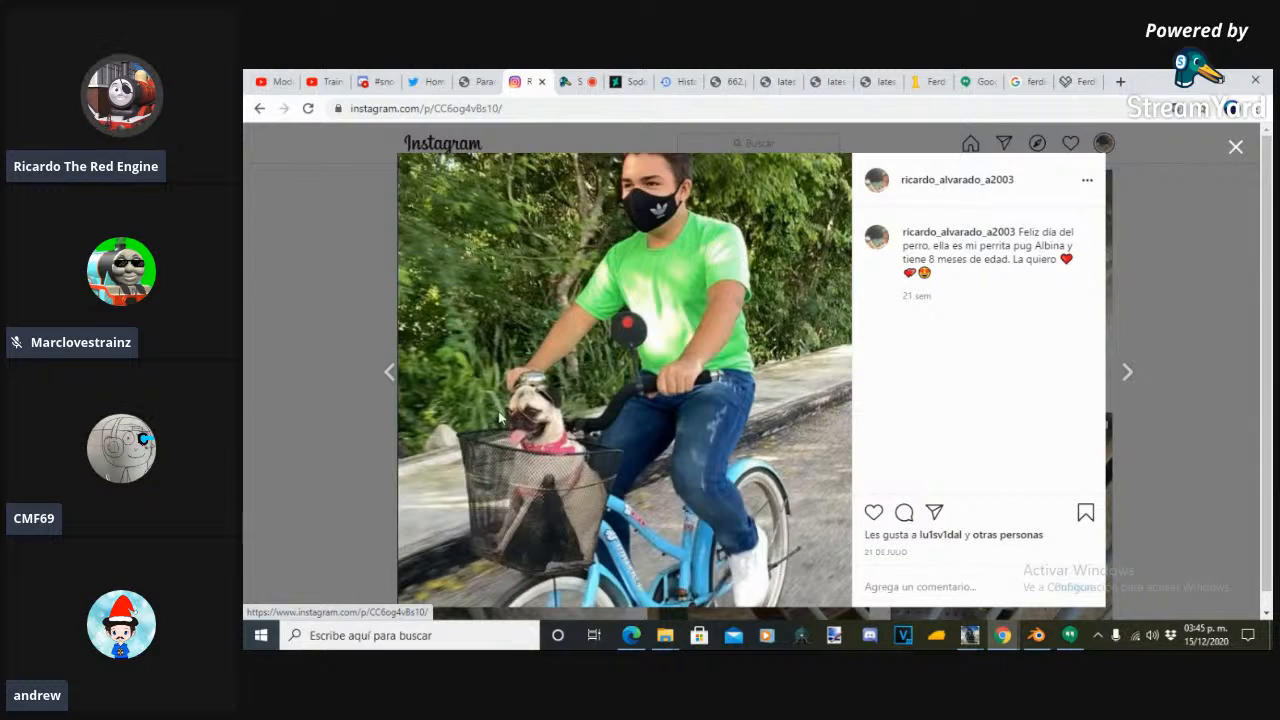
left_click(244, 370)
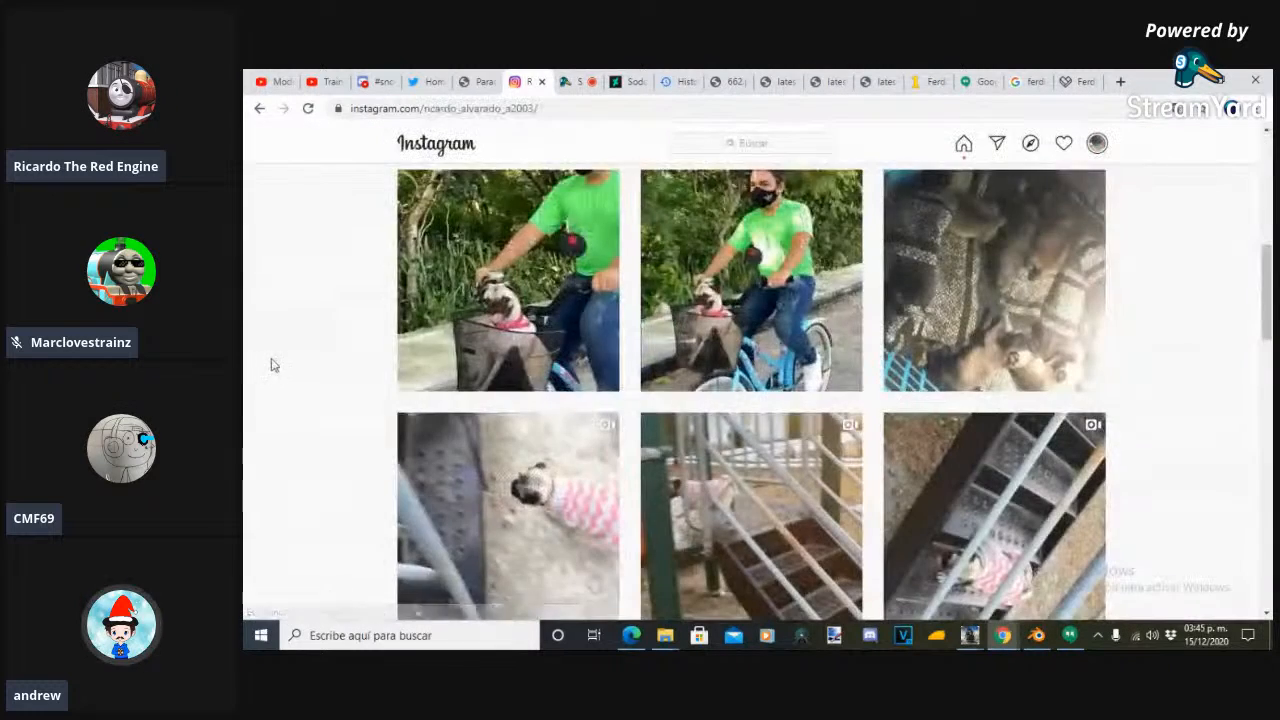
- View the older pug post from February and the post of the two pug puppies enlarged, closing each one
scroll(313, 352, "down", 3)
left_click_drag(1270, 356, 1270, 414)
right_click(1268, 412)
left_click(735, 329)
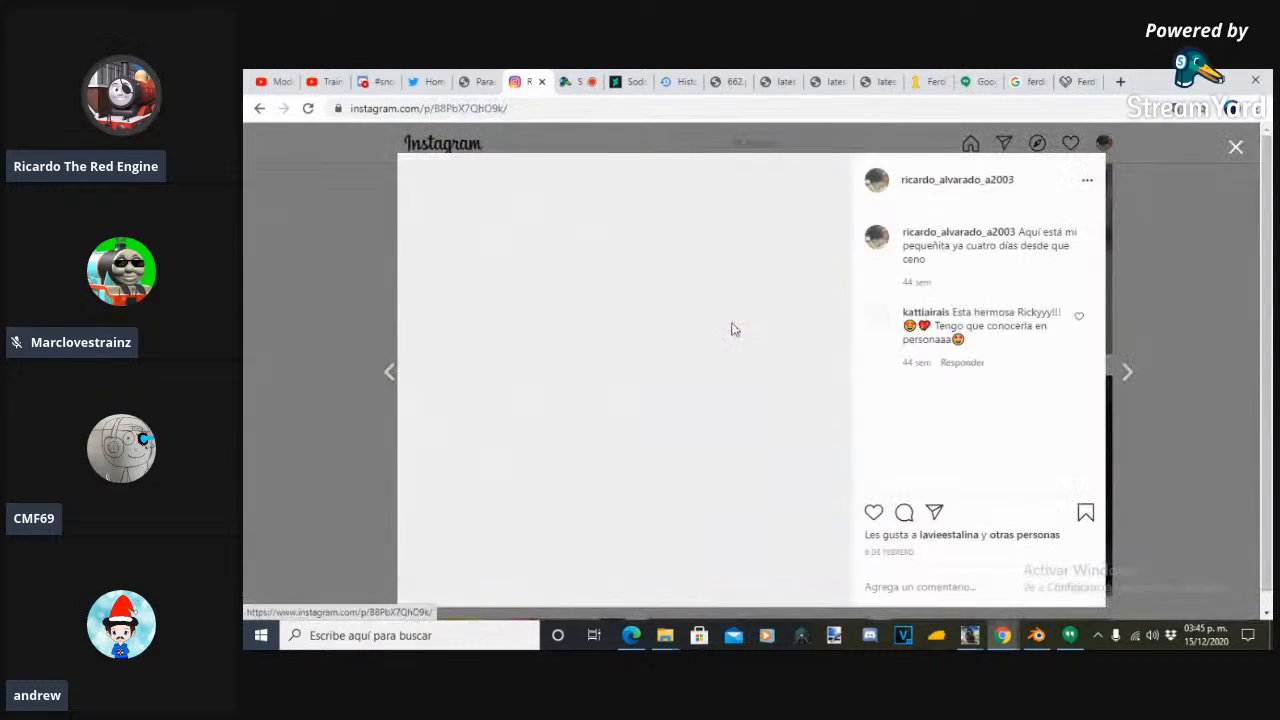
left_click(255, 457)
left_click(986, 482)
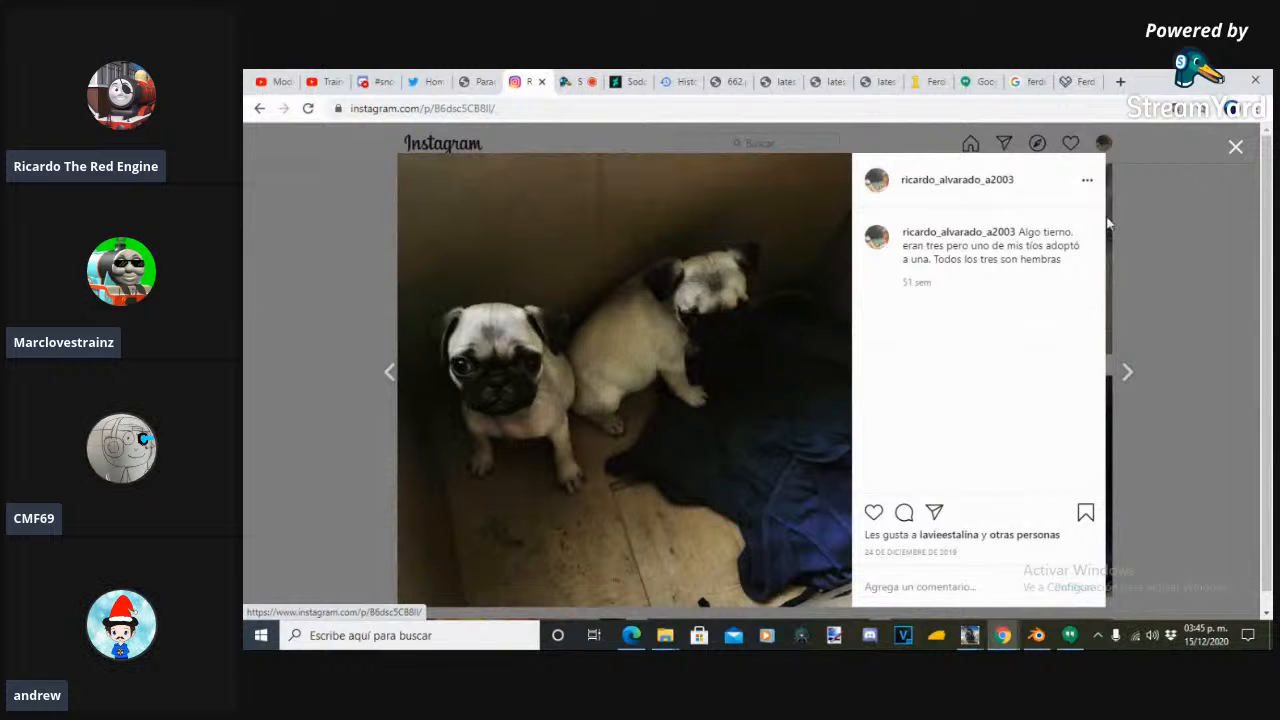
left_click(1236, 148)
- Find the post of the red classic and blue racing toy cars, view it enlarged and close it
scroll(1266, 410, "down", 2)
scroll(1270, 420, "down", 3)
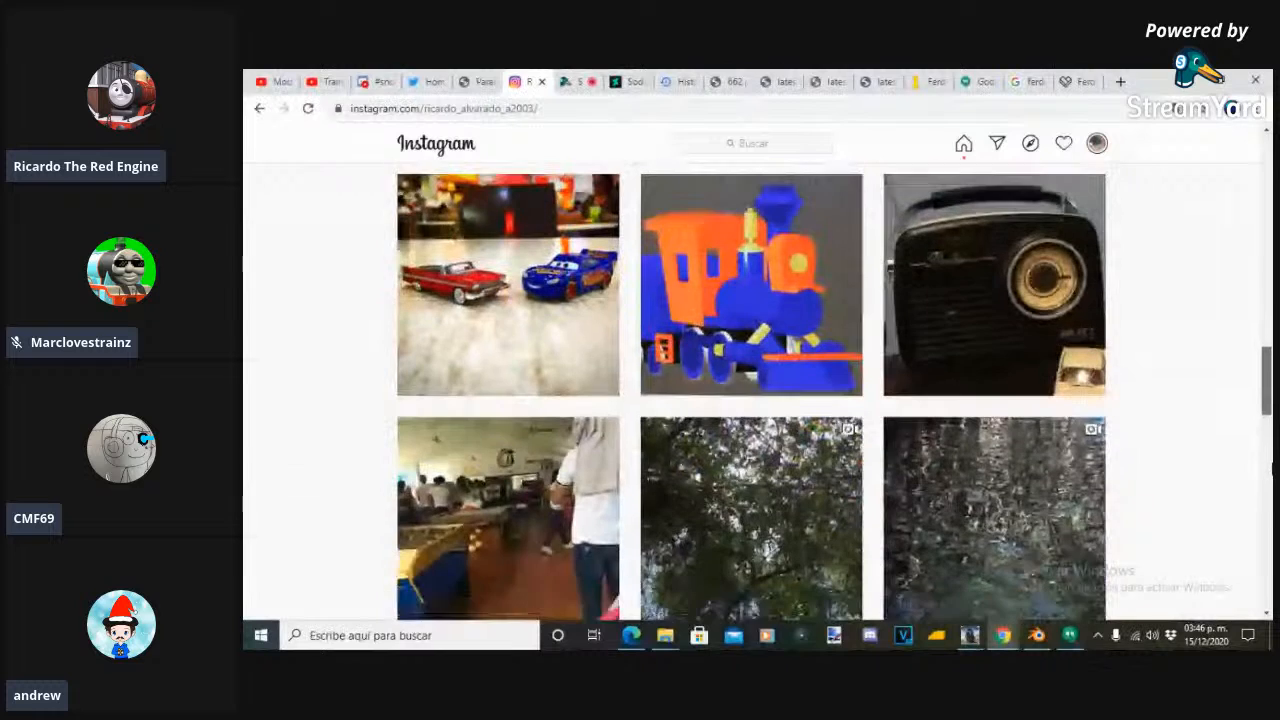
scroll(1267, 380, "up", 1)
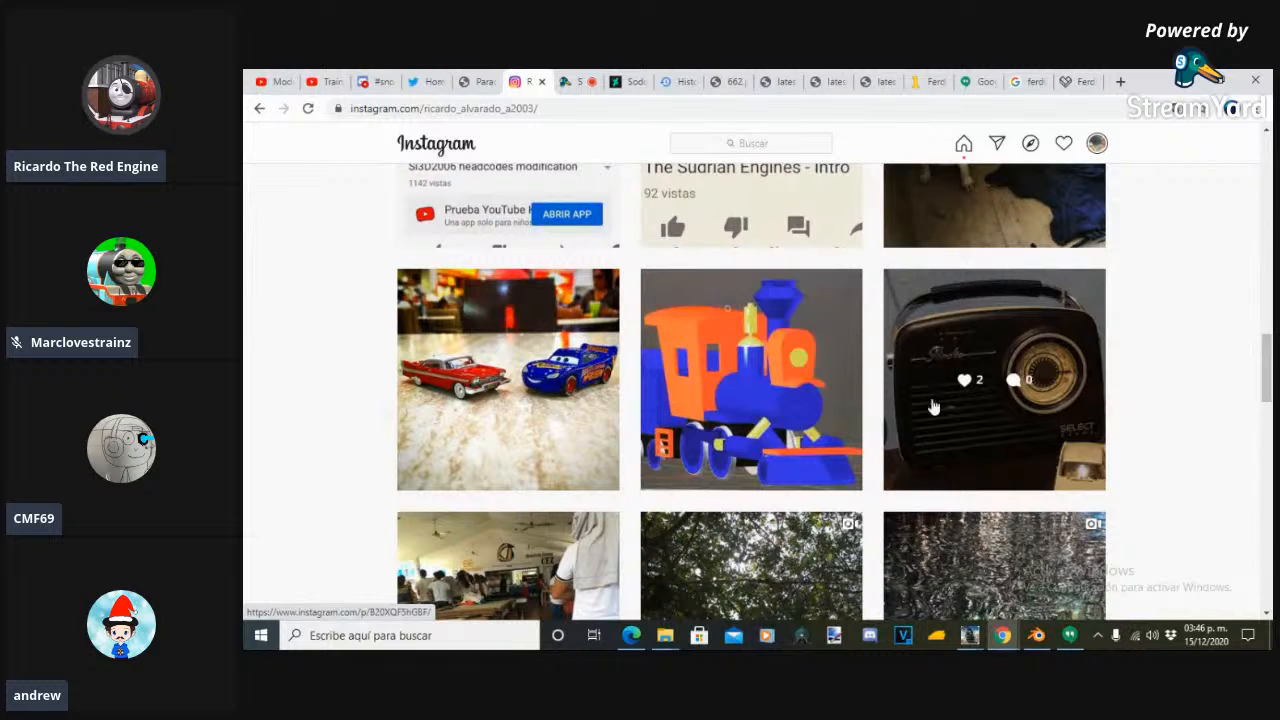
left_click(528, 343)
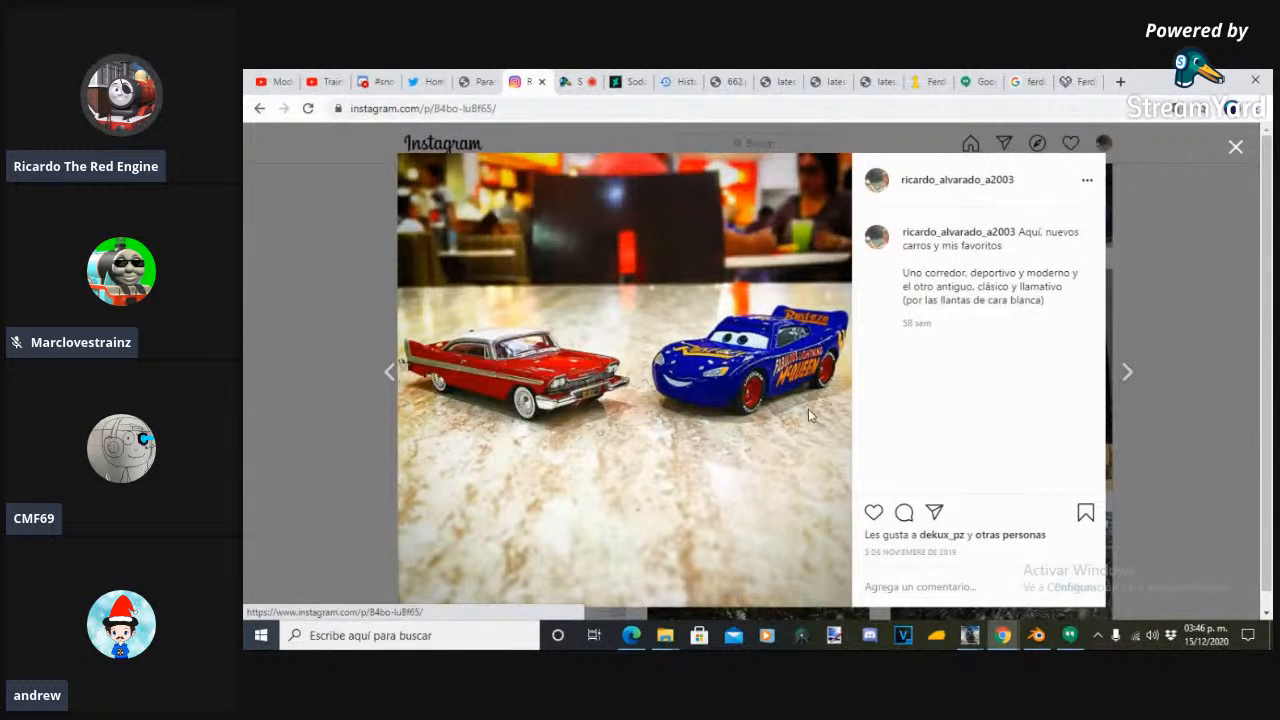
left_click(246, 407)
- Return to the top of the profile, open the Instagram home feed and advance its row of stories
left_click_drag(1266, 372, 1234, 152)
right_click(1234, 152)
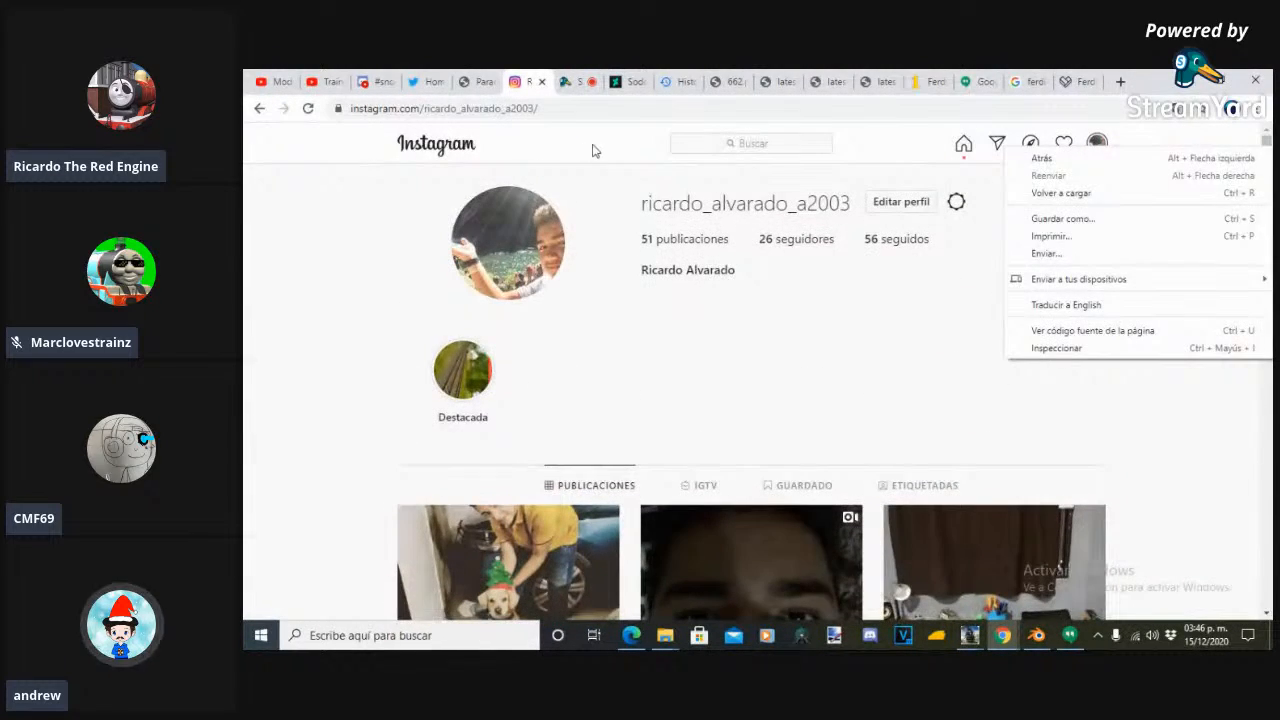
left_click(965, 146)
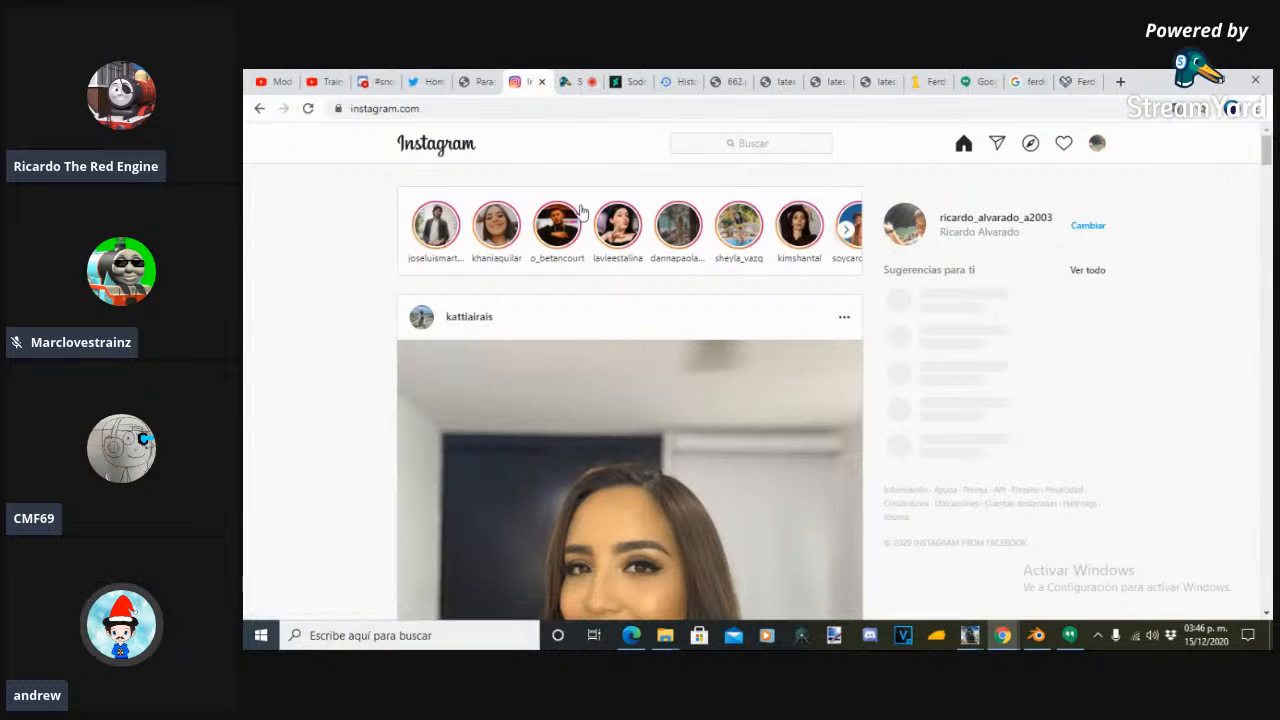
scroll(830, 280, "down", 1)
scroll(837, 283, "up", 1)
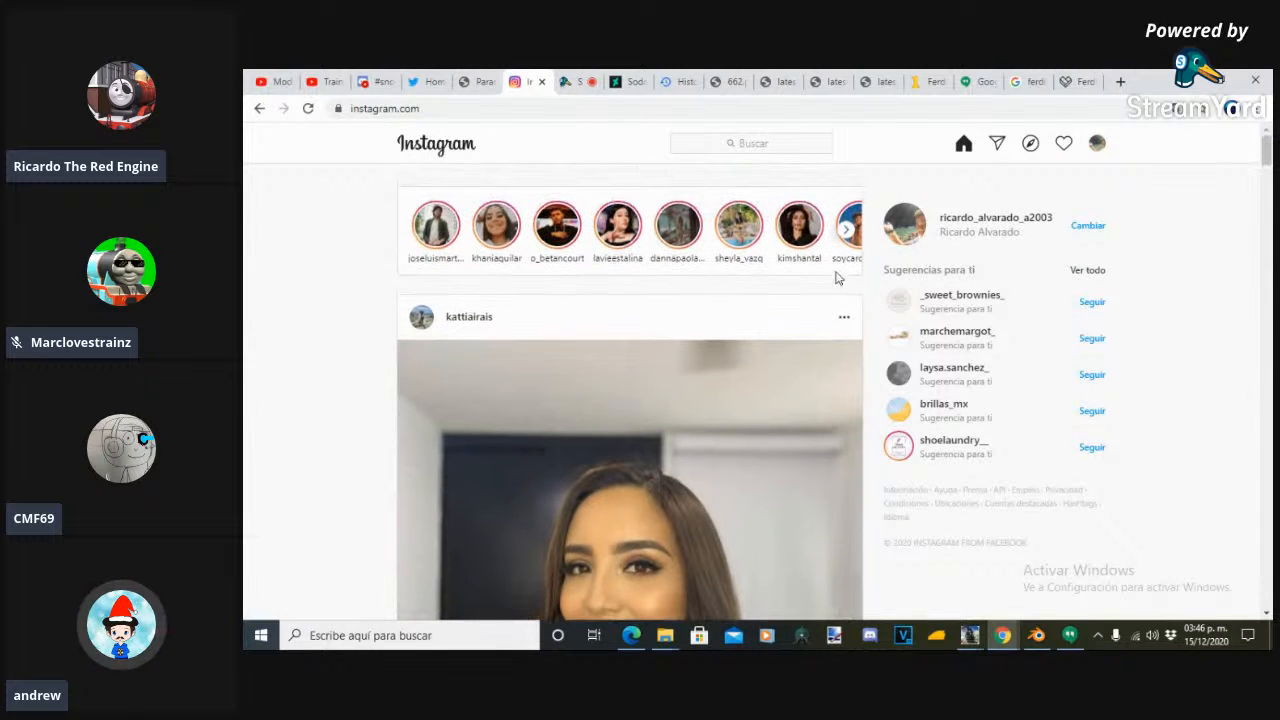
left_click(845, 233)
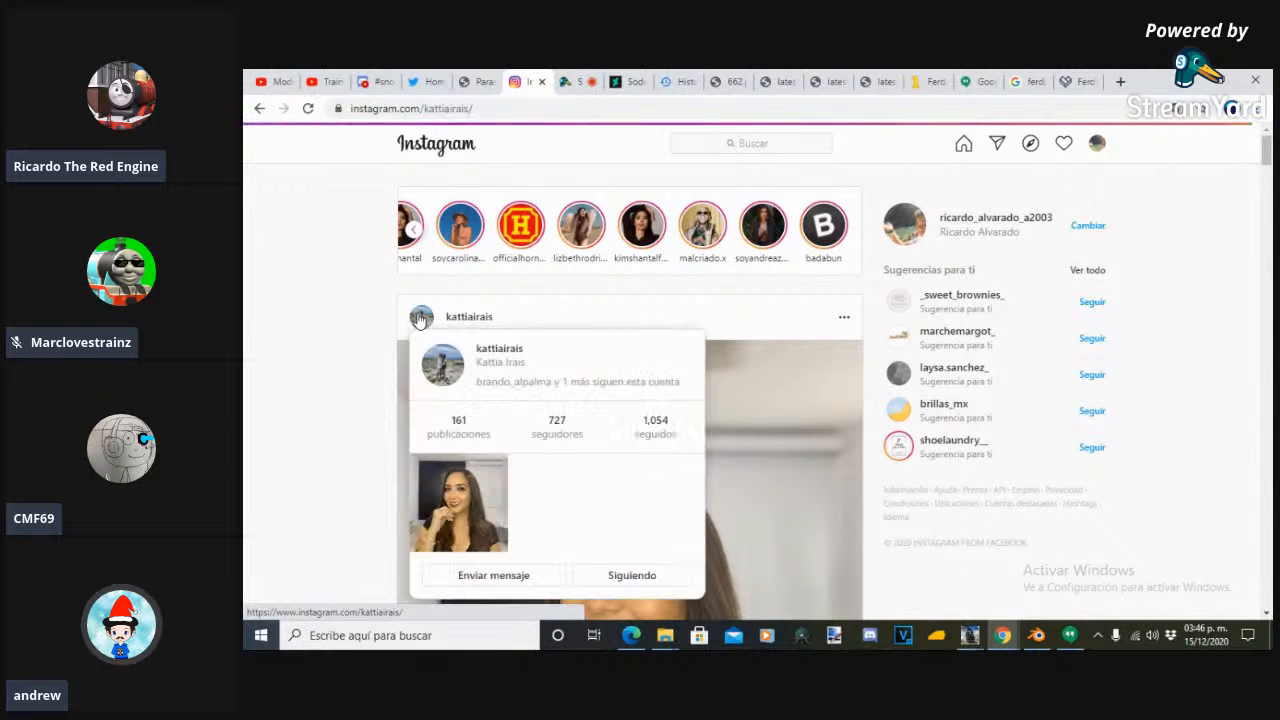
- Open the profile of the first feed post's author and look through its latest posts
left_click(421, 317)
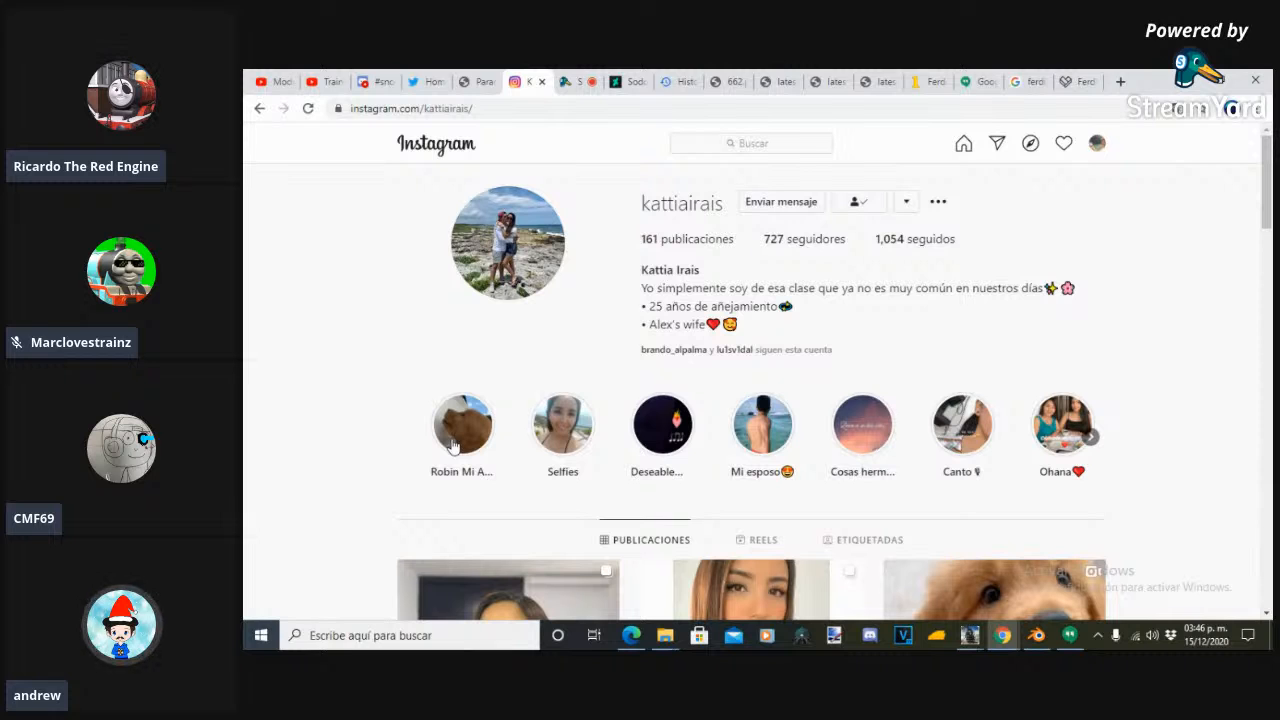
scroll(1078, 356, "down", 5)
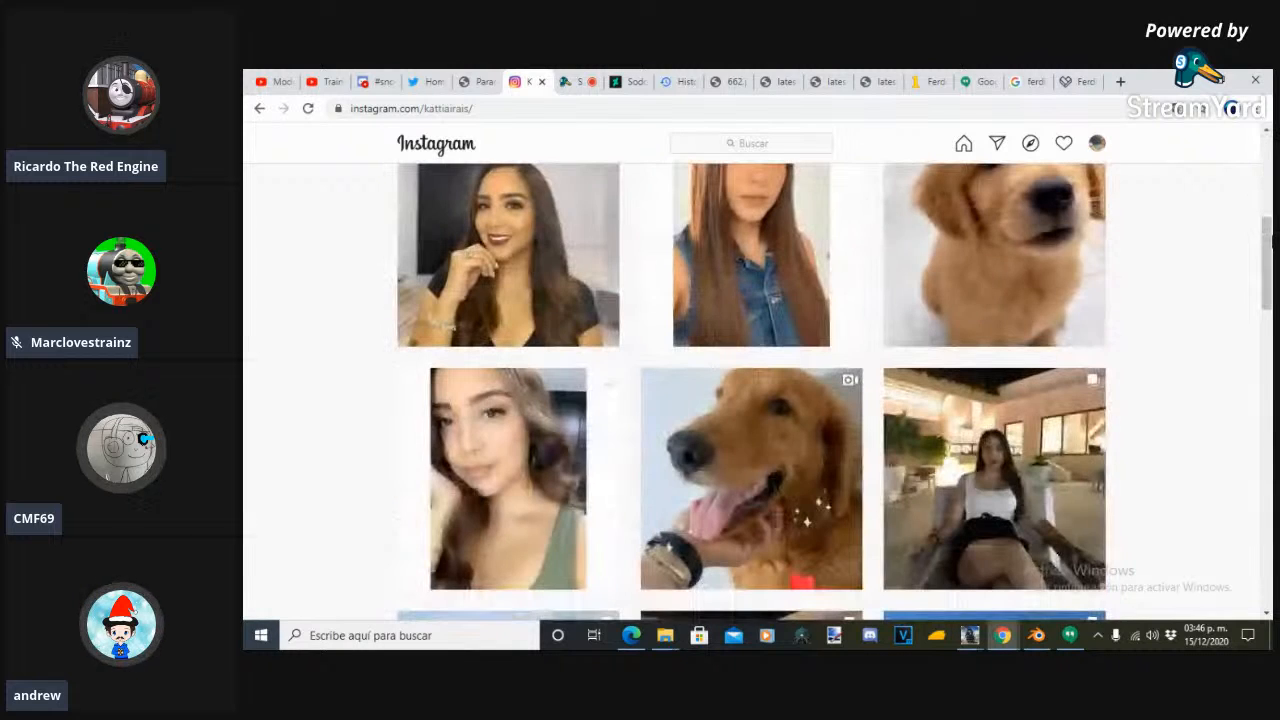
scroll(1078, 356, "up", 1)
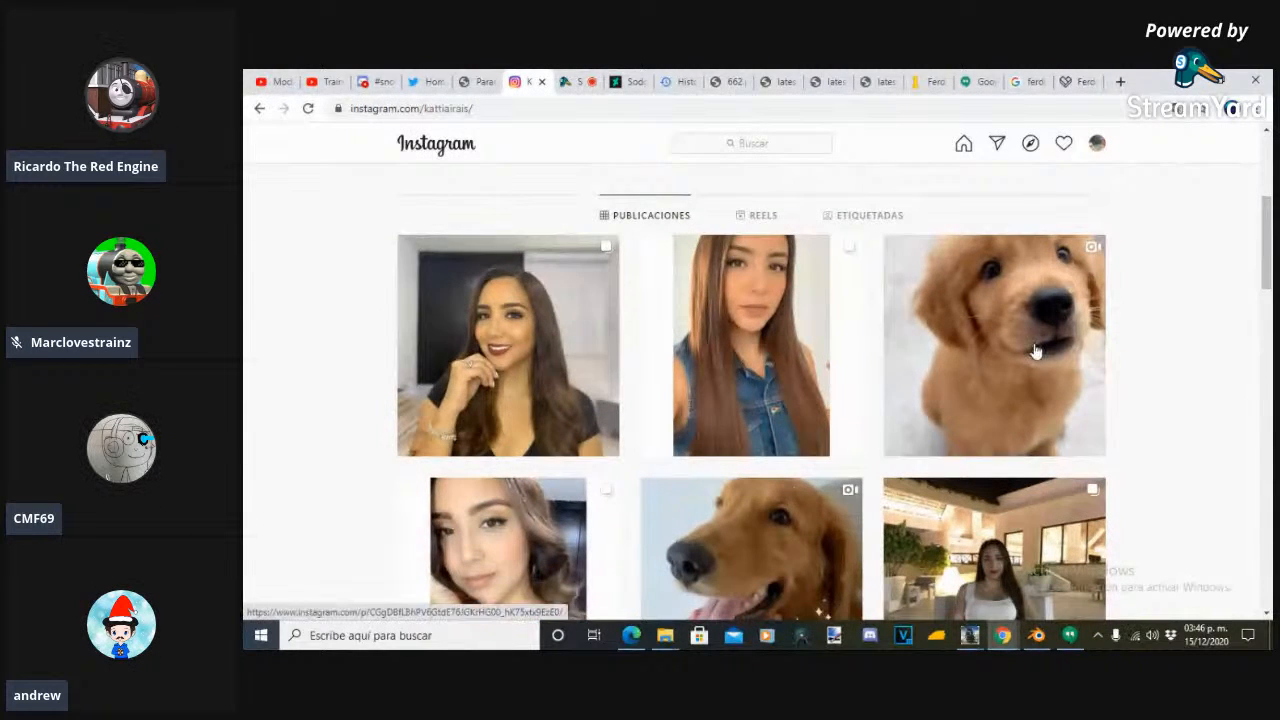
- View the golden retriever puppy video and the adult golden retriever video enlarged, closing each one
left_click(1036, 350)
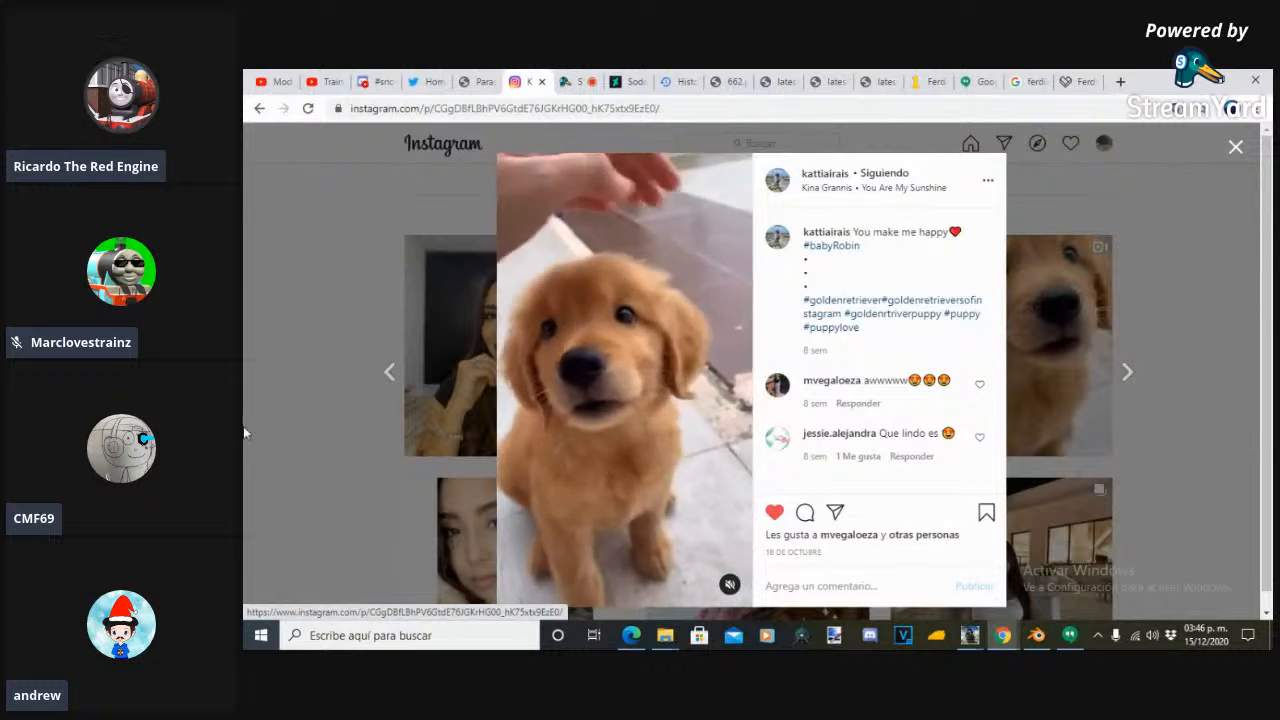
left_click(259, 442)
left_click(571, 476)
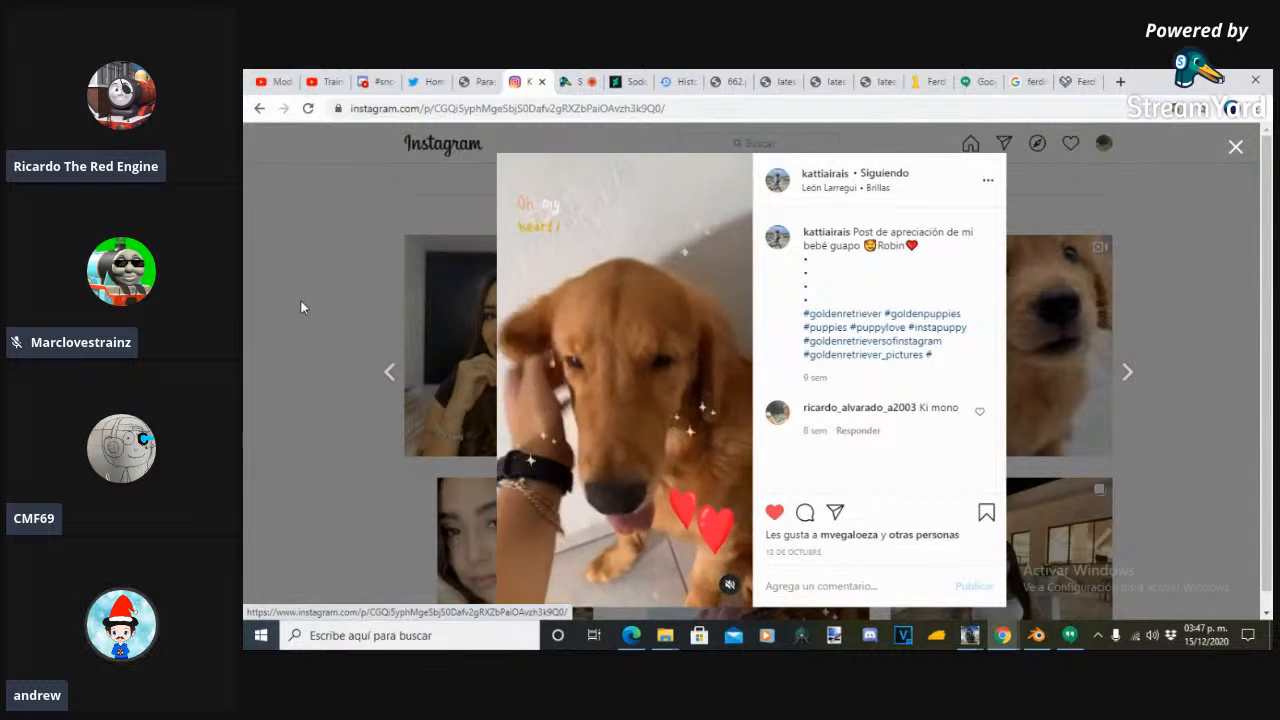
left_click(1237, 148)
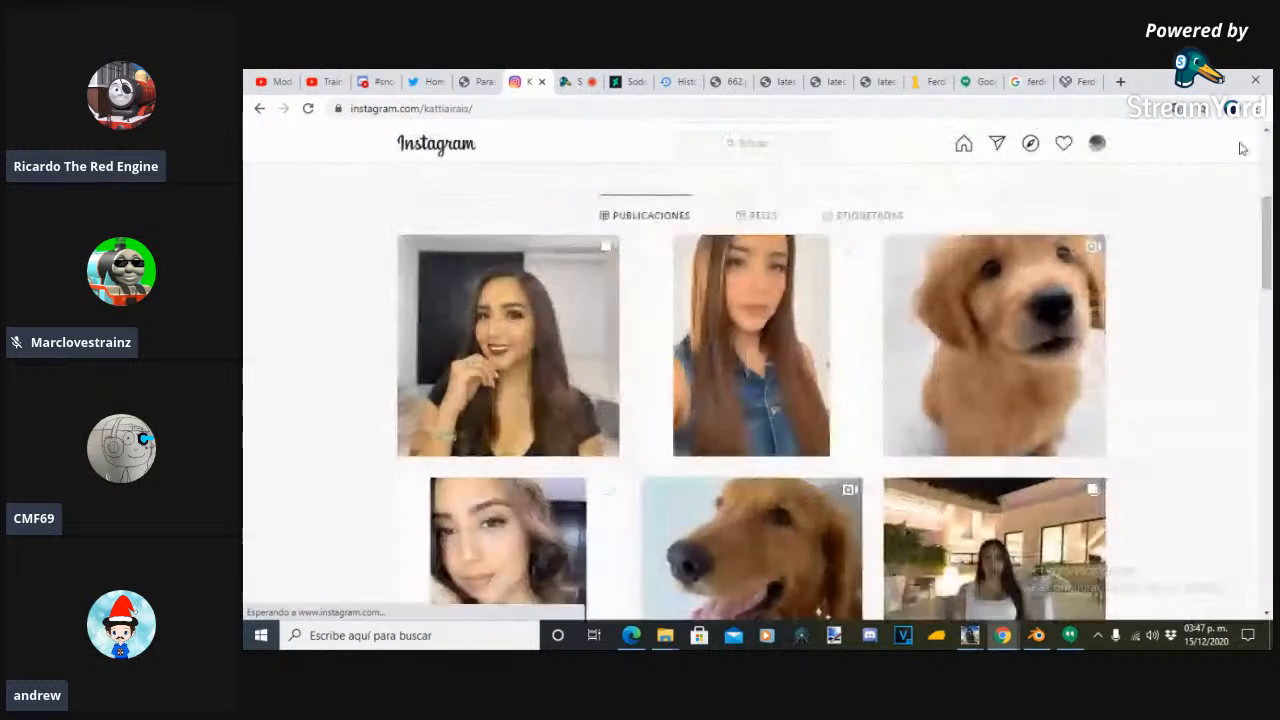
- Open the profile's story highlight about the golden retriever puppy and advance to its next story
scroll(1270, 185, "up", 3)
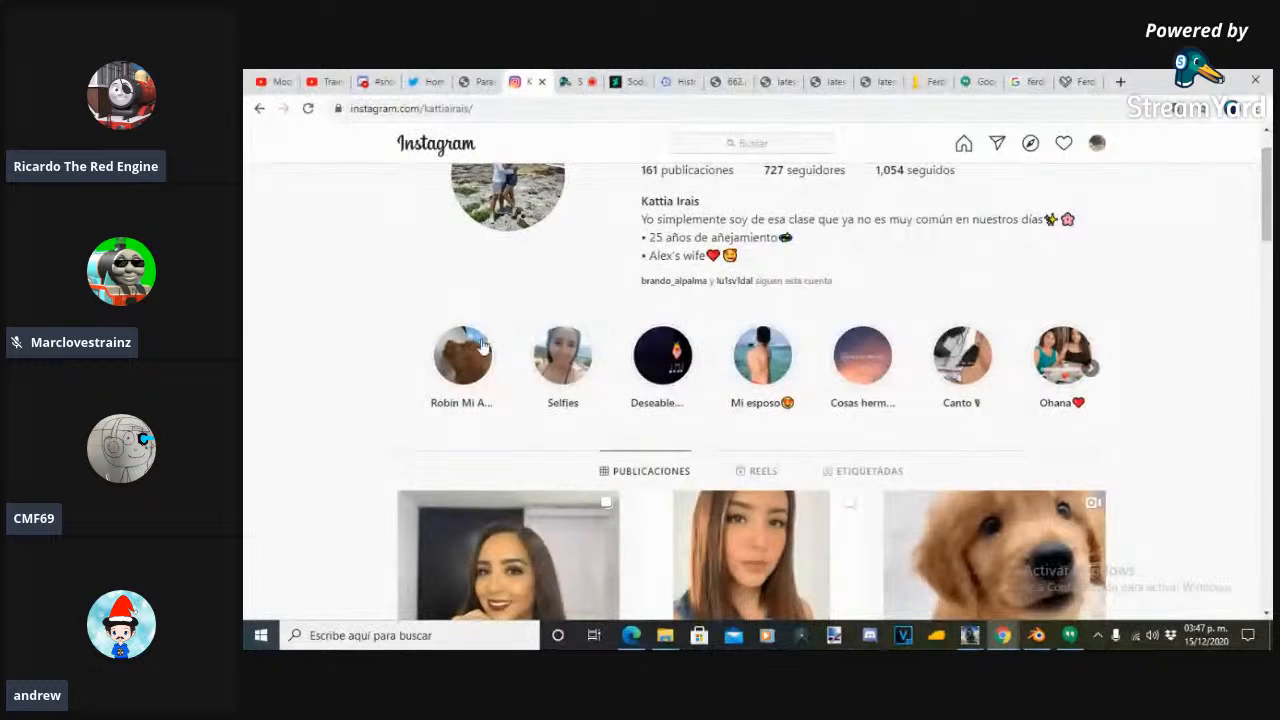
left_click(452, 374)
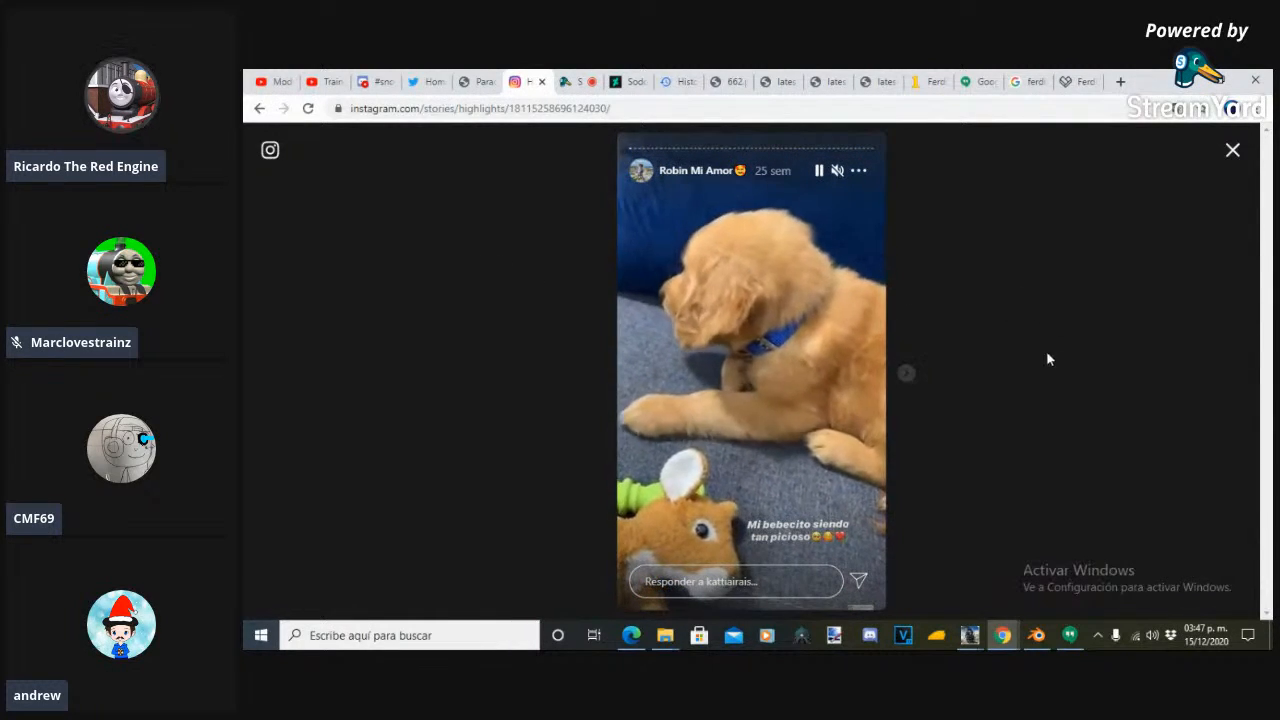
left_click(910, 376)
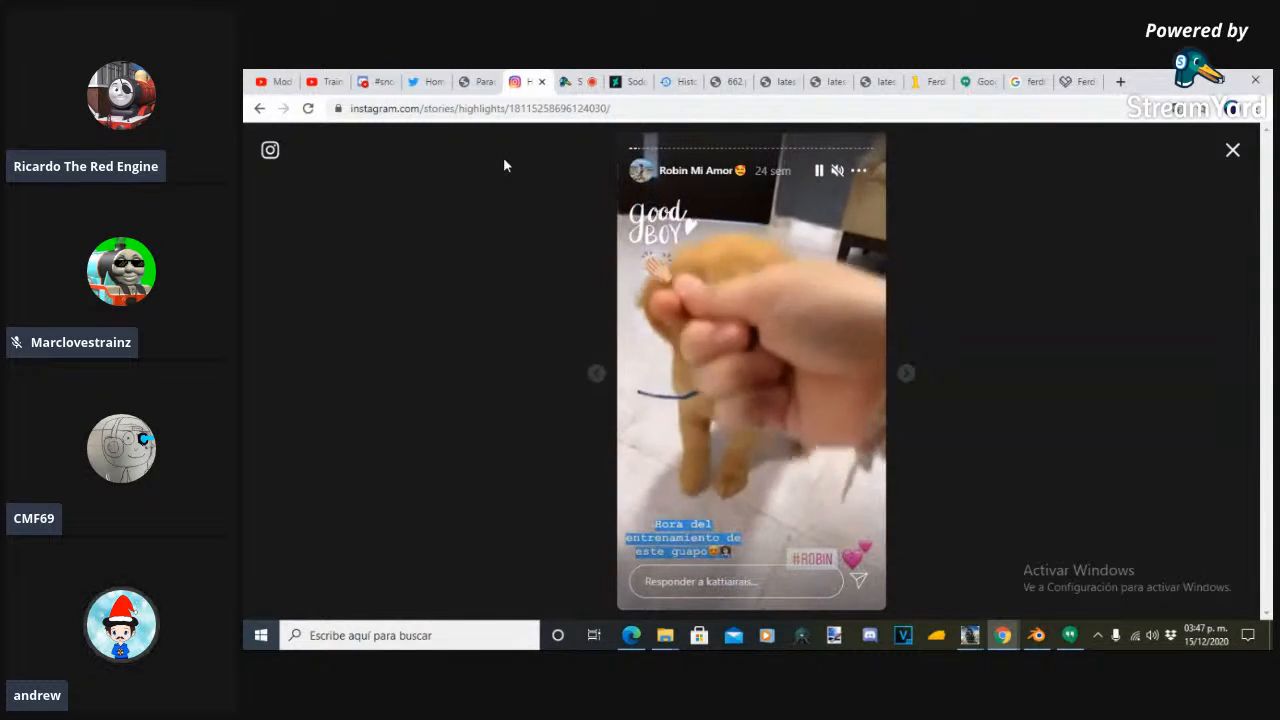
- Check the StreamYard studio, return to the puppy highlight, resume playback and advance two stories
left_click(575, 81)
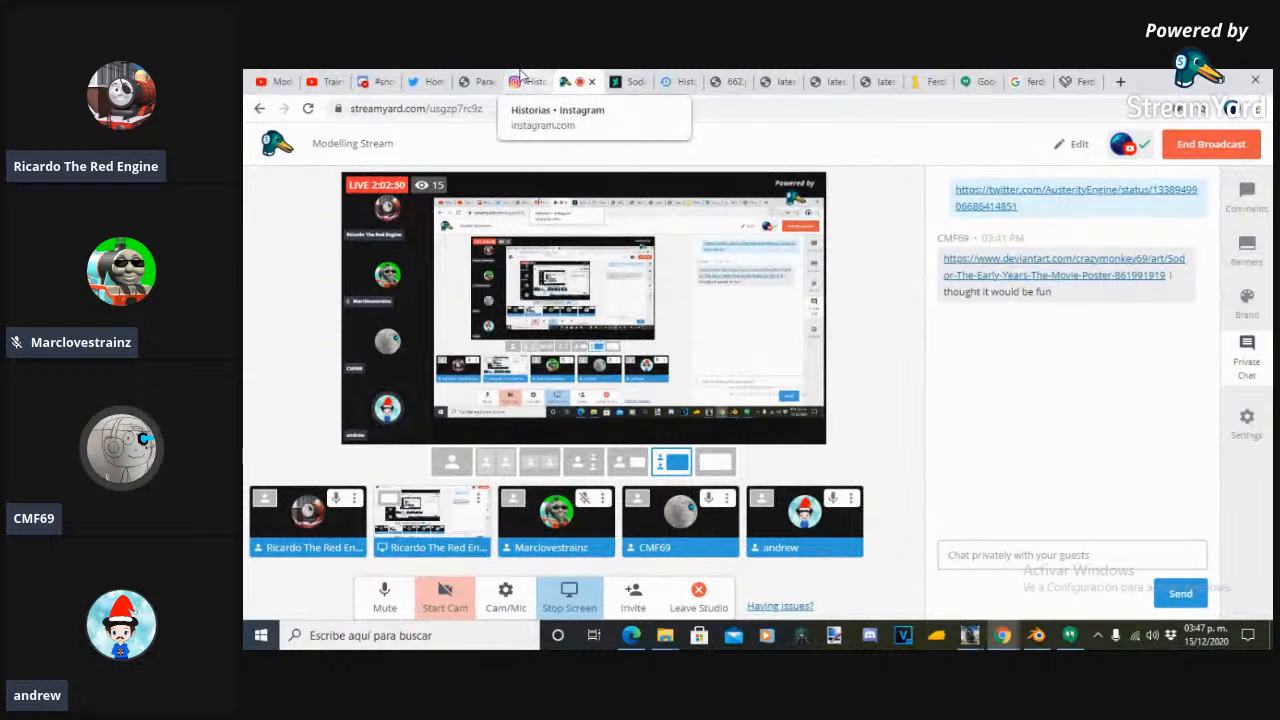
left_click(521, 79)
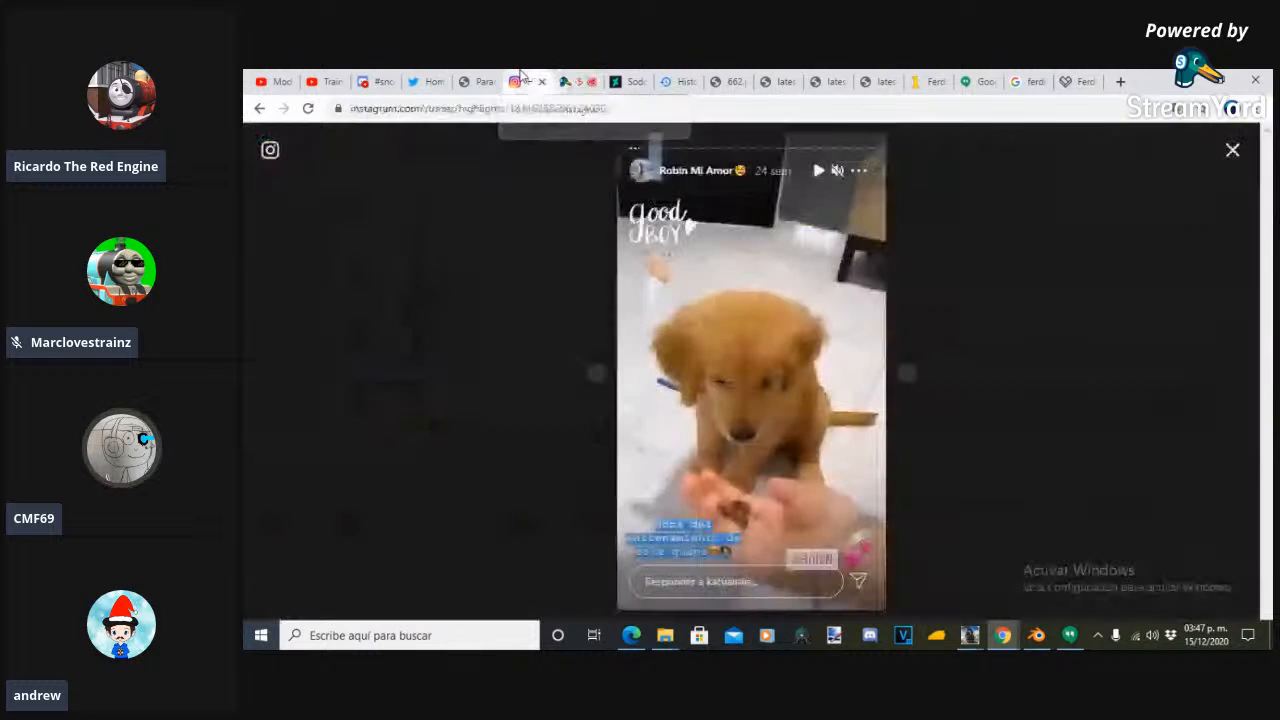
left_click(819, 170)
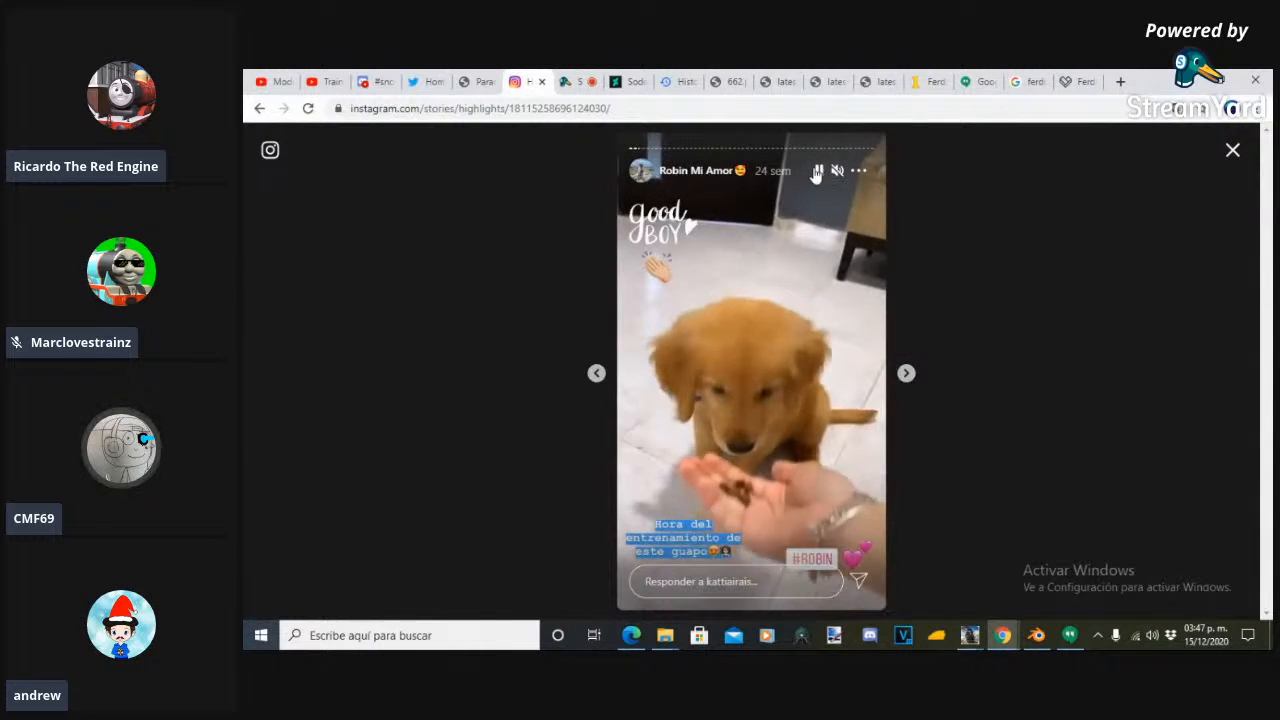
left_click(910, 376)
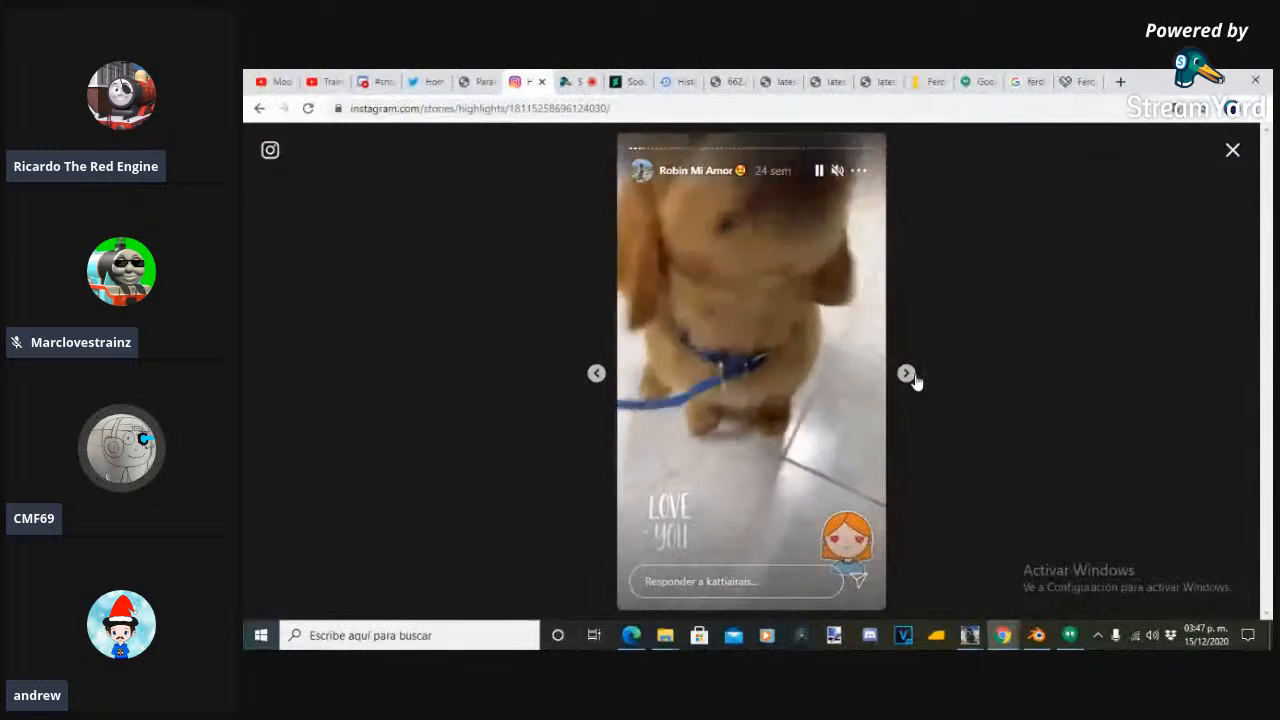
left_click(914, 377)
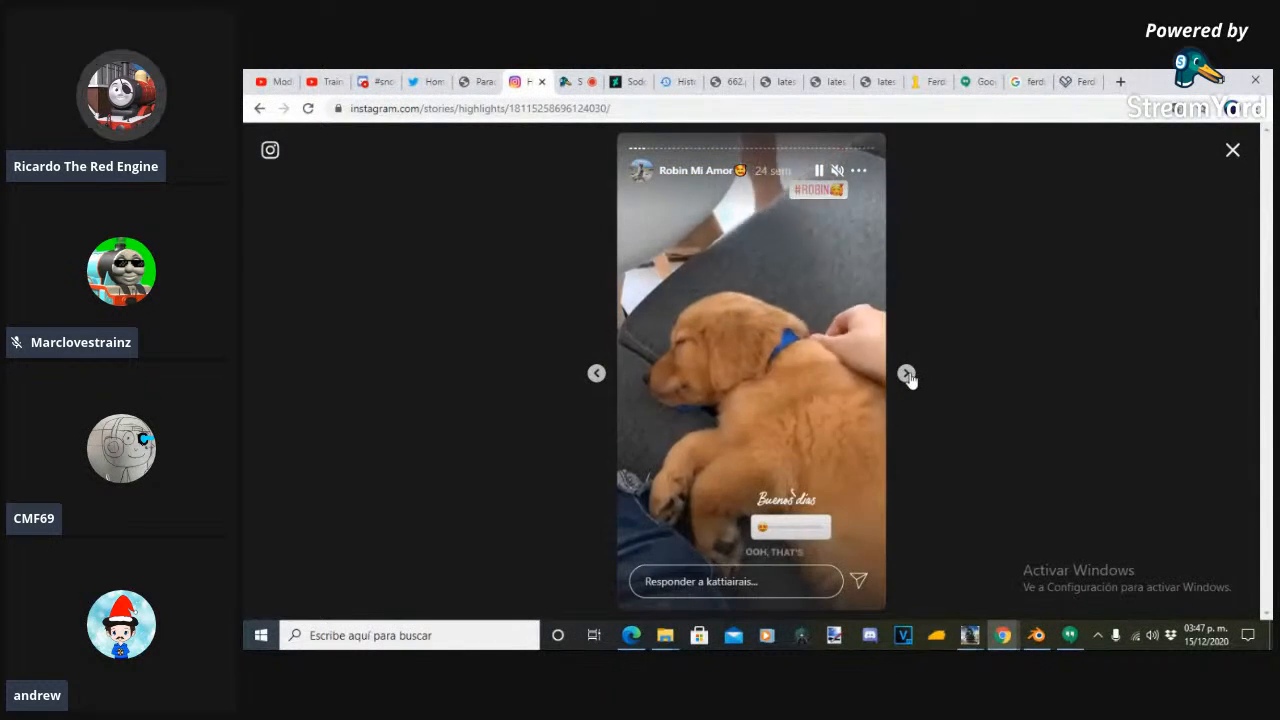
- Switch to the DeviantArt page of the Sodor The Early Years movie poster and view the poster enlarged
left_click(624, 81)
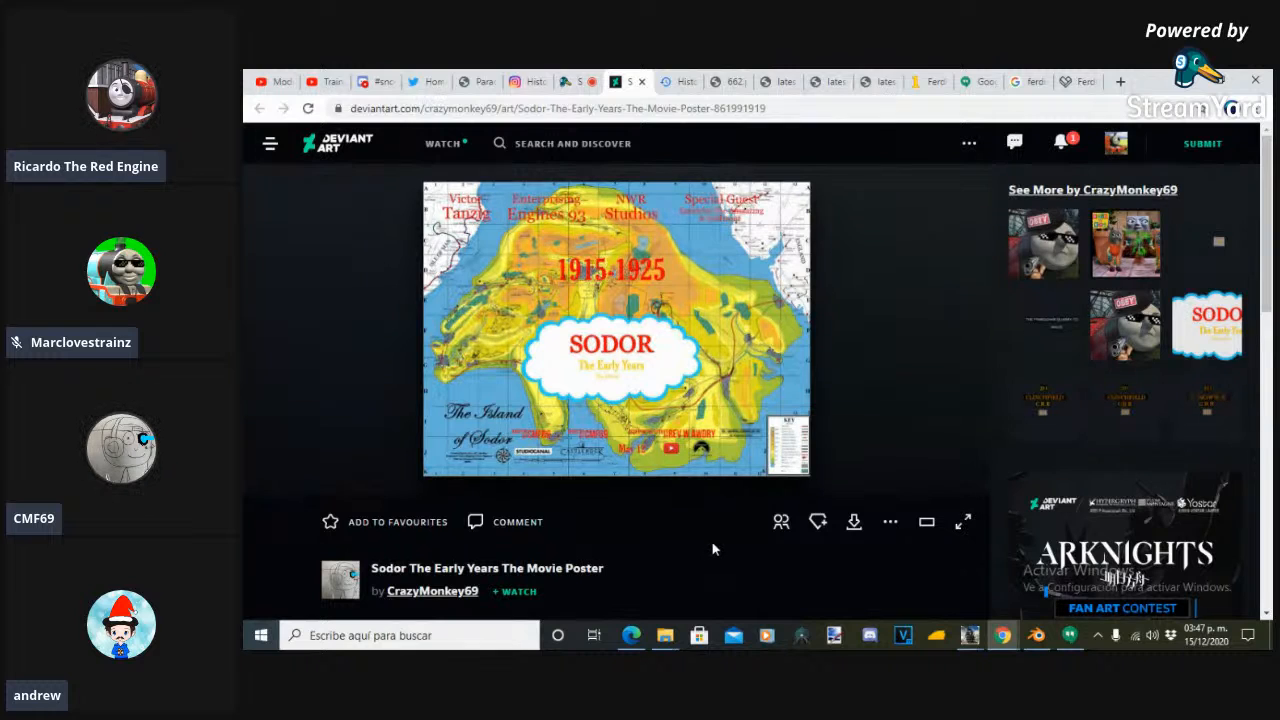
left_click(608, 332)
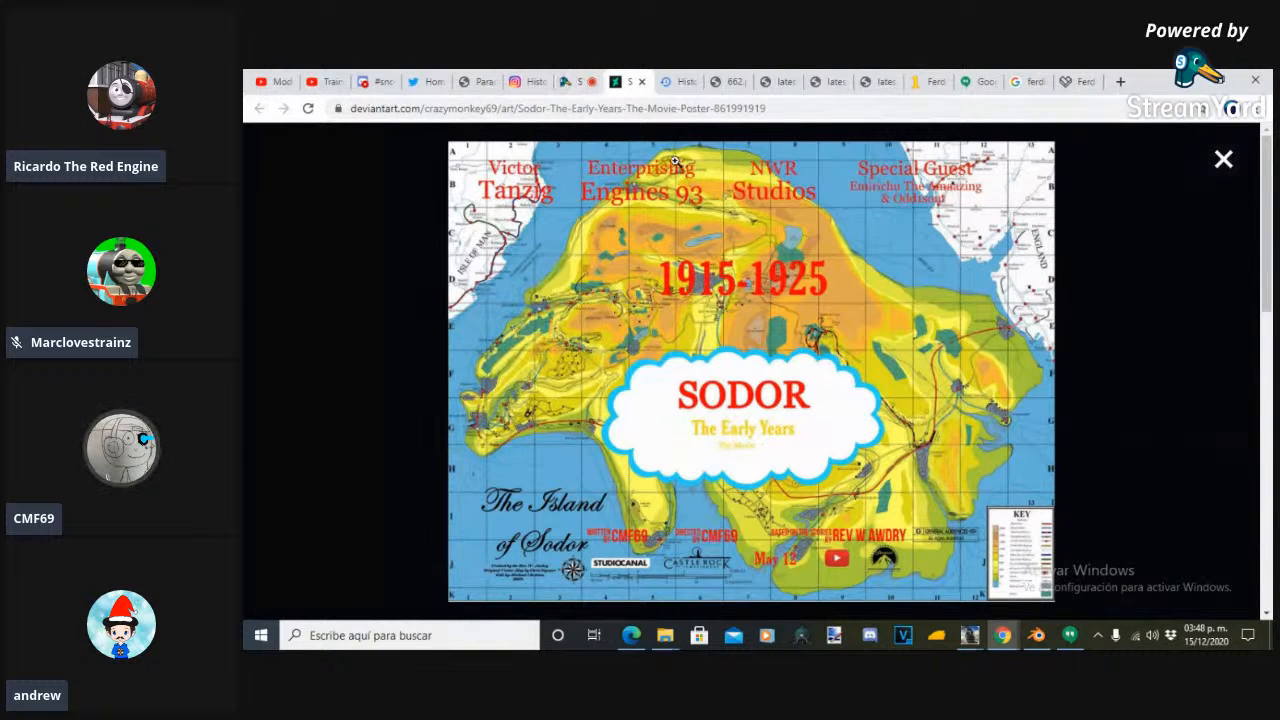
- Go back to the Instagram puppy highlight and advance two more stories
left_click(576, 75)
left_click(664, 78)
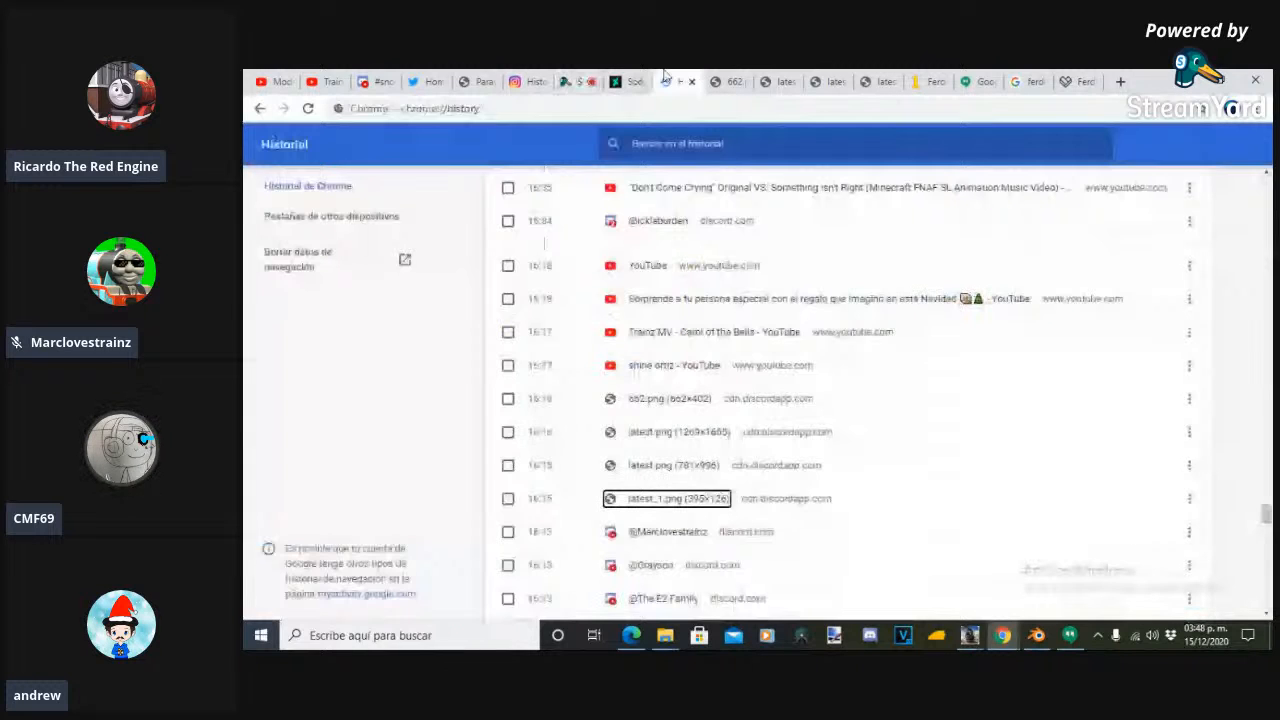
left_click(628, 78)
left_click(527, 79)
left_click(909, 375)
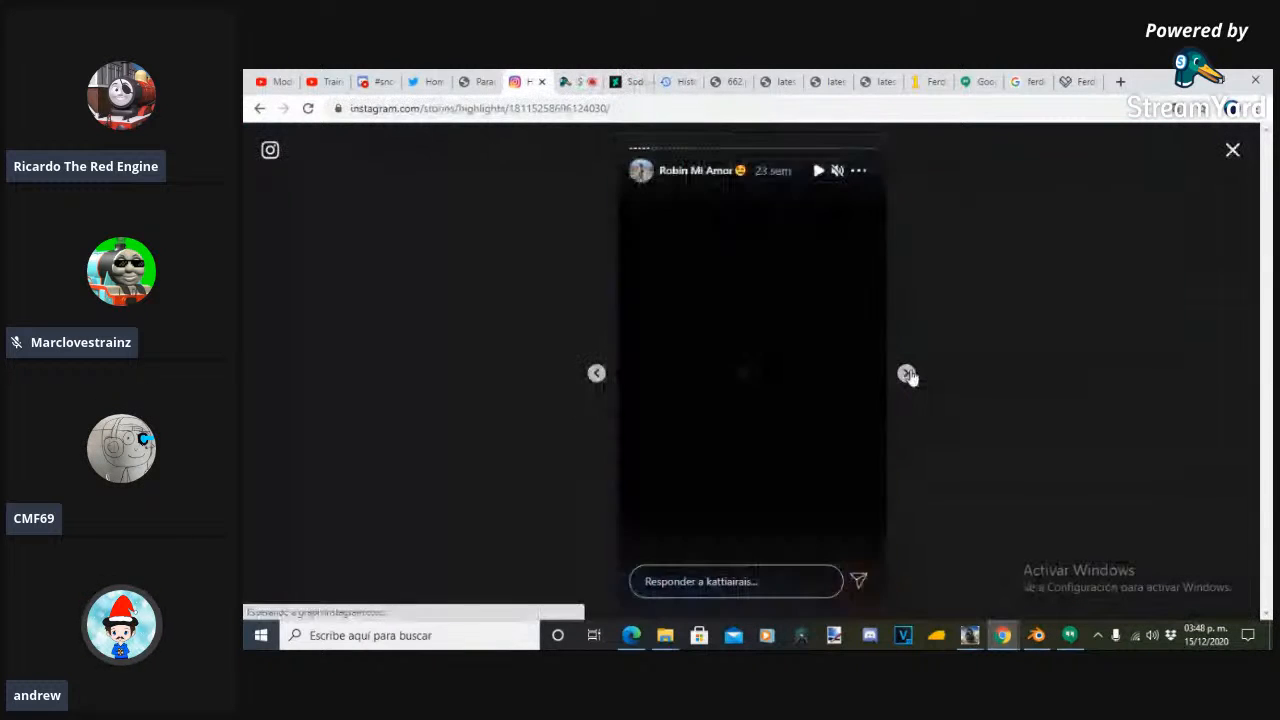
left_click(907, 374)
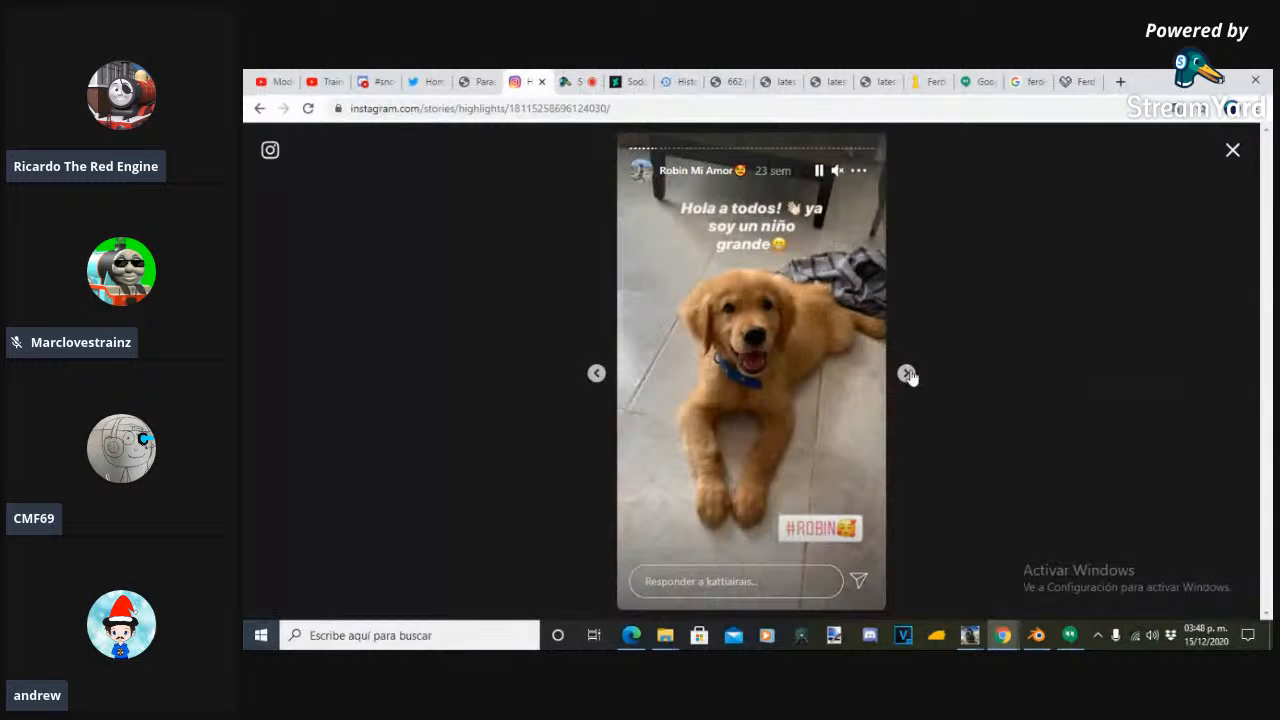
- Leave the Instagram story and switch to the StreamYard studio with its private chat
left_click(572, 80)
left_click(540, 79)
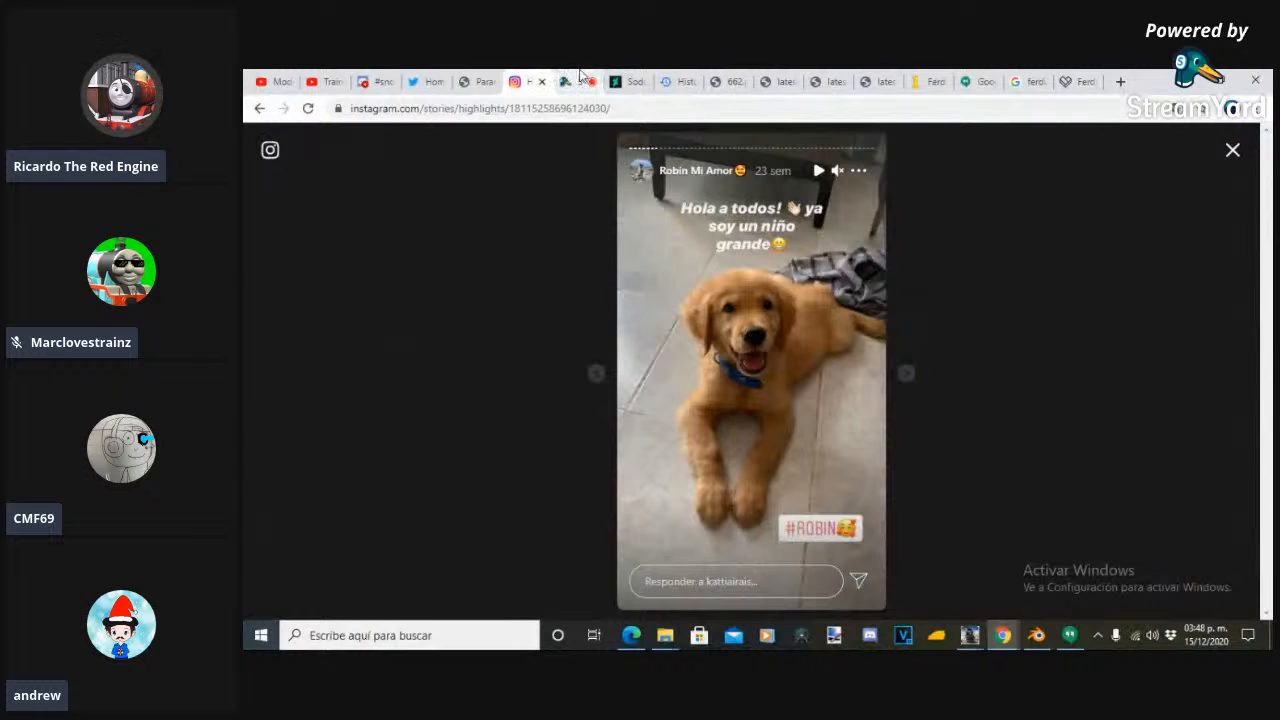
left_click(575, 80)
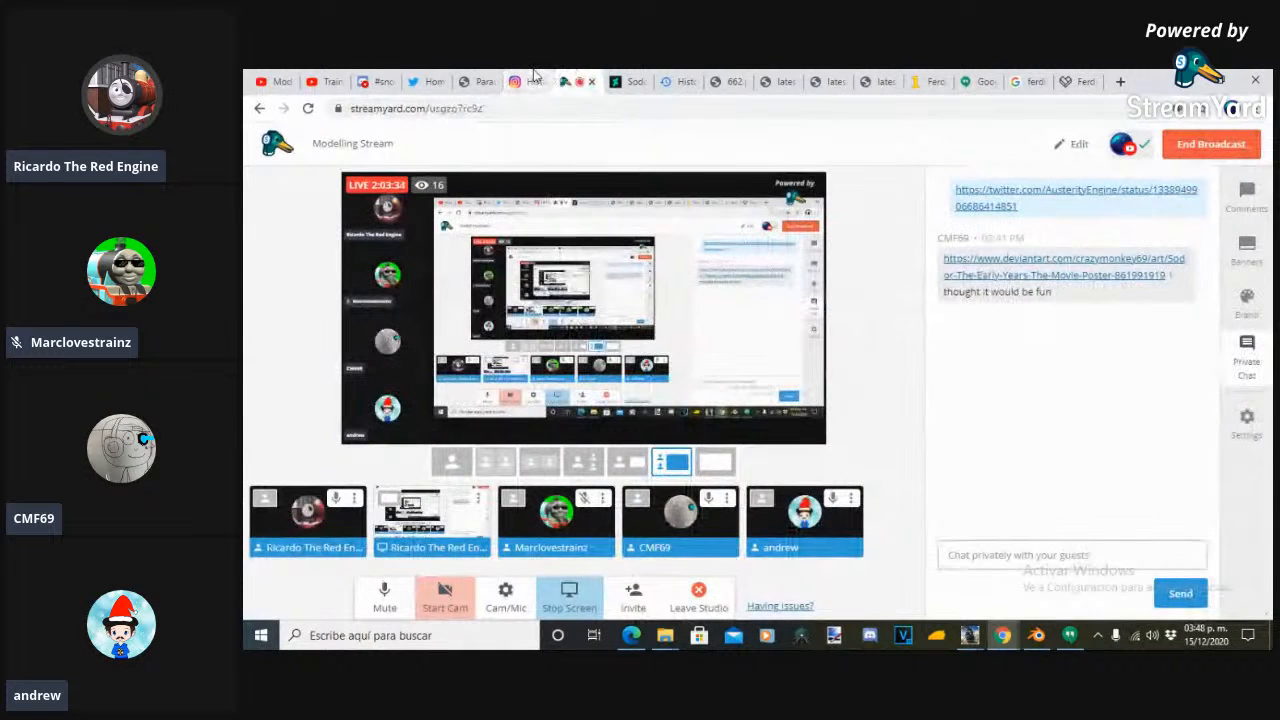
- Return to the Instagram puppy highlight and advance through the stories to the one captioned "Como un beso inesperado"
left_click(534, 75)
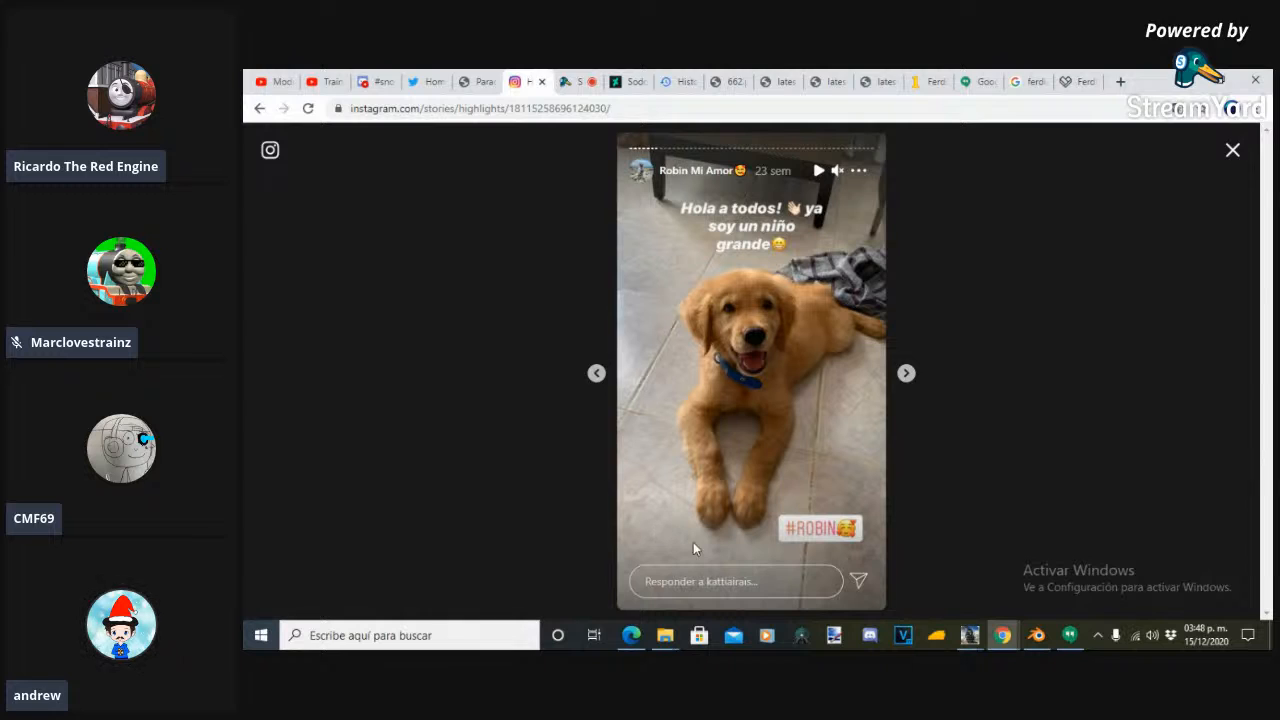
left_click(907, 380)
left_click(907, 380)
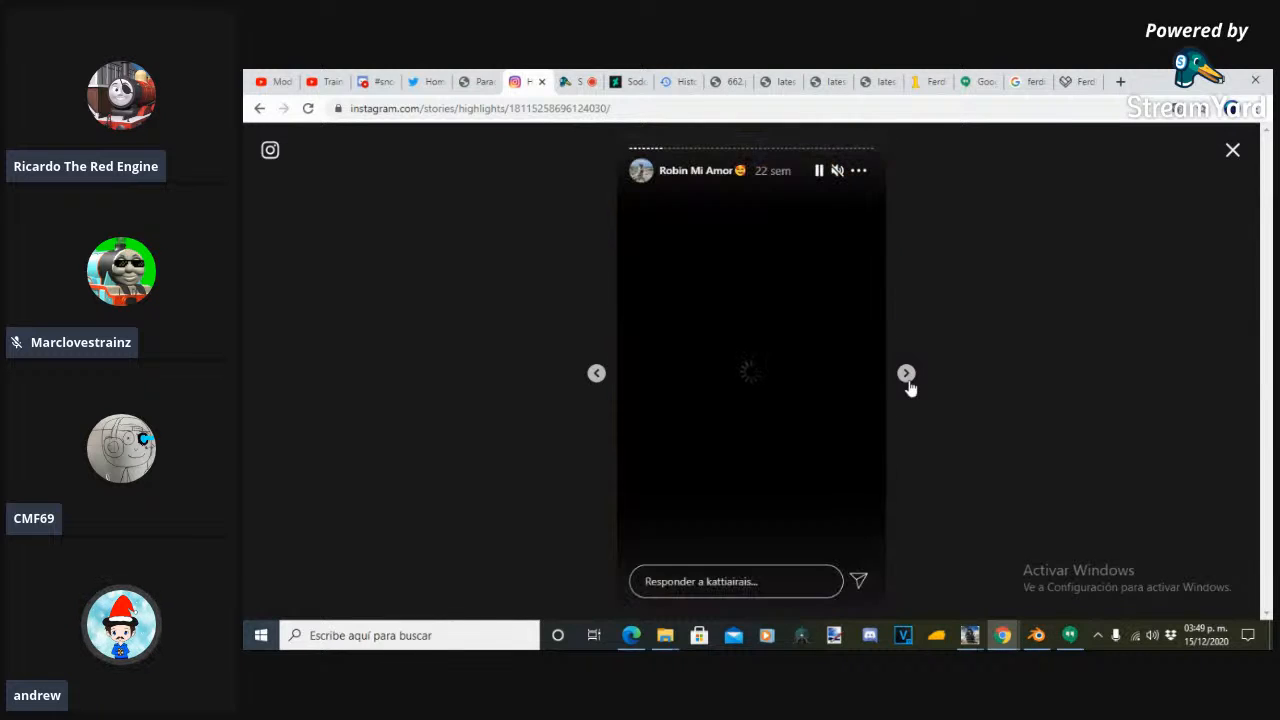
left_click(908, 378)
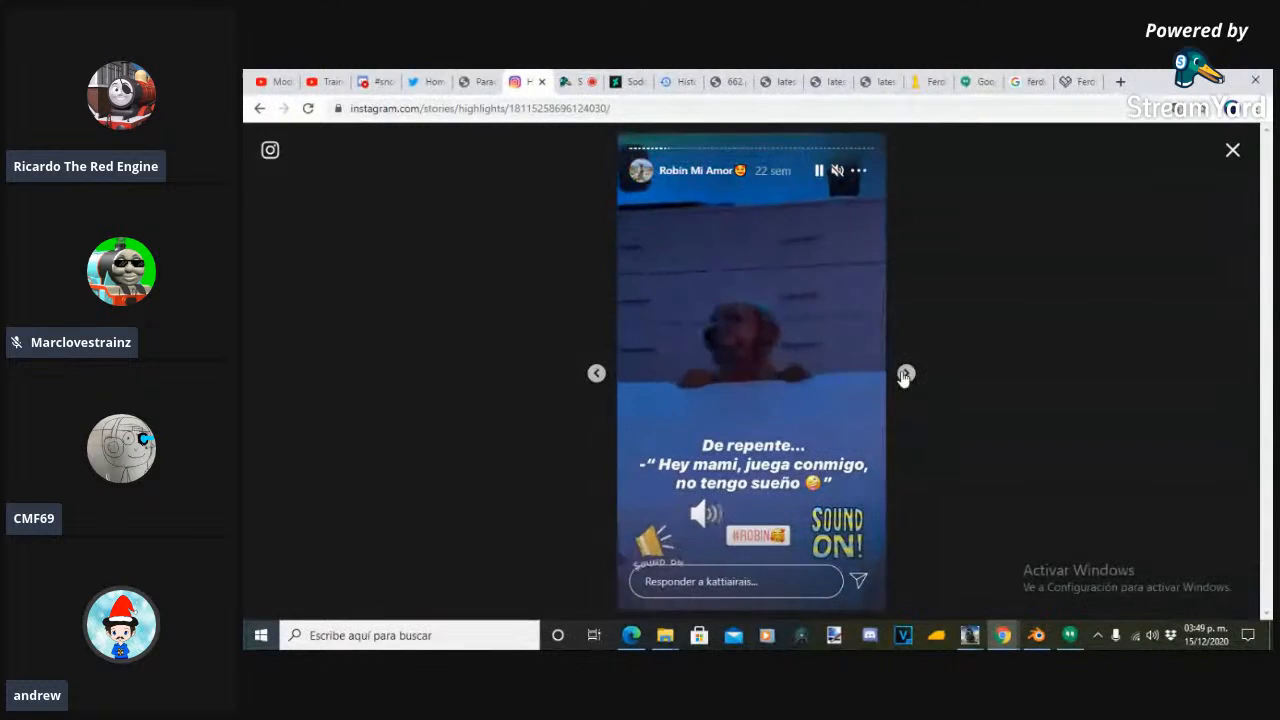
left_click(904, 375)
right_click(904, 374)
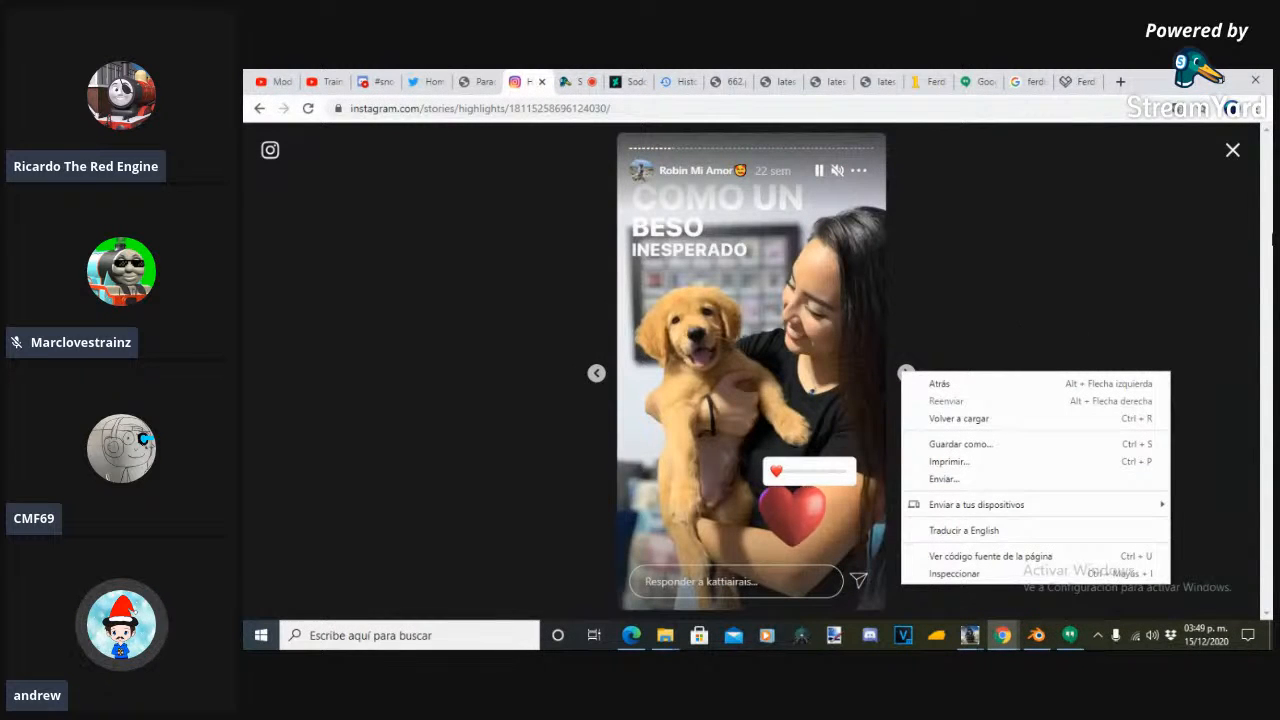
left_click(1268, 183)
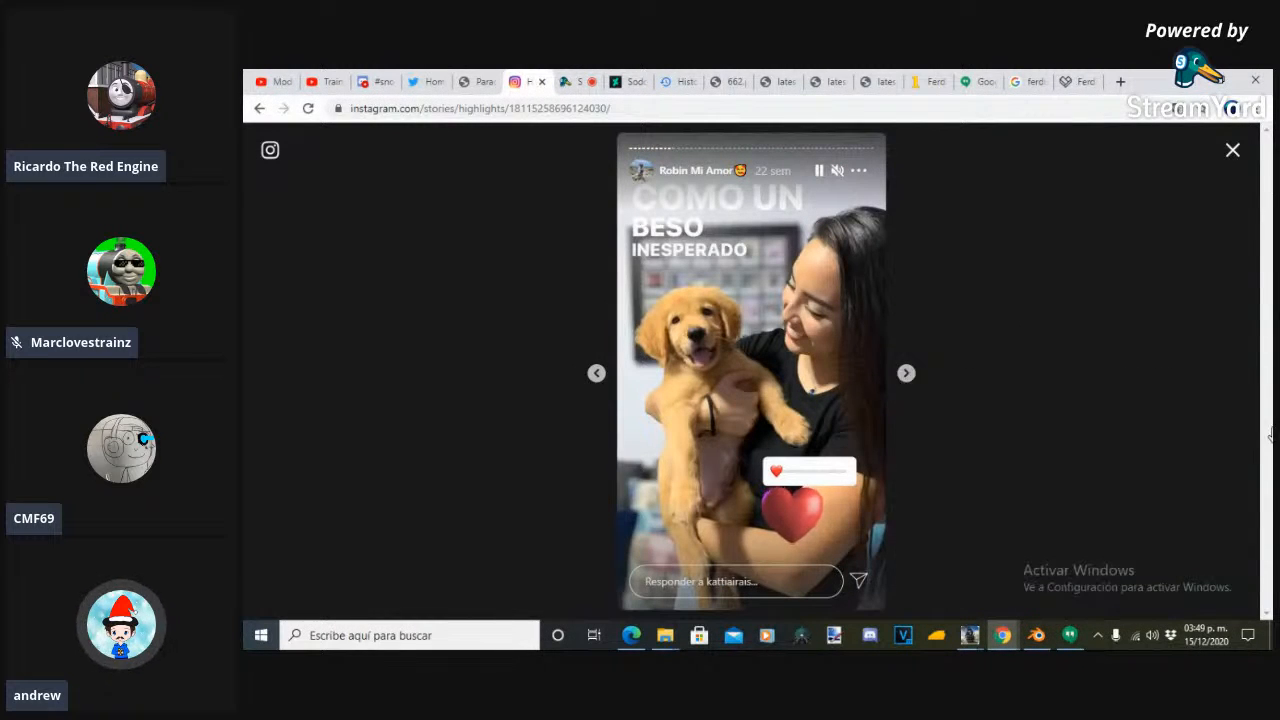
- Advance further through the puppy highlight, past the bracelet story, to the "Good morning amikos" story
left_click(910, 377)
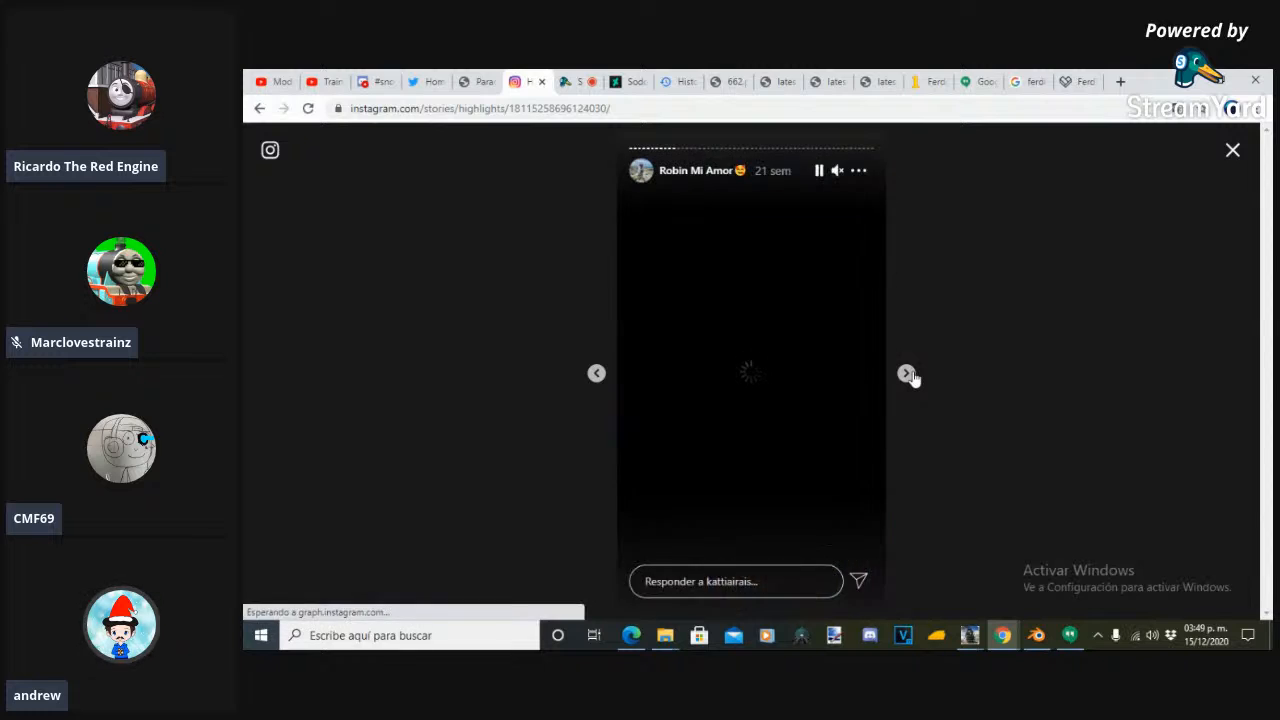
left_click(910, 377)
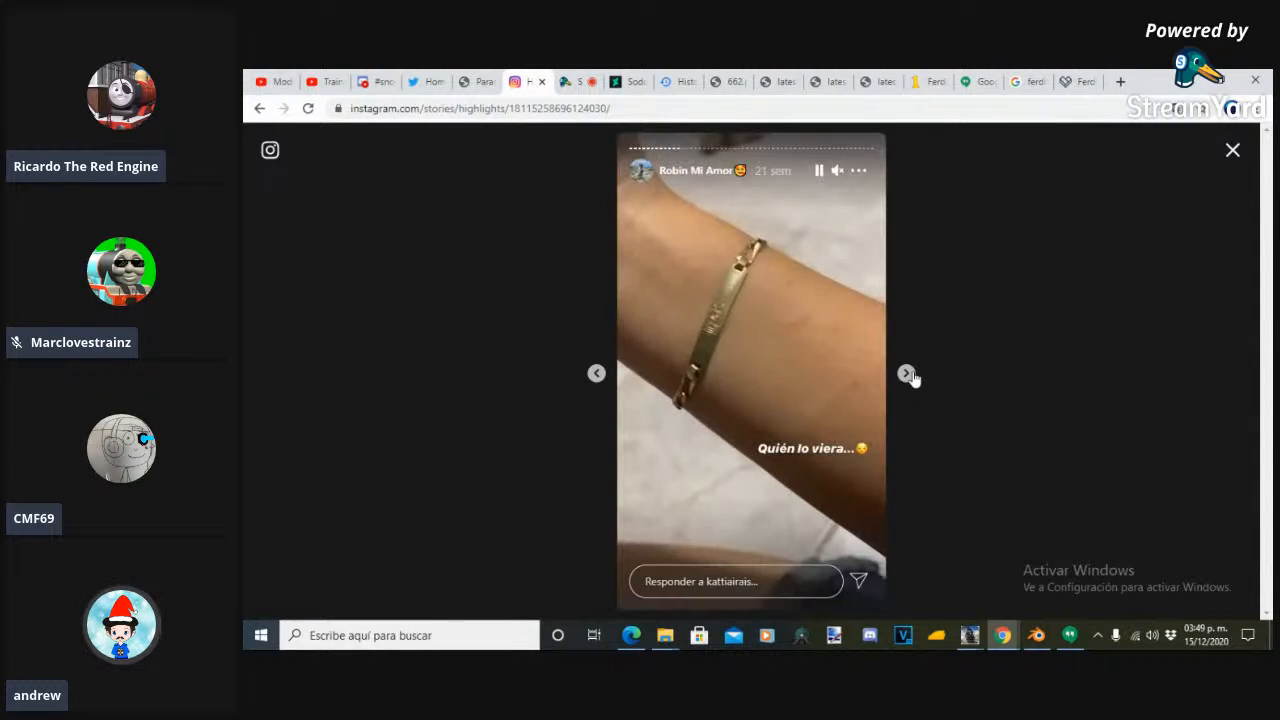
left_click(908, 376)
left_click(909, 376)
right_click(908, 376)
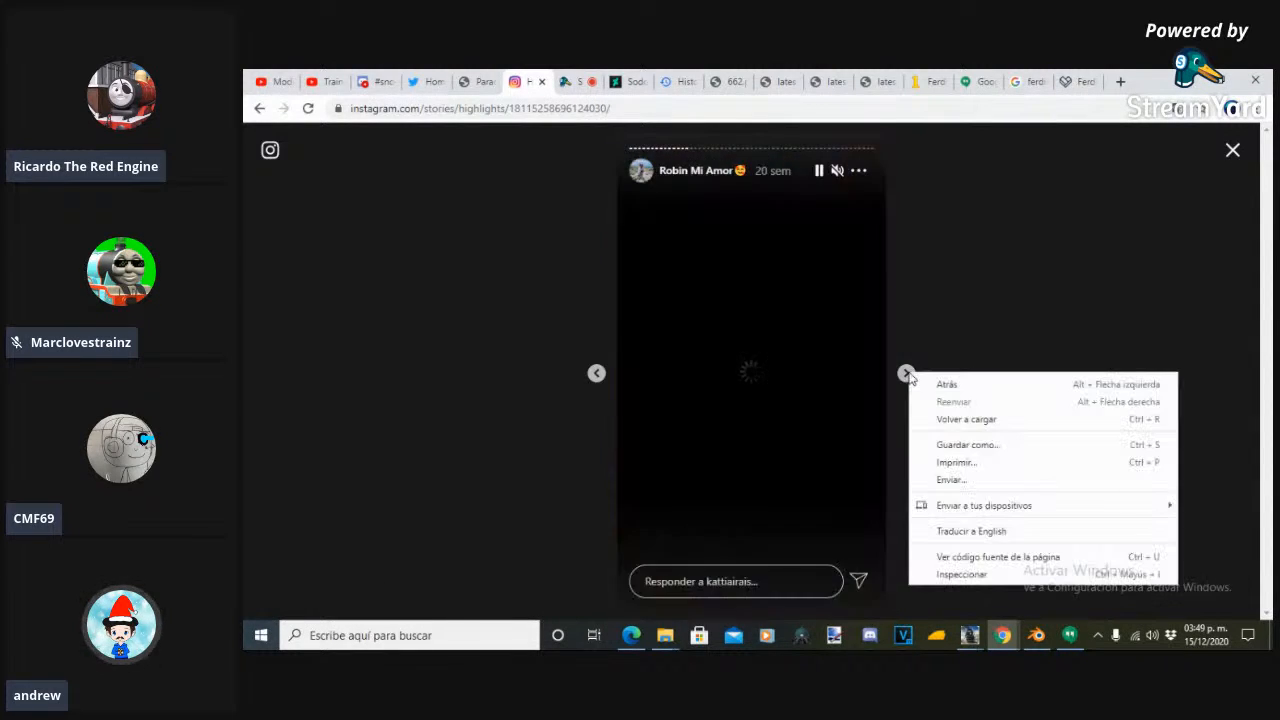
left_click(907, 375)
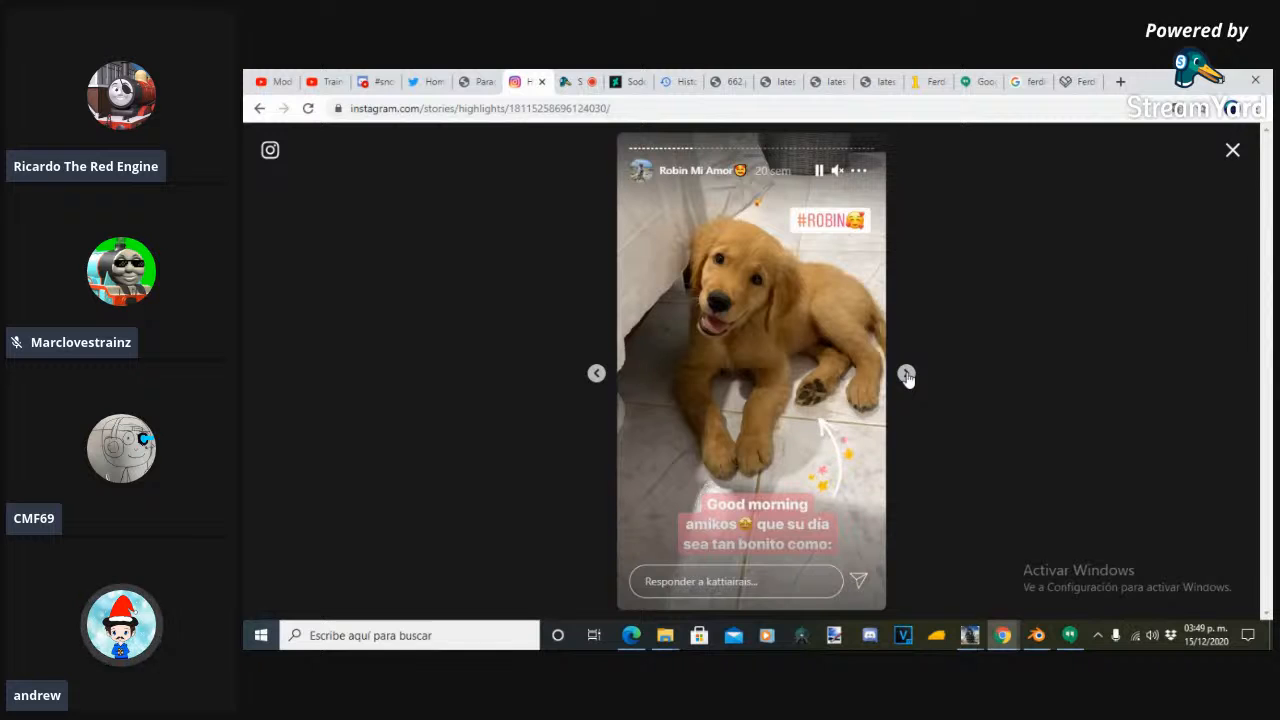
- Continue through the puppy highlight, past the "lazy day" story, to the stories from 15 weeks ago
left_click(907, 375)
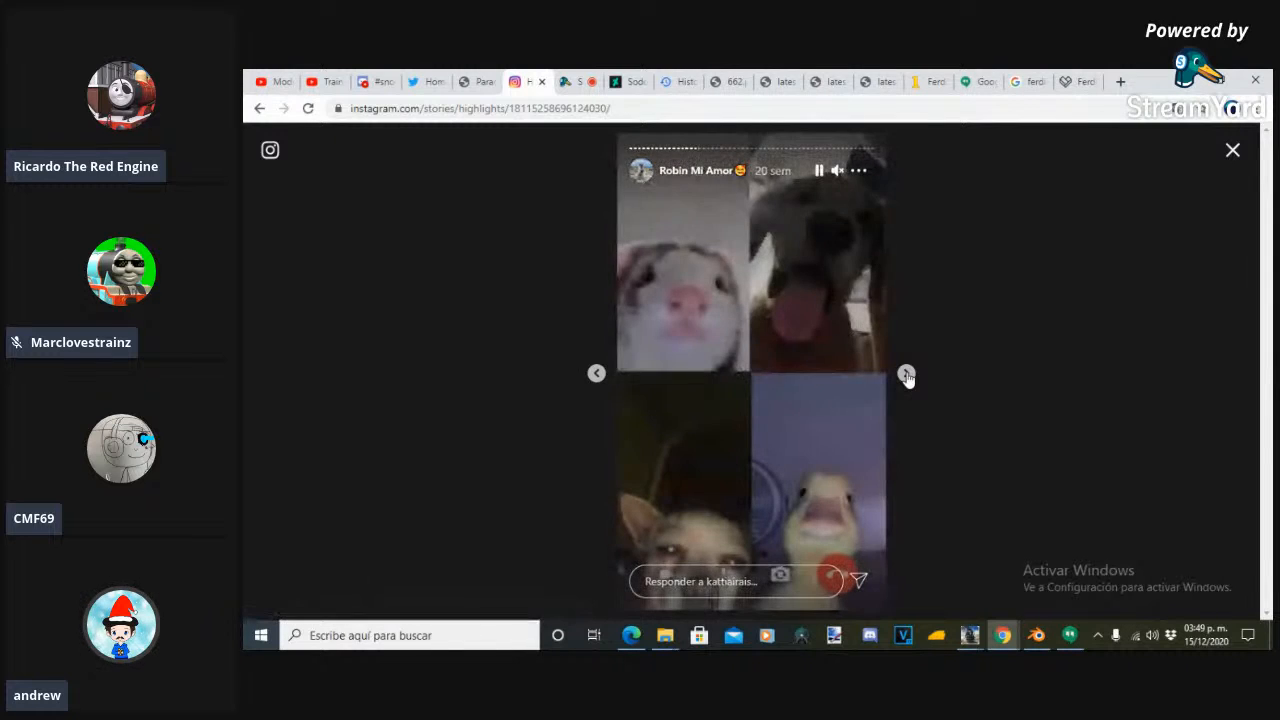
left_click(907, 375)
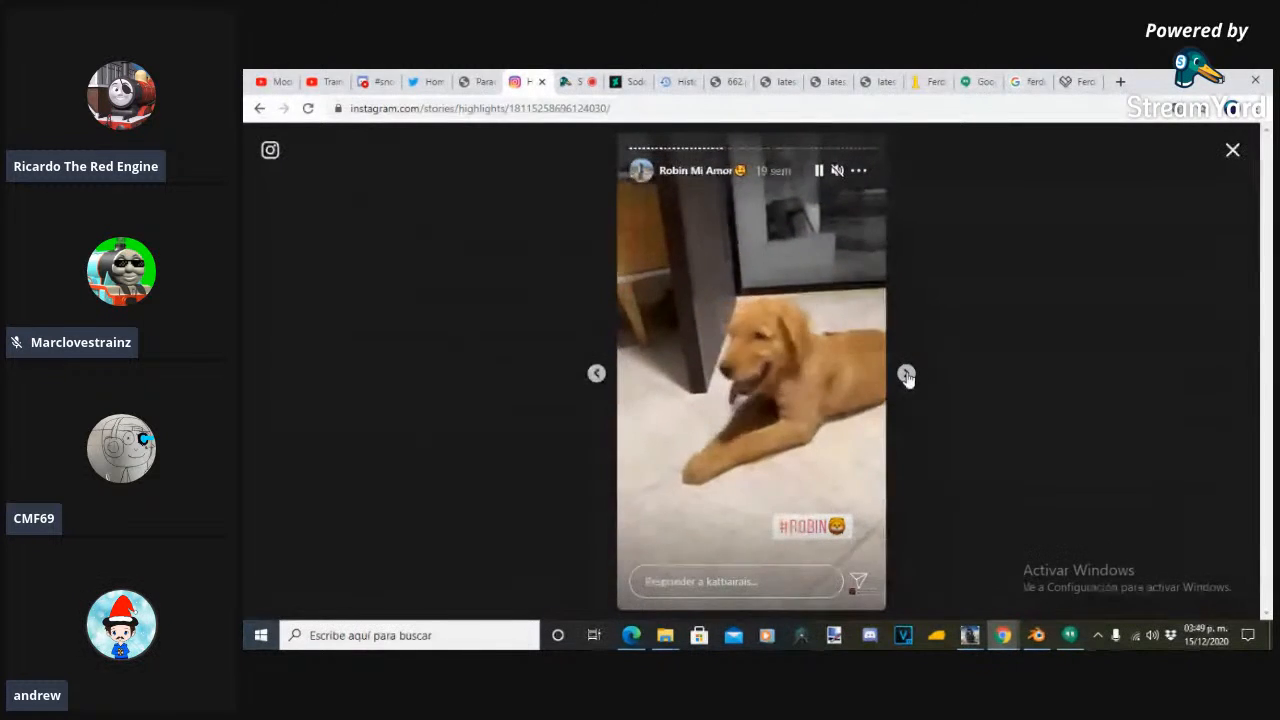
left_click(907, 375)
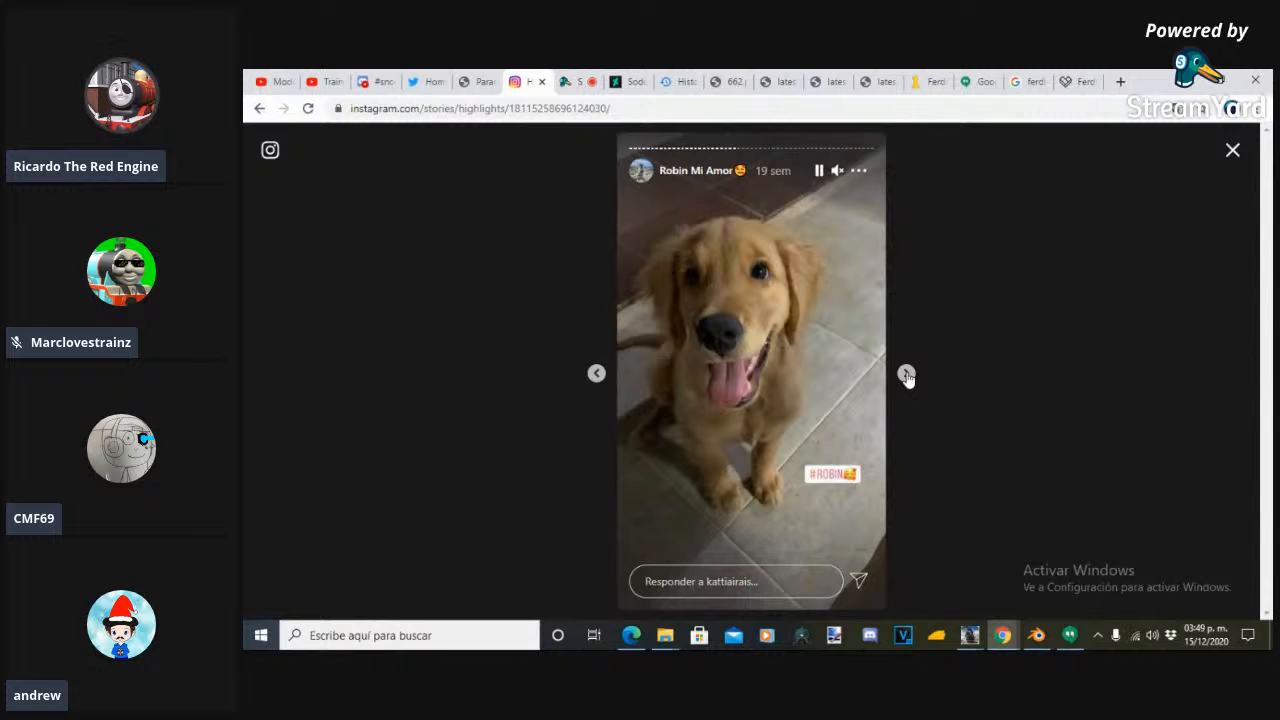
left_click(907, 375)
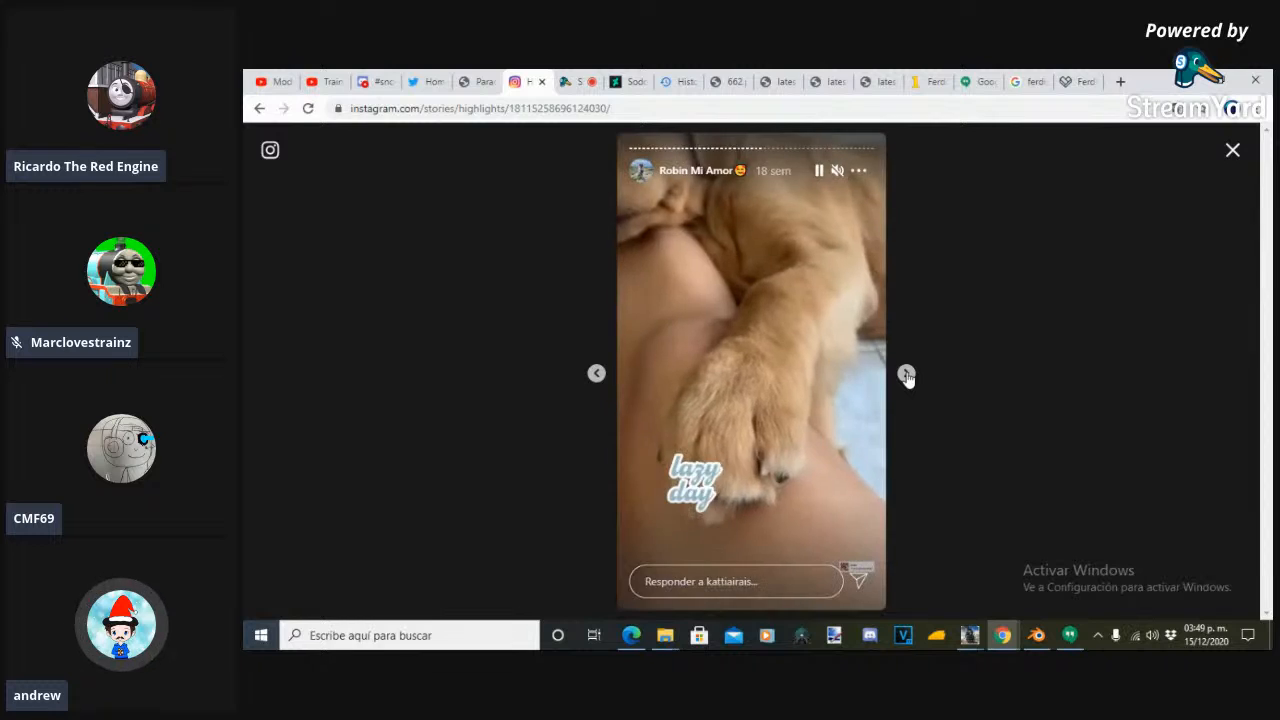
left_click(908, 379)
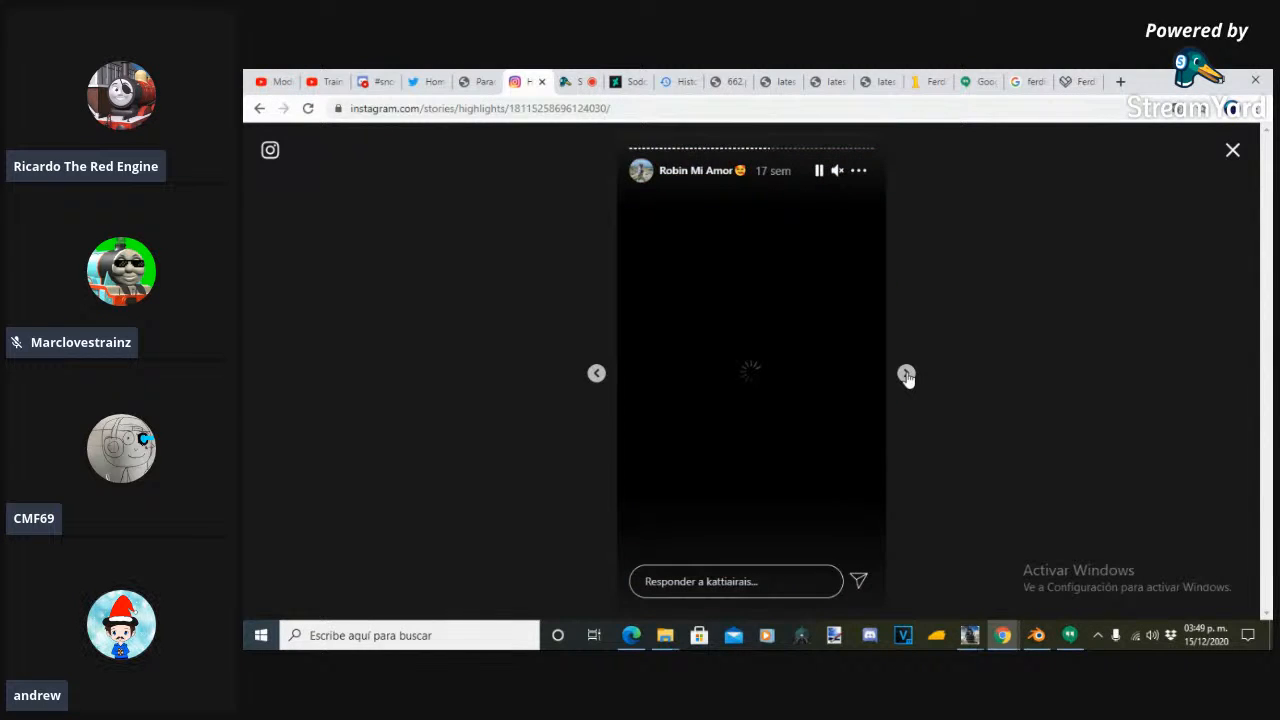
left_click(906, 375)
left_click(906, 375)
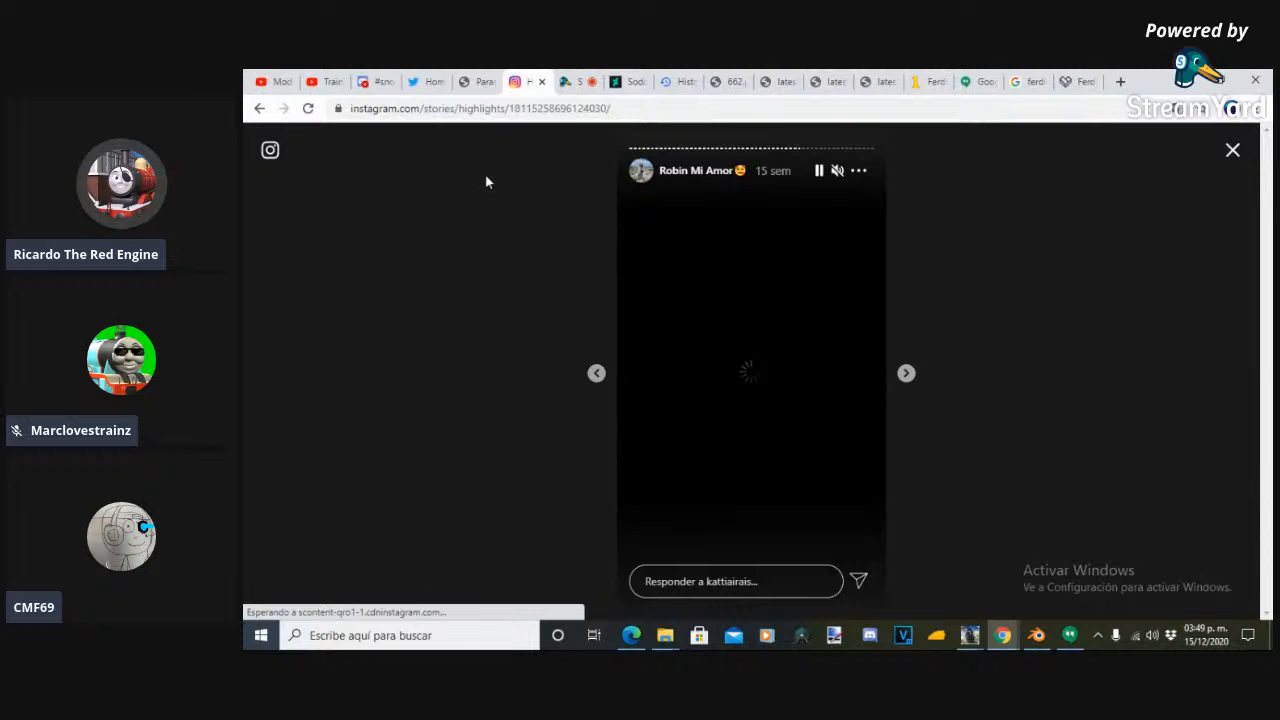
- Switch the StreamYard screen share from the browser to Blender and examine the Ferdinand locomotive model from both sides
key("ctrl+Tab")
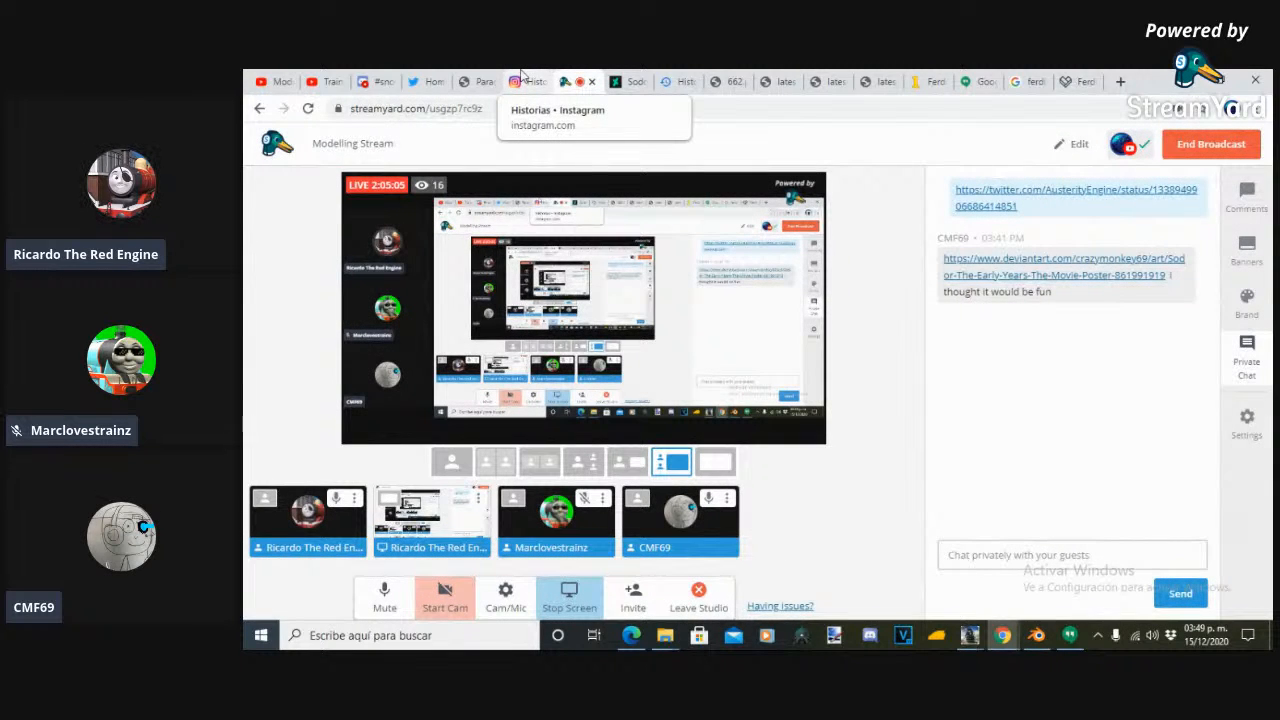
left_click(569, 595)
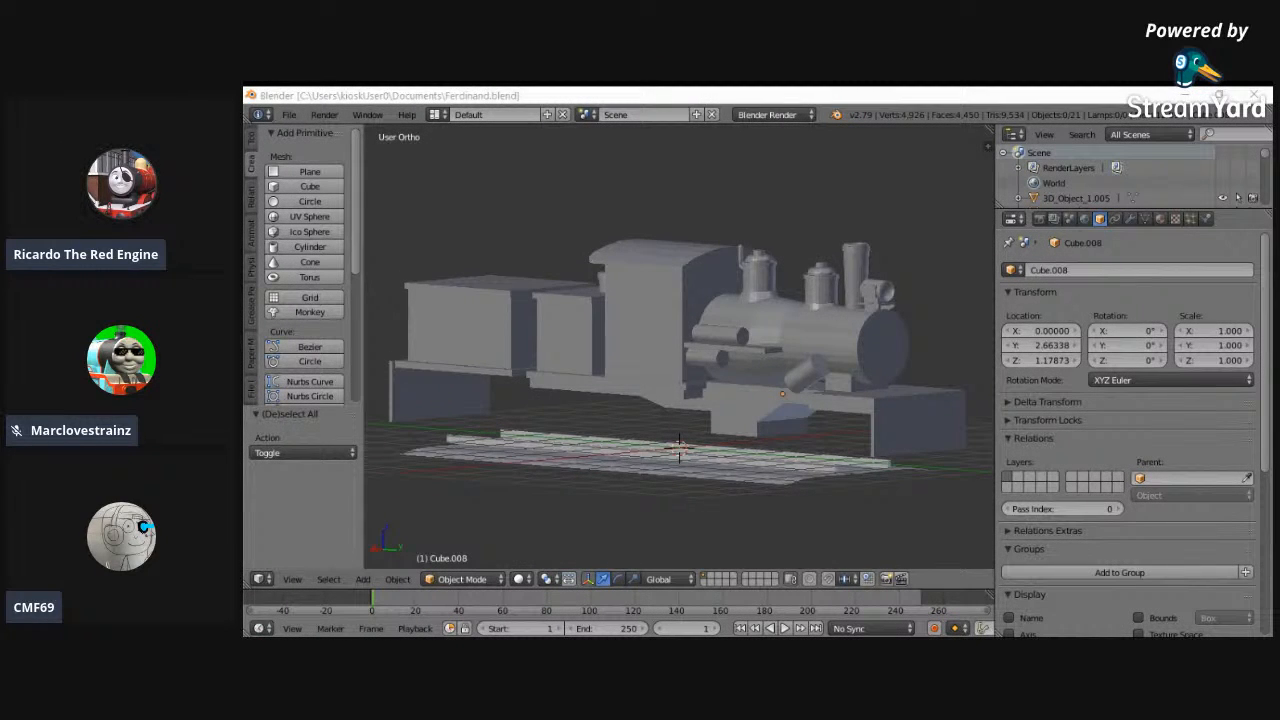
middle_click_drag(752, 487, 829, 492)
scroll(829, 492, "down", 5)
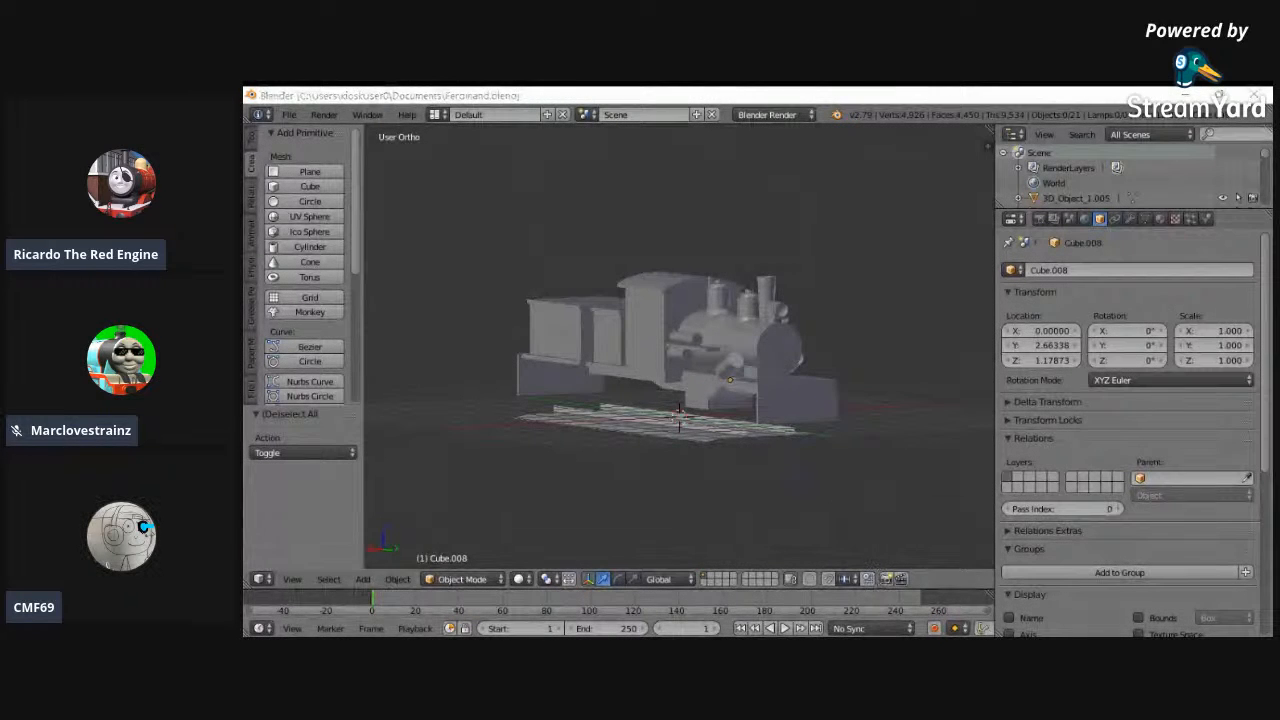
scroll(851, 440, "up", 3)
middle_click_drag(851, 440, 703, 443)
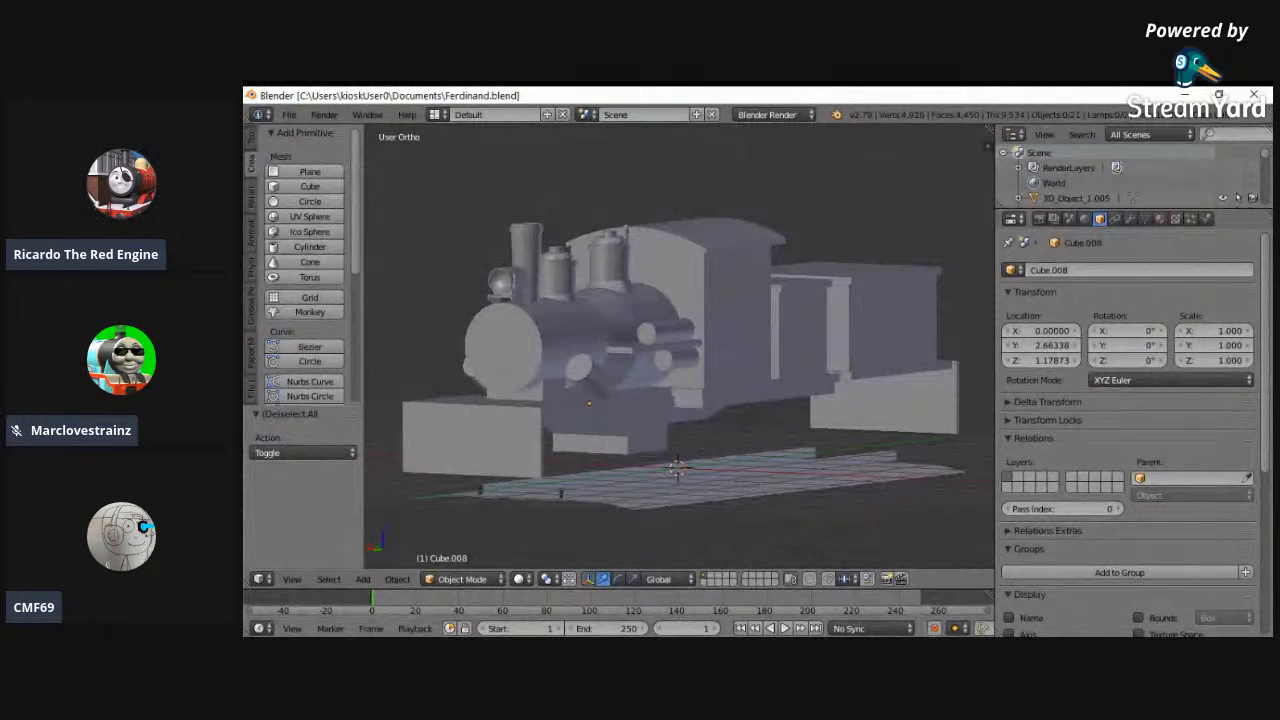